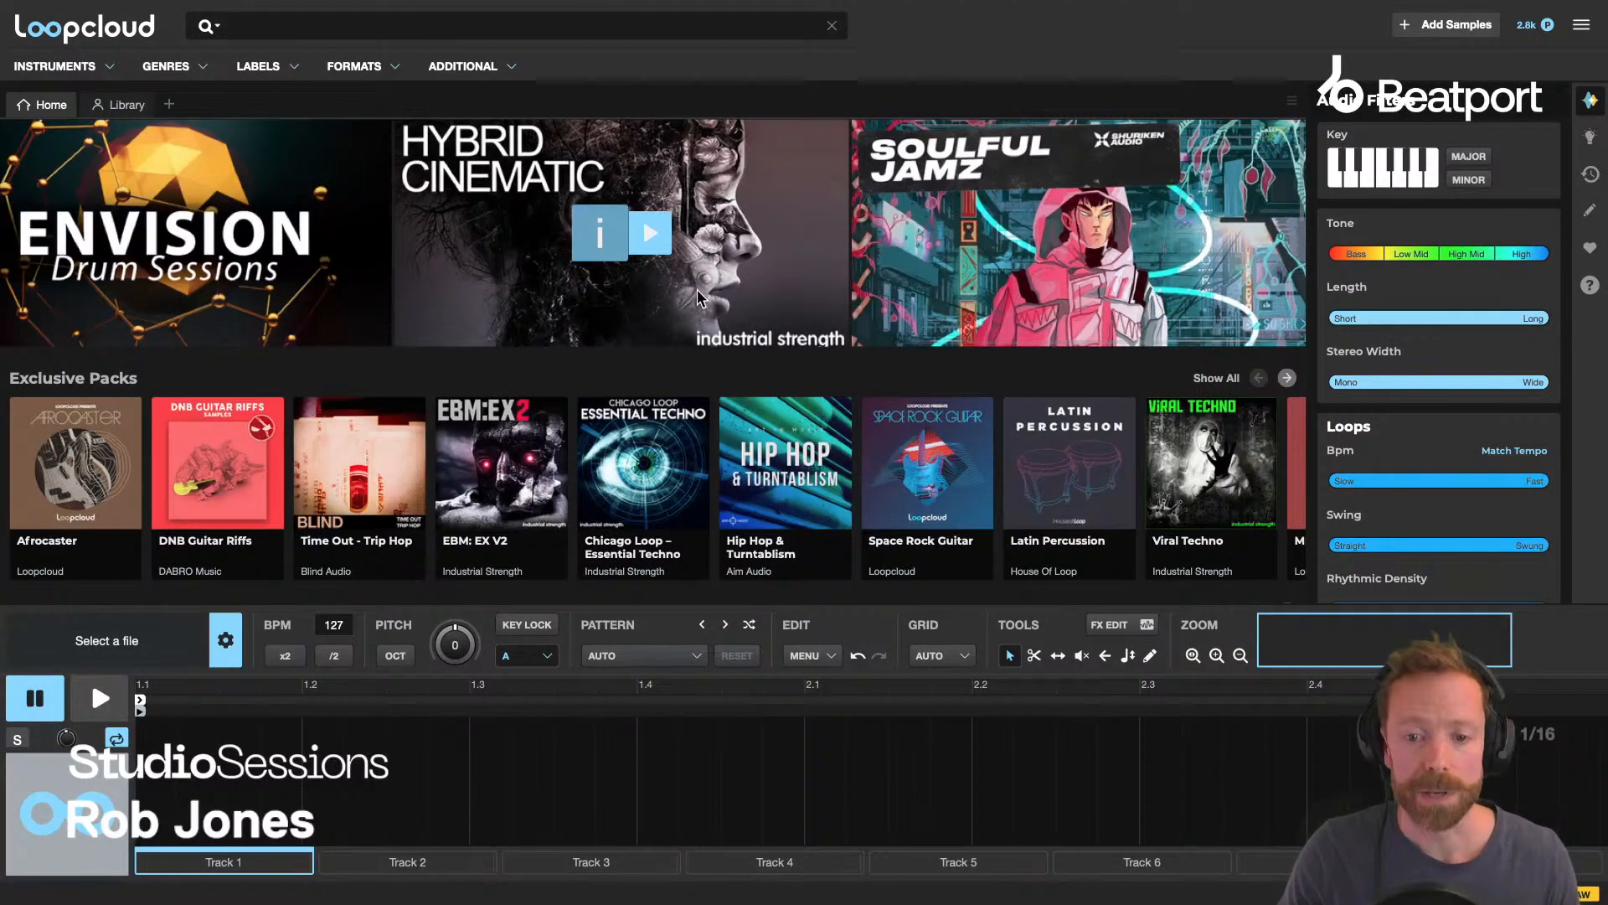
# Open the Library and look through its list of sample folders and packs.
pyautogui.moveTo(675, 419)
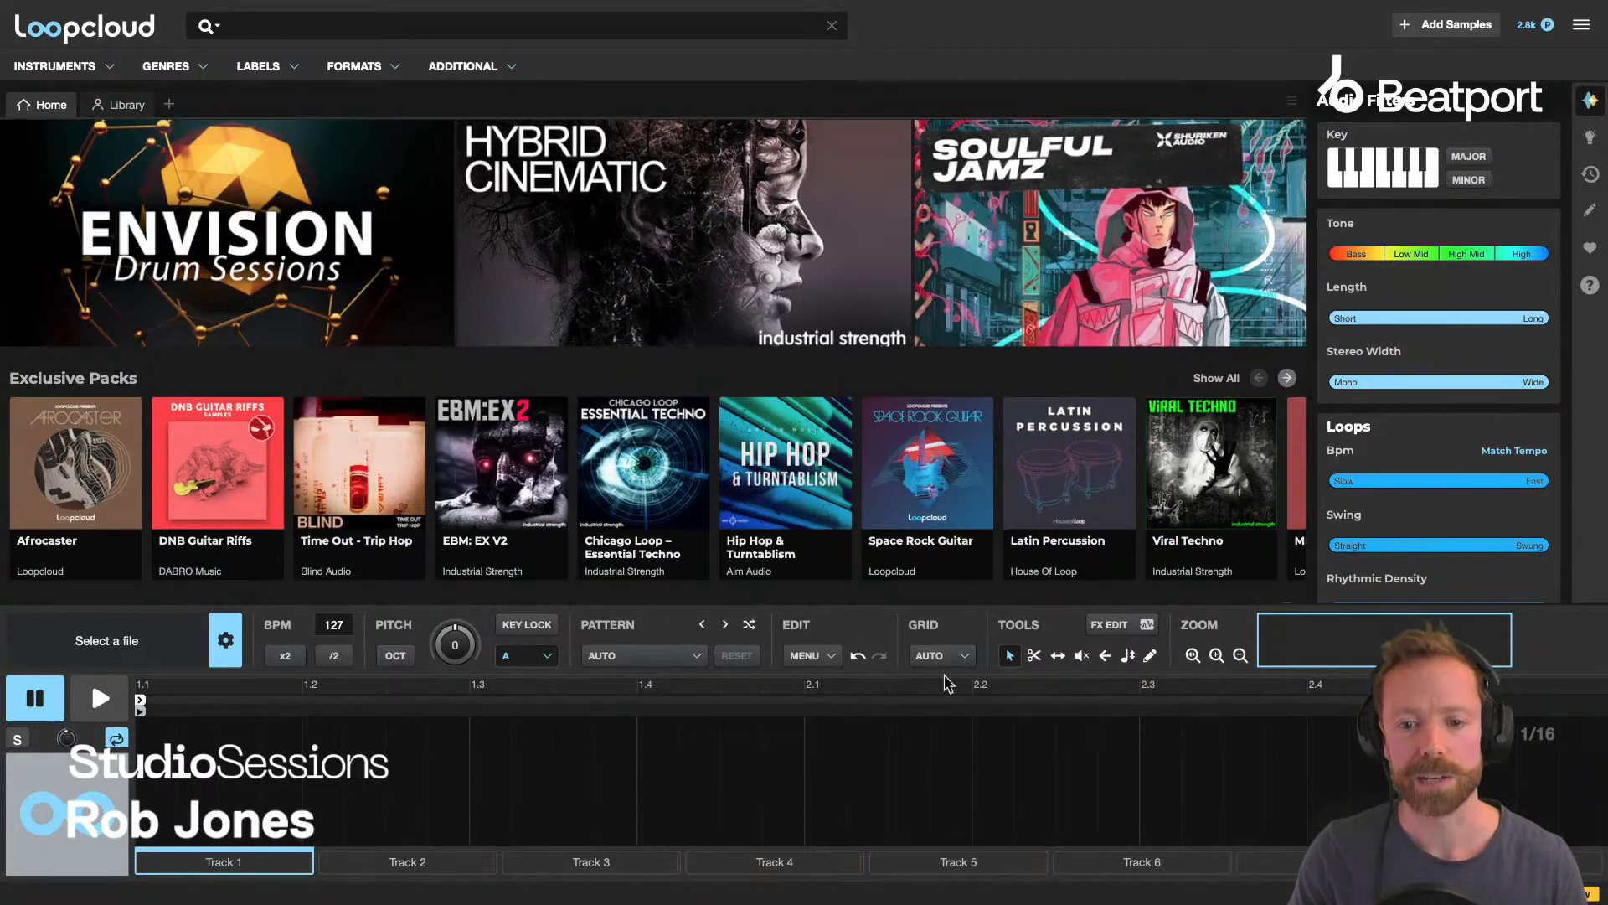
pyautogui.moveTo(658, 178)
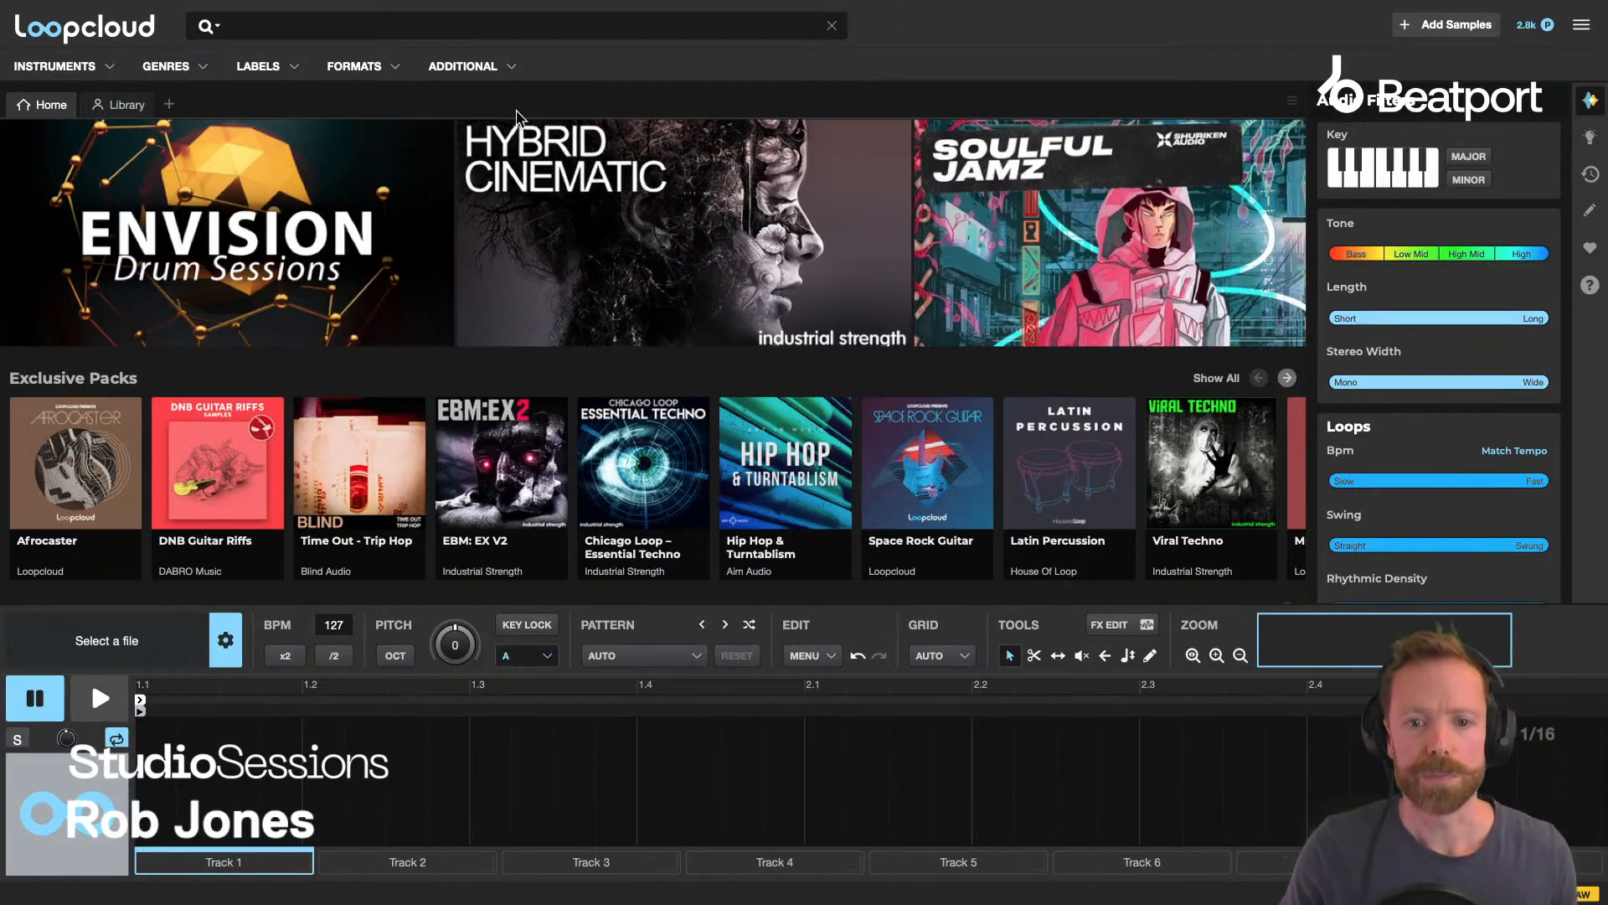
pyautogui.moveTo(101, 125)
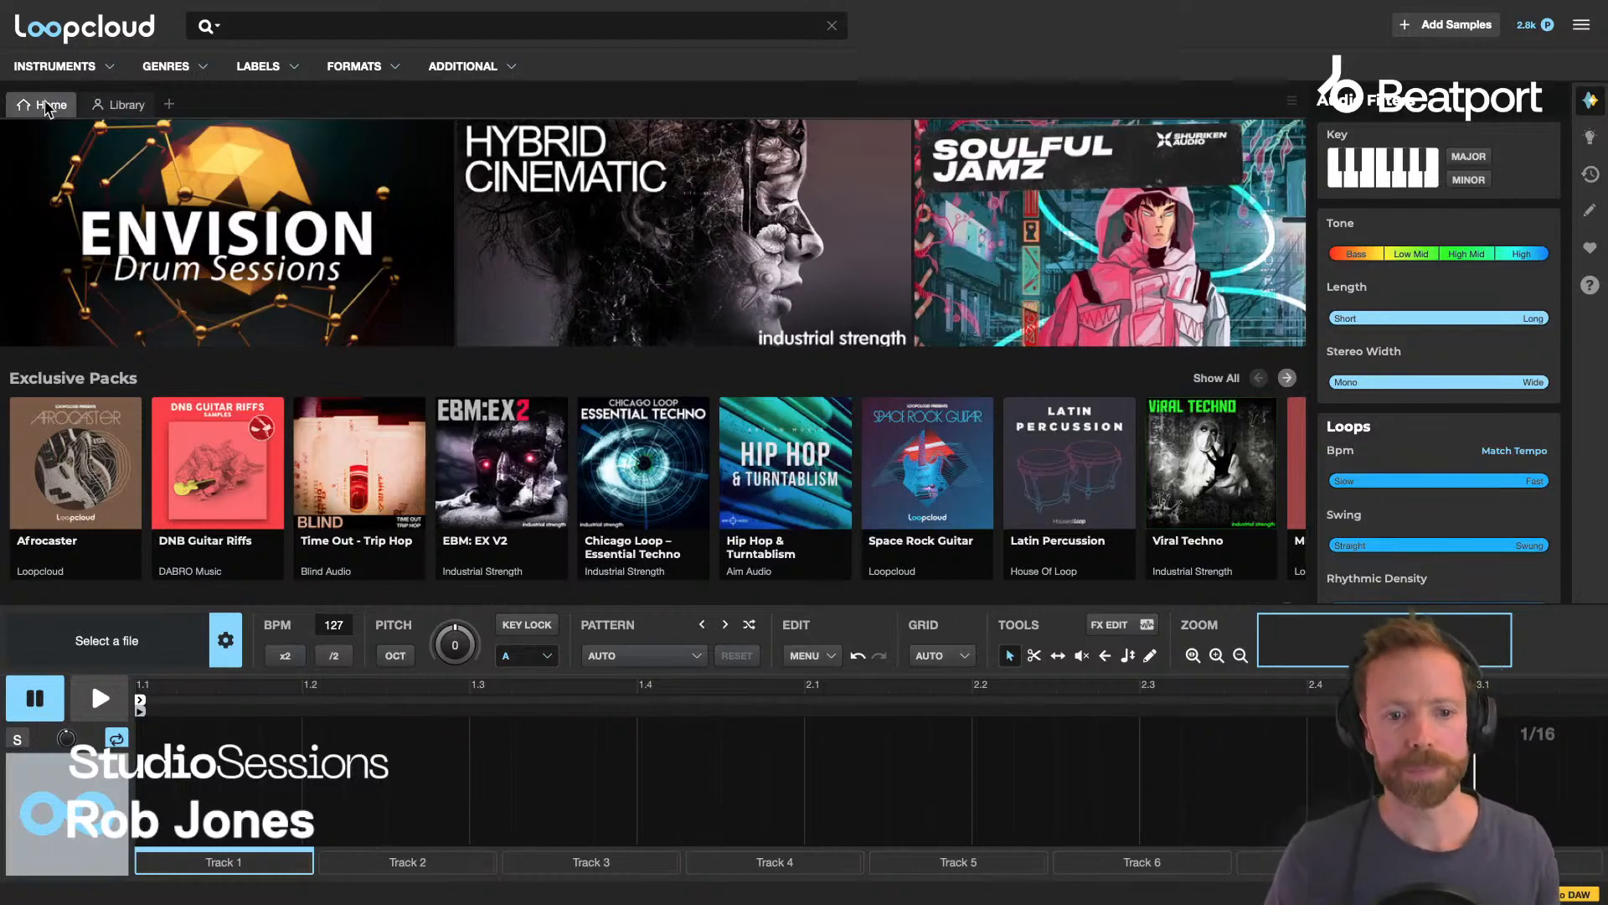
pyautogui.click(111, 111)
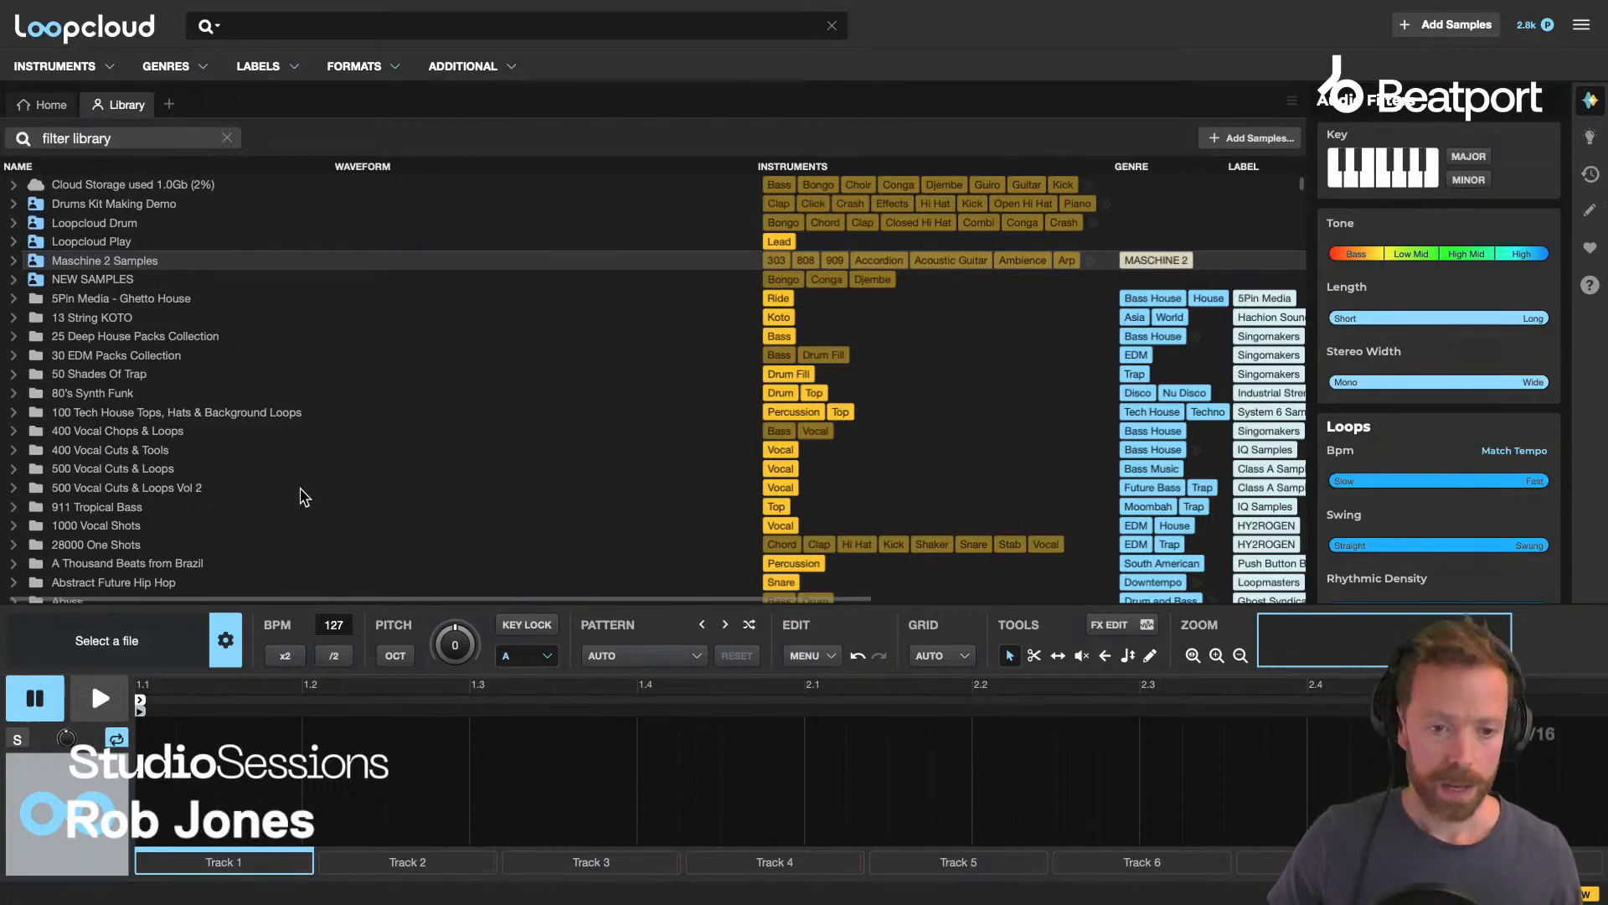
pyautogui.scroll(-5, 158, 376)
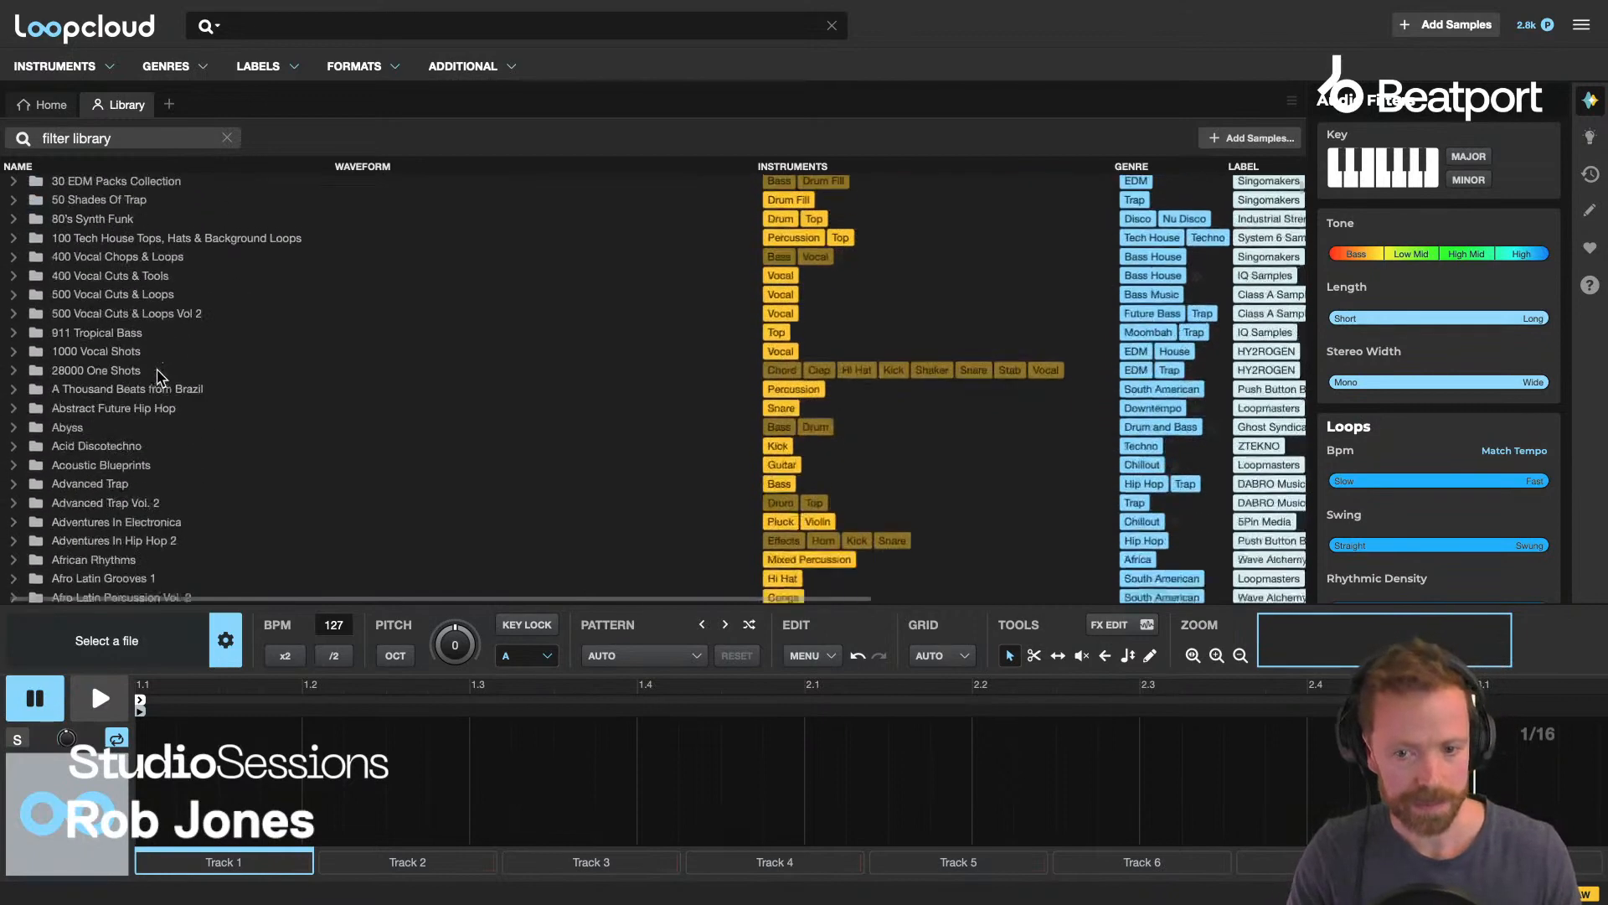
pyautogui.scroll(-6, 158, 377)
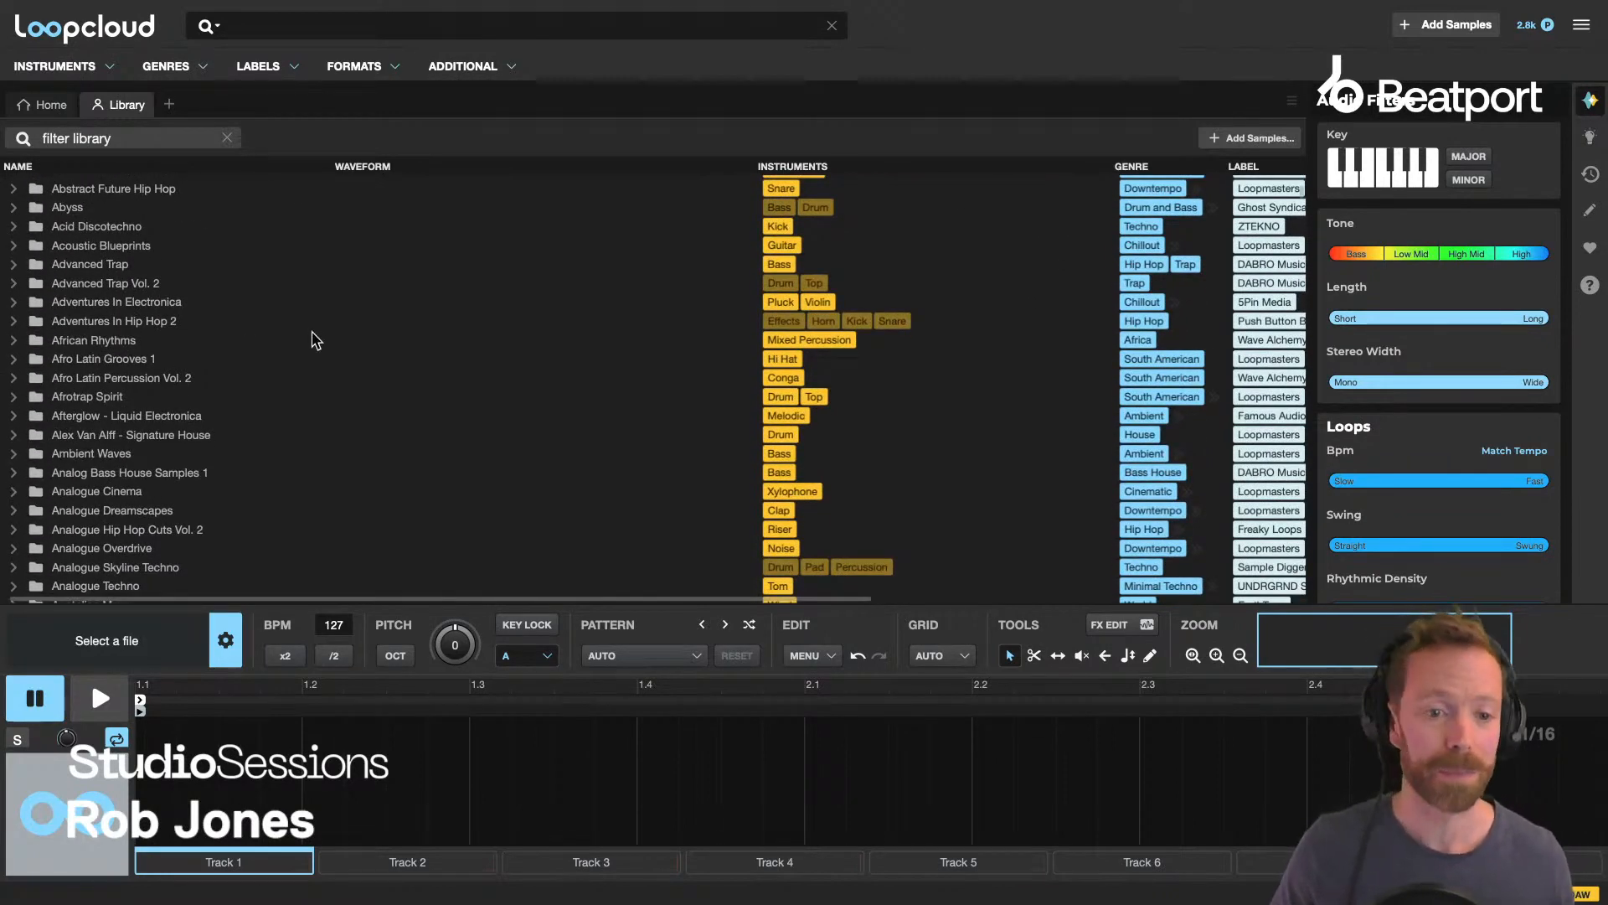
pyautogui.scroll(-8, 315, 339)
pyautogui.scroll(20, 314, 340)
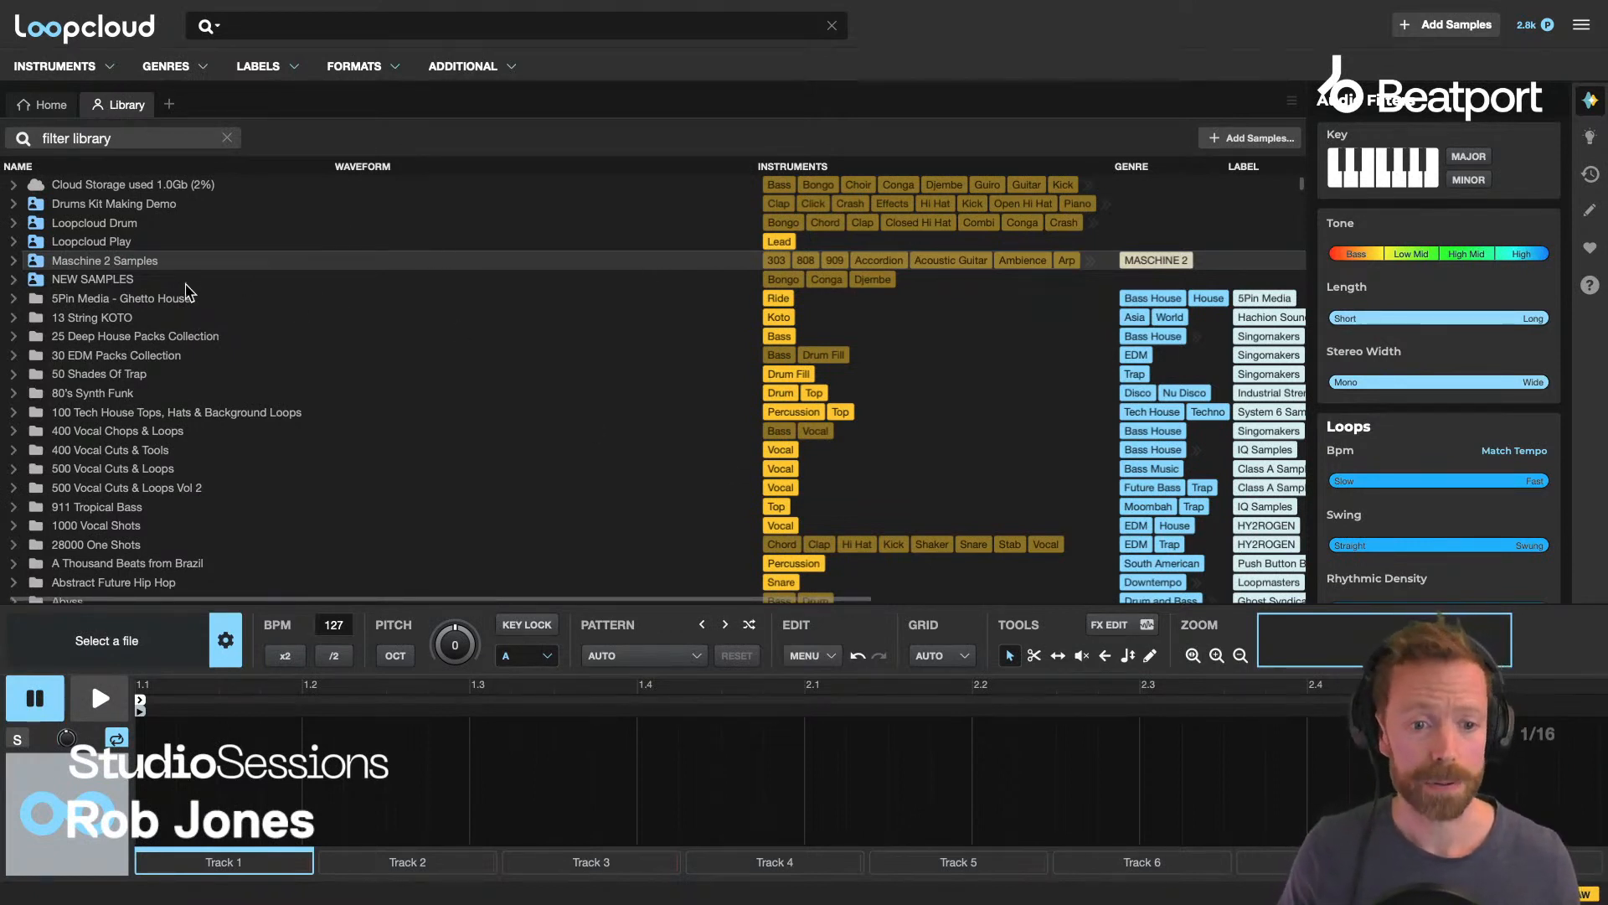
# Expand Maschine 2 Samples to its Drums and Clap folders, view the clap samples, and collapse the folders again.
pyautogui.click(13, 261)
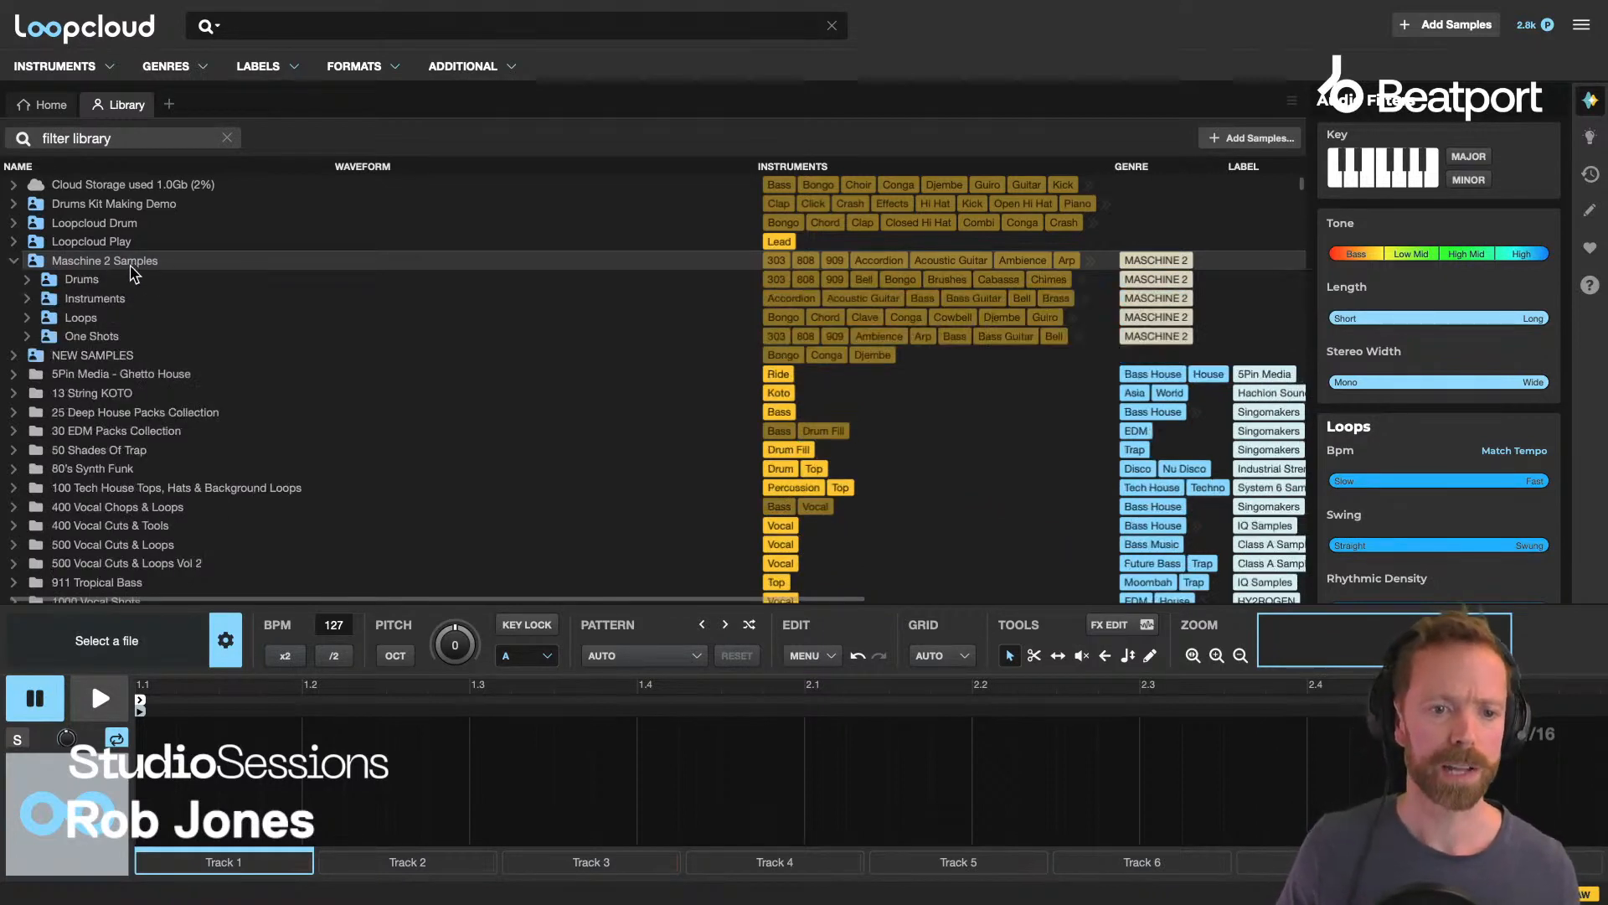
pyautogui.click(28, 282)
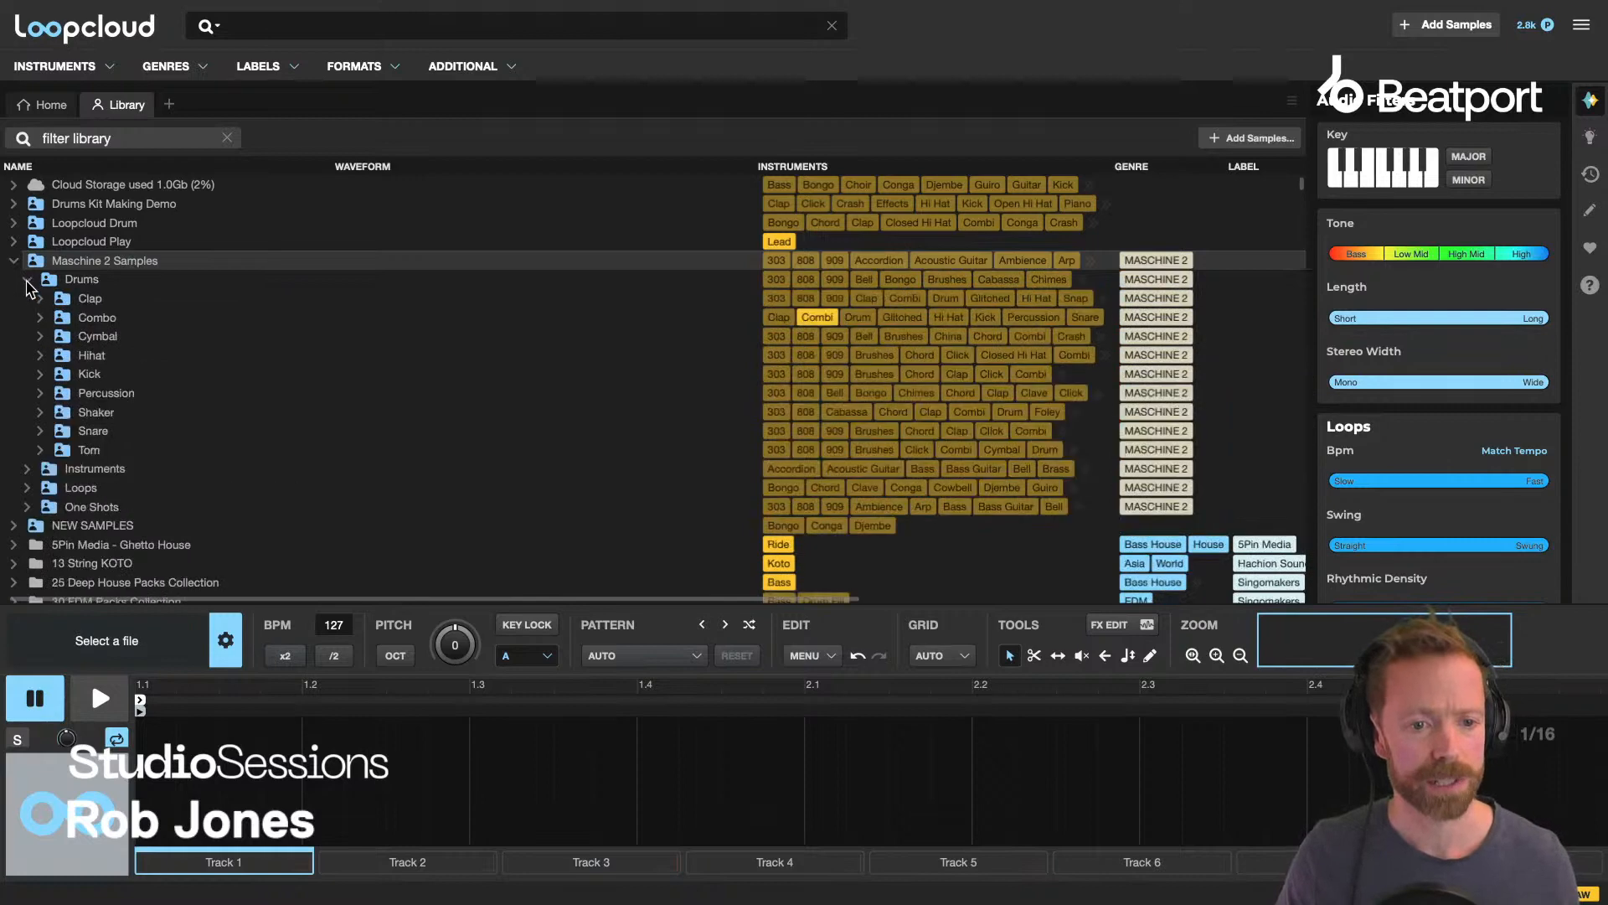
pyautogui.click(40, 299)
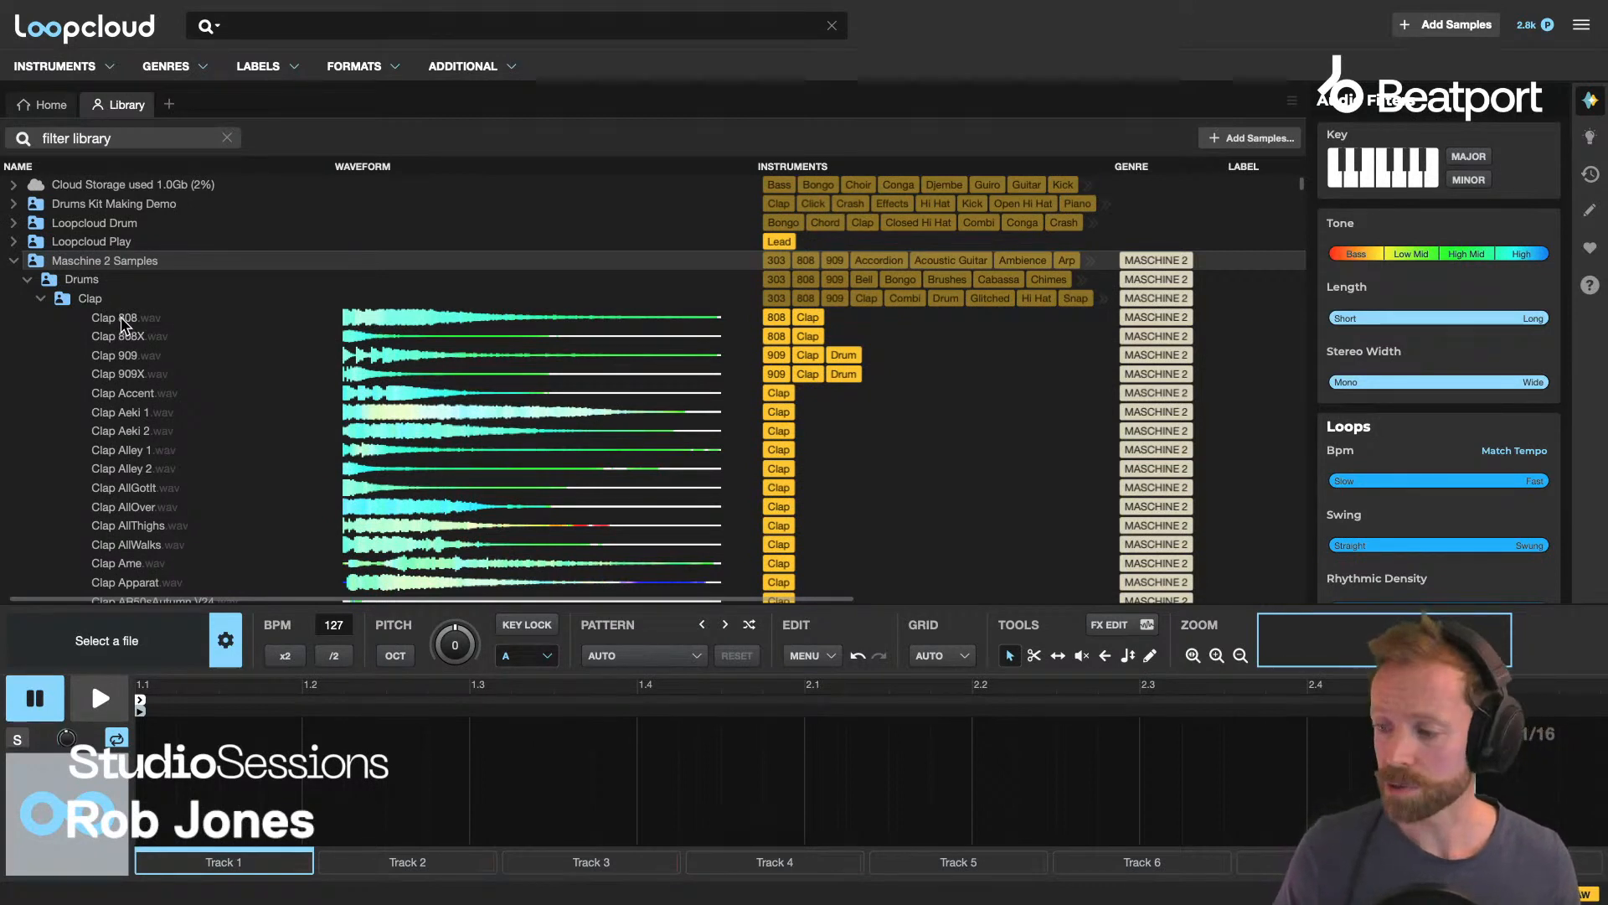
pyautogui.click(42, 300)
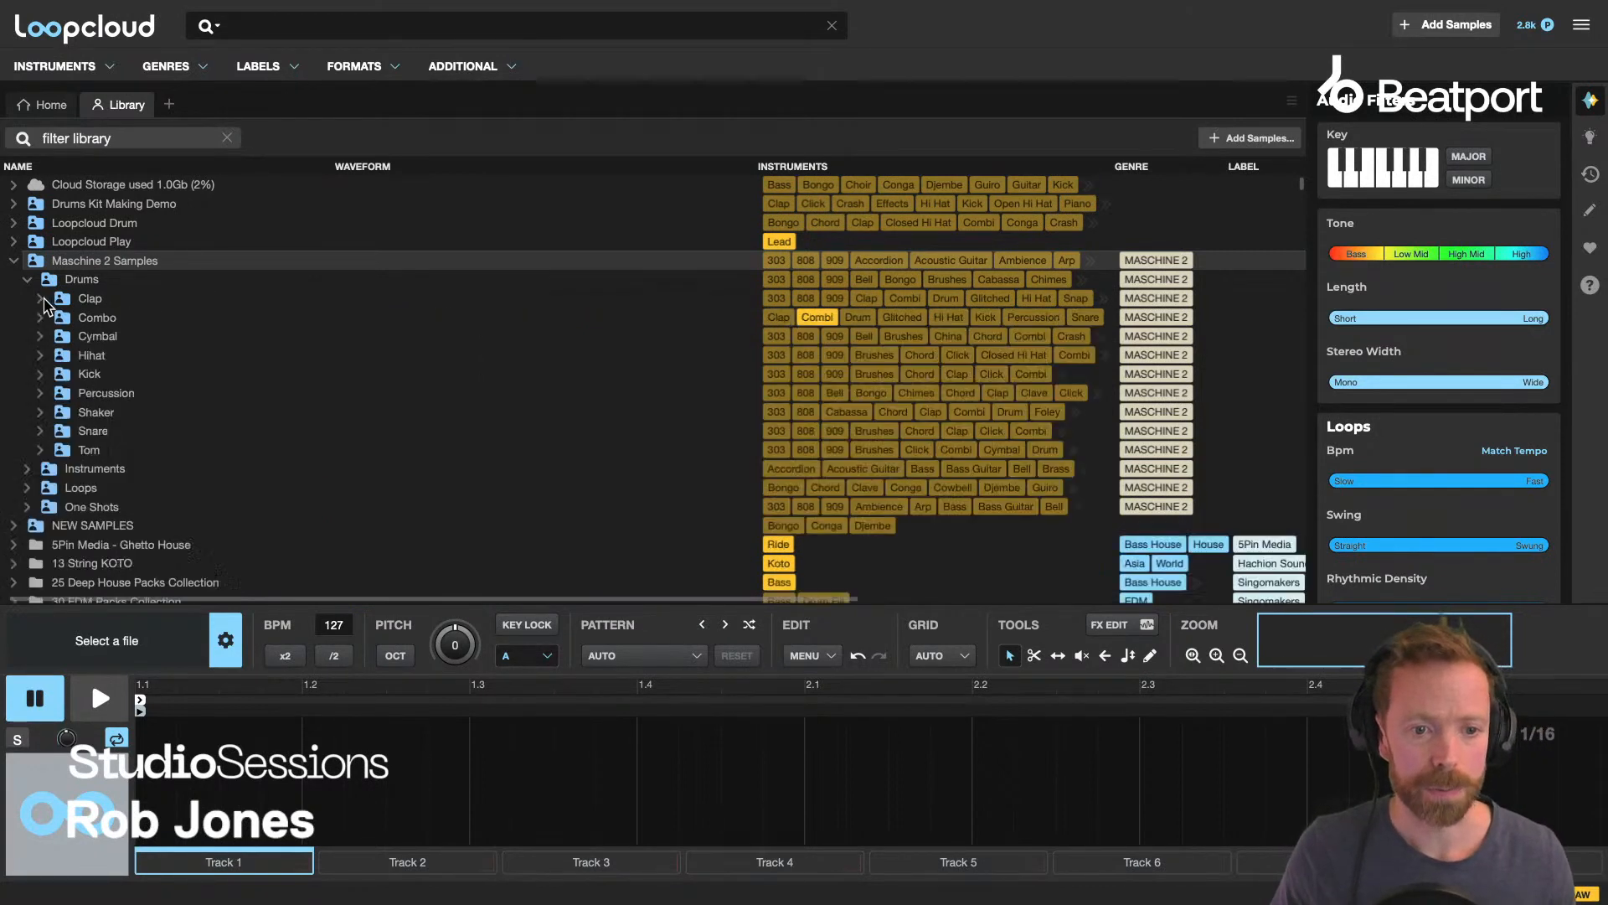
pyautogui.click(27, 280)
pyautogui.click(14, 261)
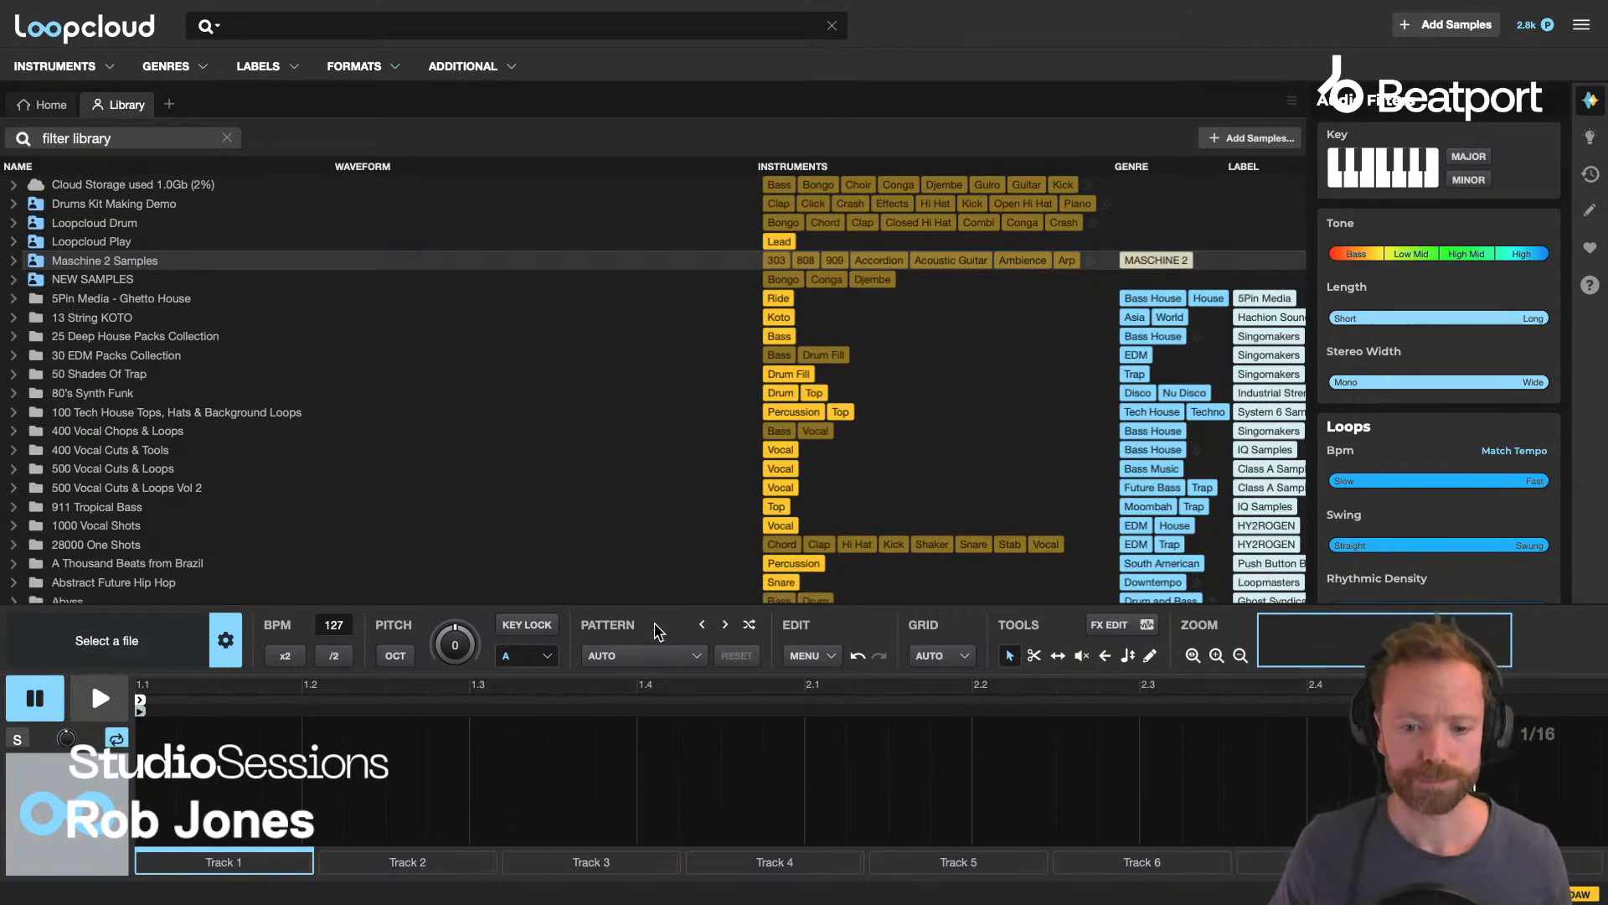
# Return to the Home page and look through the Recent, Tech House and Deep House release rows.
pyautogui.click(51, 107)
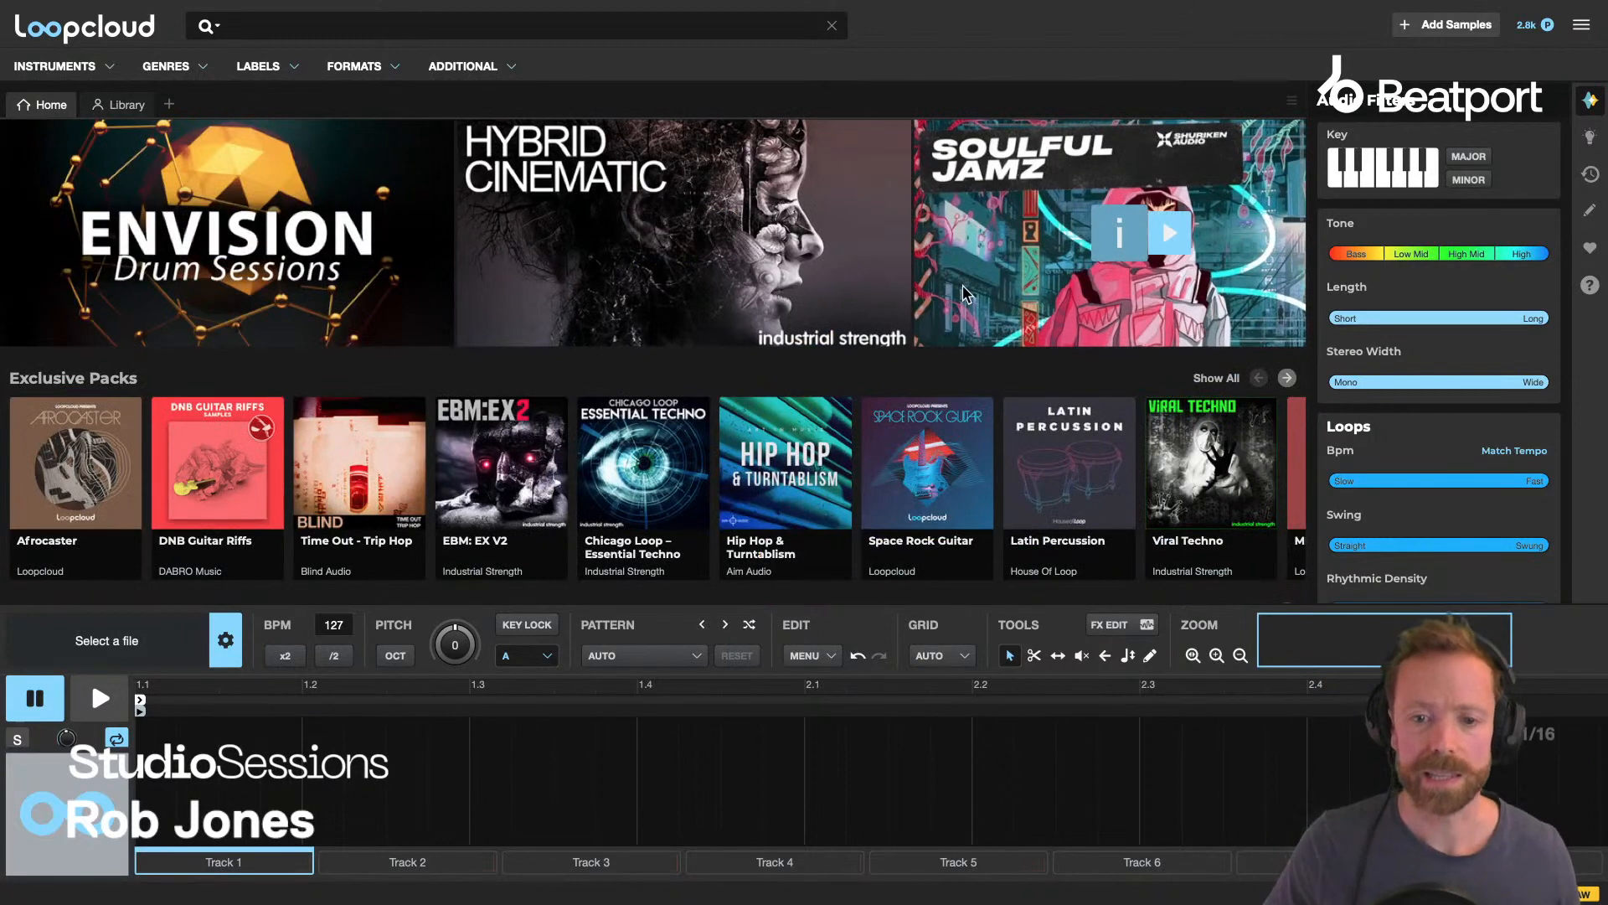
pyautogui.scroll(-5, 710, 342)
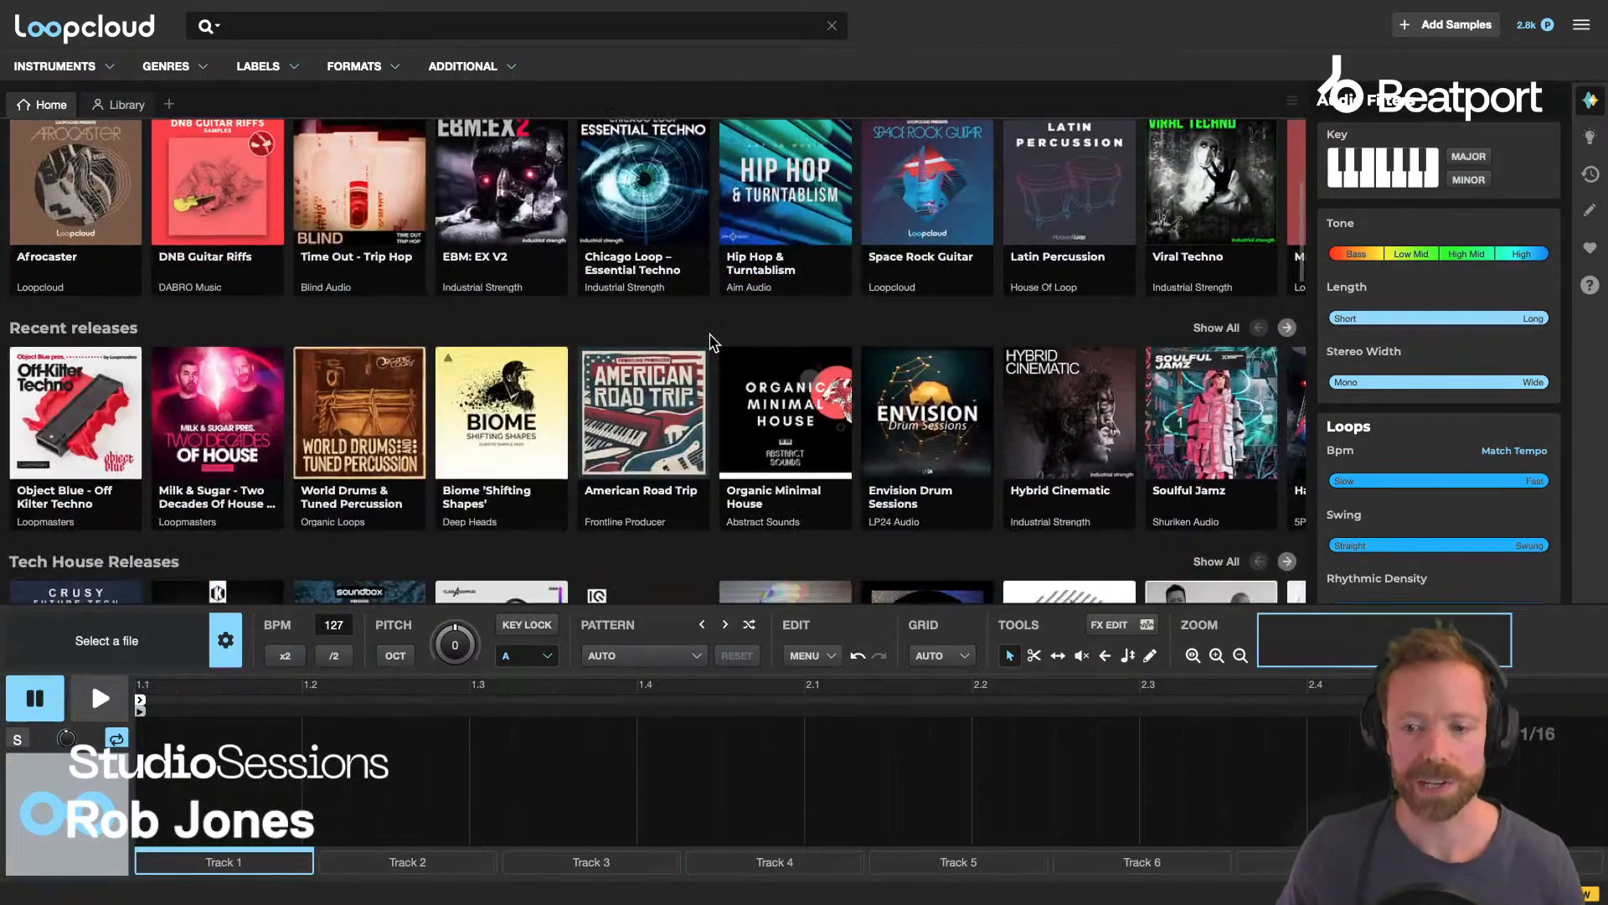
pyautogui.scroll(-3, 710, 341)
pyautogui.scroll(-3, 710, 341)
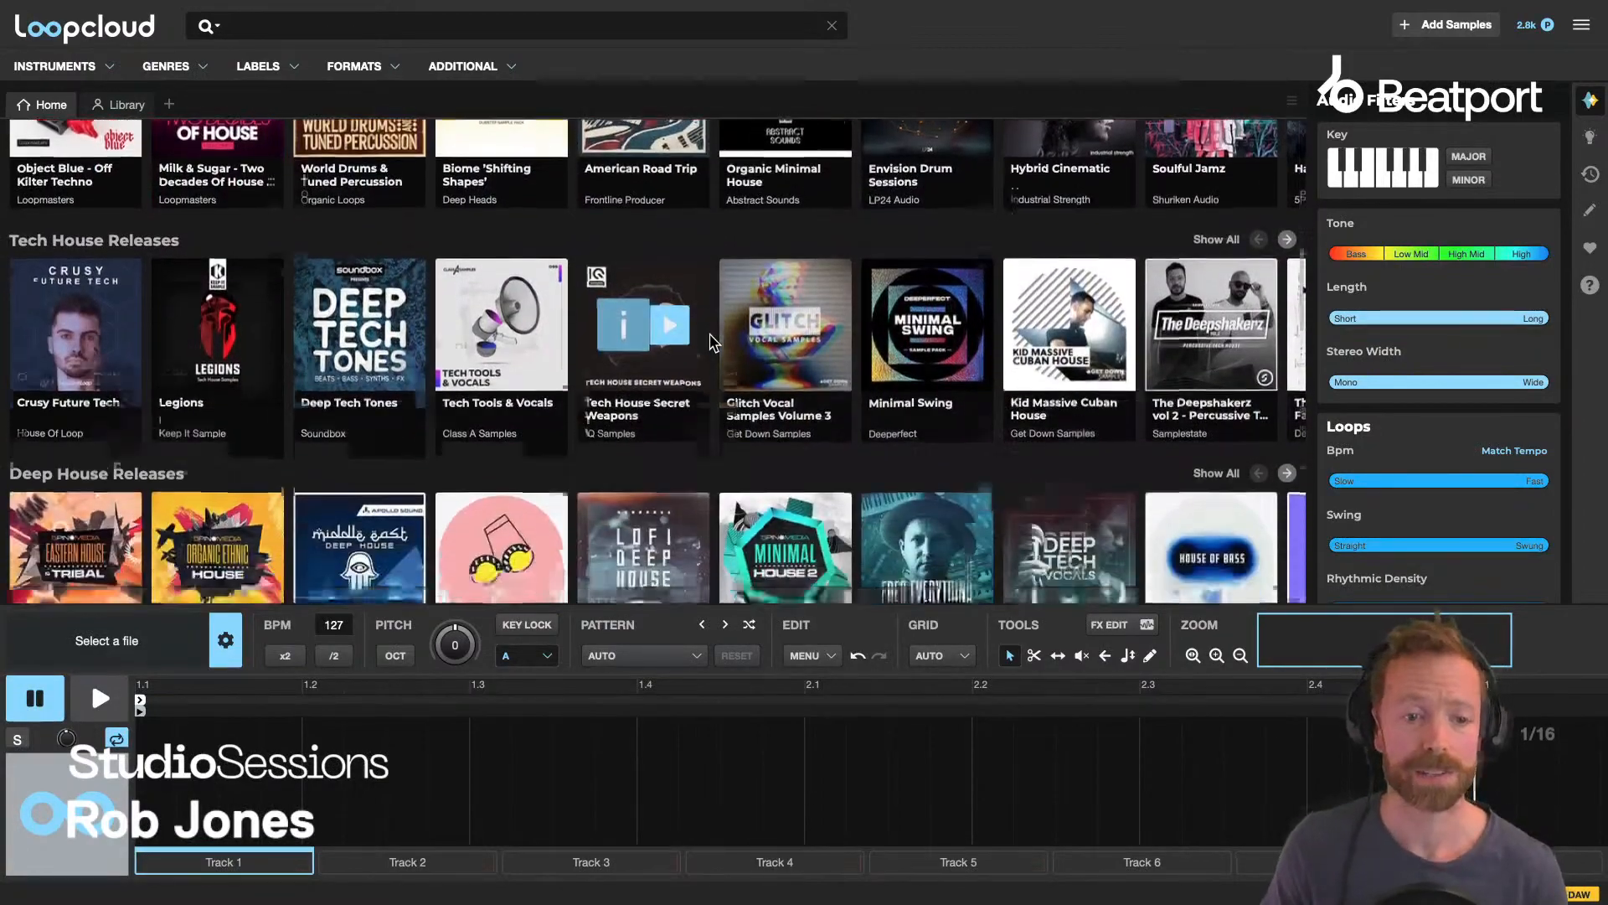
pyautogui.scroll(4, 243, 335)
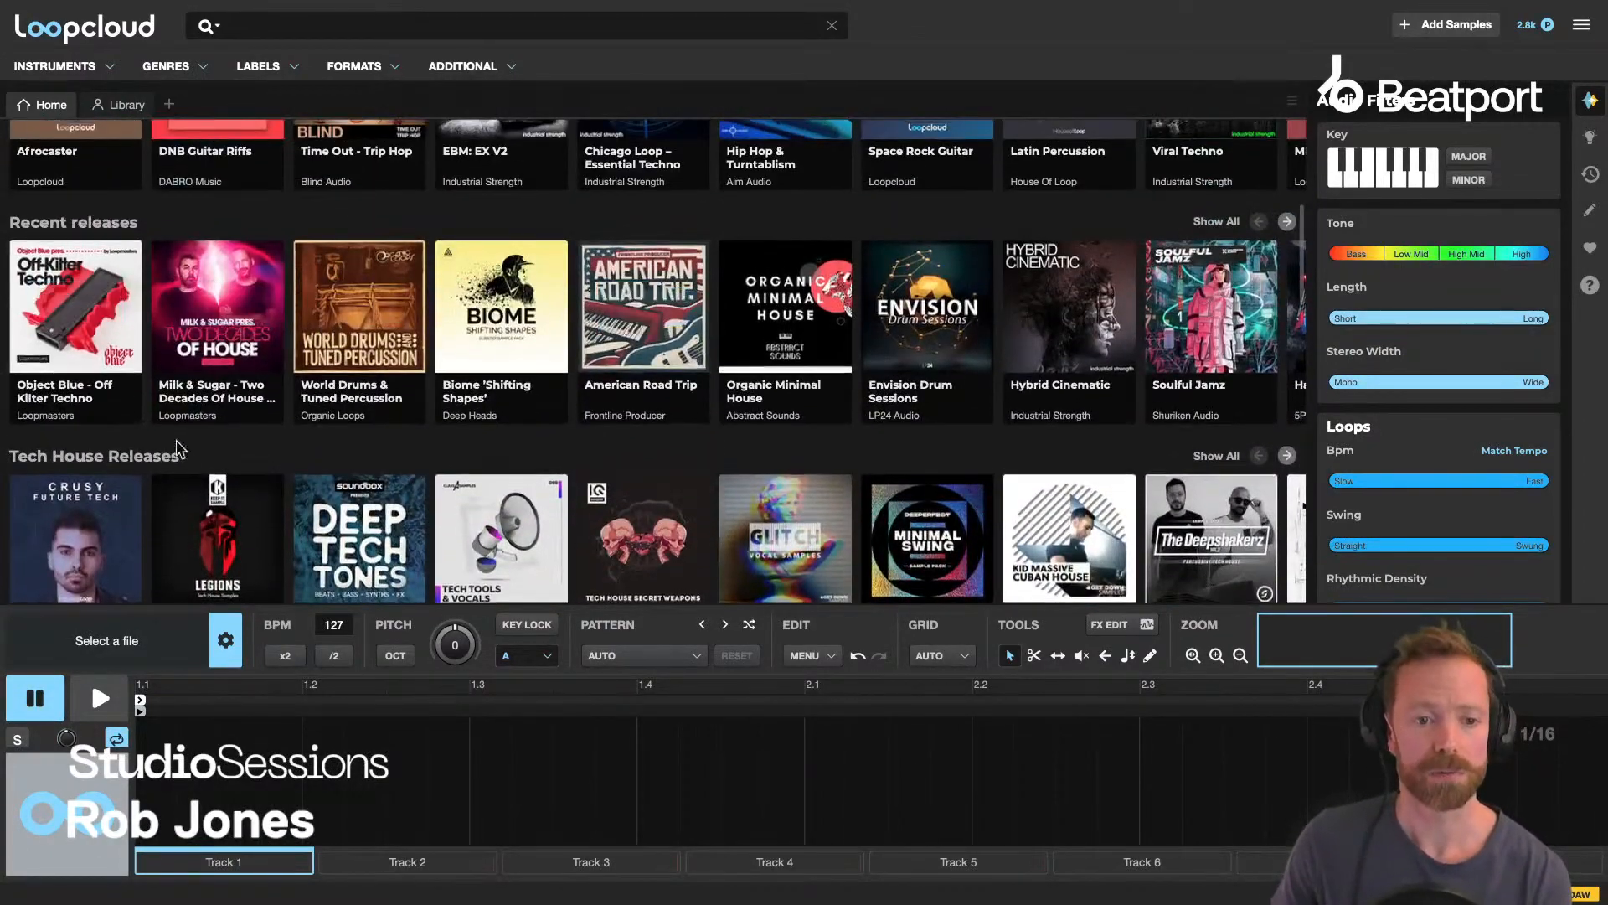
pyautogui.scroll(-1, 243, 335)
pyautogui.scroll(-8, 411, 436)
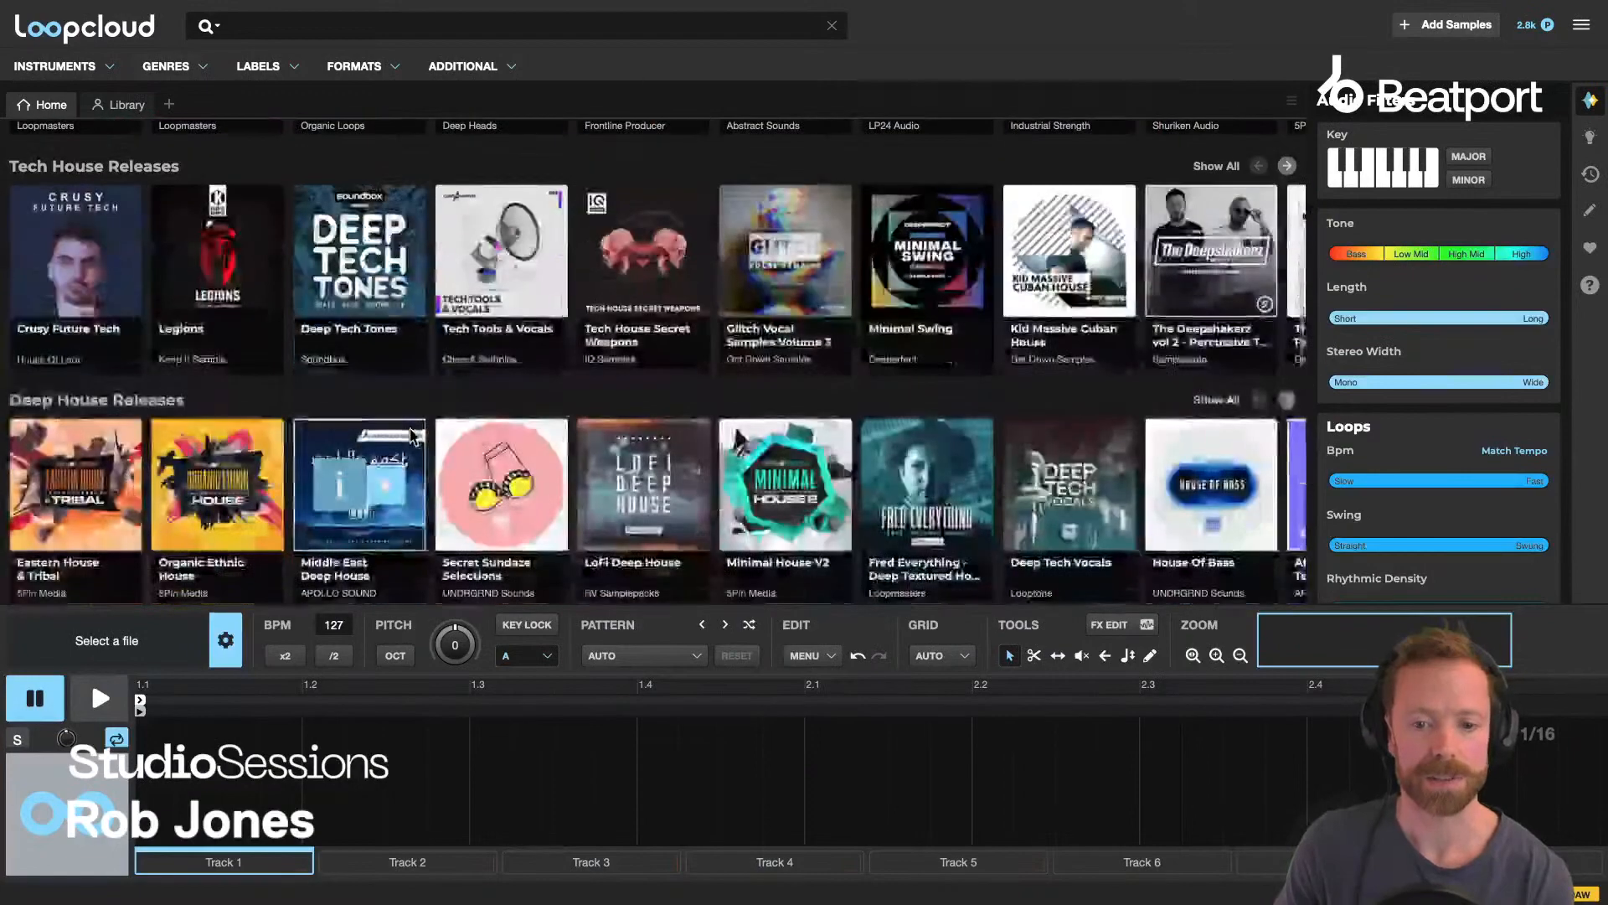
# Look through the Loopcloud Drum Packs, Loopcloud Play Packs and Chillout Releases rows, and return to the start of the Home page.
pyautogui.scroll(-1, 424, 429)
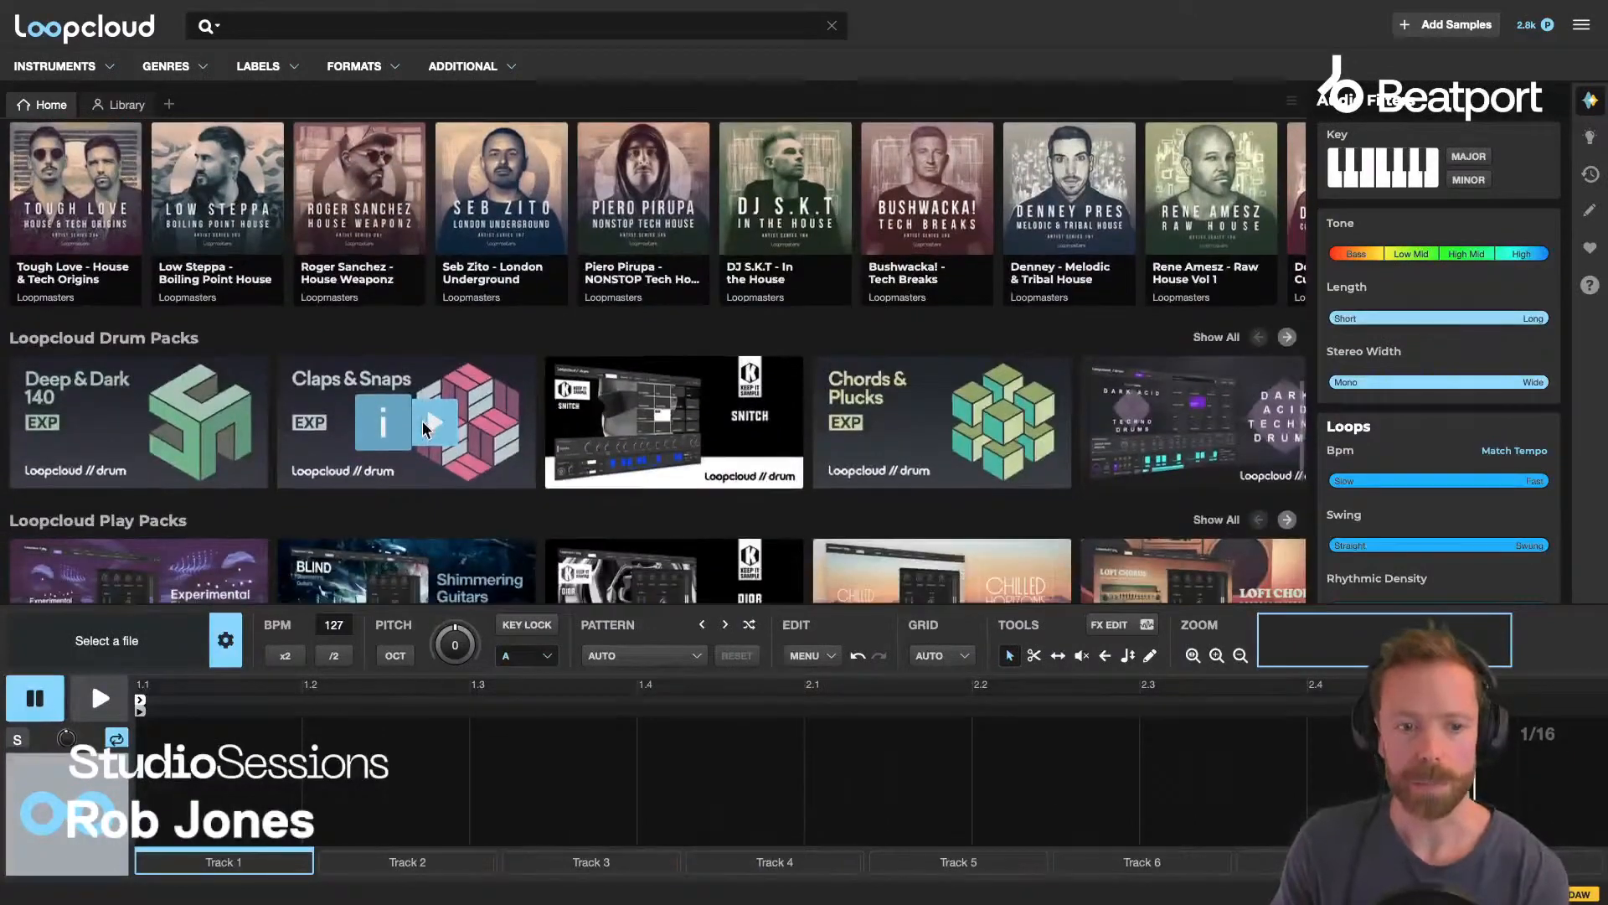
pyautogui.scroll(-1, 427, 427)
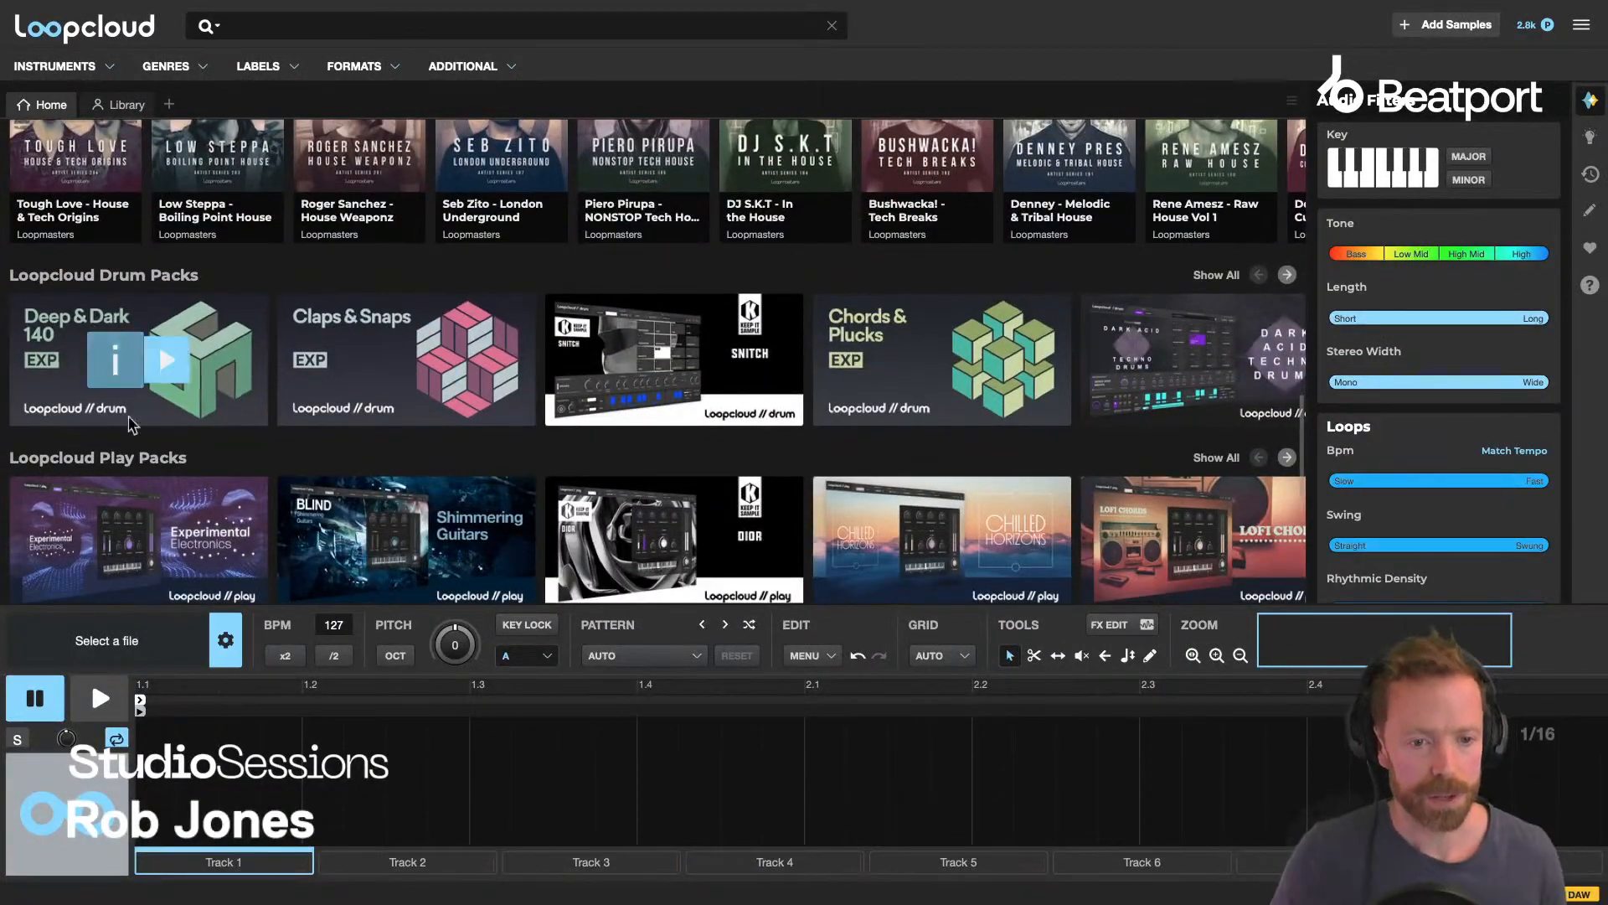
pyautogui.scroll(-1, 390, 355)
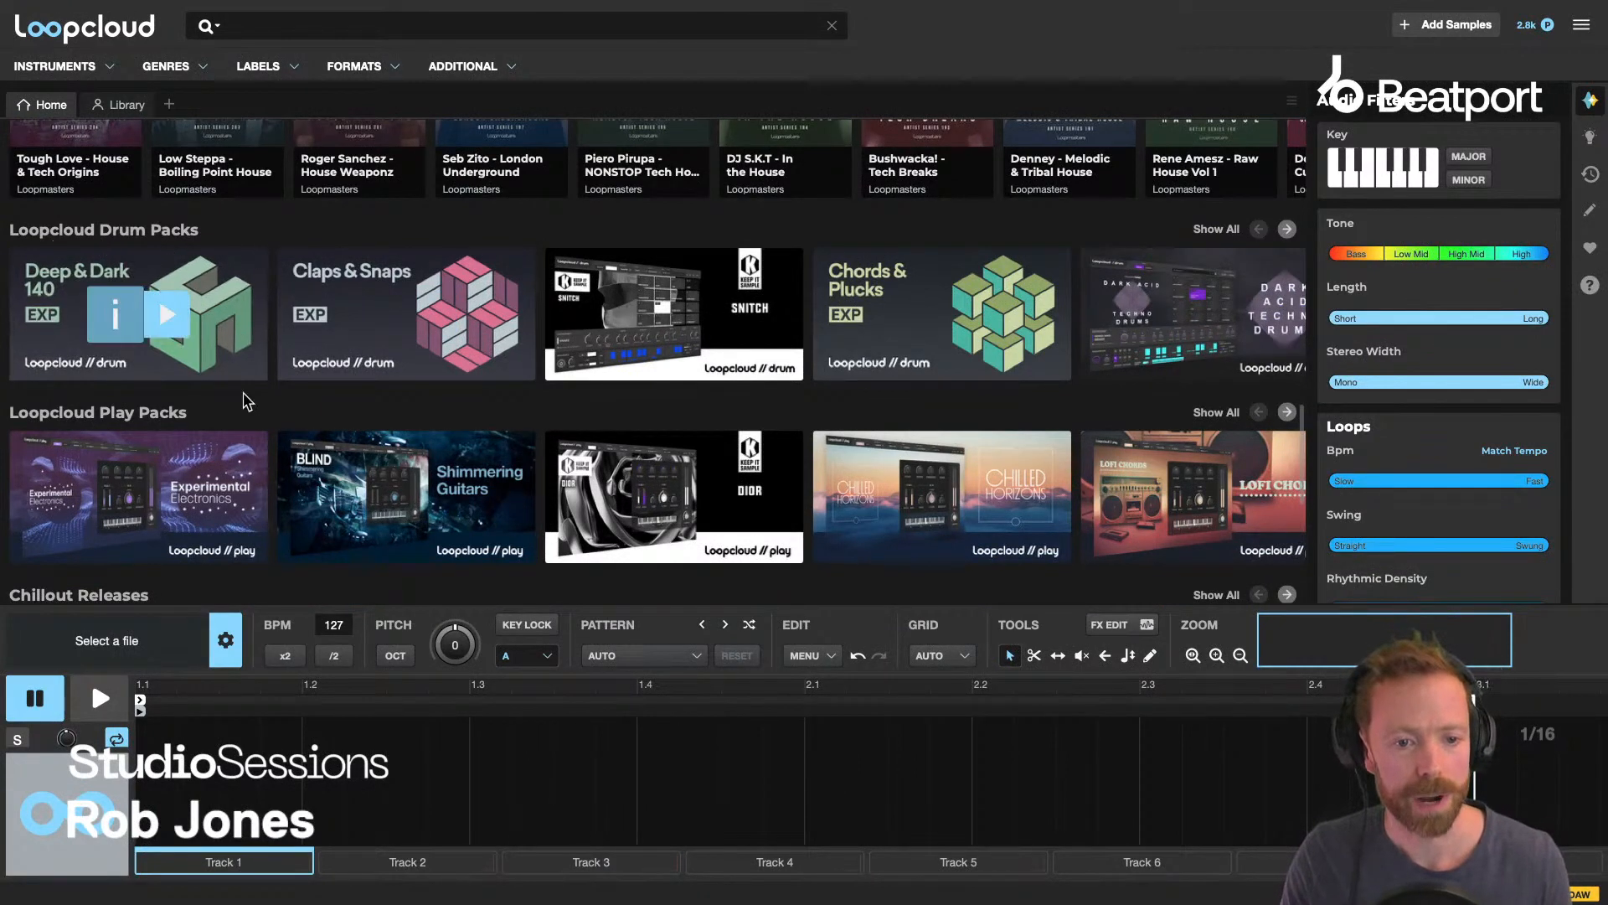
pyautogui.scroll(-1, 249, 400)
pyautogui.hscroll(15, 339, 279)
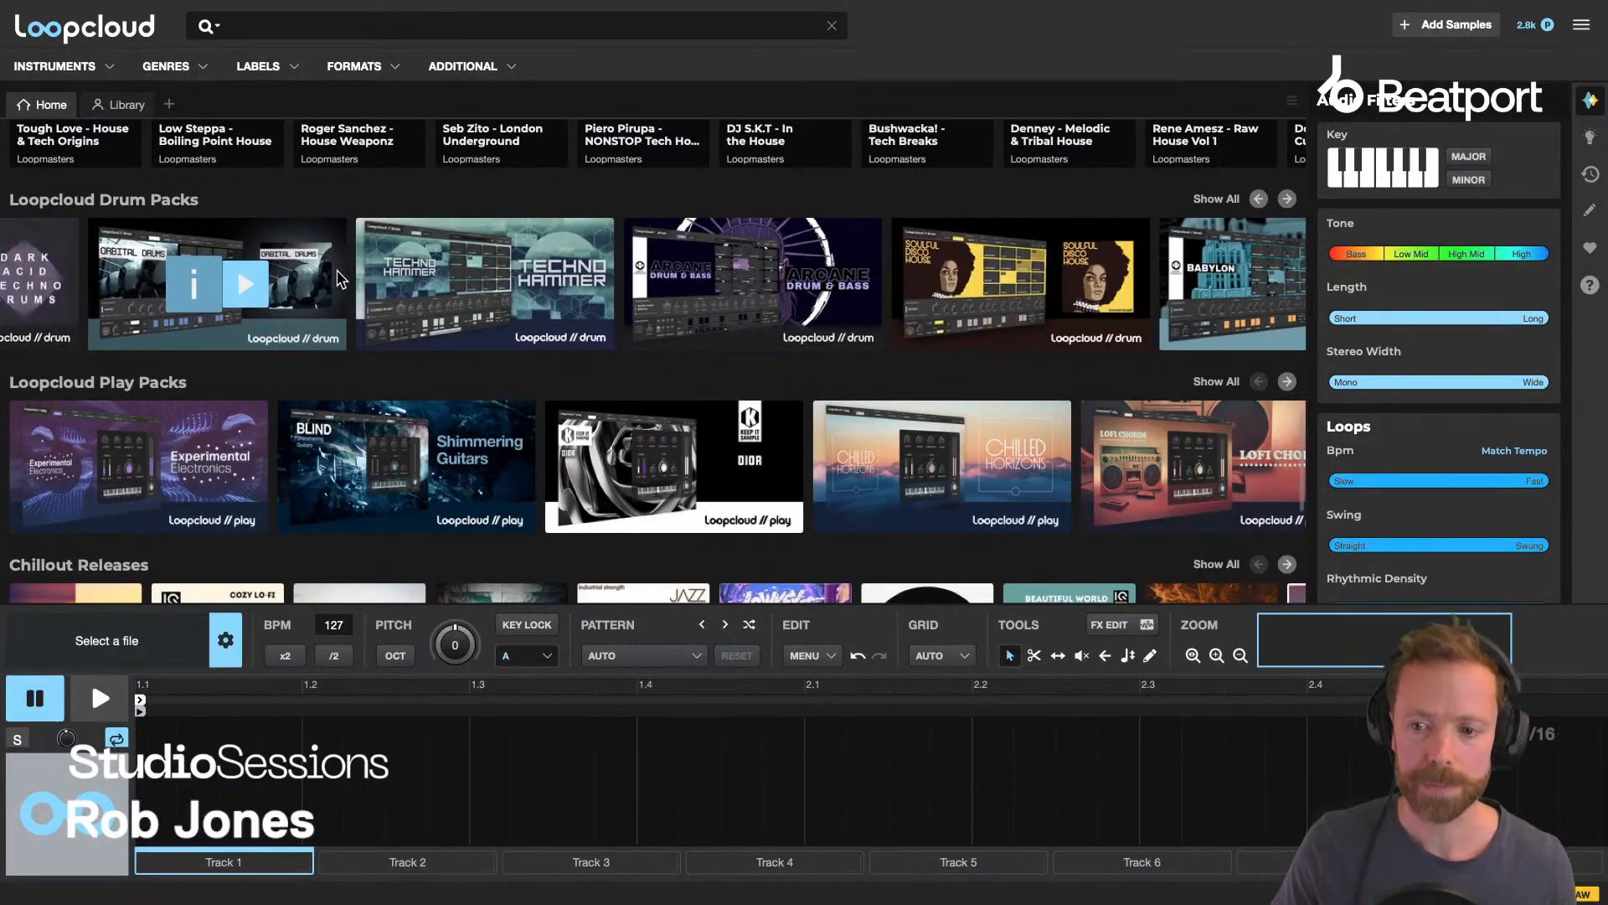
pyautogui.hscroll(-14, 339, 279)
pyautogui.scroll(-4, 375, 441)
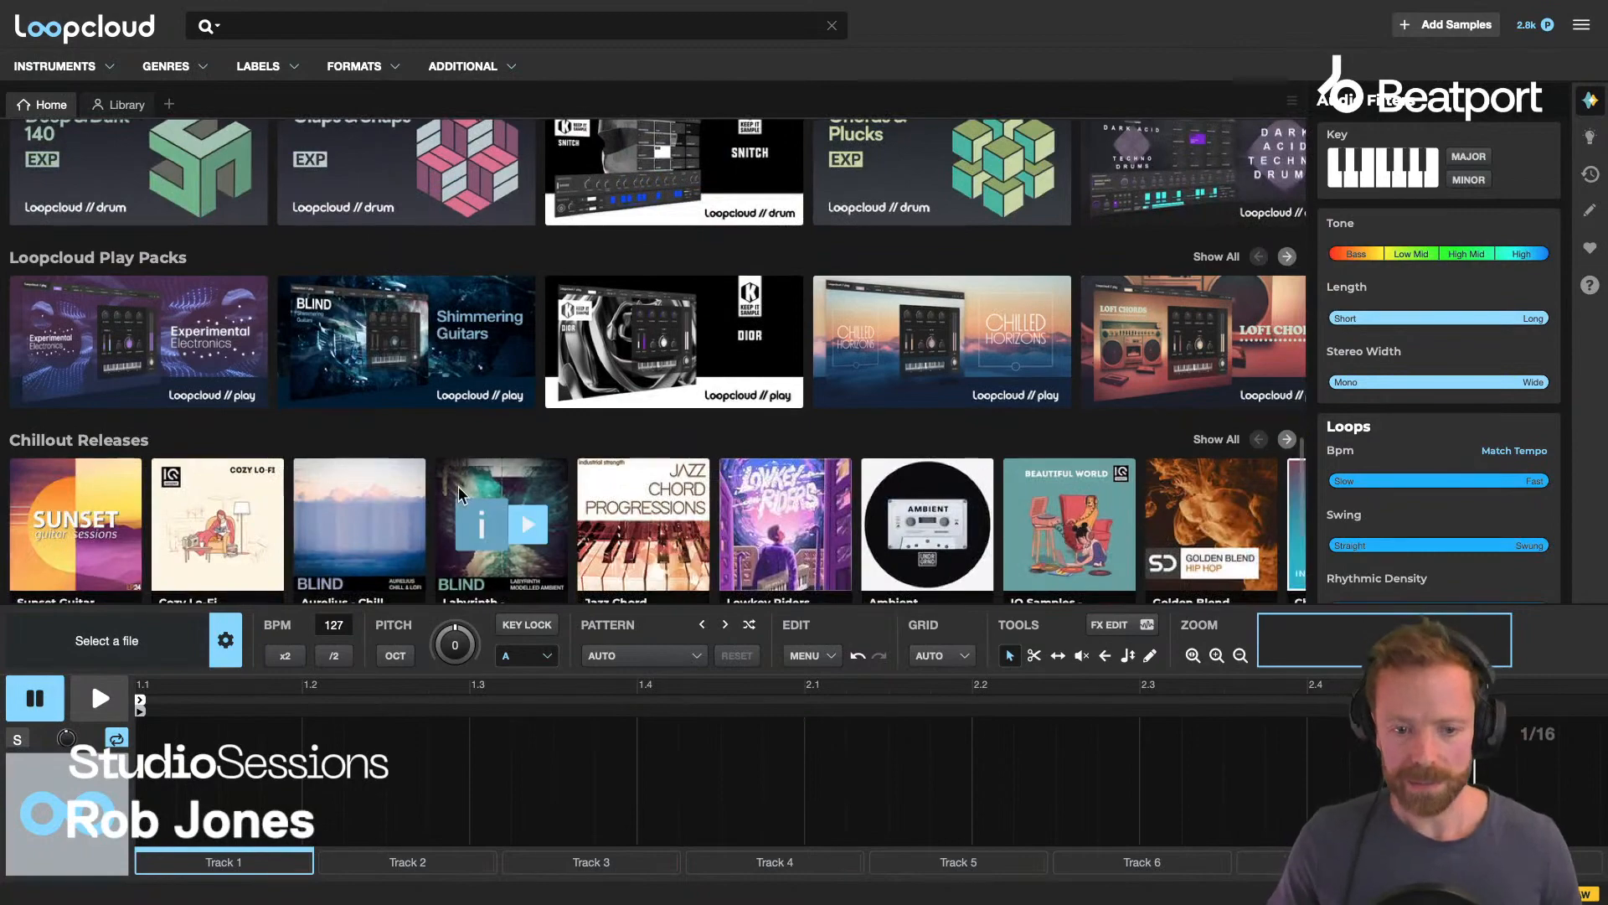
pyautogui.scroll(-4, 459, 495)
pyautogui.scroll(15, 458, 495)
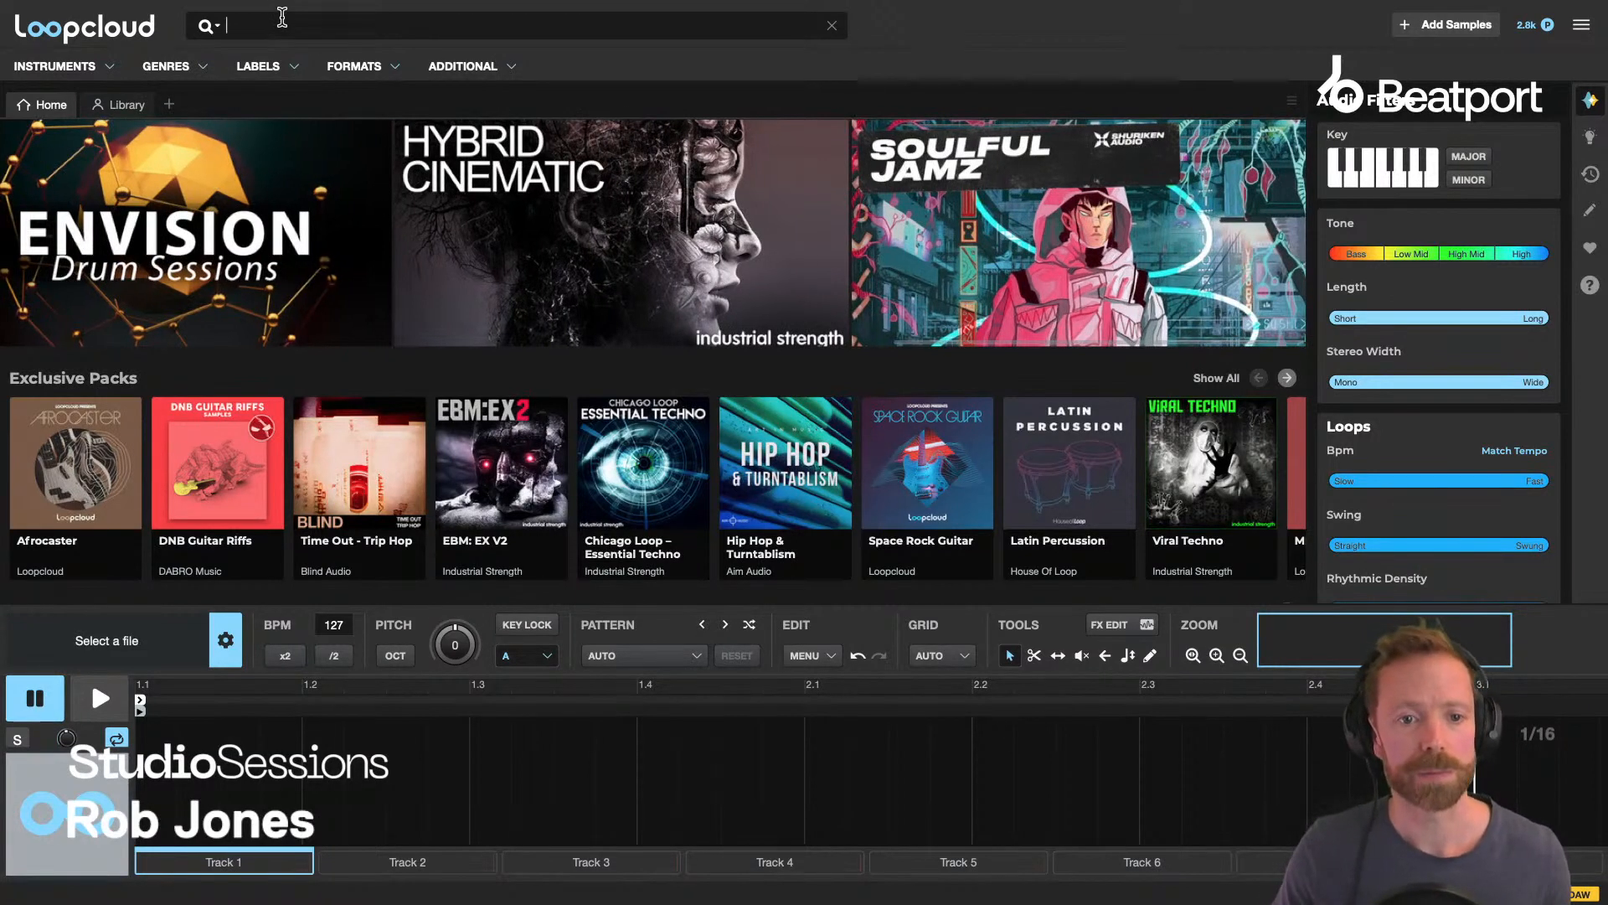
# View the available Instruments and Genres filter tags and close the tag list.
pyautogui.click(115, 69)
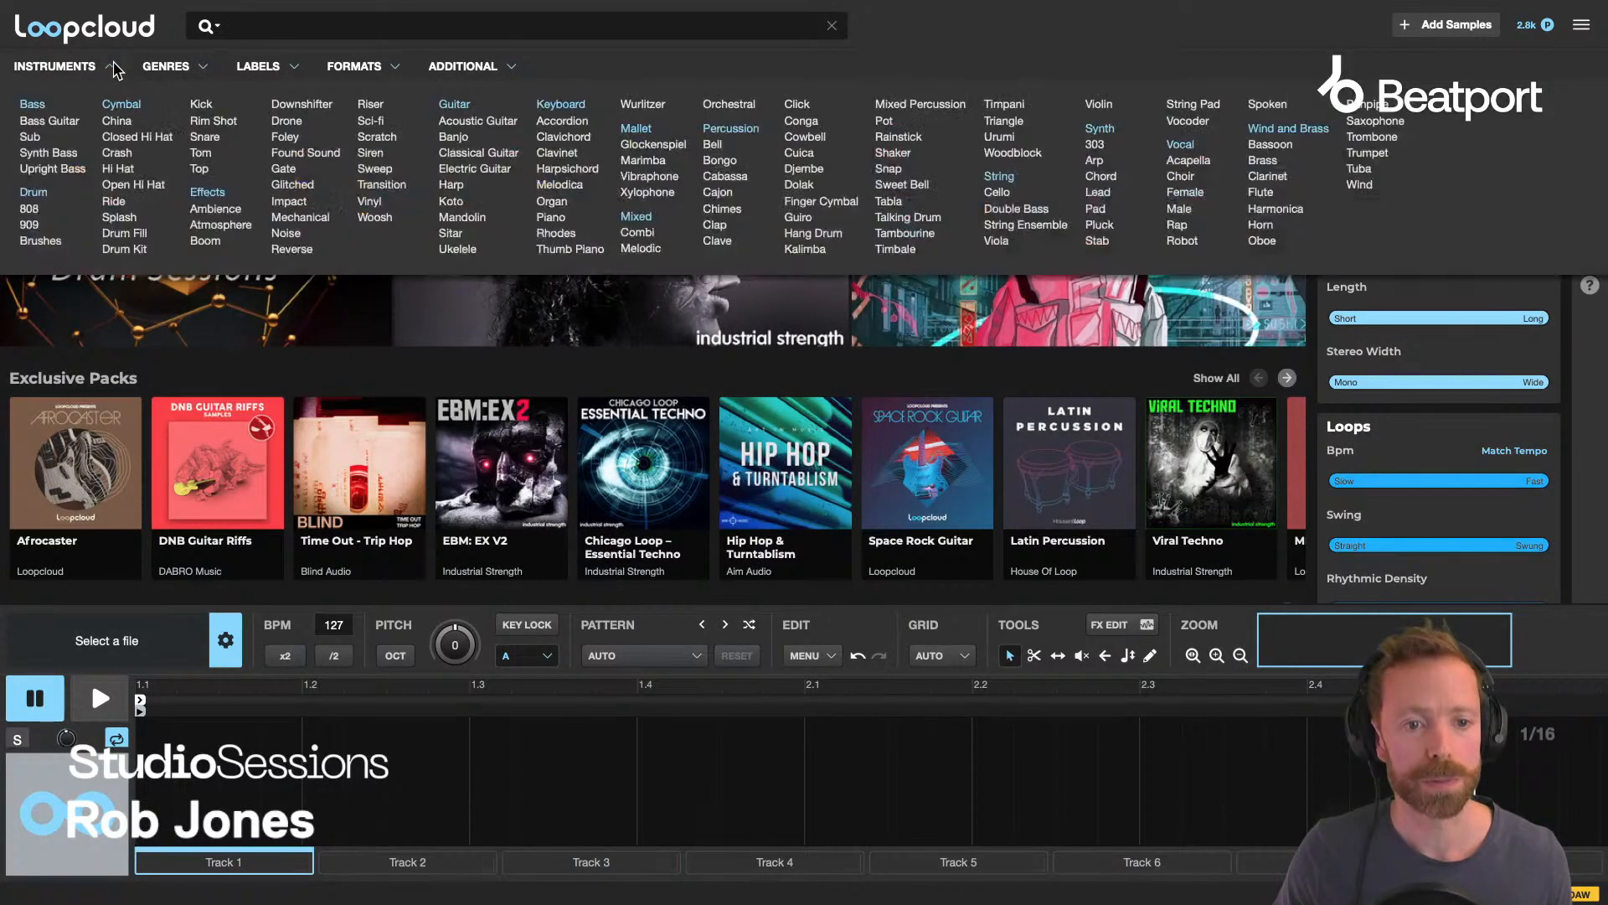
pyautogui.click(203, 67)
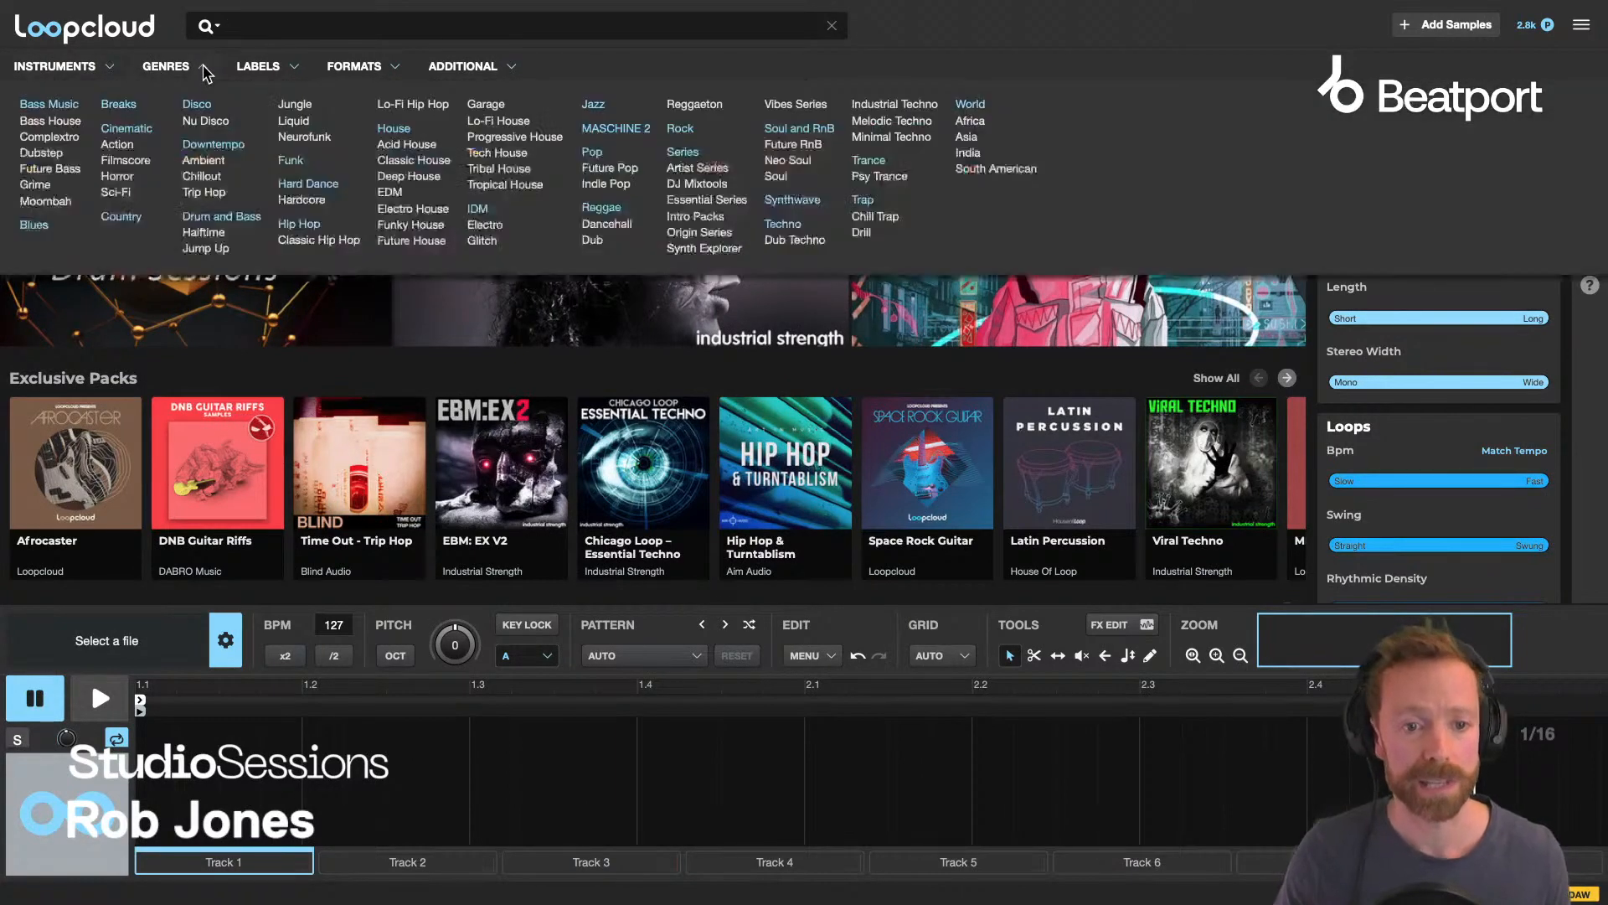
pyautogui.click(202, 71)
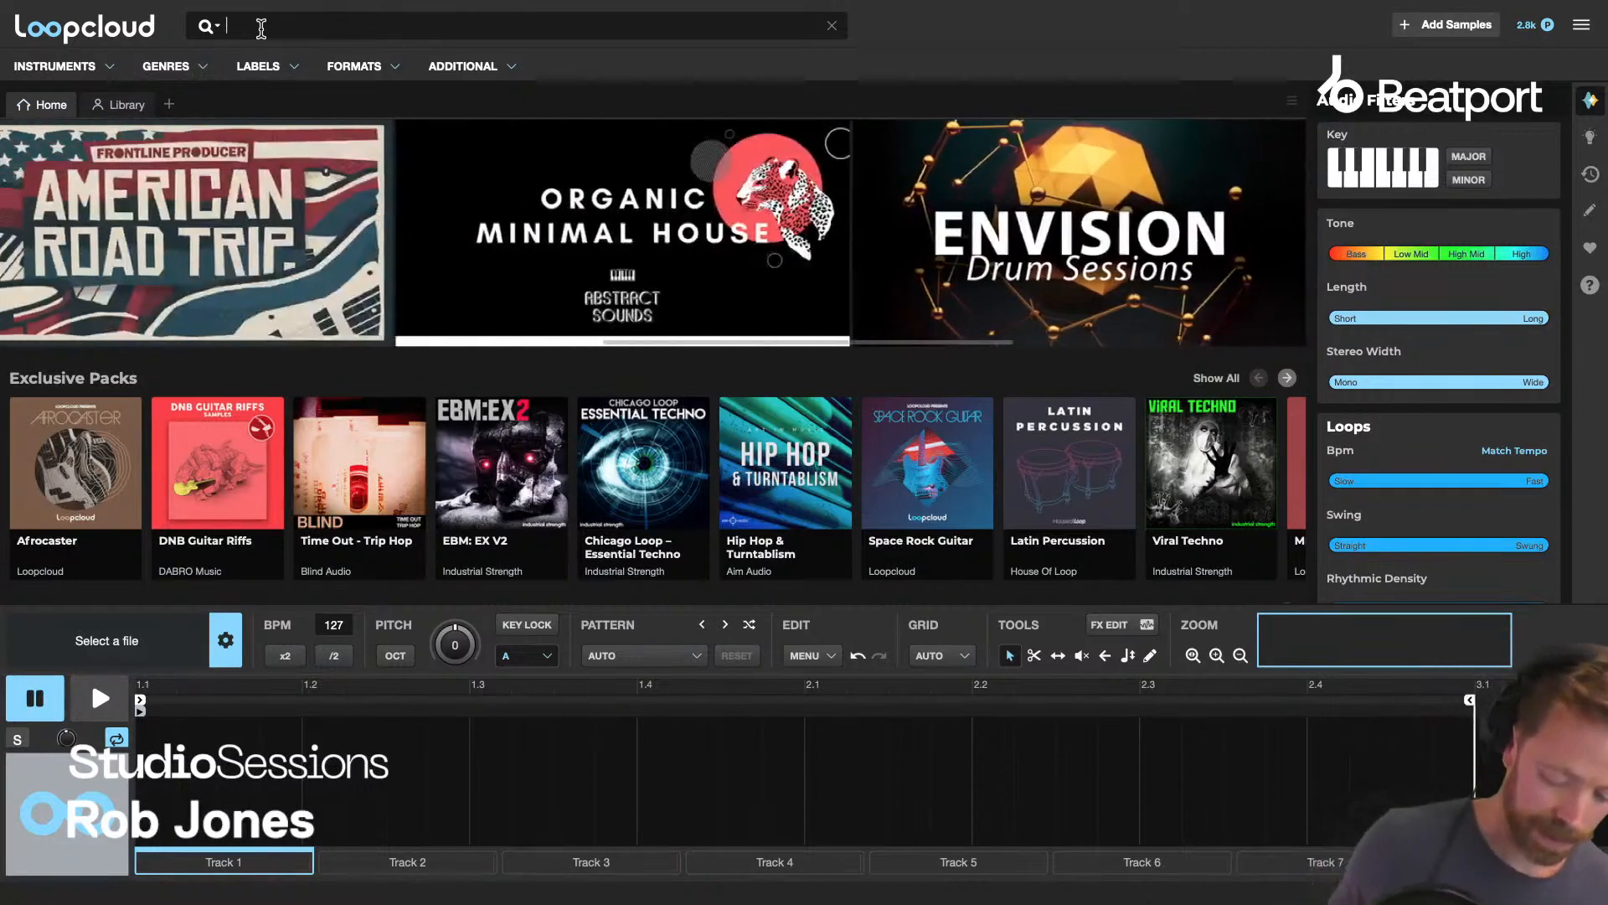
# Enter "ki" in the main sample search to view the suggested tags, and clear the search text.
pyautogui.write('ki')
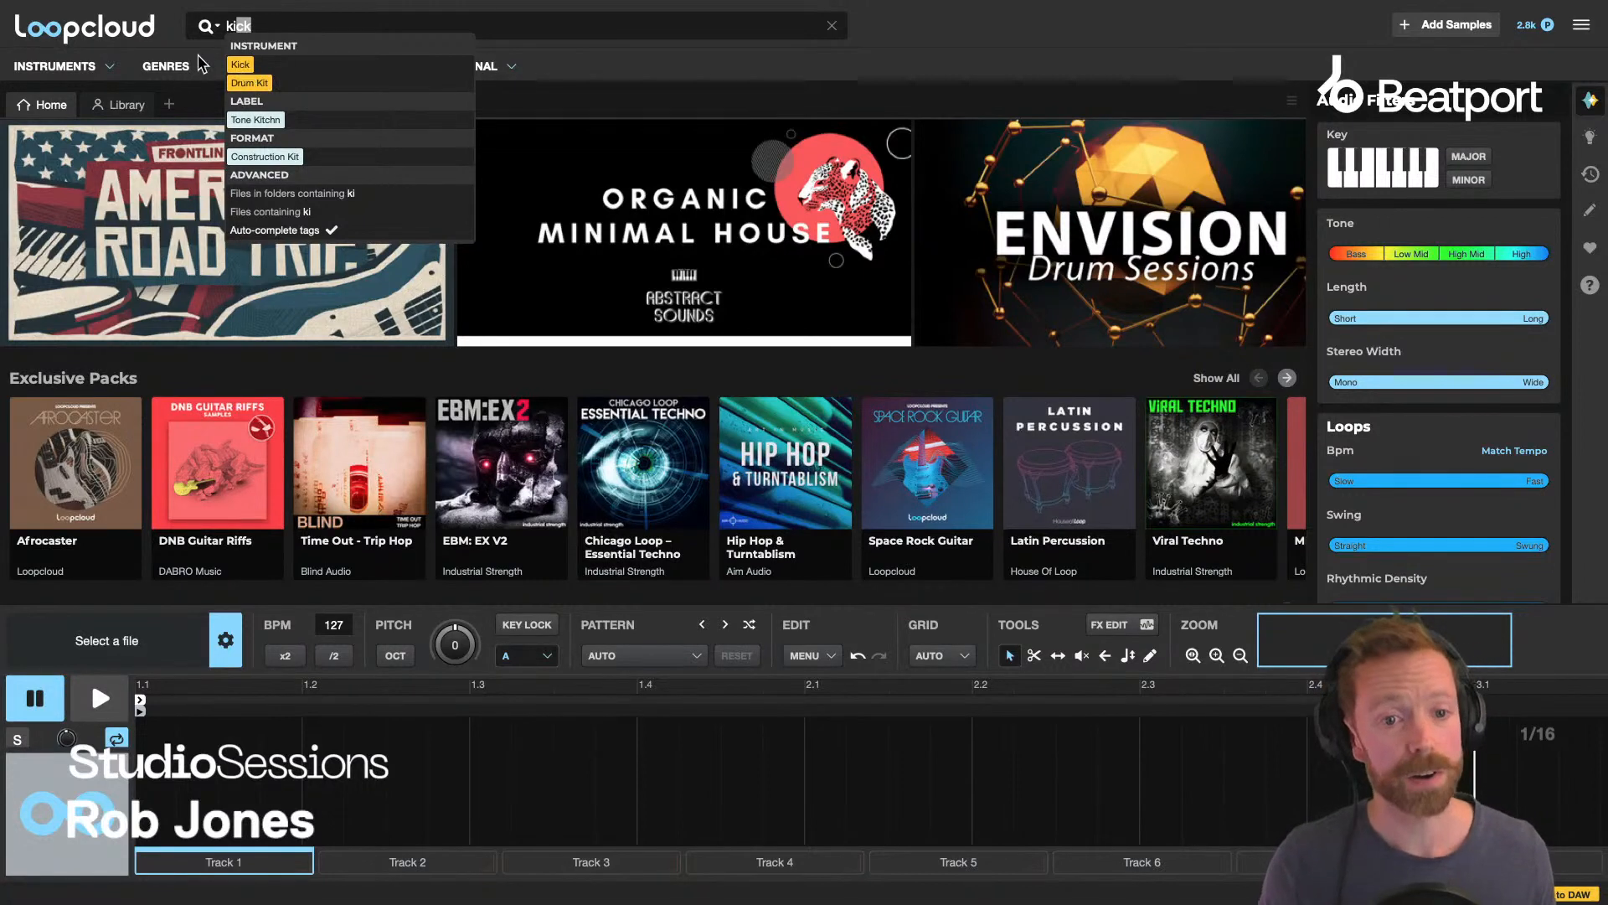
pyautogui.press('BackSpace')
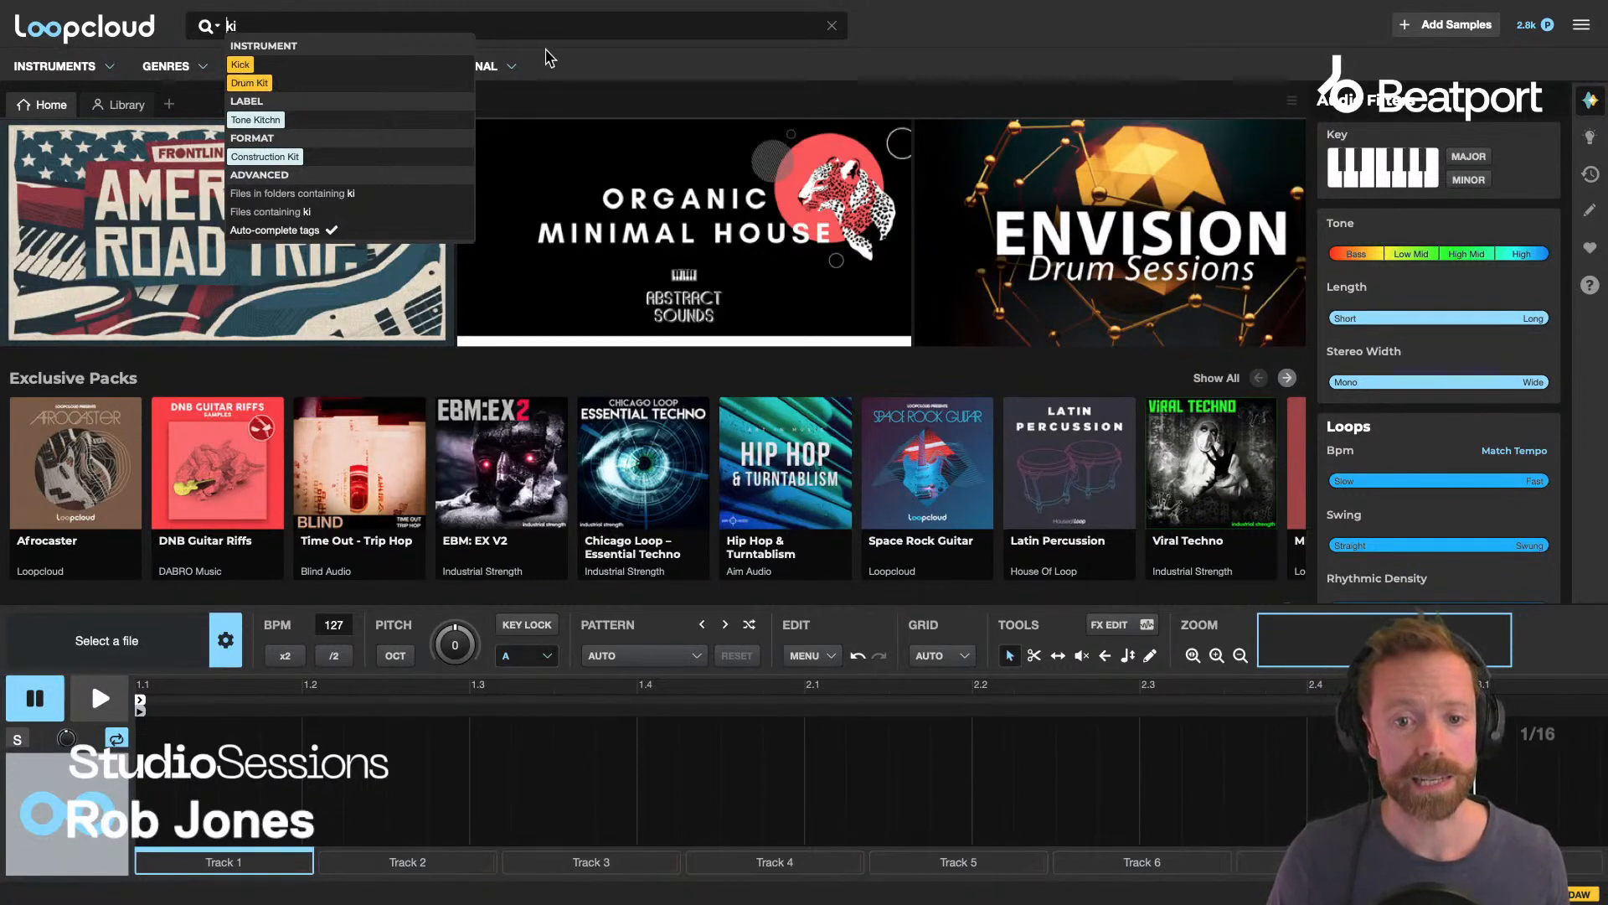
pyautogui.press('BackSpace')
pyautogui.press('BackSpace')
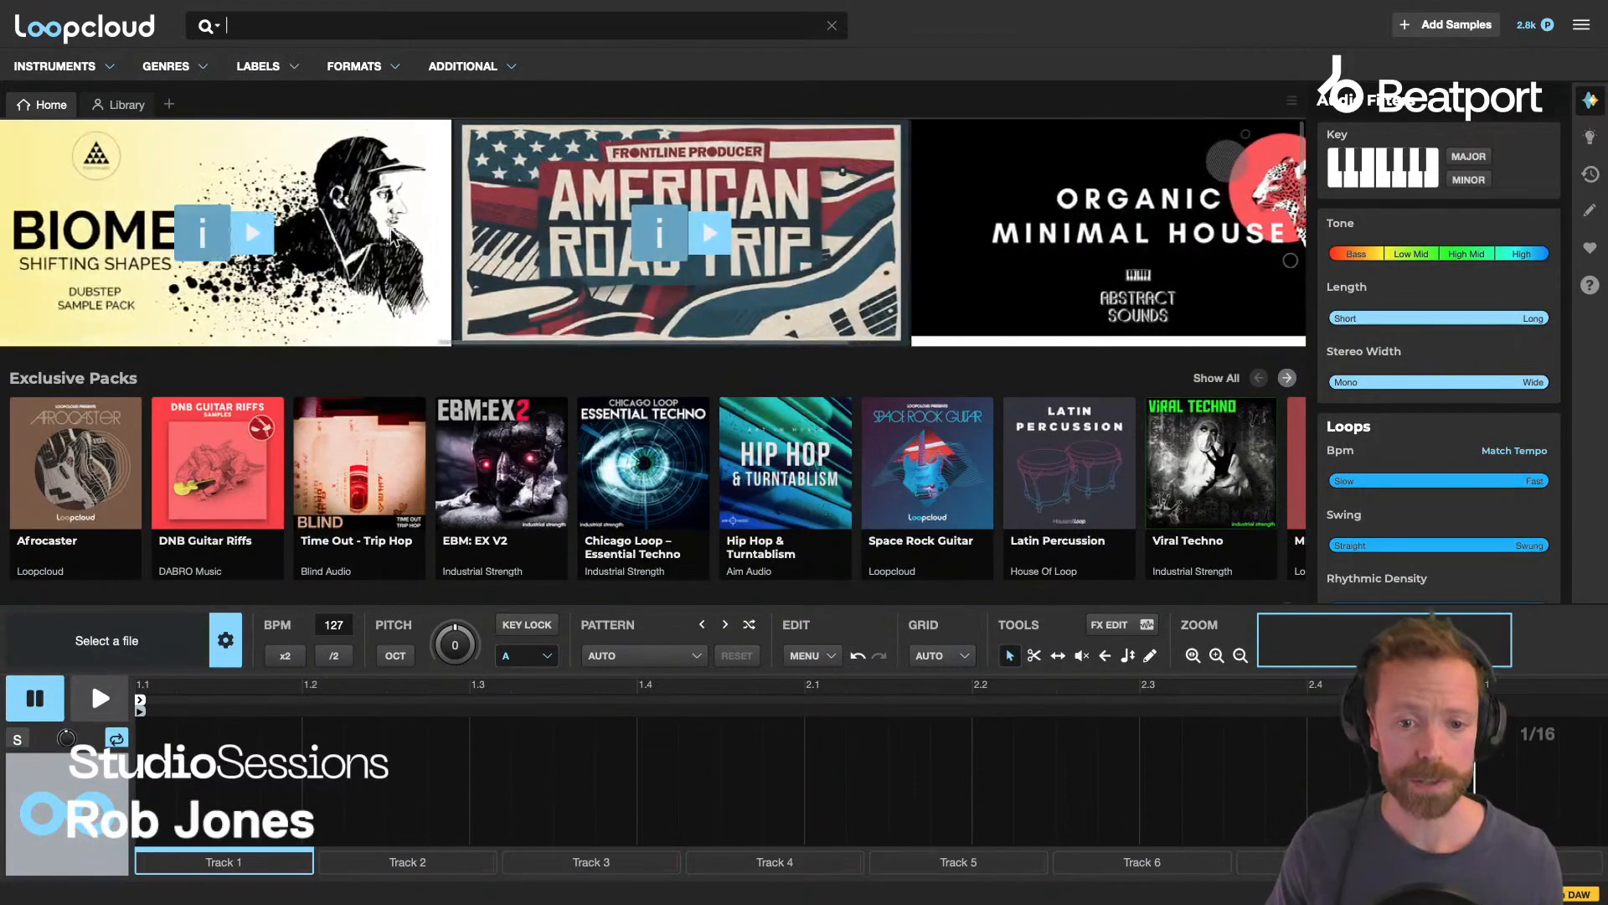
# Open the Milk & Sugar - Two Decades Of House Vol 1 pack from the featured banners and look through its samples.
pyautogui.hscroll(10, 513, 244)
pyautogui.hscroll(5, 510, 236)
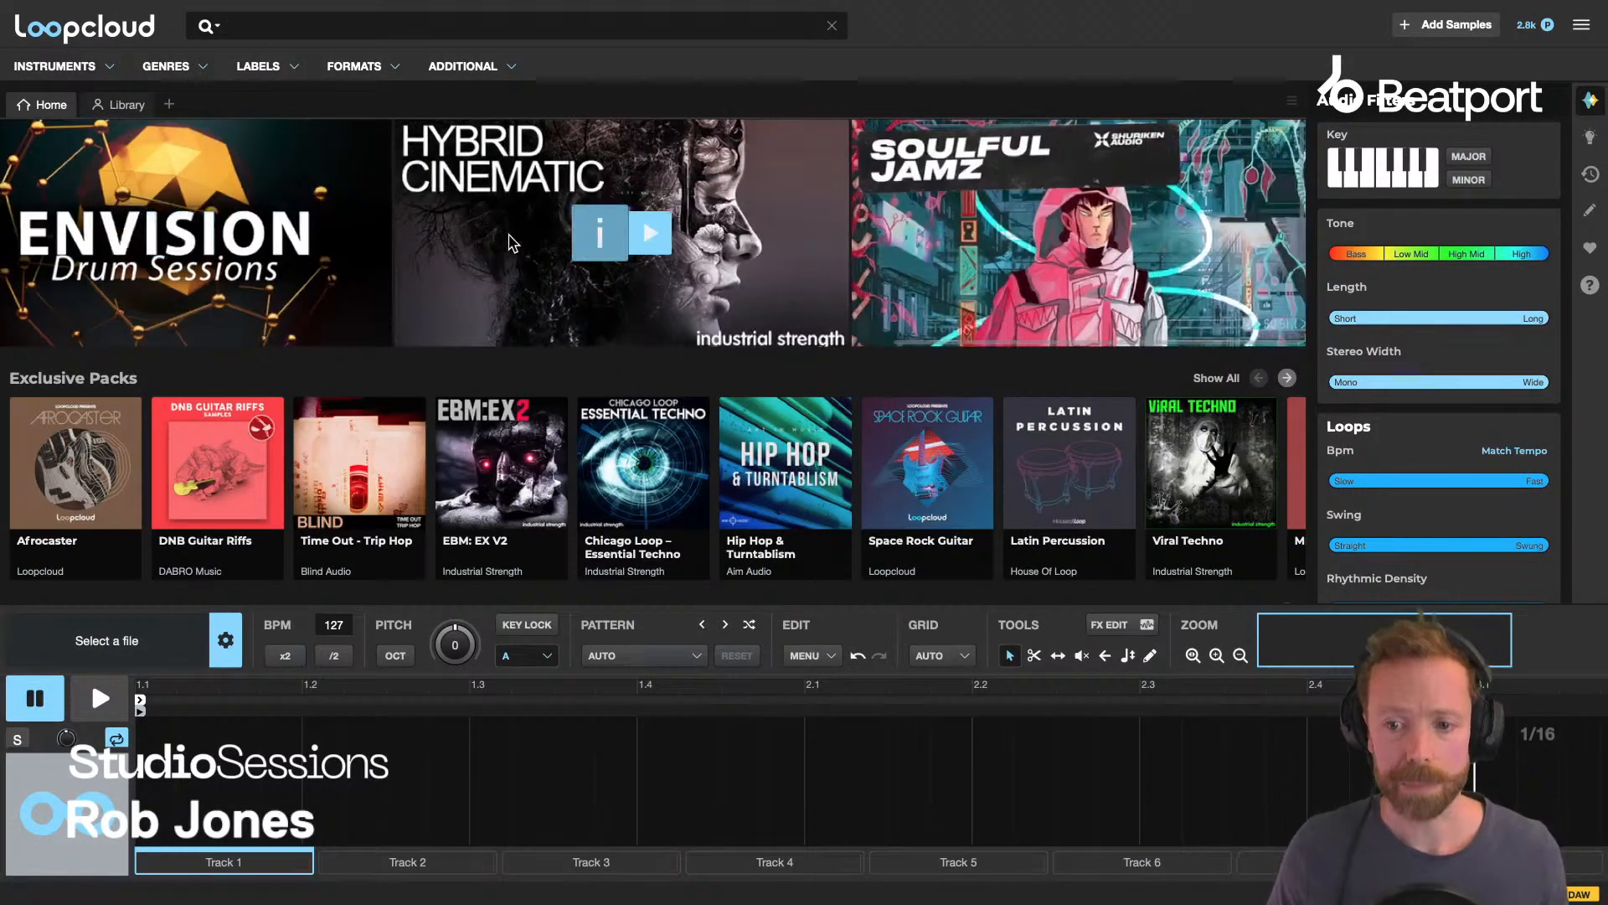
pyautogui.hscroll(-15, 510, 235)
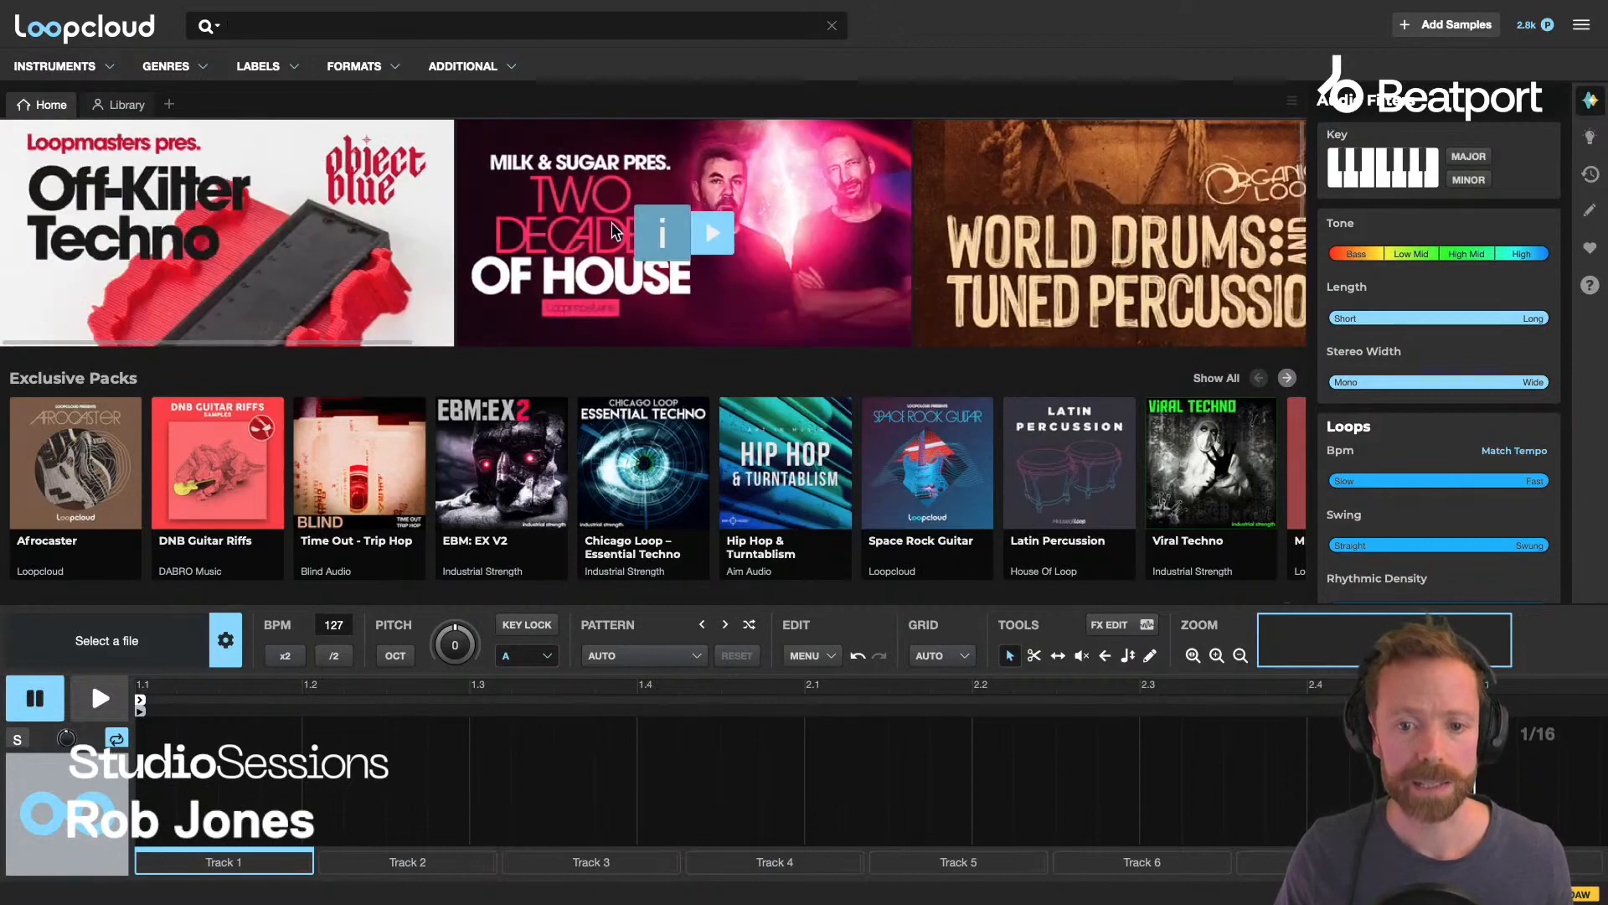
pyautogui.click(566, 235)
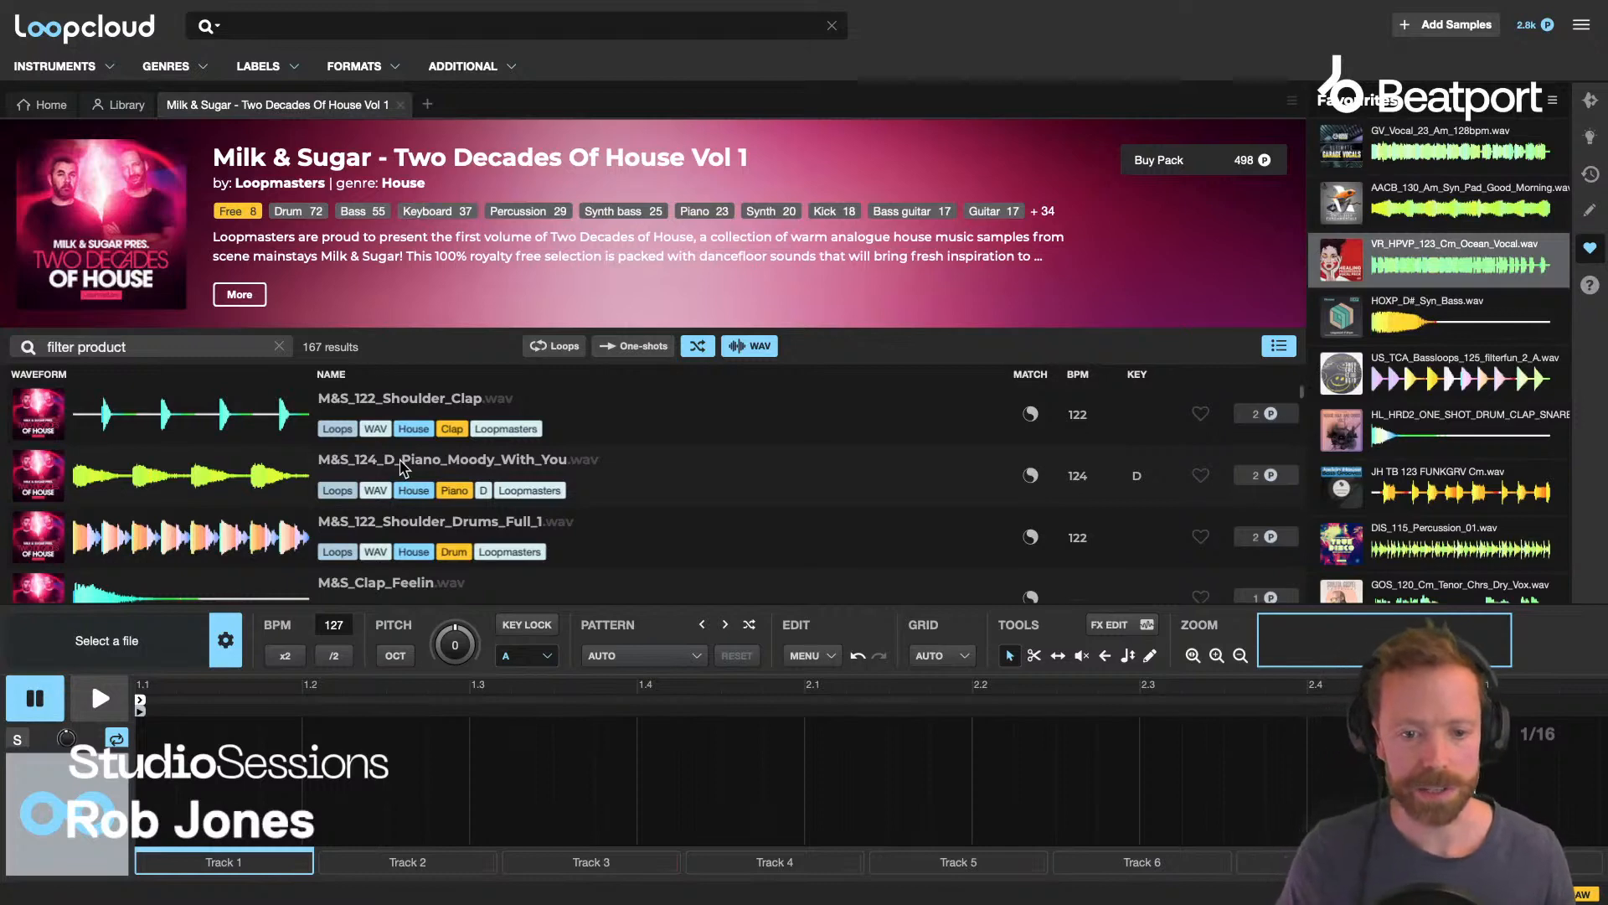
pyautogui.scroll(-10, 418, 452)
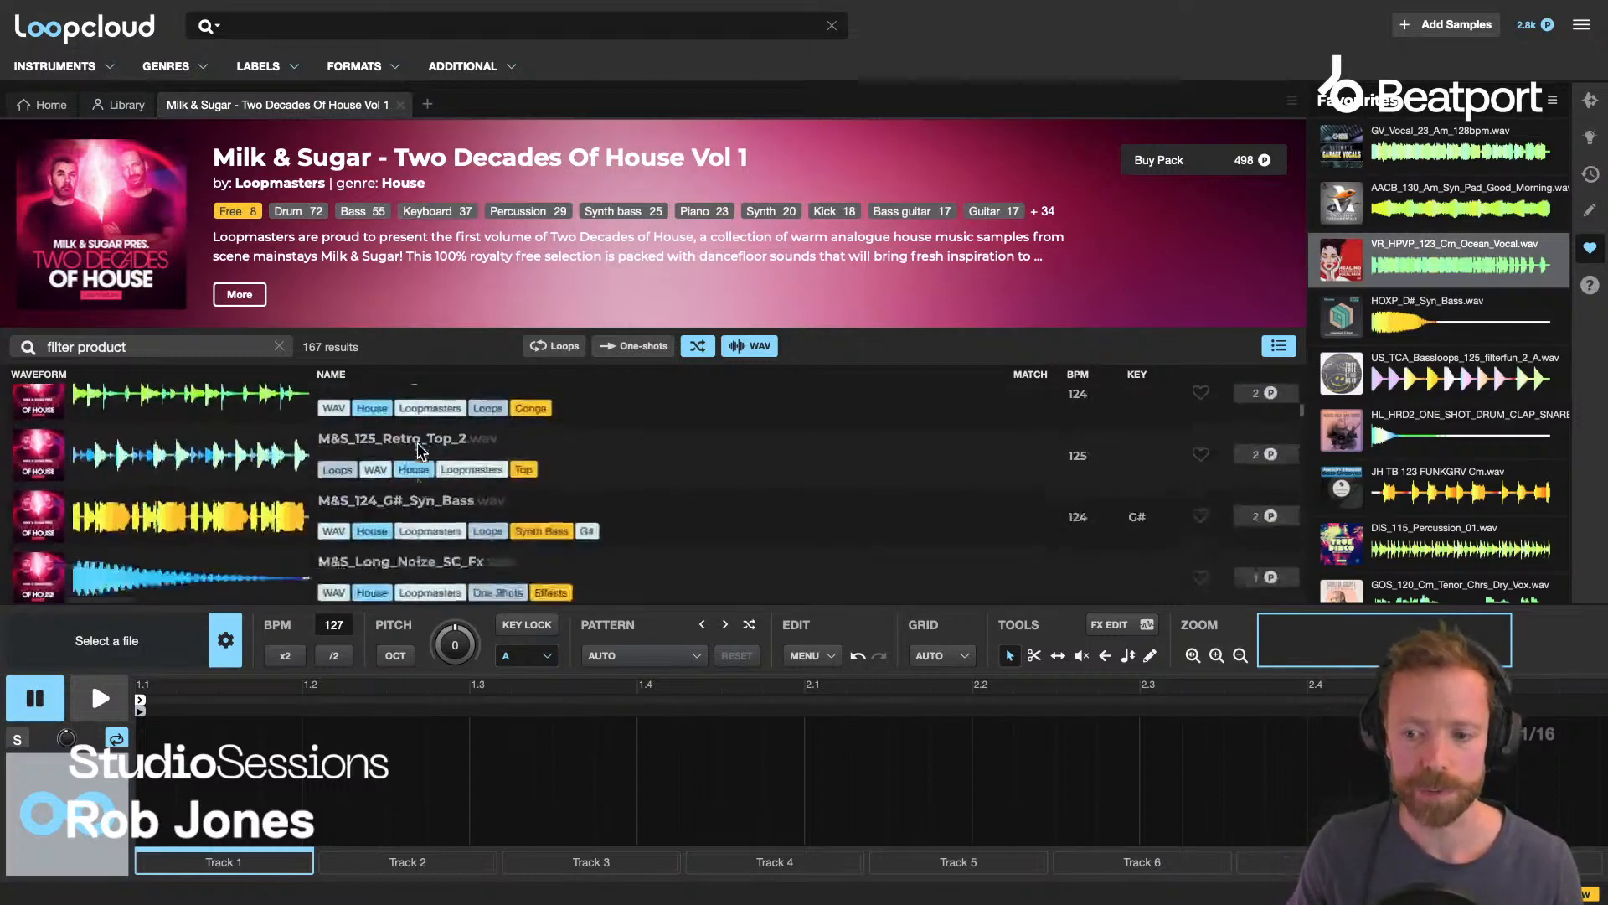
pyautogui.scroll(-8, 418, 451)
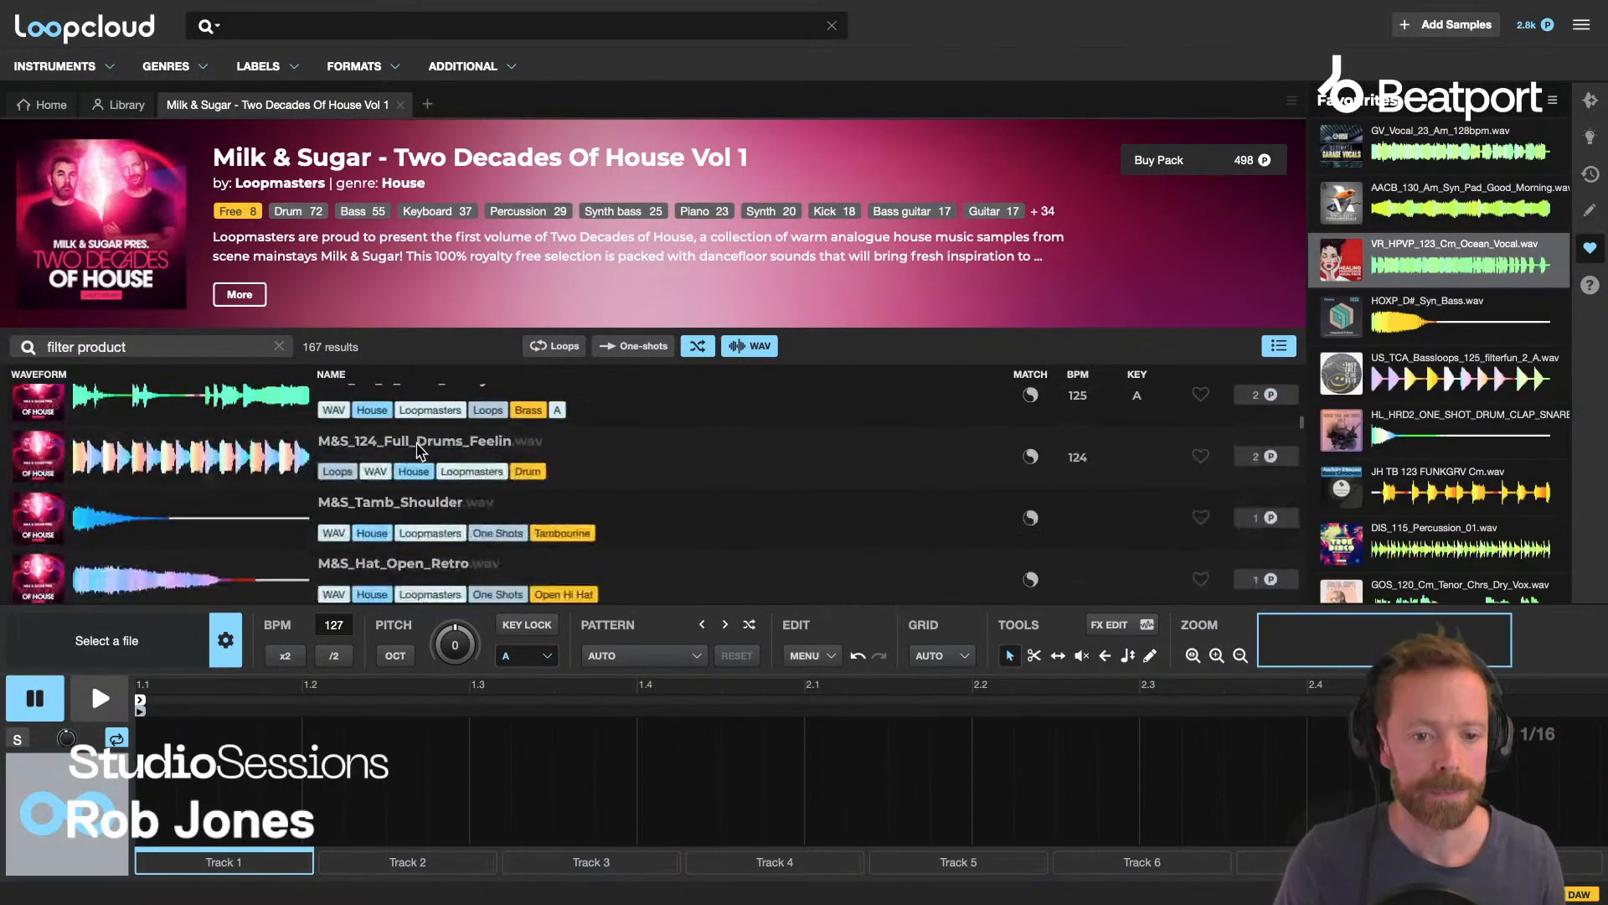
pyautogui.scroll(-8, 418, 452)
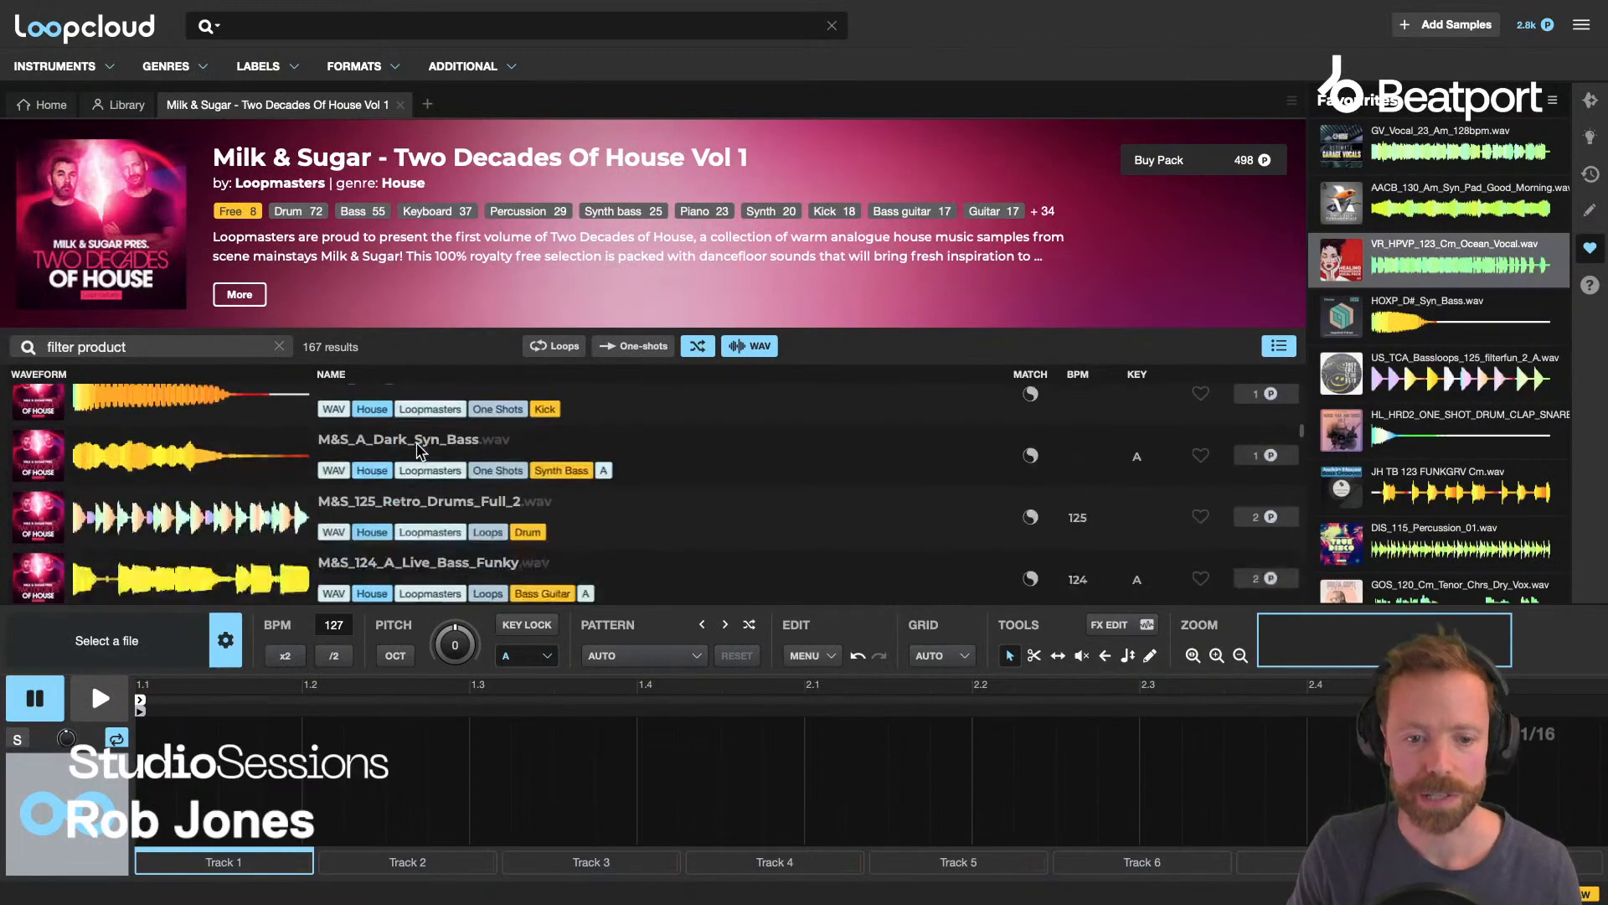
# Filter the Milk & Sugar pack's samples by the Kick instrument tag and show loops only.
pyautogui.scroll(-6, 418, 452)
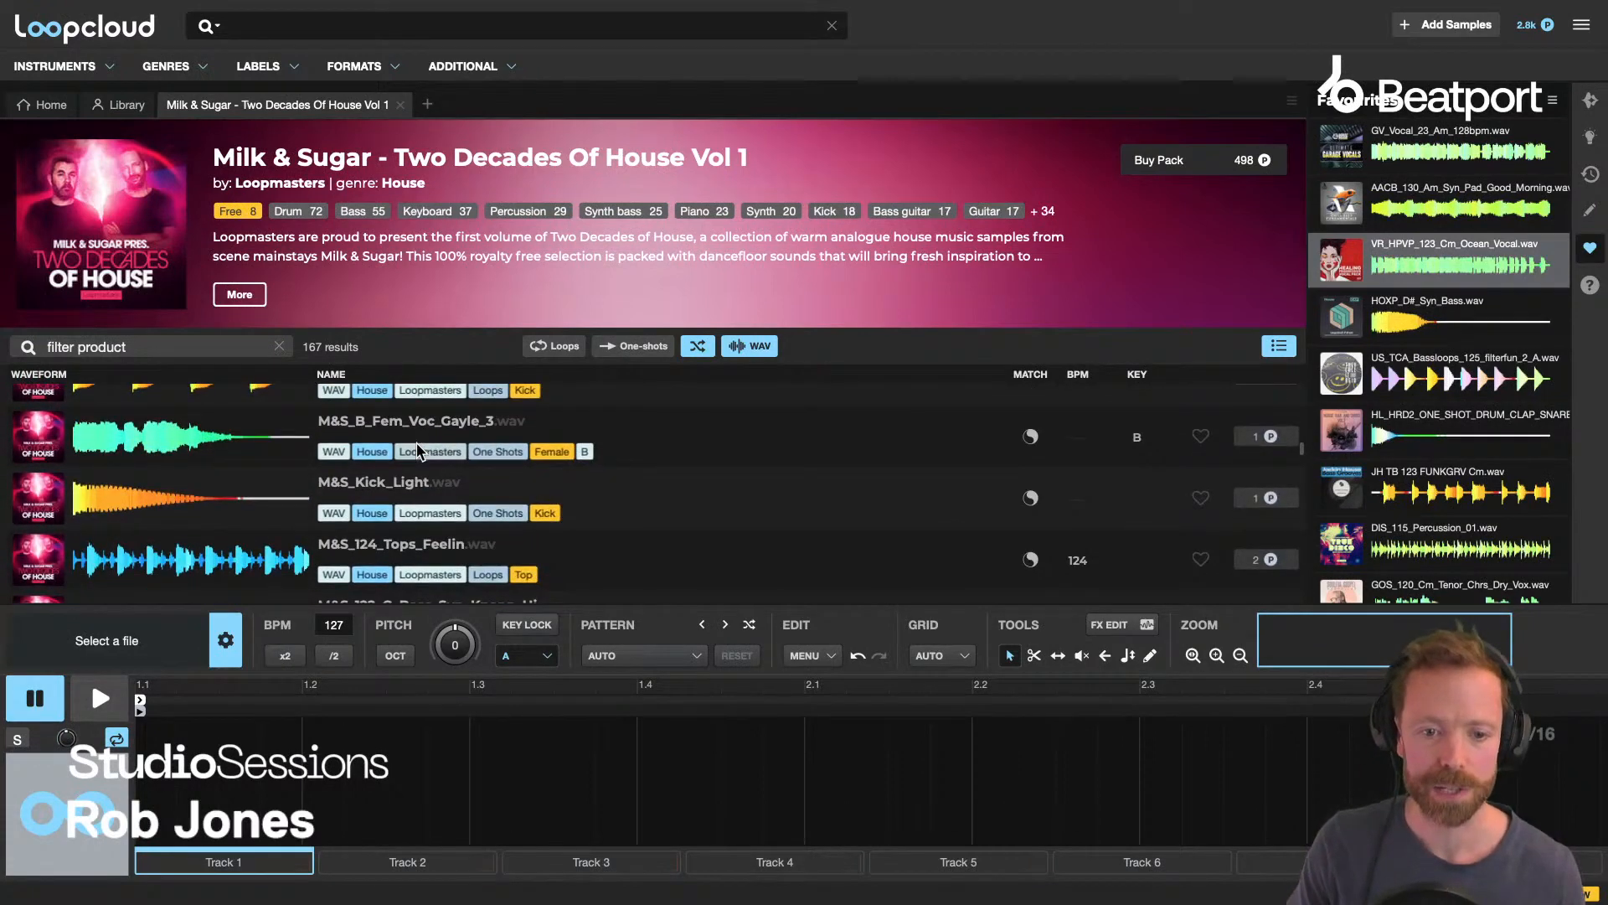
pyautogui.scroll(20, 418, 452)
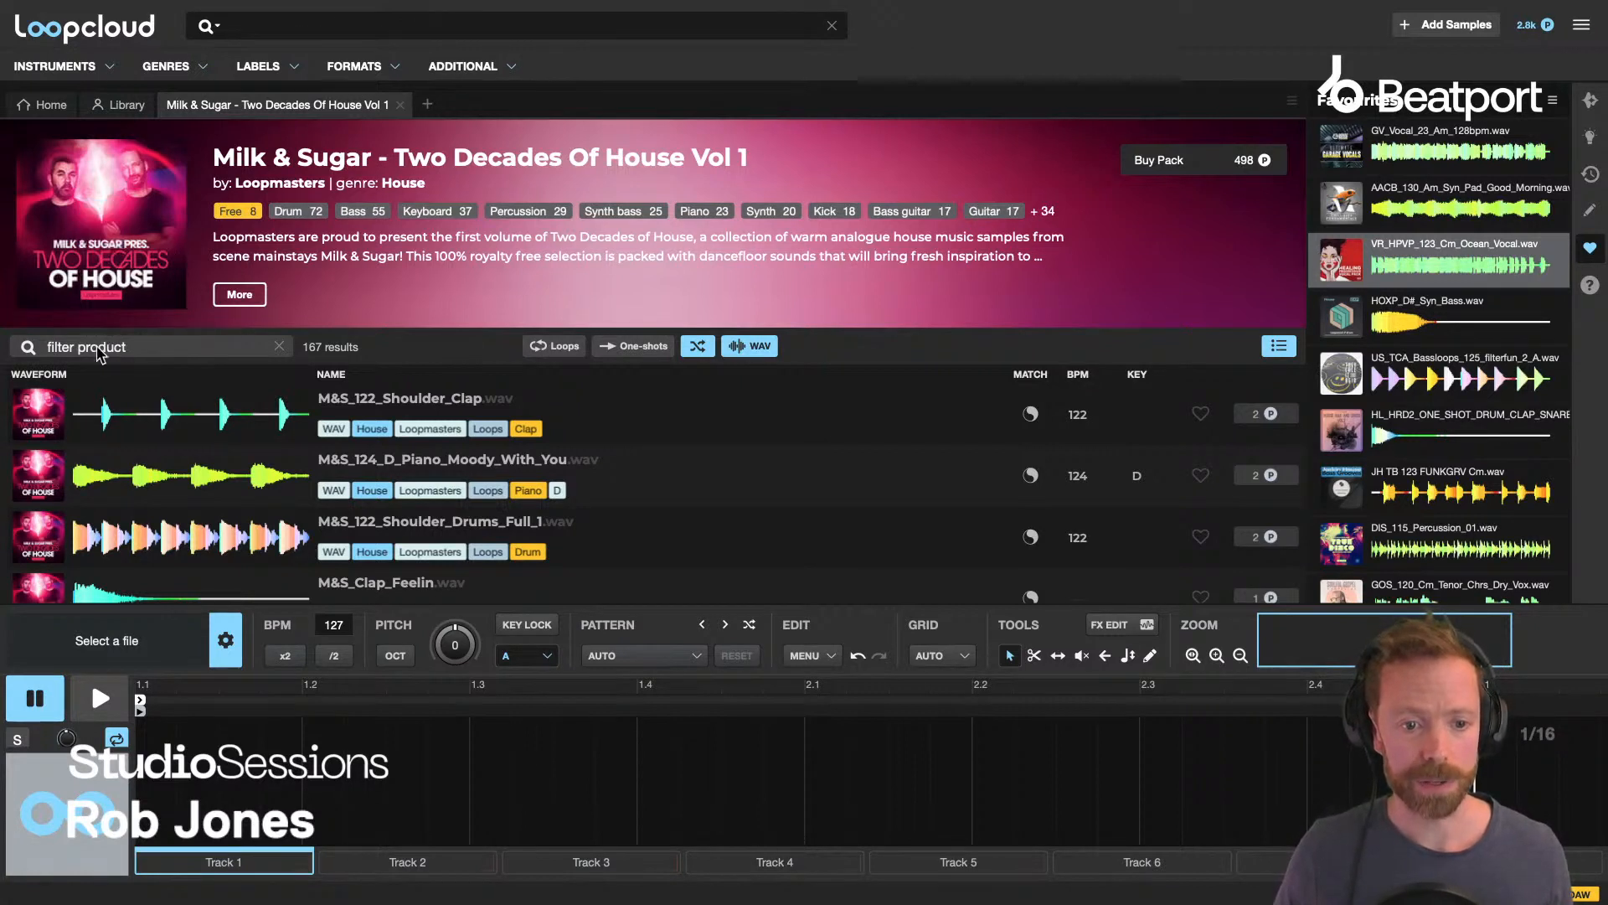
pyautogui.click(122, 345)
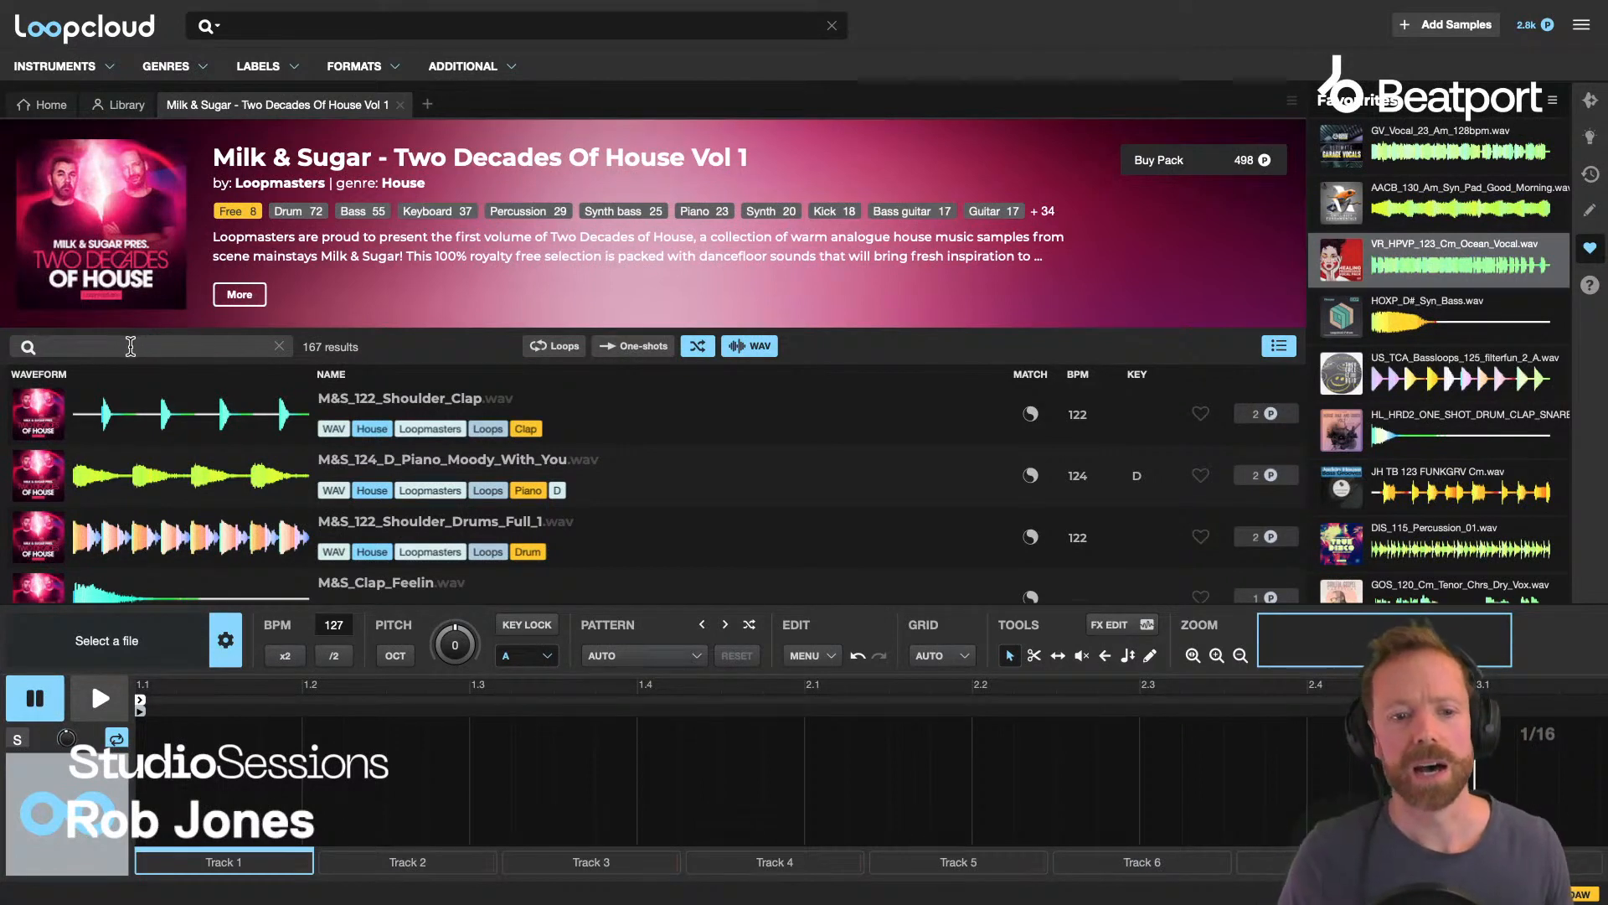
pyautogui.write('kick')
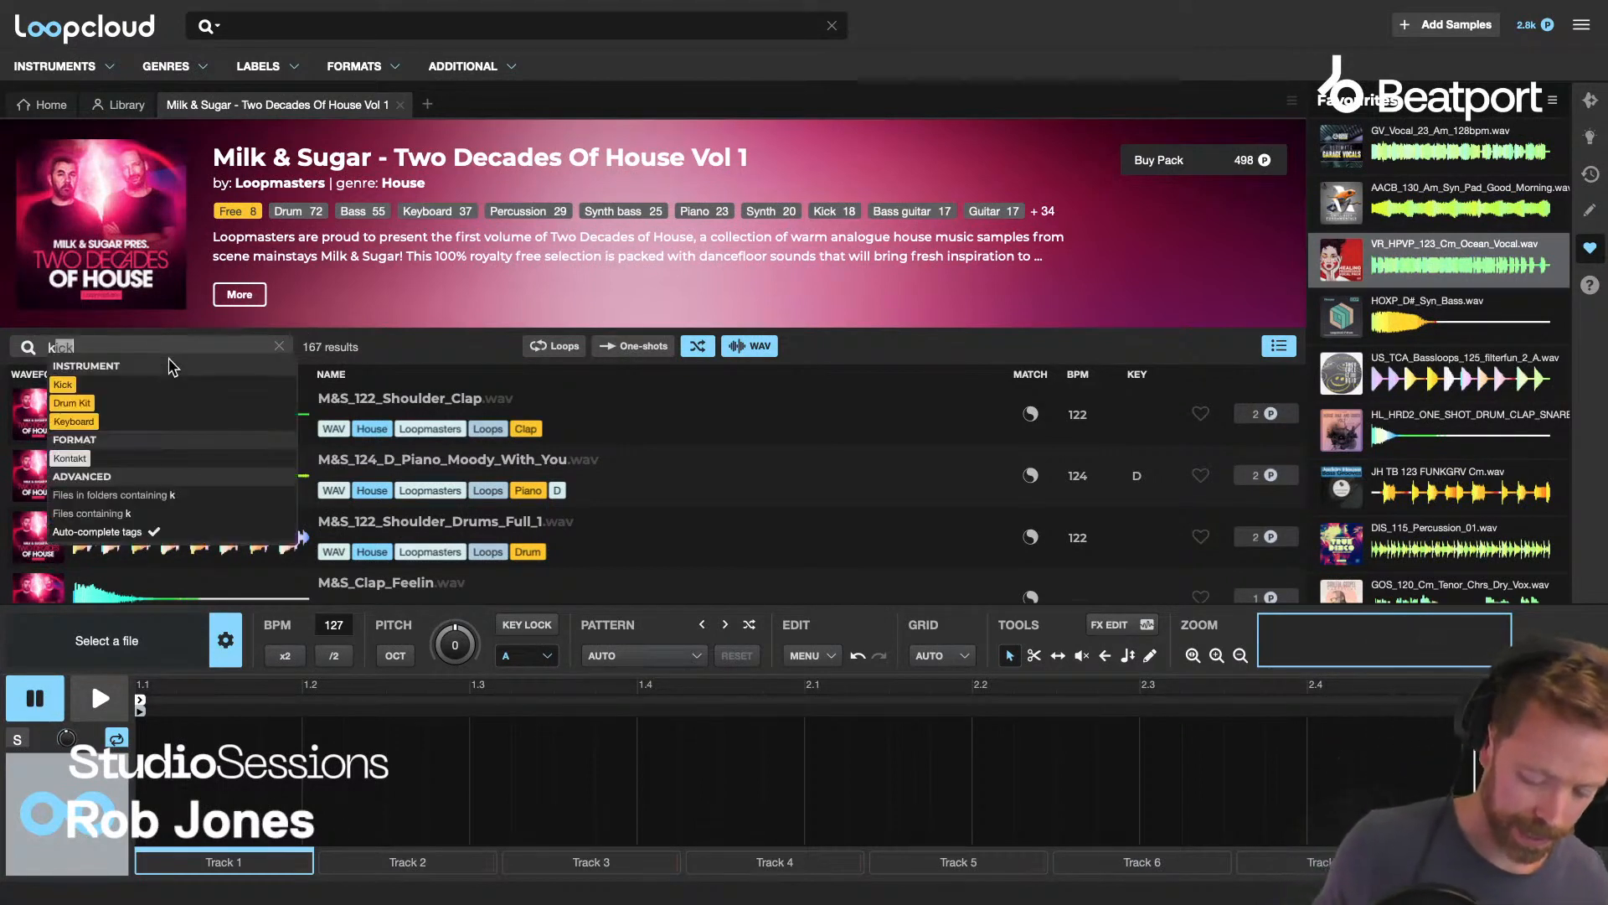
pyautogui.click(66, 387)
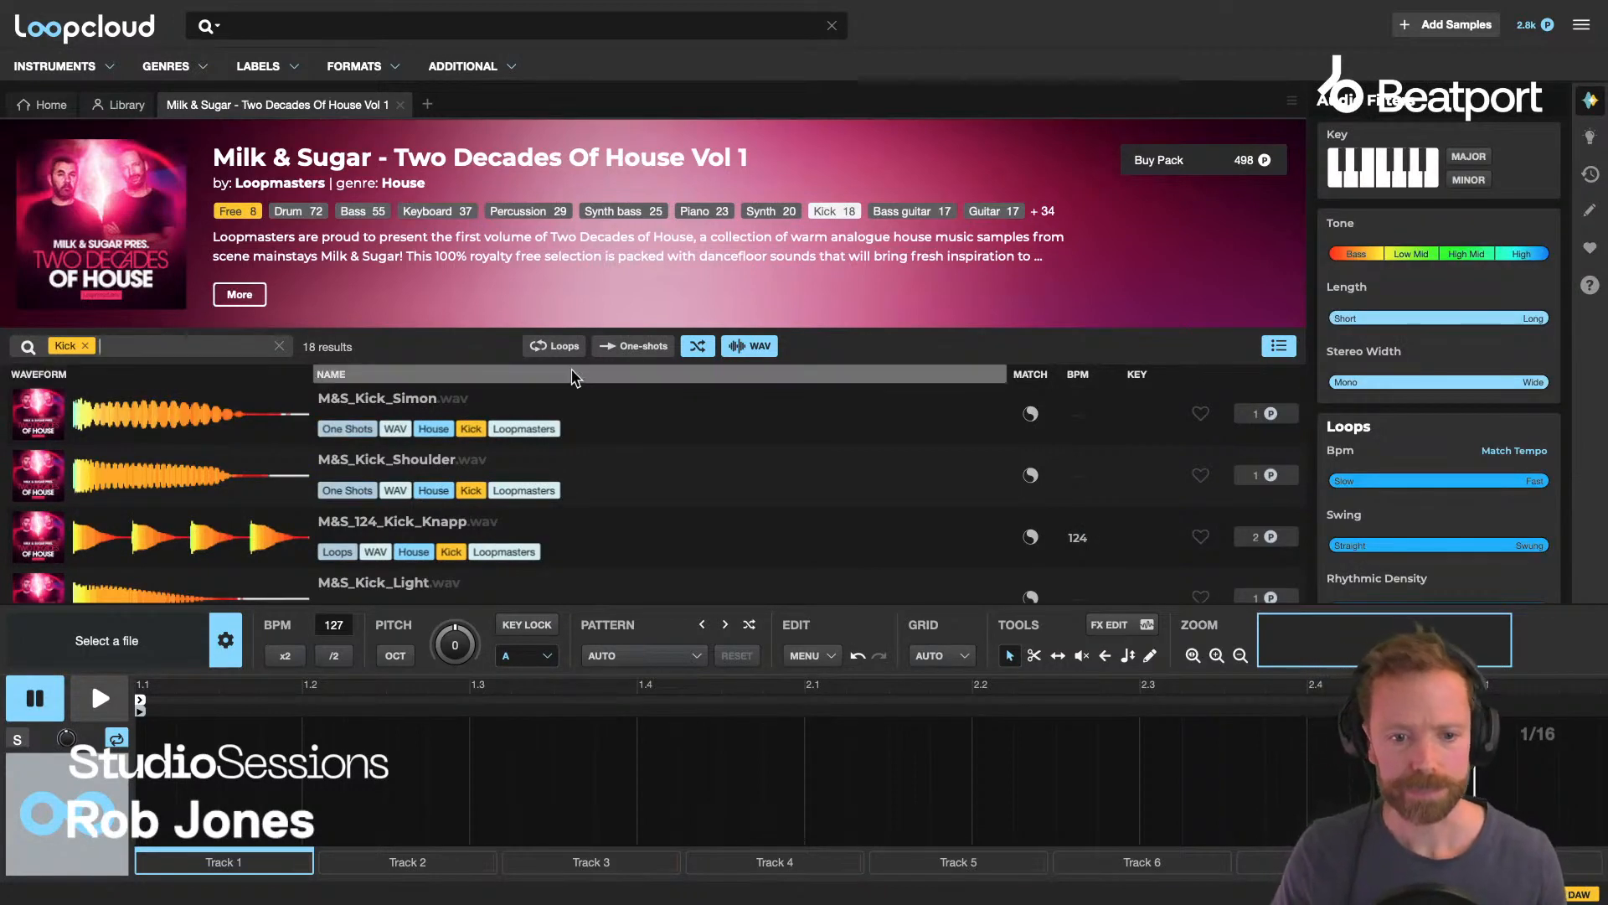
pyautogui.click(559, 347)
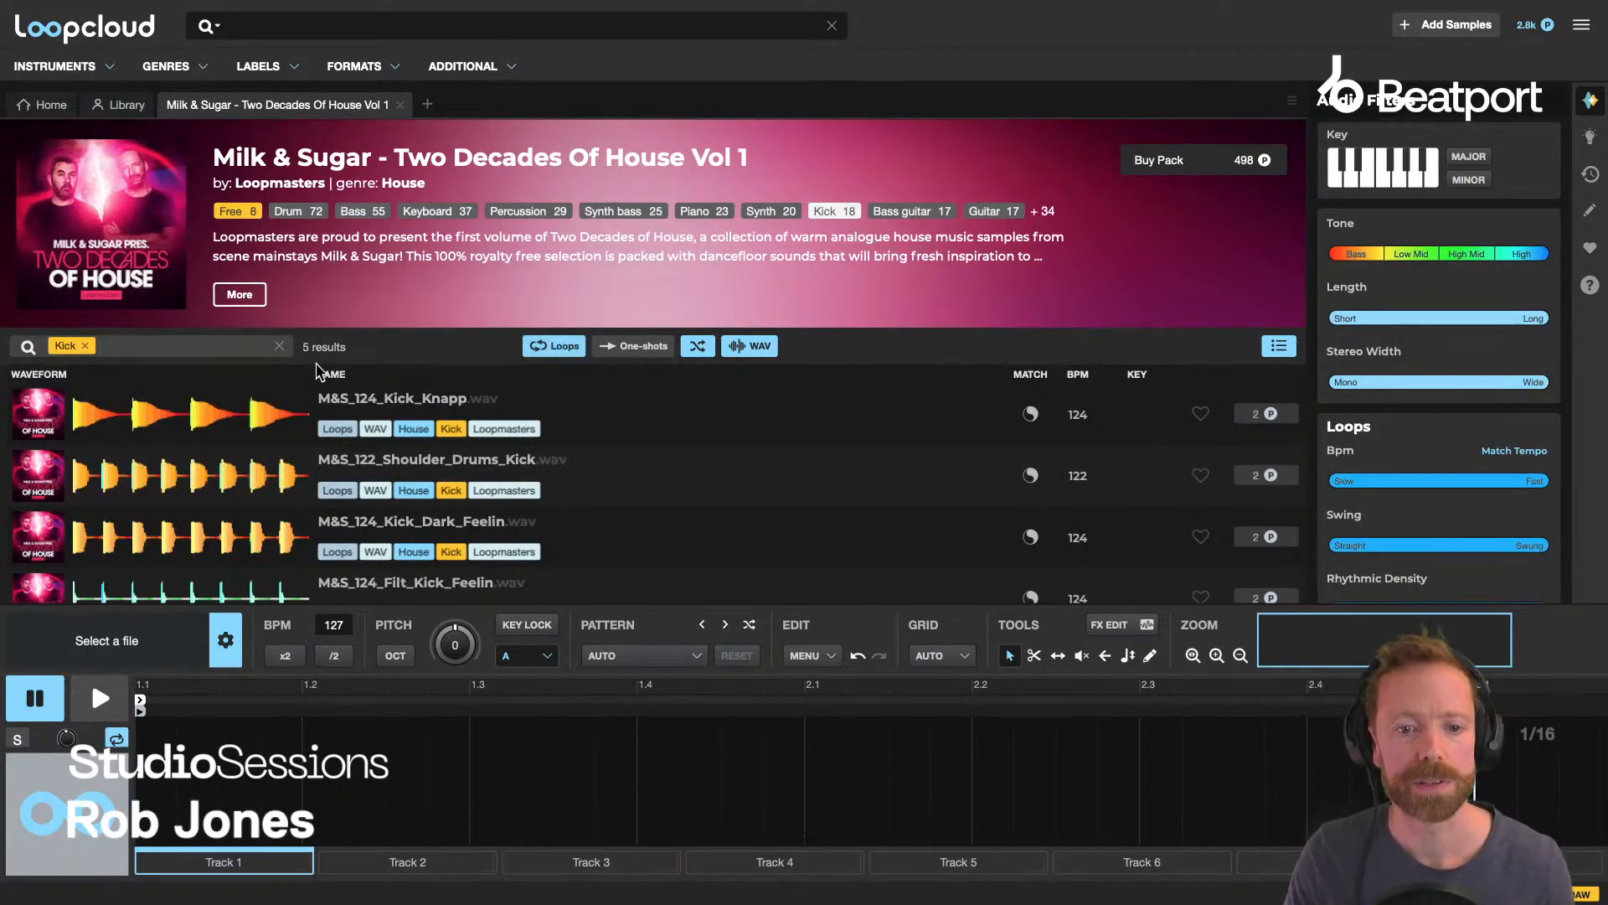
# Audition the pack's kick loops during playback and load M&S_124_Kick_Knapp onto Track 1.
pyautogui.scroll(-3, 410, 494)
pyautogui.scroll(3, 402, 436)
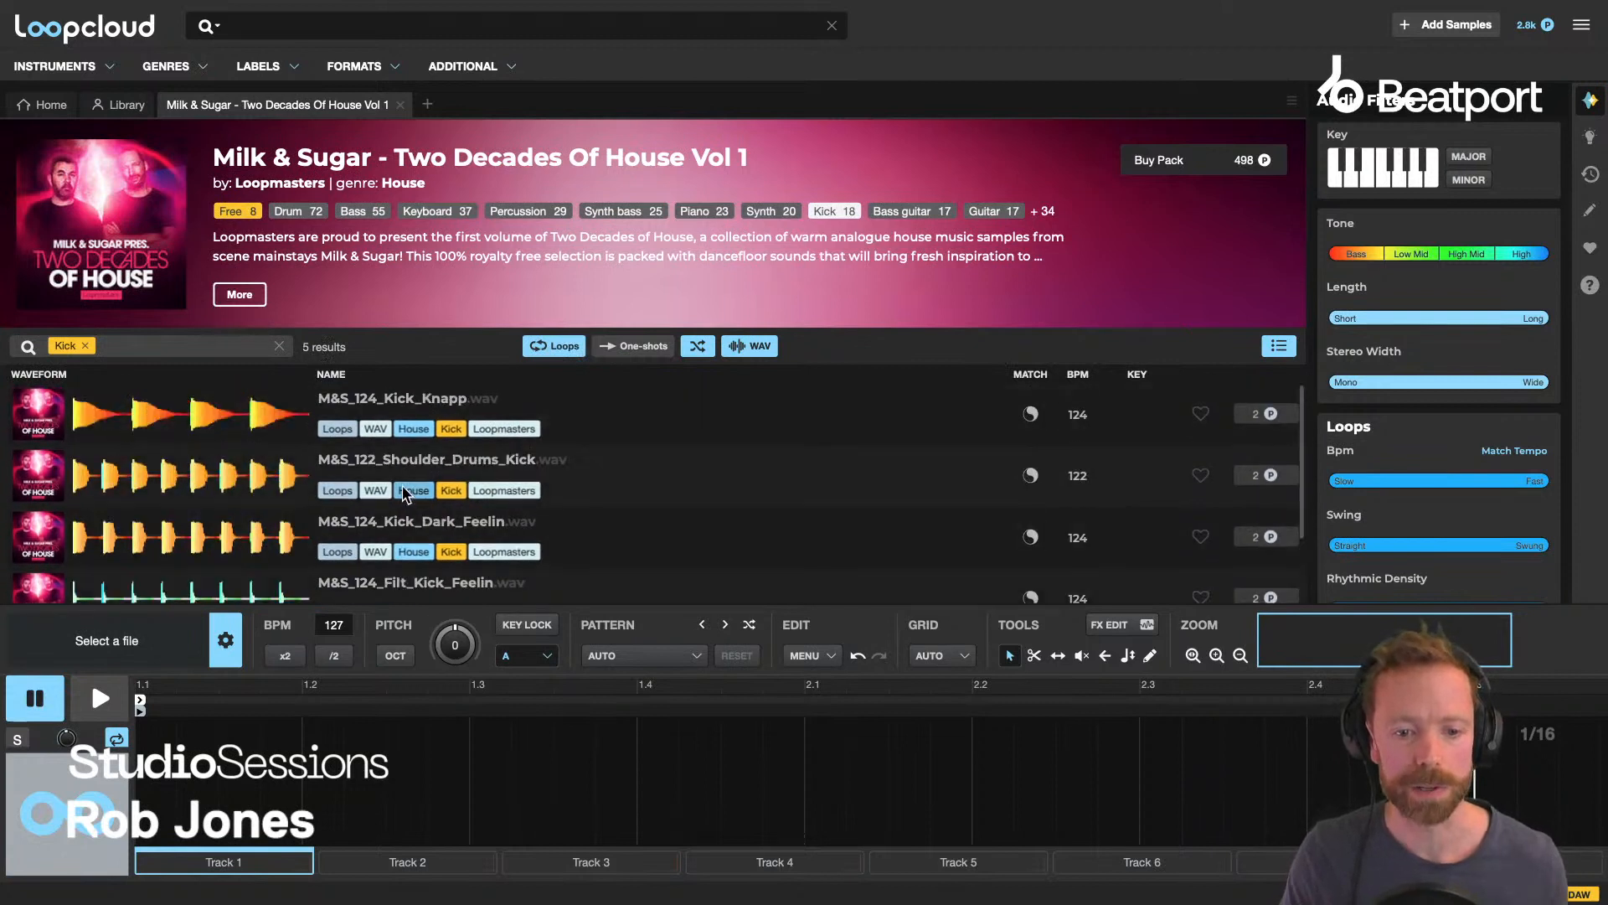
pyautogui.click(401, 413)
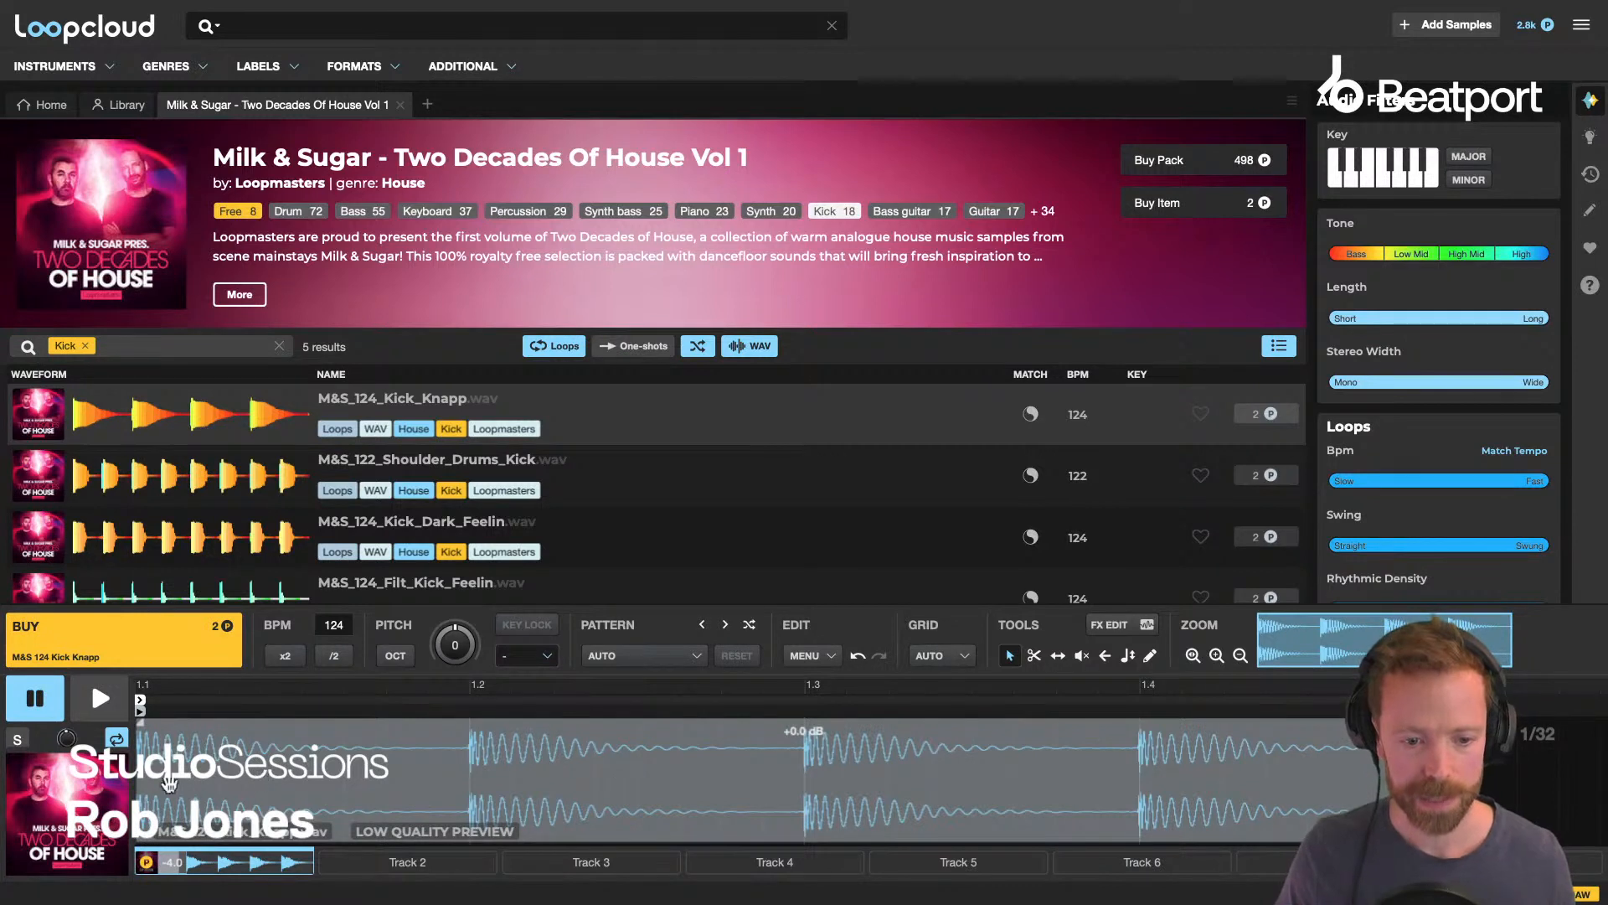
pyautogui.click(99, 700)
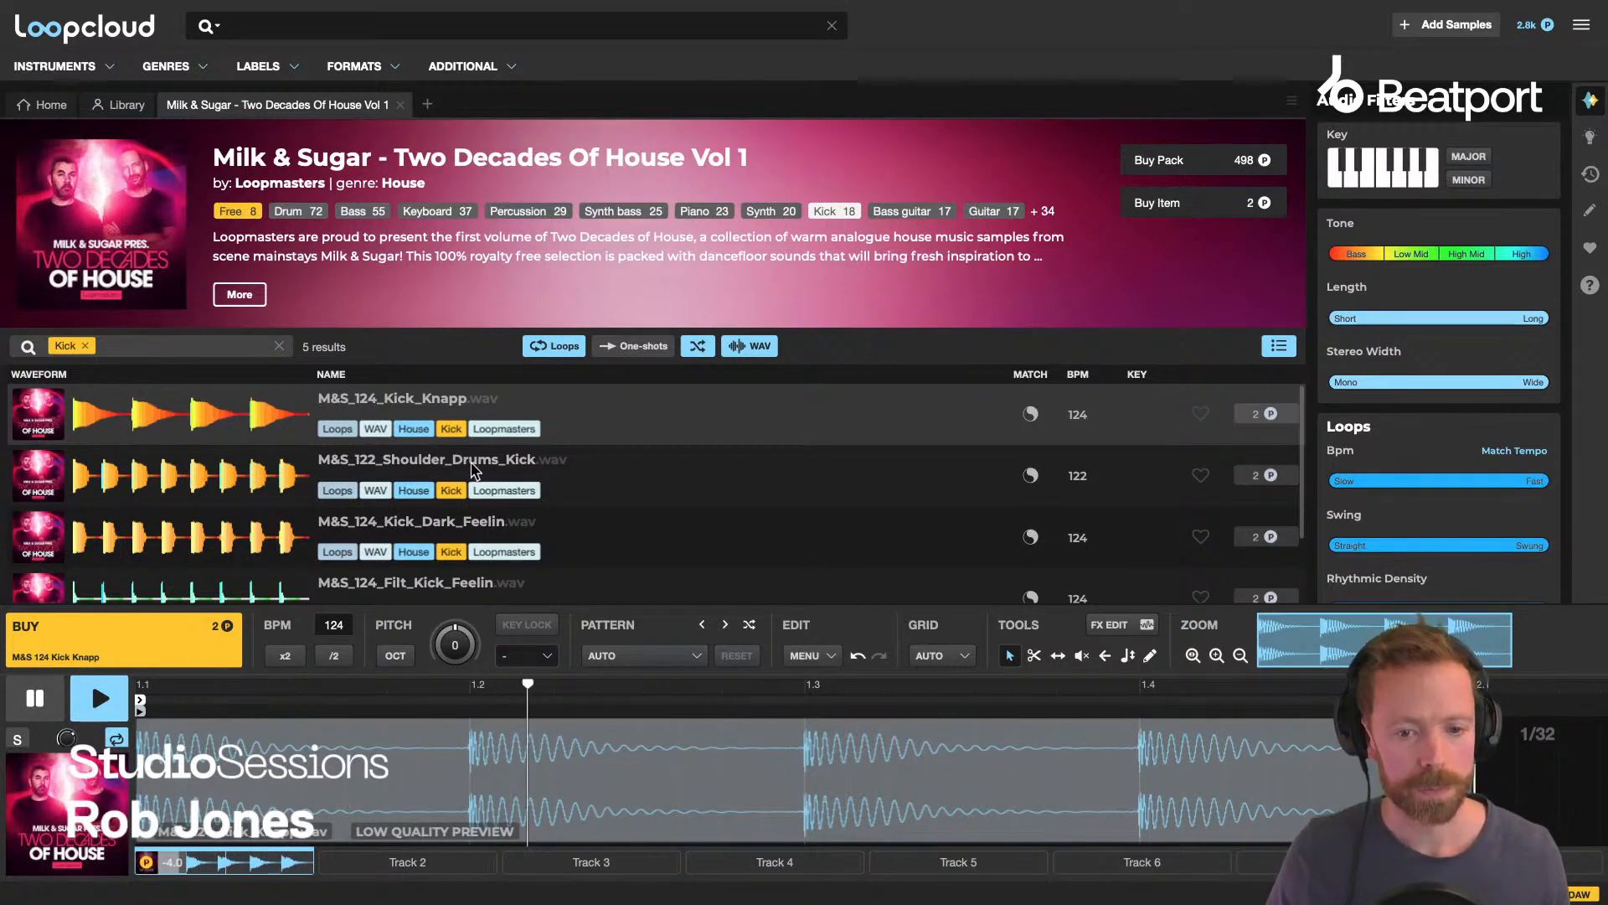
pyautogui.click(396, 469)
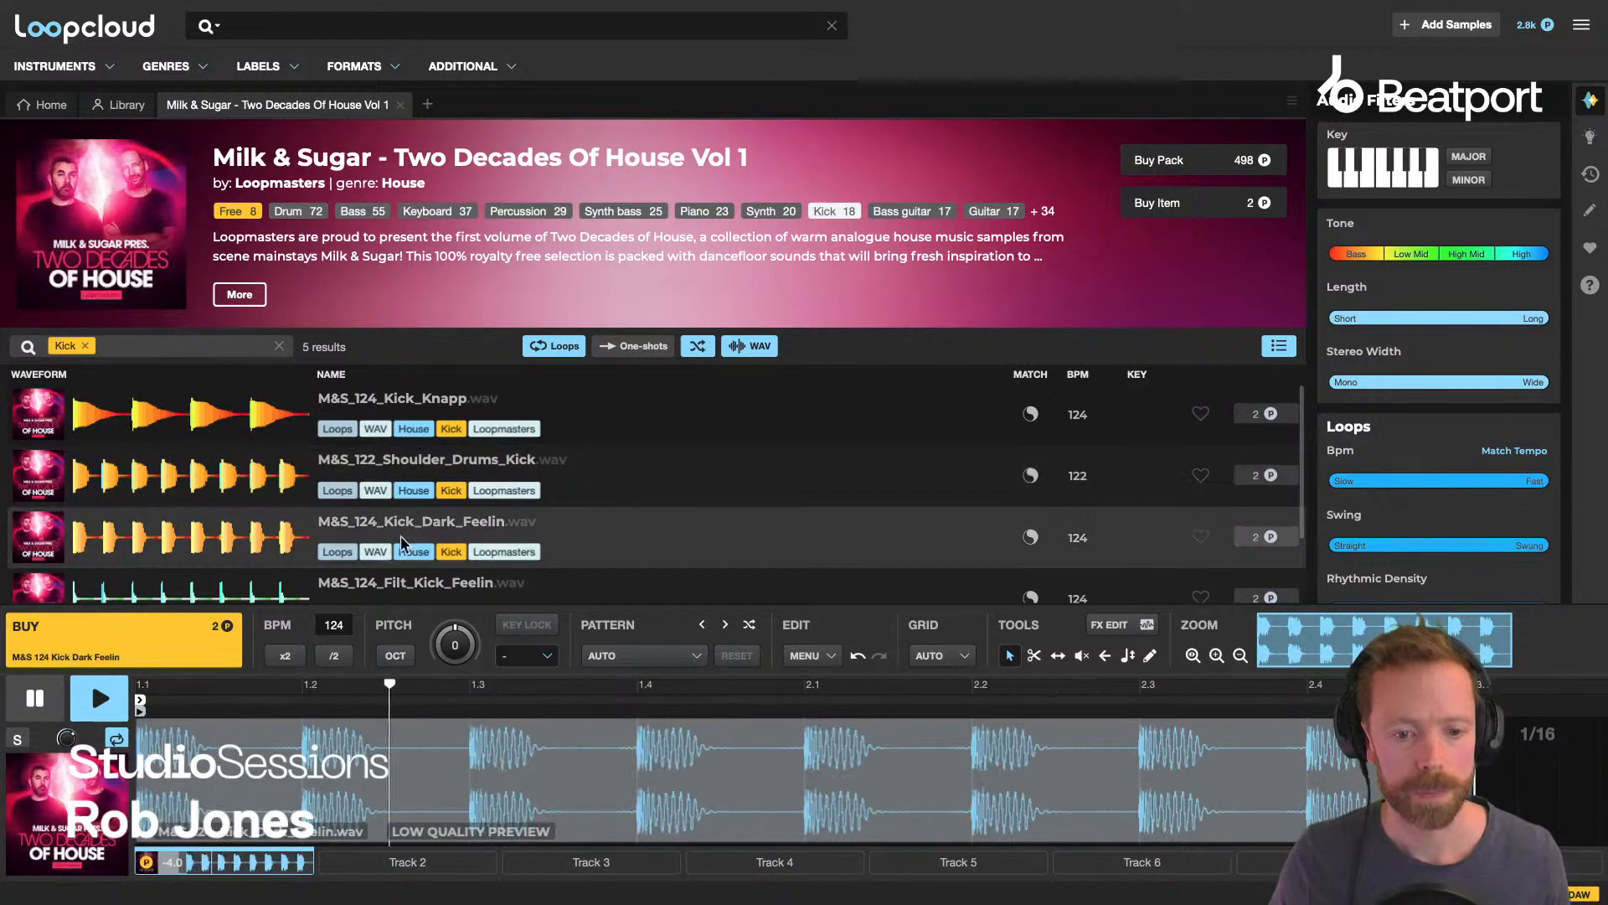
pyautogui.click(391, 575)
pyautogui.click(389, 452)
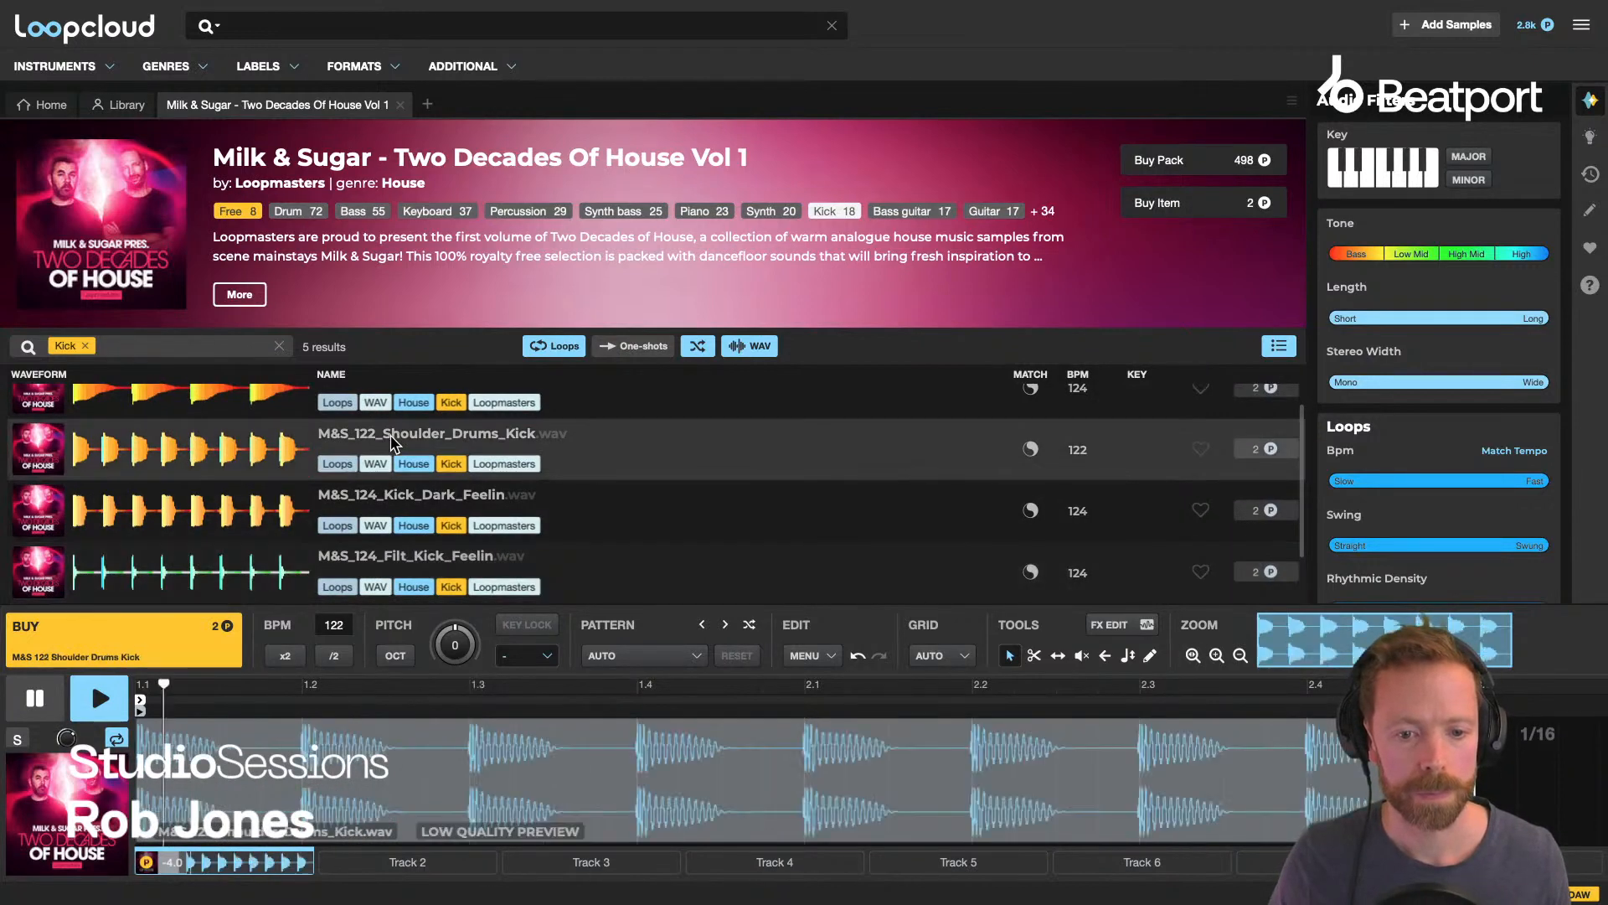
pyautogui.click(386, 405)
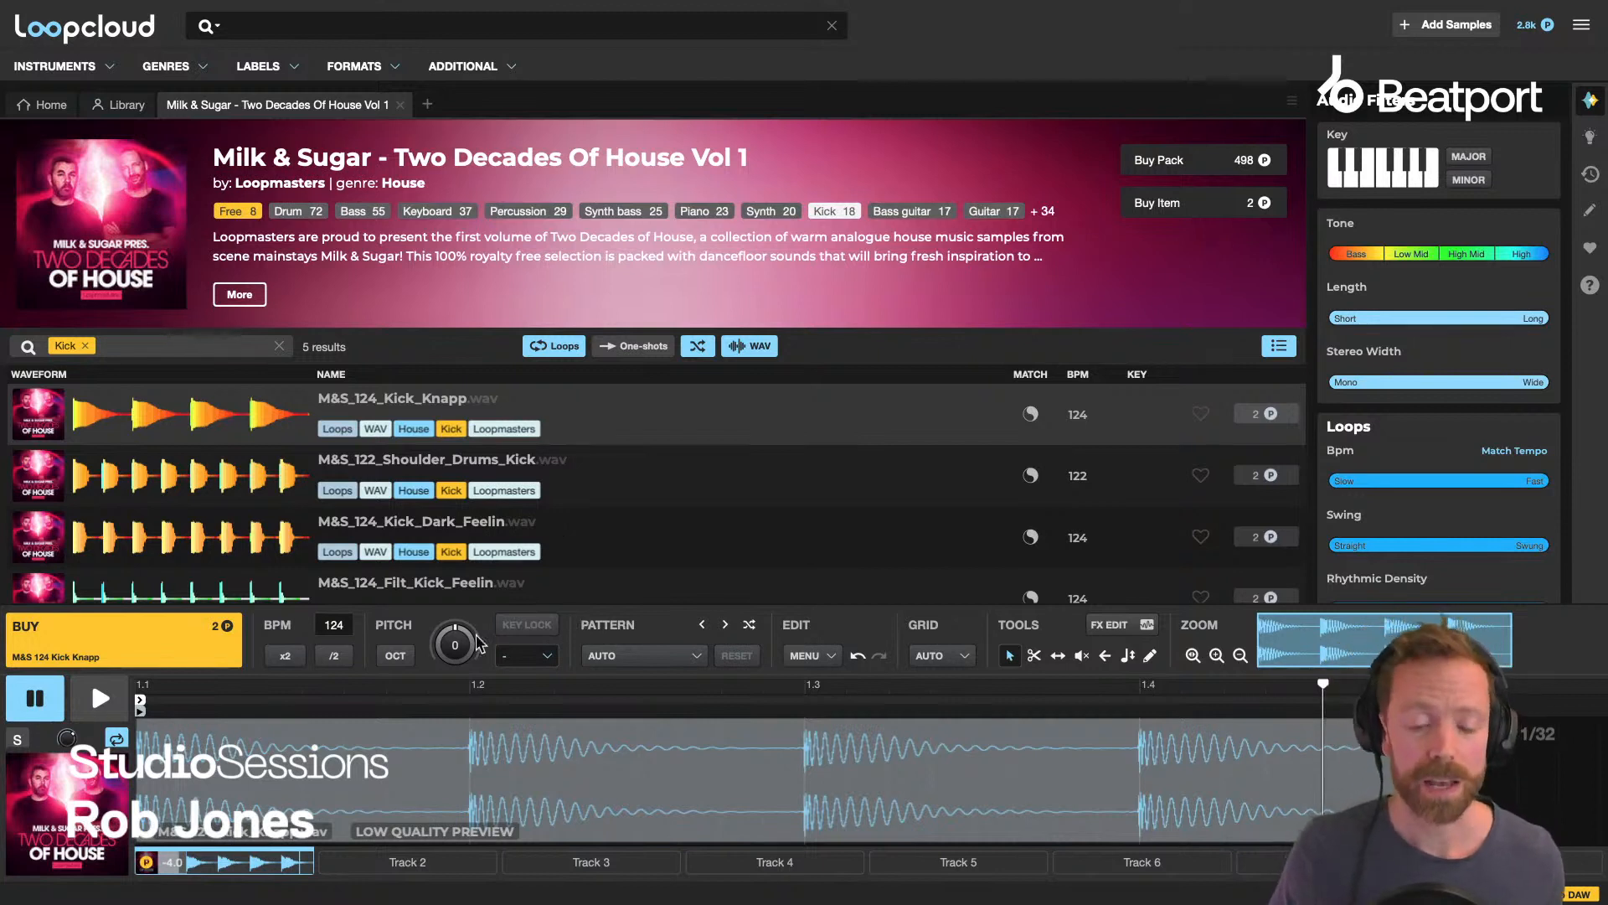
# Try lowering the kick loop's pitch to -8, and reset the pitch to 0.
pyautogui.moveTo(476, 638); pyautogui.dragTo(451, 718)
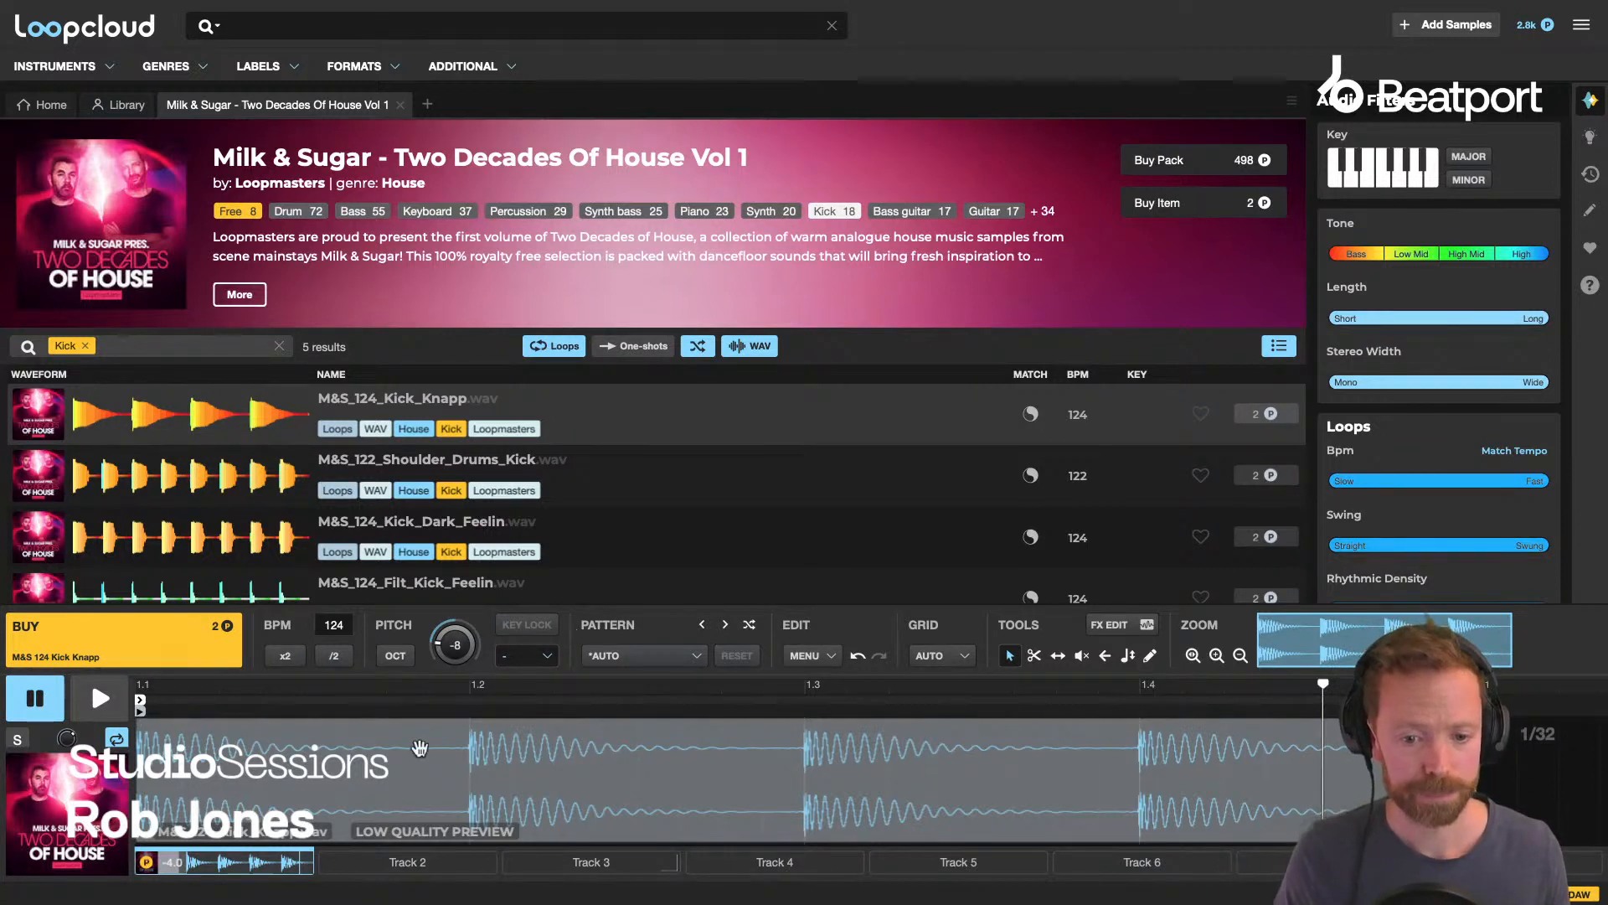
pyautogui.doubleClick(457, 645)
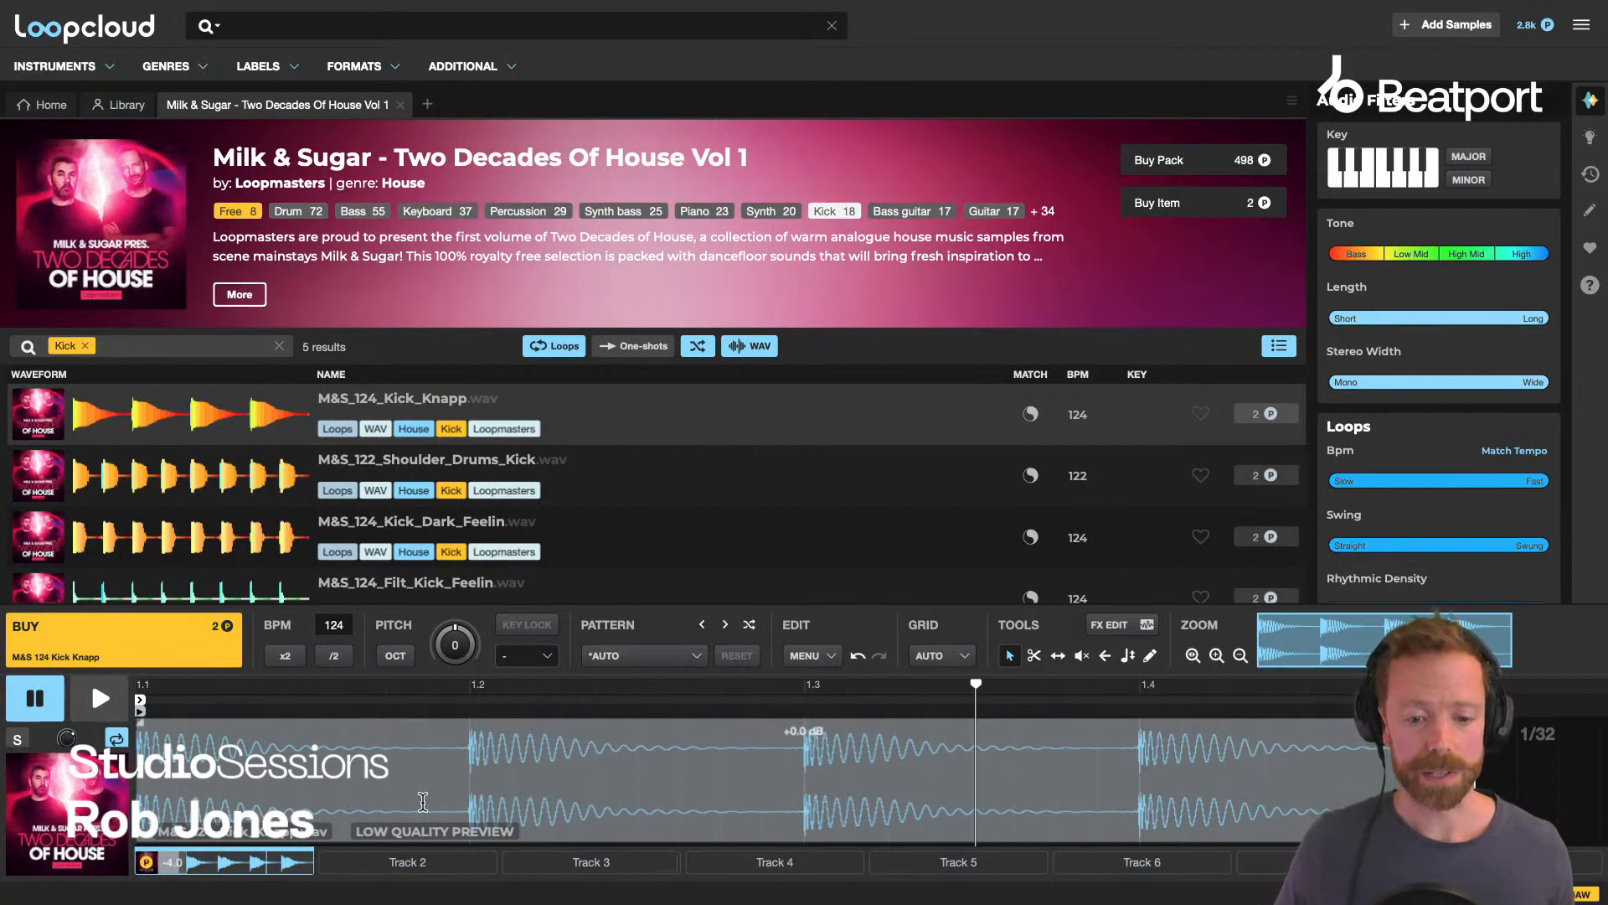
# Make Track 2 active and replace the Kick filter on the pack's loops with the Hi Hat tag.
pyautogui.click(412, 865)
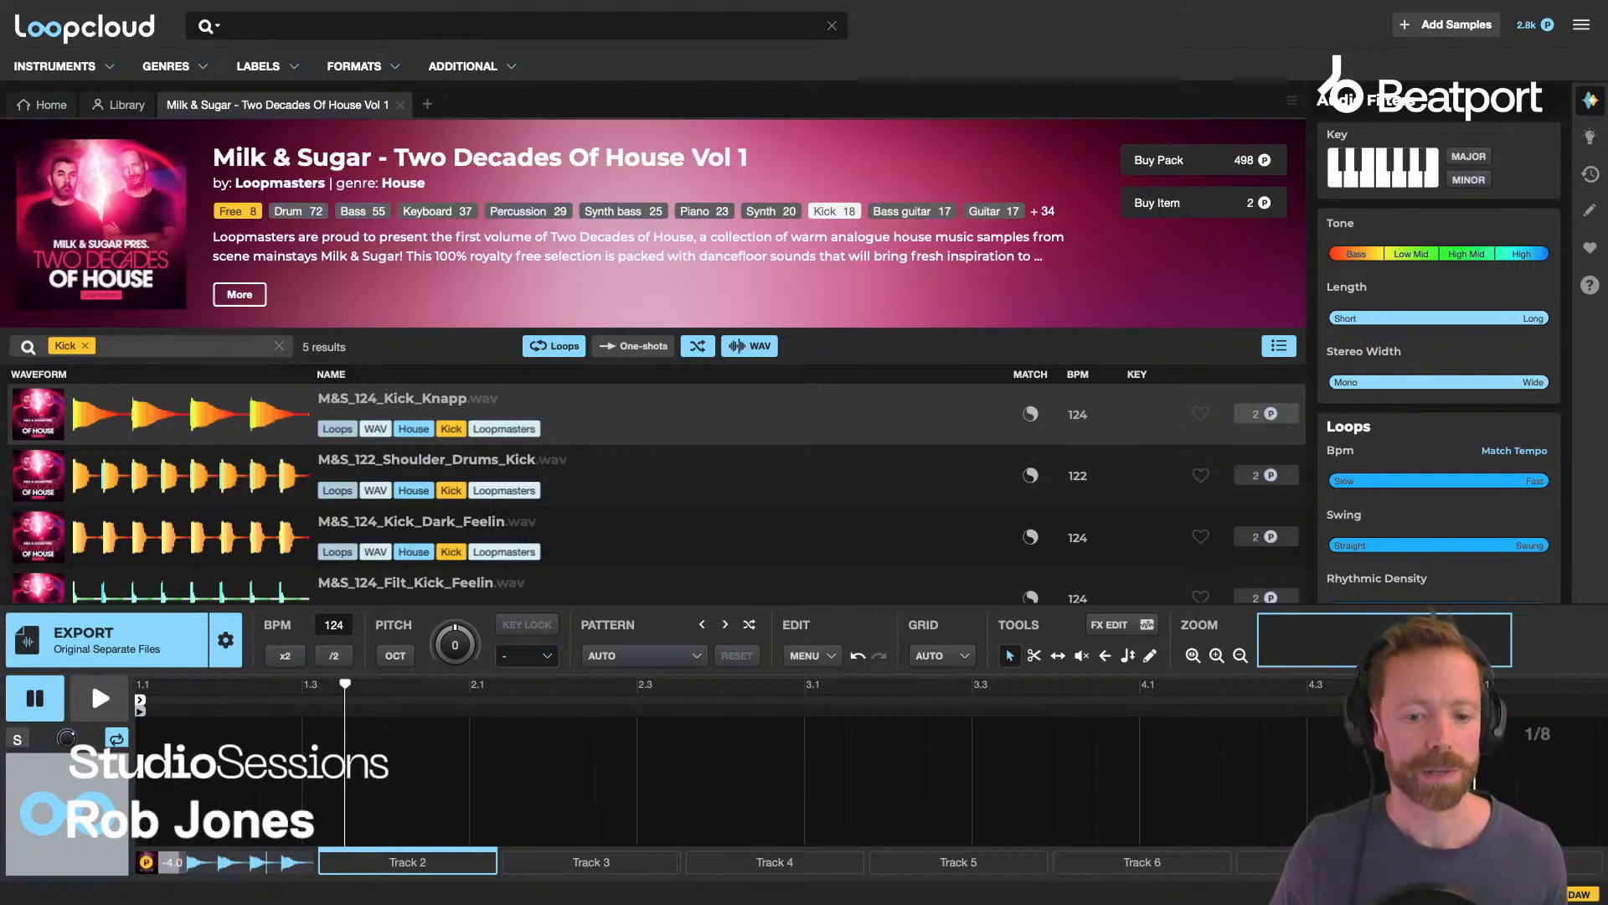
pyautogui.click(86, 346)
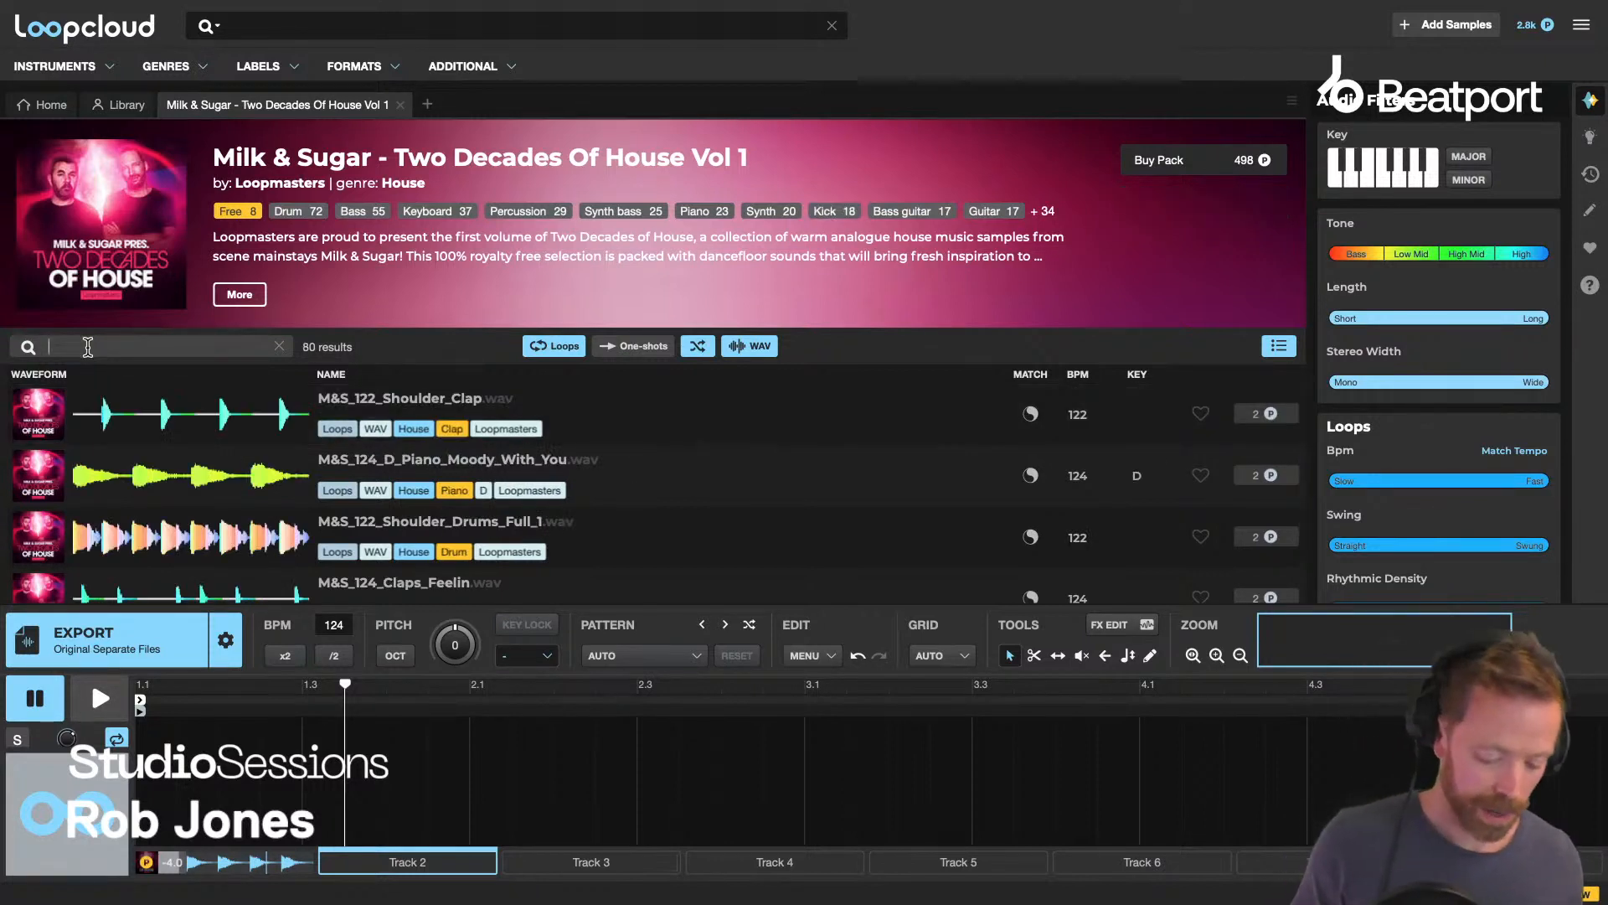
pyautogui.write('hat')
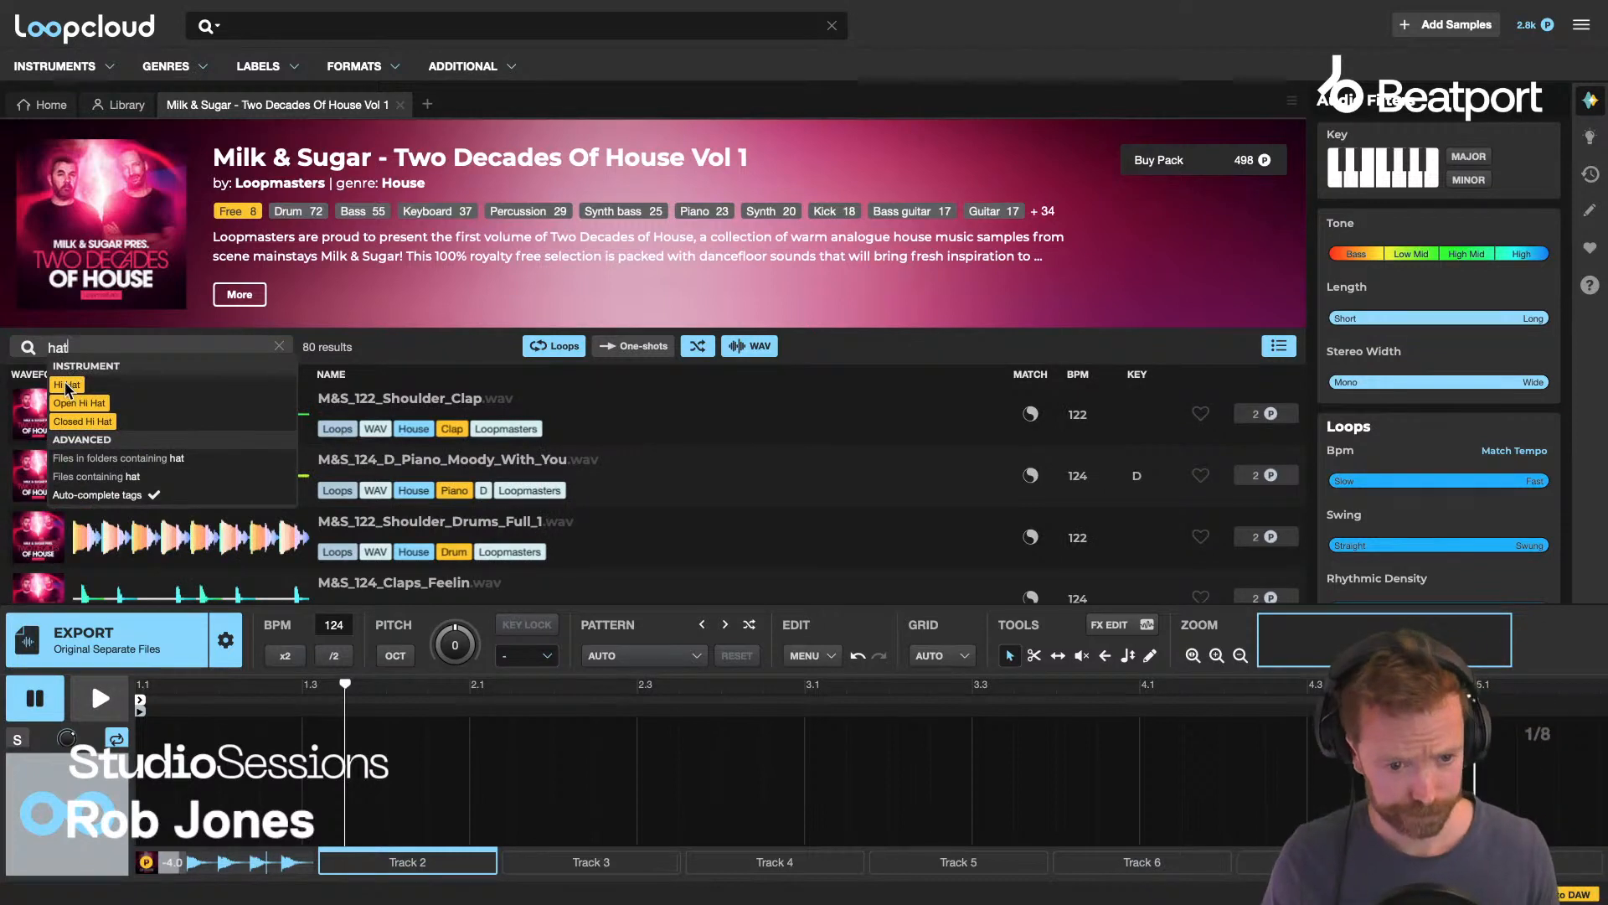
pyautogui.click(69, 385)
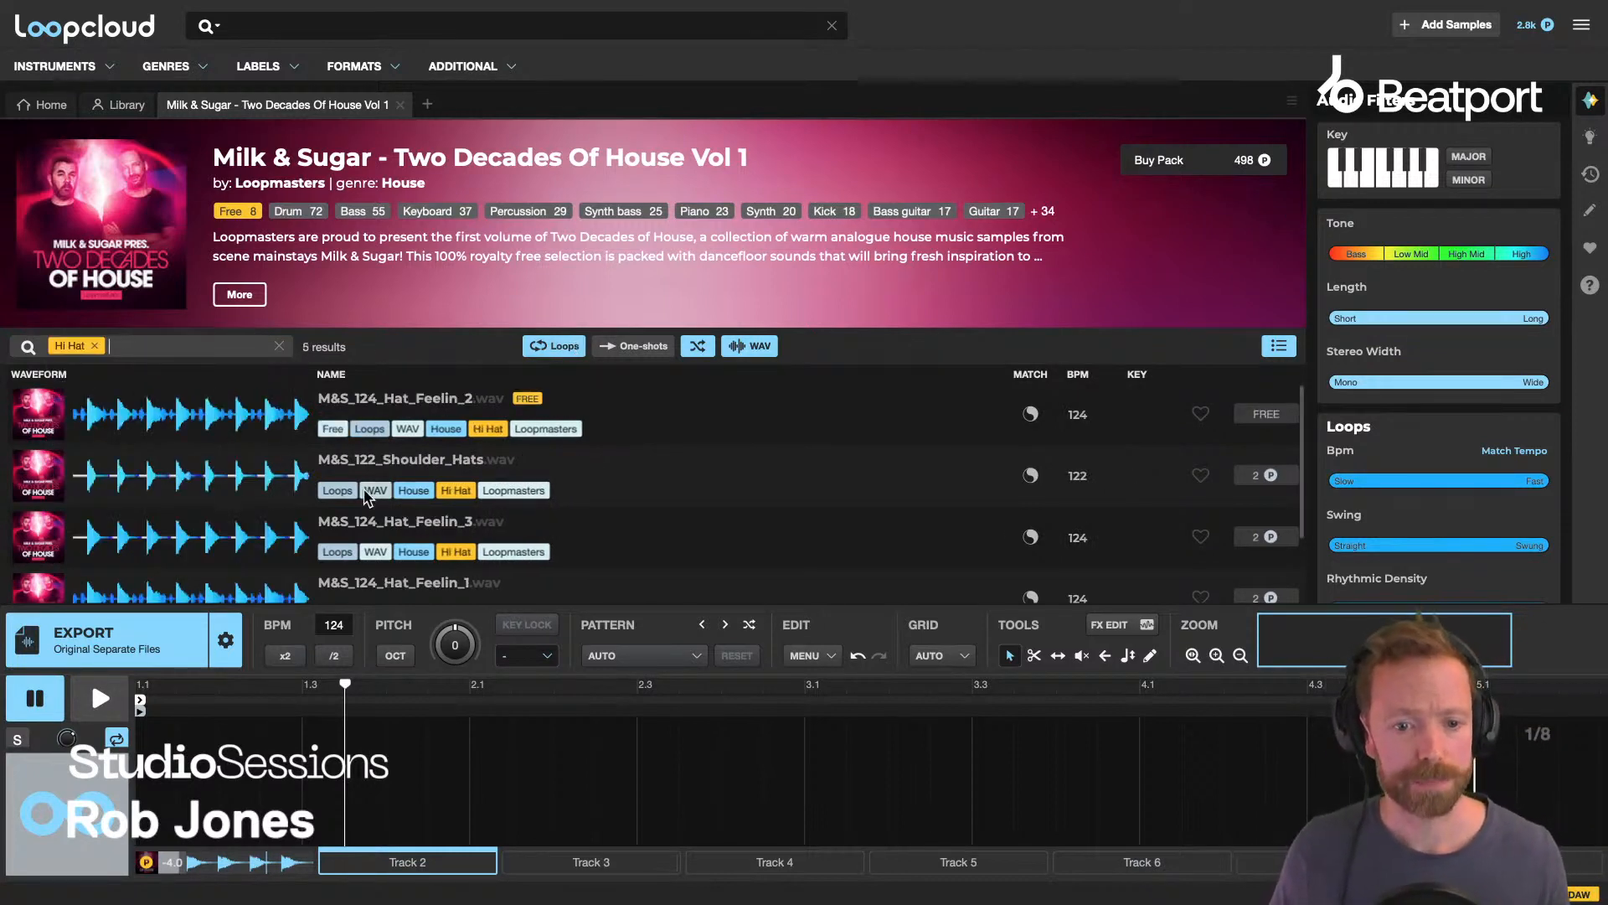
# Audition the hi-hat loops against the kick, load M&S_124_Hat_Feelin_3 onto Track 2, and stop playback.
pyautogui.click(373, 406)
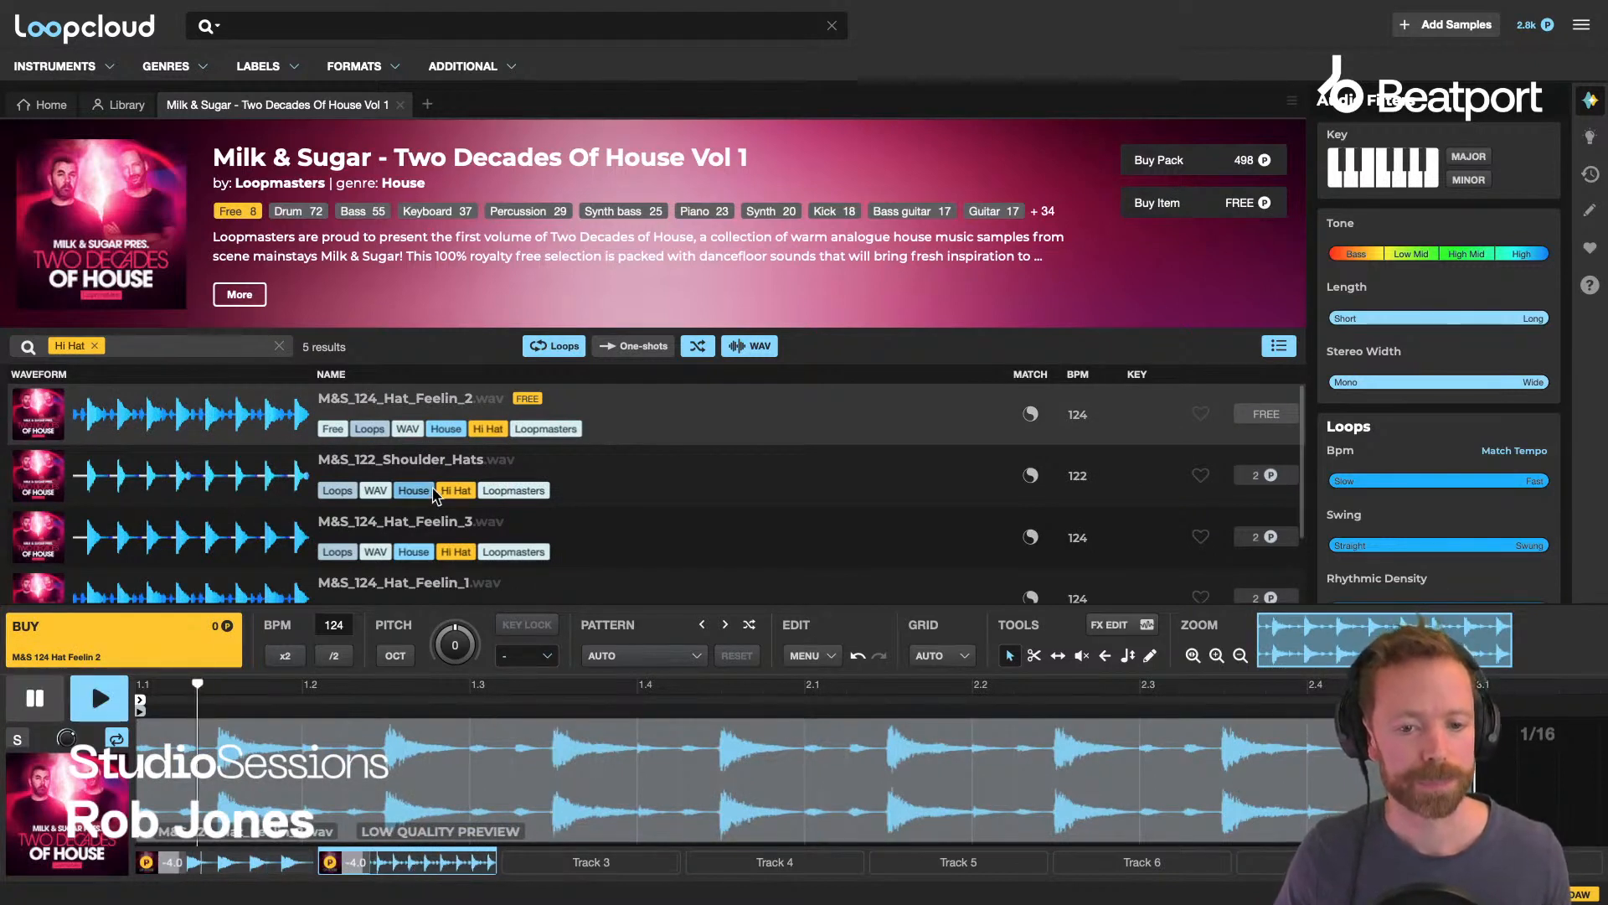
pyautogui.click(407, 496)
pyautogui.click(406, 520)
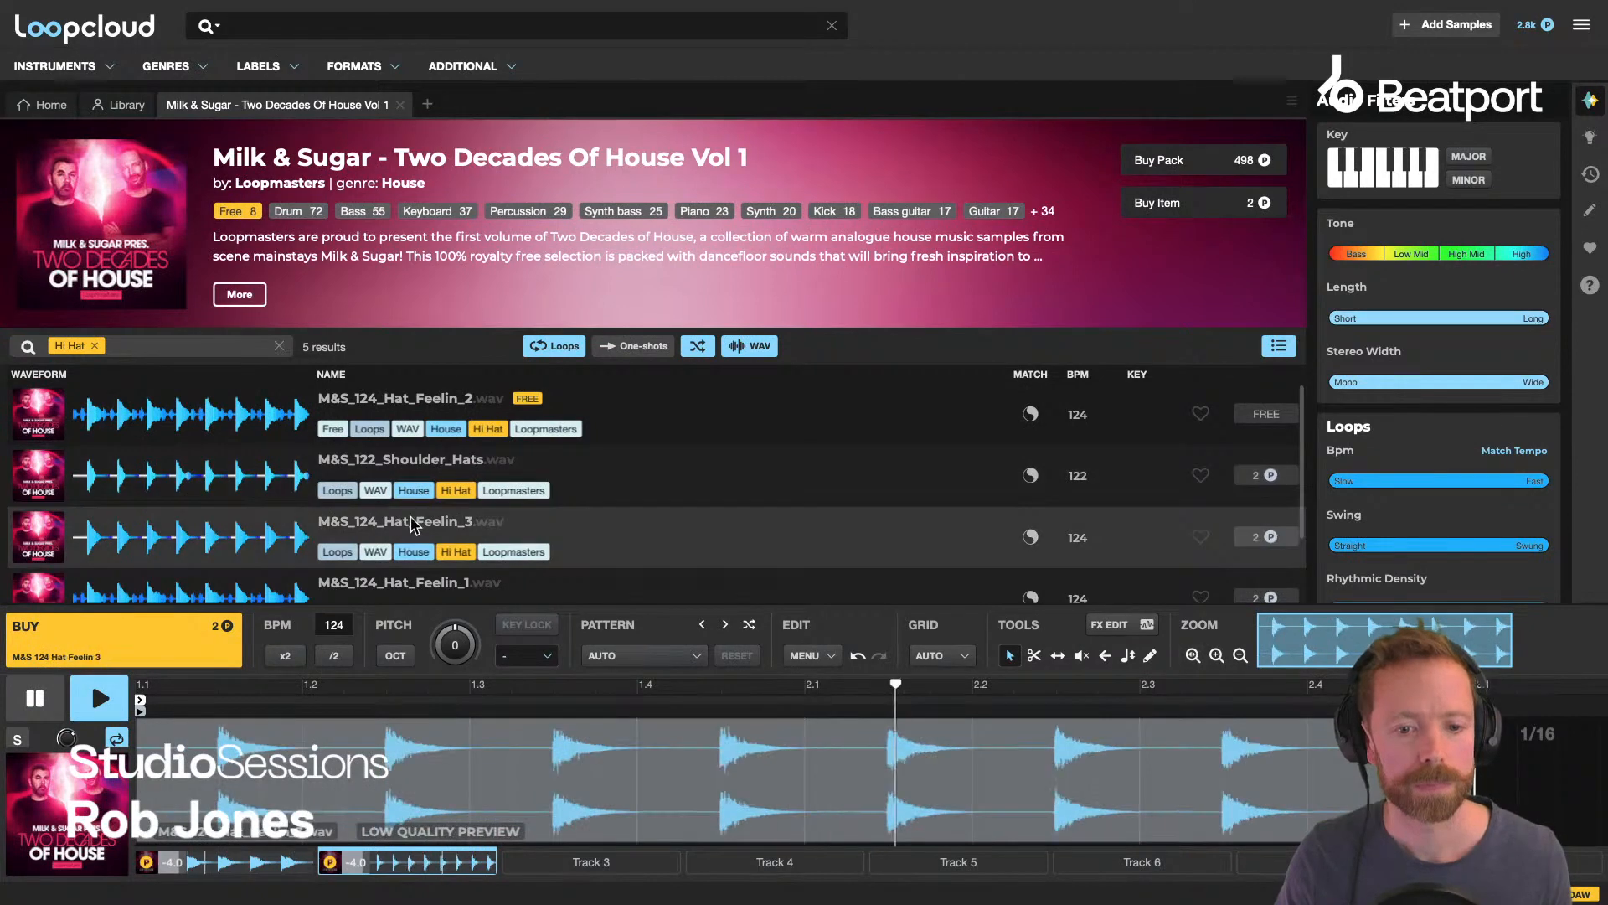
pyautogui.scroll(-1, 406, 520)
pyautogui.click(390, 513)
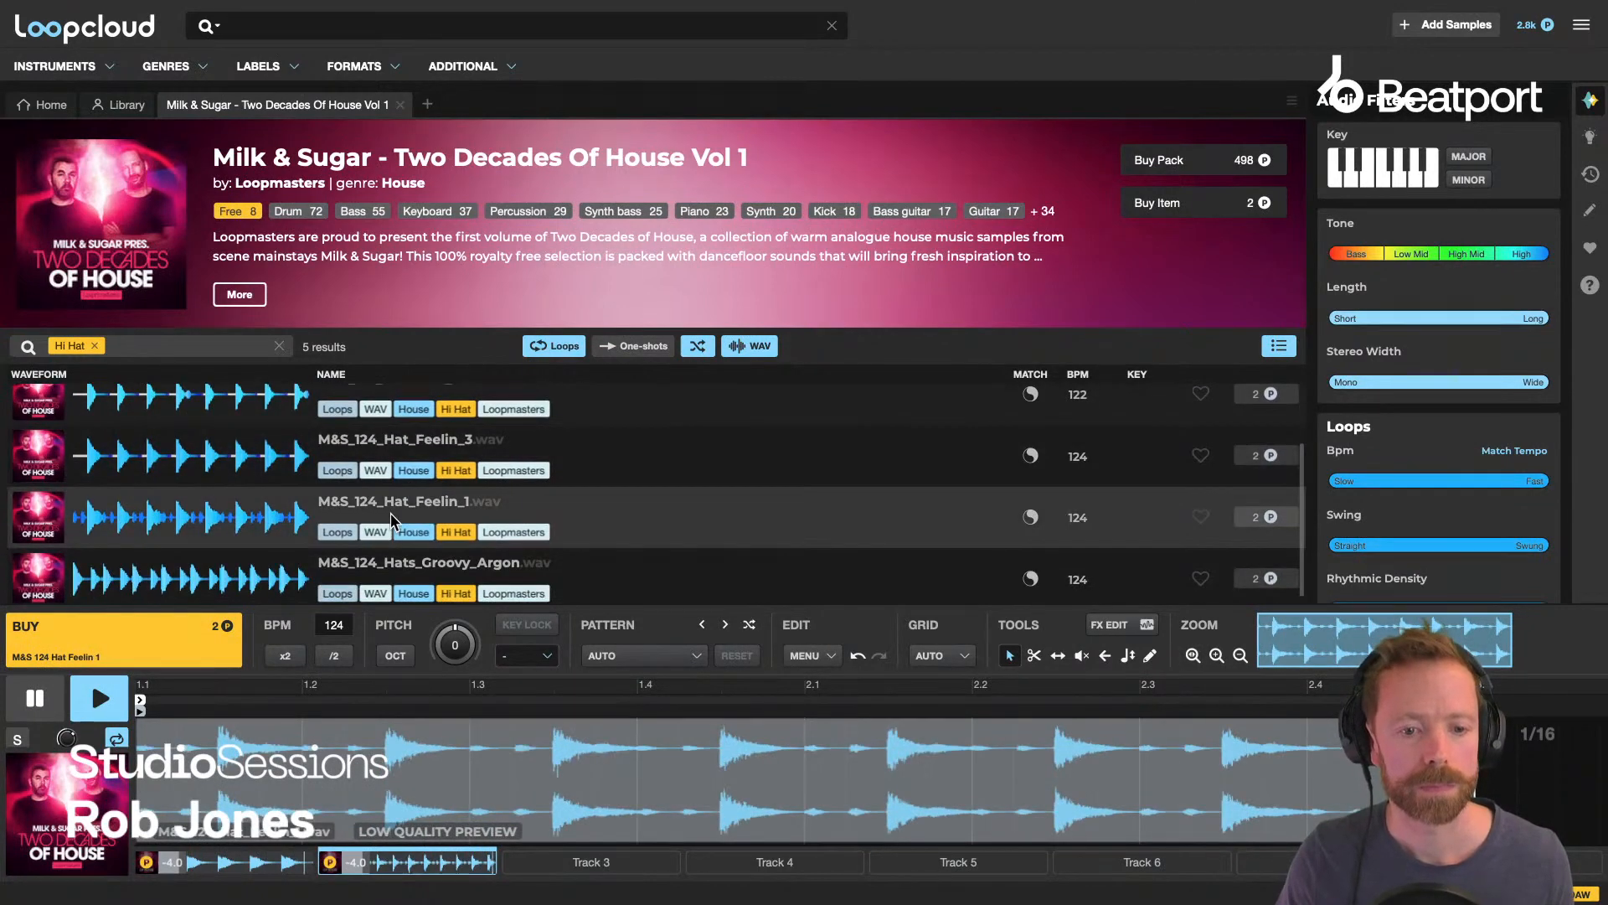
pyautogui.click(410, 569)
pyautogui.click(409, 457)
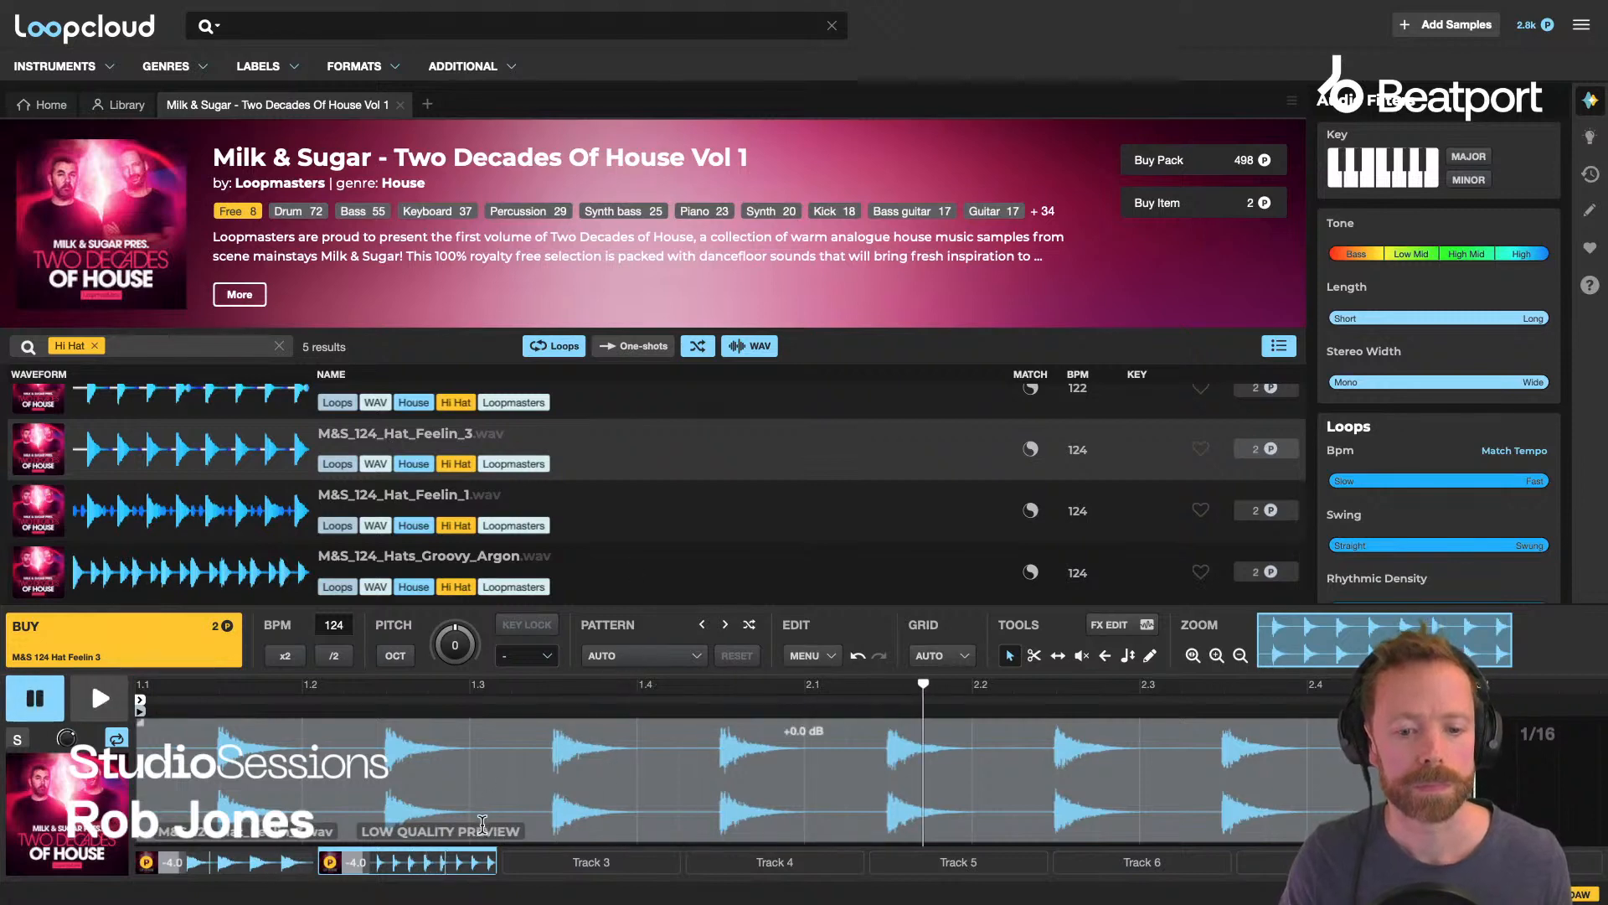
pyautogui.press('space')
# Compare the kick and hi-hat tracks, muting and unmuting each in turn during playback, and stop playback.
pyautogui.click(262, 873)
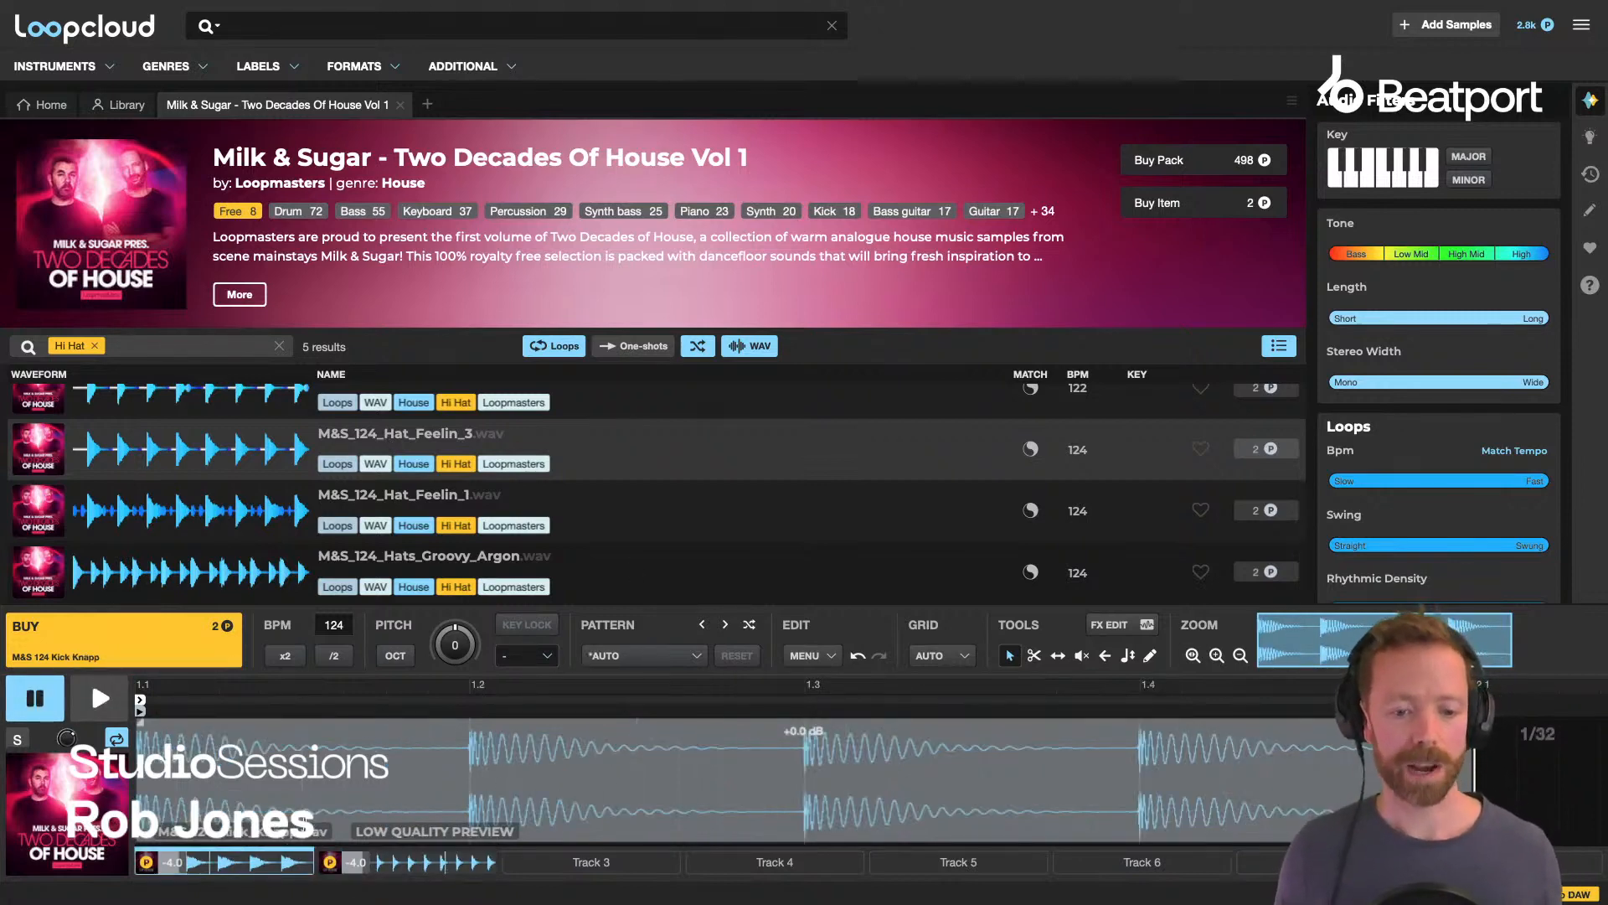
pyautogui.click(416, 871)
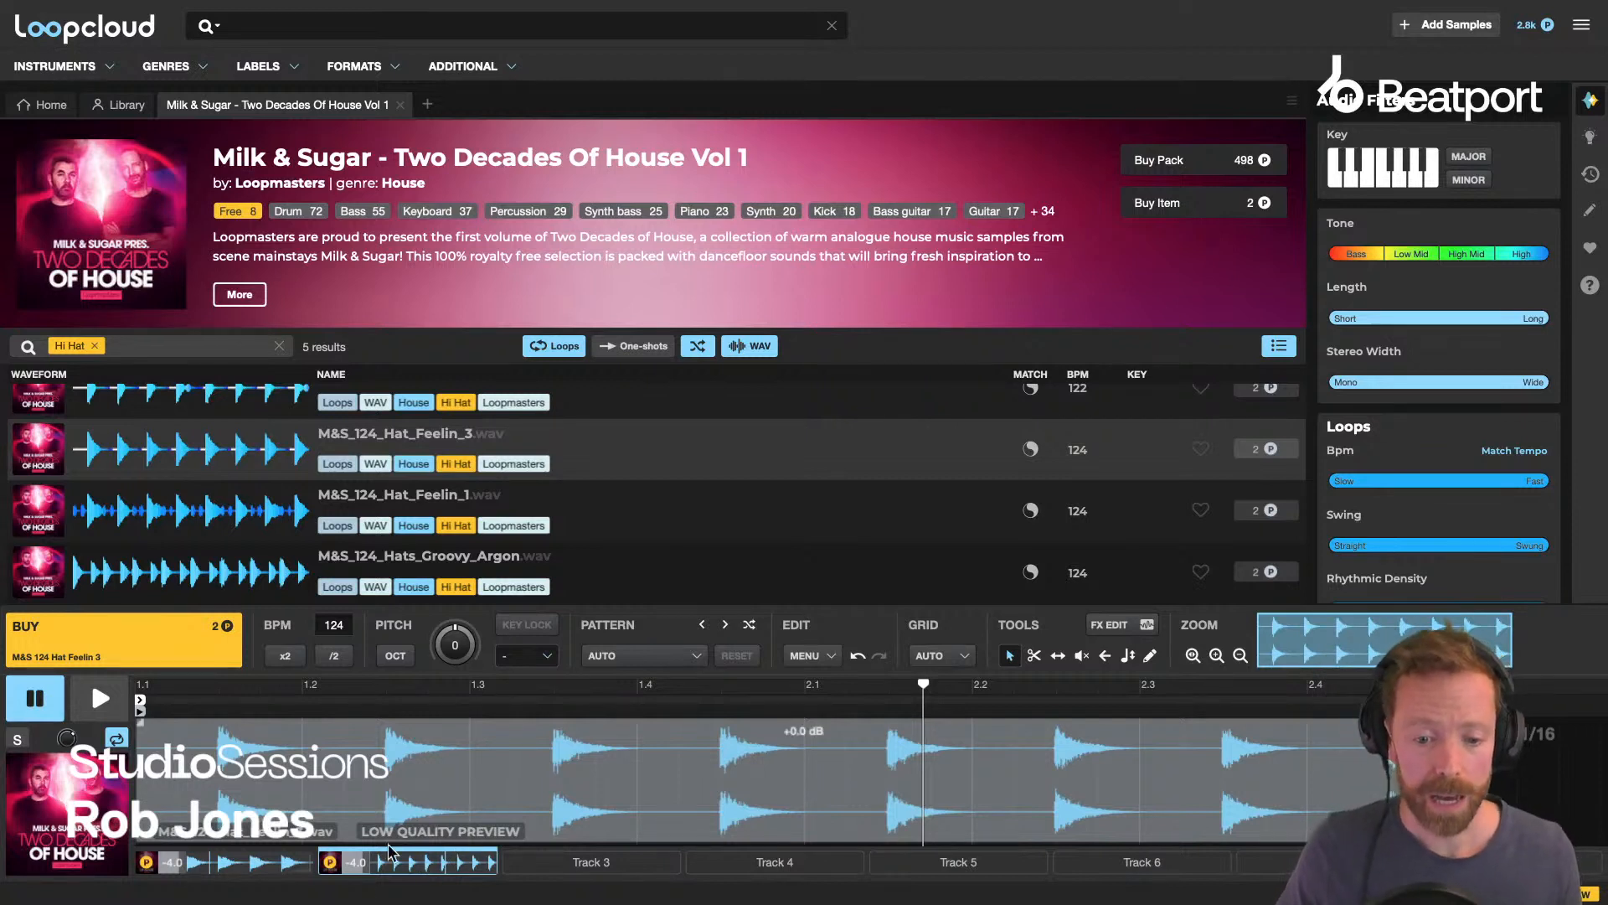
pyautogui.click(487, 864)
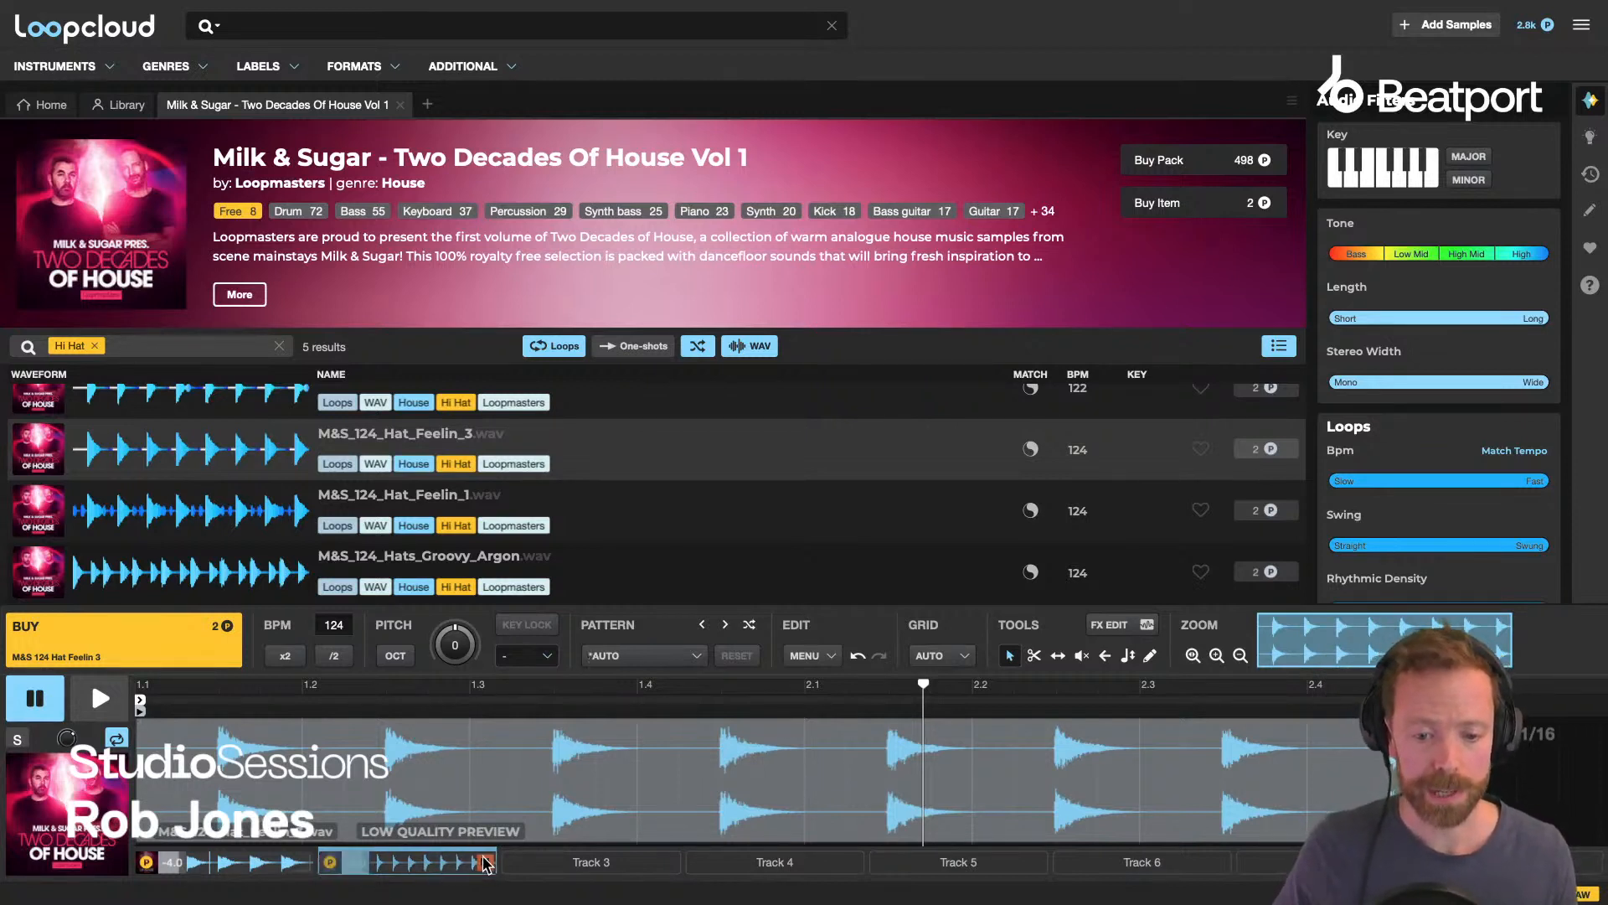
pyautogui.press('space')
pyautogui.click(485, 862)
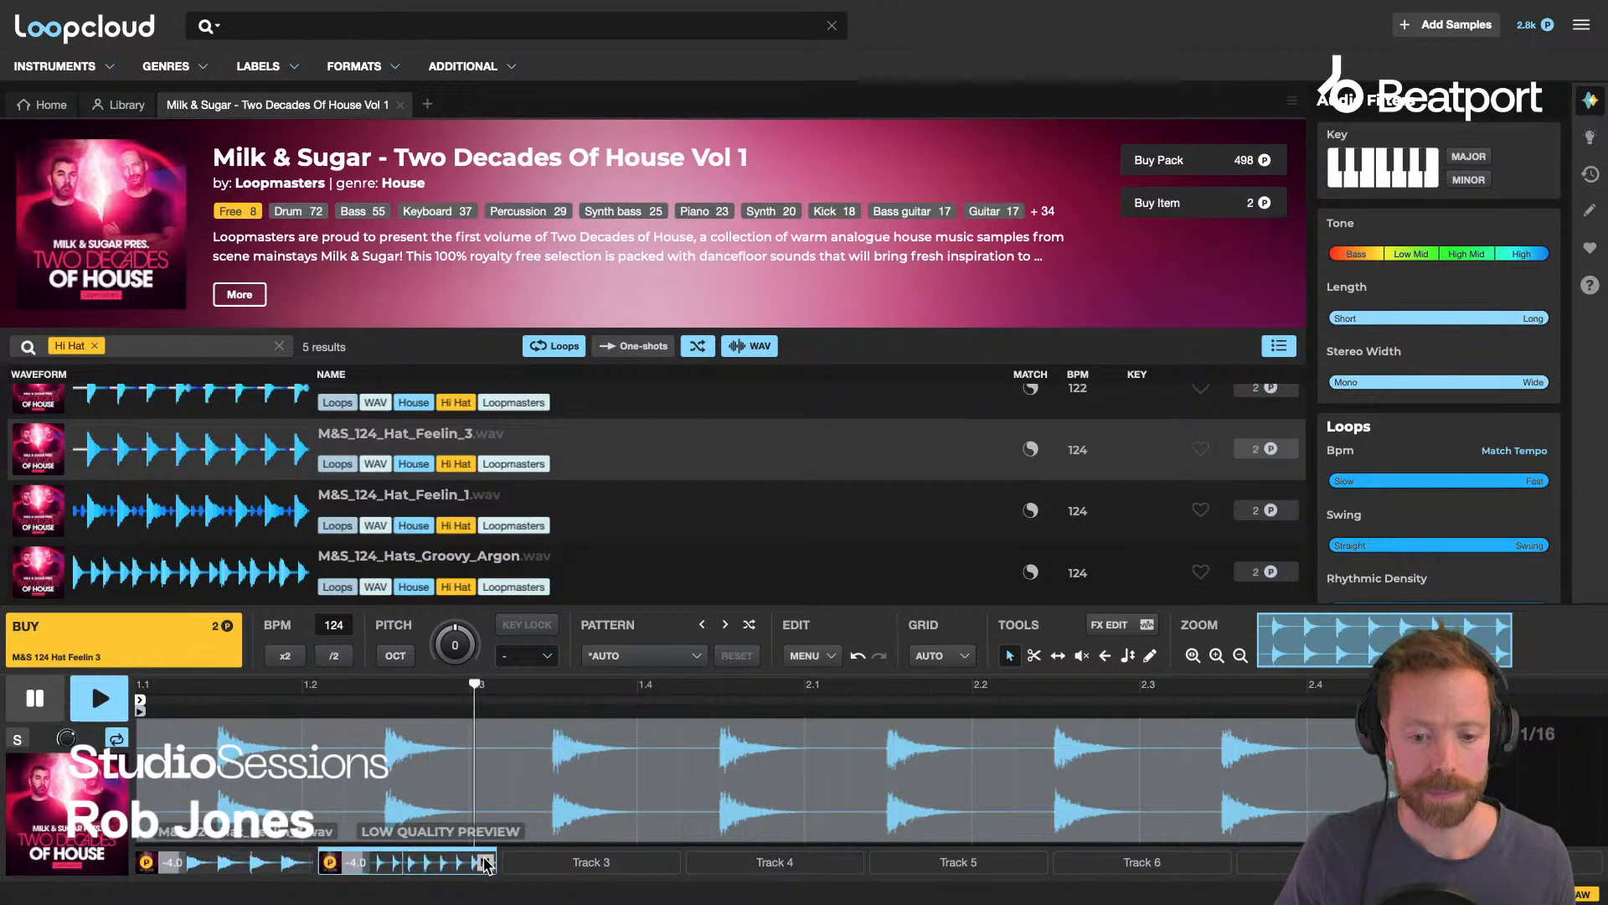
pyautogui.click(301, 863)
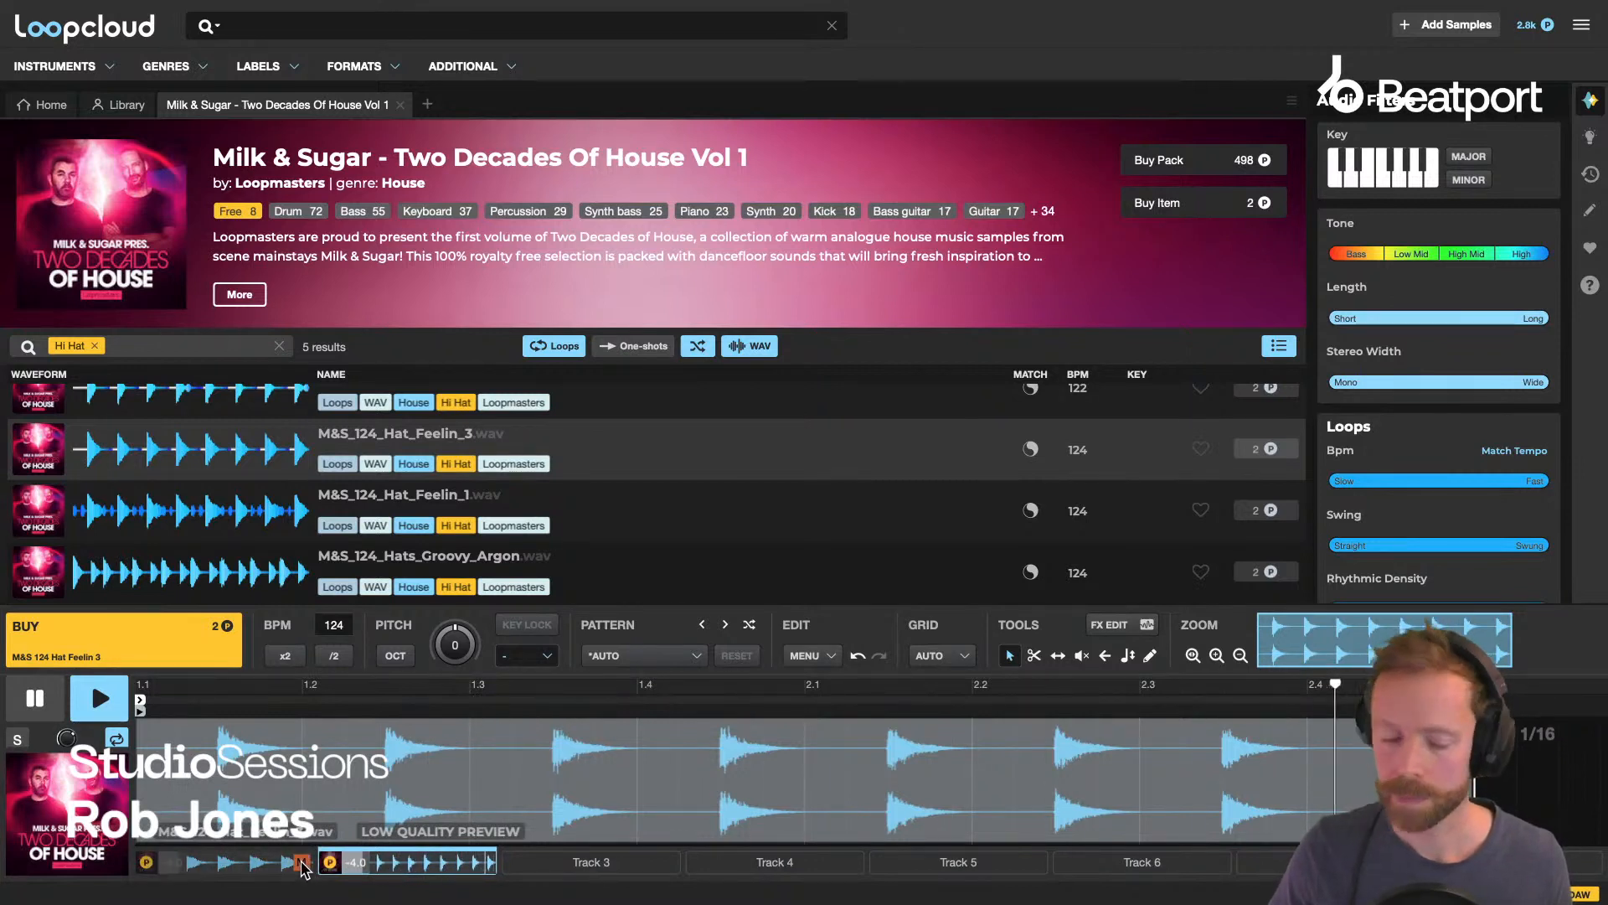
pyautogui.click(301, 863)
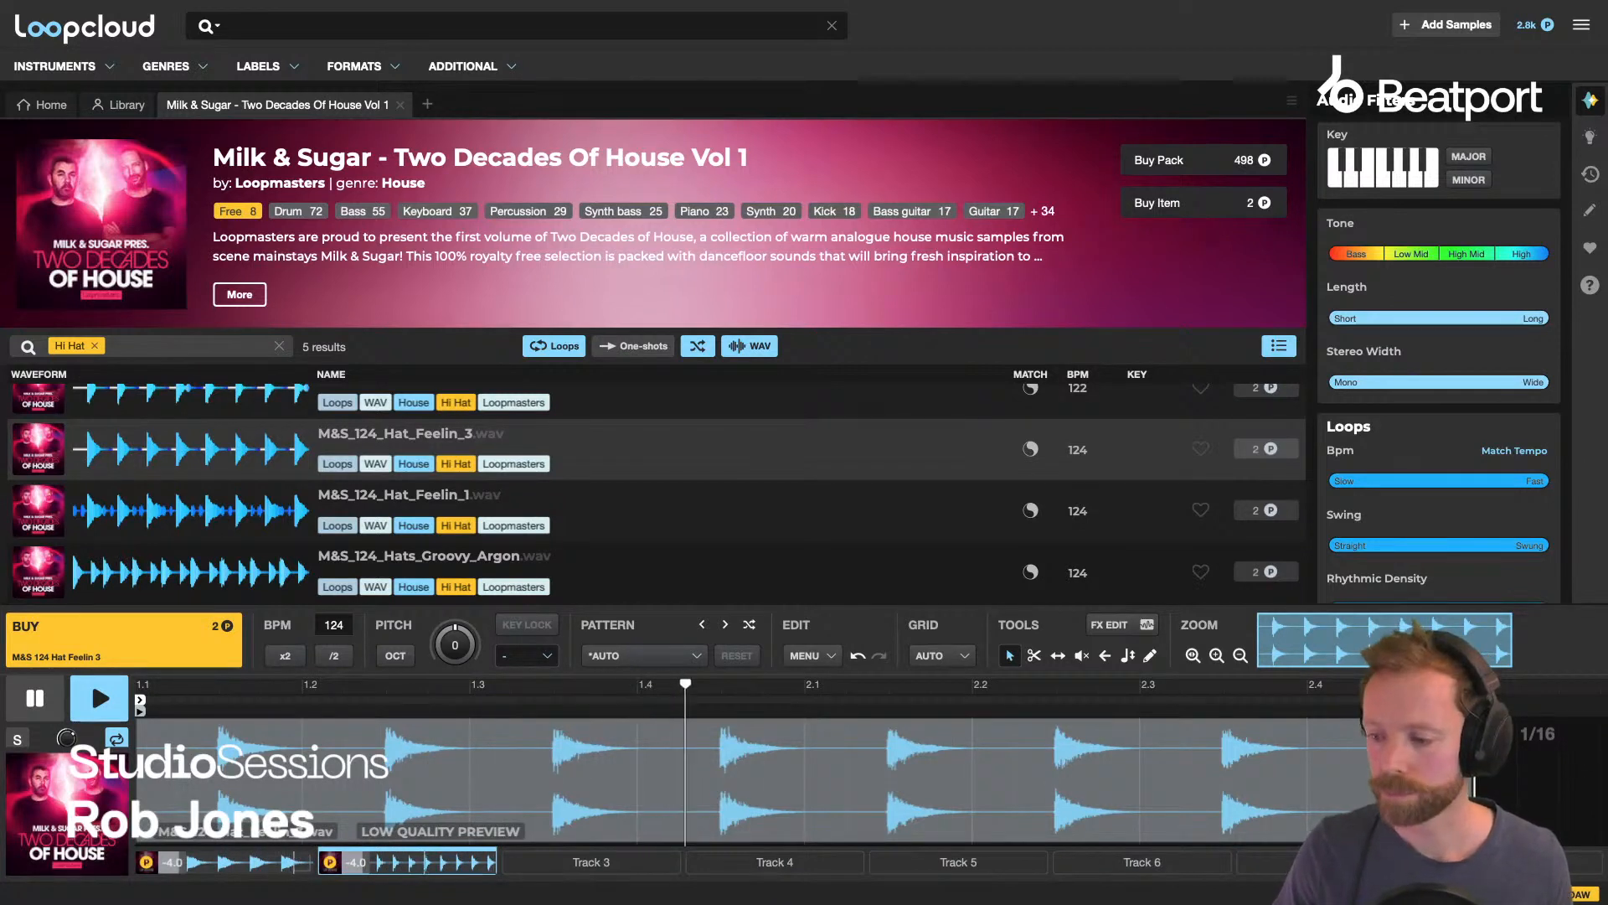
pyautogui.press('space')
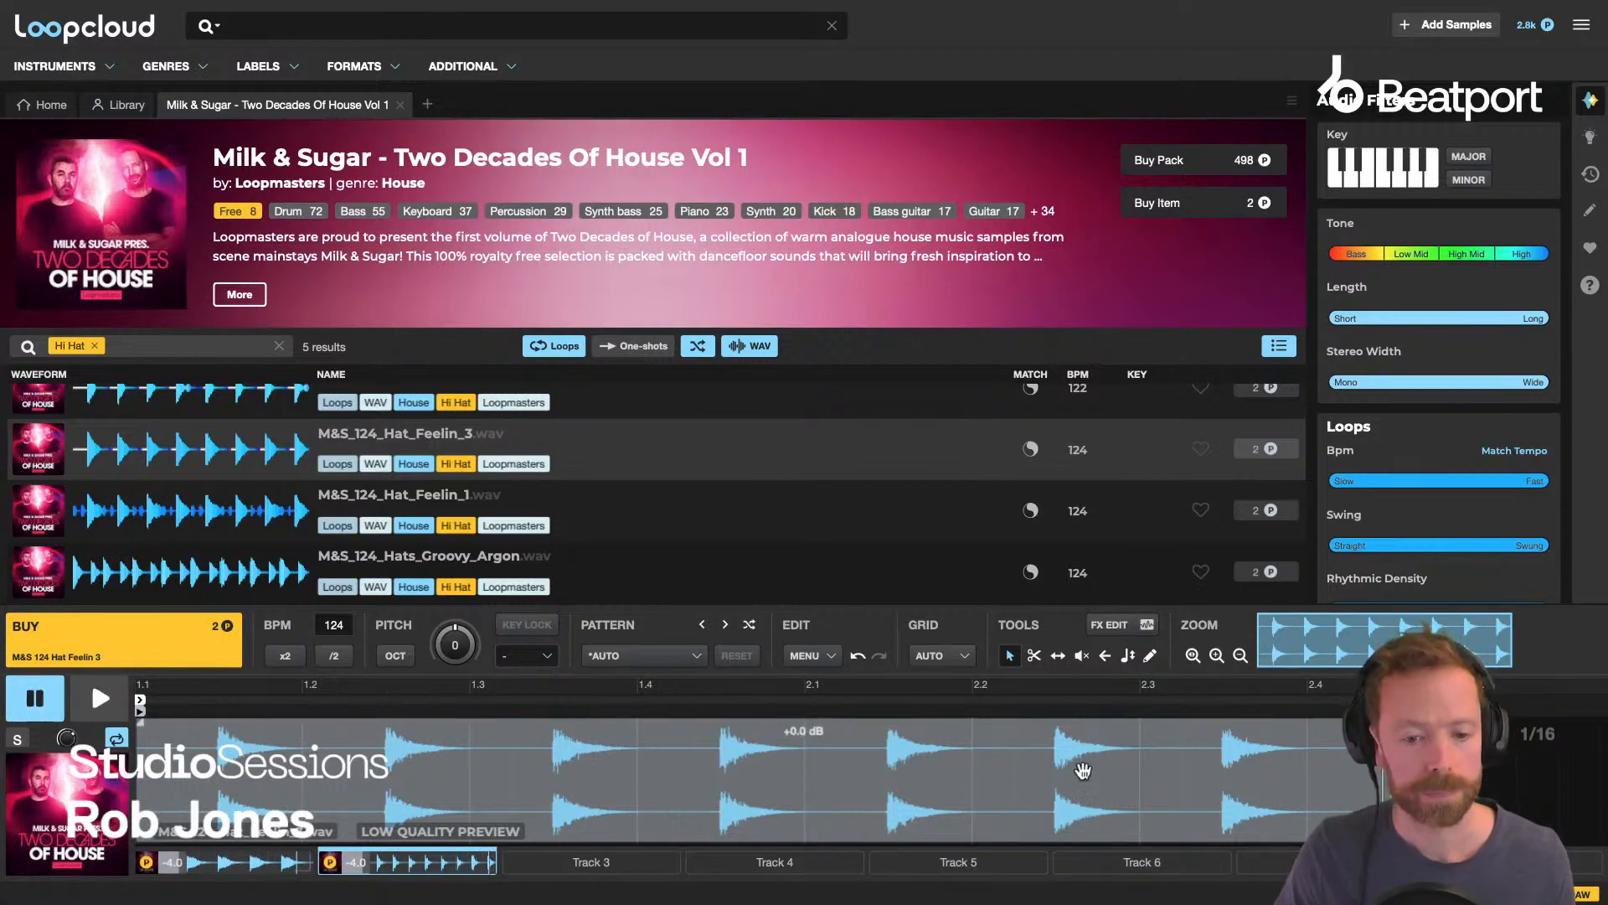
# Make Track 3 active and replace the Hi Hat filter on the pack's loops with the Bass tag.
pyautogui.click(595, 867)
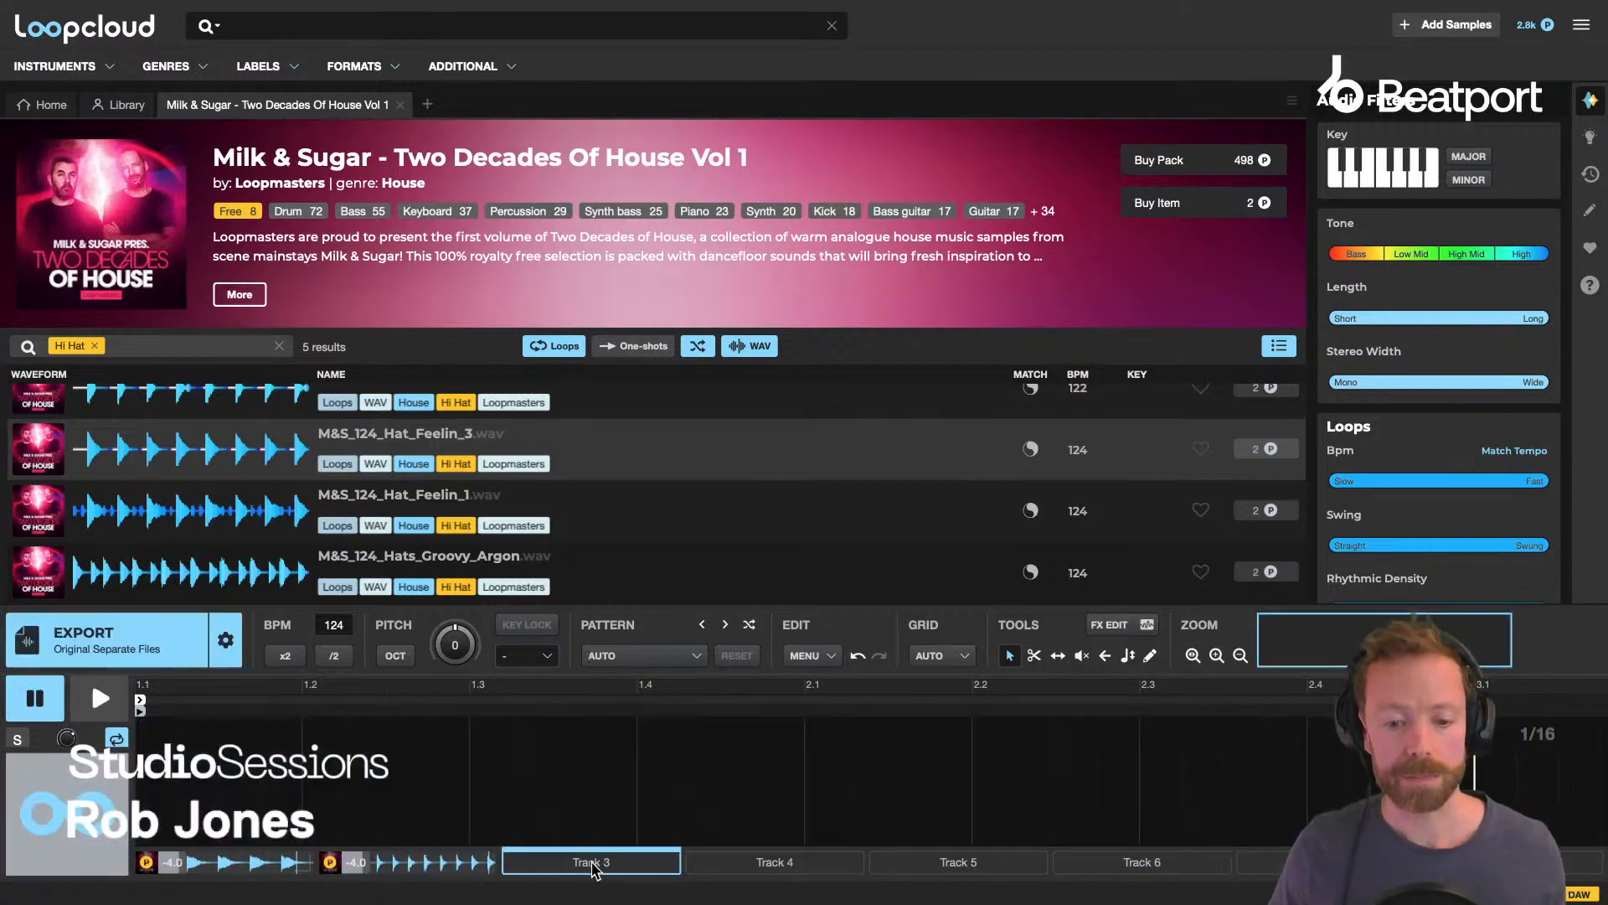
pyautogui.click(95, 346)
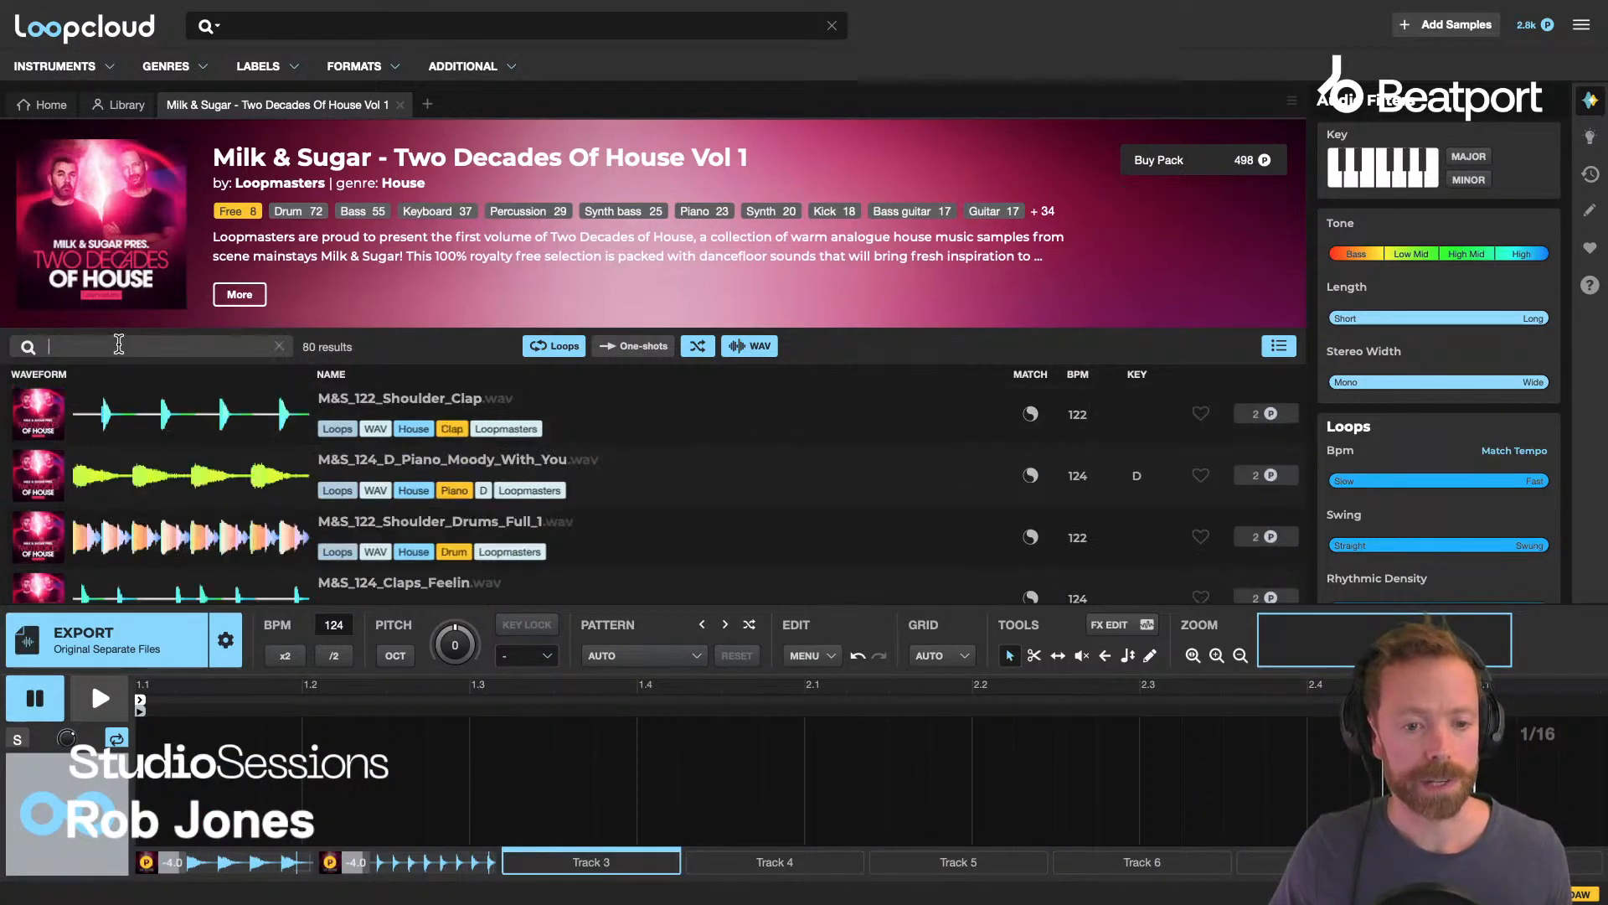
pyautogui.write('bass')
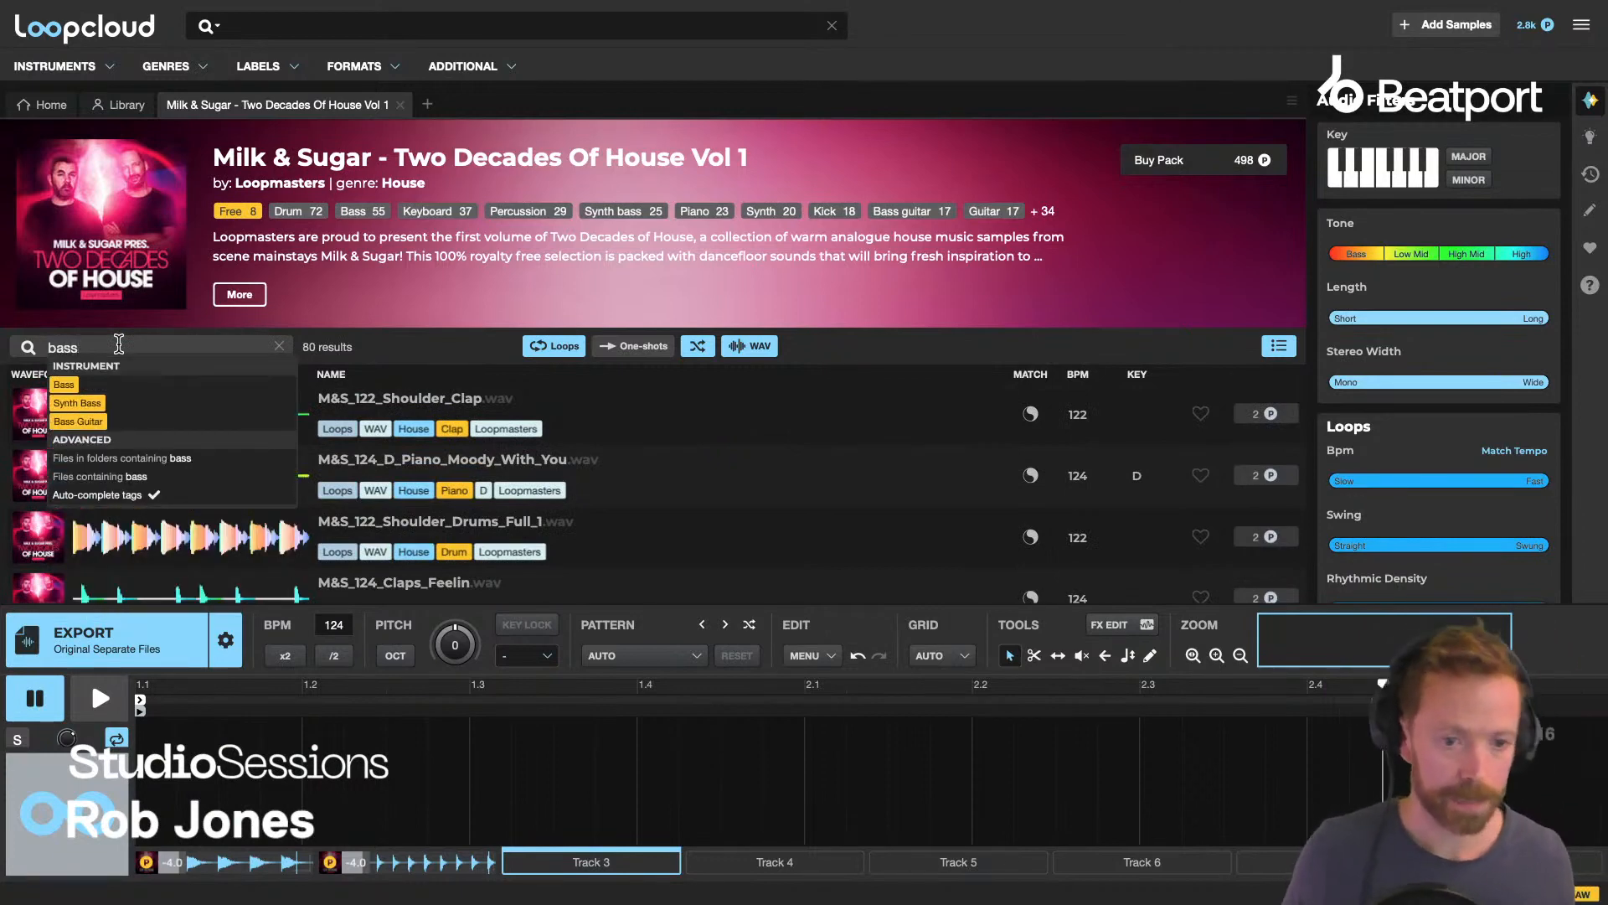
pyautogui.click(65, 385)
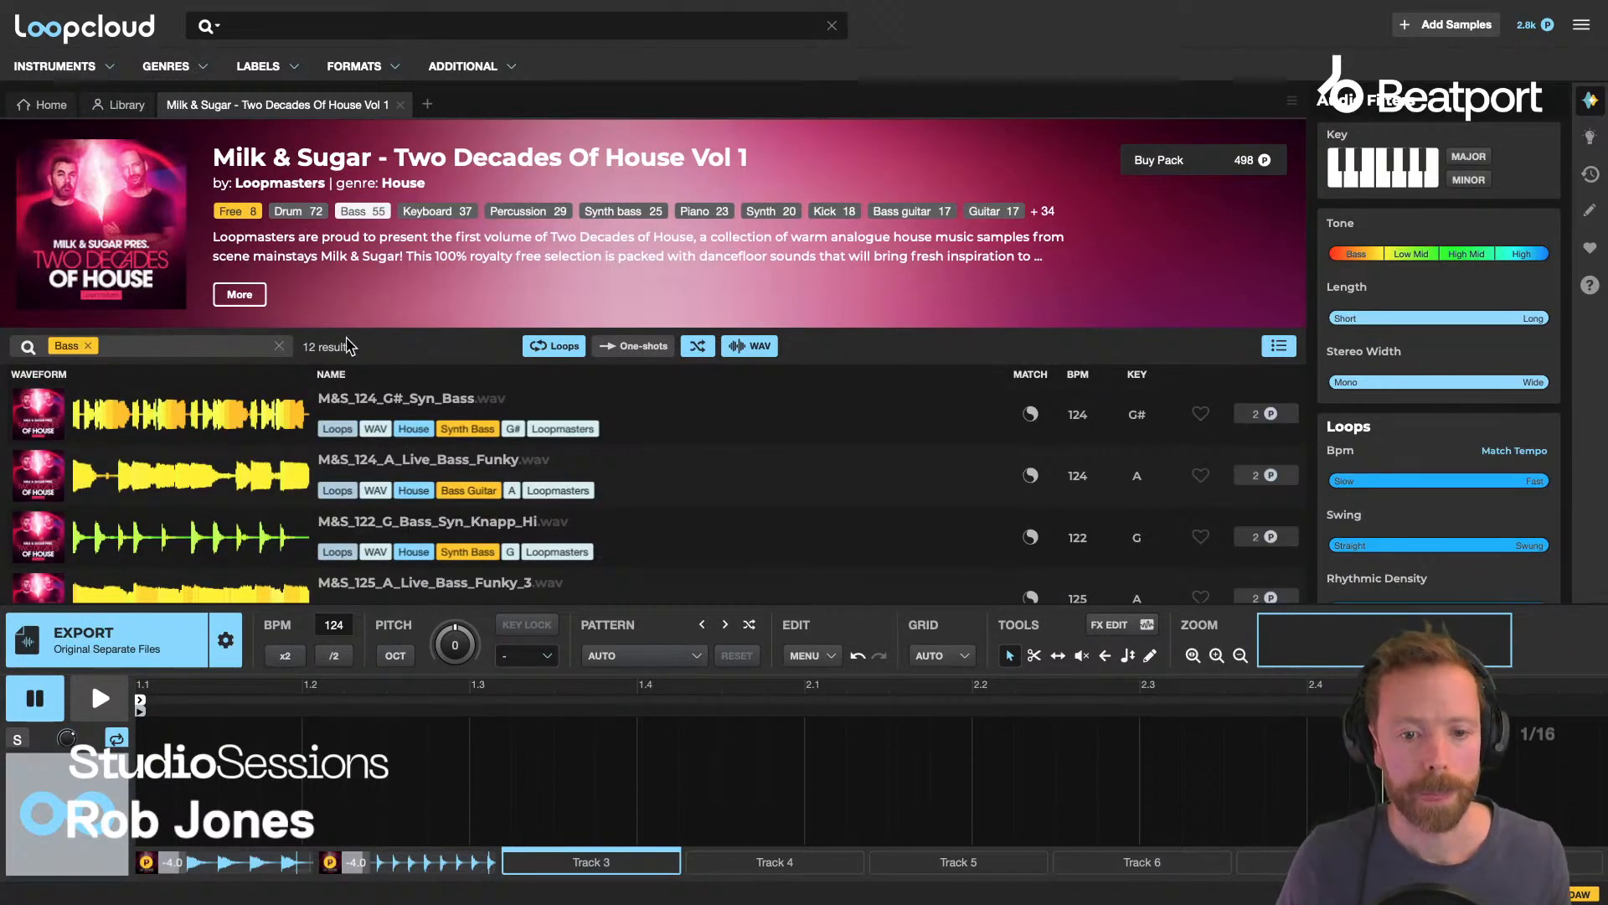
# Widen the sample list's Waveform column and load M&S_124_G#_Syn_Bass onto Track 3 for playback.
pyautogui.moveTo(327, 373); pyautogui.dragTo(479, 374)
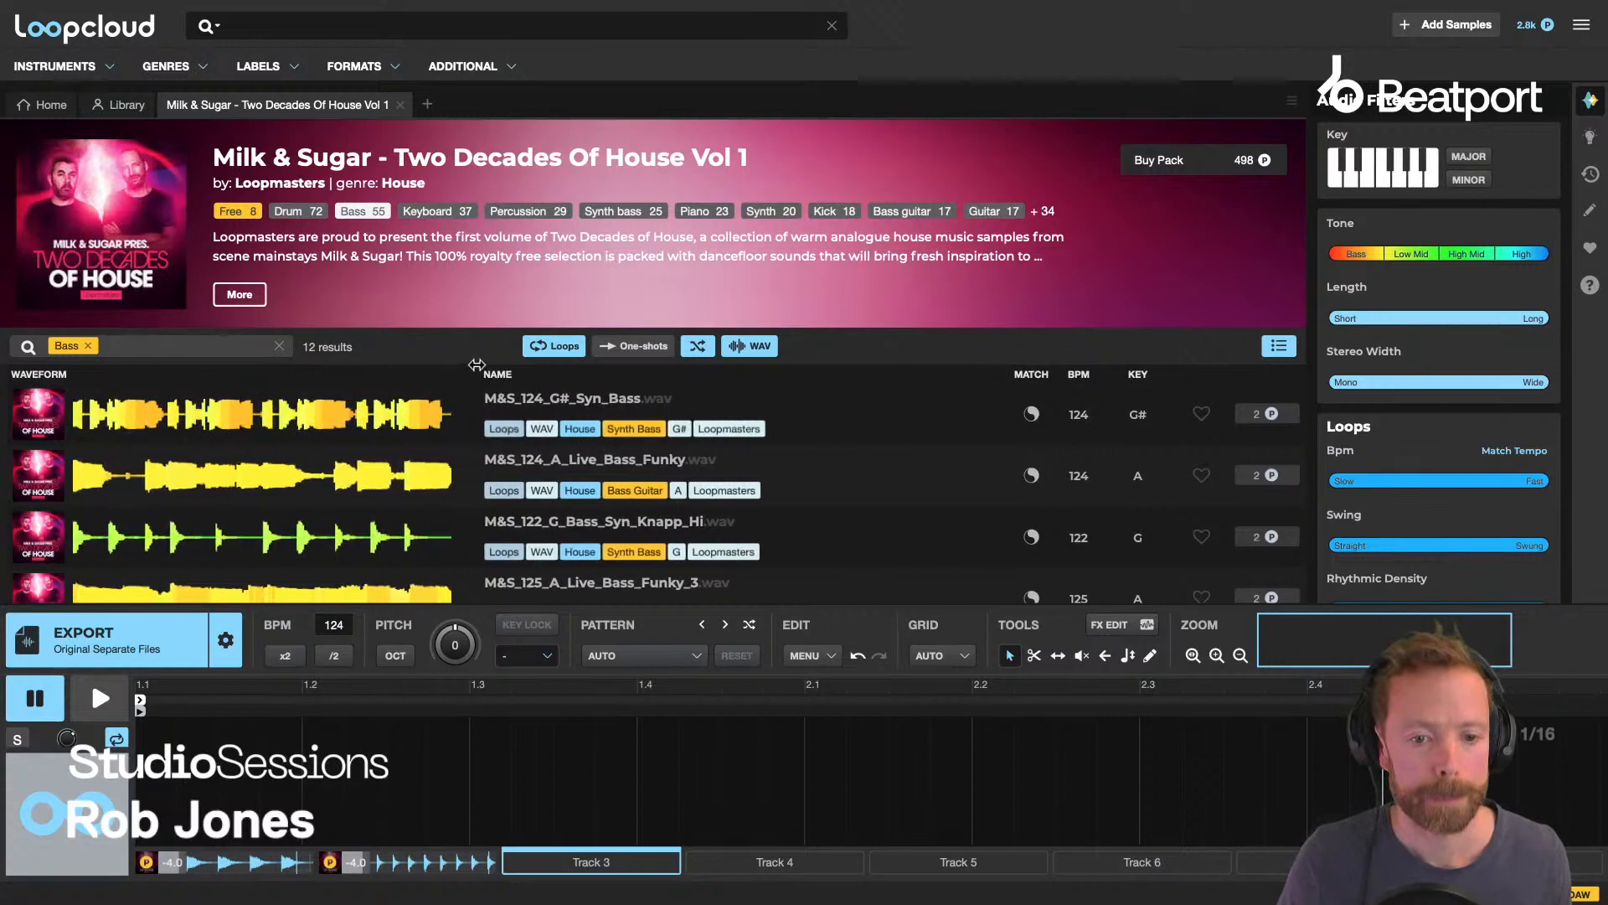
pyautogui.click(586, 403)
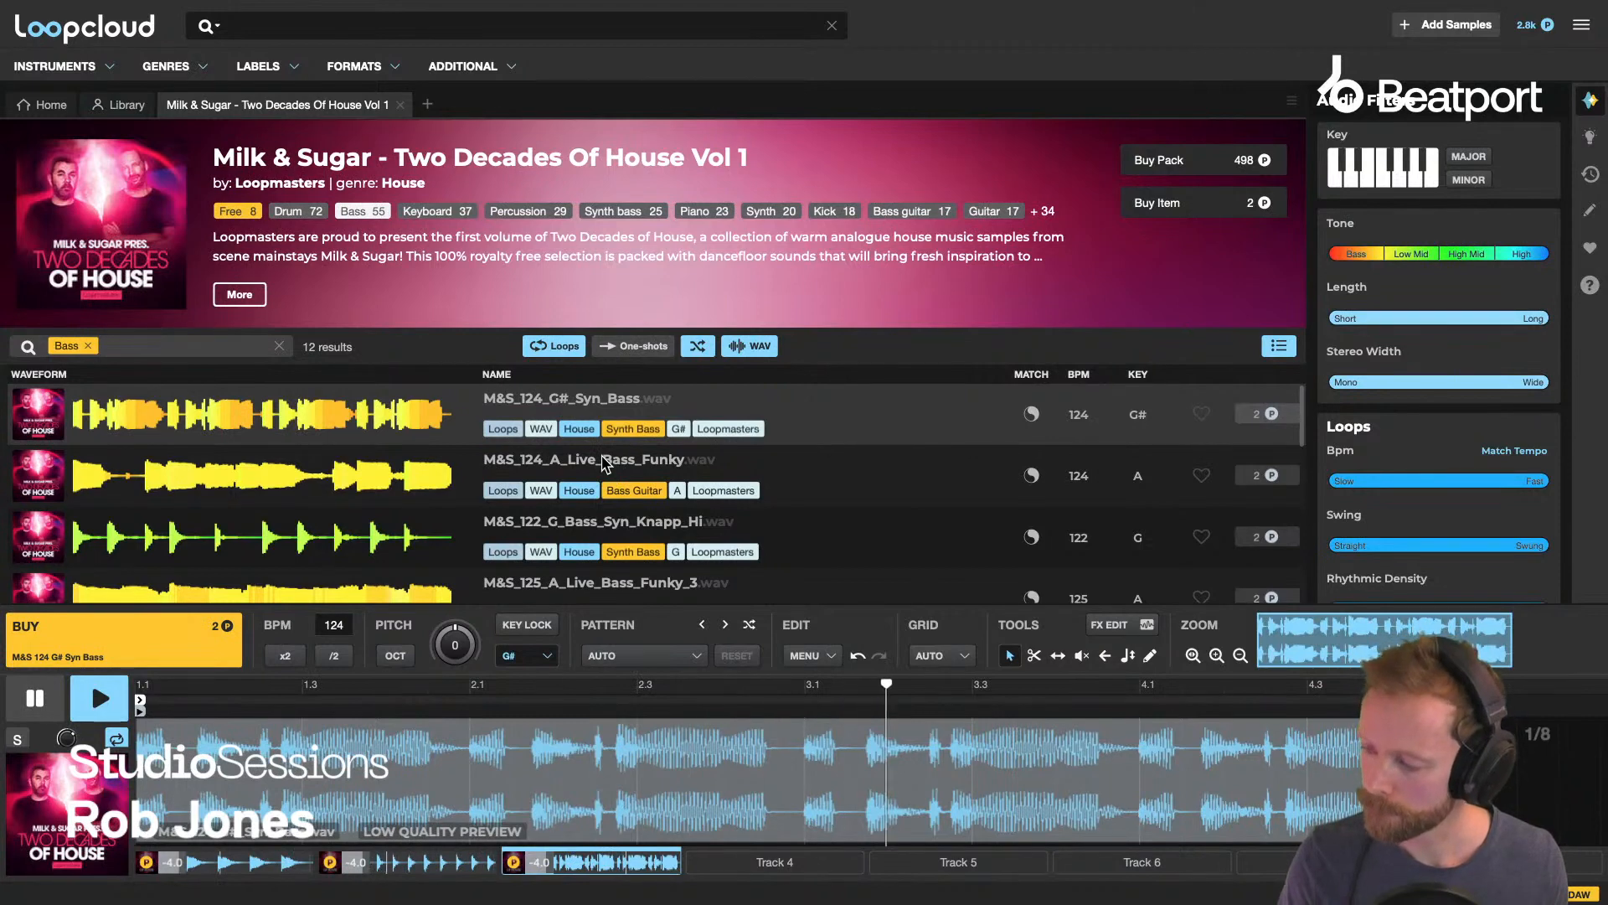
# Audition the bass loops on Track 3, load M&S_124 D_Synth_Bass_With_You, and stop playback.
pyautogui.click(603, 465)
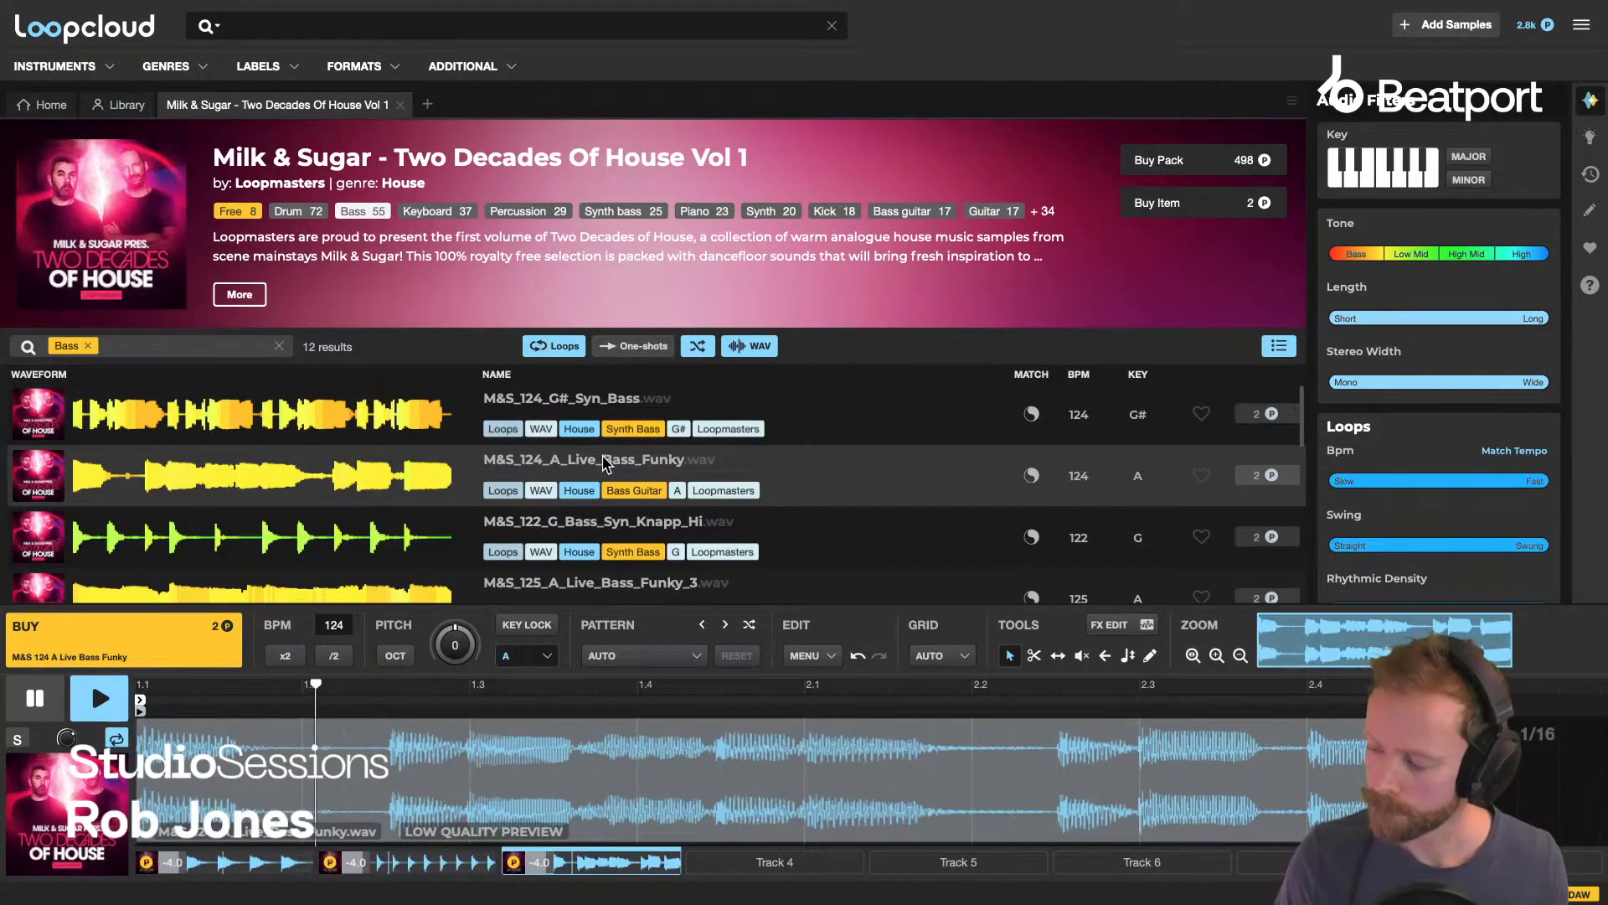
pyautogui.click(581, 528)
pyautogui.scroll(-1, 586, 513)
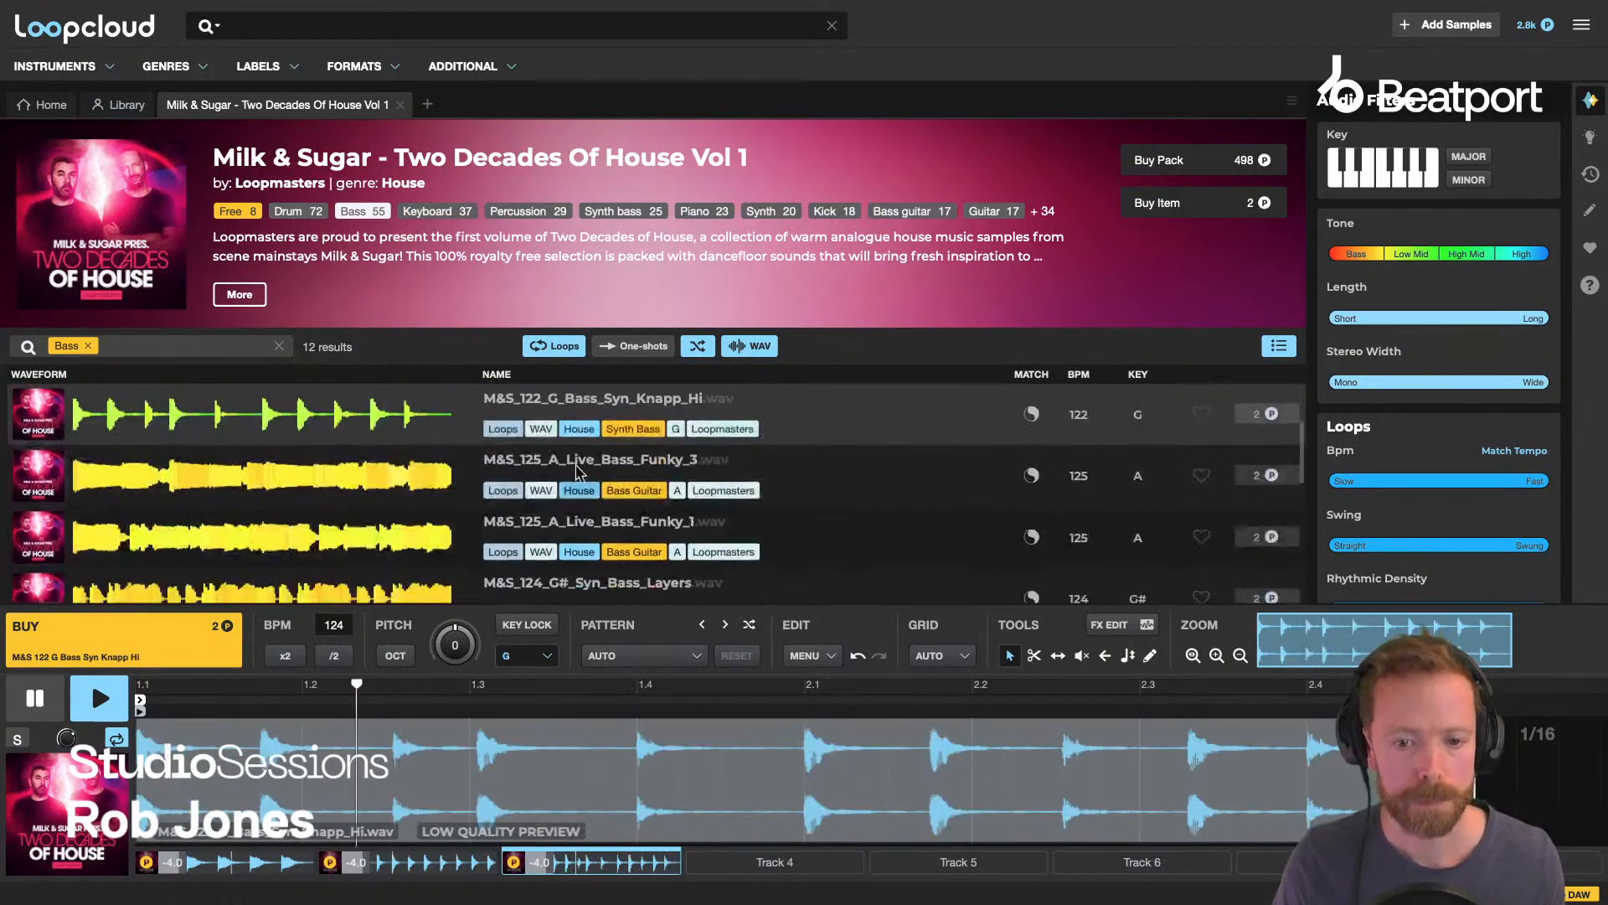
pyautogui.click(569, 464)
pyautogui.scroll(-1, 569, 462)
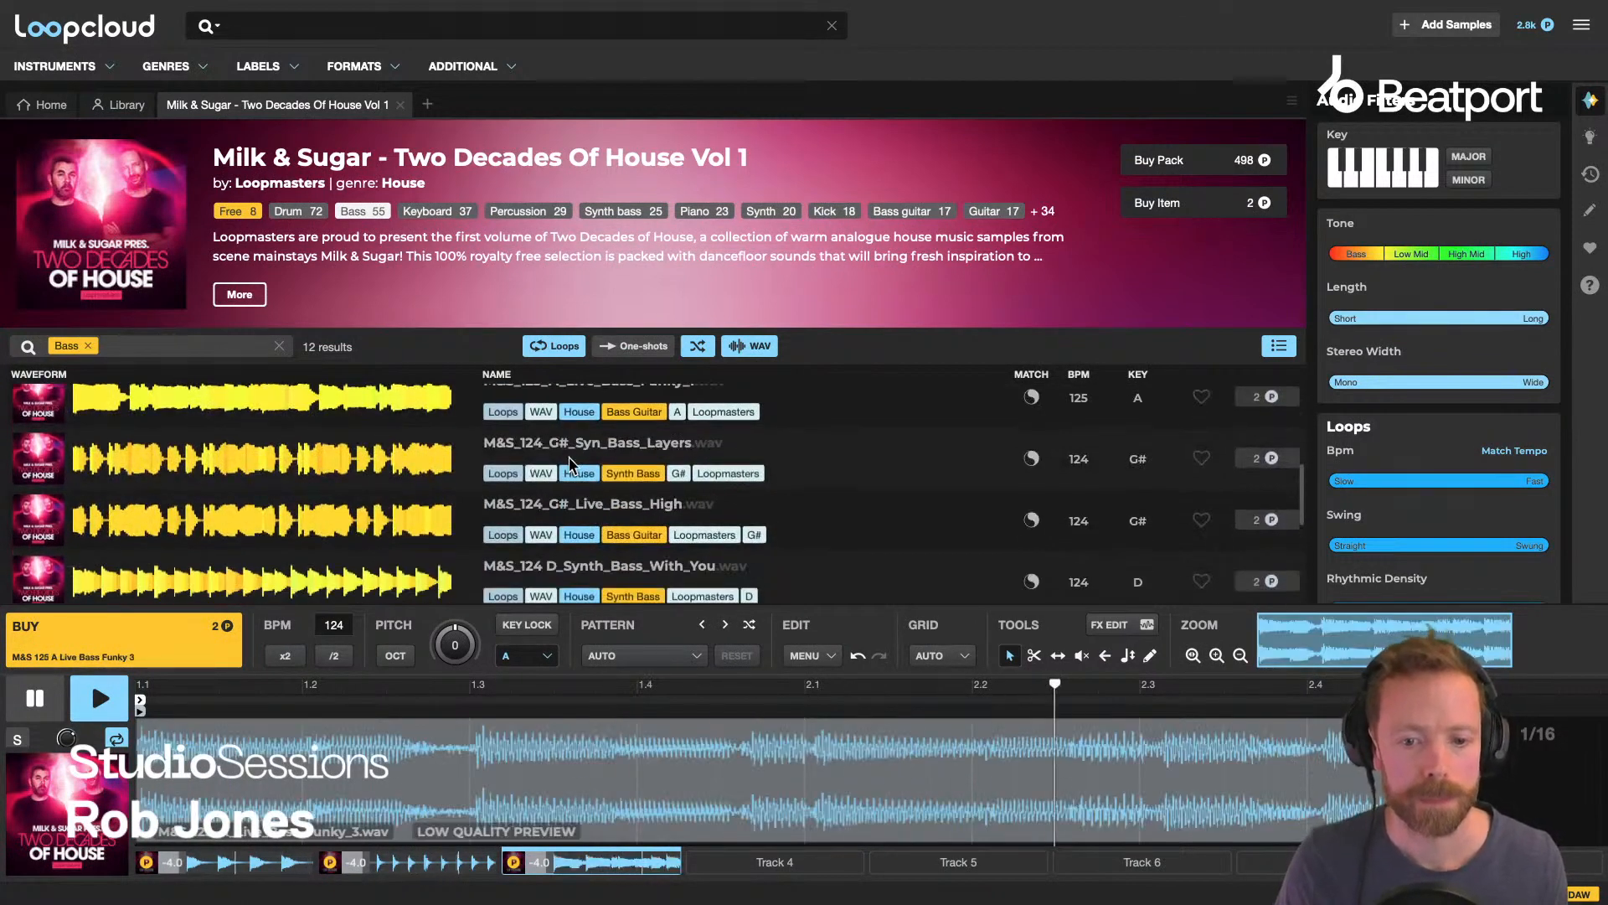
pyautogui.click(580, 553)
pyautogui.scroll(-1, 580, 553)
pyautogui.scroll(-1, 578, 536)
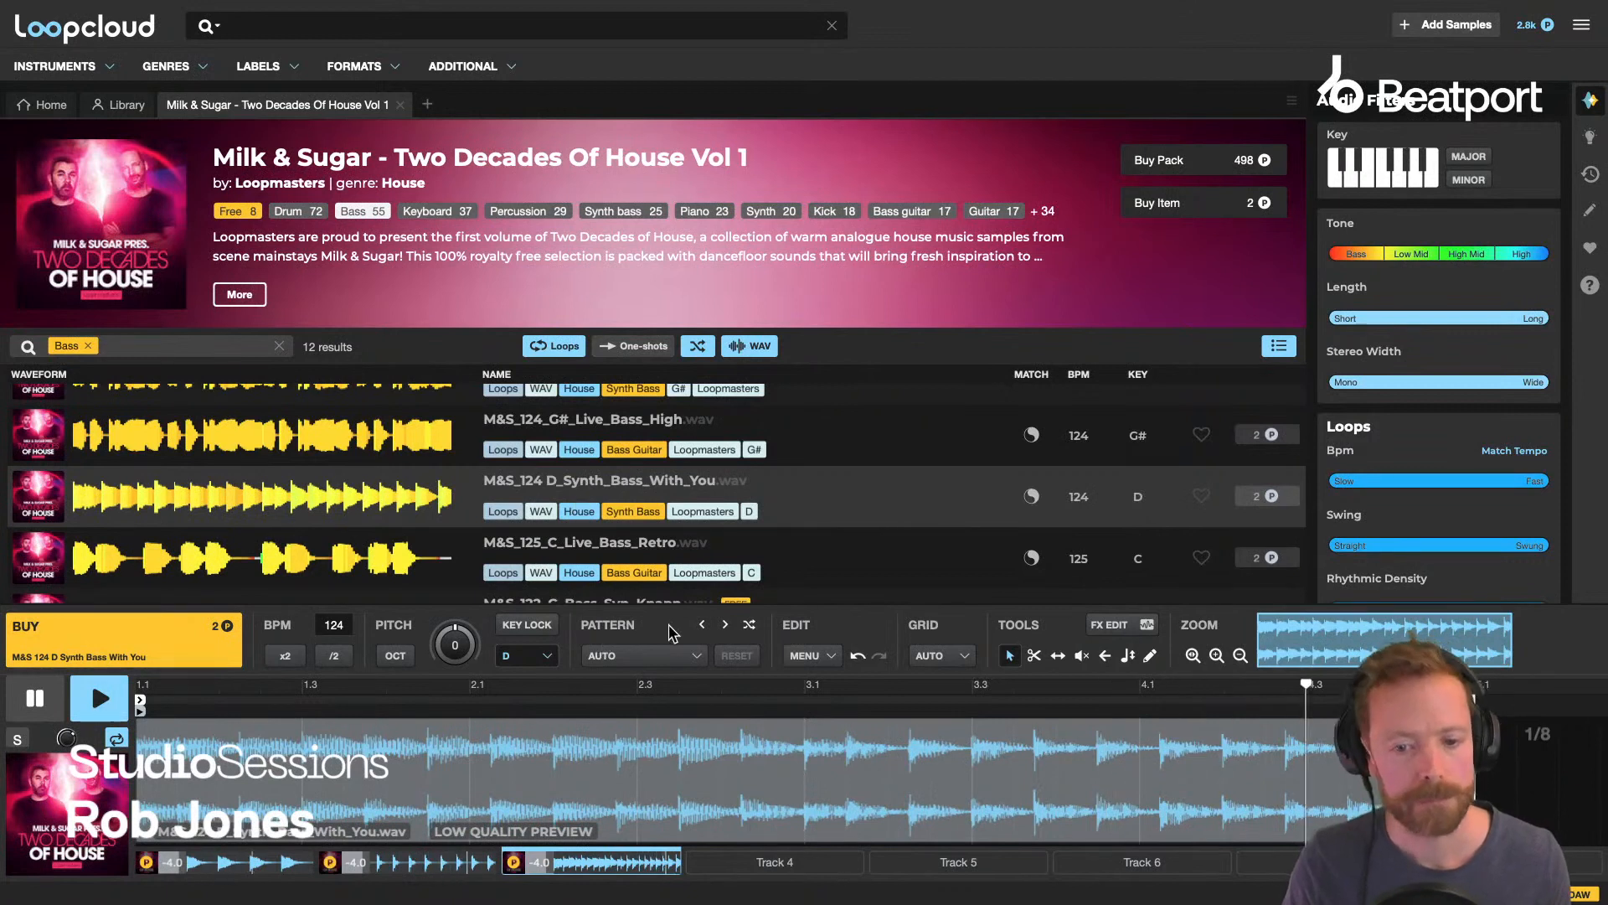
pyautogui.press('space')
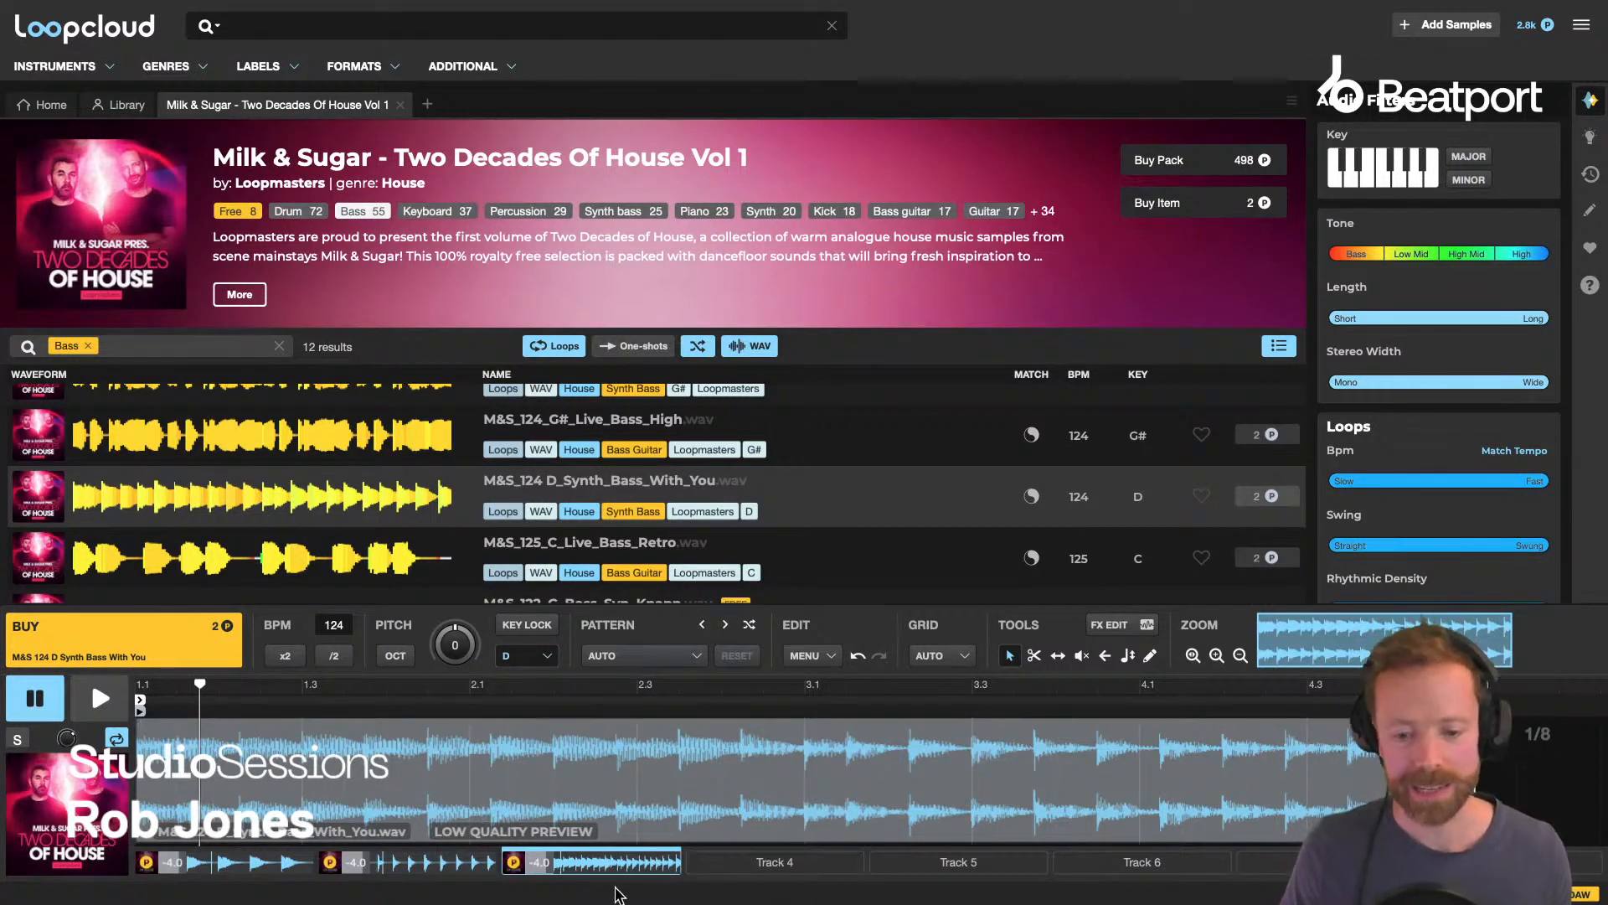
# Make Track 4 active and replace the Bass filter on the pack's loops with the Synth tag.
pyautogui.click(708, 862)
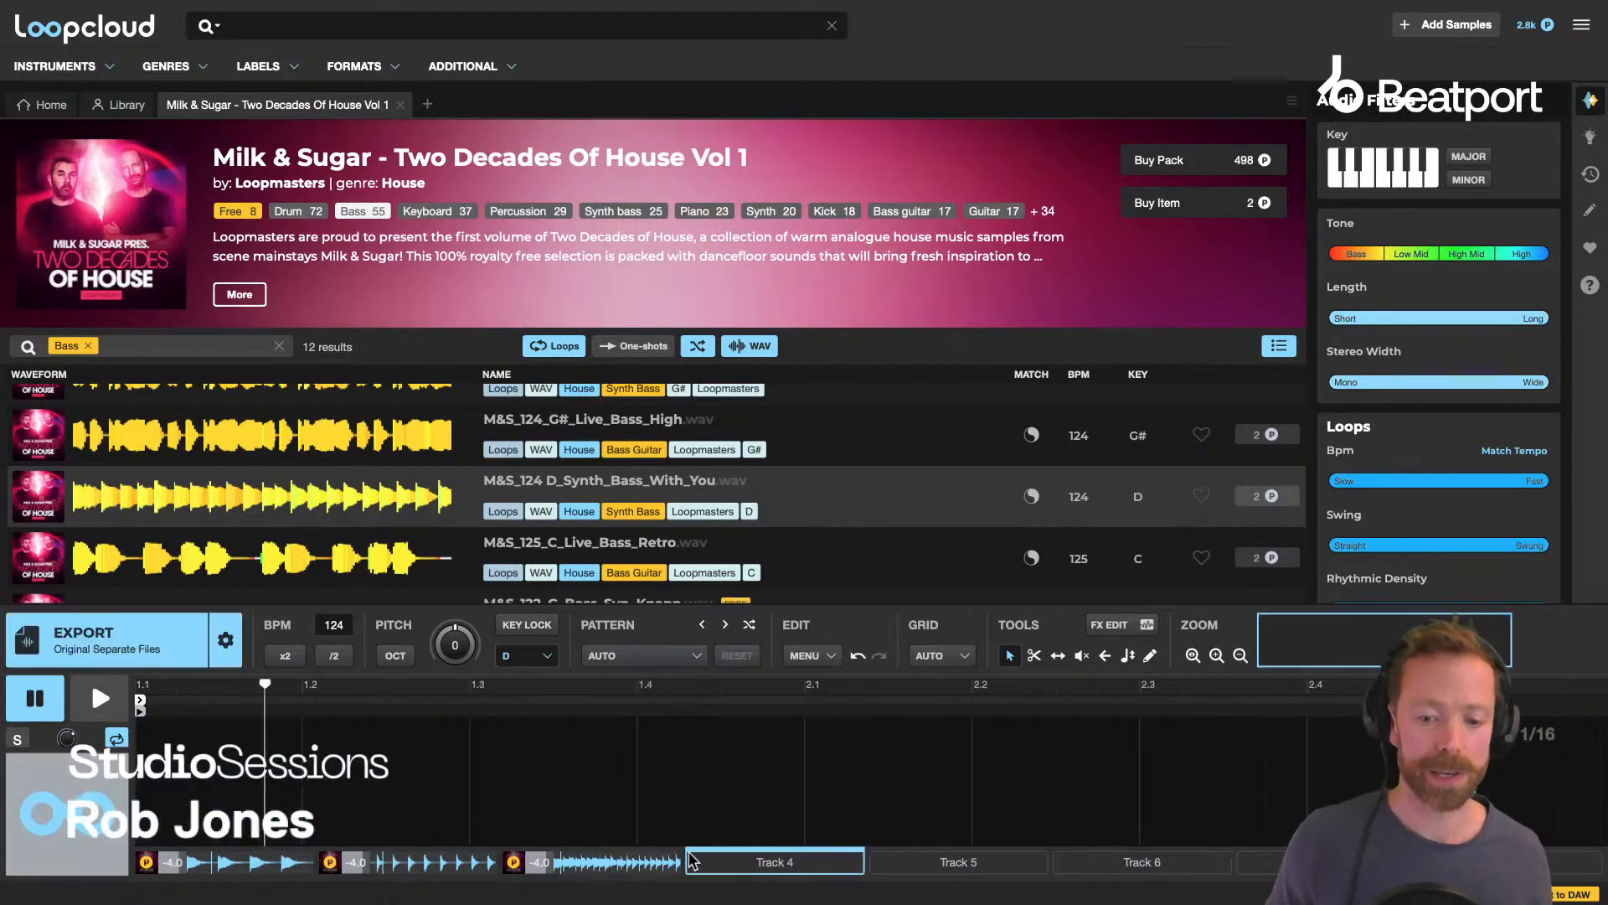
pyautogui.click(88, 347)
pyautogui.write('syn')
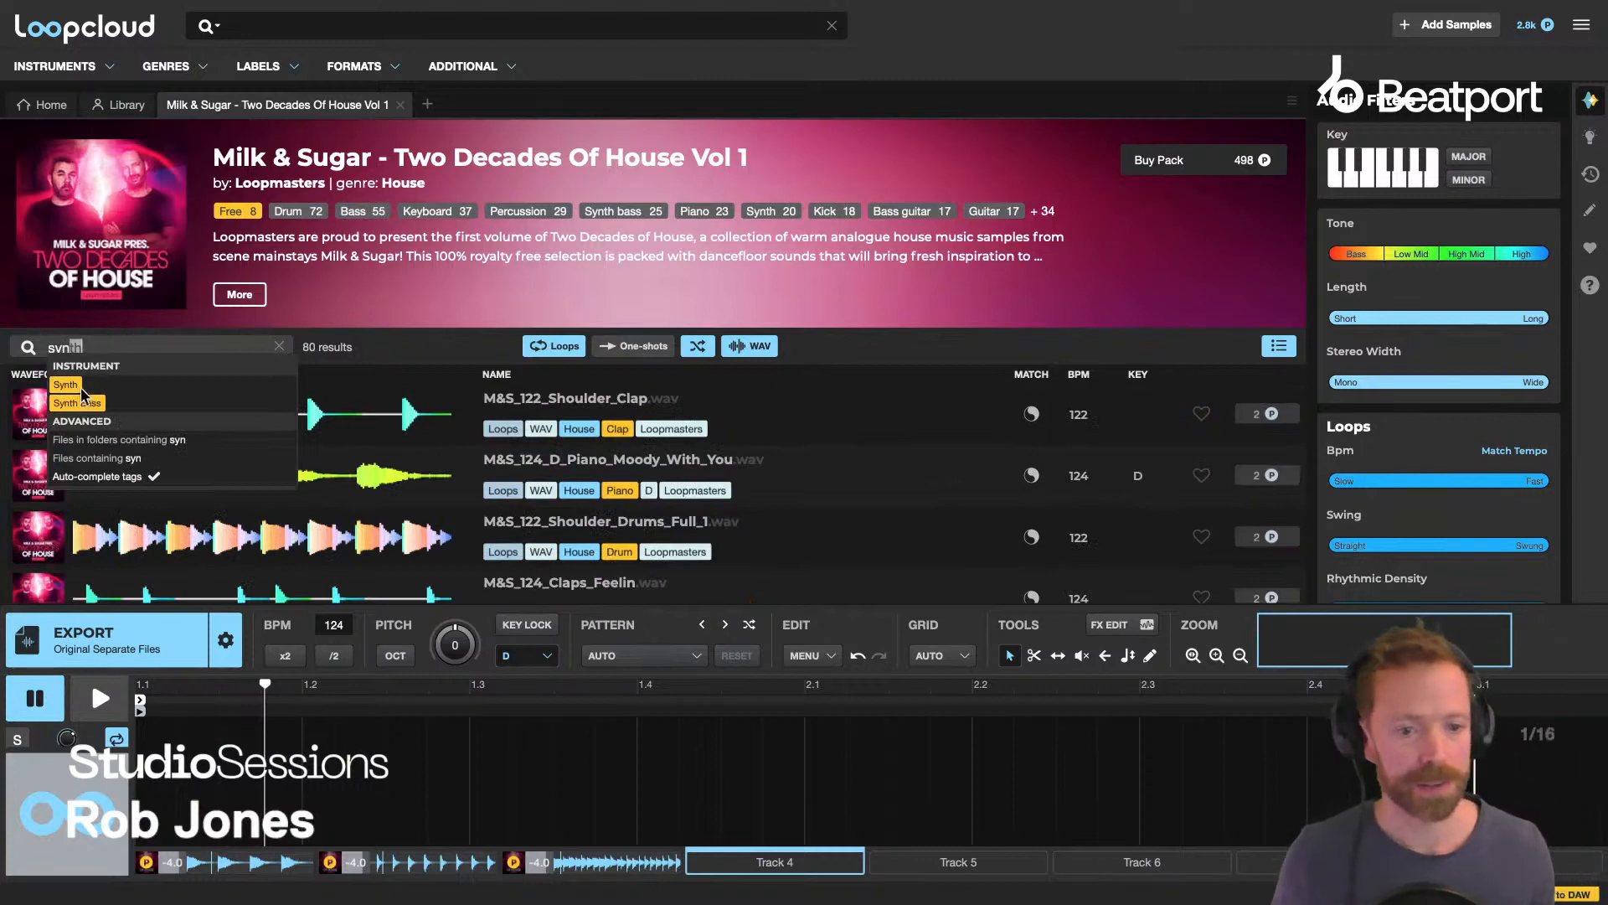
pyautogui.click(81, 388)
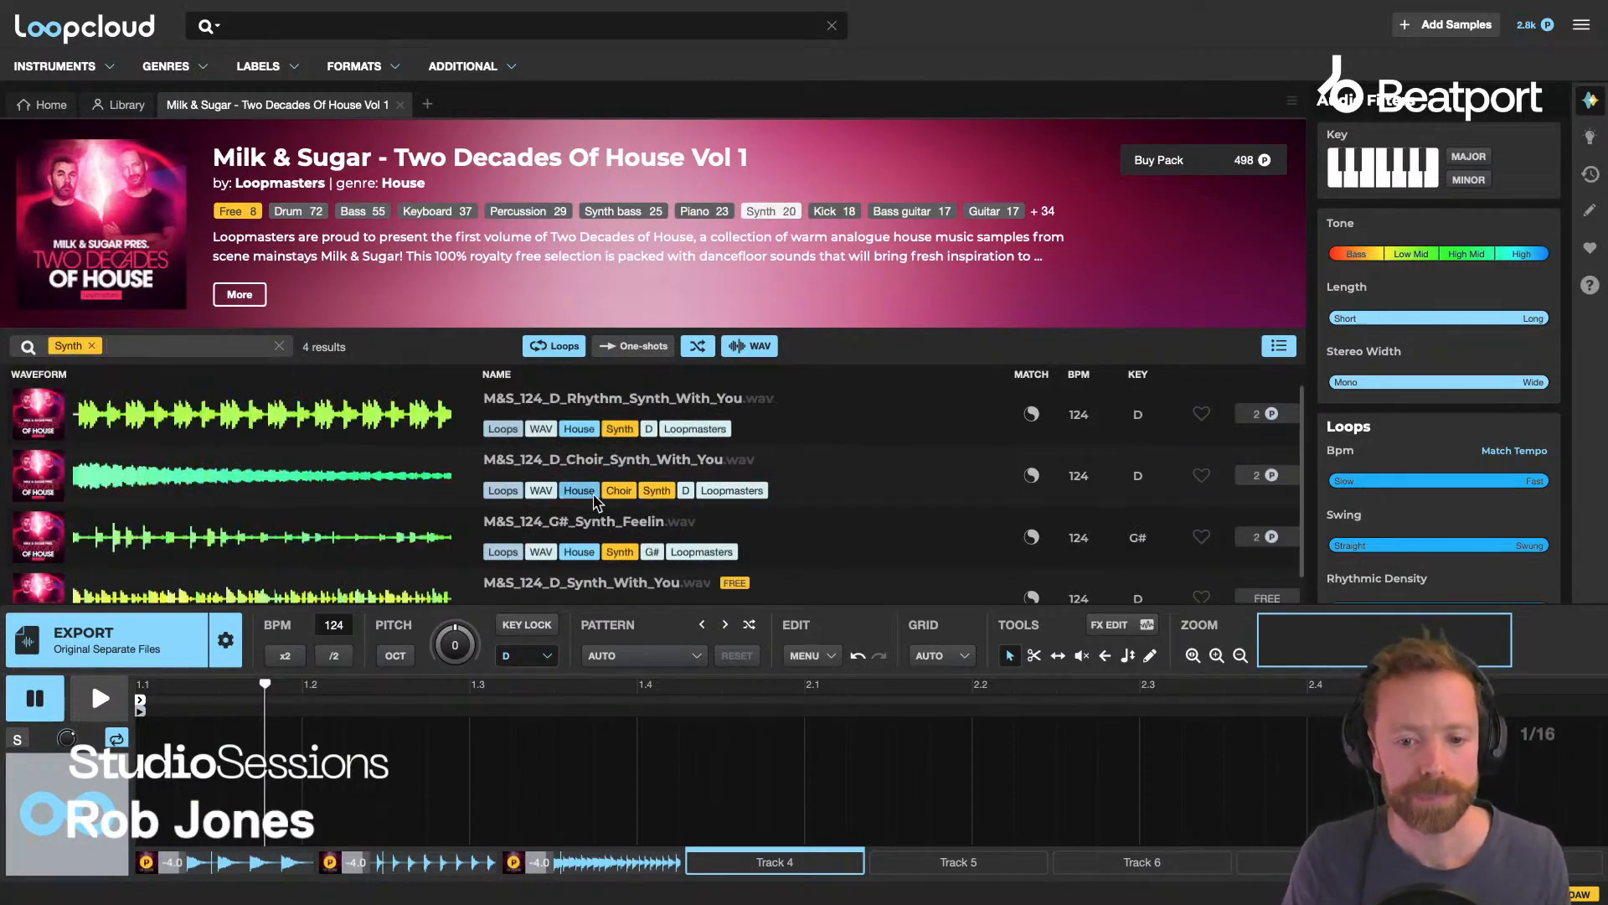
# Check the bass loop's key on Track 3, then audition the synth loops on Track 4 and load M&S_124_G#_Synth_Feelin.
pyautogui.click(587, 863)
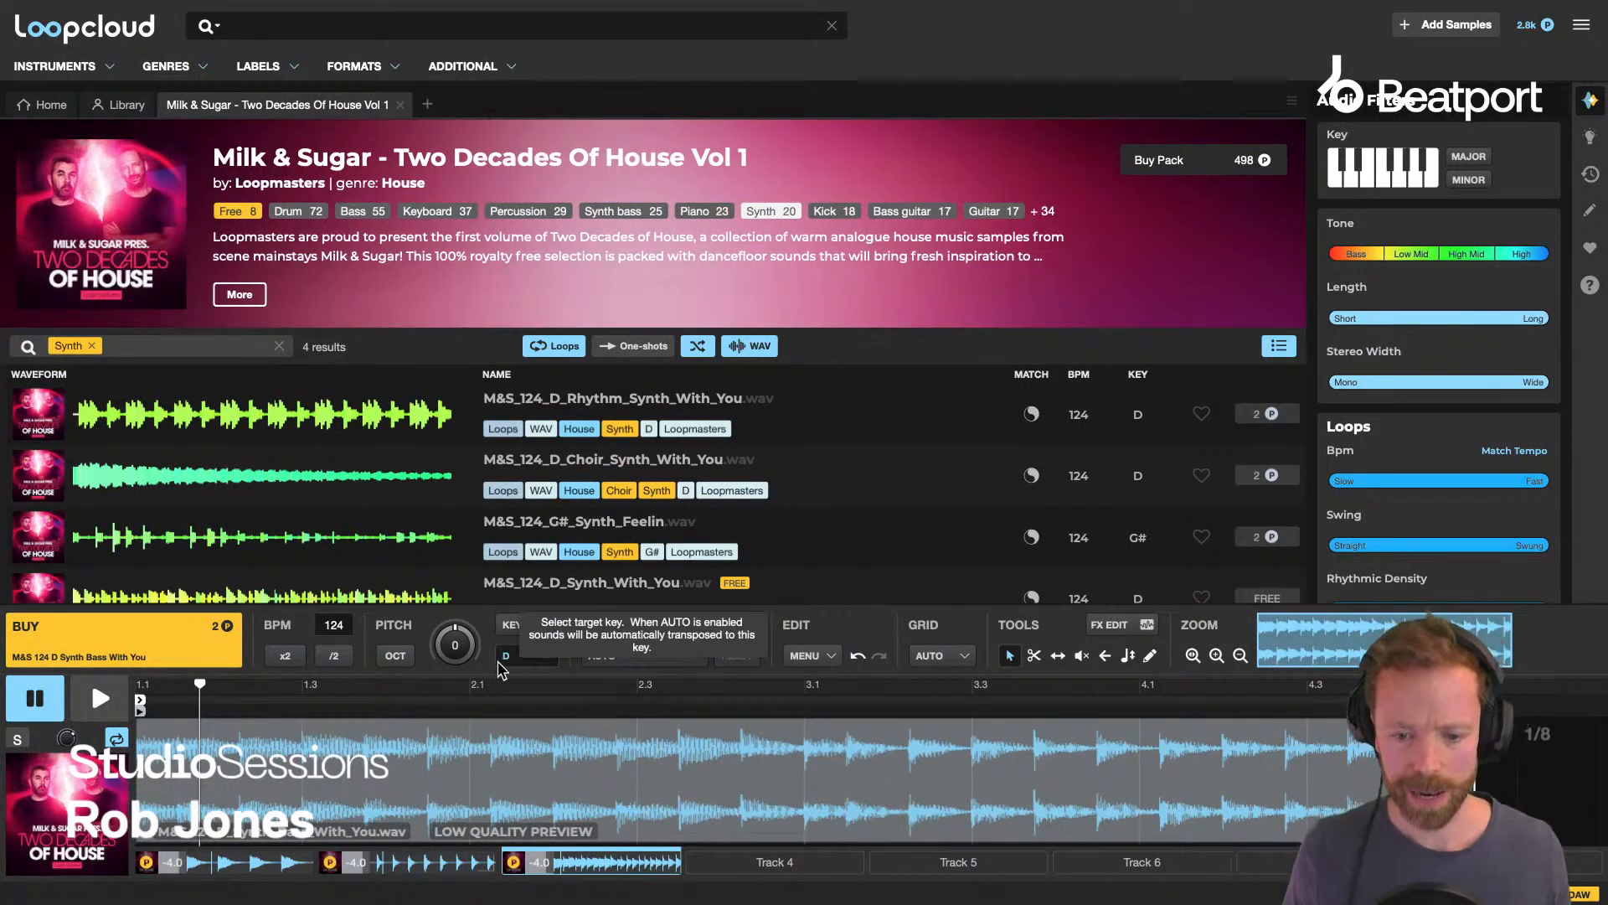
pyautogui.click(748, 862)
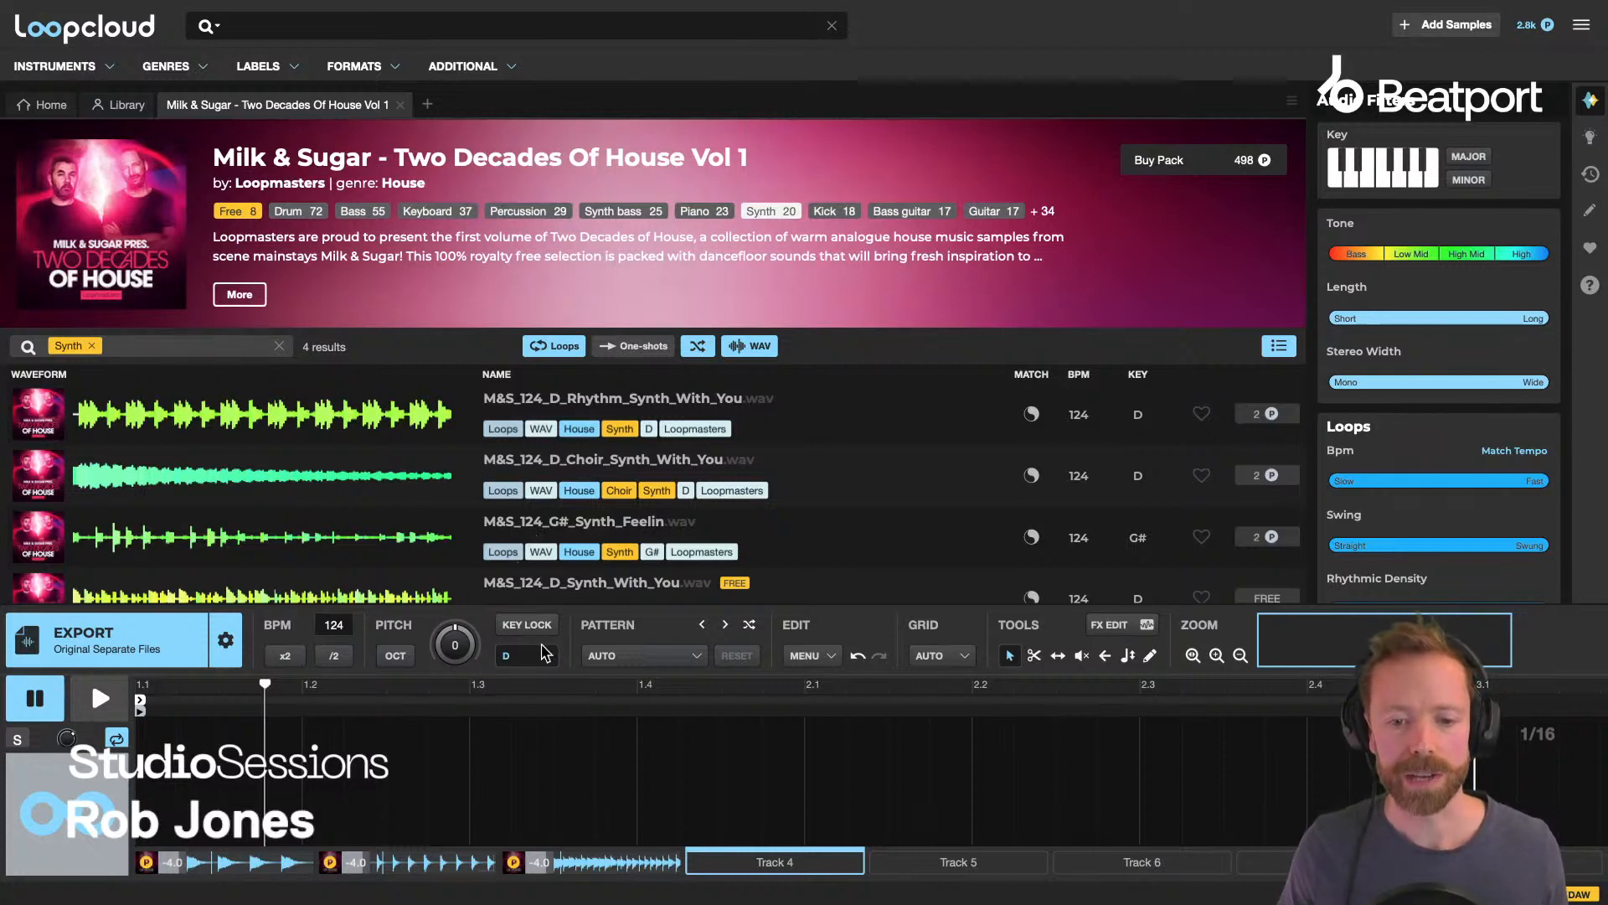
pyautogui.click(554, 410)
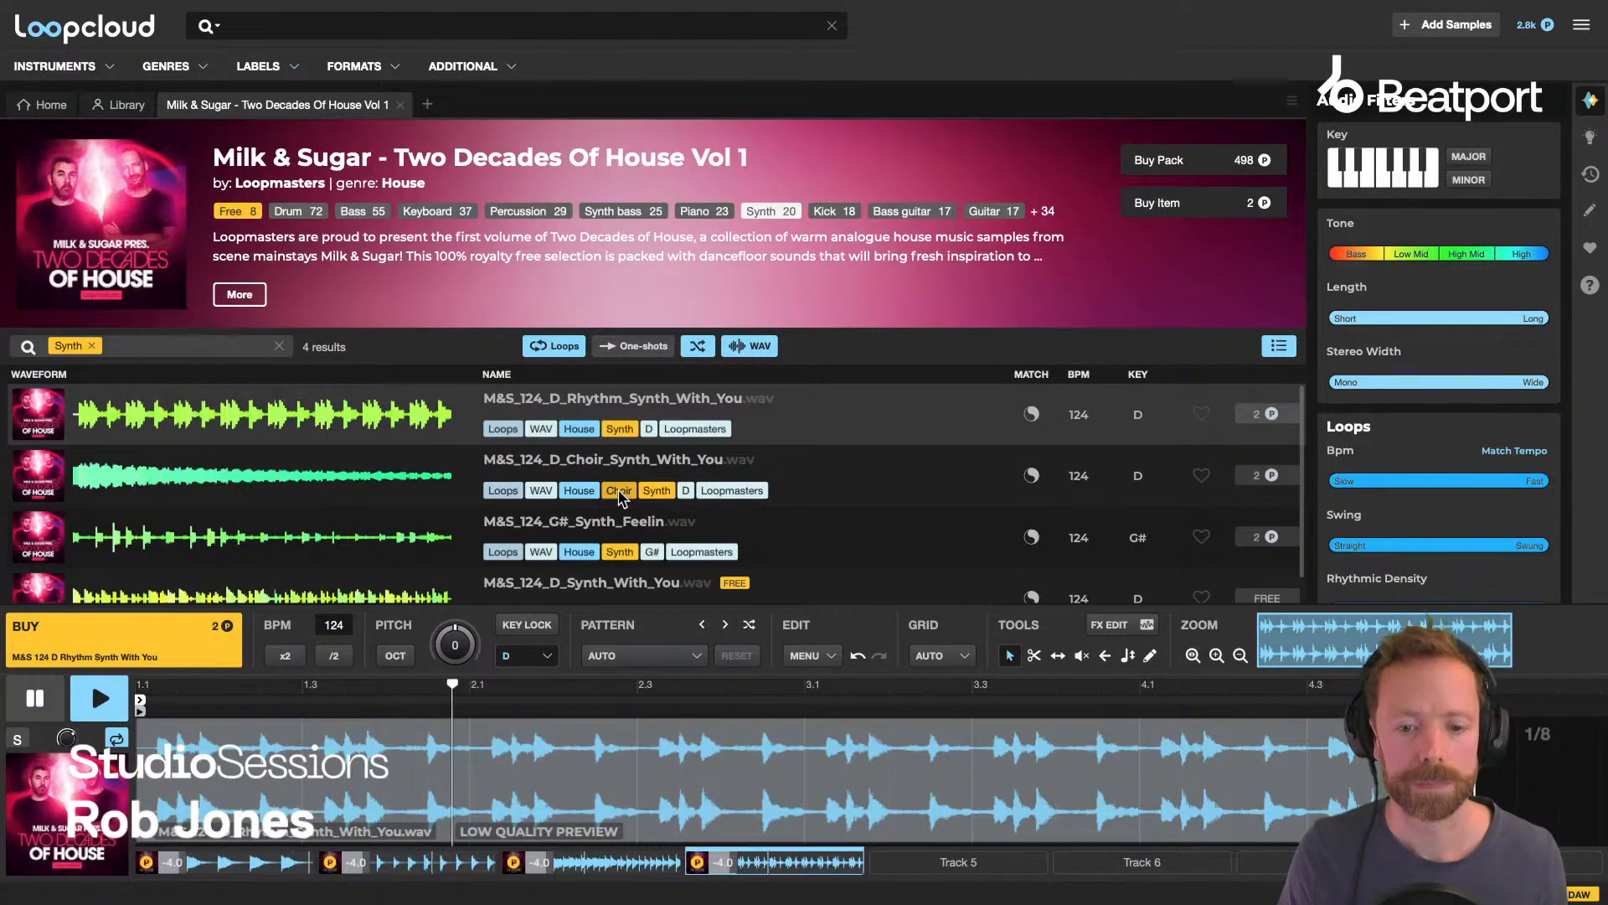
pyautogui.scroll(-1, 621, 490)
pyautogui.click(589, 568)
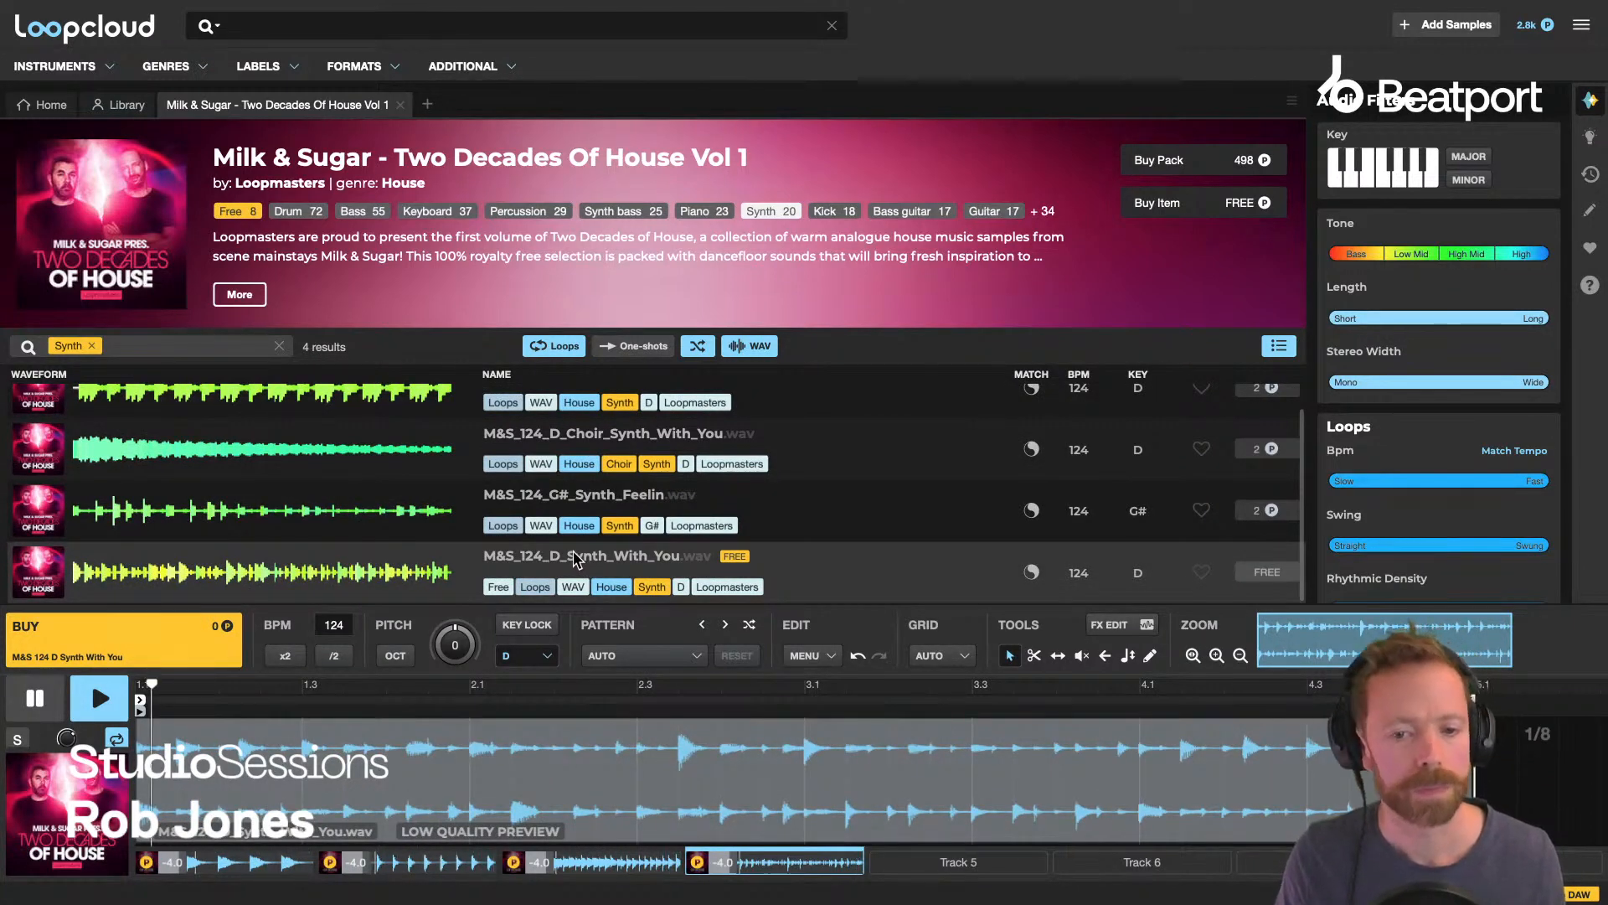
pyautogui.scroll(1, 586, 548)
pyautogui.click(600, 530)
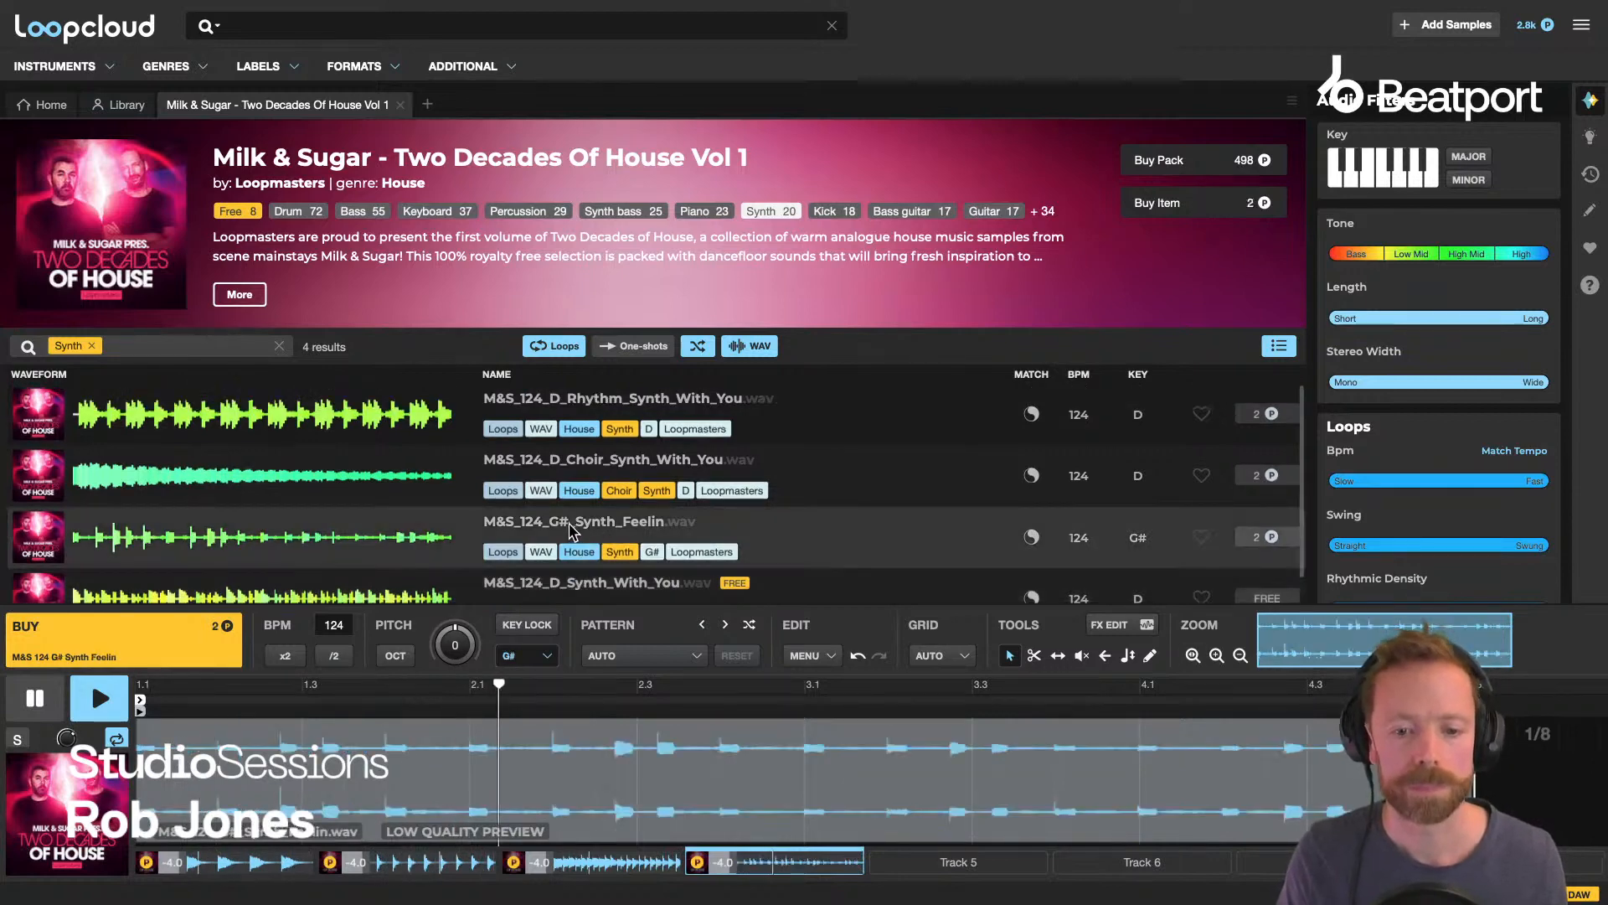
pyautogui.press('space')
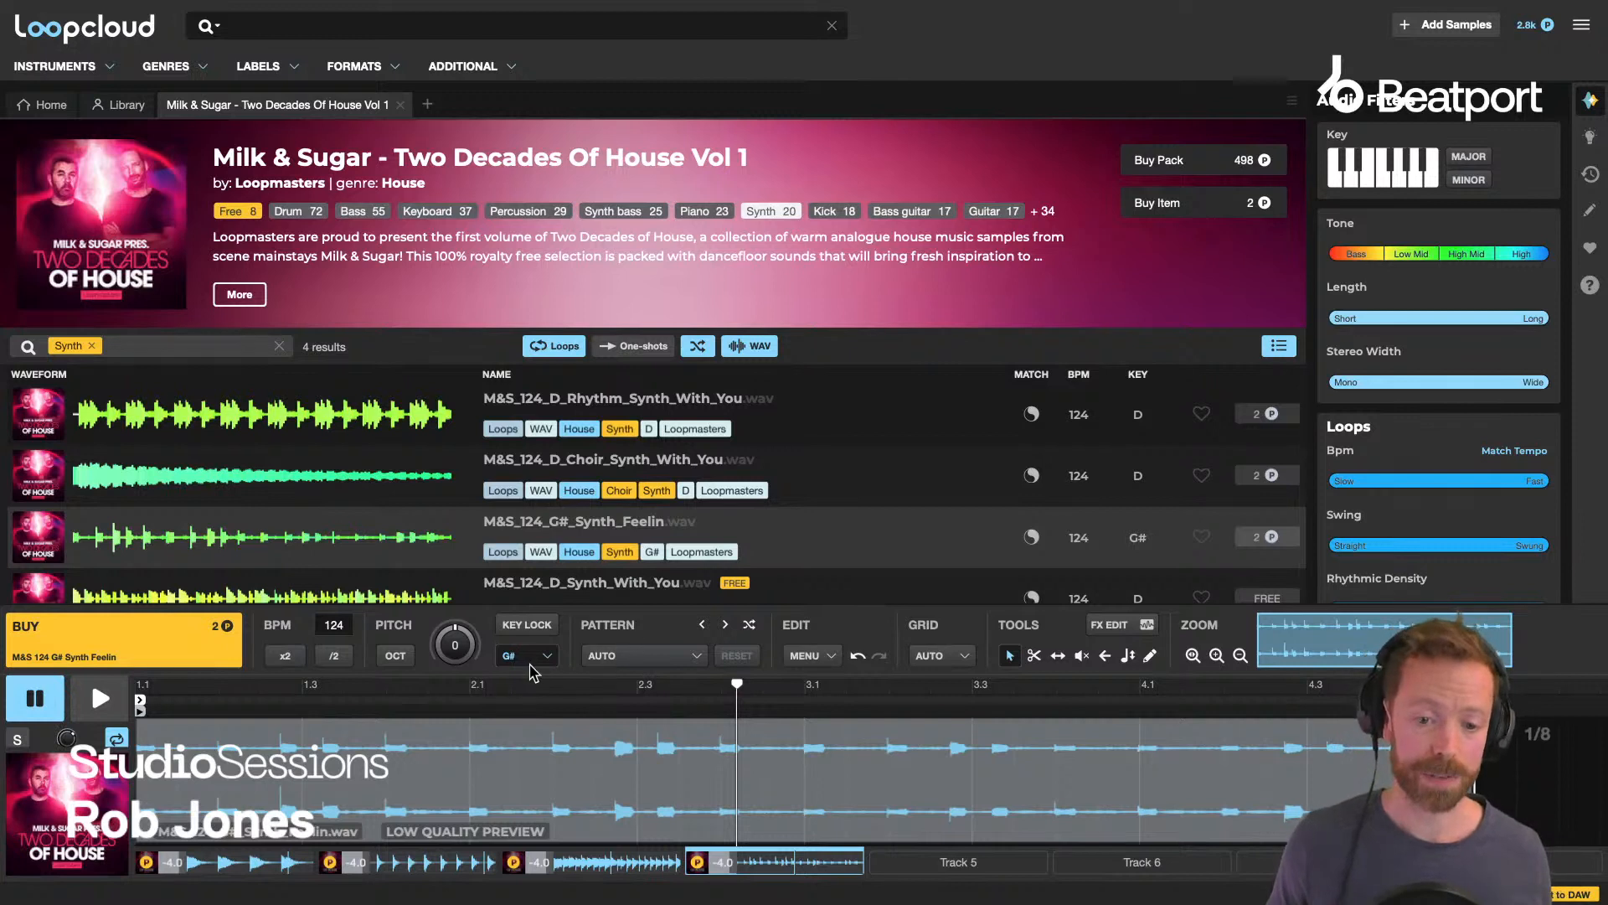
# Turn on Key Lock for the Track 4 synth loop, set its target key to D, and play it with the other tracks.
pyautogui.click(517, 628)
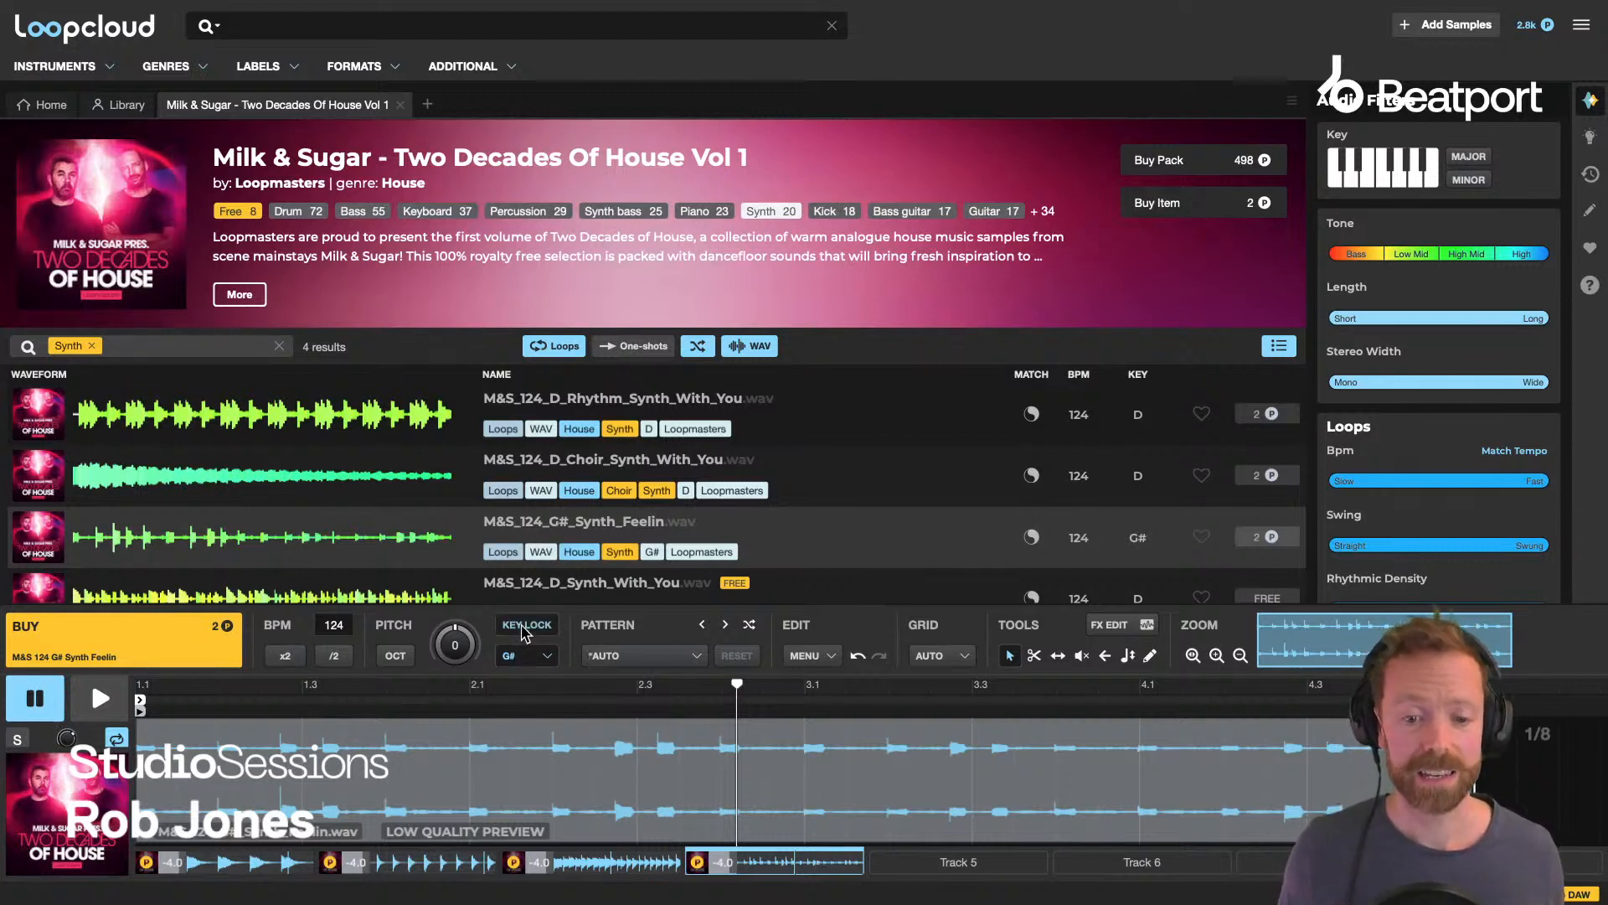
pyautogui.click(519, 662)
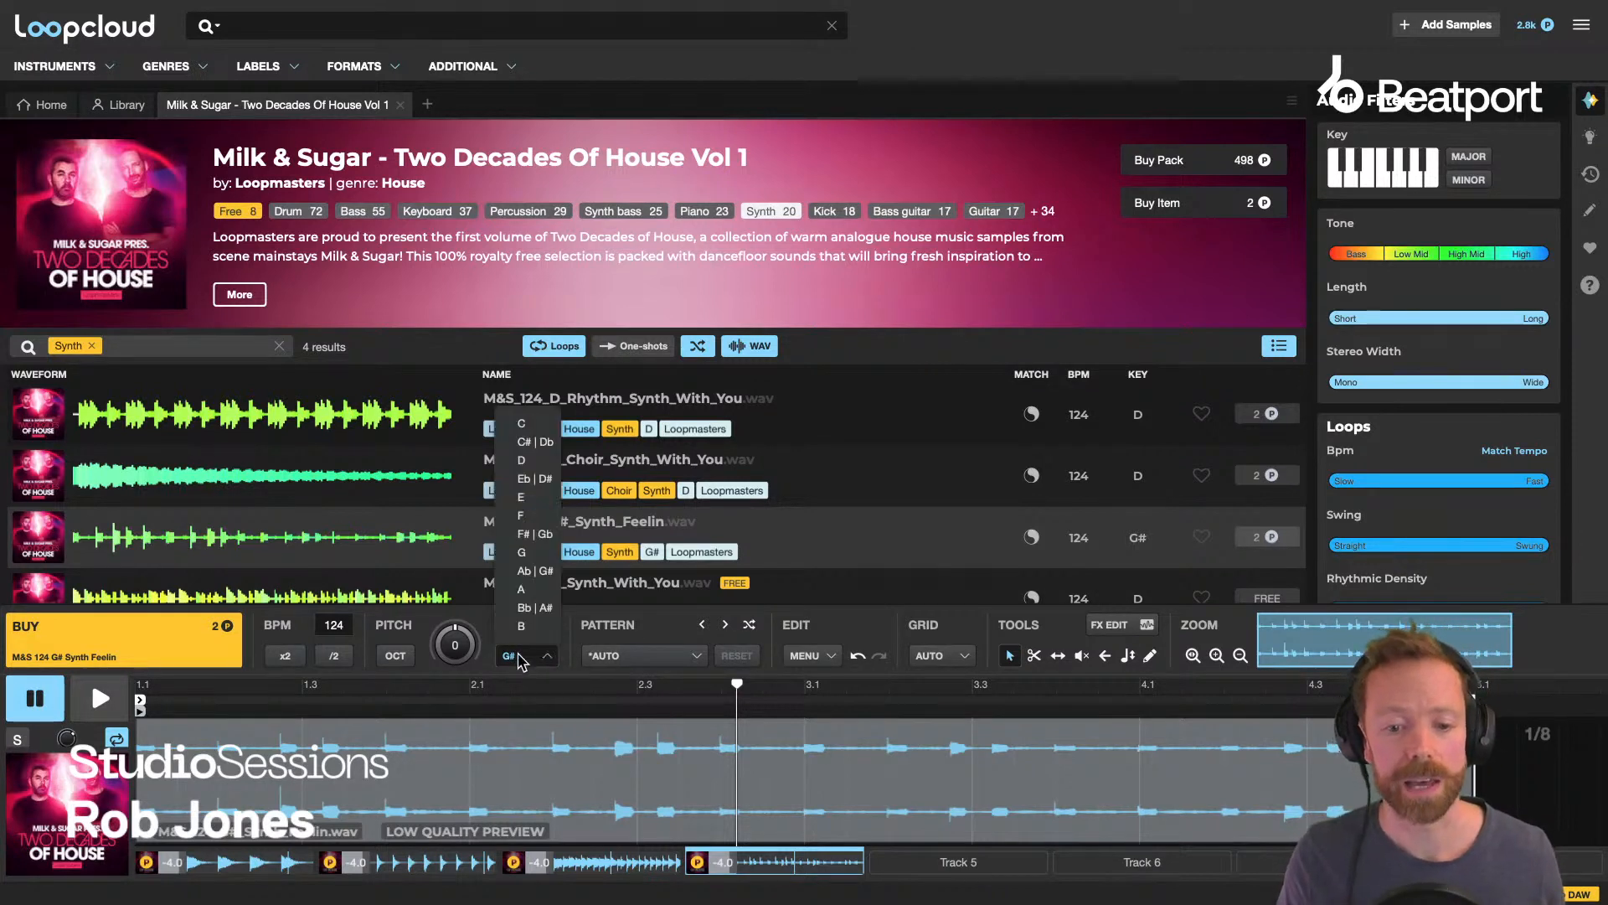
pyautogui.click(534, 463)
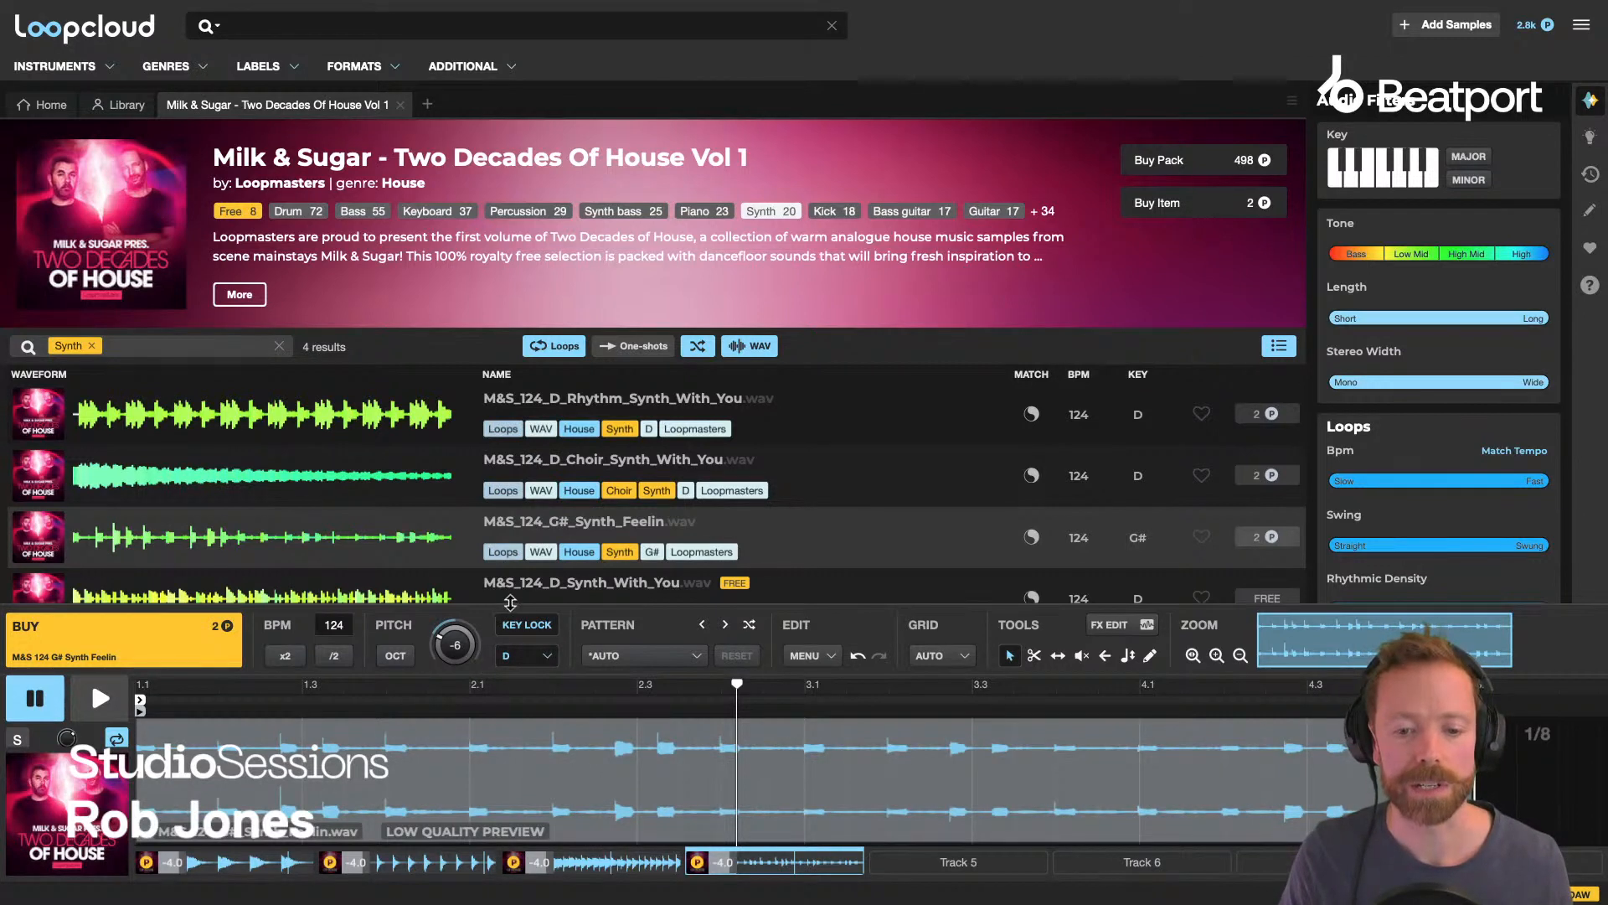
pyautogui.press('space')
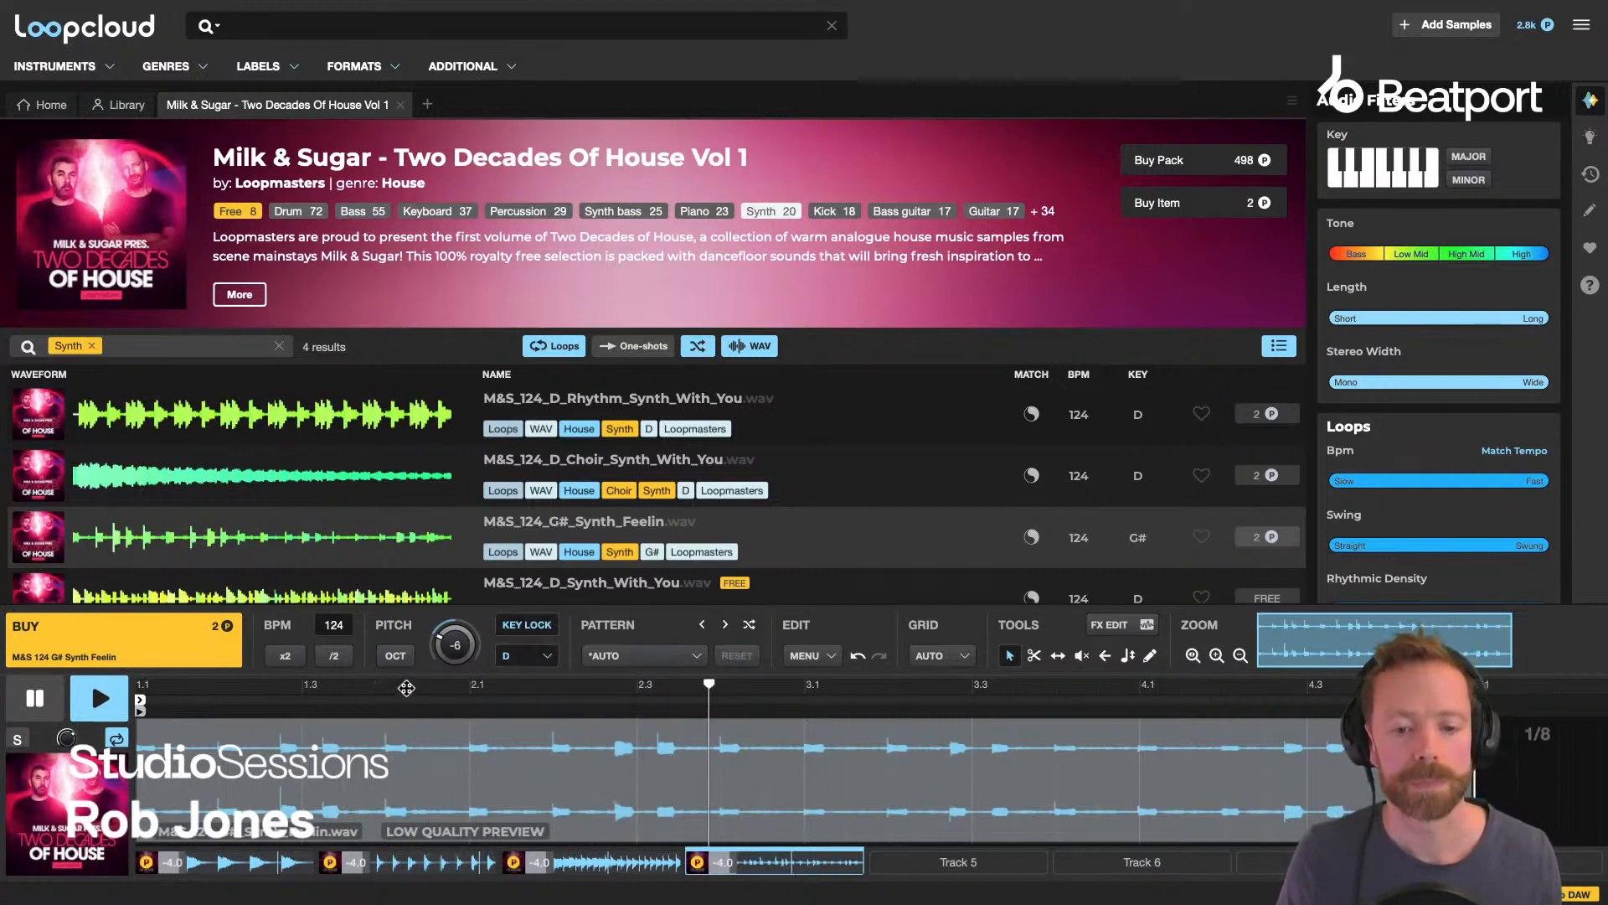
pyautogui.click(397, 660)
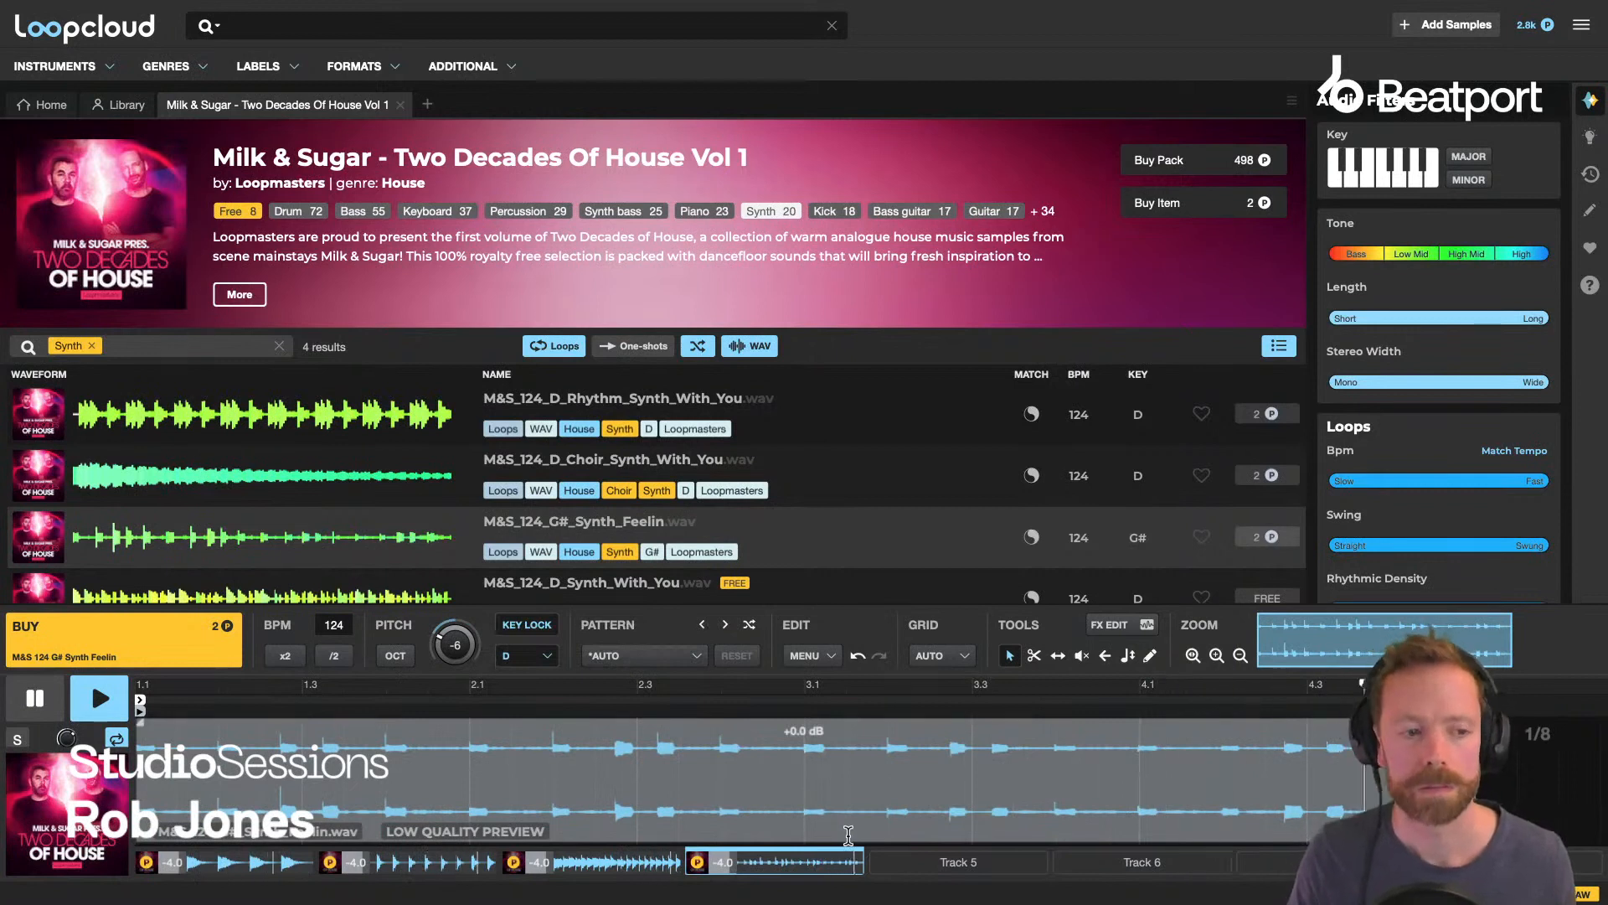
pyautogui.press('space')
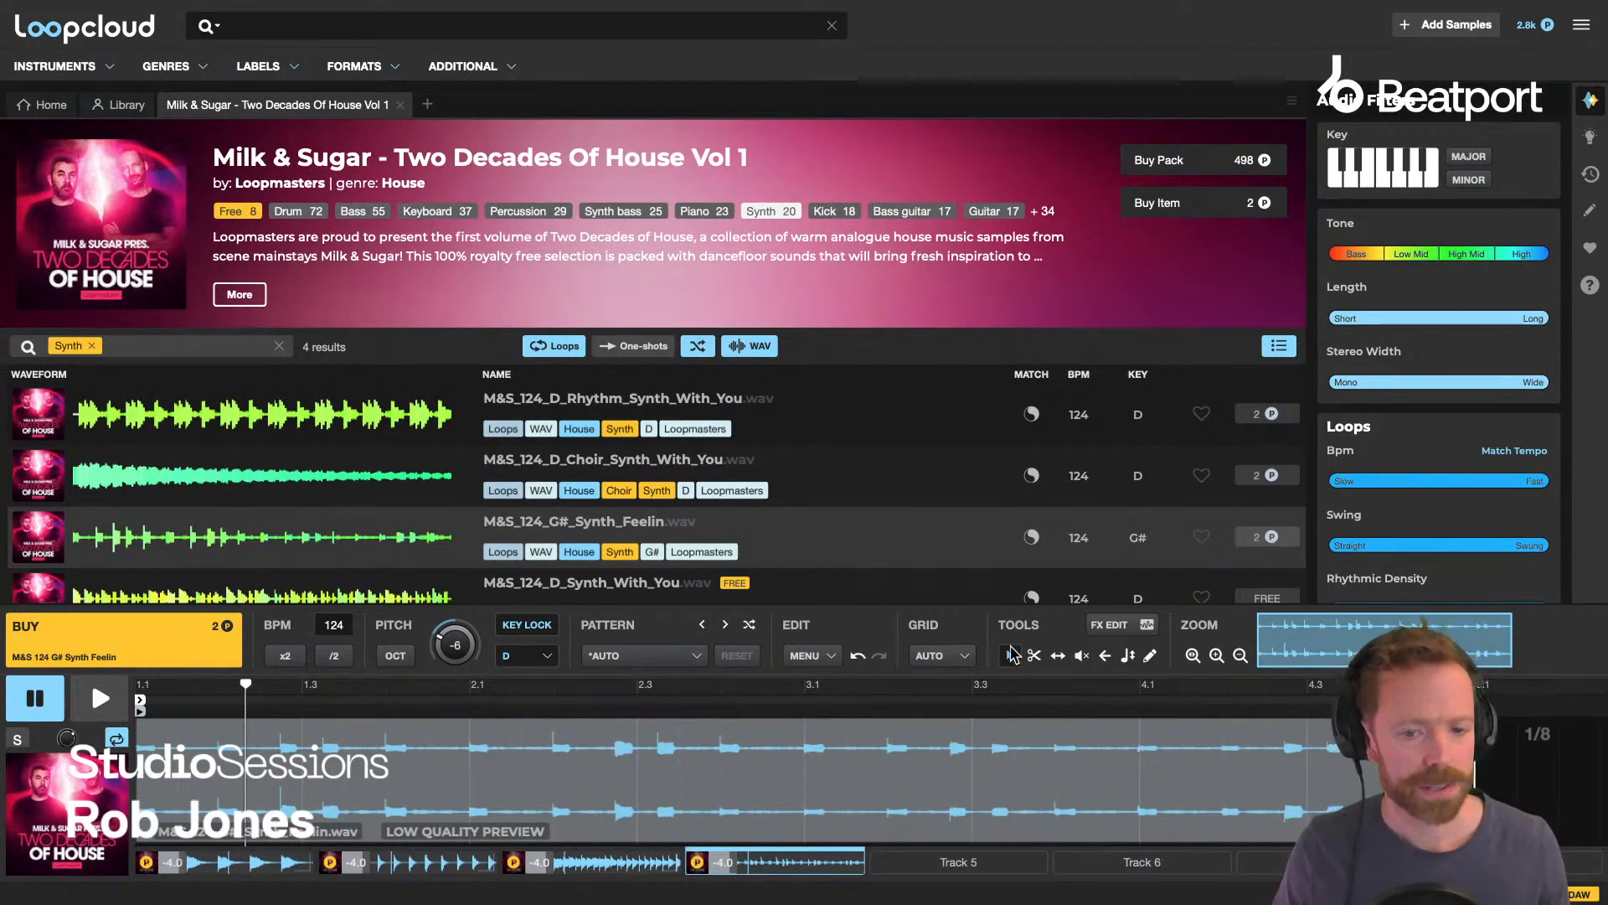
# Make Track 5 active and remove the Synth filter from the pack's loops.
pyautogui.click(959, 850)
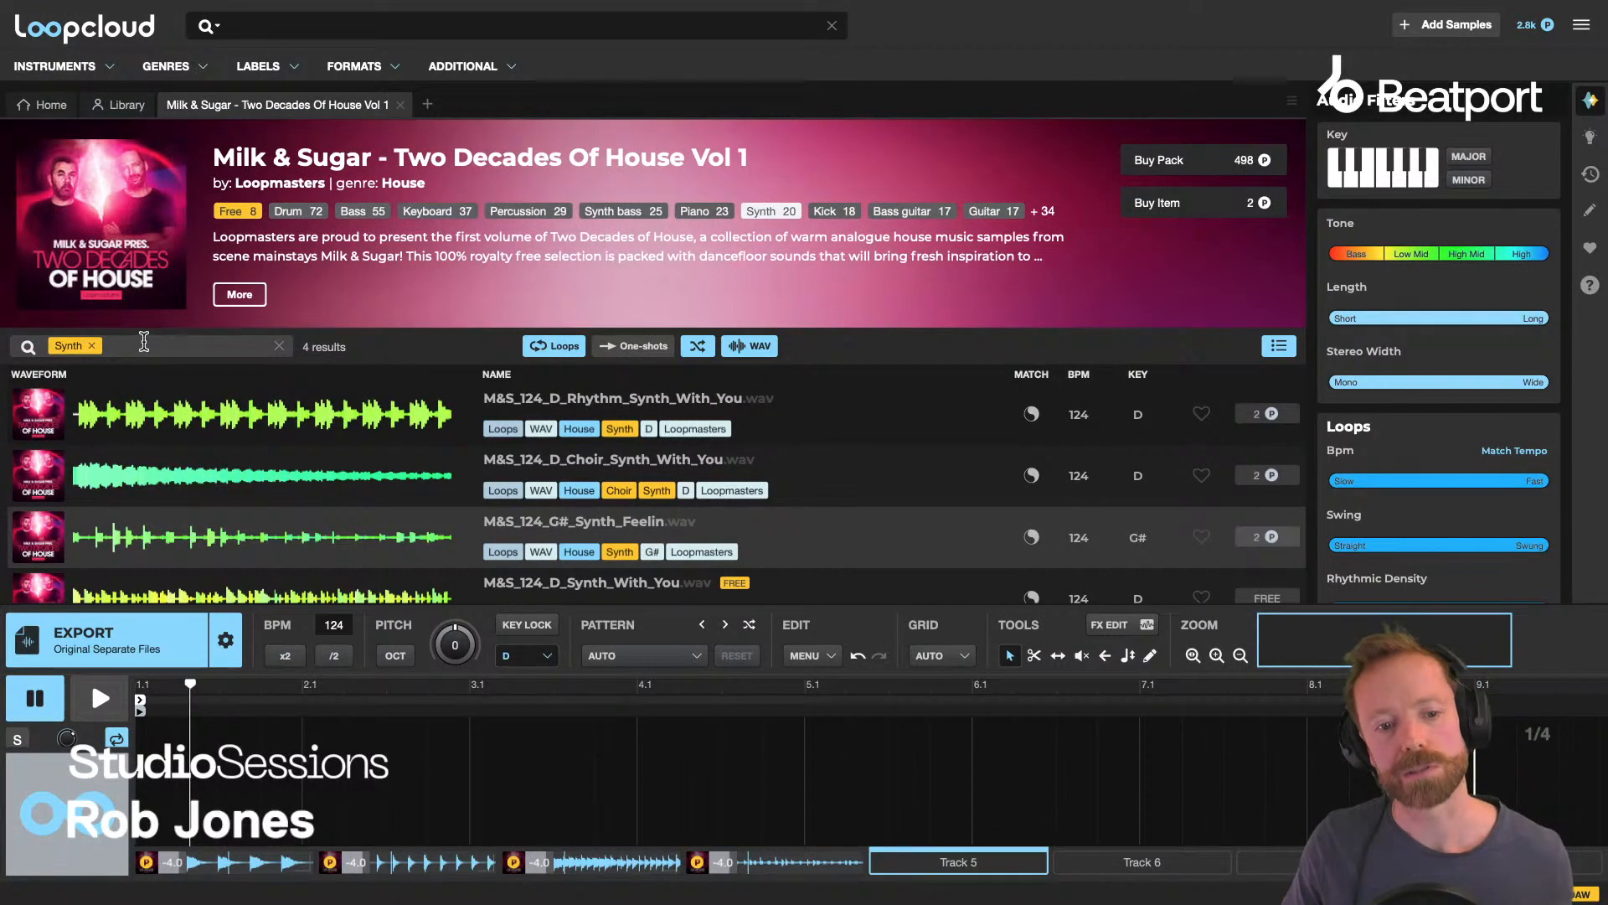
pyautogui.click(93, 346)
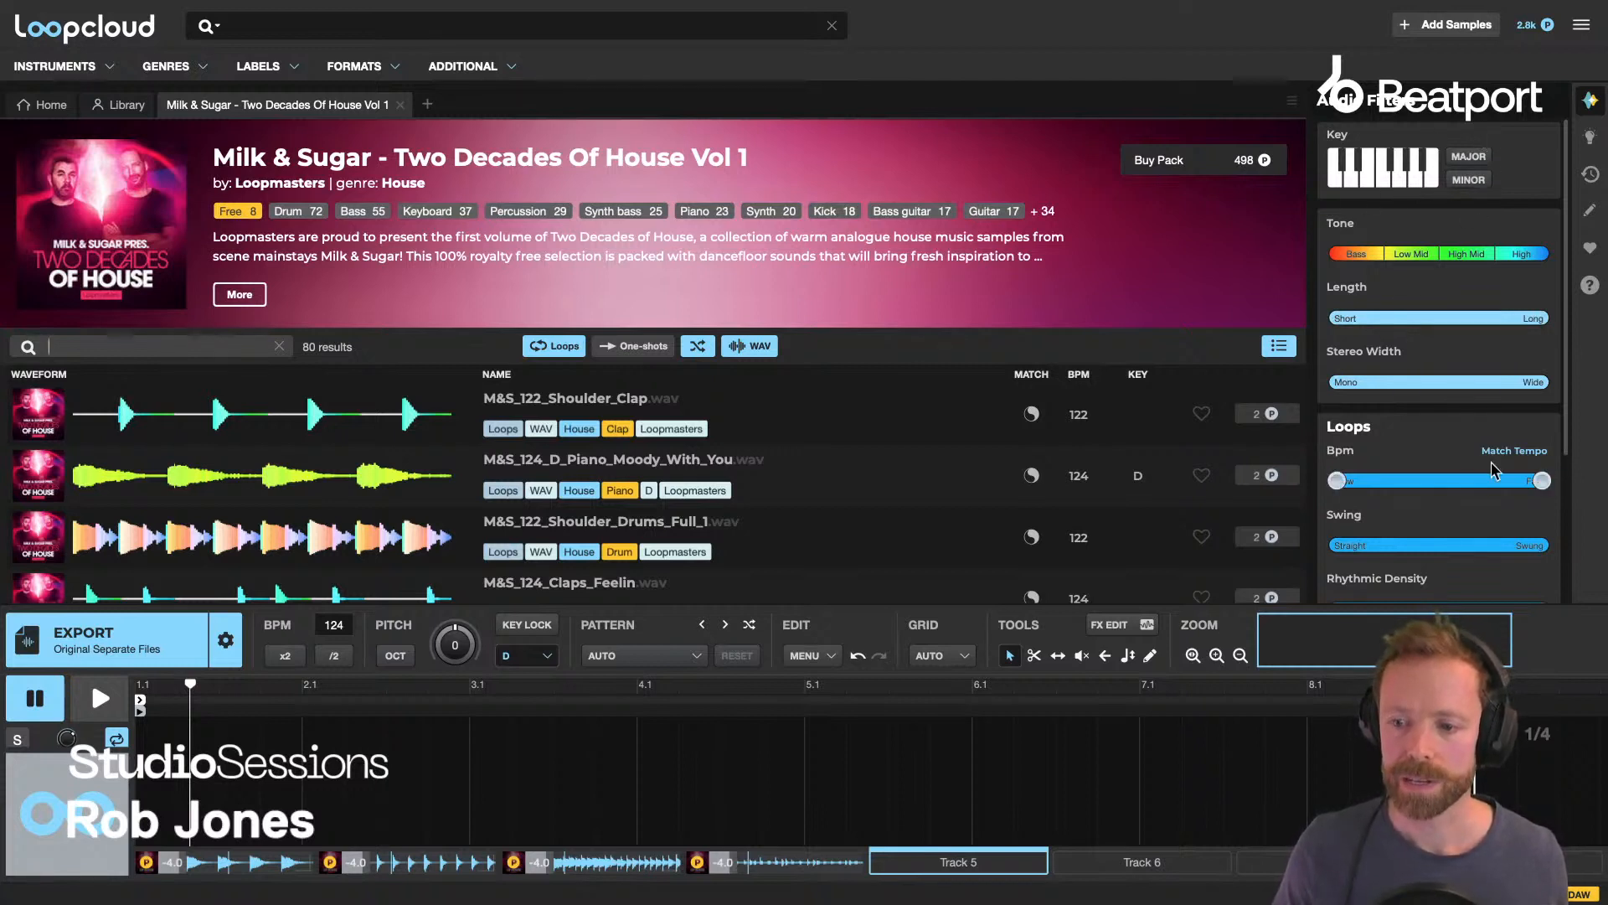
# Examine the audio filters for tone, length, stereo width, BPM, swing and rhythmic density.
pyautogui.scroll(-1, 1424, 168)
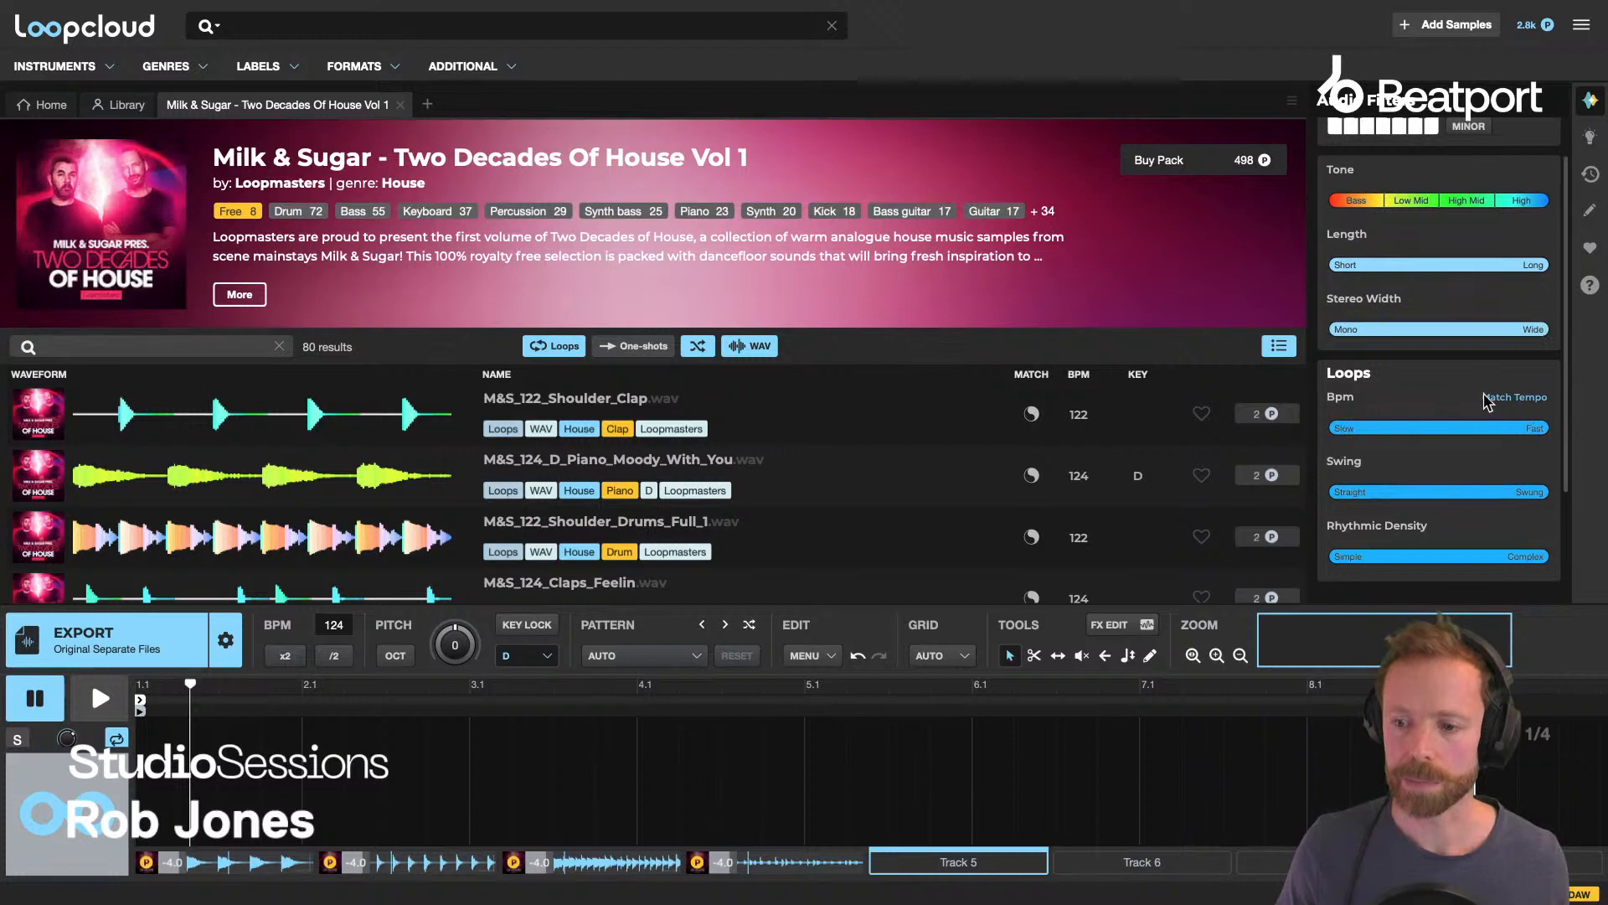
pyautogui.scroll(1, 1385, 165)
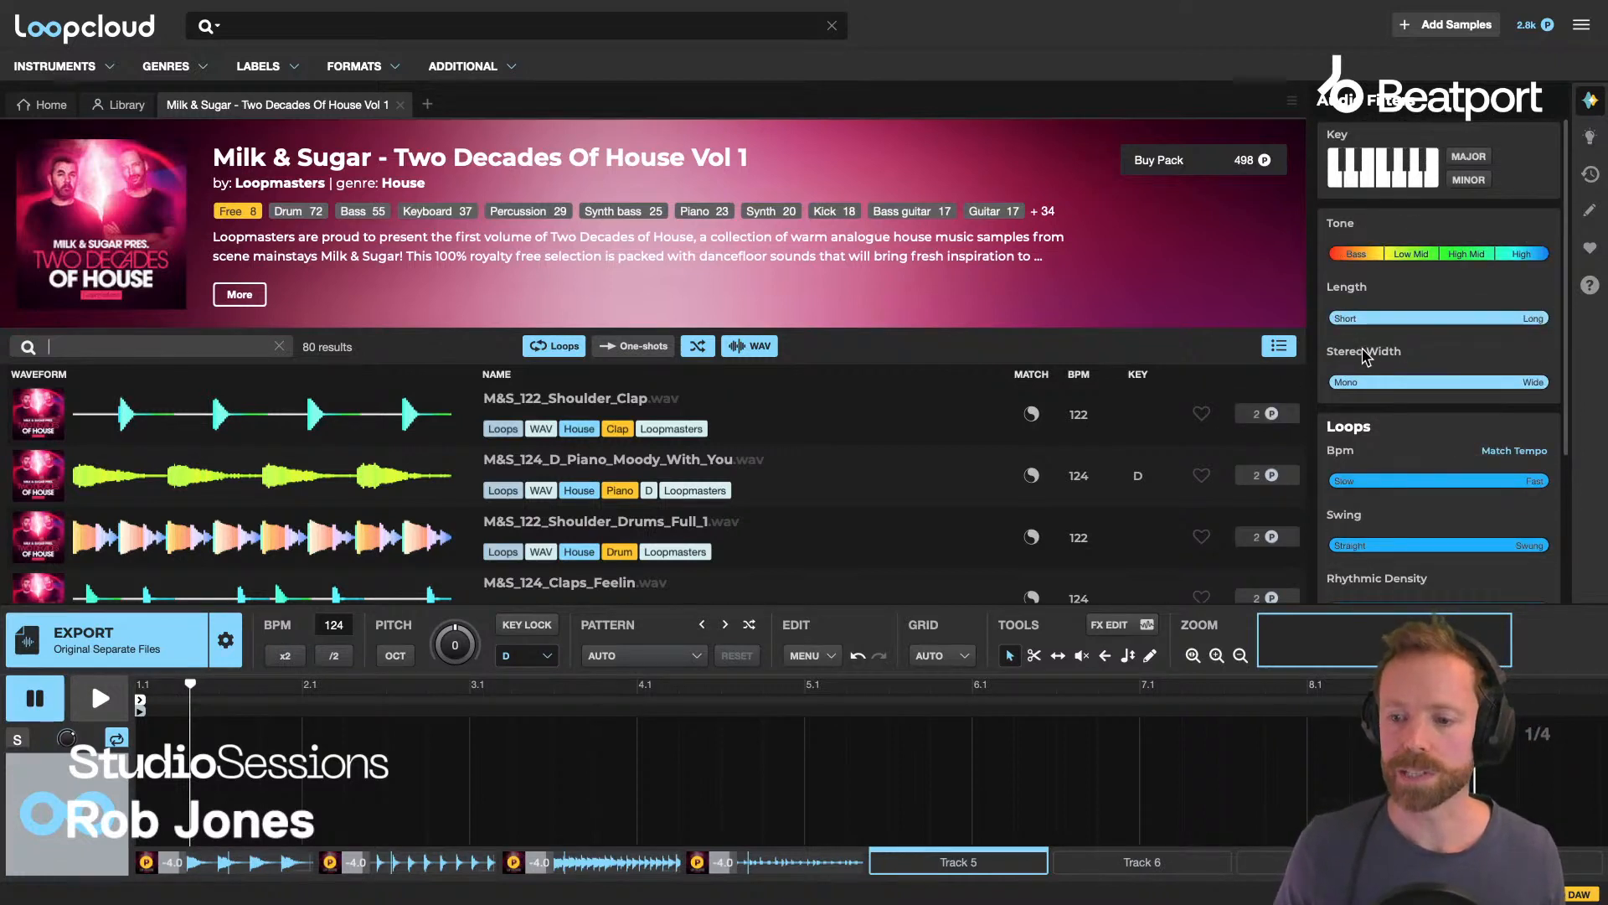
pyautogui.scroll(-2, 1385, 421)
pyautogui.scroll(2, 1374, 469)
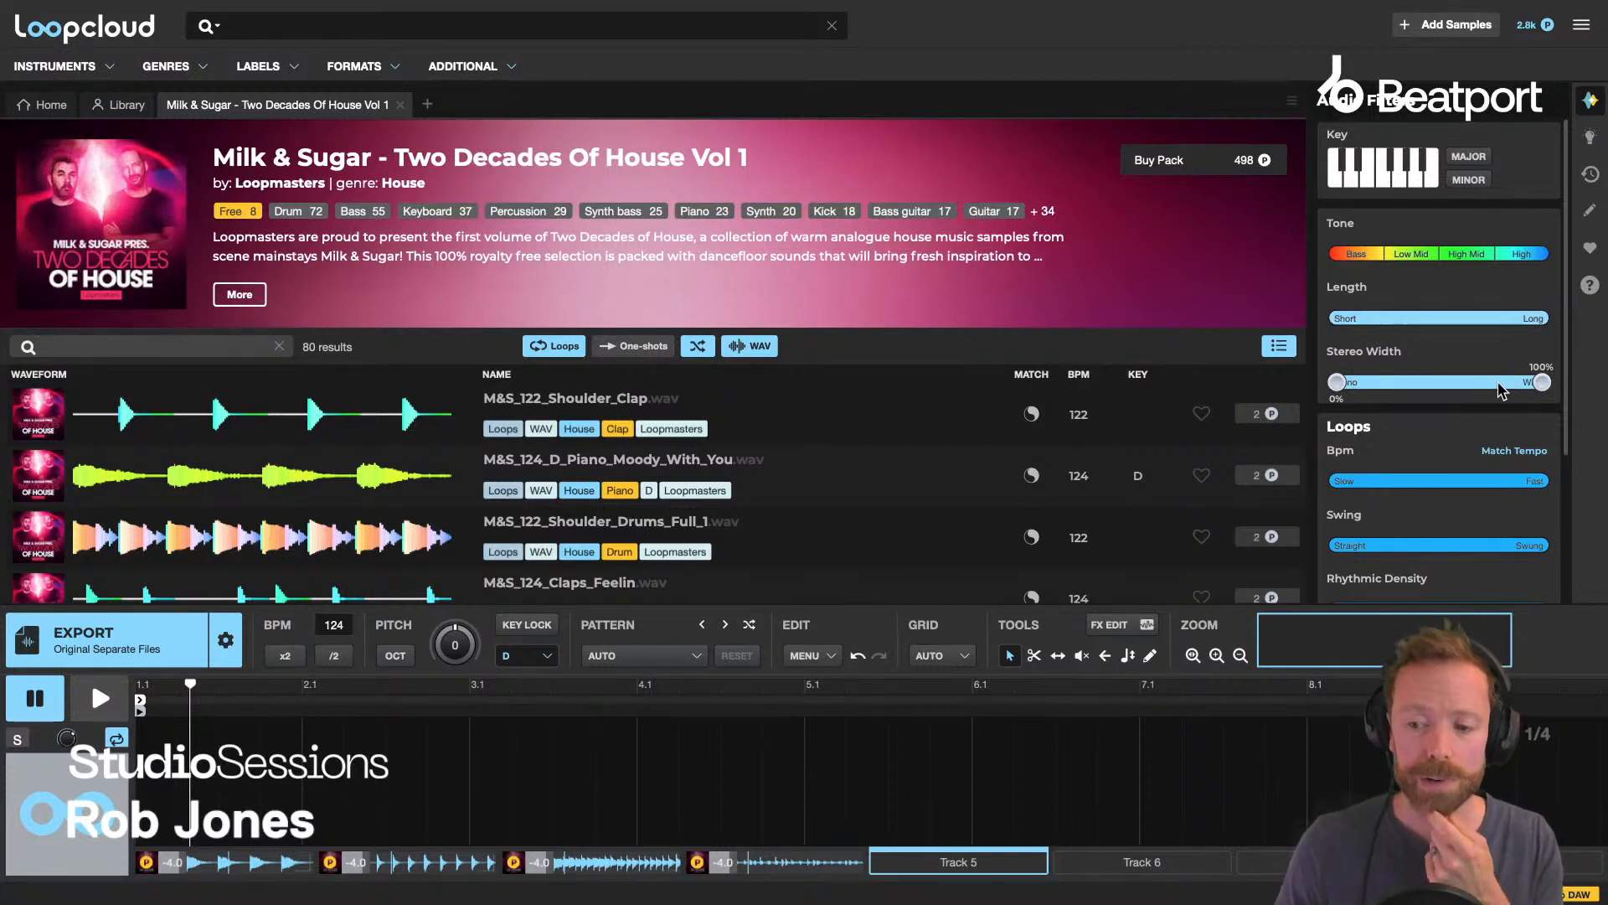
pyautogui.scroll(-1, 1499, 390)
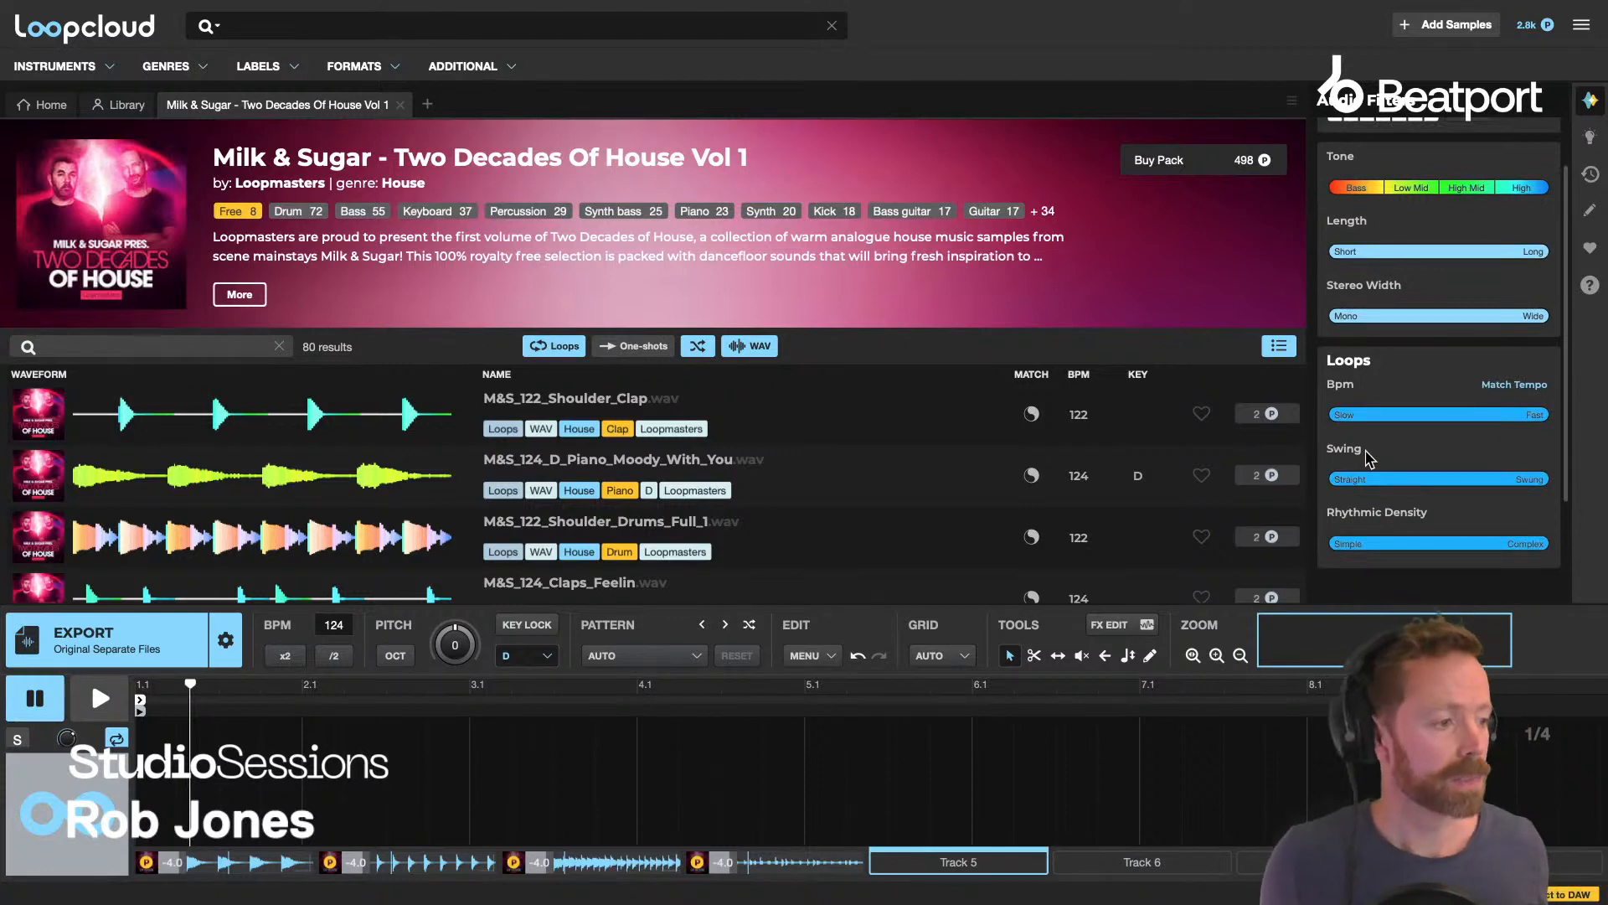
pyautogui.moveTo(1348, 487)
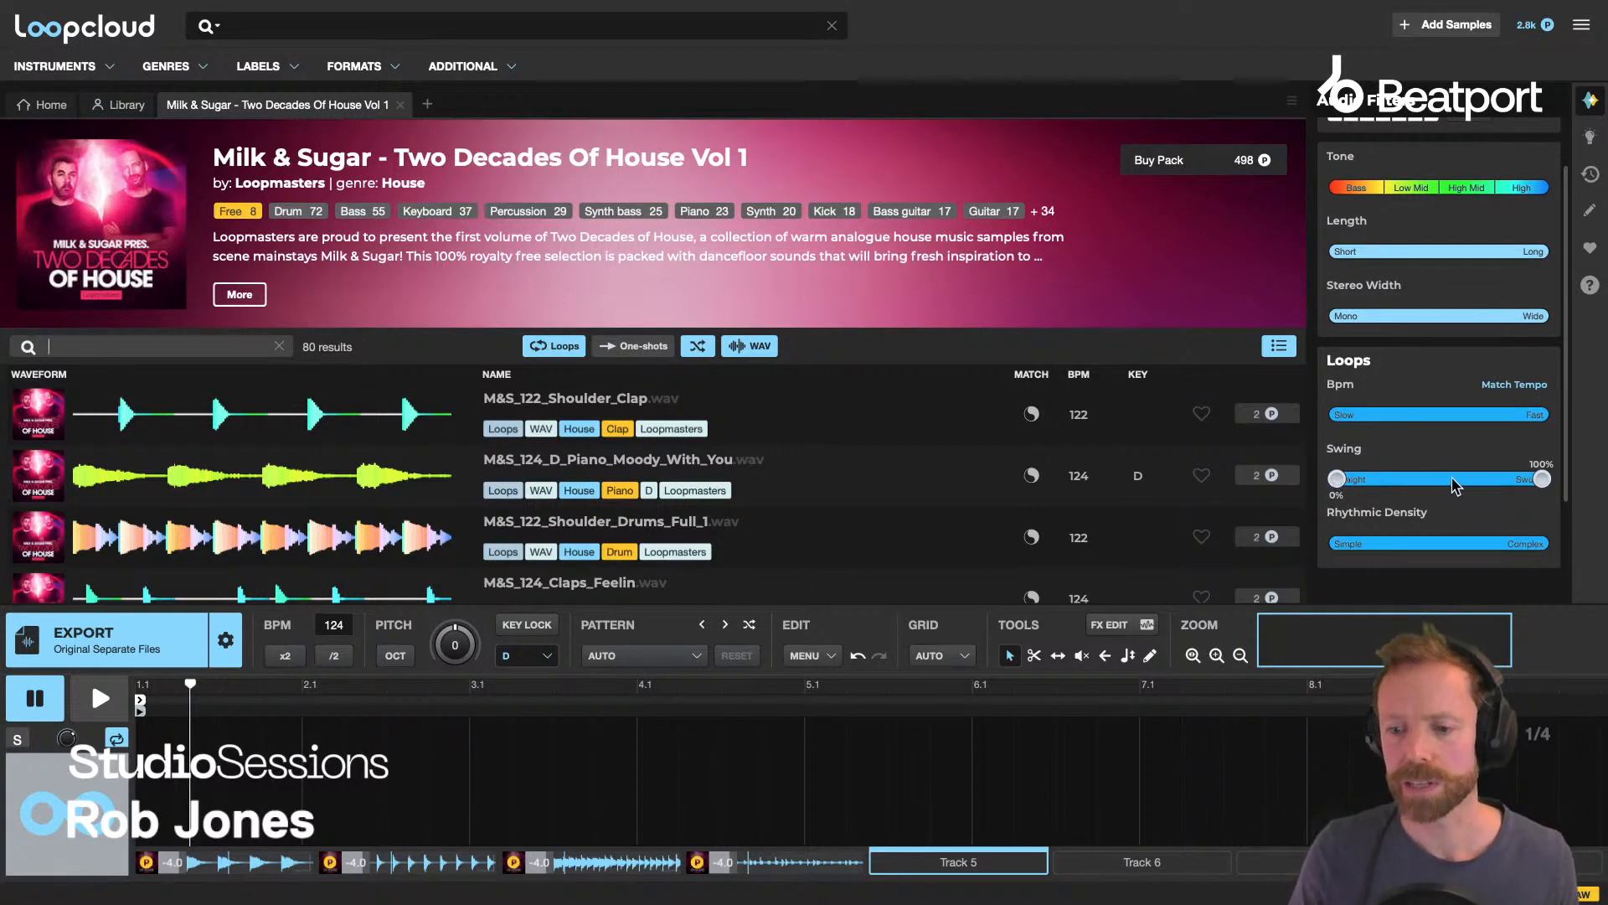
pyautogui.moveTo(1395, 550)
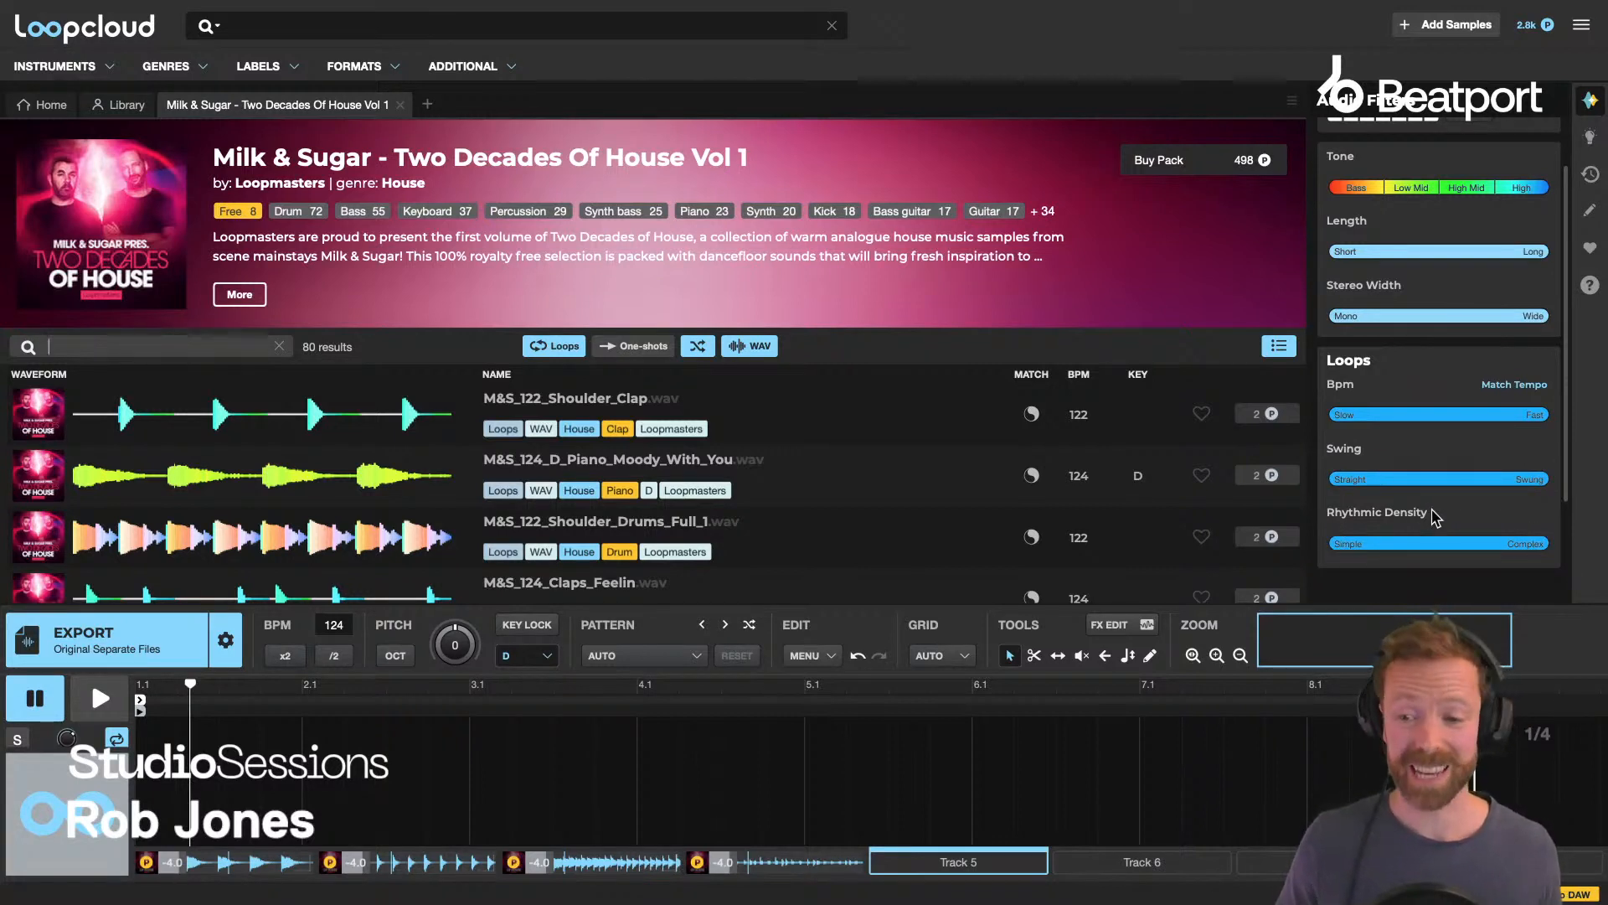
pyautogui.scroll(2, 1433, 377)
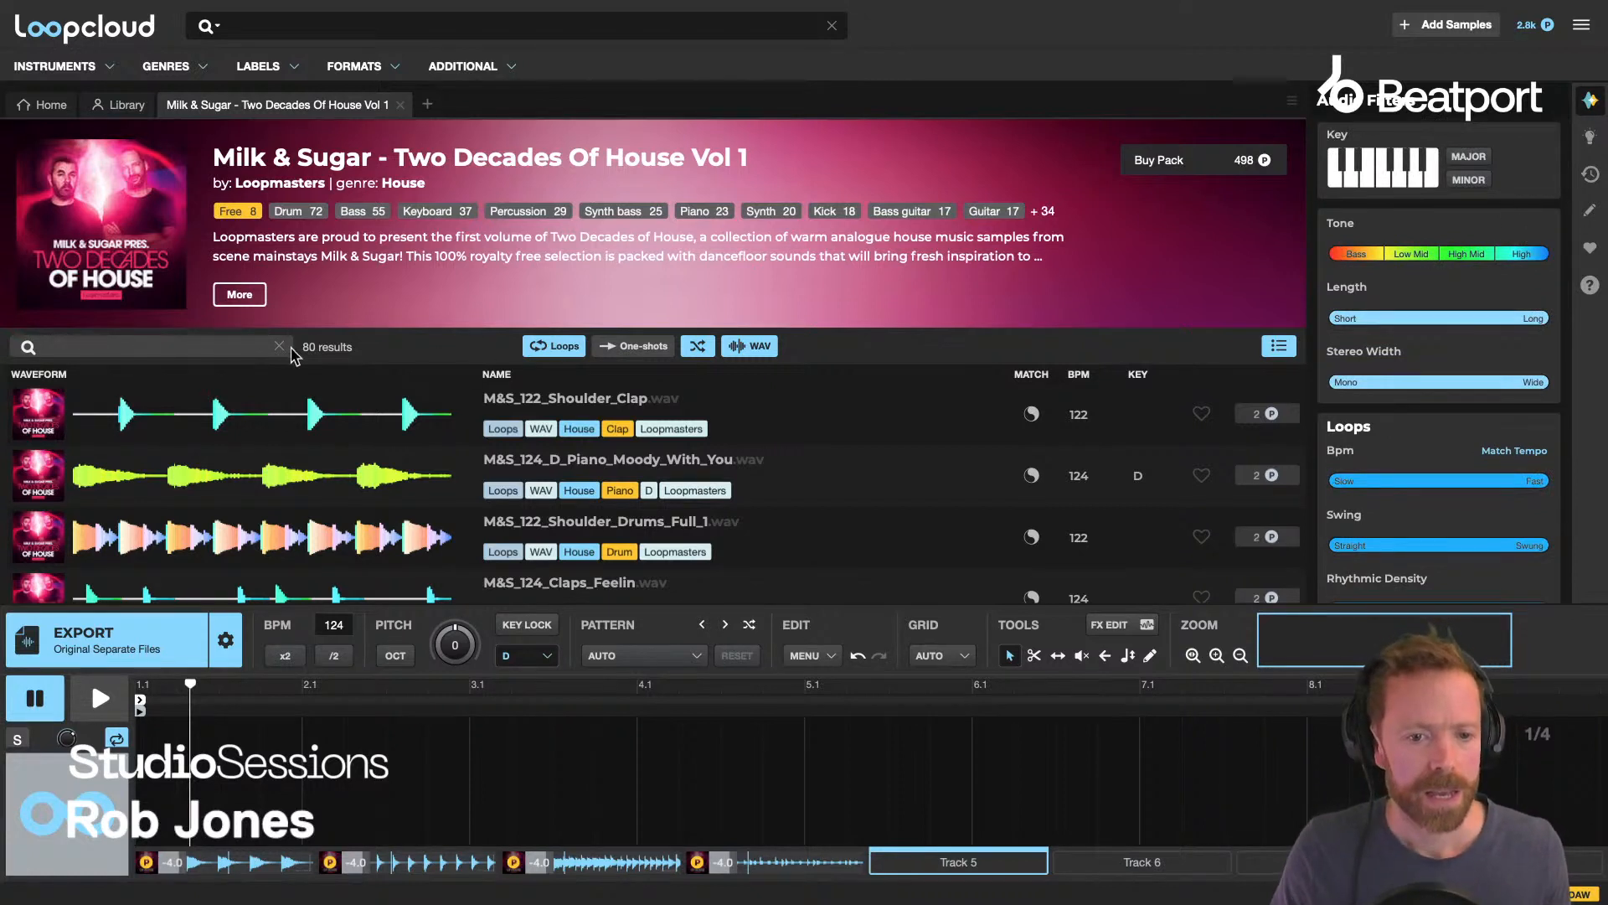
# Filter the pack's loops by the Drum tag and look through the drum loops.
pyautogui.click(200, 349)
pyautogui.write('drum')
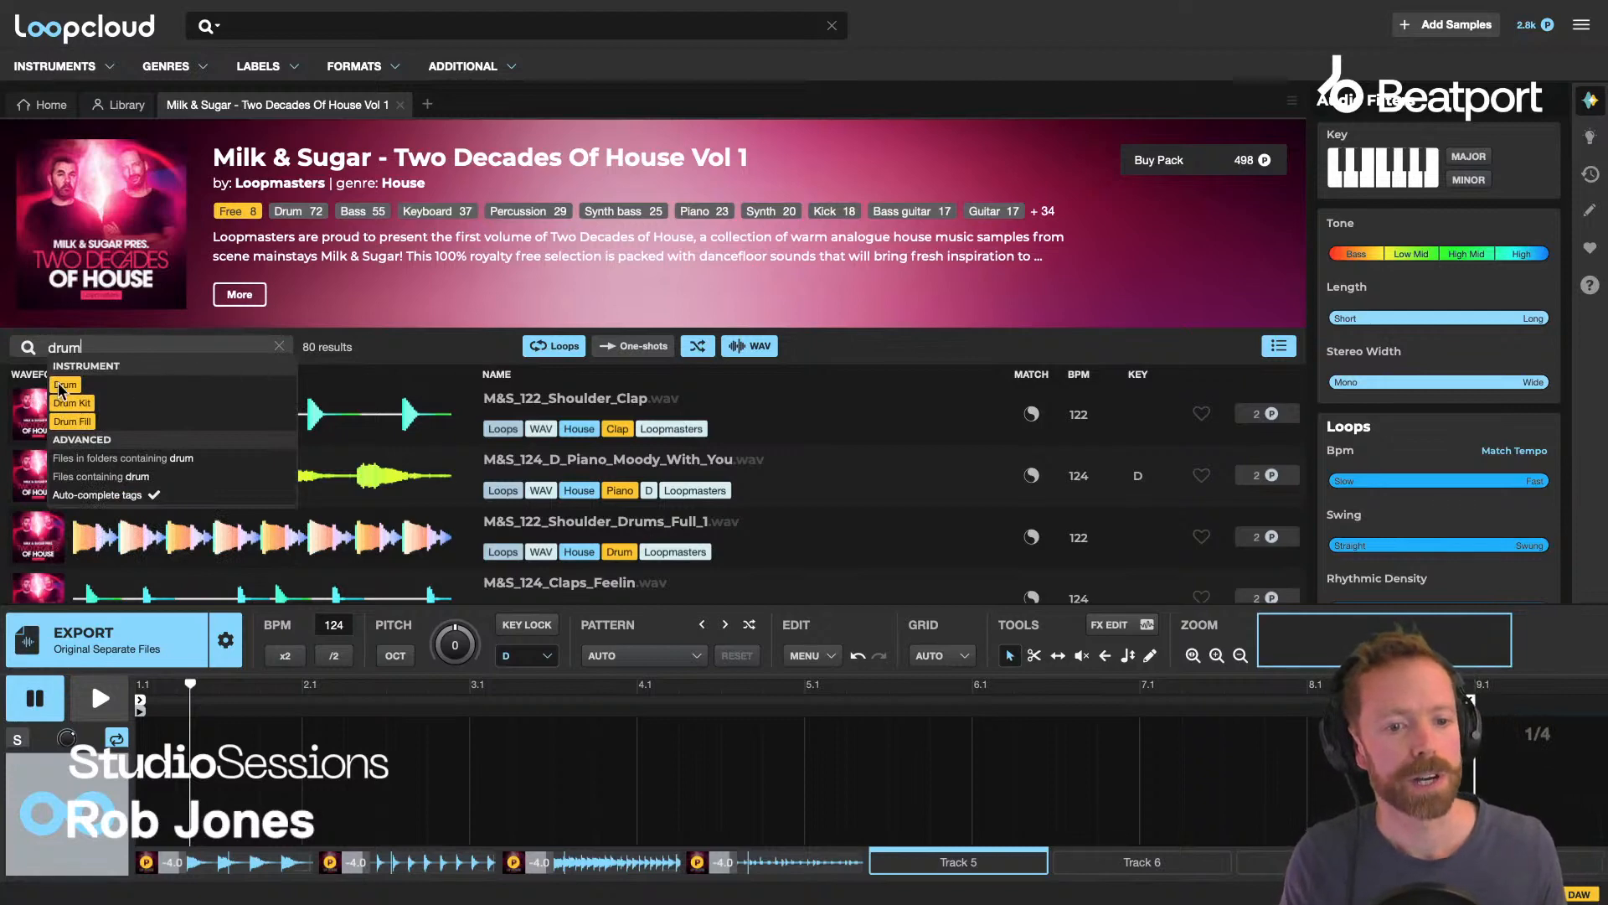
pyautogui.click(62, 386)
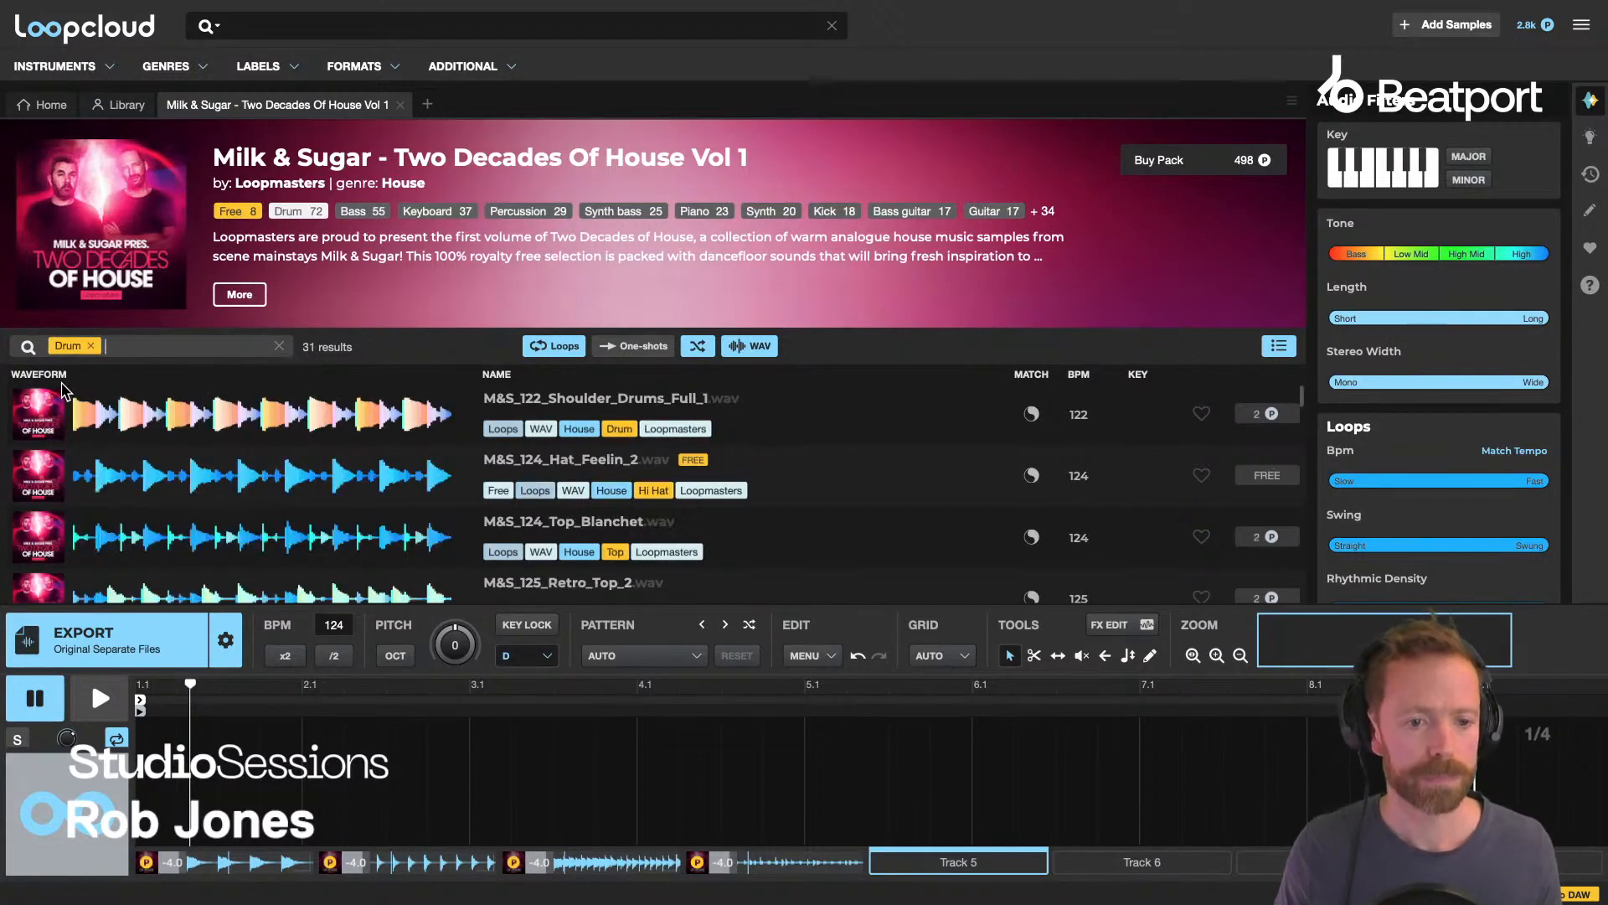
pyautogui.scroll(-5, 241, 484)
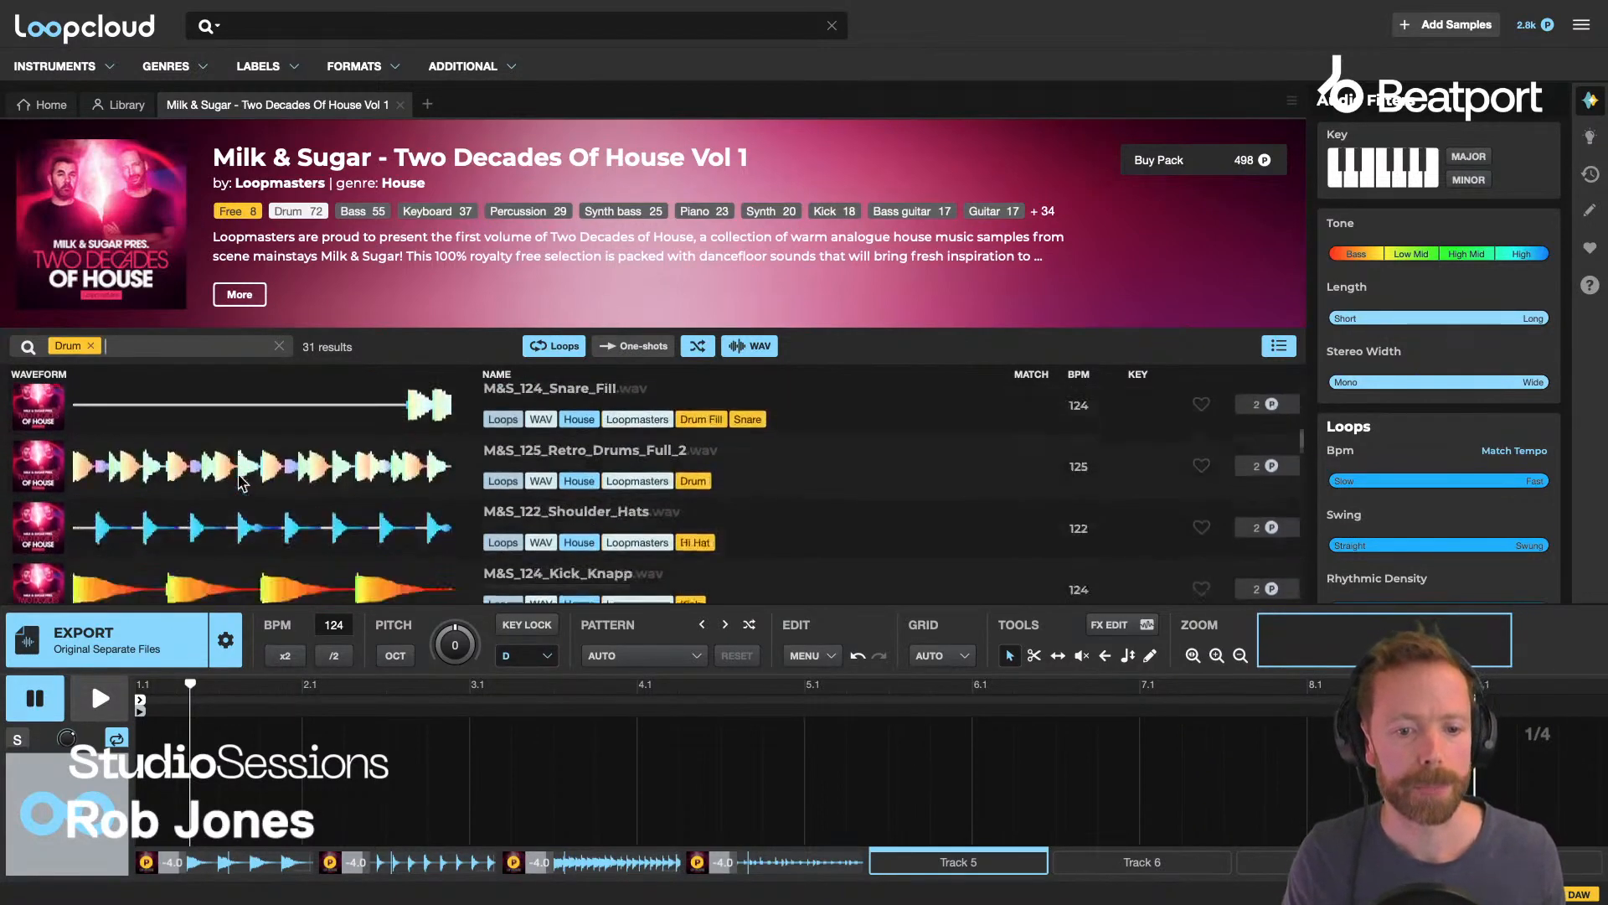
pyautogui.scroll(-5, 241, 484)
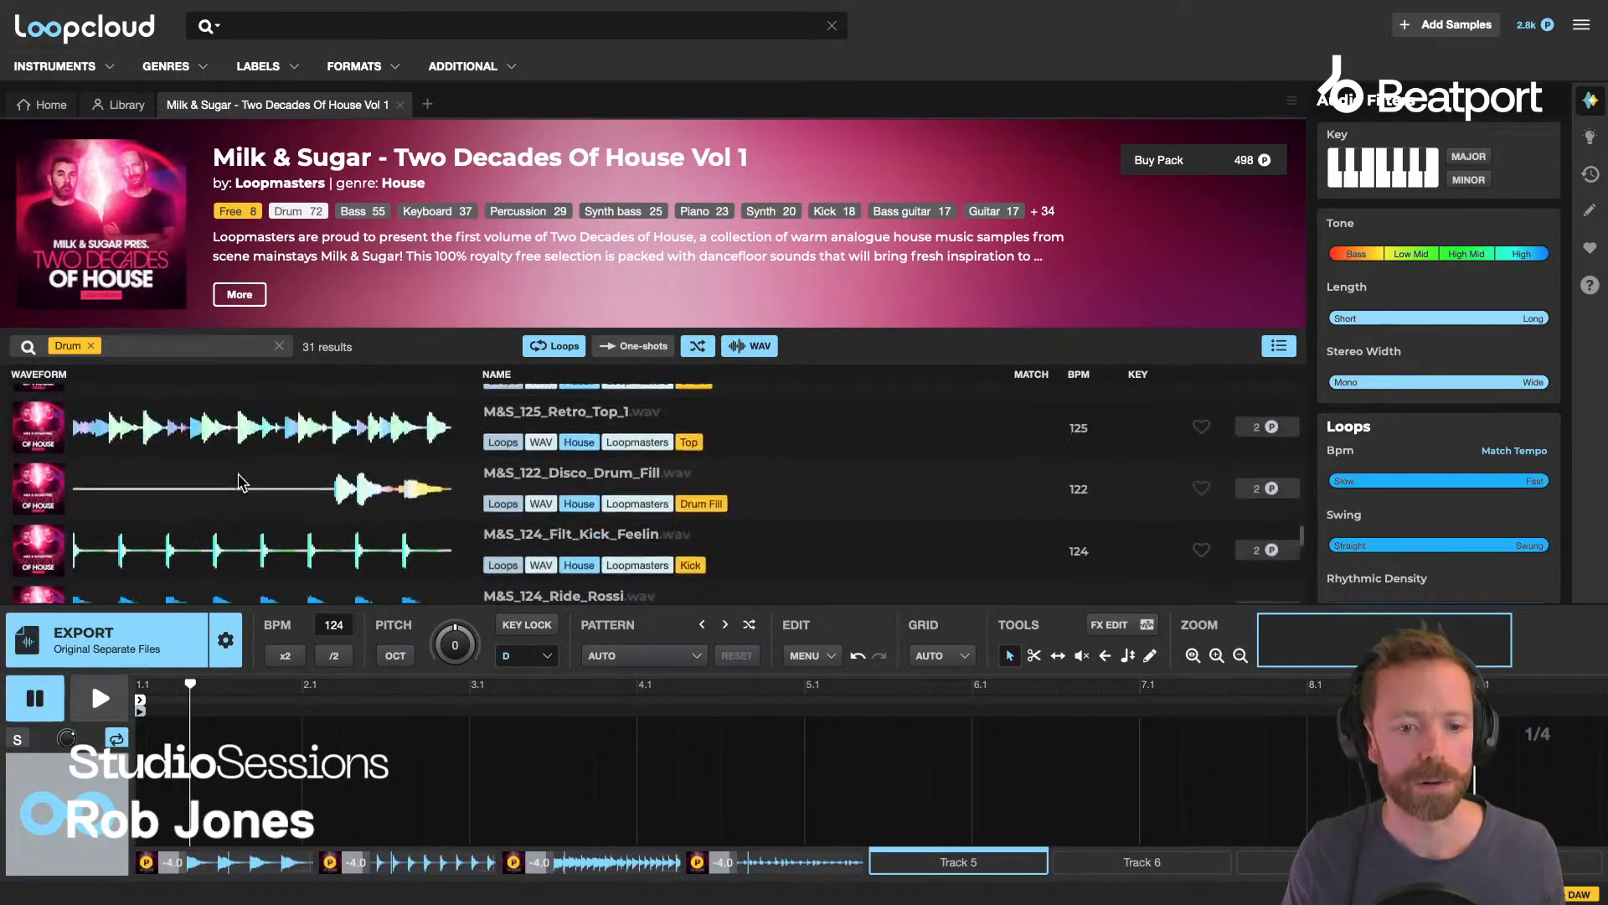
pyautogui.scroll(-5, 241, 484)
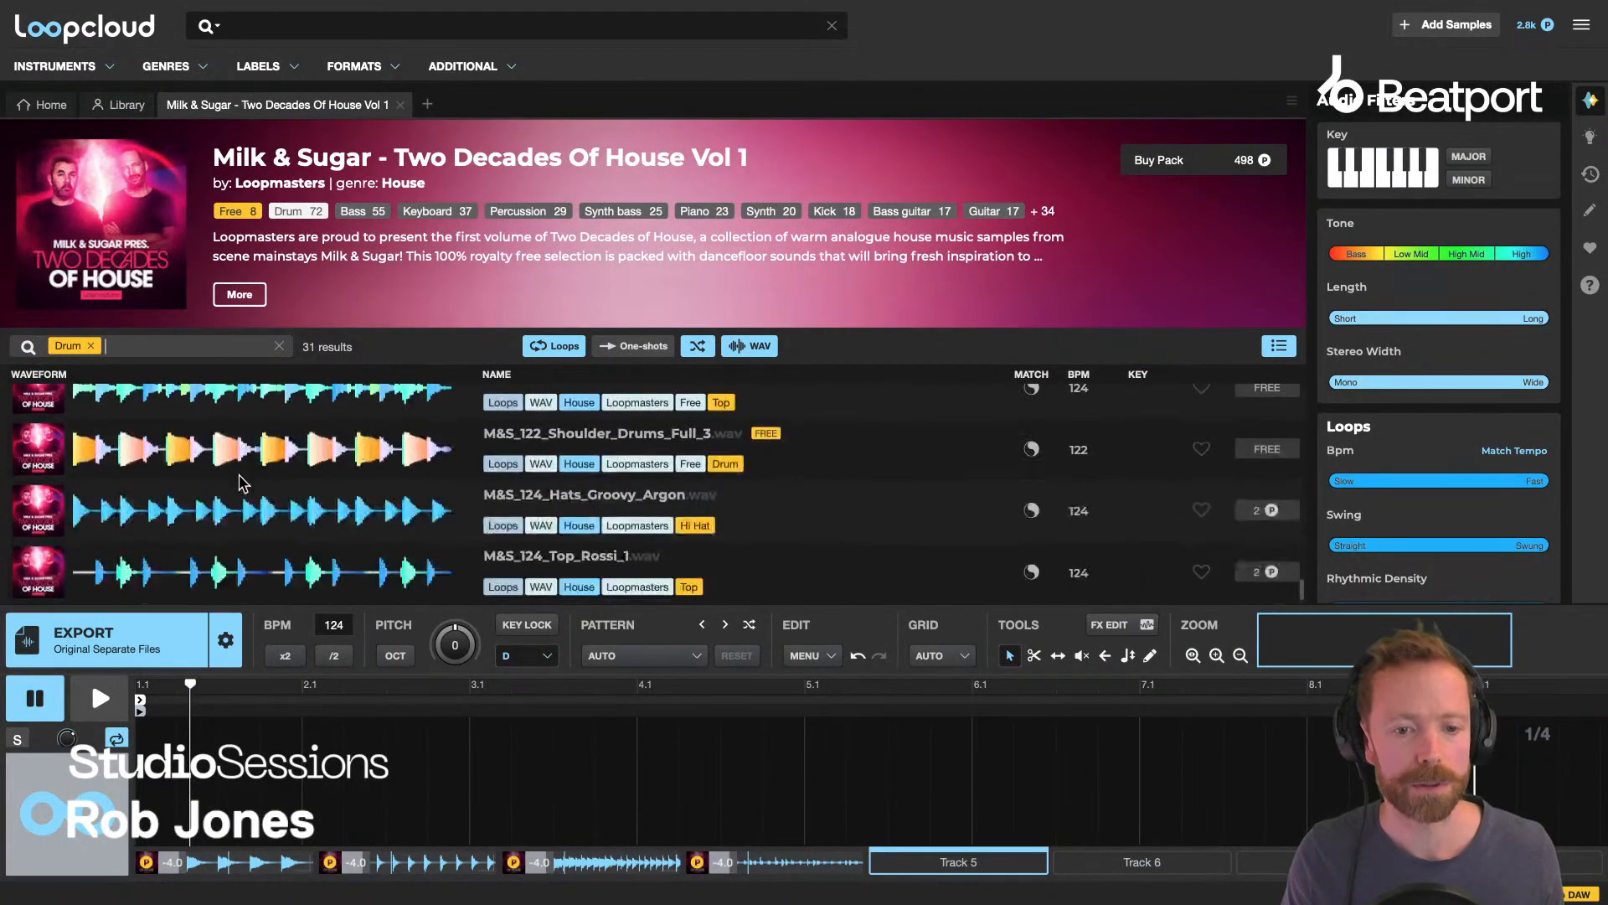
pyautogui.scroll(5, 242, 483)
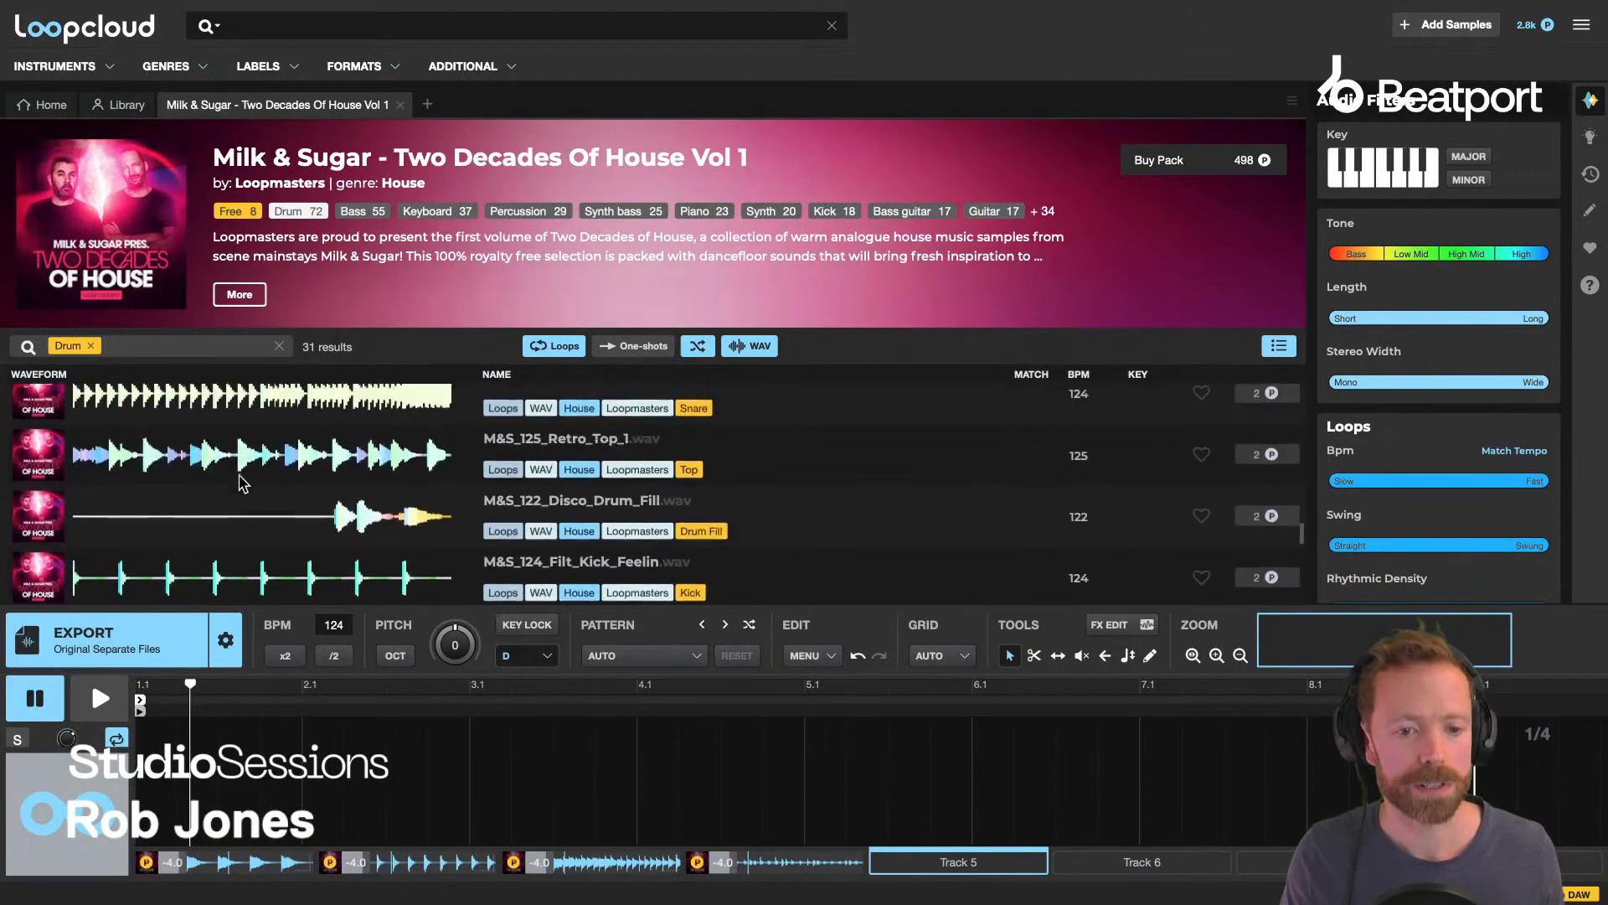
# Open the preferences, review the available colour schemes without changing any, and close the preferences.
pyautogui.scroll(3, 285, 547)
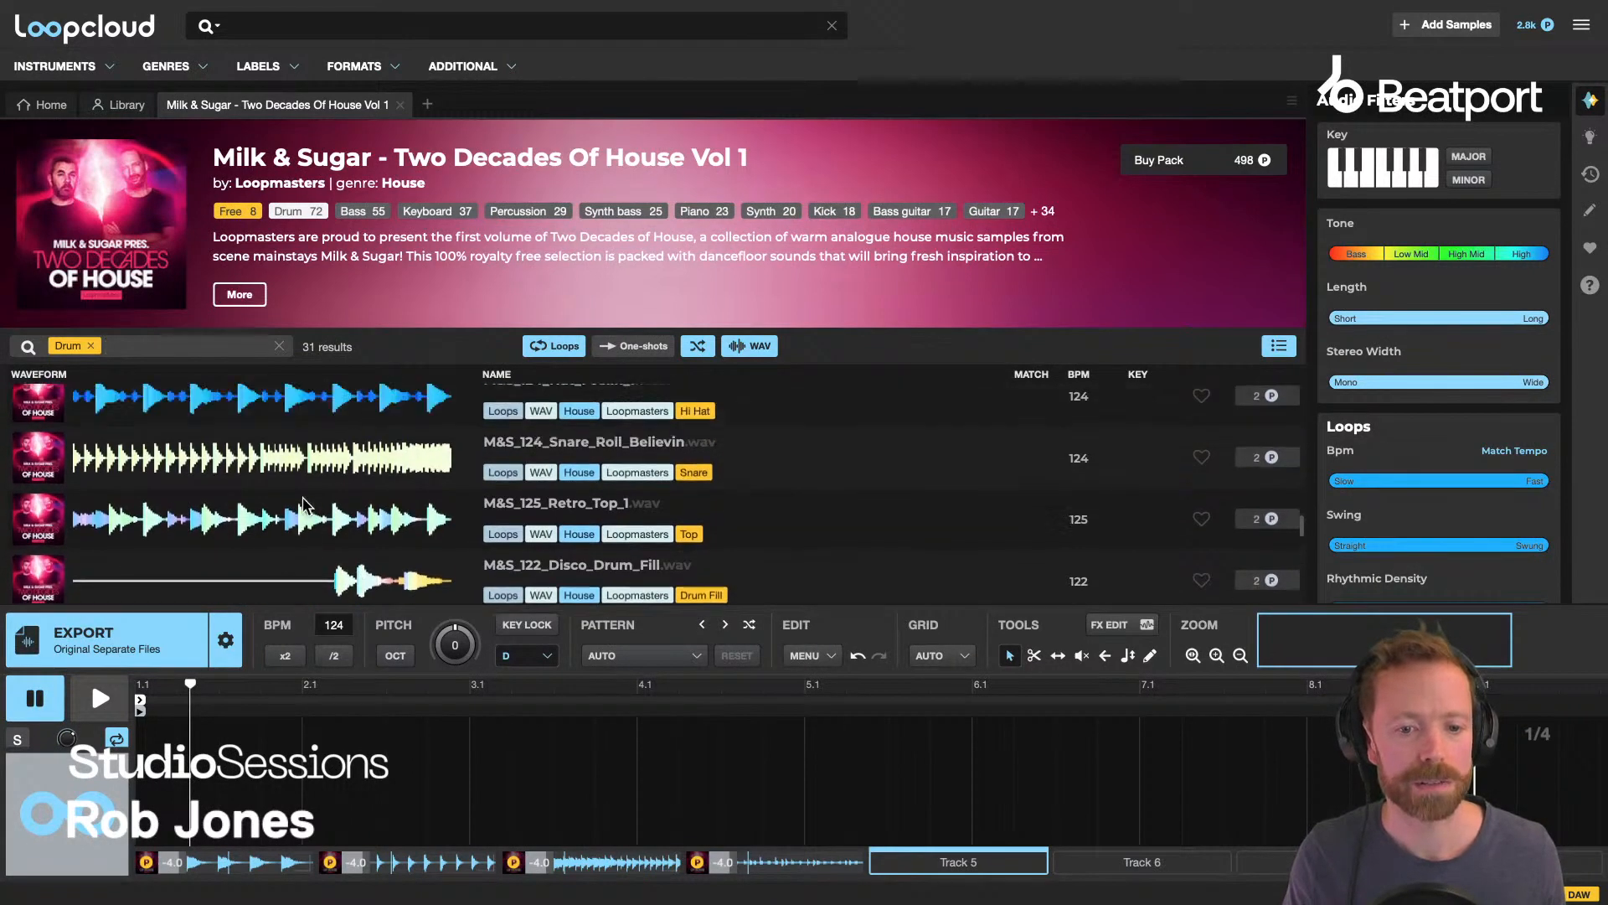
pyautogui.scroll(3, 276, 519)
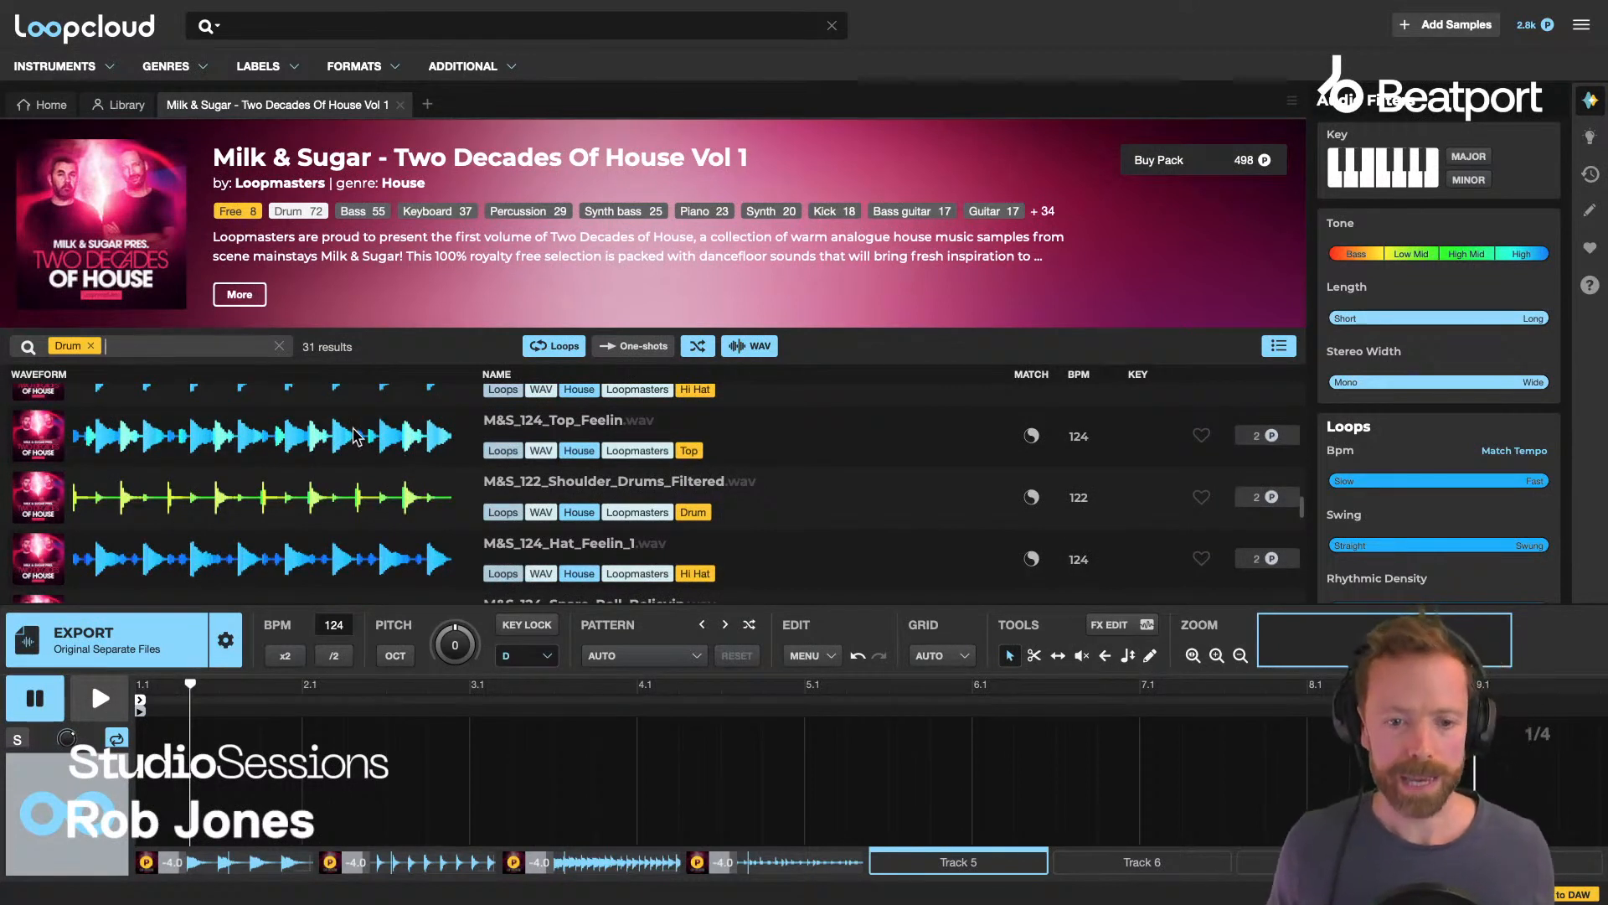
pyautogui.click(1581, 27)
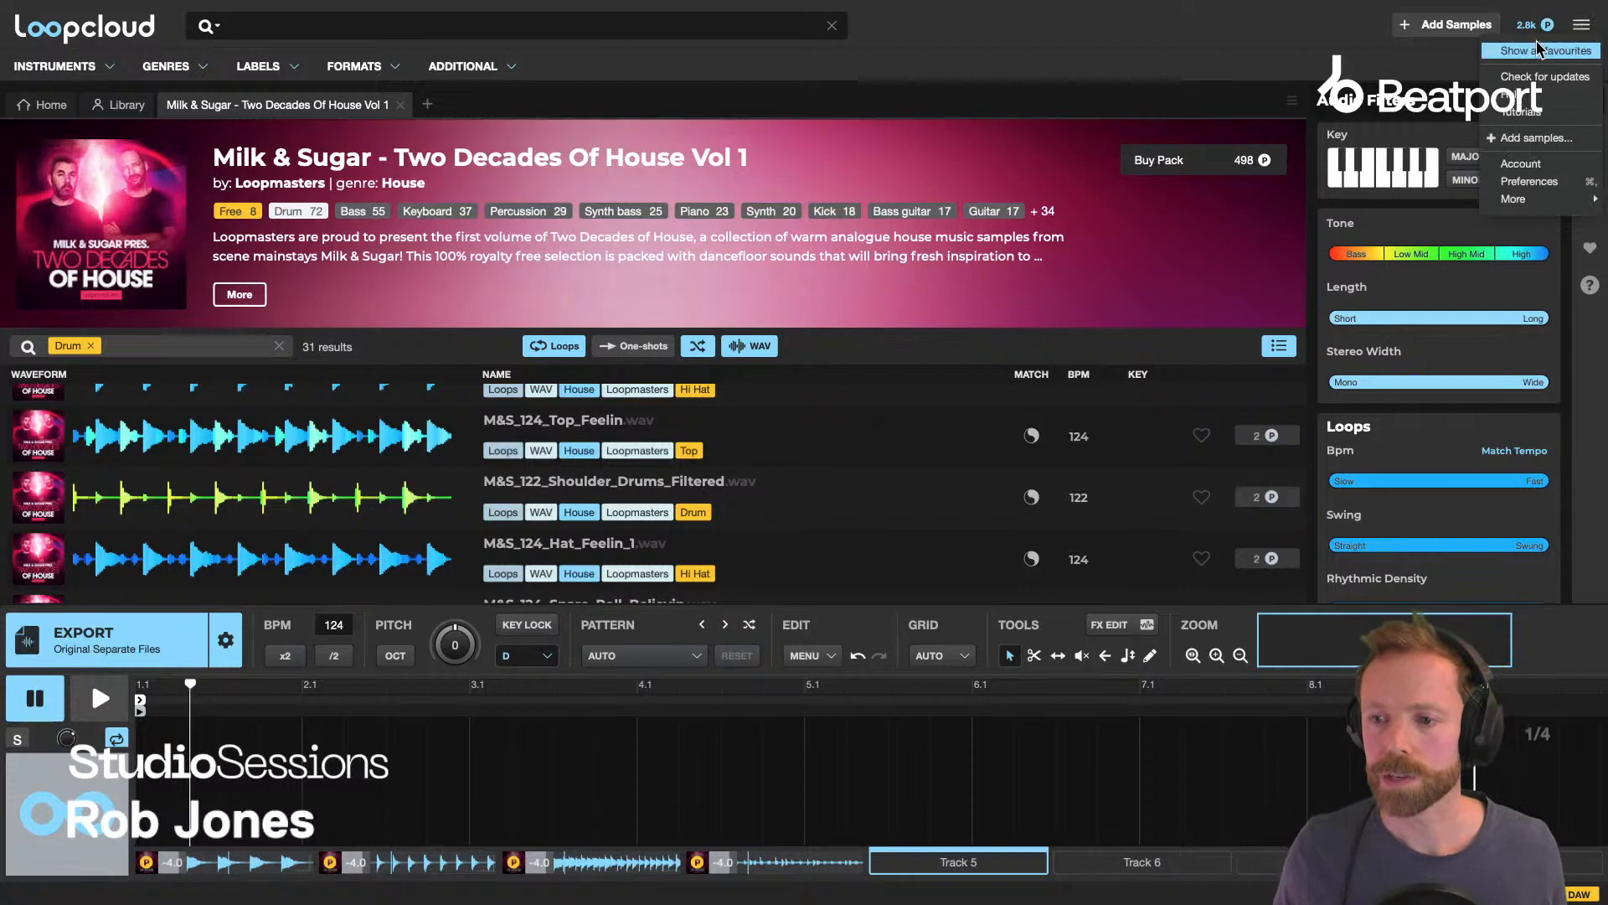
pyautogui.click(1531, 183)
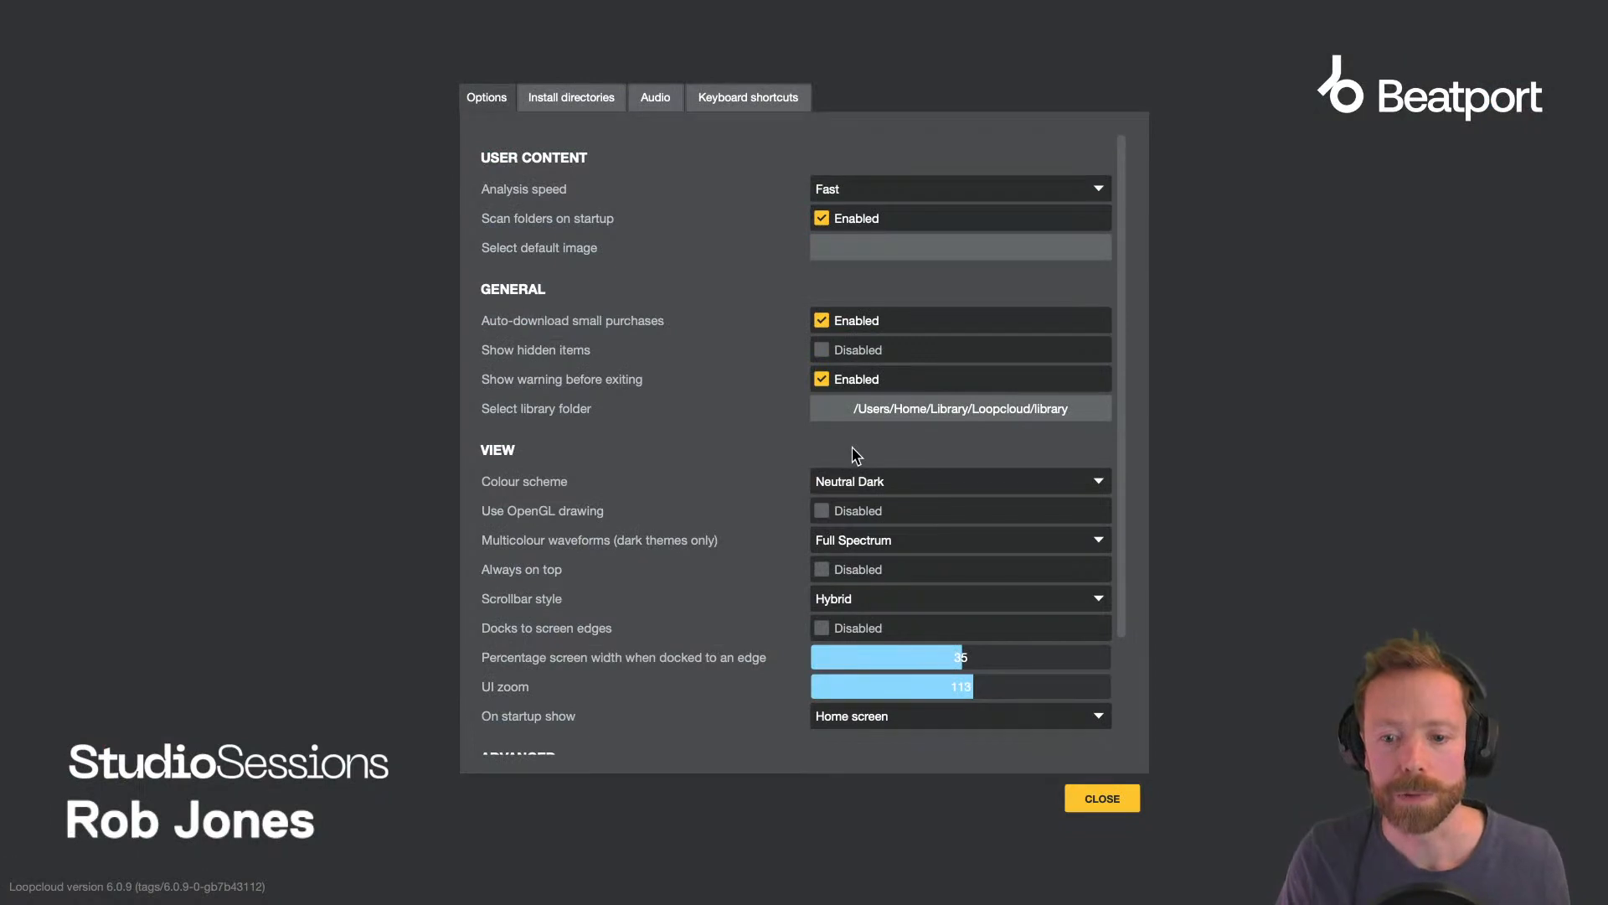
pyautogui.click(905, 490)
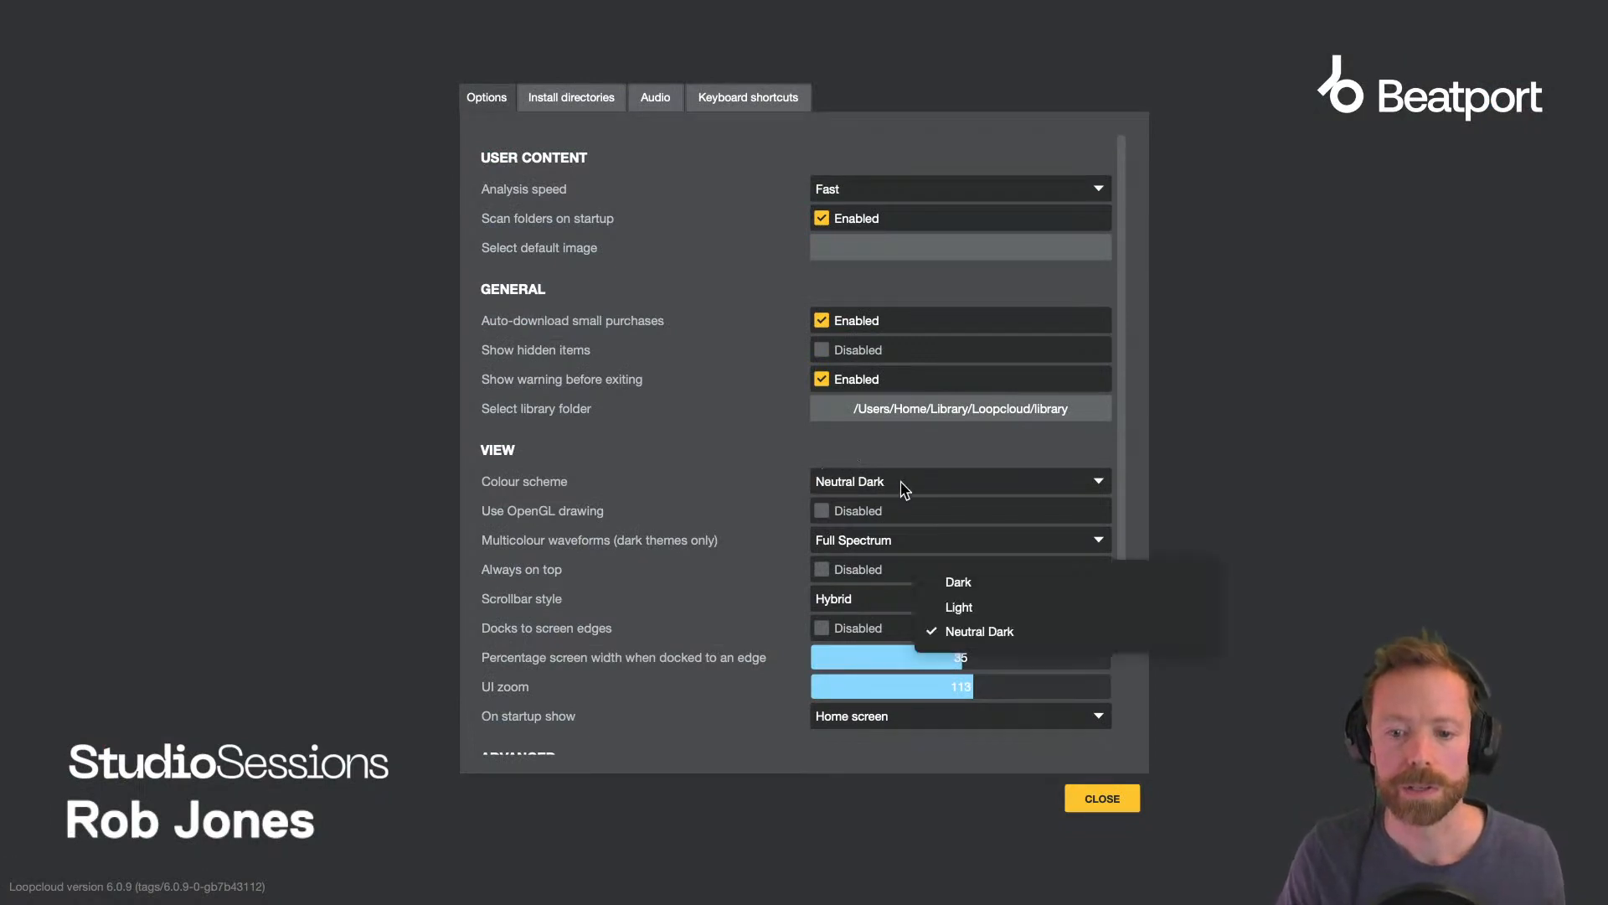
pyautogui.click(746, 459)
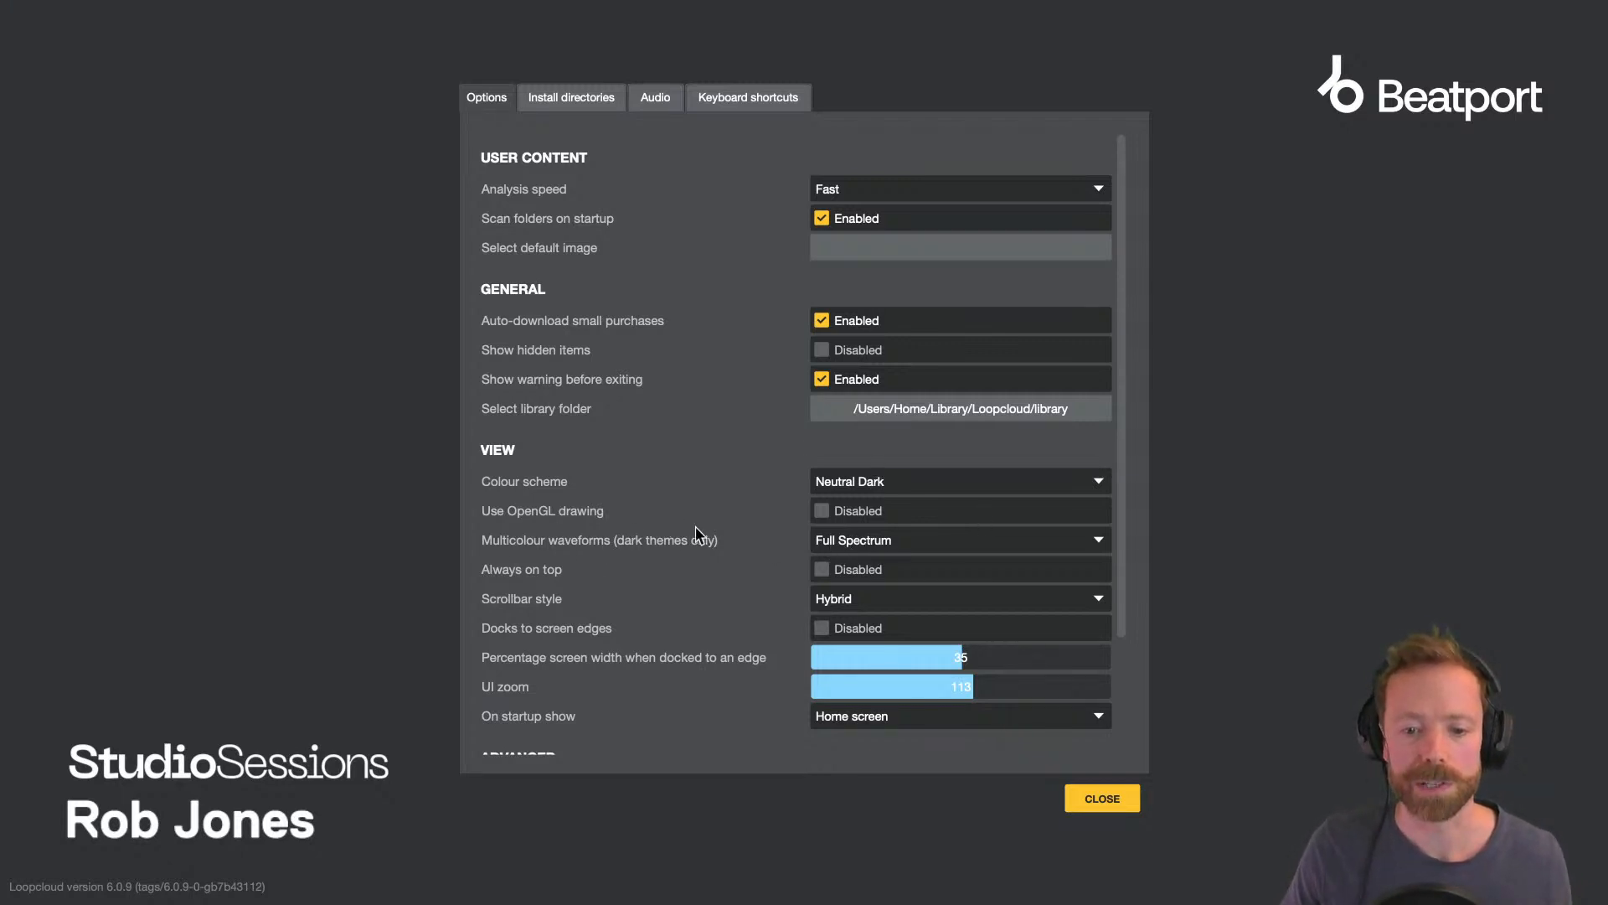
pyautogui.click(1100, 798)
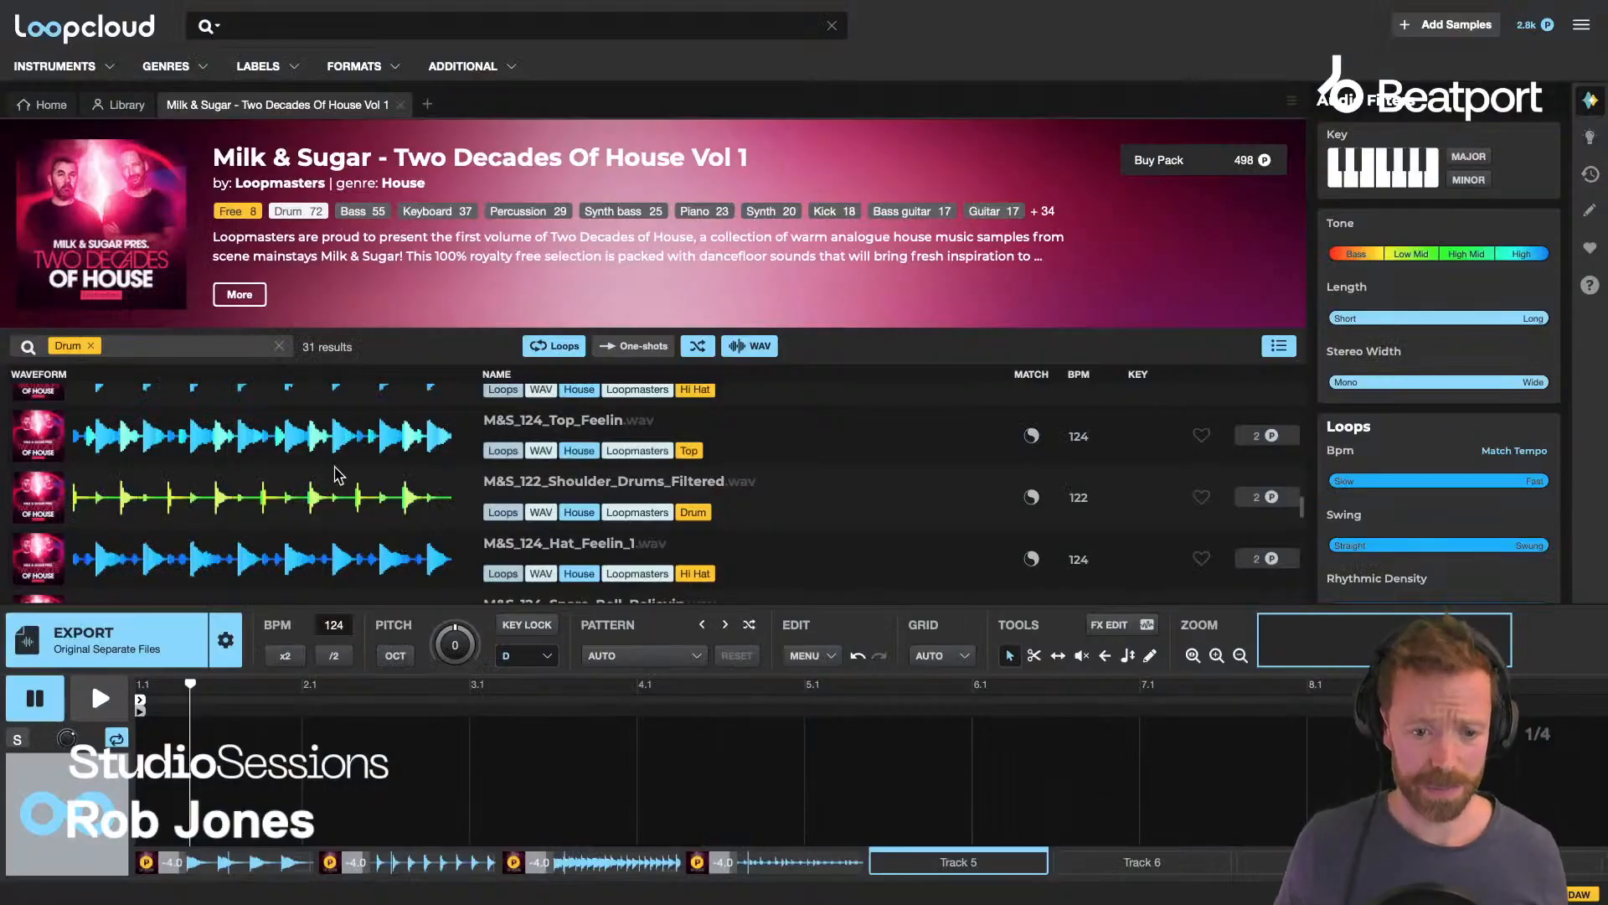
# Narrow the Tone filter to the high-mid and high range and look through the matching drum loops.
pyautogui.scroll(-8, 337, 474)
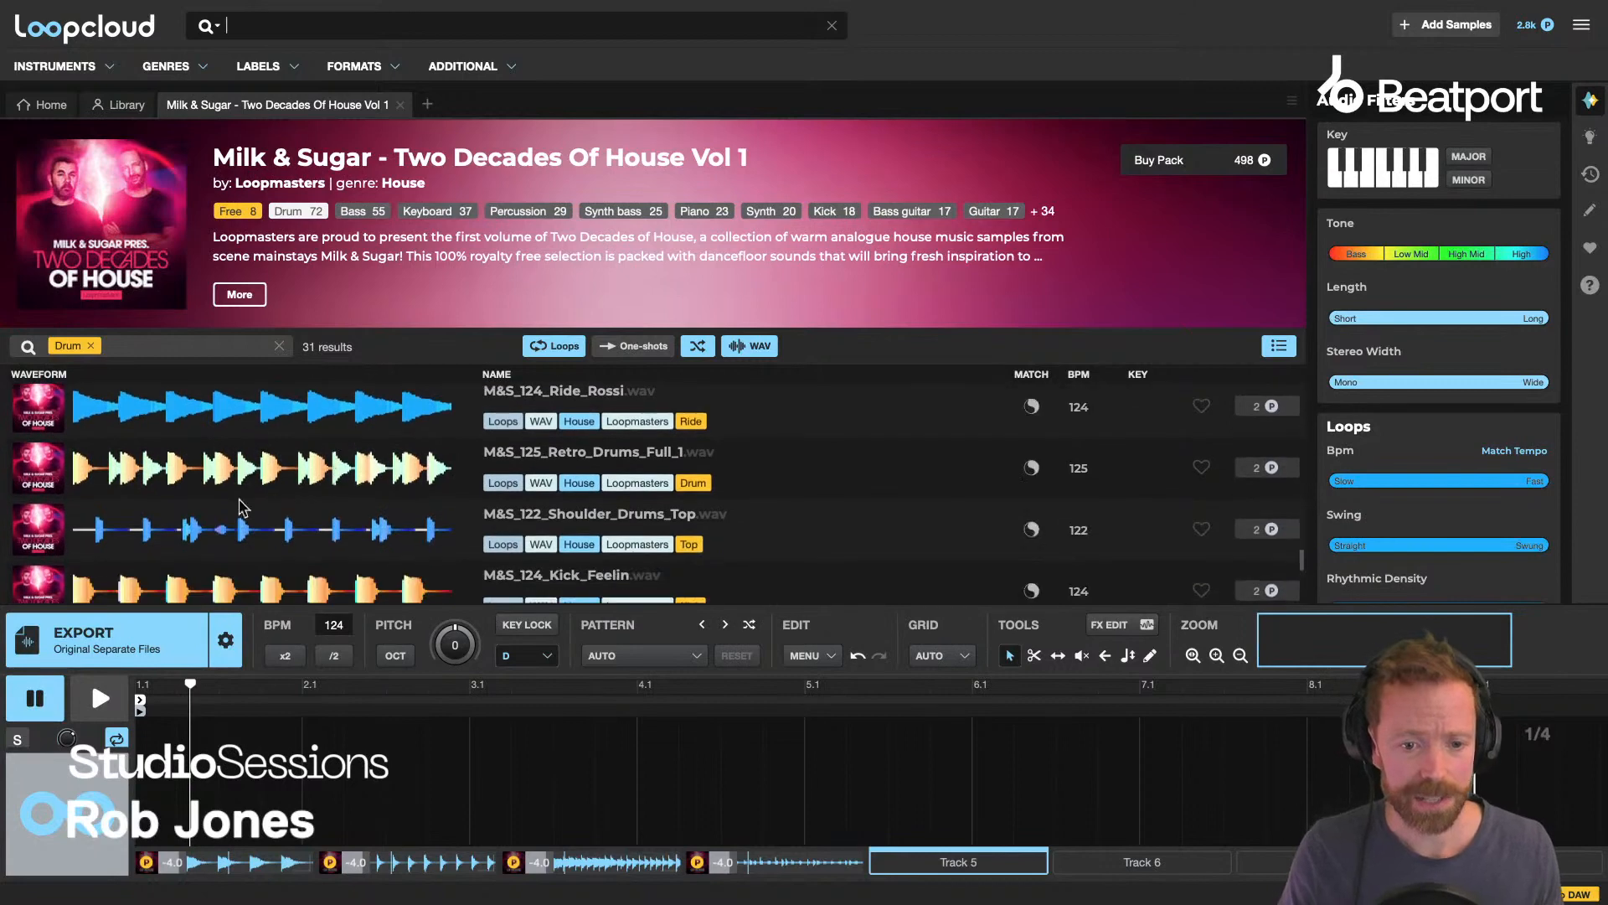
pyautogui.scroll(-5, 306, 516)
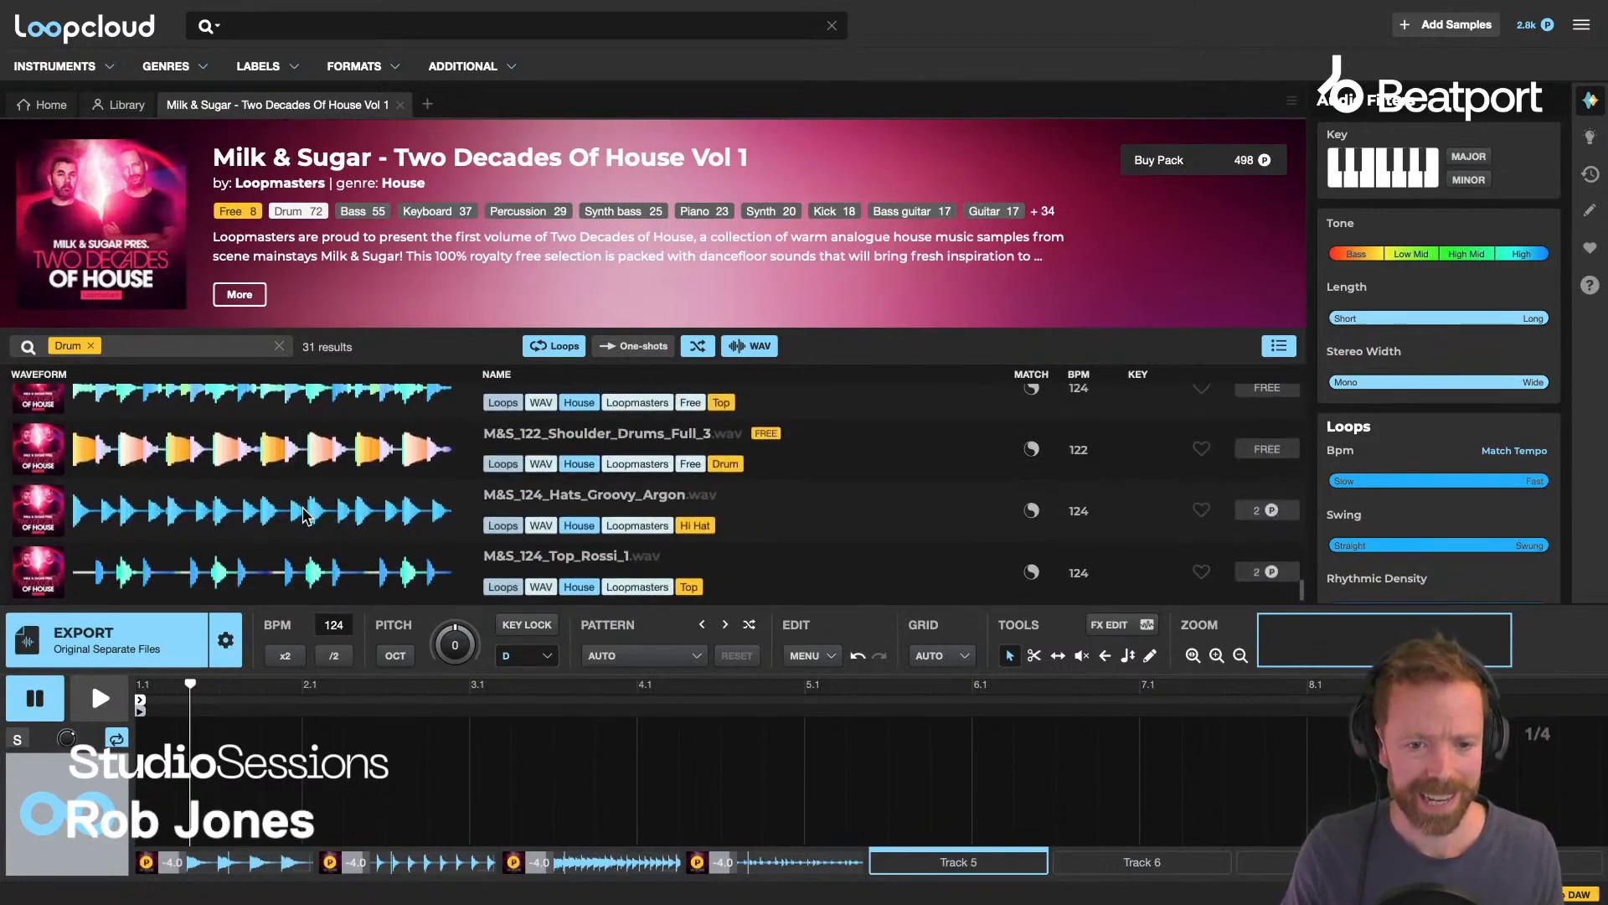
pyautogui.scroll(4, 305, 516)
pyautogui.scroll(-5, 250, 470)
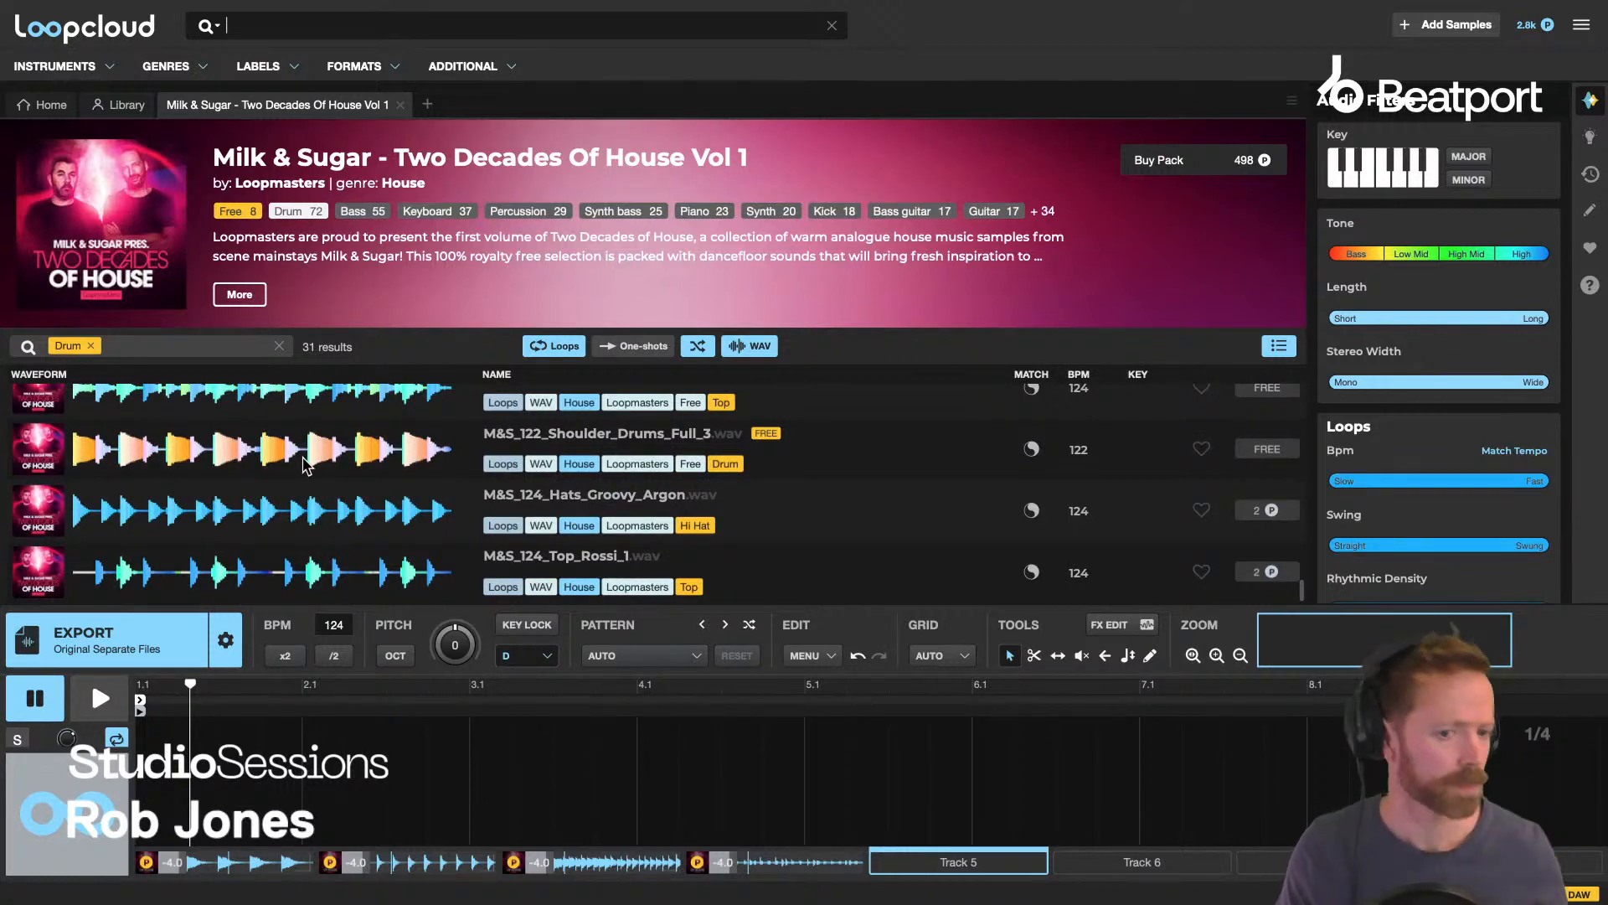
pyautogui.scroll(4, 288, 513)
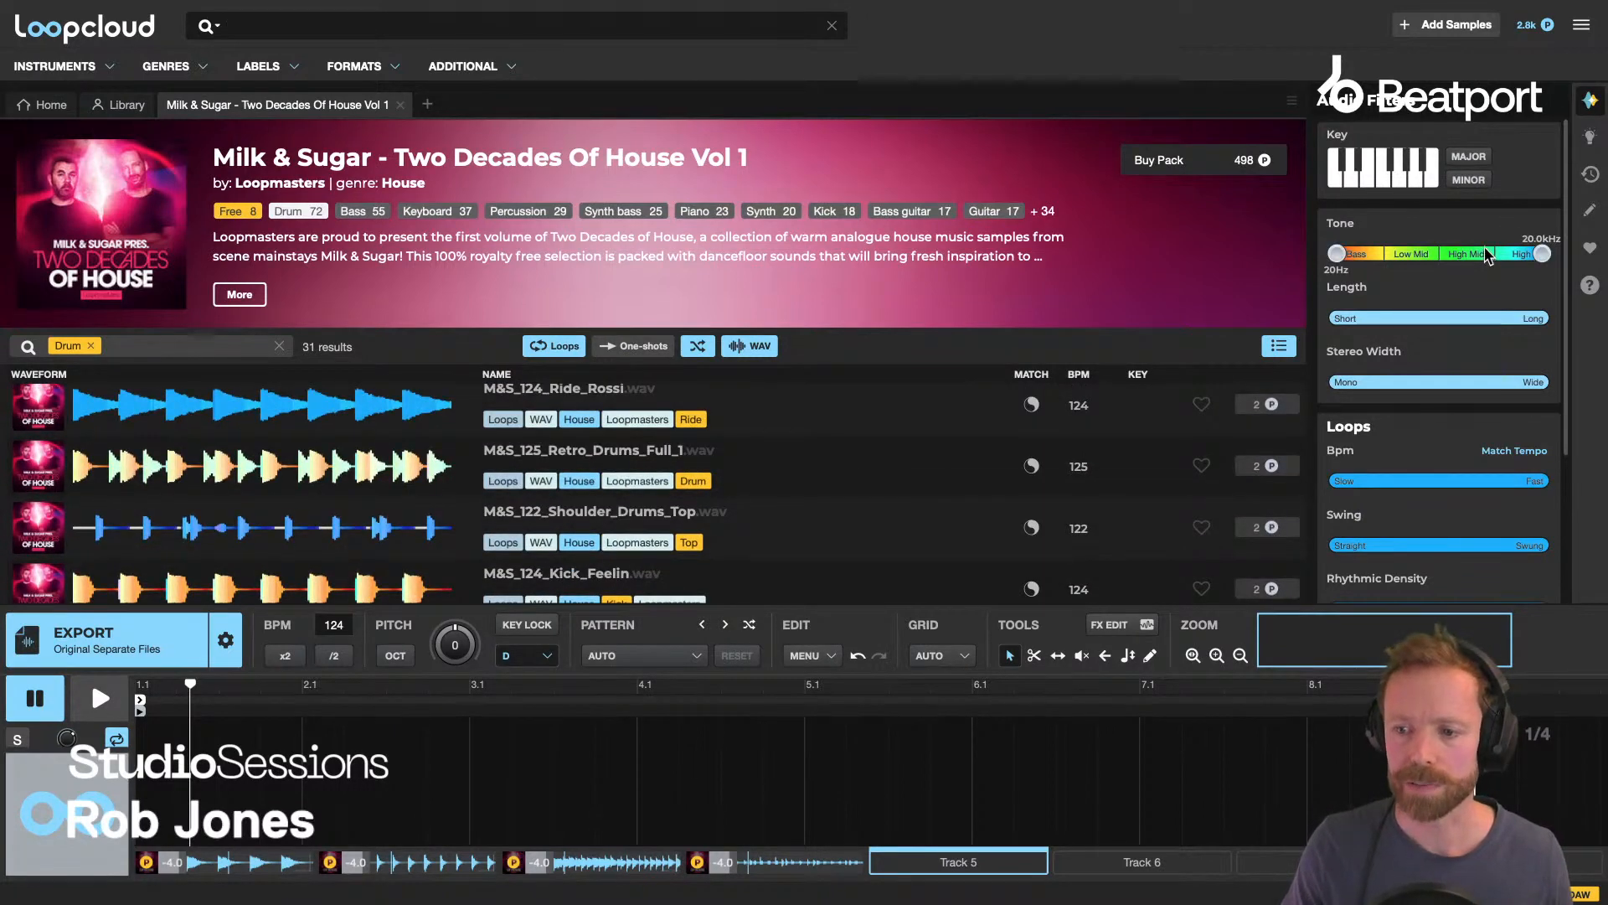
pyautogui.scroll(-5, 416, 493)
pyautogui.scroll(7, 419, 494)
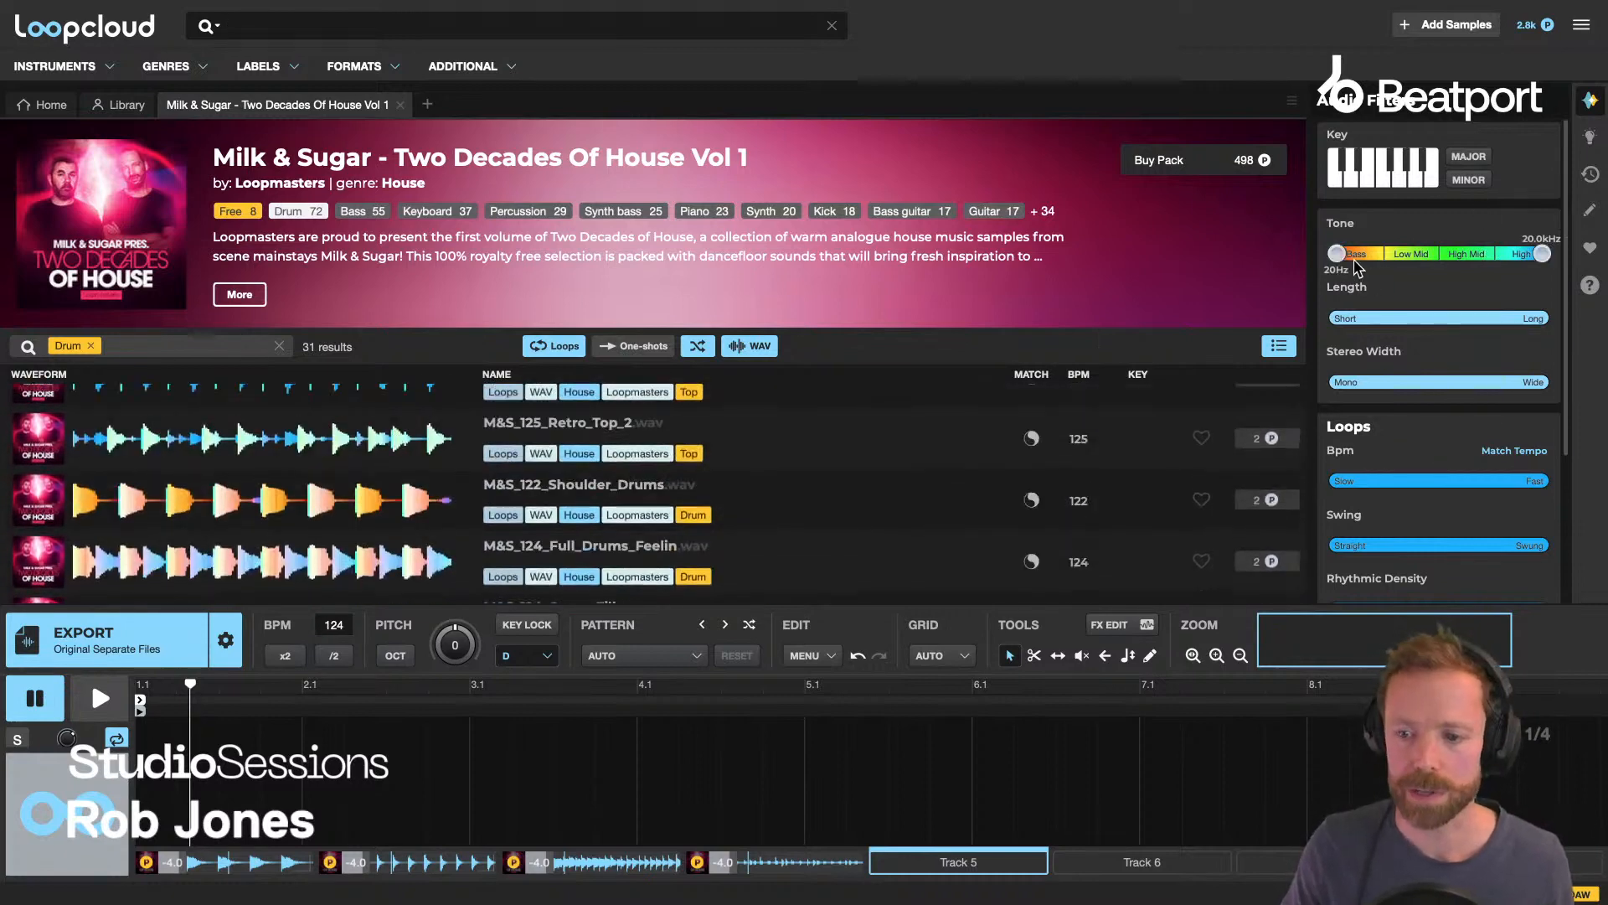
pyautogui.moveTo(1333, 252); pyautogui.dragTo(1464, 253)
pyautogui.scroll(-8, 347, 496)
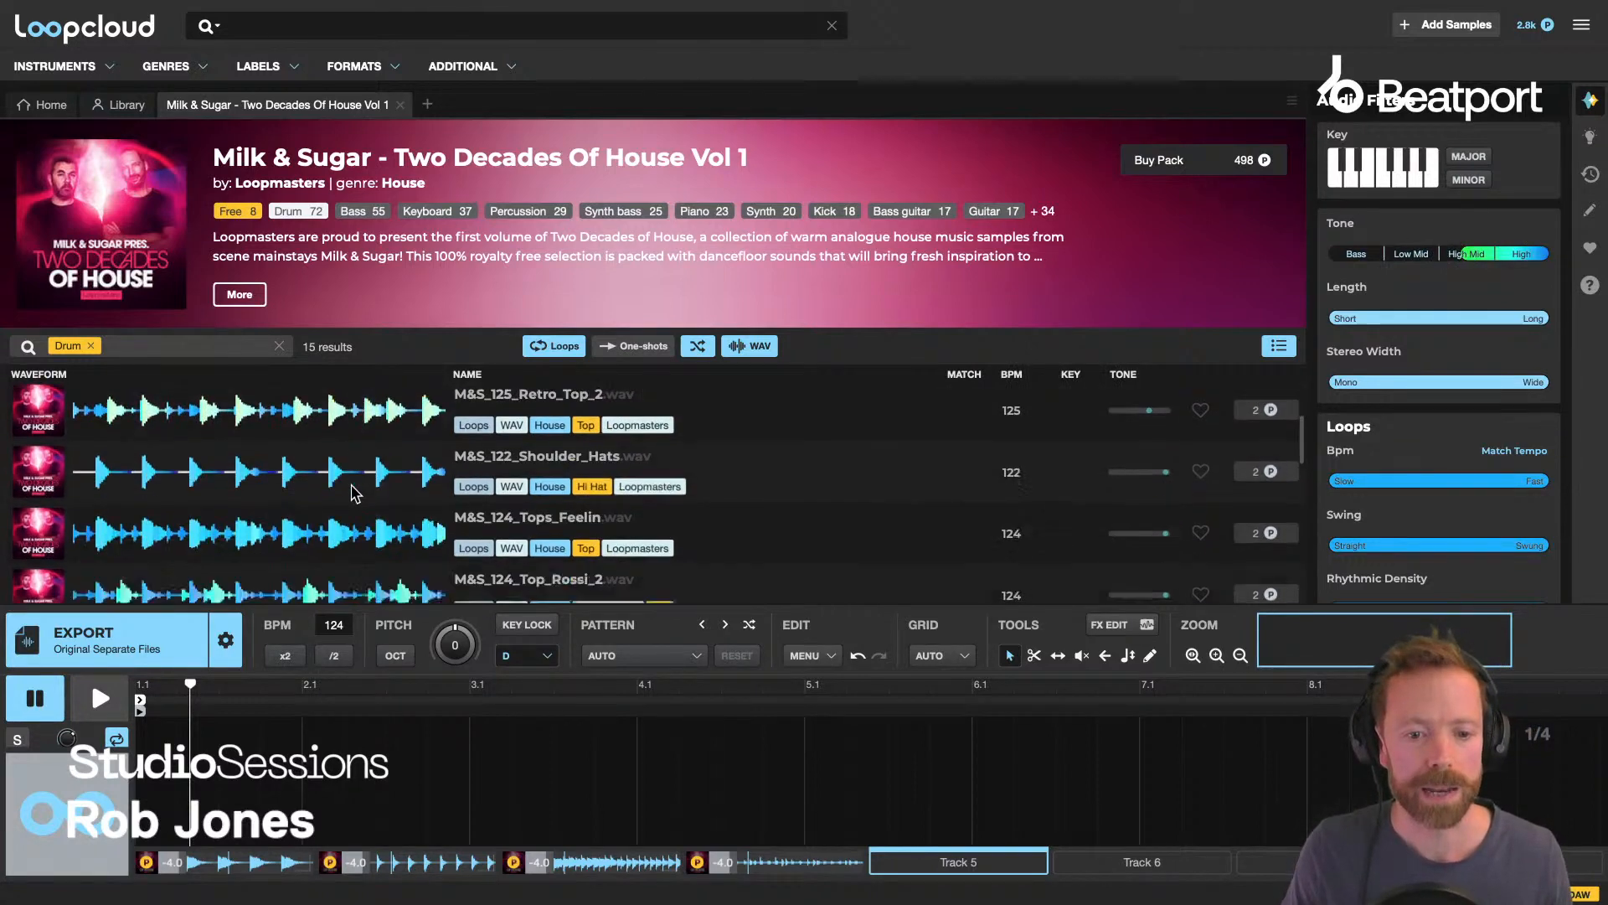
pyautogui.scroll(8, 352, 493)
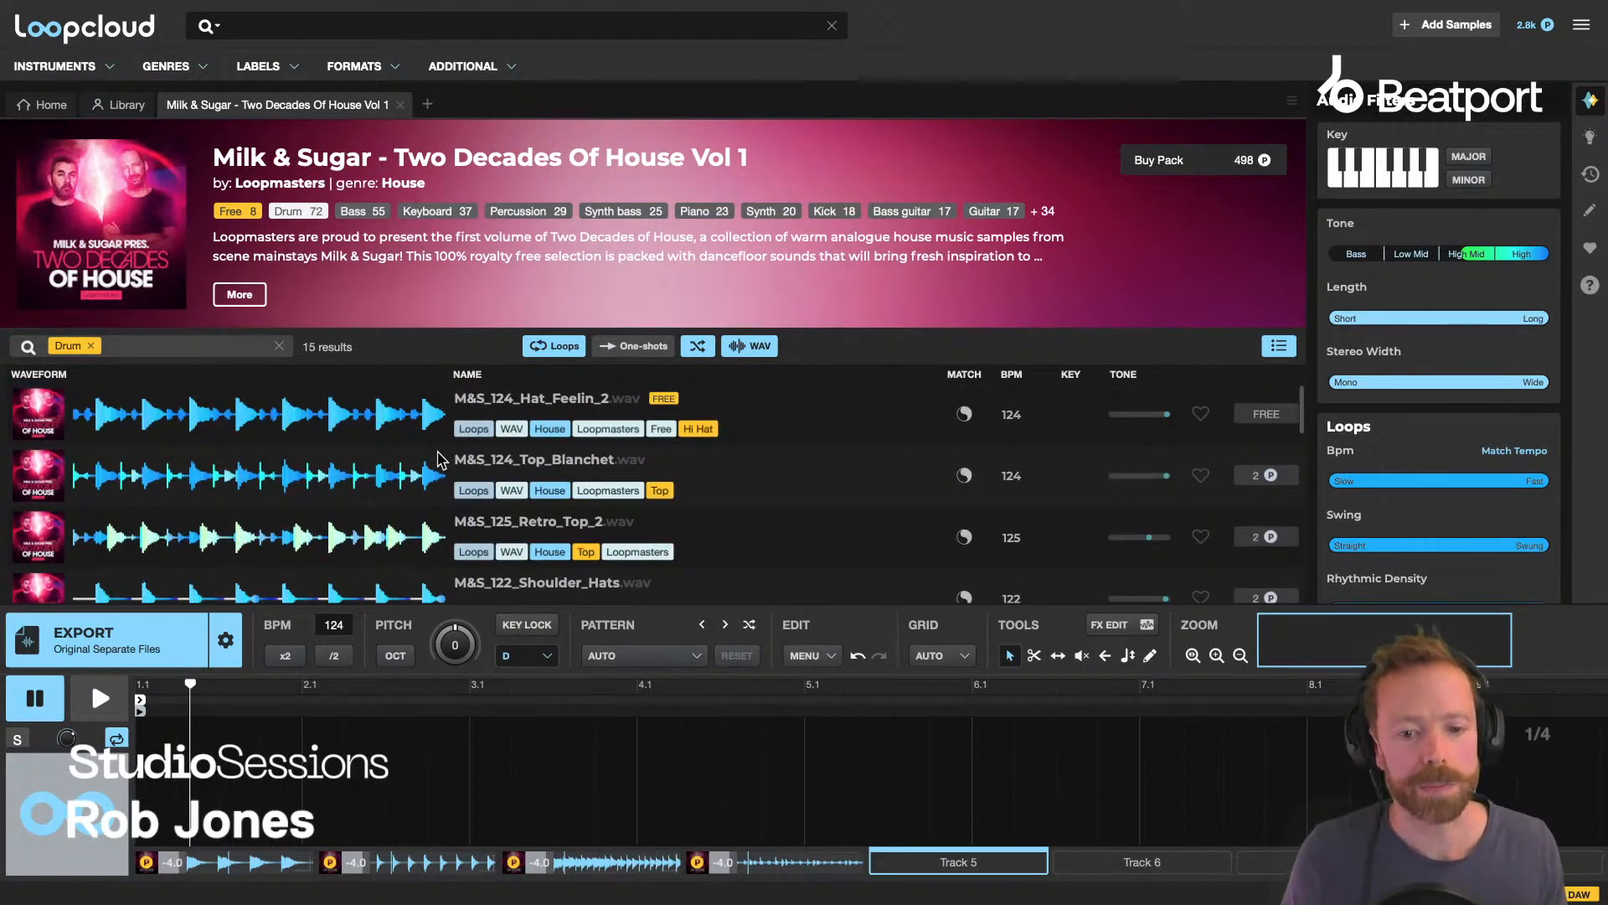
pyautogui.scroll(-3, 437, 459)
pyautogui.scroll(3, 437, 459)
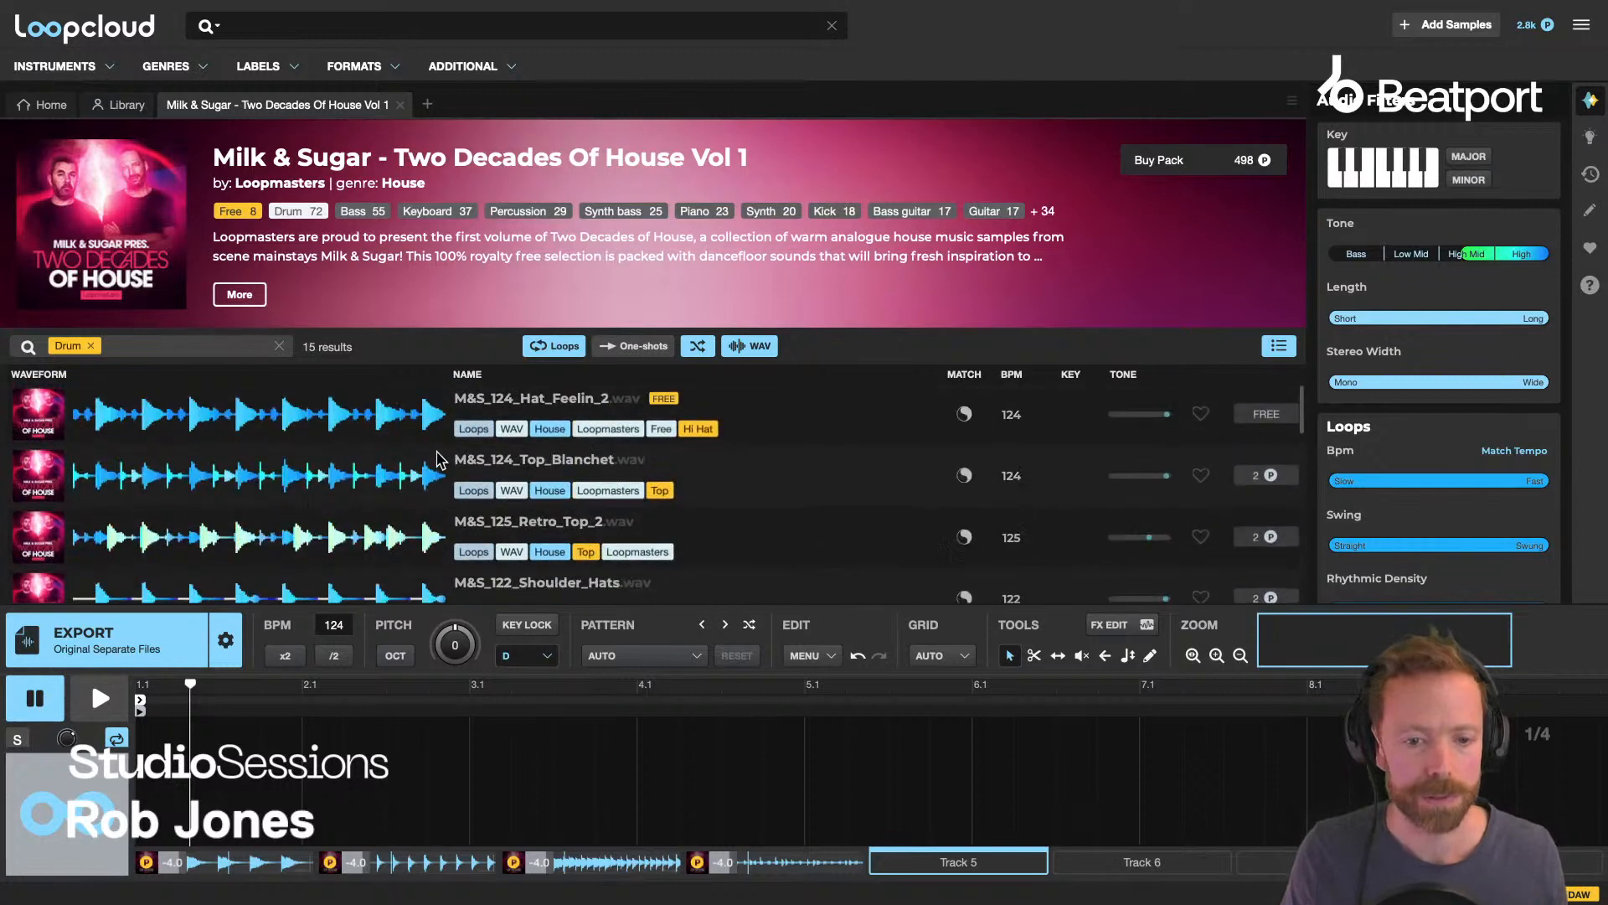
# Audition the filtered top and hat loops on Track 5 with the track soloed, settling on M&S_125_Retro_Top_2, and stop playback.
pyautogui.click(498, 459)
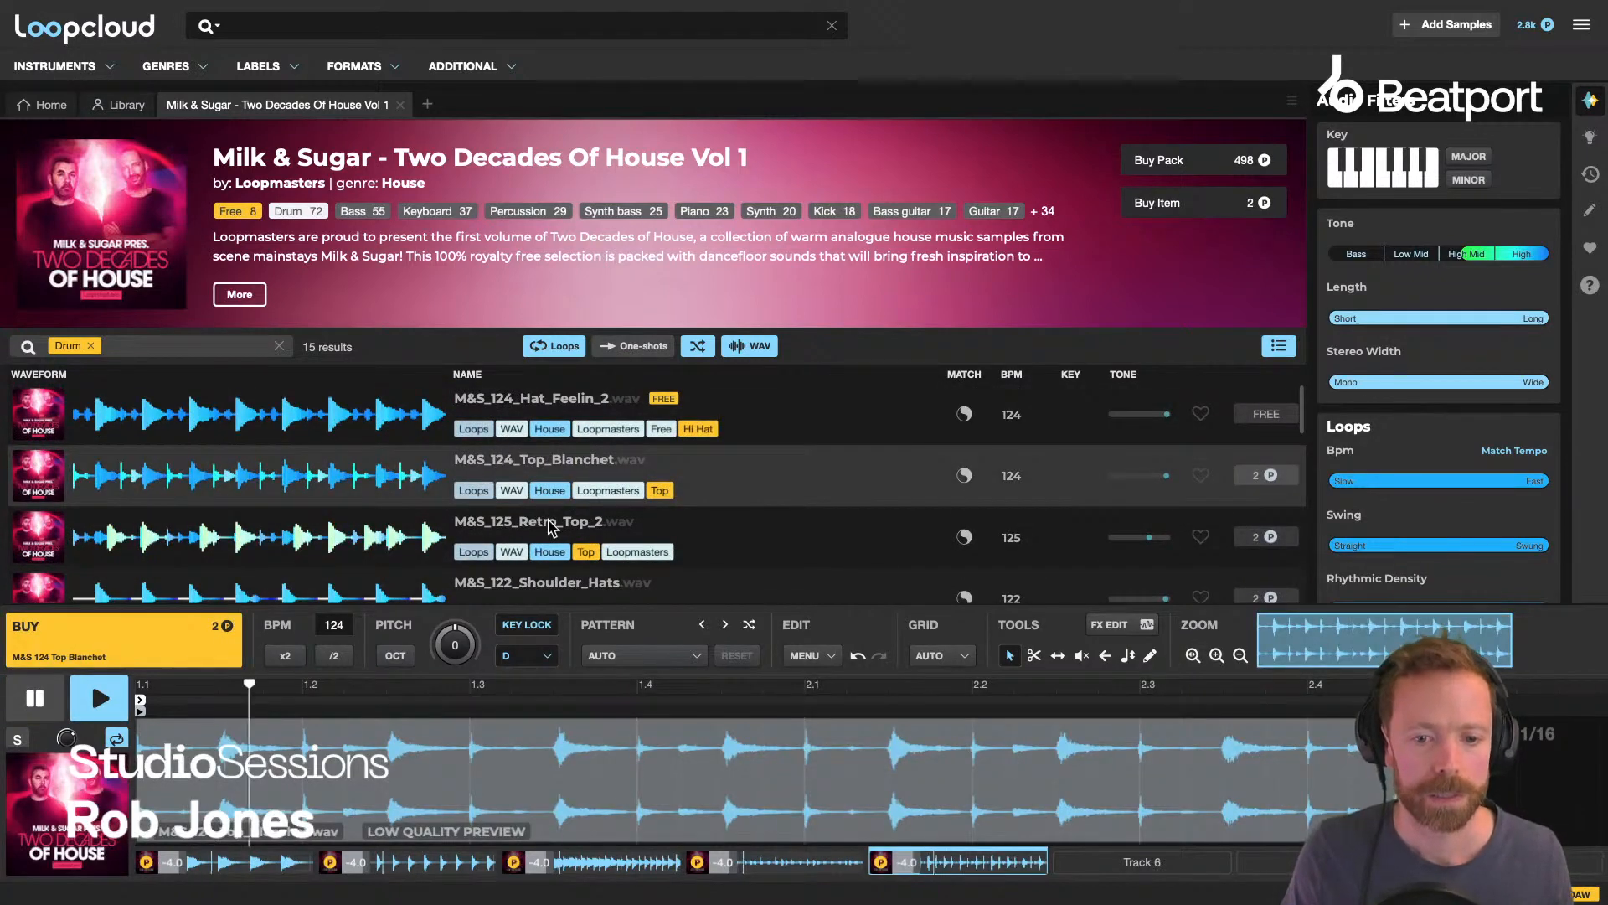
pyautogui.click(549, 526)
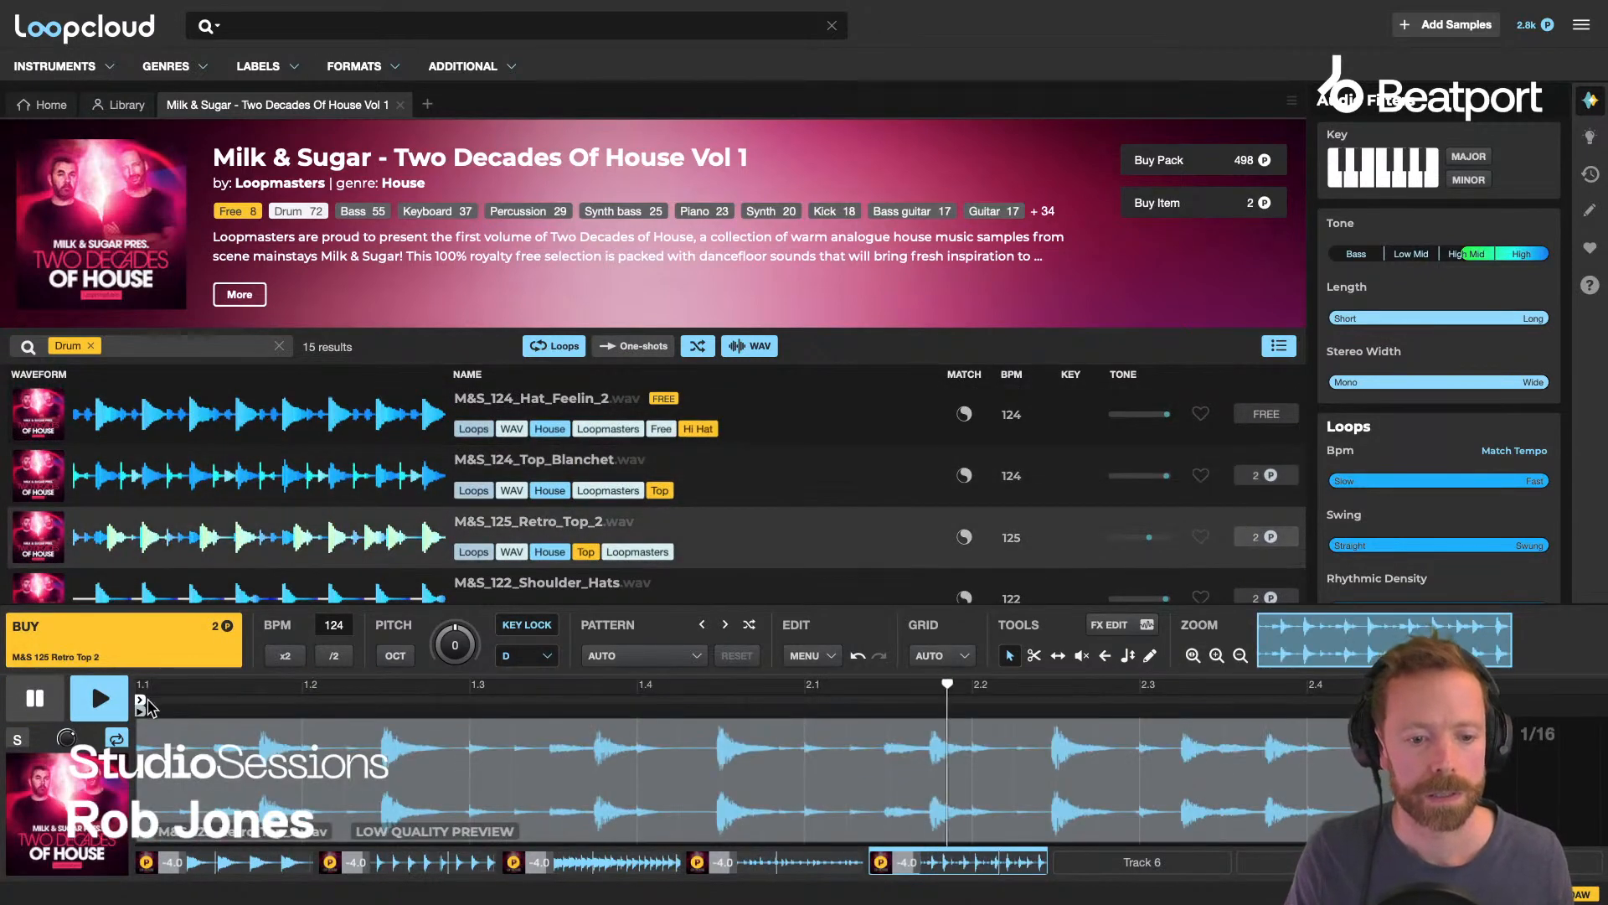
pyautogui.click(19, 739)
pyautogui.click(578, 459)
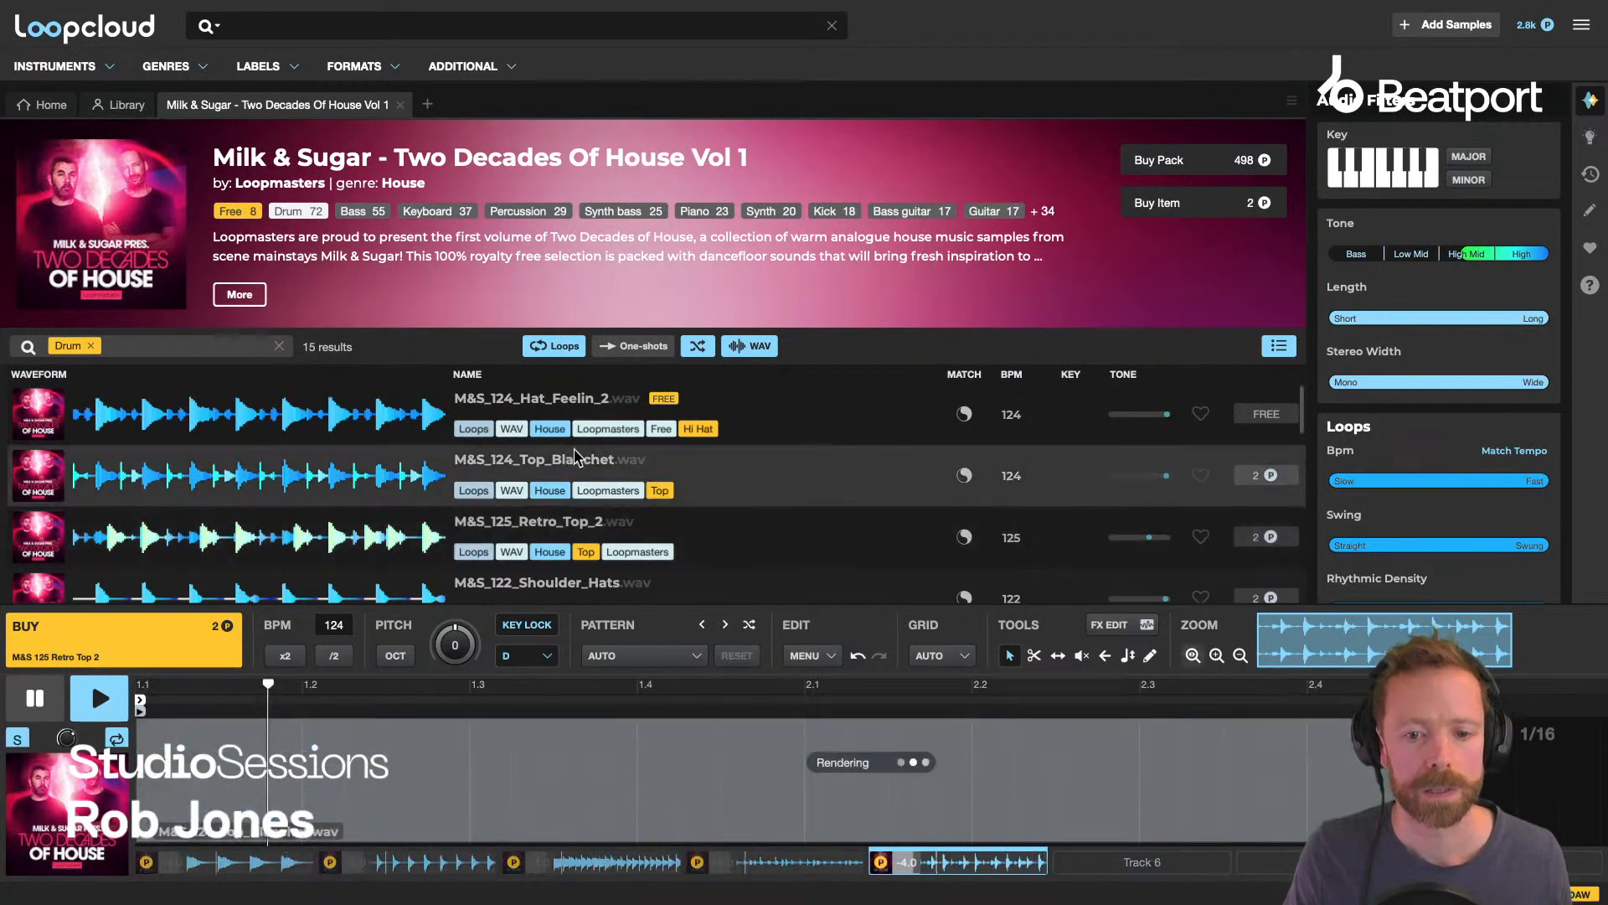
pyautogui.scroll(-1, 578, 459)
pyautogui.scroll(-1, 576, 459)
pyautogui.click(573, 469)
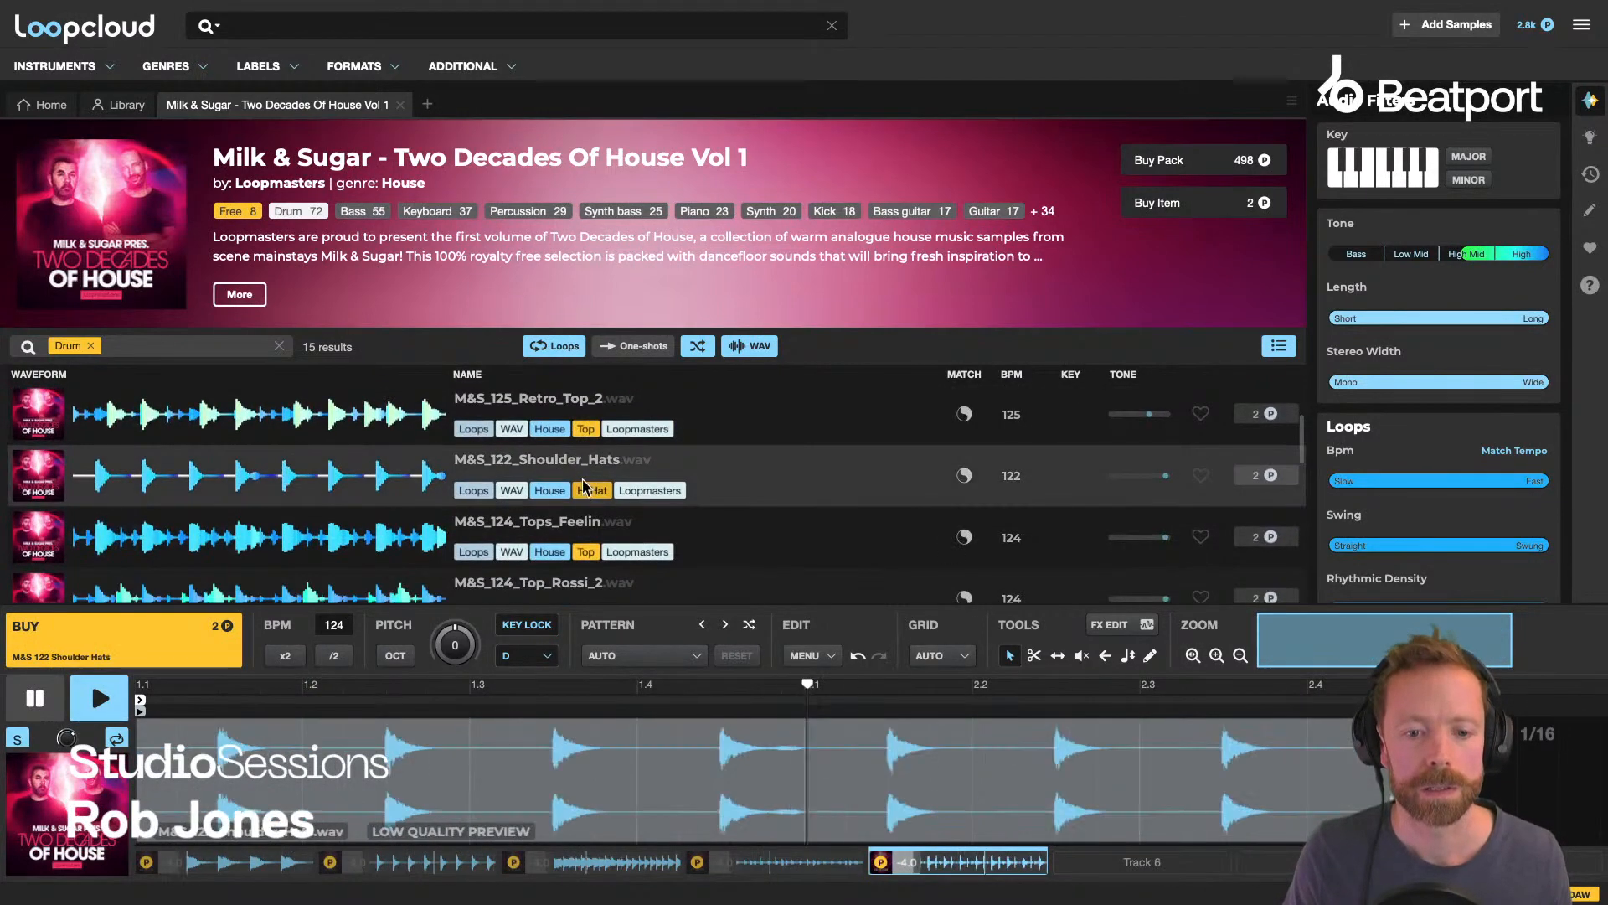
pyautogui.click(539, 526)
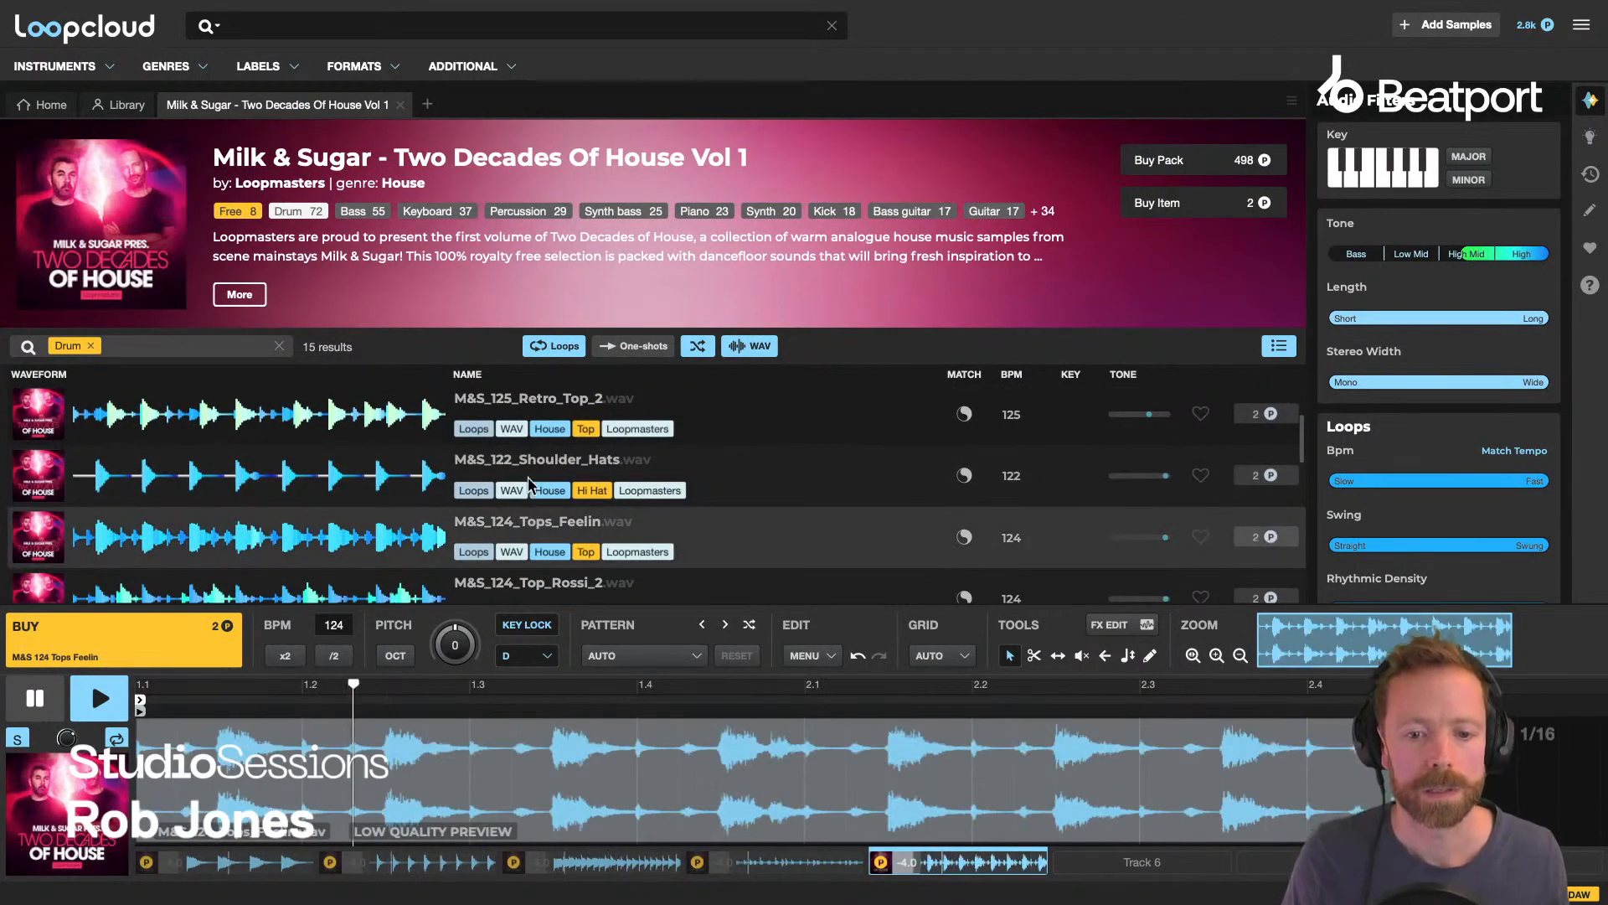
pyautogui.press('Up')
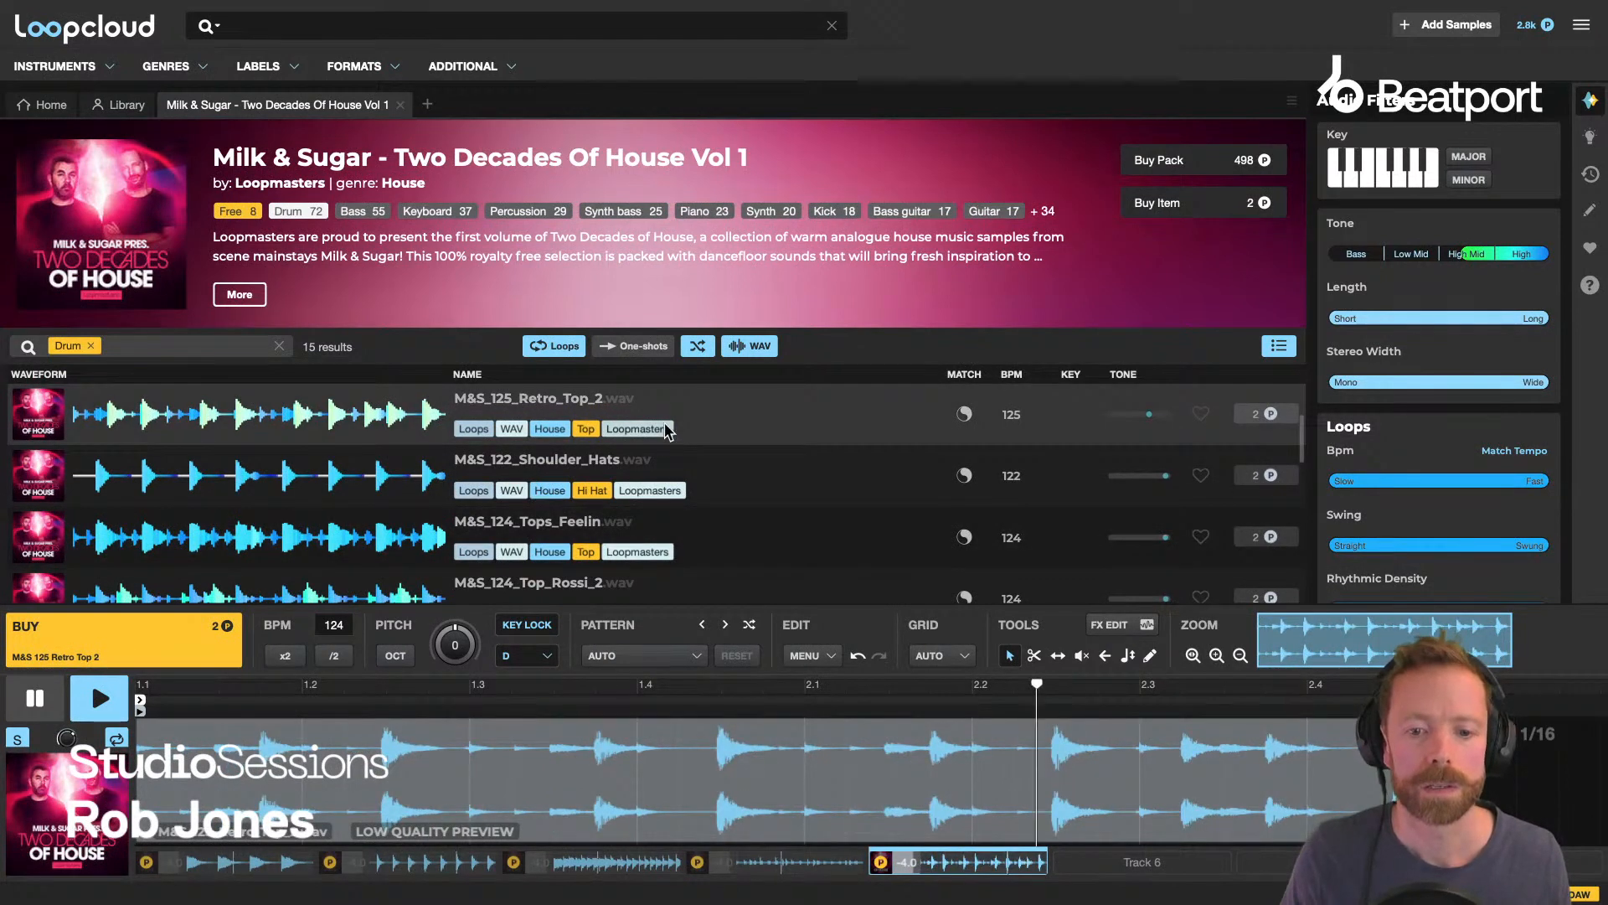
pyautogui.press('space')
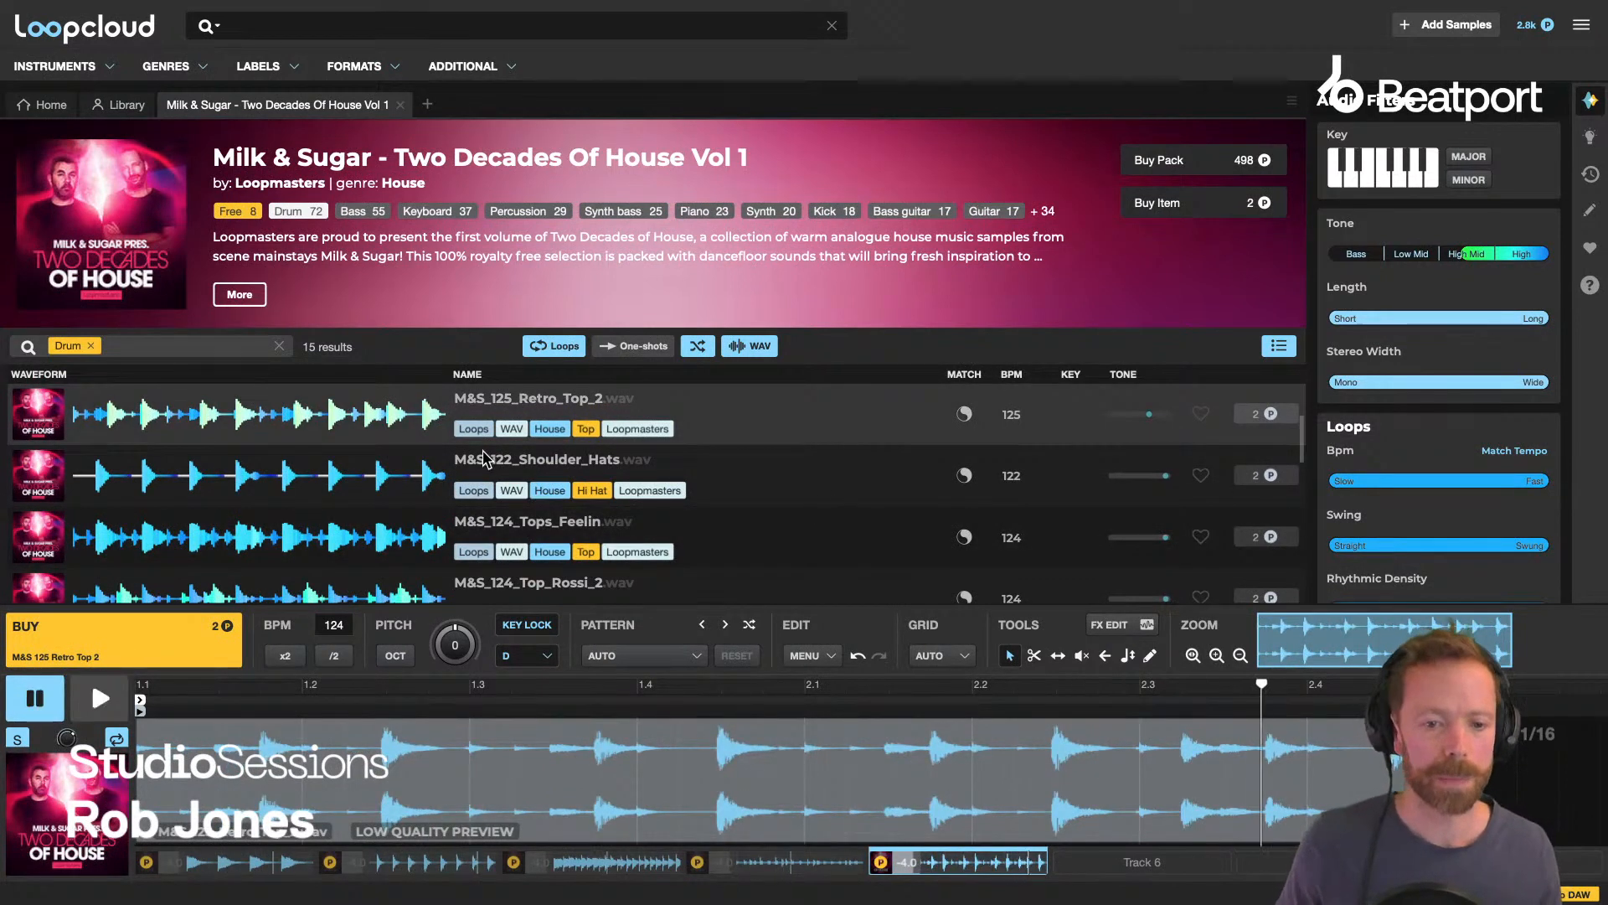
# Try limiting the Rhythmic Density filter to 0–8%, look through the loops, and reset the filter to its full range.
pyautogui.scroll(-2, 1475, 469)
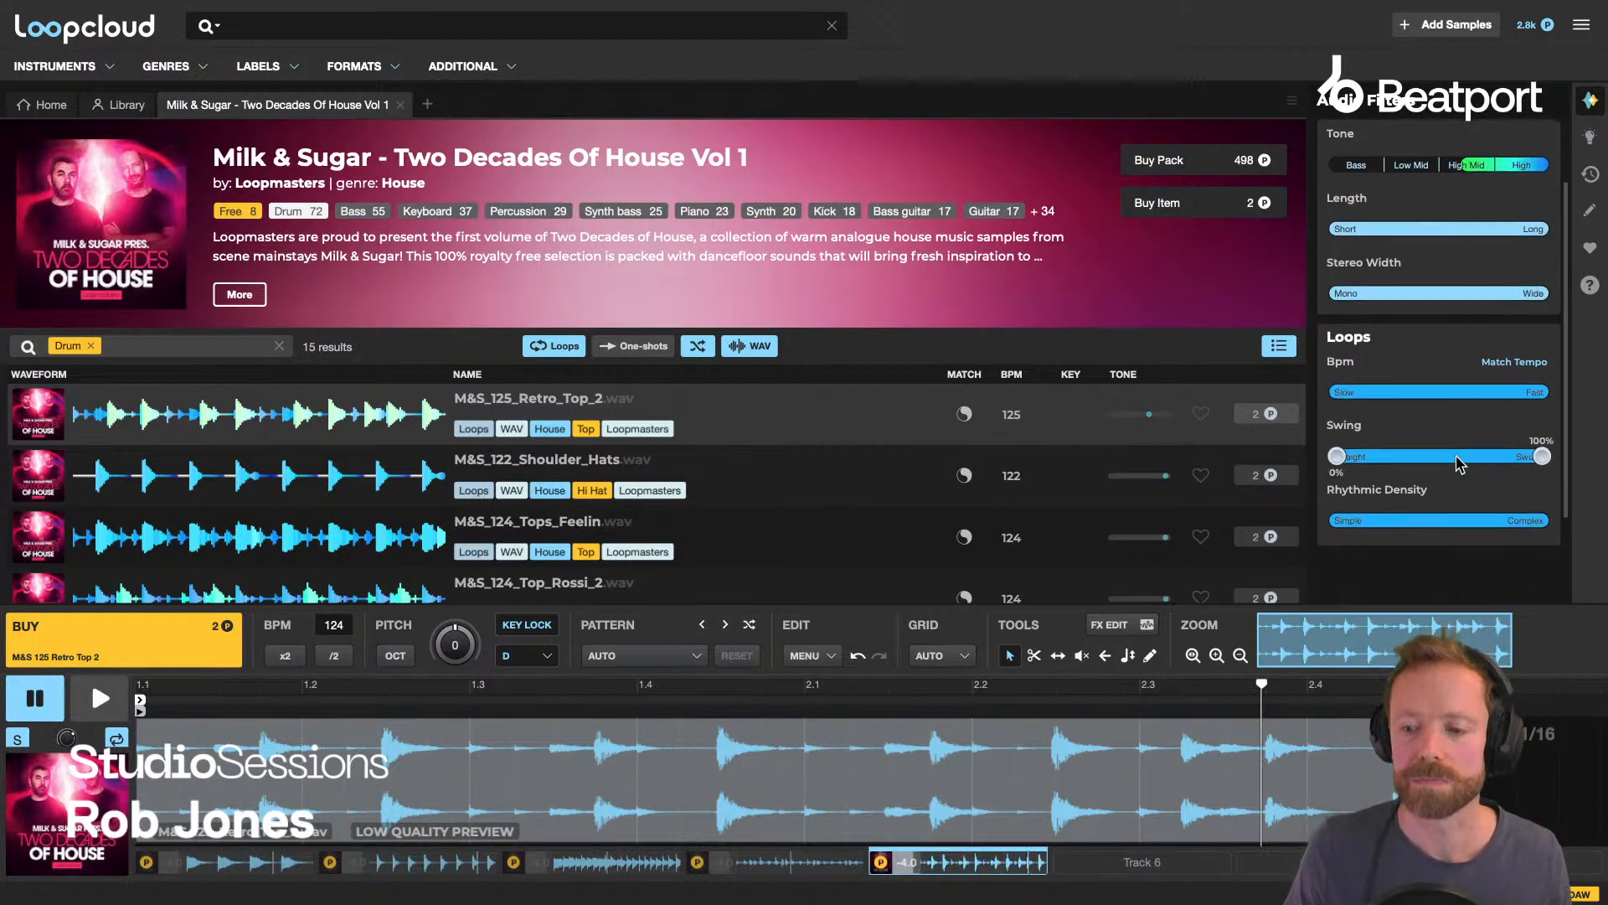
pyautogui.moveTo(1542, 520); pyautogui.dragTo(1353, 520)
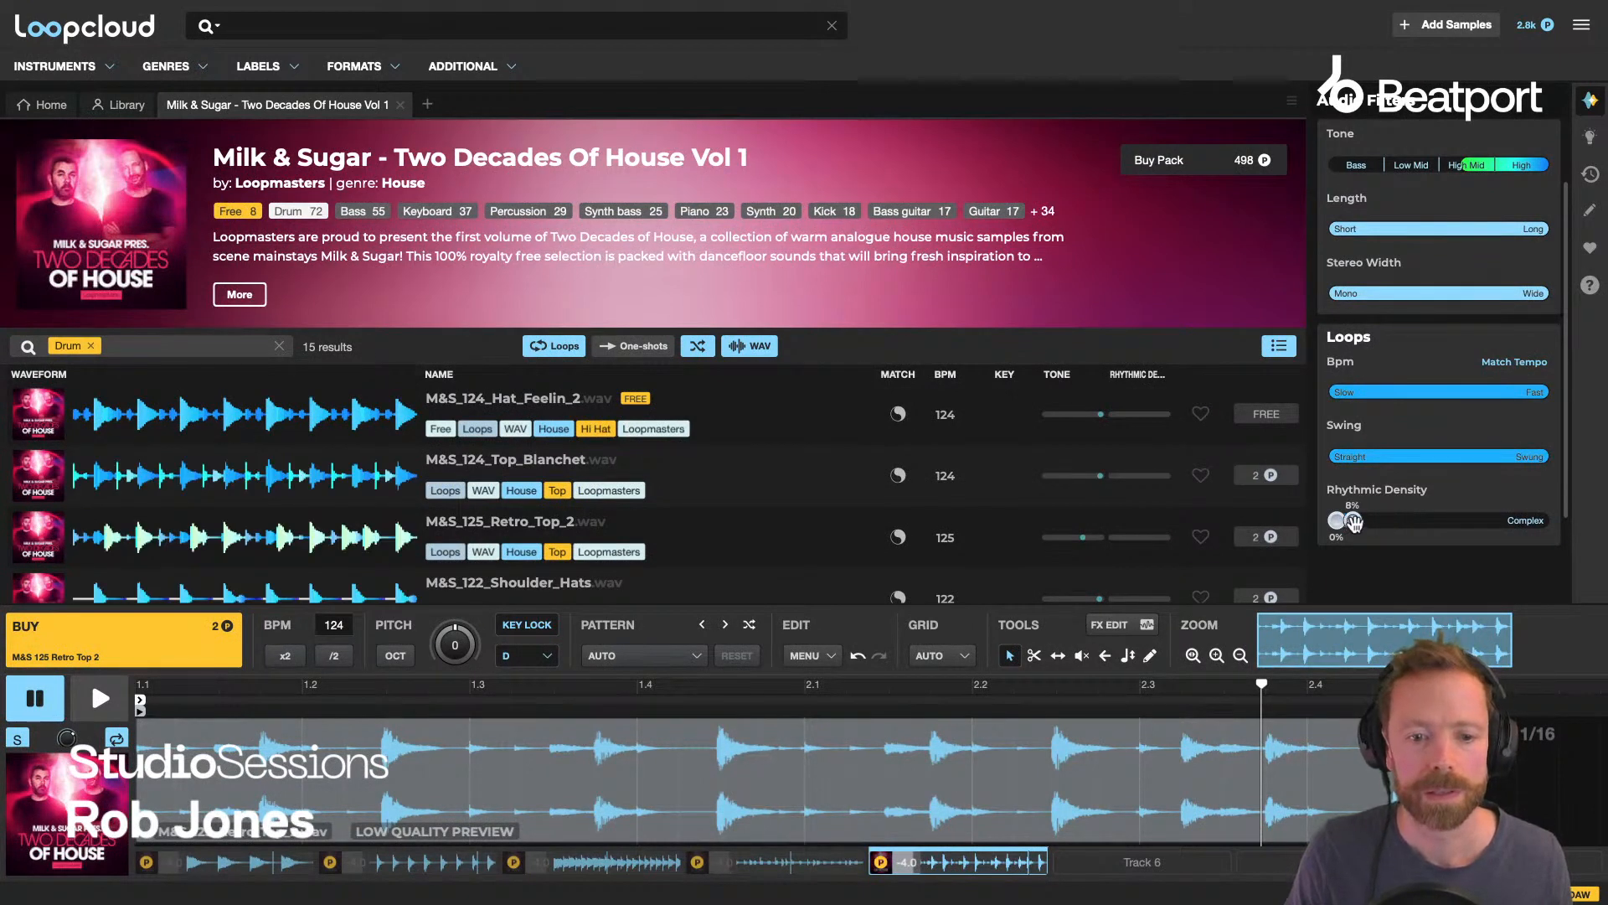
pyautogui.scroll(-3, 502, 512)
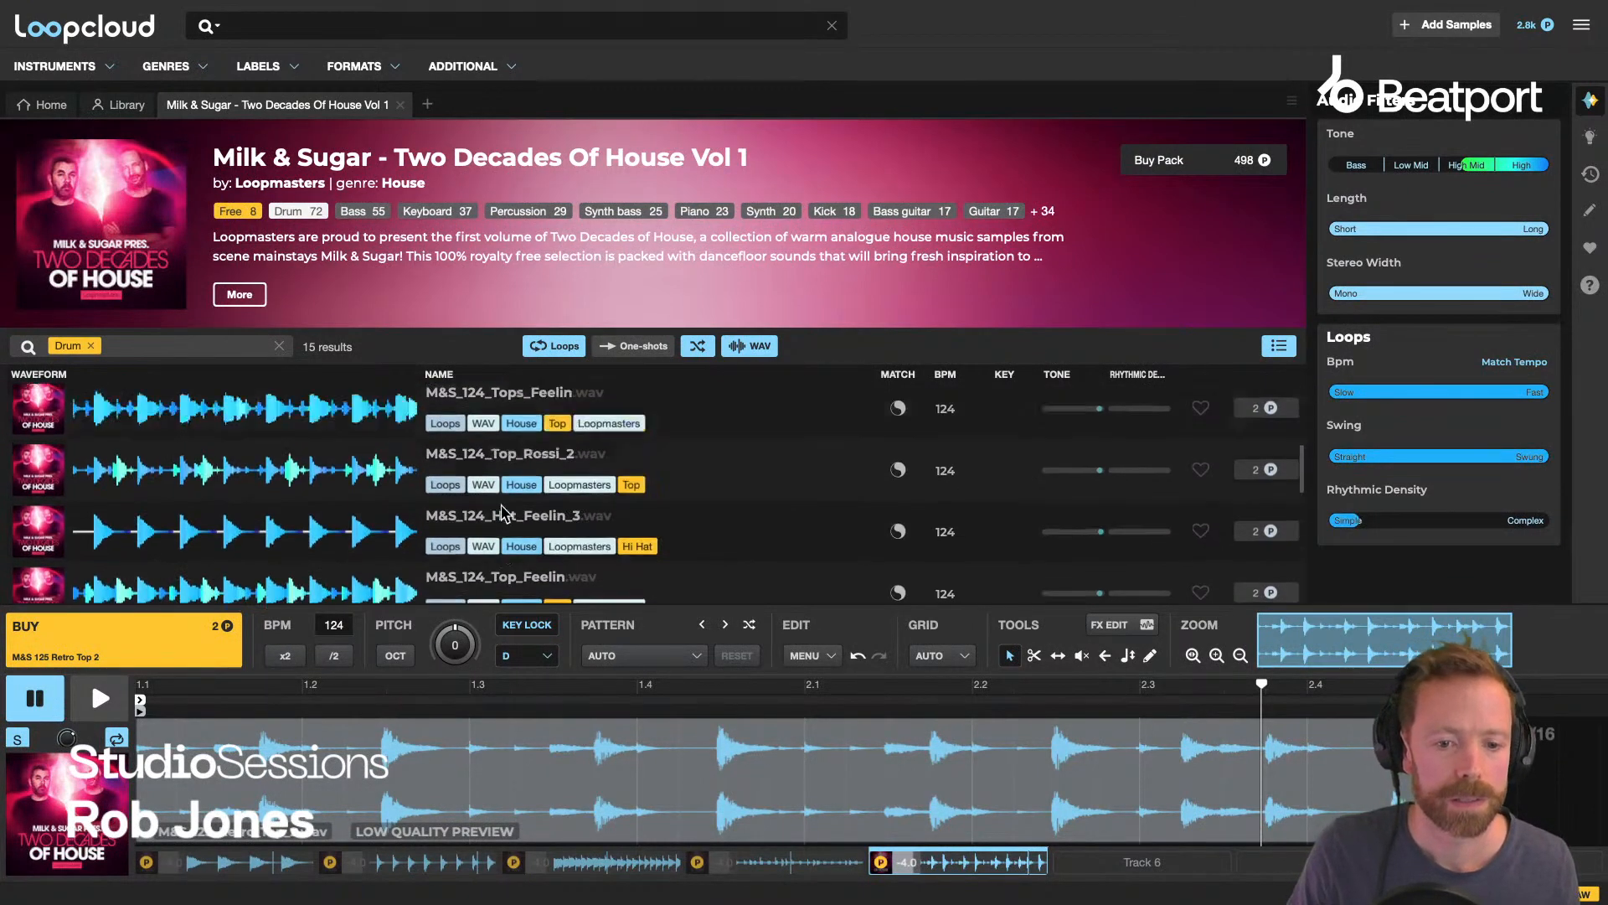
pyautogui.scroll(3, 503, 513)
pyautogui.doubleClick(1356, 520)
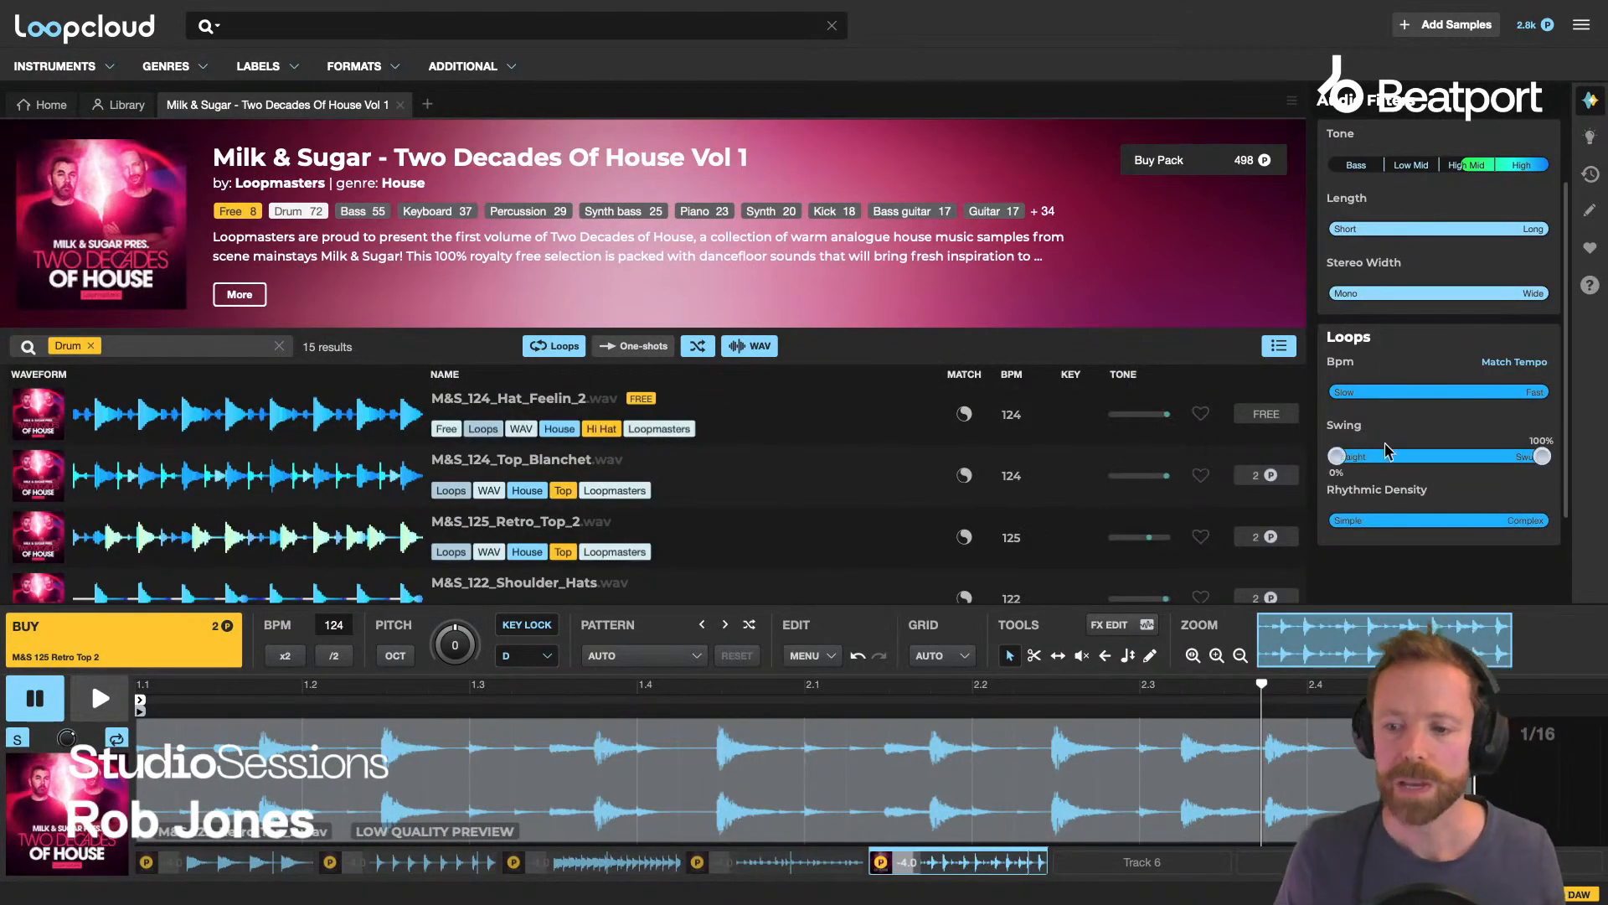
# Make Track 6 active and open a new empty search tab.
pyautogui.scroll(2, 1424, 251)
pyautogui.moveTo(1424, 228)
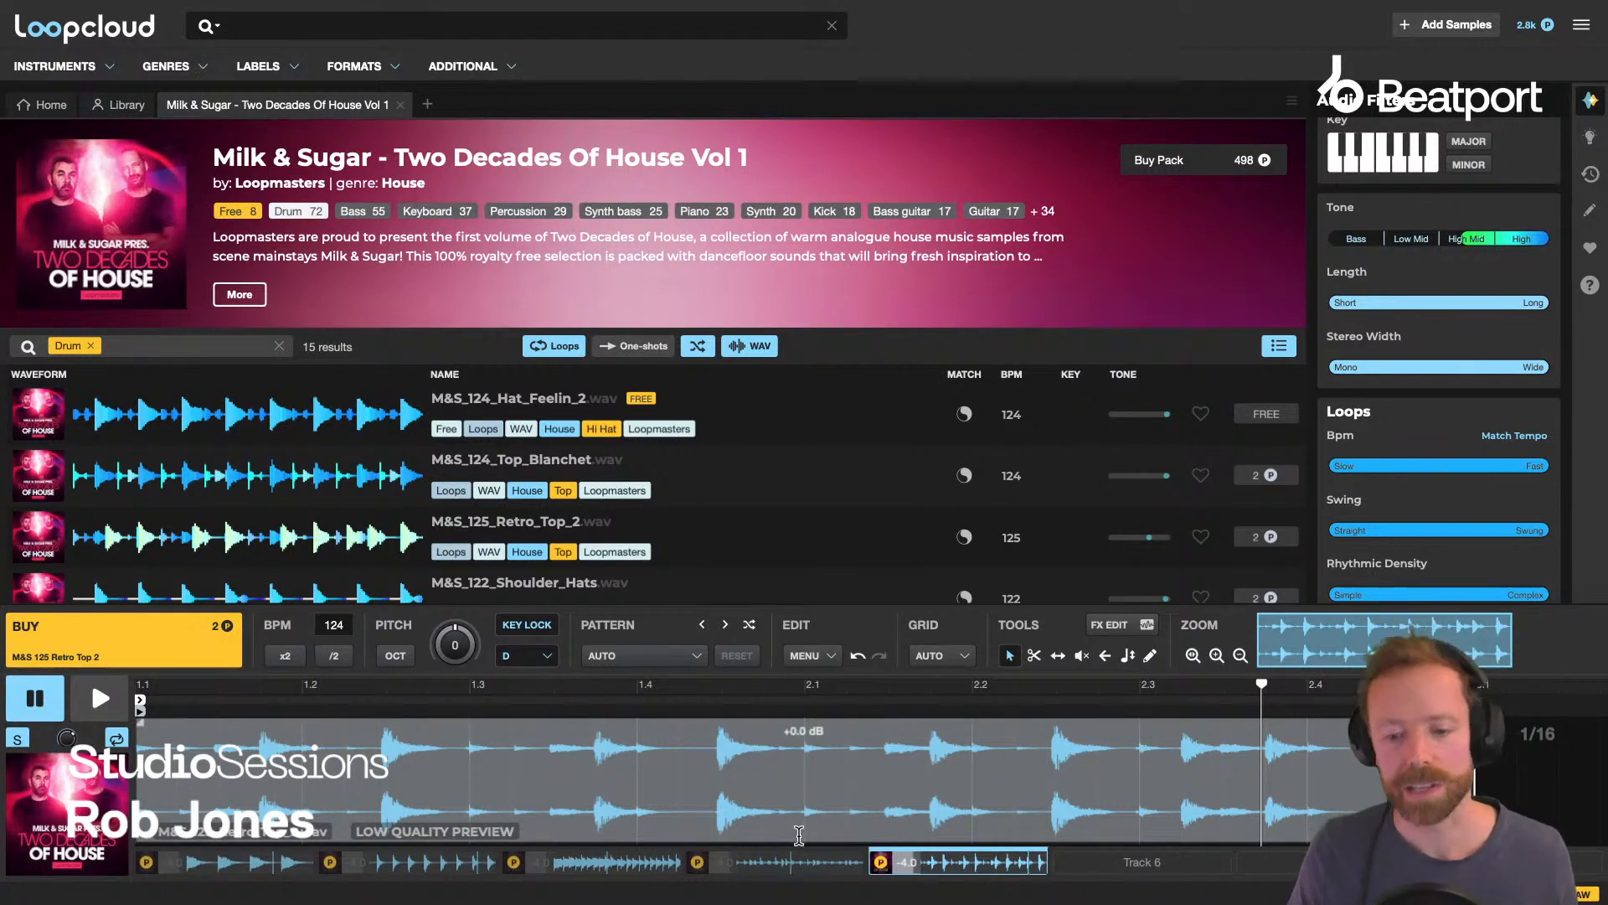
pyautogui.click(1095, 863)
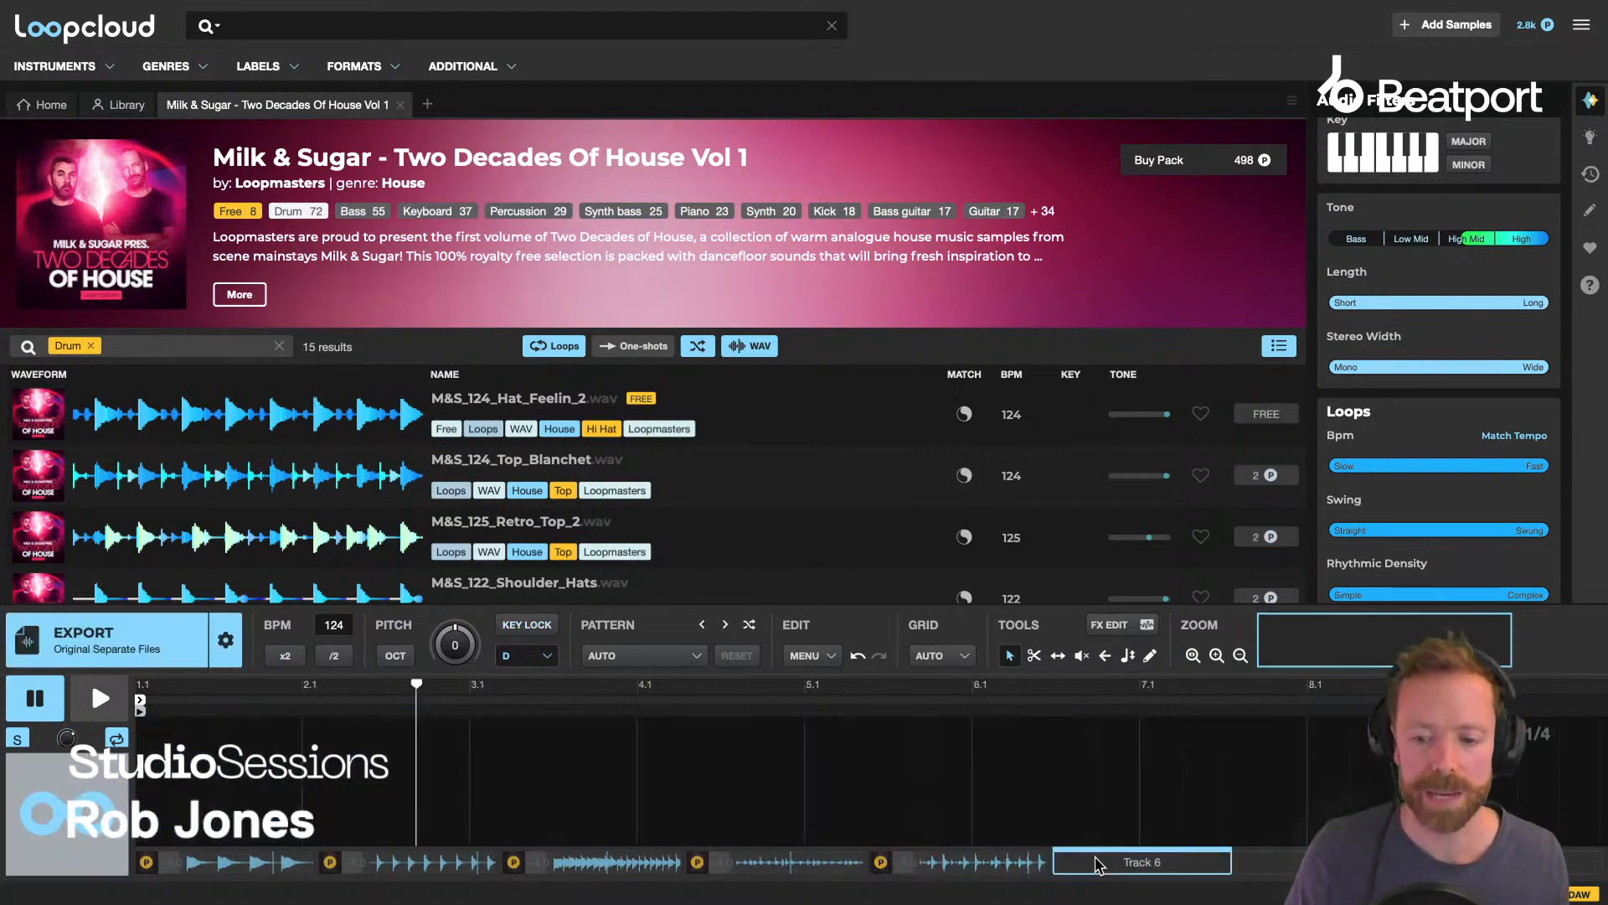
pyautogui.click(427, 103)
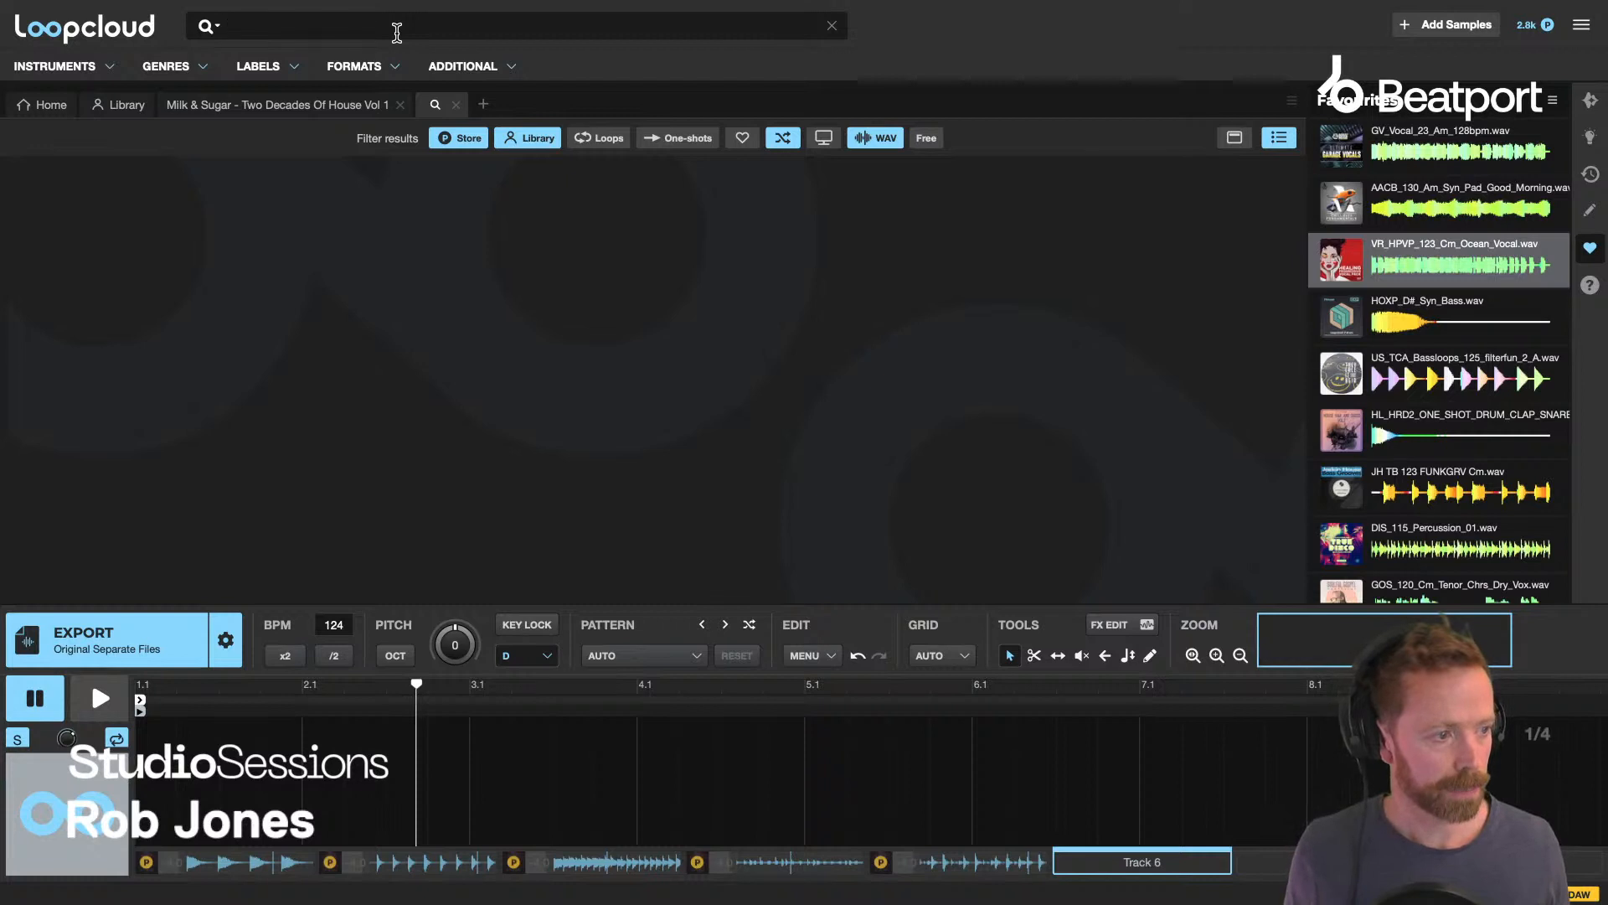
# Try a text search for "vocal", view the suggested tags, and erase the search text.
pyautogui.write('vocal')
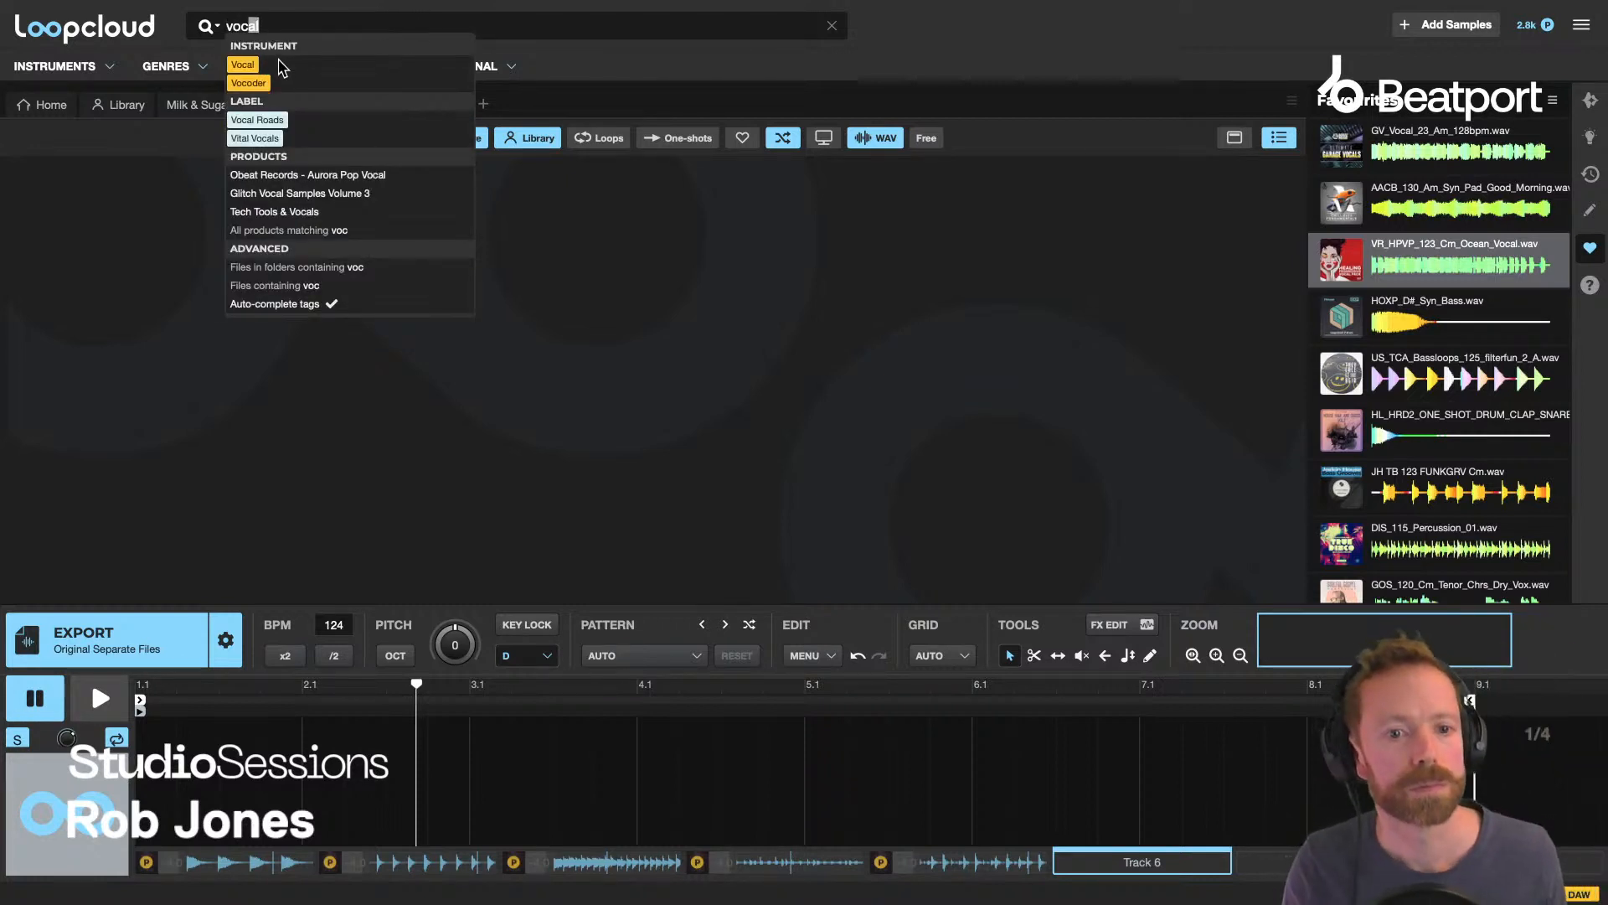
pyautogui.press('BackSpace')
pyautogui.press('BackSpace')
pyautogui.press('BackSpace')
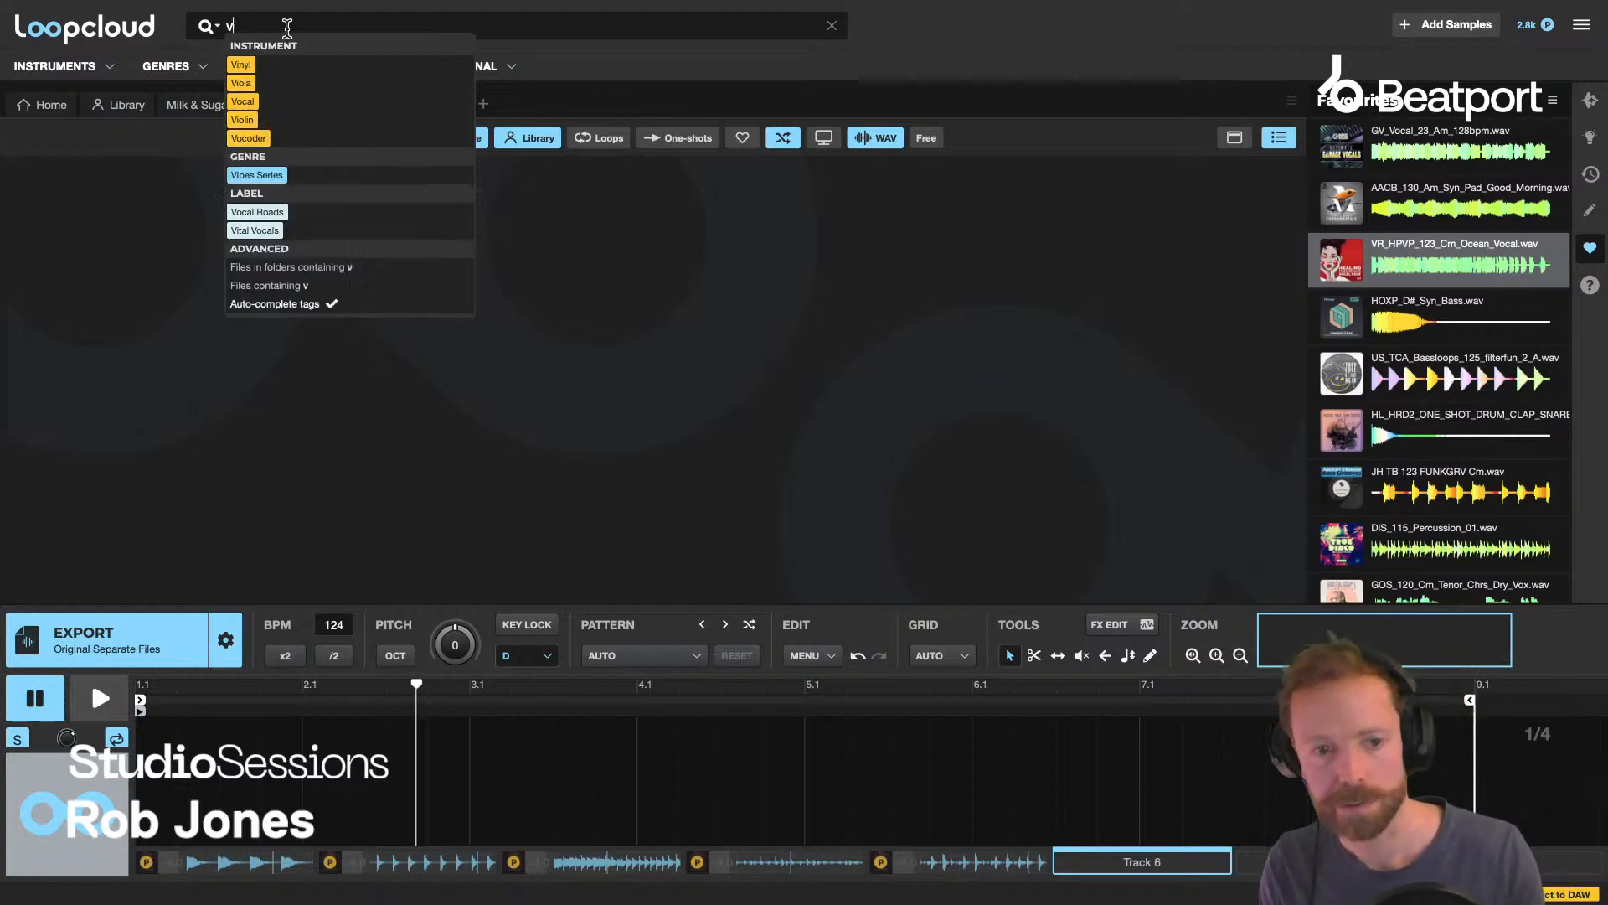
# Filter the samples by the Vocal instrument tag, replace that tag with Rap, and close the instrument list.
pyautogui.click(110, 75)
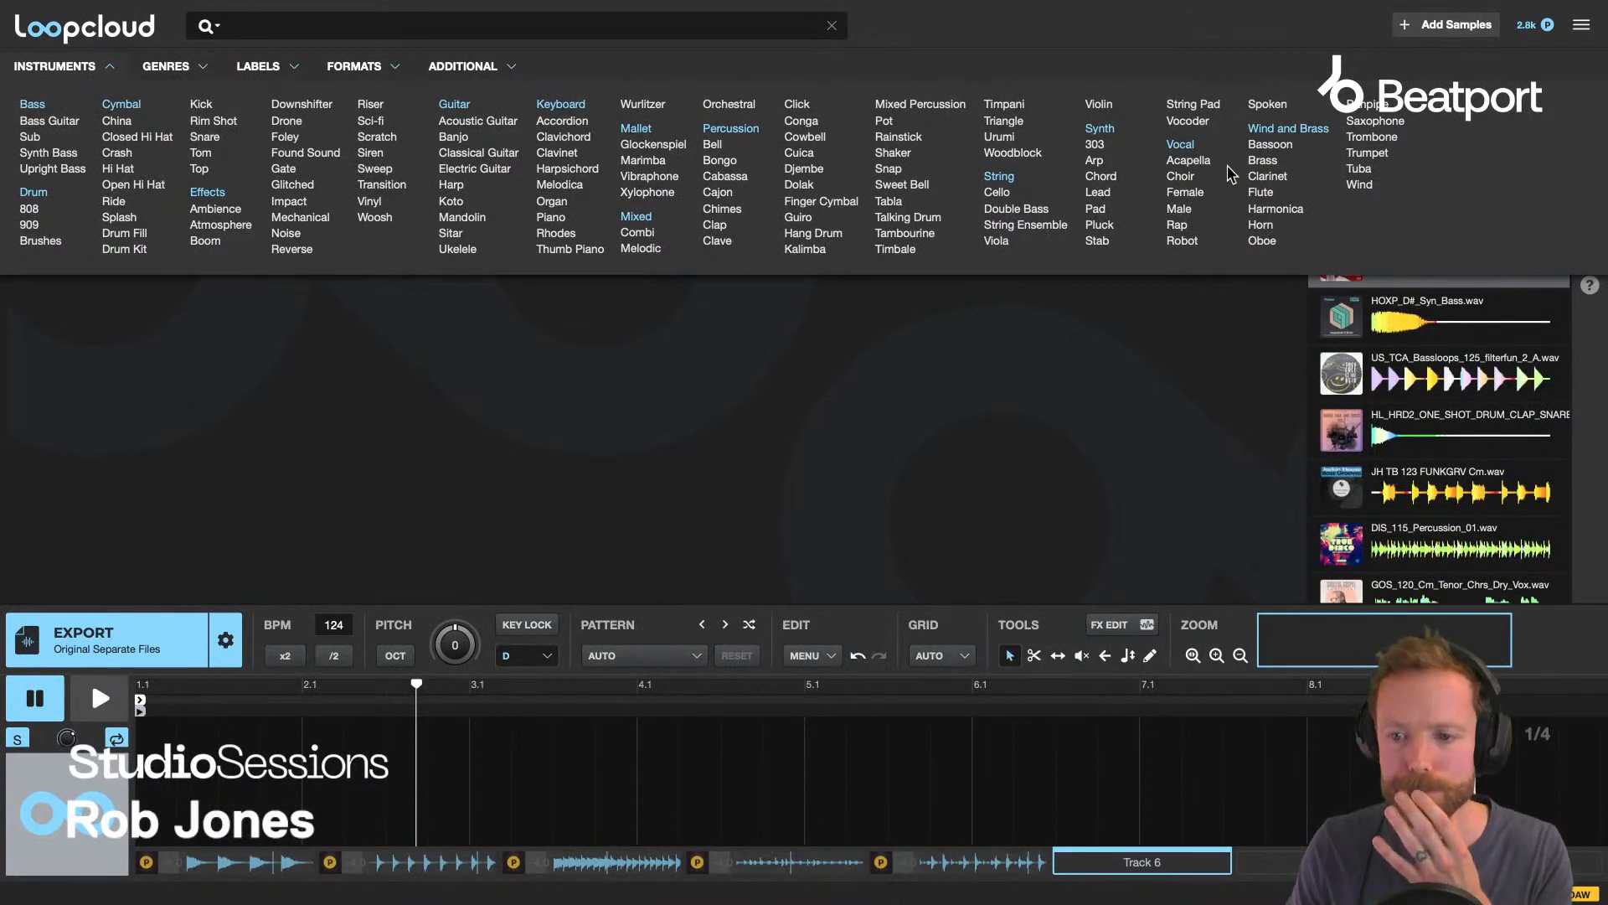
pyautogui.click(1182, 148)
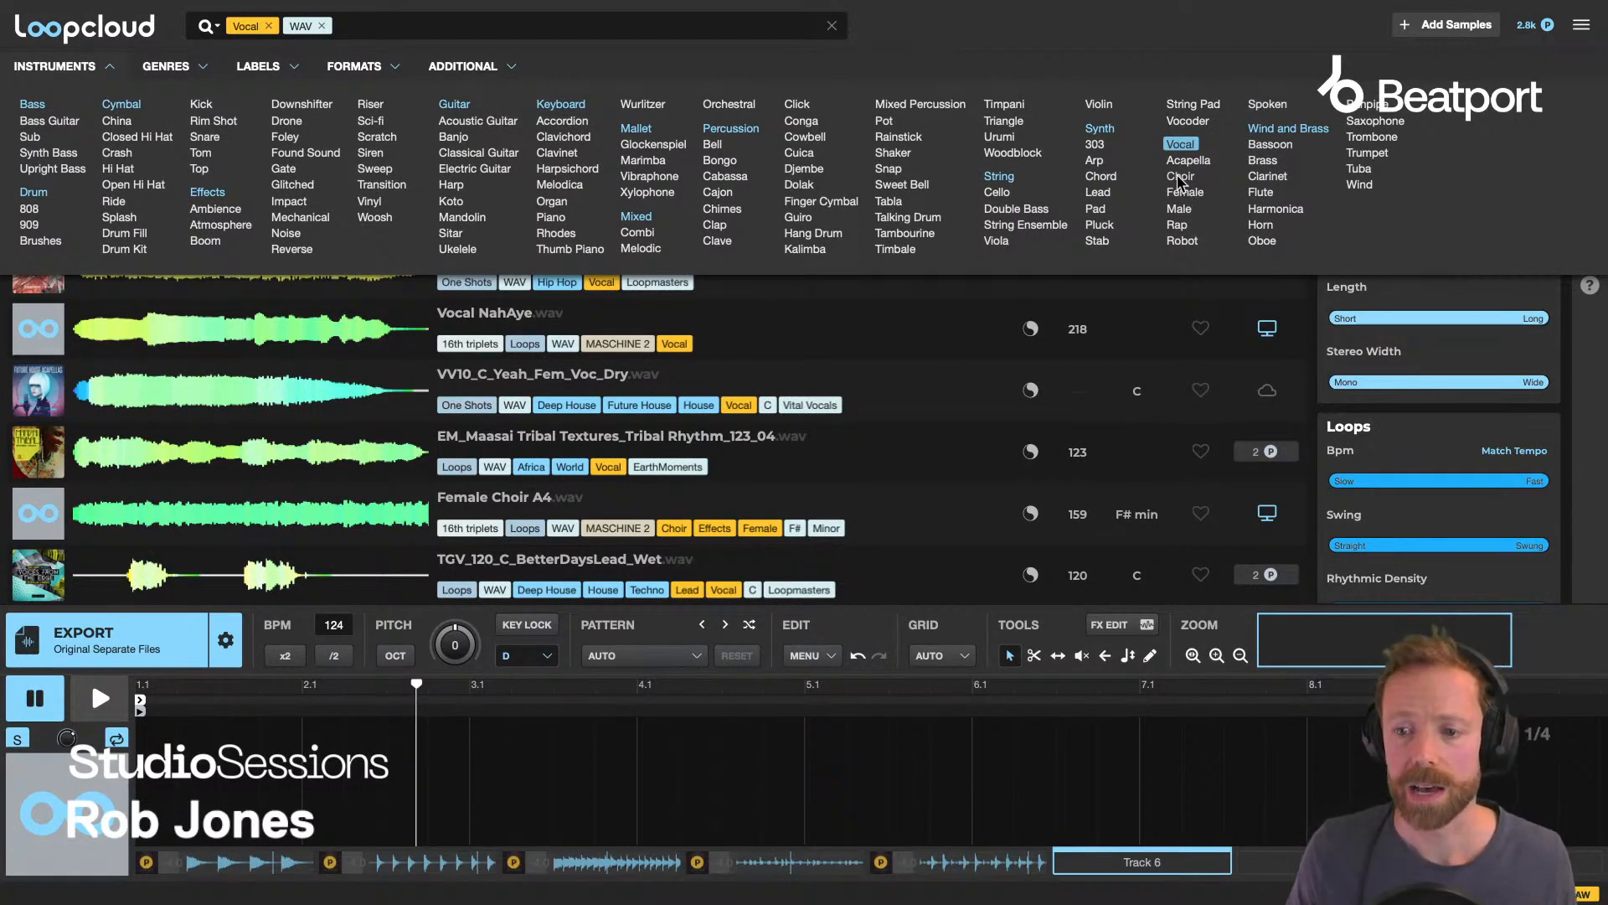
pyautogui.click(1180, 146)
pyautogui.click(1179, 224)
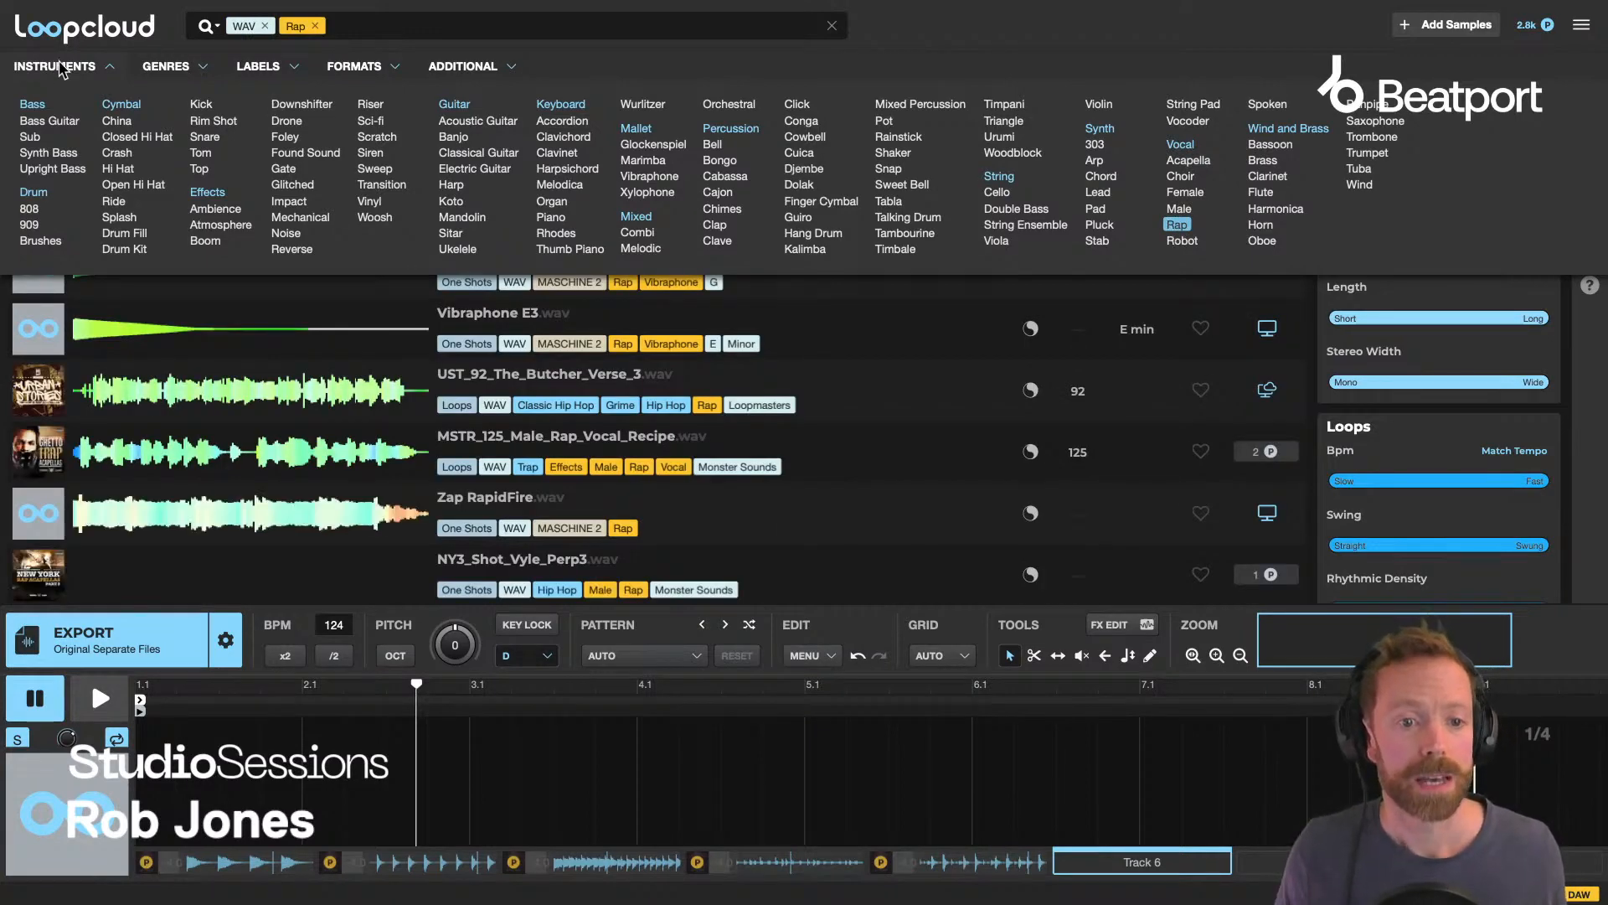
pyautogui.click(108, 69)
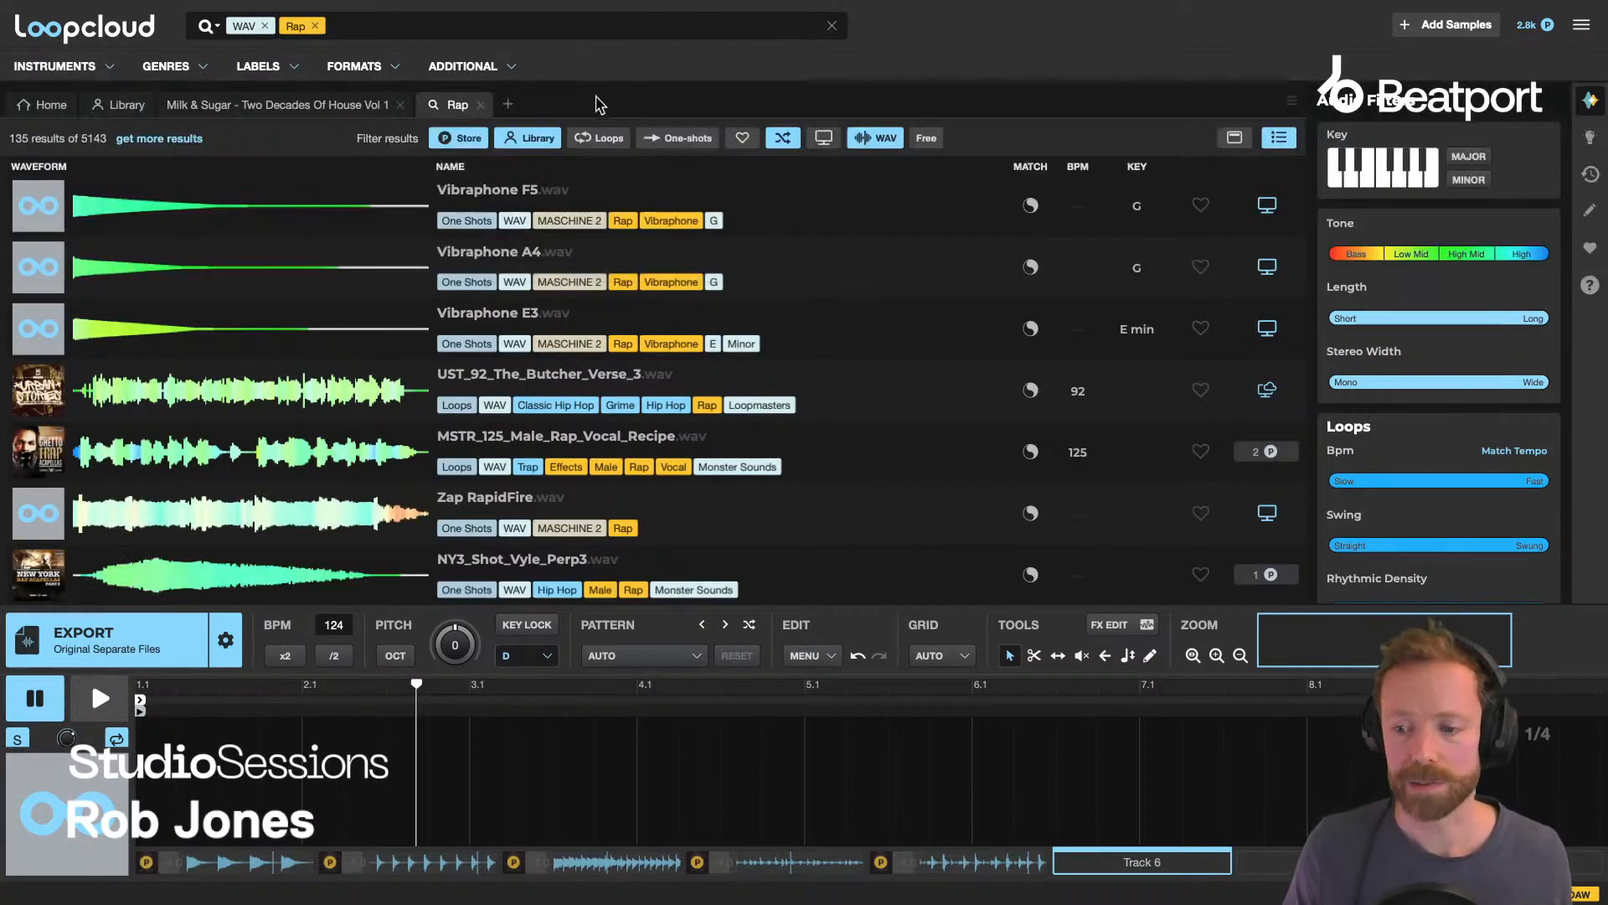
# Limit the rap loops to the session tempo with Match Tempo and widen the Waveform column of the results.
pyautogui.click(1501, 450)
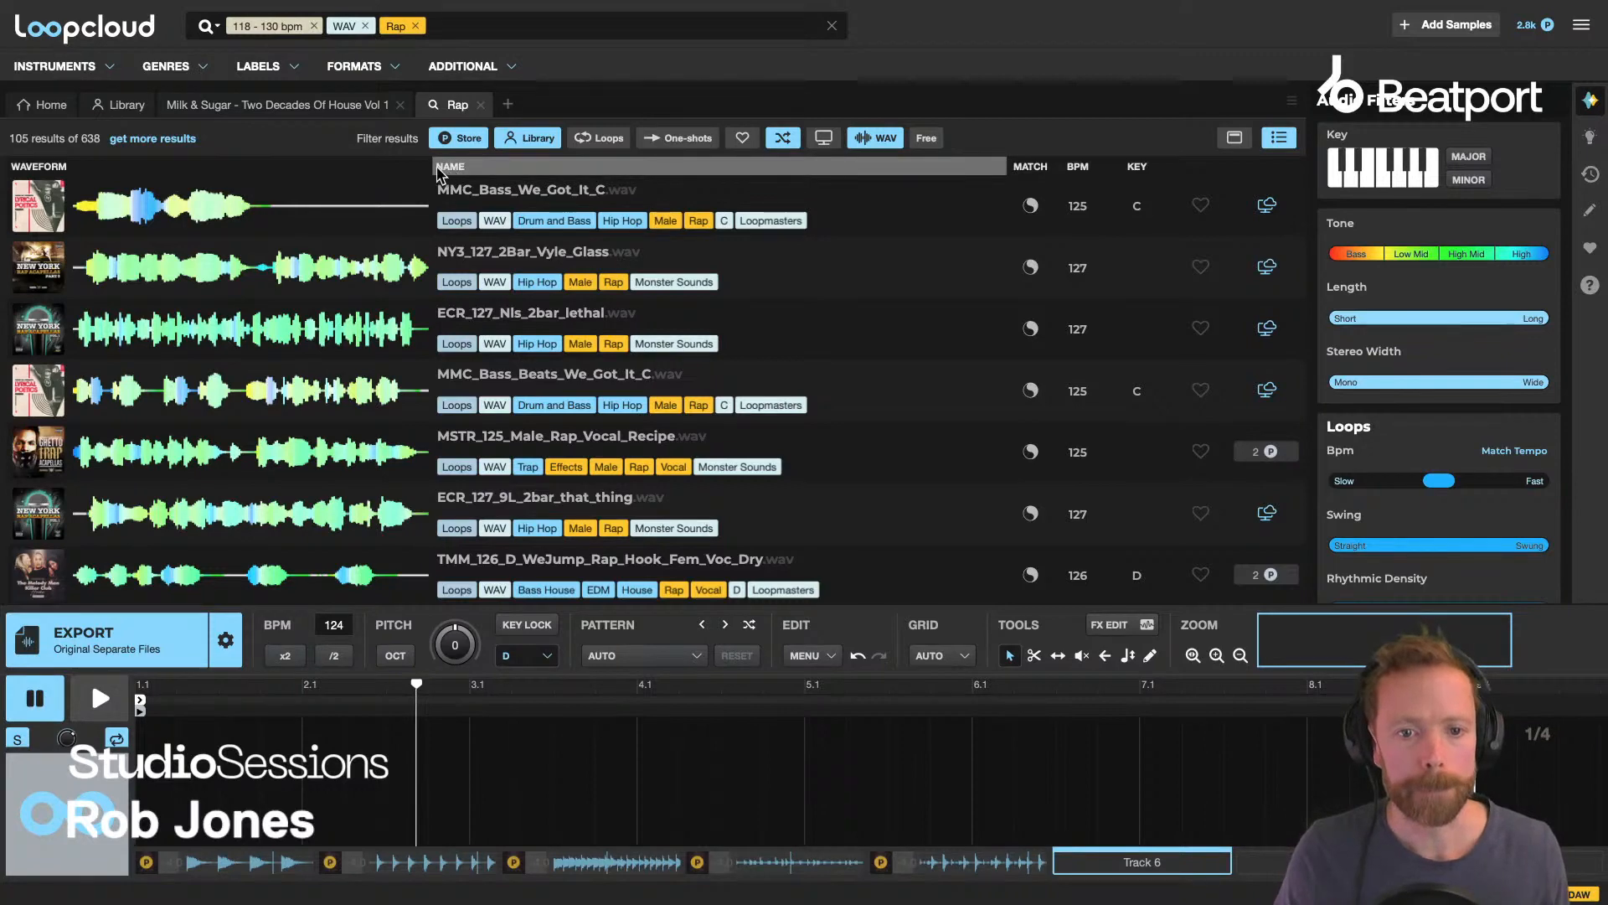
pyautogui.moveTo(430, 163); pyautogui.dragTo(503, 163)
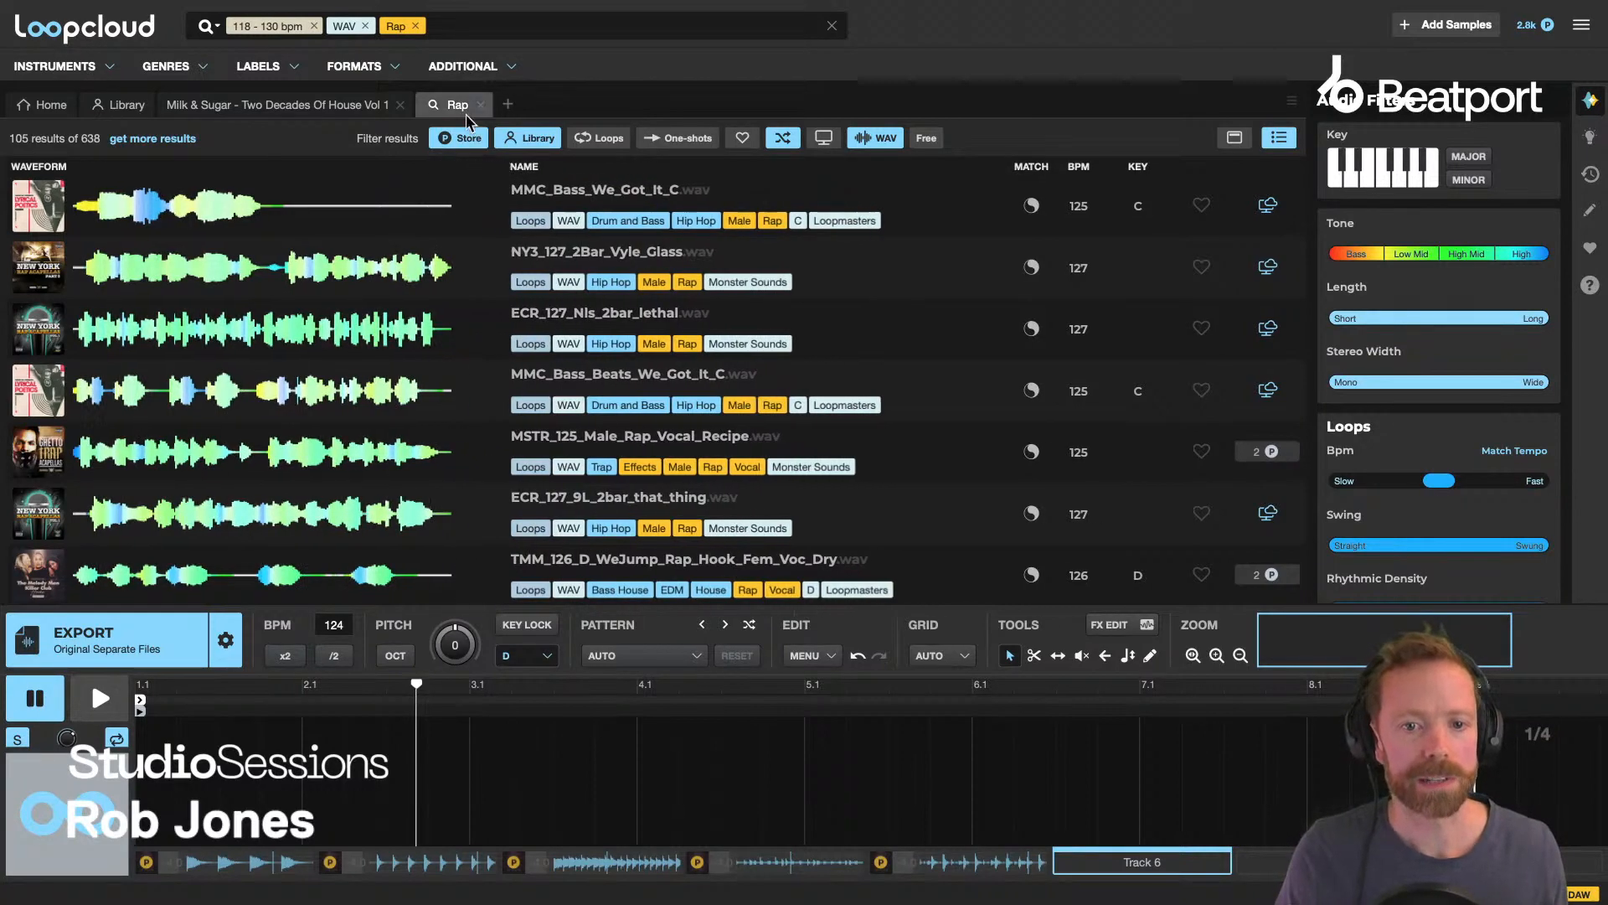
pyautogui.scroll(-12, 74, 235)
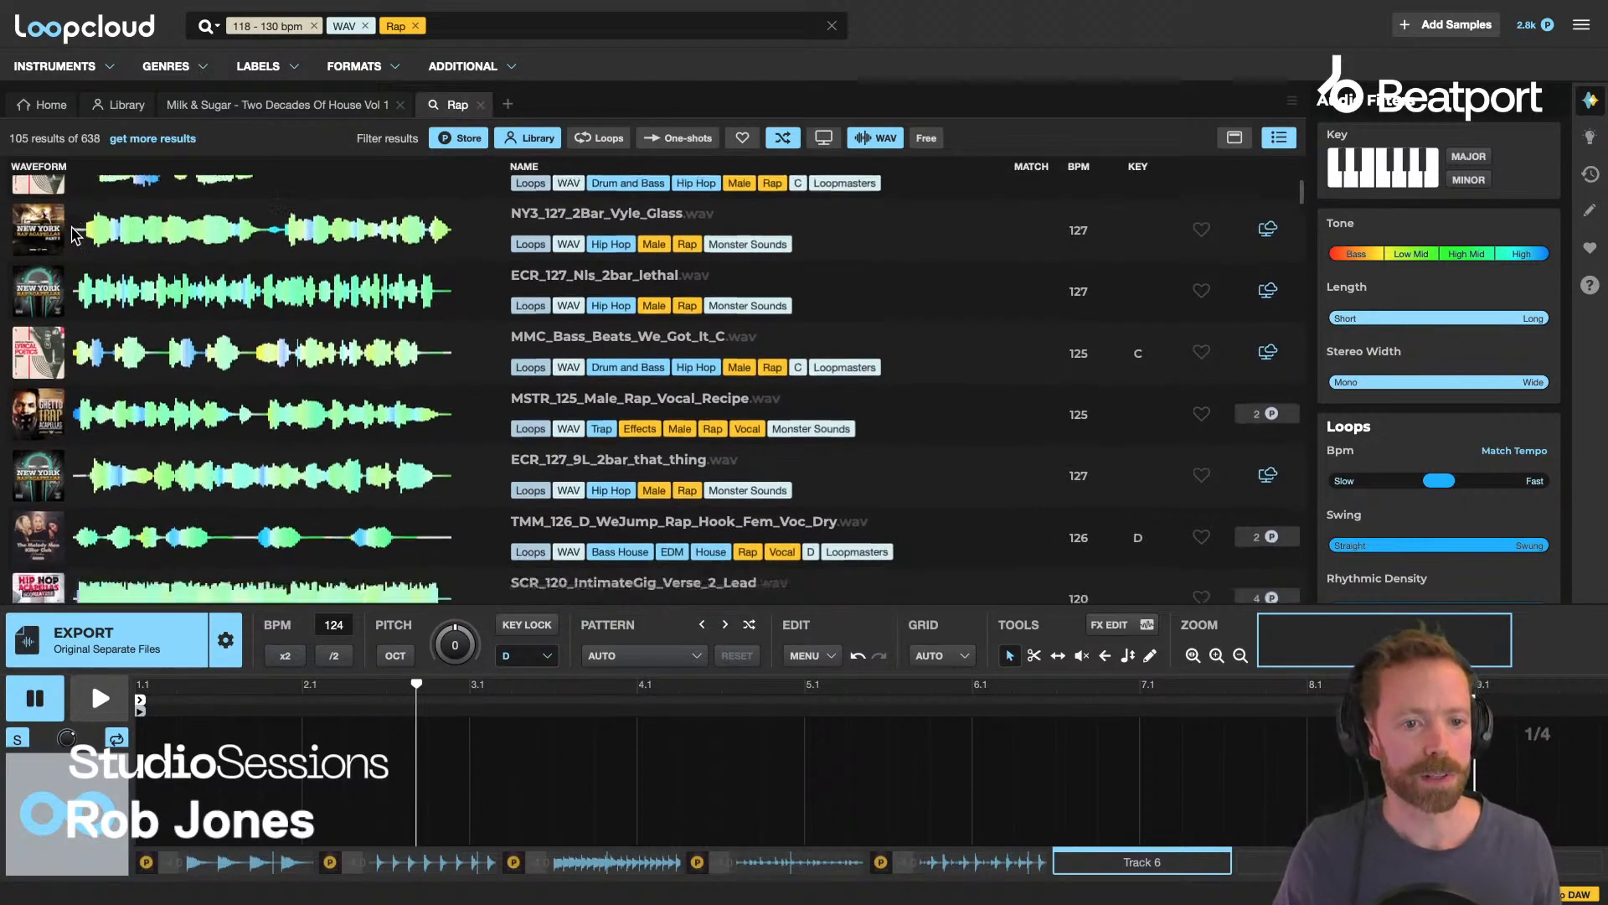
pyautogui.scroll(12, 75, 251)
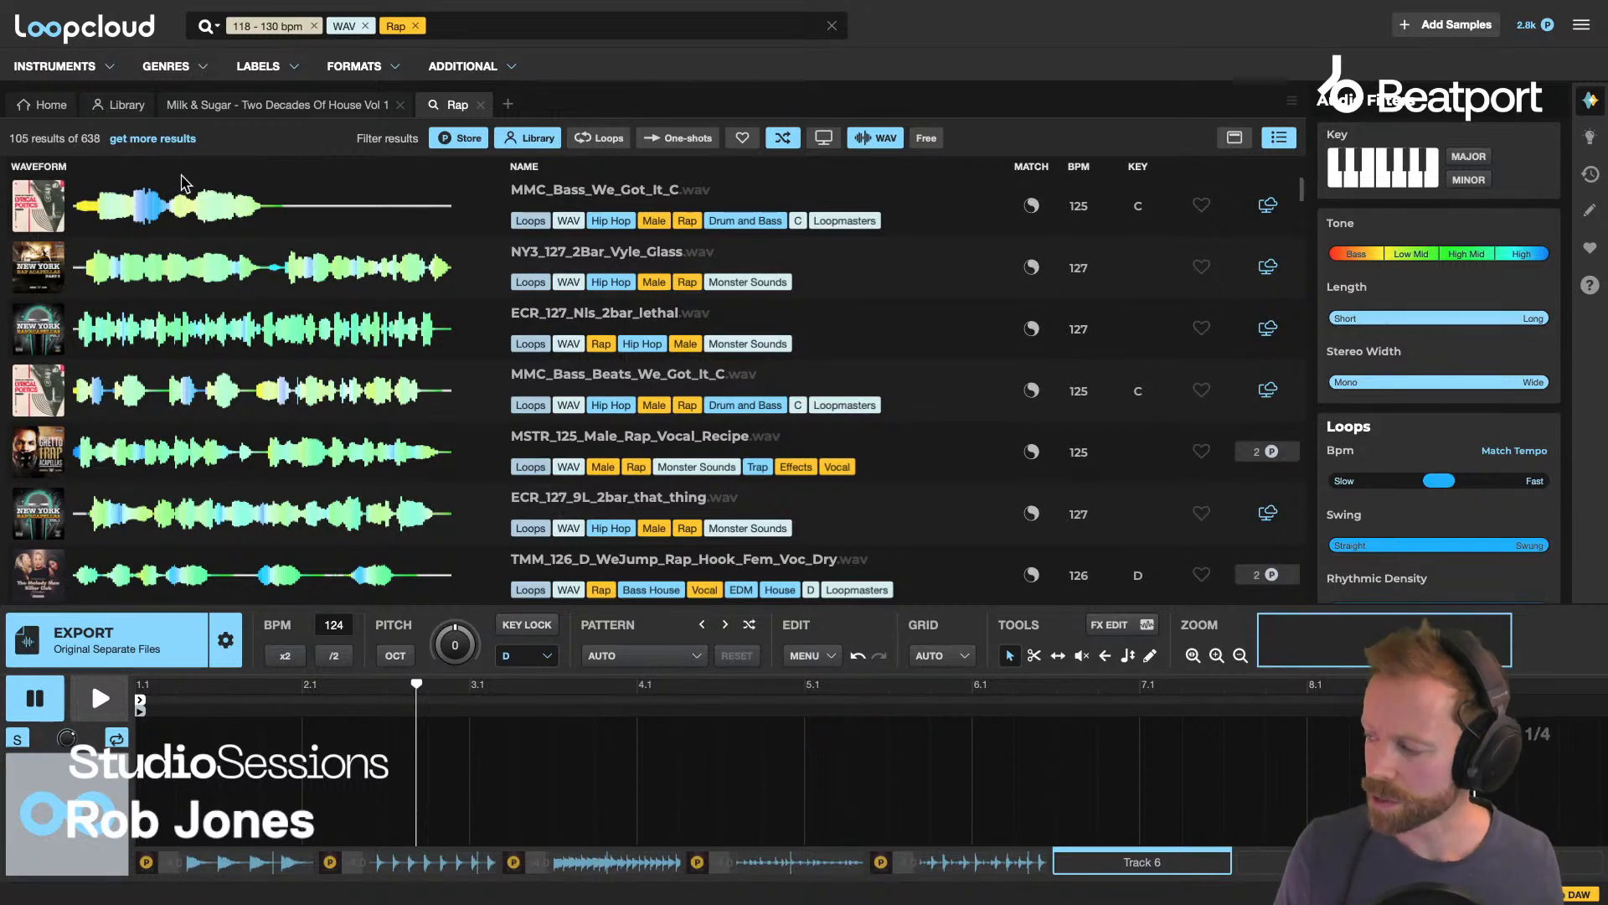
# Load NY3_127_2Bar_Vyle_Glass into Track 6 and play it together with the other loops.
pyautogui.click(601, 262)
pyautogui.press('space')
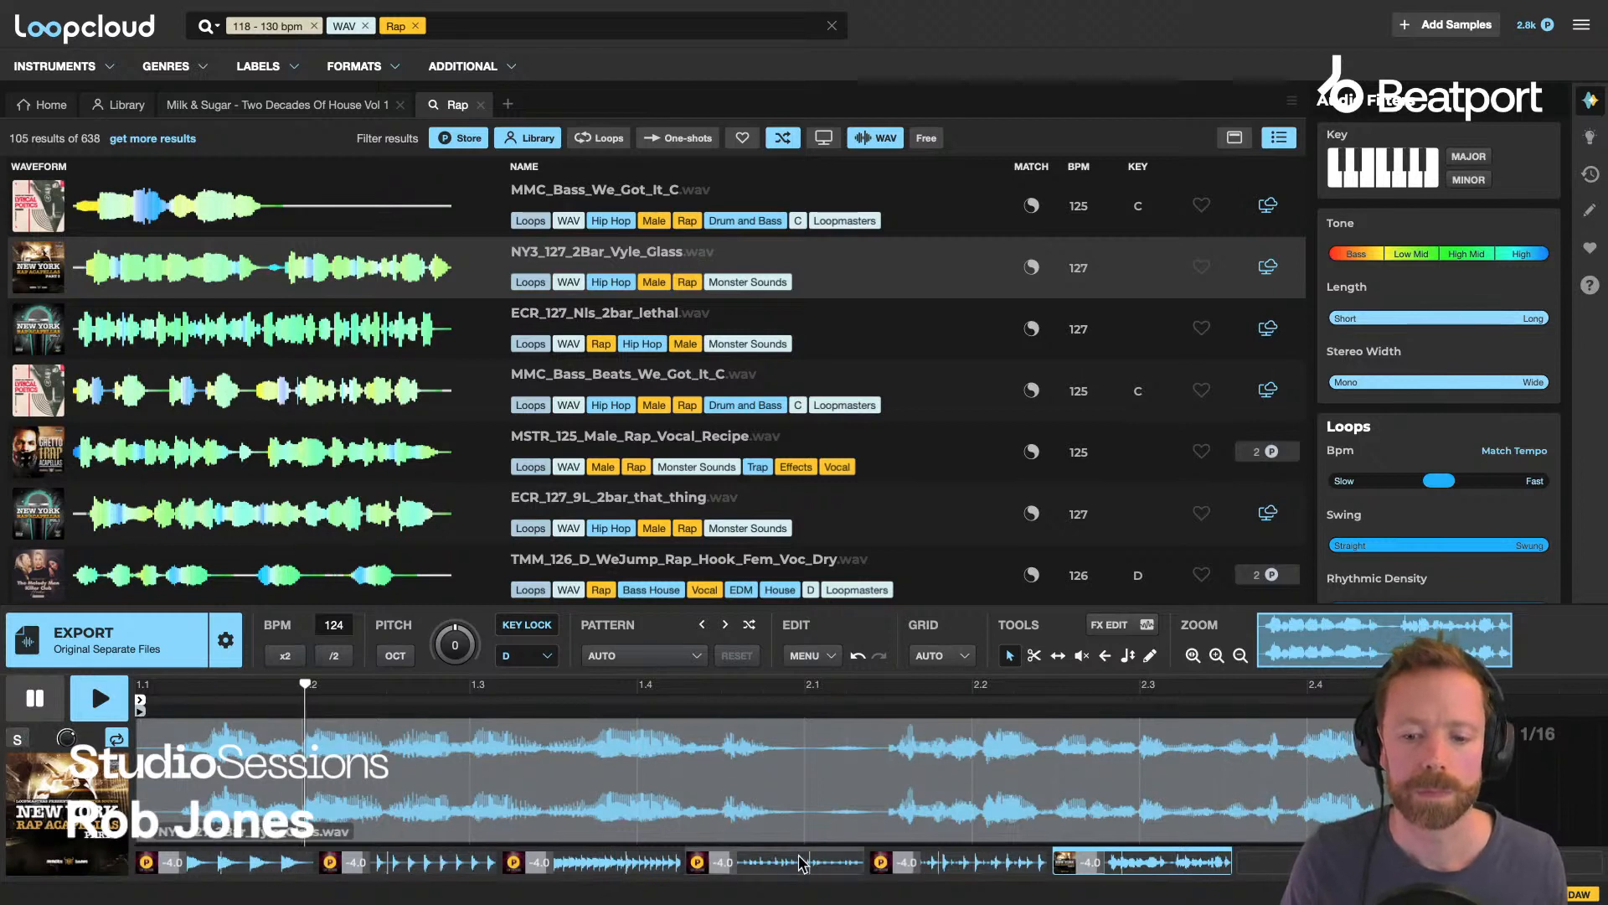
# Mute Tracks 4 and 5 and lower the volume of Track 6 to -9.0.
pyautogui.click(853, 863)
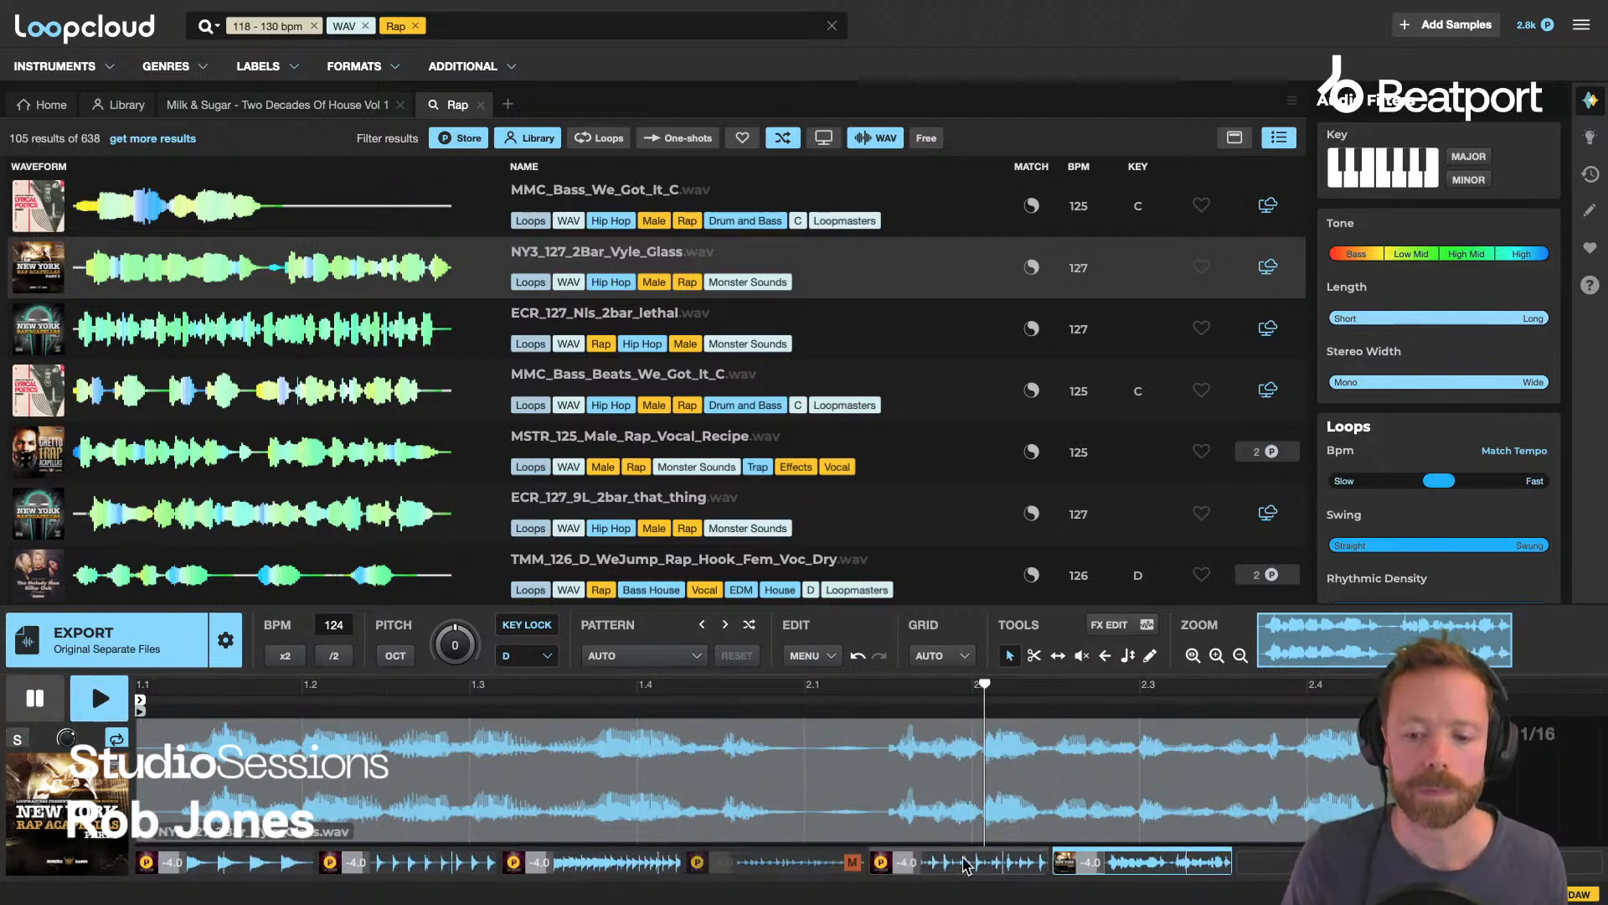
pyautogui.click(1036, 862)
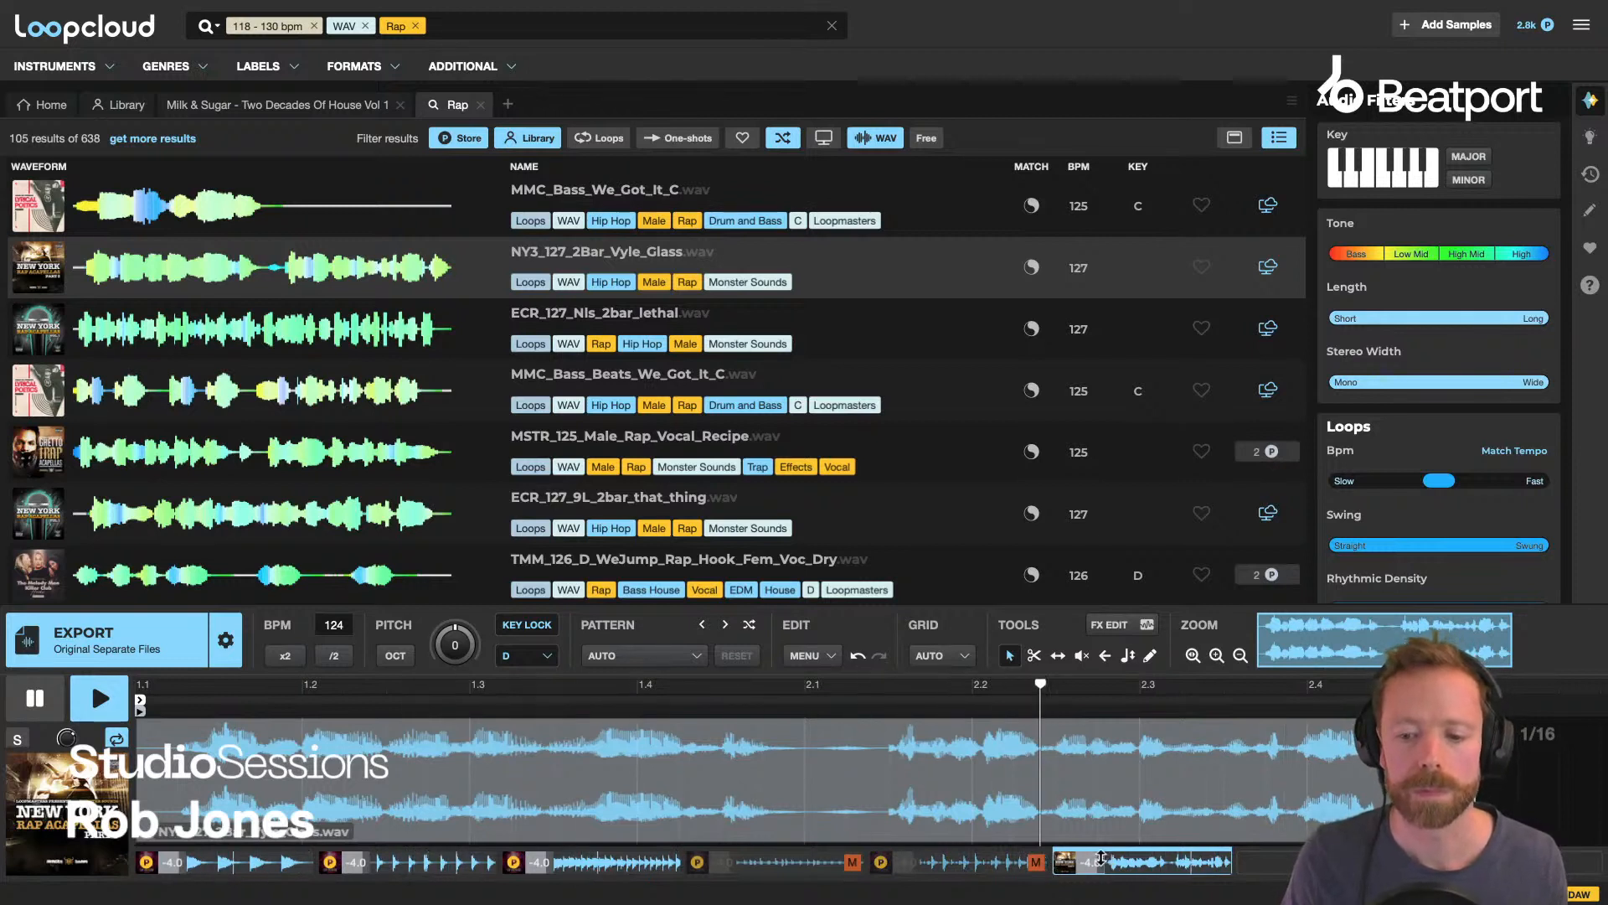
pyautogui.moveTo(1090, 862); pyautogui.dragTo(1081, 864)
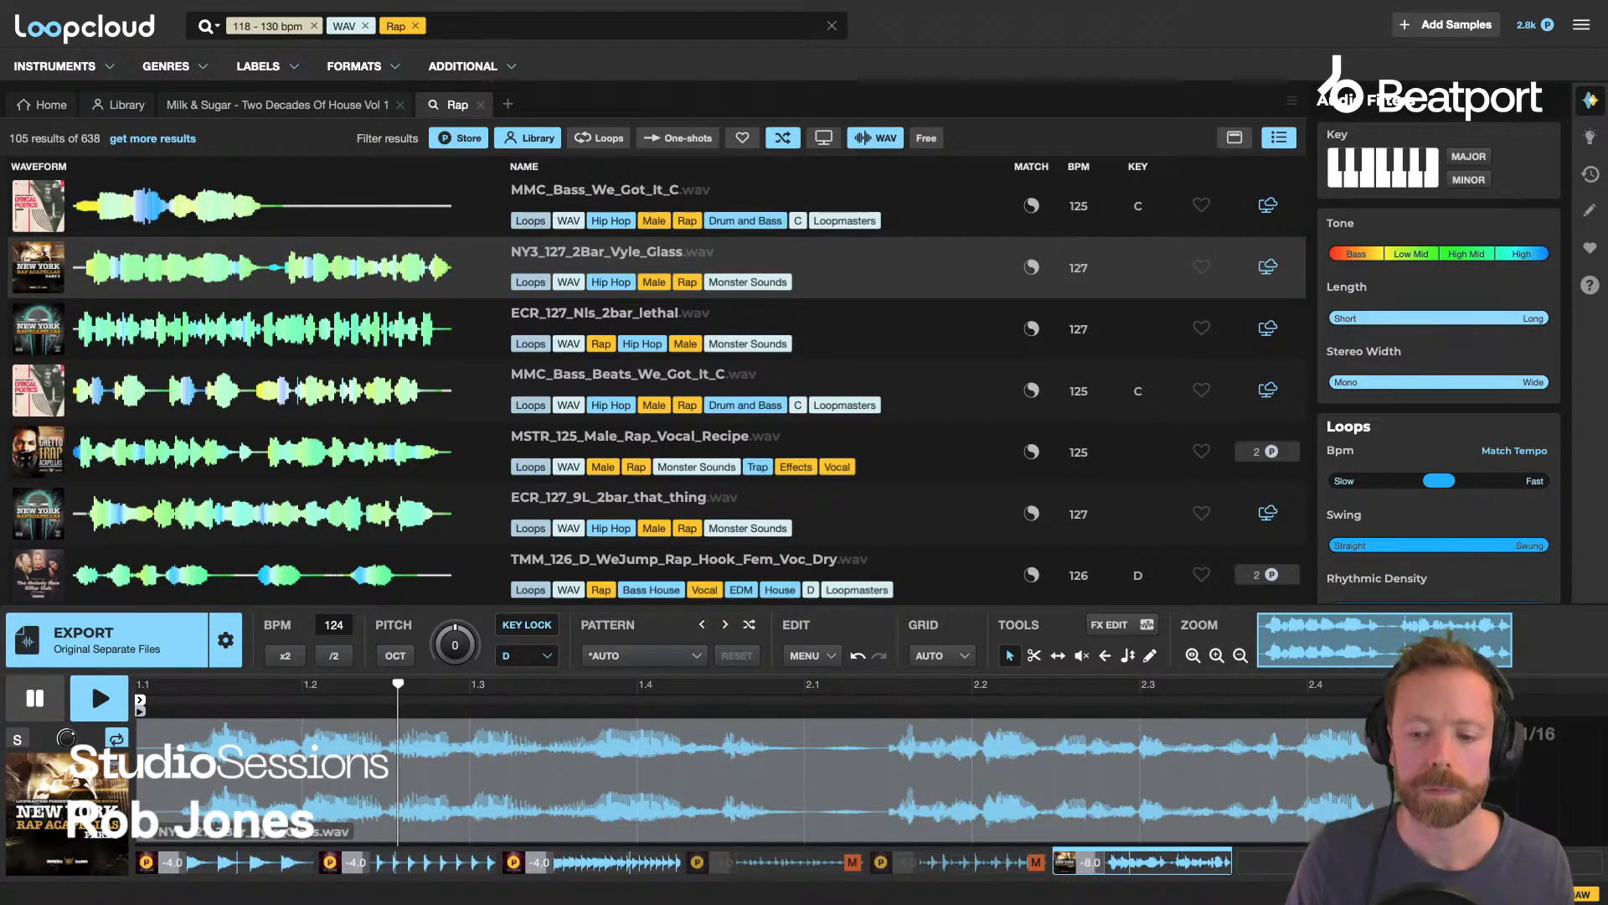
# Audition ECR_127_NIs_2bar_lethal and MSTR_125_Male_Rap_Vocal_Recipe, load ECR_127_9L_2bar_that_thing into Track 6, and stop playback.
pyautogui.click(575, 323)
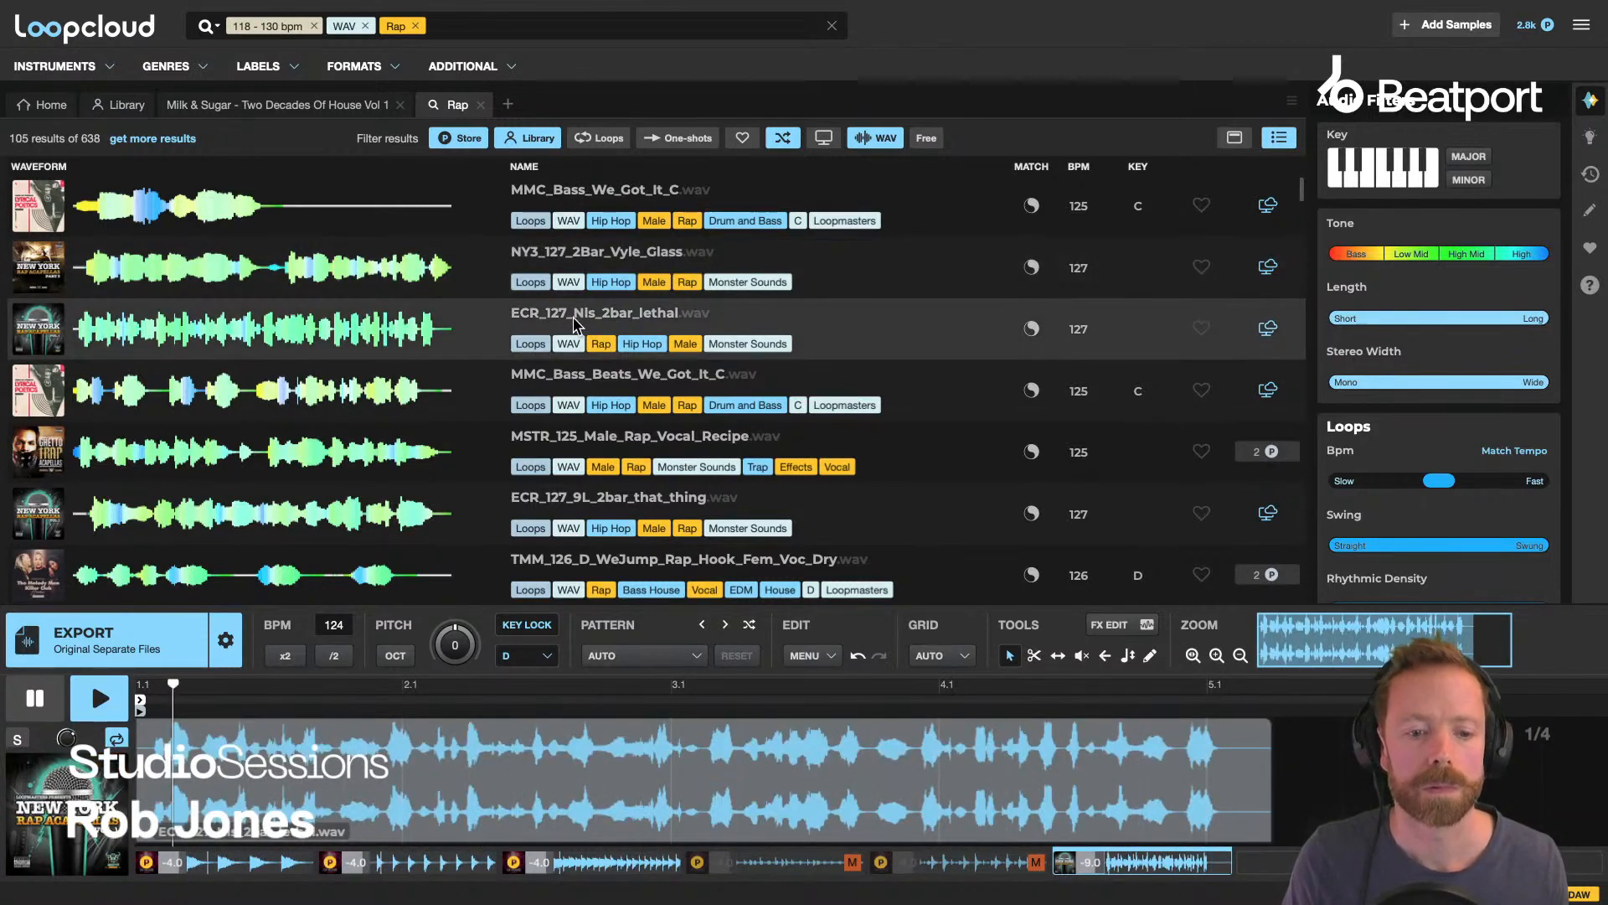
pyautogui.click(584, 427)
pyautogui.scroll(-1, 583, 427)
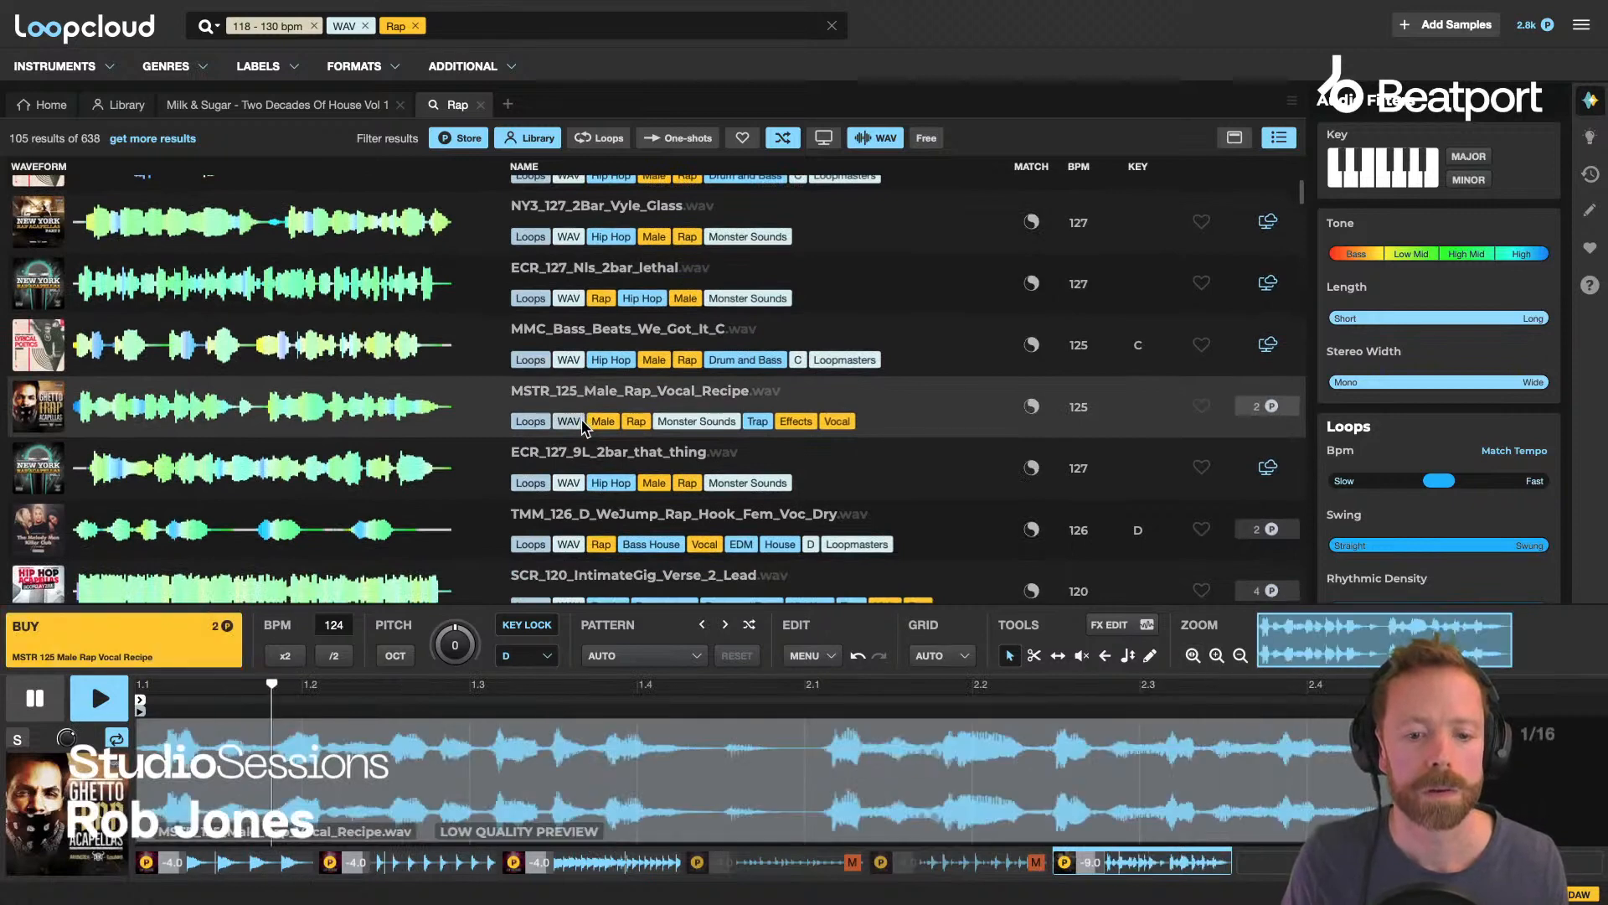
pyautogui.click(569, 455)
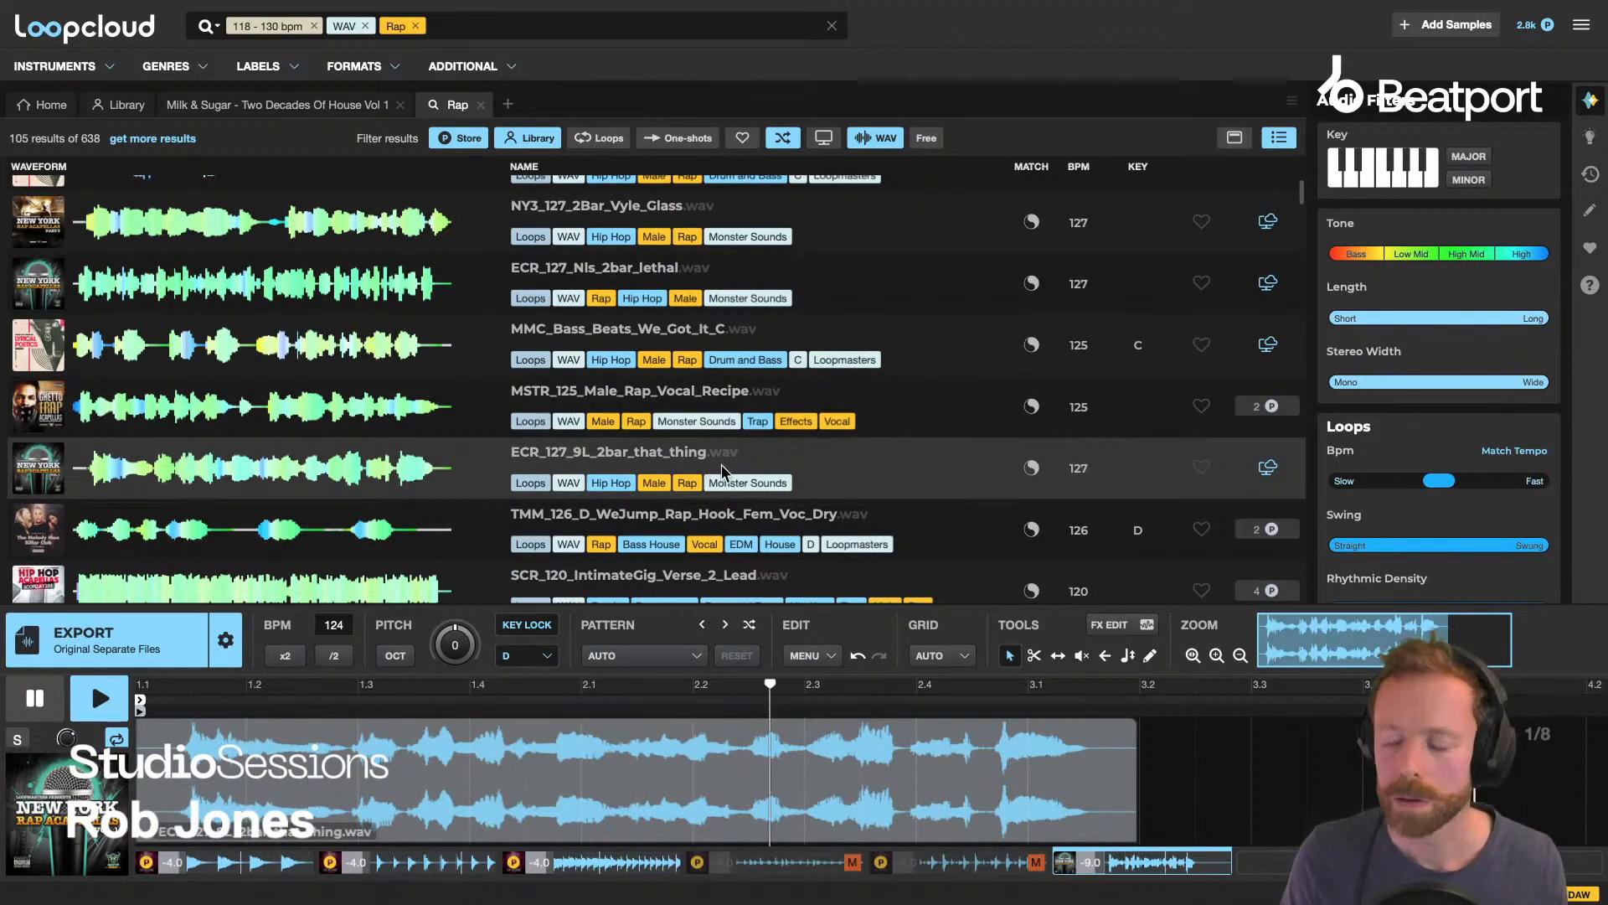
pyautogui.press('space')
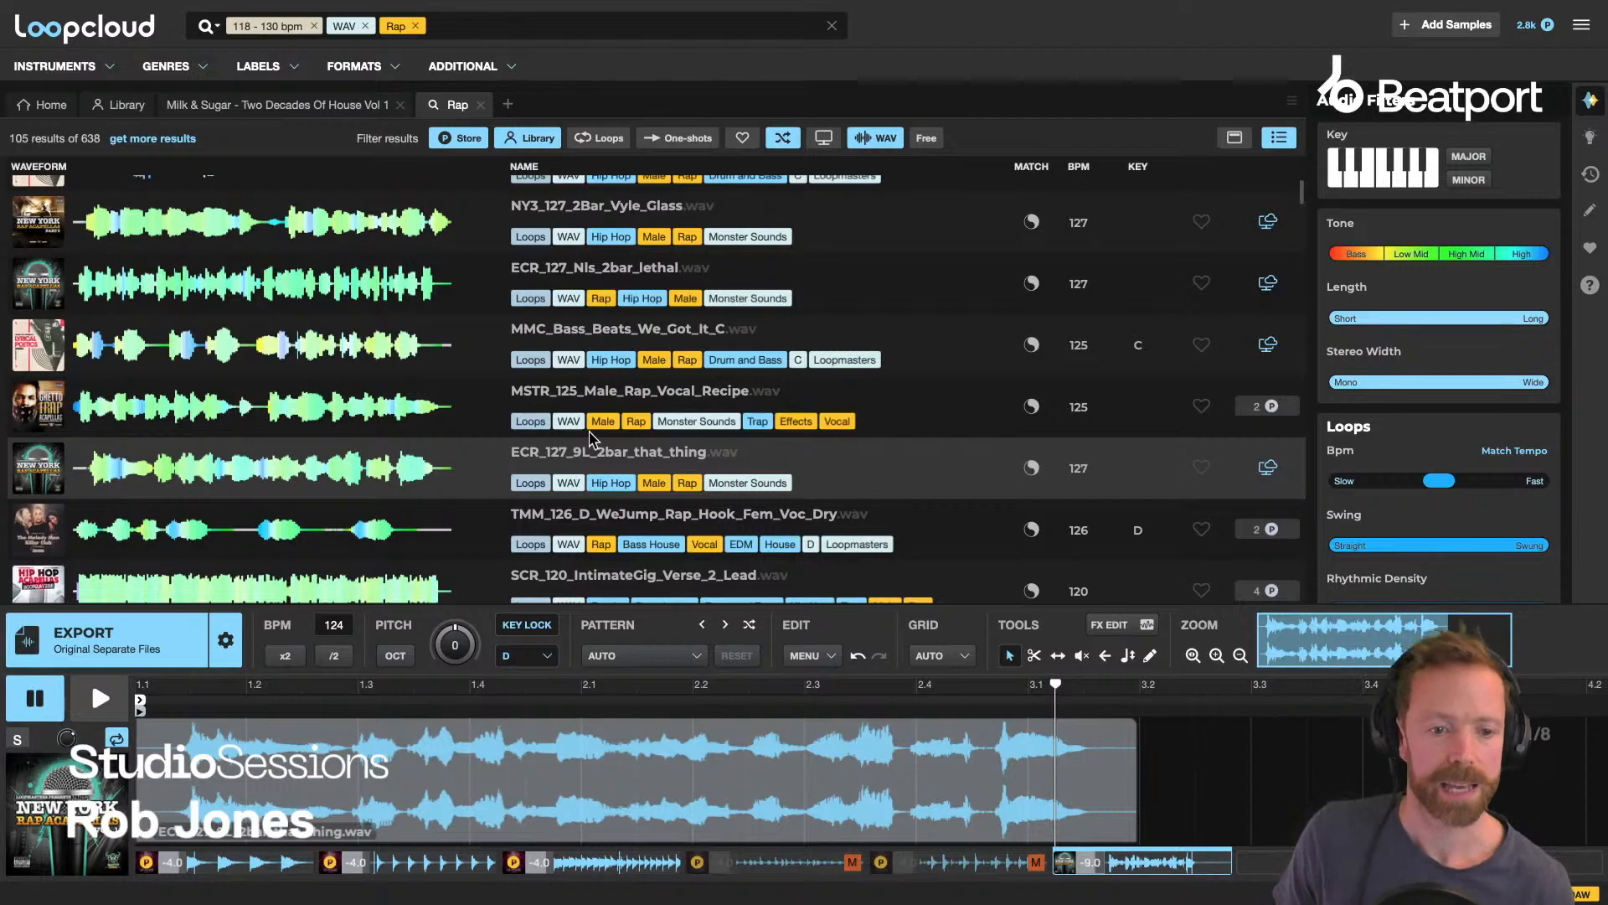
# Look through the rap results and view the match options for ECR_127_9L_2bar_that_thing.
pyautogui.scroll(-10, 599, 438)
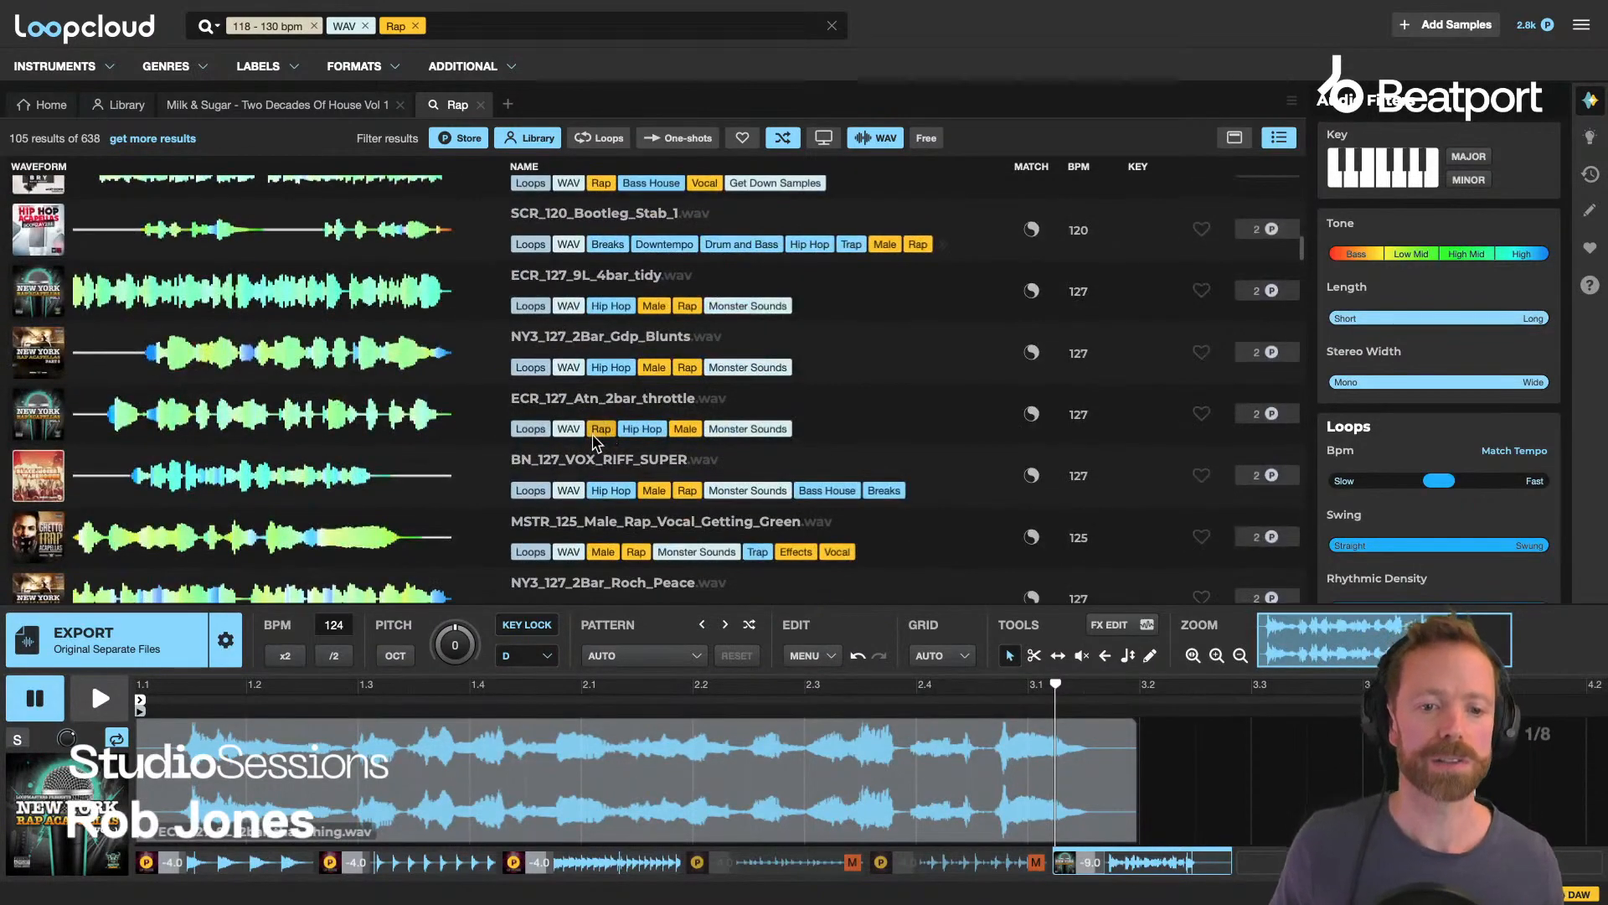
pyautogui.scroll(-1, 585, 428)
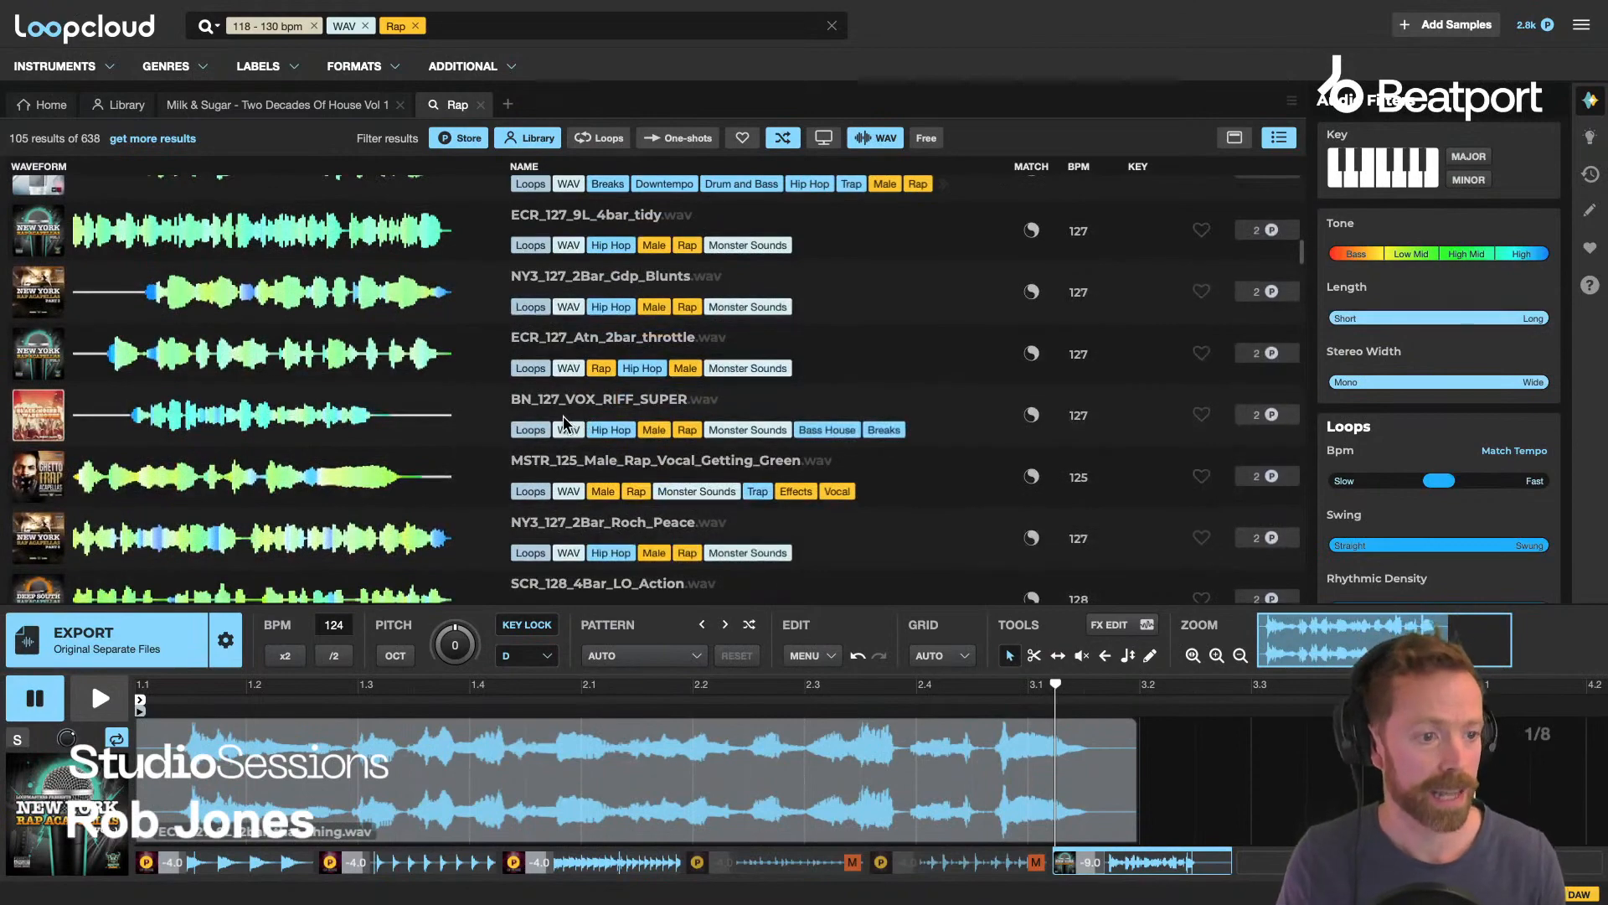
pyautogui.scroll(-5, 565, 415)
pyautogui.scroll(10, 571, 416)
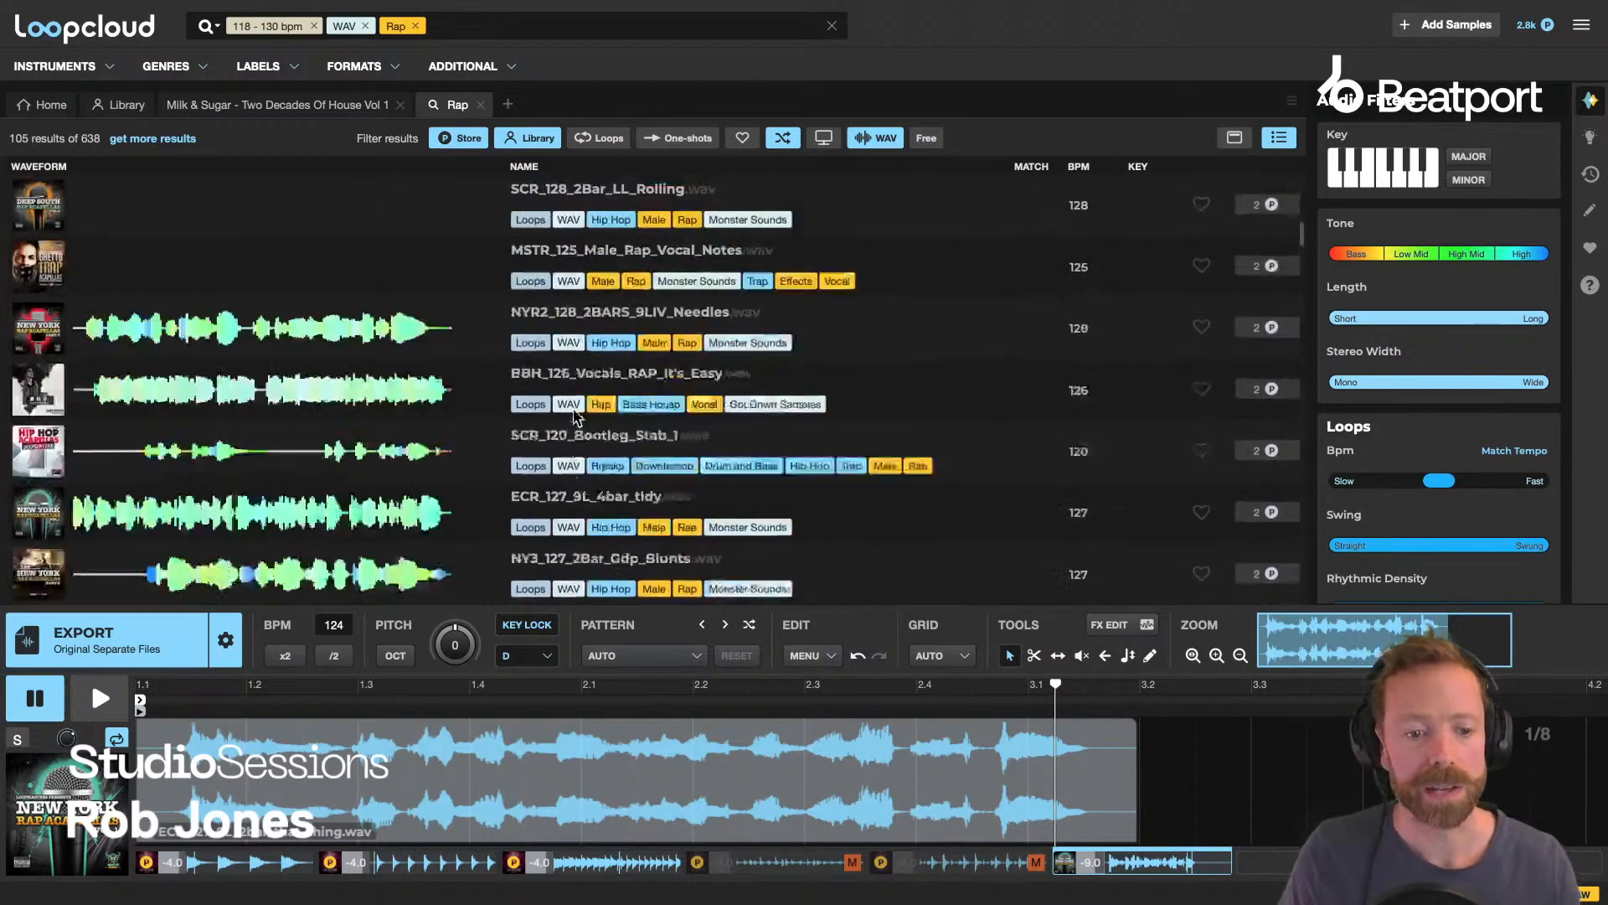
pyautogui.scroll(7, 545, 284)
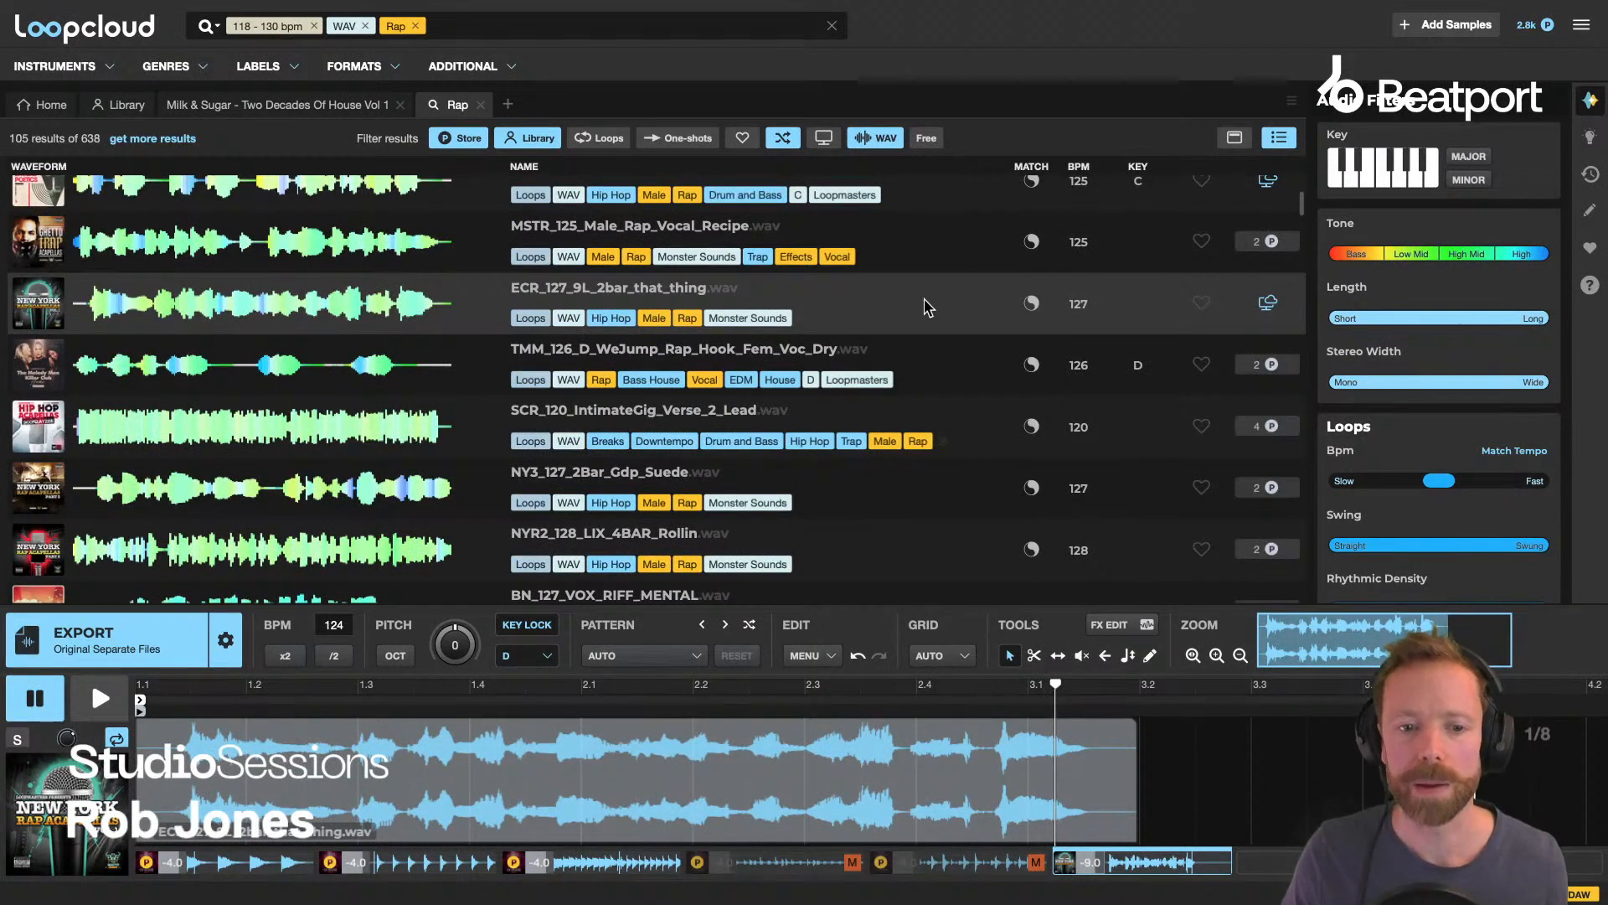
pyautogui.click(1032, 303)
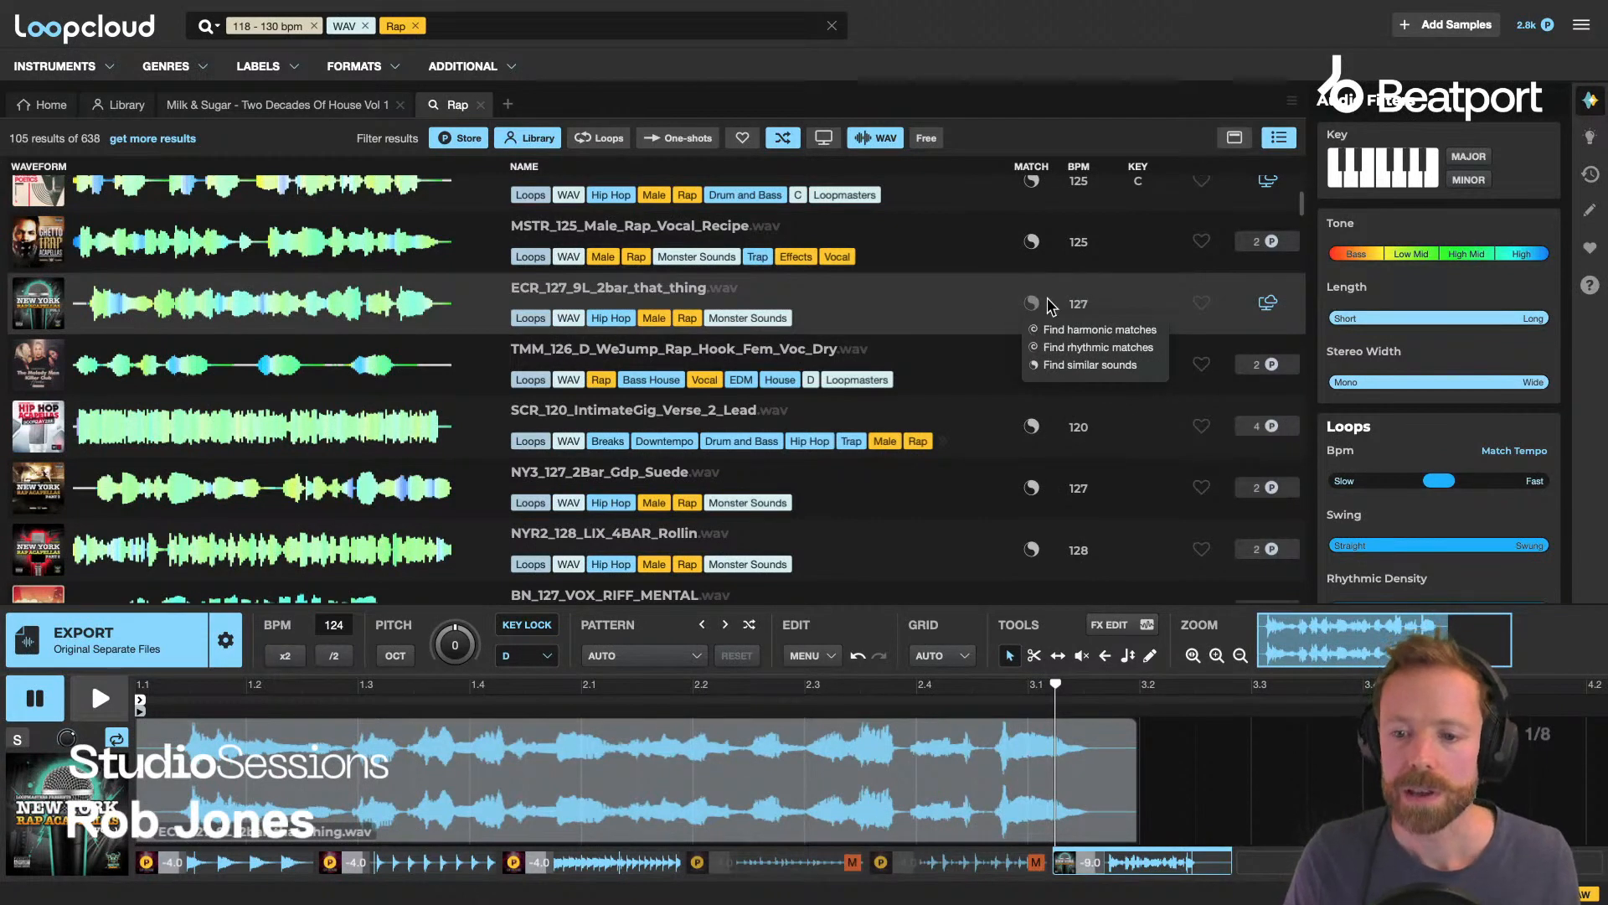
pyautogui.click(1033, 307)
pyautogui.click(1035, 308)
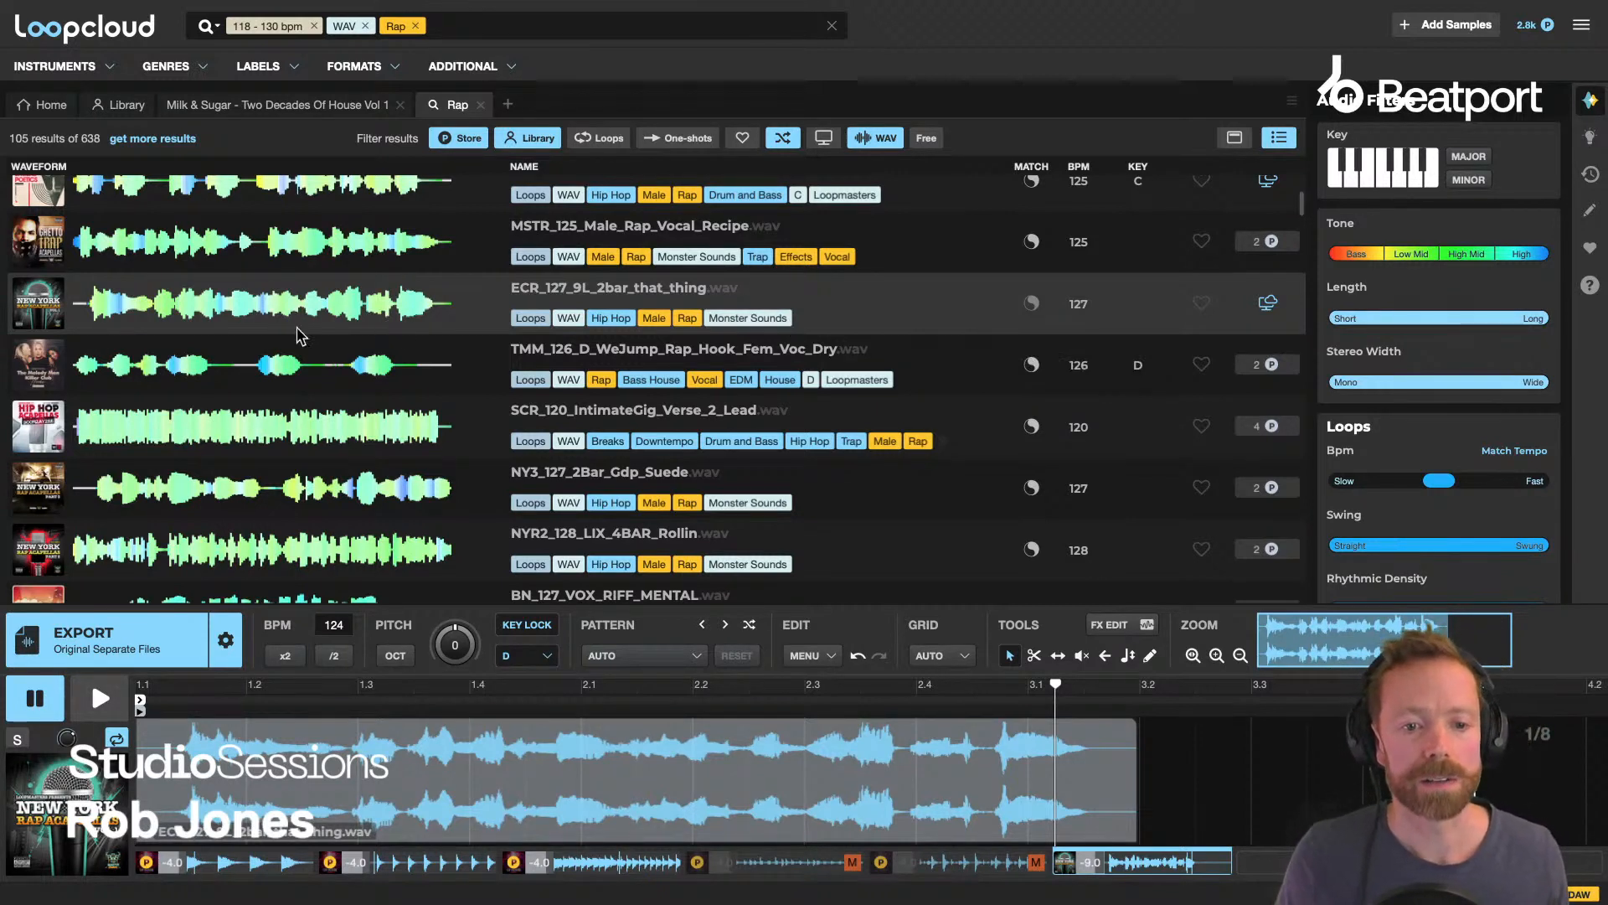
# Examine the waveform shapes and colours throughout the rap loop results, returning to the first sample.
pyautogui.scroll(3, 344, 300)
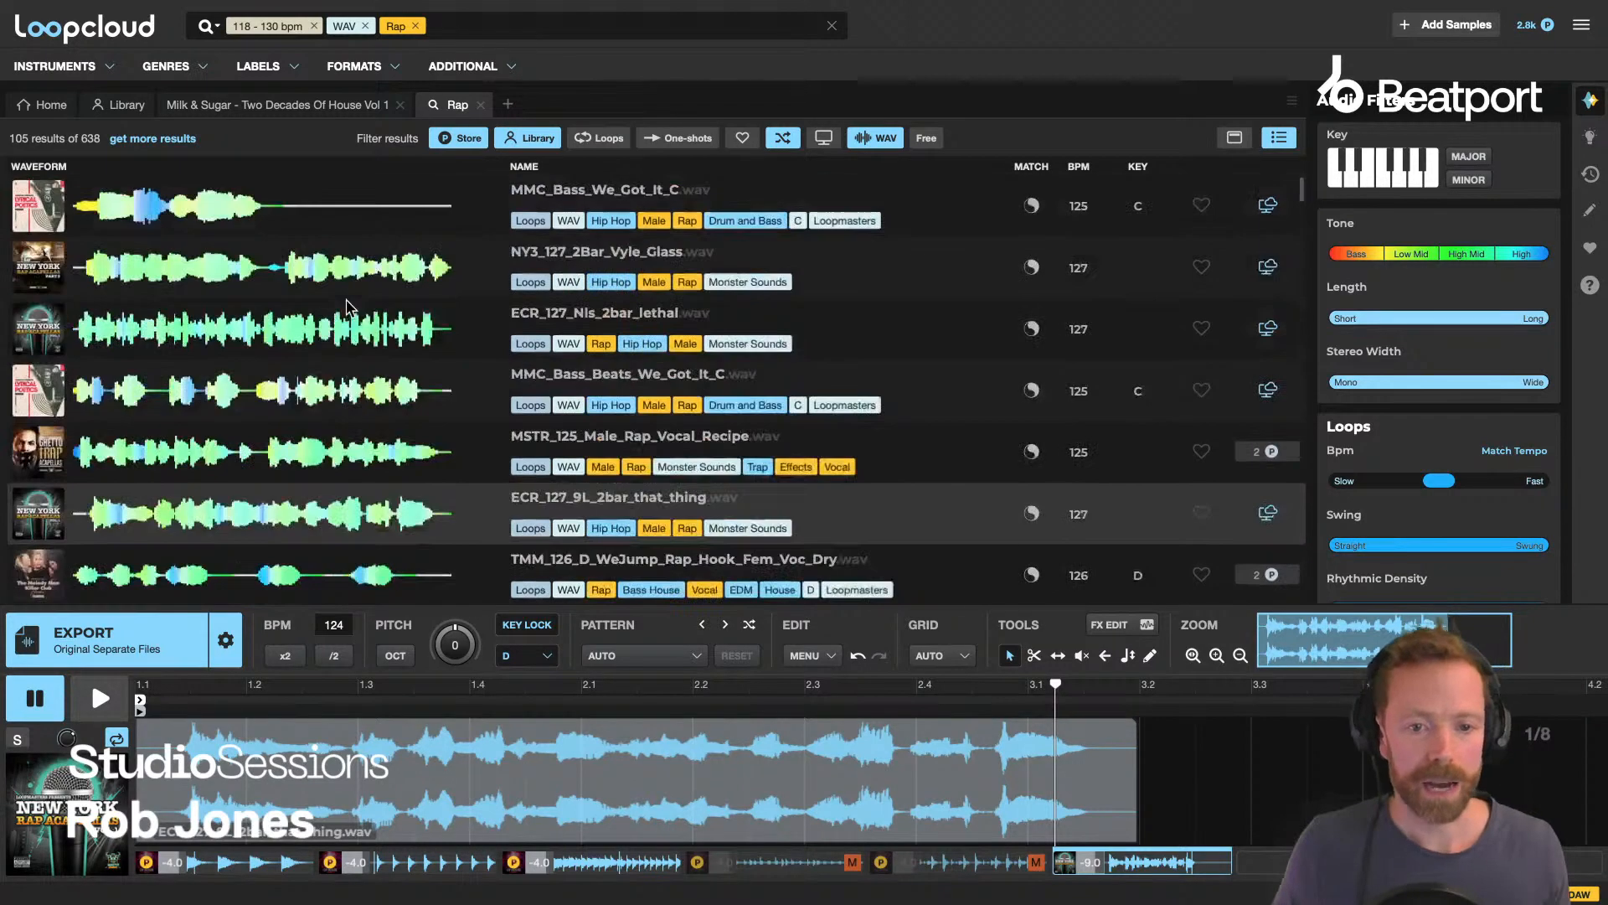
pyautogui.scroll(-2, 343, 300)
pyautogui.scroll(-2, 345, 308)
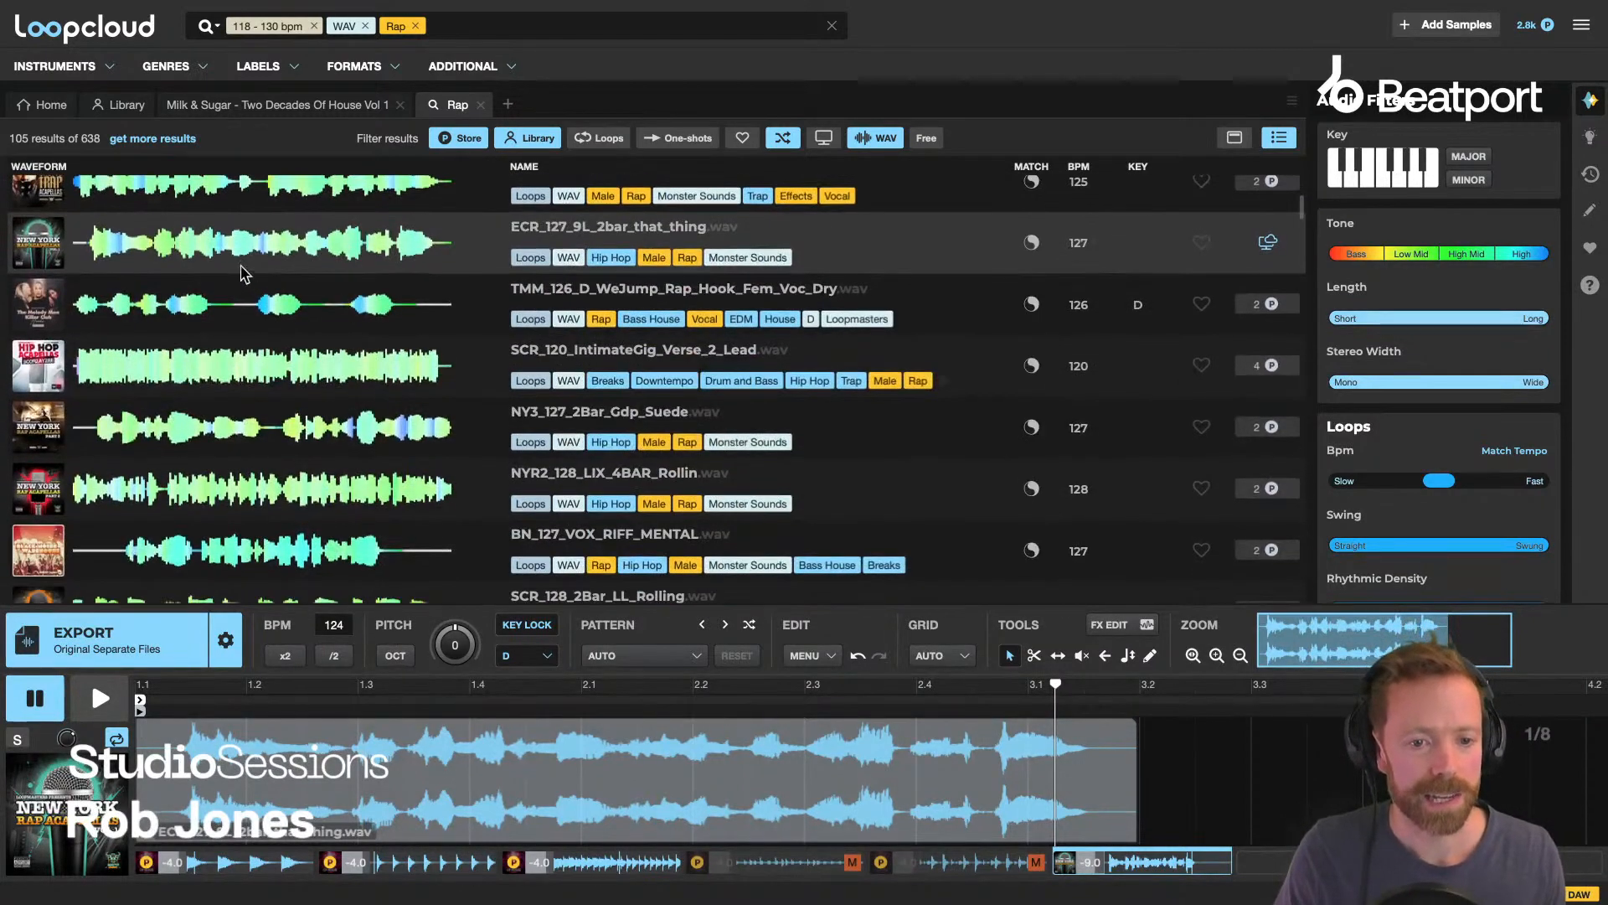
pyautogui.scroll(1, 143, 220)
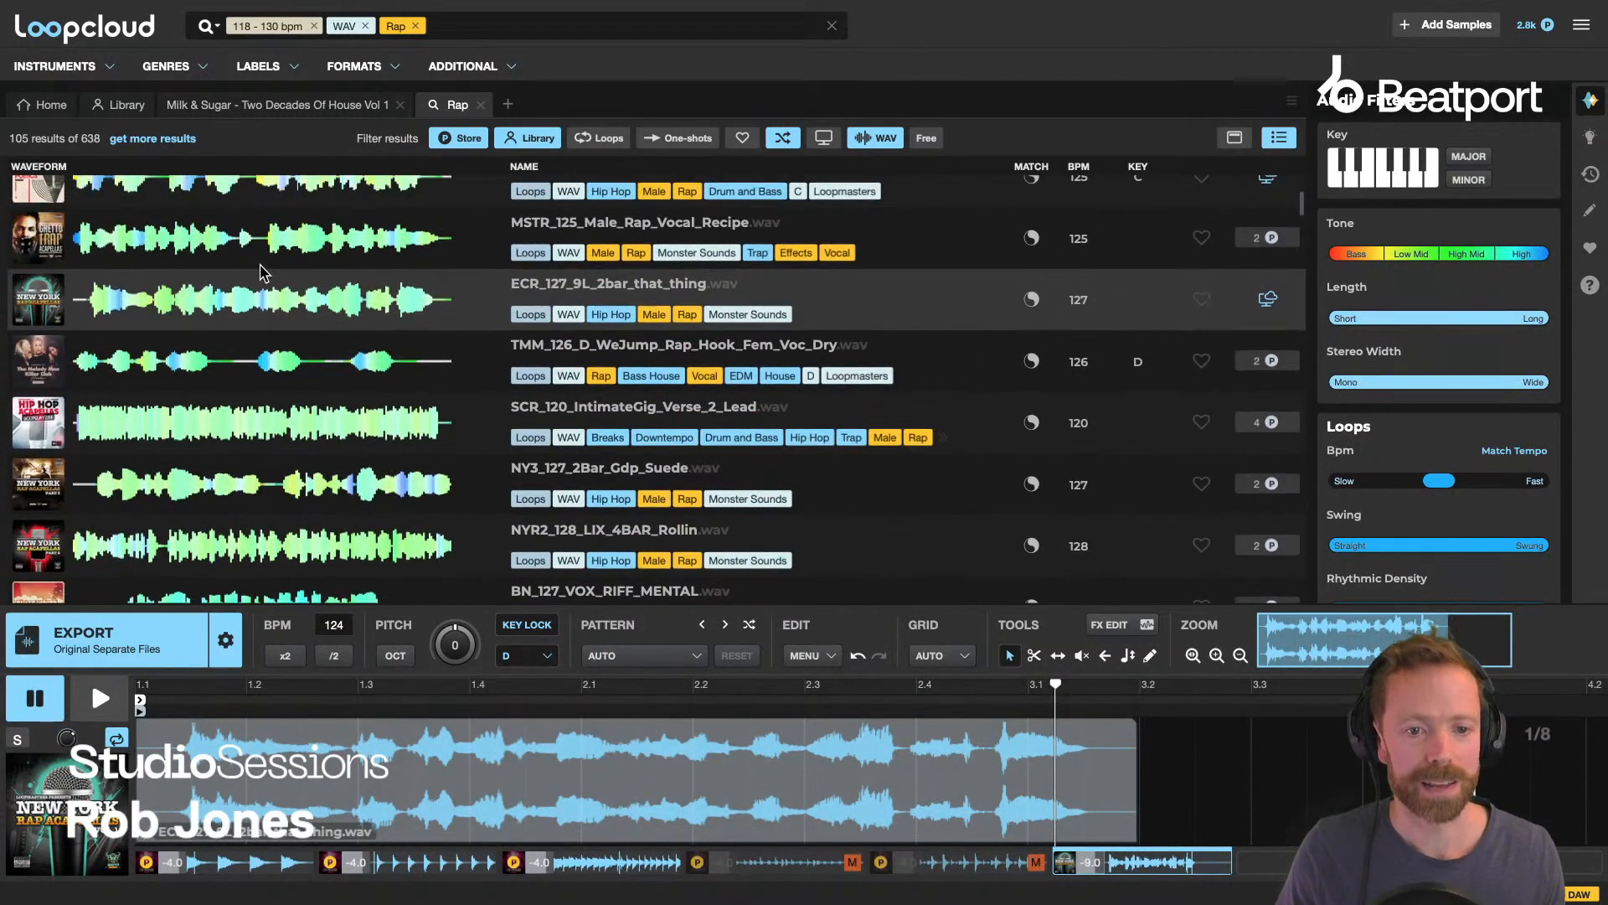
pyautogui.scroll(-5, 248, 437)
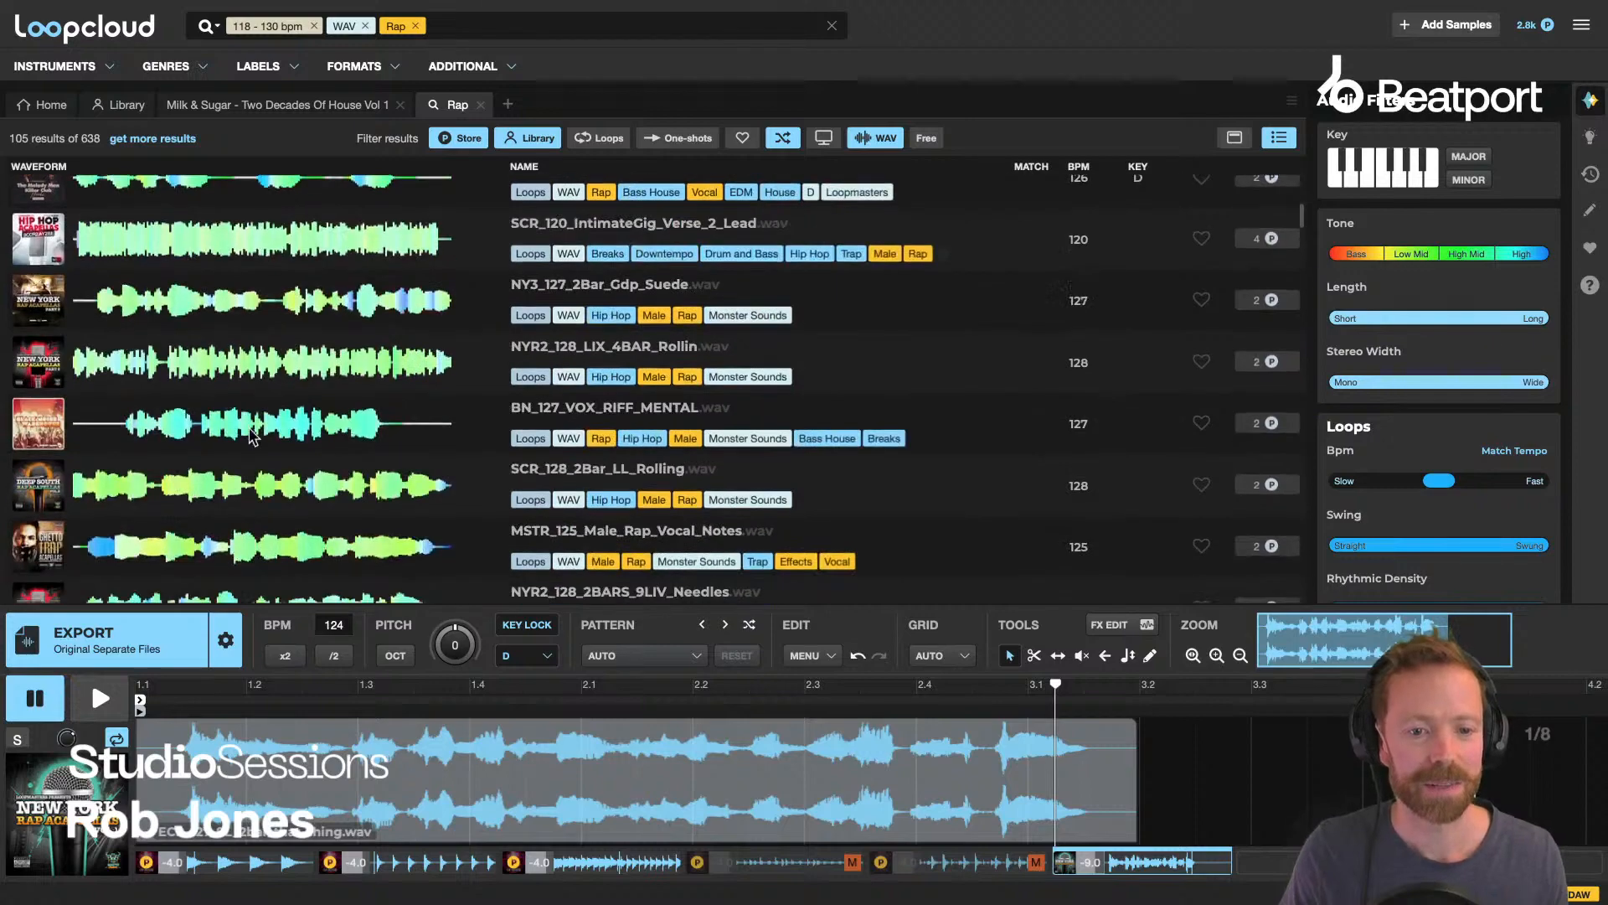
pyautogui.scroll(-2, 244, 437)
pyautogui.scroll(-15, 244, 437)
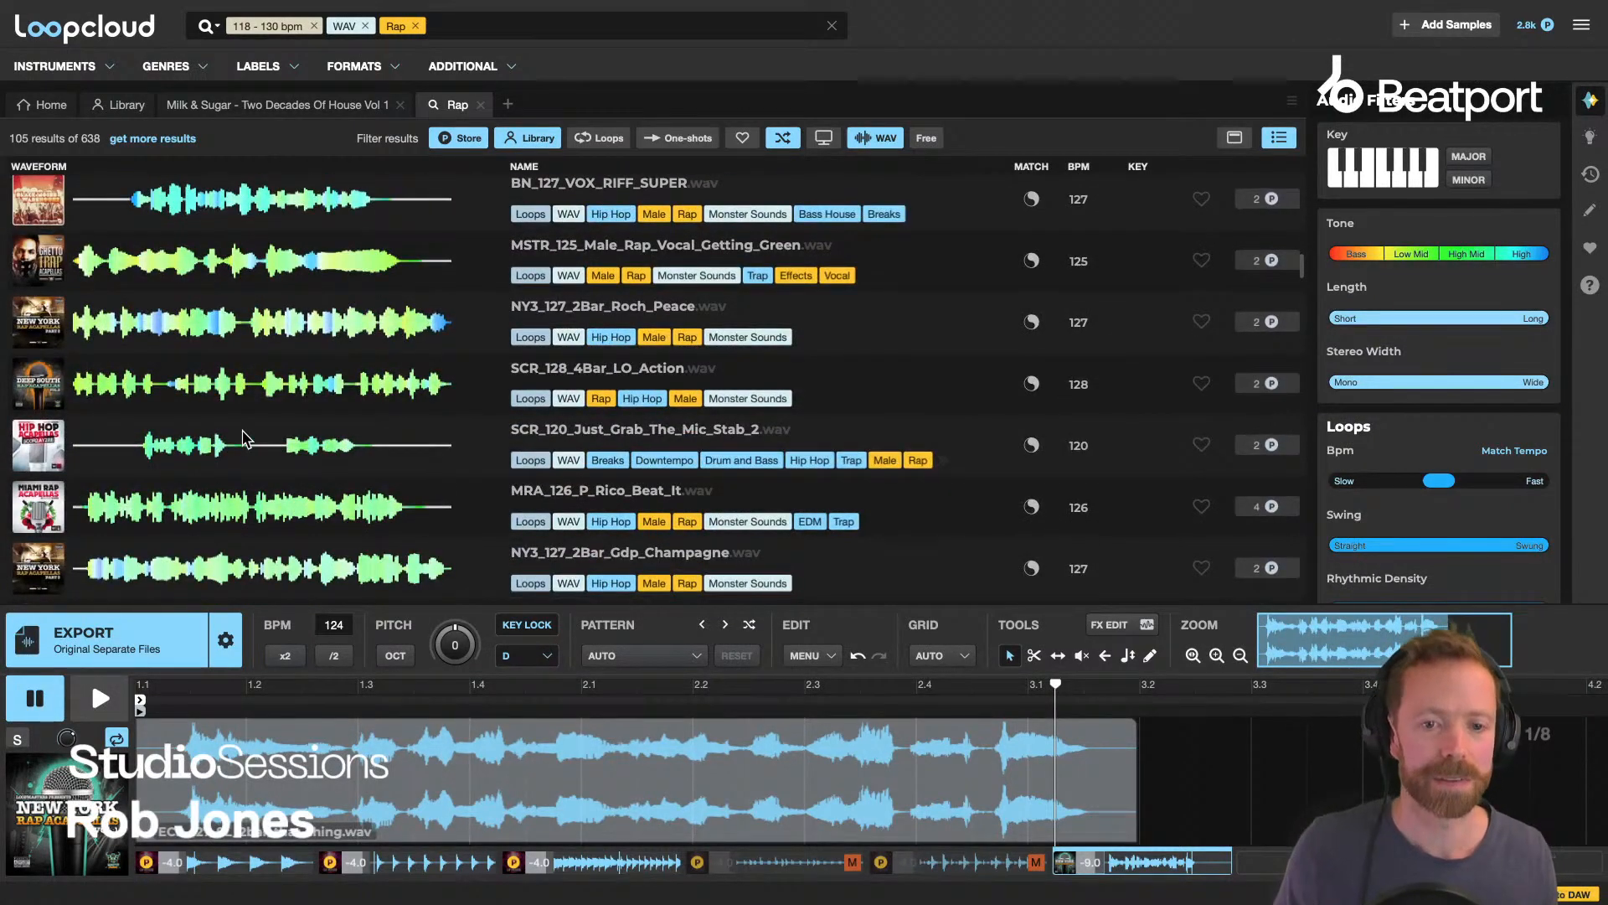
pyautogui.scroll(15, 245, 437)
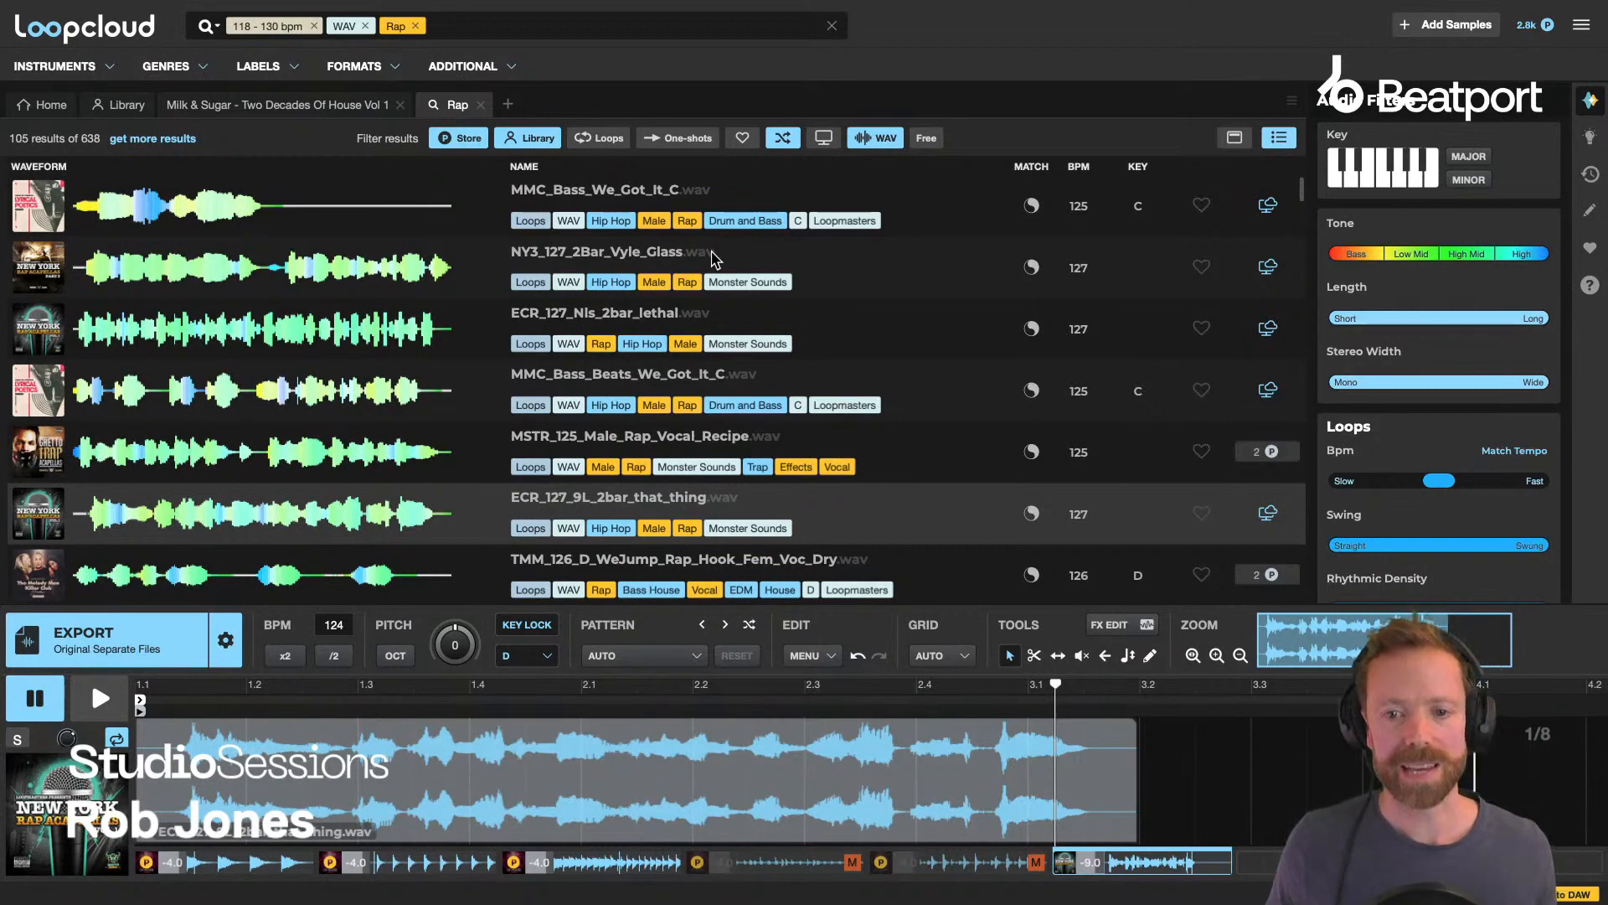
# Compare the Milk & Sugar - Two Decades Of House Vol 1 pack with the Library, ending in the Library.
pyautogui.click(281, 107)
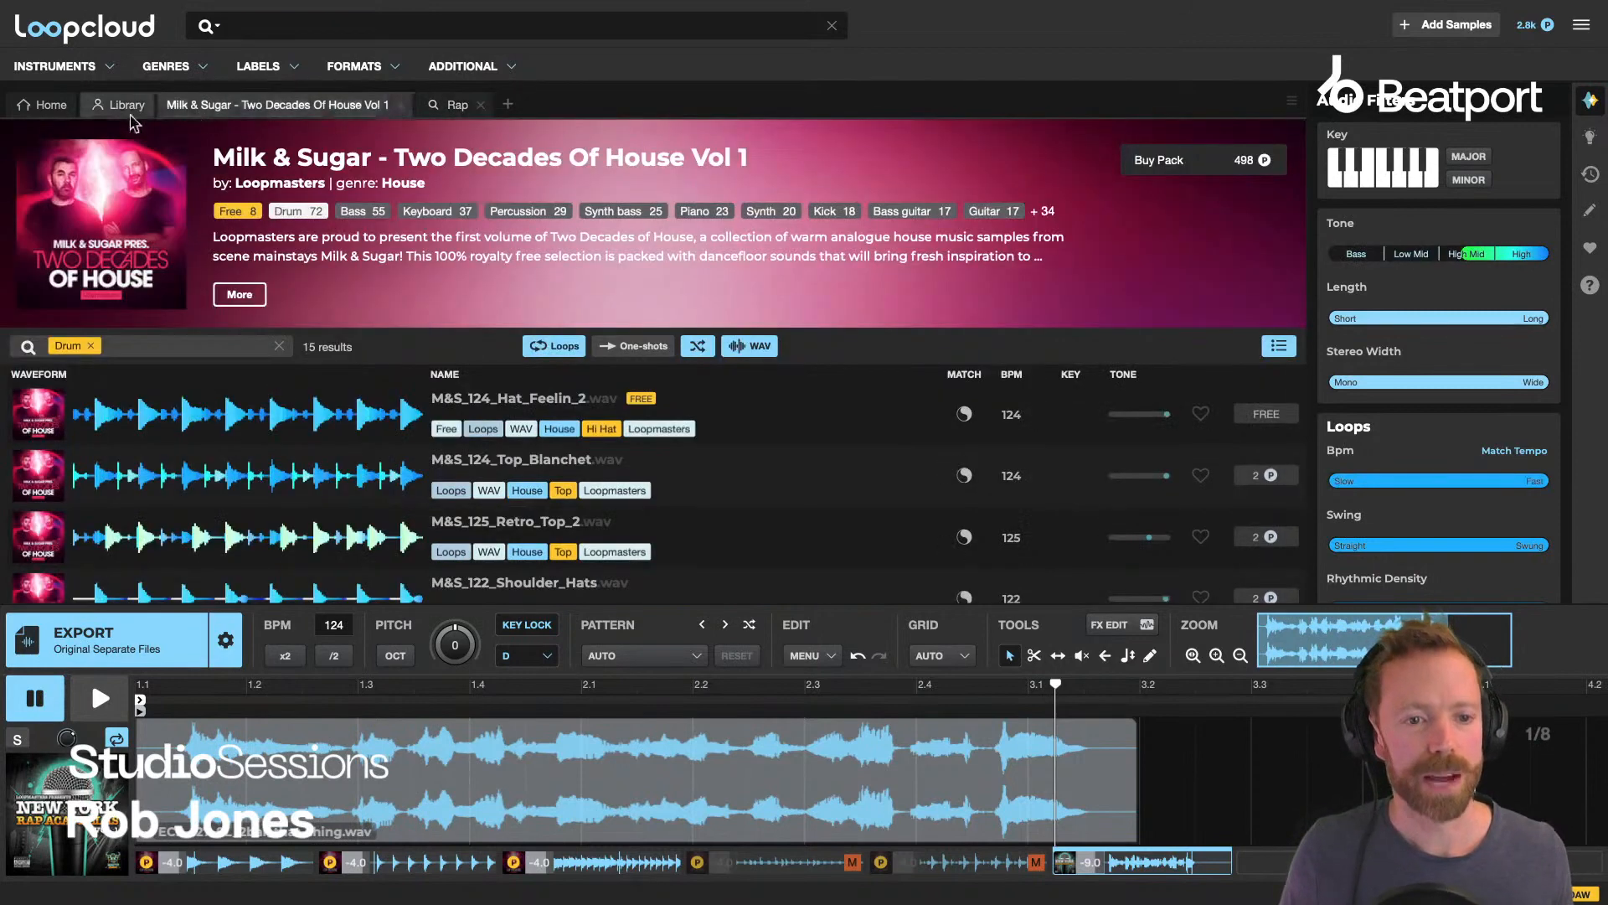
pyautogui.click(126, 104)
pyautogui.click(226, 111)
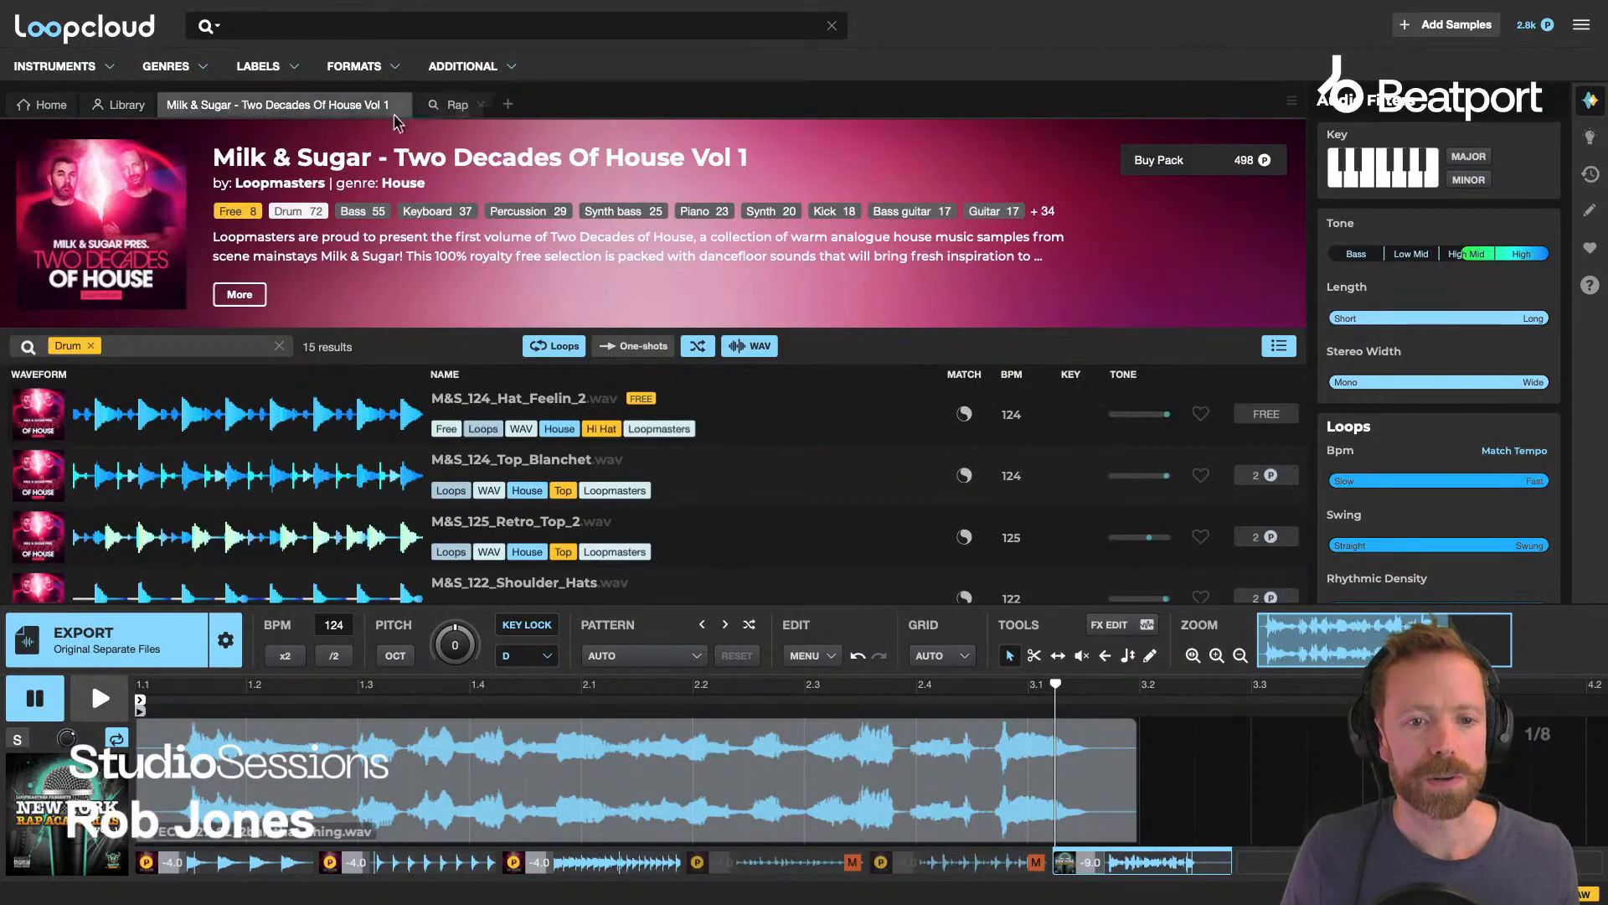
pyautogui.click(138, 114)
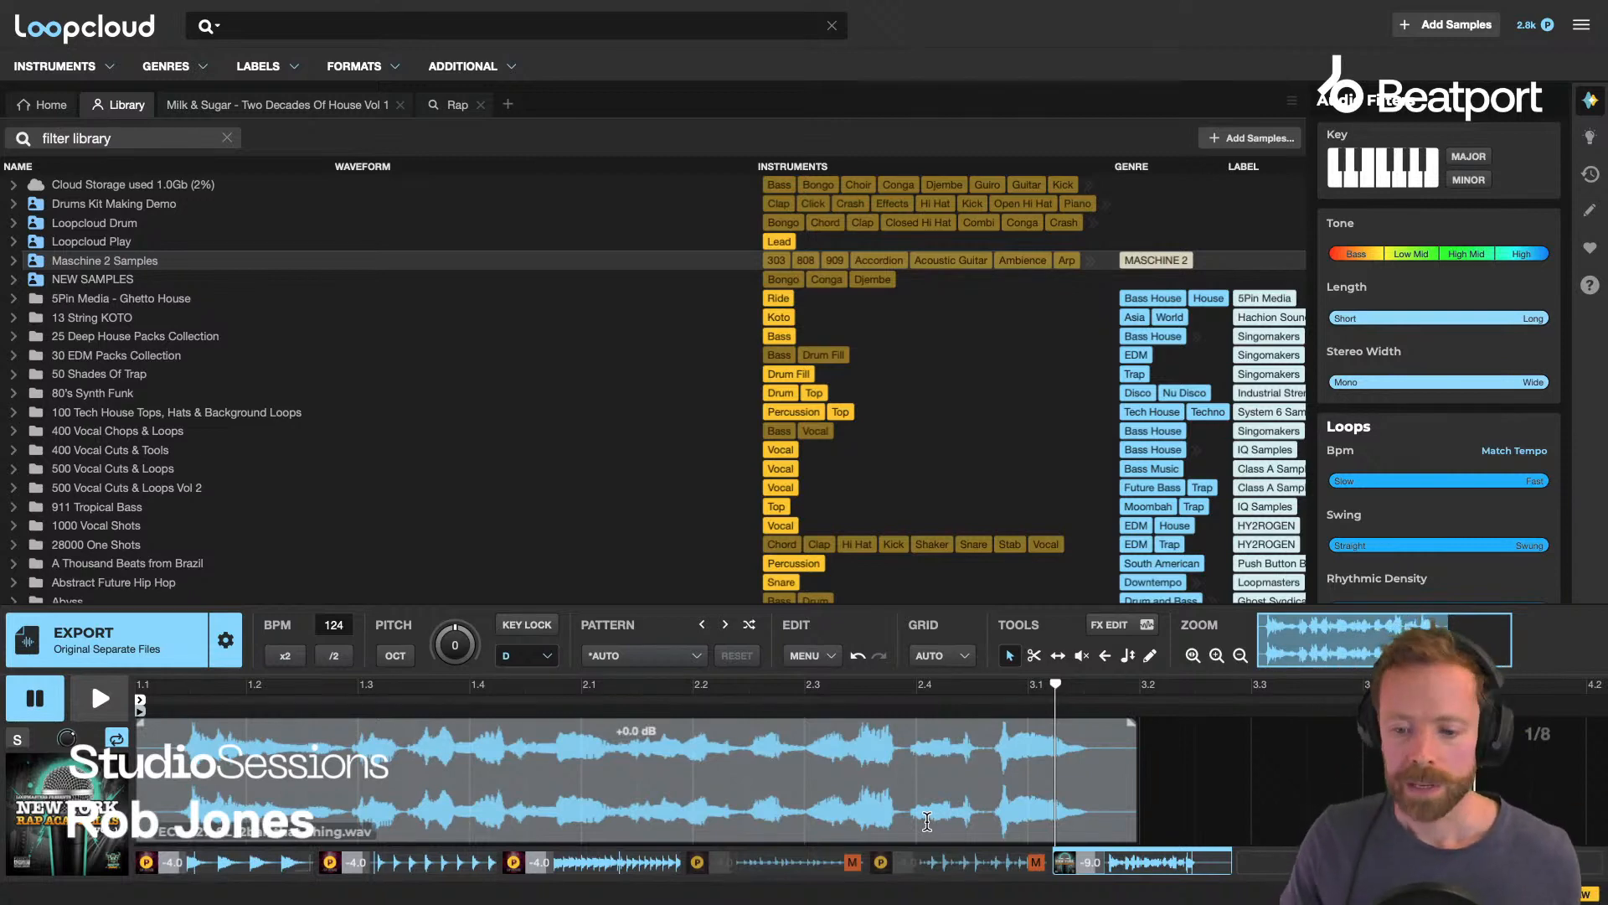
# View the synth bass loop on Track 3 and the kick on Track 1, open the Save Session dialog, and cancel it.
pyautogui.click(560, 873)
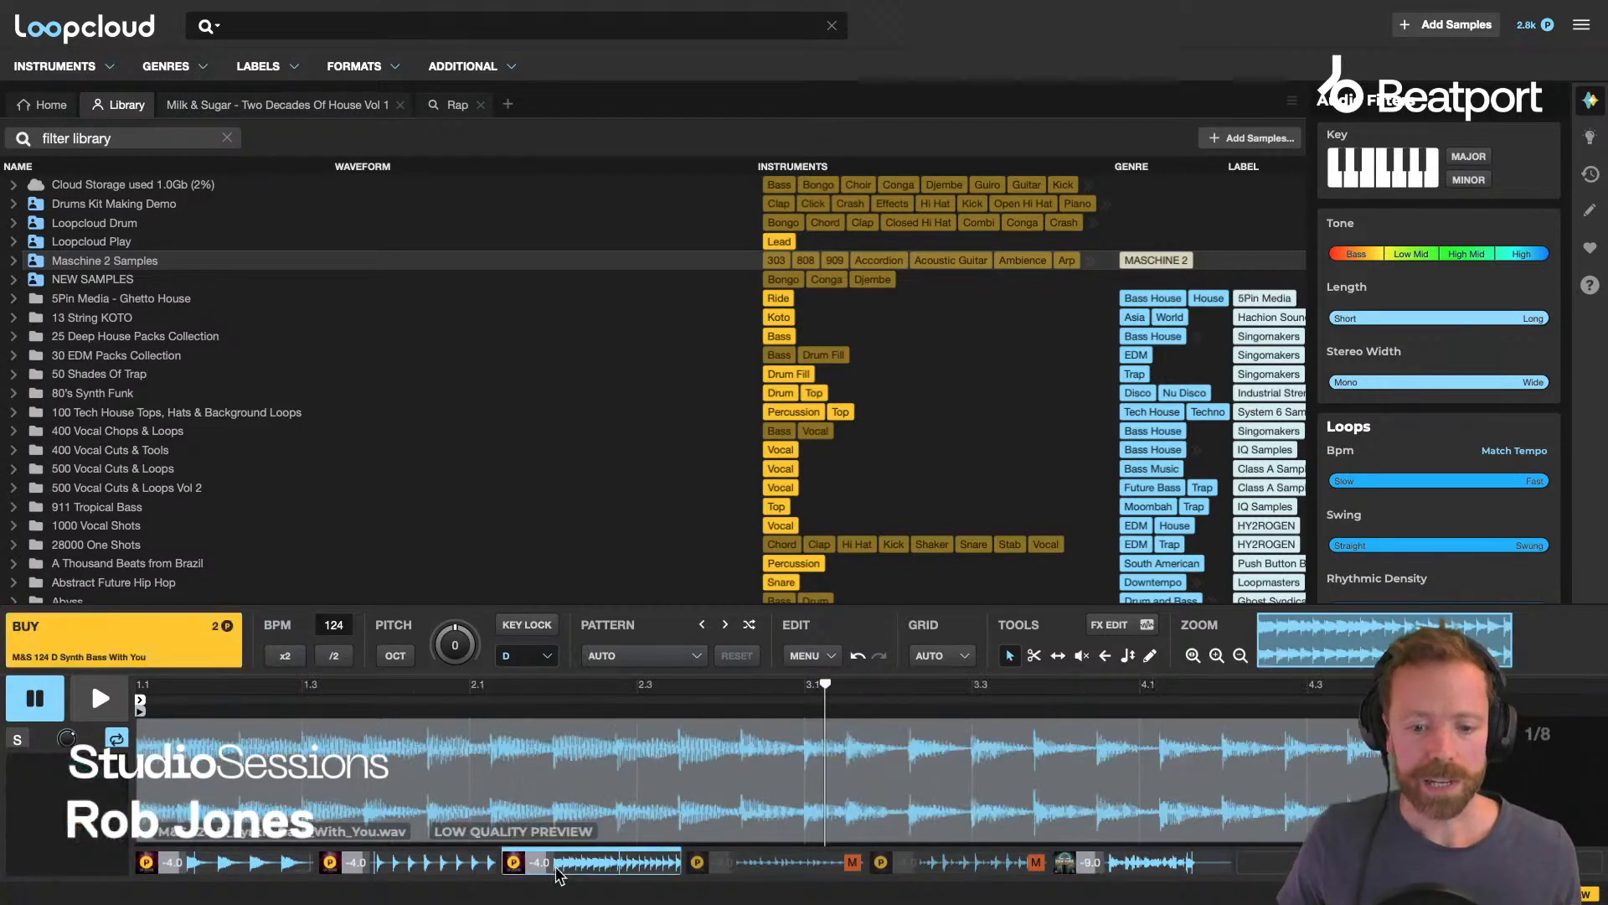
pyautogui.click(281, 879)
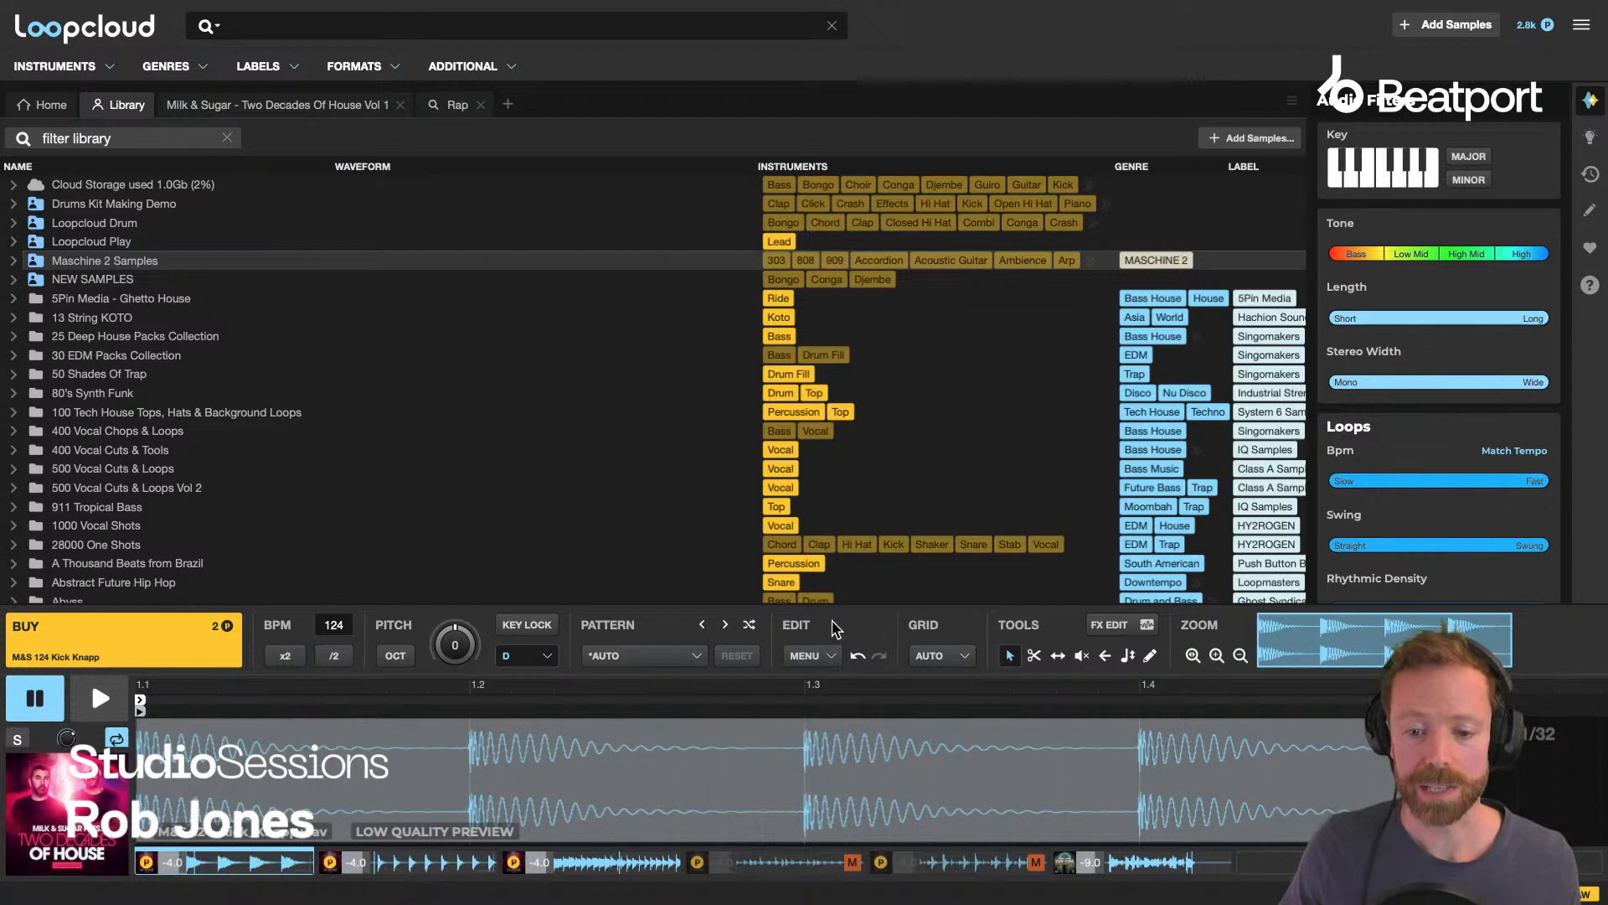
pyautogui.click(823, 655)
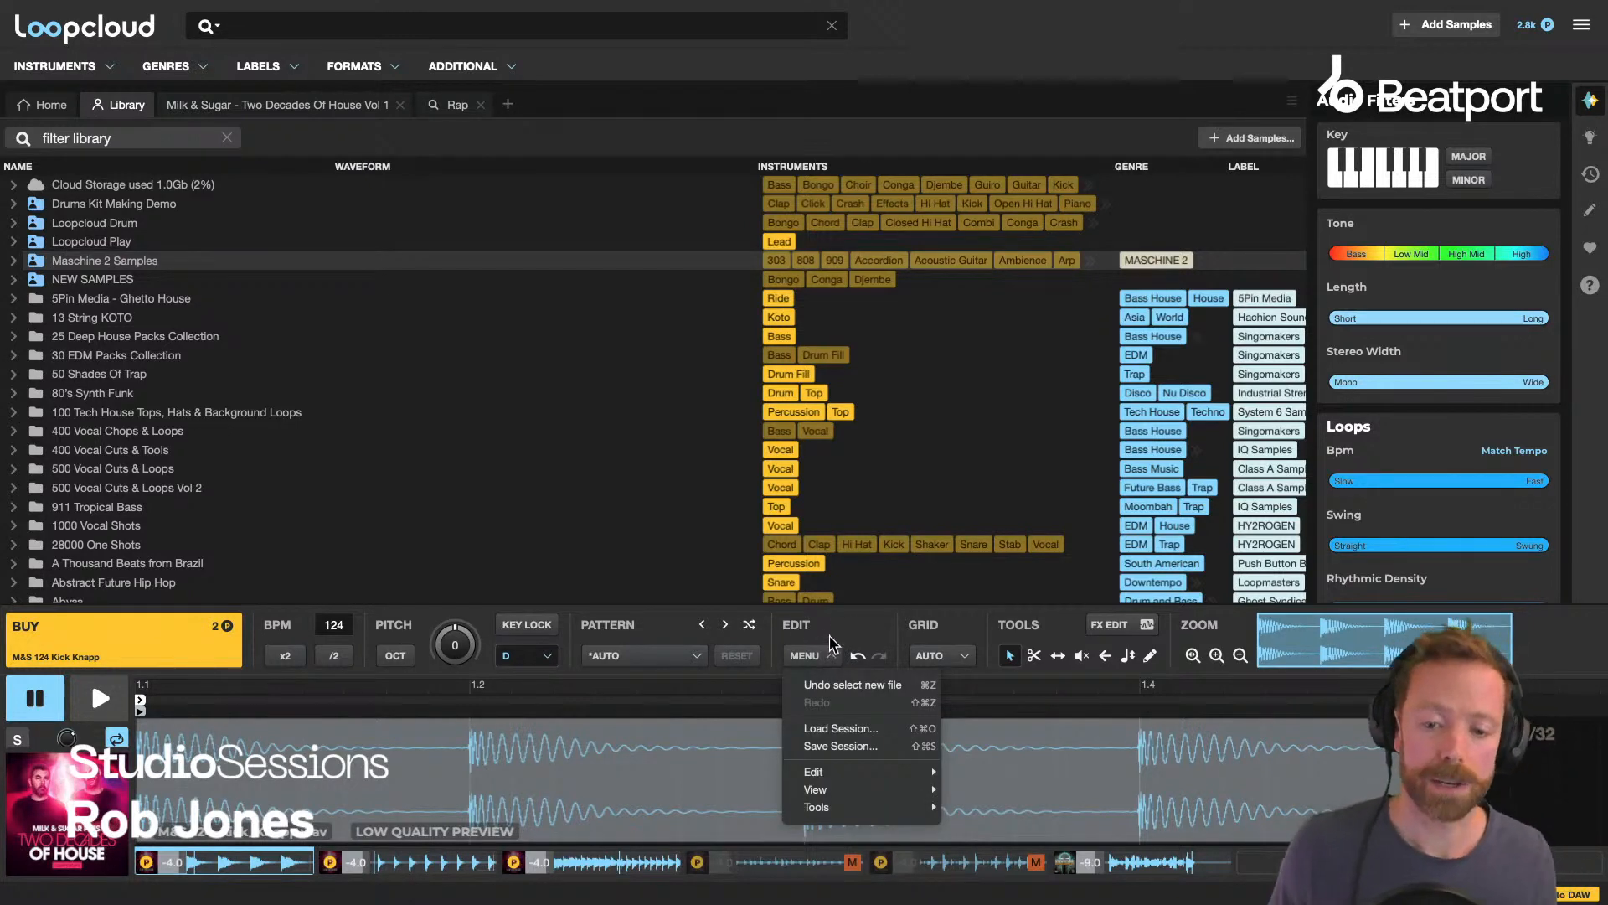
pyautogui.click(841, 747)
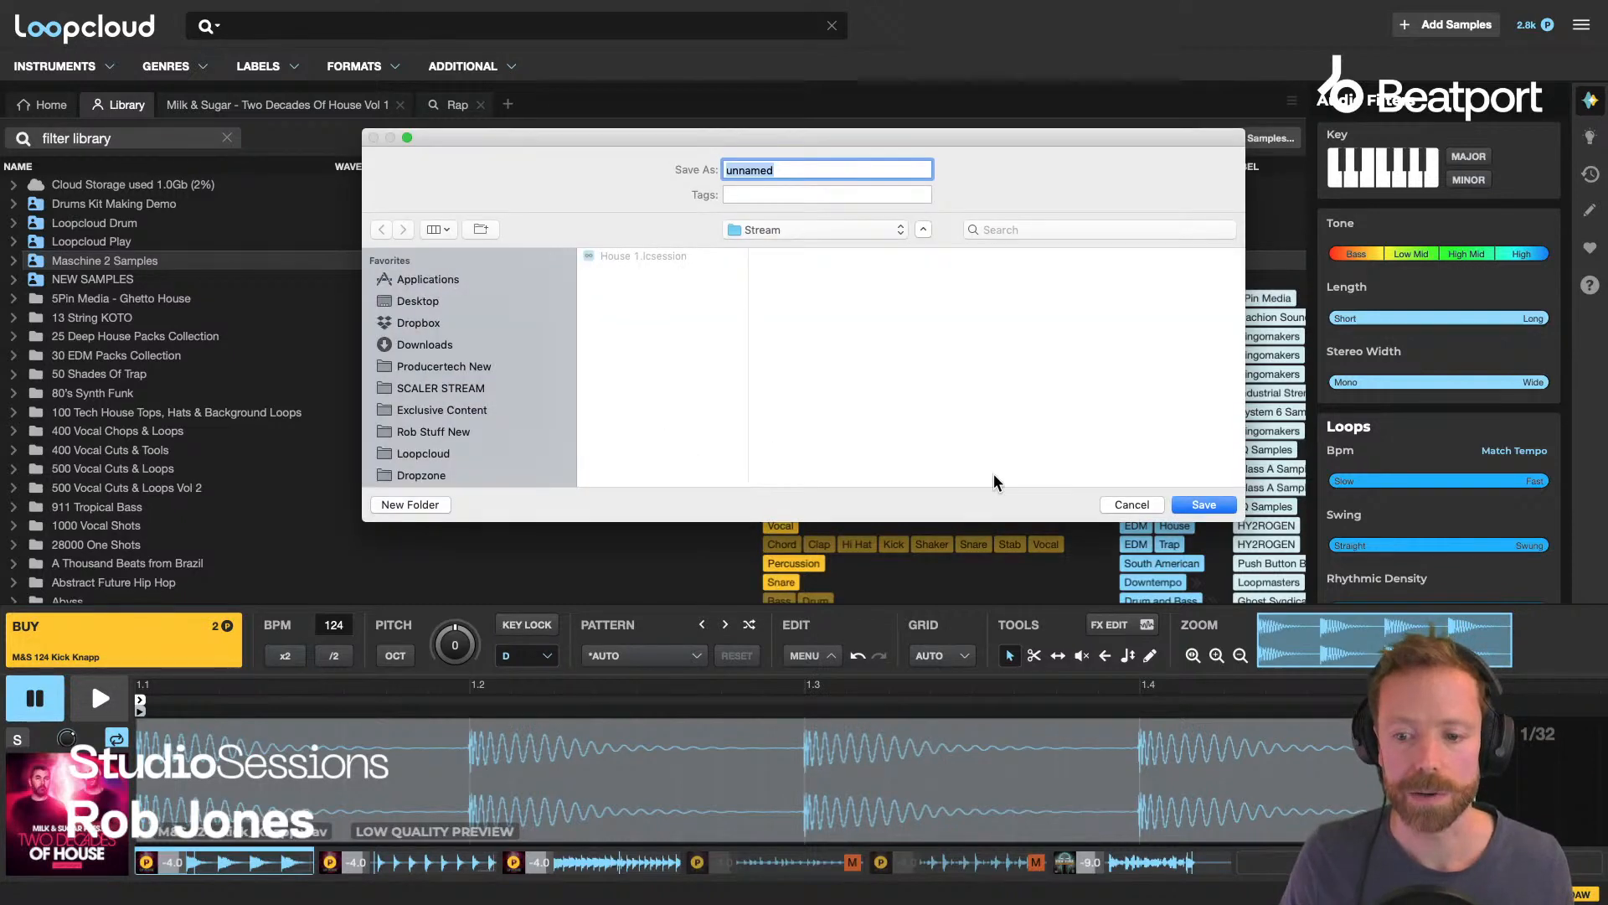
pyautogui.click(1137, 504)
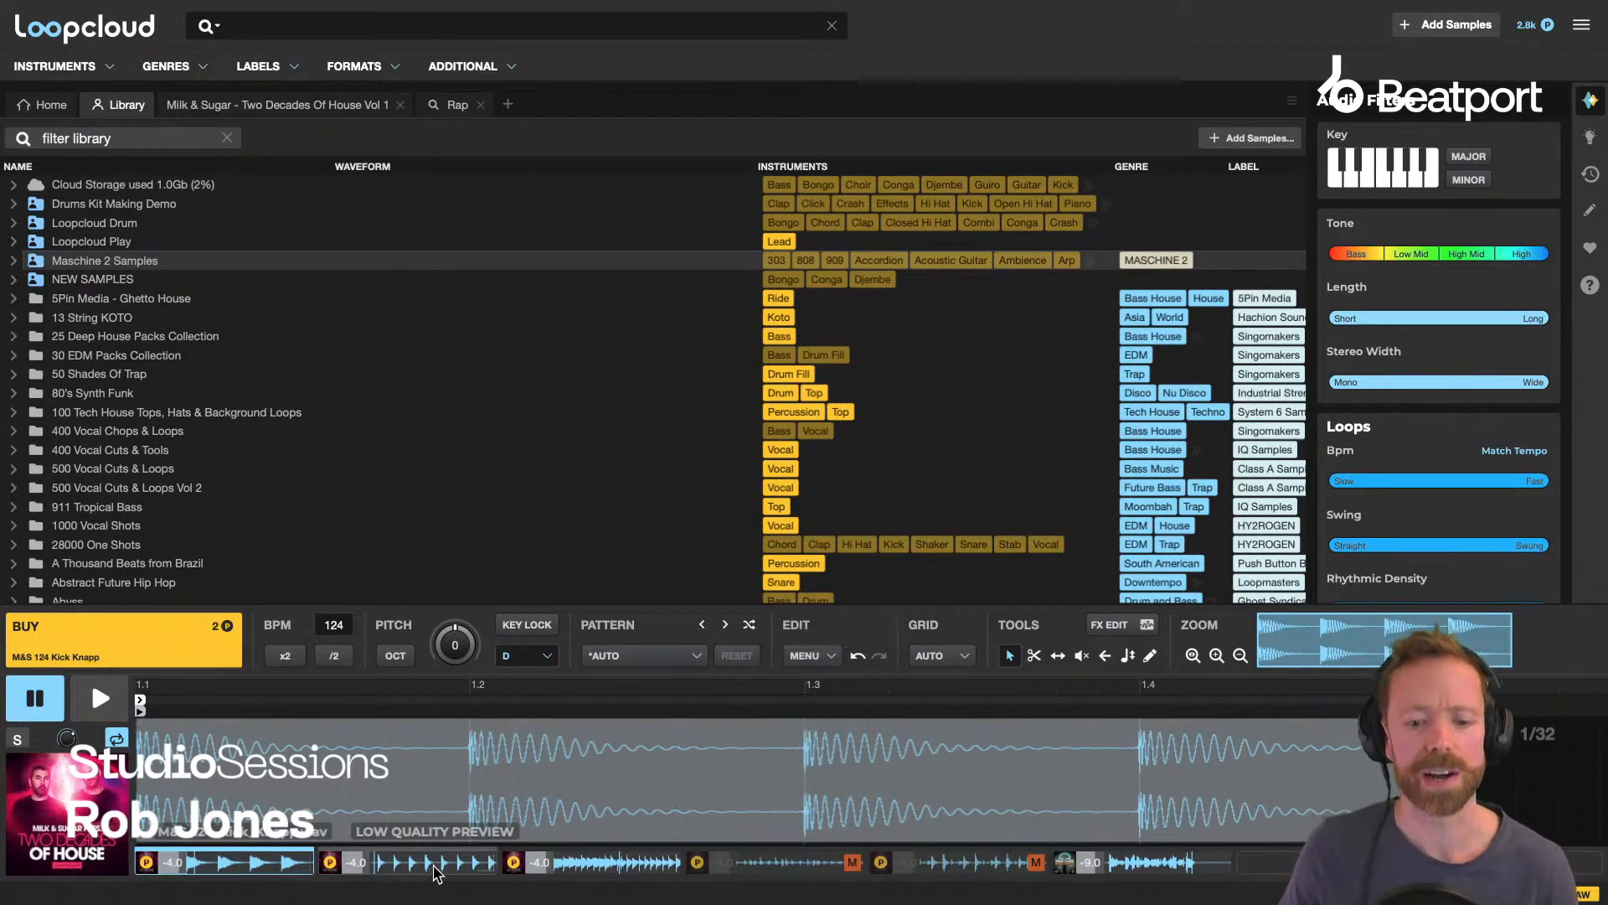
# Compare the hat and kick tracks, and purchase all the unbought active tracks in the session for 6 points.
pyautogui.click(435, 874)
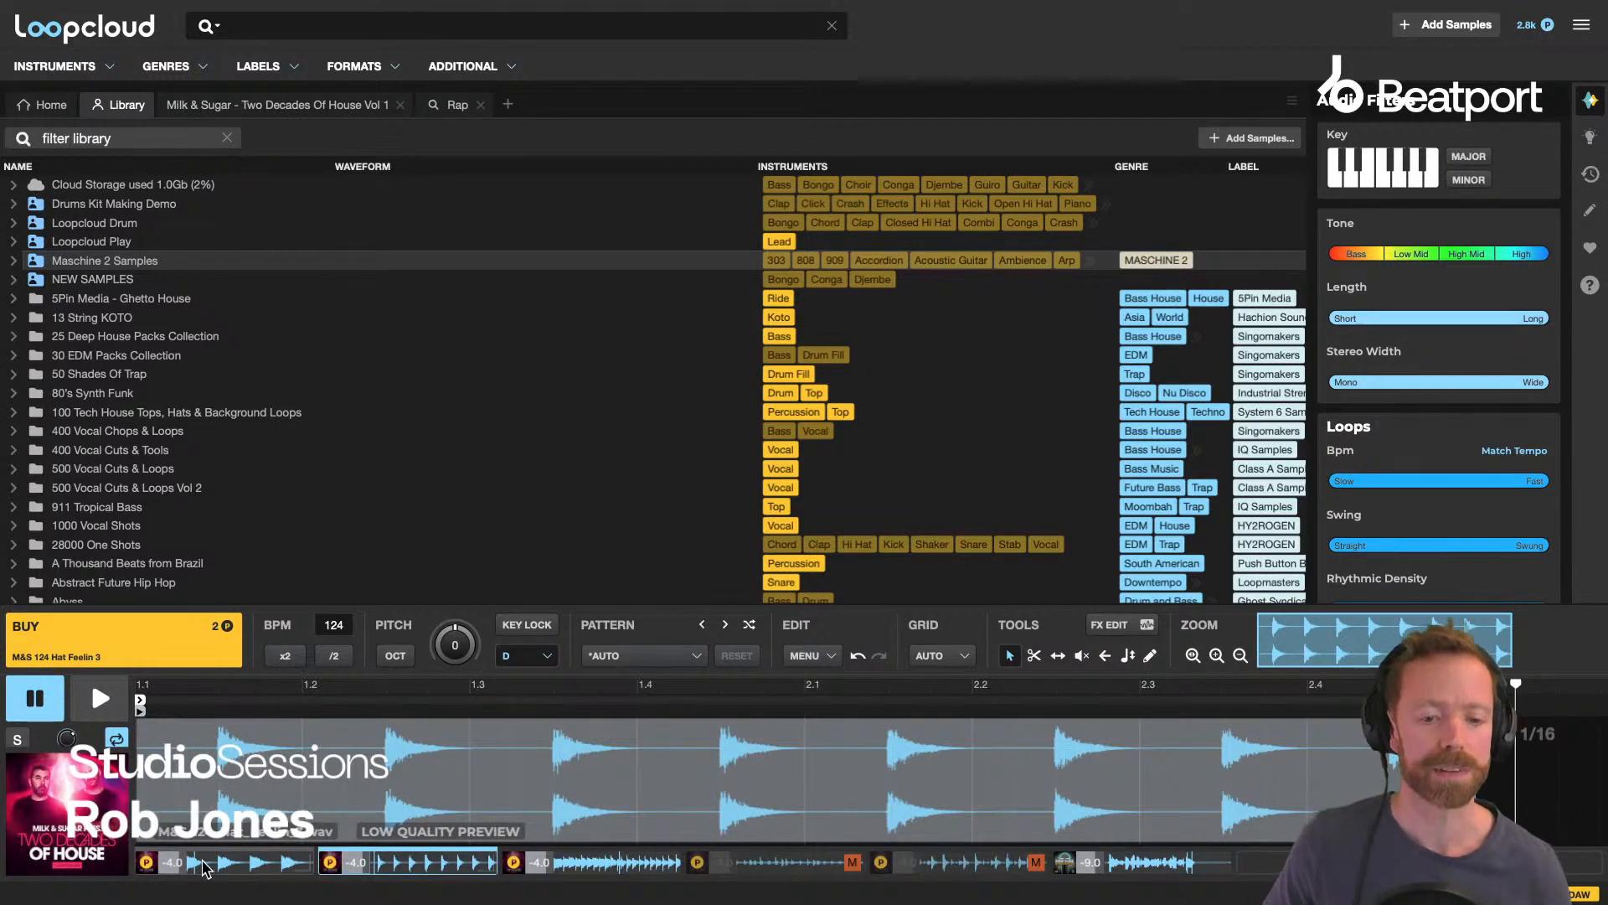
pyautogui.click(204, 869)
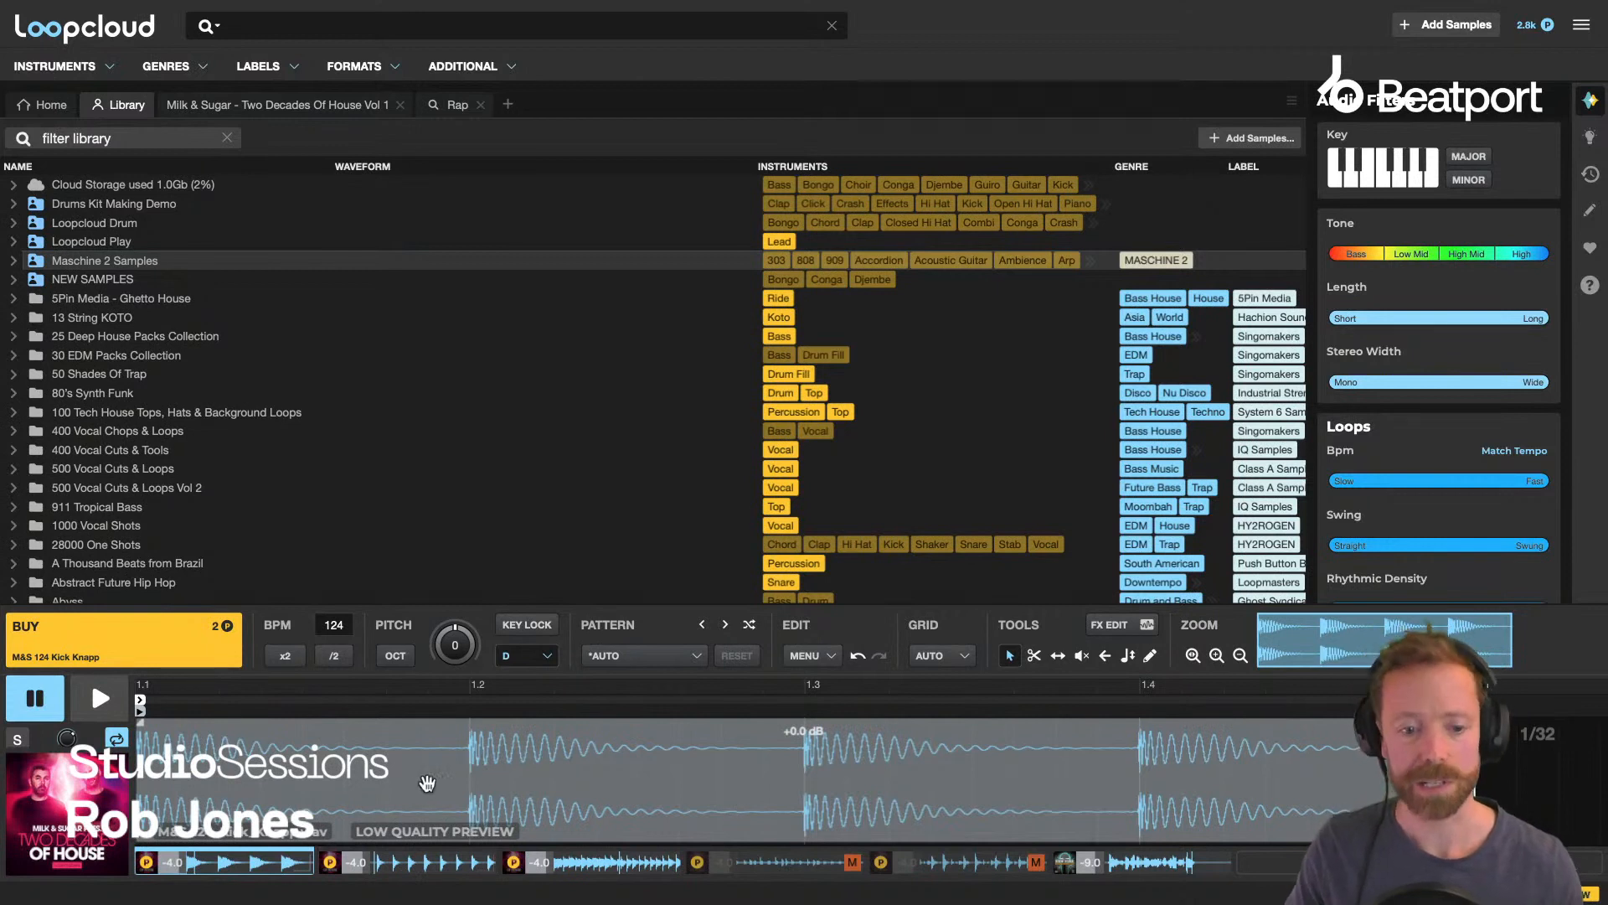
pyautogui.click(66, 636)
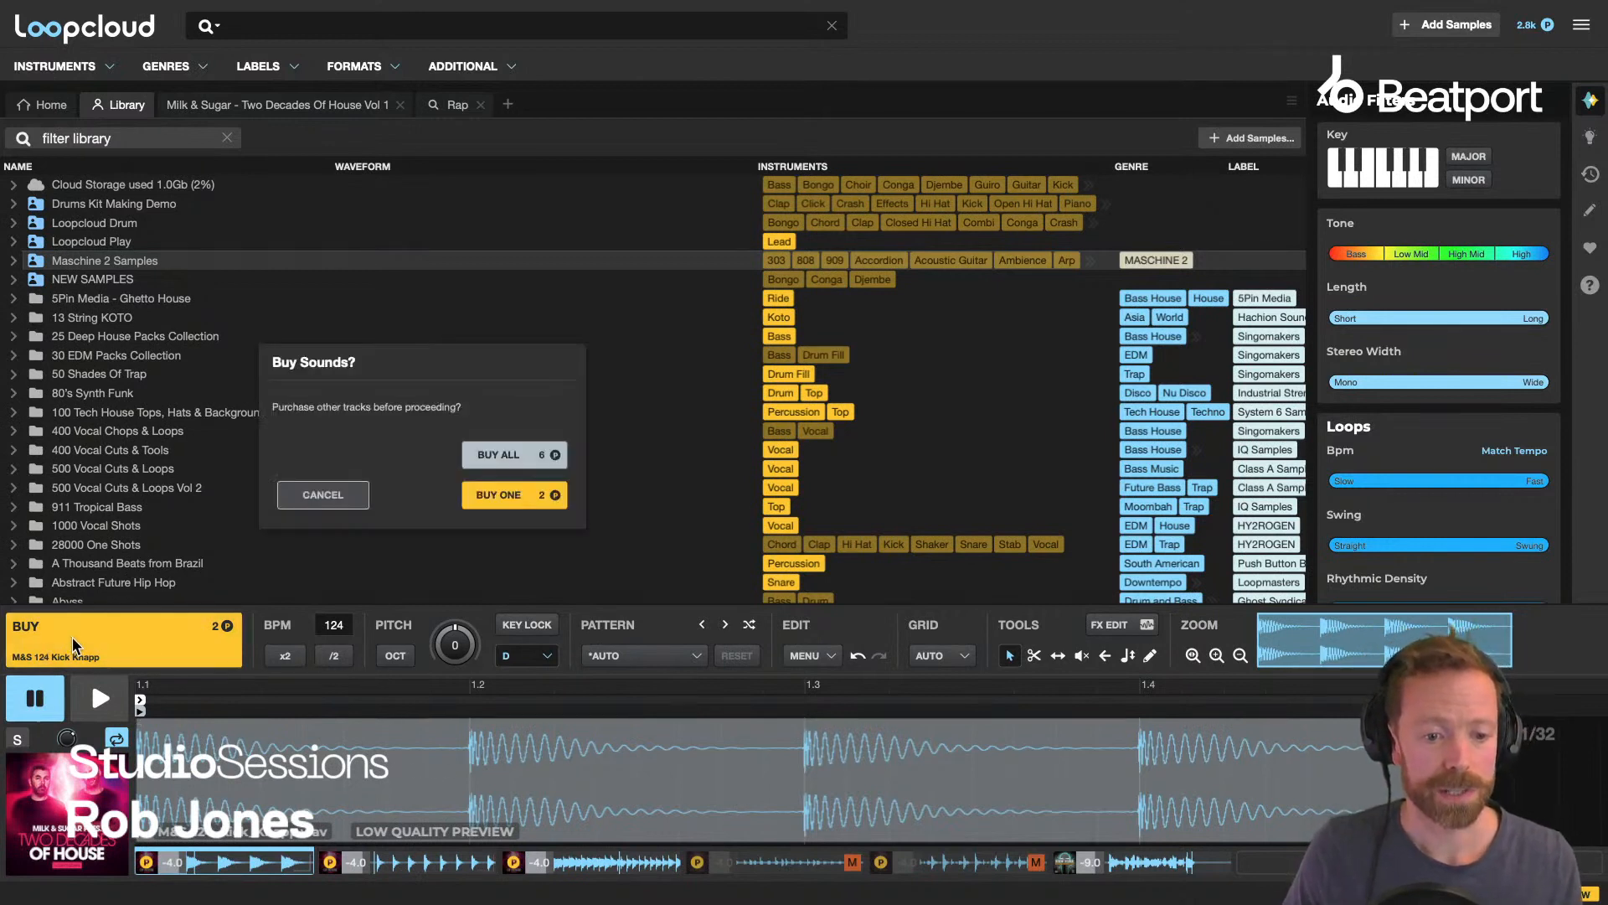
pyautogui.click(521, 461)
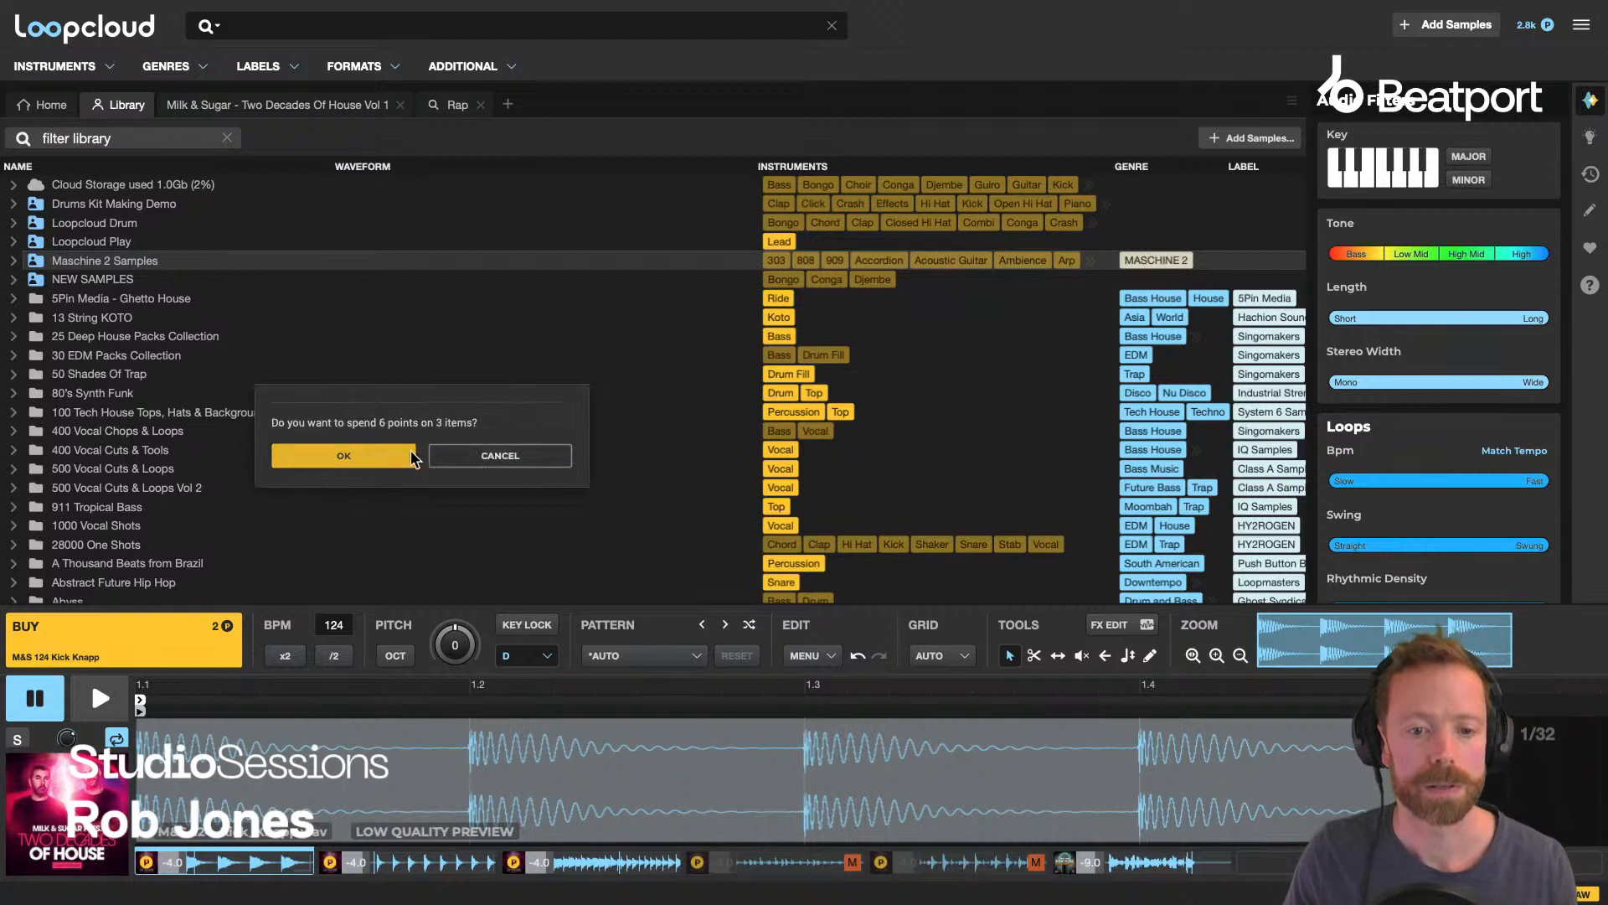
pyautogui.click(368, 459)
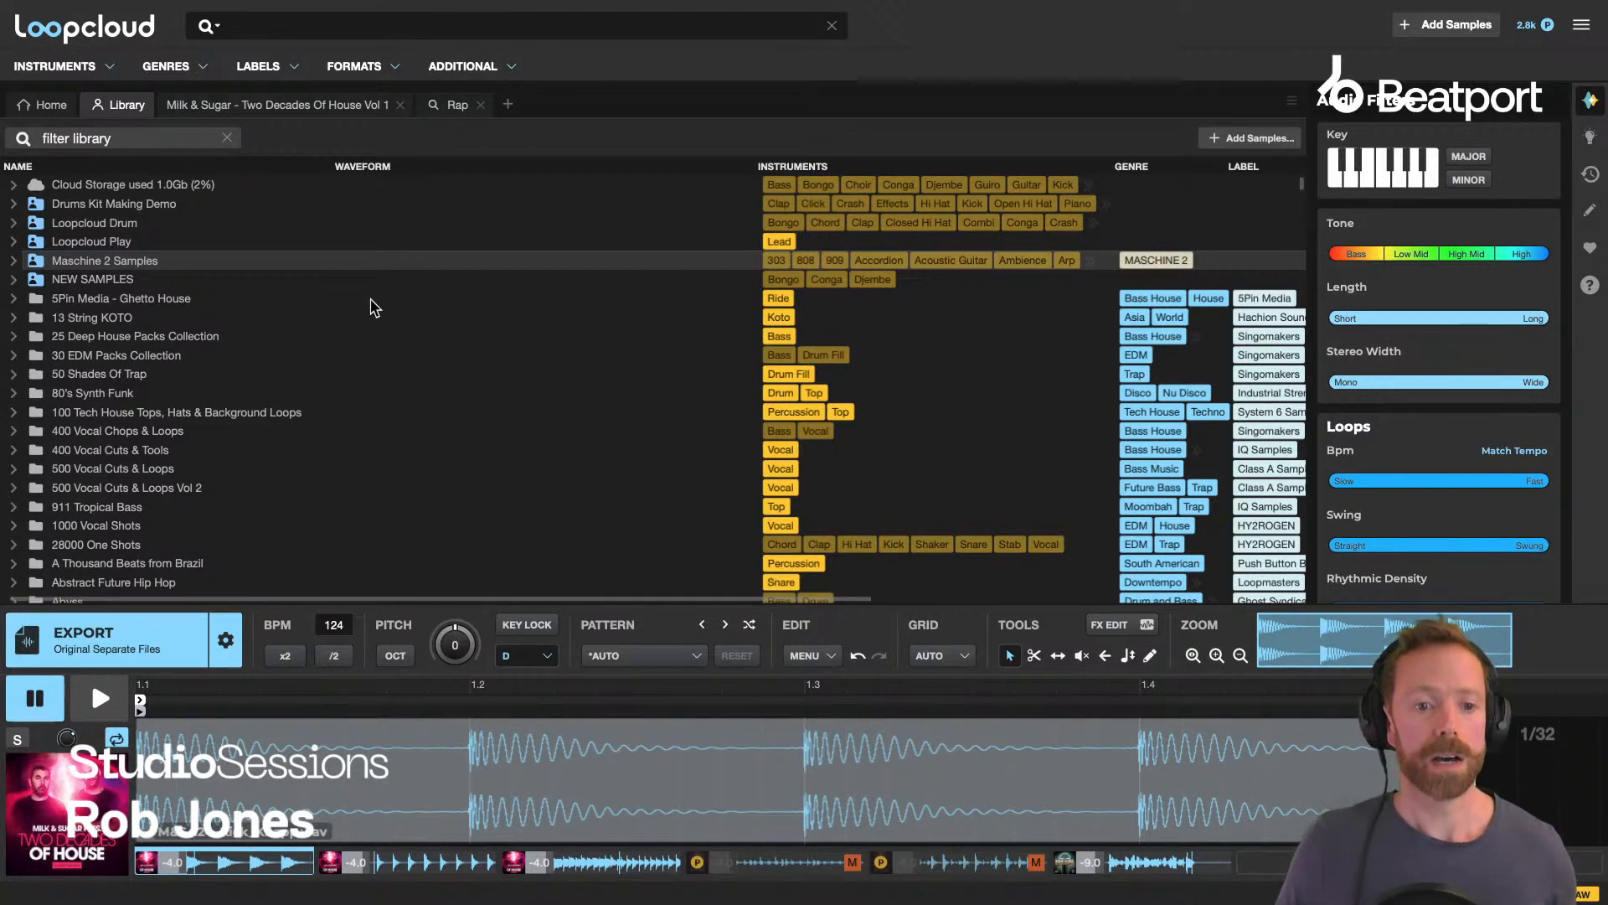
# View the search suggestions for "fre", including the Free tag, and clear the search.
pyautogui.click(310, 32)
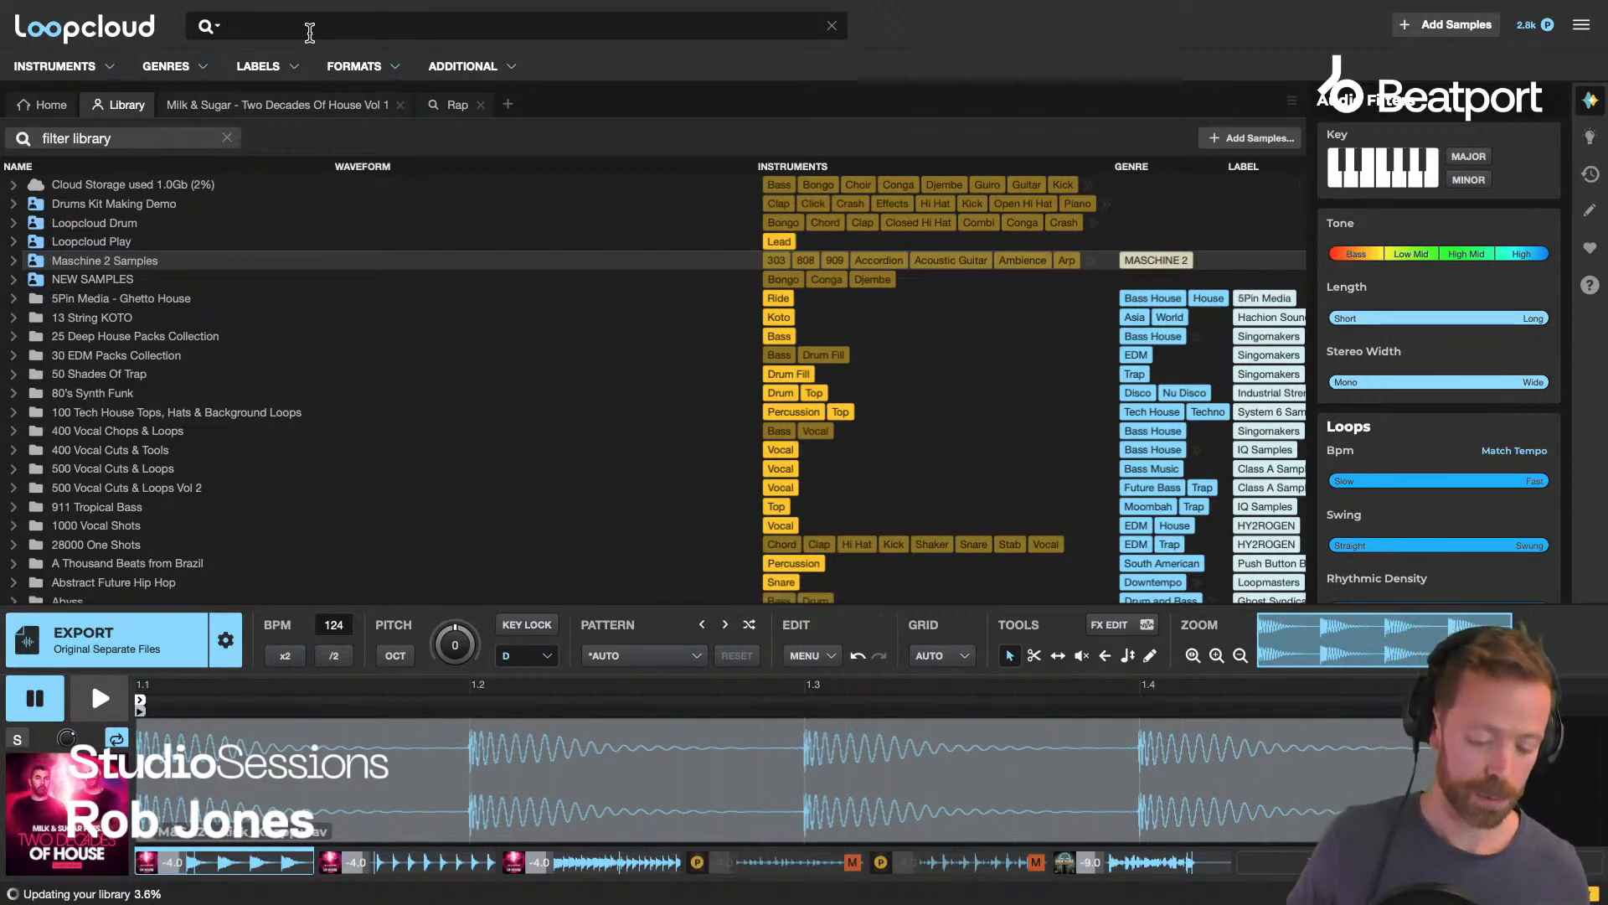
pyautogui.write('fre')
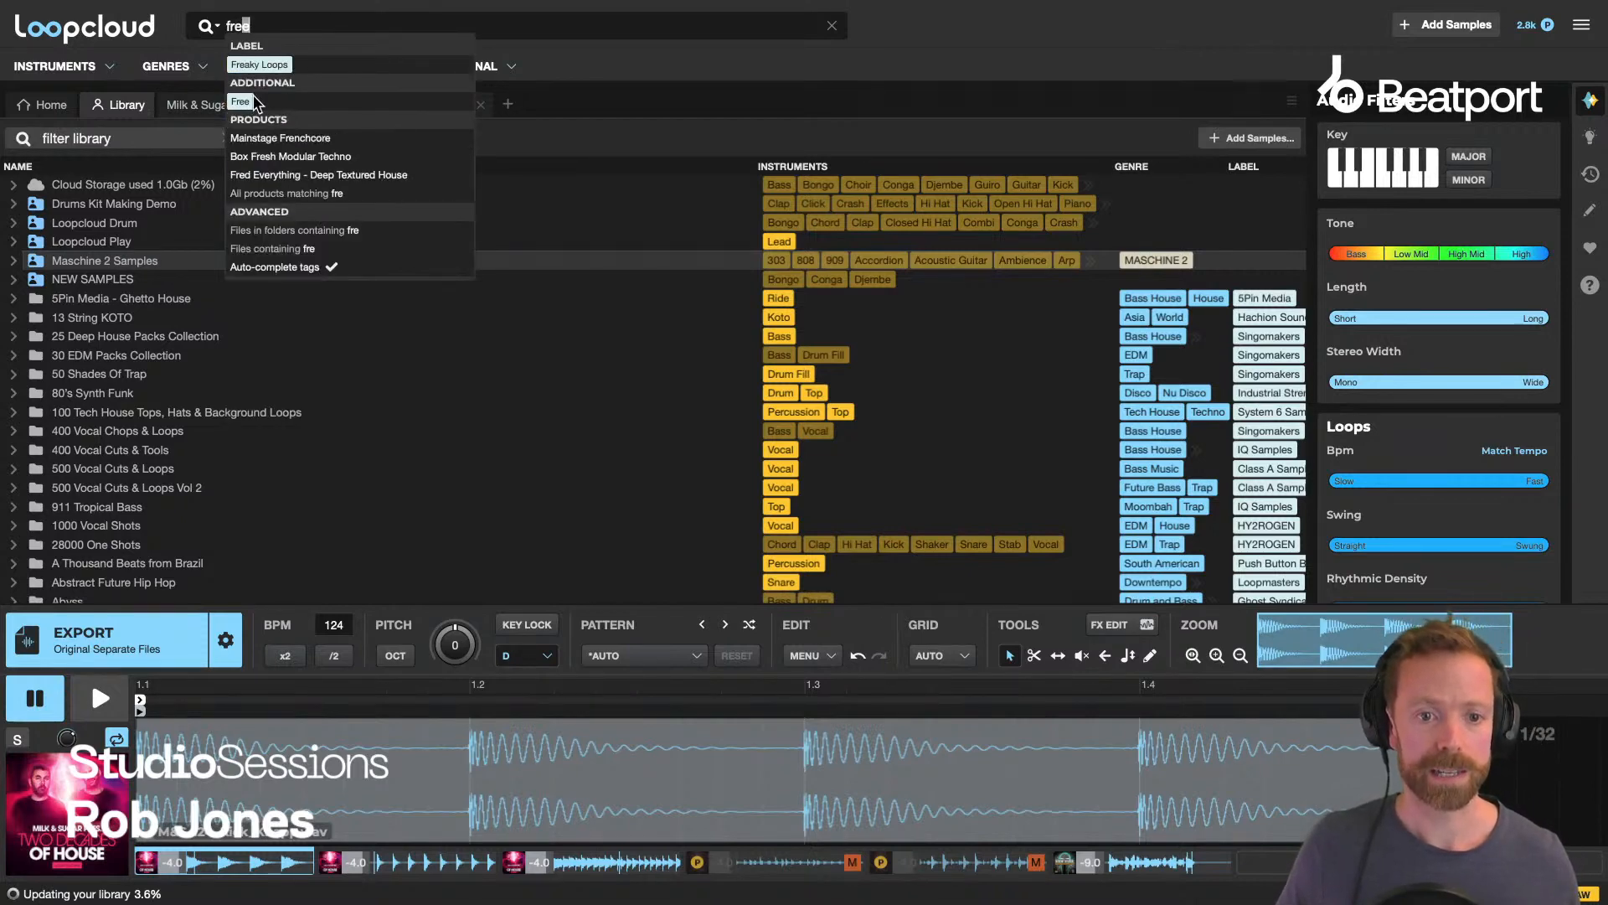
pyautogui.press('BackSpace')
pyautogui.press('BackSpace')
pyautogui.press('BackSpace')
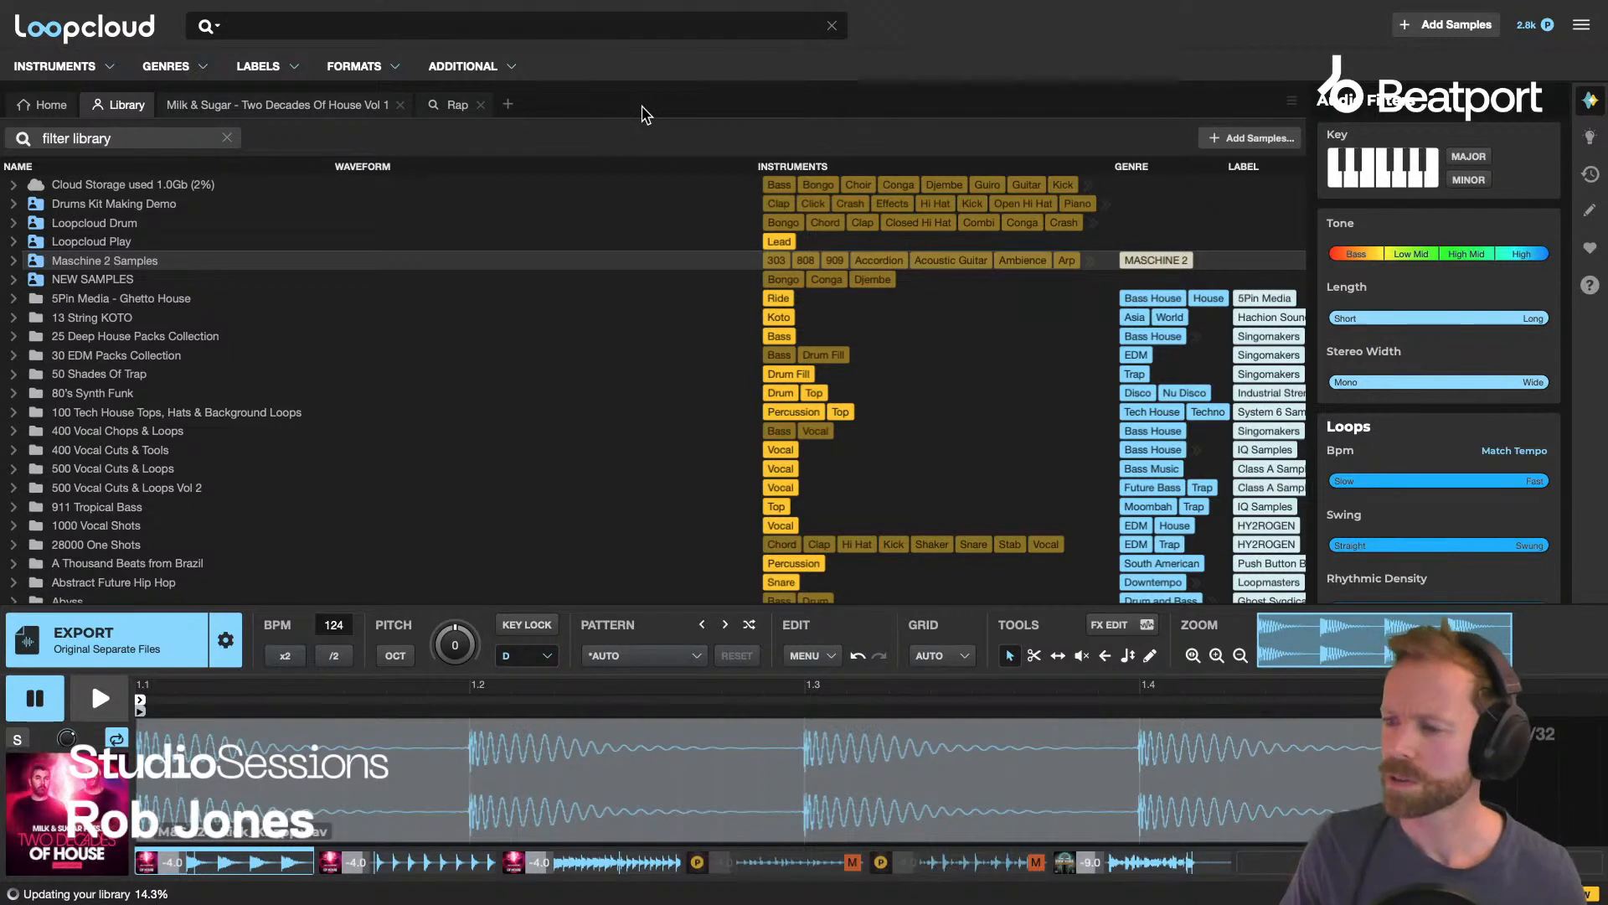
pyautogui.moveTo(538, 1)
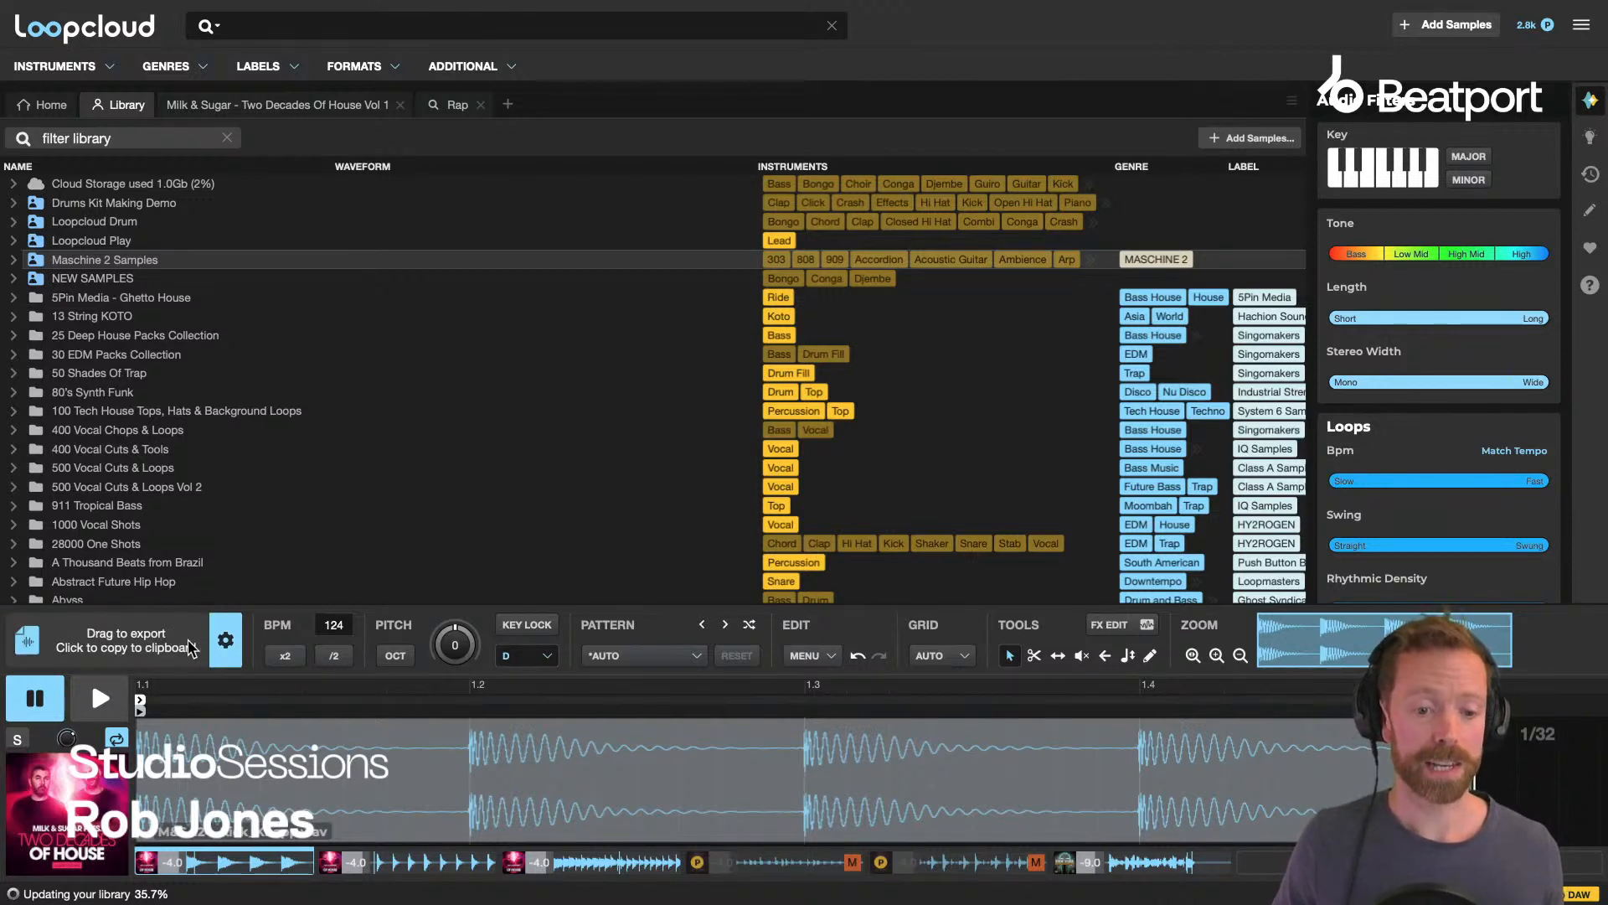
# Set the export format to Processed Separate Files in the export preferences.
pyautogui.click(226, 644)
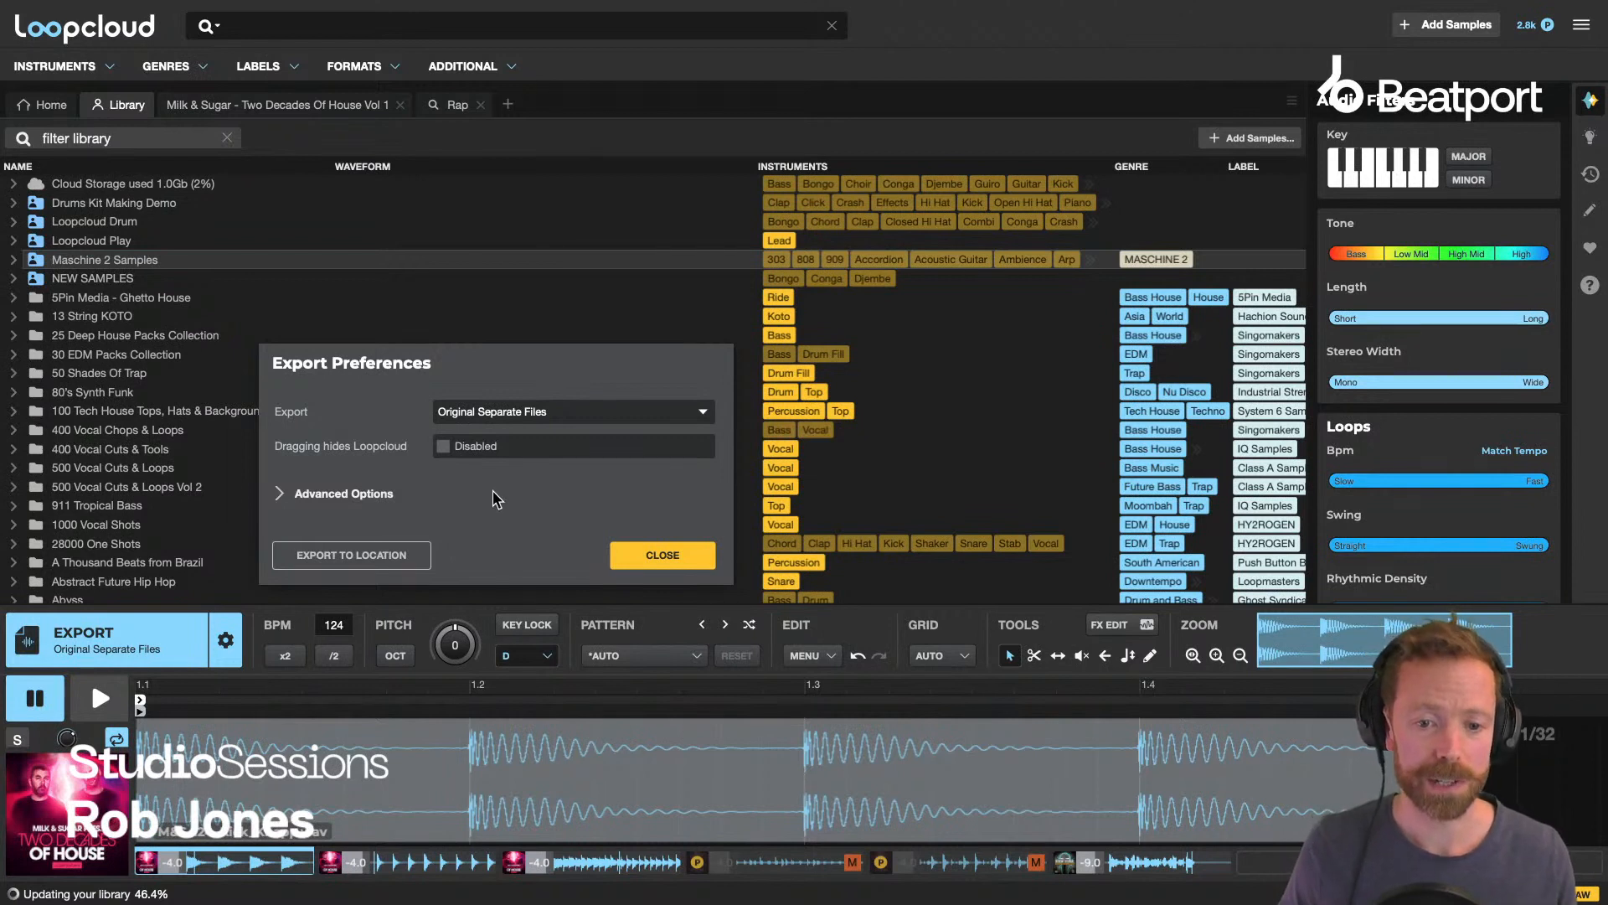
pyautogui.click(498, 414)
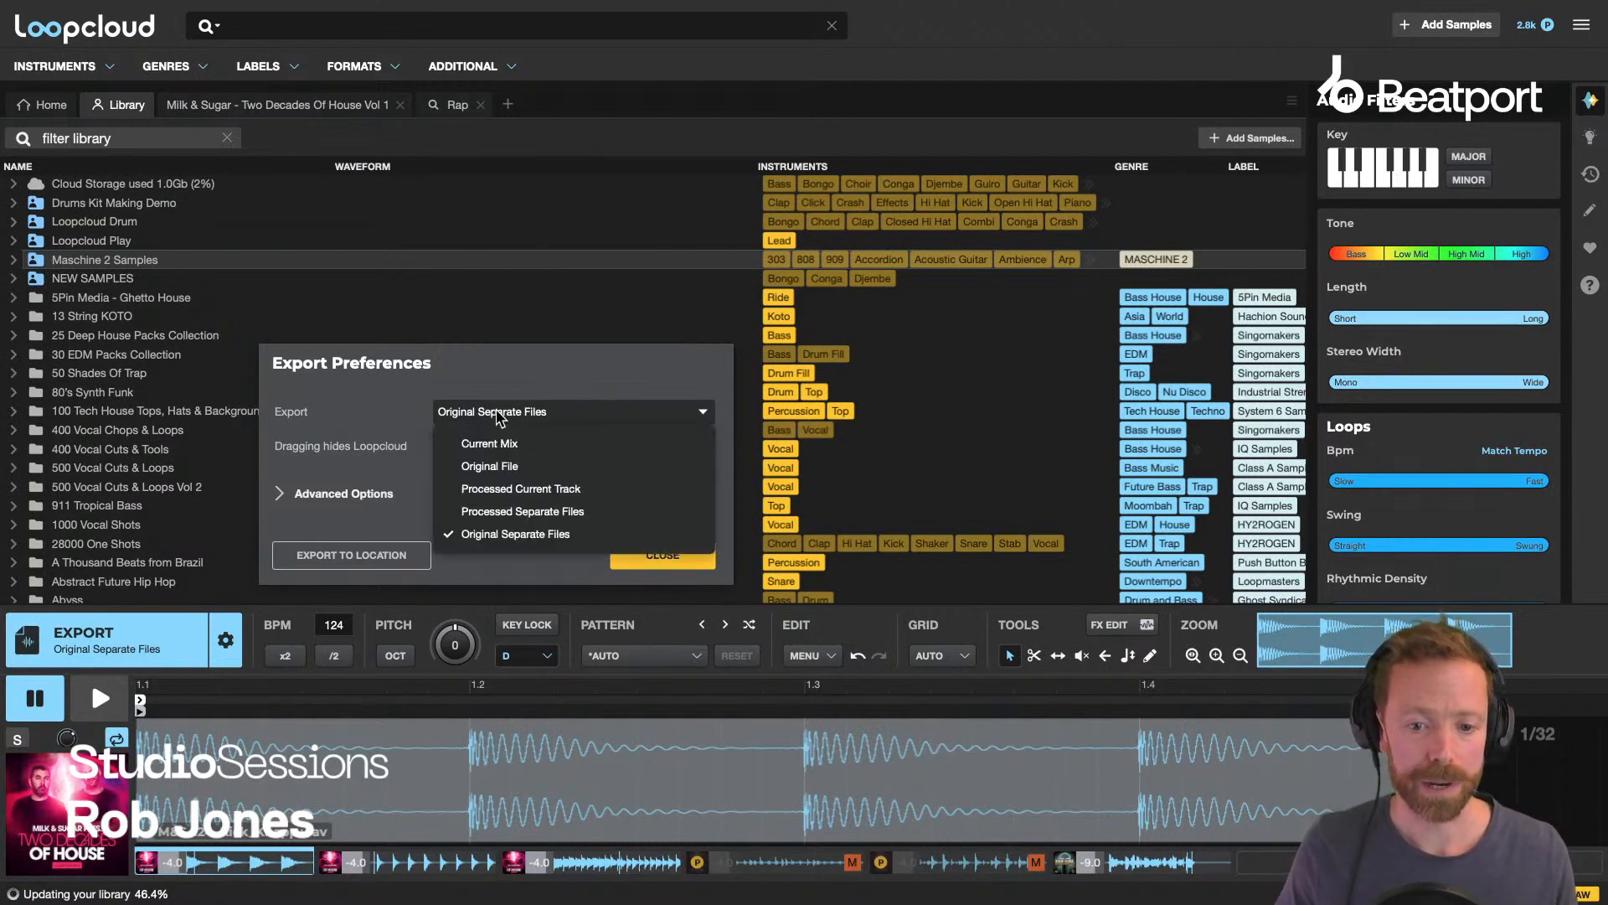
pyautogui.click(503, 511)
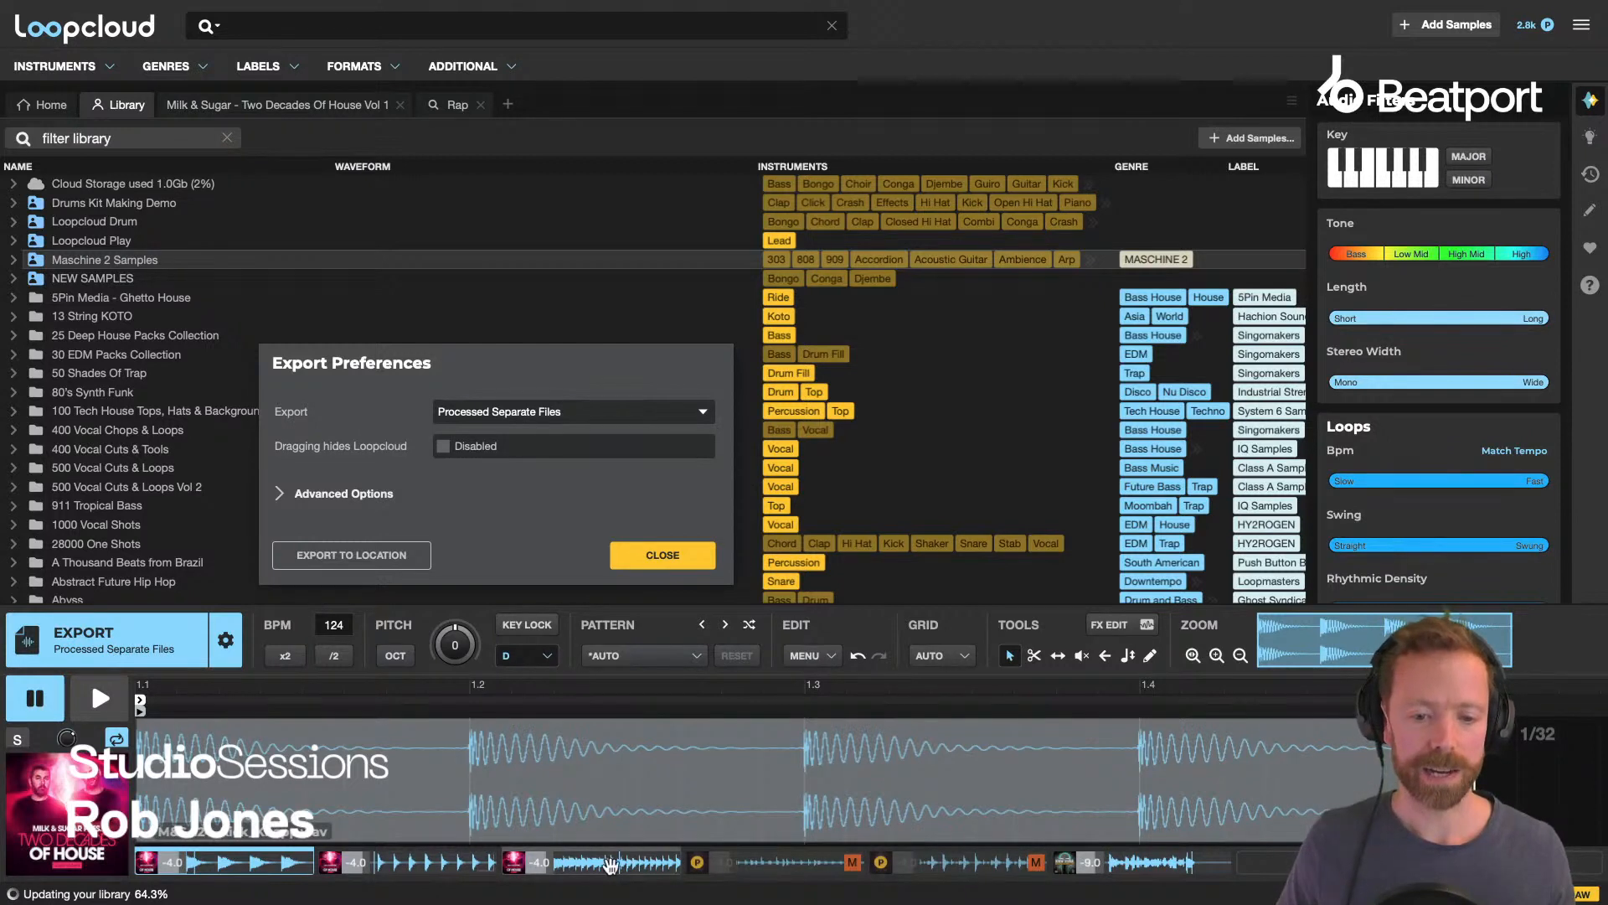
pyautogui.click(662, 555)
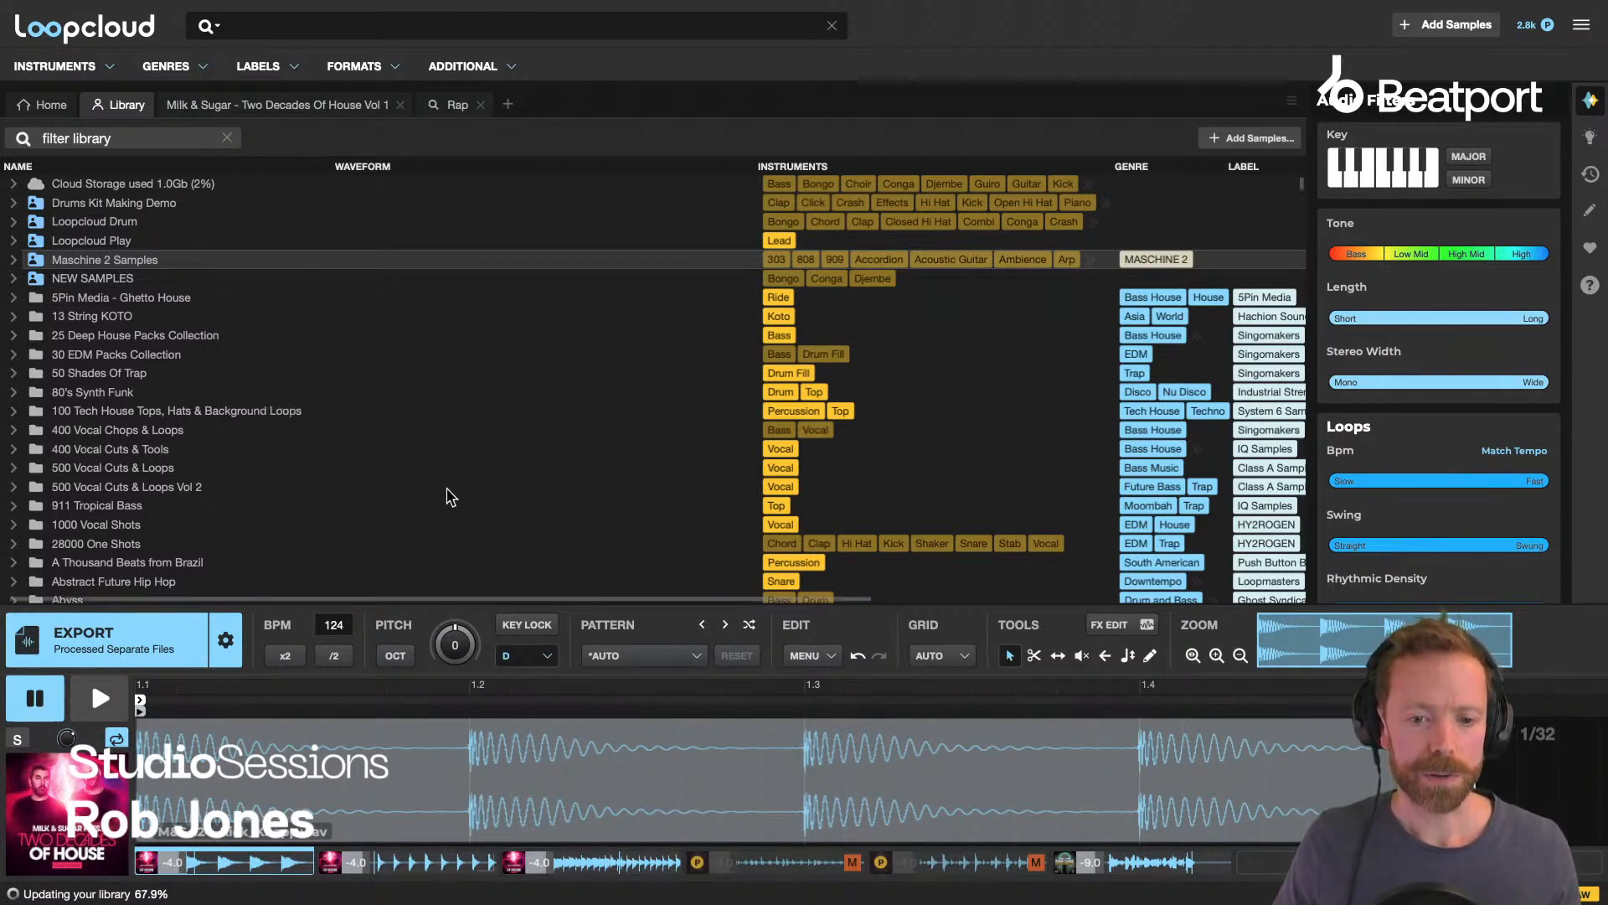
# Export the processed files into Ableton Live's arrangement, placing each clip on its own track starting at bar 1.
pyautogui.click(102, 649)
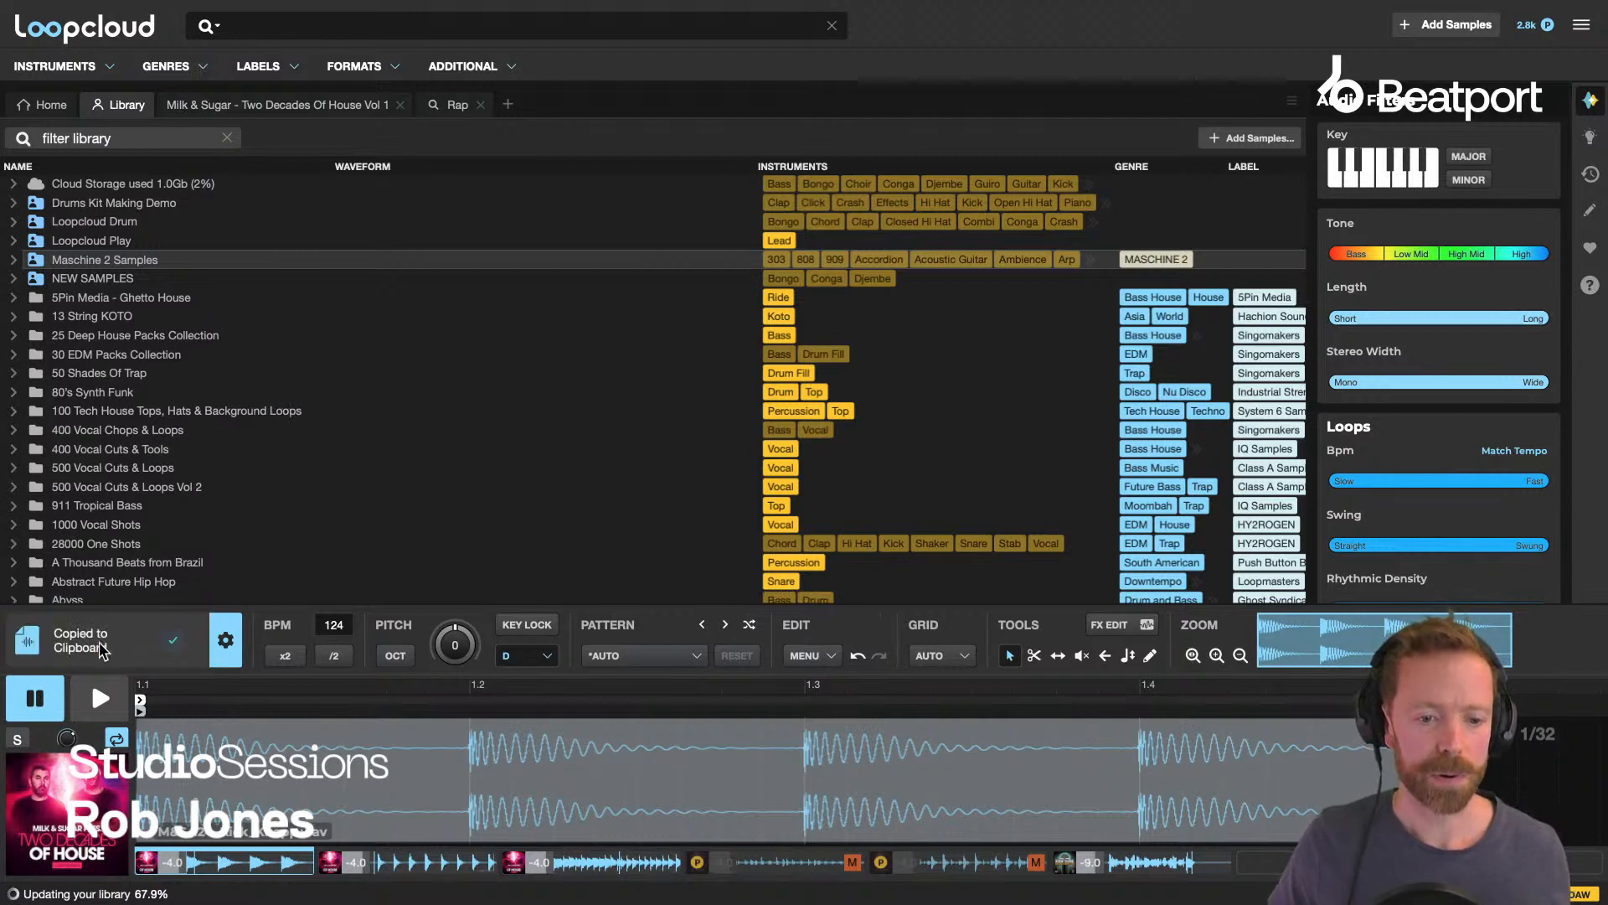
pyautogui.moveTo(78, 640); pyautogui.dragTo(232, 527)
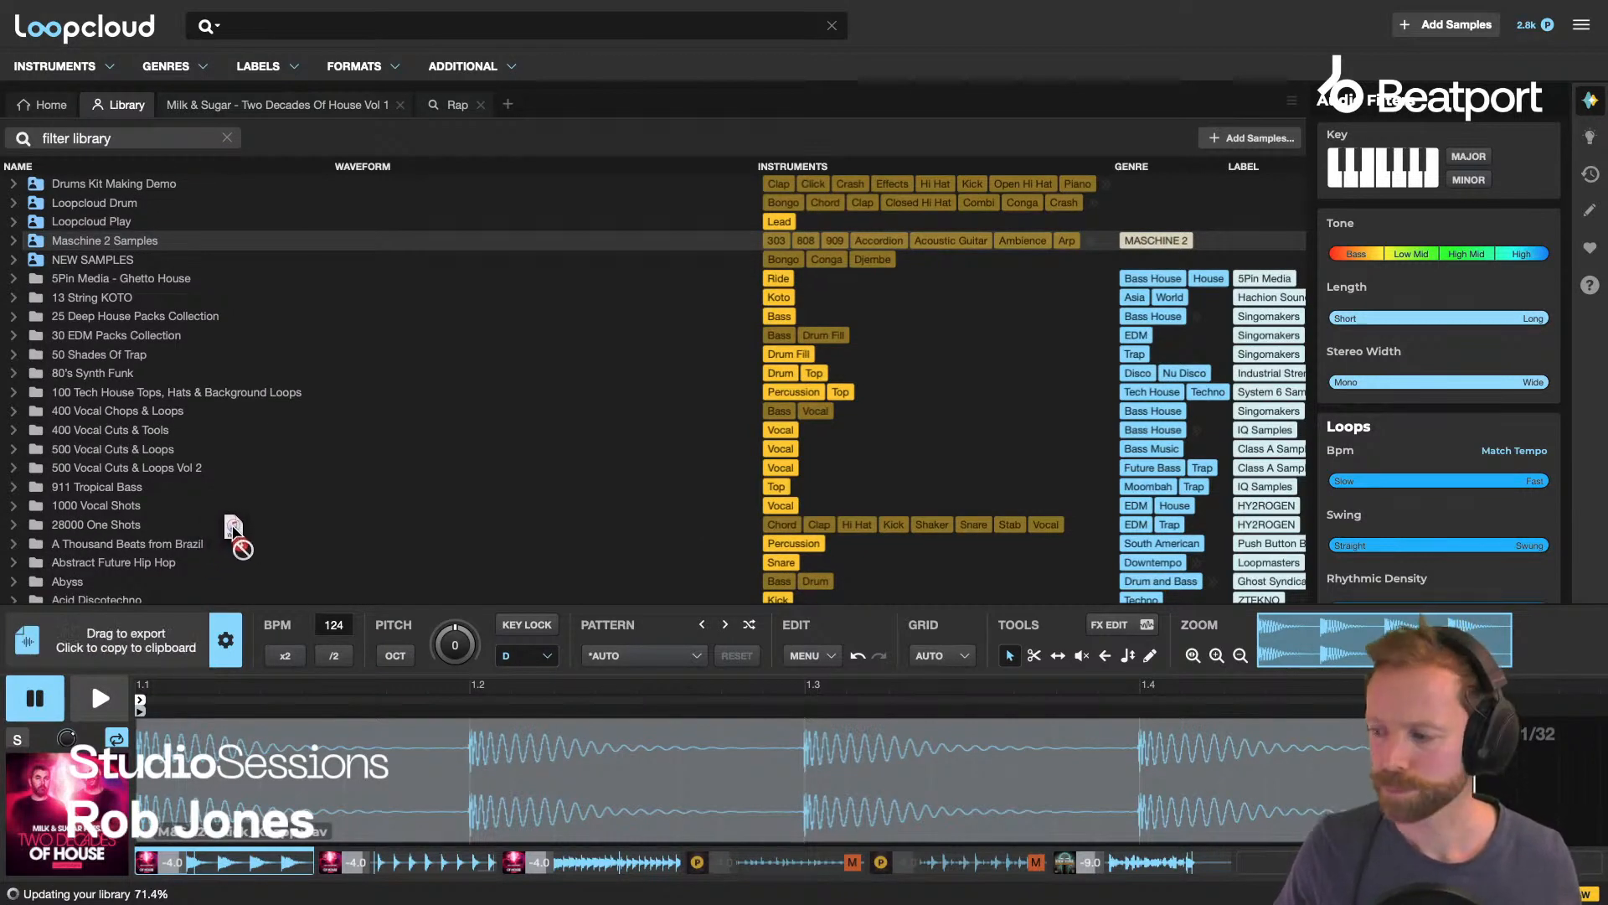
pyautogui.moveTo(233, 527); pyautogui.dragTo(493, 283)
pyautogui.press('Tab')
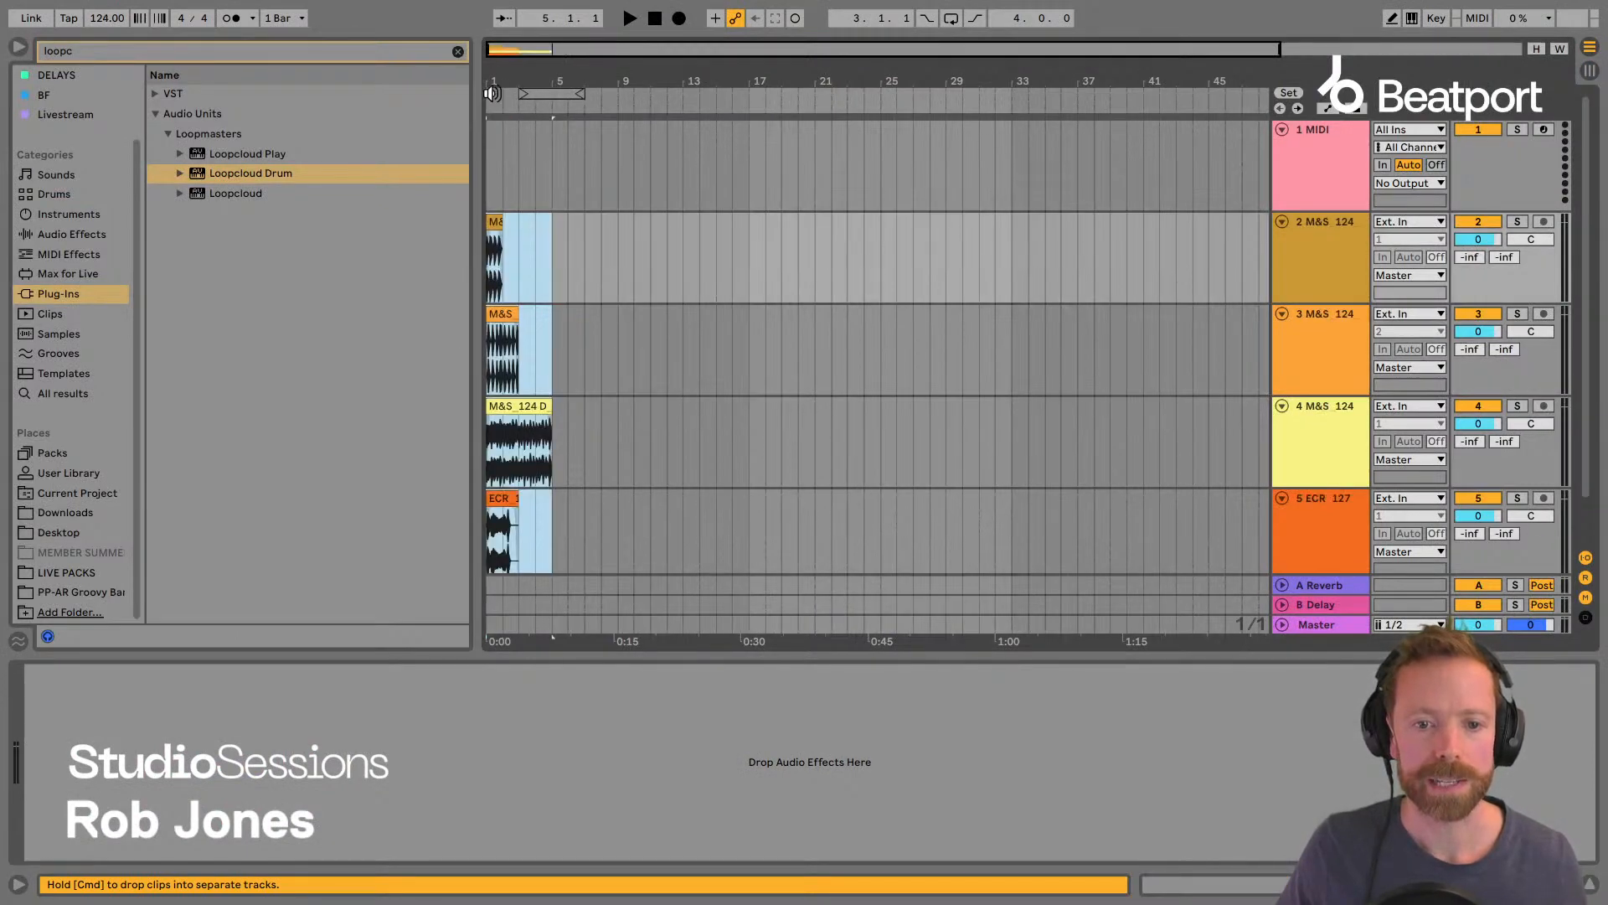
pyautogui.press('z')
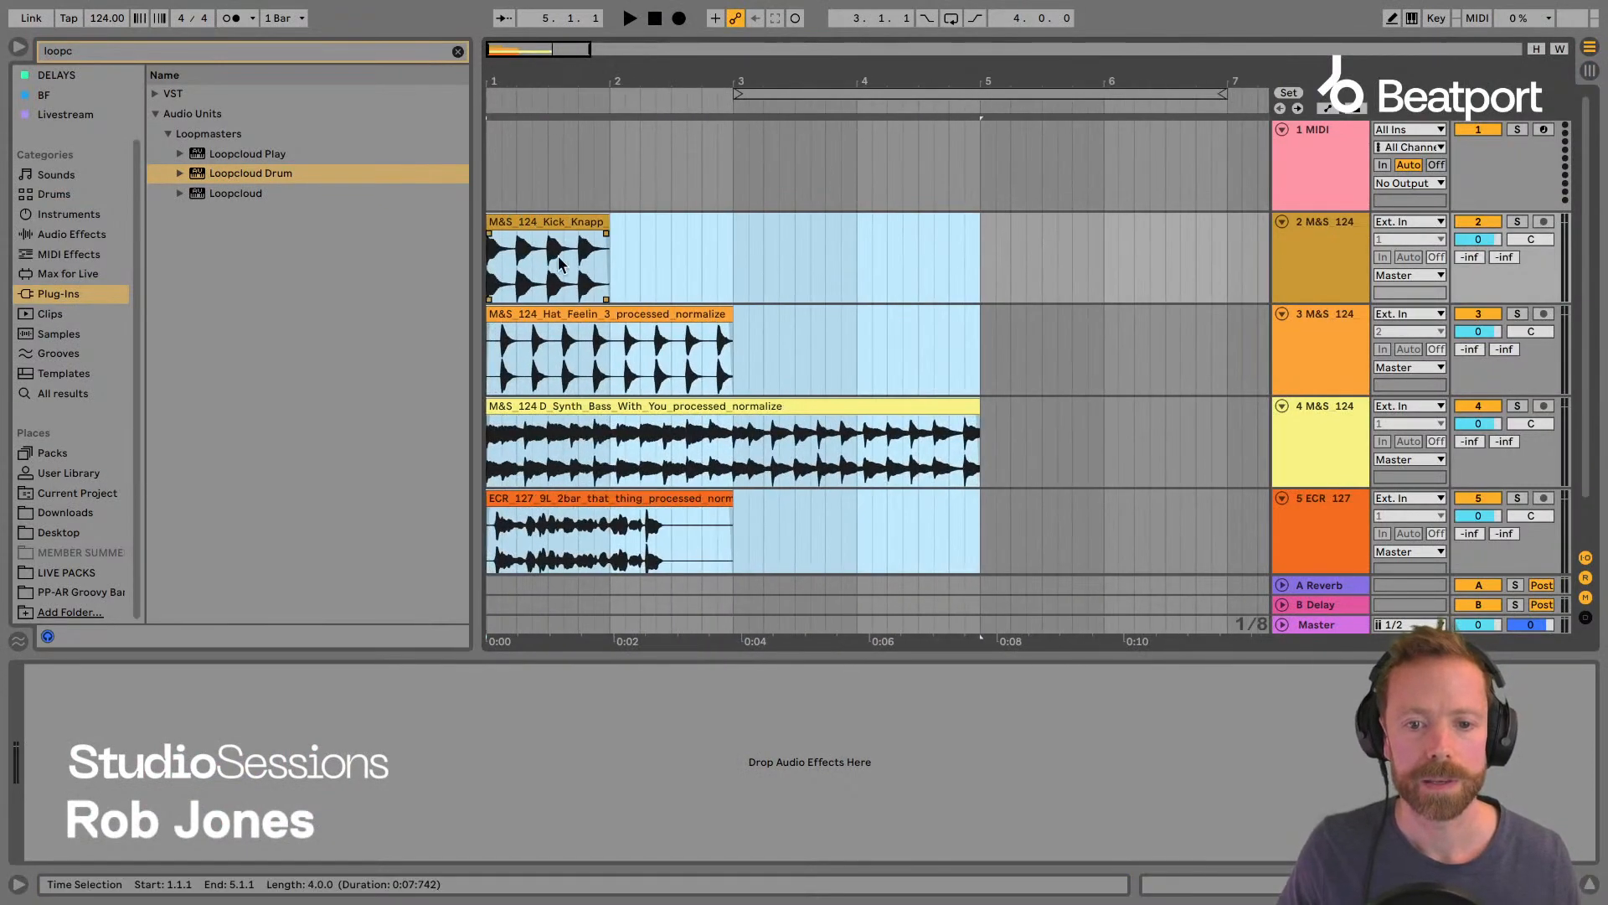
# Duplicate the kick clip three times and the hat and rap vocal clips once each to fill four bars.
pyautogui.click(538, 220)
pyautogui.hotkey('ctrl', 'd')
pyautogui.hotkey('ctrl', 'd')
pyautogui.hotkey('ctrl', 'd')
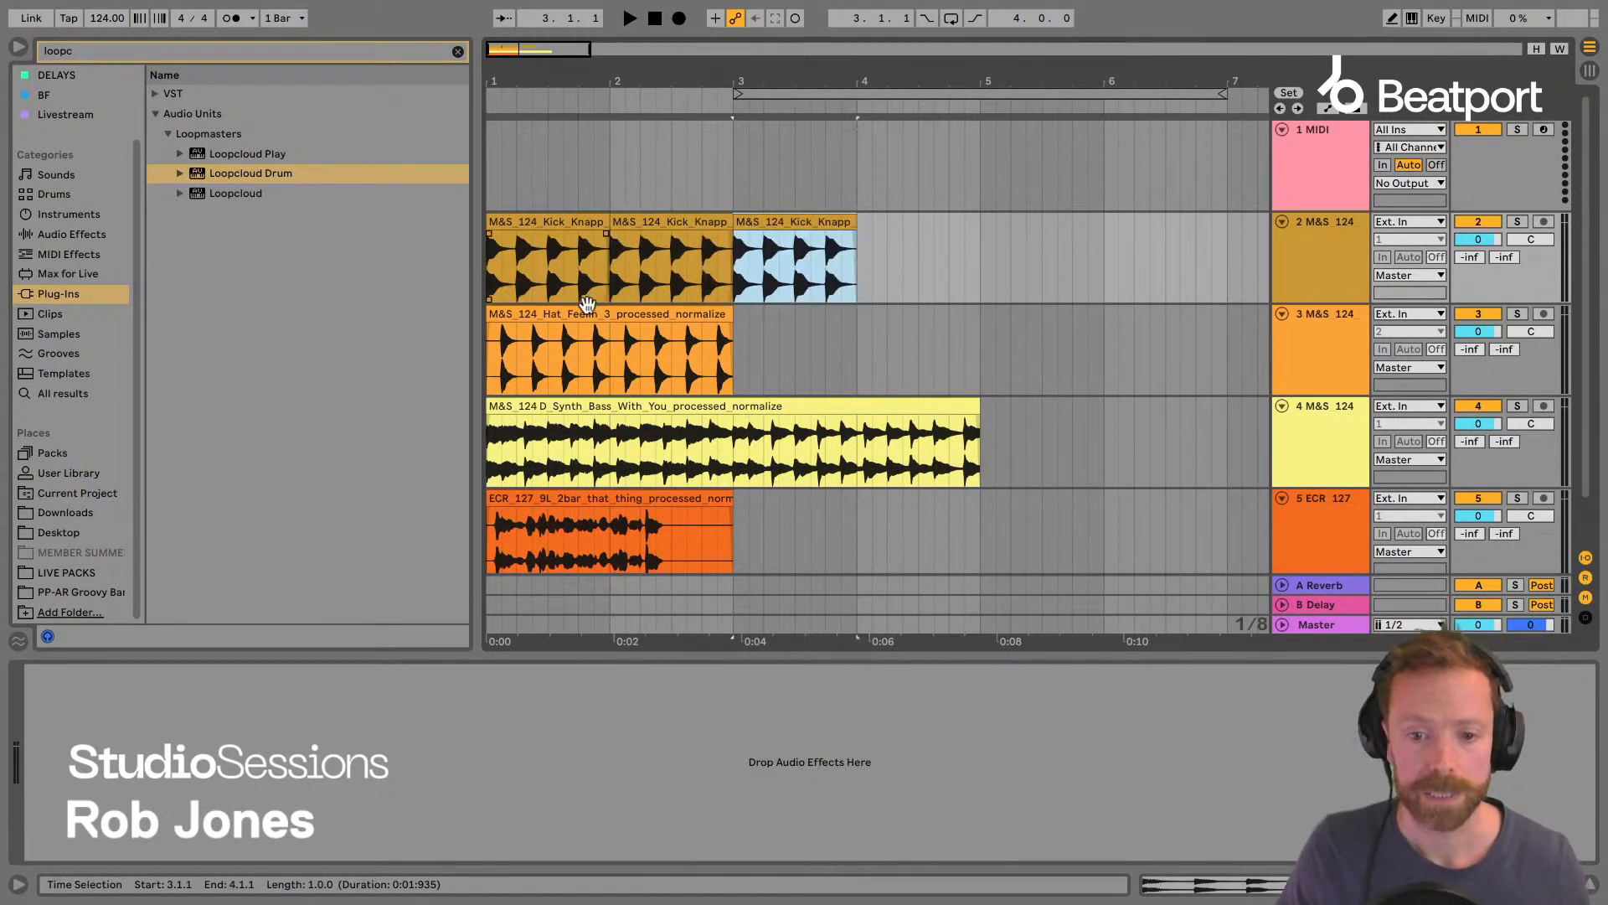
pyautogui.click(559, 317)
pyautogui.hotkey('ctrl', 'd')
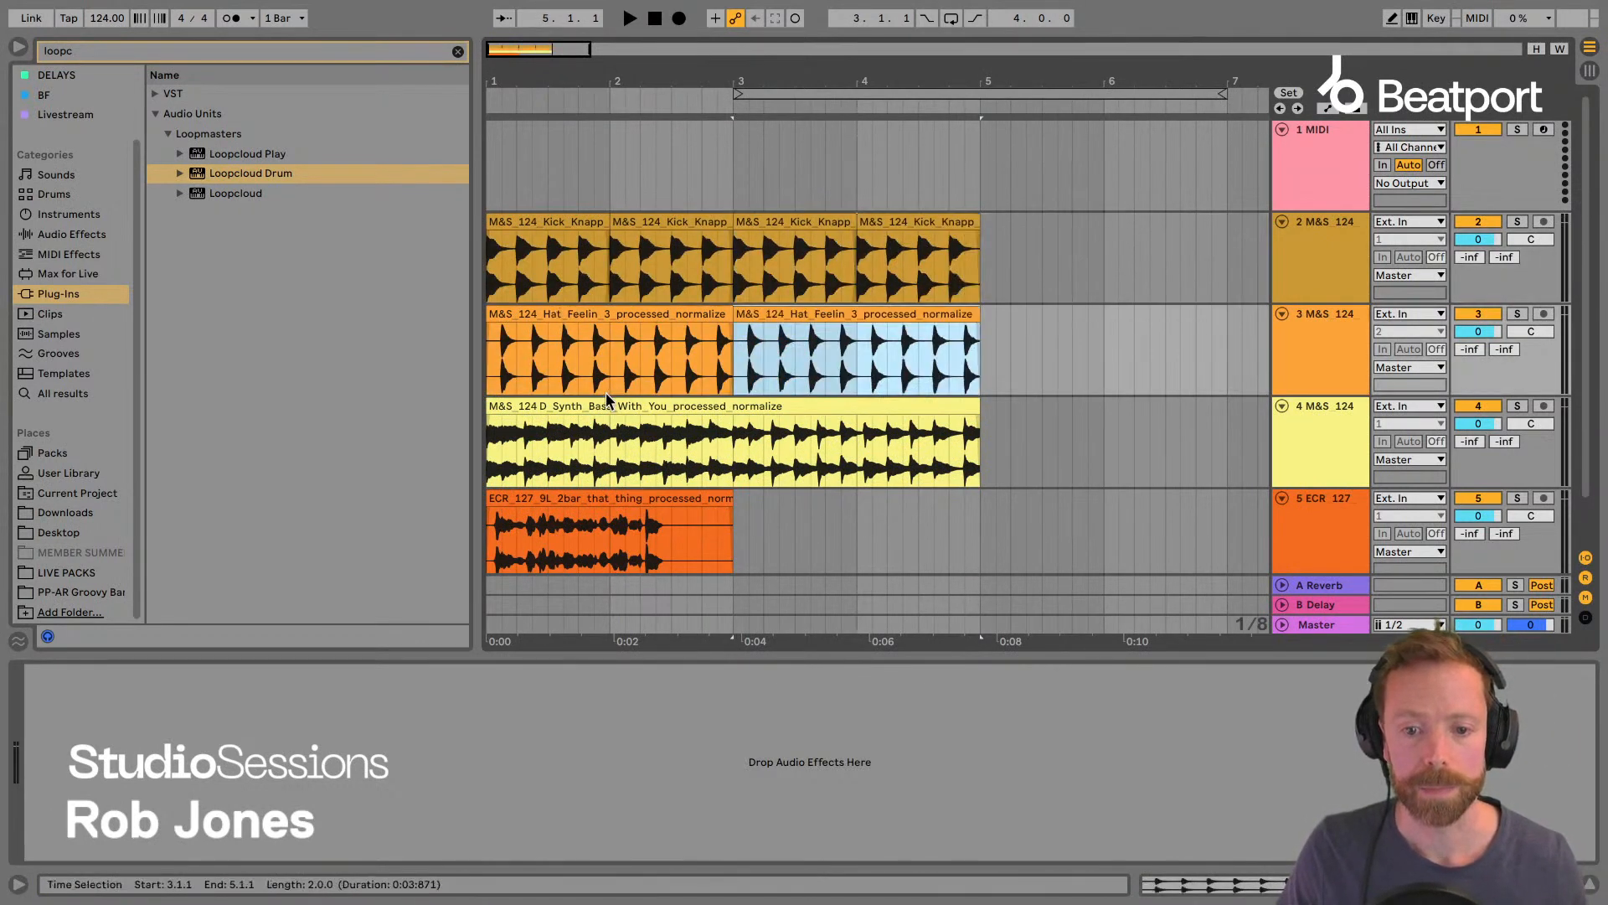
pyautogui.click(594, 500)
pyautogui.hotkey('ctrl', 'd')
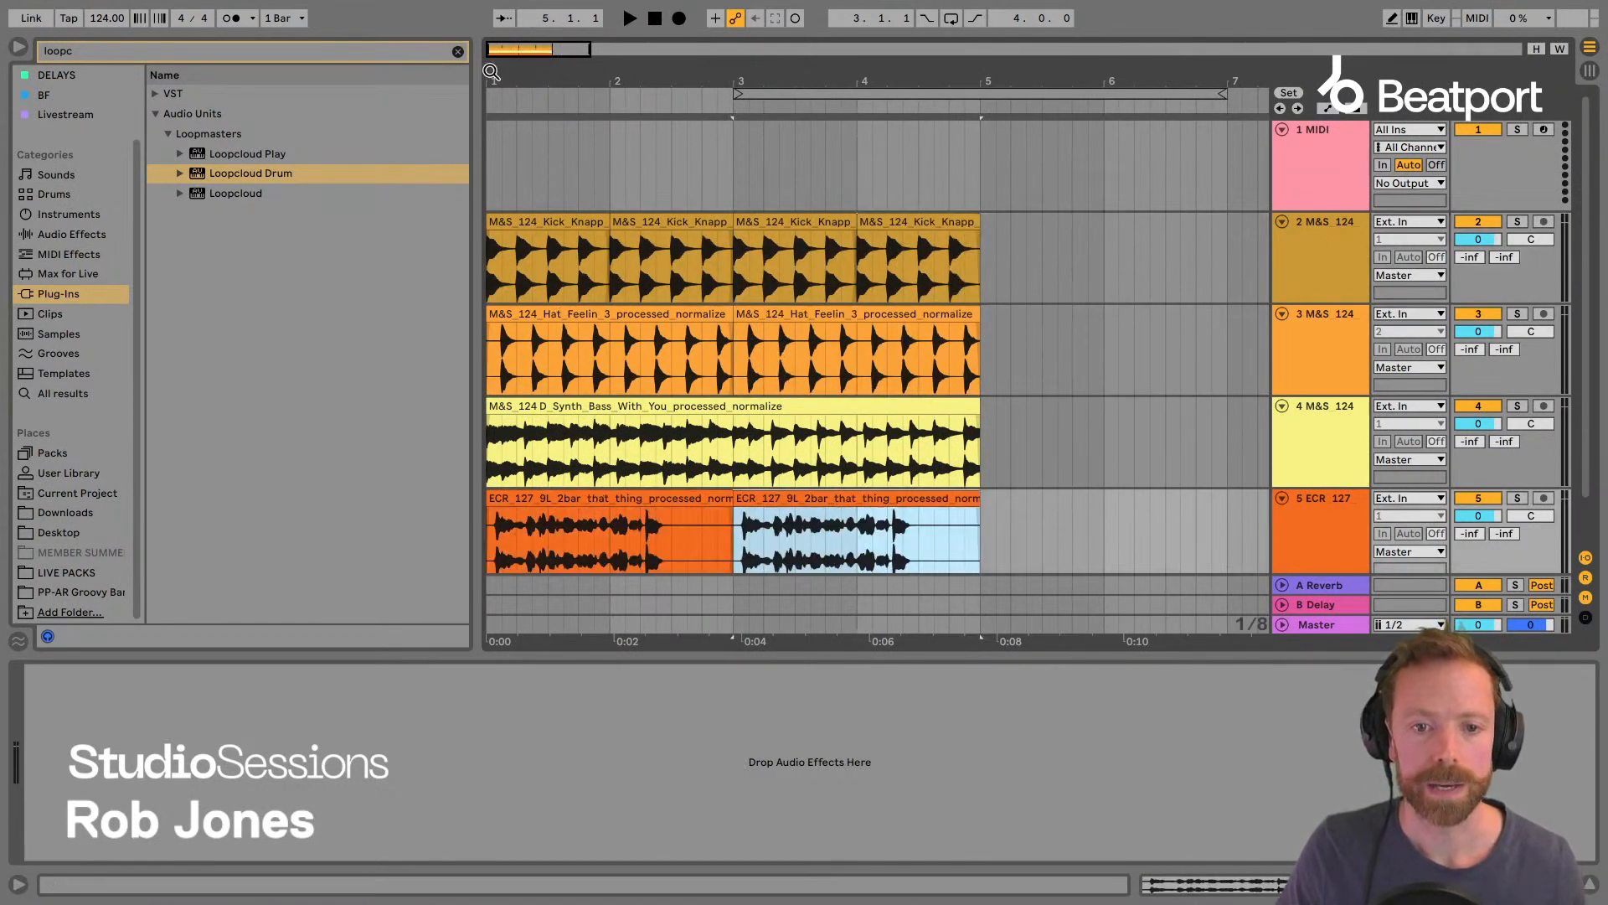
# Examine the clip starts at bar 1 and the repeated kick clips, hiding the browser to widen the arrangement.
pyautogui.scroll(10, 485, 250)
pyautogui.click(488, 252)
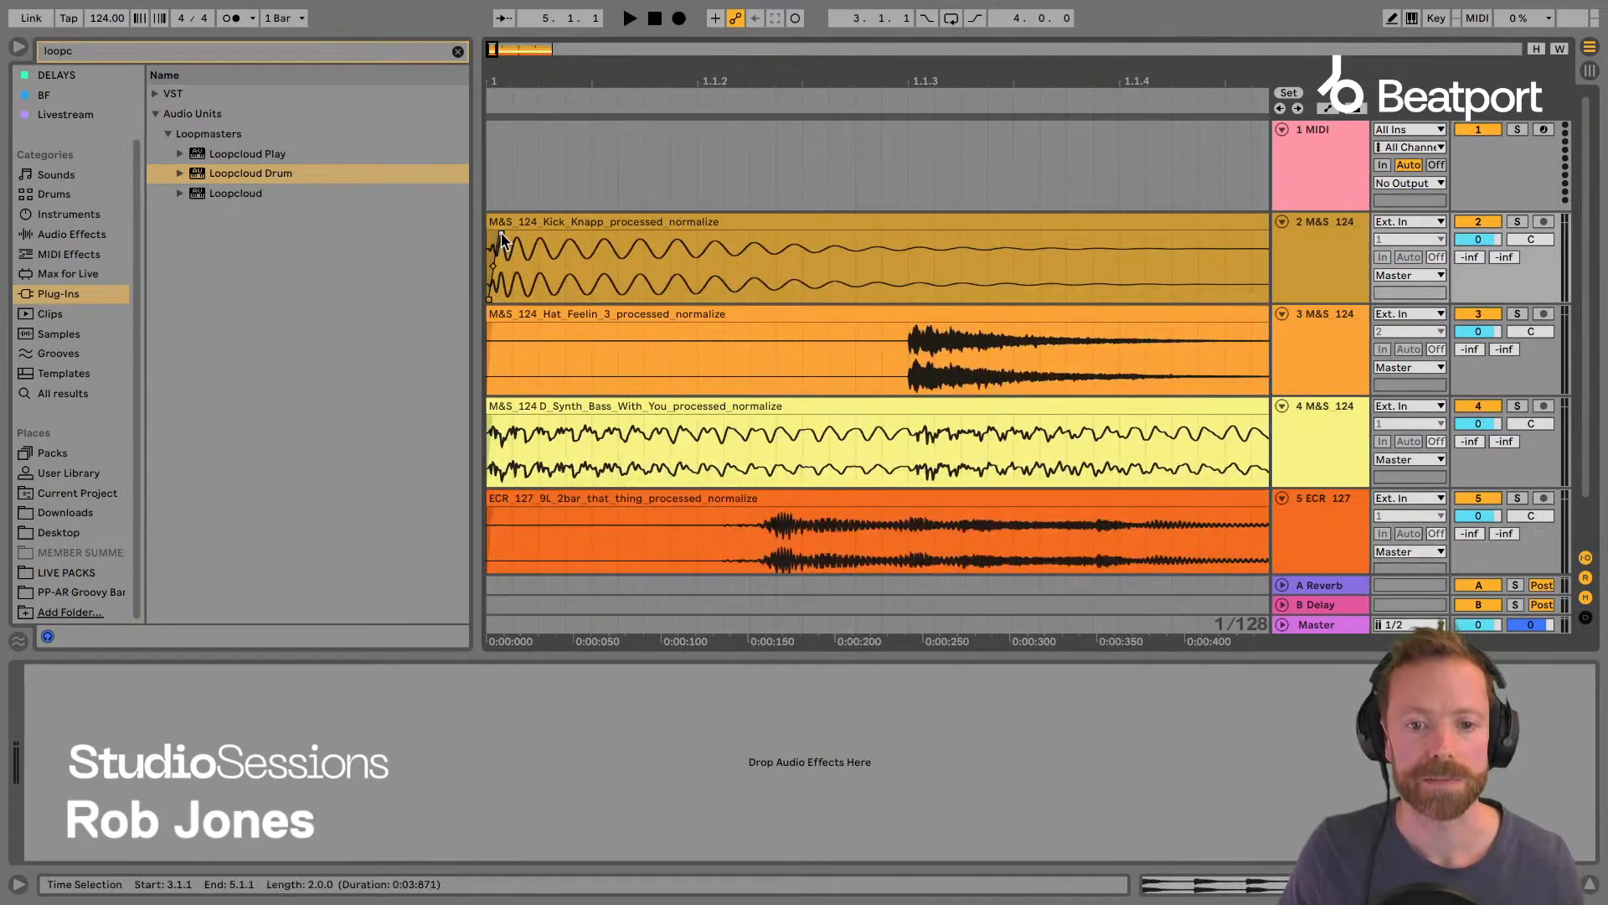
pyautogui.moveTo(574, 84); pyautogui.dragTo(574, 6)
pyautogui.click(510, 216)
pyautogui.press('Right')
pyautogui.press('Right')
pyautogui.press('Right')
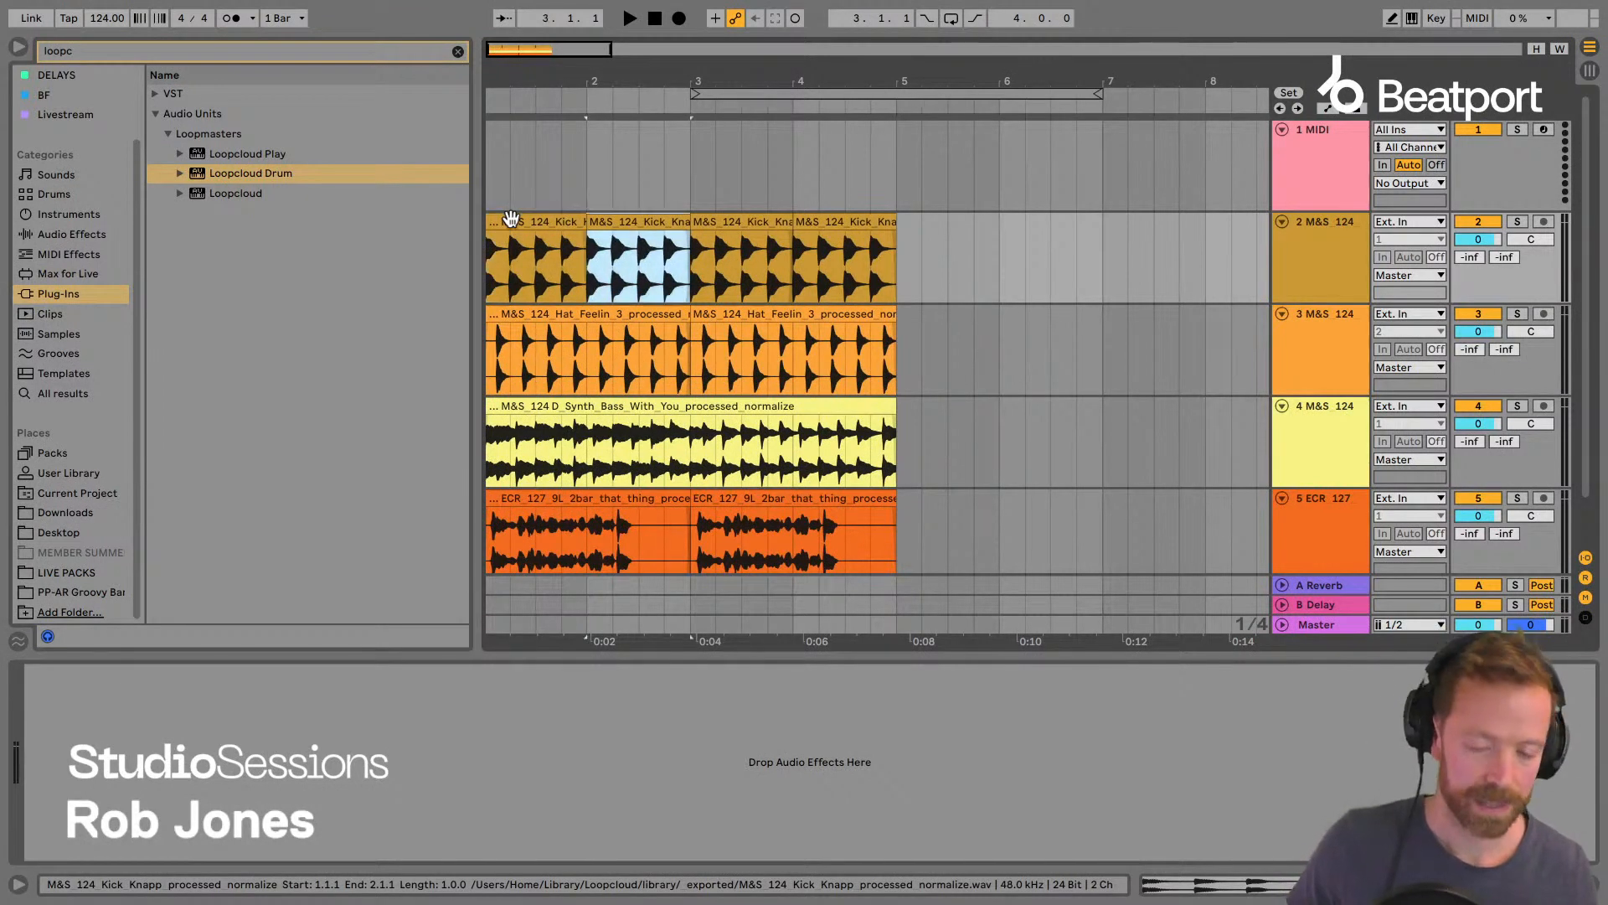
pyautogui.click(18, 47)
pyautogui.moveTo(66, 81); pyautogui.dragTo(66, 113)
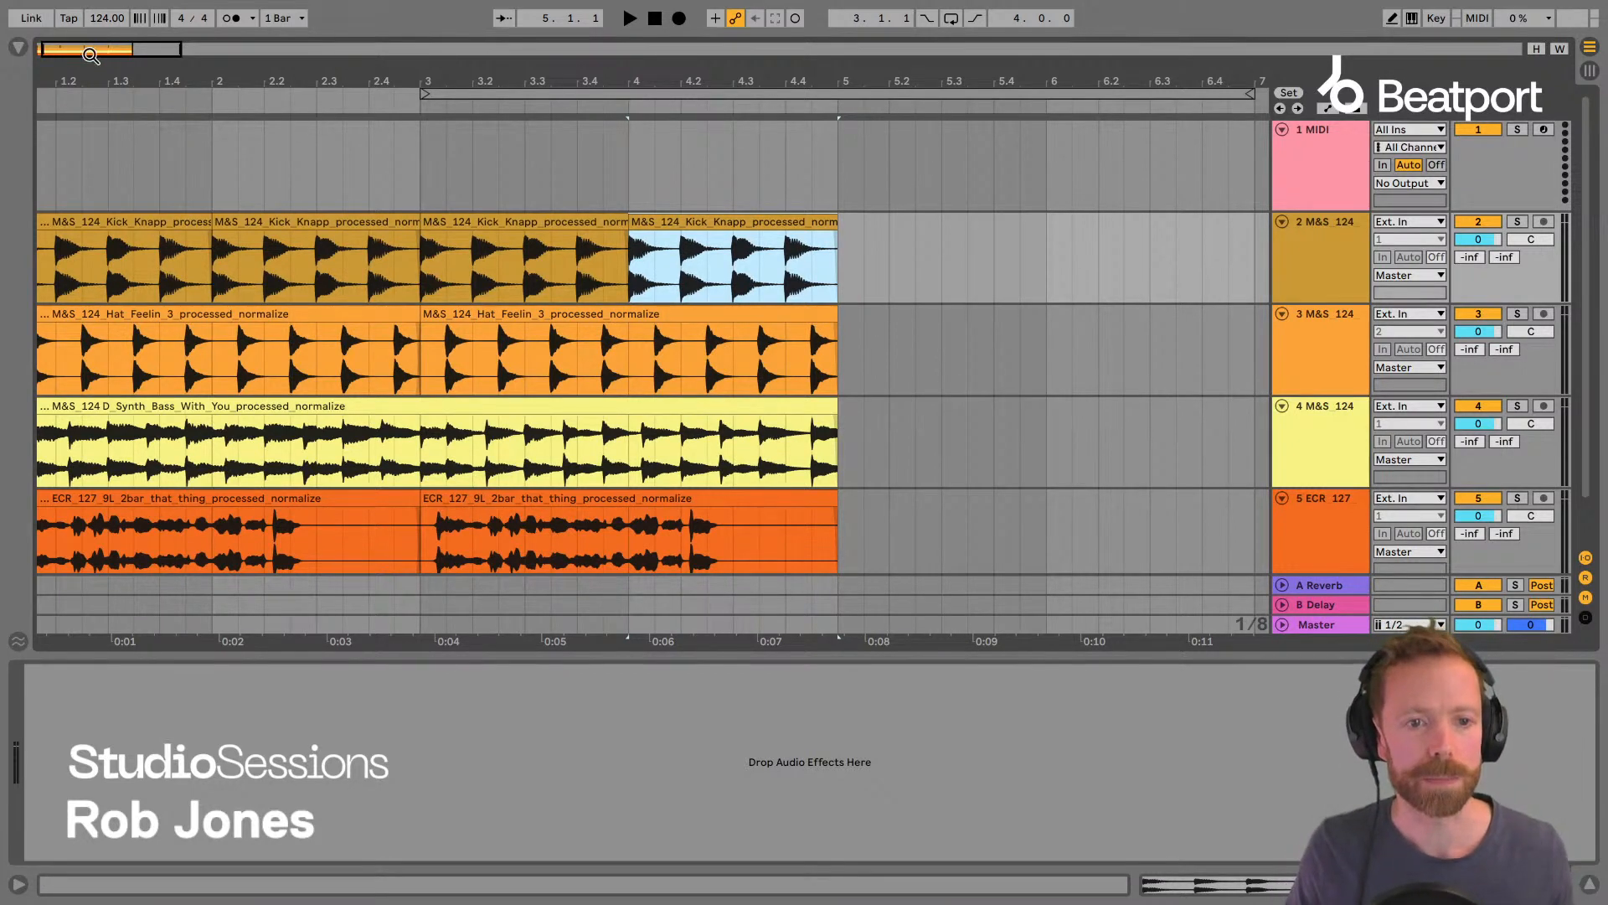
# Switch to Loopcloud, unmute the M&S 124 G# Synth Feelin track, and purchase it.
pyautogui.press('super+Tab')
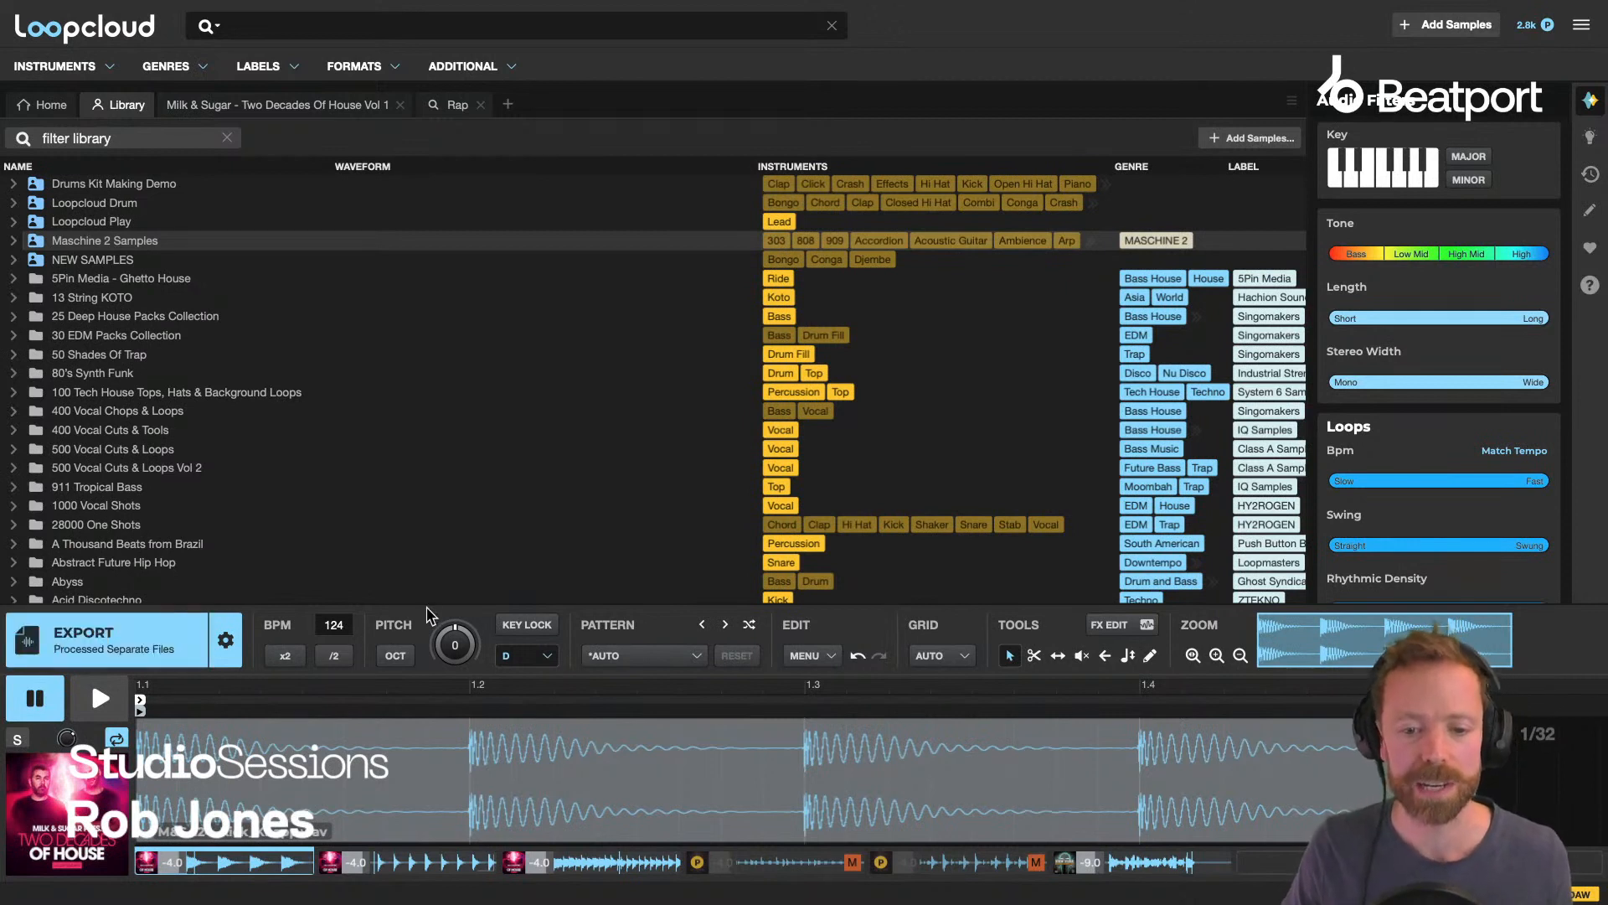
pyautogui.click(731, 855)
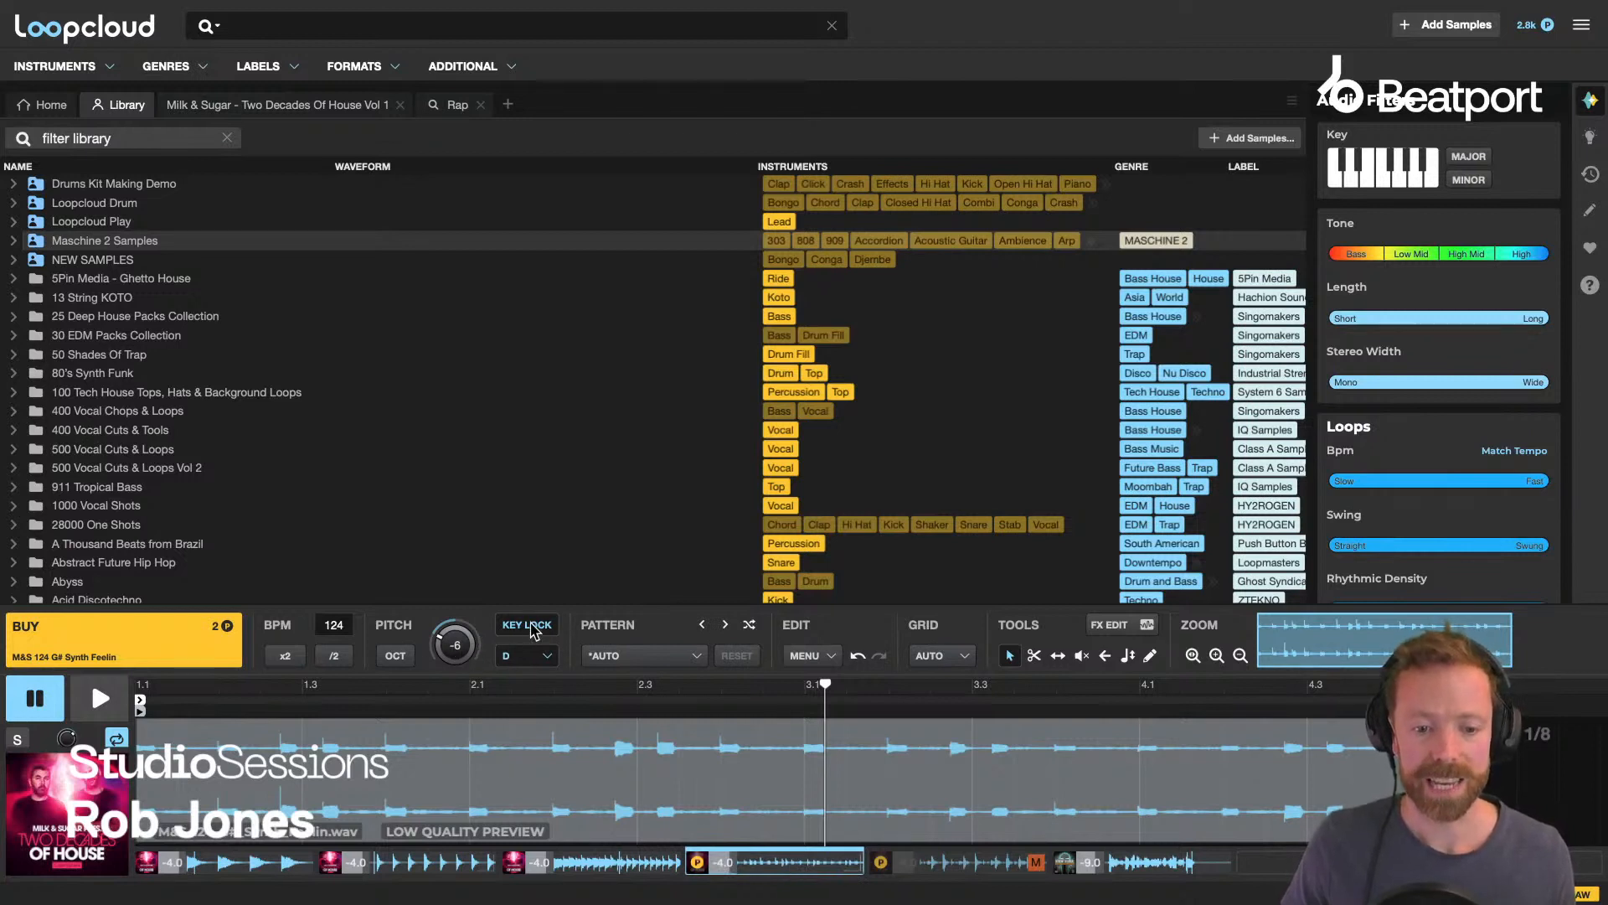
pyautogui.click(74, 641)
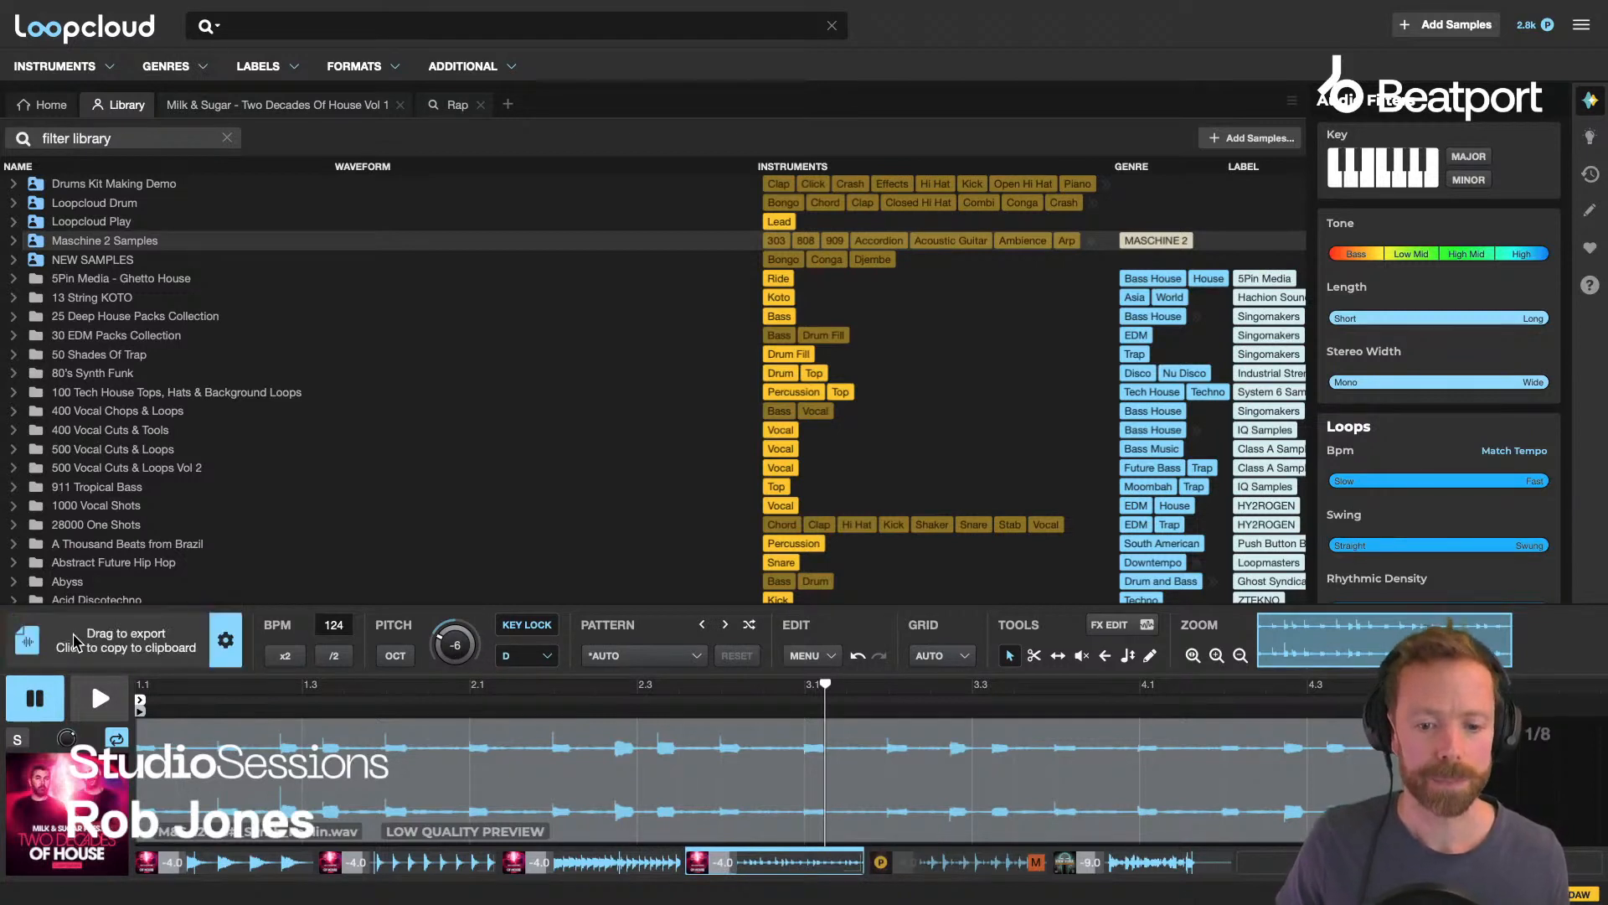
# Set the export format to Processed Current Track in the export preferences.
pyautogui.click(225, 640)
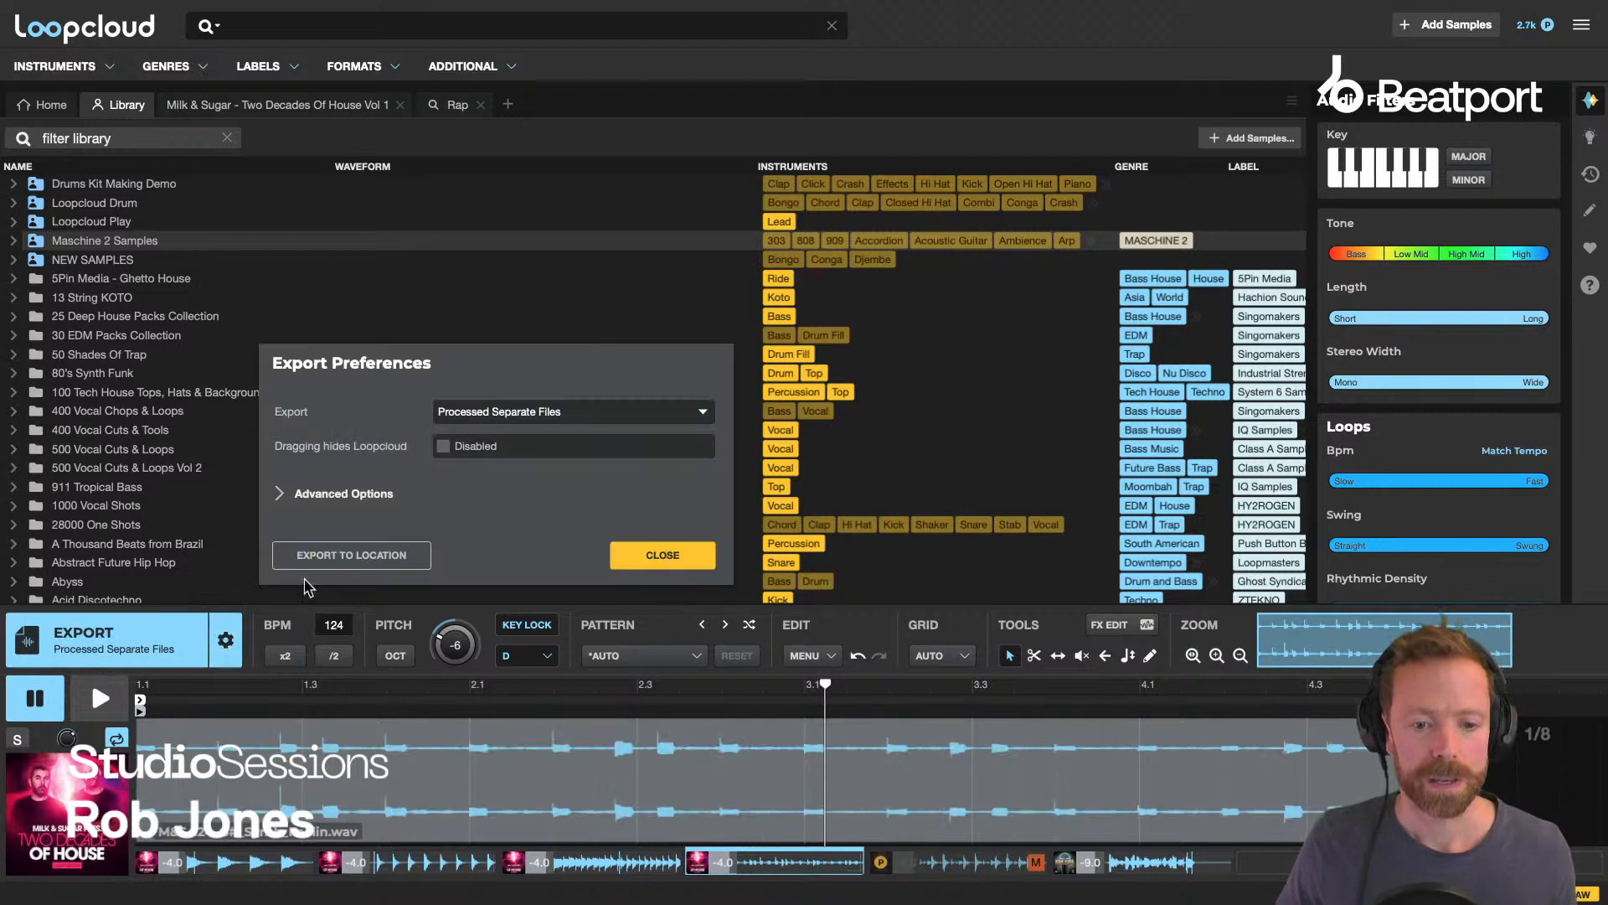
pyautogui.click(468, 423)
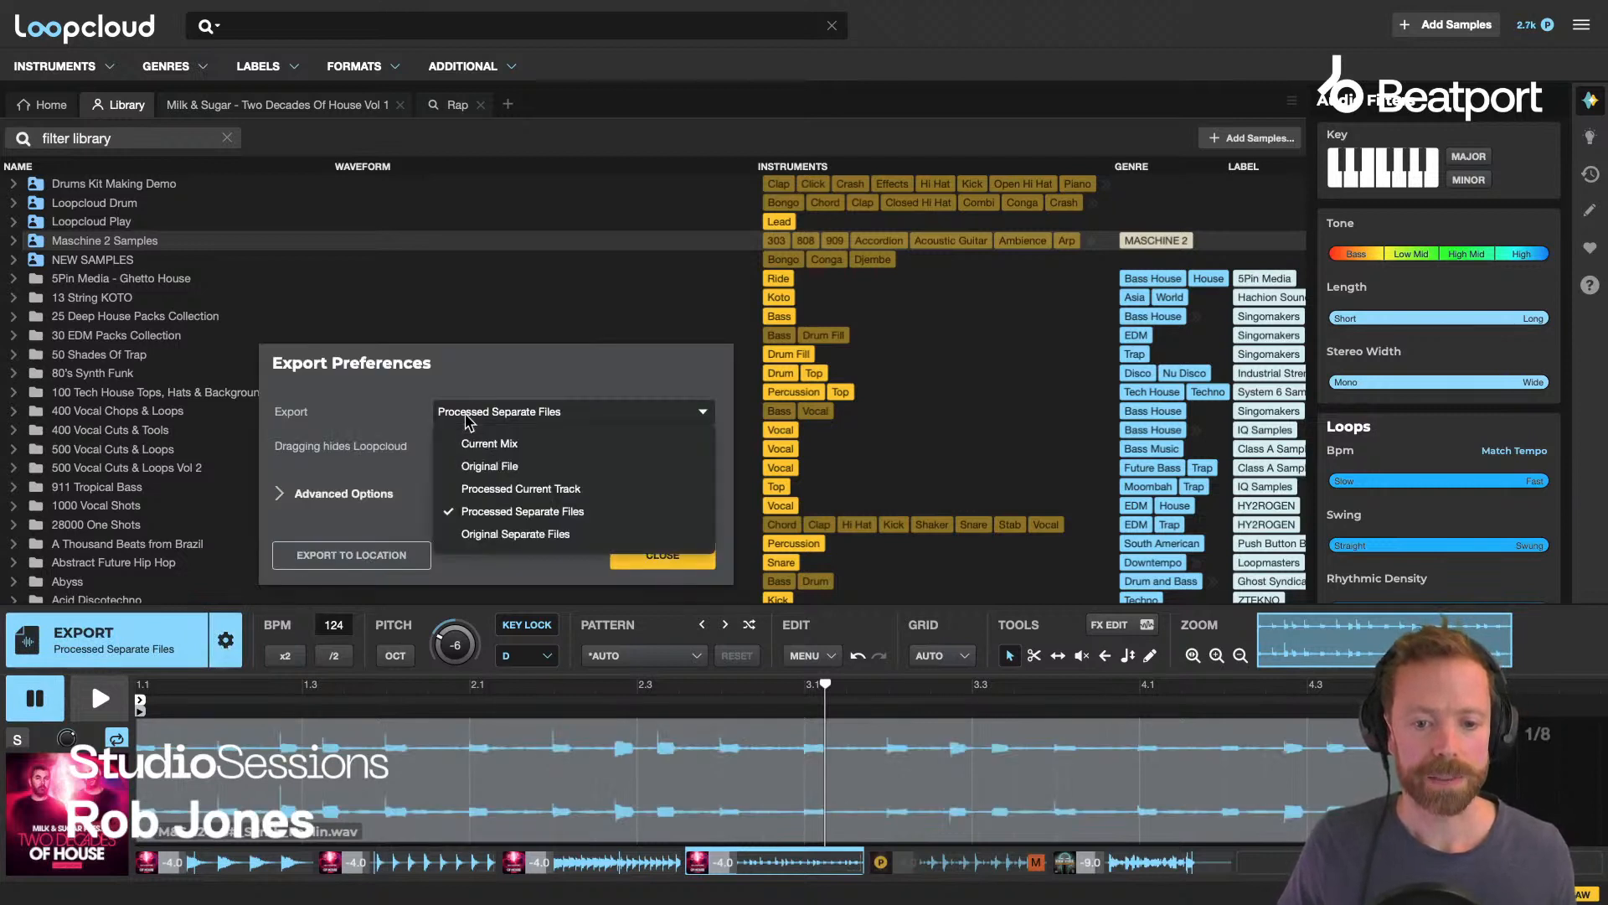
pyautogui.click(509, 491)
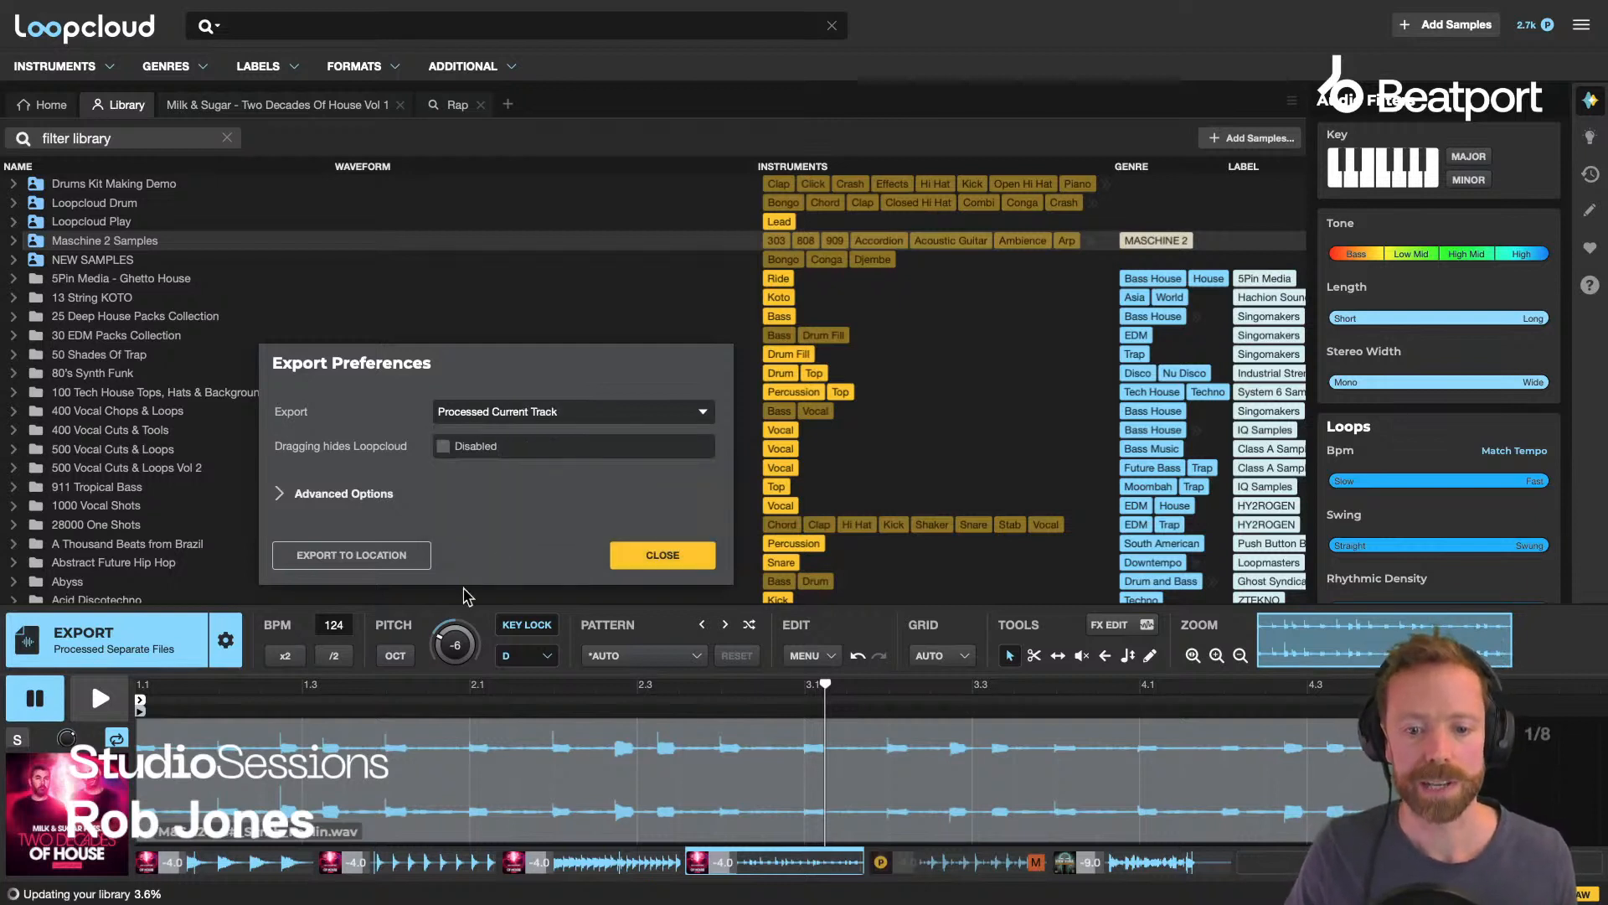
pyautogui.click(661, 556)
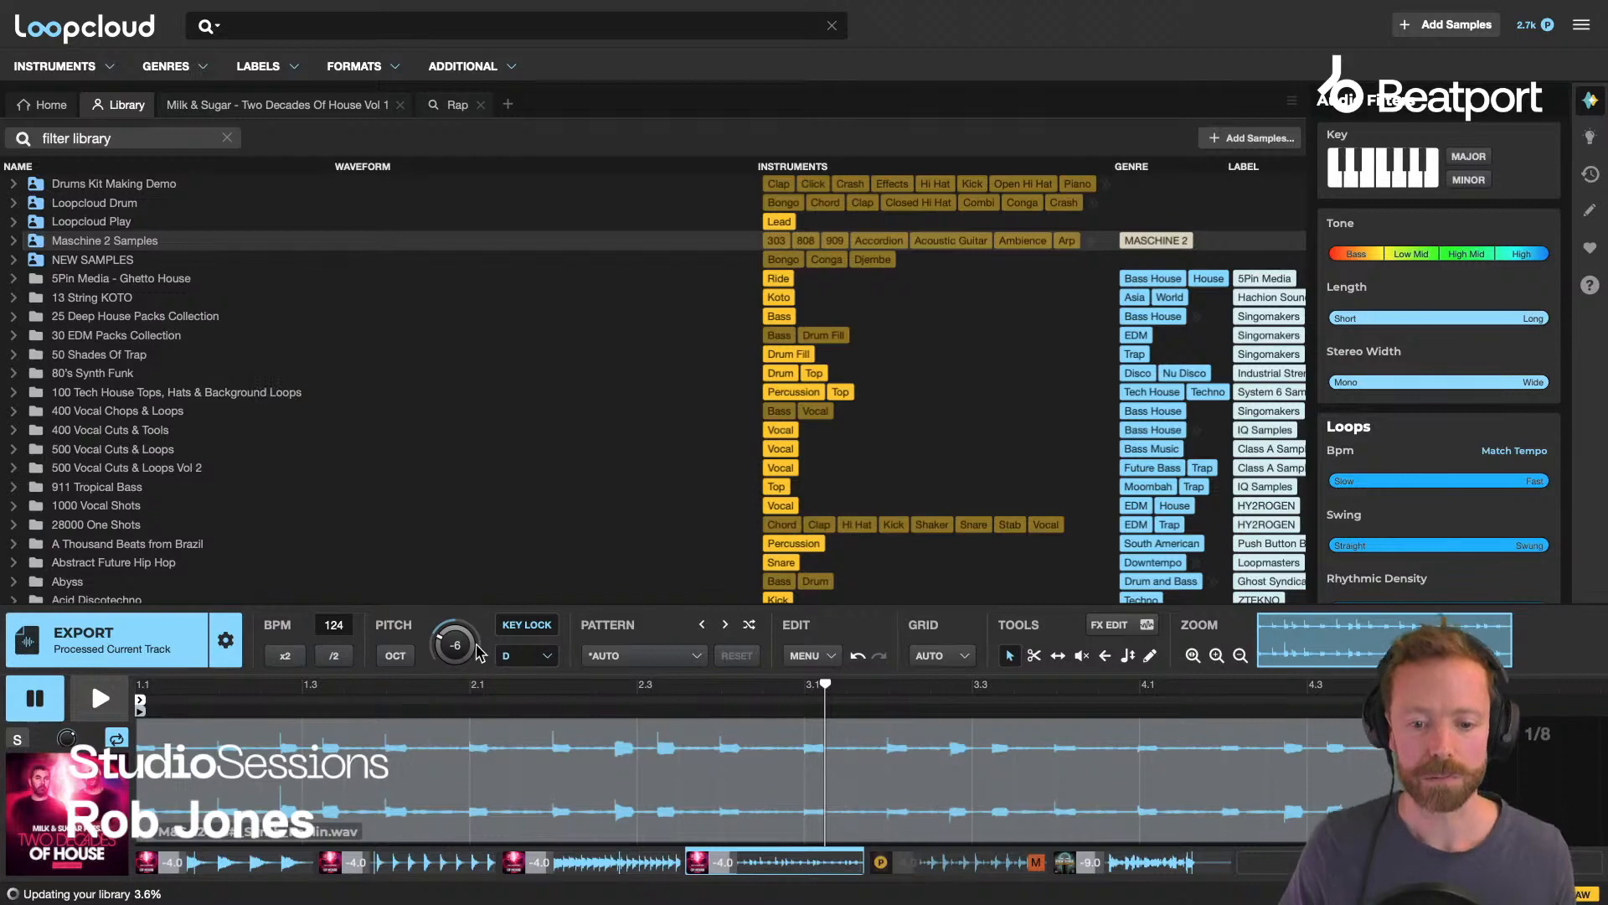
# Export the processed G# synth loop into Ableton Live on a new track at bar 1, and briefly play the arrangement.
pyautogui.moveTo(125, 641); pyautogui.dragTo(52, 553)
pyautogui.press('super+Tab')
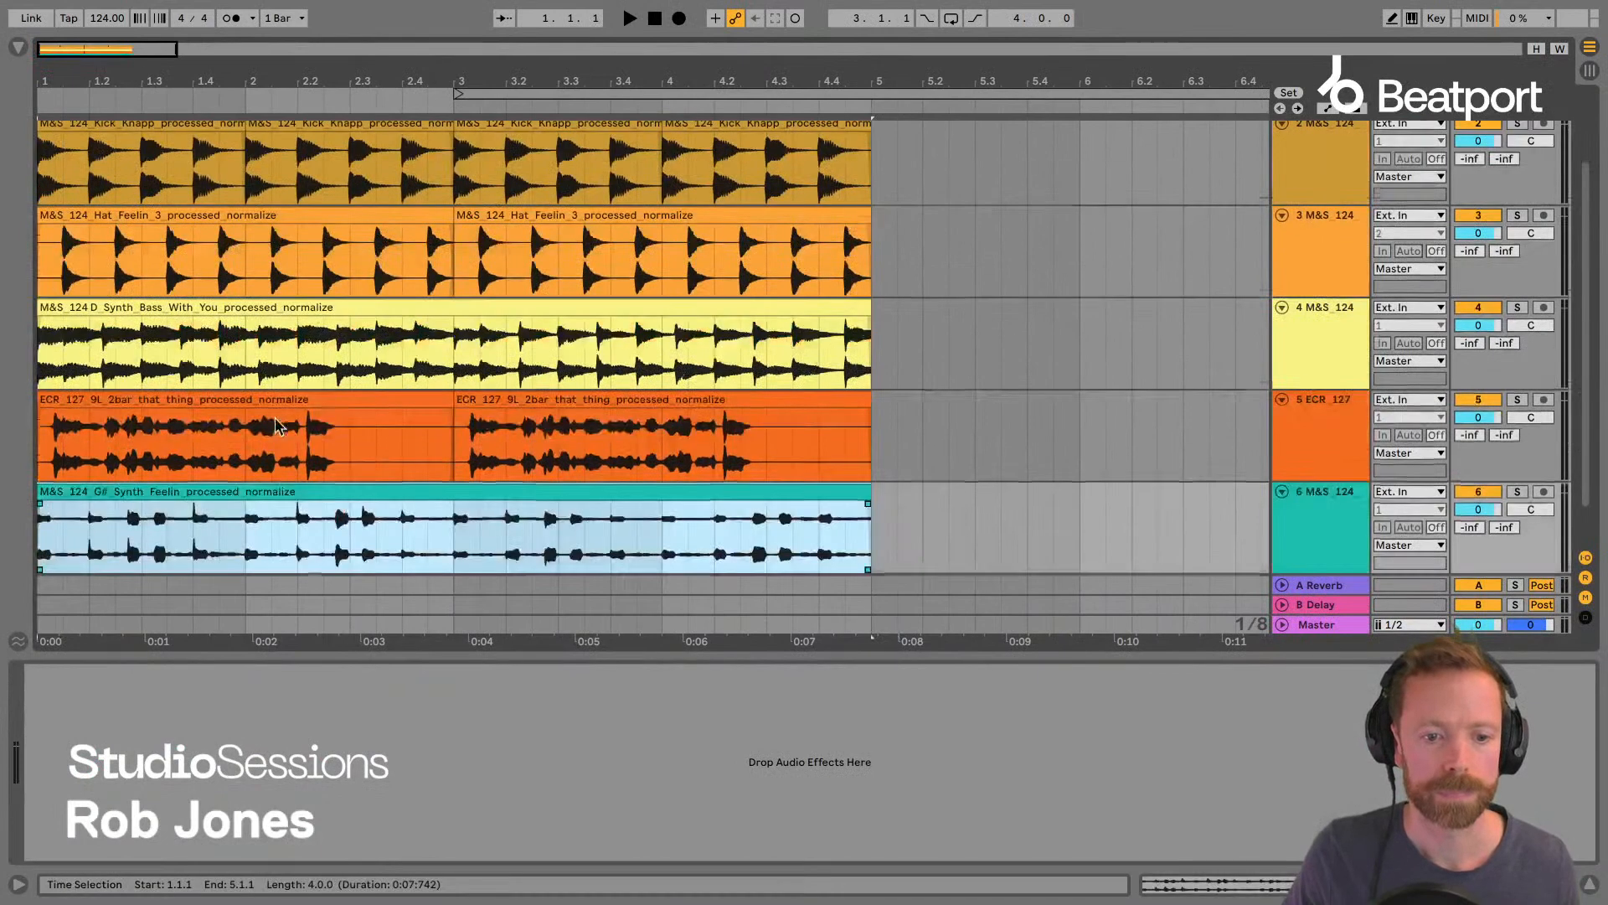
pyautogui.scroll(-1, 1357, 452)
pyautogui.press('space')
pyautogui.press('space')
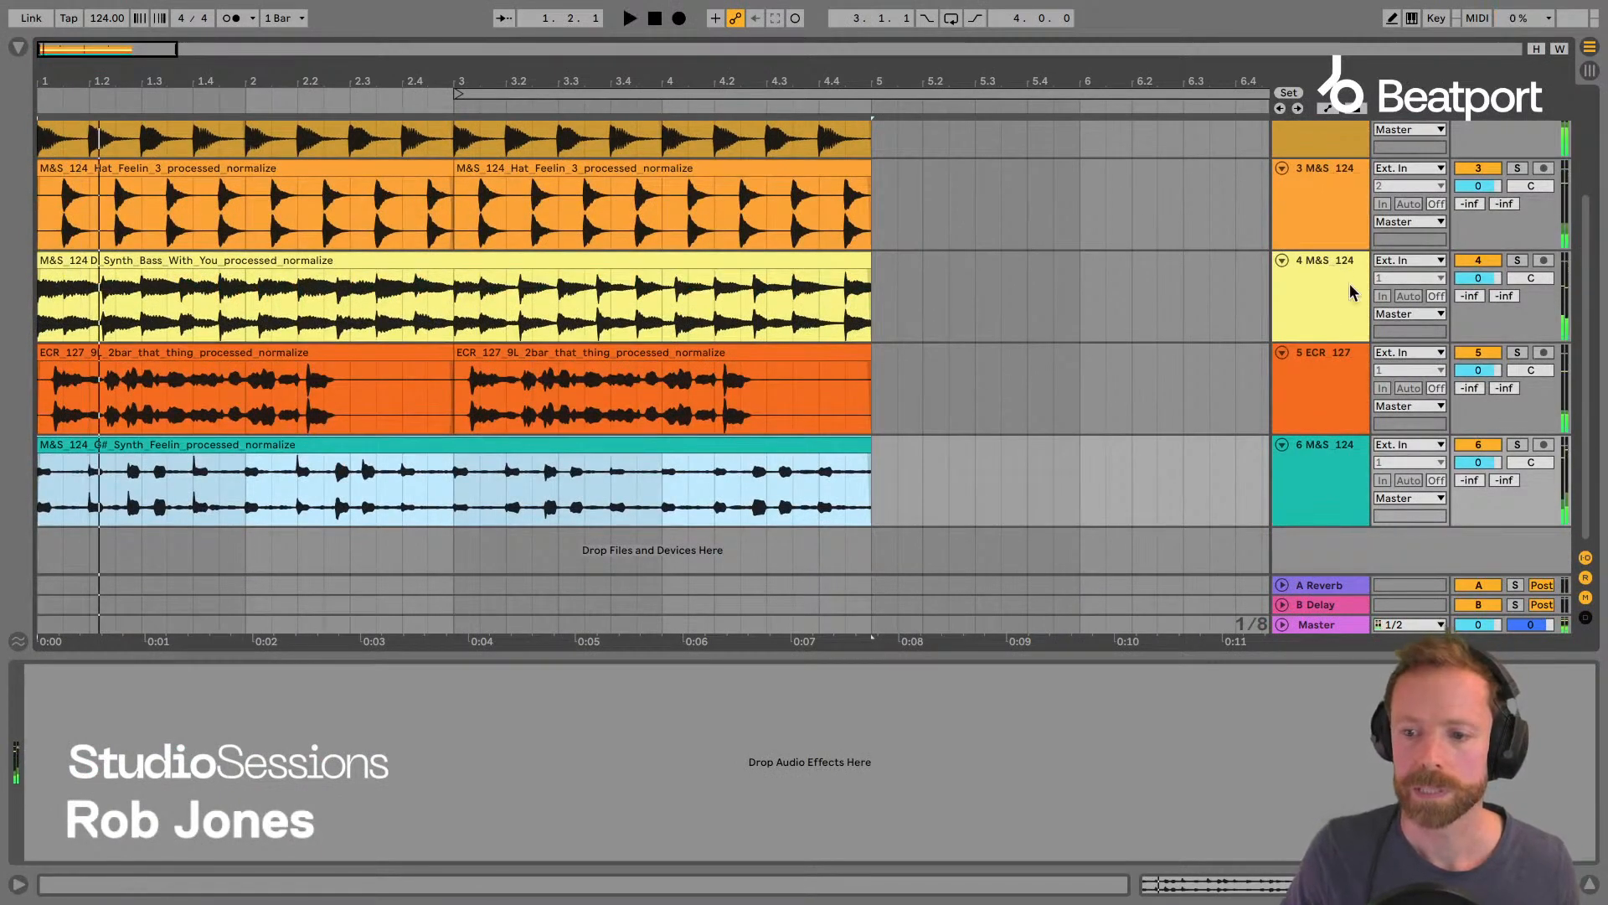
# Lower the volume of tracks 2 to 6 together to -9.2 dB and play the arrangement.
pyautogui.scroll(1, 529, 206)
pyautogui.press('Tab')
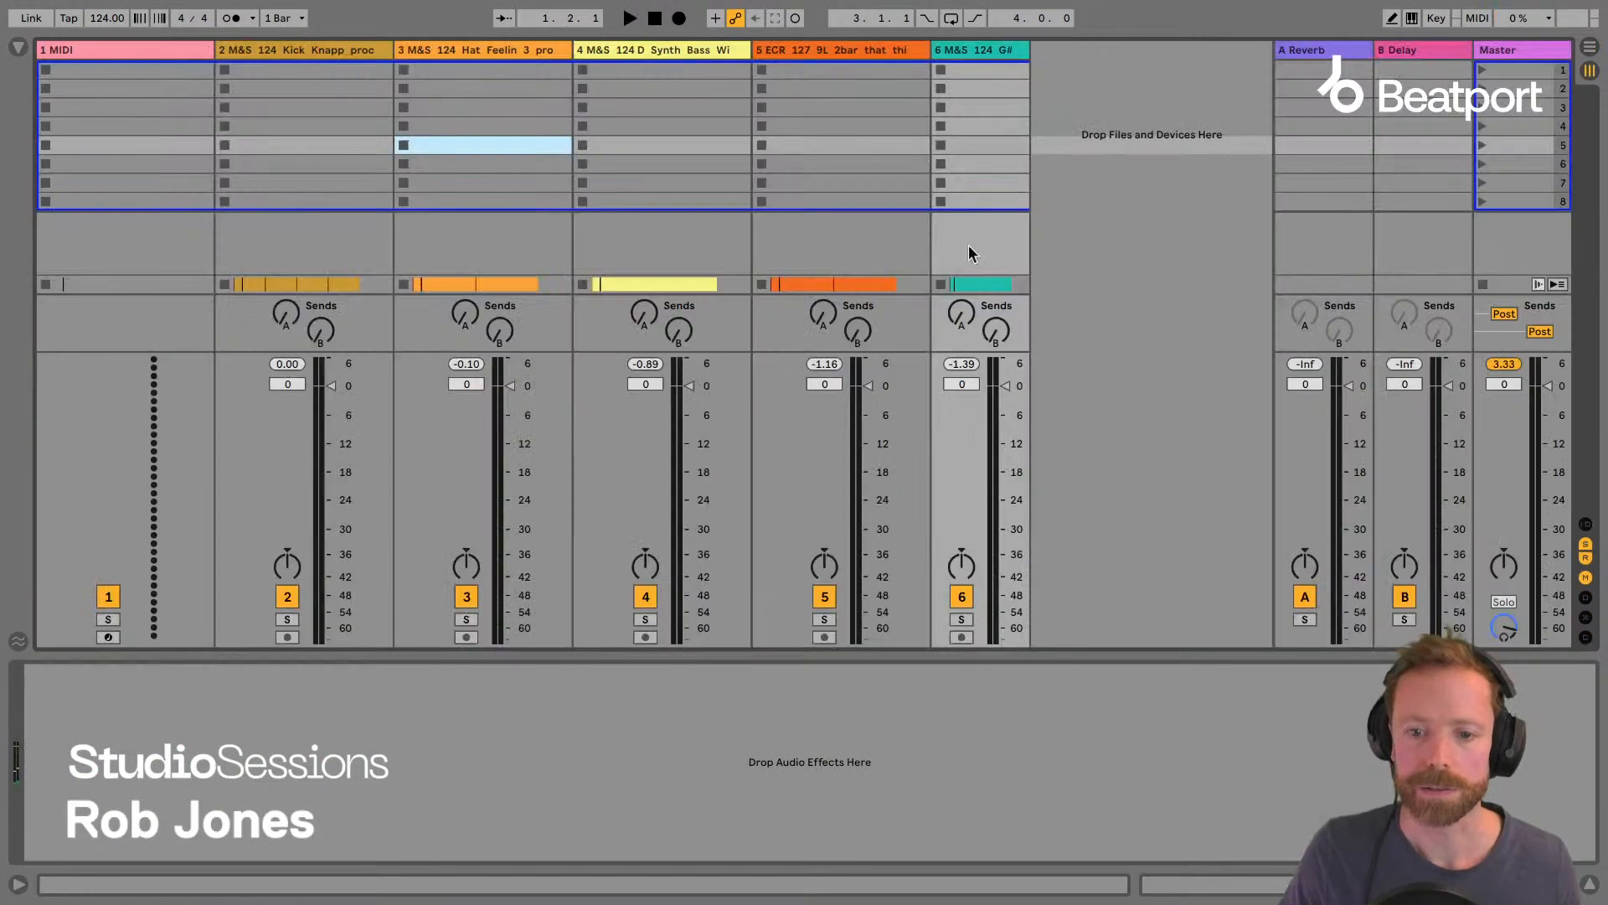
pyautogui.click(328, 47)
pyautogui.keyDown('shift'); pyautogui.click(933, 51); pyautogui.keyUp('shift')
pyautogui.moveTo(1005, 386); pyautogui.dragTo(1007, 428)
pyautogui.press('space')
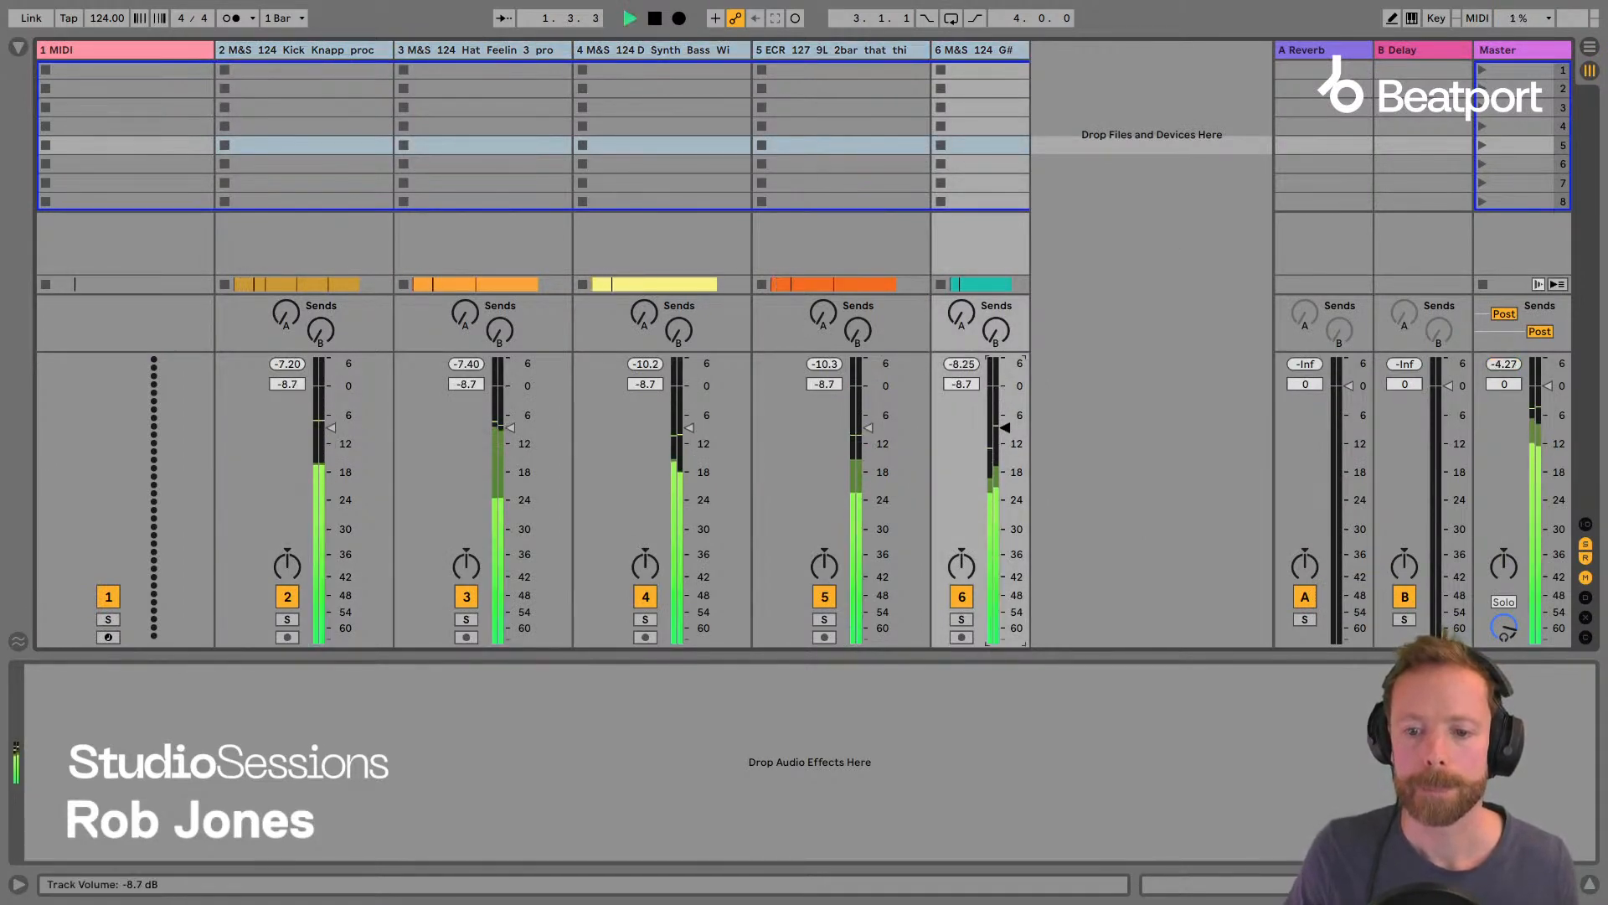
pyautogui.press('Tab')
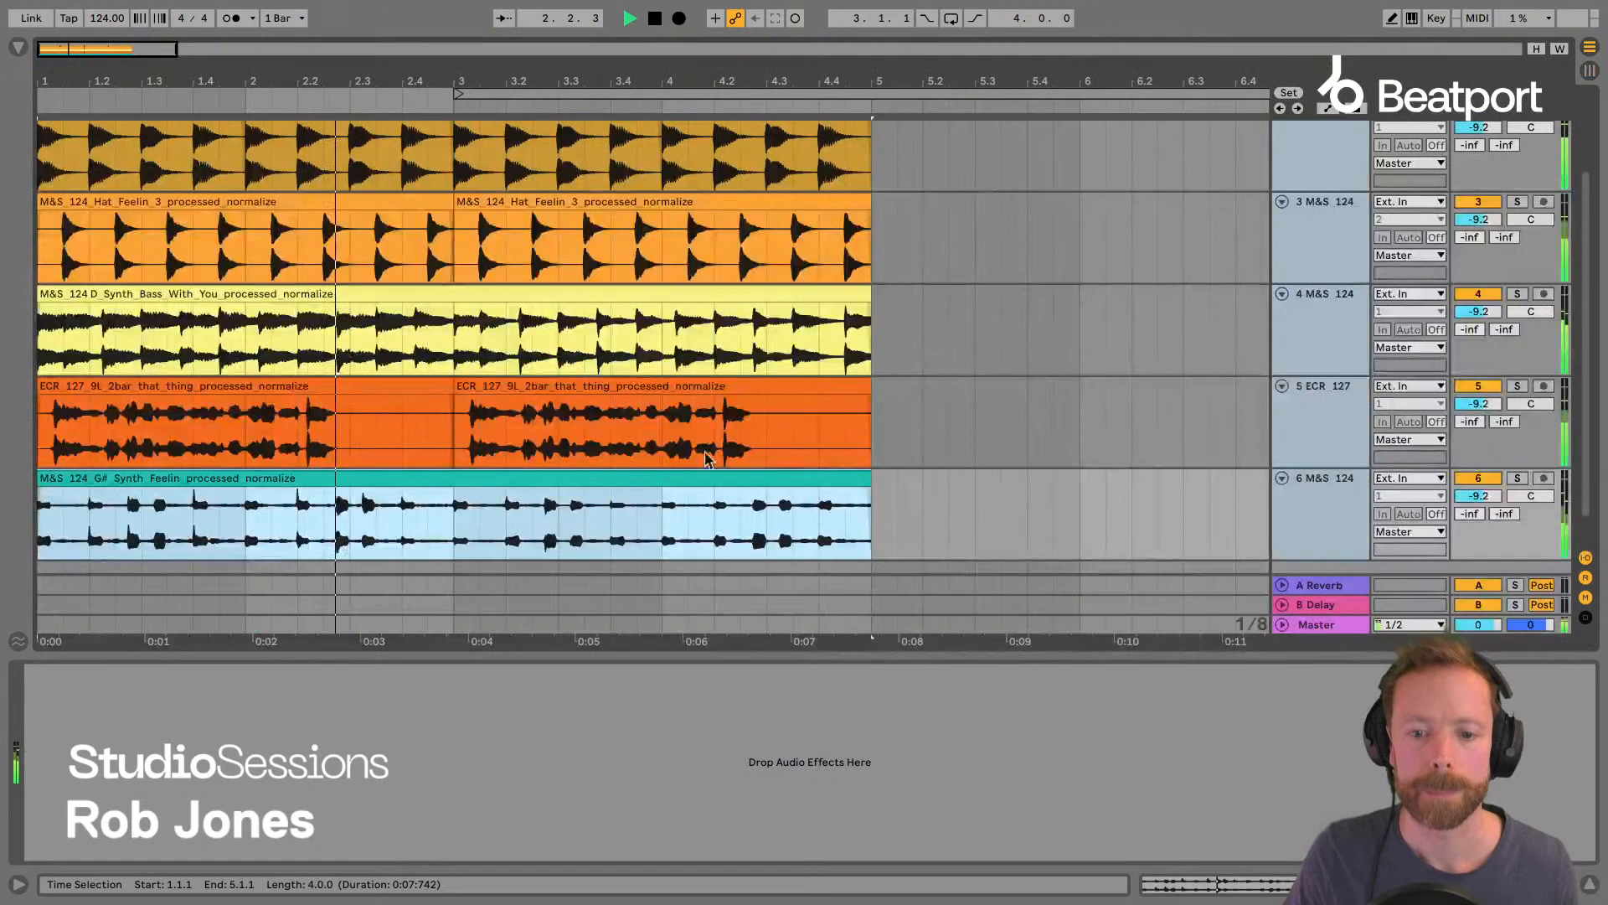
pyautogui.click(313, 388)
pyautogui.press('Delete')
pyautogui.click(527, 390)
pyautogui.press('Delete')
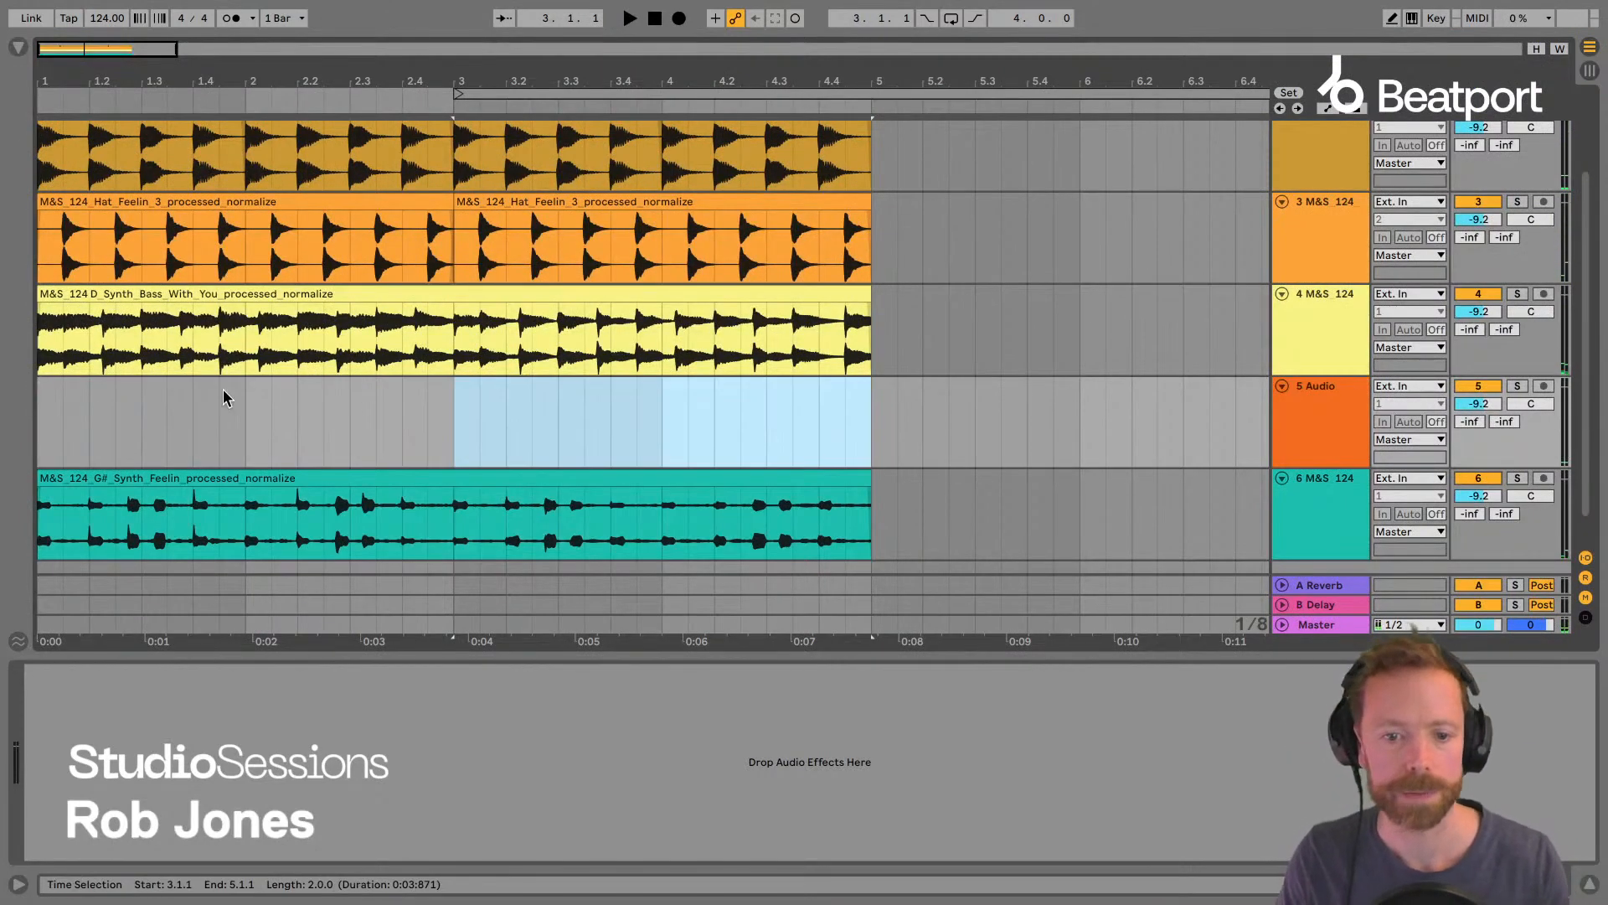
pyautogui.press('super+z')
pyautogui.press('super+z')
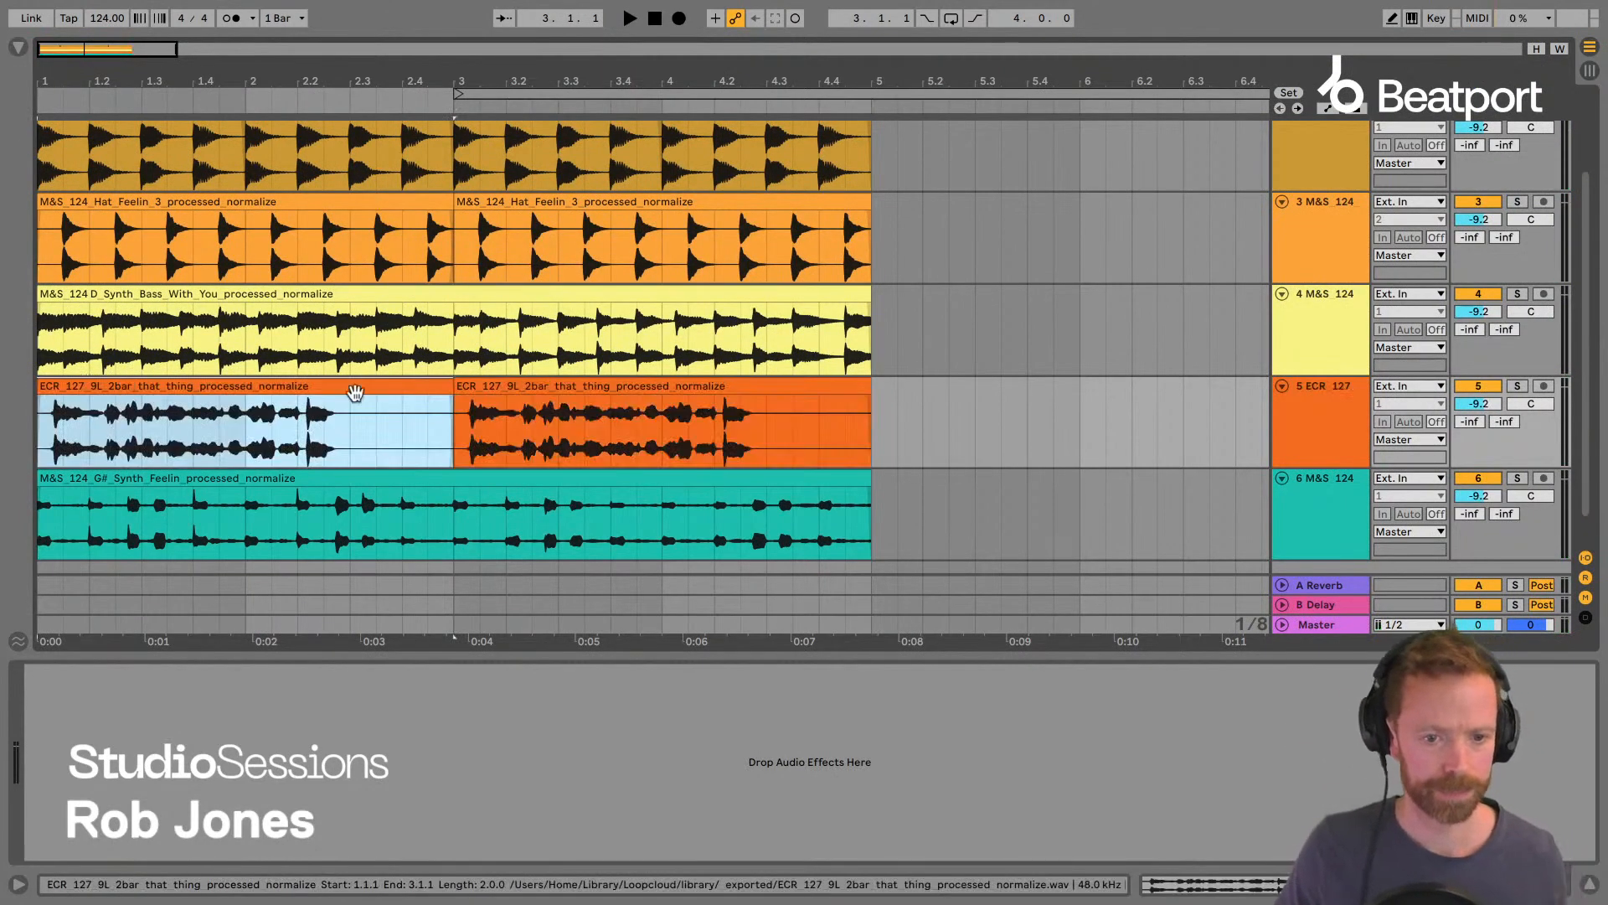
# Turn off Warp for both ECR_127_9L_2bar_that_thing rap clips on track 5.
pyautogui.keyDown('shift'); pyautogui.click(484, 389); pyautogui.keyUp('shift')
pyautogui.doubleClick(384, 393)
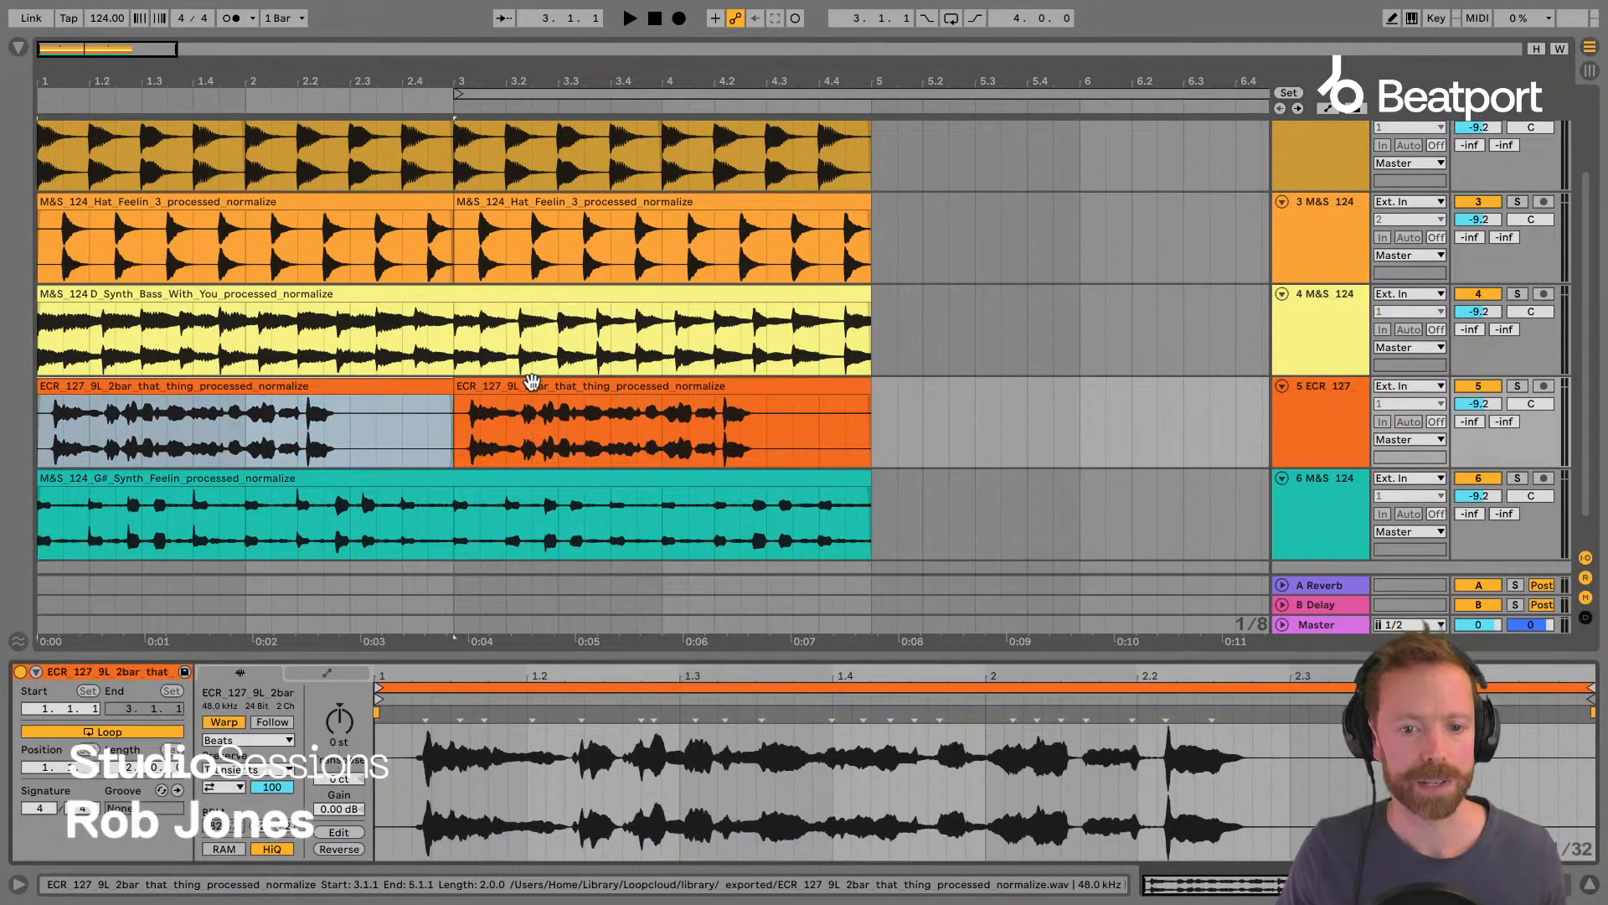
pyautogui.keyDown('shift'); pyautogui.click(531, 383); pyautogui.keyUp('shift')
pyautogui.click(268, 722)
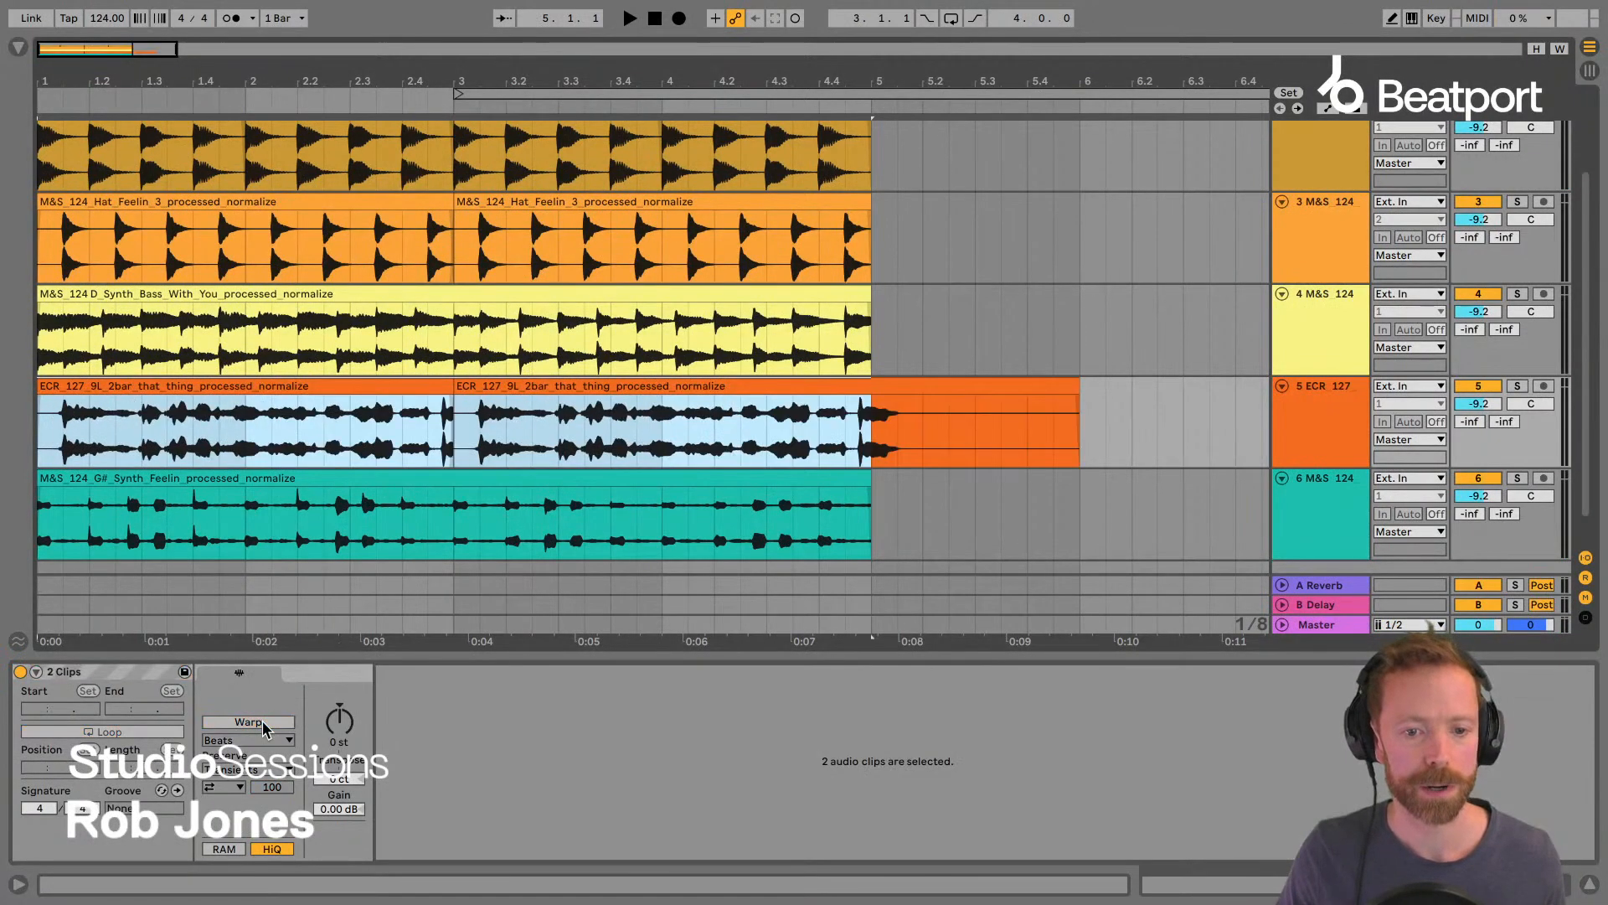
# Delete the second rap clip on track 5 and extend the first one to bar 4.1.1.
pyautogui.click(474, 382)
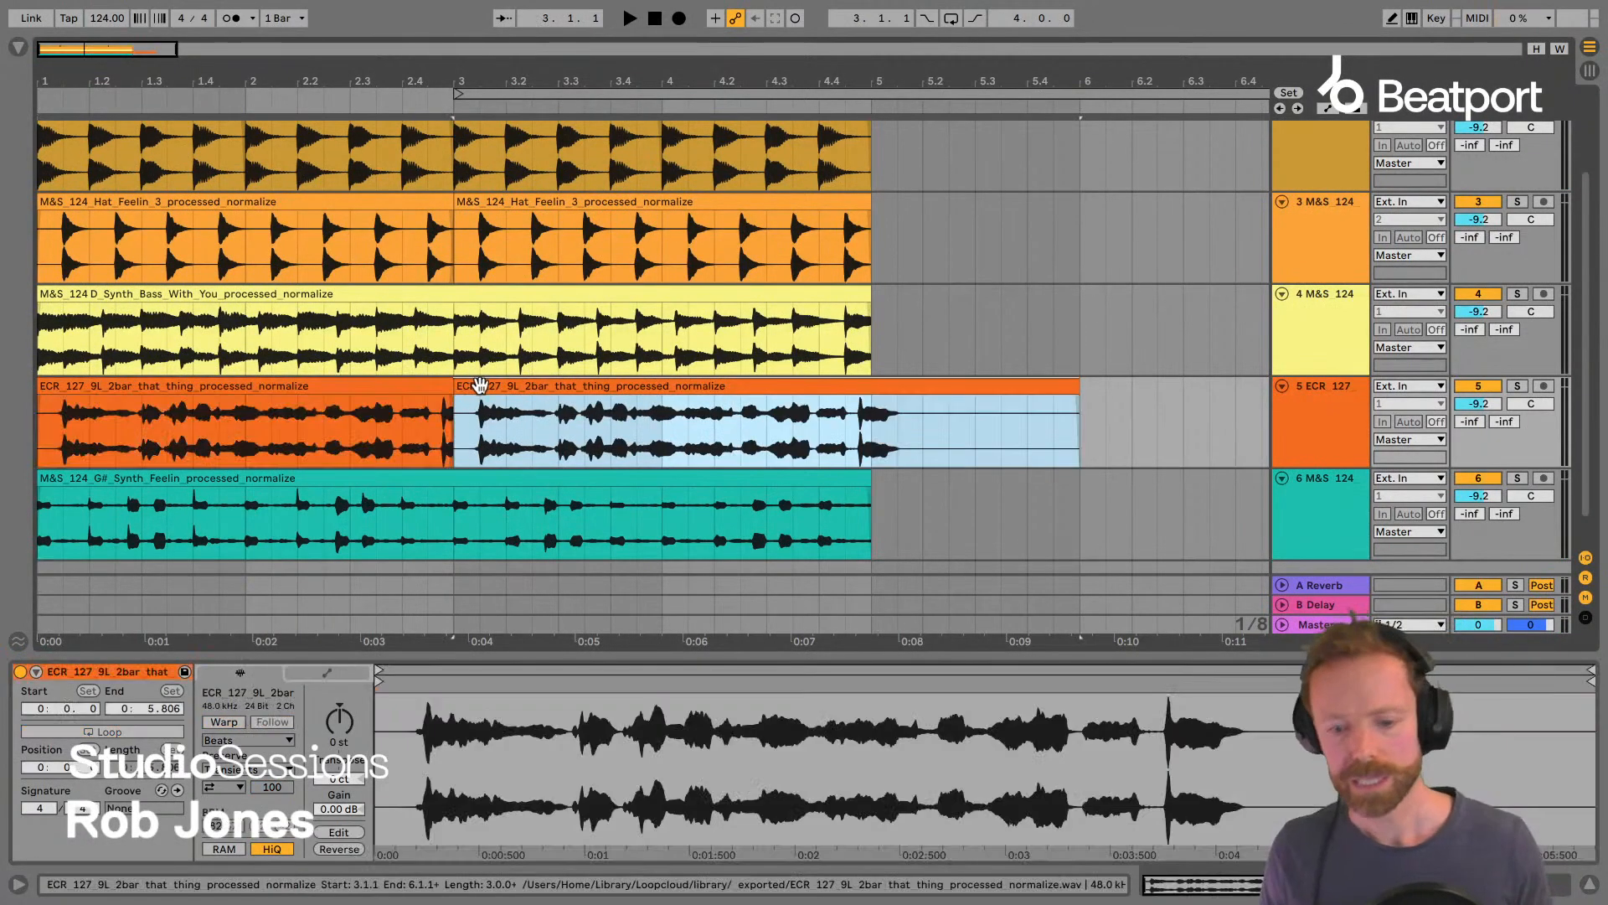
pyautogui.press('Delete')
pyautogui.moveTo(444, 387); pyautogui.dragTo(662, 387)
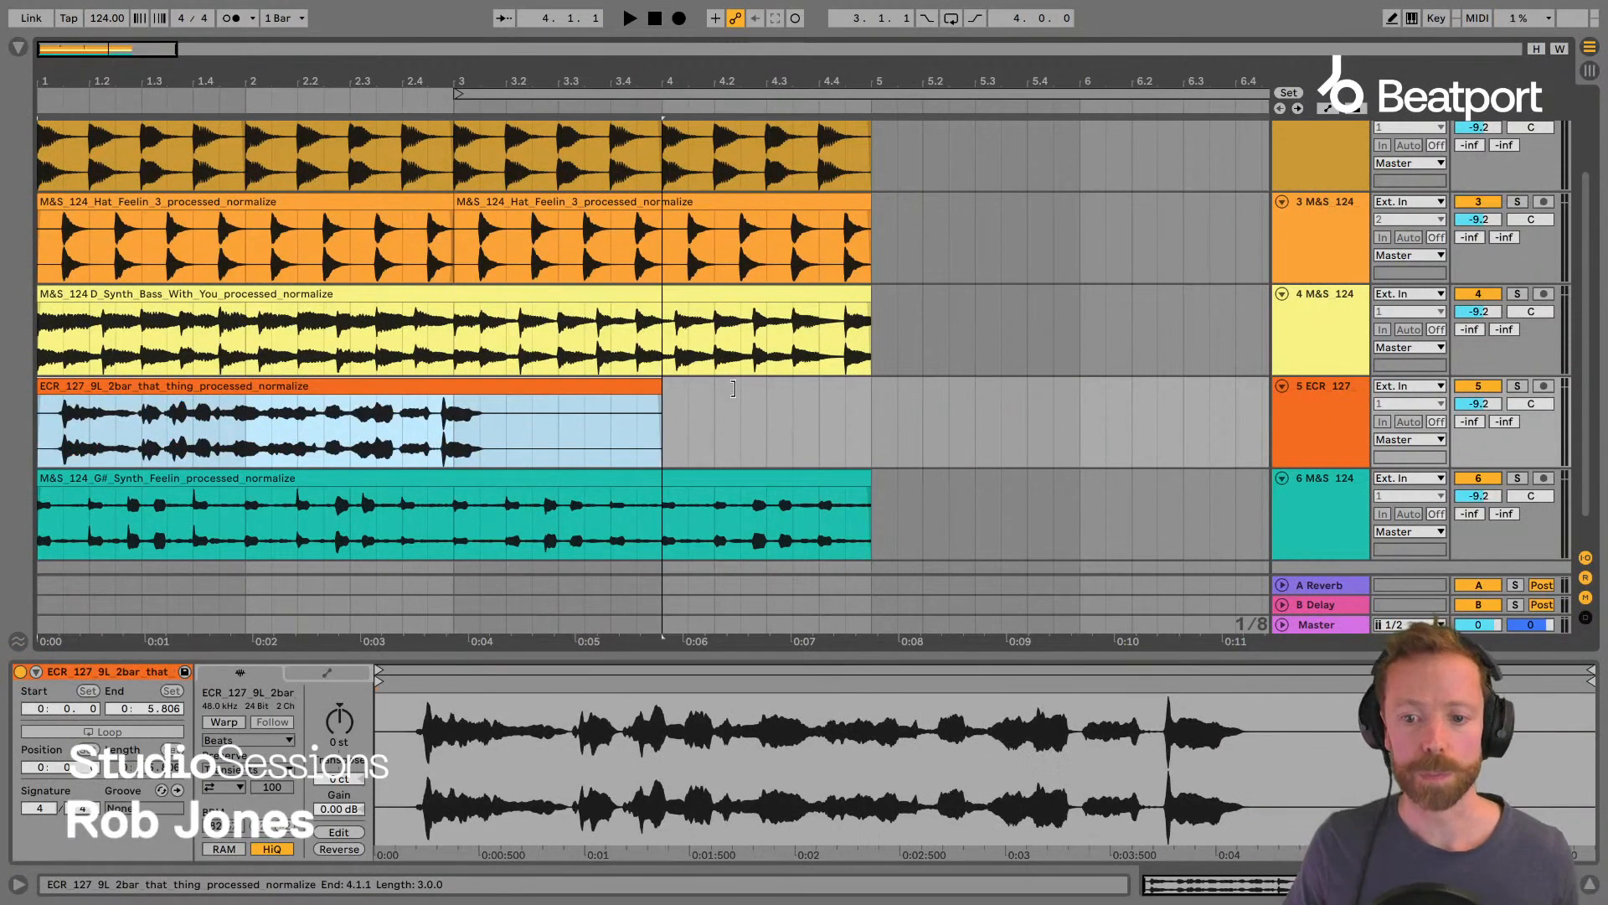
# Play the arrangement from bar 1 briefly to hear the unwarped rap clip against the other loops.
pyautogui.moveTo(143, 74); pyautogui.dragTo(203, 75)
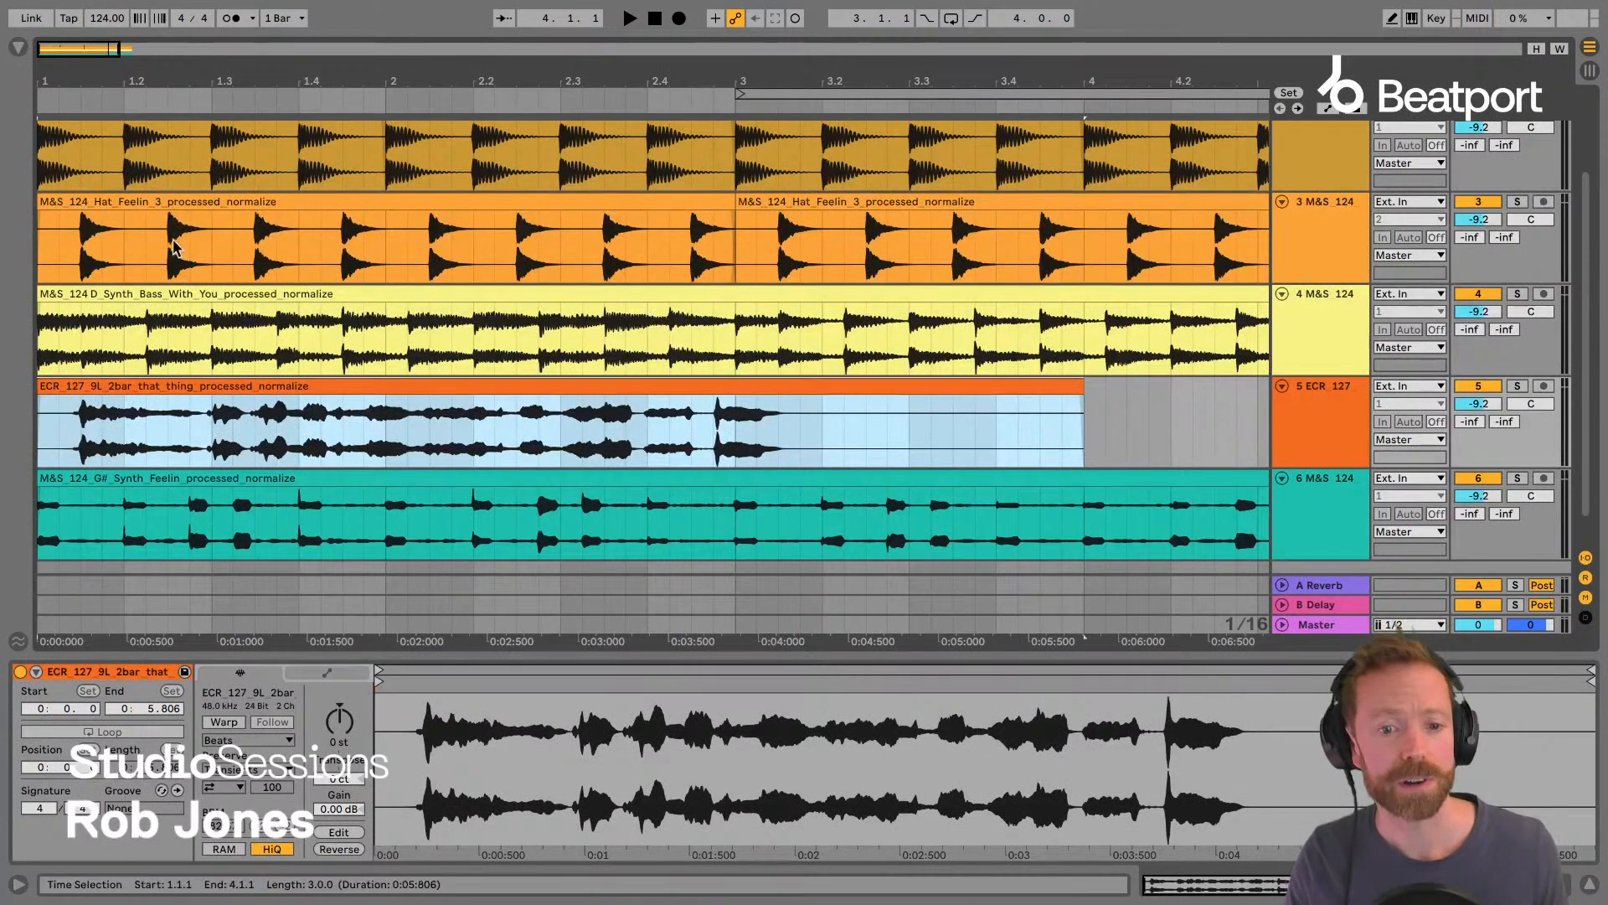
pyautogui.press('space')
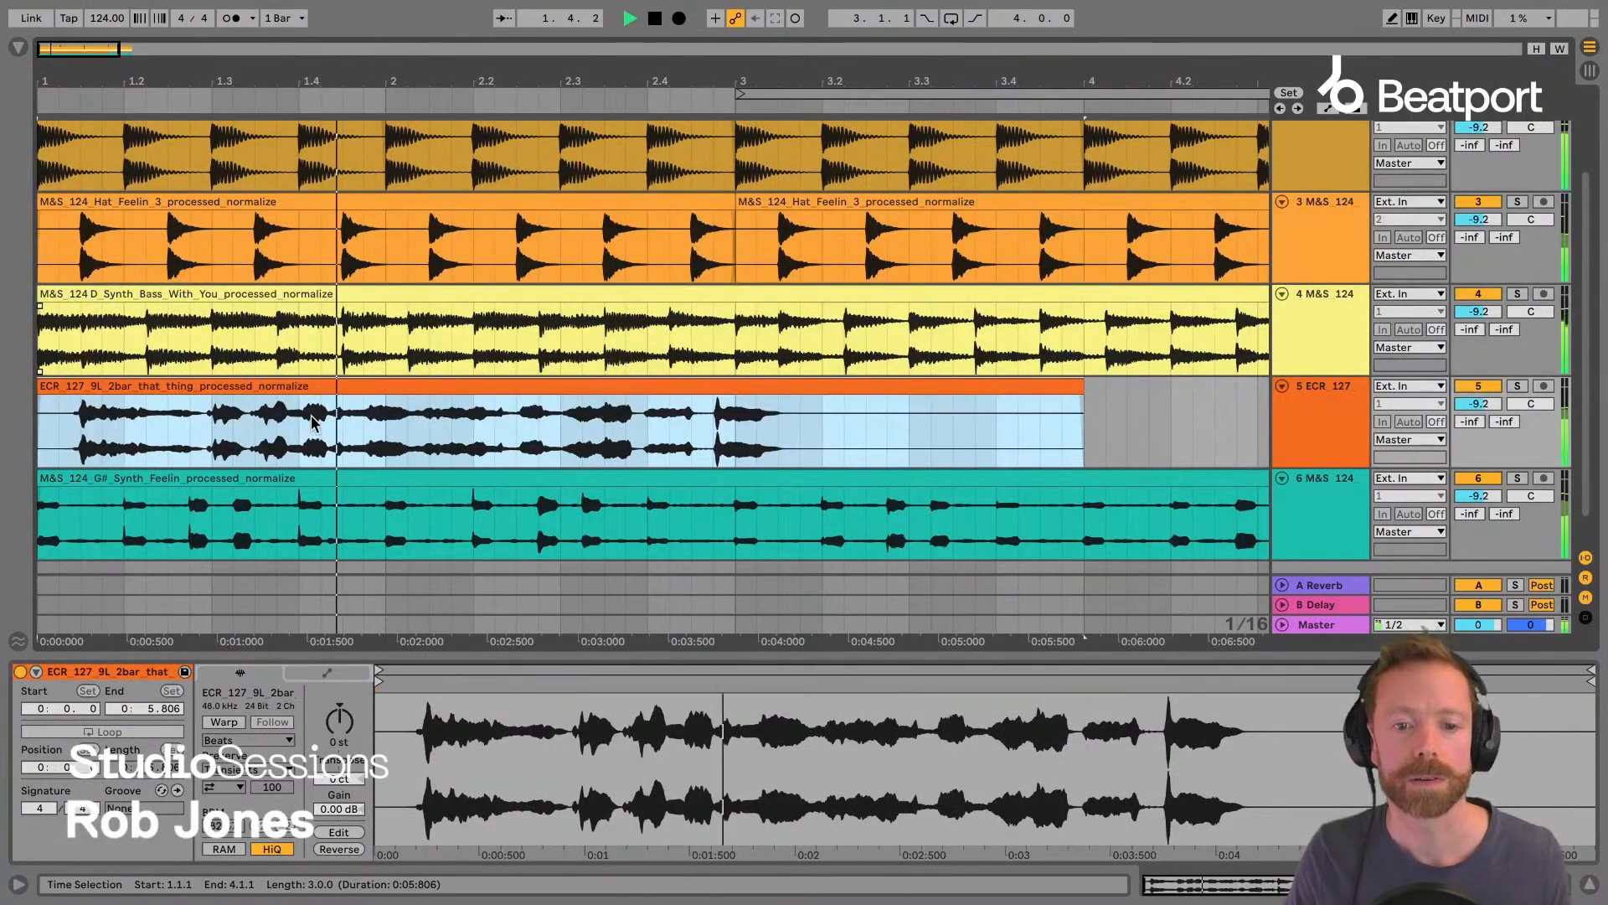
pyautogui.press('space')
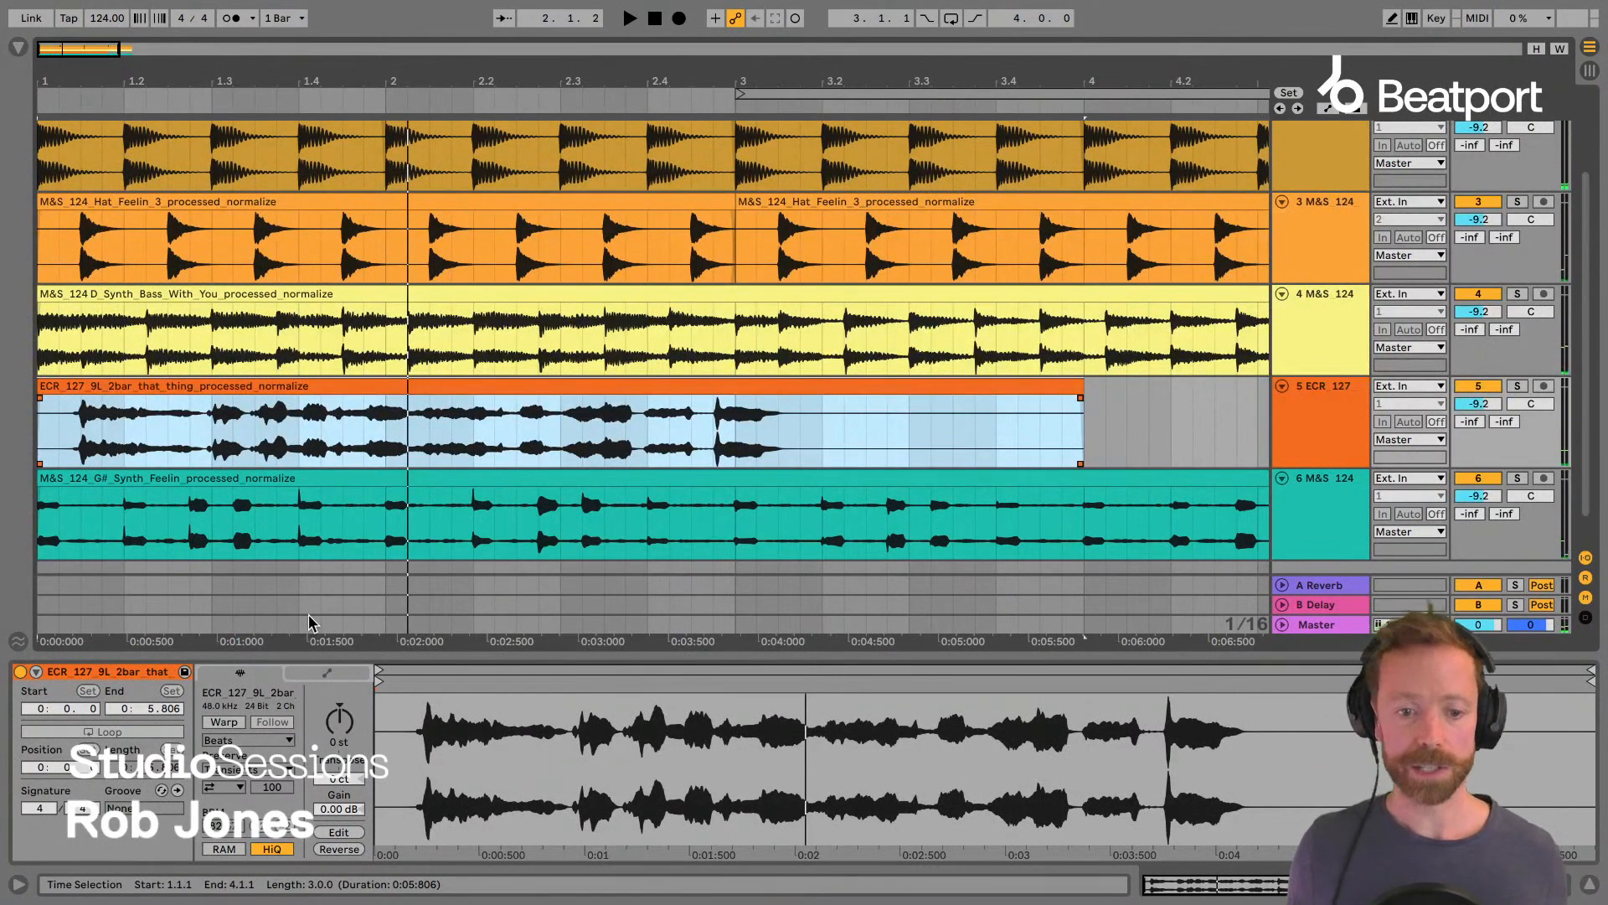
# Hide the clip detail view and show all six tracks in the arrangement.
pyautogui.scroll(3, 294, 326)
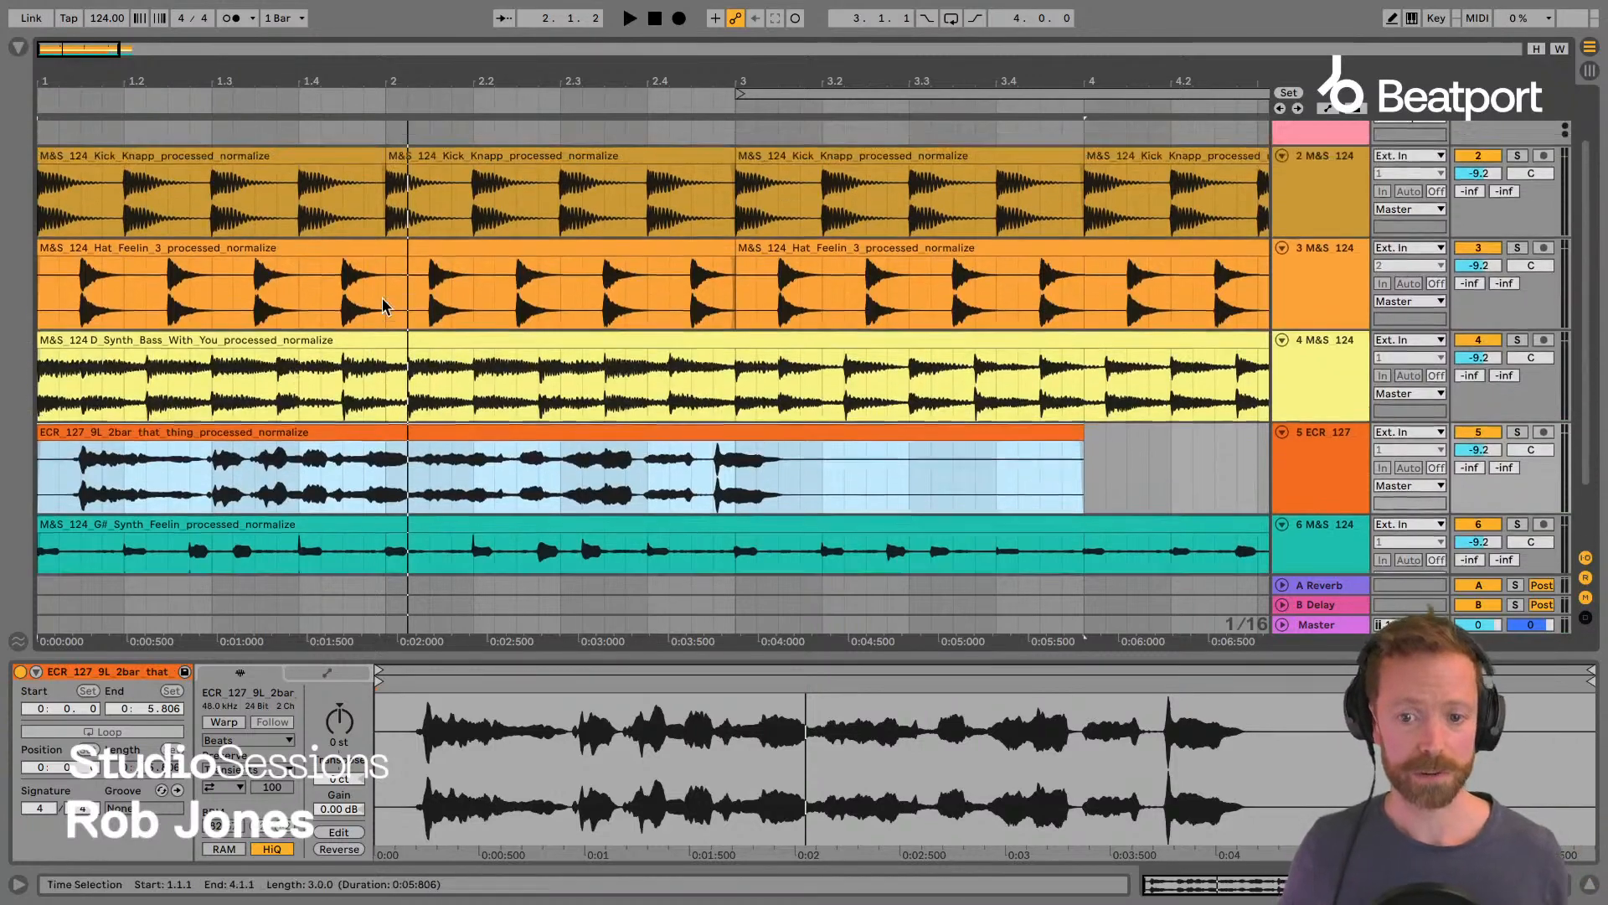
pyautogui.click(1589, 884)
pyautogui.press('-')
pyautogui.press('-')
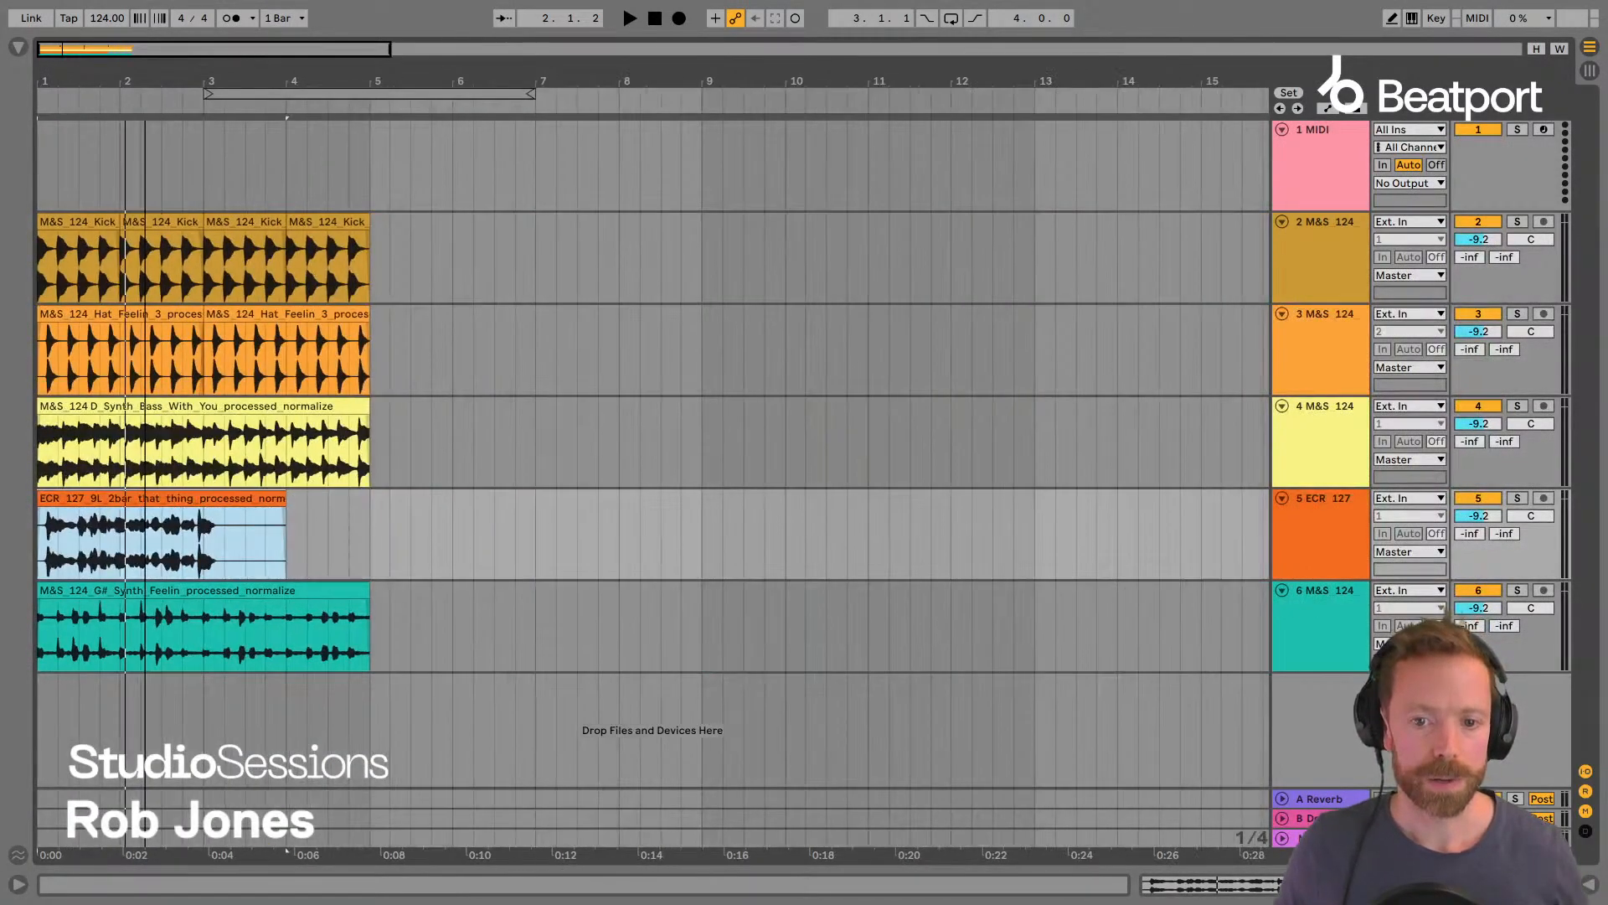
pyautogui.moveTo(145, 84); pyautogui.dragTo(348, 82)
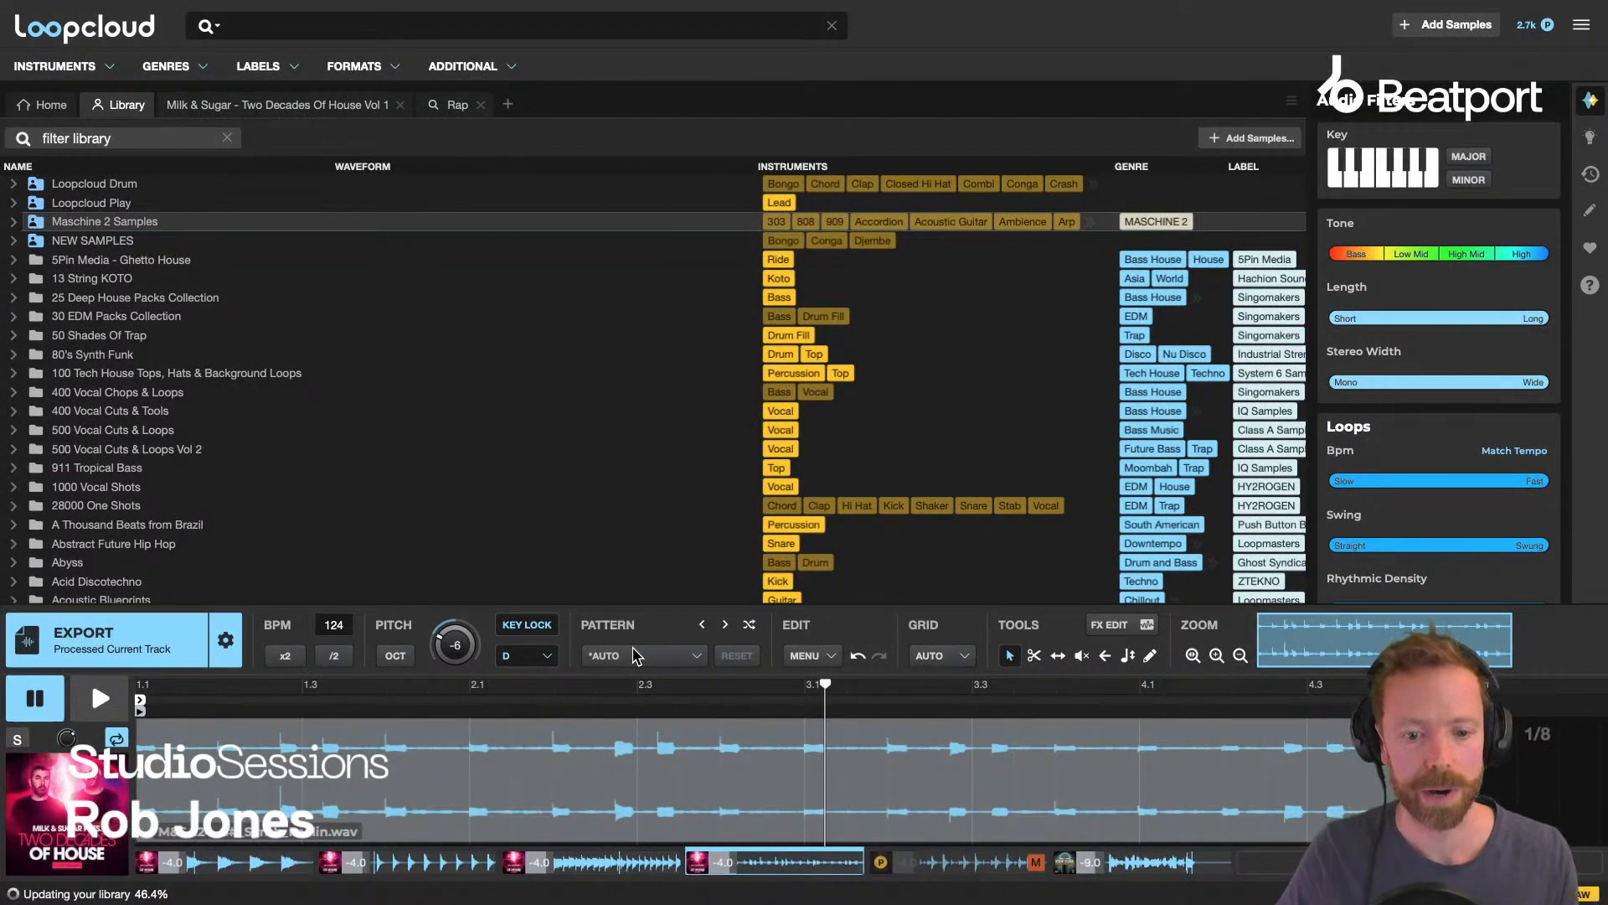
# Switch to Loopcloud and enlarge the waveform editor showing the G# synth loop.
pyautogui.click(132, 656)
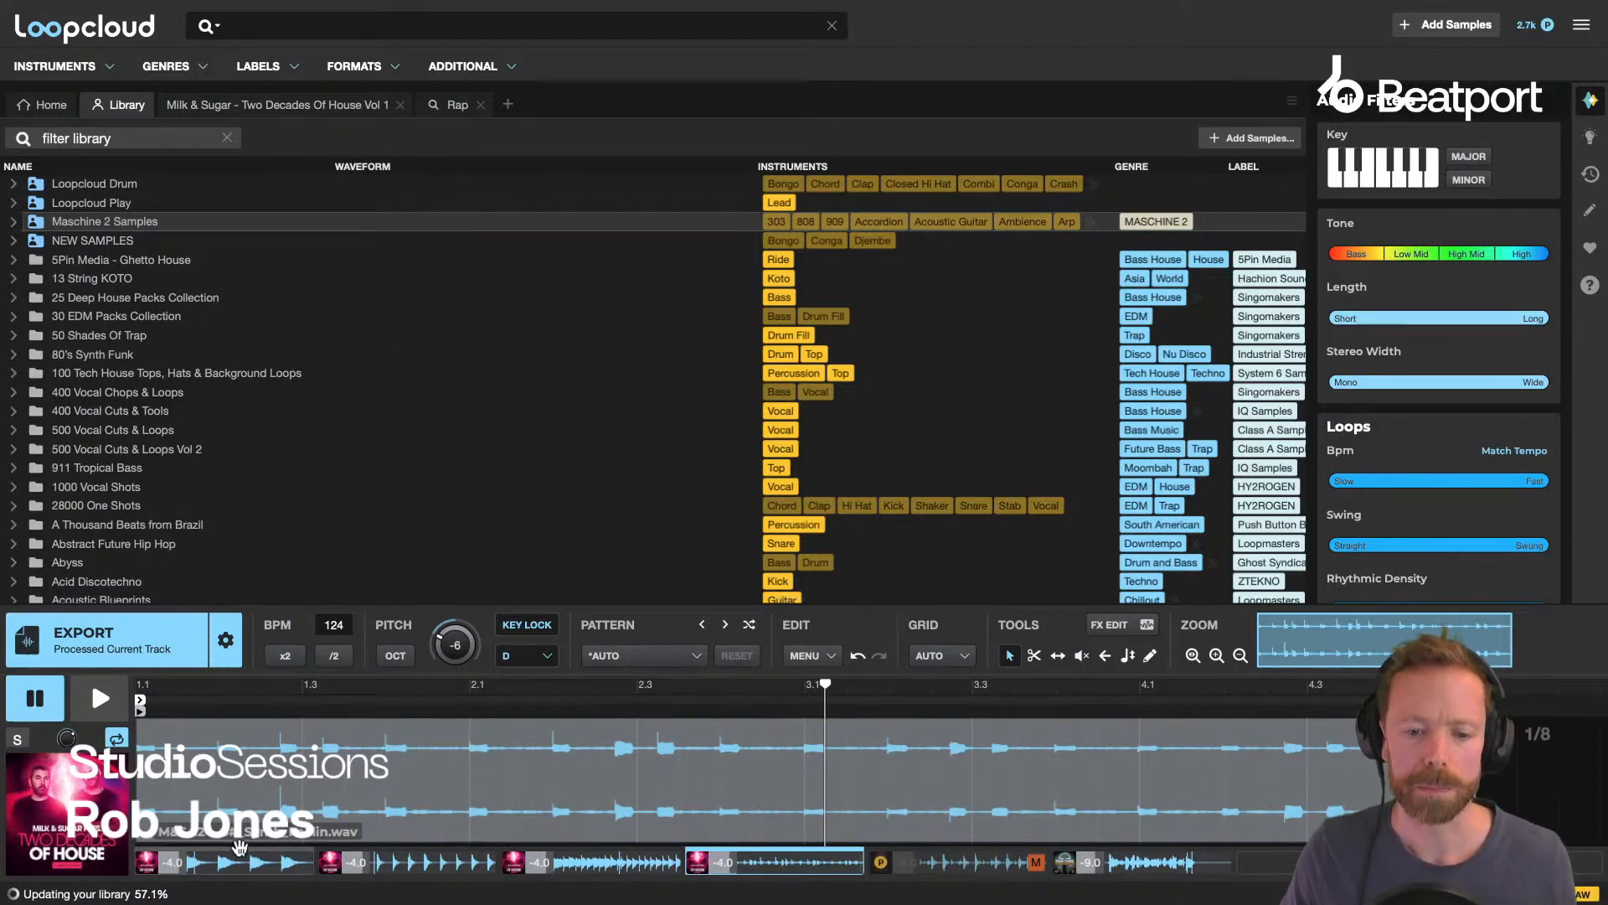
pyautogui.moveTo(832, 603); pyautogui.dragTo(836, 501)
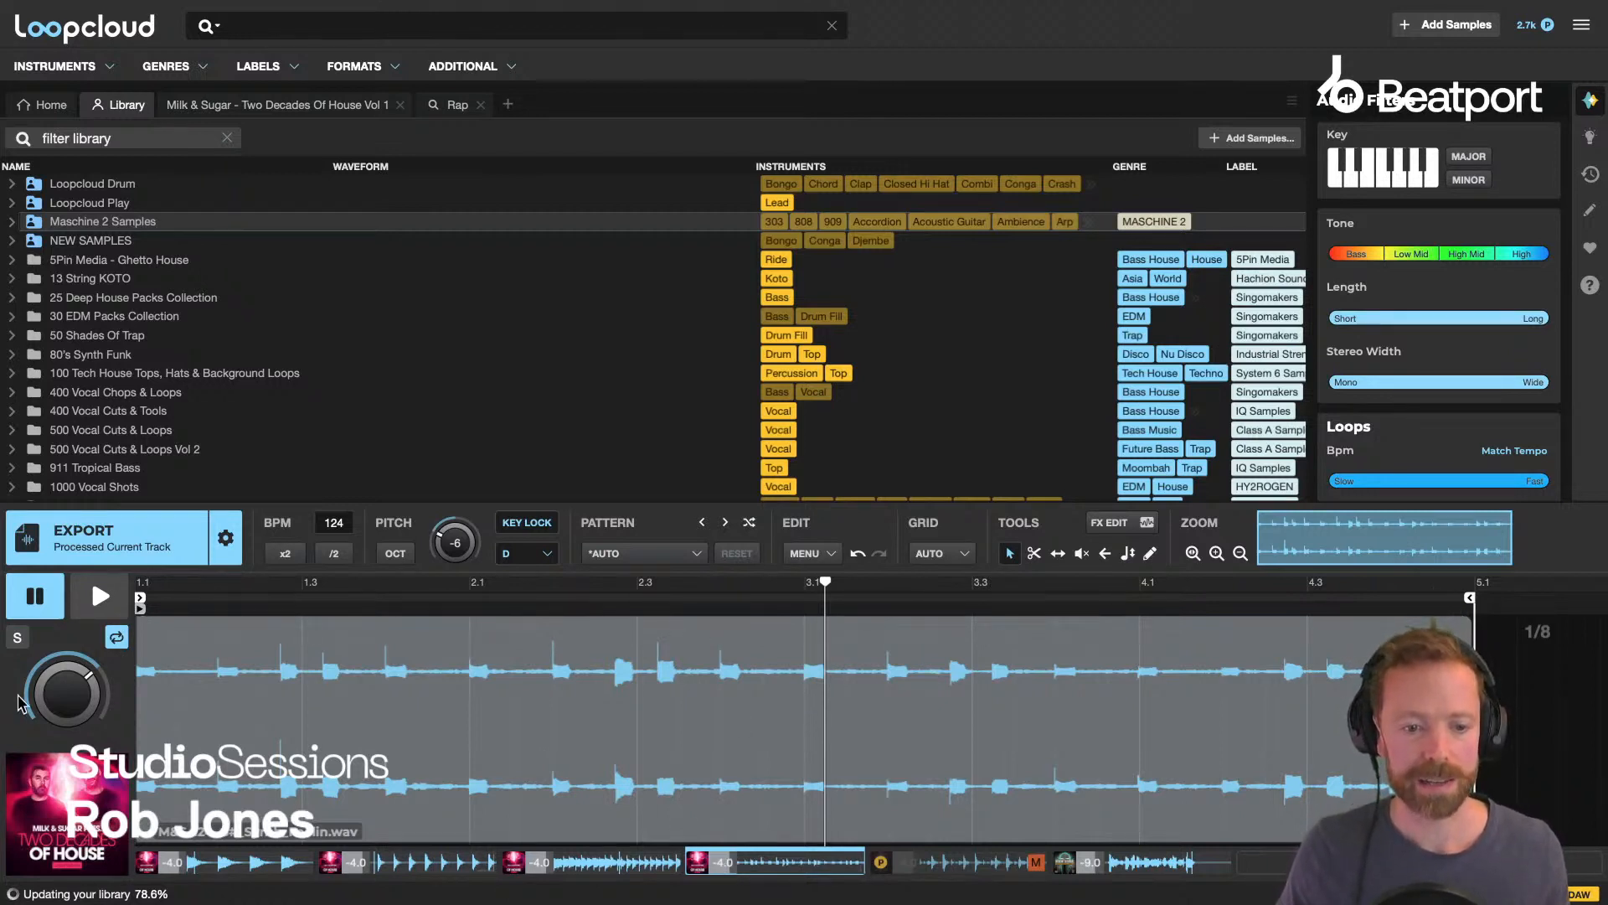
pyautogui.moveTo(52, 689)
pyautogui.mouseDown()
pyautogui.moveTo(53, 717)
pyautogui.moveTo(63, 692)
pyautogui.mouseUp()
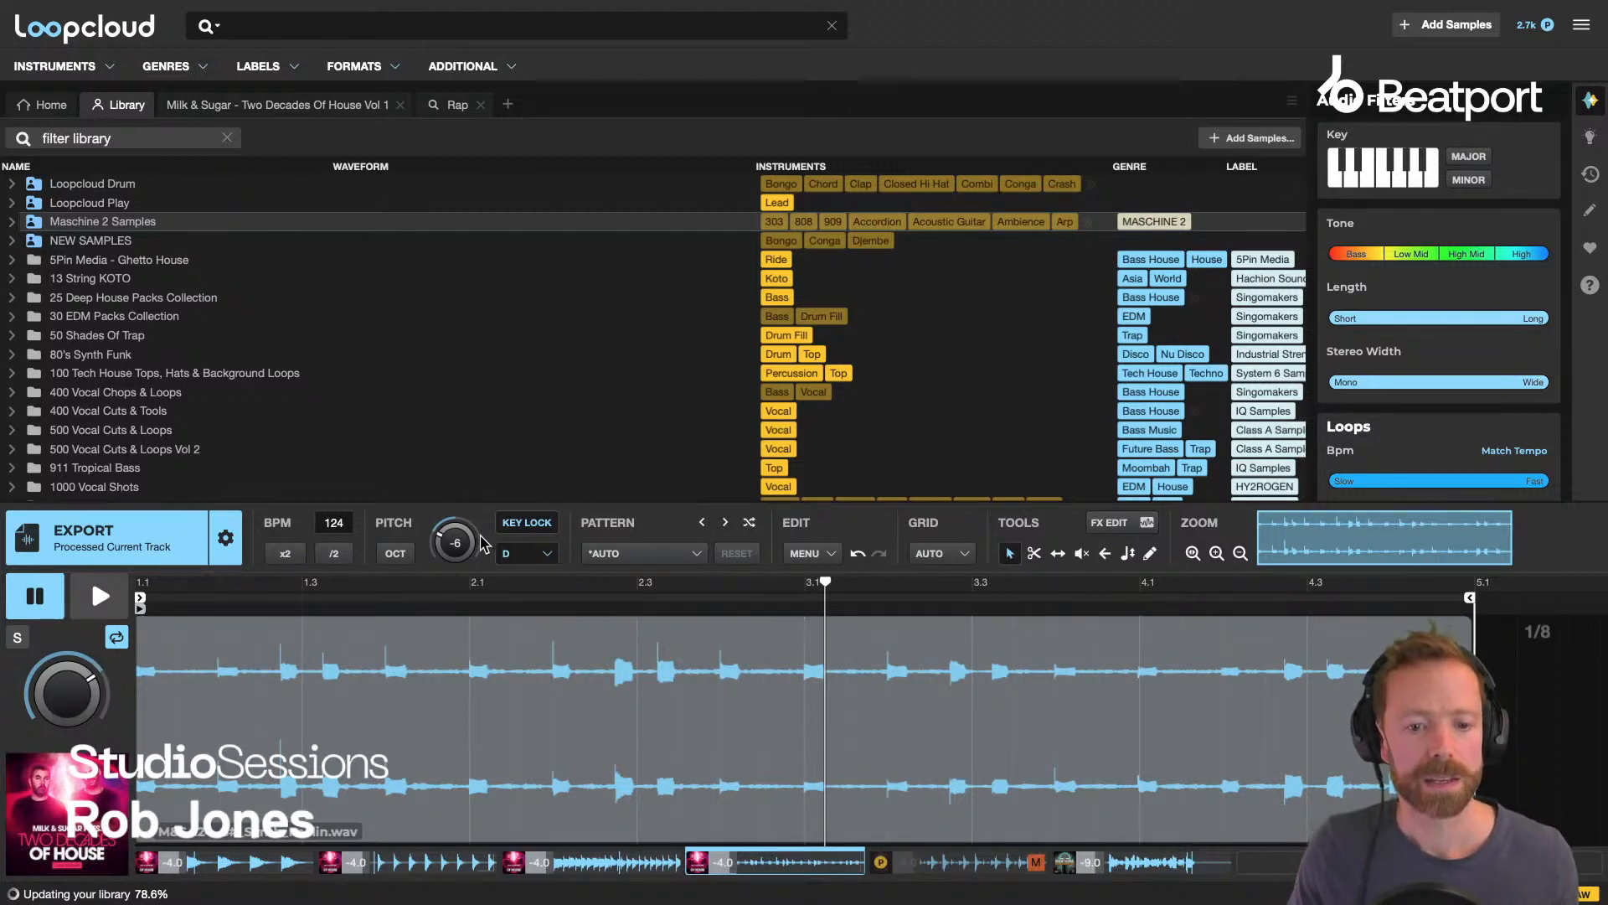
# Slice the G# synth loop at four points and delete the slice just before beat 2.3.
pyautogui.click(380, 688)
pyautogui.click(510, 670)
pyautogui.click(595, 668)
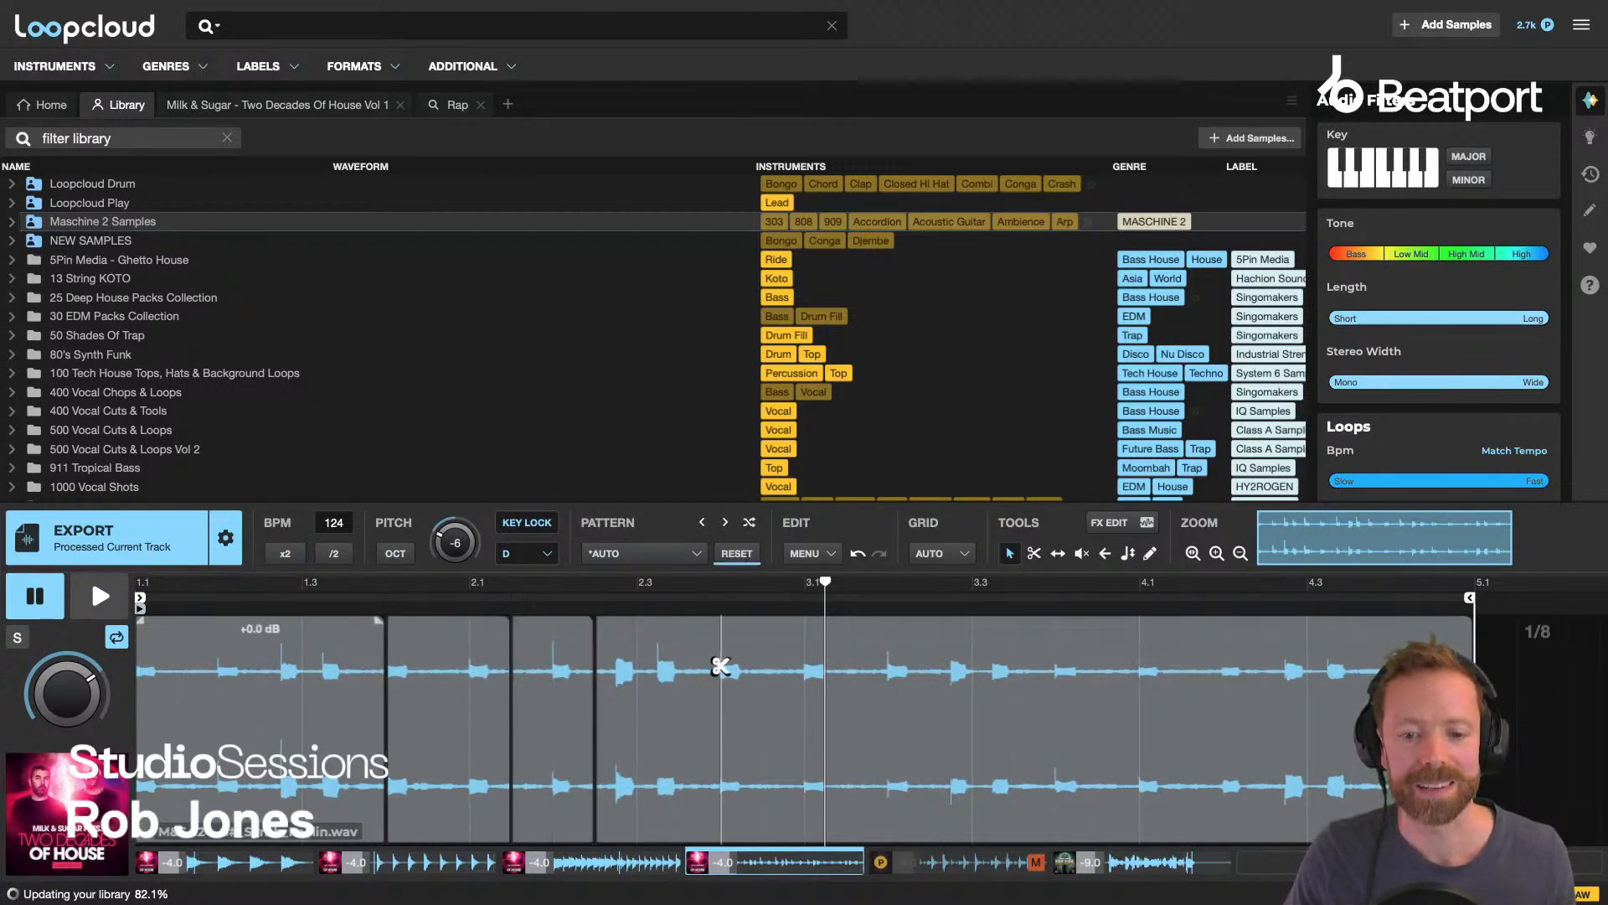
pyautogui.click(720, 667)
pyautogui.click(676, 666)
pyautogui.click(578, 668)
pyautogui.press('Delete')
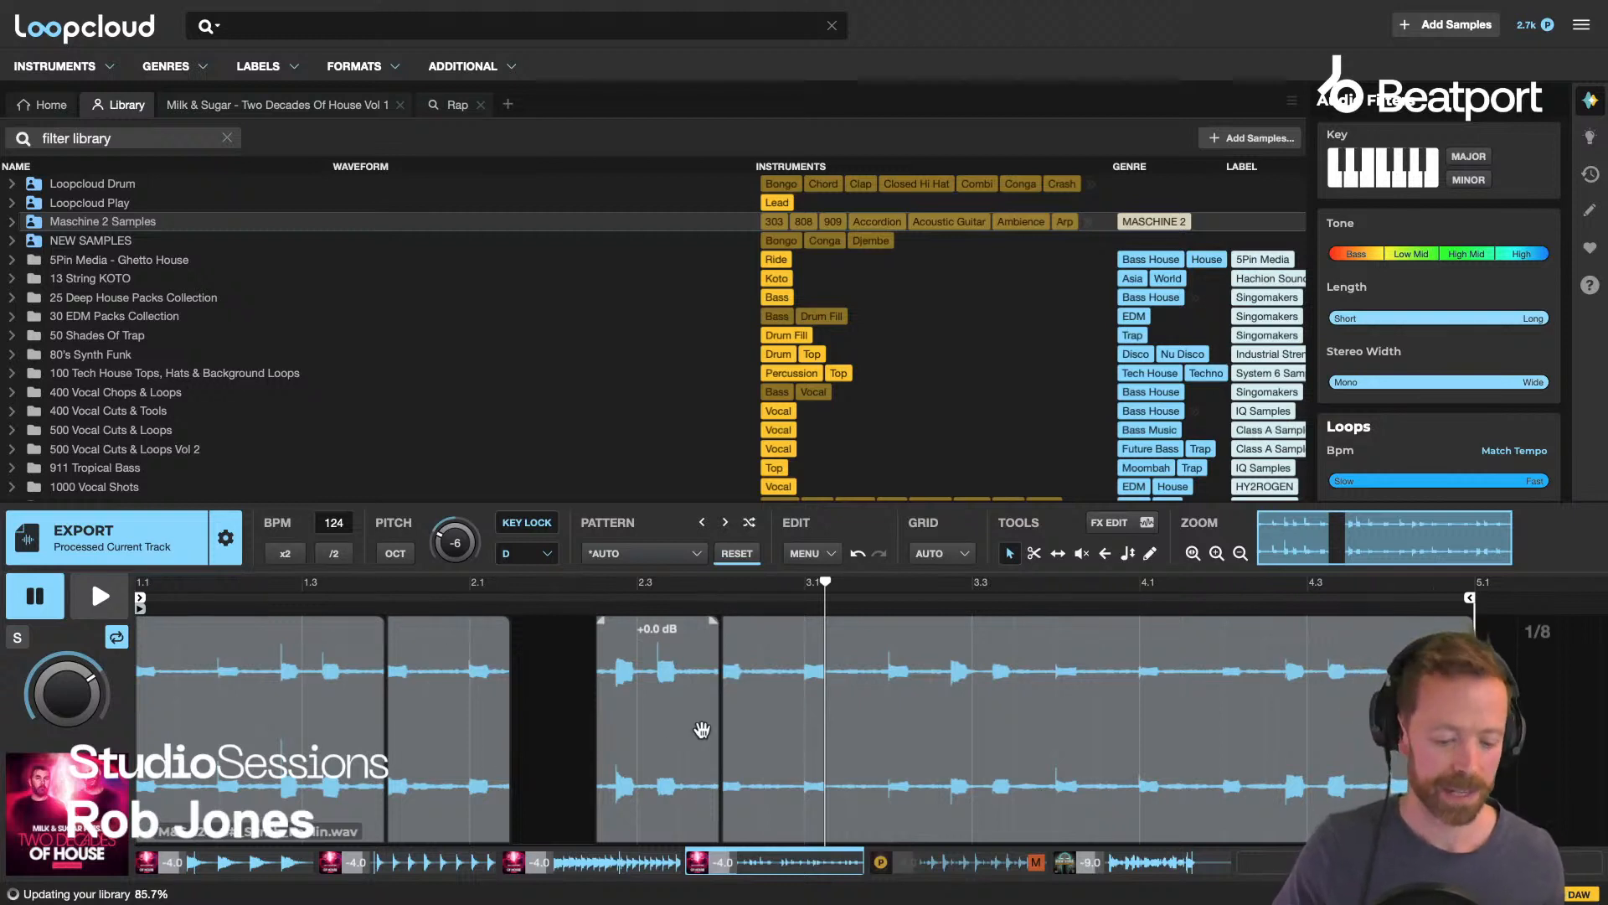
# Undo the slice deletion and all four cuts in the G# synth loop.
pyautogui.hotkey('ctrl', 'z')
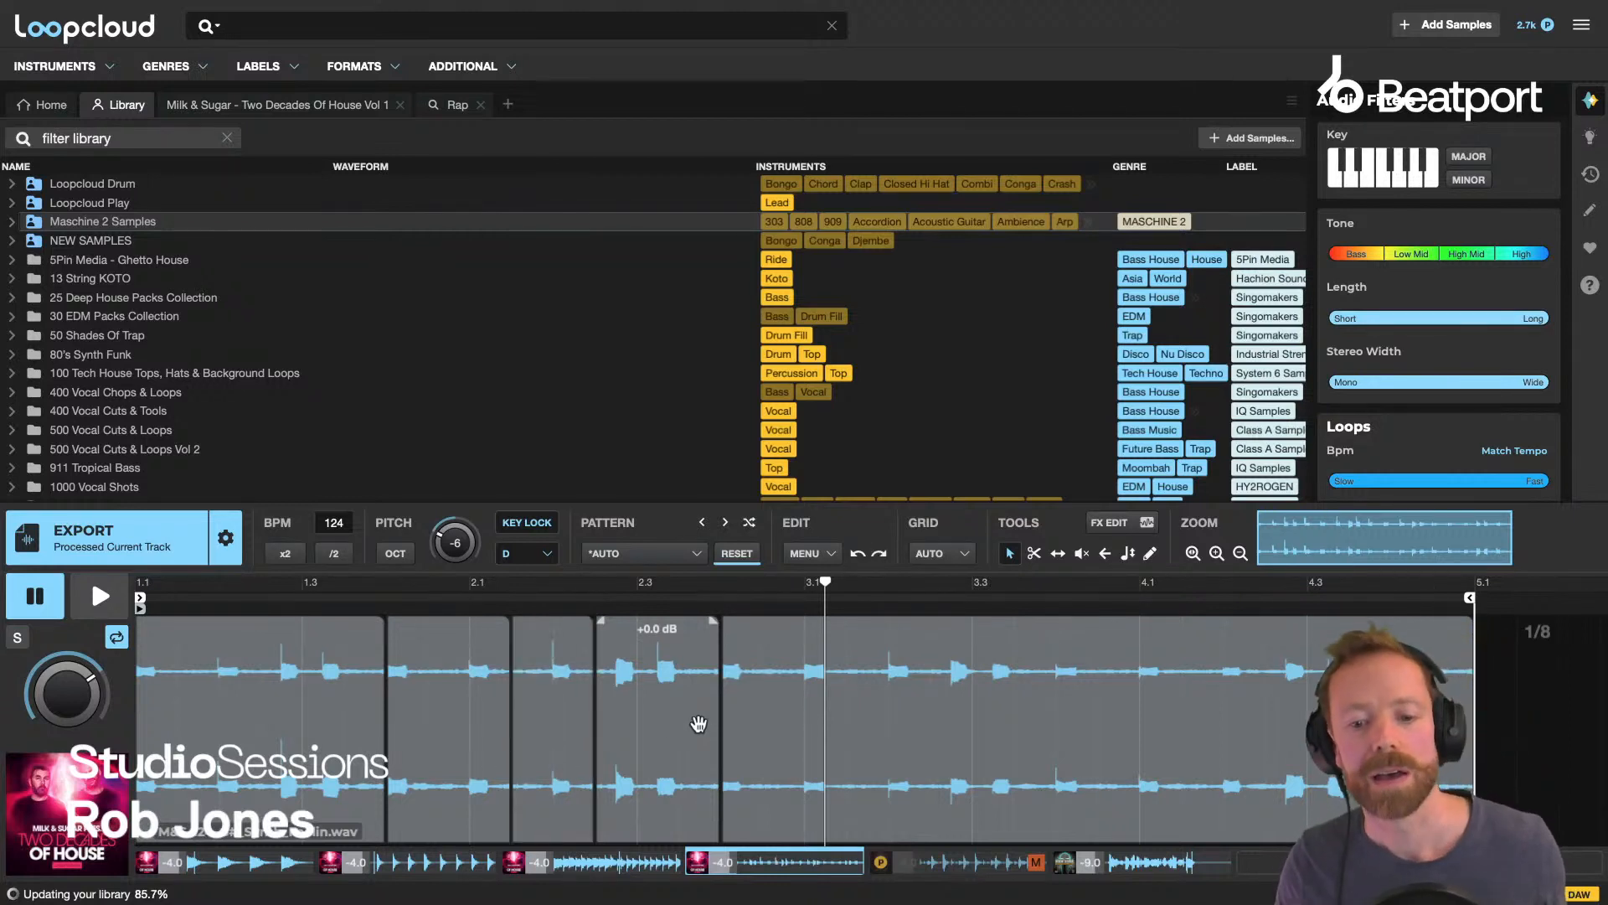
pyautogui.hotkey('ctrl', 'z')
pyautogui.hotkey('ctrl', 'z')
pyautogui.hotkey('ctrl', 'z')
pyautogui.hotkey('ctrl', 'z')
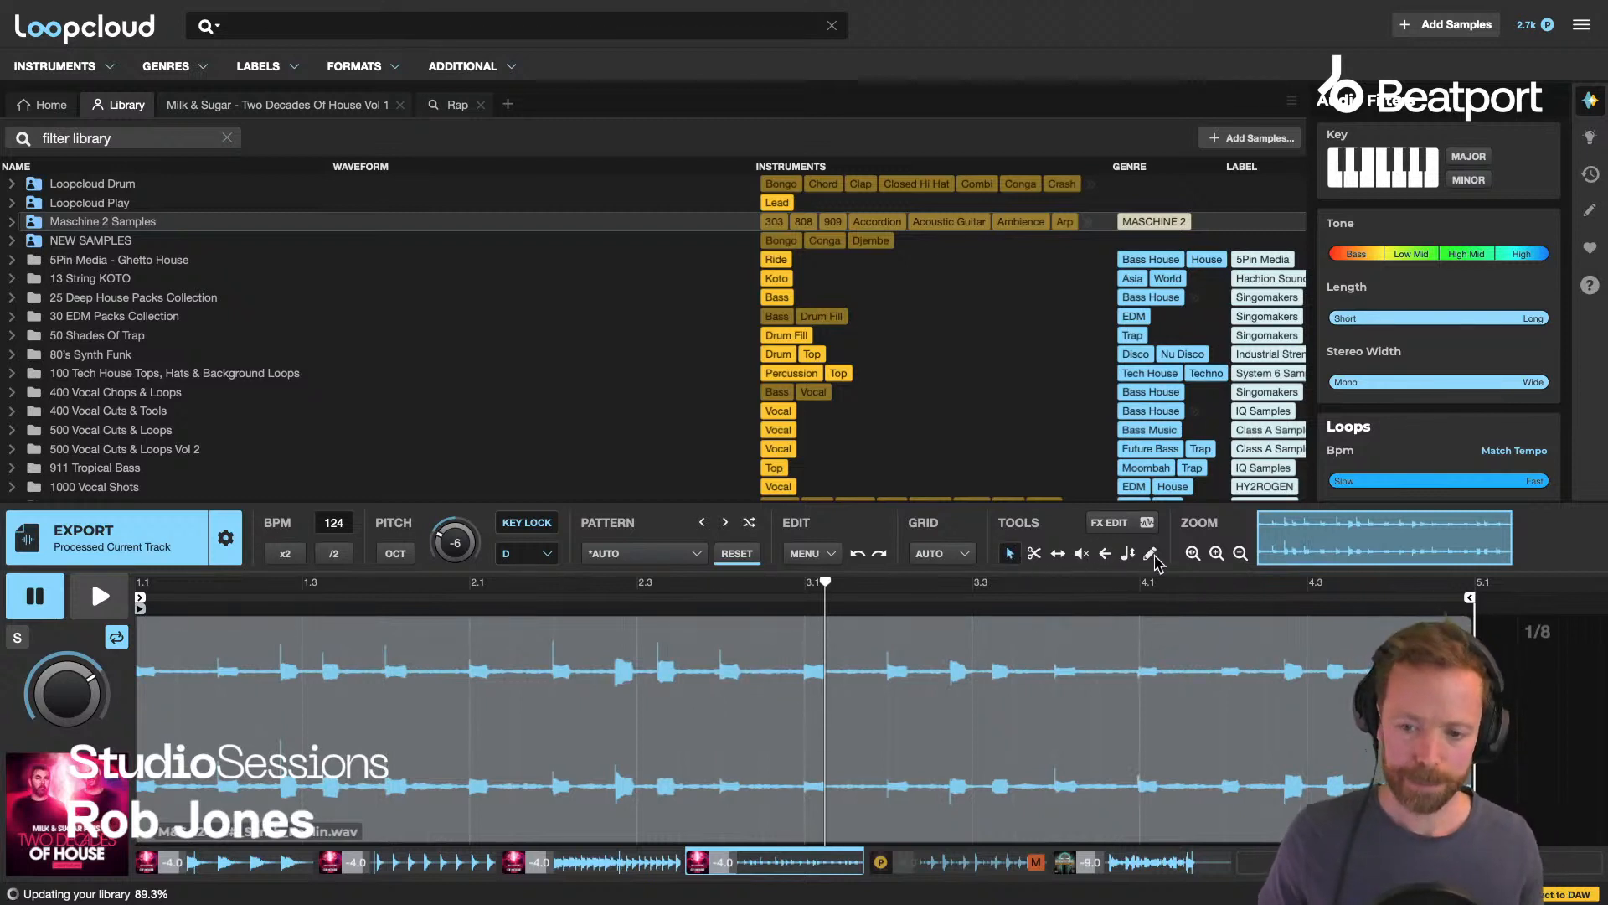
# Show the FX Edit area for the G# synth track to view where effects are added, and hide it again.
pyautogui.click(1106, 526)
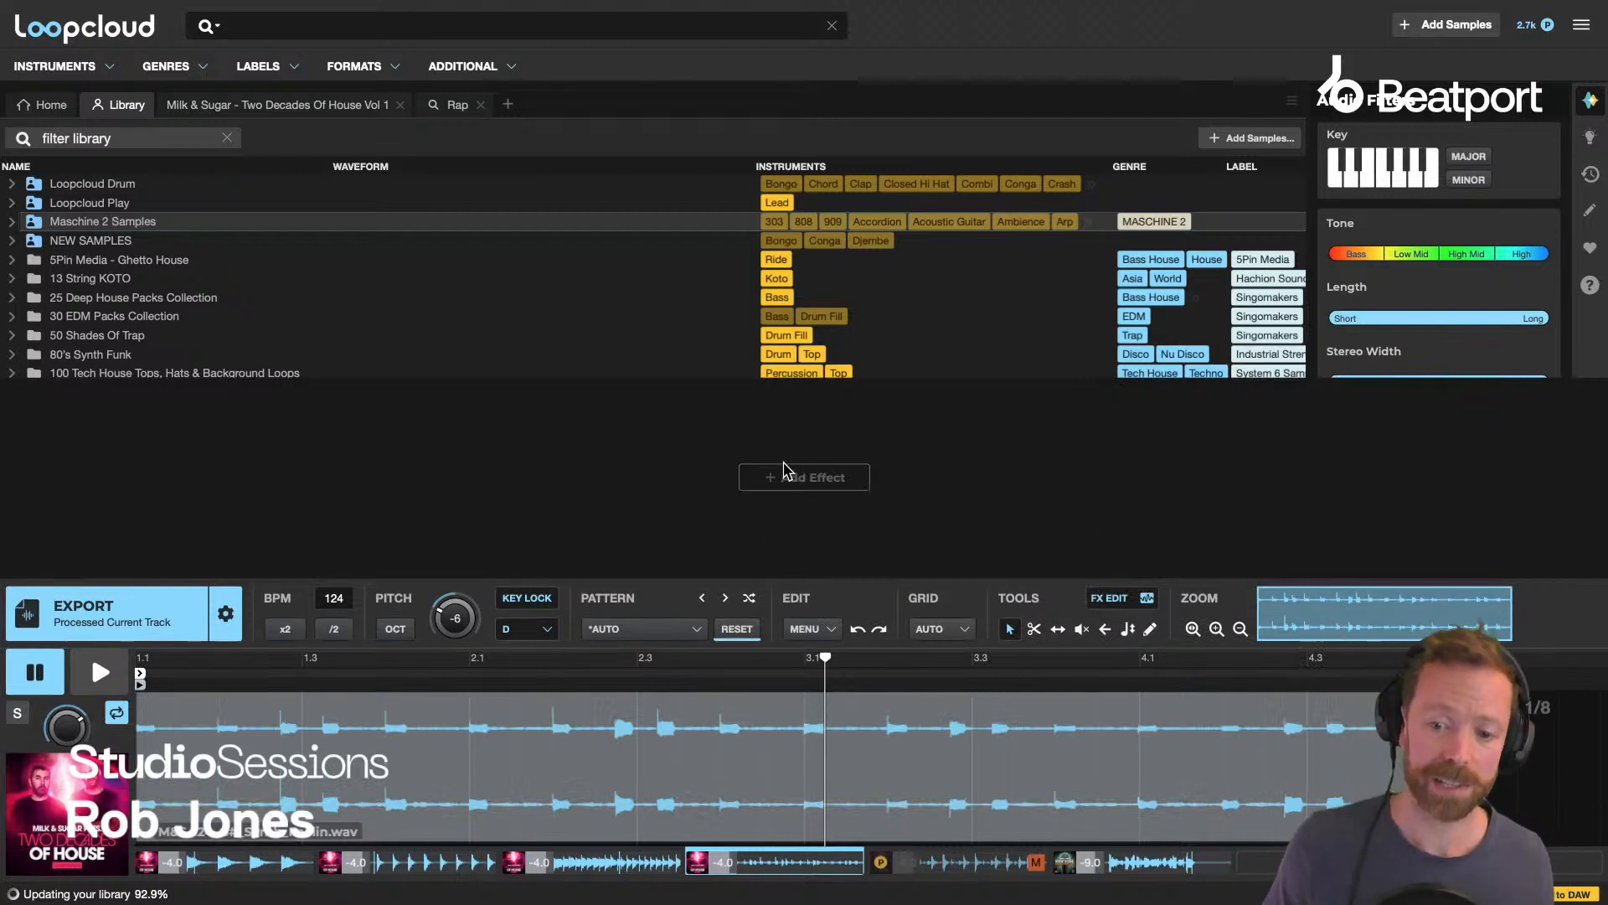
pyautogui.click(1130, 598)
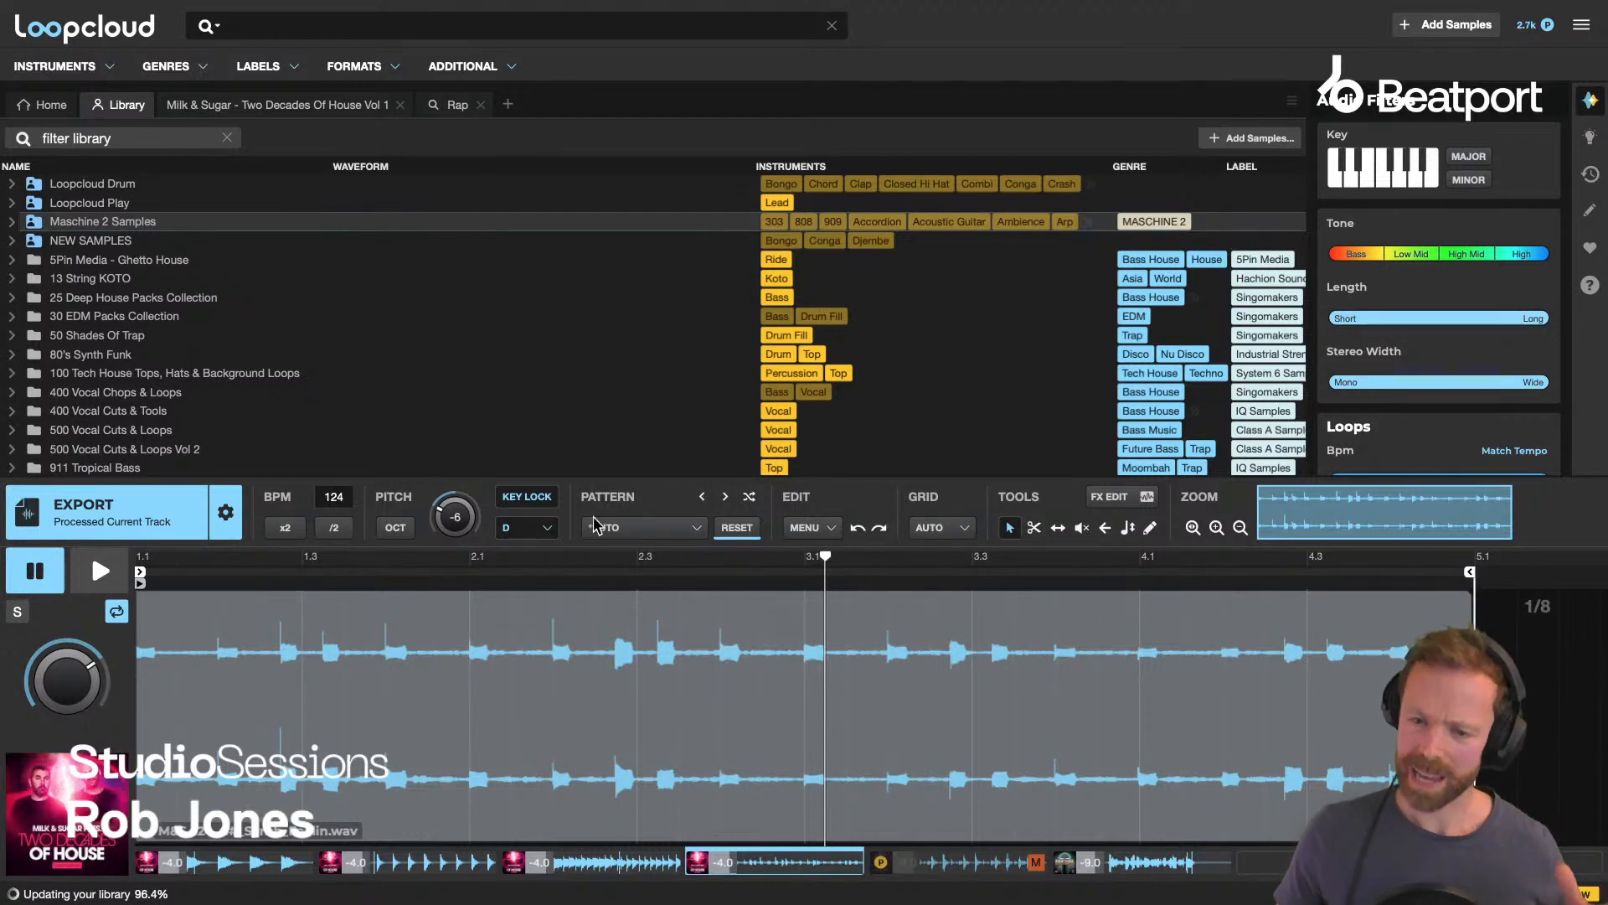
pyautogui.click(1116, 500)
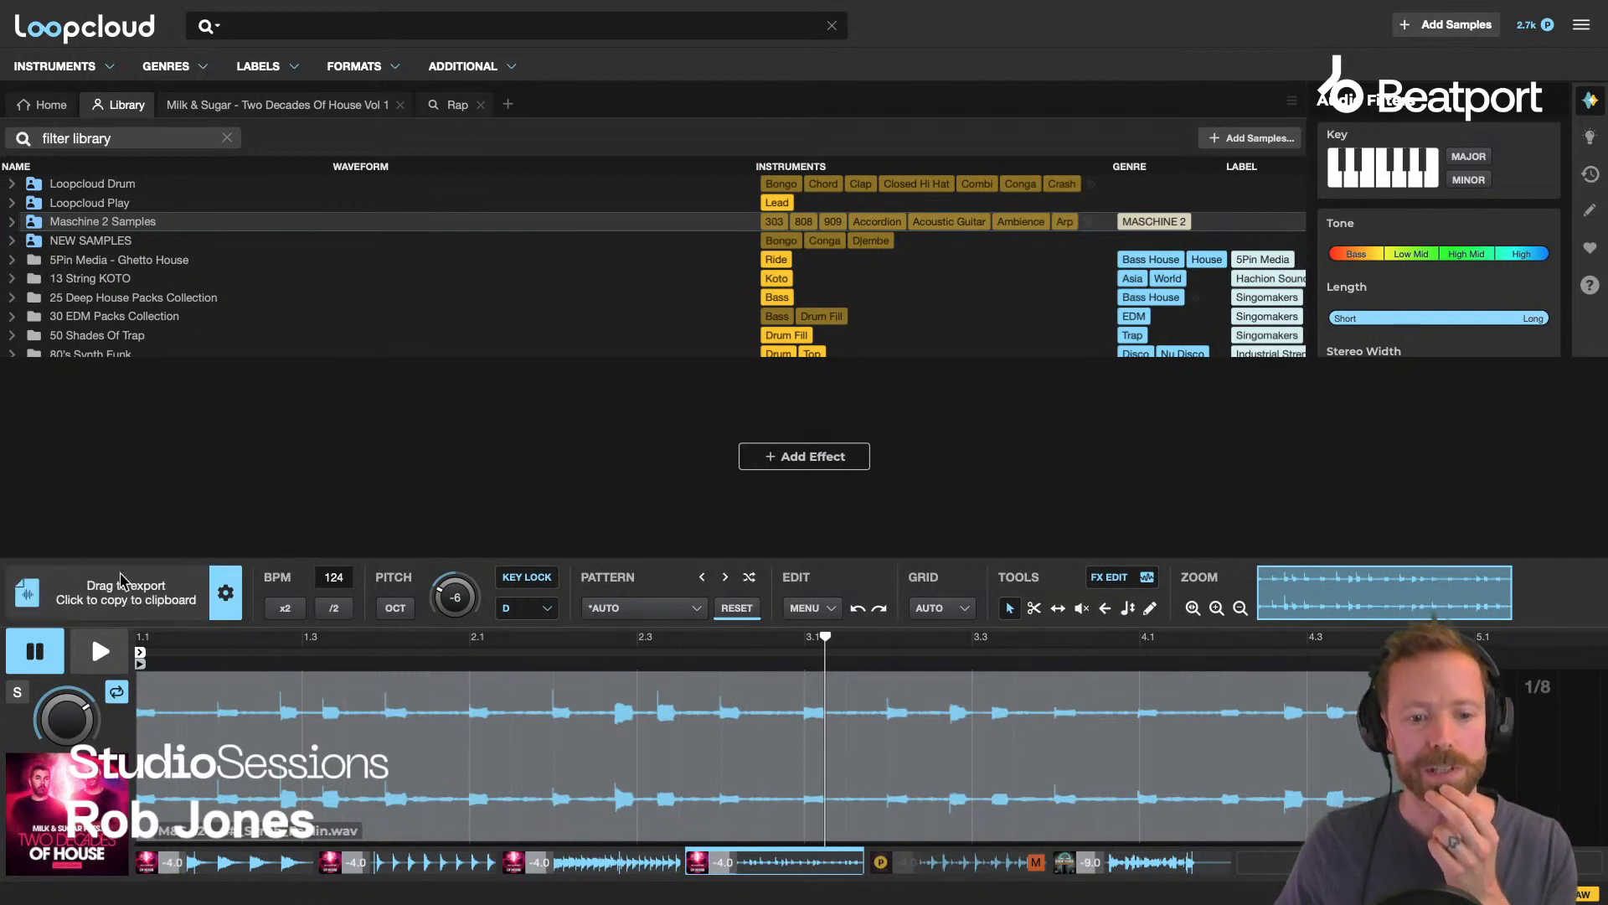
pyautogui.click(156, 614)
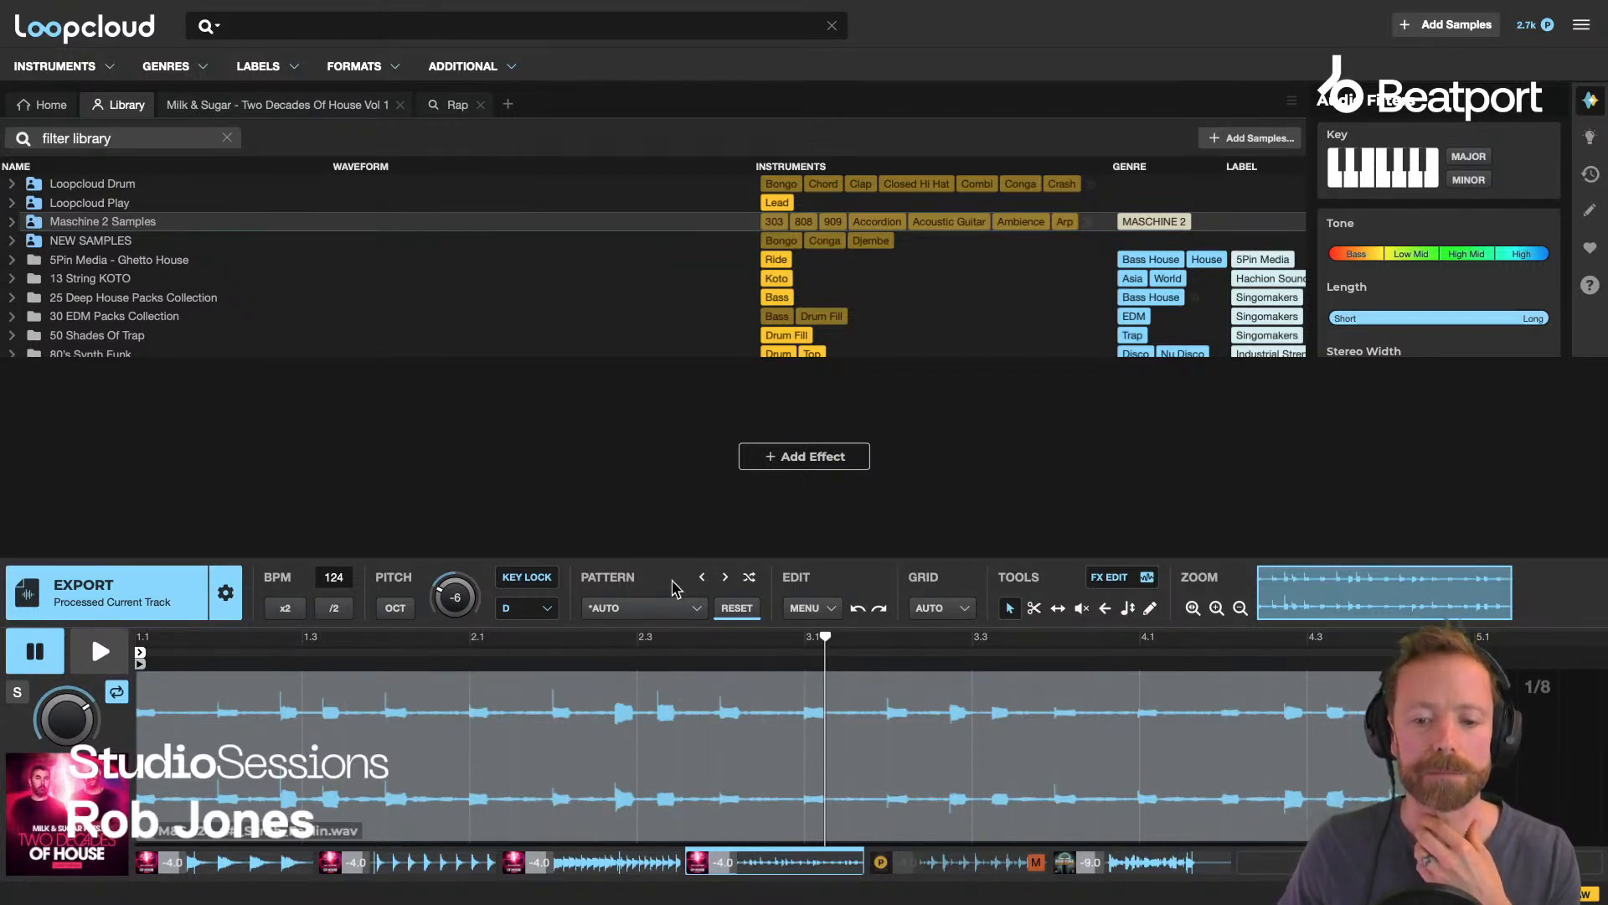
pyautogui.click(1127, 581)
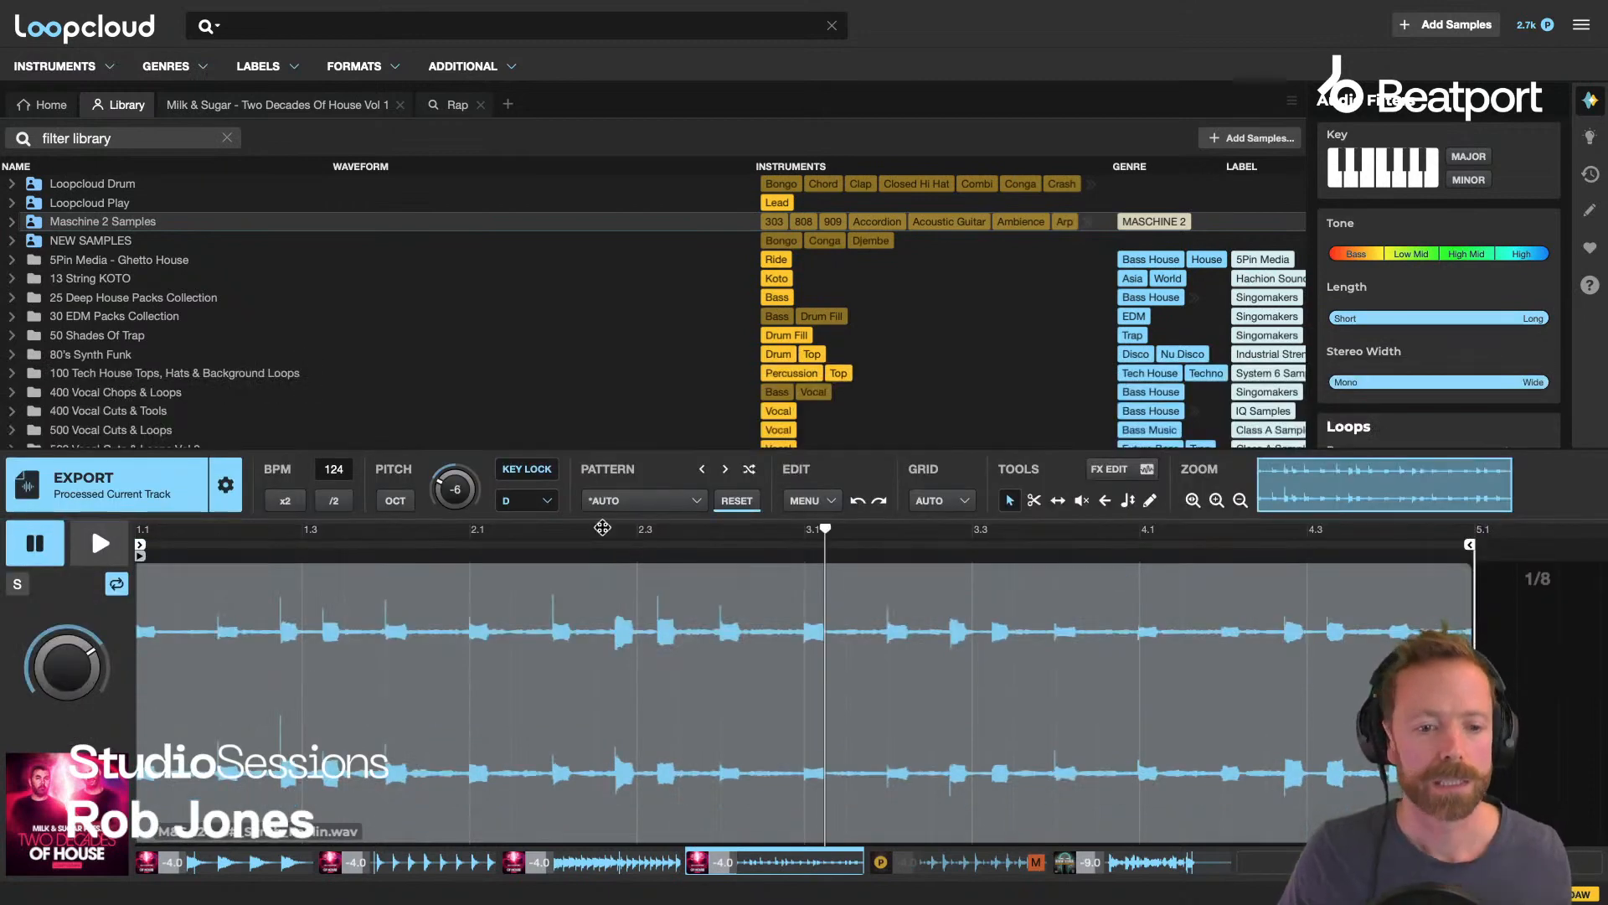
# Shrink the waveform editor slightly to show more of the library, and expand and collapse the Maschine 2 Samples folder.
pyautogui.moveTo(404, 445); pyautogui.dragTo(404, 472)
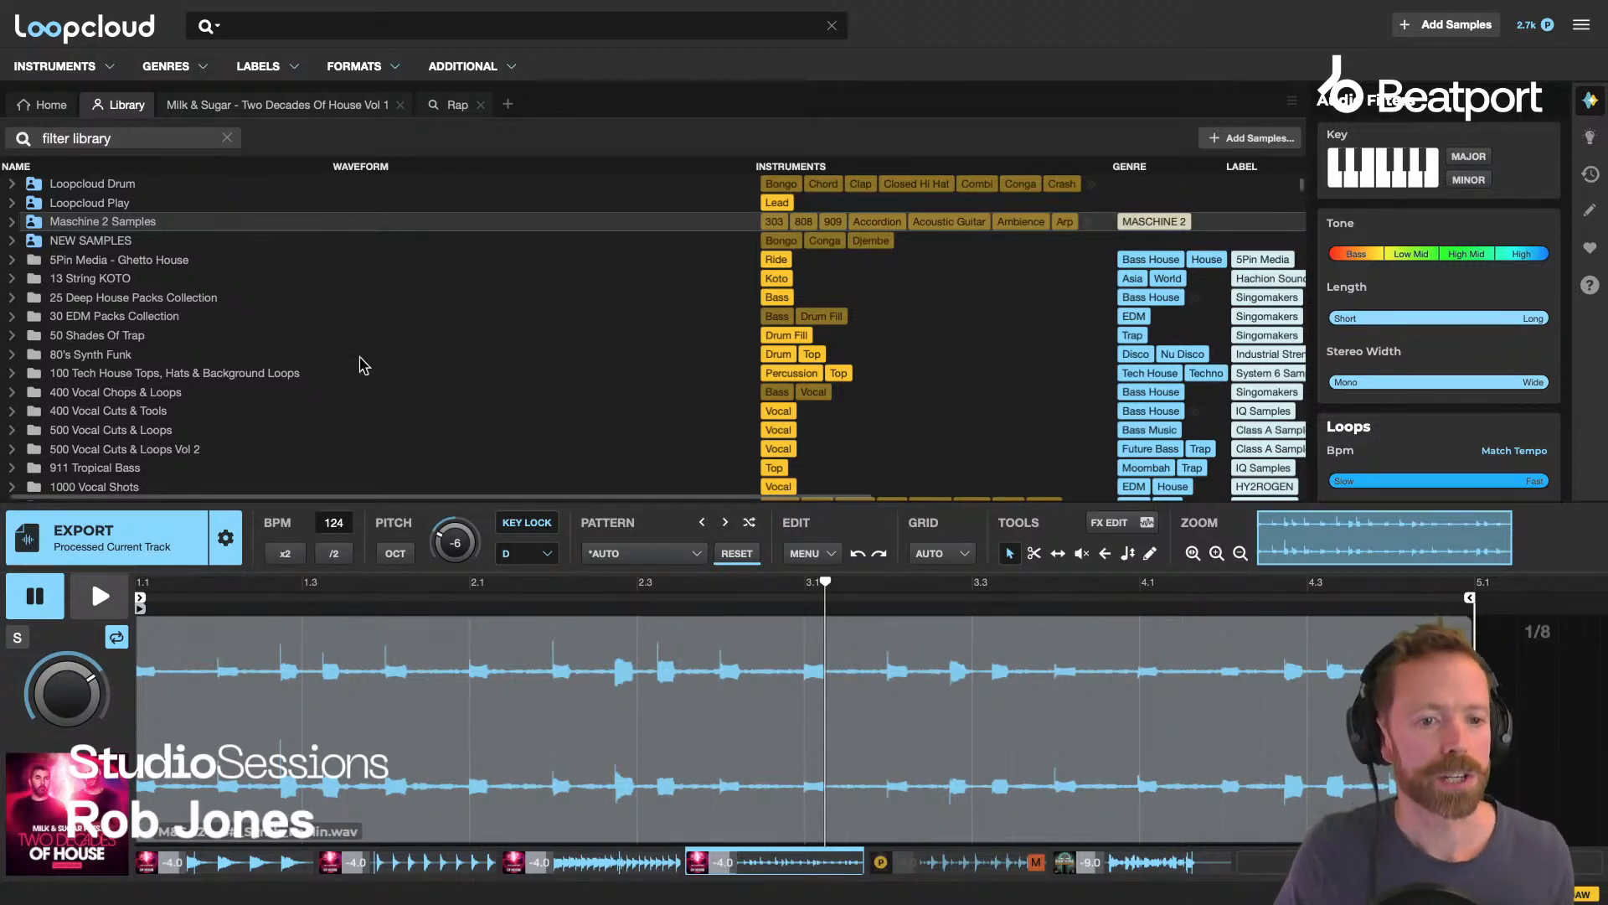
pyautogui.click(13, 223)
pyautogui.click(13, 223)
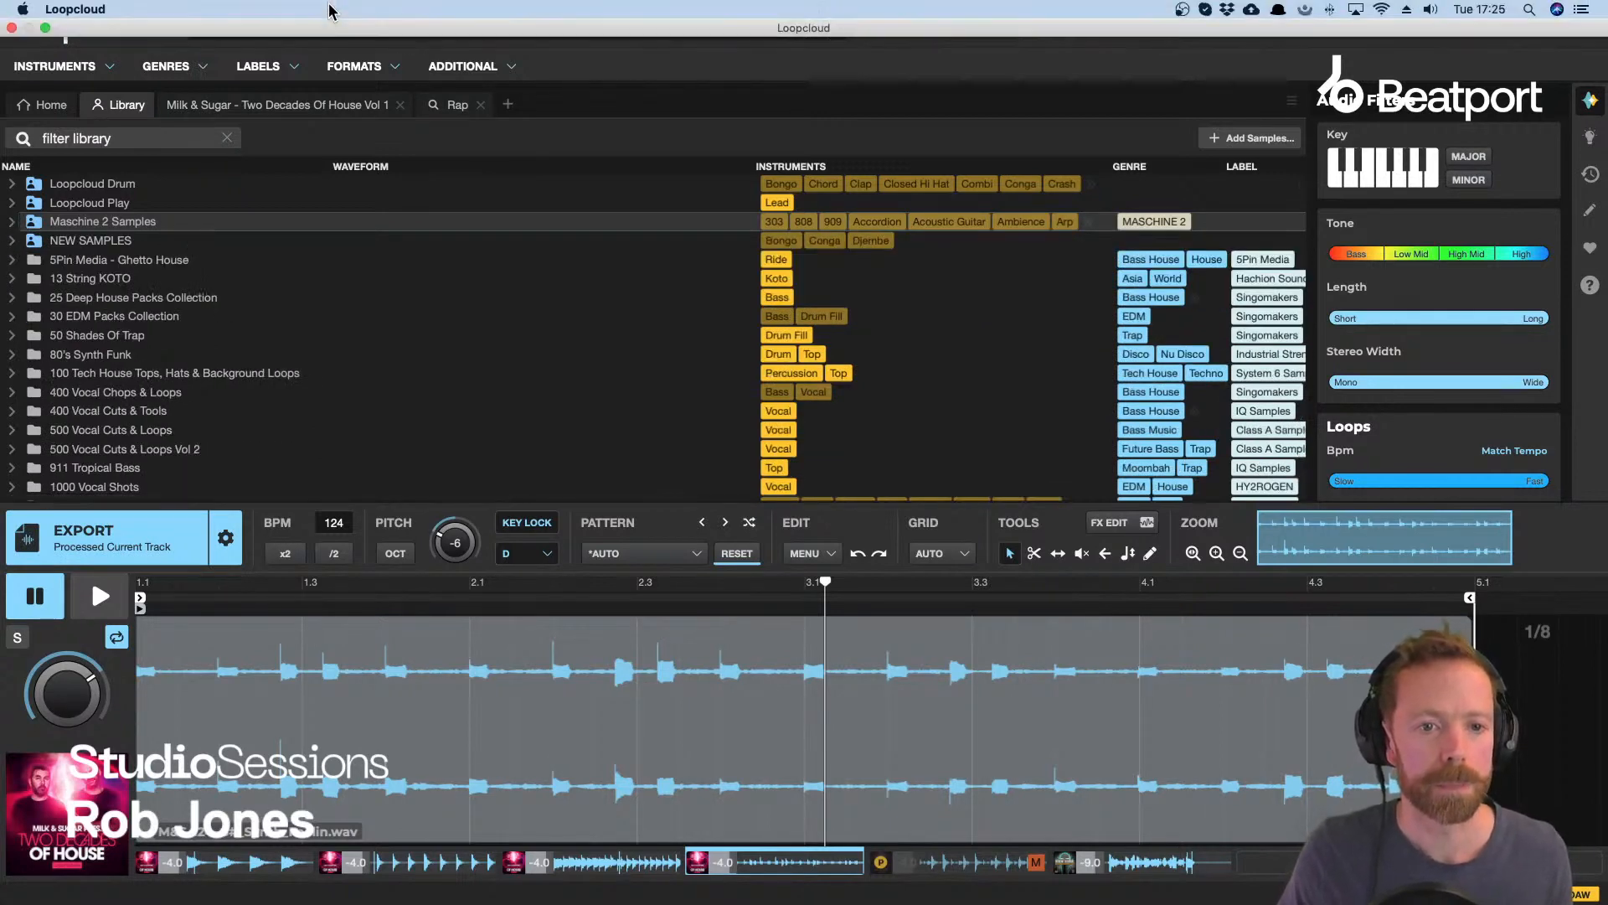
# Clear all tracks from the Loopcloud session.
pyautogui.click(225, 860)
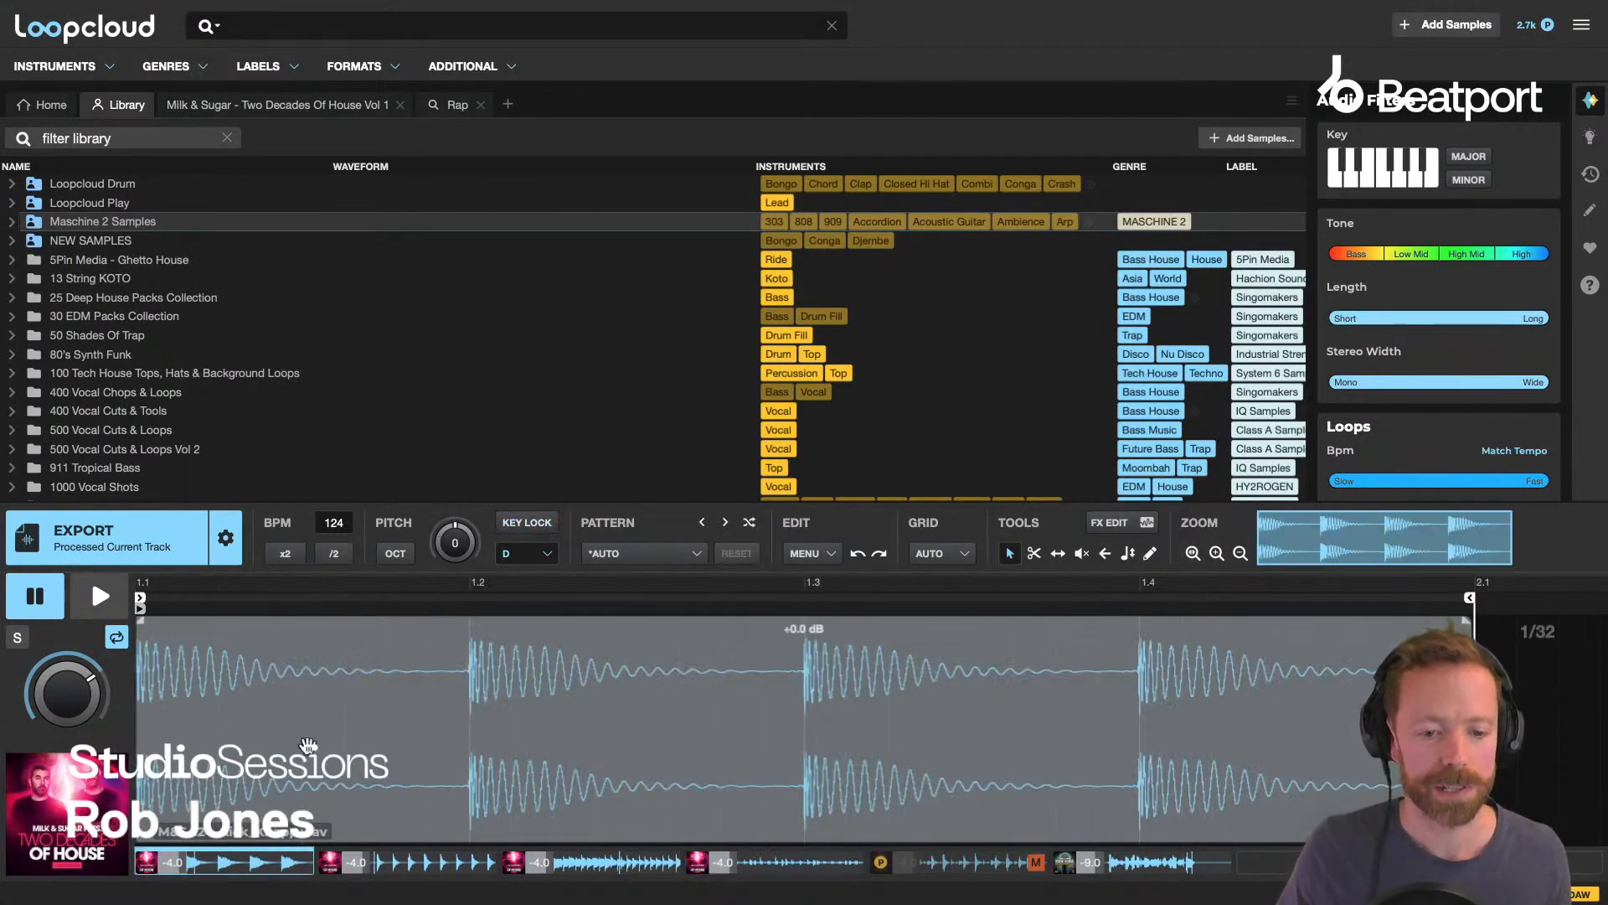
pyautogui.rightClick(226, 862)
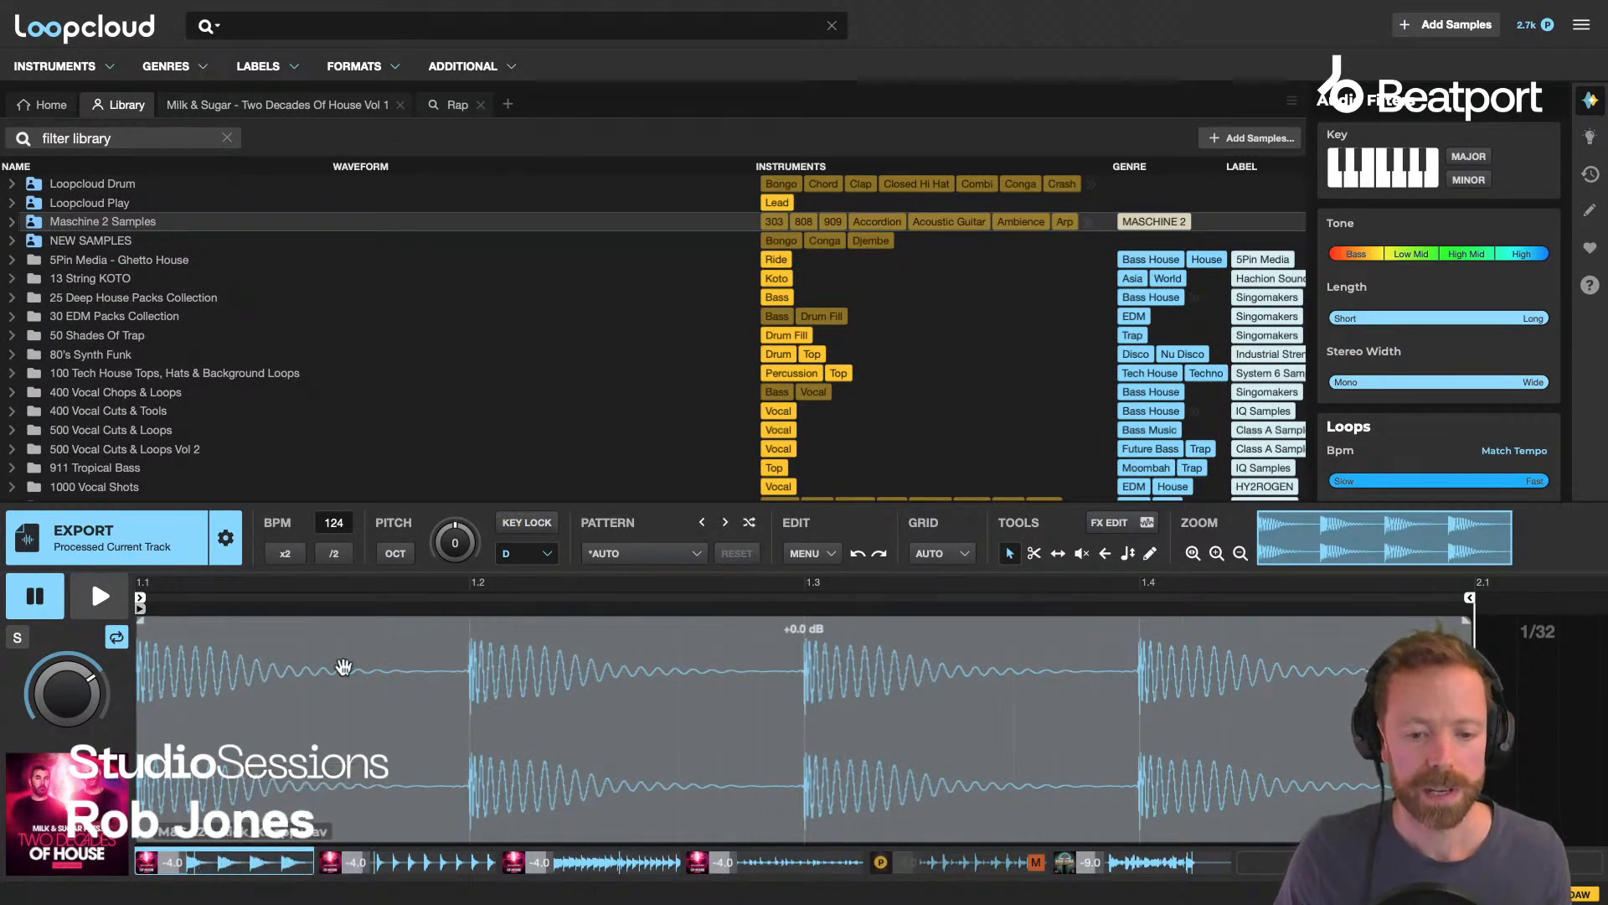
pyautogui.rightClick(211, 862)
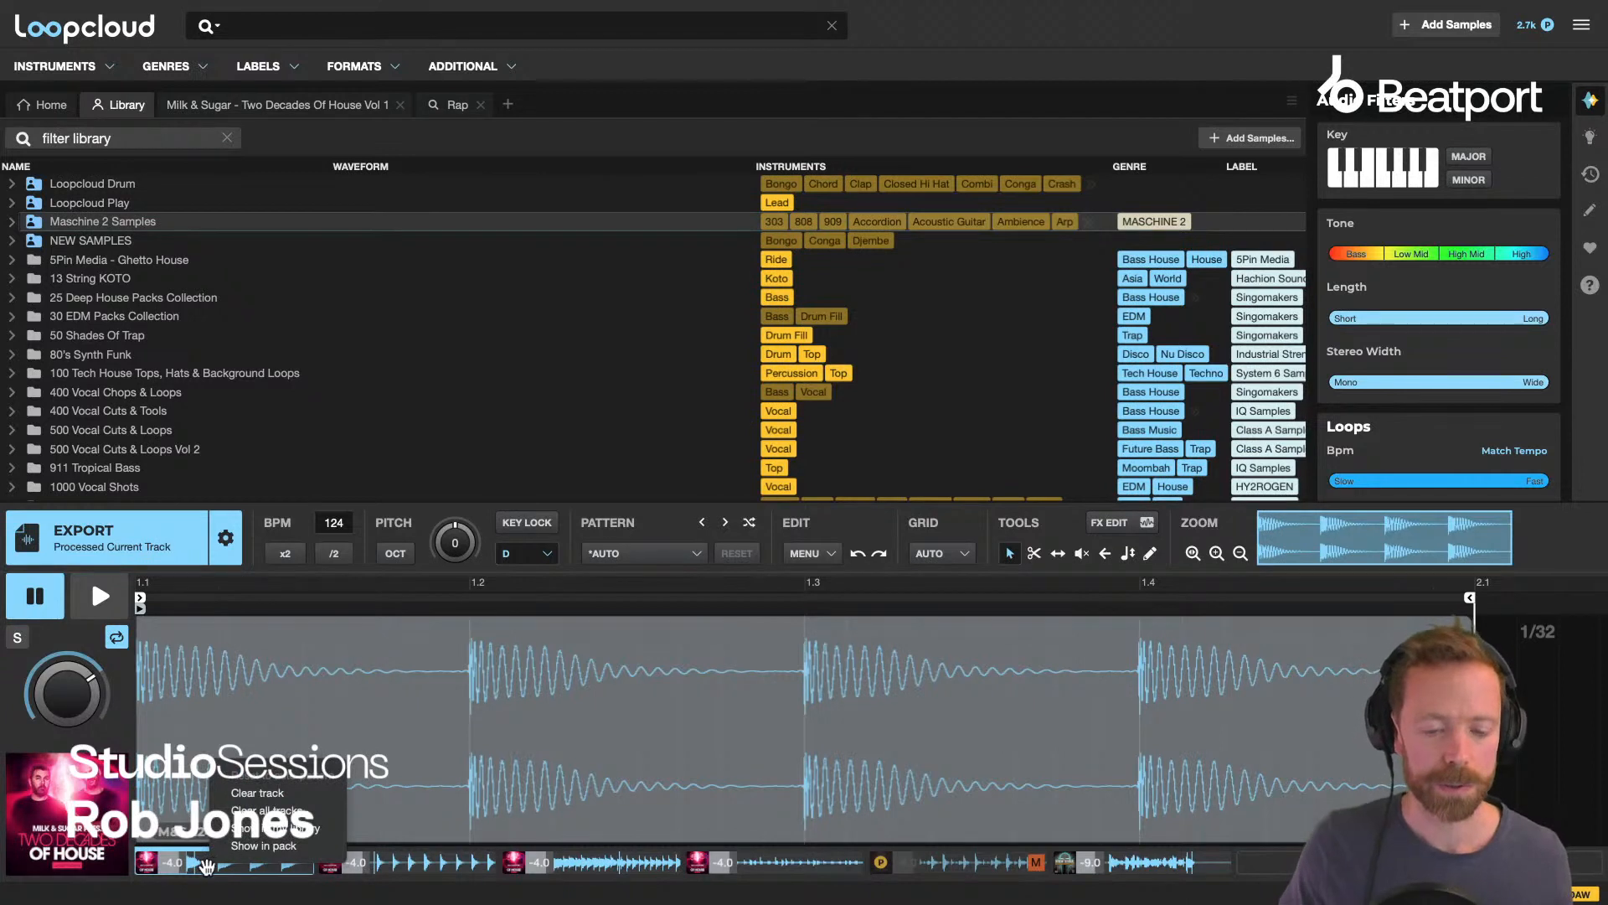
pyautogui.click(285, 814)
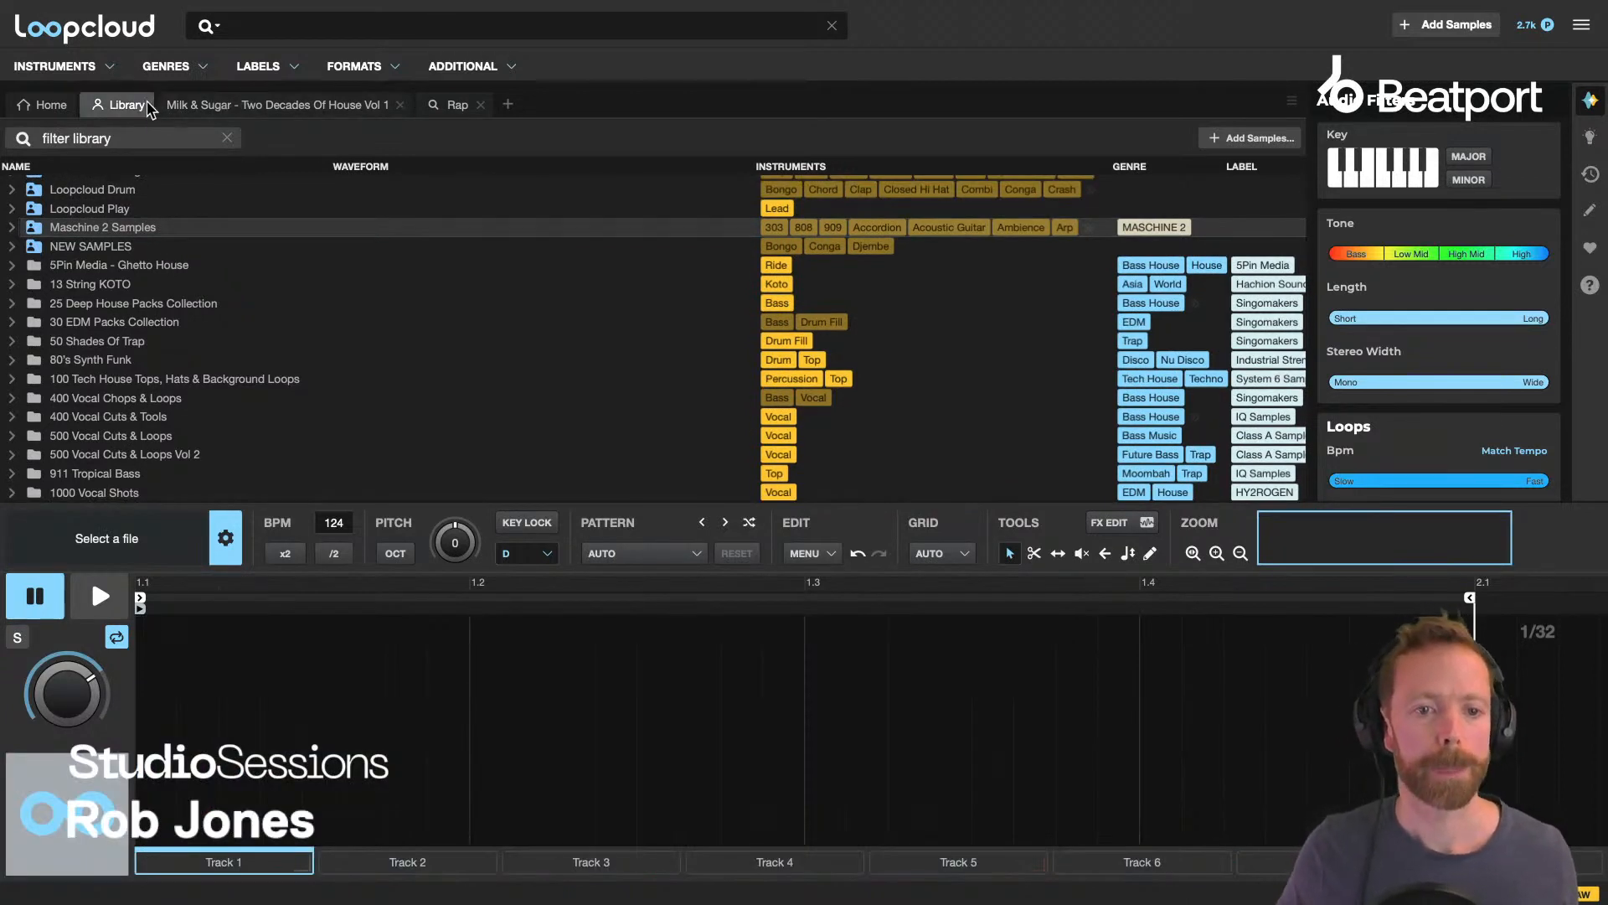
# Close the Milk & Sugar pack and Rap search tabs, and return to the Home page.
pyautogui.click(400, 105)
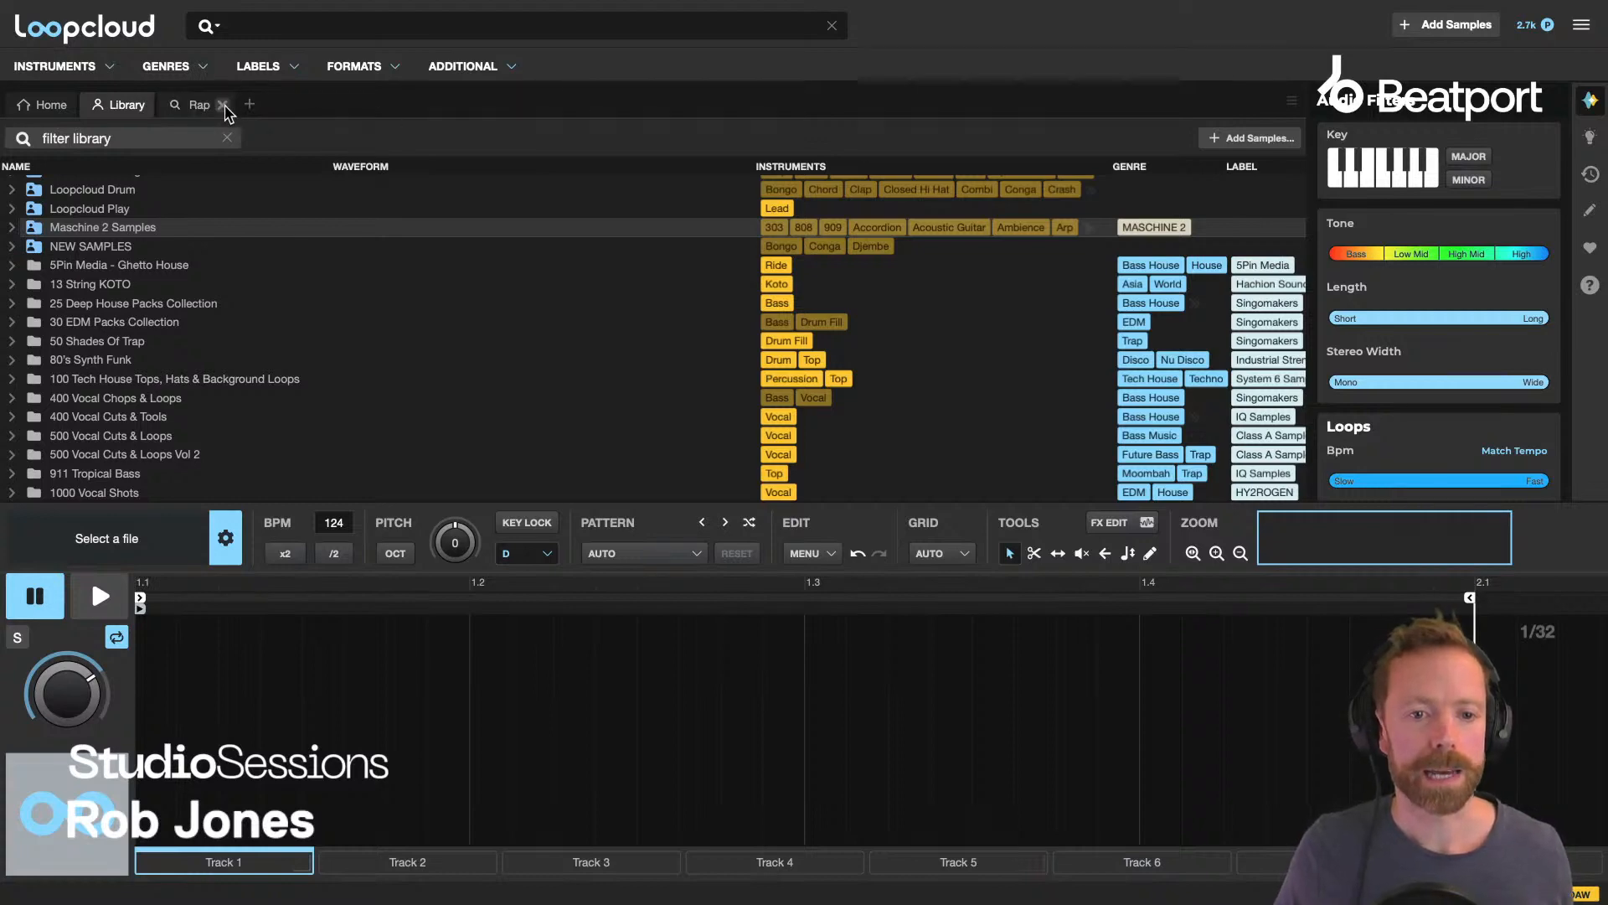
pyautogui.click(222, 105)
pyautogui.click(46, 105)
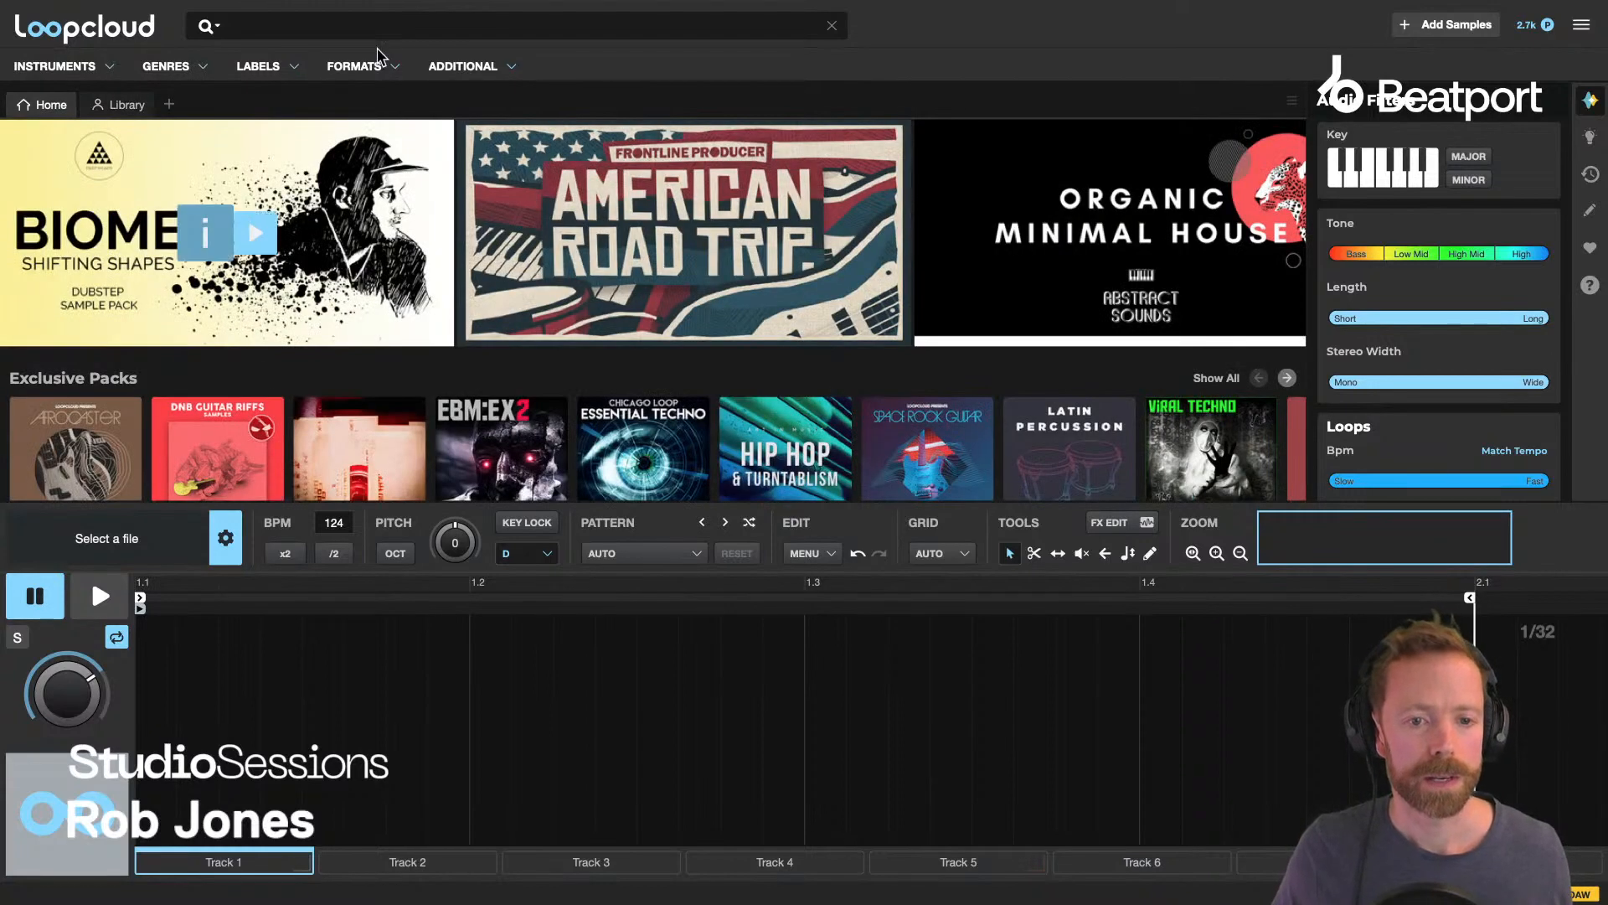
# Search for samples with the Clap instrument tag and ready the search for another term.
pyautogui.write('clap')
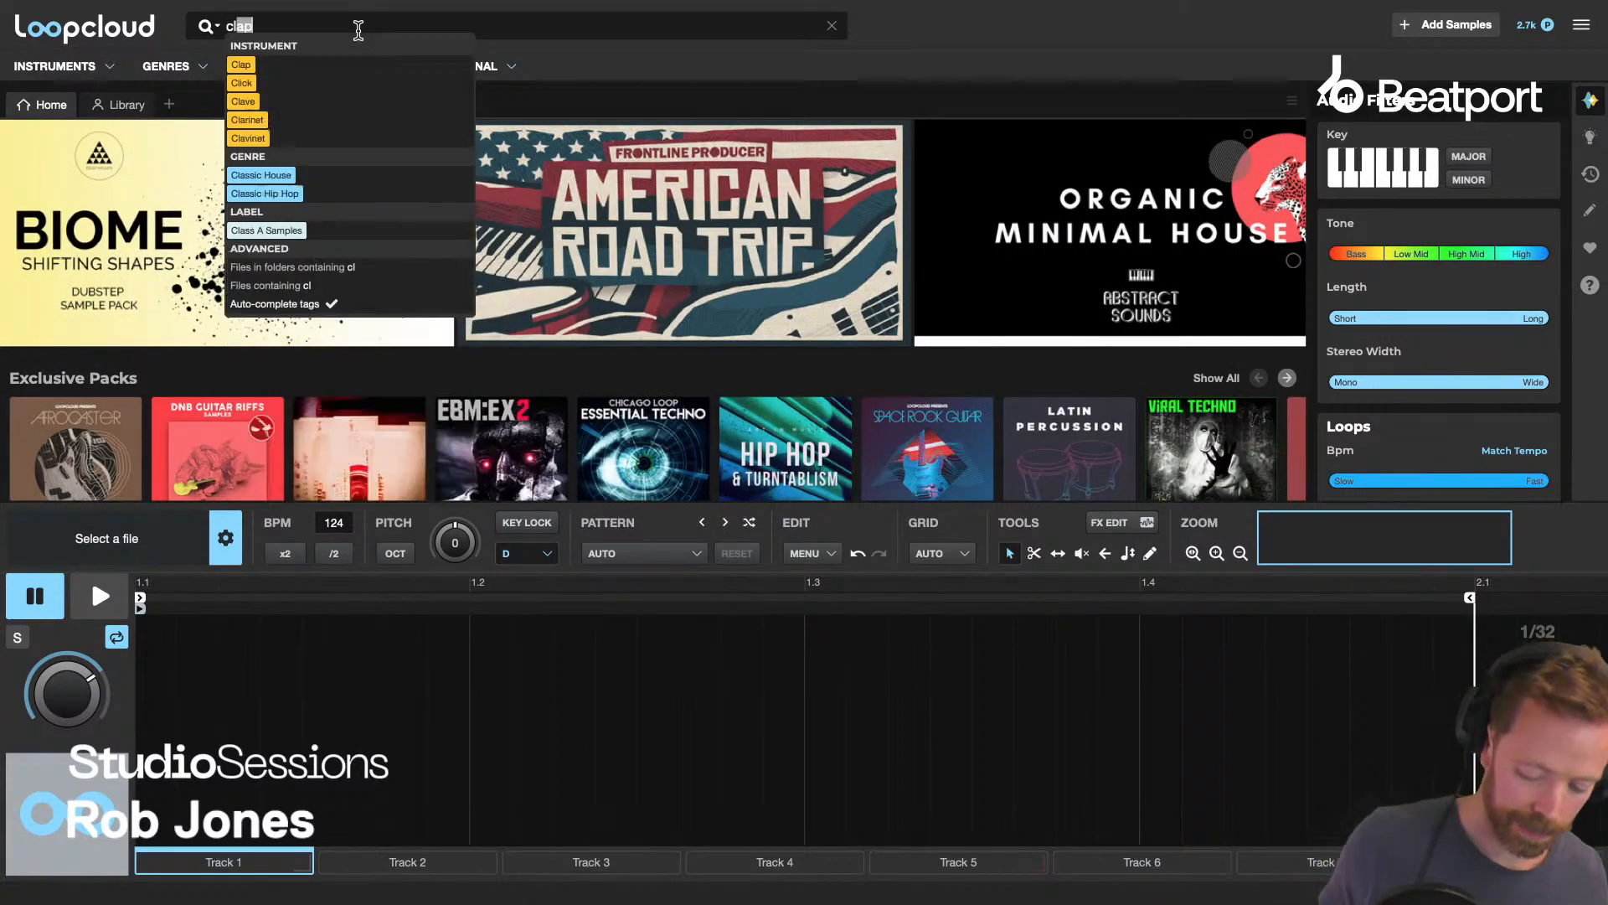
pyautogui.click(241, 65)
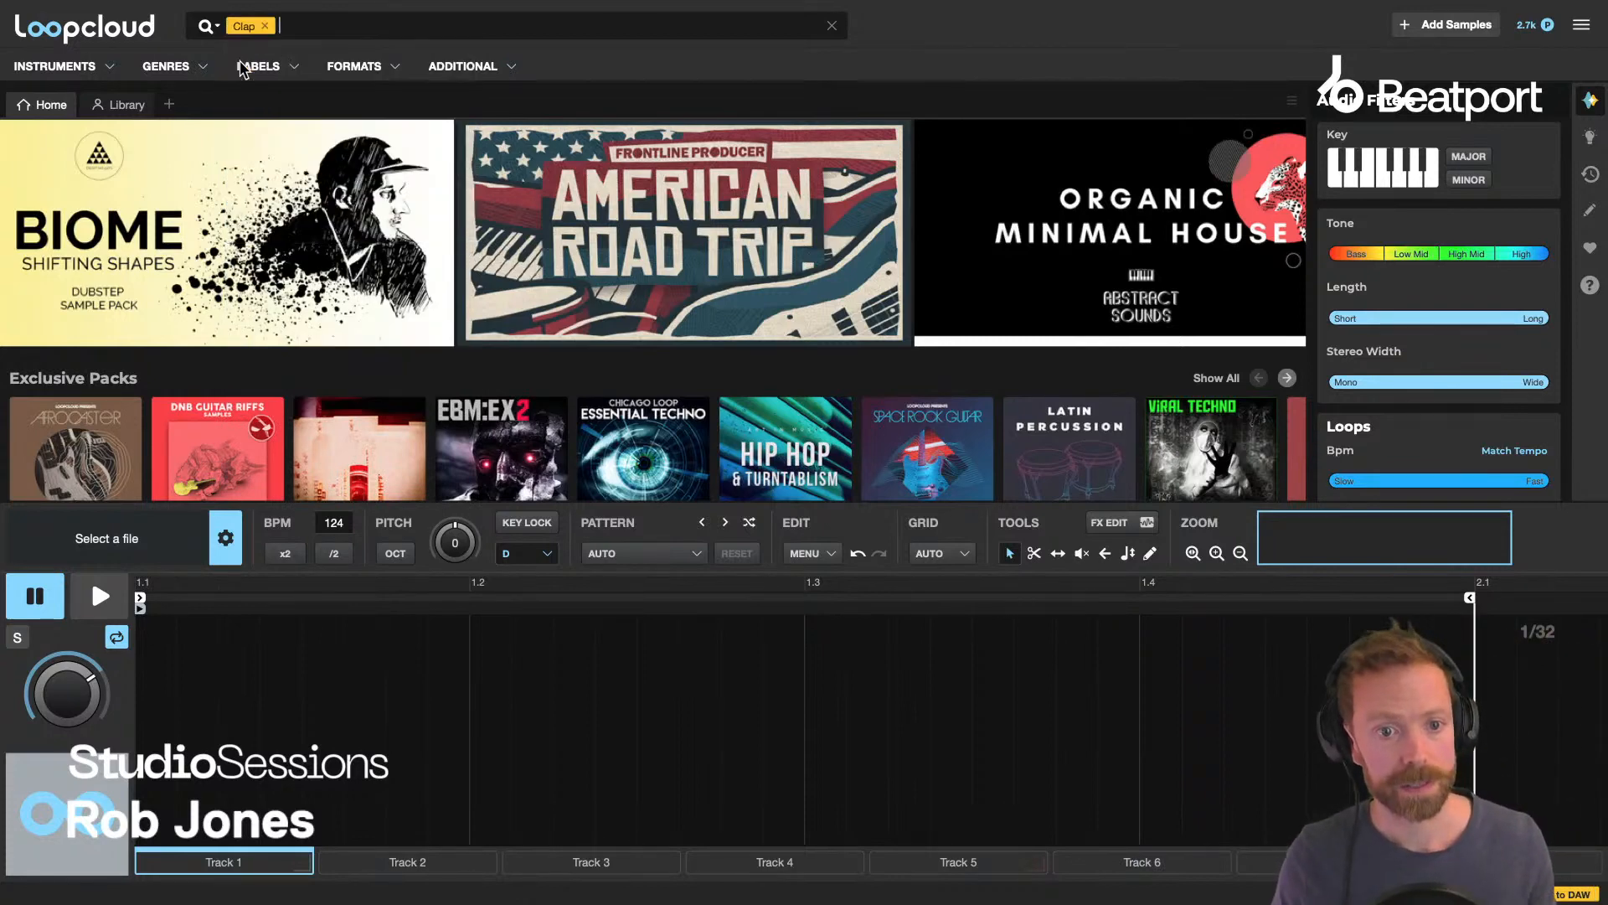
pyautogui.click(349, 25)
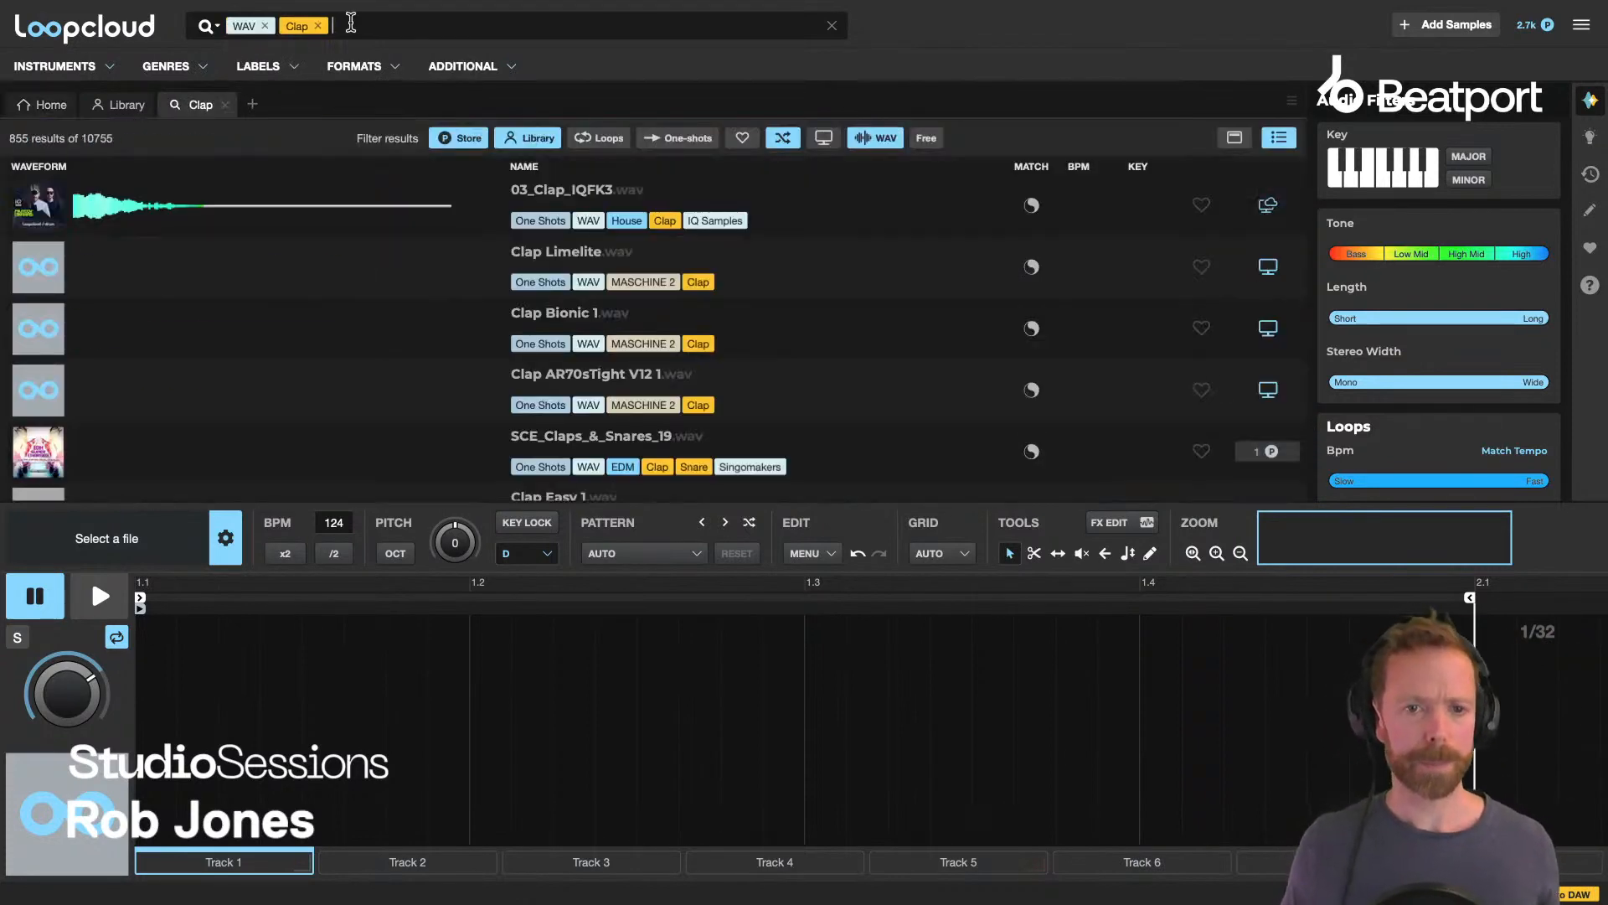
# Narrow the clap search with the MASCHINE 2 genre tag, audition Clap Limelite and load Clap Easy 1 into Track 1.
pyautogui.write('mas')
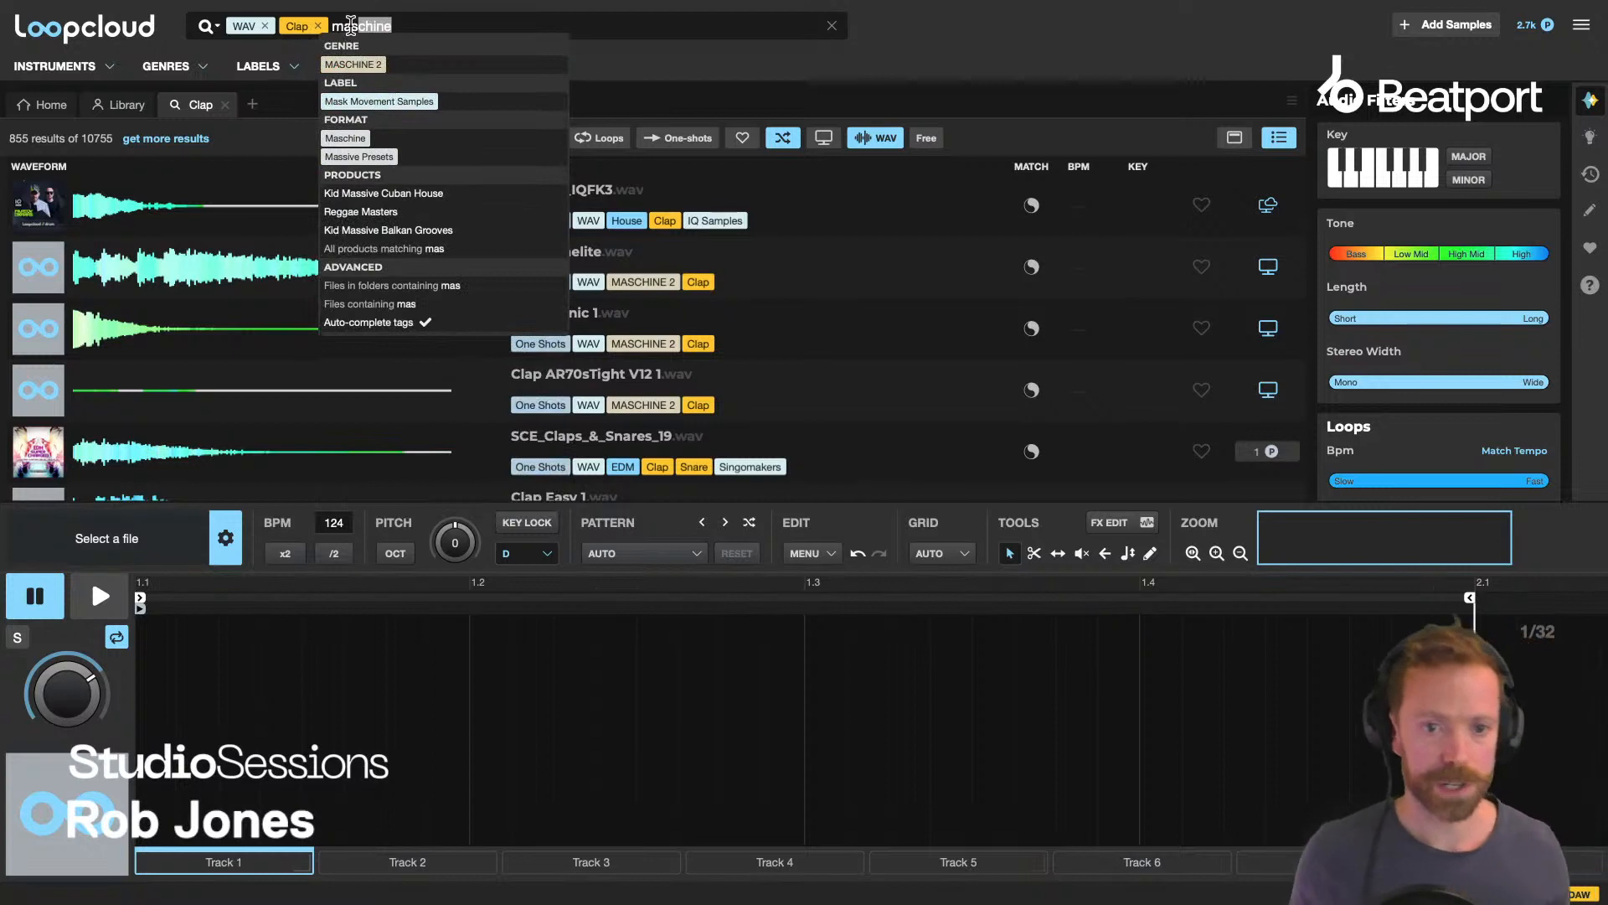
pyautogui.click(361, 66)
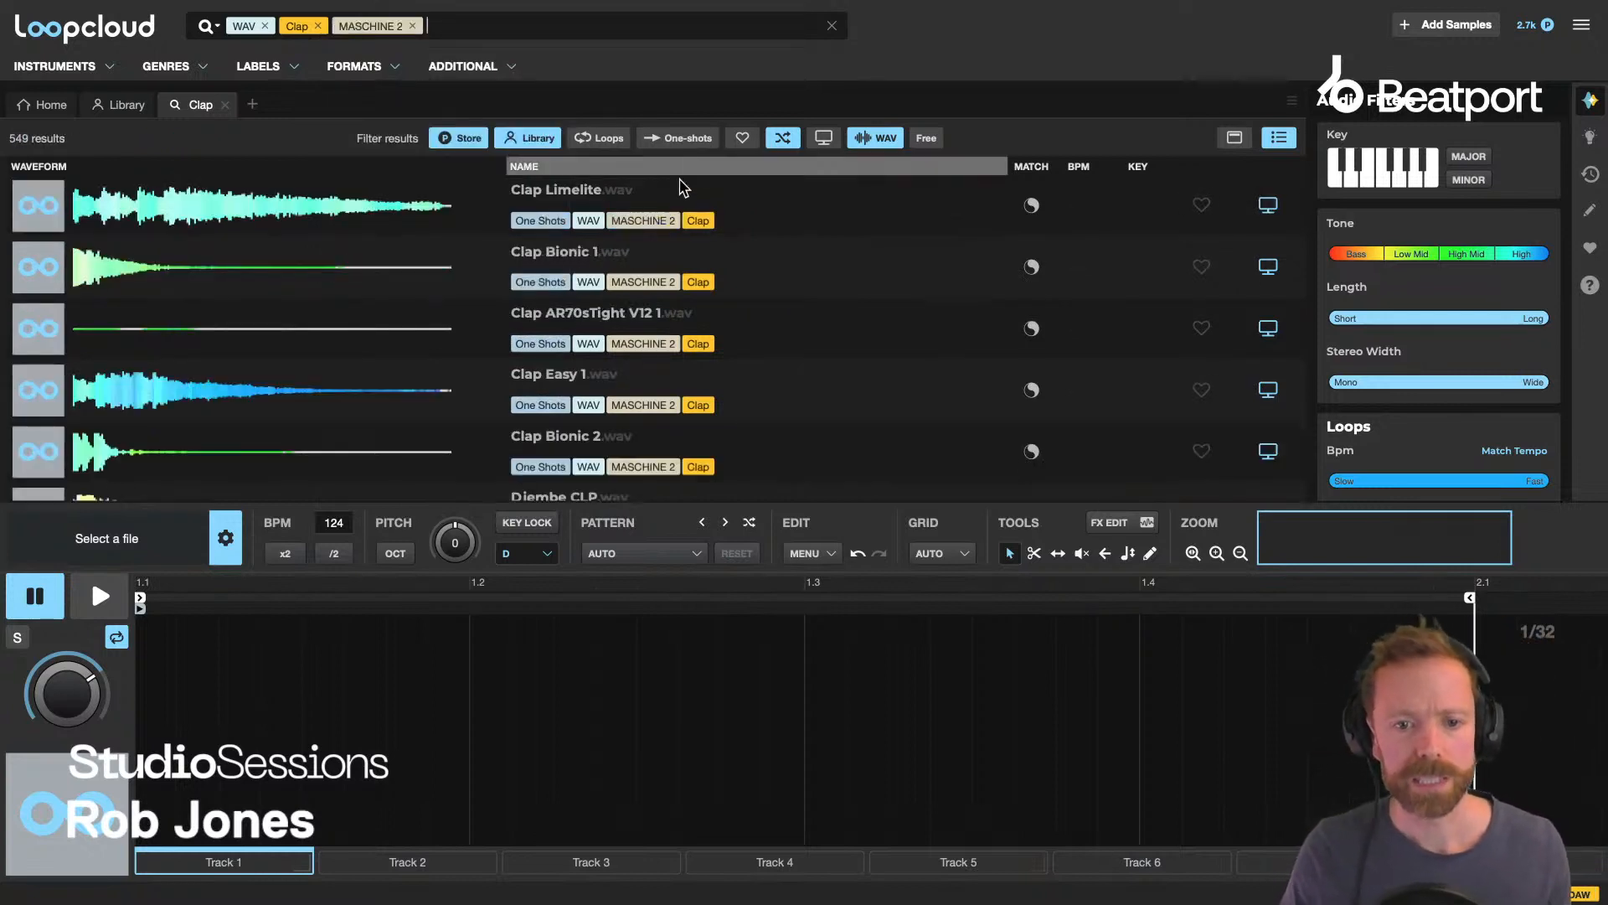
pyautogui.click(575, 196)
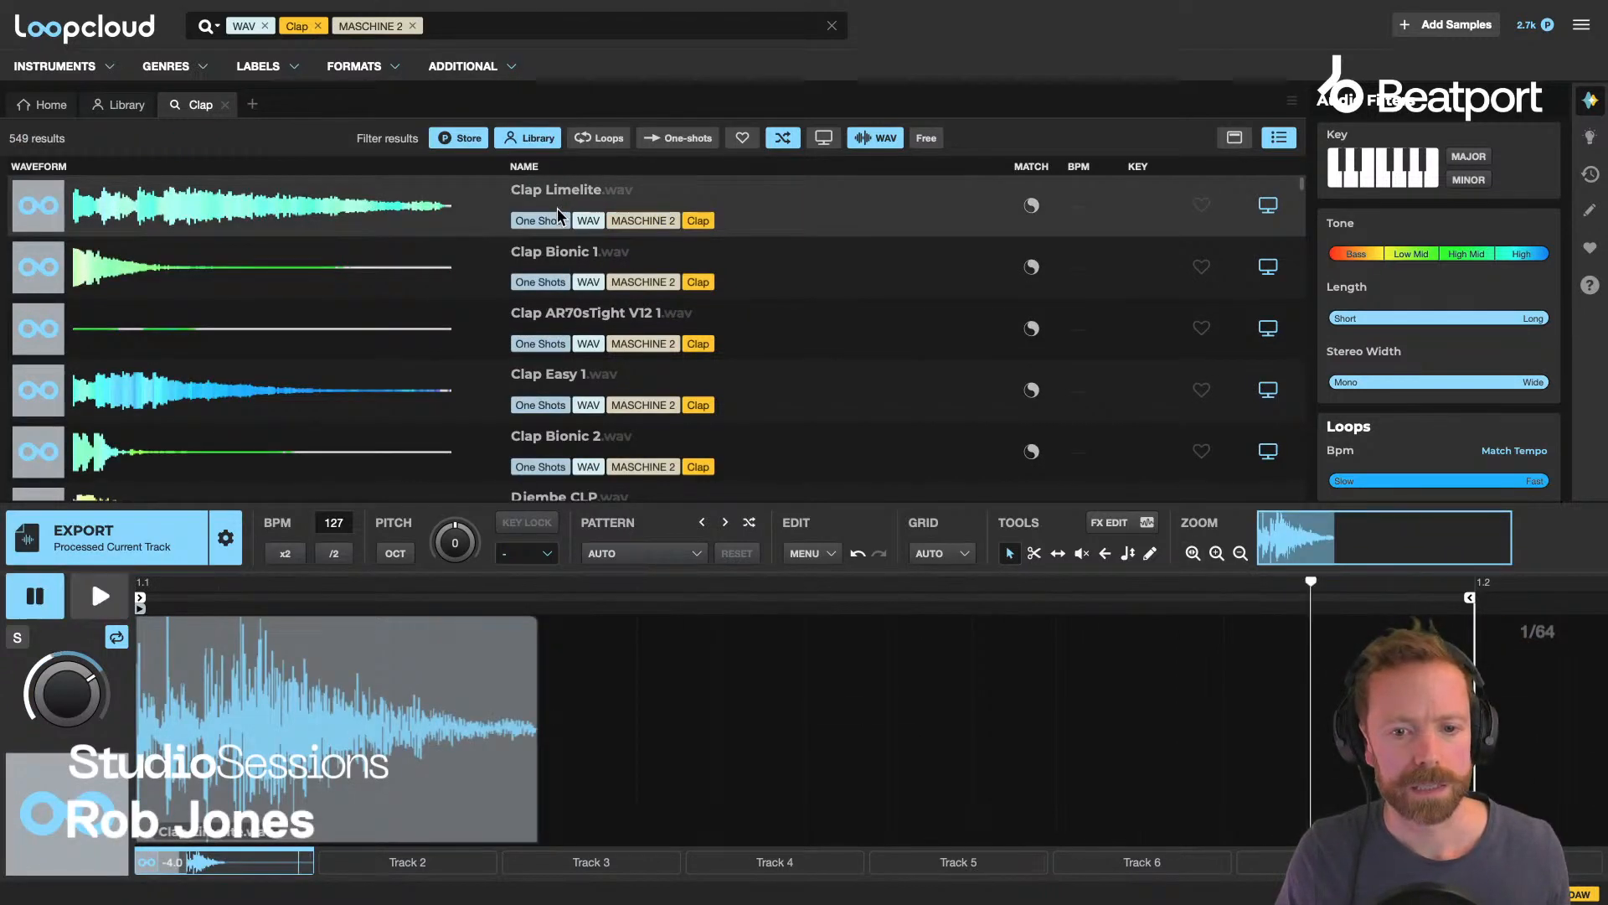
pyautogui.click(566, 387)
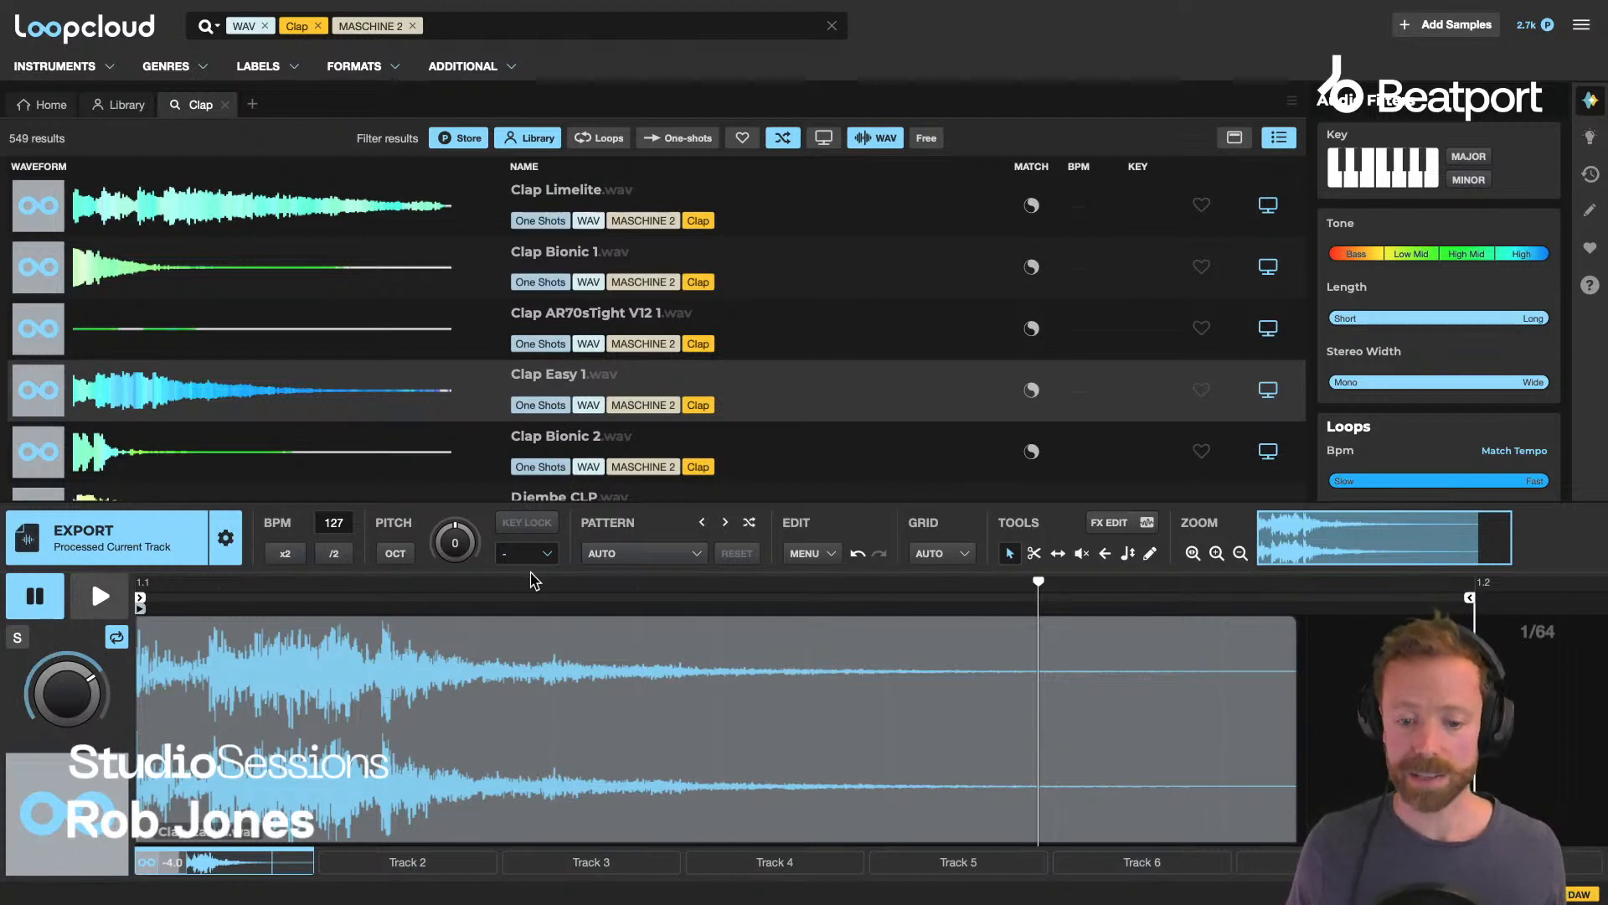
# Apply the Clap Early factory pattern from the general snares and claps presets to the sample and play it back.
pyautogui.click(617, 556)
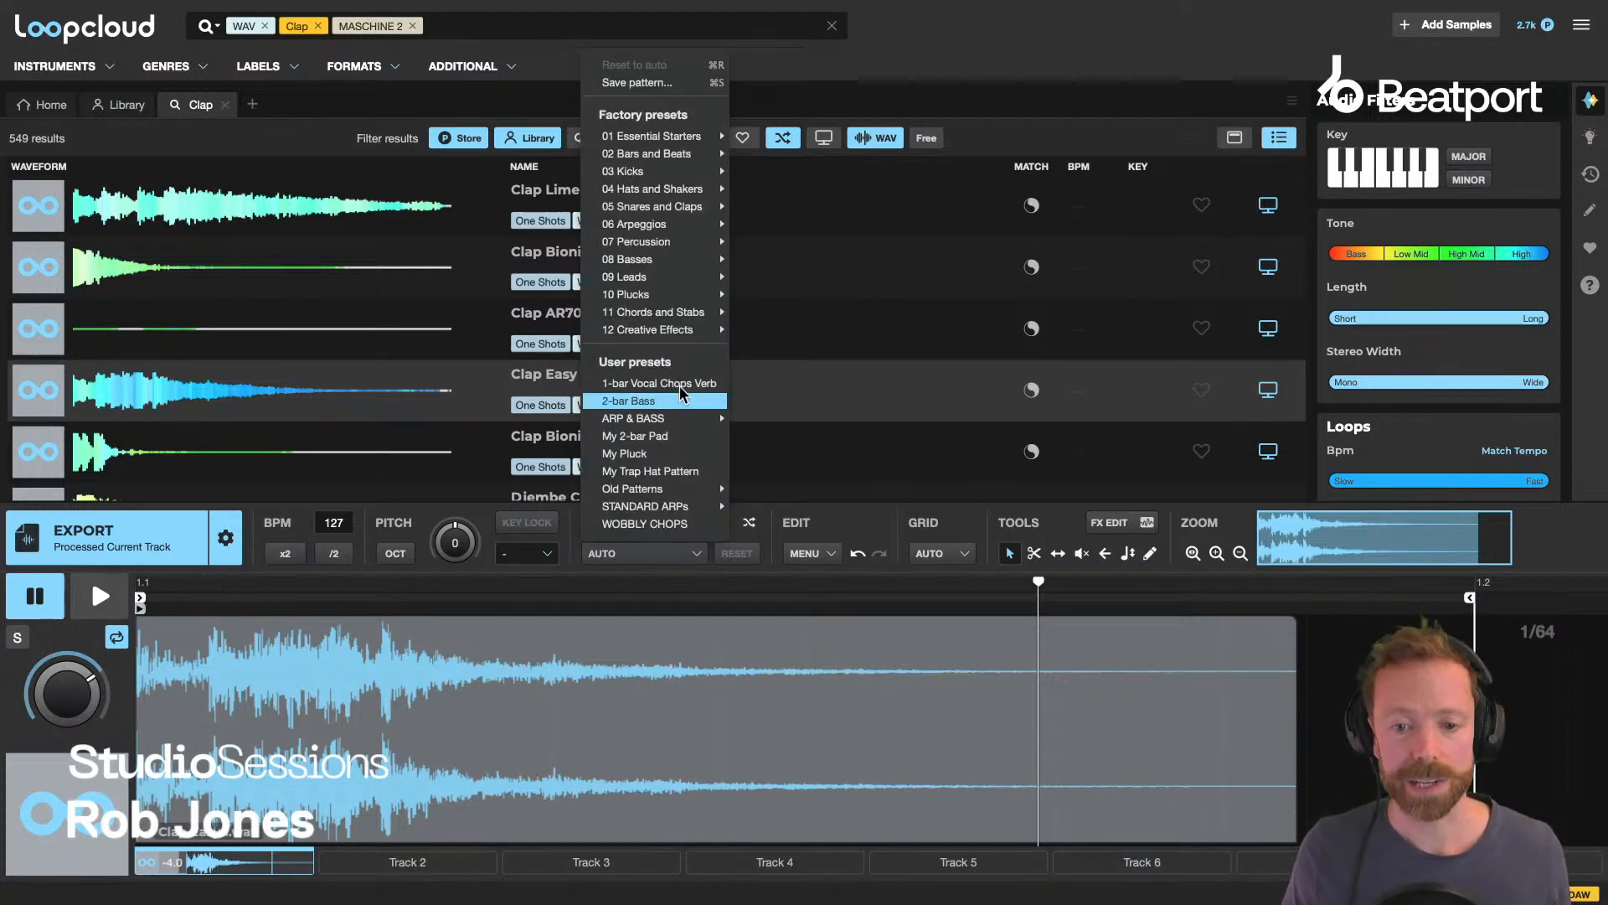
pyautogui.moveTo(717, 245)
pyautogui.moveTo(700, 208)
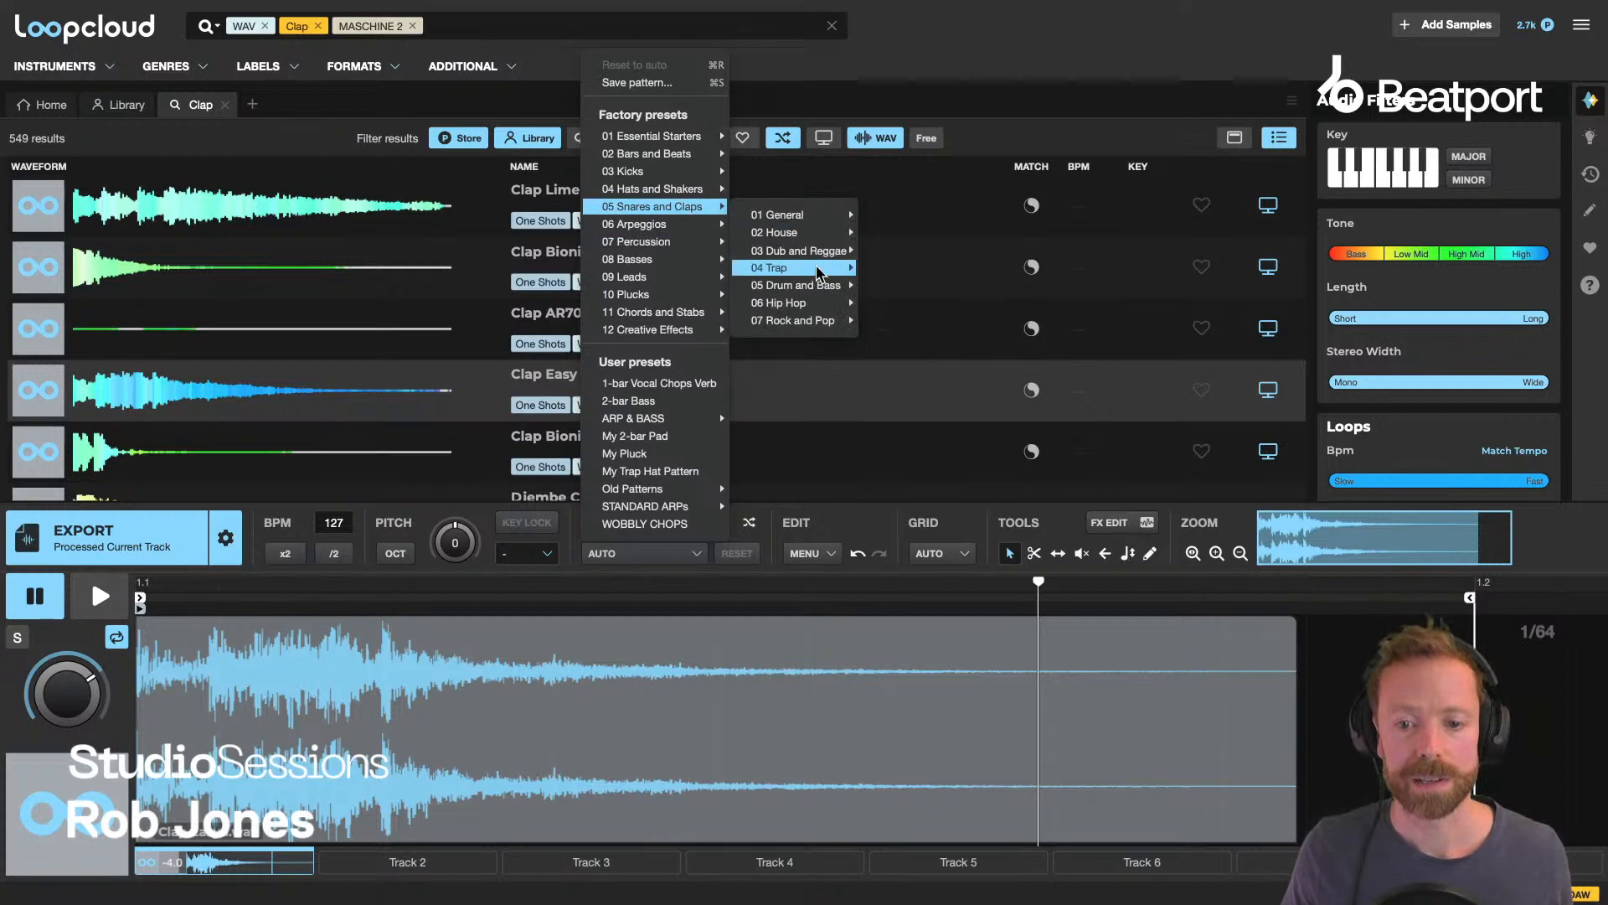
pyautogui.moveTo(815, 272)
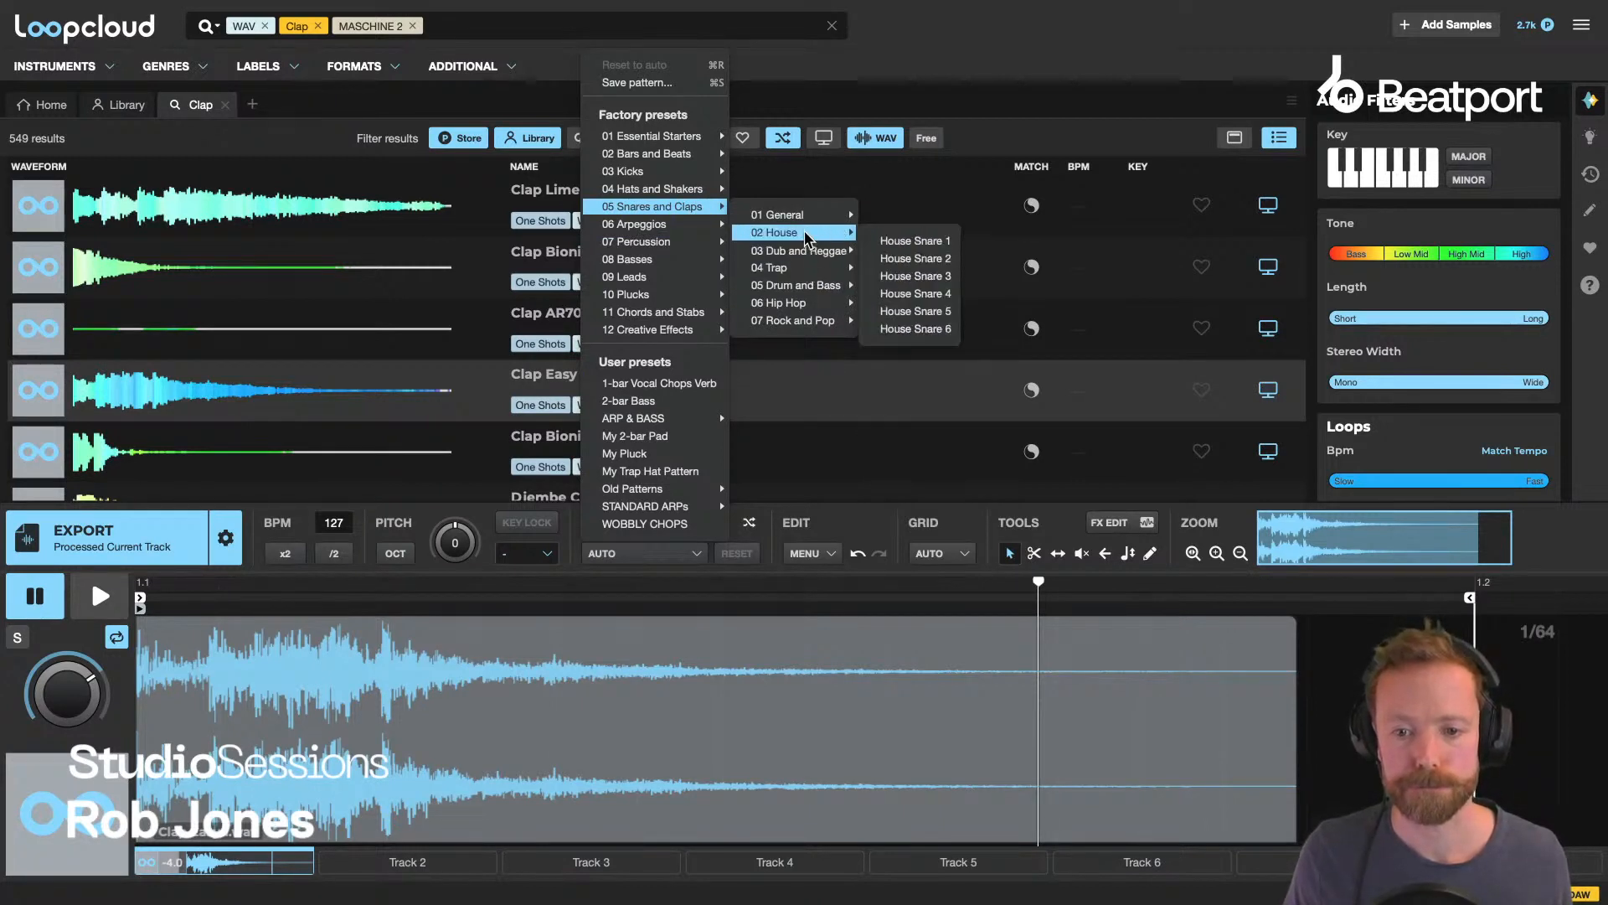
pyautogui.moveTo(805, 215)
pyautogui.click(899, 222)
pyautogui.press('space')
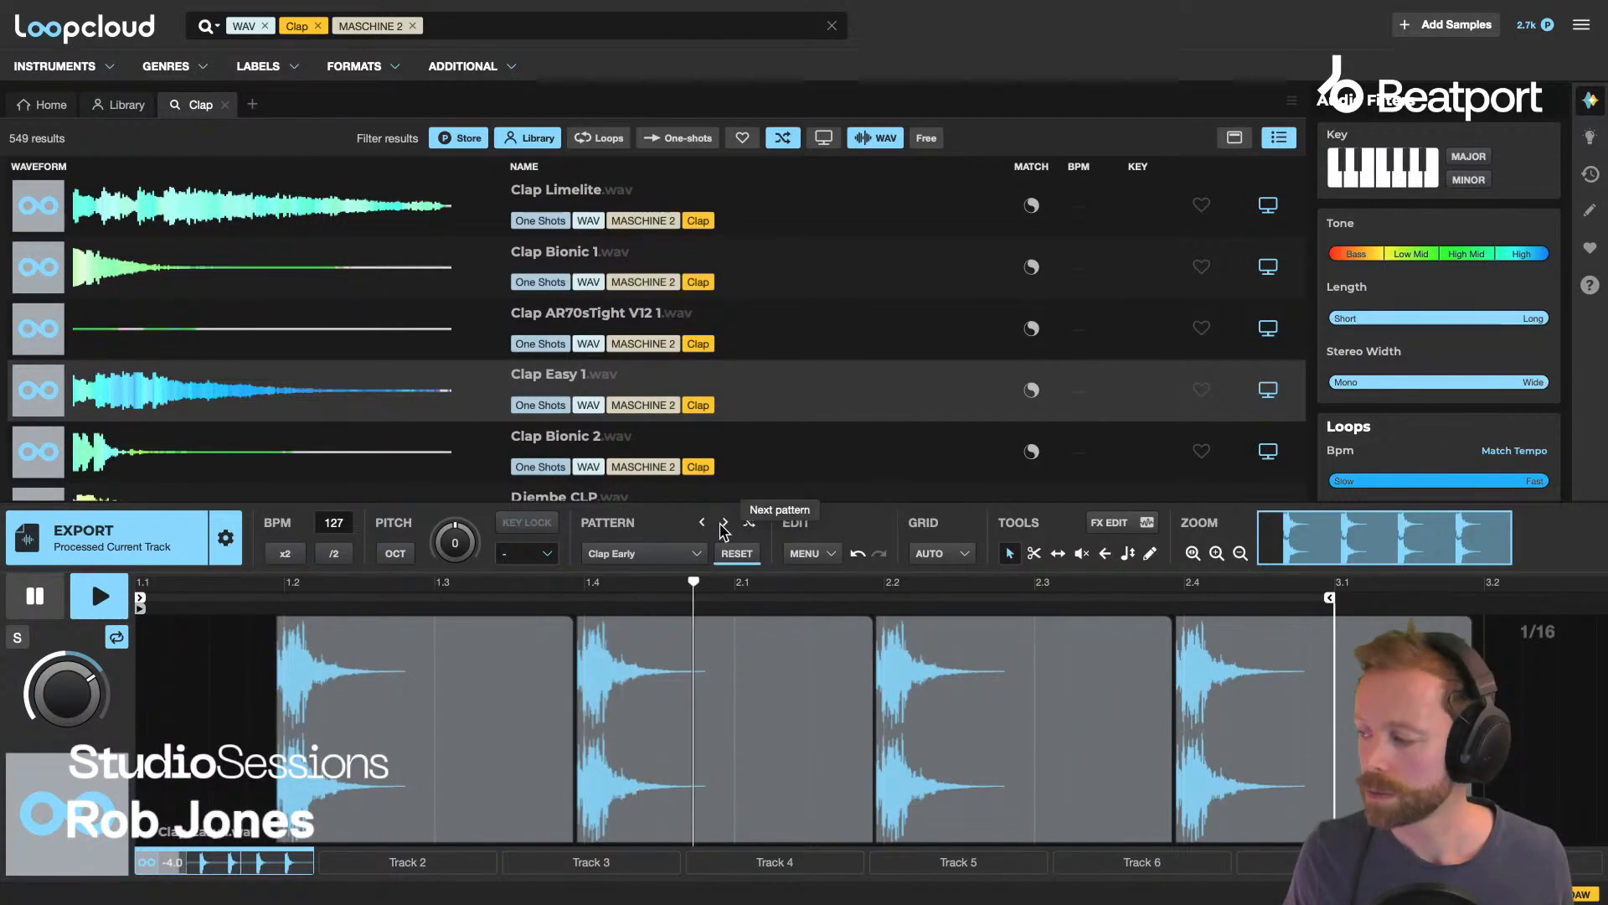
pyautogui.press('space')
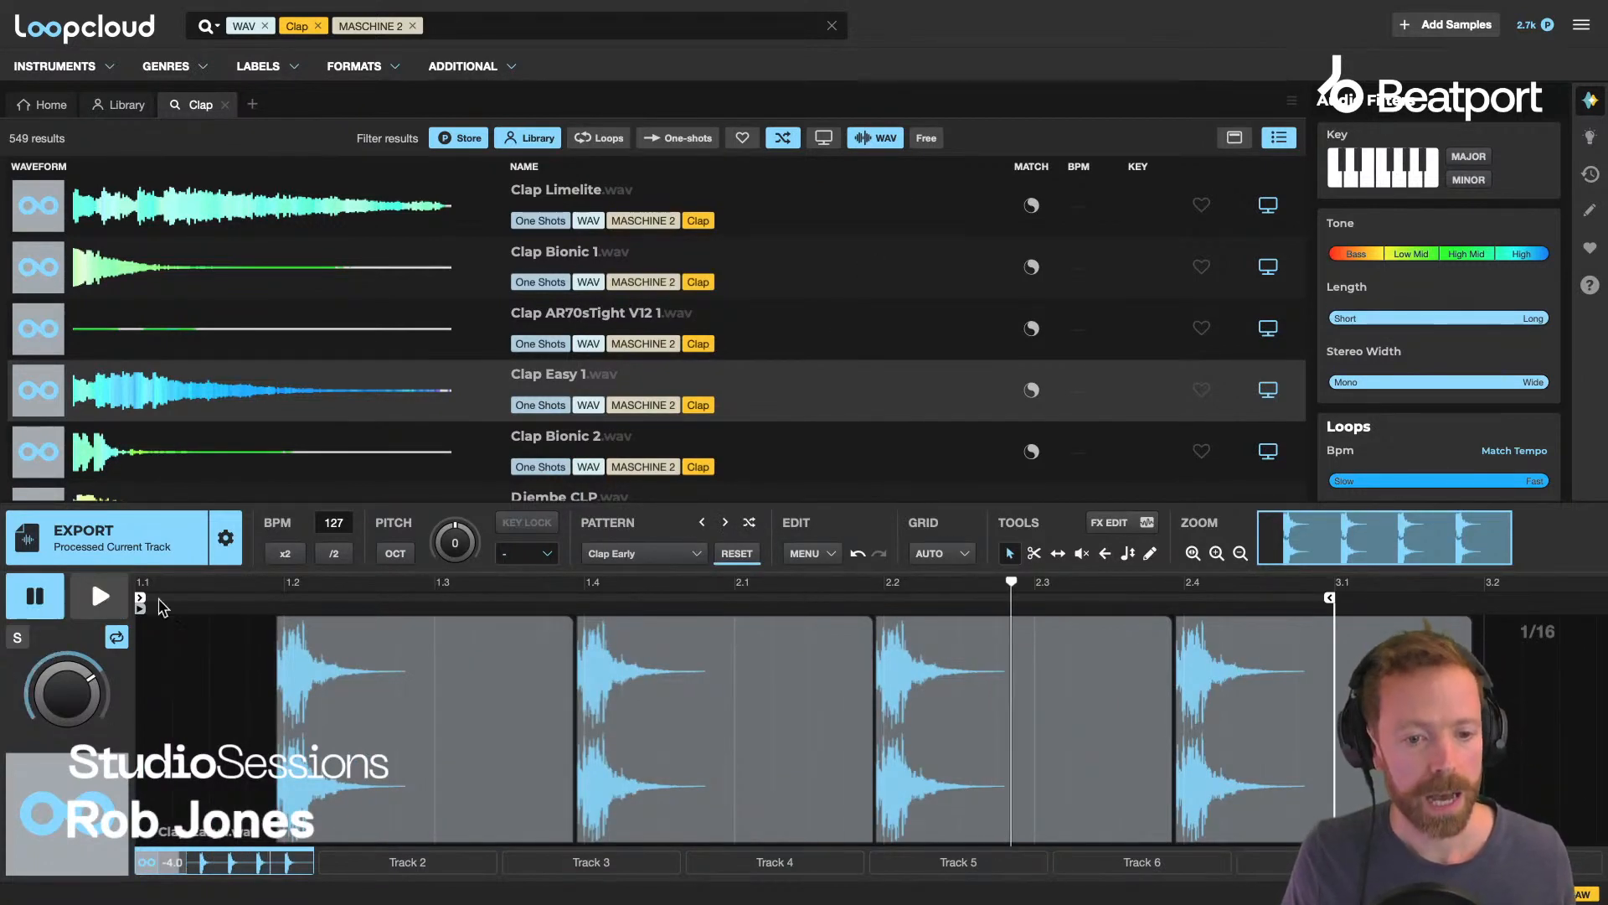
# Export the processed Clap Easy 1 loop to a new track in Ableton Live and repeat it across four bars.
pyautogui.click(102, 546)
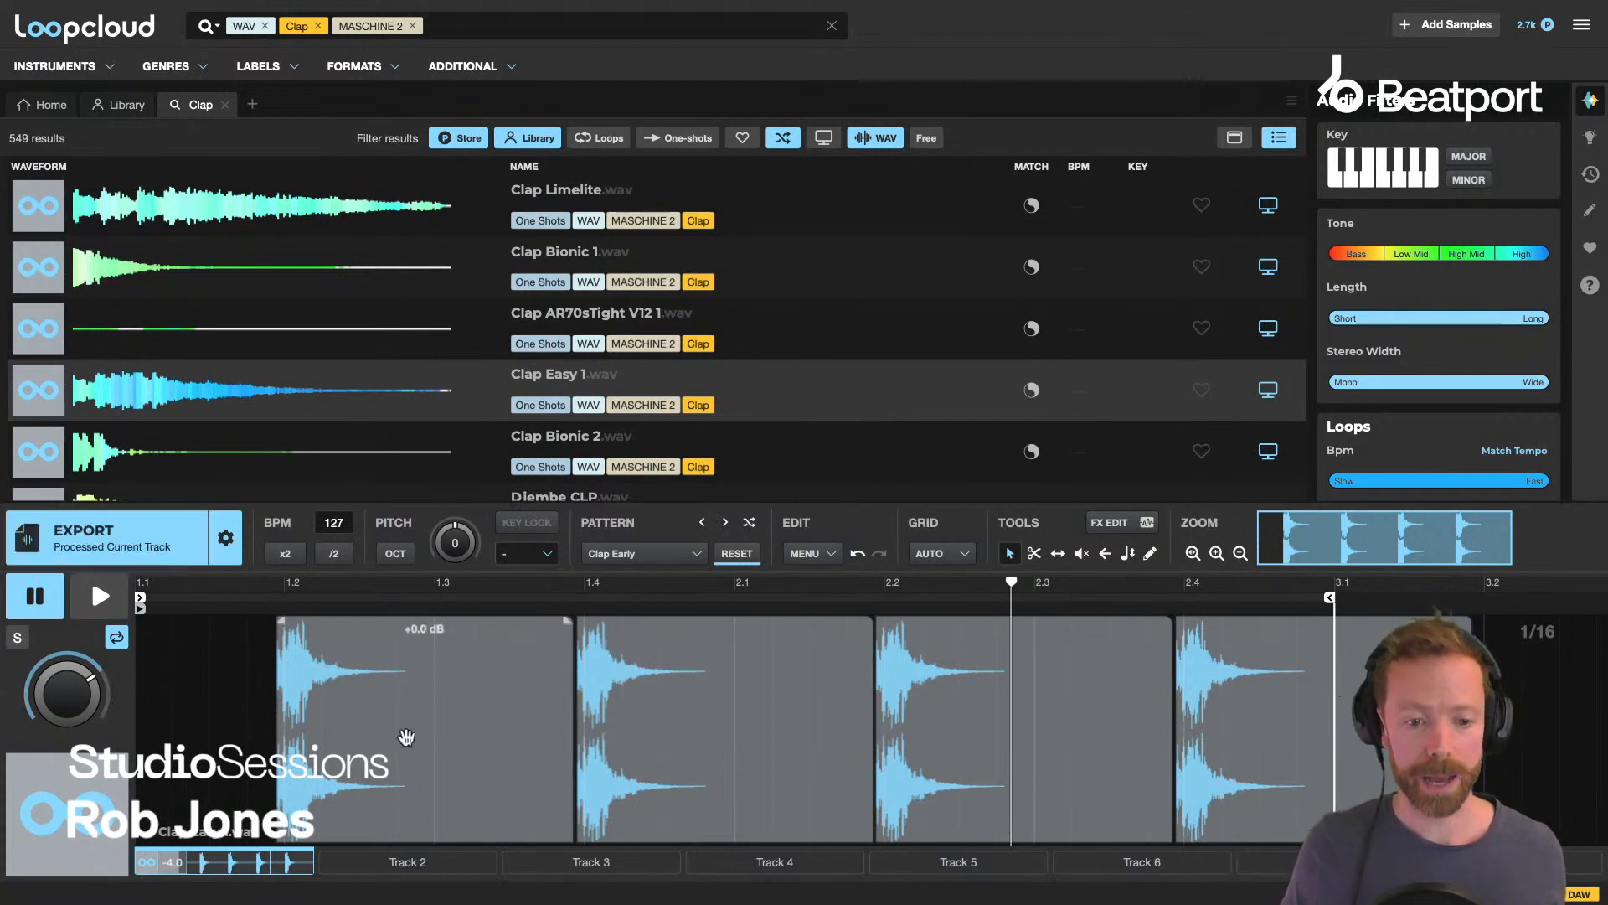
pyautogui.moveTo(117, 536); pyautogui.dragTo(1059, 453)
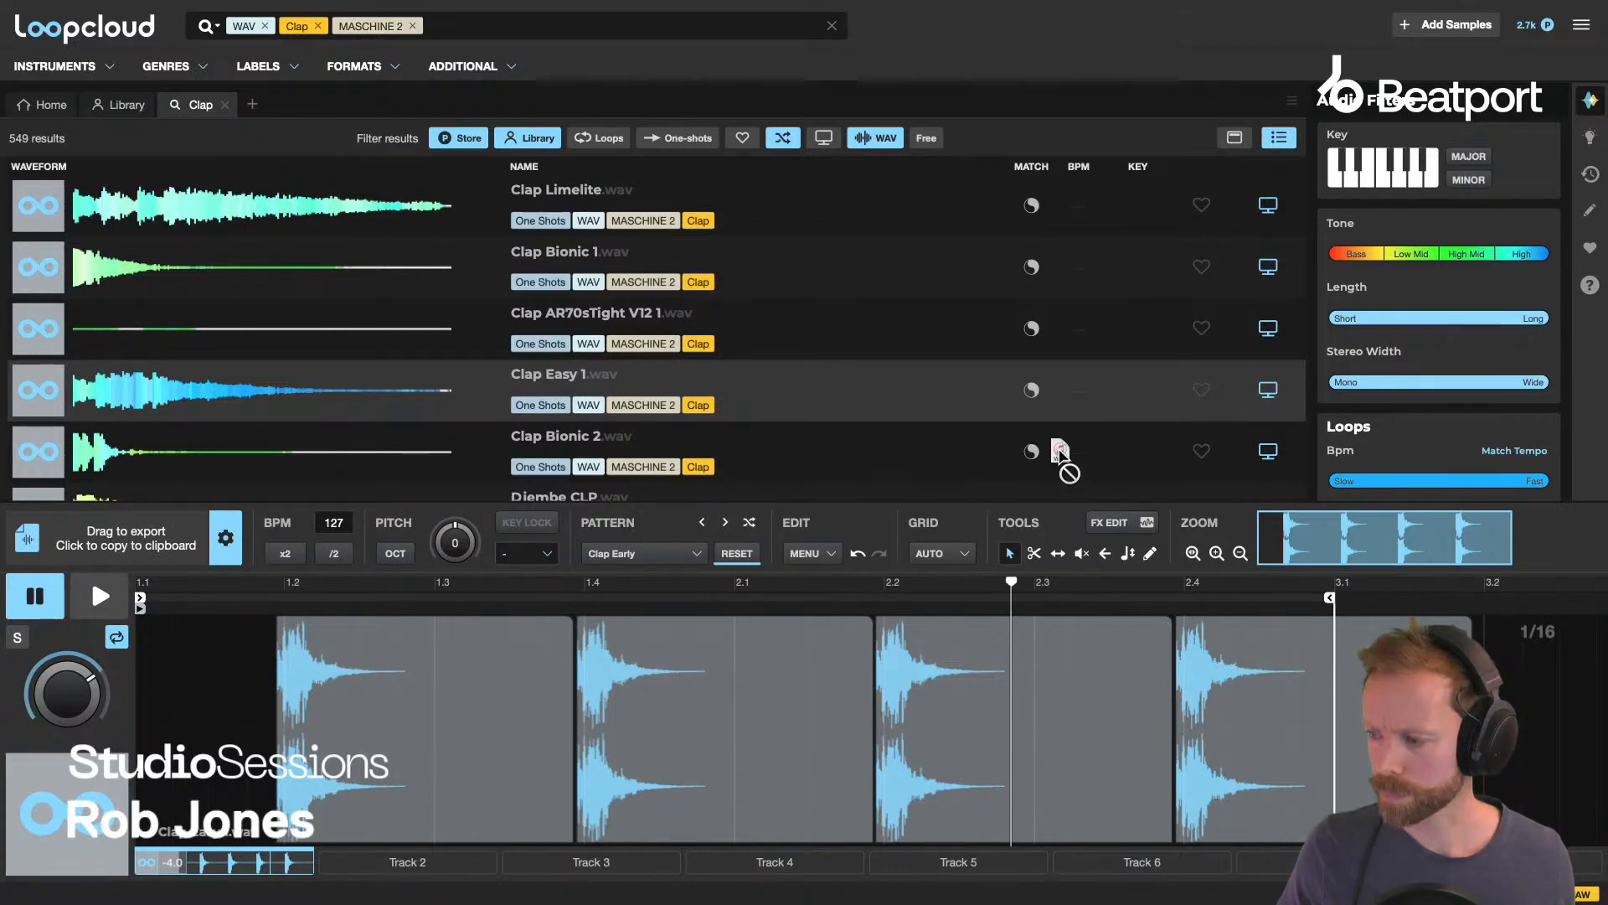
pyautogui.moveTo(1060, 452); pyautogui.dragTo(42, 707)
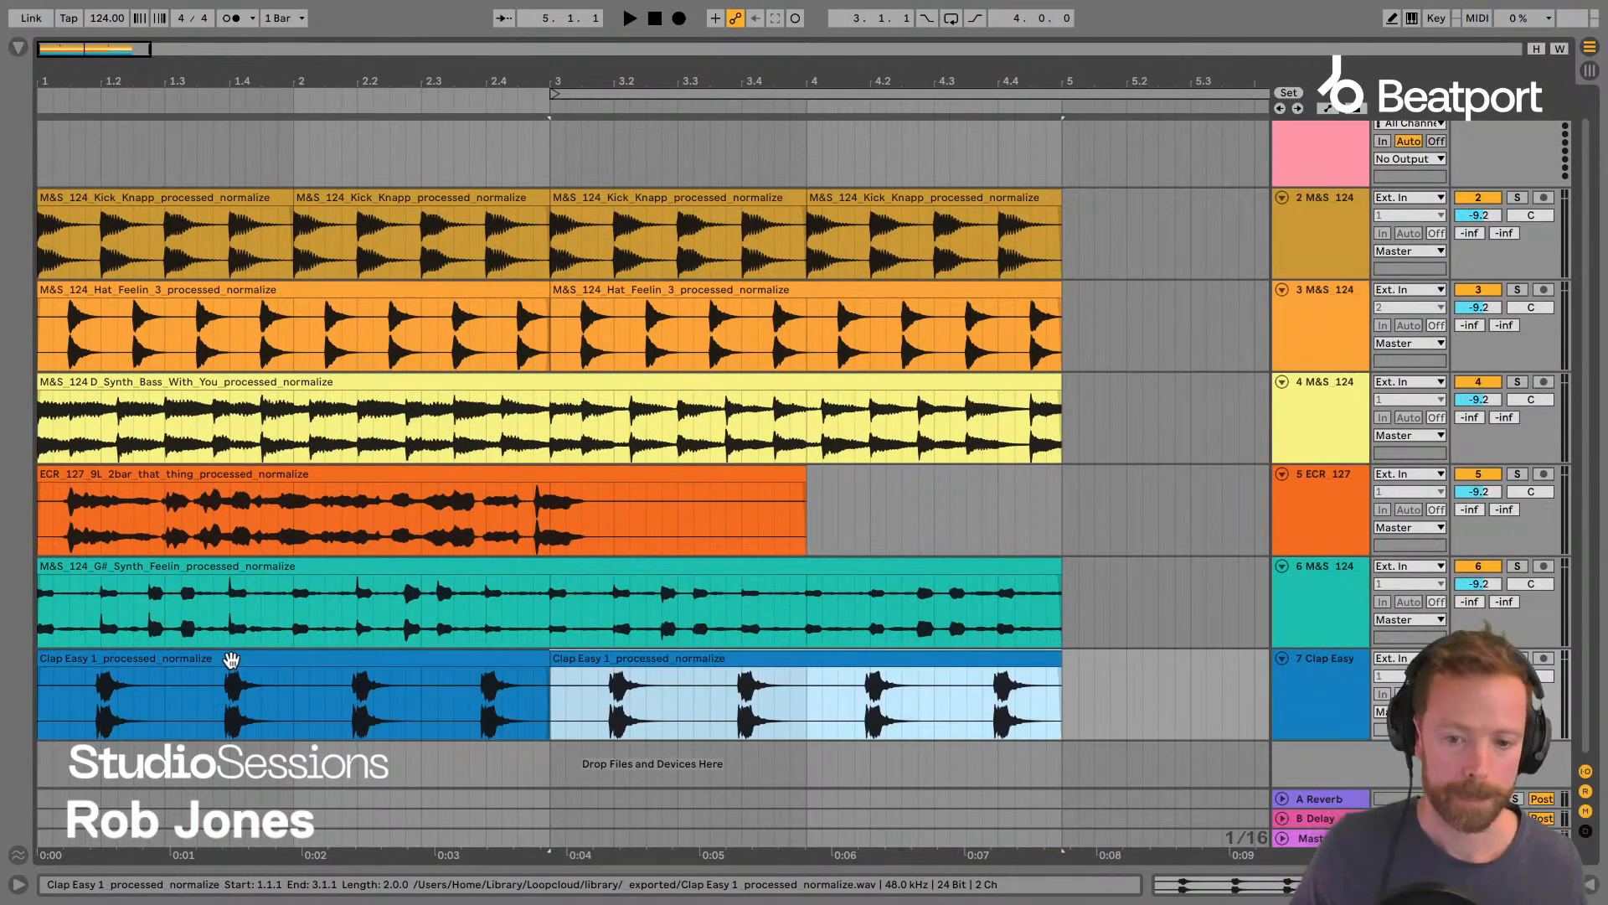
# Set the Clap Easy track's volume to -9.4 dB and play the arrangement with the clap included.
pyautogui.press('Tab')
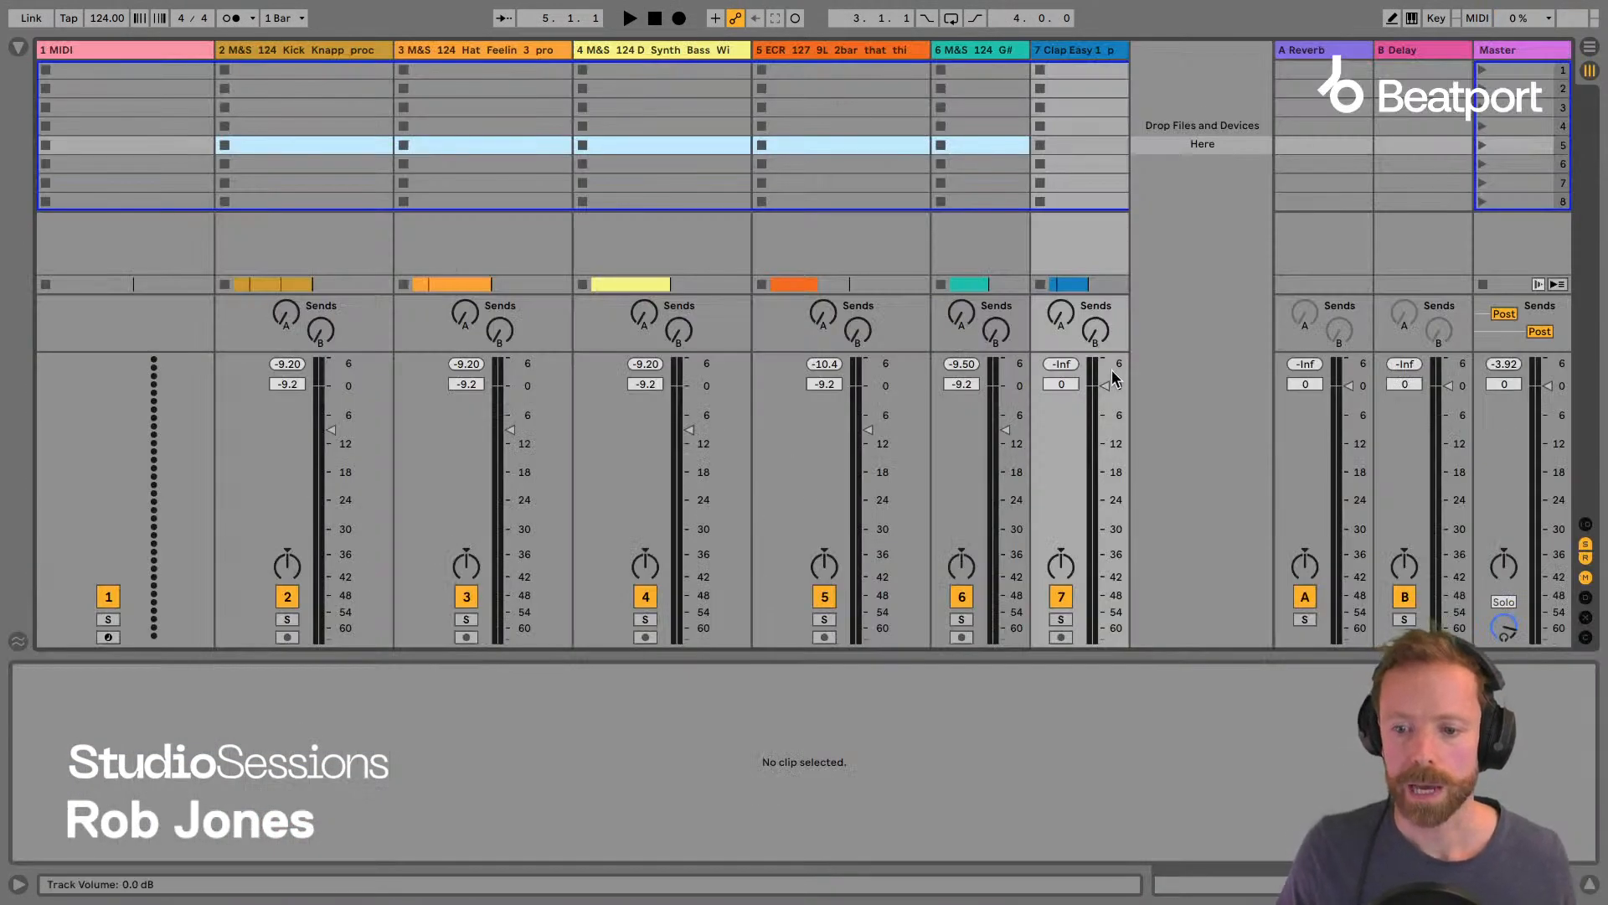
pyautogui.moveTo(1105, 386); pyautogui.dragTo(1107, 434)
pyautogui.press('space')
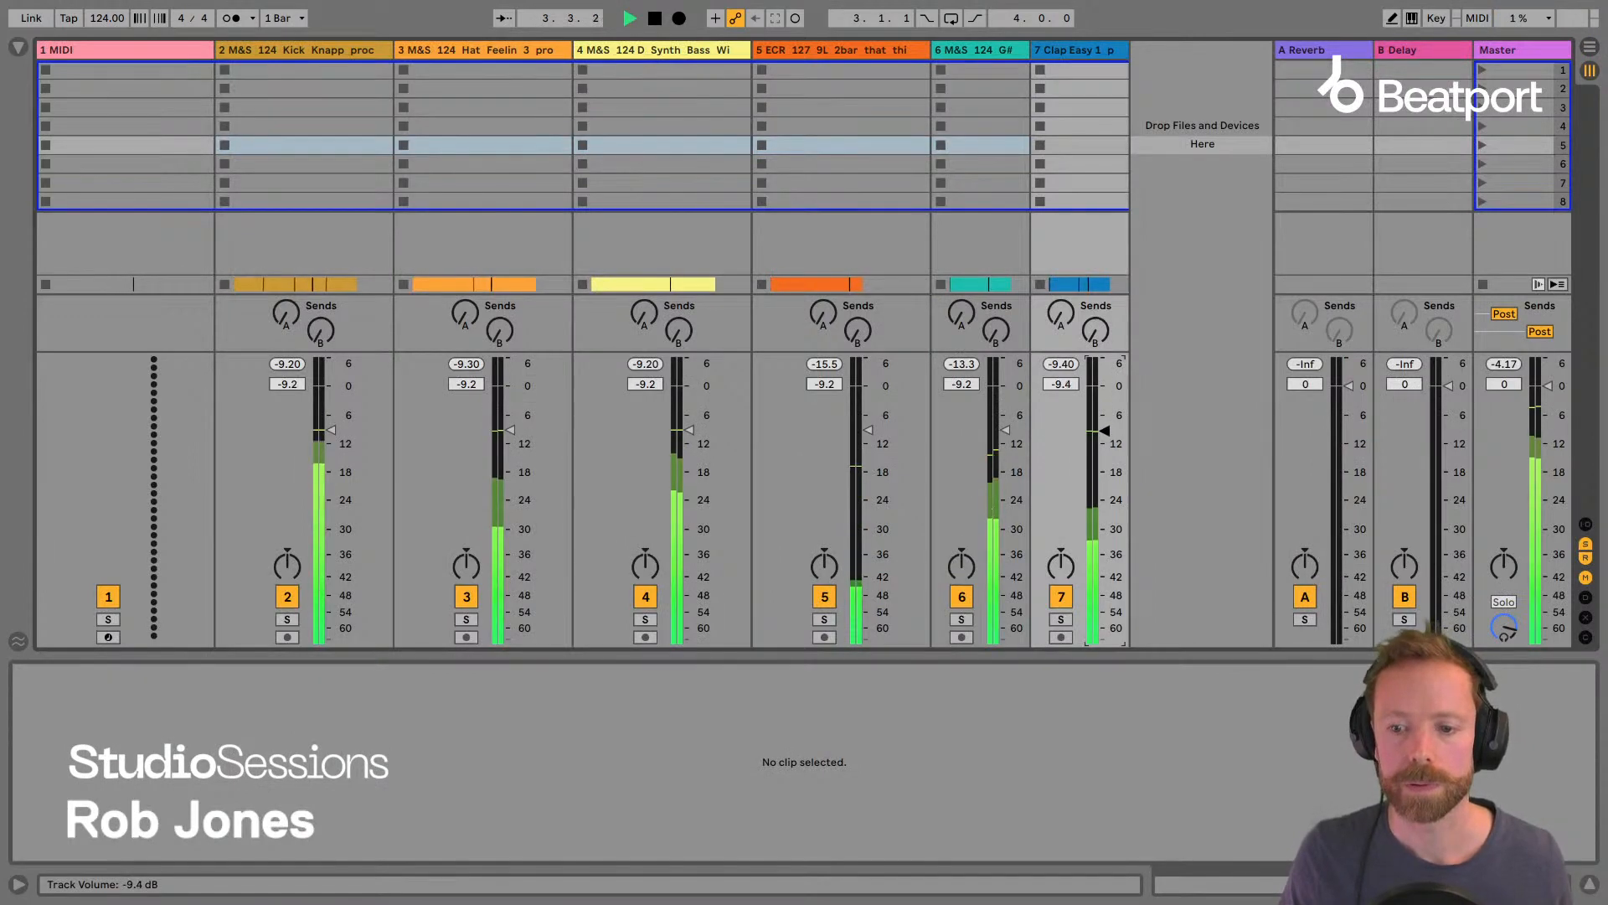
pyautogui.press('Tab')
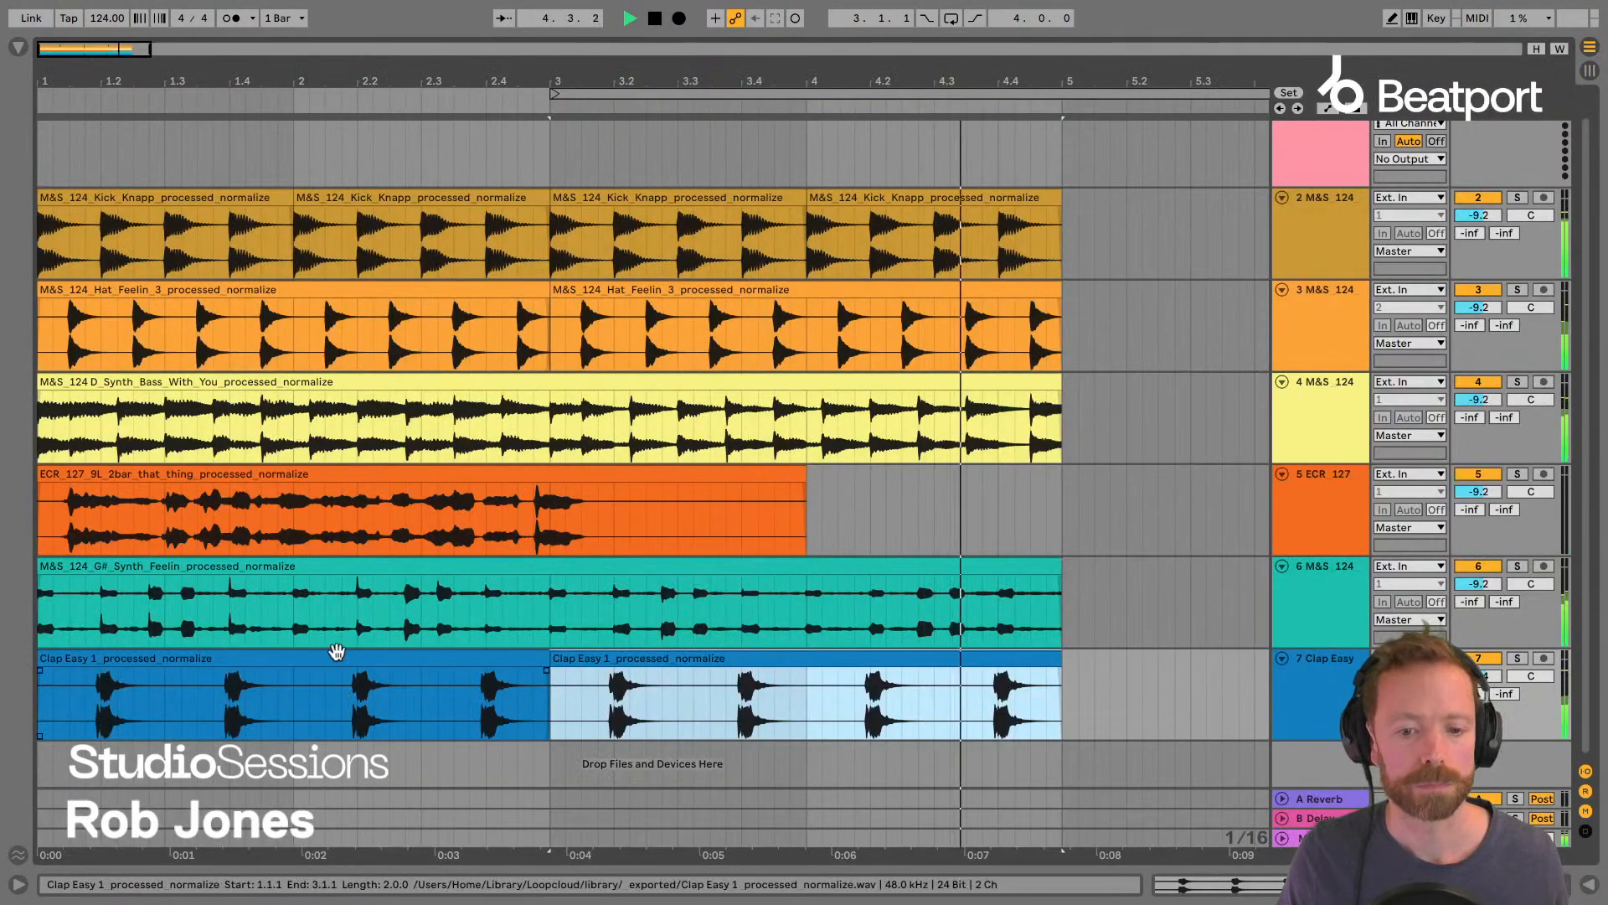
pyautogui.press('space')
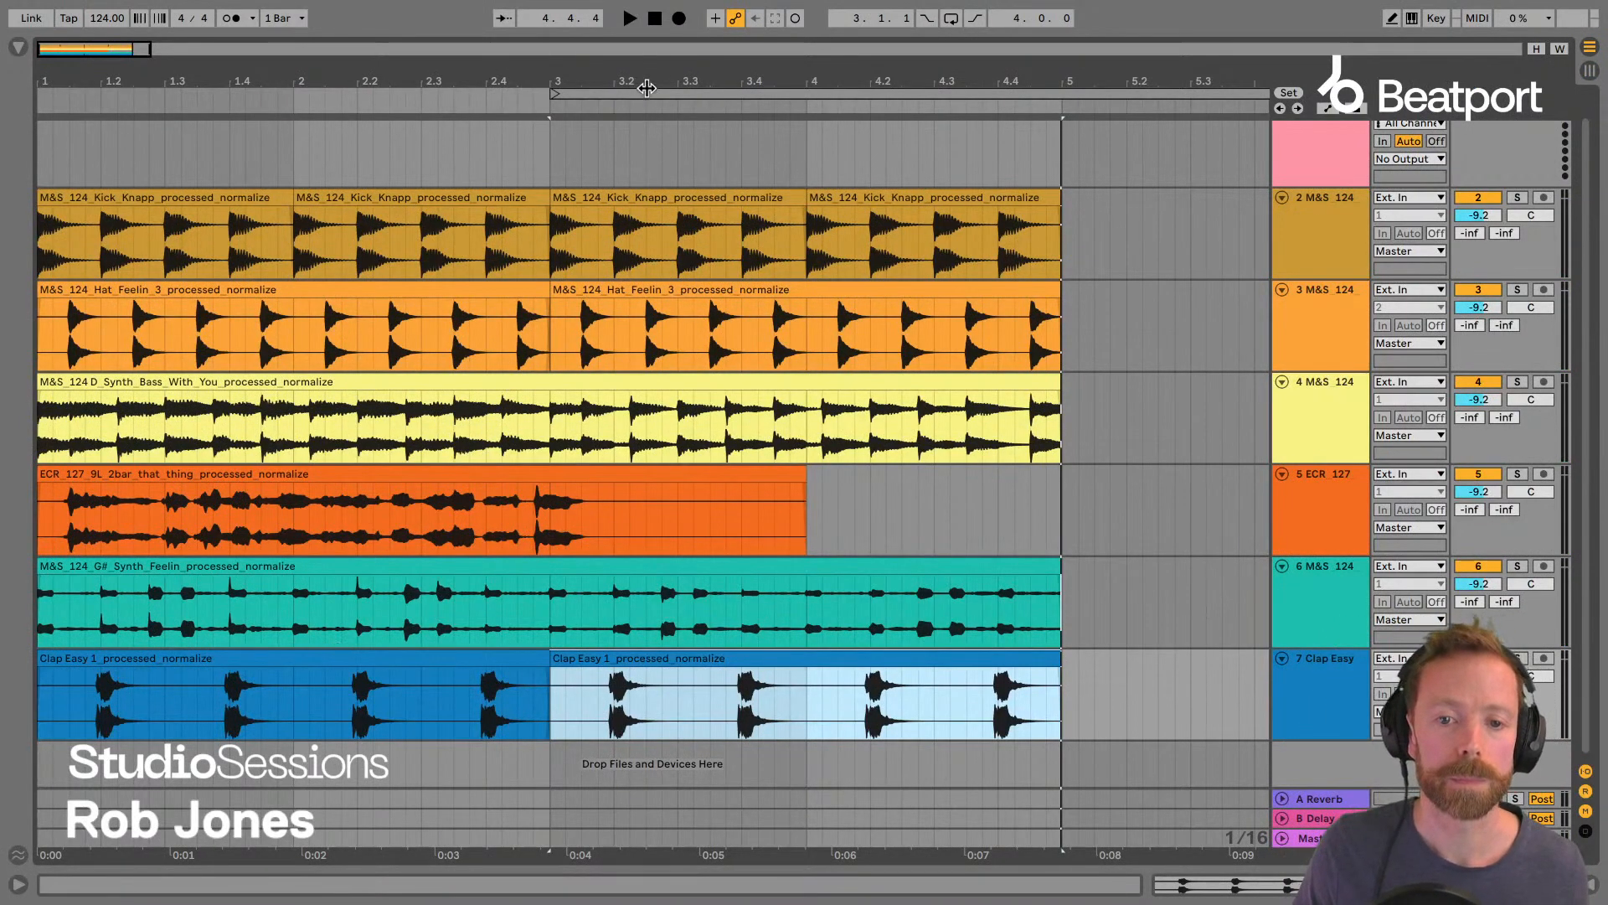
# Move the four-bar arrangement loop so that it starts at 1.1.1.
pyautogui.moveTo(647, 90); pyautogui.dragTo(108, 94)
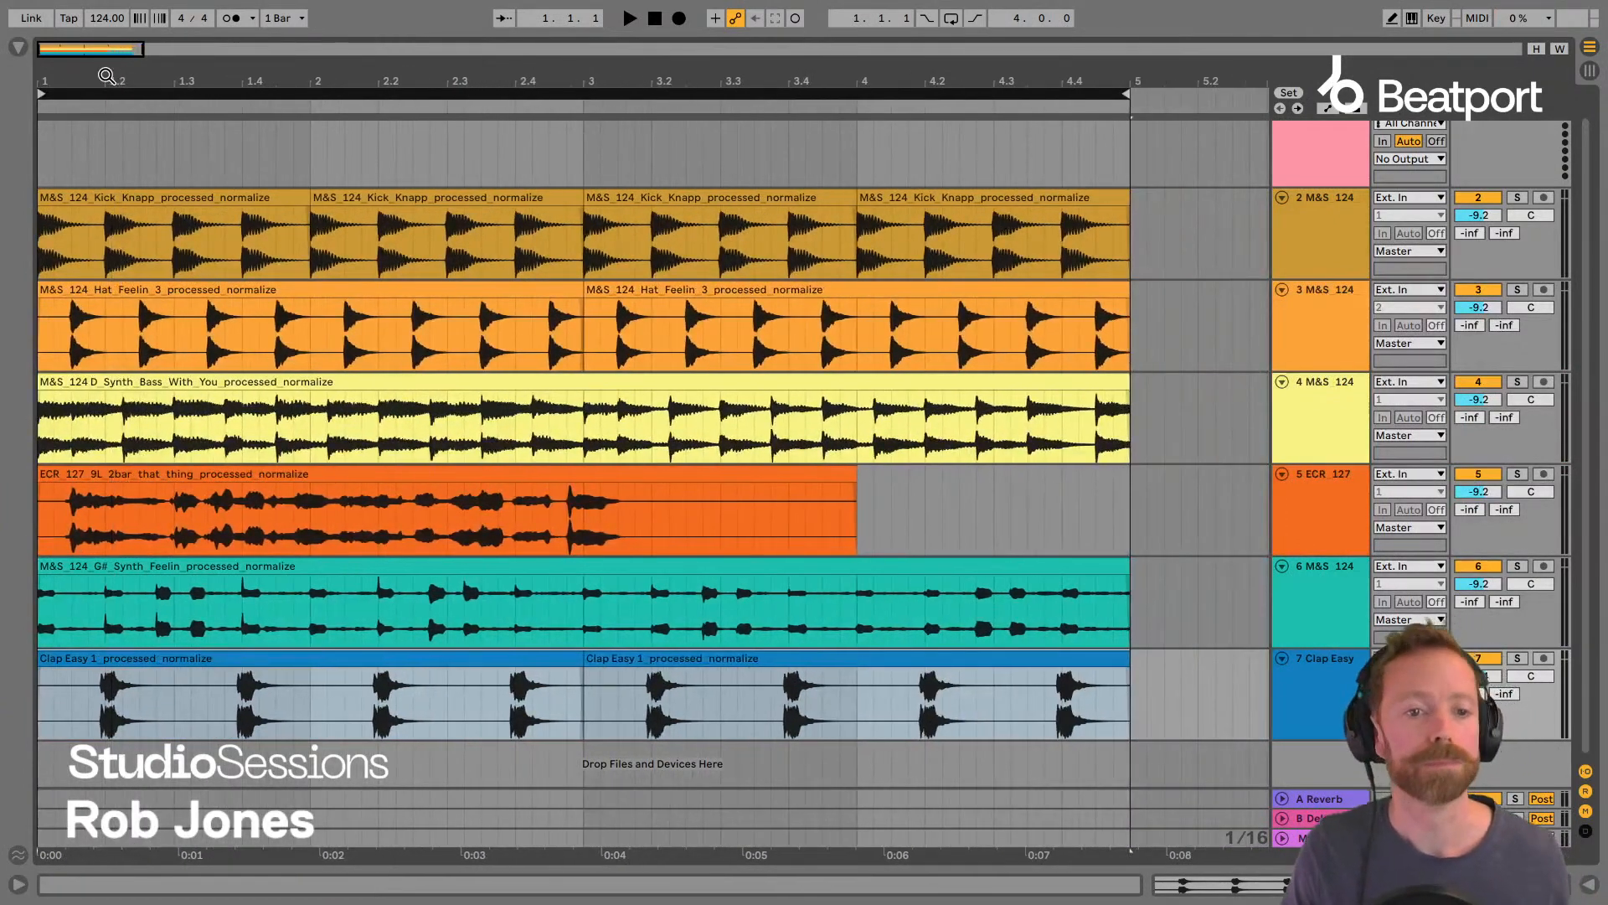
pyautogui.moveTo(90, 76)
pyautogui.mouseDown()
pyautogui.moveTo(90, 94)
pyautogui.moveTo(90, 74)
pyautogui.mouseUp()
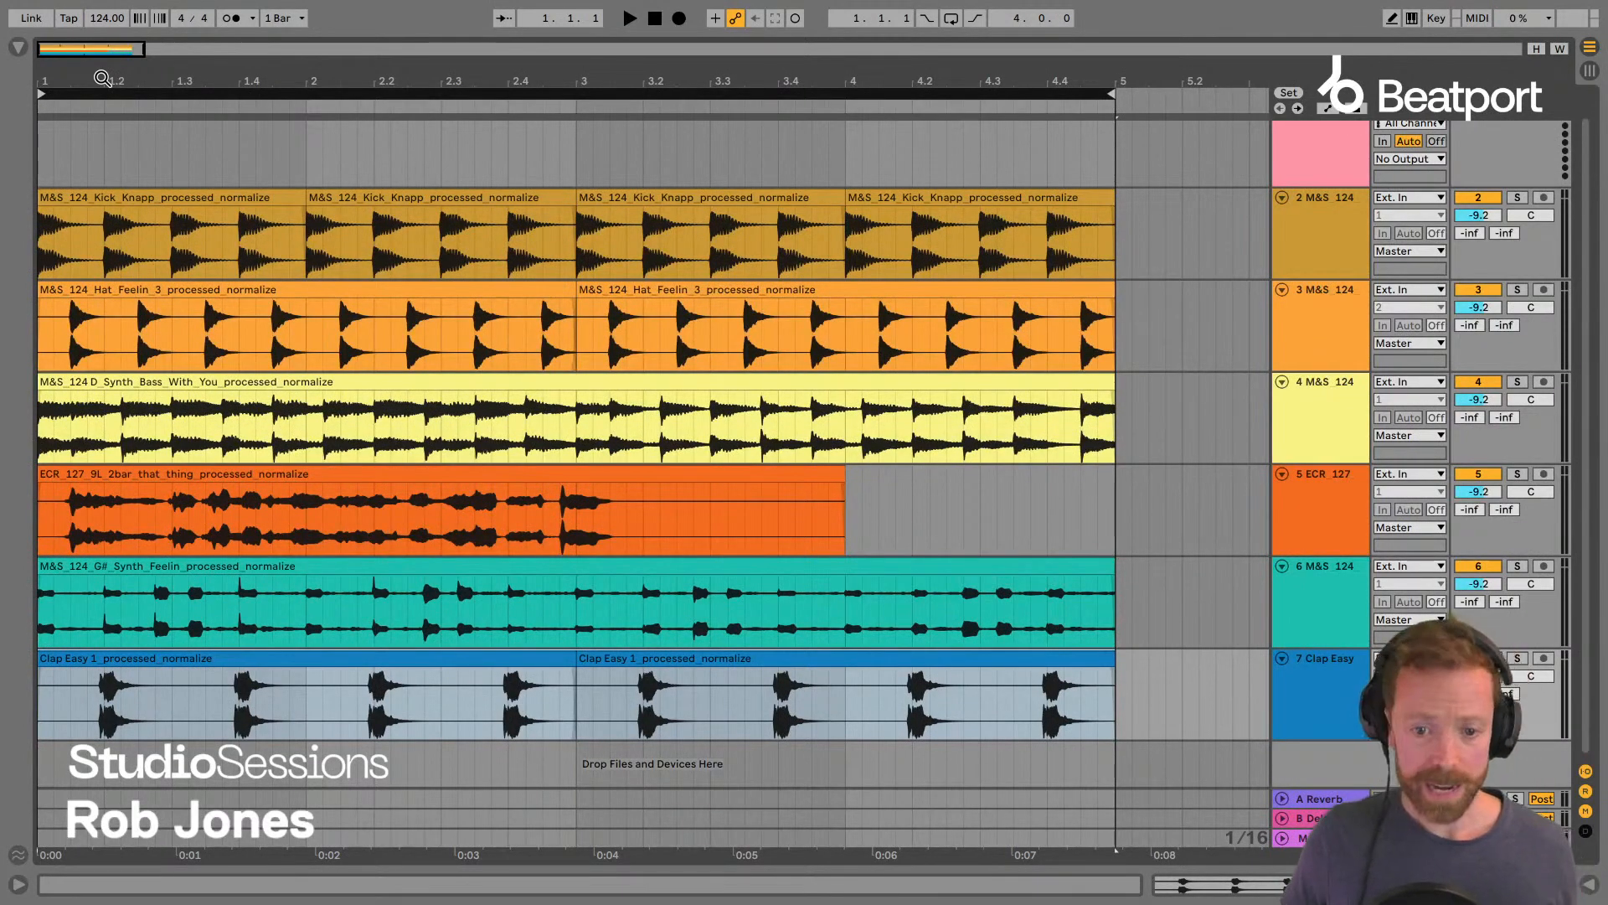
# Switch back to Loopcloud, select the empty Track 2 and shrink the waveform editor to show more search results.
pyautogui.press('super+Tab')
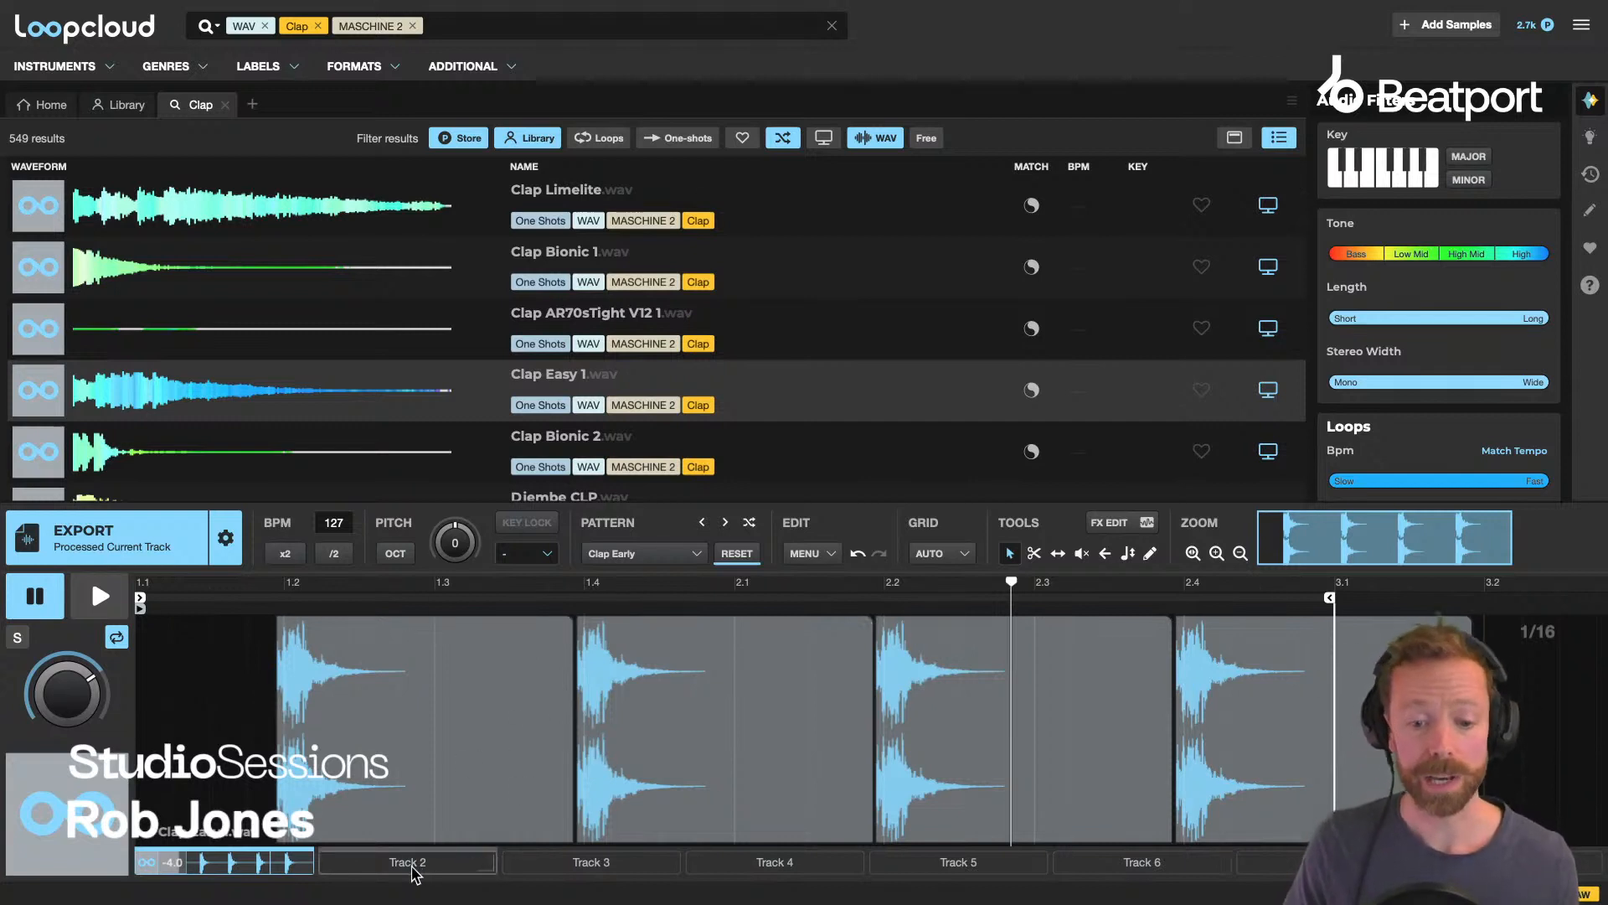
pyautogui.click(409, 864)
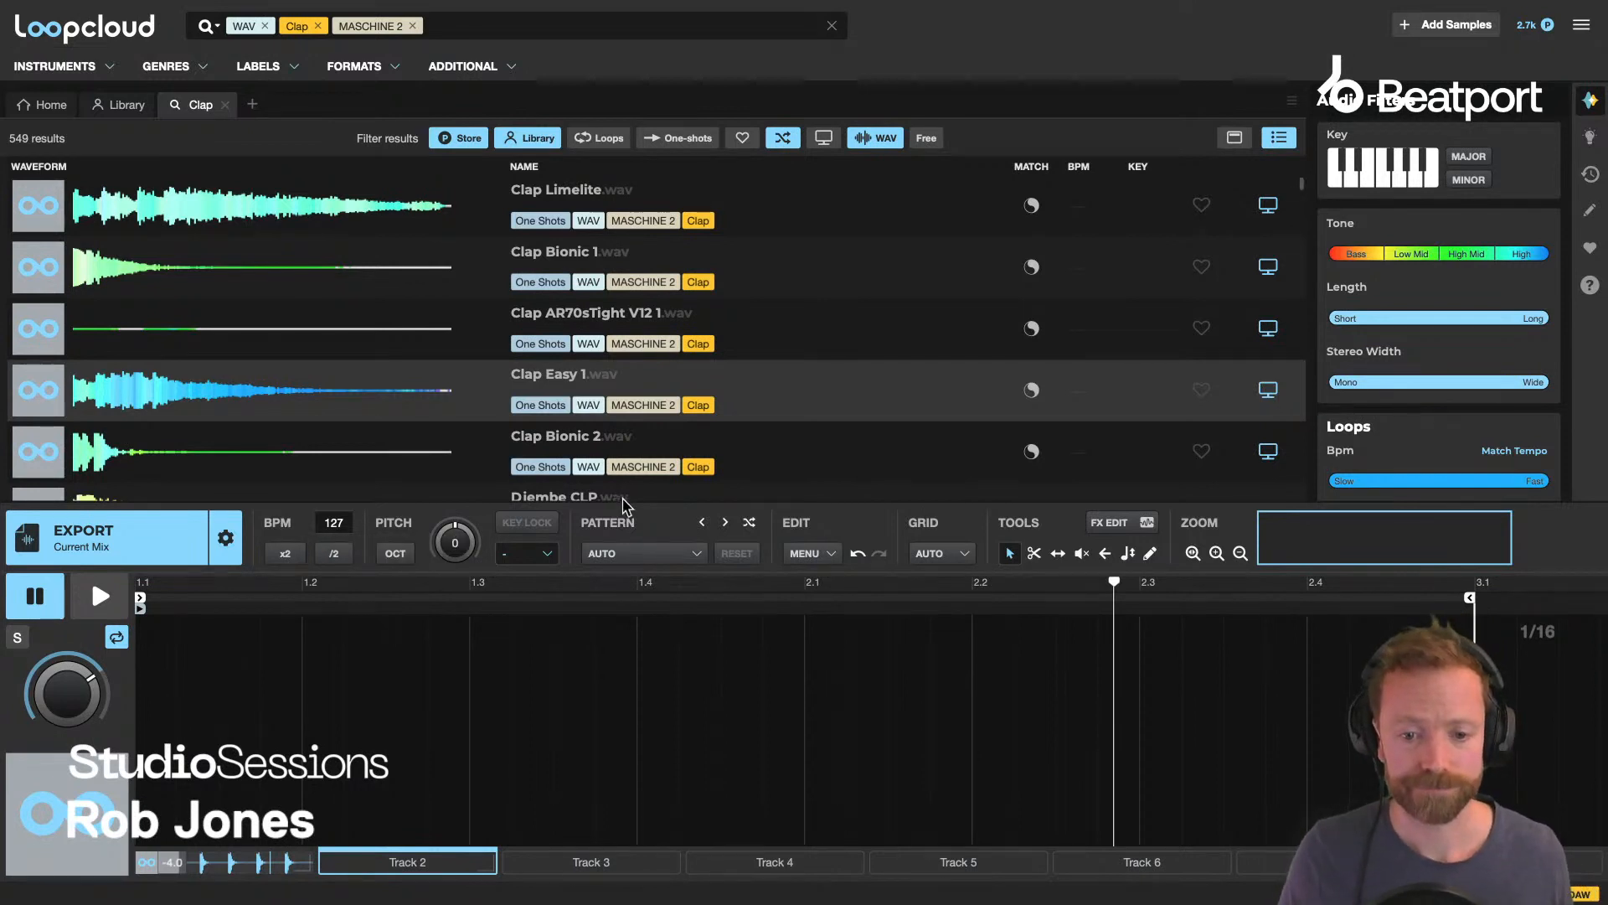
pyautogui.moveTo(624, 501); pyautogui.dragTo(634, 603)
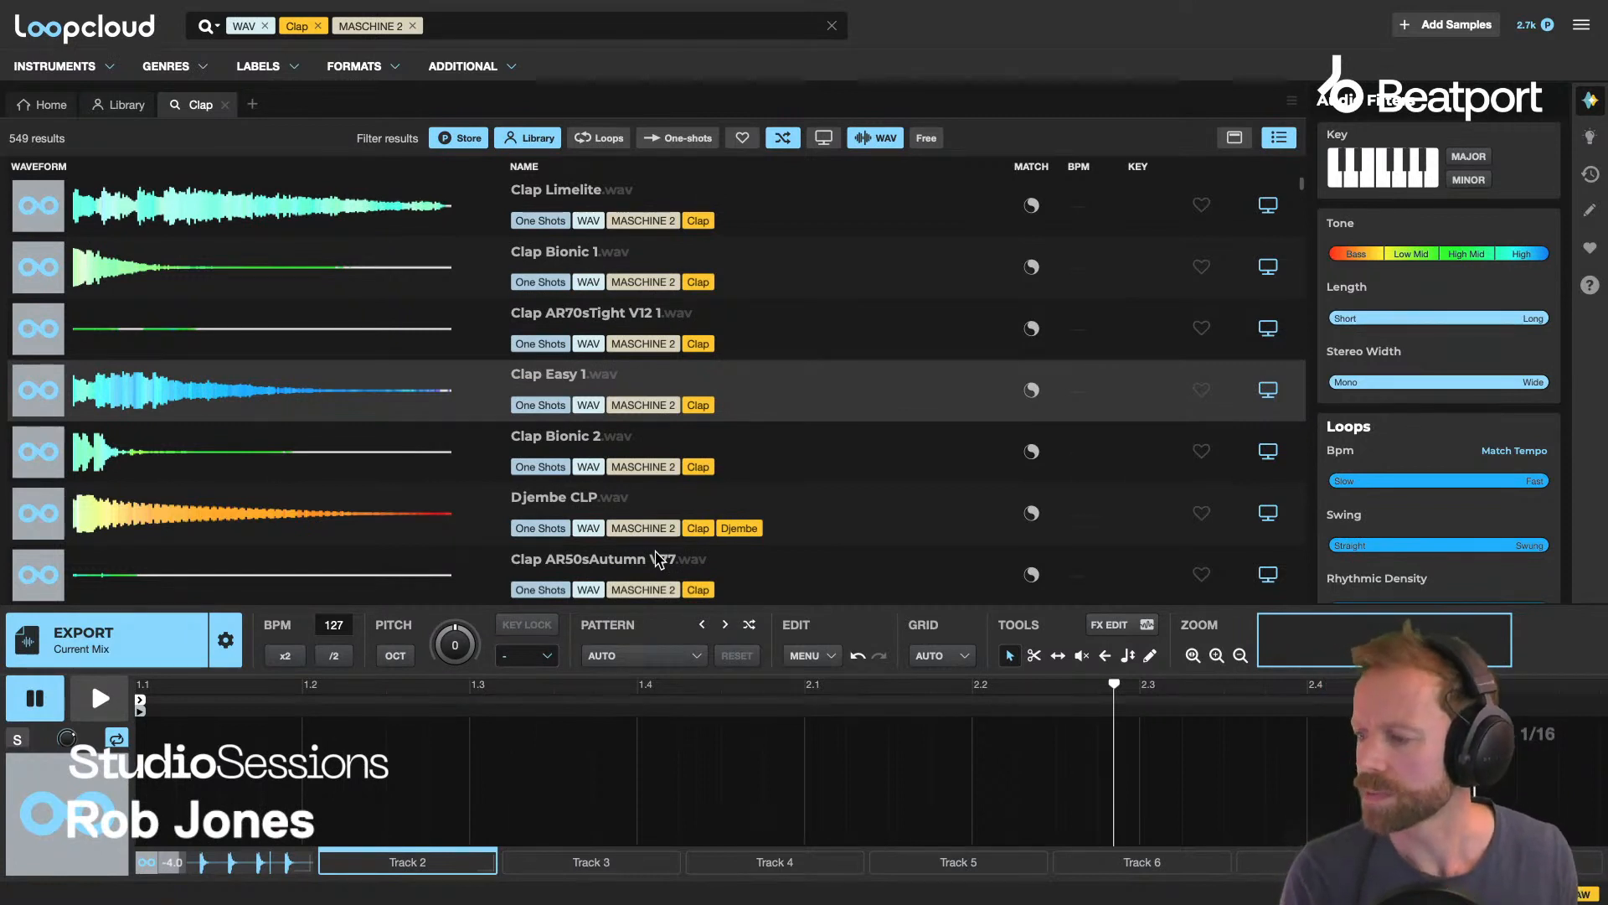
# Review the export preferences and their advanced options, switching the custom folder option on and off again.
pyautogui.click(224, 641)
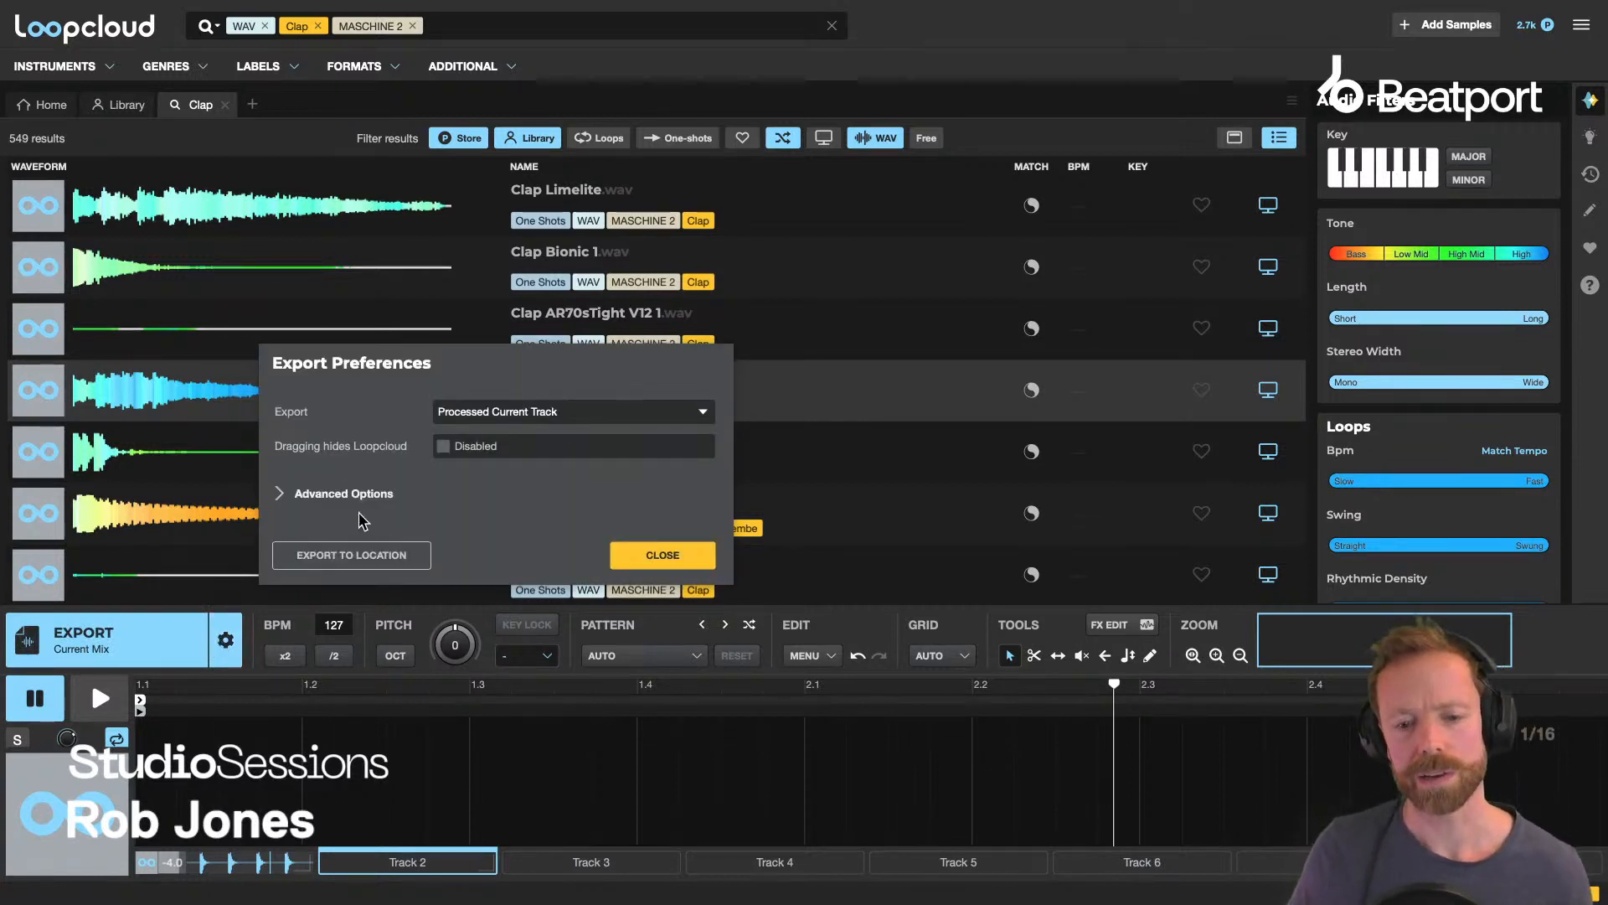
pyautogui.click(660, 554)
pyautogui.click(225, 641)
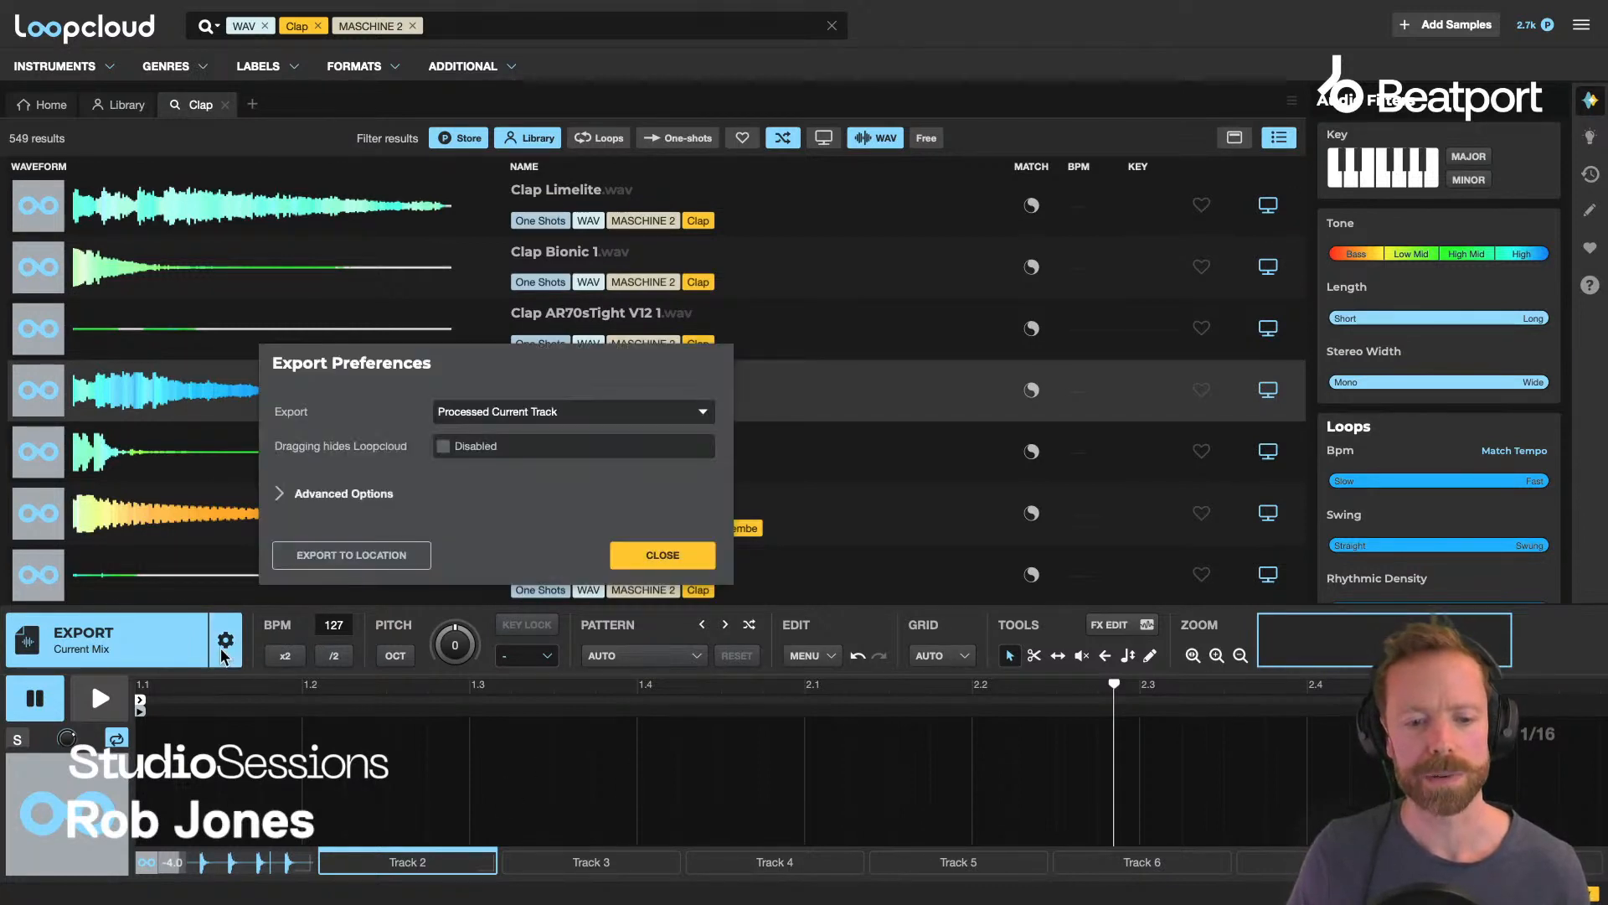
pyautogui.click(283, 494)
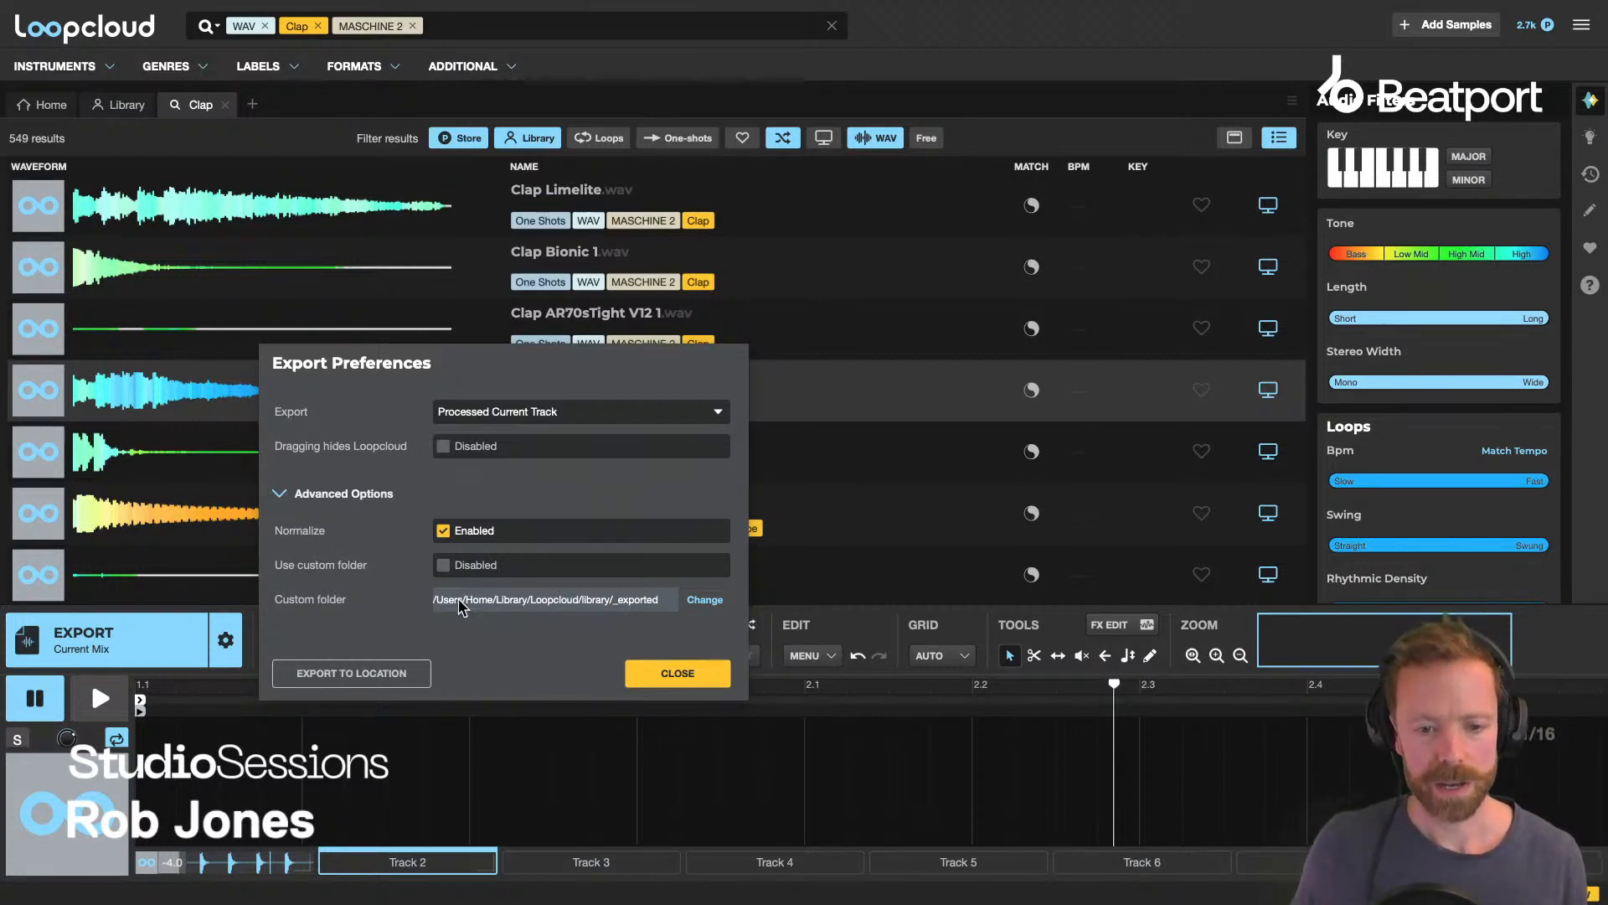
pyautogui.click(443, 566)
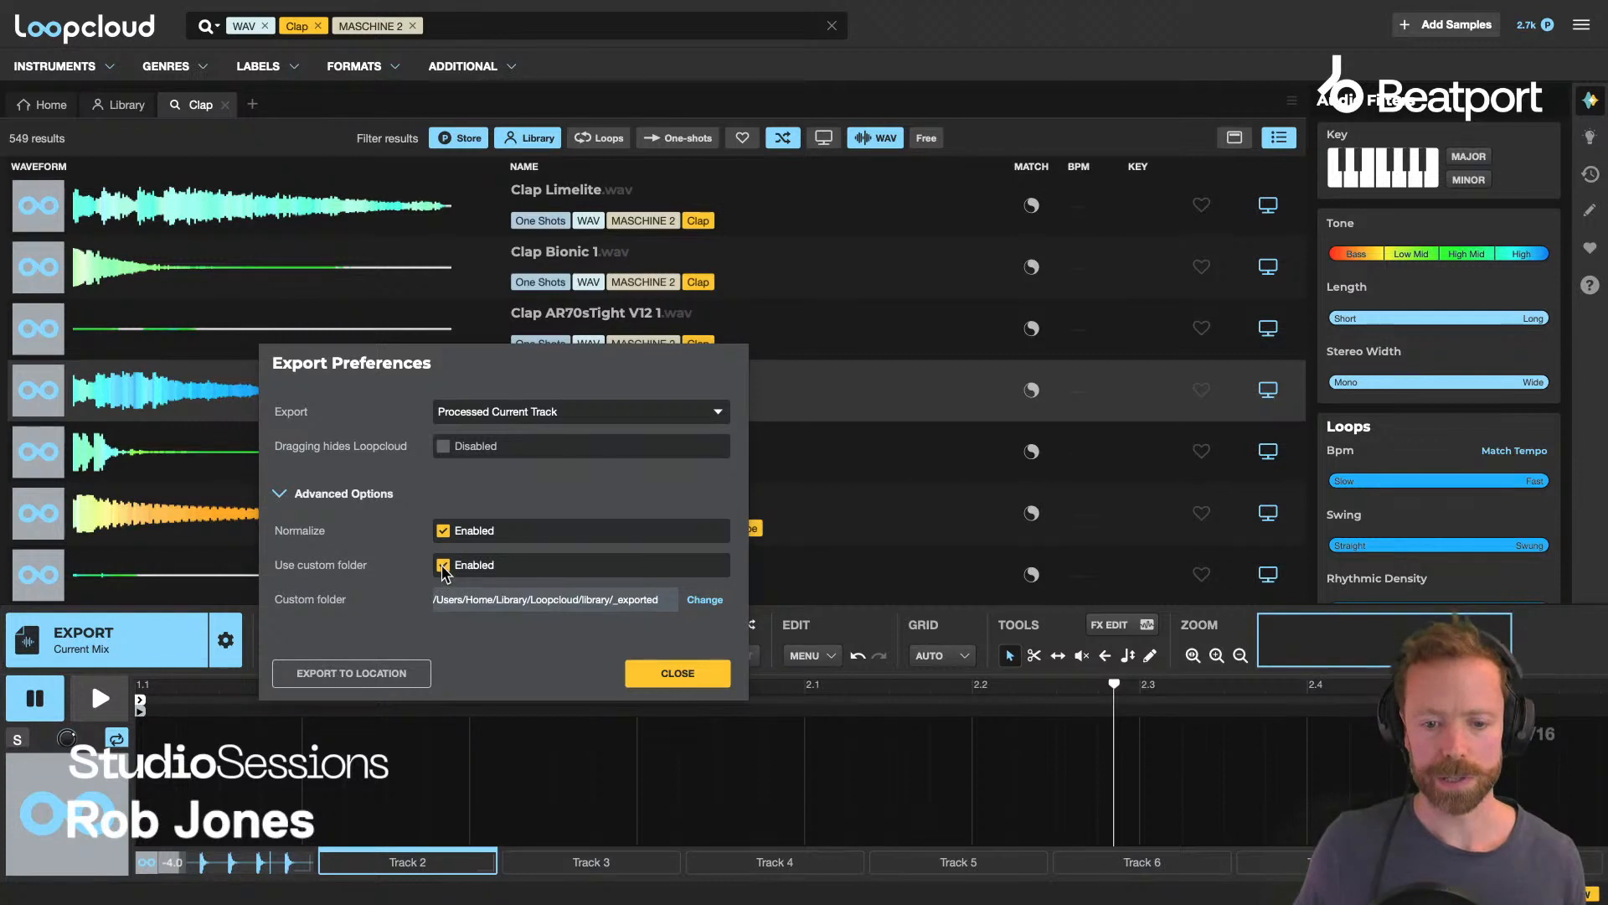
pyautogui.click(443, 565)
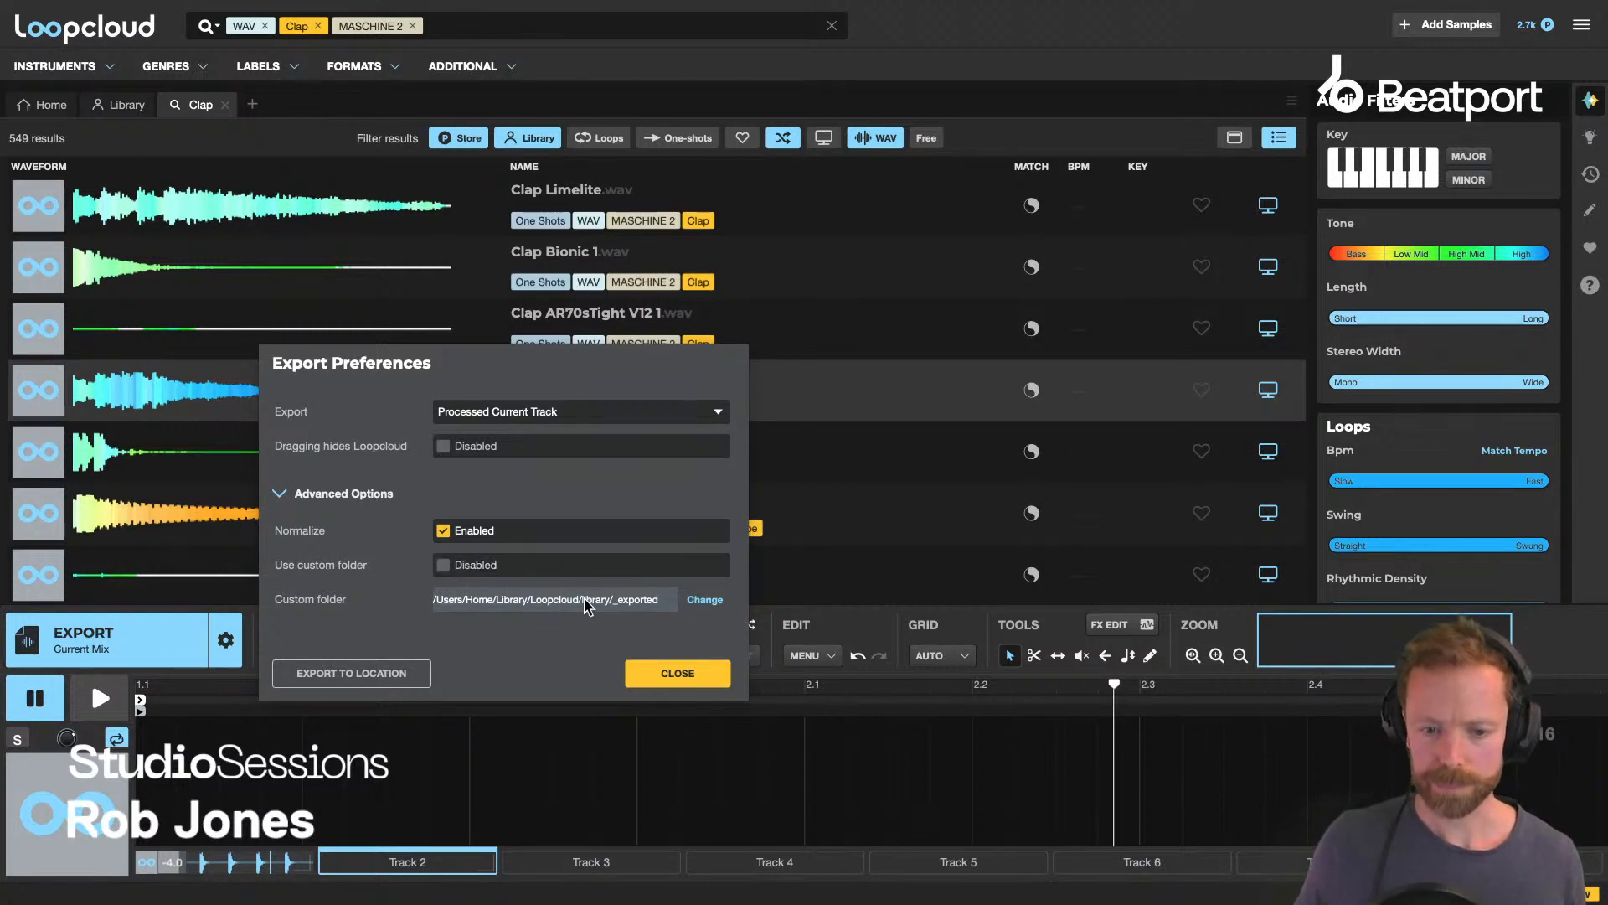
pyautogui.click(670, 673)
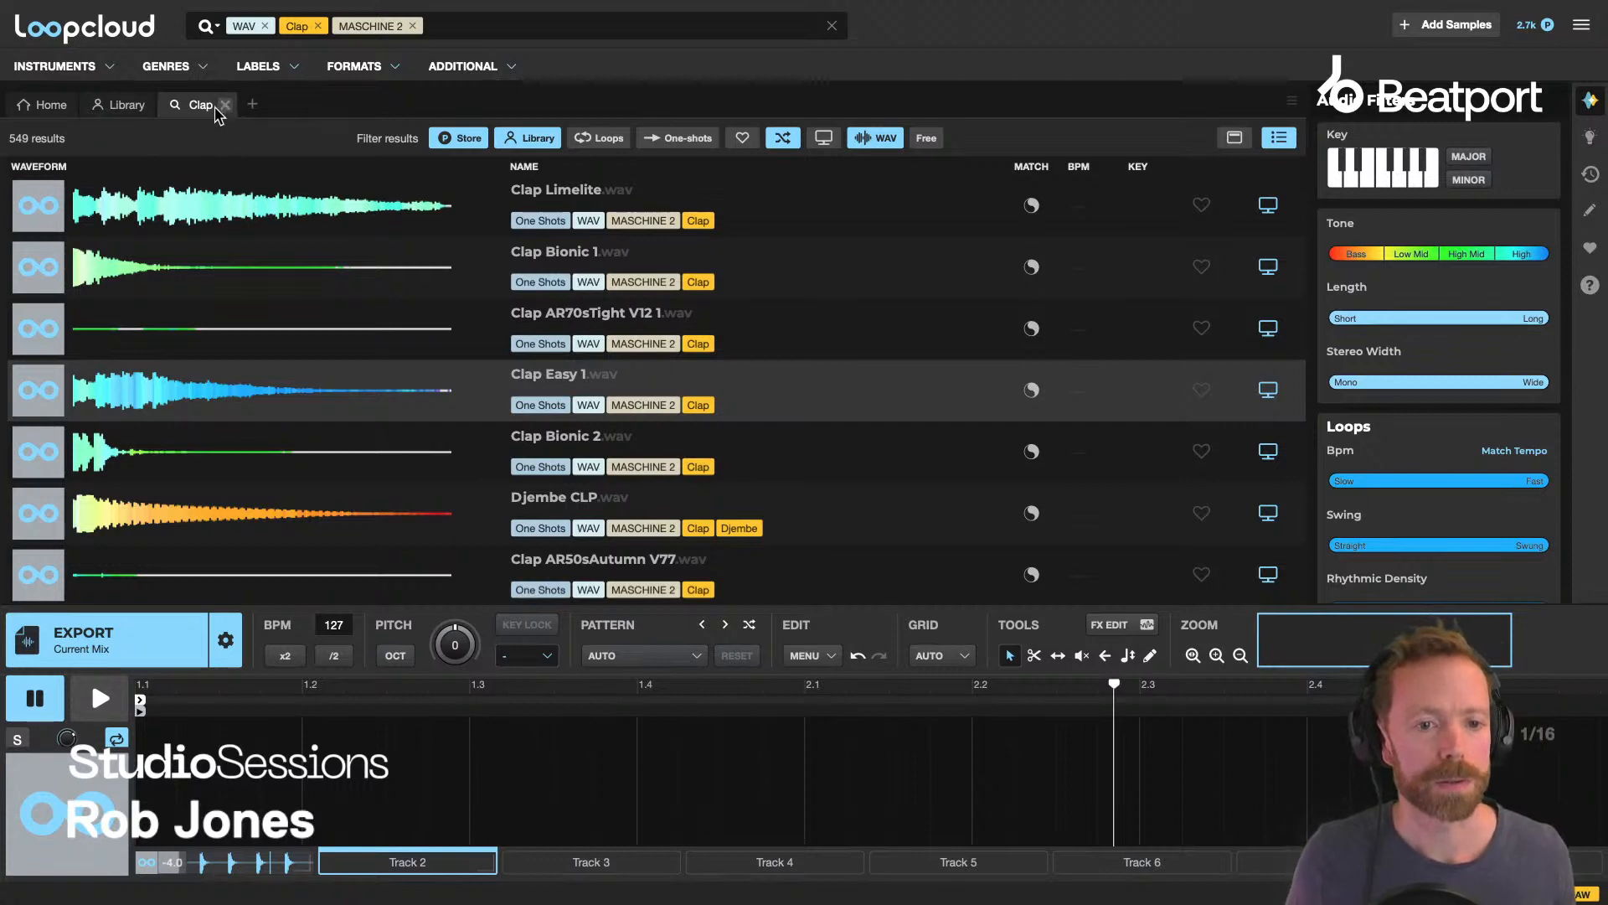
# Close the Clap search tab and clear the clap sample from Track 1.
pyautogui.click(224, 104)
pyautogui.click(59, 114)
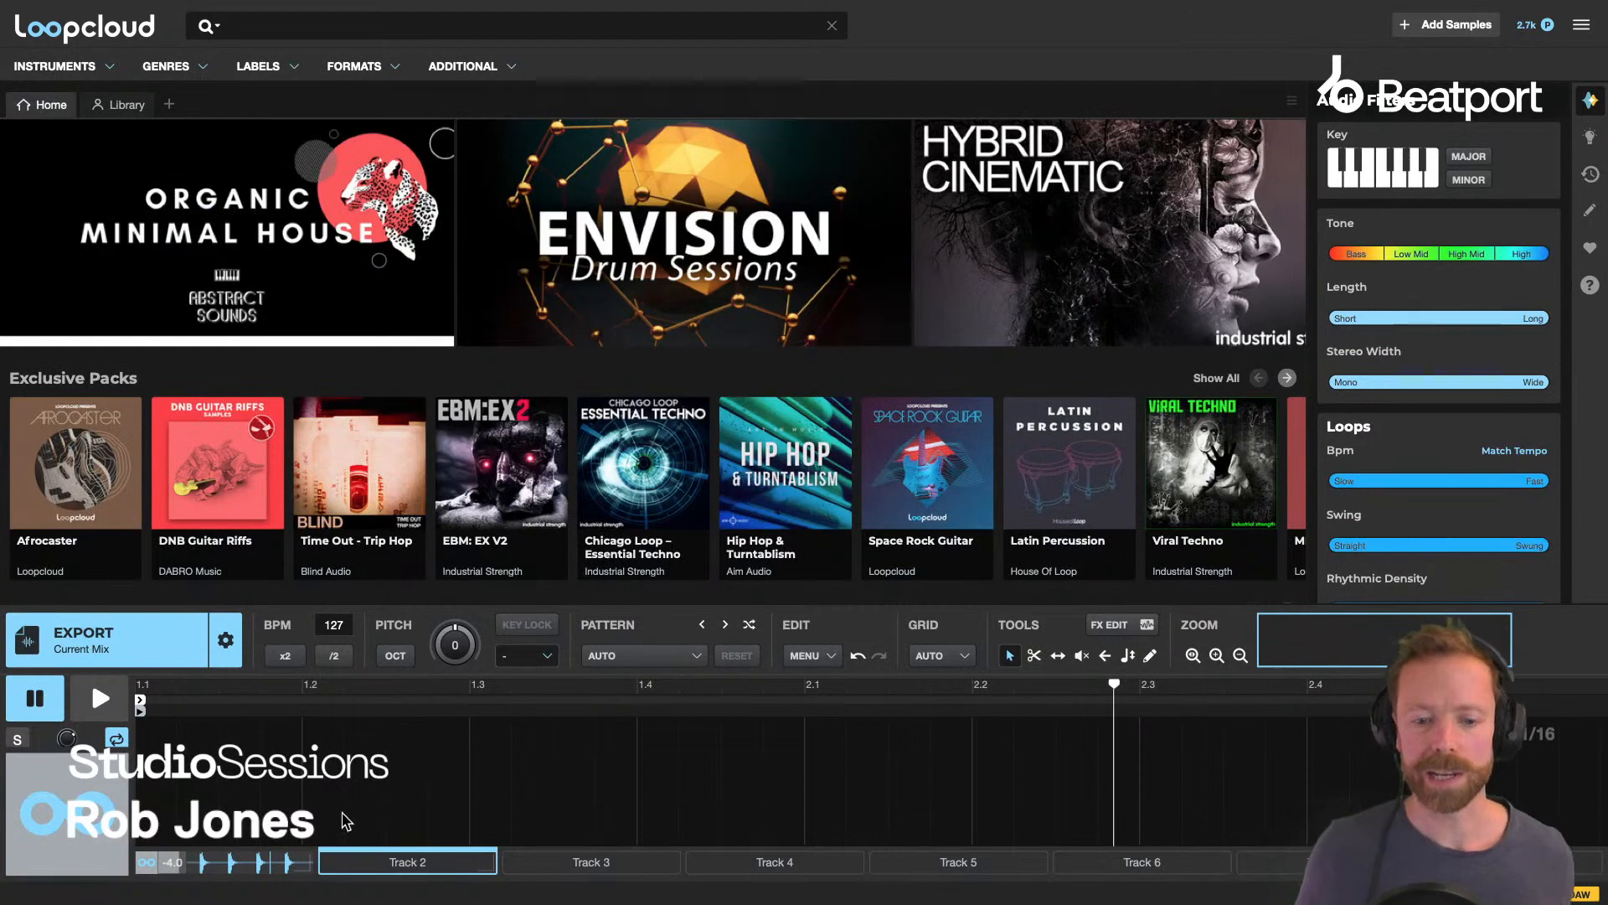
pyautogui.click(234, 862)
pyautogui.rightClick(216, 867)
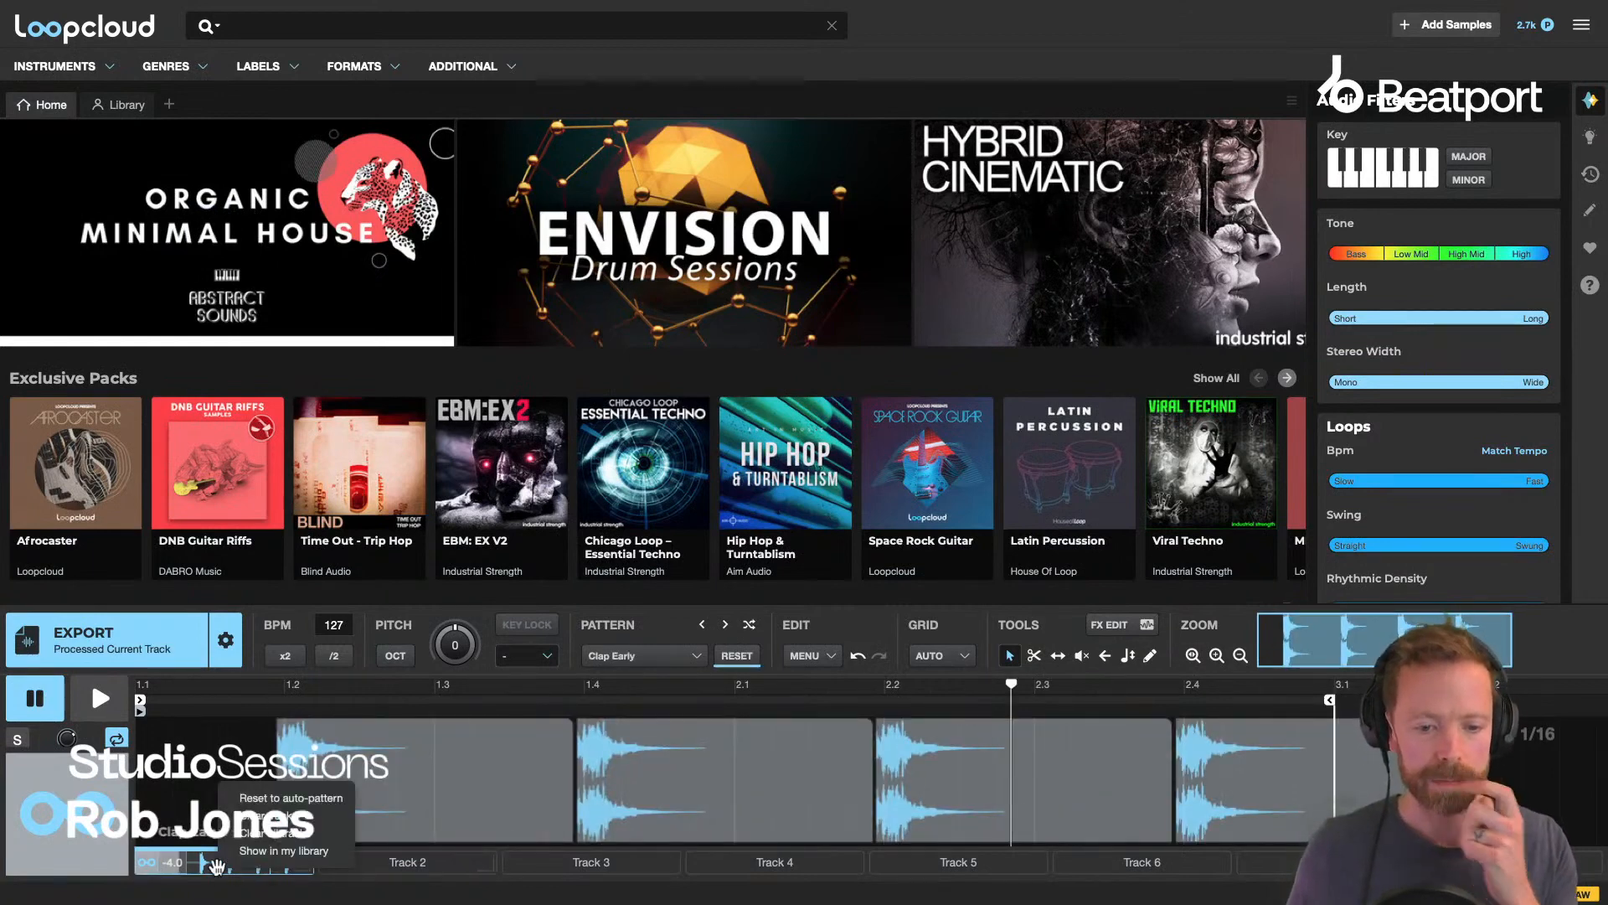
pyautogui.click(243, 818)
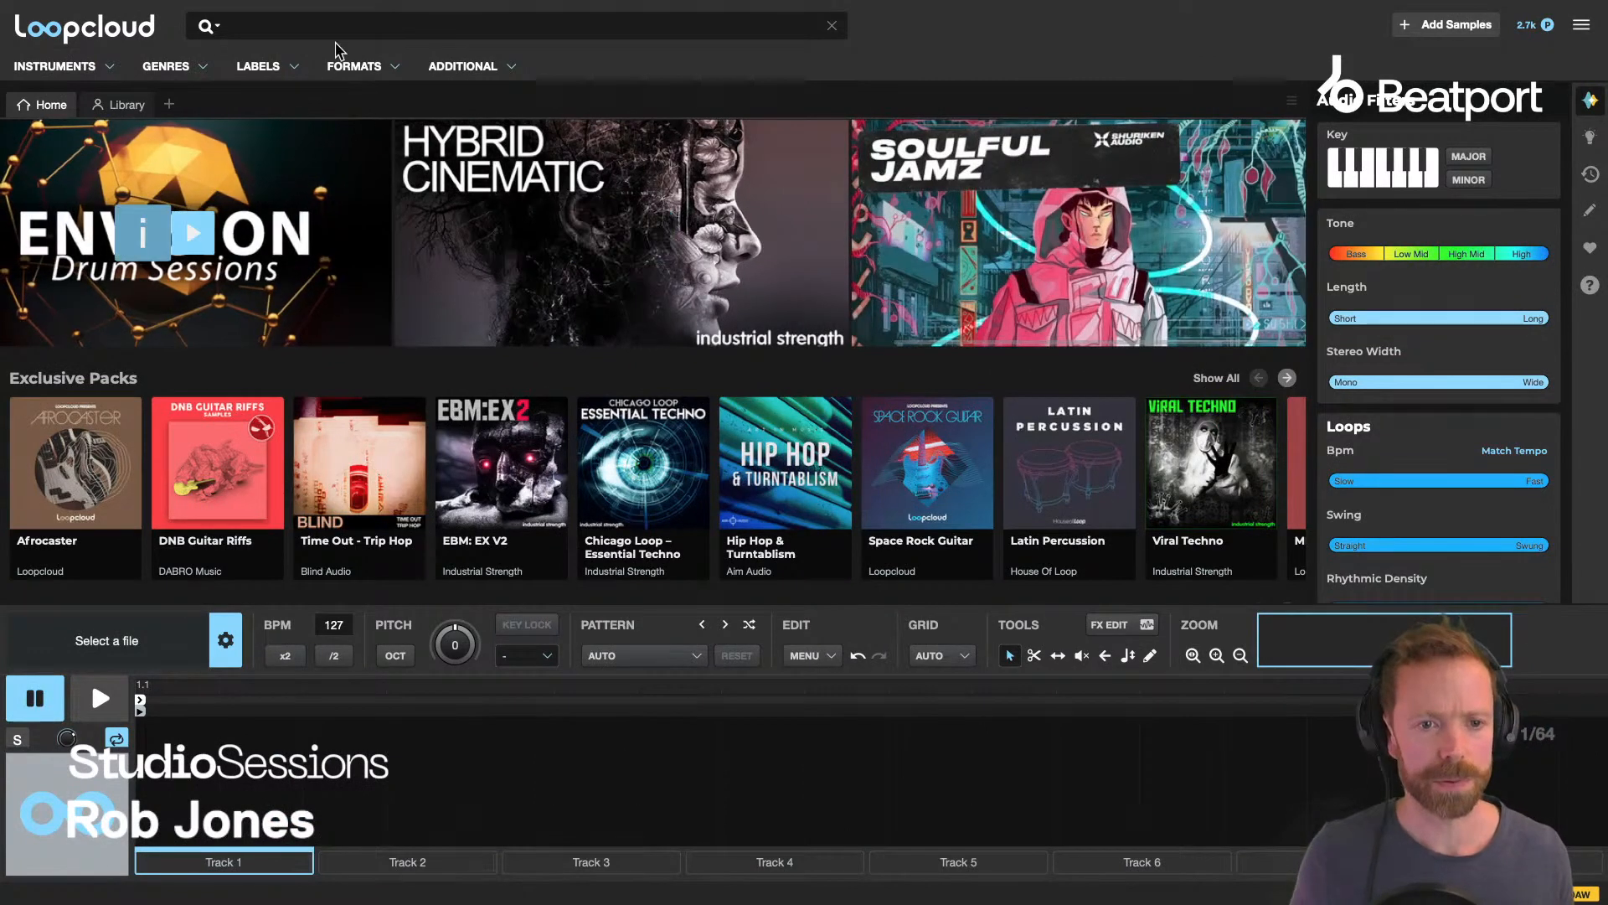
# In a new search tab, search for samples with the Kick instrument tag and limit the results to one-shots.
pyautogui.click(172, 106)
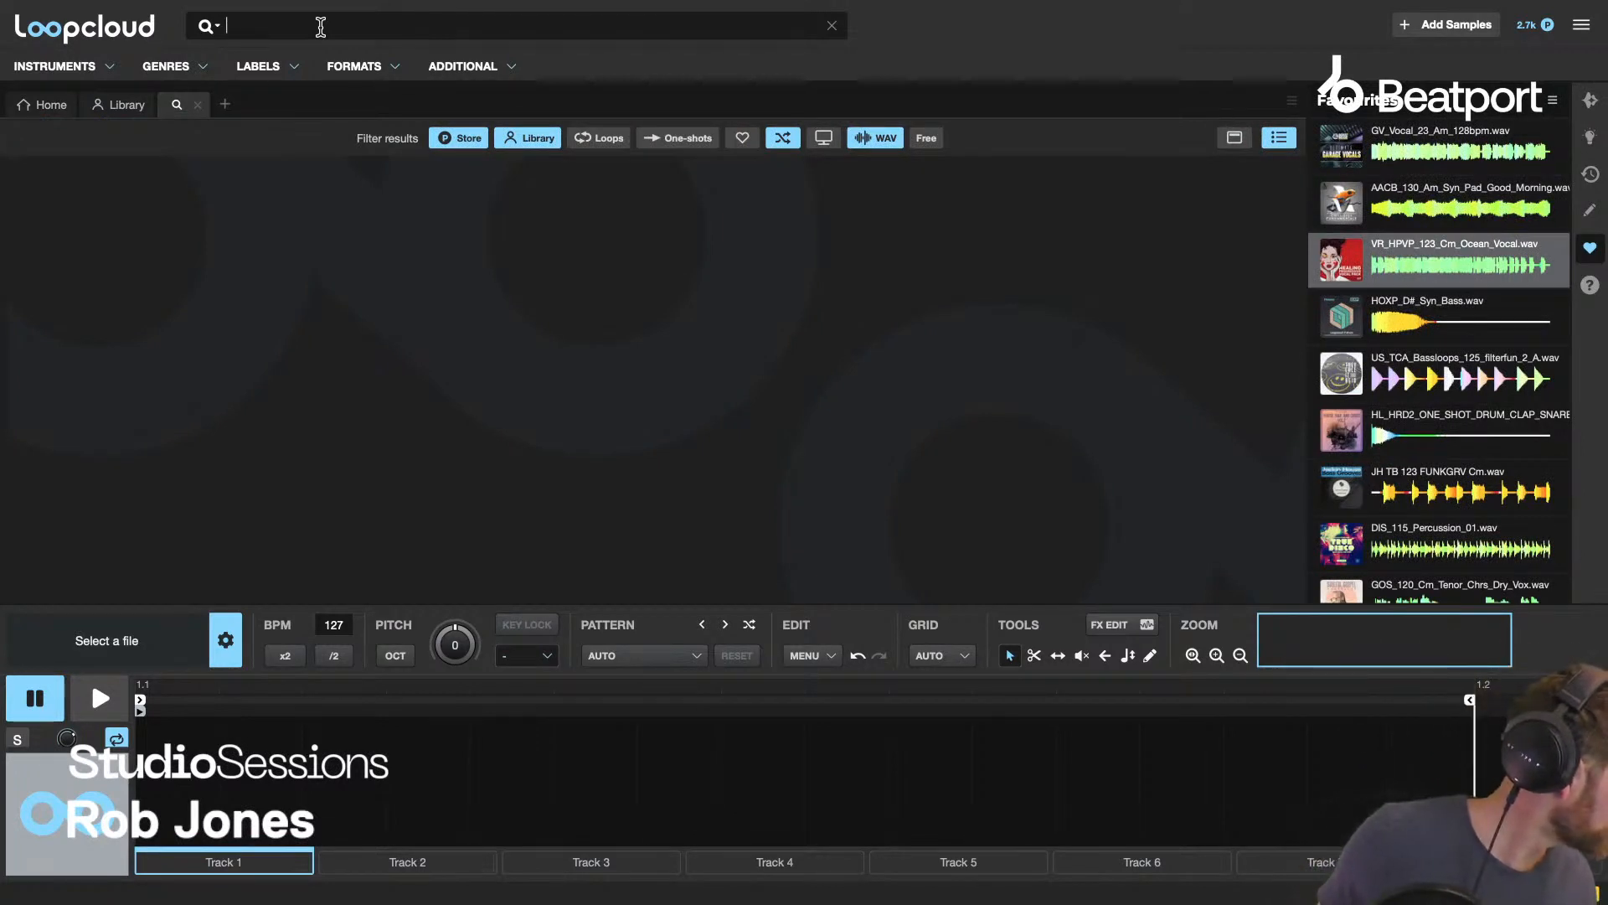
pyautogui.write('ki')
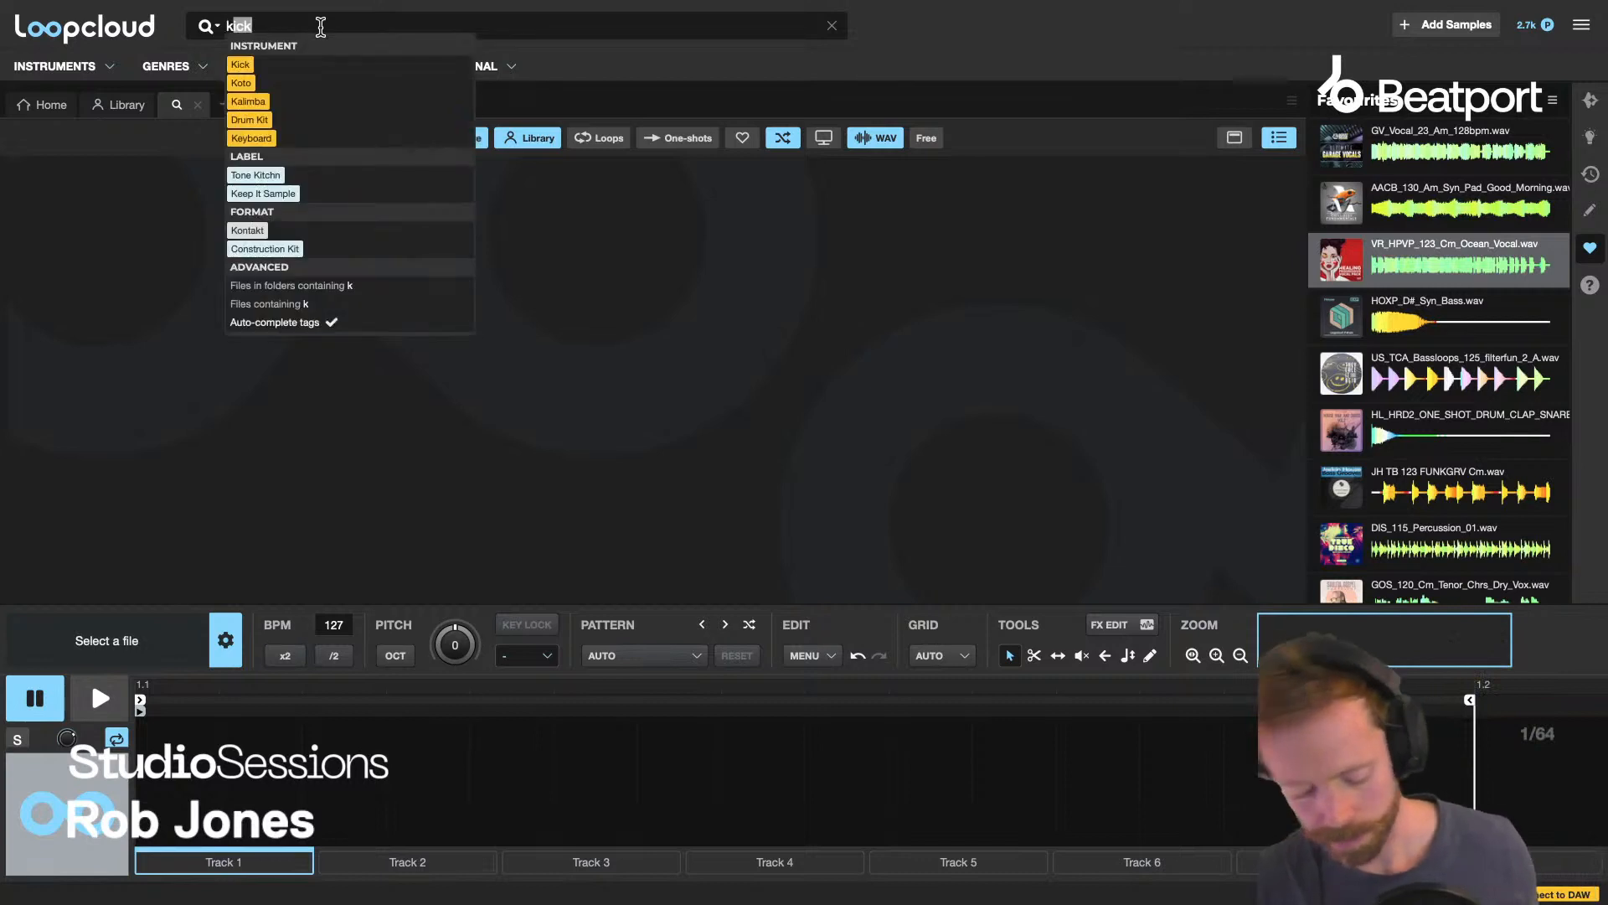
pyautogui.write('ck')
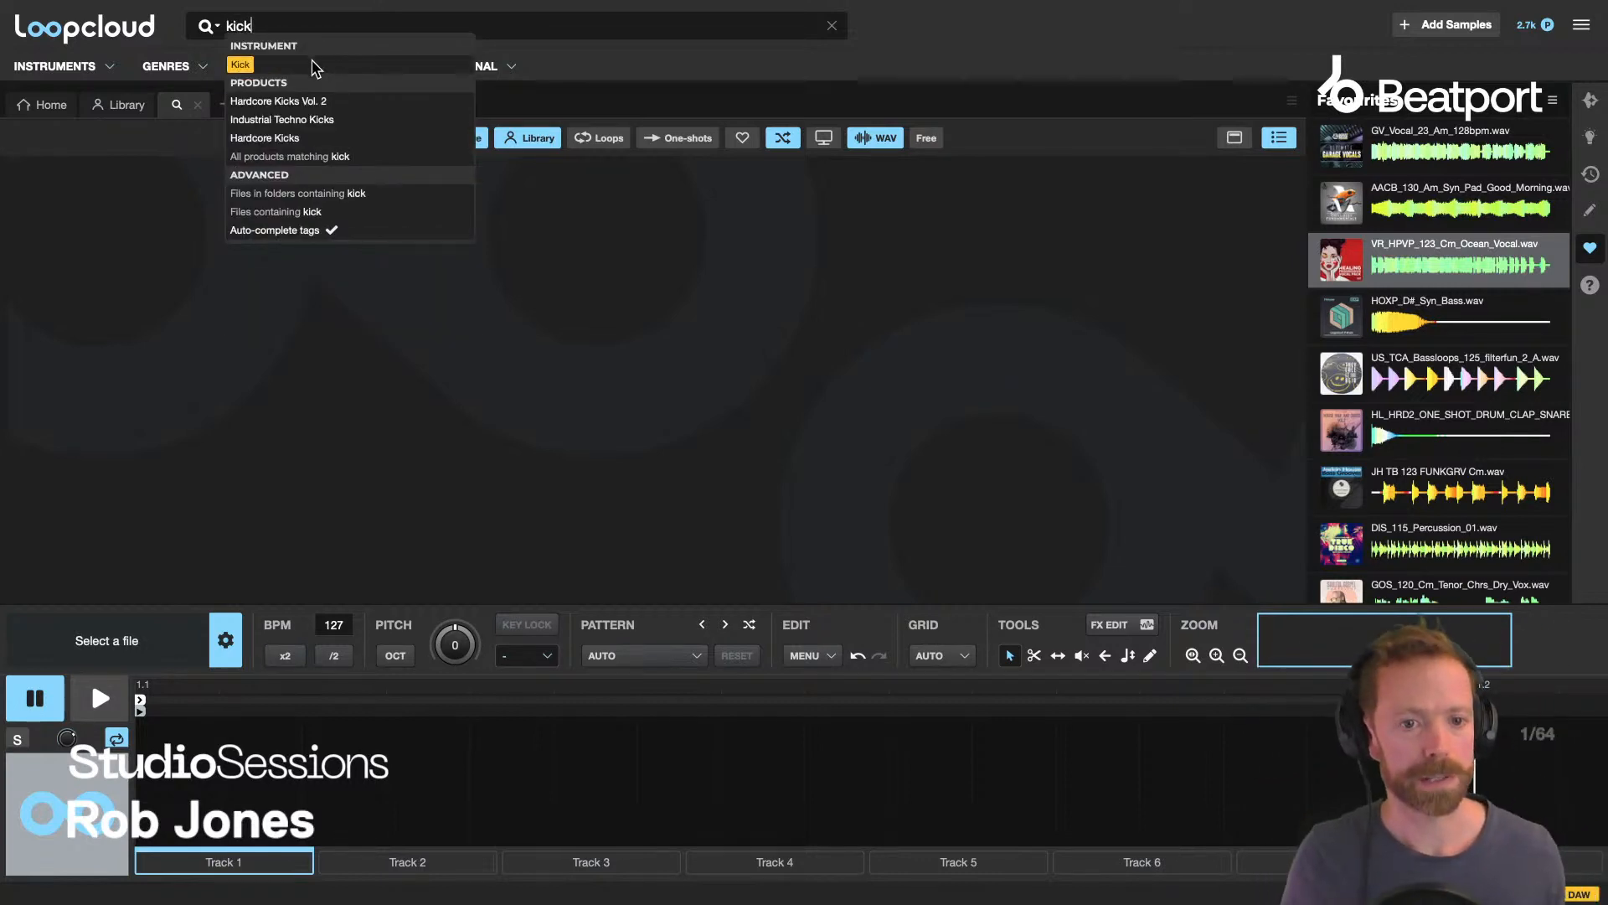
pyautogui.click(244, 65)
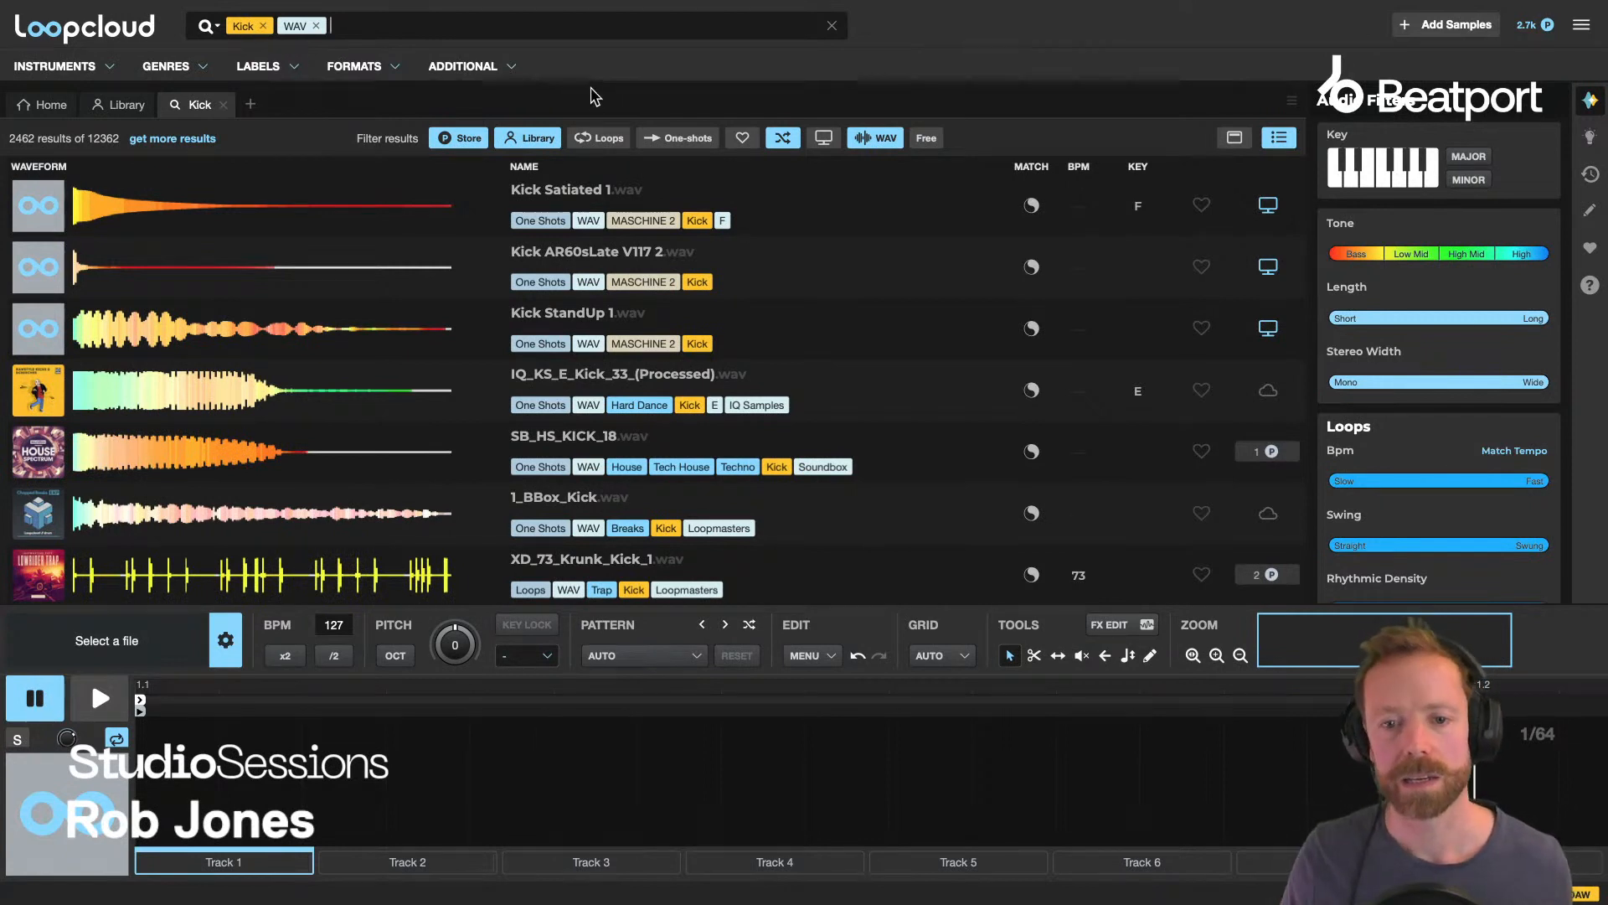
pyautogui.click(712, 140)
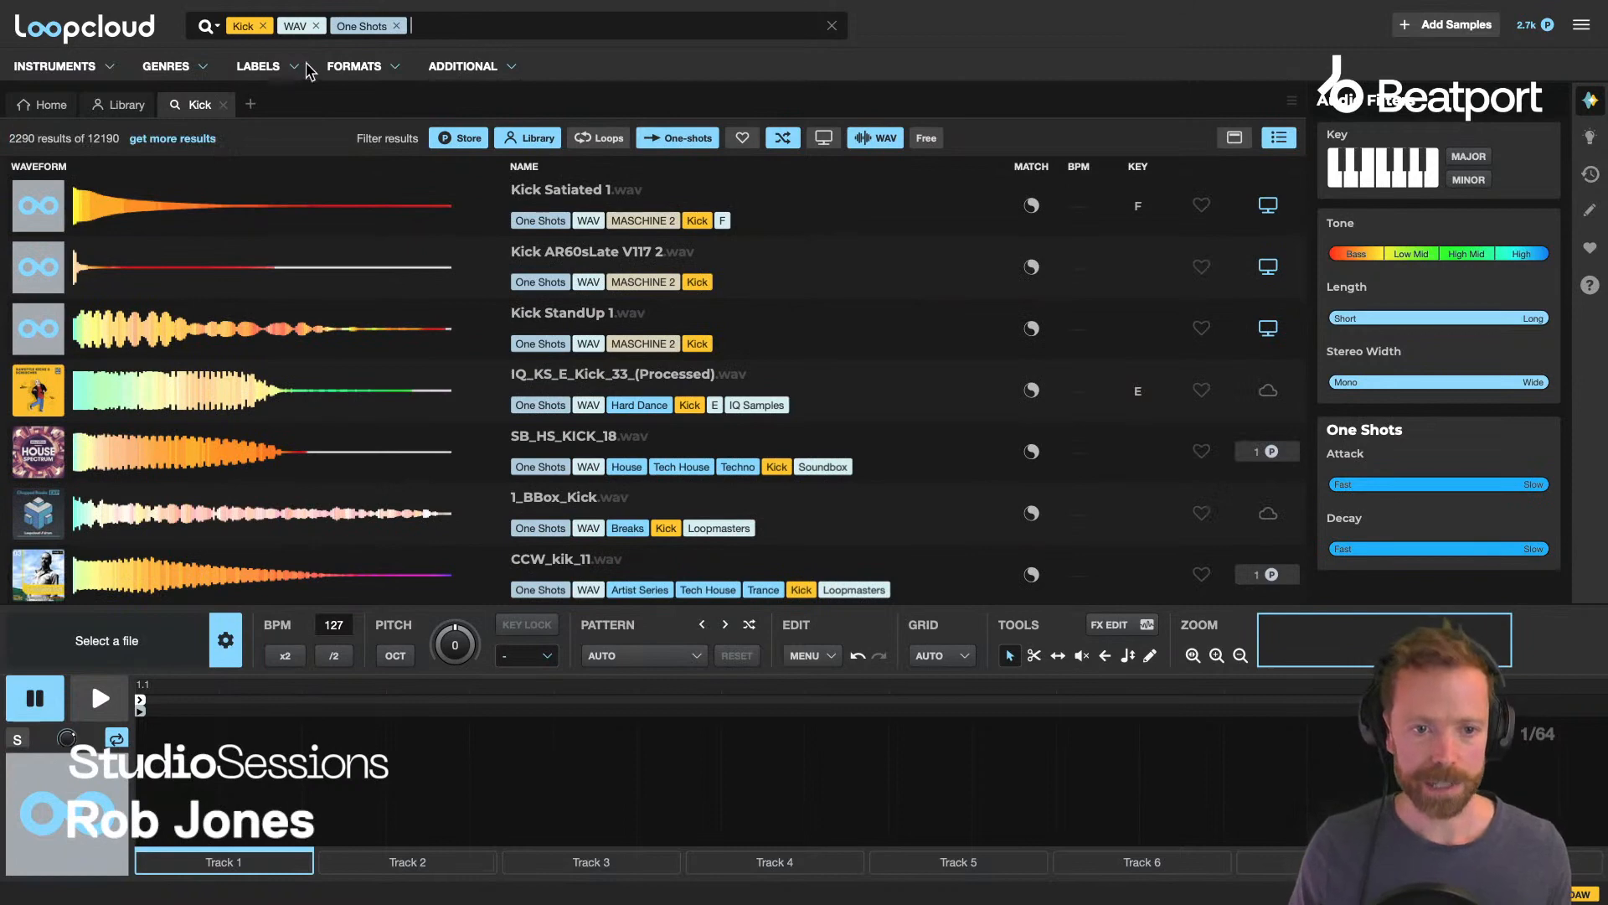
# Narrow the kick one-shot search with the Tech House genre tag.
pyautogui.click(204, 69)
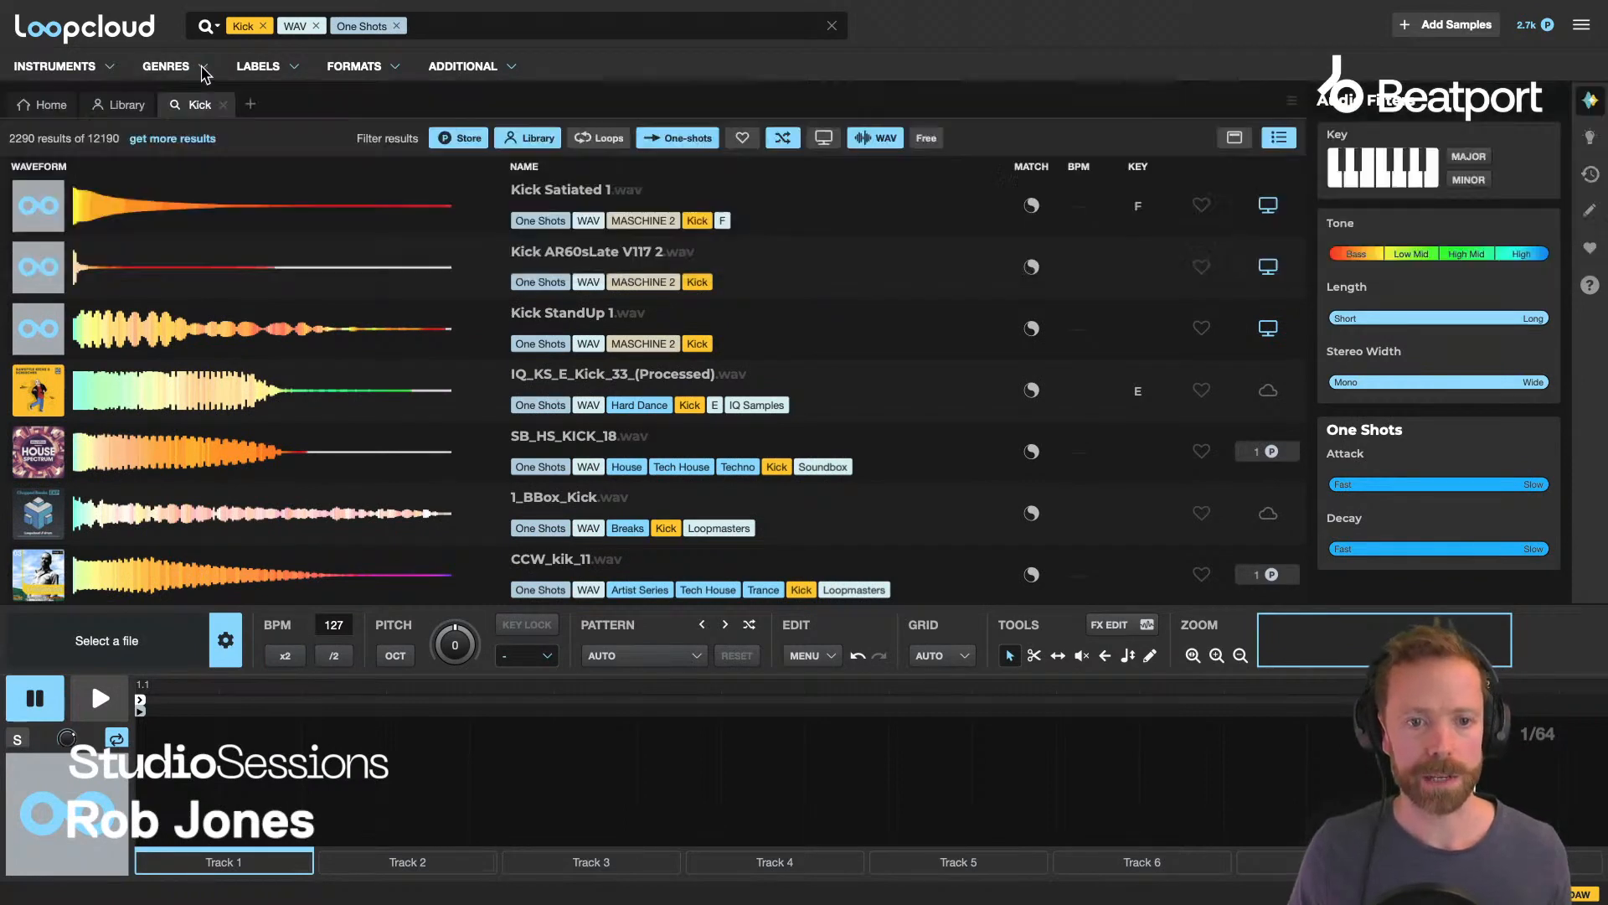
pyautogui.click(481, 27)
pyautogui.write('tech')
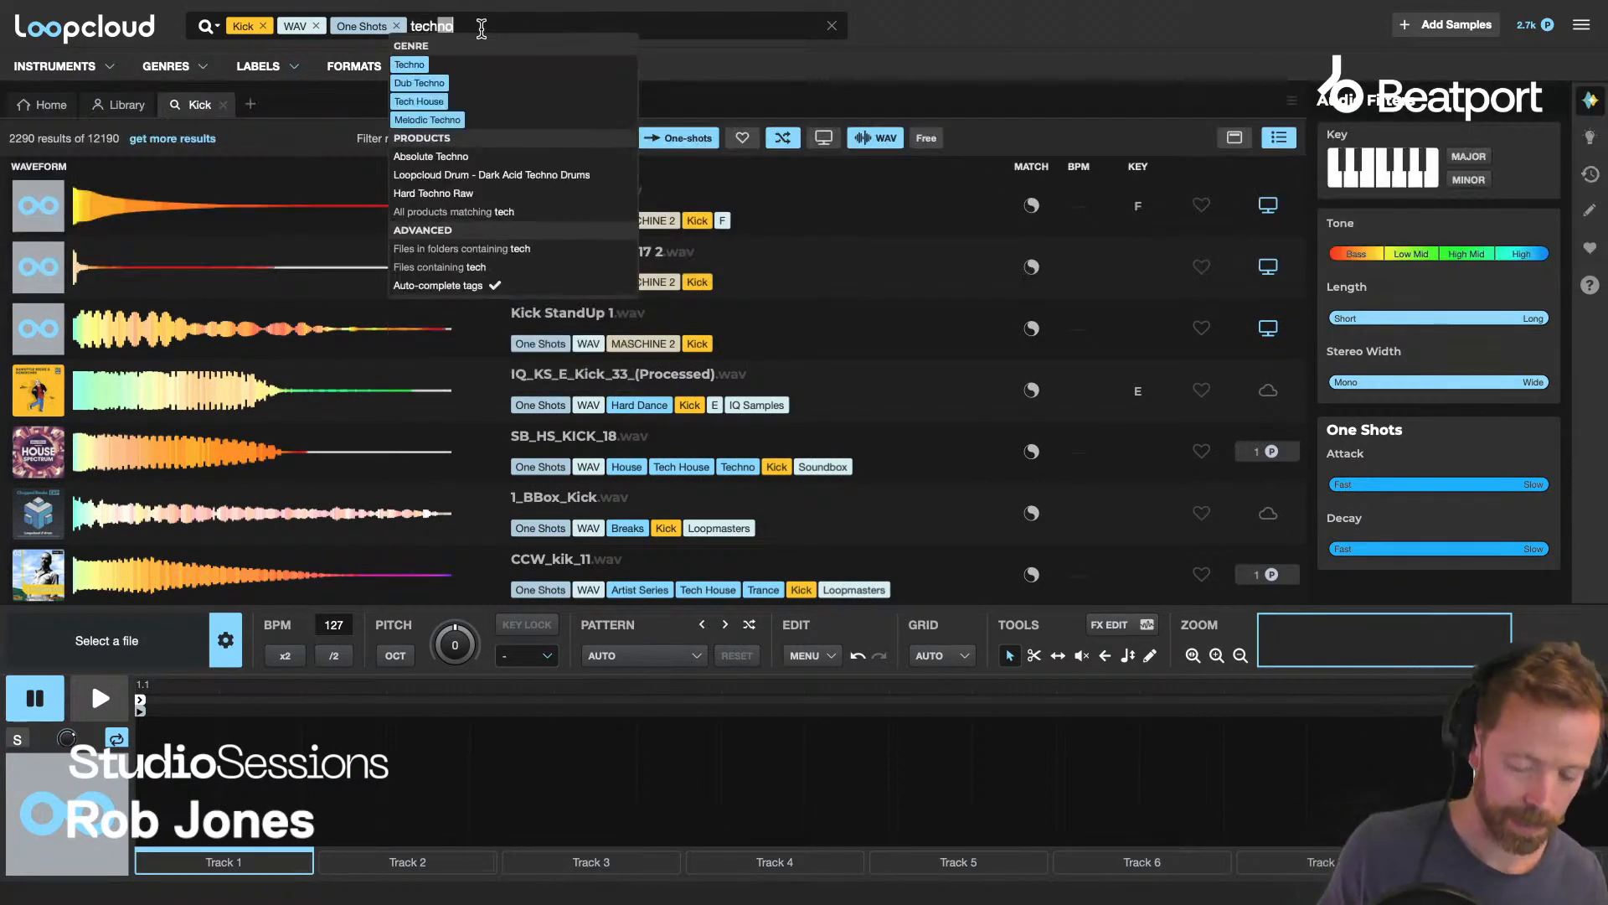
pyautogui.click(440, 101)
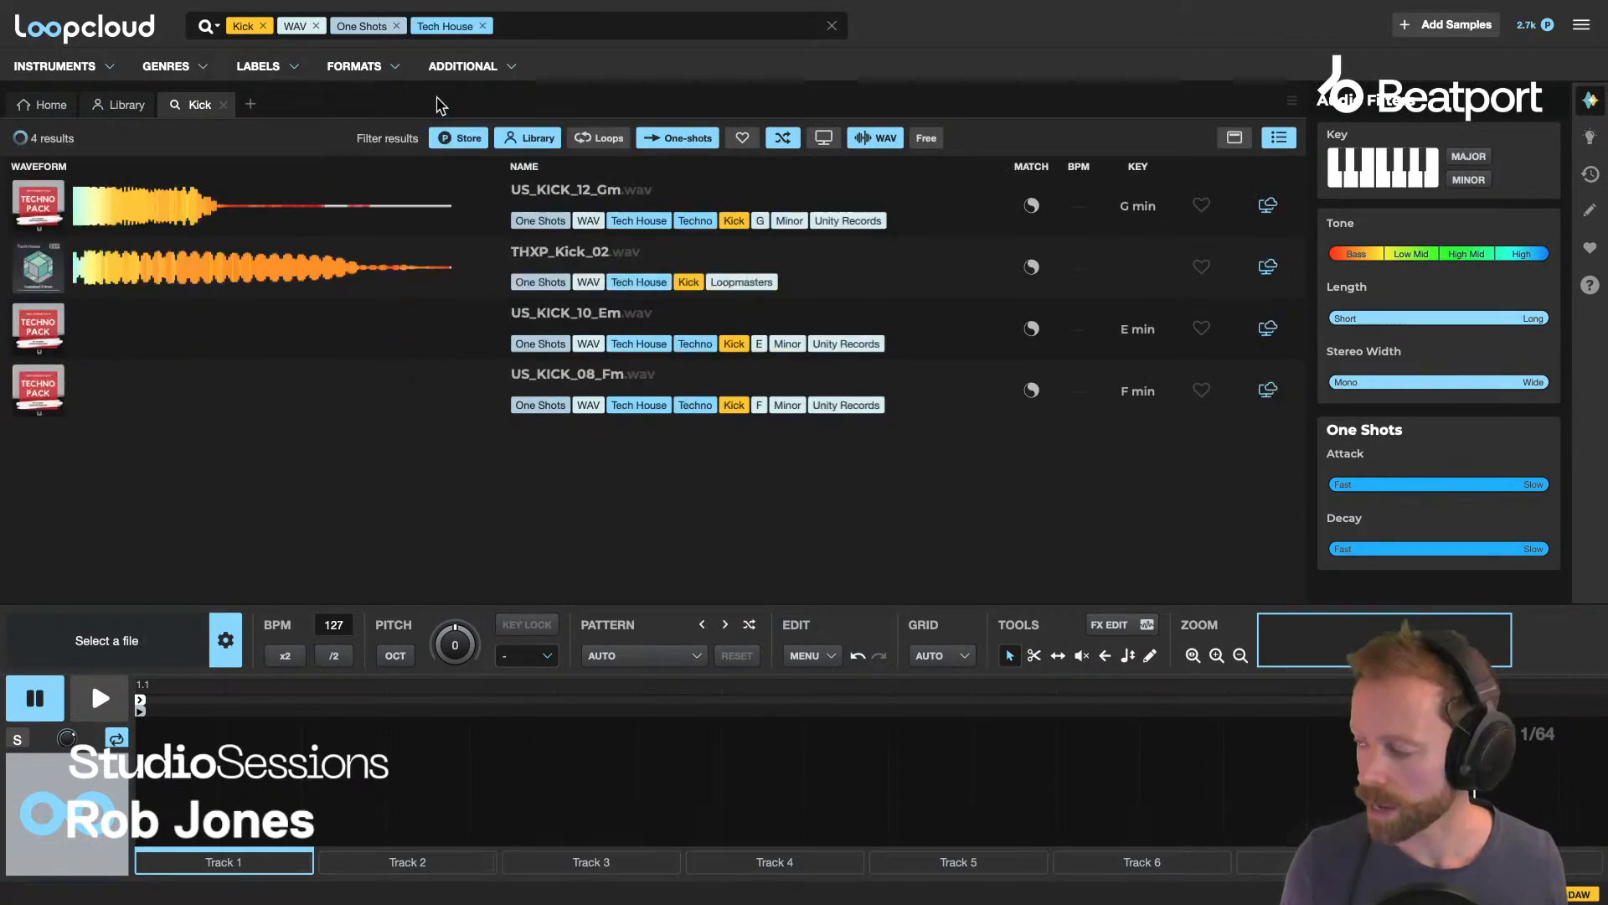
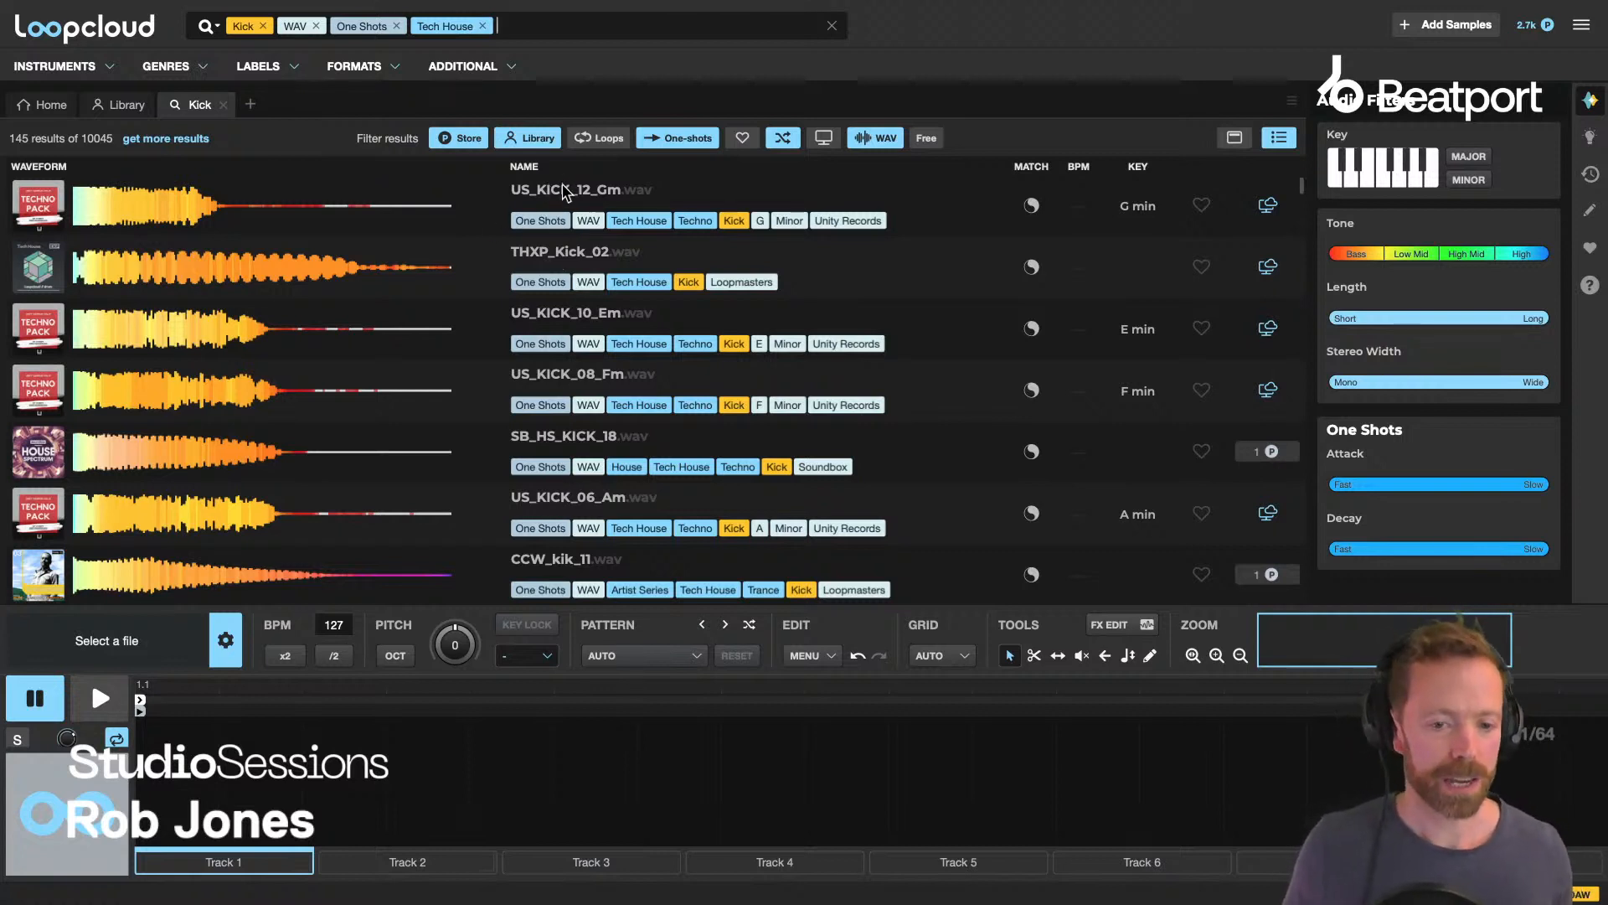
# Audition US_KICK_12_Gm and 09 One Shot F Kick, and load THXP_Kick_02 onto Track 1.
pyautogui.click(564, 192)
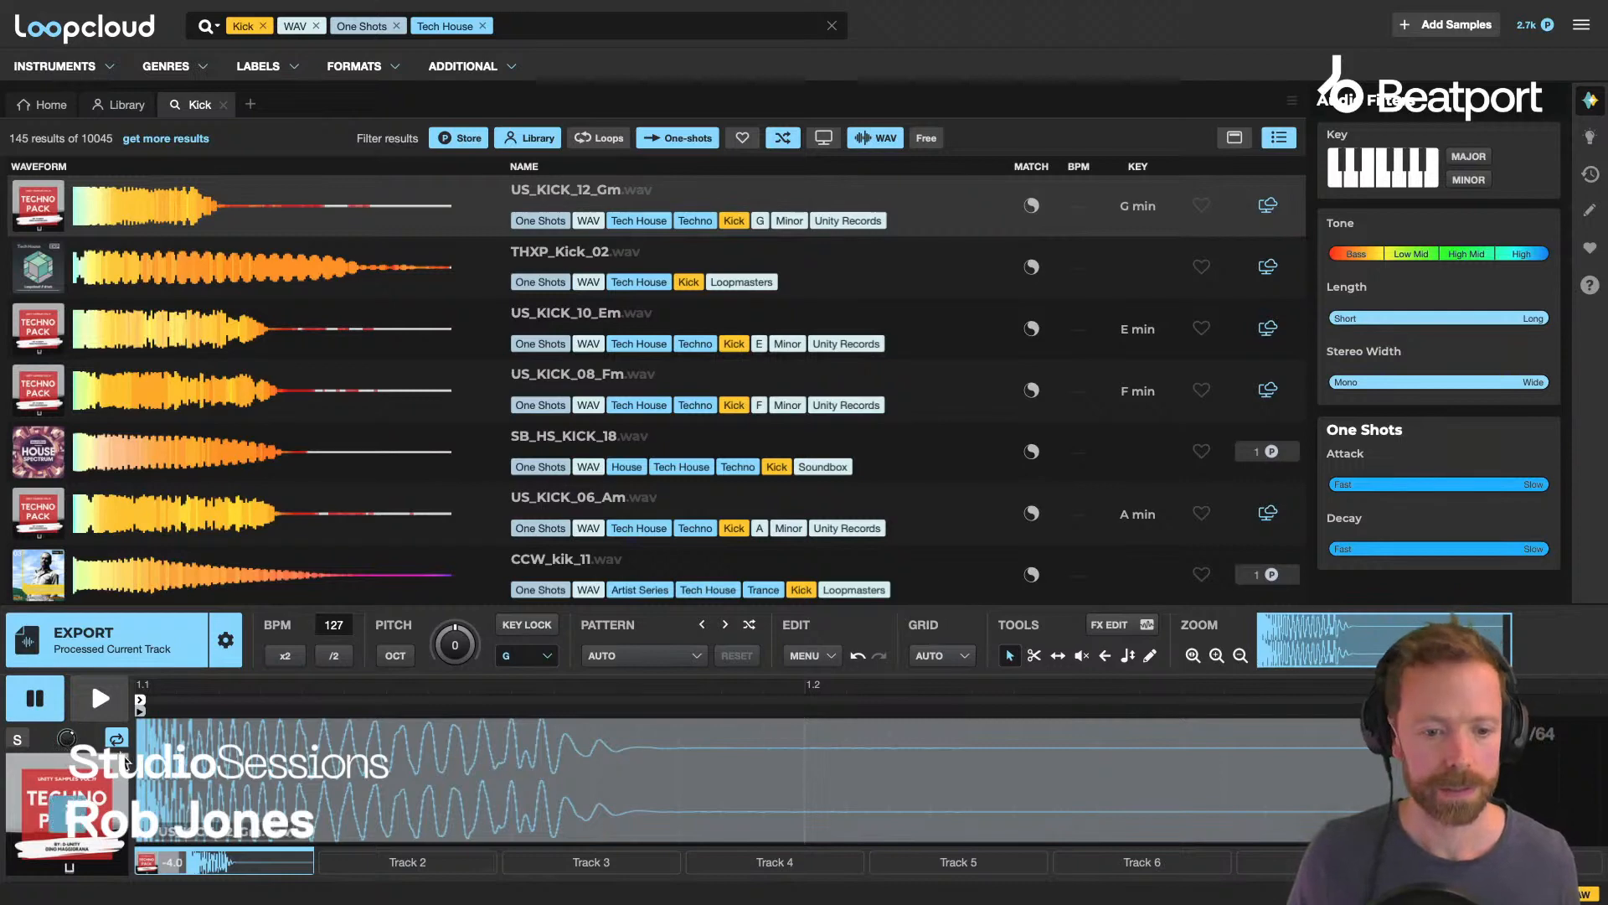
pyautogui.press('space')
pyautogui.press('space')
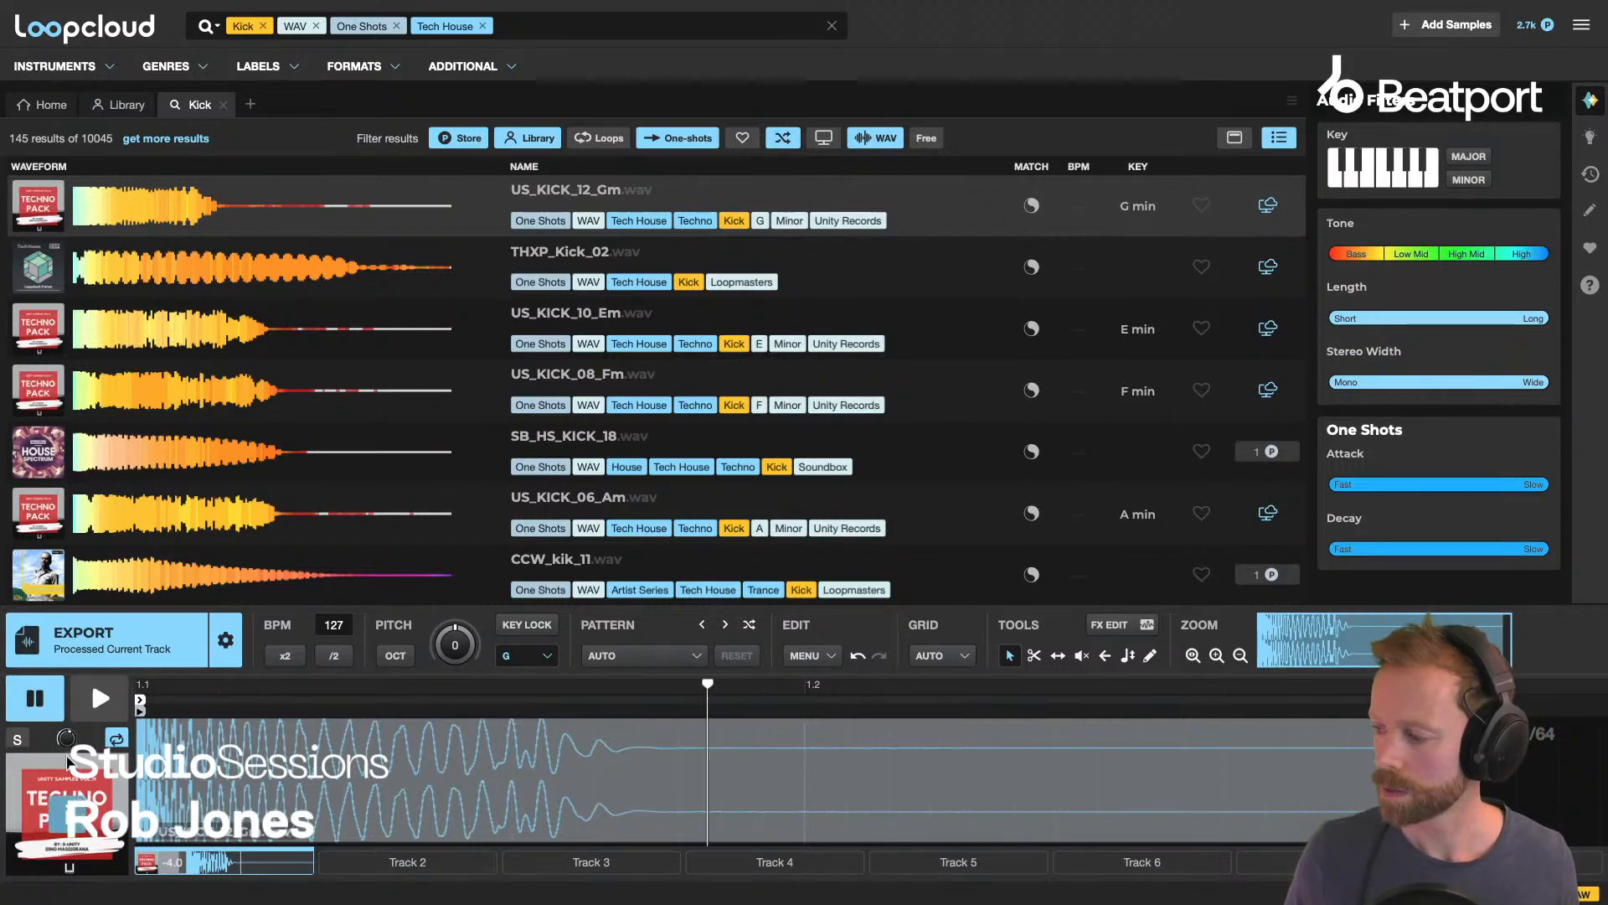
pyautogui.click(603, 289)
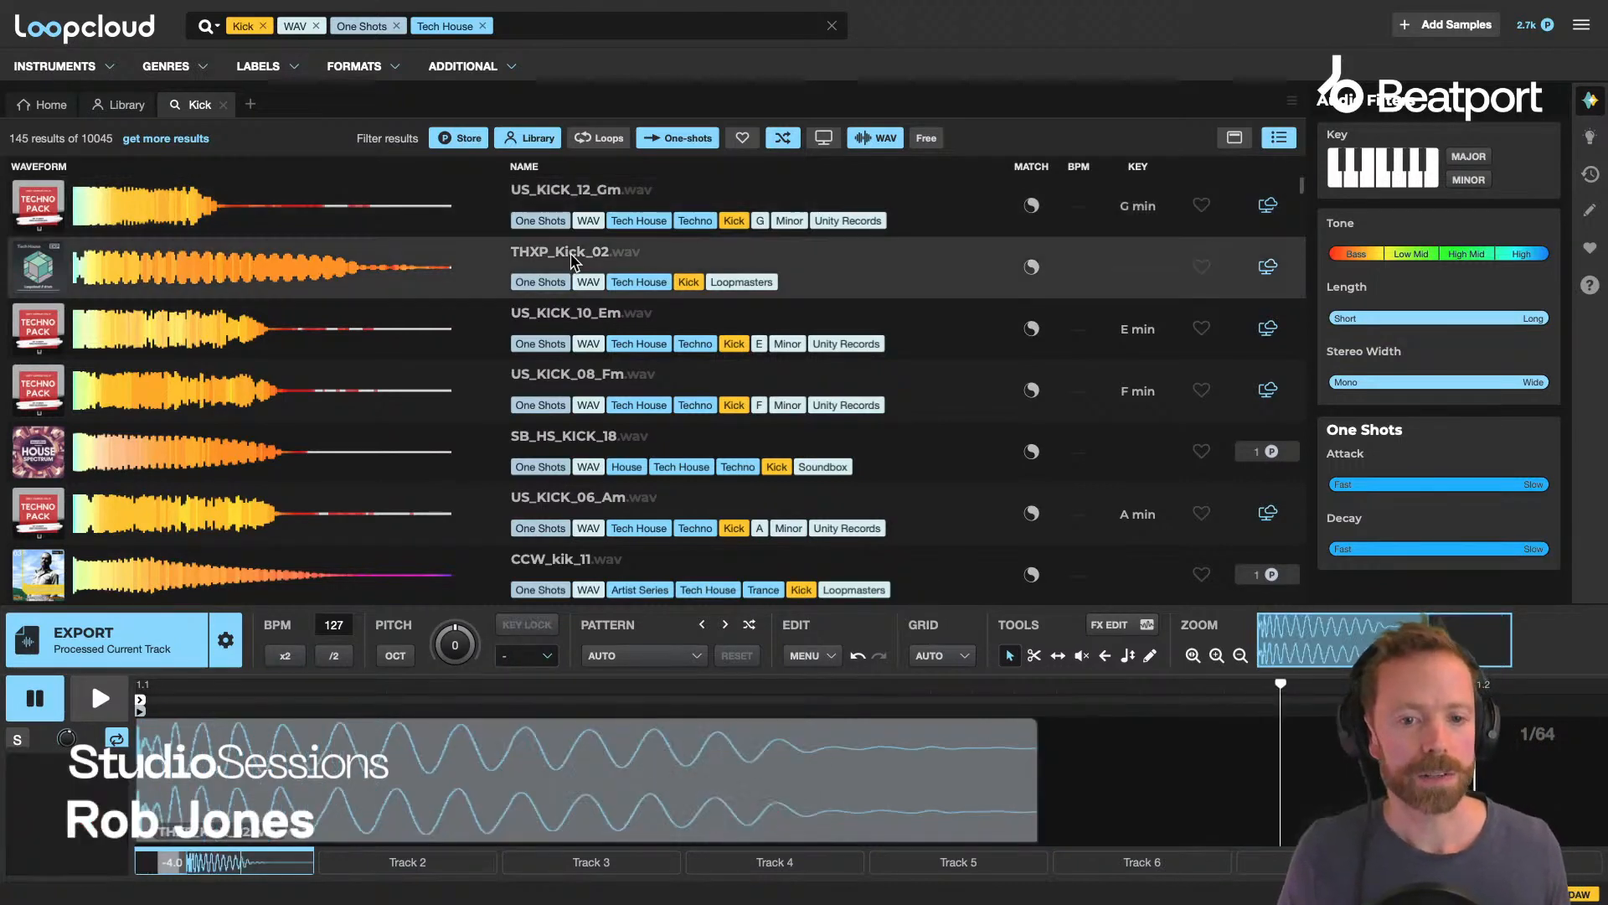
pyautogui.scroll(-5, 582, 452)
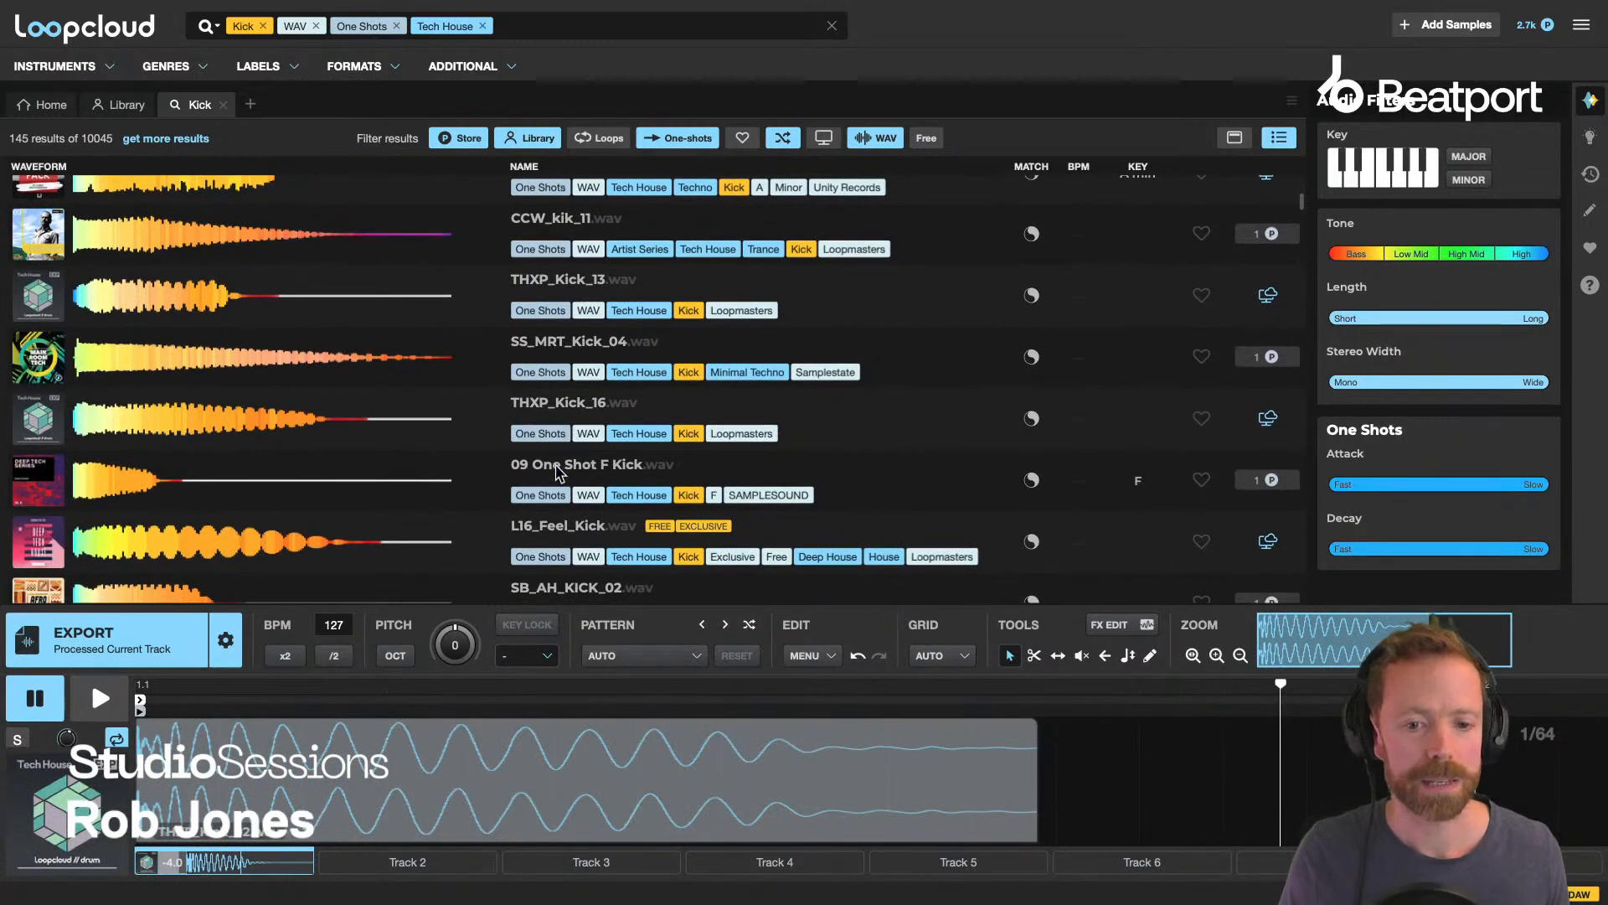
pyautogui.click(560, 473)
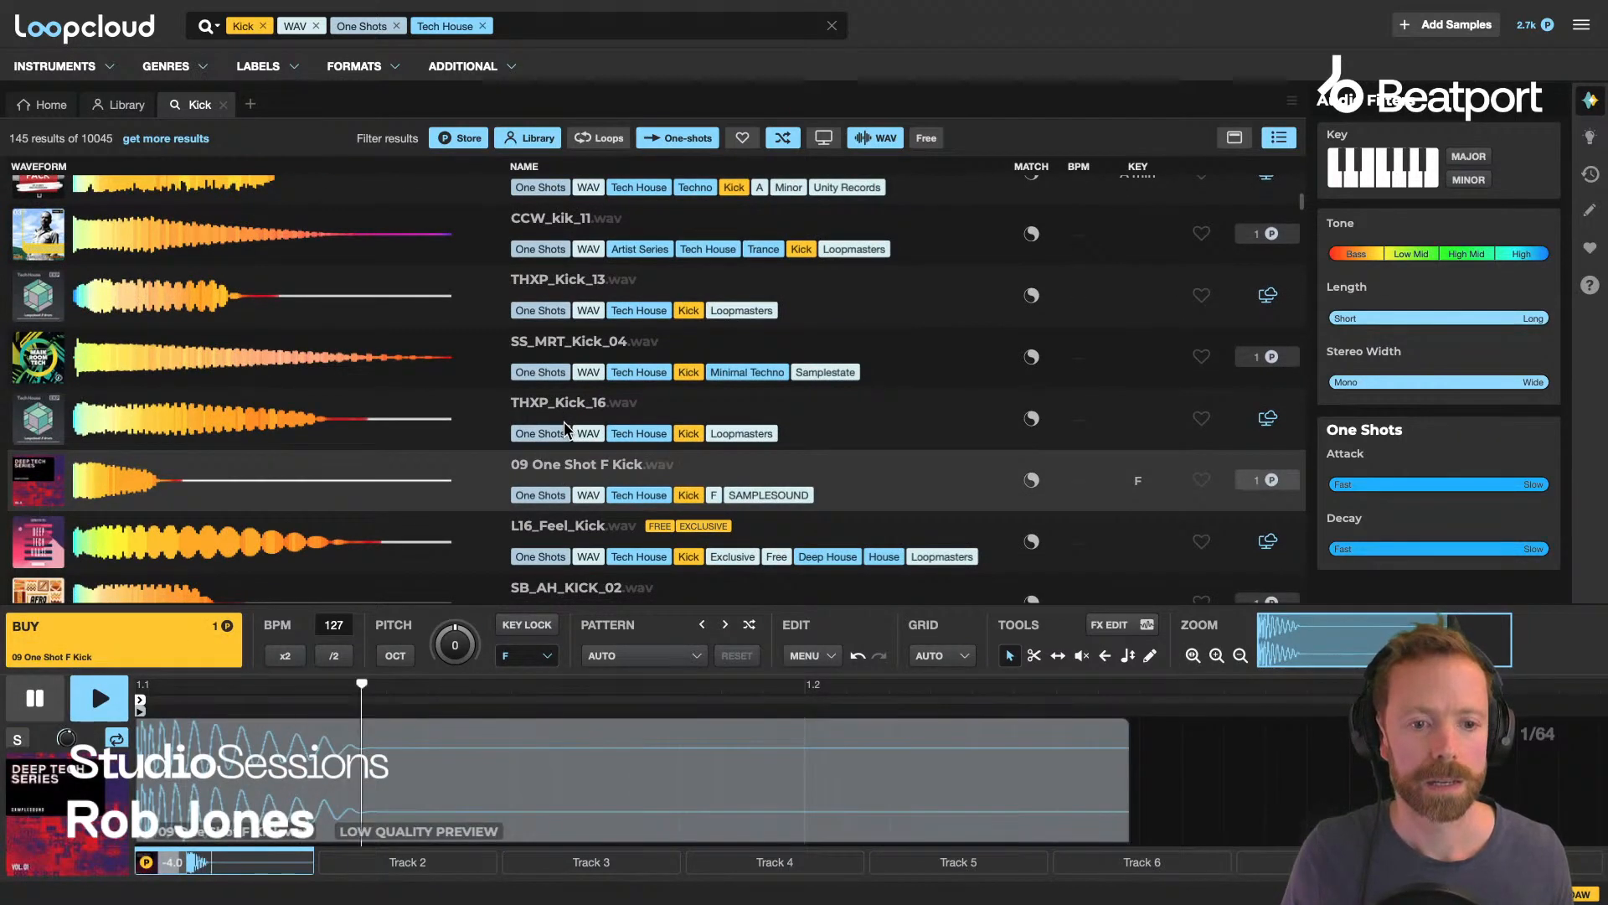
pyautogui.scroll(5, 565, 429)
pyautogui.click(578, 255)
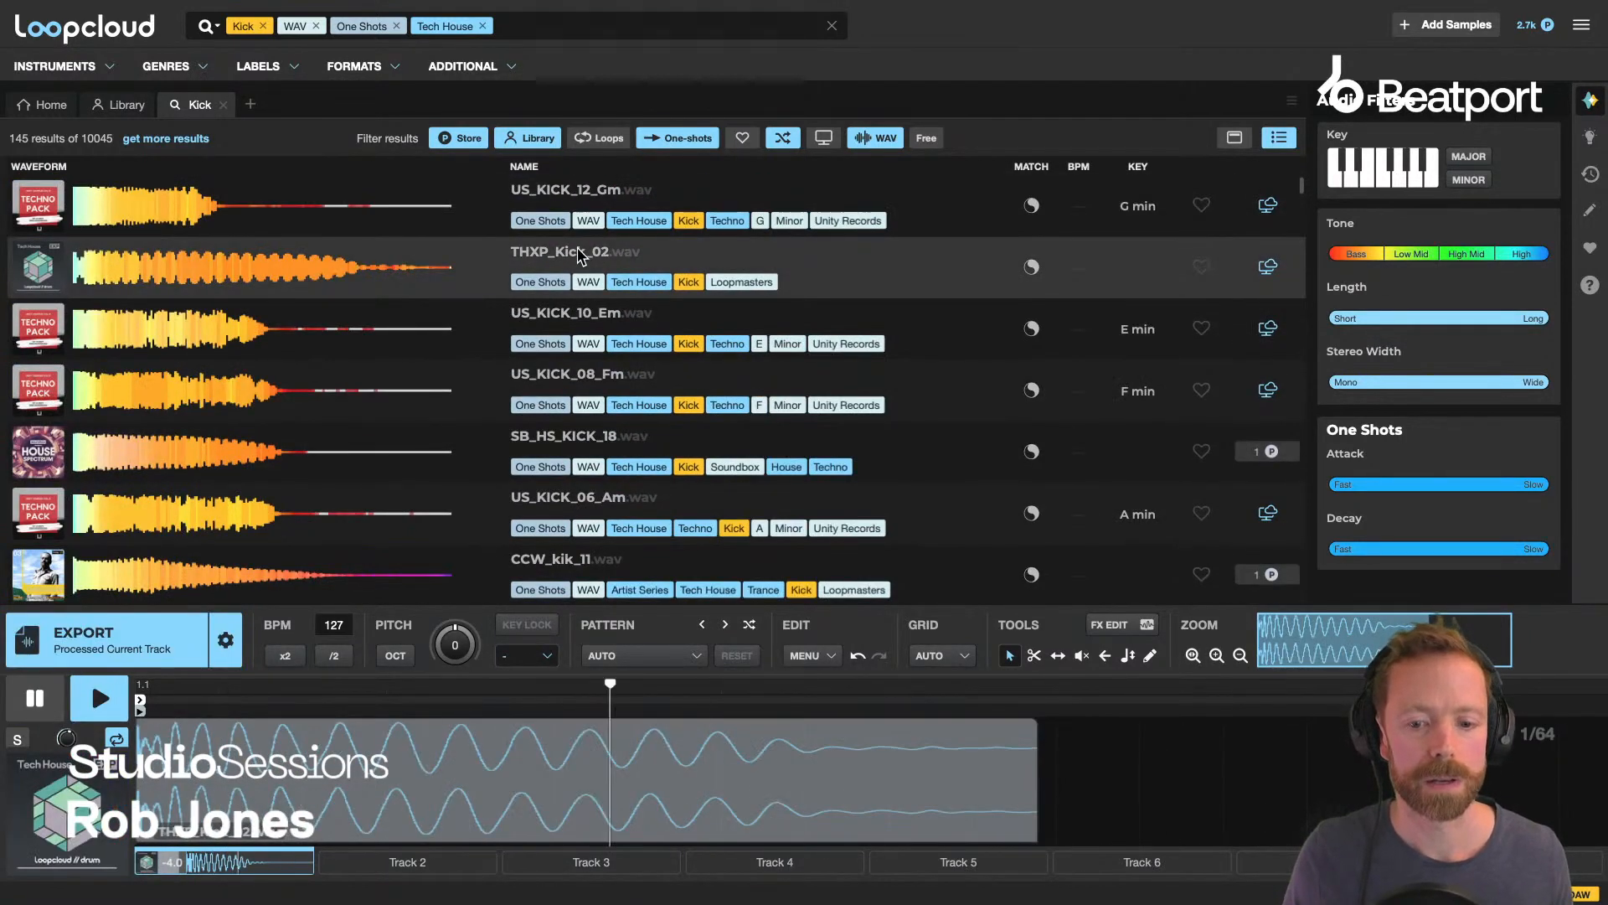
pyautogui.press('space')
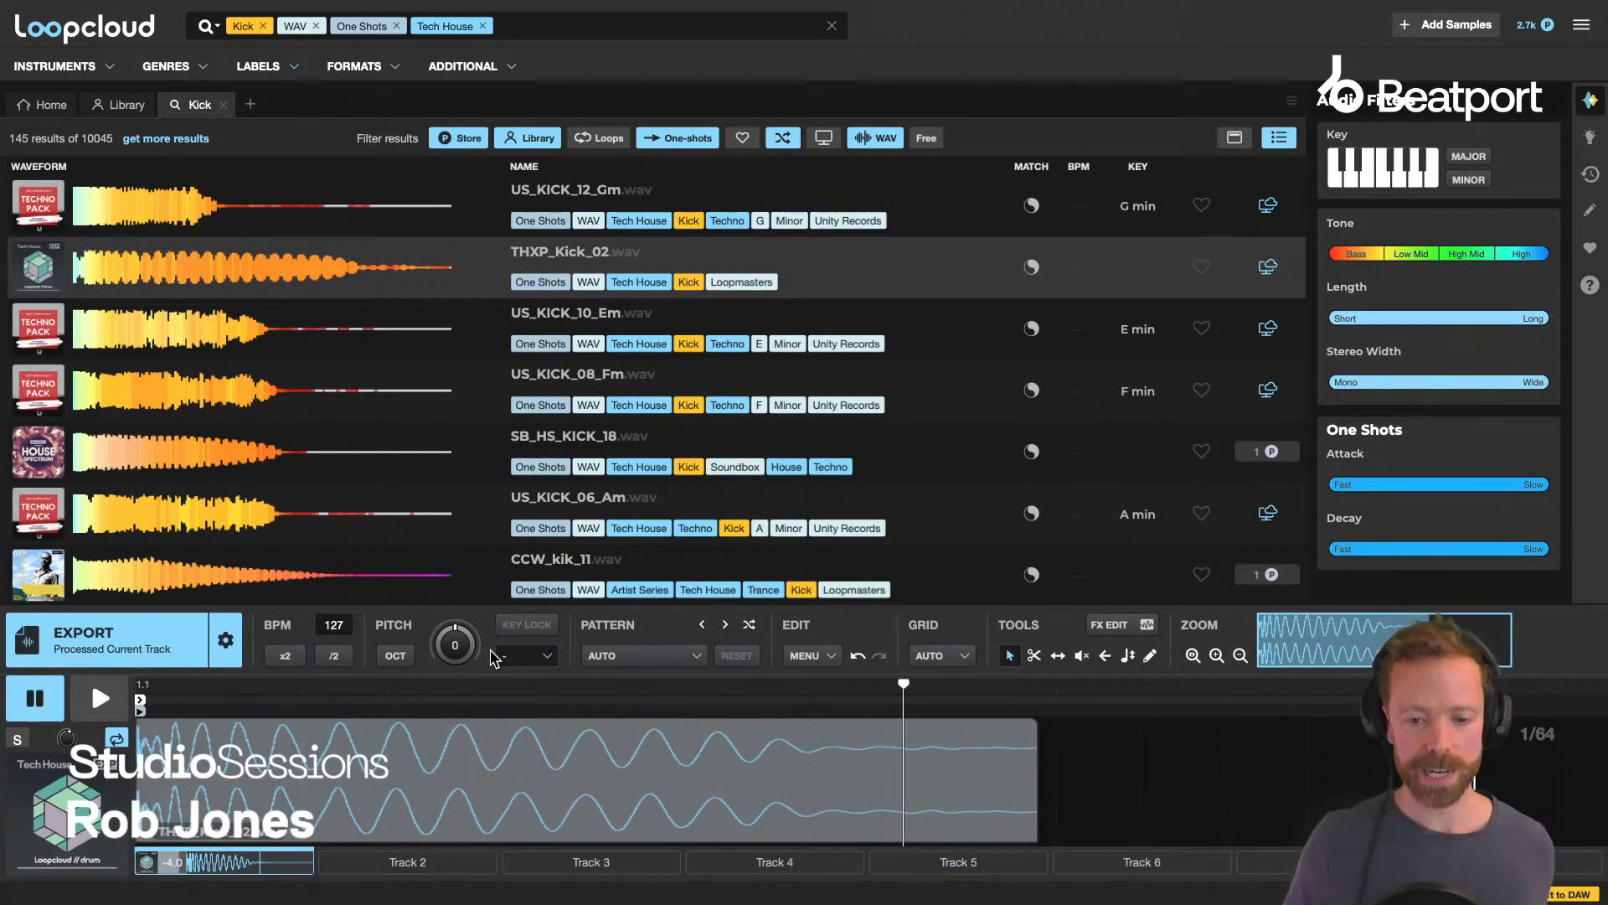
# Apply the House factory kick pattern 4x4 Kick to Track 1 and play it back.
pyautogui.click(620, 657)
pyautogui.moveTo(620, 279)
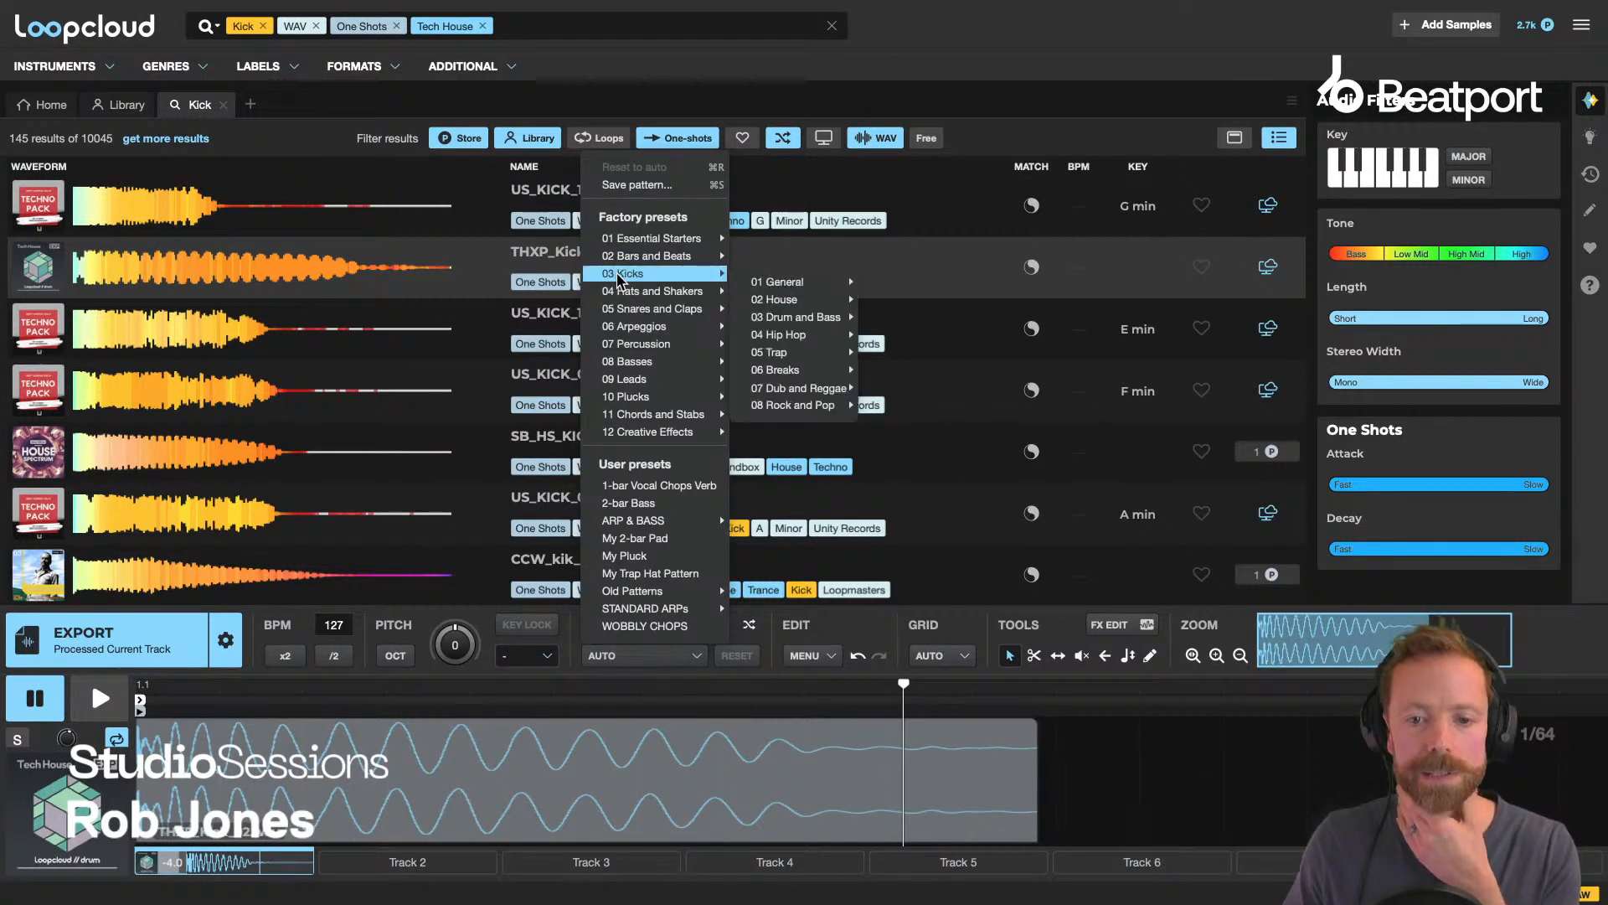
pyautogui.moveTo(774, 283)
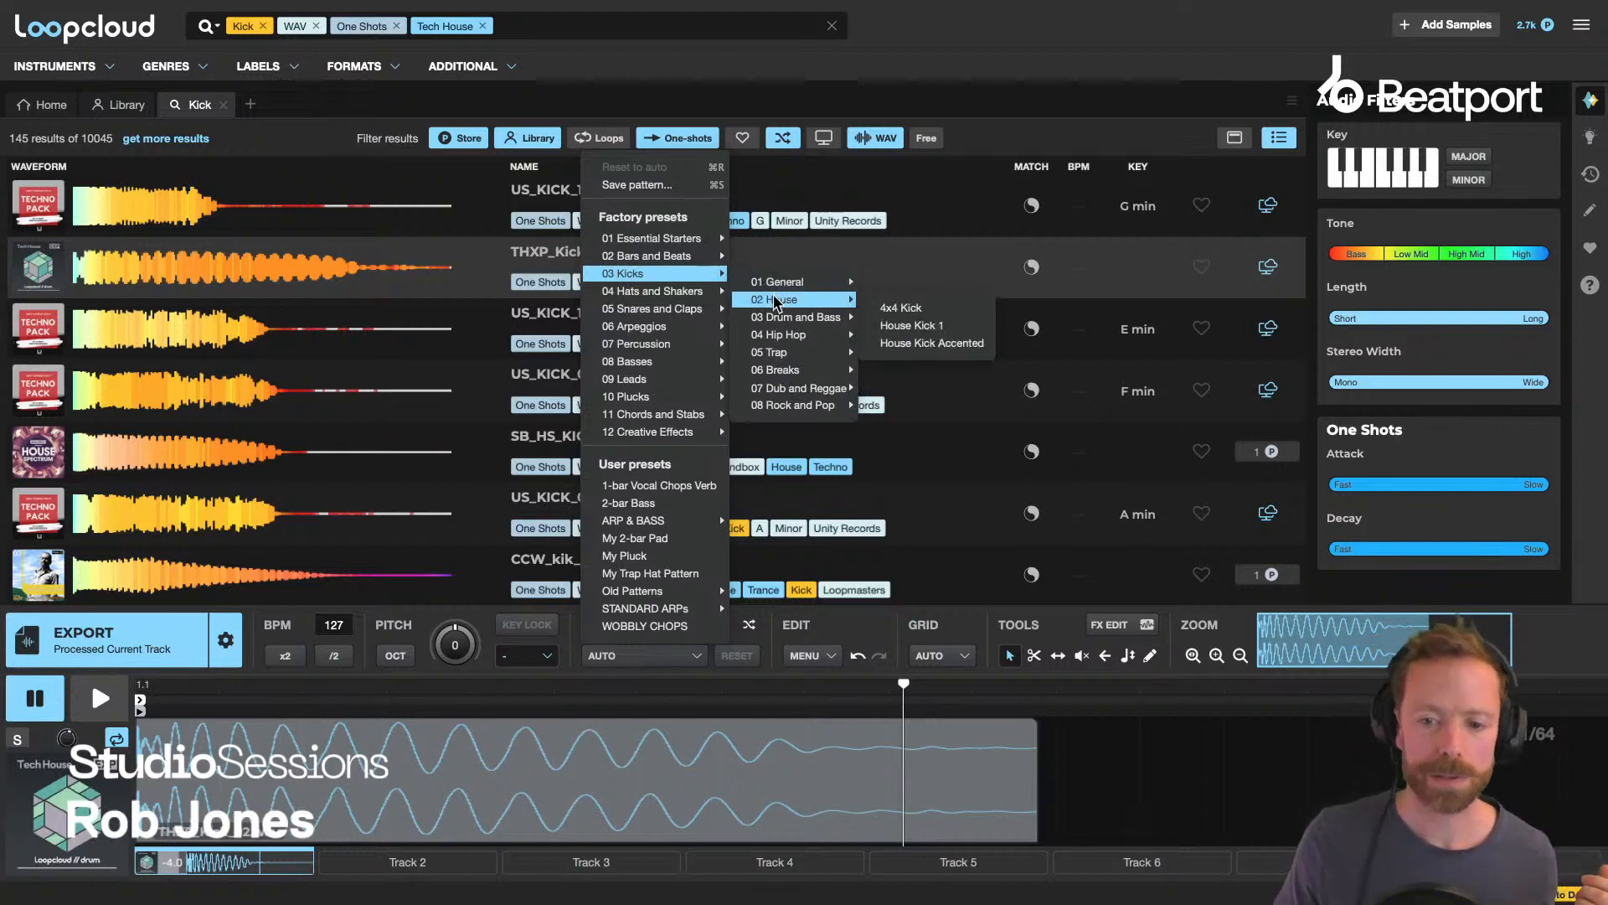
pyautogui.click(895, 310)
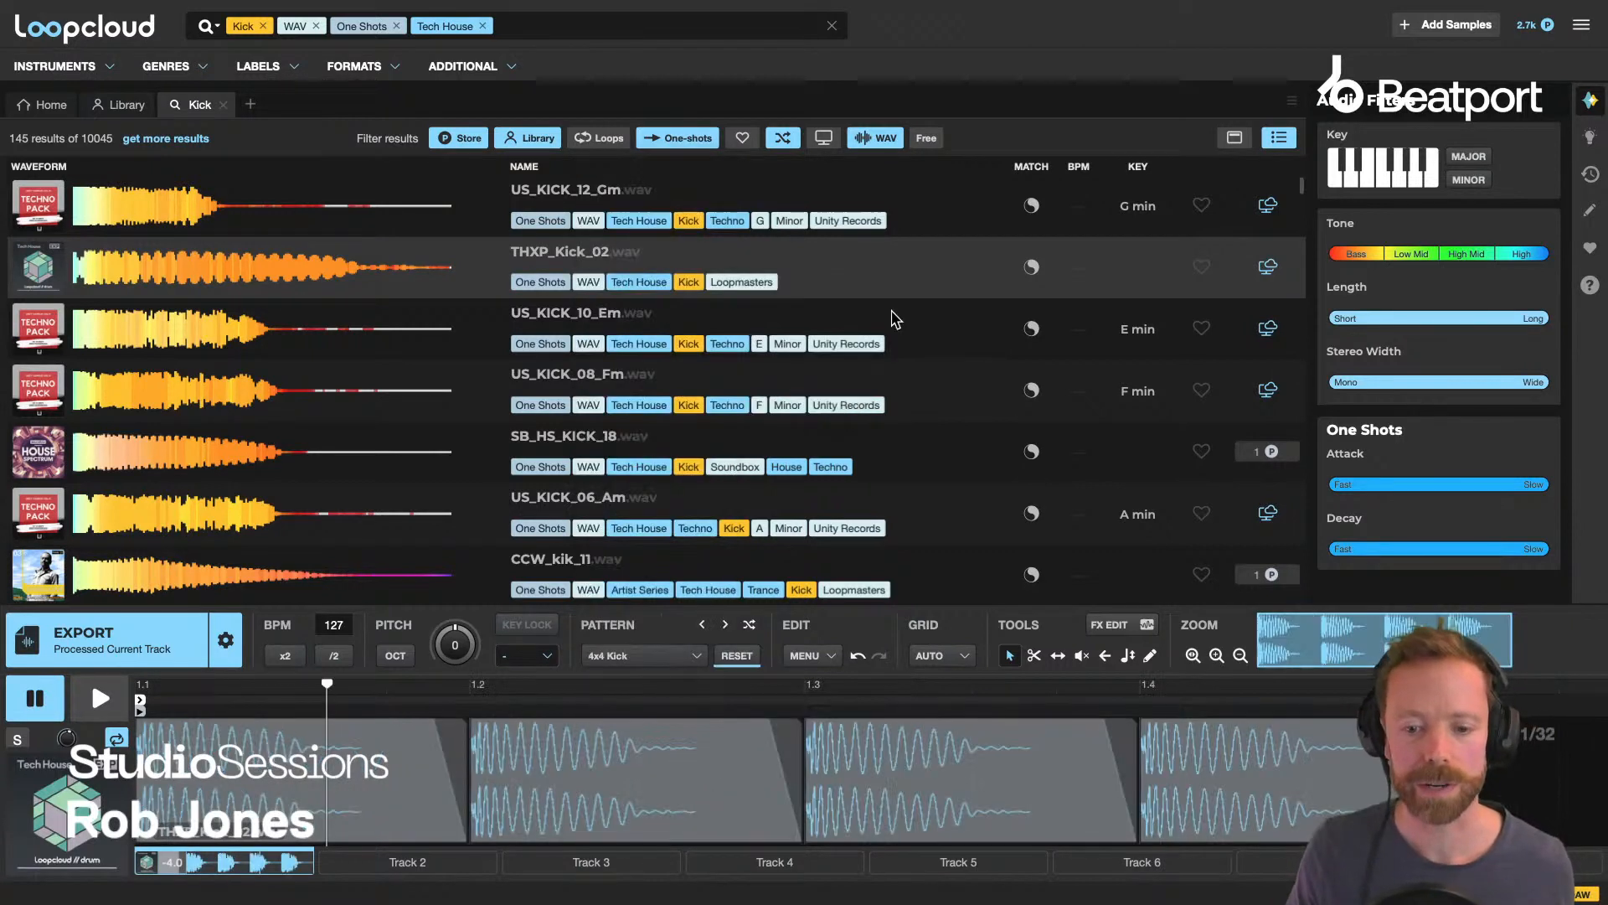
pyautogui.press('space')
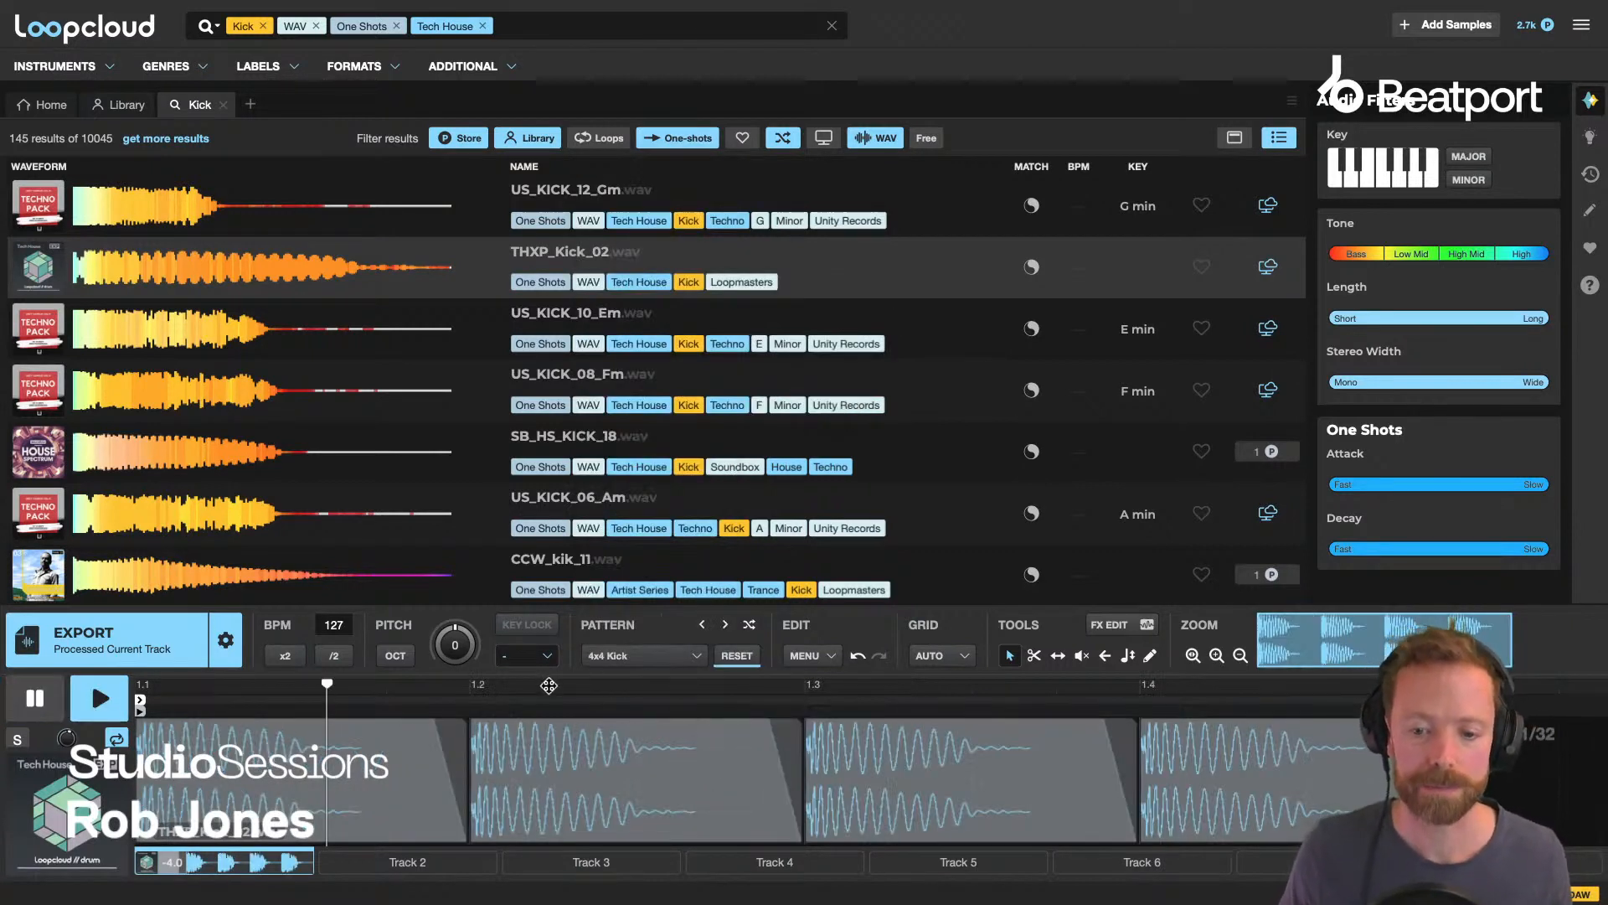
pyautogui.press('space')
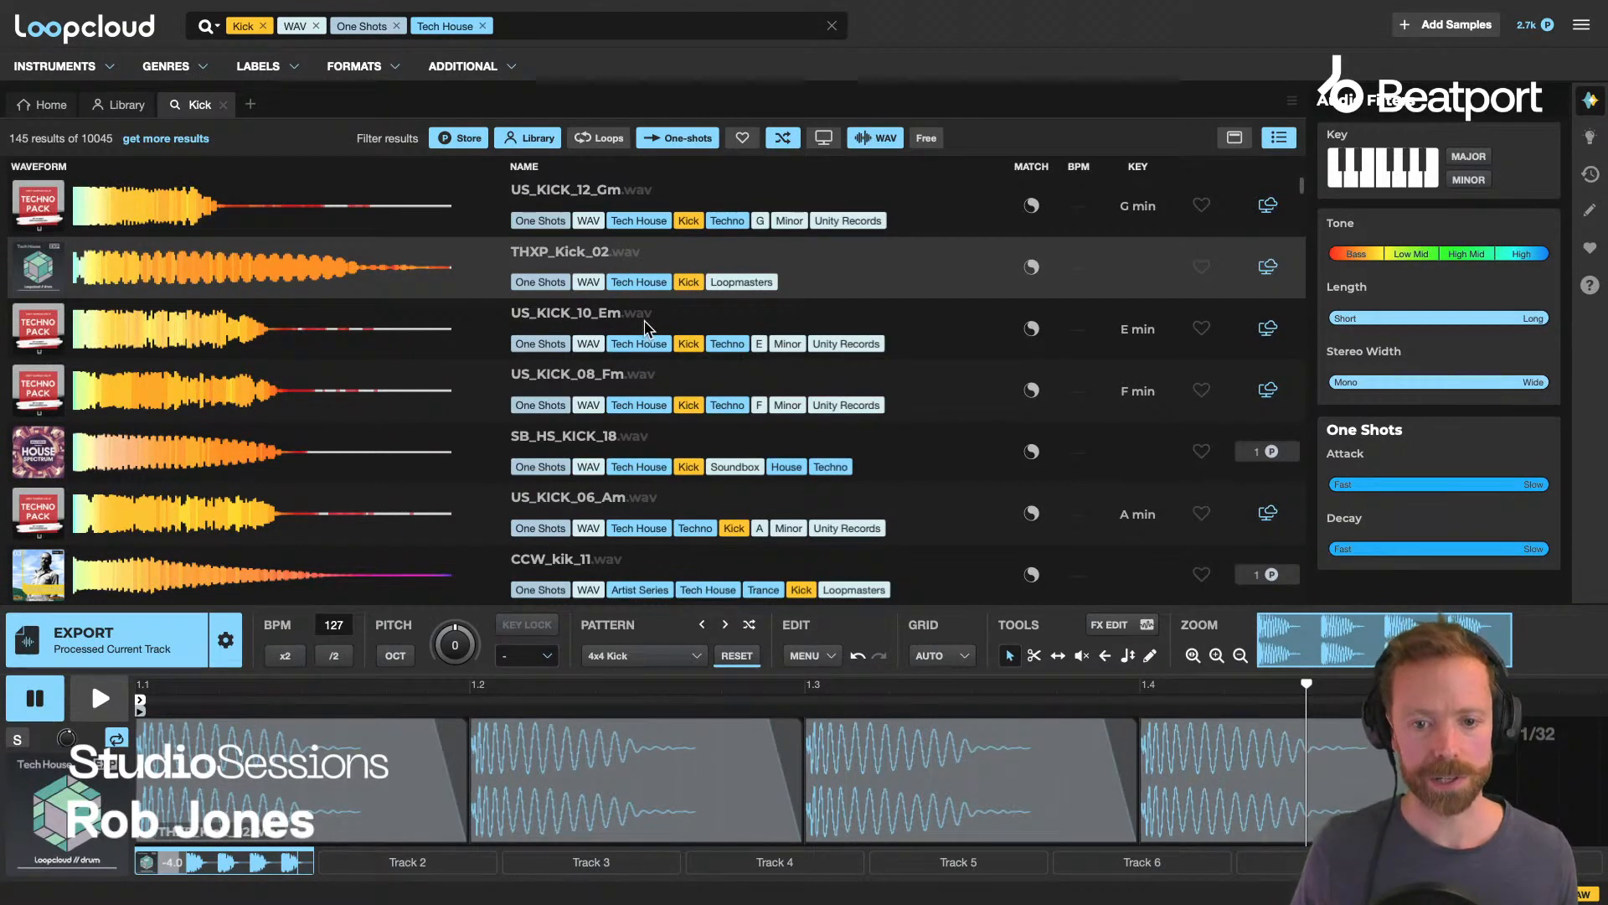
# Audition other Tech House kicks through the 4x4 Kick pattern, finishing back on THXP_Kick_02.
pyautogui.scroll(-5, 603, 366)
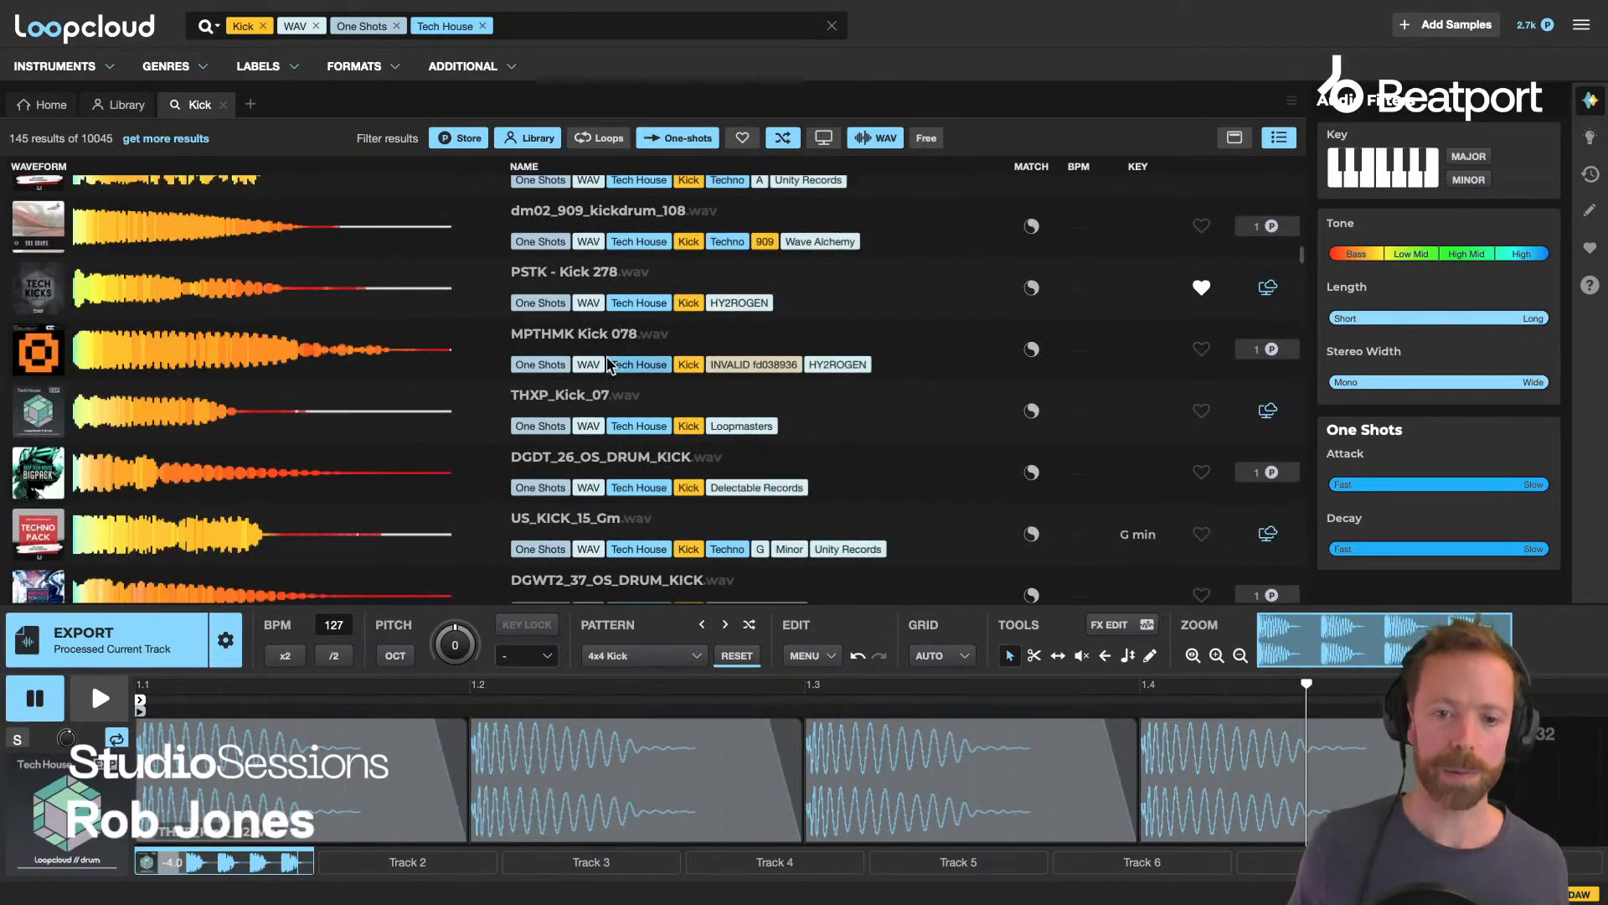
pyautogui.click(559, 272)
pyautogui.press('Down')
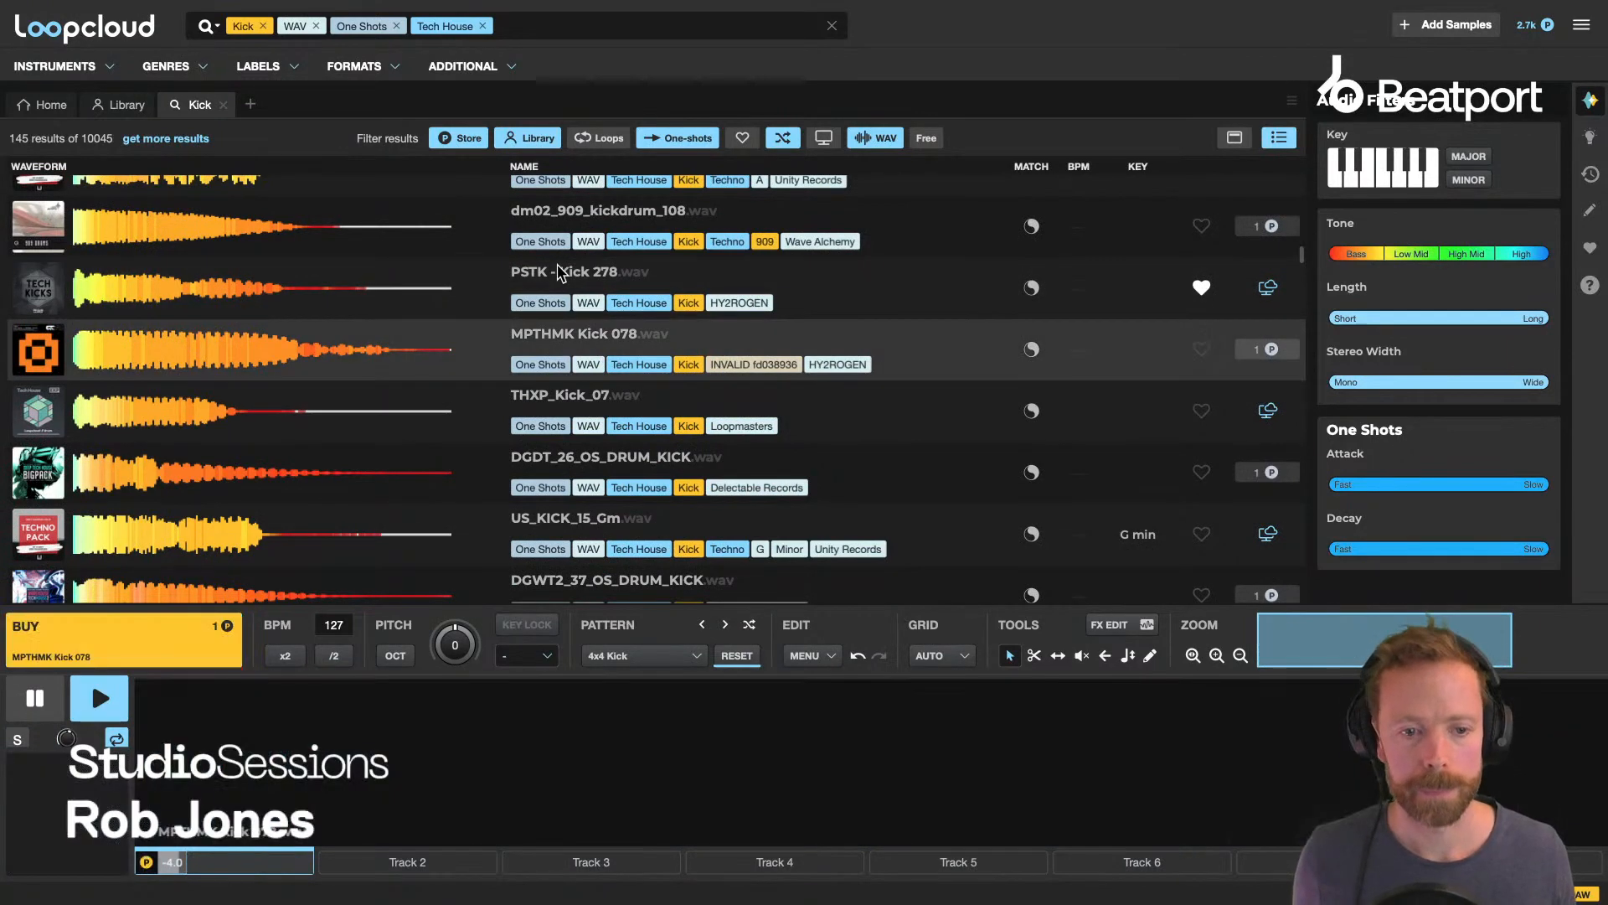
pyautogui.press('Down')
pyautogui.press('Down')
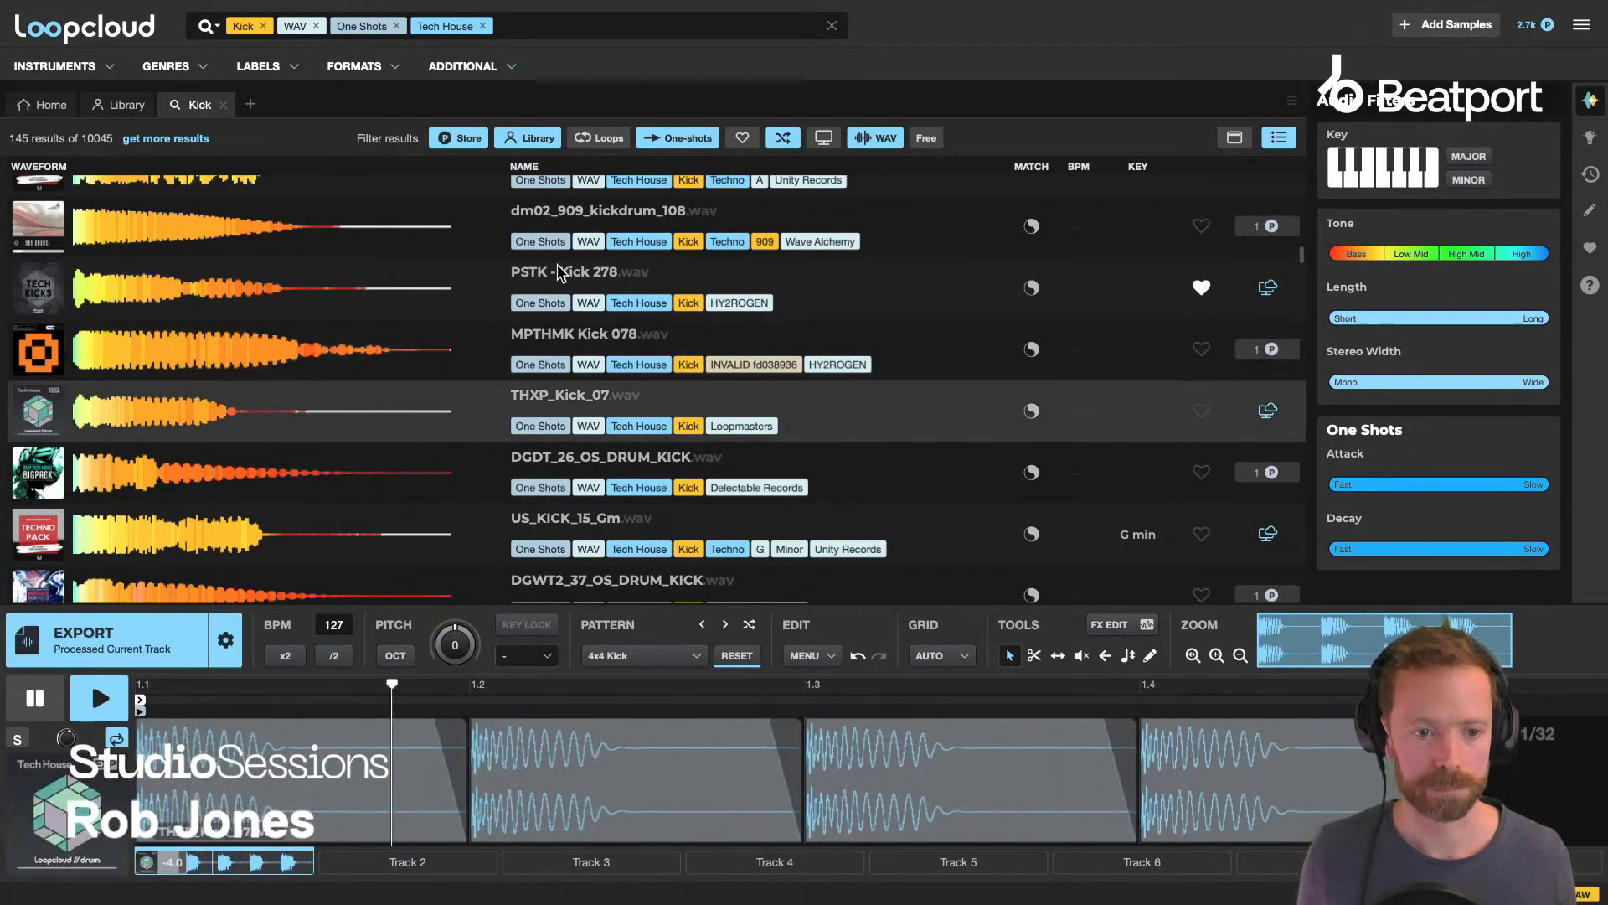
pyautogui.press('Up')
pyautogui.press('Up')
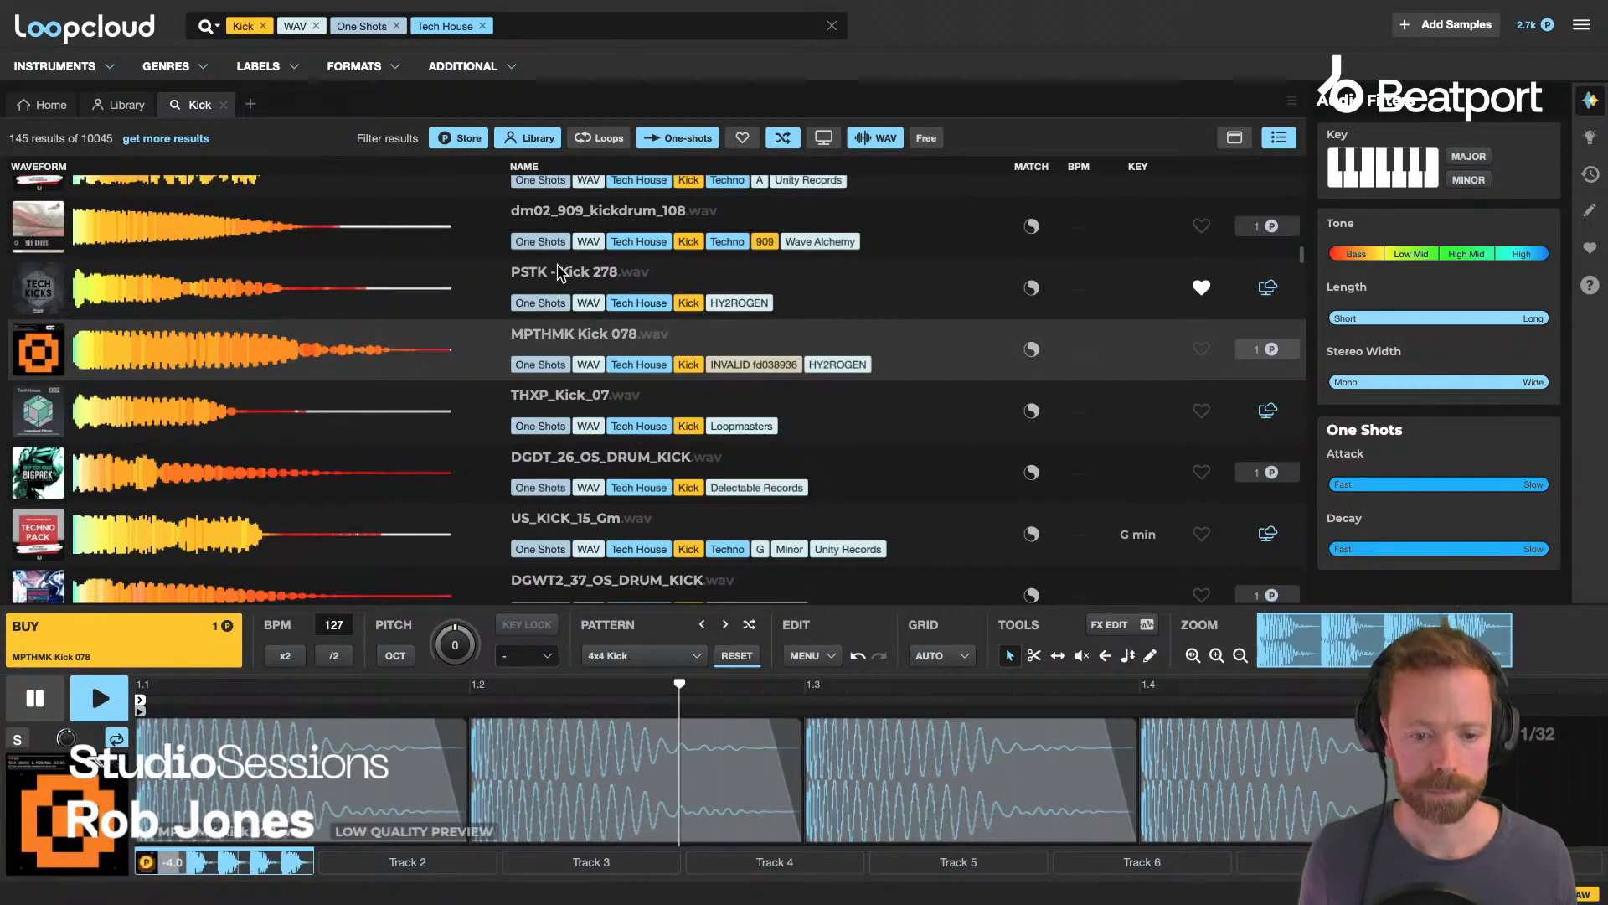
pyautogui.press('Up')
pyautogui.press('Up')
pyautogui.press('Up')
pyautogui.press('Up')
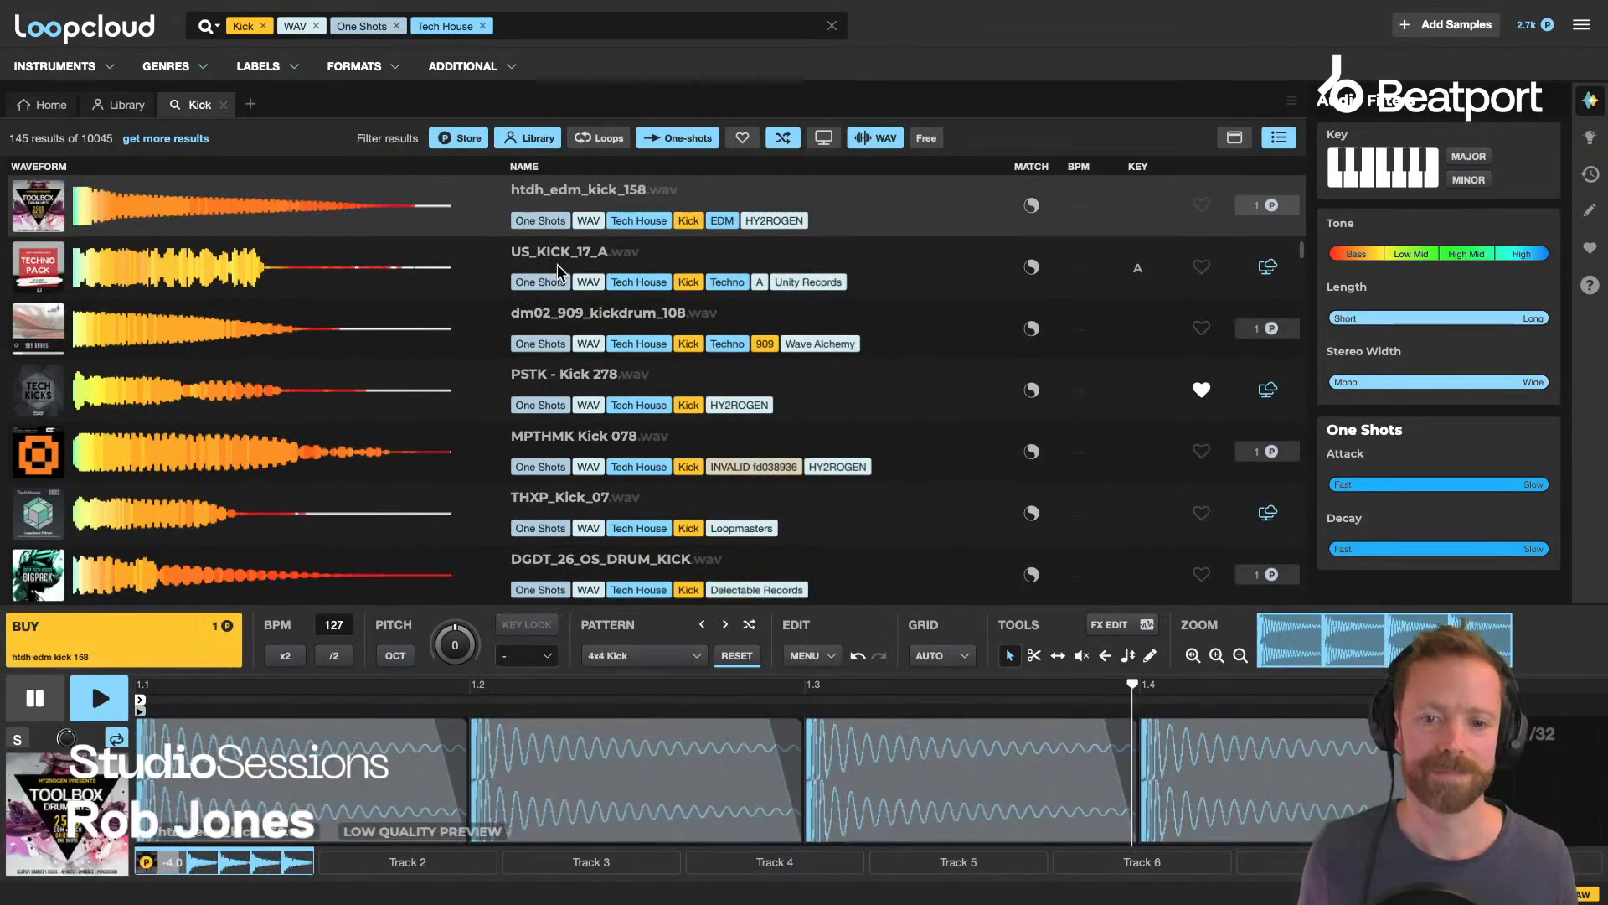
pyautogui.press('Up')
pyautogui.press('Up')
pyautogui.press('Up')
pyautogui.click(556, 267)
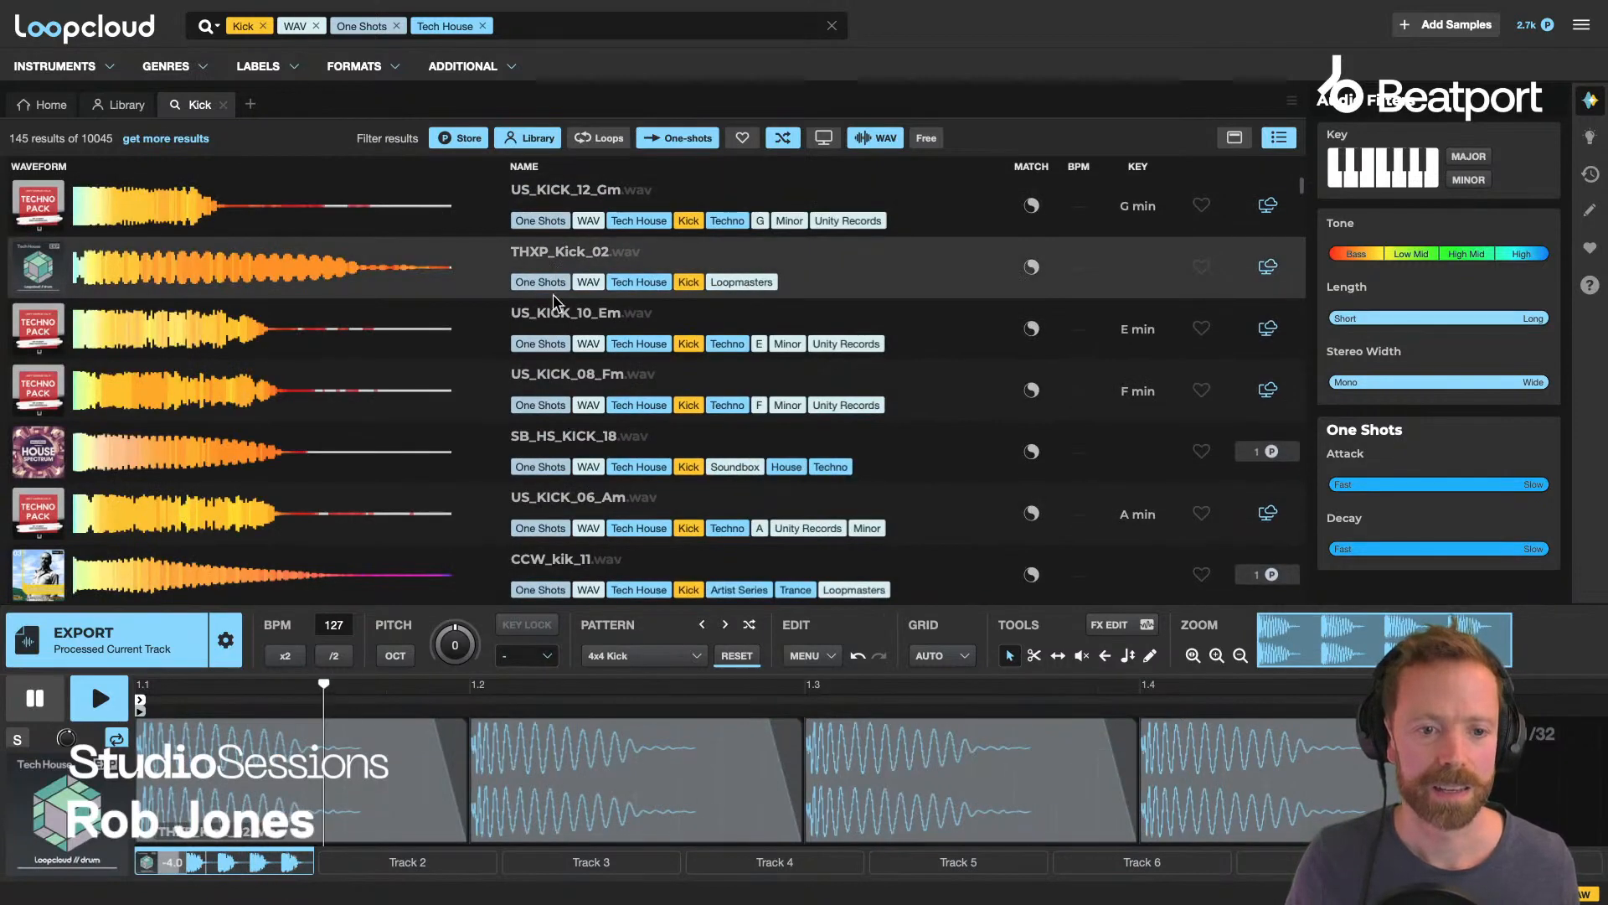
# Select Track 2 and, in a new search tab, search for Snare one-shots tagged Tech House.
pyautogui.click(411, 863)
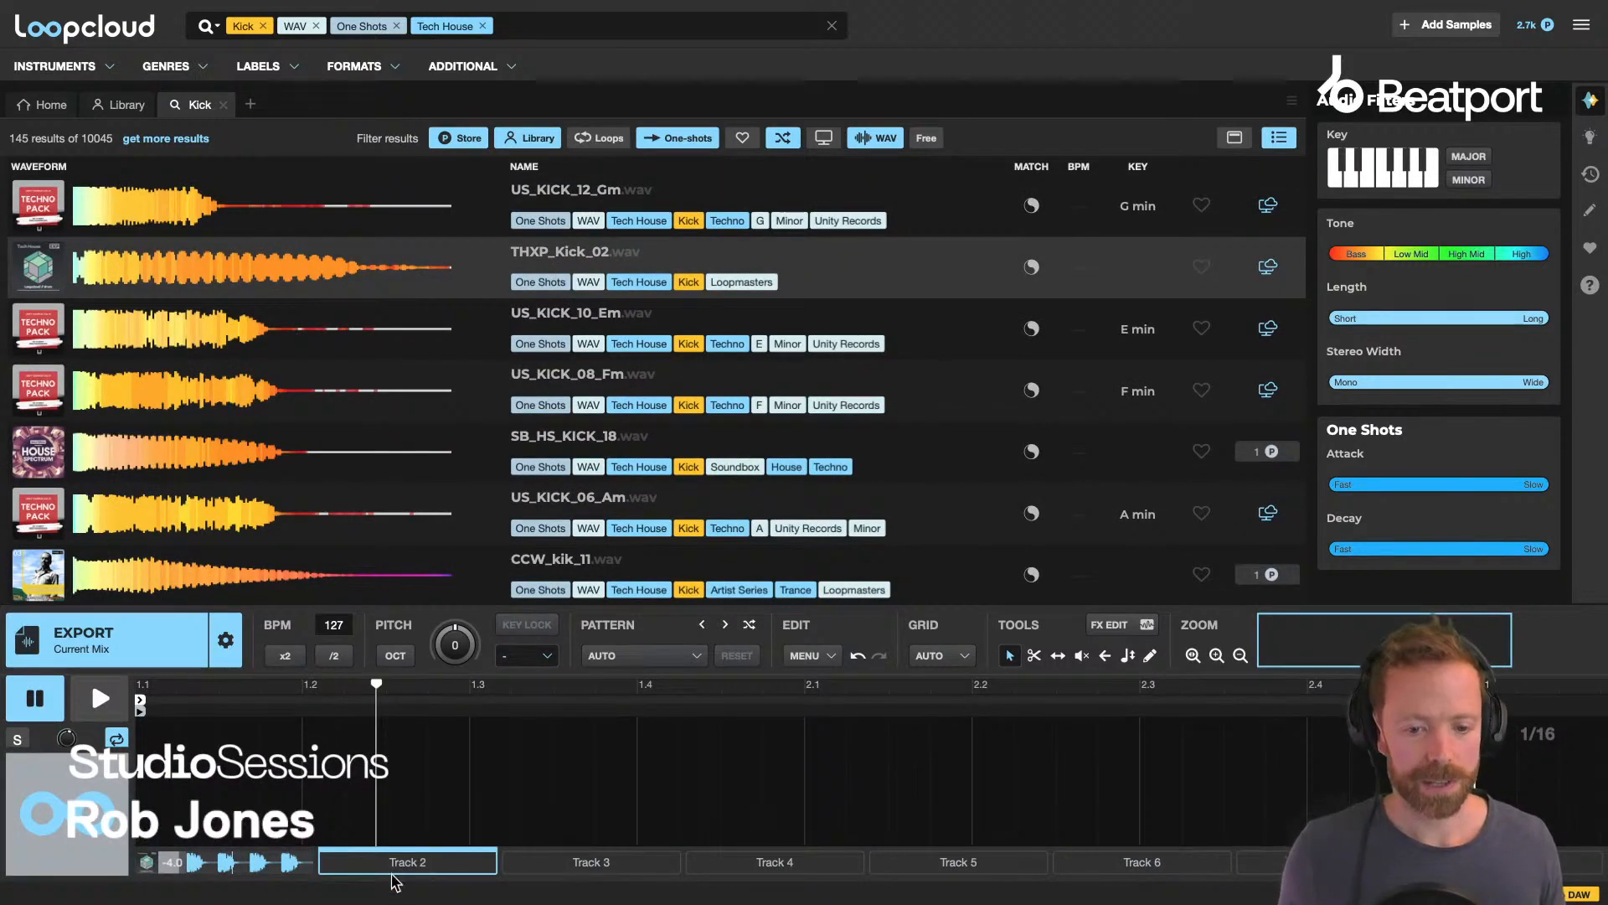
pyautogui.click(250, 104)
pyautogui.write('snare')
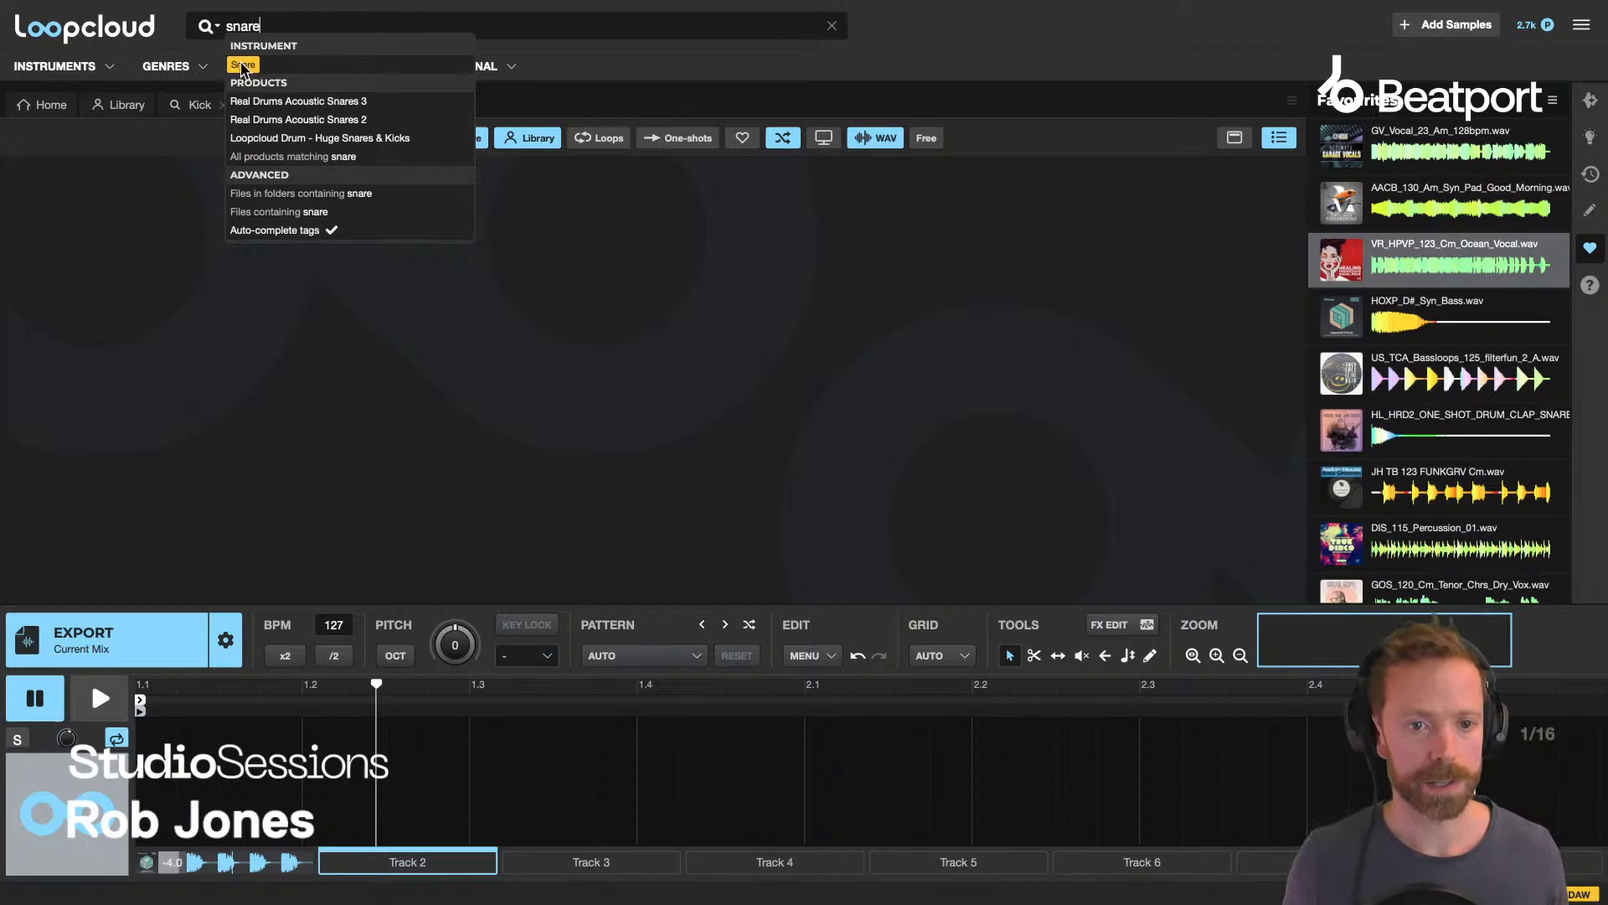
pyautogui.click(243, 66)
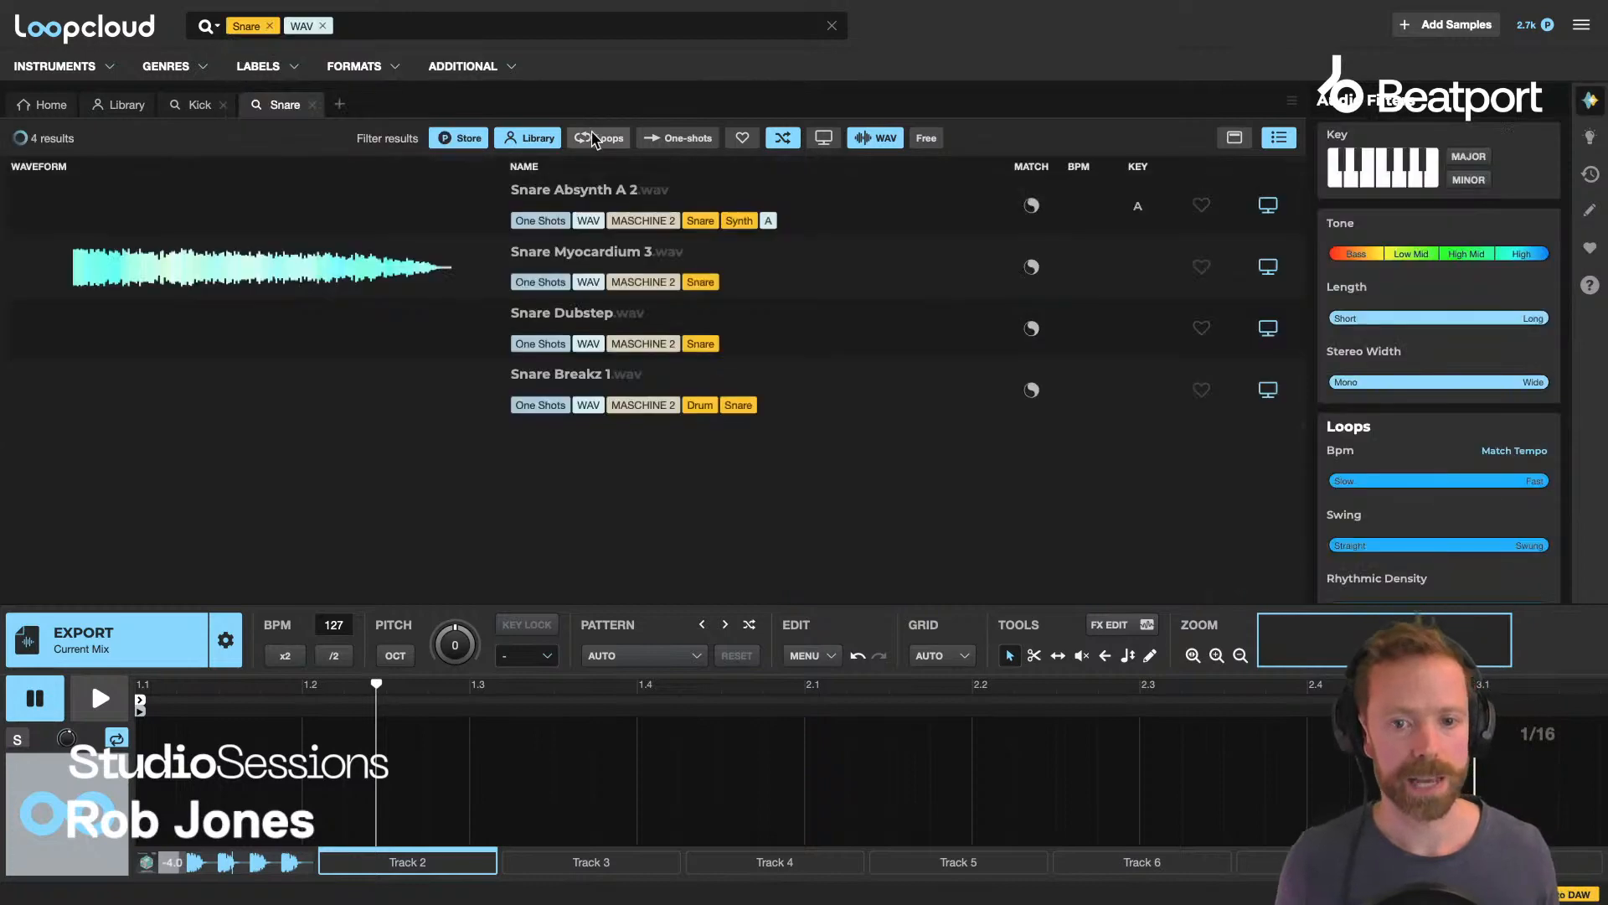
pyautogui.click(680, 138)
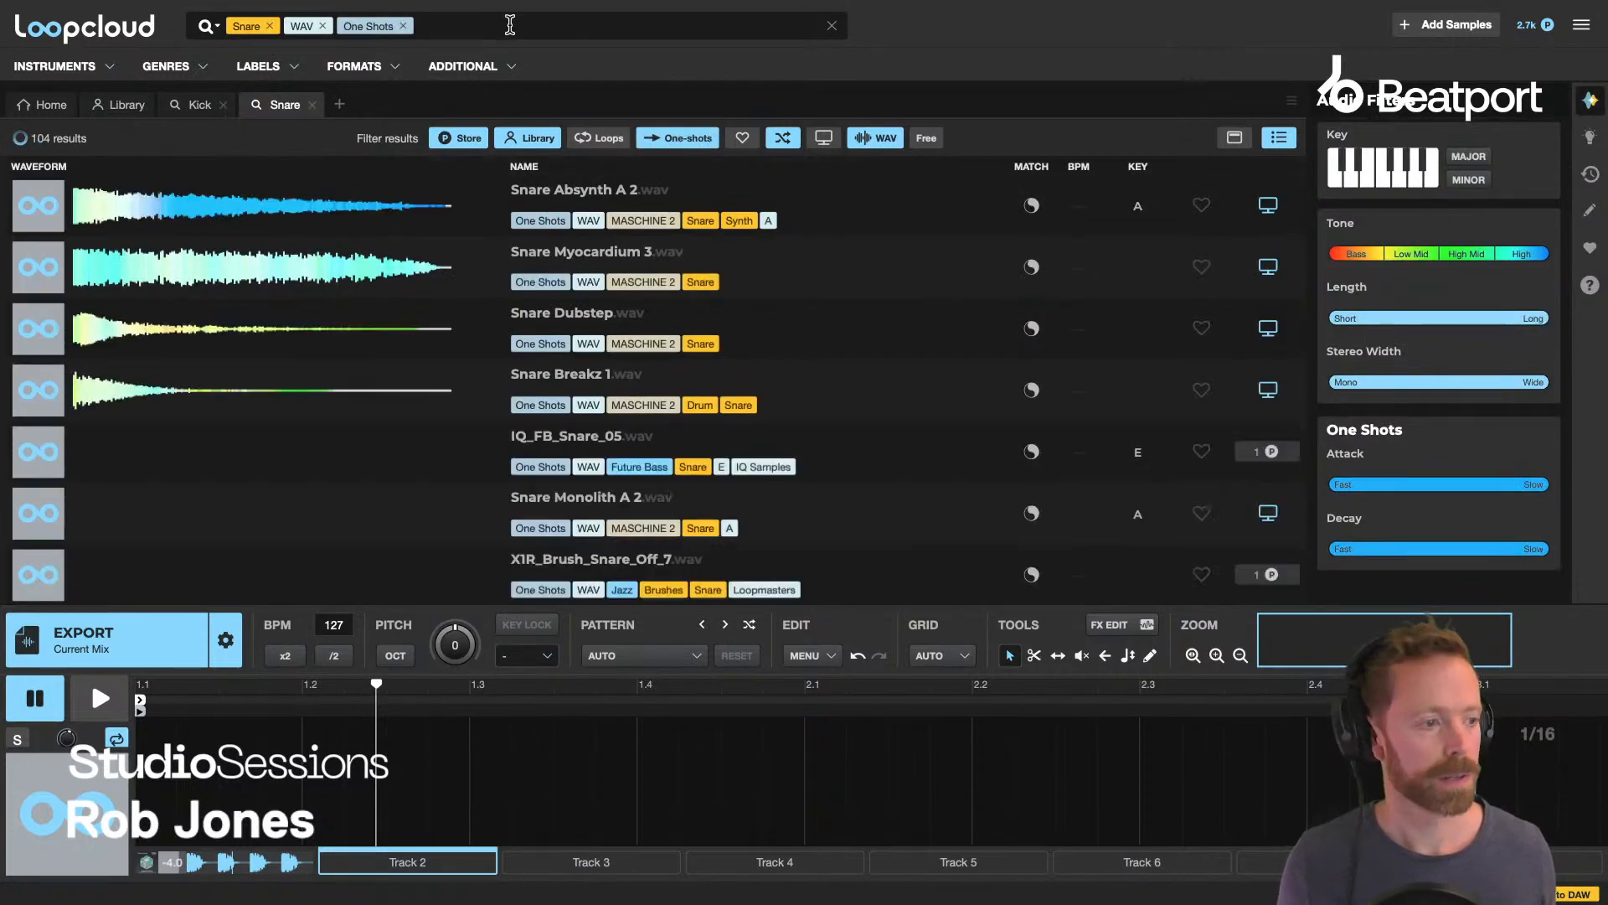
pyautogui.write('tech')
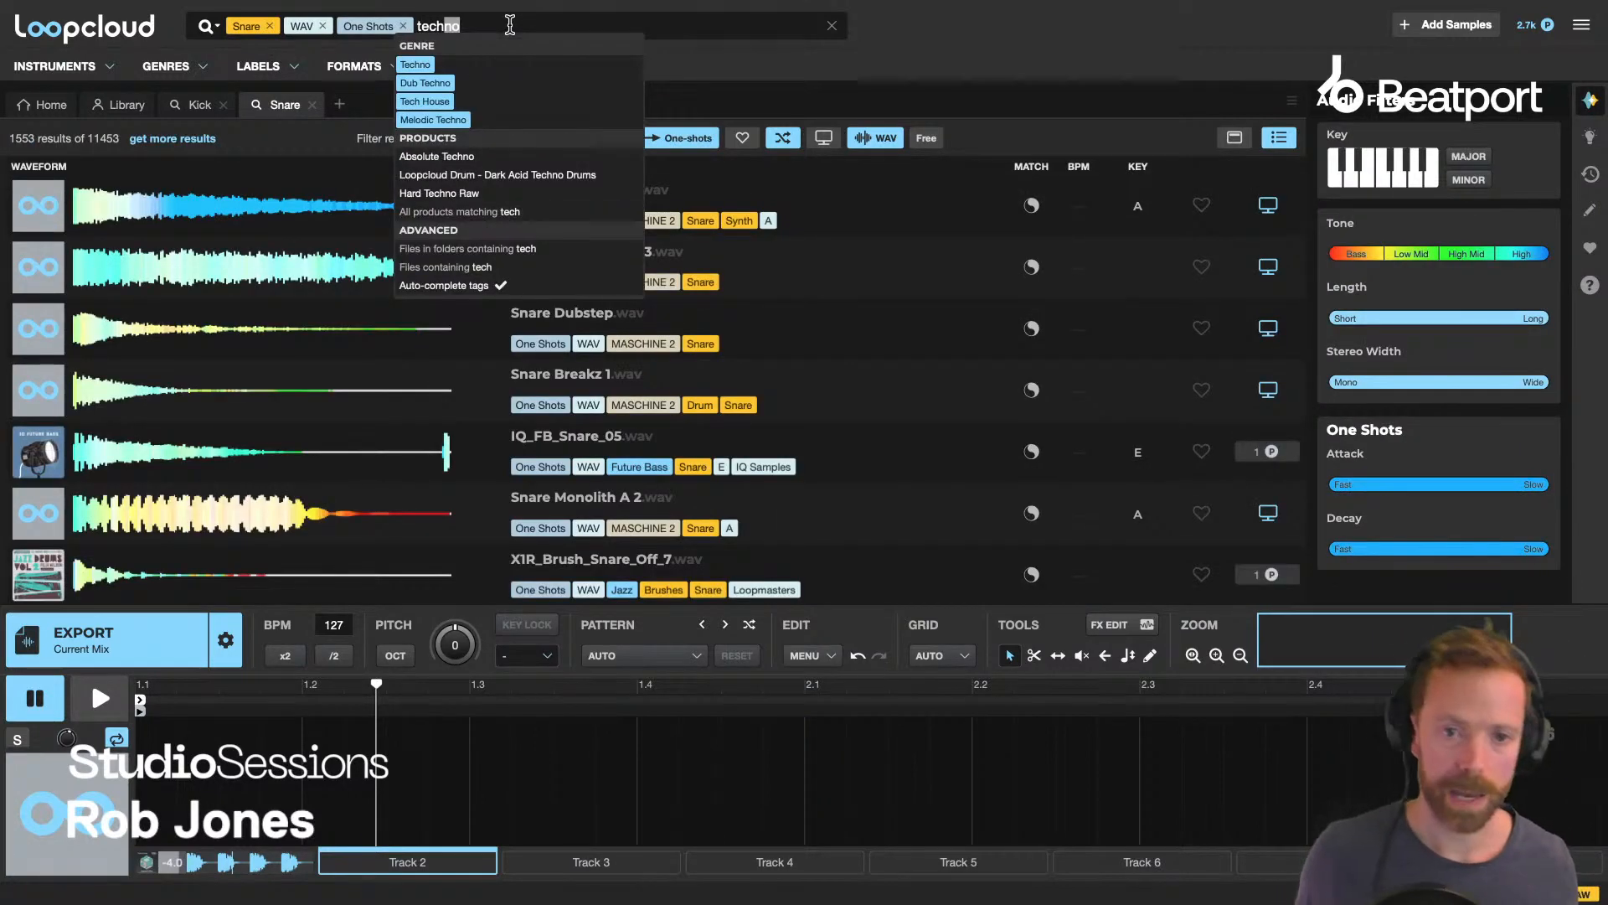
pyautogui.click(446, 106)
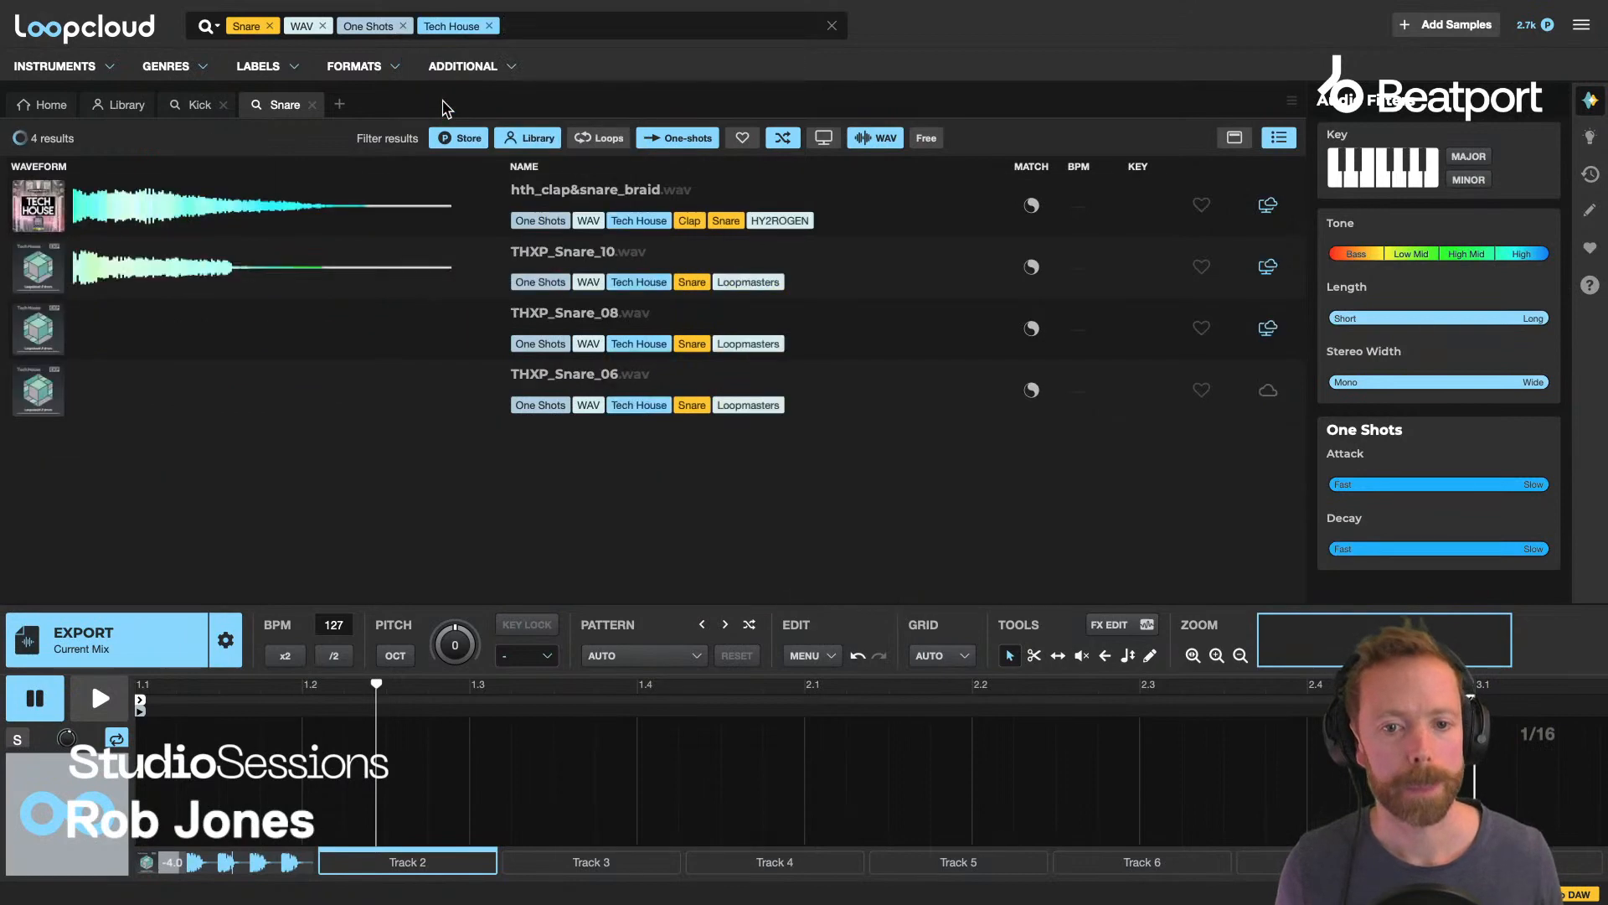
# Load hth_clap&snare_braid onto Track 2, audition the House Snare 1 pattern and switch to House Snare 2.
pyautogui.click(584, 198)
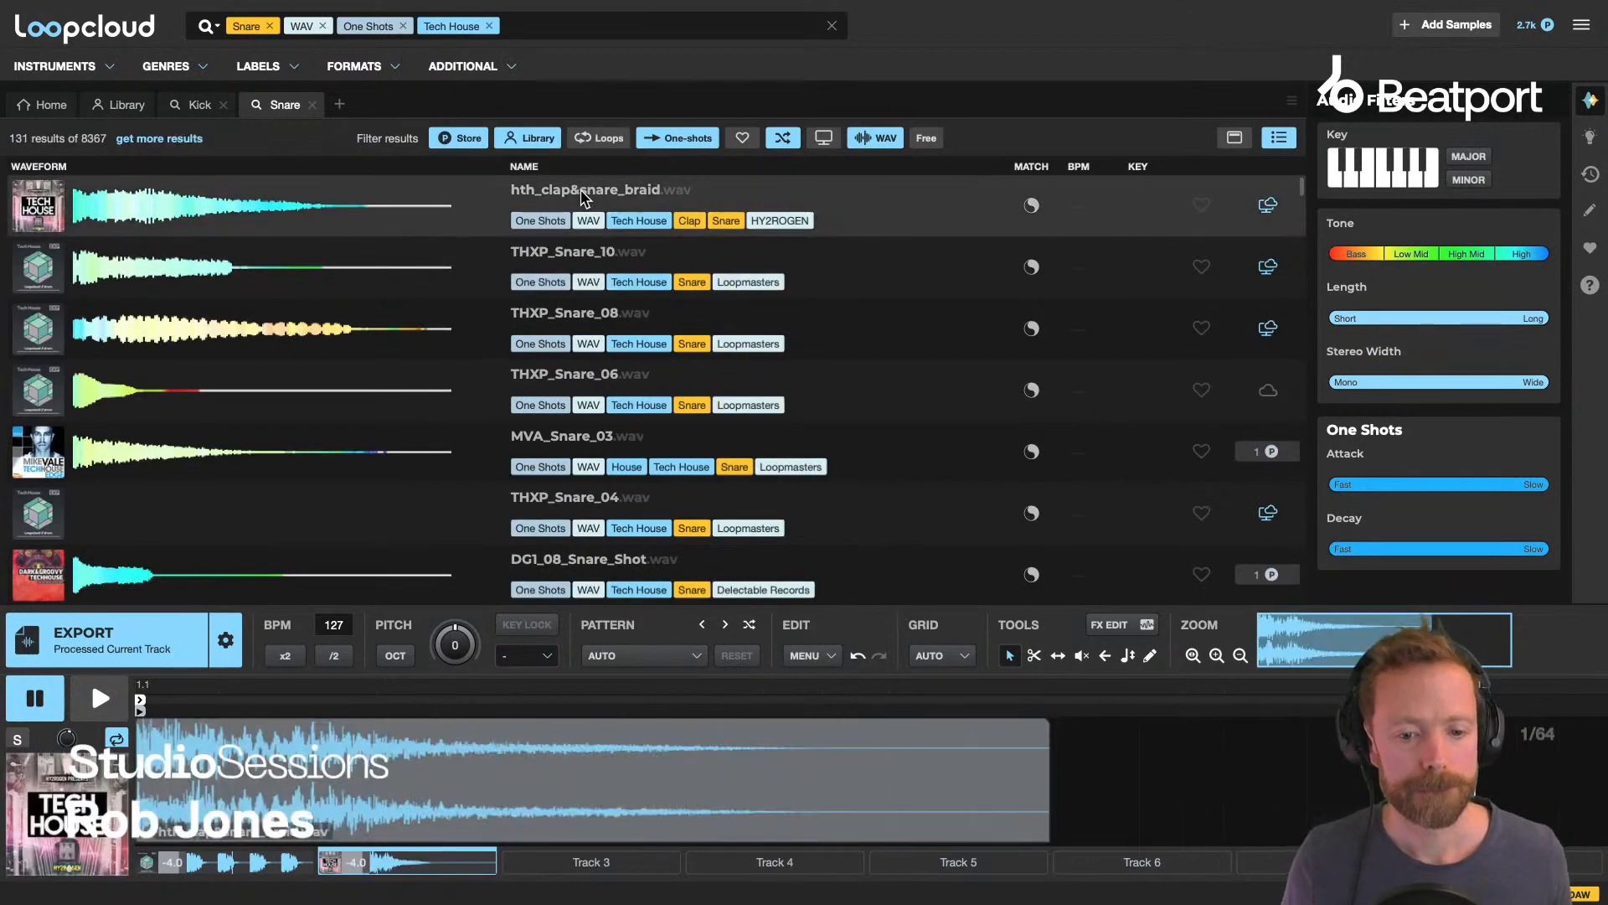
pyautogui.scroll(-2, 628, 362)
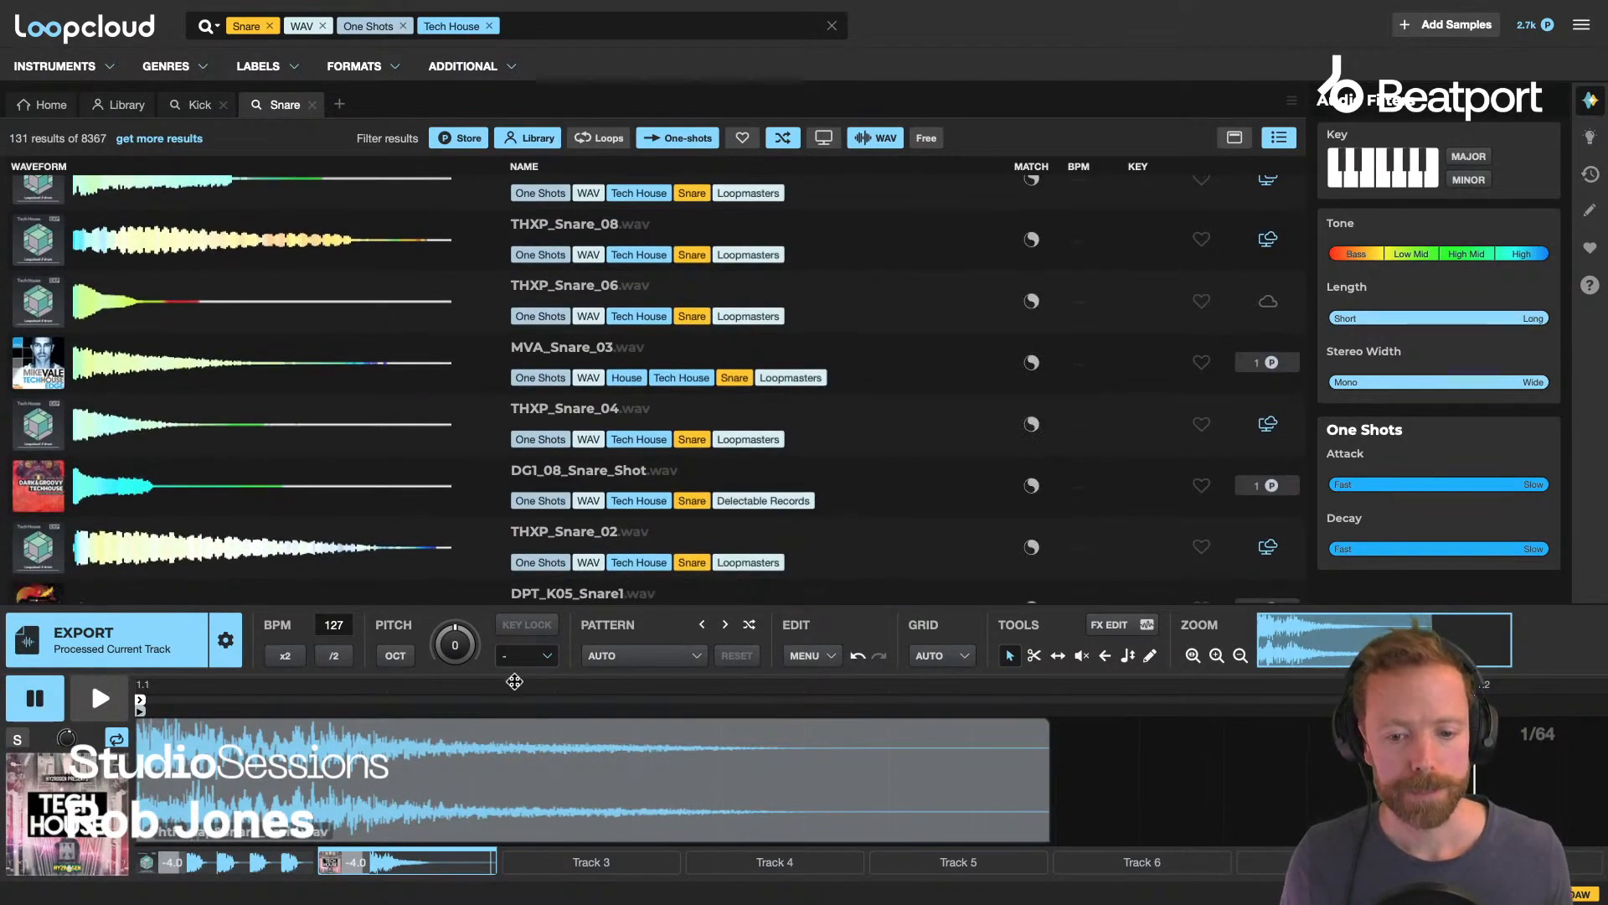
pyautogui.click(621, 660)
pyautogui.moveTo(688, 317)
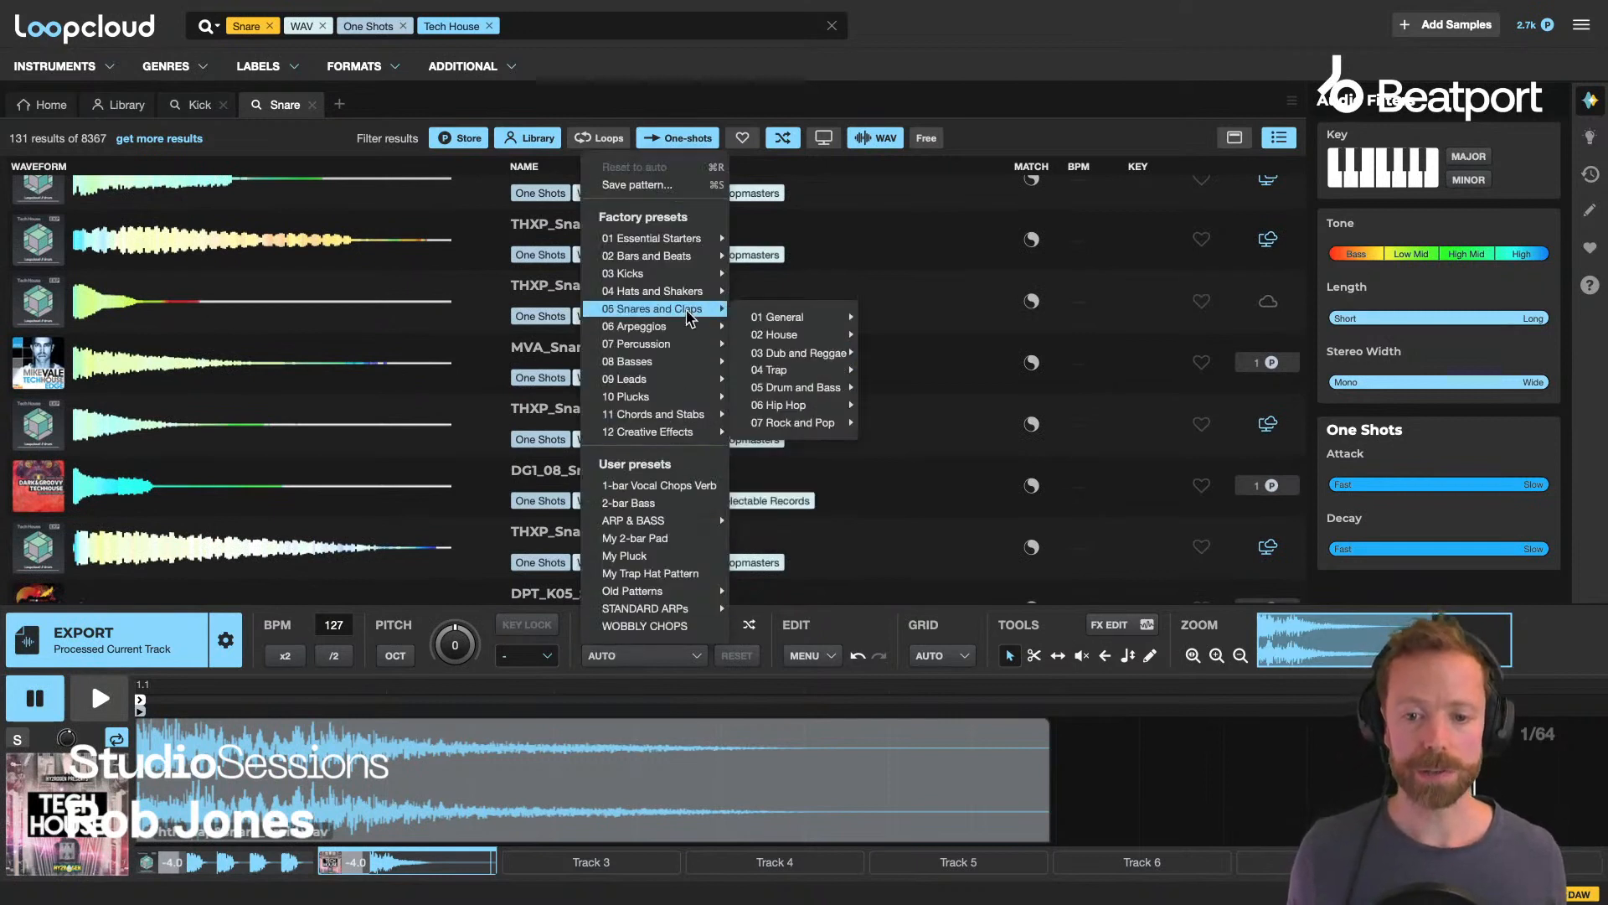
pyautogui.moveTo(808, 337)
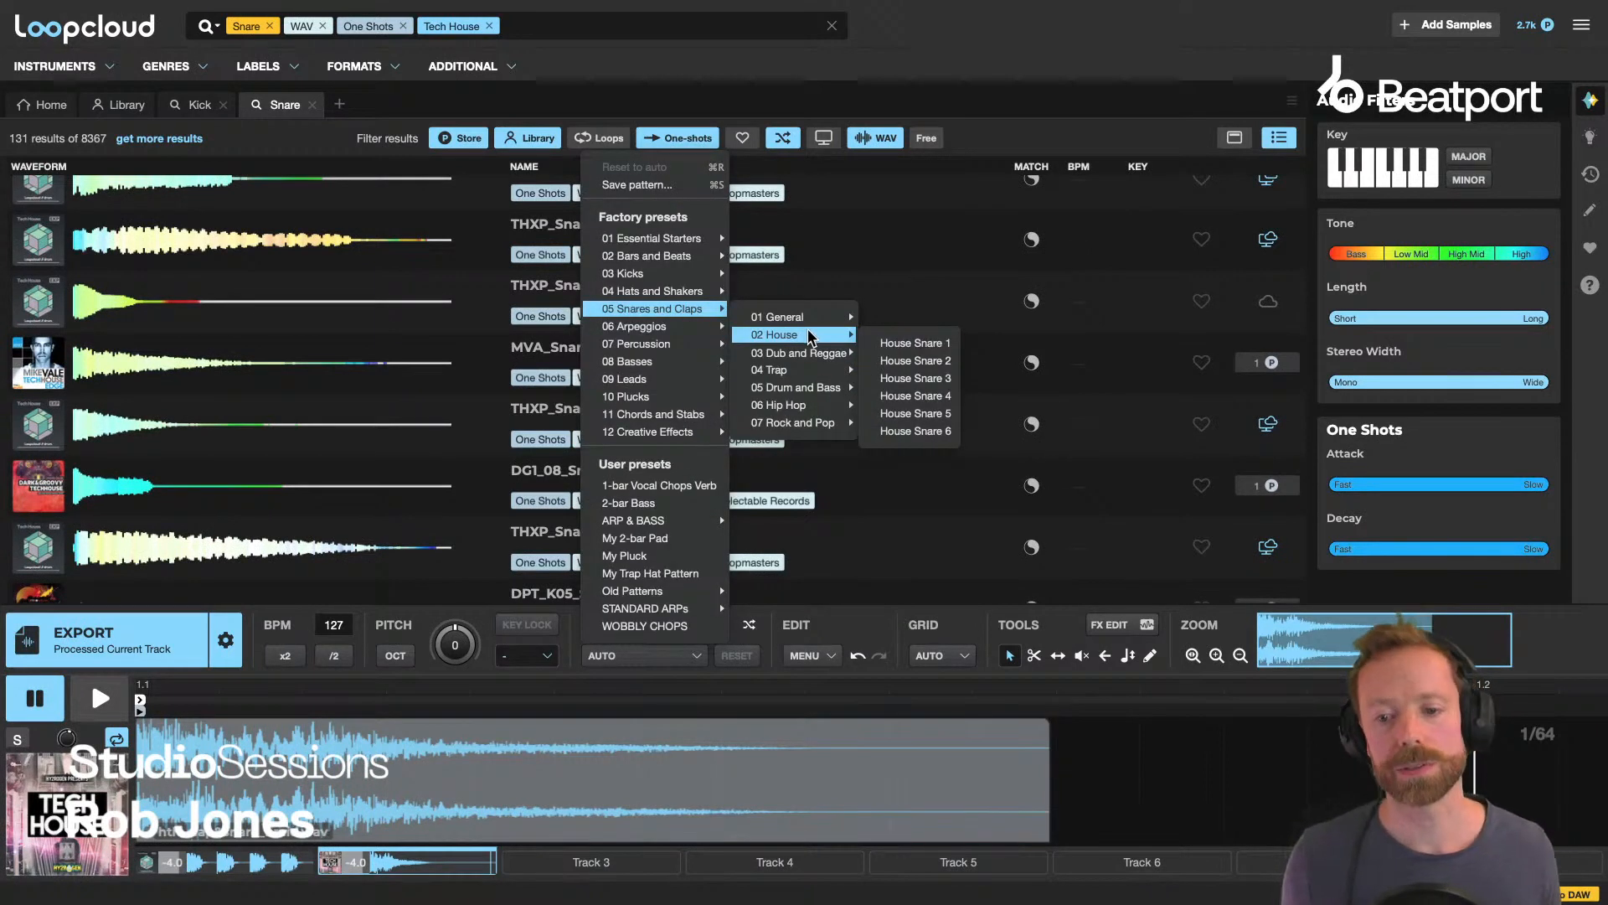
pyautogui.click(912, 344)
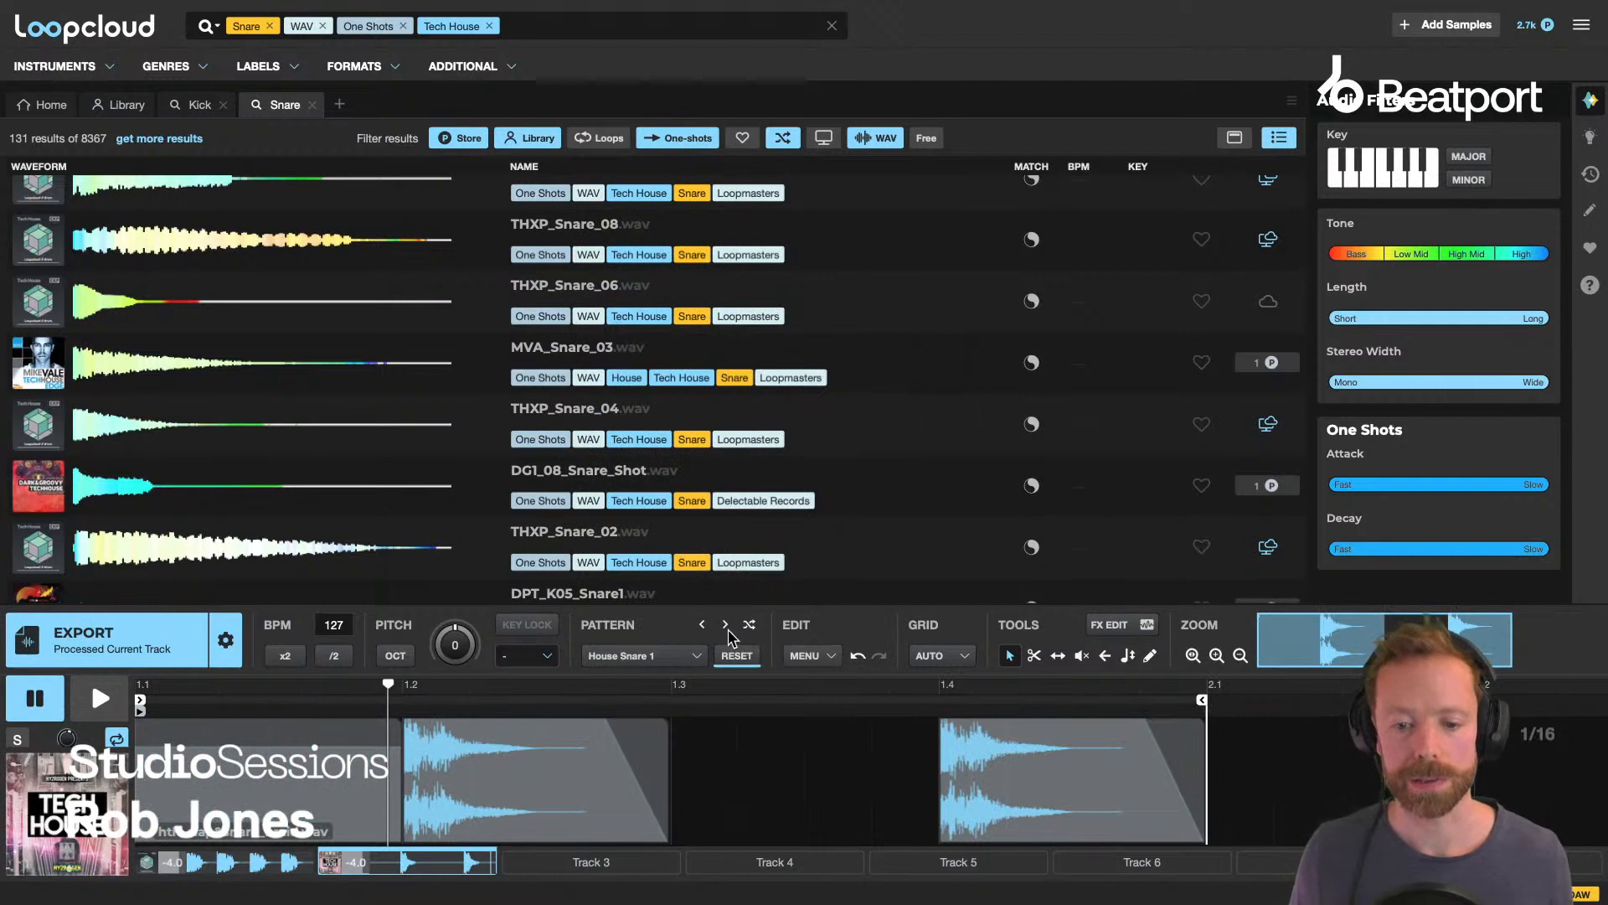
pyautogui.press('space')
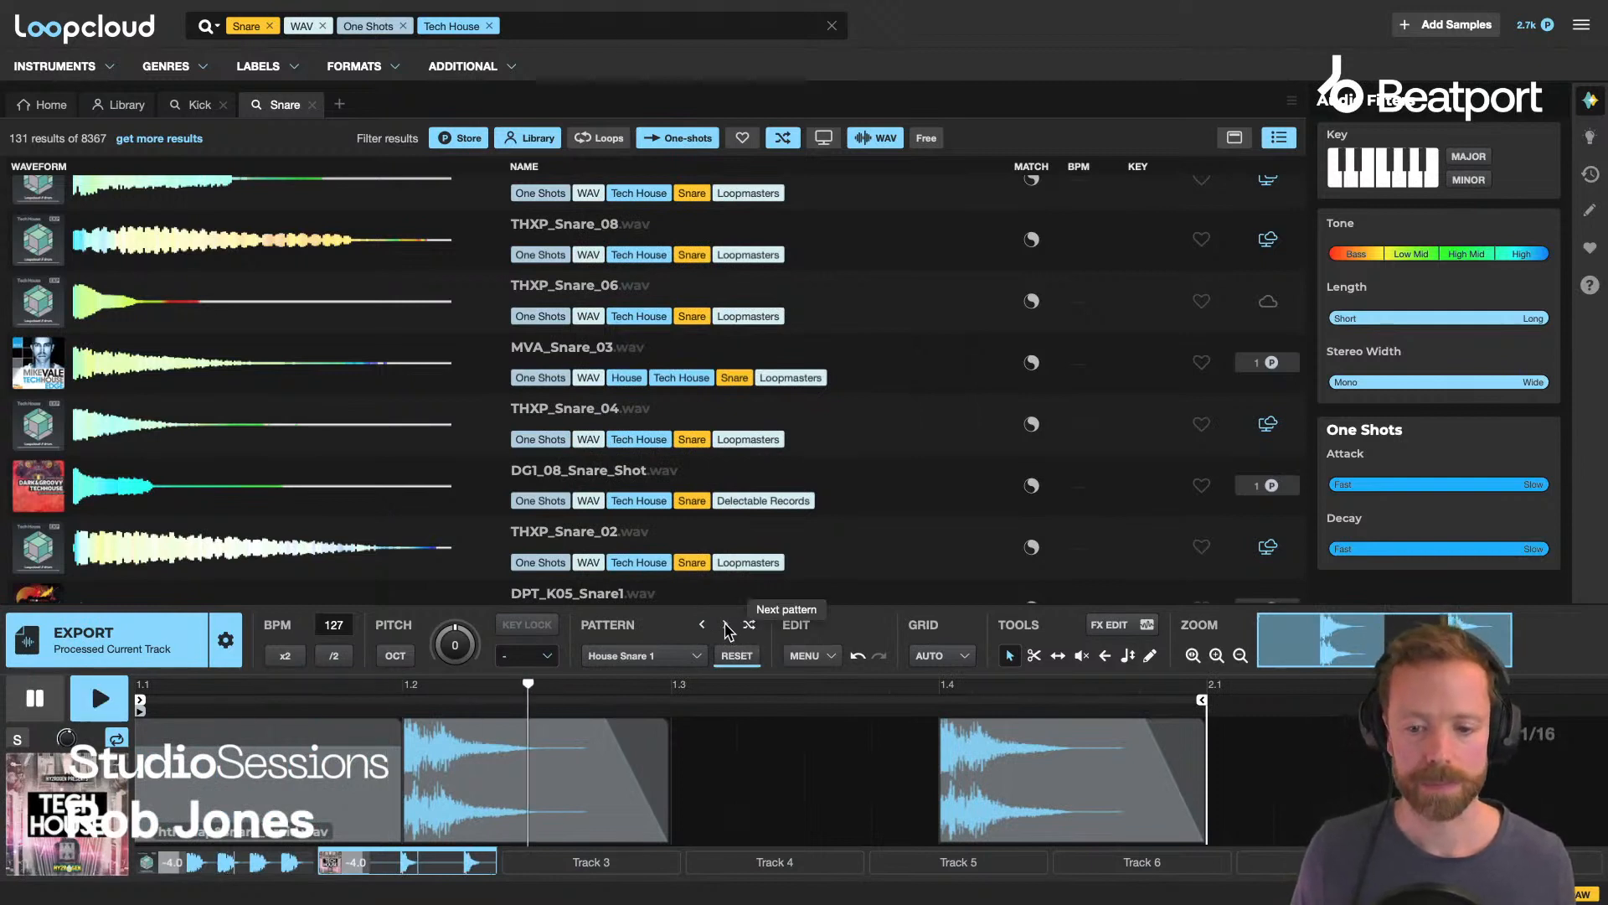
pyautogui.click(726, 625)
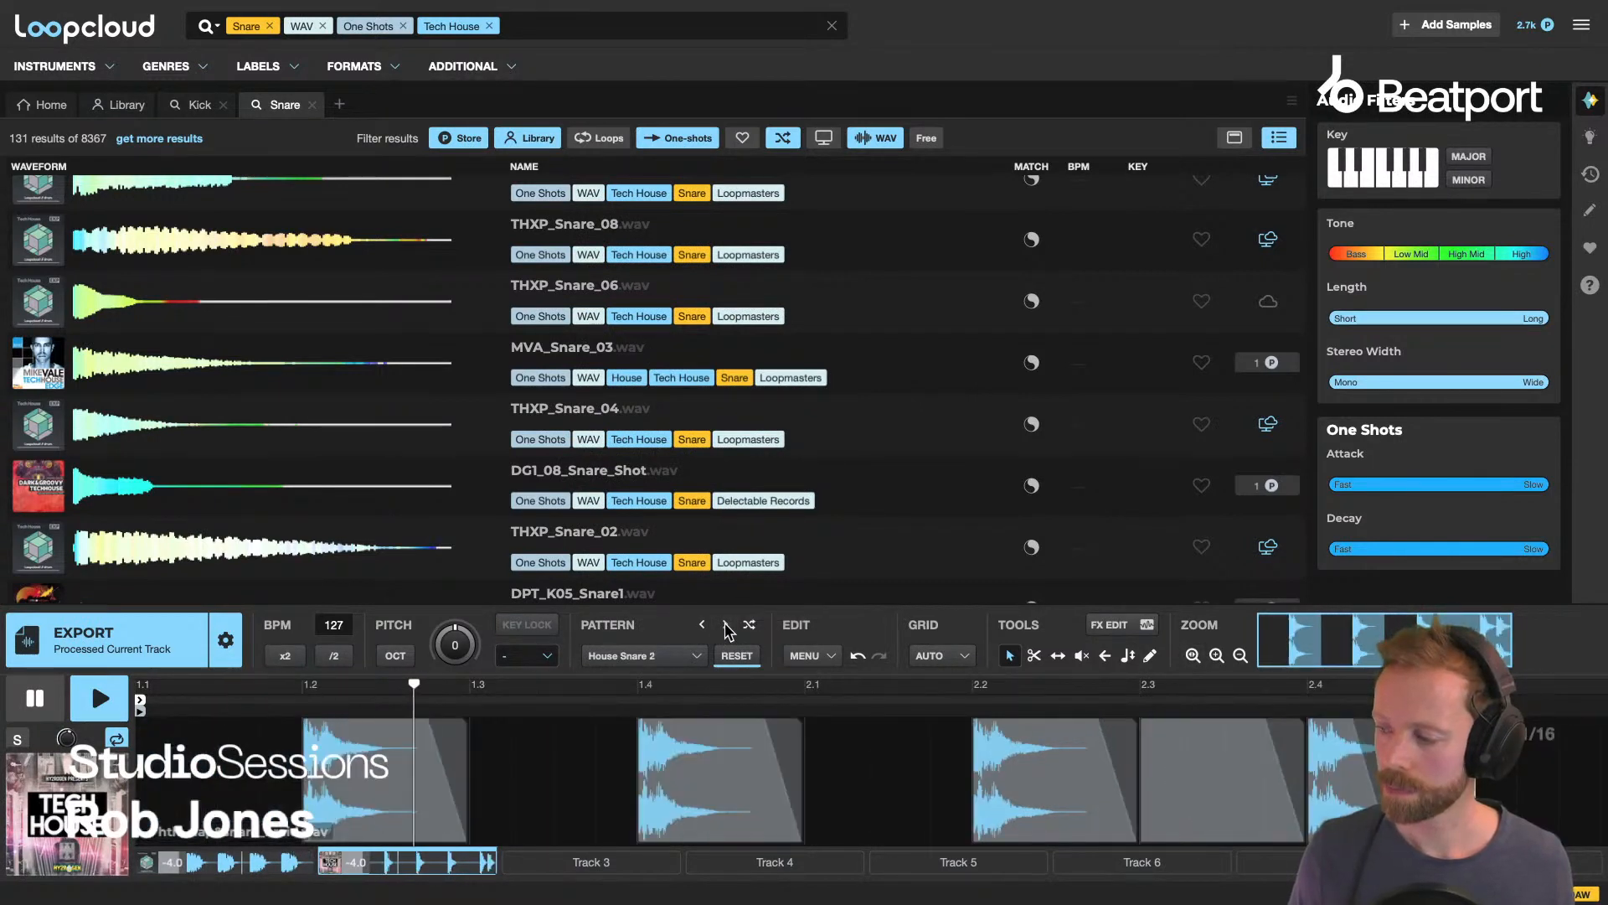
# Switch Track 2's pattern to House Snare 3, lower the track's volume to -9.0 and play back the beat.
pyautogui.click(728, 626)
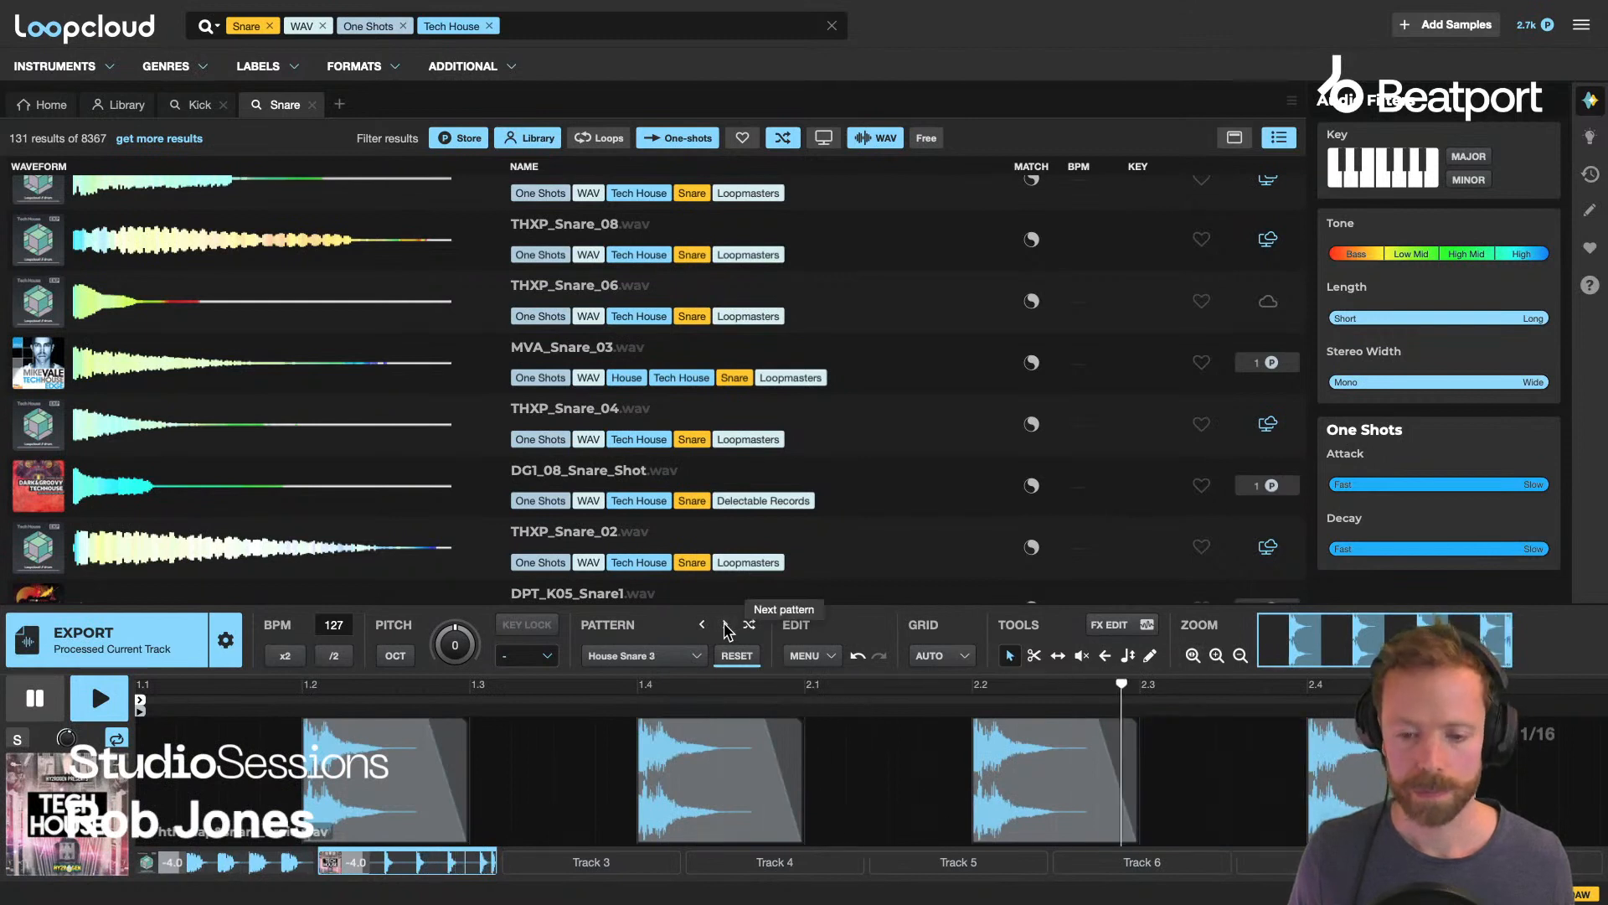
pyautogui.press('space')
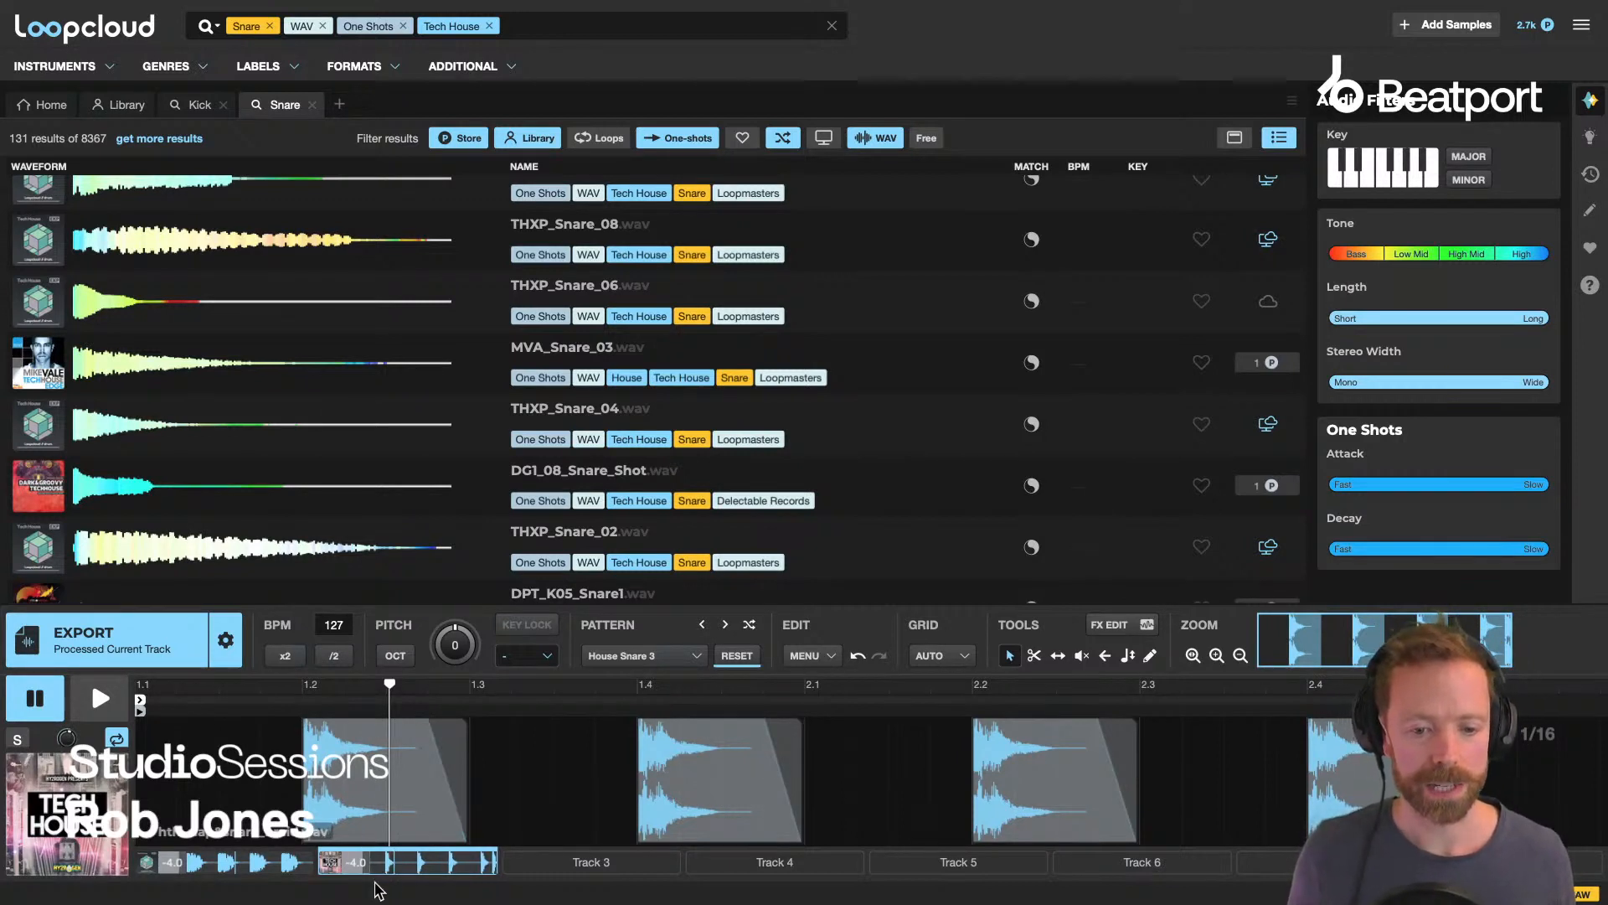
pyautogui.moveTo(359, 862); pyautogui.dragTo(359, 867)
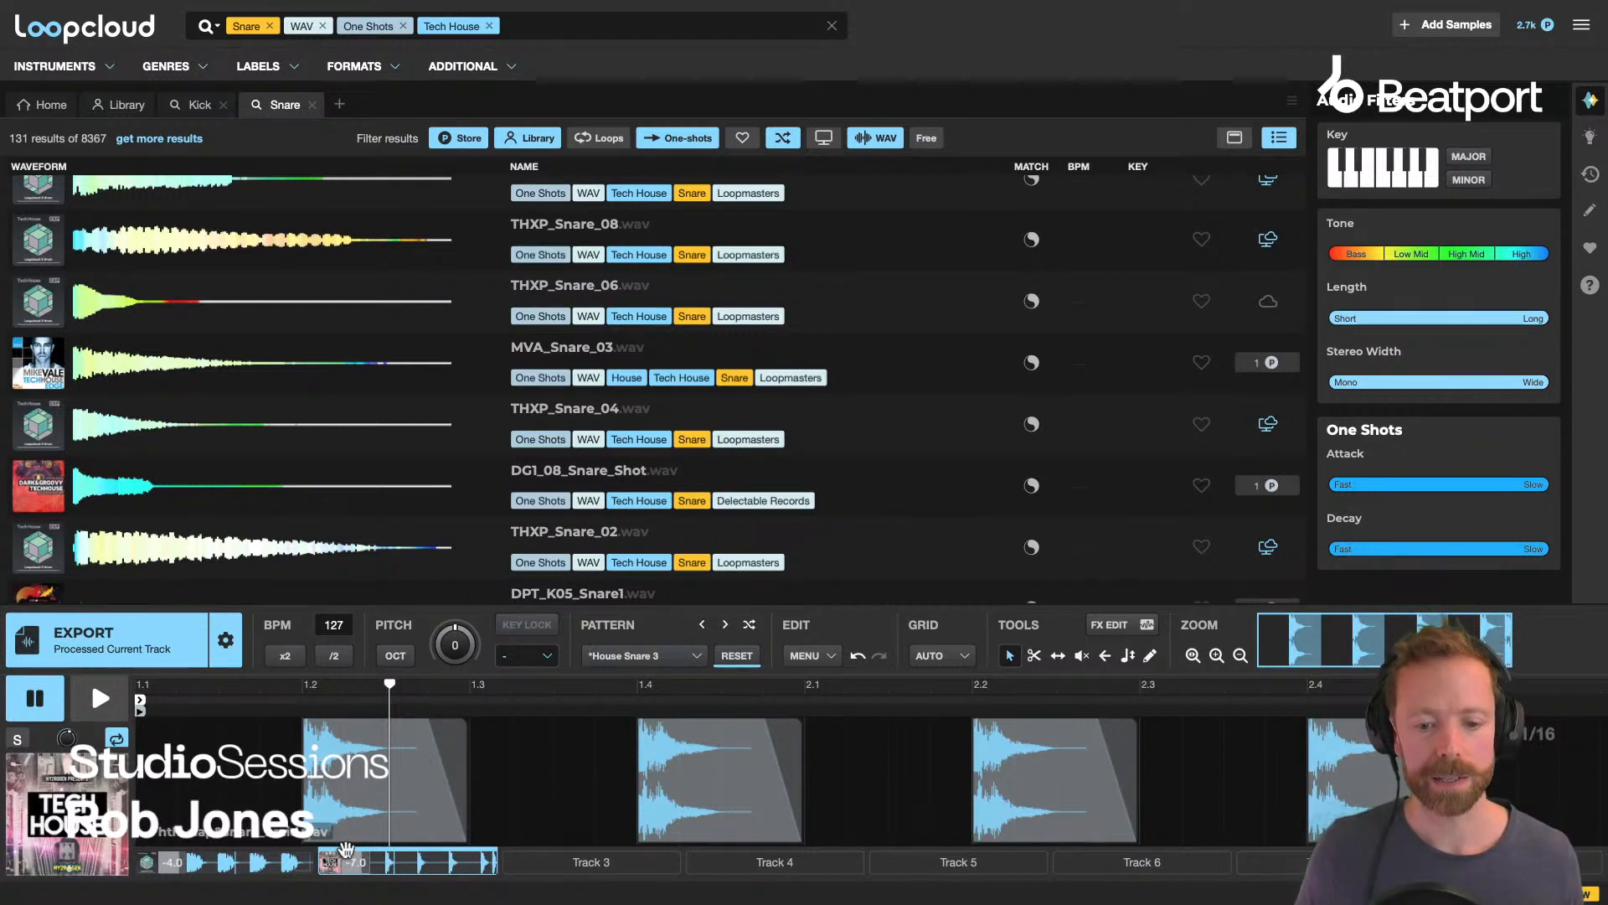
pyautogui.moveTo(363, 862); pyautogui.dragTo(364, 869)
pyautogui.press('space')
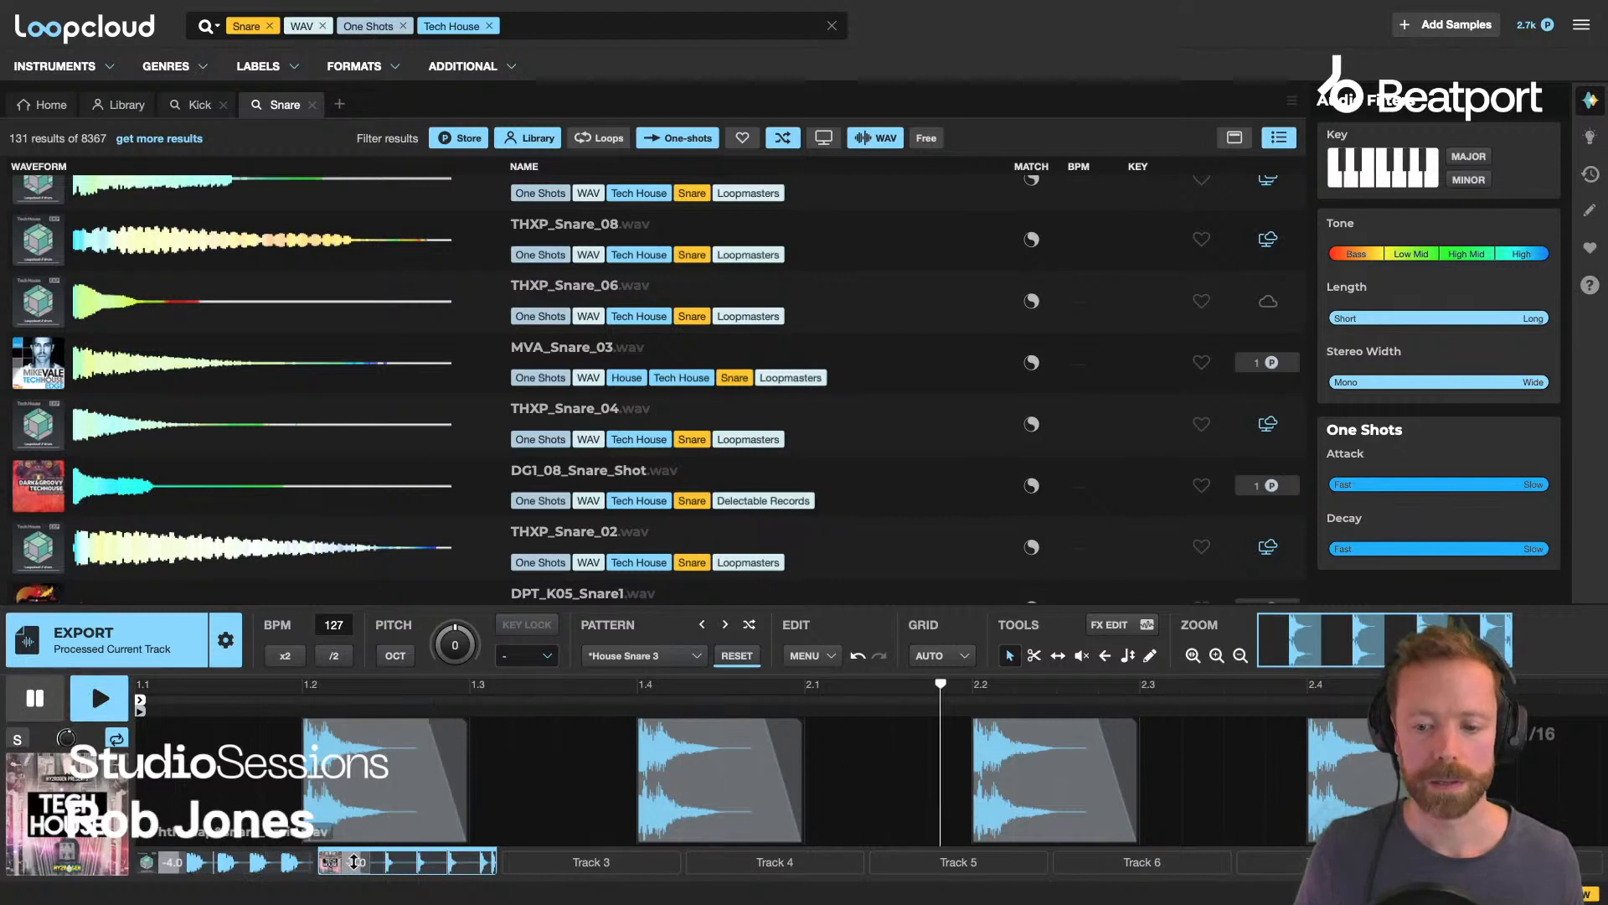
pyautogui.press('space')
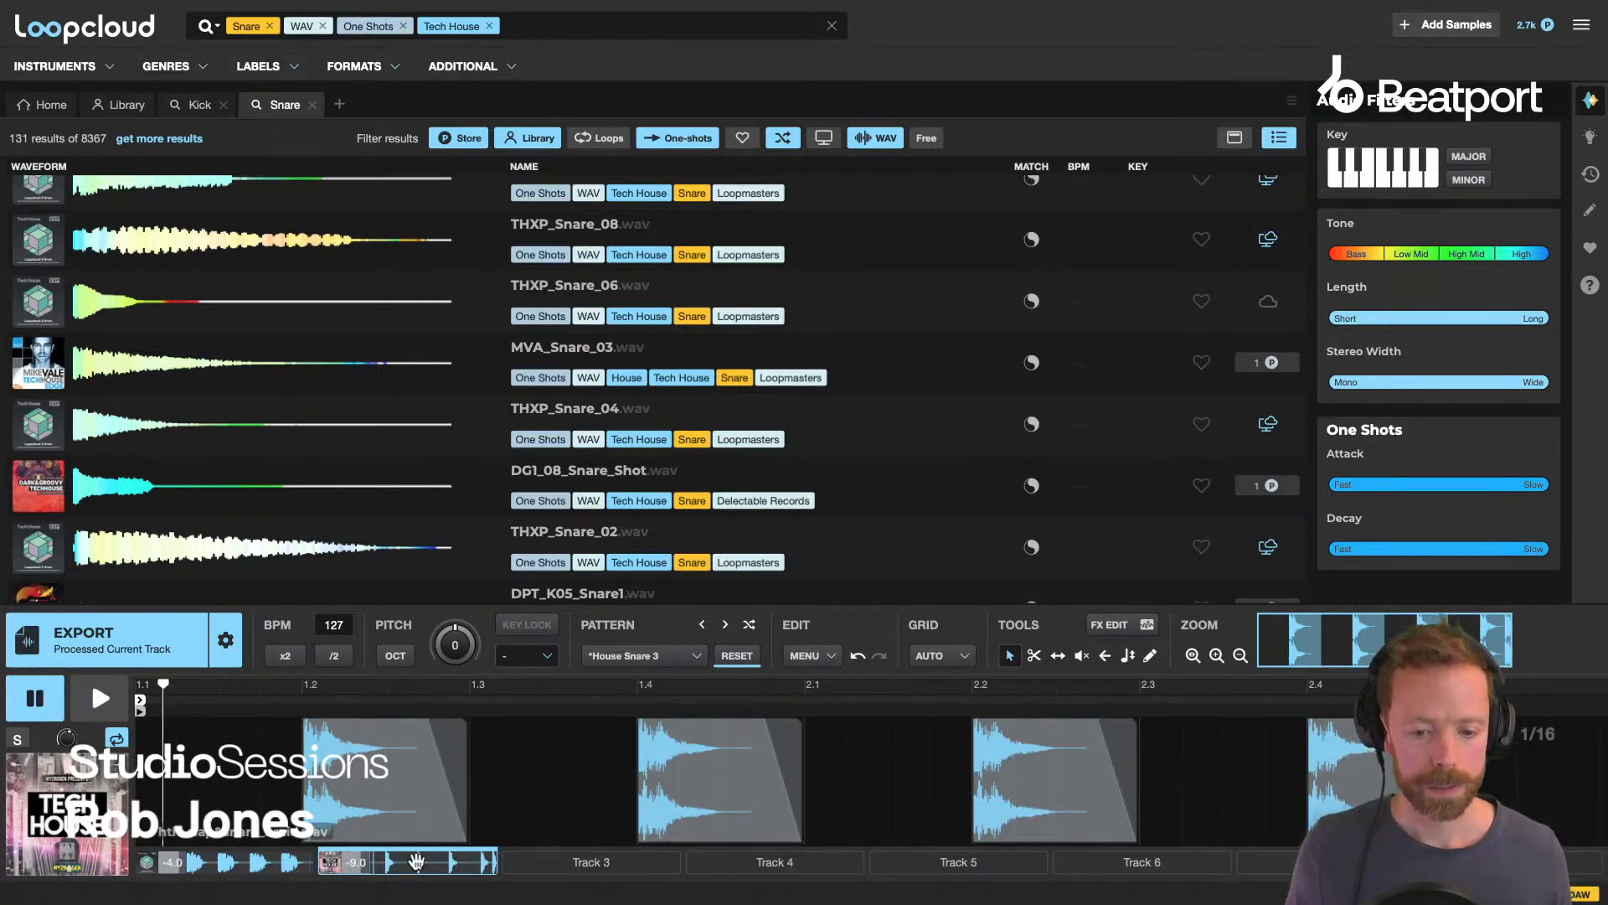
# Select Track 3 and, in a new search tab, search for Hi Hat one-shots tagged House.
pyautogui.click(594, 863)
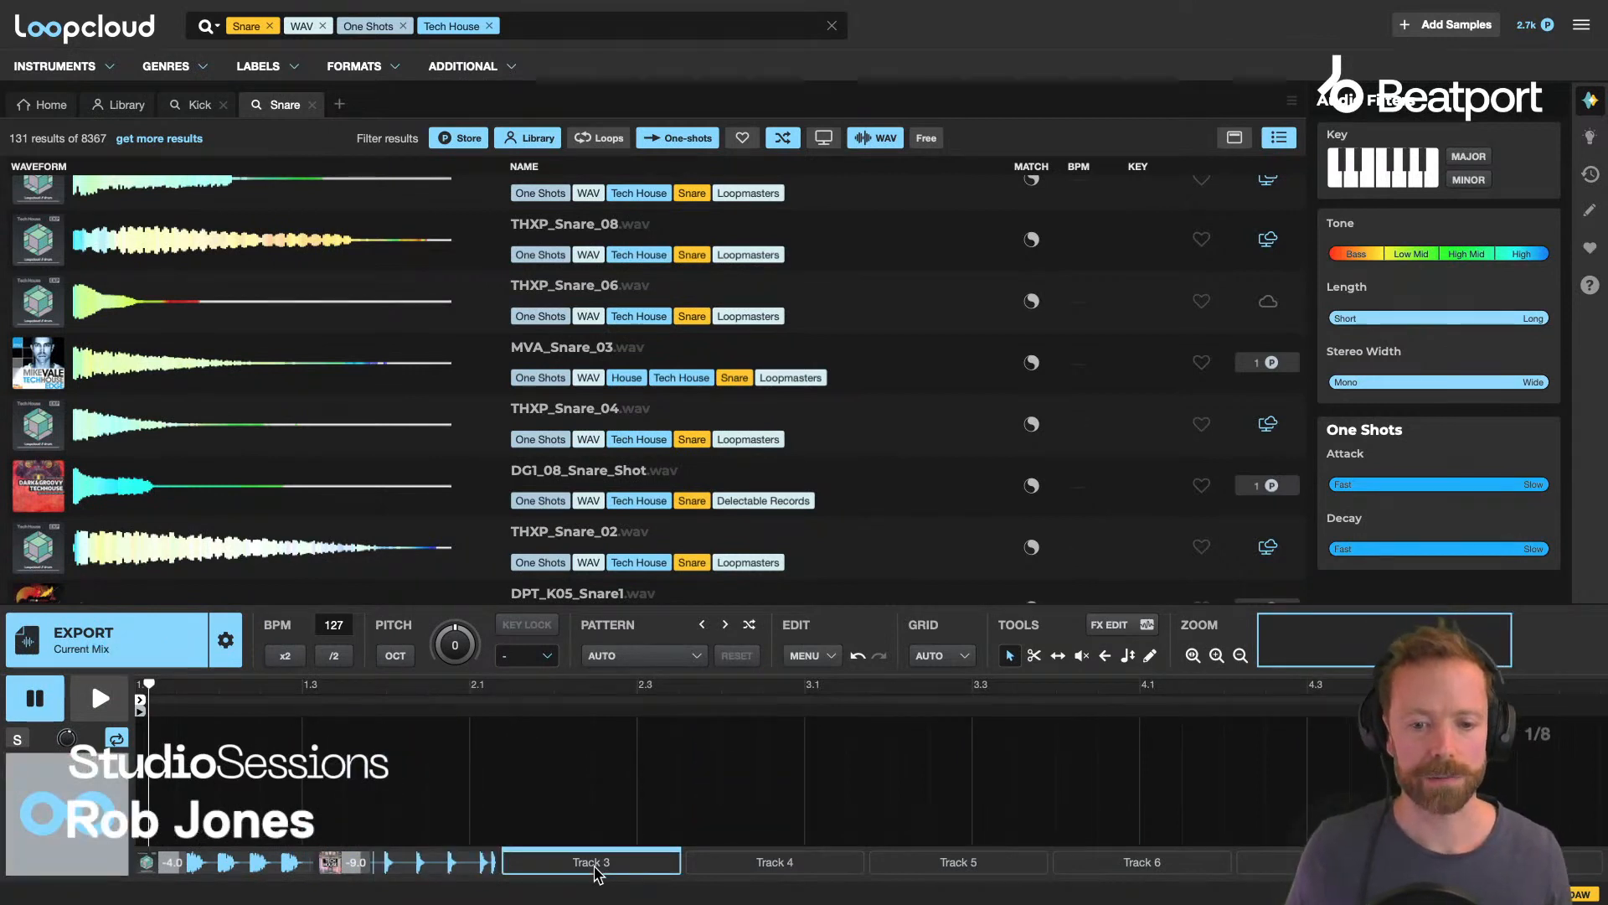
pyautogui.click(230, 865)
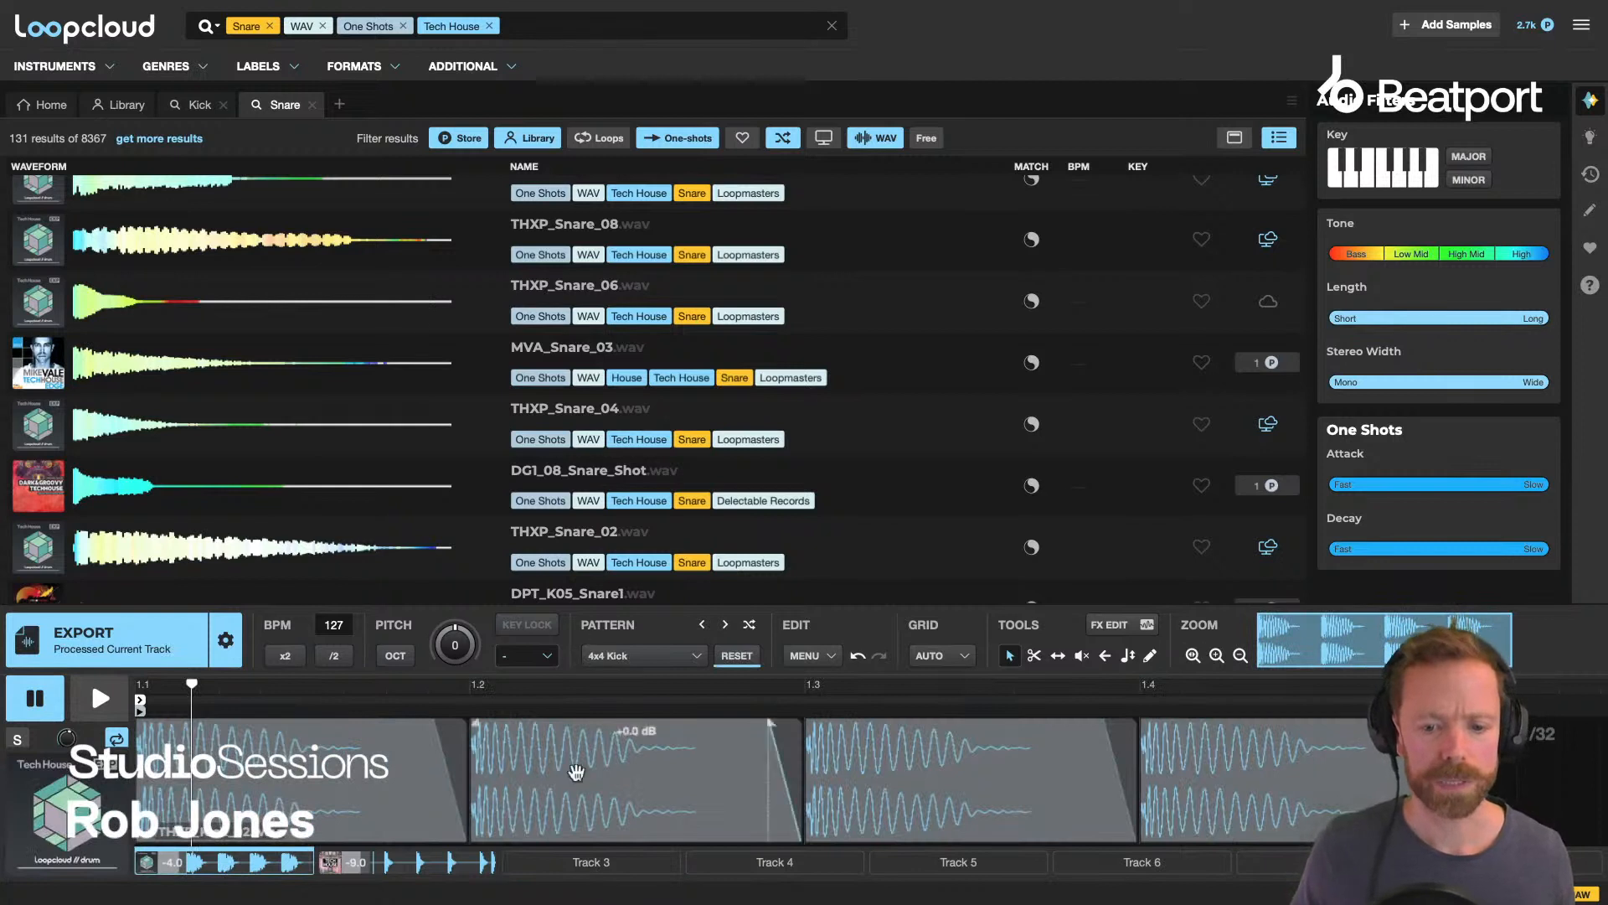
pyautogui.click(588, 873)
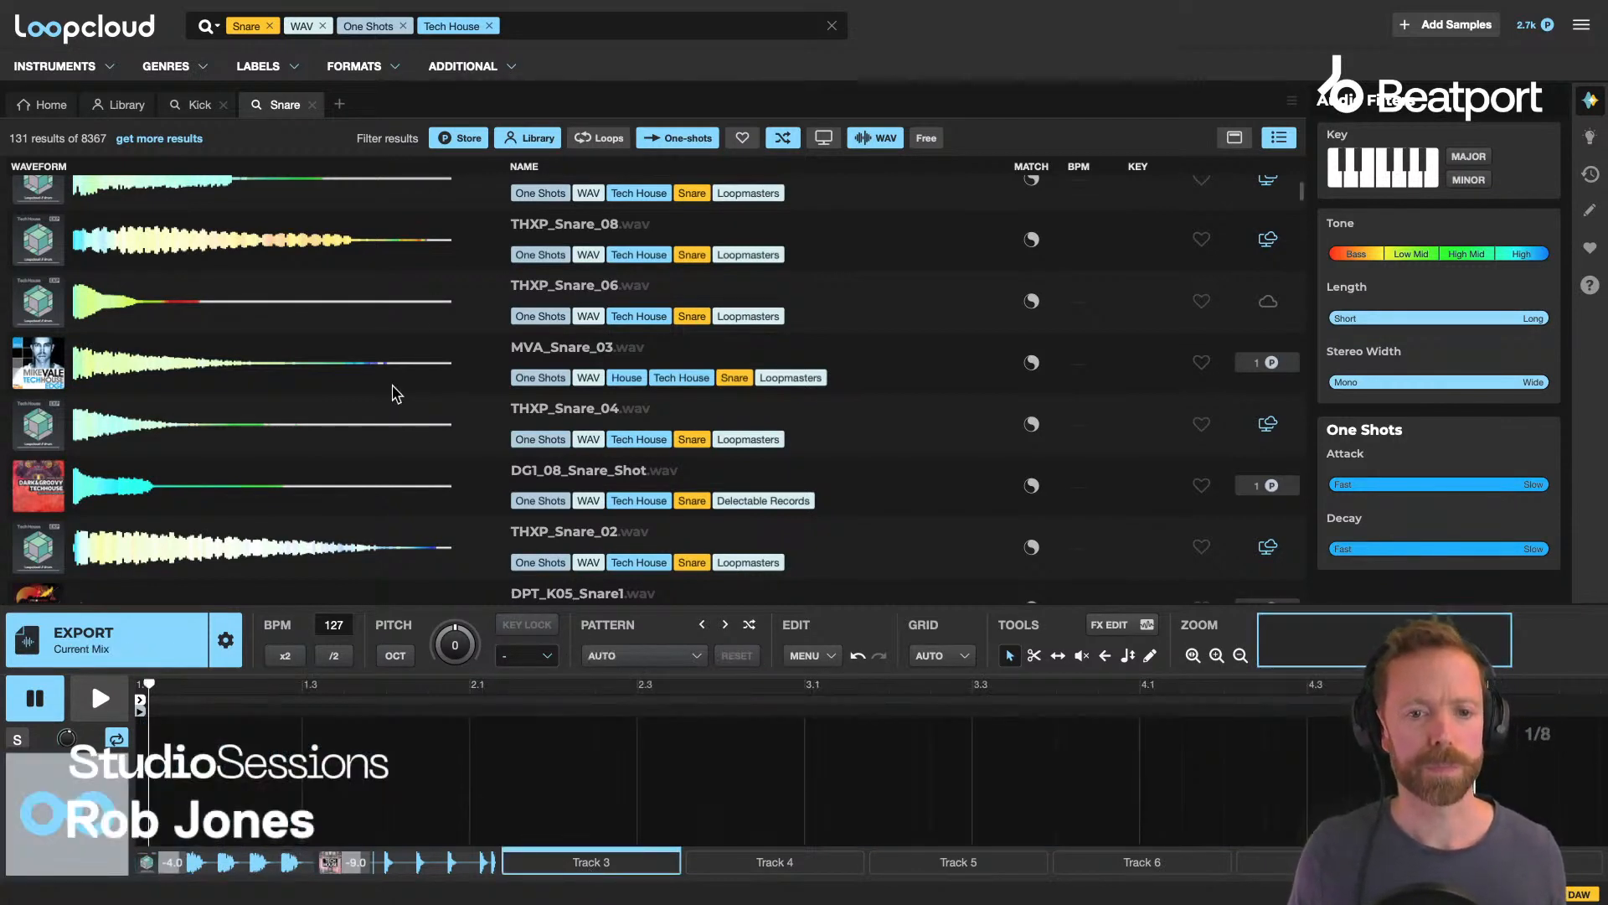
pyautogui.click(340, 104)
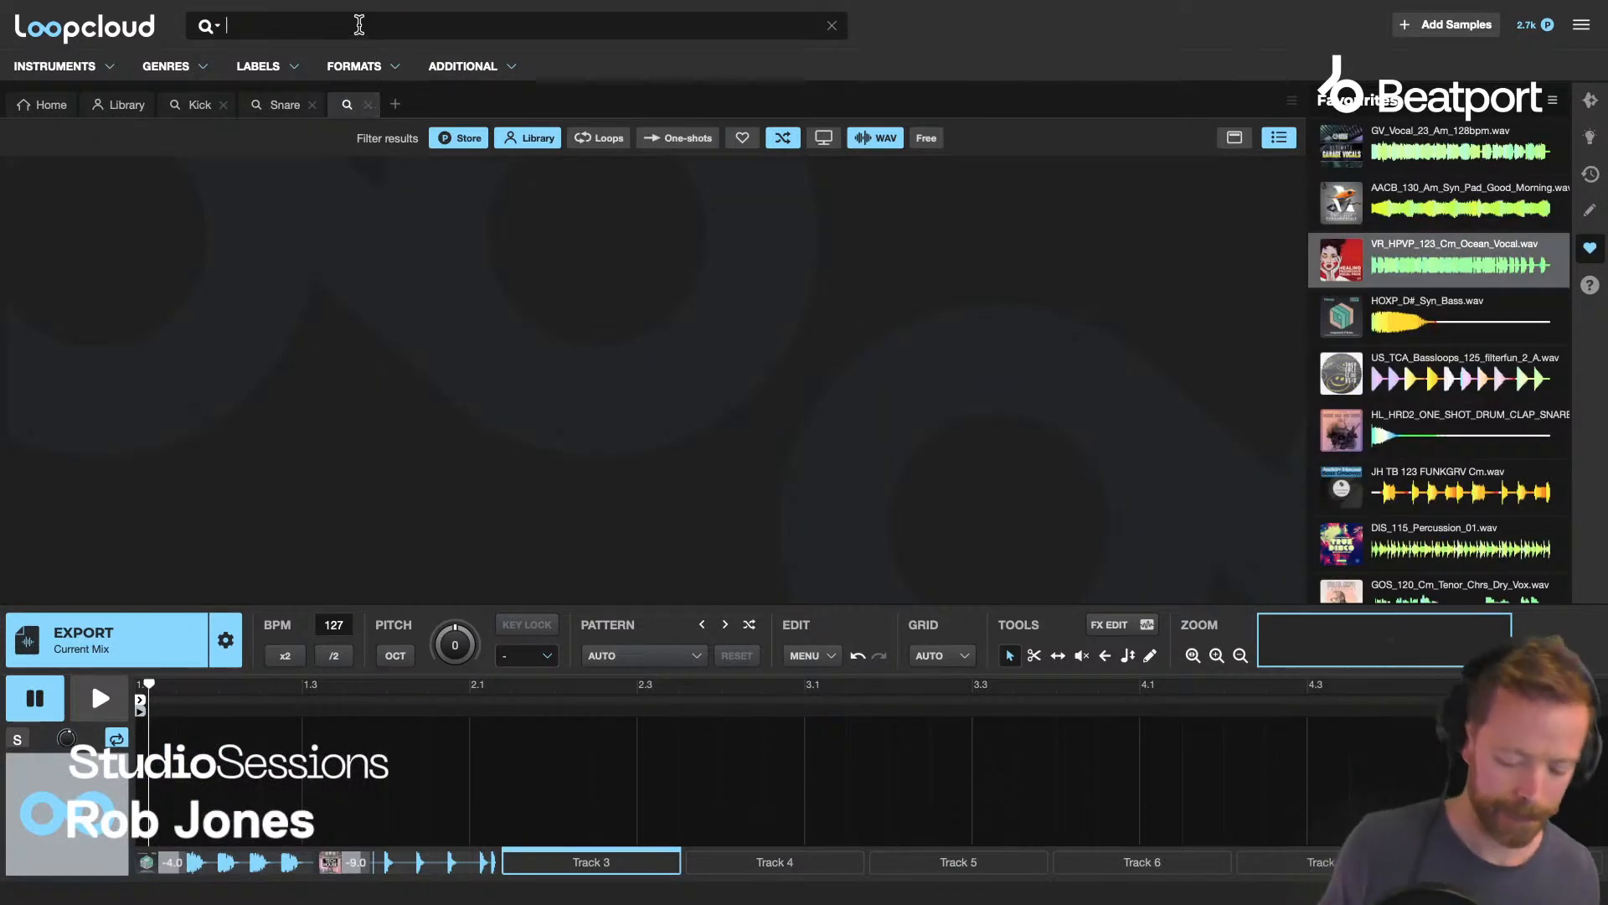
pyautogui.write('hat')
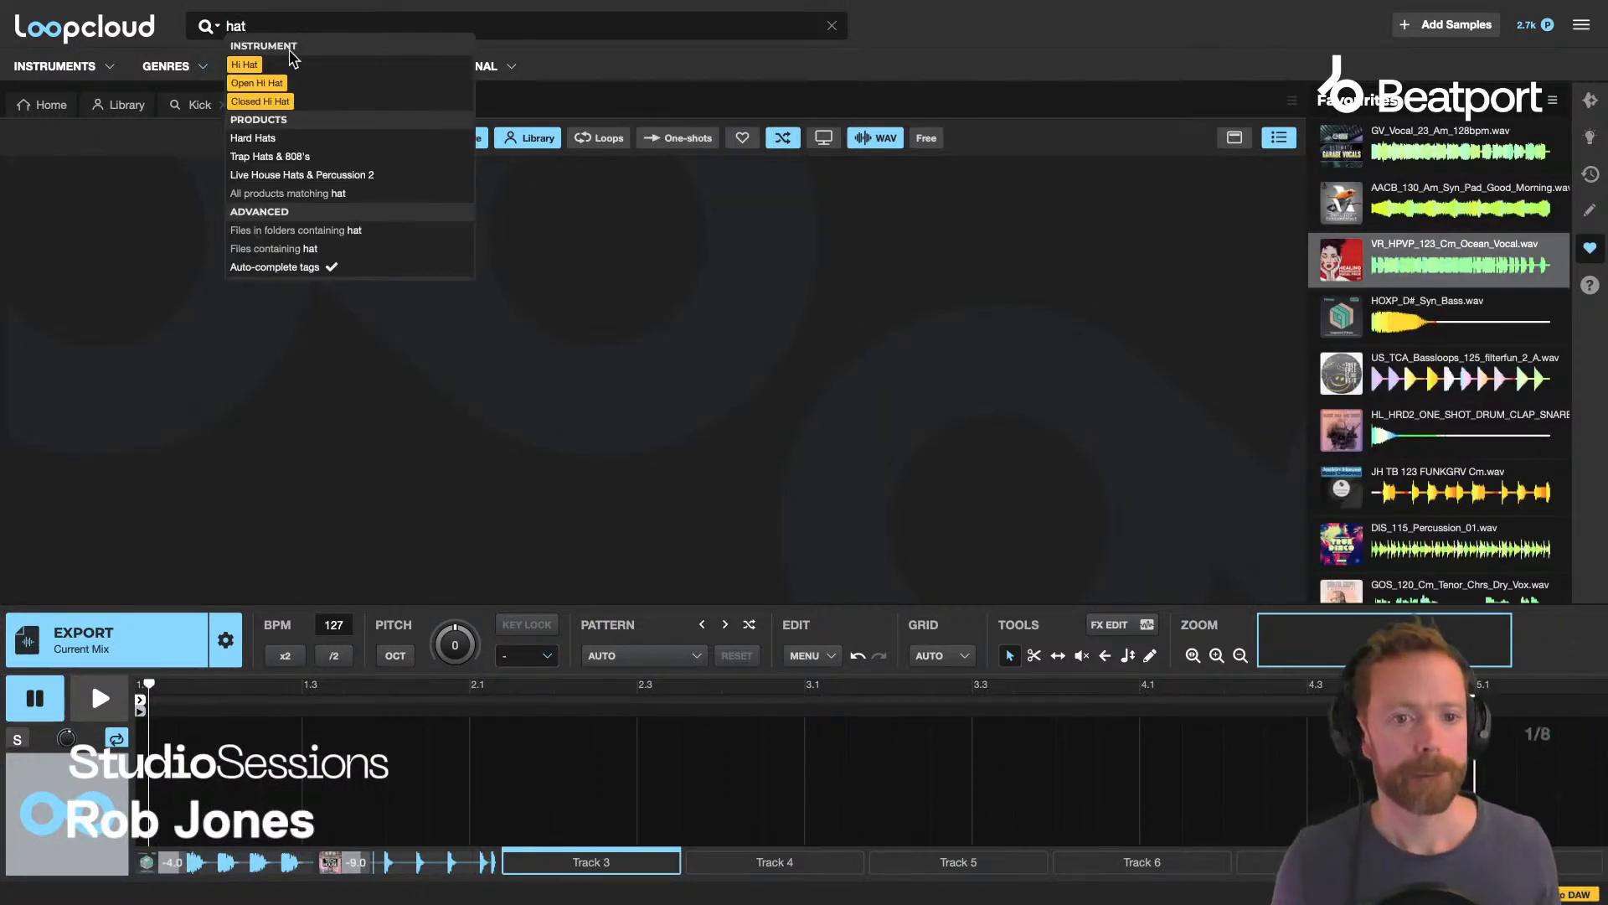
pyautogui.click(269, 65)
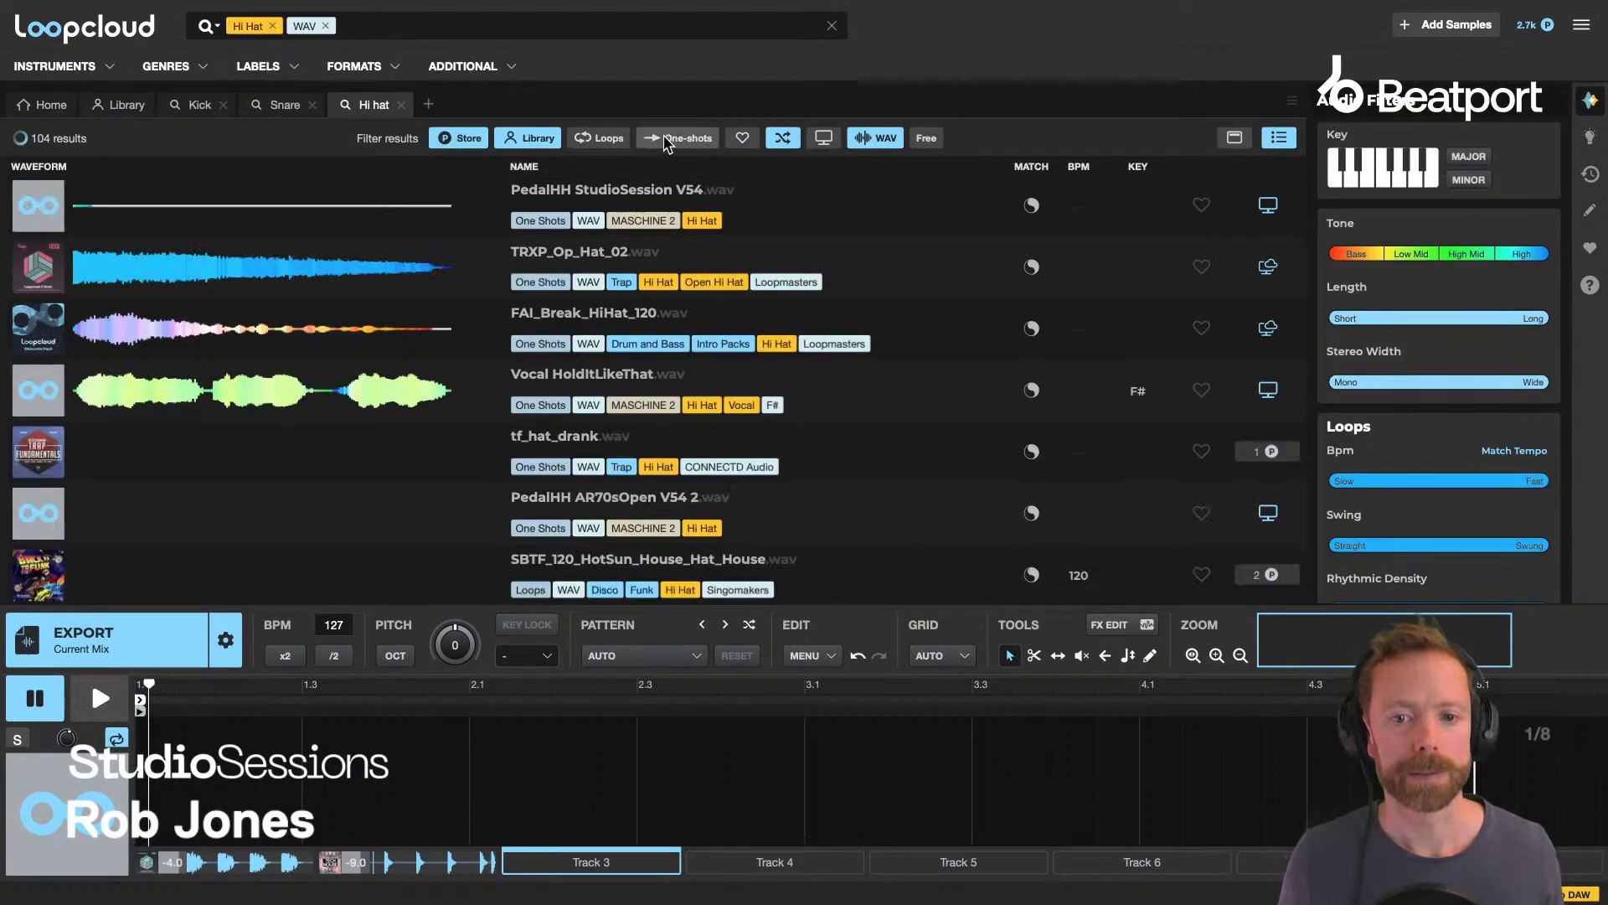
pyautogui.click(666, 139)
pyautogui.click(467, 22)
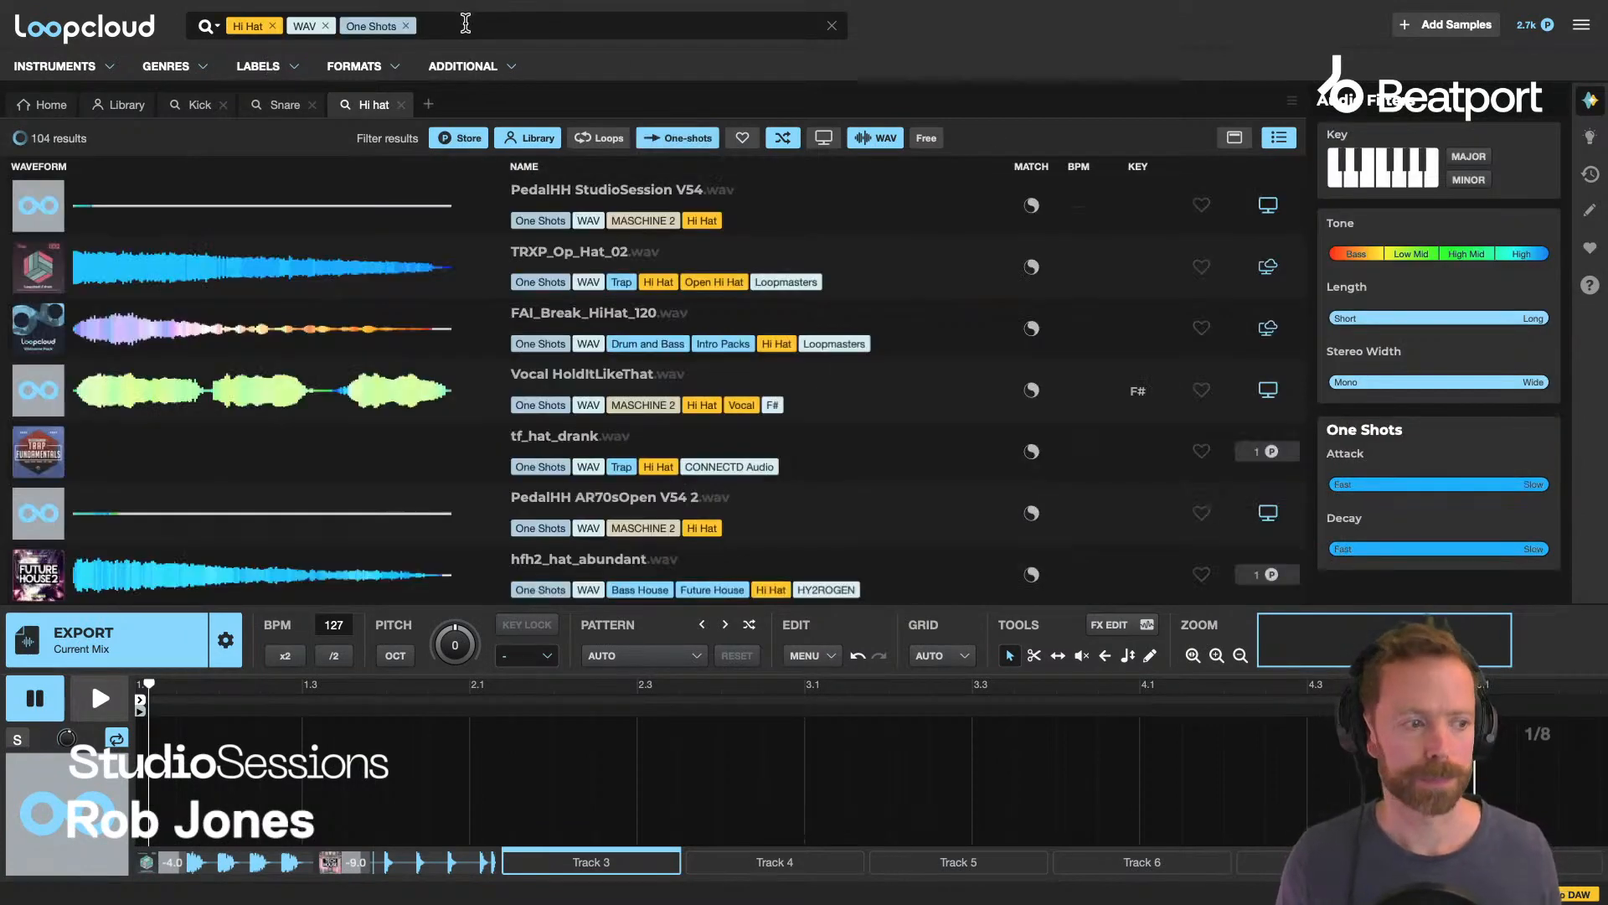
pyautogui.write('hou')
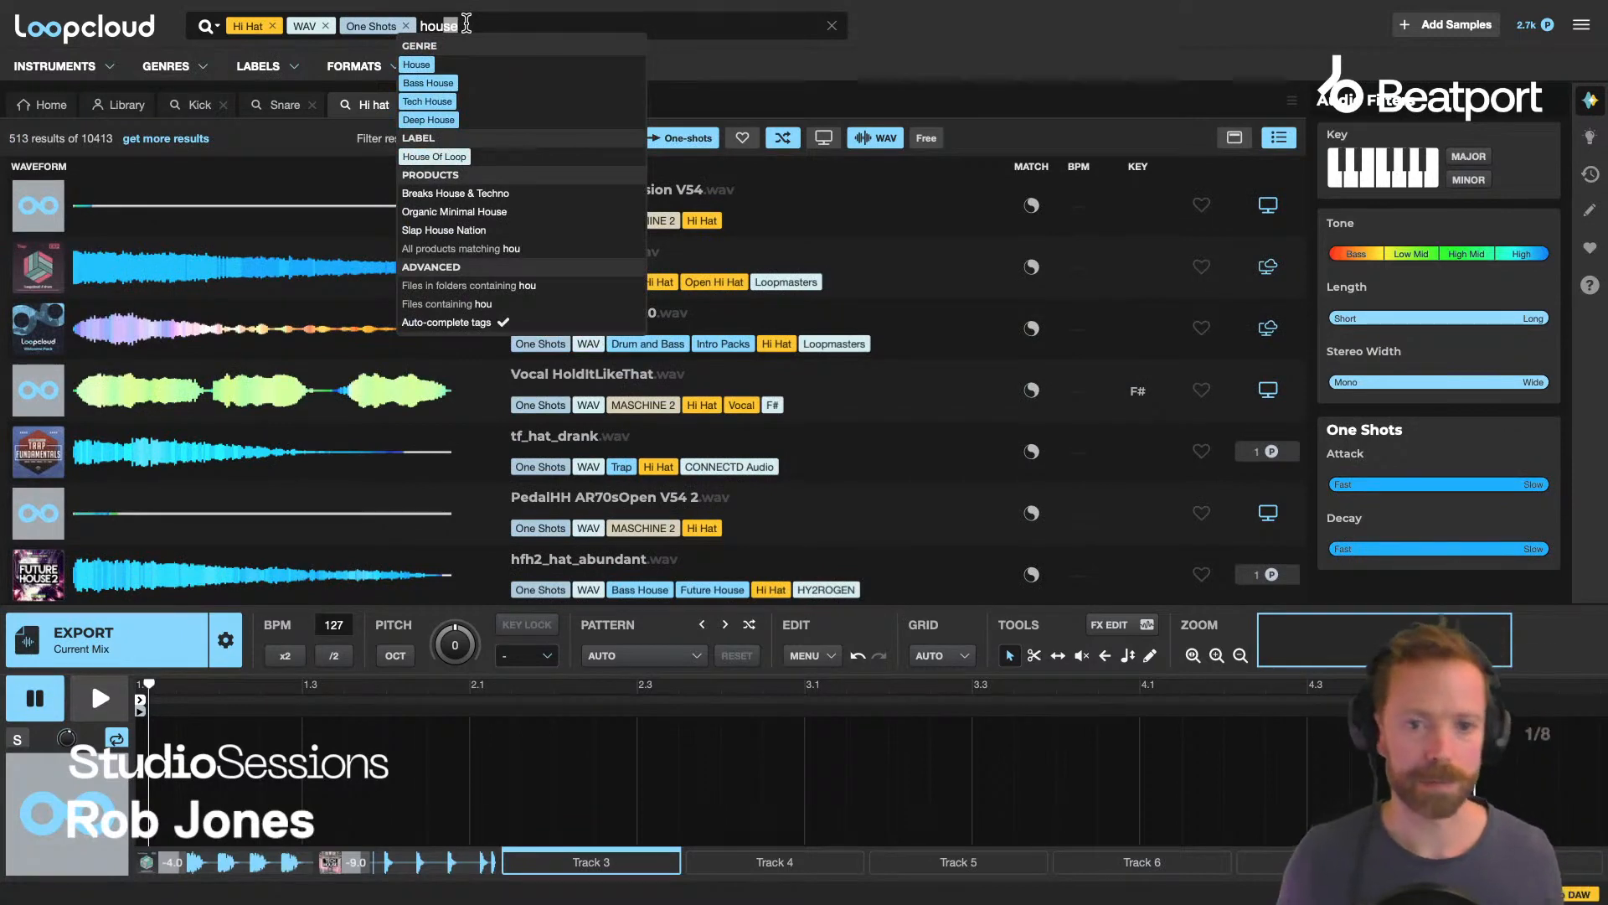
pyautogui.click(418, 67)
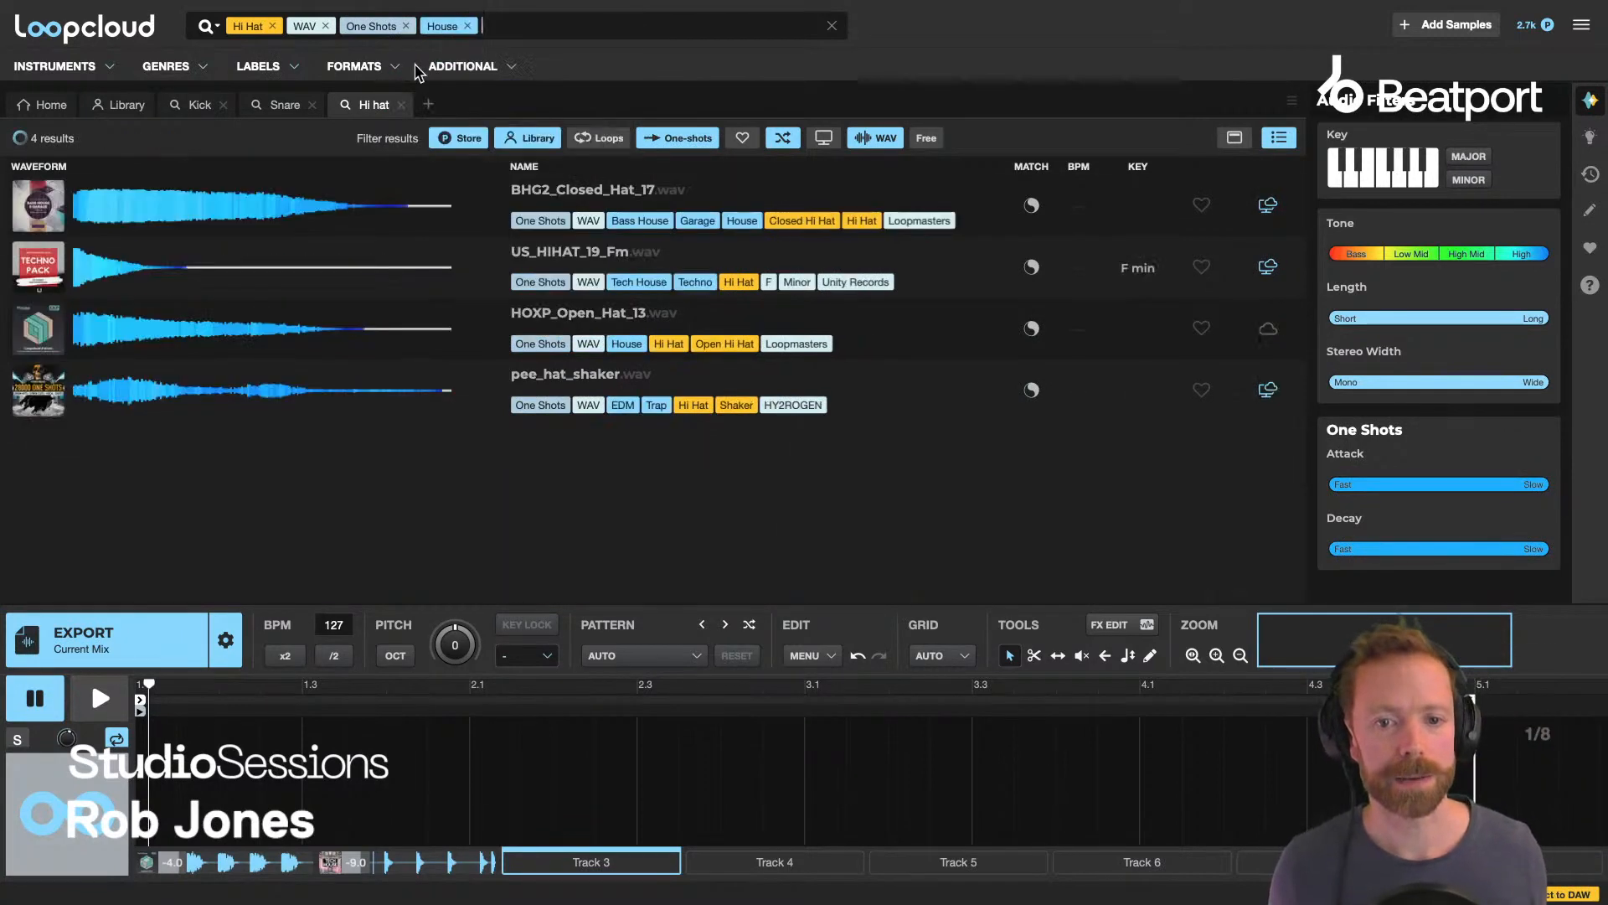
# Audition BHG2_Closed_Hat_17 on Track 3 and look through the House hi-hat results for other short hats.
pyautogui.click(572, 191)
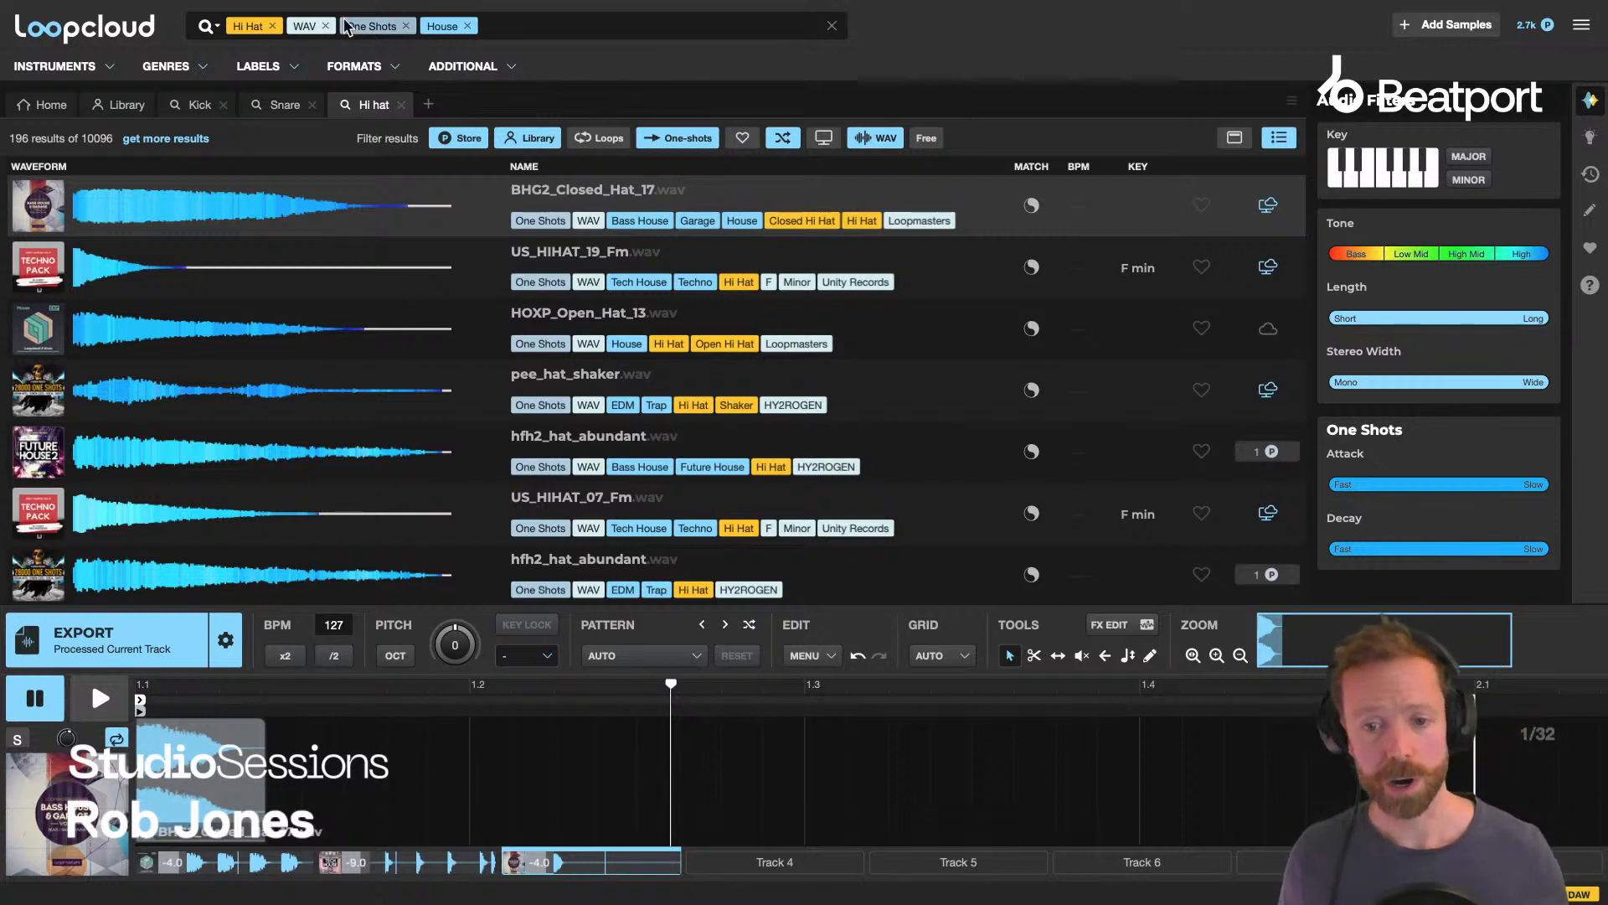
pyautogui.scroll(-10, 490, 298)
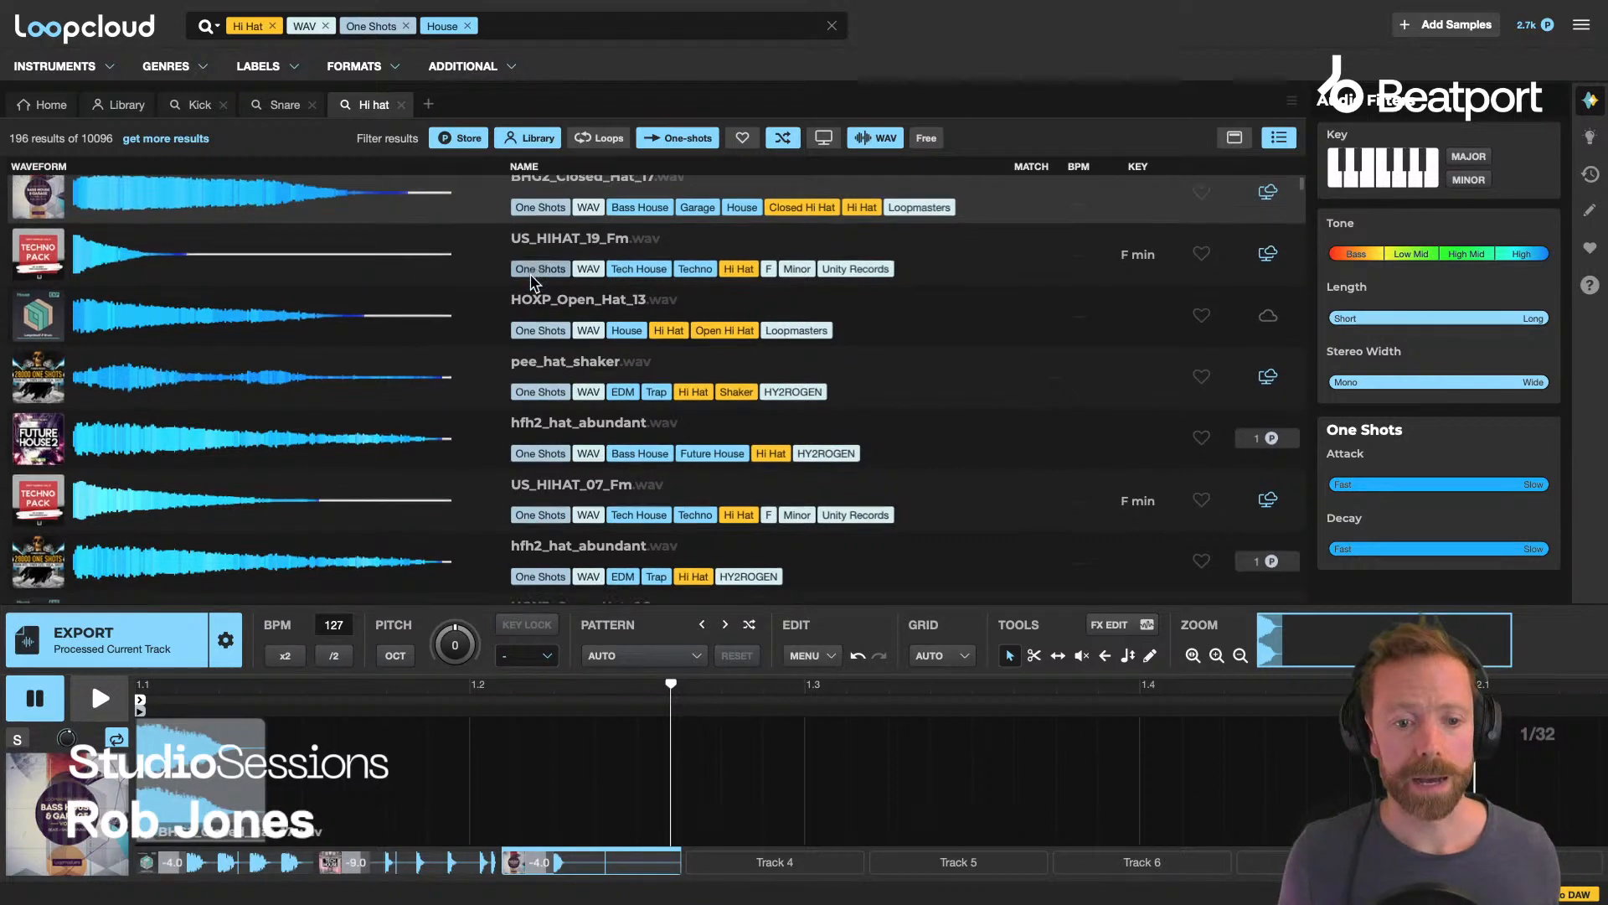
pyautogui.scroll(-6, 530, 285)
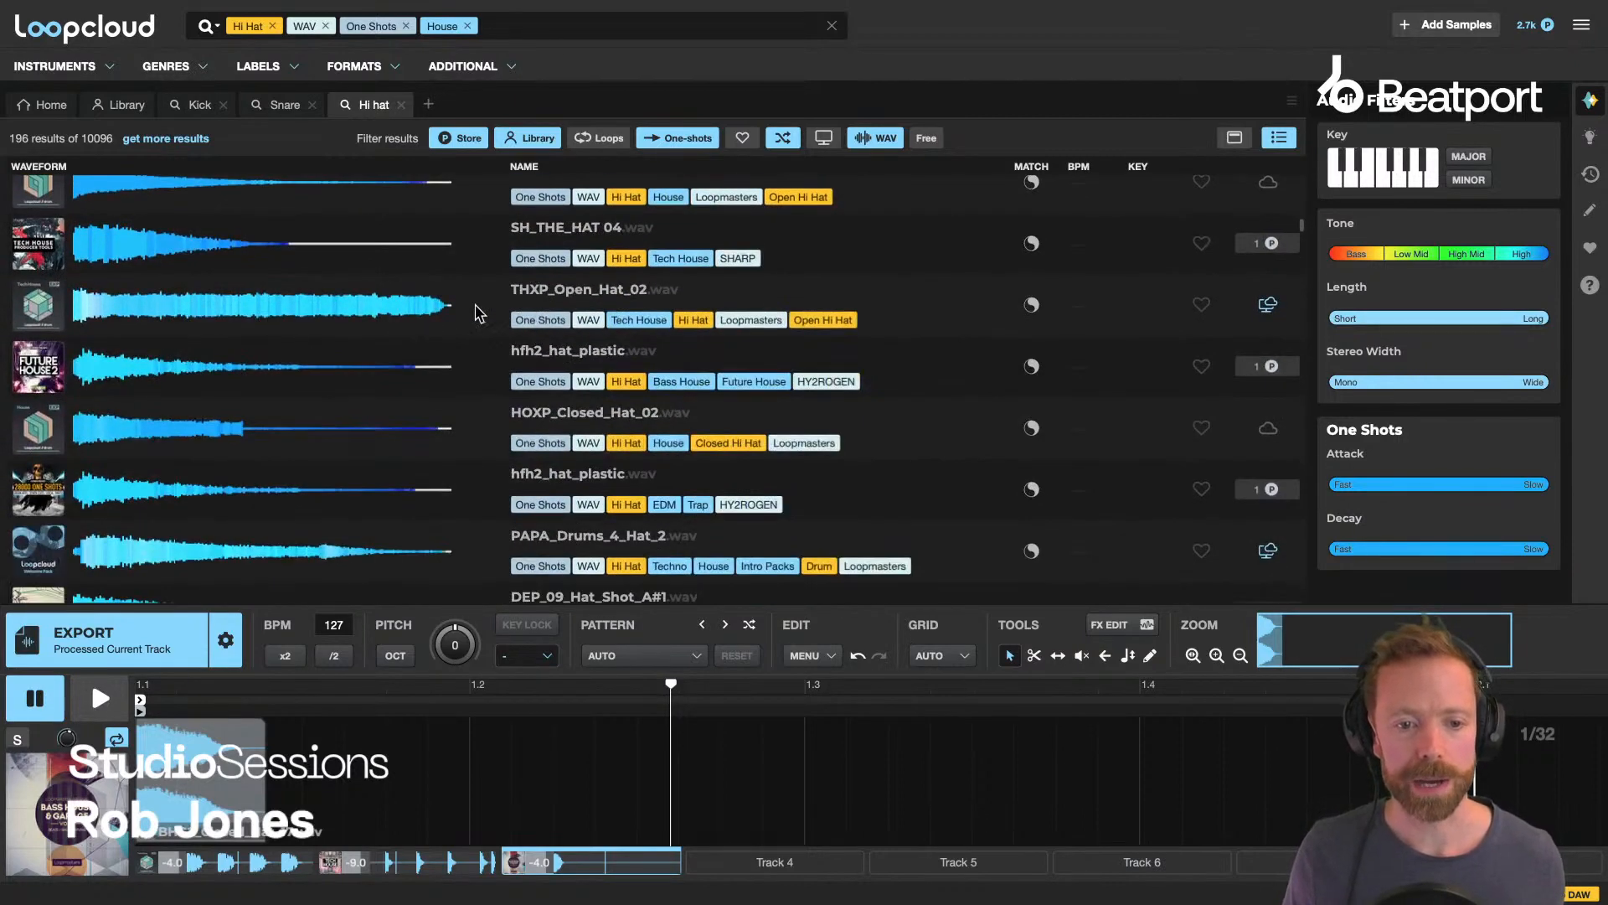
pyautogui.scroll(-10, 477, 311)
pyautogui.moveTo(1397, 387)
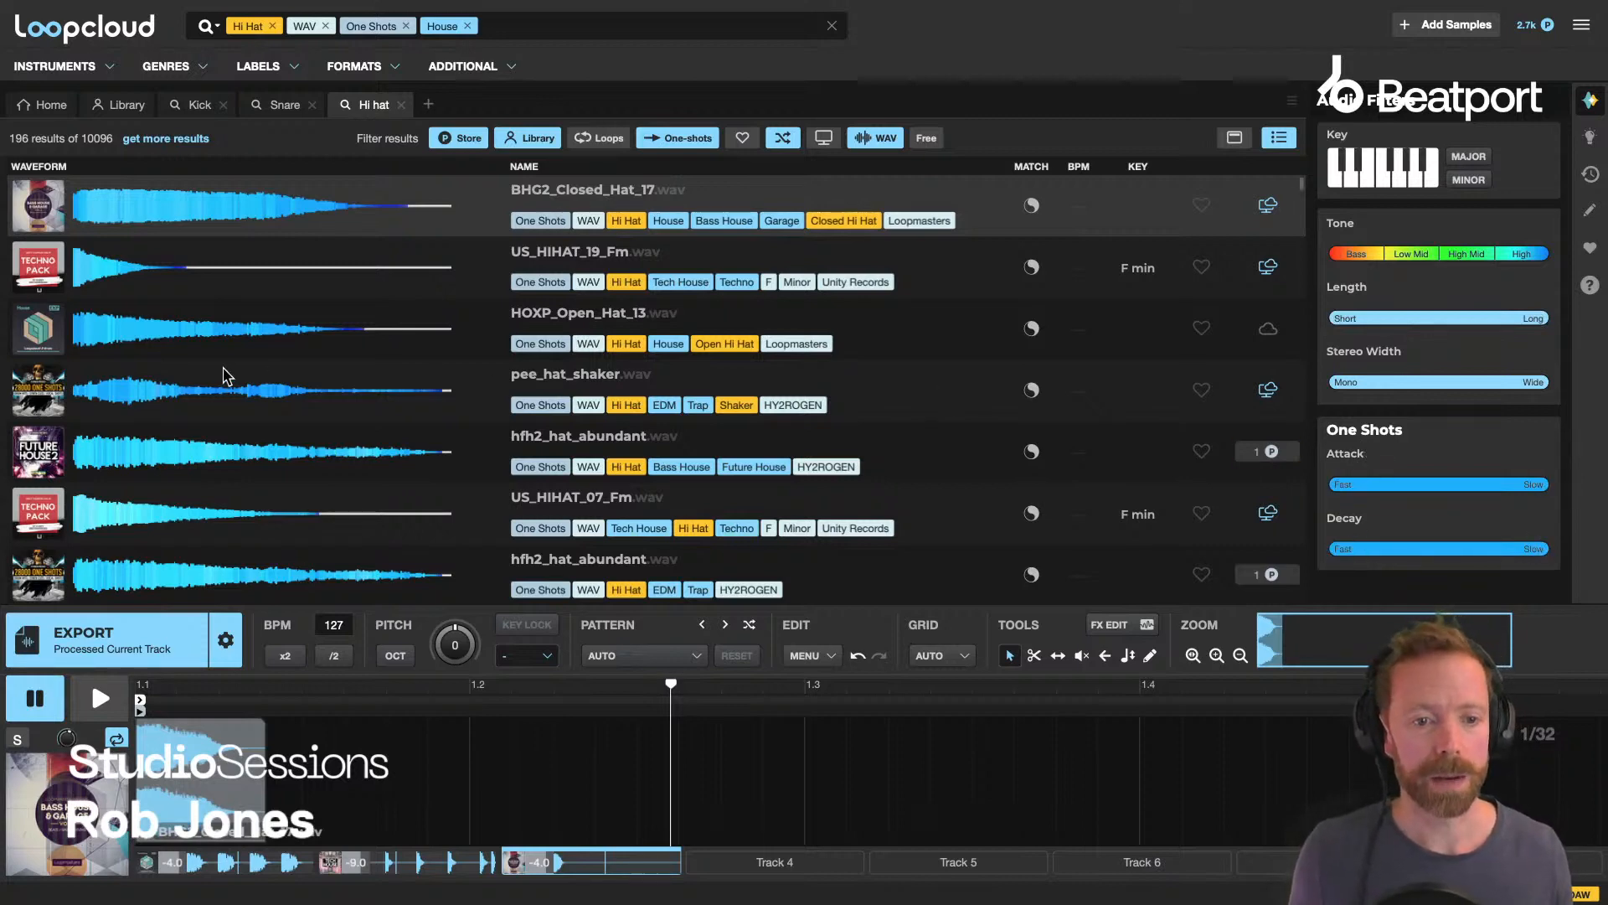
pyautogui.scroll(-2, 138, 457)
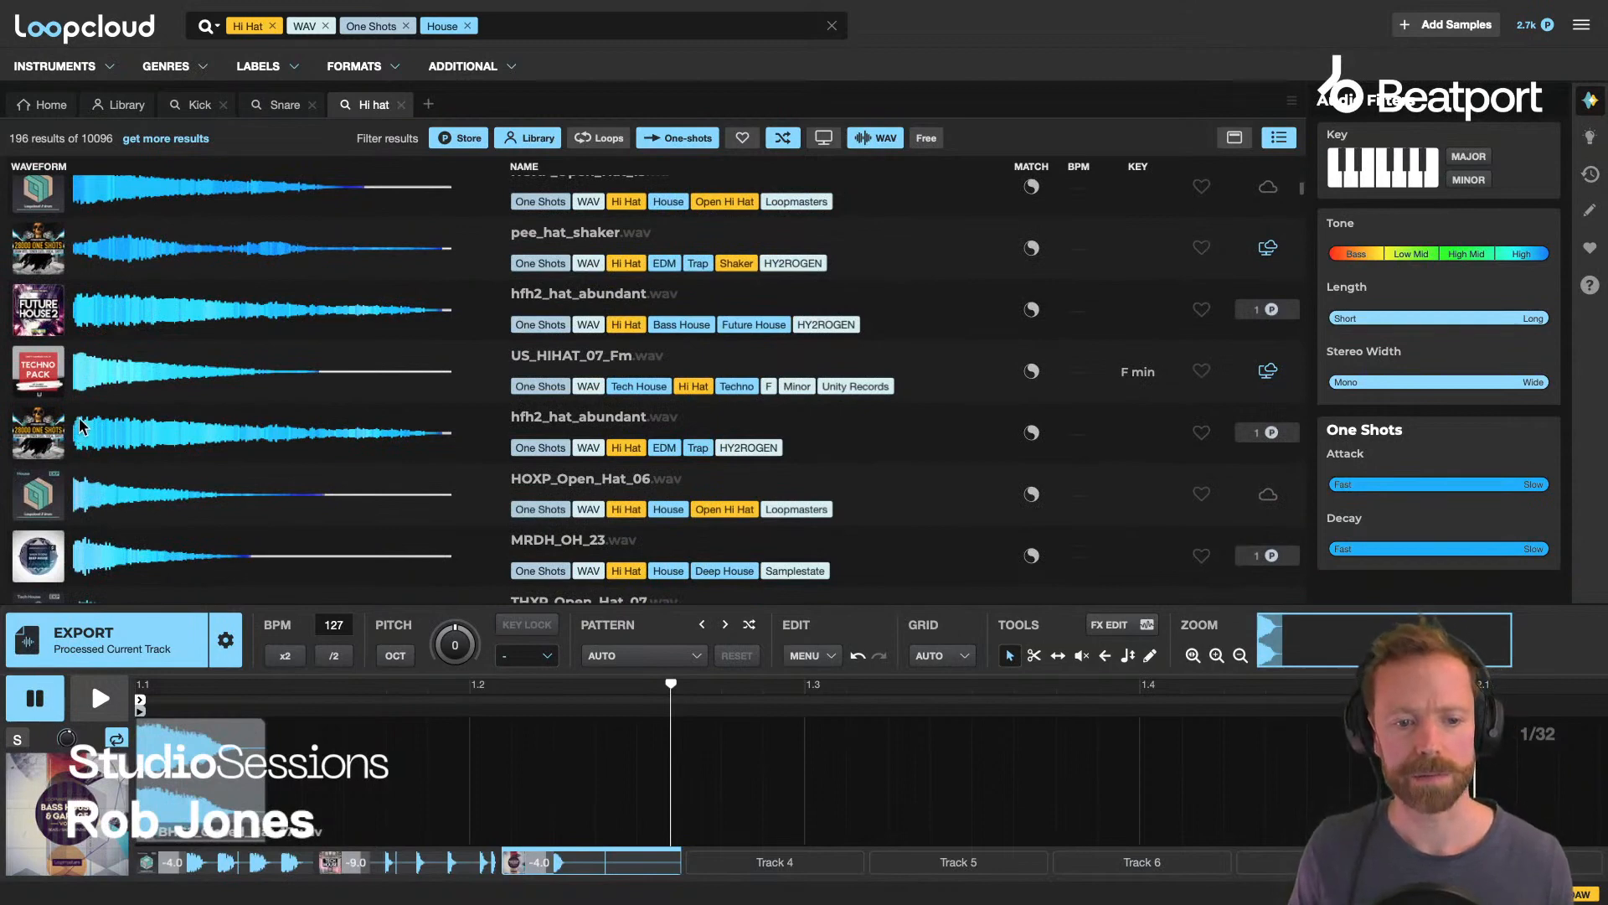
pyautogui.scroll(-6, 153, 494)
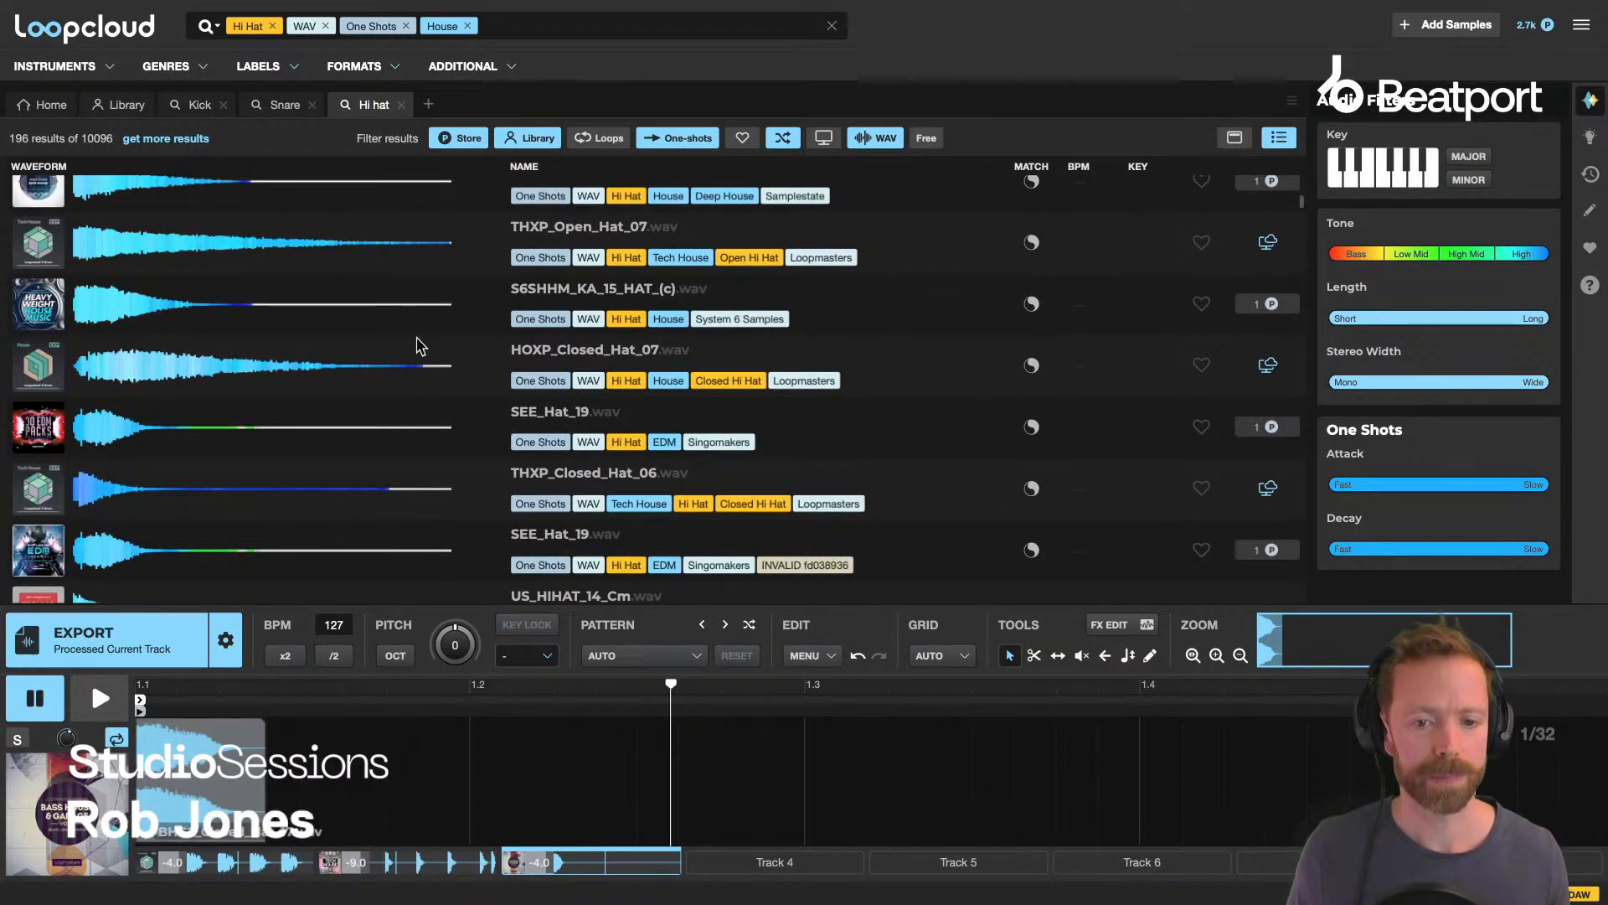
# Audition HOXP_Closed_Hat_07, SEE_Hat_19, THXP_Open_Hat_02 and hfh2_hat_plastic on Track 3.
pyautogui.click(540, 351)
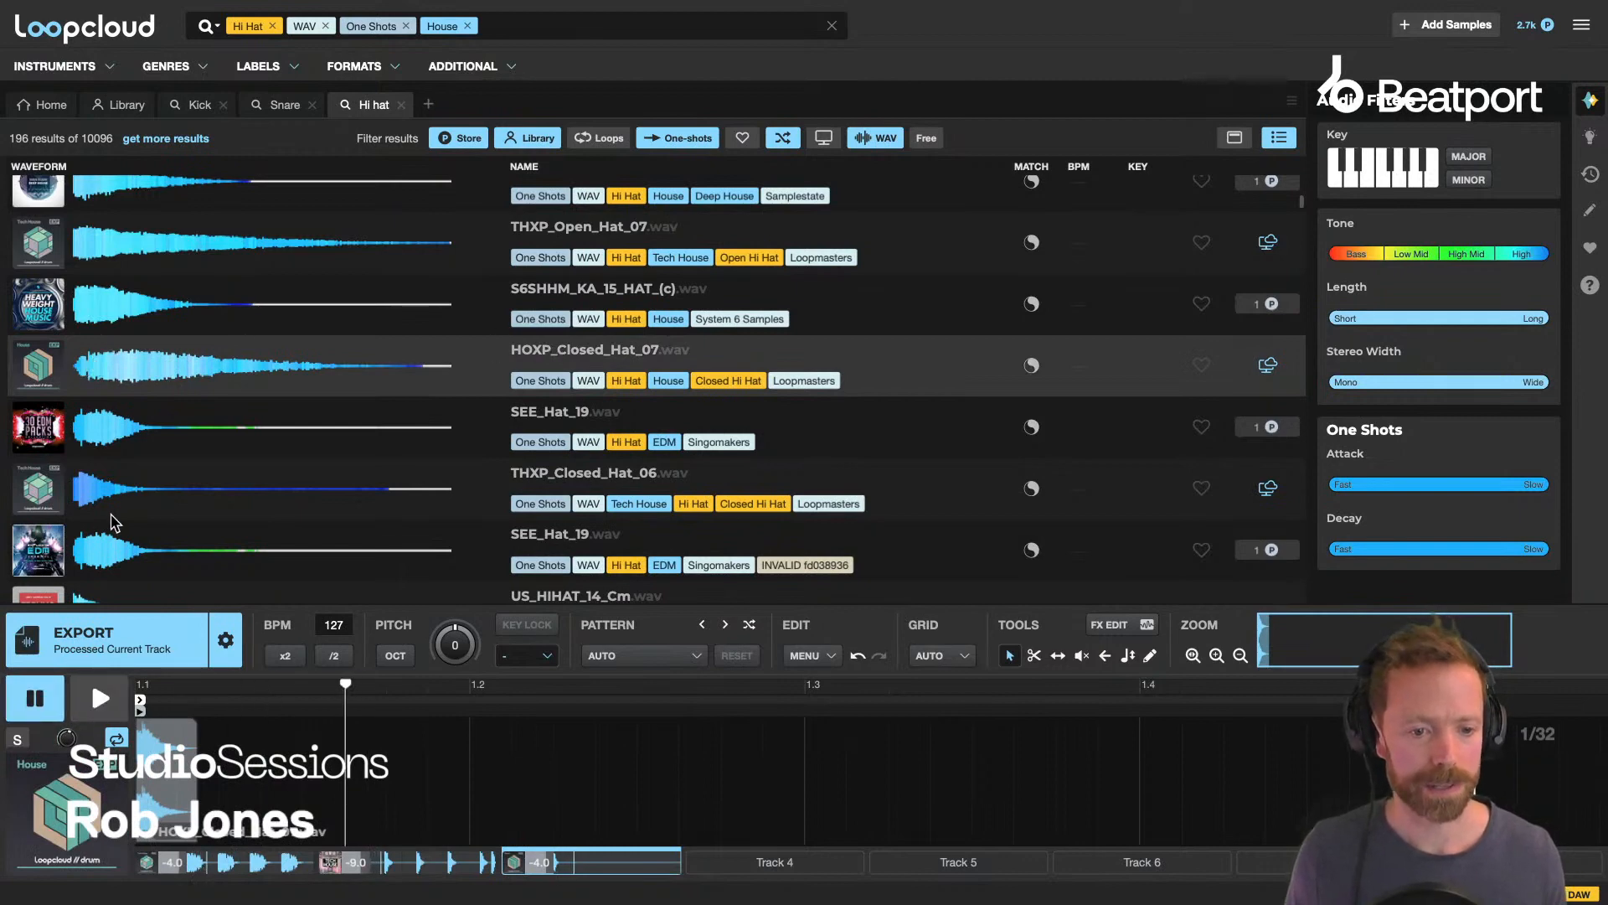
pyautogui.scroll(-3, 115, 522)
pyautogui.click(153, 404)
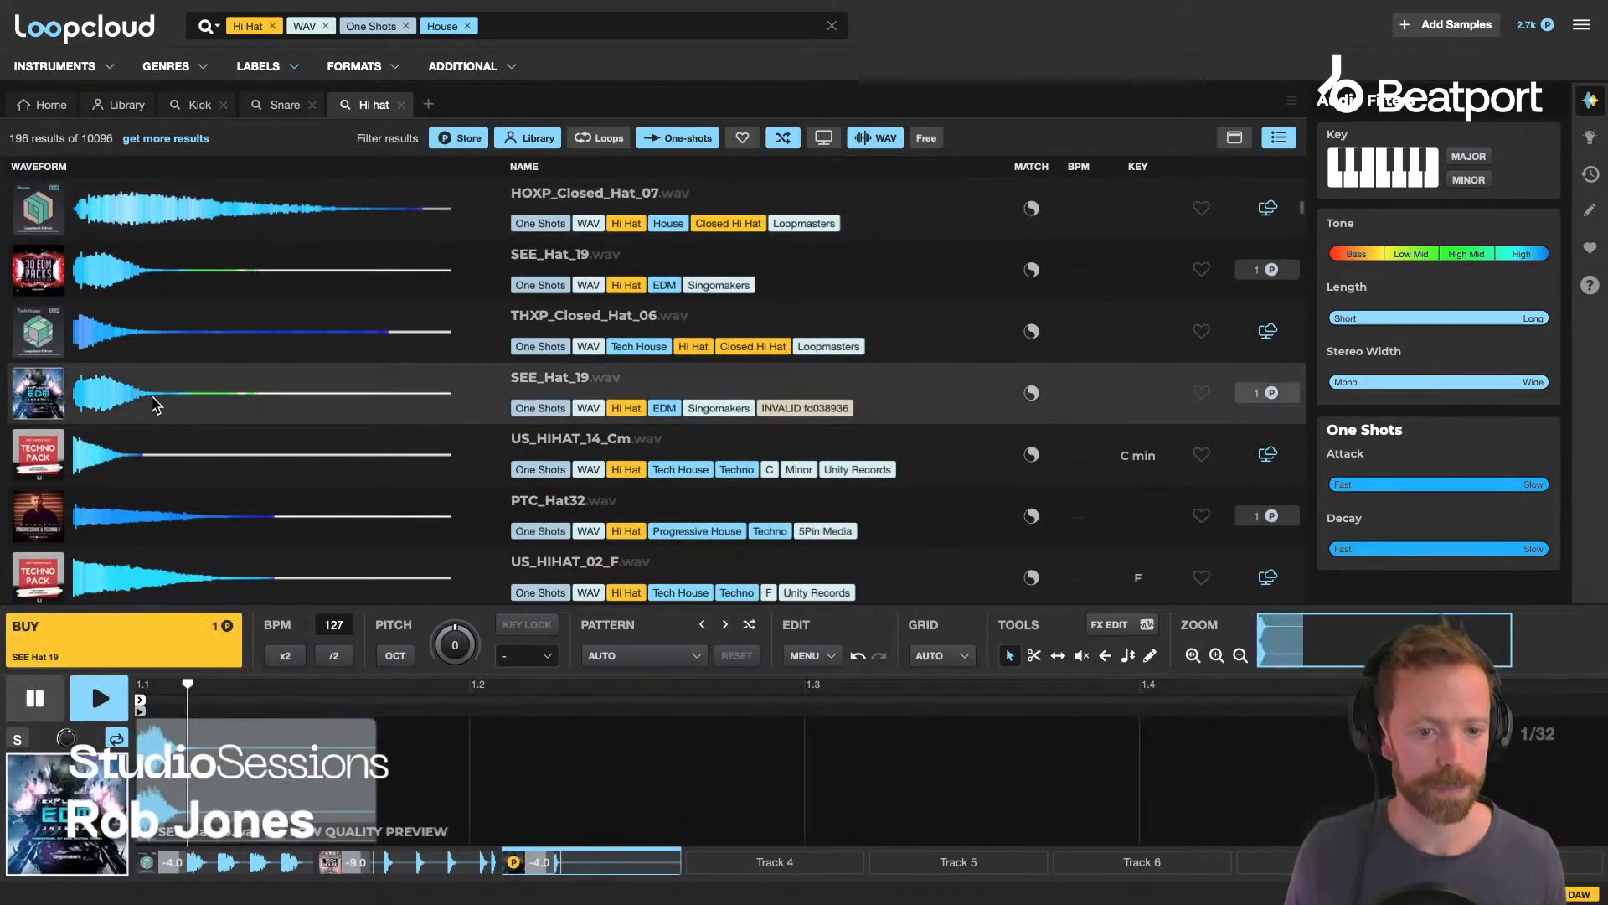
pyautogui.press('space')
pyautogui.scroll(-4, 180, 389)
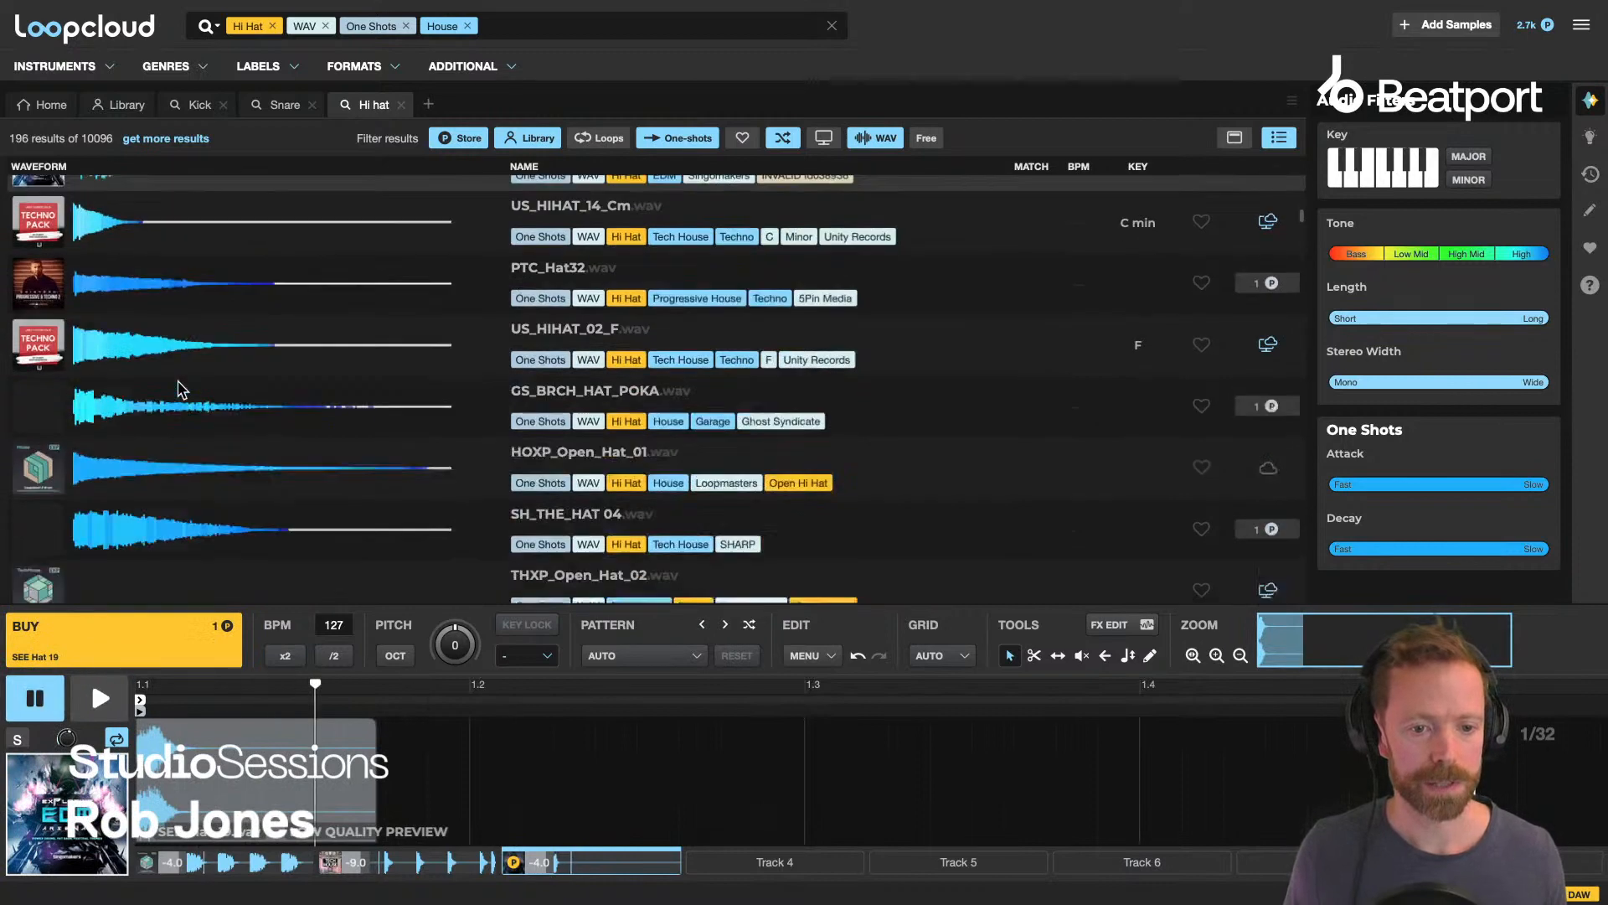
pyautogui.scroll(-1, 172, 469)
pyautogui.click(184, 524)
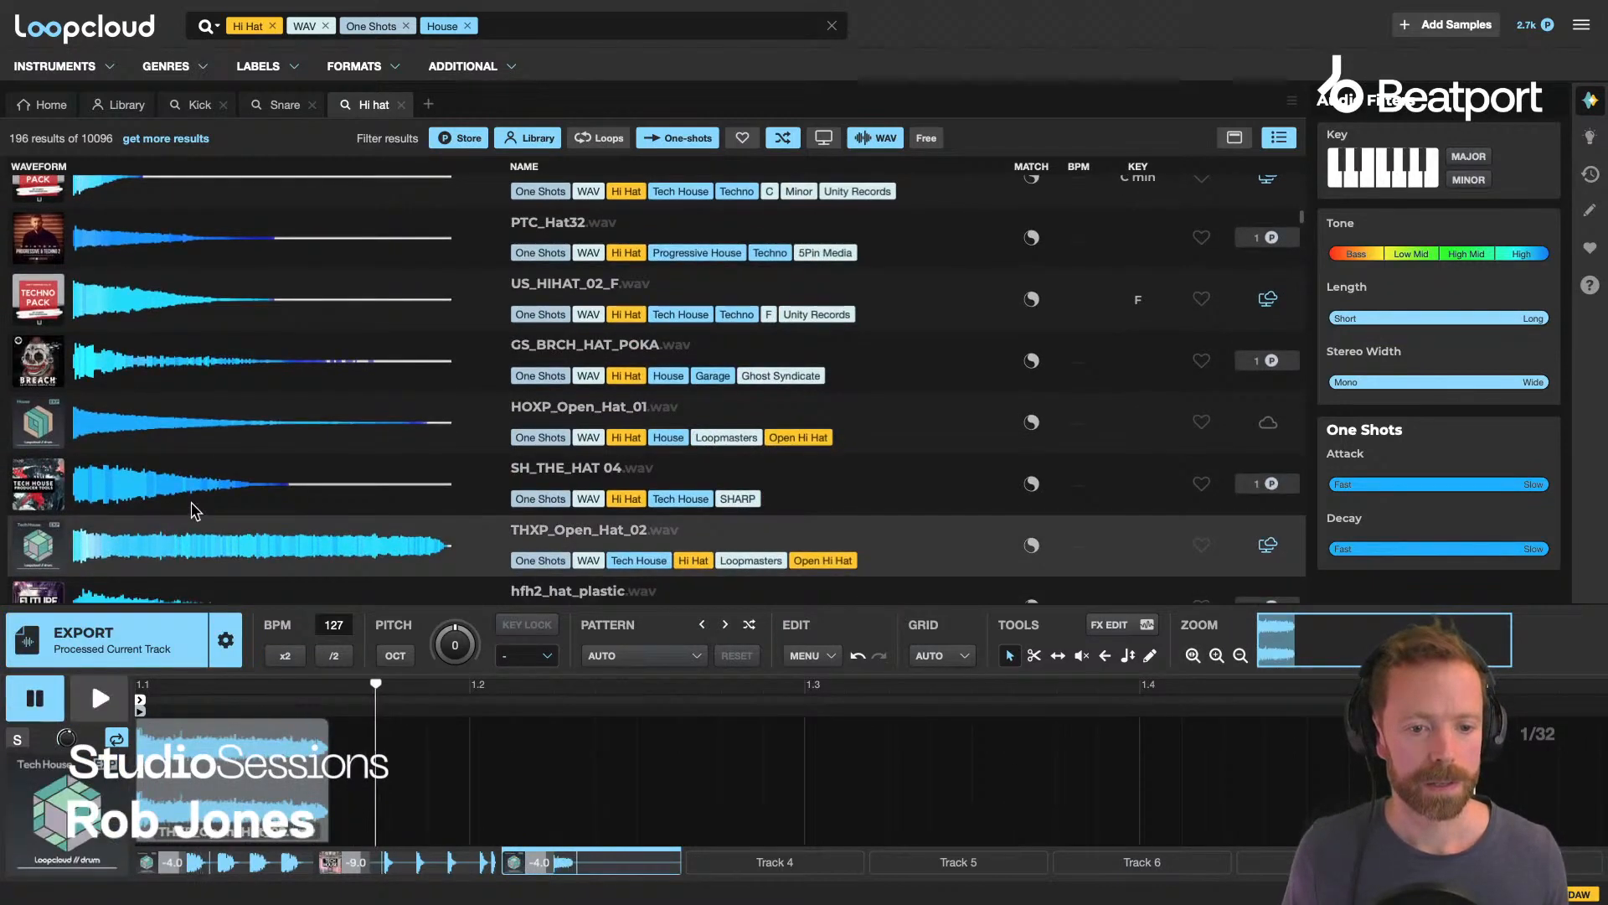
pyautogui.scroll(-4, 191, 481)
pyautogui.click(159, 448)
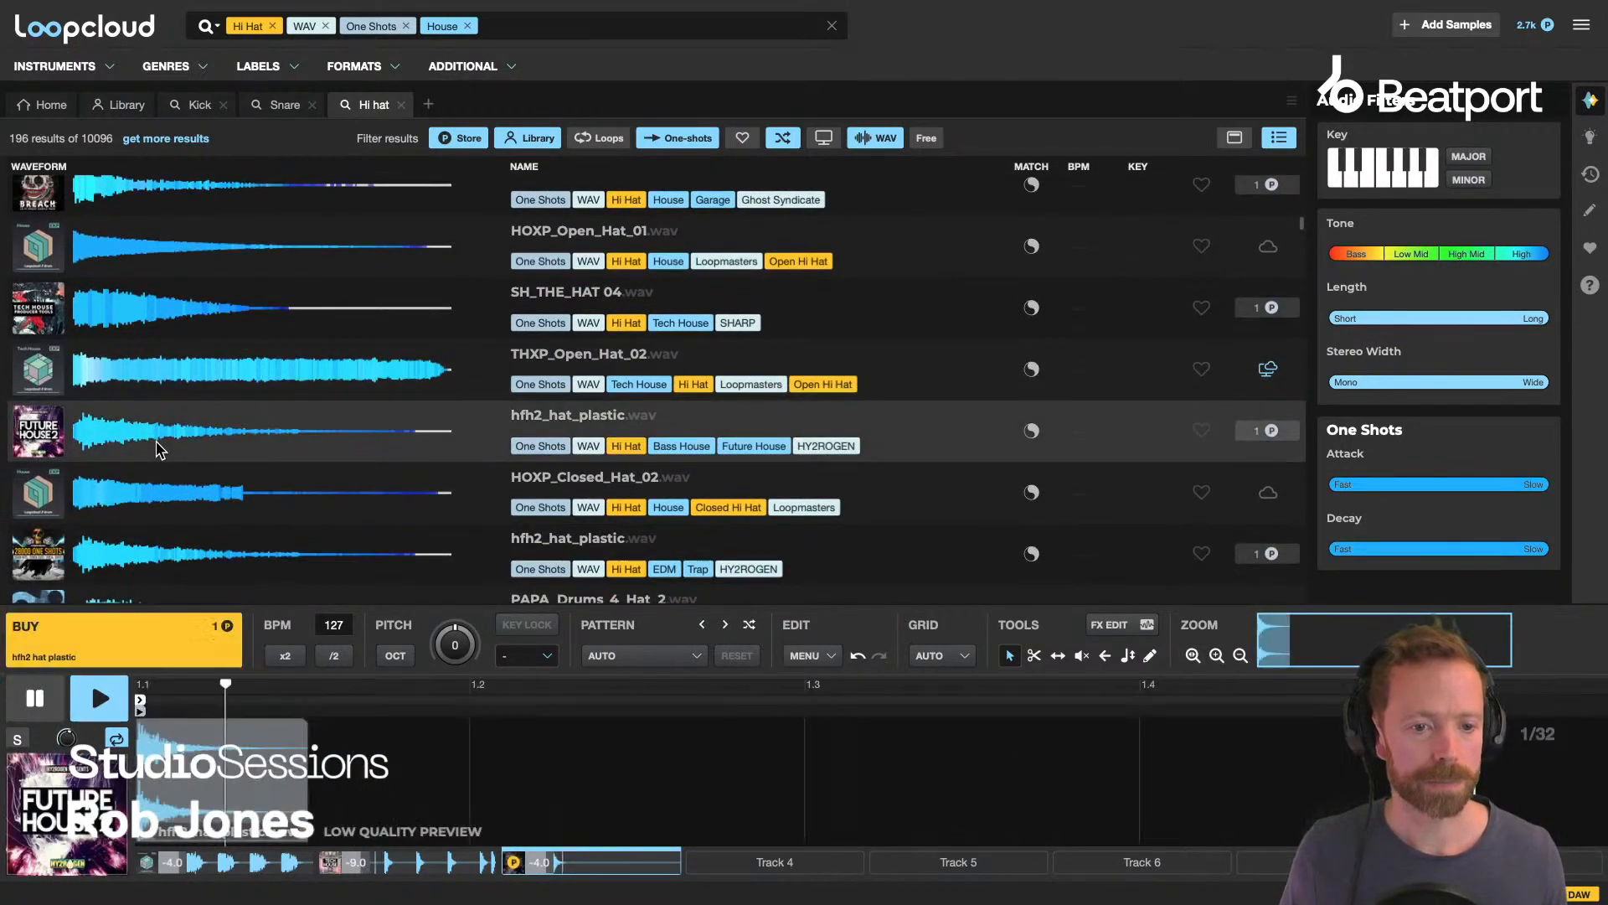
pyautogui.scroll(-10, 237, 431)
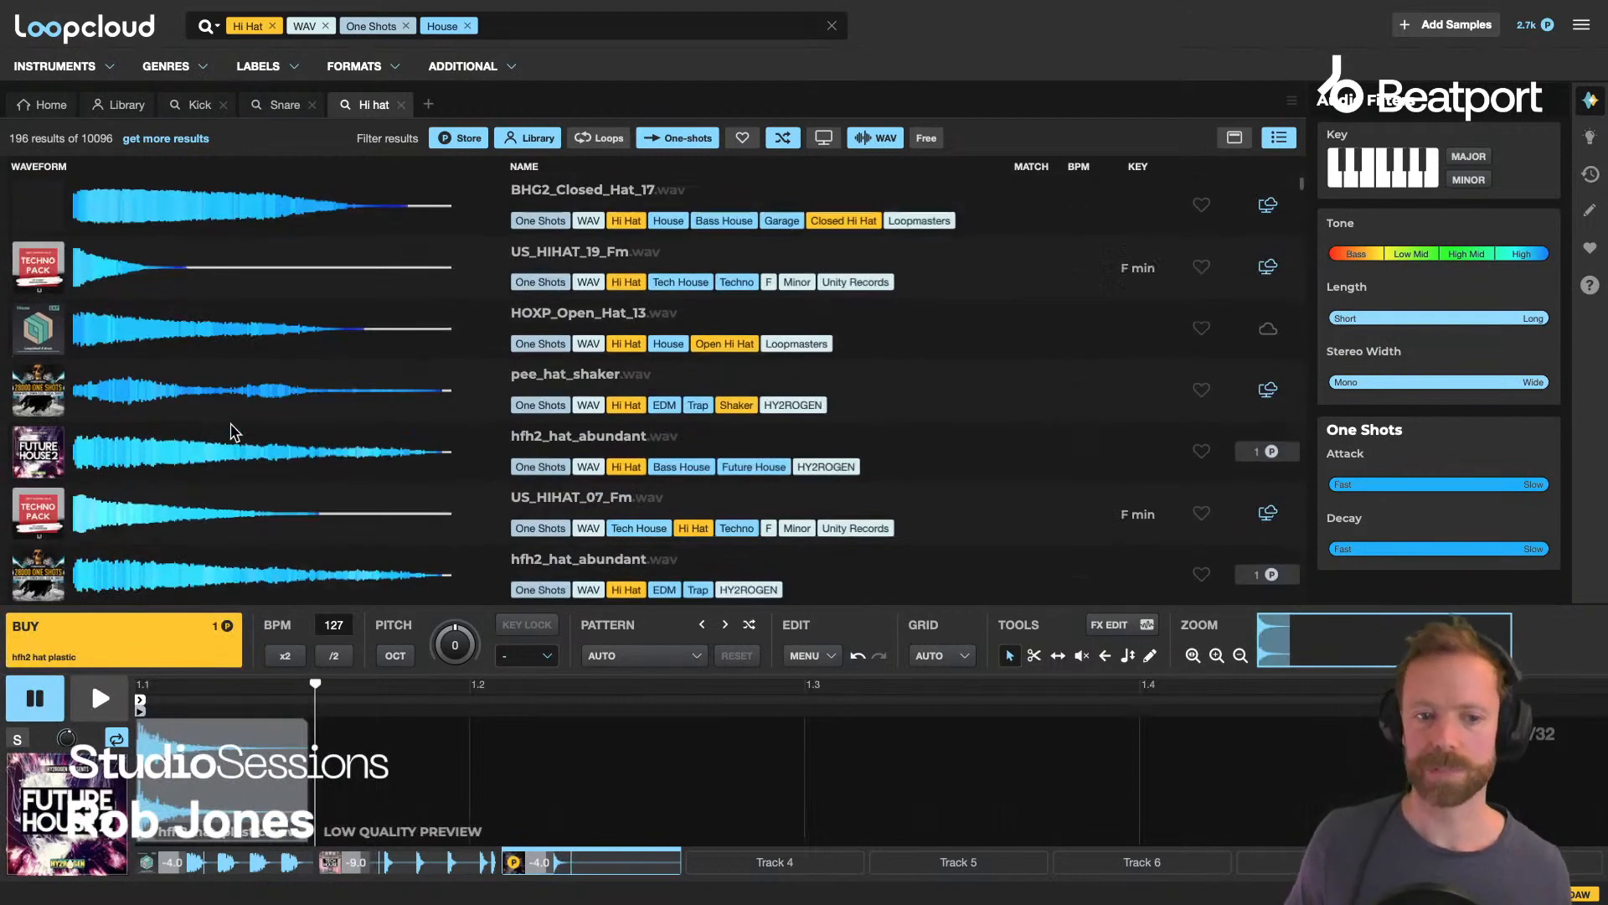
# Filter the hi-hat results to an audio length under 0.8 s and an attack under 29 ms.
pyautogui.scroll(-1, 1419, 430)
pyautogui.moveTo(1370, 541)
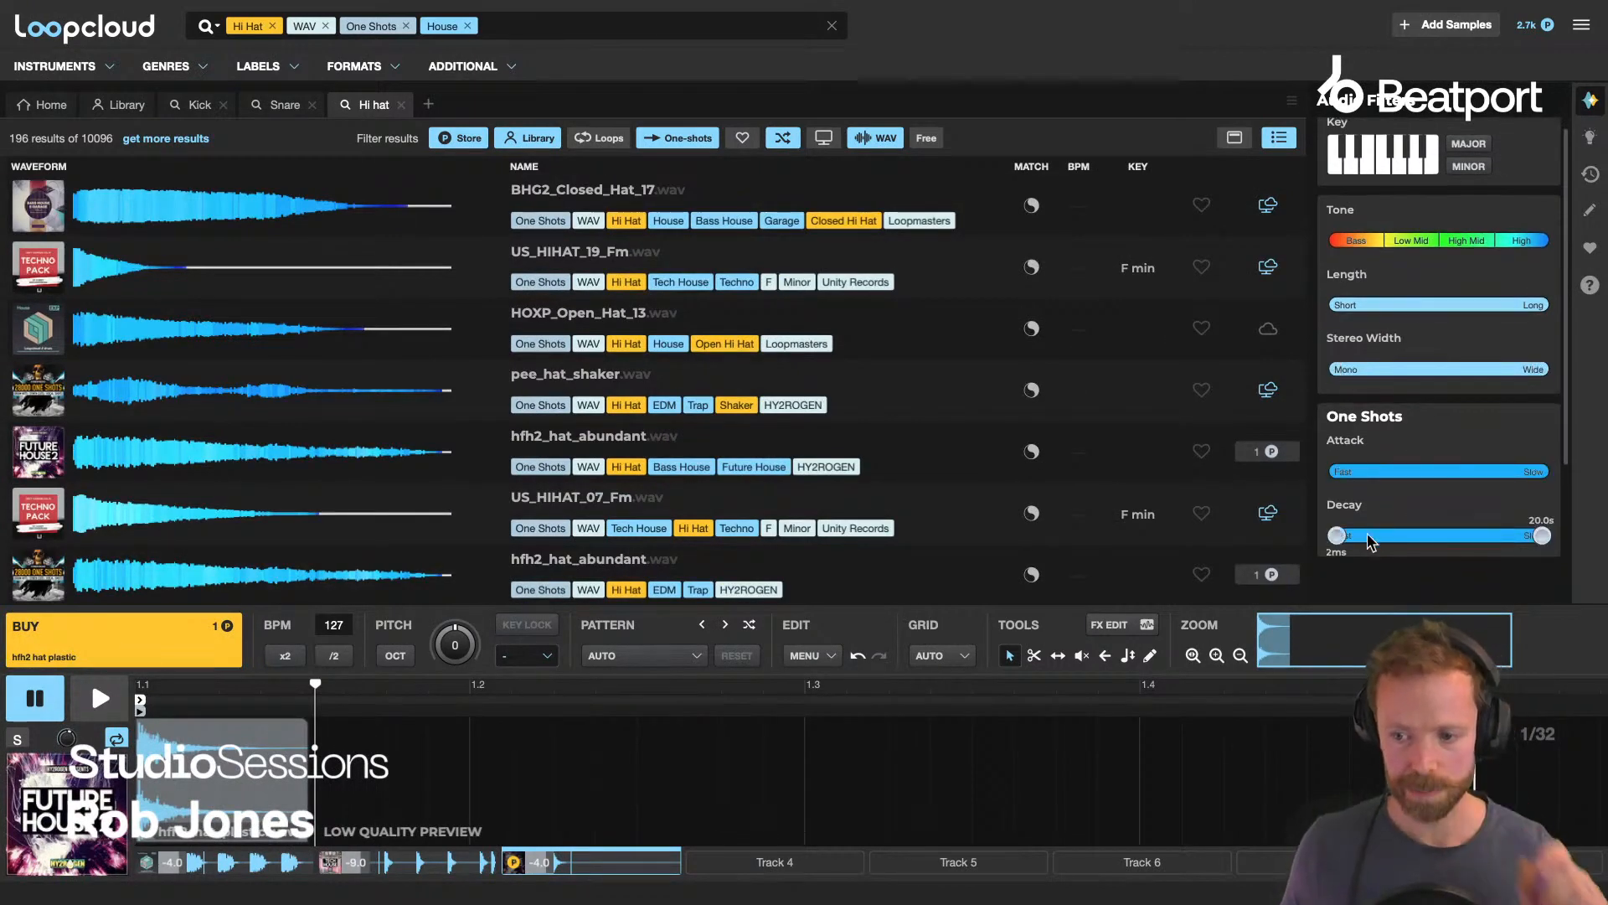
pyautogui.scroll(1, 1508, 312)
pyautogui.moveTo(1533, 312); pyautogui.dragTo(1383, 317)
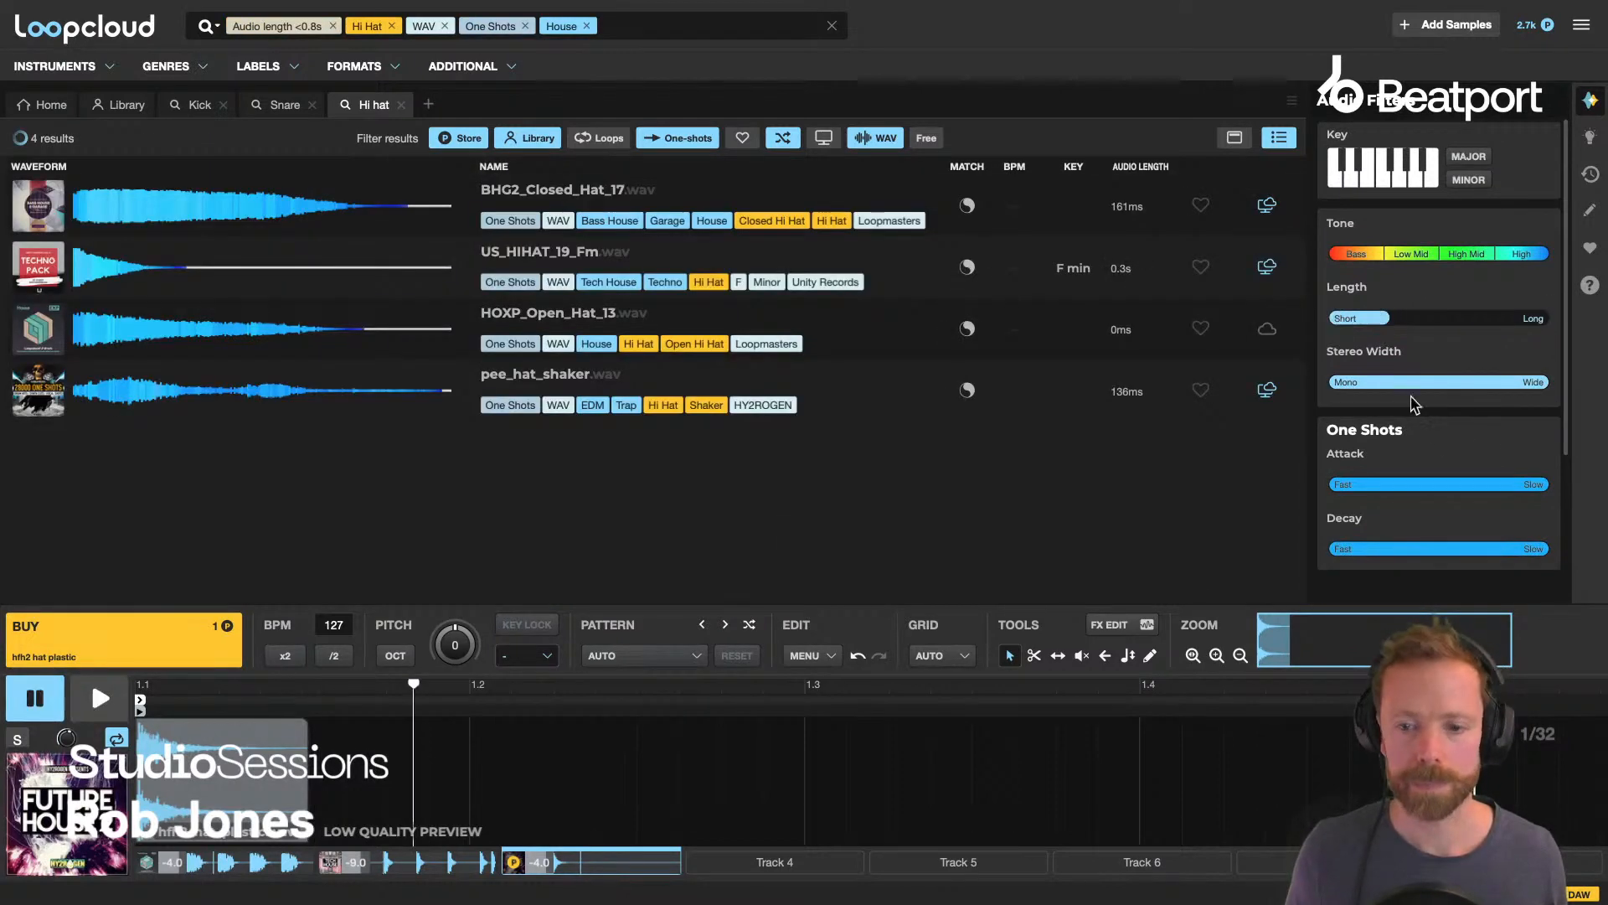
pyautogui.moveTo(1404, 507)
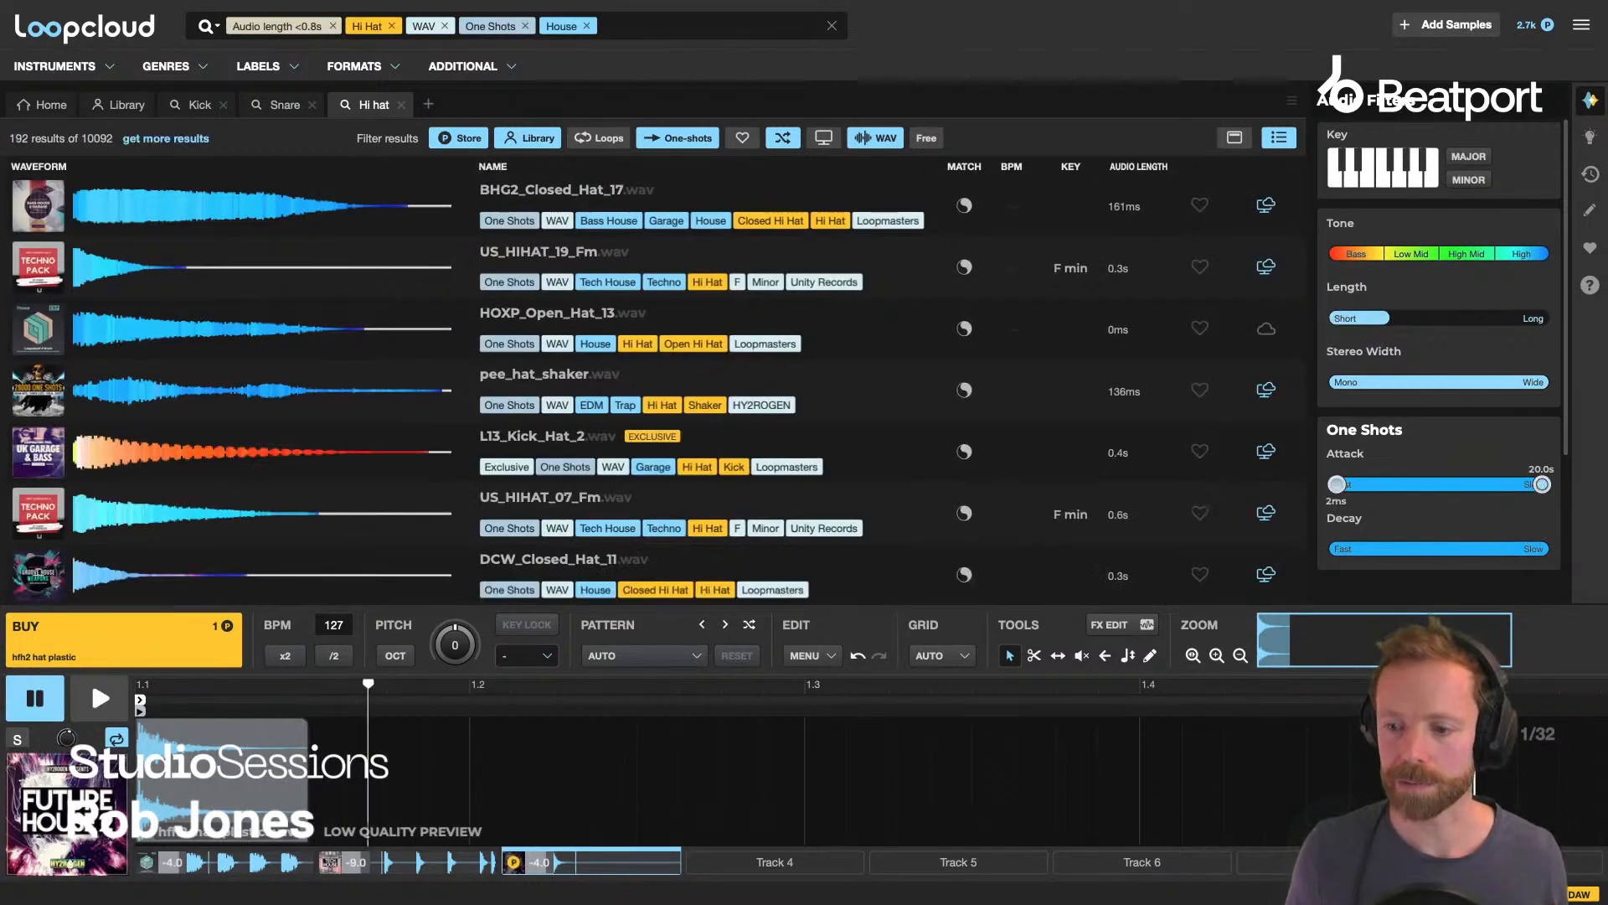
pyautogui.moveTo(1542, 484); pyautogui.dragTo(1394, 484)
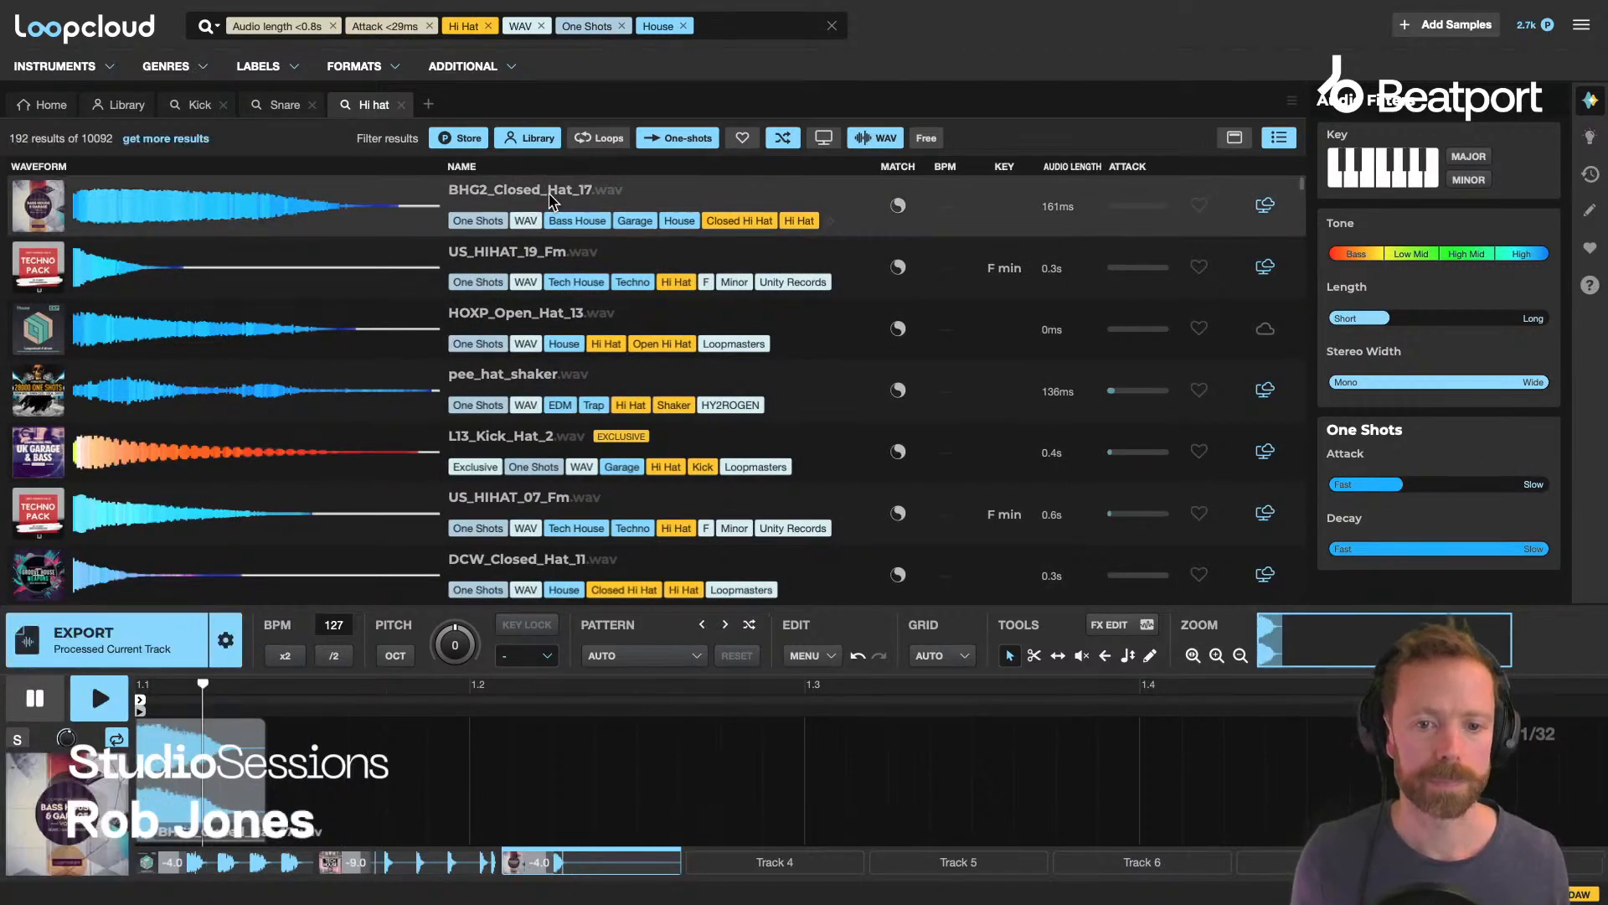
# Audition the filtered hats from BHG2_Closed_Hat_17 through HOXP_Open_Hat_06, then load US_HIHAT_19_Fm onto Track 3.
pyautogui.press('Down')
pyautogui.press('Down')
pyautogui.press('Down')
pyautogui.press('Down')
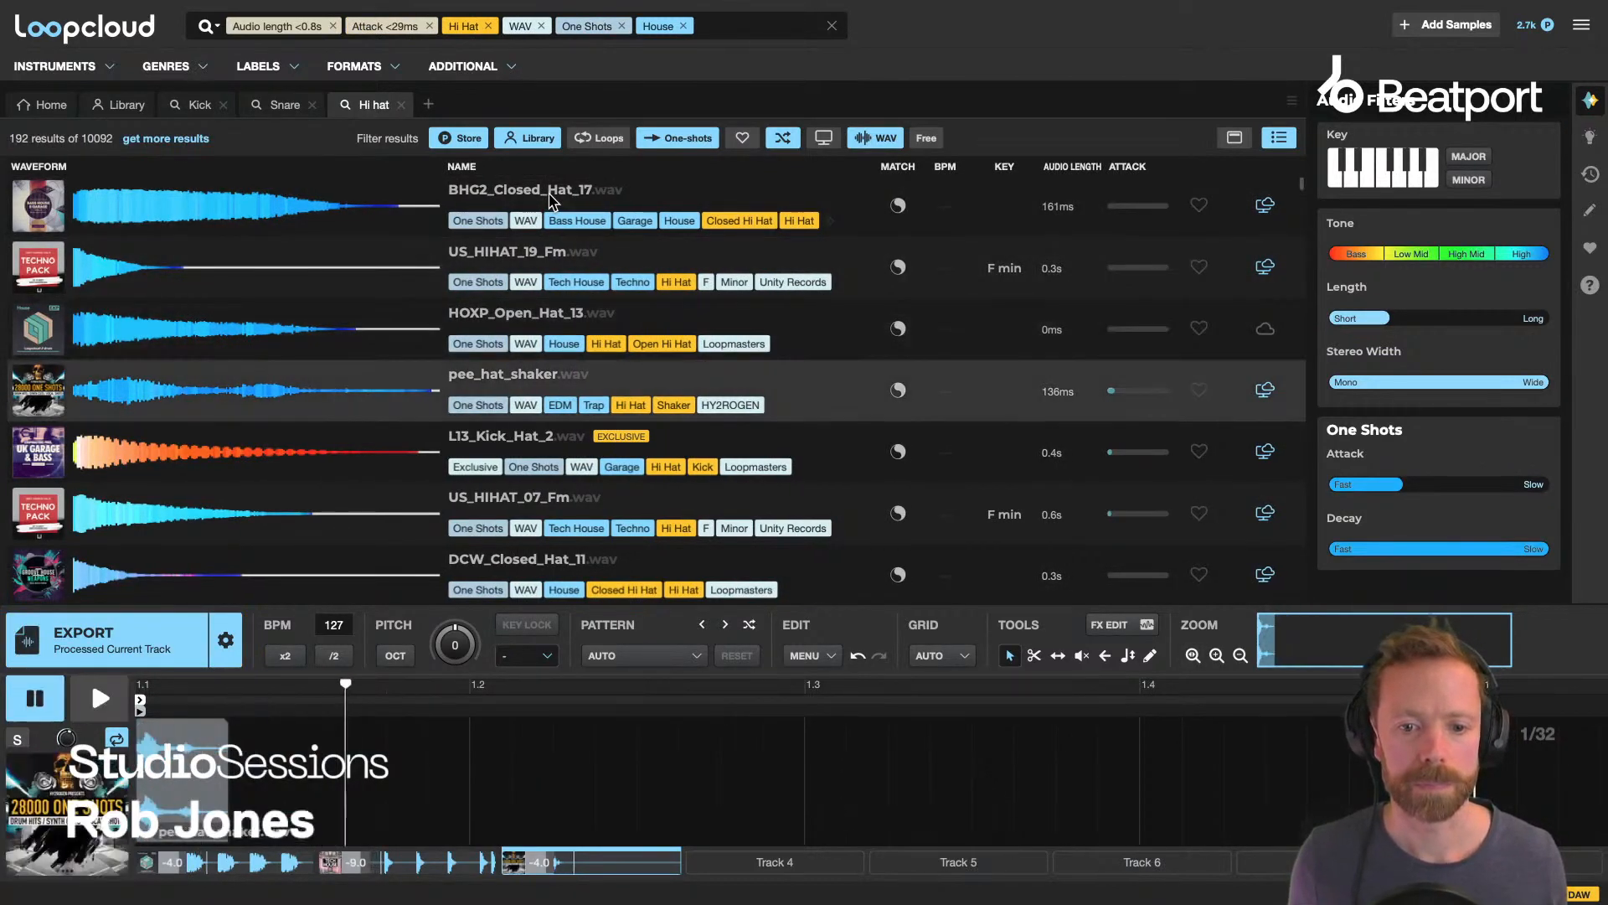
pyautogui.press('Down')
pyautogui.press('Down')
pyautogui.press('Down')
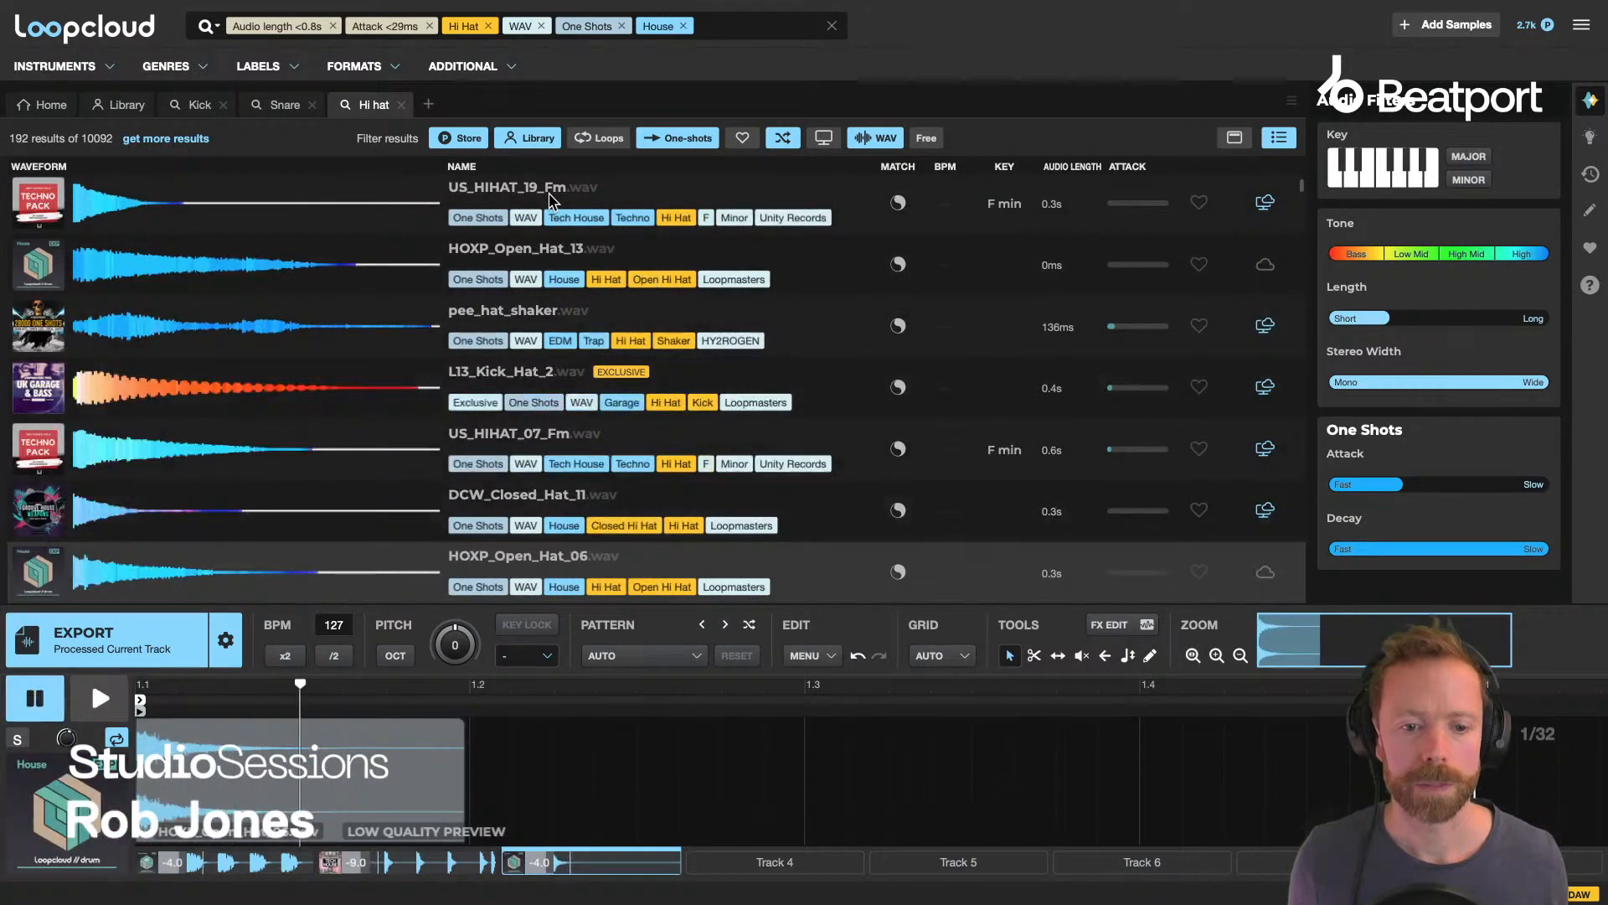
pyautogui.press('Up')
pyautogui.press('Up')
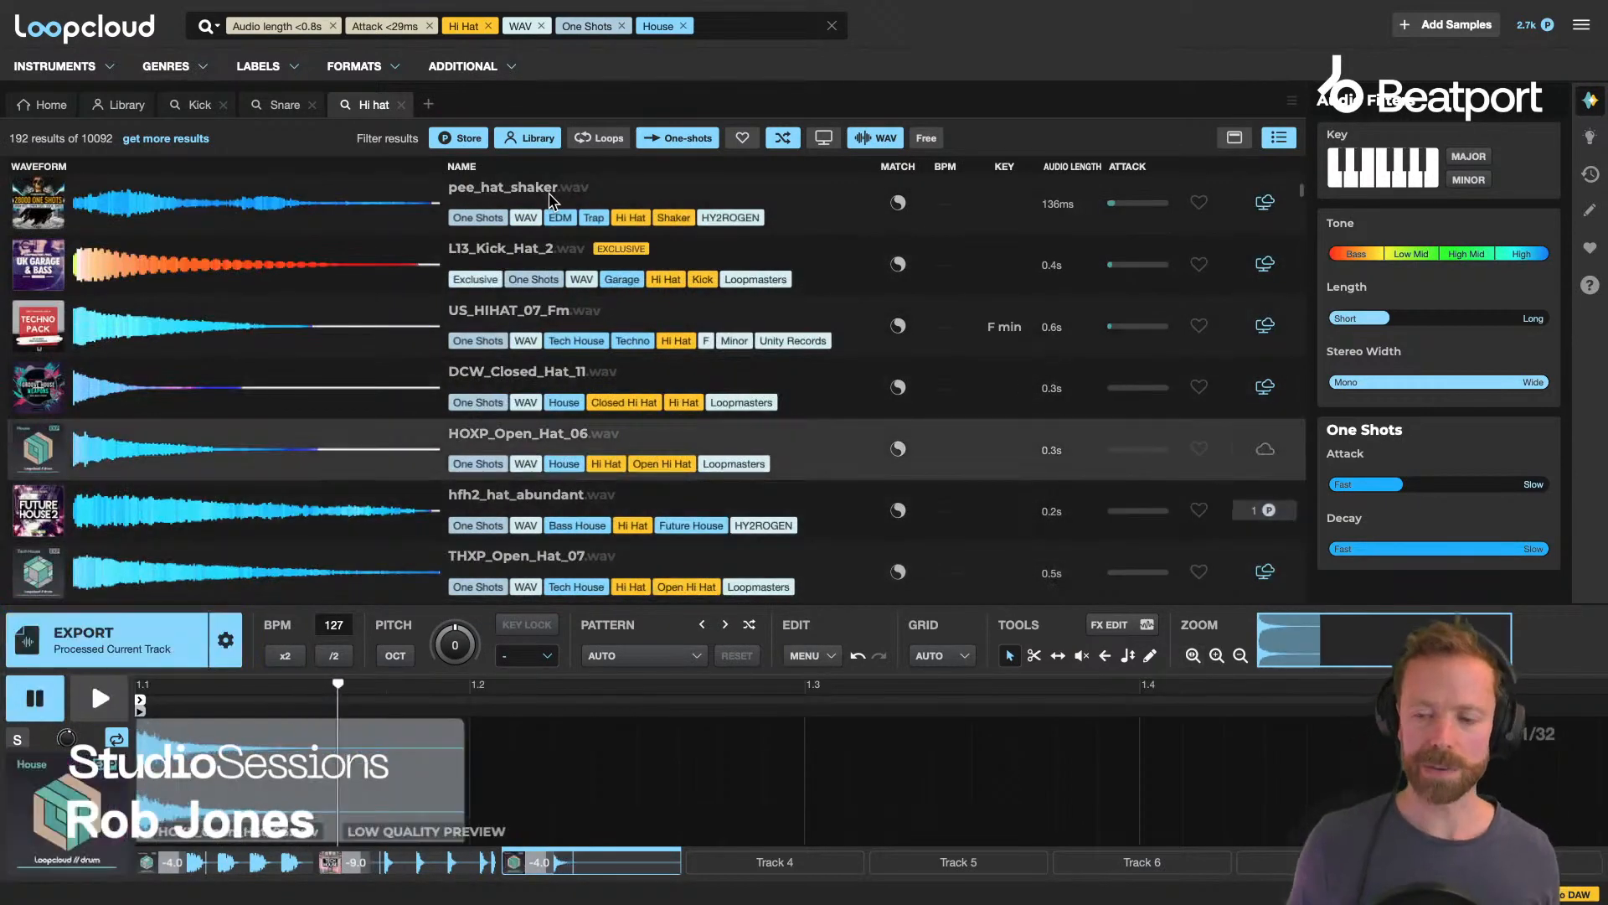
pyautogui.scroll(3, 560, 201)
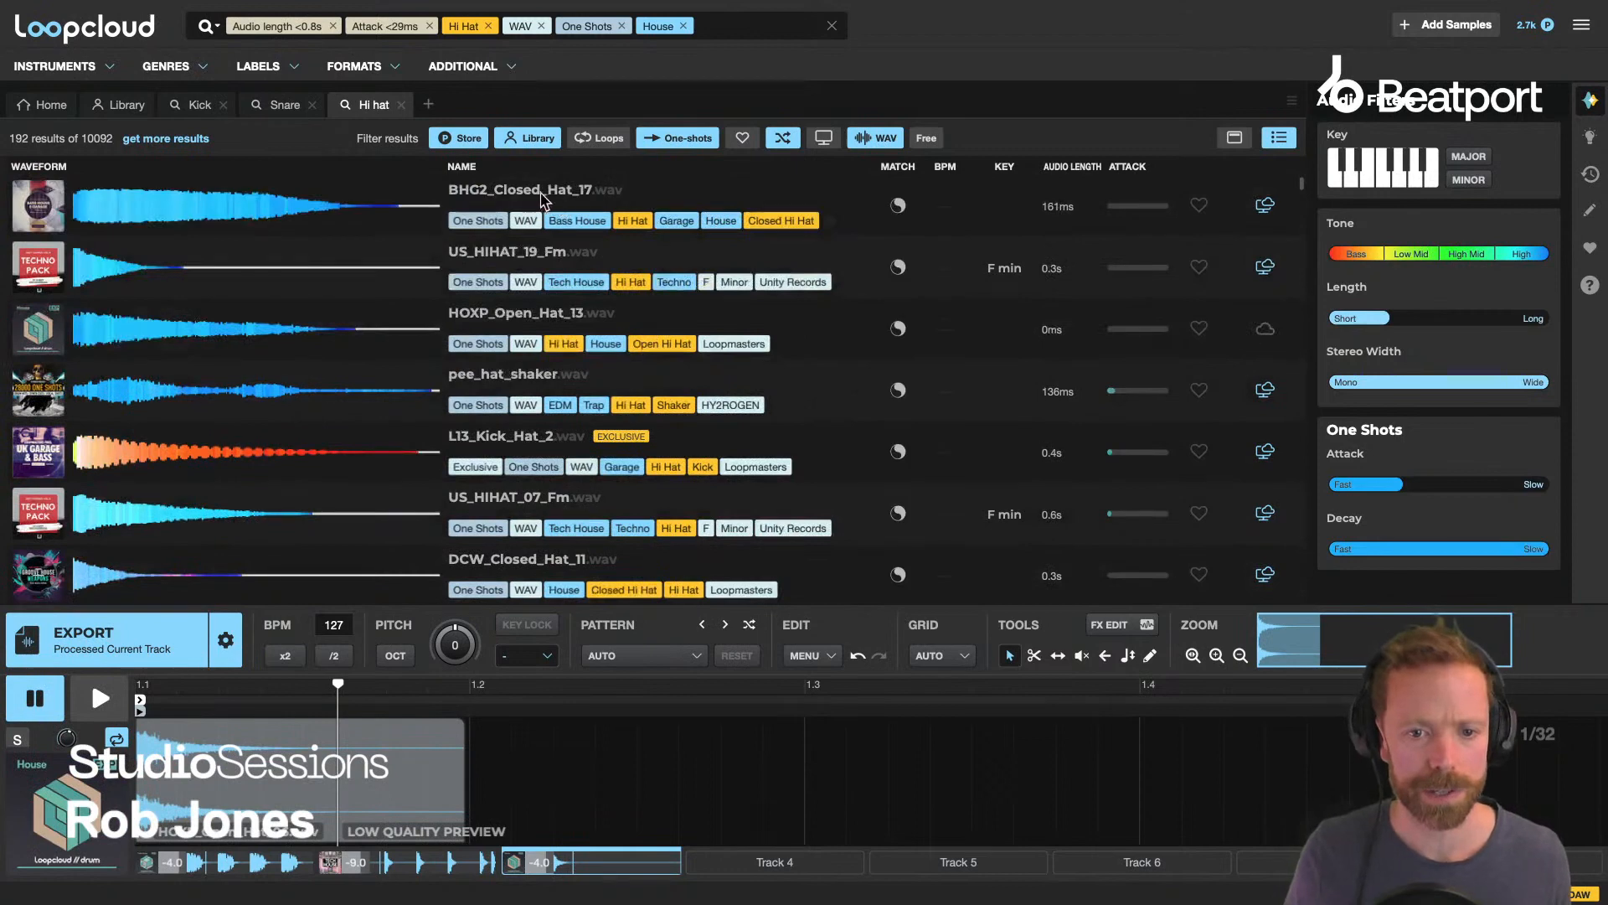
pyautogui.click(517, 287)
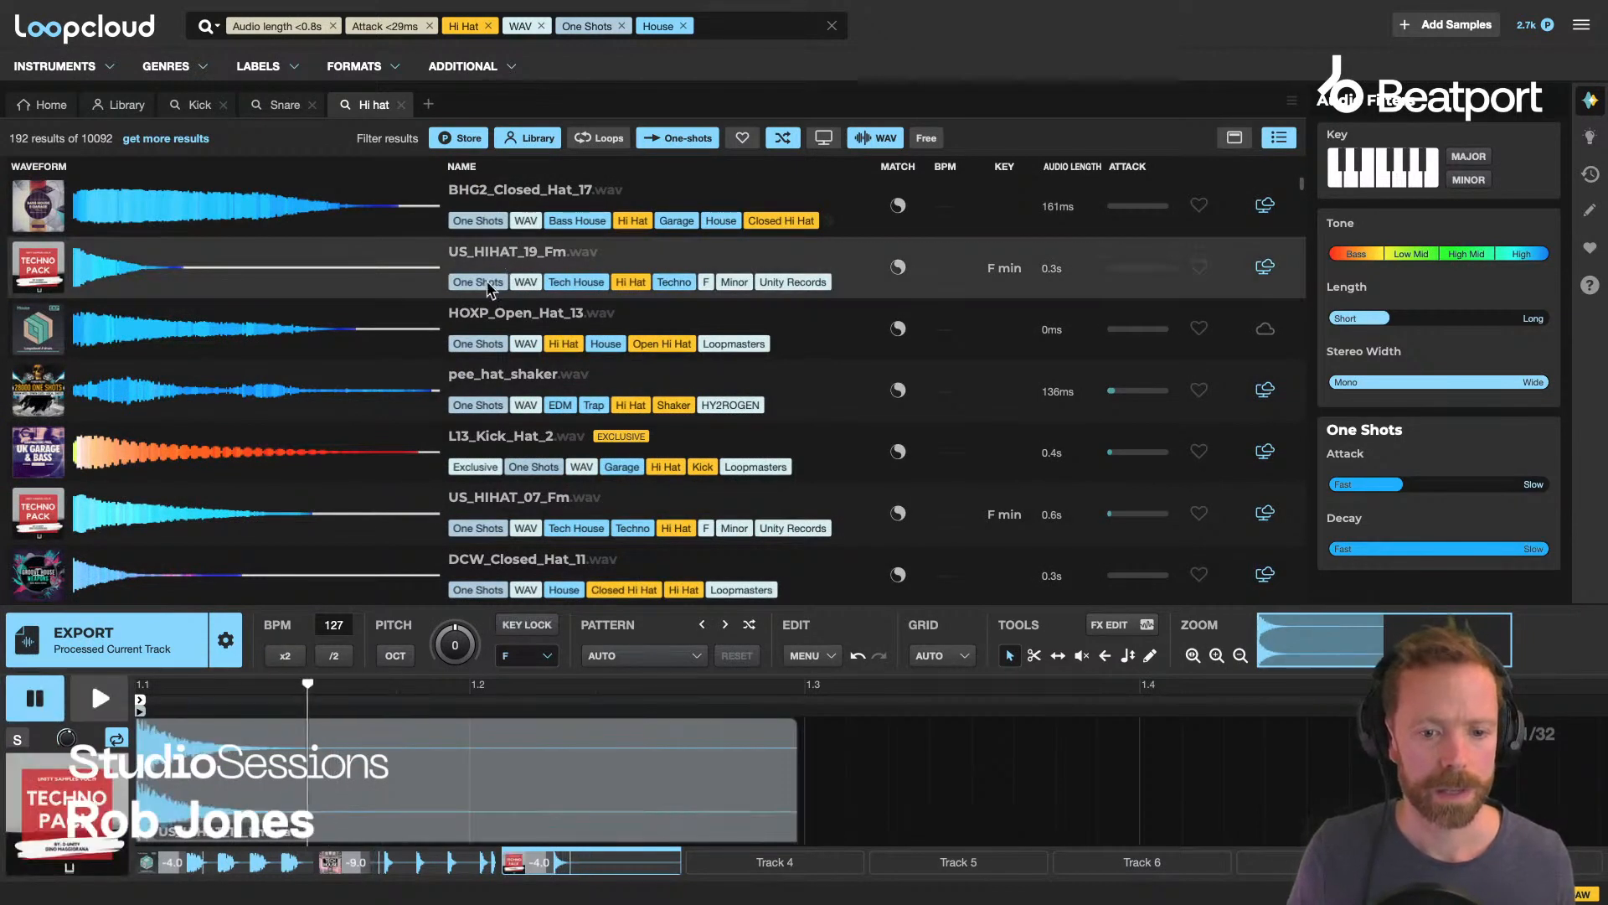
# Apply the House Hats 1 factory pattern to Track 3's hat, advance it to House Hats 2, and lower the track level to -7.0.
pyautogui.click(621, 658)
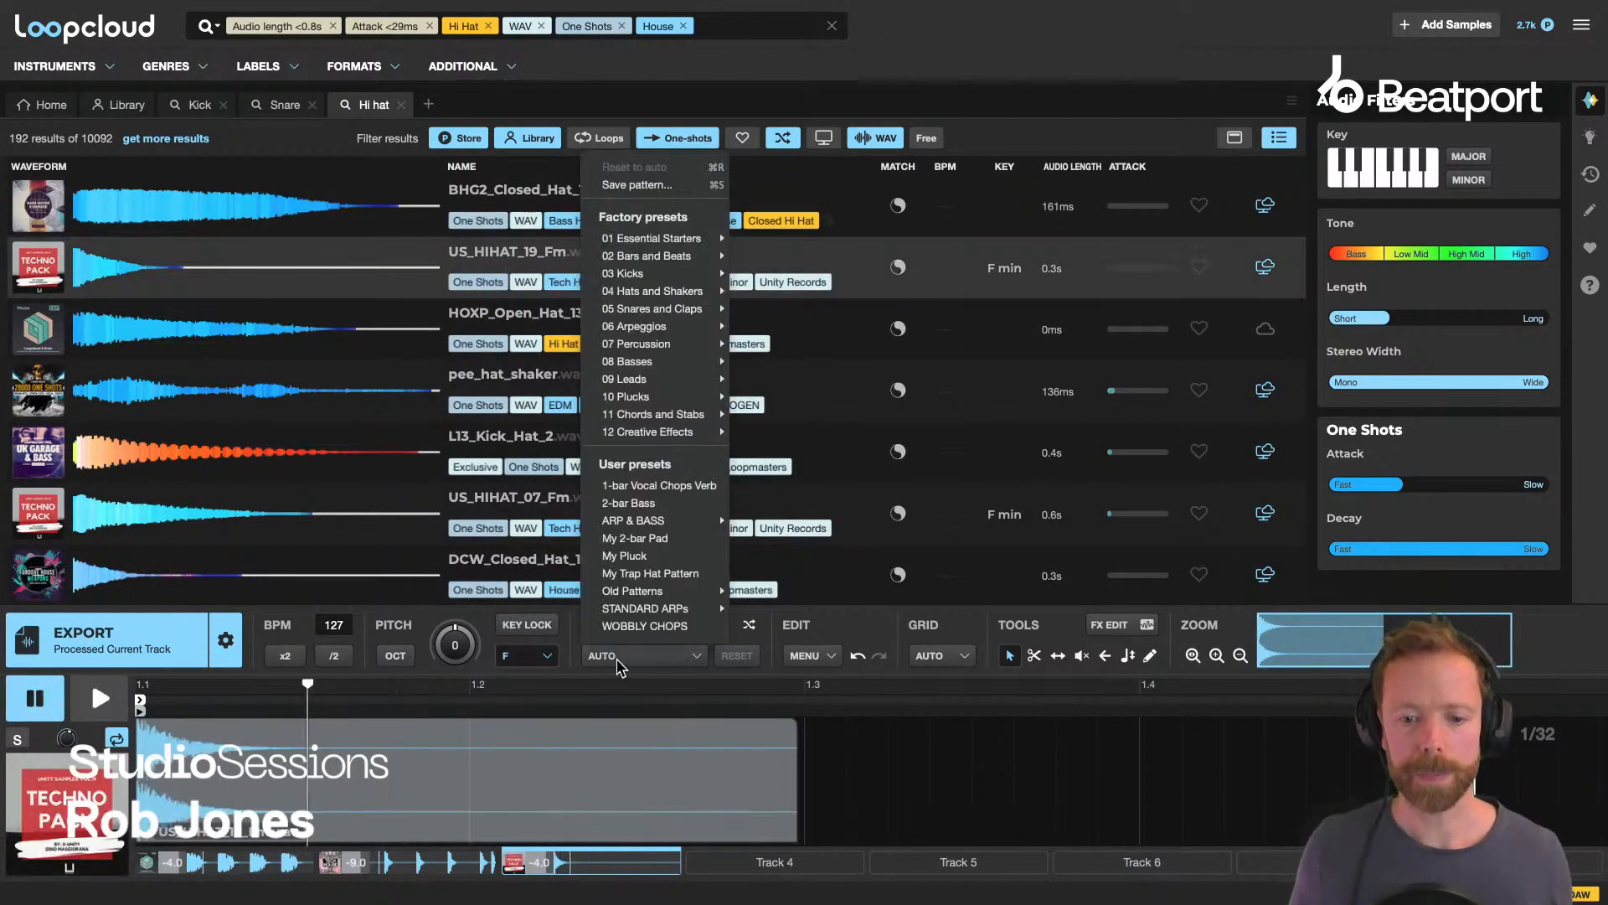
pyautogui.moveTo(669, 348)
pyautogui.moveTo(639, 294)
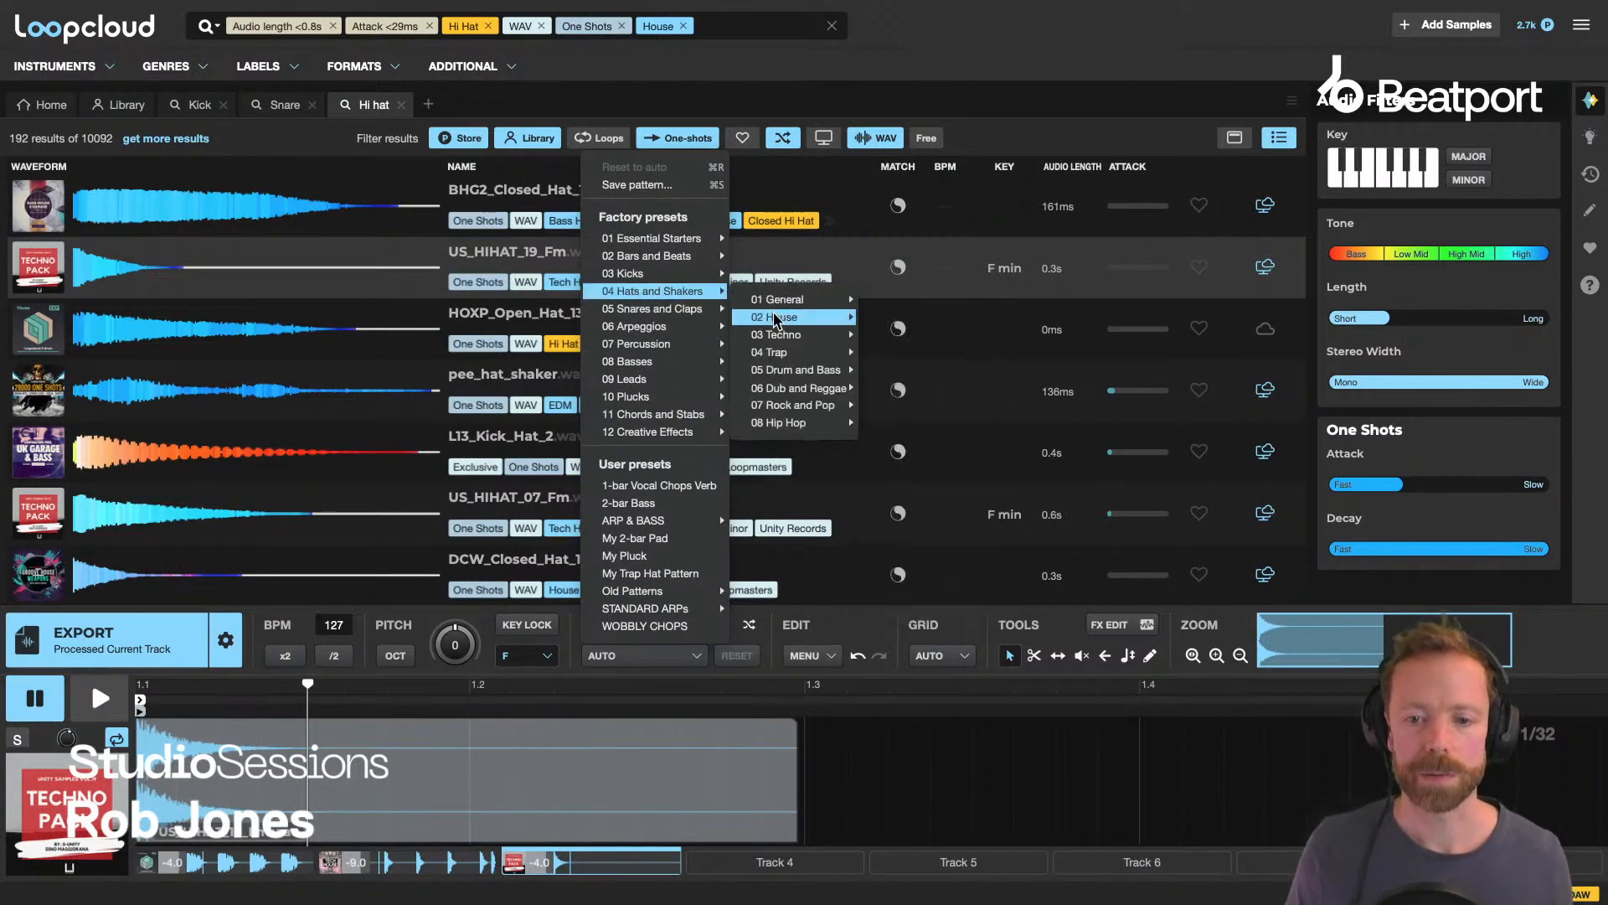
pyautogui.moveTo(783, 316)
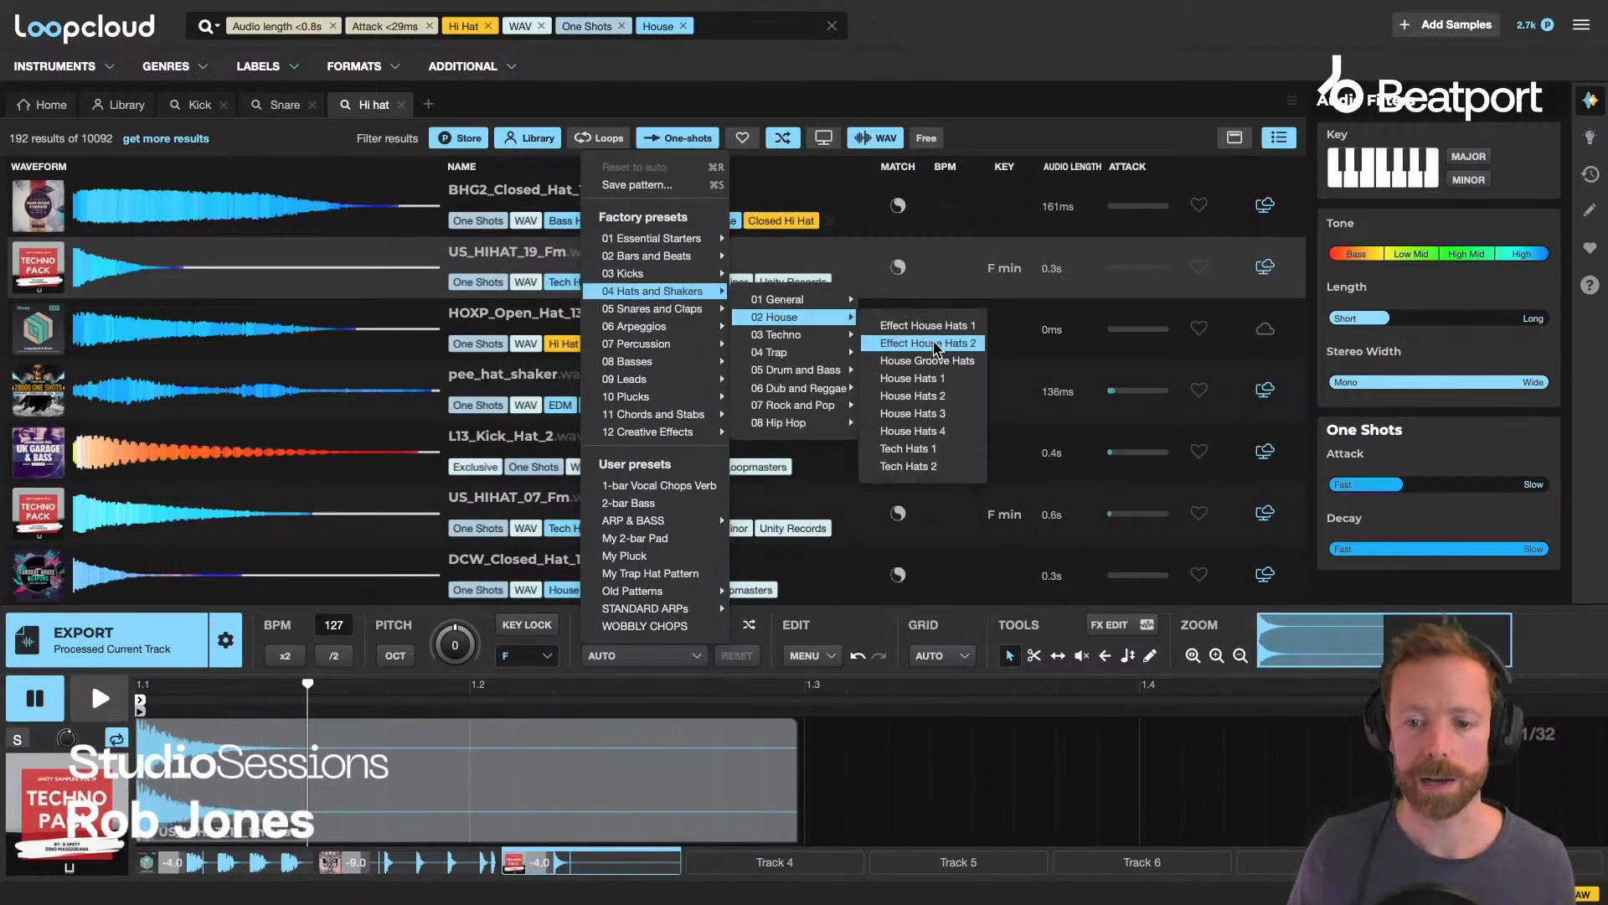
pyautogui.click(930, 377)
pyautogui.press('space')
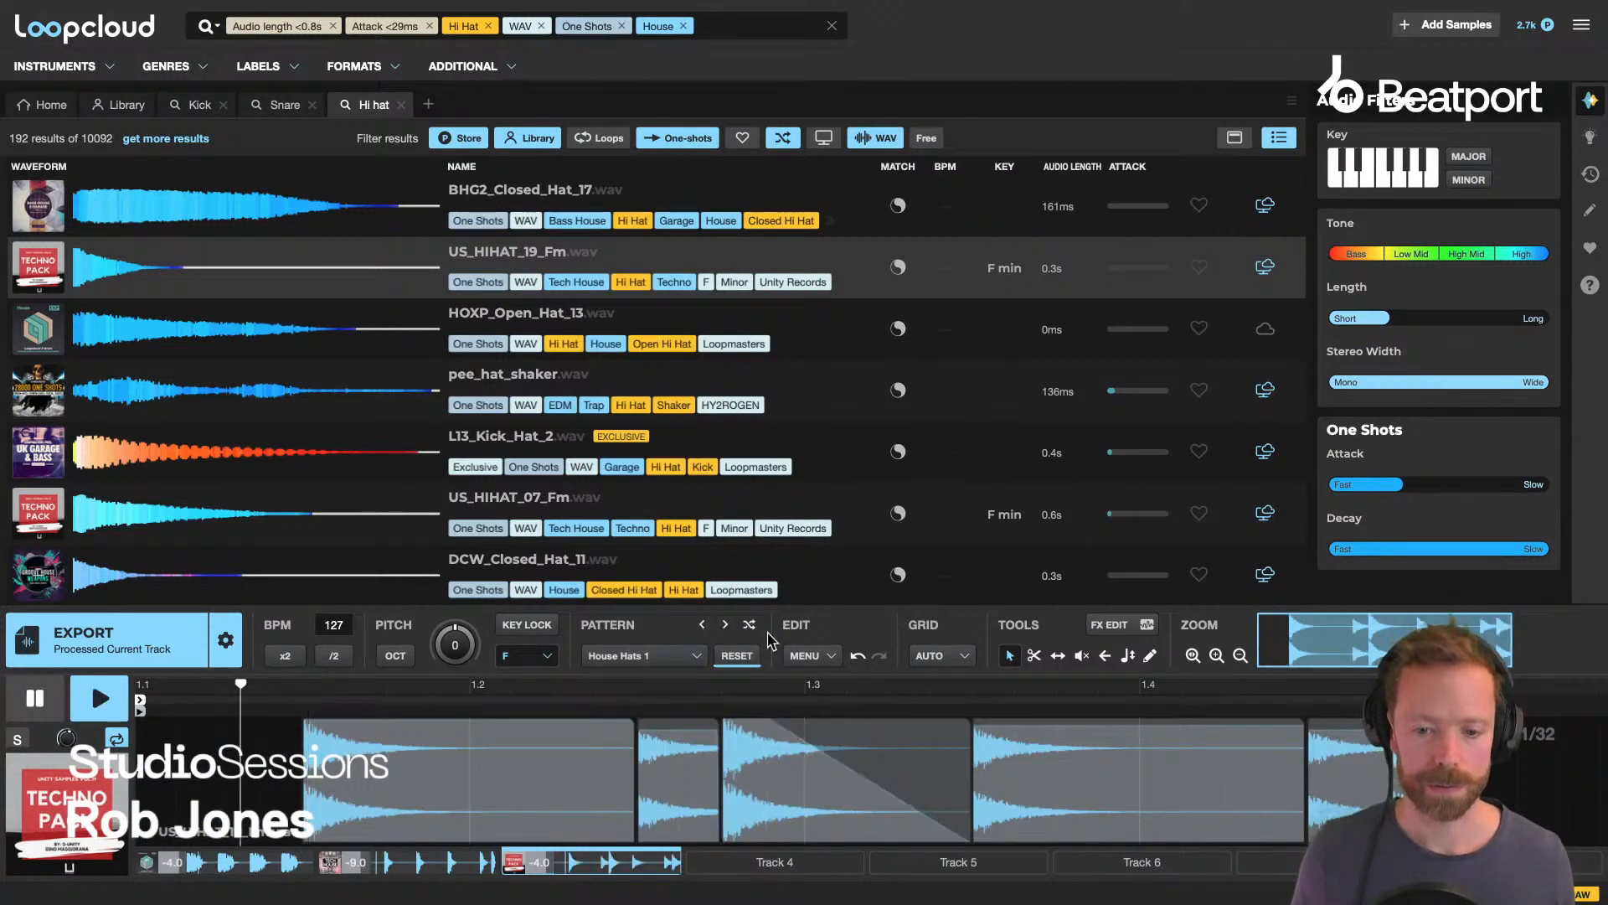
pyautogui.click(727, 627)
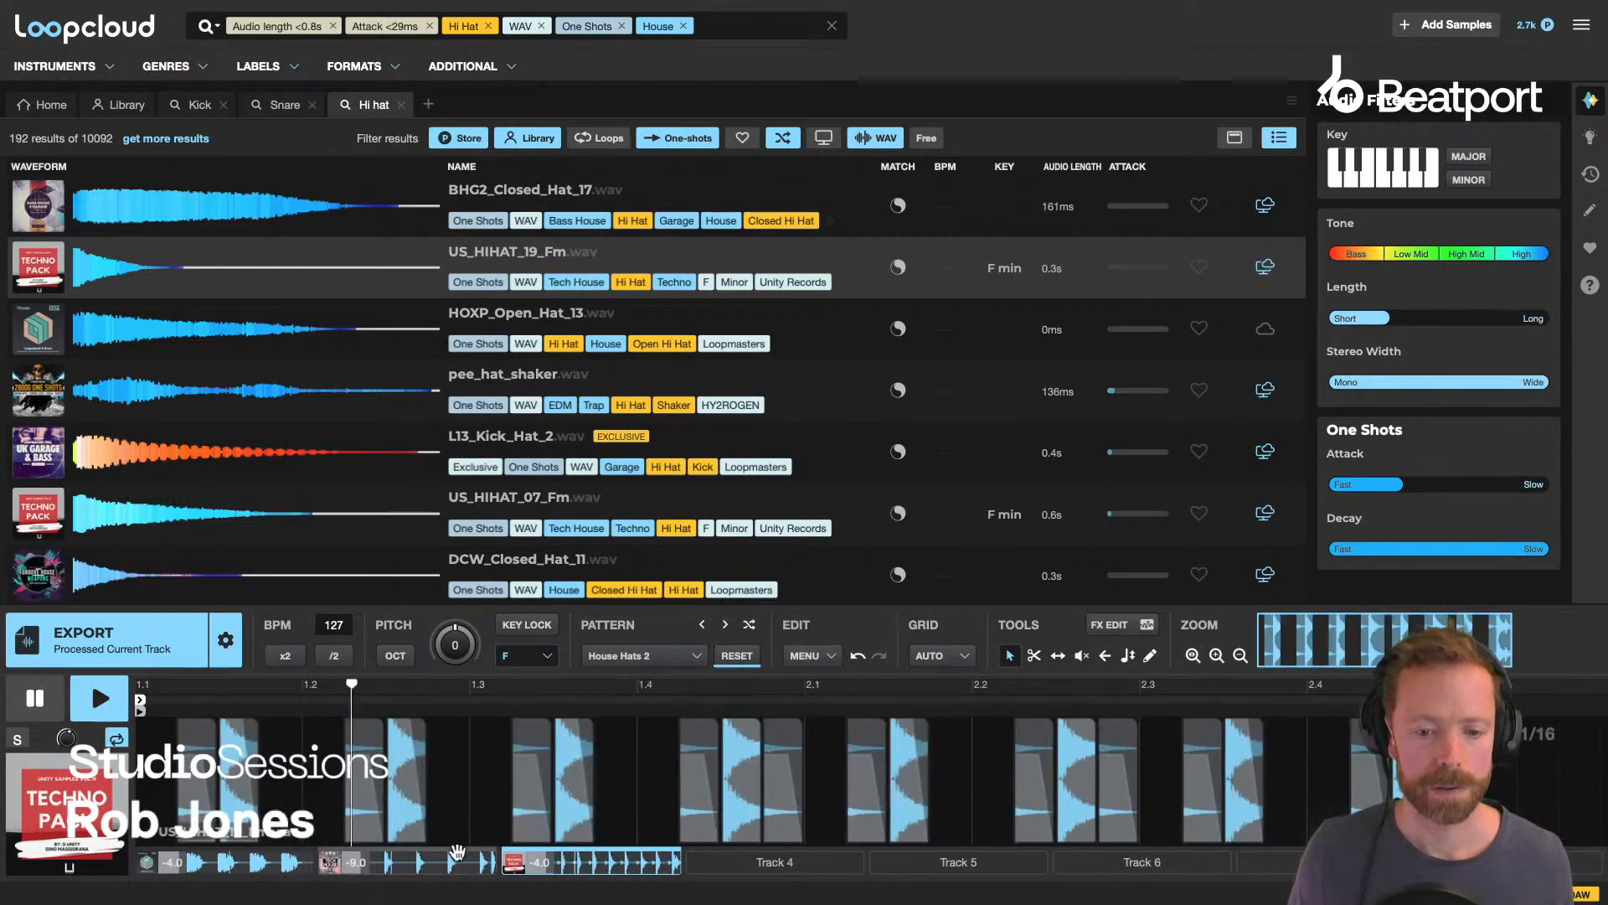
pyautogui.moveTo(538, 861); pyautogui.dragTo(539, 875)
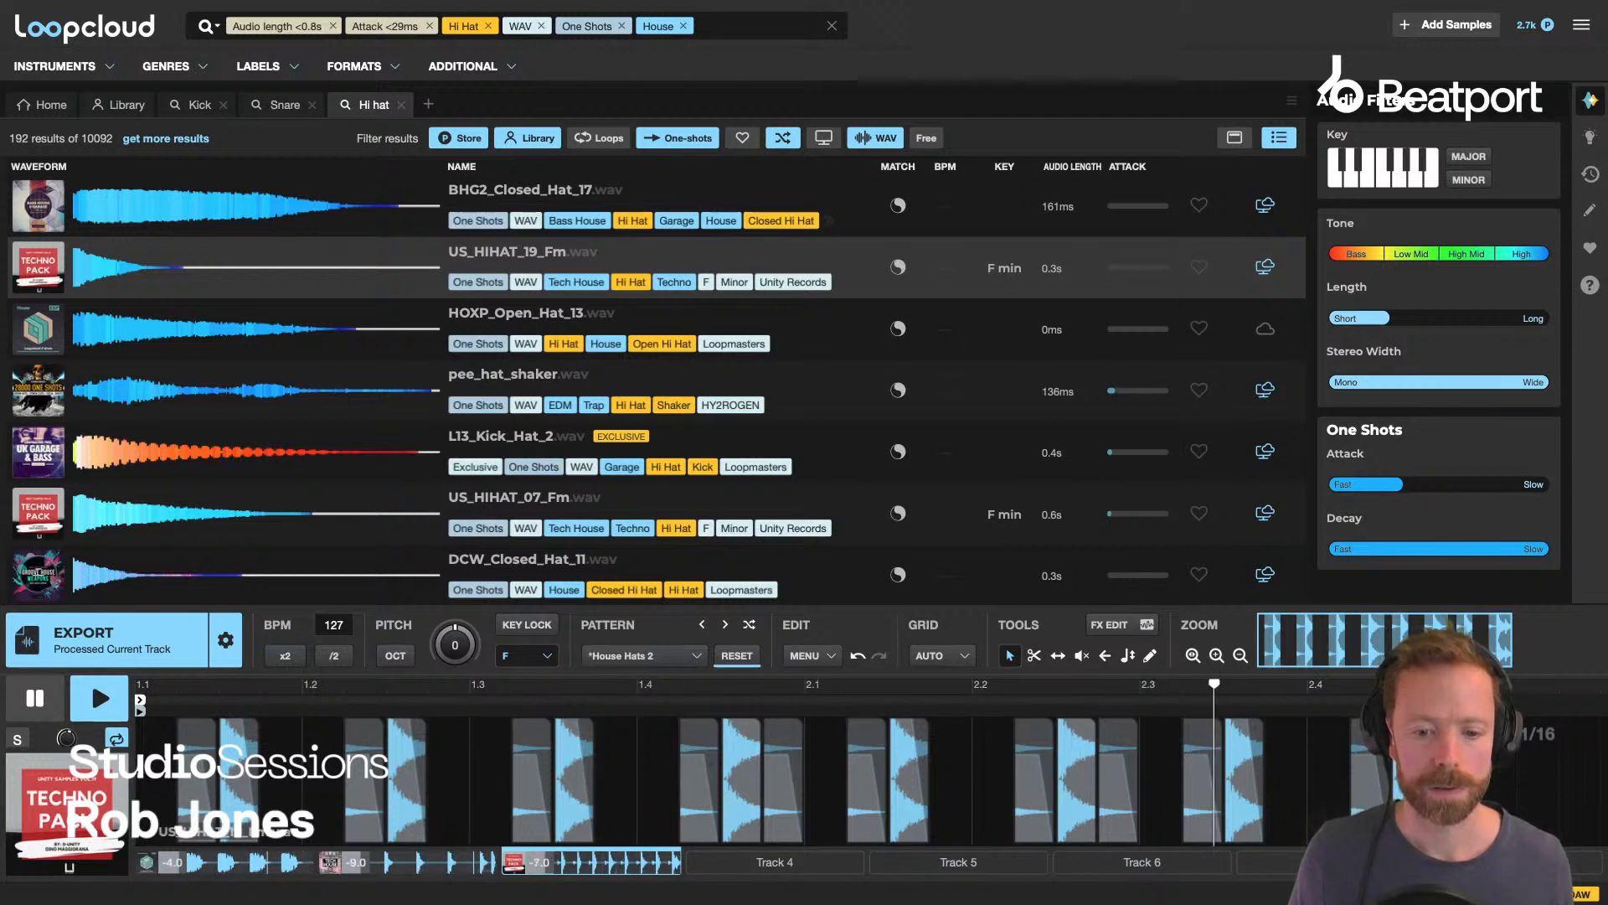
# Return to the Tech House snare results for Track 2 and audition THXP_Snare_10, THXP_Snare_08, THXP_Snare_06 and MVA_Snare_03.
pyautogui.click(428, 867)
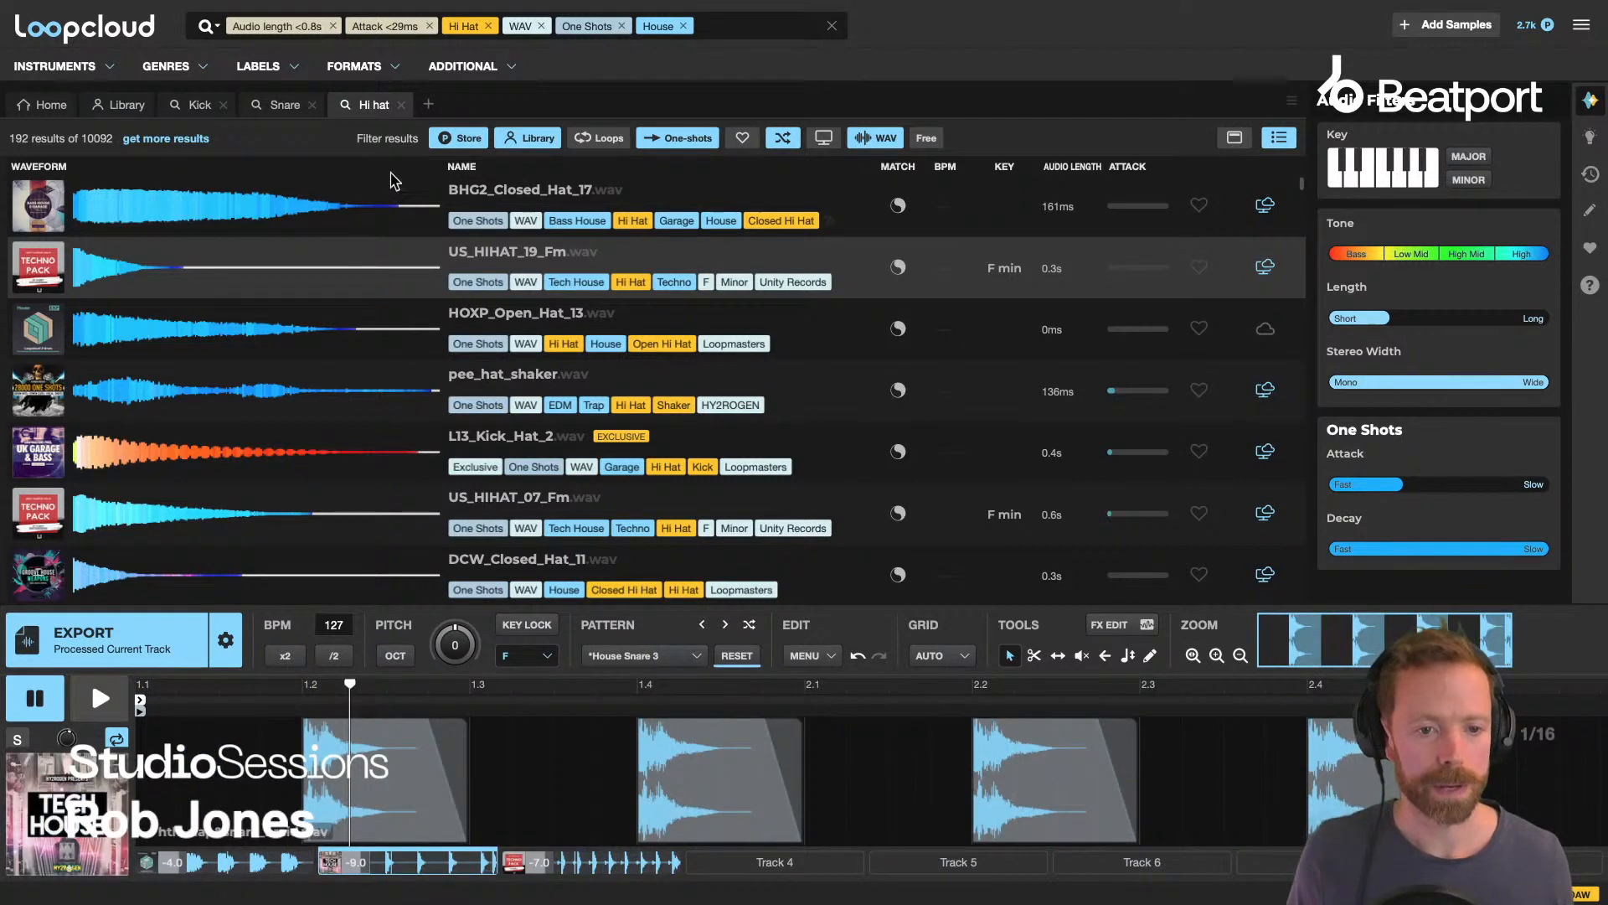
pyautogui.click(283, 105)
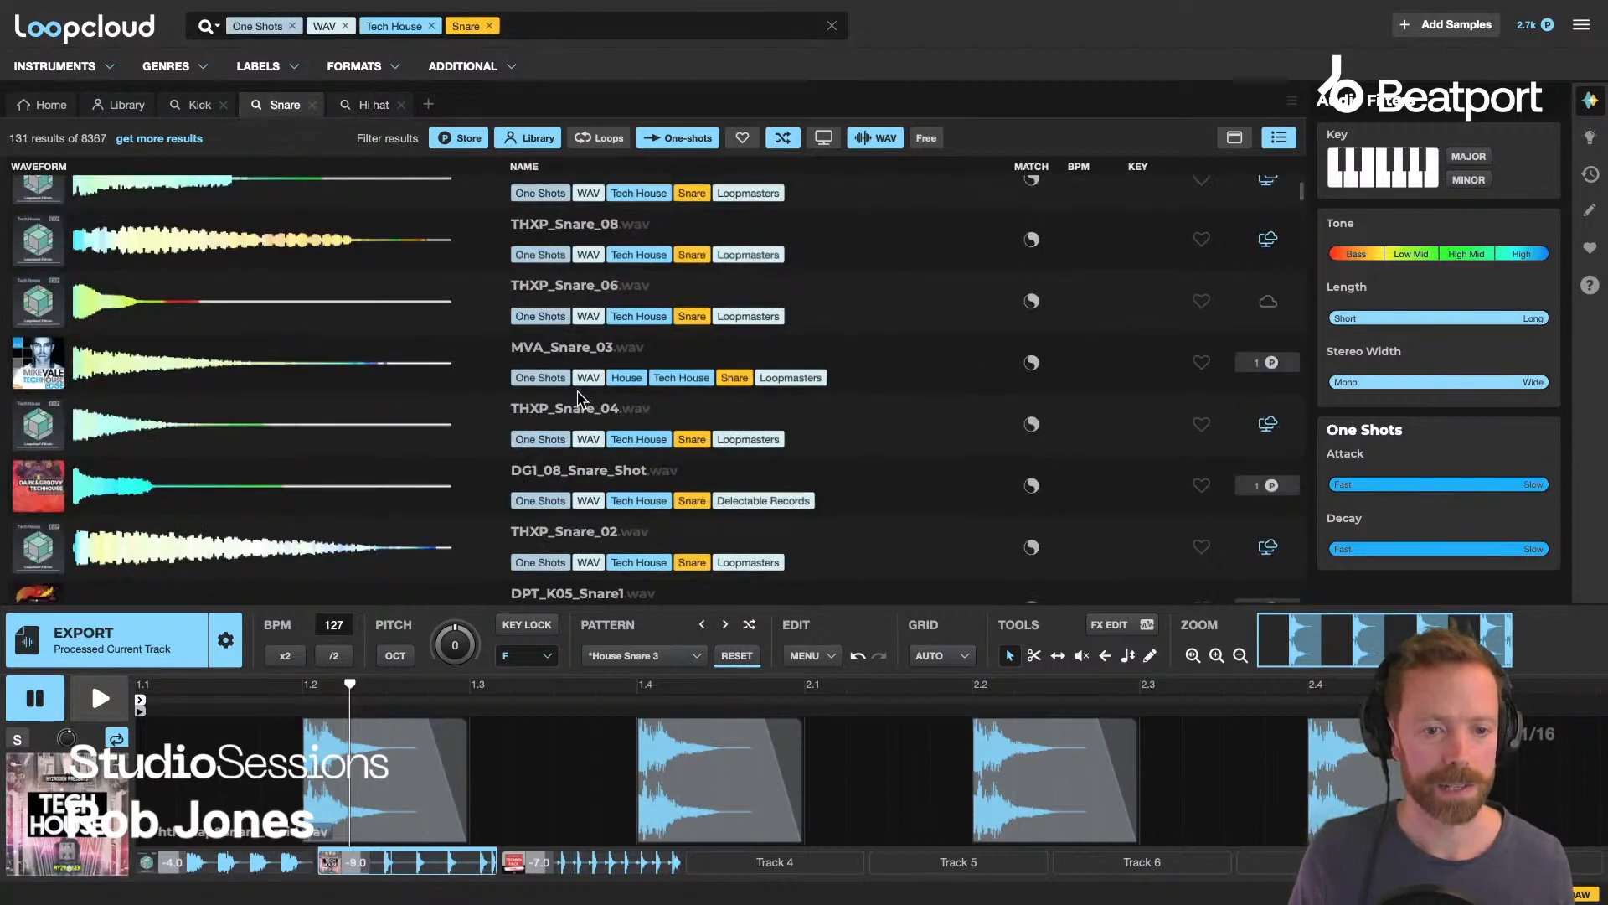
pyautogui.scroll(2, 578, 398)
pyautogui.click(560, 260)
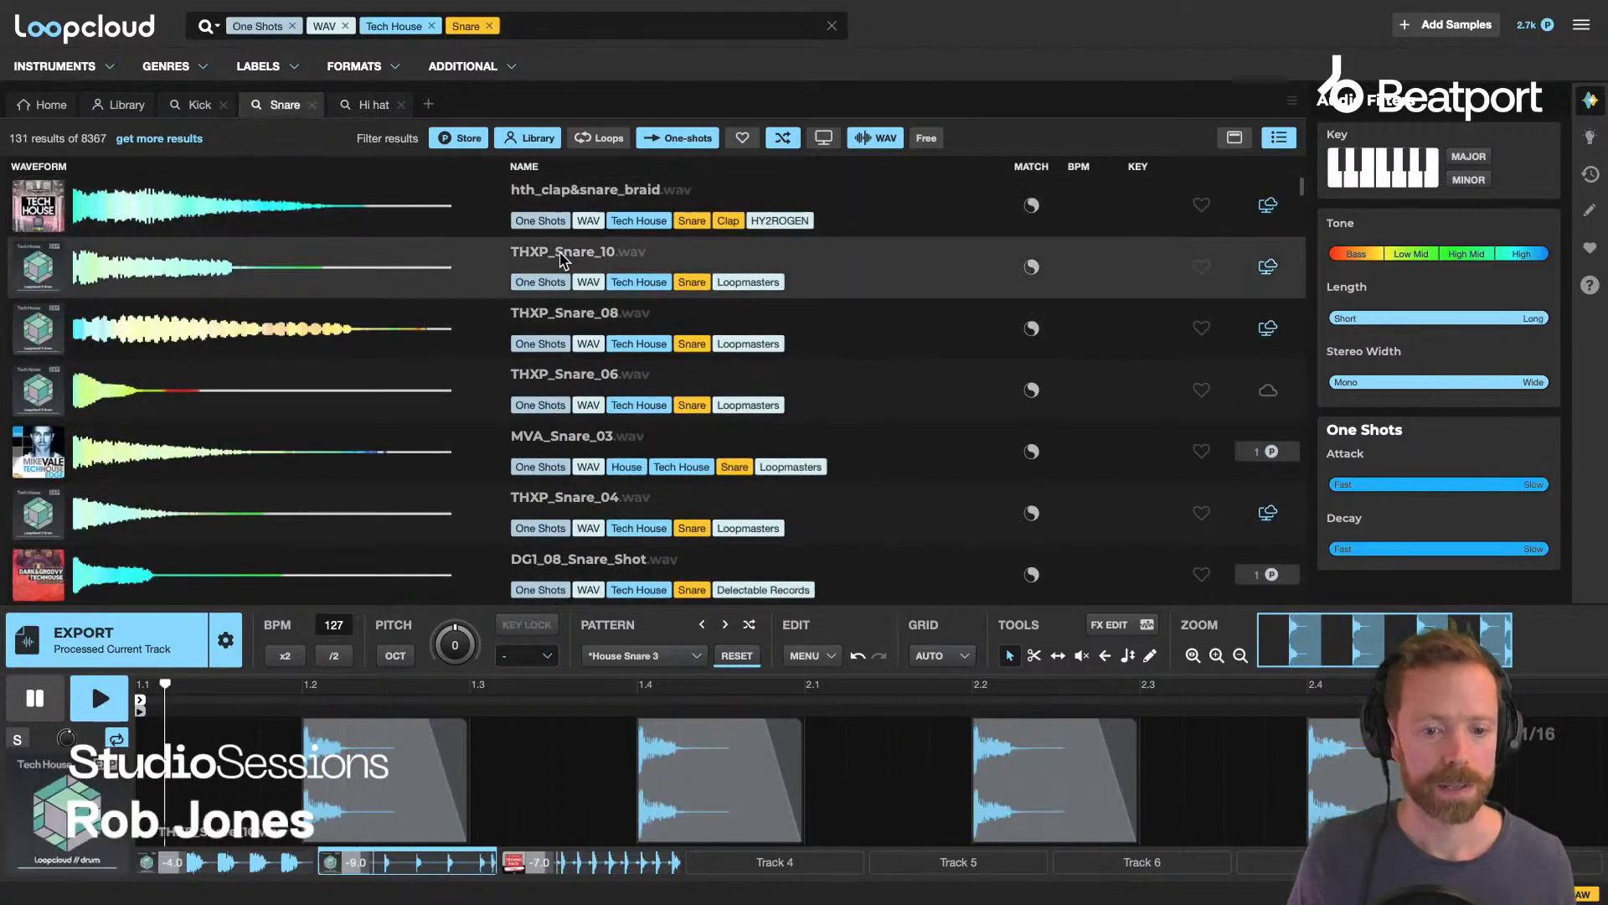
pyautogui.click(553, 321)
pyautogui.scroll(-2, 553, 321)
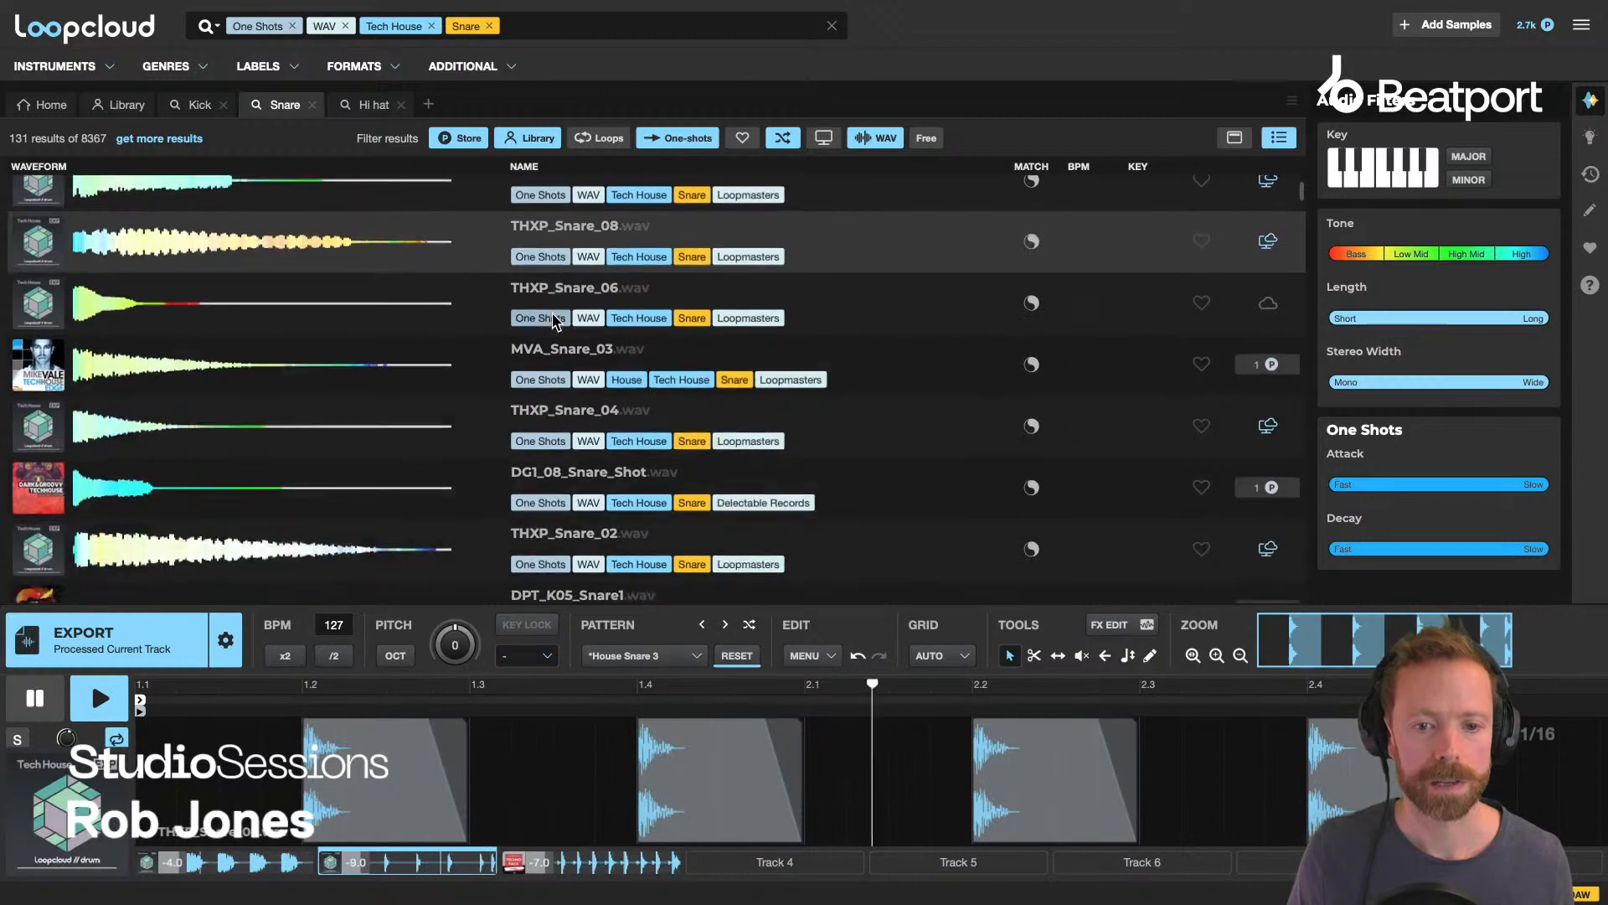
pyautogui.click(564, 288)
pyautogui.click(562, 339)
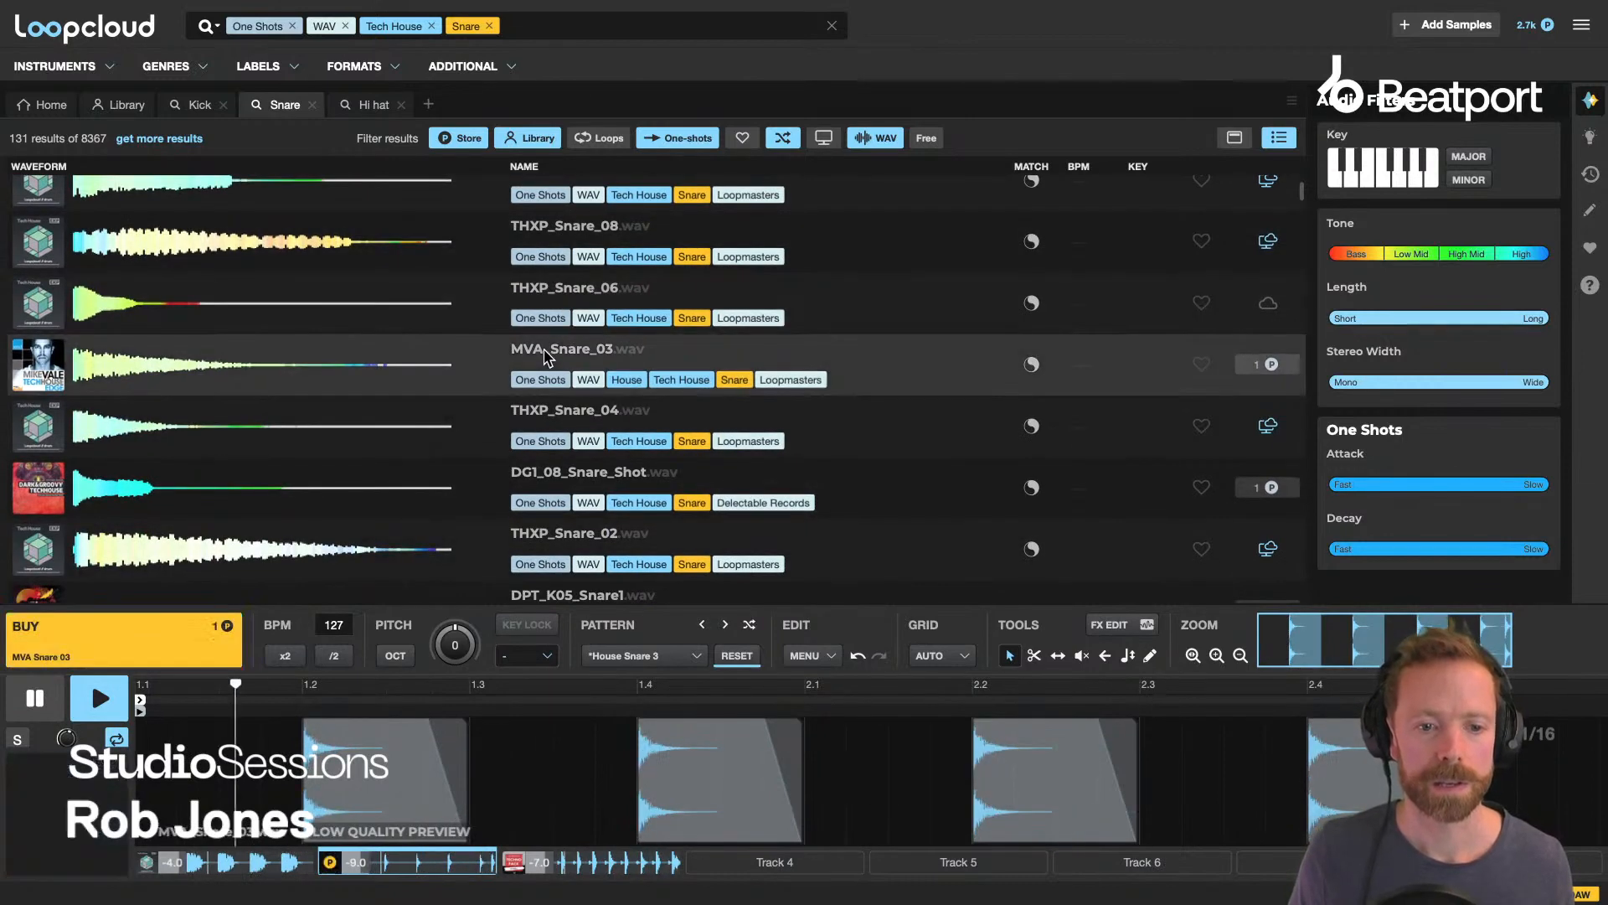
# Audition THXP_Snare_04, DG1_08_Snare_Shot and THXP_Snare_02 on Track 2, then stop playback.
pyautogui.scroll(-1, 557, 361)
pyautogui.click(548, 375)
pyautogui.scroll(-2, 548, 374)
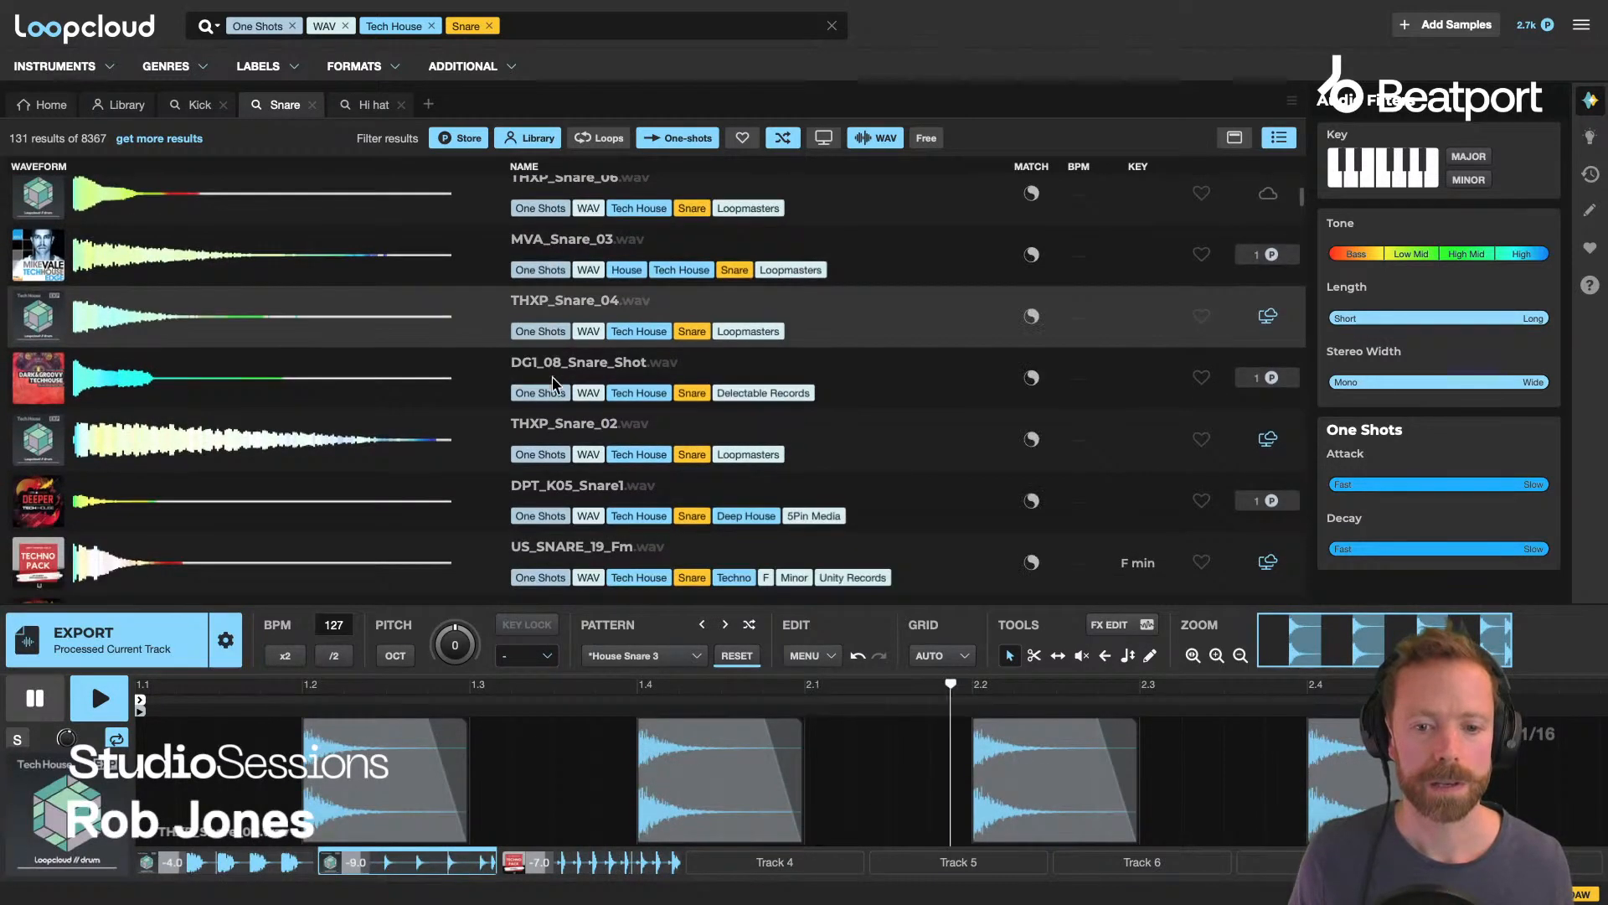
pyautogui.click(563, 393)
pyautogui.scroll(-2, 572, 425)
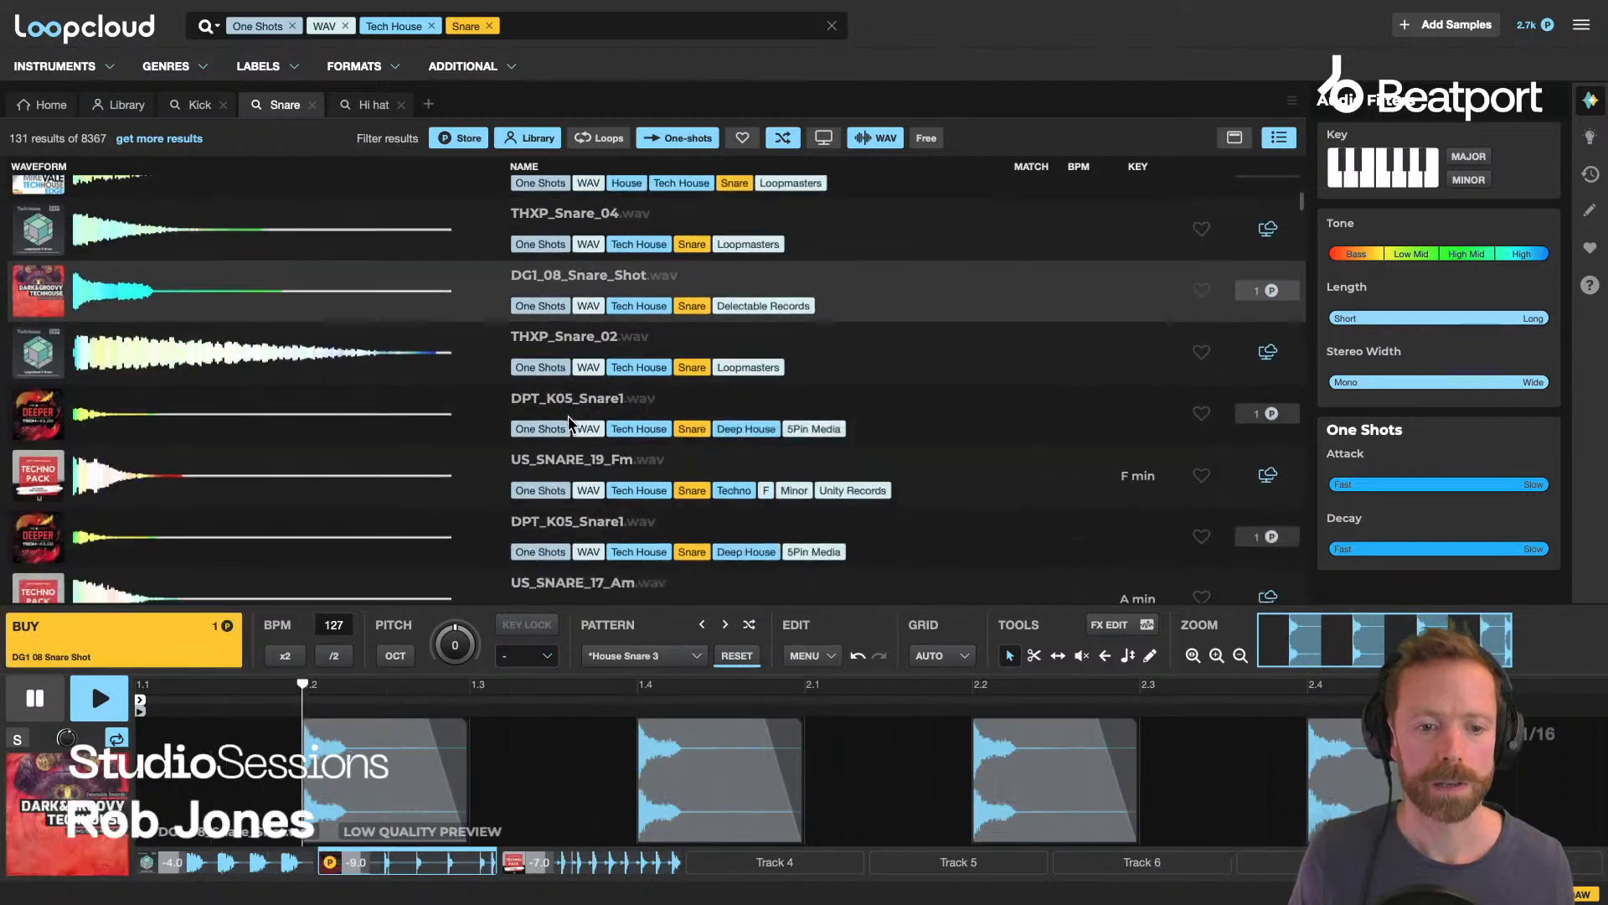
pyautogui.click(566, 347)
pyautogui.press('space')
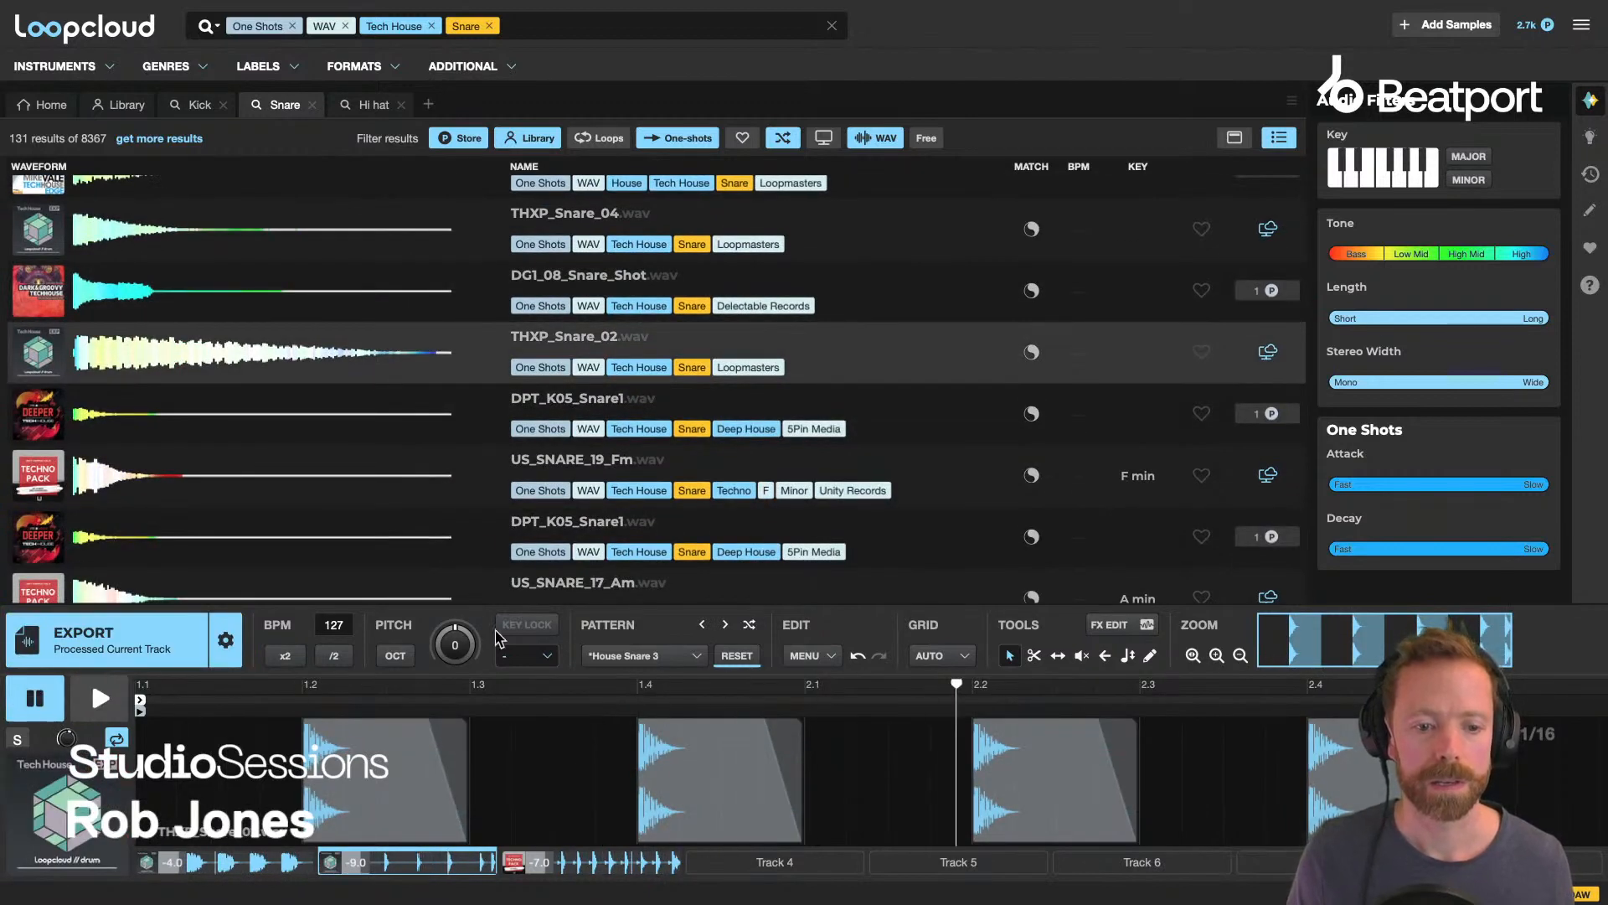
# Solo Track 2 and audition the snares from DPT_K05_Snare1 through US_SNARE_17_Am on their own.
pyautogui.press('space')
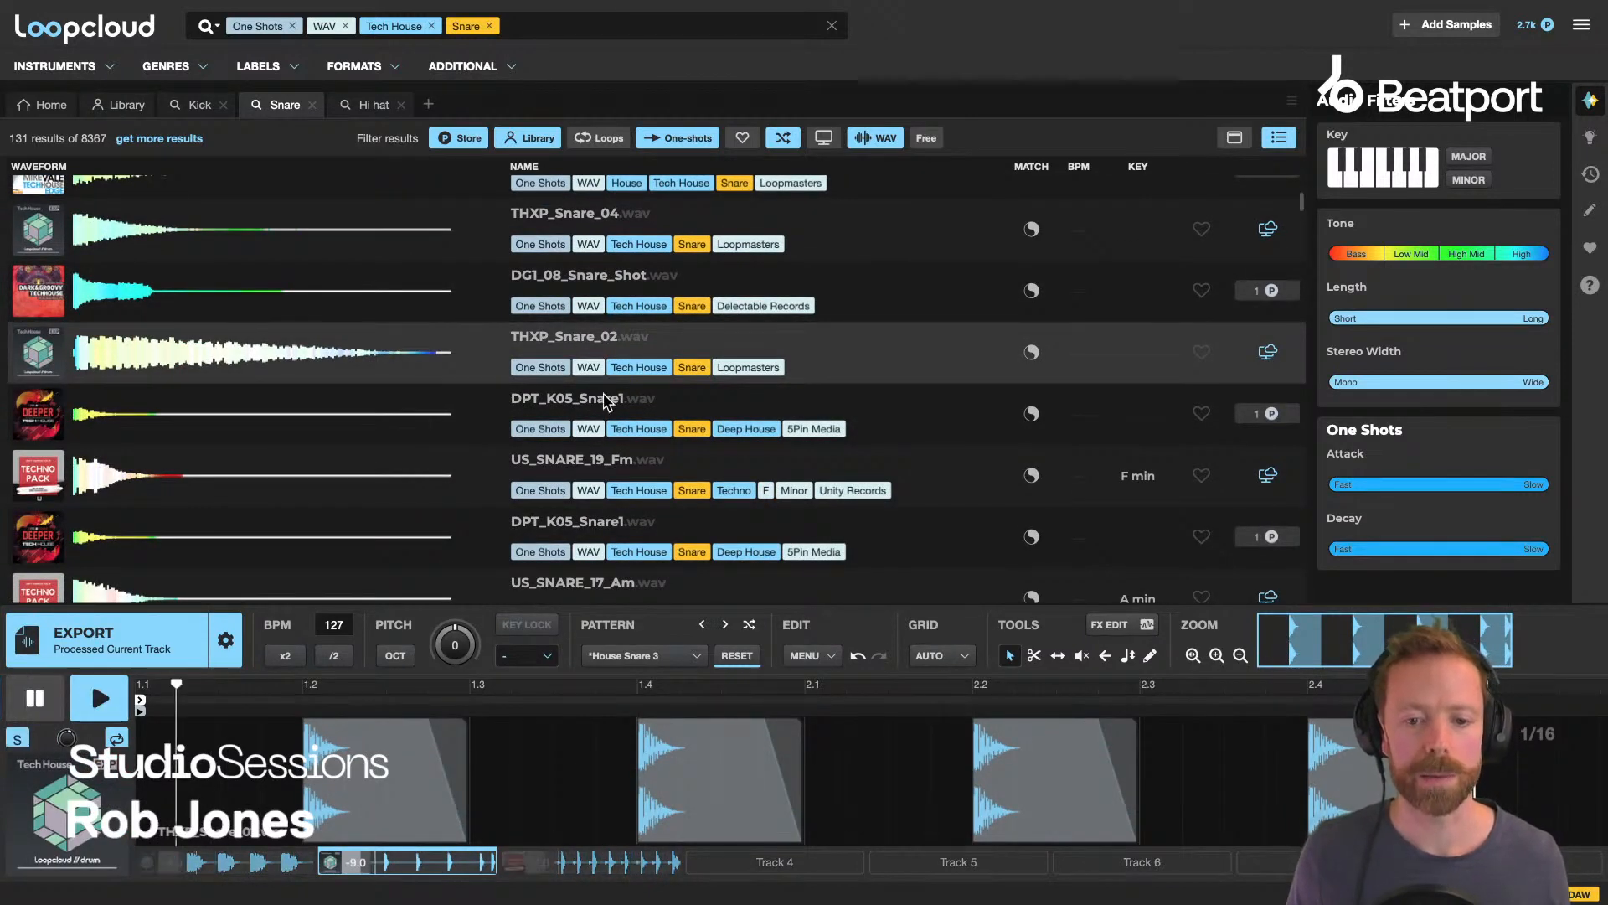
pyautogui.click(569, 402)
pyautogui.scroll(-2, 570, 406)
pyautogui.scroll(-1, 568, 404)
pyautogui.click(568, 346)
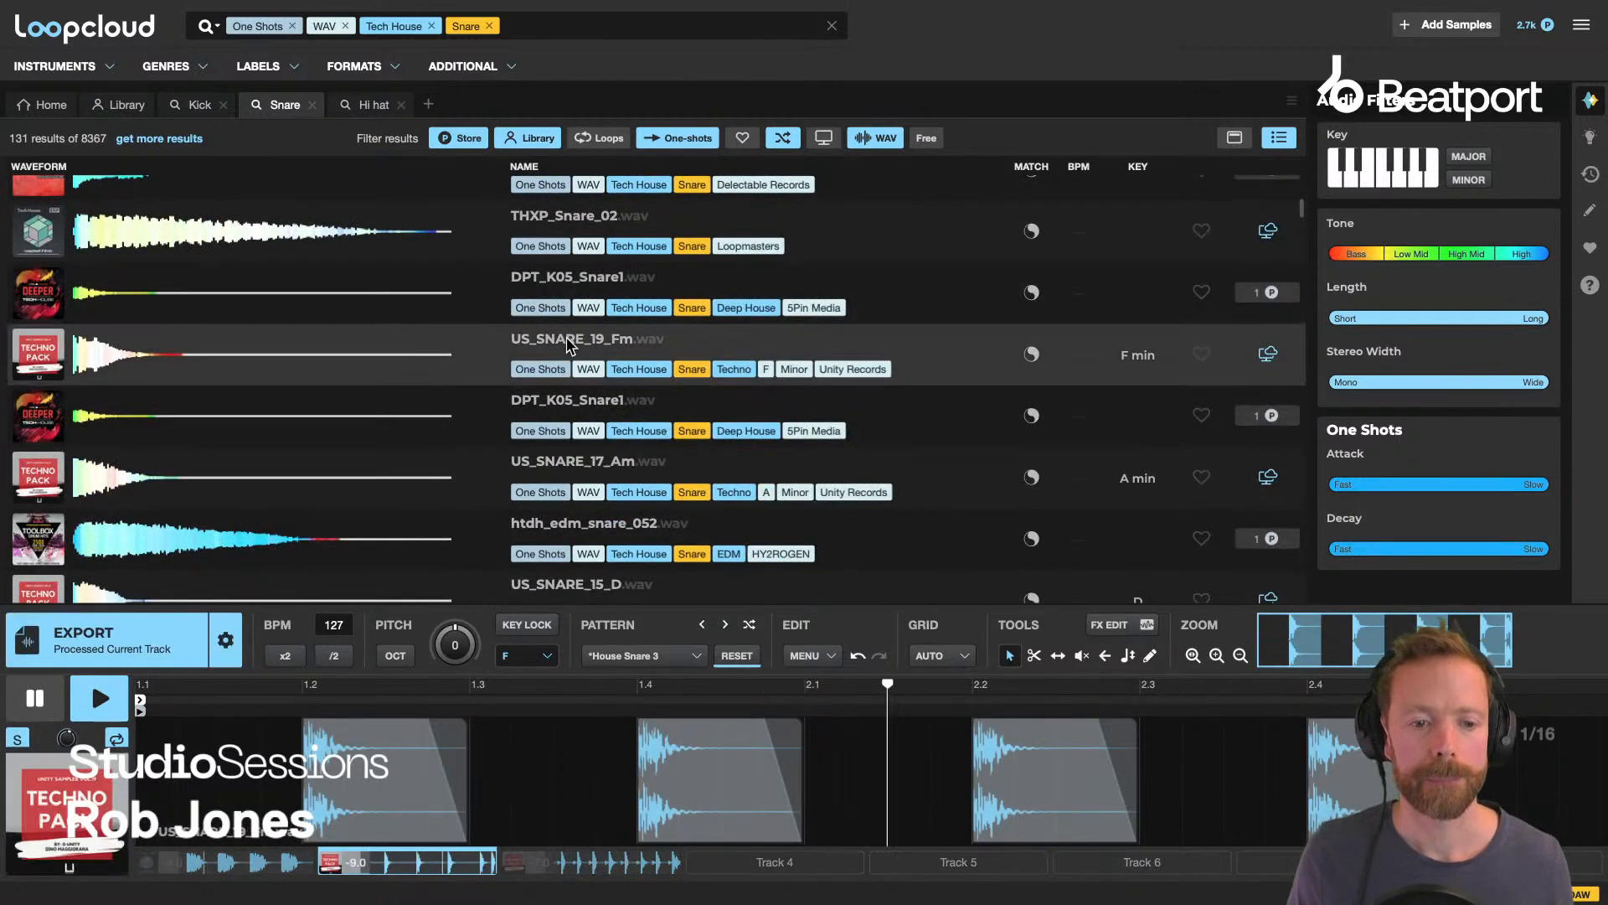
pyautogui.scroll(-1, 565, 360)
pyautogui.click(558, 369)
pyautogui.scroll(-1, 557, 368)
pyautogui.click(558, 371)
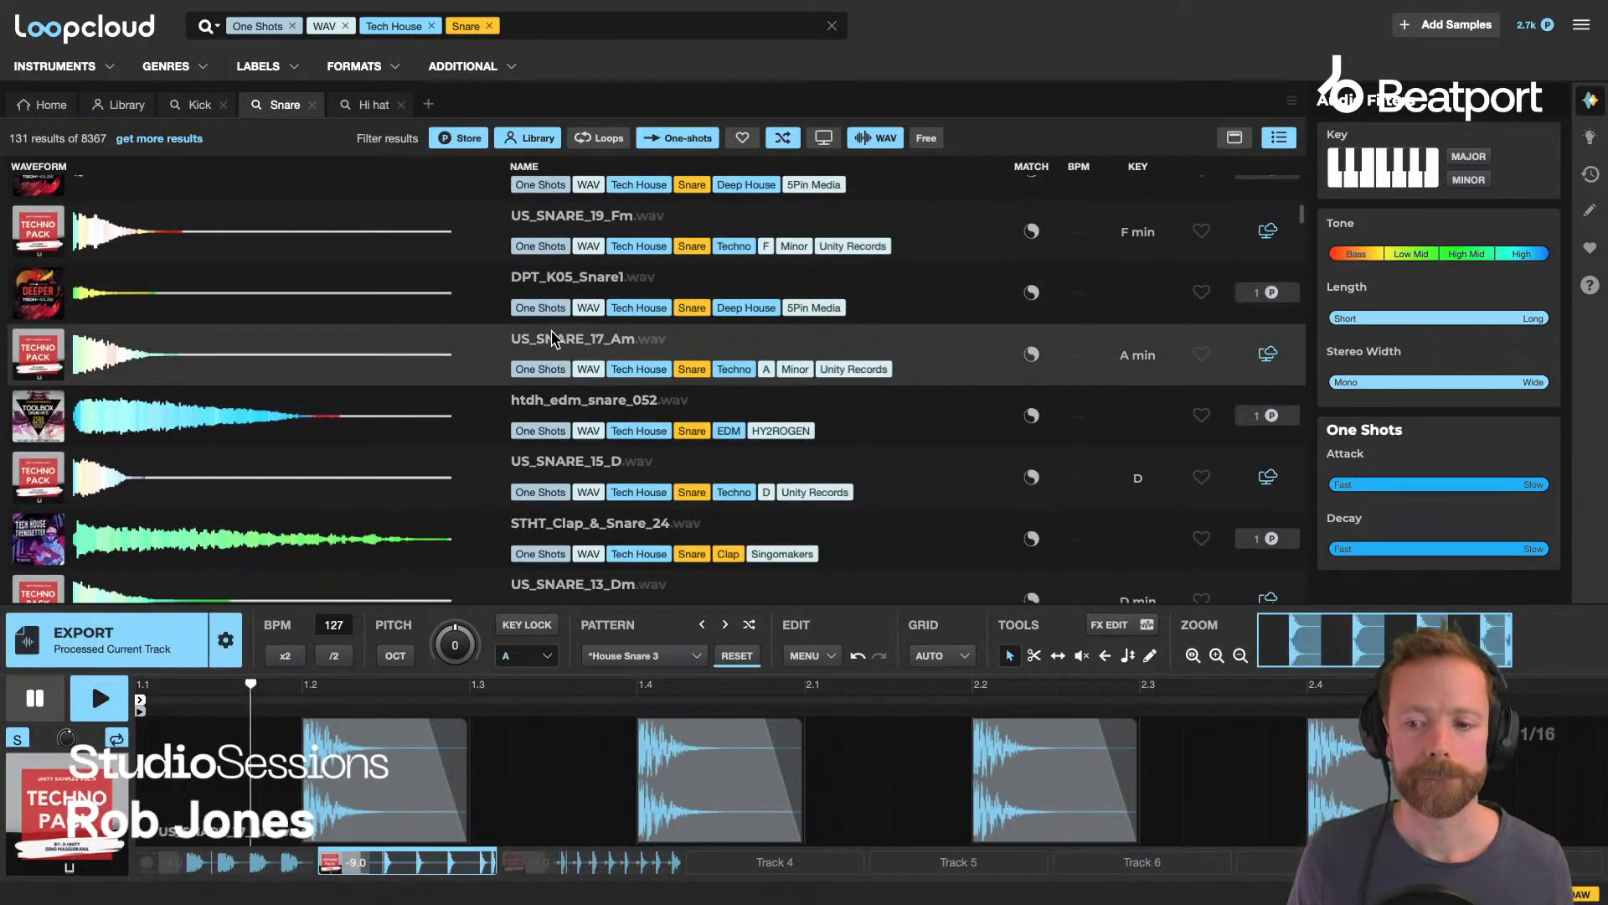
# Audition htdh_edm_snare_052, US_SNARE_15_D, STHT_Clap_&_Snare_24, US_SNARE_13_Dm and Snare_171 on the soloed Track 2.
pyautogui.scroll(-2, 555, 365)
pyautogui.click(543, 304)
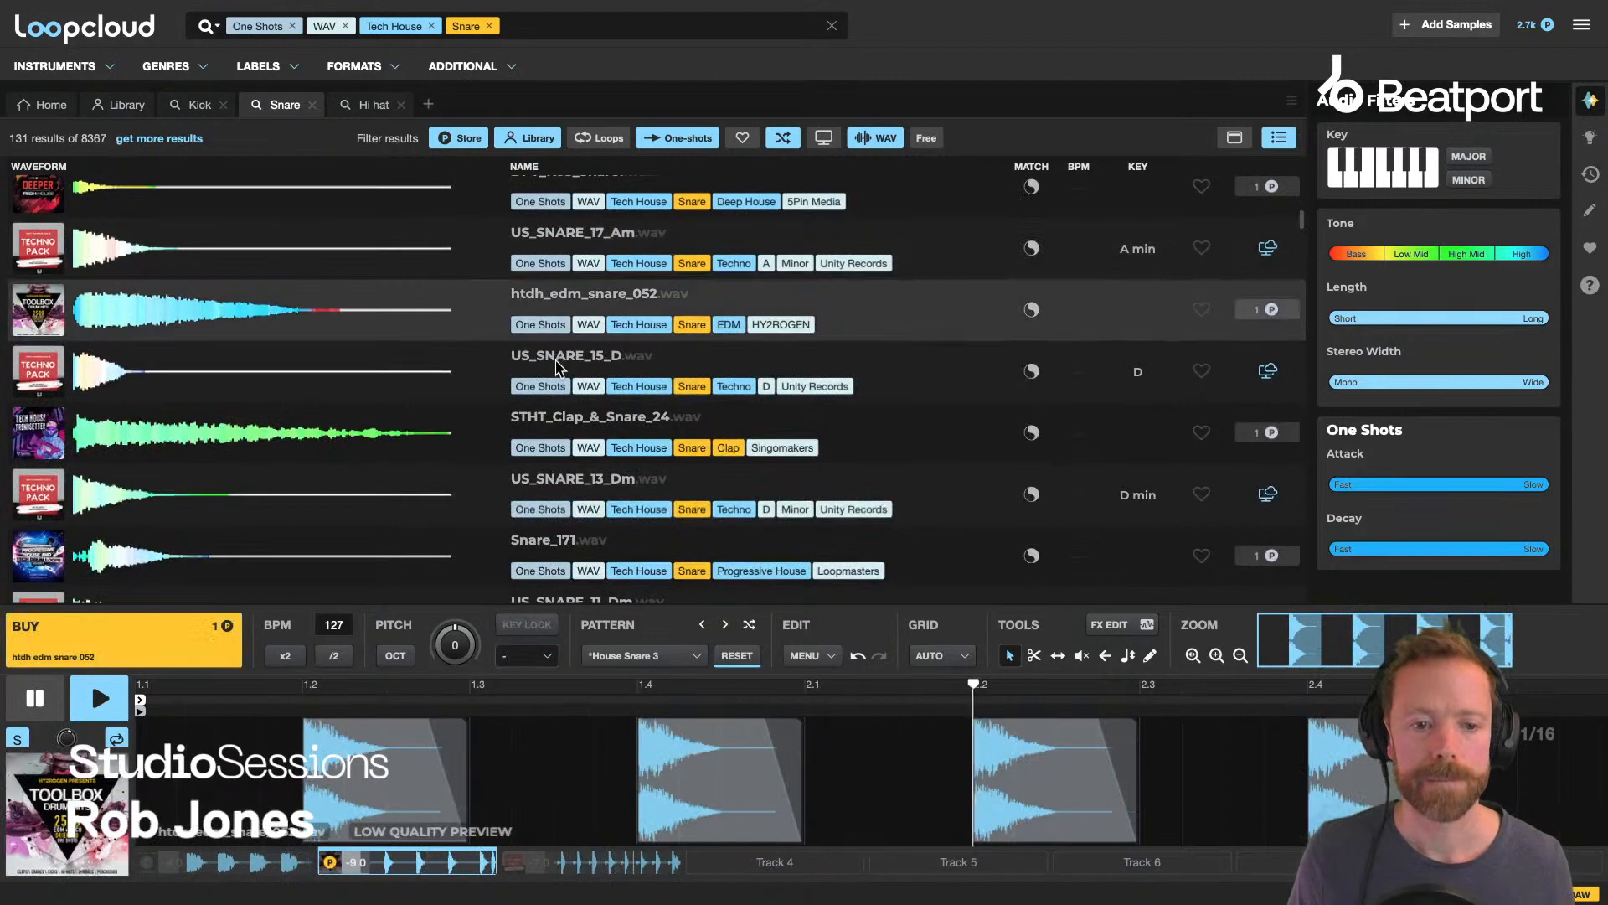
pyautogui.click(563, 372)
pyautogui.press('Down')
pyautogui.scroll(-2, 569, 463)
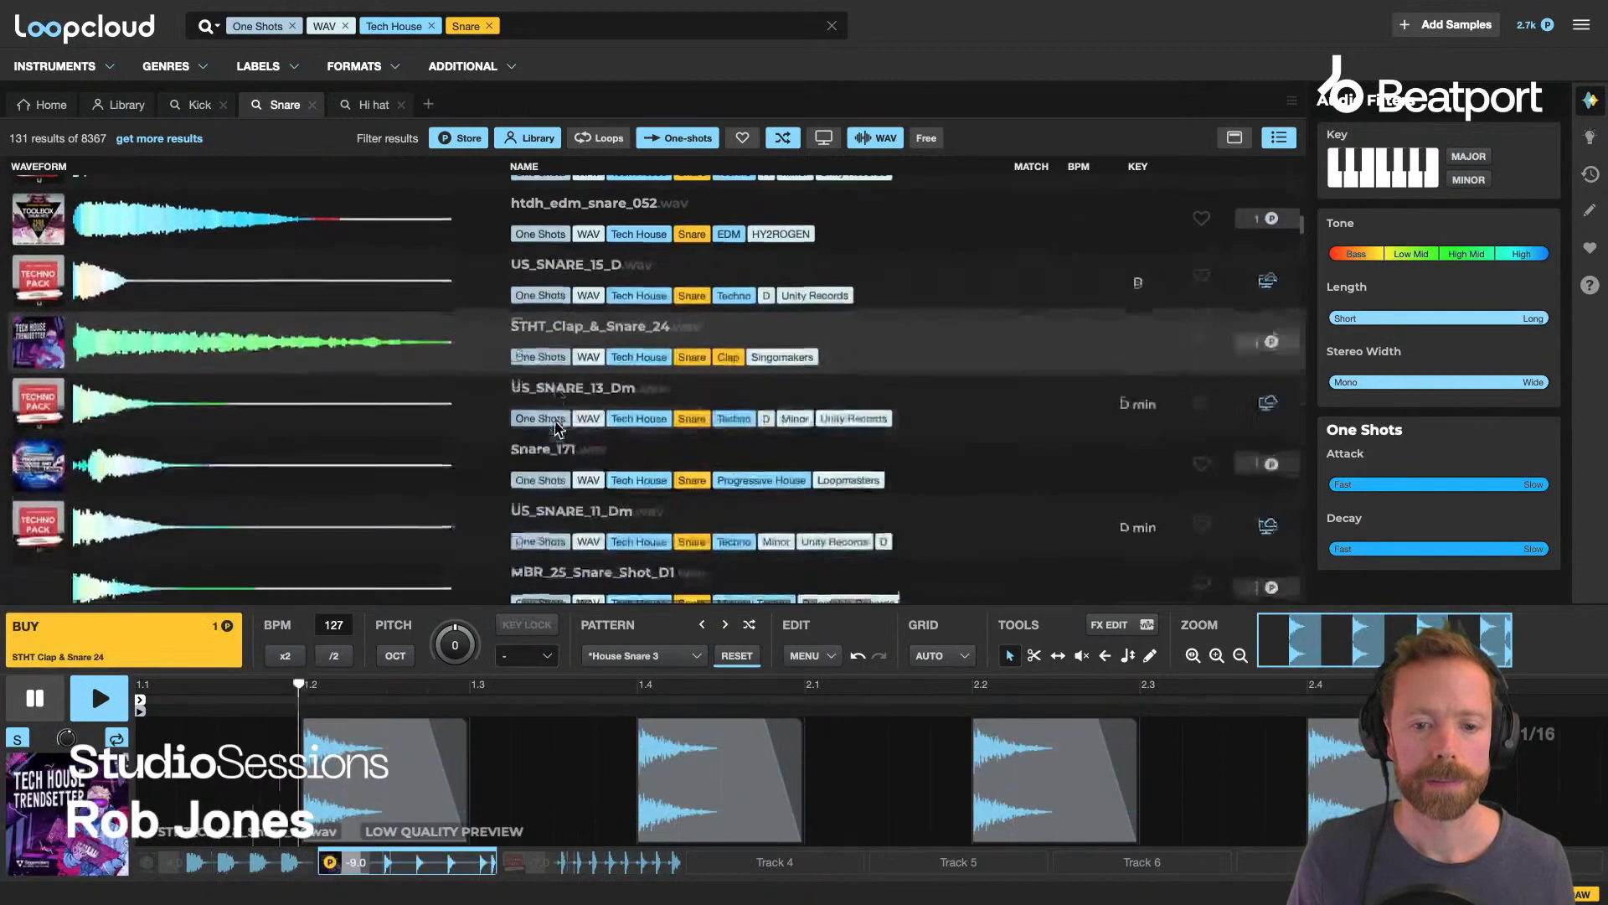
pyautogui.press('Down')
pyautogui.press('Down')
pyautogui.scroll(-1, 553, 451)
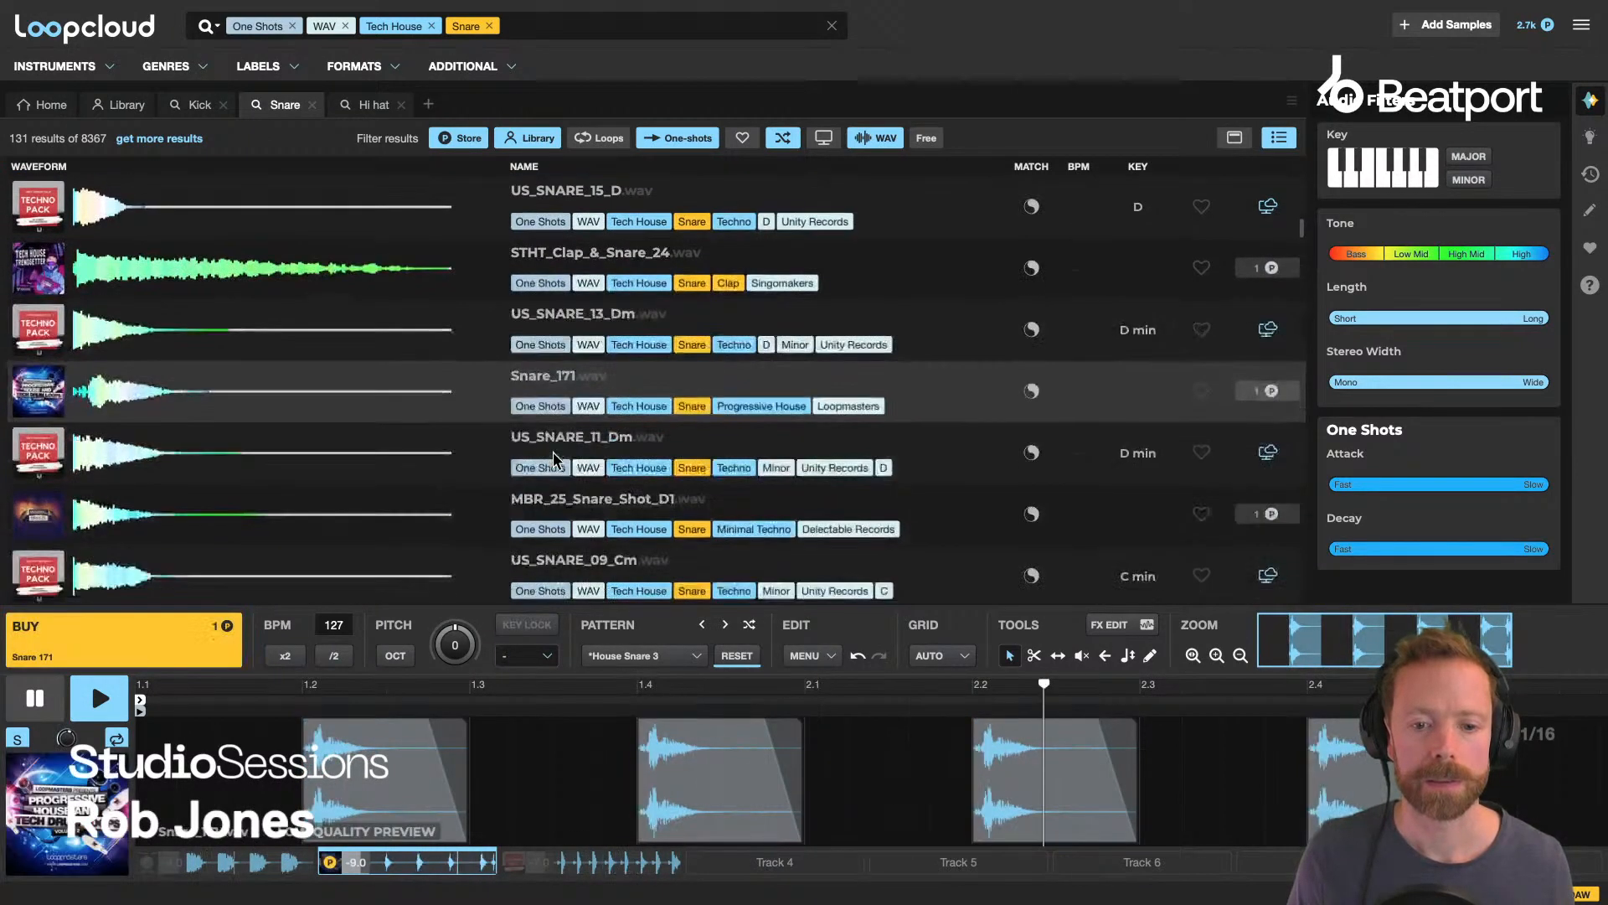
# Audition US_SNARE_11_Dm, MBR_25_Snare_Shot_D1, US_SNARE_09_Cm and wattd_linn_sd2_49 on Track 2.
pyautogui.press('Down')
pyautogui.scroll(-3, 549, 416)
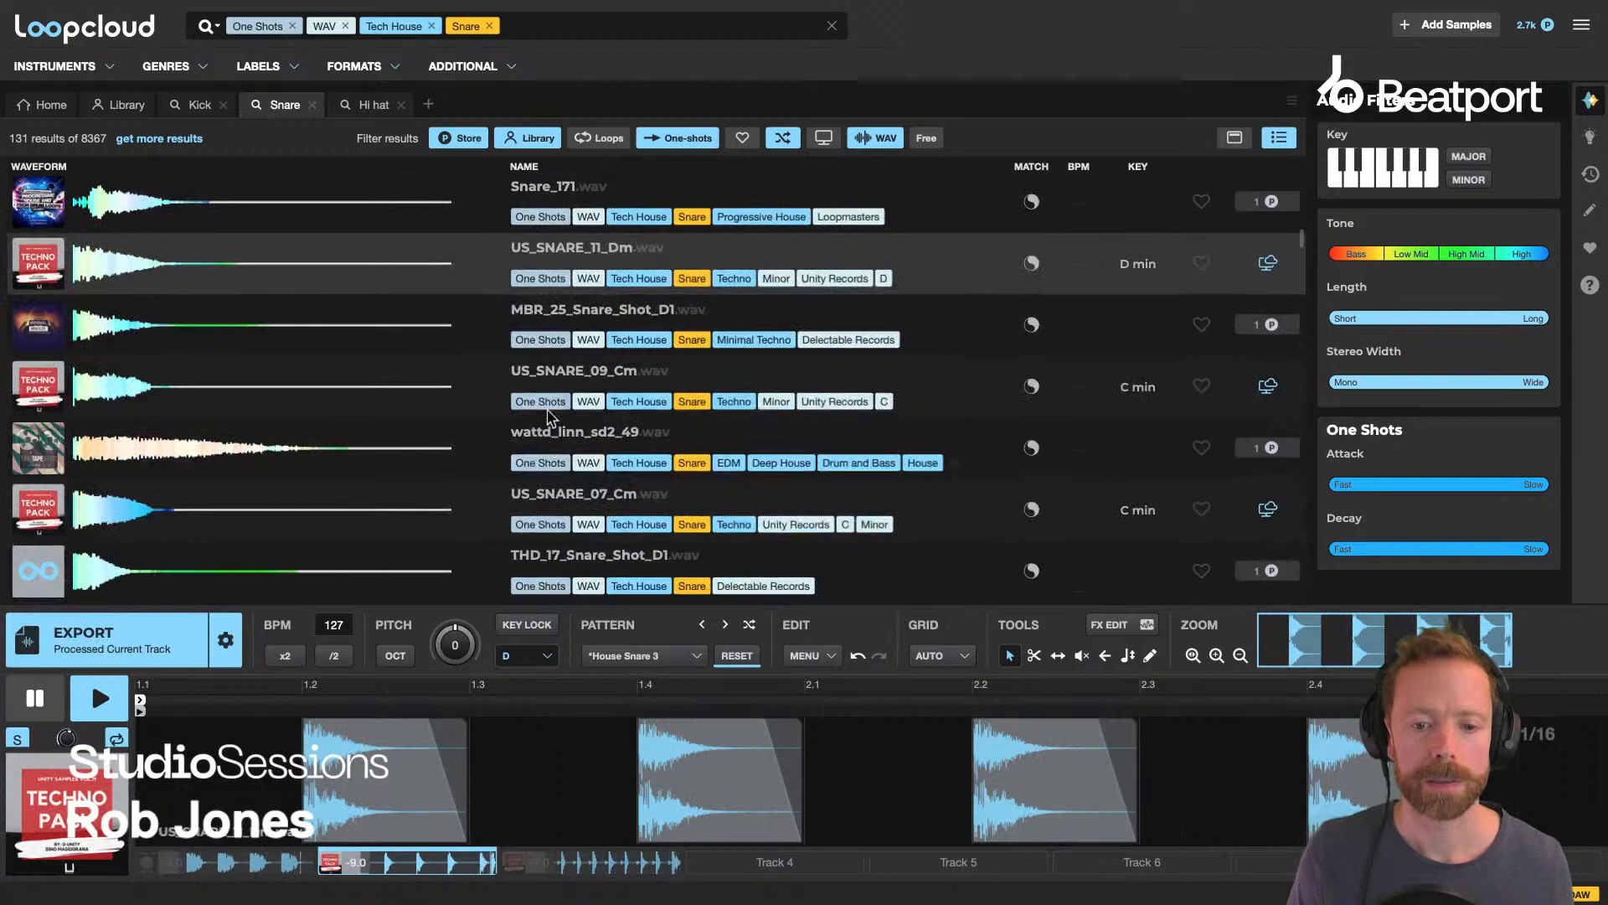
pyautogui.click(537, 325)
pyautogui.click(575, 376)
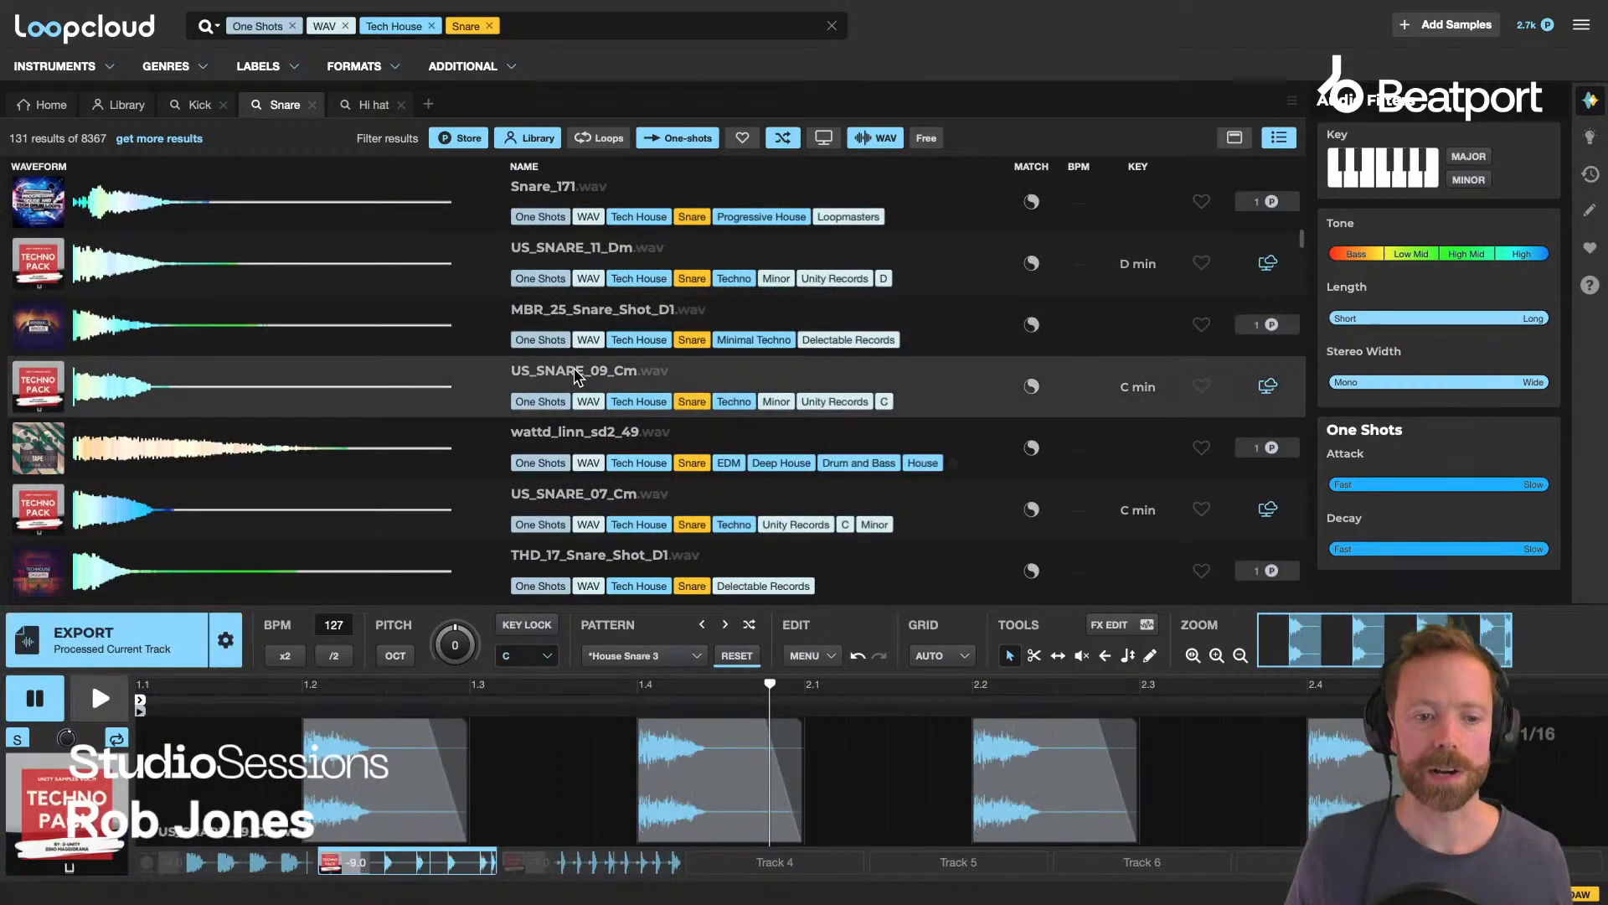
pyautogui.scroll(-2, 575, 377)
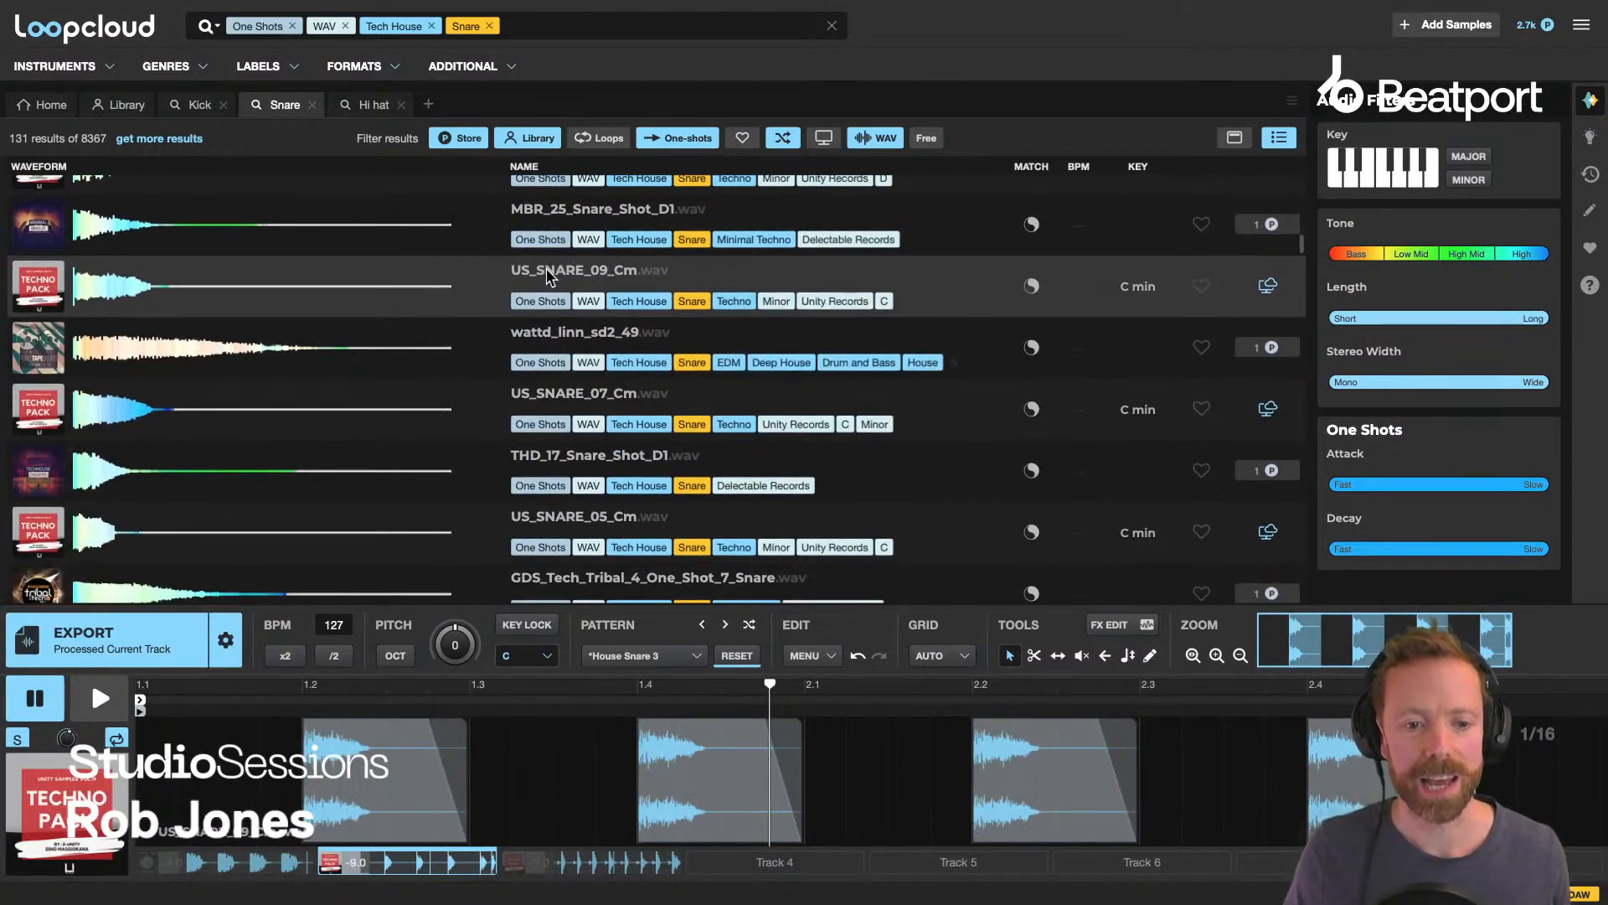
pyautogui.click(570, 343)
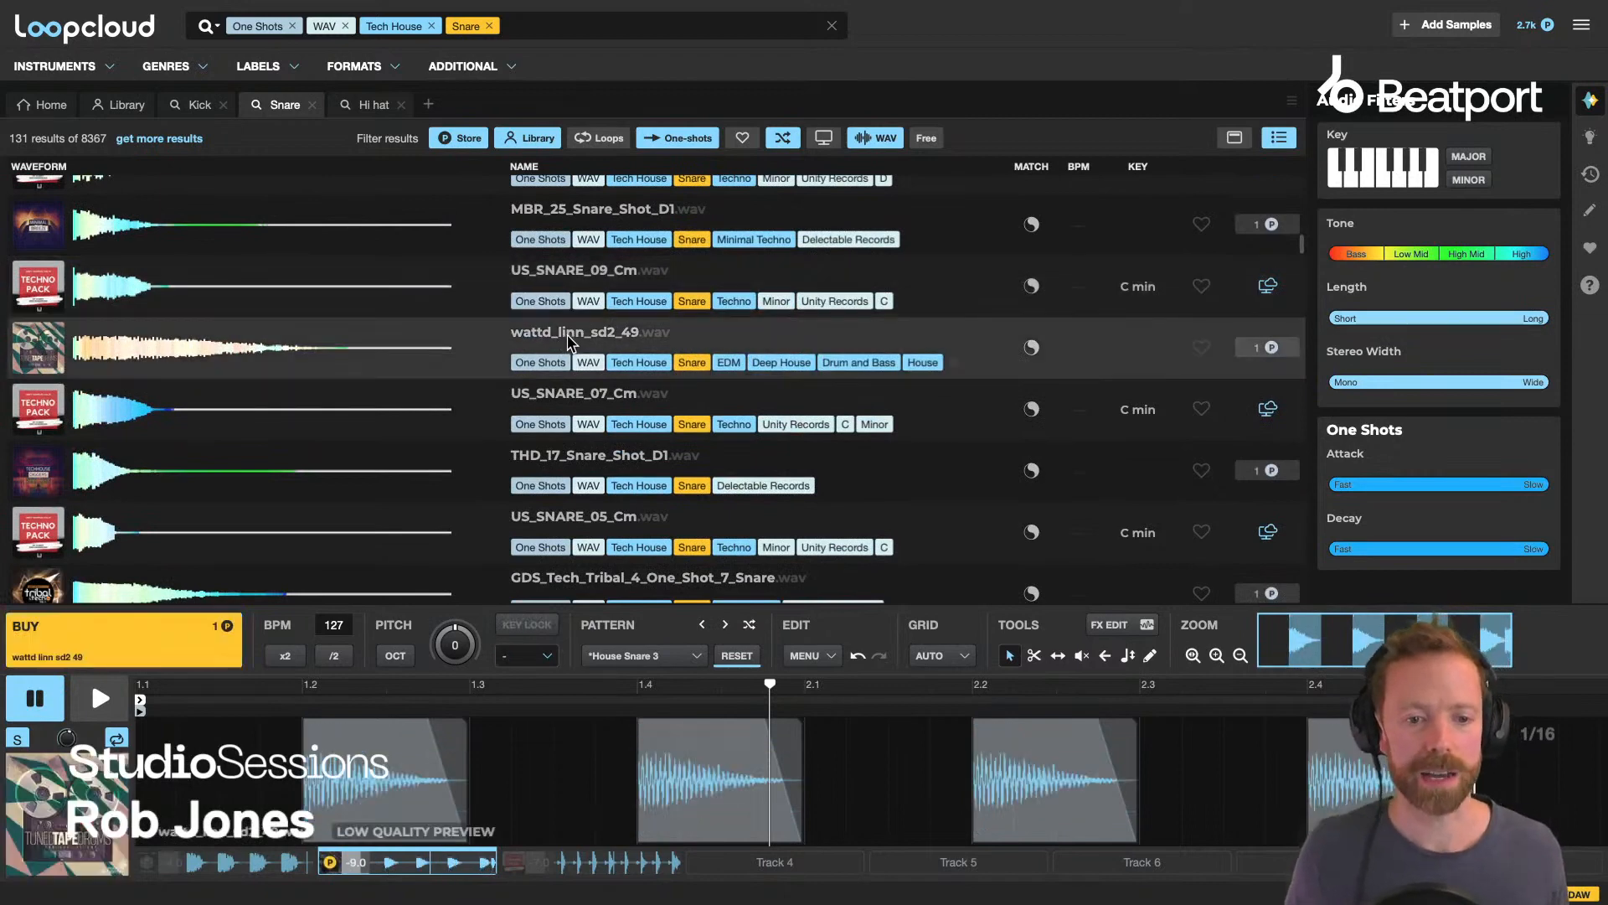
pyautogui.scroll(-4, 538, 420)
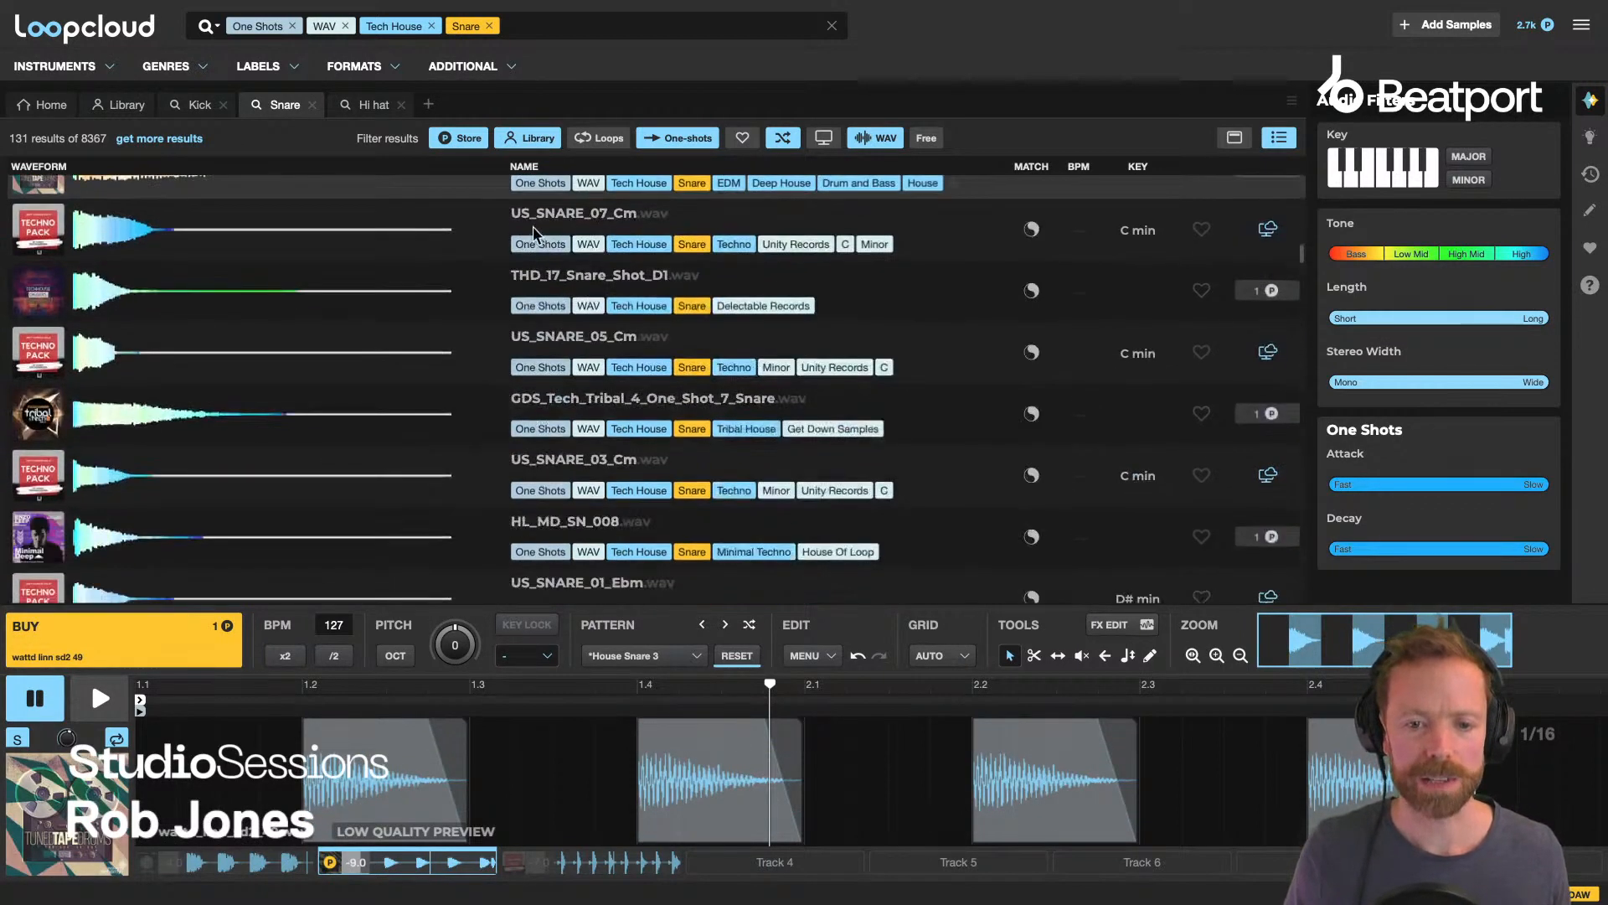
# Audition the snares from US_SNARE_07_Cm through US_SNARE_03_Cm on Track 2, including THD_17_Snare_Shot_D1 and GDS_Tech_Tribal_4_One_Shot_7_Snare.
pyautogui.click(532, 226)
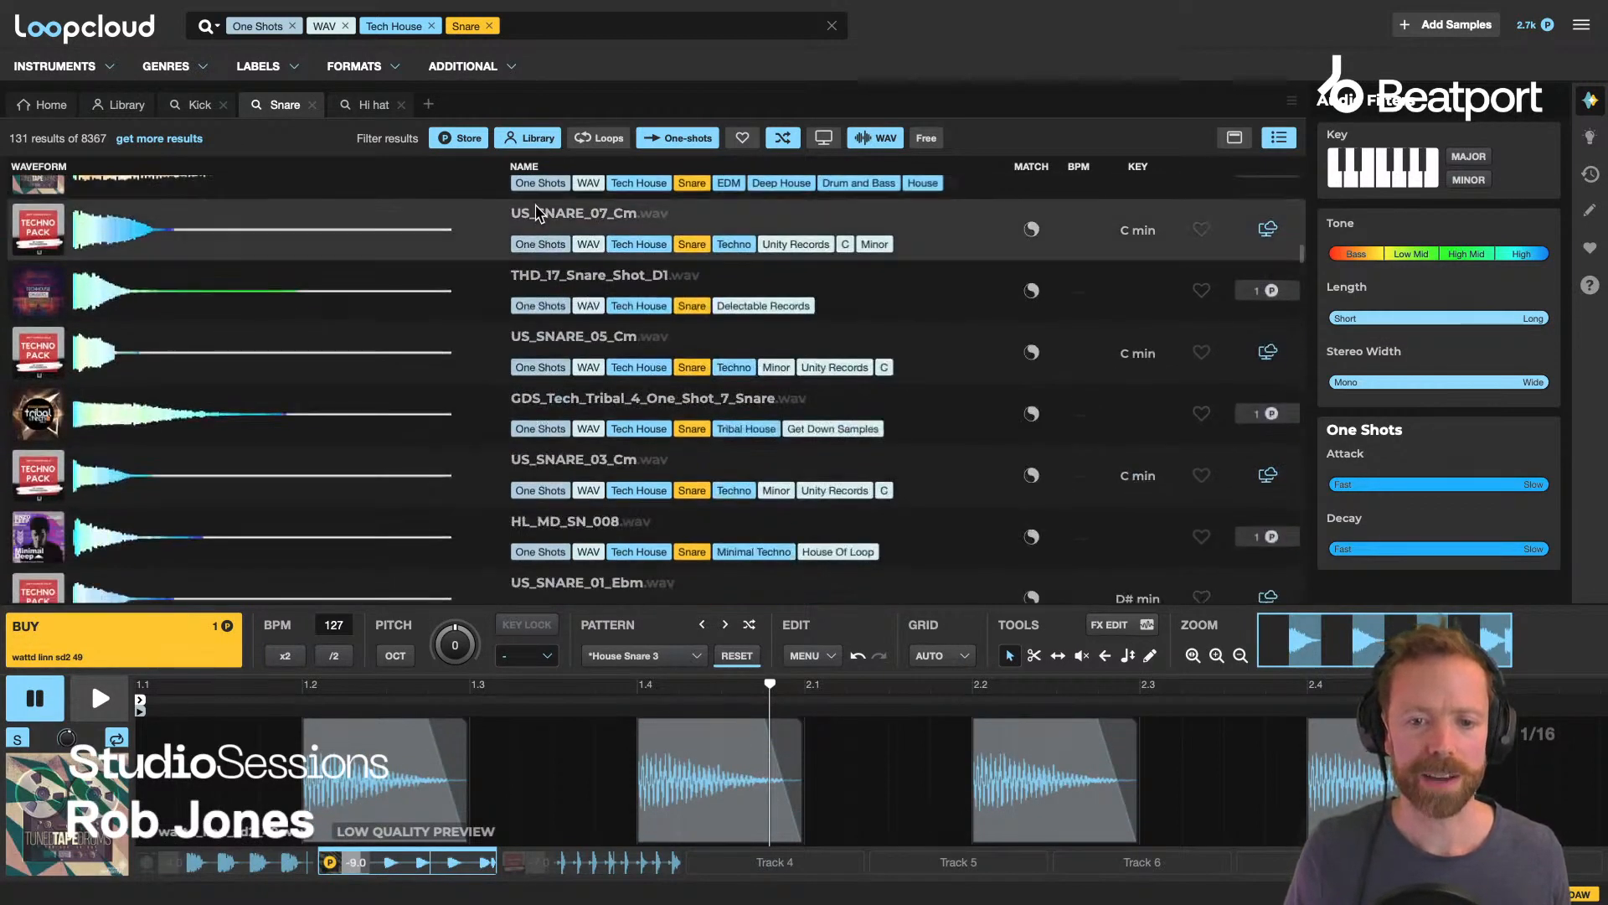
pyautogui.click(548, 285)
pyautogui.scroll(-1, 542, 285)
pyautogui.click(541, 287)
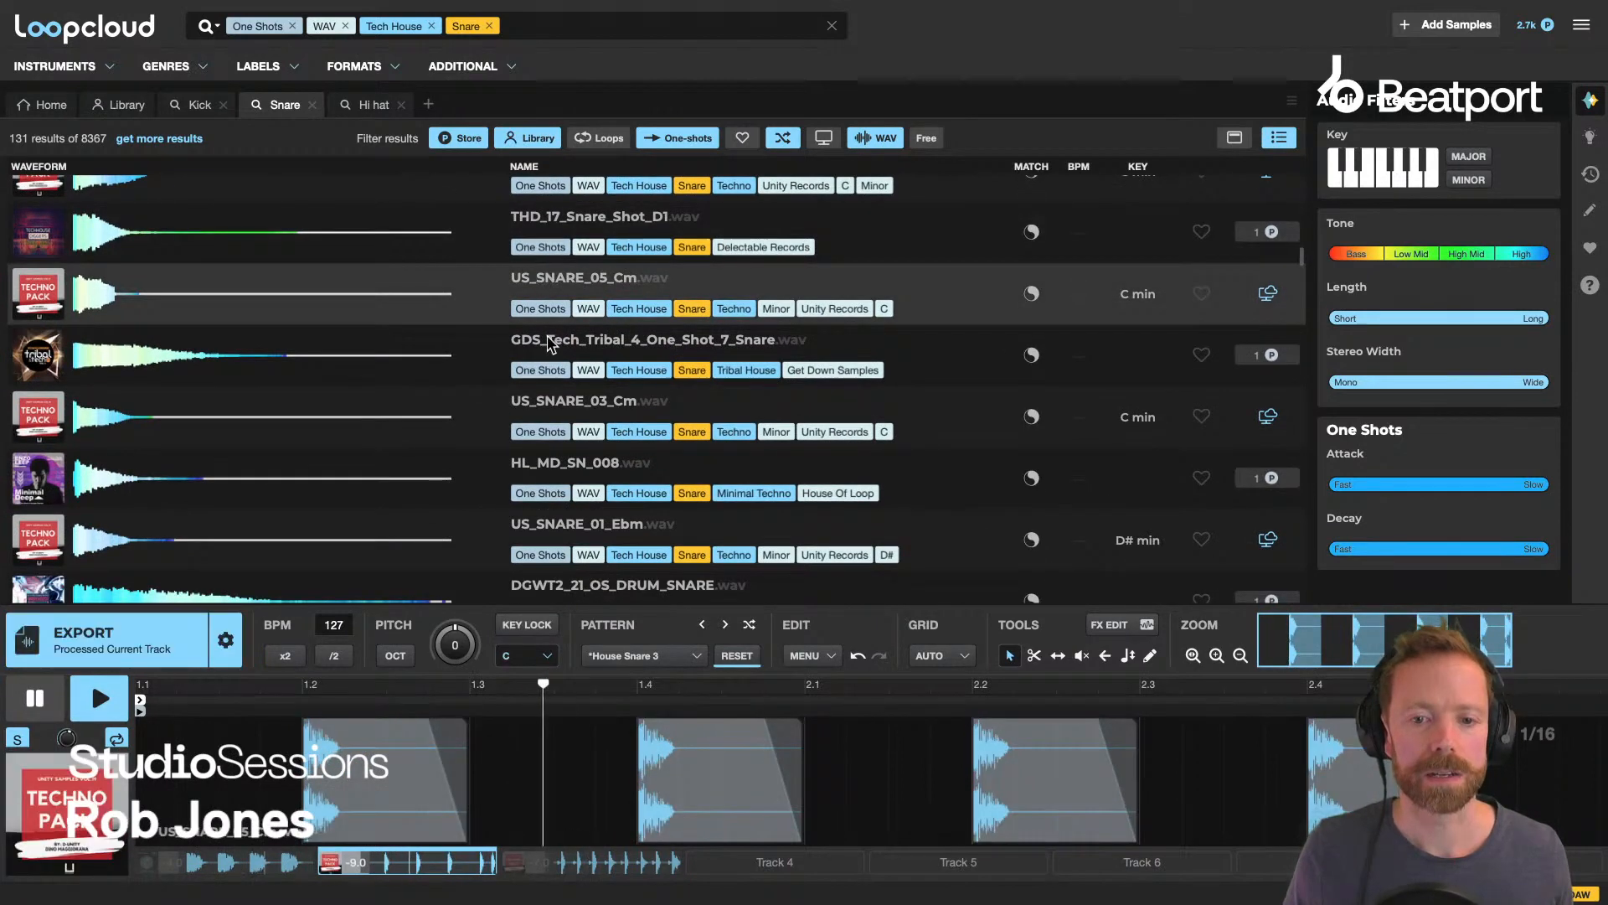
pyautogui.click(549, 369)
pyautogui.click(555, 406)
pyautogui.scroll(-1, 555, 406)
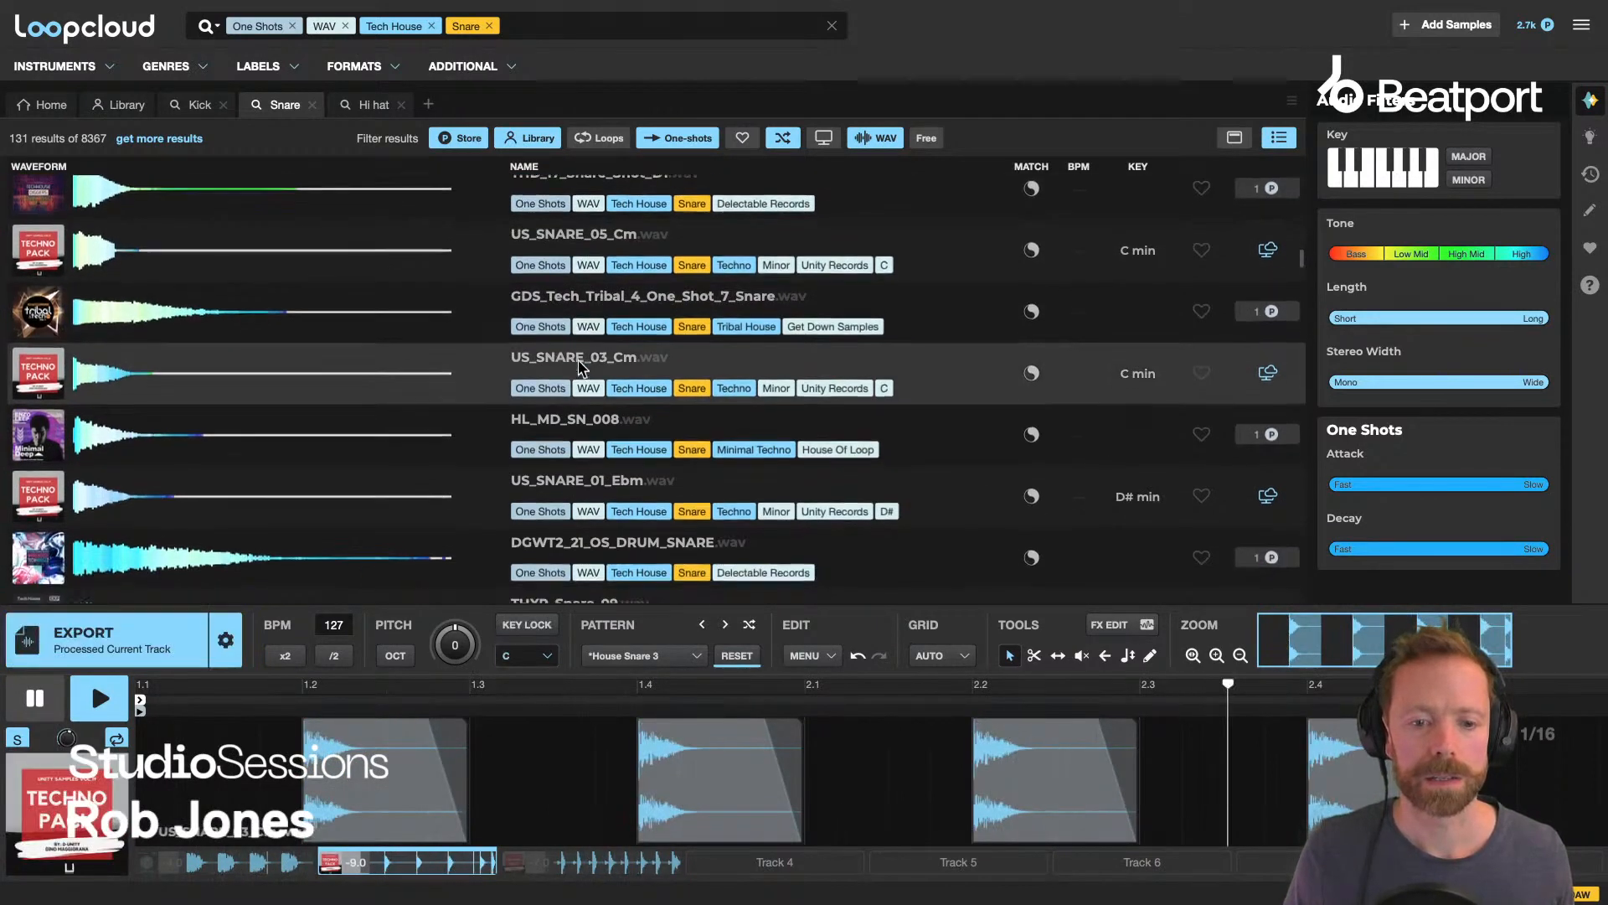
# Audition the snares from HL_MD_SN_008 through THXP_Snare_09, then load htdh_clap&snare_002 onto Track 2.
pyautogui.click(566, 385)
pyautogui.scroll(-1, 566, 385)
pyautogui.click(561, 389)
pyautogui.scroll(-3, 563, 390)
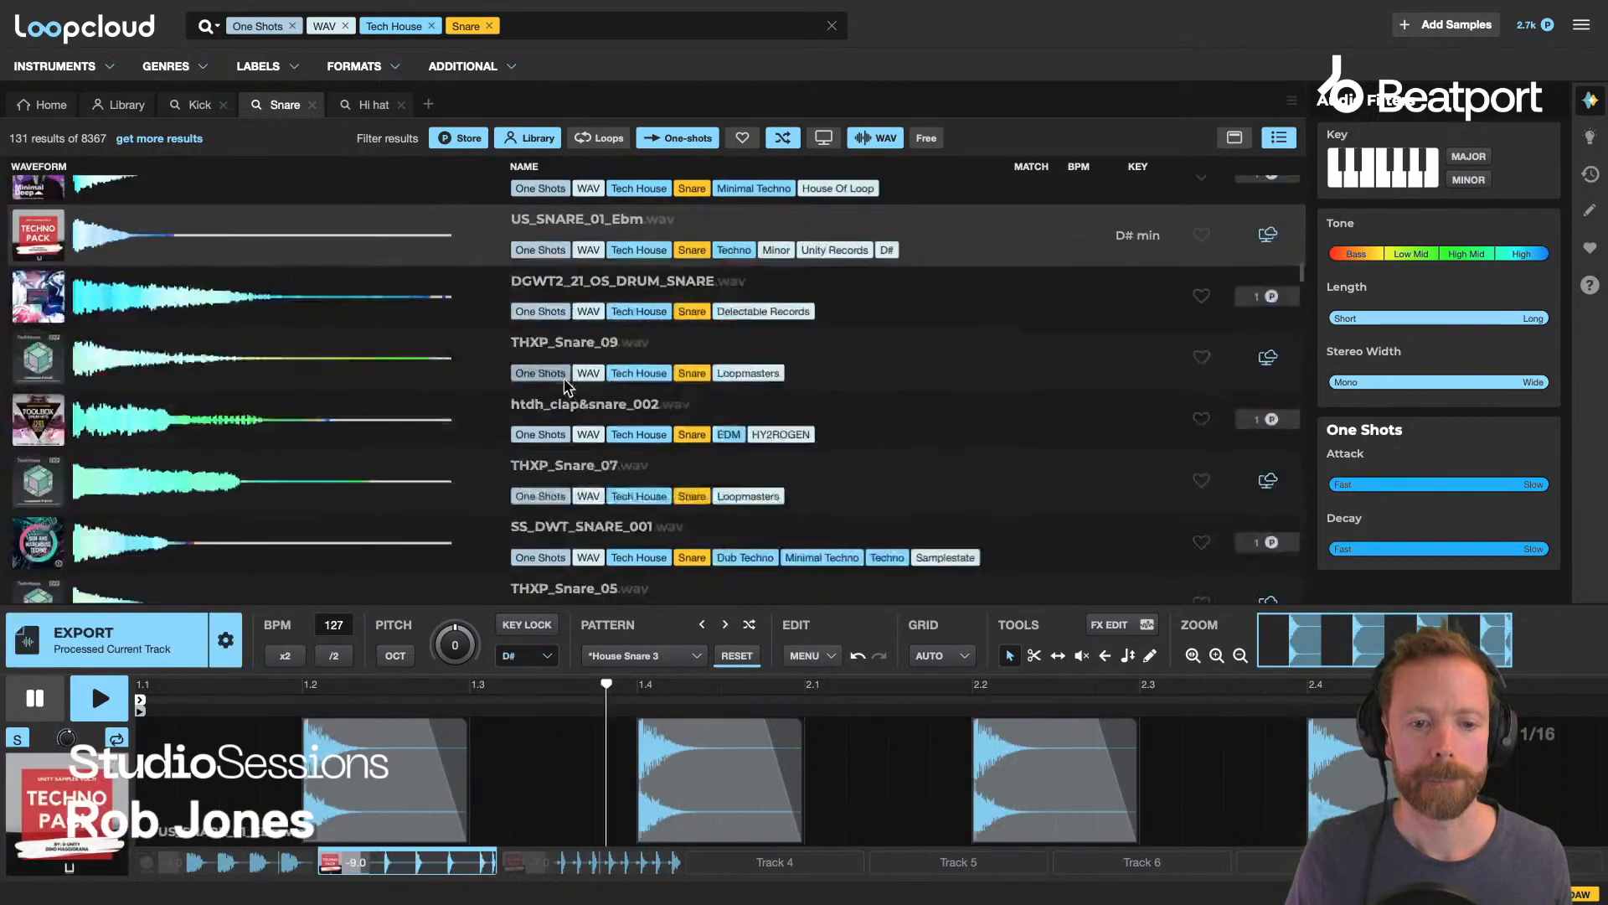
pyautogui.click(545, 282)
pyautogui.click(545, 352)
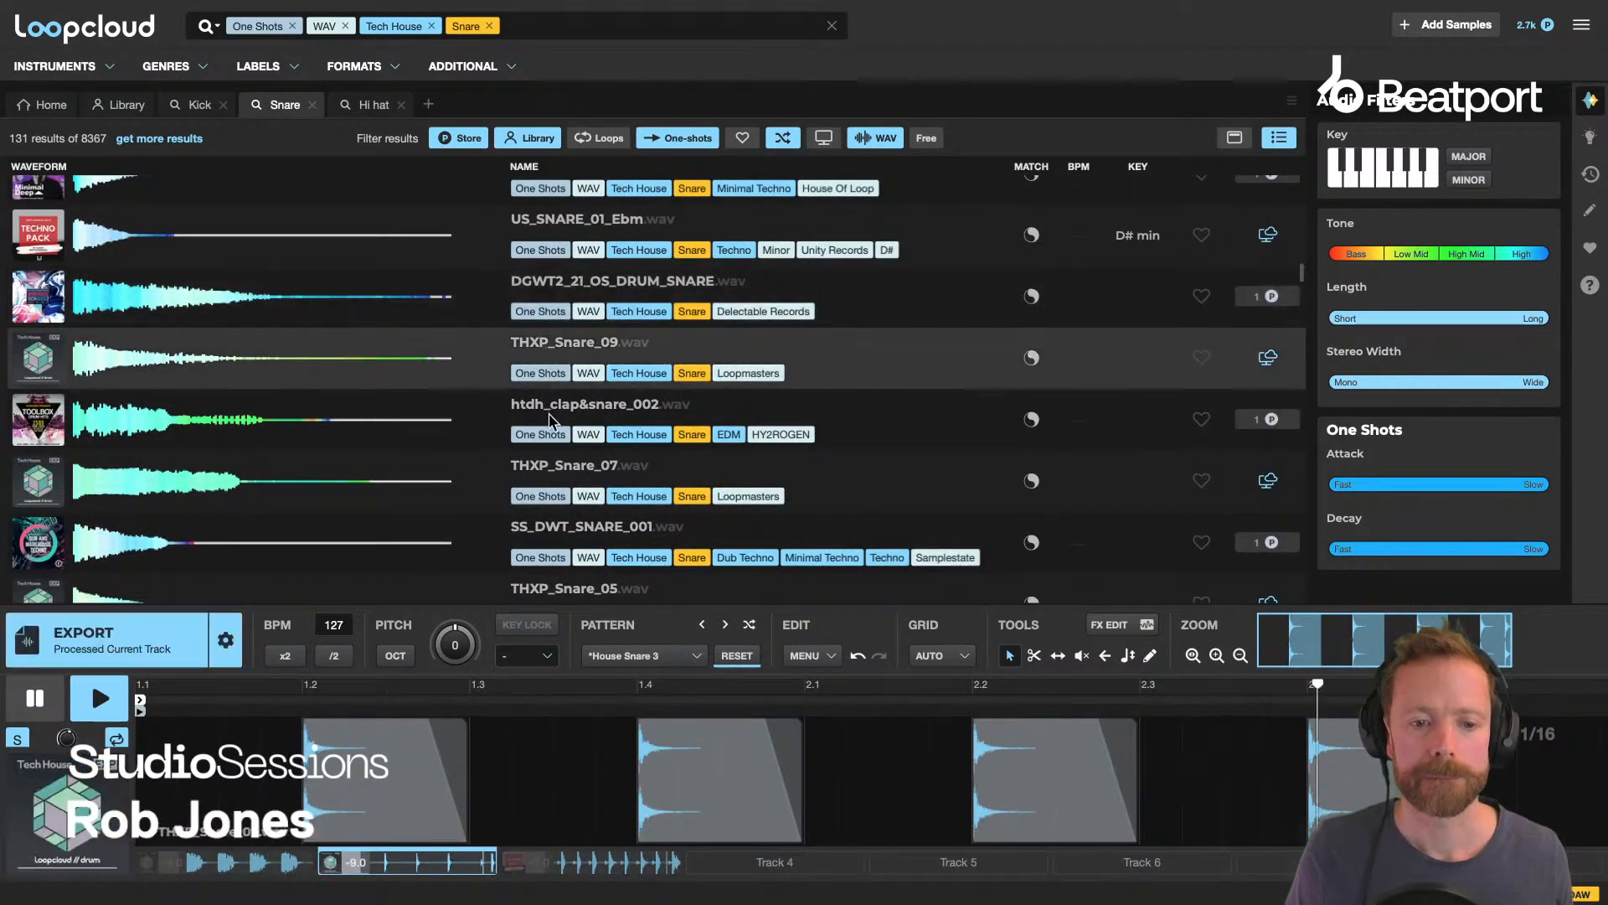
pyautogui.click(555, 402)
pyautogui.scroll(-1, 555, 396)
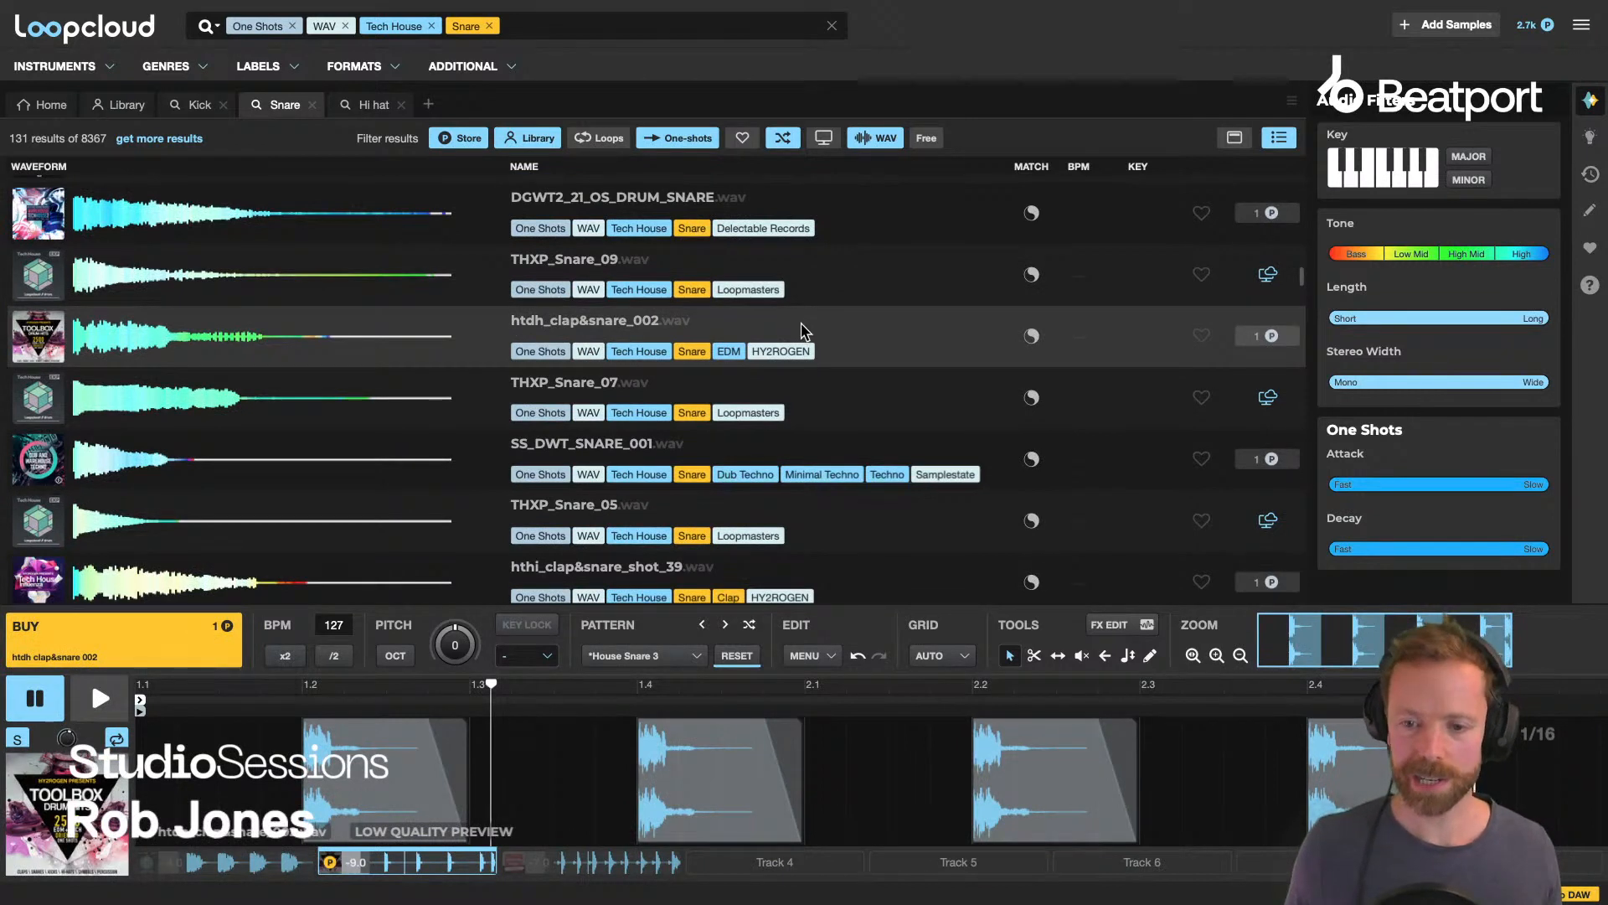
# Find sounds similar to htdh_clap&snare_002 and open the tab with the similarity results.
pyautogui.click(1032, 336)
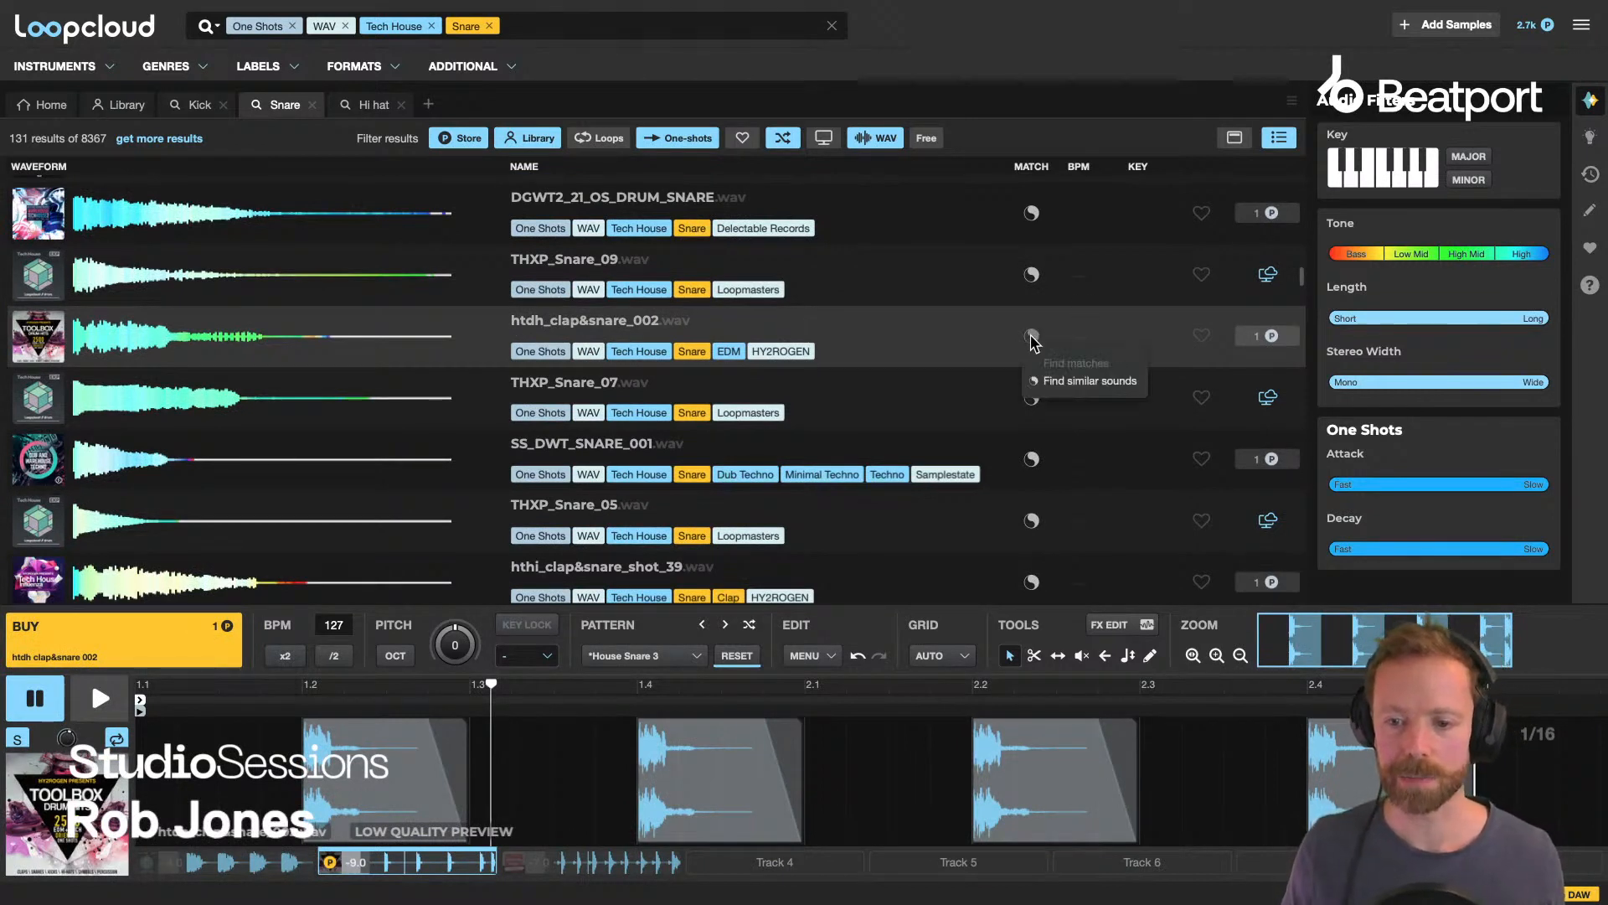
pyautogui.click(1057, 381)
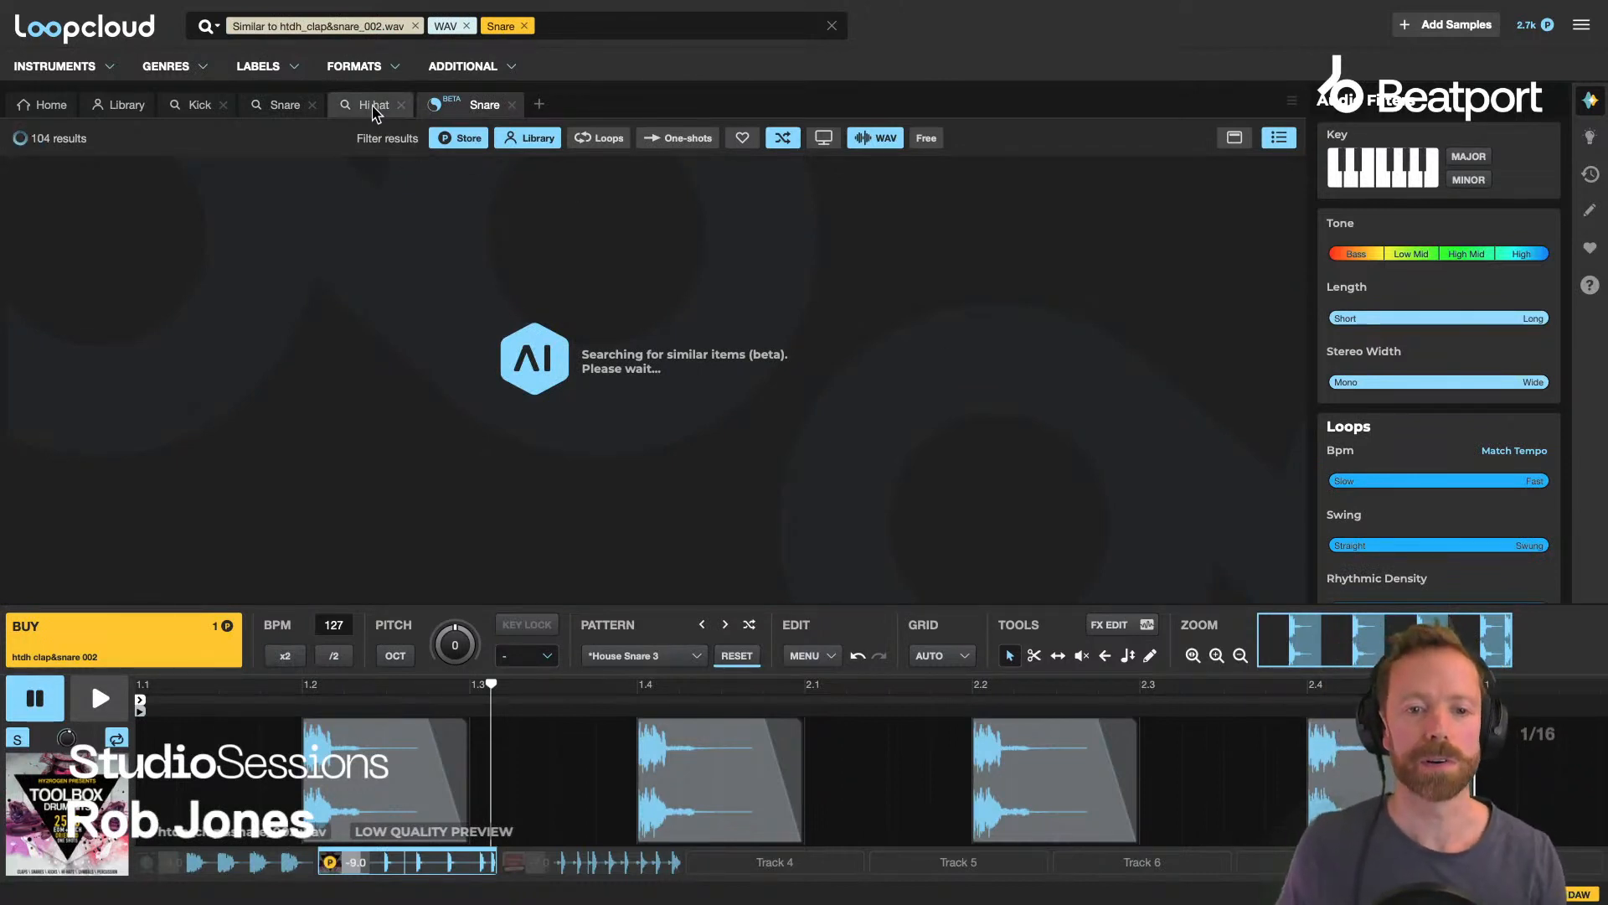
pyautogui.click(299, 110)
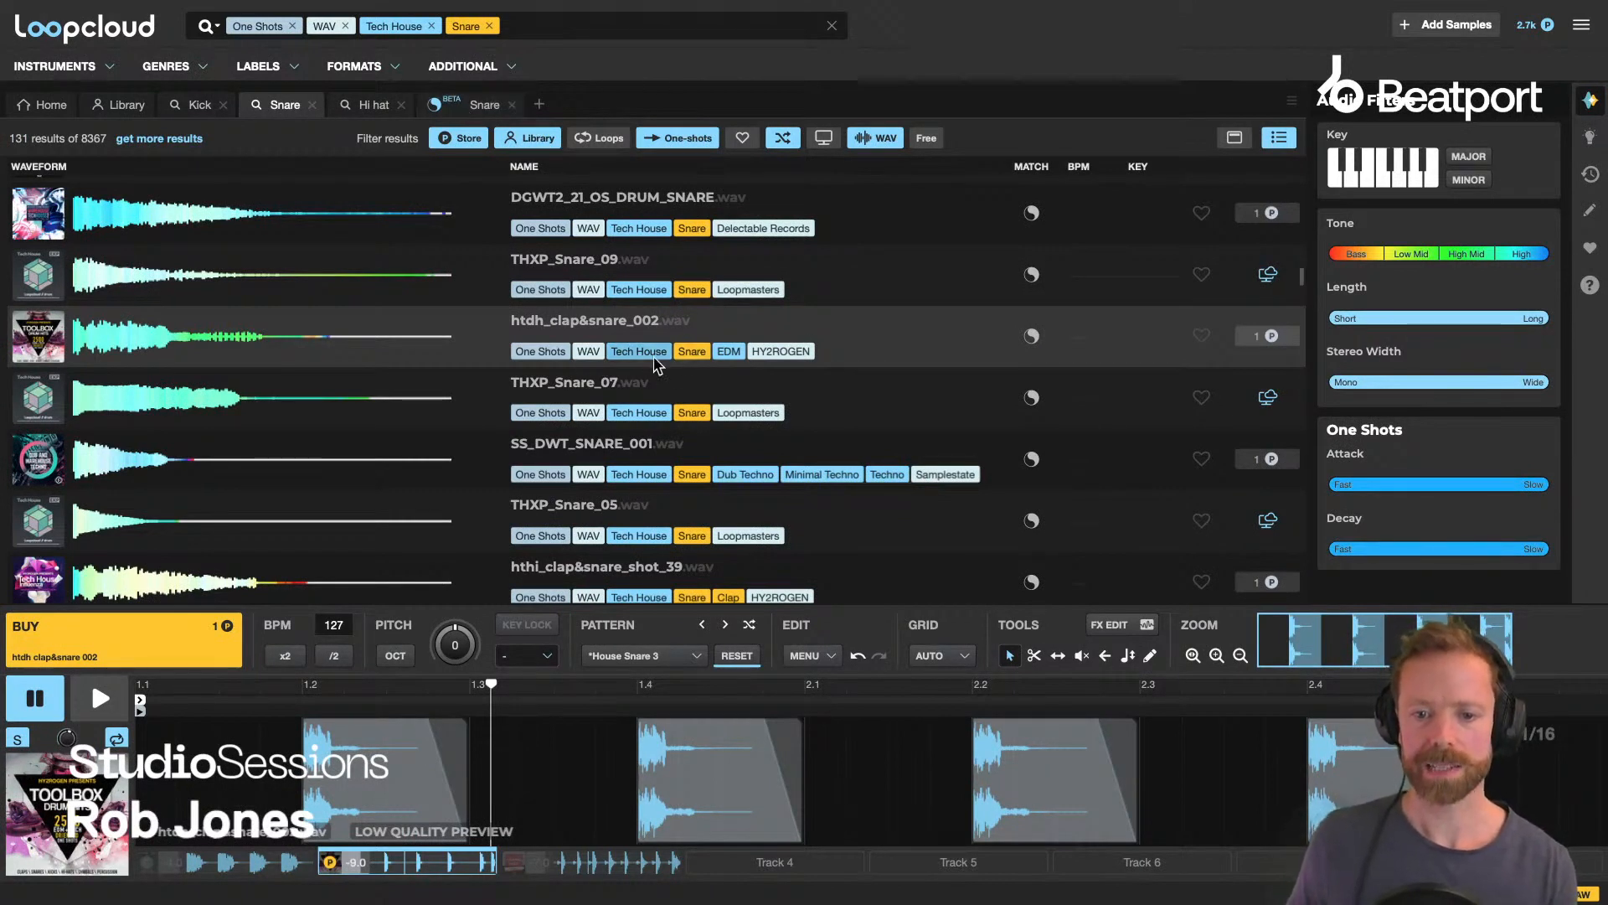
pyautogui.click(481, 107)
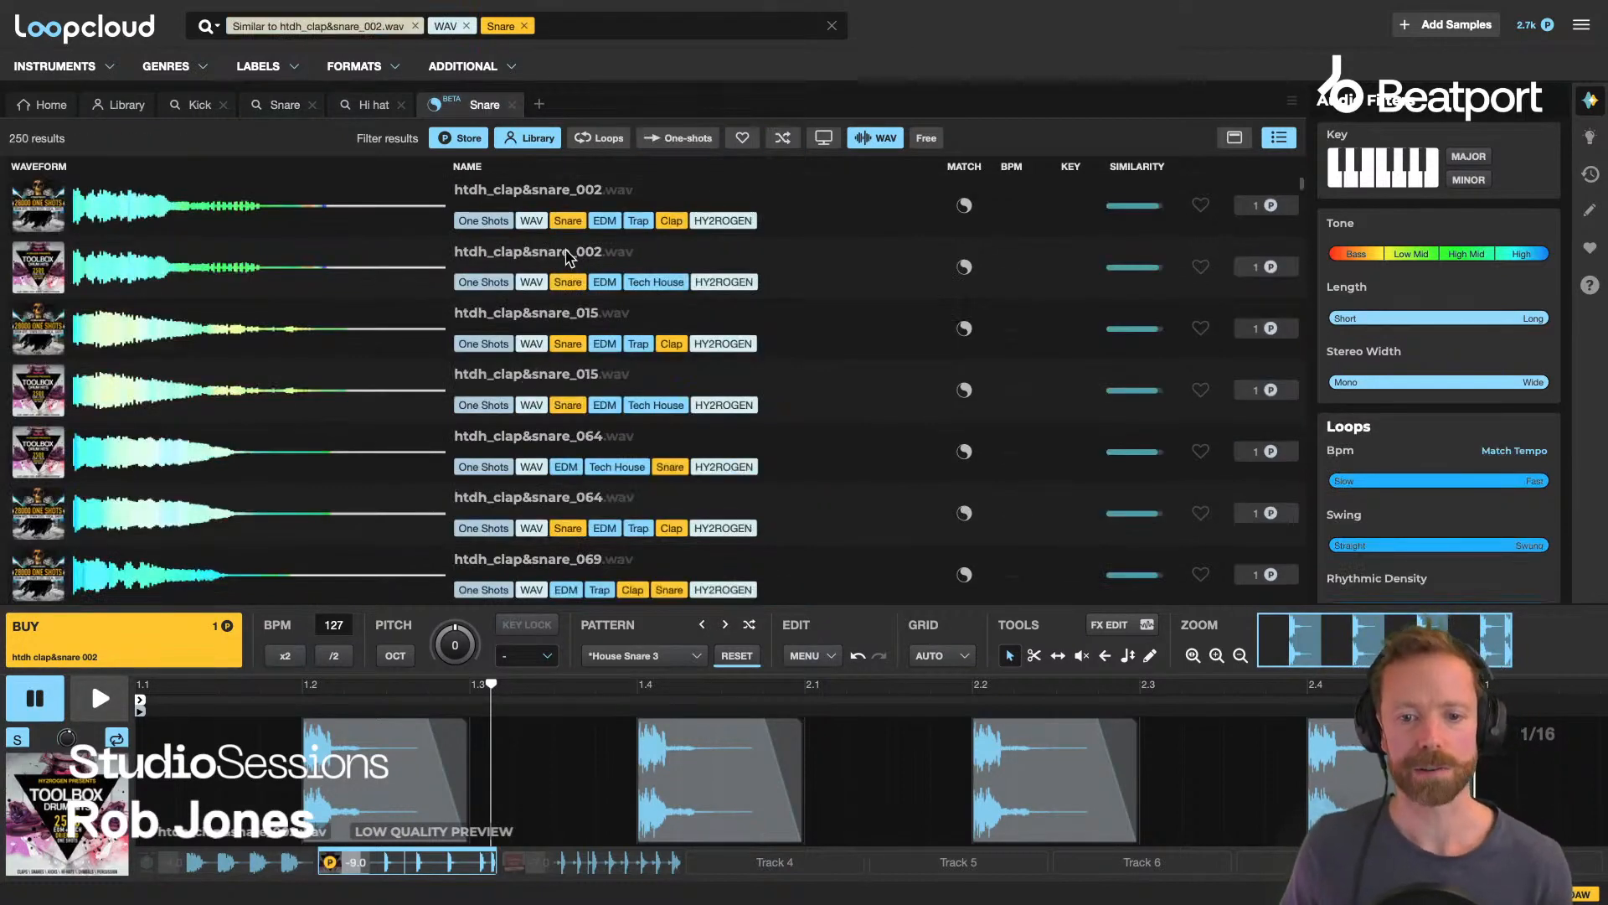
# Compare the similarity ratings of the matching snares and audition the top htdh_clap&snare_002 and htdh_clap&snare_015 samples.
pyautogui.scroll(-4, 101, 395)
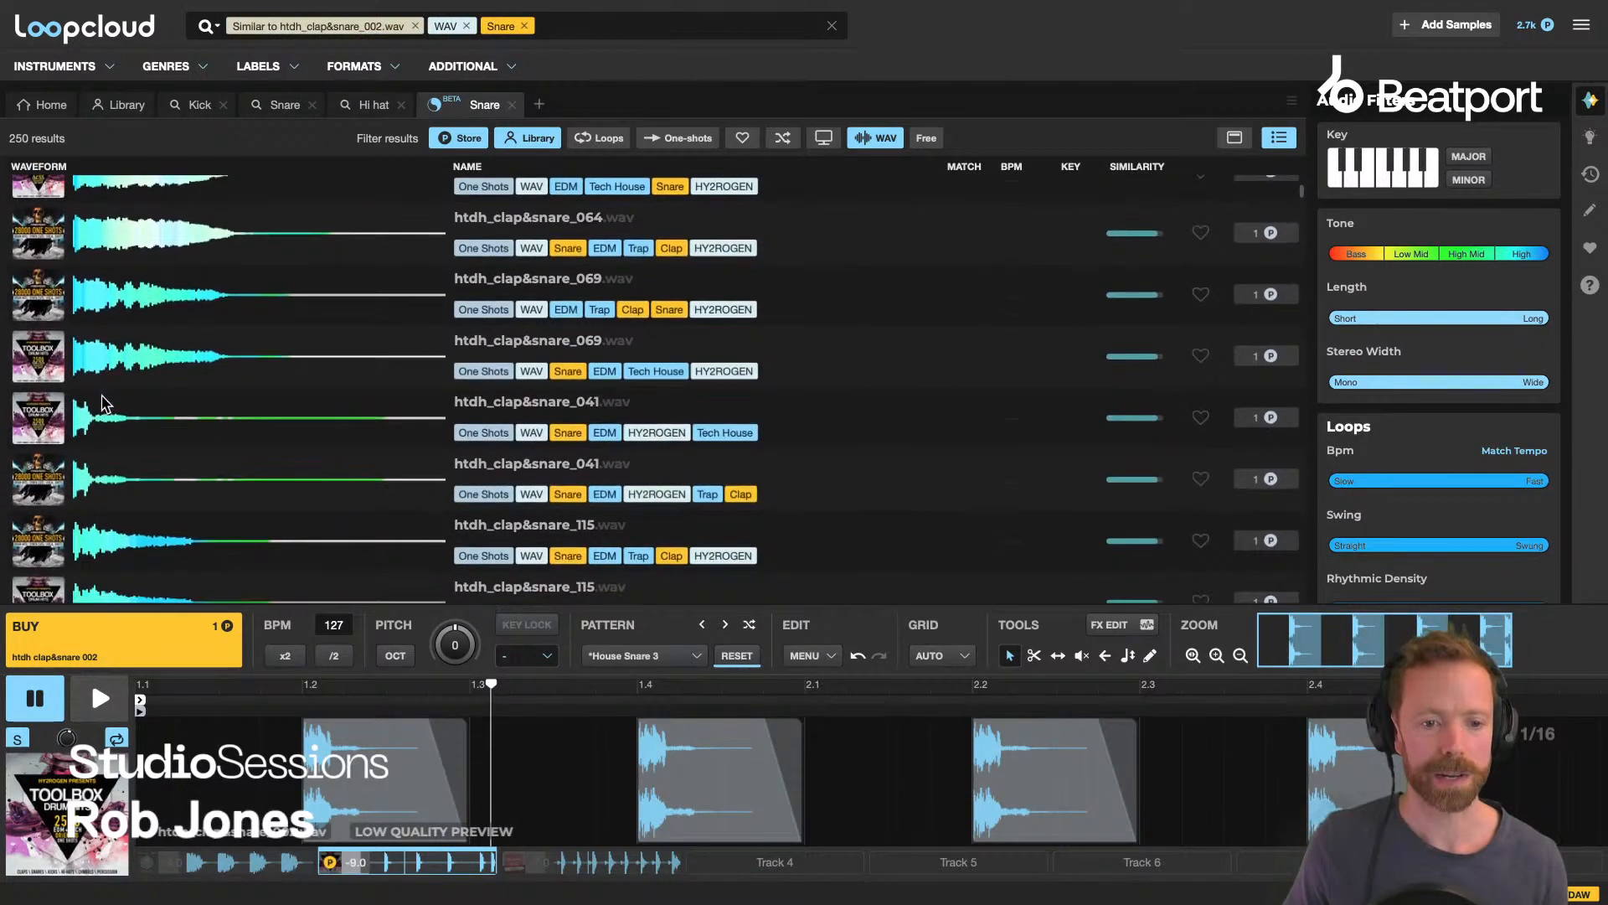
pyautogui.scroll(4, 101, 394)
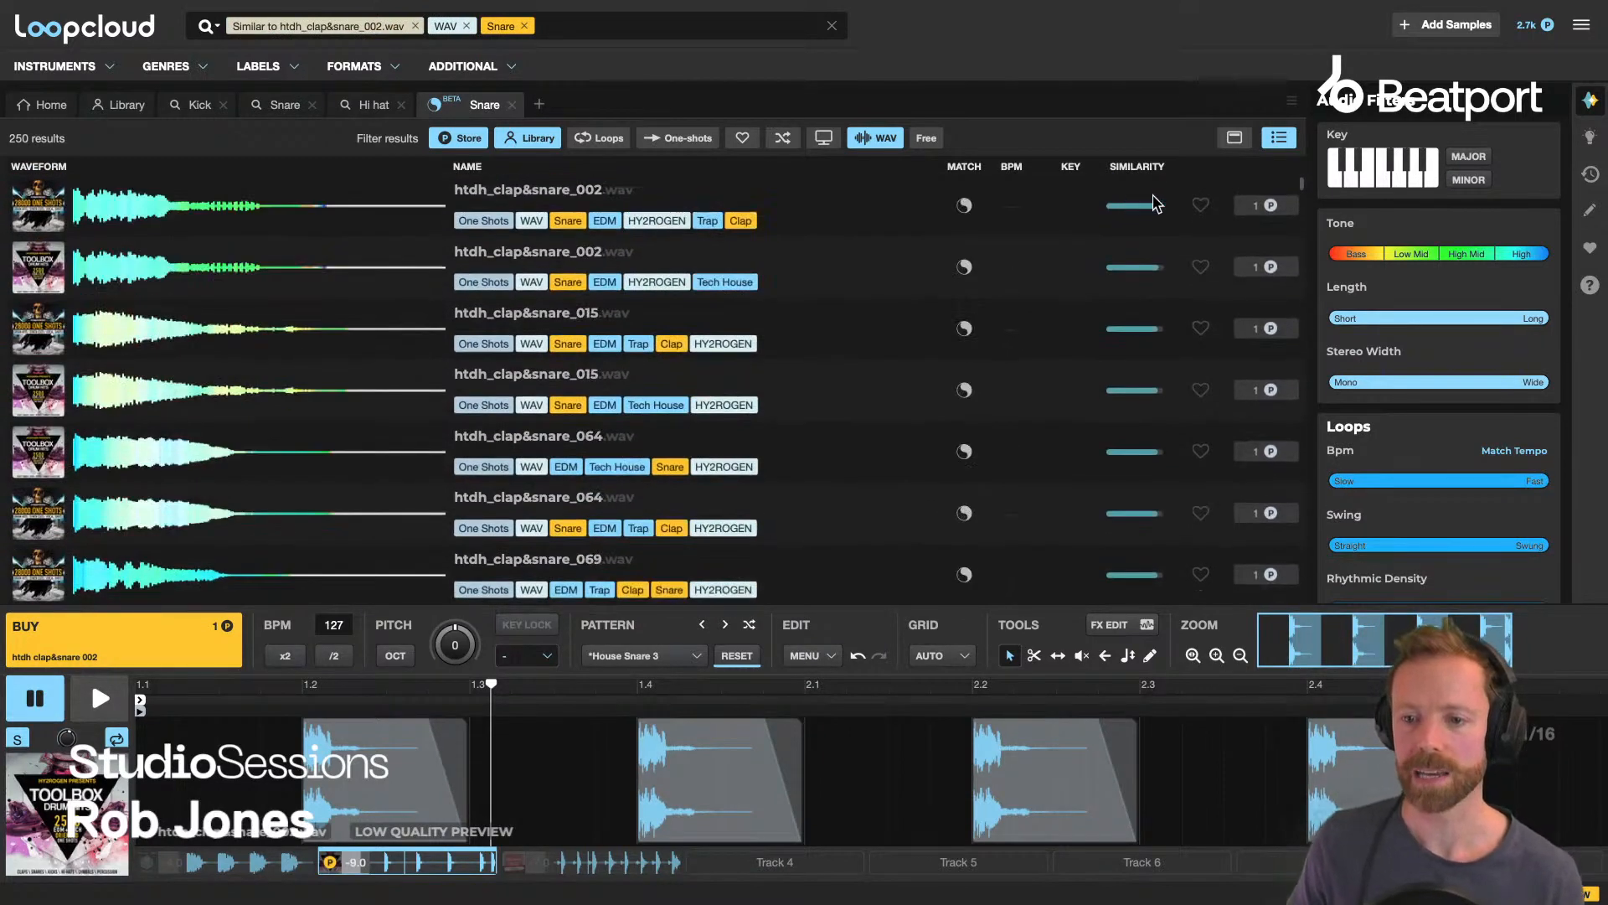
pyautogui.scroll(-10, 1150, 256)
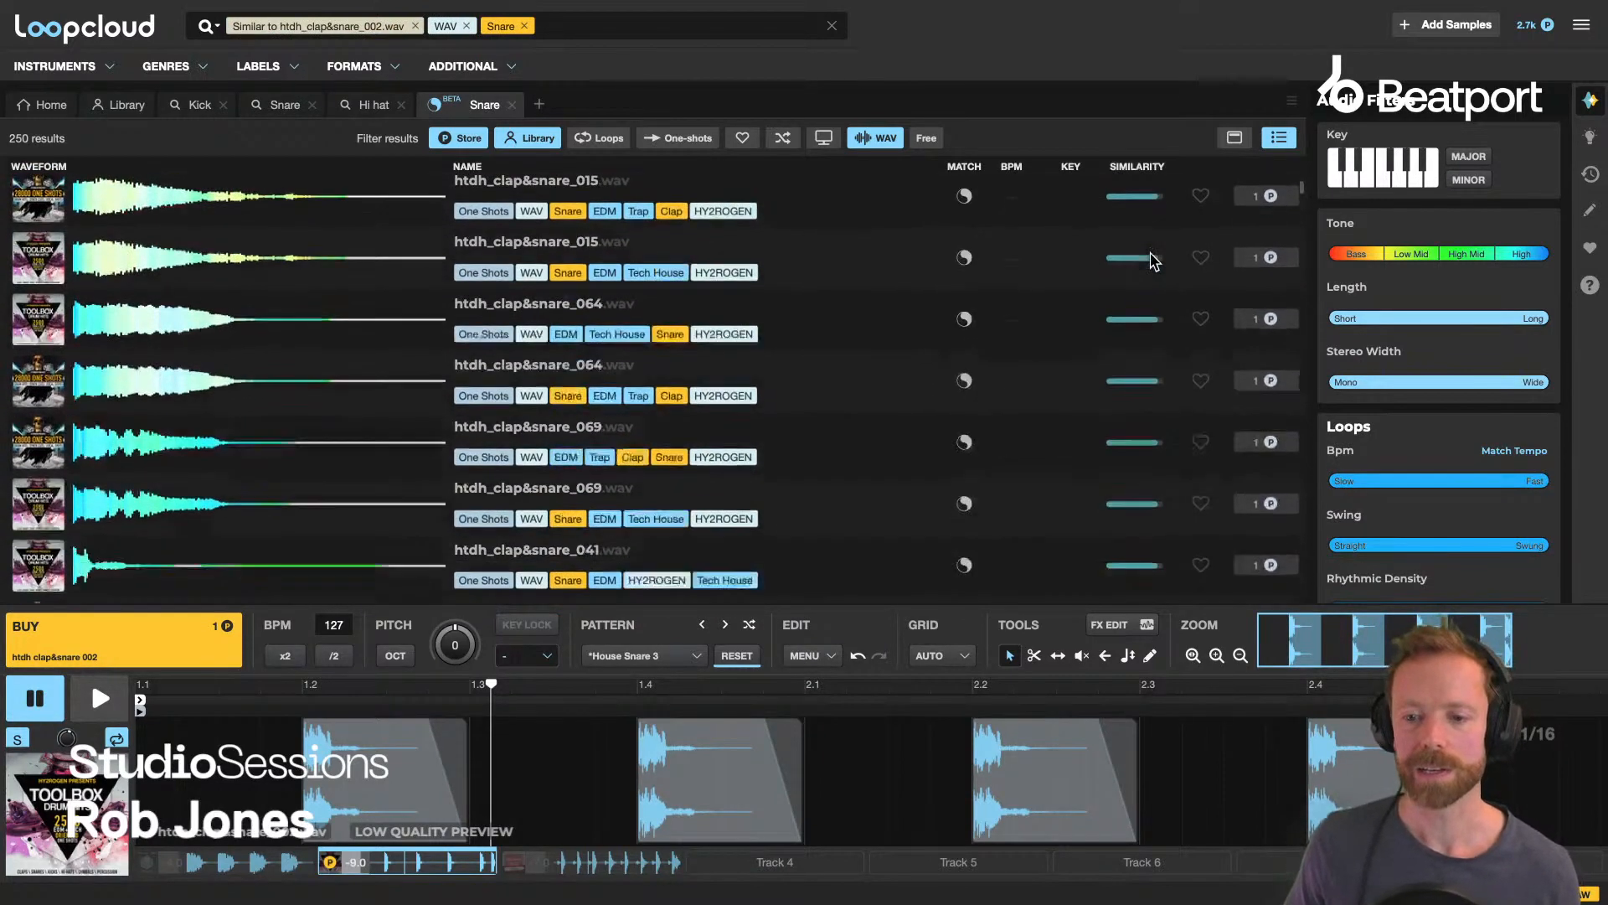
pyautogui.scroll(-10, 1150, 260)
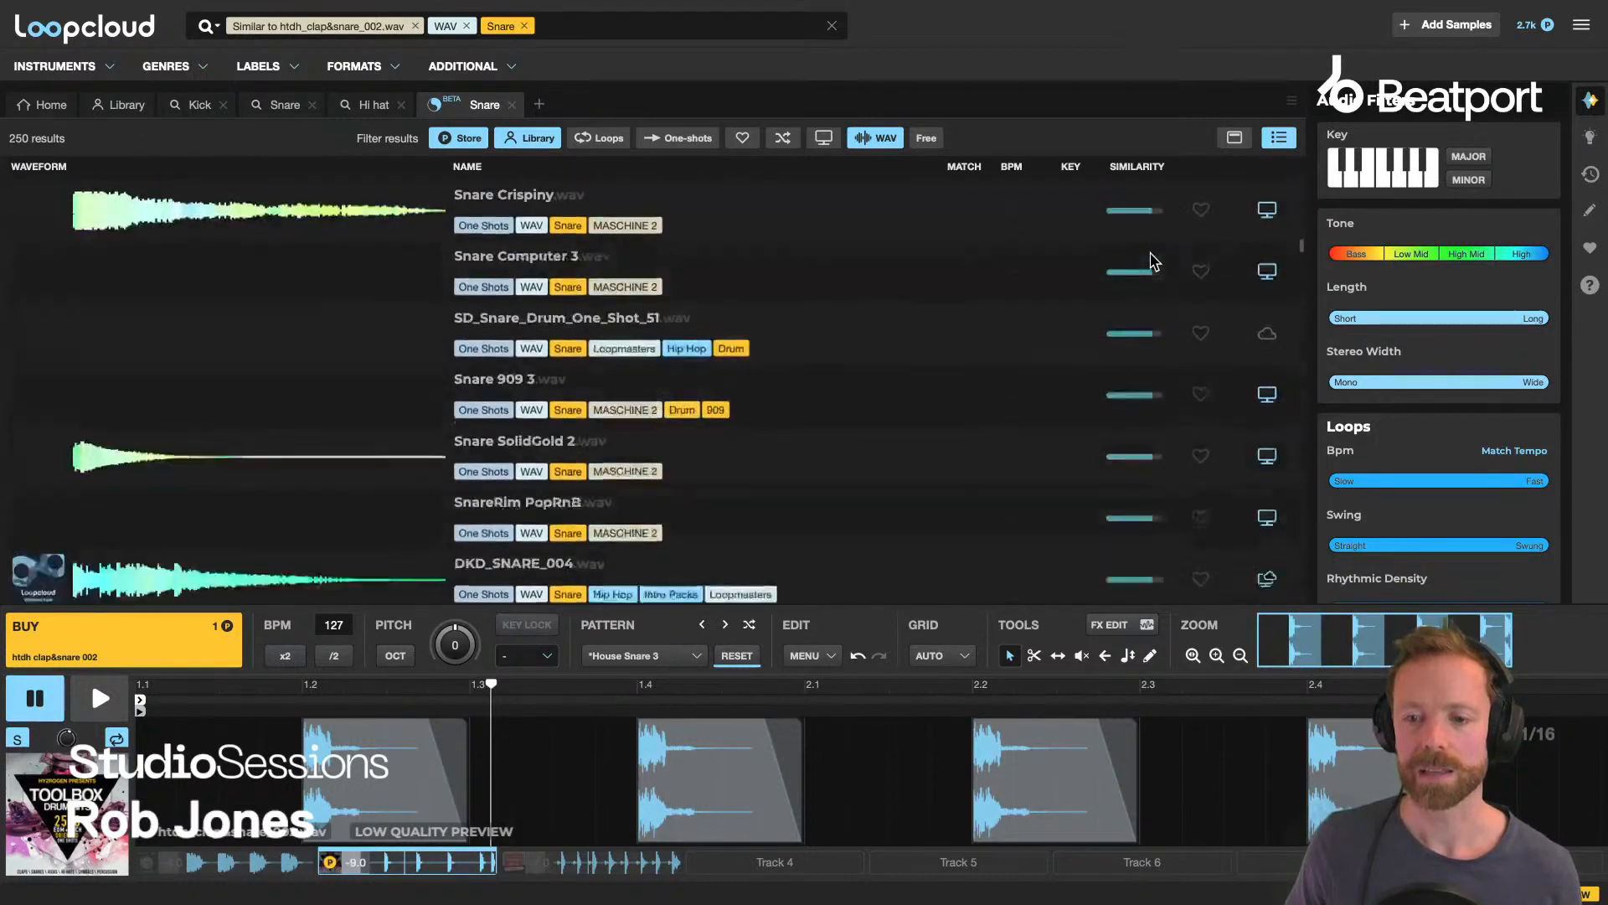
pyautogui.scroll(20, 1153, 321)
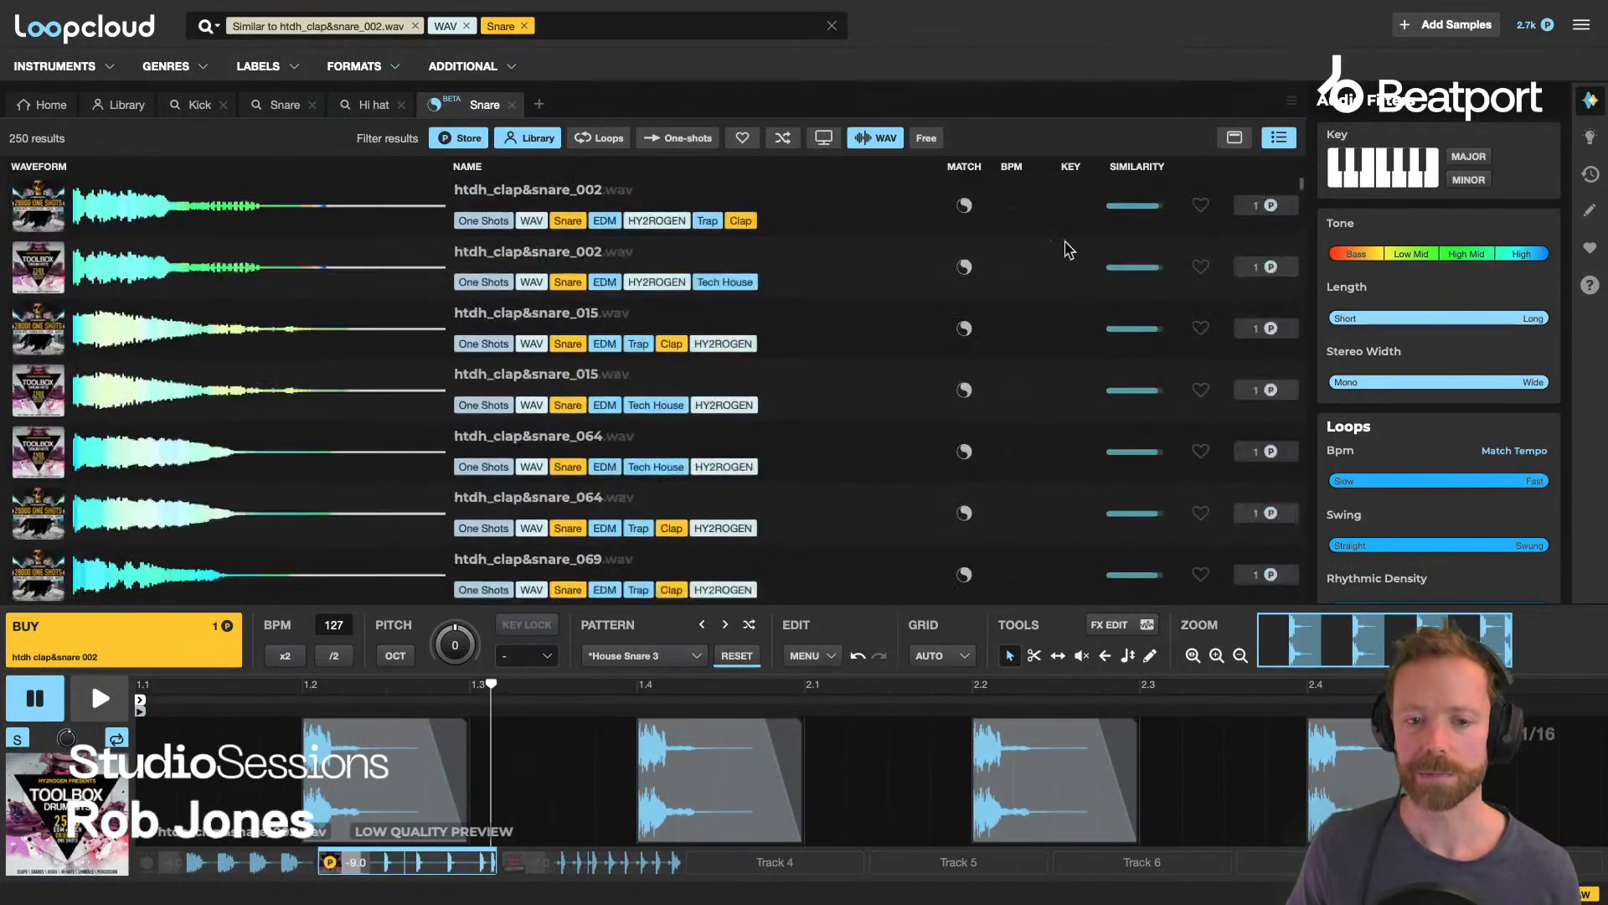
pyautogui.click(524, 197)
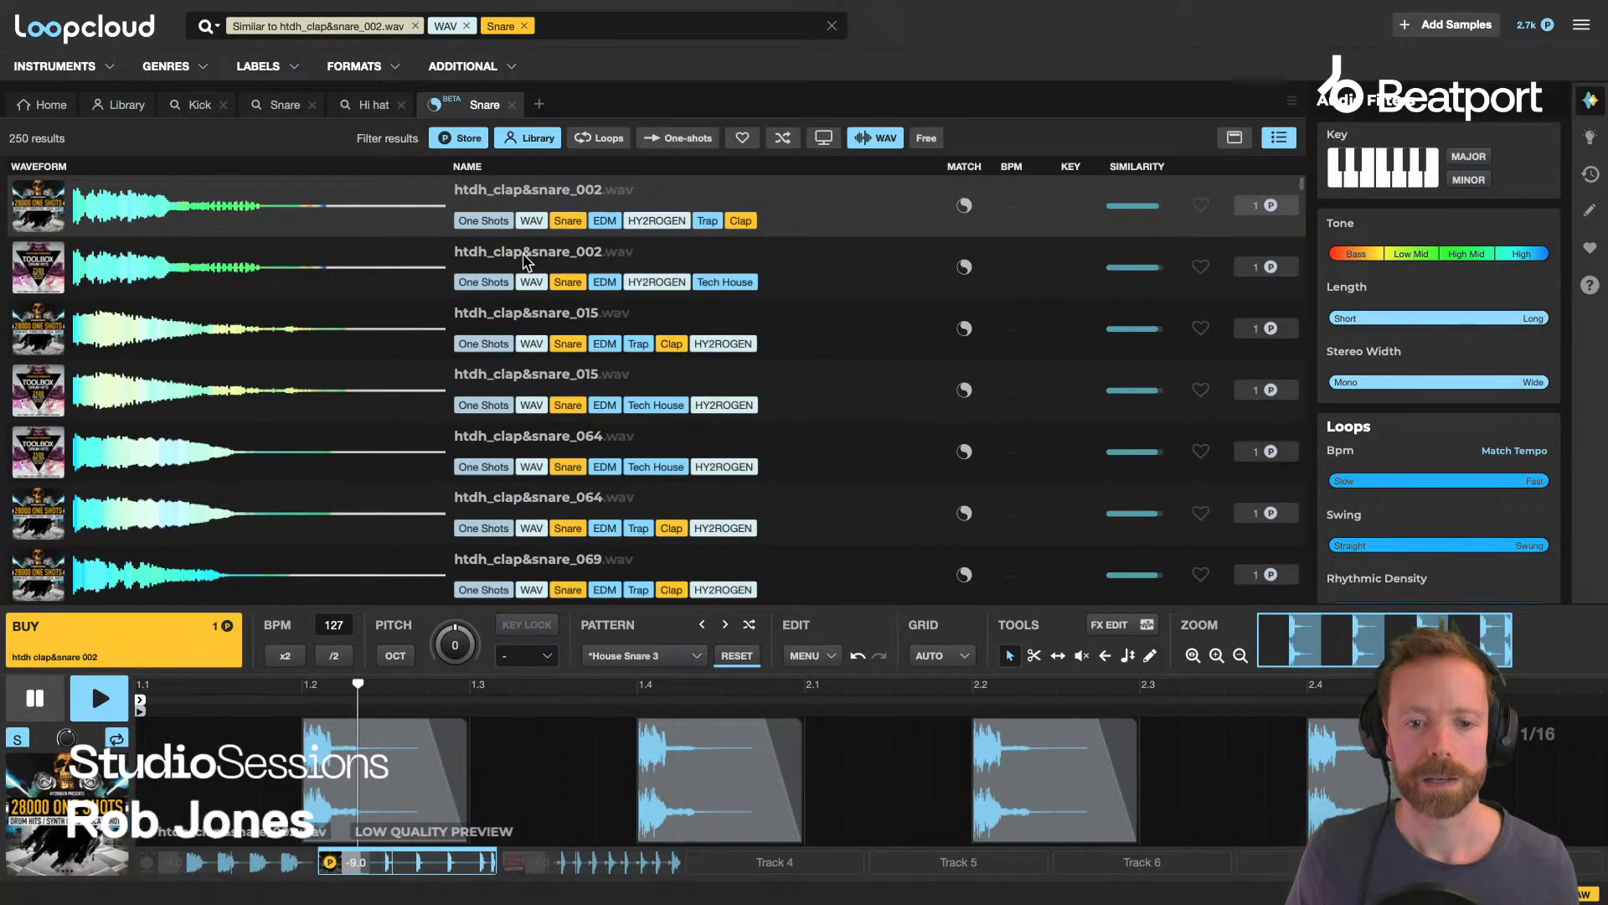
pyautogui.click(525, 321)
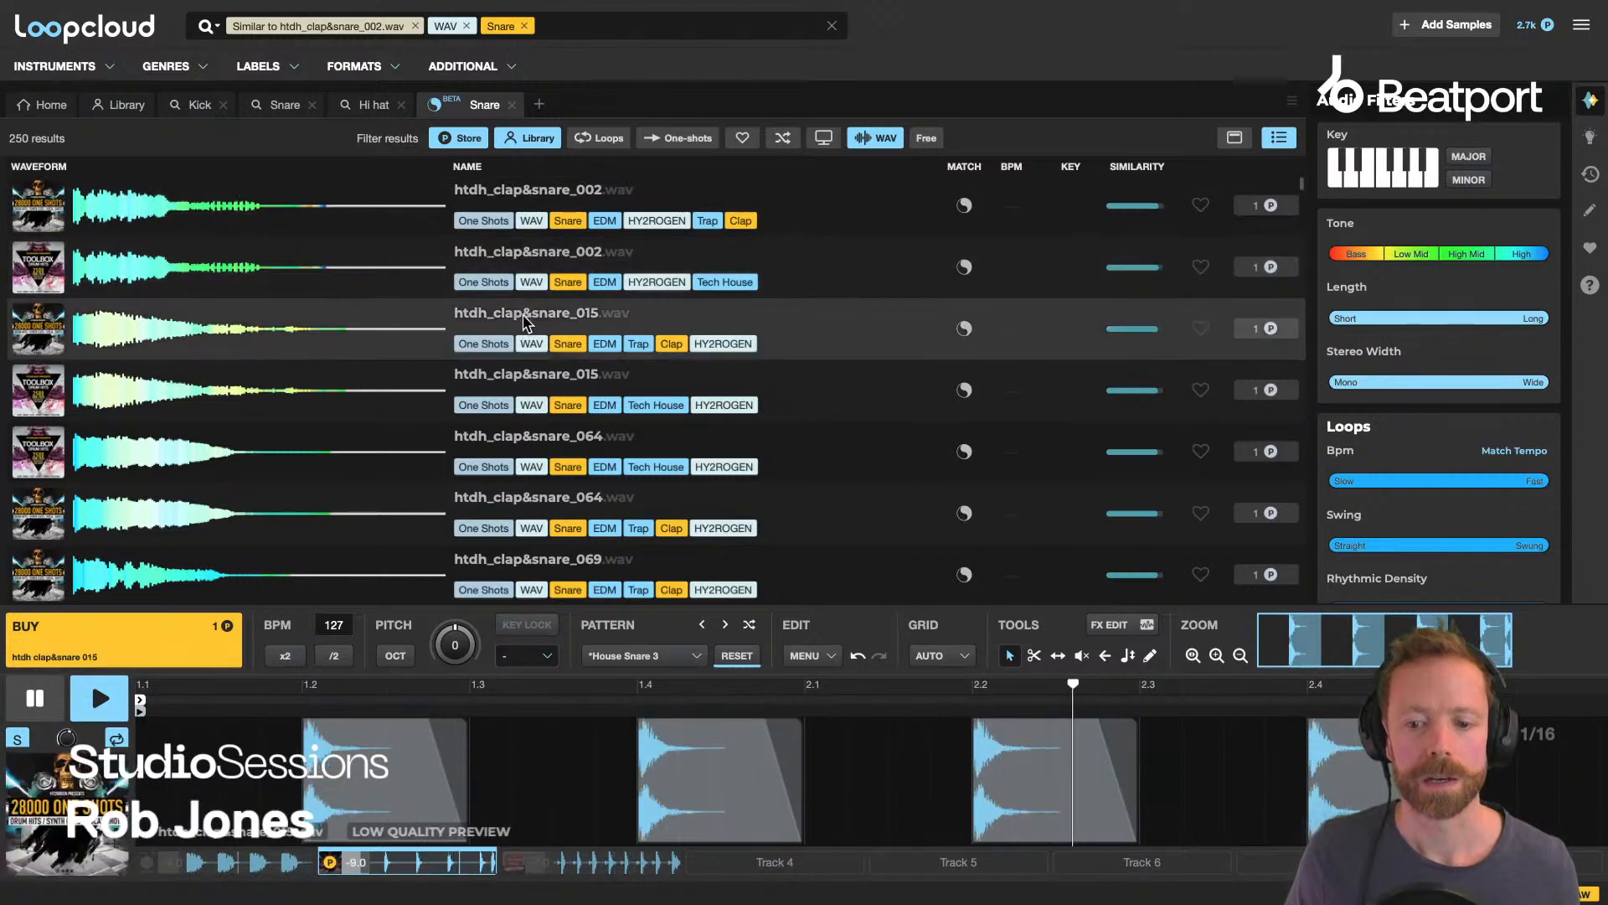
pyautogui.click(520, 368)
# Audition both versions of htdh_clap&snare_064 and htdh_clap&snare_069 in the snare pattern, then stop playback.
pyautogui.scroll(-2, 523, 335)
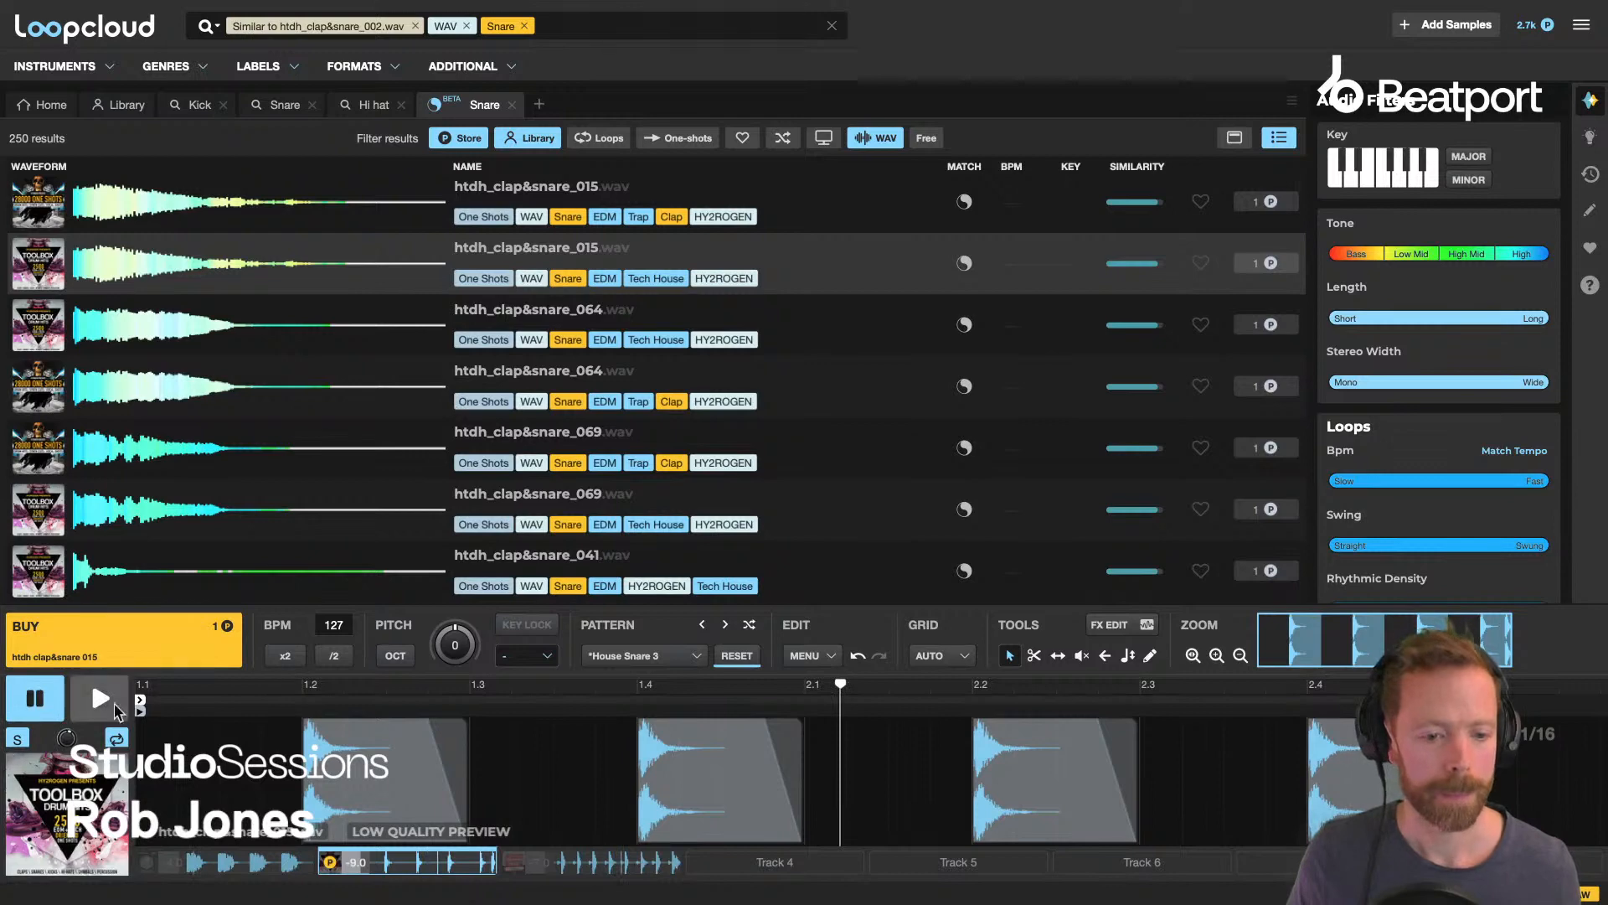
pyautogui.press('Down')
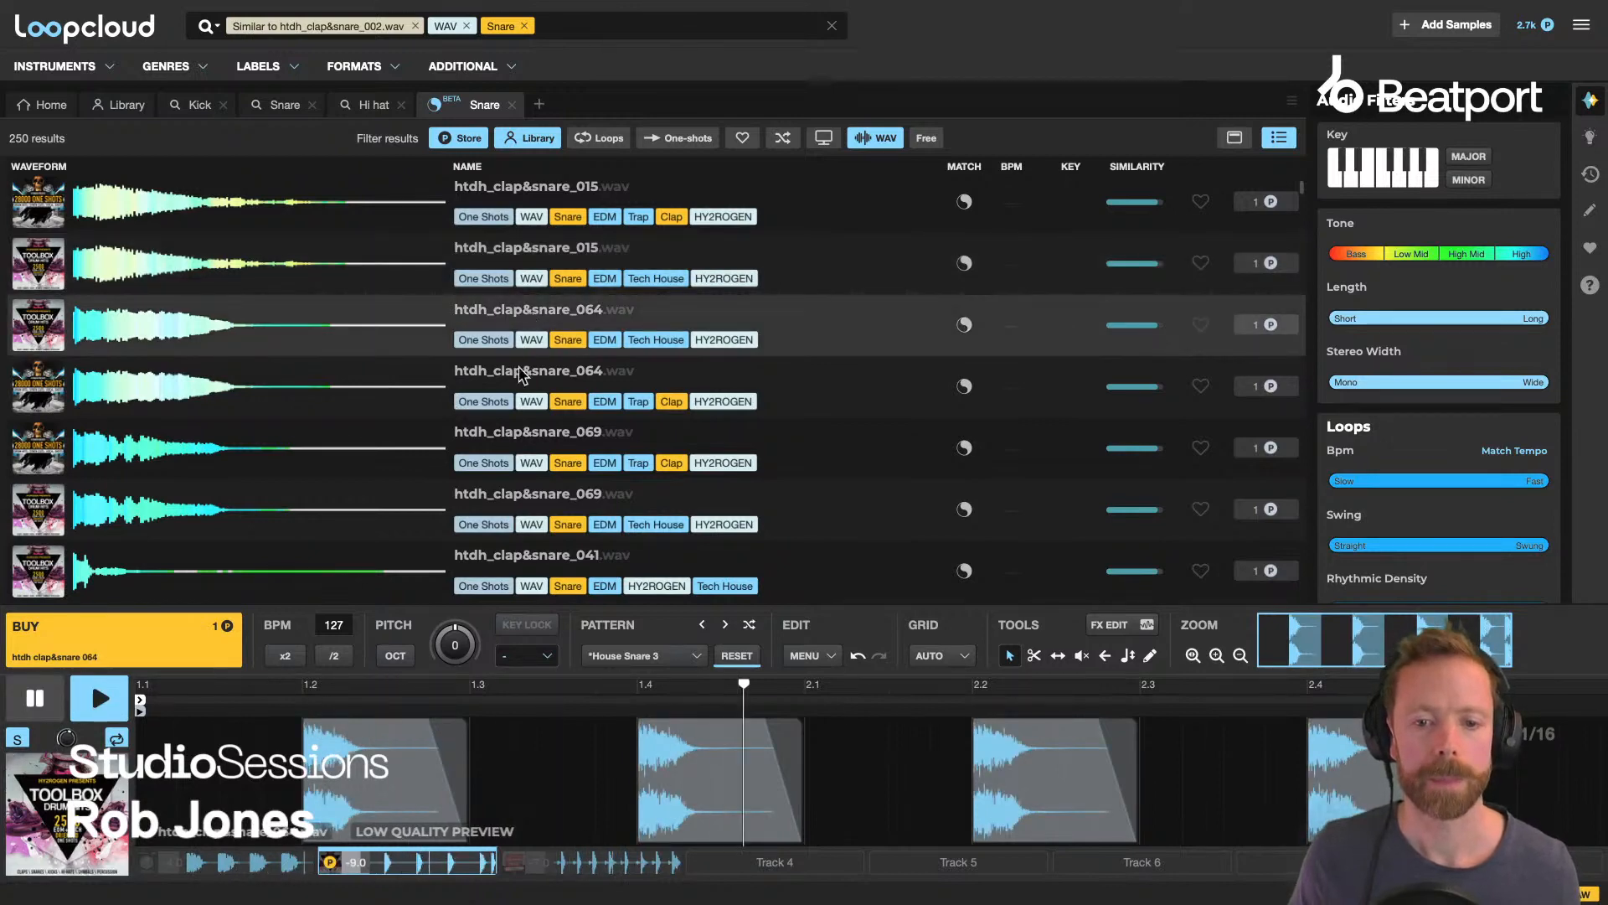
pyautogui.press('Down')
pyautogui.scroll(-2, 521, 377)
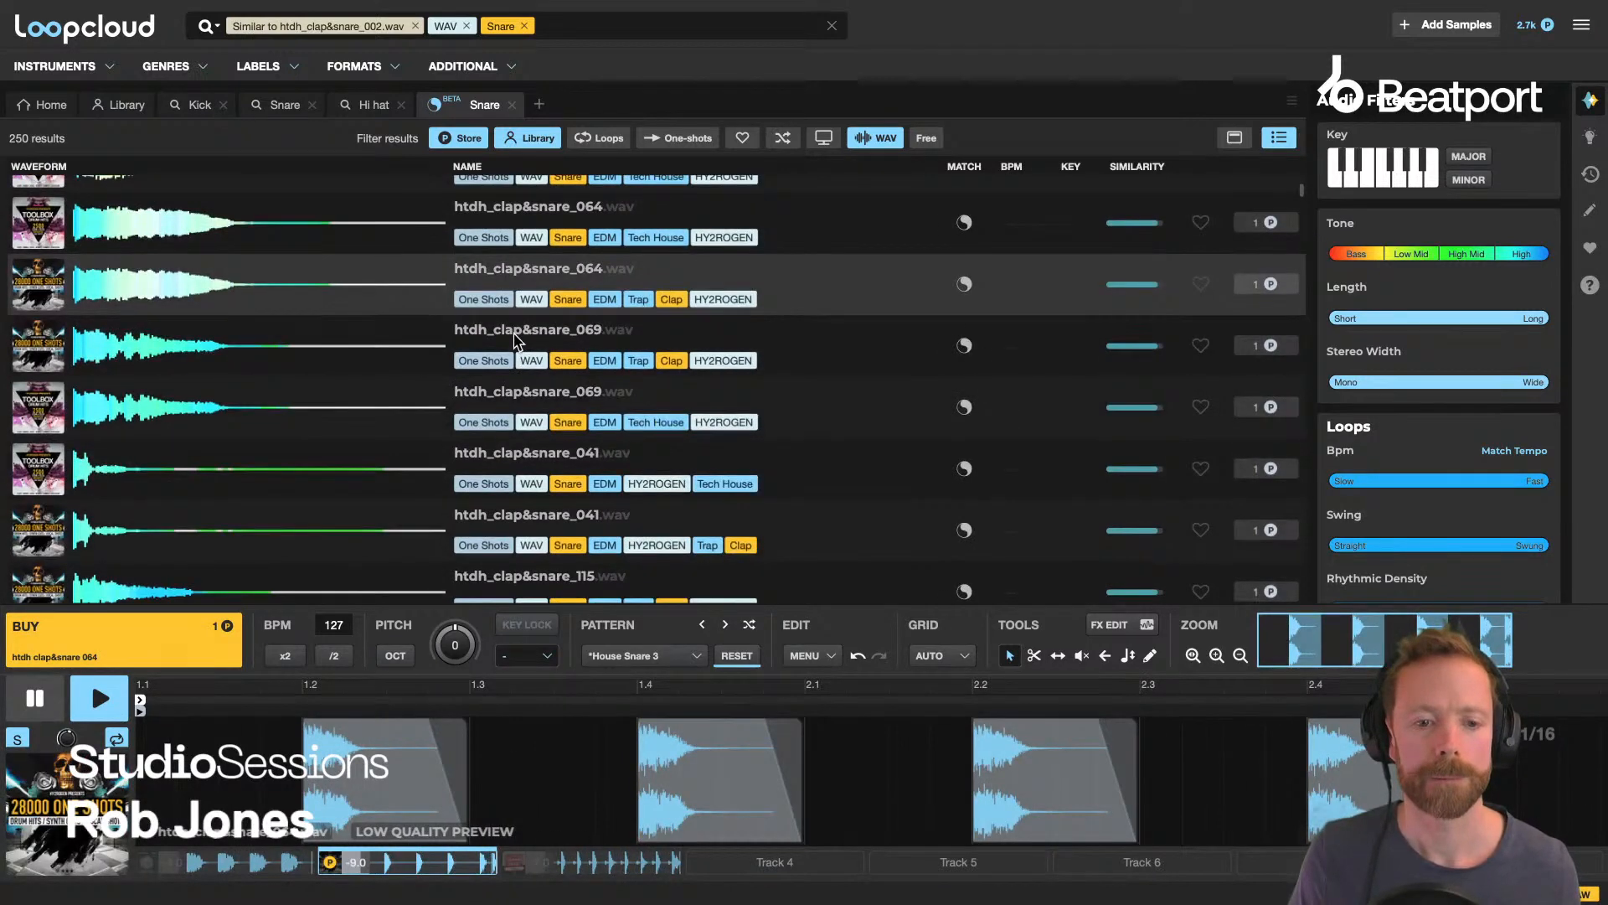
pyautogui.click(514, 339)
pyautogui.click(512, 390)
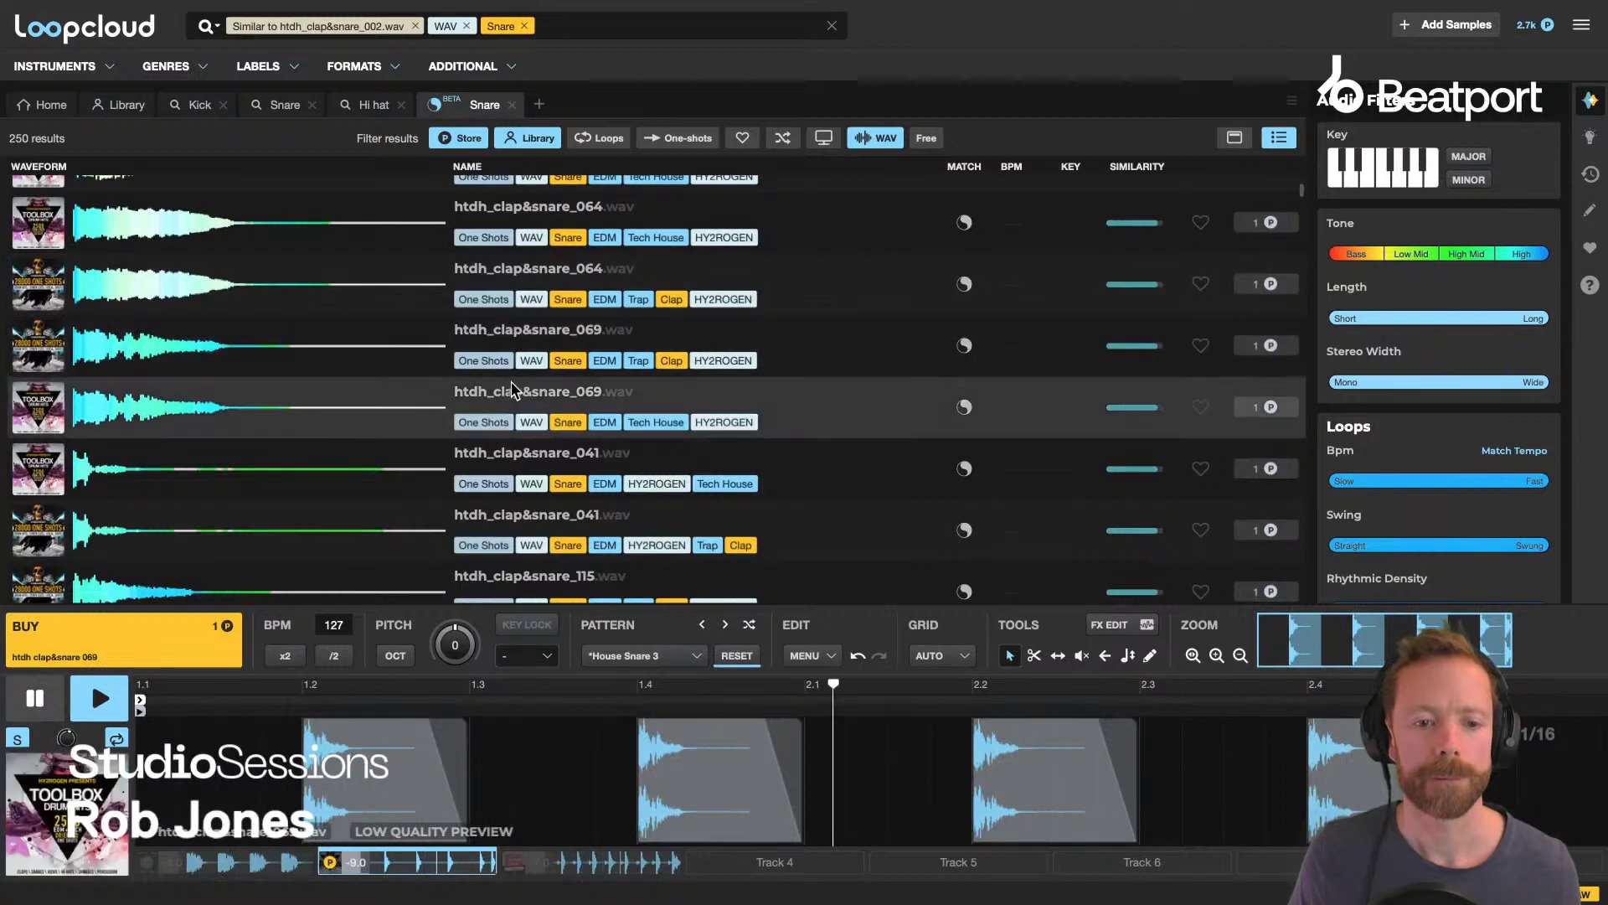
pyautogui.press('space')
# Turn off the snare track's solo and audition the similar snares 015, 002, 064 and 069 against the other tracks.
pyautogui.scroll(5, 531, 365)
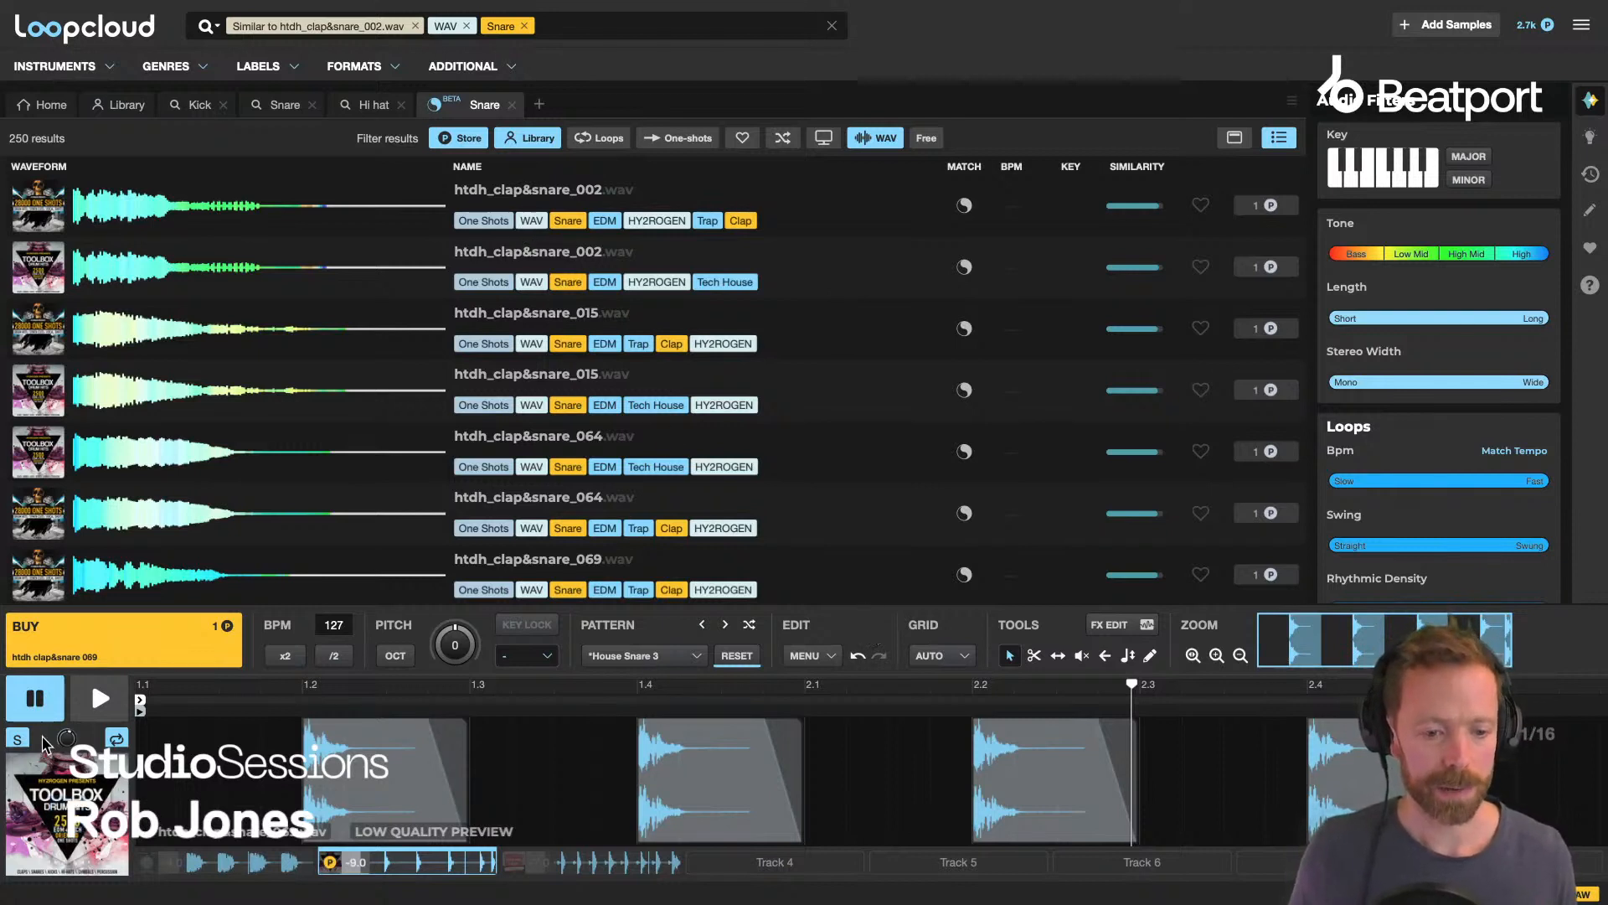
pyautogui.press('space')
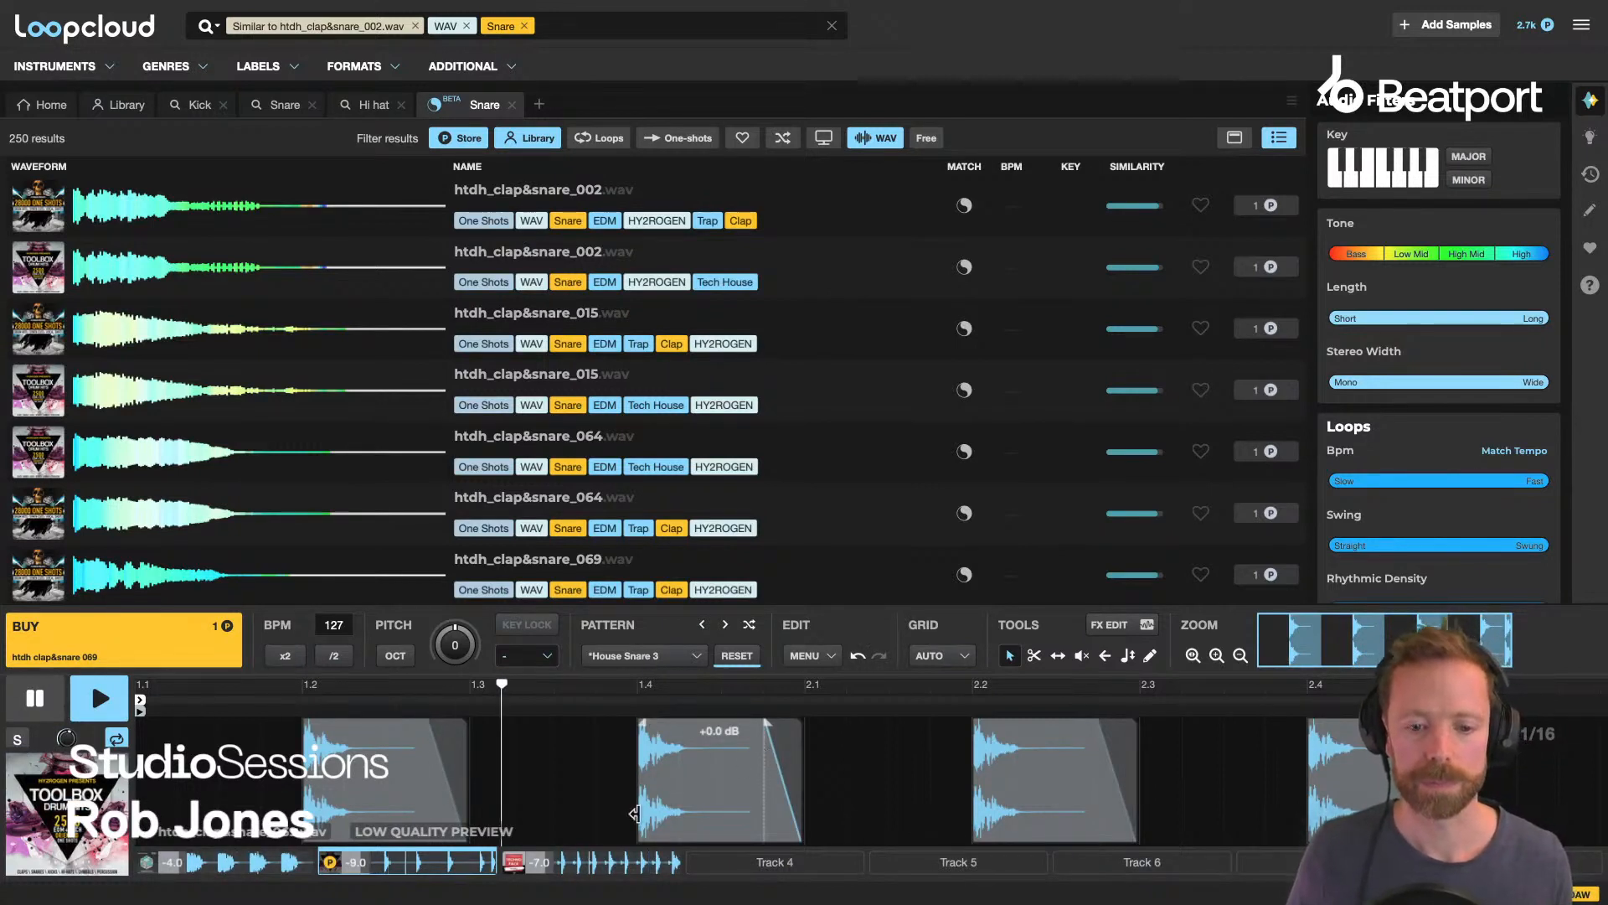
pyautogui.scroll(-1, 603, 256)
pyautogui.click(576, 241)
pyautogui.scroll(1, 560, 232)
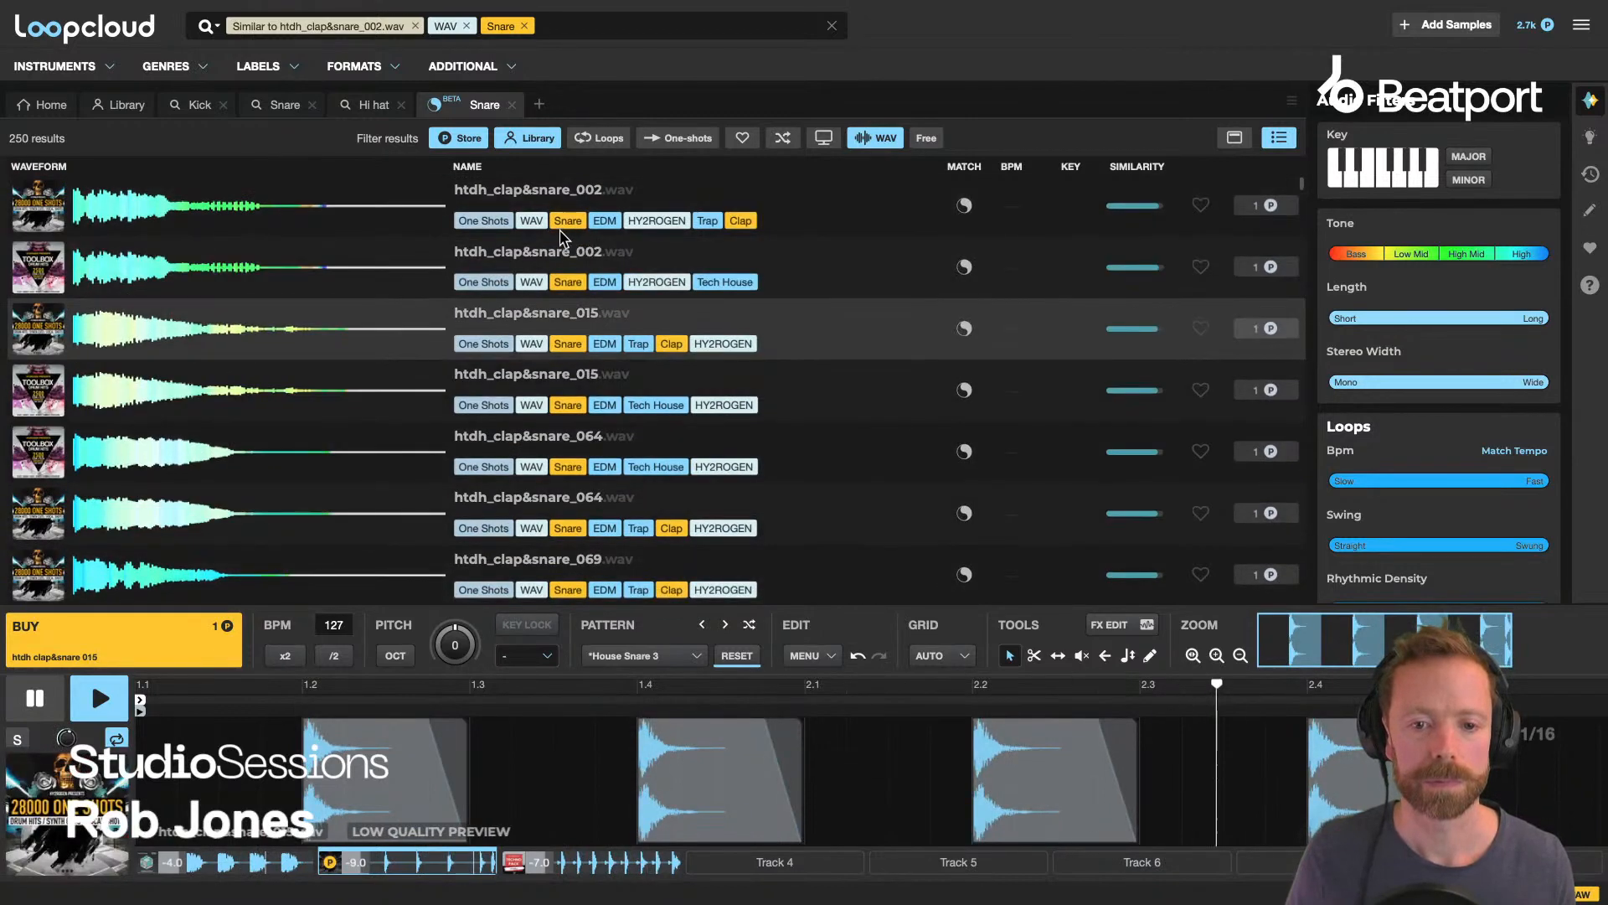
pyautogui.click(545, 201)
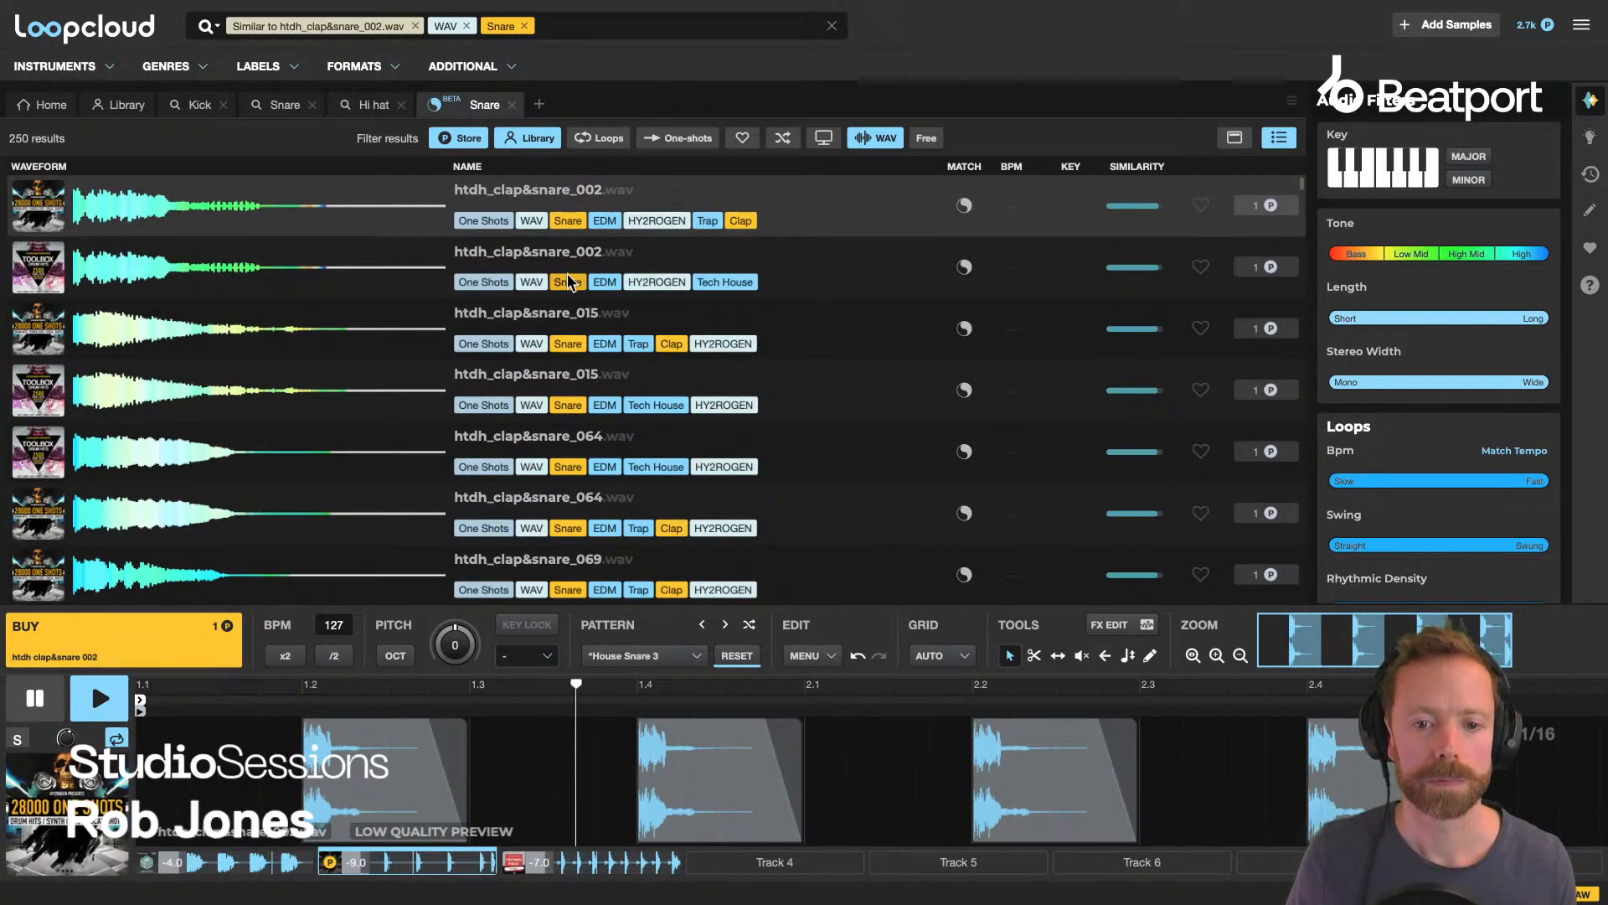
pyautogui.click(559, 449)
pyautogui.scroll(-2, 558, 408)
pyautogui.click(554, 405)
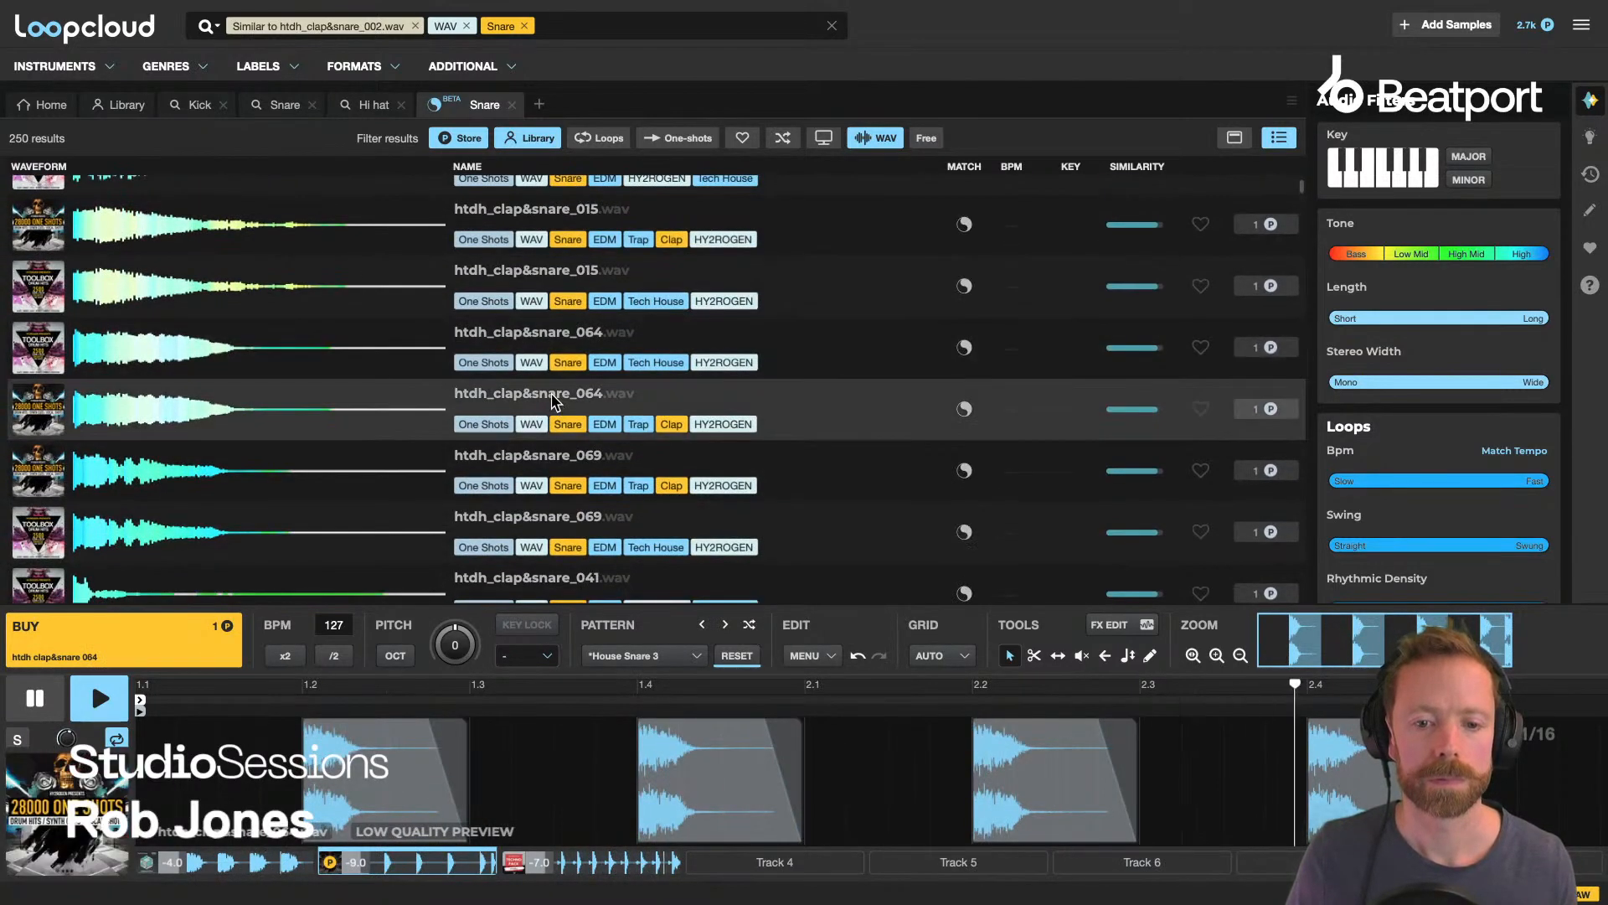
pyautogui.click(557, 456)
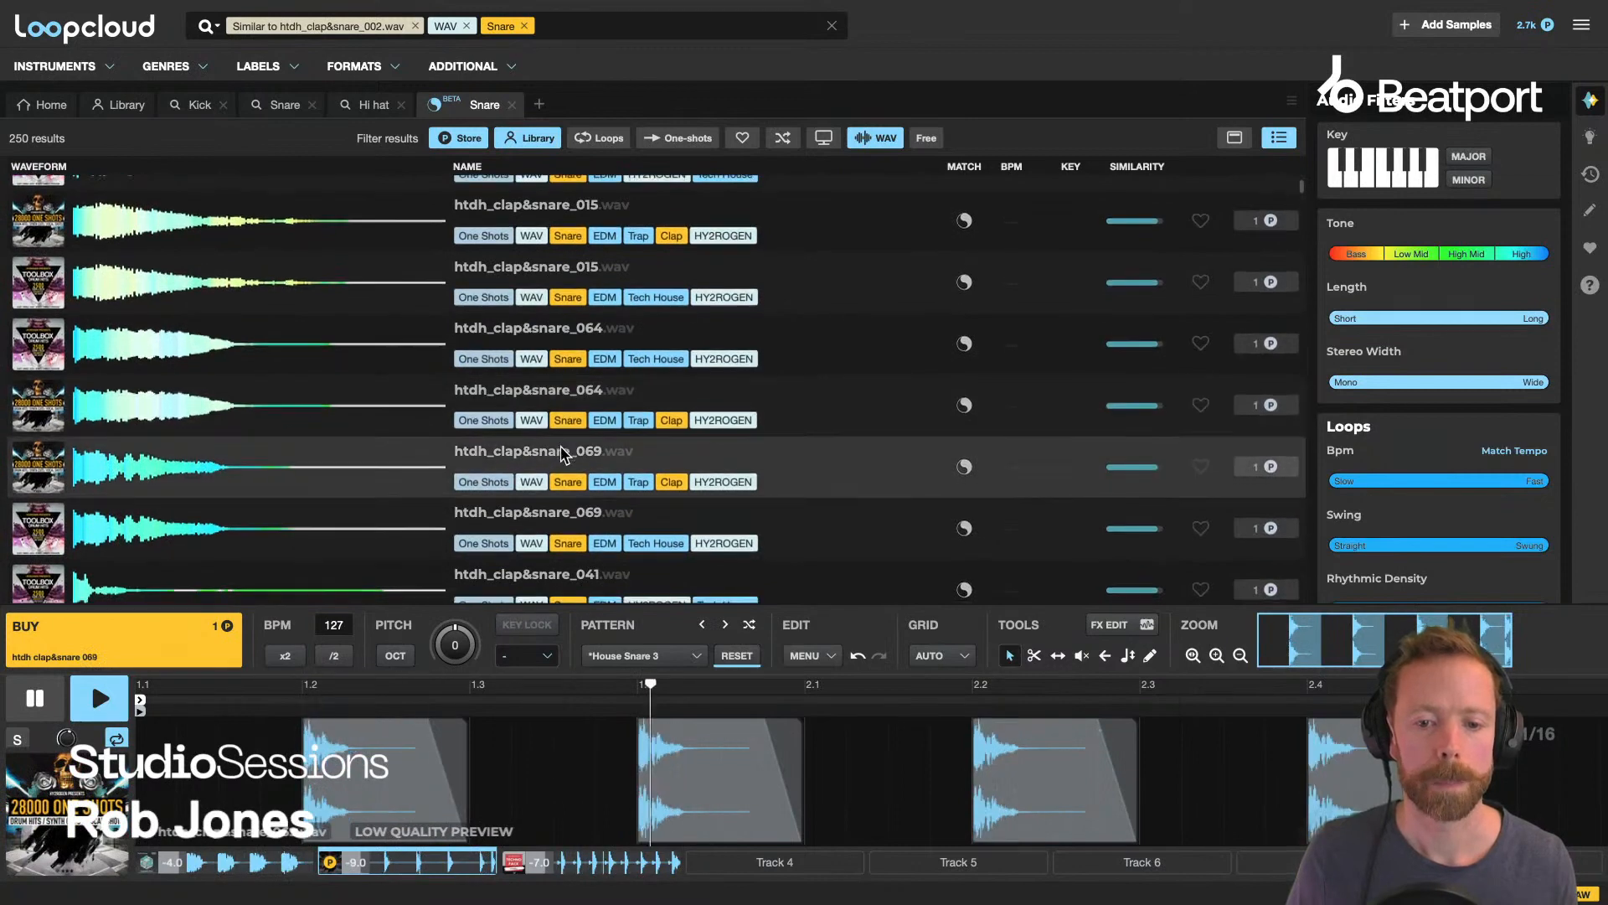
# Audition htdh_clap&snare_041 and 115 in the mix, load hth_clap&snare_braid on the snare track and stop playback.
pyautogui.scroll(-1, 549, 377)
pyautogui.scroll(-2, 546, 307)
pyautogui.click(559, 430)
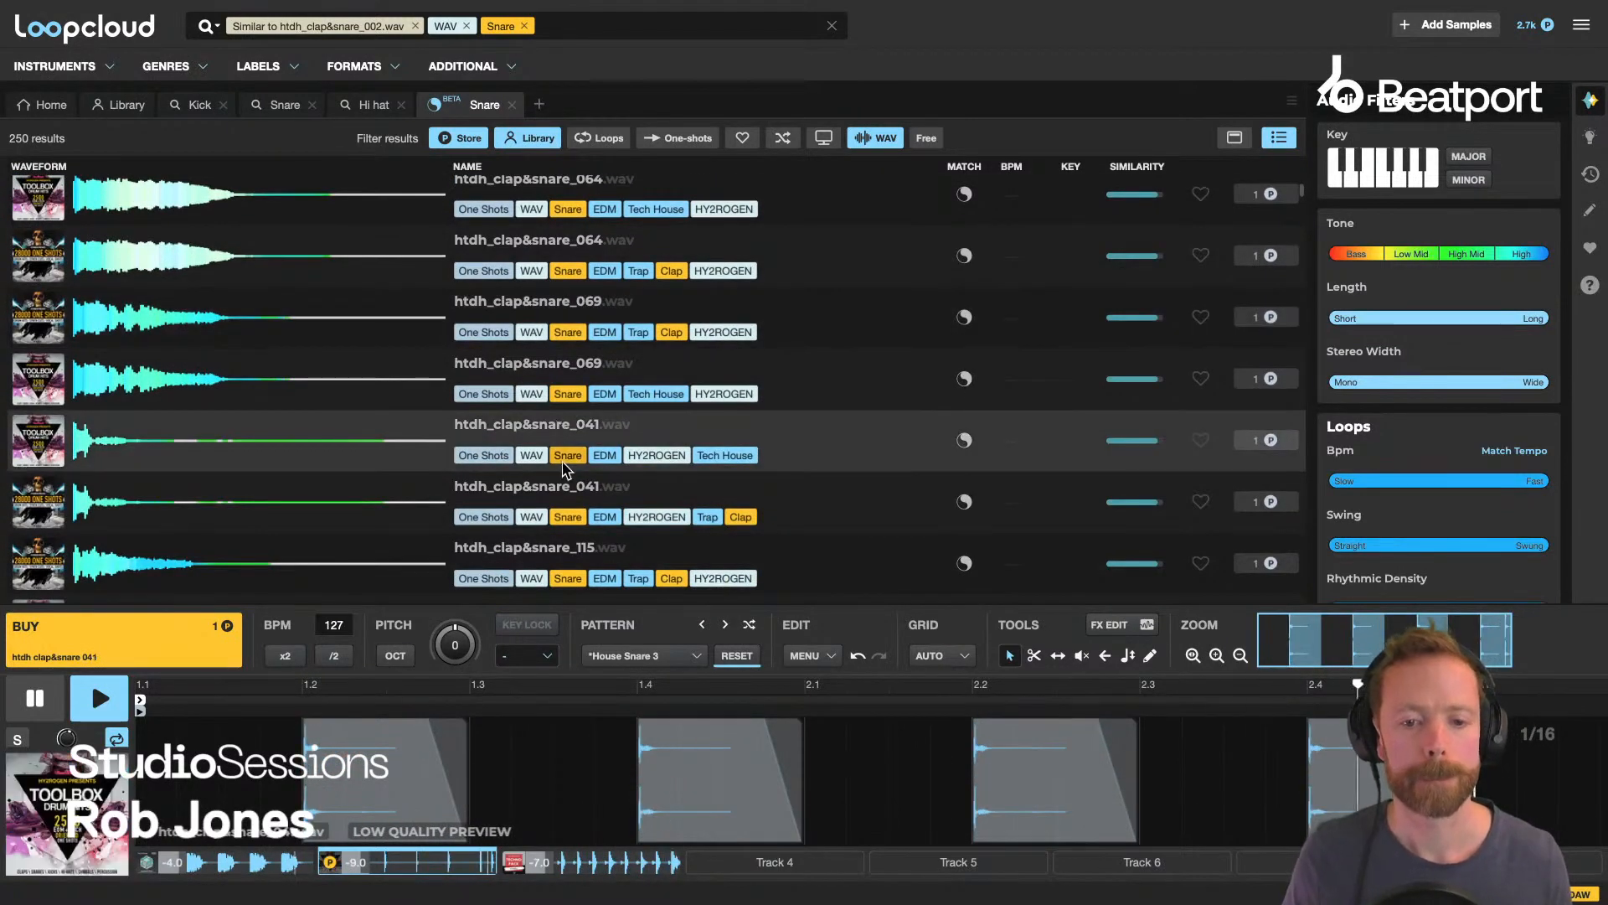
pyautogui.click(533, 545)
pyautogui.scroll(-4, 554, 492)
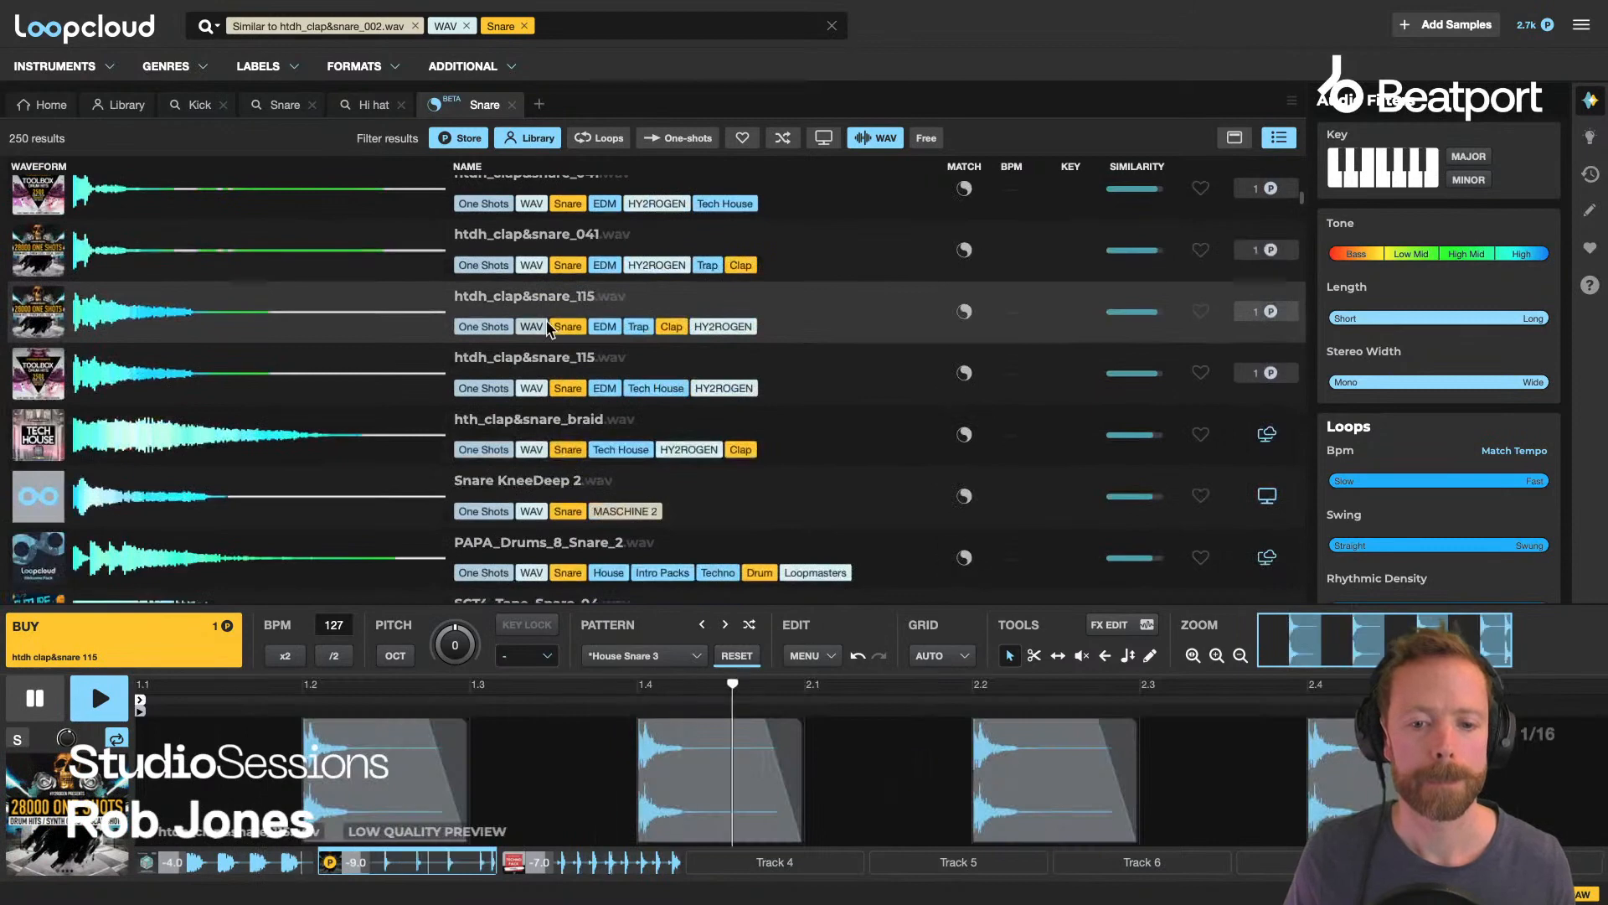
pyautogui.click(527, 352)
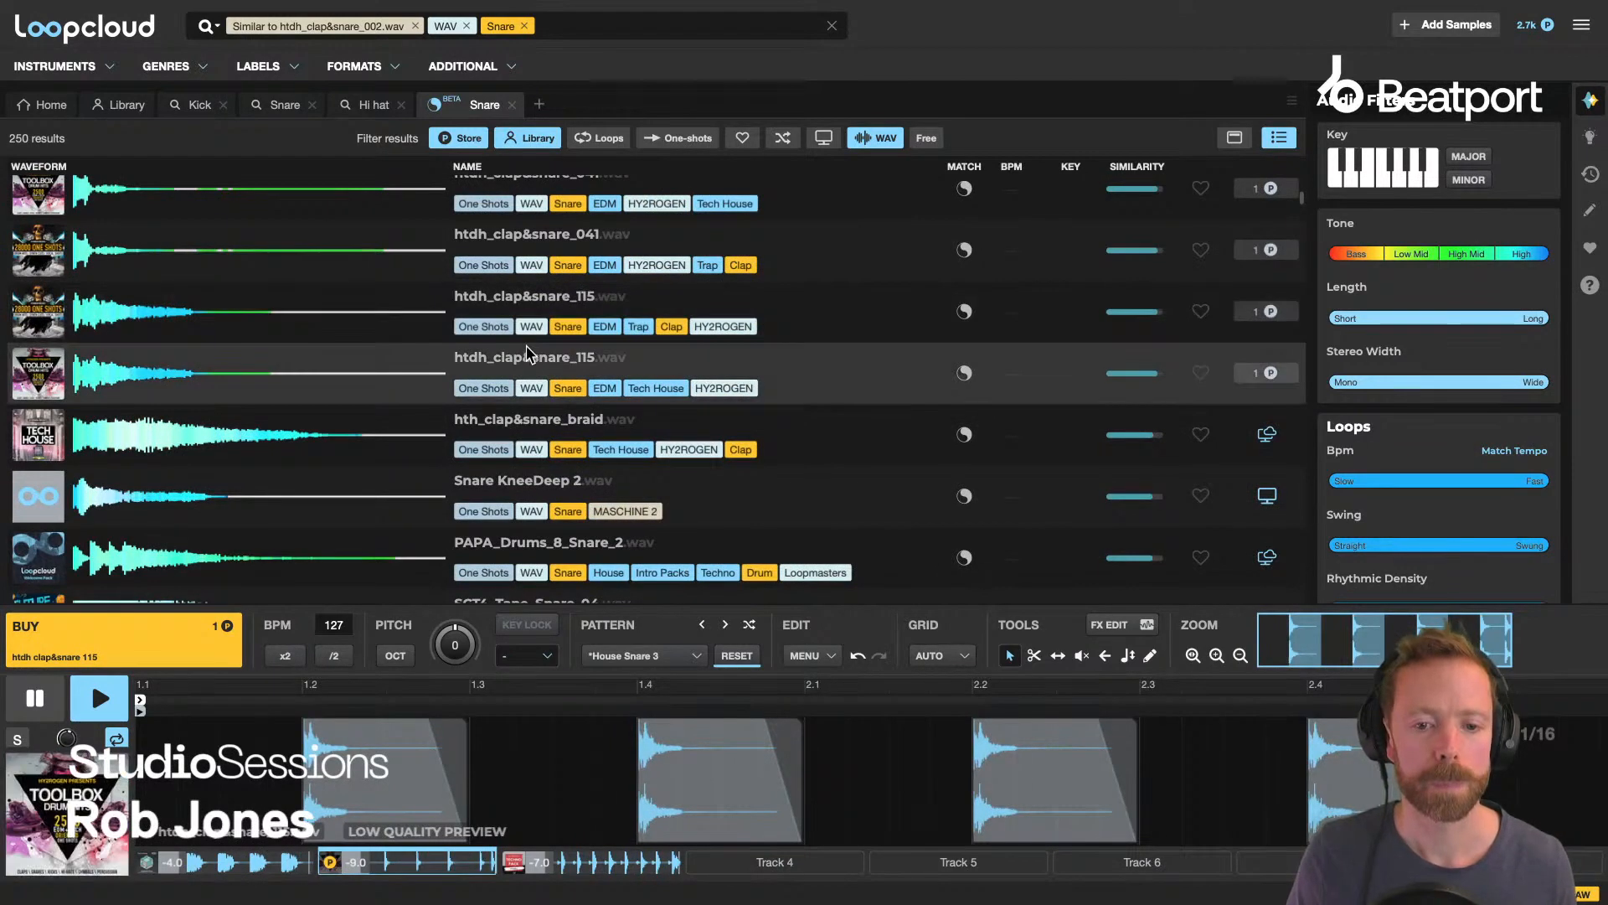
pyautogui.click(535, 448)
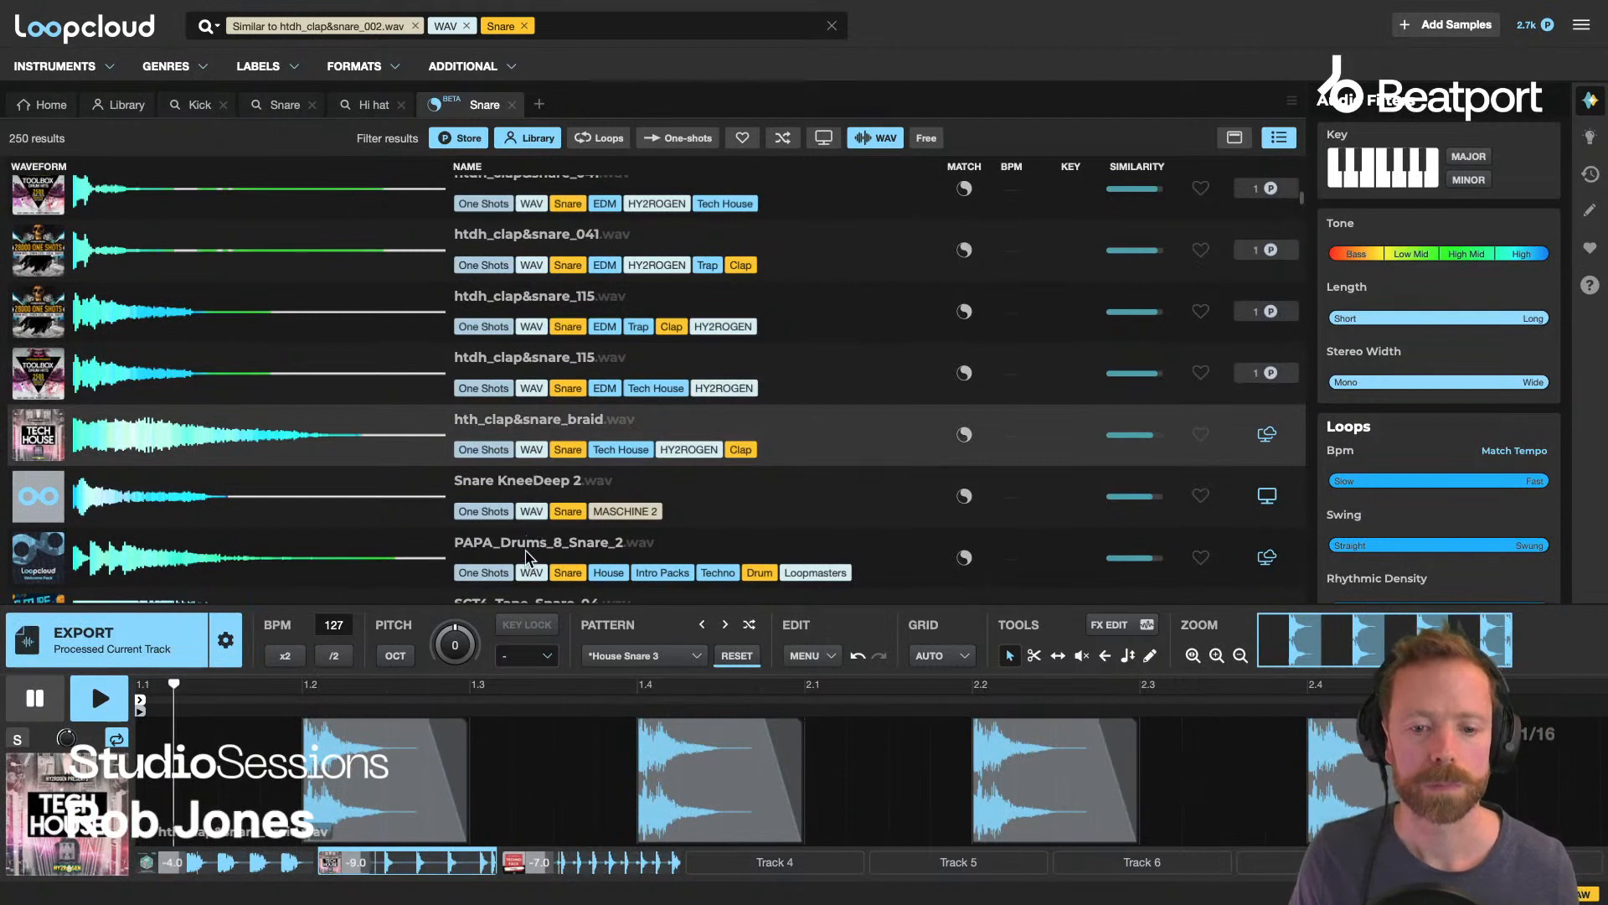
pyautogui.press('space')
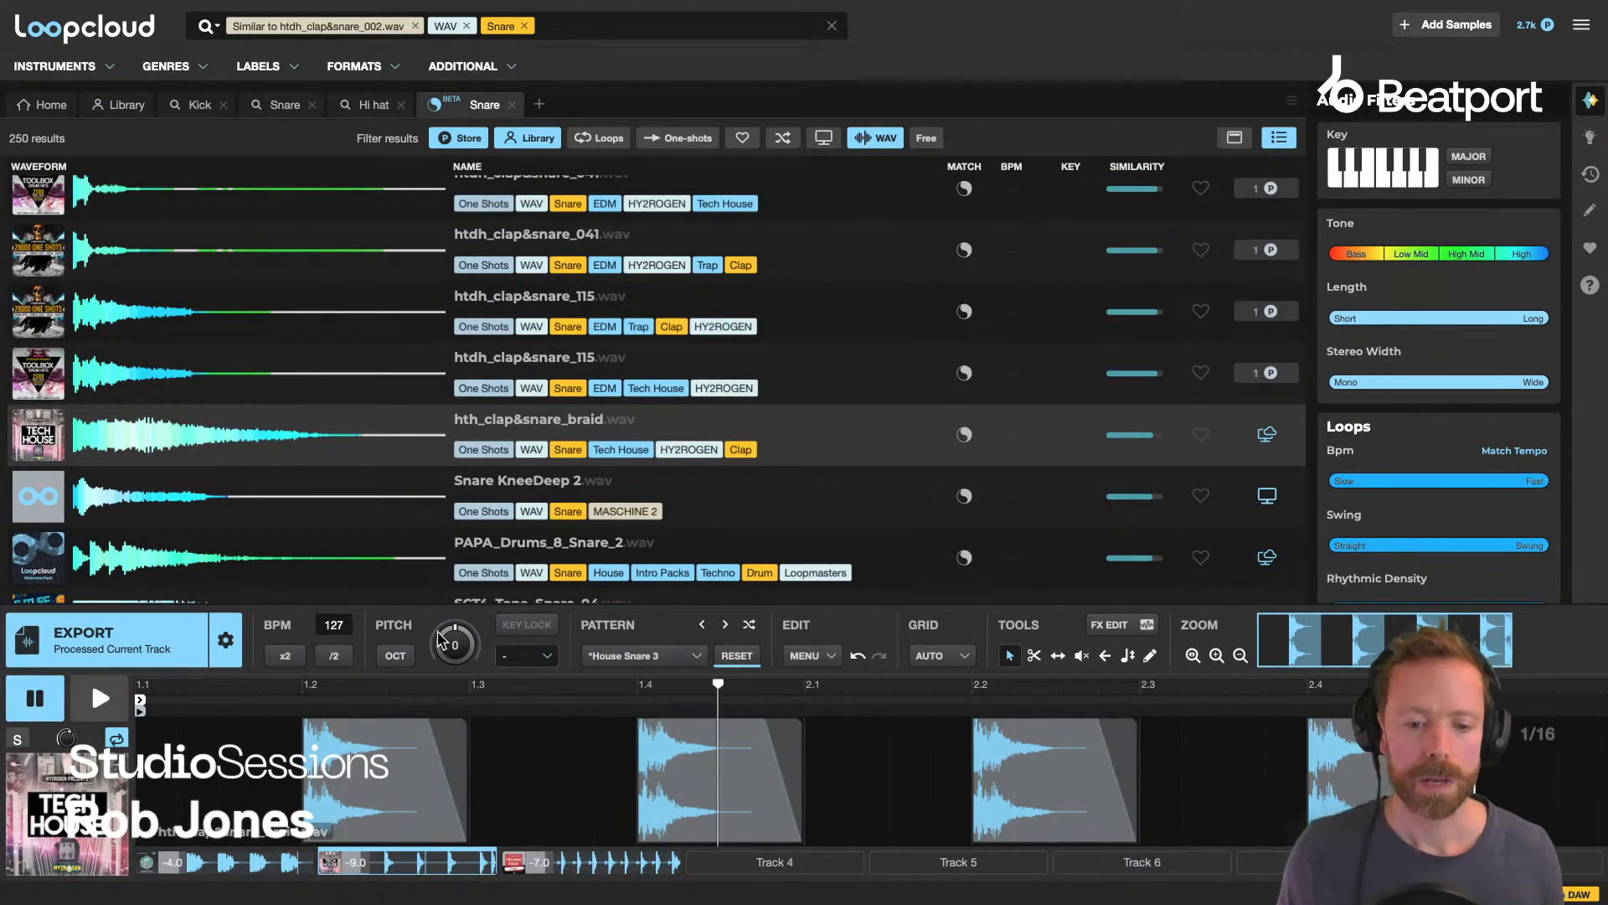
# Select the snare hits in the pattern together and trim their ends to about half their length.
pyautogui.click(356, 742)
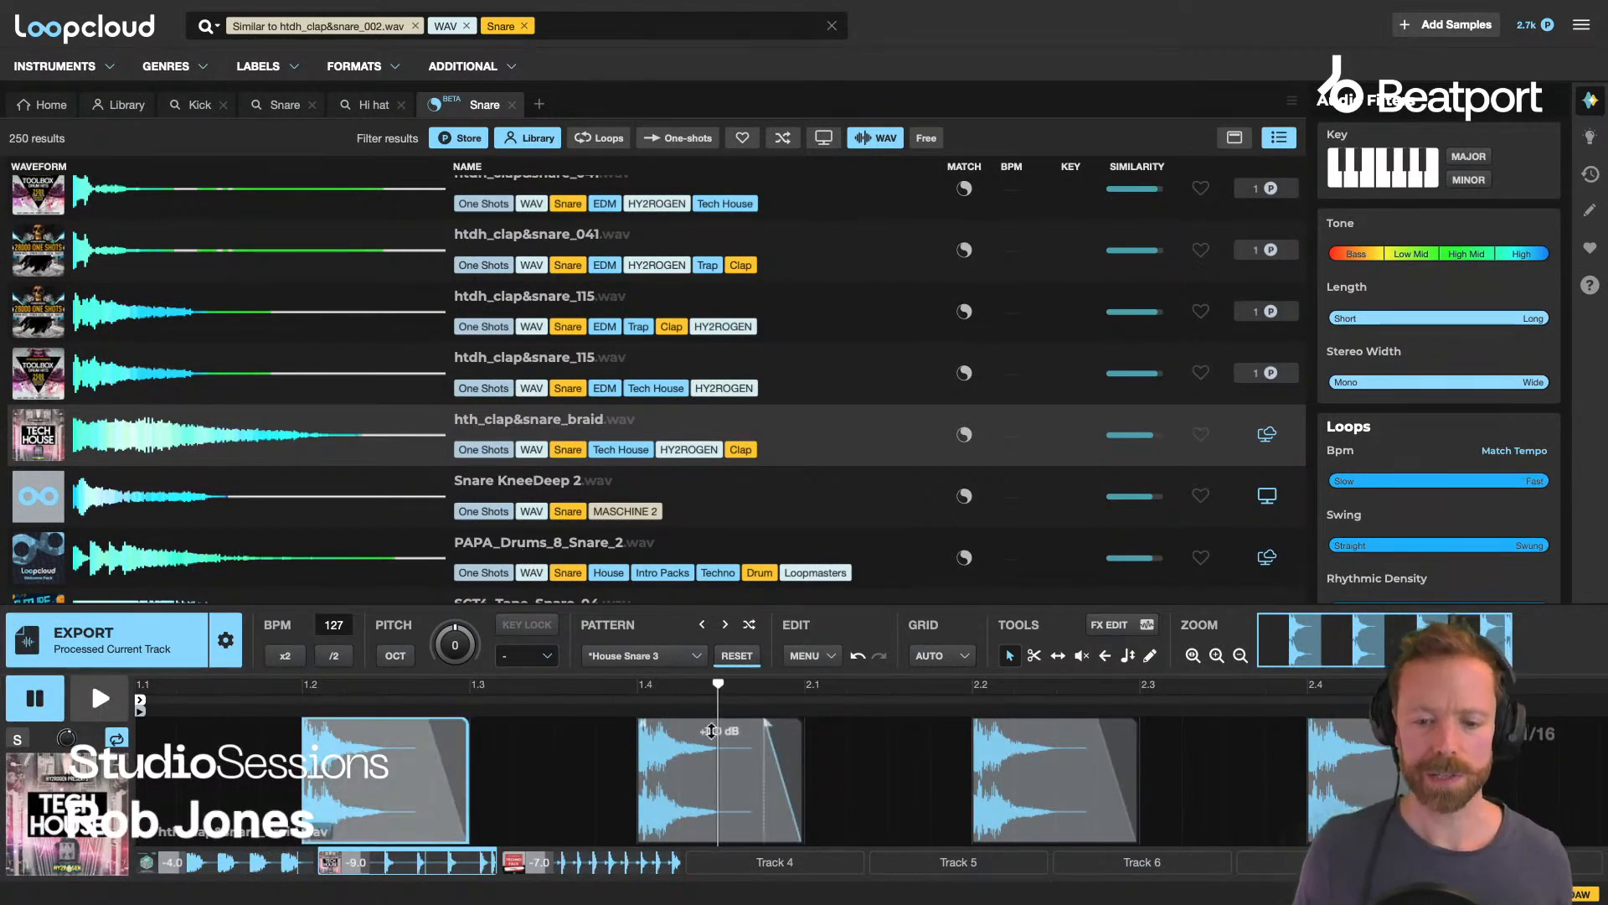
pyautogui.click(567, 755)
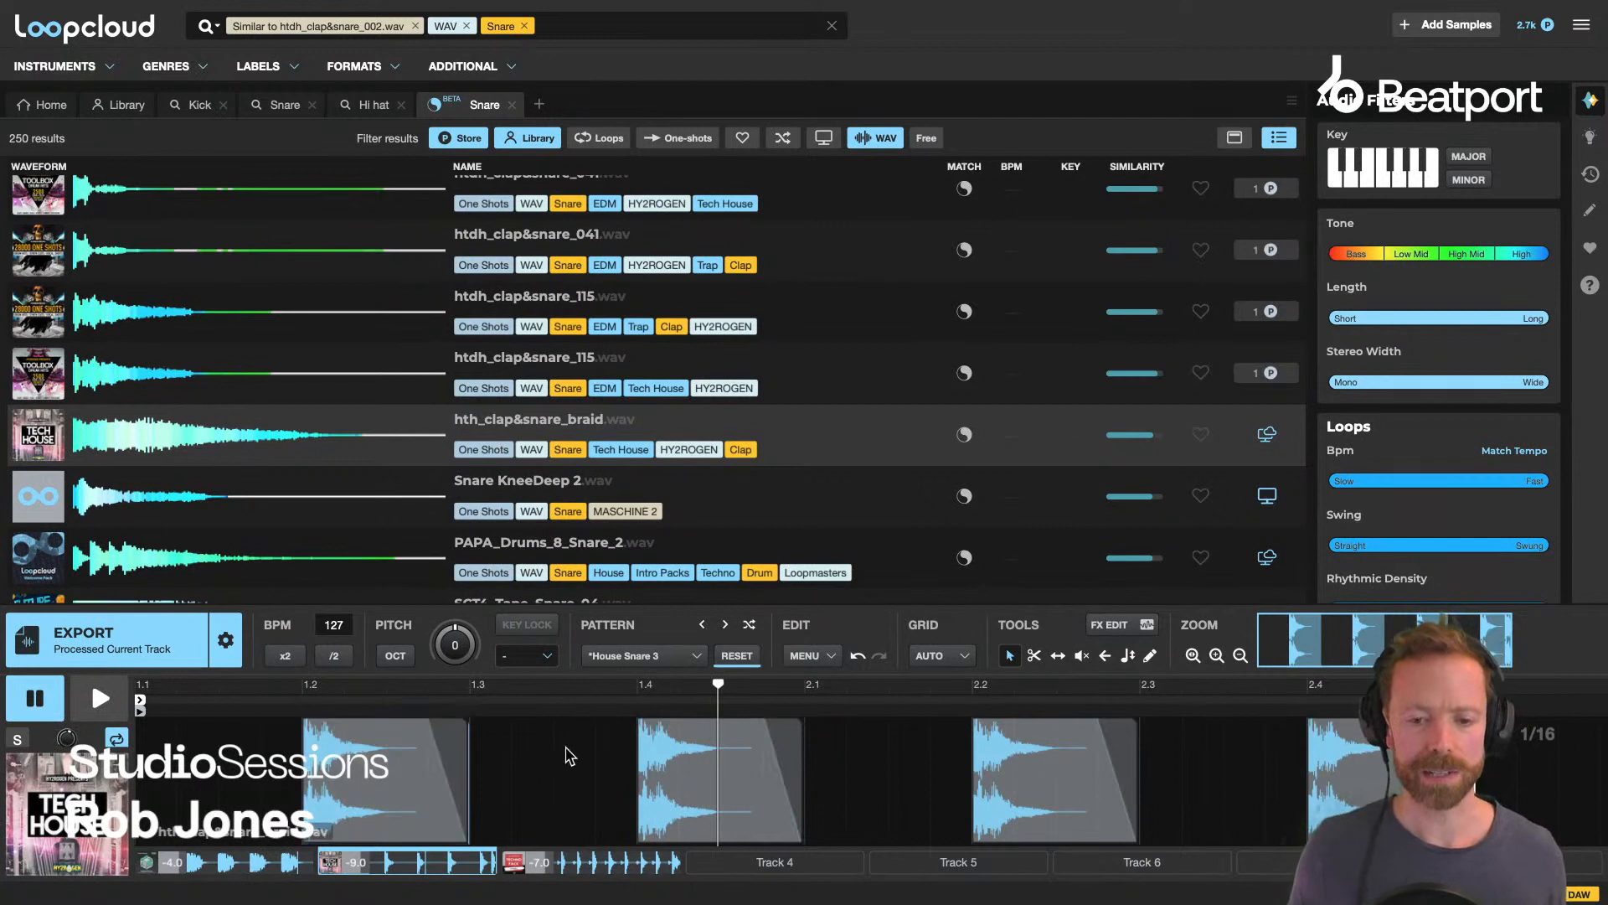
pyautogui.click(361, 748)
pyautogui.keyDown('shift'); pyautogui.click(674, 745); pyautogui.keyUp('shift')
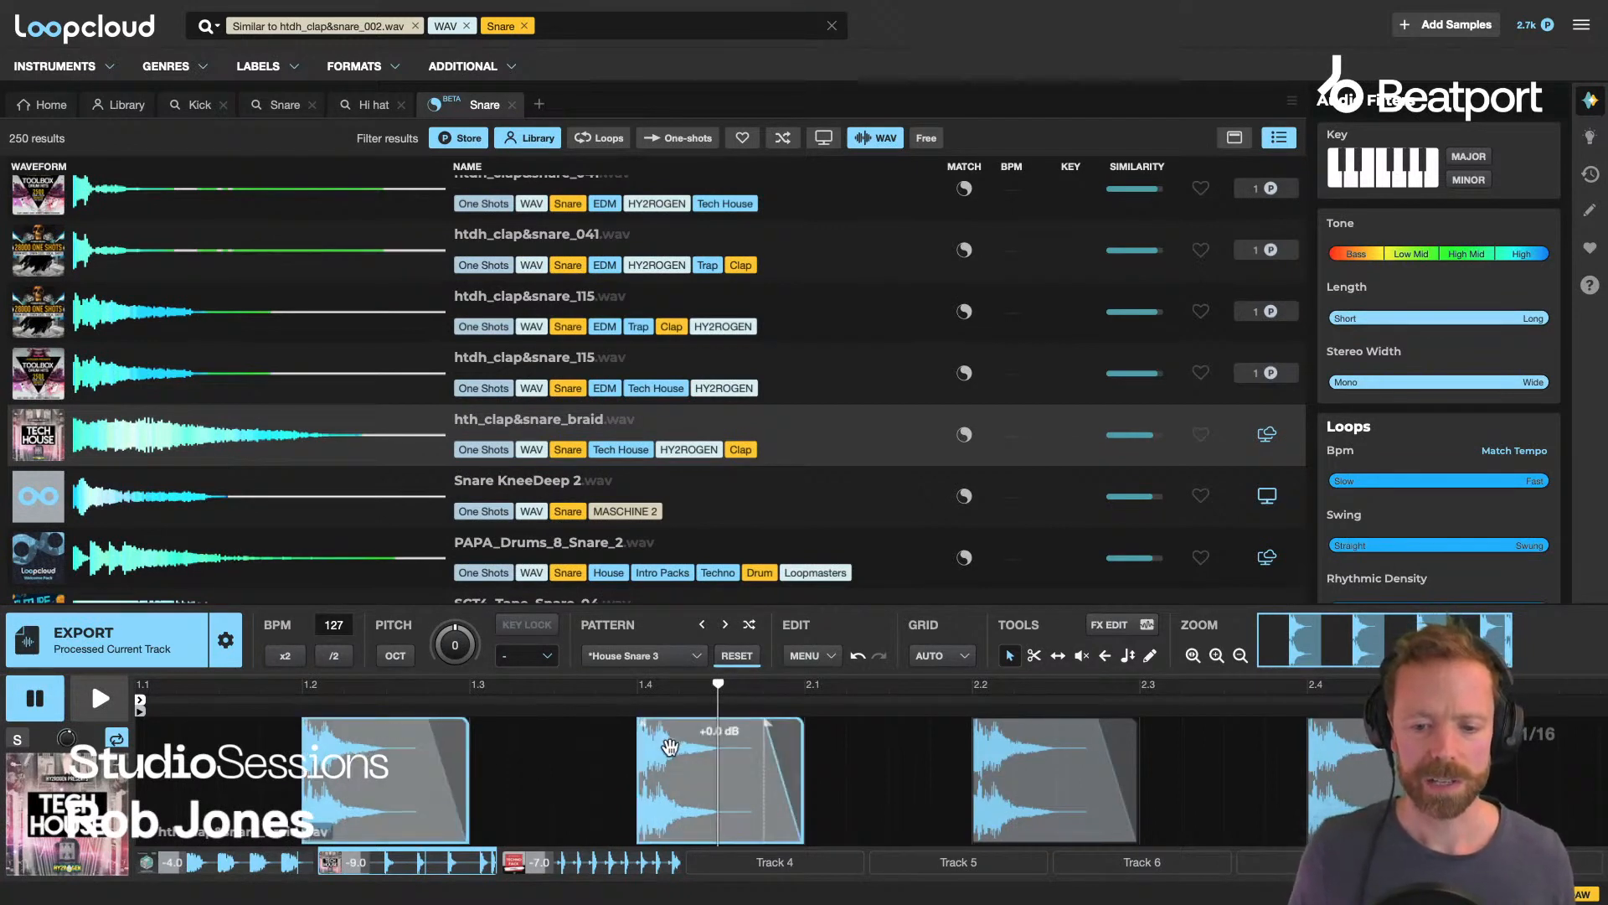
pyautogui.keyDown('shift'); pyautogui.click(1011, 746); pyautogui.keyUp('shift')
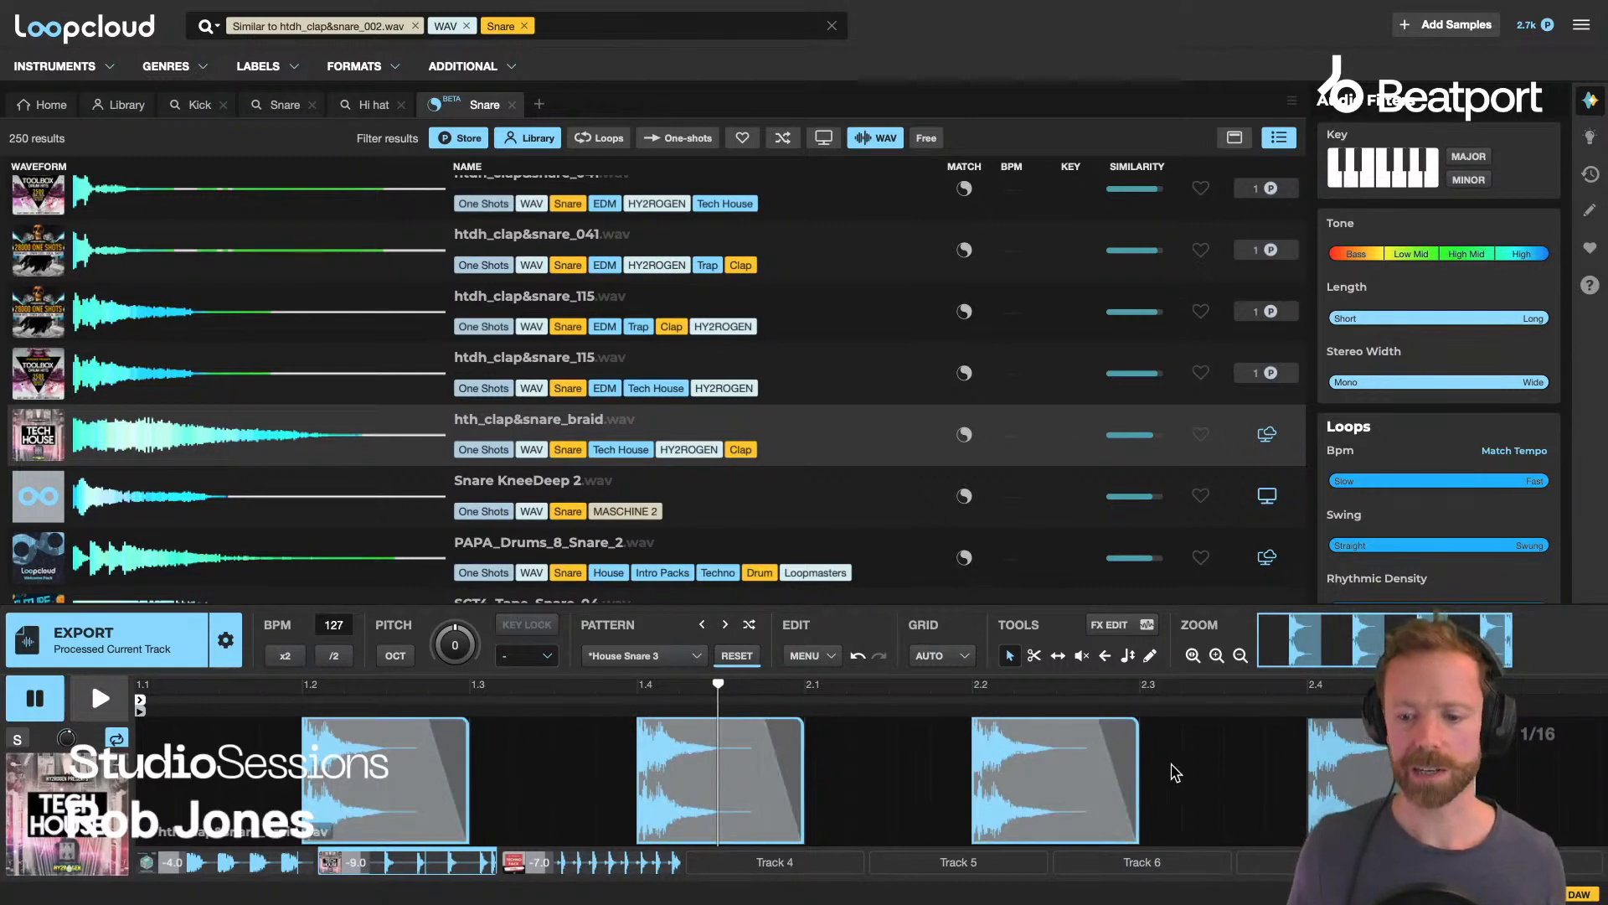
pyautogui.moveTo(1137, 752); pyautogui.dragTo(1047, 755)
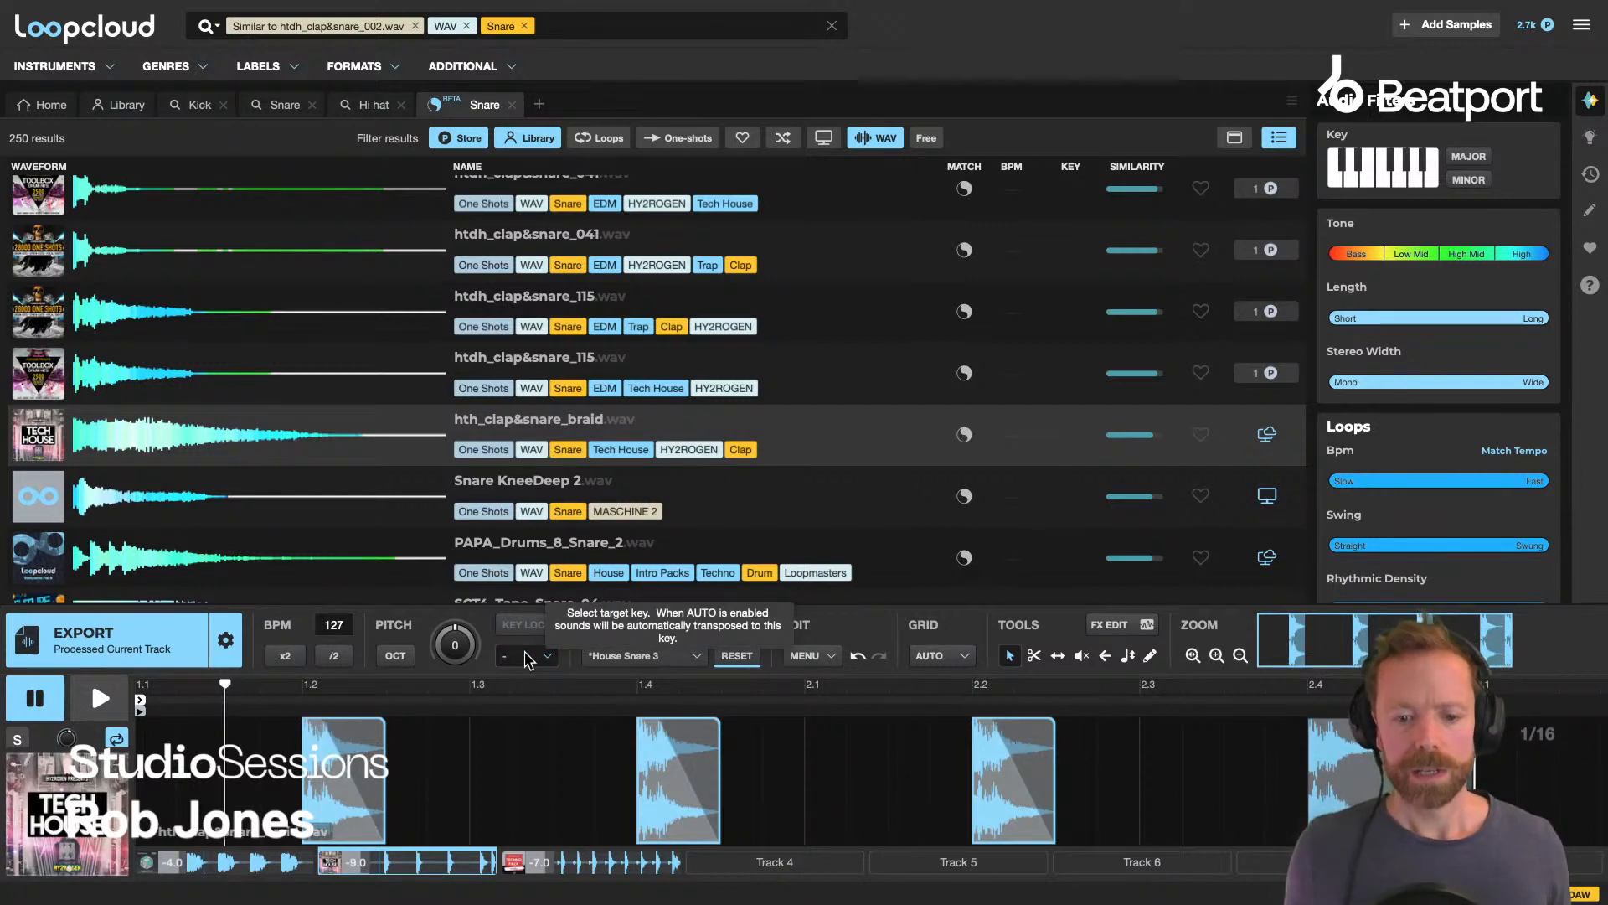
# Make Track 4 active and search for the Percussion instrument tag in a new search tab, limited to one-shots.
pyautogui.click(741, 863)
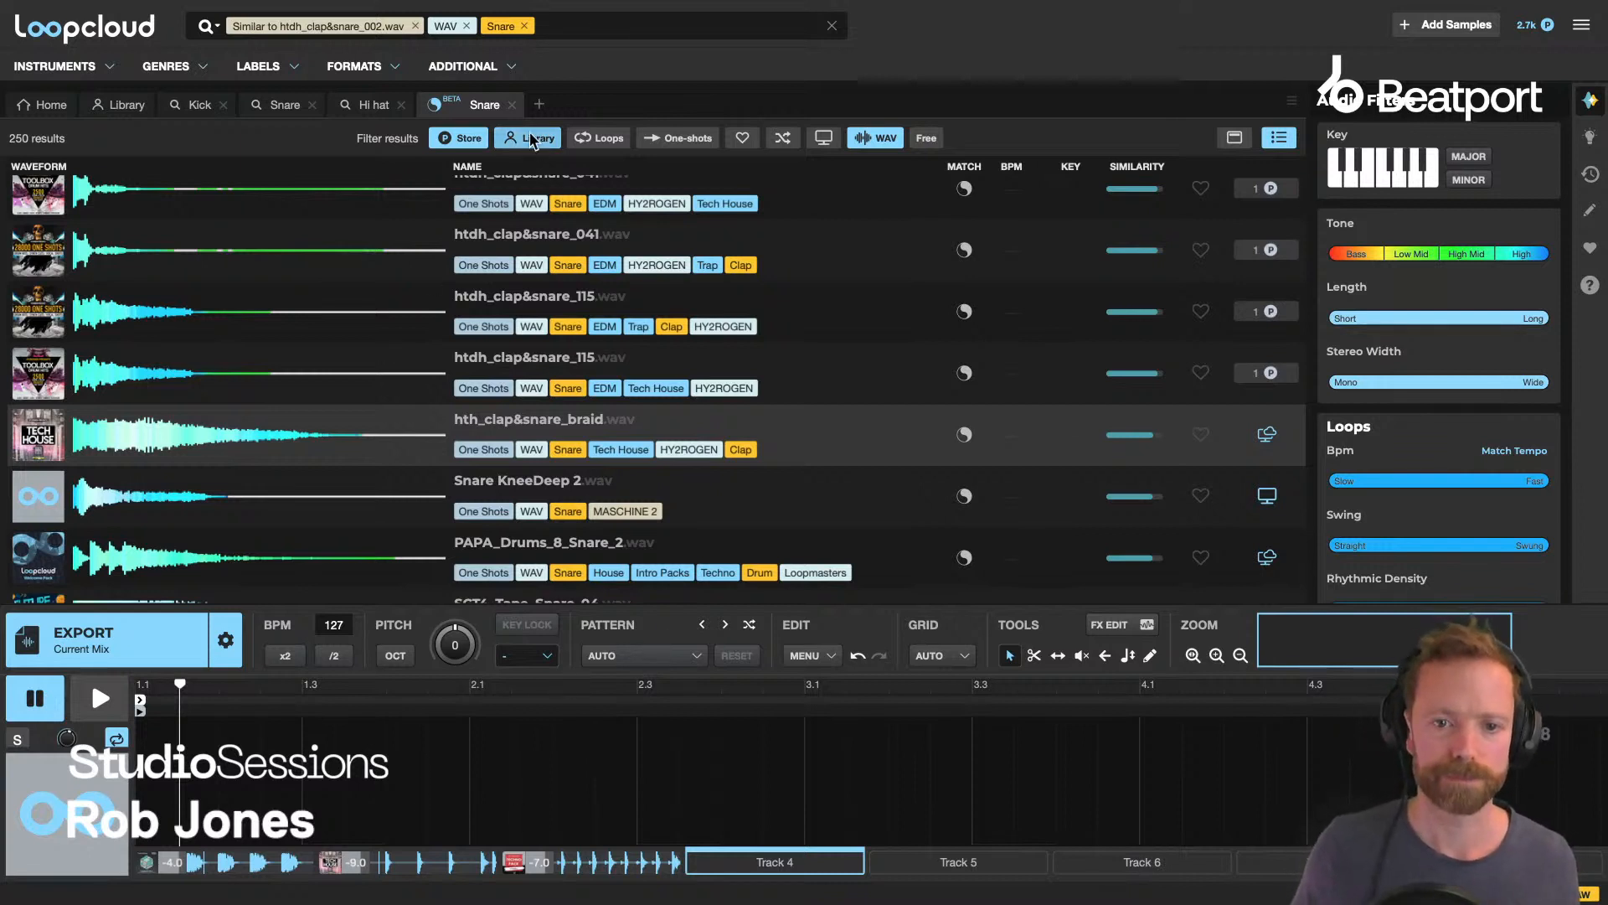
pyautogui.click(539, 105)
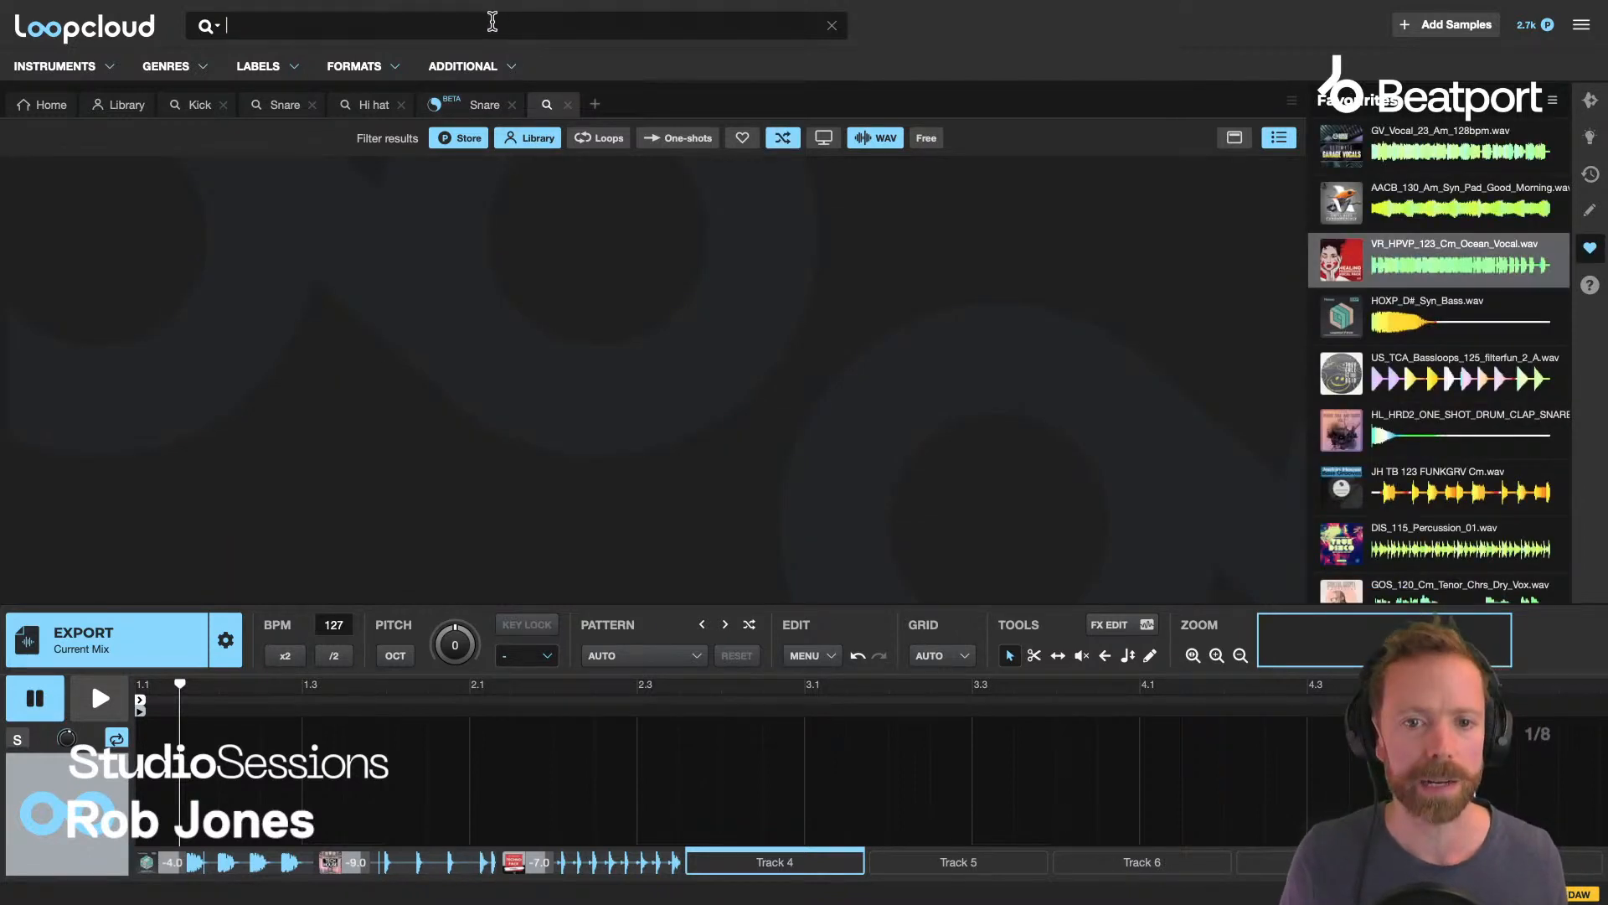
pyautogui.write('percu')
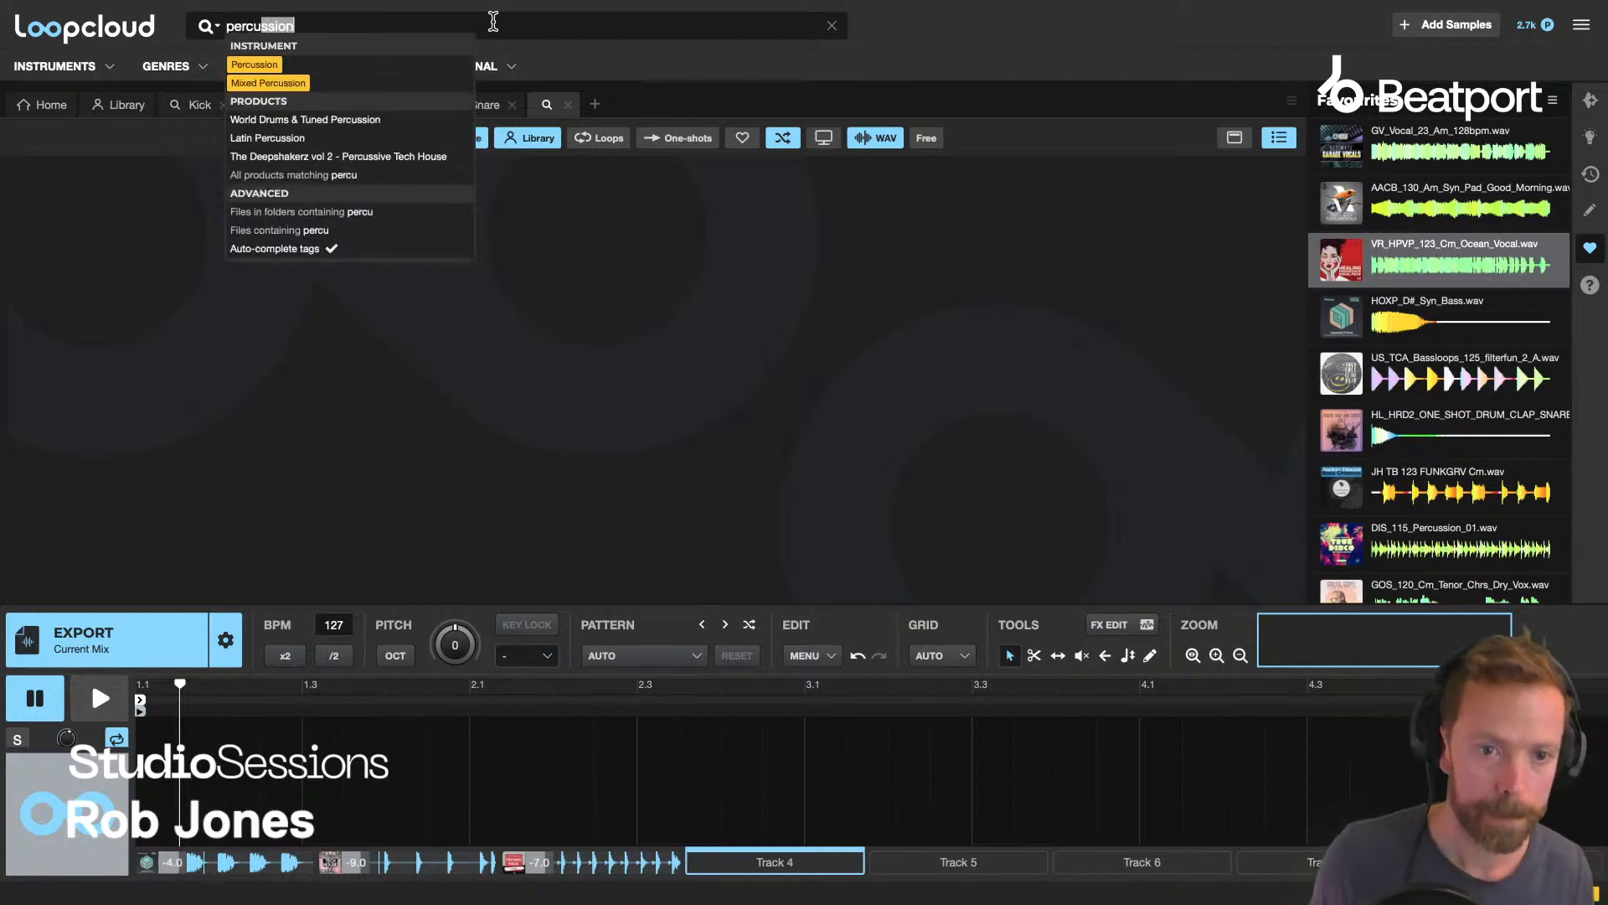
pyautogui.click(253, 65)
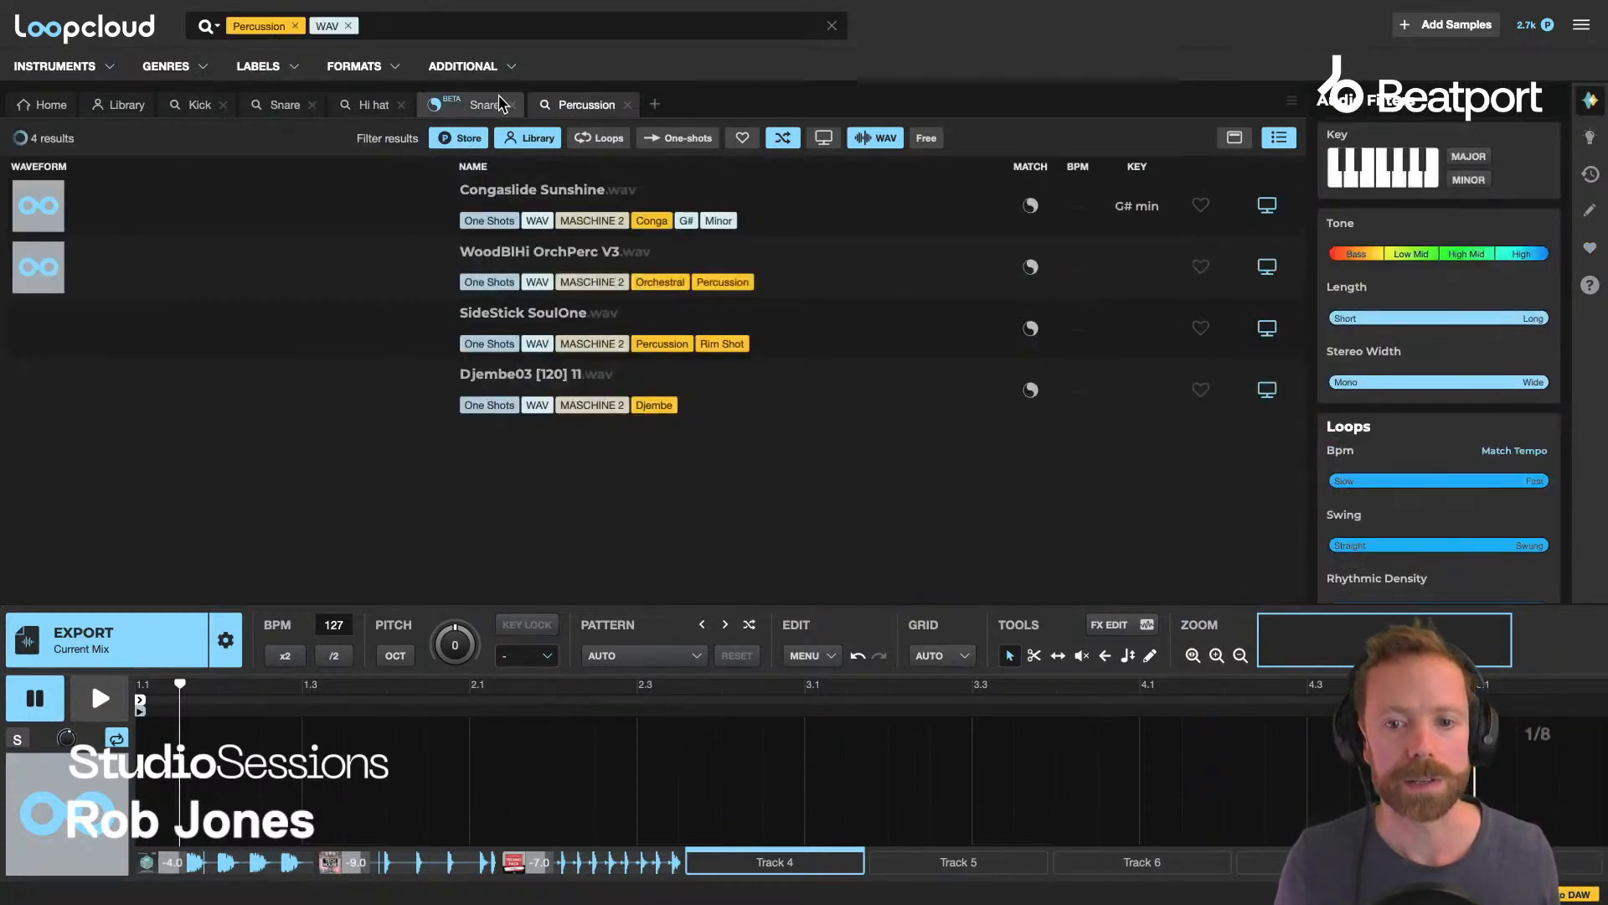
pyautogui.click(666, 139)
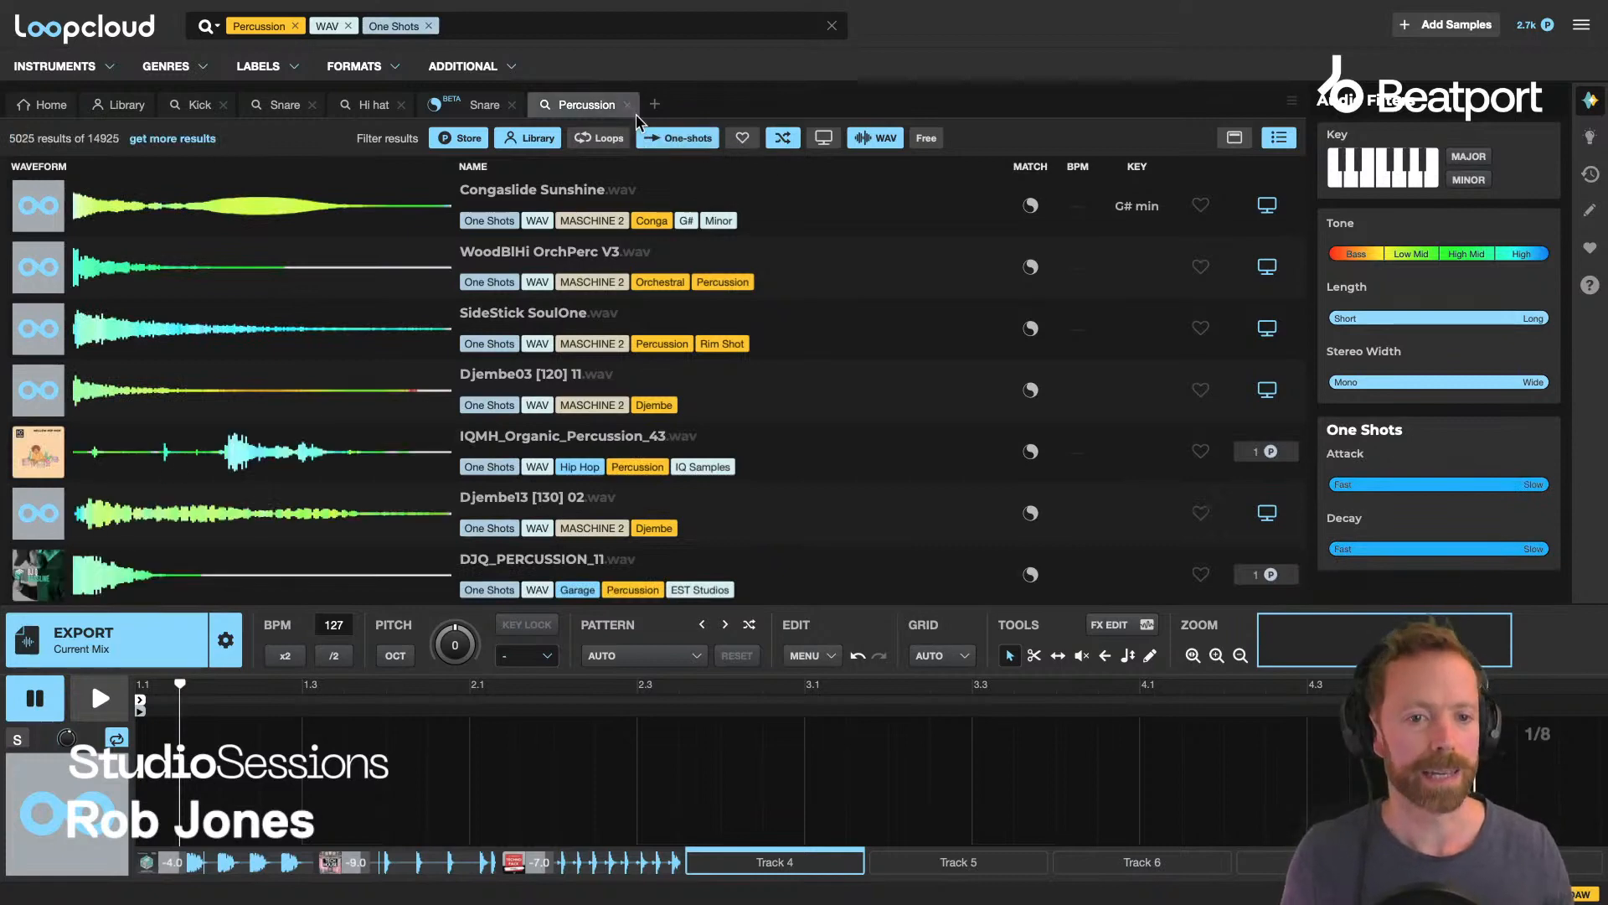
pyautogui.click(110, 69)
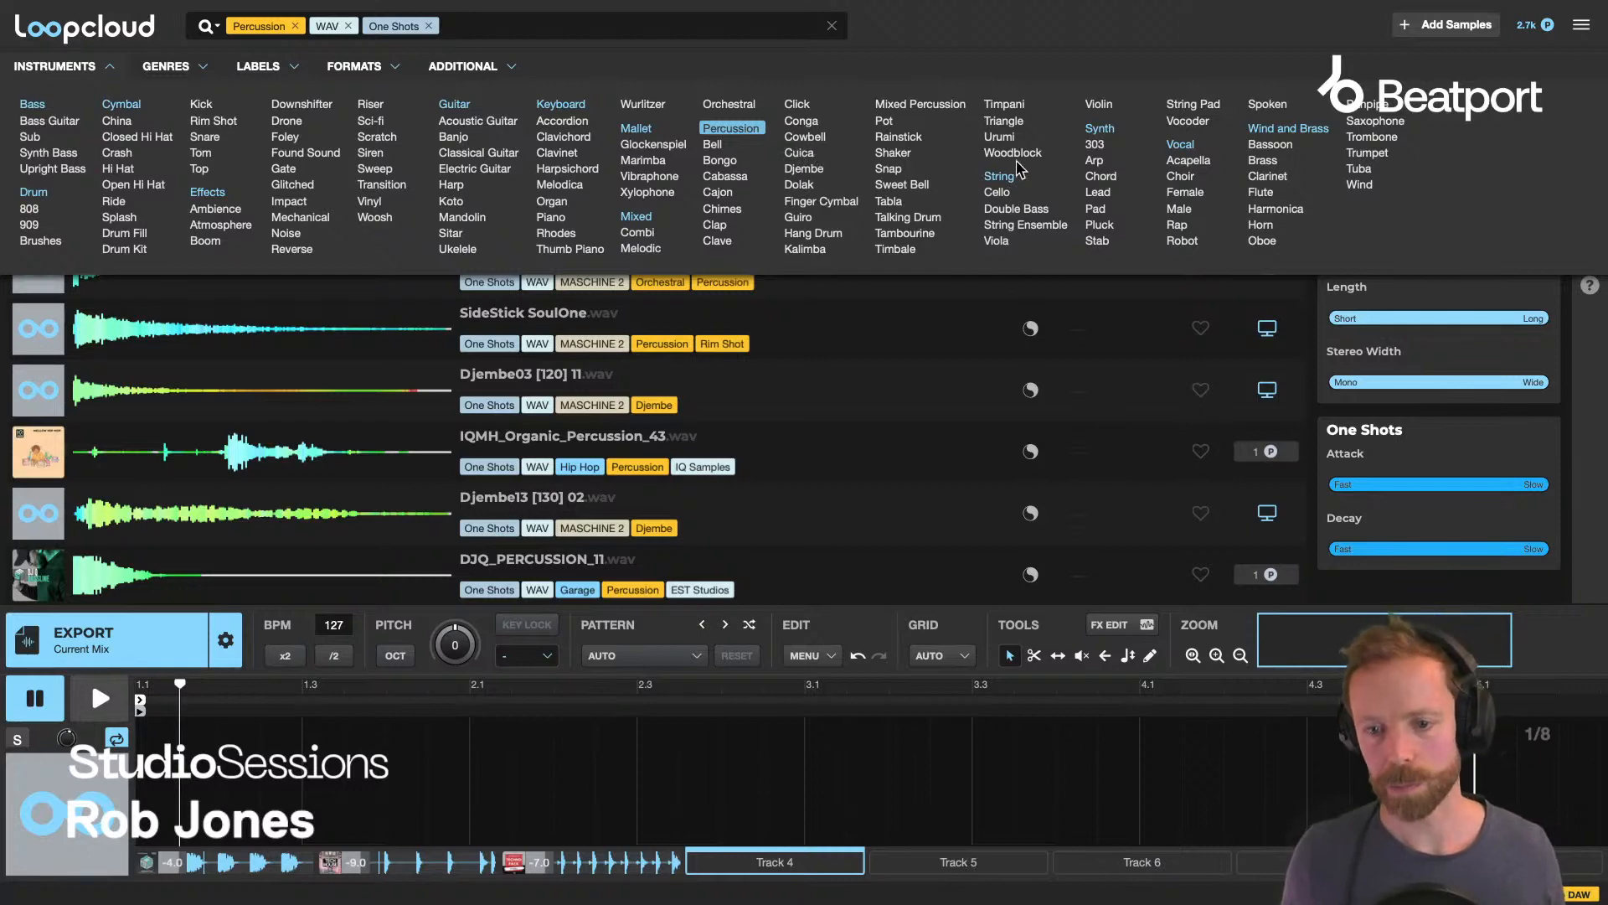
pyautogui.click(112, 70)
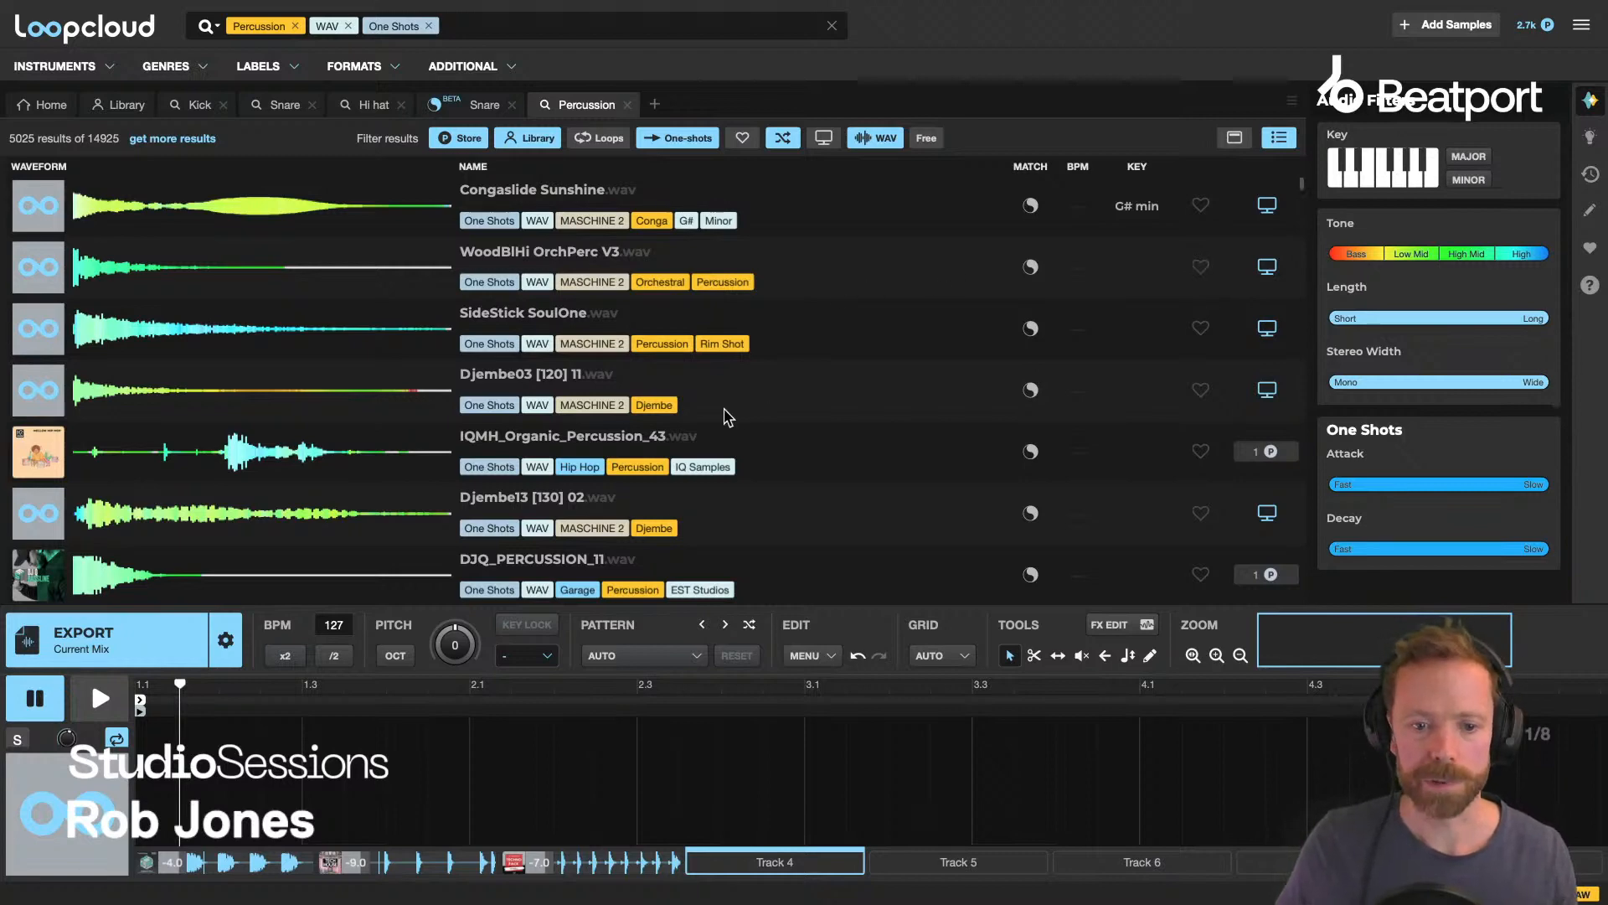
# Filter the percussion one-shots to a tone range of 316 Hz to 1.2 kHz.
pyautogui.scroll(-20, 728, 416)
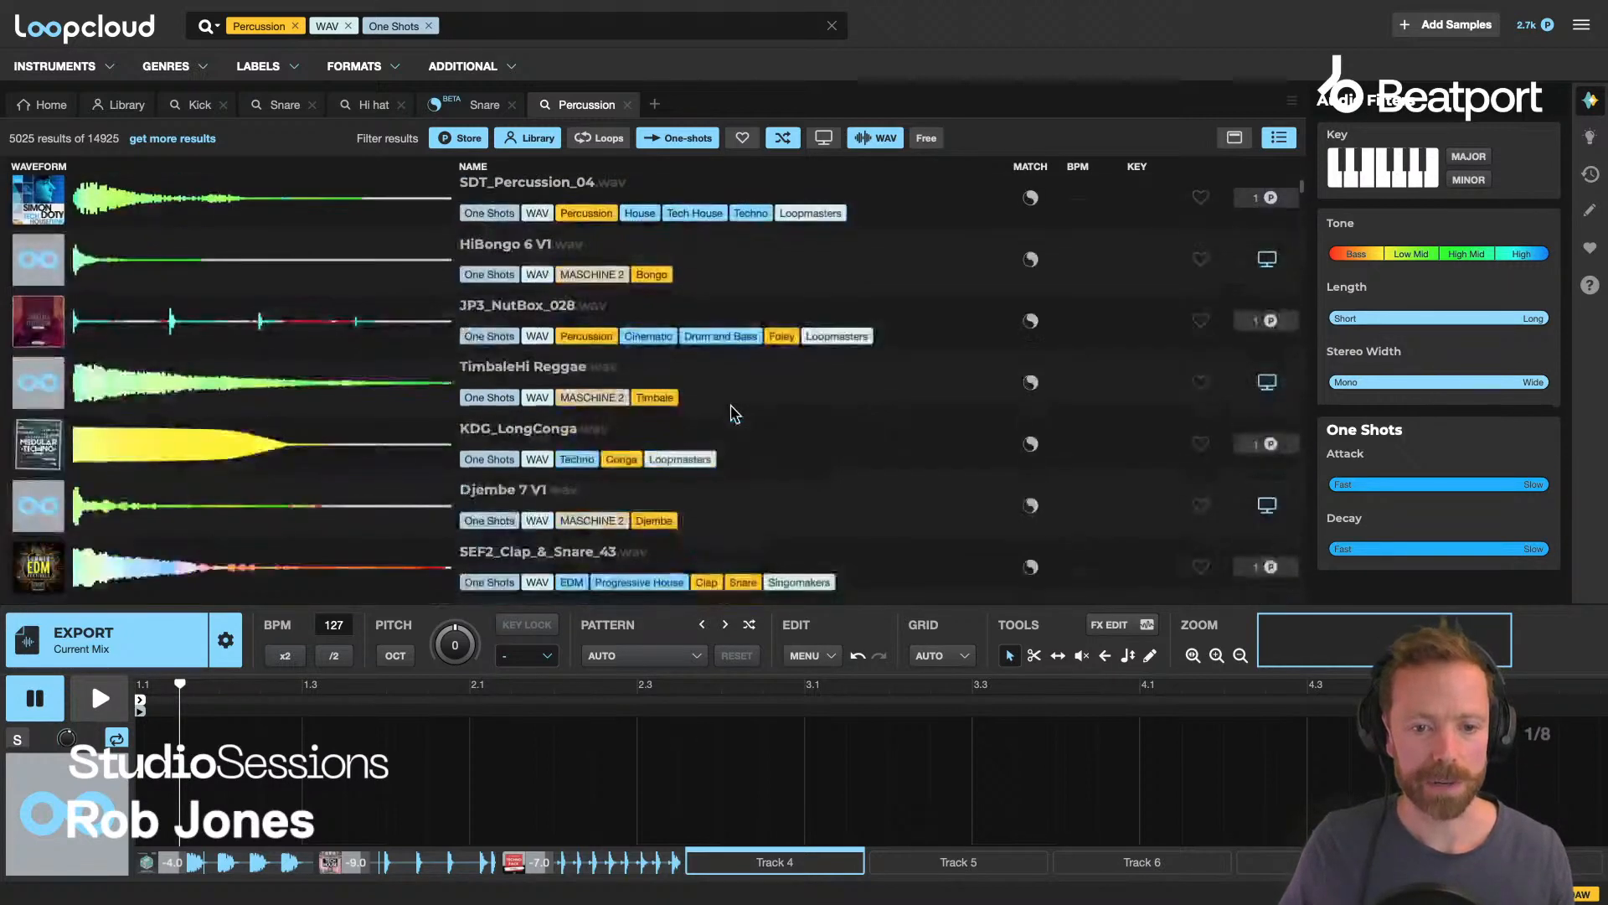
pyautogui.scroll(-3, 711, 360)
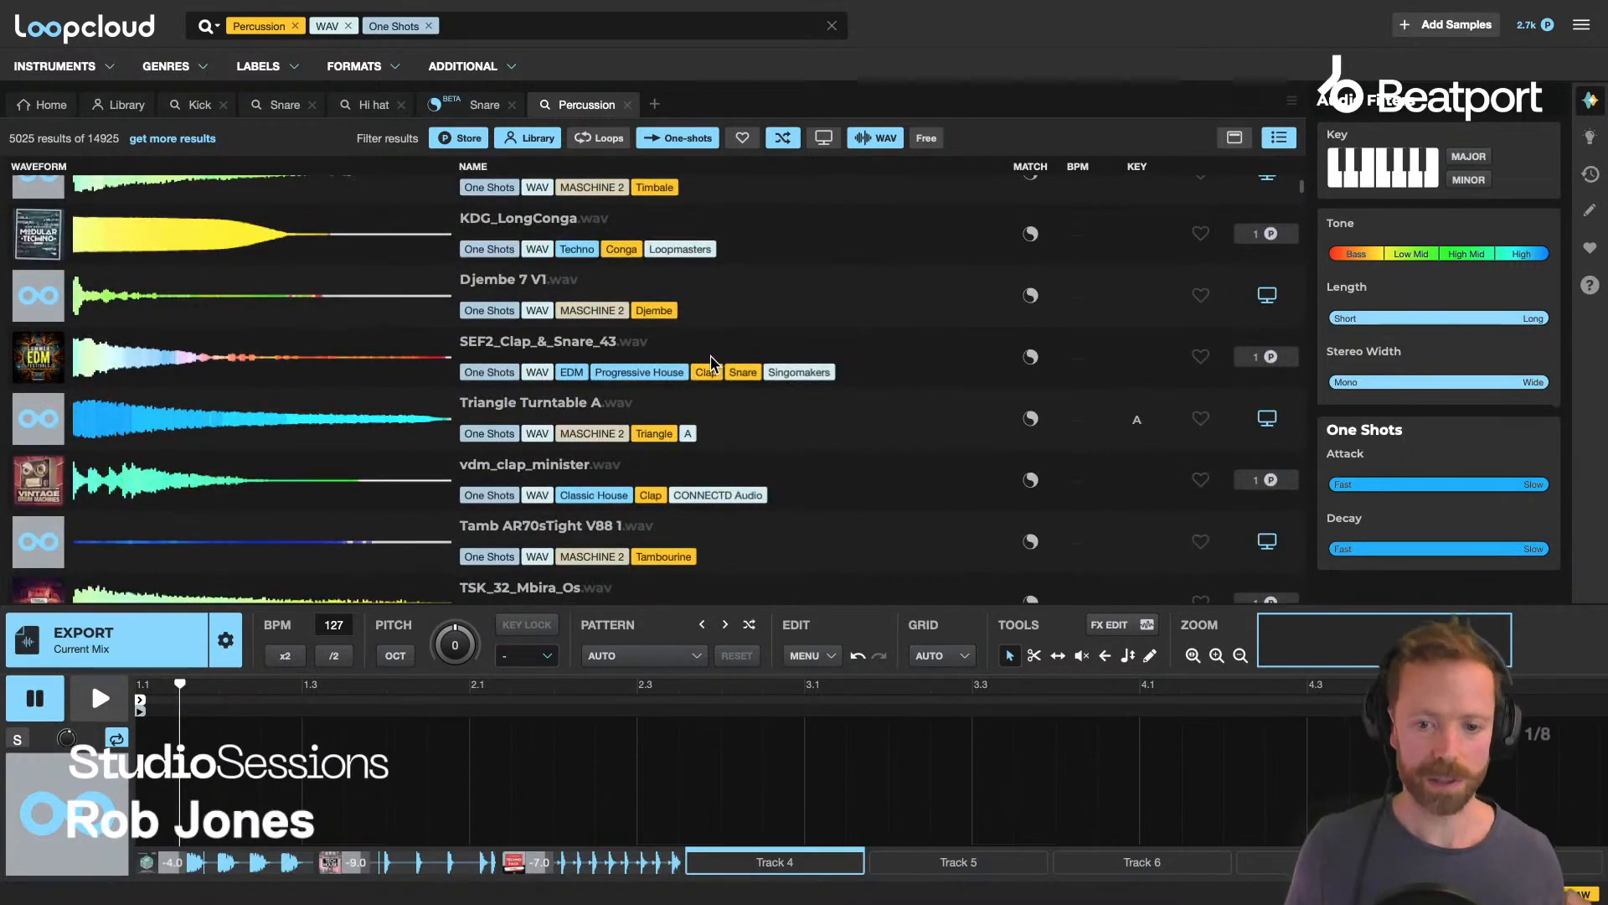
pyautogui.scroll(20, 710, 357)
pyautogui.moveTo(1384, 273)
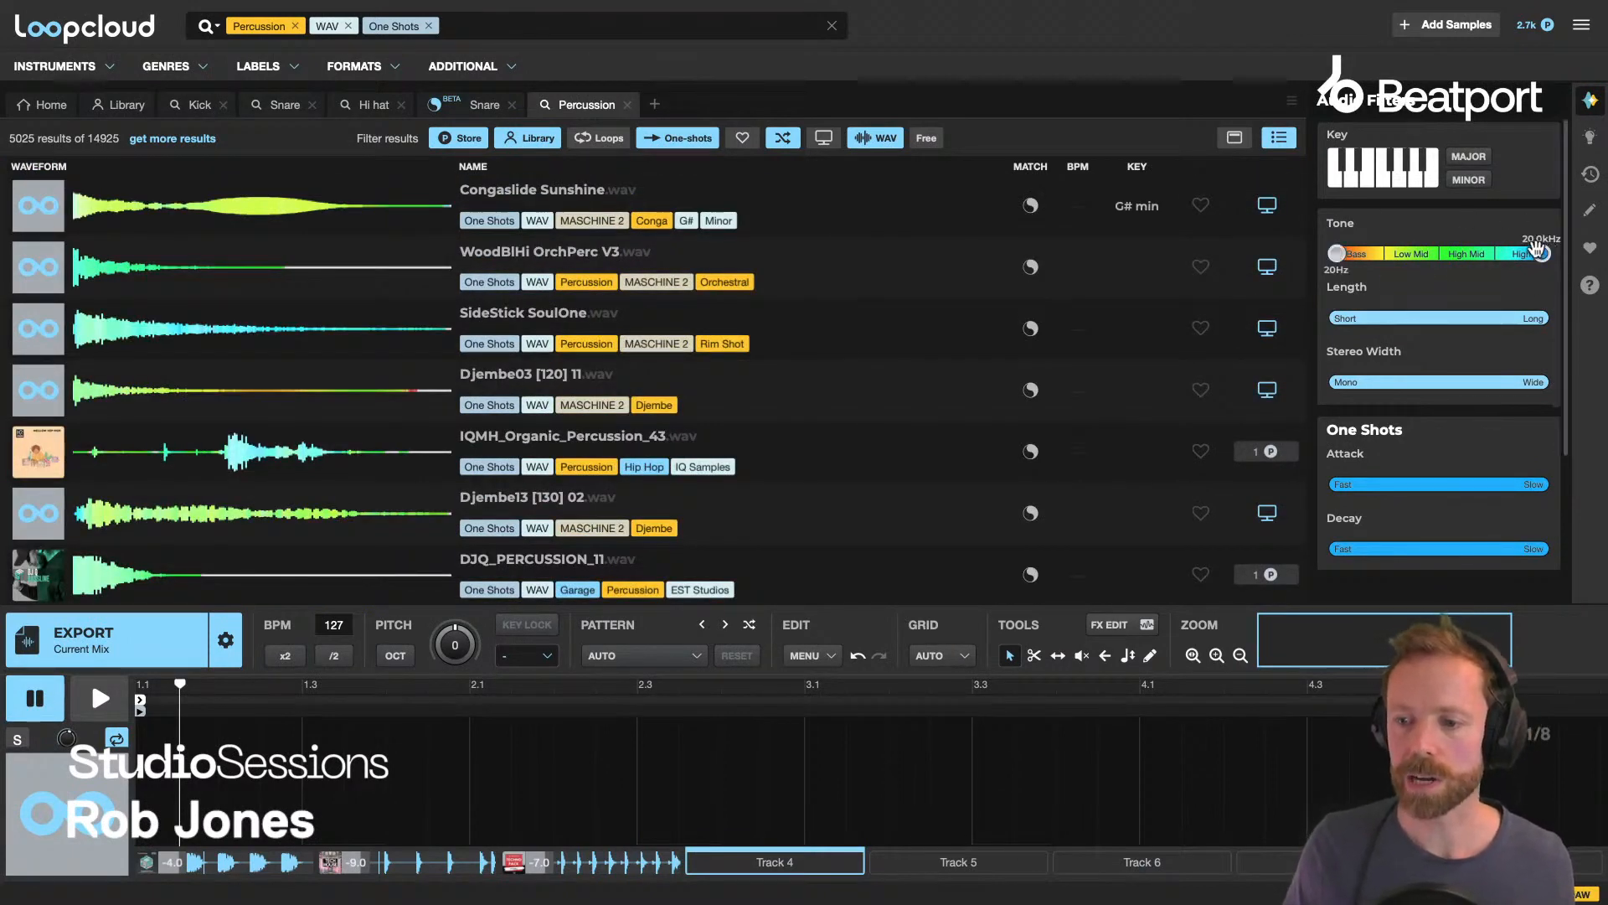
pyautogui.moveTo(1542, 251); pyautogui.dragTo(1441, 254)
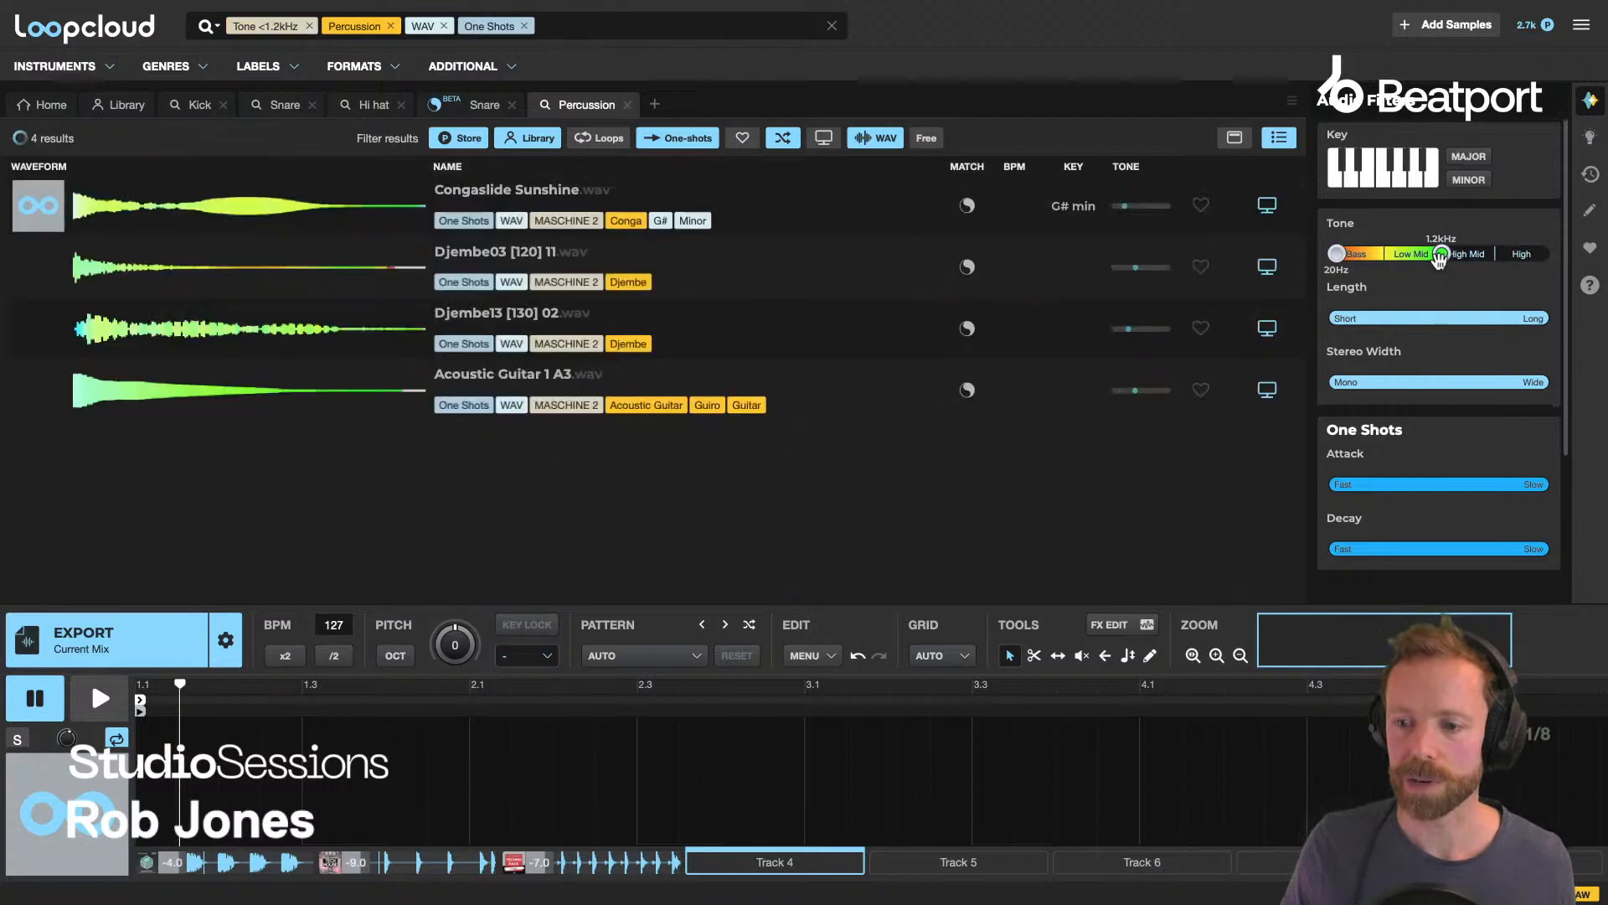
pyautogui.moveTo(1338, 254); pyautogui.dragTo(1383, 253)
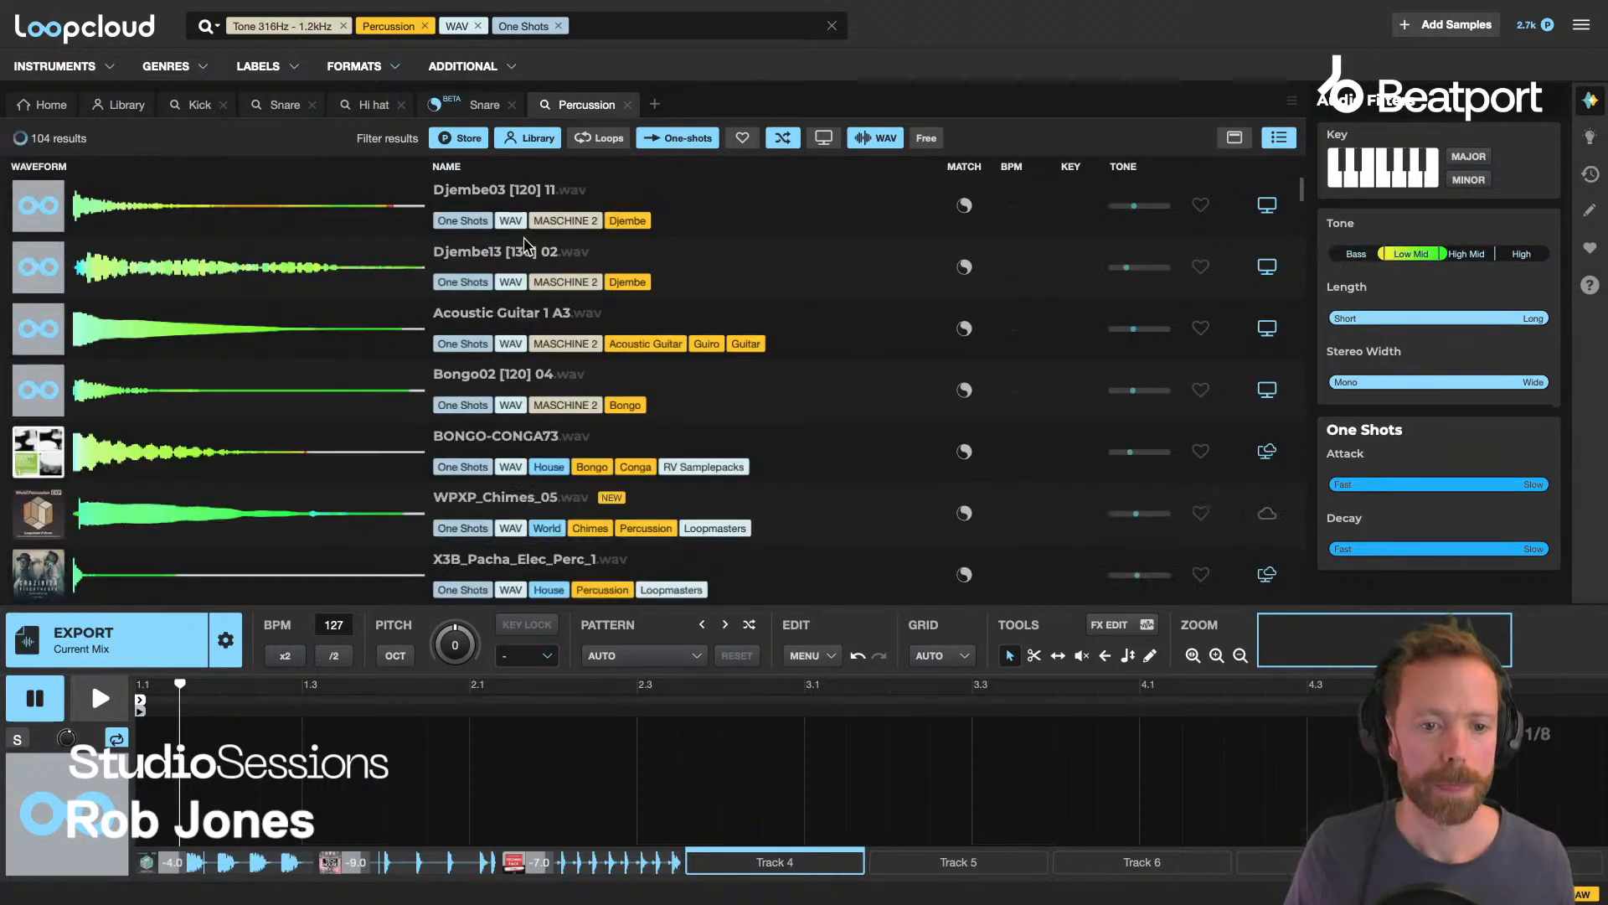
# Browse the filtered results and audition Djembe03 [120] 11, Djembe13 [130] 02 and Acoustic Guitar 1 A3 on Track 4.
pyautogui.scroll(-10, 132, 367)
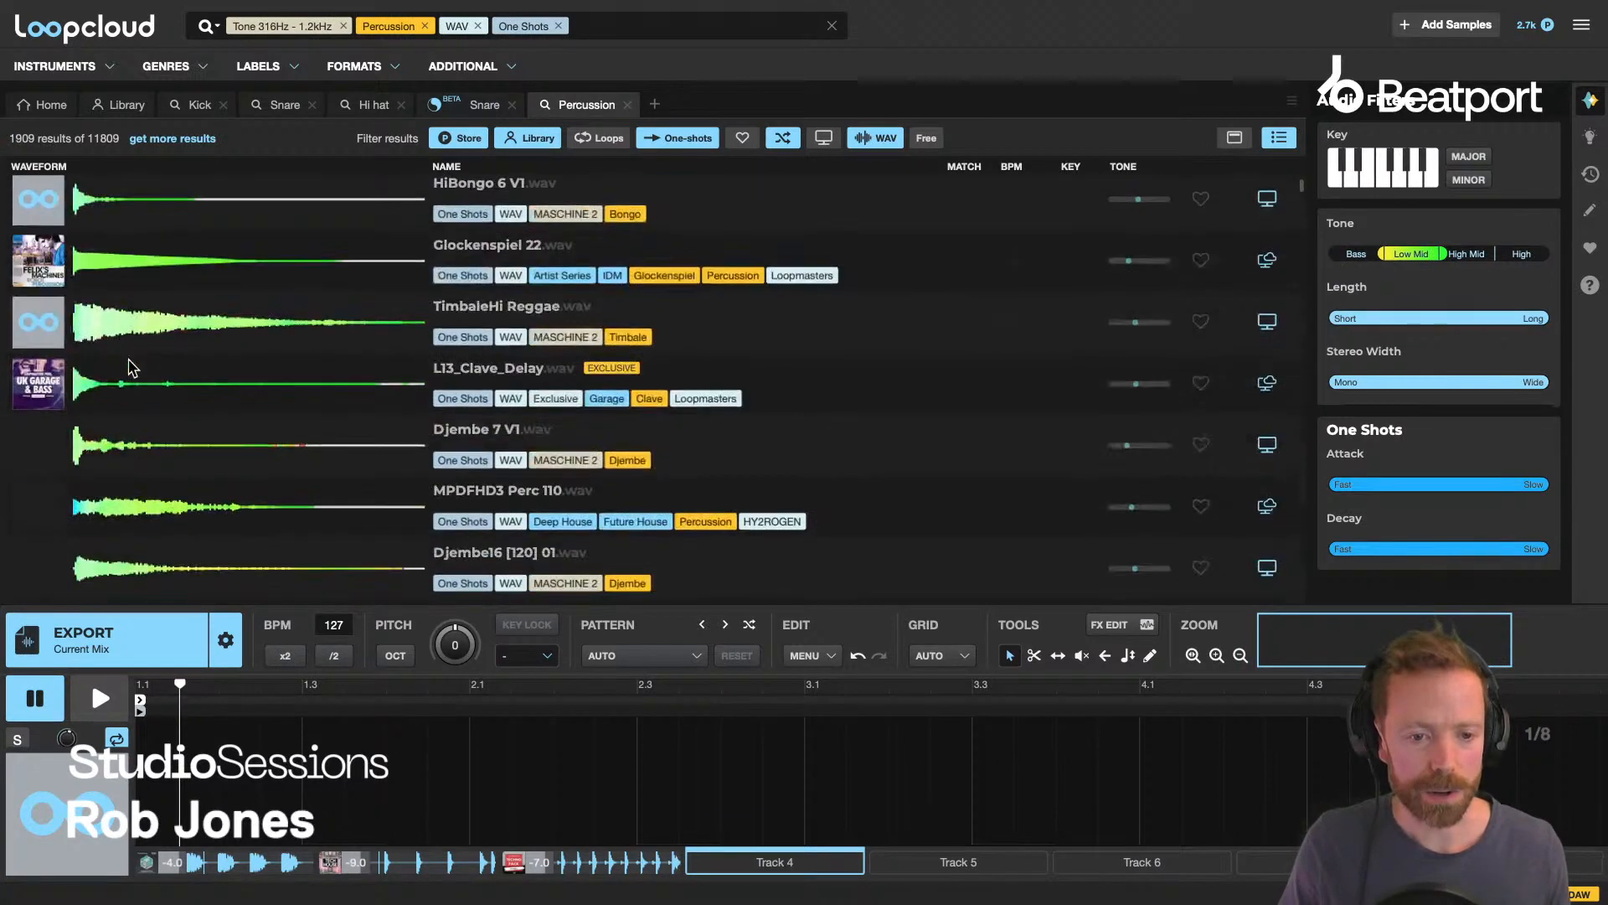
pyautogui.scroll(-5, 133, 367)
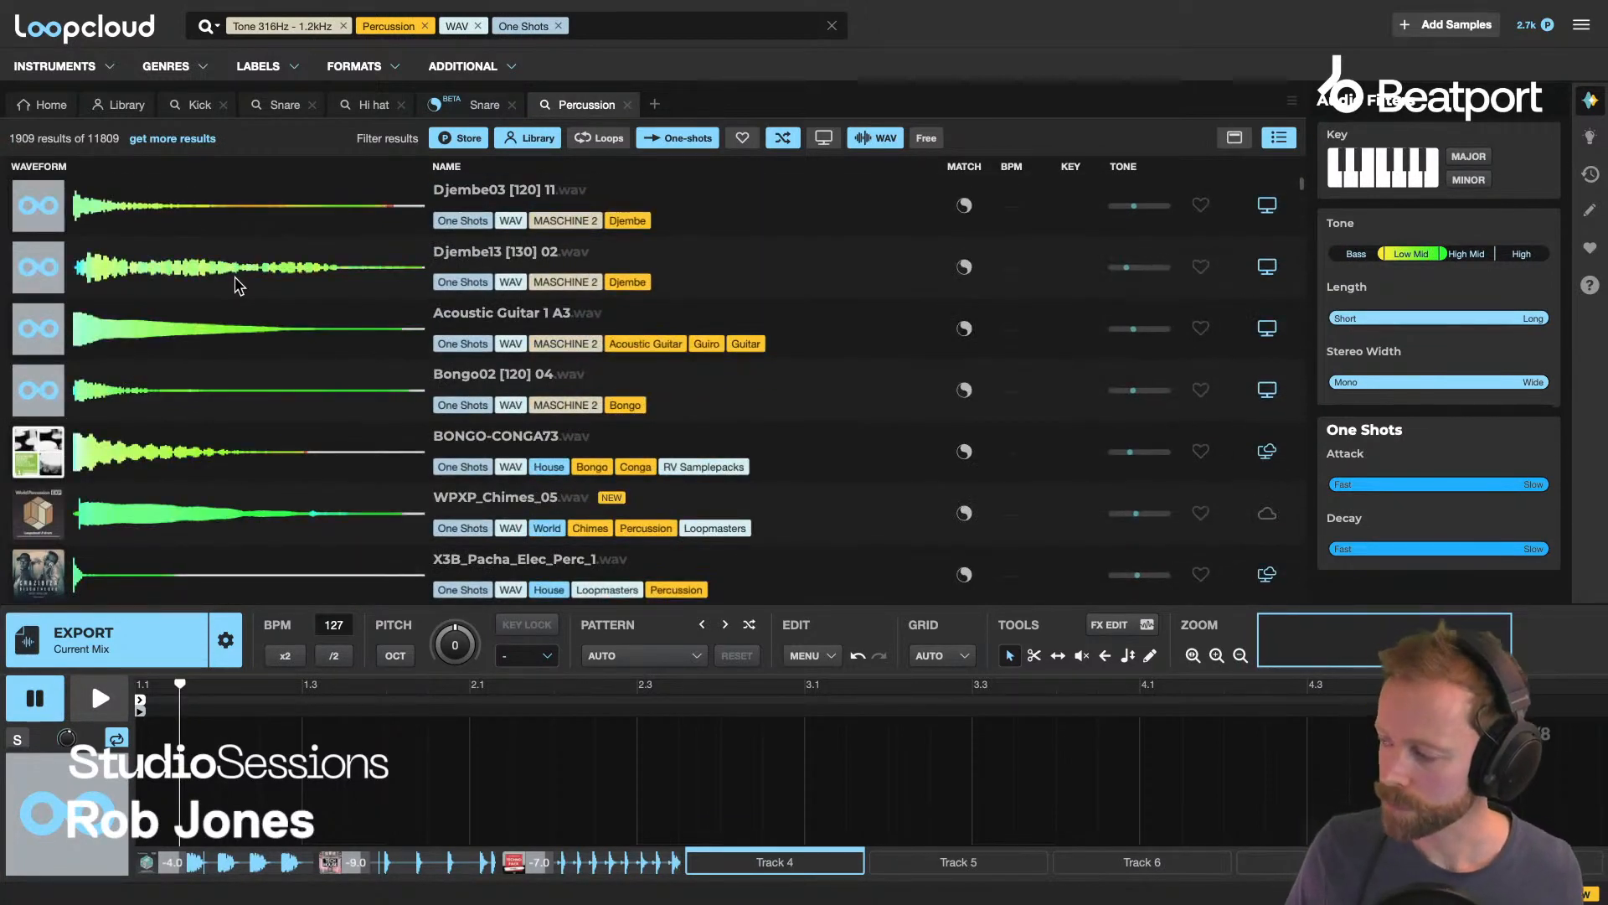
pyautogui.click(467, 197)
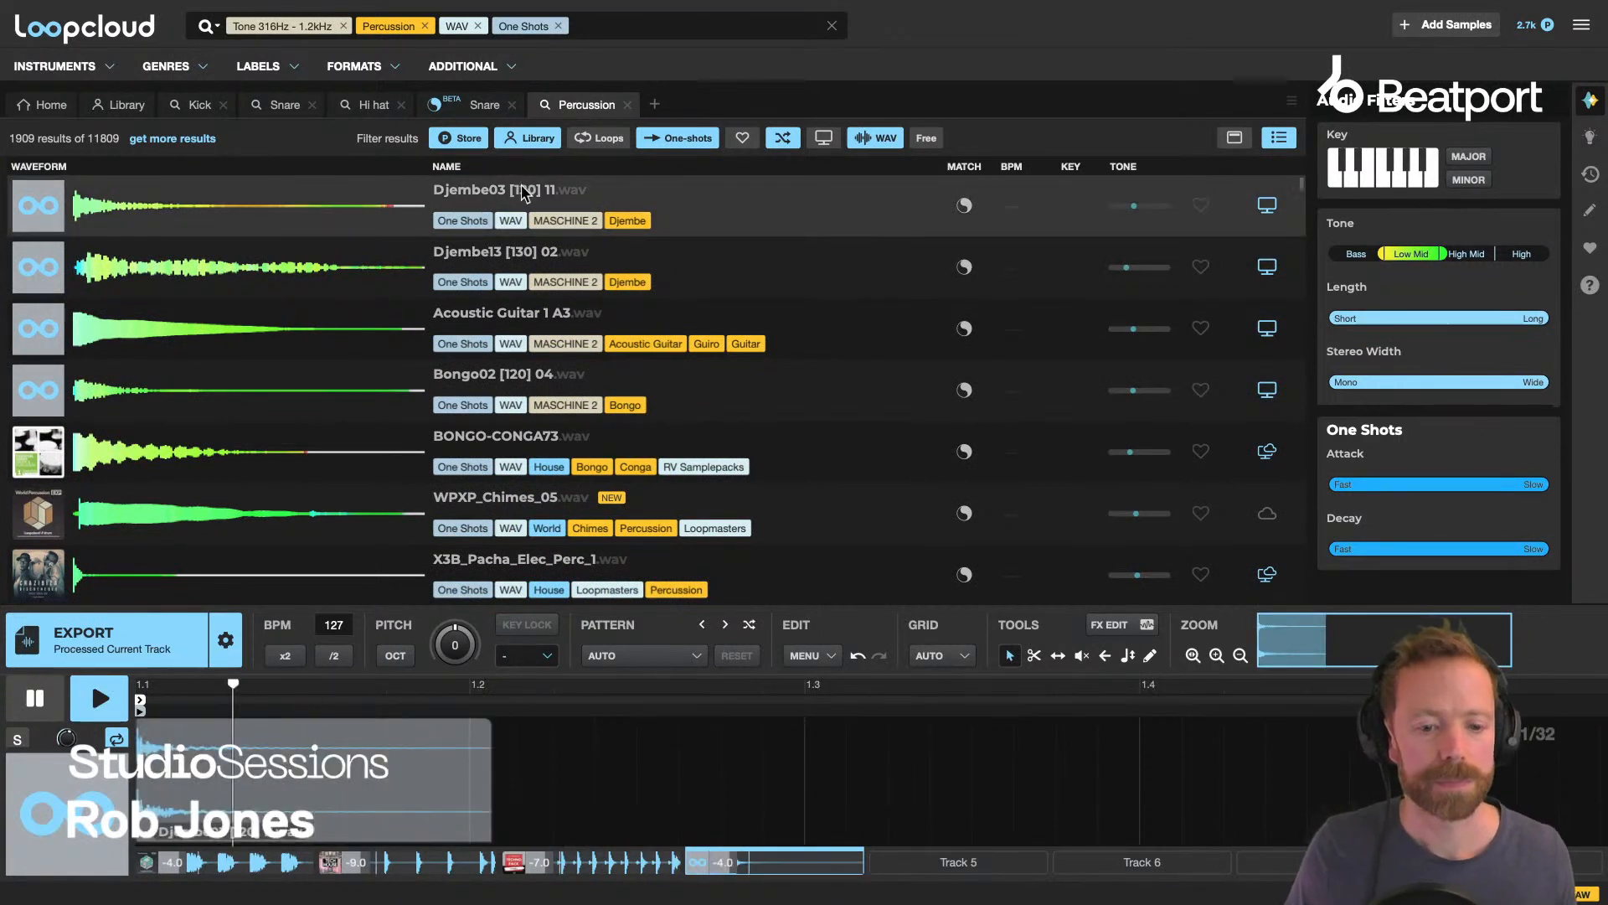
pyautogui.click(502, 249)
pyautogui.click(508, 306)
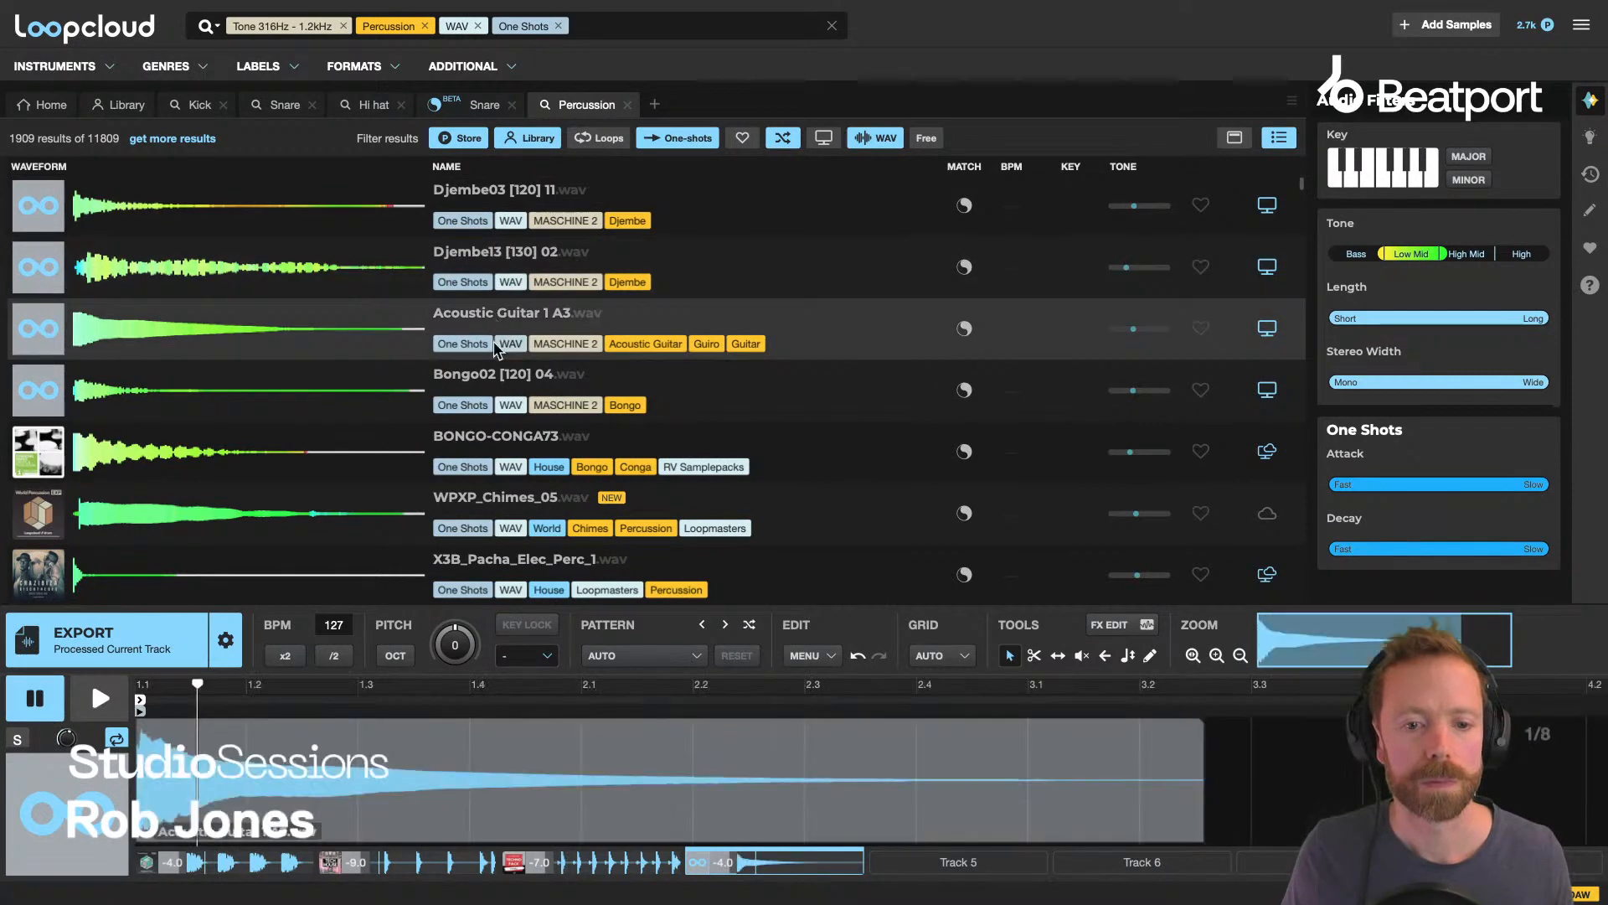
# Solo Track 4 and audition the percussion samples one after another from Bongo02 [120] 04 to Glockenspiel 22.
pyautogui.click(19, 738)
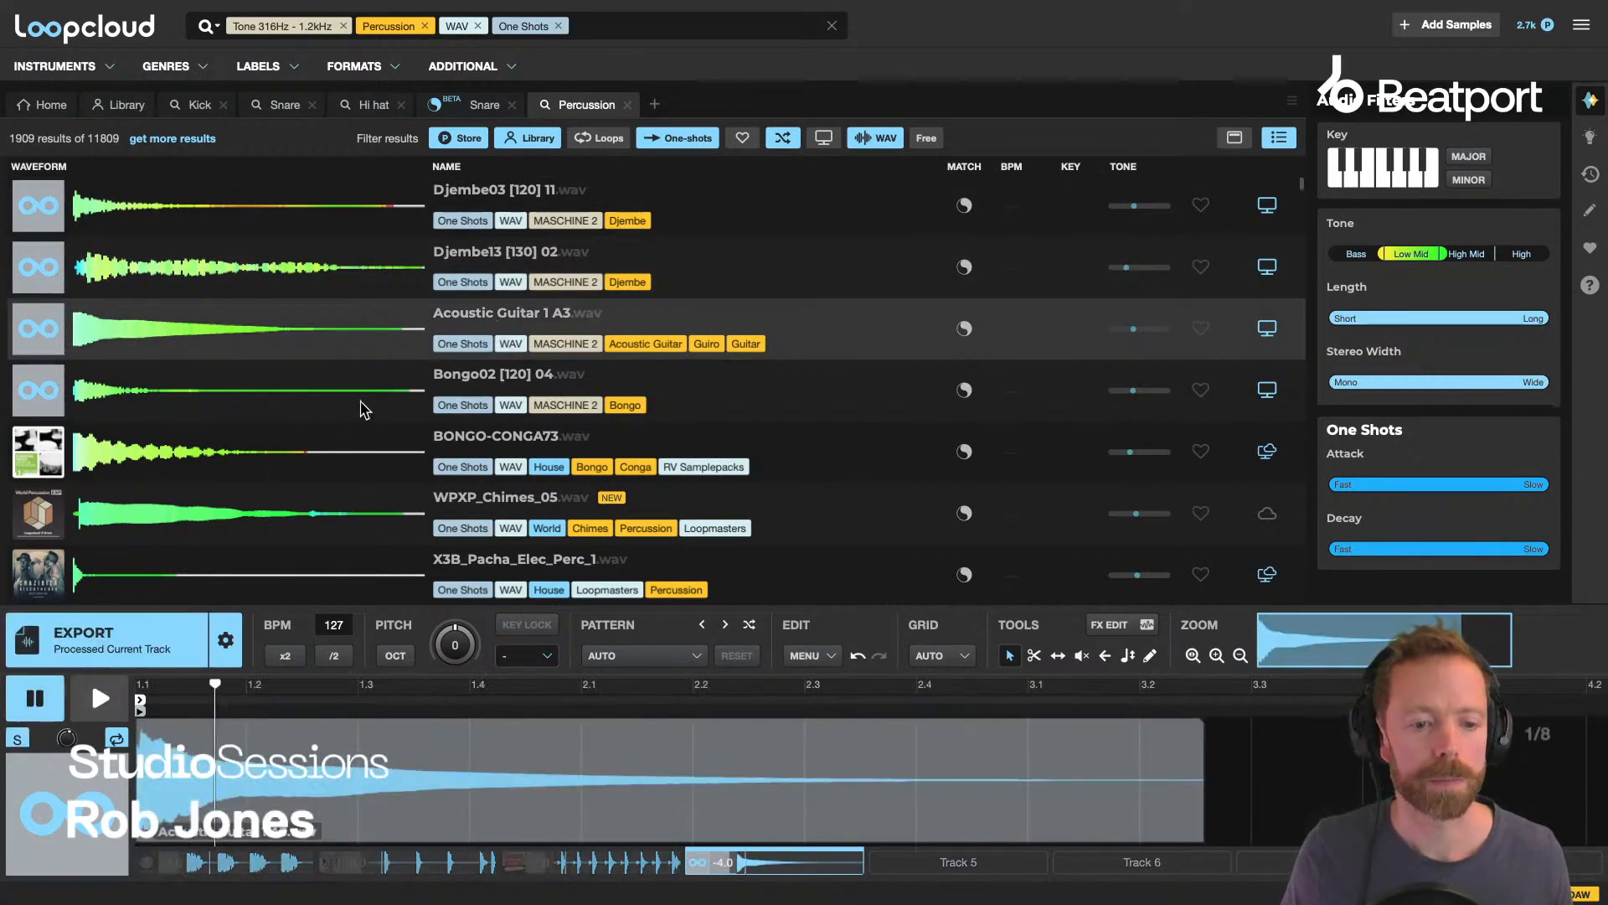
pyautogui.press('Down')
pyautogui.press('Down')
pyautogui.press('Down')
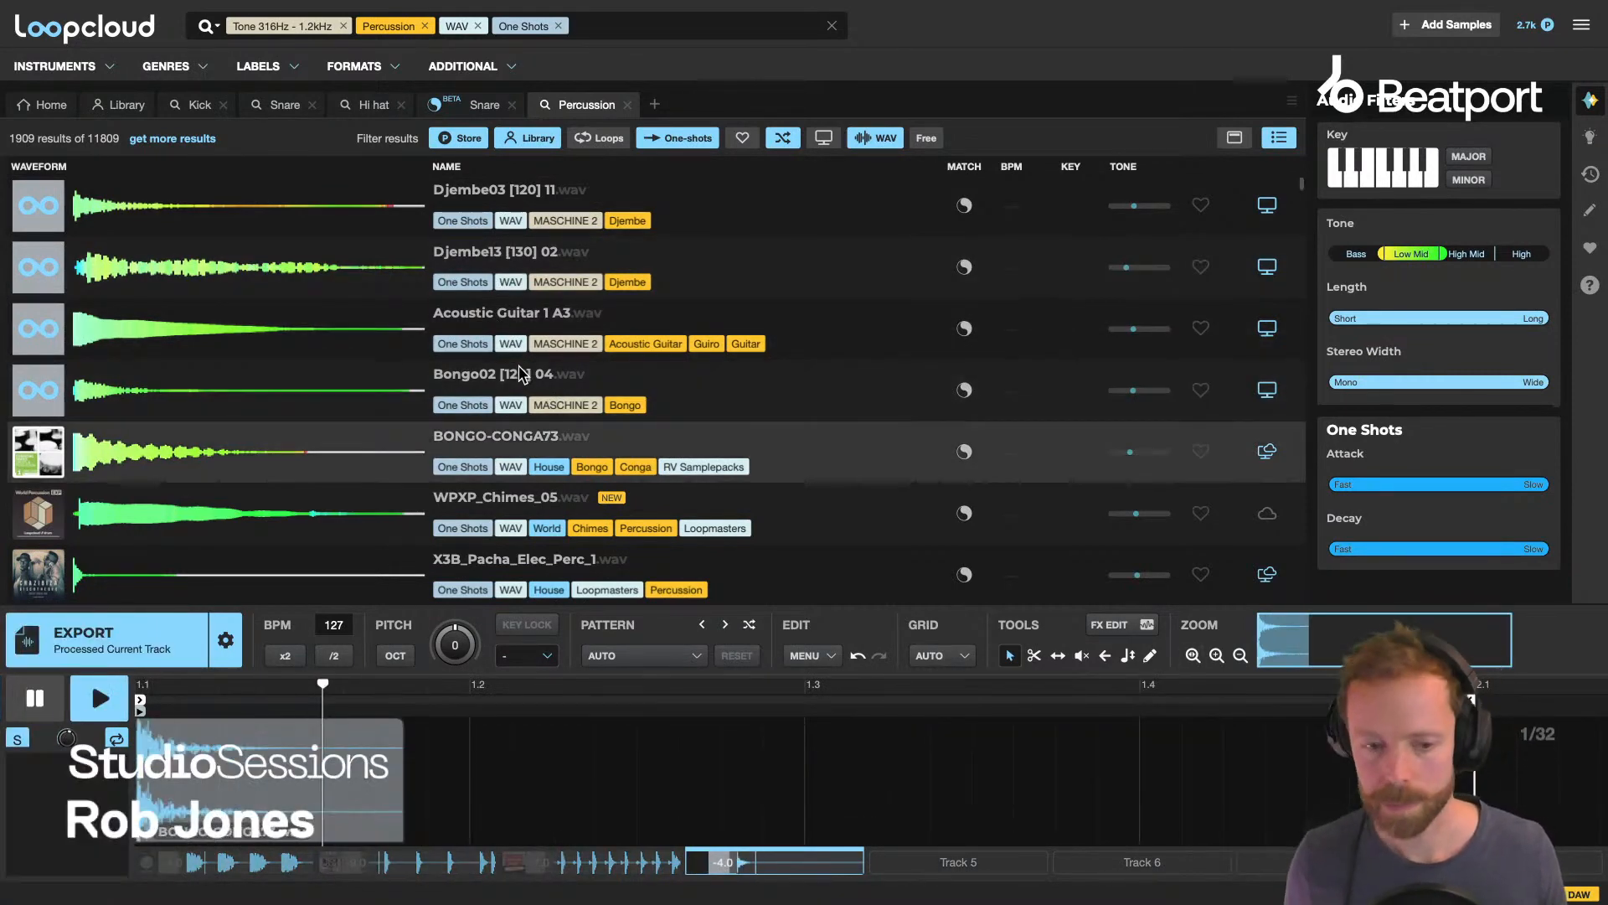
pyautogui.press('Down')
pyautogui.press('Down')
pyautogui.press('Down')
pyautogui.press('Down')
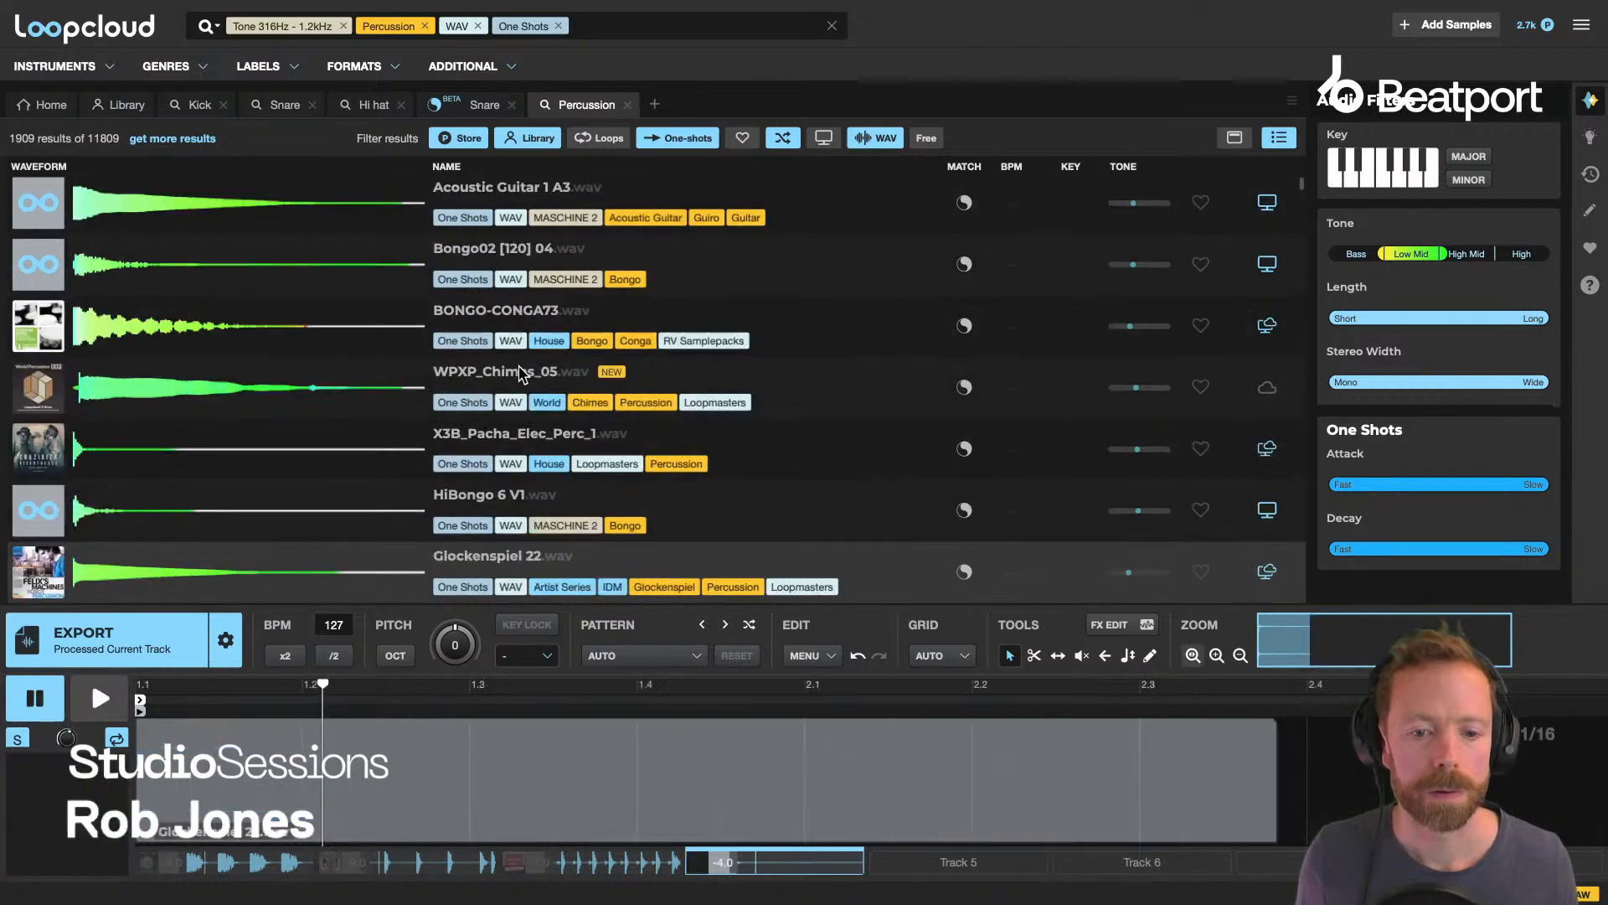
# Audition the samples from TimbaleHi Reggae to Djembe03 [120] 09, then go back and load MPDFHD3 Perc 110 on Track 4.
pyautogui.press('Down')
pyautogui.press('Down')
pyautogui.press('Down')
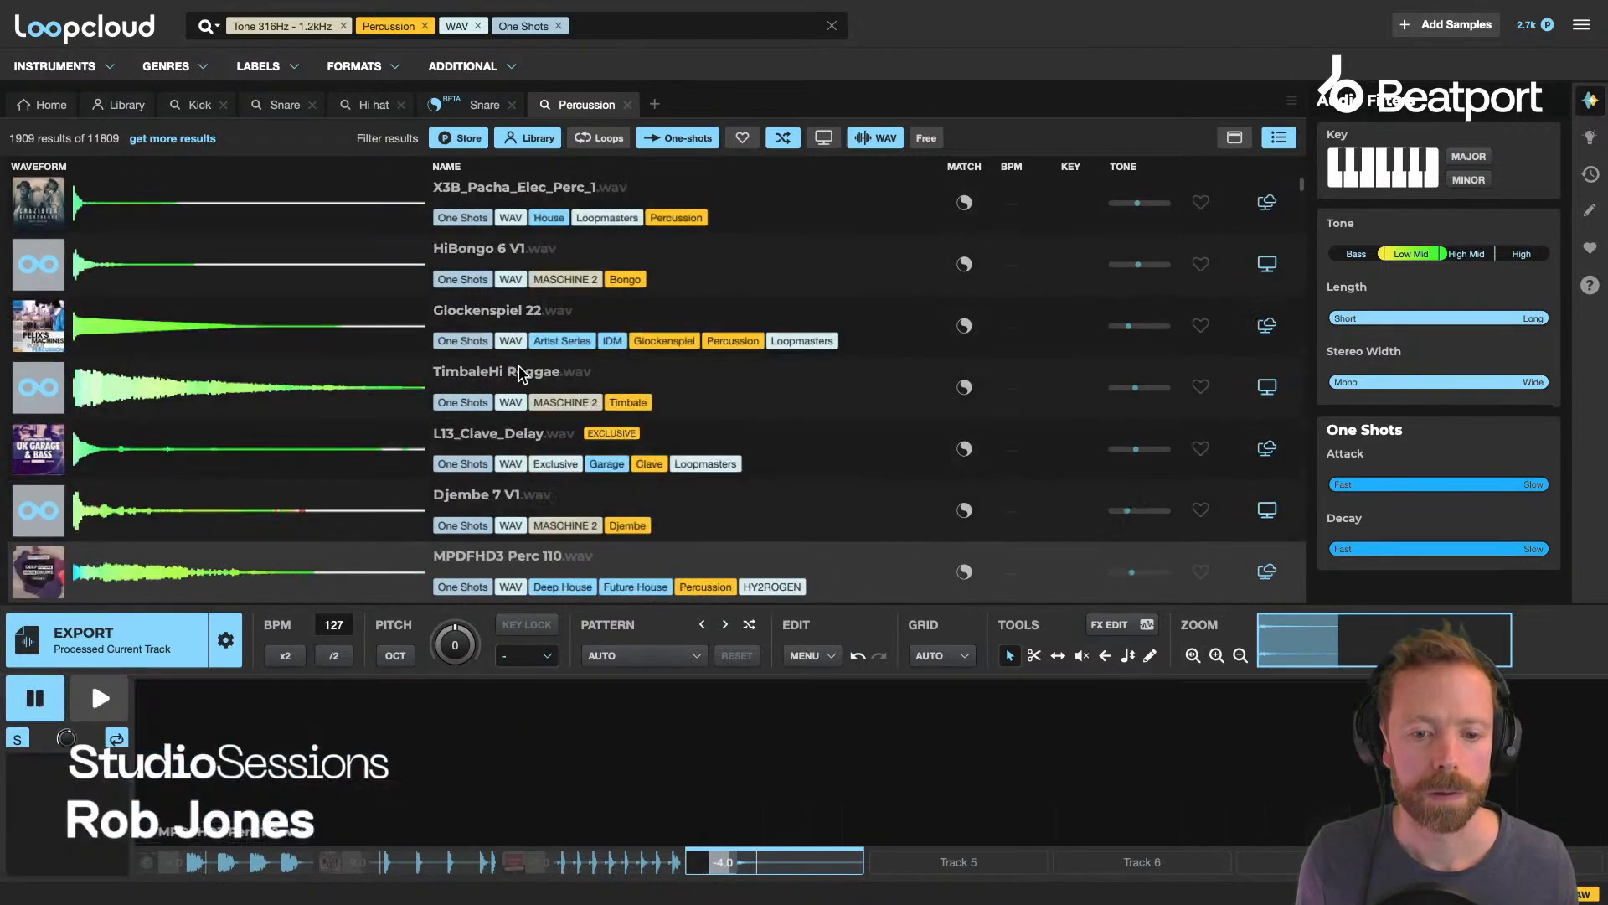
pyautogui.press('Down')
pyautogui.press('Down')
pyautogui.press('Down')
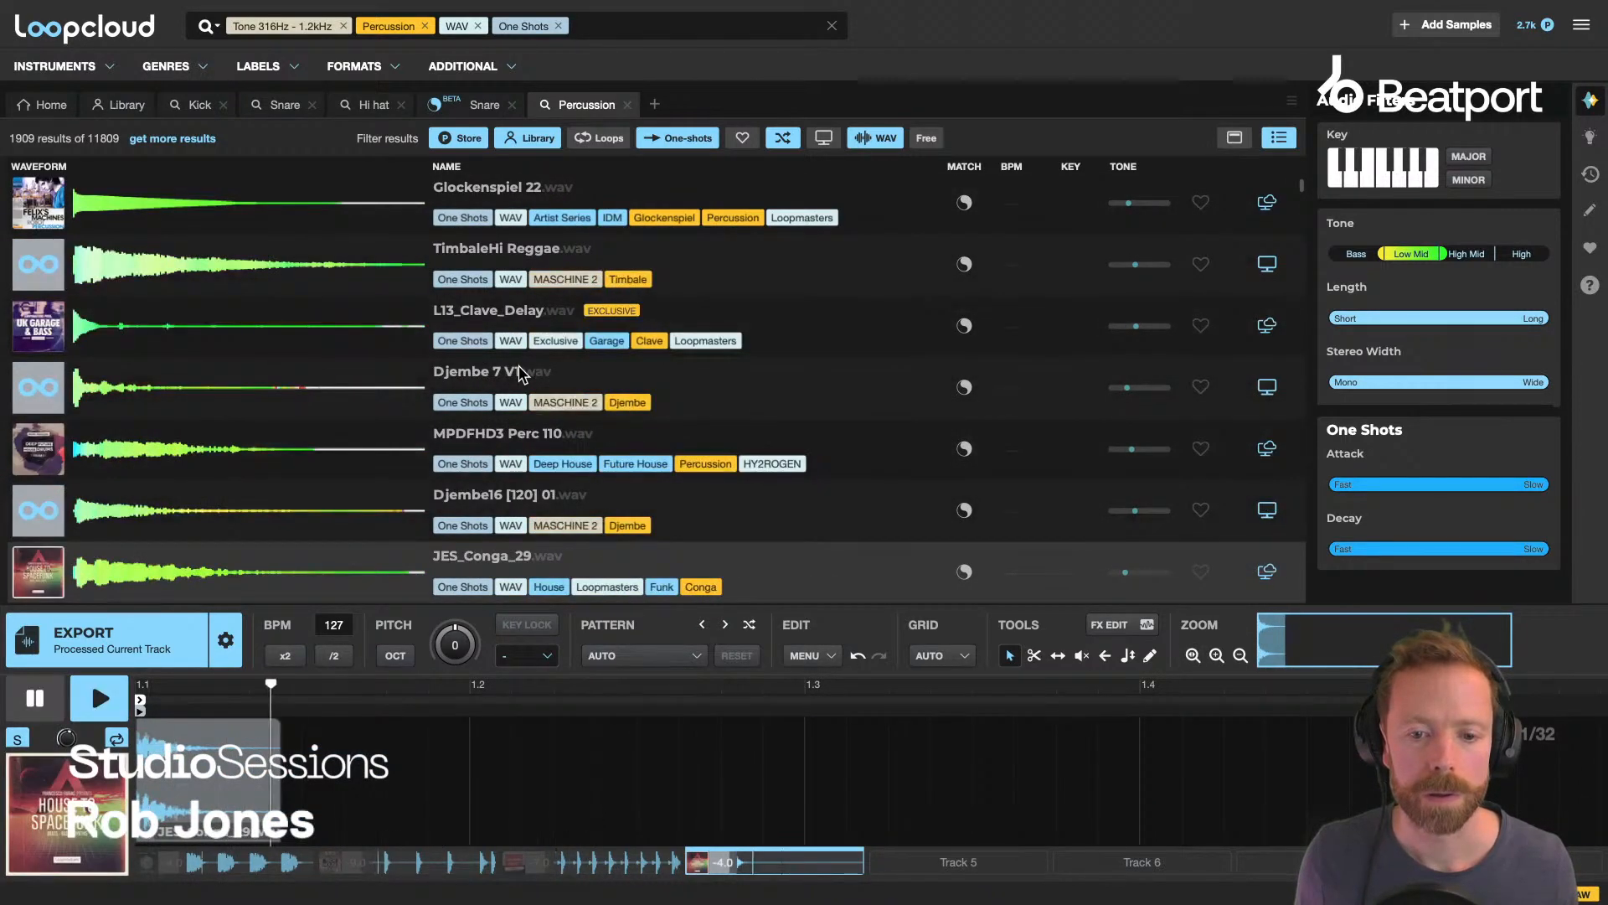
pyautogui.press('Up')
pyautogui.press('Up')
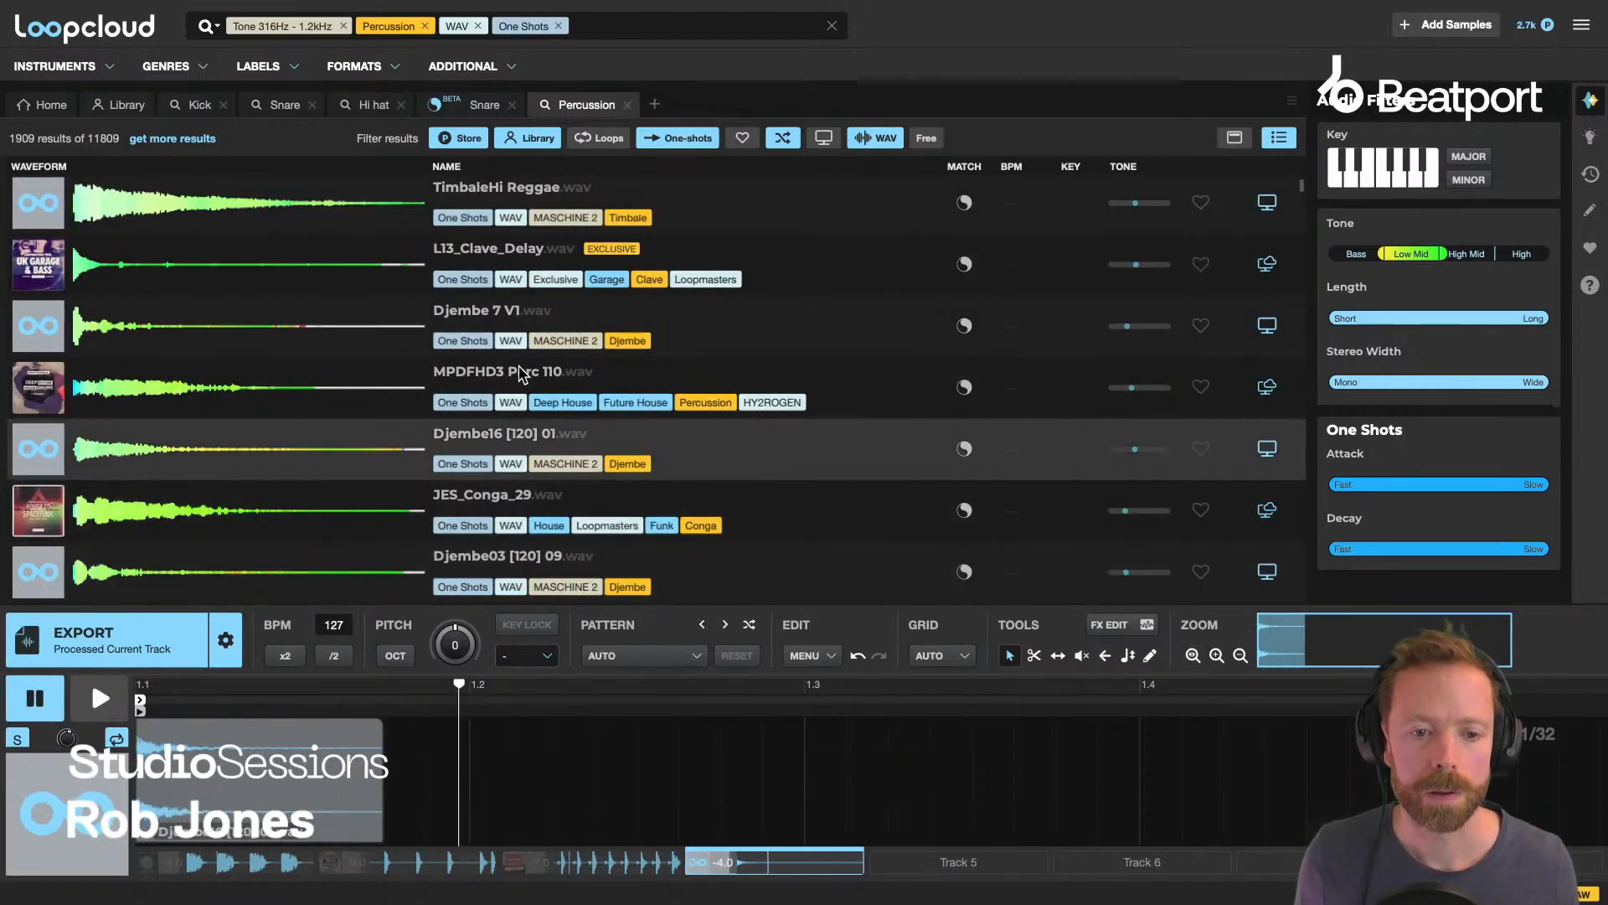
pyautogui.press('Up')
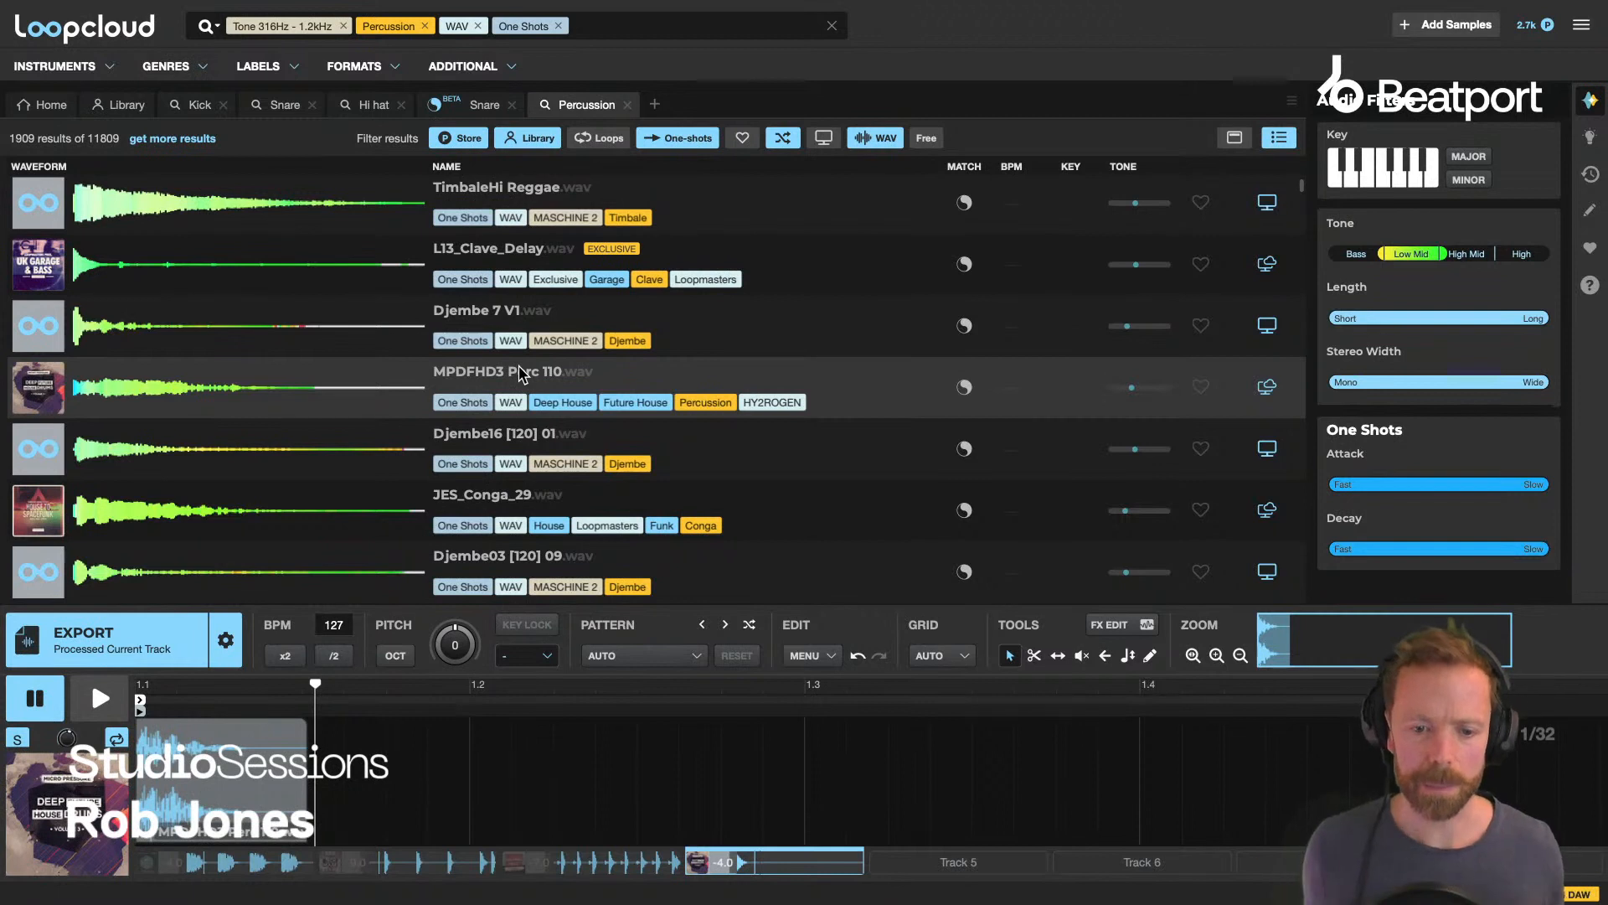
pyautogui.scroll(-1, 281, 492)
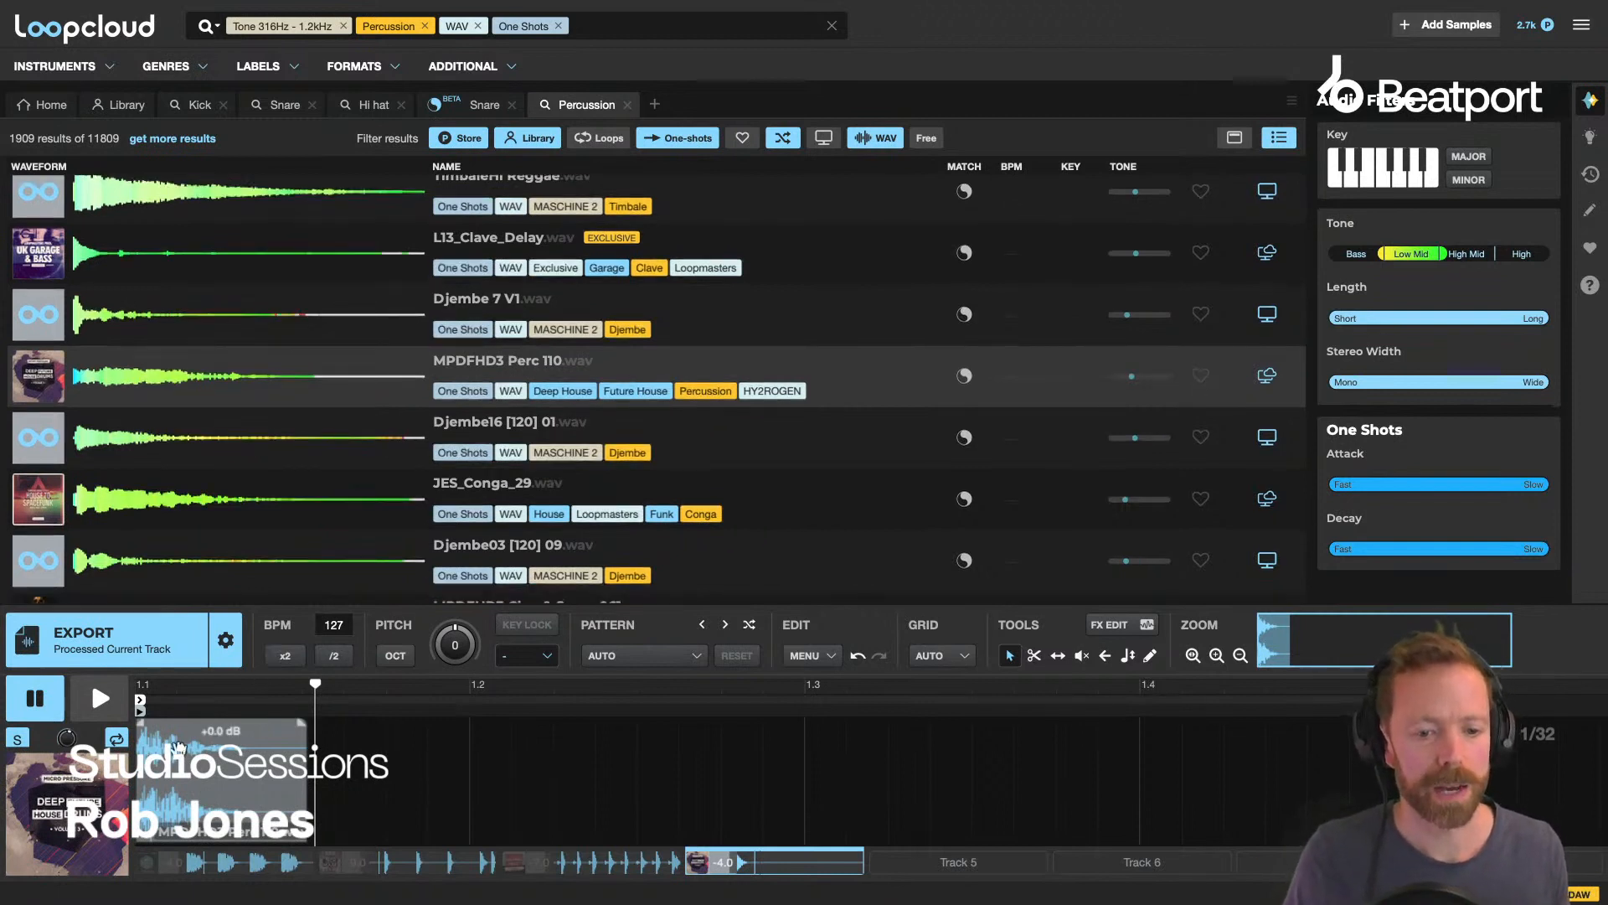
# Try the percussion hit one sixteenth before beat 1.2, play it back, and return it to the start of the bar.
pyautogui.moveTo(164, 748); pyautogui.dragTo(375, 748)
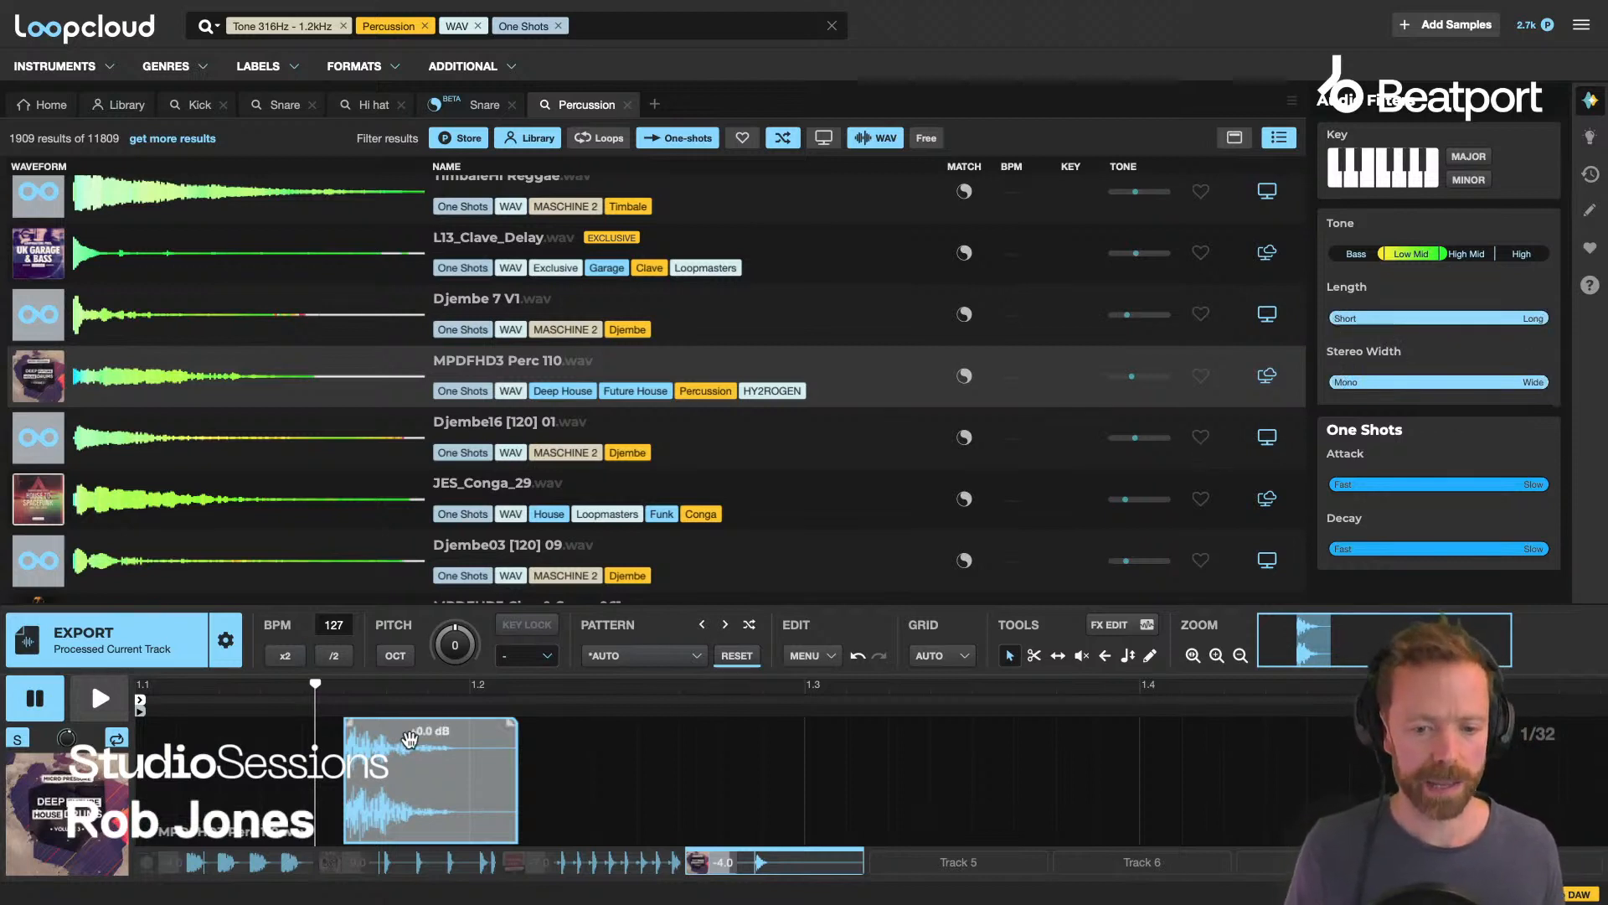
pyautogui.moveTo(393, 754); pyautogui.dragTo(434, 660)
pyautogui.press('space')
pyautogui.press('space')
pyautogui.press('space')
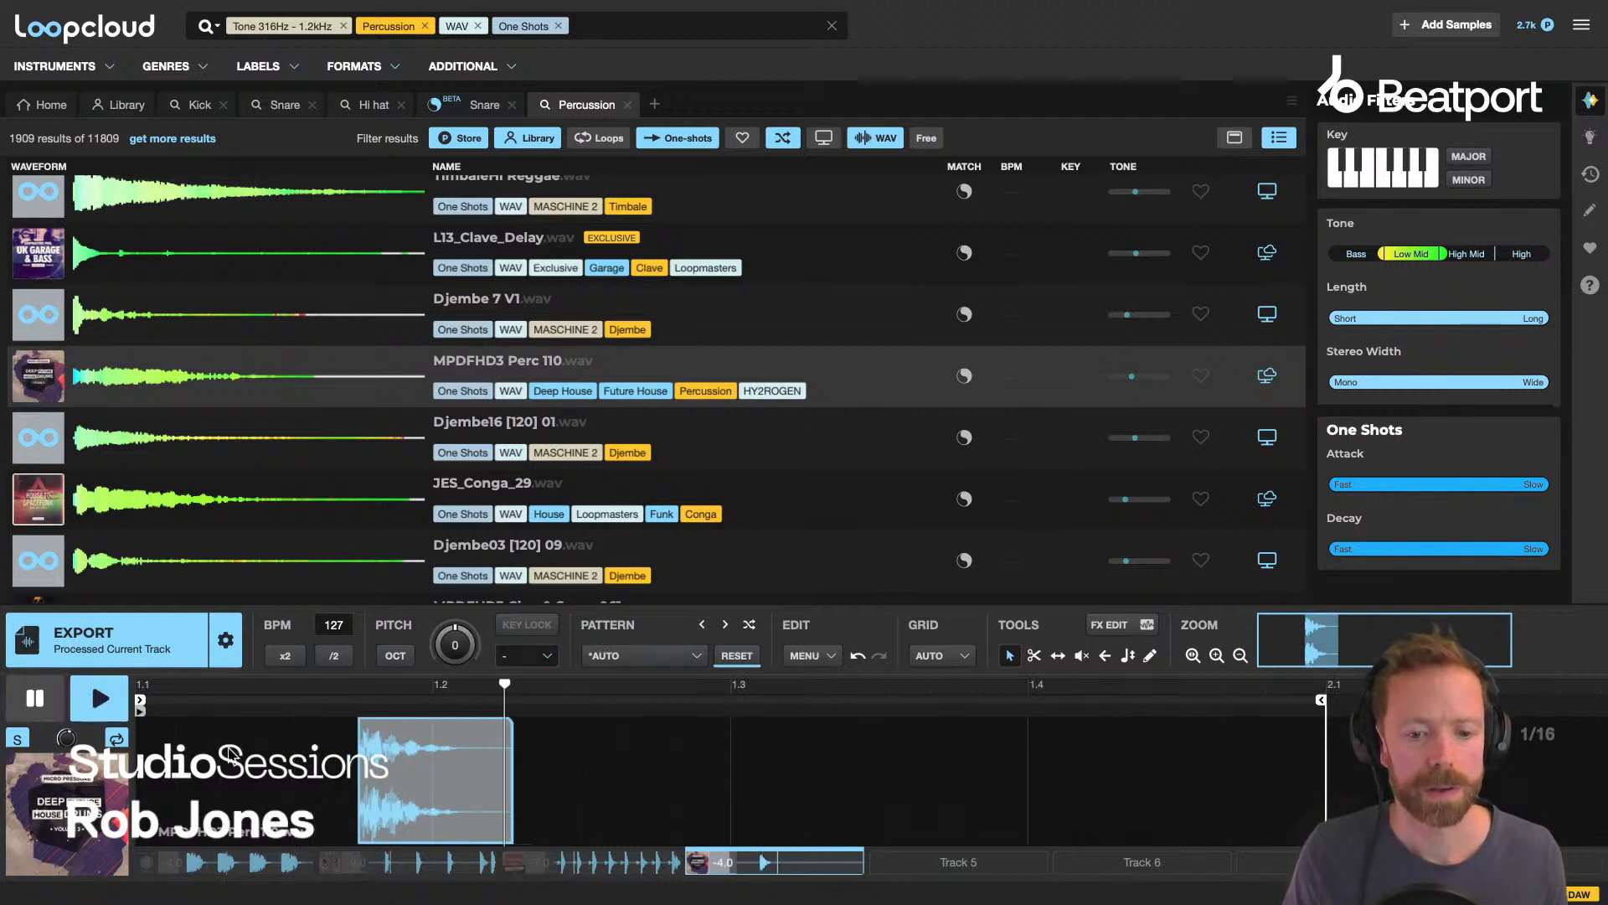
pyautogui.press('space')
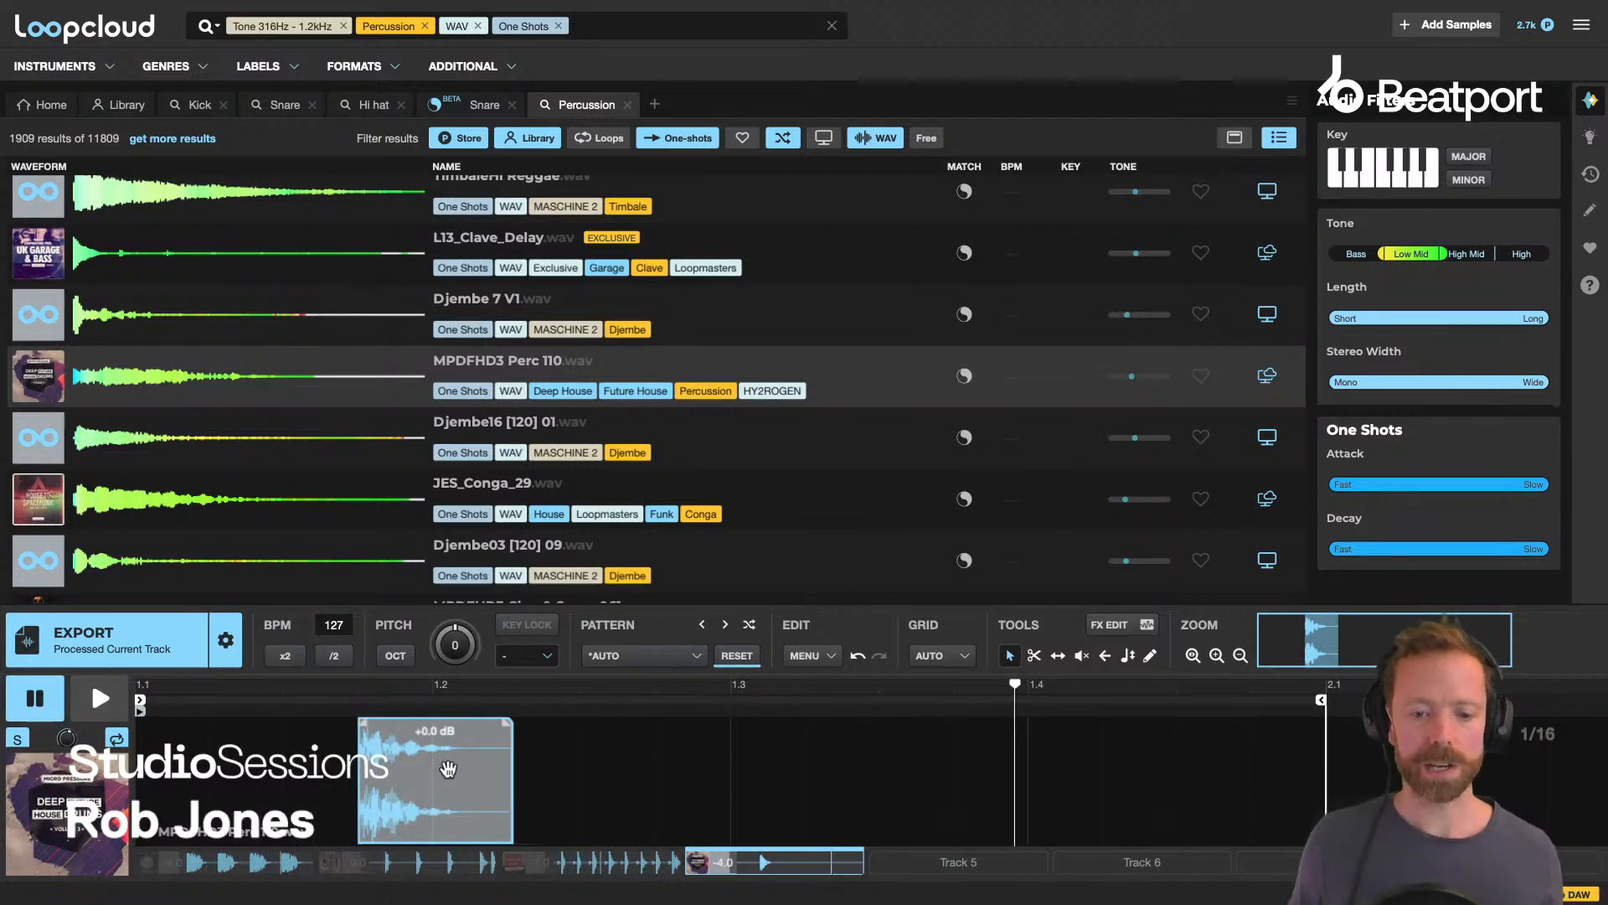
pyautogui.moveTo(448, 769); pyautogui.dragTo(224, 769)
pyautogui.click(645, 657)
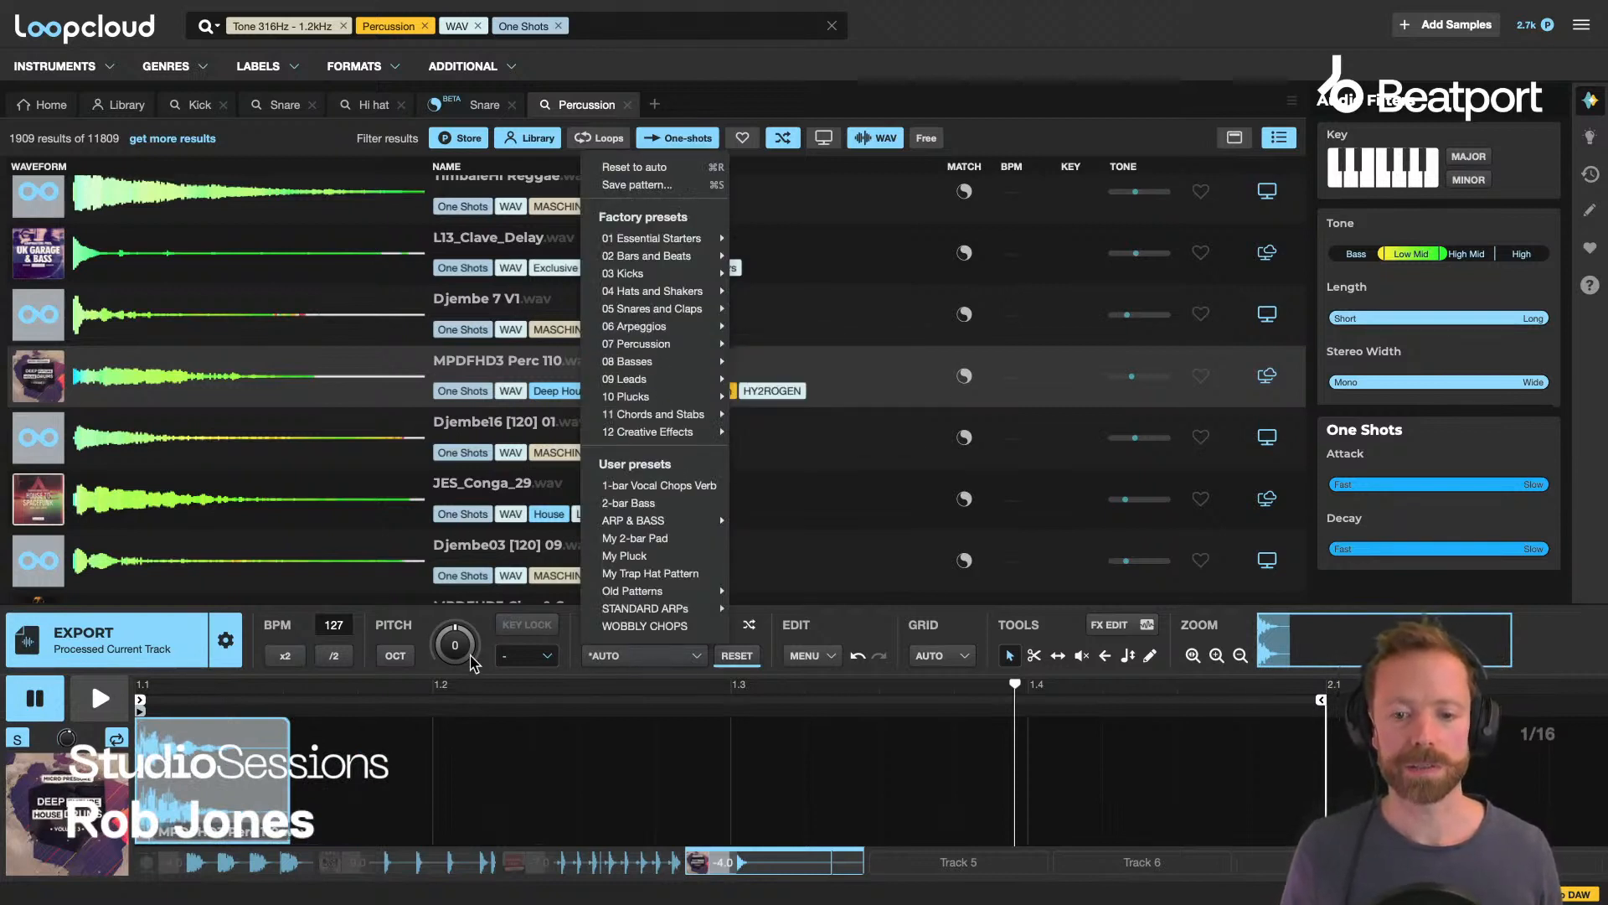
pyautogui.click(490, 670)
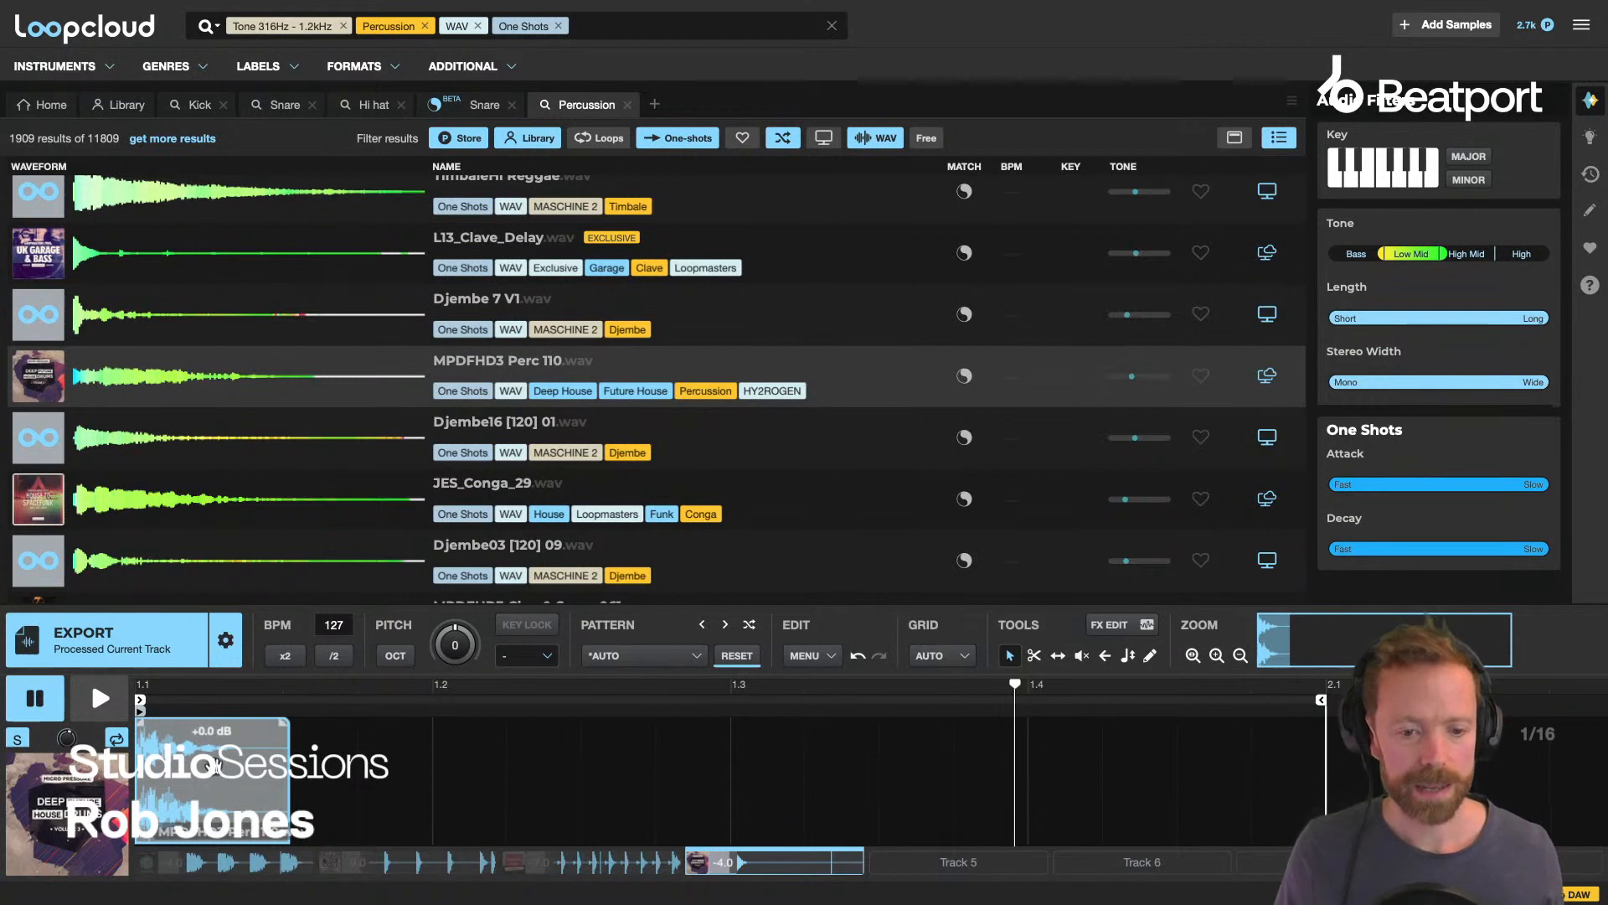
pyautogui.rightClick(248, 749)
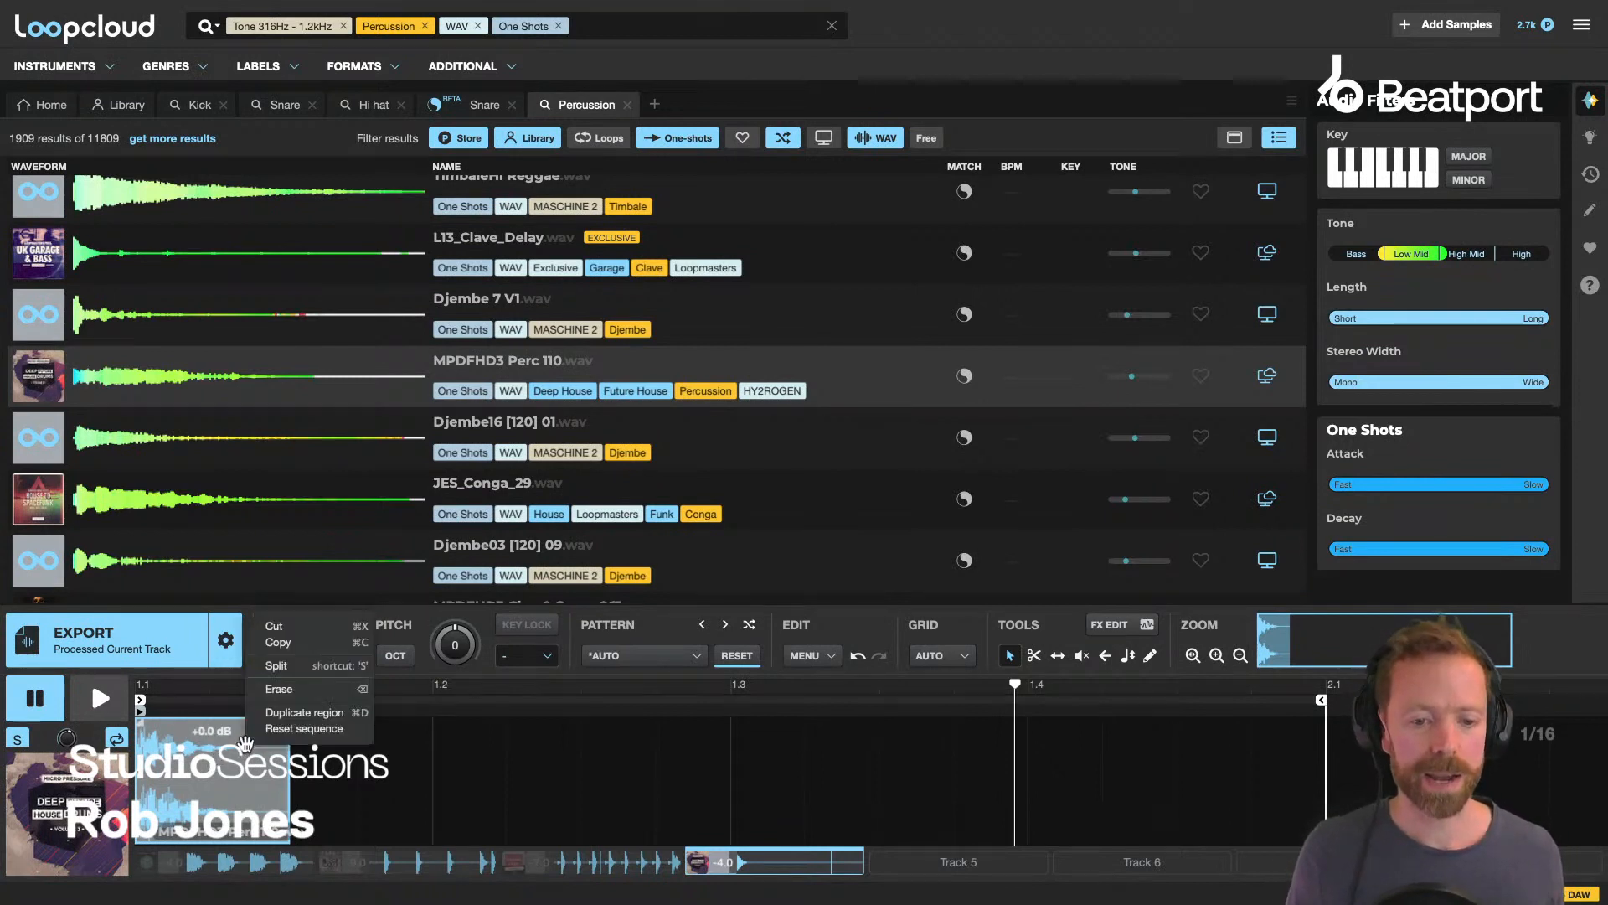
pyautogui.click(231, 771)
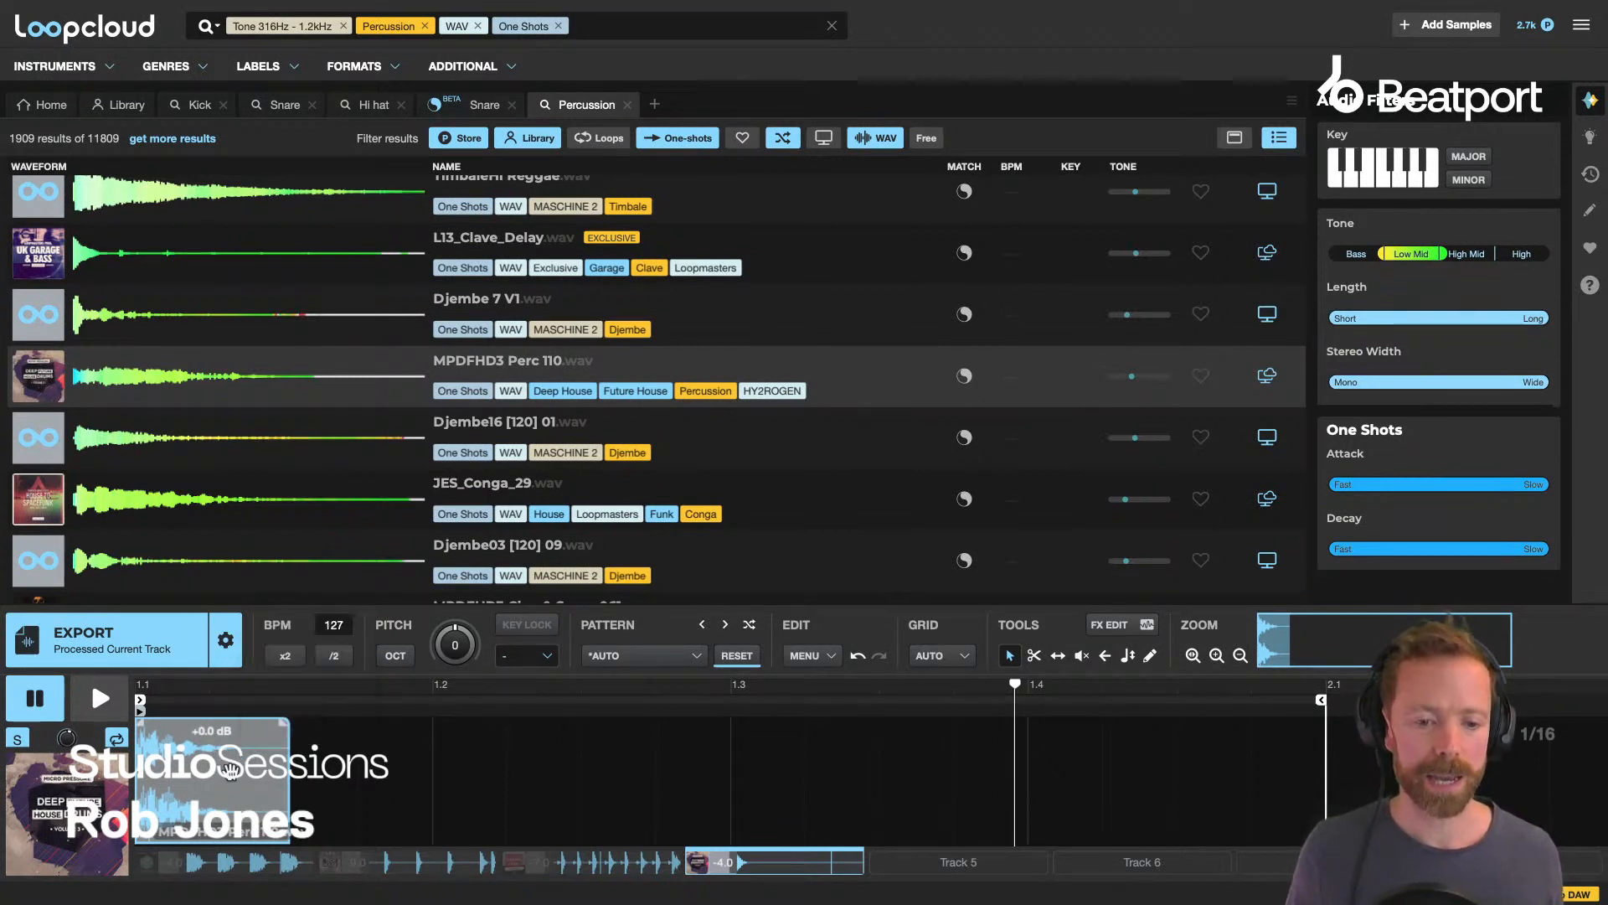
# Duplicate the percussion hit onto beat 1.3 and delete the extra copy placed one sixteenth before beat 1.2.
pyautogui.hotkey('ctrl', 'd')
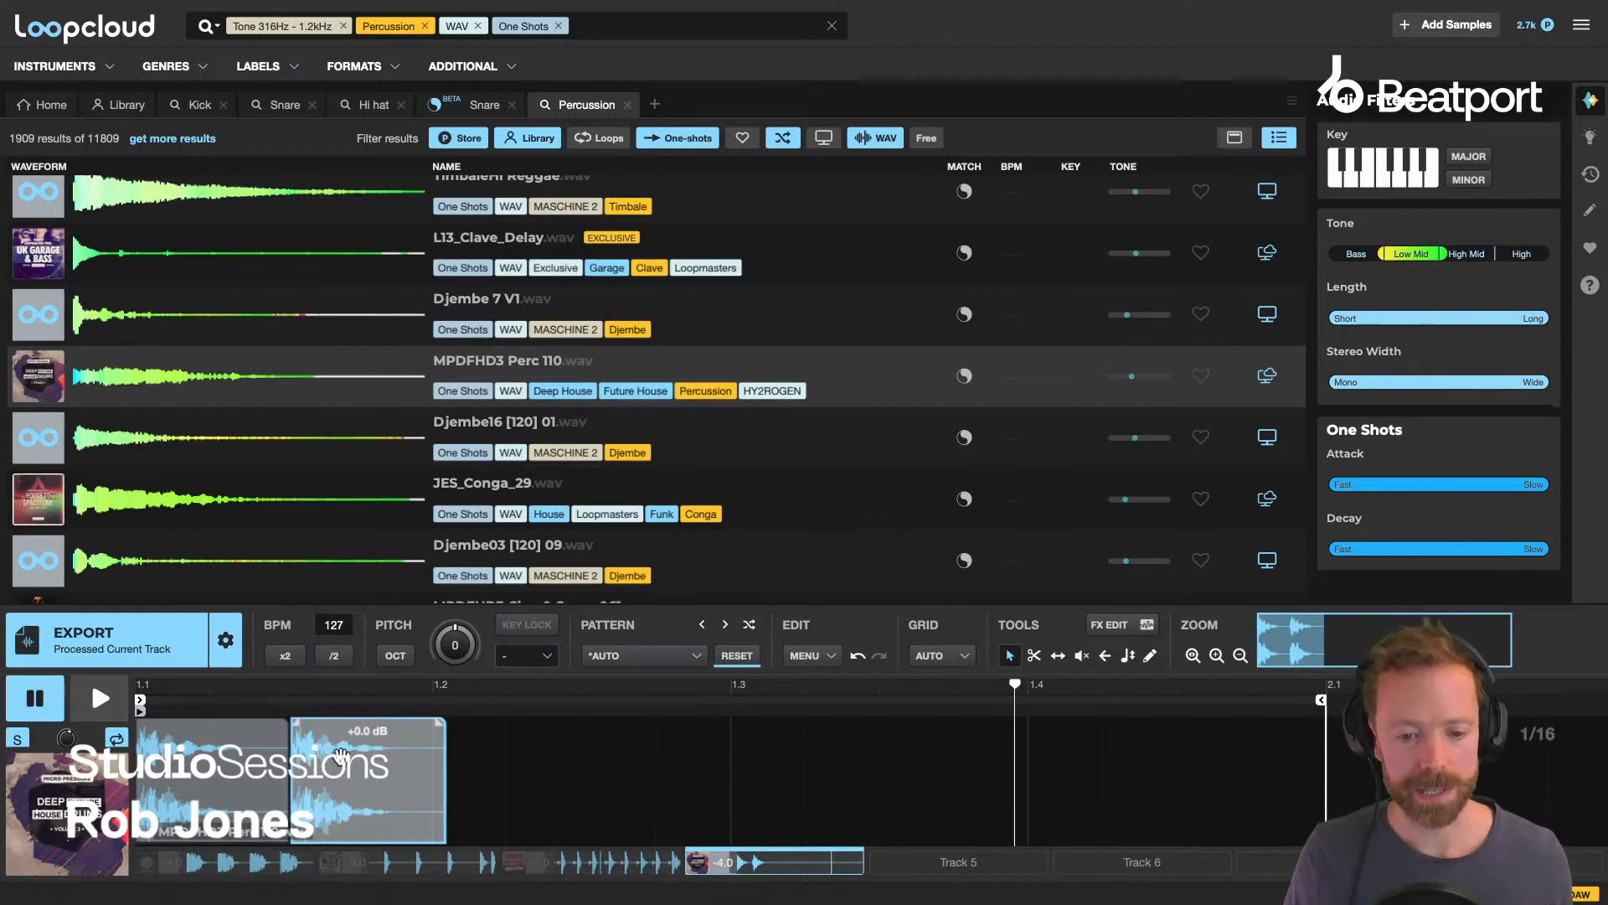
pyautogui.moveTo(341, 757); pyautogui.dragTo(784, 780)
pyautogui.moveTo(339, 766); pyautogui.dragTo(391, 764)
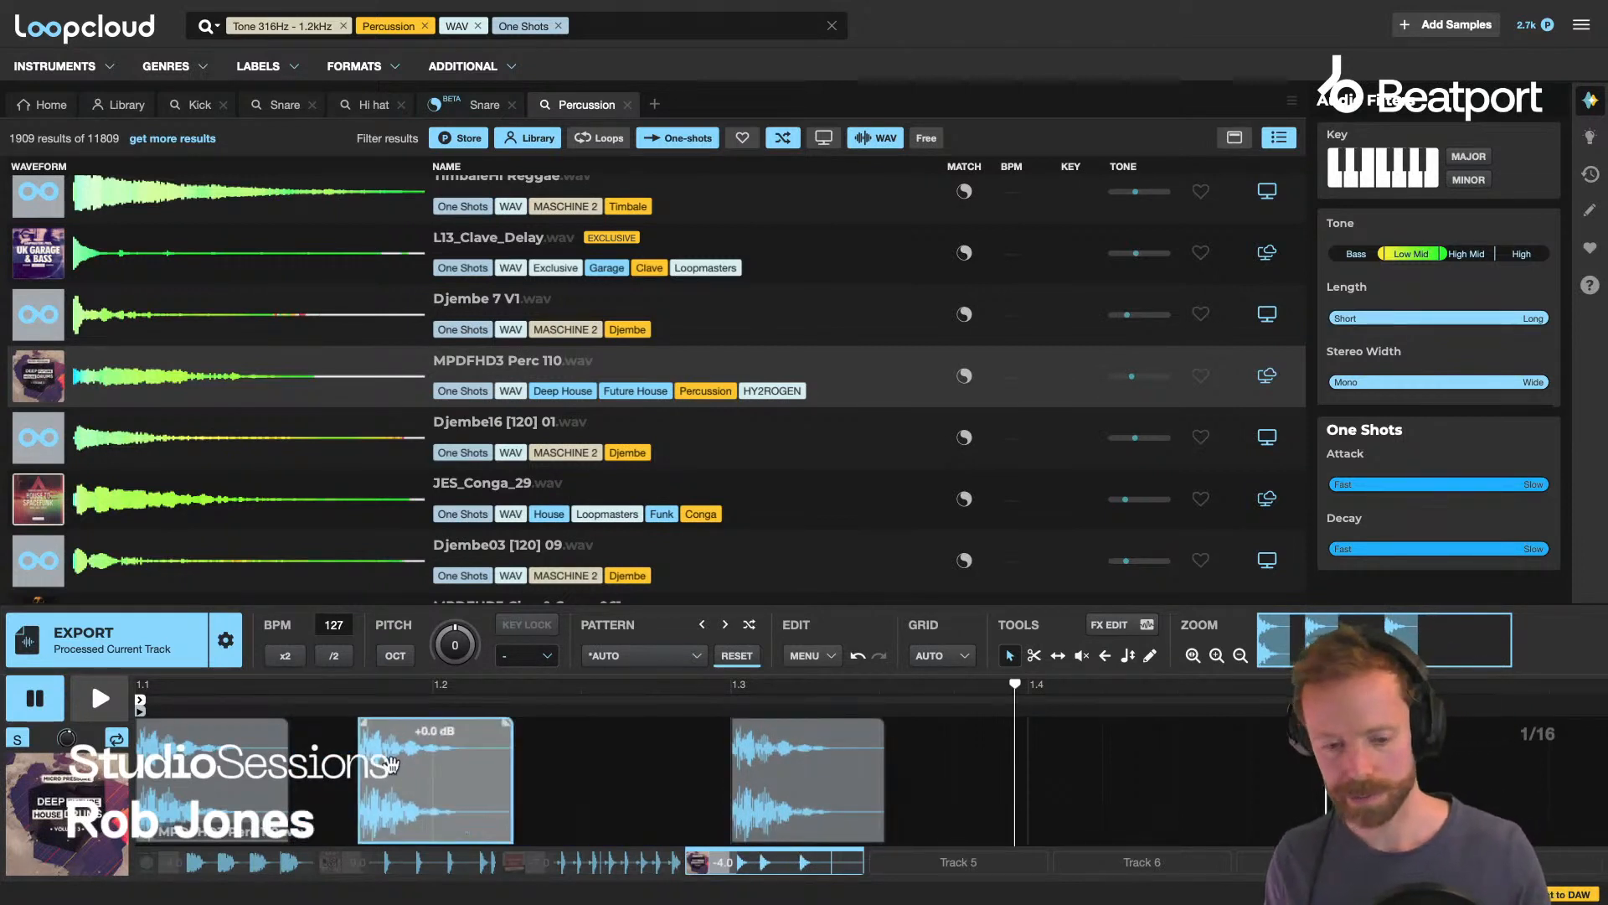
pyautogui.press('Delete')
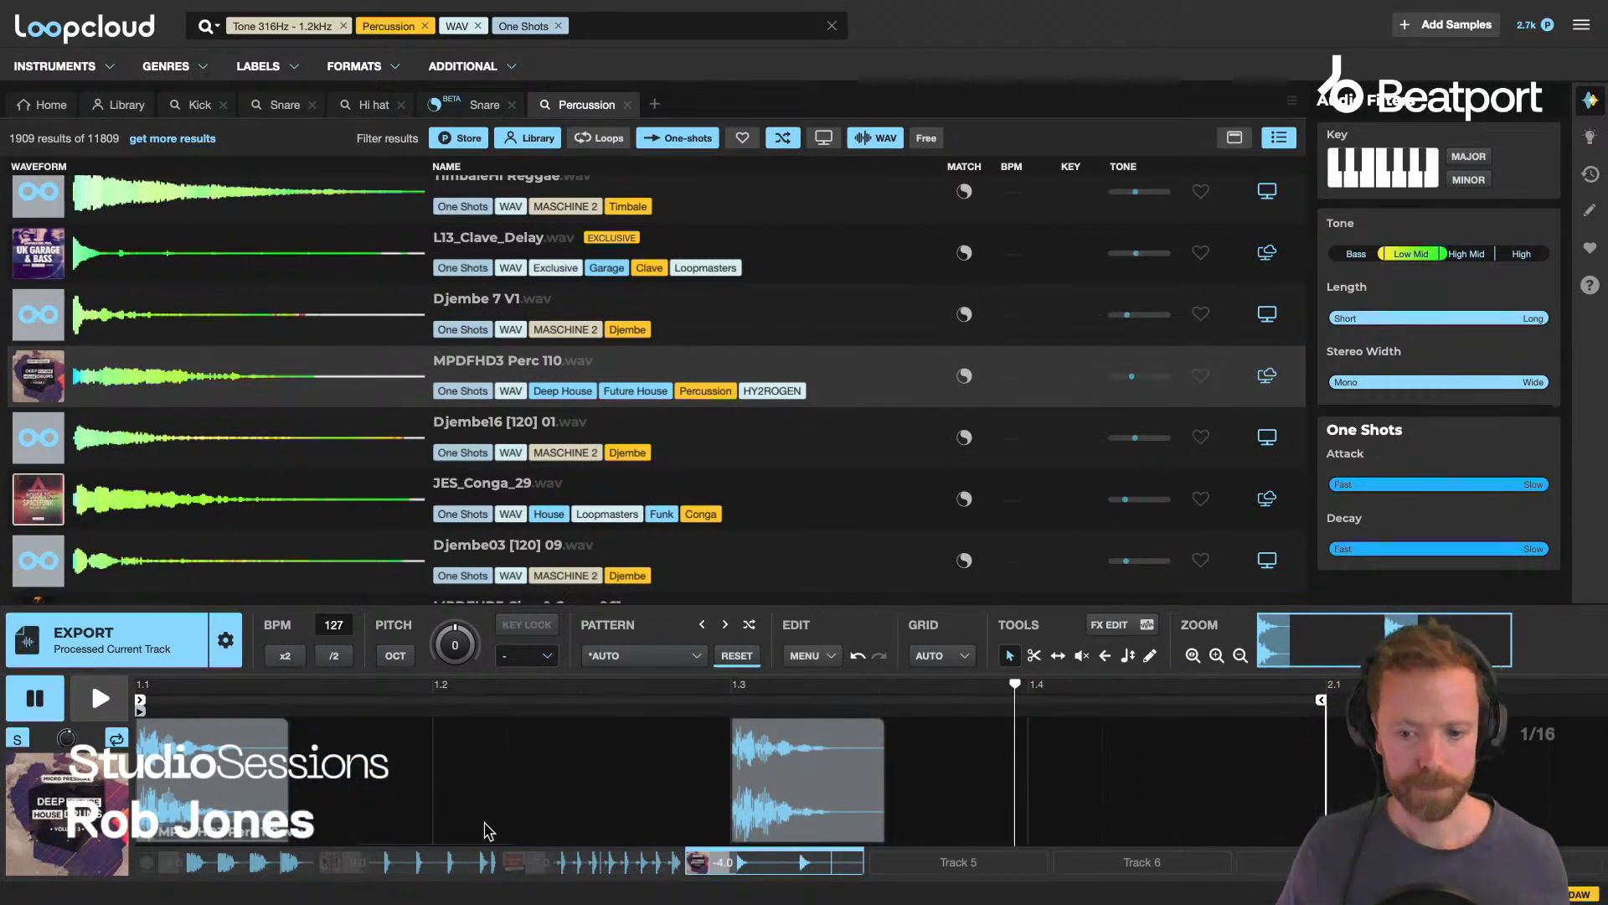
pyautogui.moveTo(807, 771)
pyautogui.mouseDown()
pyautogui.moveTo(582, 771)
pyautogui.moveTo(800, 772)
pyautogui.mouseUp()
pyautogui.click(942, 655)
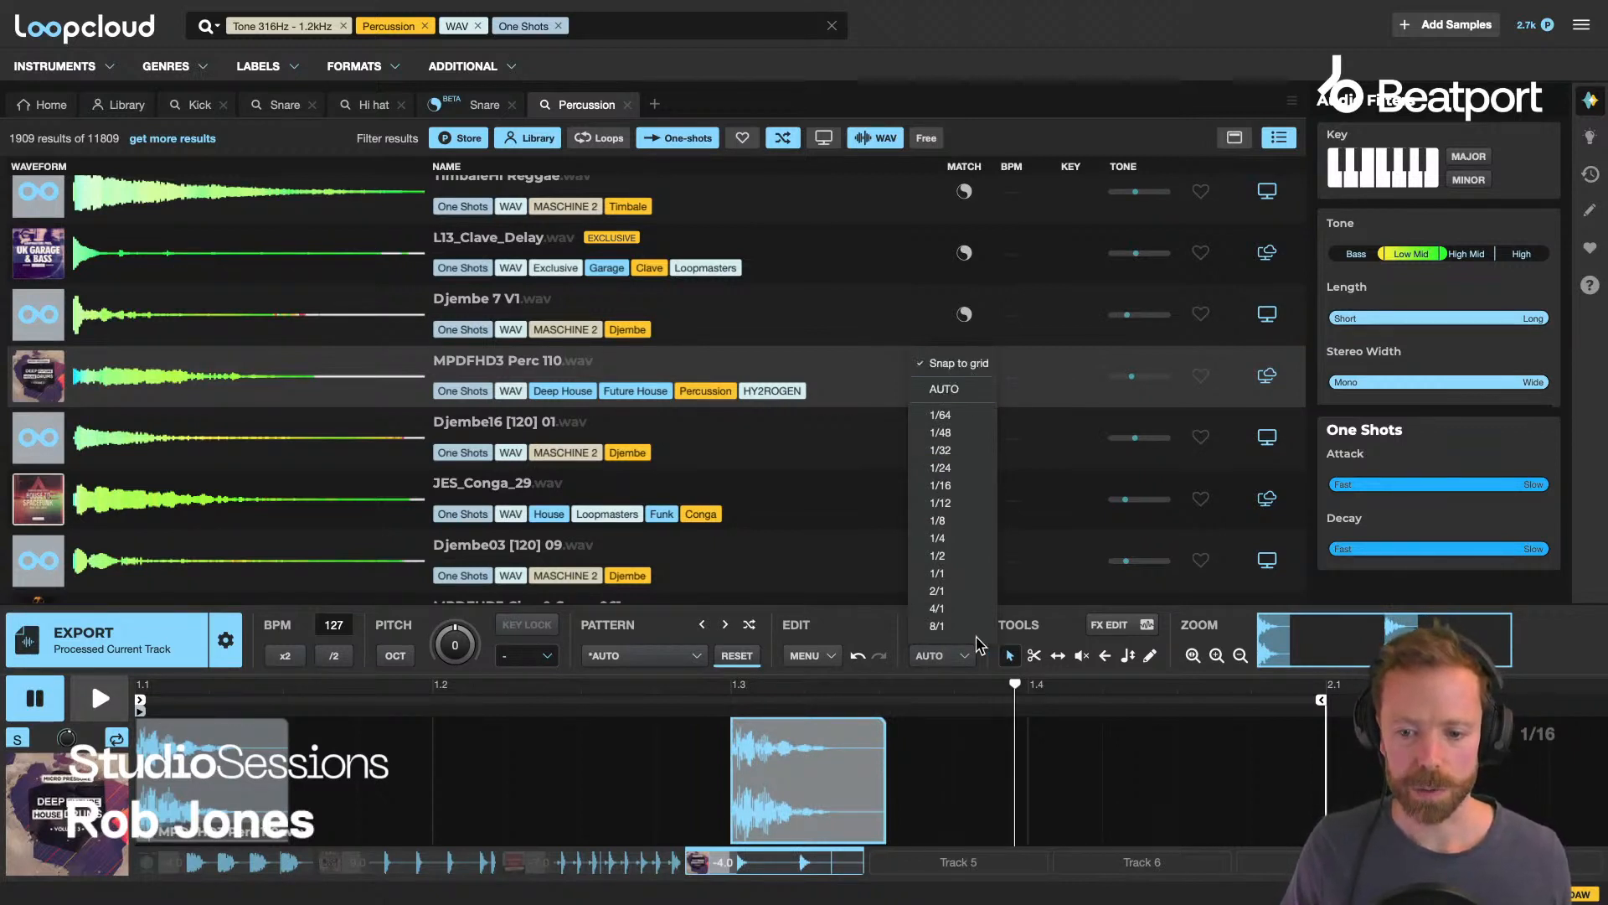
pyautogui.click(874, 633)
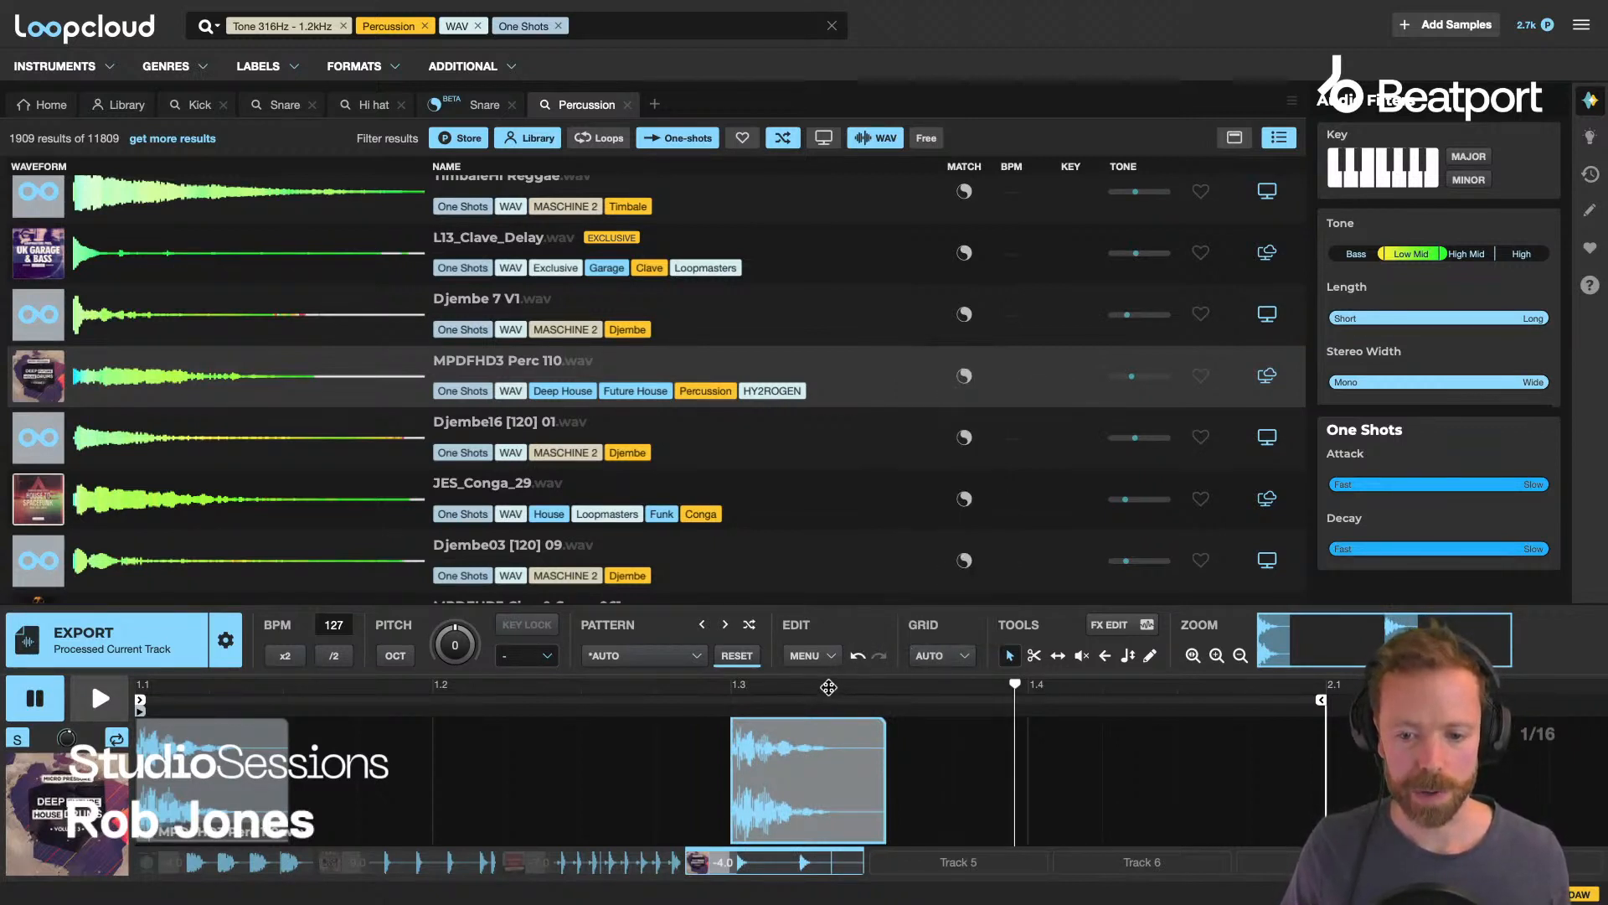
pyautogui.moveTo(828, 687); pyautogui.dragTo(856, 670)
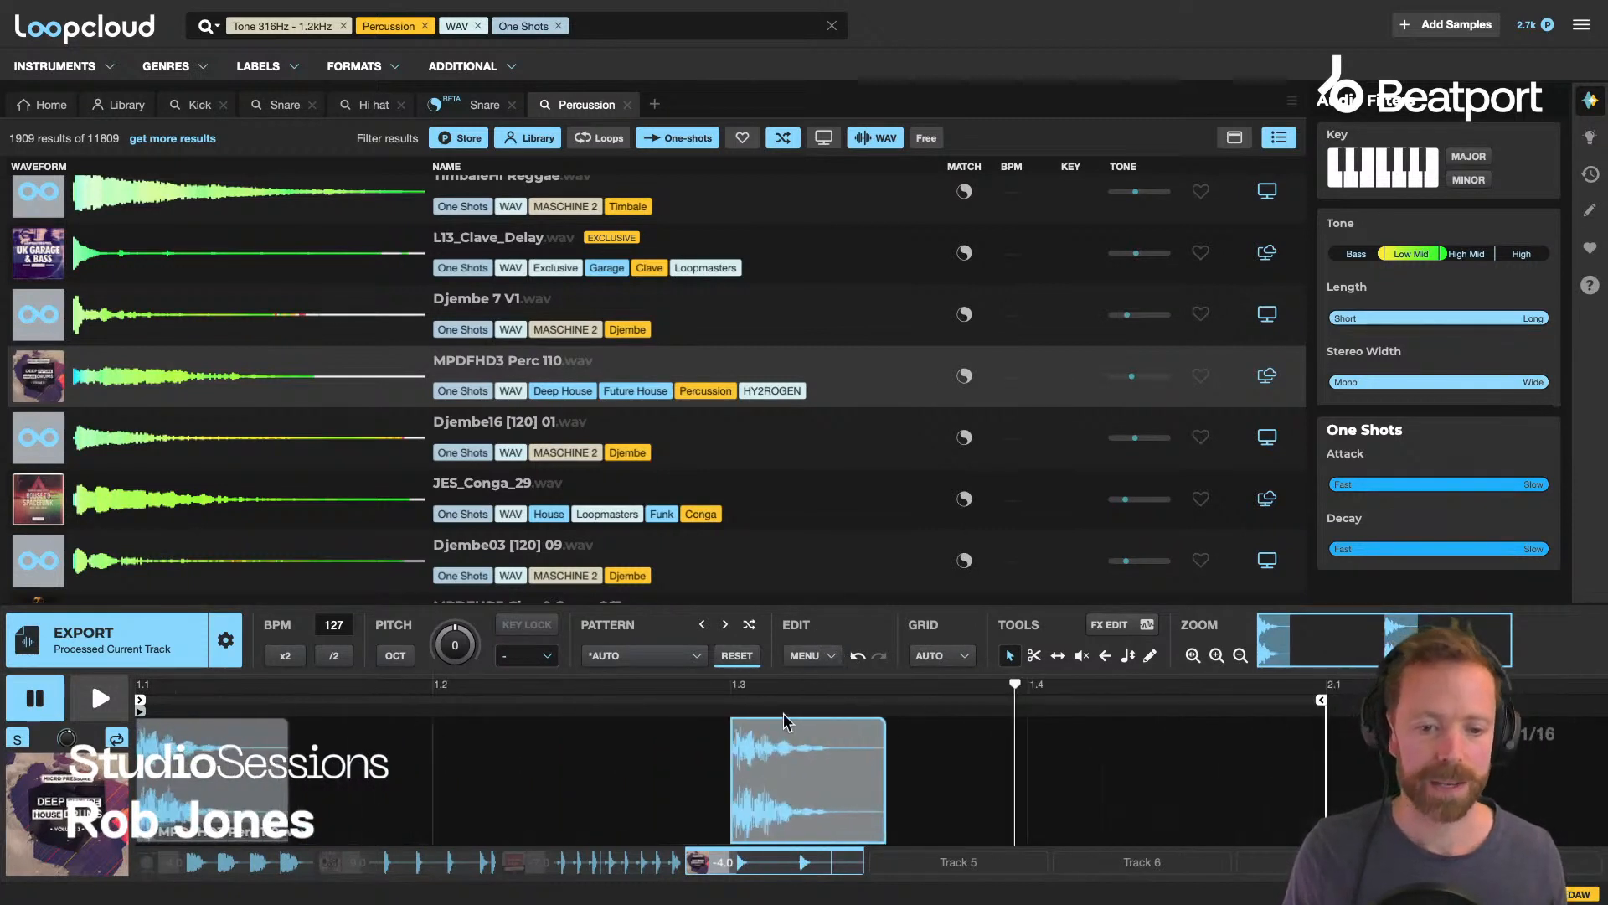
pyautogui.click(927, 660)
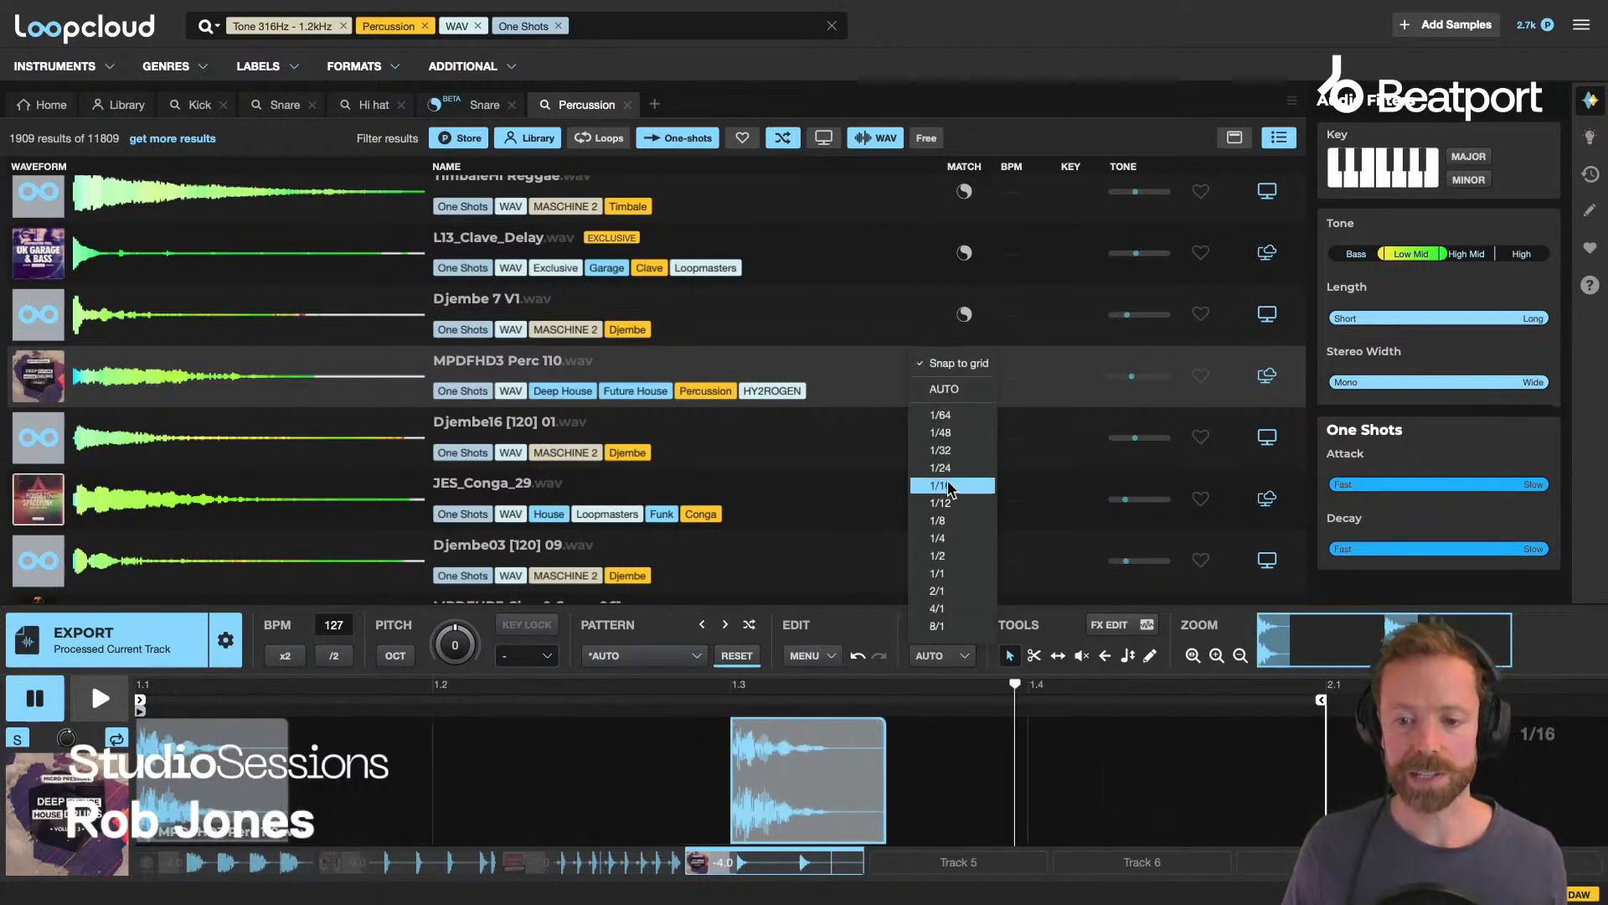
pyautogui.click(843, 641)
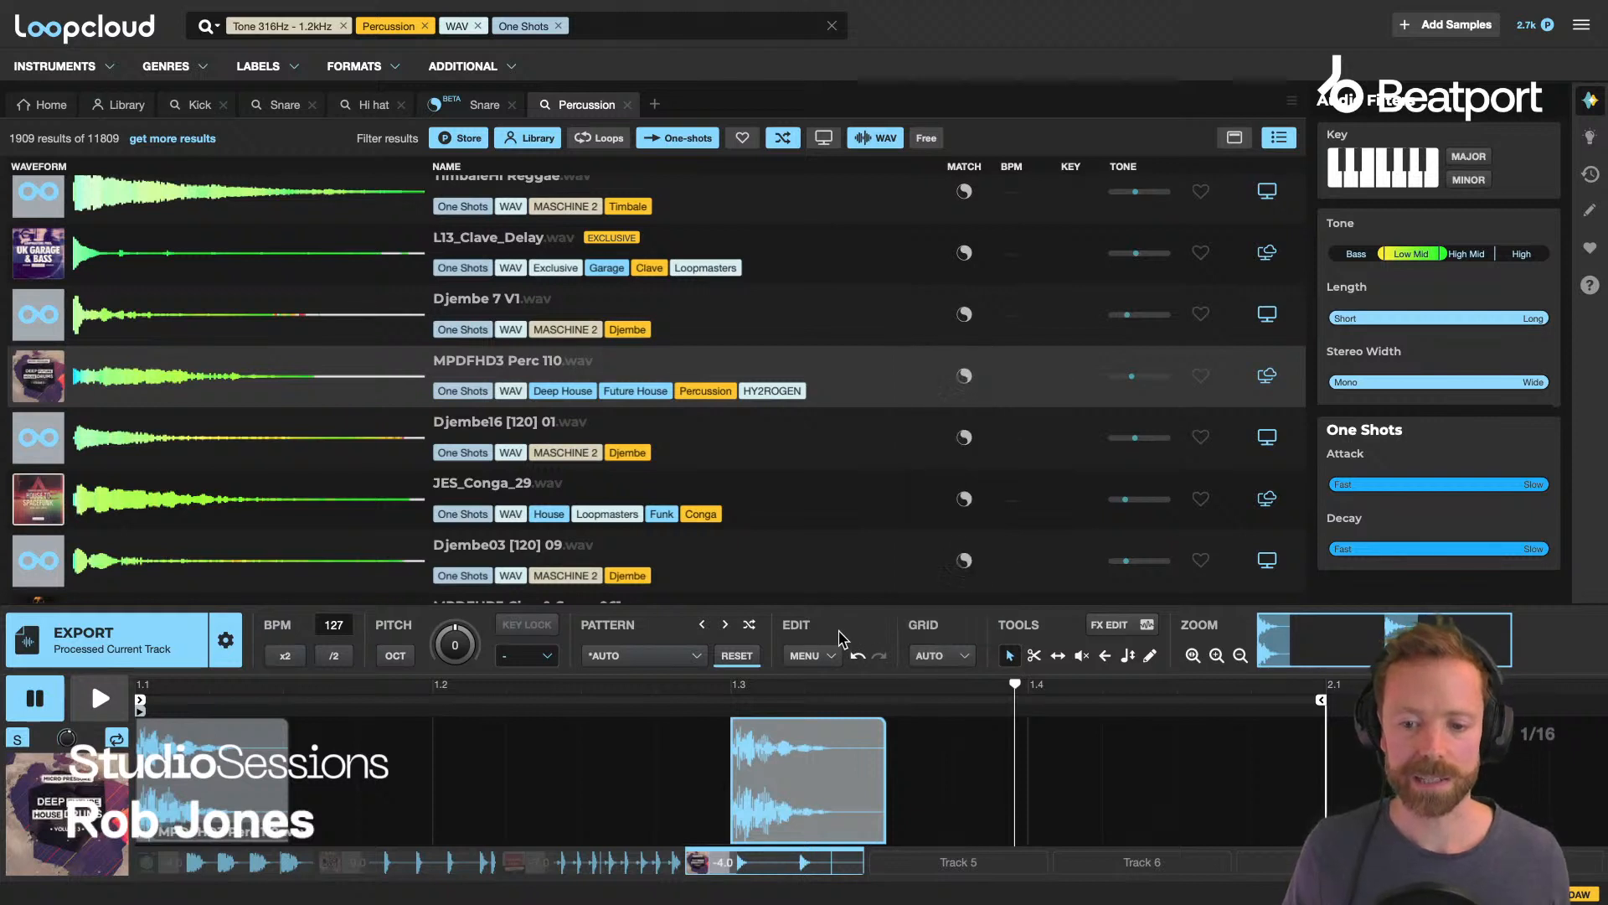
# Move the first percussion hit to one sixteenth before beat 1.2 and turn off Track 4's solo.
pyautogui.click(424, 767)
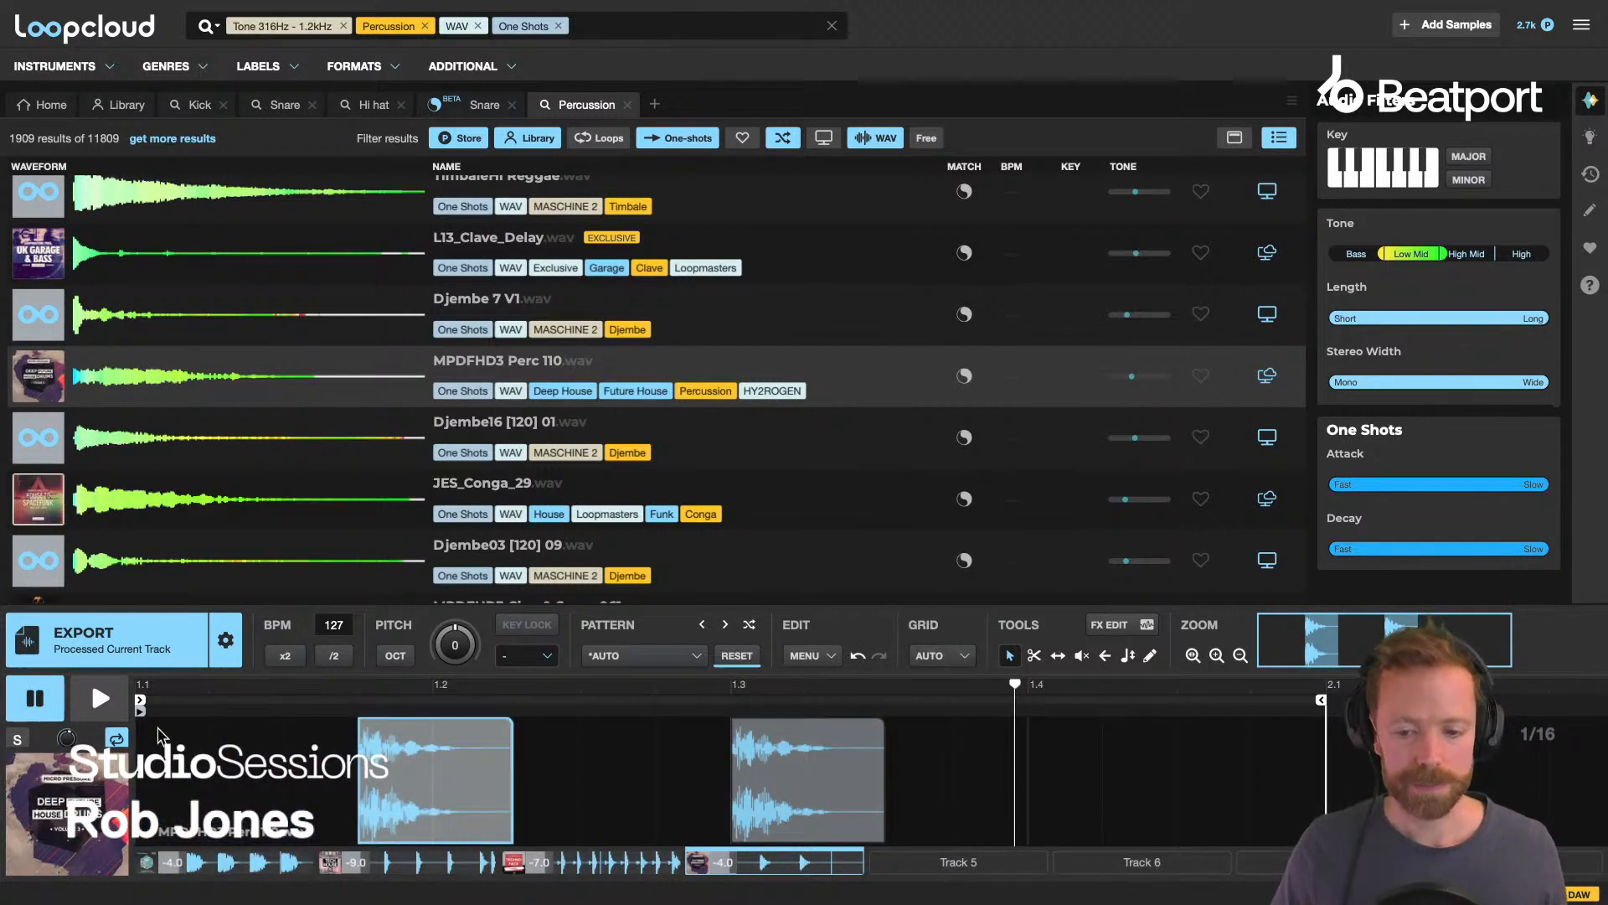
# Place Track 4's extra percussion hits halfway between beats 1.2 and 1.3 and one sixteenth before 1.4, and lower the track to -11.0 dB.
pyautogui.press('space')
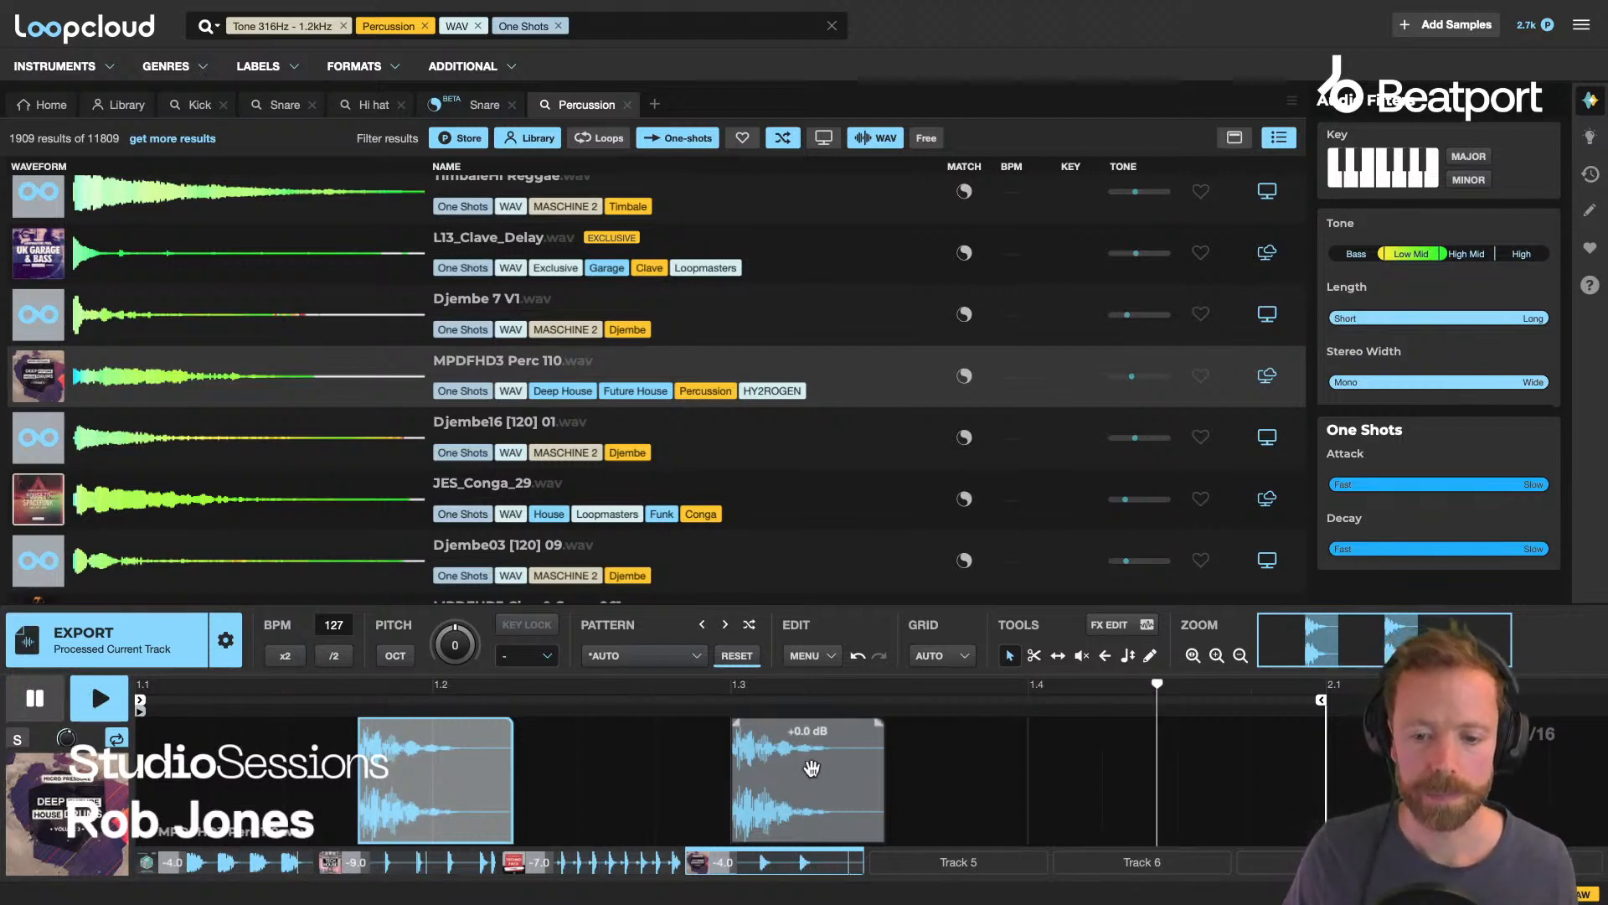
pyautogui.moveTo(812, 768); pyautogui.dragTo(1031, 780)
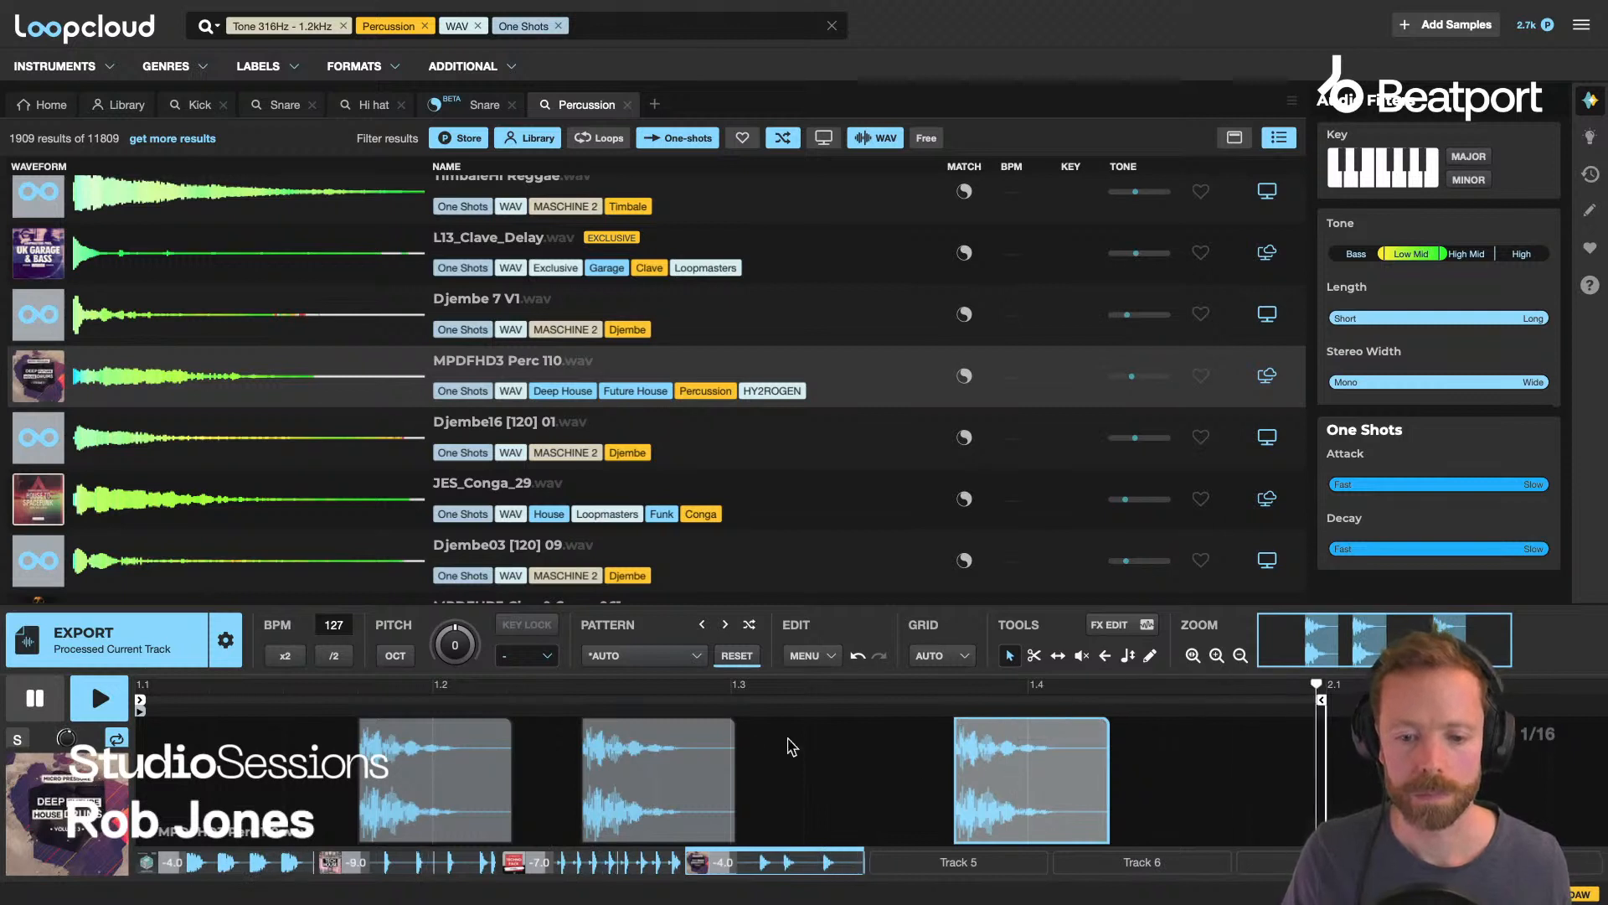
pyautogui.scroll(3, 720, 720)
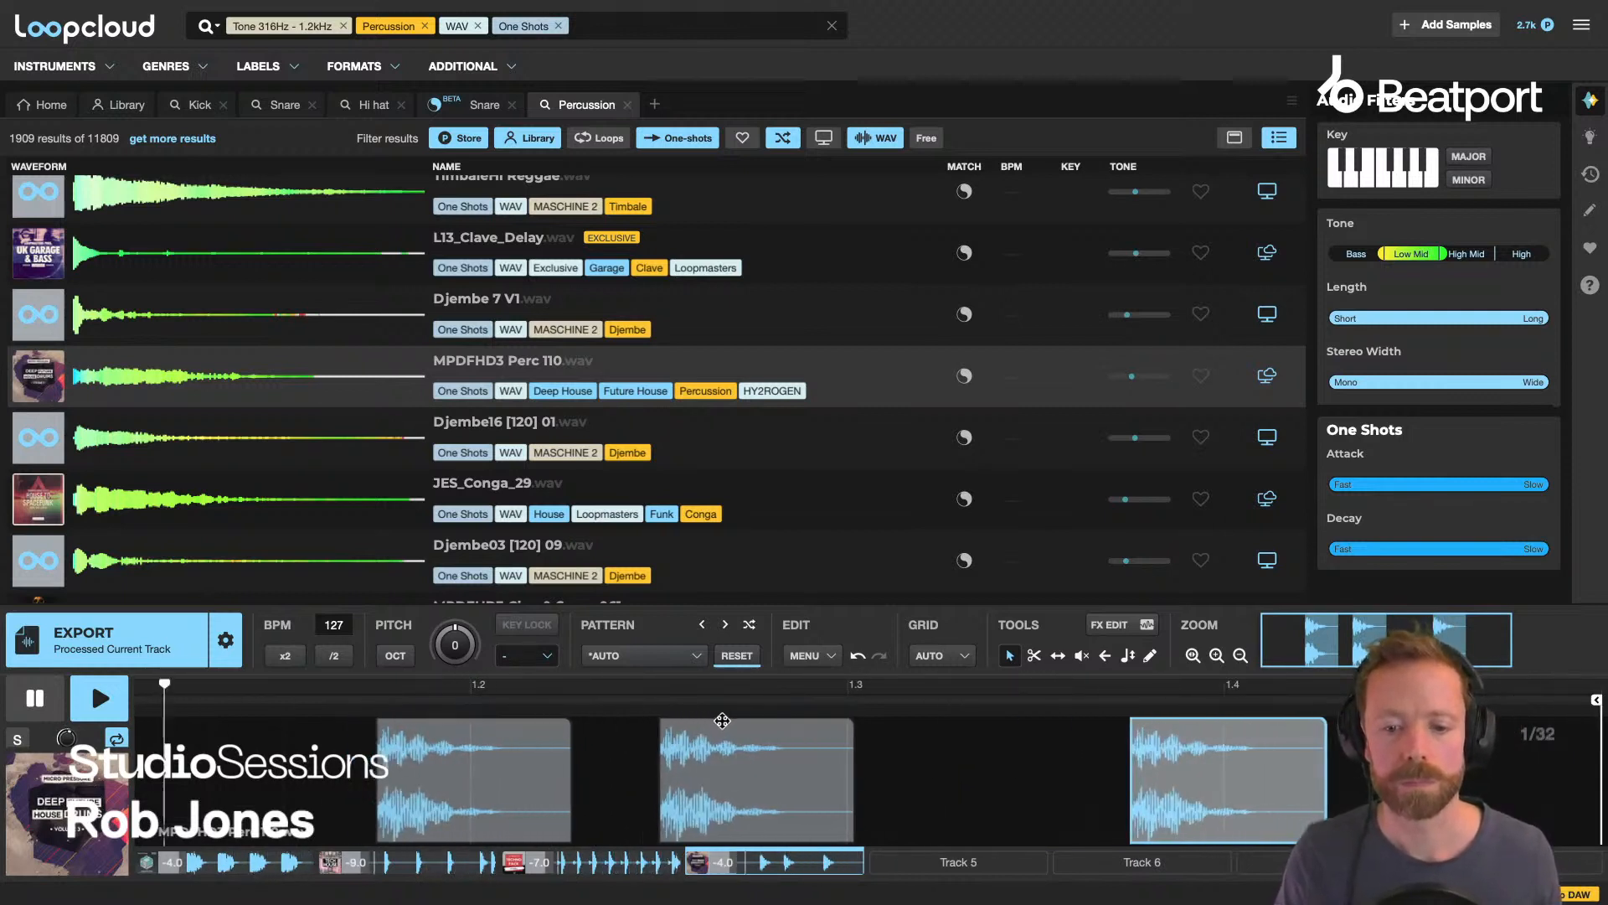
pyautogui.scroll(1, 722, 720)
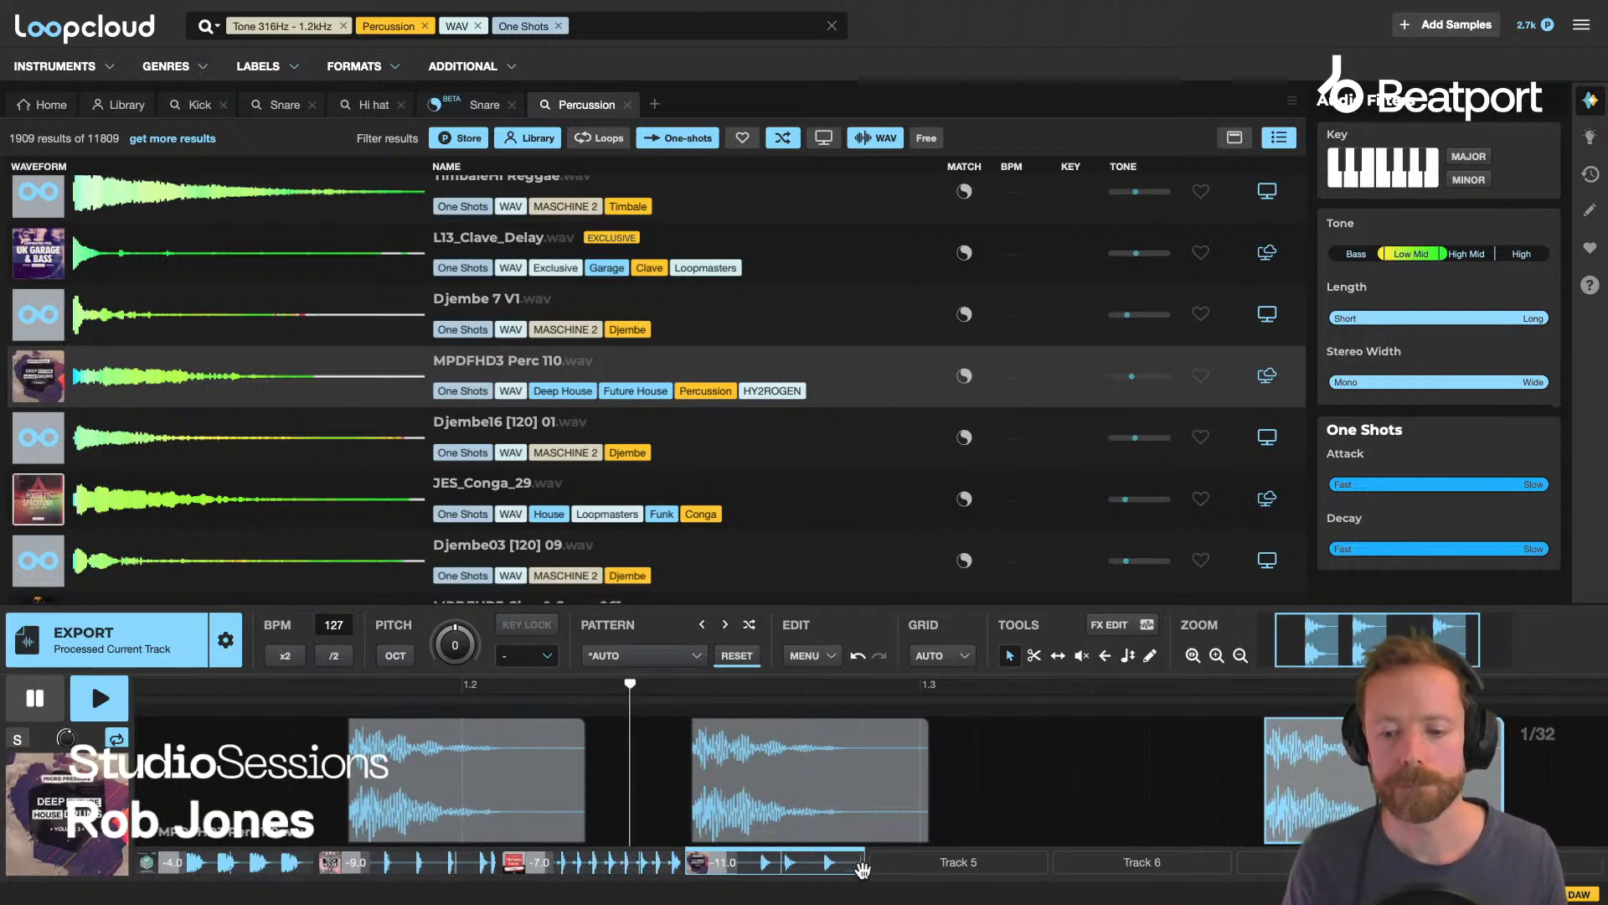
# Select Track 5, open a new blank search and return to the existing Percussion results.
pyautogui.click(963, 867)
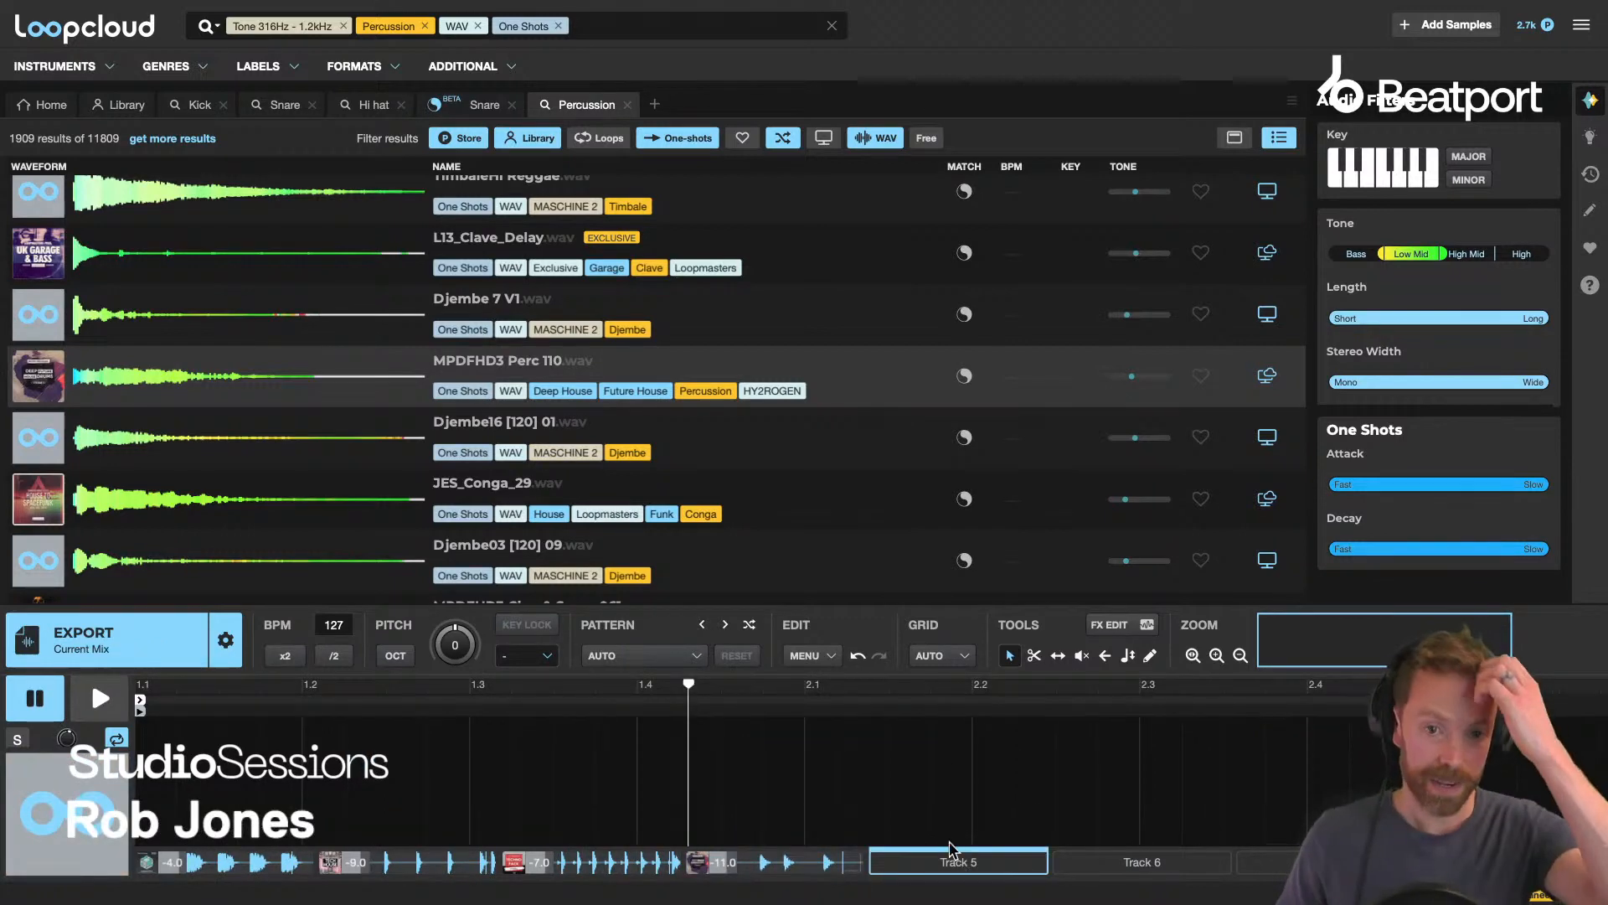
pyautogui.click(652, 103)
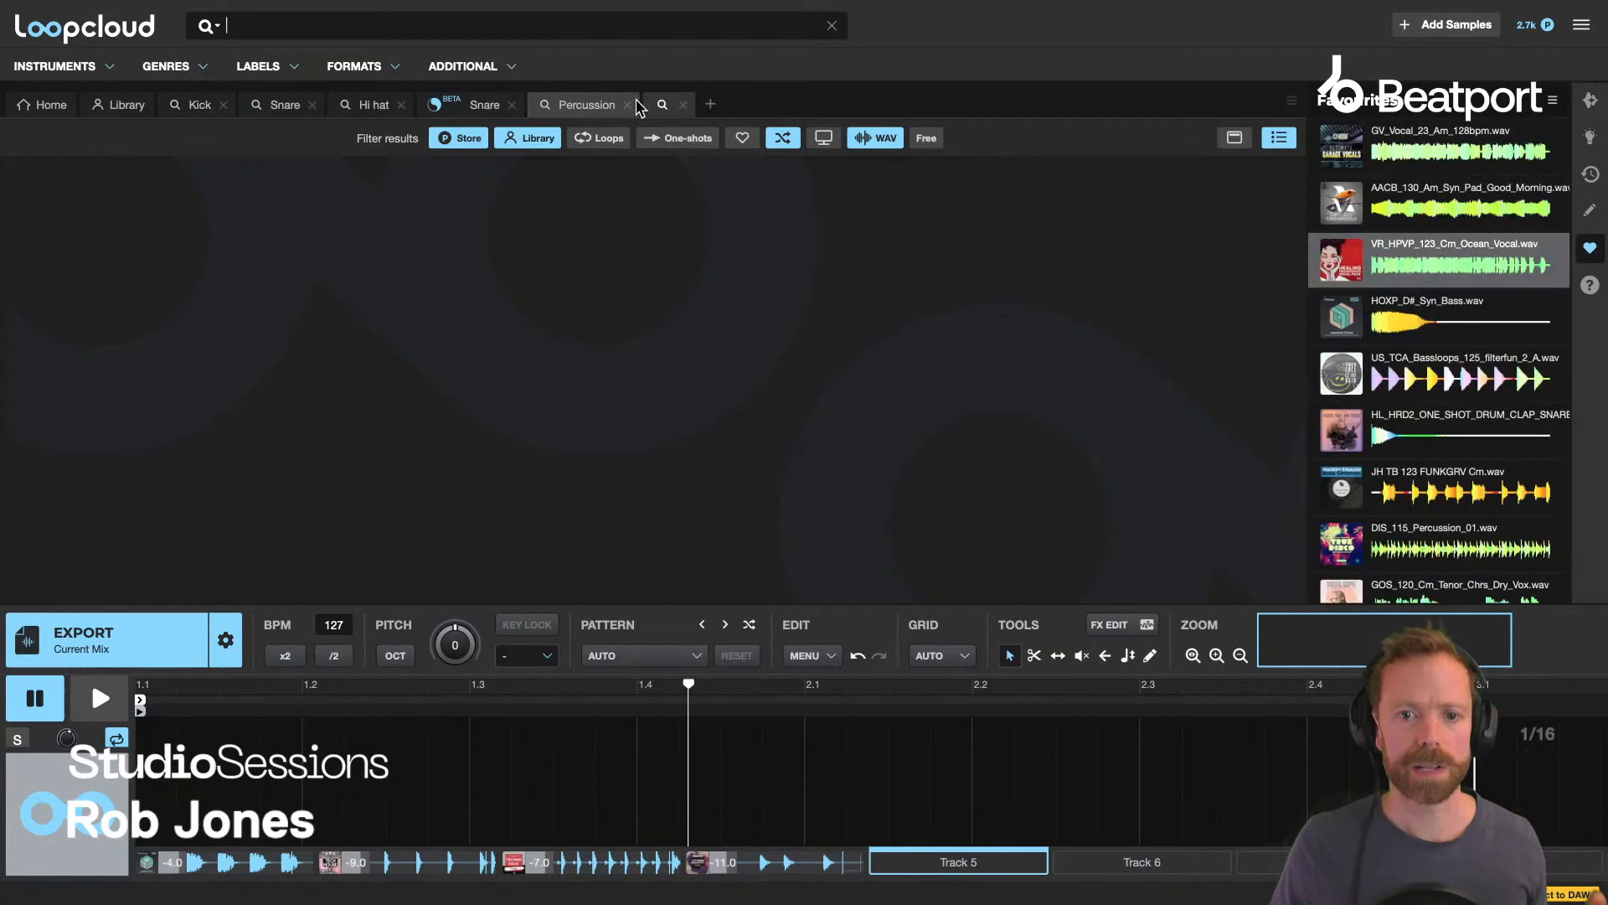
pyautogui.click(544, 107)
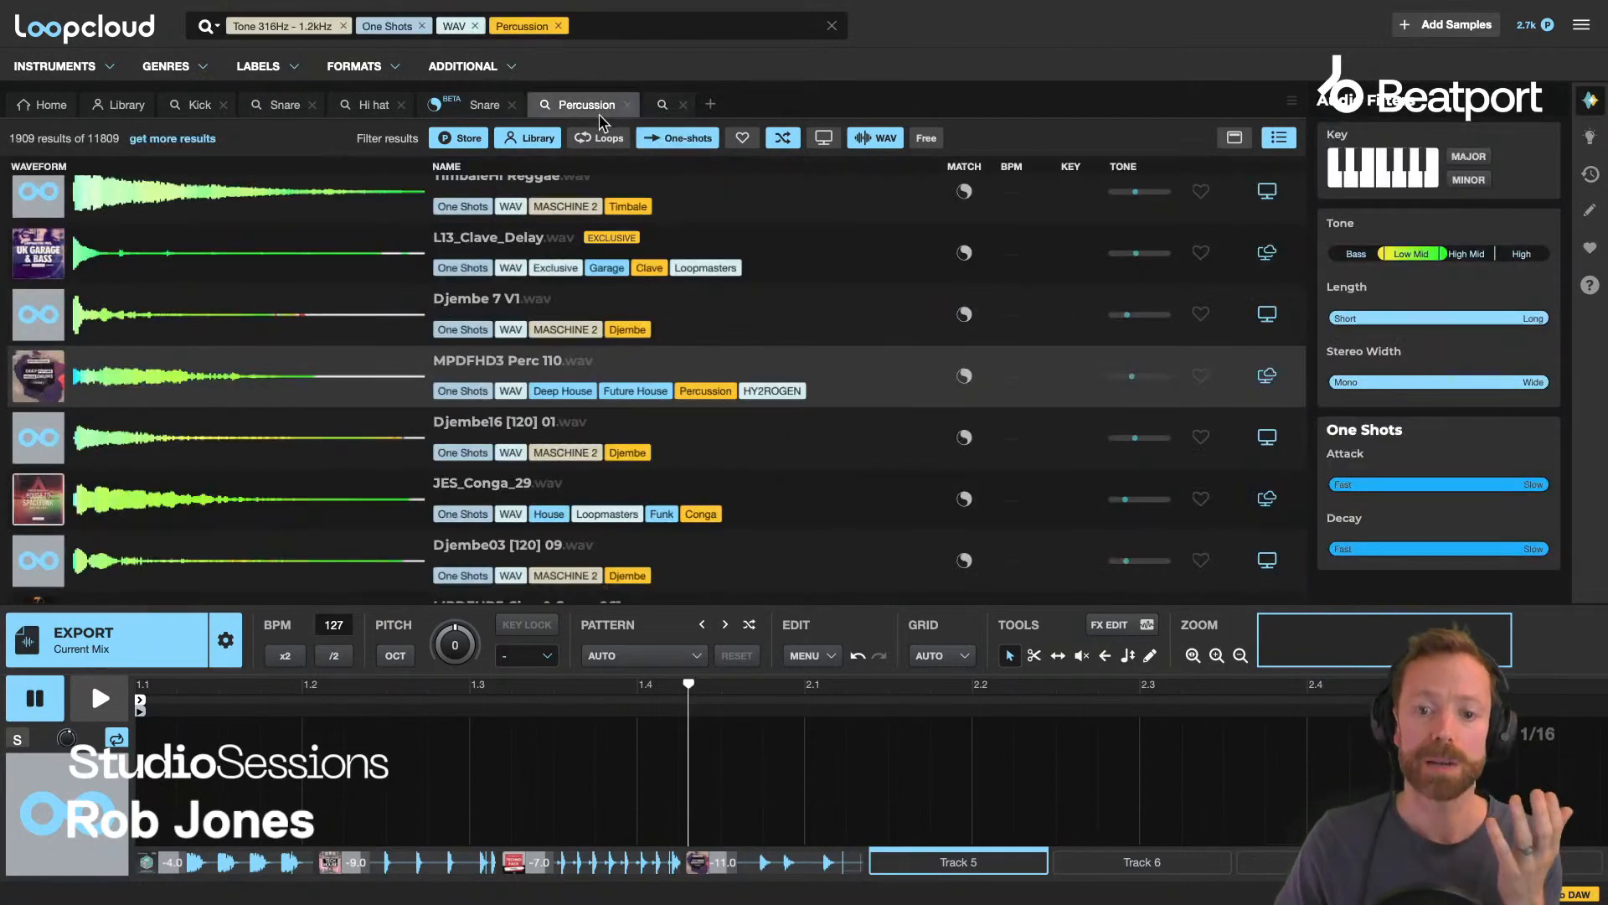
# Examine the pattern saving option and the factory and user pattern presets on Track 4 and Track 5.
pyautogui.click(774, 861)
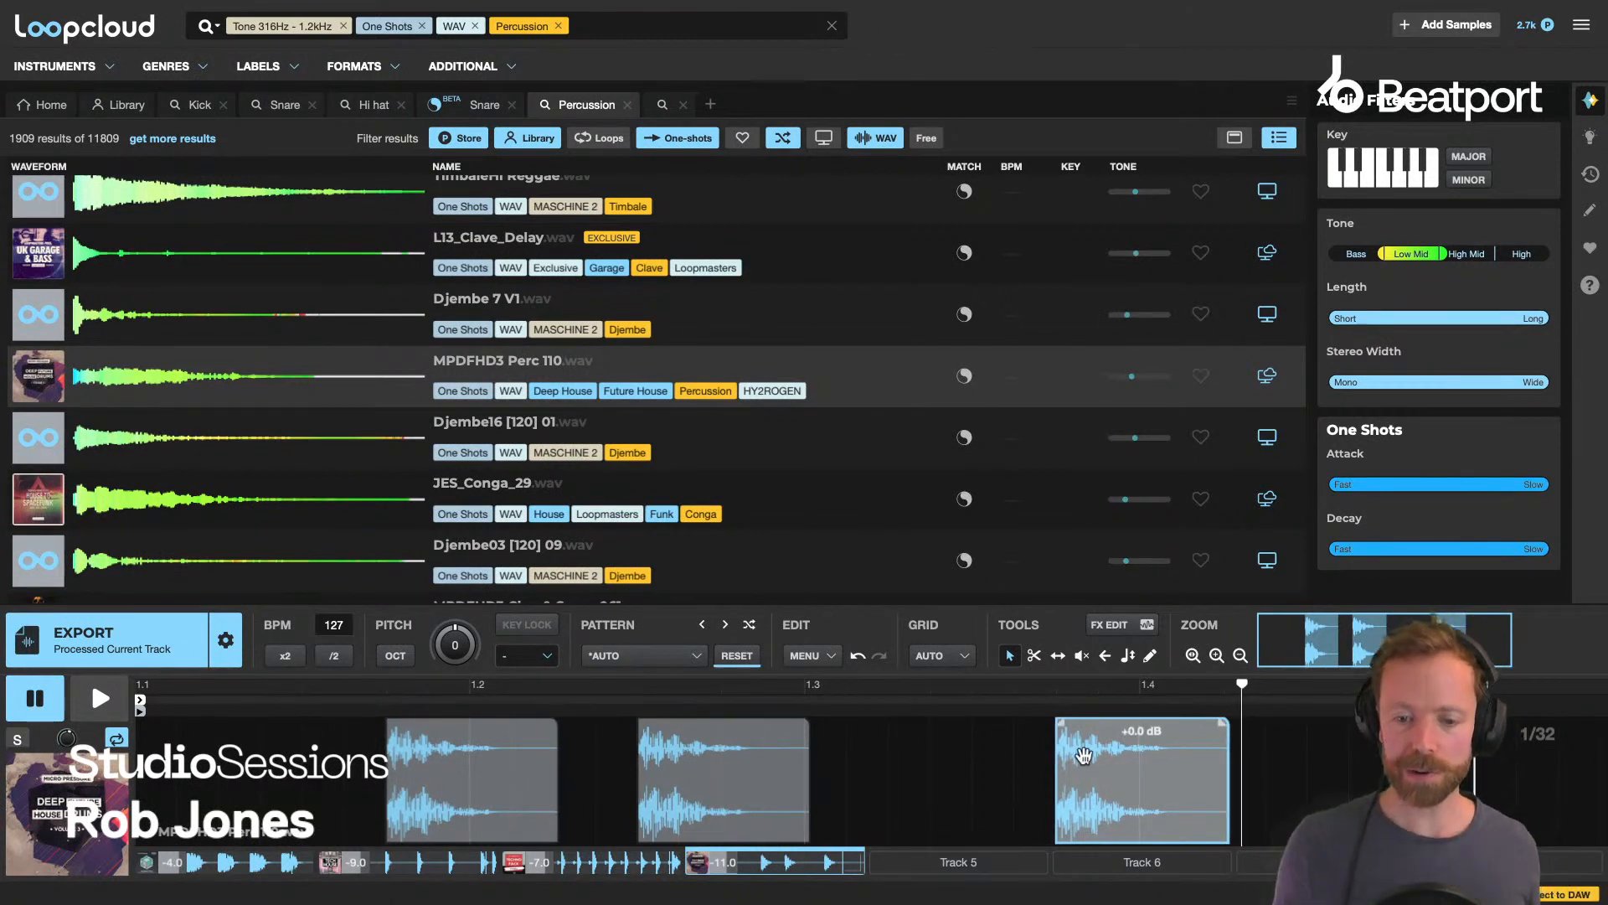
pyautogui.click(674, 664)
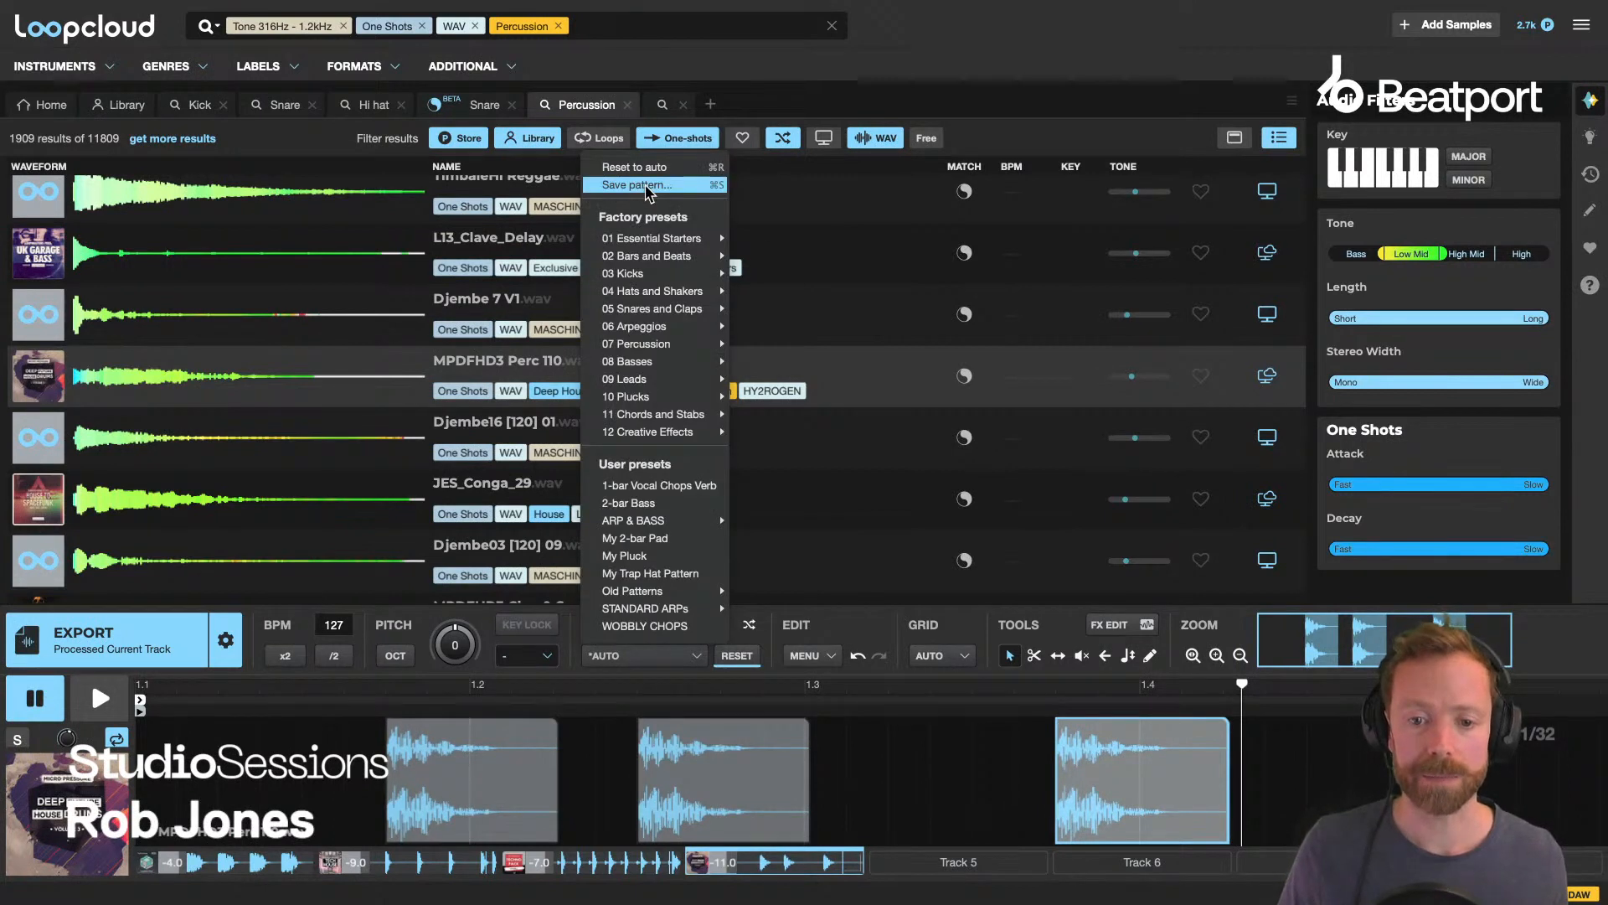
pyautogui.click(579, 647)
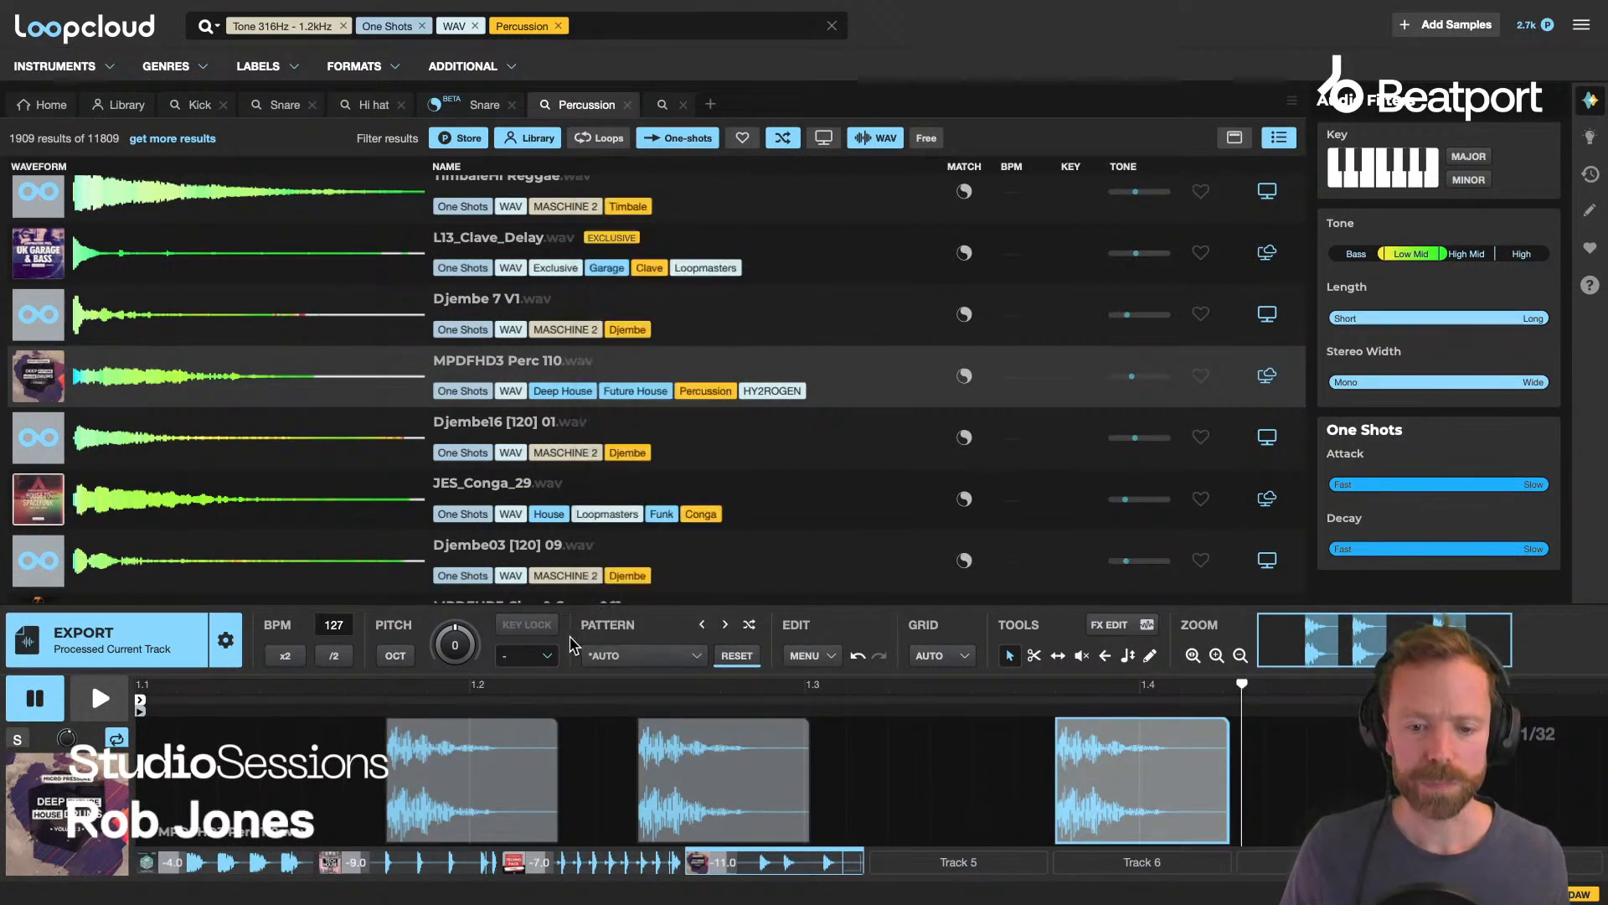
pyautogui.click(929, 865)
pyautogui.click(611, 657)
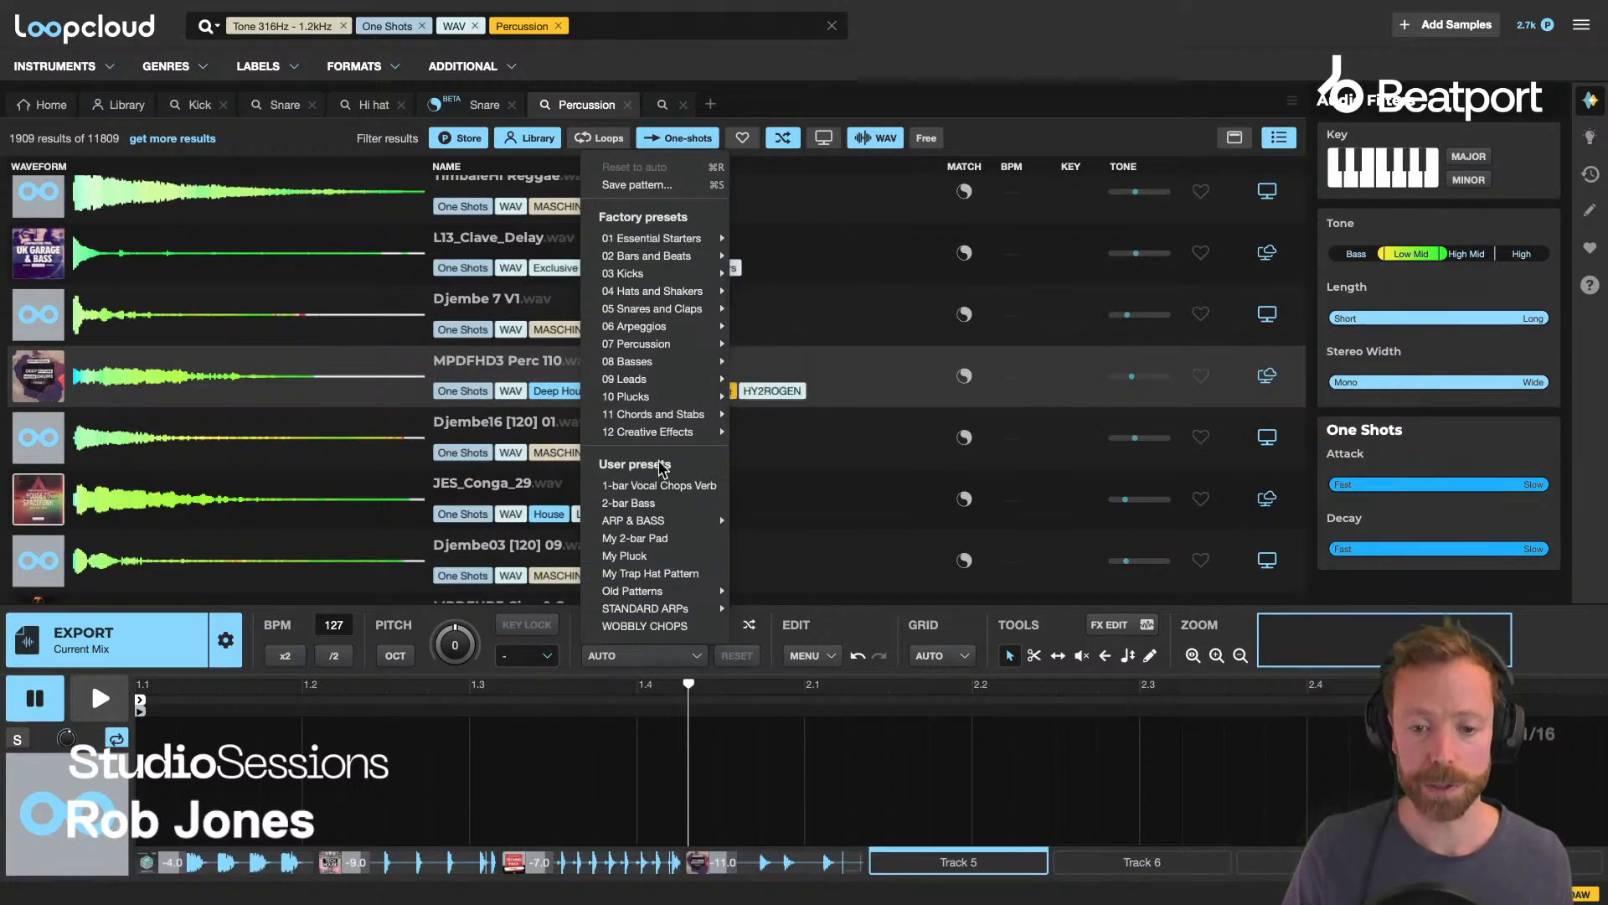
pyautogui.click(573, 630)
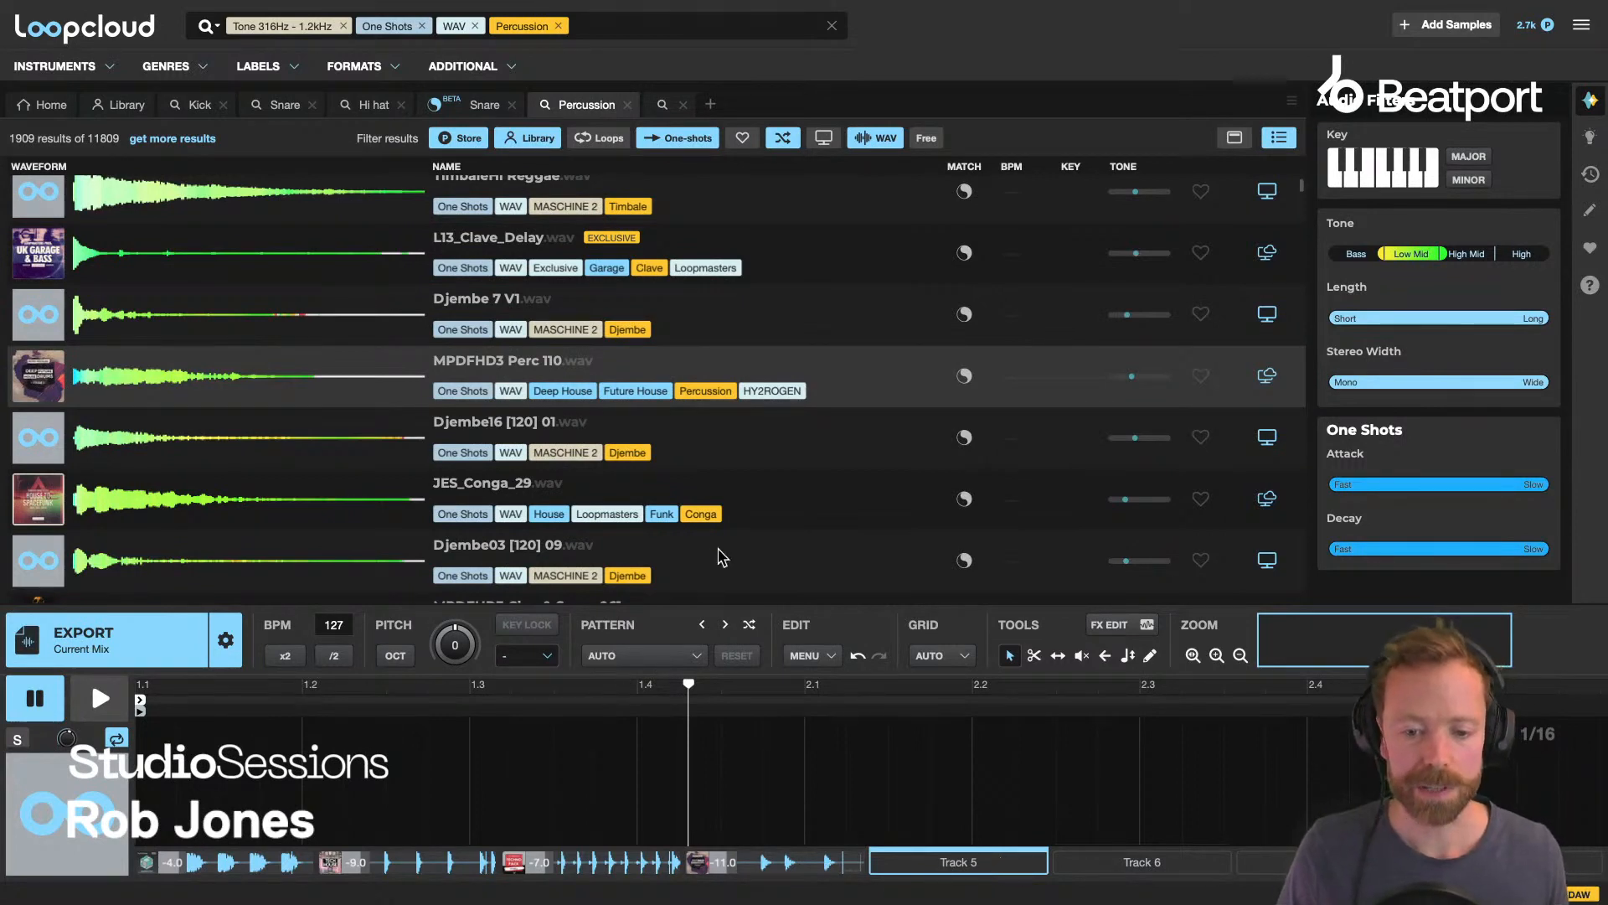
# Search for Percussion WAV one-shots in the new search and limit their tone to above 1.3 kHz.
pyautogui.scroll(2, 716, 419)
pyautogui.scroll(1, 703, 219)
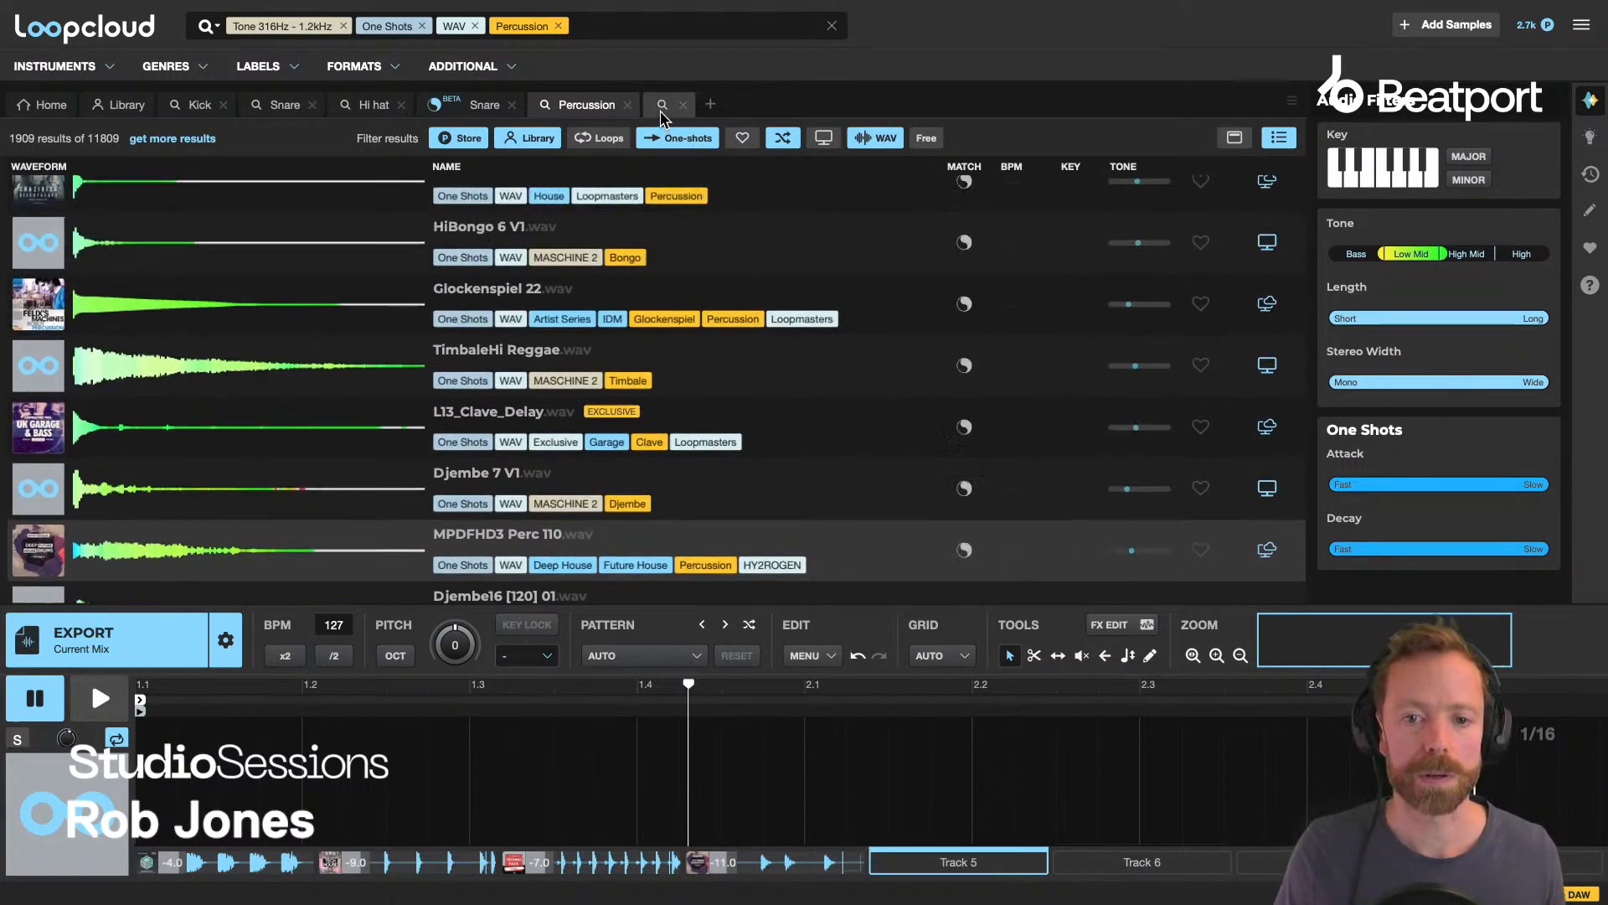
pyautogui.click(662, 104)
pyautogui.write('percussion')
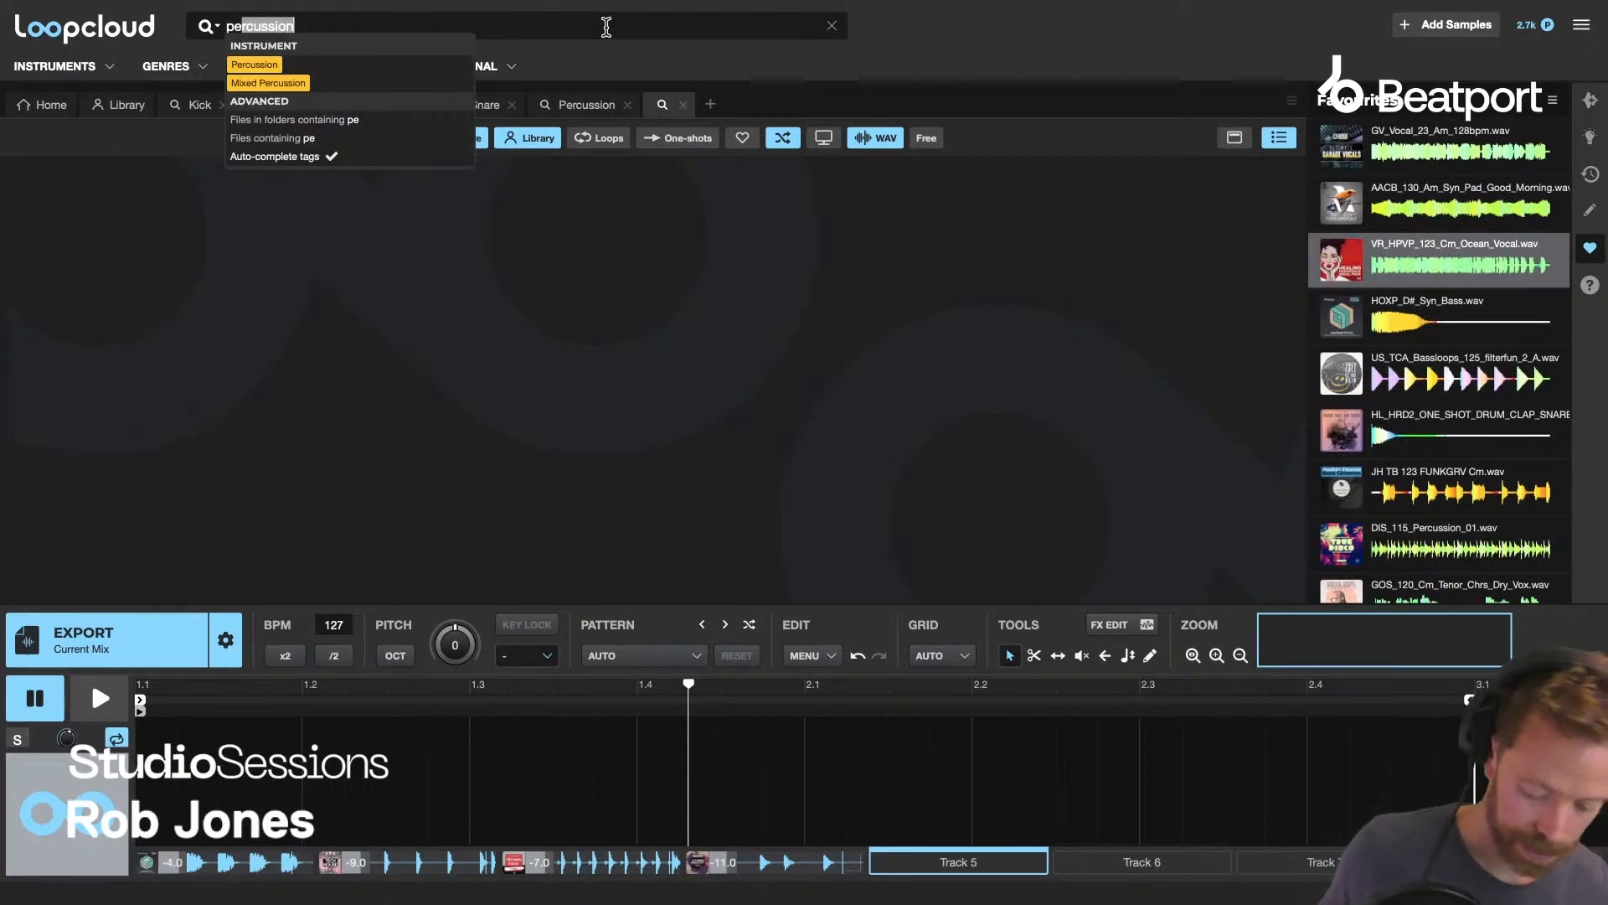
pyautogui.click(243, 66)
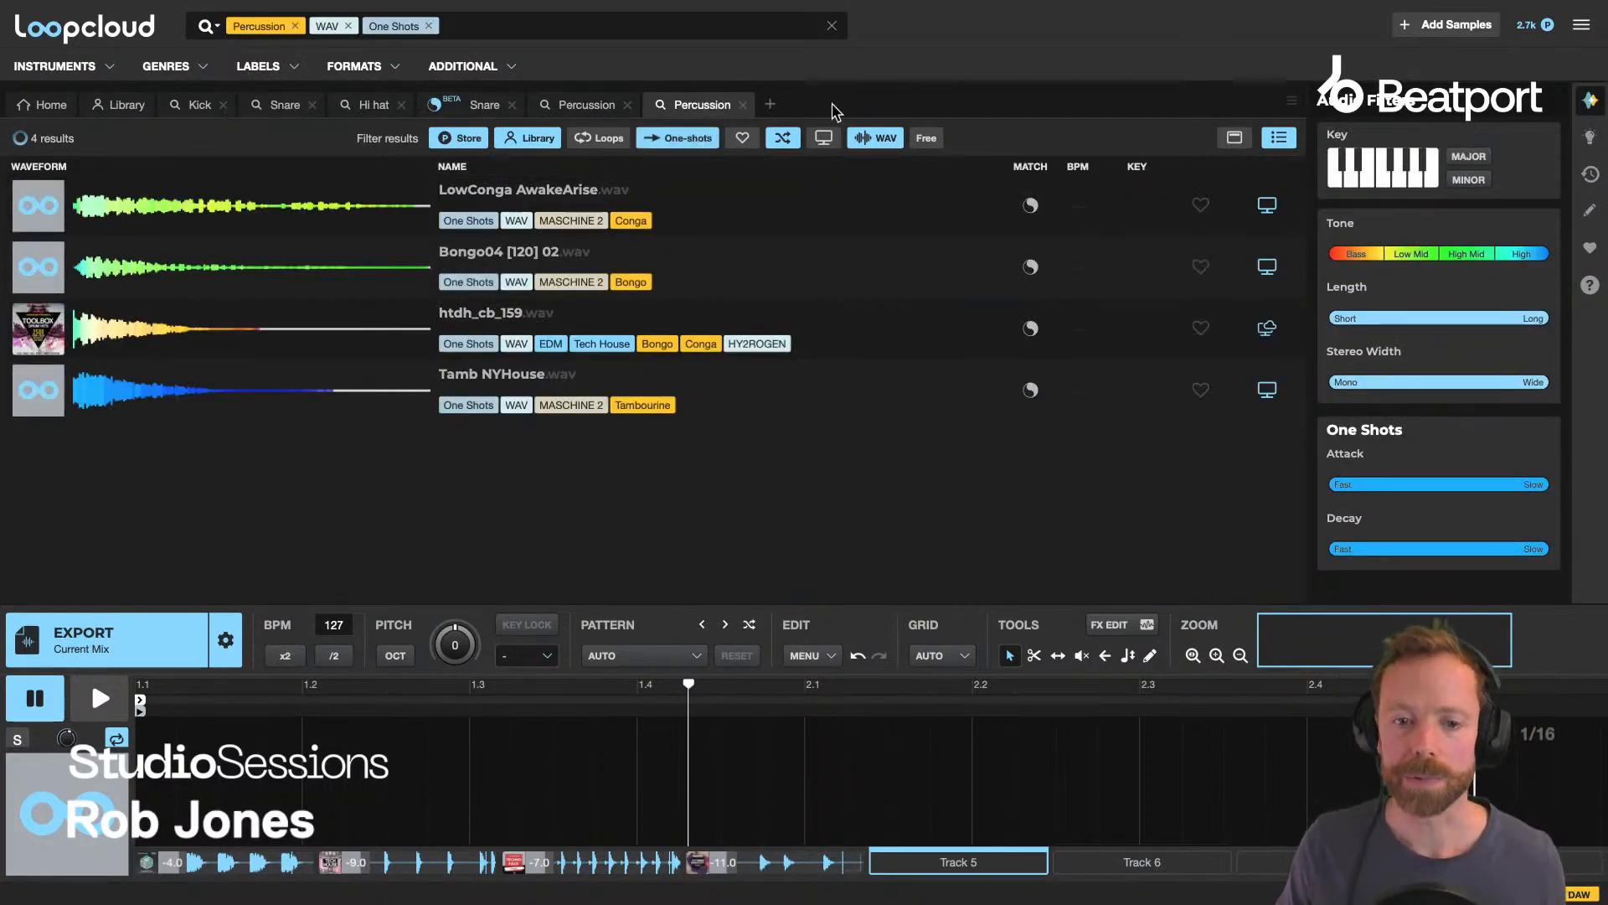
pyautogui.moveTo(435, 170); pyautogui.dragTo(492, 170)
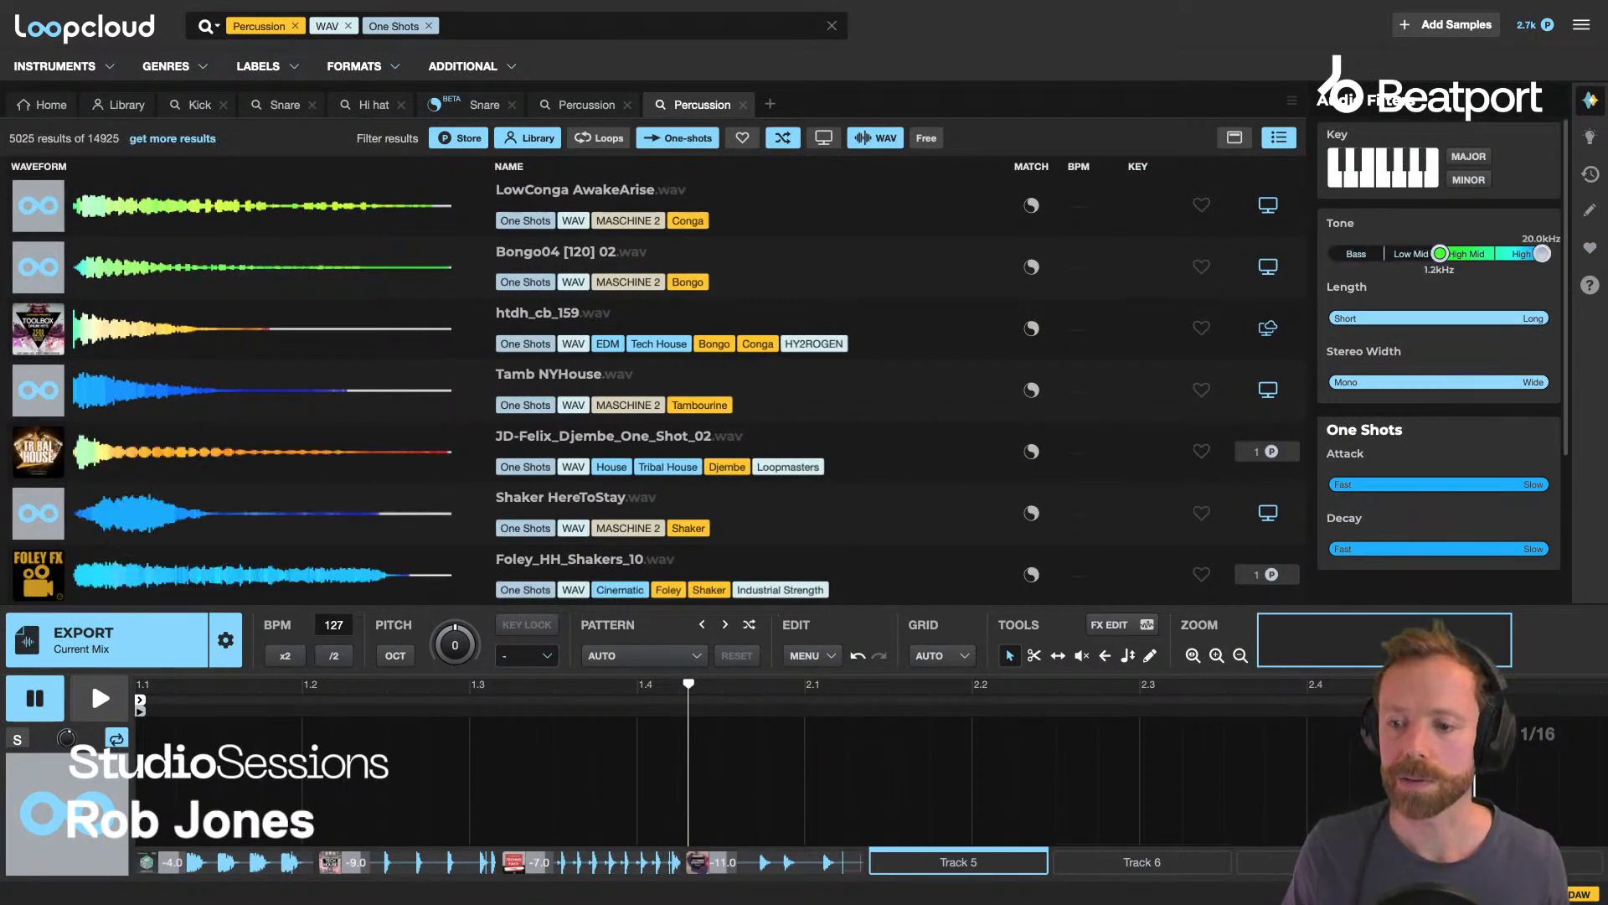
pyautogui.moveTo(1444, 249); pyautogui.dragTo(1440, 249)
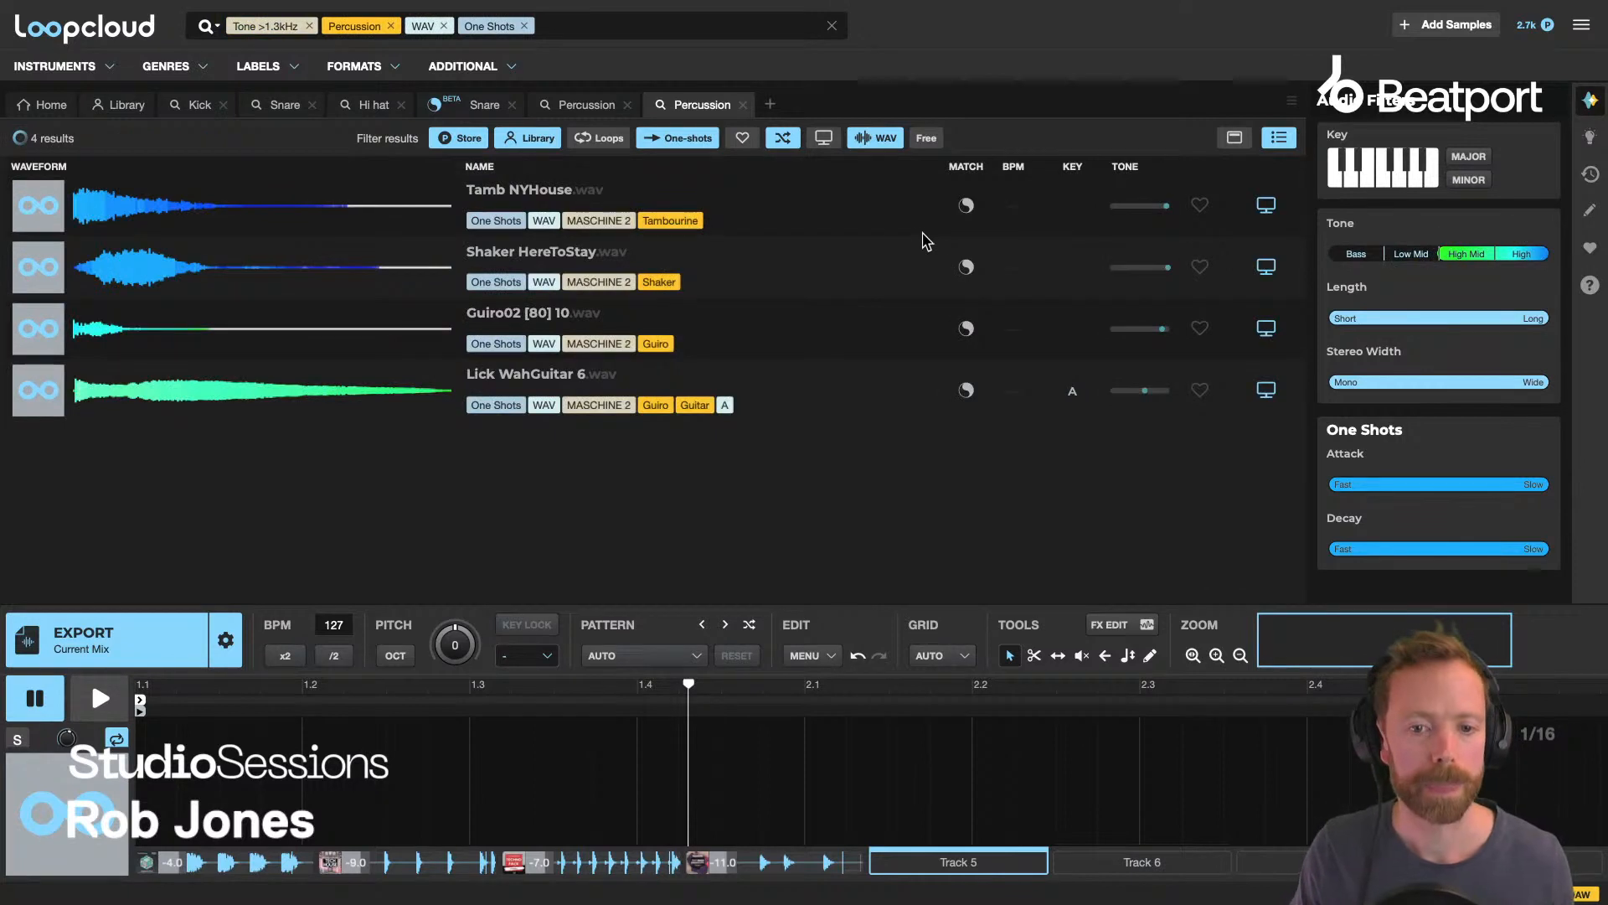
# Audition Tamb NYHouse and load Shaker HereToStay on Track 5 in its place.
pyautogui.click(536, 201)
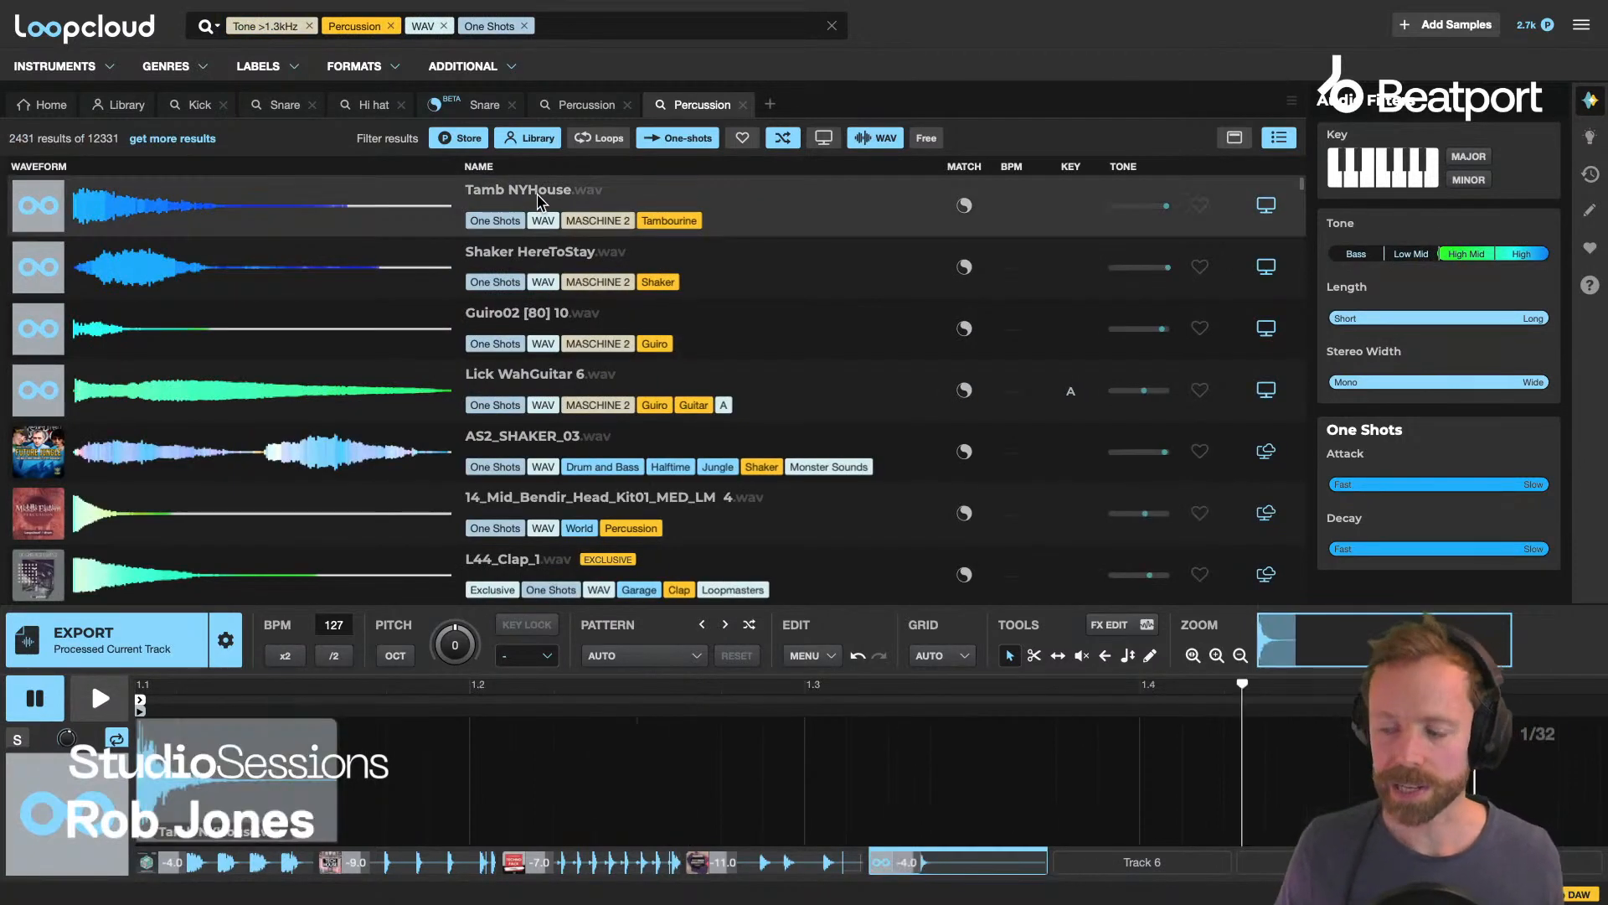
pyautogui.click(529, 260)
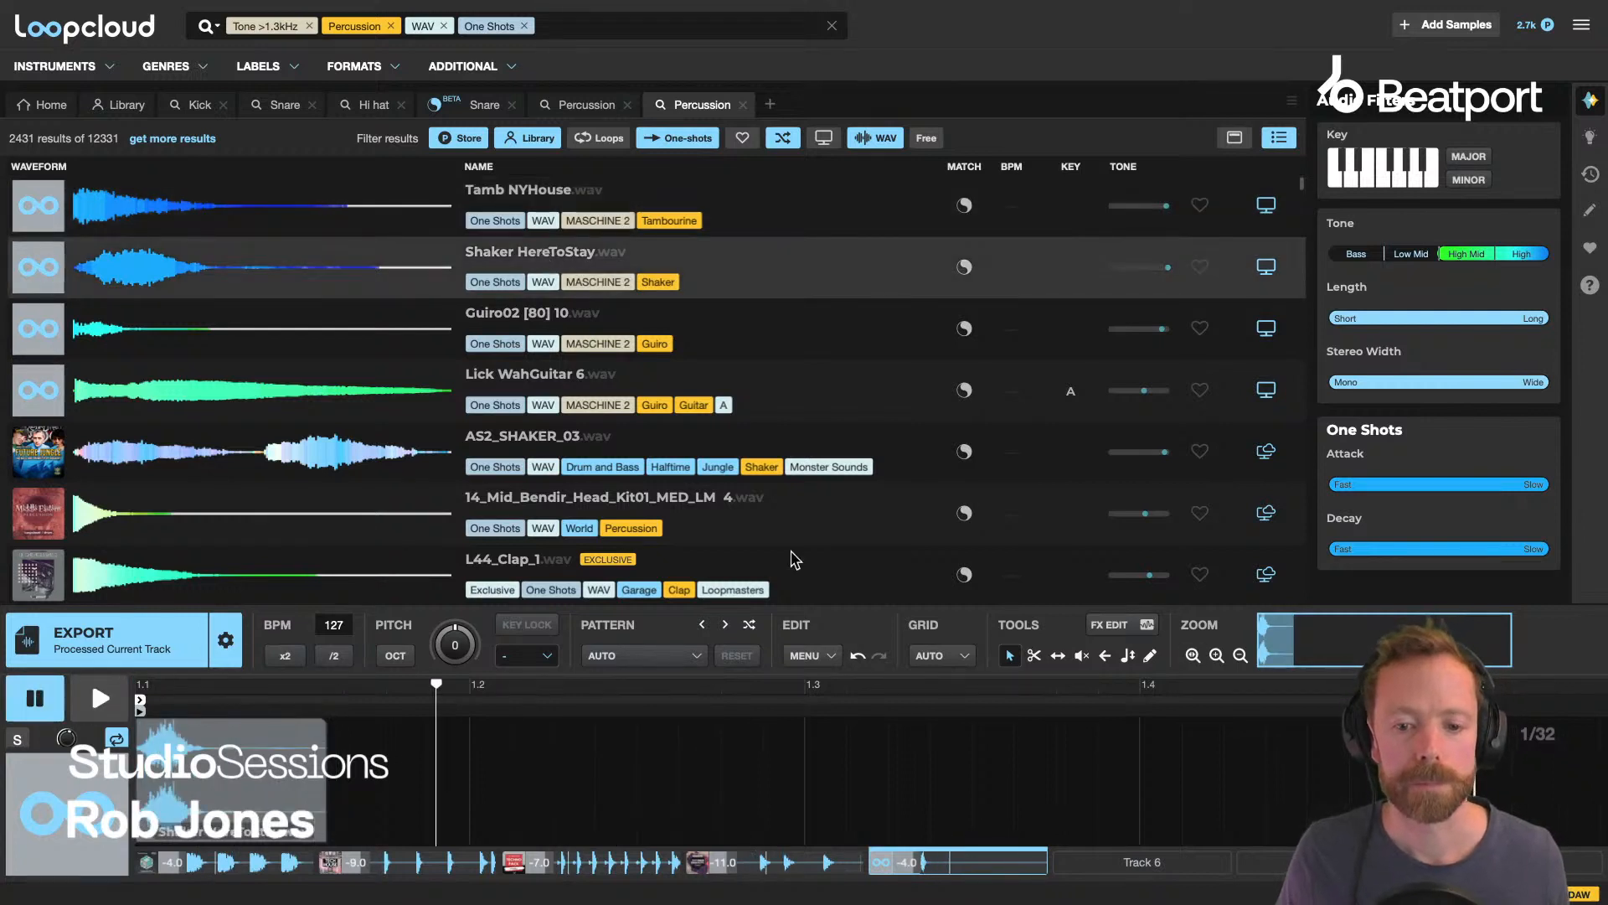
# Apply the factory percussion pattern Bongo 1 to the shaker on Track 5.
pyautogui.click(645, 657)
pyautogui.moveTo(628, 345)
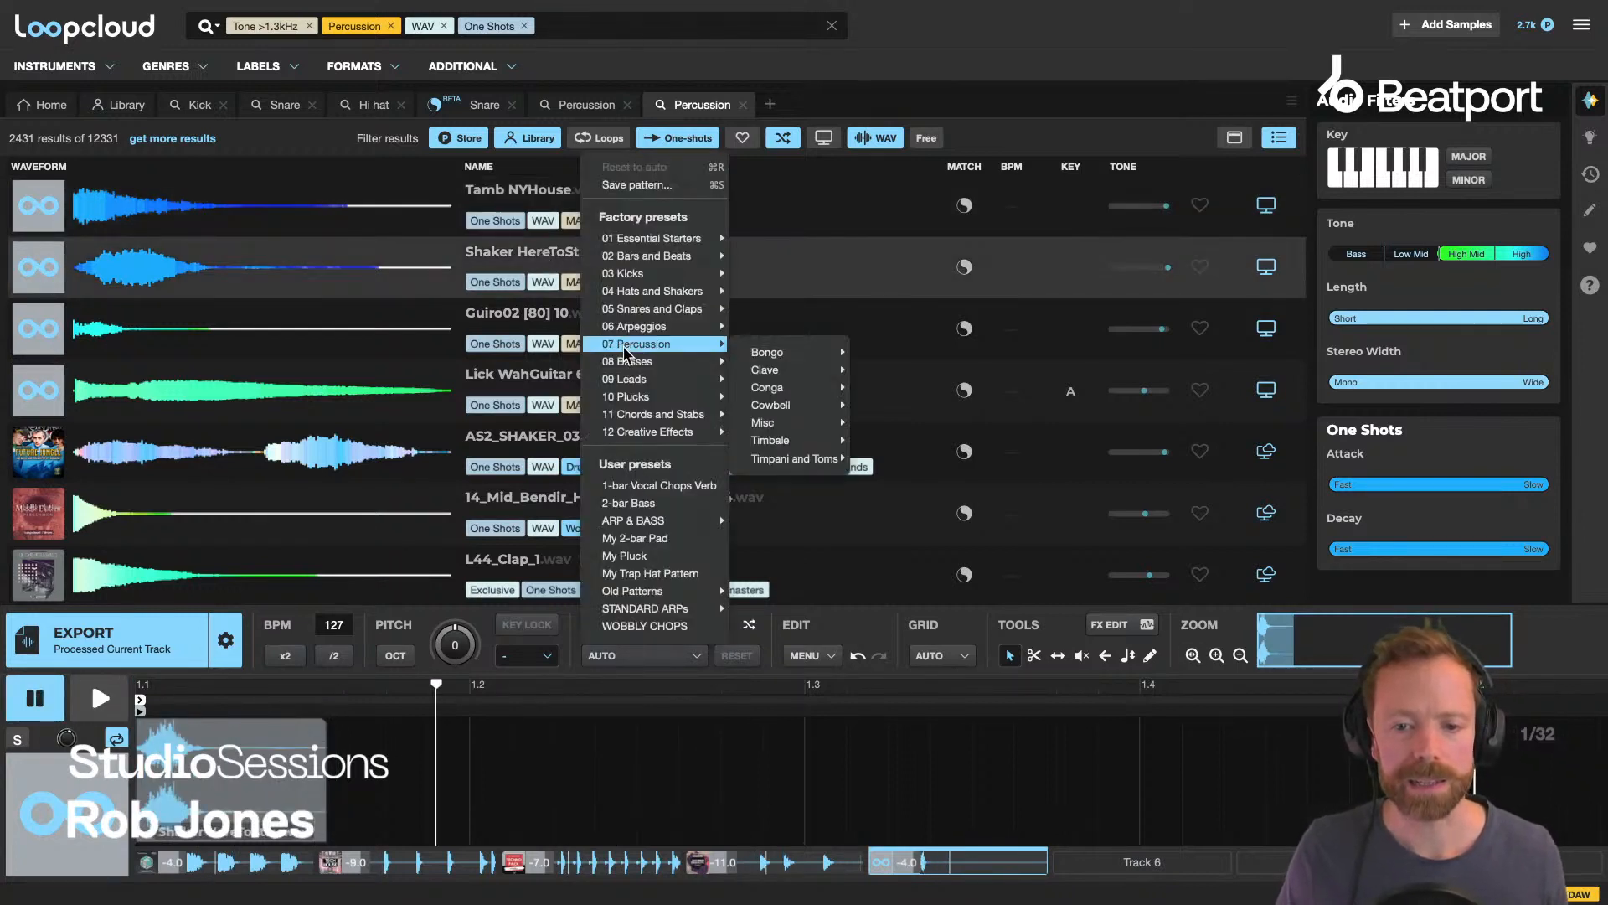
pyautogui.moveTo(748, 358)
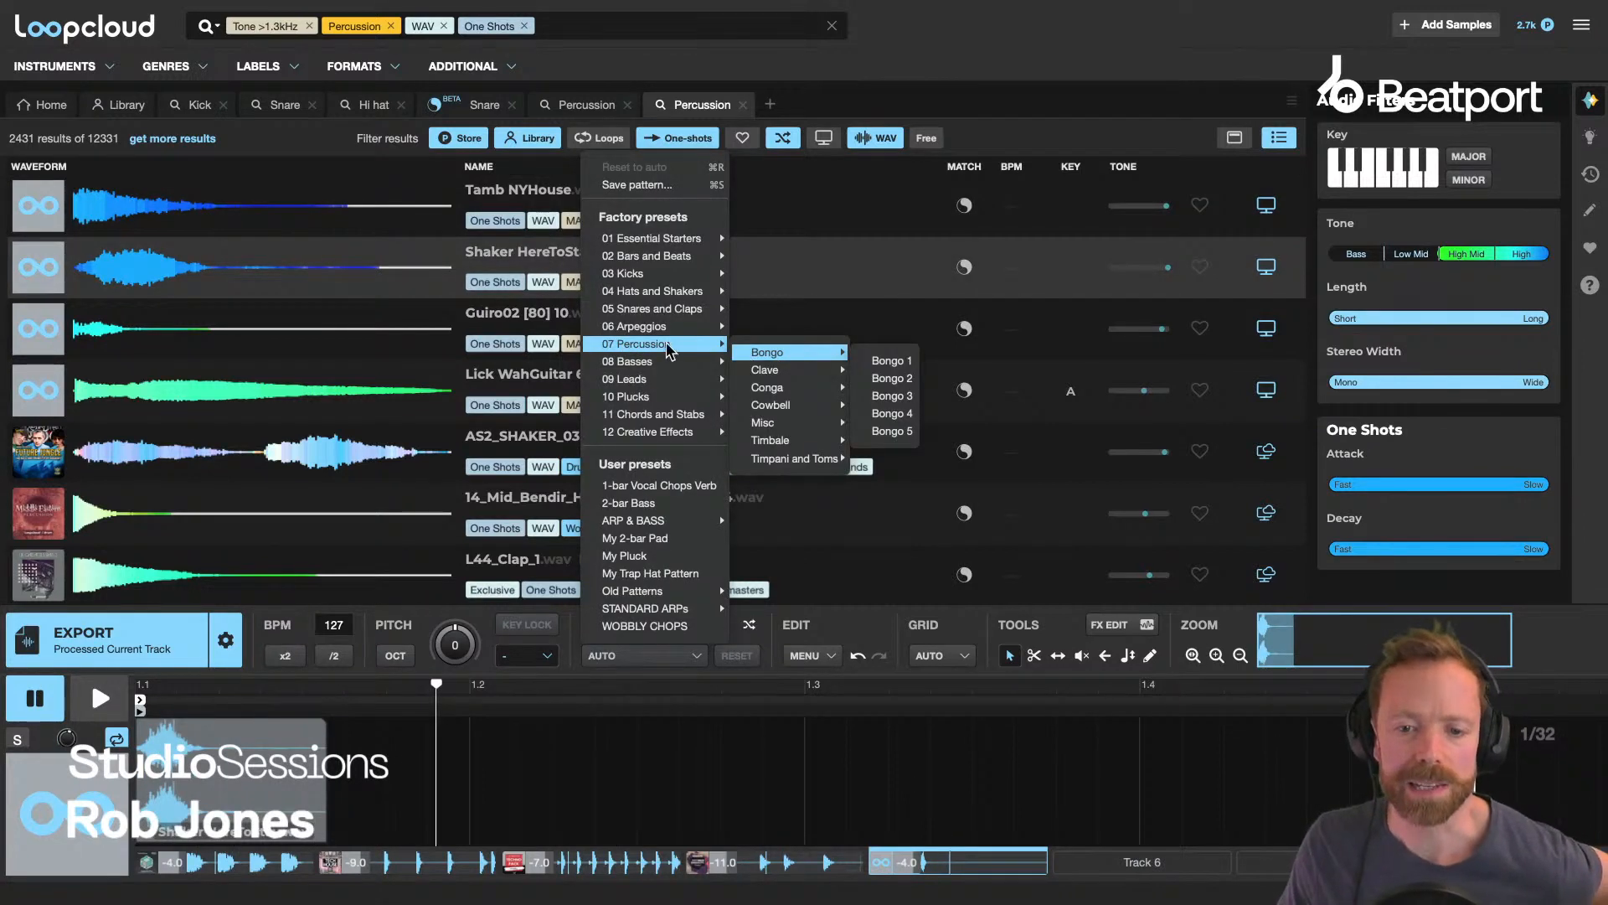
pyautogui.click(886, 360)
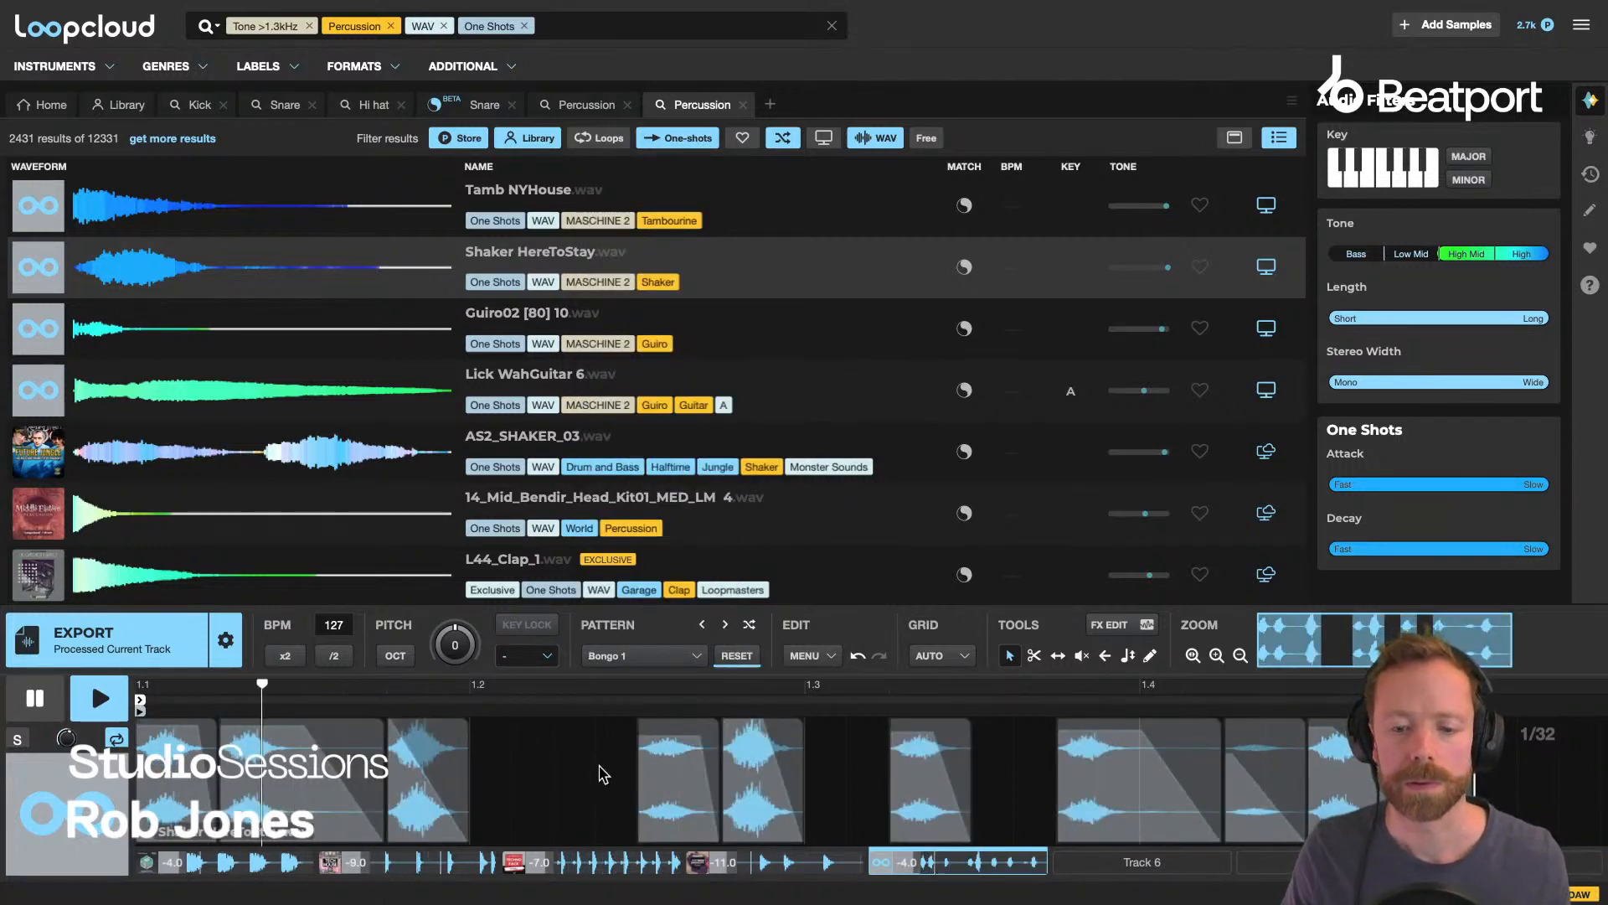
# Listen to the shaker pattern soloed, stop playback and turn off Track 5's solo.
pyautogui.click(15, 741)
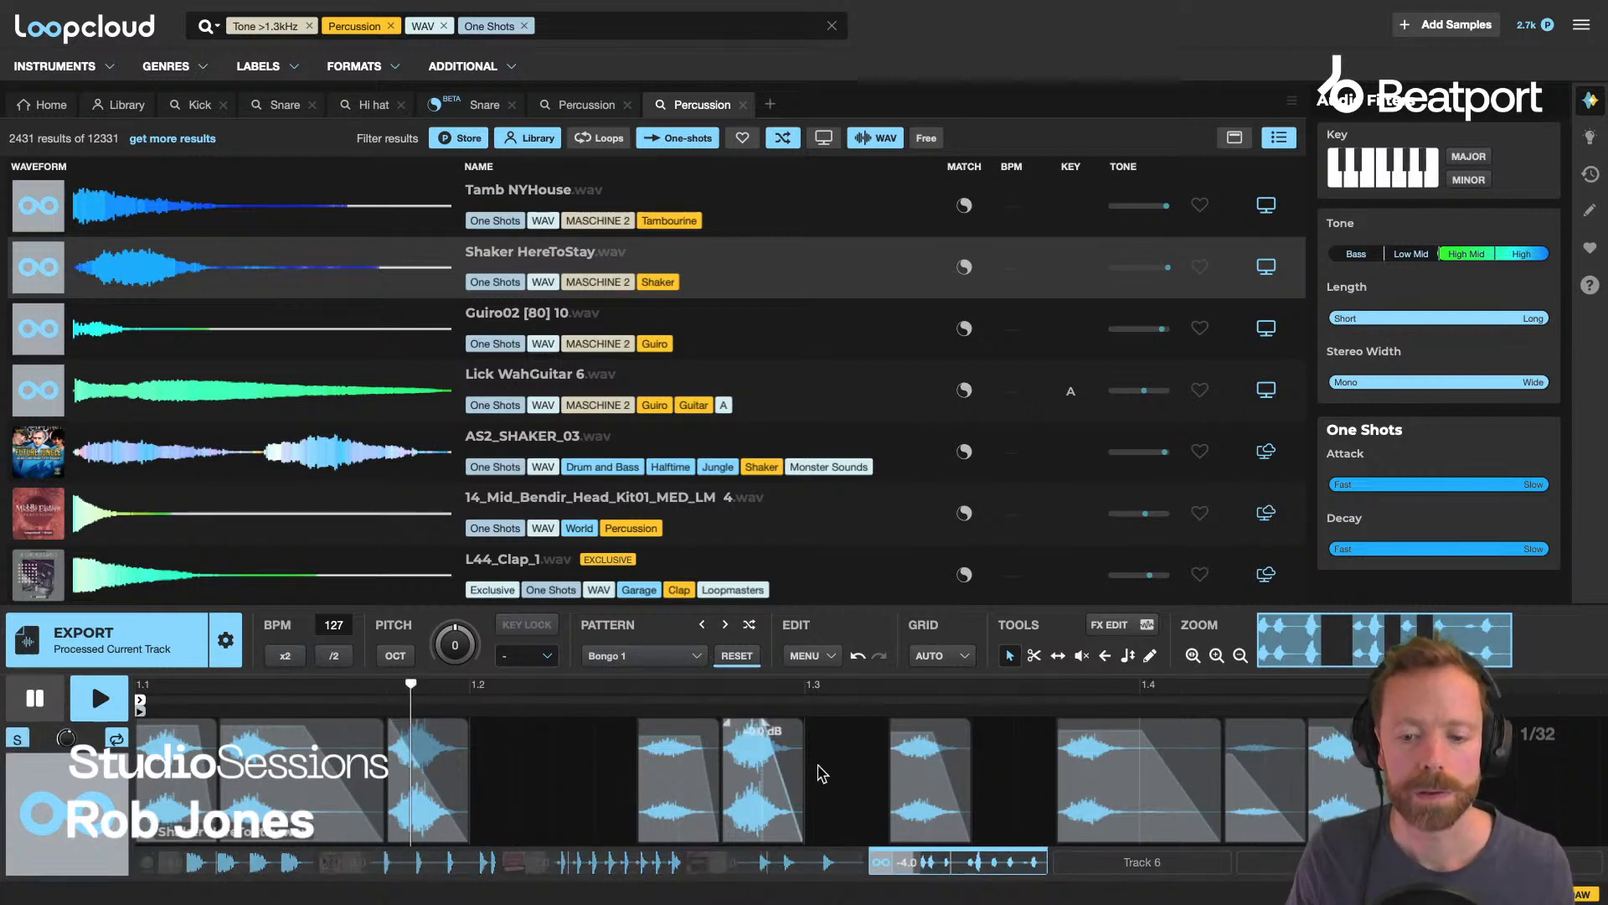
pyautogui.click(34, 698)
pyautogui.click(17, 741)
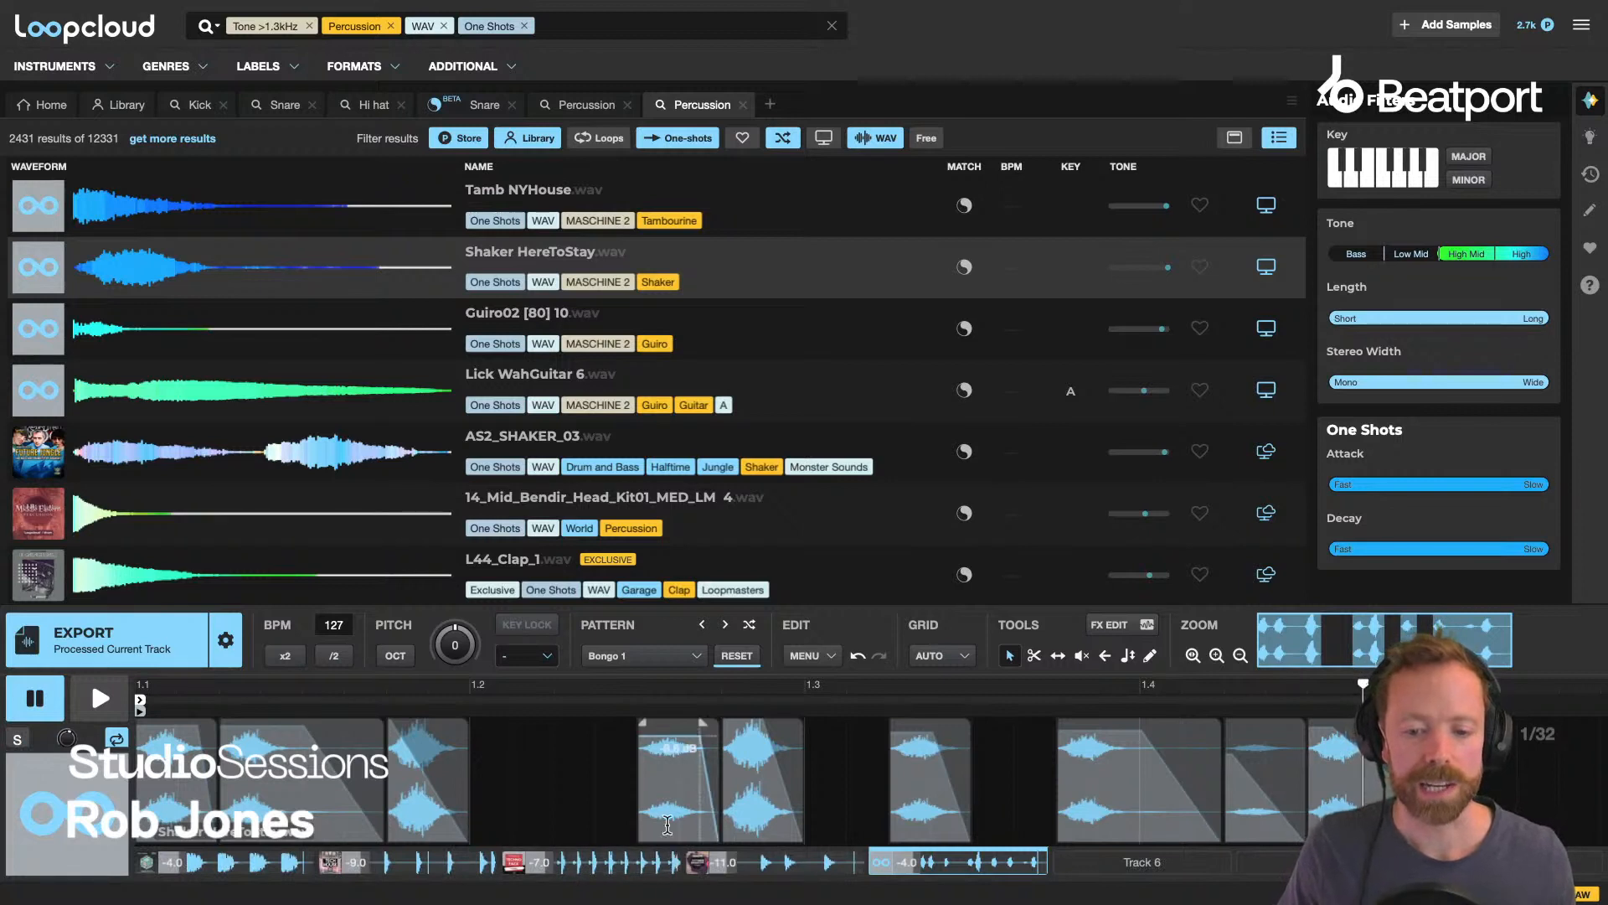
# Mute Tracks 1, 2 and 3 and play the percussion and shaker tracks together without solo.
pyautogui.click(668, 862)
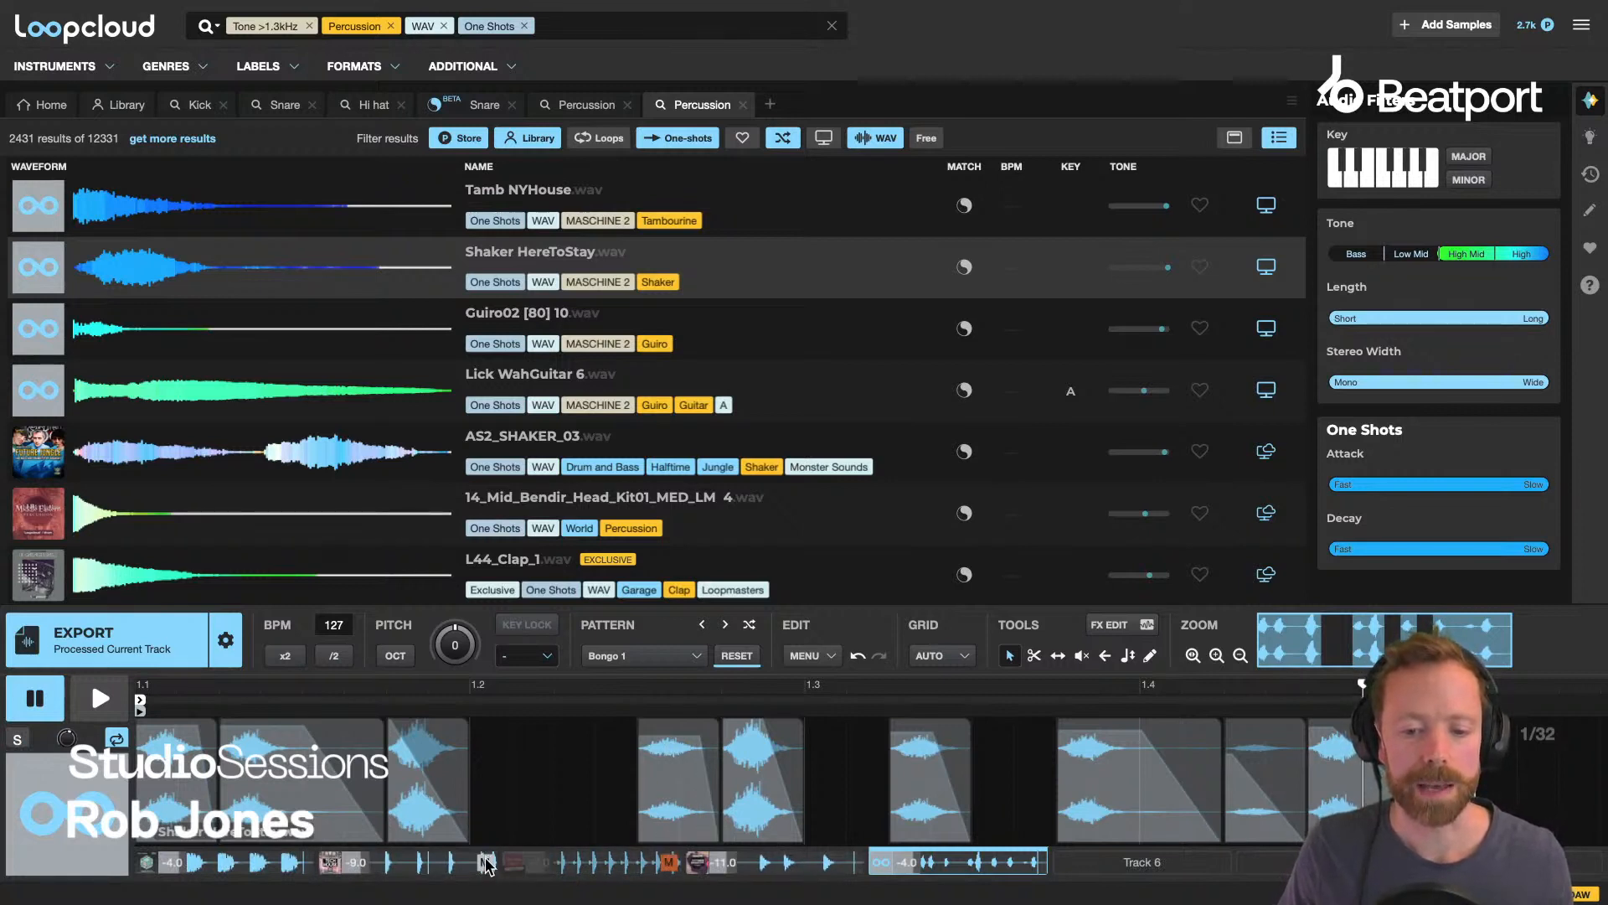
pyautogui.click(486, 863)
pyautogui.click(301, 861)
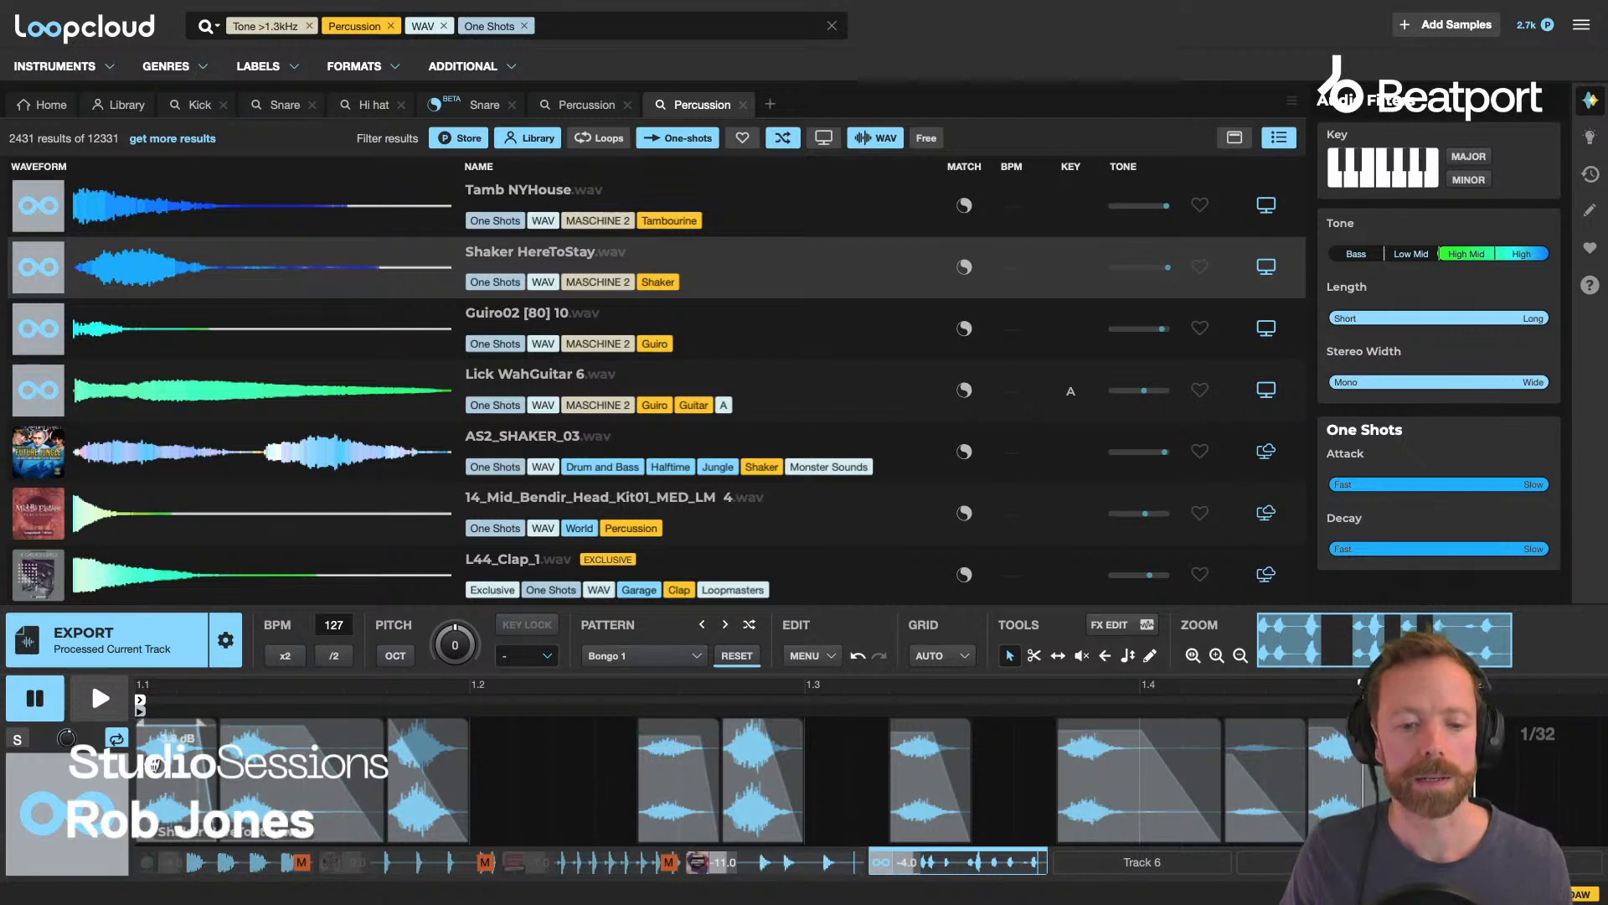
pyautogui.click(19, 742)
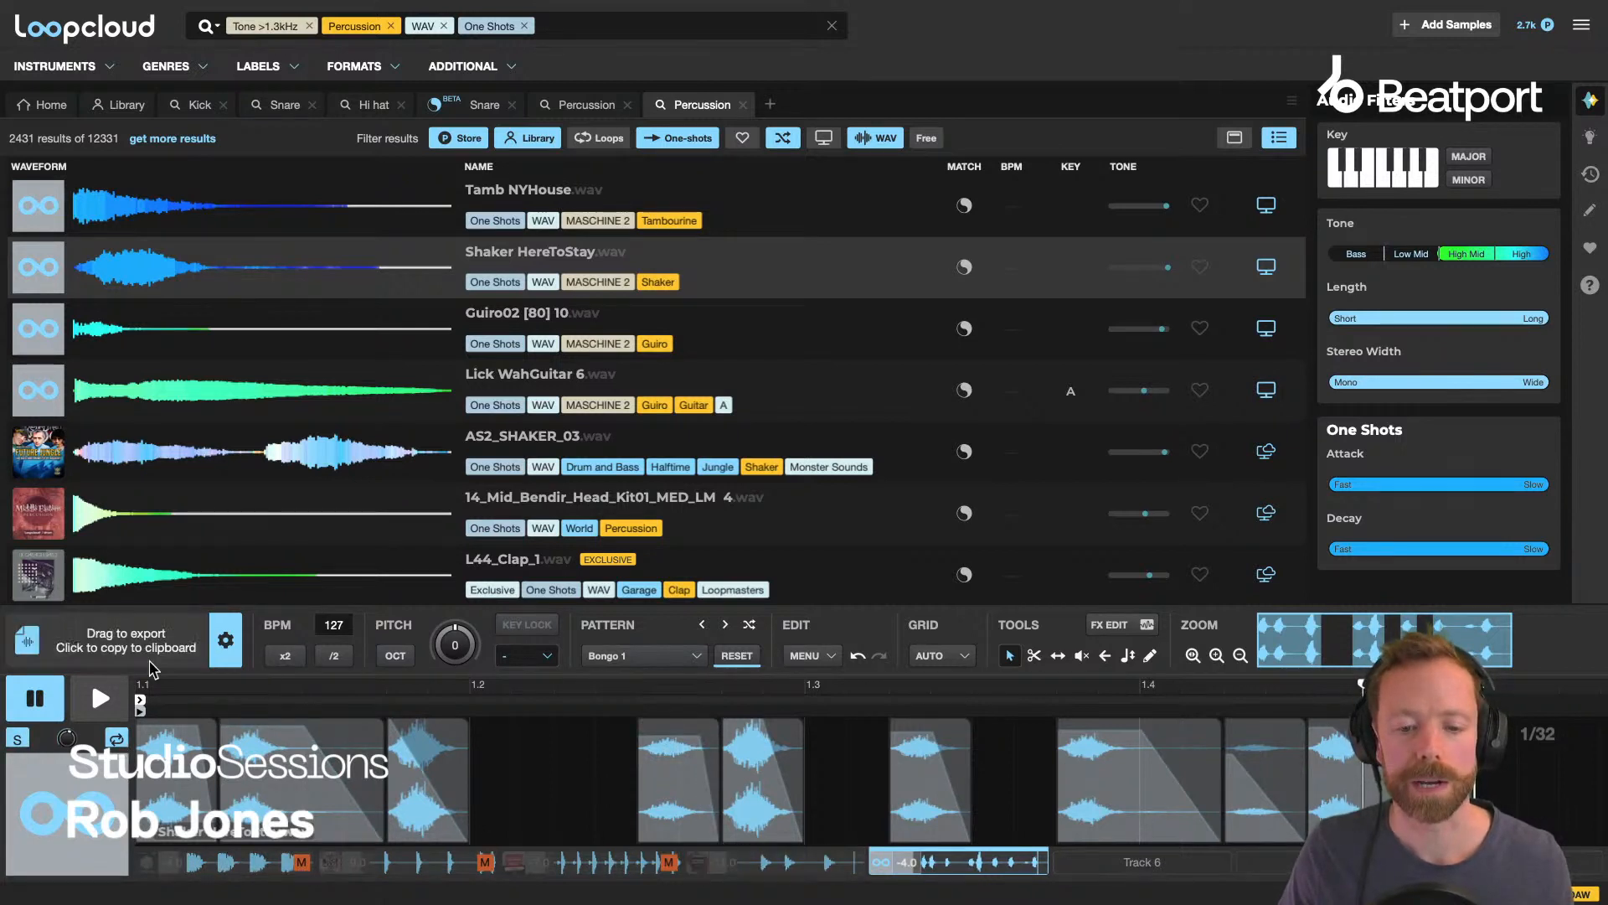
pyautogui.click(18, 739)
pyautogui.click(100, 698)
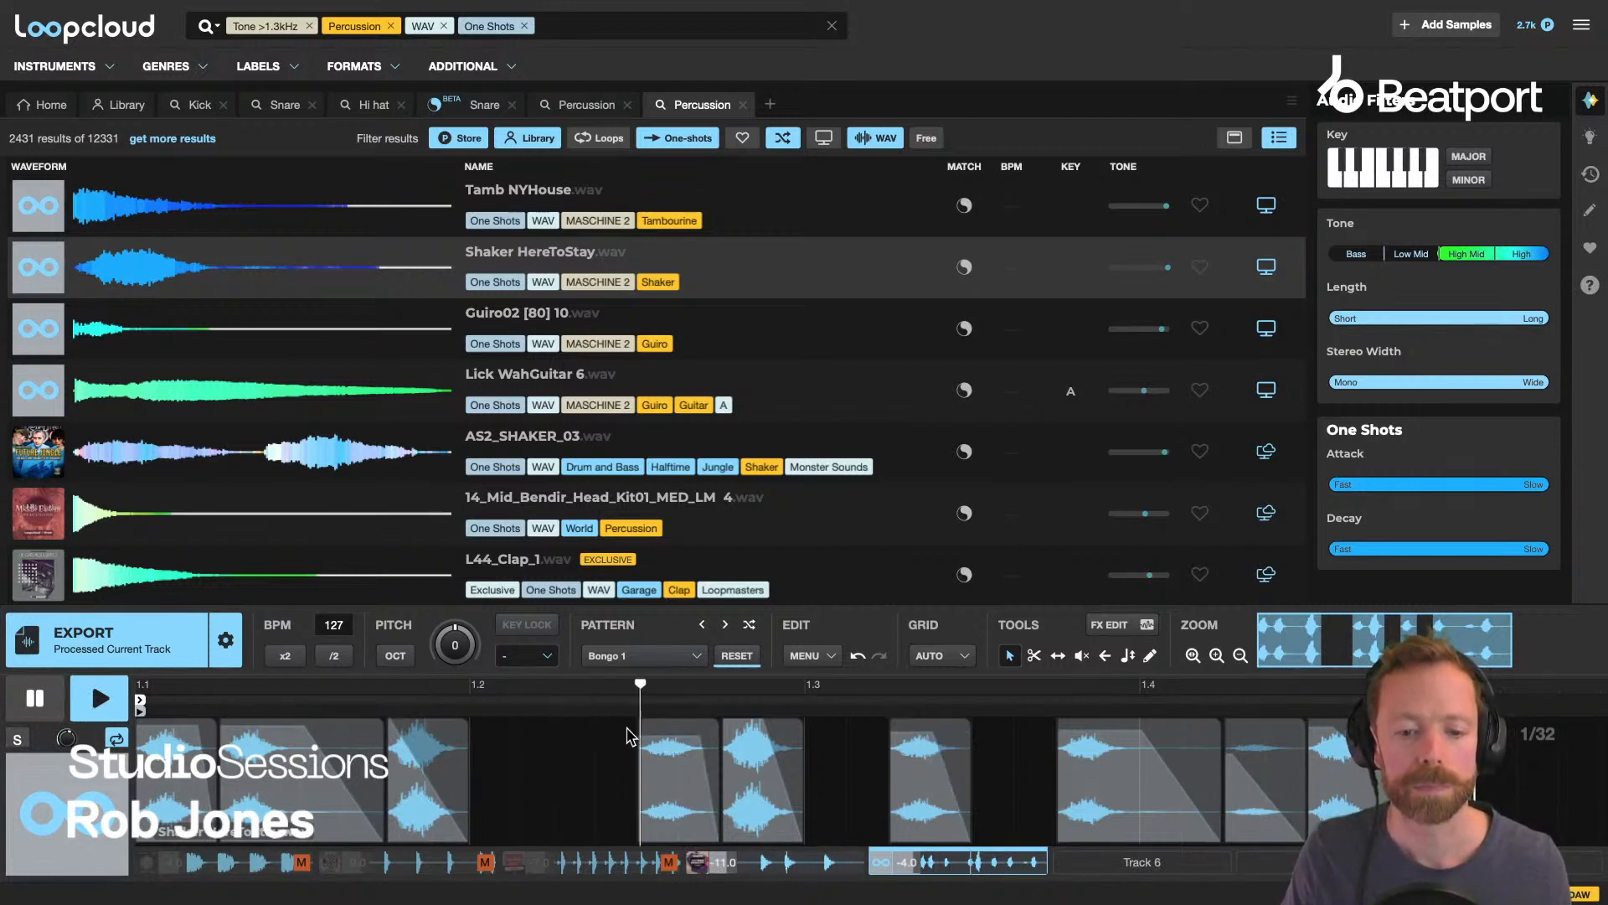
# Mute the shaker hits one sixteenth before 1.2, halfway between 1.2 and 1.3, and one sixteenth before 1.4, and stop playback.
pyautogui.click(406, 785)
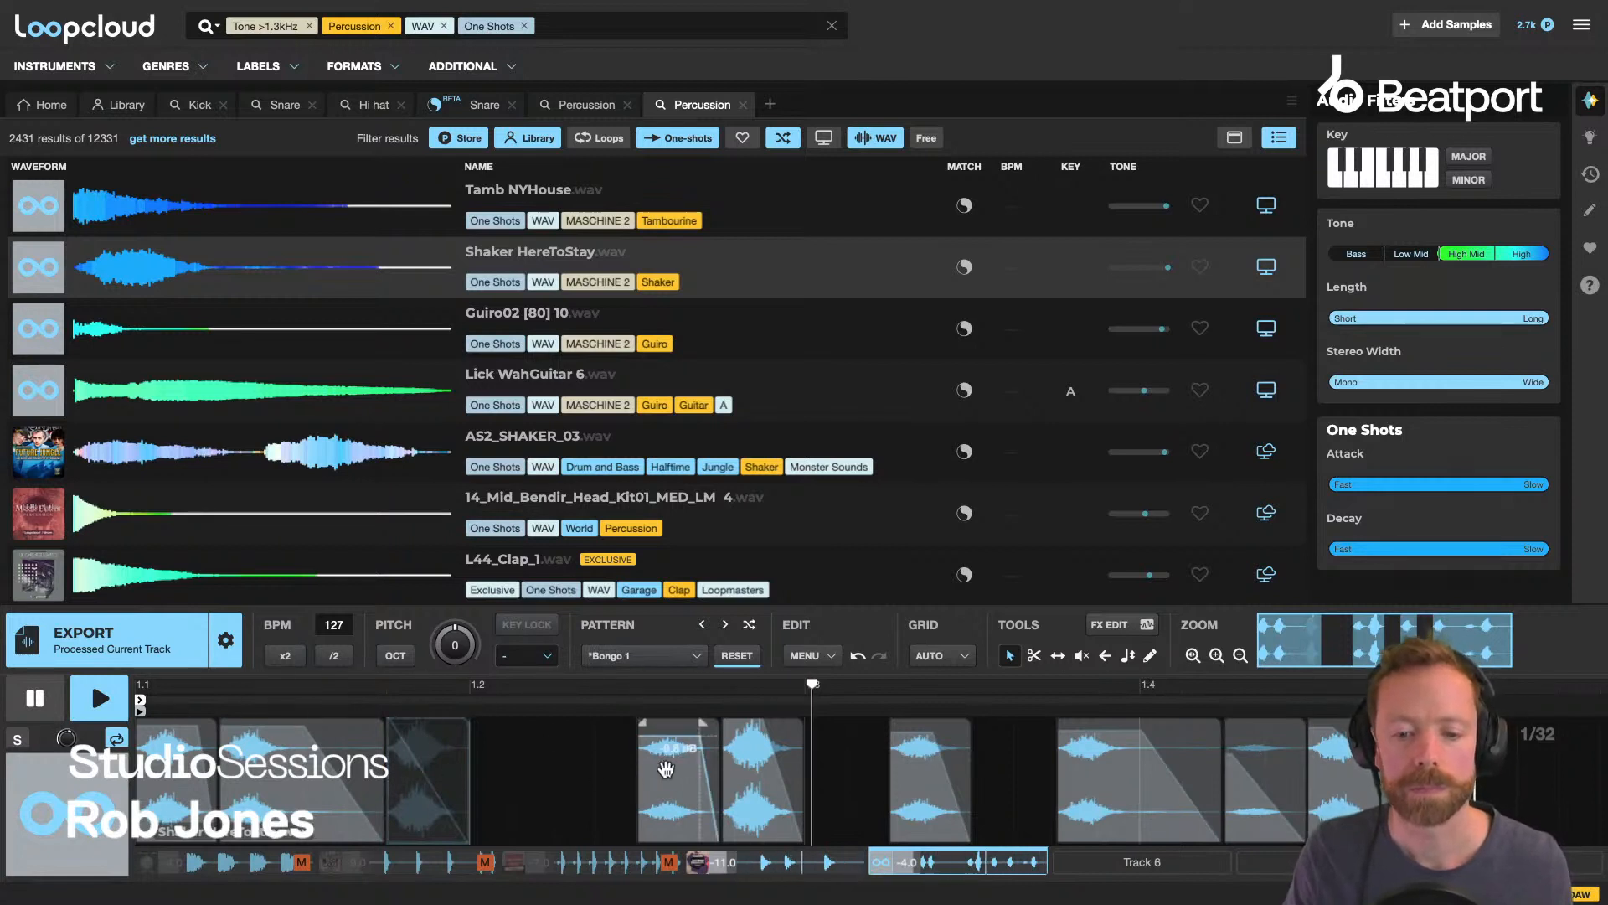
pyautogui.click(750, 767)
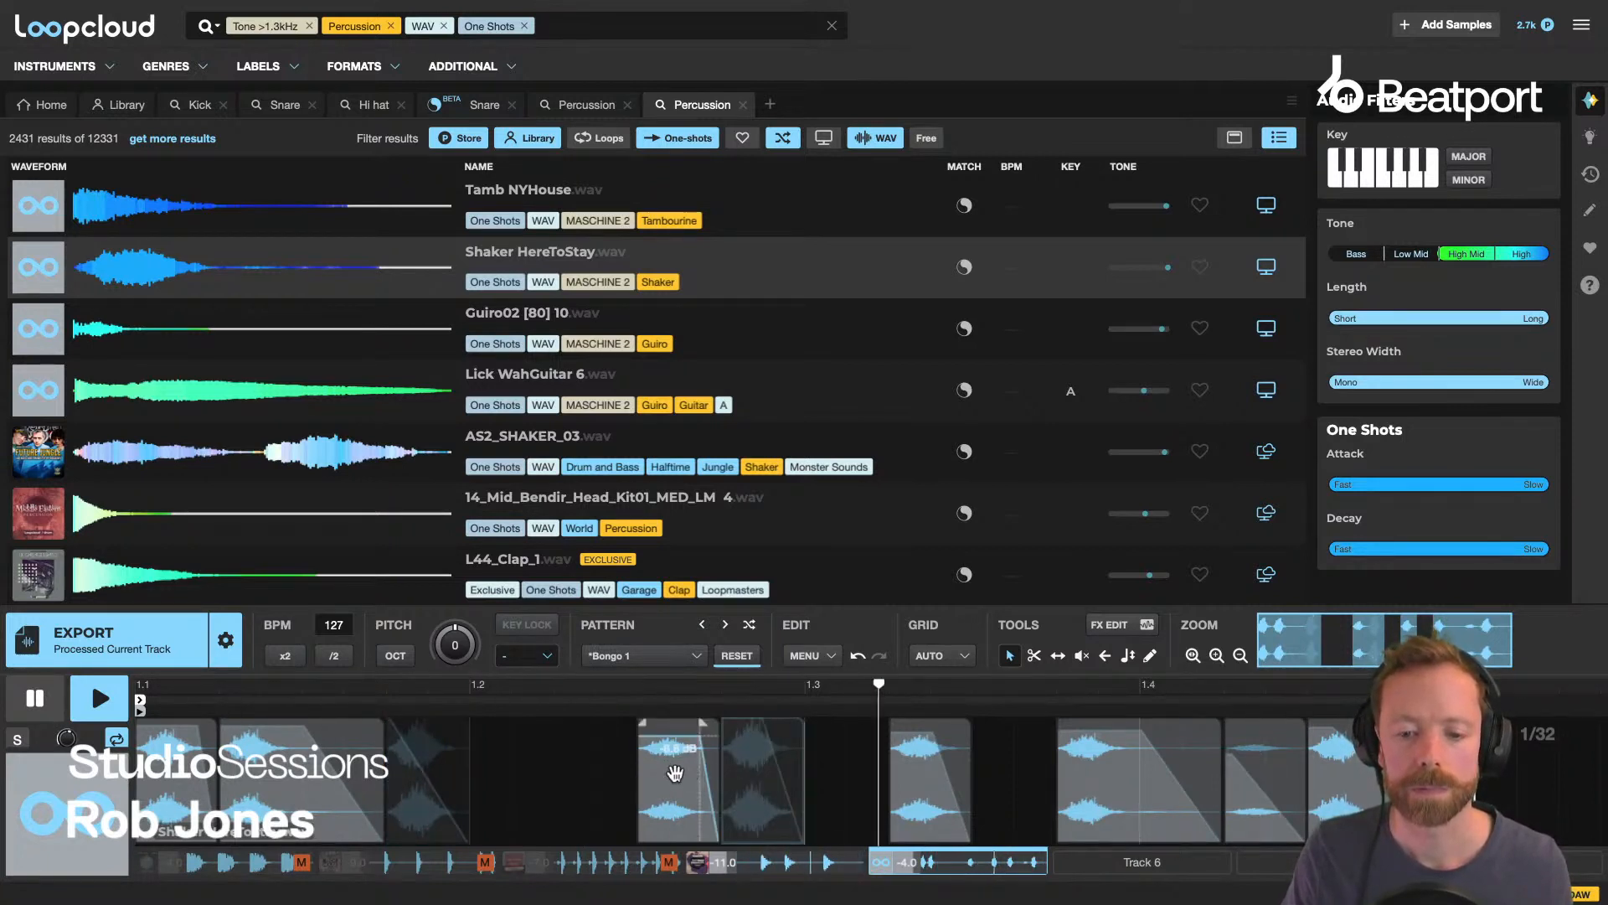
pyautogui.doubleClick(675, 771)
pyautogui.doubleClick(751, 759)
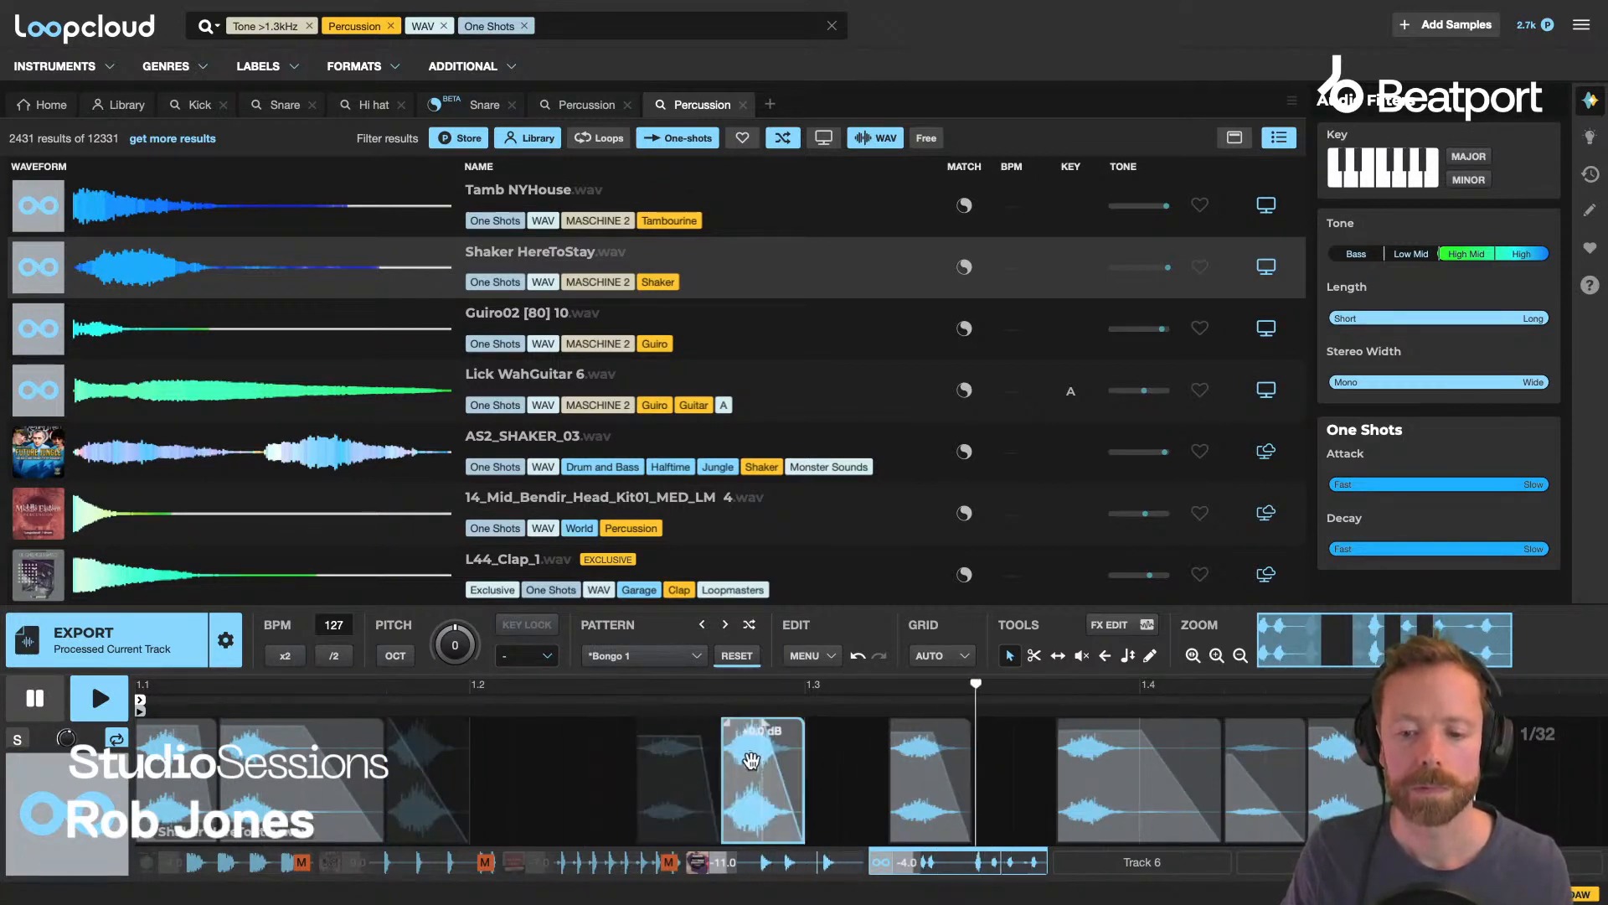
pyautogui.click(1073, 763)
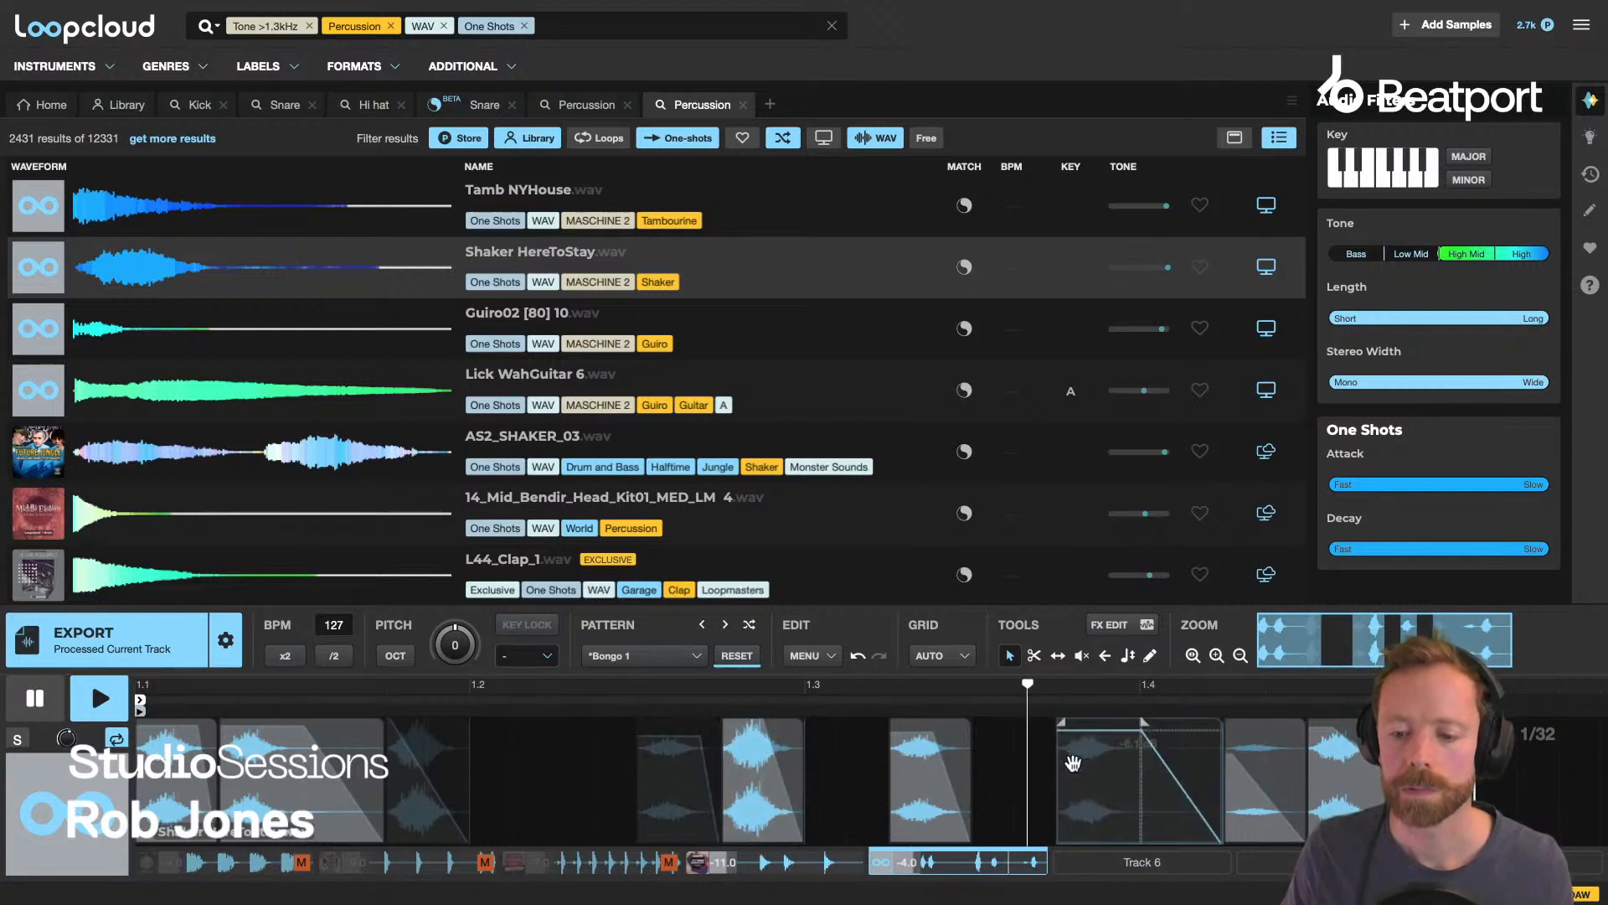
pyautogui.press('space')
# Unmute the shaker hit halfway between beats 1.2 and 1.3.
pyautogui.click(942, 767)
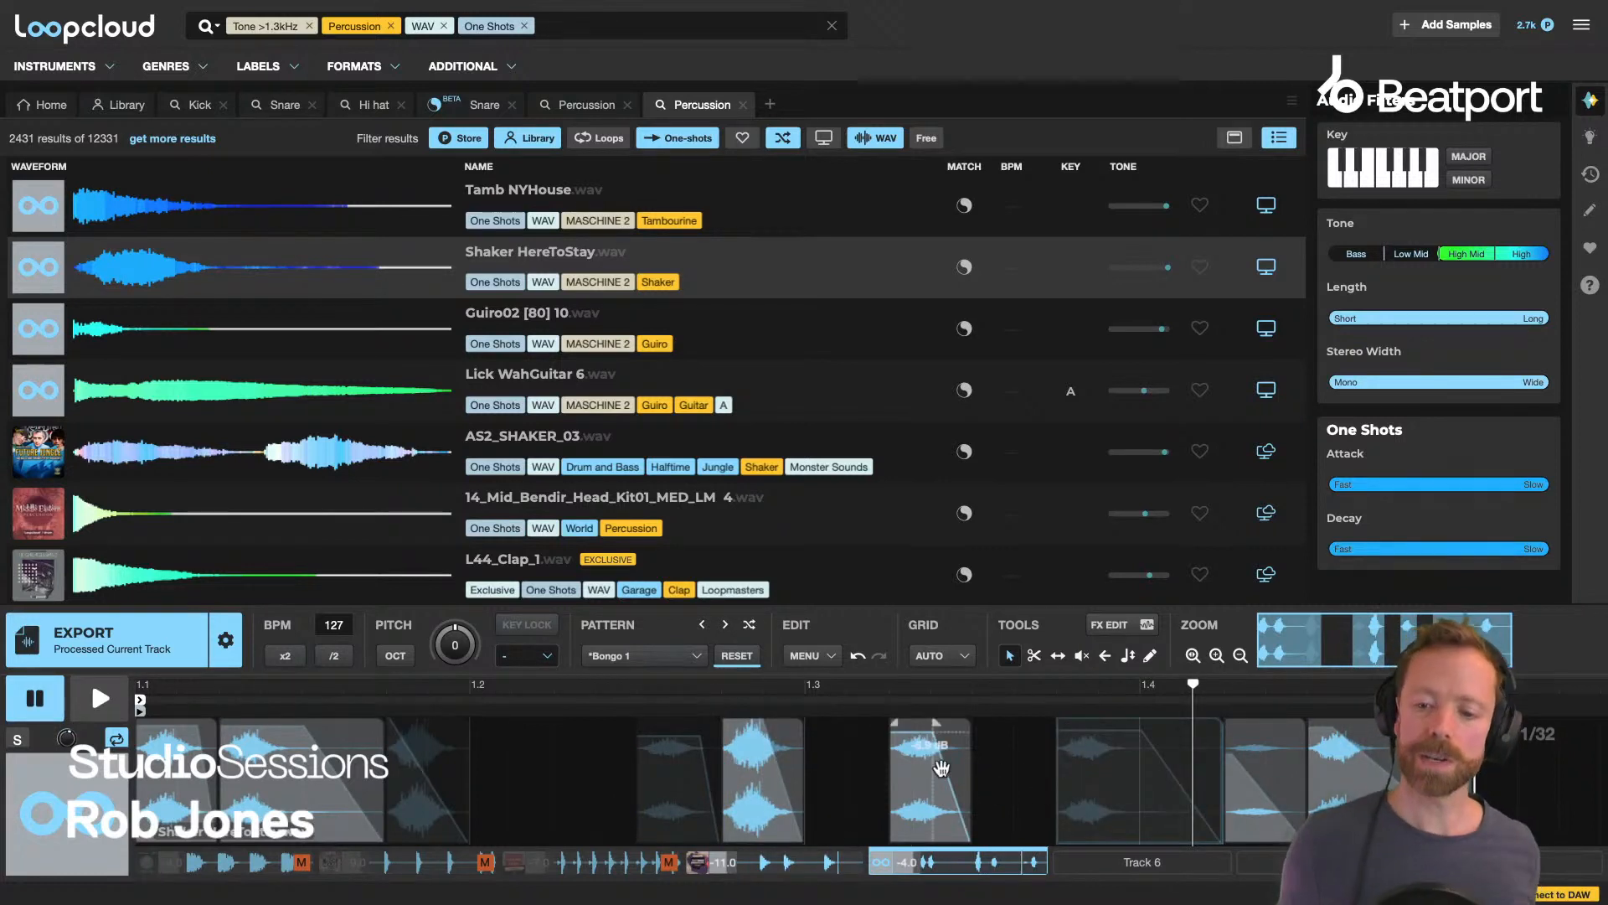
pyautogui.click(990, 759)
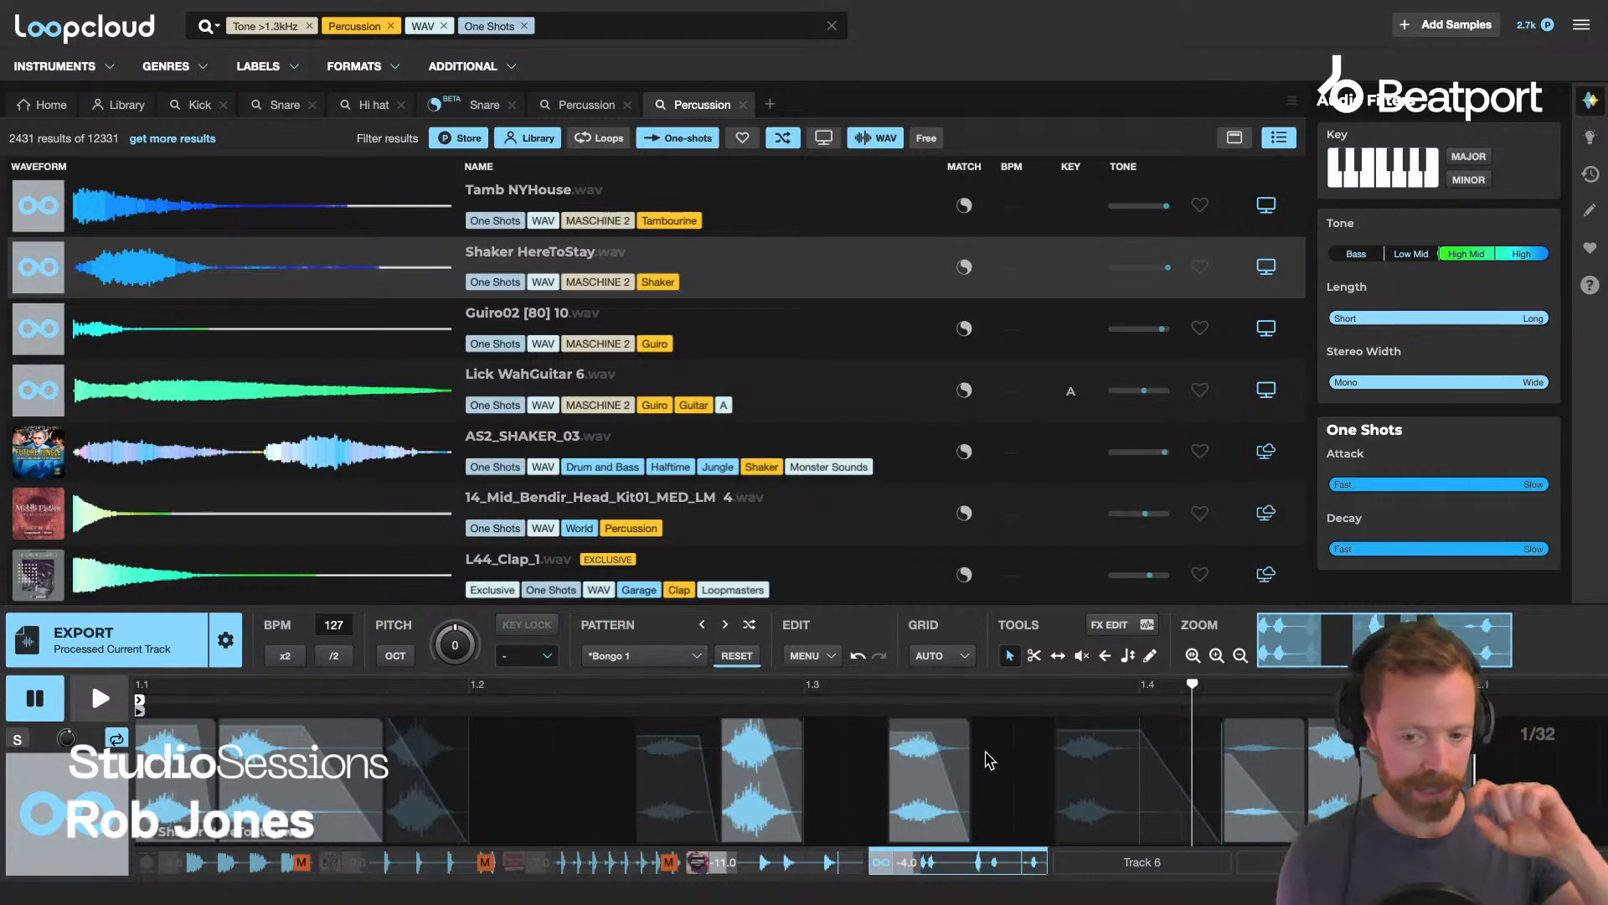
pyautogui.click(650, 763)
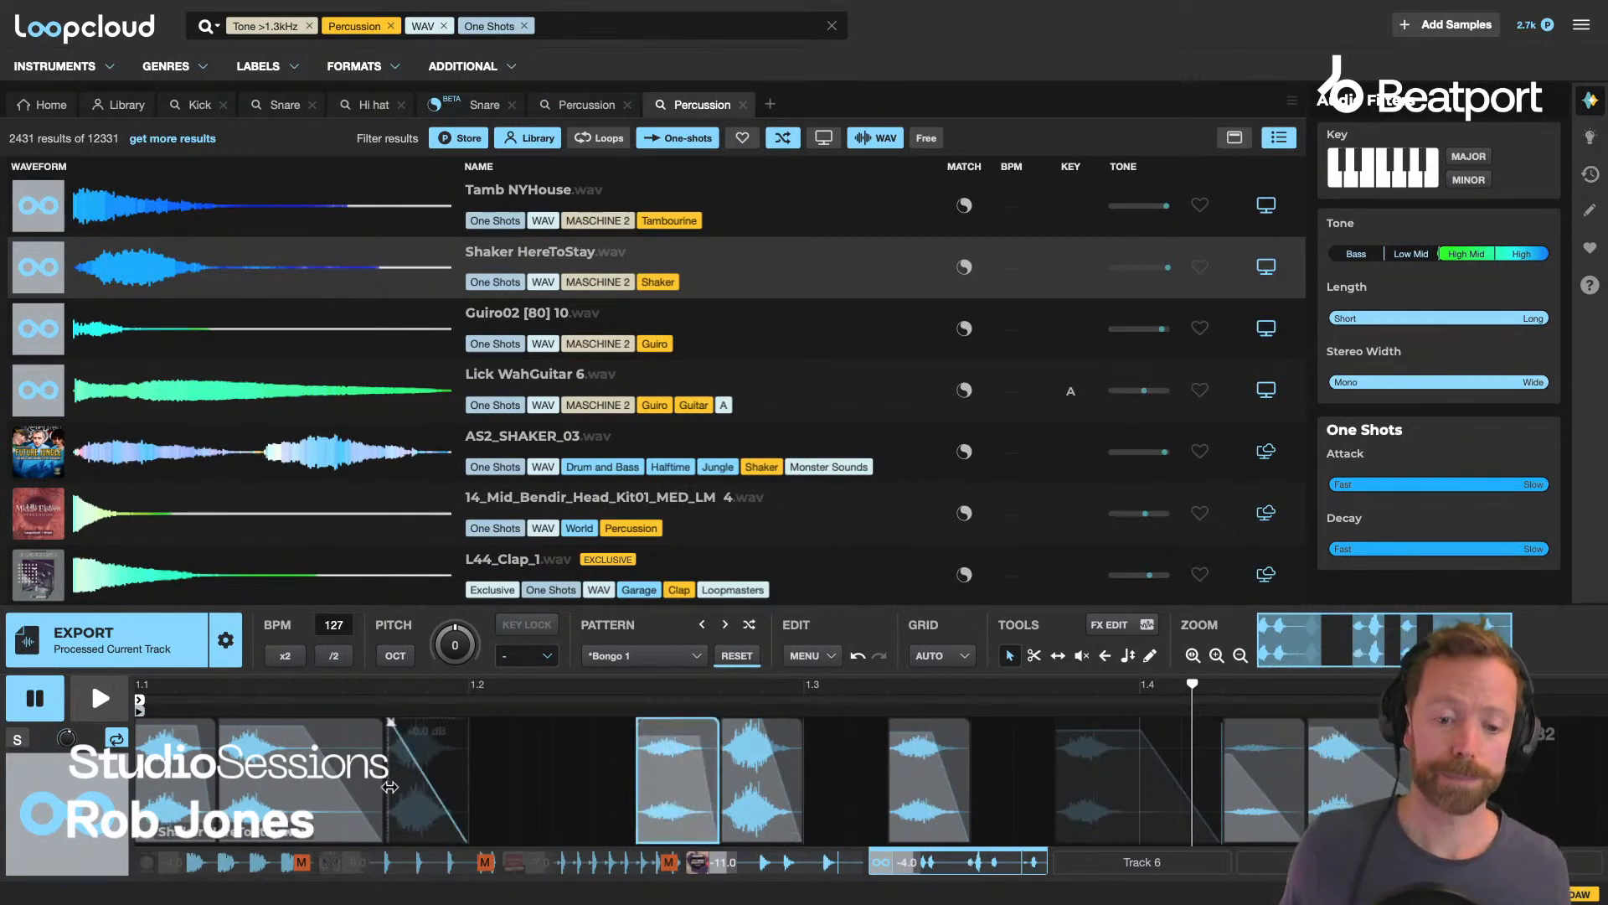
# Mute the shaker hit halfway between 1.2 and 1.3, keeping the hit one sixteenth before 1.2 muted.
pyautogui.click(397, 788)
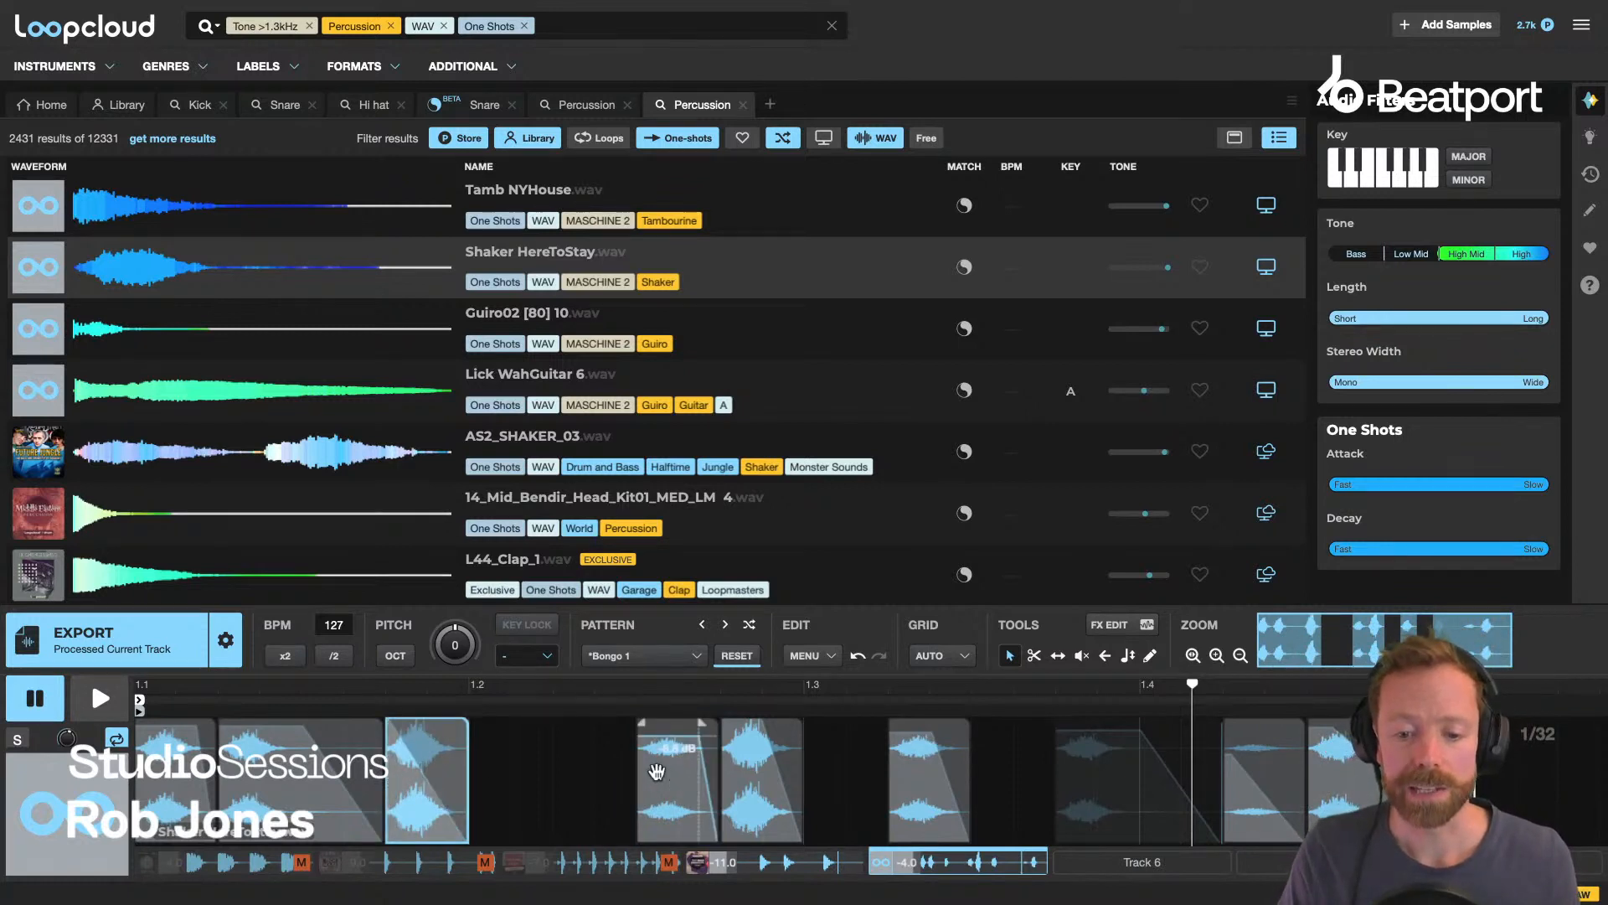
pyautogui.click(651, 767)
pyautogui.click(406, 791)
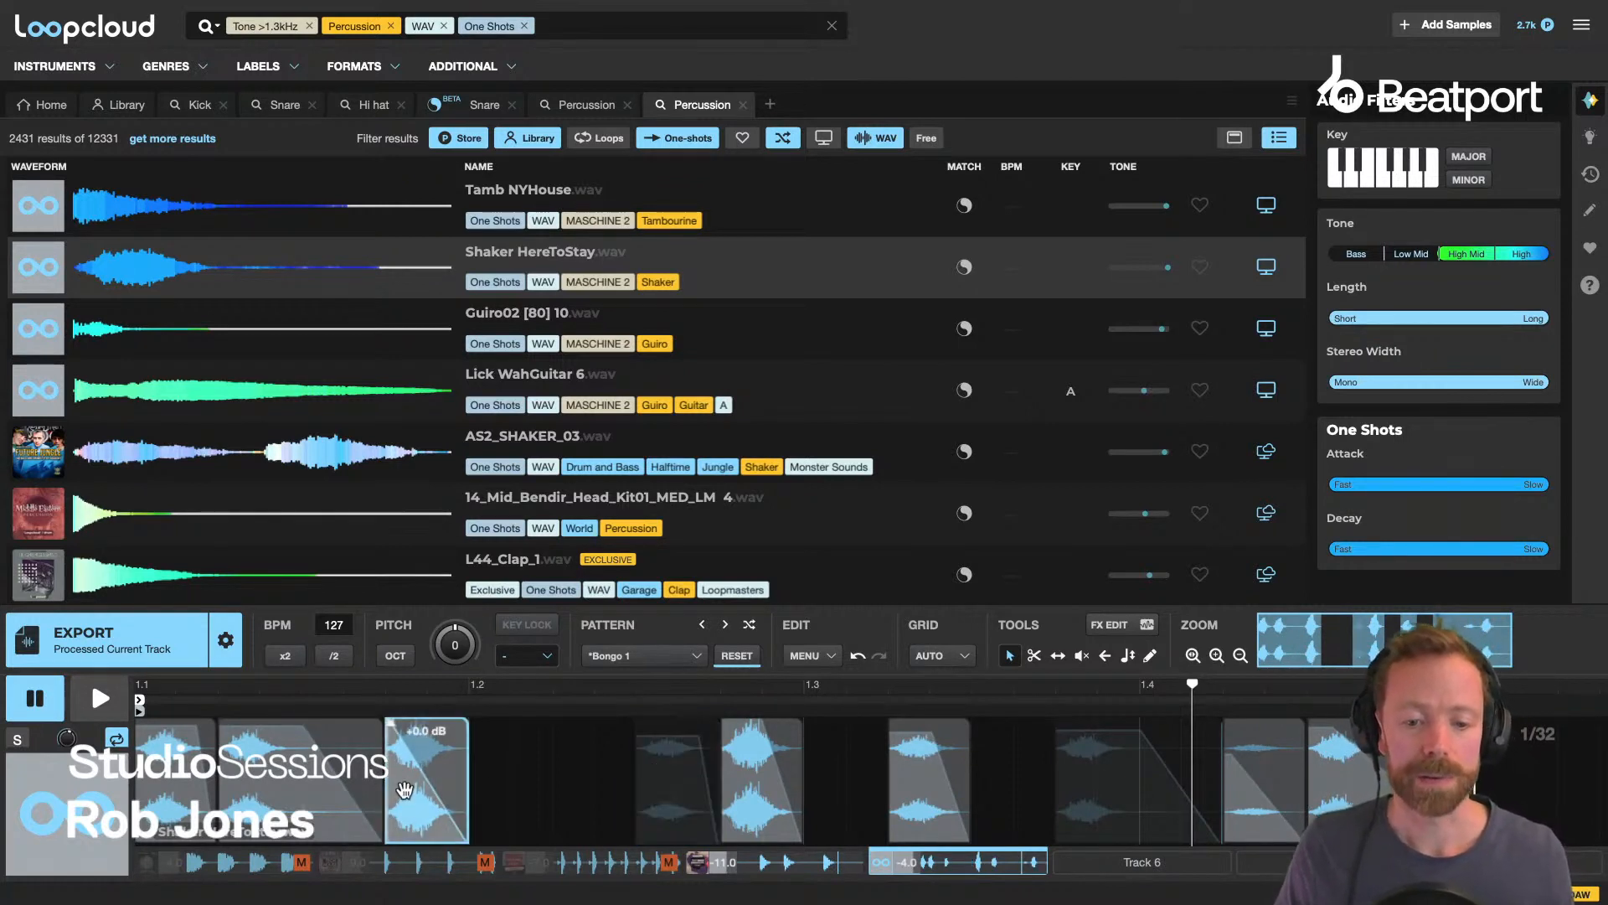
pyautogui.press('m')
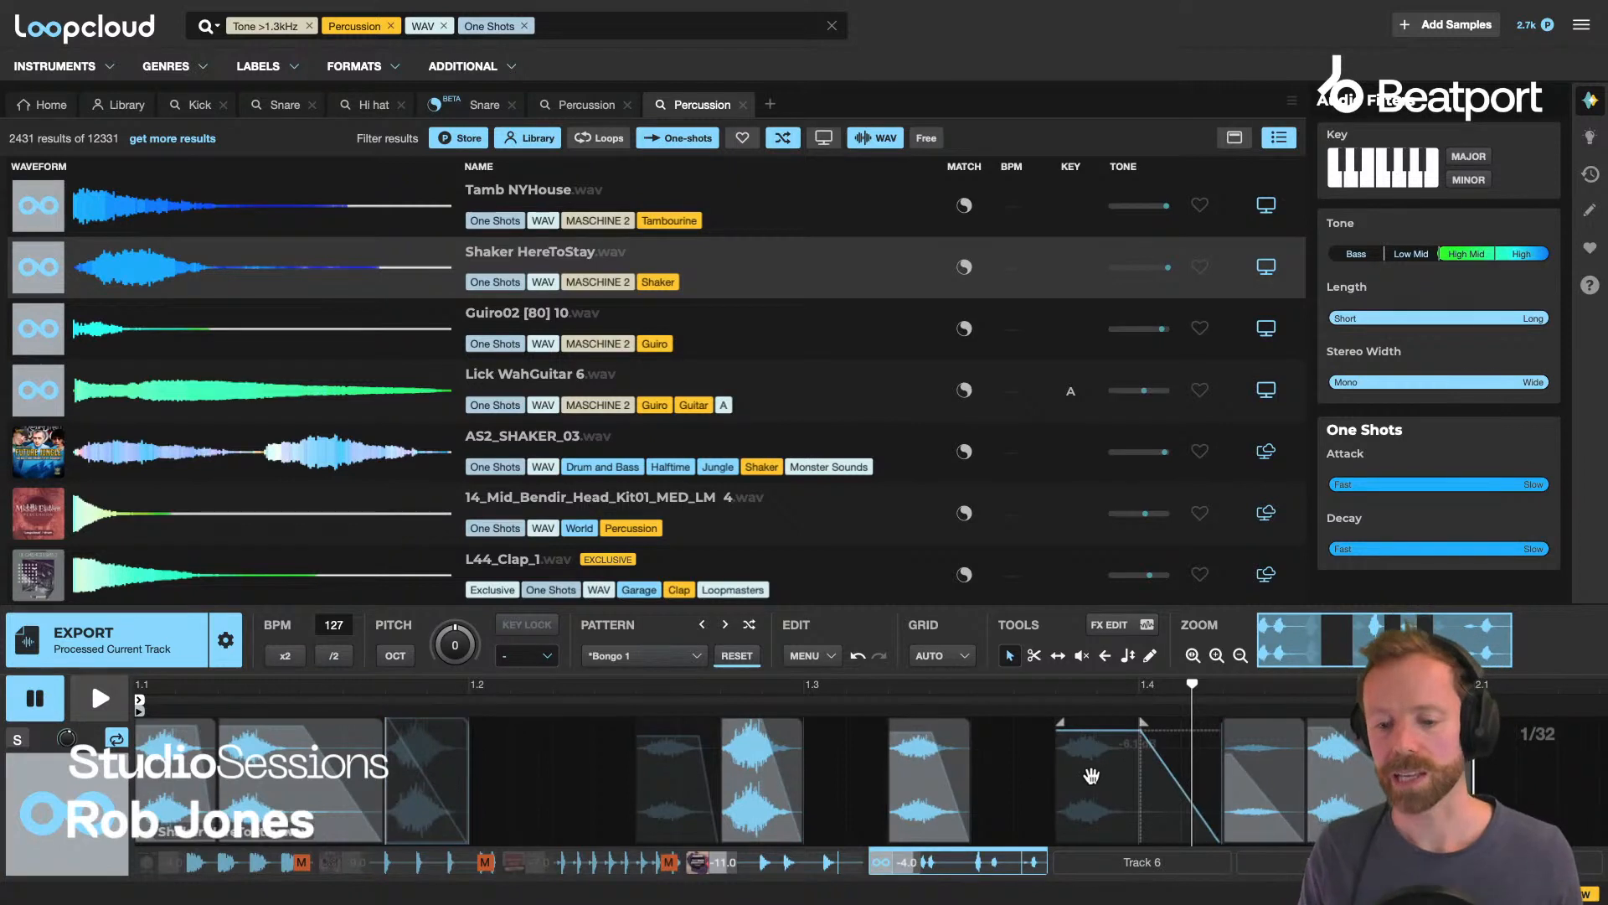
# Duplicate the one-bar shaker pattern into bar 2 and extend the loop end to 3.1.
pyautogui.moveTo(781, 685); pyautogui.dragTo(793, 654)
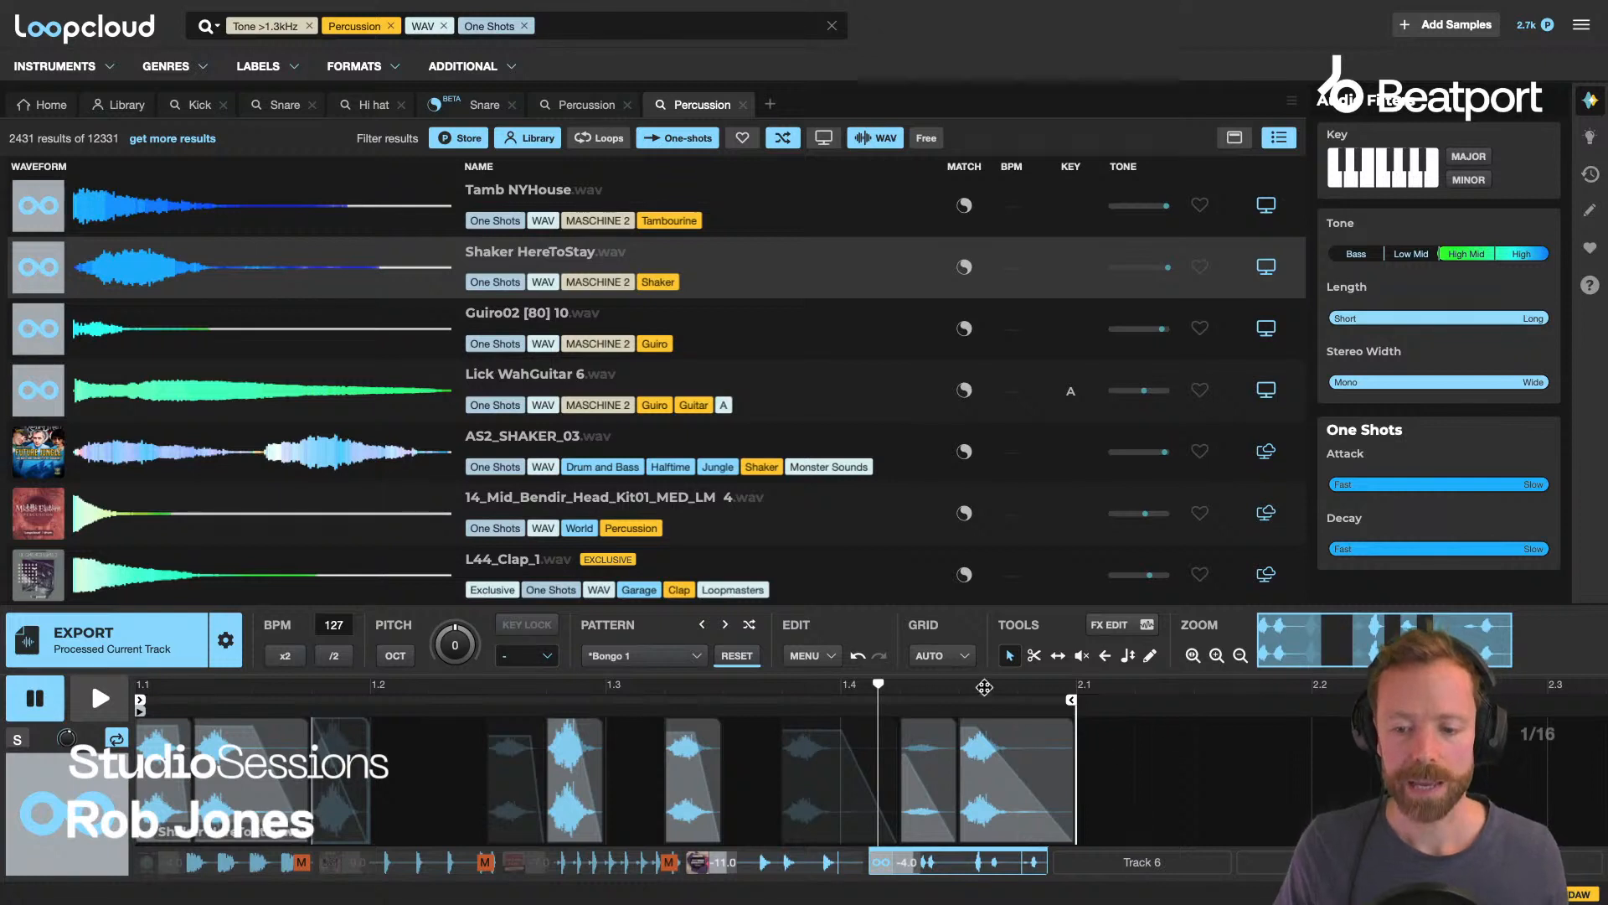
pyautogui.moveTo(983, 661); pyautogui.dragTo(984, 649)
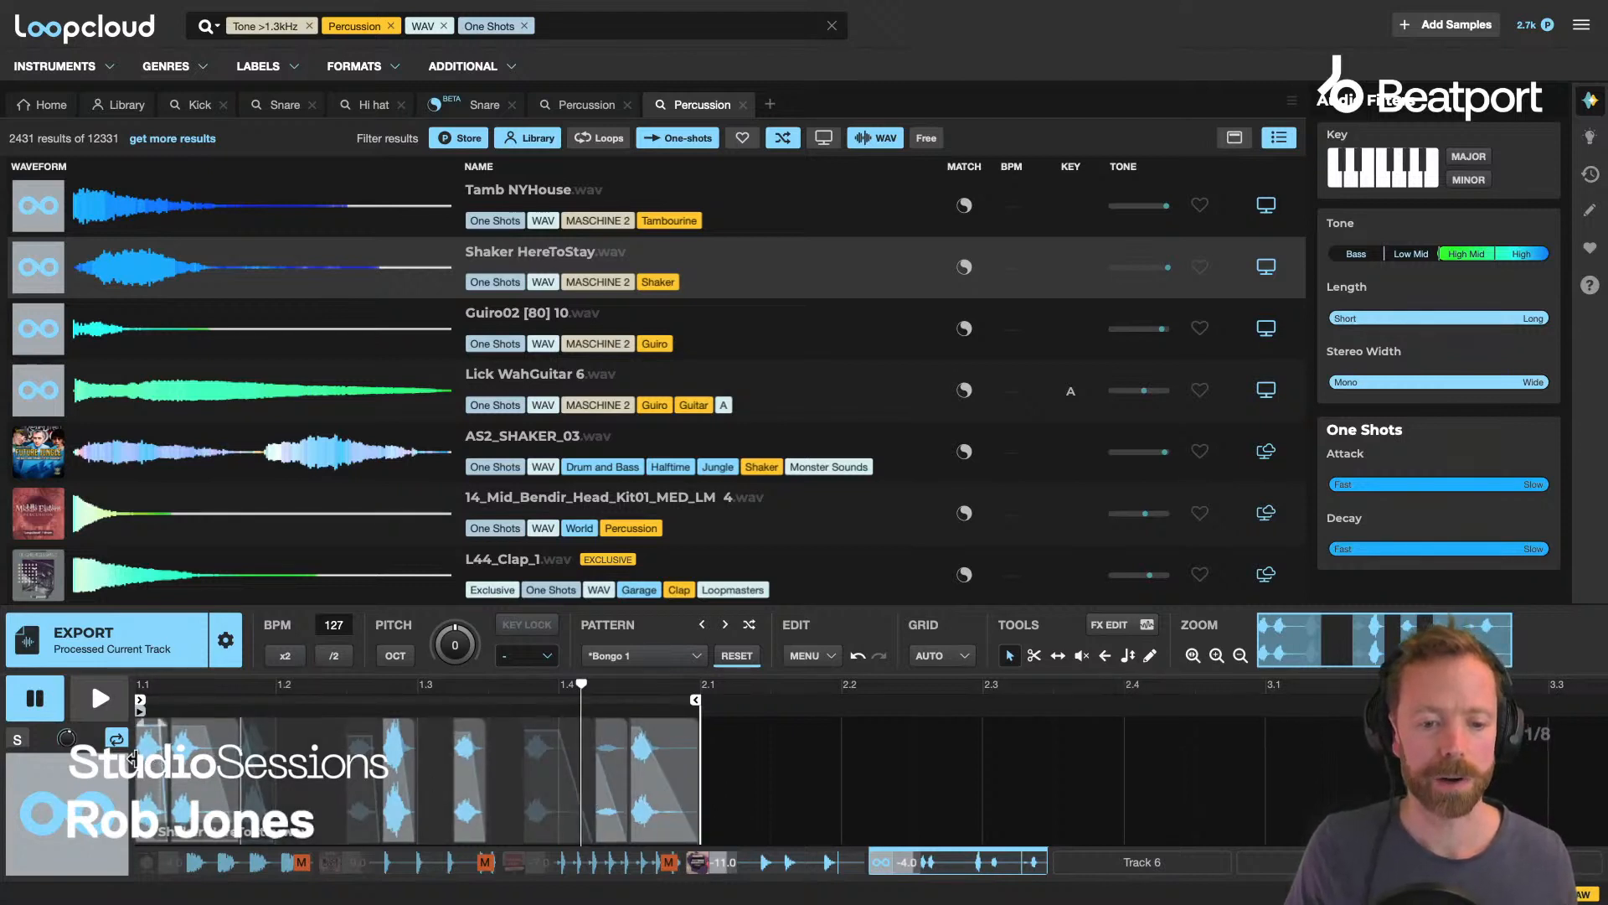
pyautogui.press('super+d')
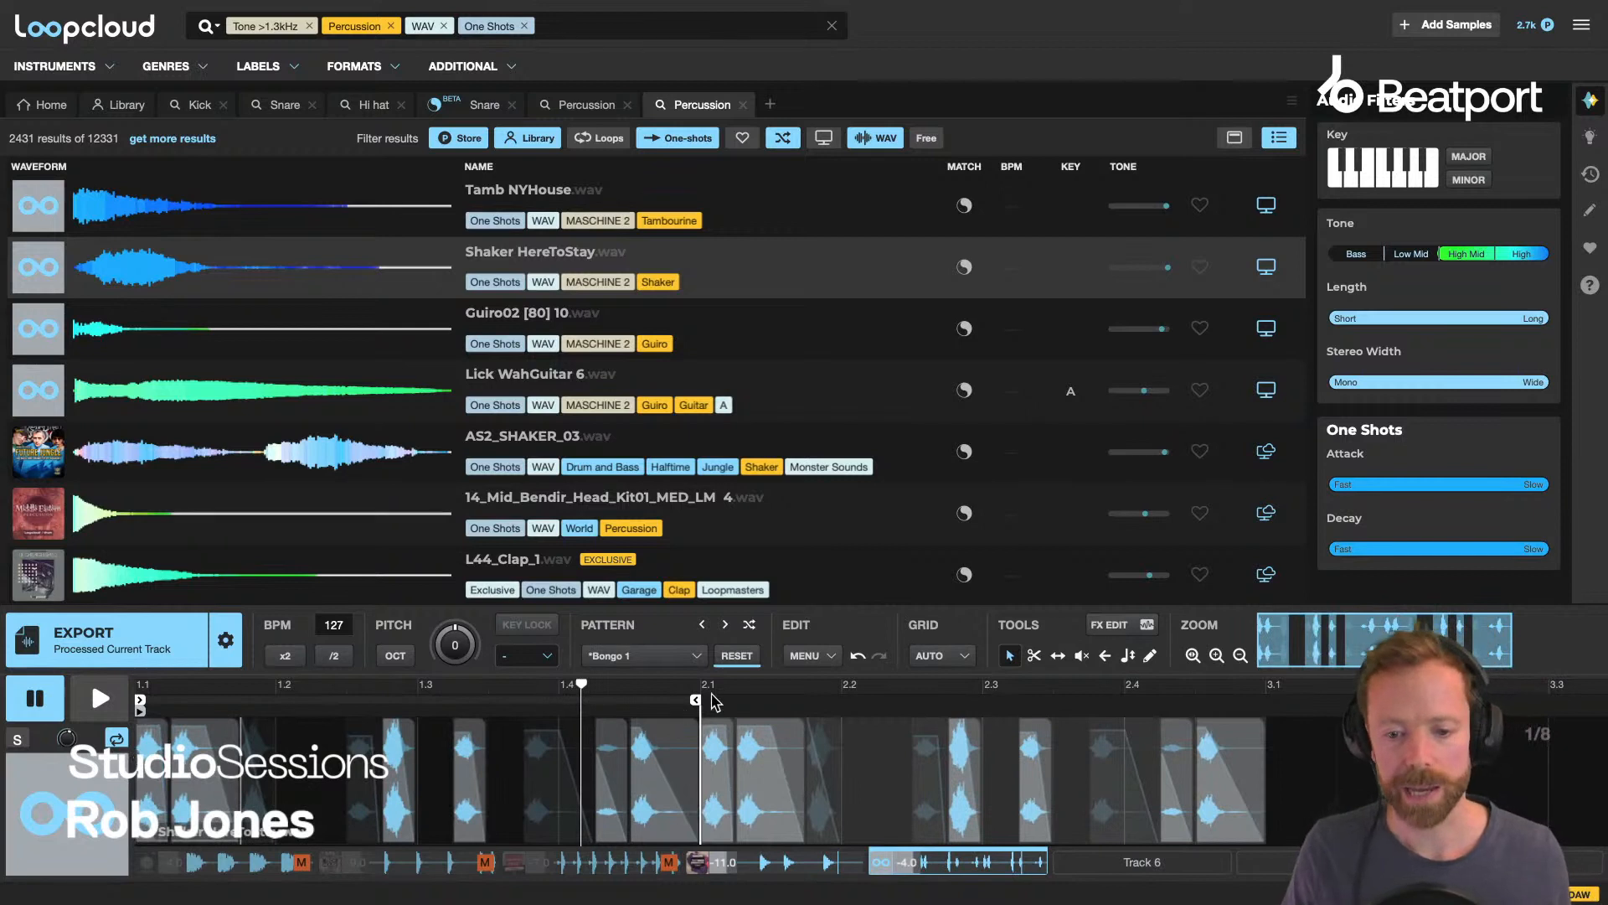
pyautogui.moveTo(695, 702); pyautogui.dragTo(1260, 700)
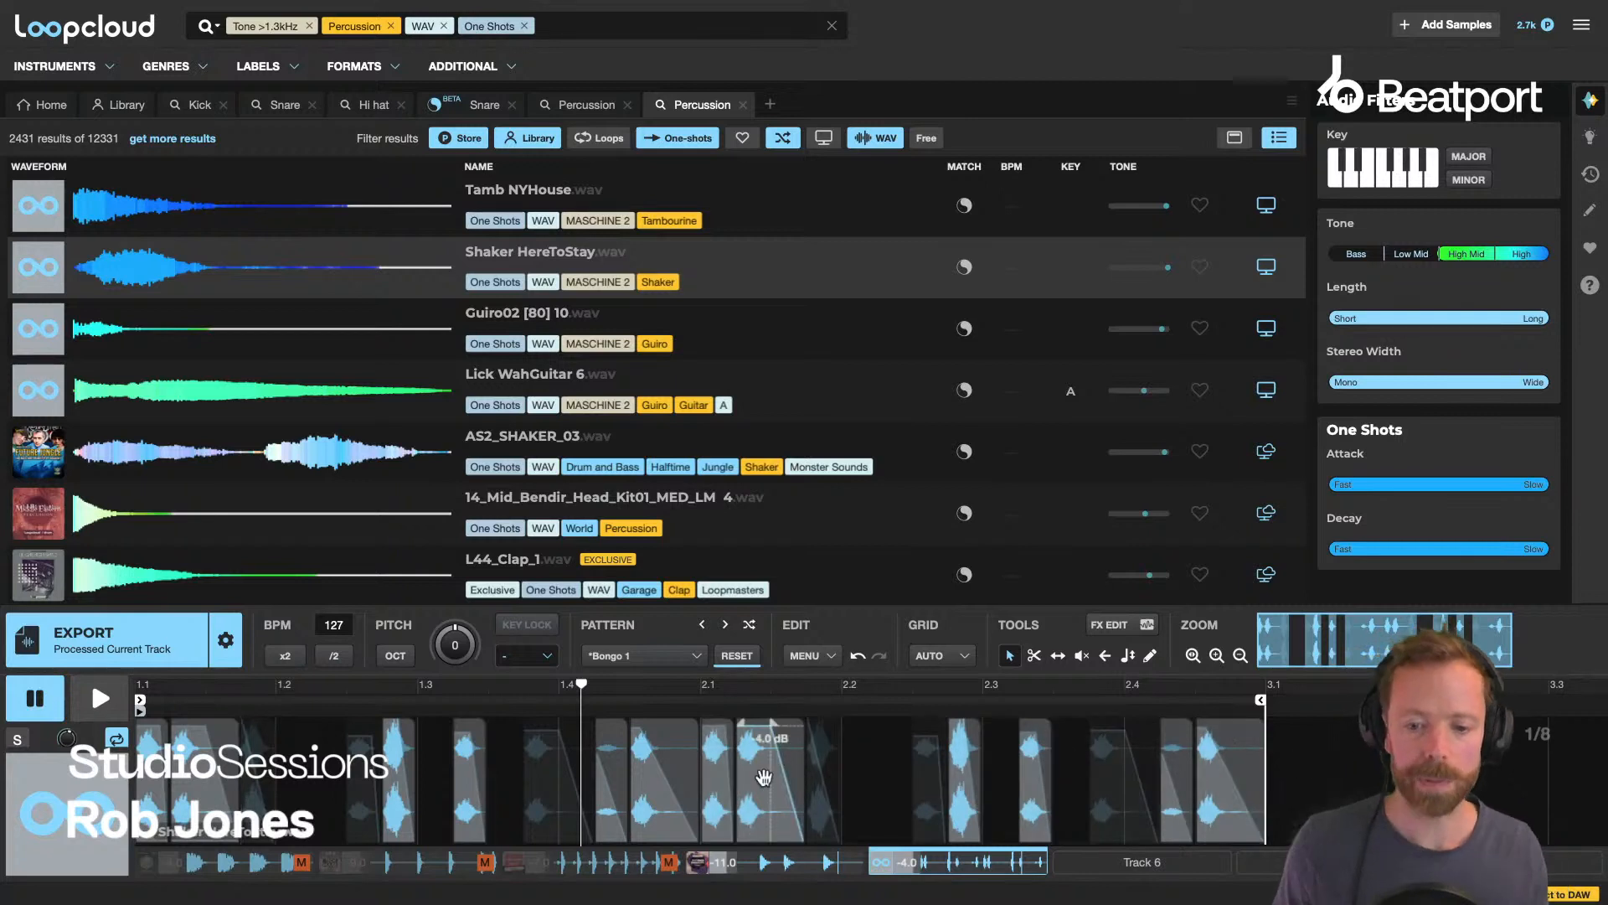
# During playback, unmute the second bar's hits between 2.2 and 2.3 and just before 2.4, and mute the hit on 2.1.
pyautogui.press('space')
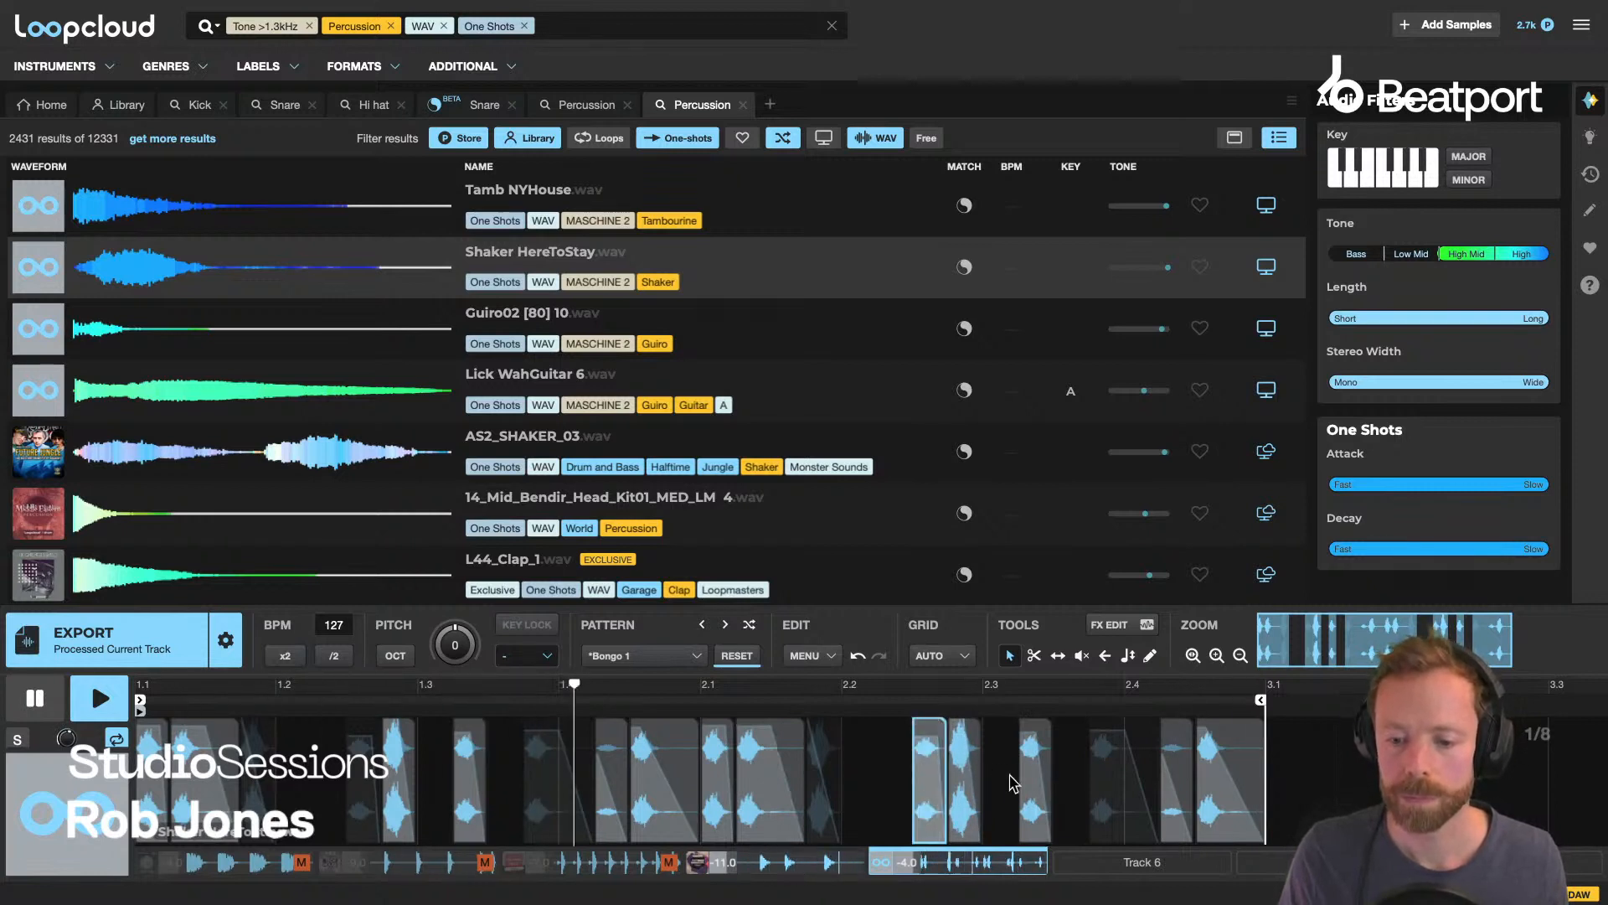
pyautogui.click(1107, 779)
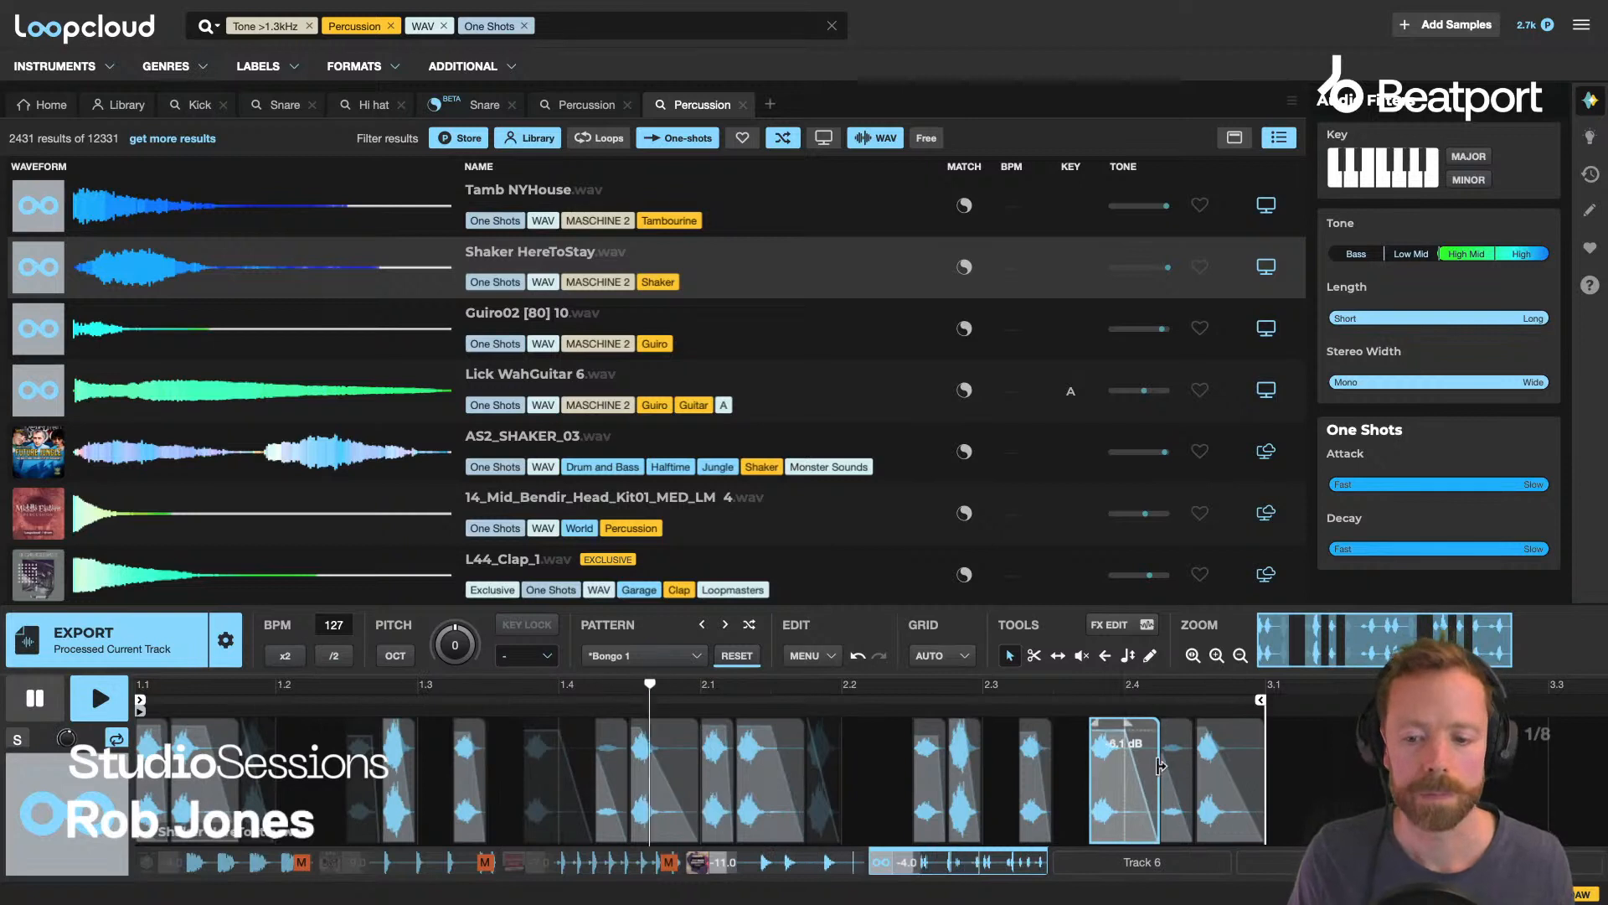
pyautogui.click(715, 761)
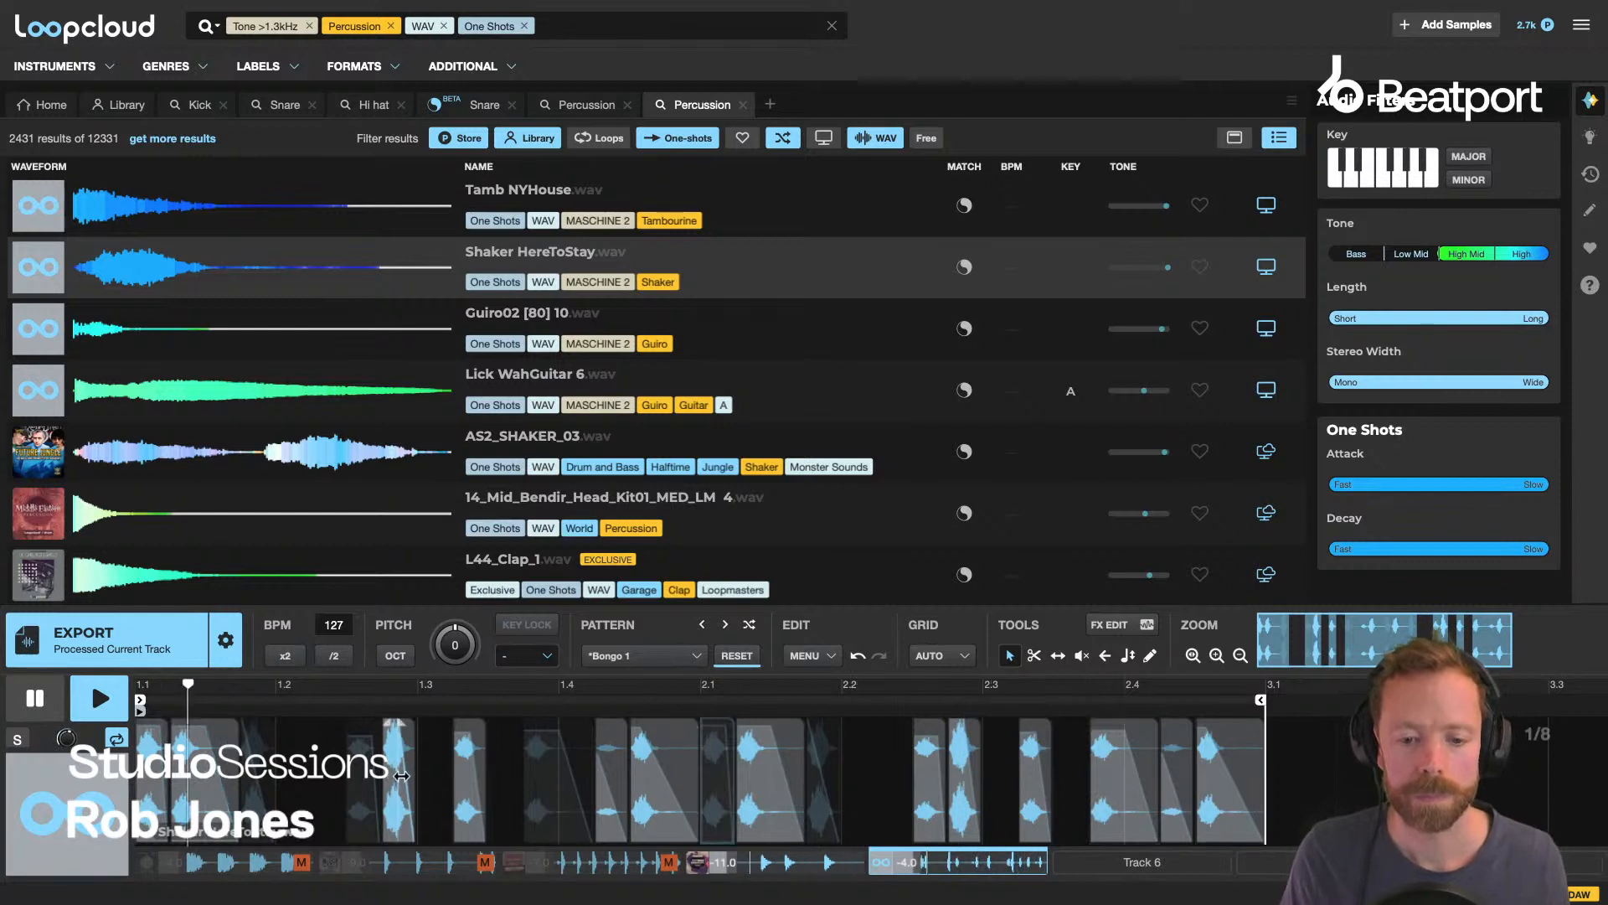
# Unmute Tracks 1, 2 and 3 and play the full beat briefly before stopping it.
pyautogui.press('space')
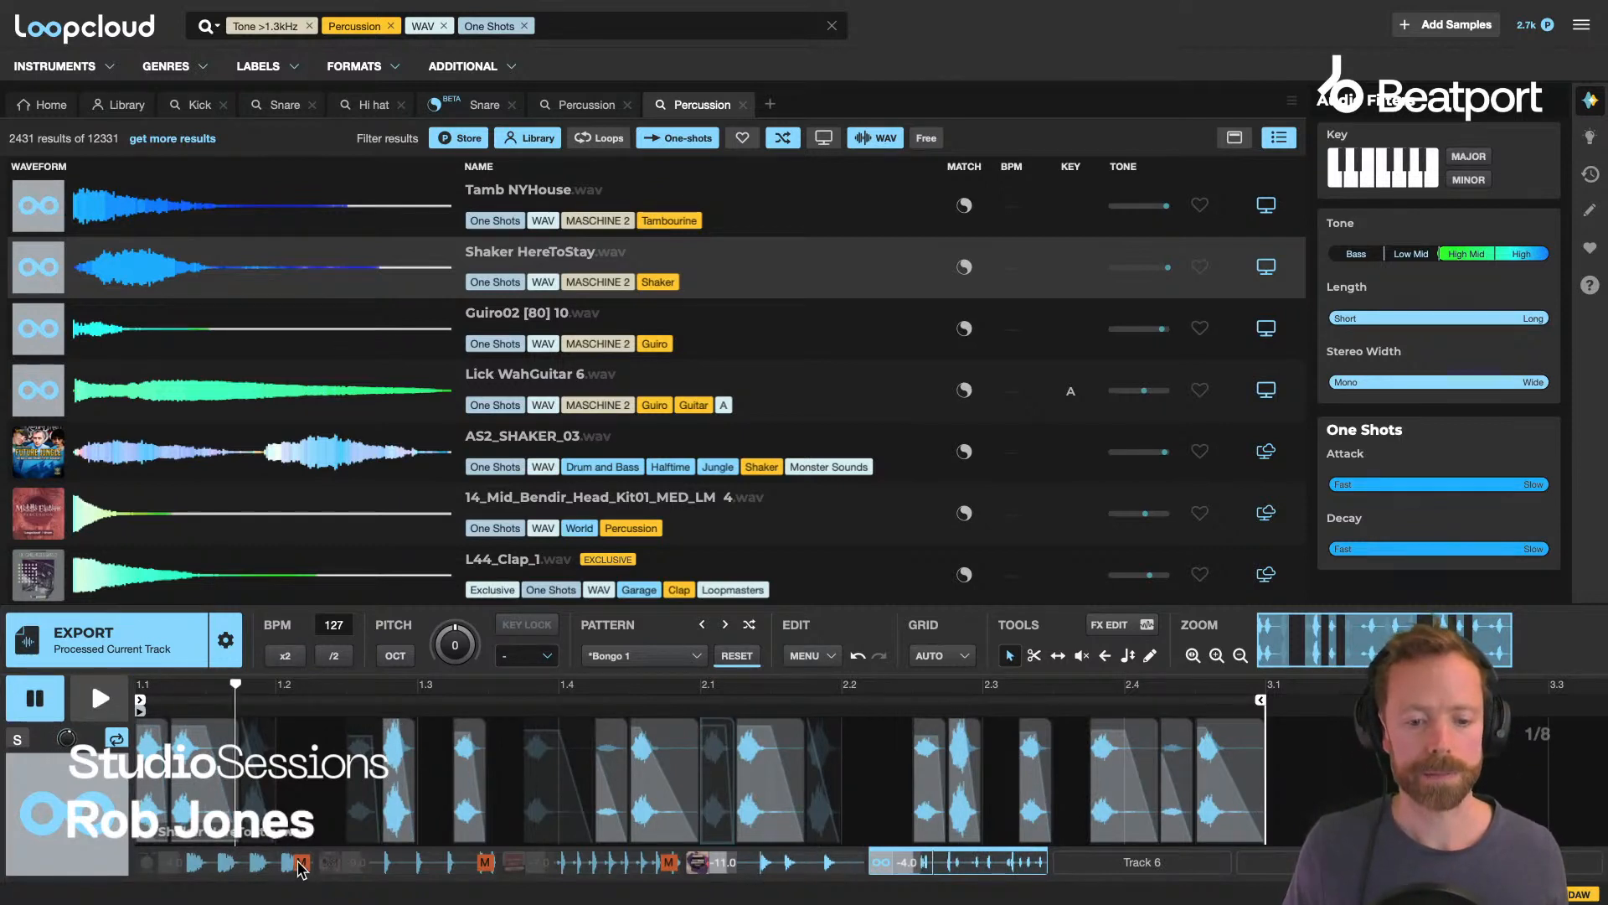
pyautogui.press('space')
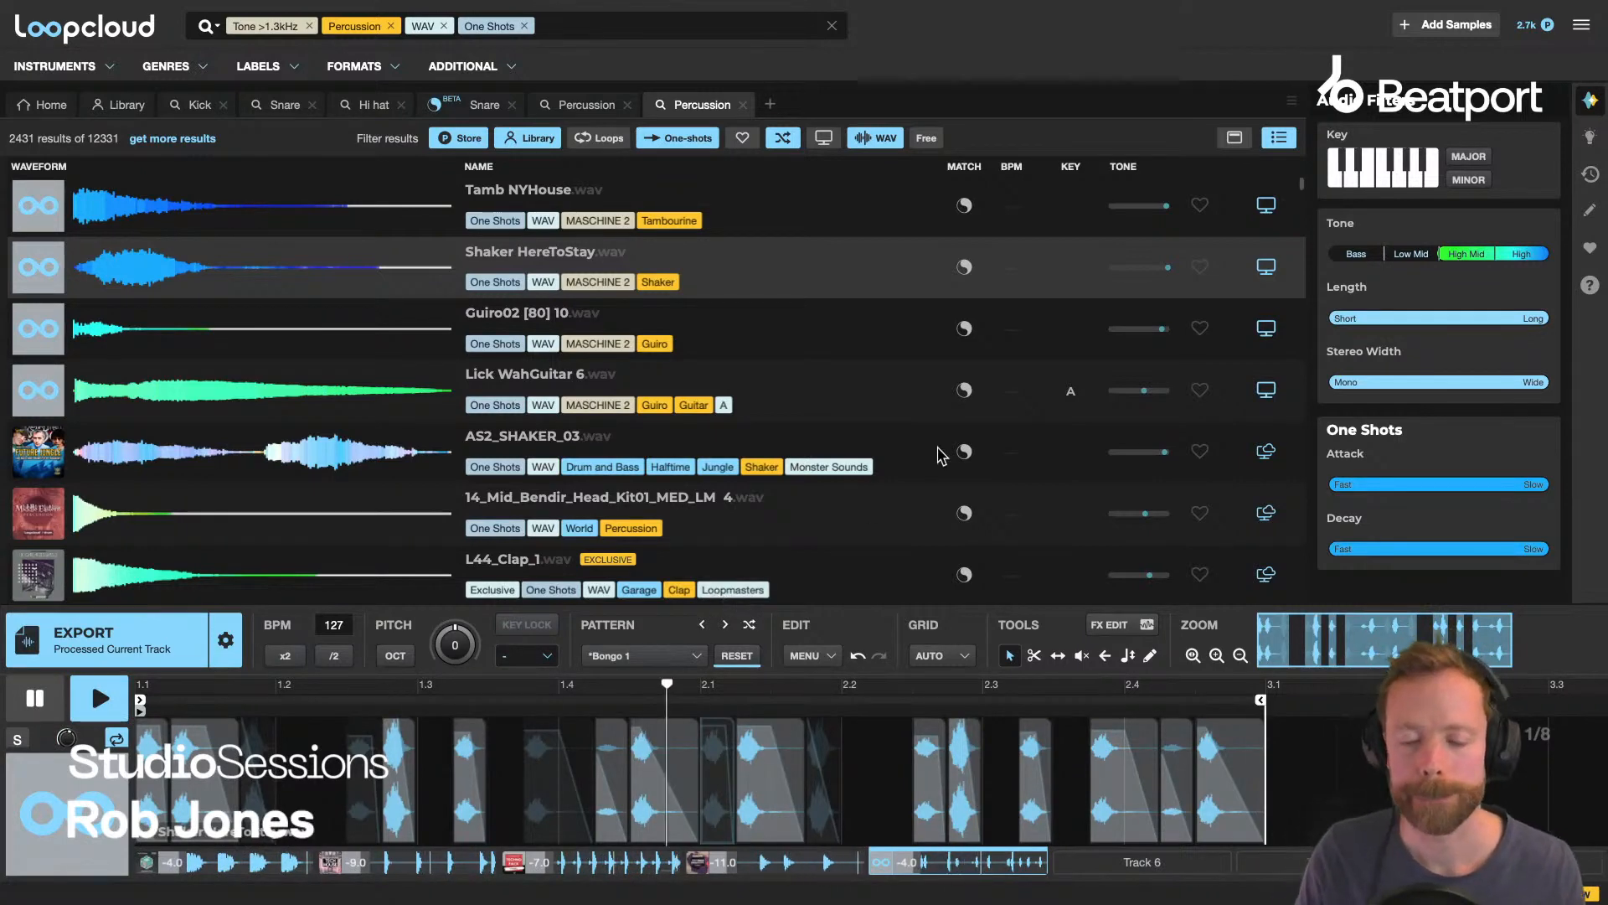
pyautogui.press('space')
# Audition other one-shots in Track 5's pattern, including L44_Clap_1, THXP_Clap_01, STU_Clap_Snare_48 and pee_hat_shaker.
pyautogui.scroll(-1, 591, 386)
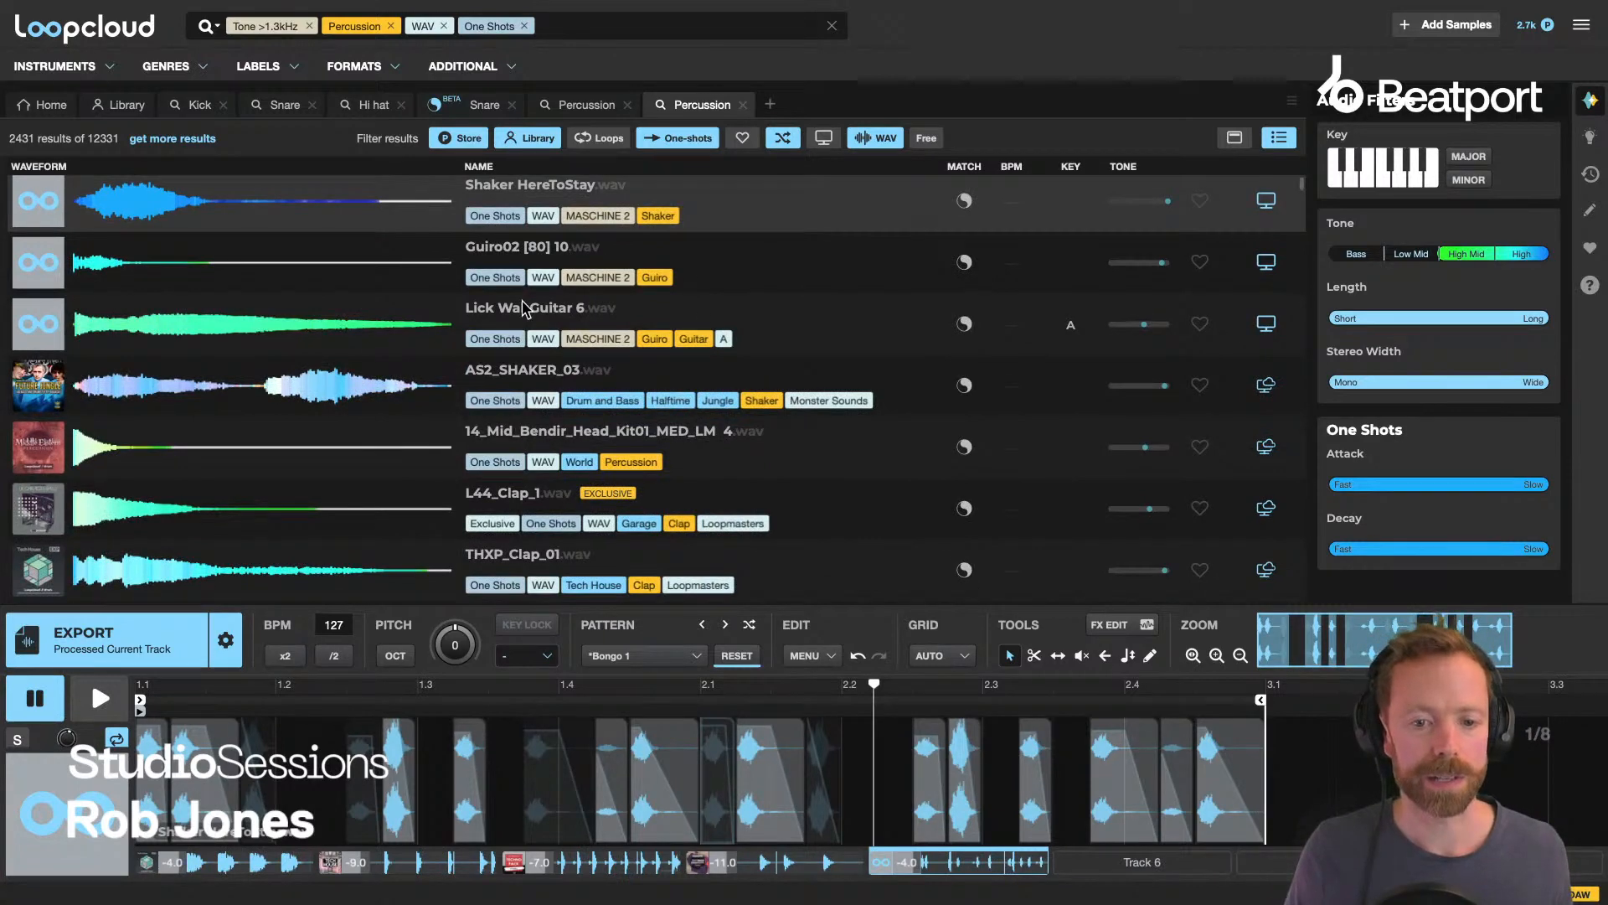
pyautogui.scroll(-2, 524, 310)
pyautogui.click(508, 348)
pyautogui.click(506, 410)
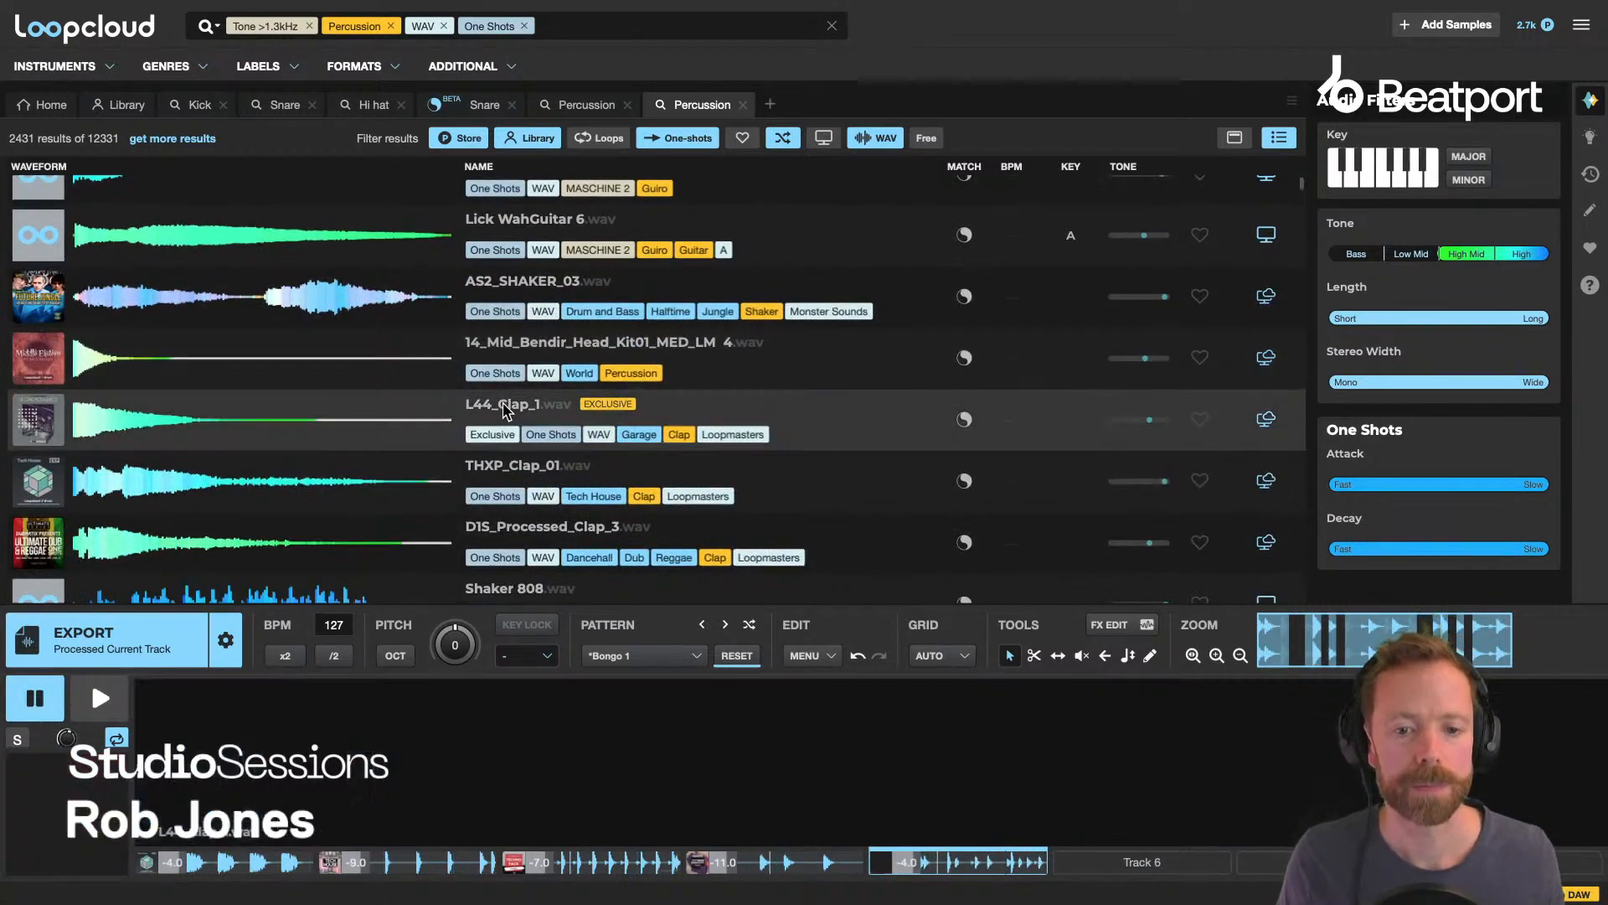
pyautogui.click(510, 469)
pyautogui.scroll(-5, 512, 517)
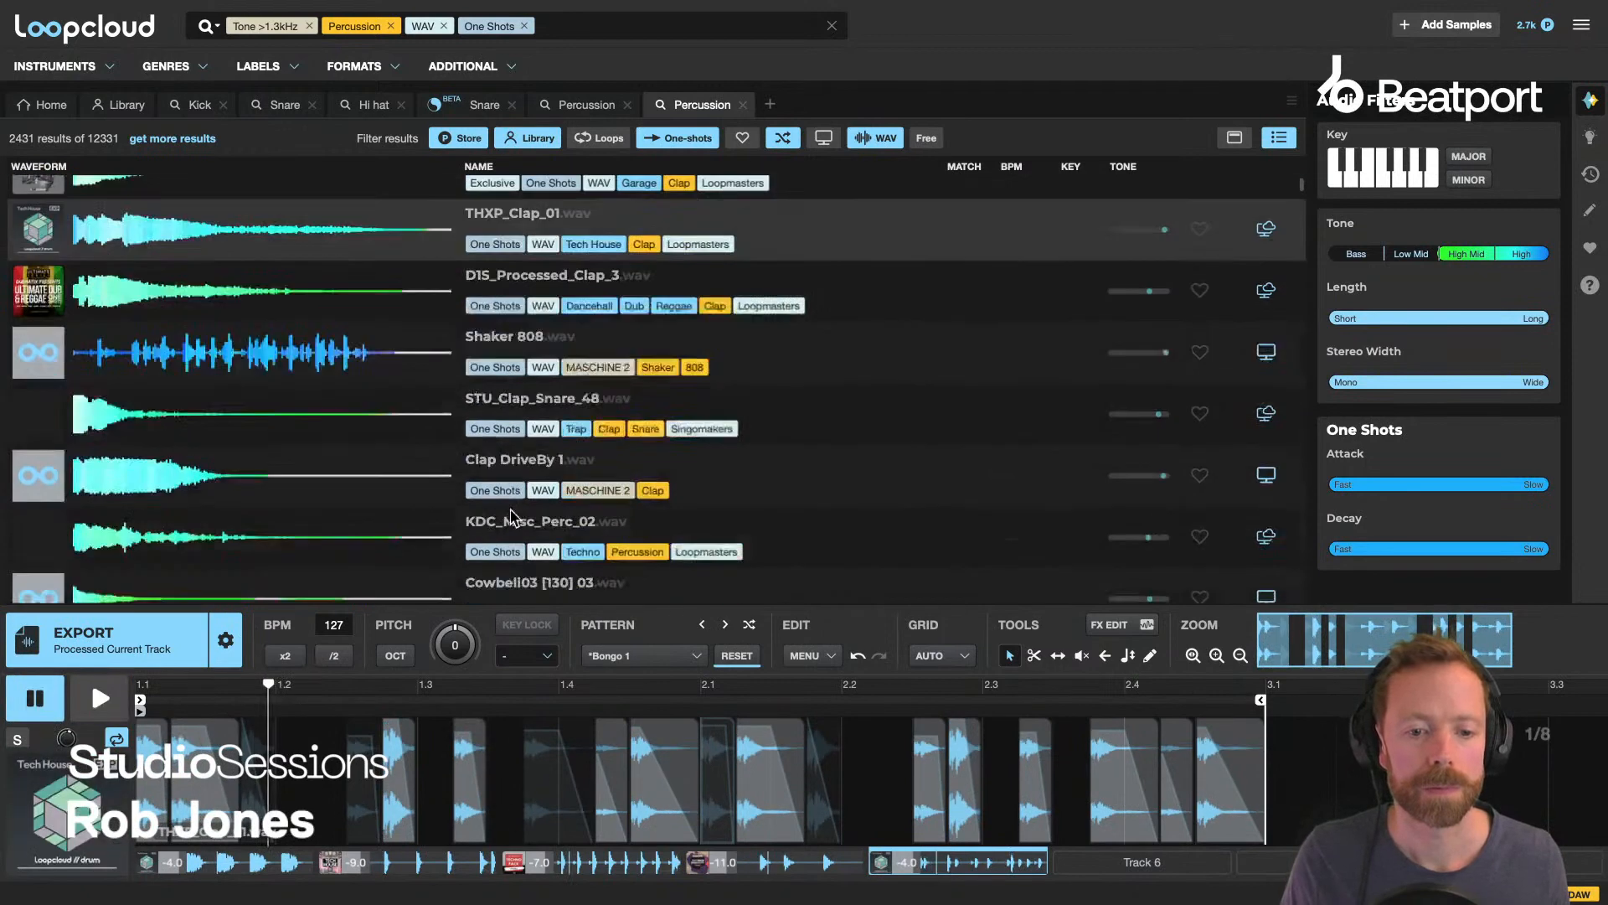
pyautogui.click(512, 409)
pyautogui.scroll(-5, 512, 415)
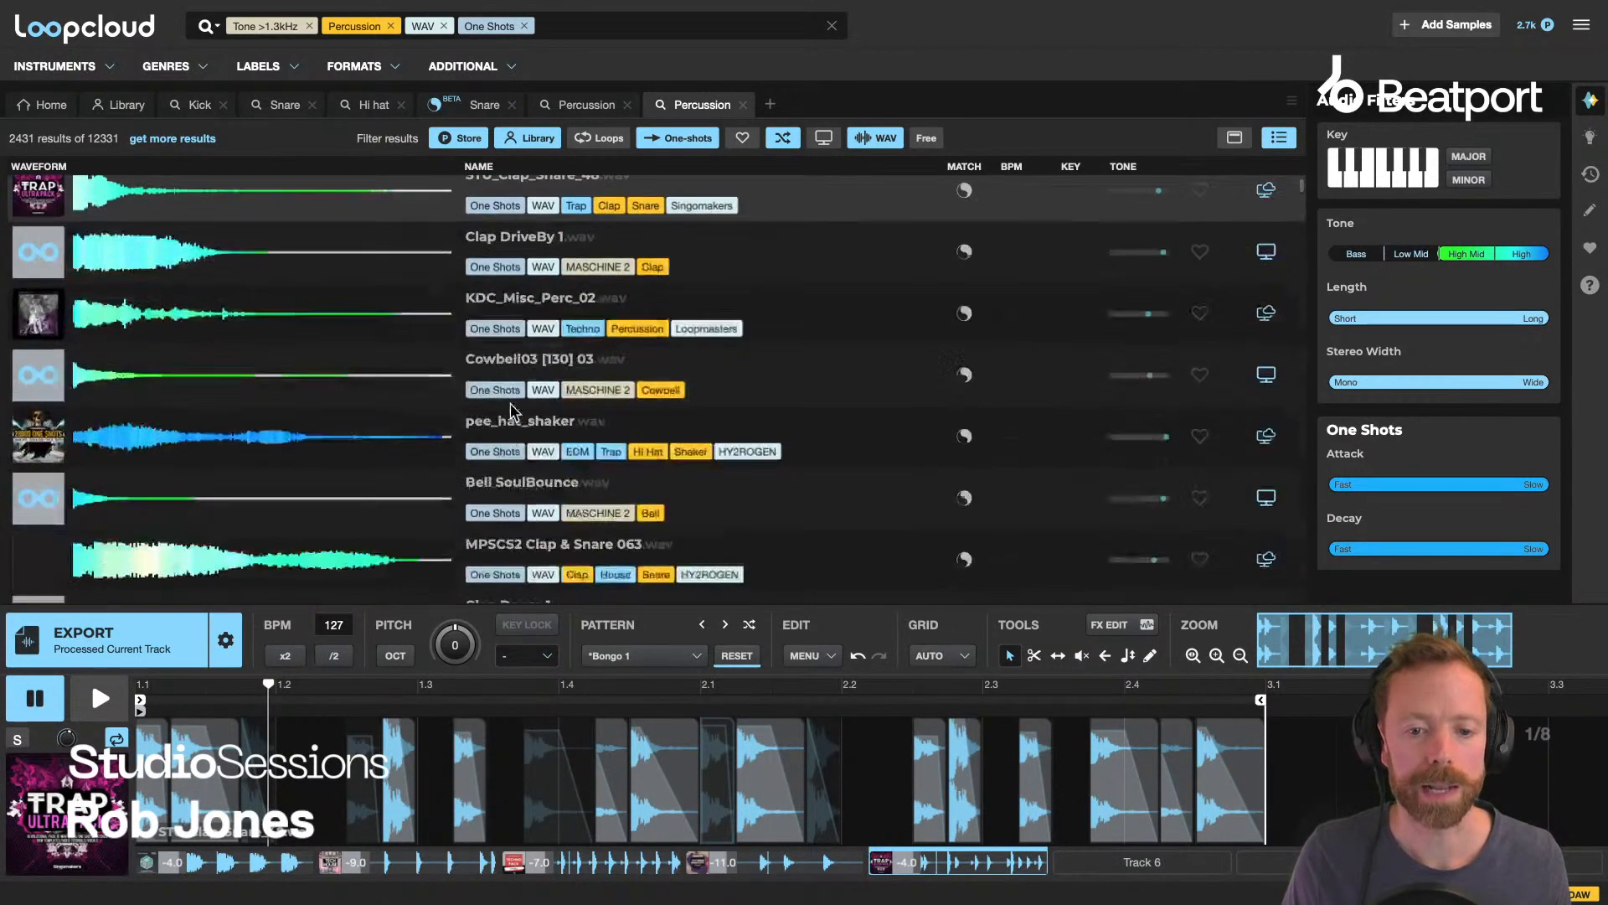
pyautogui.click(512, 429)
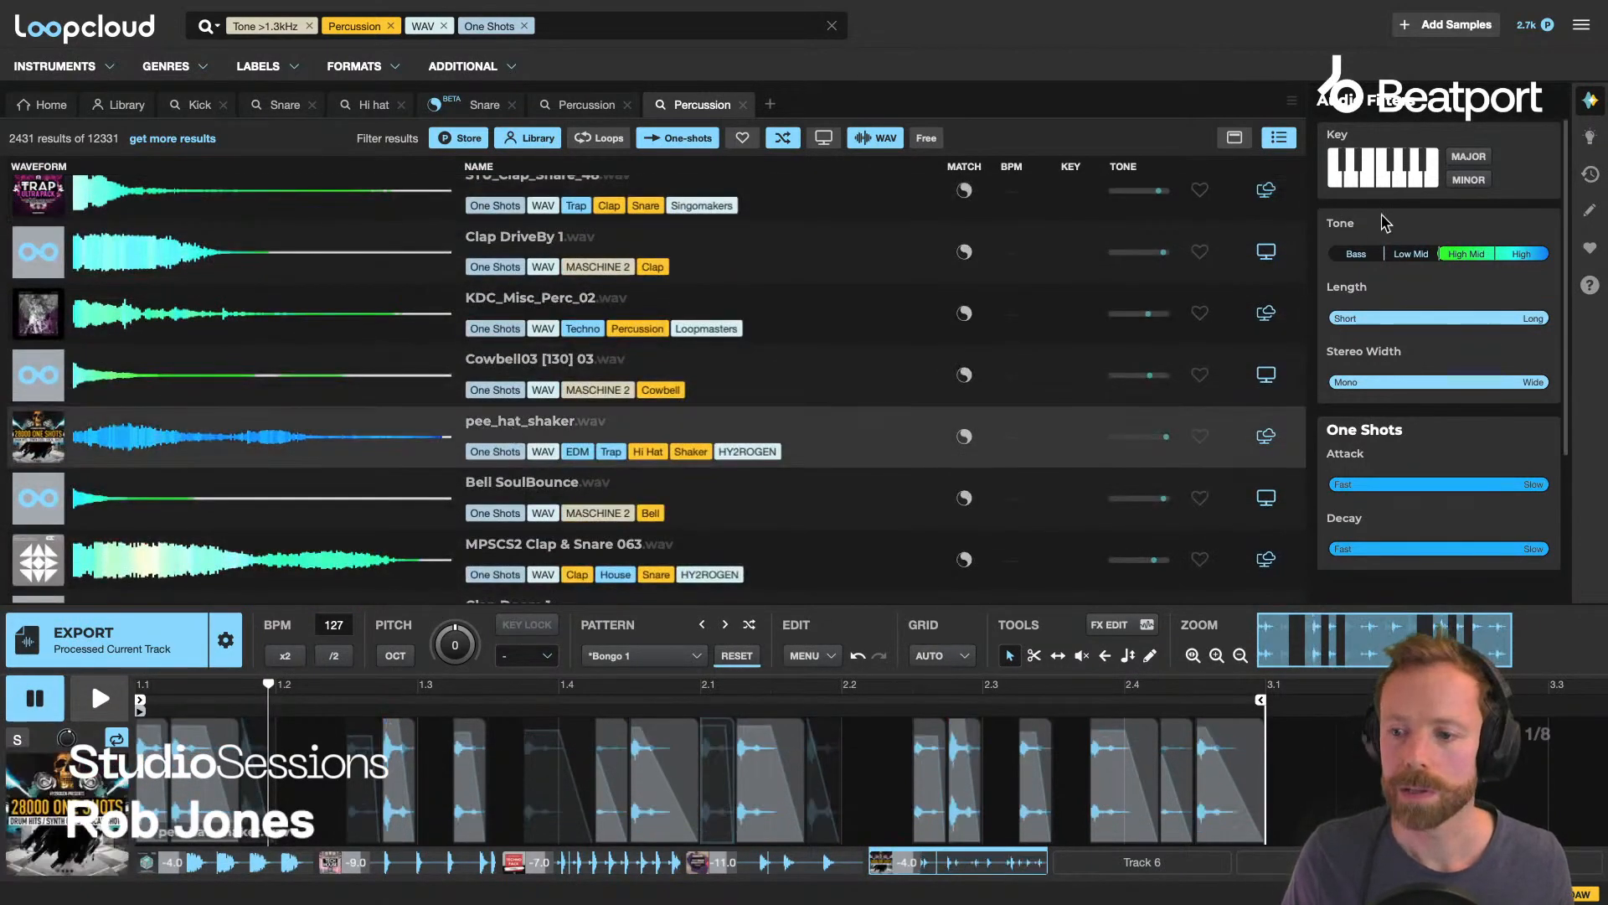
# Restrict the tone filter to above 2.4 kHz and try Shaker 808, pee_hat_shaker, RideBell Central V2 and US_CLAP_19_Cm on Track 5.
pyautogui.moveTo(1478, 253); pyautogui.dragTo(1484, 253)
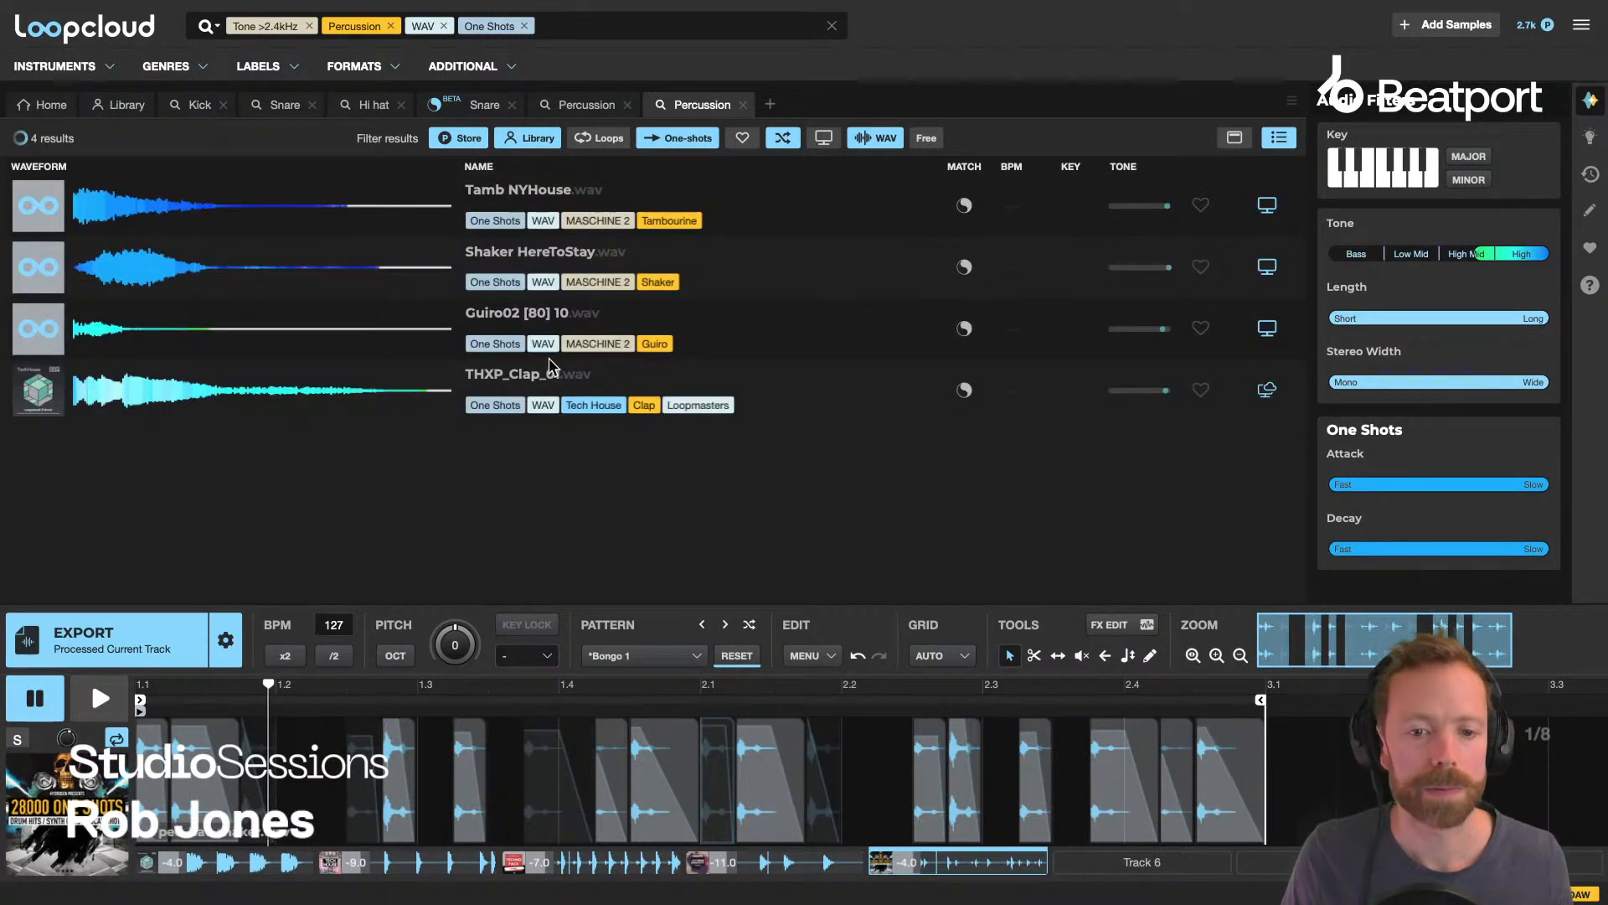
pyautogui.scroll(-4, 527, 326)
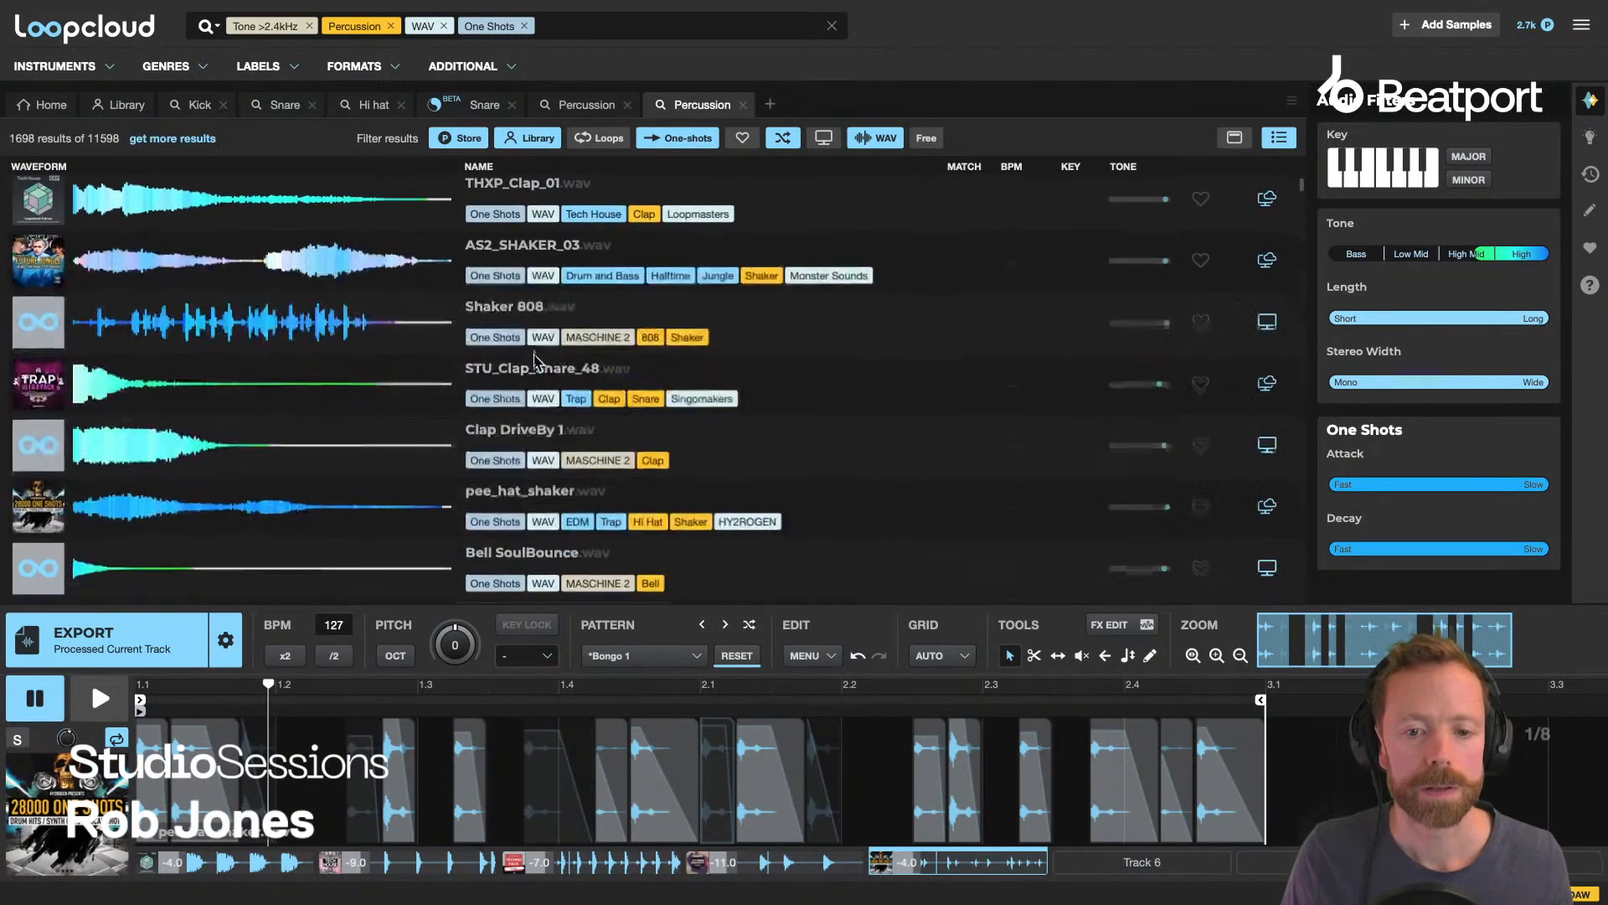
pyautogui.click(519, 327)
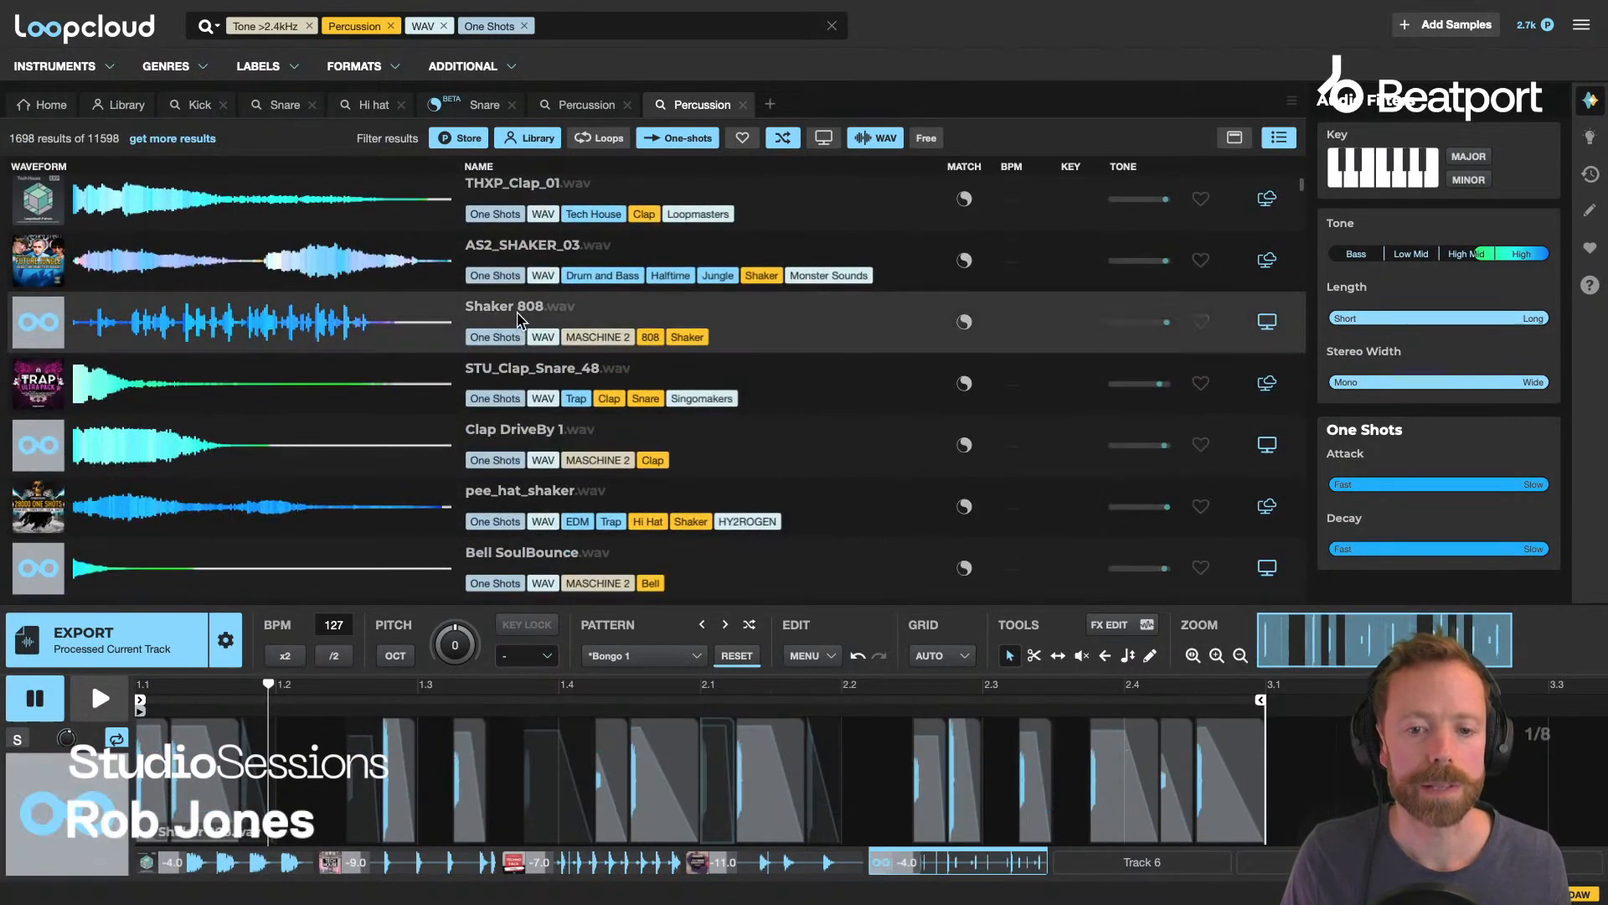
pyautogui.click(531, 427)
pyautogui.scroll(-1, 536, 410)
pyautogui.scroll(-3, 536, 410)
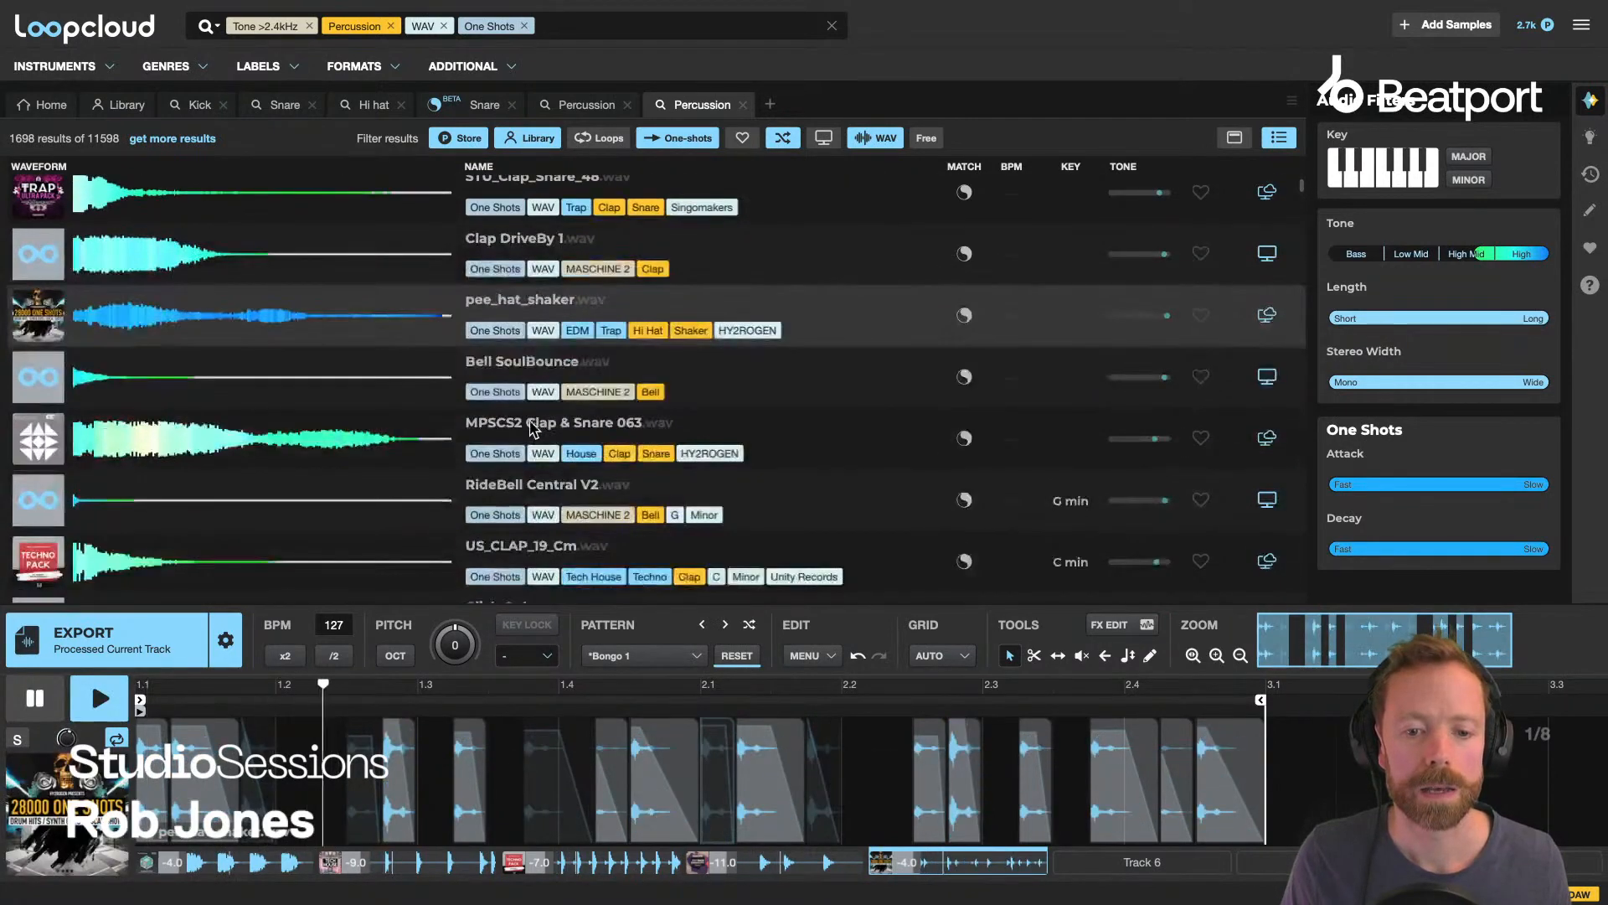
pyautogui.click(544, 419)
pyautogui.scroll(-1, 544, 419)
pyautogui.click(543, 418)
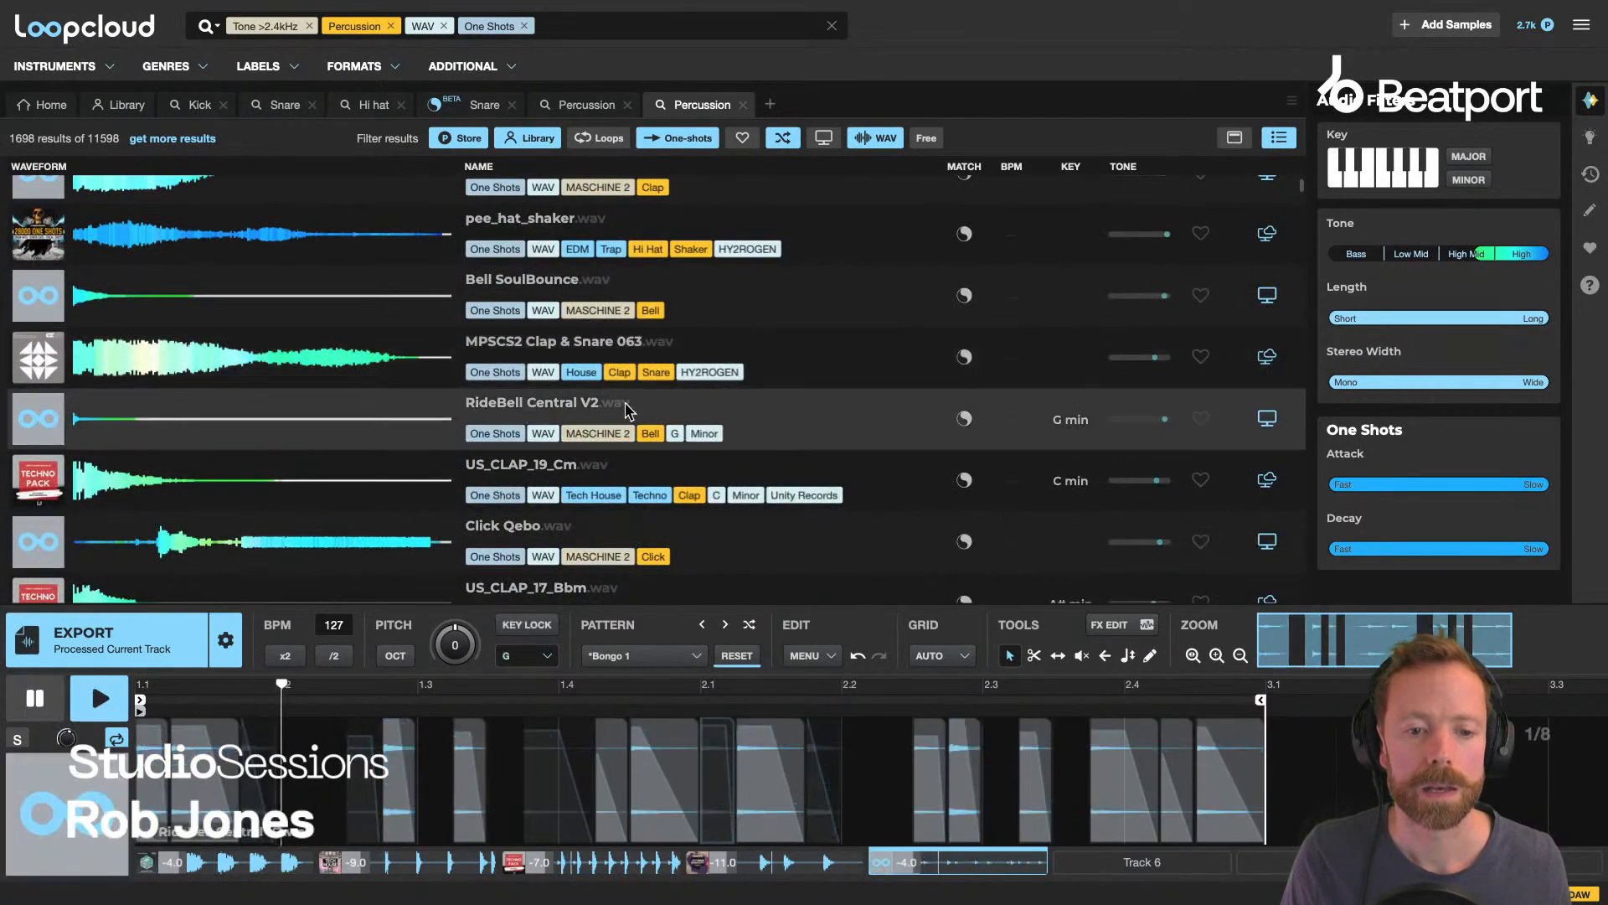
pyautogui.click(556, 467)
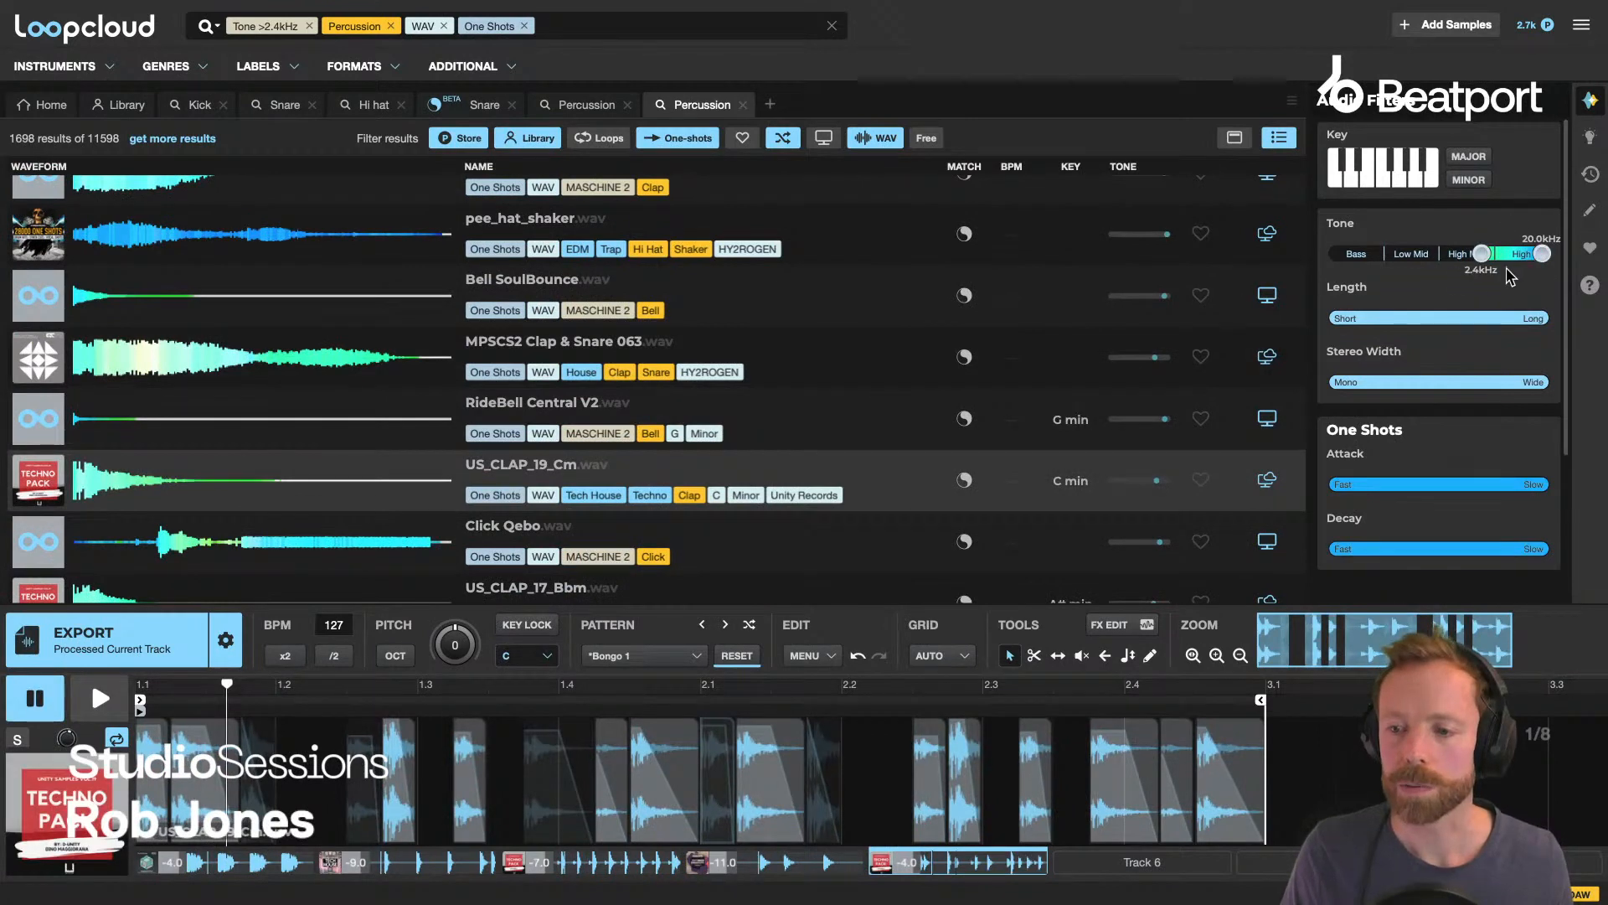
# Set the tone filter to 1.1–2.1 kHz and audition Bongo SlappedIt and L13_Misc_Perc_4 on Track 5.
pyautogui.moveTo(1436, 253); pyautogui.dragTo(1435, 253)
pyautogui.moveTo(1542, 253); pyautogui.dragTo(1476, 255)
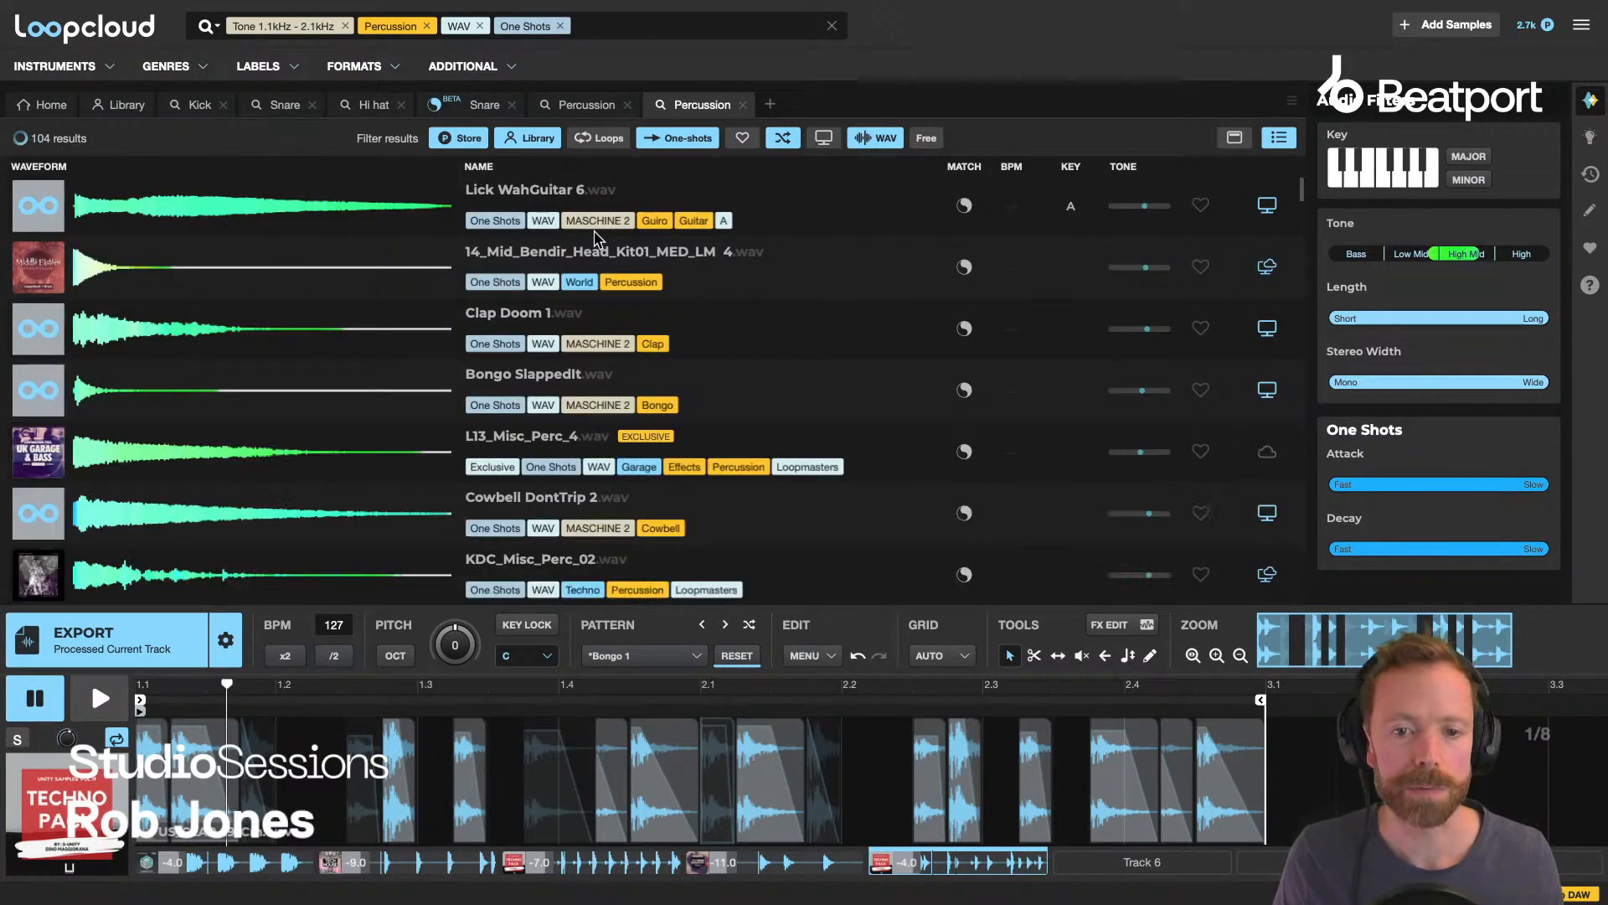
pyautogui.click(549, 374)
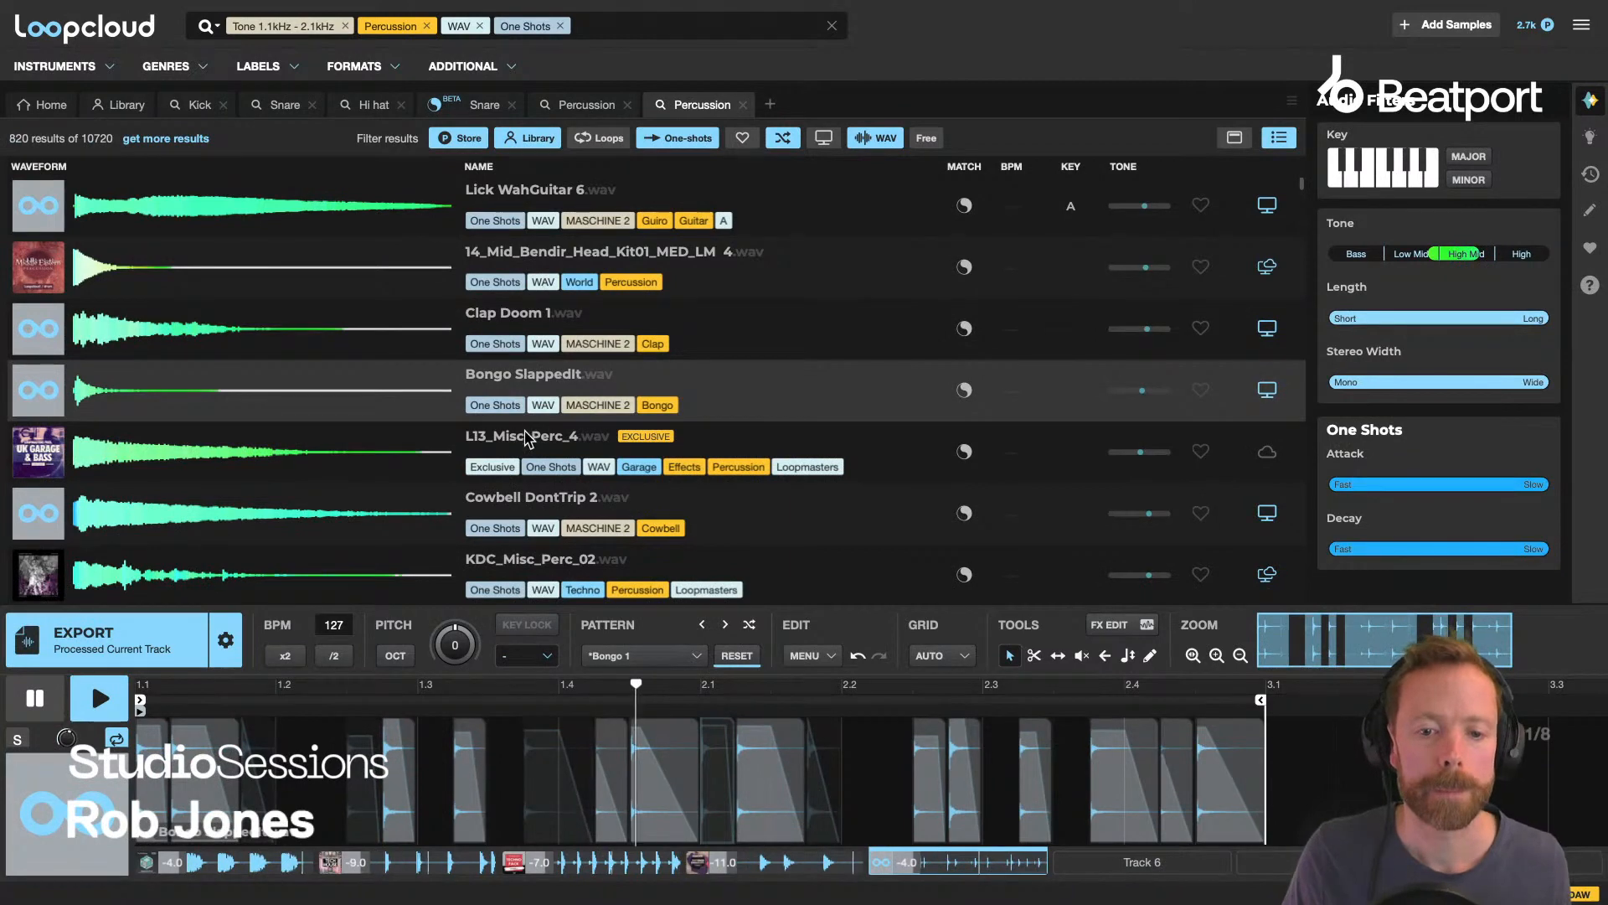
pyautogui.press('Down')
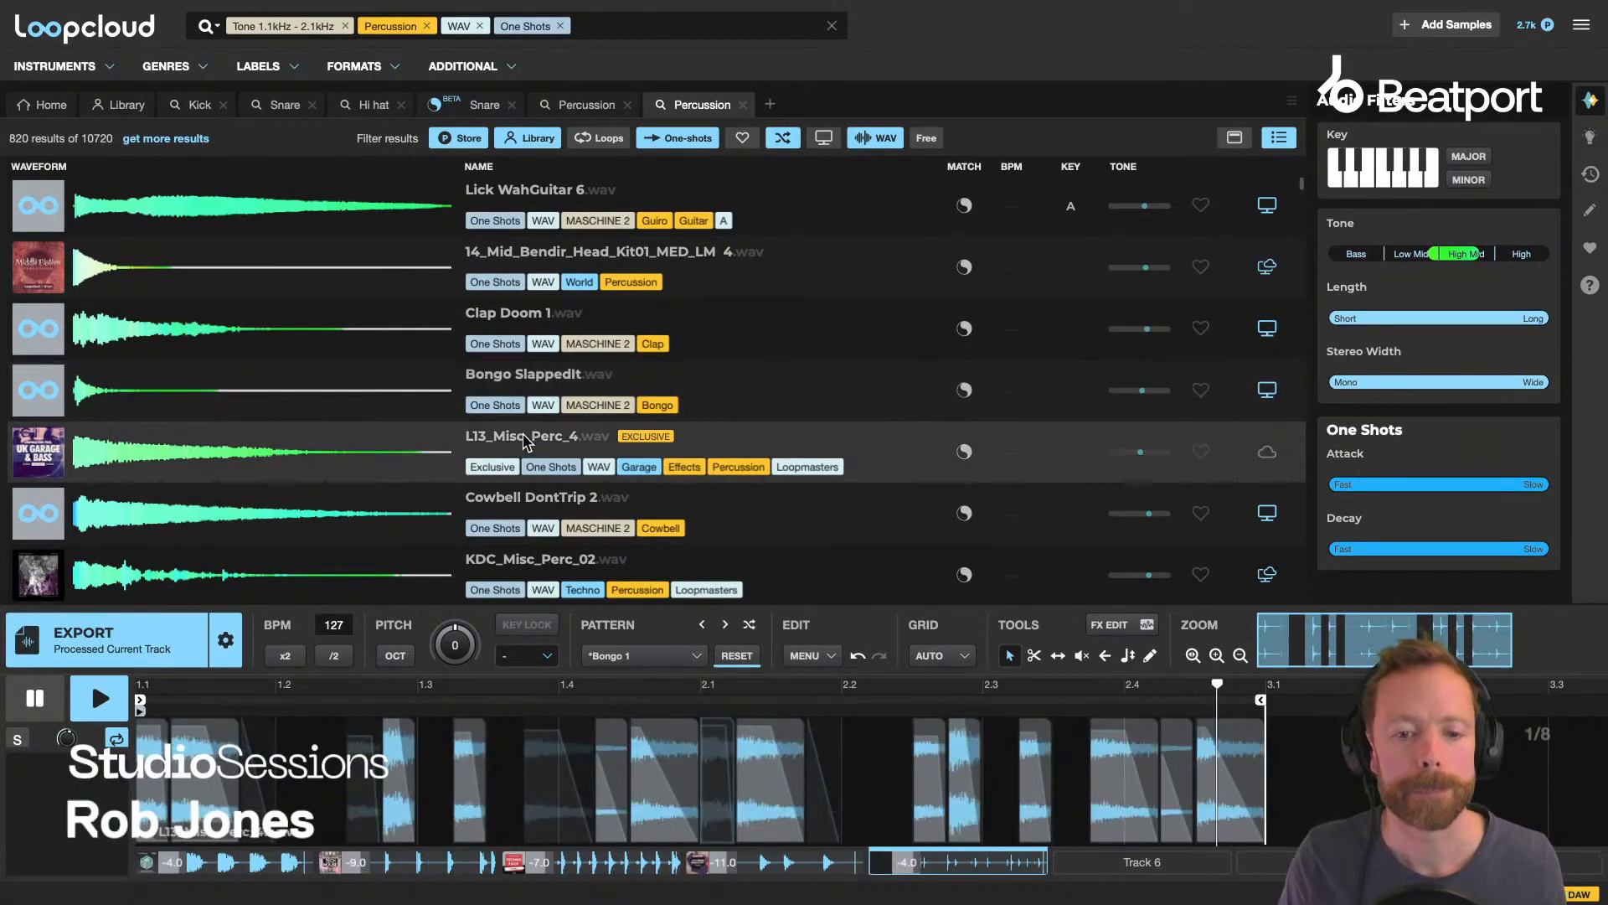
pyautogui.press('Down')
pyautogui.click(521, 377)
pyautogui.scroll(-2, 582, 478)
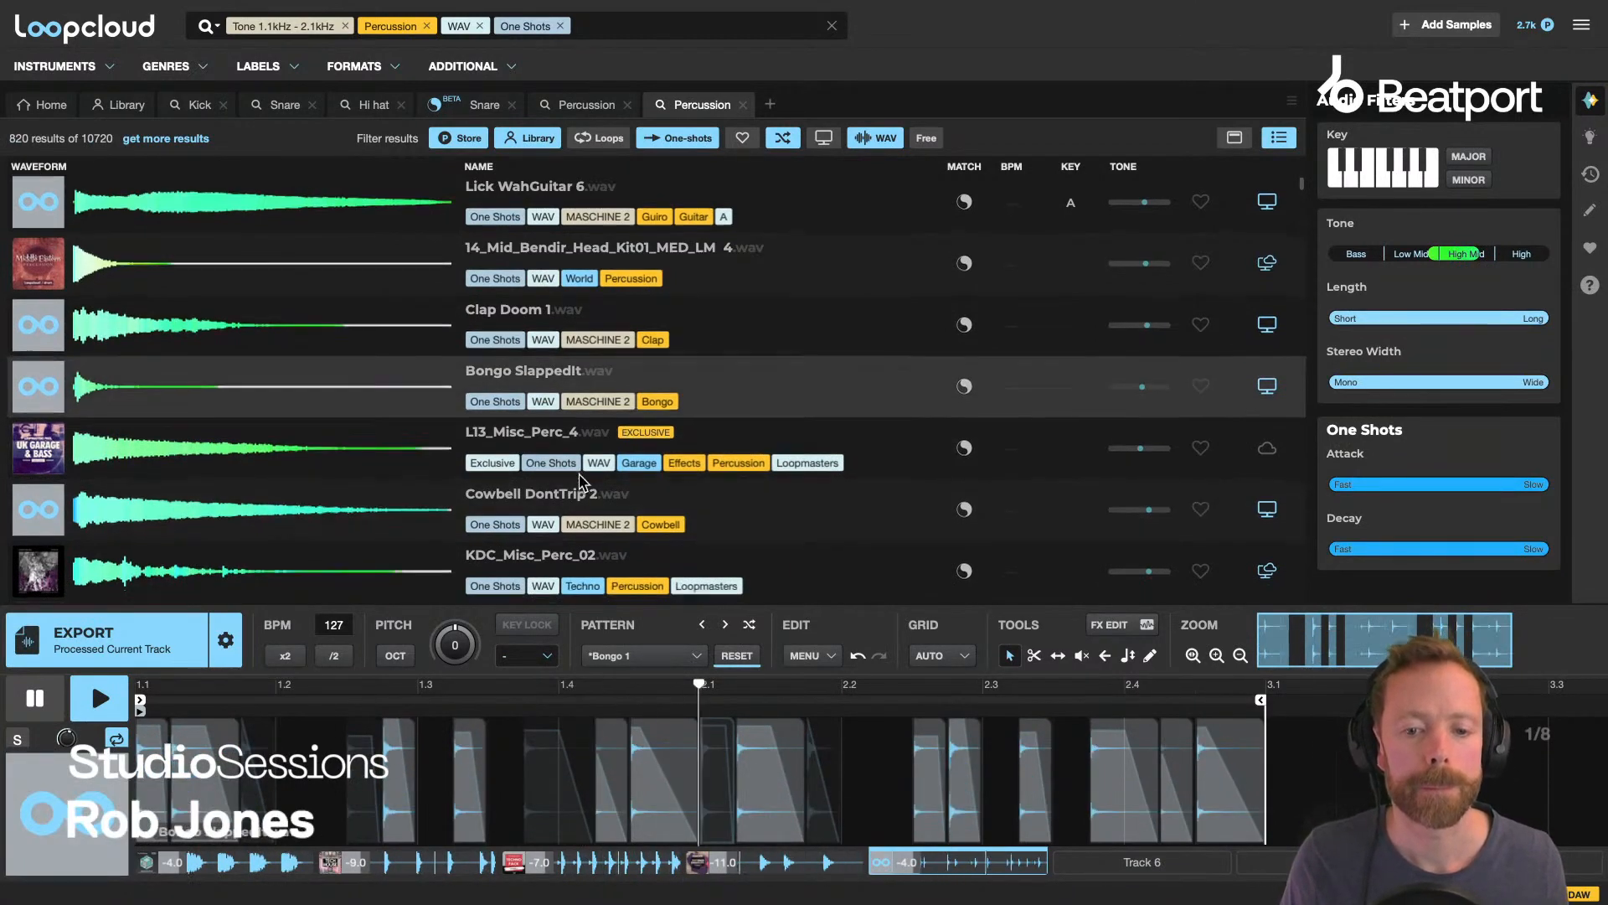
# Load DBB_Kit_06_D3_Mute_Hi_Conga on Track 5 and lower its pitch by 3 semitones.
pyautogui.click(510, 484)
pyautogui.scroll(-3, 519, 484)
pyautogui.click(531, 488)
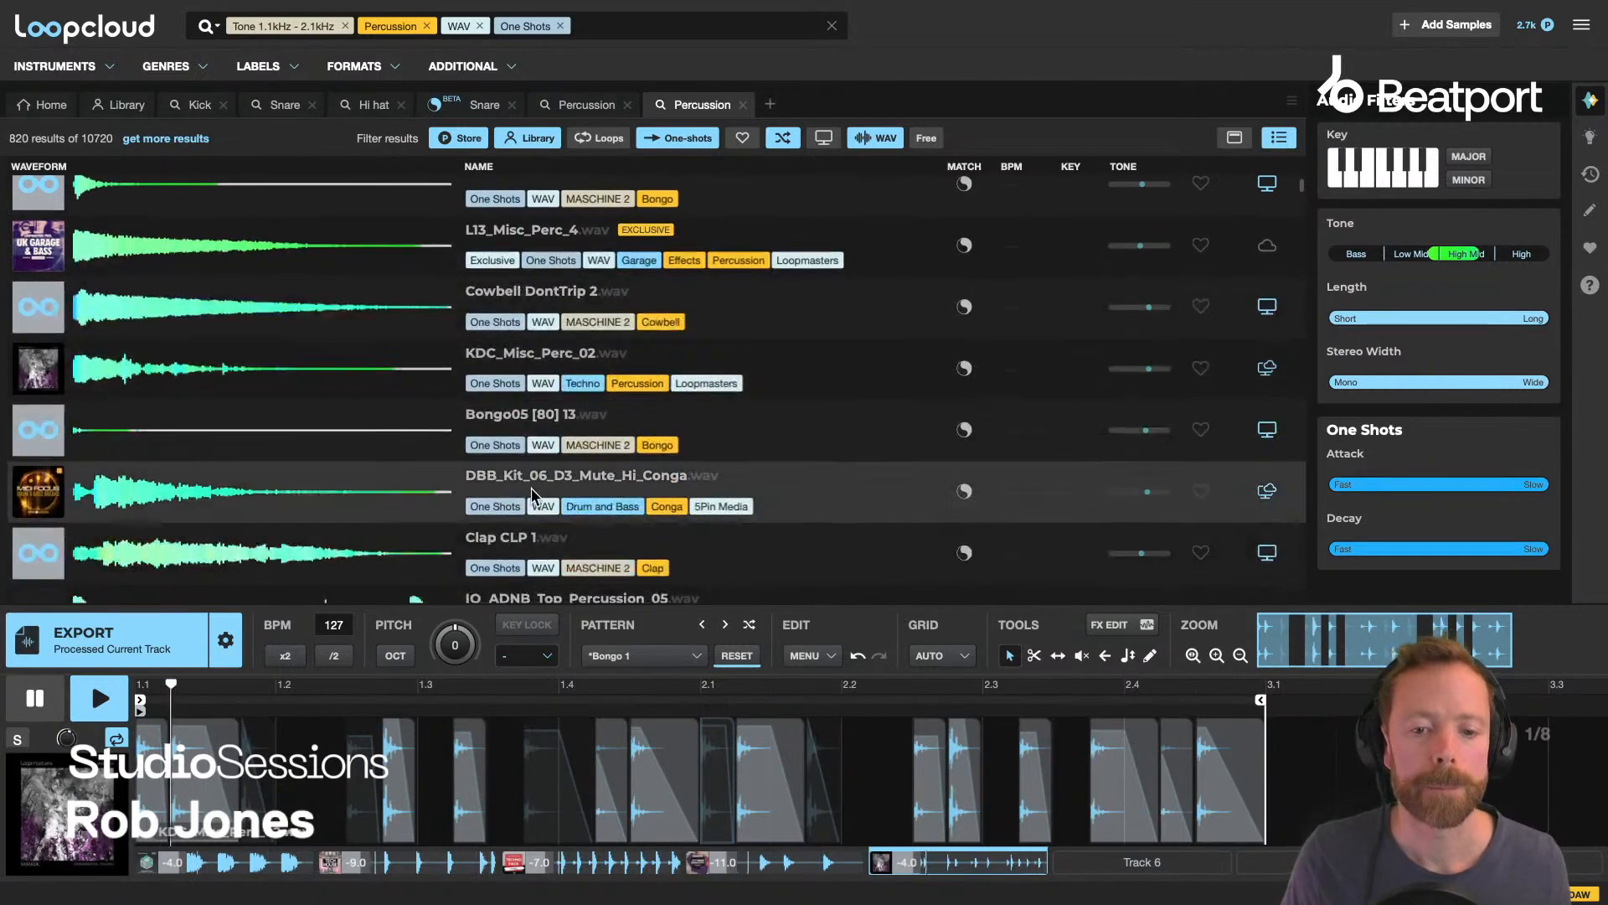
pyautogui.scroll(-4, 531, 487)
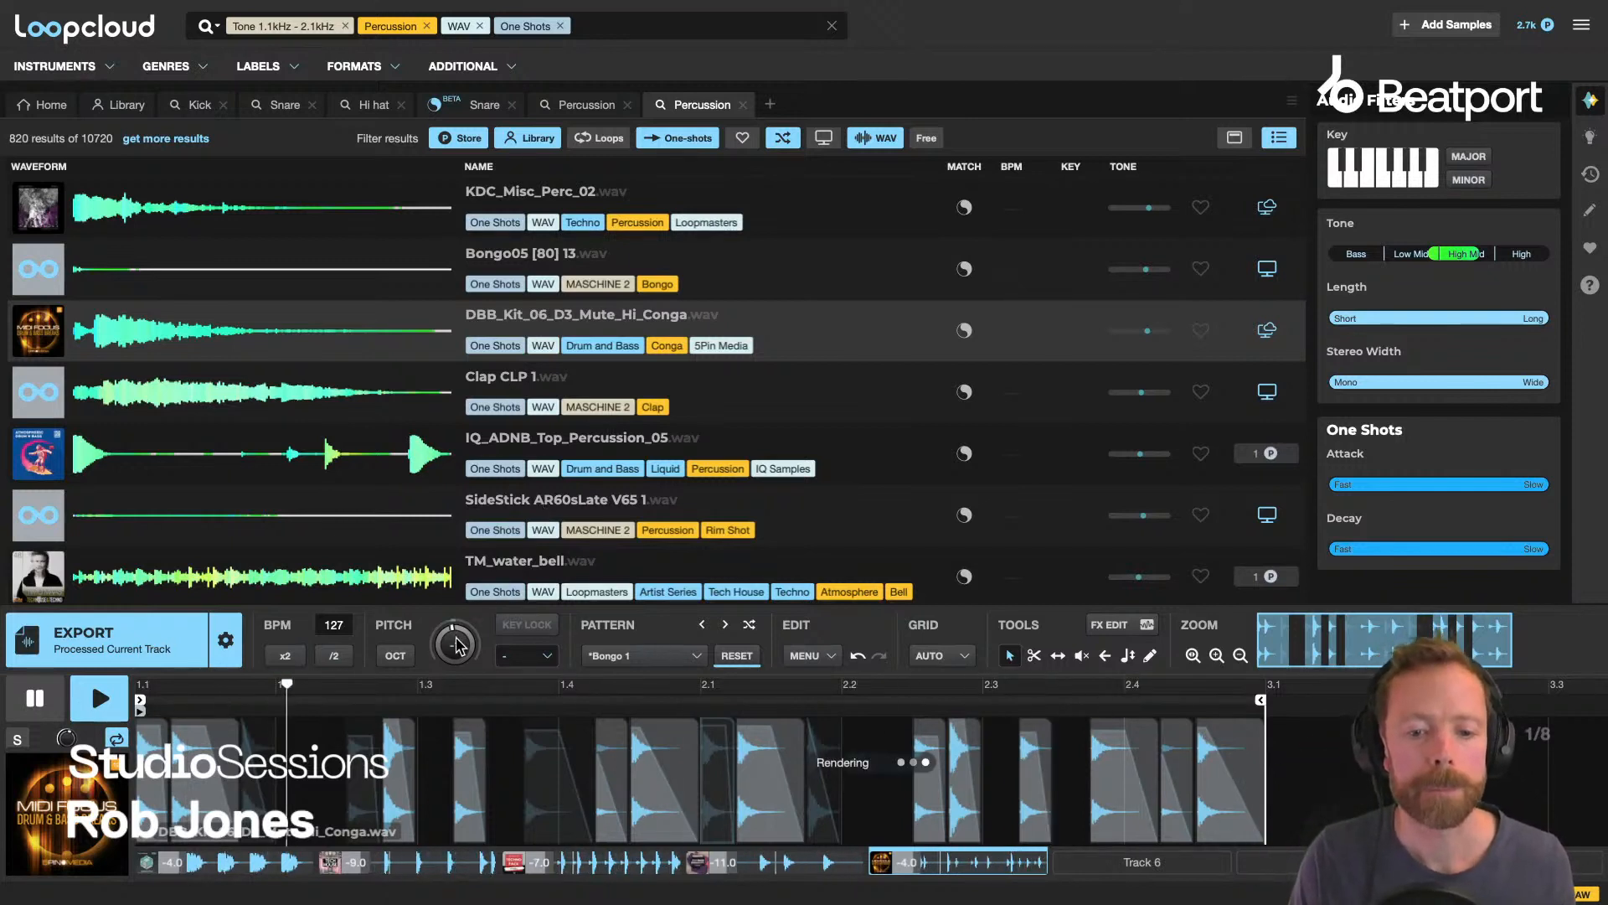
pyautogui.moveTo(458, 646); pyautogui.dragTo(461, 664)
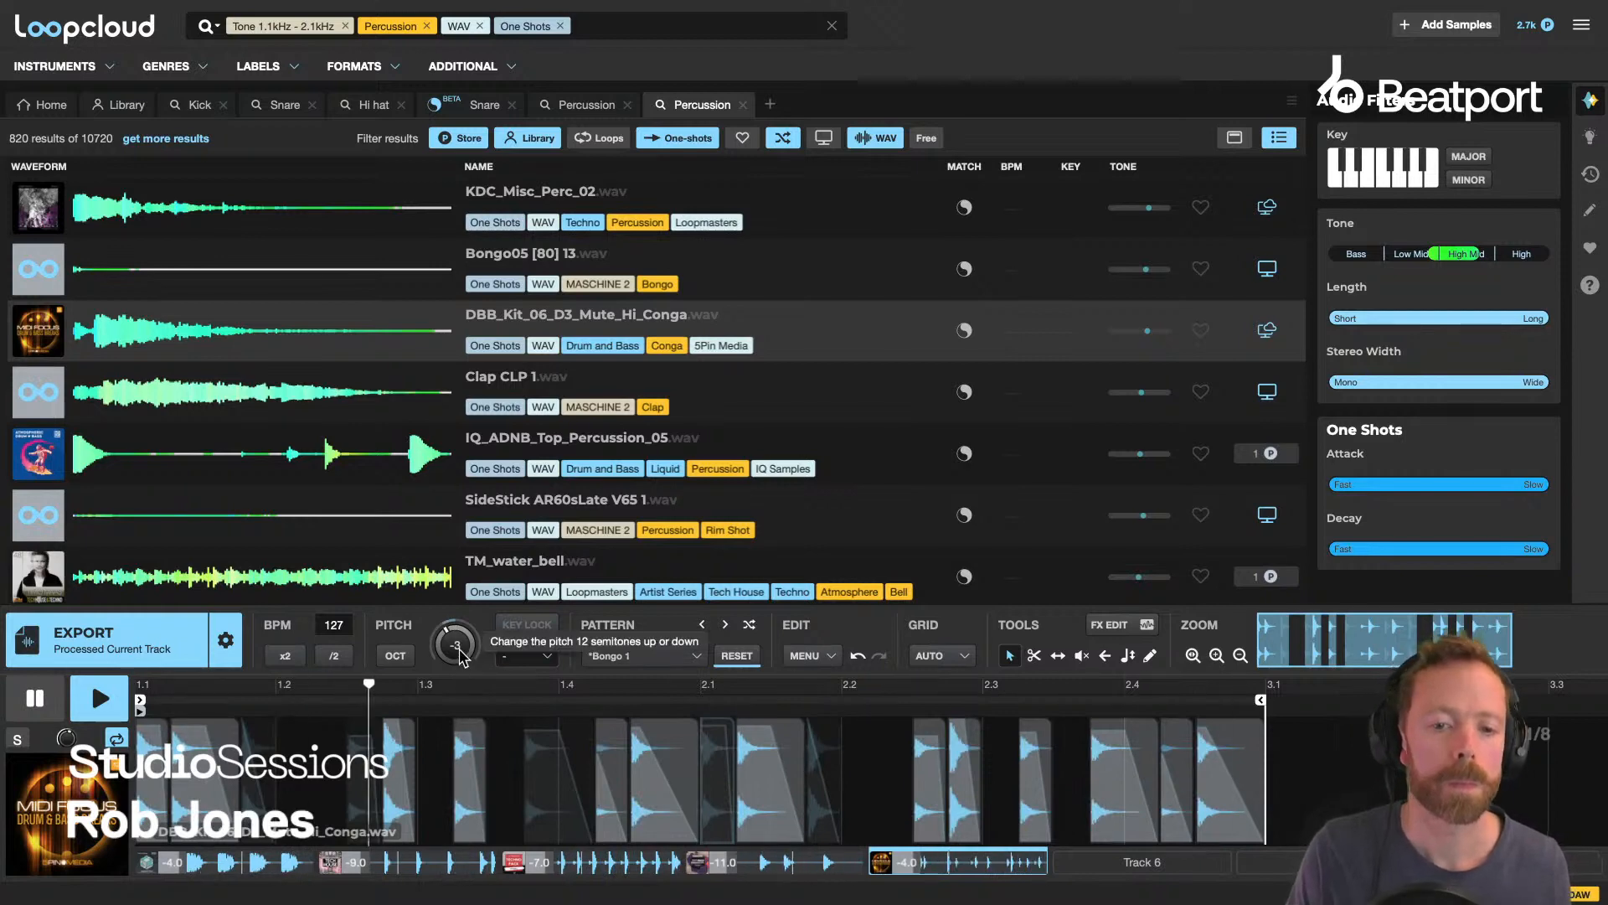
# Try Bongo04 [80] 15 on Track 5, revert to the conga sample and stop playback.
pyautogui.scroll(-2, 566, 466)
pyautogui.scroll(-2, 536, 503)
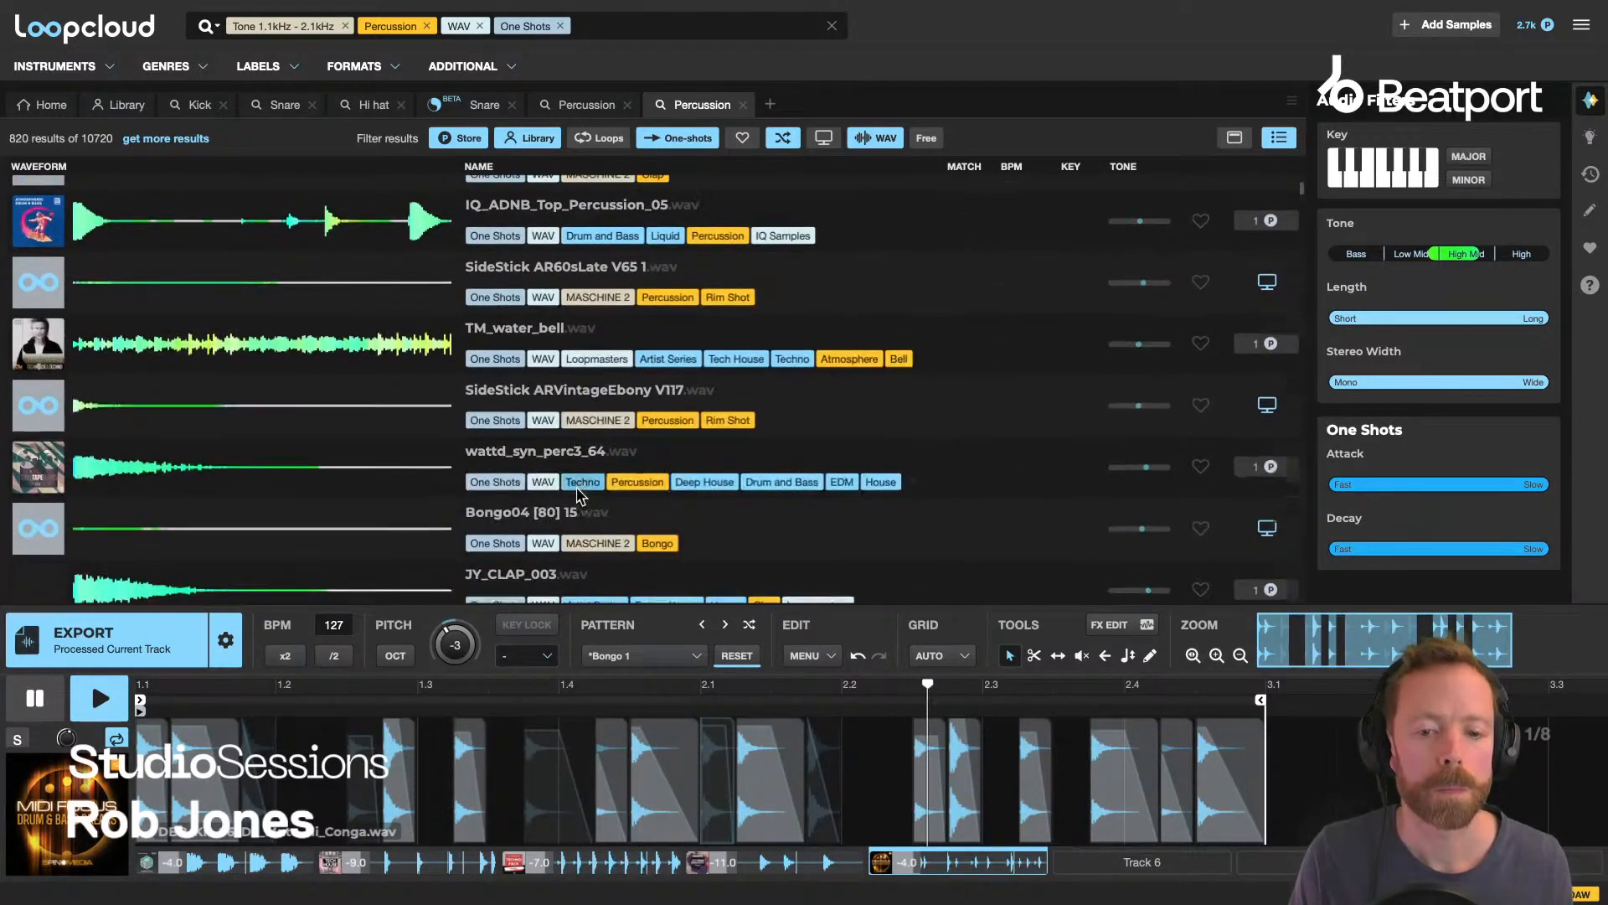
pyautogui.click(507, 536)
pyautogui.scroll(-1, 507, 536)
pyautogui.scroll(-2, 507, 536)
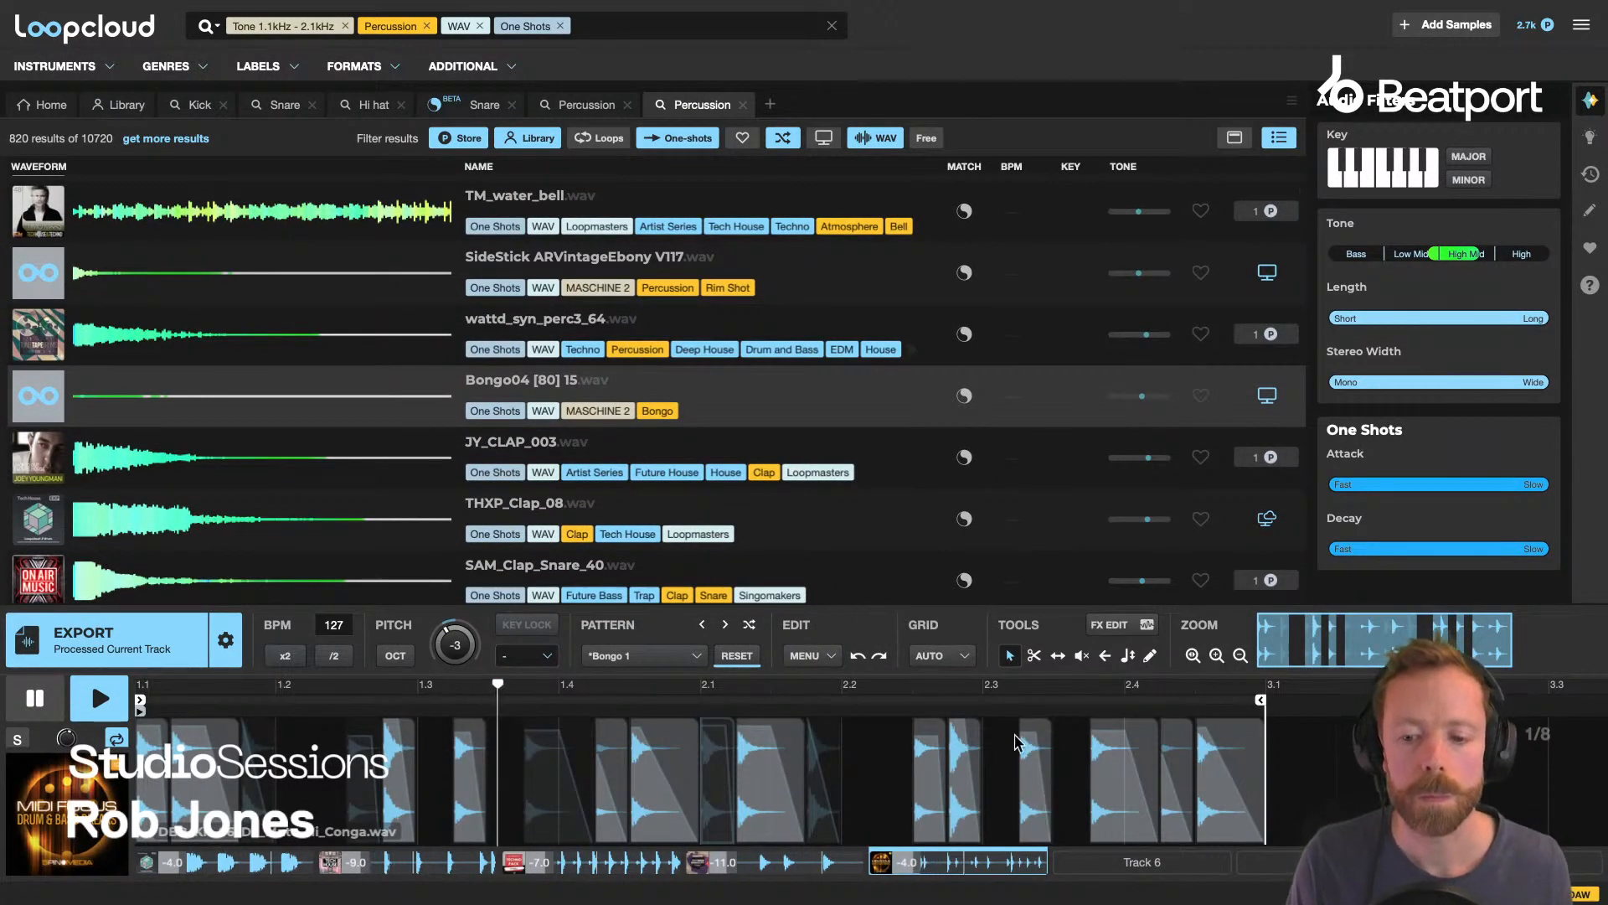
pyautogui.press('space')
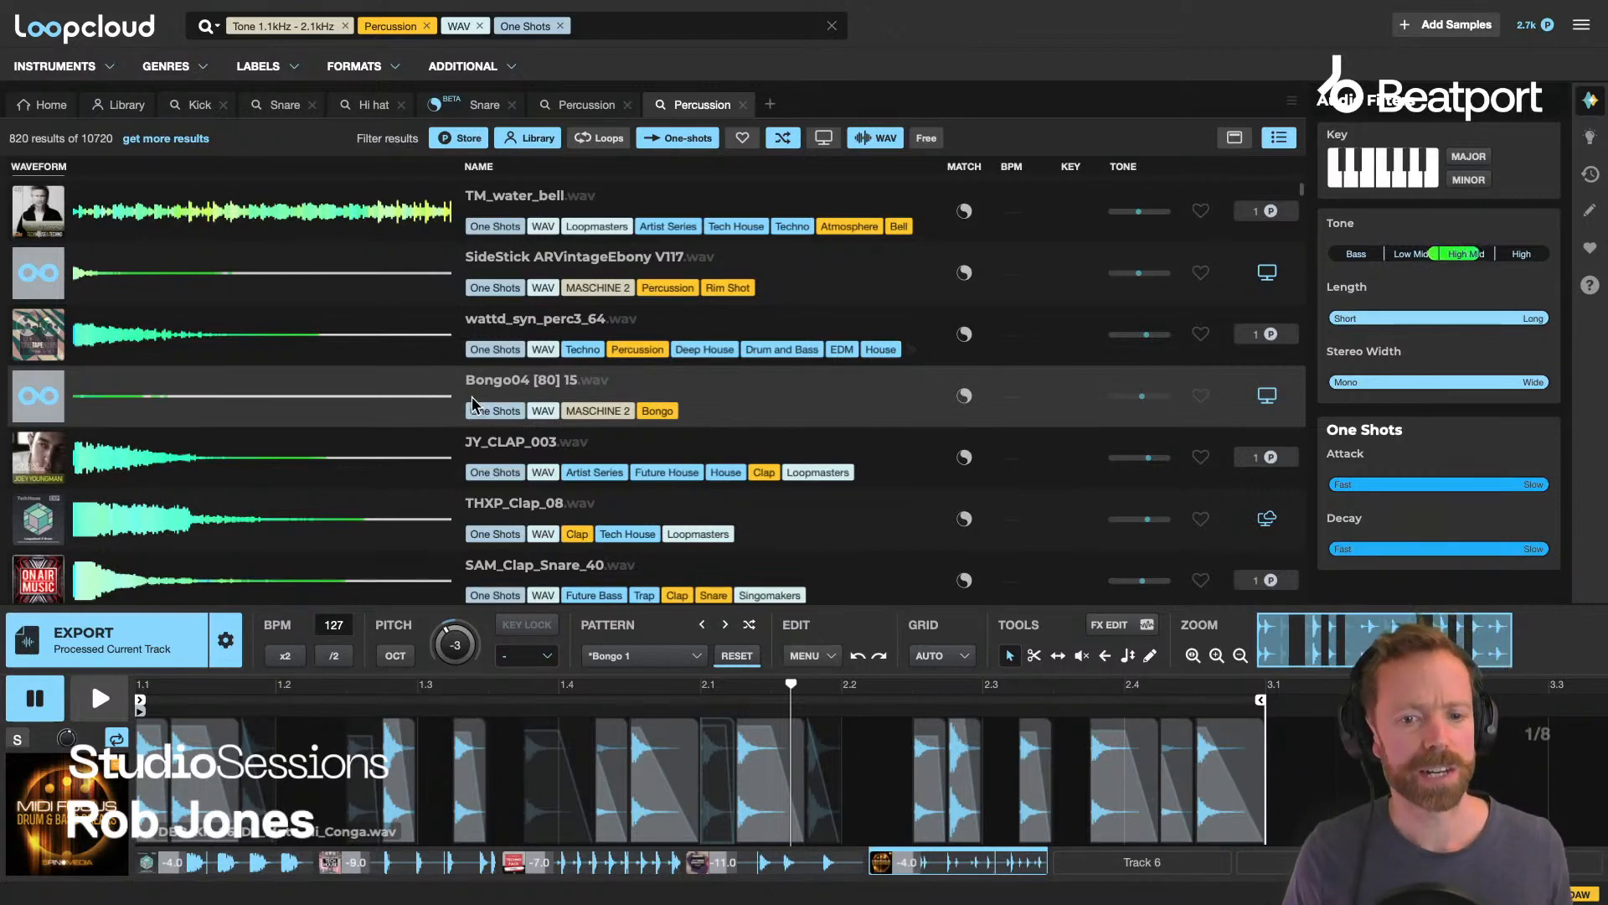
# Compare the hit placement of Track 4's percussion with Track 5's conga pattern in an enlarged track editor.
pyautogui.scroll(-1, 474, 404)
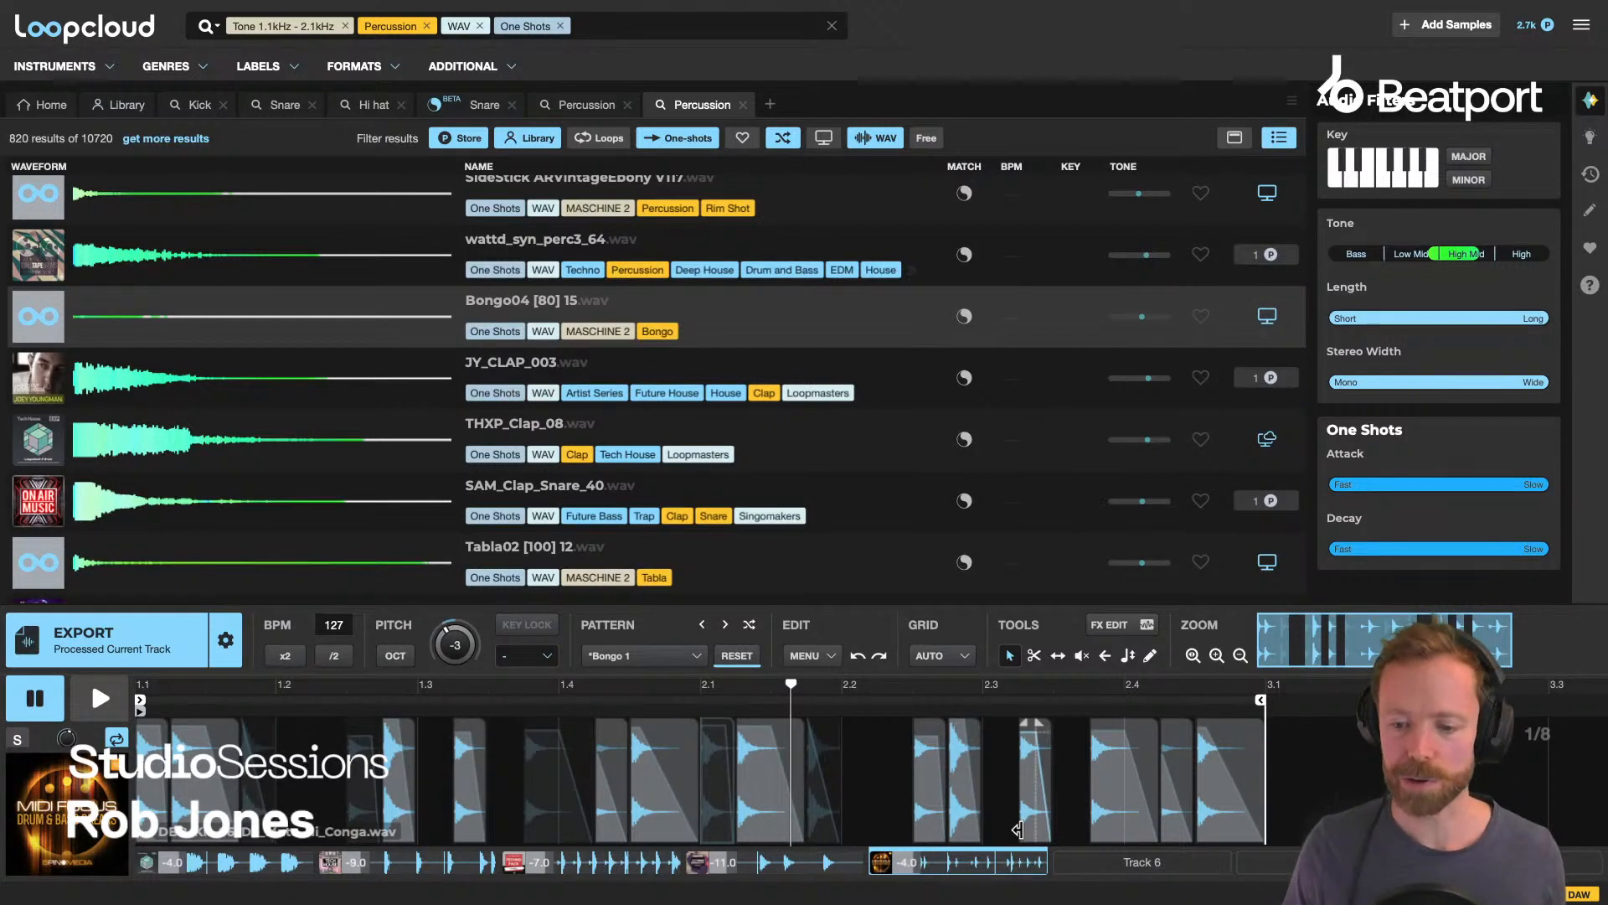
pyautogui.click(781, 861)
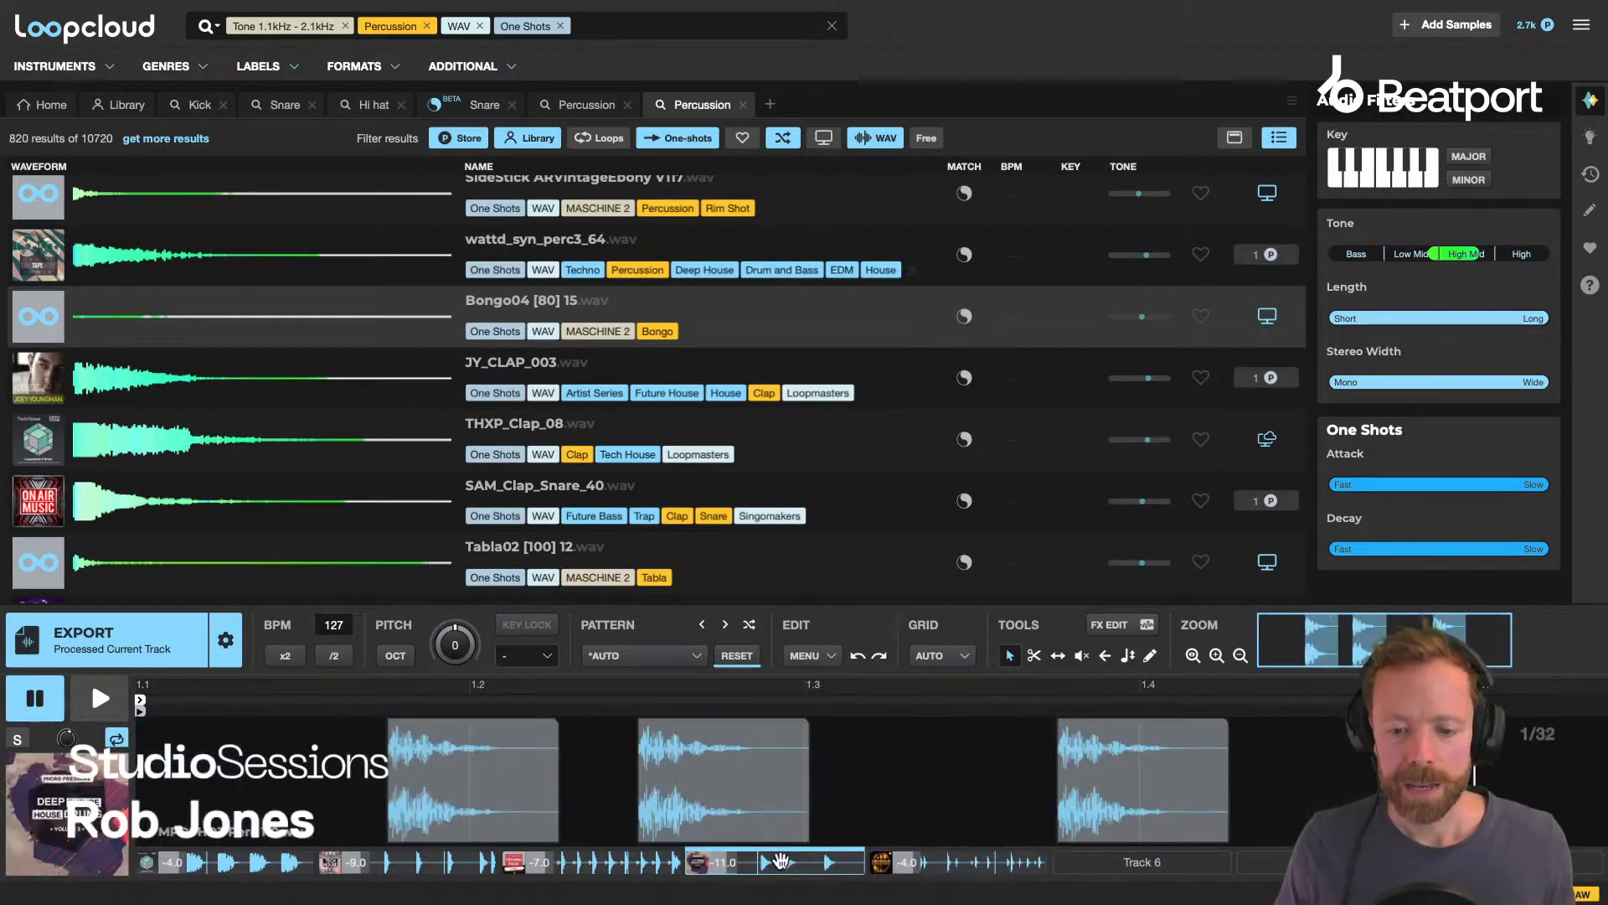
pyautogui.click(1024, 861)
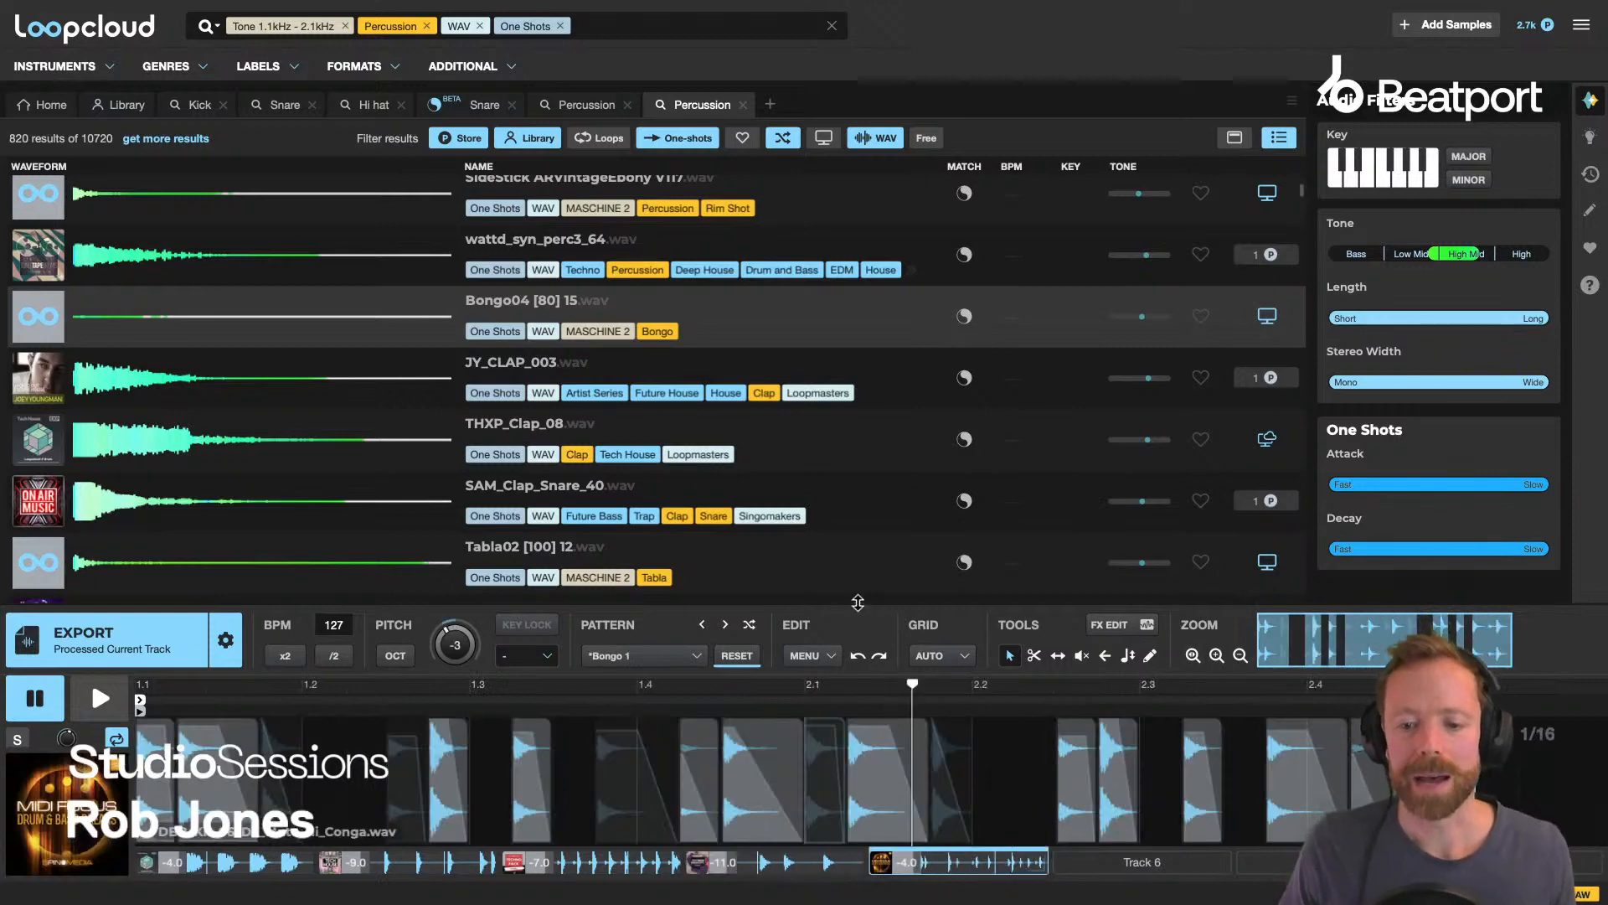
pyautogui.moveTo(863, 605); pyautogui.dragTo(875, 428)
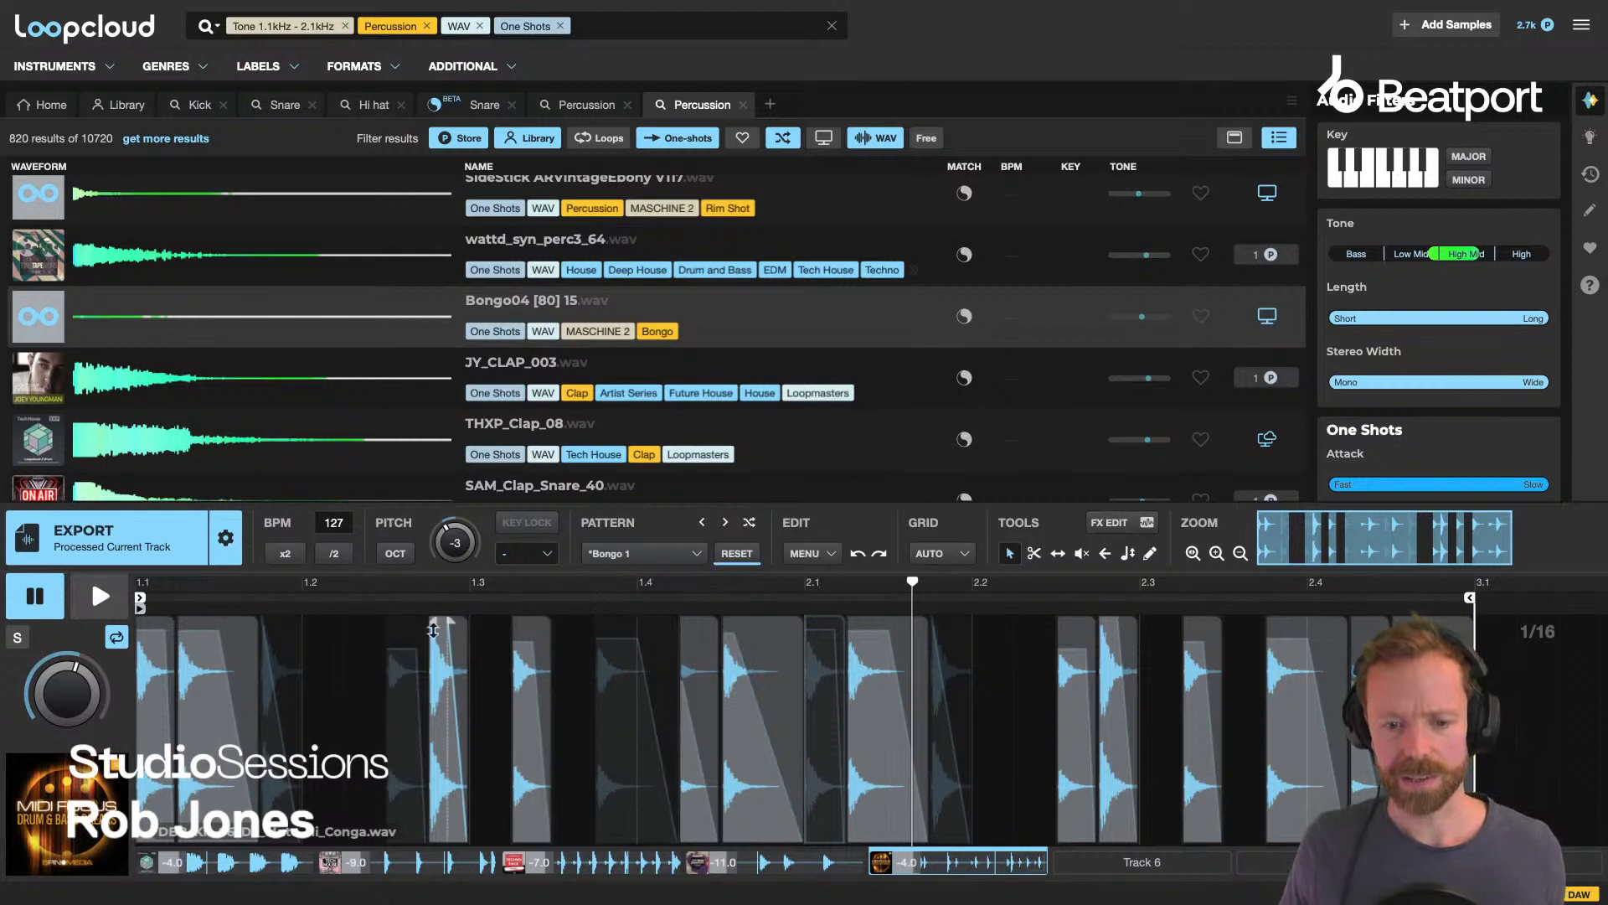
pyautogui.moveTo(188, 586); pyautogui.dragTo(277, 615)
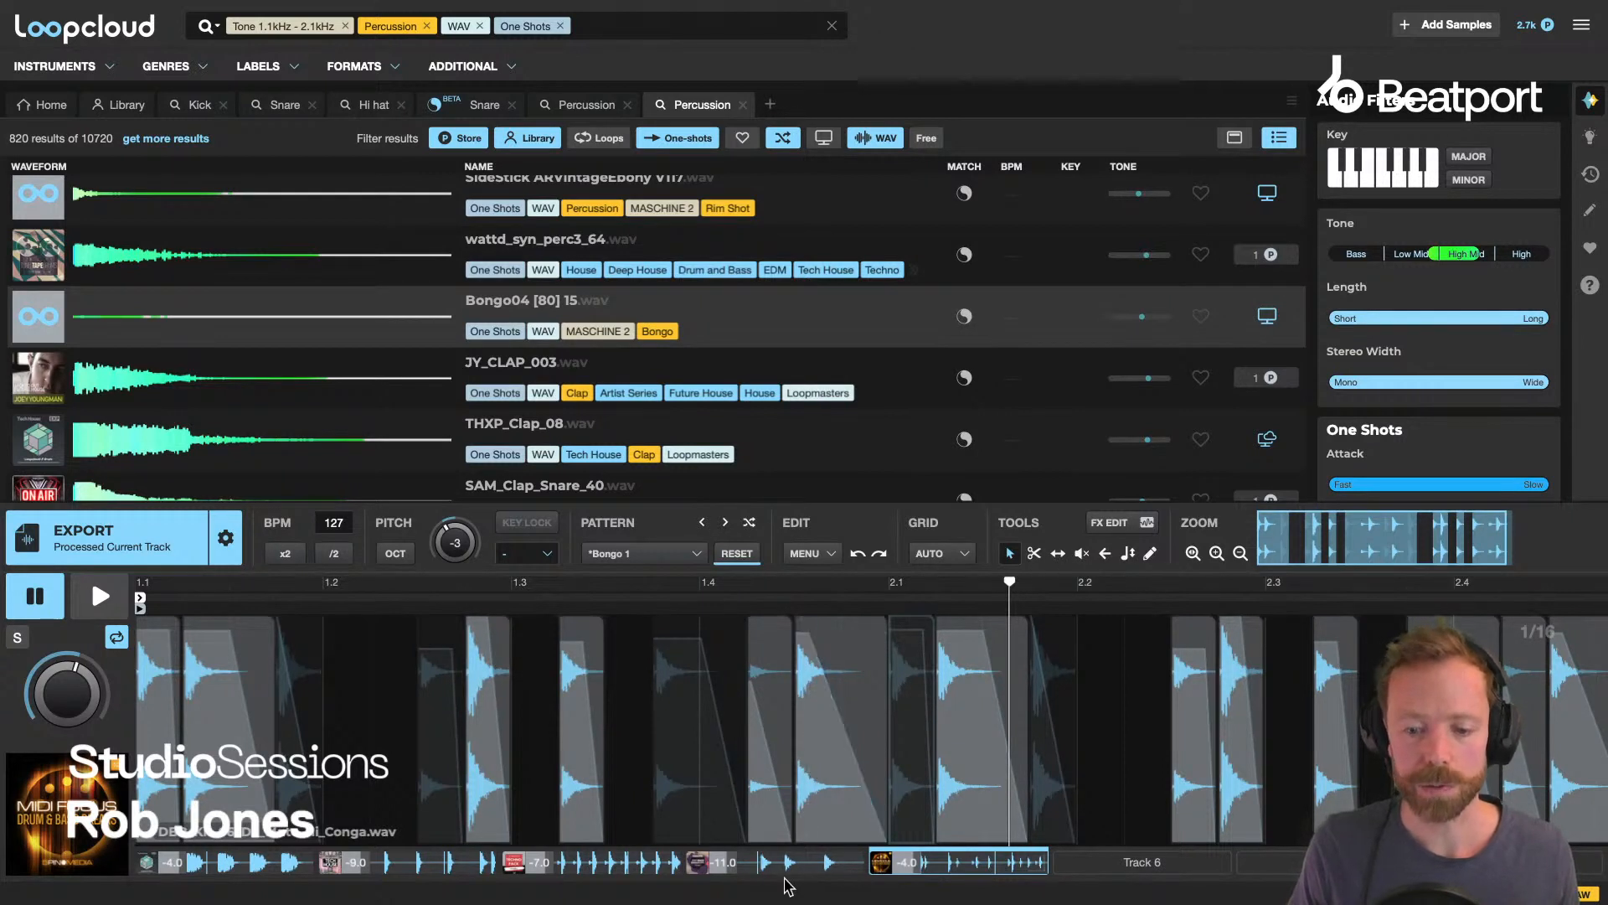
# Solo Track 4 and shorten its first and second hits to about half their length, auditioning the changes.
pyautogui.click(783, 865)
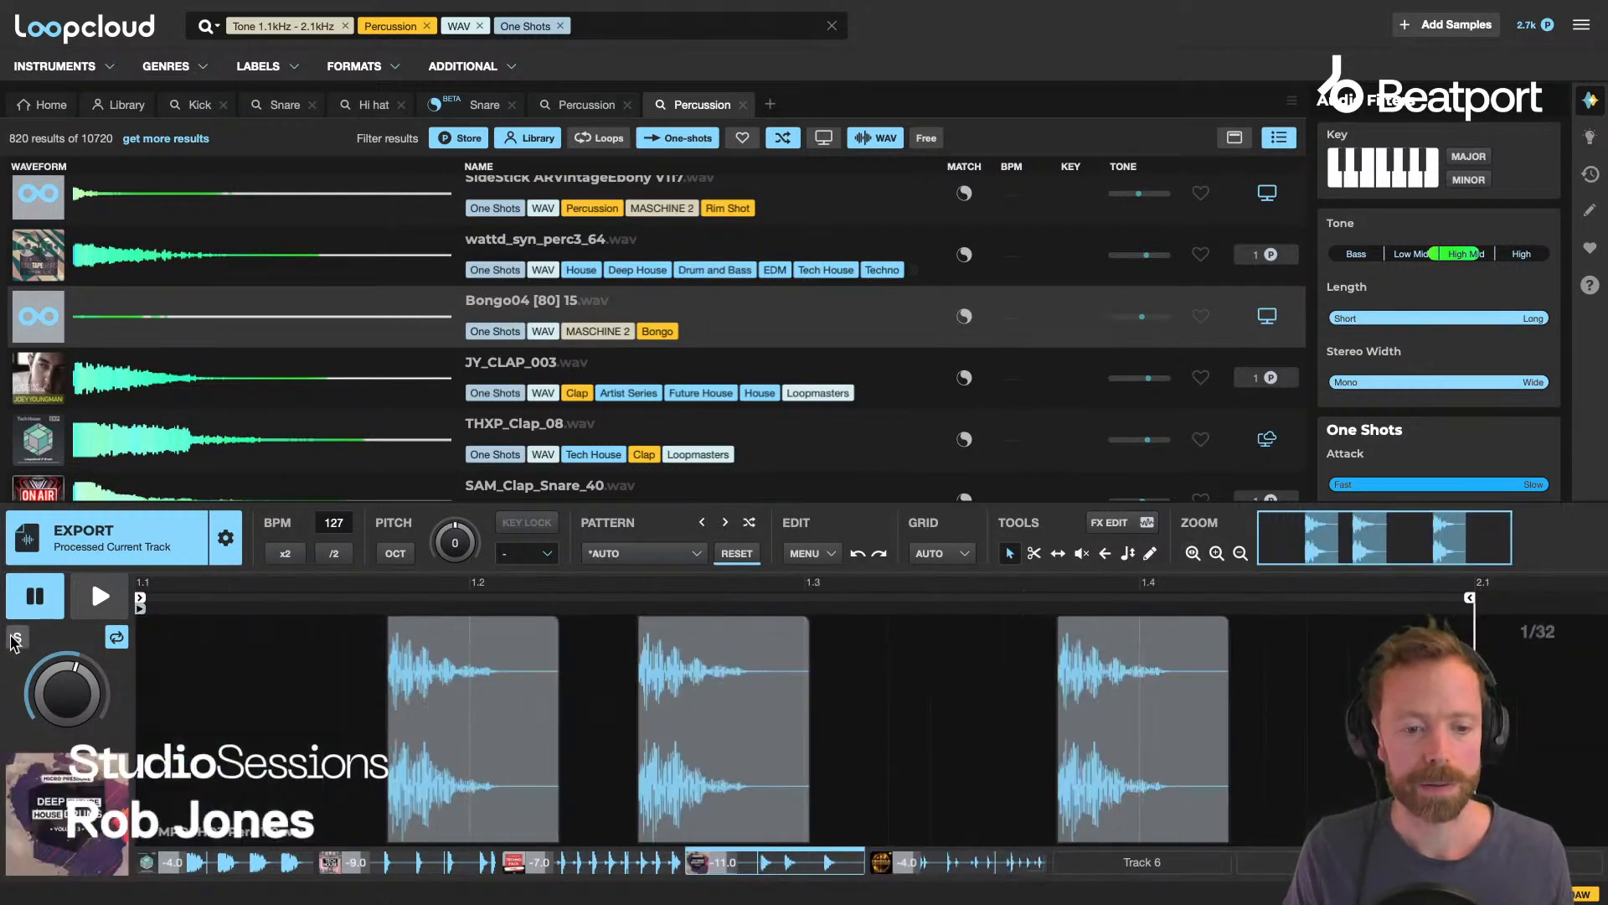
pyautogui.press('space')
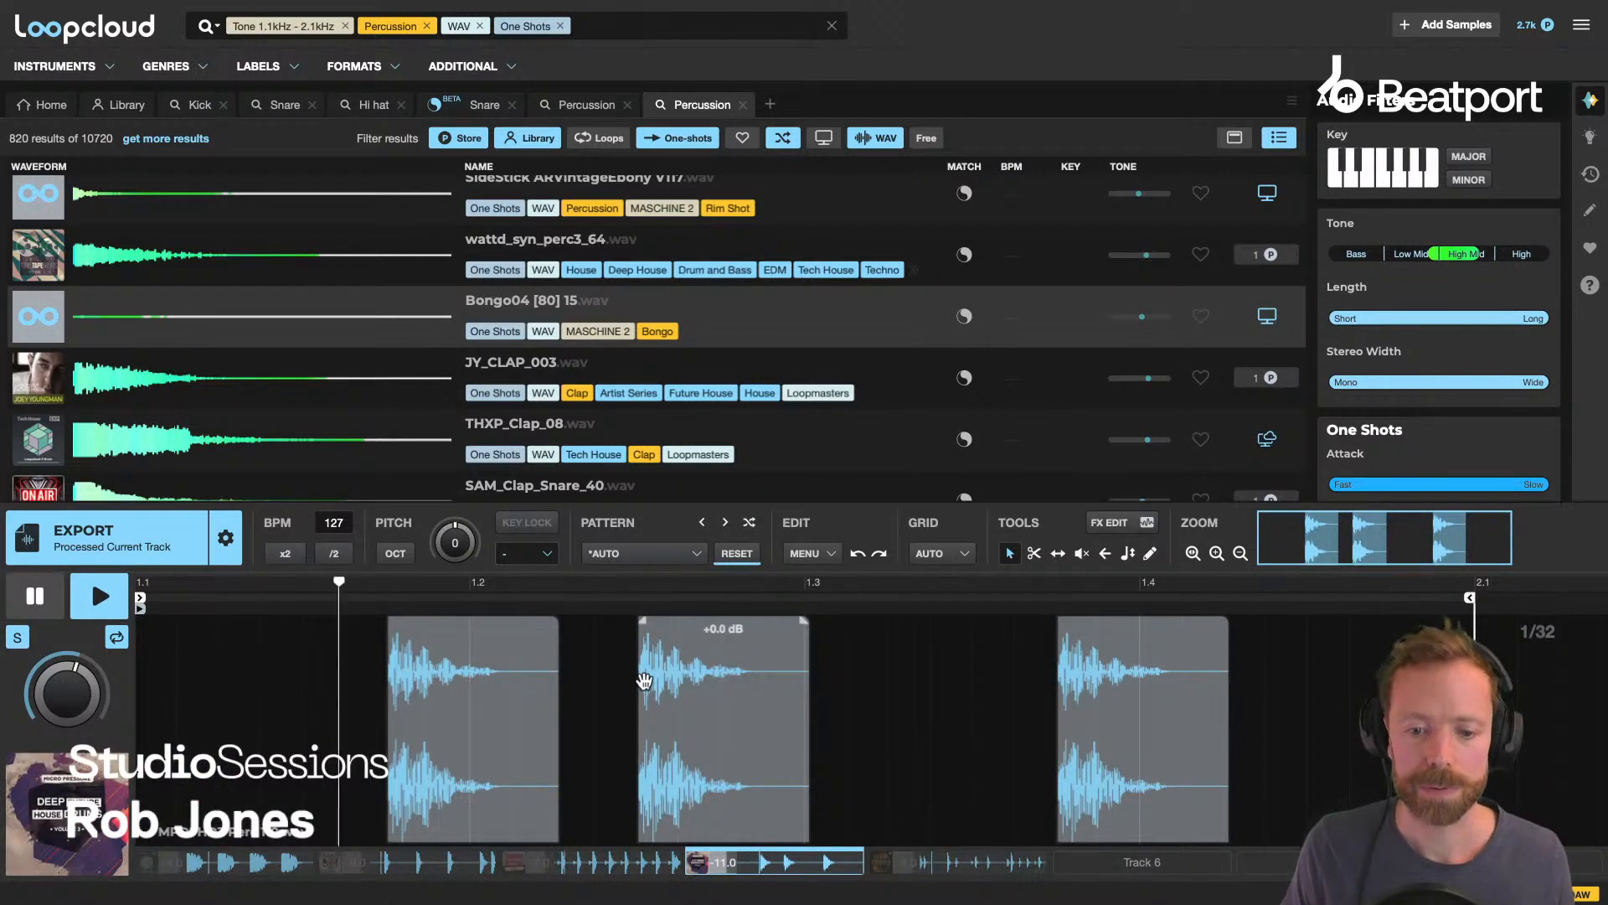
pyautogui.press('space')
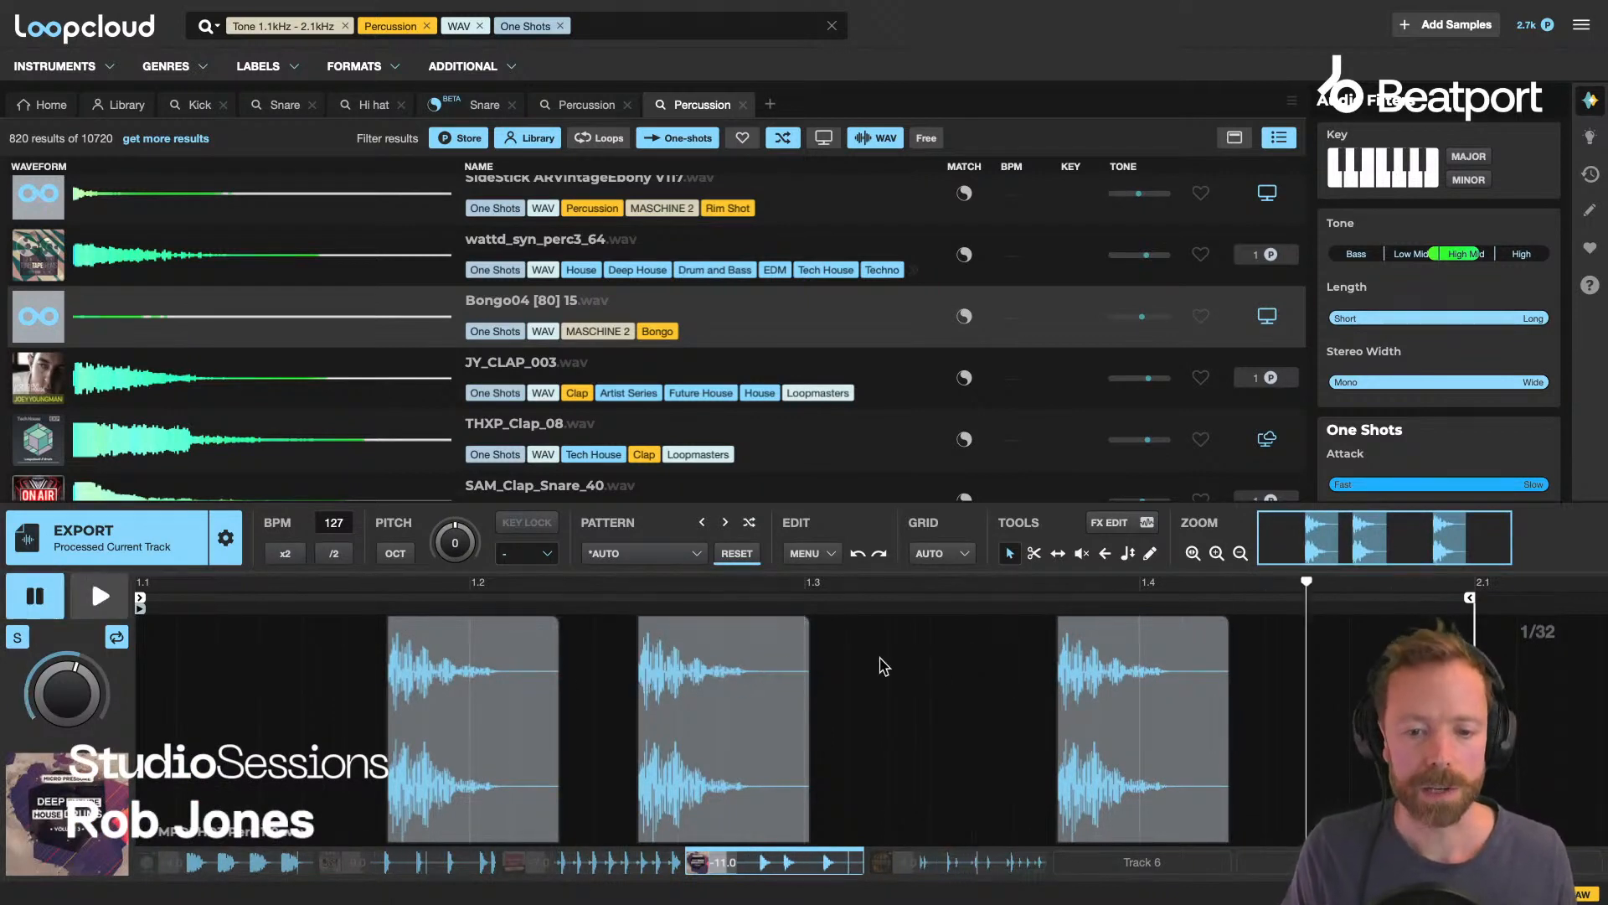
pyautogui.moveTo(561, 655); pyautogui.dragTo(470, 658)
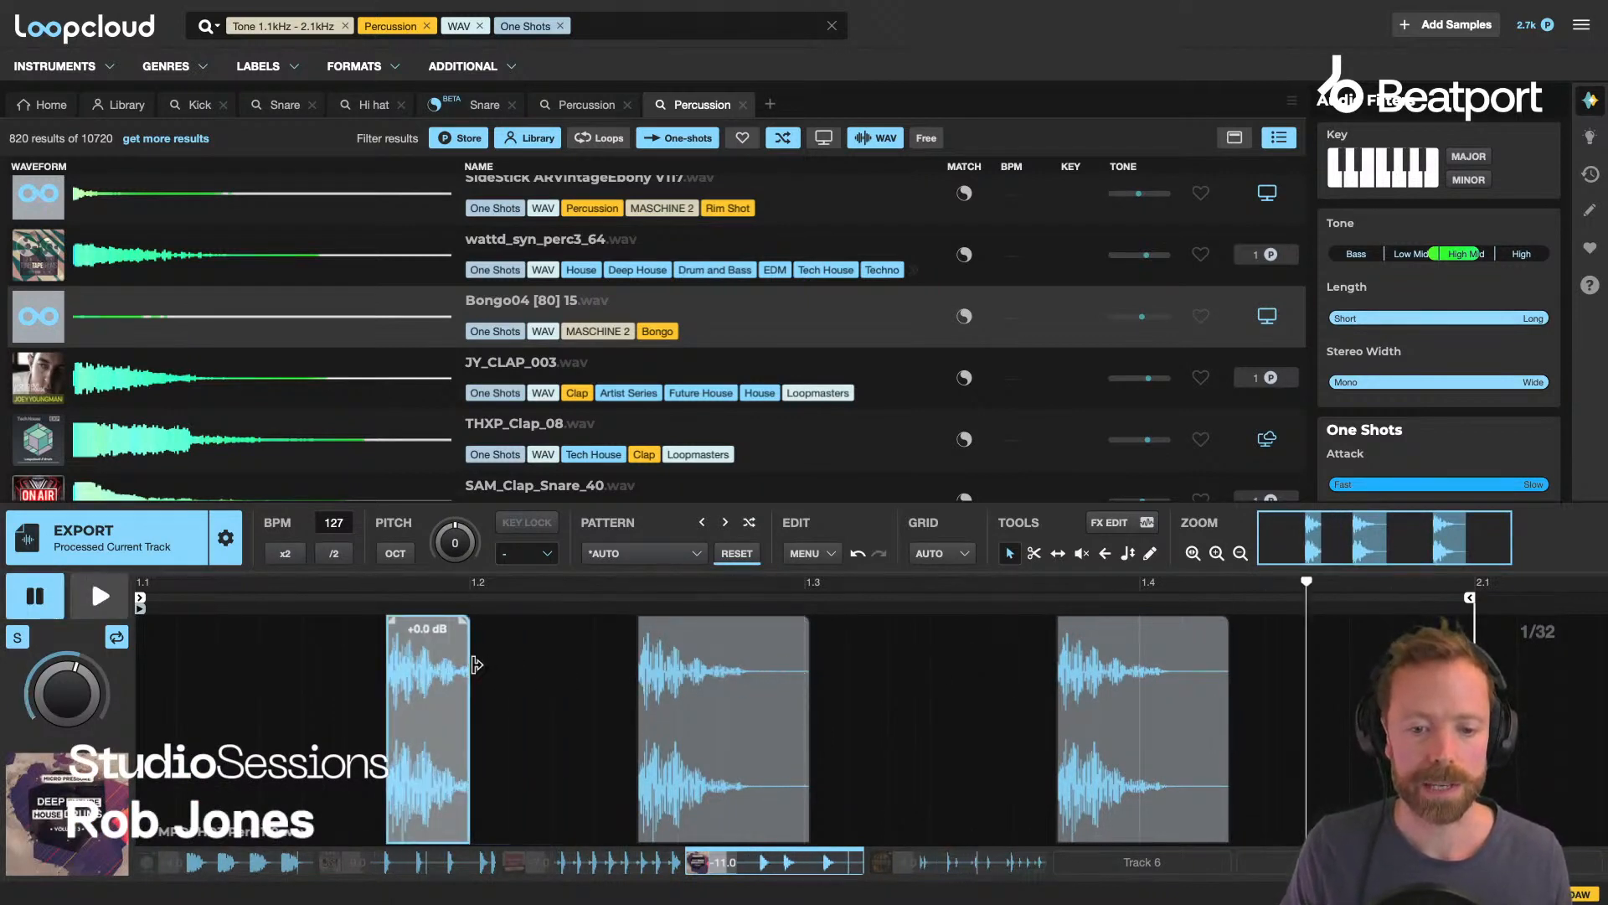
pyautogui.press('space')
pyautogui.press('space')
pyautogui.moveTo(819, 659); pyautogui.dragTo(721, 653)
pyautogui.press('space')
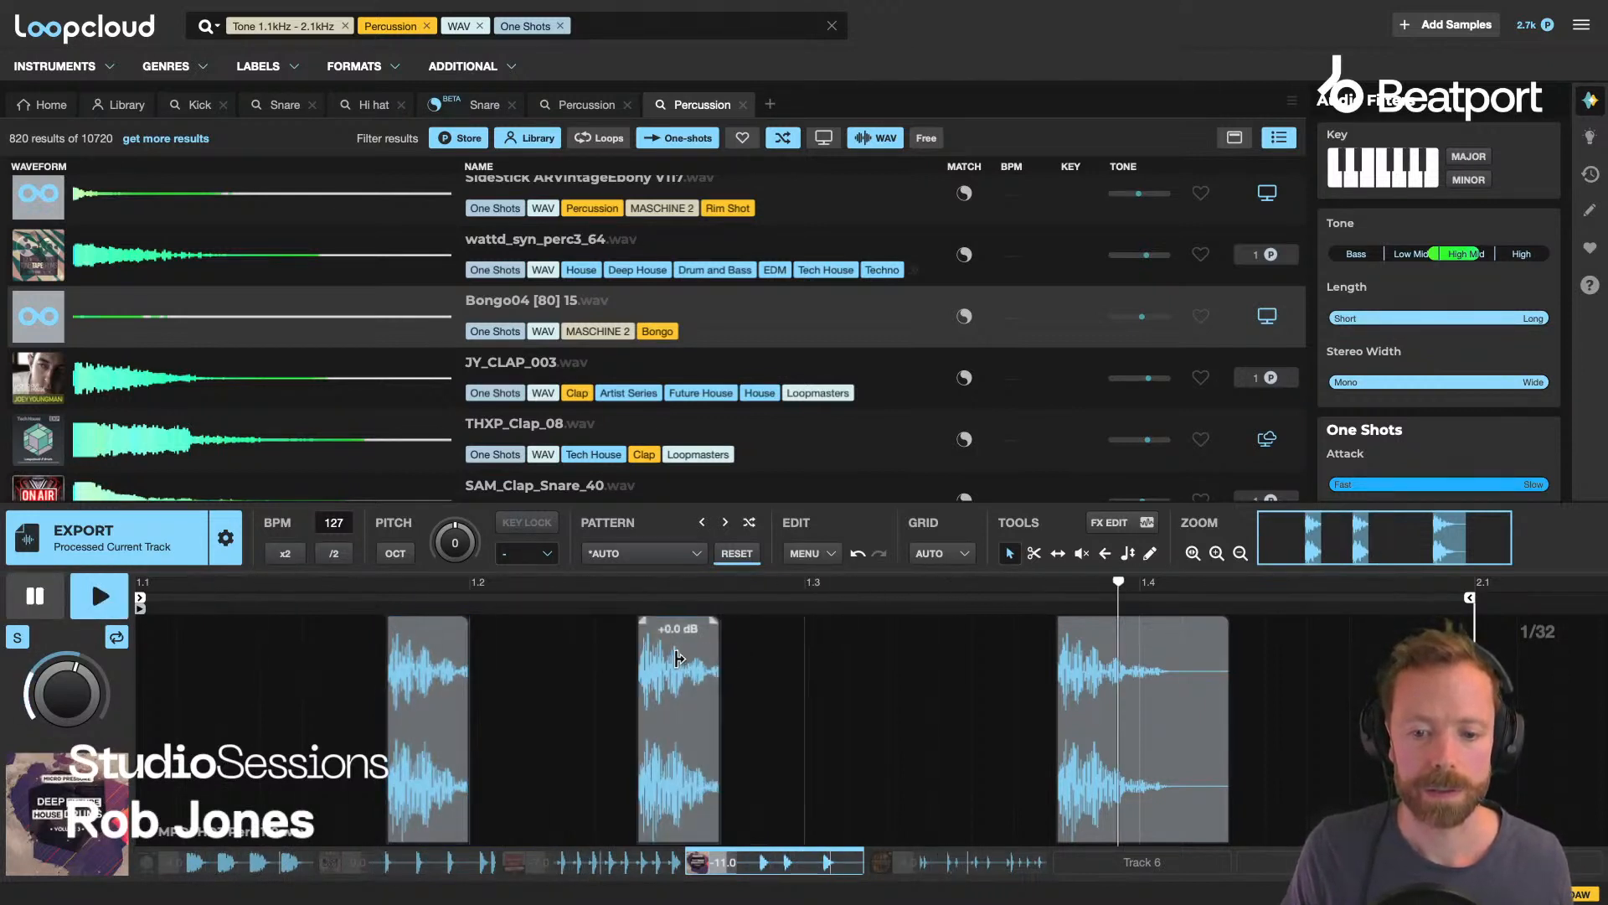
pyautogui.press('space')
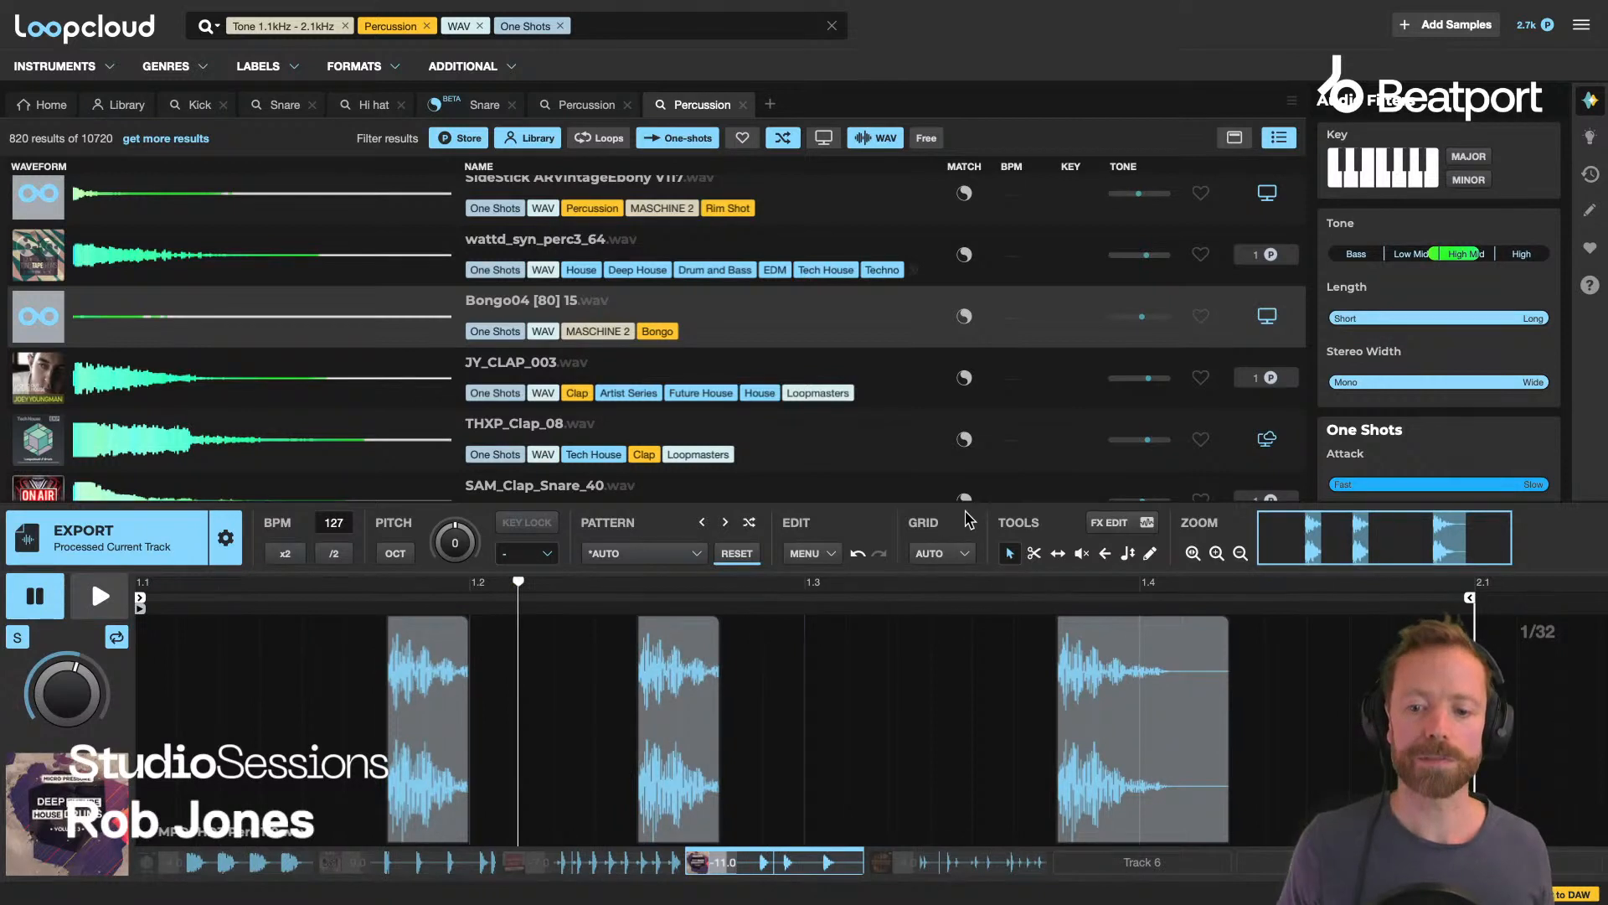
# Trim Track 4's second hit slightly shorter with a brief fade-out and audition it in solo.
pyautogui.click(655, 659)
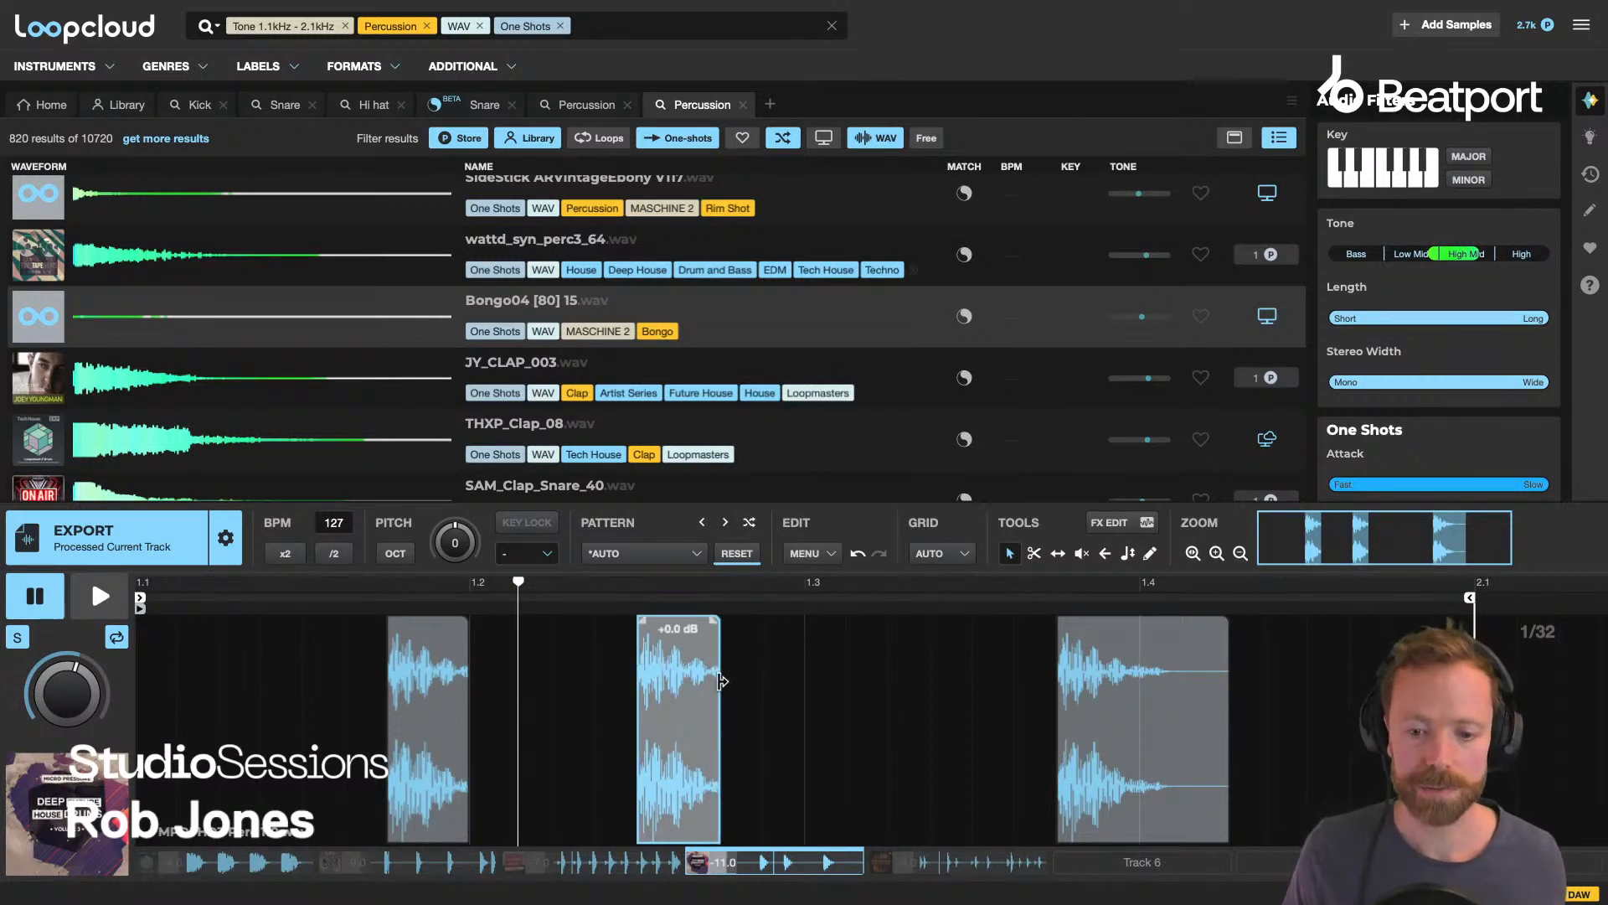
pyautogui.moveTo(711, 683)
pyautogui.mouseDown()
pyautogui.moveTo(690, 683)
pyautogui.moveTo(754, 683)
pyautogui.moveTo(698, 684)
pyautogui.mouseUp()
pyautogui.press('space')
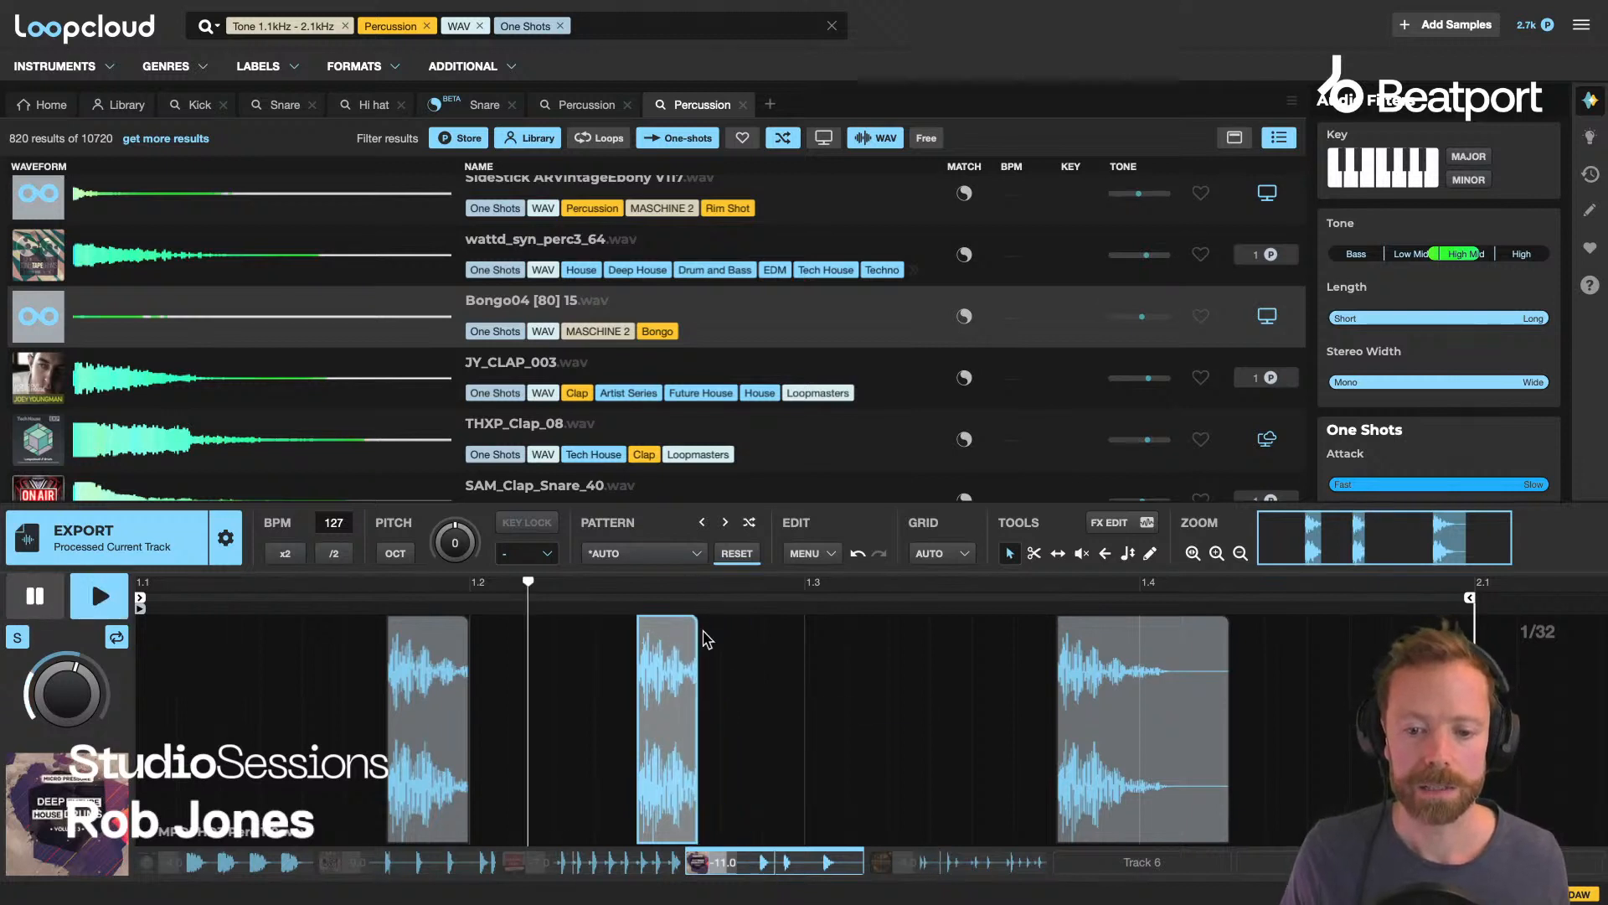
pyautogui.press('space')
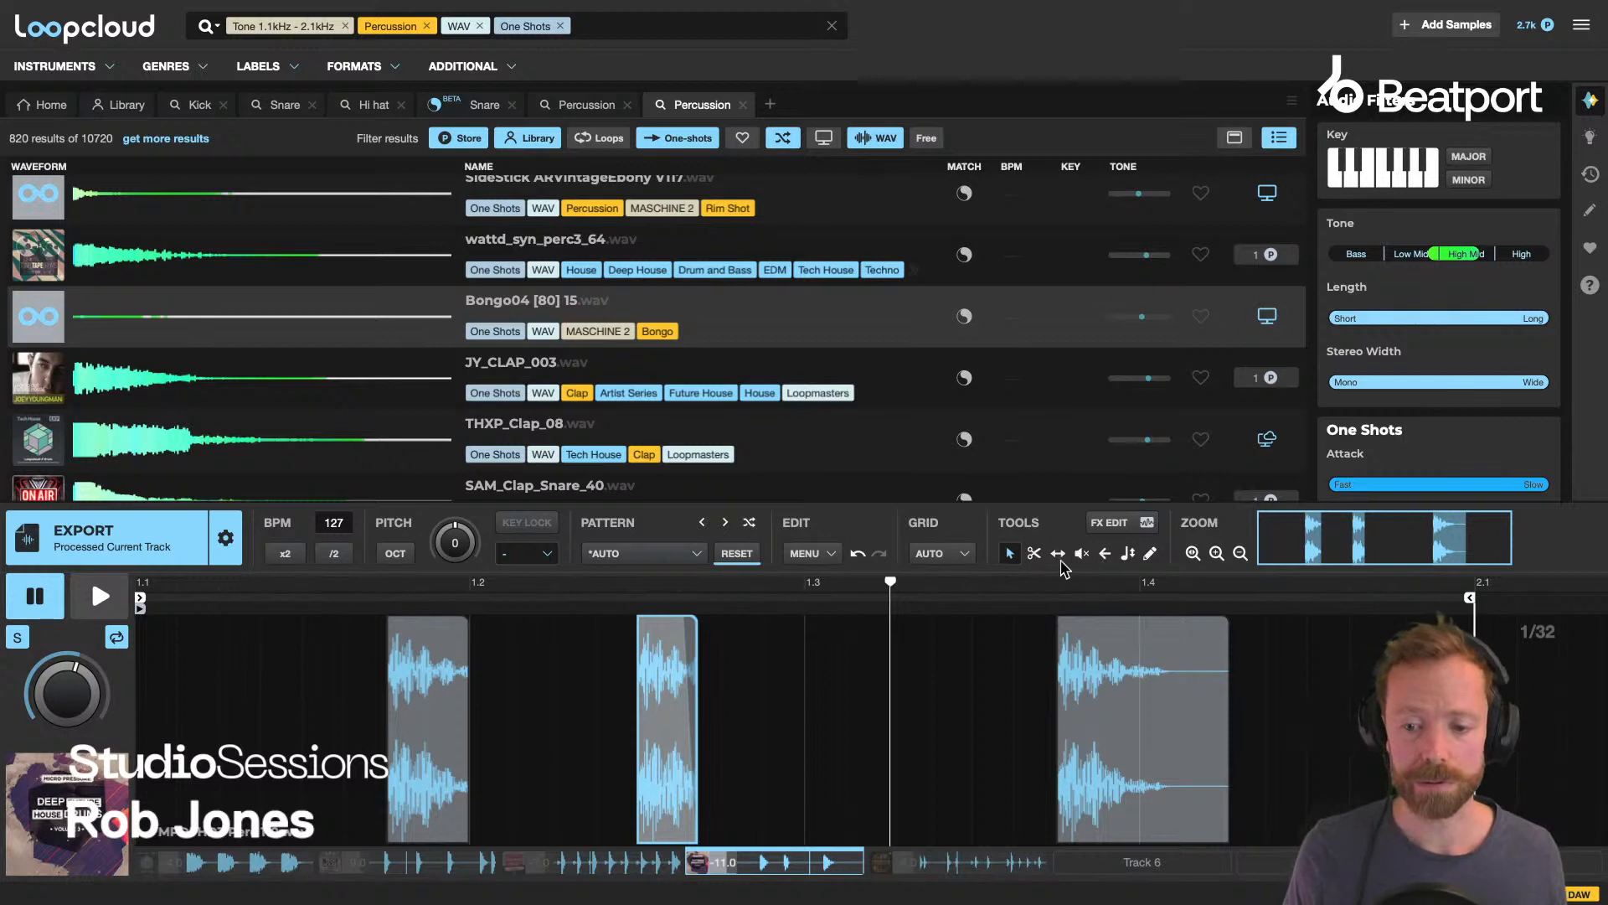
pyautogui.press('space')
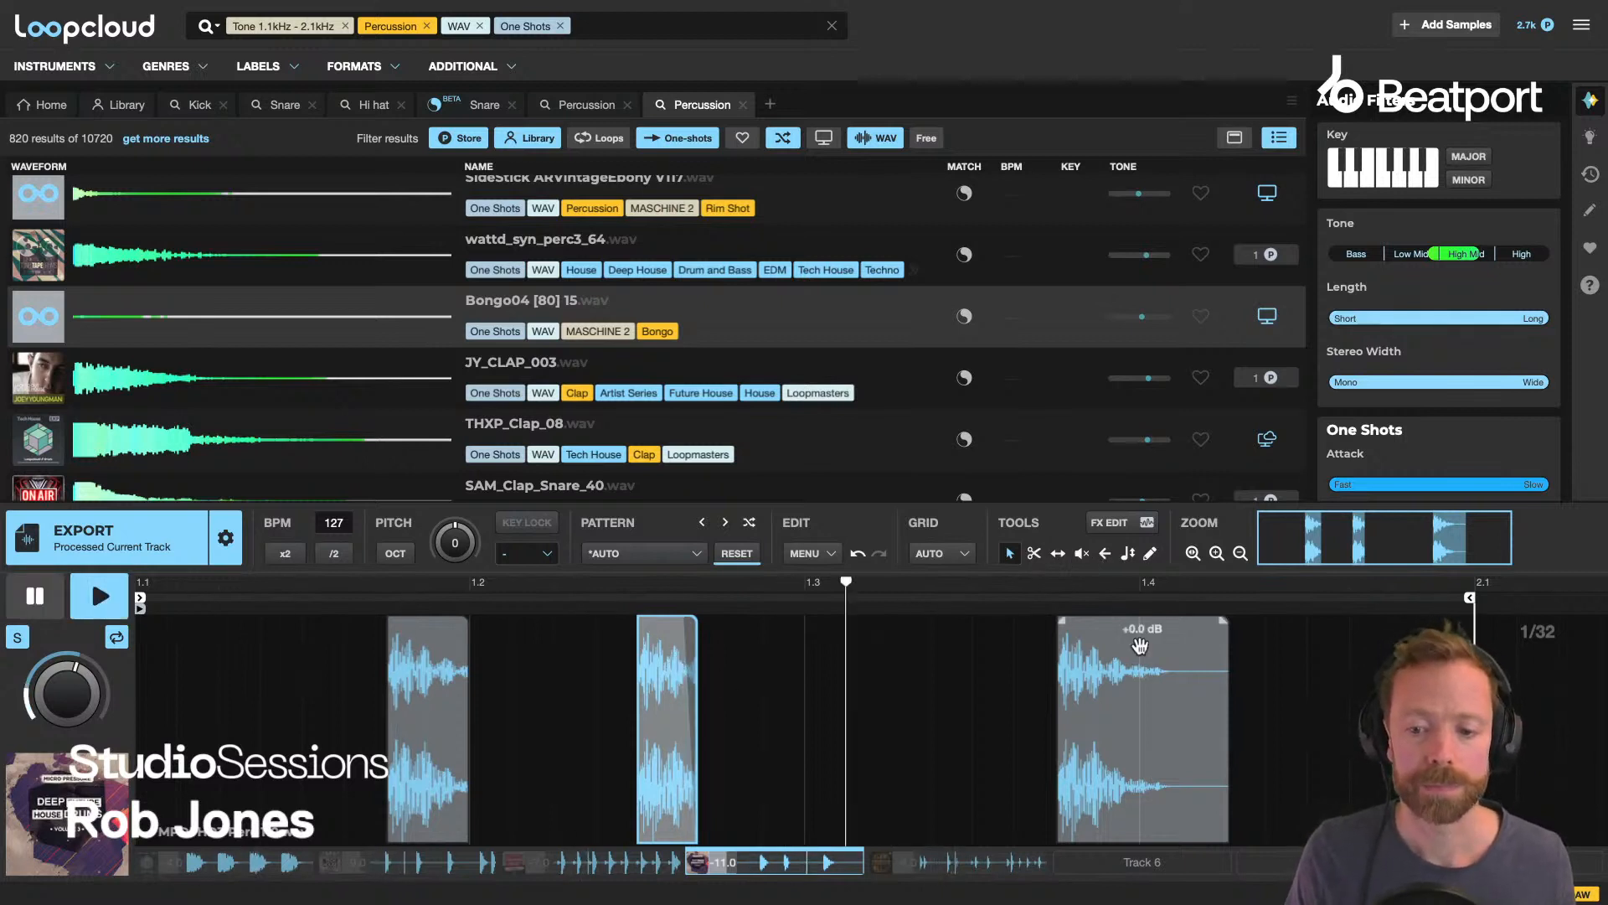
pyautogui.press('space')
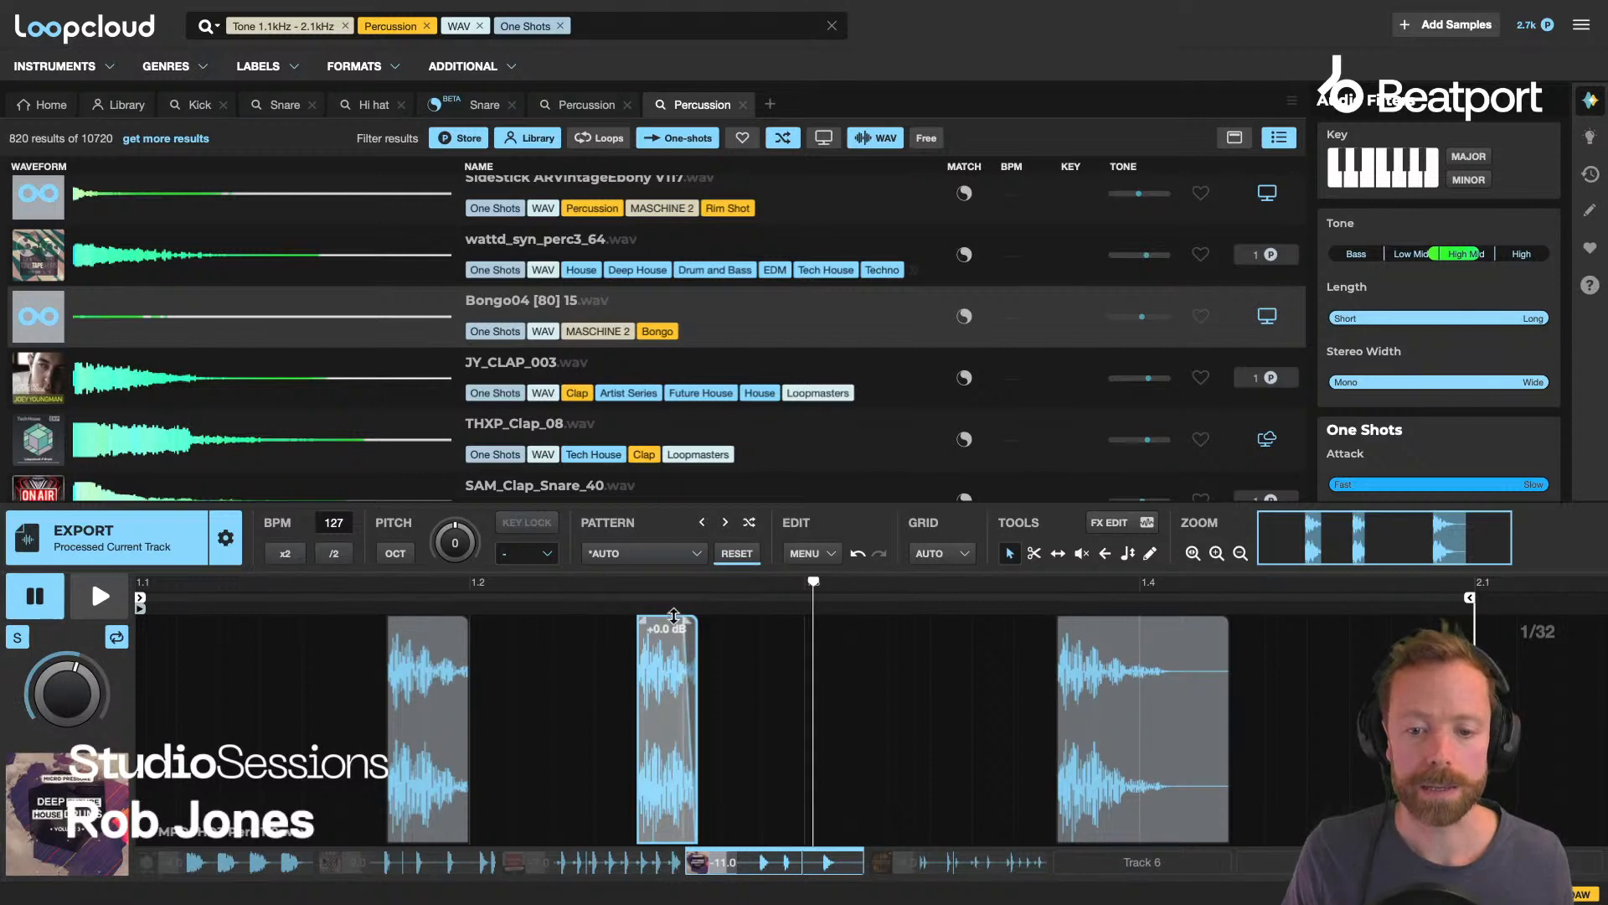
# Lower the gain of Track 4's second hit to -4.8 dB and its first hit to -1.1 dB.
pyautogui.moveTo(666, 621); pyautogui.dragTo(667, 642)
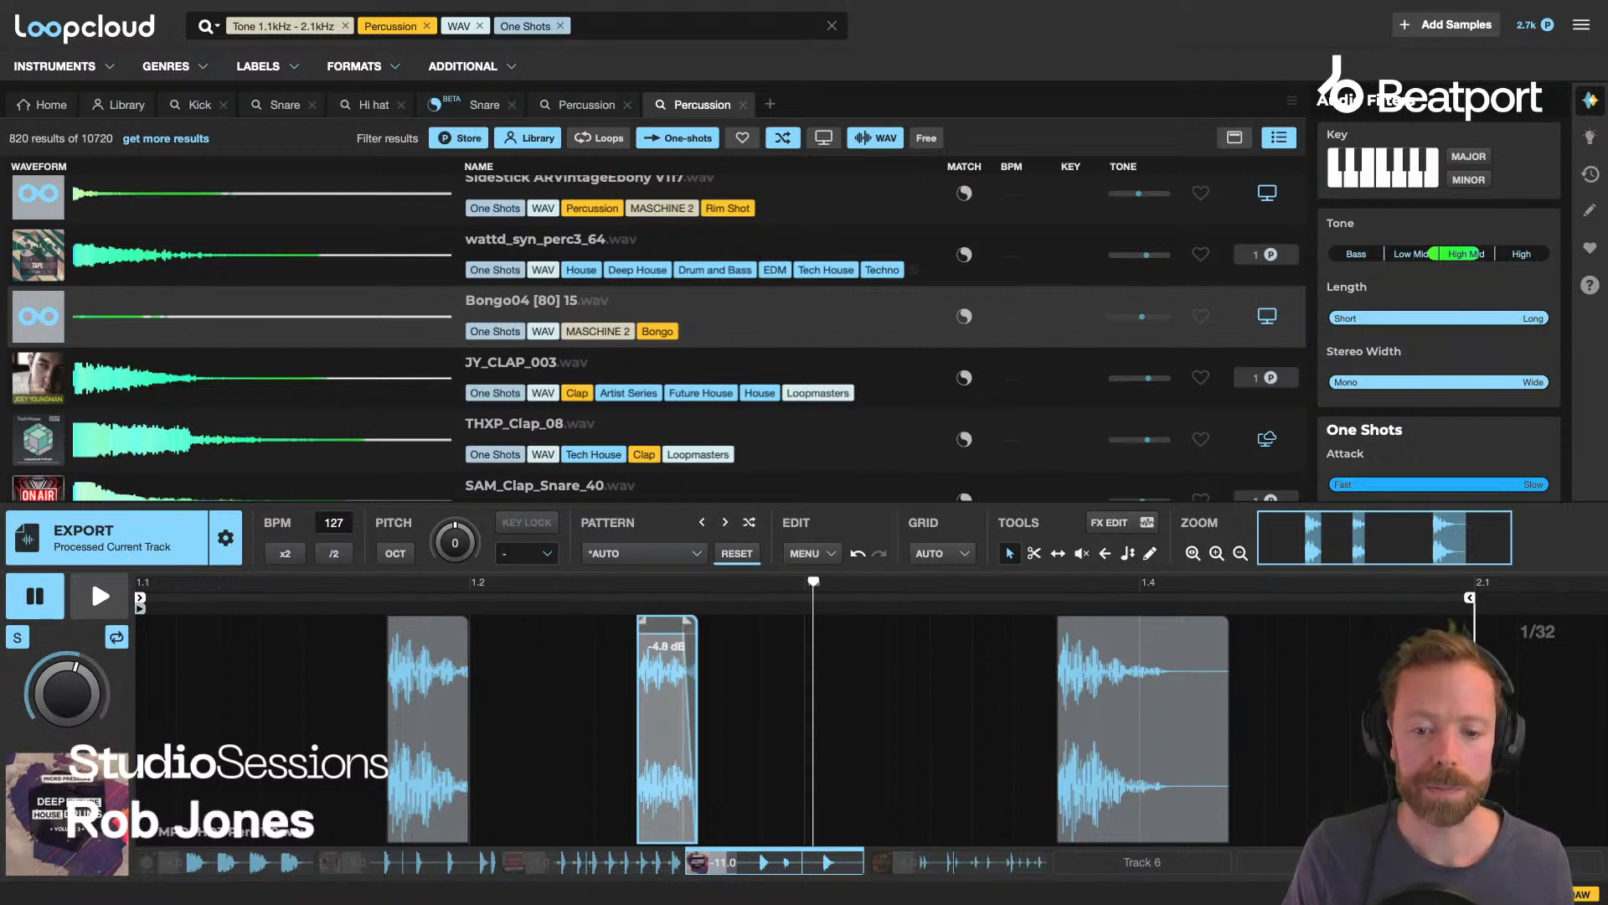
pyautogui.press('space')
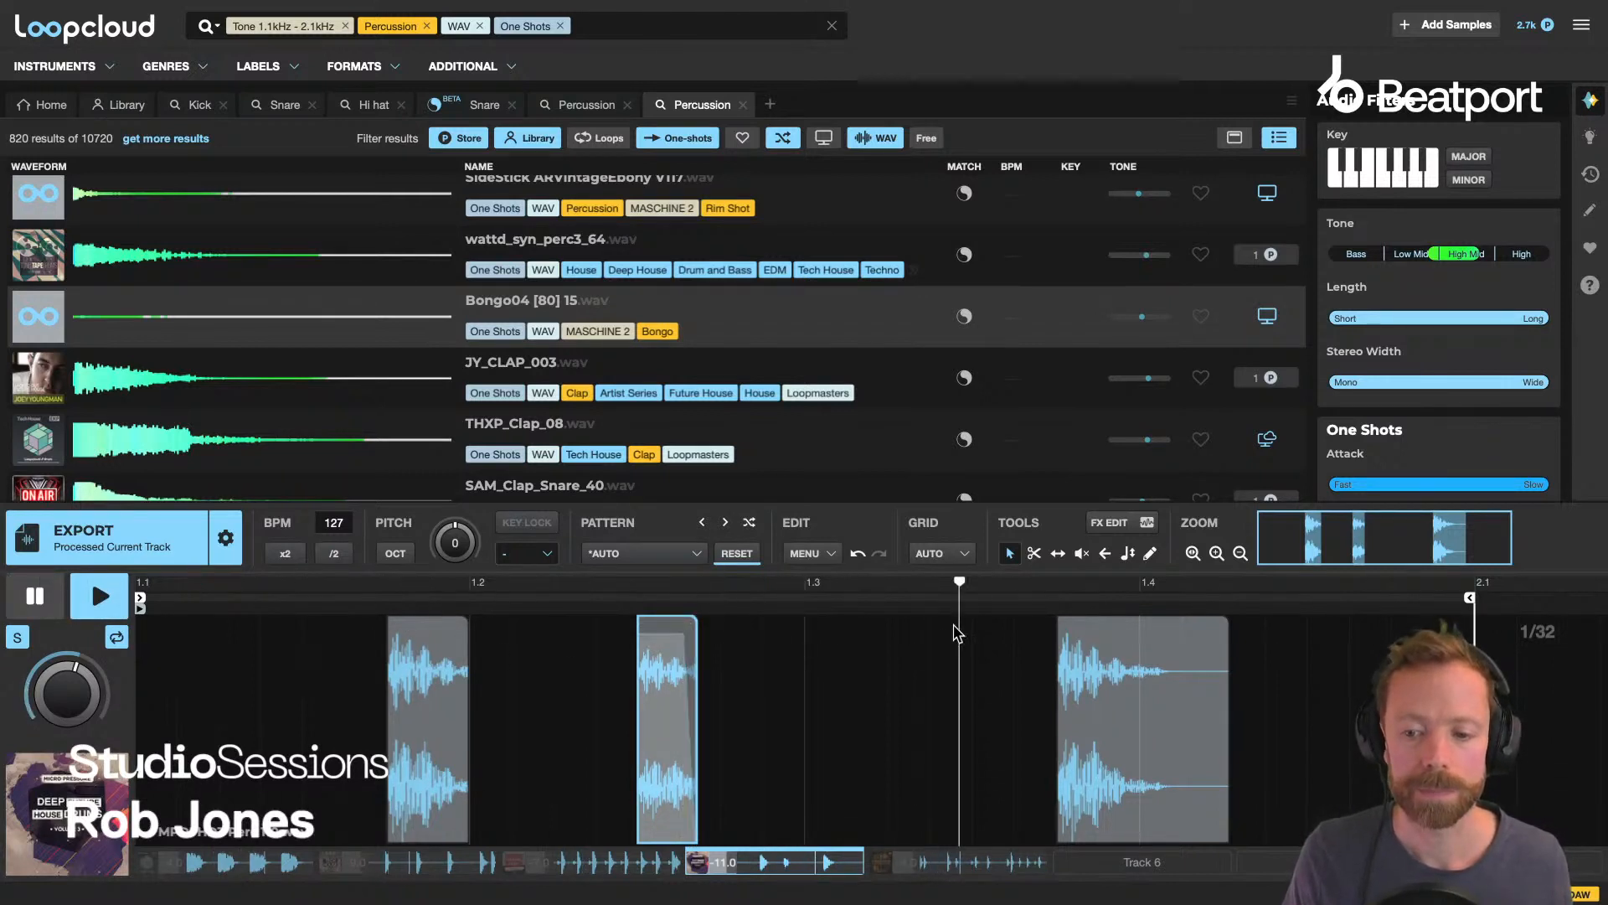
pyautogui.press('space')
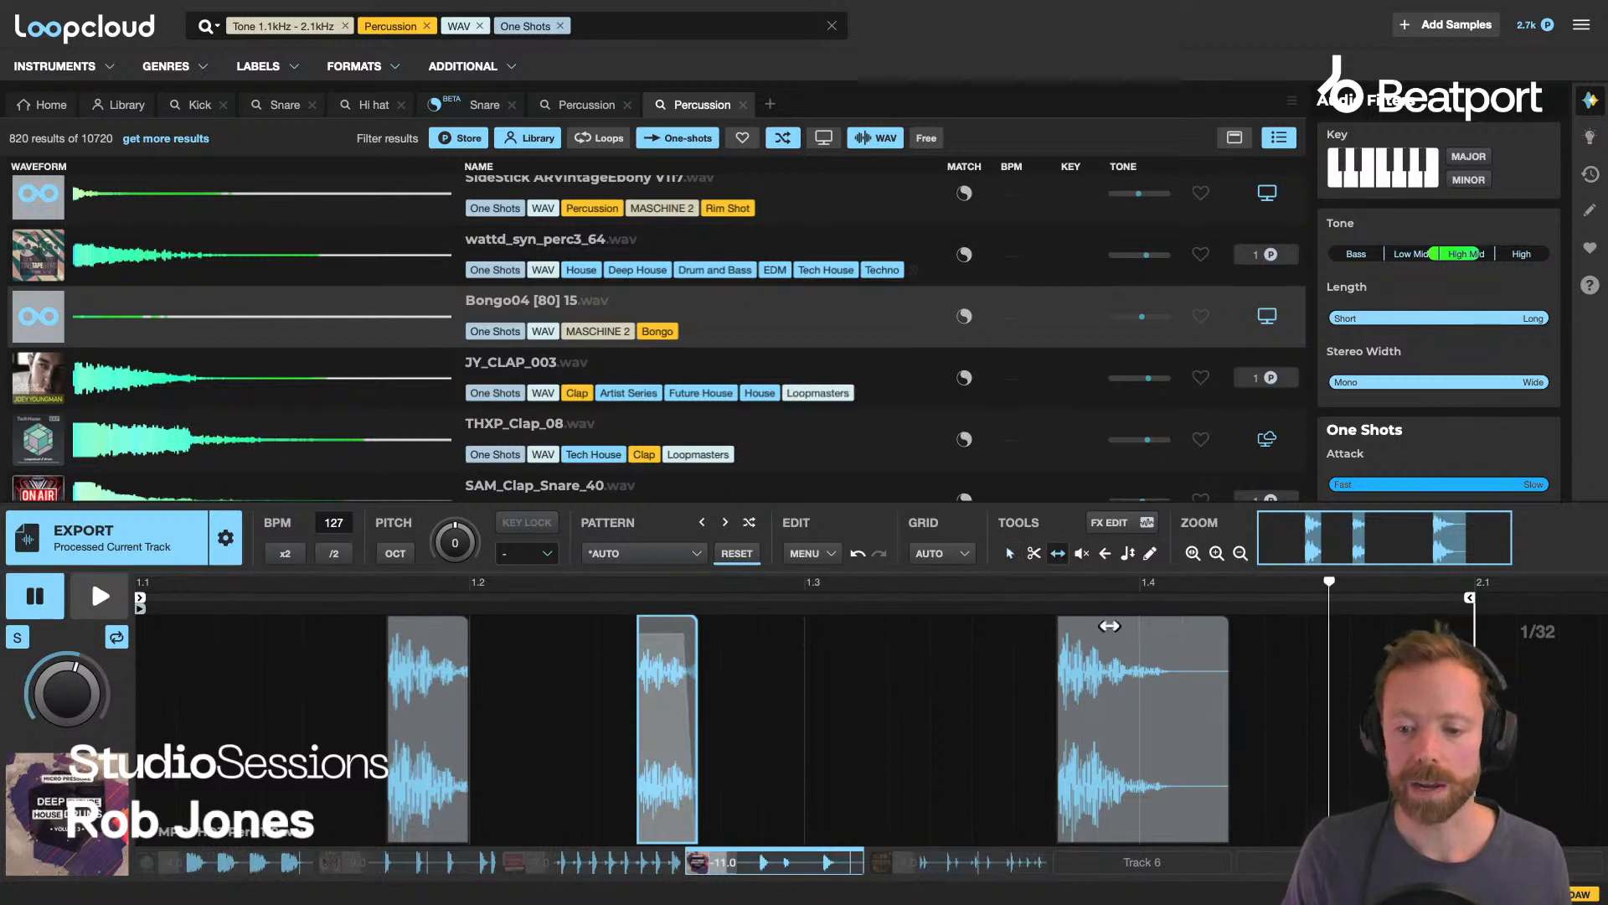
pyautogui.click(1011, 553)
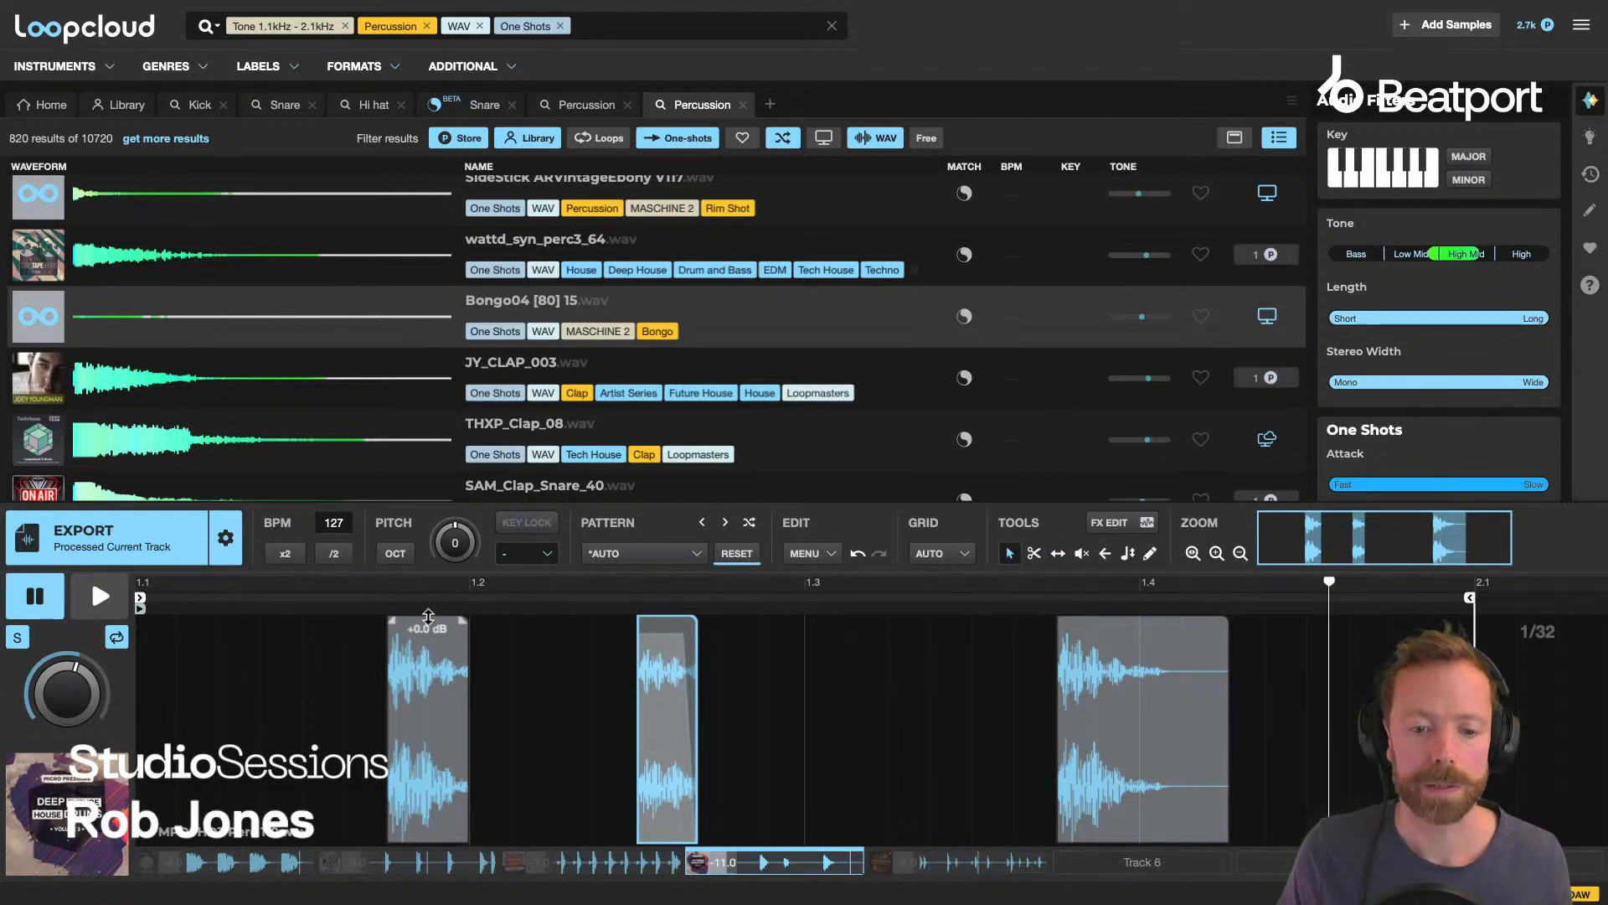
pyautogui.moveTo(428, 616); pyautogui.dragTo(428, 623)
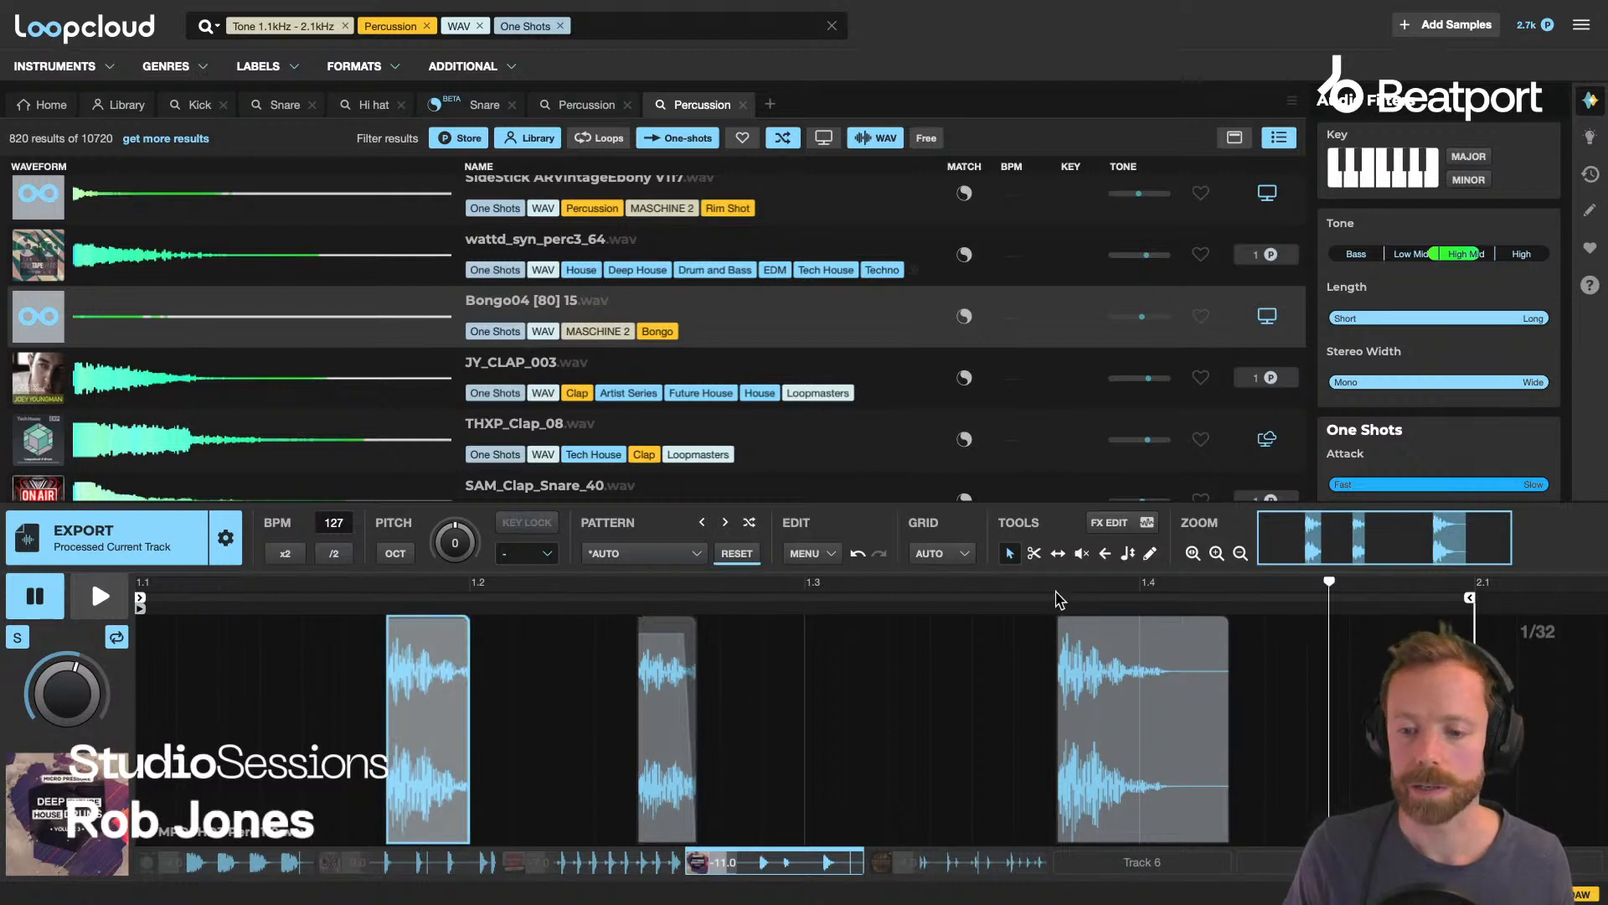
# Audition Track 4 alone, turn its solo off and play the full beat.
pyautogui.click(1058, 555)
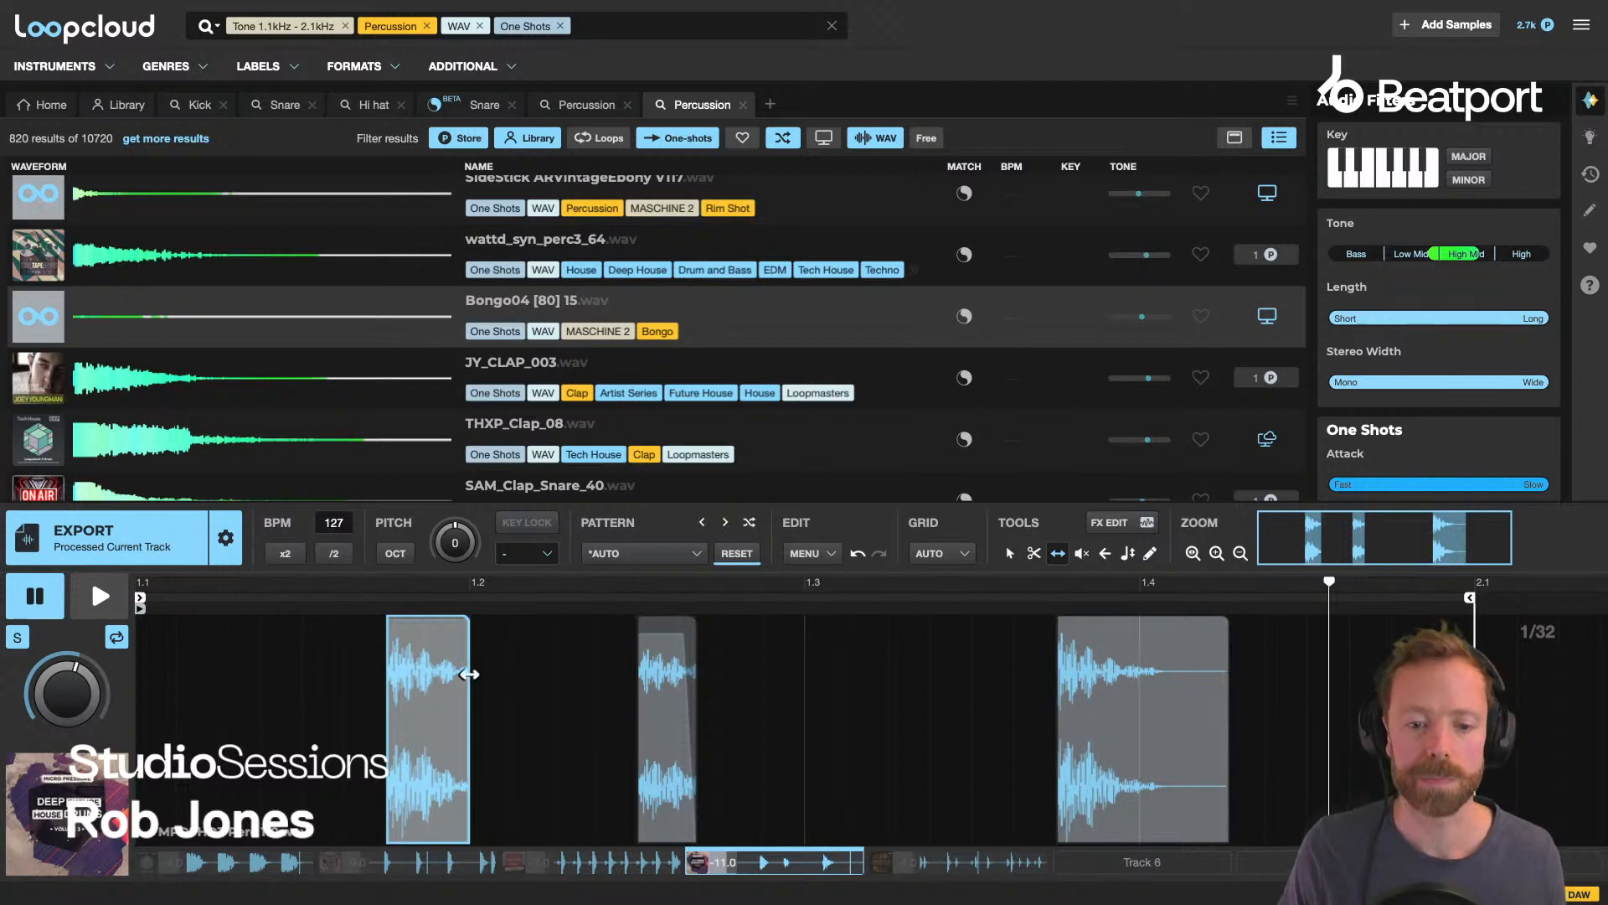
pyautogui.press('space')
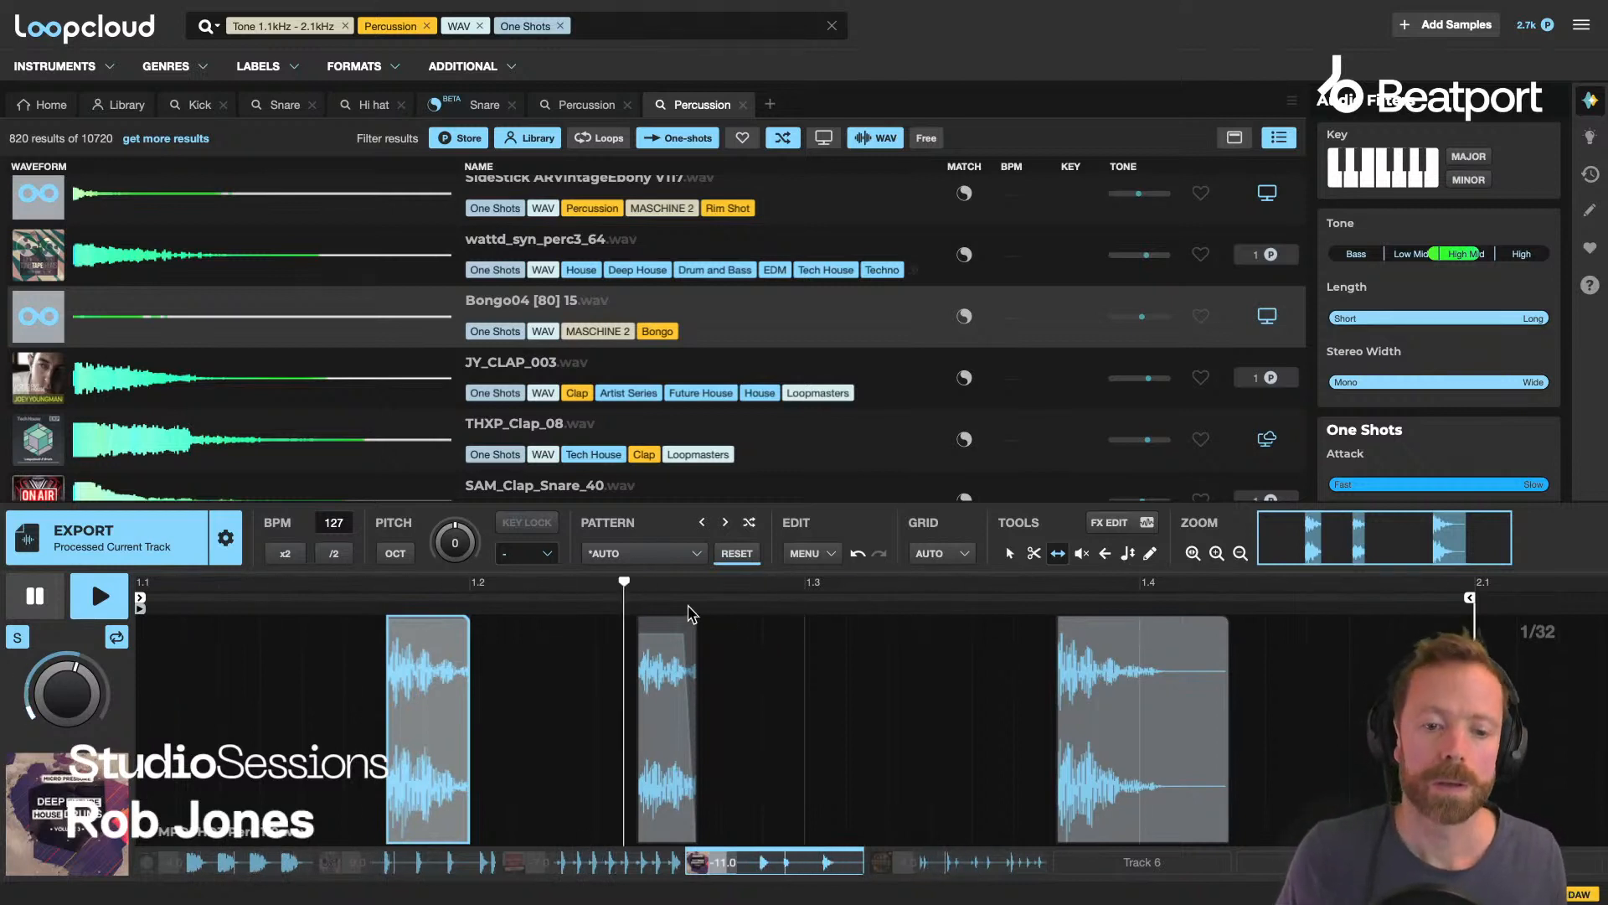
pyautogui.press('space')
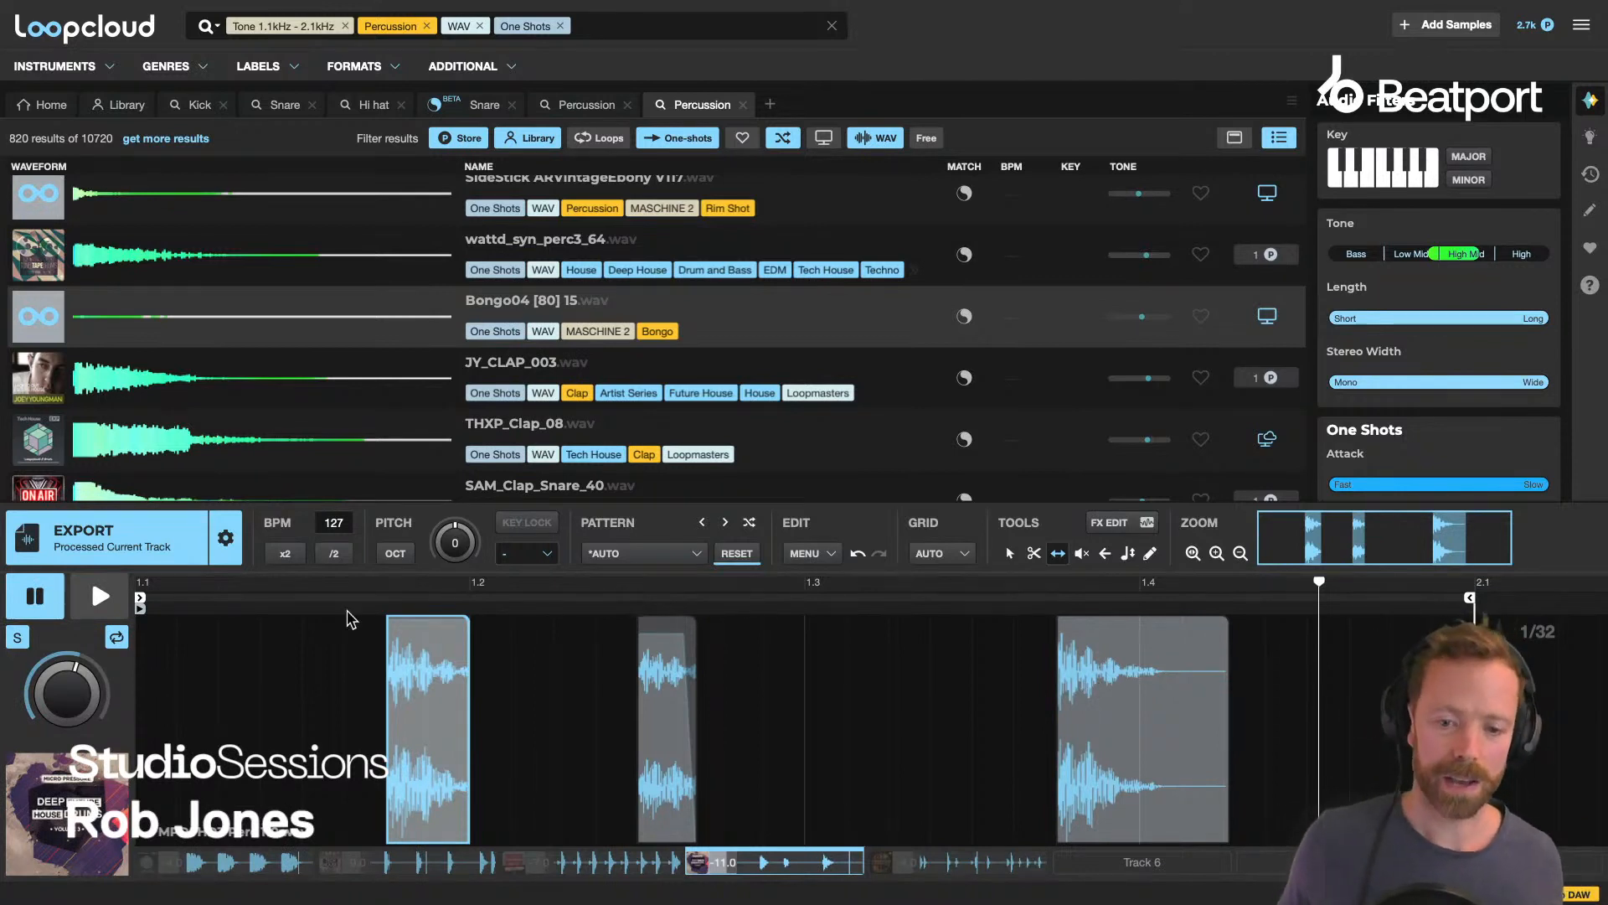
pyautogui.click(19, 639)
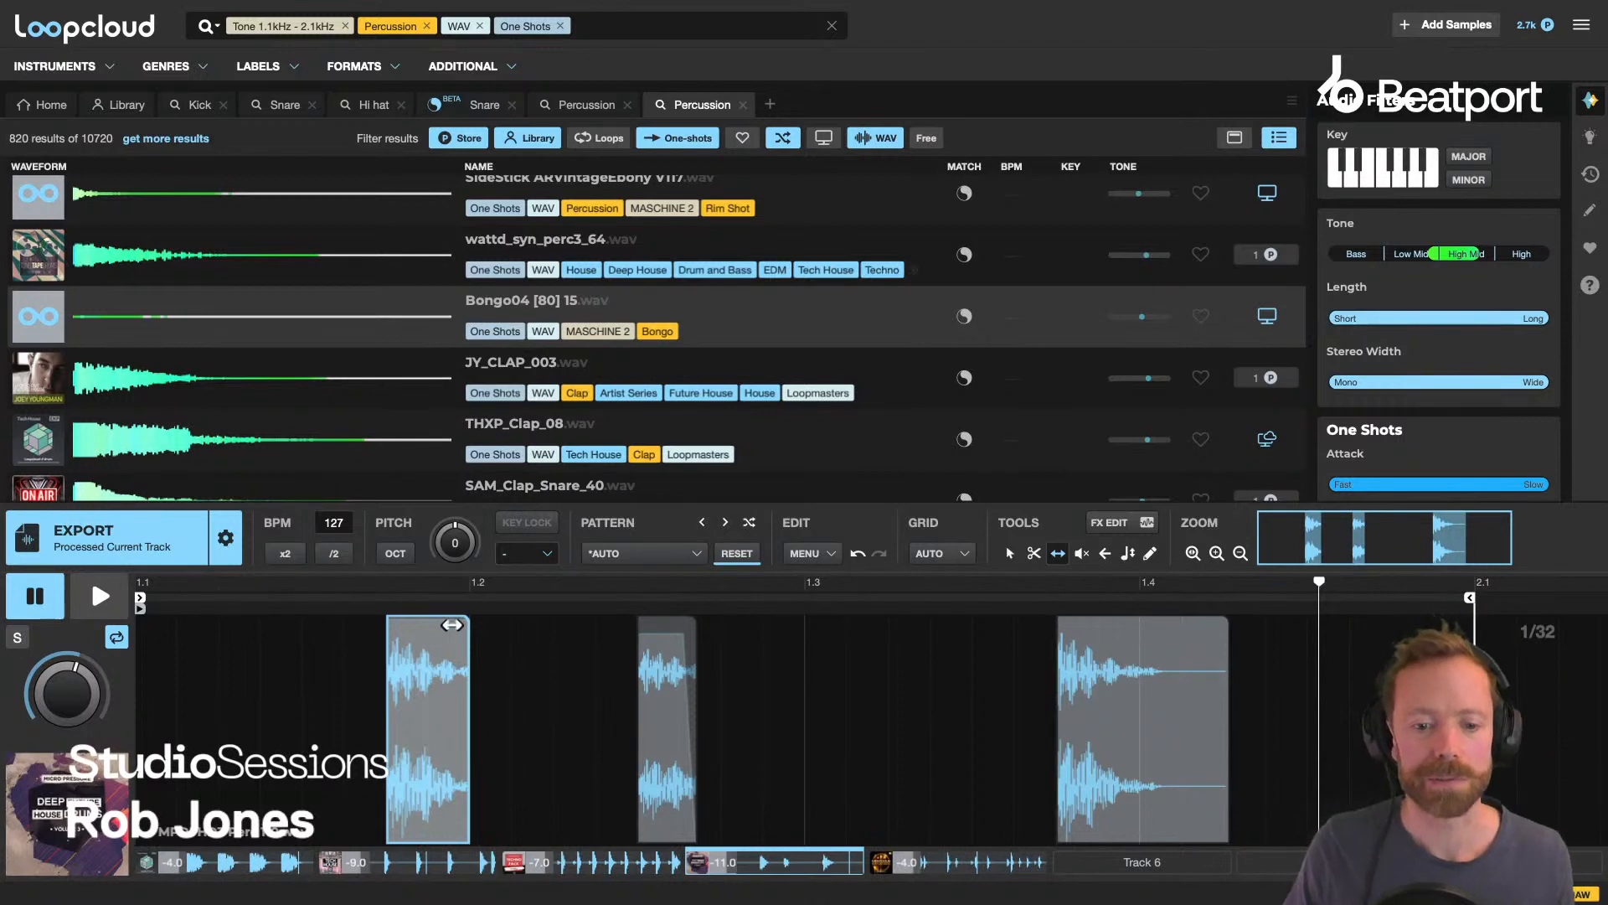
pyautogui.press('space')
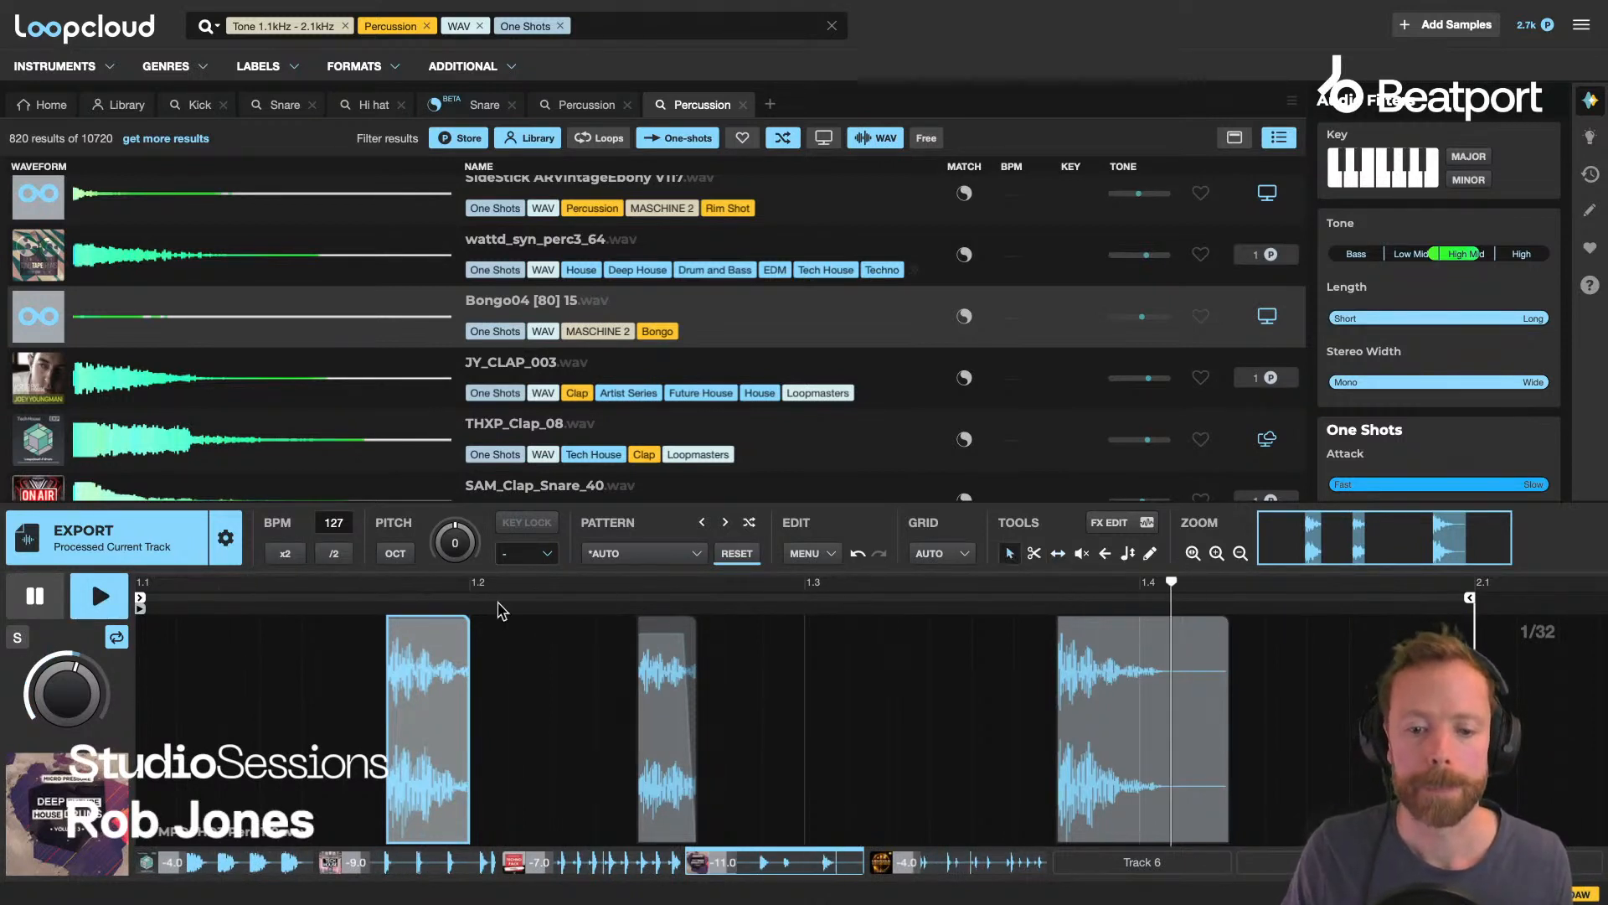
# Add fade-outs to Track 4's first and third hits and shorten the third hit's tail.
pyautogui.moveTo(465, 620); pyautogui.dragTo(446, 620)
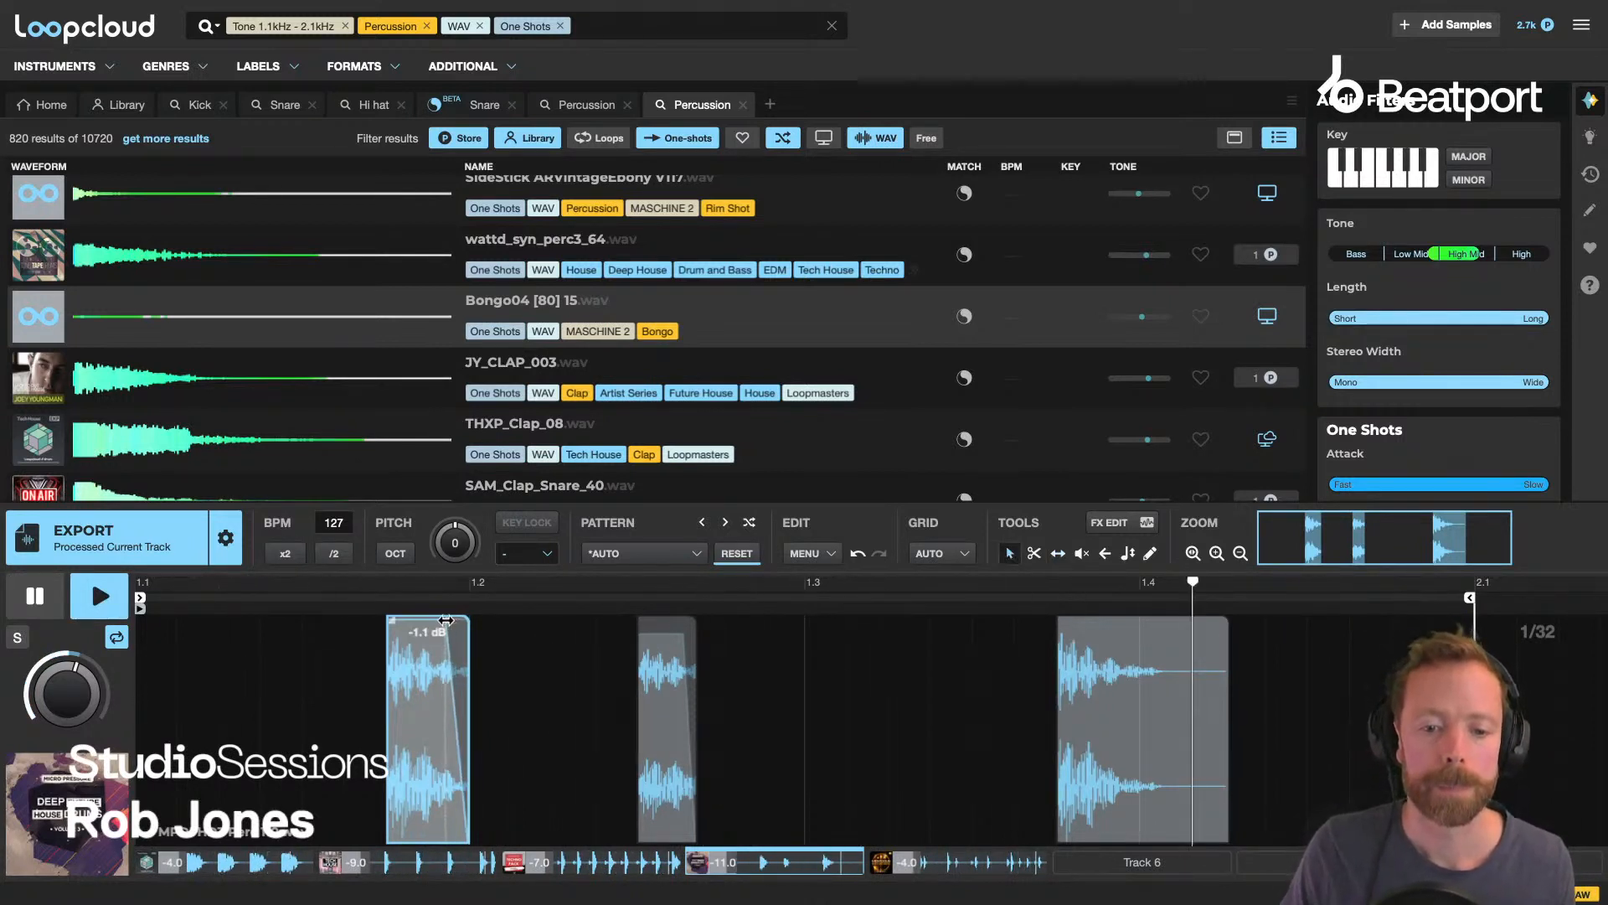
pyautogui.moveTo(1227, 621); pyautogui.dragTo(1127, 629)
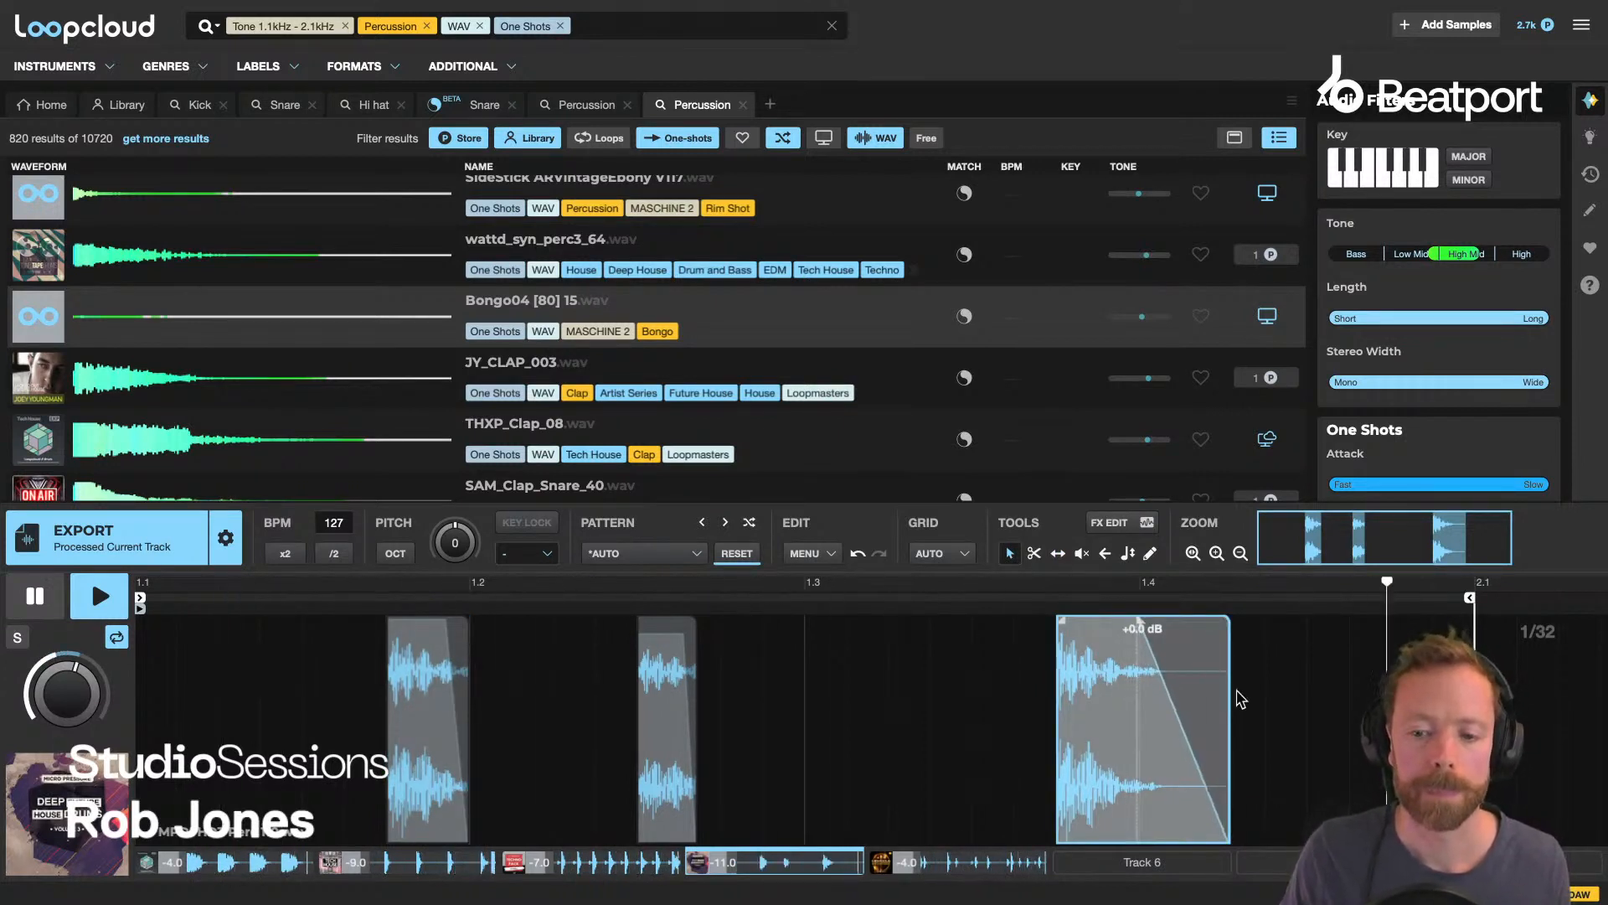
pyautogui.moveTo(1228, 680); pyautogui.dragTo(1181, 678)
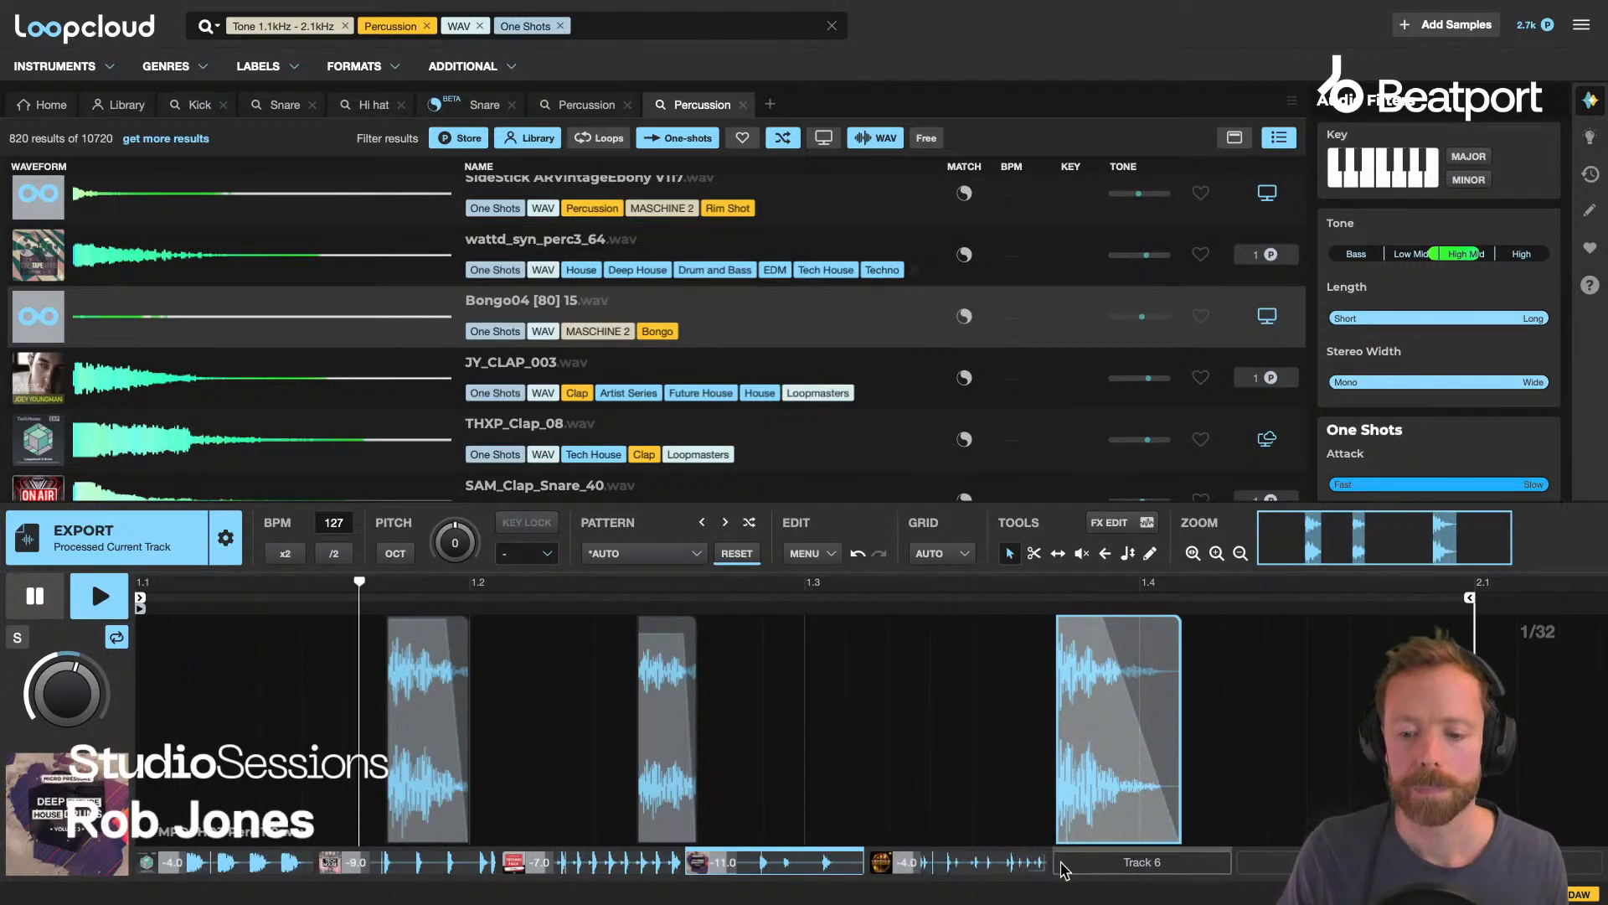
# Mute Track 5, return to Track 4 and stop playback.
pyautogui.click(972, 862)
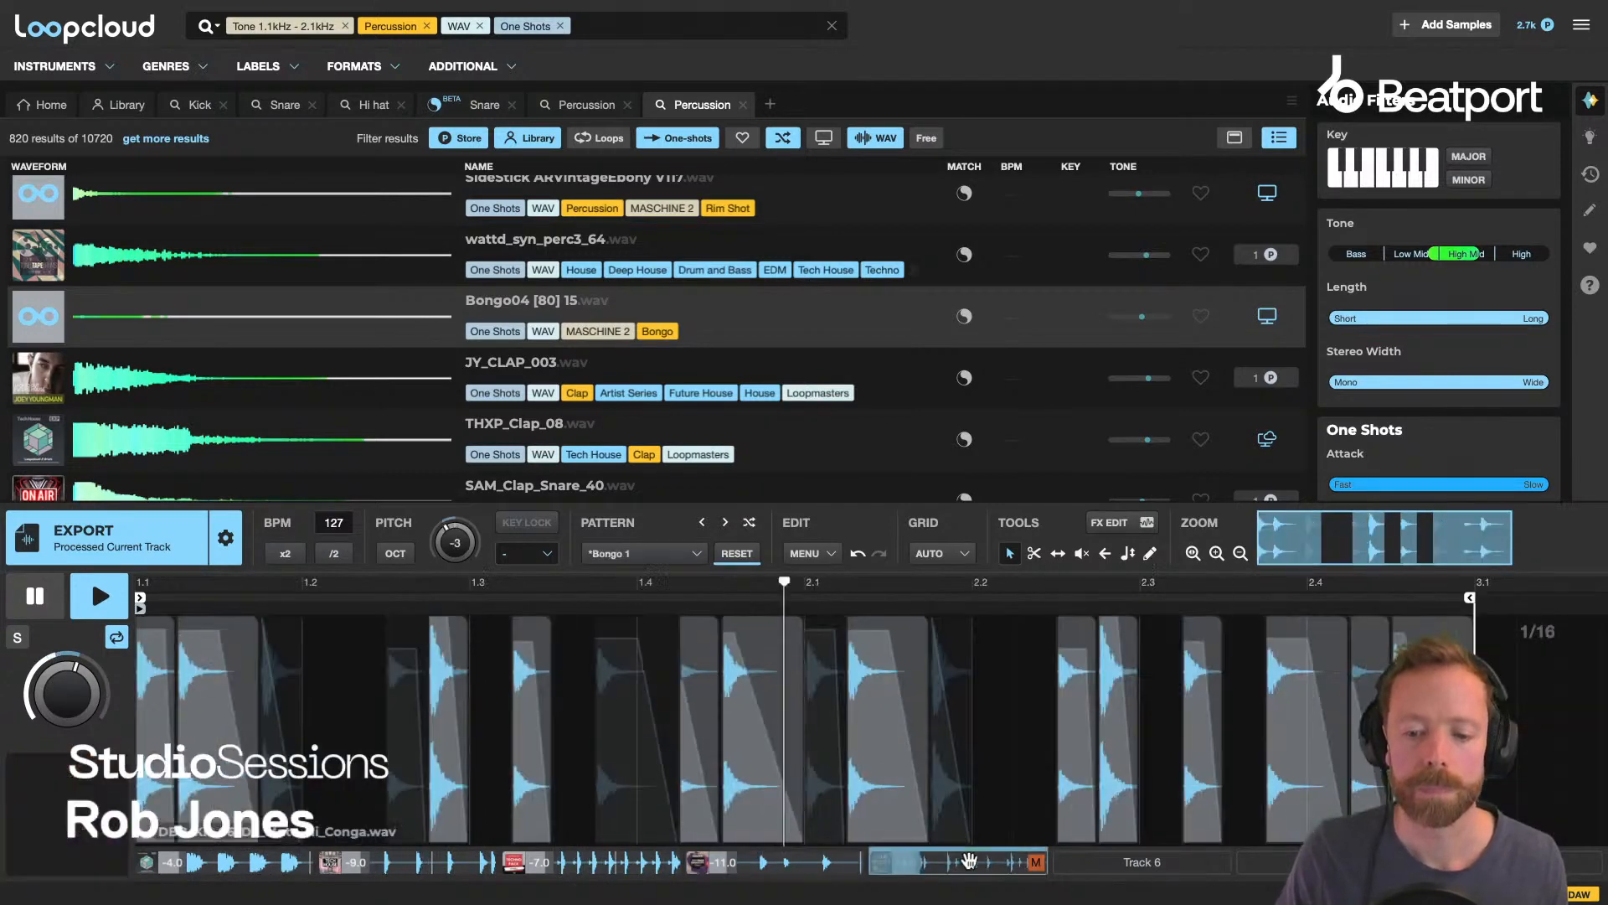
pyautogui.click(790, 863)
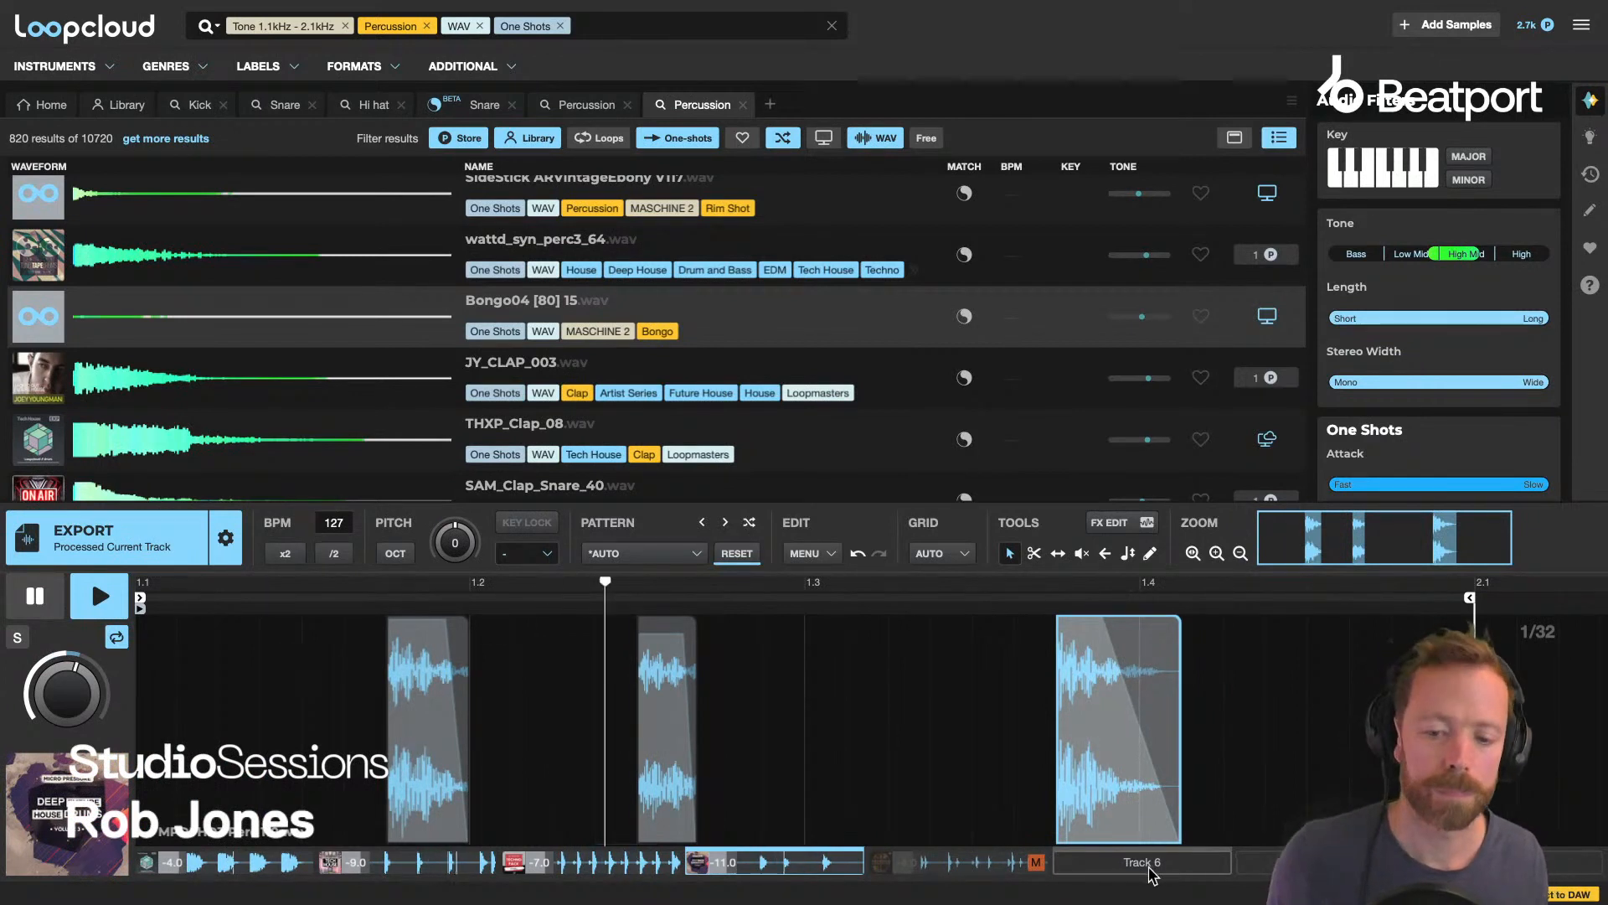
pyautogui.press('space')
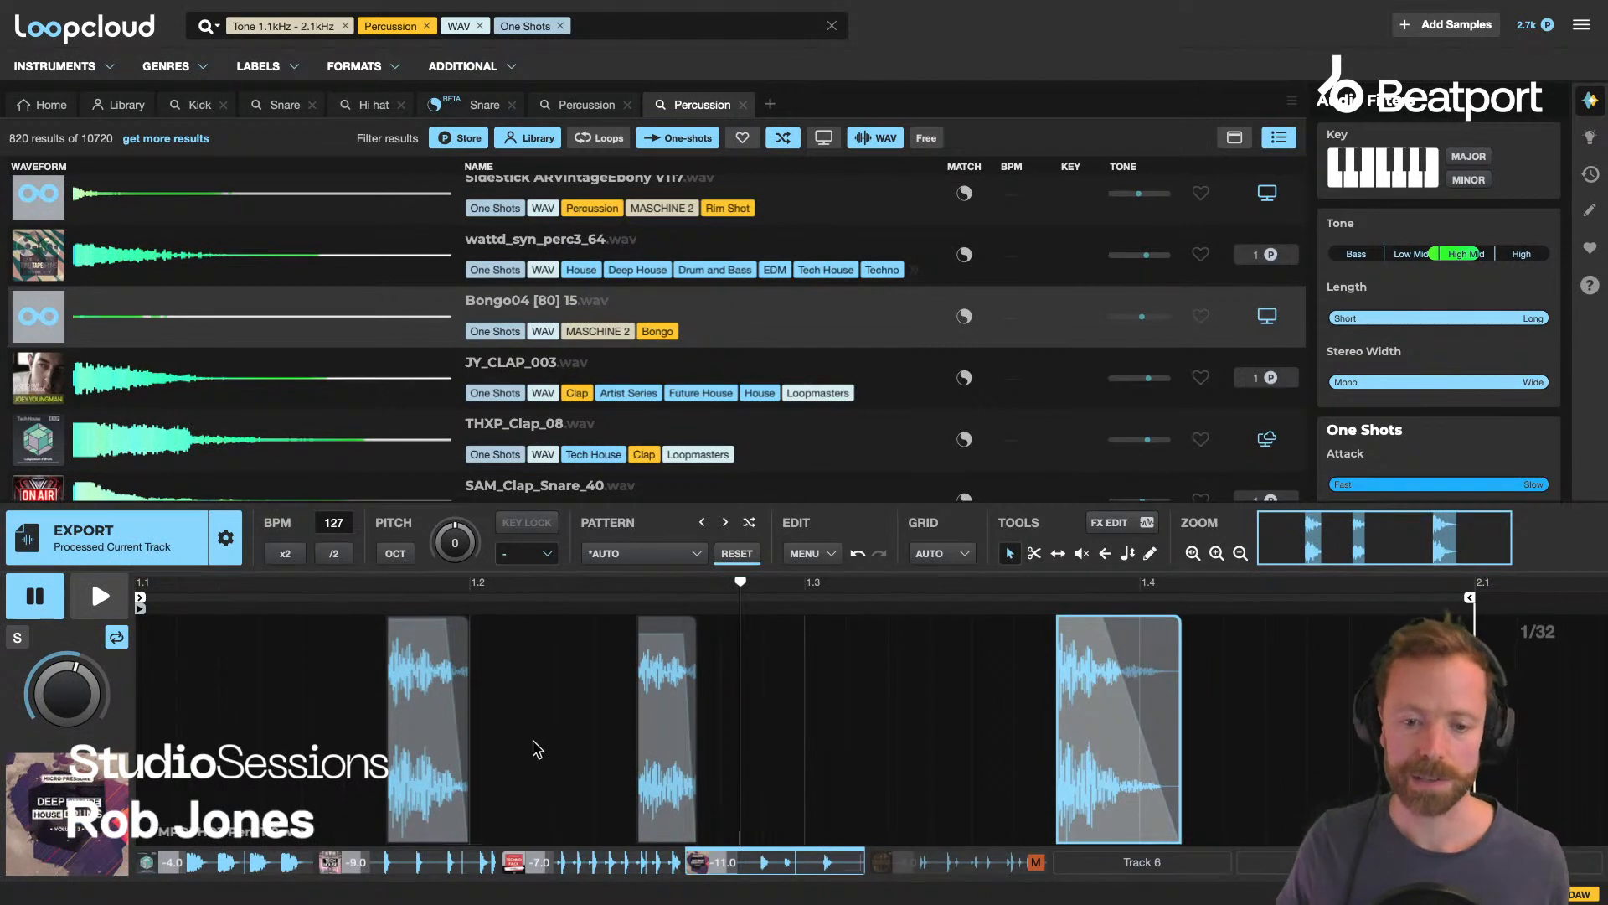
# Try copying Track 4's first hit into the gap before the second hit, and undo the copy.
pyautogui.click(431, 700)
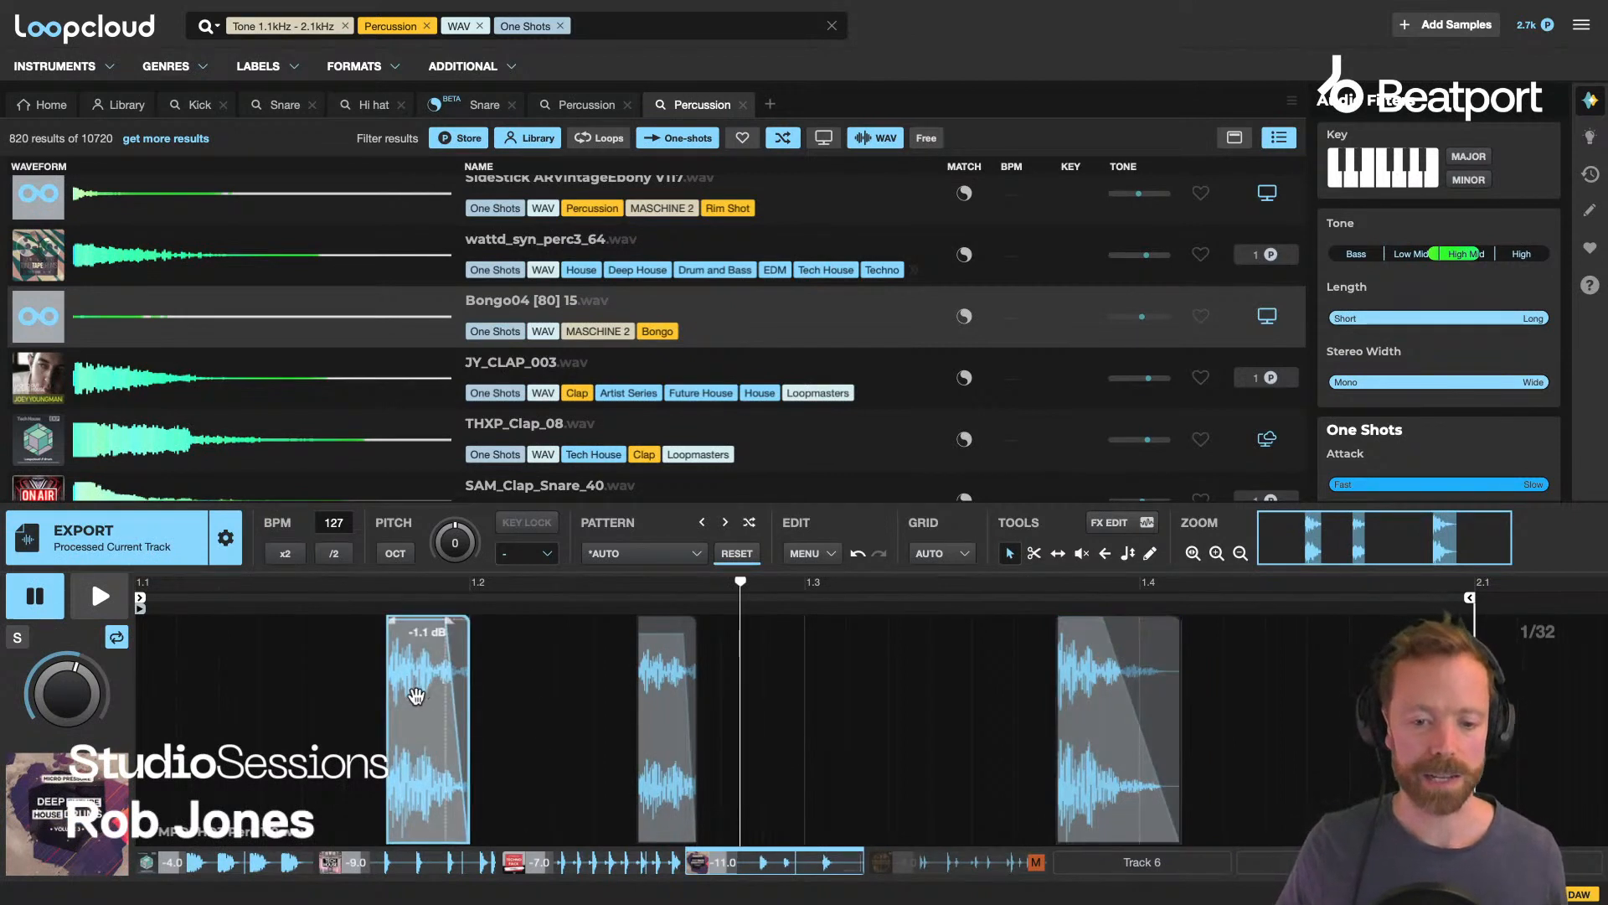
pyautogui.moveTo(416, 696); pyautogui.dragTo(558, 693)
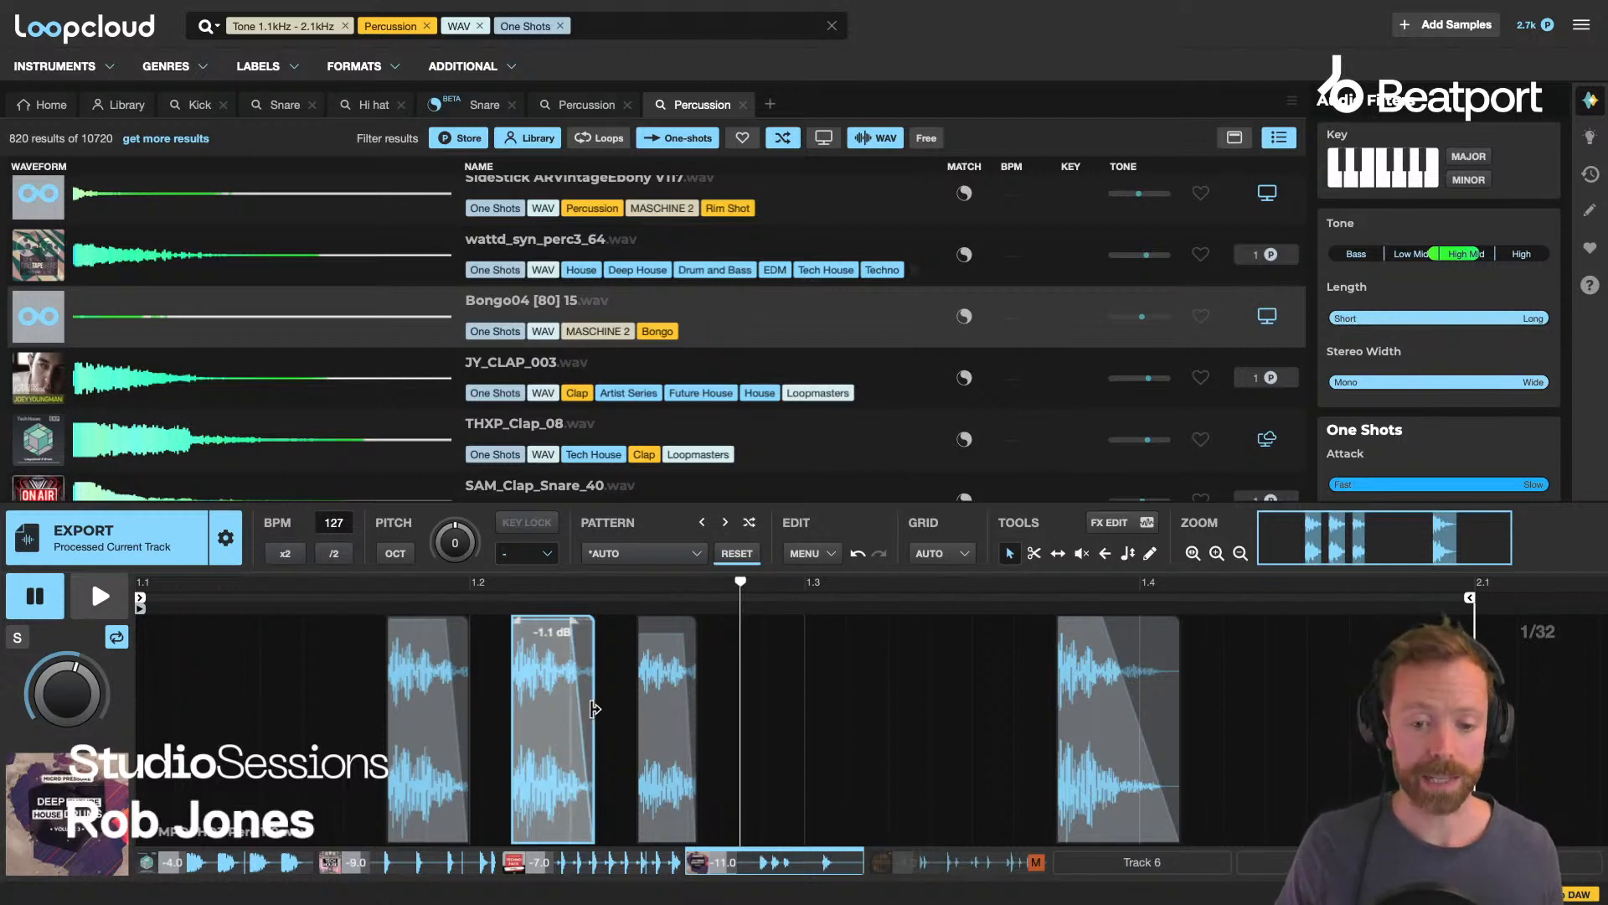
pyautogui.hotkey('ctrl', 'z')
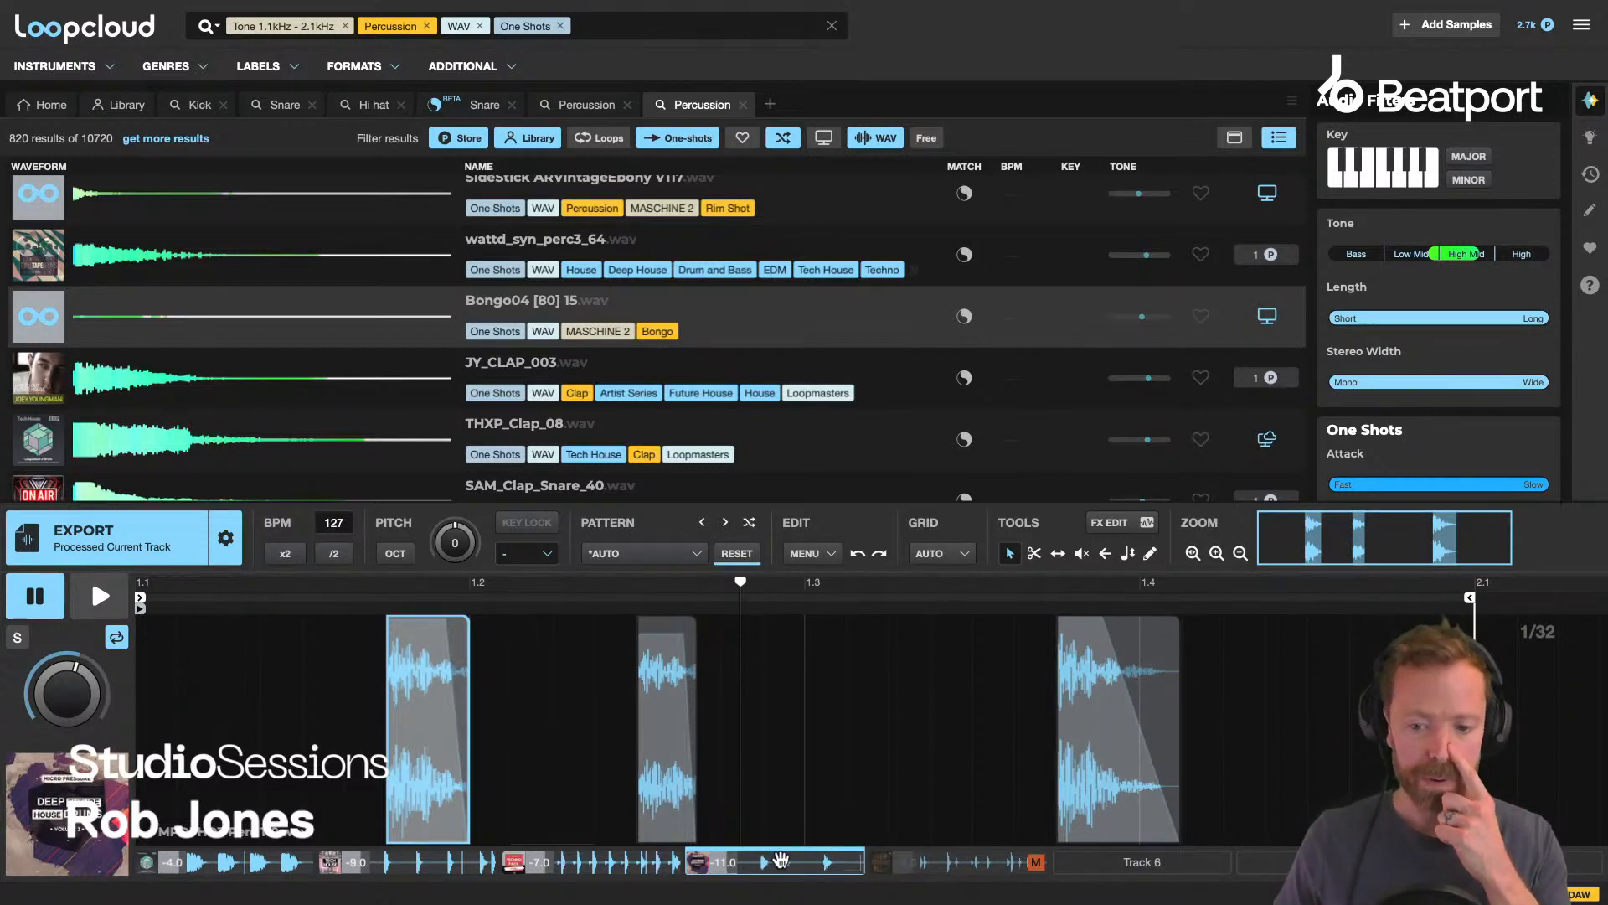
# Select empty Track 6 and search in a new tab for Shaker loops matching the project tempo.
pyautogui.click(1112, 862)
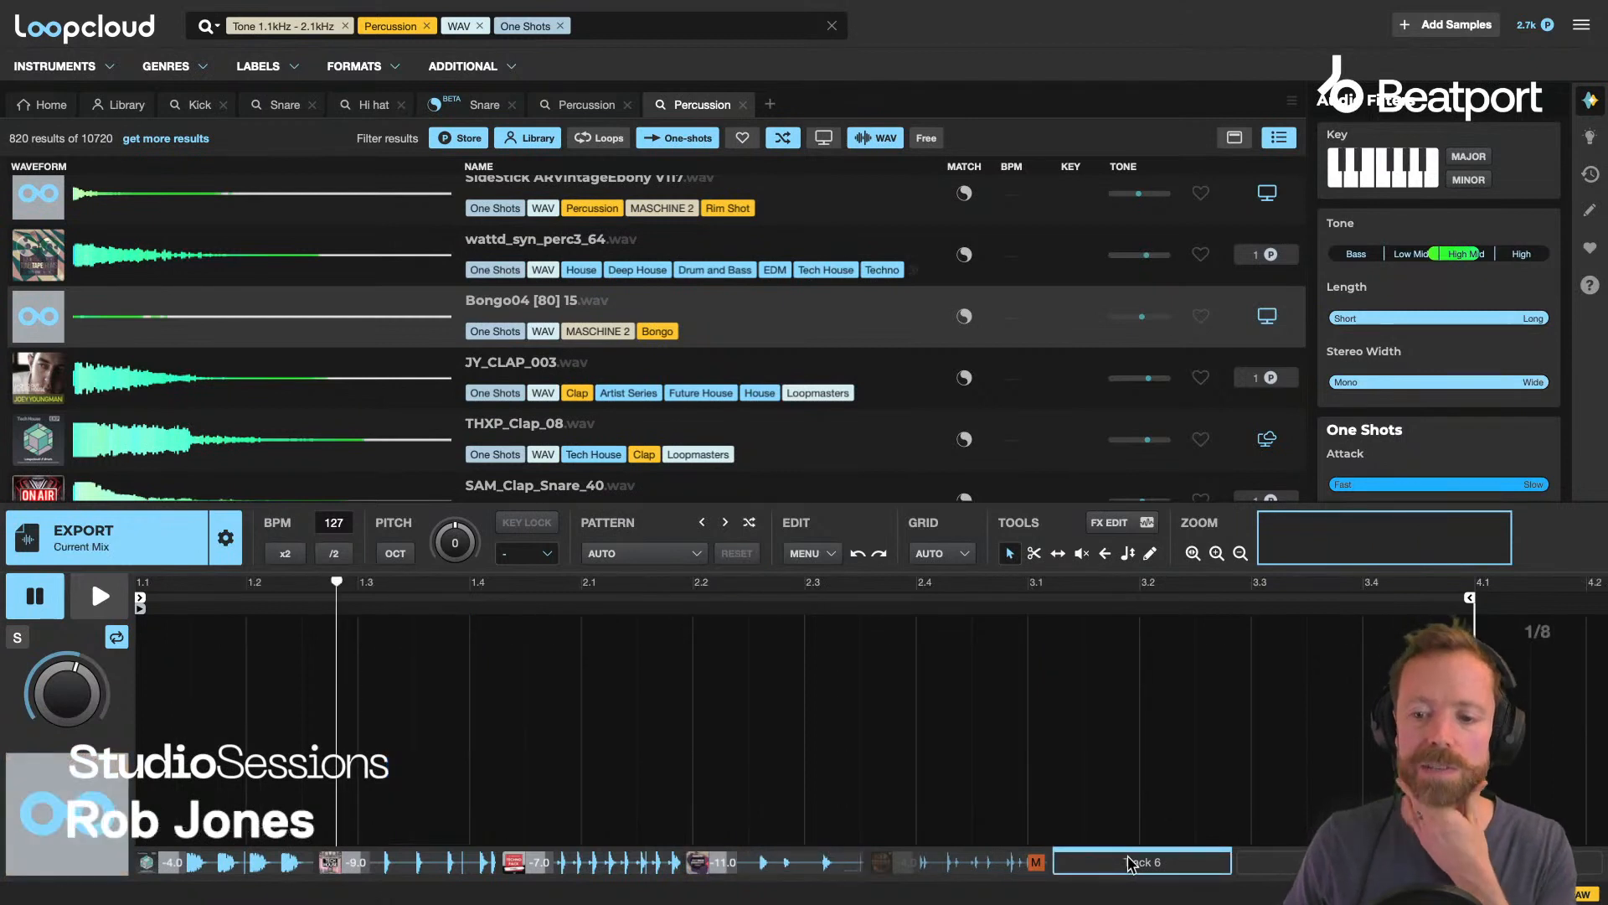
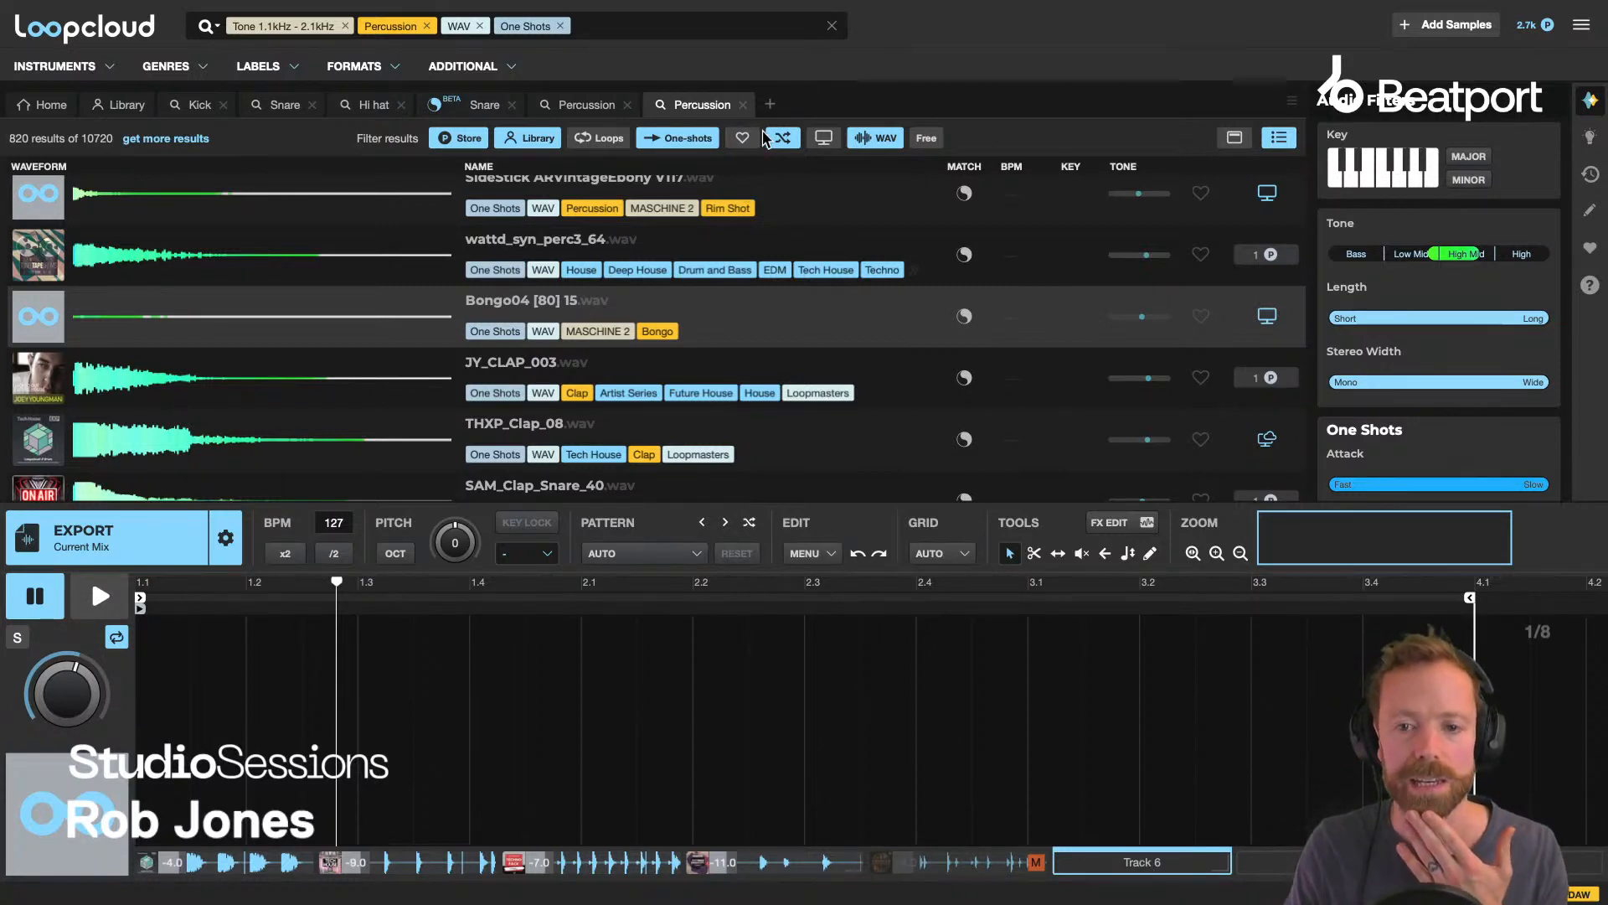
pyautogui.click(770, 103)
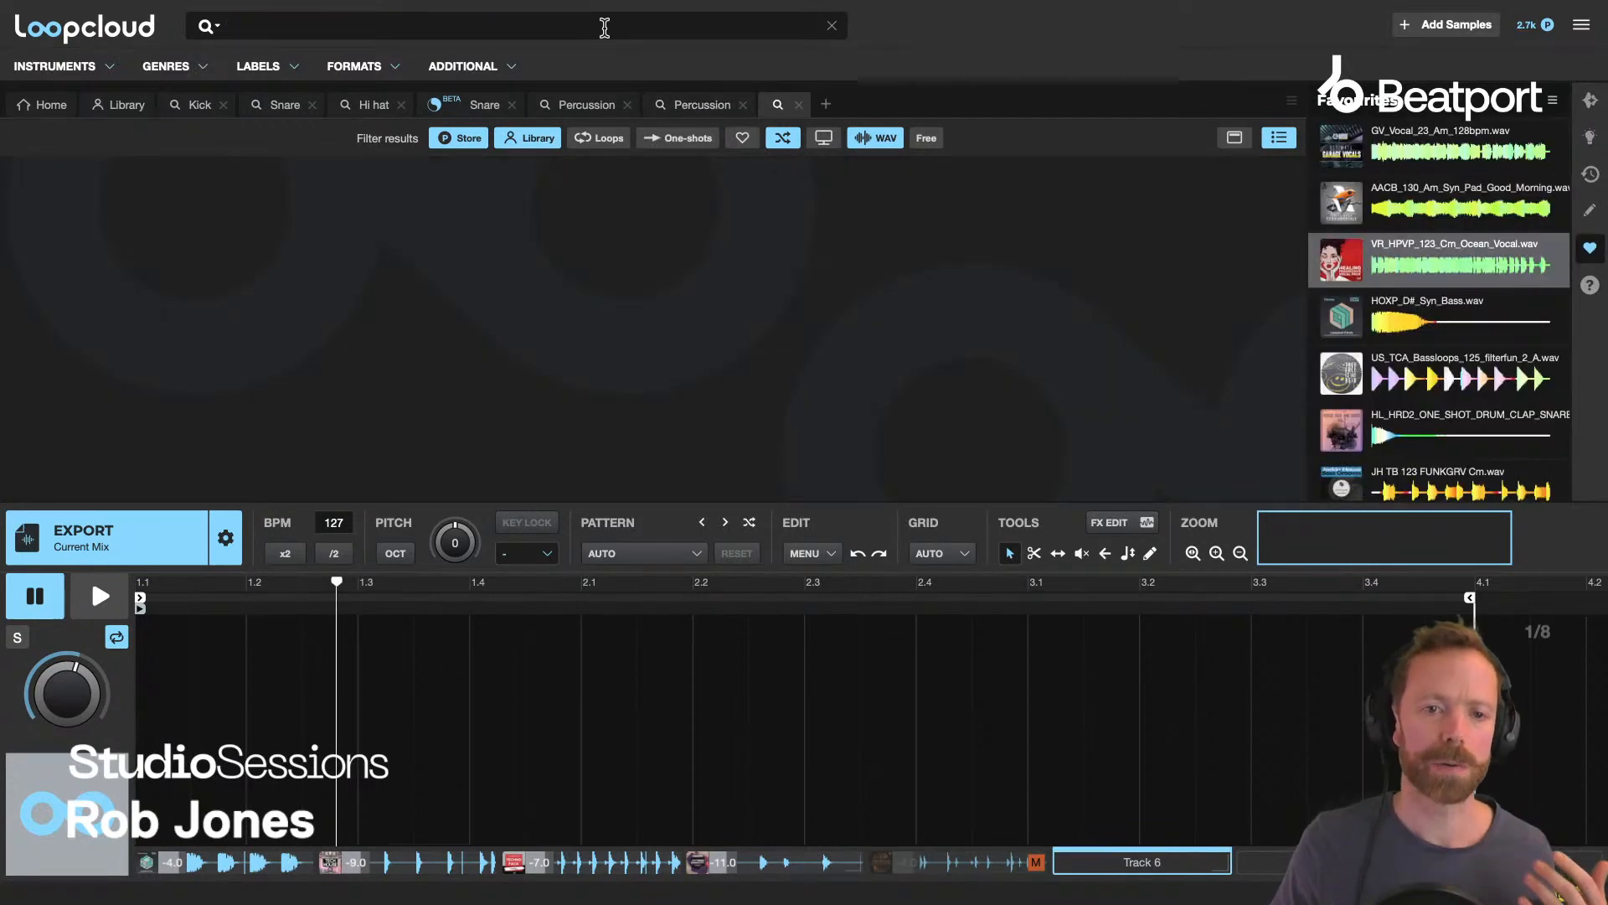
pyautogui.write('shaker')
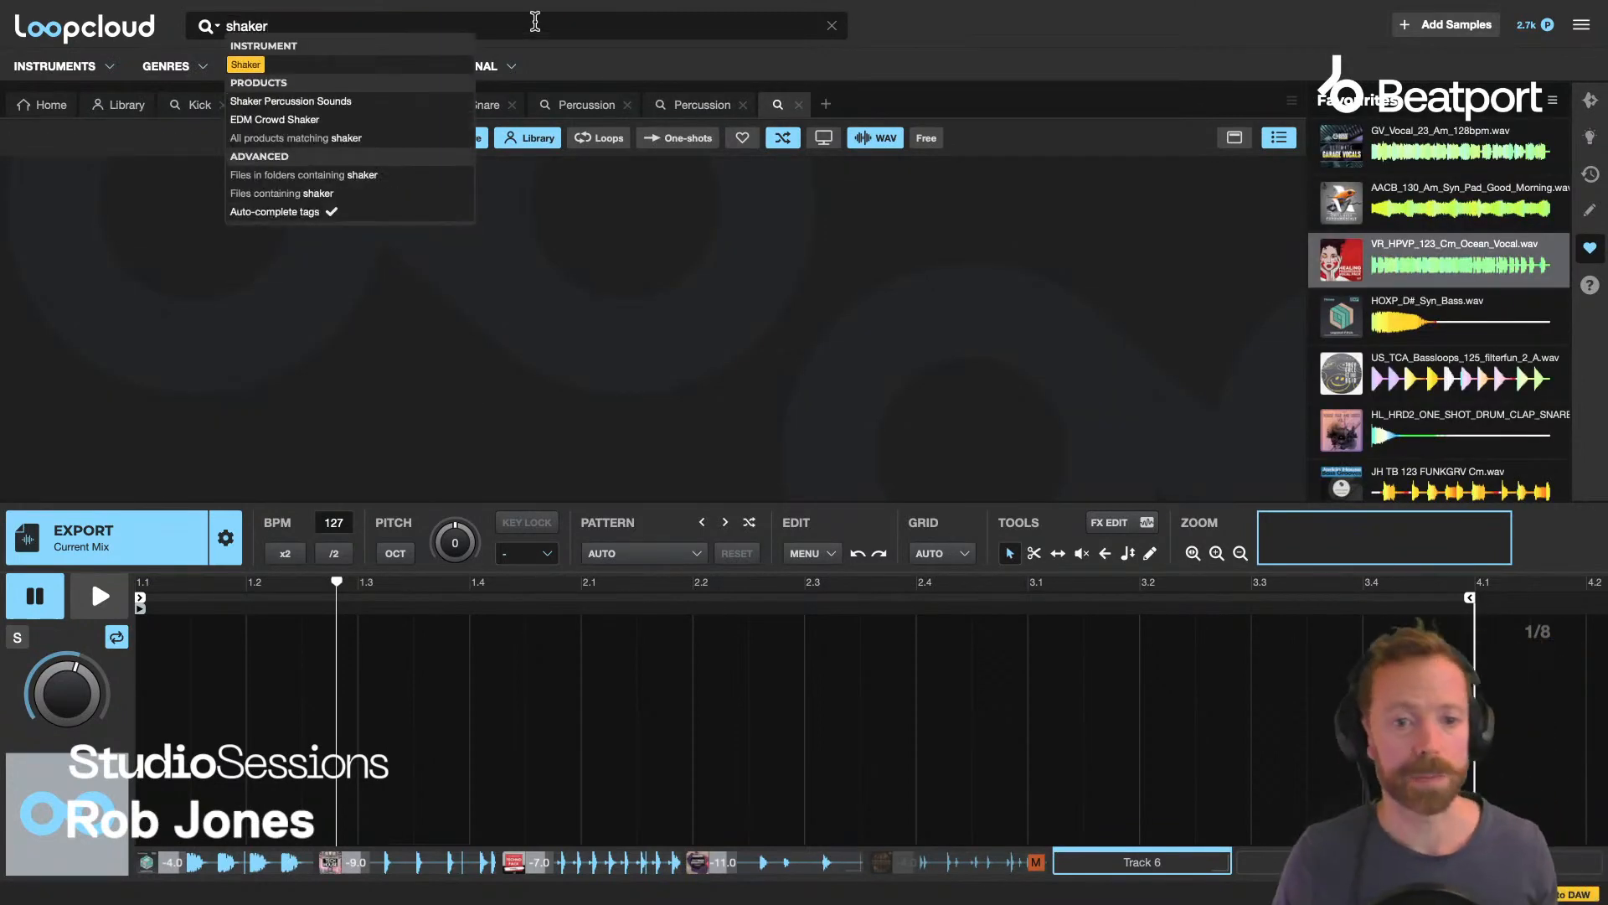
pyautogui.click(285, 64)
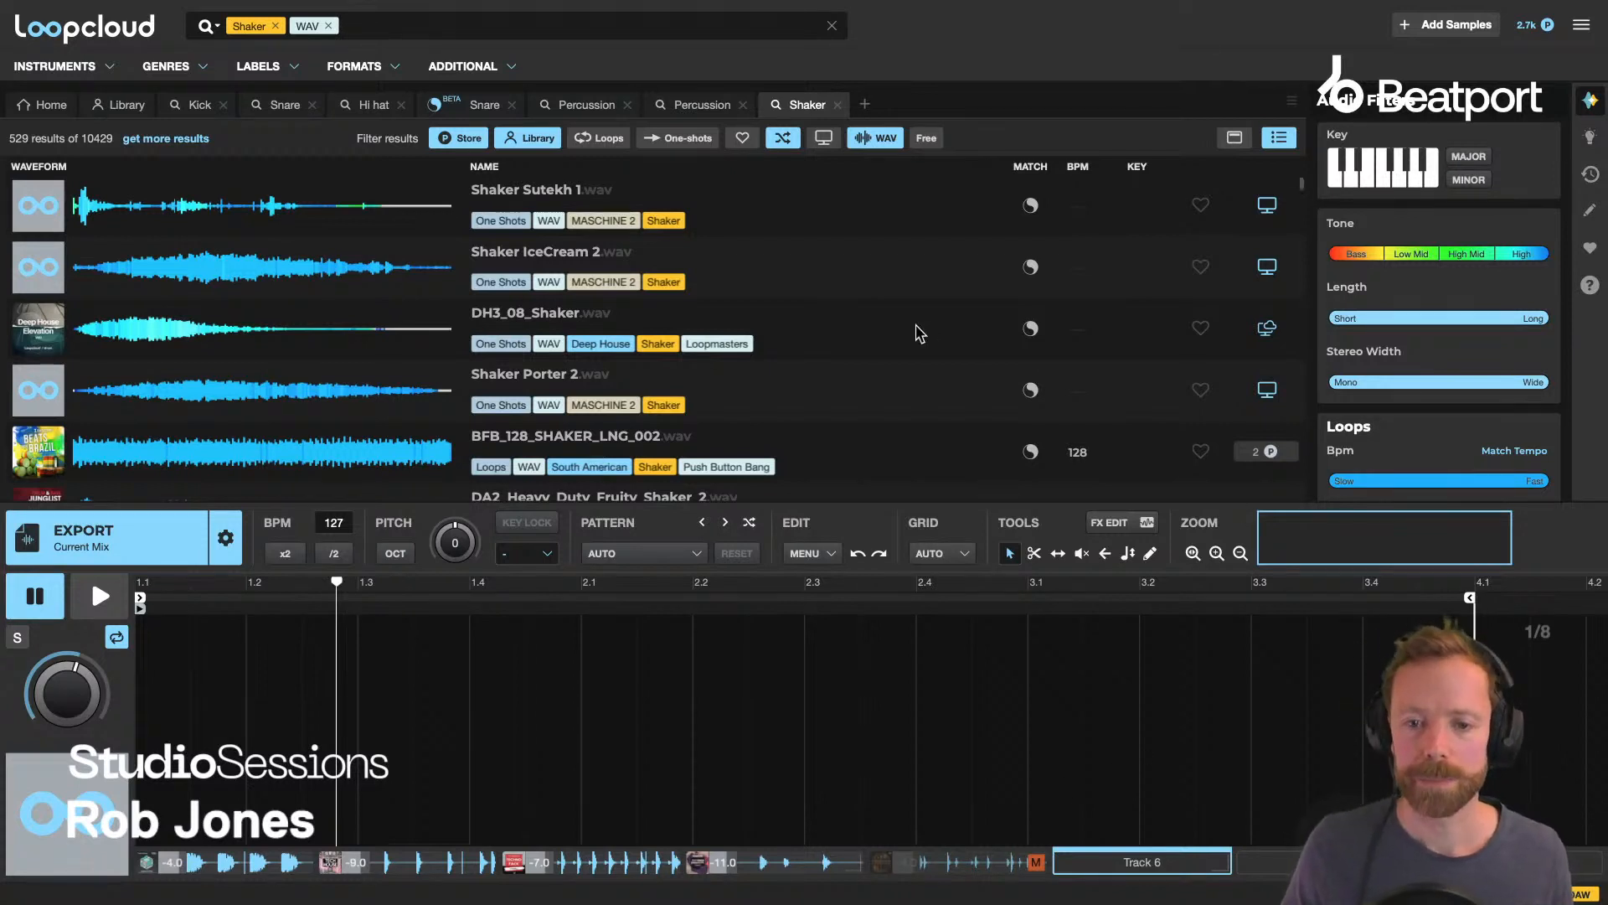
pyautogui.click(603, 138)
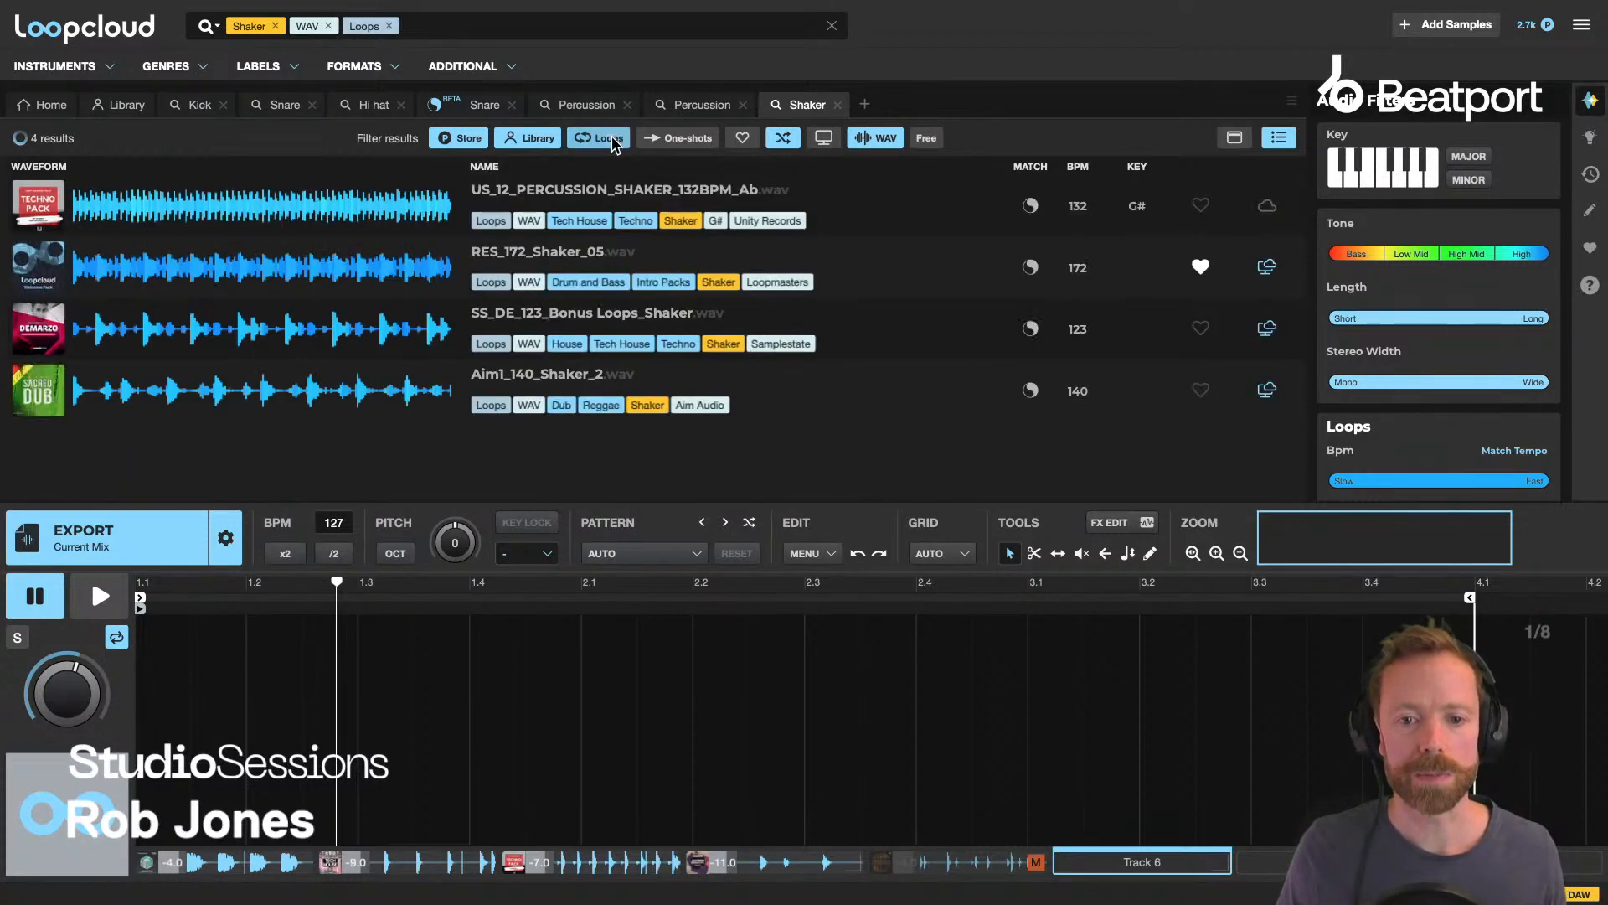
pyautogui.click(1502, 452)
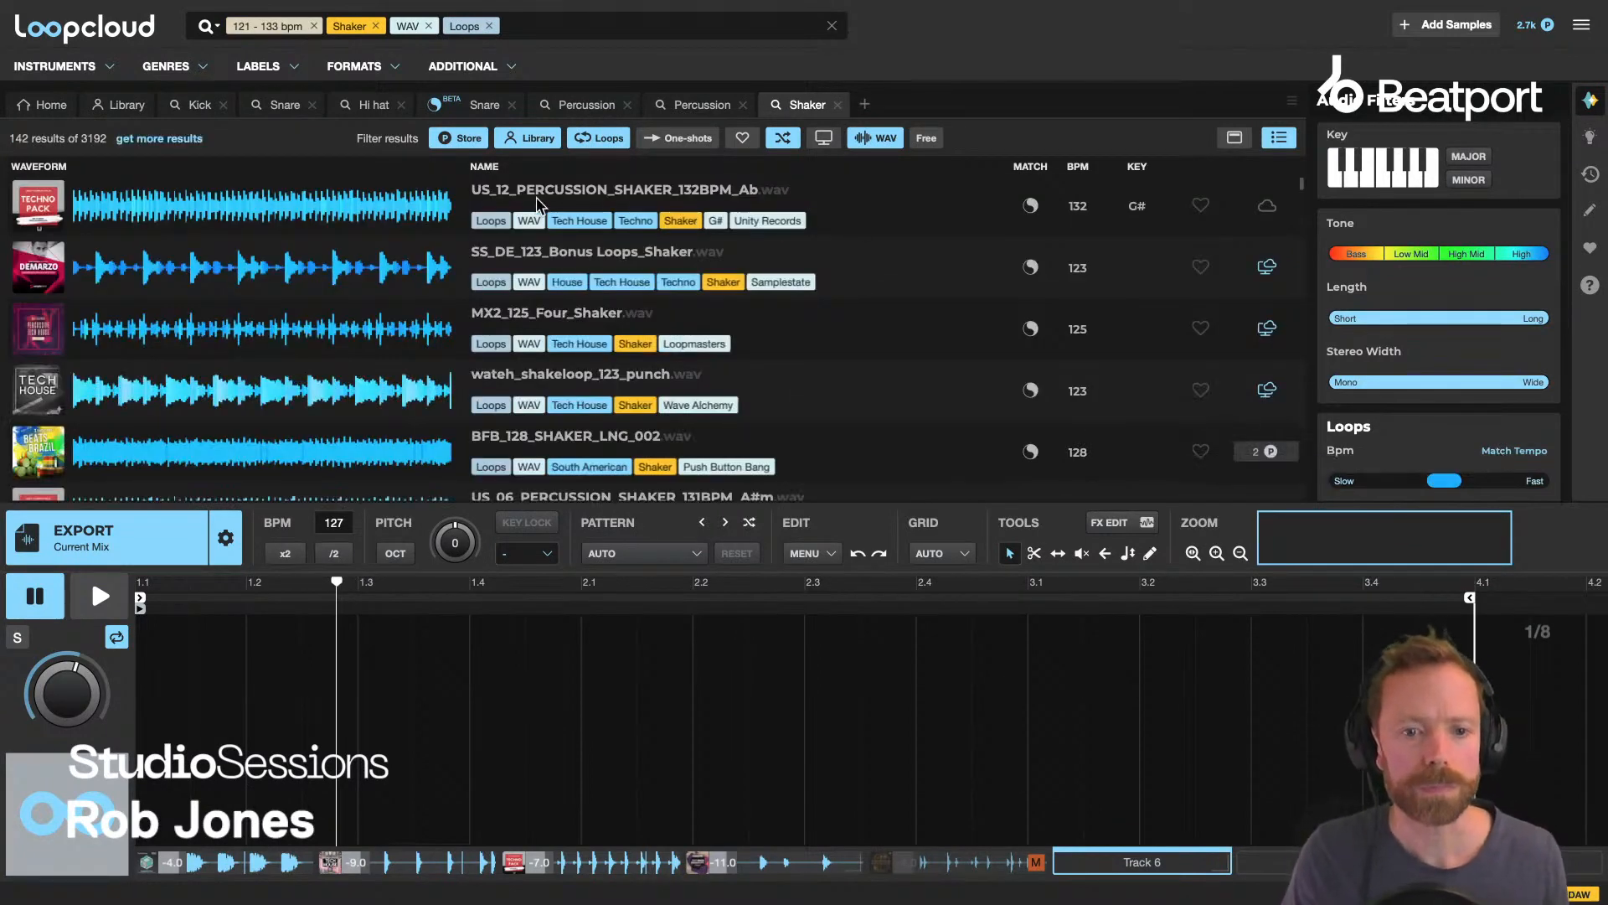
# Look through the tempo-matched shaker loops for one that suits the beat.
pyautogui.scroll(-2, 570, 327)
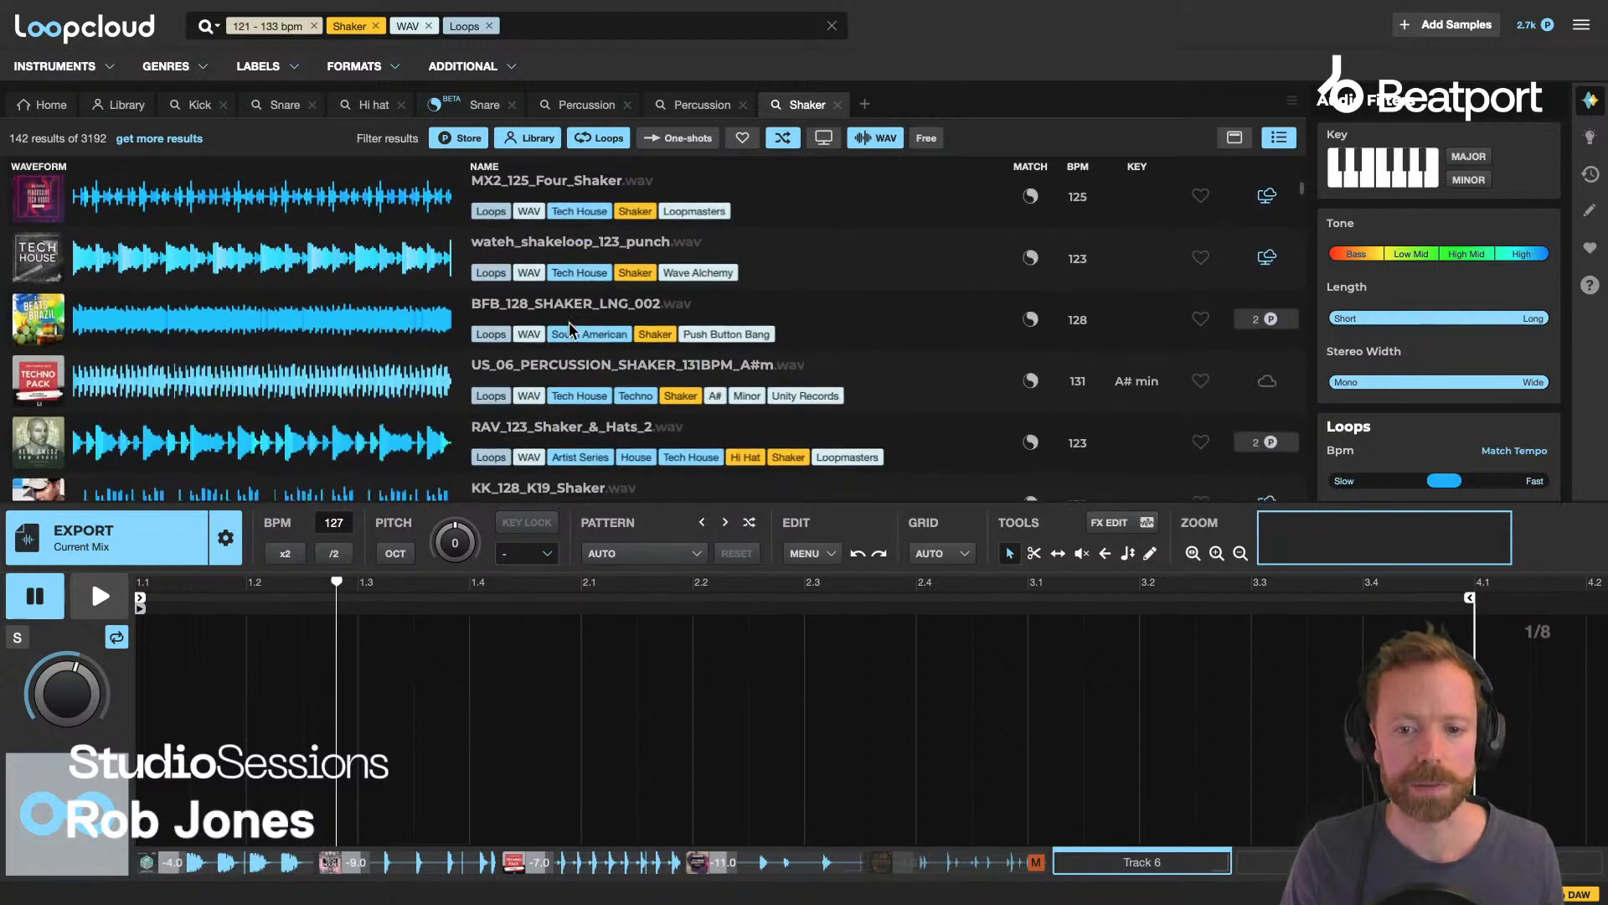
pyautogui.scroll(2, 584, 323)
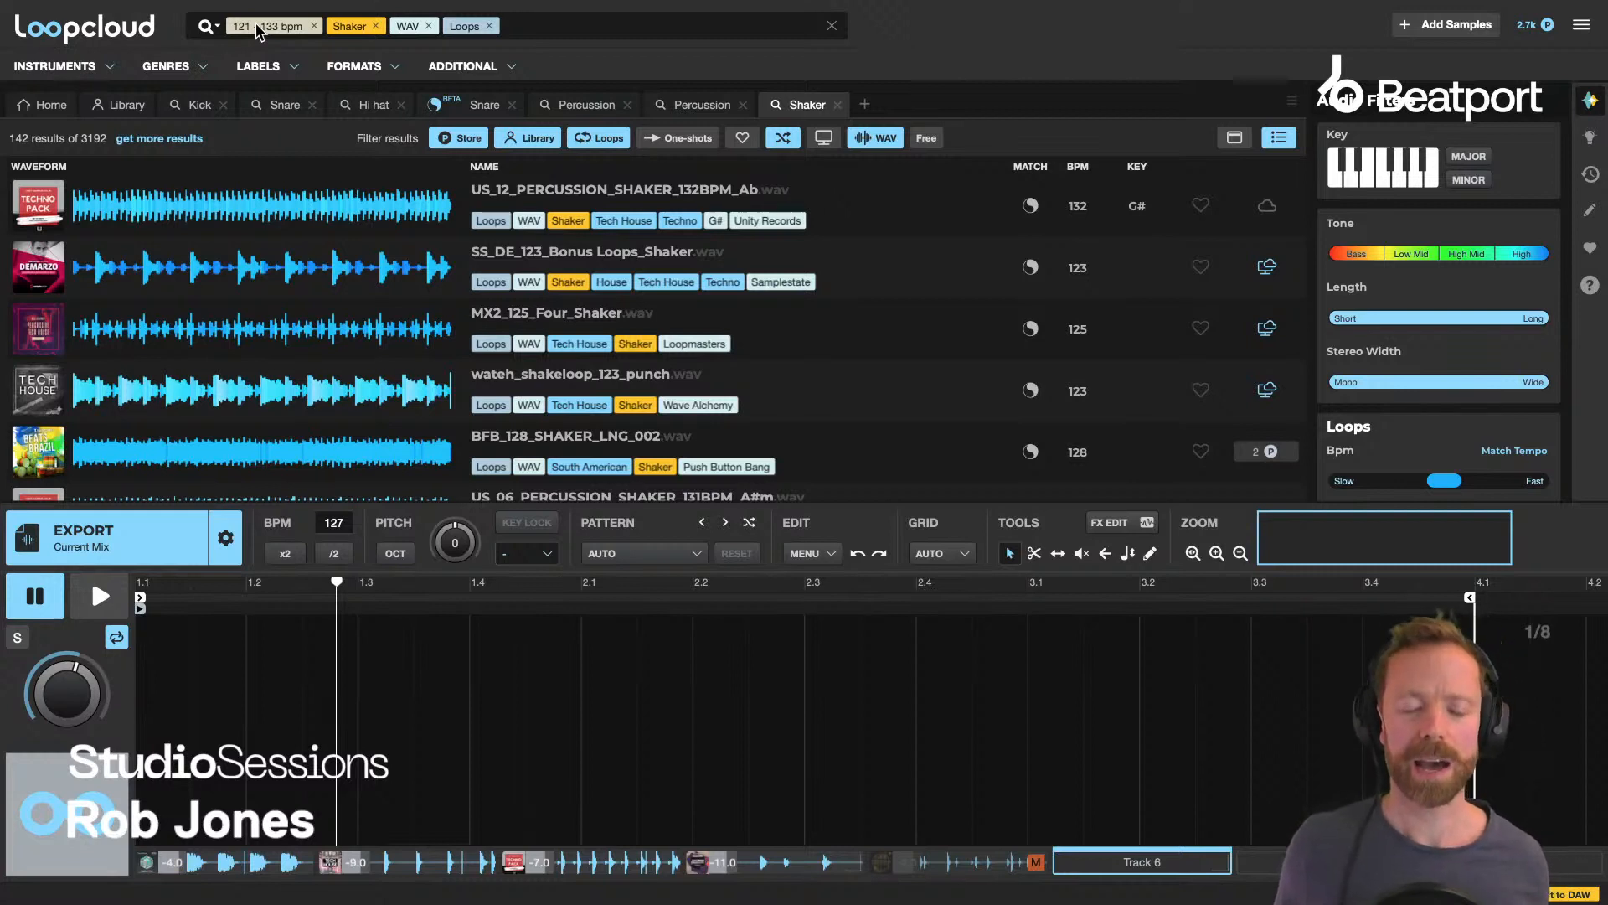
pyautogui.scroll(-1, 598, 249)
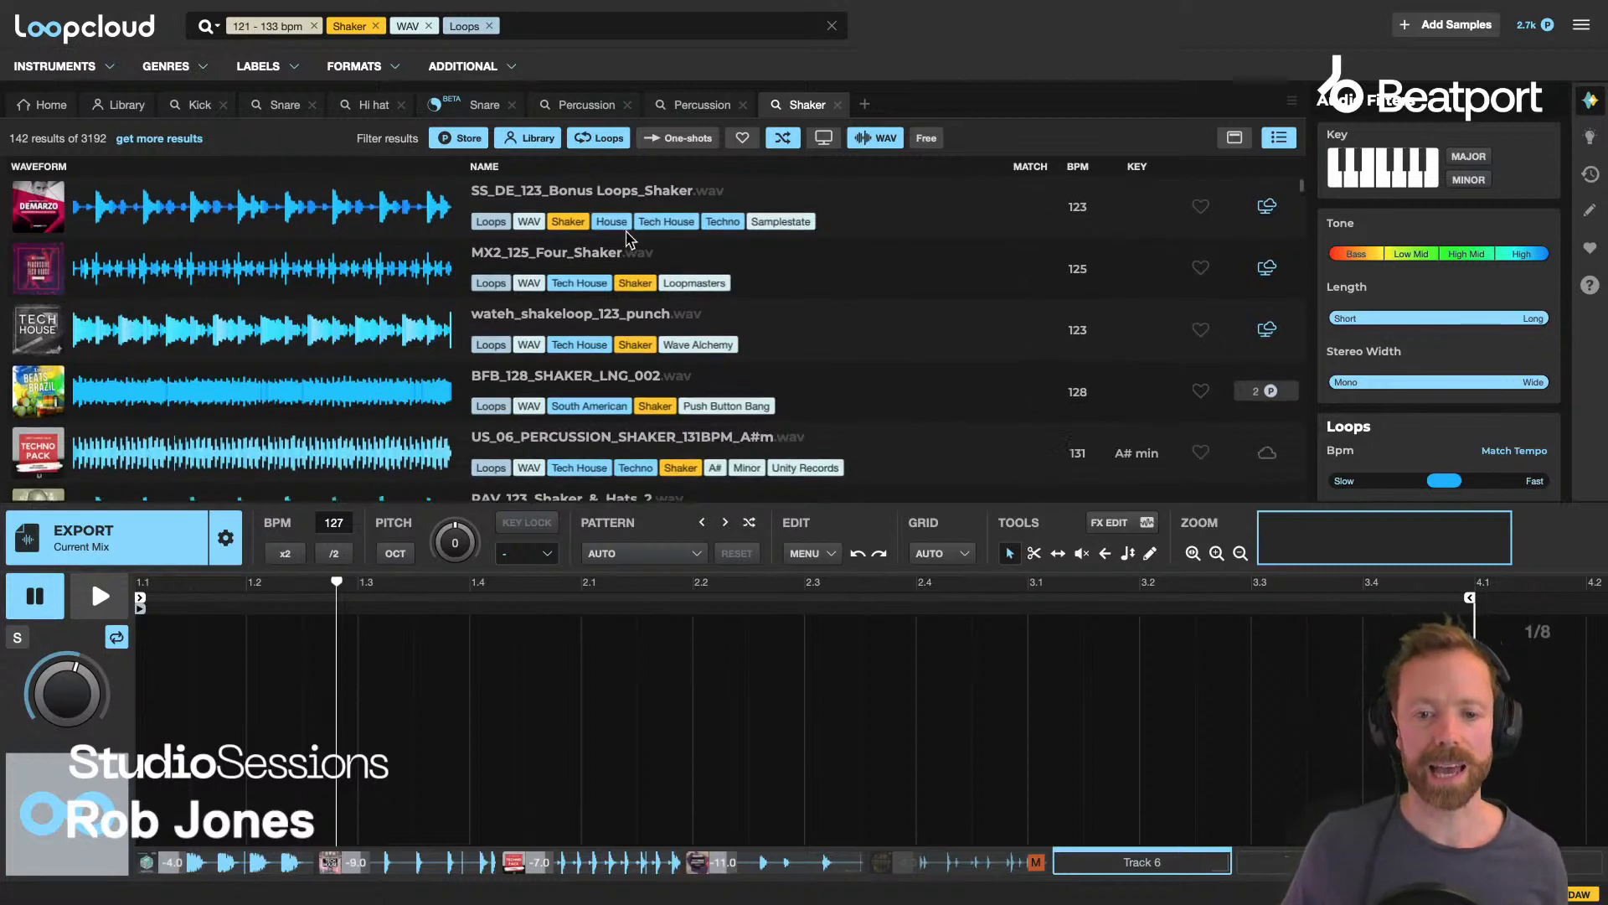
pyautogui.scroll(-2, 584, 281)
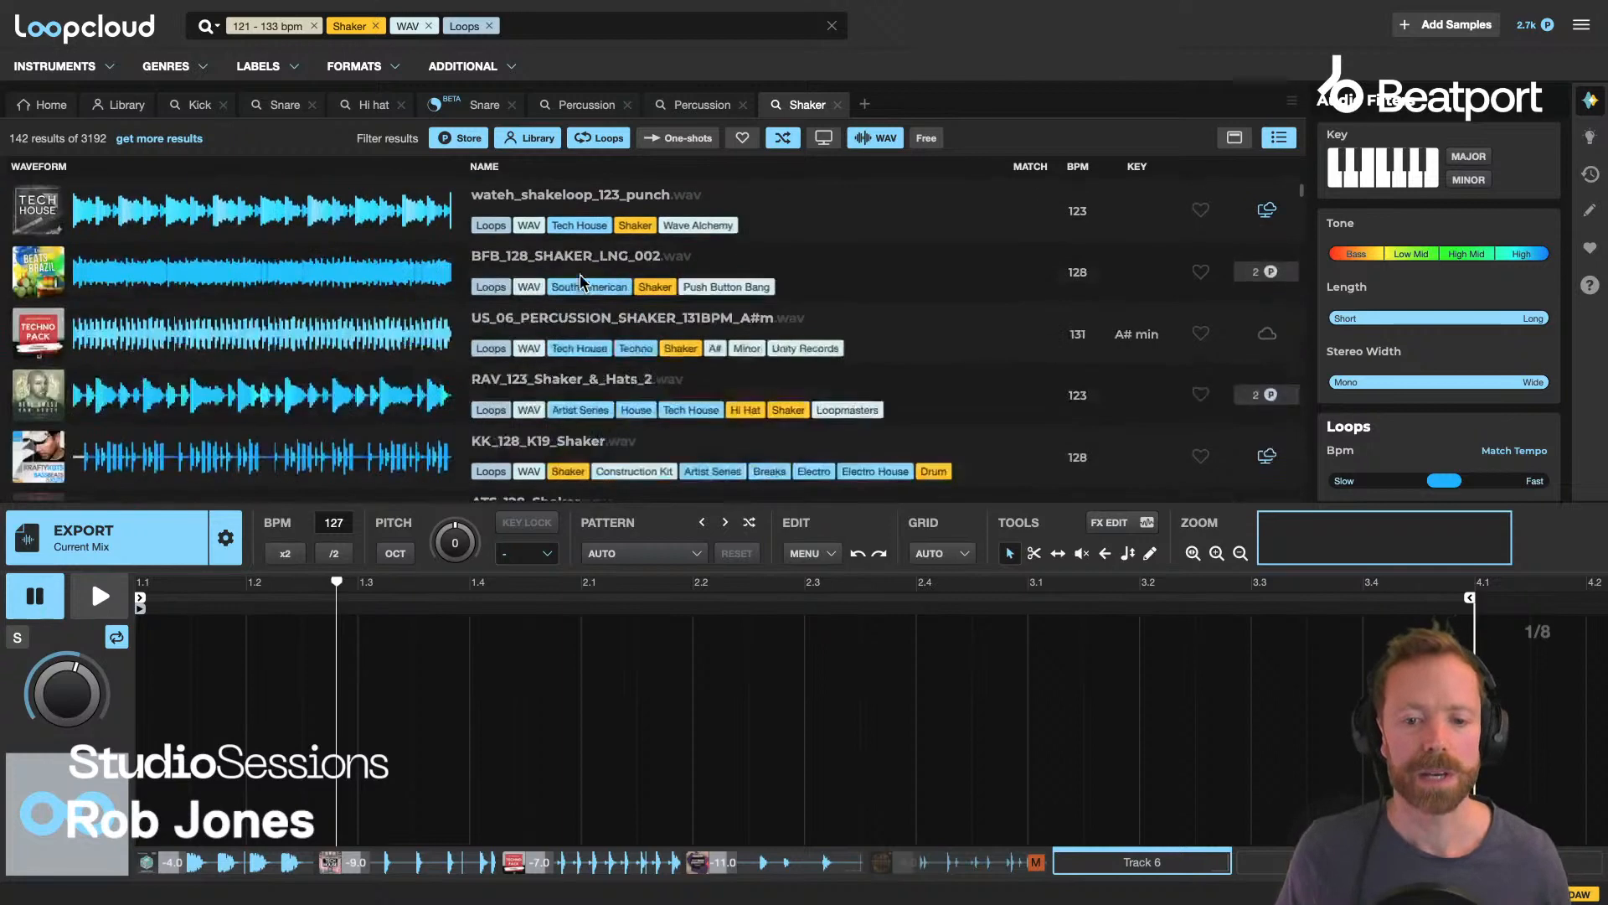
pyautogui.scroll(-3, 618, 294)
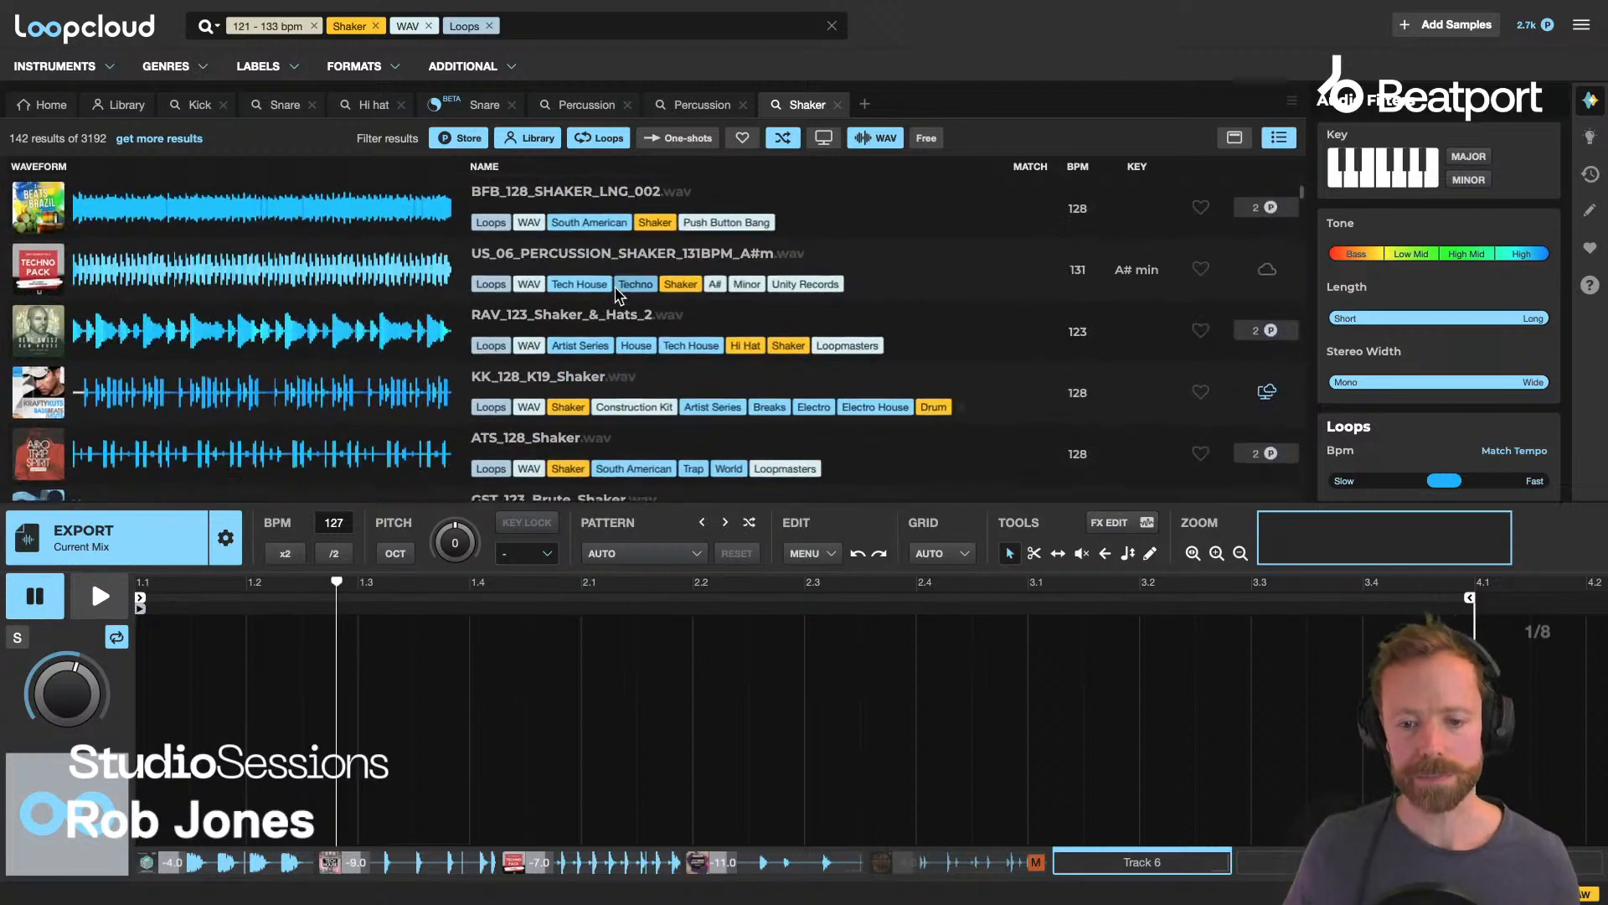
pyautogui.scroll(-2, 618, 294)
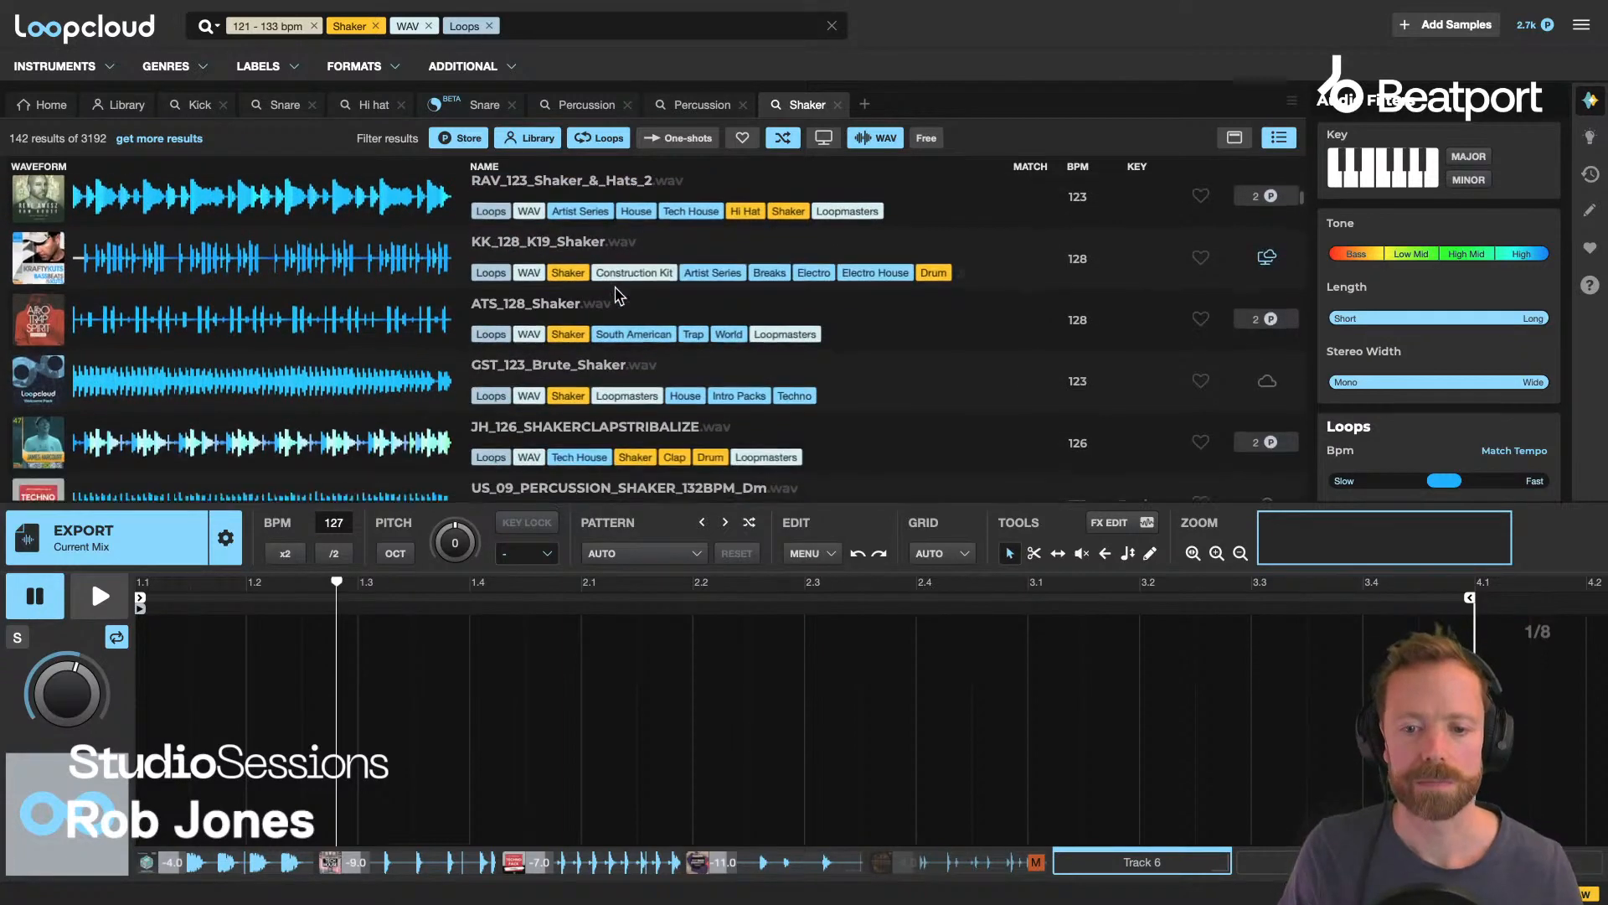
pyautogui.scroll(-4, 634, 290)
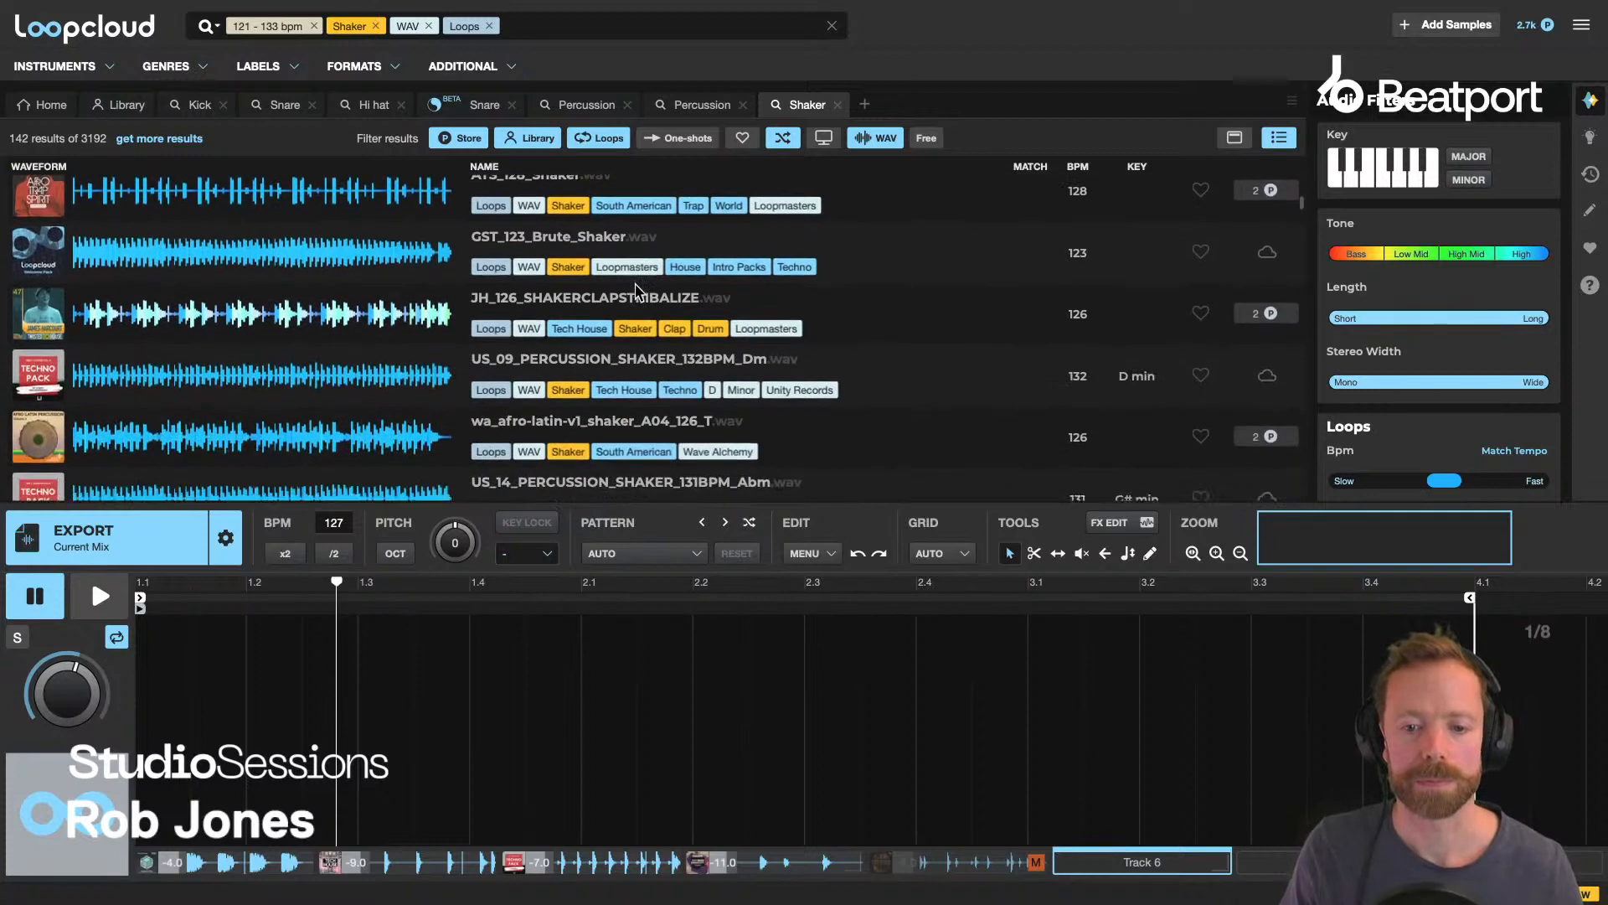
pyautogui.scroll(-4, 634, 290)
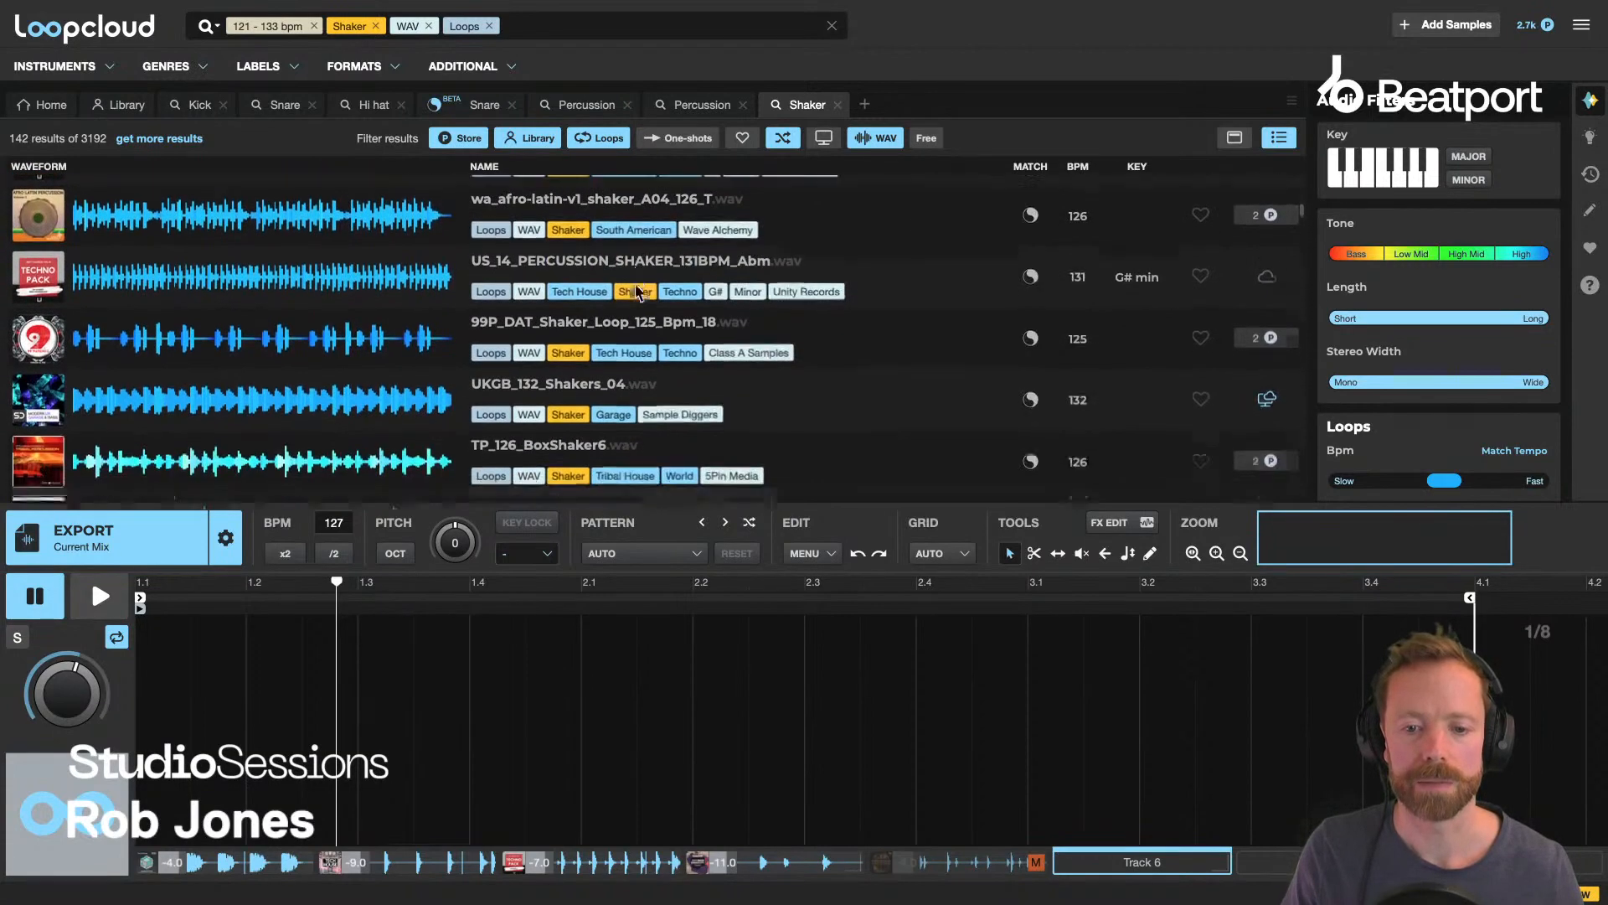
pyautogui.scroll(-2, 637, 292)
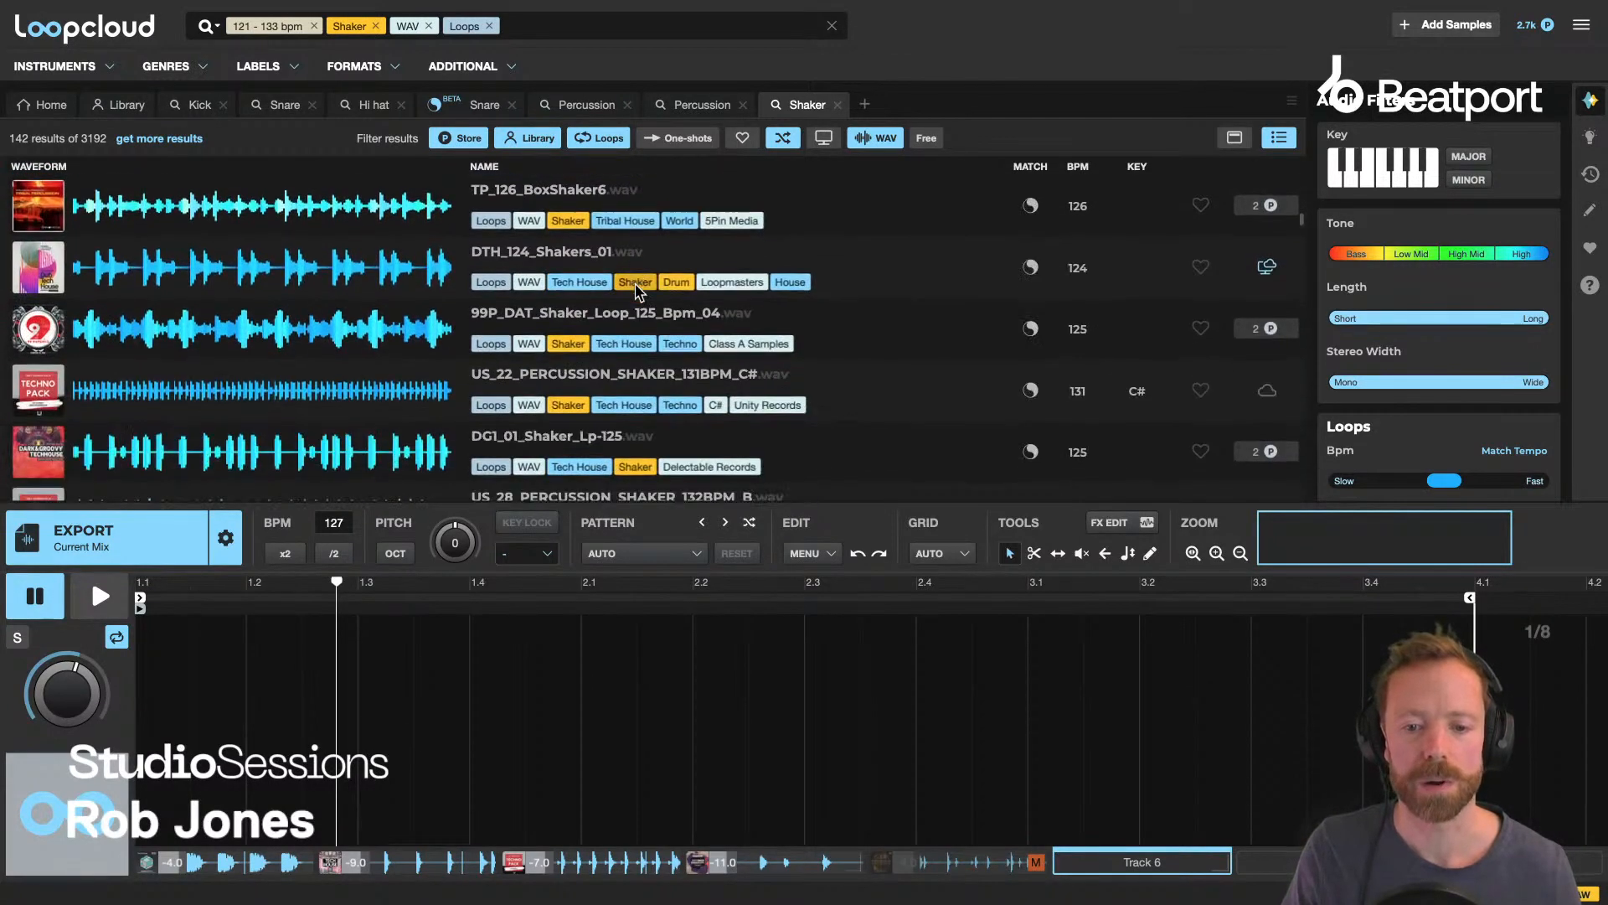
pyautogui.scroll(-10, 637, 291)
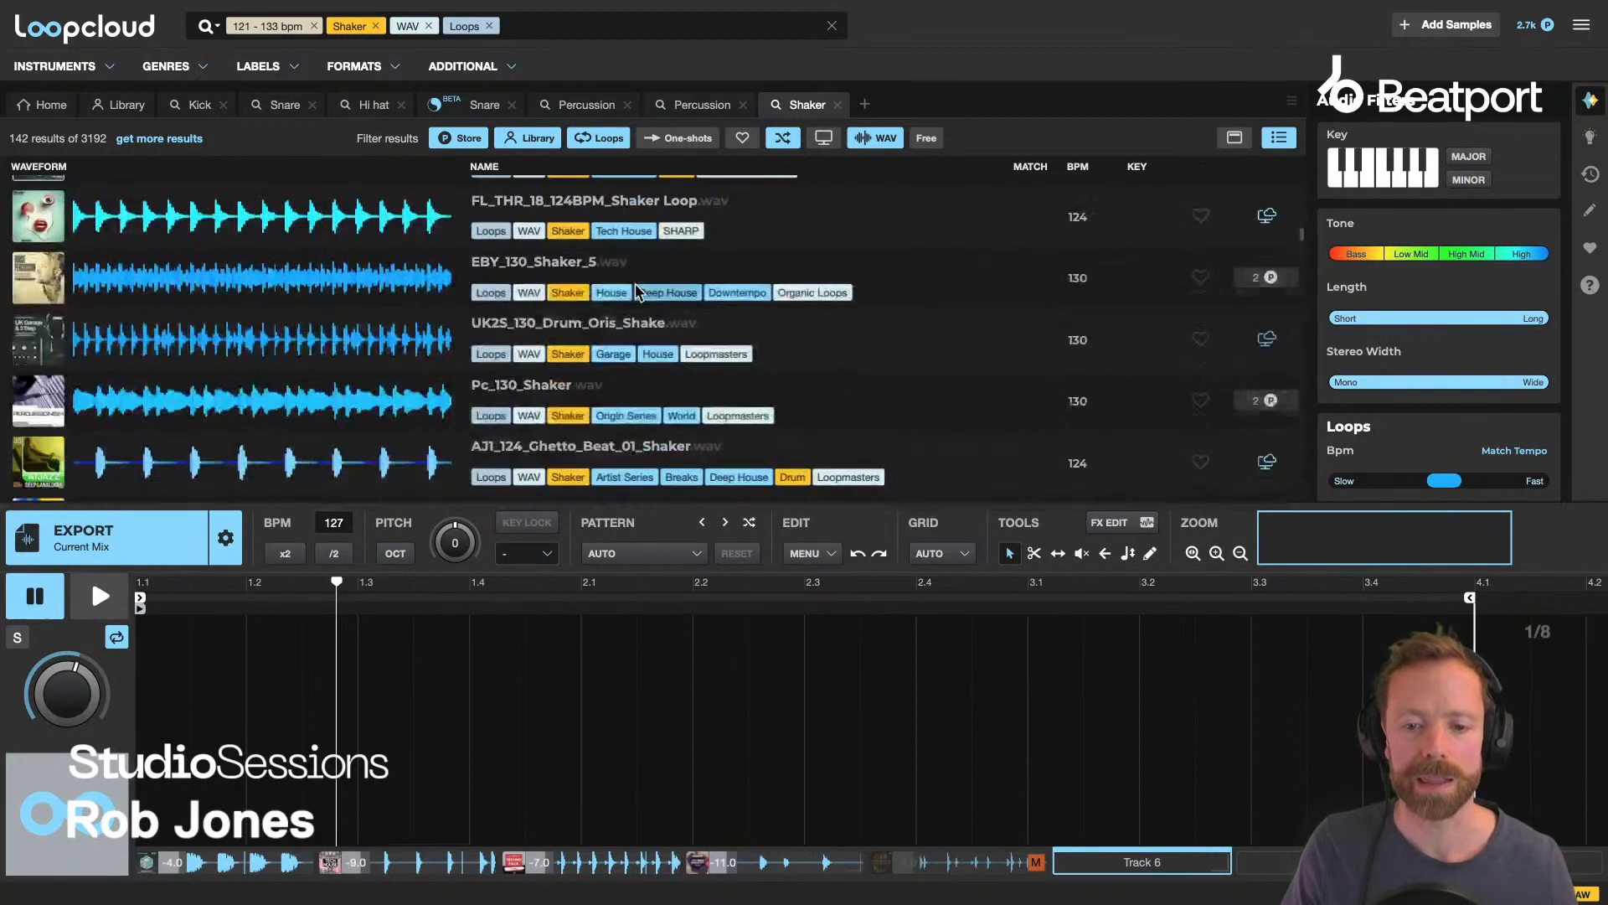
pyautogui.scroll(20, 637, 292)
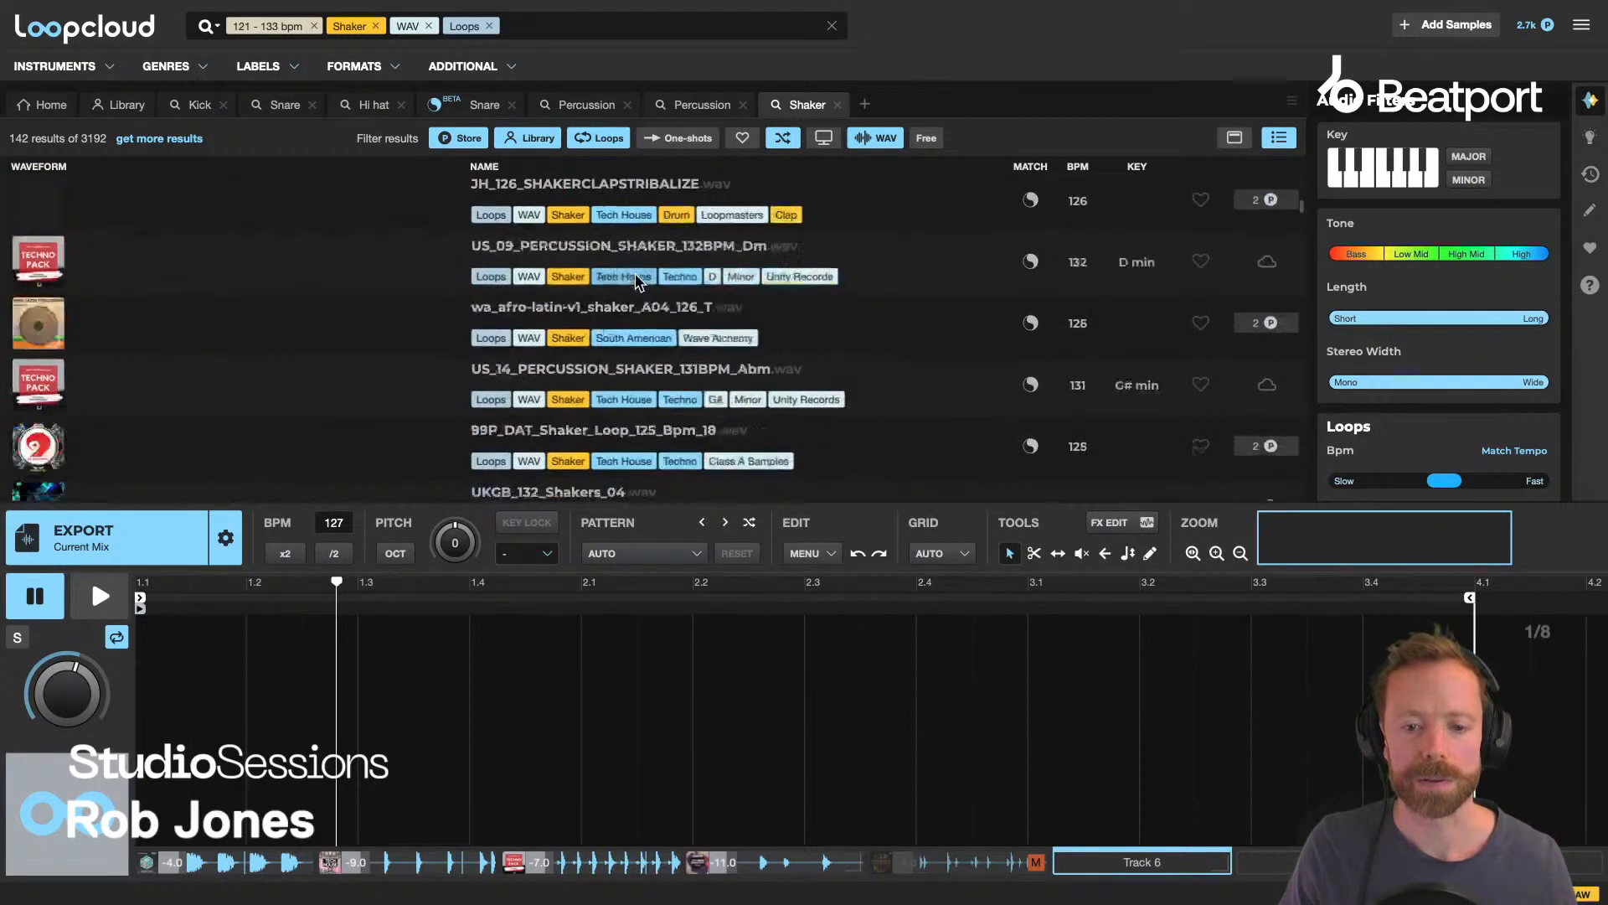
# Narrow the shaker loop search to the Funk genre.
pyautogui.click(552, 21)
pyautogui.write('funk')
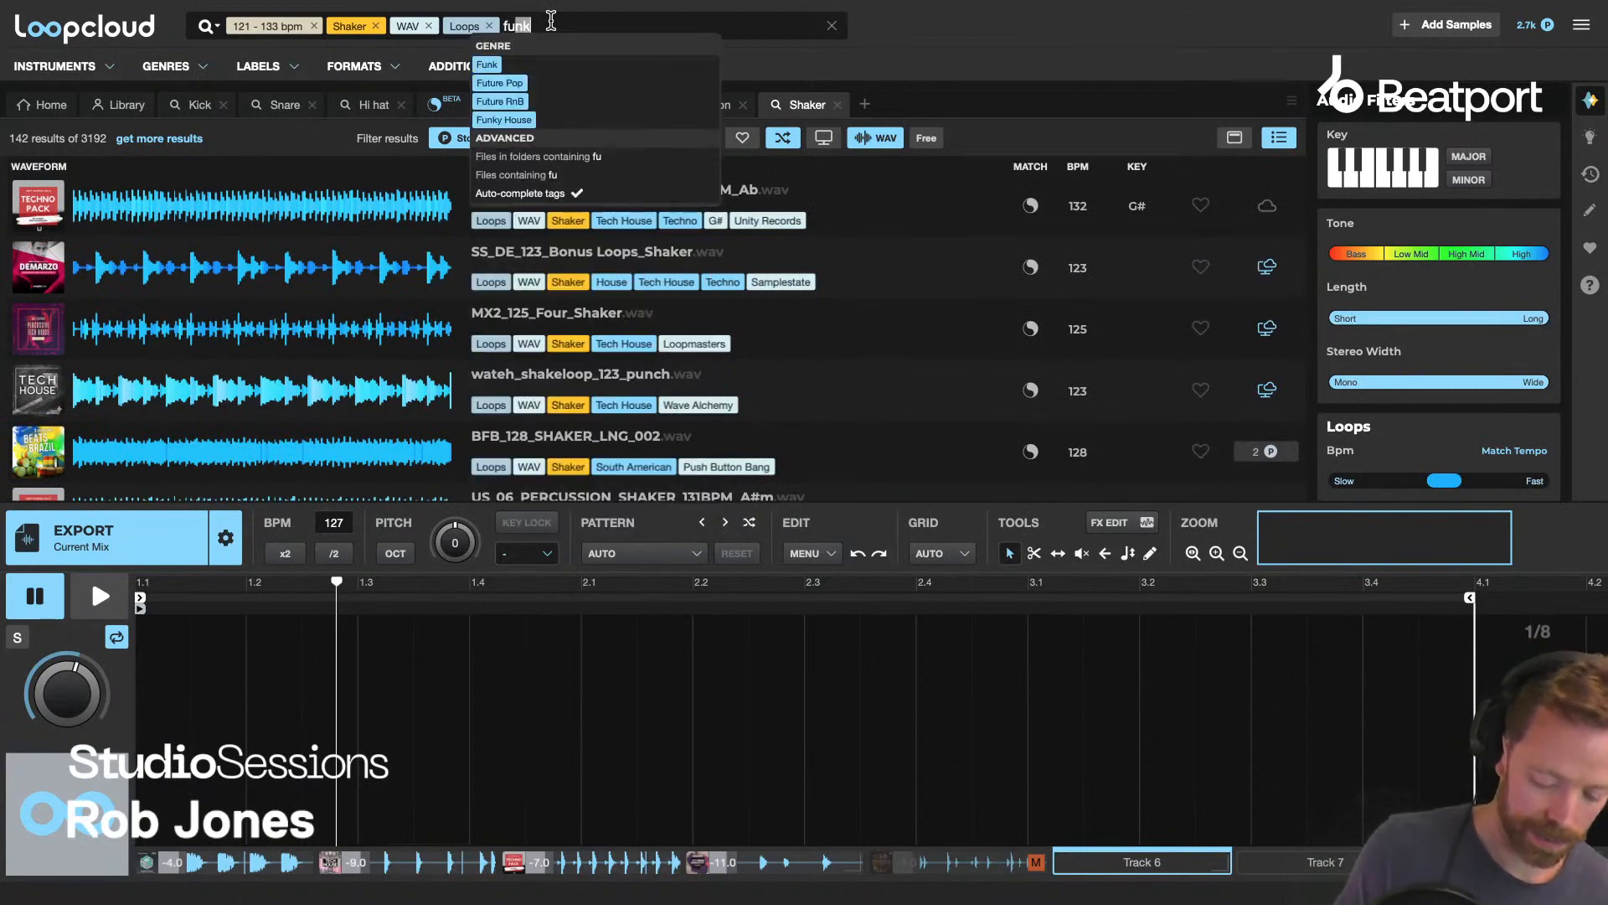
pyautogui.click(497, 65)
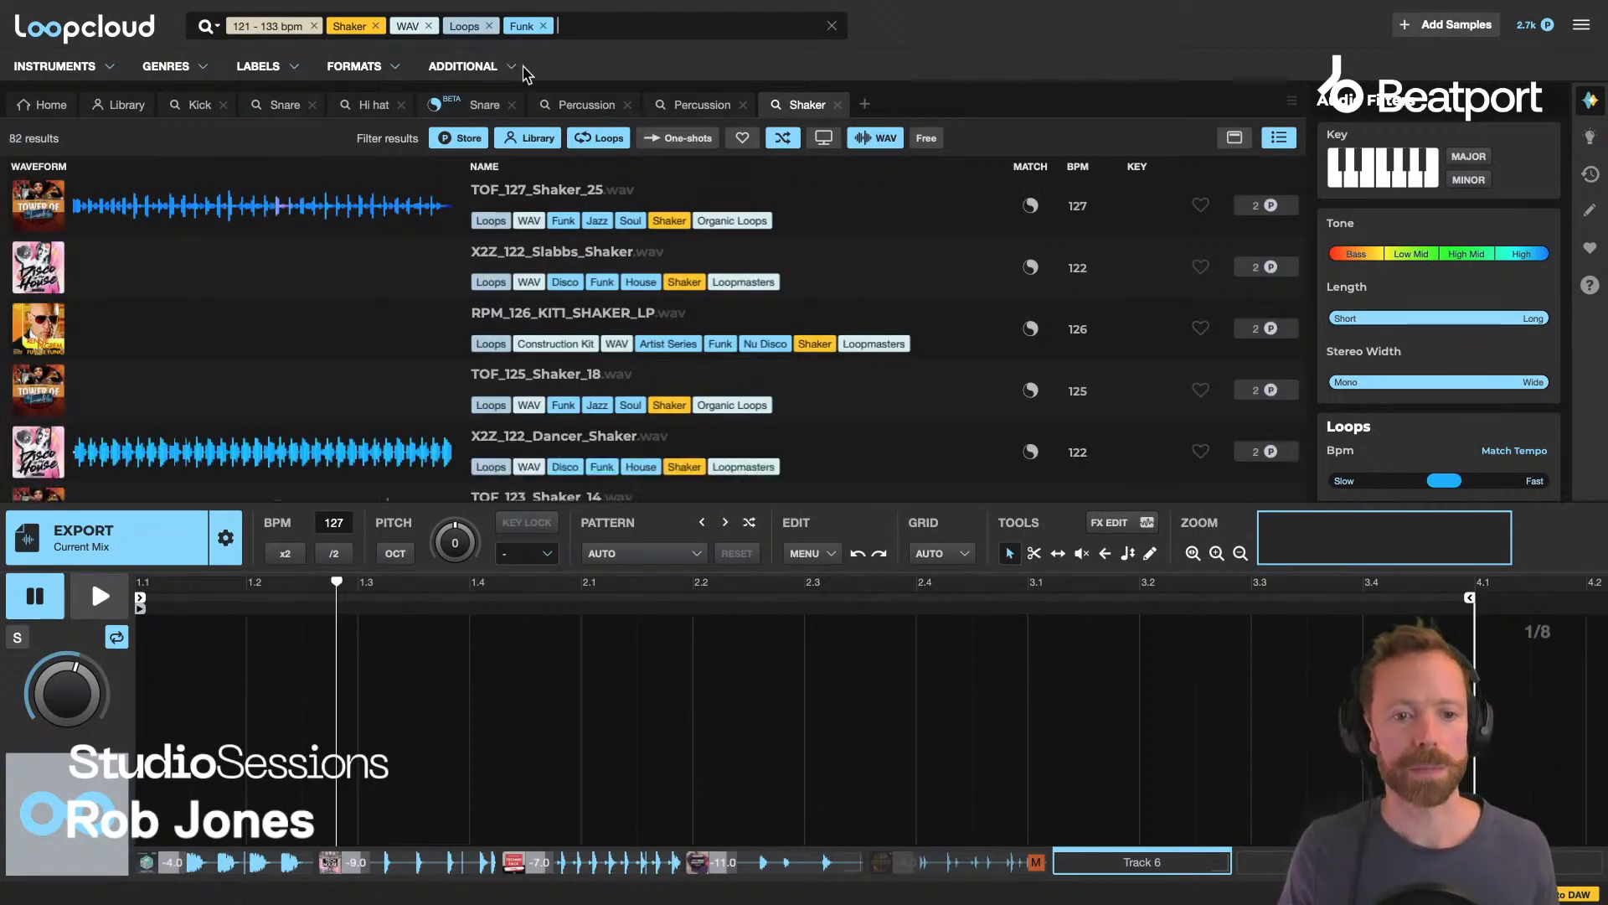
# Load TOF_127_Shaker_25 into Track 6, audition it soloed, and replace it with TOF_125_Shaker_18.
pyautogui.click(553, 193)
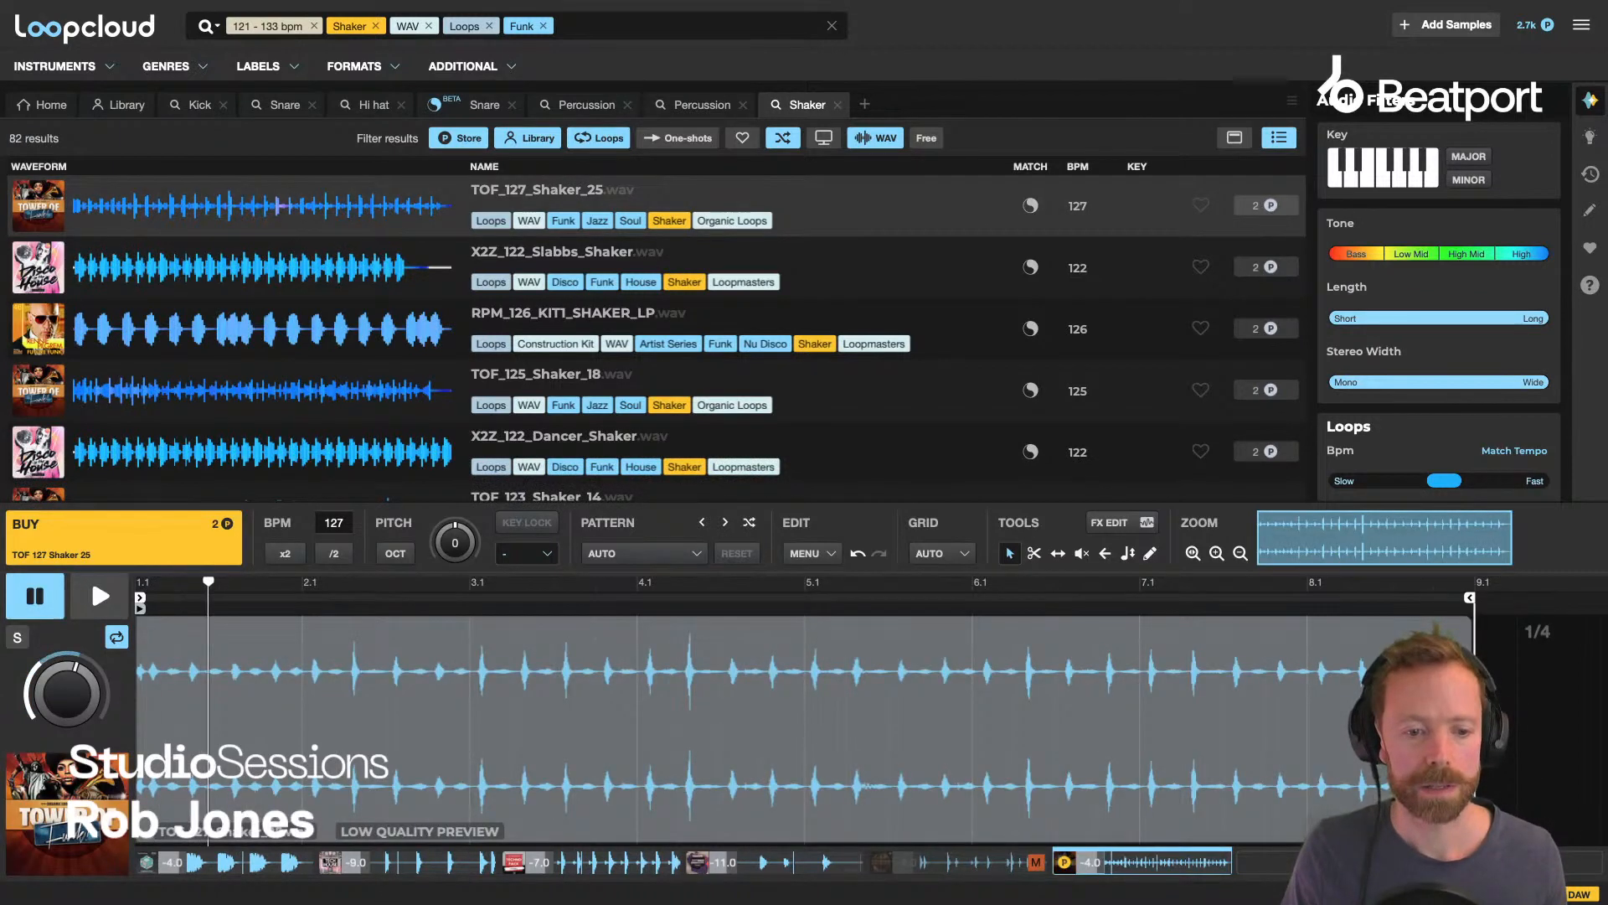
pyautogui.click(19, 638)
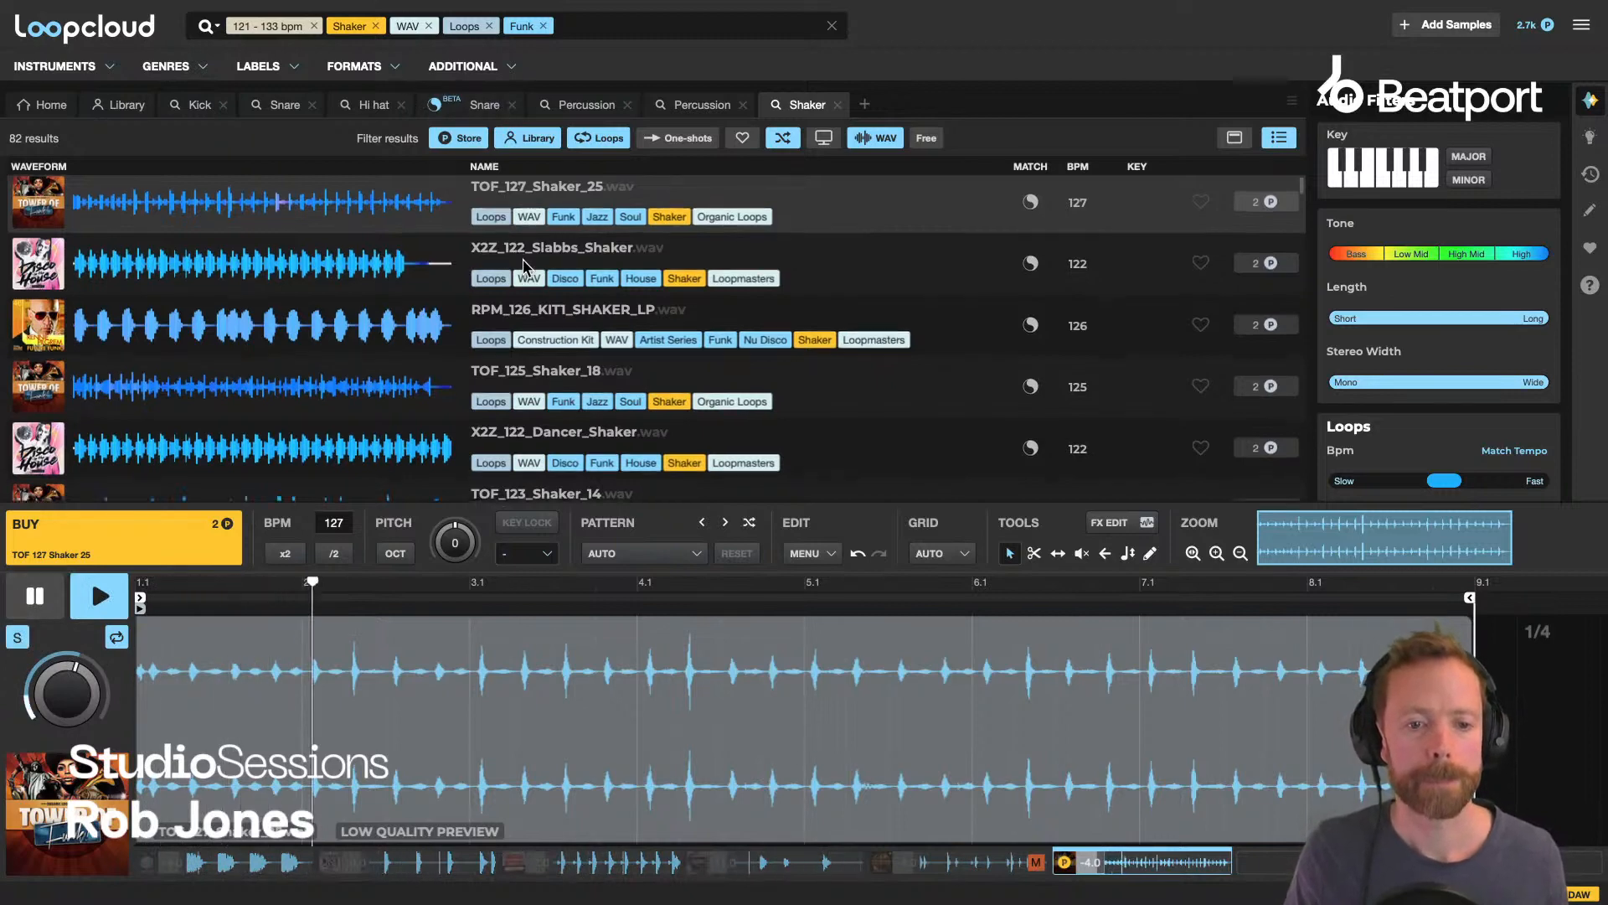
pyautogui.click(530, 371)
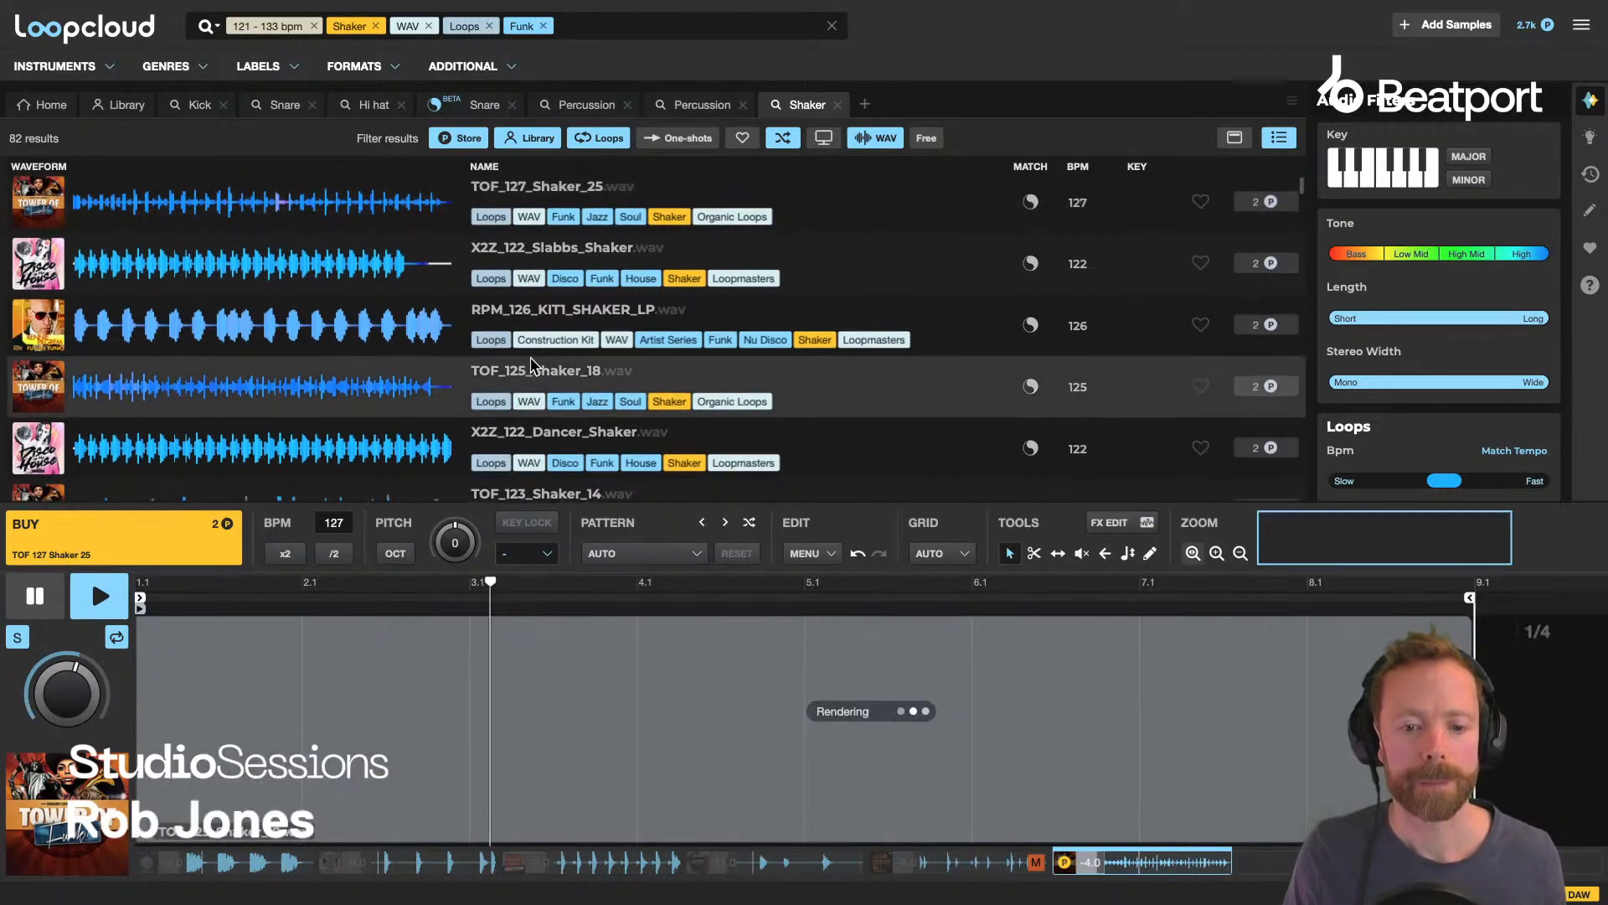
pyautogui.scroll(-1, 534, 367)
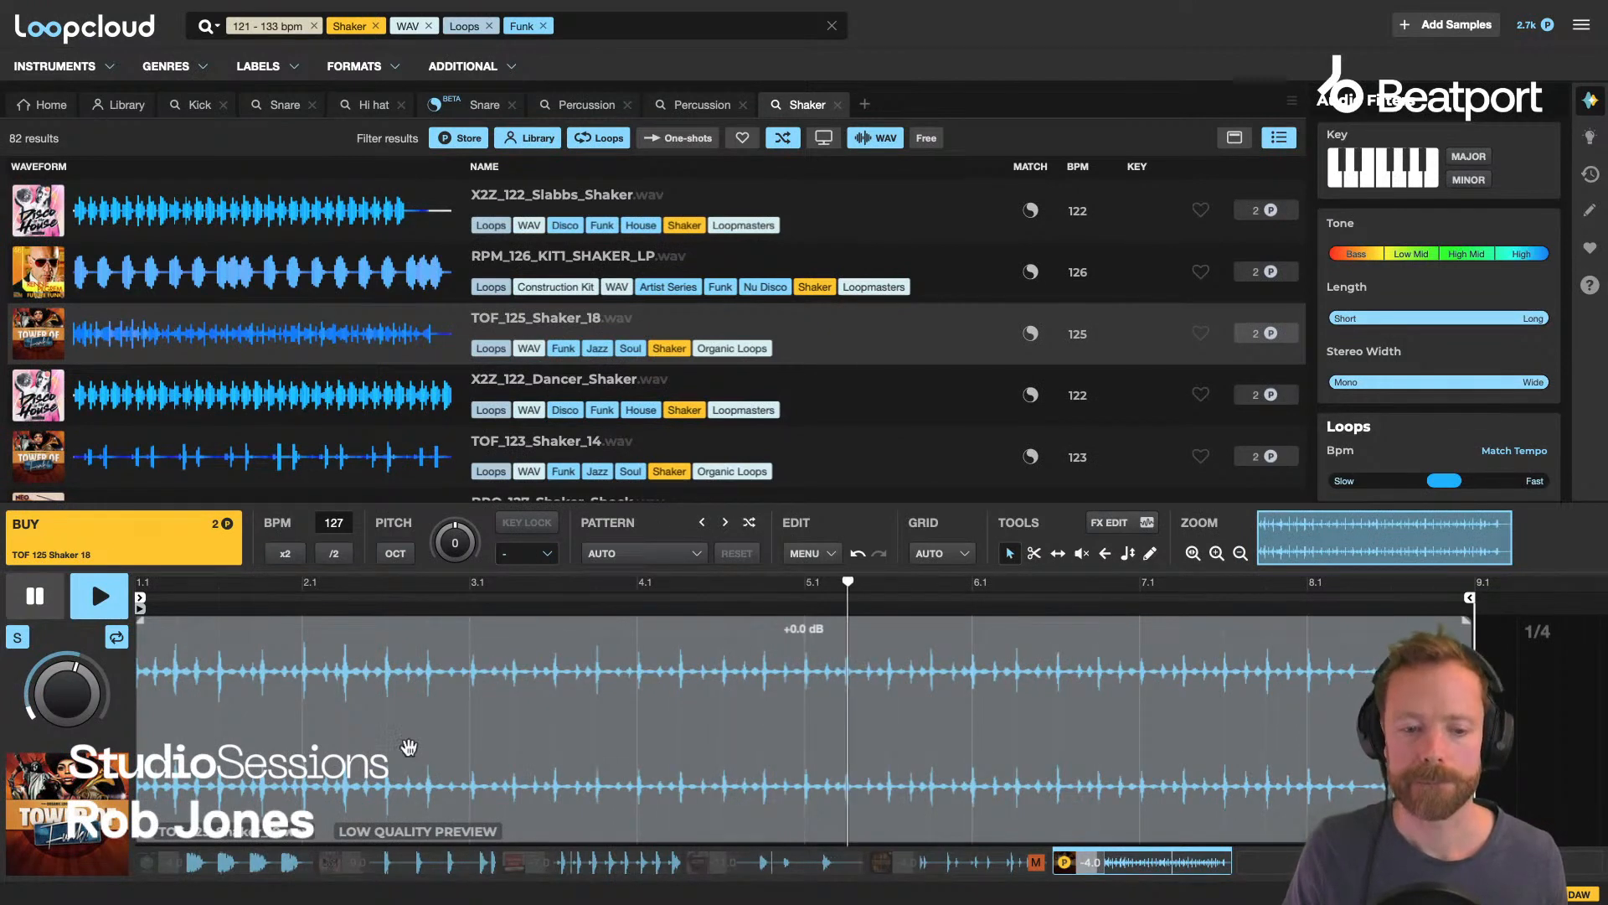
# Play the Track 6 shaker loop unsoloed with the beat, stop playback and mute Track 6.
pyautogui.press('space')
pyautogui.press('space')
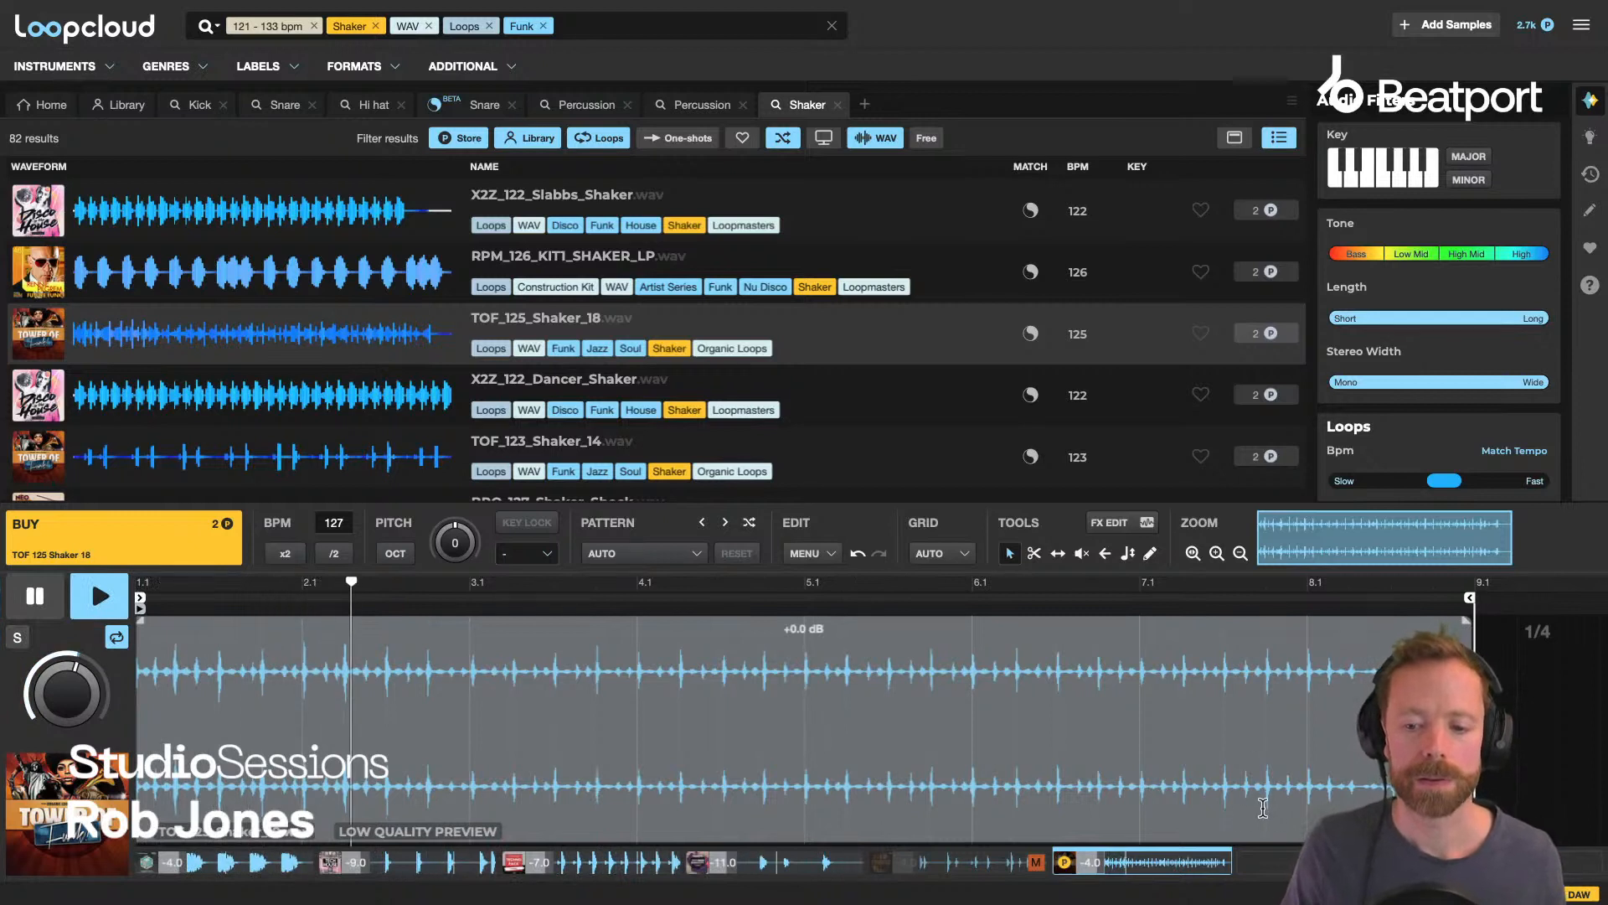
pyautogui.press('space')
pyautogui.click(1220, 863)
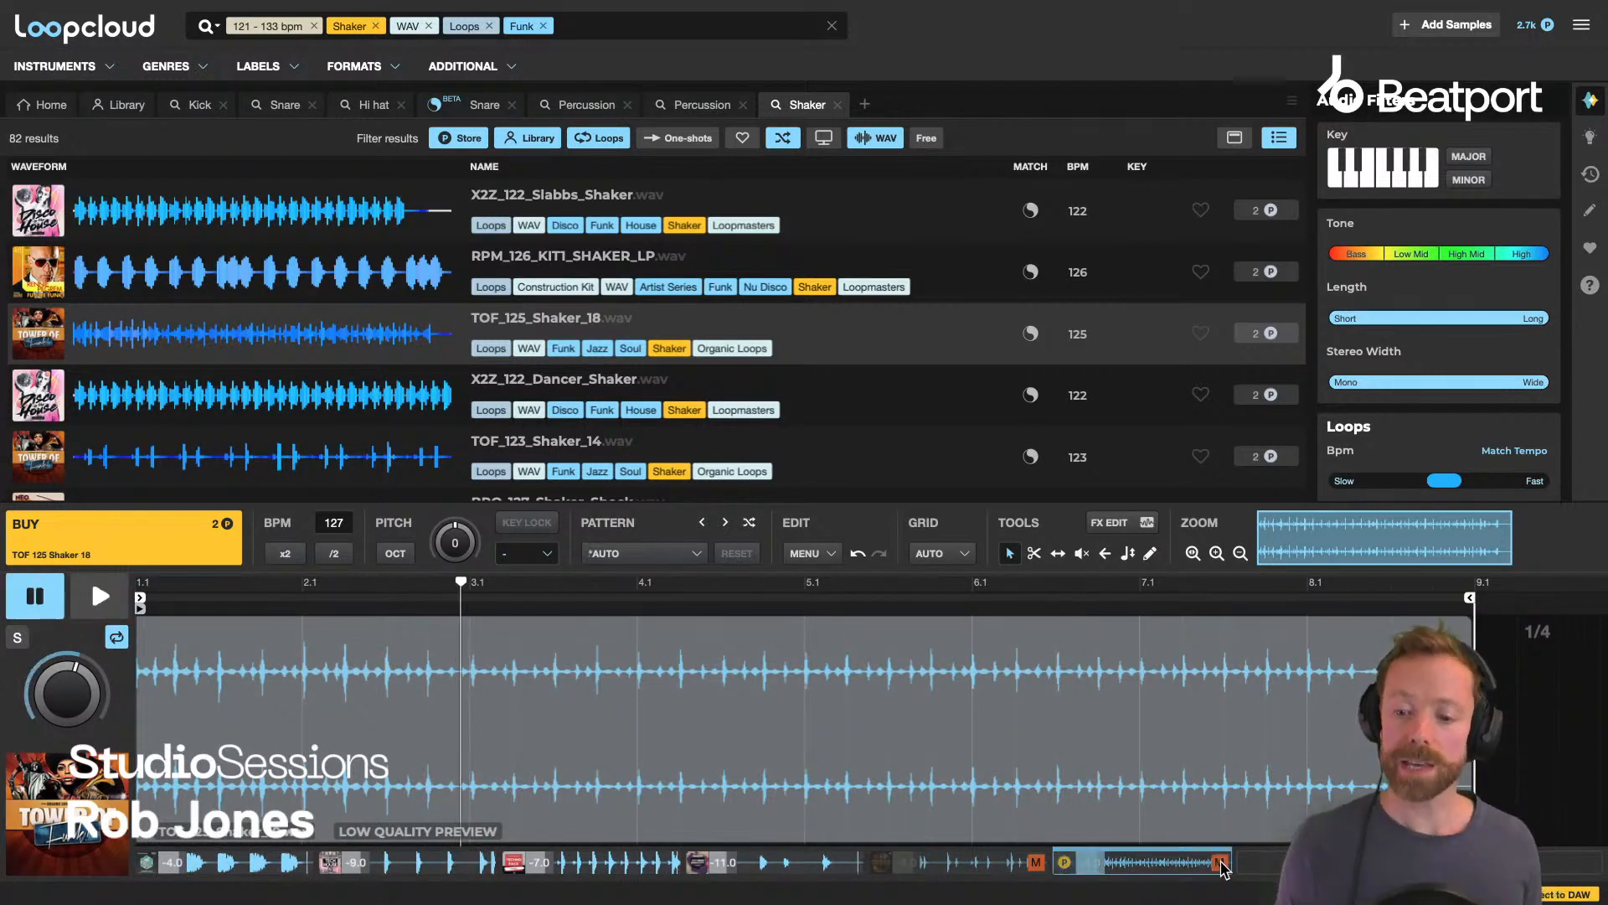
# Select empty Track 7 and search in a new tab for Shaker one-shots.
pyautogui.click(1293, 860)
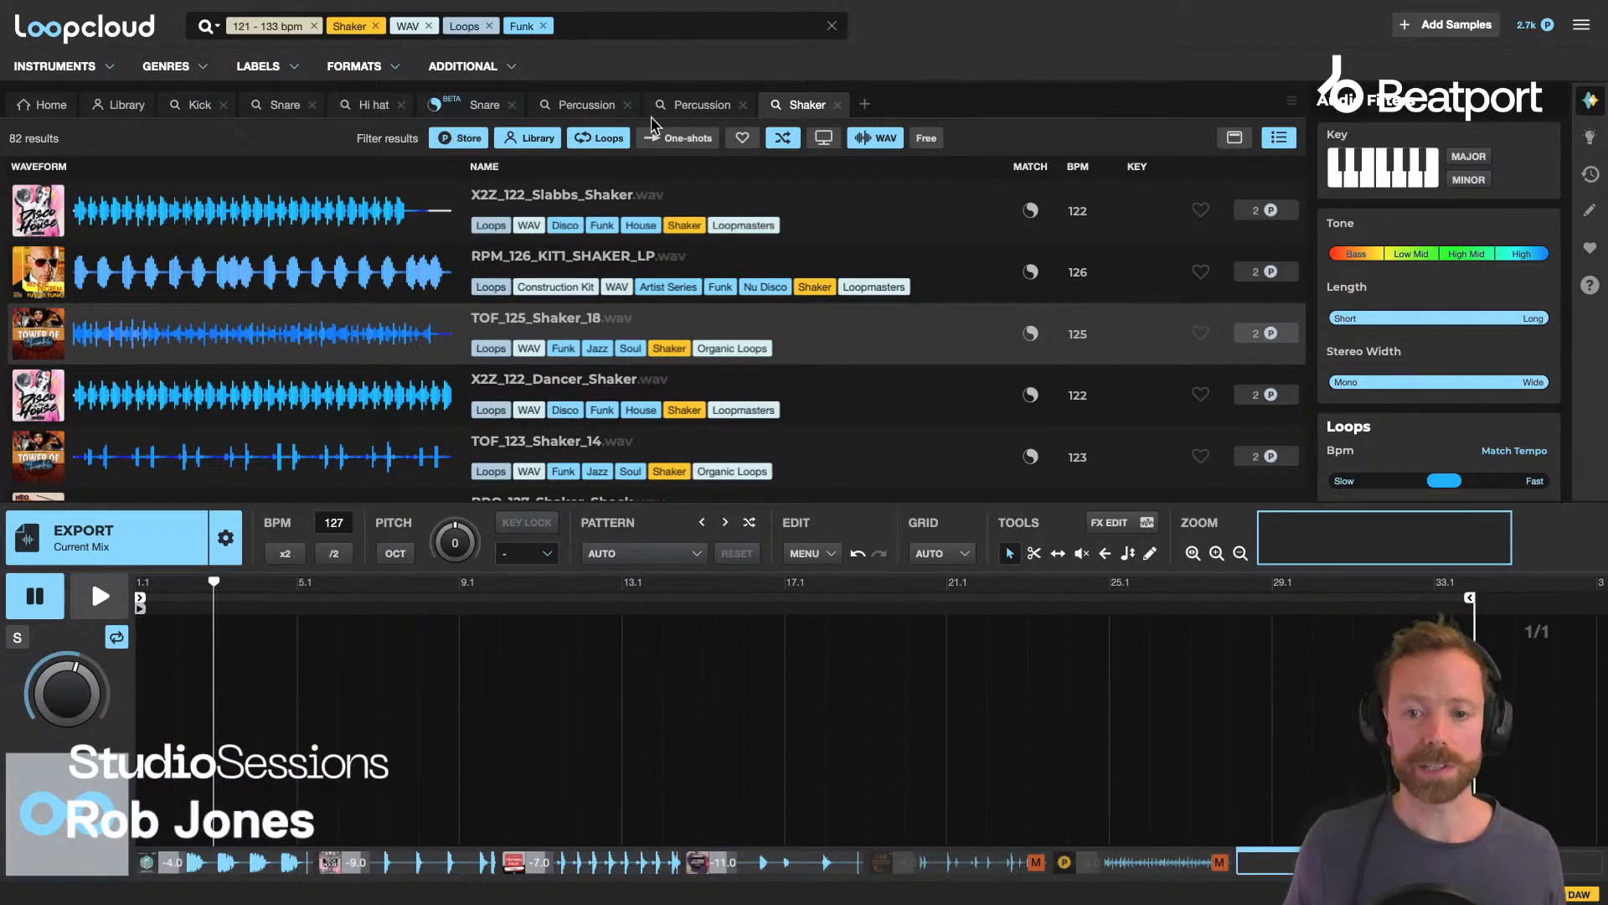
pyautogui.click(863, 105)
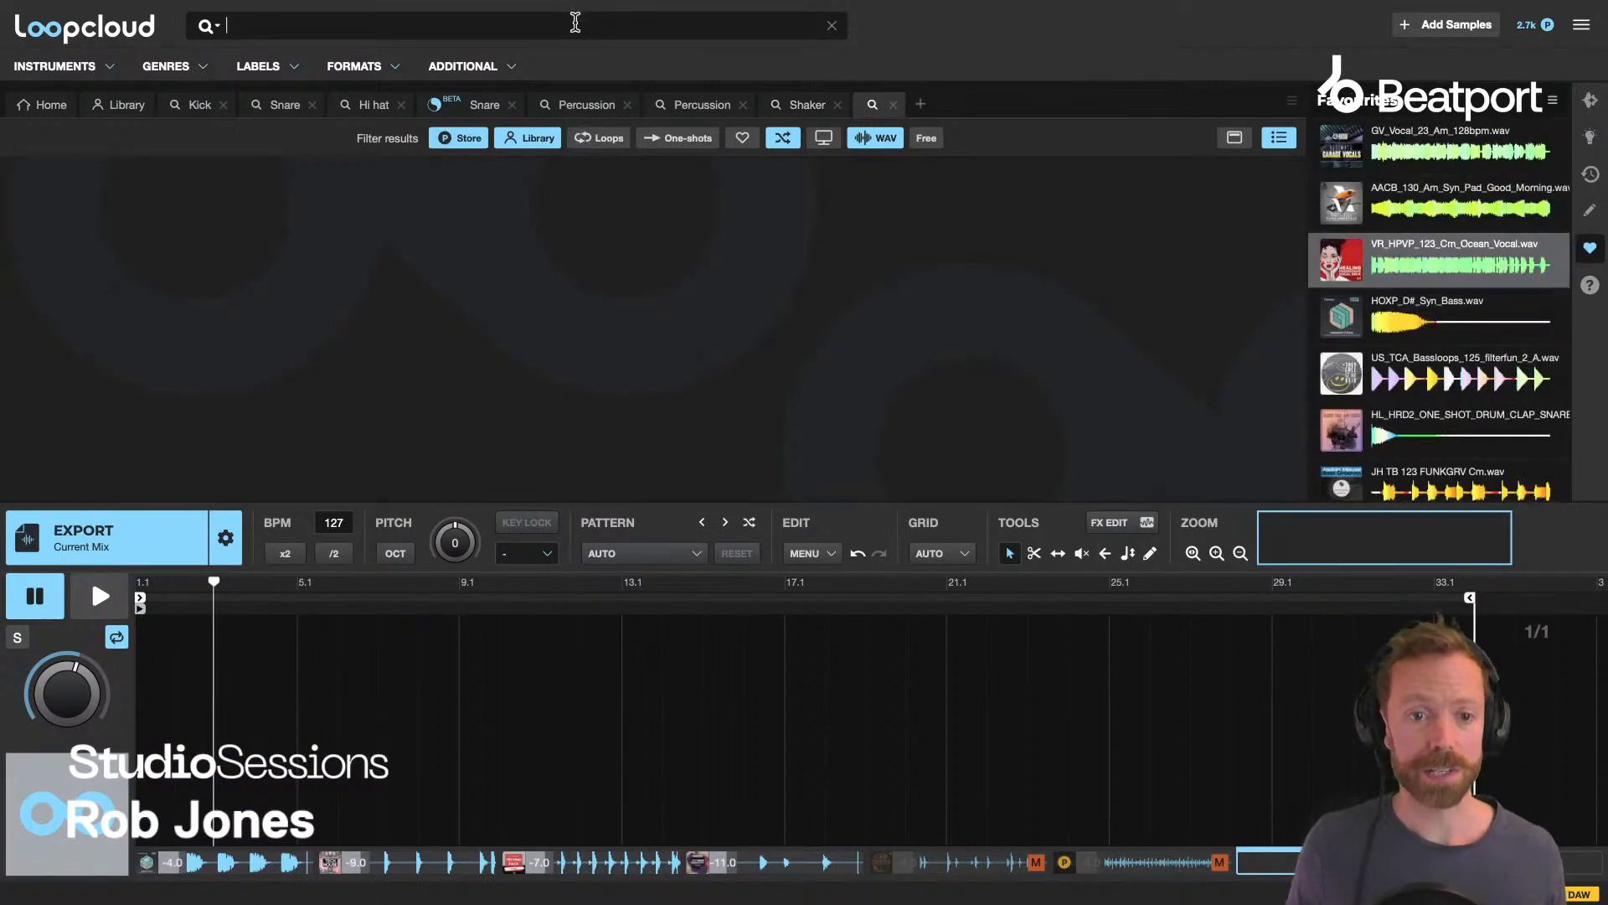
pyautogui.write('shak')
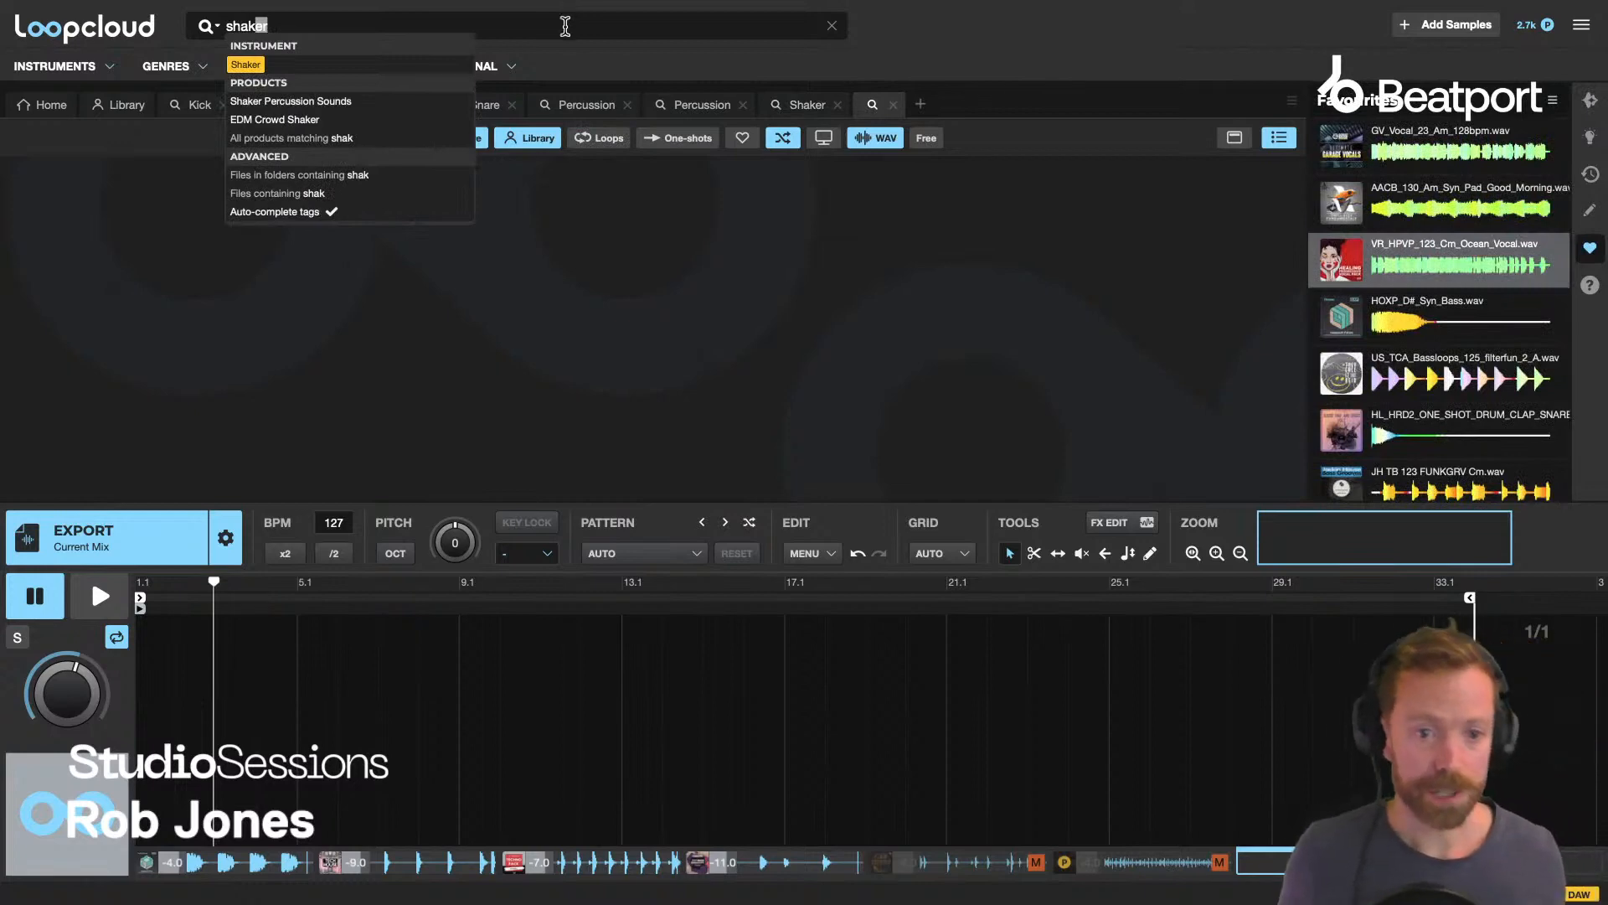
pyautogui.click(247, 66)
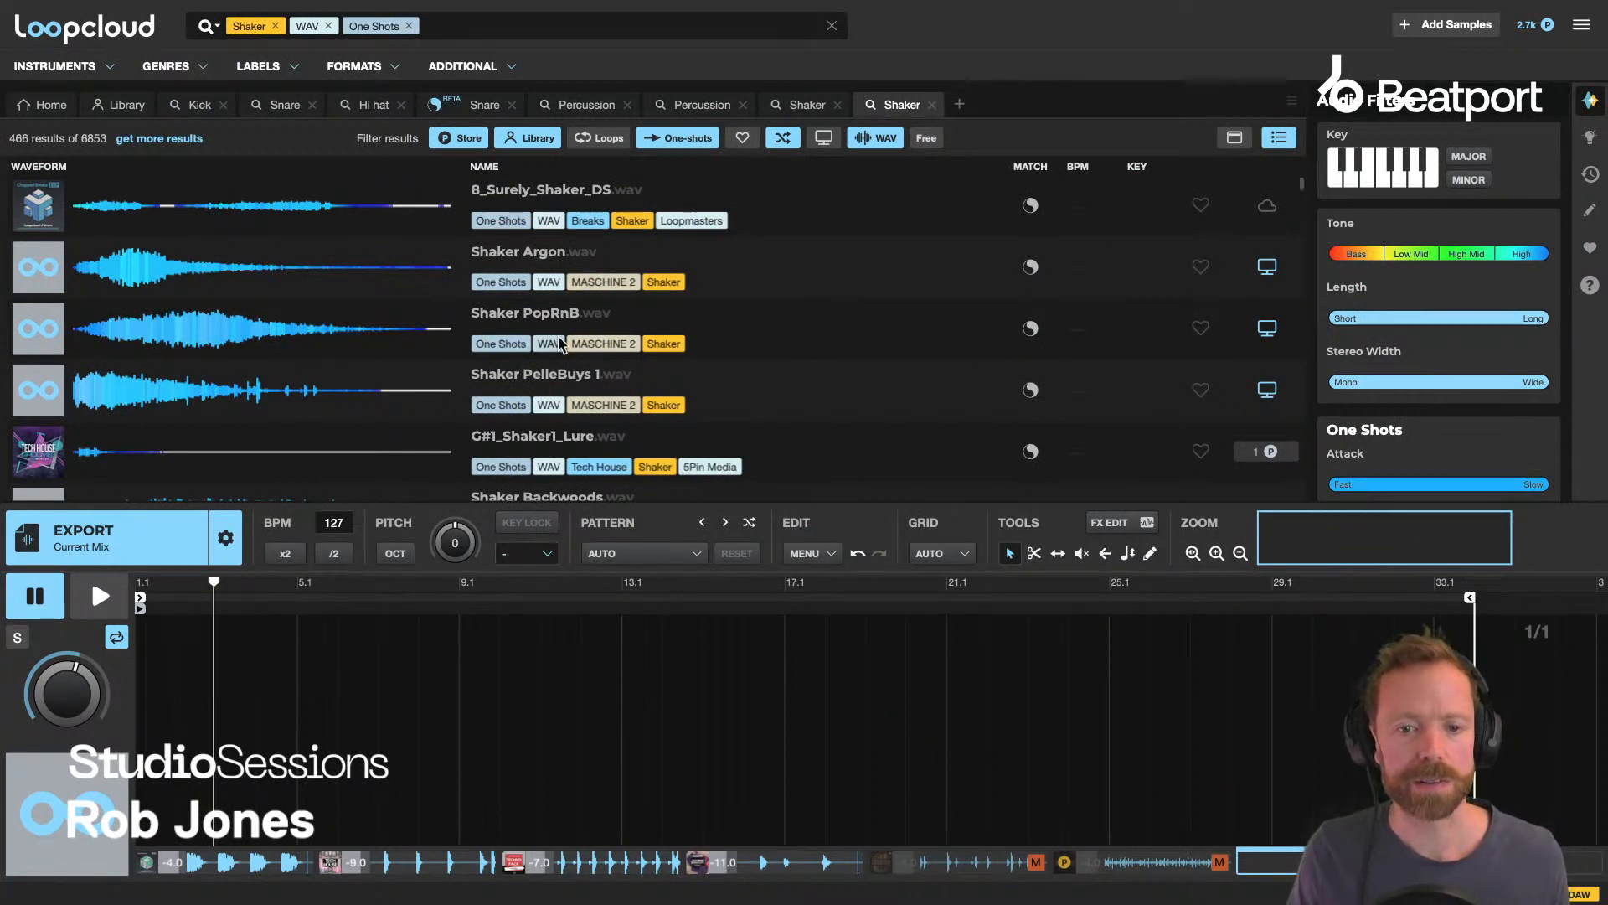
# Load Shaker Argon into Track 7 and apply the Shaker 1 factory pattern from the general Hats and Shakers presets.
pyautogui.click(530, 260)
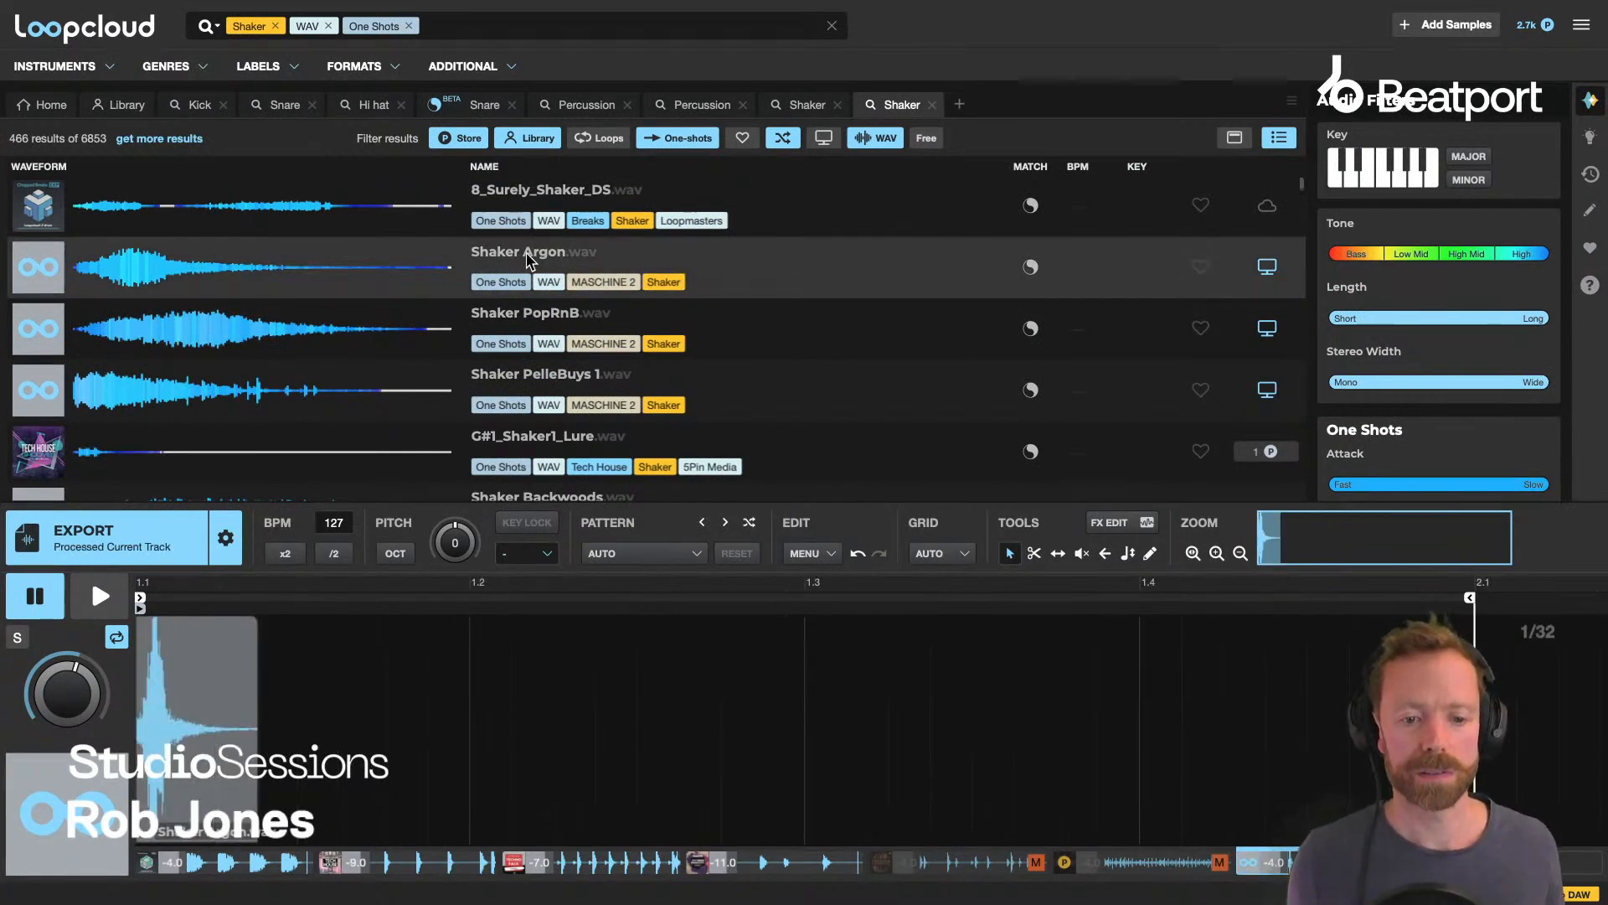
pyautogui.click(630, 559)
pyautogui.moveTo(662, 190)
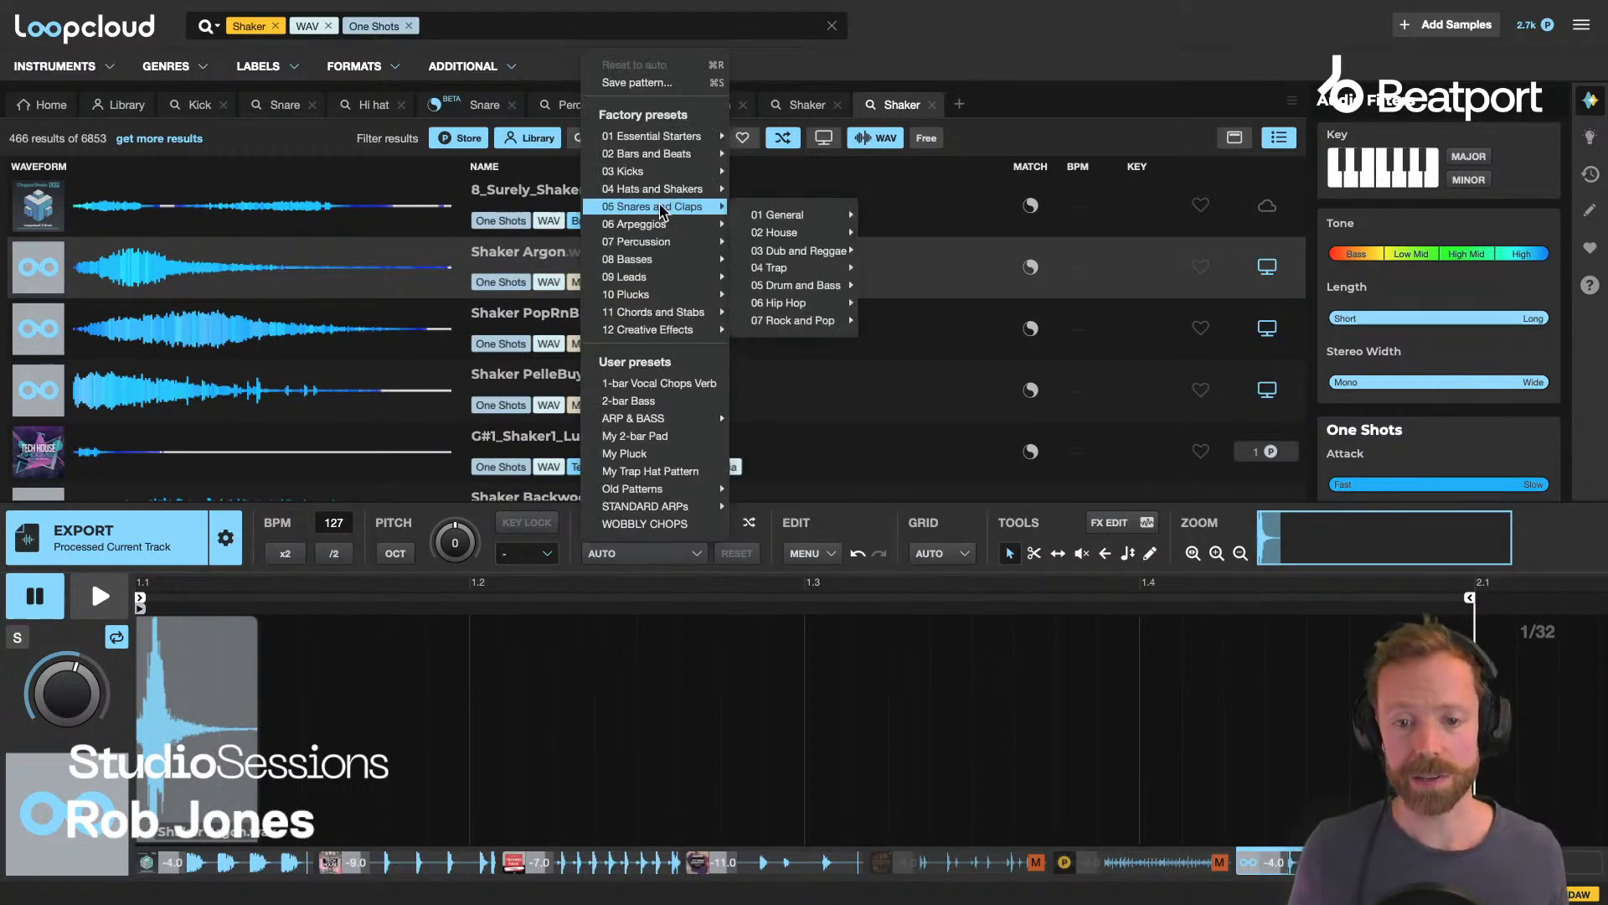
pyautogui.moveTo(804, 201)
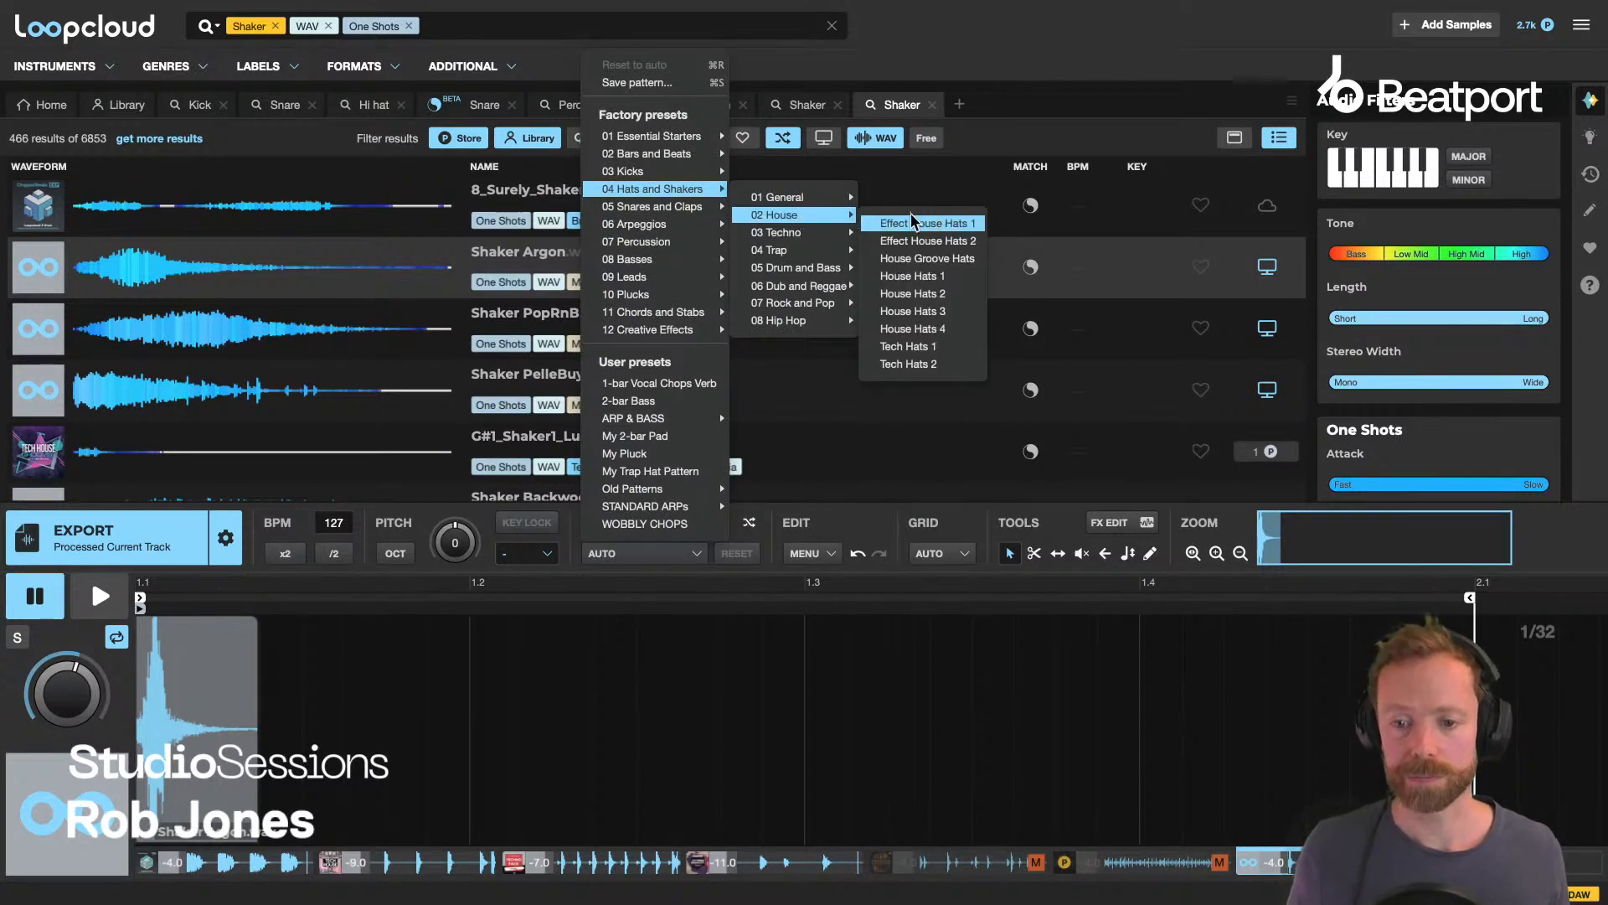
pyautogui.moveTo(836, 237)
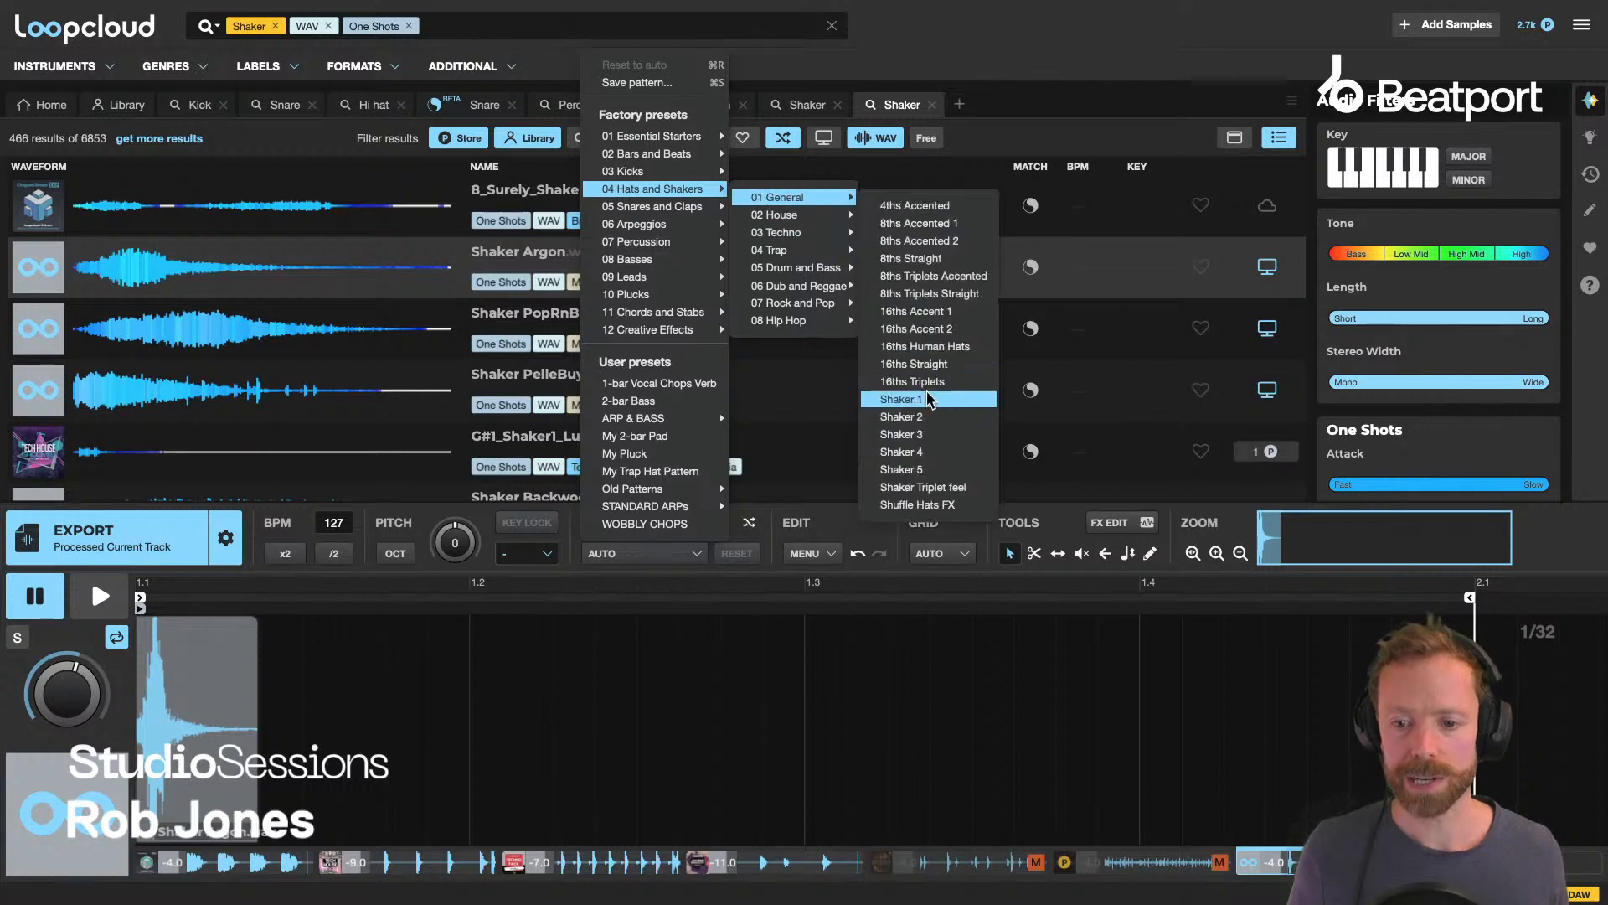
pyautogui.click(919, 400)
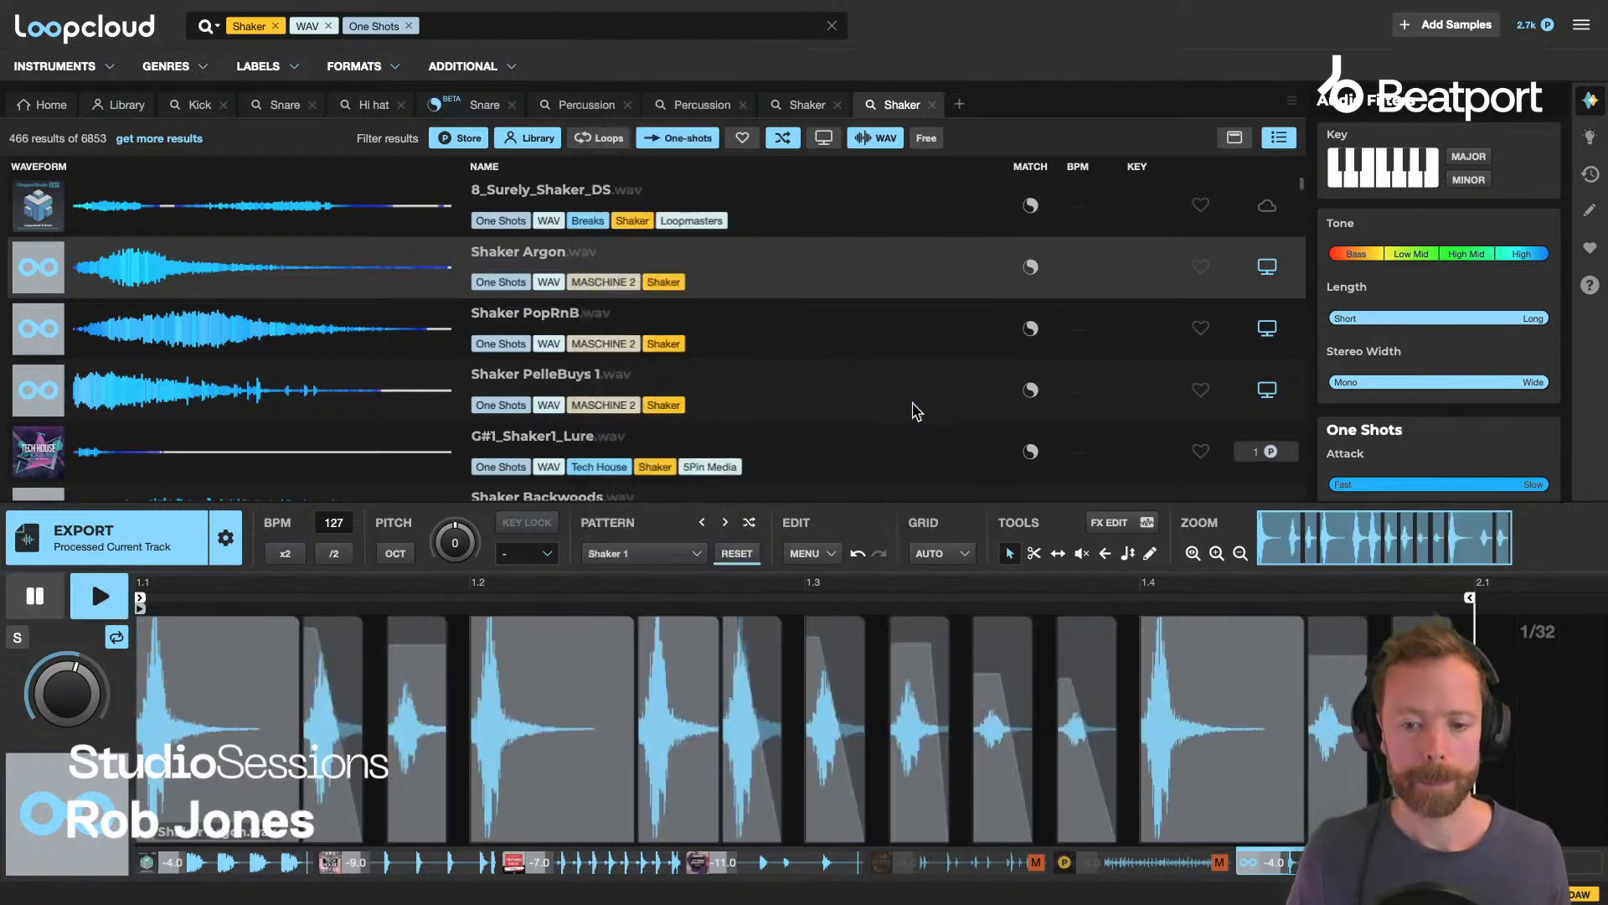
# Play Track 7 soloed and lower its track volume to -8.0 dB.
pyautogui.press('space')
pyautogui.click(19, 639)
pyautogui.press('space')
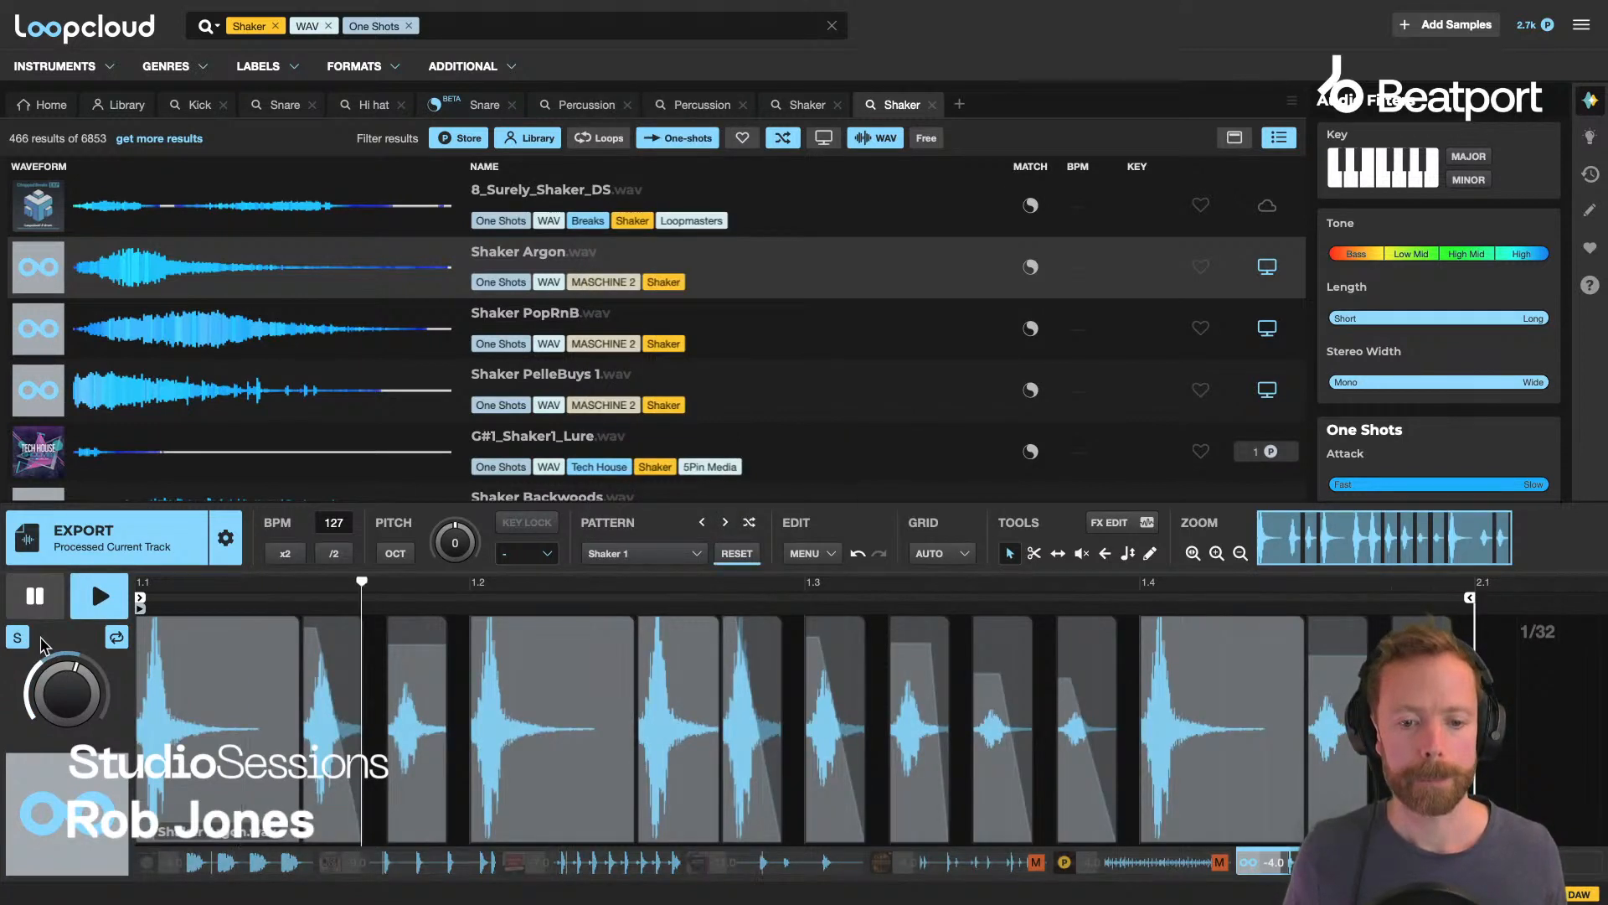
pyautogui.moveTo(1273, 862); pyautogui.dragTo(1273, 880)
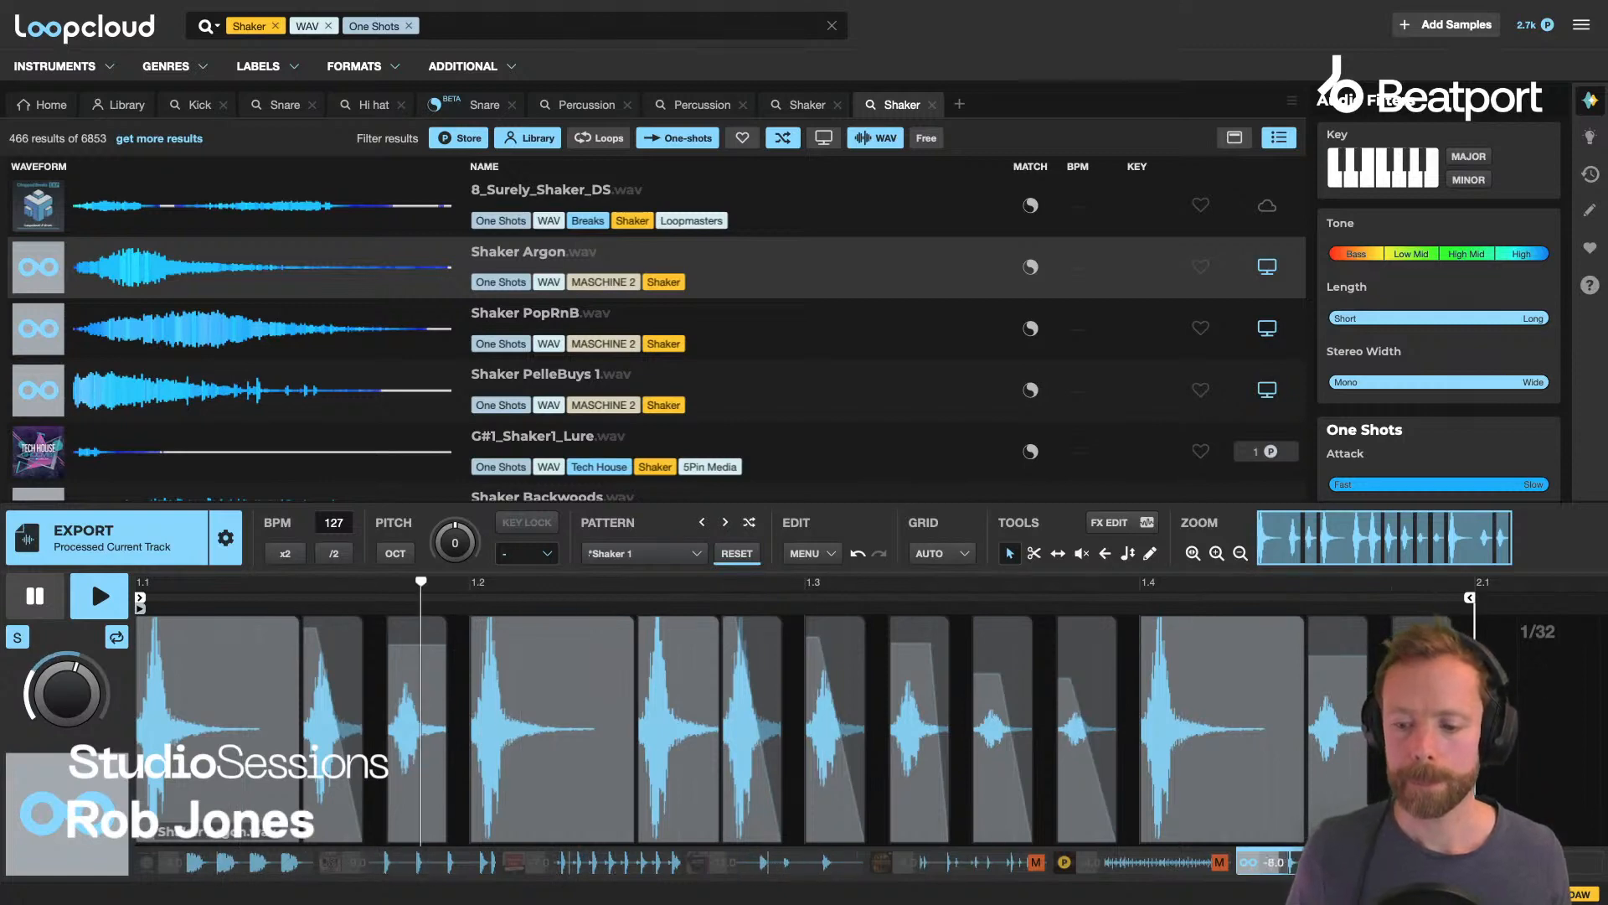
# Audition Shaker PopRnB, Shaker PelleBuys 1 and G#1_Shaker1_Lure in Track 7, and load Shaker Backwoods.
pyautogui.click(544, 323)
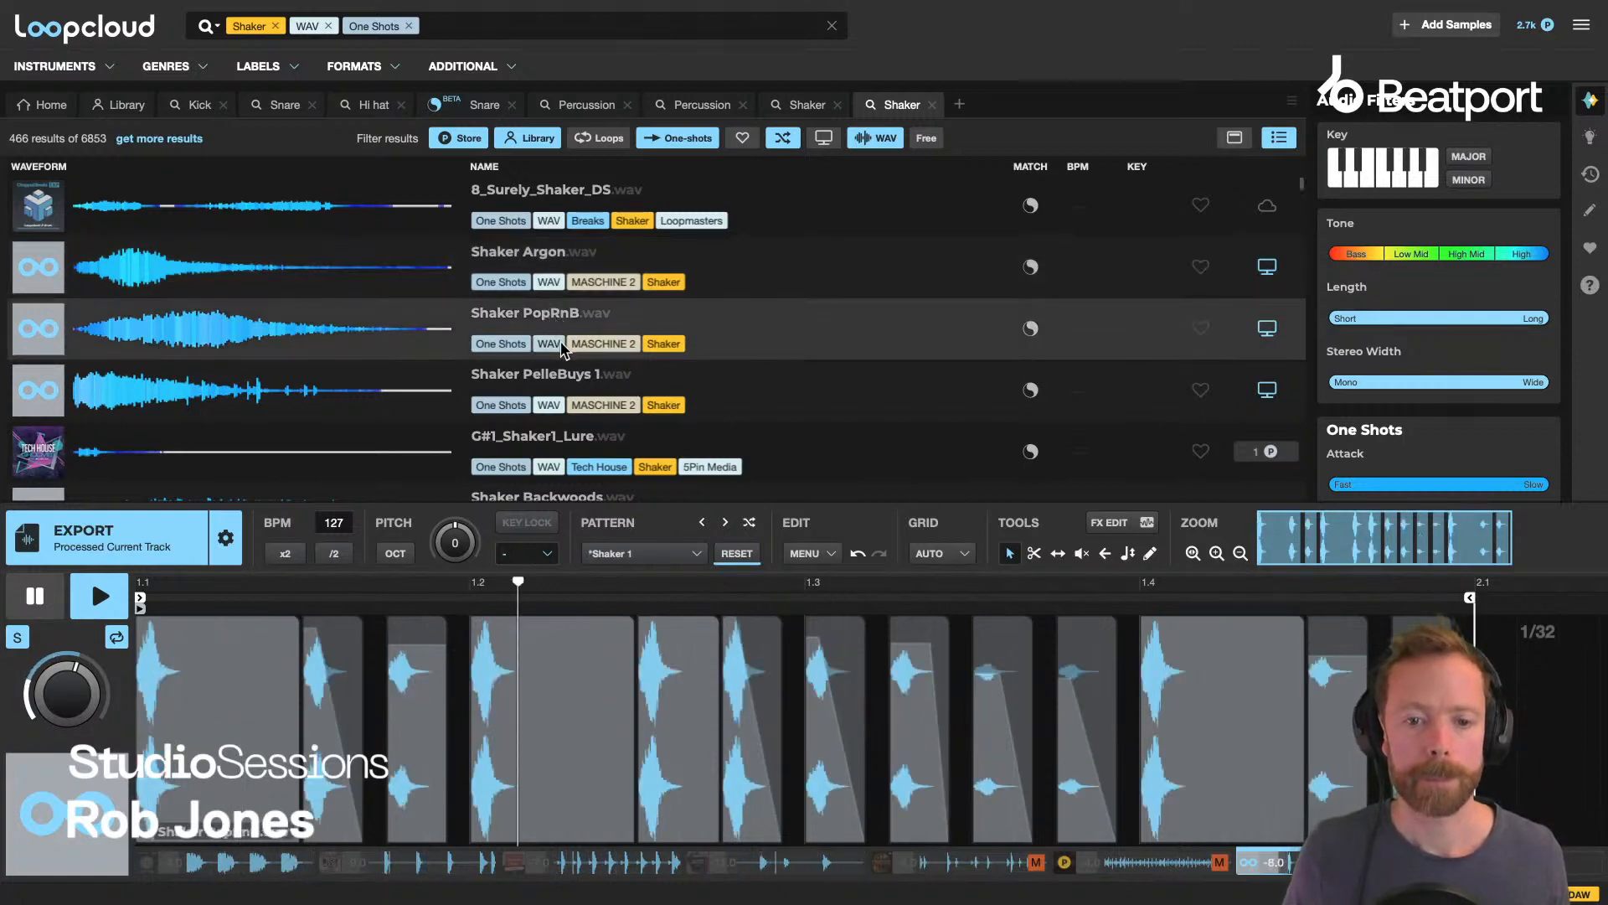
pyautogui.click(553, 381)
pyautogui.scroll(-2, 557, 377)
pyautogui.click(542, 340)
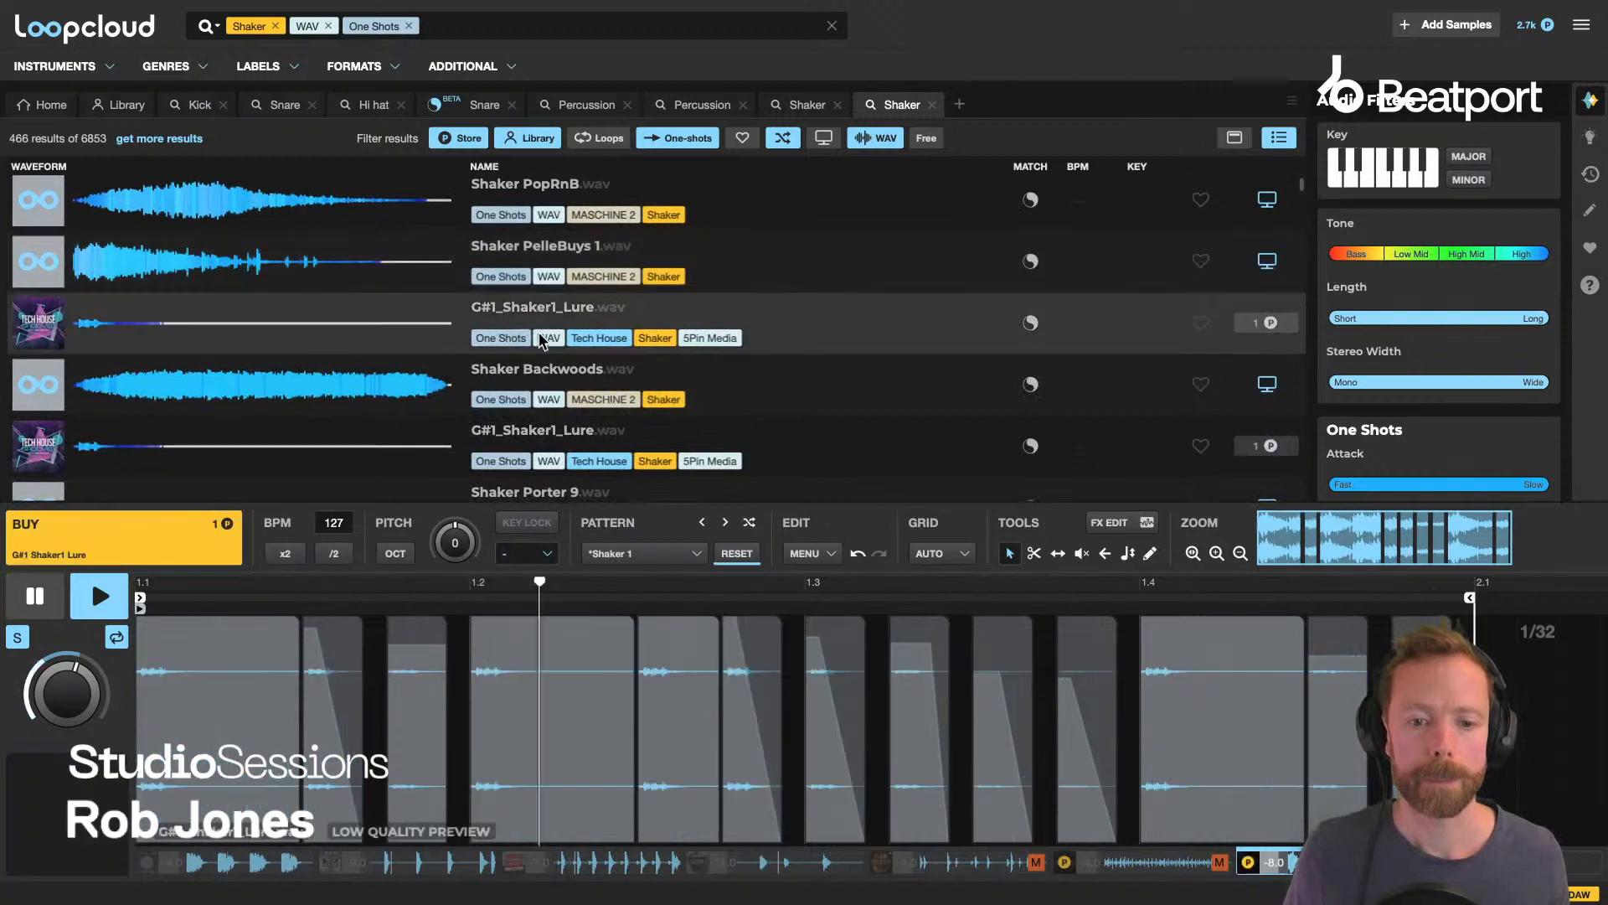
pyautogui.click(553, 377)
# Try the factory patterns from Shaker 2 to Shaker 4 on Shaker Backwoods, stop playback and reset the pattern.
pyautogui.click(726, 522)
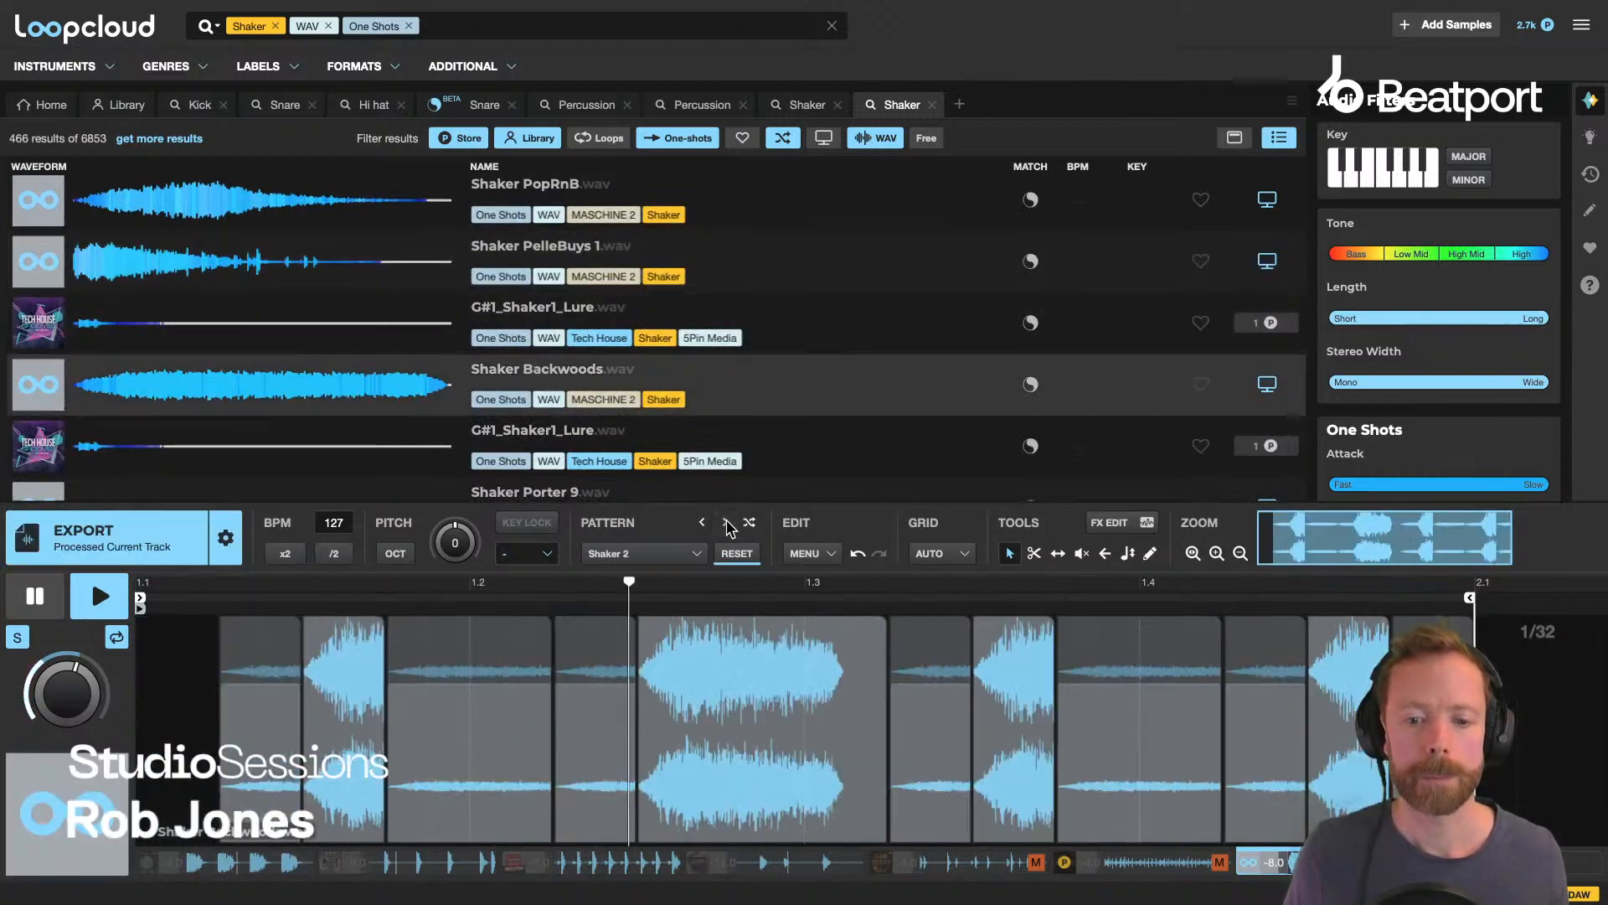
pyautogui.click(727, 523)
pyautogui.click(726, 522)
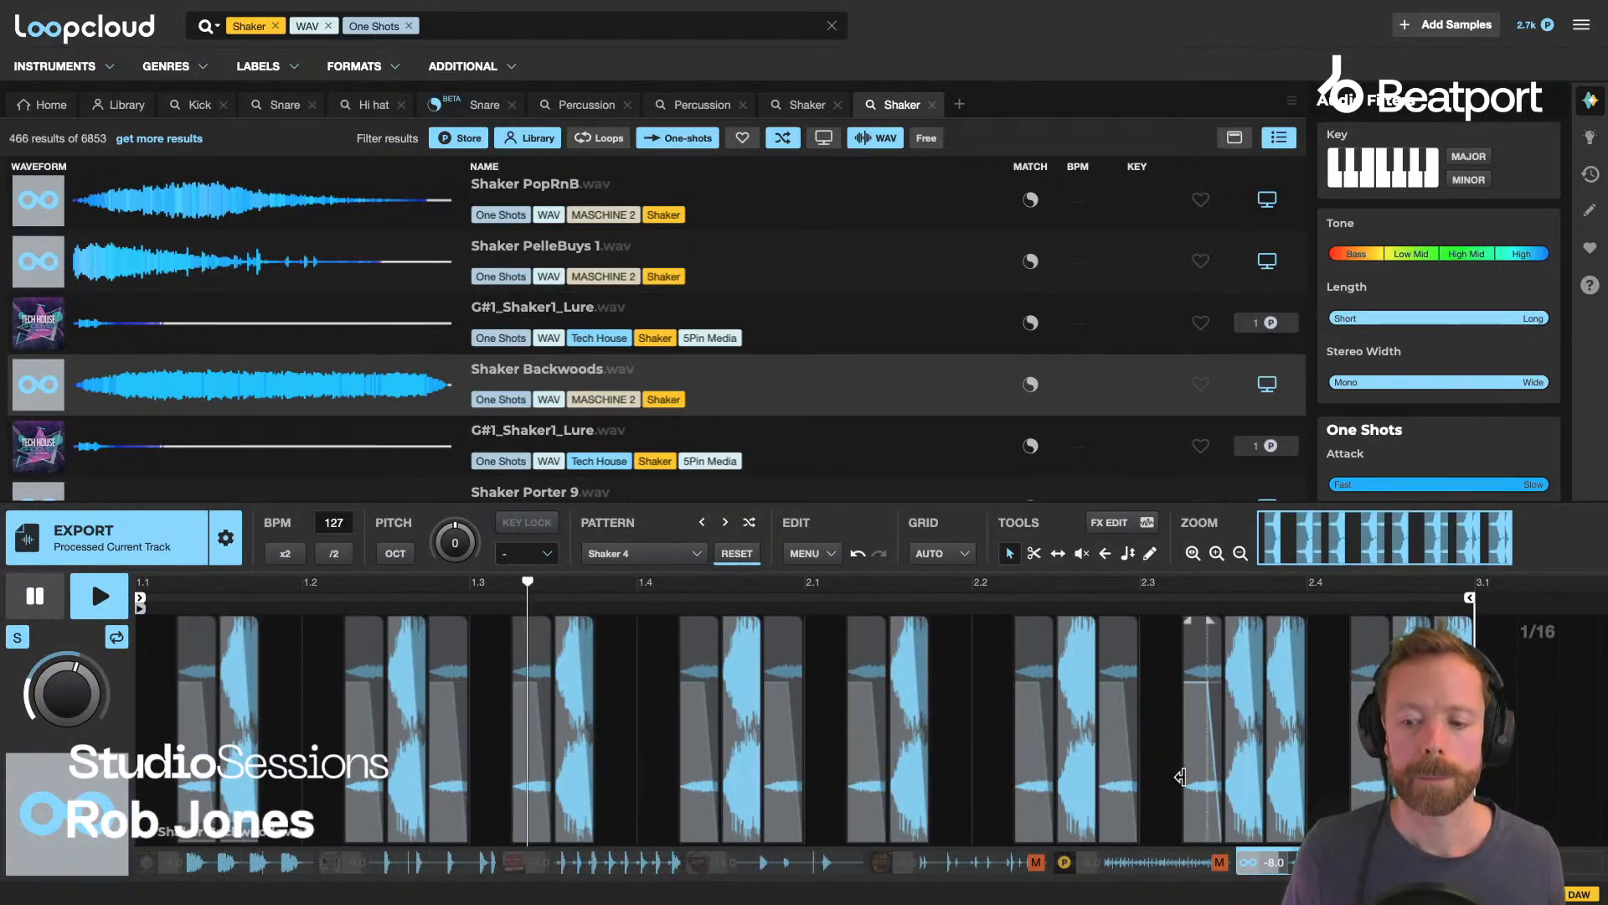
pyautogui.press('space')
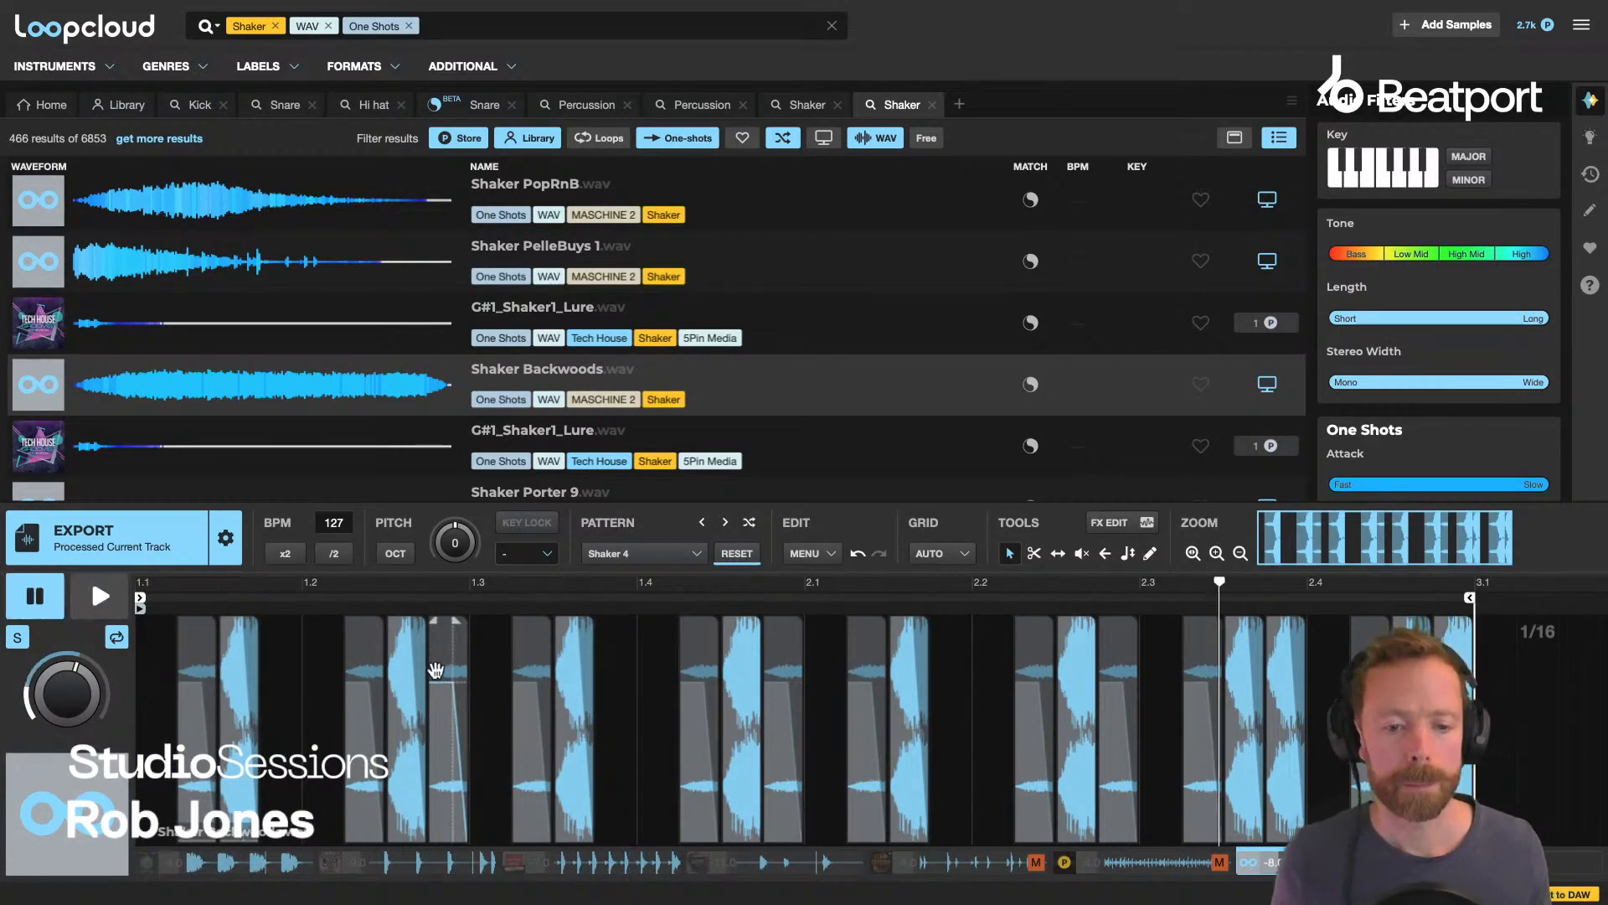
pyautogui.click(728, 553)
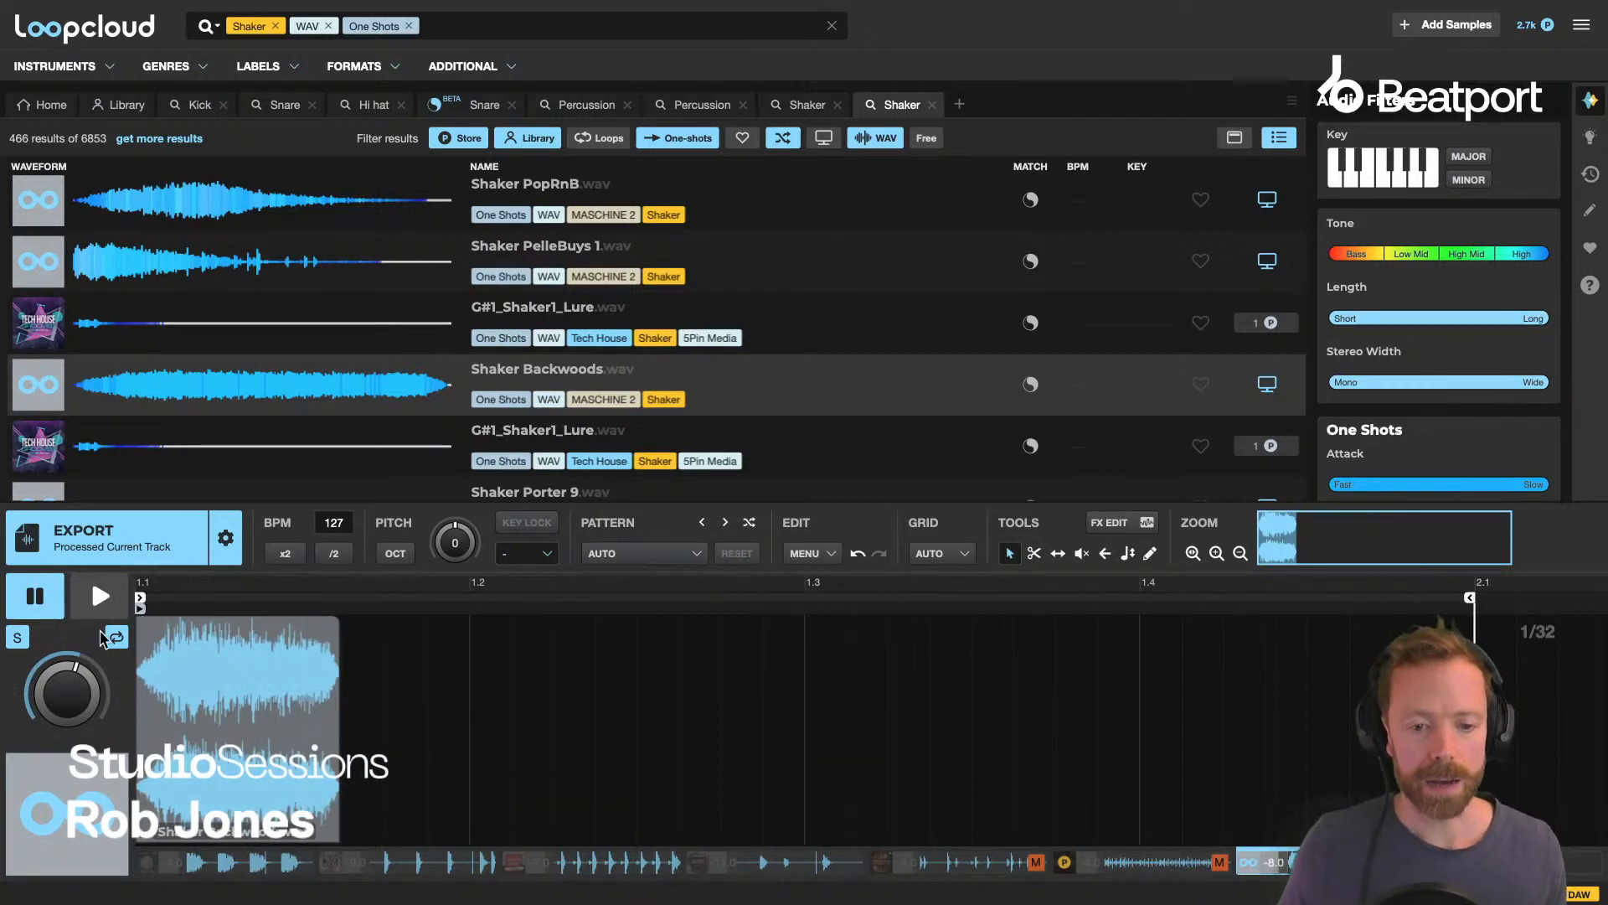
# Apply the Straight 16th factory pattern from the Bars and Beats presets to Track 7 and audition it.
pyautogui.click(645, 555)
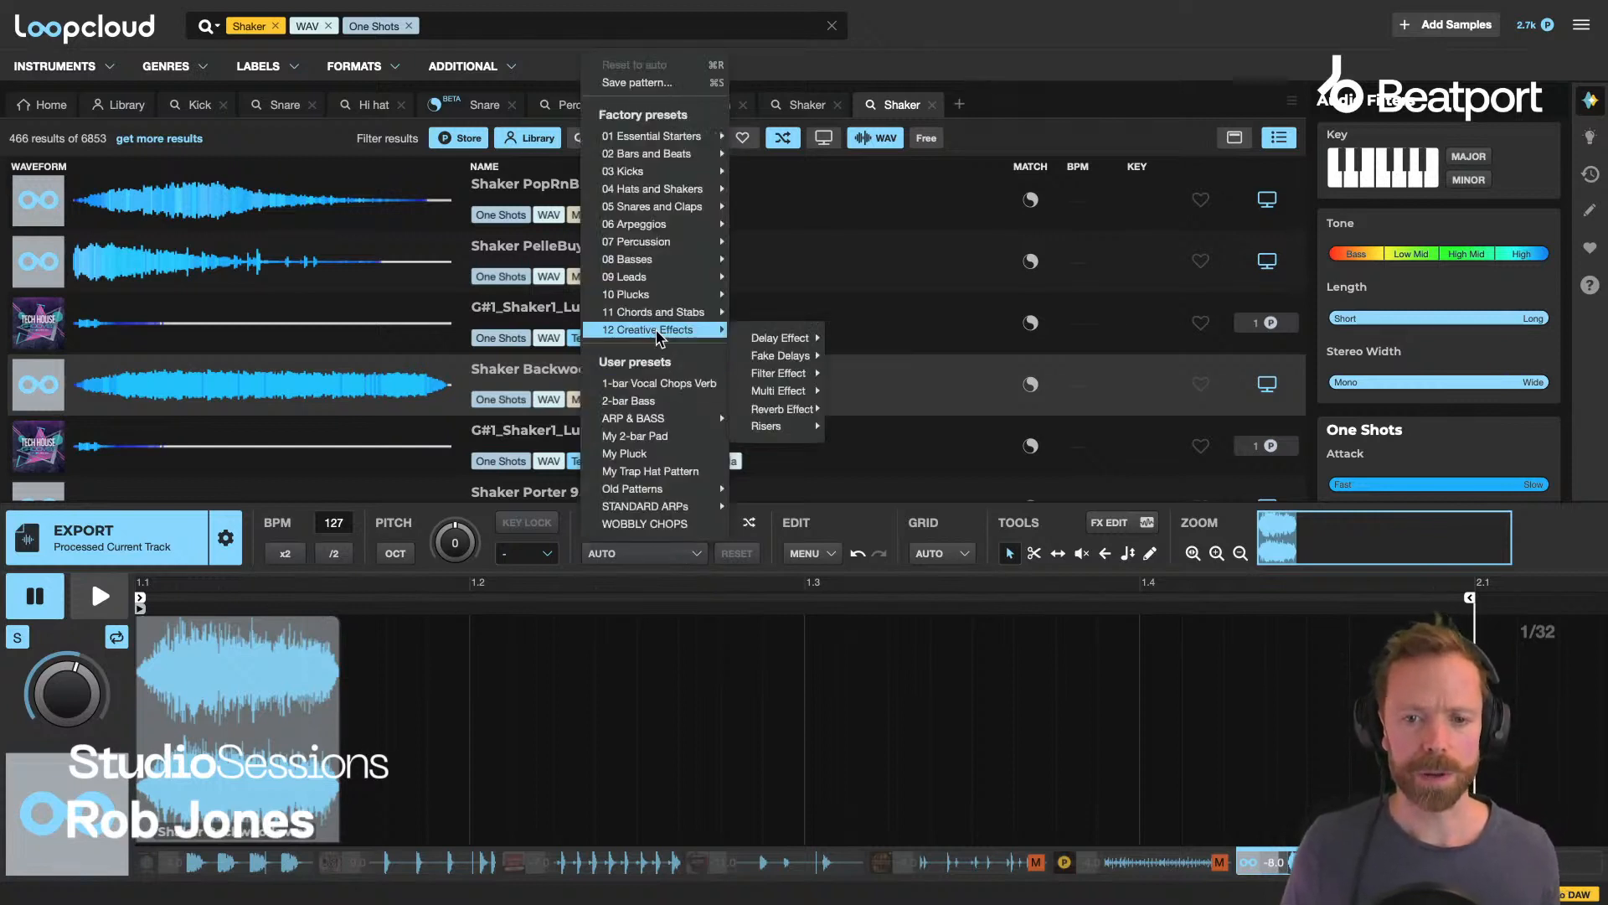
pyautogui.moveTo(656, 136)
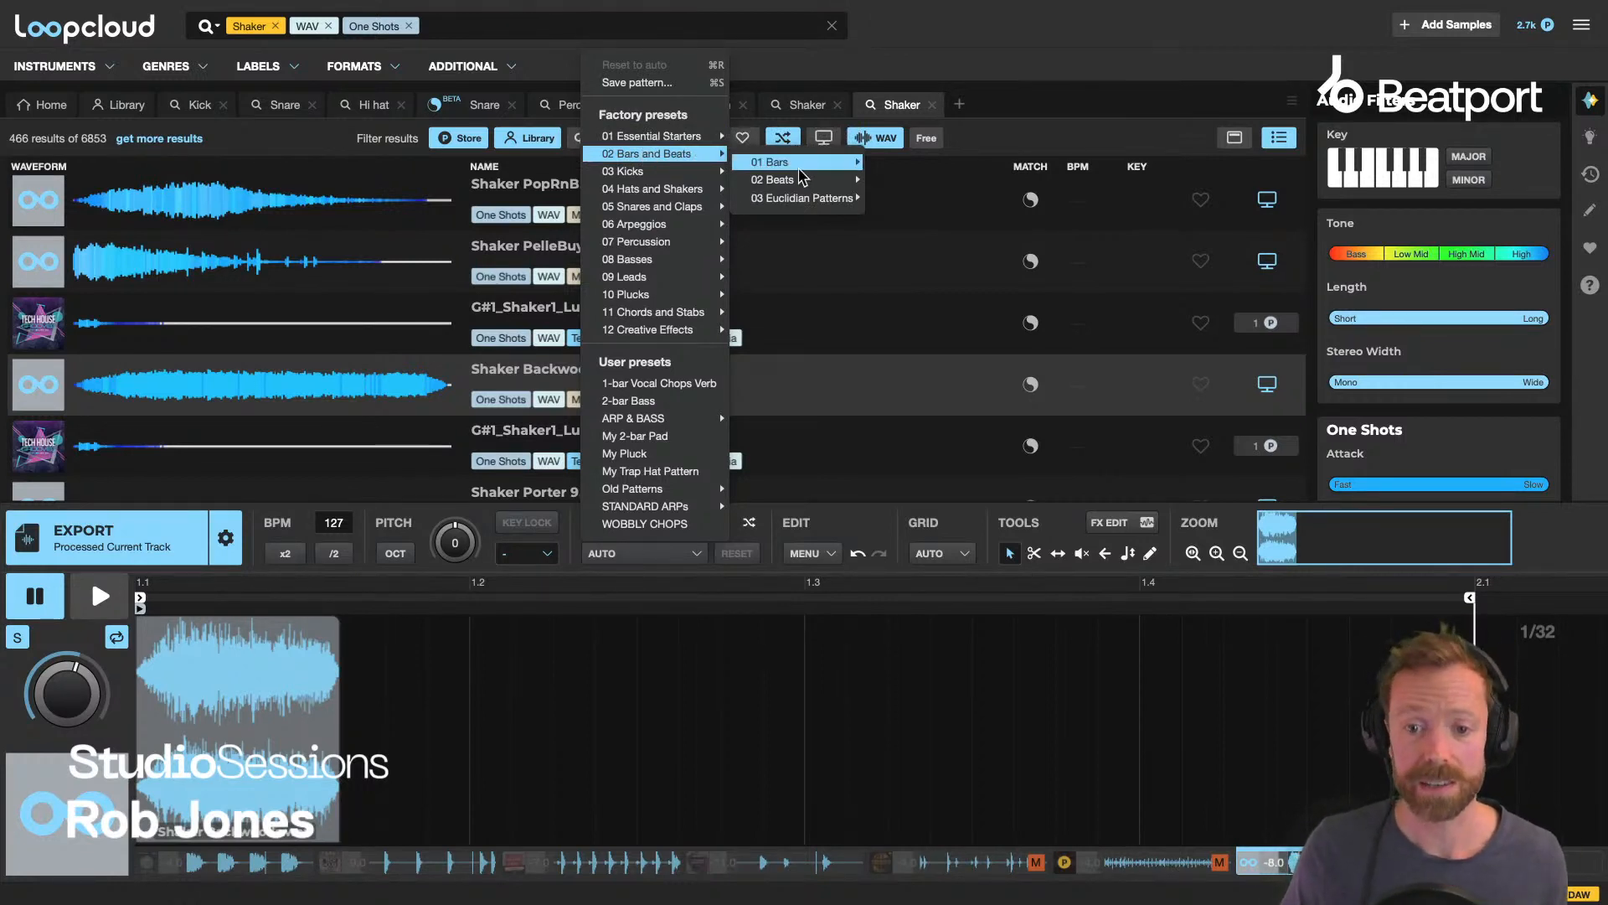
pyautogui.moveTo(784, 183)
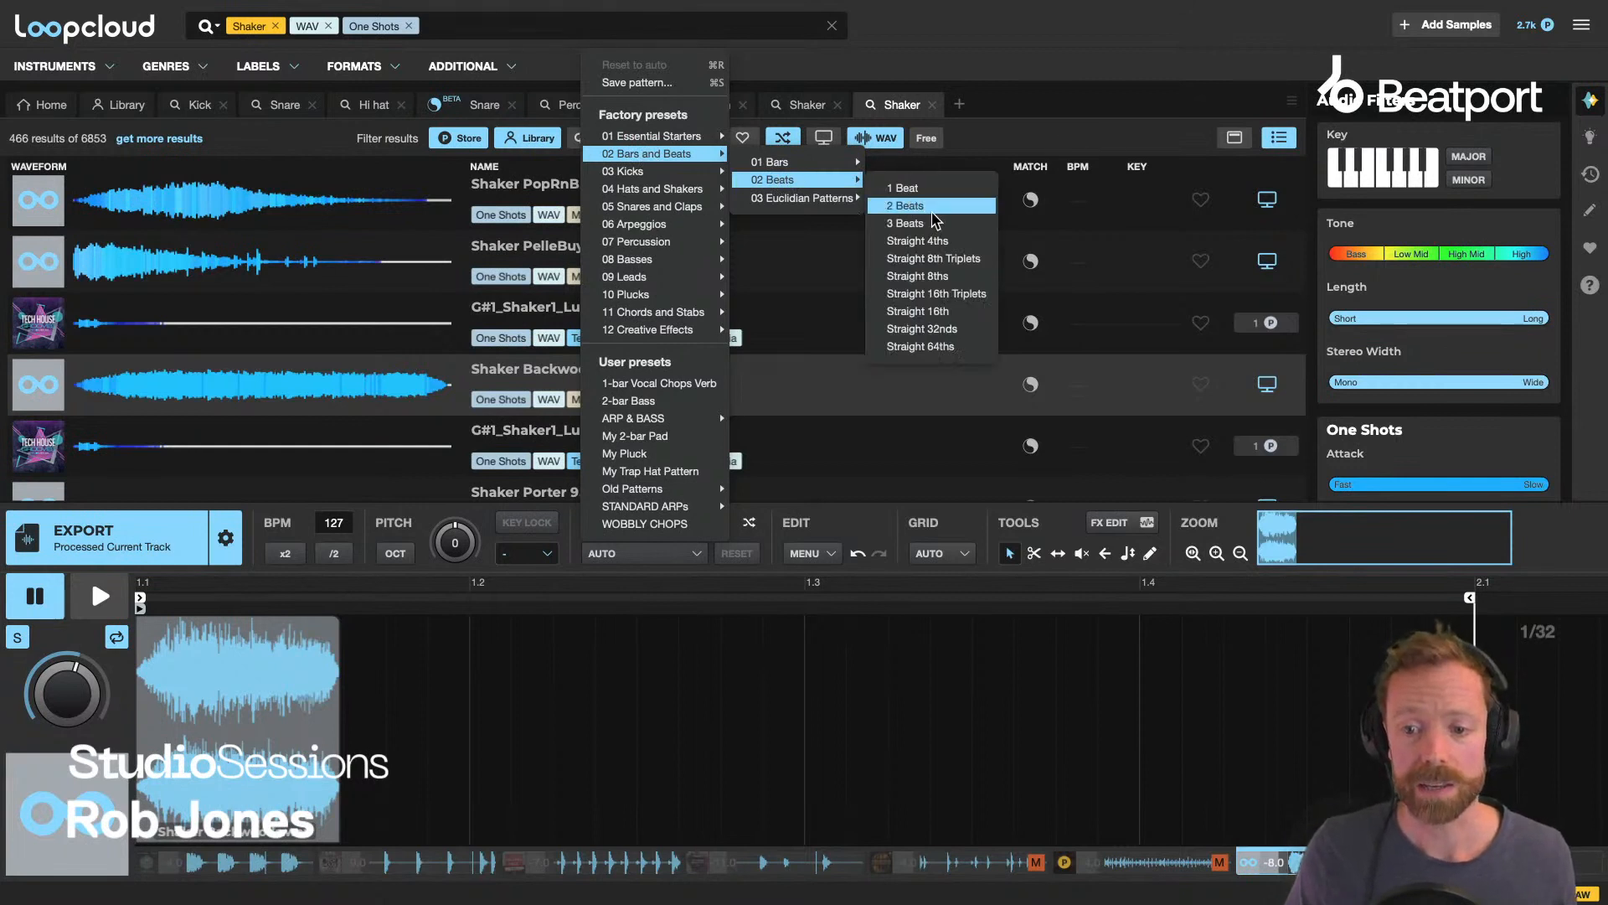
pyautogui.click(936, 310)
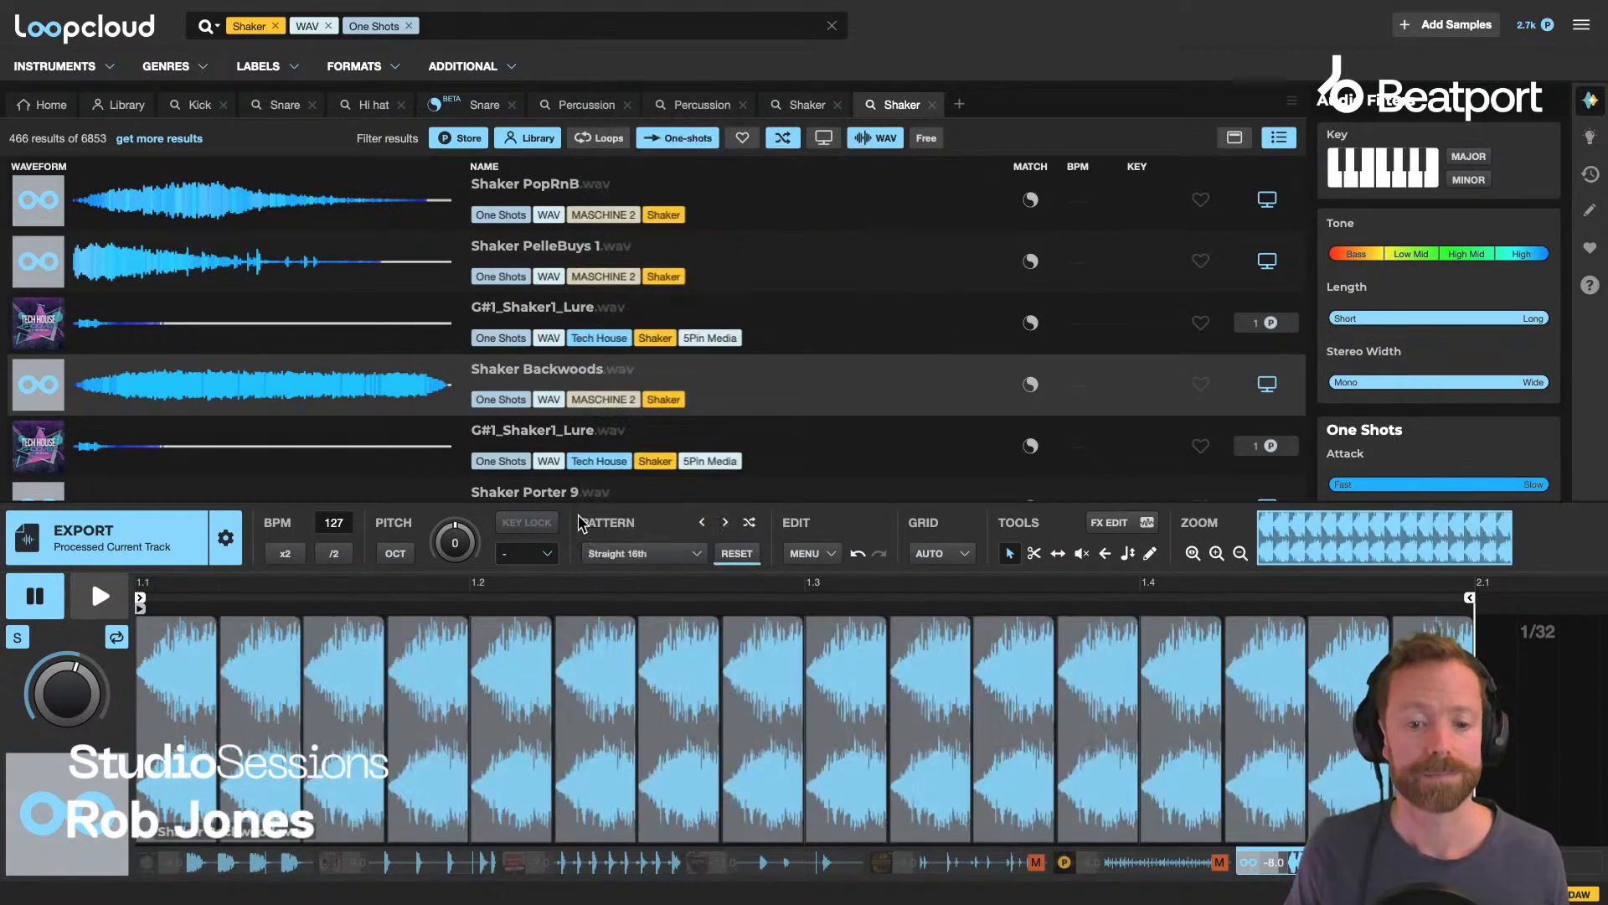
pyautogui.press('space')
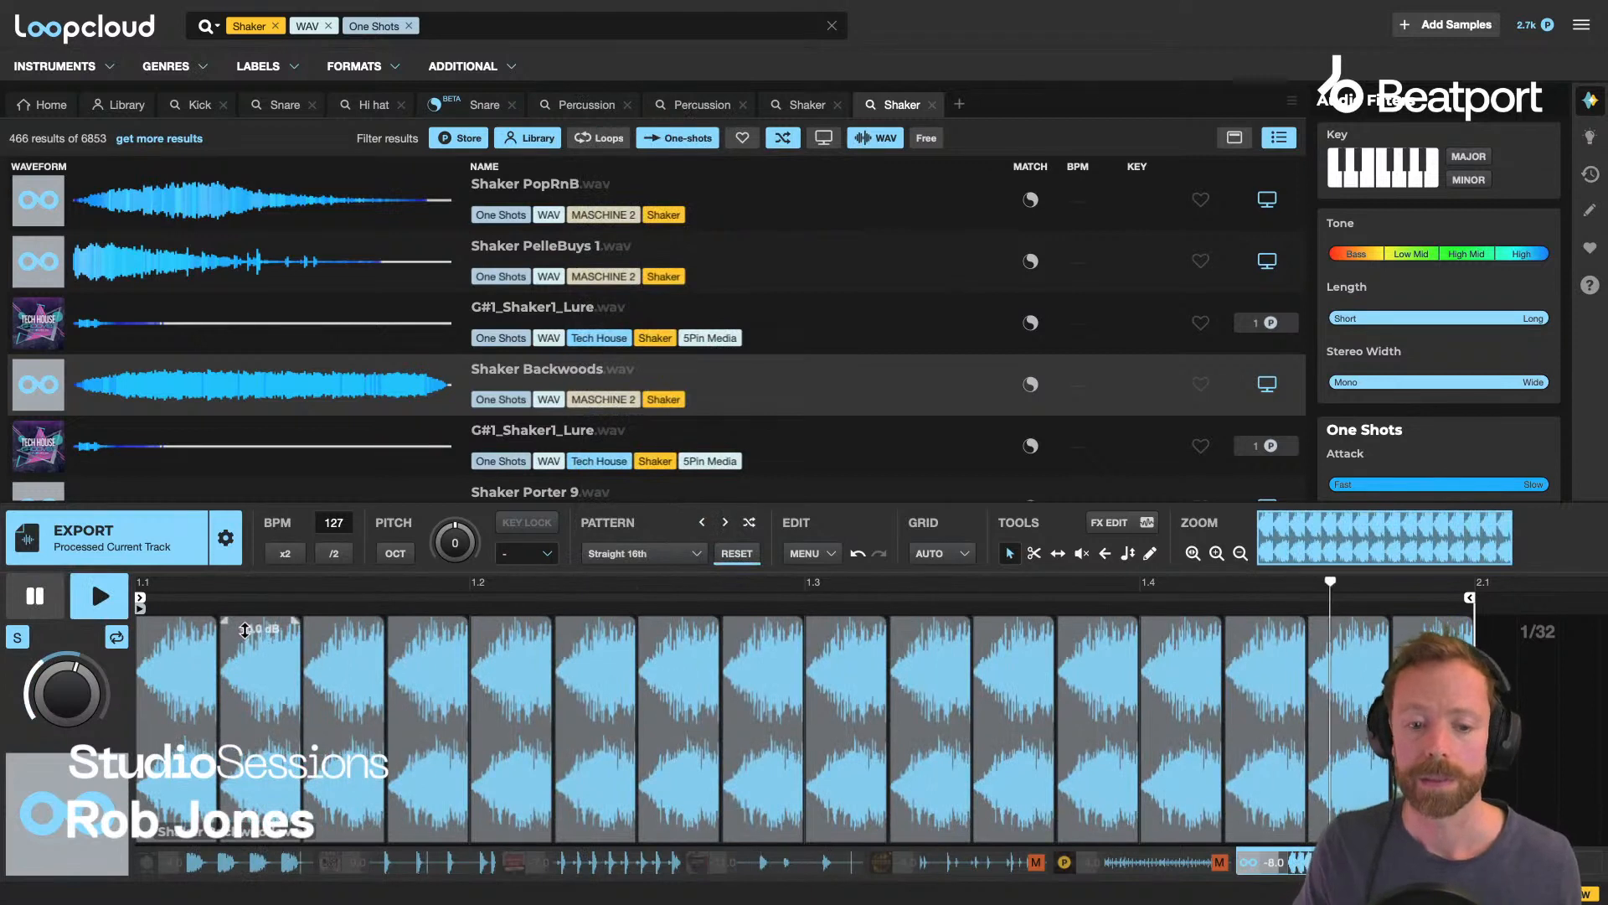
pyautogui.press('space')
# Try lowering the gain of the first, second and fourth slices, audition the result and reset the pattern.
pyautogui.click(180, 616)
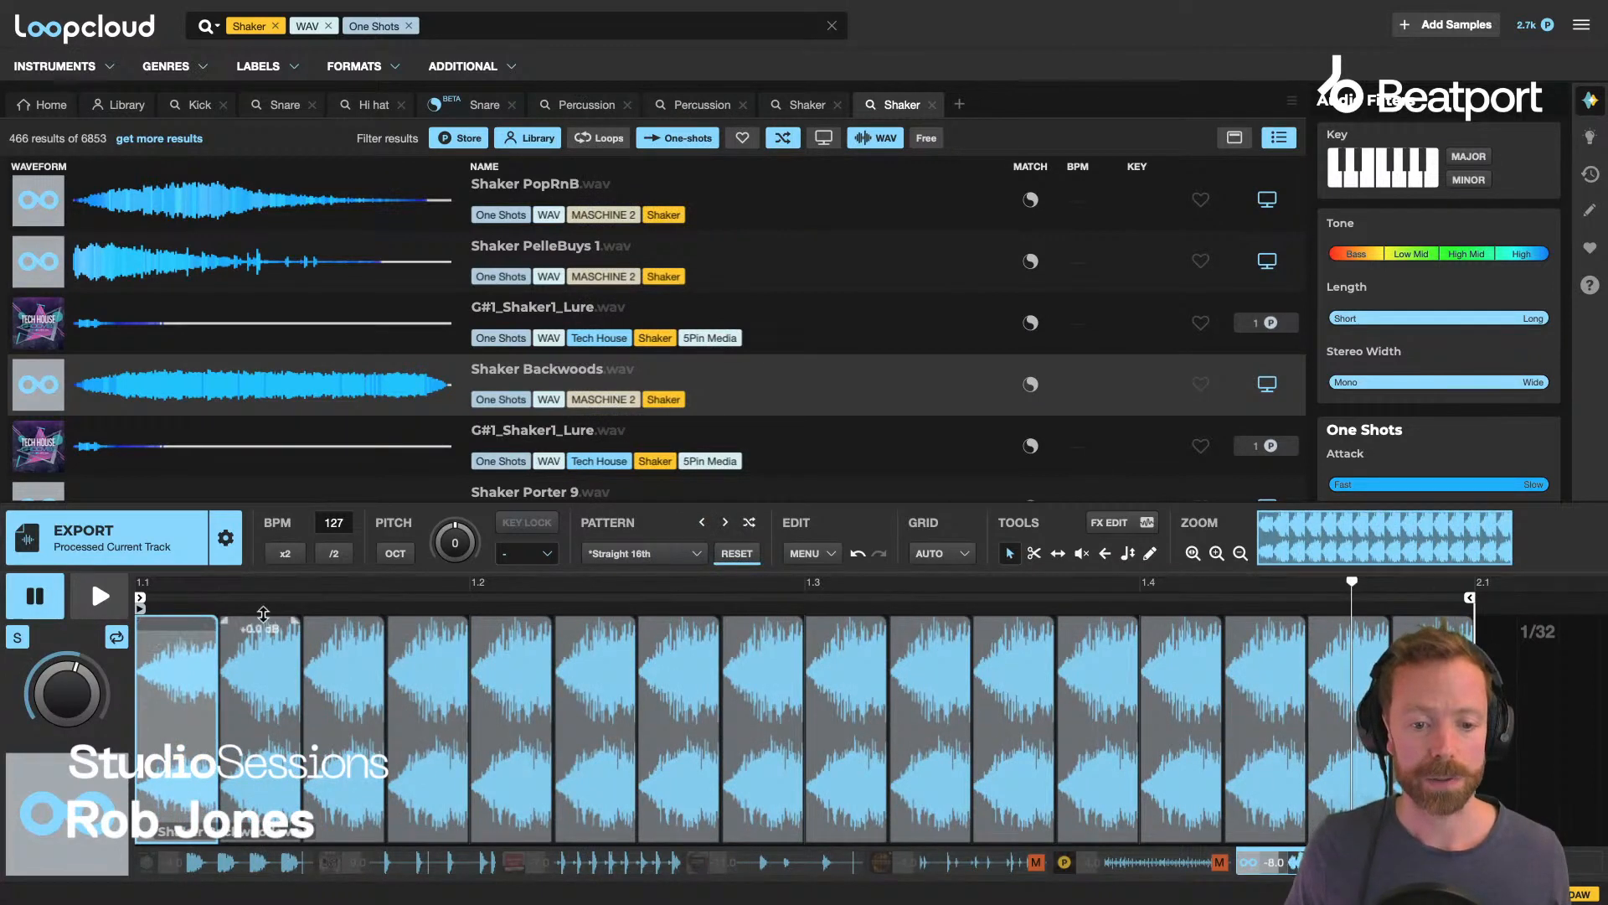
pyautogui.moveTo(176, 630); pyautogui.dragTo(177, 687)
pyautogui.moveTo(259, 630); pyautogui.dragTo(260, 670)
pyautogui.moveTo(422, 617); pyautogui.dragTo(424, 645)
pyautogui.press('space')
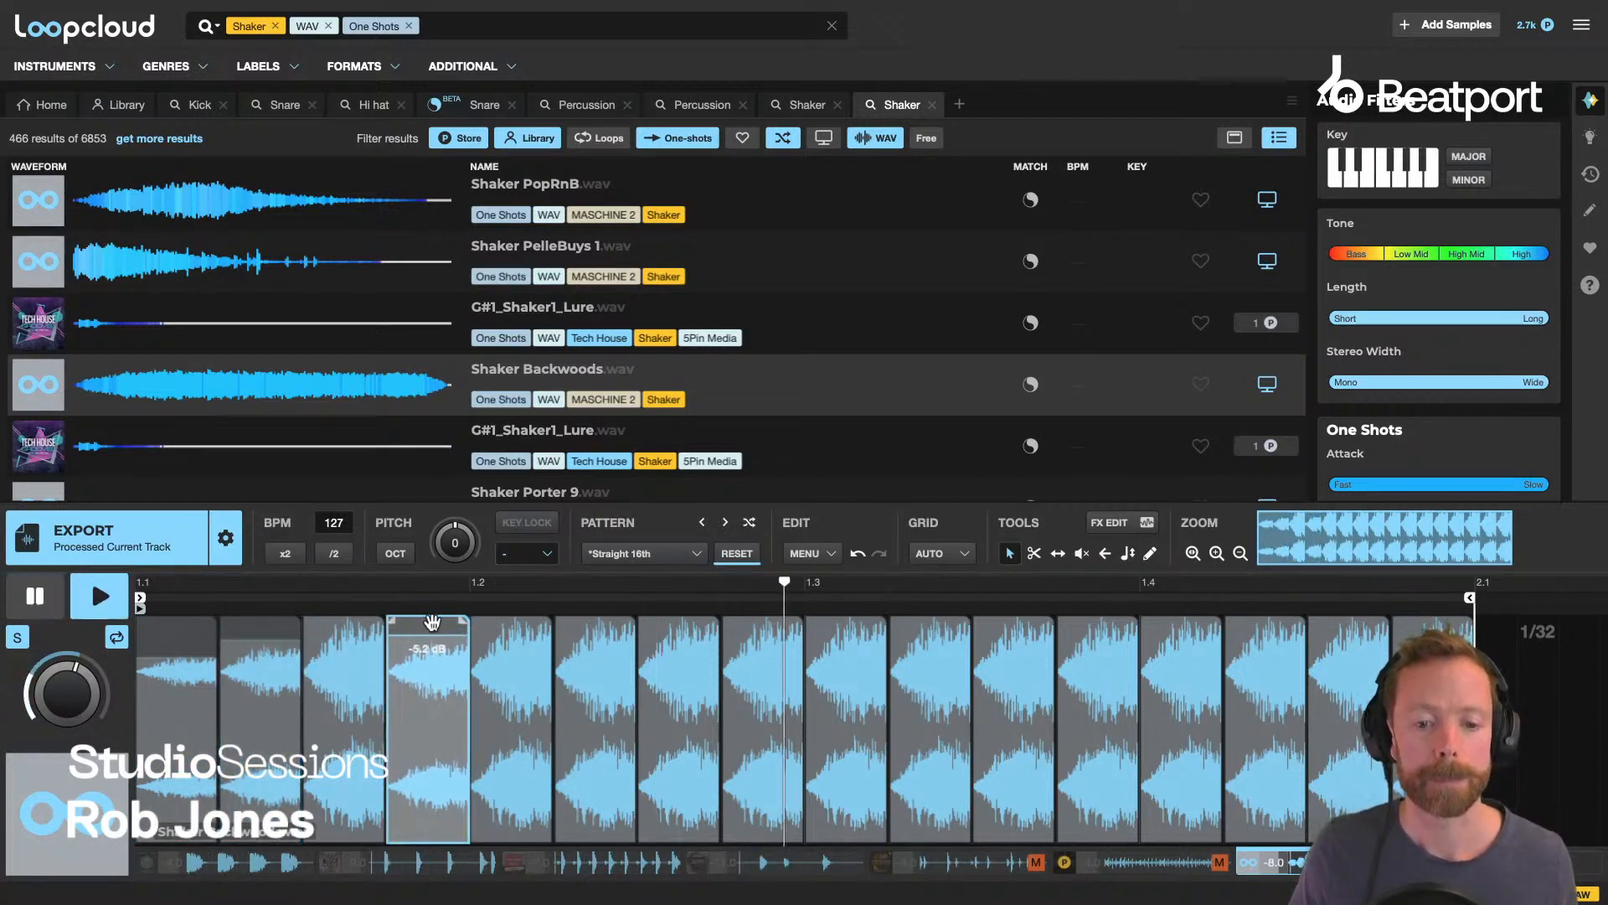
pyautogui.press('space')
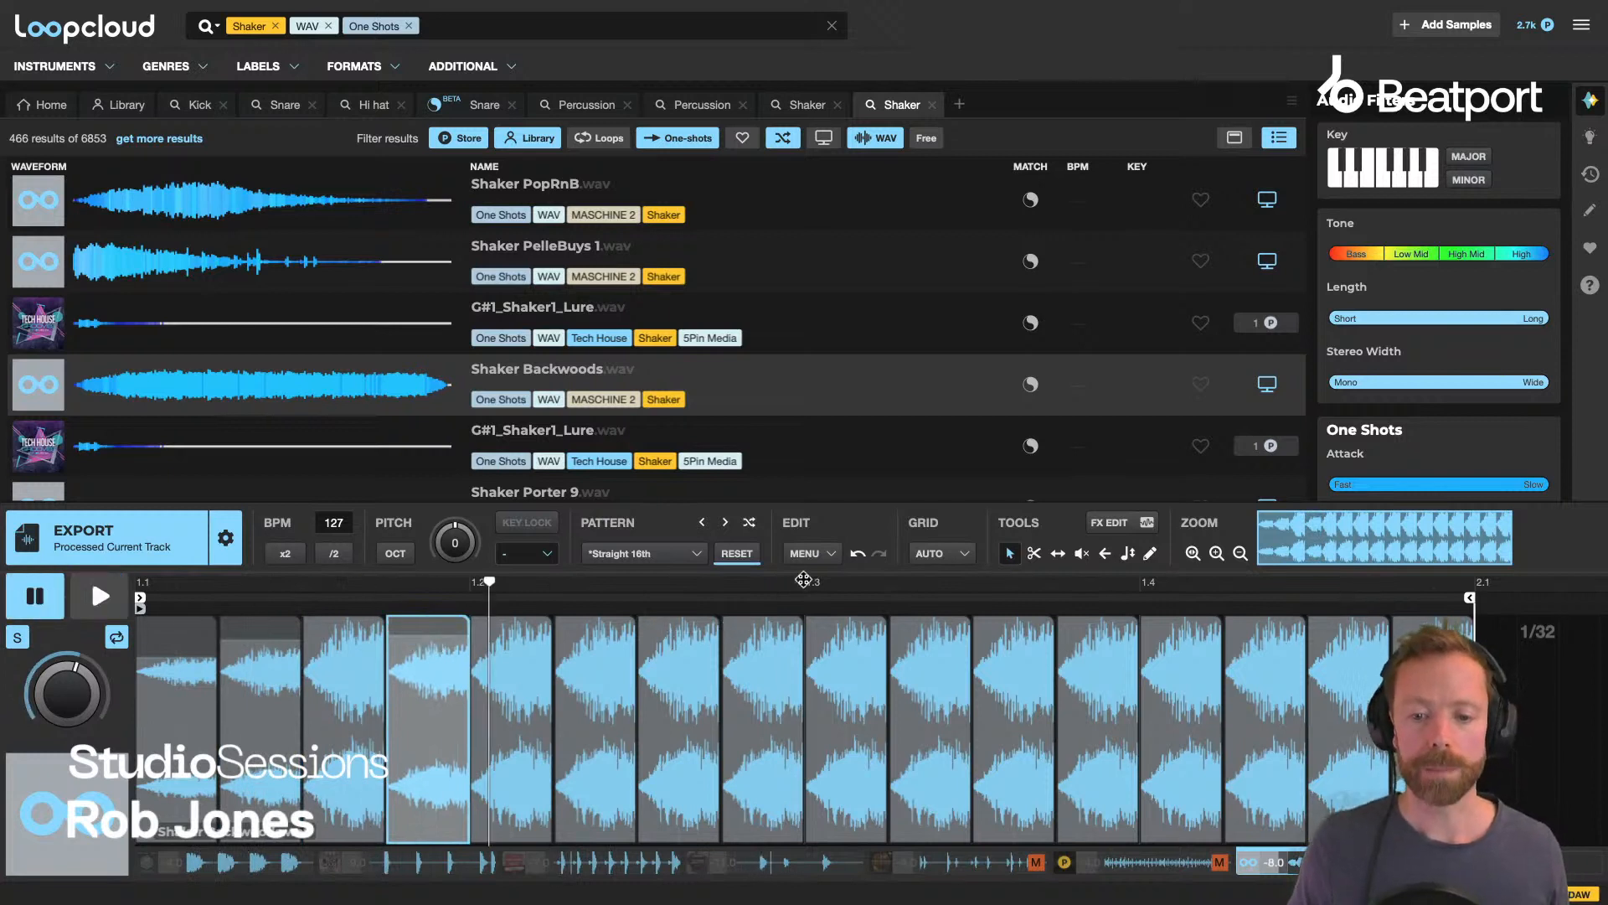
pyautogui.click(737, 553)
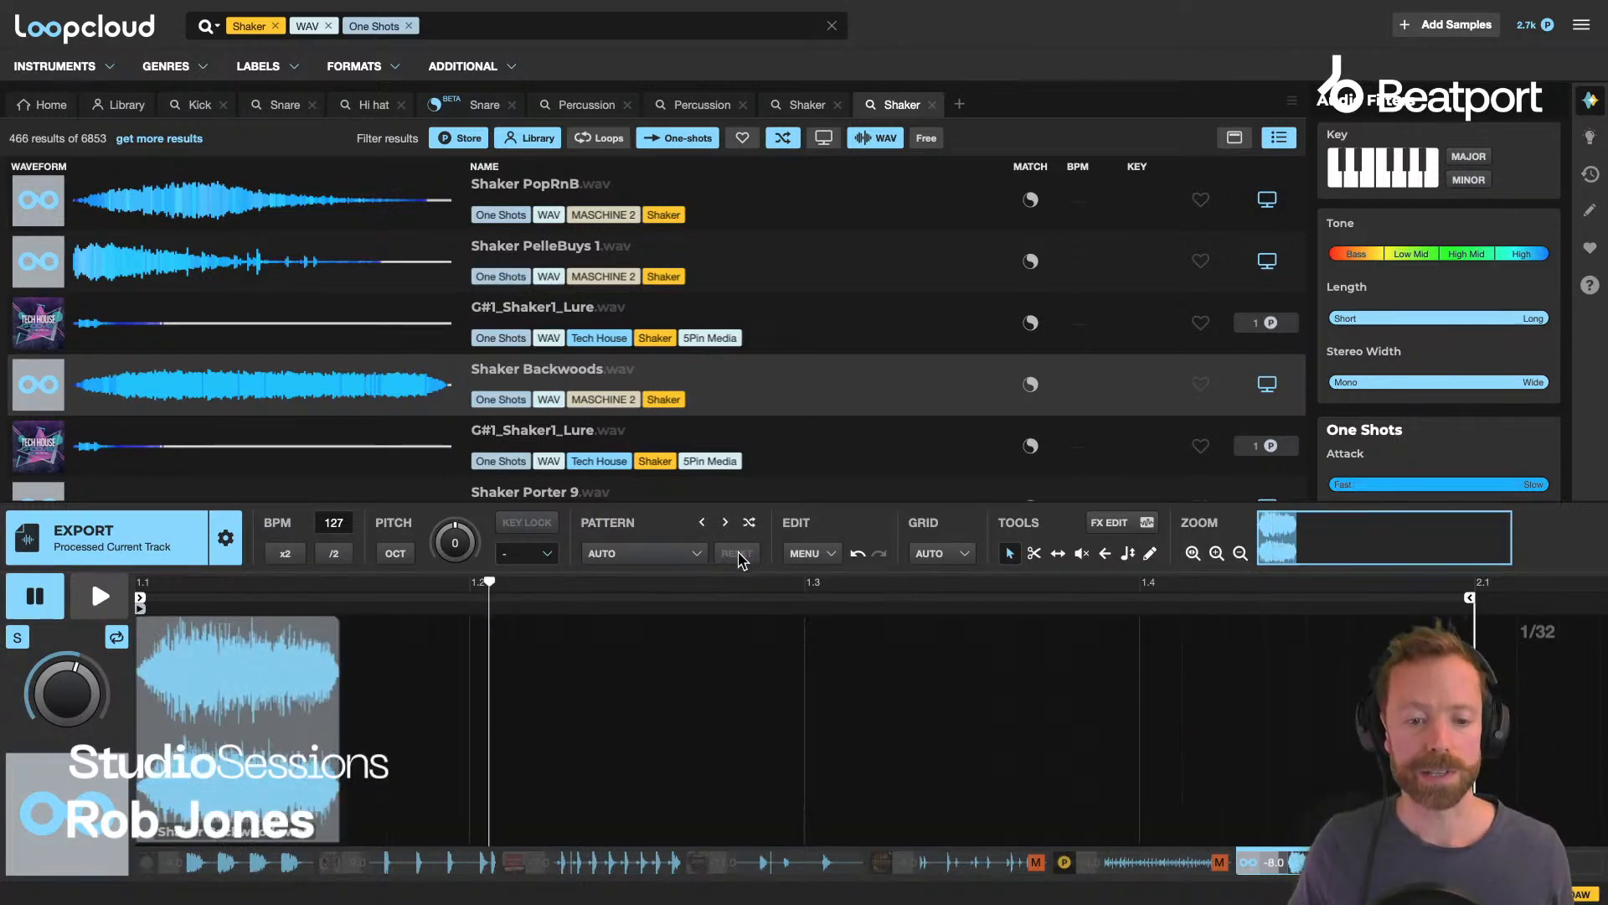
# Set the editing grid to 1/16.
pyautogui.click(928, 555)
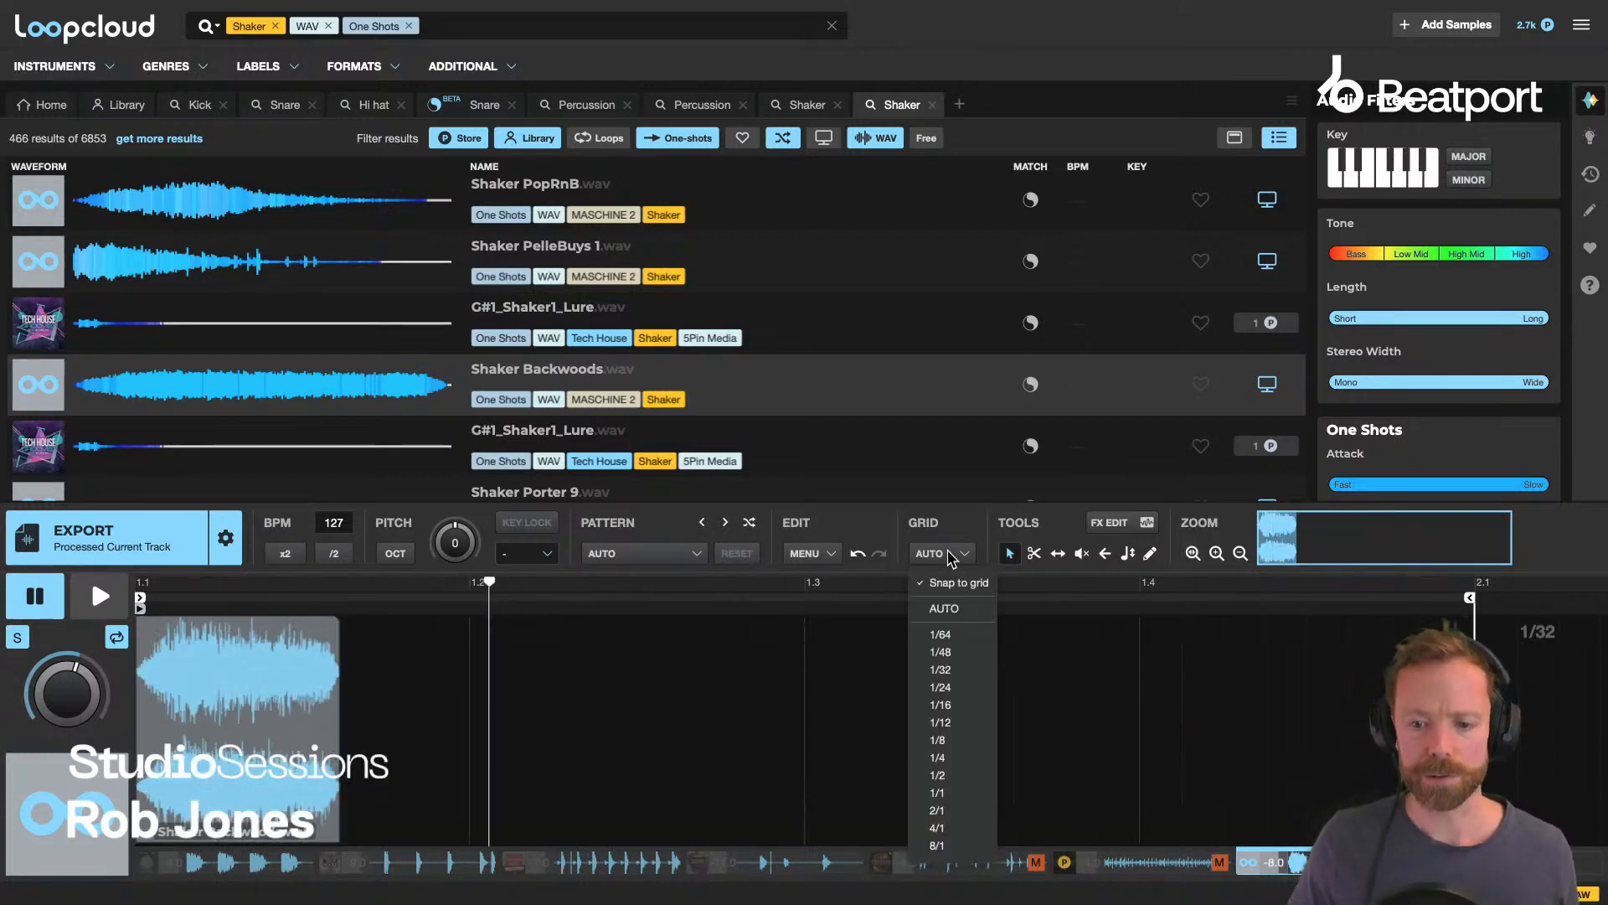
pyautogui.click(963, 705)
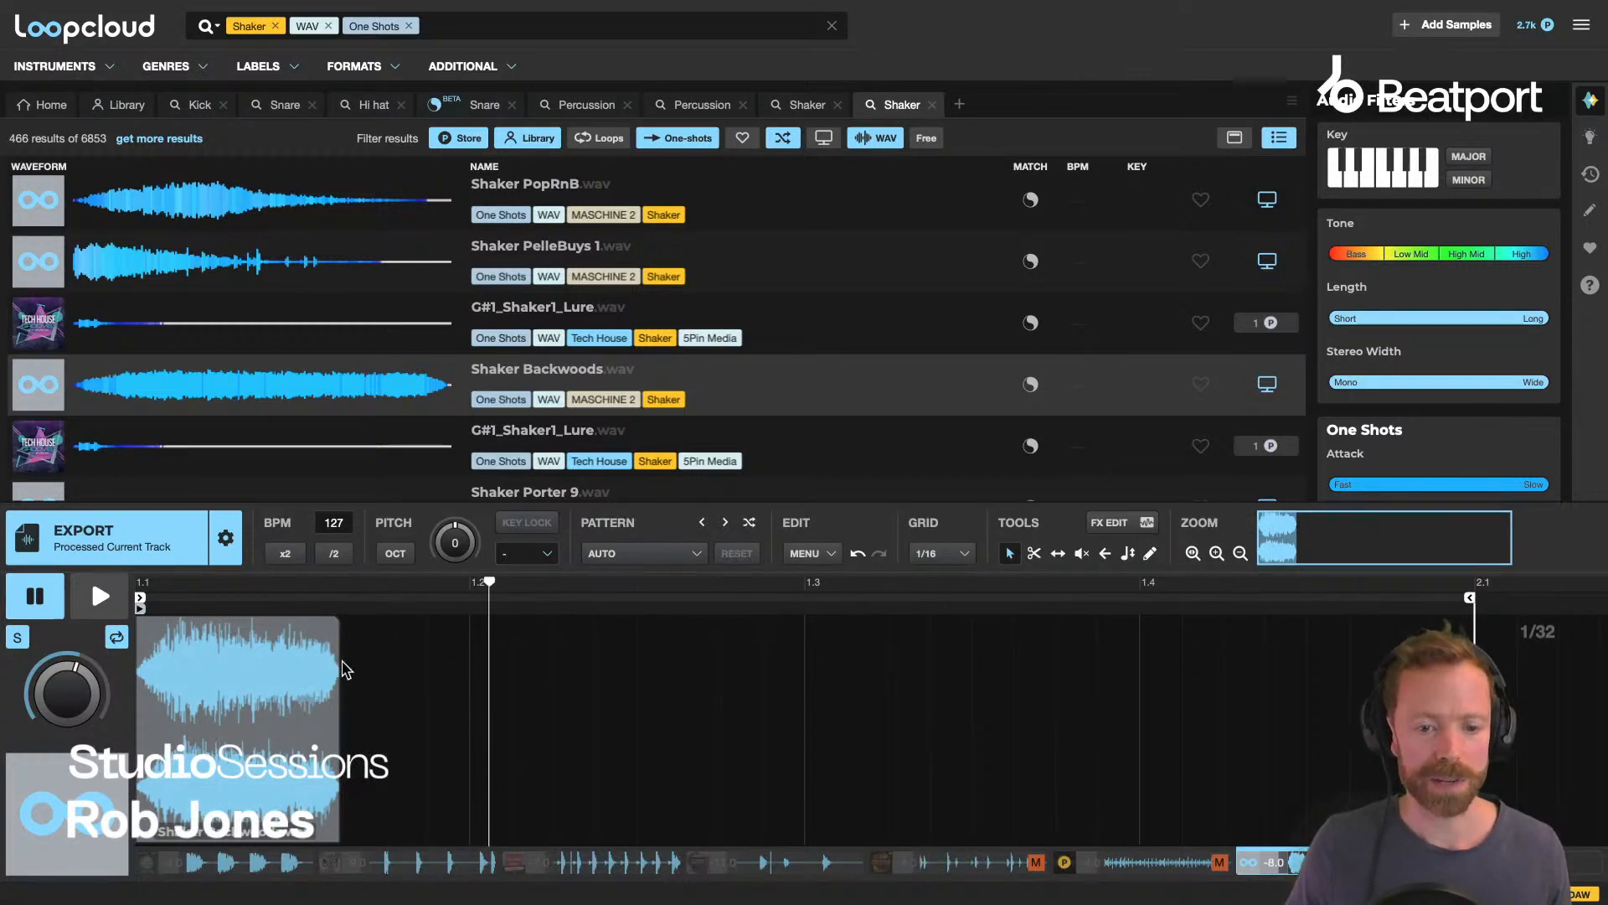
# Try trimming the shaker clip to one sixteenth note and duplicating it three times, and undo these edits.
pyautogui.moveTo(344, 667); pyautogui.dragTo(238, 657)
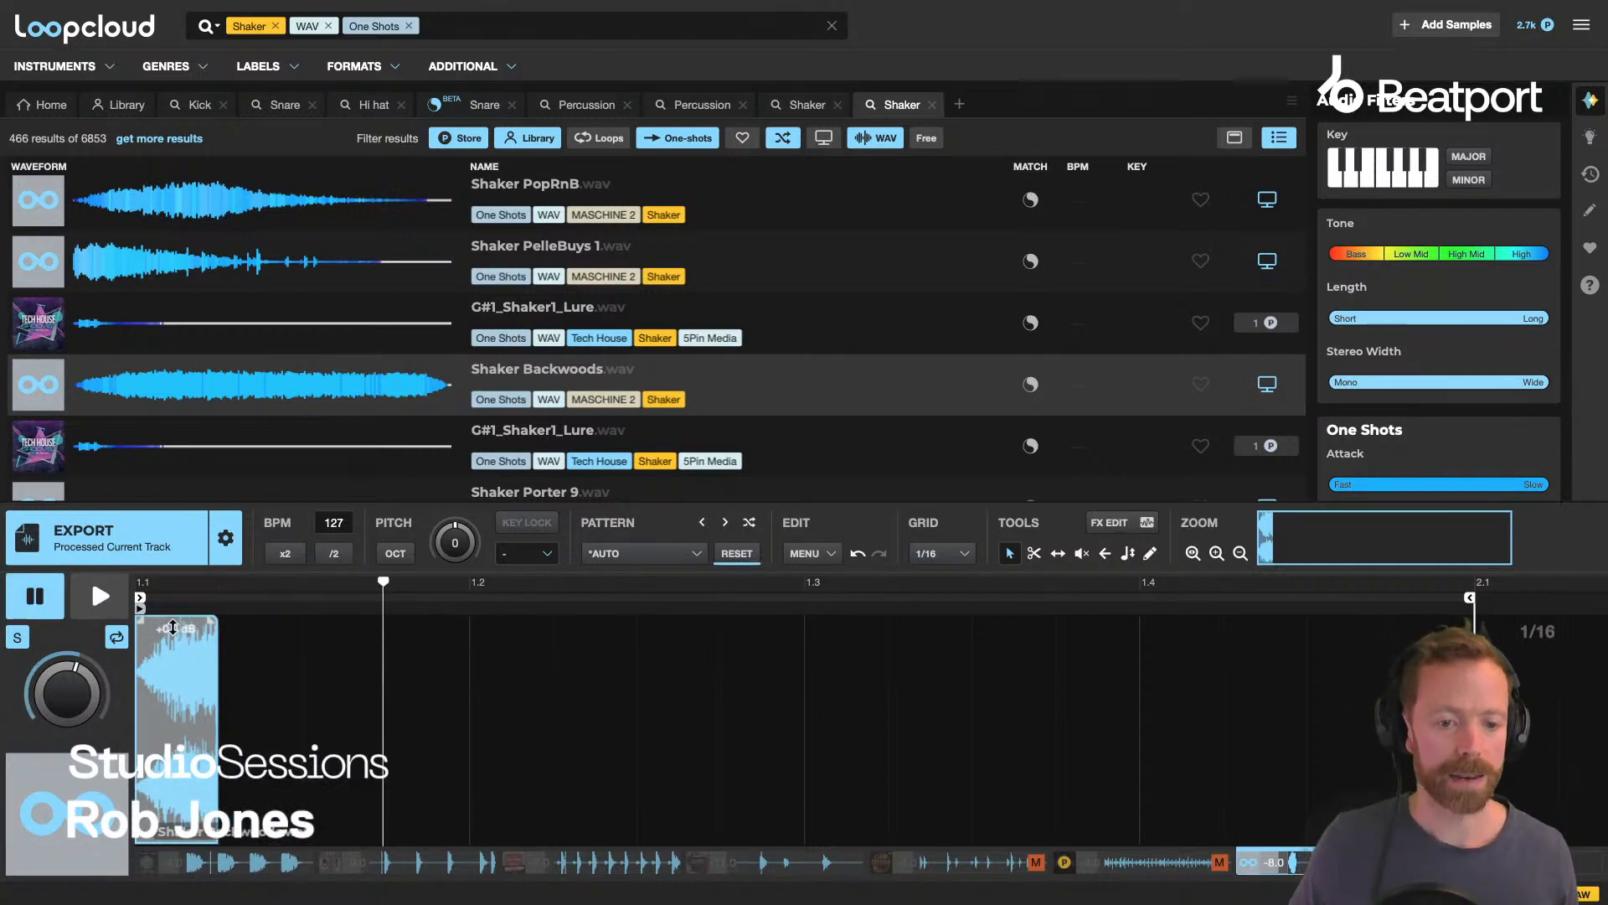
pyautogui.press('super+d')
pyautogui.press('super+d')
pyautogui.press('super+d')
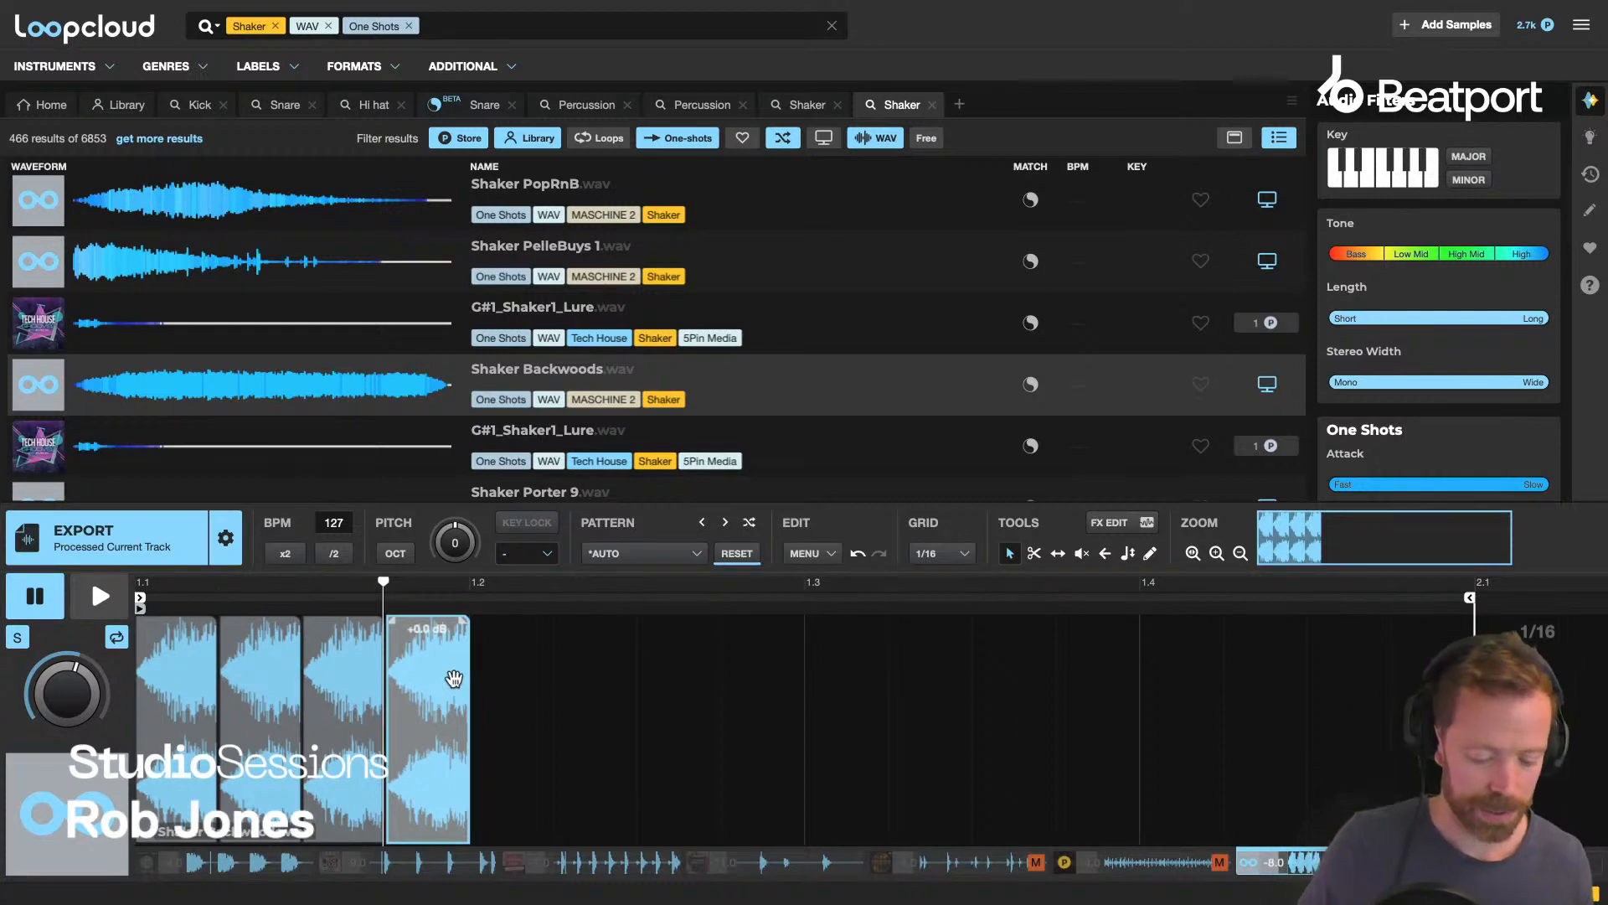
pyautogui.hotkey('ctrl', 'z')
pyautogui.hotkey('ctrl', 'z')
pyautogui.hotkey('ctrl', 'z')
pyautogui.hotkey('ctrl', 'z')
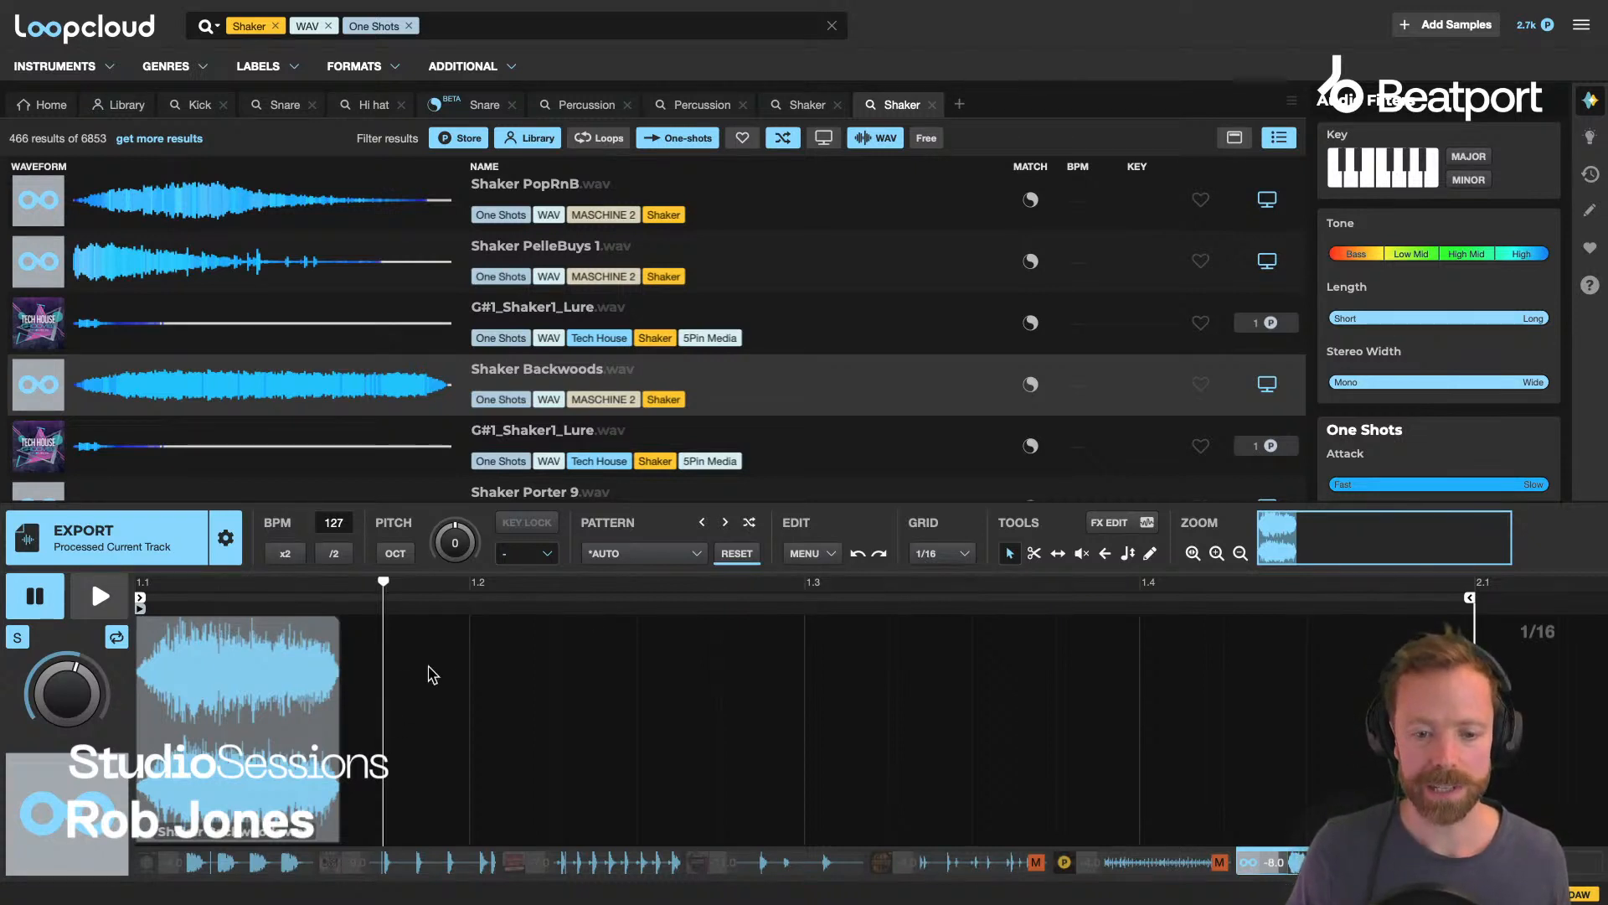
# Trim the Shaker Backwoods clip to one sixteenth note and duplicate it three times to fill the first beat.
pyautogui.moveTo(342, 657); pyautogui.dragTo(318, 657)
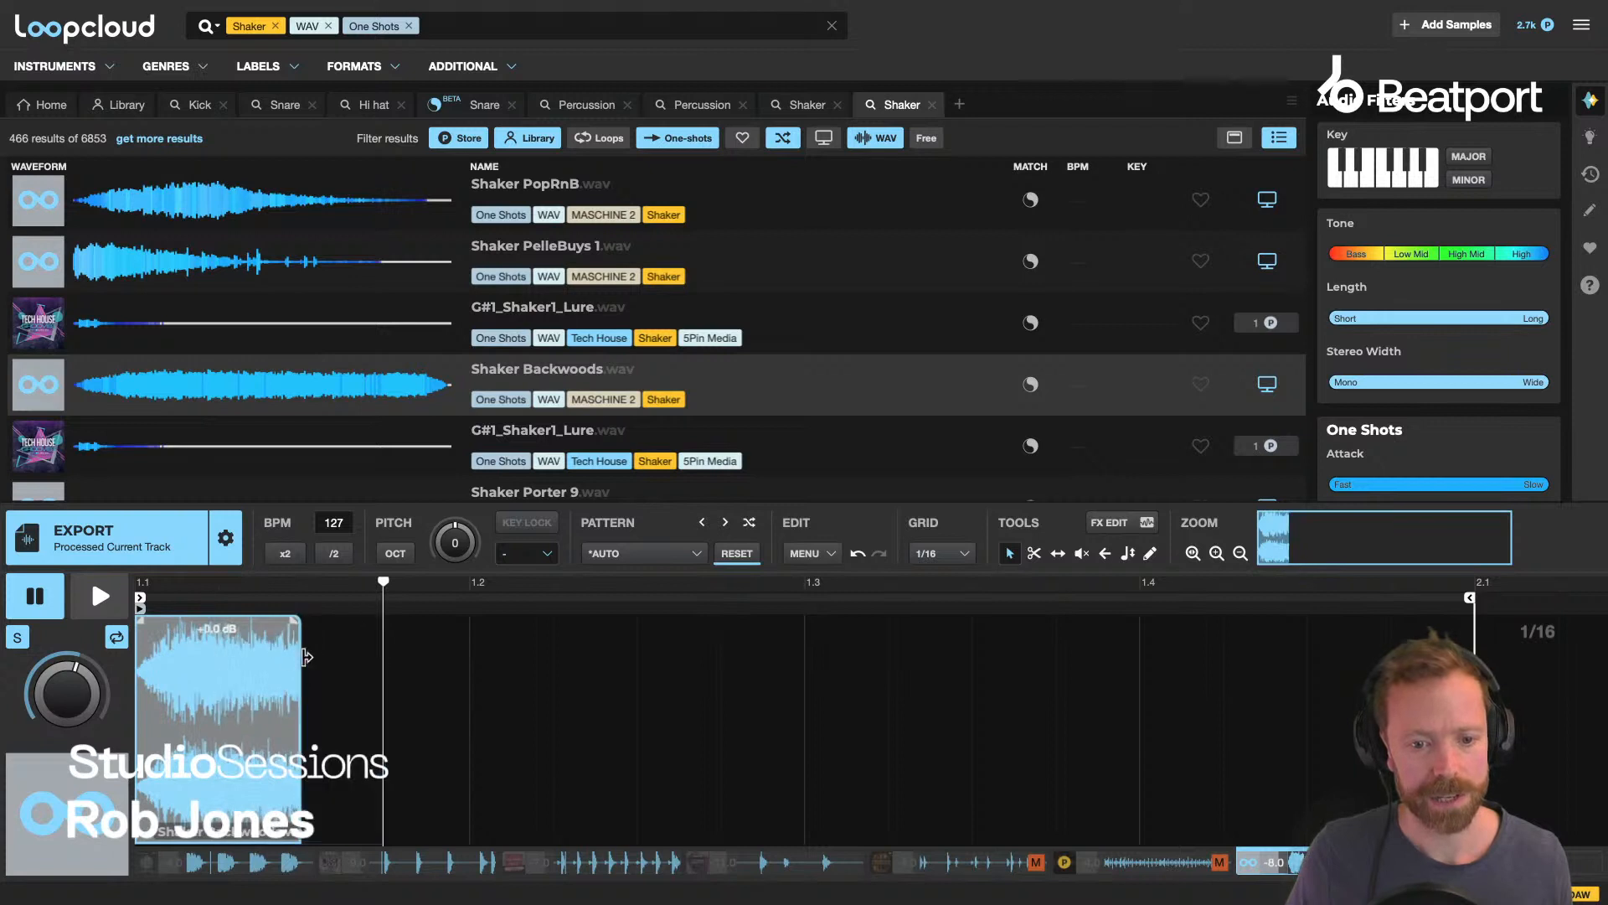
pyautogui.moveTo(306, 657); pyautogui.dragTo(194, 659)
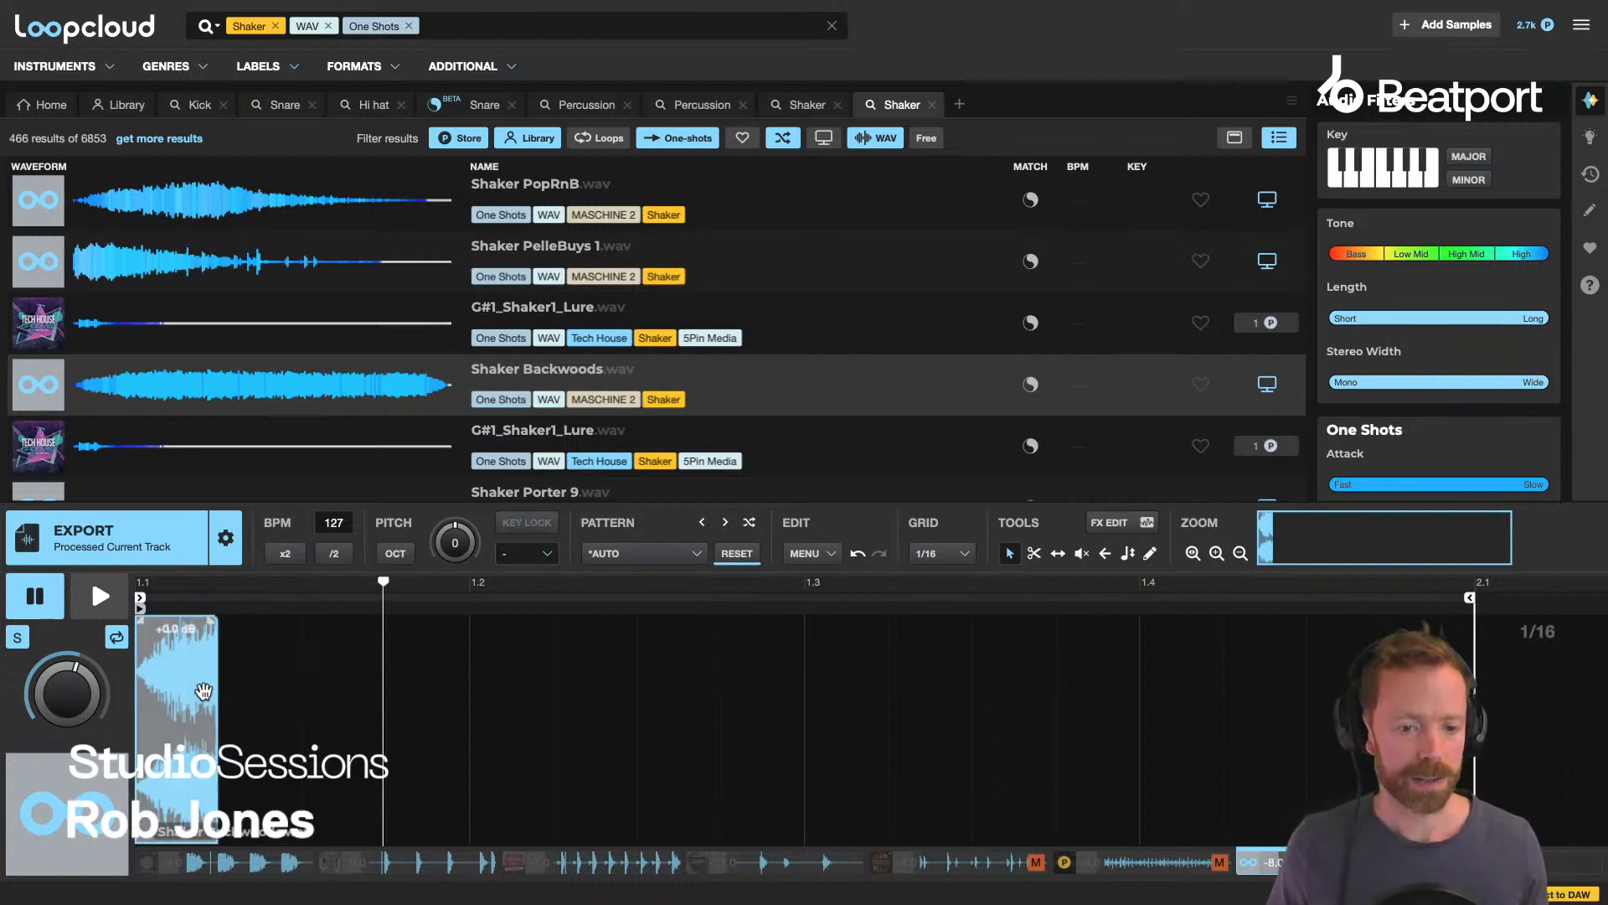
pyautogui.press('super+d')
pyautogui.press('super+d')
pyautogui.press('super+d')
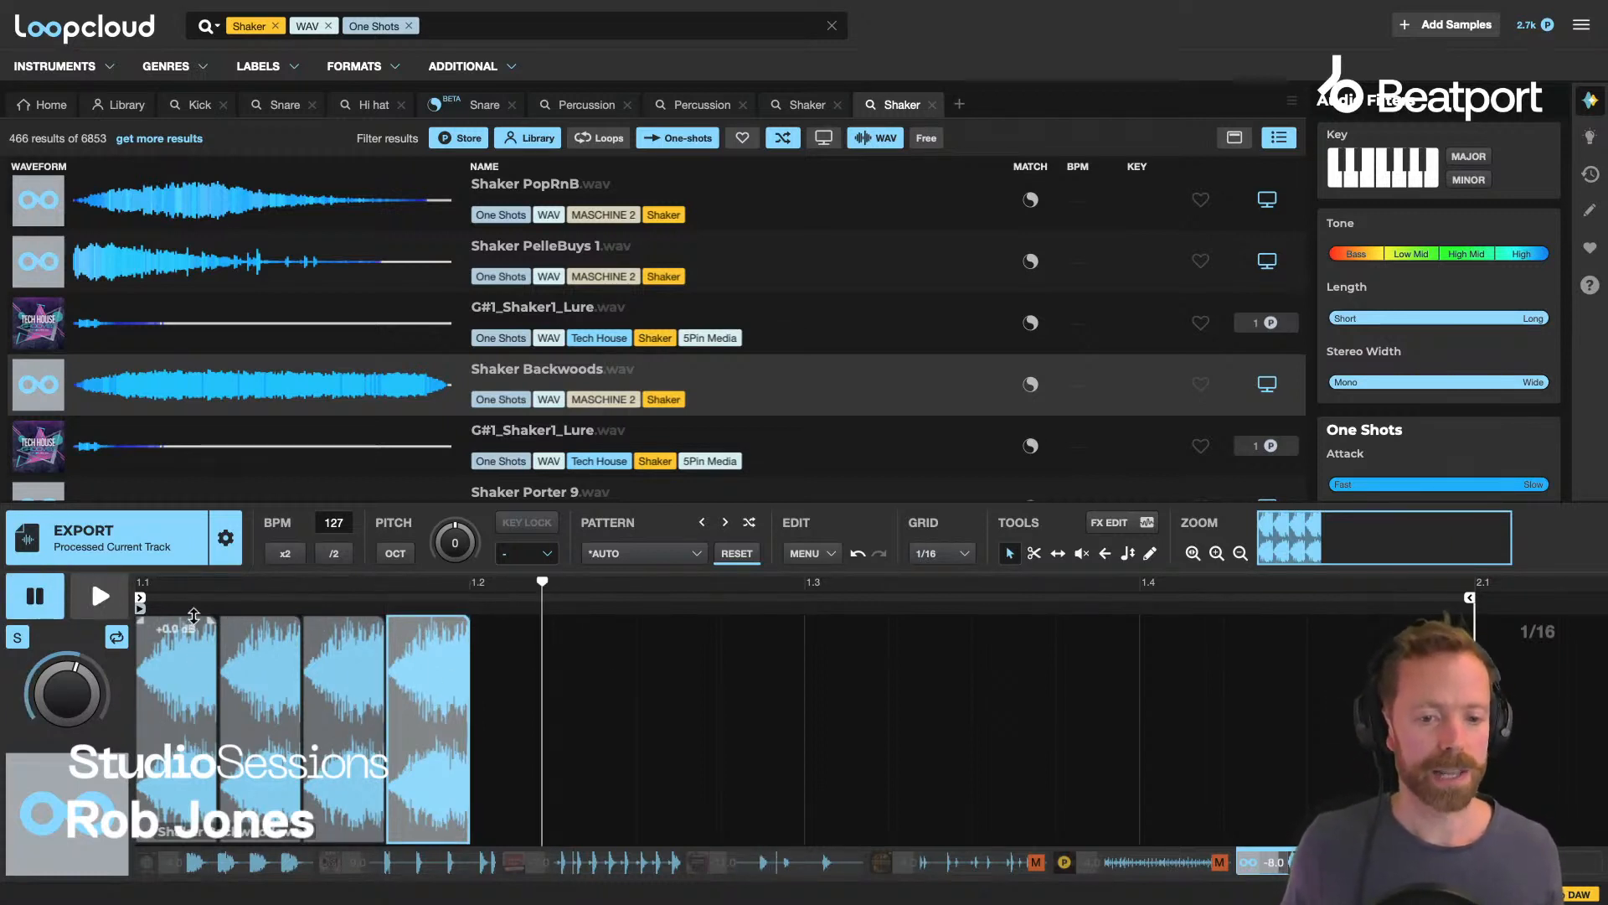
# Lower the gain of the first shaker slice strongly and of the second and fourth slices to about -6 dB.
pyautogui.moveTo(194, 615); pyautogui.dragTo(194, 670)
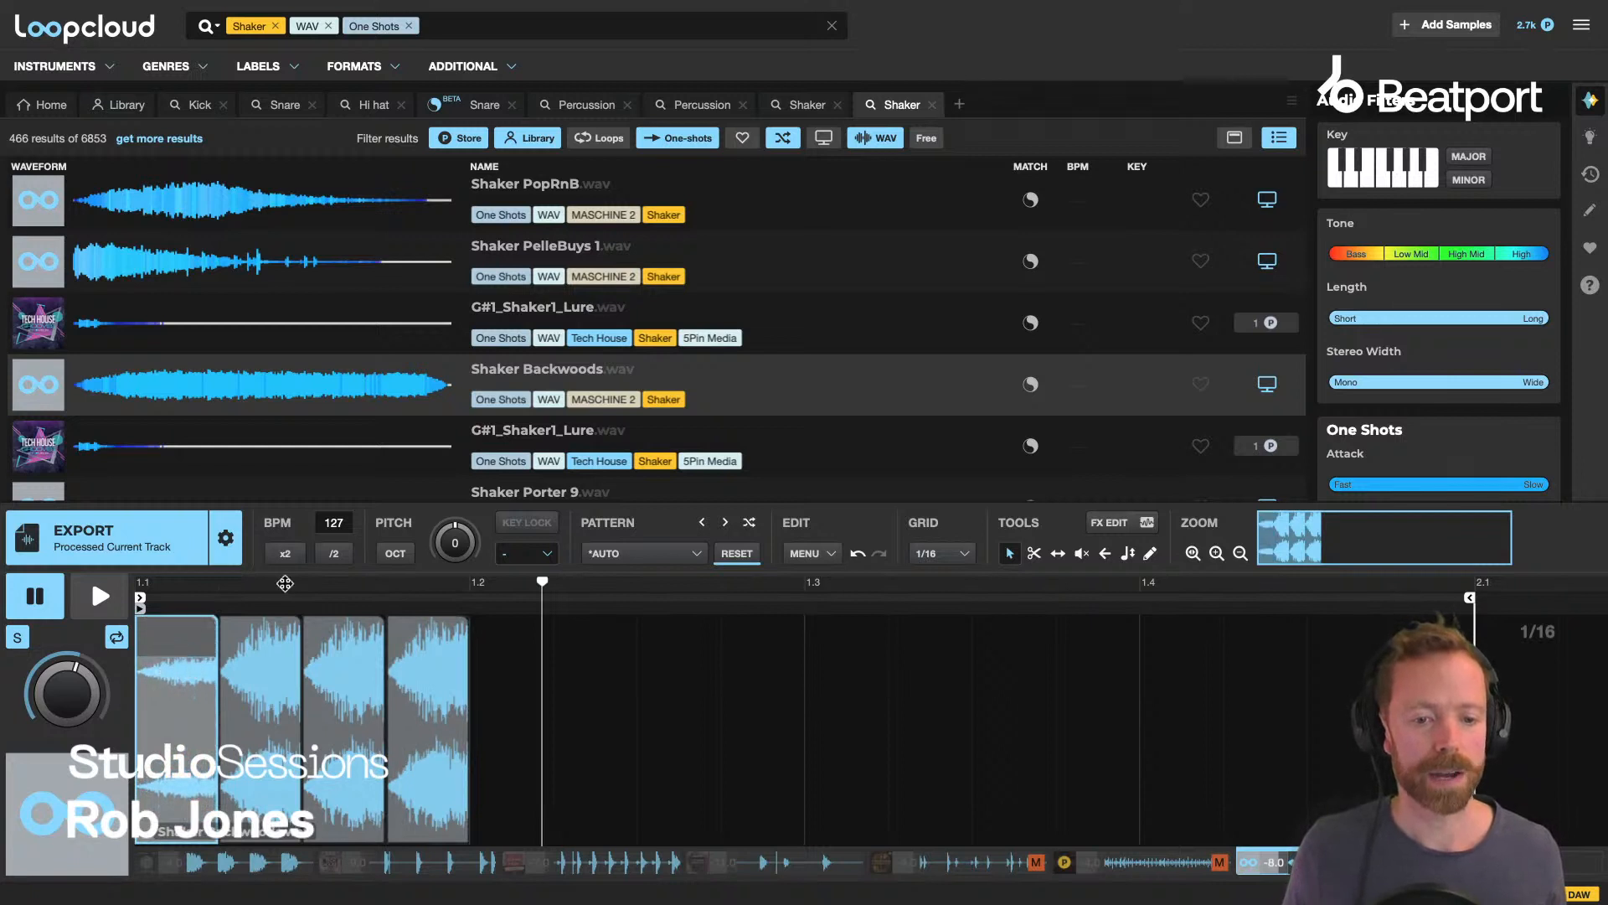
pyautogui.moveTo(268, 615); pyautogui.dragTo(268, 652)
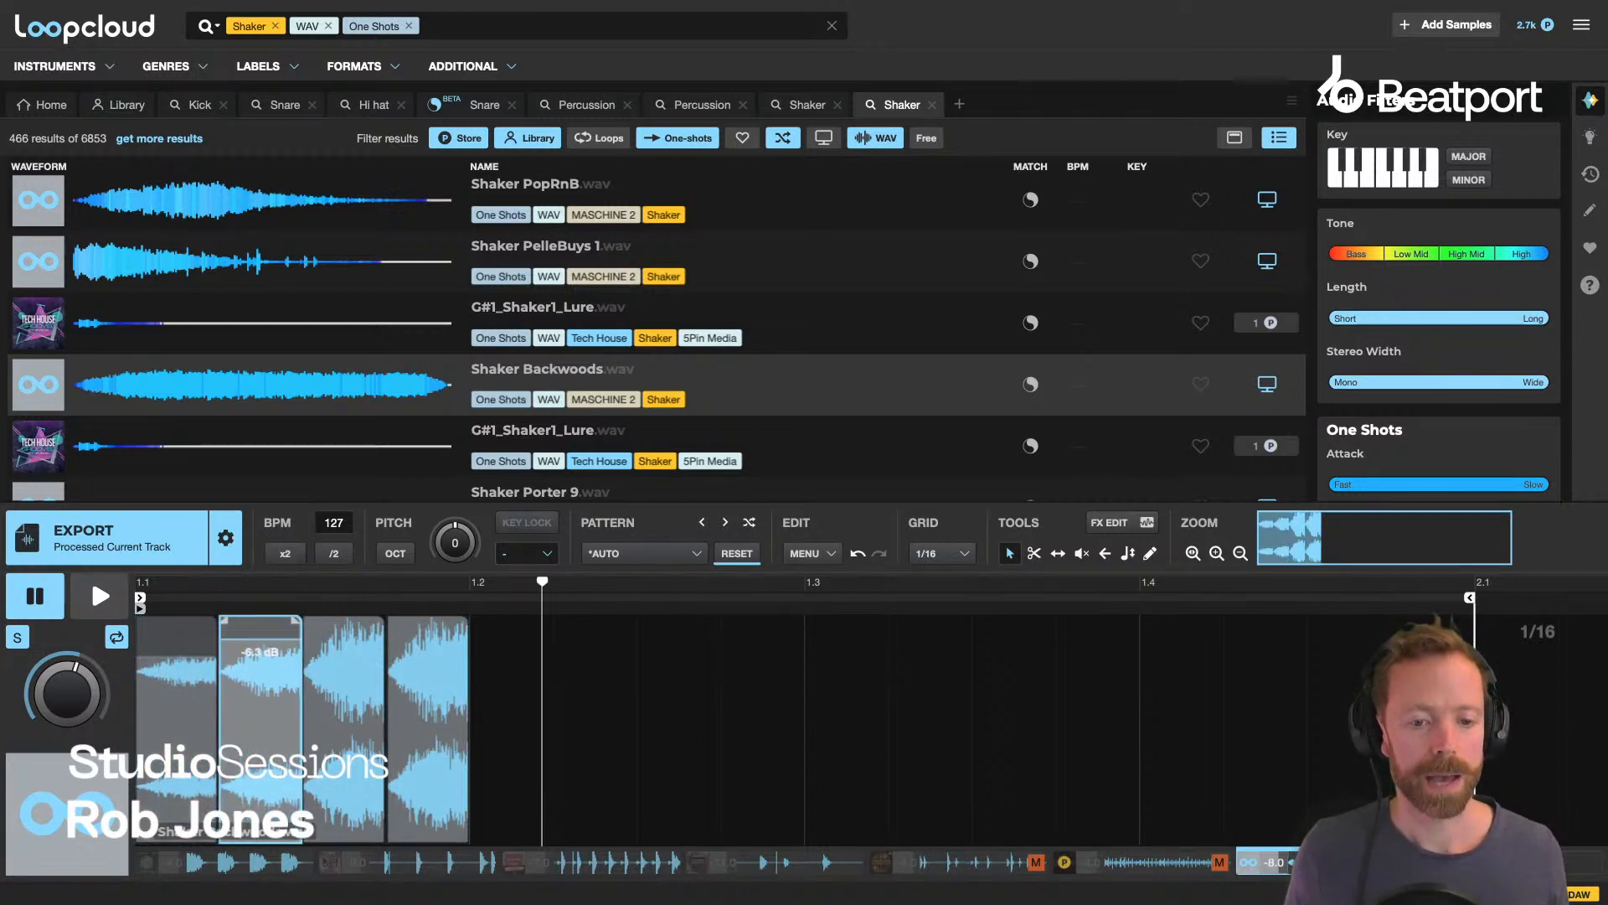
pyautogui.moveTo(405, 617); pyautogui.dragTo(405, 657)
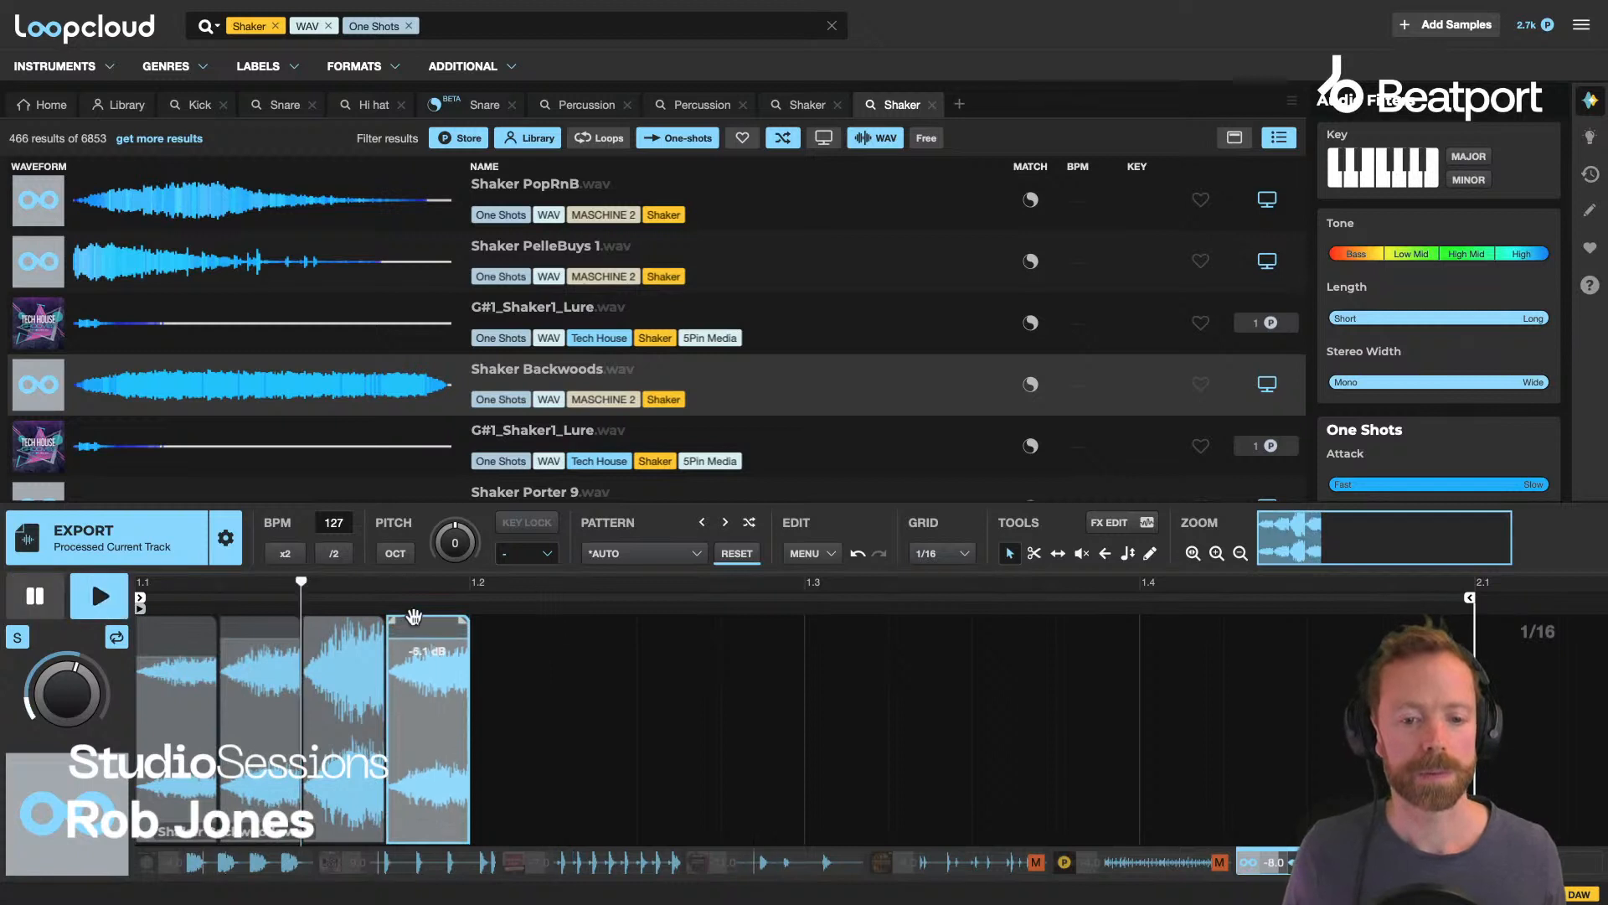
# Add a fade-out to the first shaker slice and fades in and out to the third and fourth, auditioning the soloed loop.
pyautogui.click(295, 621)
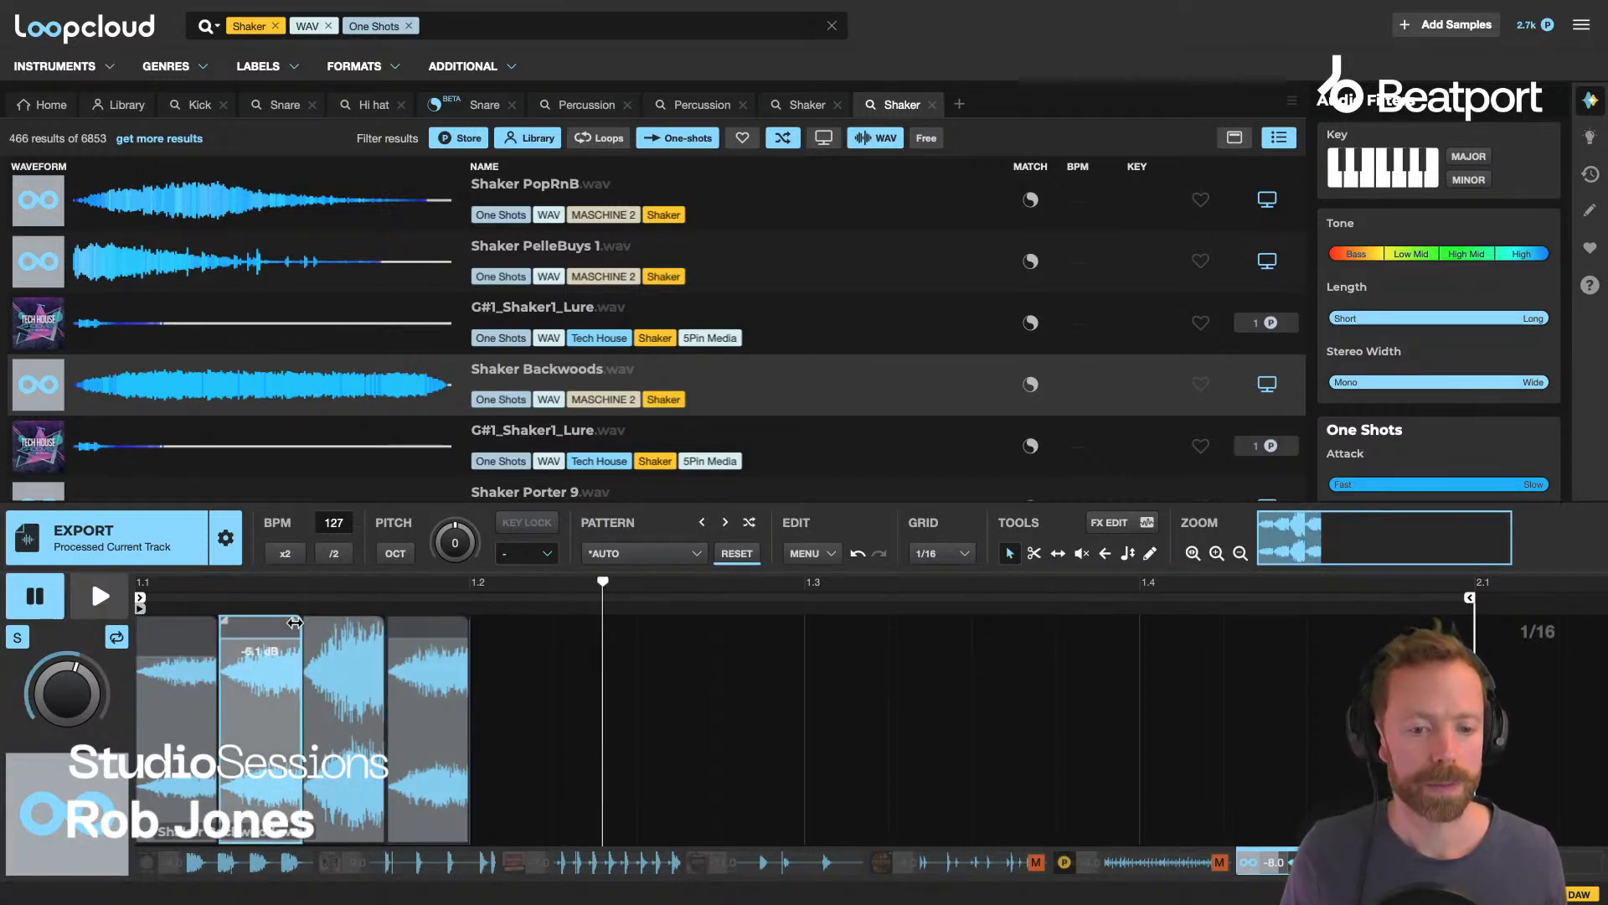
pyautogui.click(213, 623)
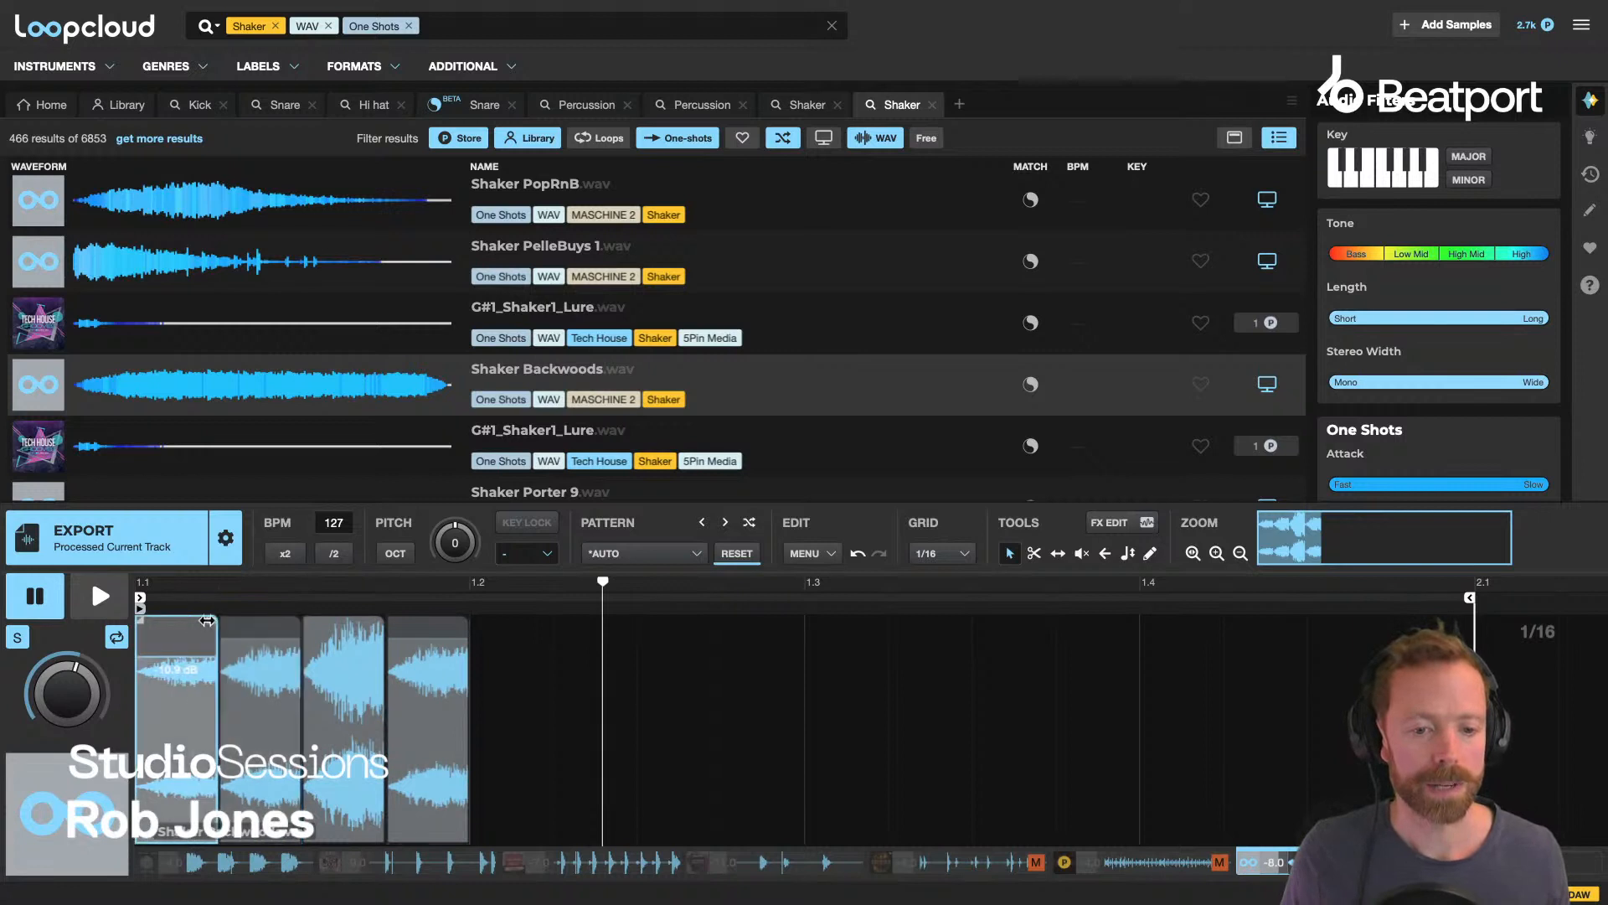
pyautogui.click(289, 622)
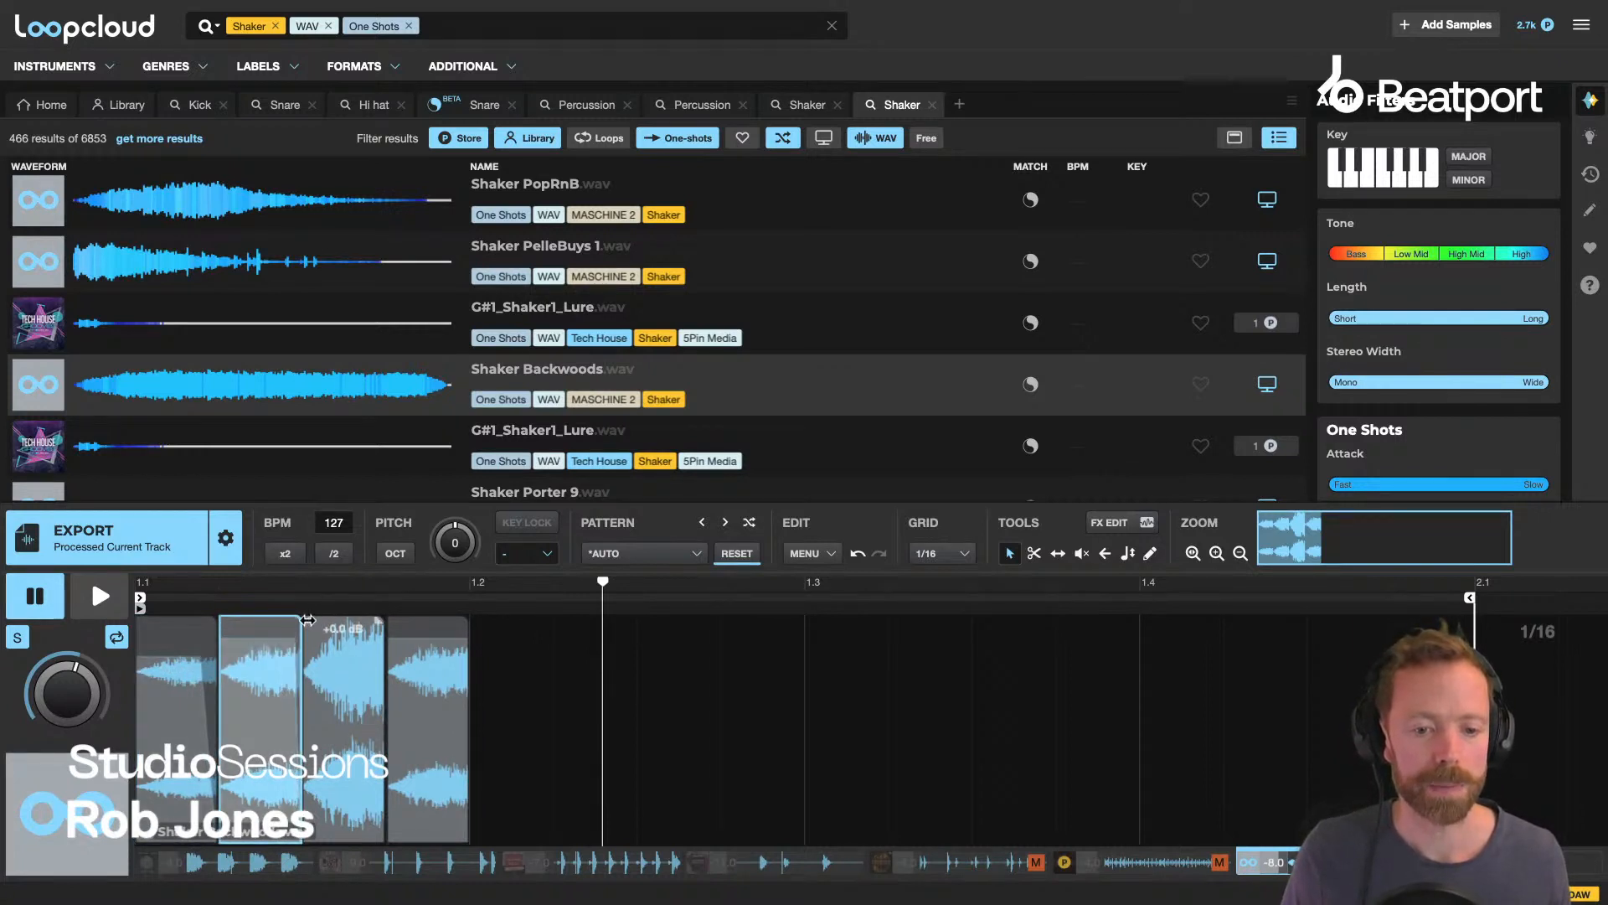
pyautogui.click(336, 622)
pyautogui.press('space')
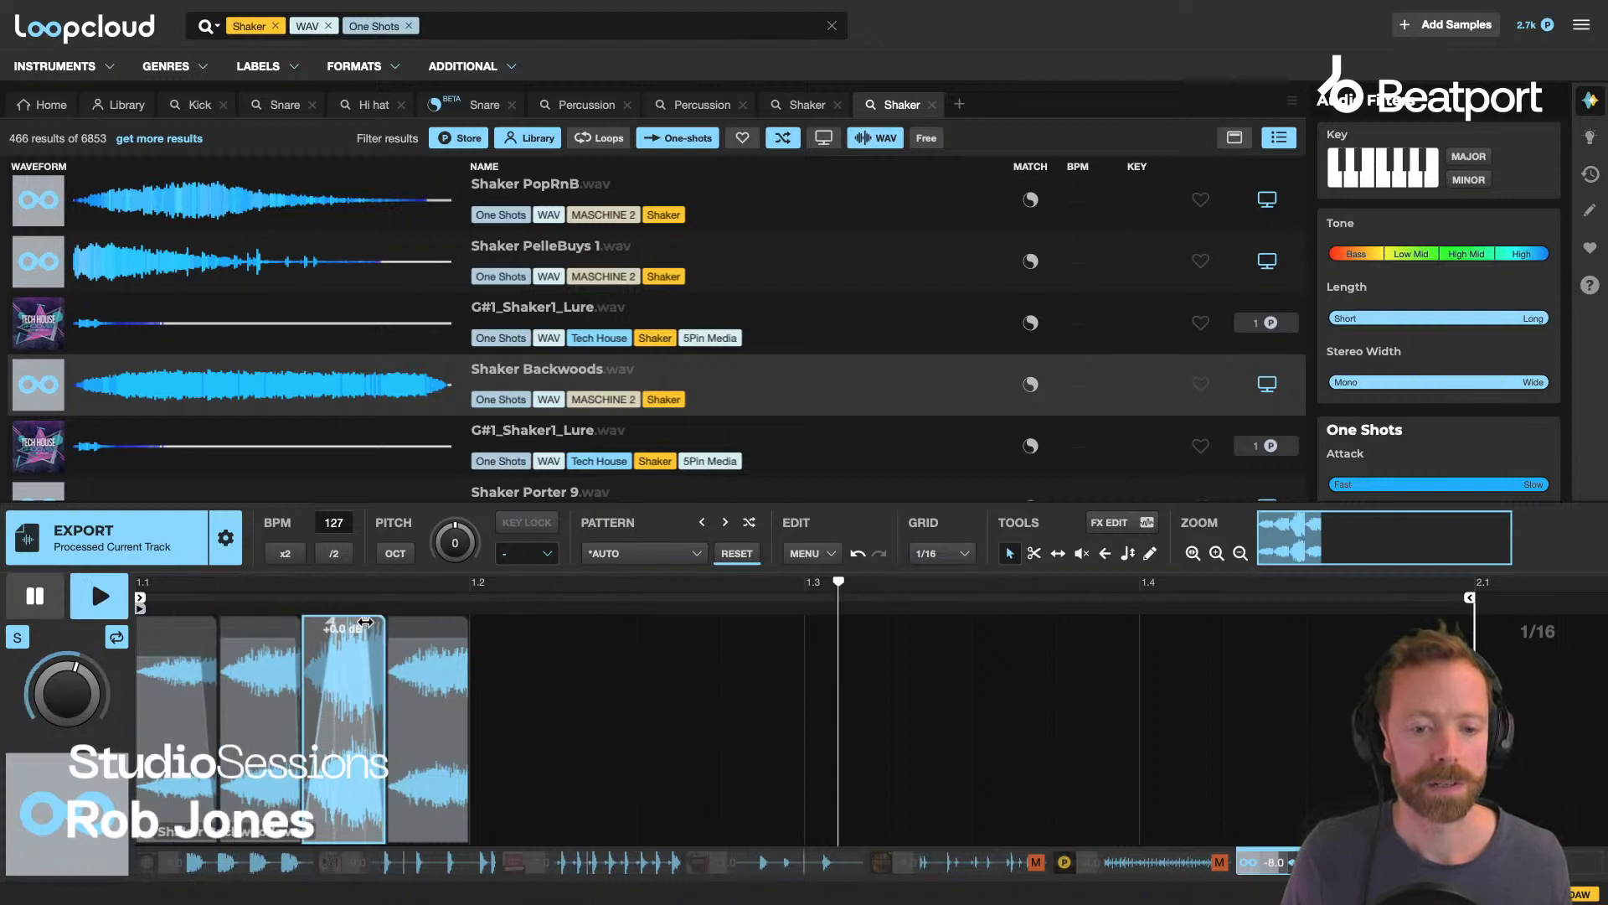
pyautogui.press('space')
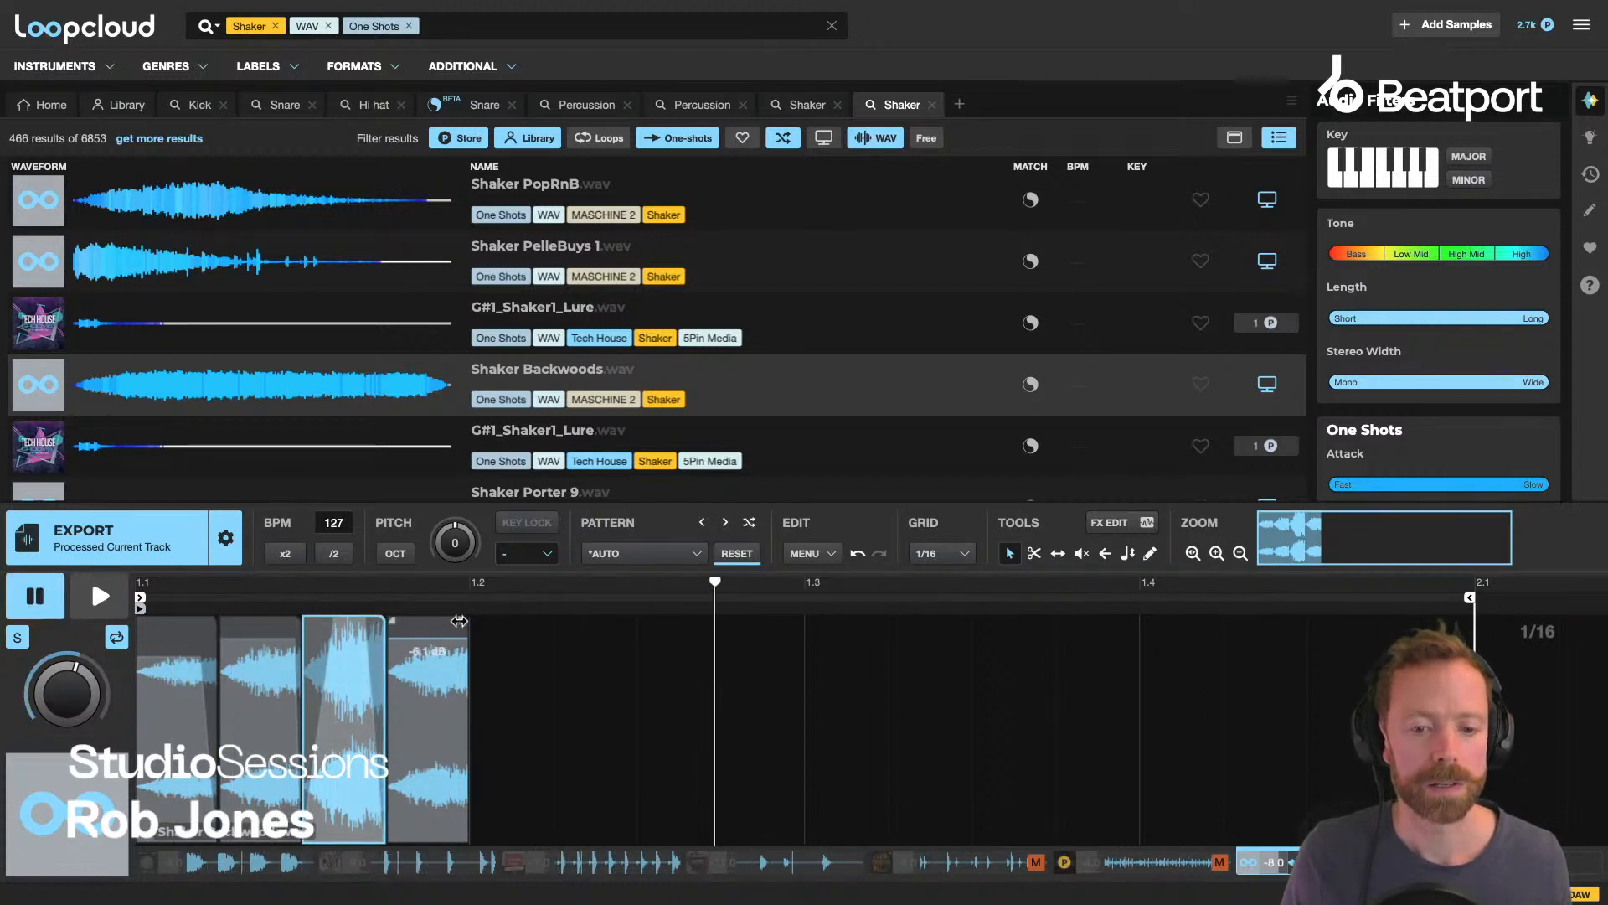
pyautogui.click(459, 621)
pyautogui.press('space')
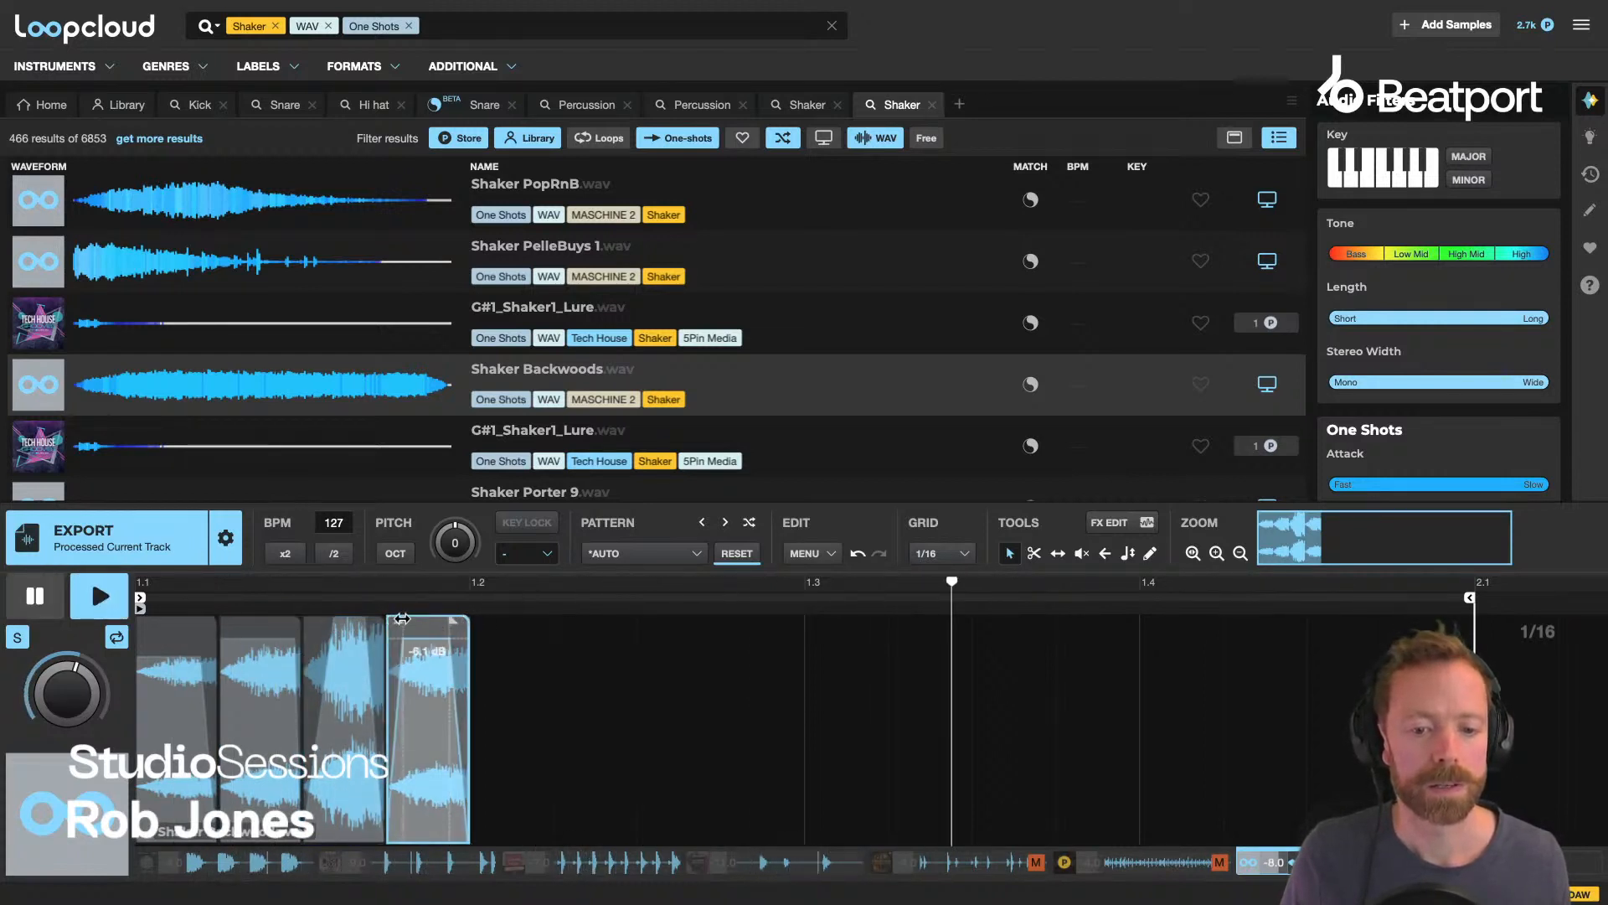
pyautogui.press('space')
pyautogui.press('space')
pyautogui.press('space')
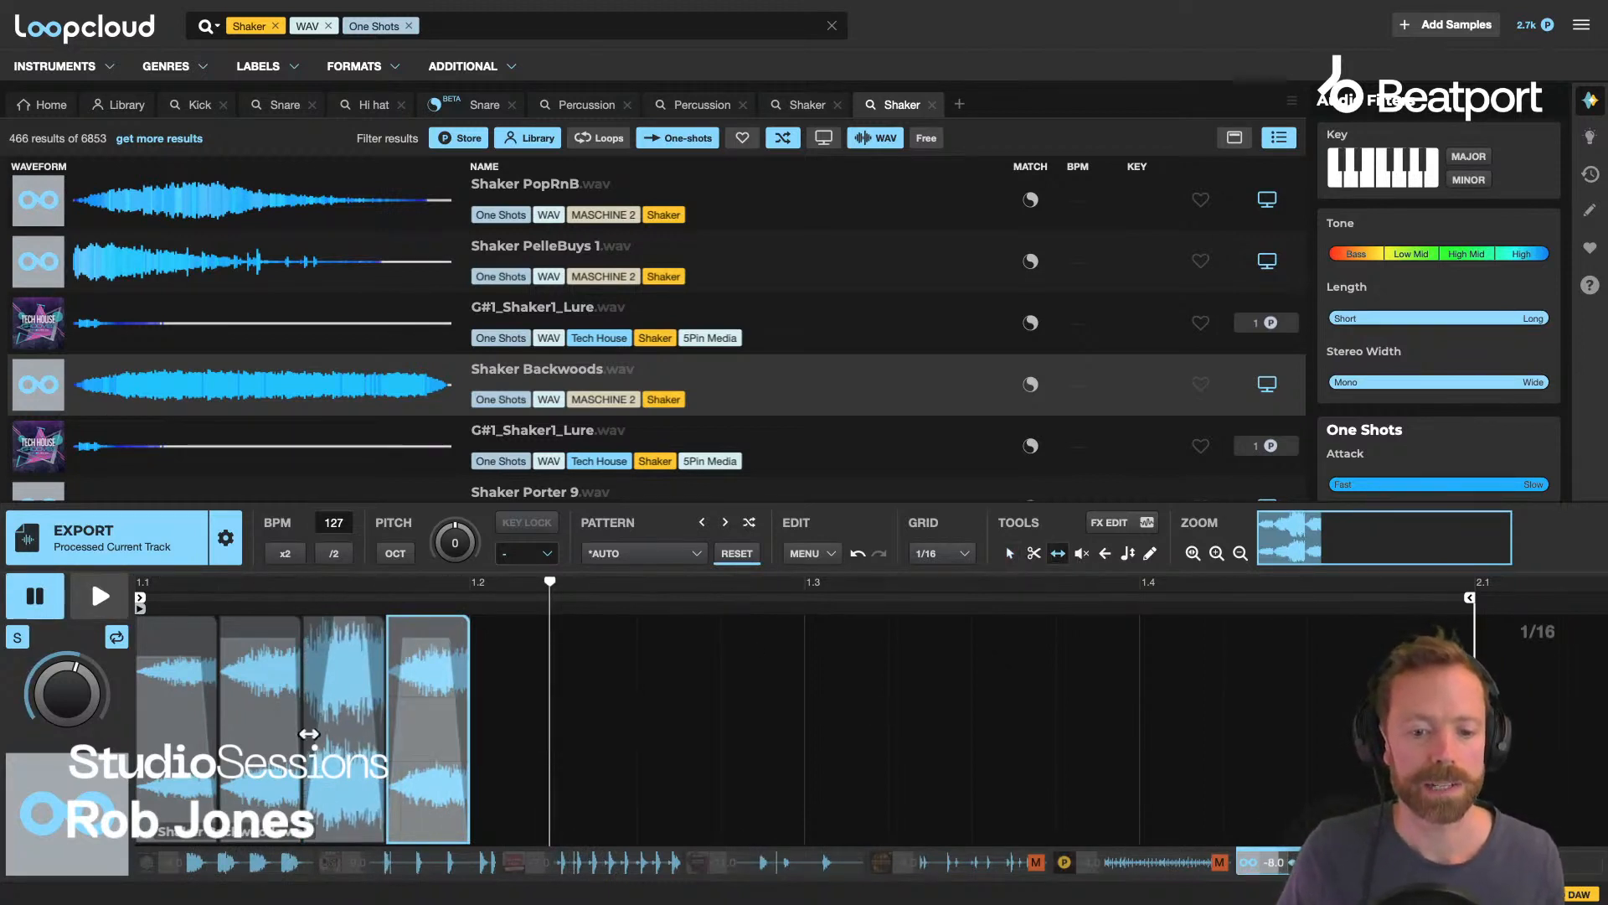
# Slip the audio inside the early shaker slices and the fourth slice to vary their sound, auditioning the soloed loop.
pyautogui.press('space')
pyautogui.moveTo(285, 712); pyautogui.dragTo(185, 719)
pyautogui.press('space')
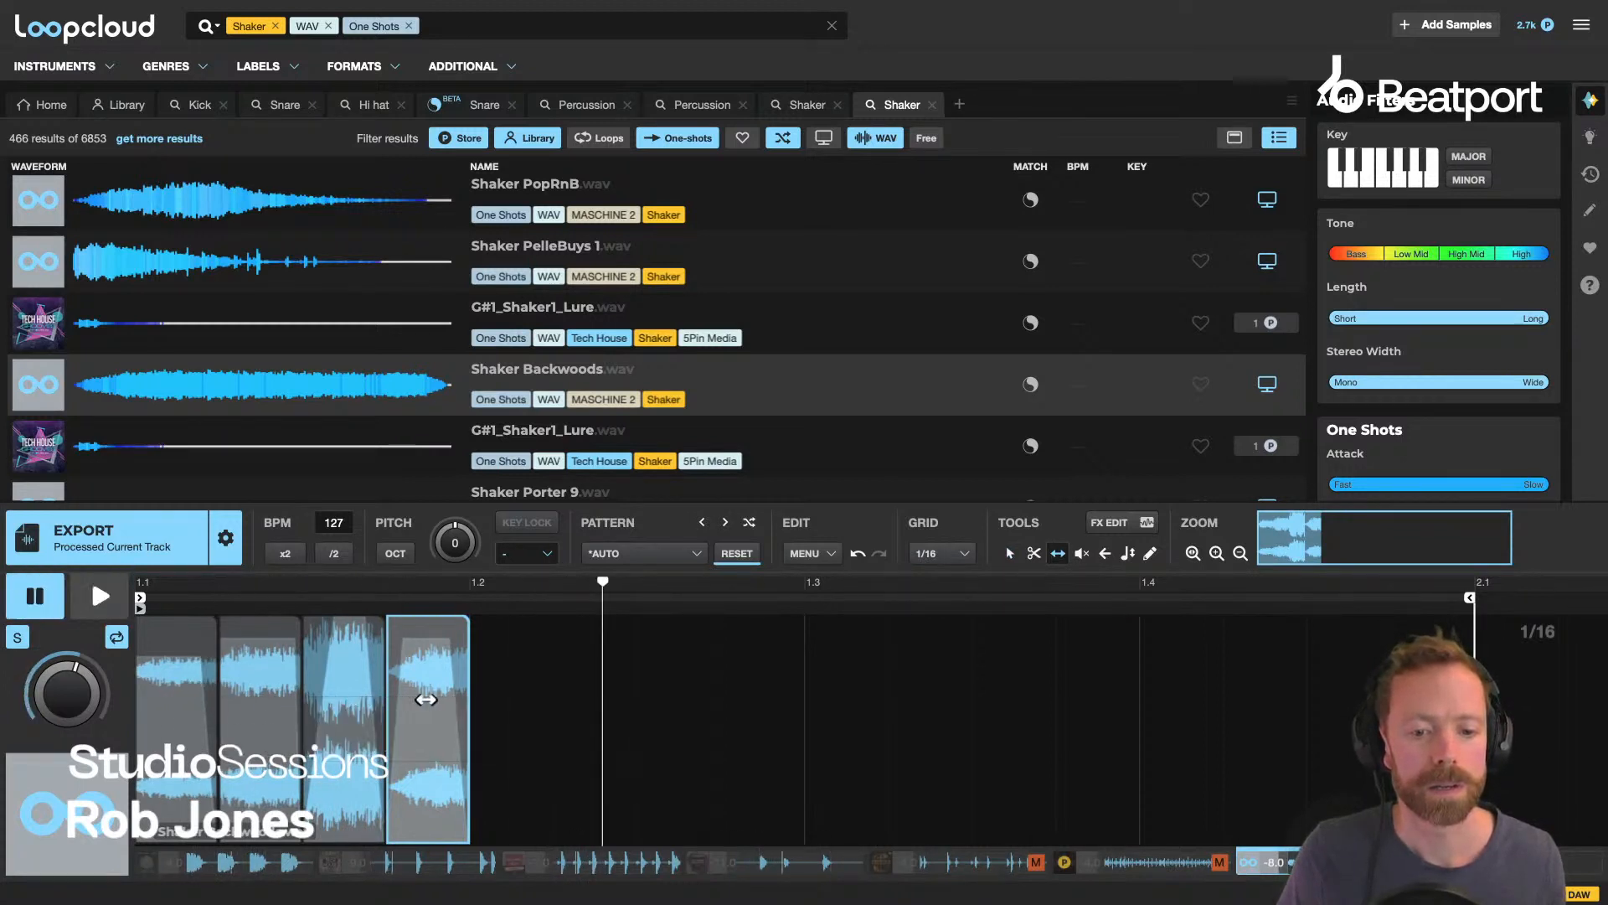
pyautogui.moveTo(423, 700); pyautogui.dragTo(427, 700)
pyautogui.press('space')
pyautogui.press('space')
pyautogui.press('space')
pyautogui.press('space')
pyautogui.press('space')
pyautogui.press('space')
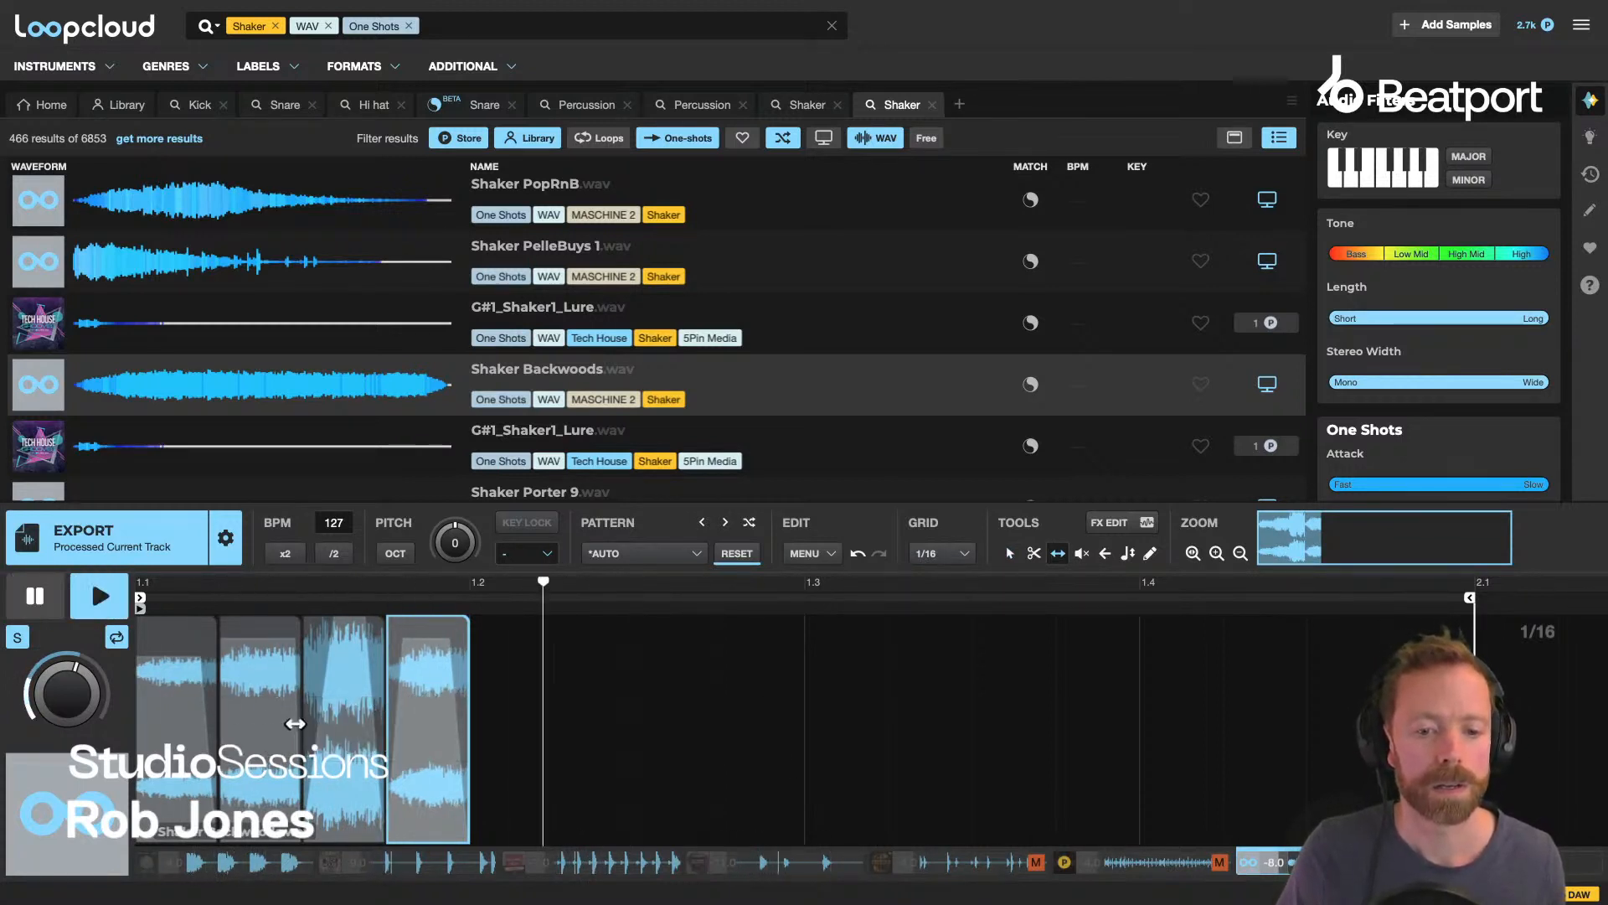
pyautogui.press('space')
pyautogui.press('space')
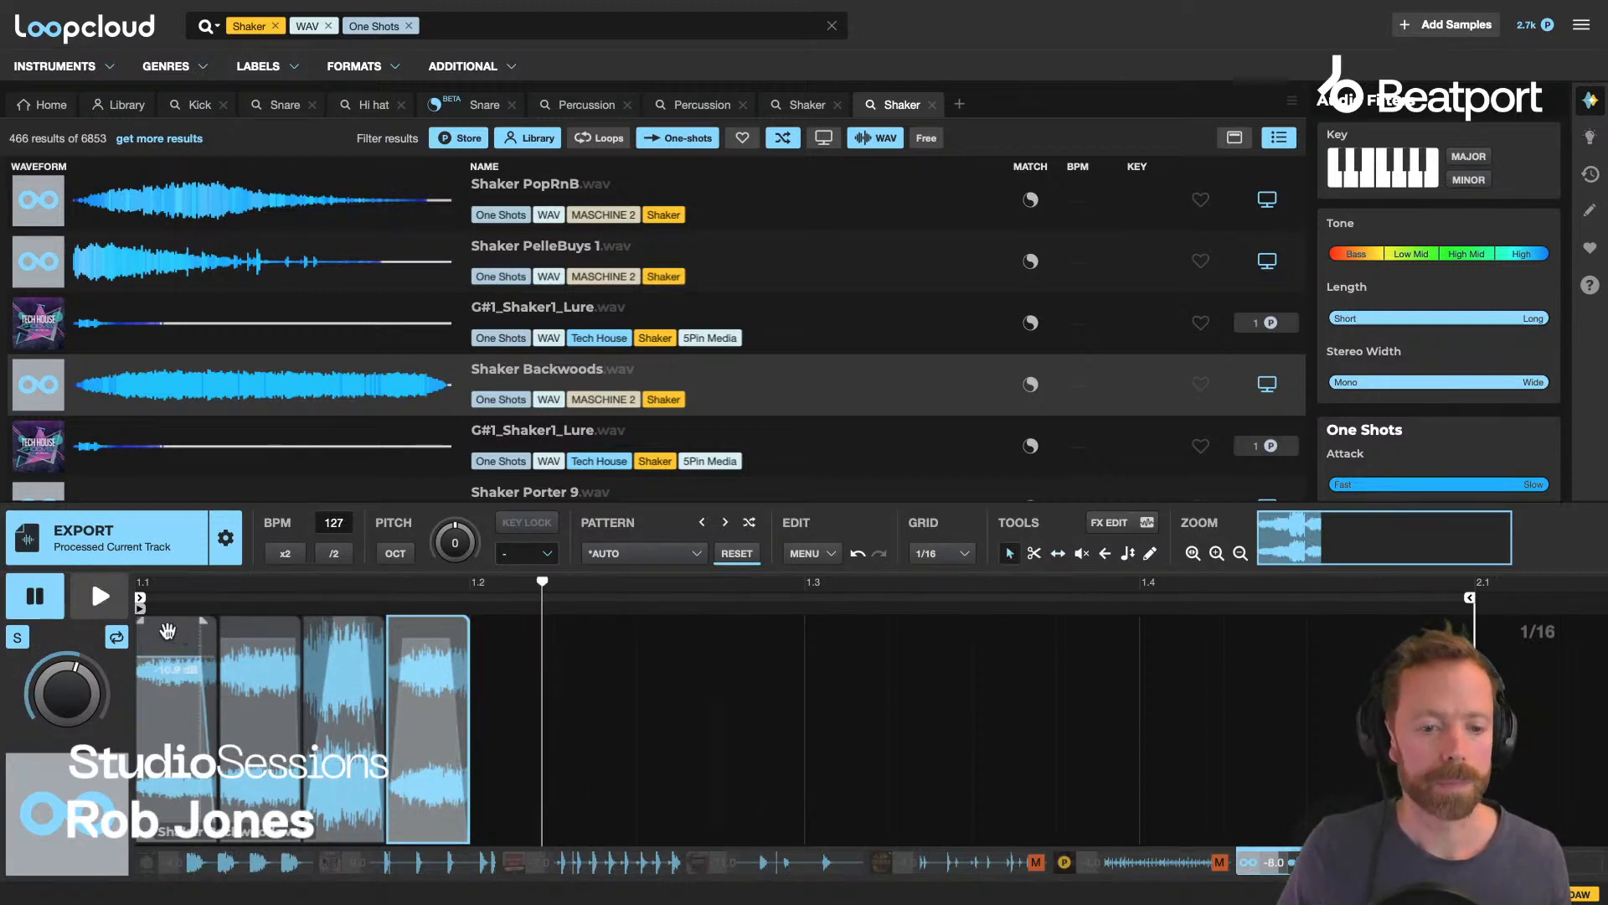
# Add short fade-ins to the first and second shaker slices, auditioning the soloed loop.
pyautogui.click(144, 620)
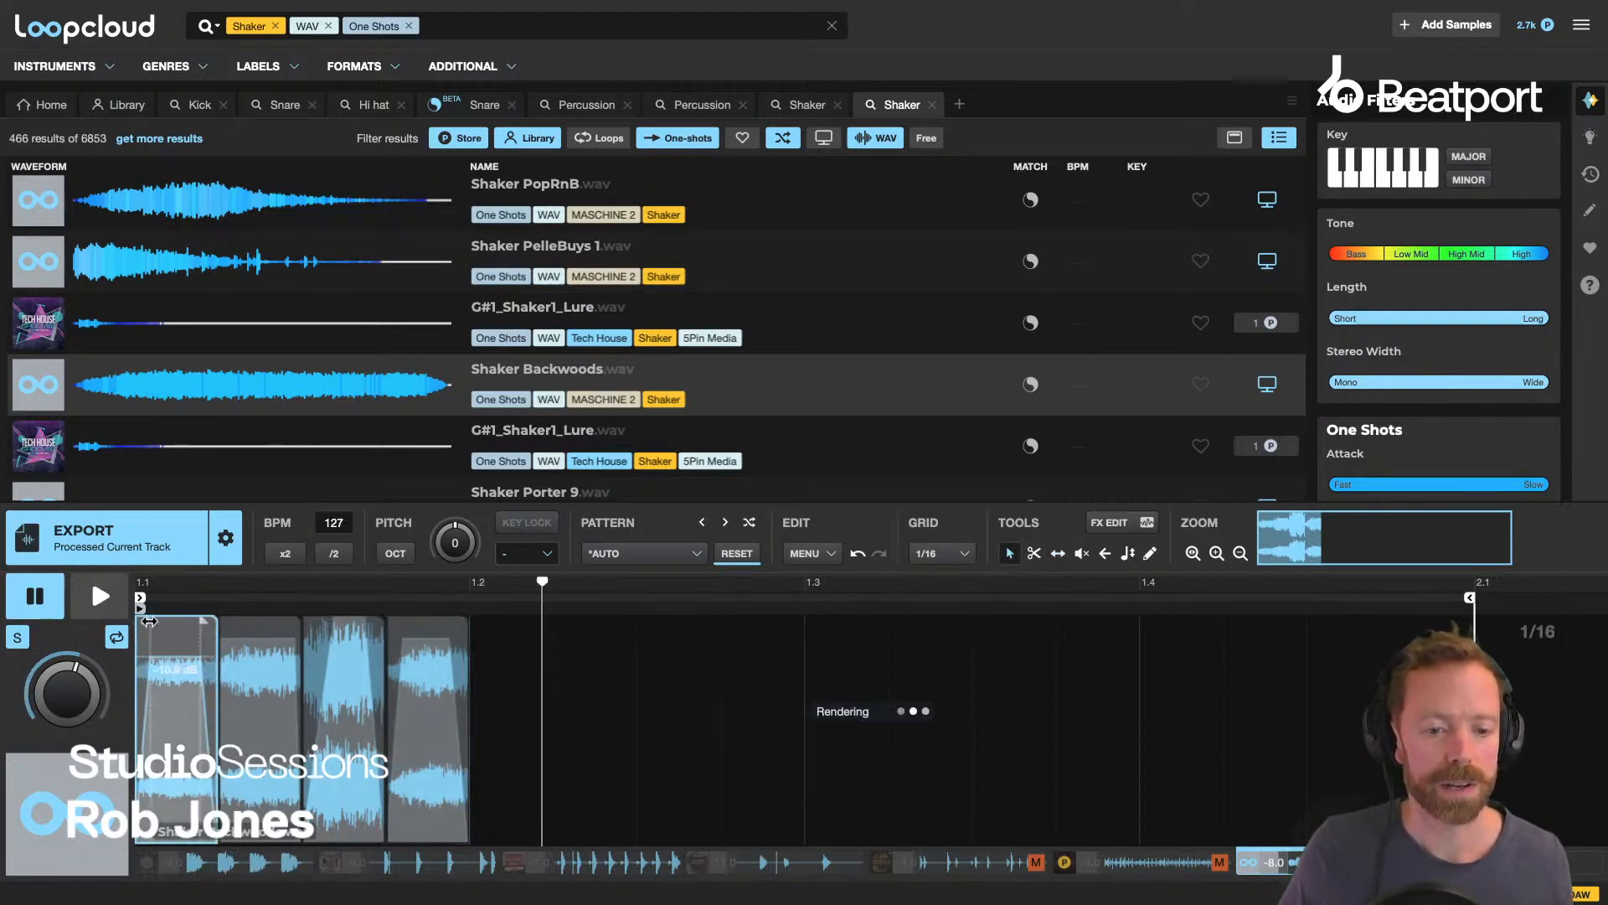
pyautogui.press('space')
pyautogui.press('space')
pyautogui.click(230, 620)
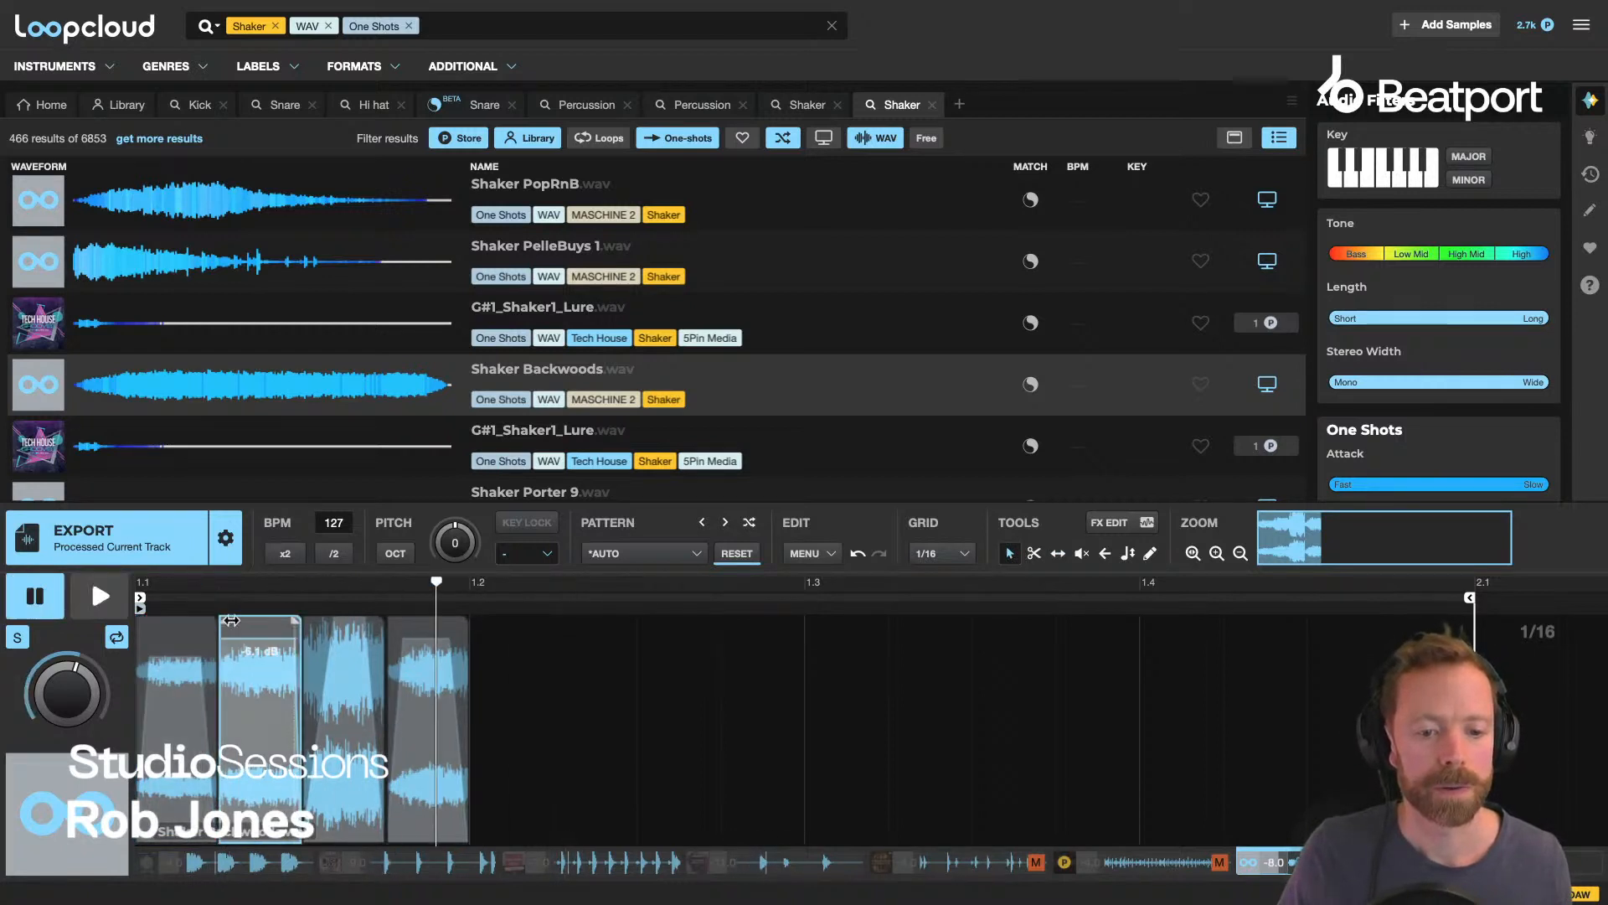
pyautogui.moveTo(230, 620); pyautogui.dragTo(305, 628)
pyautogui.press('space')
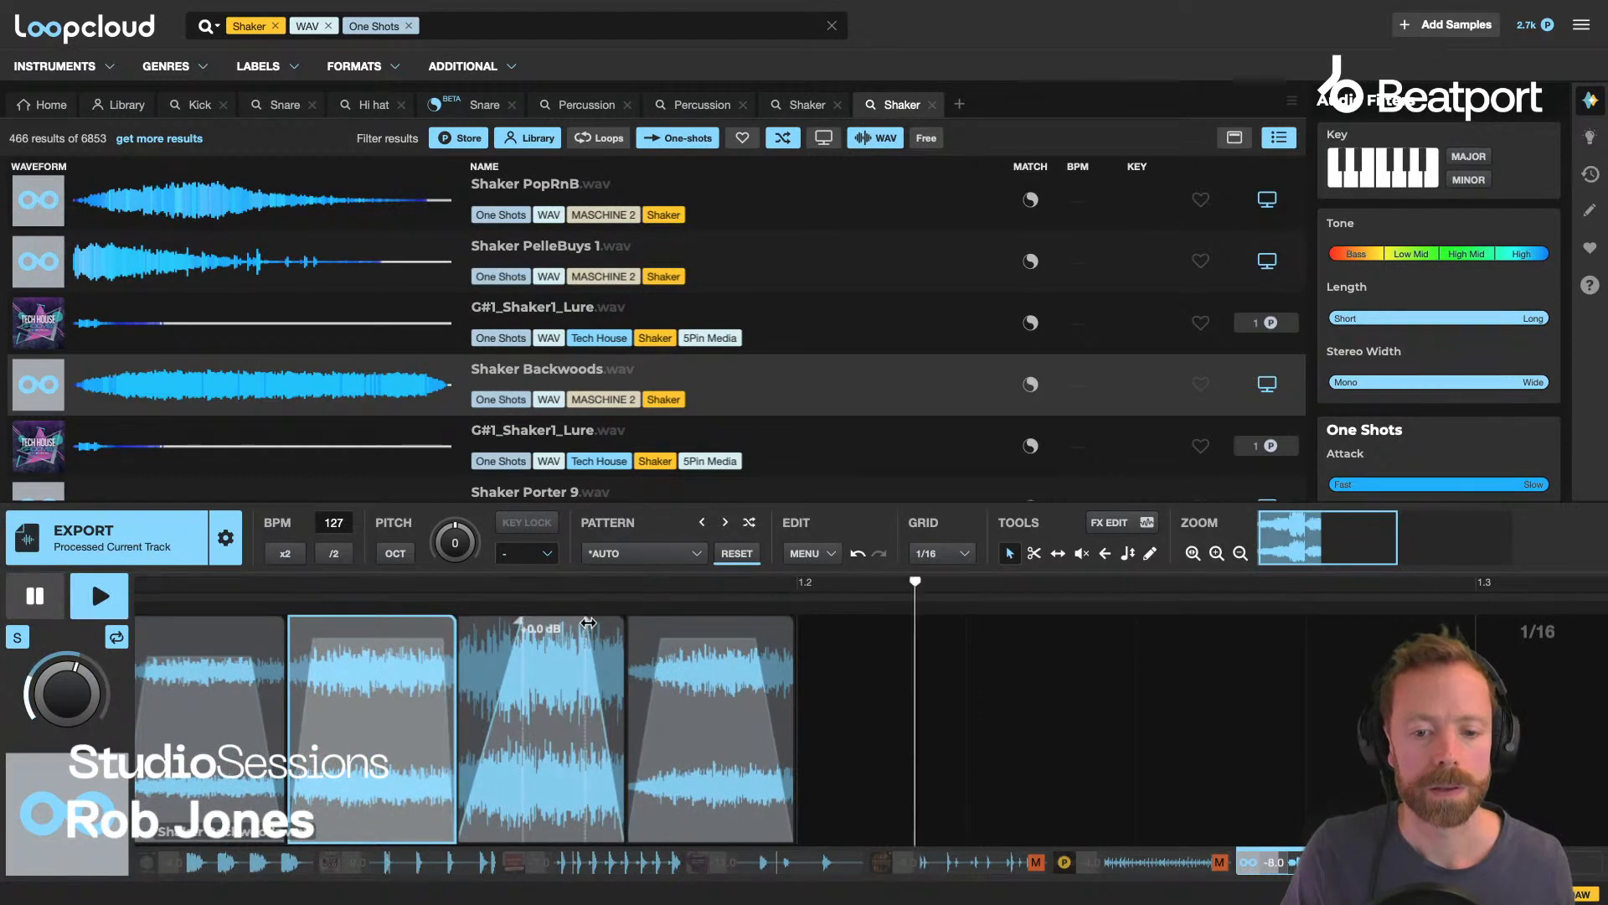
pyautogui.press('space')
pyautogui.press('space')
pyautogui.press('space')
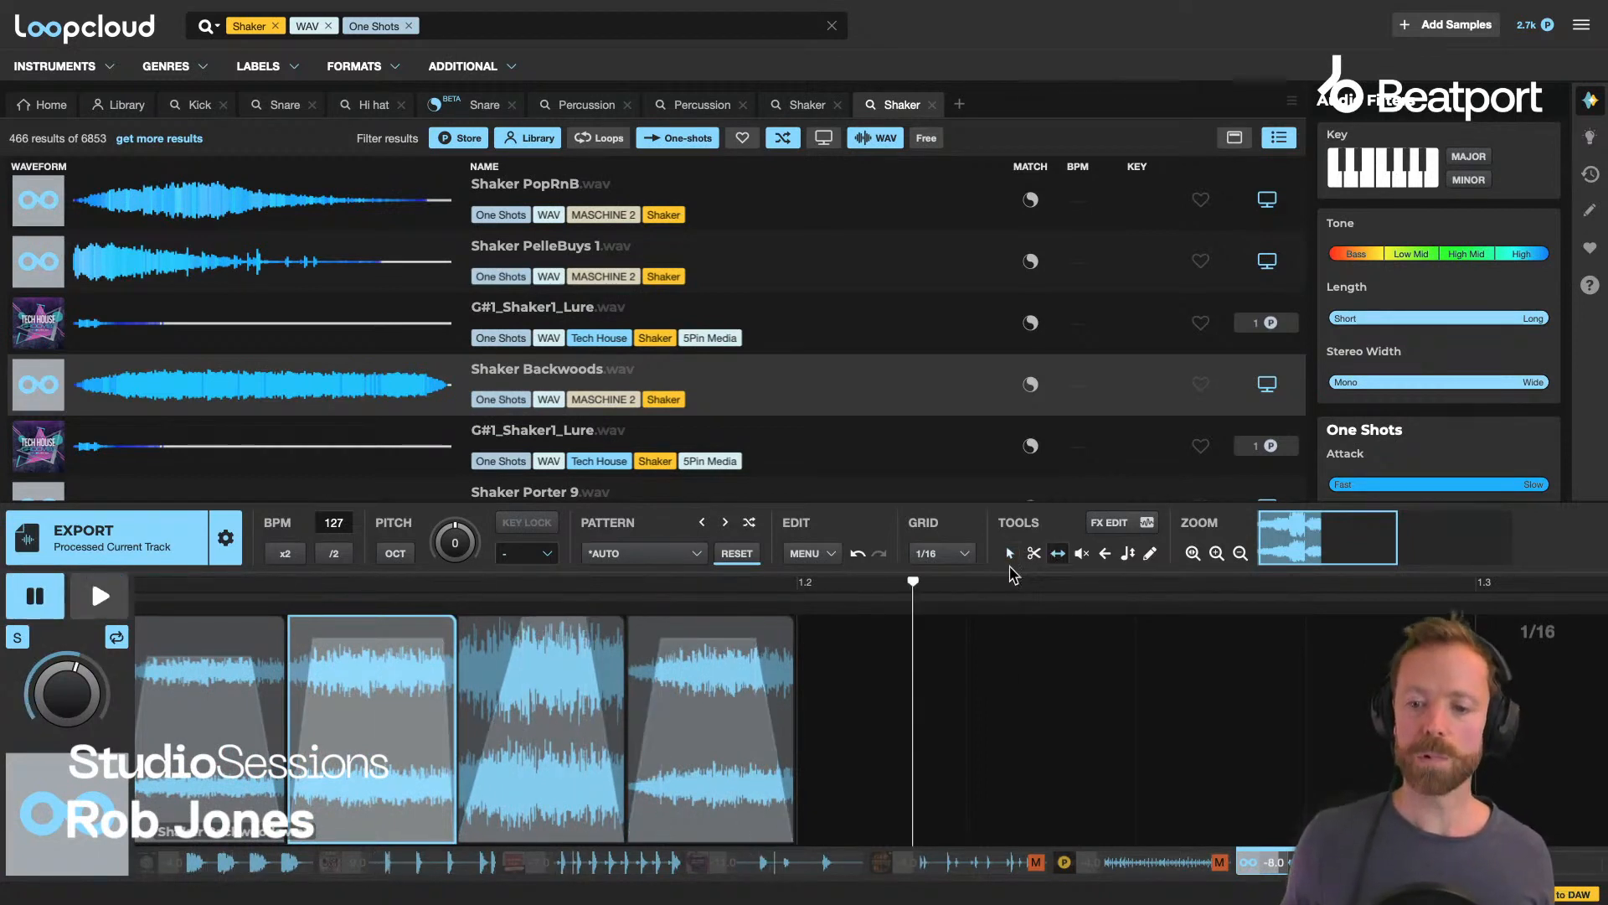
# Slip the audio inside the fourth shaker slice to a more even part of the sample and audition it.
pyautogui.moveTo(716, 696); pyautogui.dragTo(723, 692)
pyautogui.press('space')
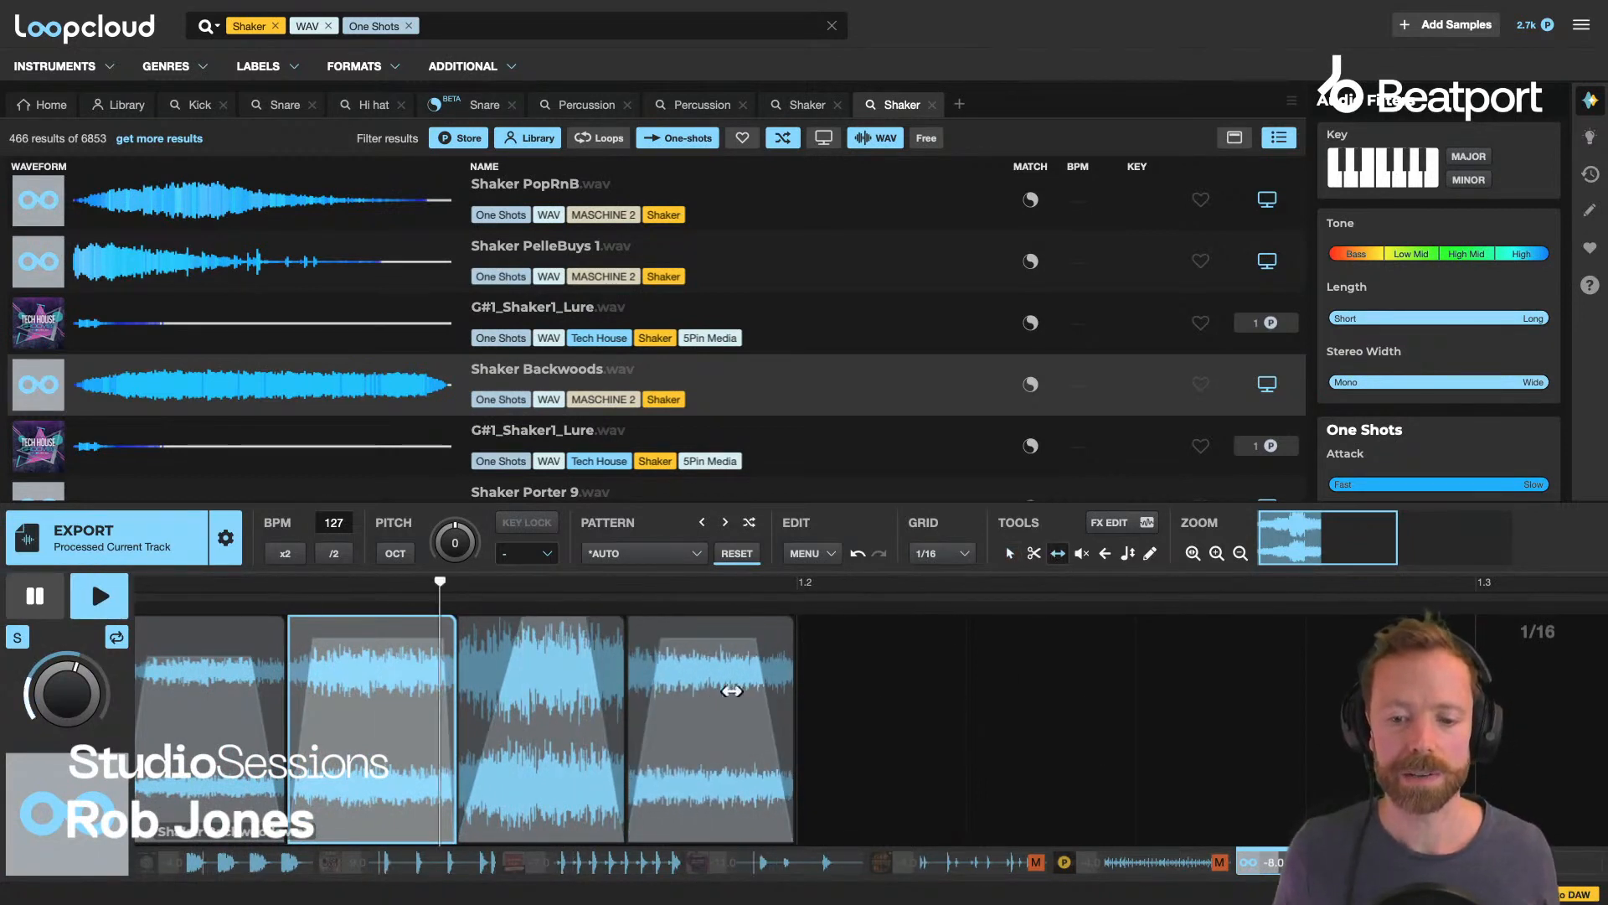
pyautogui.press('space')
pyautogui.press('space')
pyautogui.press('space')
pyautogui.press('space')
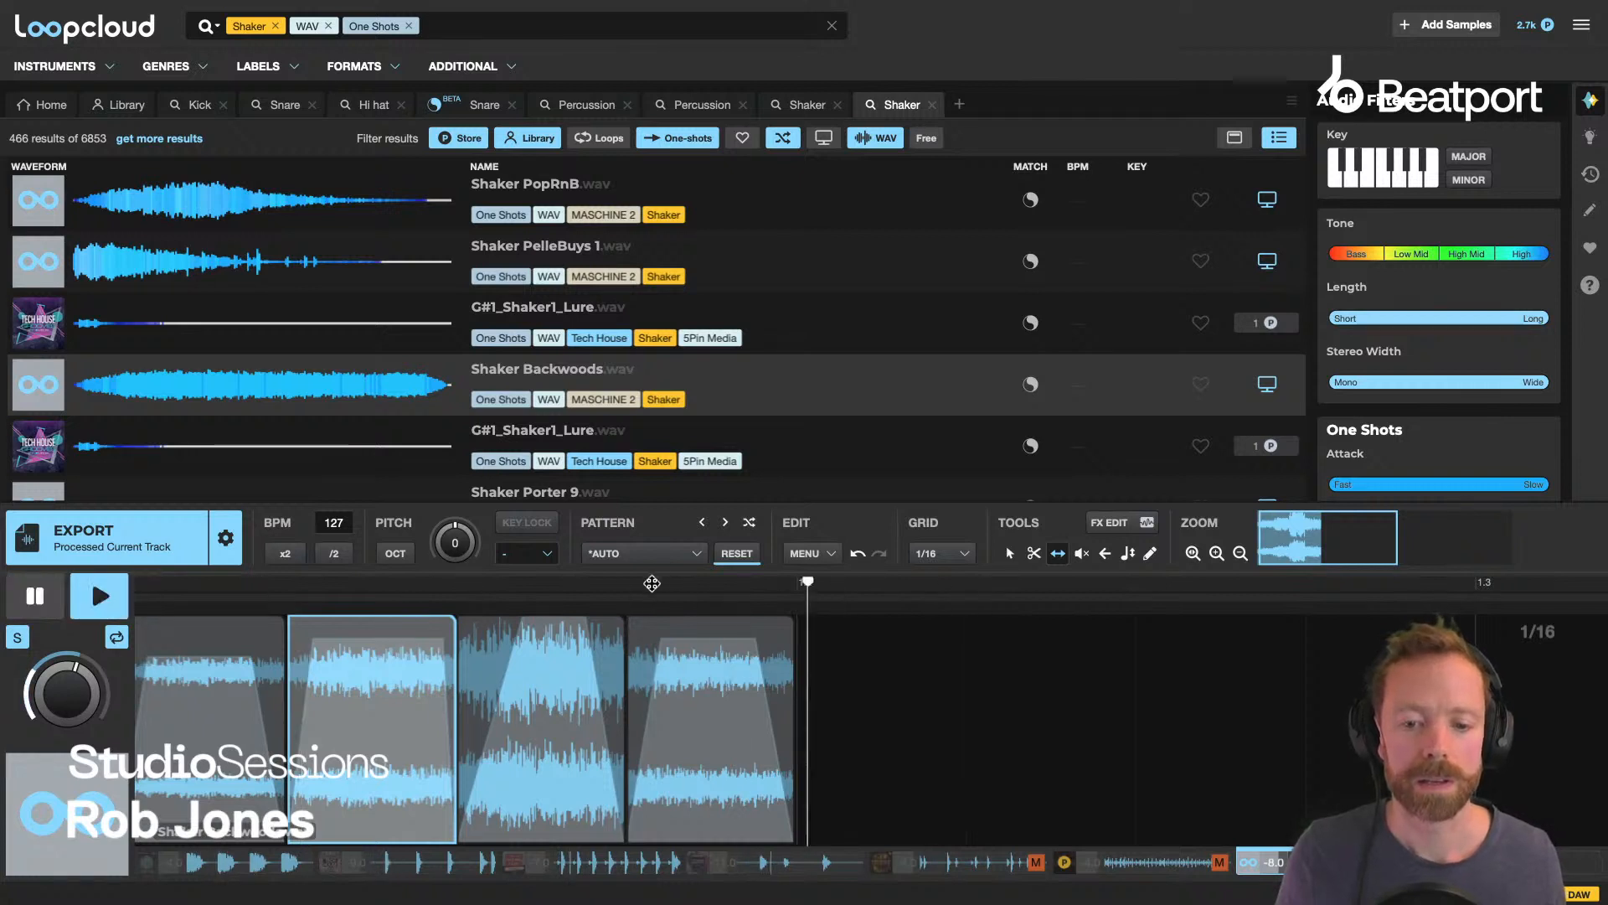
pyautogui.press('space')
# Duplicate the four-slice shaker pattern across the one-bar loop and play it in the full mix with the track at -15 dB.
pyautogui.moveTo(651, 582); pyautogui.dragTo(659, 509)
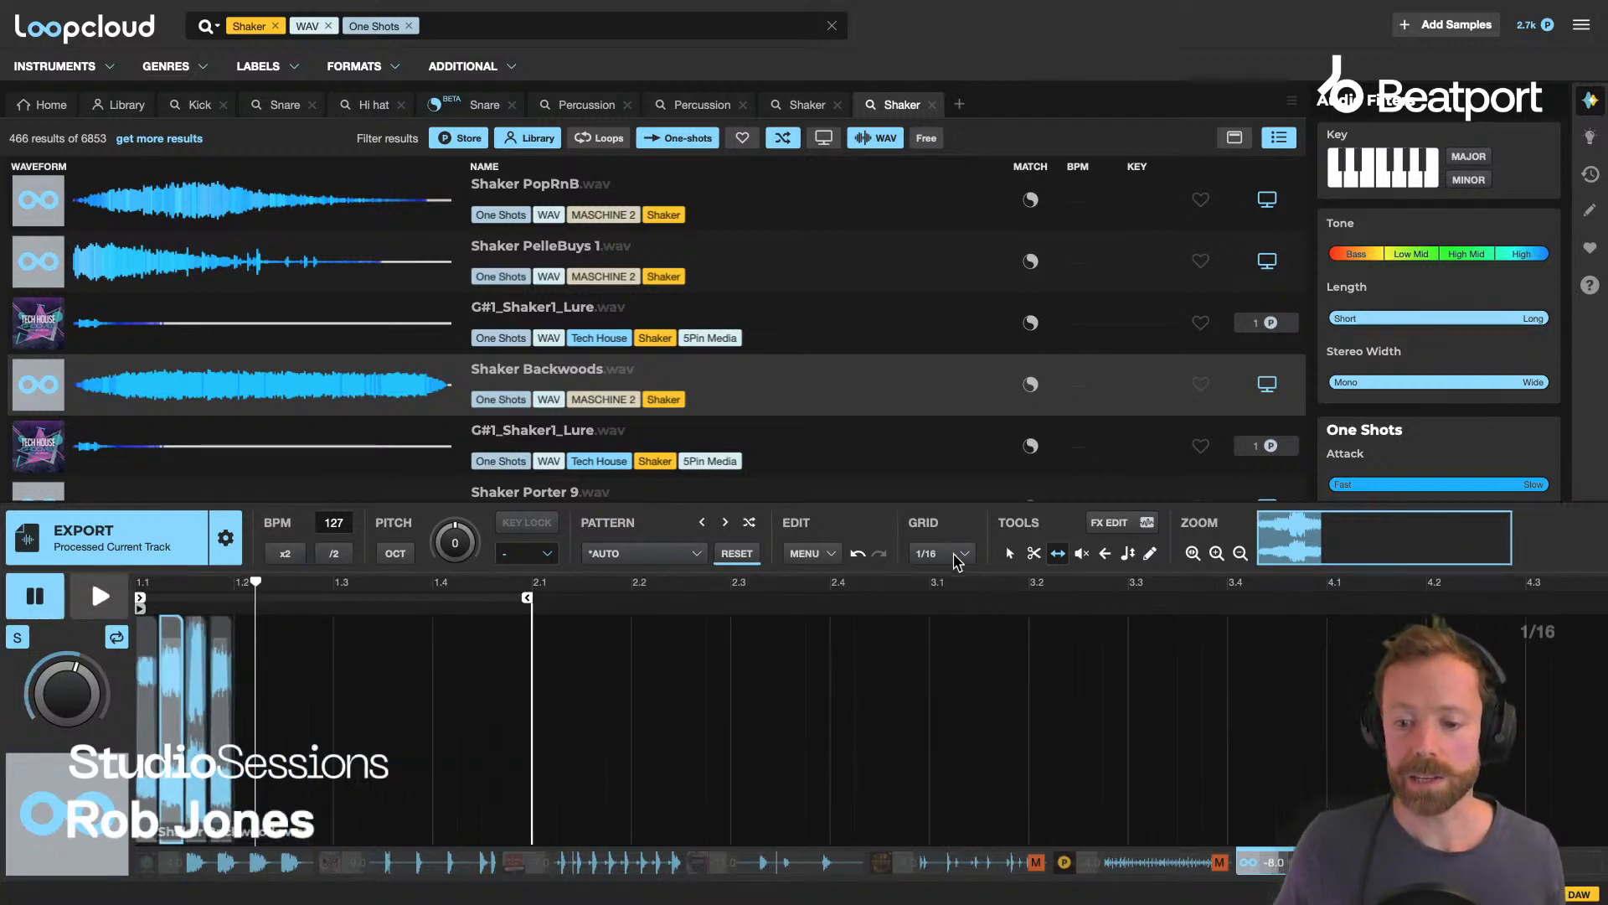
pyautogui.click(1010, 554)
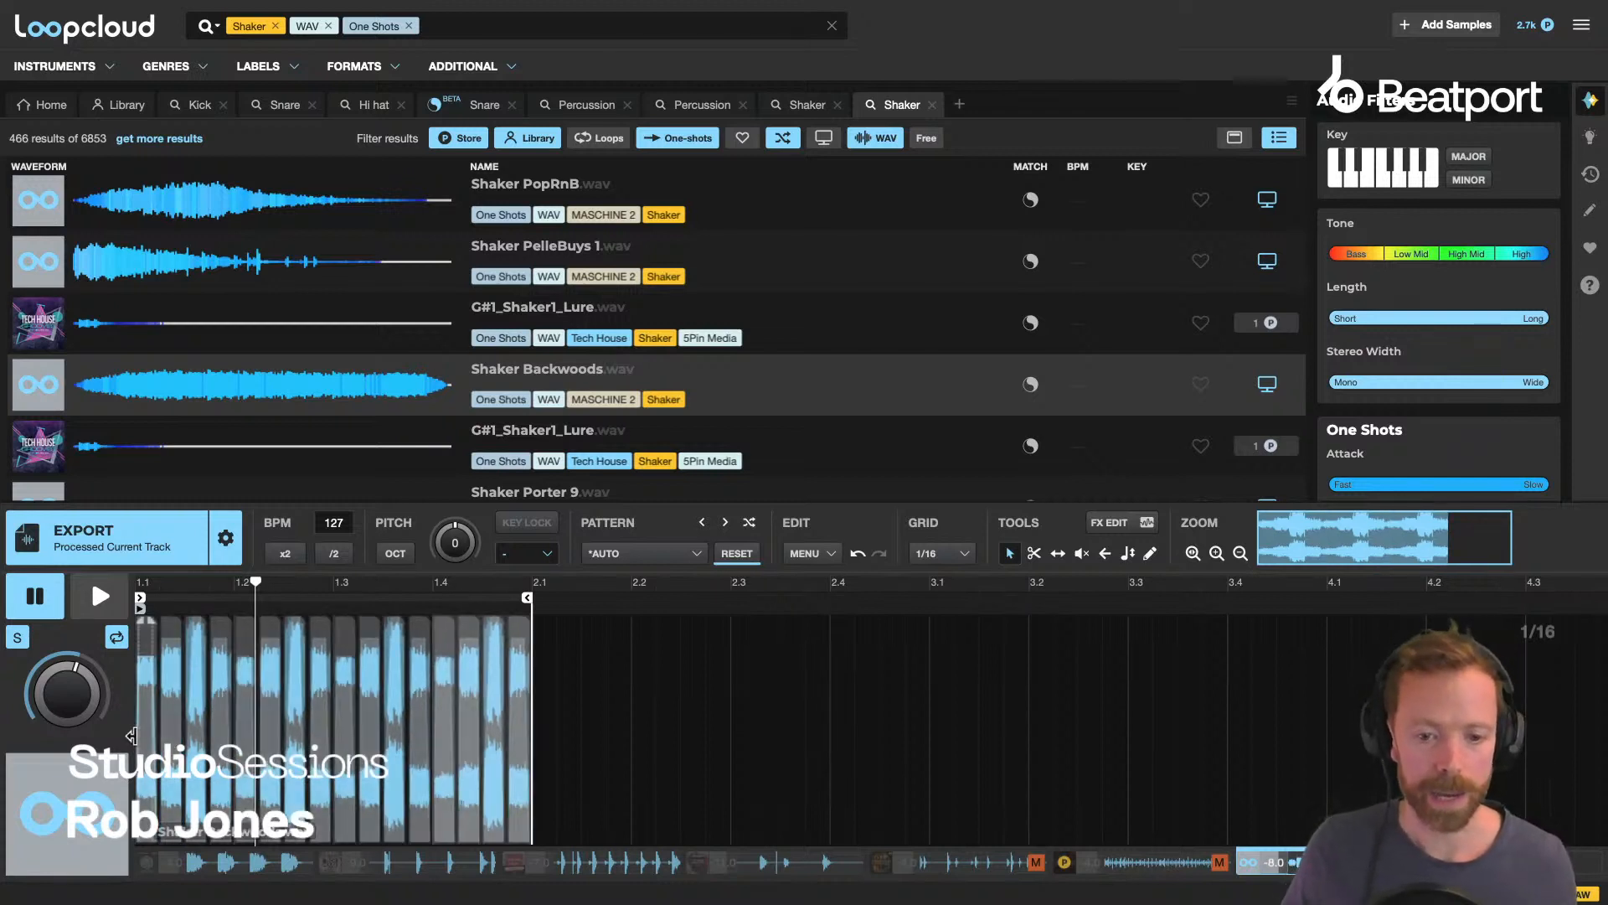
pyautogui.scroll(6, 204, 643)
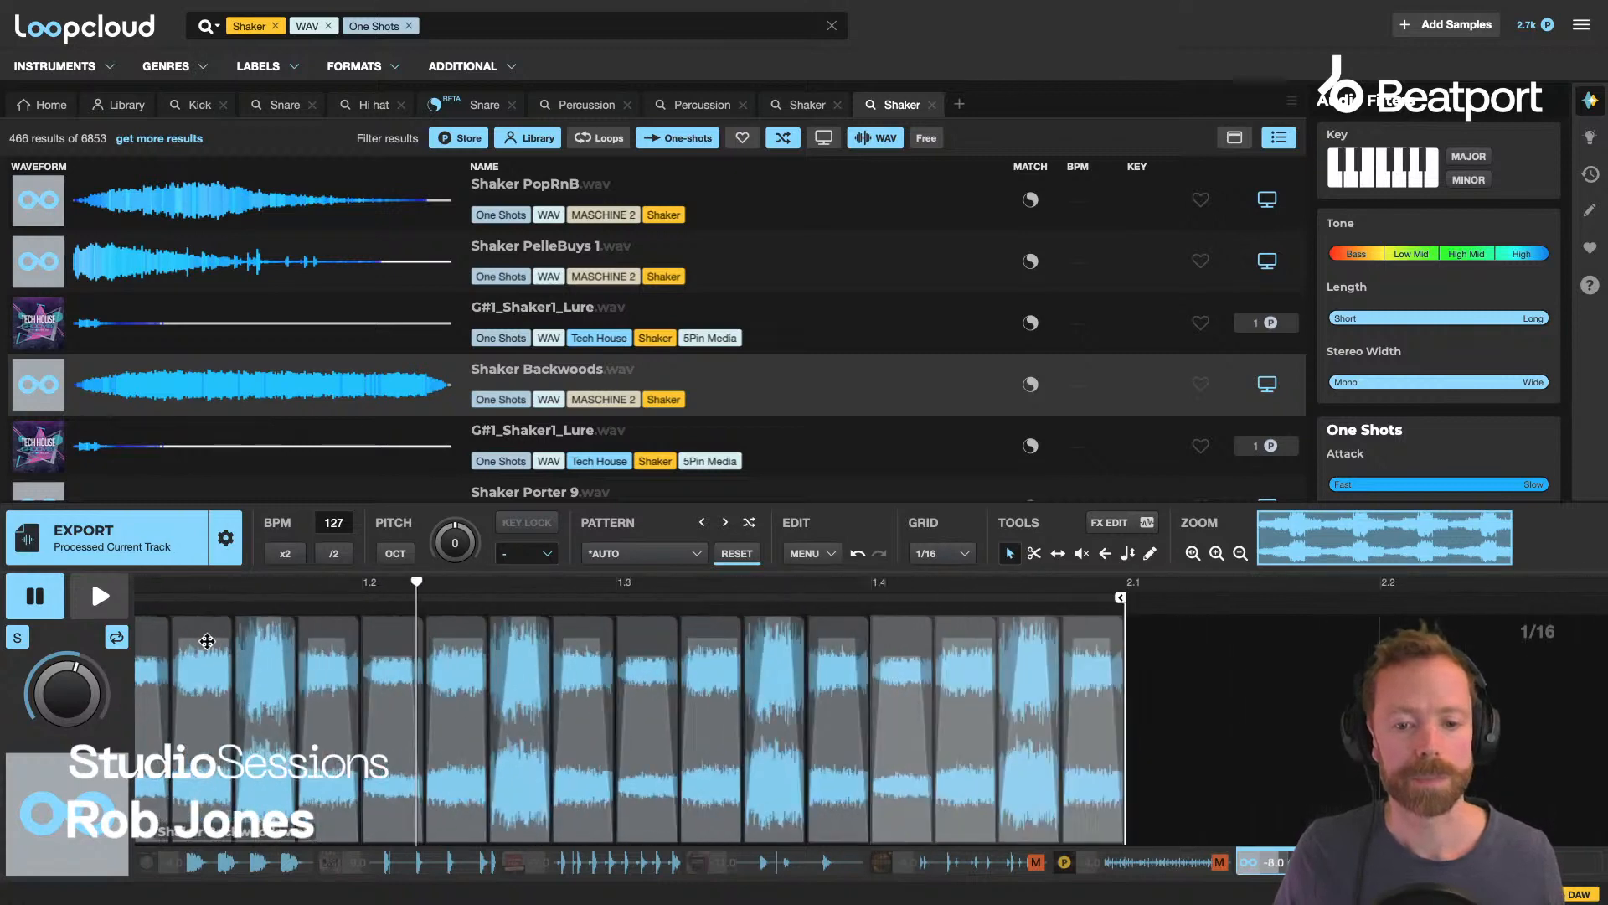
pyautogui.press('space')
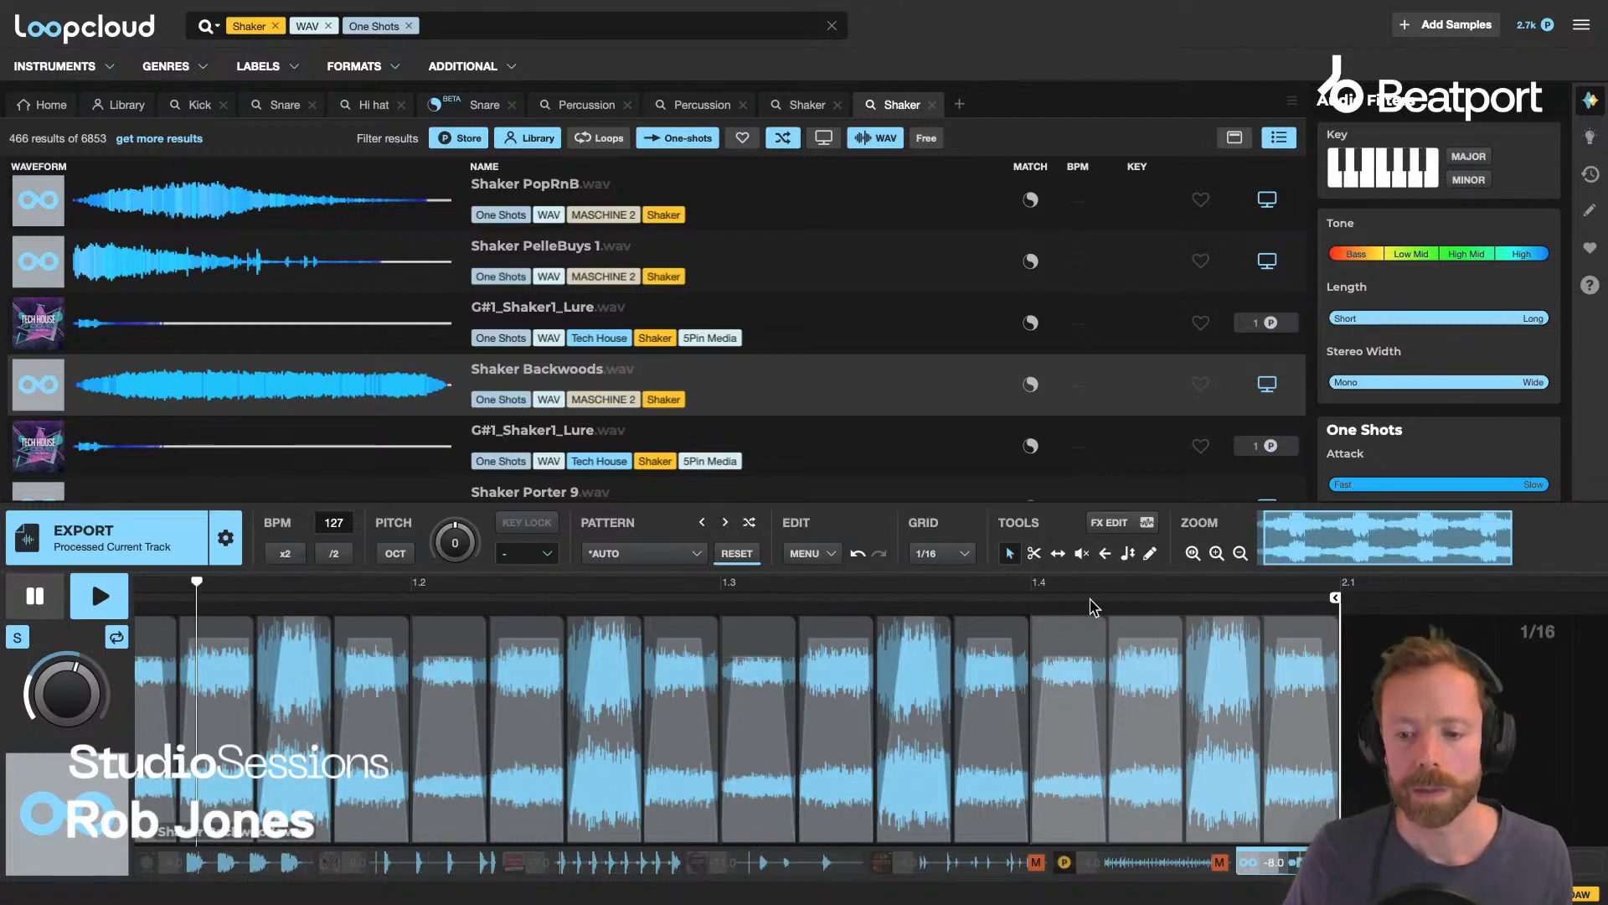
pyautogui.press('space')
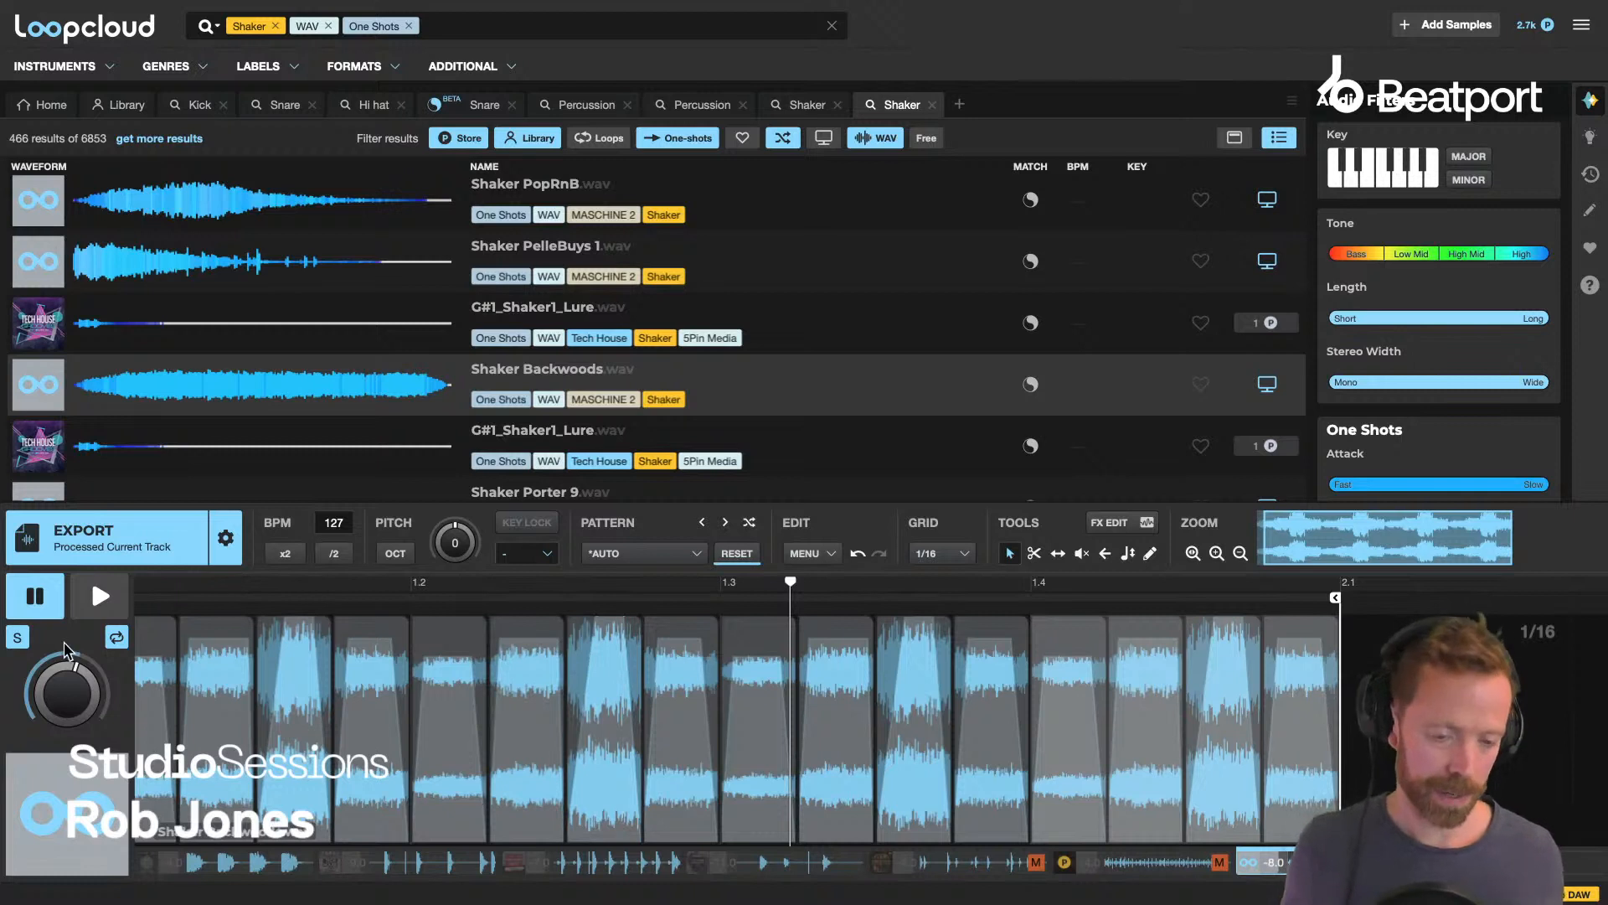
pyautogui.press('space')
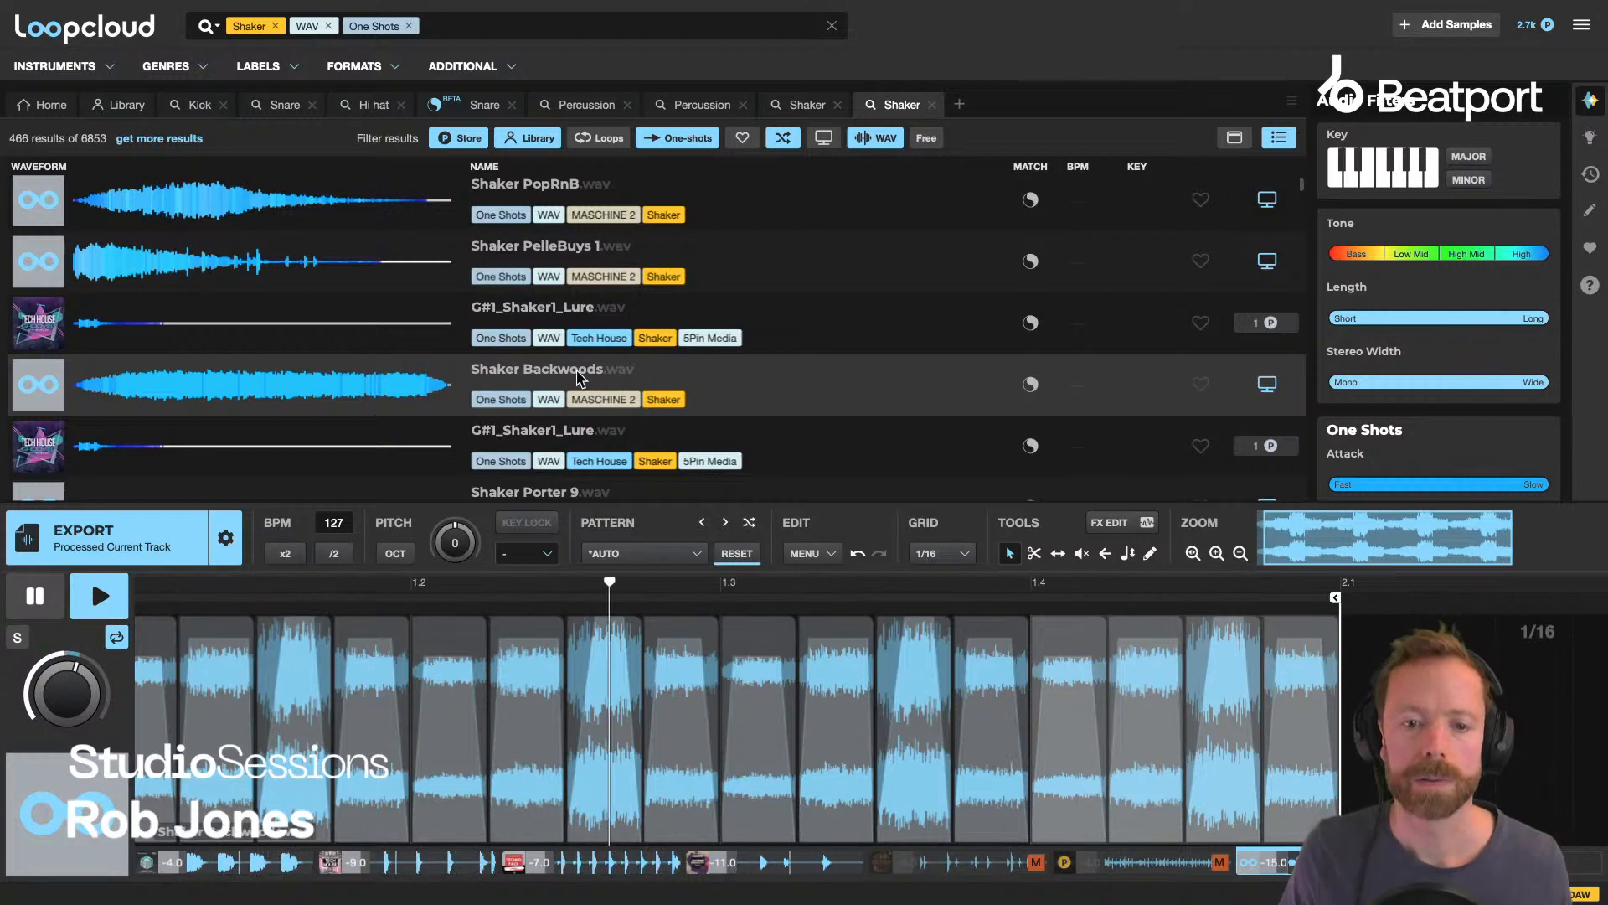
# Swap the pattern's sample for Shaker PopRnB and then DND_SHAKER_021, auditioning it in the mix and soloed.
pyautogui.click(527, 193)
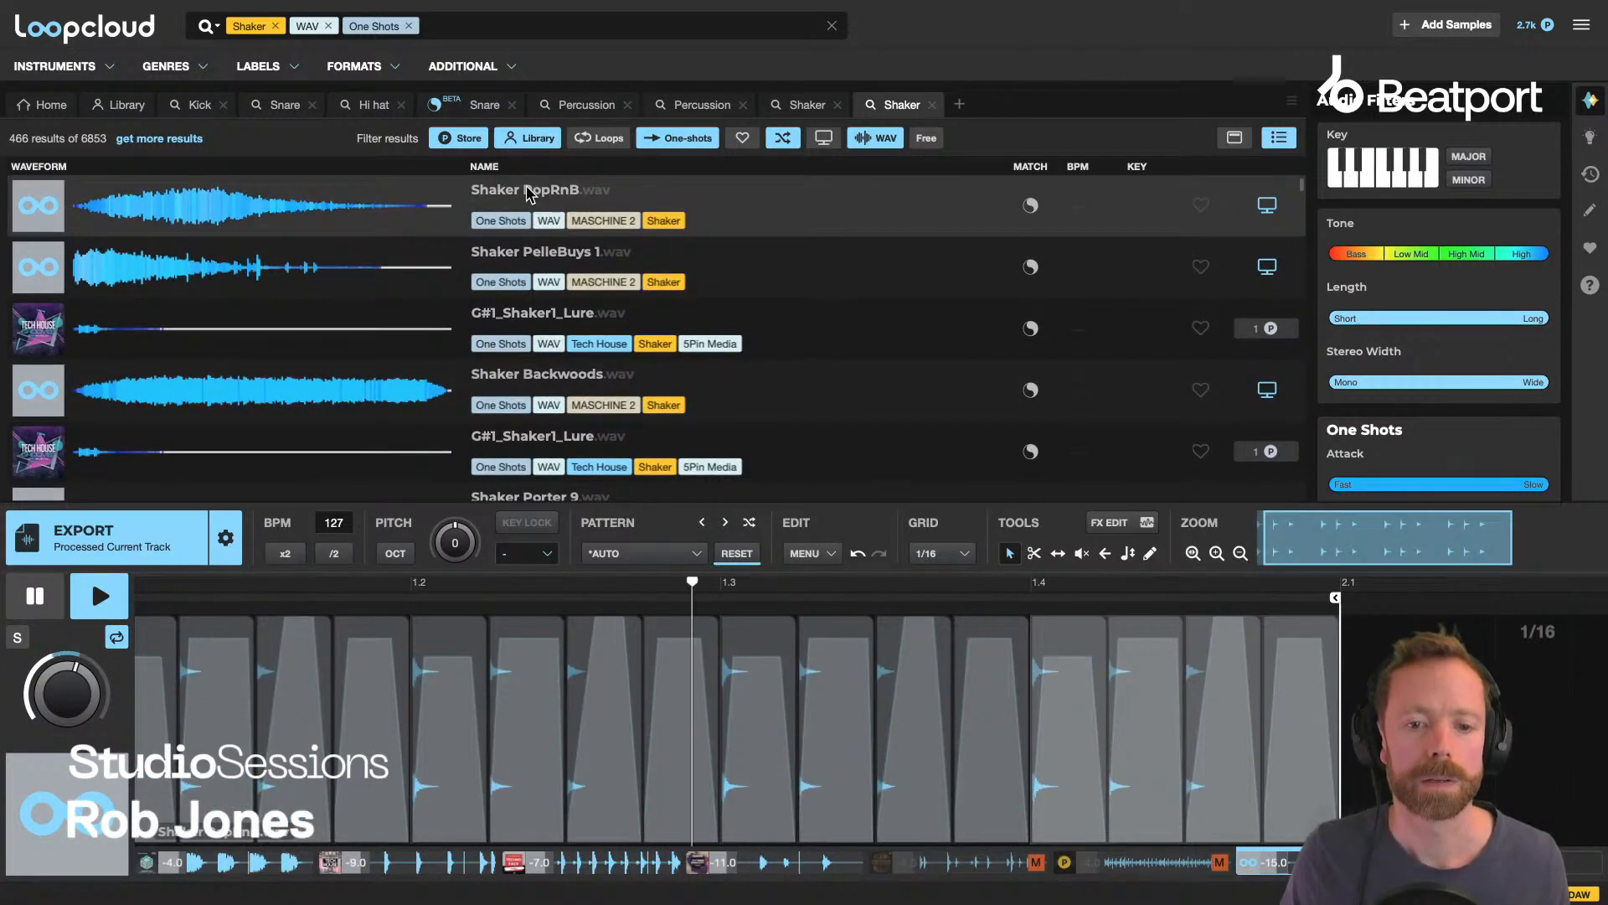
pyautogui.scroll(-1, 530, 201)
pyautogui.scroll(-1, 540, 211)
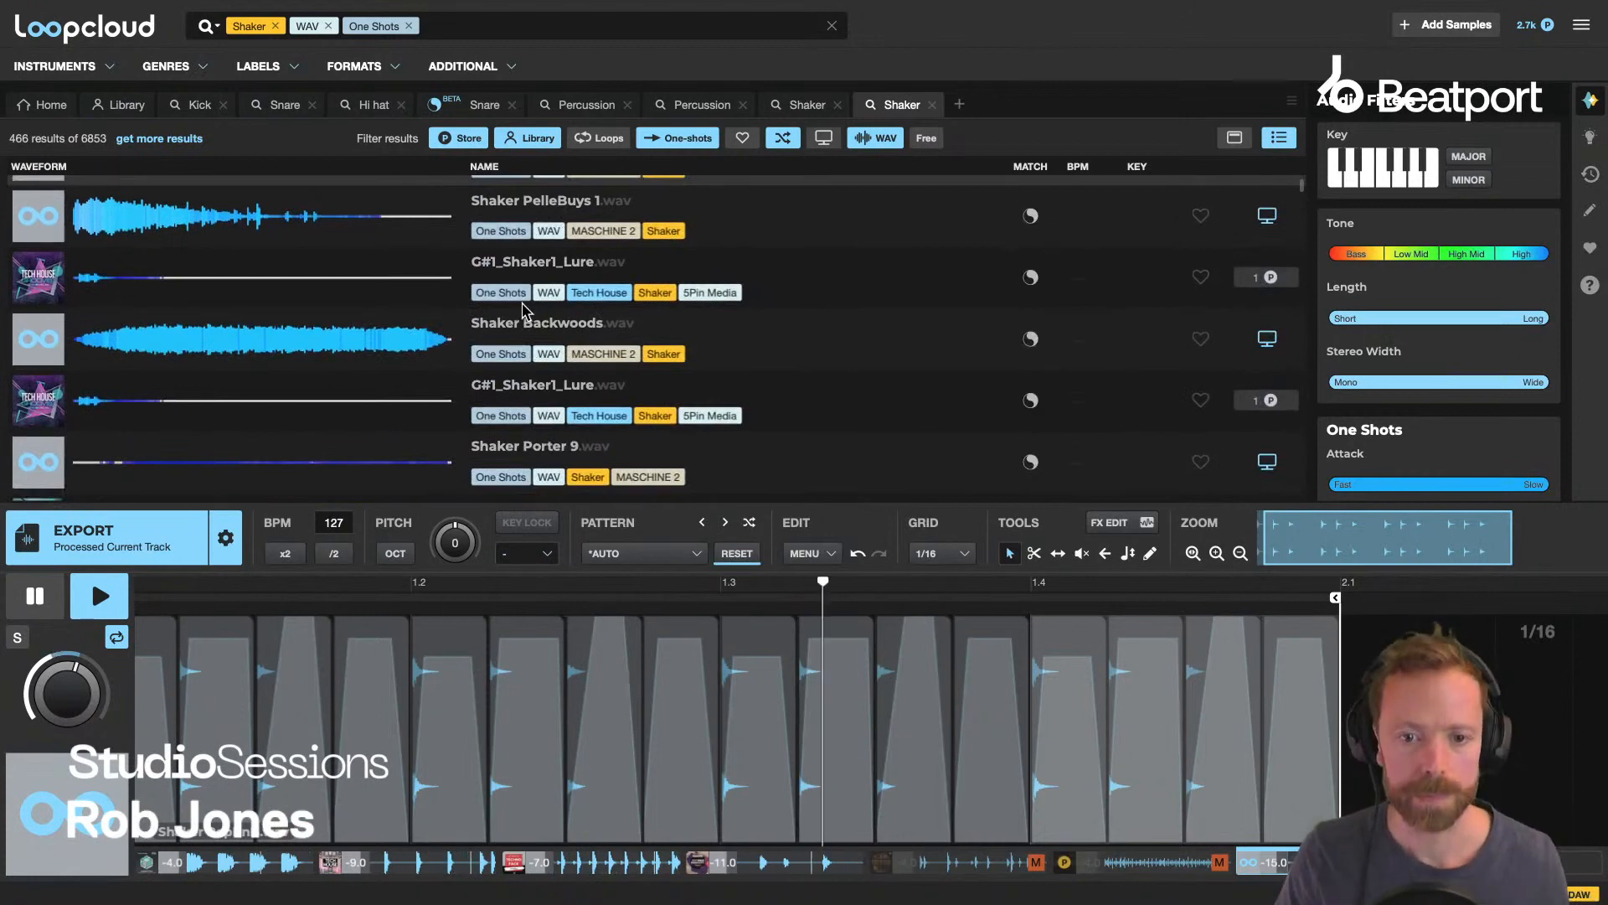
pyautogui.scroll(-5, 517, 317)
pyautogui.click(509, 358)
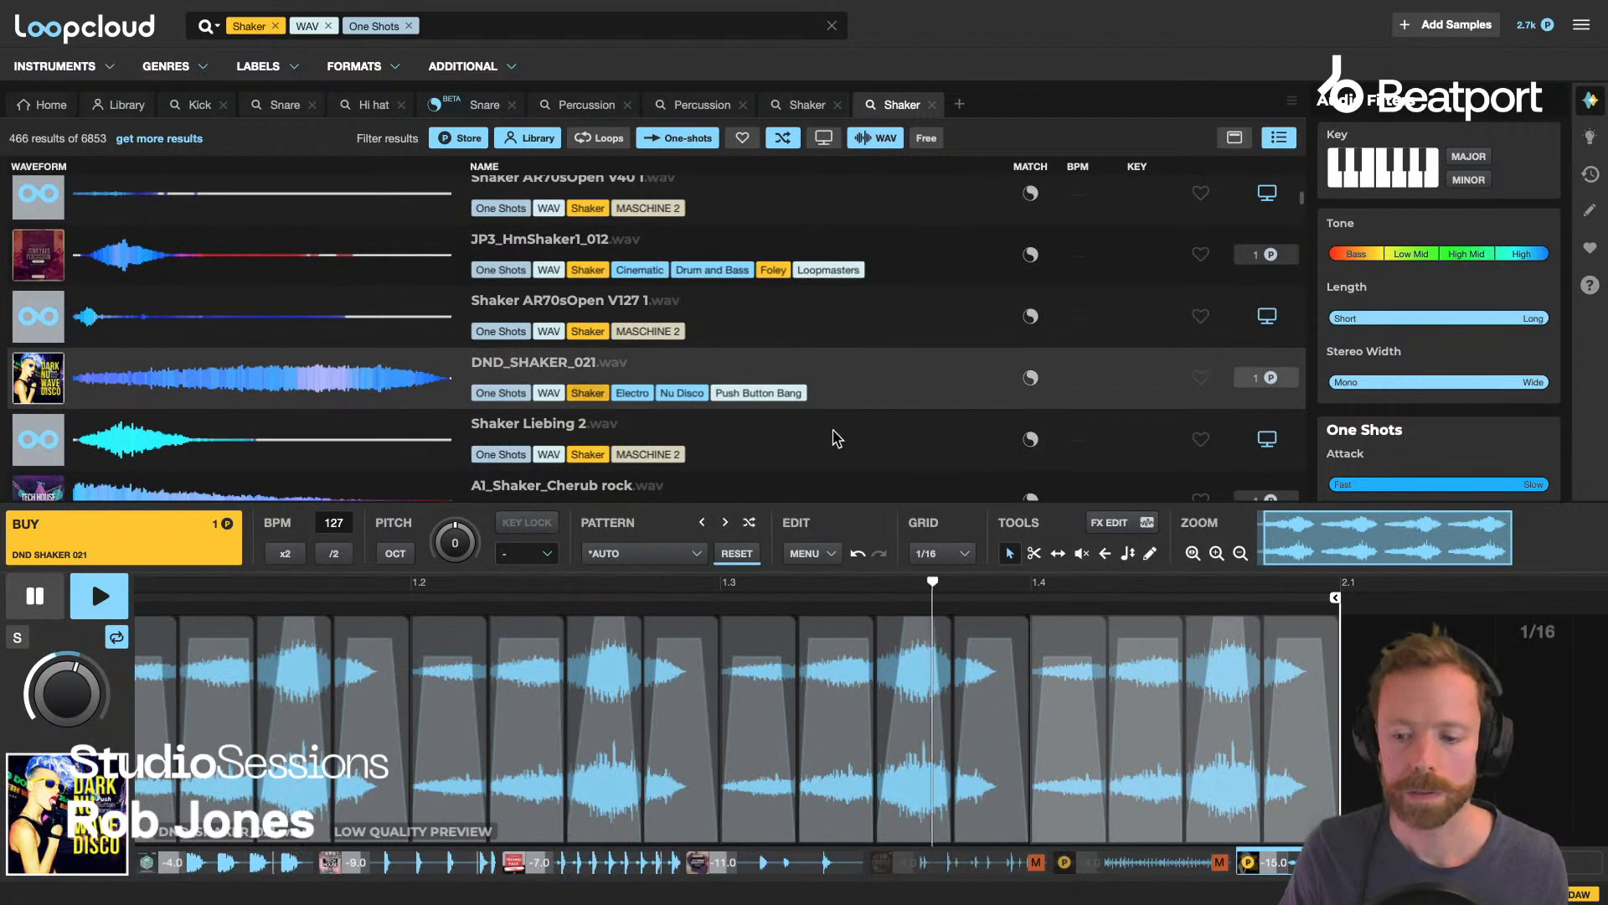
pyautogui.scroll(-1, 1016, 459)
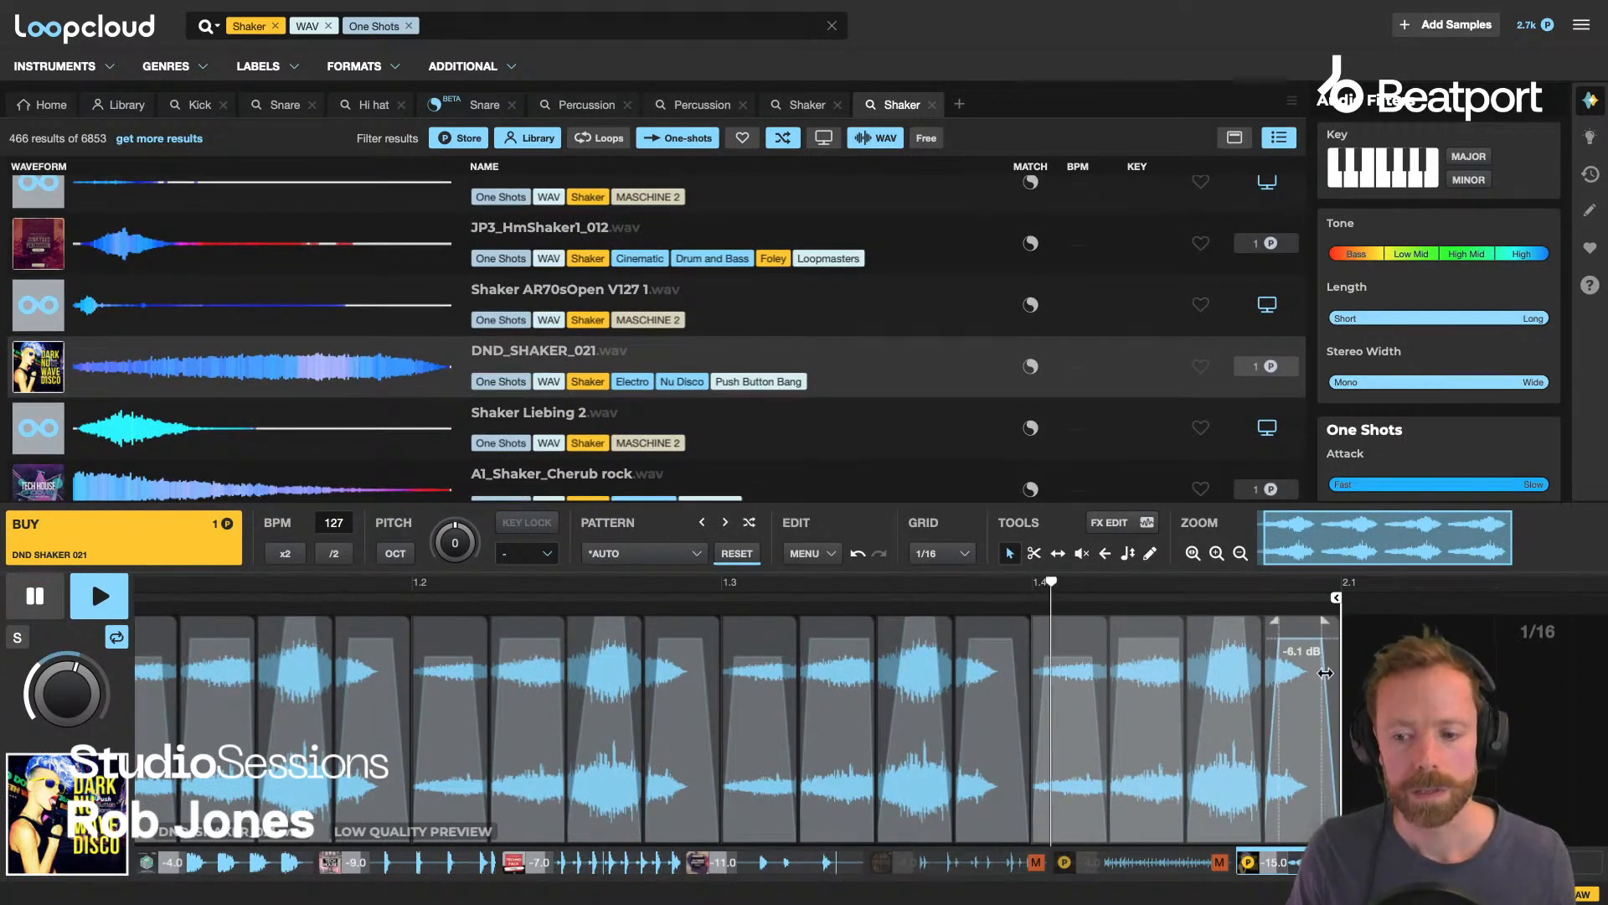
pyautogui.press('space')
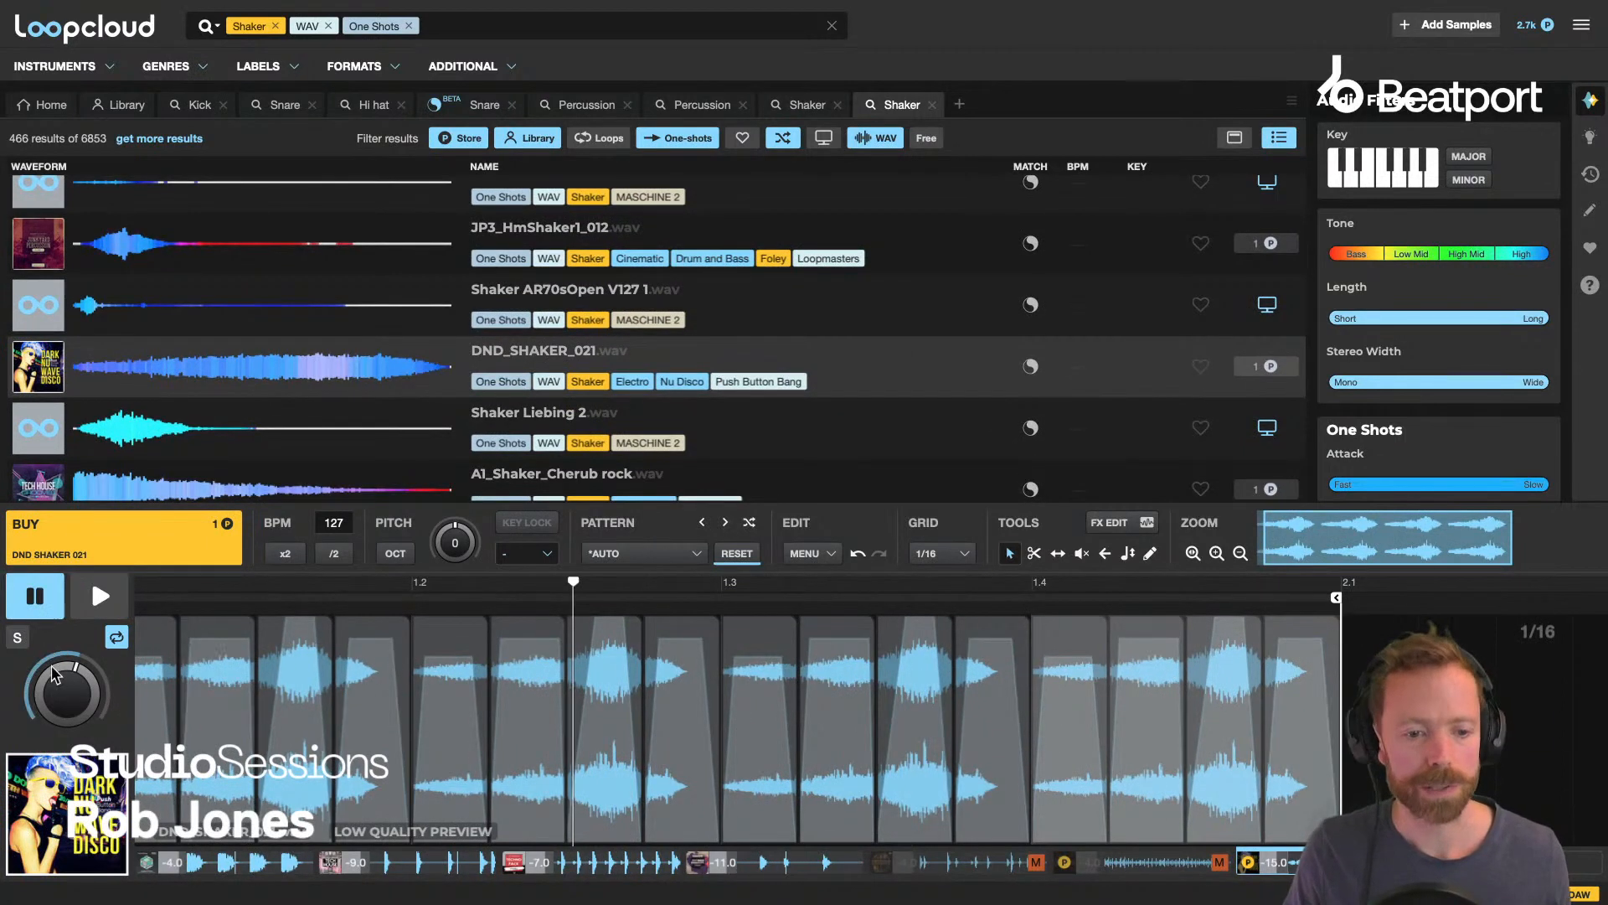
pyautogui.press('space')
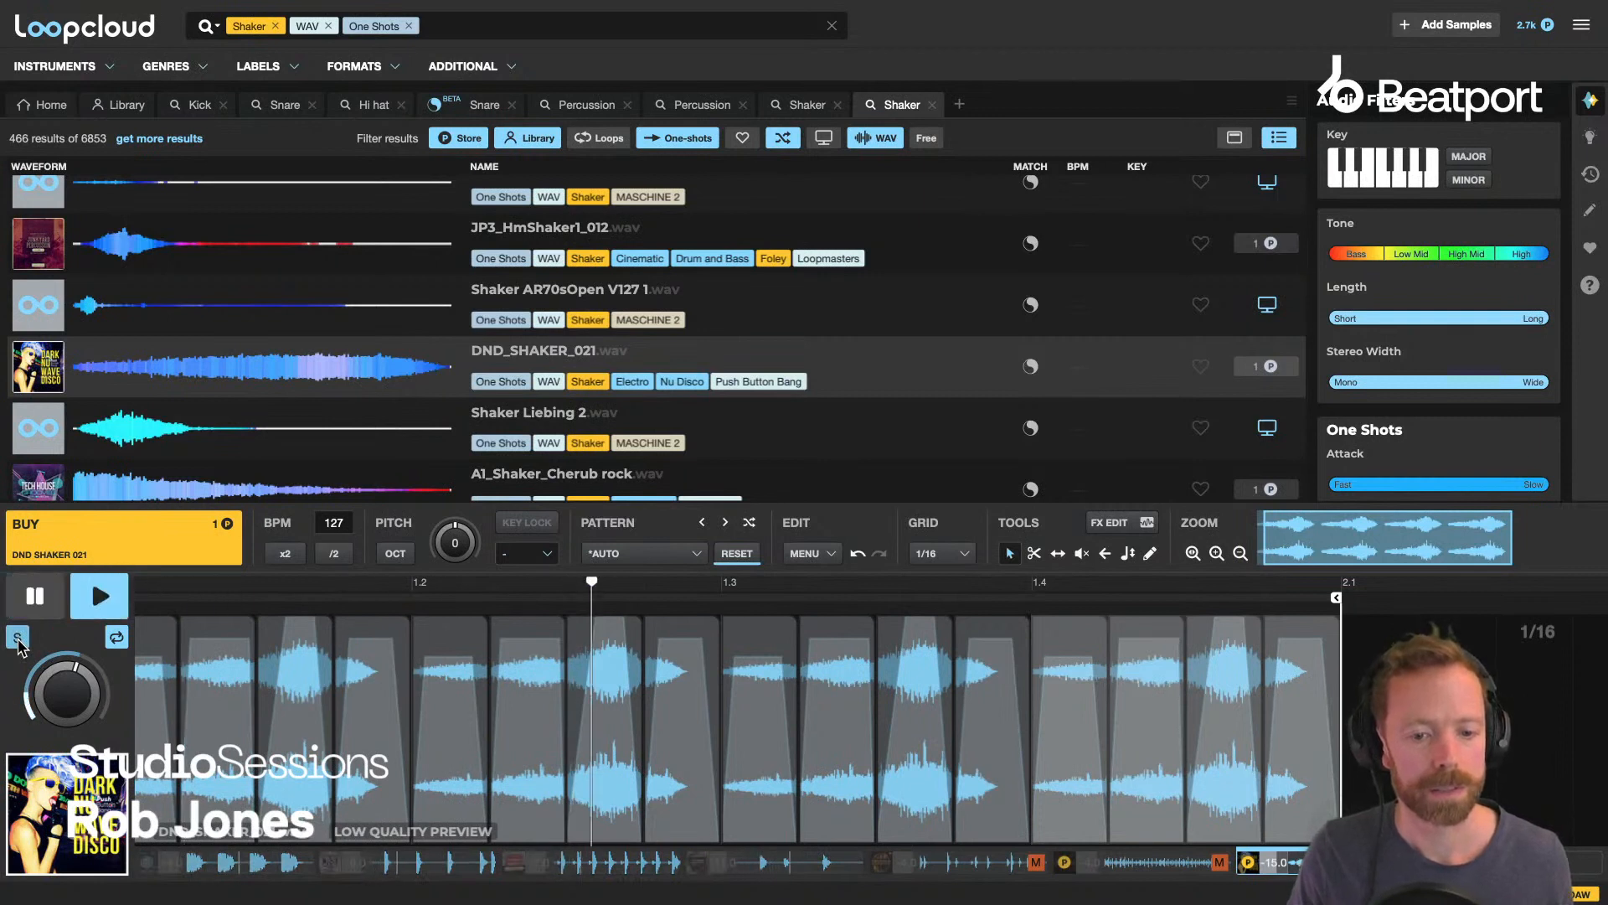
pyautogui.press('space')
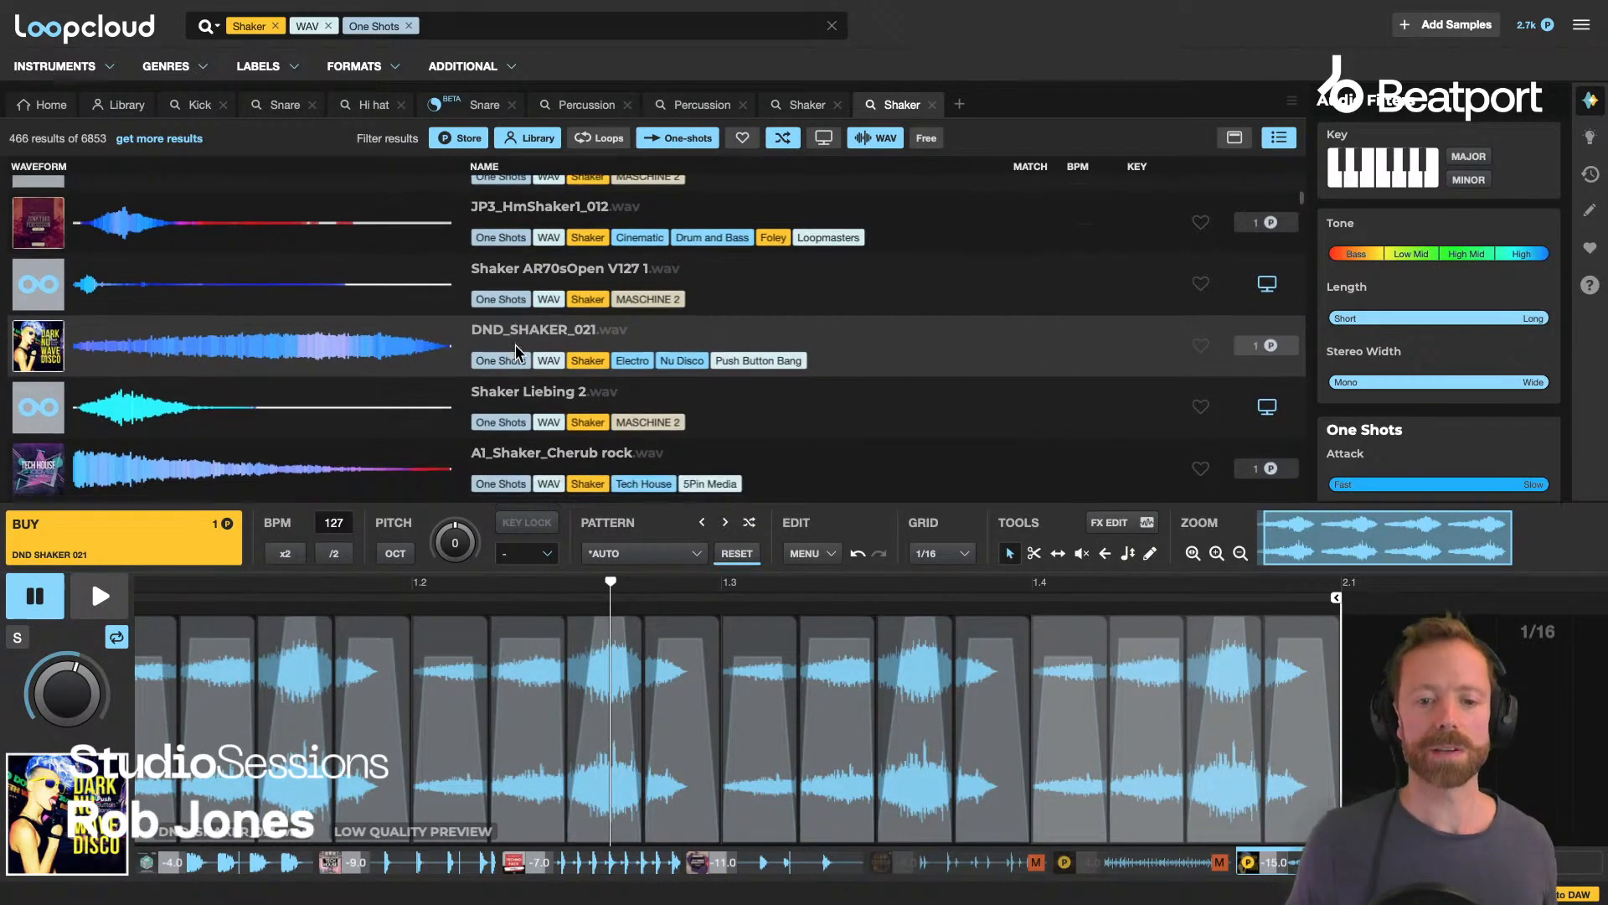
# Try Shaker Liebing 2 in the pattern and return to DND_SHAKER_021.
pyautogui.scroll(-2, 515, 345)
pyautogui.click(503, 359)
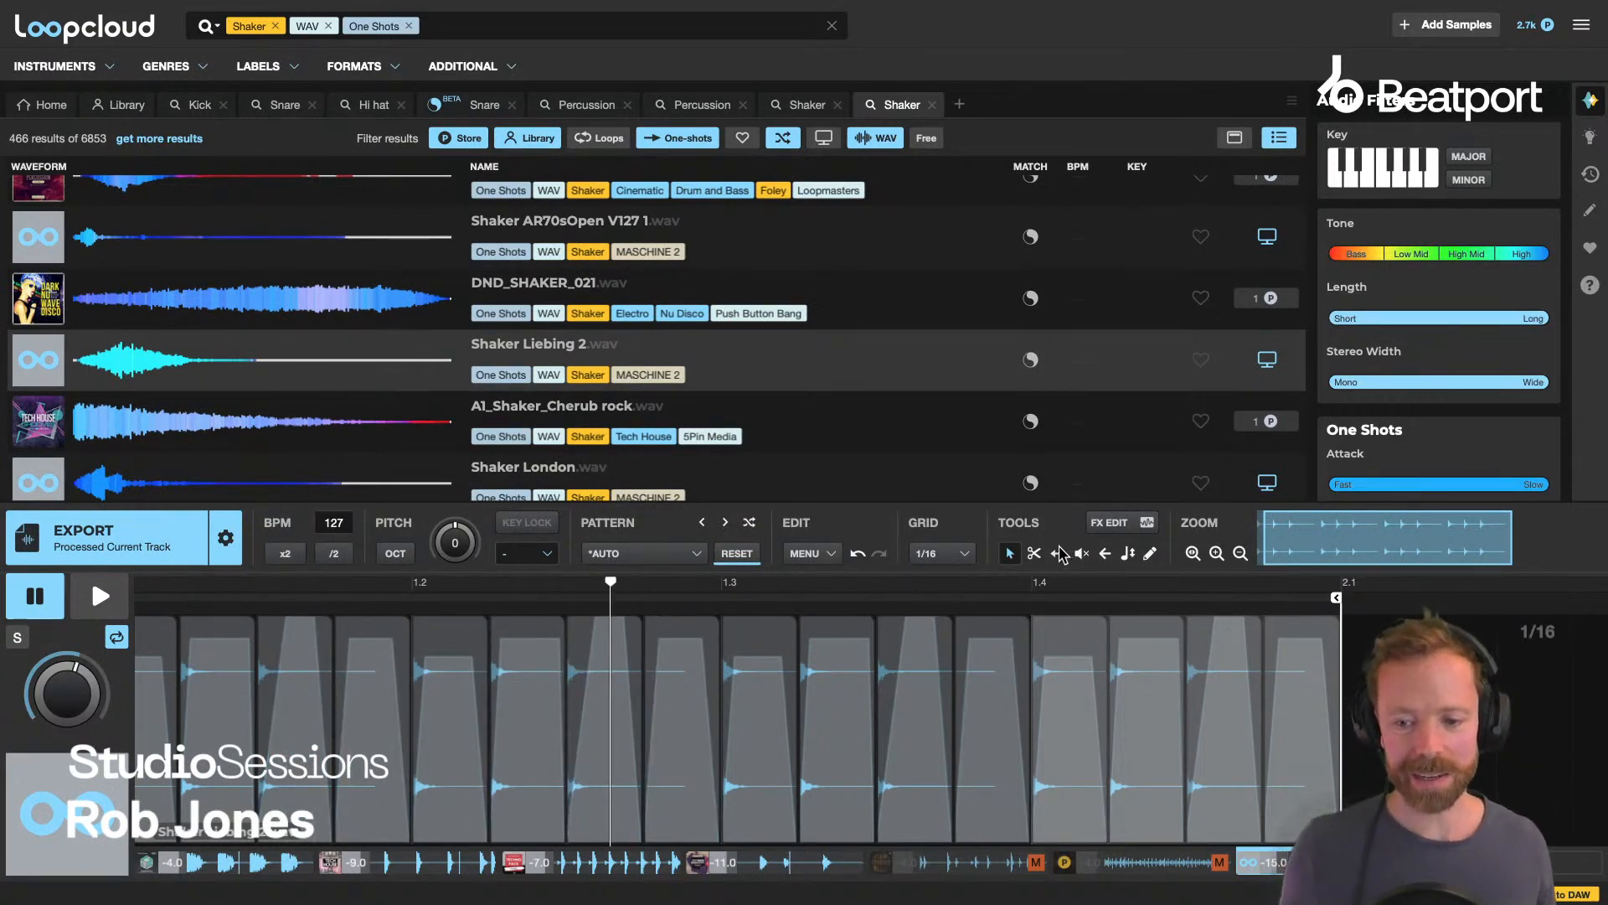
pyautogui.scroll(1, 620, 395)
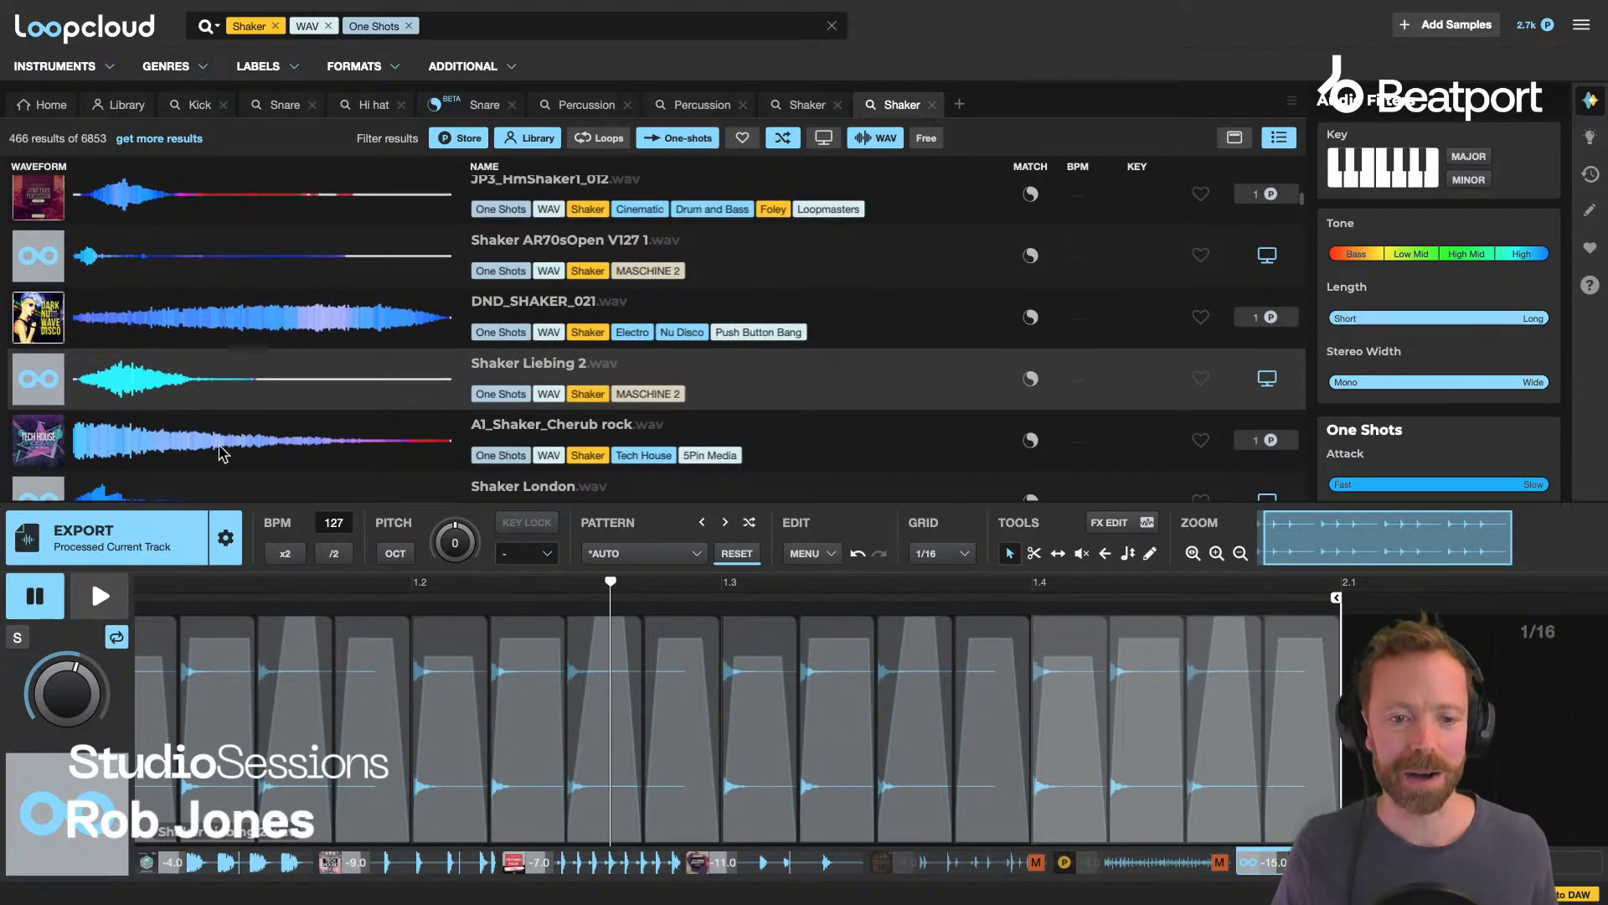
pyautogui.click(549, 309)
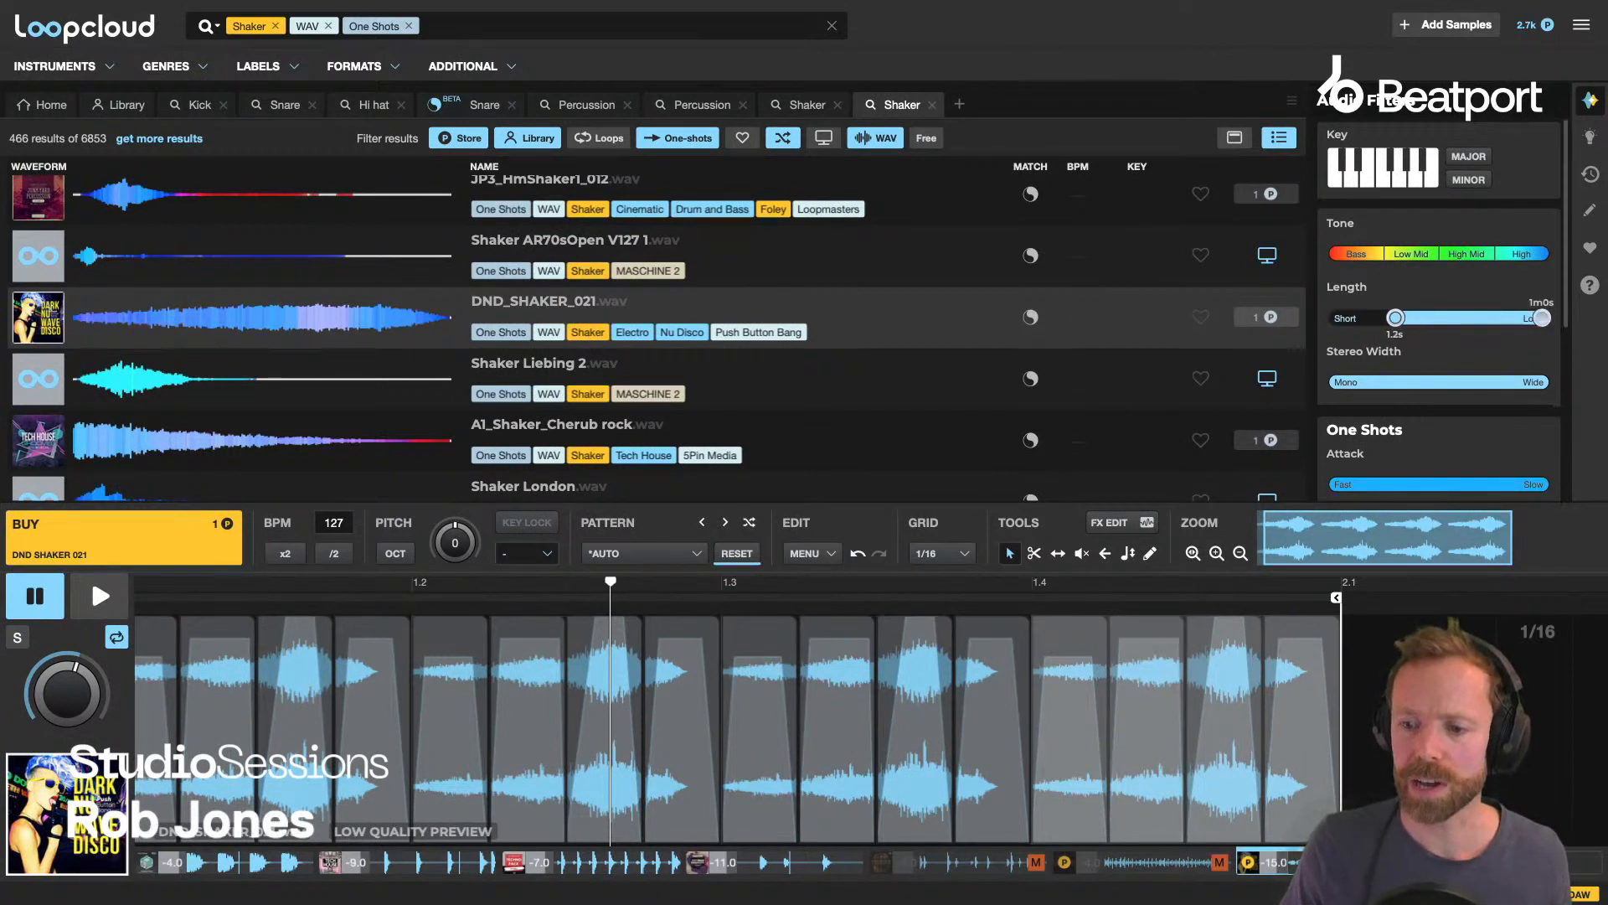
# Filter the shaker one-shots to audio lengths above 1.2 seconds and look through them.
pyautogui.click(1394, 317)
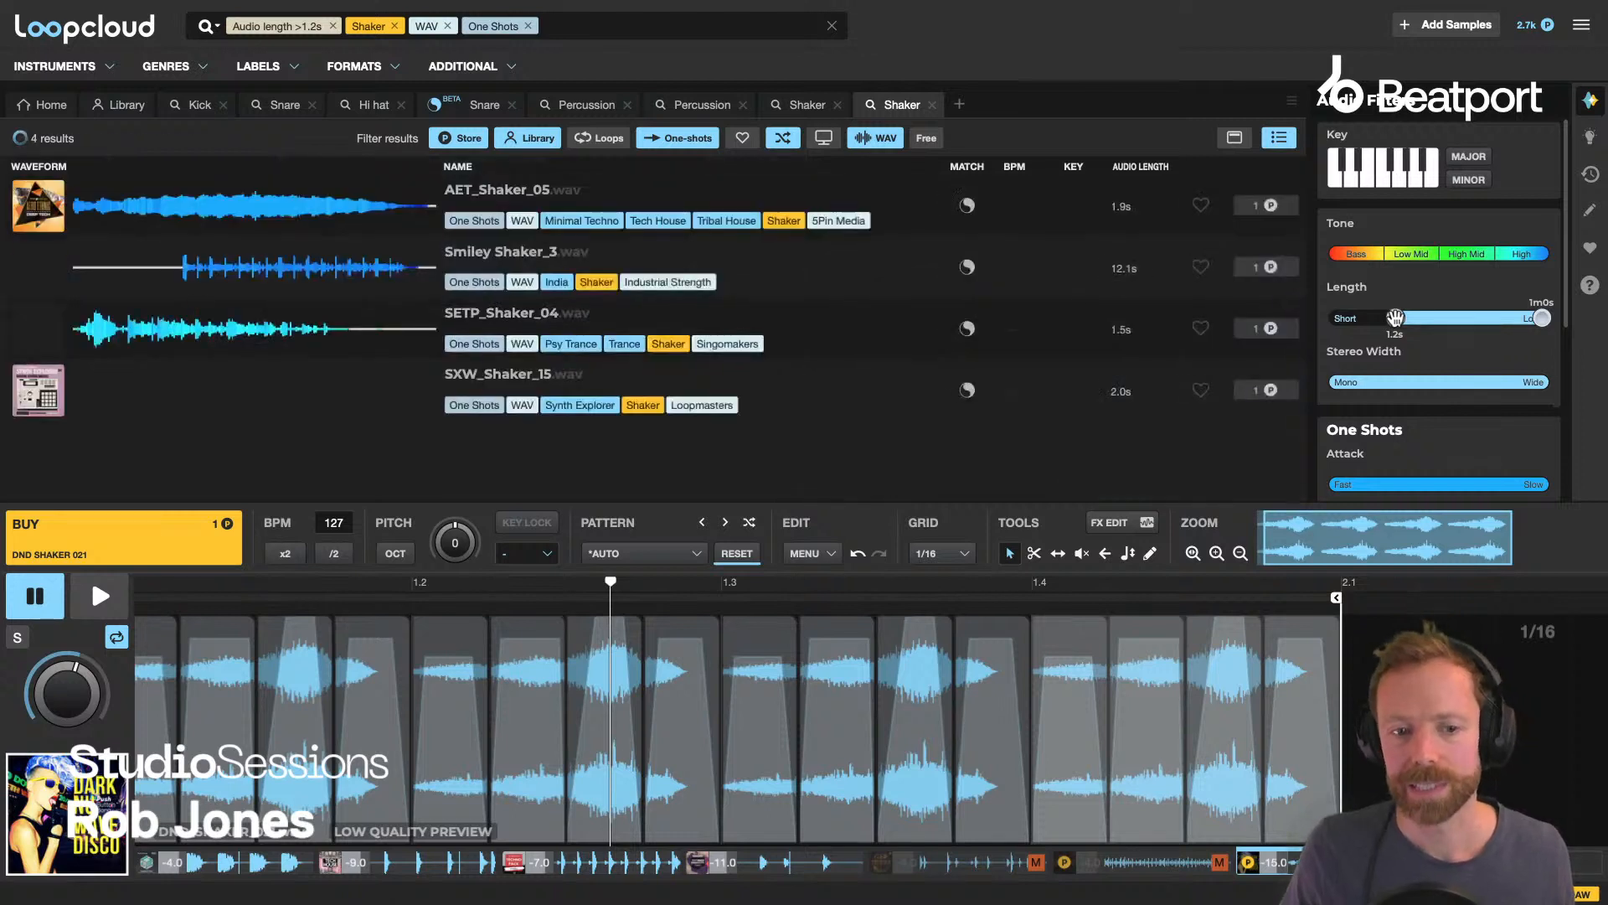
pyautogui.scroll(-1, 393, 348)
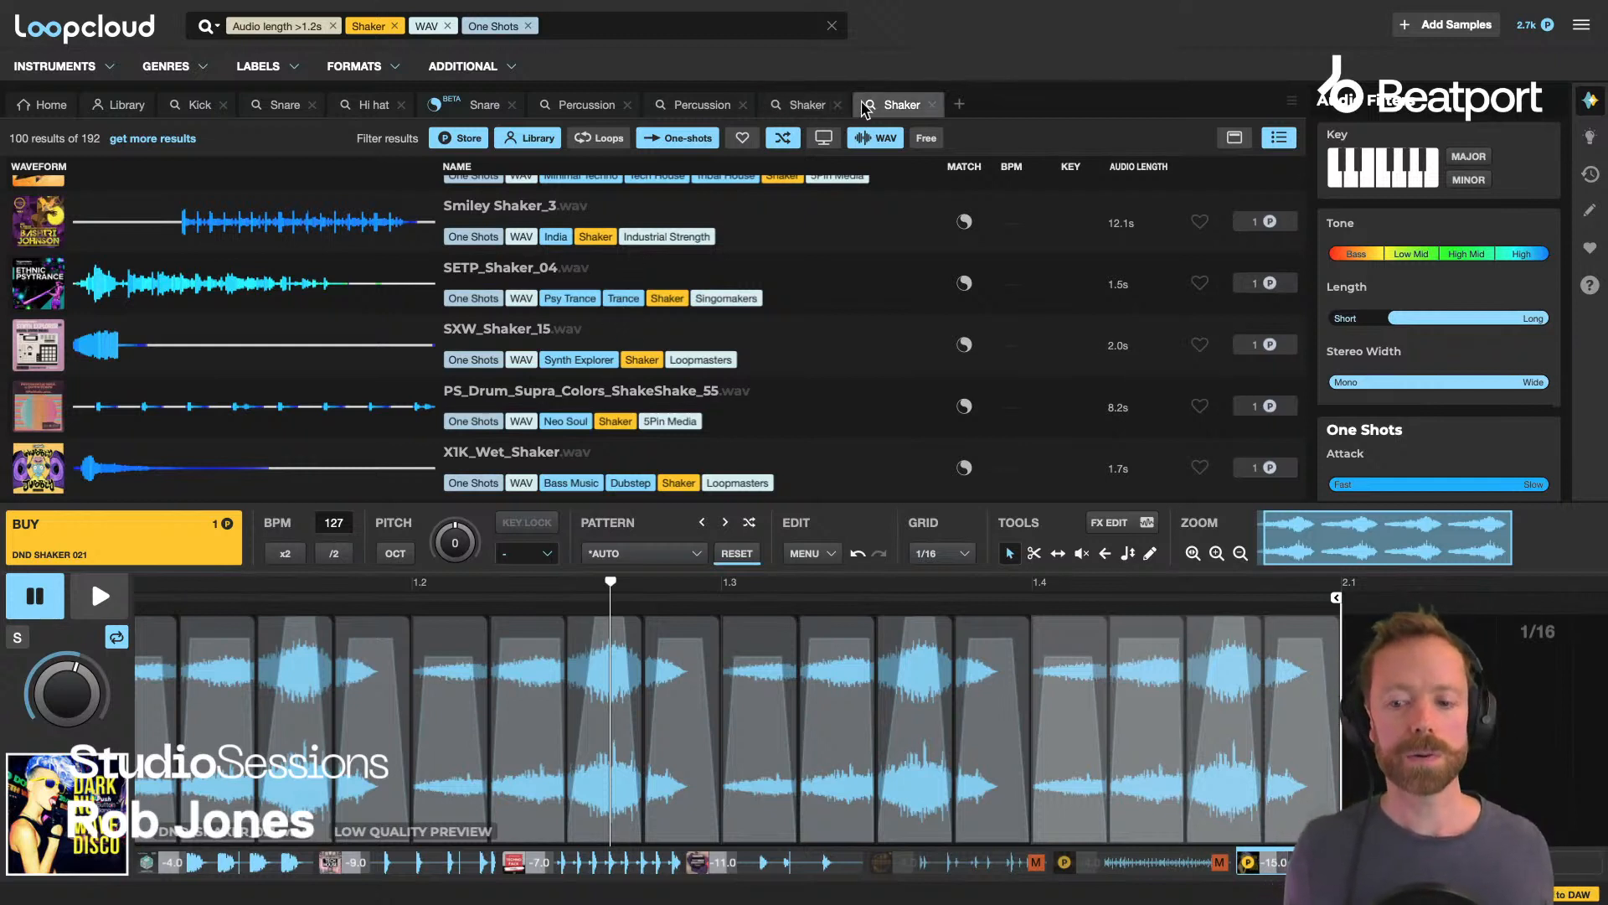
# Select the empty eighth track and search for samples with the Foley instrument tag in a new search tab.
pyautogui.click(1499, 862)
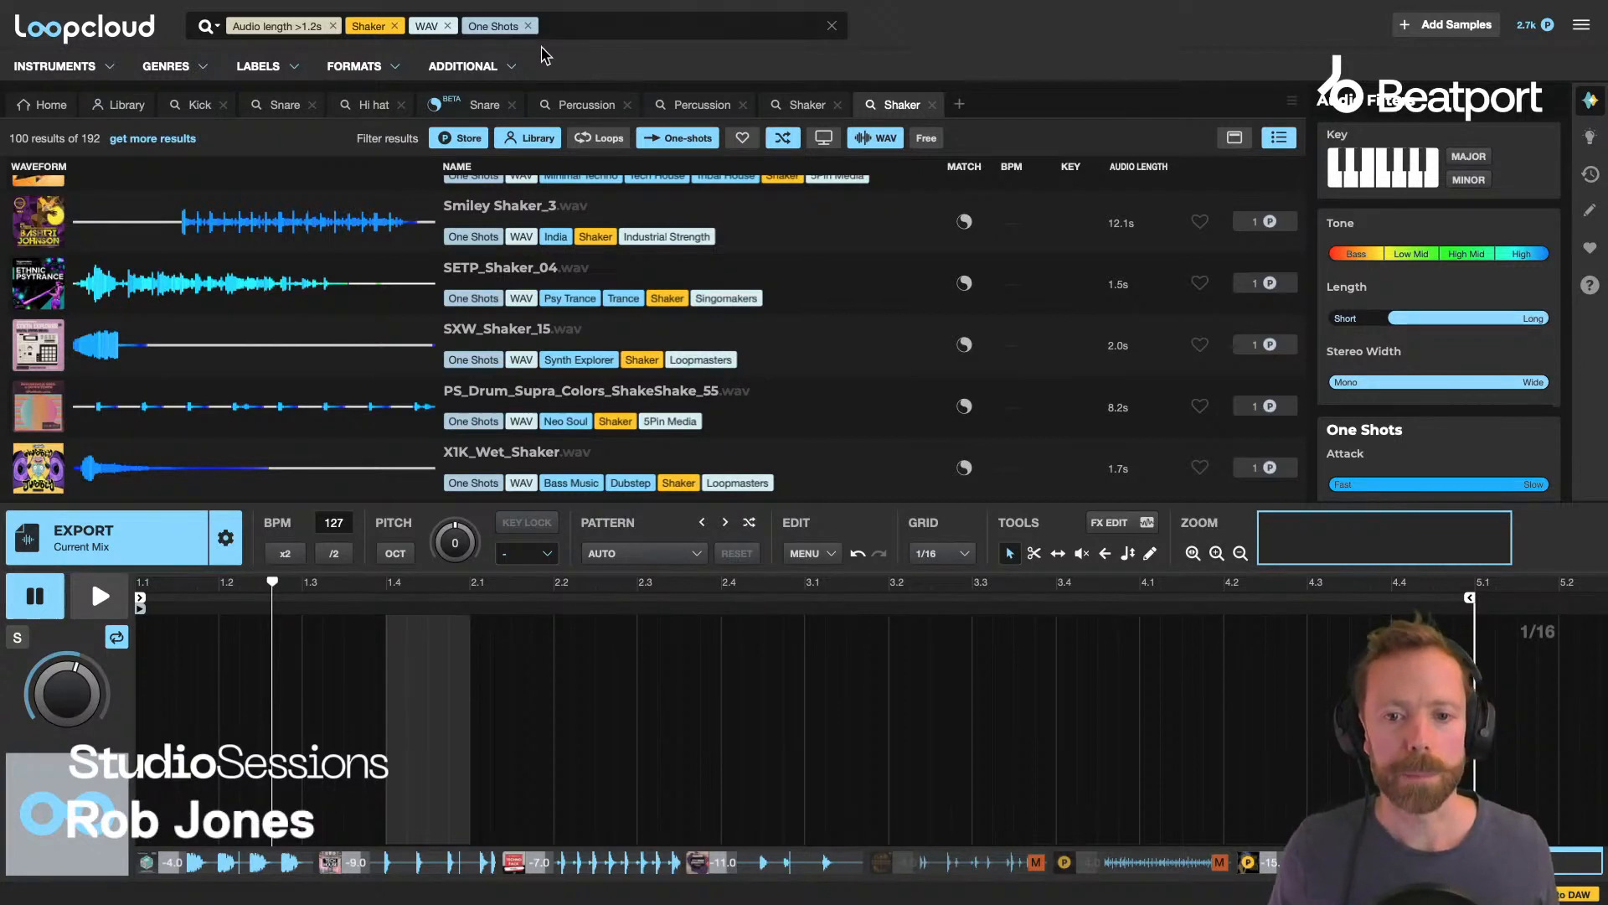
pyautogui.click(960, 106)
pyautogui.write('at')
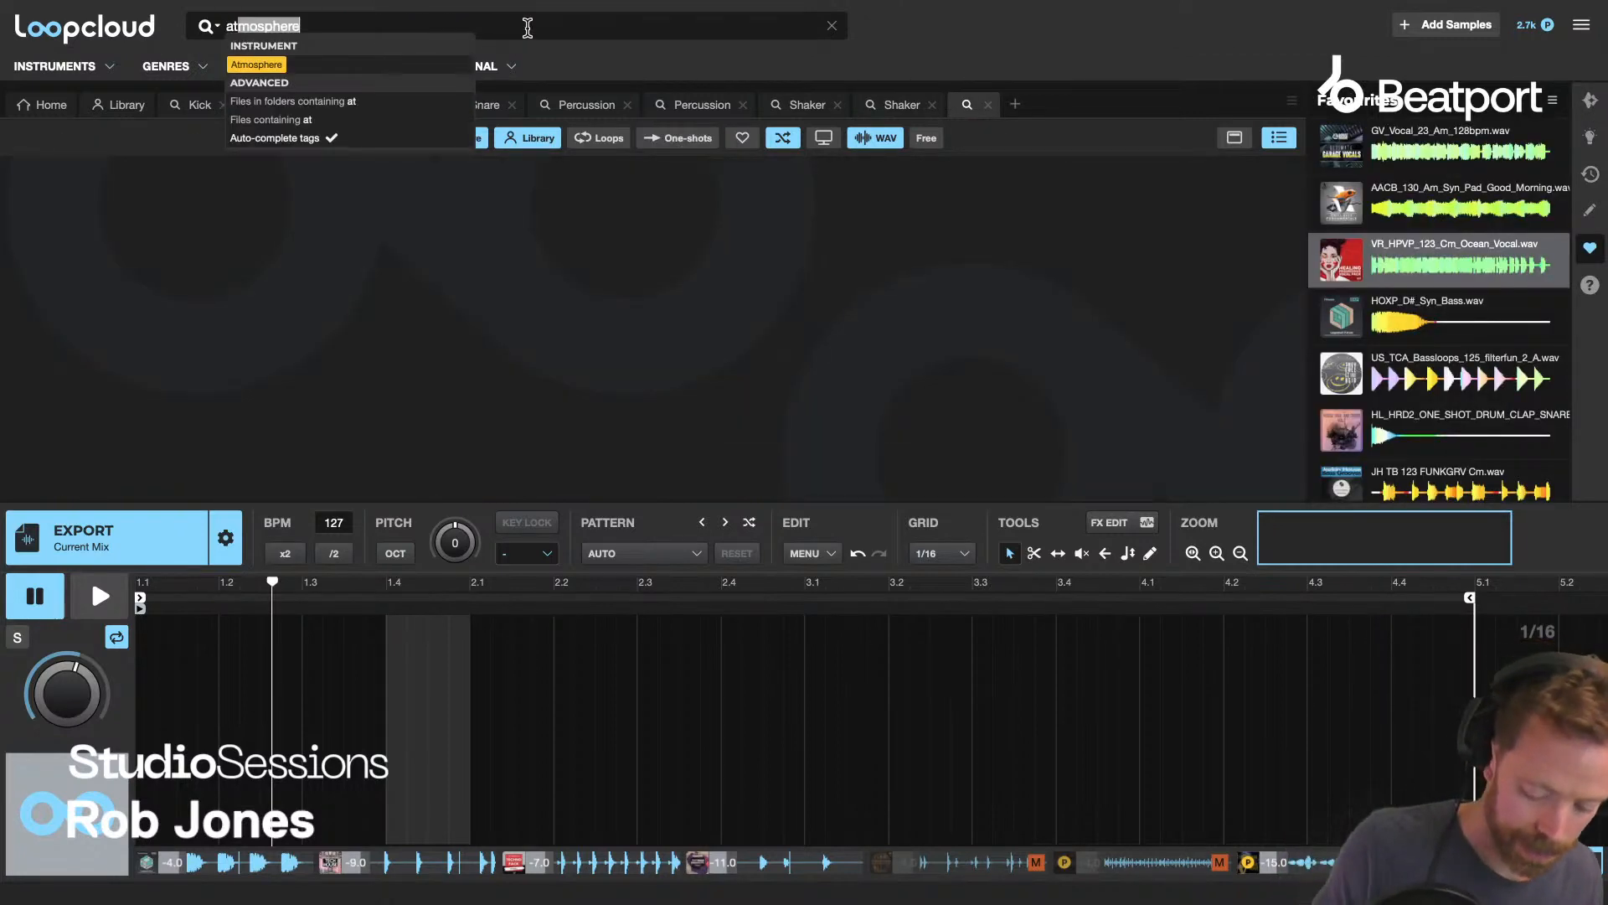
pyautogui.press('BackSpace')
pyautogui.press('BackSpace')
pyautogui.press('BackSpace')
pyautogui.write('foley')
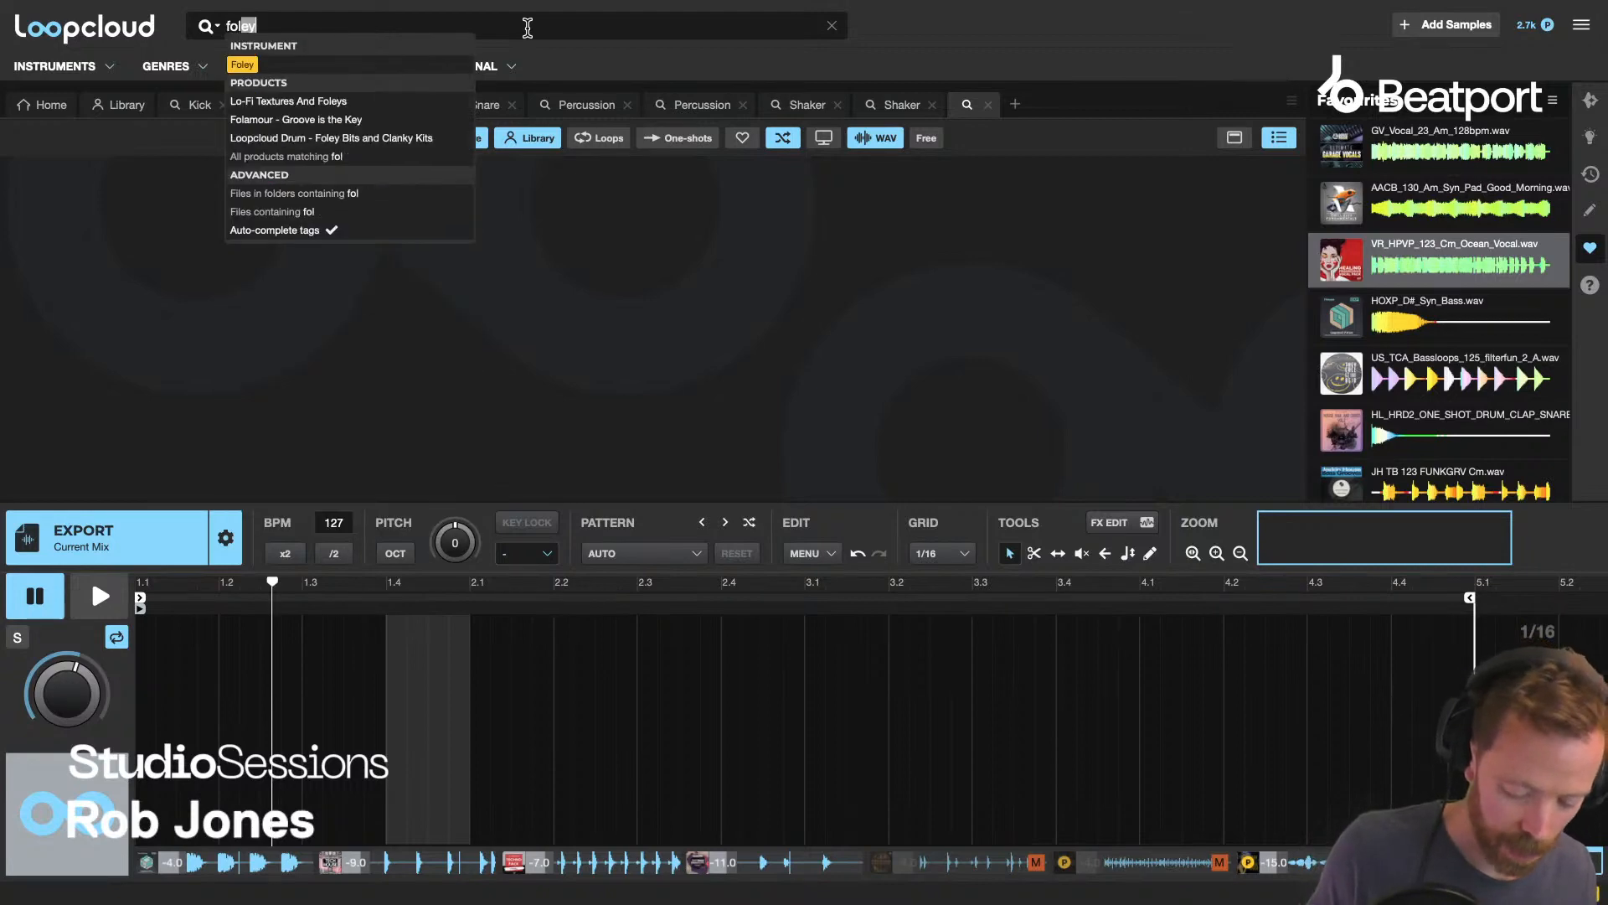
pyautogui.click(243, 65)
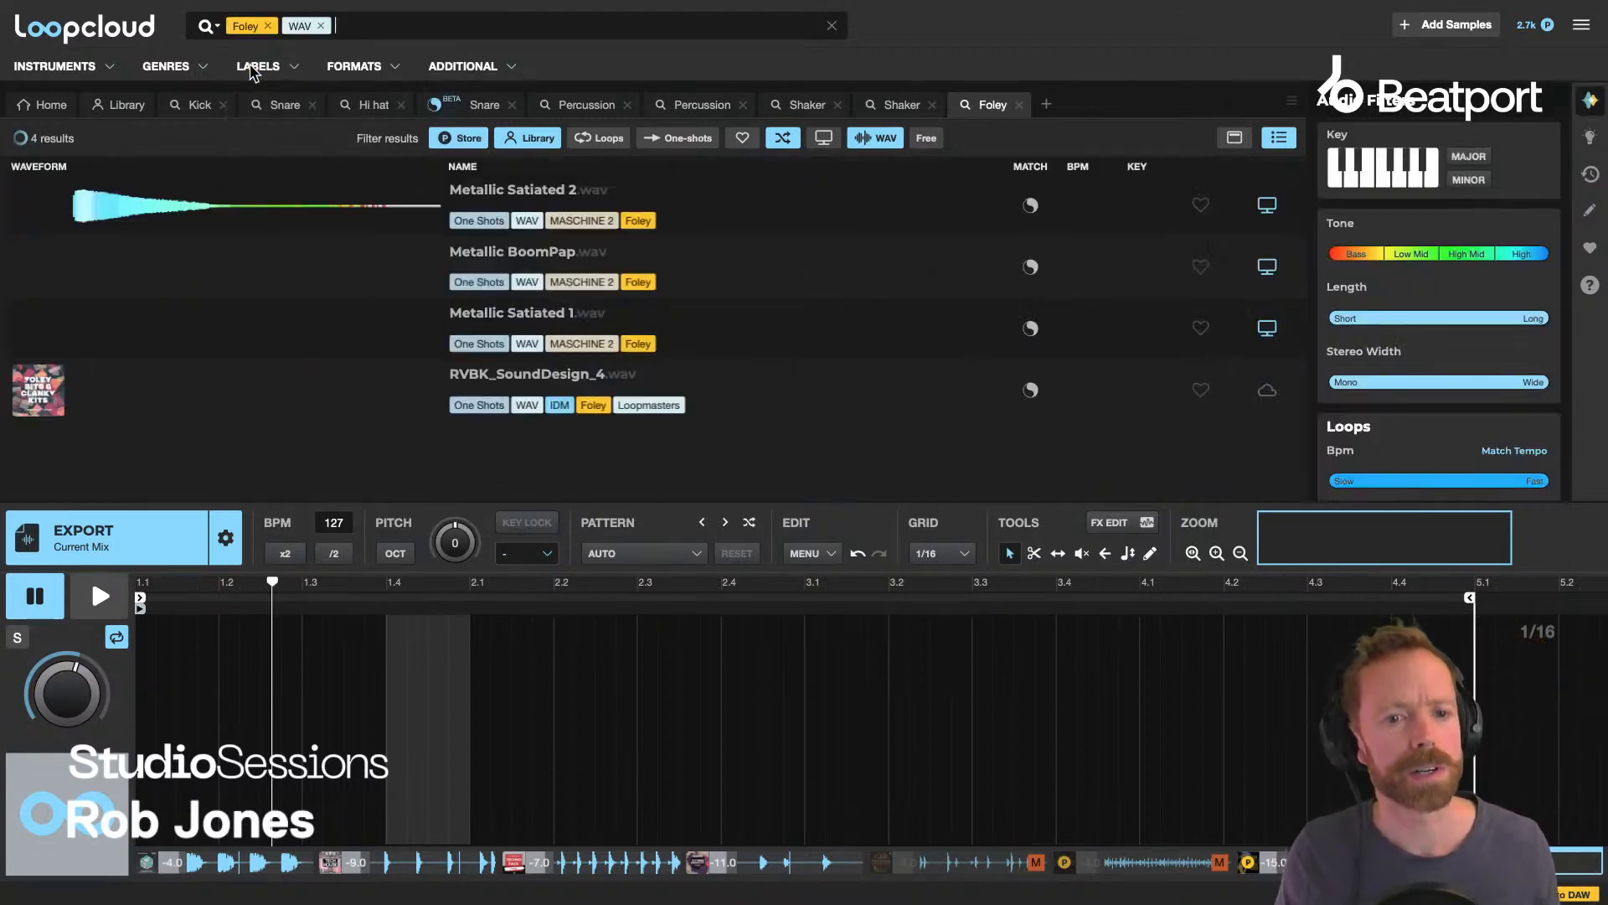
# Narrow the Foley search to loops in the House genre.
pyautogui.click(620, 142)
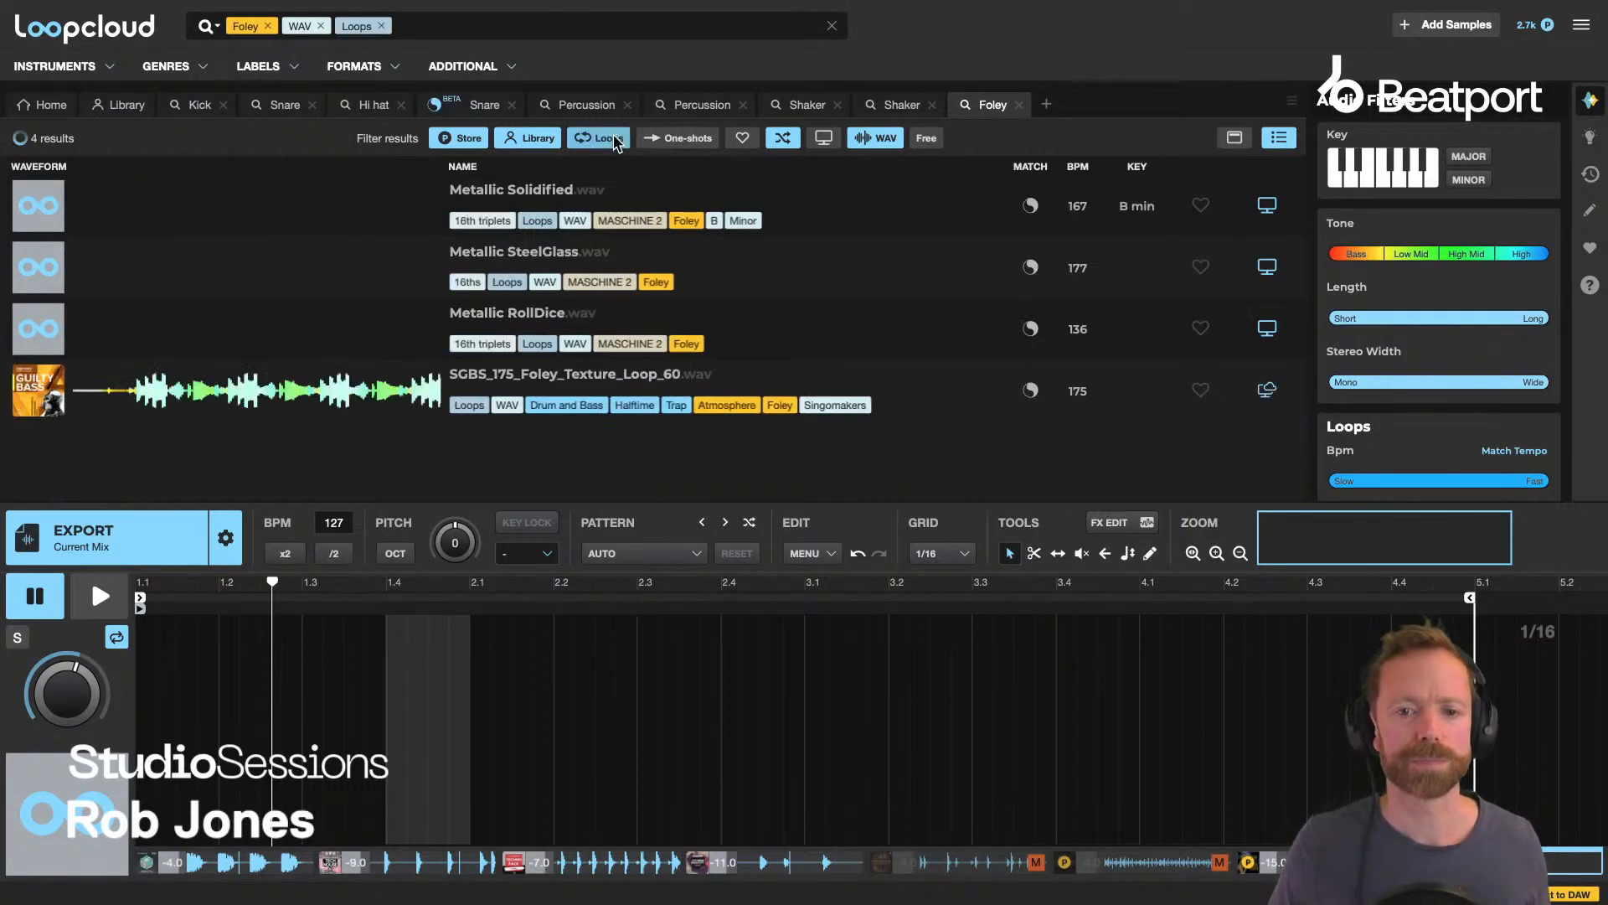
pyautogui.click(471, 28)
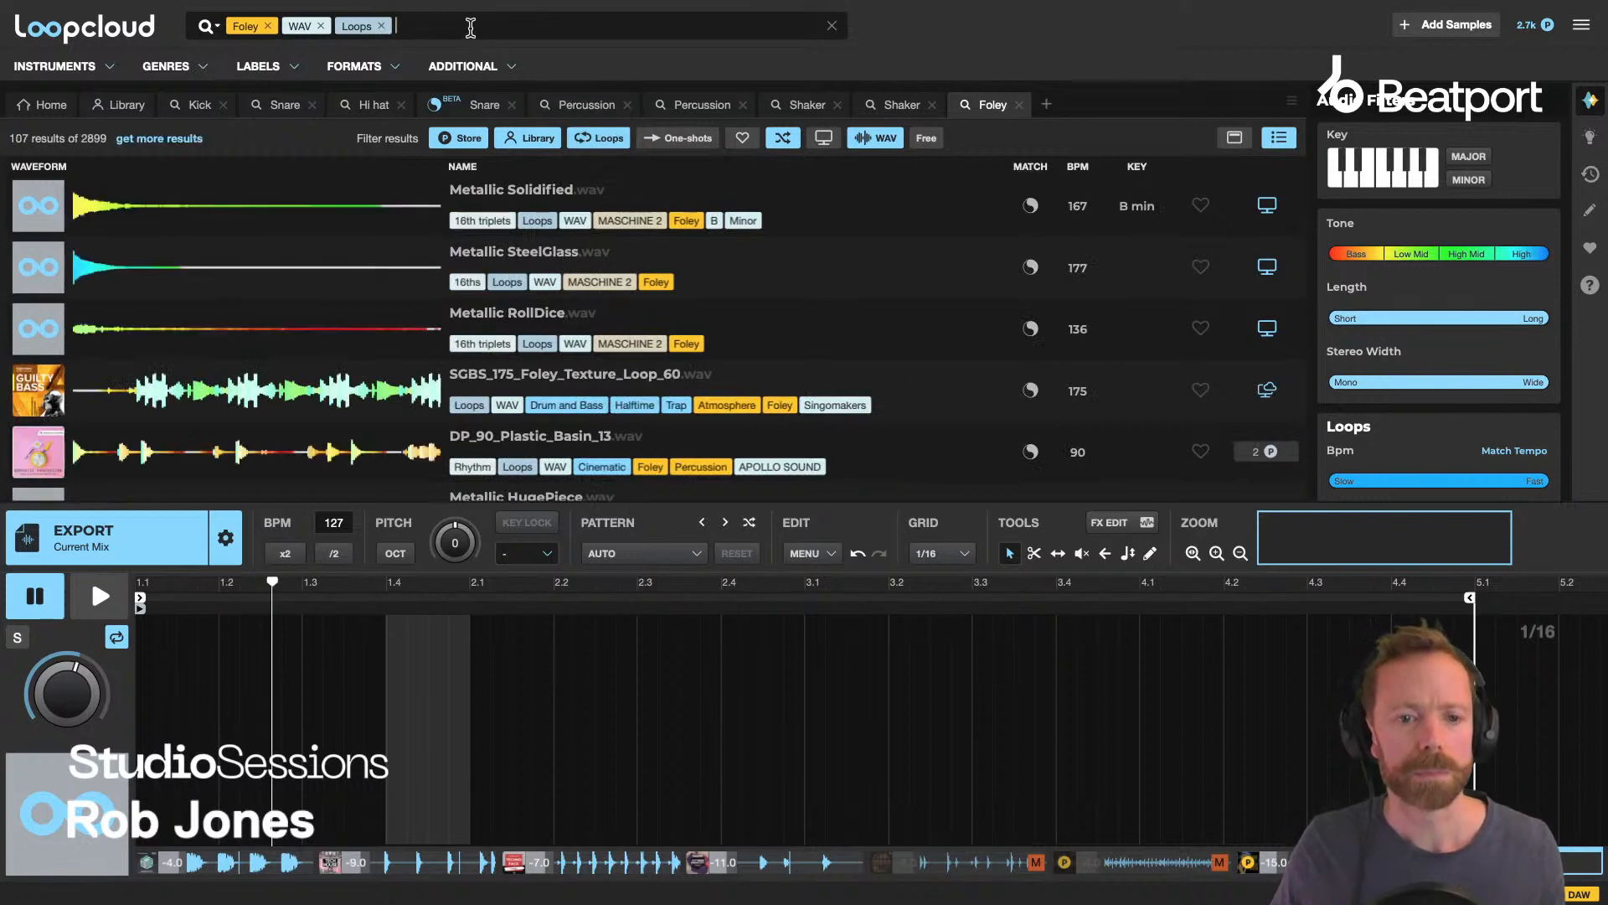
pyautogui.write('house')
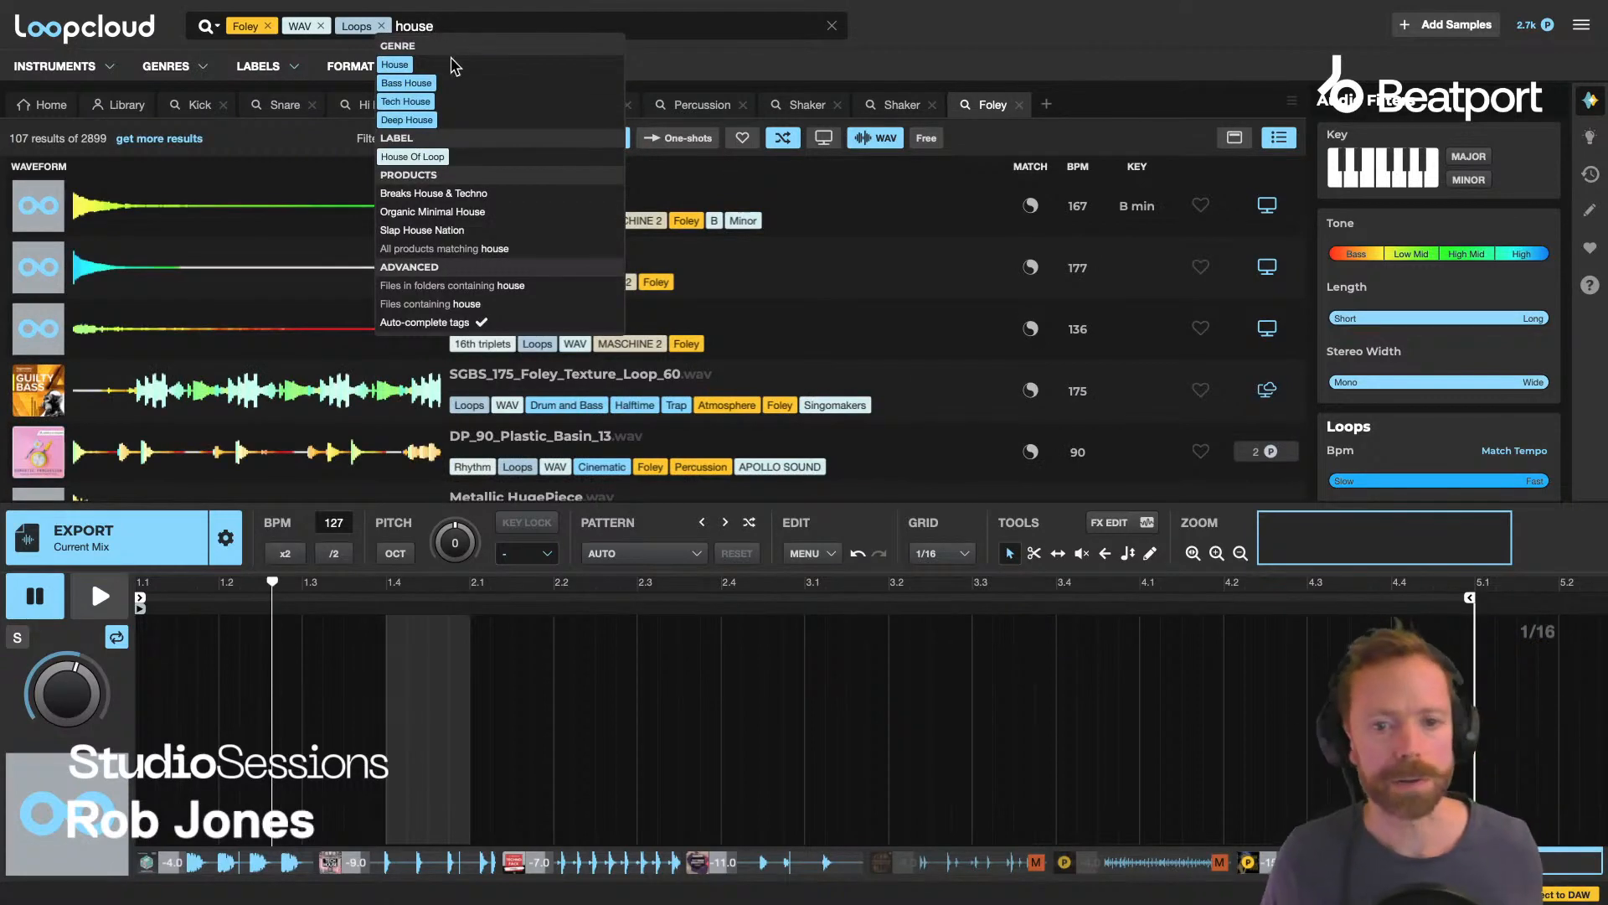
pyautogui.click(417, 65)
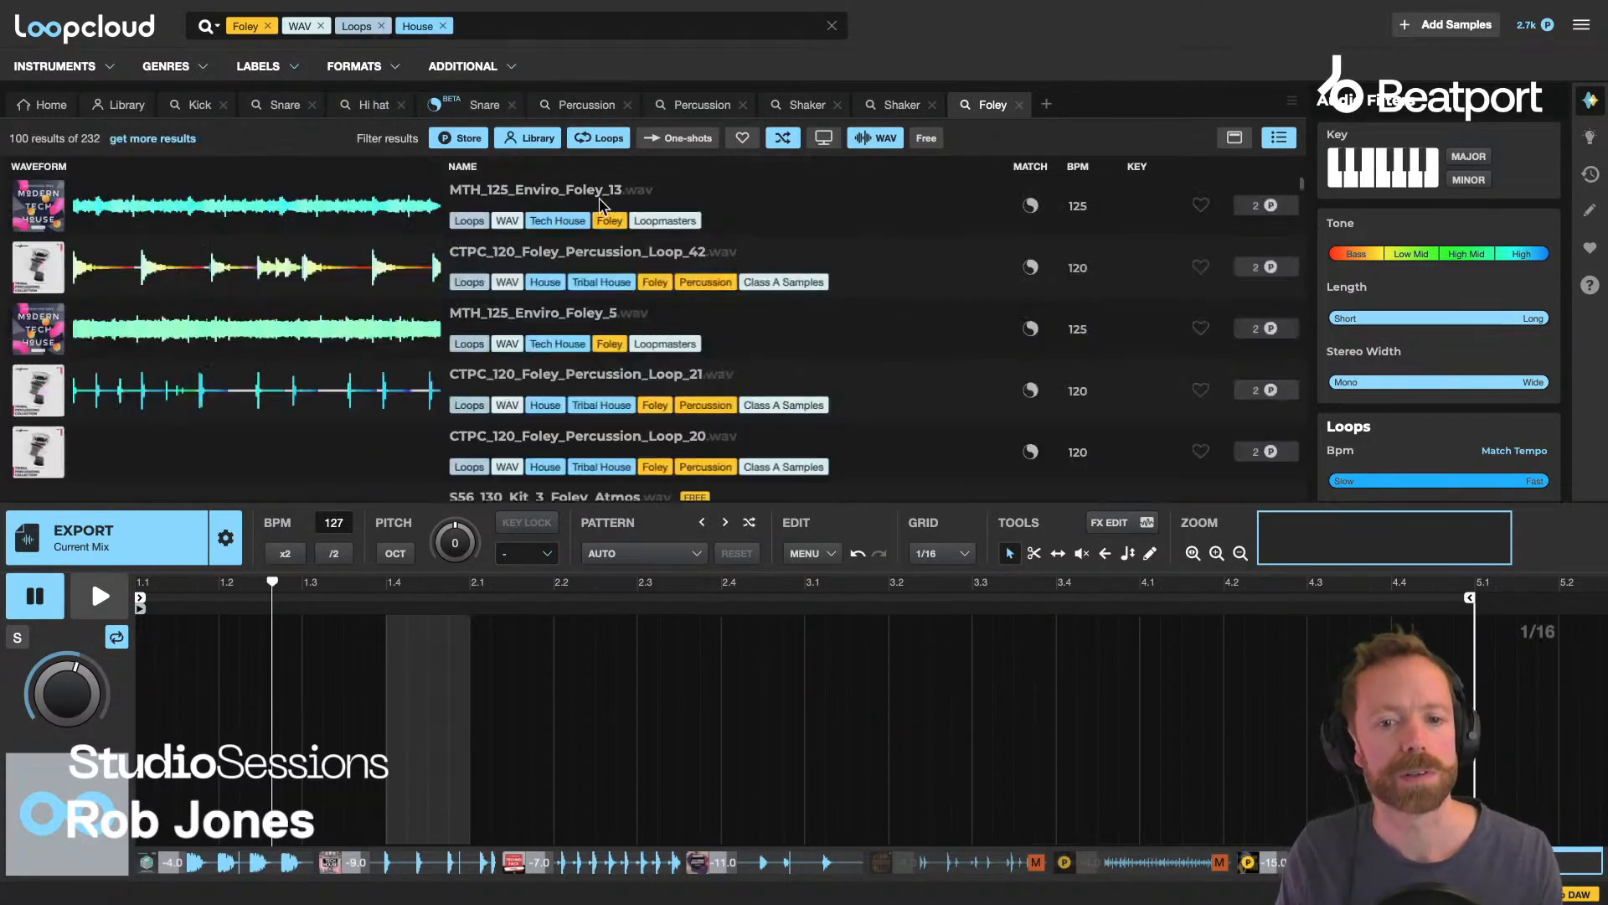
# Audition the MTH_125_Enviro_Foley_13 loop on the eighth track, both soloed and together with the full beat.
pyautogui.click(570, 199)
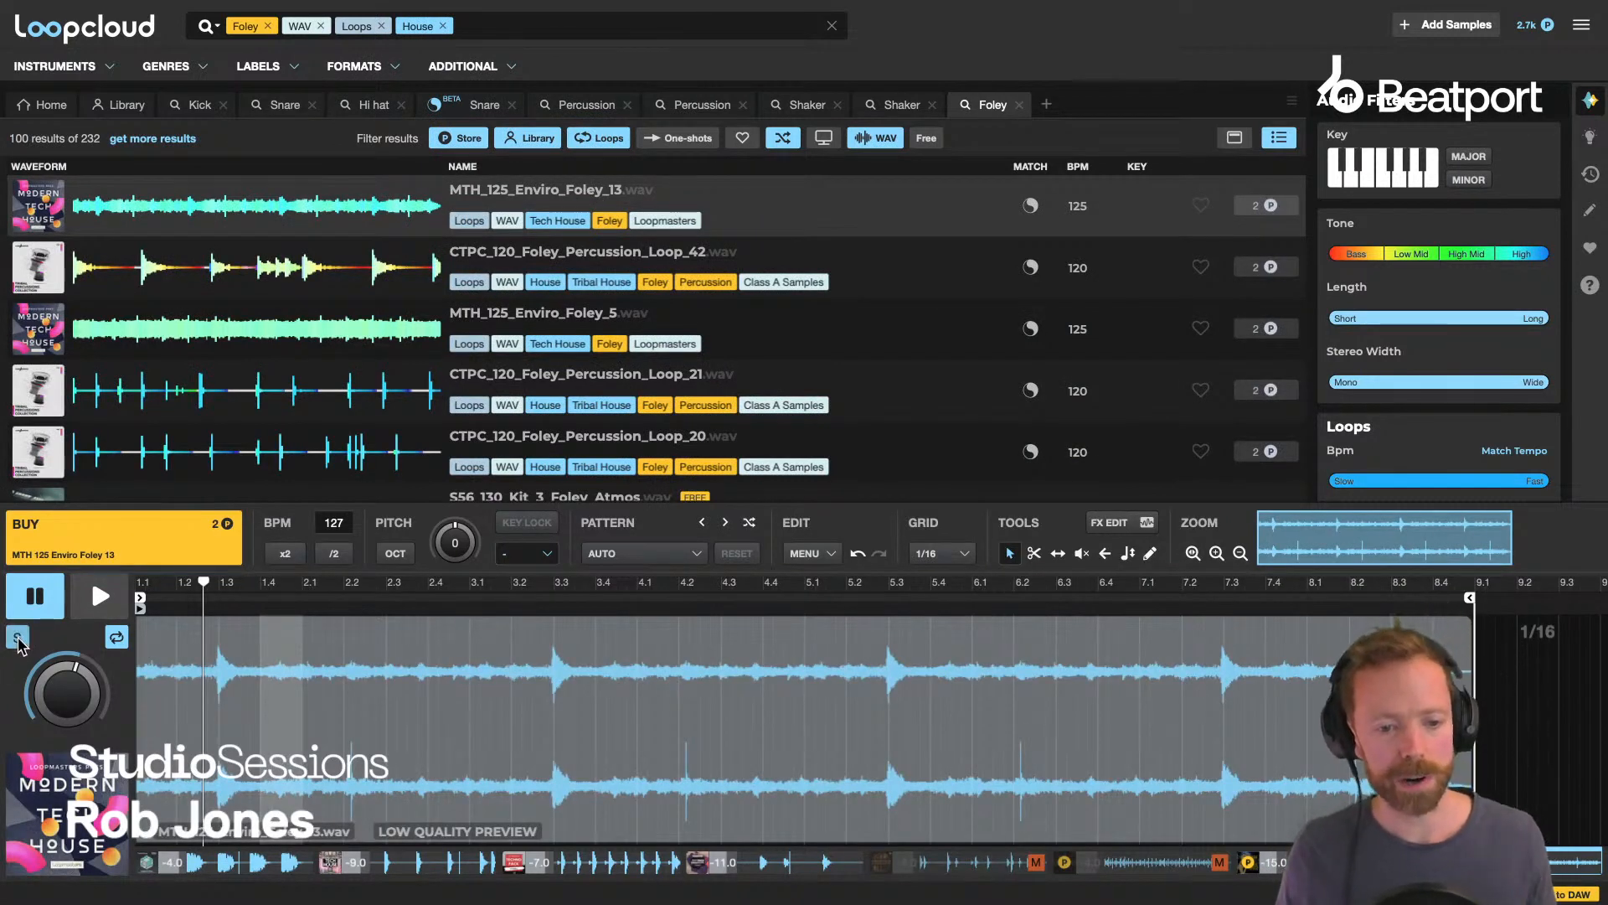
pyautogui.press('space')
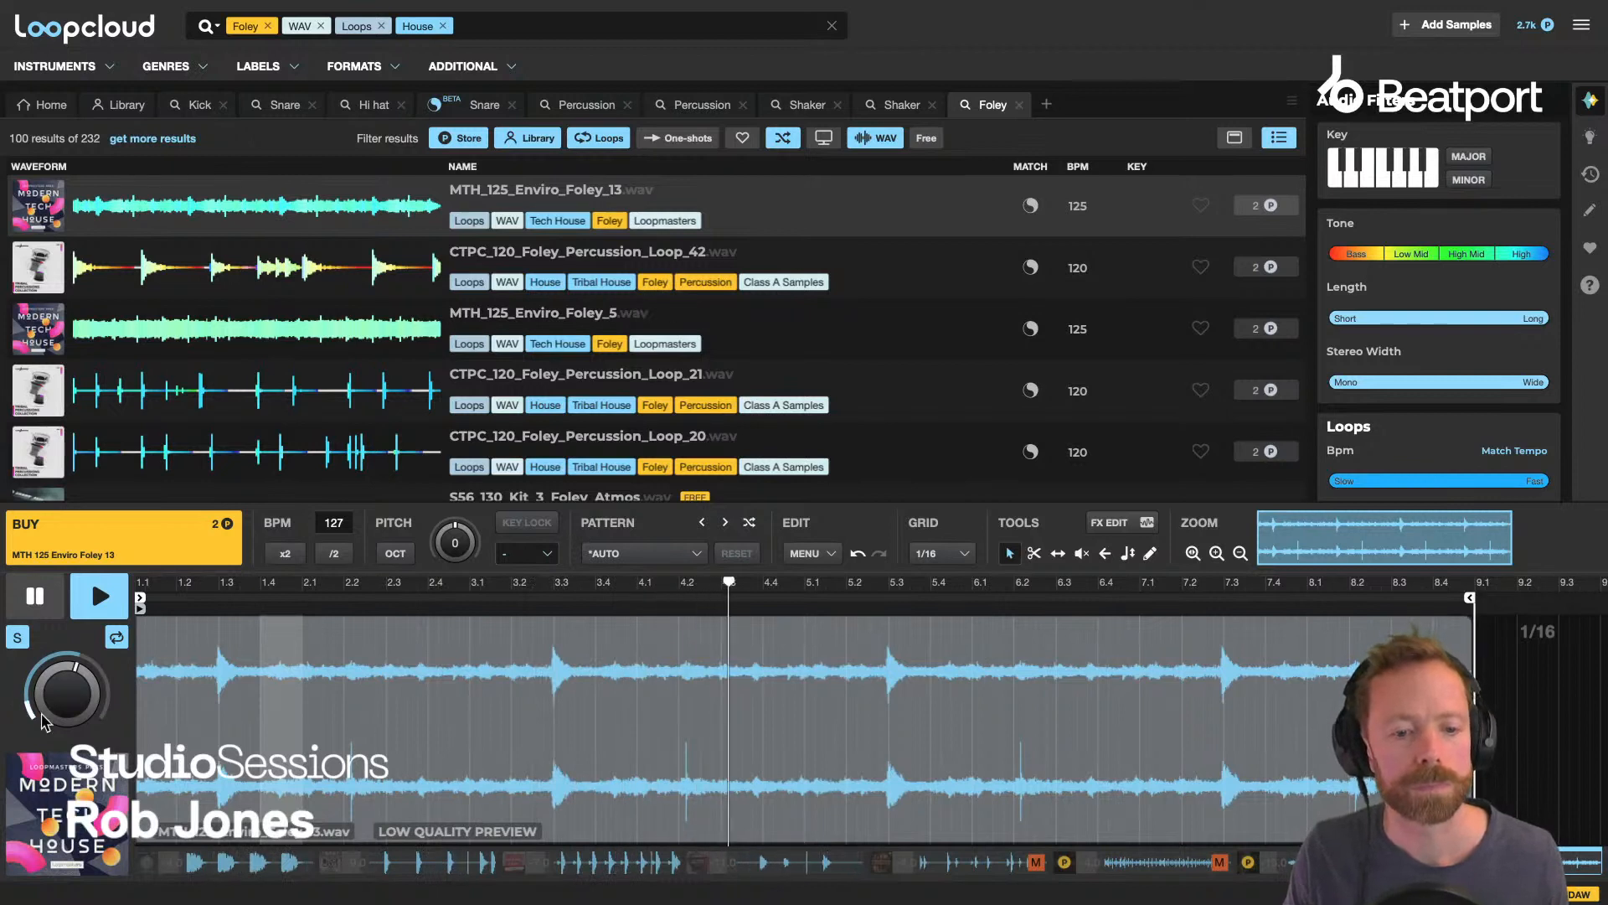
pyautogui.press('space')
pyautogui.press('space')
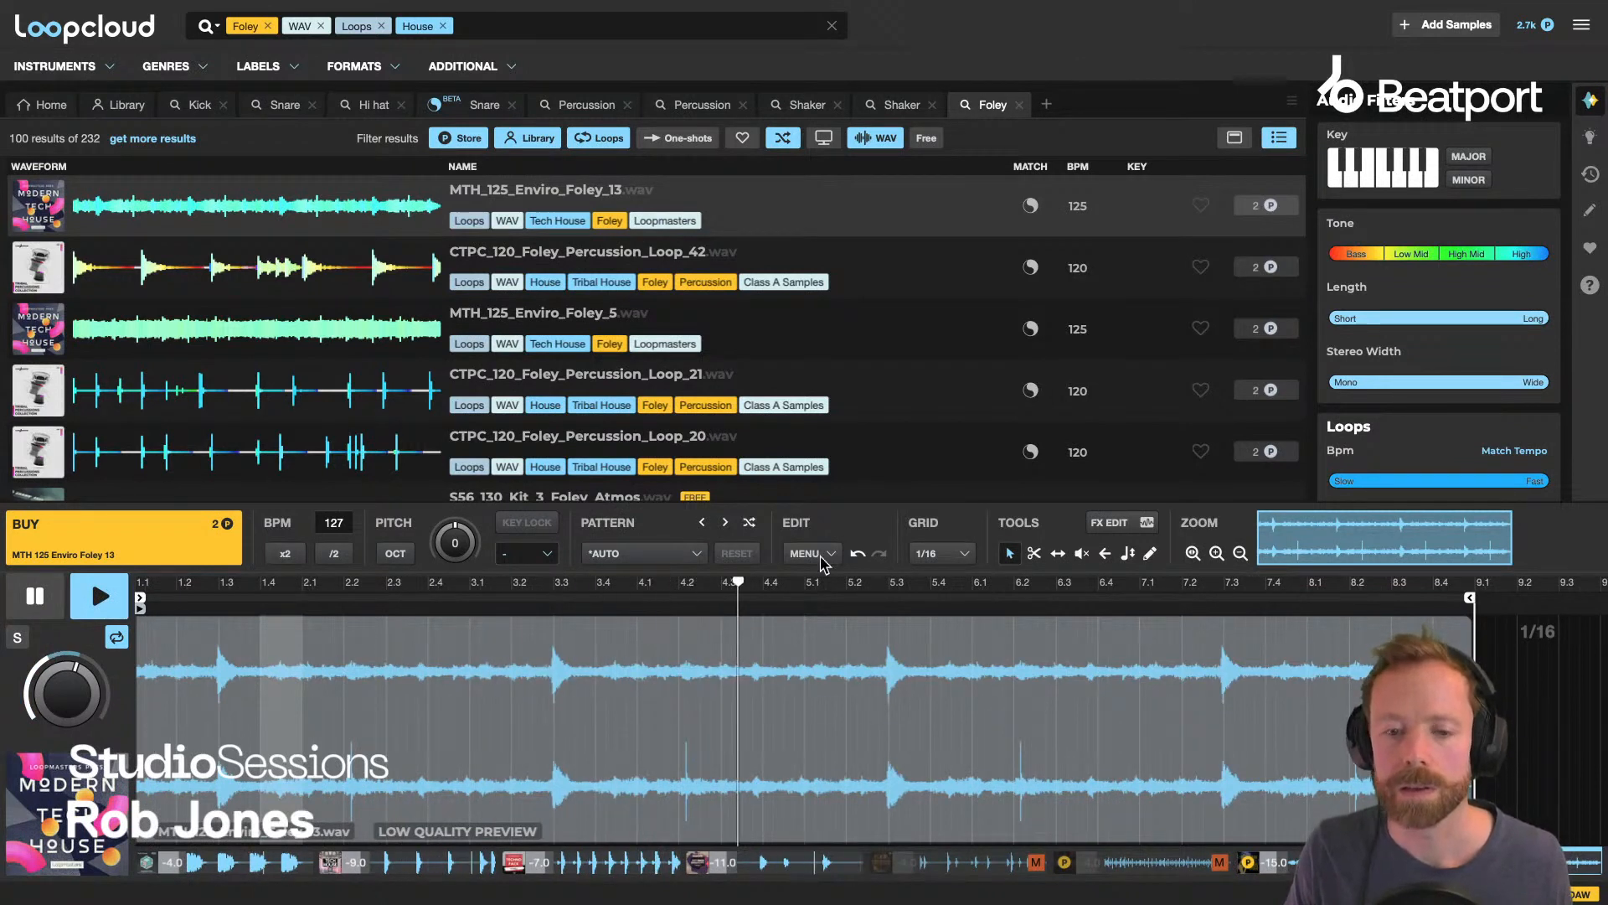
# Audition MTH_125_Enviro_Foley_5 with the beat, then S56_130_Kit_3_Foley_Atmos with the eighth track soloed.
pyautogui.click(483, 315)
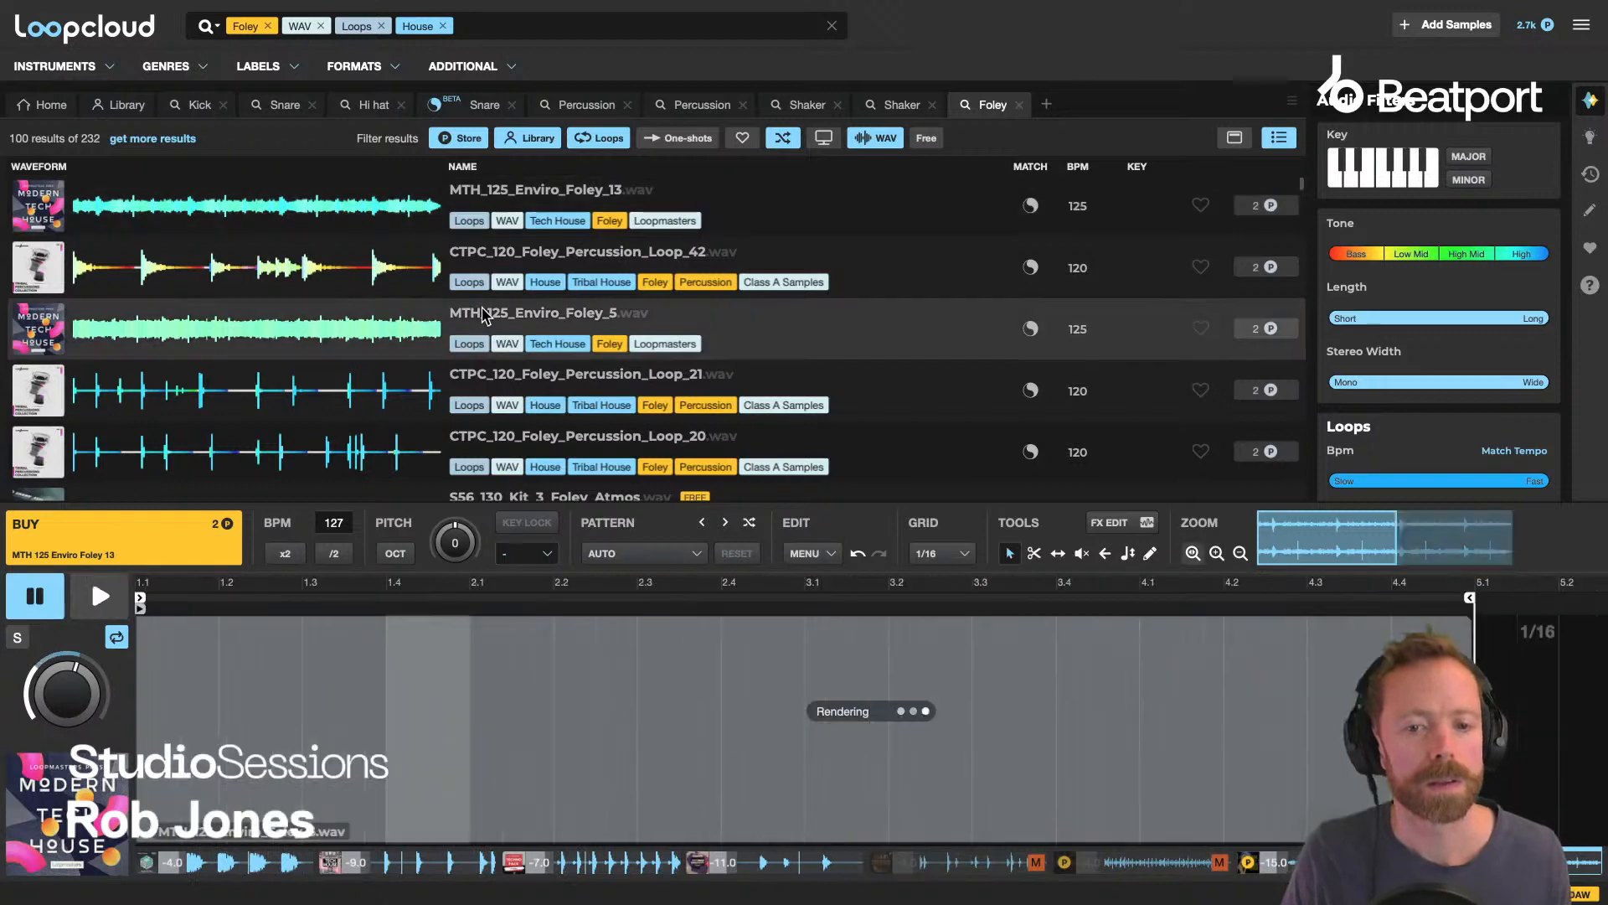
pyautogui.scroll(-3, 494, 327)
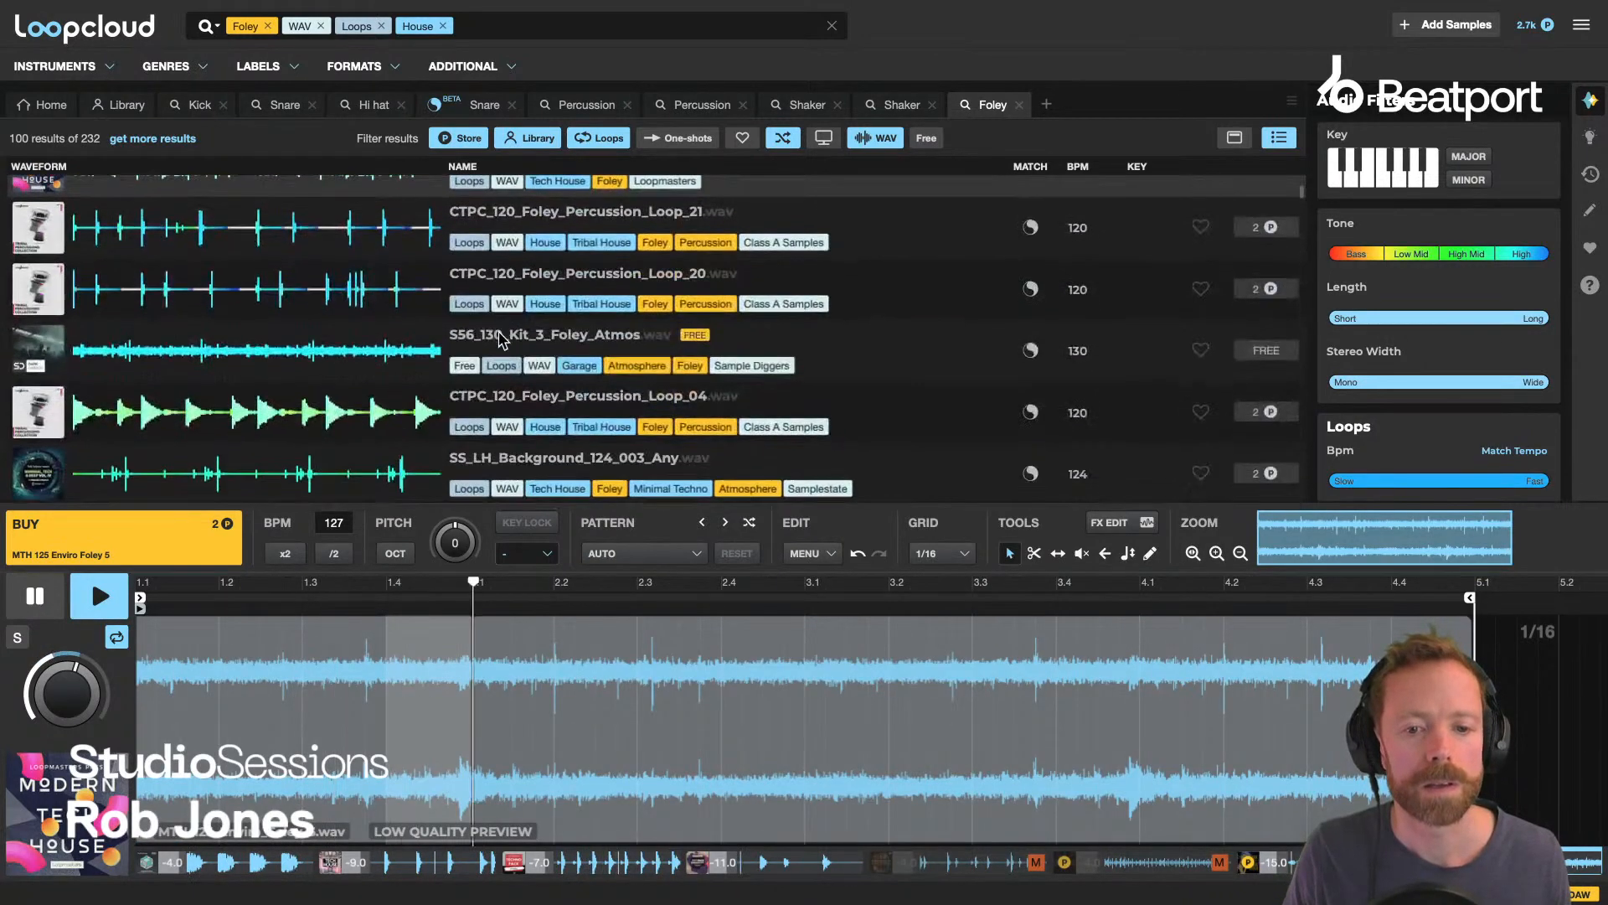
pyautogui.click(500, 338)
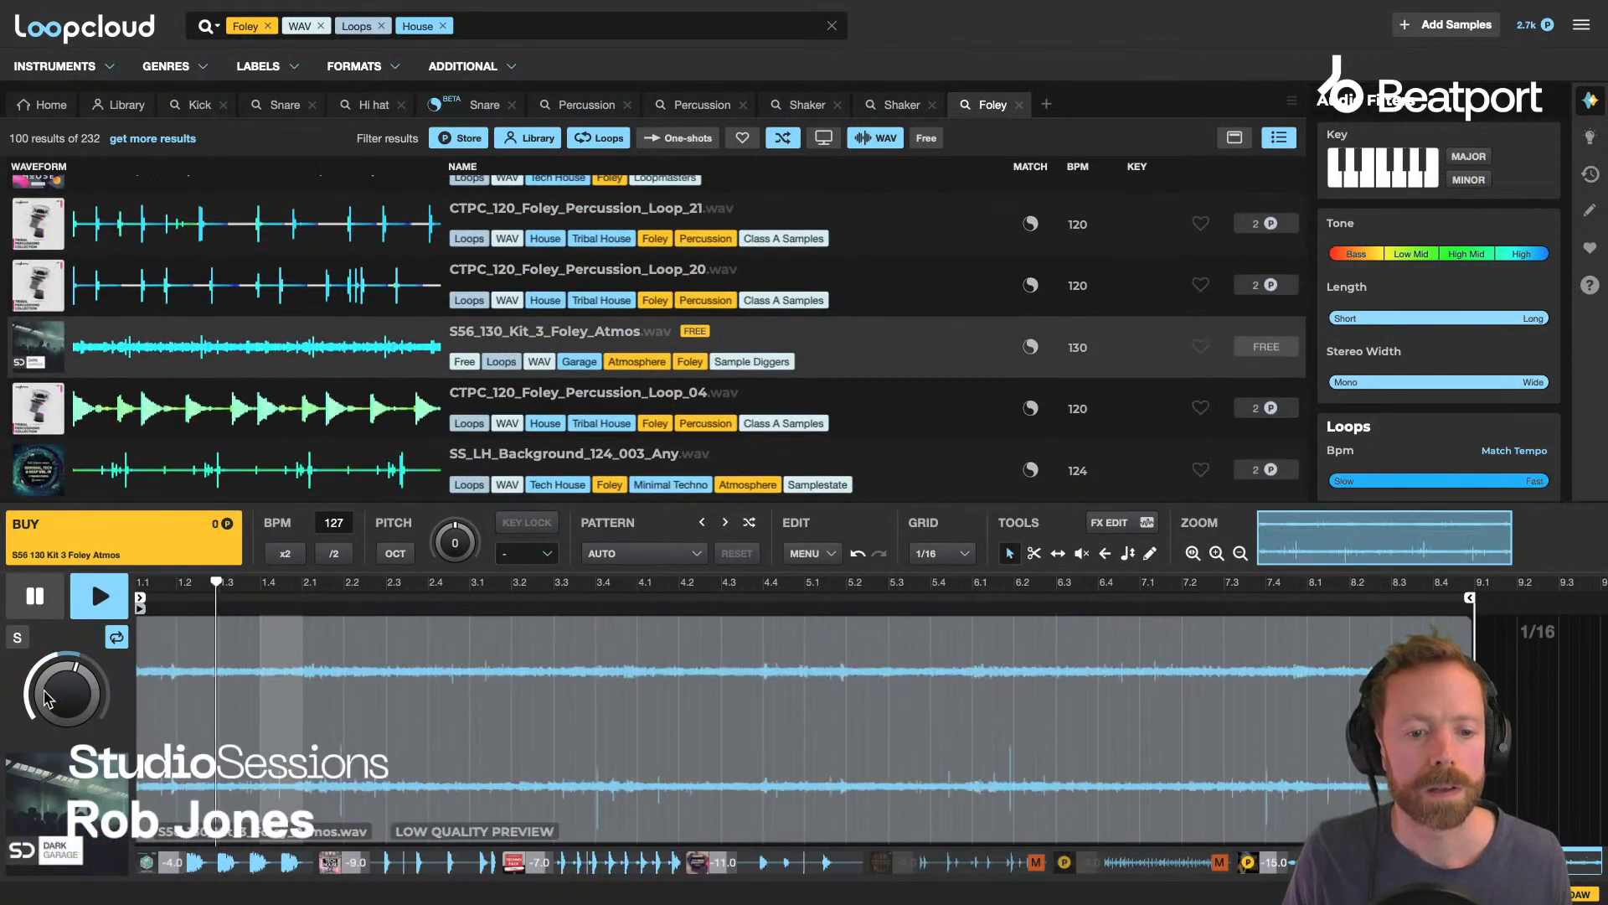
pyautogui.click(19, 639)
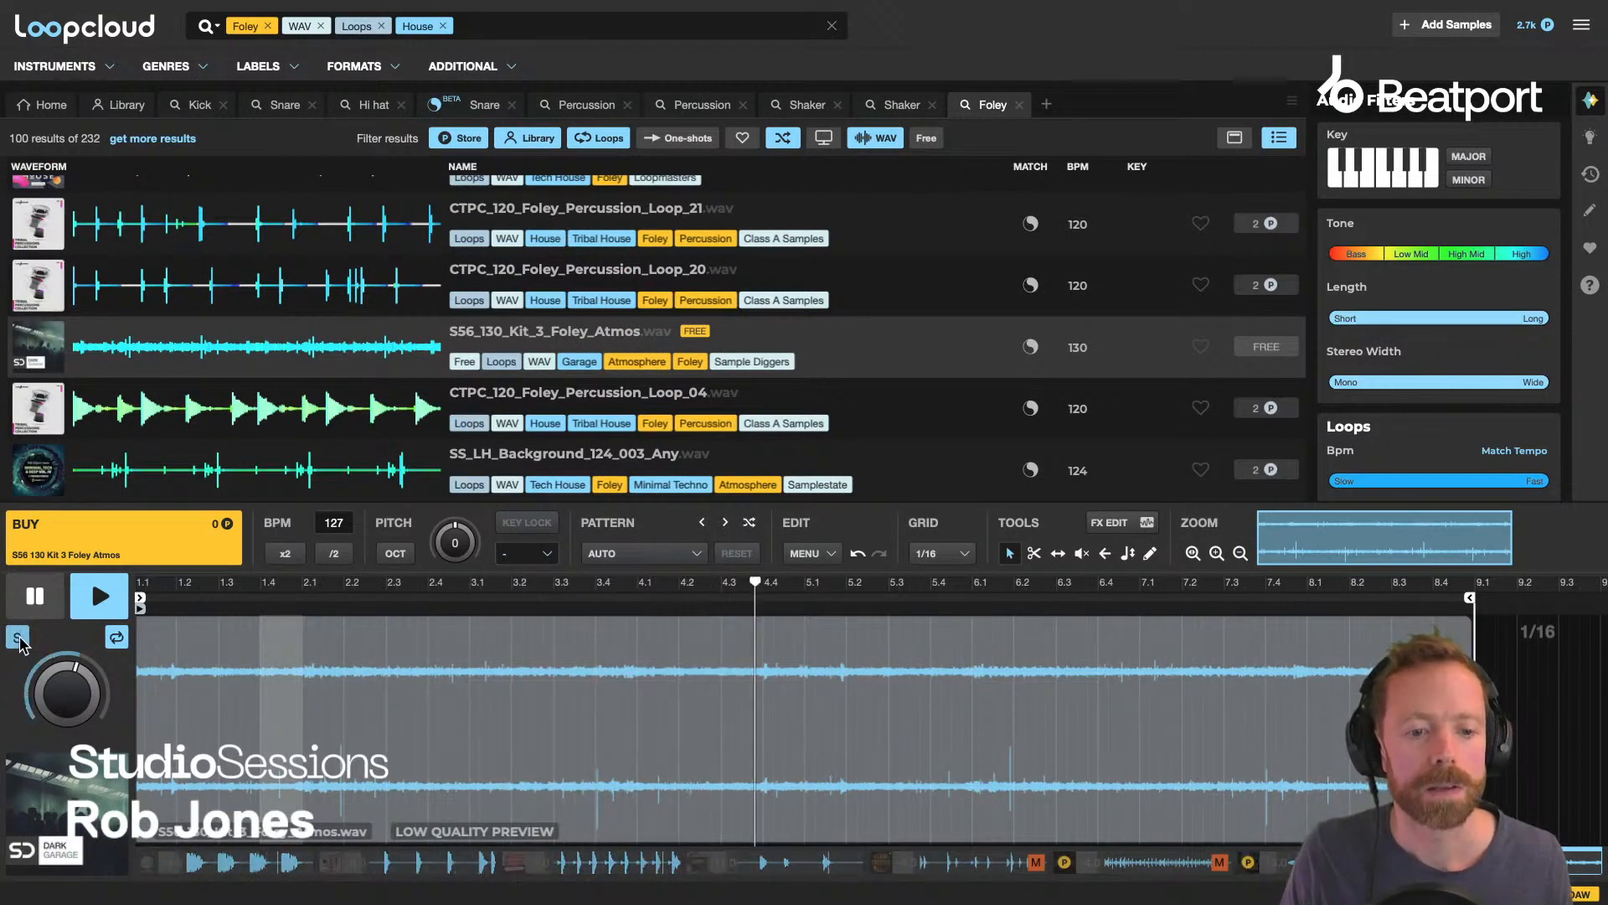
pyautogui.press('space')
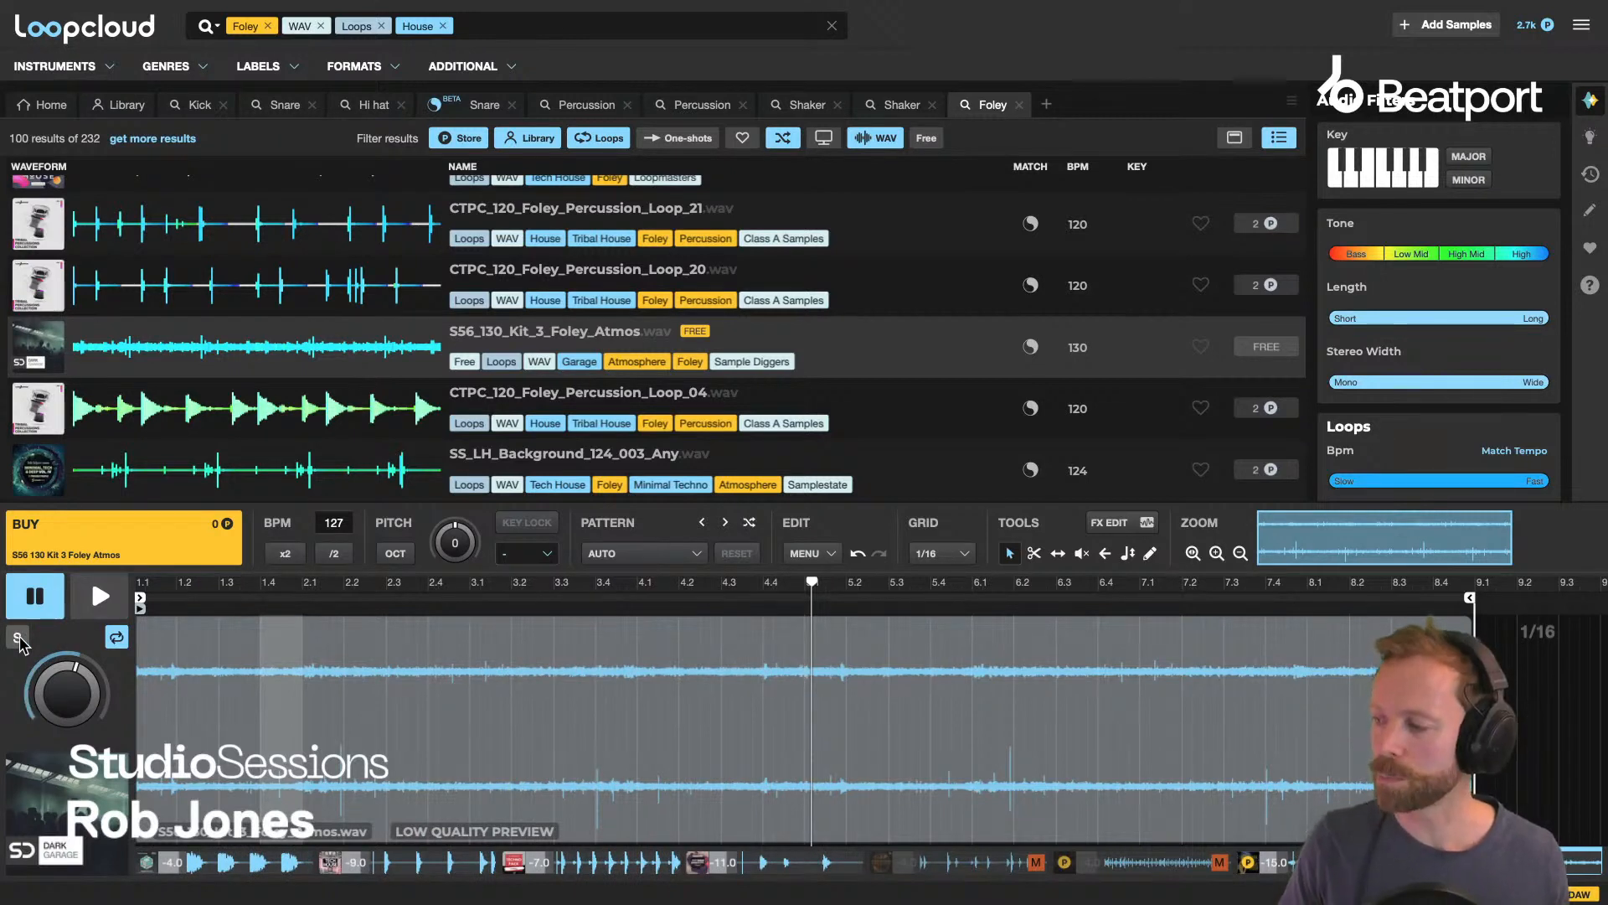
pyautogui.click(16, 640)
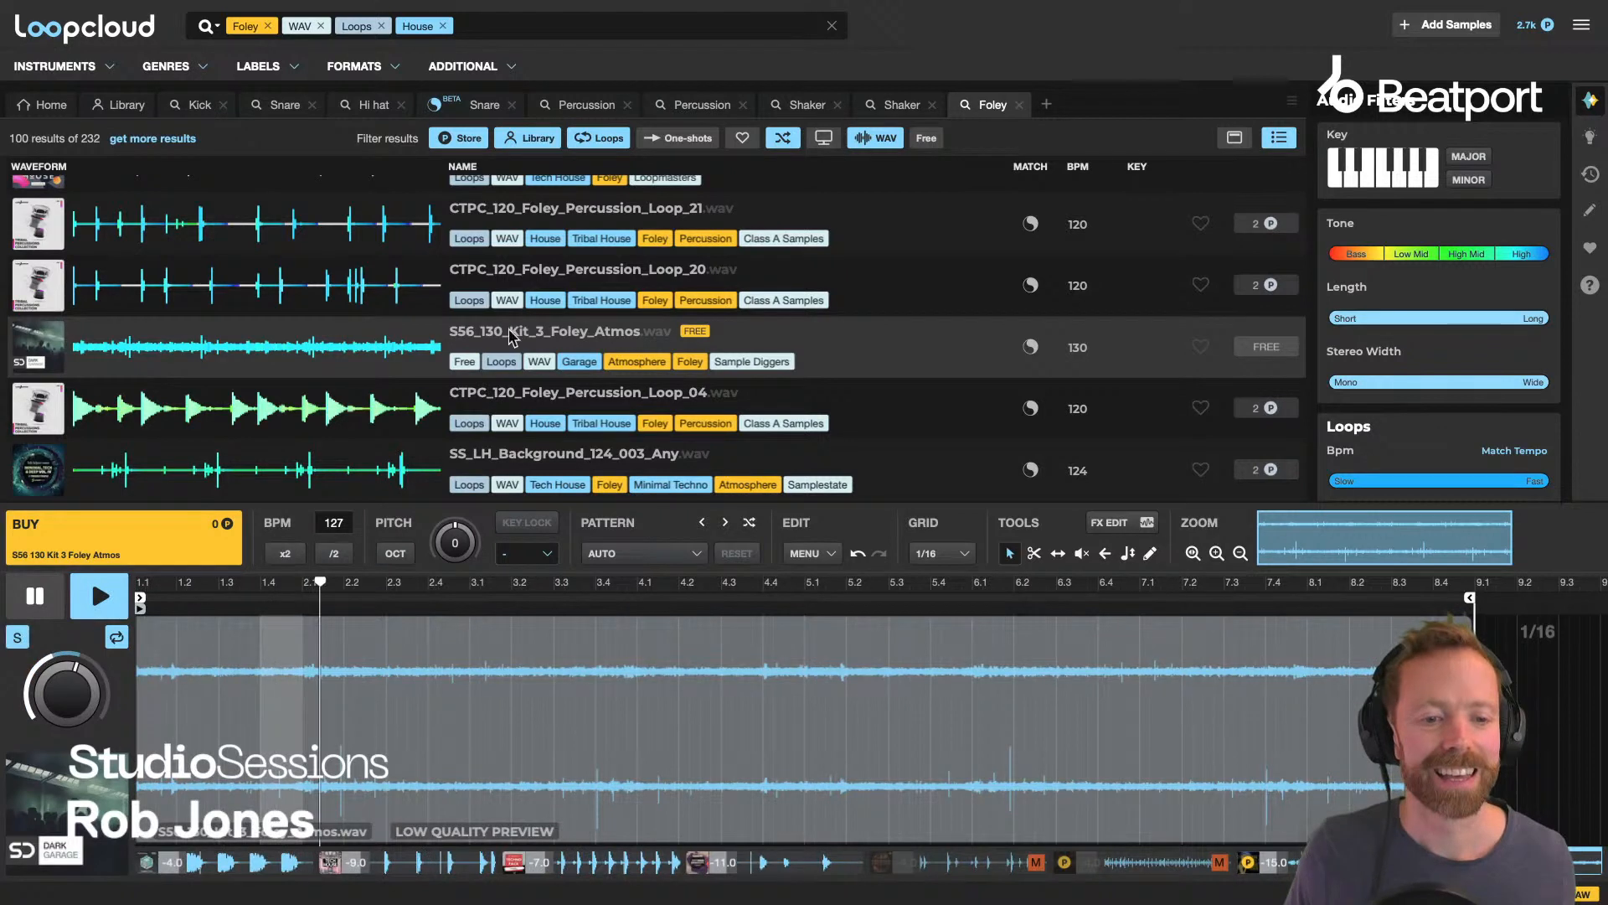
pyautogui.press('space')
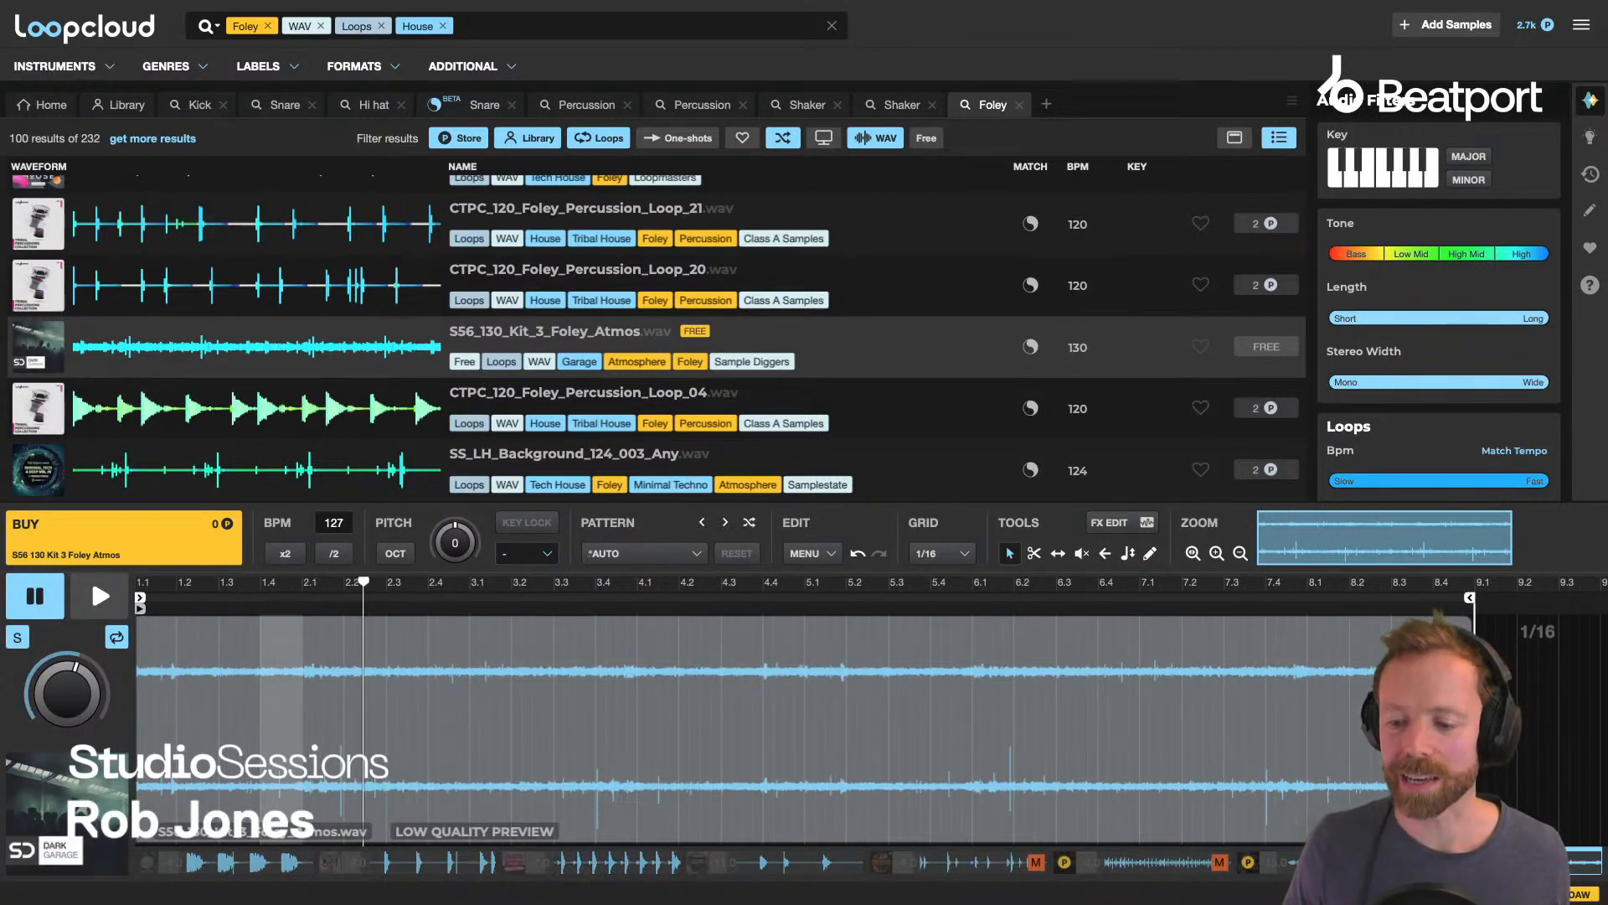
# Audition SS_LH_Background_124_003_Any and 130_FoleyDrums_03 with the eighth track still soloed.
pyautogui.scroll(-3, 413, 405)
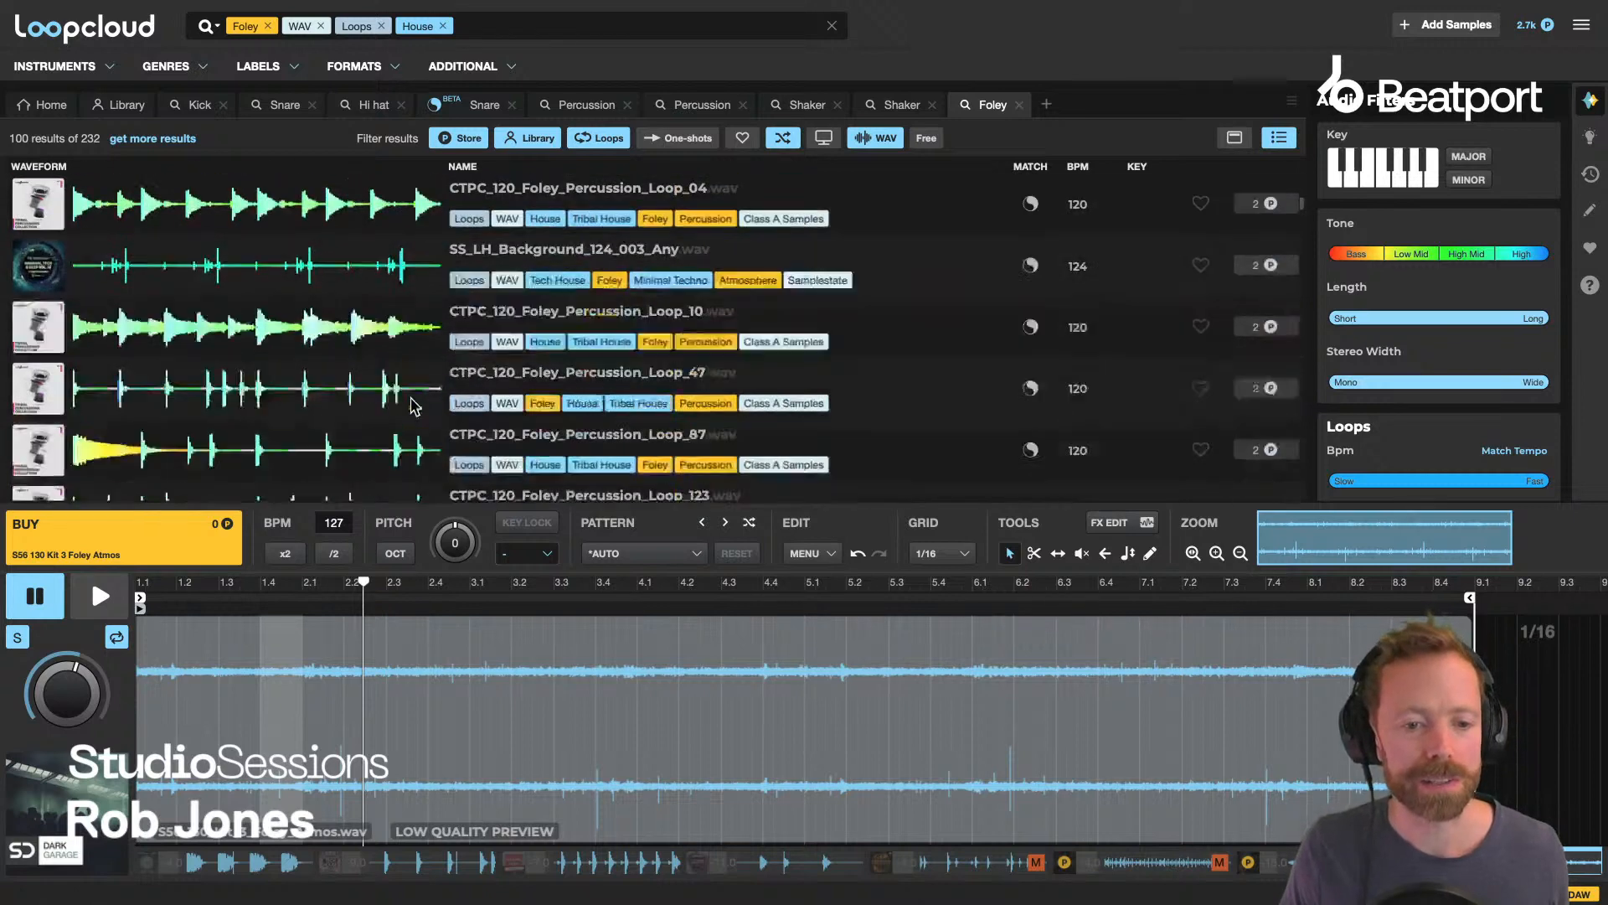
pyautogui.press('space')
pyautogui.click(483, 234)
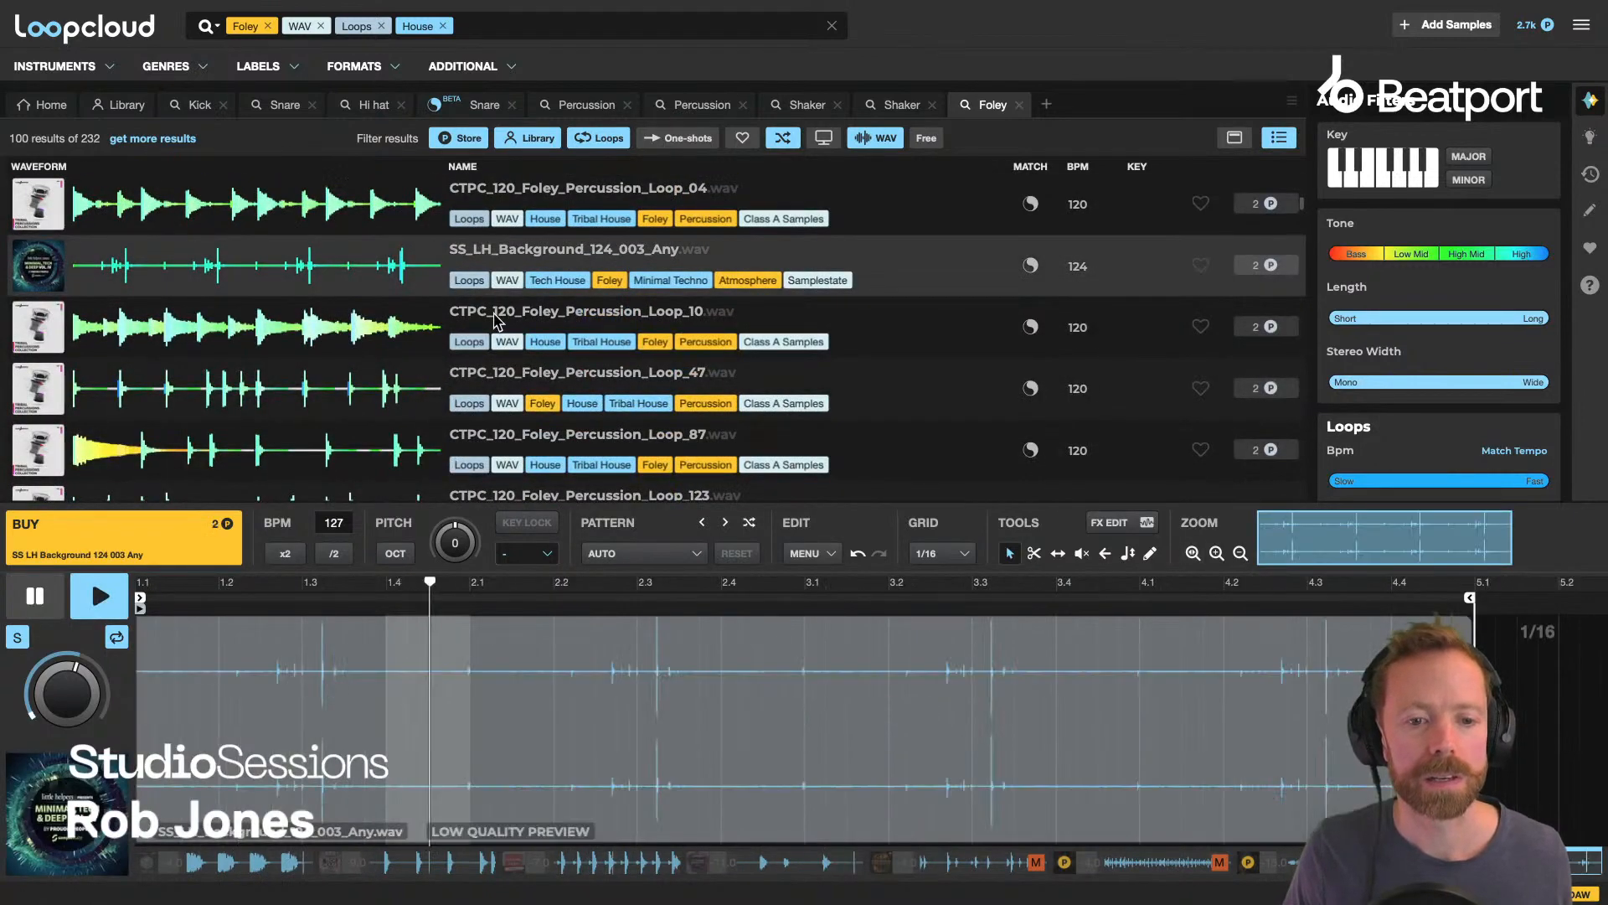
pyautogui.scroll(-2, 497, 344)
pyautogui.scroll(-1, 496, 344)
pyautogui.scroll(-2, 496, 344)
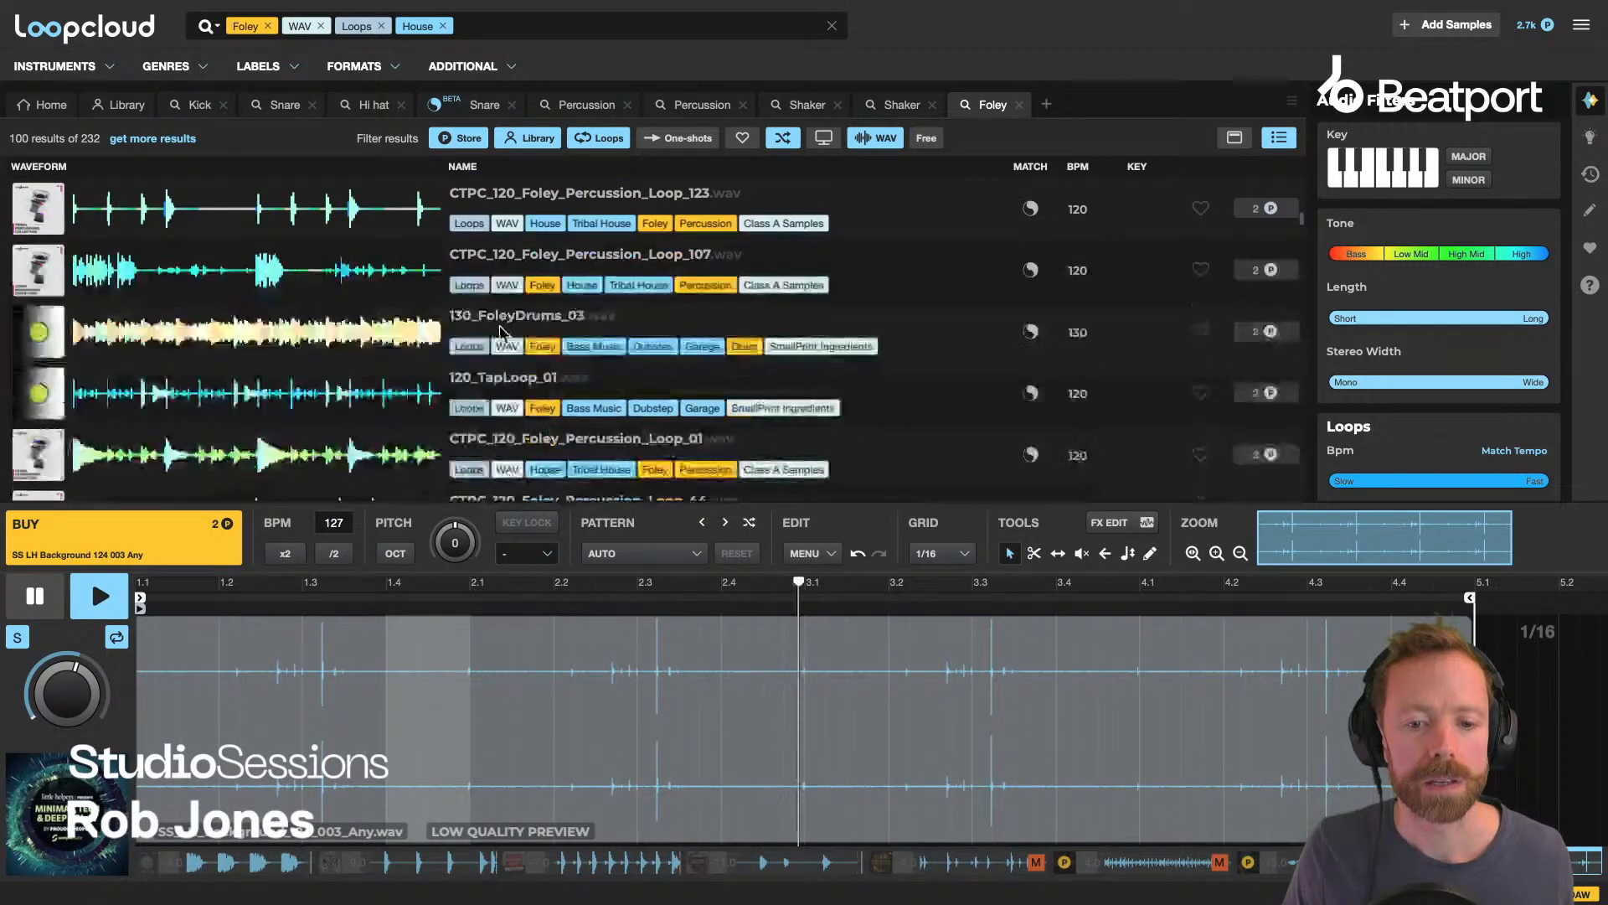
pyautogui.click(499, 329)
# Load MTH_125_Enviro_Foley_10 on the eighth track and turn solo off to hear it with the full beat.
pyautogui.scroll(-3, 536, 411)
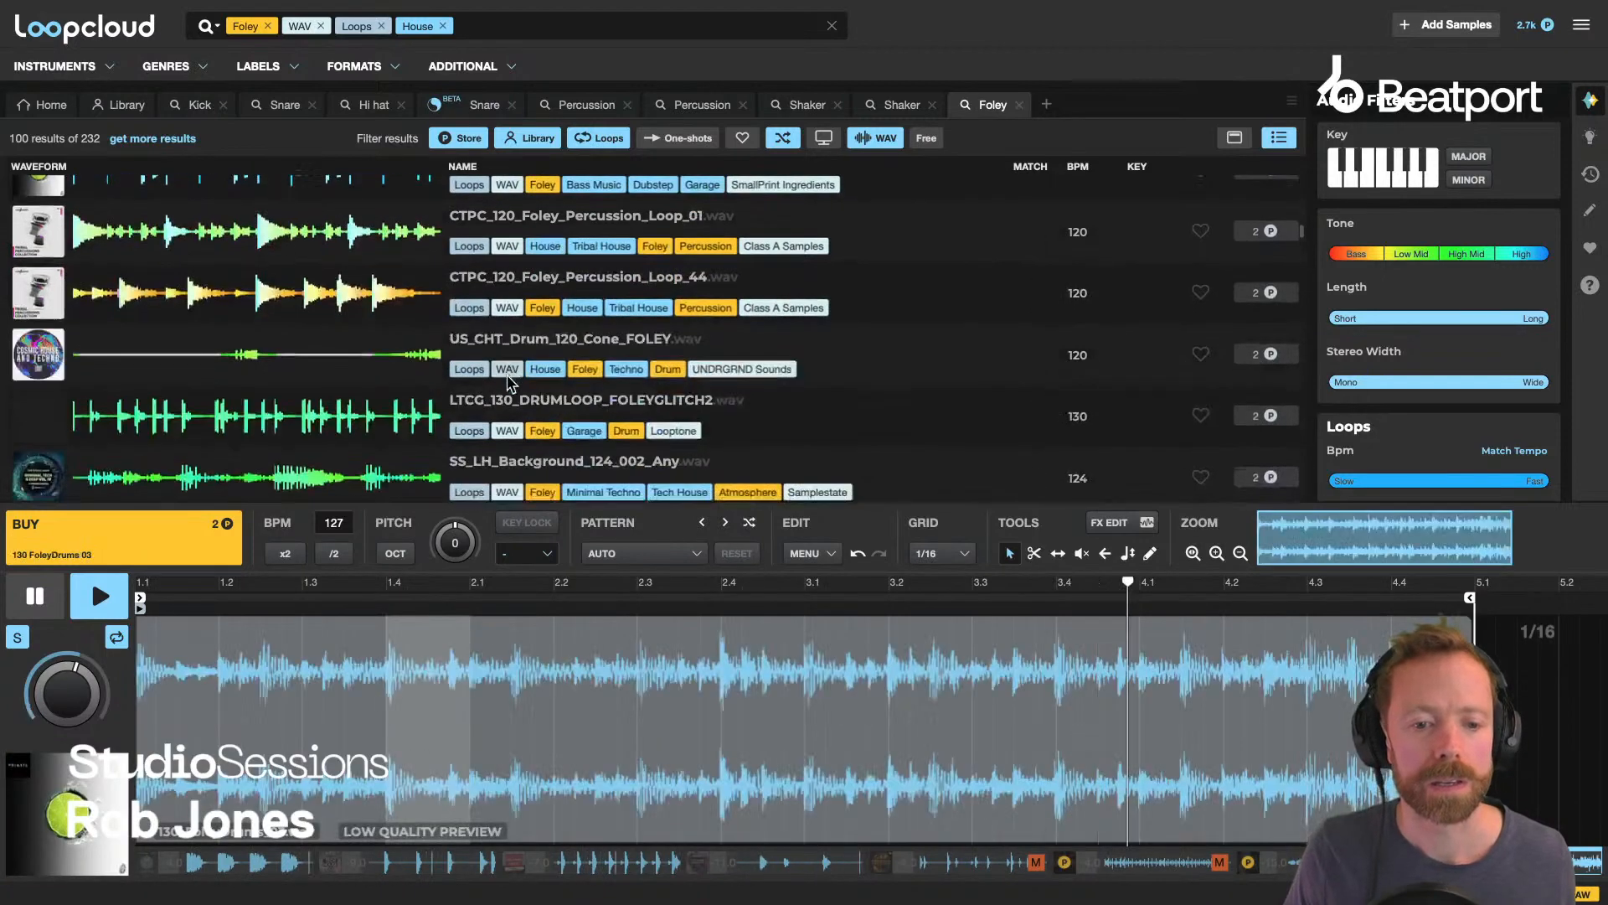
pyautogui.scroll(-4, 536, 411)
pyautogui.scroll(-2, 512, 402)
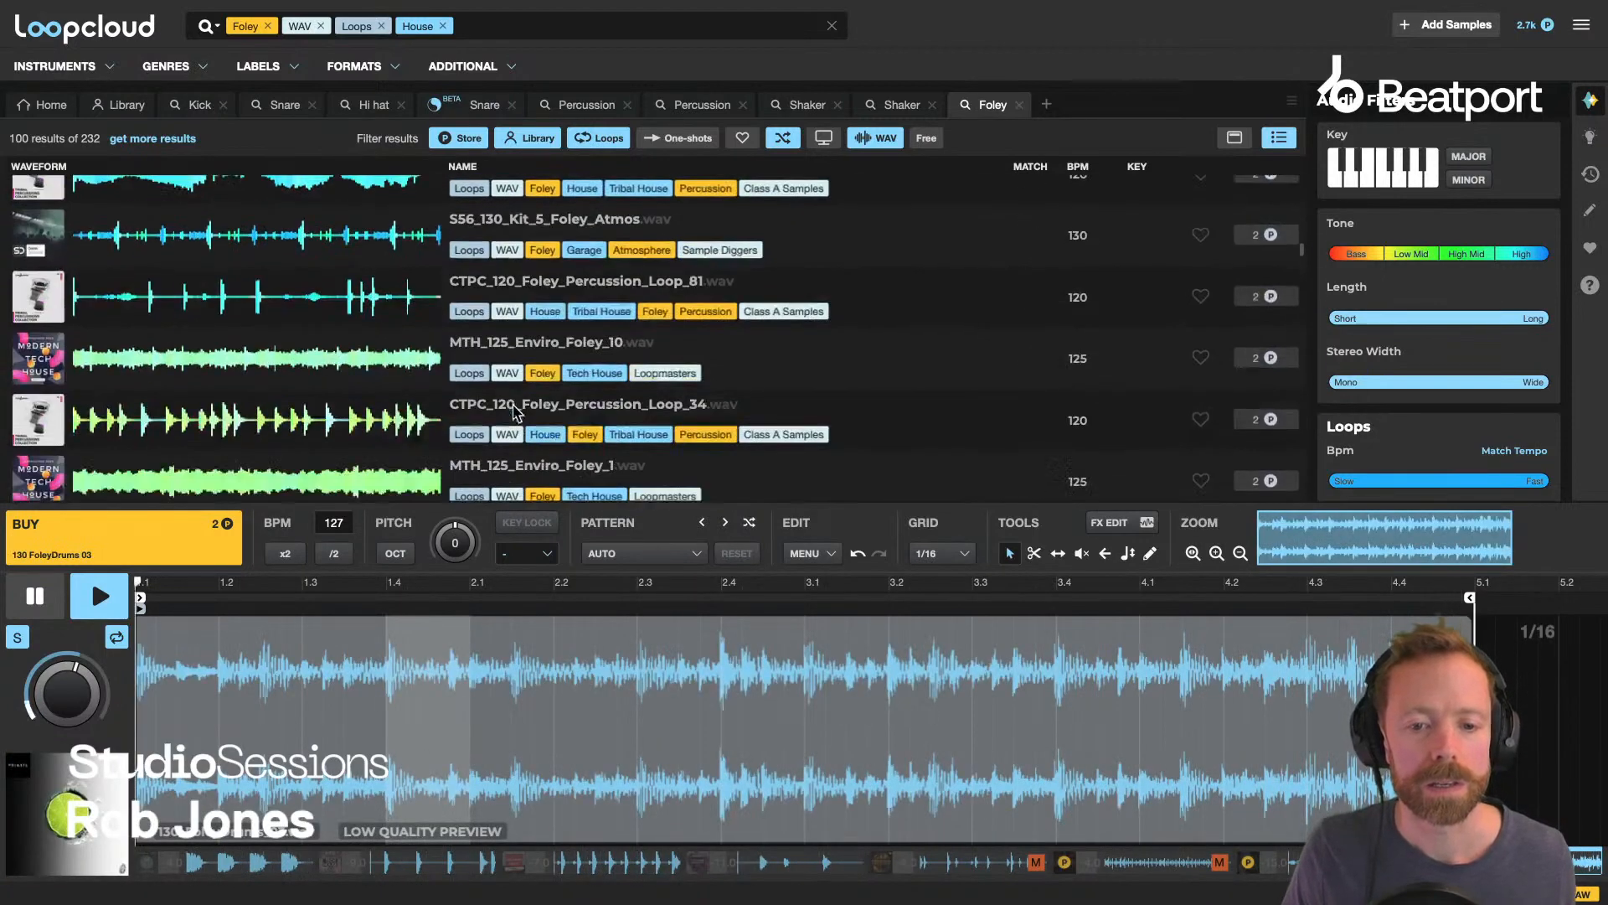
pyautogui.click(506, 354)
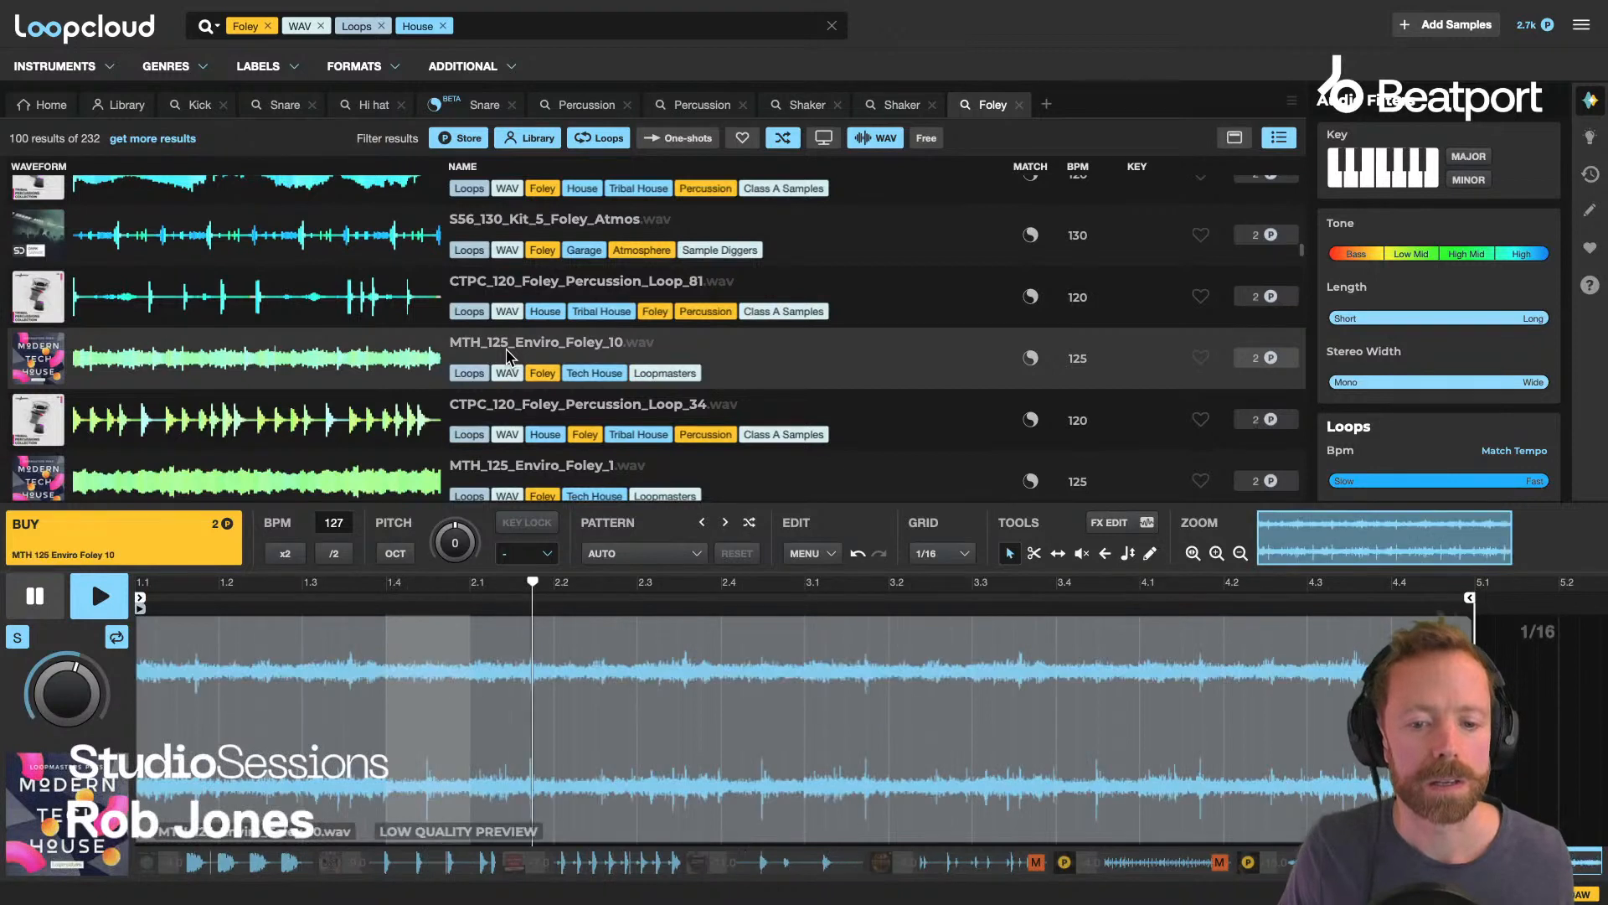
pyautogui.click(20, 639)
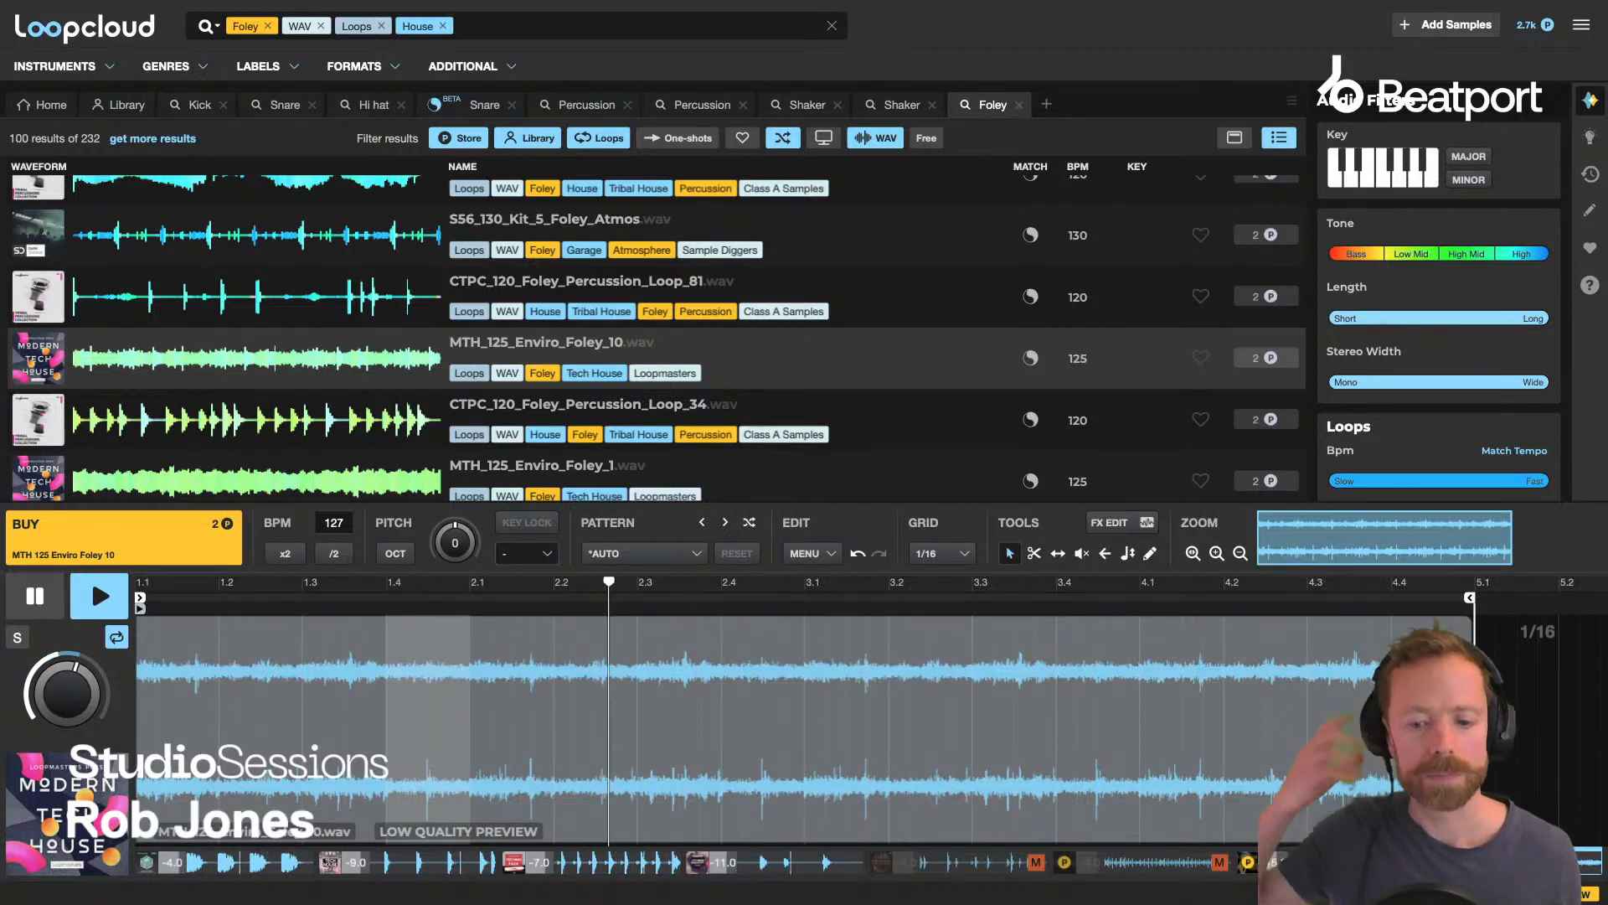
pyautogui.press('space')
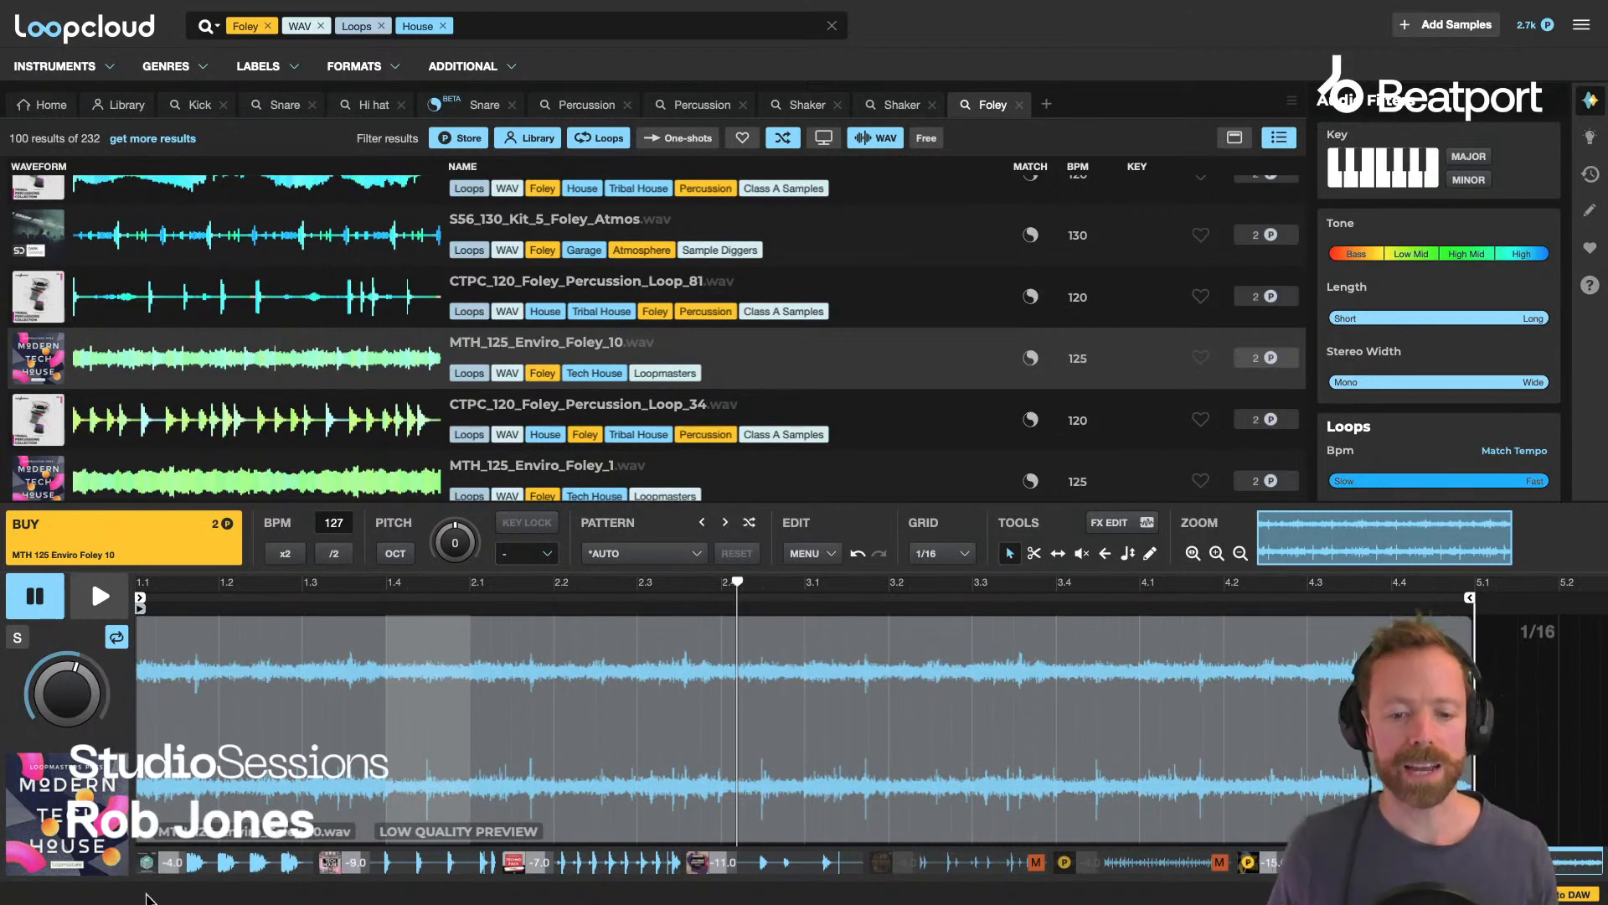
# Review the kick, snare, hat and percussion tracks one by one and return to the snare track.
pyautogui.click(226, 861)
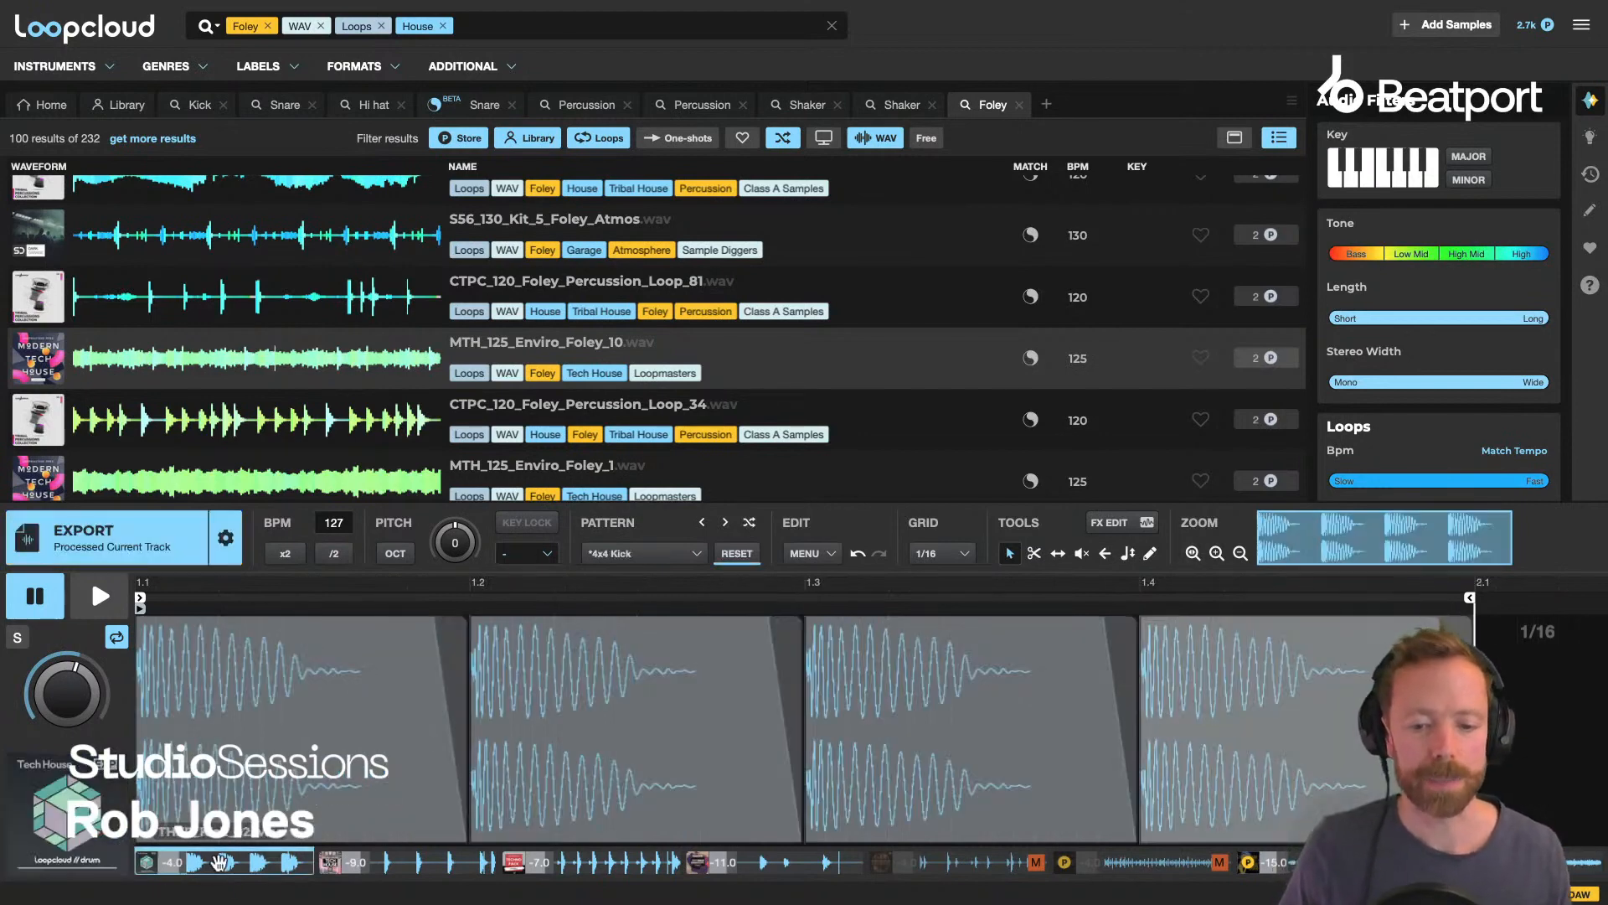
pyautogui.click(438, 862)
pyautogui.click(595, 862)
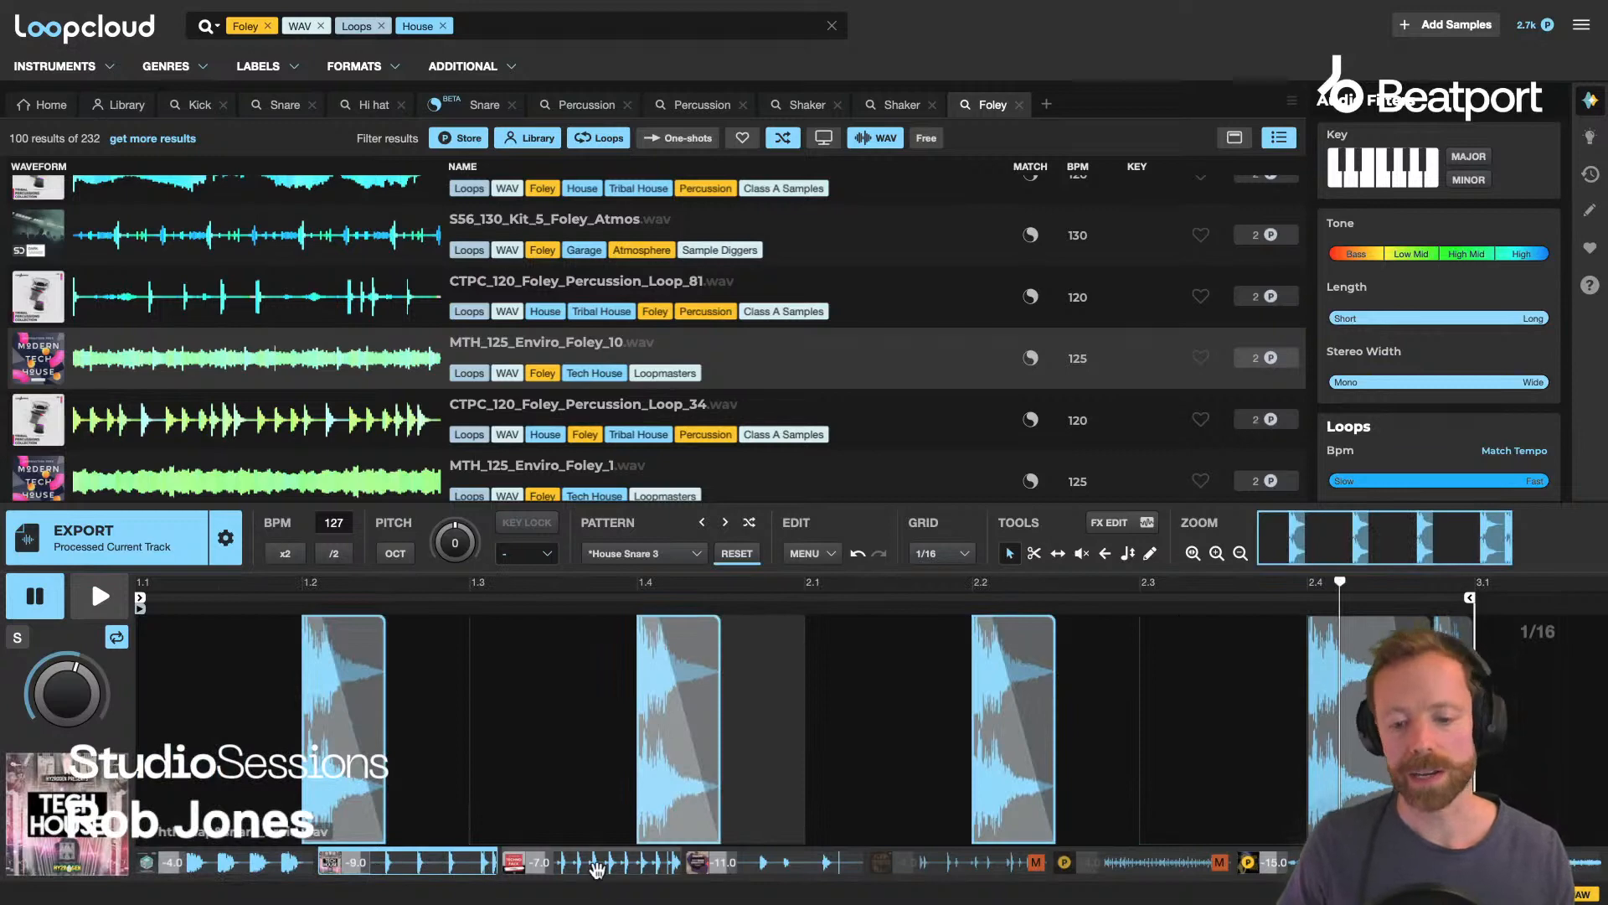
pyautogui.click(802, 852)
pyautogui.click(955, 859)
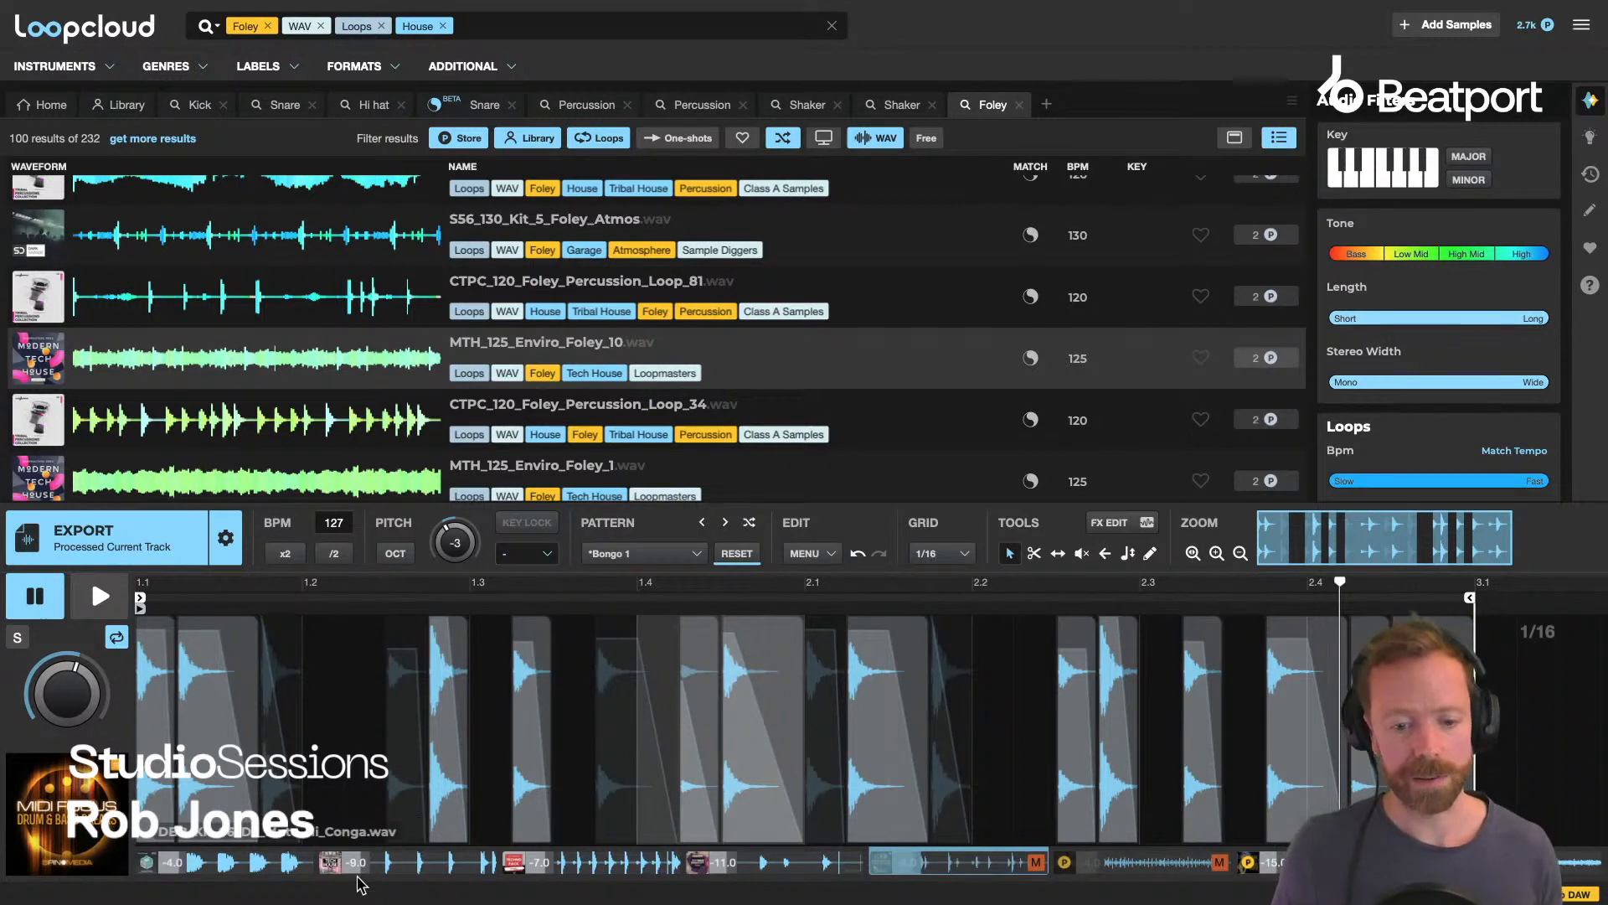
pyautogui.click(416, 863)
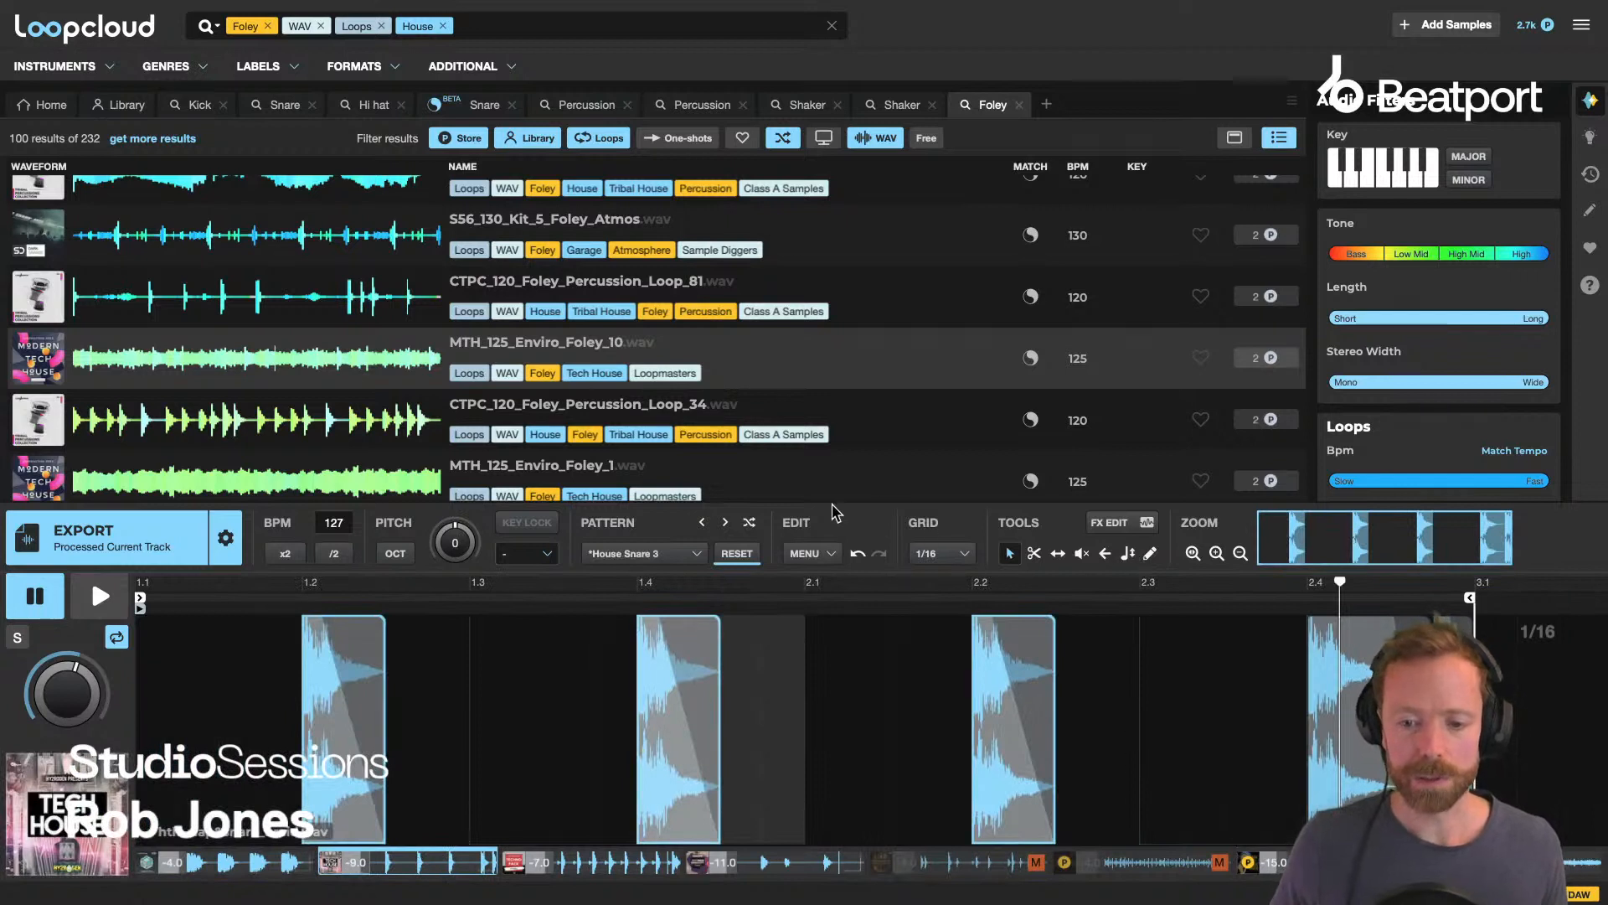
# Save the session as "House Beat" in the Stream folder.
pyautogui.click(826, 555)
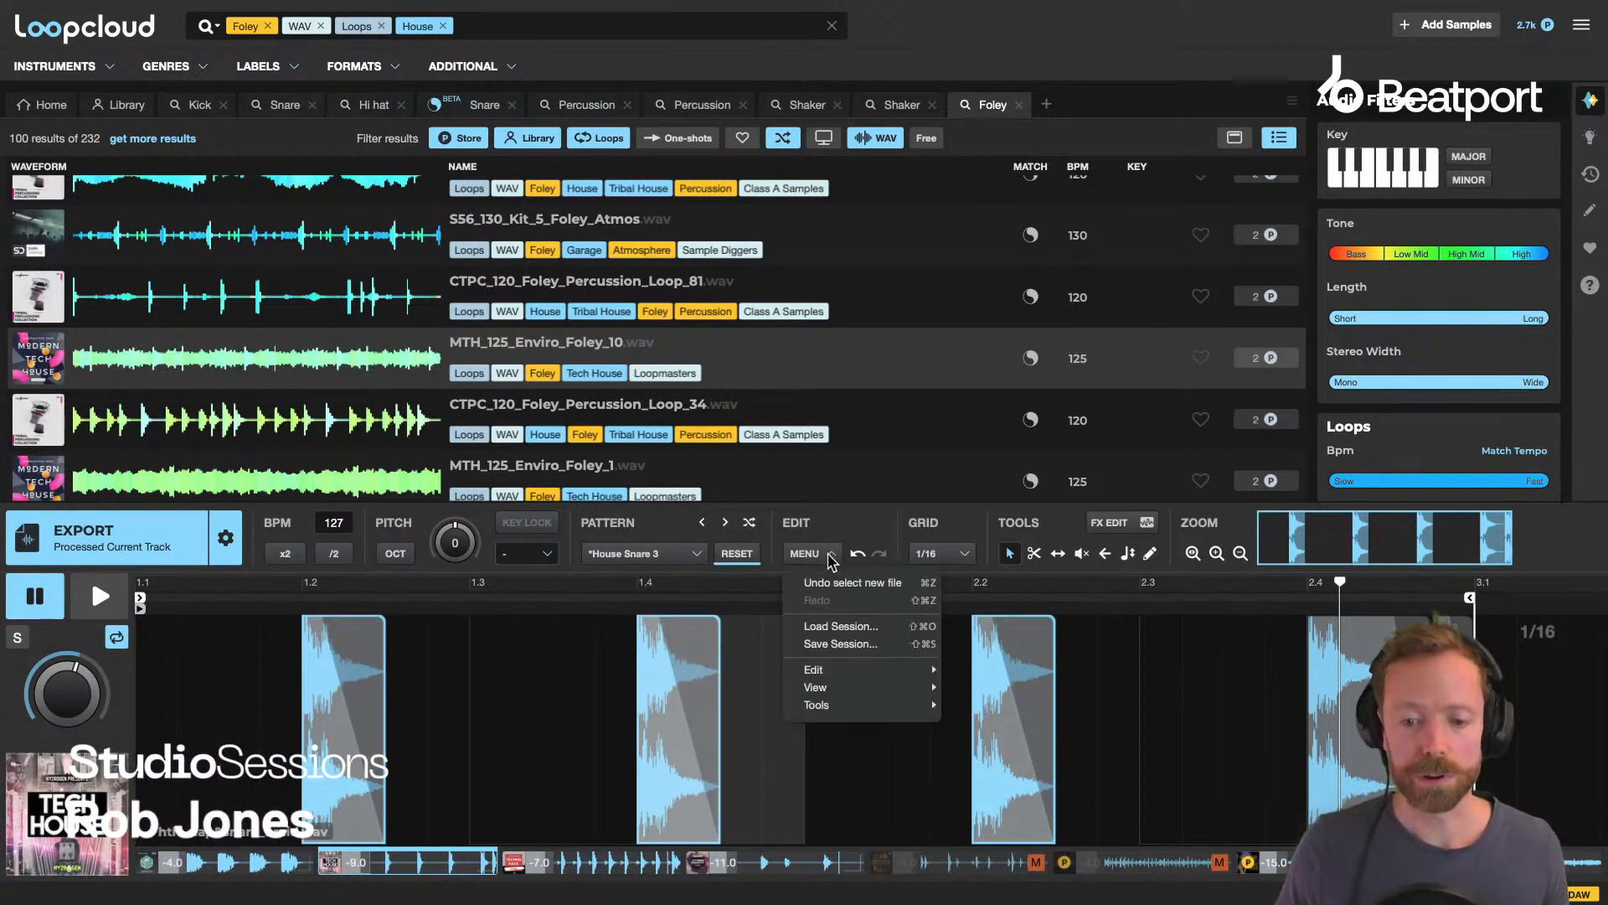
pyautogui.click(840, 644)
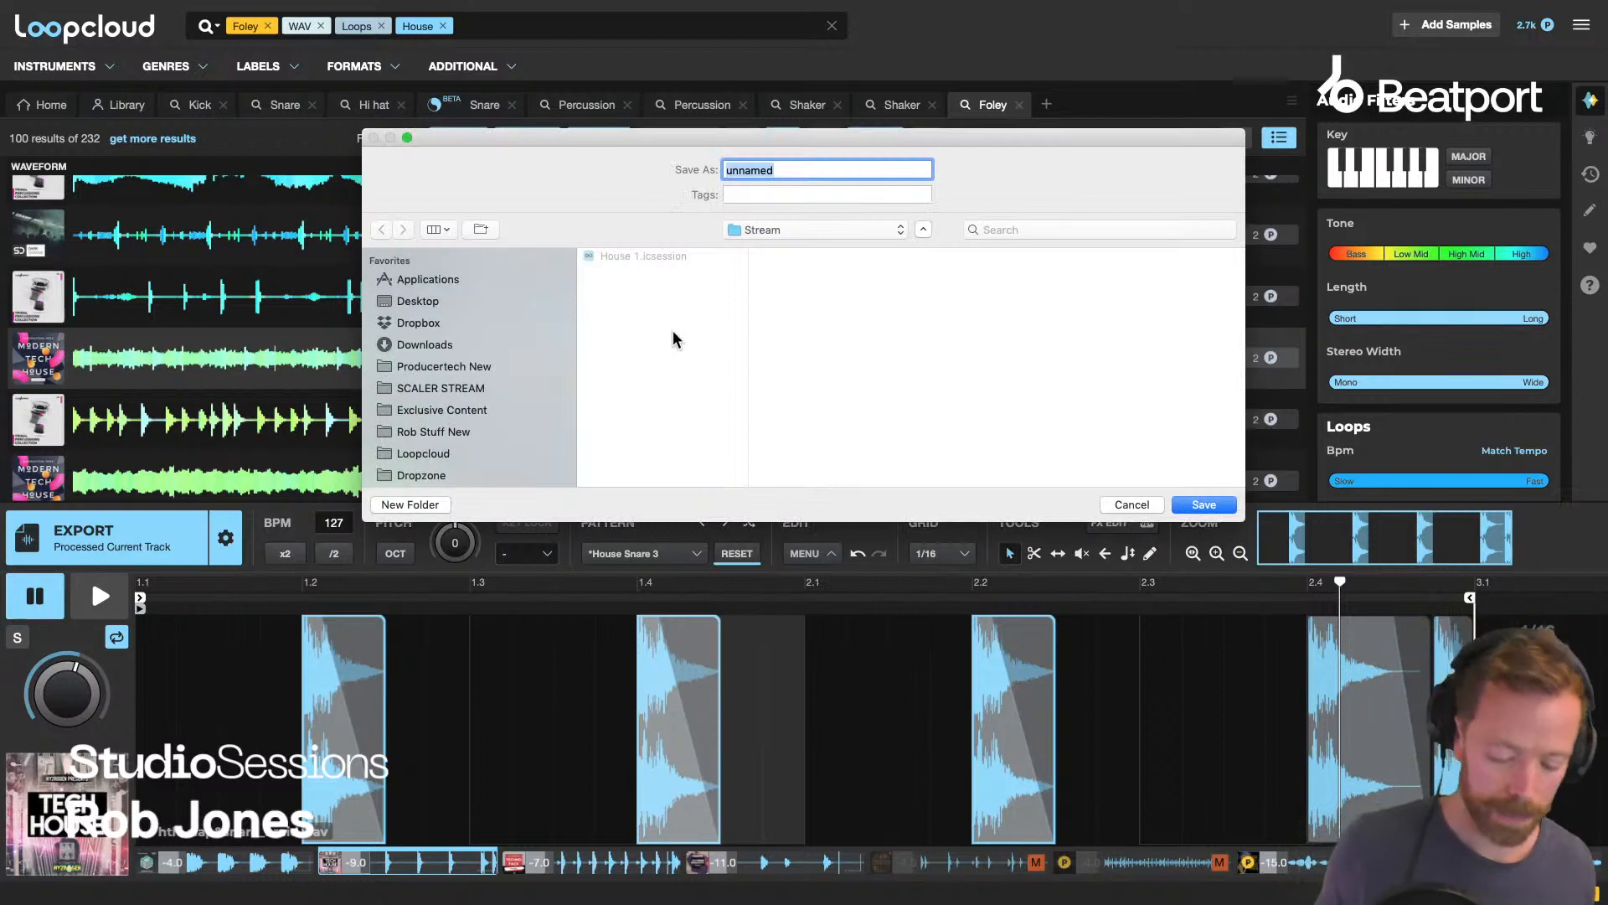
pyautogui.write('House Beat')
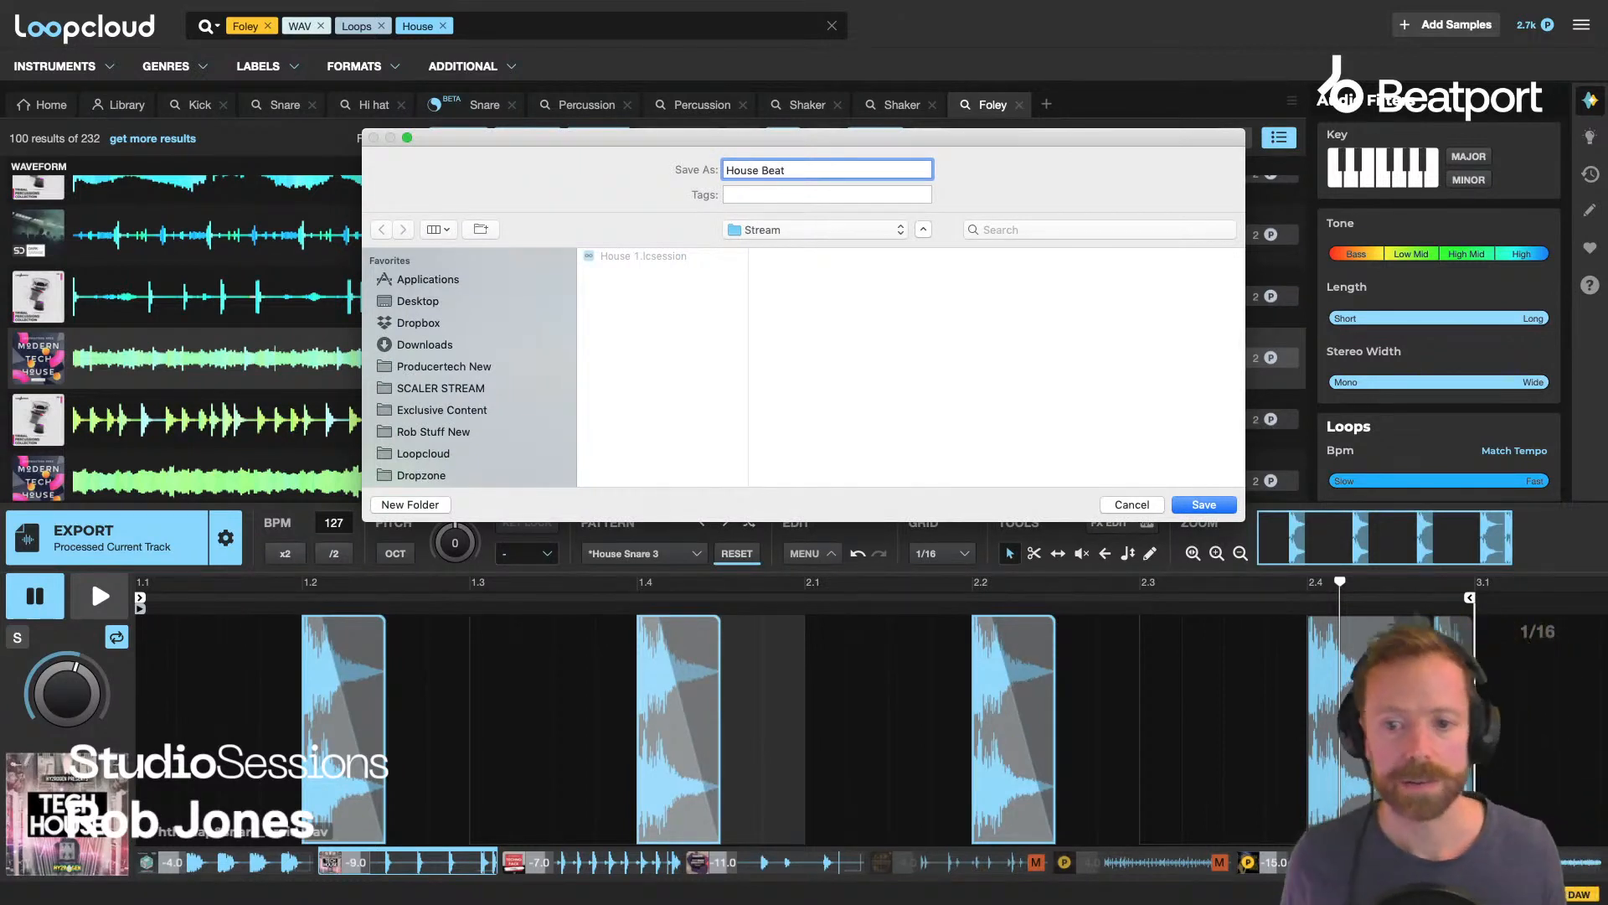
pyautogui.press('Return')
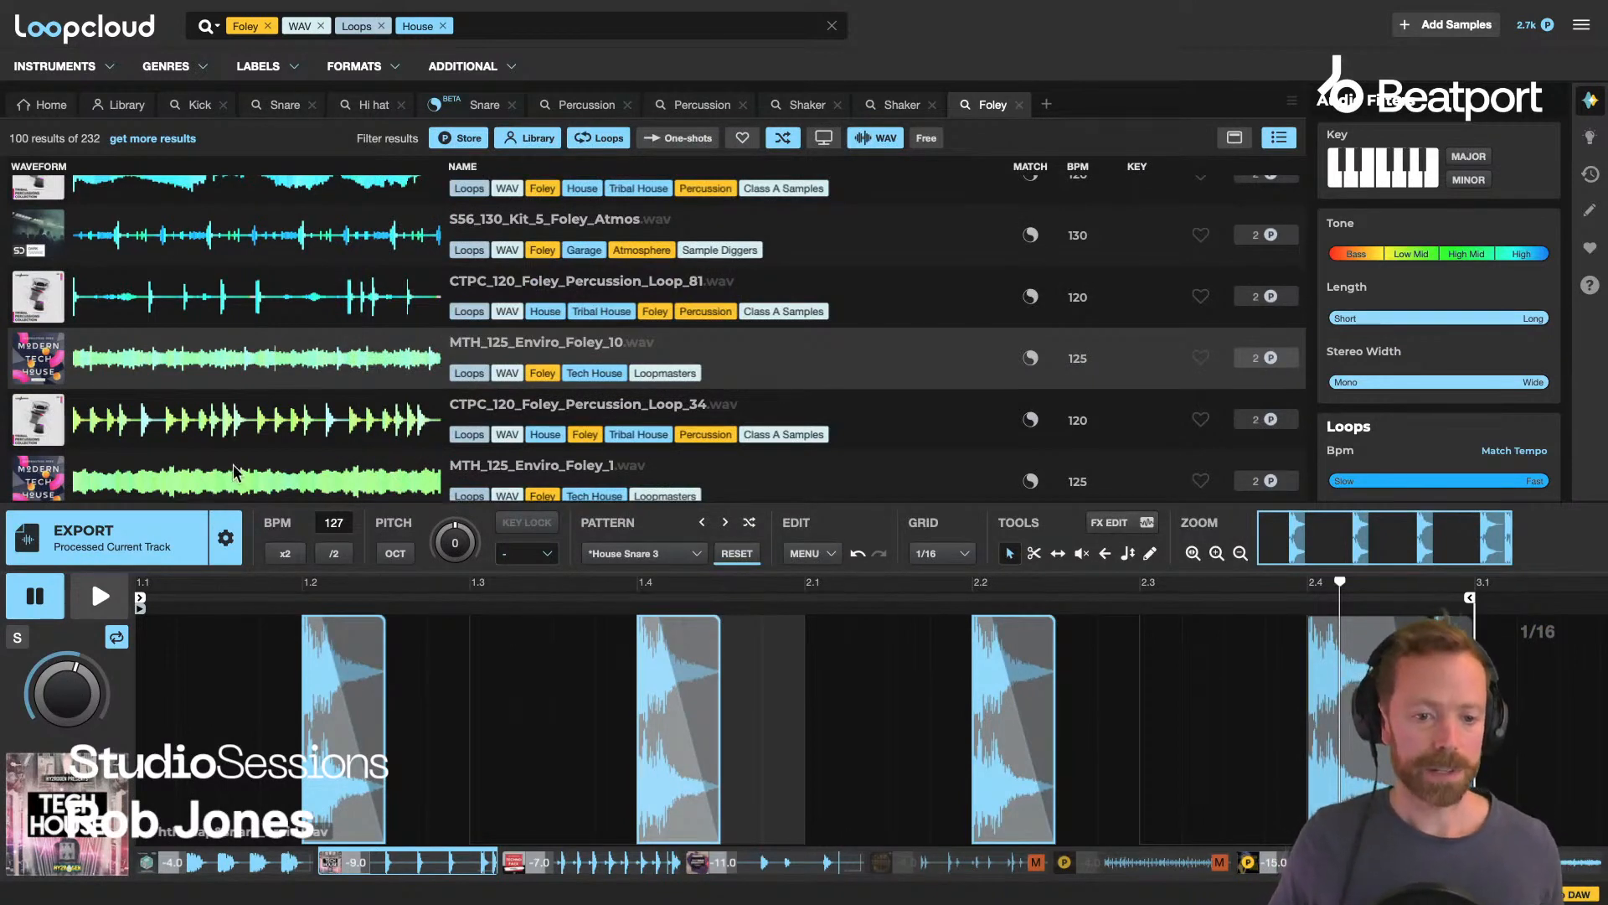
# Switch to Ableton Live and delete all existing audio clips from tracks 2 to 7 of the arrangement.
pyautogui.hotkey('ctrl', 'Left')
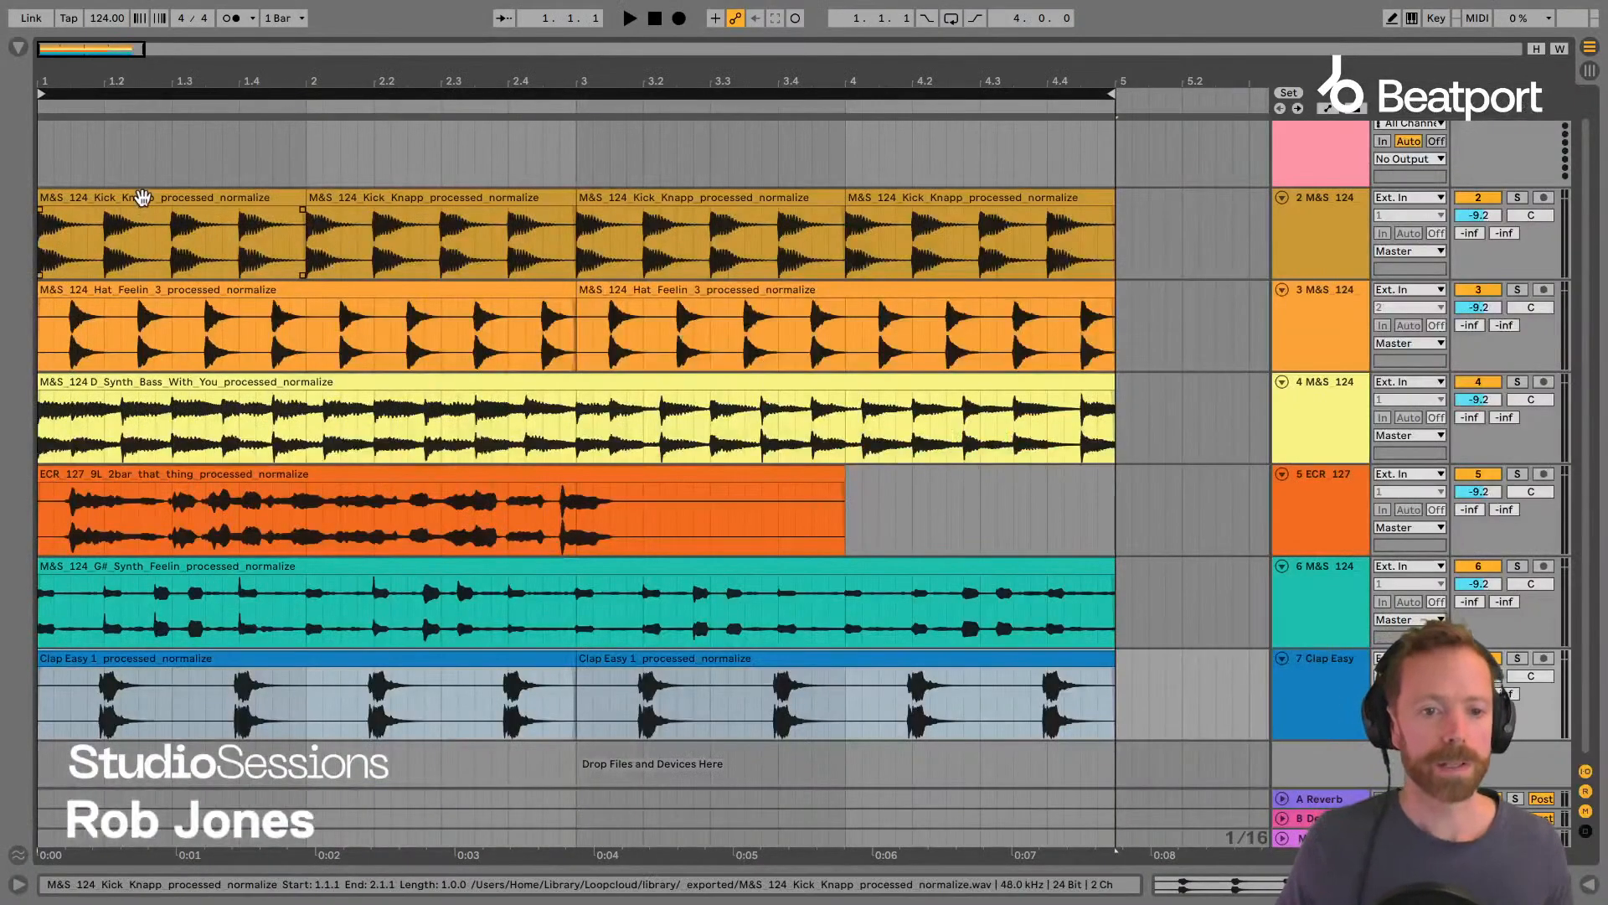
pyautogui.click(143, 197)
pyautogui.keyDown('shift'); pyautogui.click(1006, 656); pyautogui.keyUp('shift')
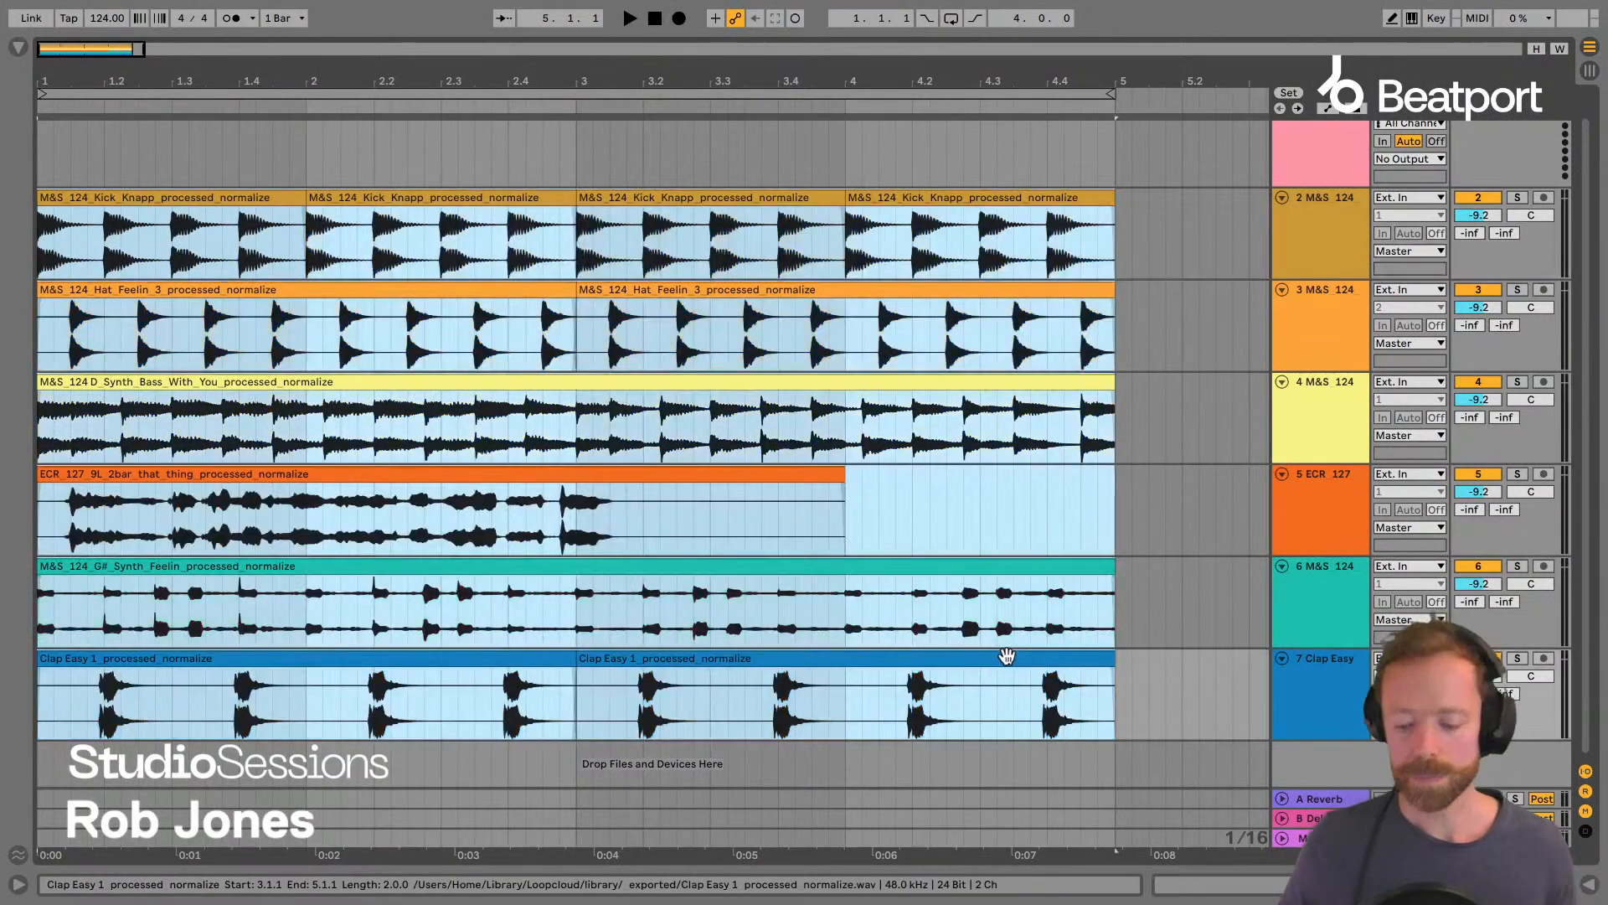
pyautogui.press('Delete')
pyautogui.click(205, 217)
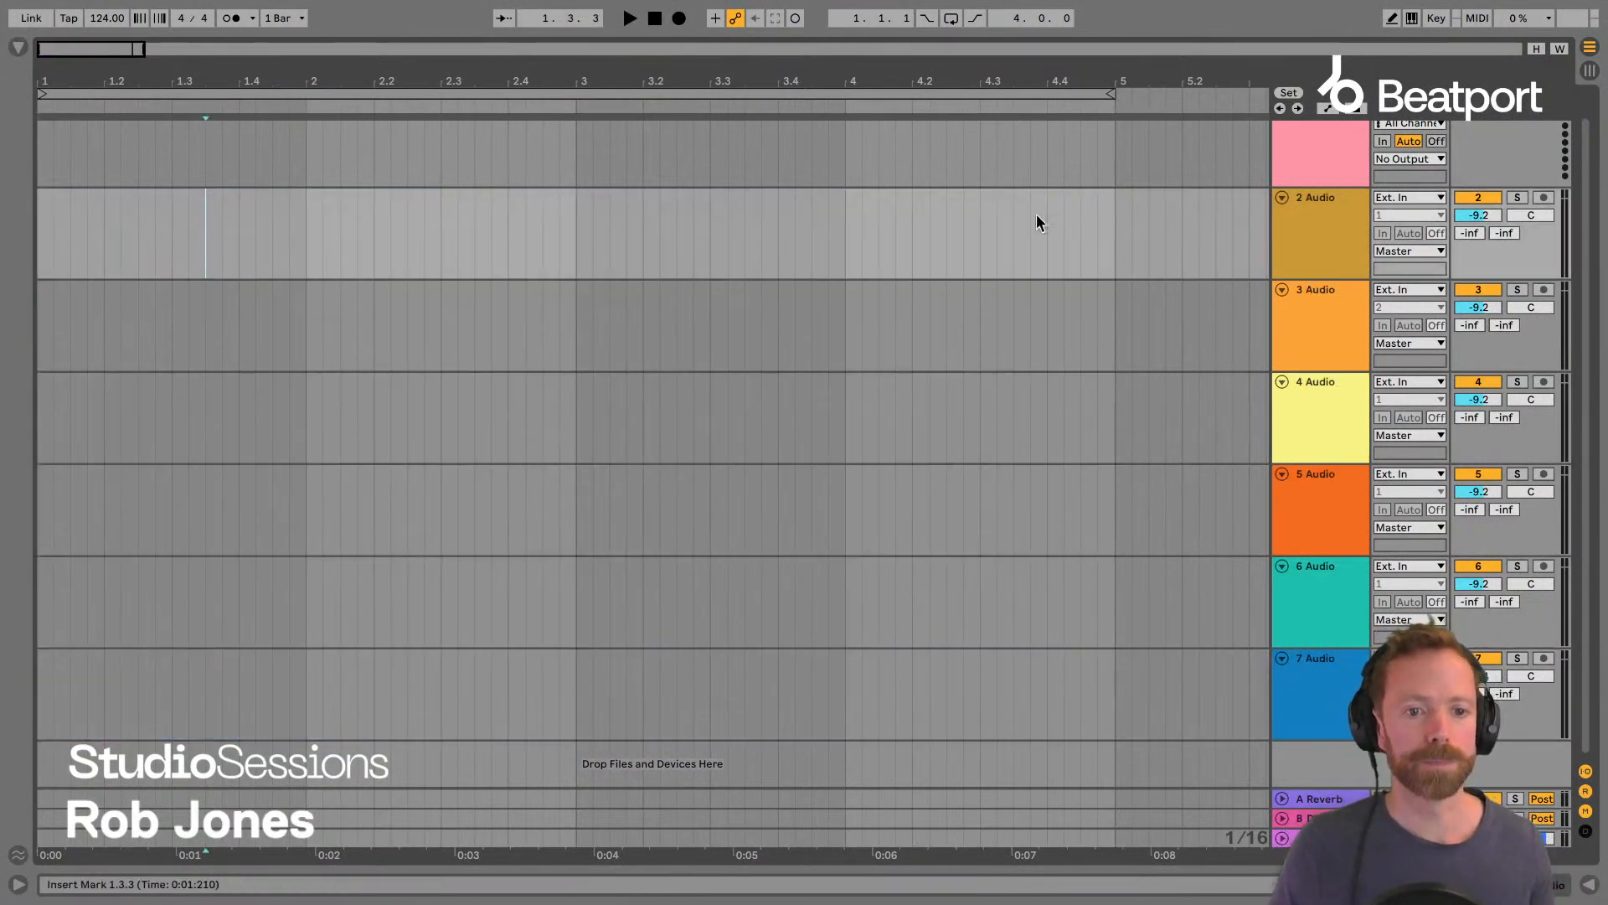
# Load the Loopcloud Audio Unit plug-in onto the 1 MIDI track and move its window clear of the track headers.
pyautogui.scroll(1, 1340, 205)
pyautogui.click(1324, 148)
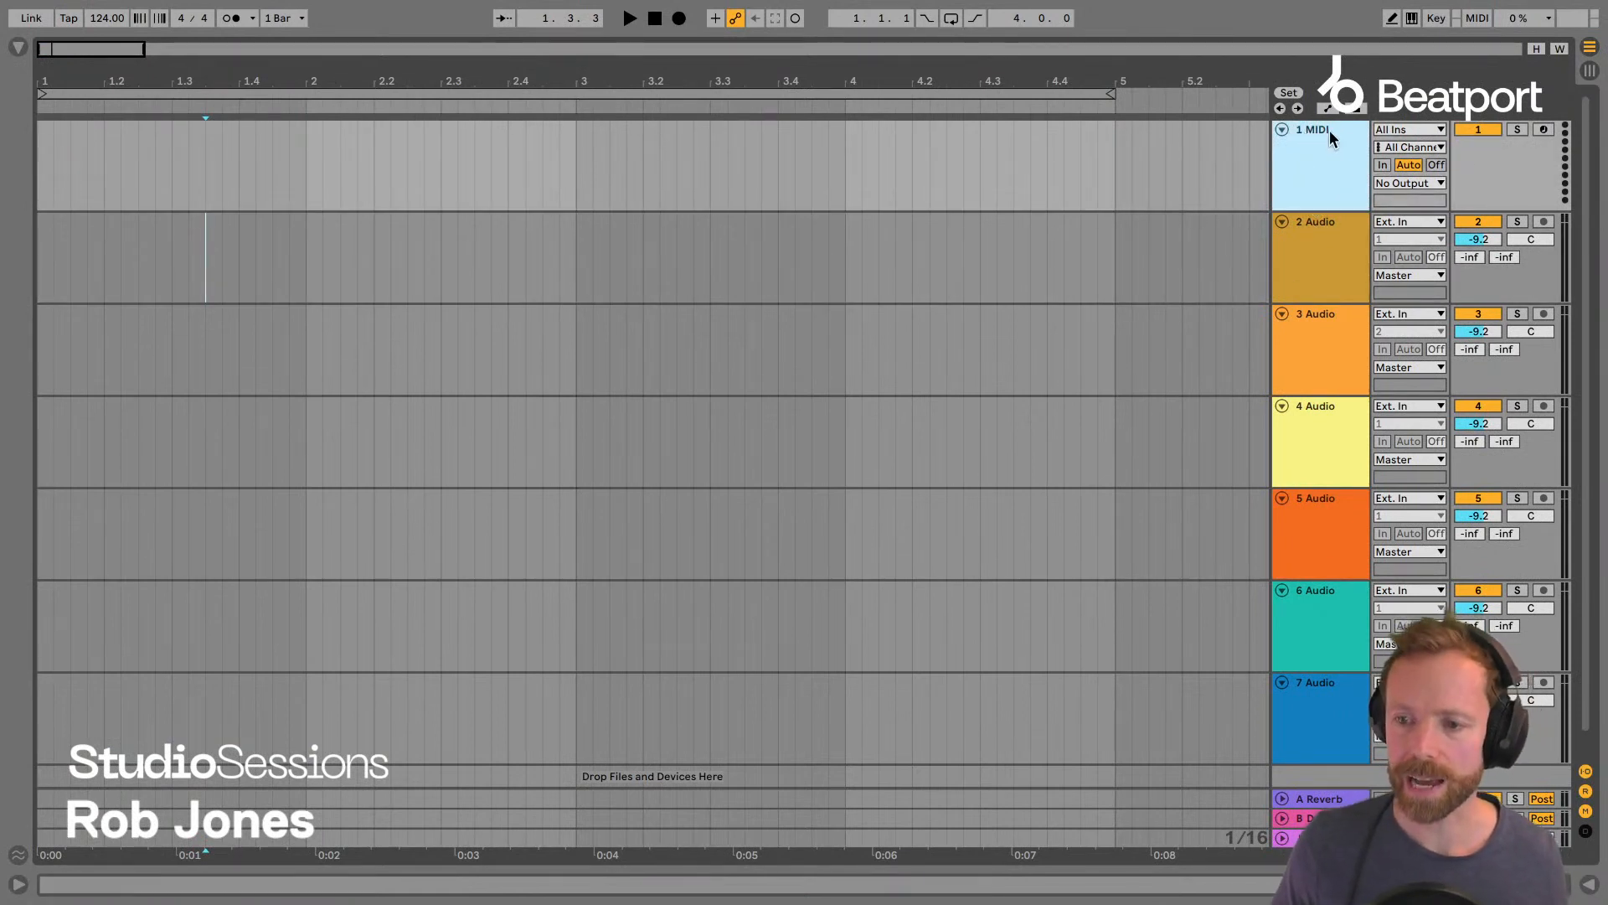
pyautogui.click(17, 47)
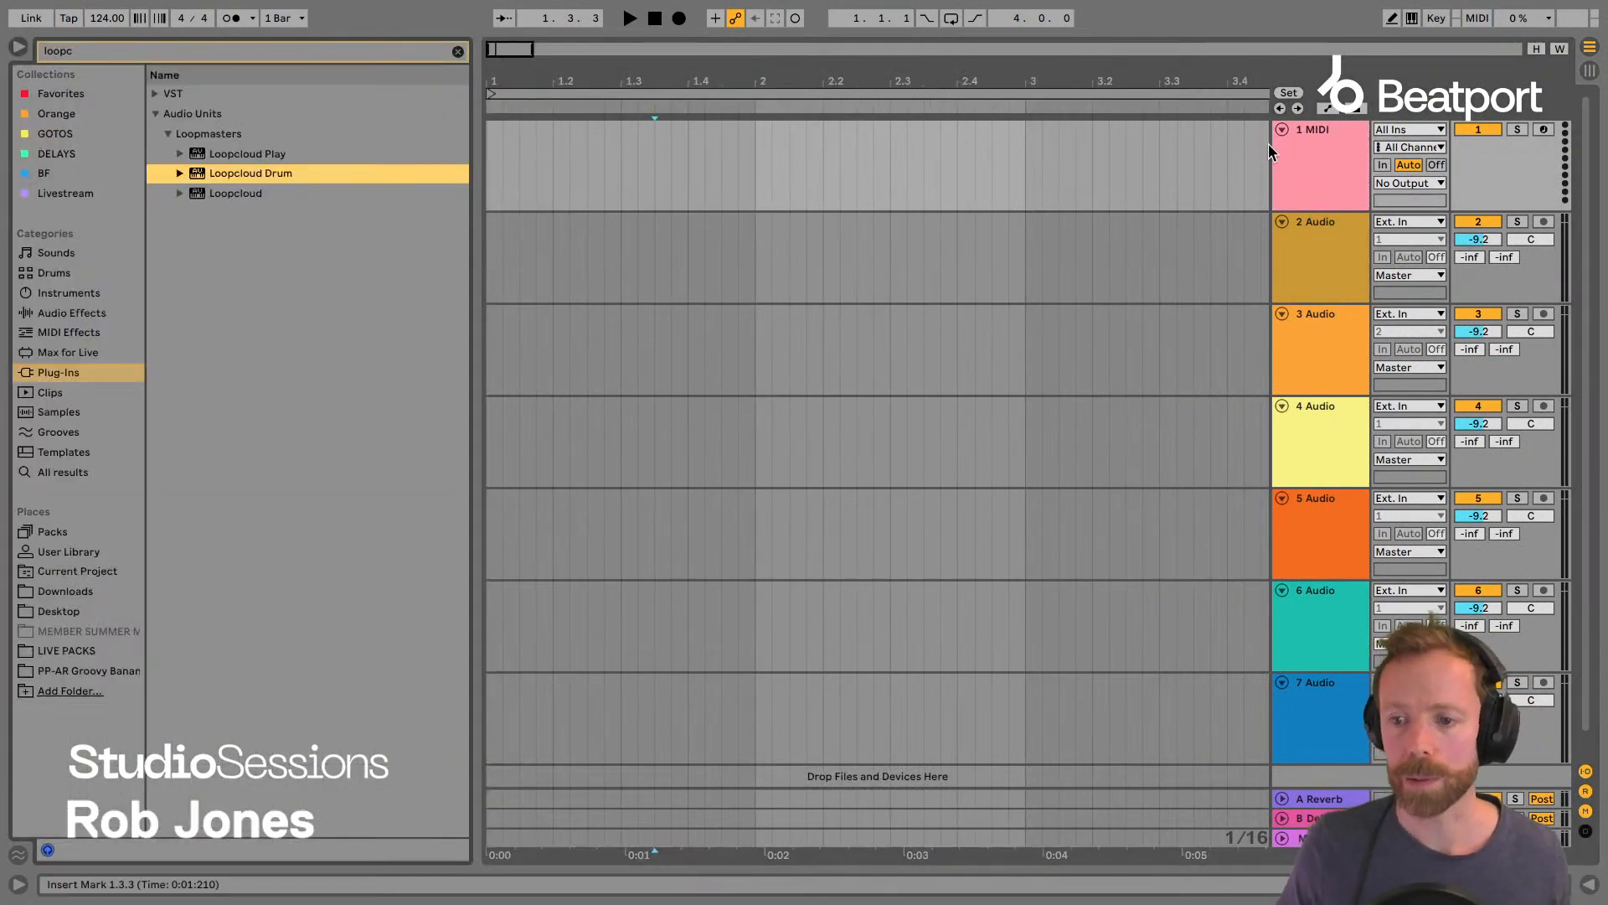
pyautogui.click(1300, 151)
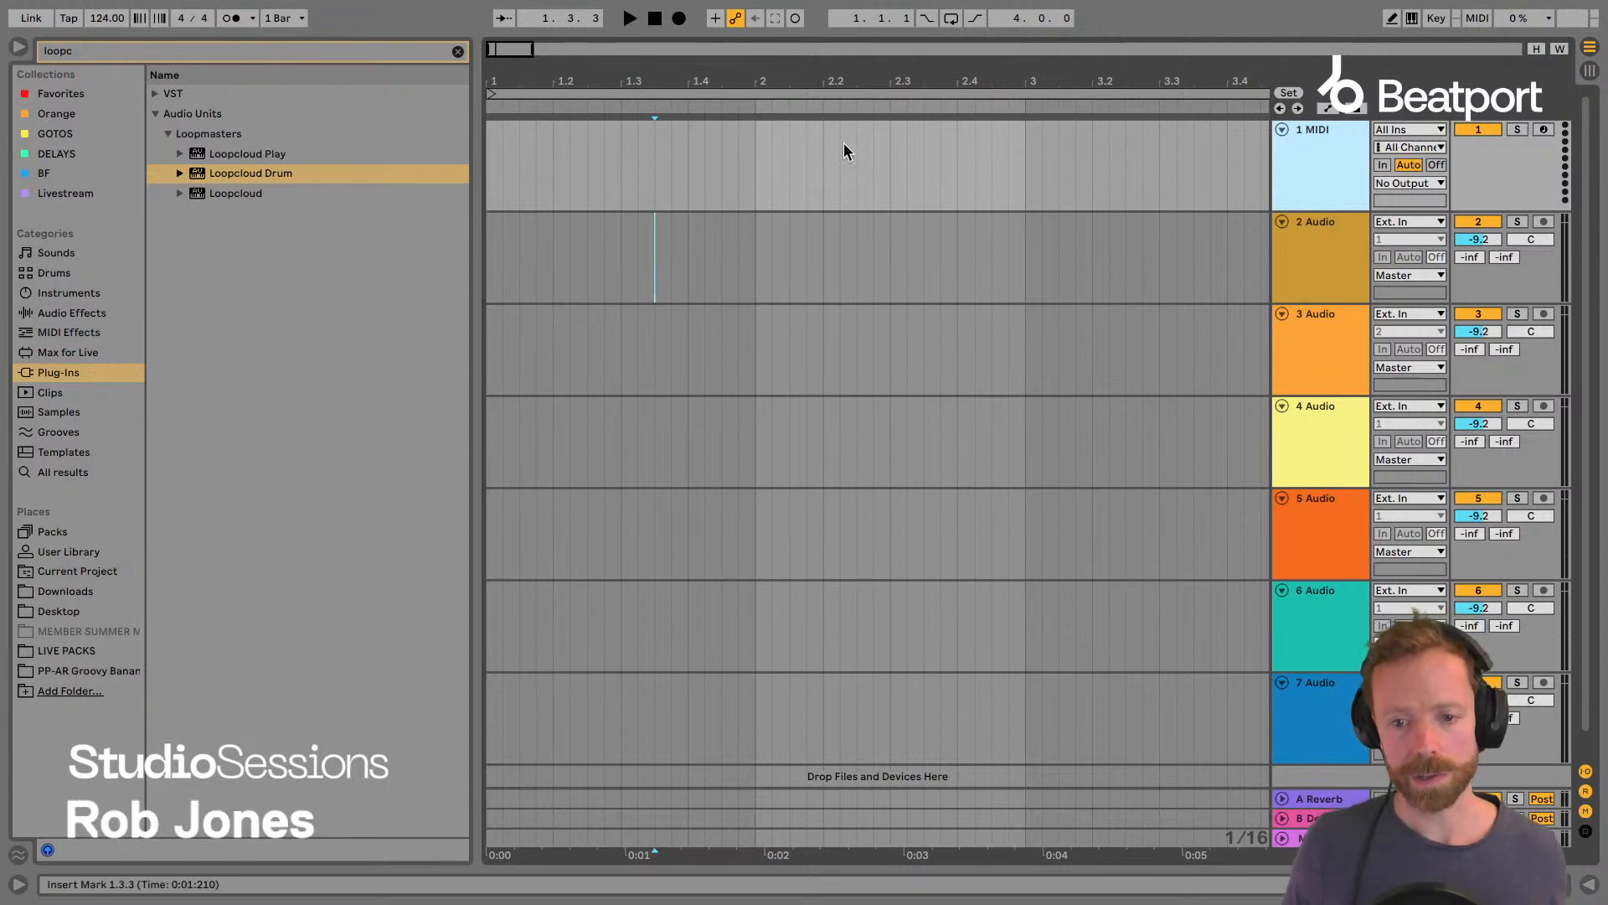
pyautogui.doubleClick(223, 193)
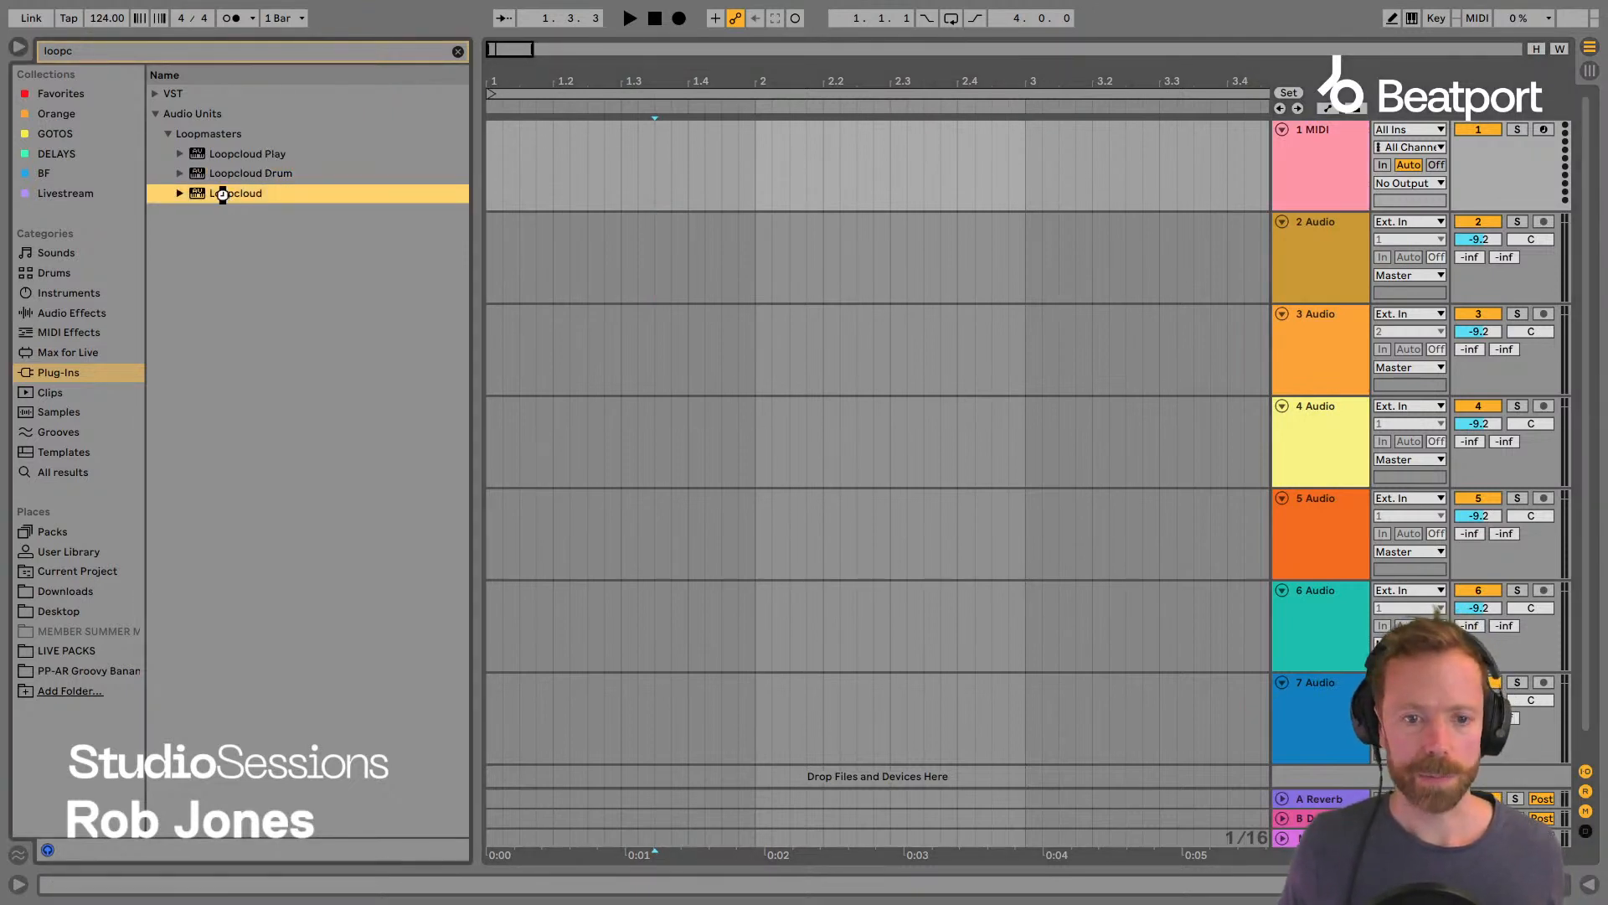
pyautogui.click(1334, 167)
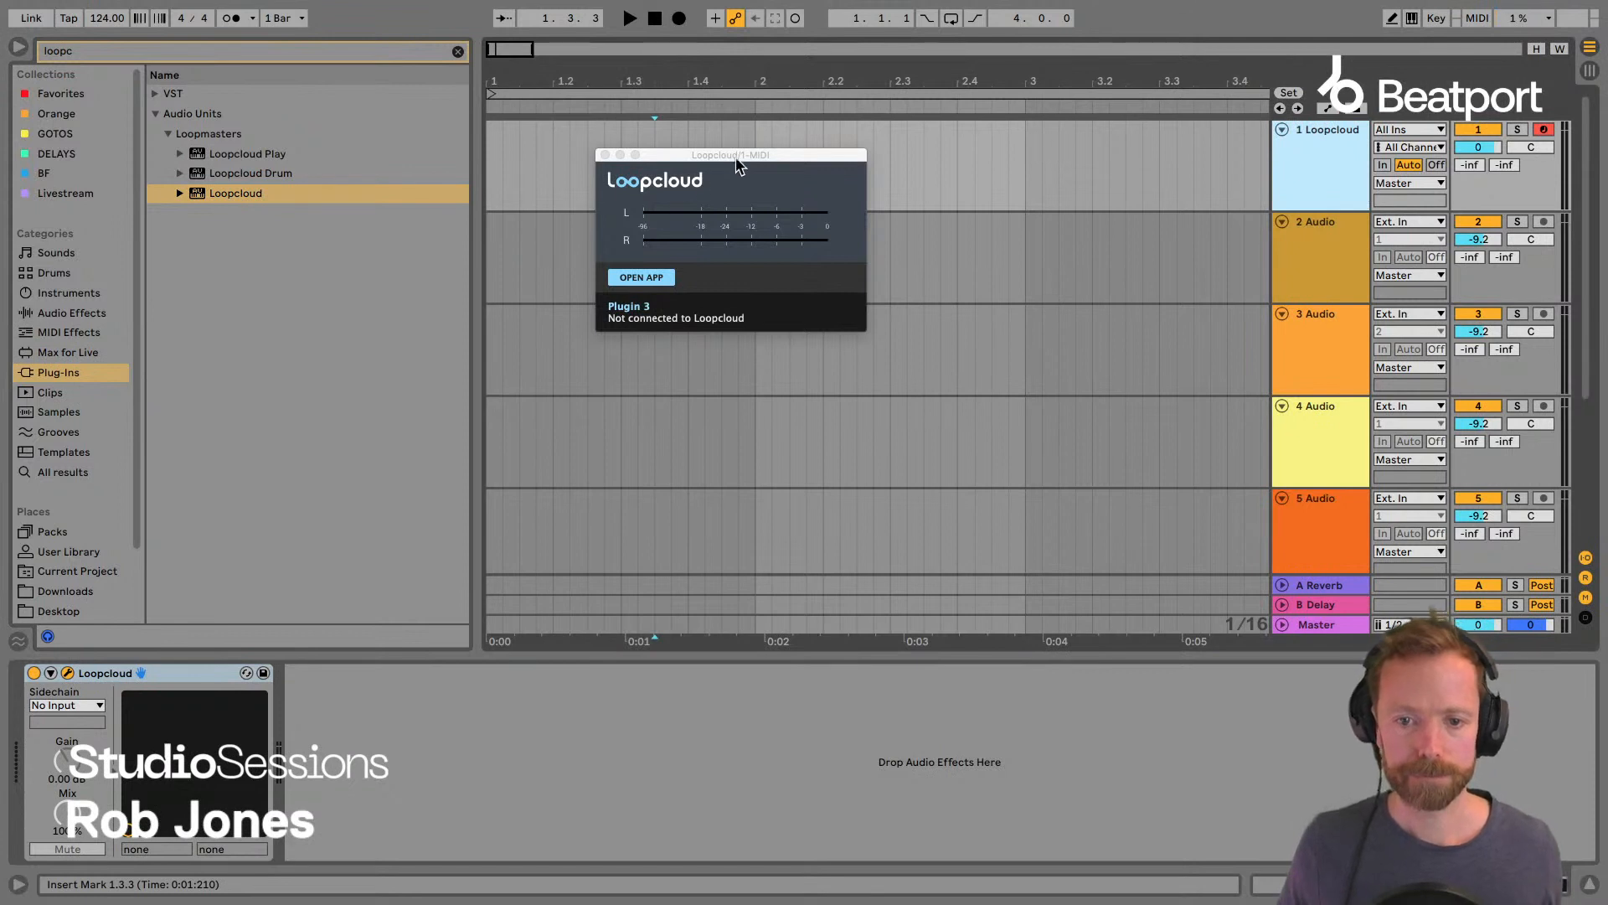
pyautogui.moveTo(737, 165); pyautogui.dragTo(707, 226)
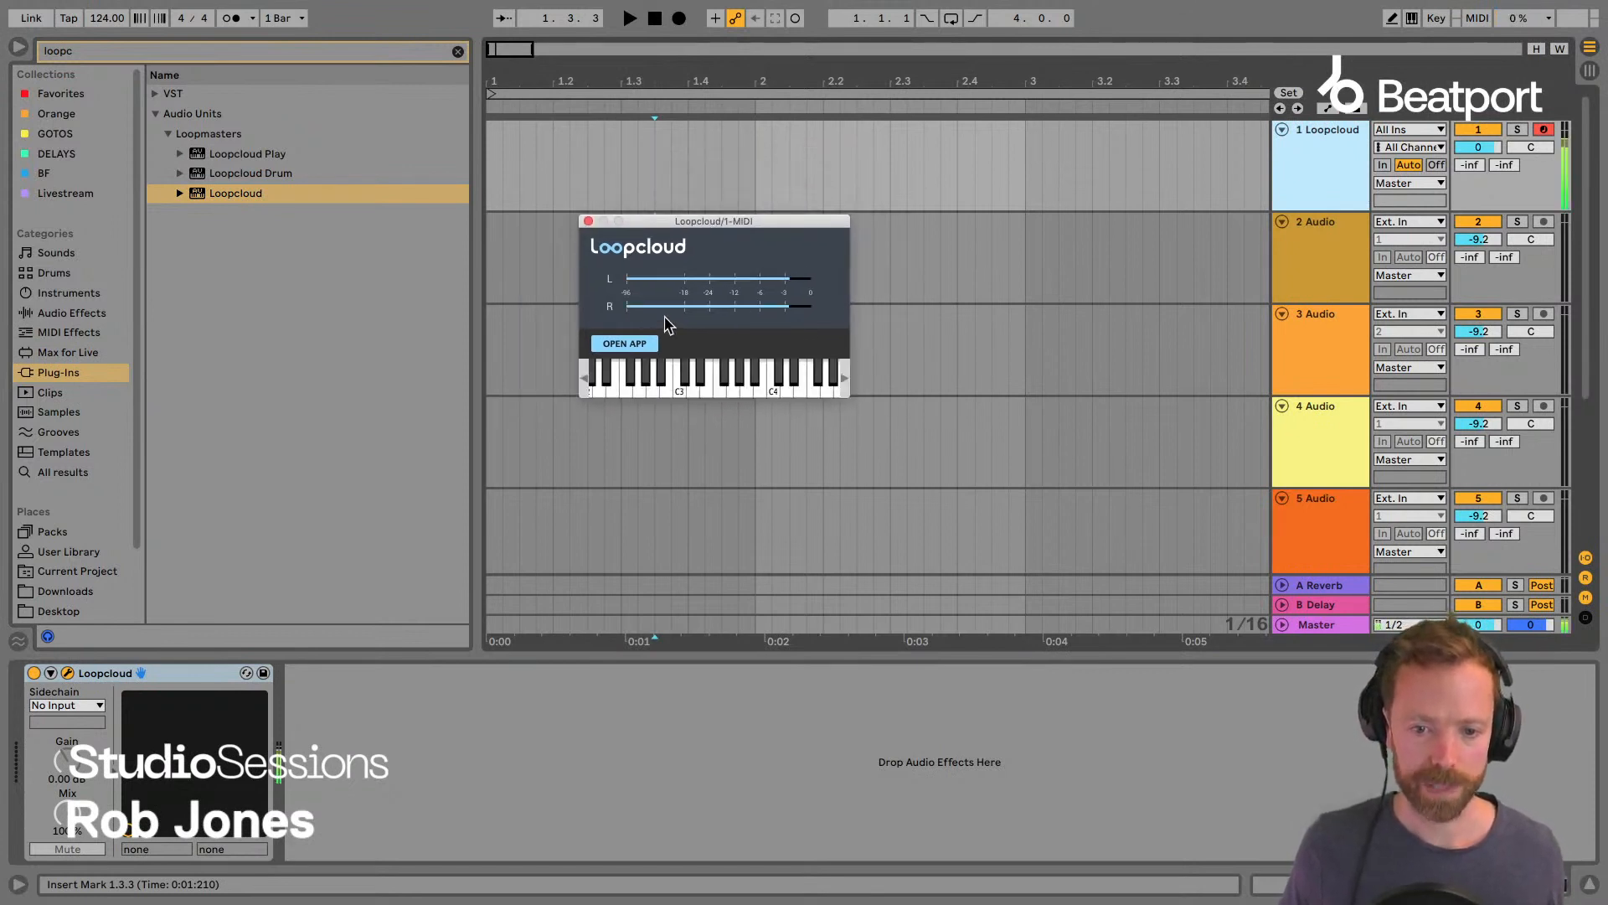
# Close the Loopcloud plug-in window and hide the browser to widen the arrangement view.
pyautogui.press('space')
pyautogui.click(588, 221)
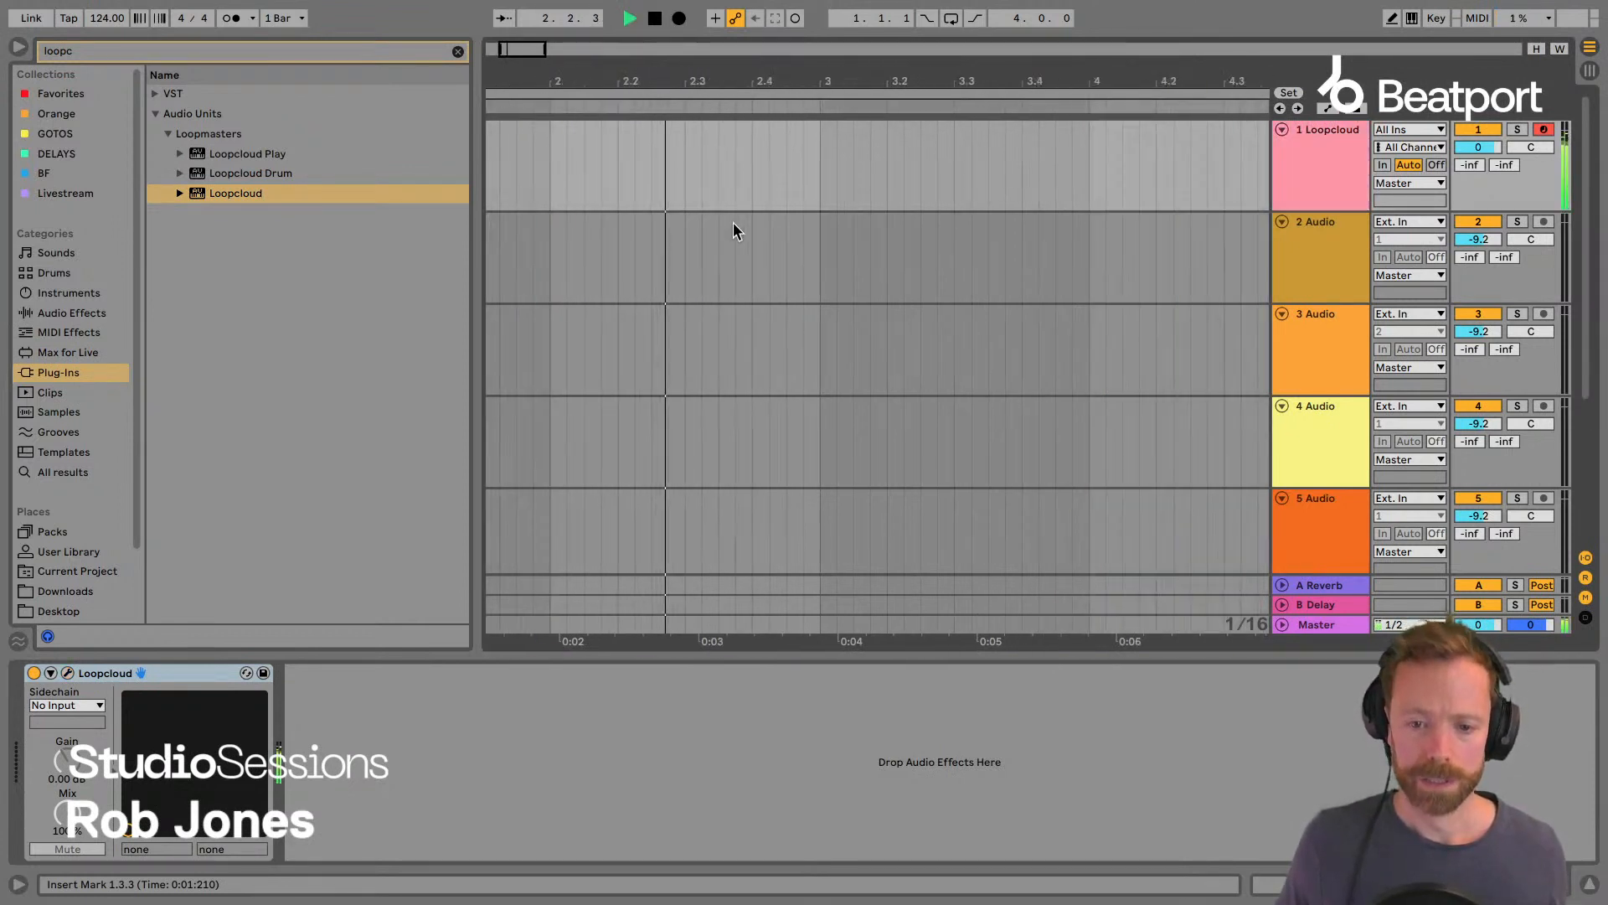
pyautogui.moveTo(816, 82); pyautogui.dragTo(913, 72)
pyautogui.click(541, 95)
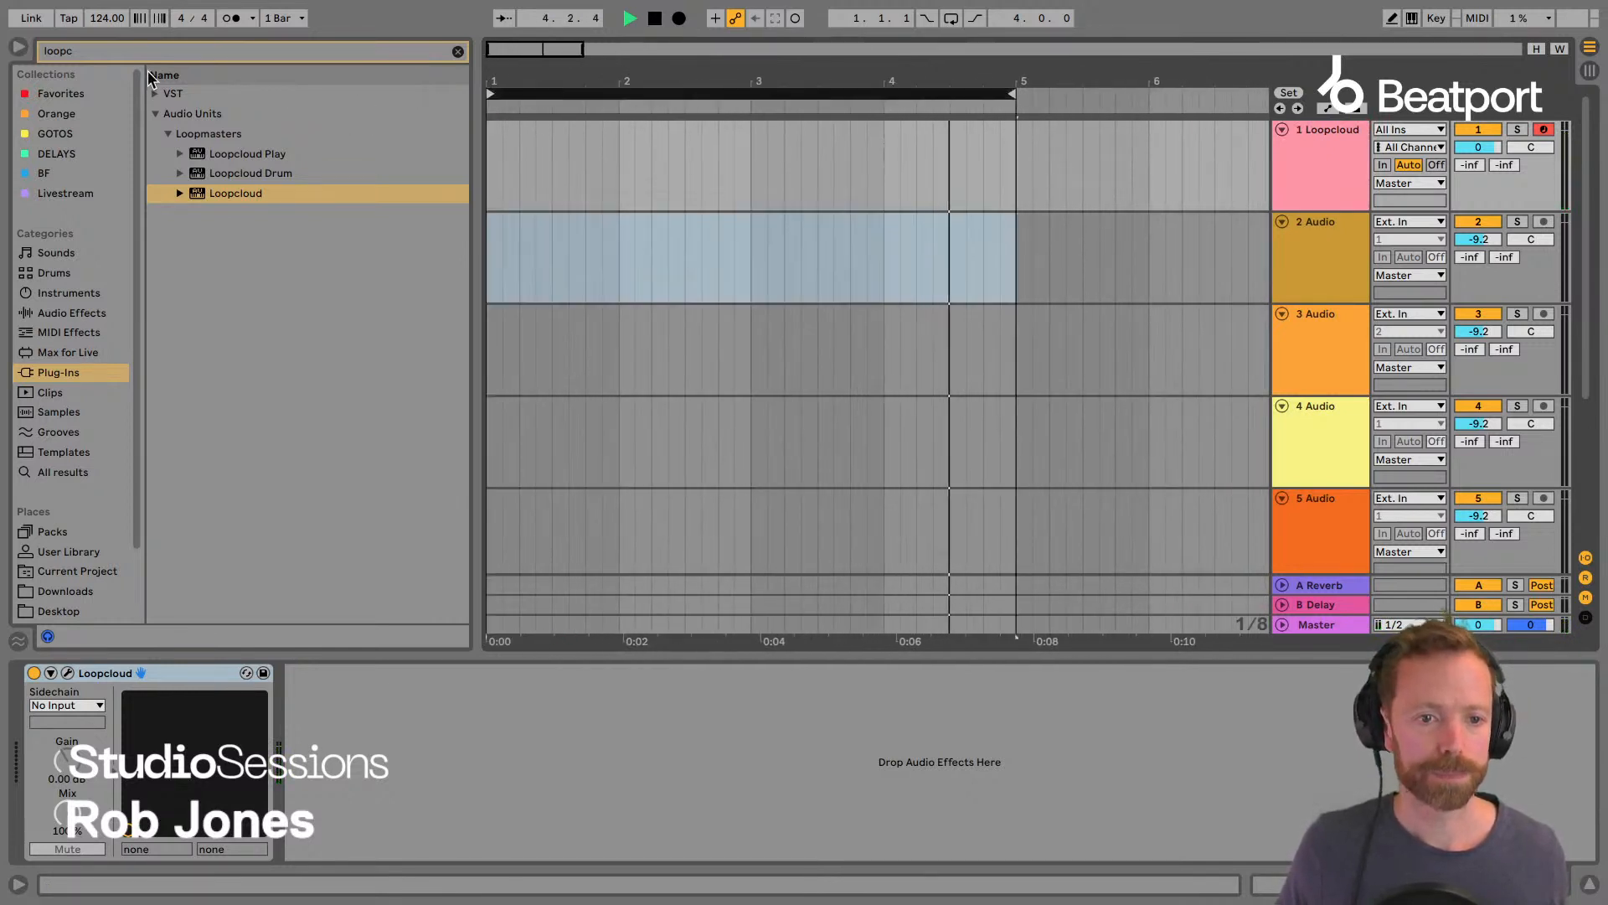
pyautogui.click(19, 47)
pyautogui.press('space')
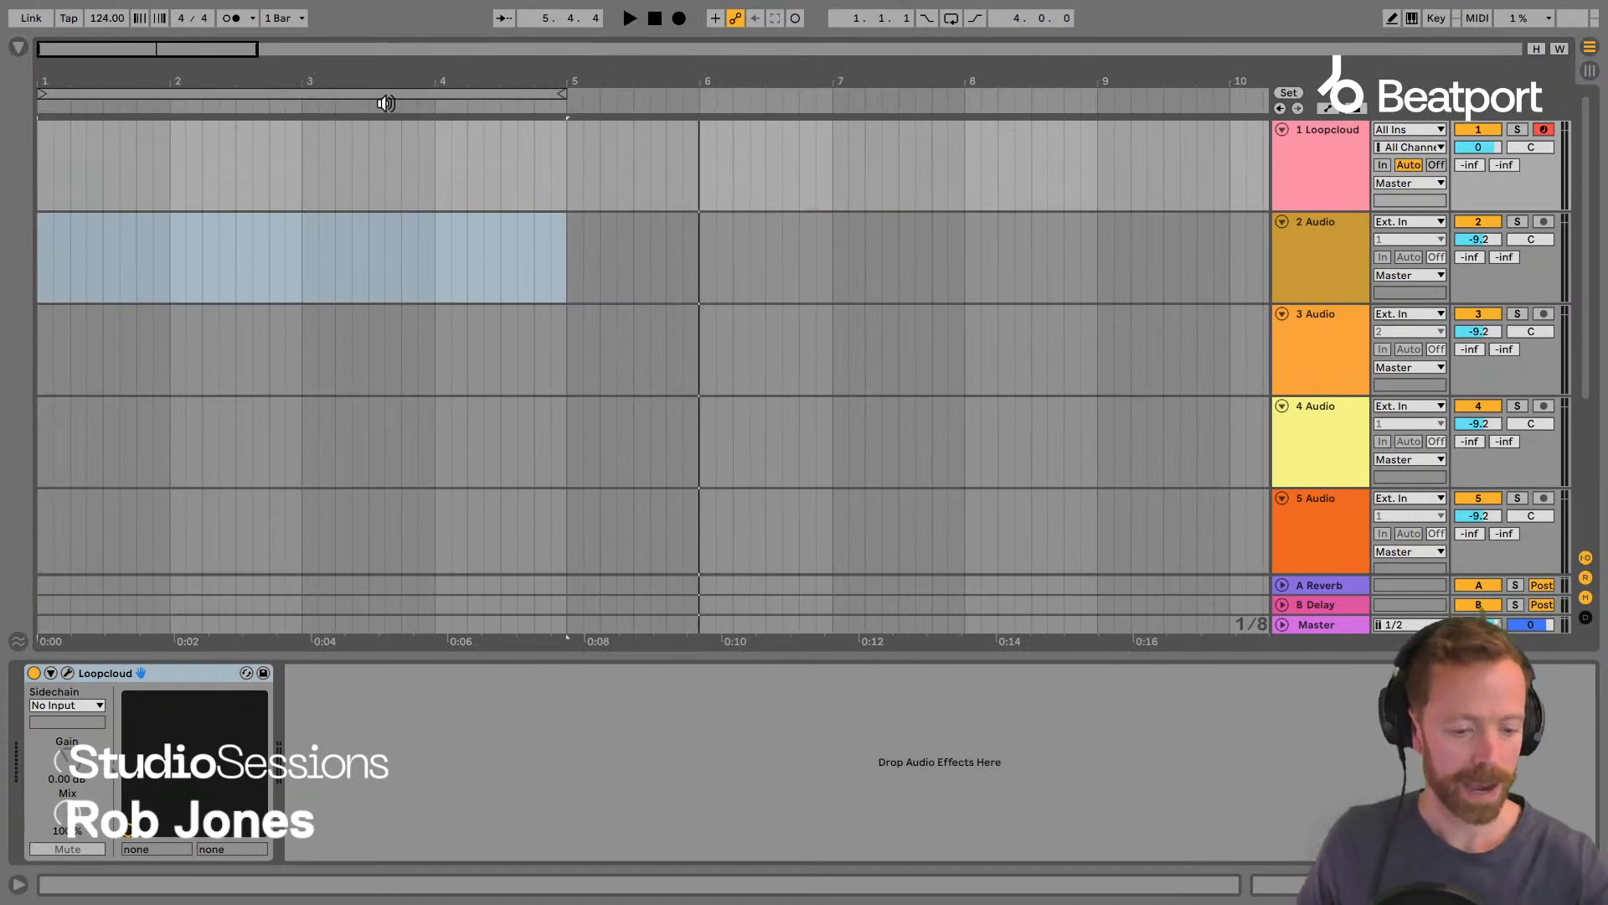
# Play and stop the set several times from bar 1 to test the Loopcloud playback sync.
pyautogui.press('Home')
pyautogui.press('space')
pyautogui.press('space')
pyautogui.press('space')
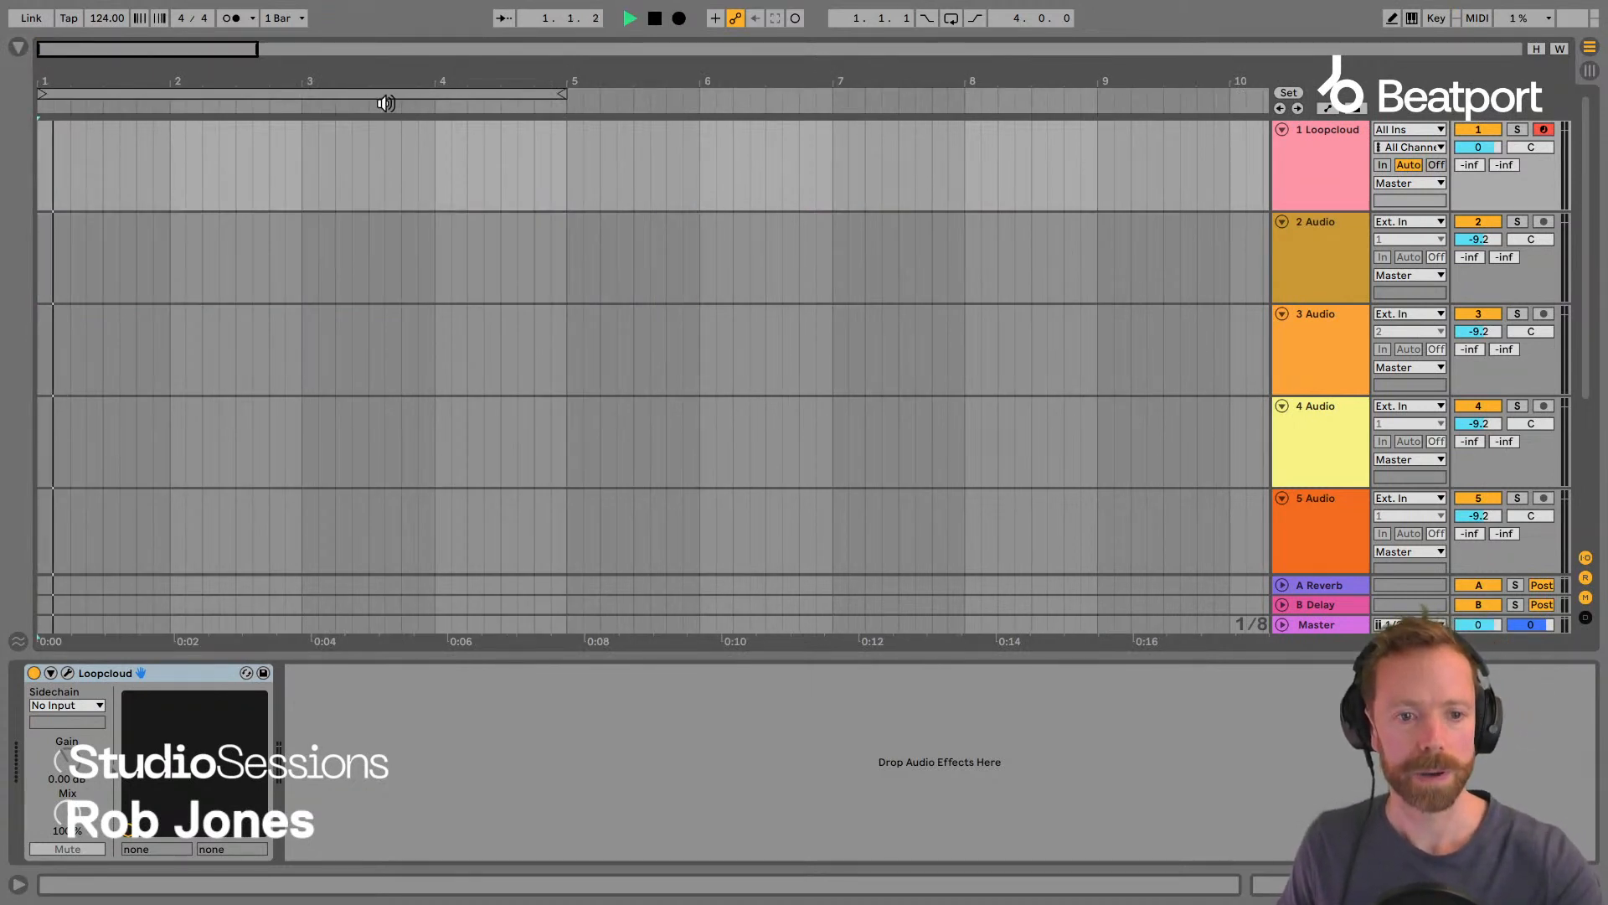
pyautogui.press('space')
pyautogui.press('space')
pyautogui.press('space')
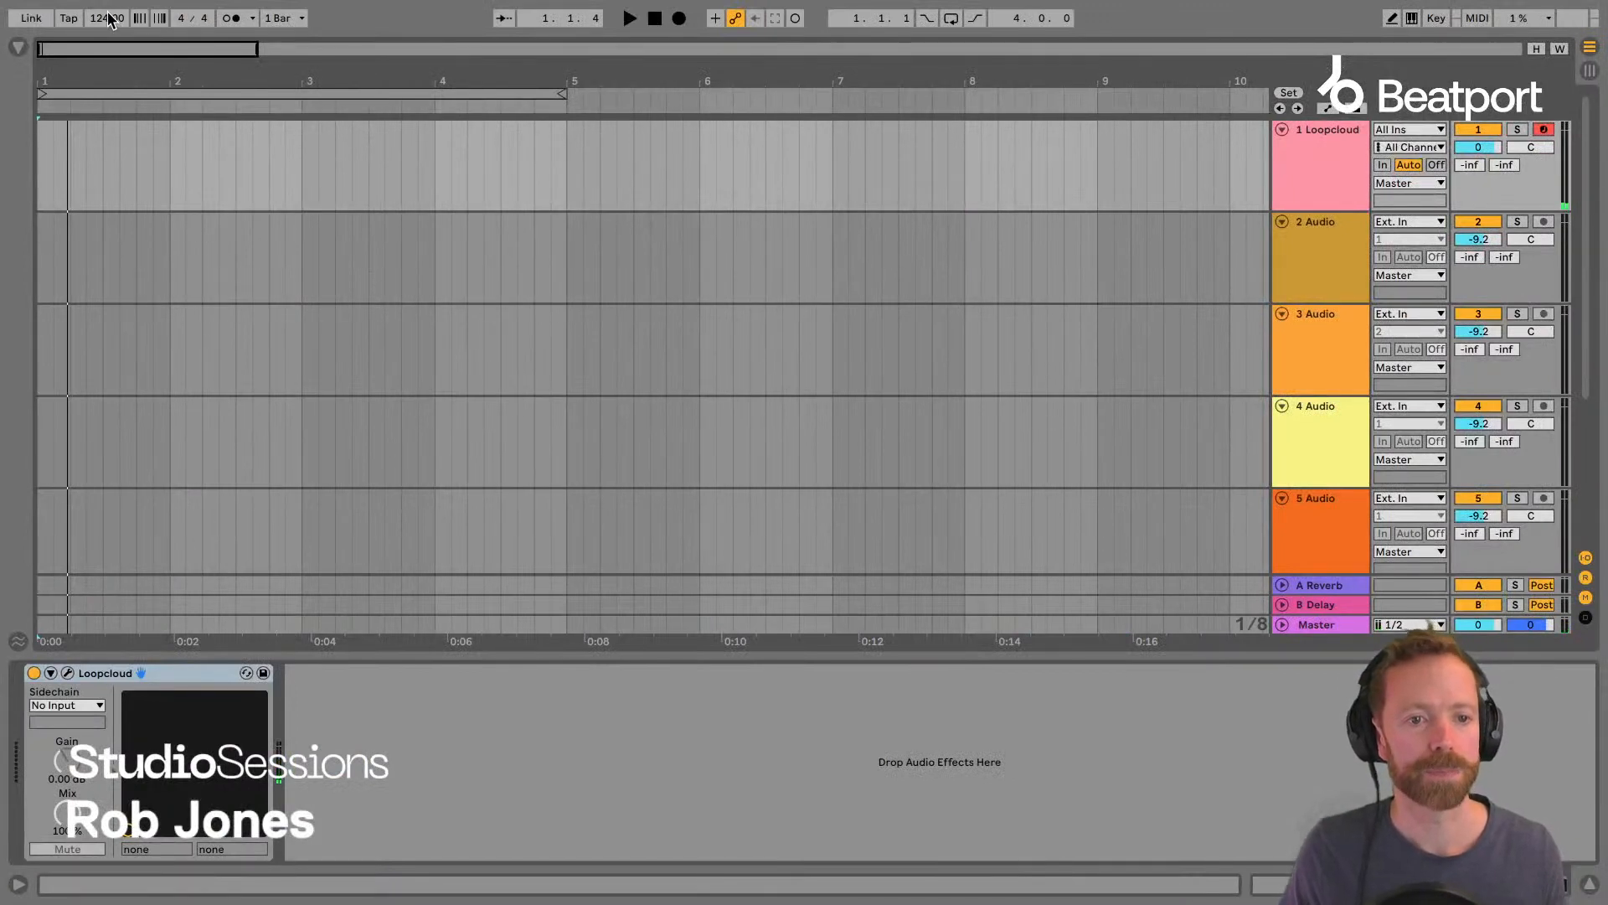
# Set the Live set's tempo to 155 BPM and play the beat in Loopcloud.
pyautogui.click(104, 20)
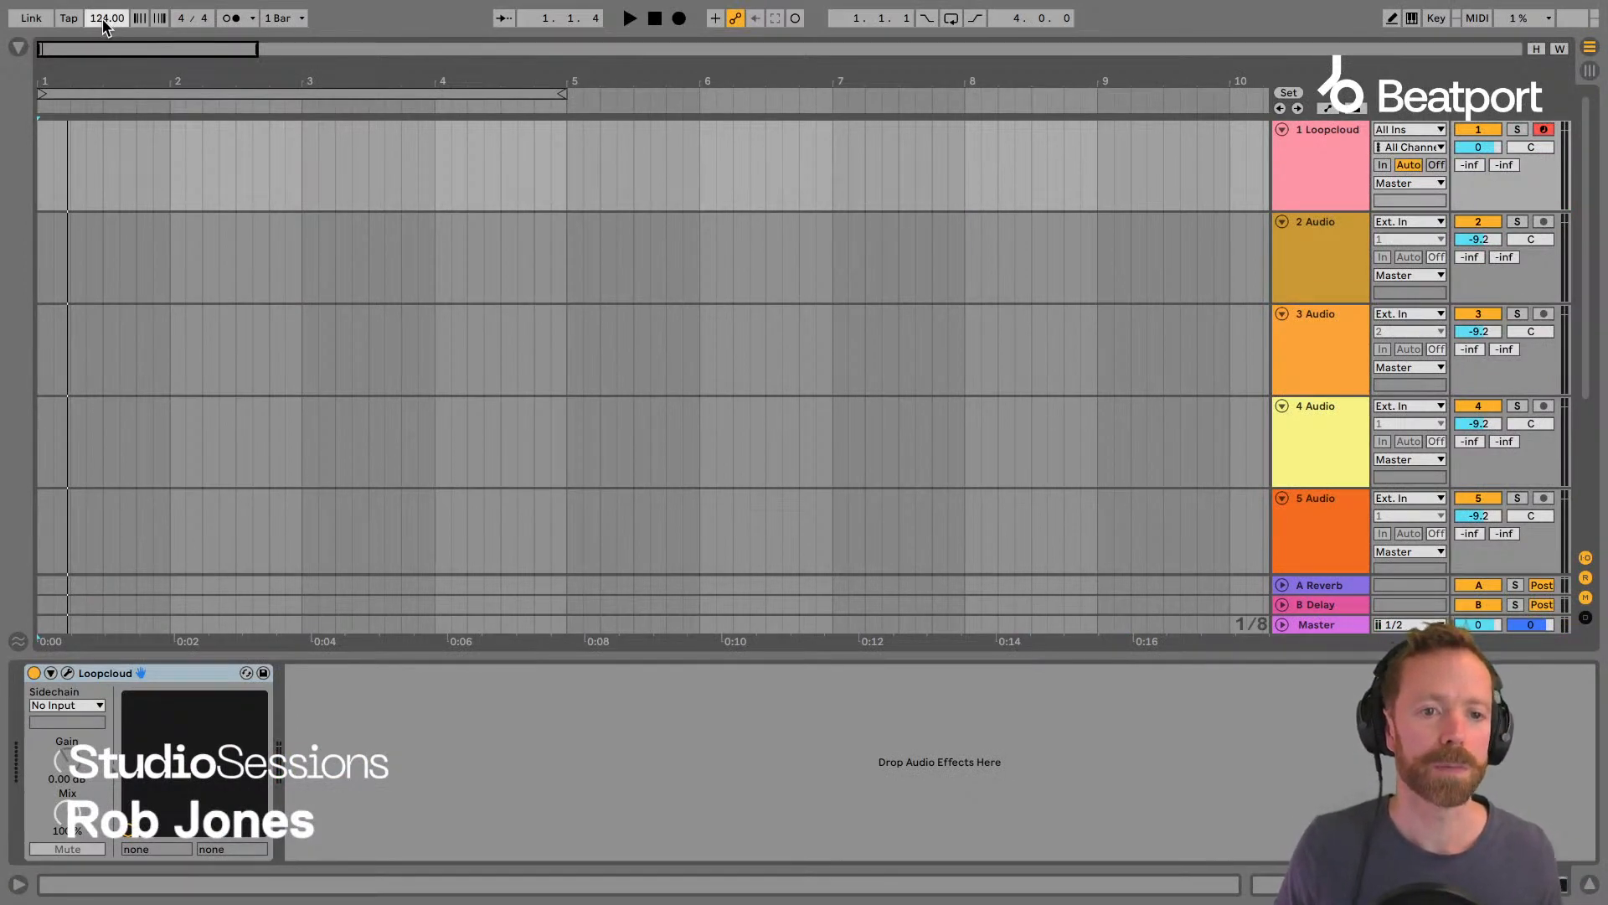
pyautogui.write('155')
pyautogui.press('Return')
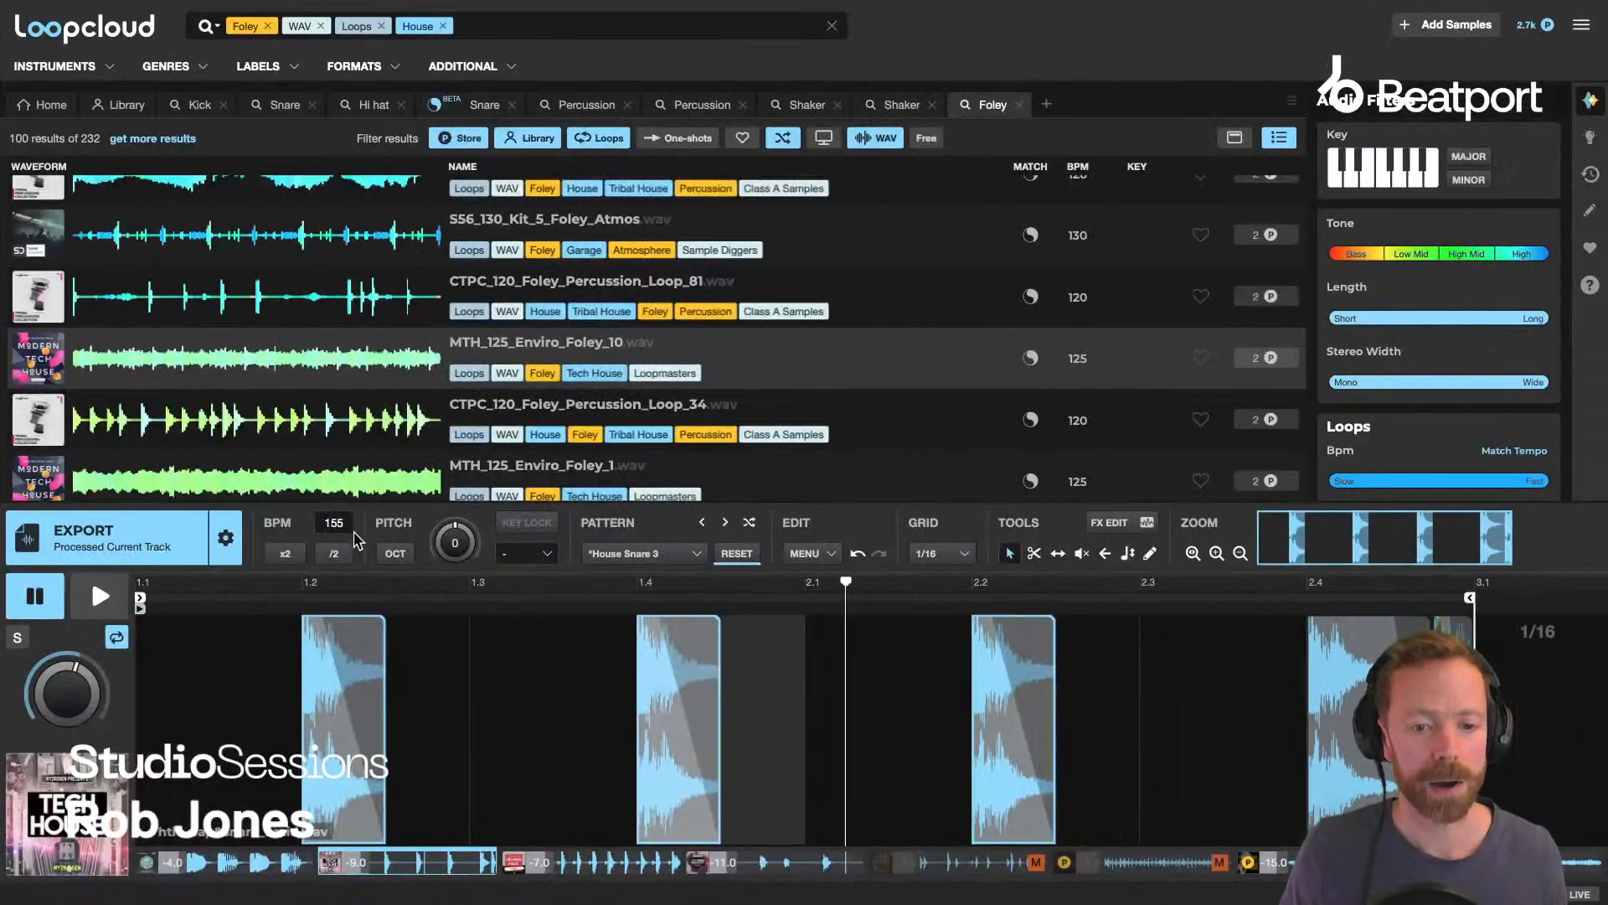
pyautogui.press('space')
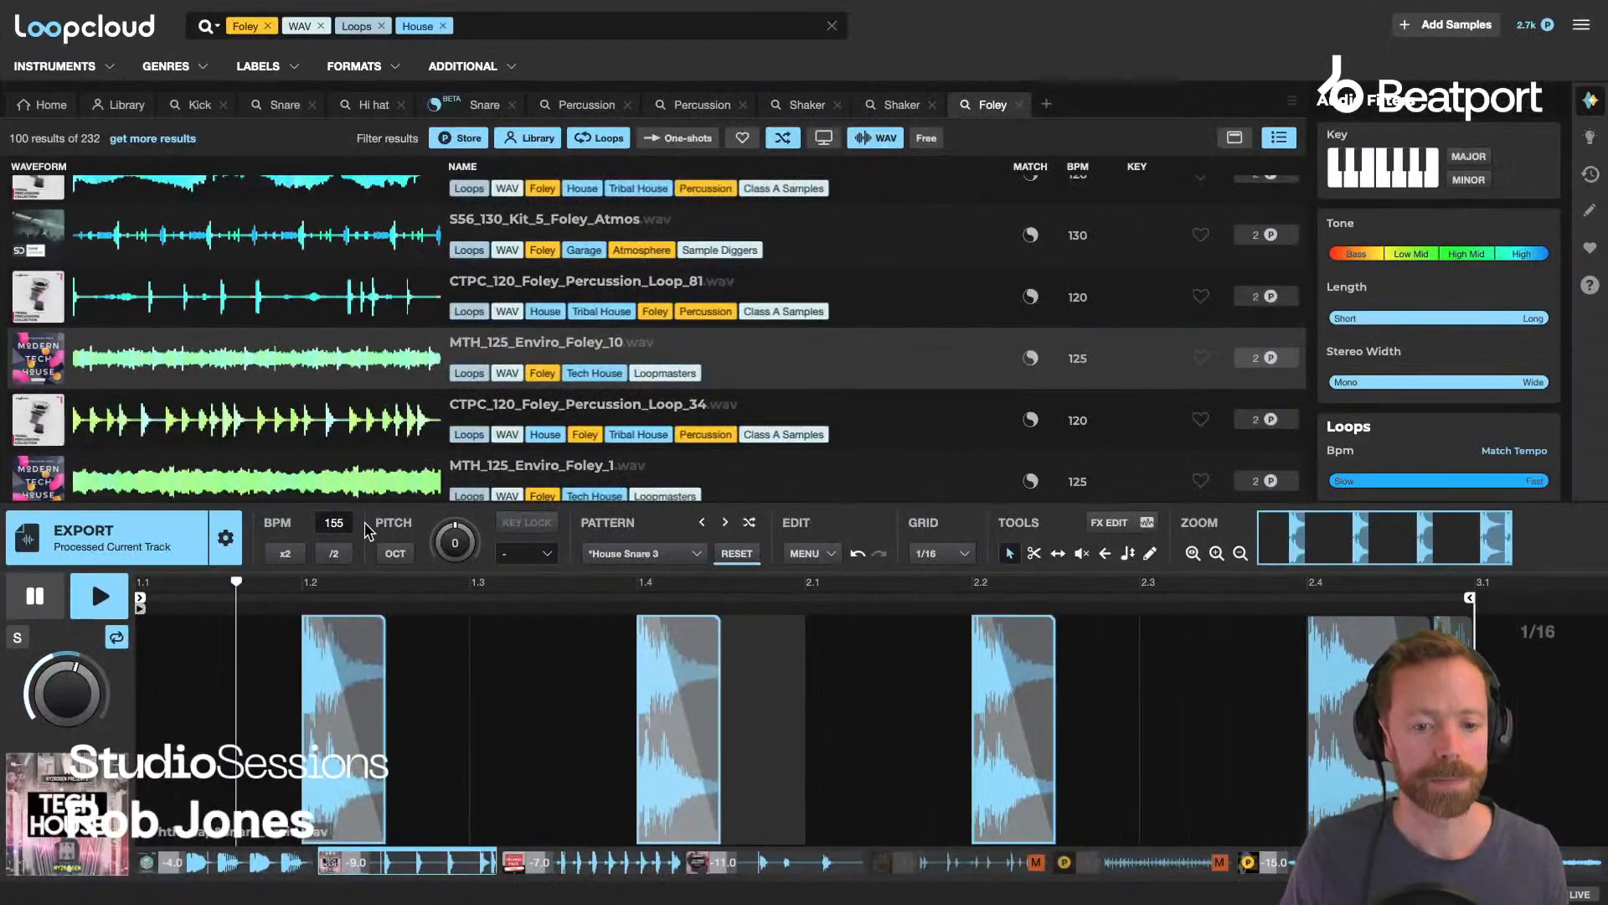
pyautogui.press('space')
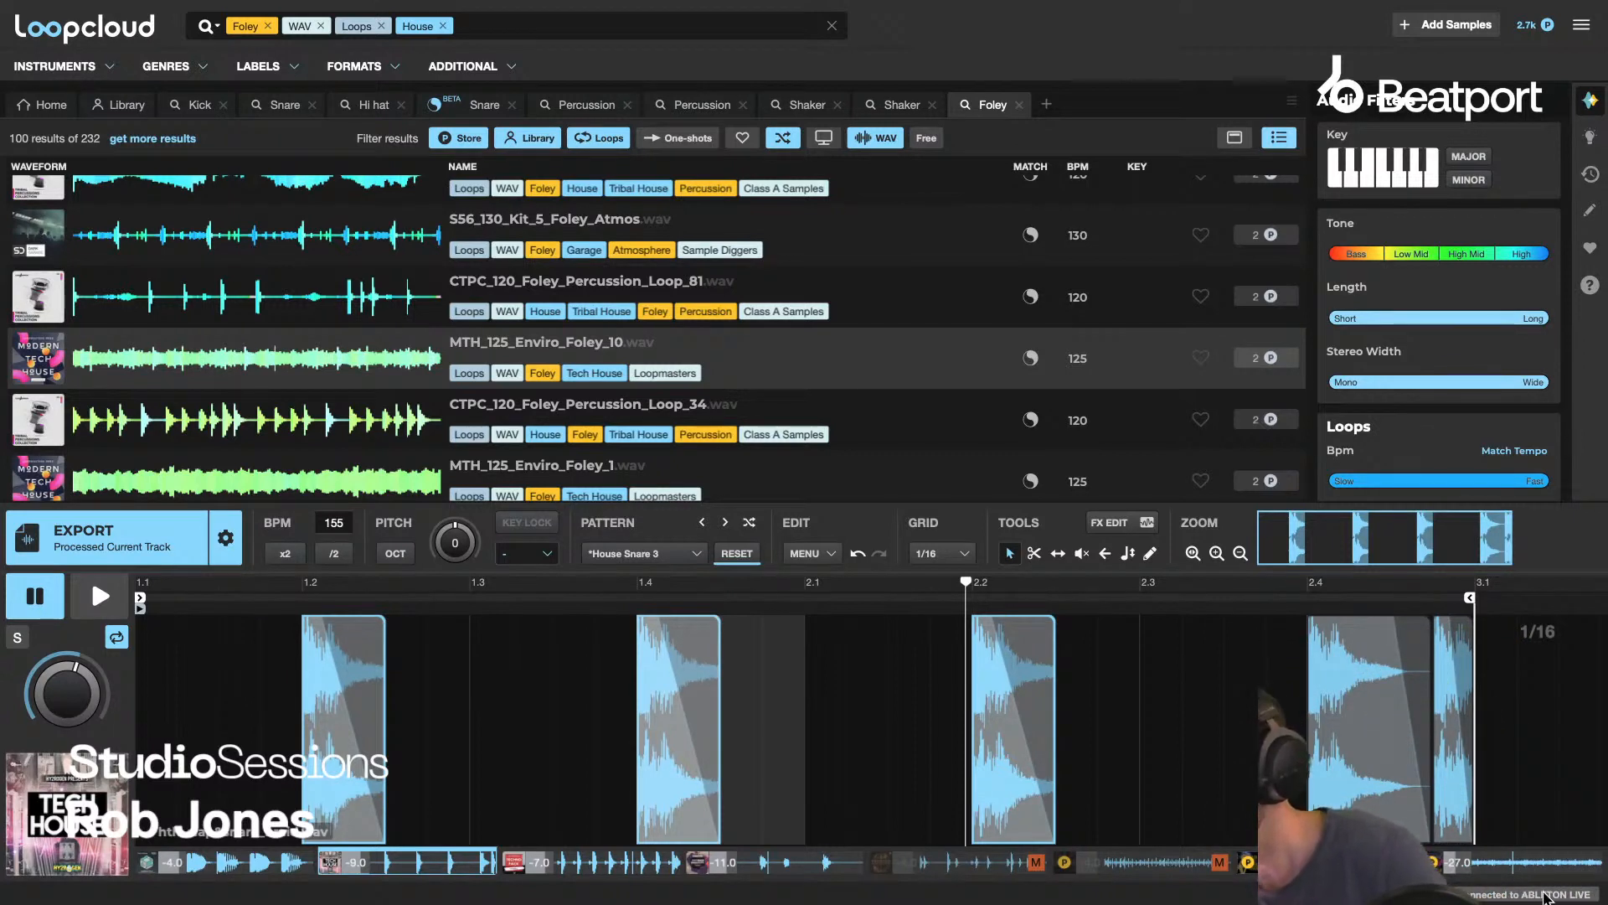
# Check the audio output settings in the Loopcloud preferences and close them.
pyautogui.scroll(1, 906, 496)
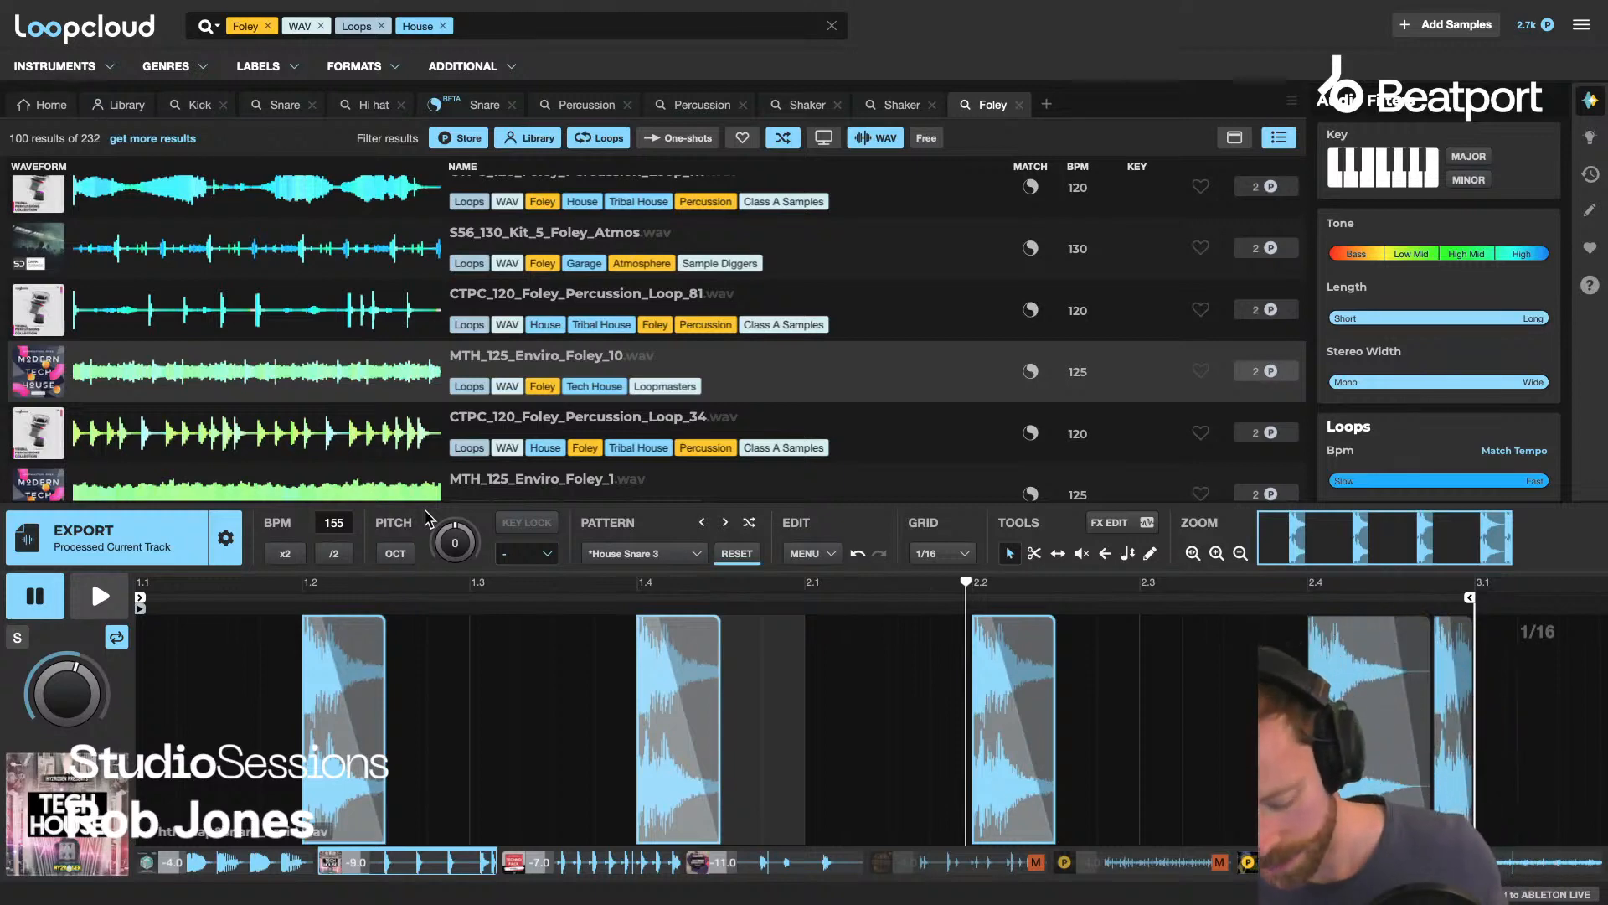
pyautogui.press('super+comma')
pyautogui.click(657, 100)
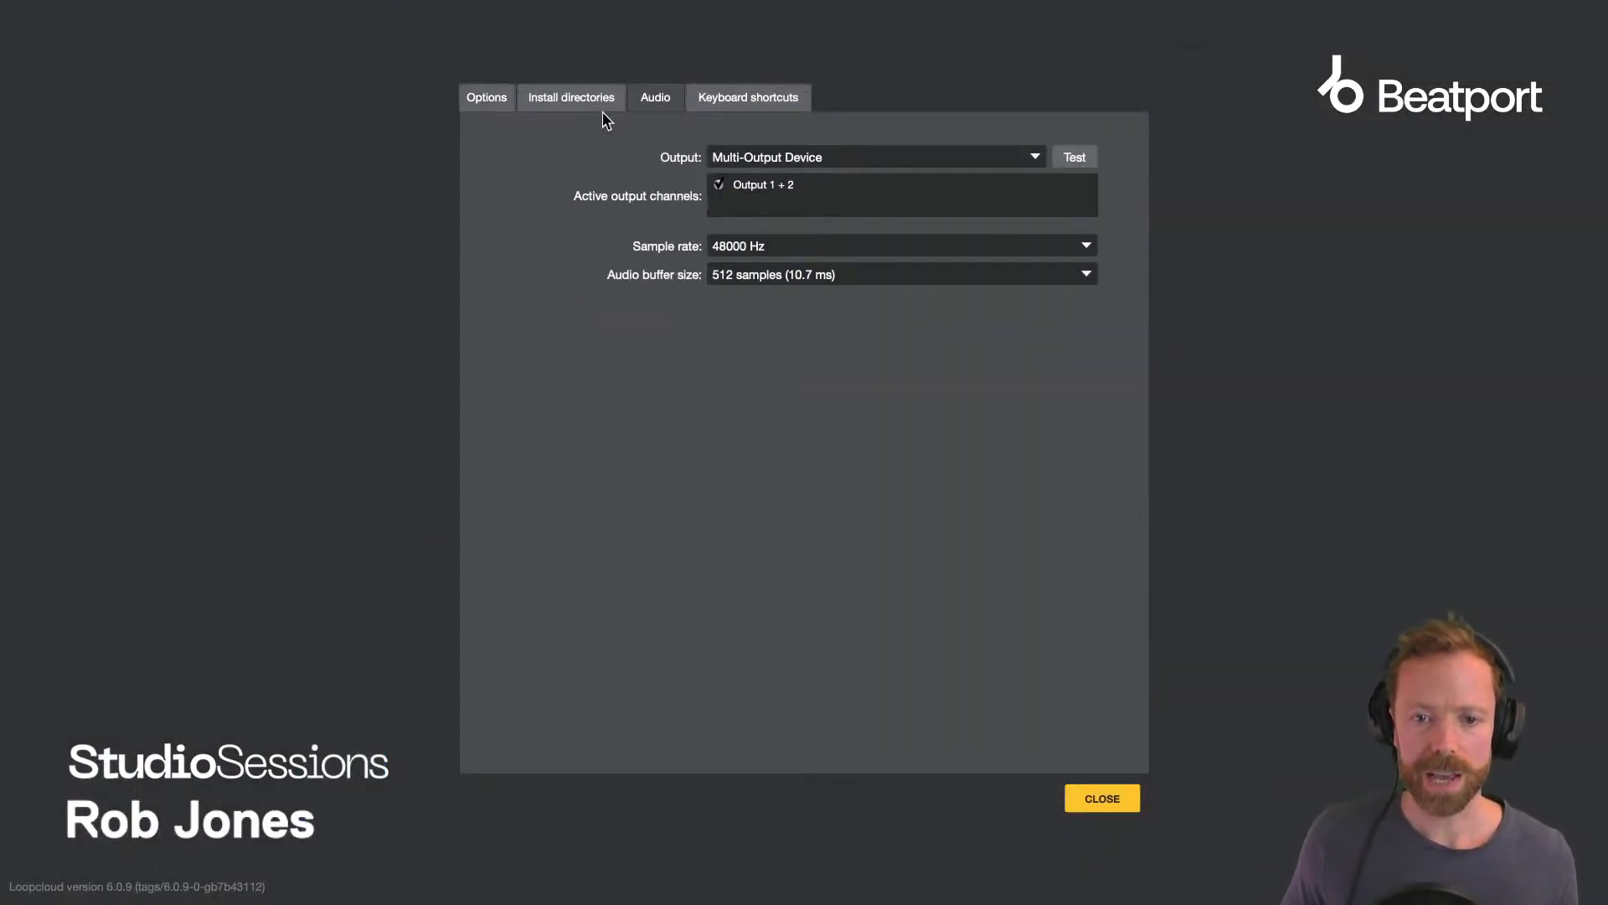
pyautogui.click(1091, 792)
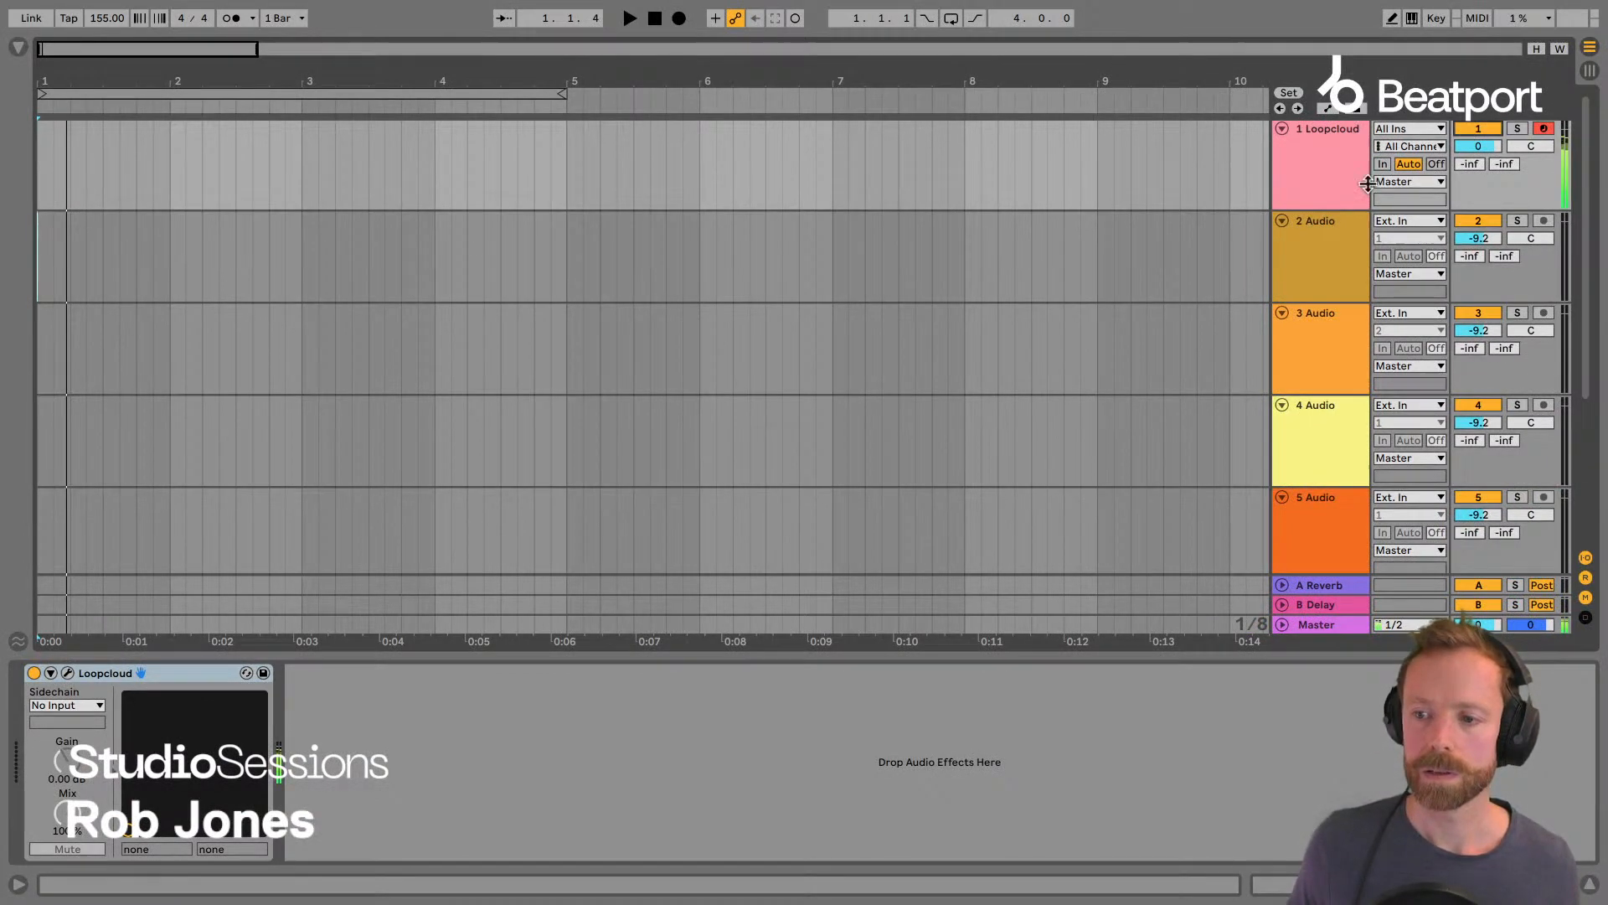
# Switch to Ableton Live, play the beat briefly and set the tempo to 127 BPM.
pyautogui.press('space')
pyautogui.press('space')
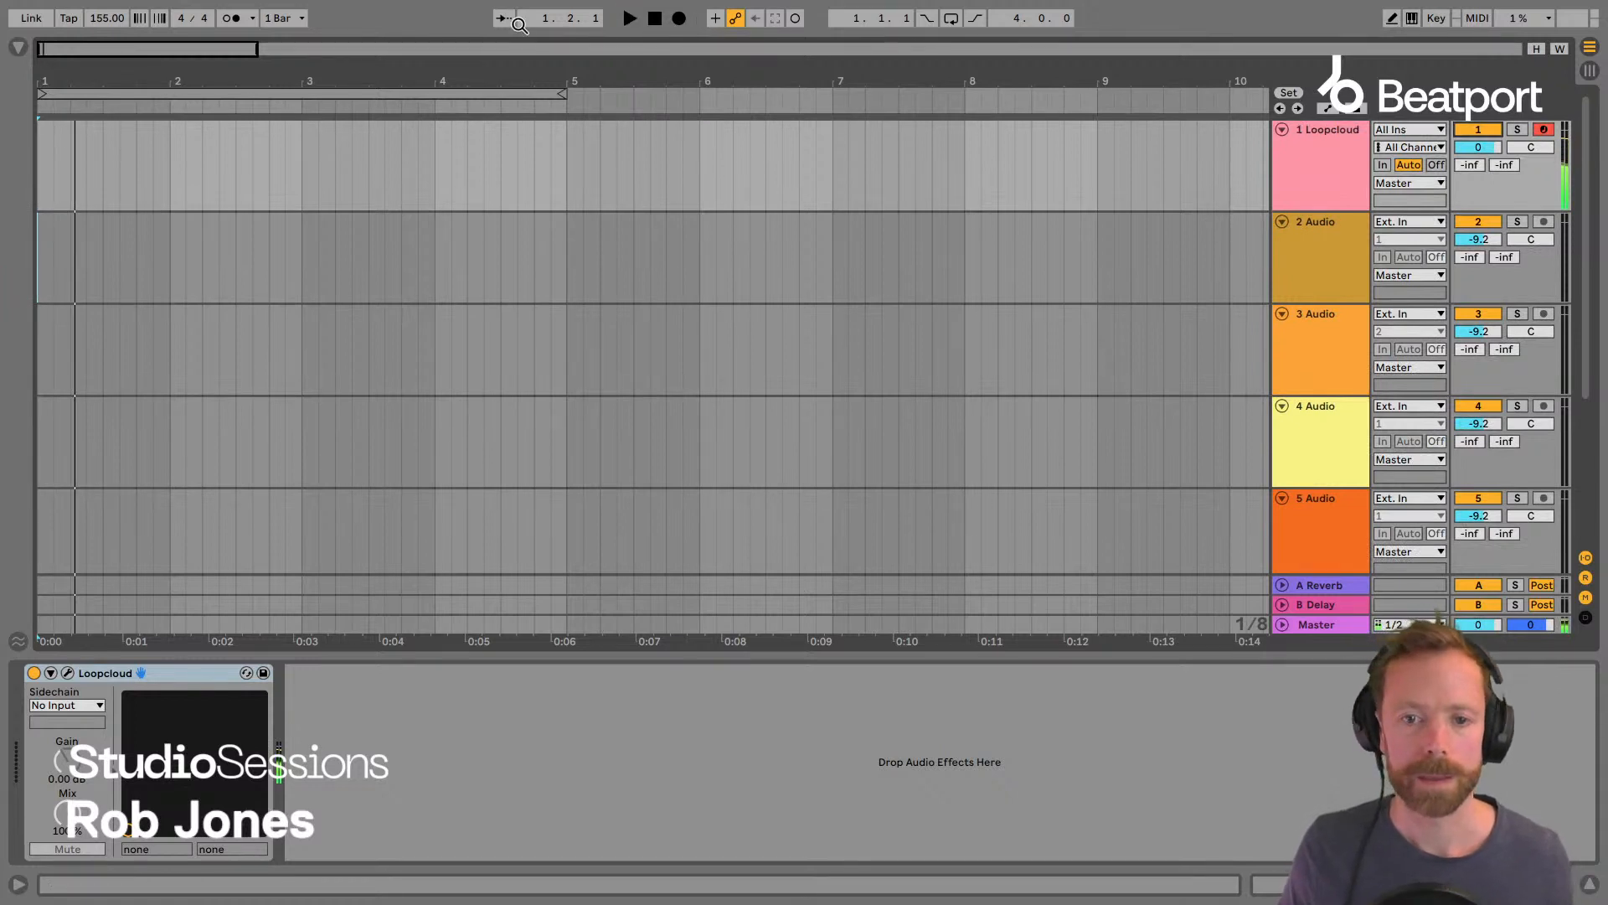
pyautogui.click(99, 18)
pyautogui.write('127')
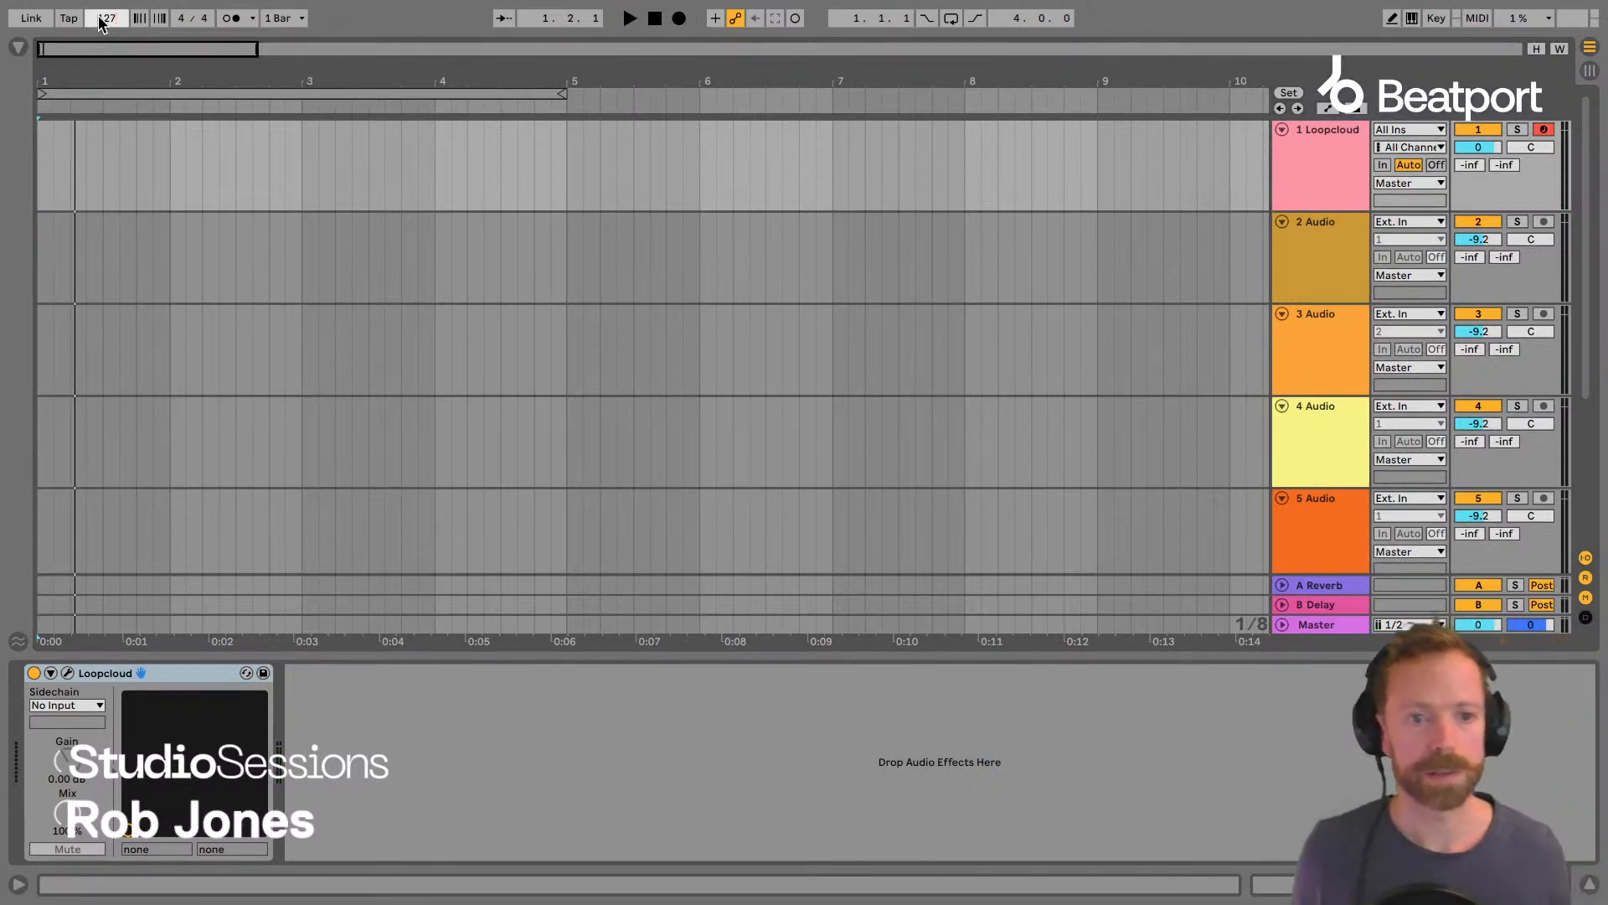
pyautogui.press('Return')
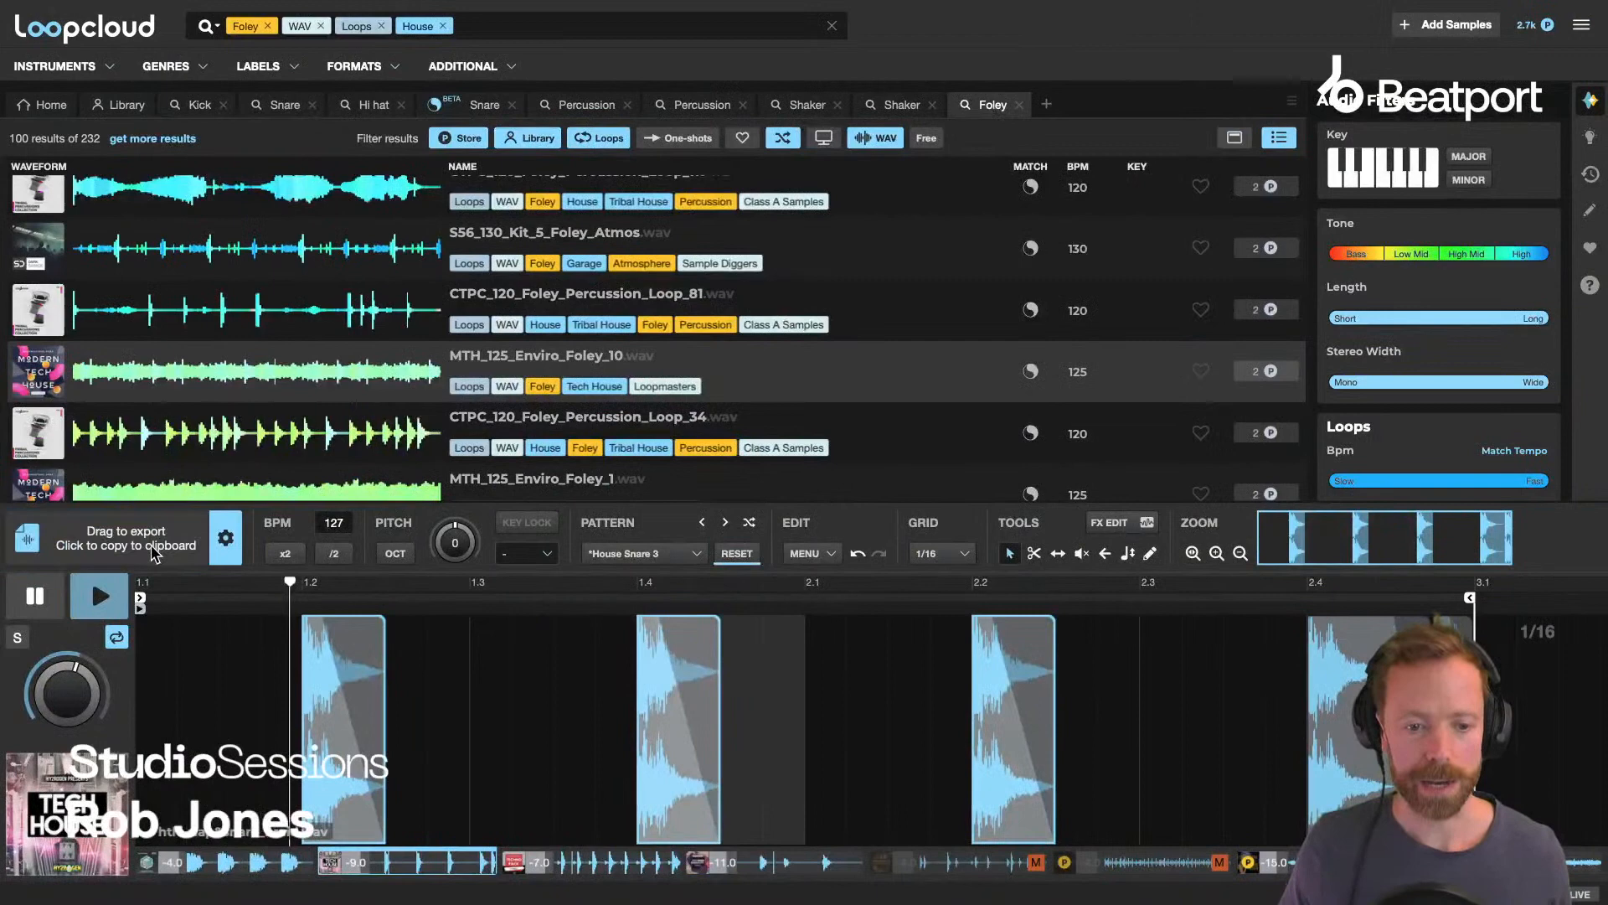
# Copy the processed snare track to the clipboard and set the Loopcloud export type to Processed Separate Files.
pyautogui.click(134, 540)
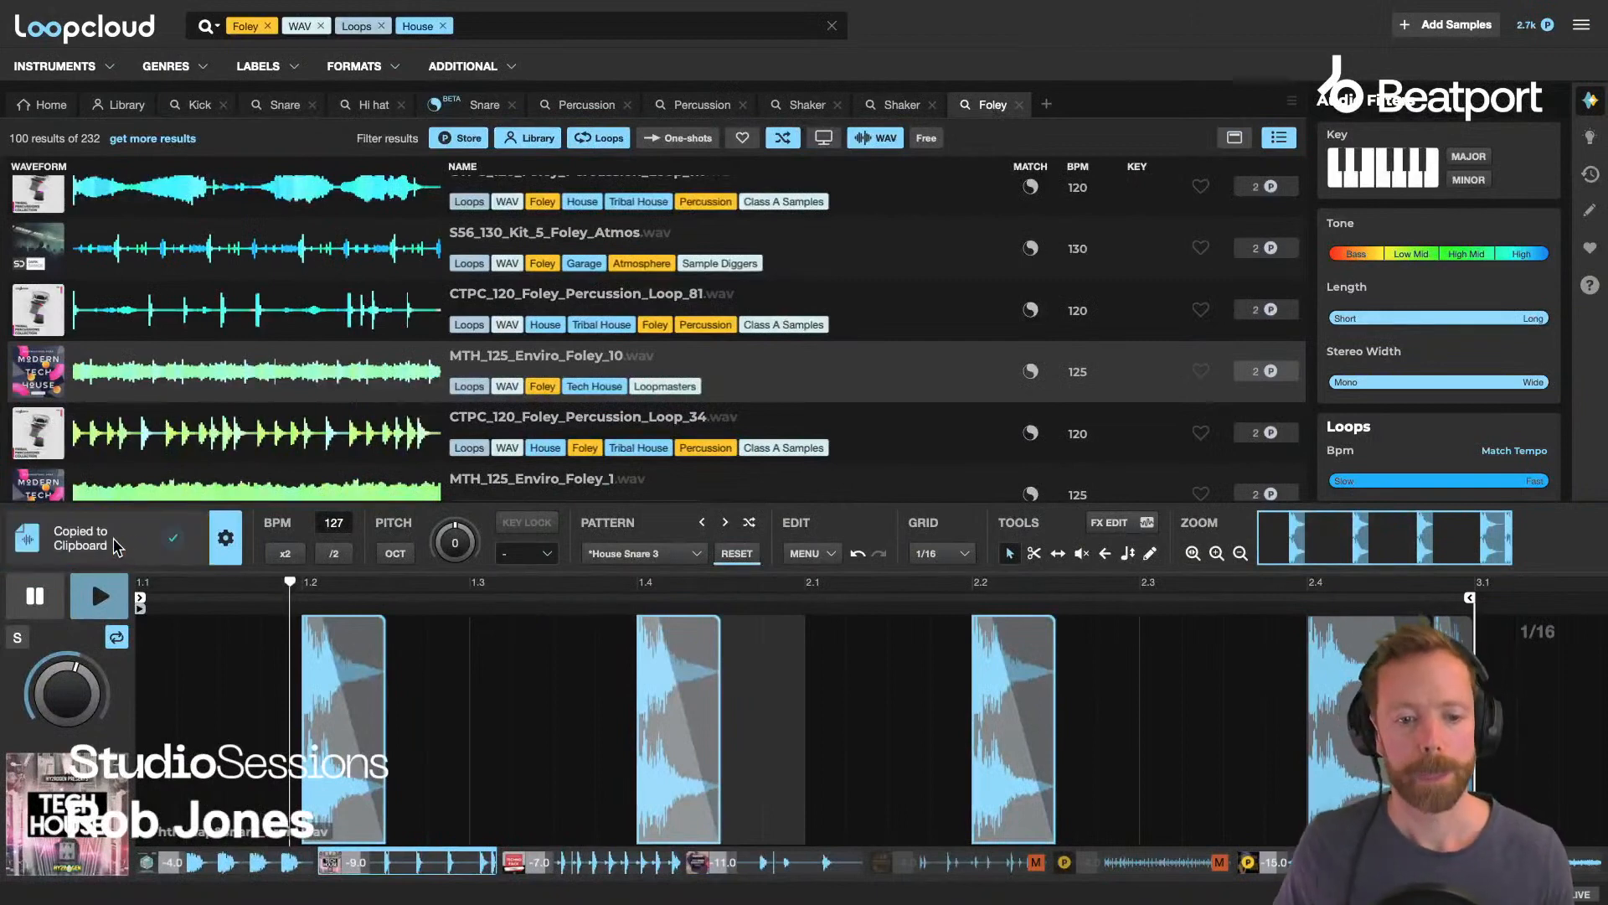
pyautogui.click(225, 537)
pyautogui.click(501, 411)
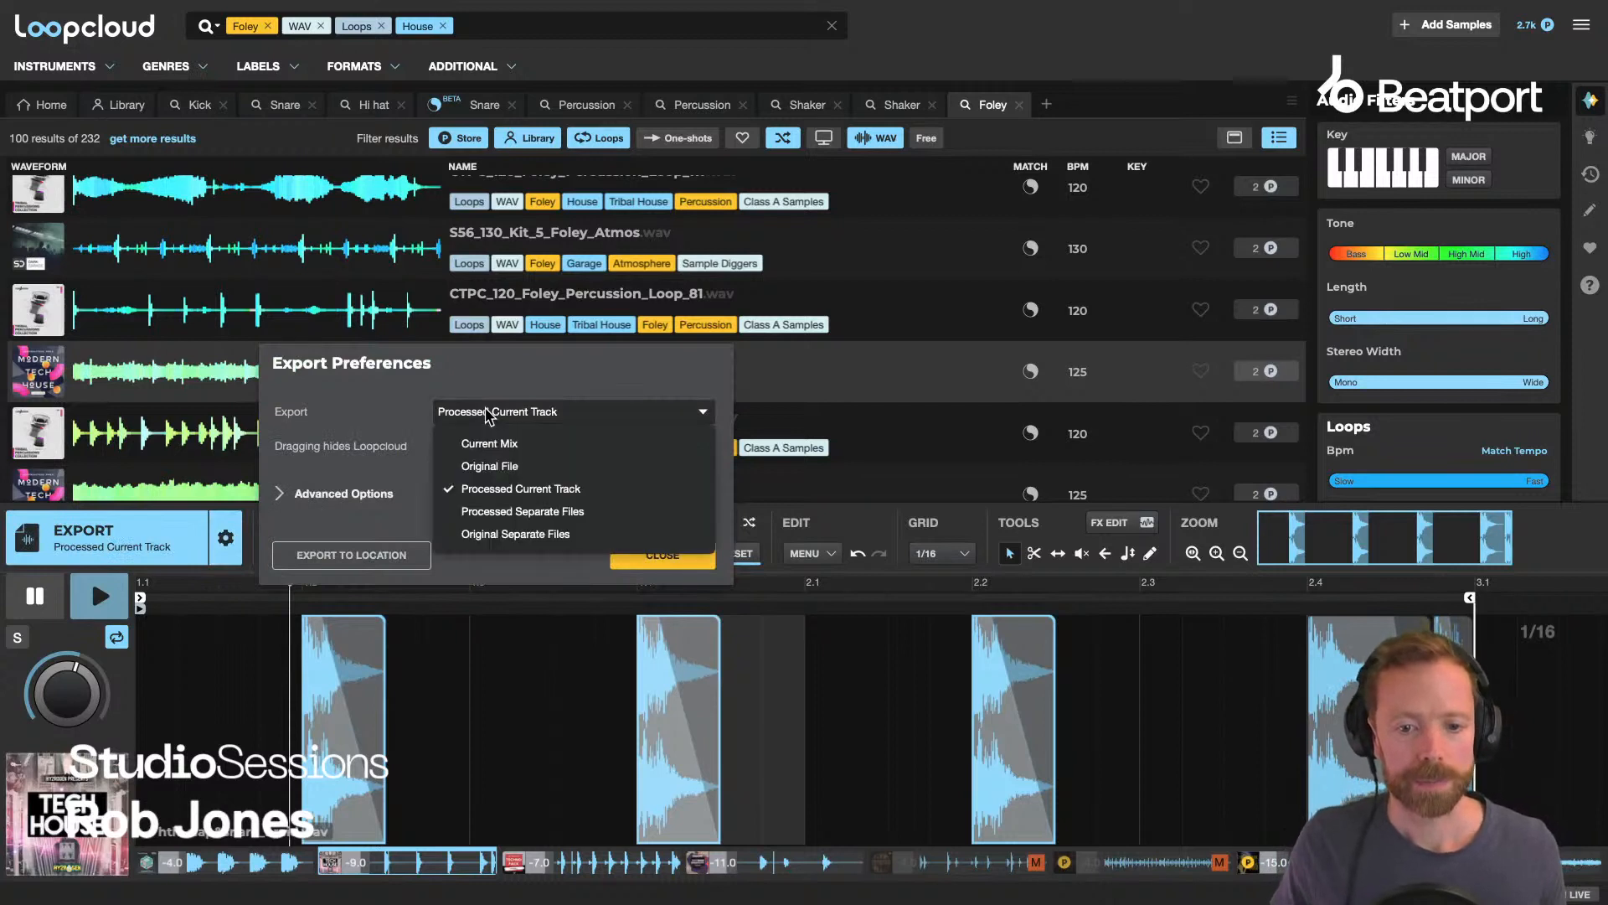
pyautogui.click(513, 513)
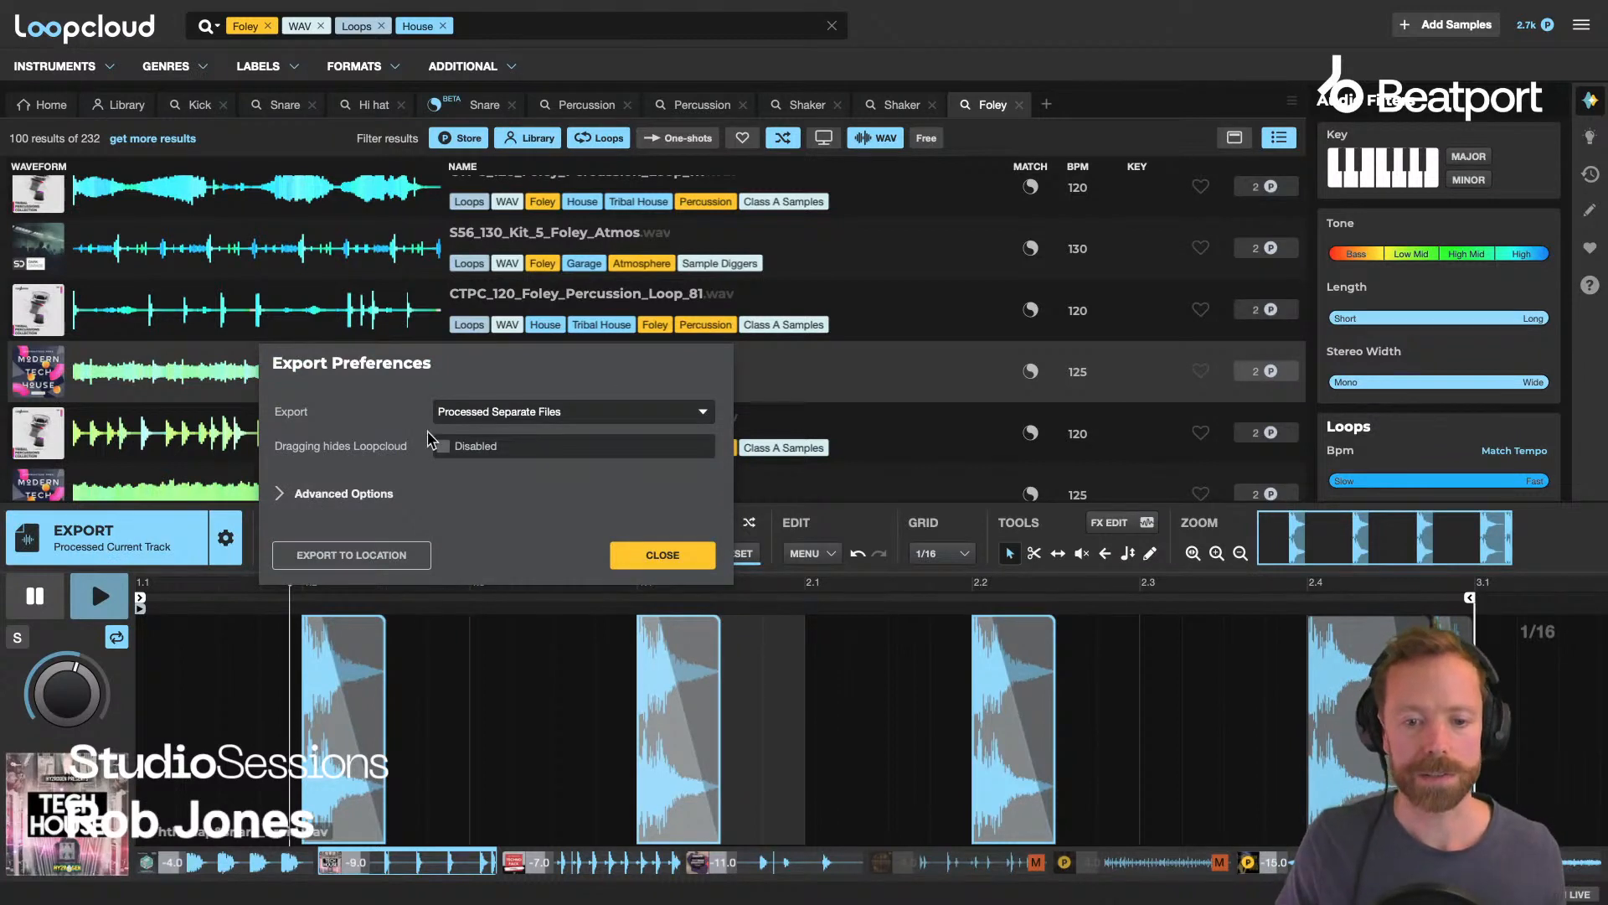
pyautogui.click(643, 554)
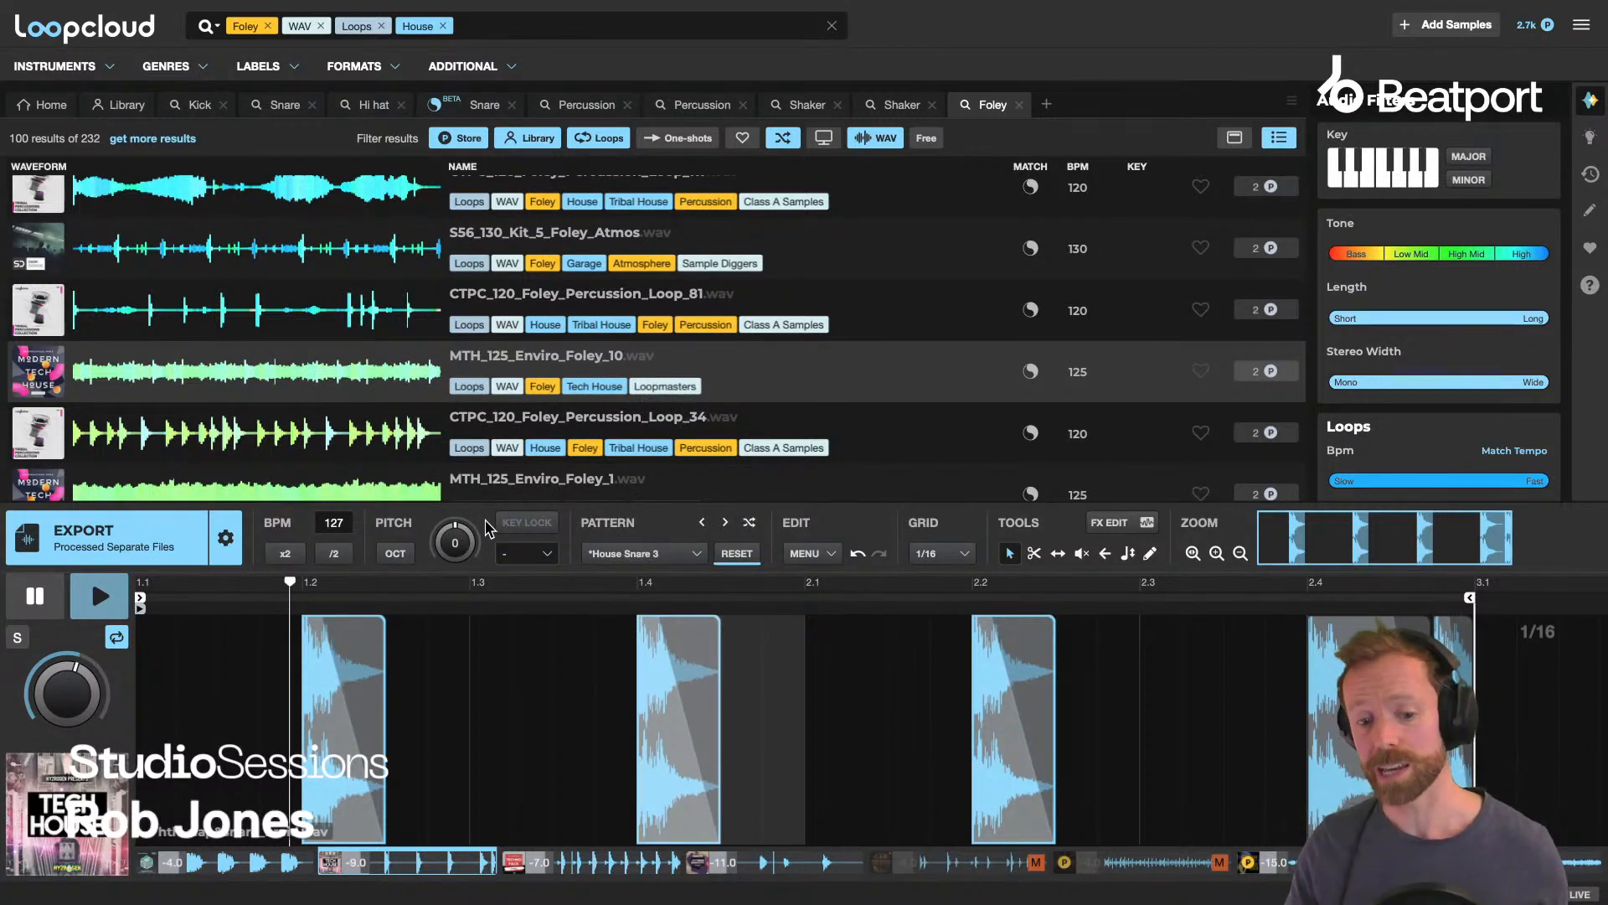
# Select the kick track and review the available export types in the export preferences.
pyautogui.click(239, 861)
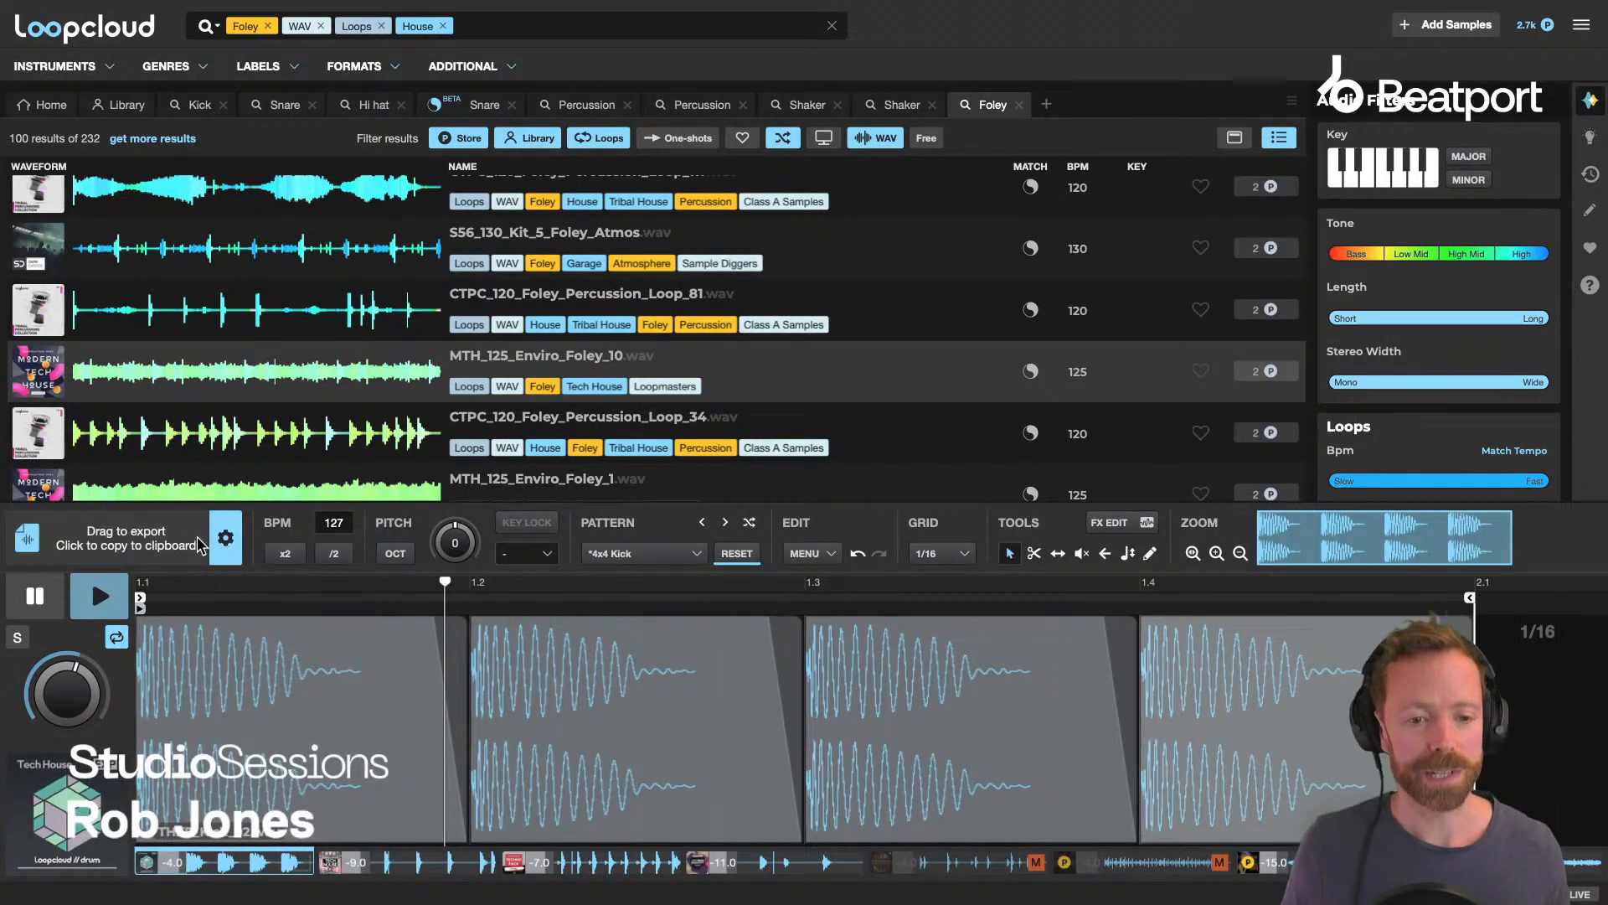
pyautogui.click(225, 537)
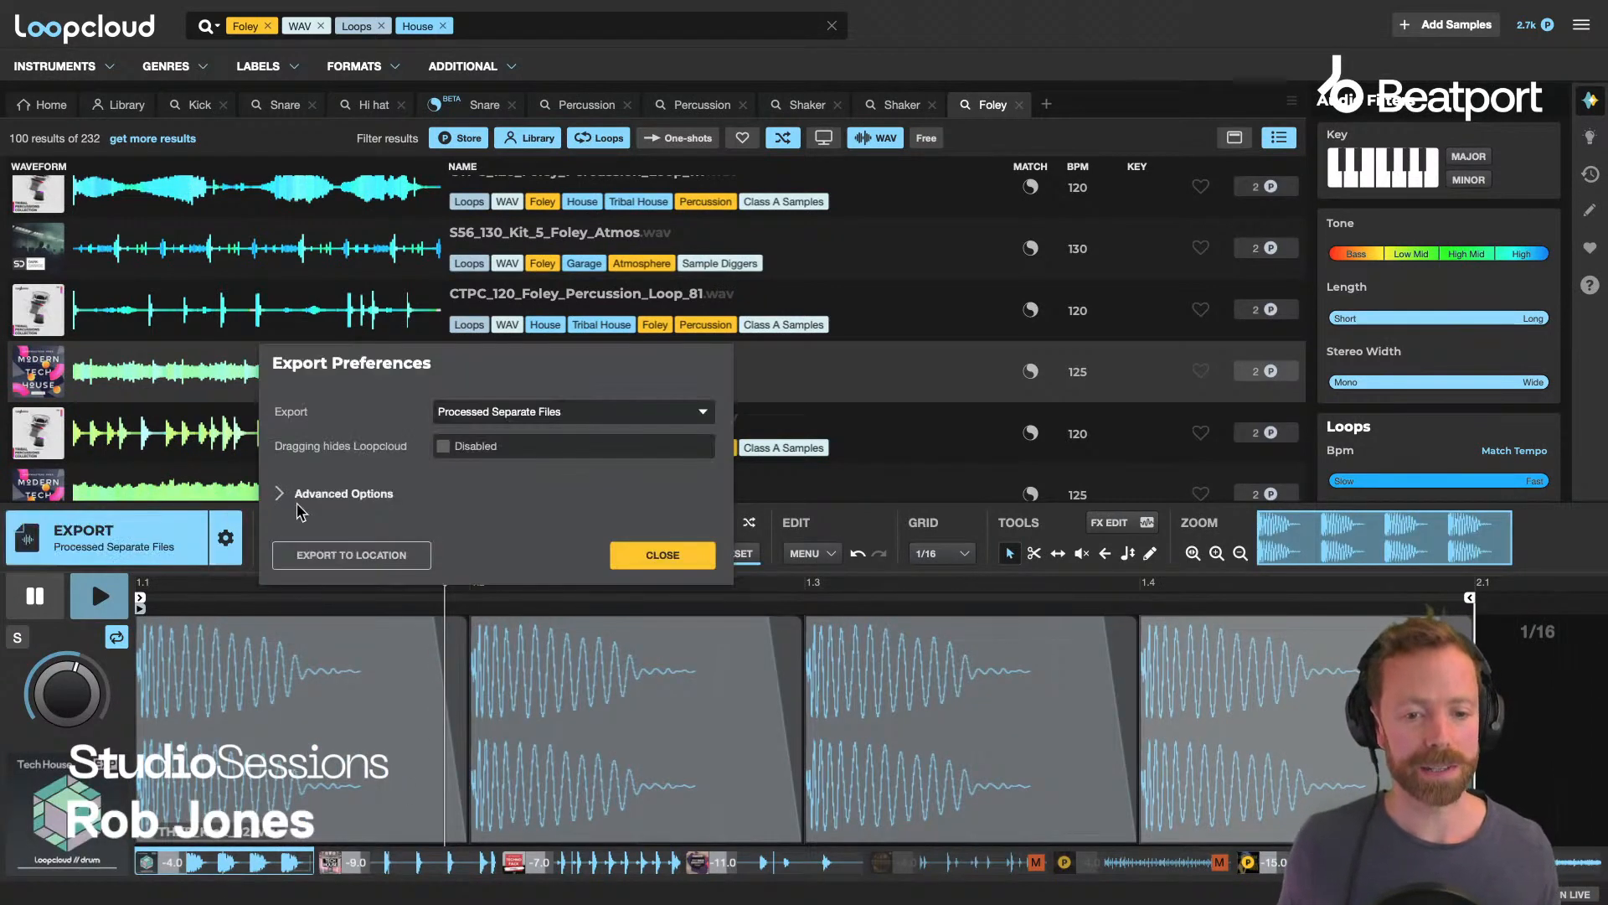
pyautogui.click(520, 418)
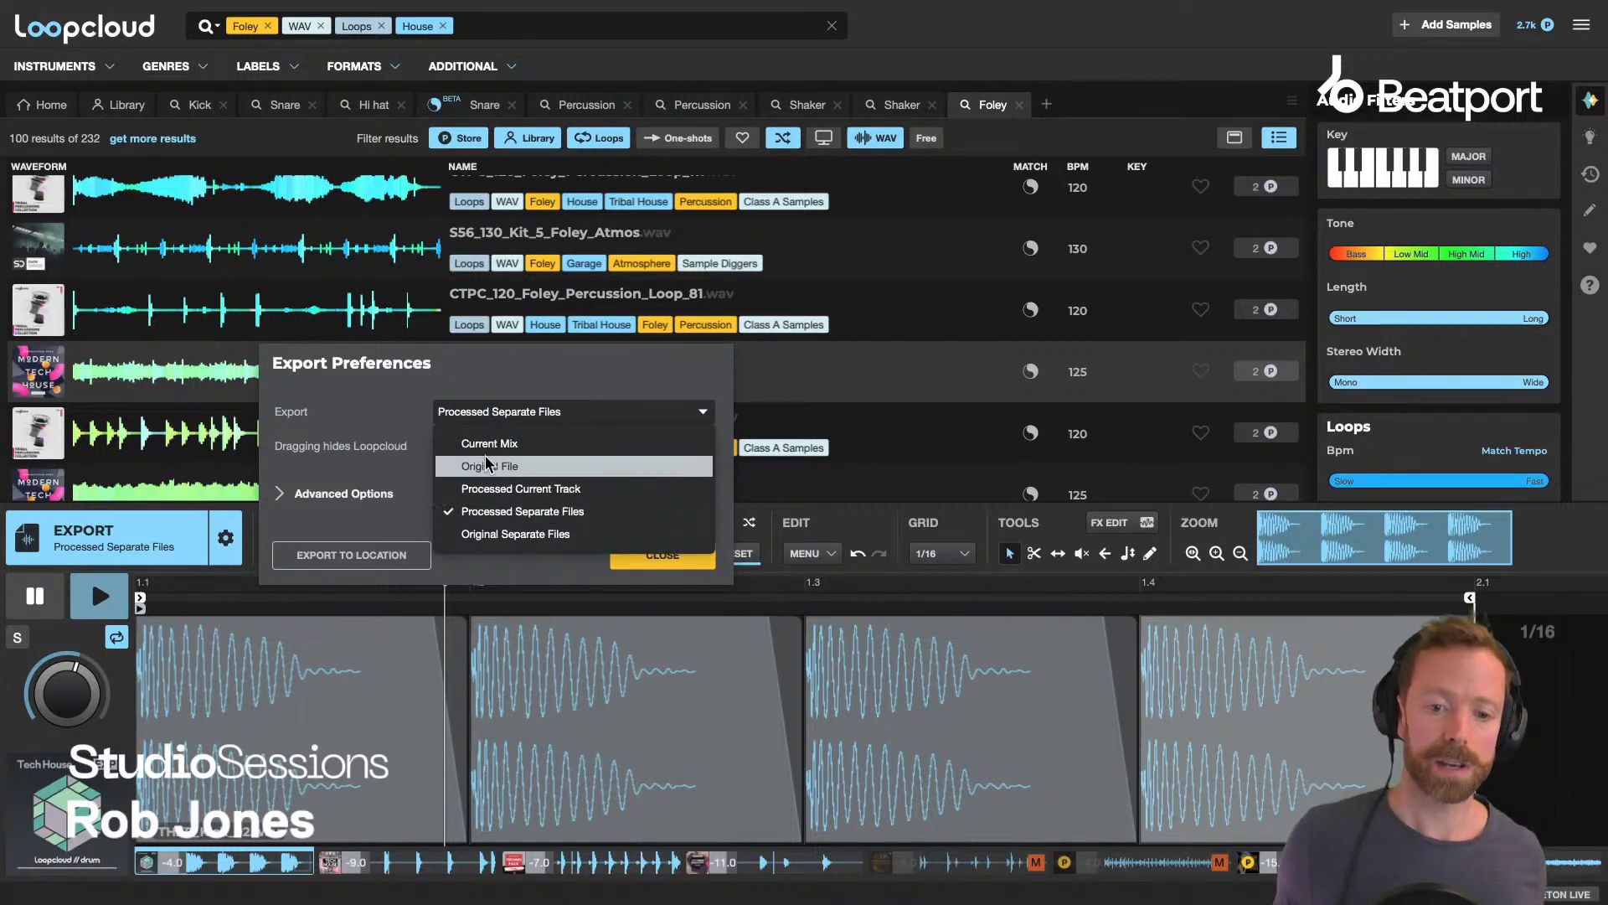
pyautogui.click(381, 412)
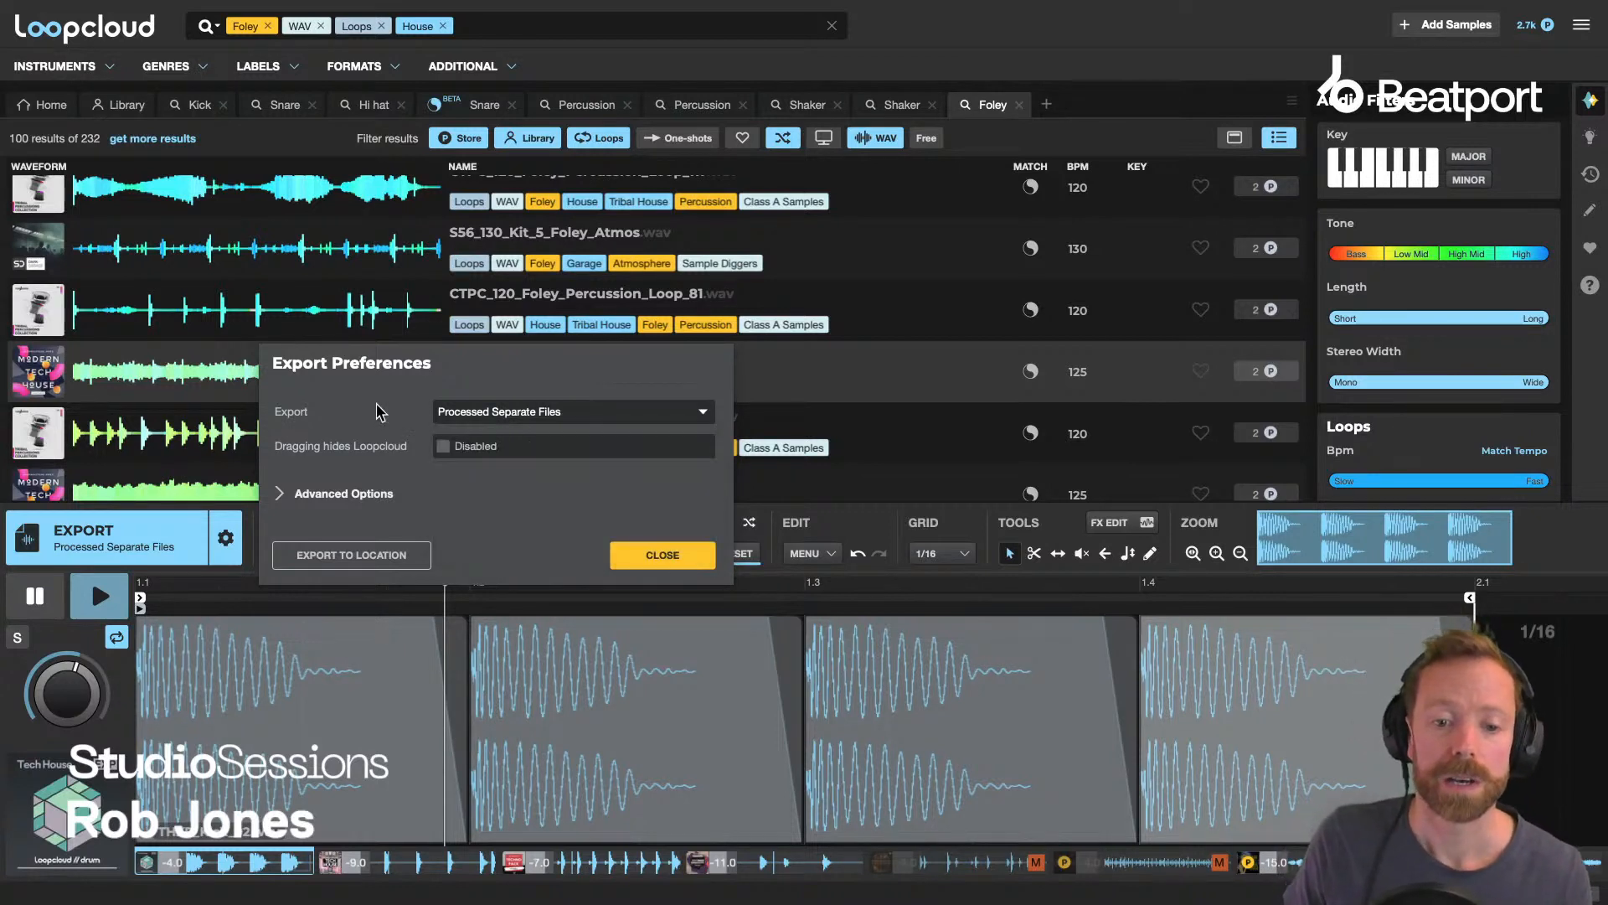
pyautogui.click(652, 554)
# Set the export type to Current Mix and buy all the unpurchased sounds in the beat.
pyautogui.click(225, 537)
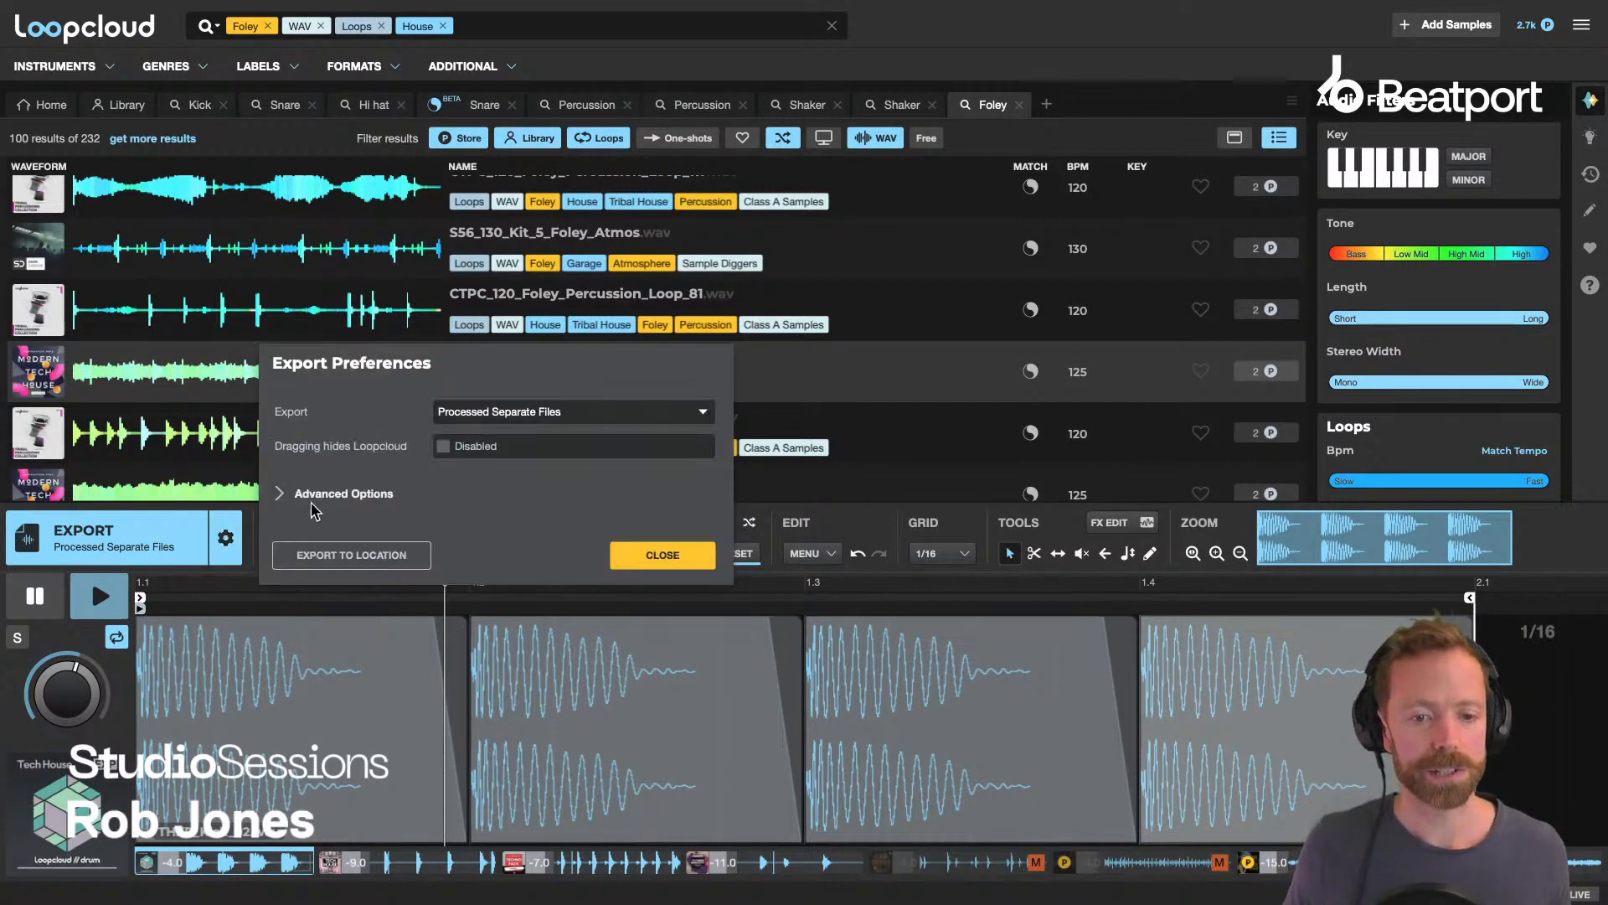
pyautogui.click(482, 415)
pyautogui.click(498, 441)
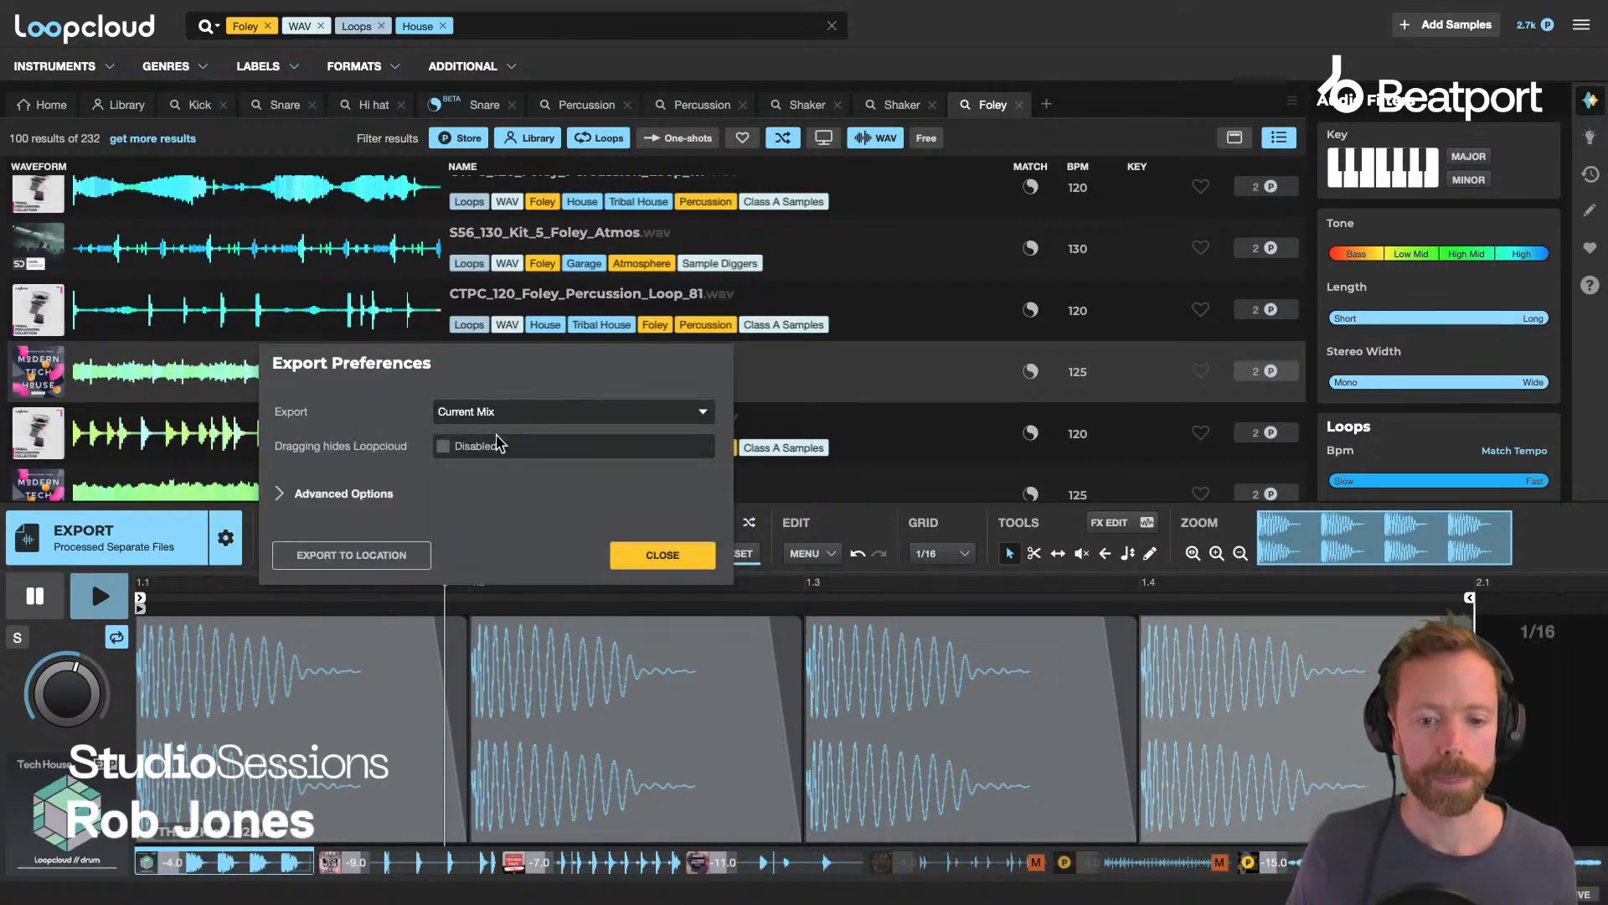
pyautogui.click(662, 555)
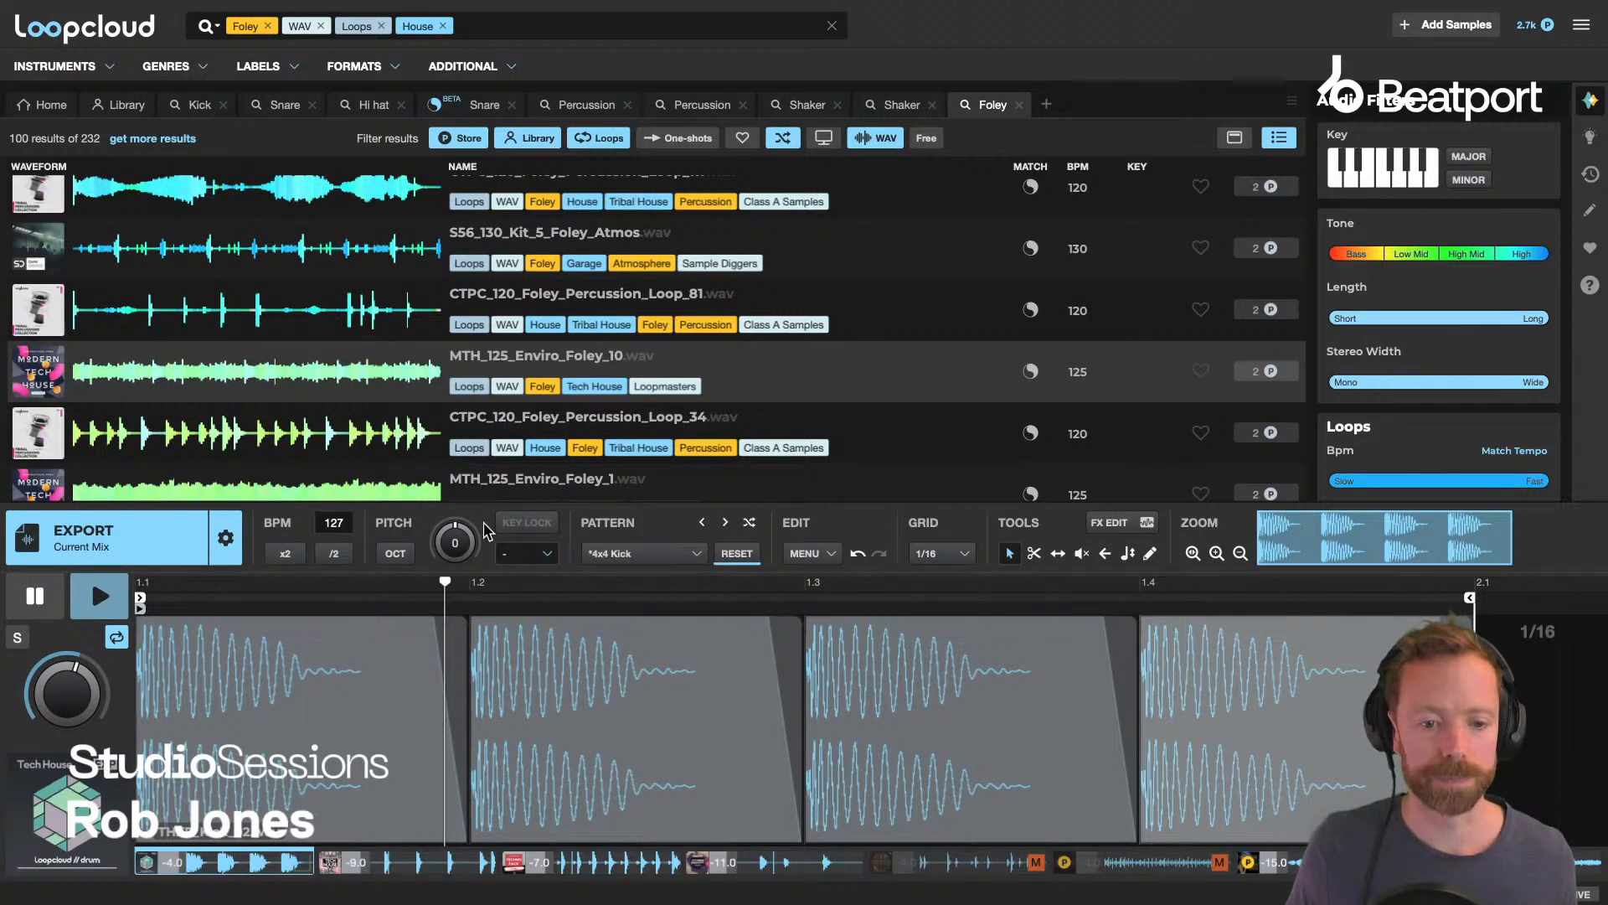
pyautogui.click(211, 543)
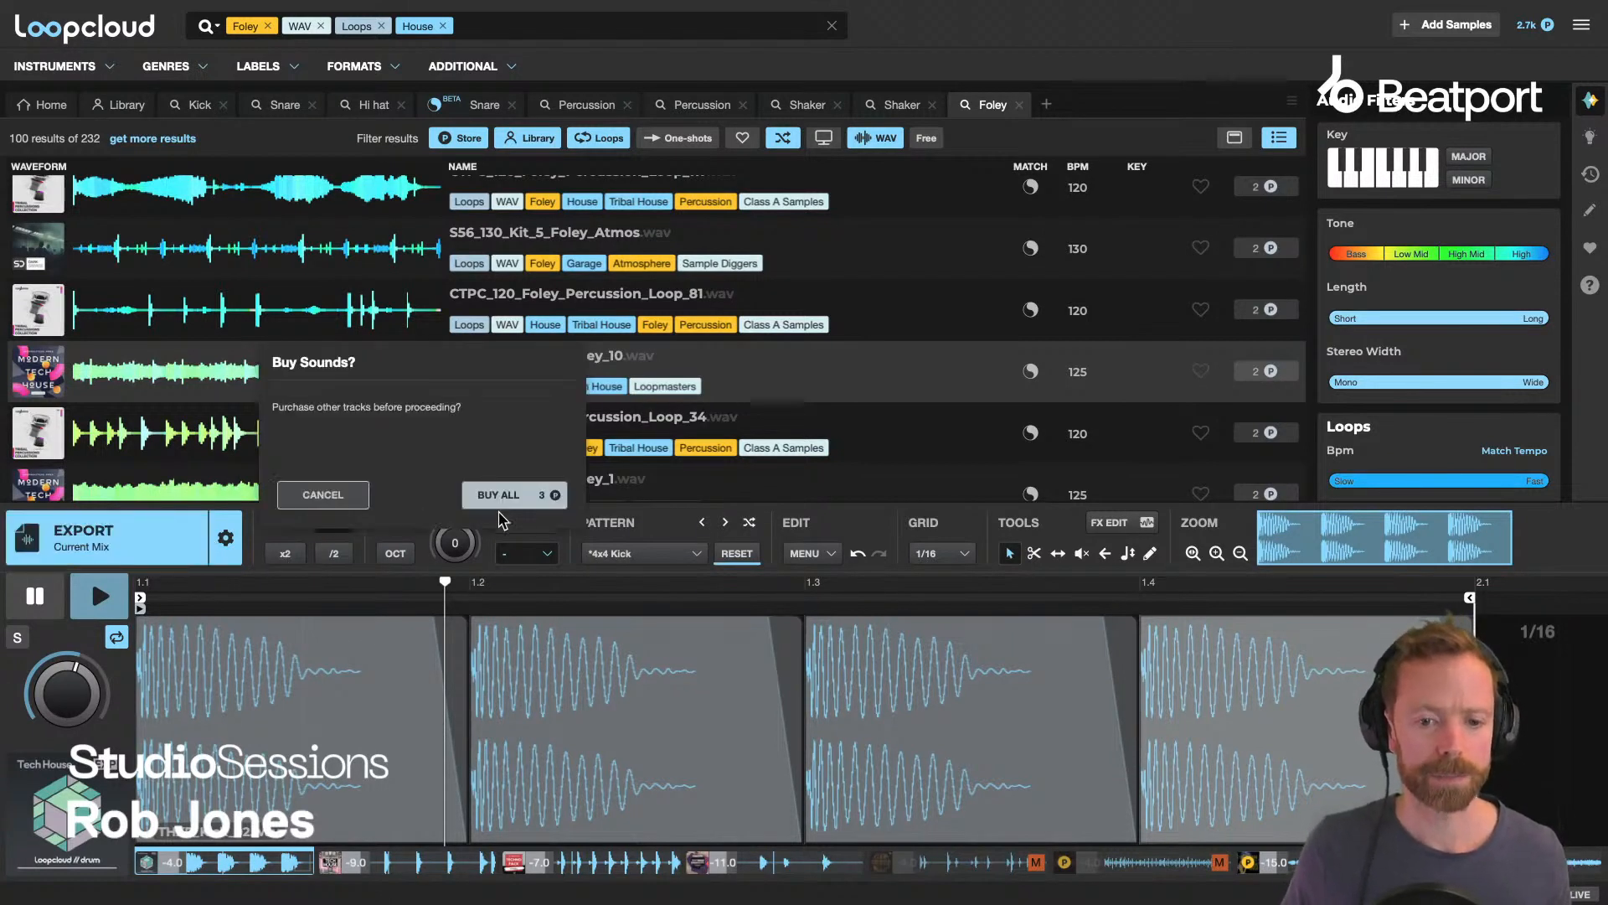
pyautogui.click(525, 498)
pyautogui.click(352, 457)
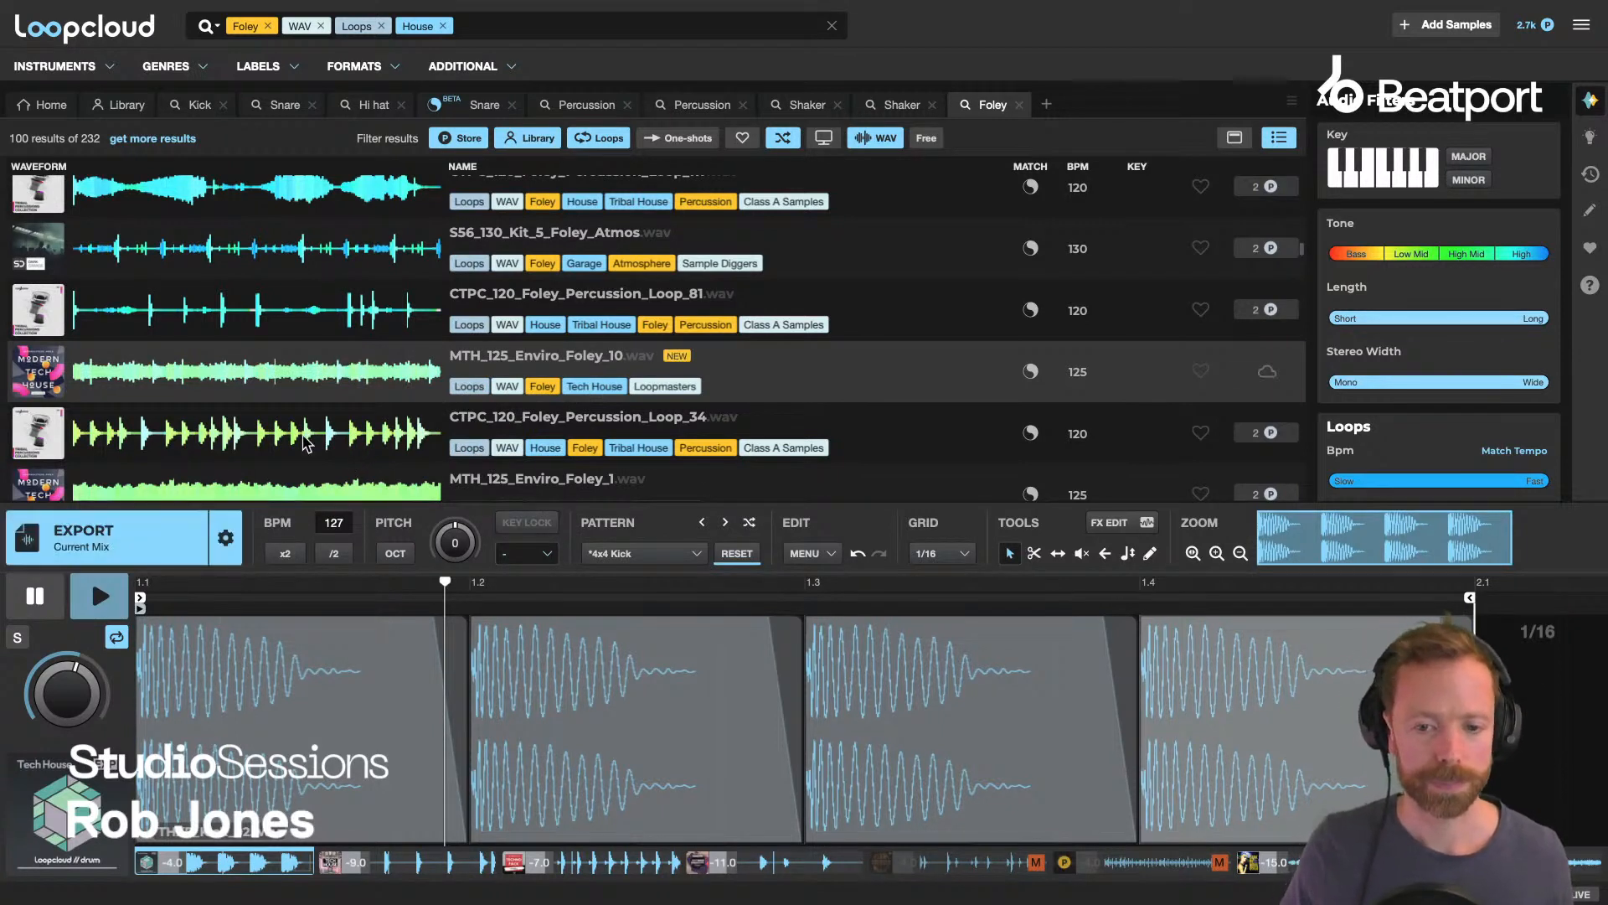
# Place the exported mix at bar 1 of track 2 in Ableton Live and play it soloed.
pyautogui.moveTo(194, 491); pyautogui.dragTo(43, 243)
pyautogui.click(1516, 221)
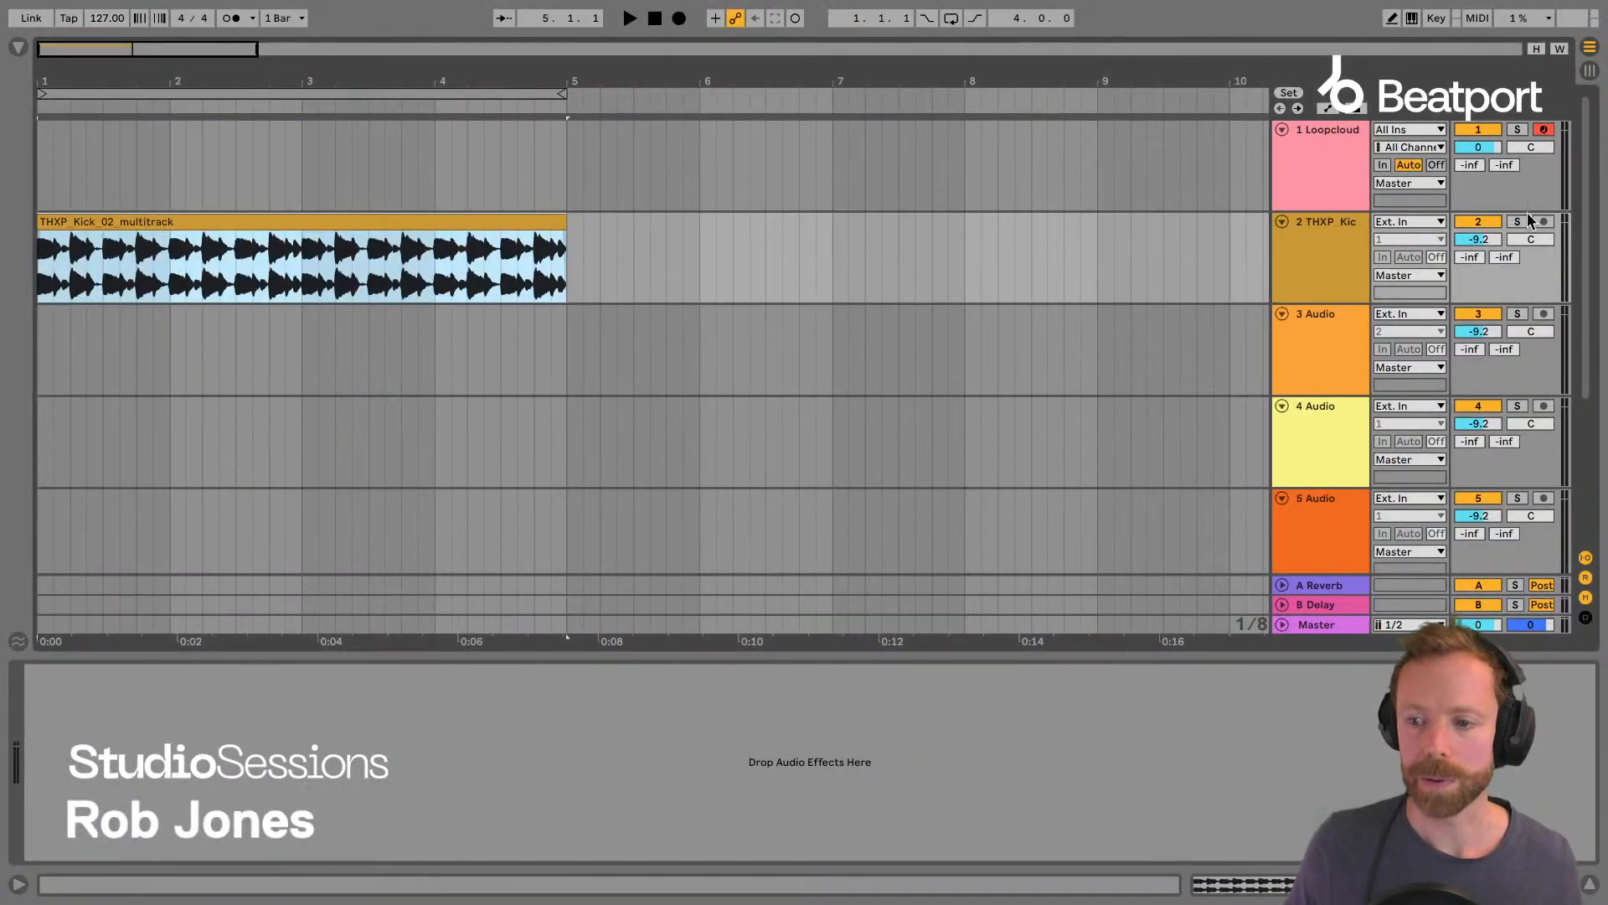
pyautogui.click(423, 224)
pyautogui.press('space')
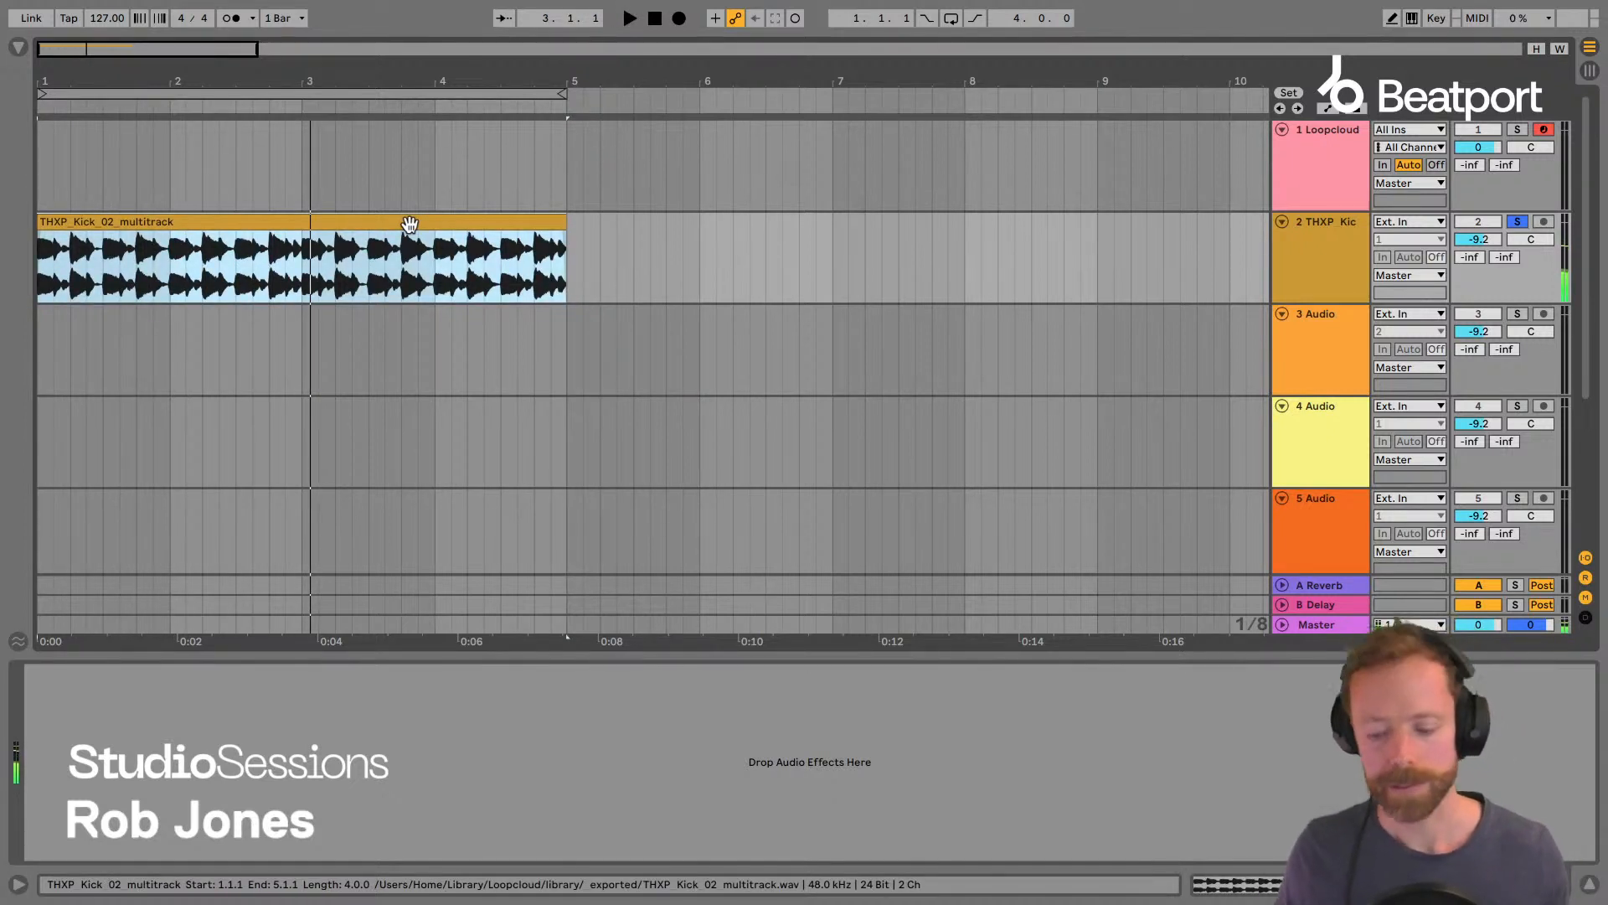
# Delete the mix clip from track 2 and set the Loopcloud export type to Processed Separate Files.
pyautogui.press('Delete')
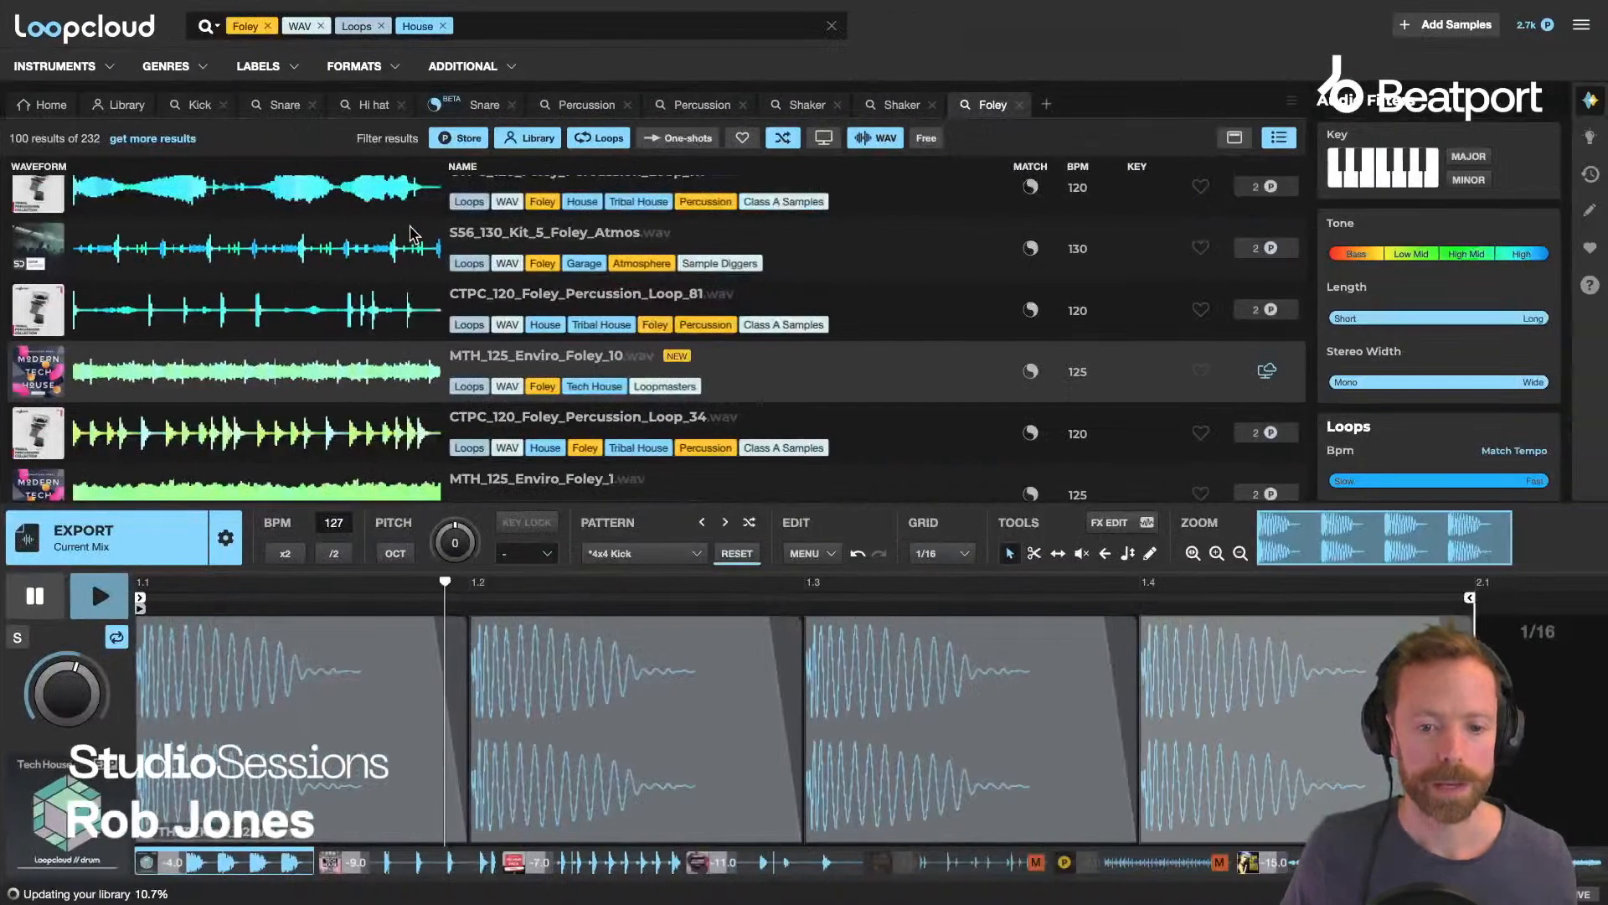
pyautogui.click(225, 537)
pyautogui.click(494, 411)
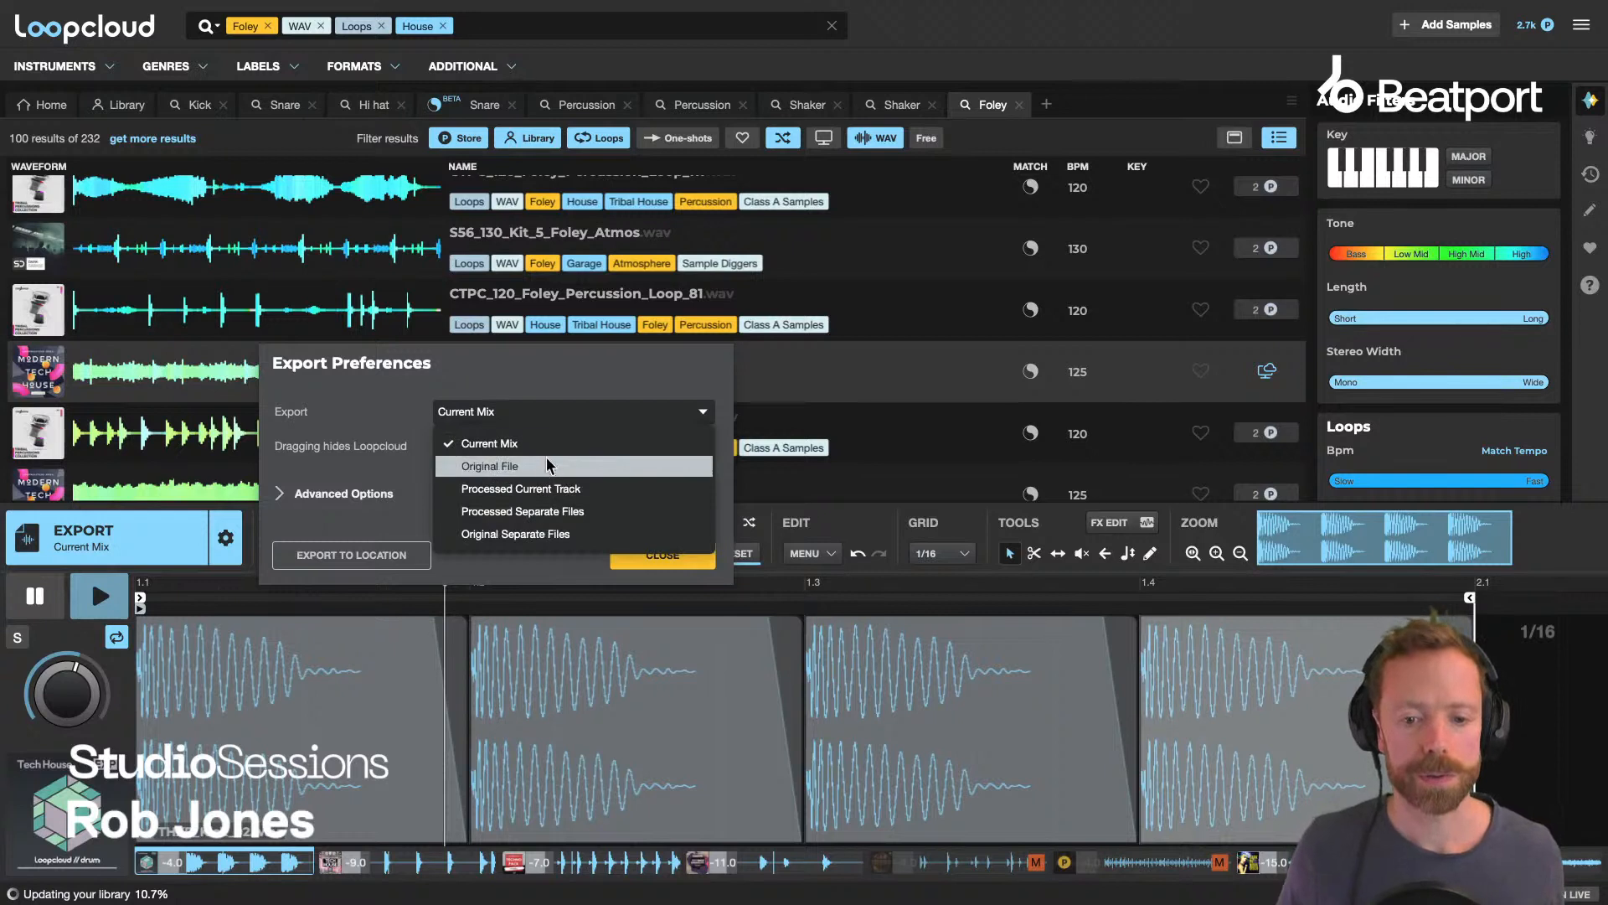
pyautogui.click(511, 509)
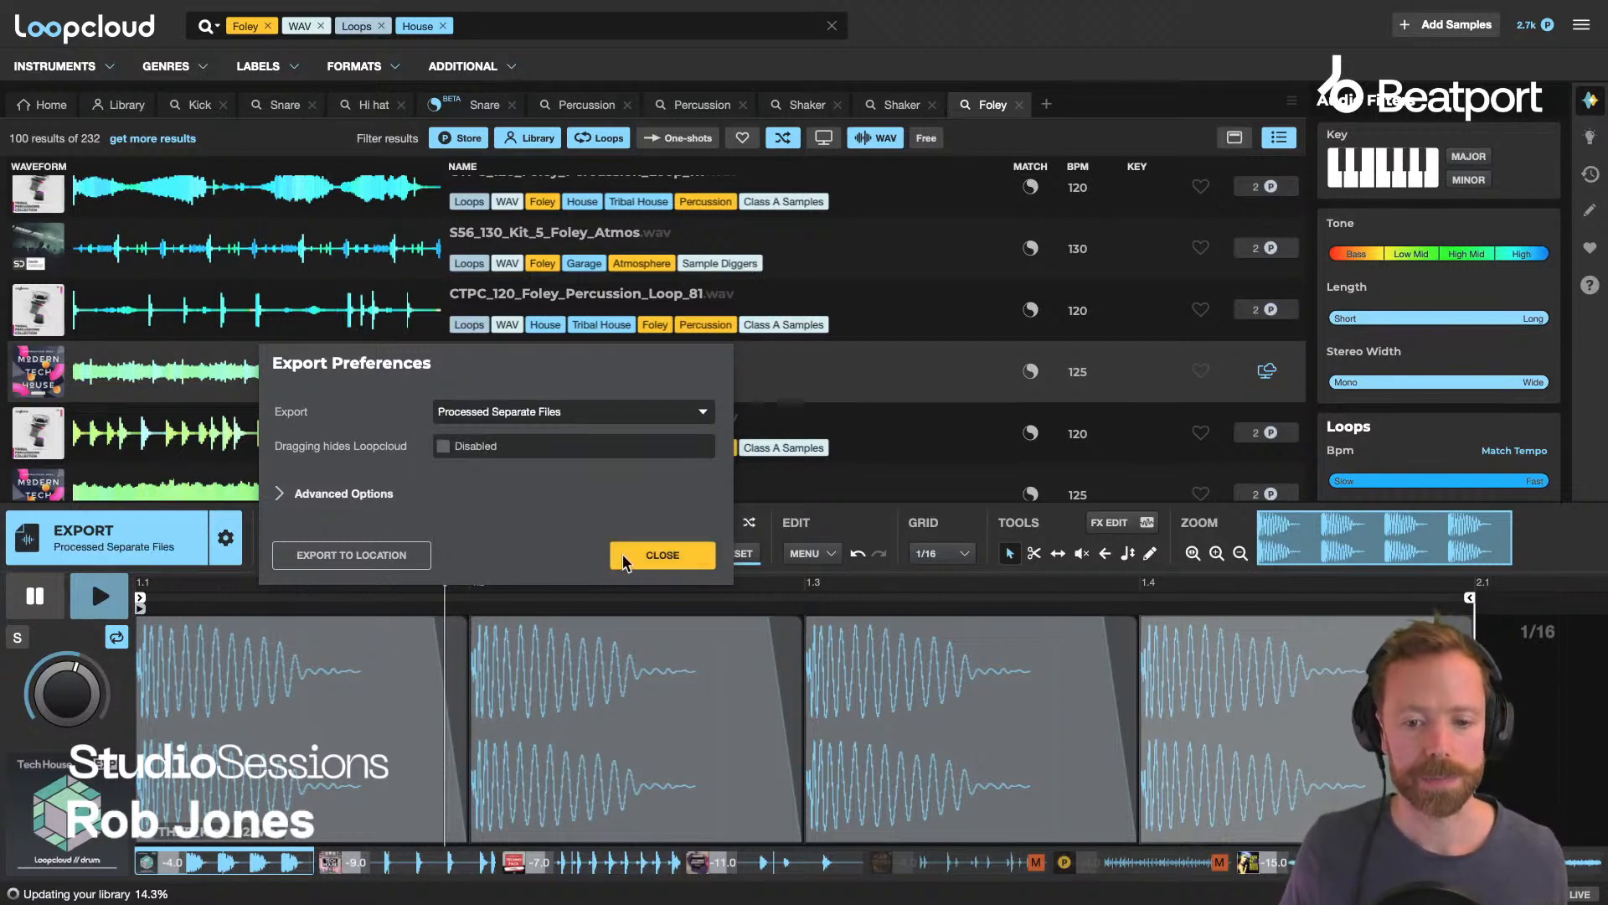
pyautogui.click(643, 557)
# Export the processed separate files into Ableton Live at bar 1, one per track starting from track 2.
pyautogui.click(126, 548)
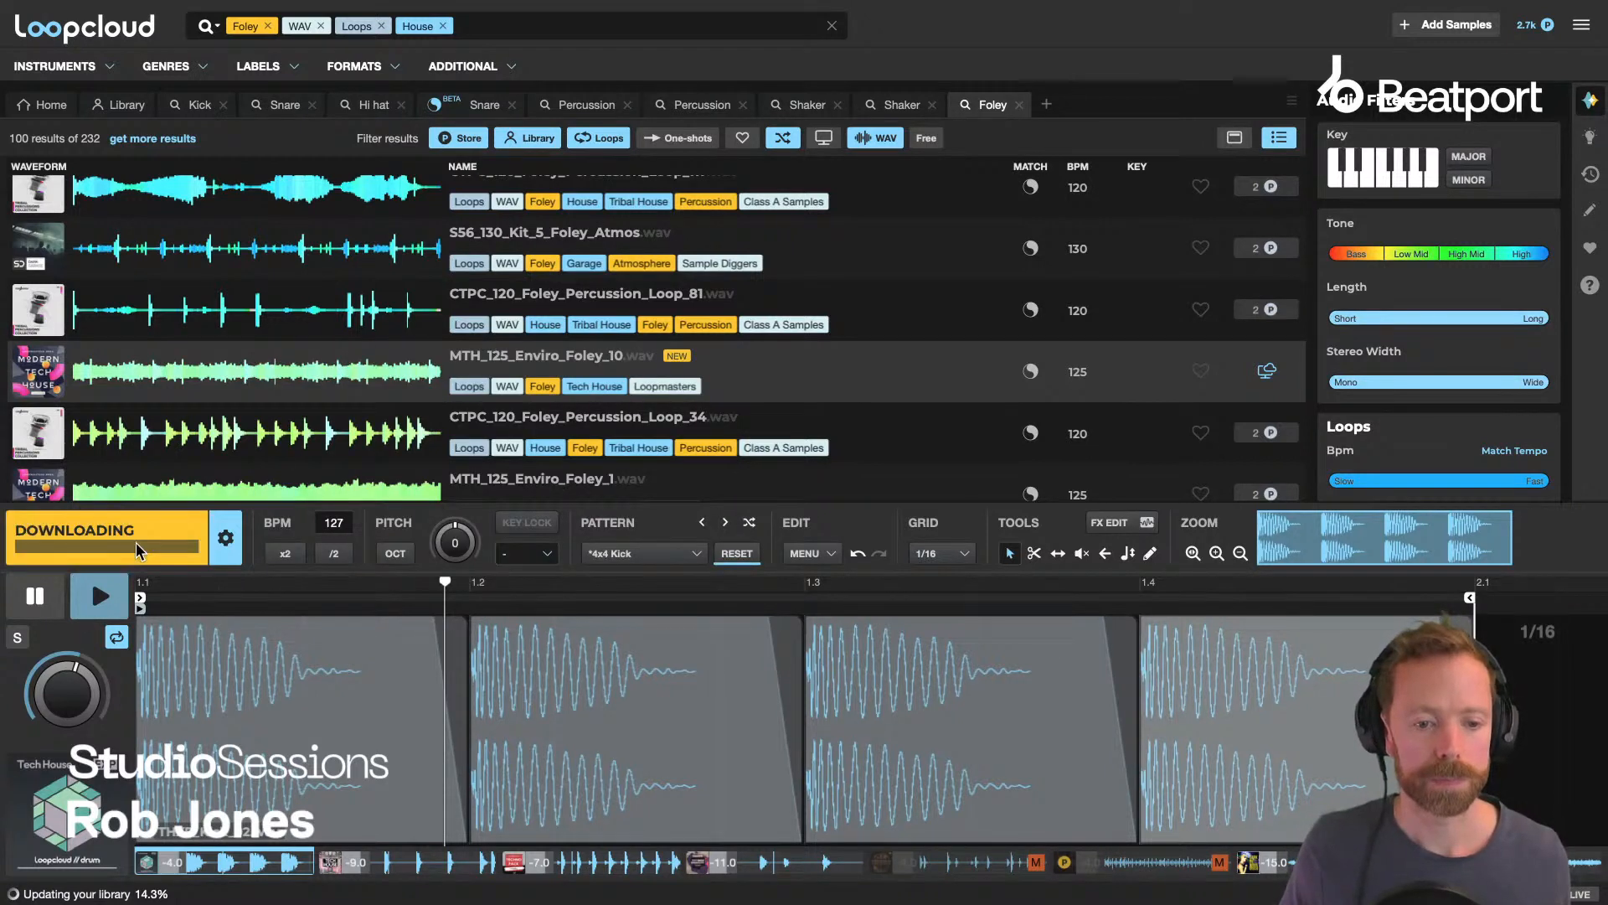
pyautogui.moveTo(98, 547); pyautogui.dragTo(46, 255)
pyautogui.press('super')
pyautogui.moveTo(61, 77); pyautogui.dragTo(104, 159)
pyautogui.scroll(-3, 151, 242)
pyautogui.scroll(3, 151, 243)
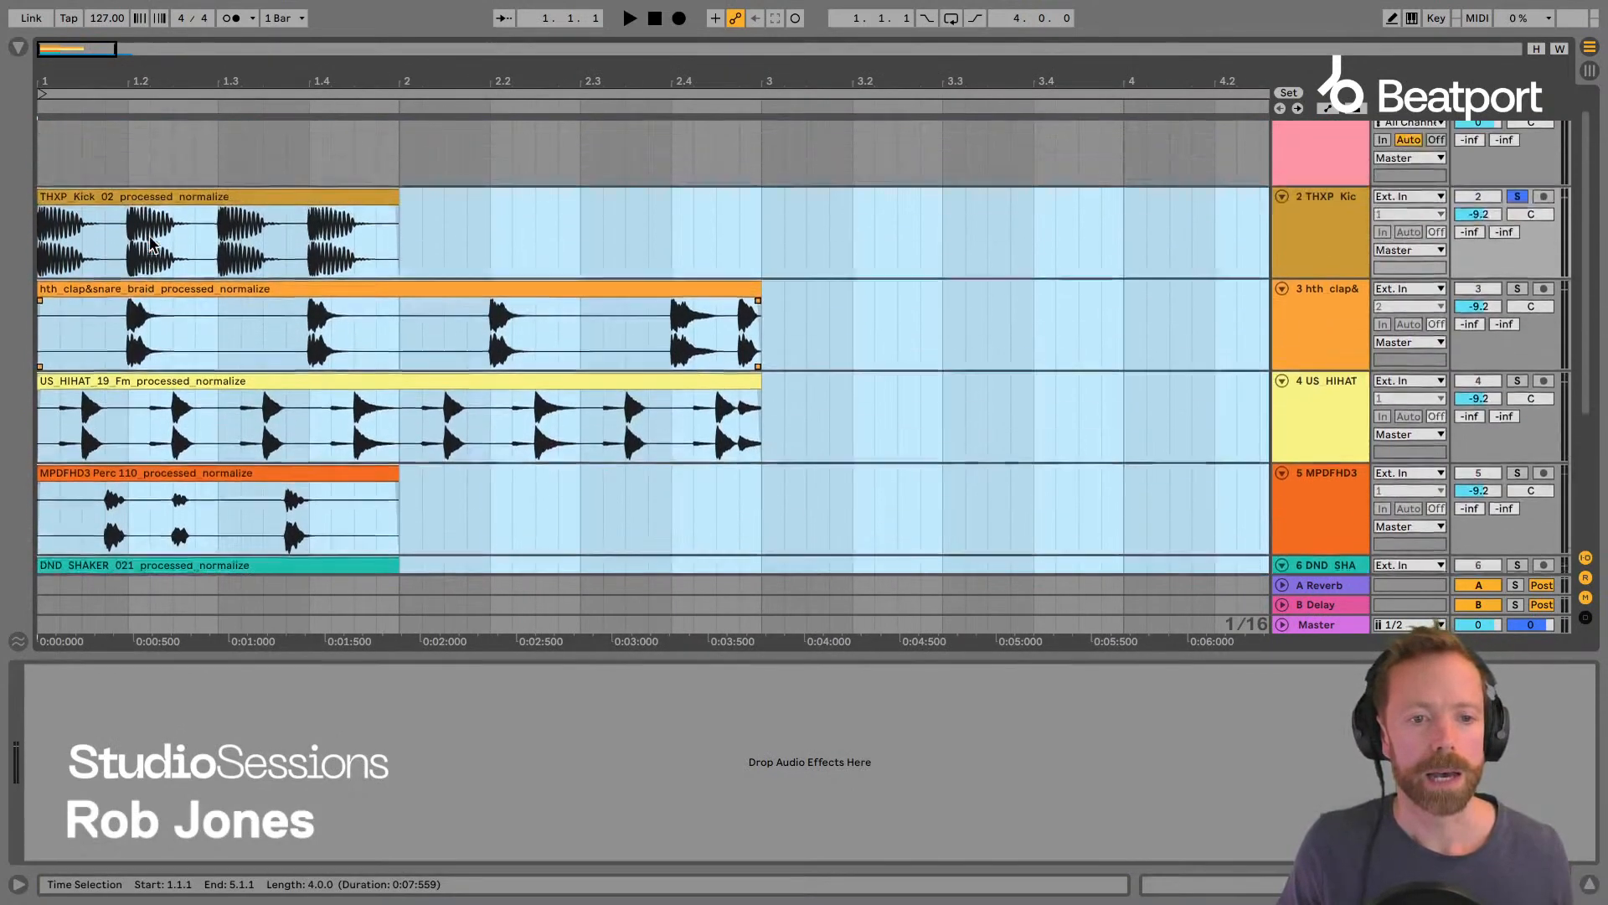
# Turn off Warp for all six exported clips on tracks 2 to 7.
pyautogui.doubleClick(134, 199)
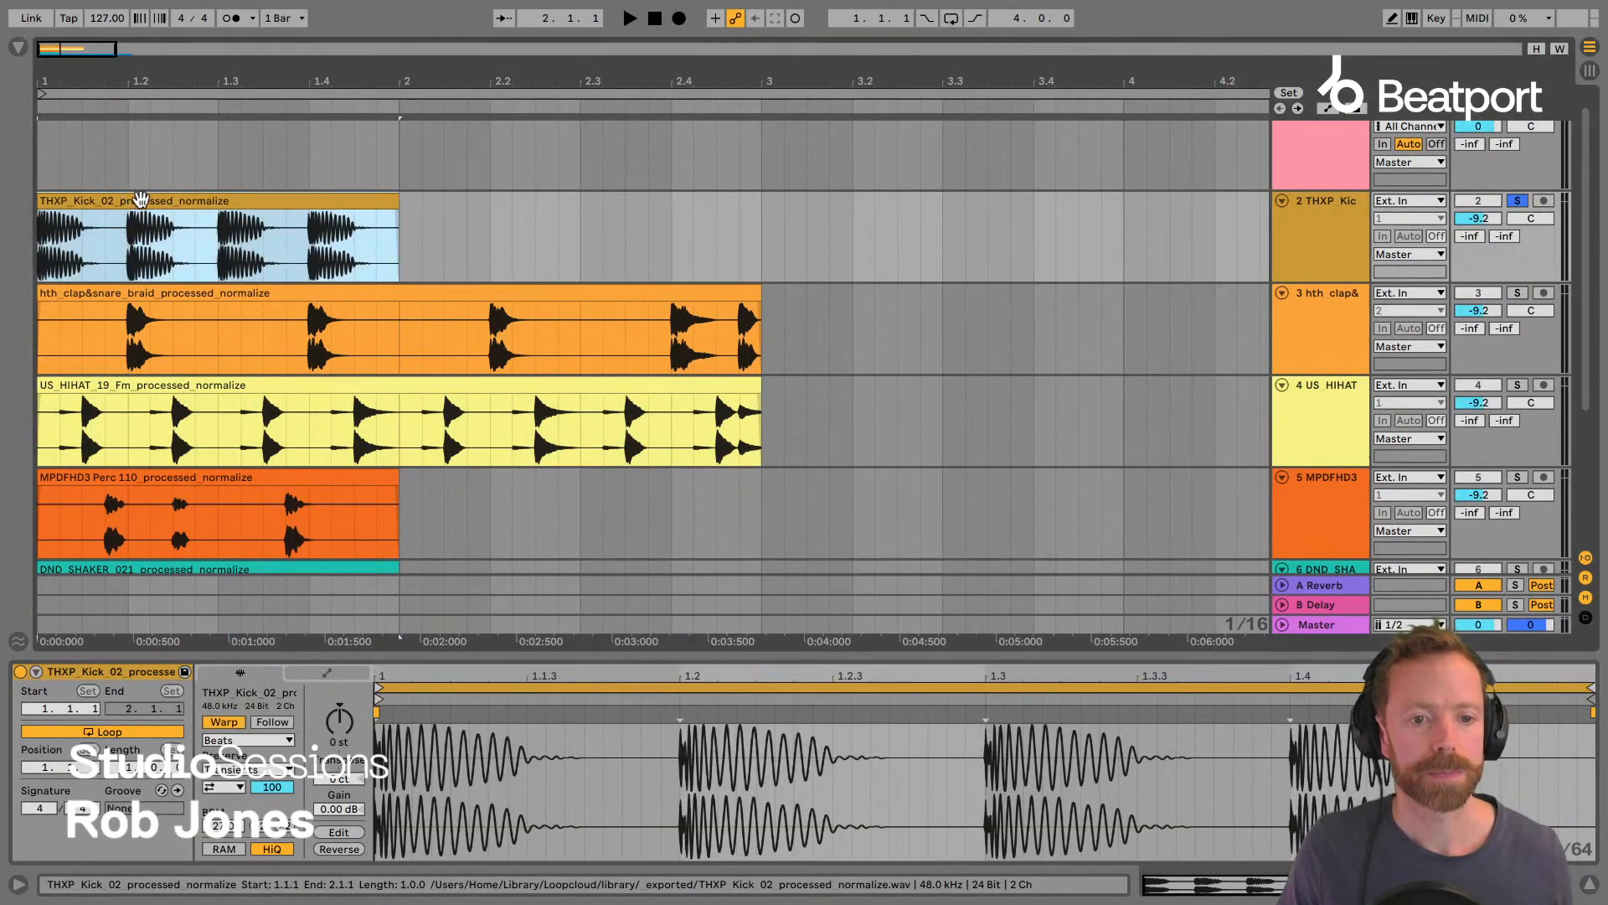
pyautogui.scroll(-5, 251, 352)
pyautogui.keyDown('shift'); pyautogui.click(362, 444); pyautogui.keyUp('shift')
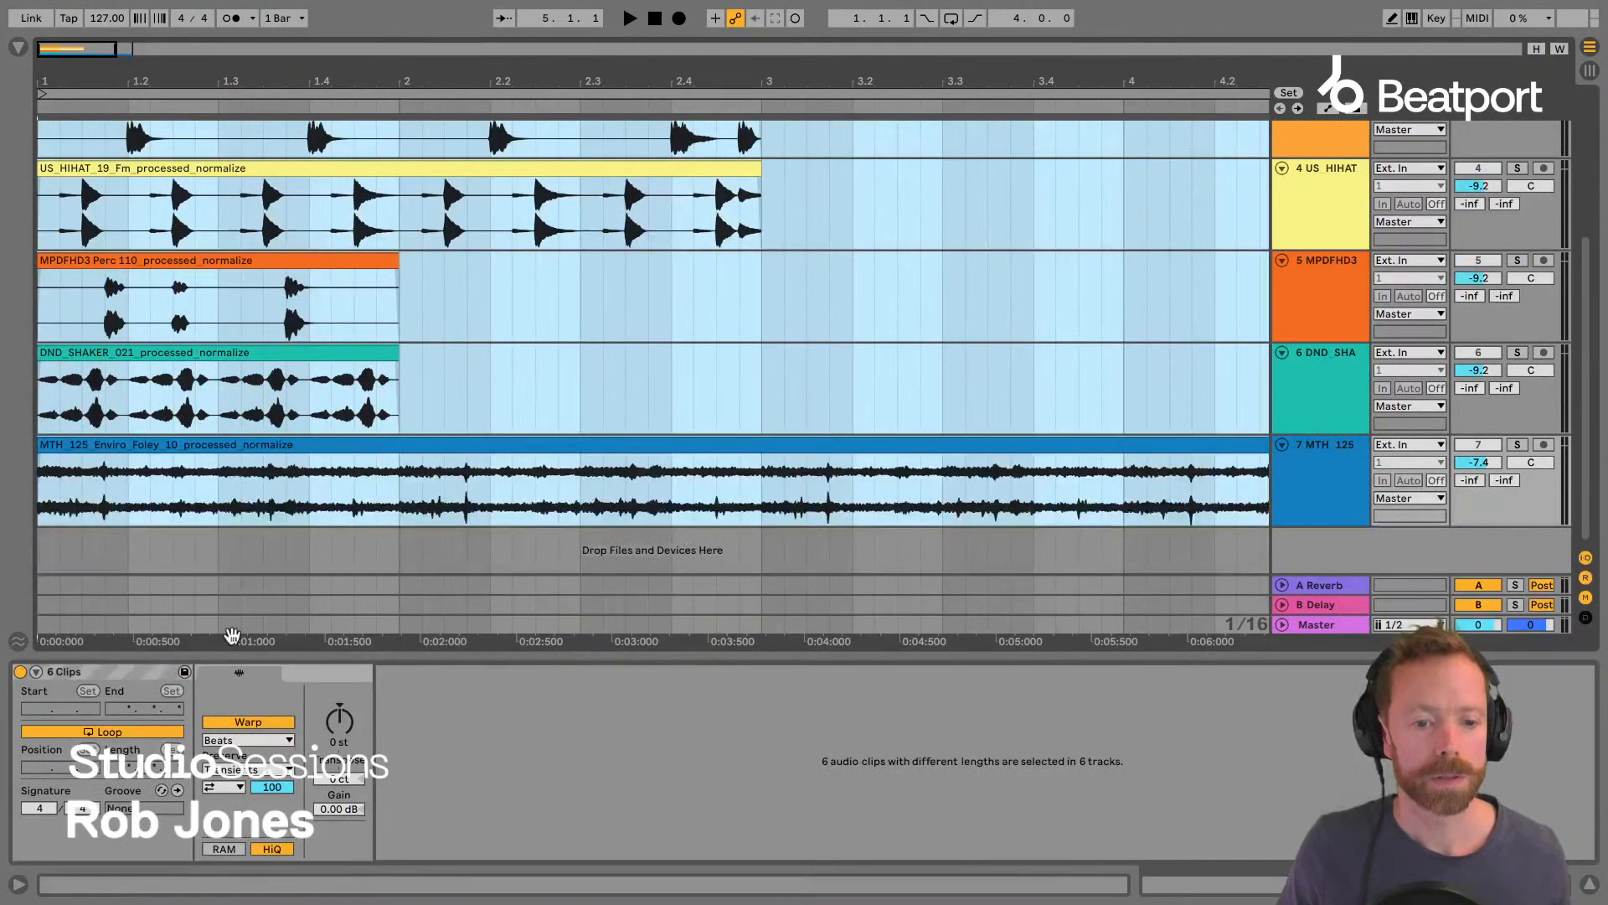
pyautogui.click(248, 721)
pyautogui.click(454, 338)
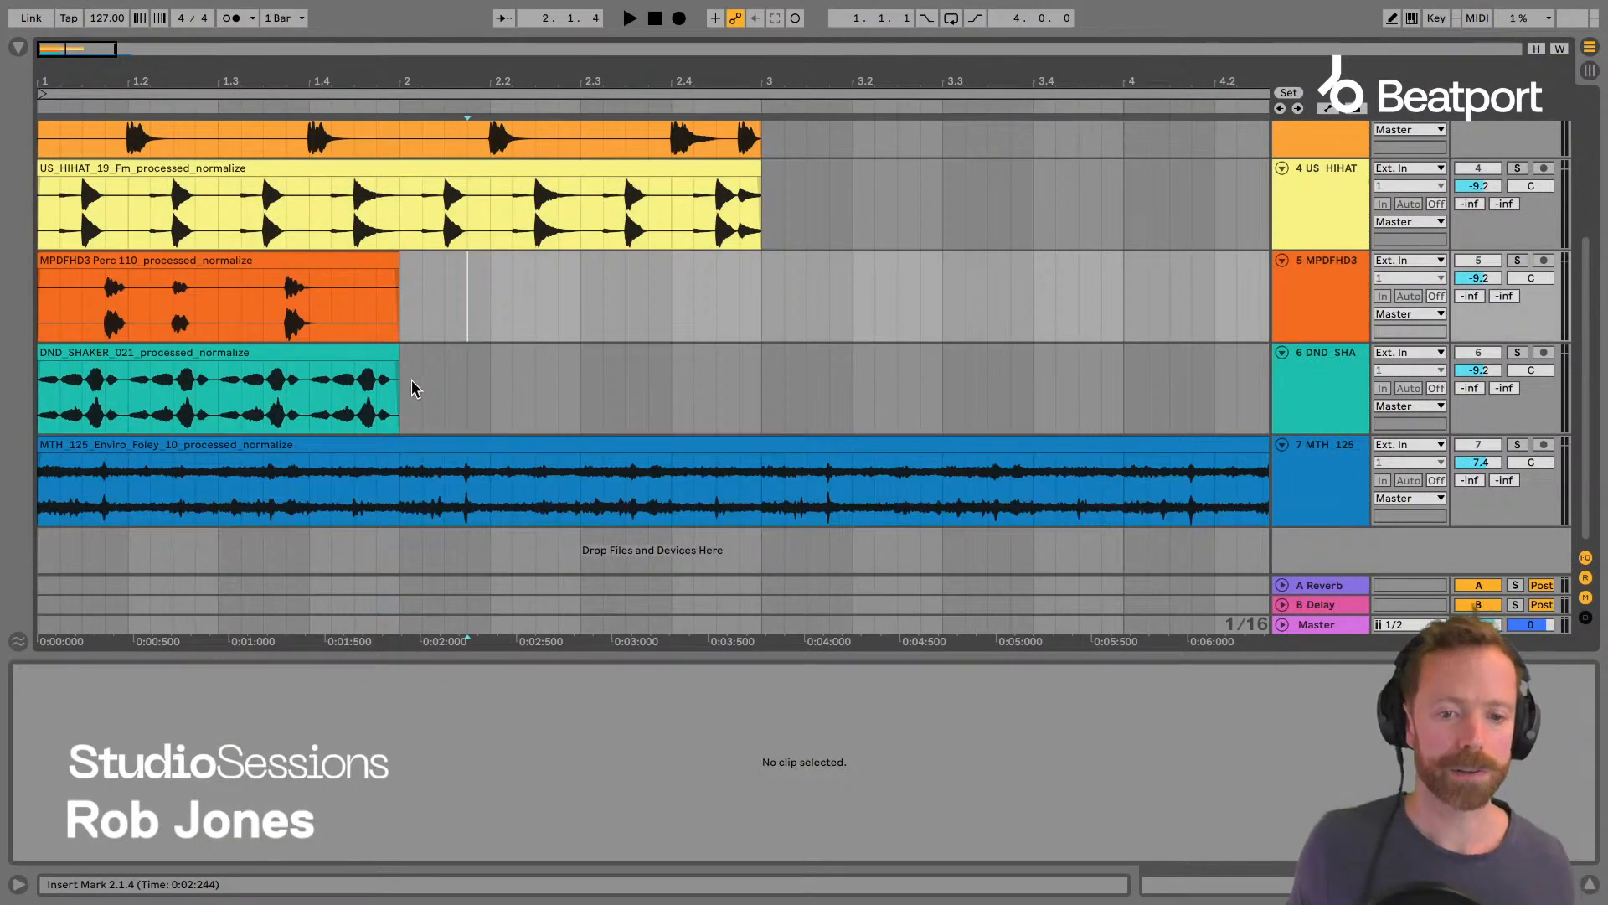
# Duplicate the kick, MPDFHD3 percussion and shaker clips once so that each fills two bars.
pyautogui.scroll(6, 413, 382)
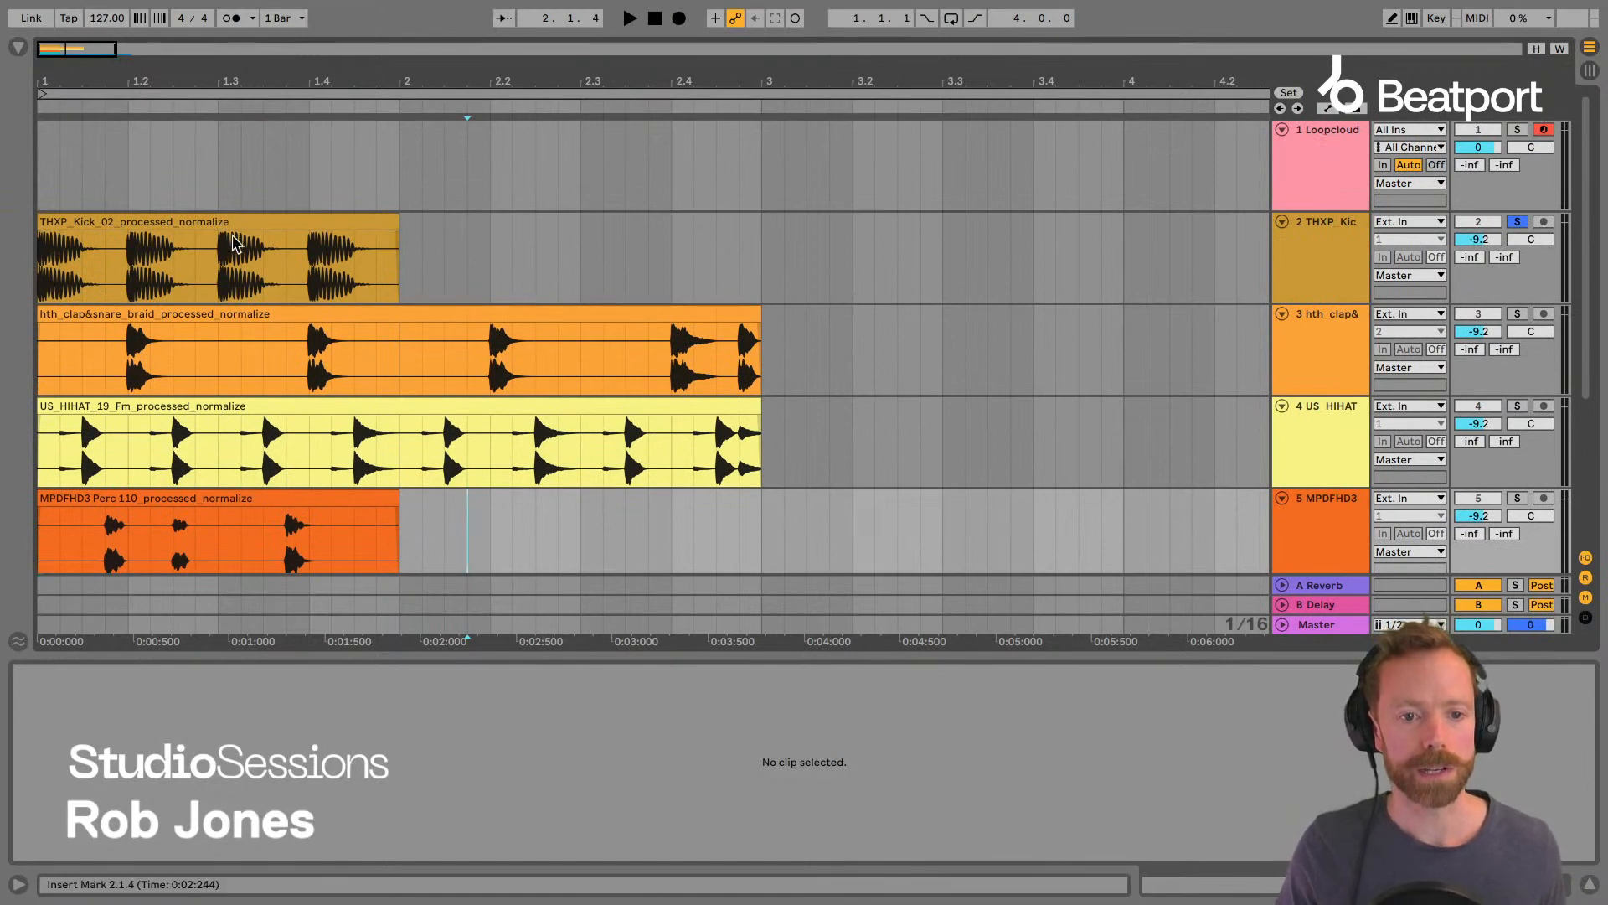
pyautogui.click(229, 243)
pyautogui.moveTo(49, 82); pyautogui.dragTo(52, 180)
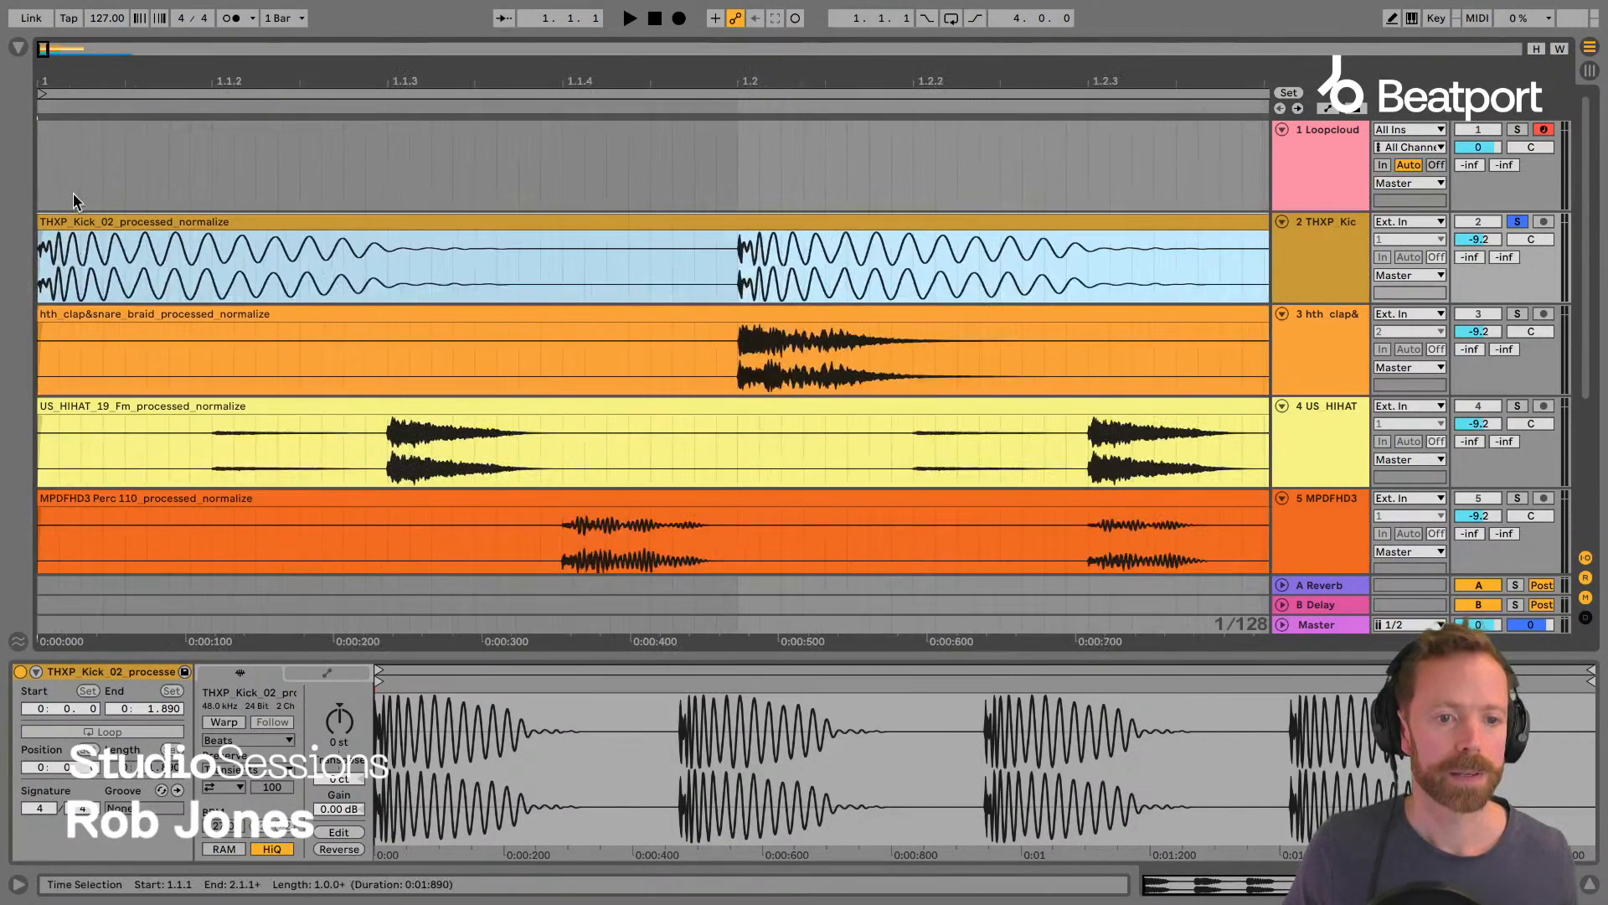
pyautogui.click(142, 107)
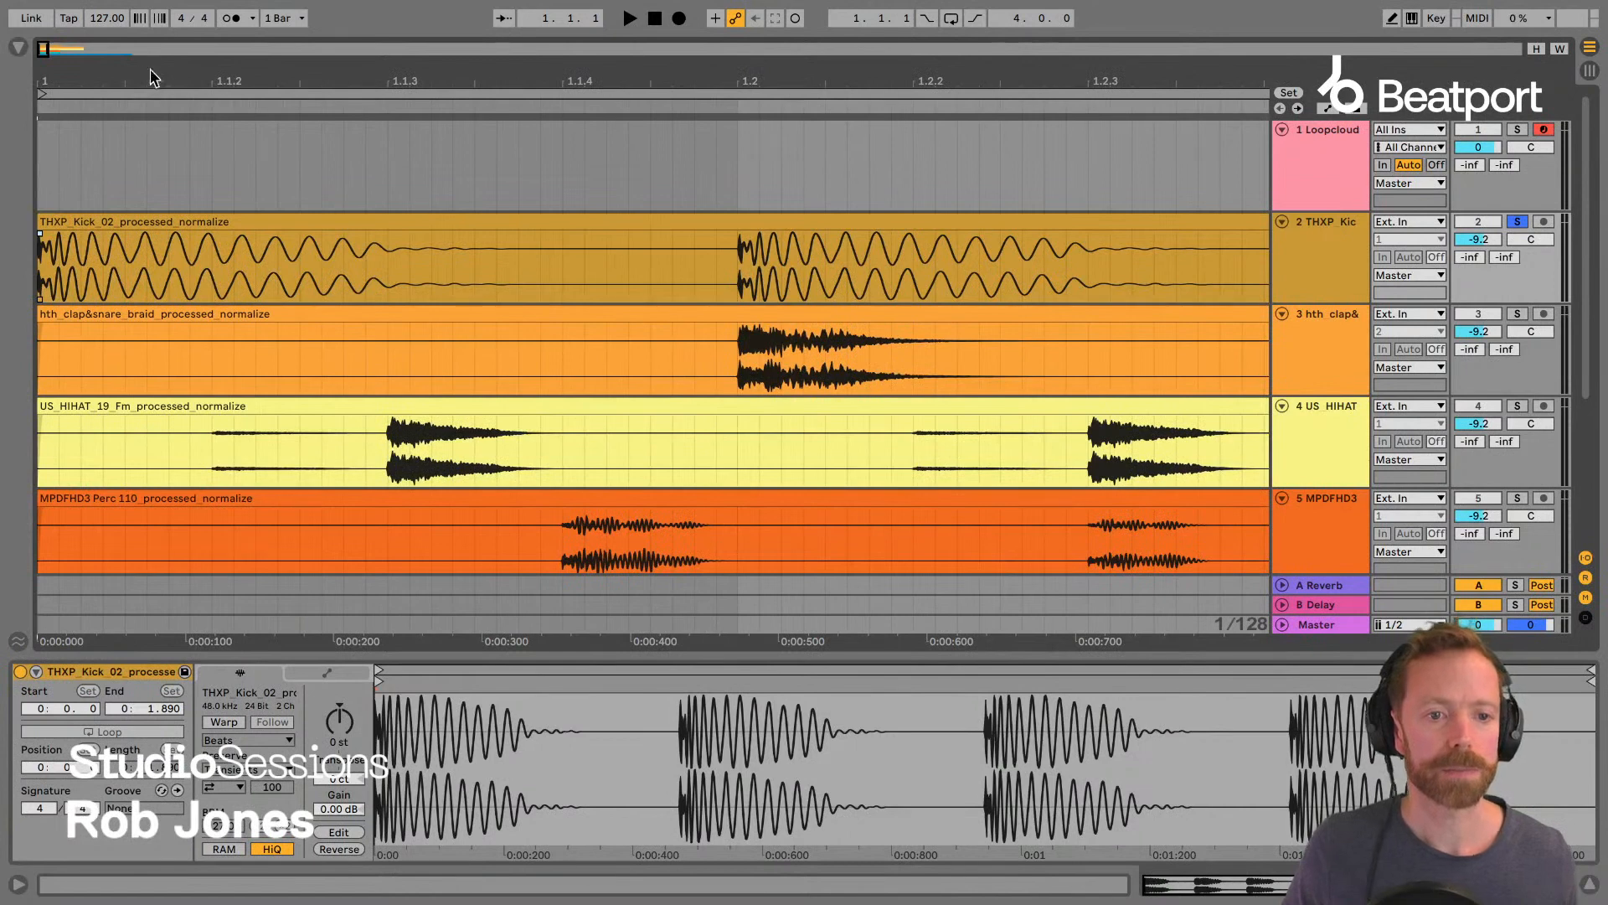
pyautogui.moveTo(151, 74); pyautogui.dragTo(47, 70)
pyautogui.click(77, 224)
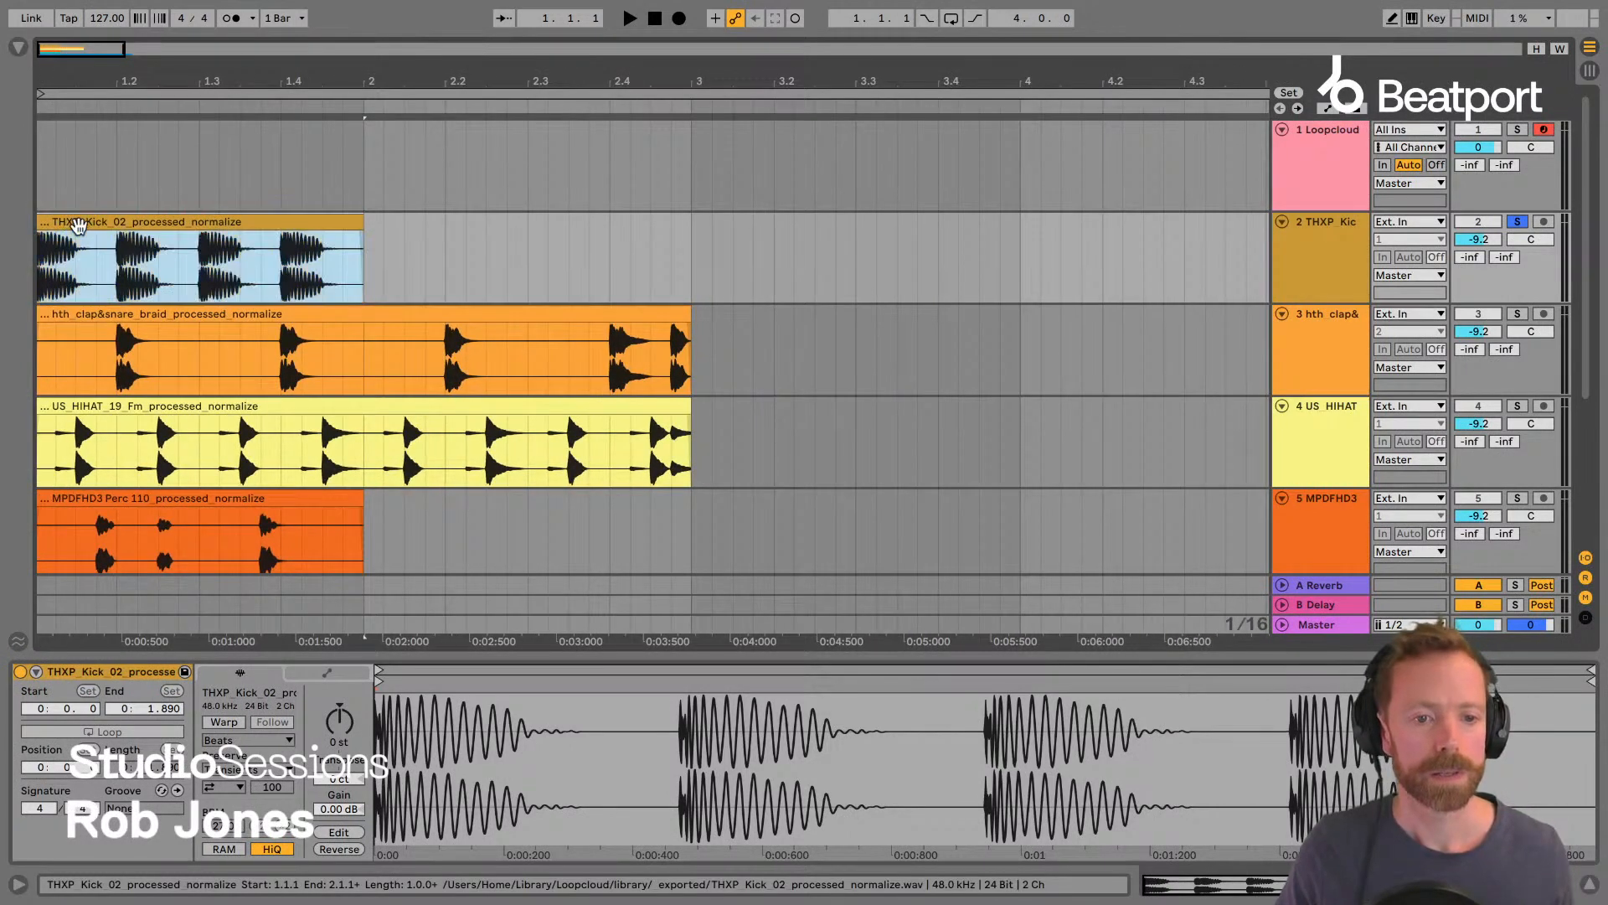
pyautogui.press('super+d')
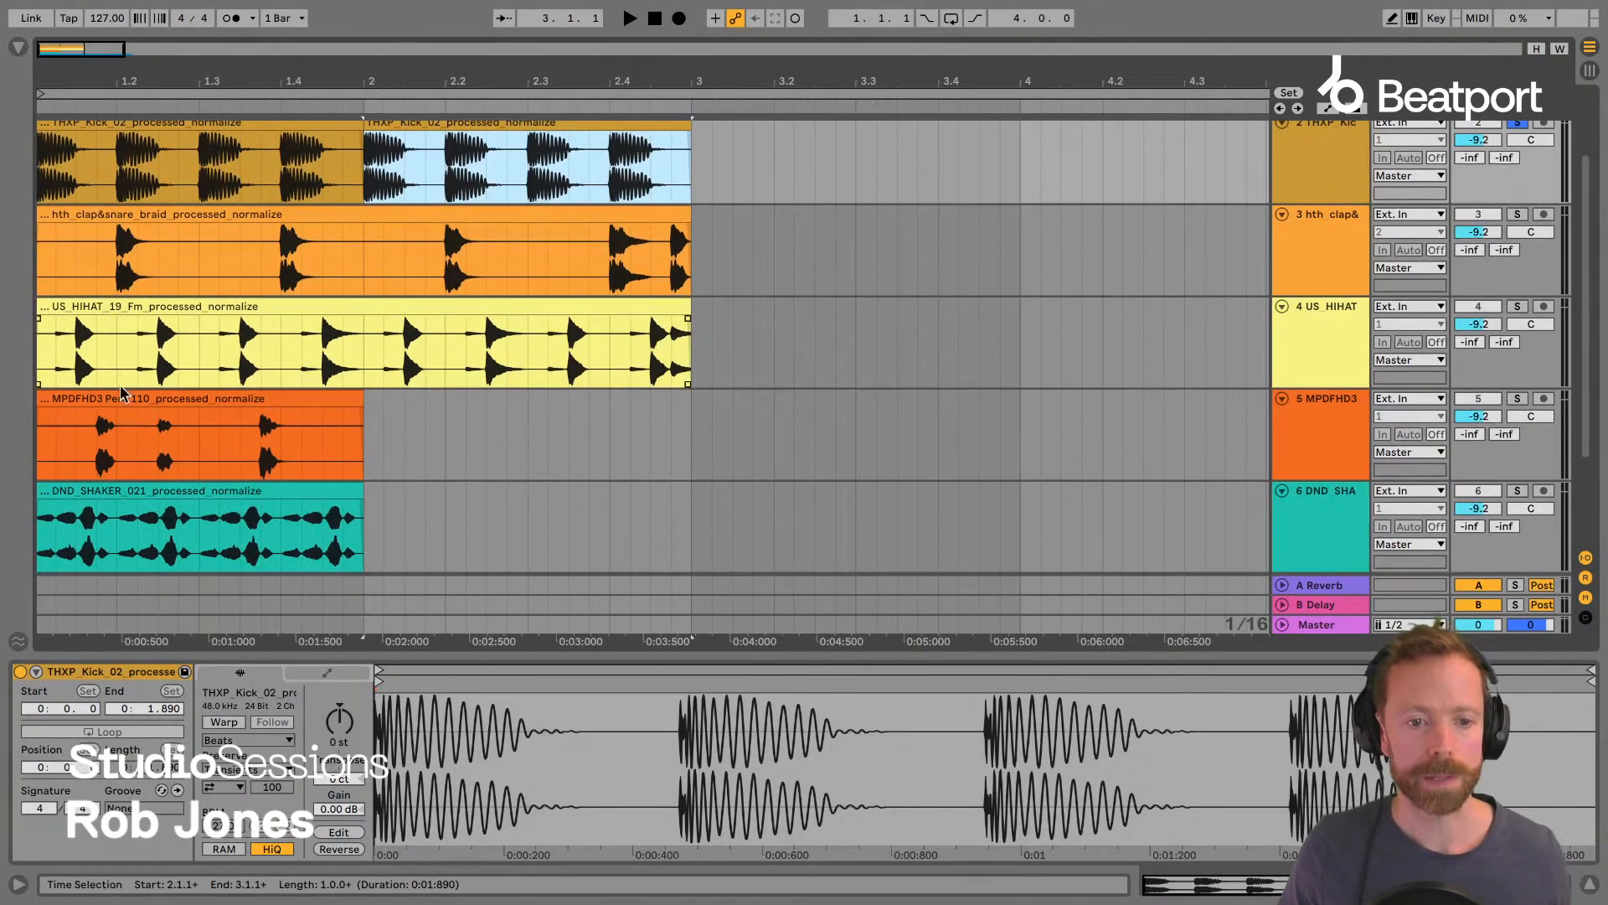
pyautogui.click(121, 392)
pyautogui.press('super+d')
pyautogui.scroll(-3, 118, 360)
pyautogui.click(121, 352)
pyautogui.press('super+d')
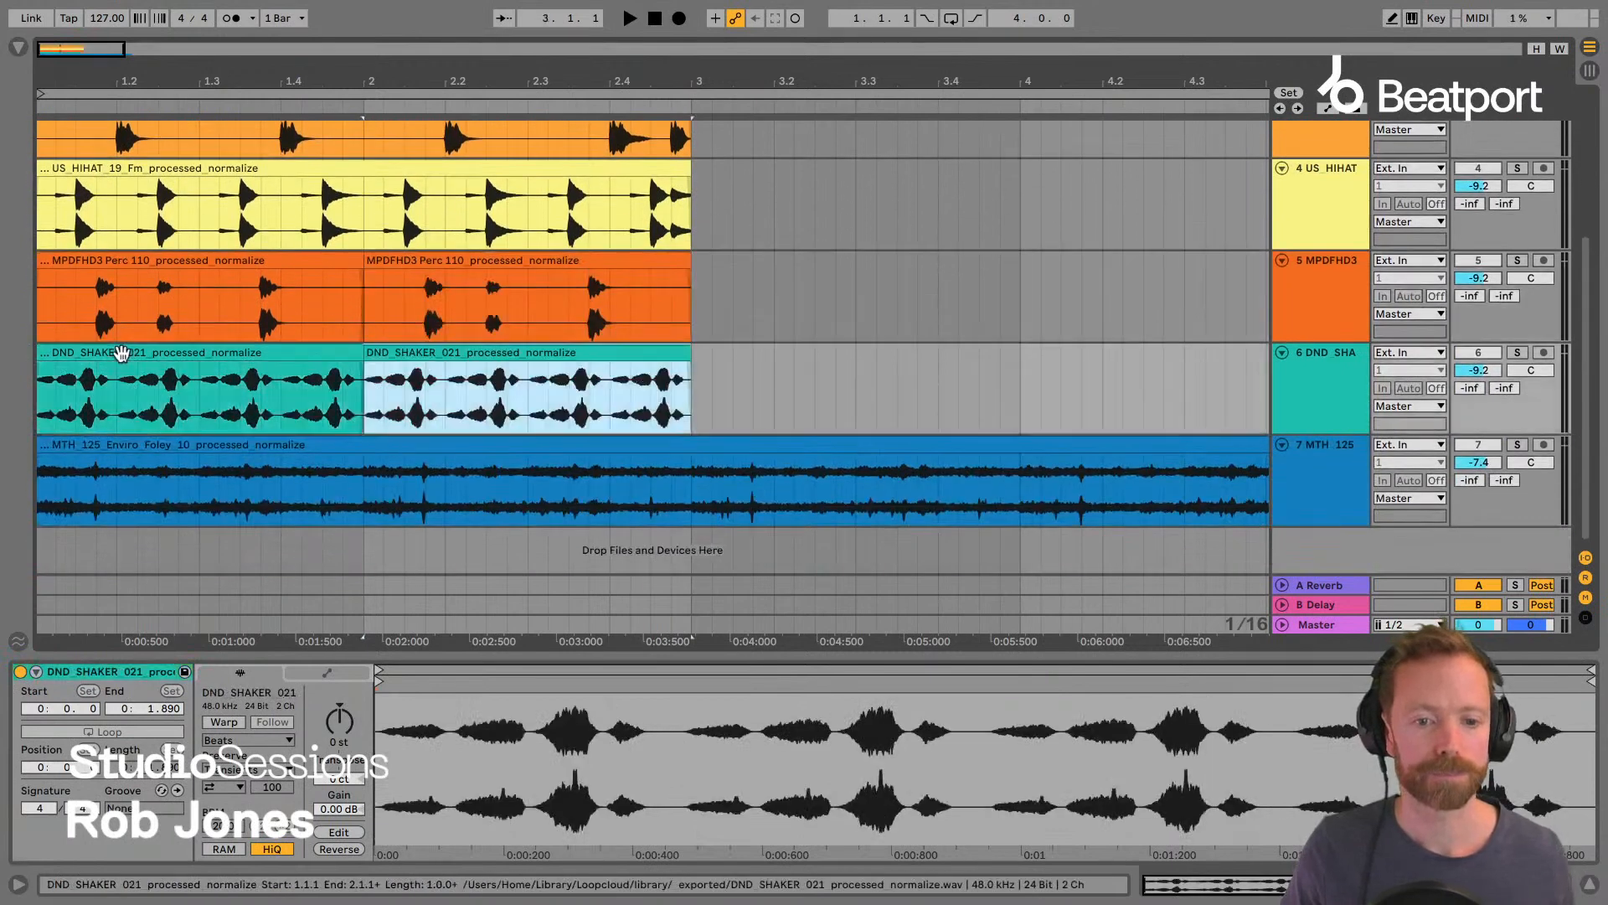
# Duplicate the two-bar clips on tracks 2 to 6 so they extend to bar 5.
pyautogui.scroll(3, 567, 361)
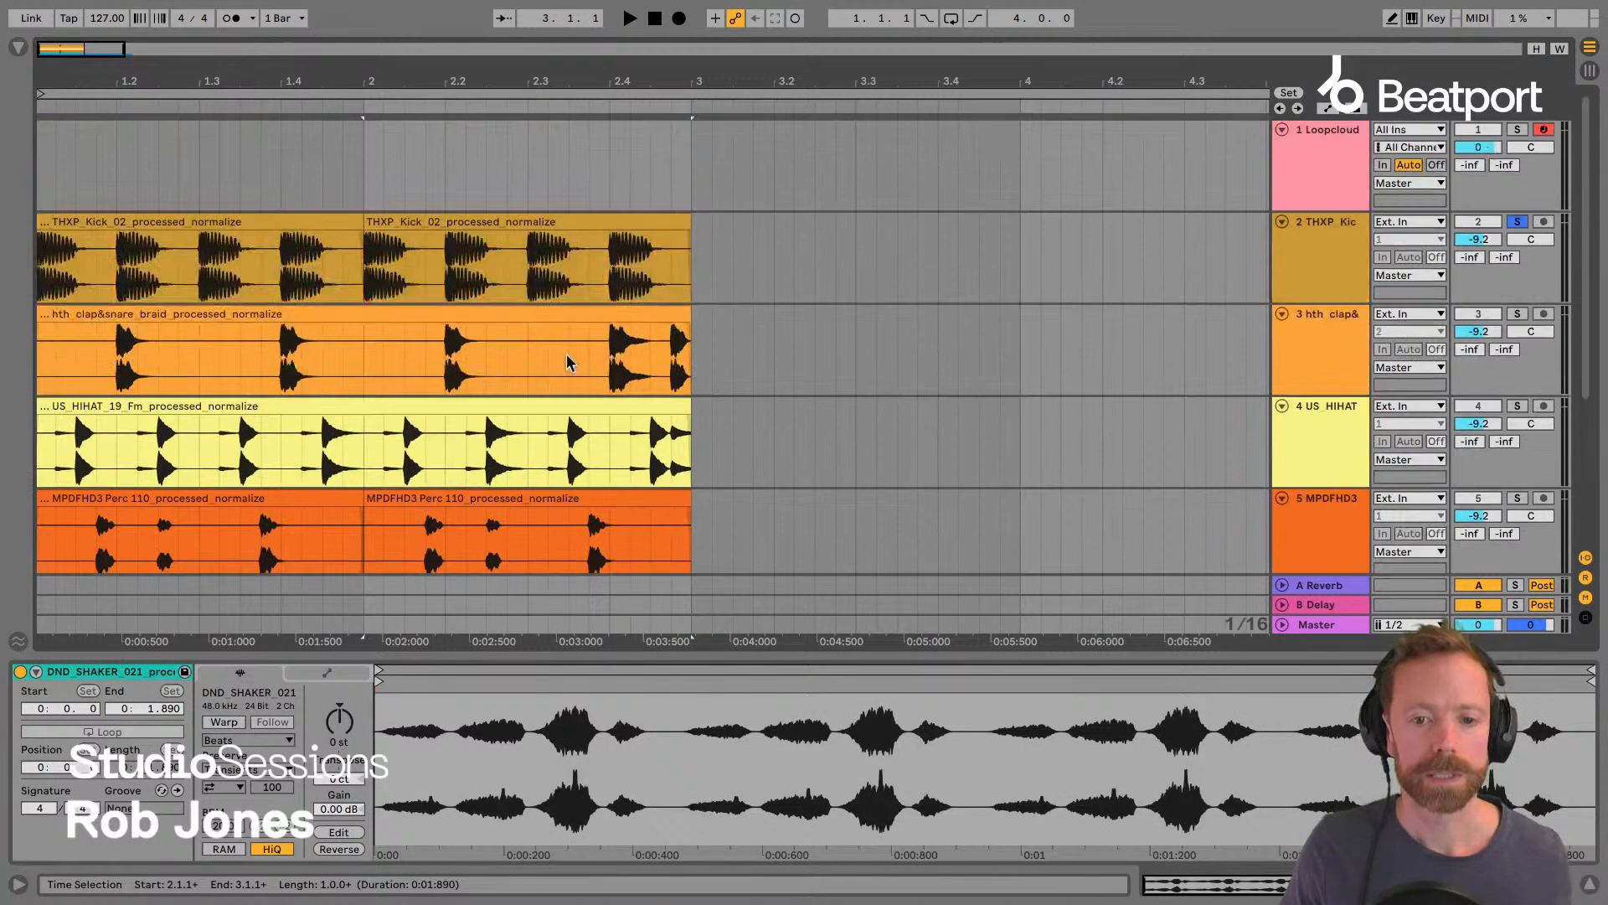
pyautogui.press('super+a')
pyautogui.press('super+d')
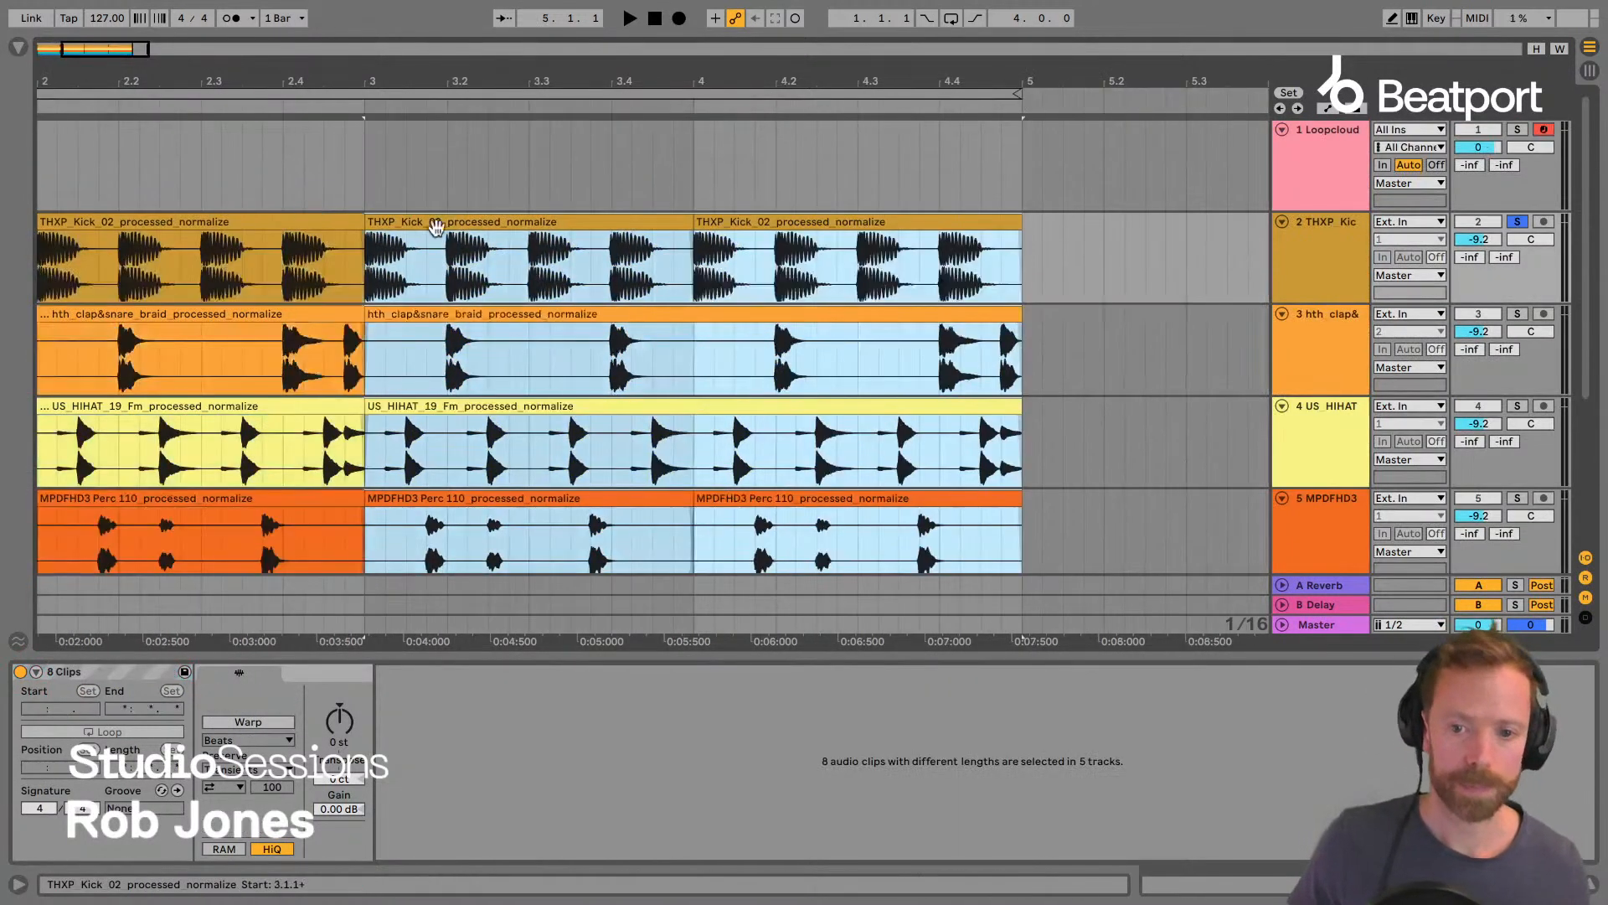
pyautogui.press('-')
pyautogui.scroll(-3, 376, 299)
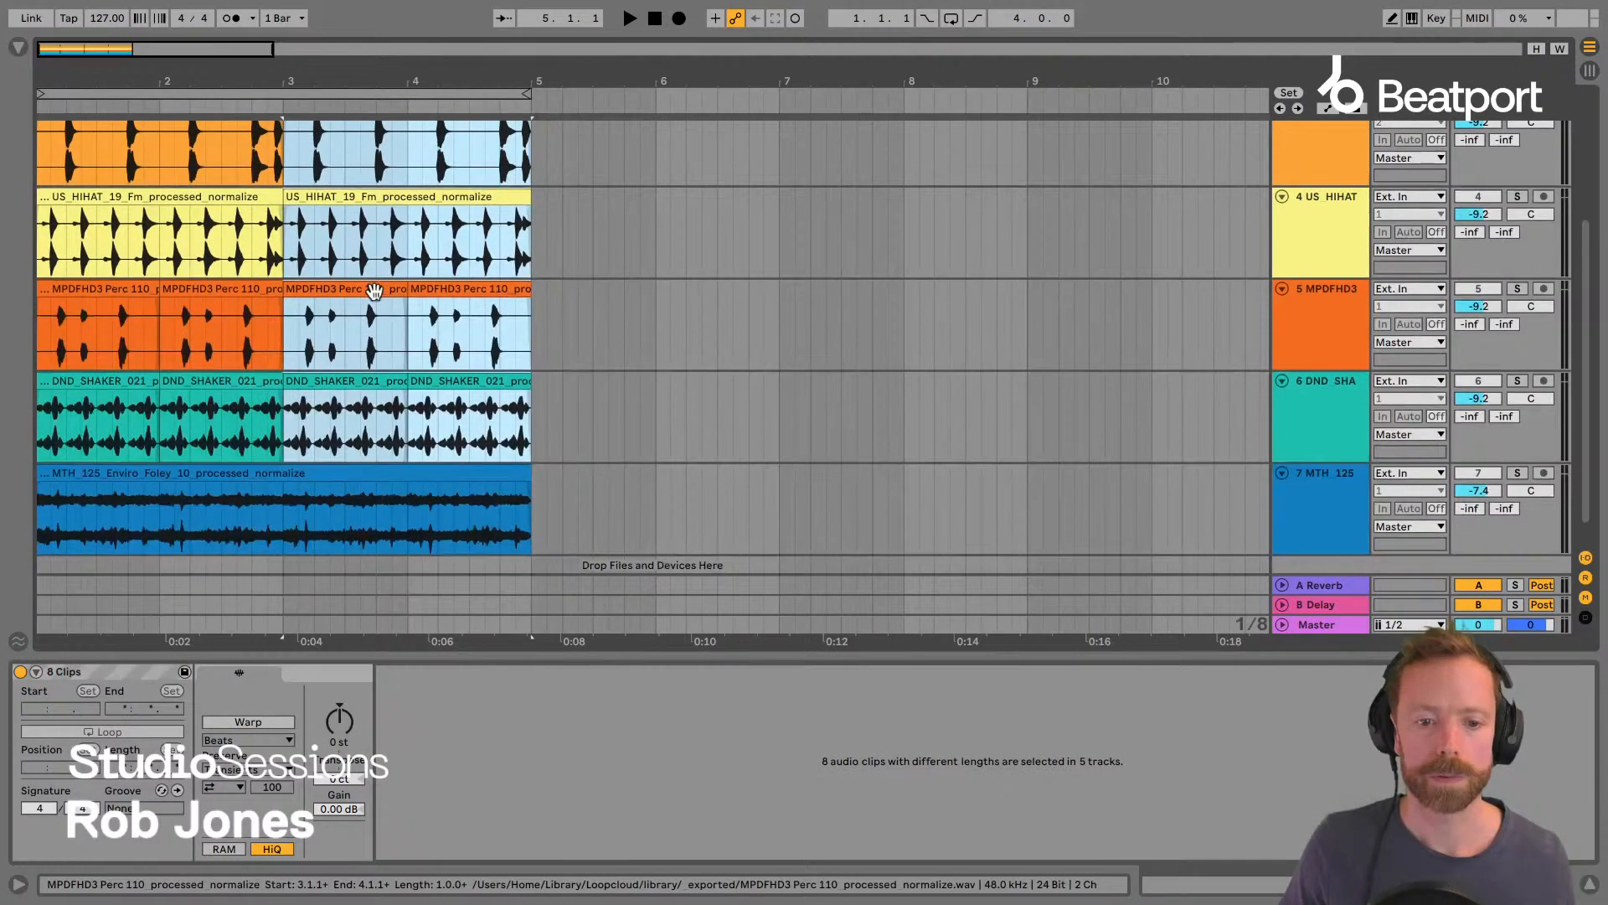
pyautogui.scroll(3, 374, 285)
# Select the kick track through the foley track and reduce their heights together.
pyautogui.click(1345, 245)
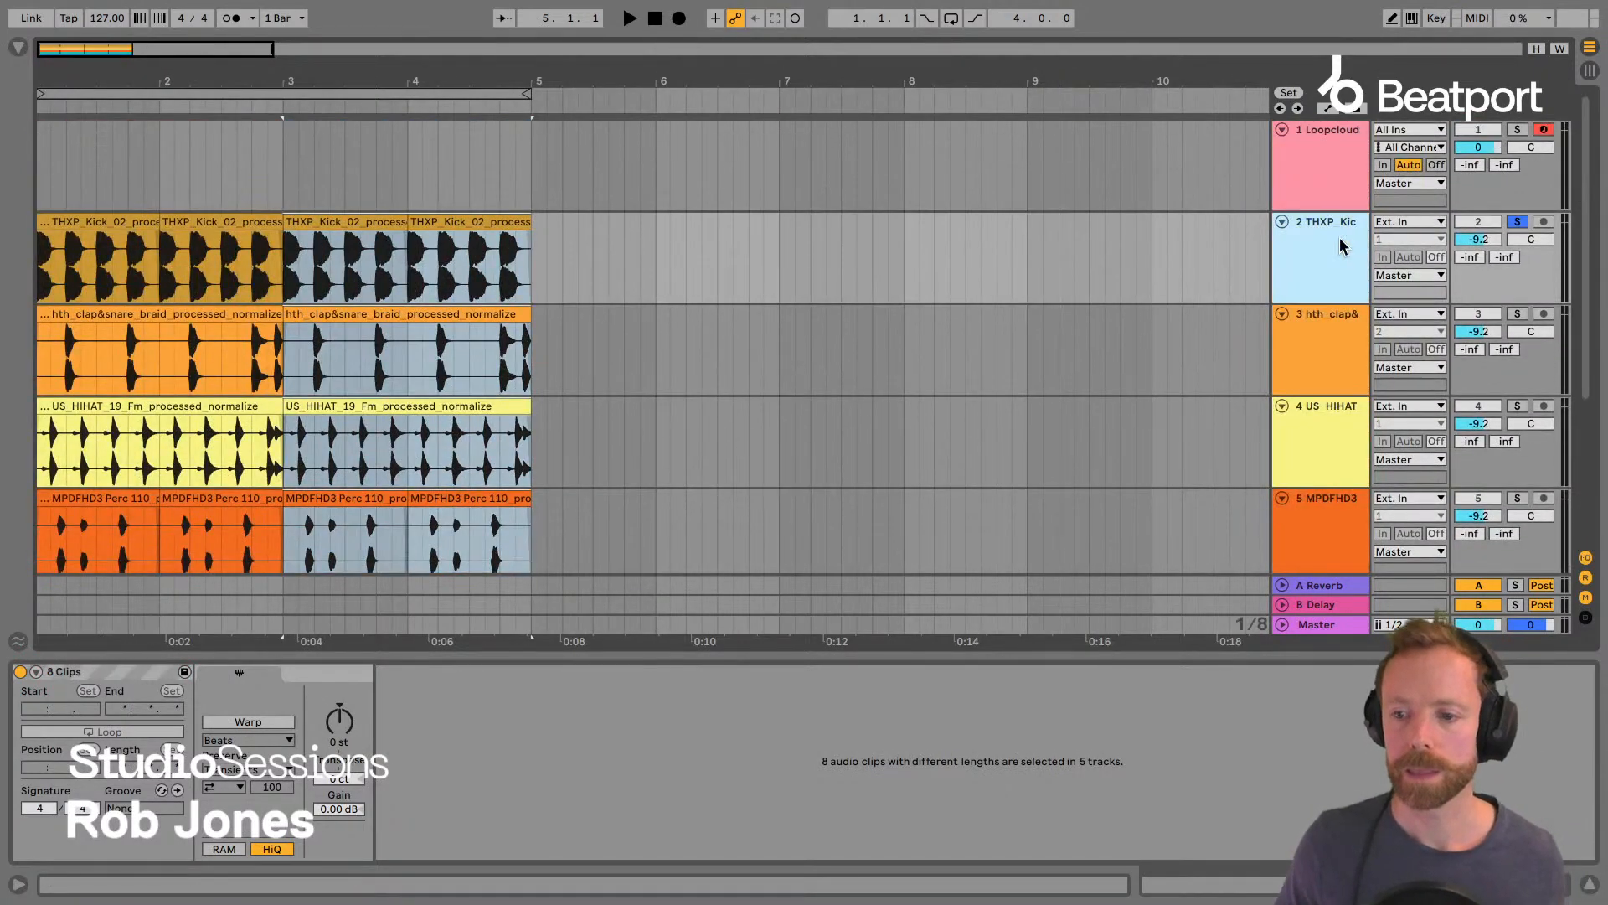
pyautogui.scroll(-3, 1341, 247)
pyautogui.keyDown('shift'); pyautogui.click(1331, 473); pyautogui.keyUp('shift')
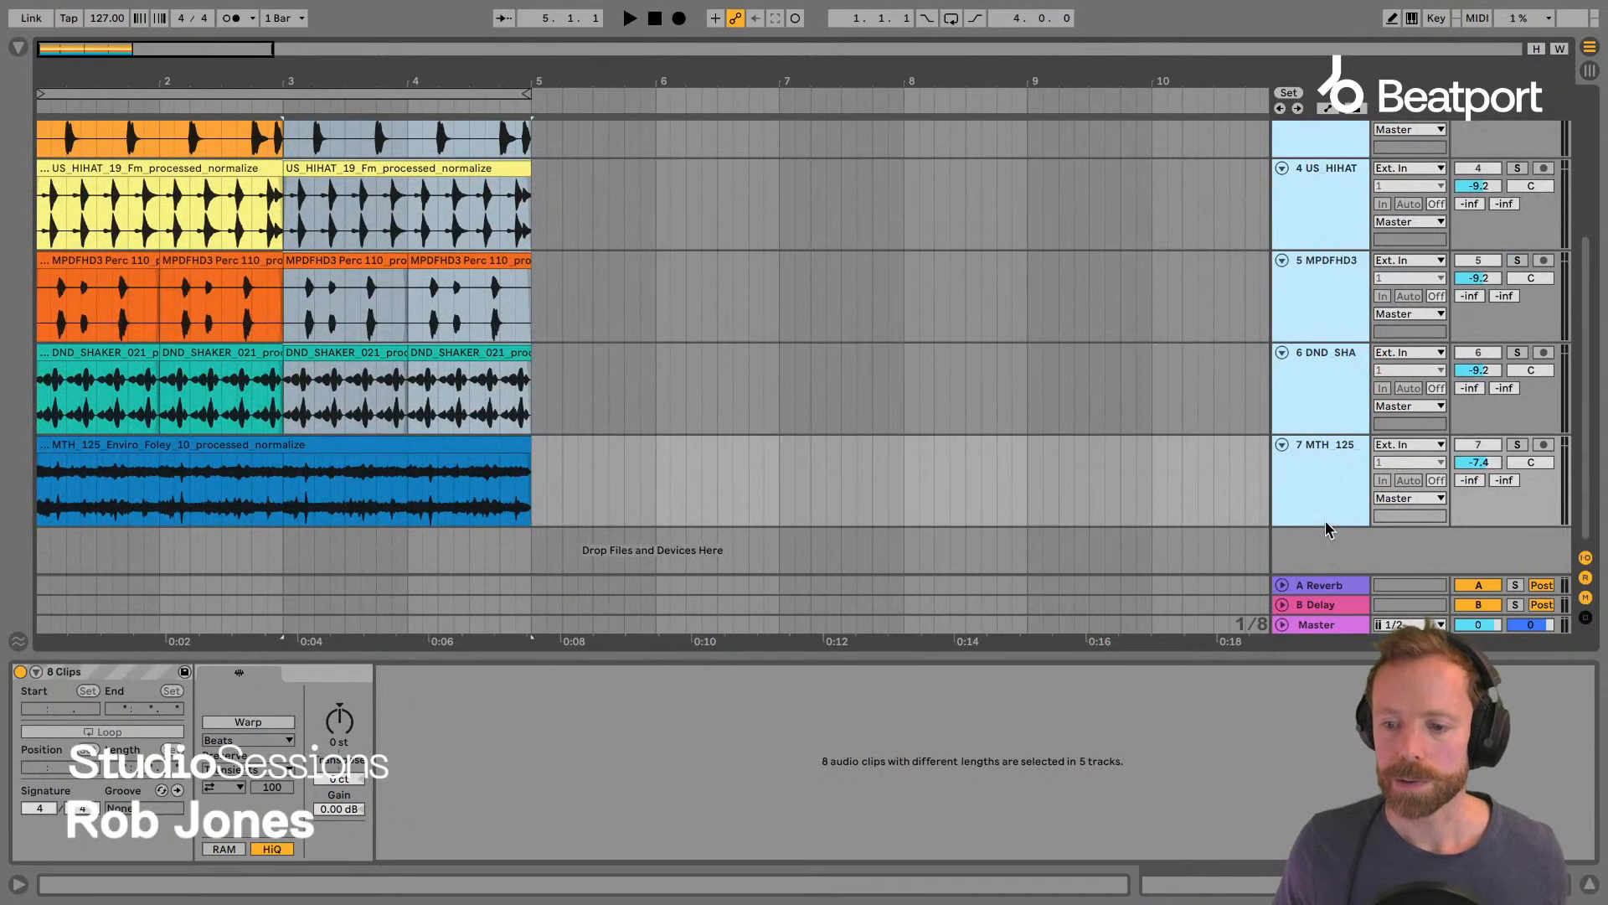
pyautogui.moveTo(1323, 524); pyautogui.dragTo(1322, 506)
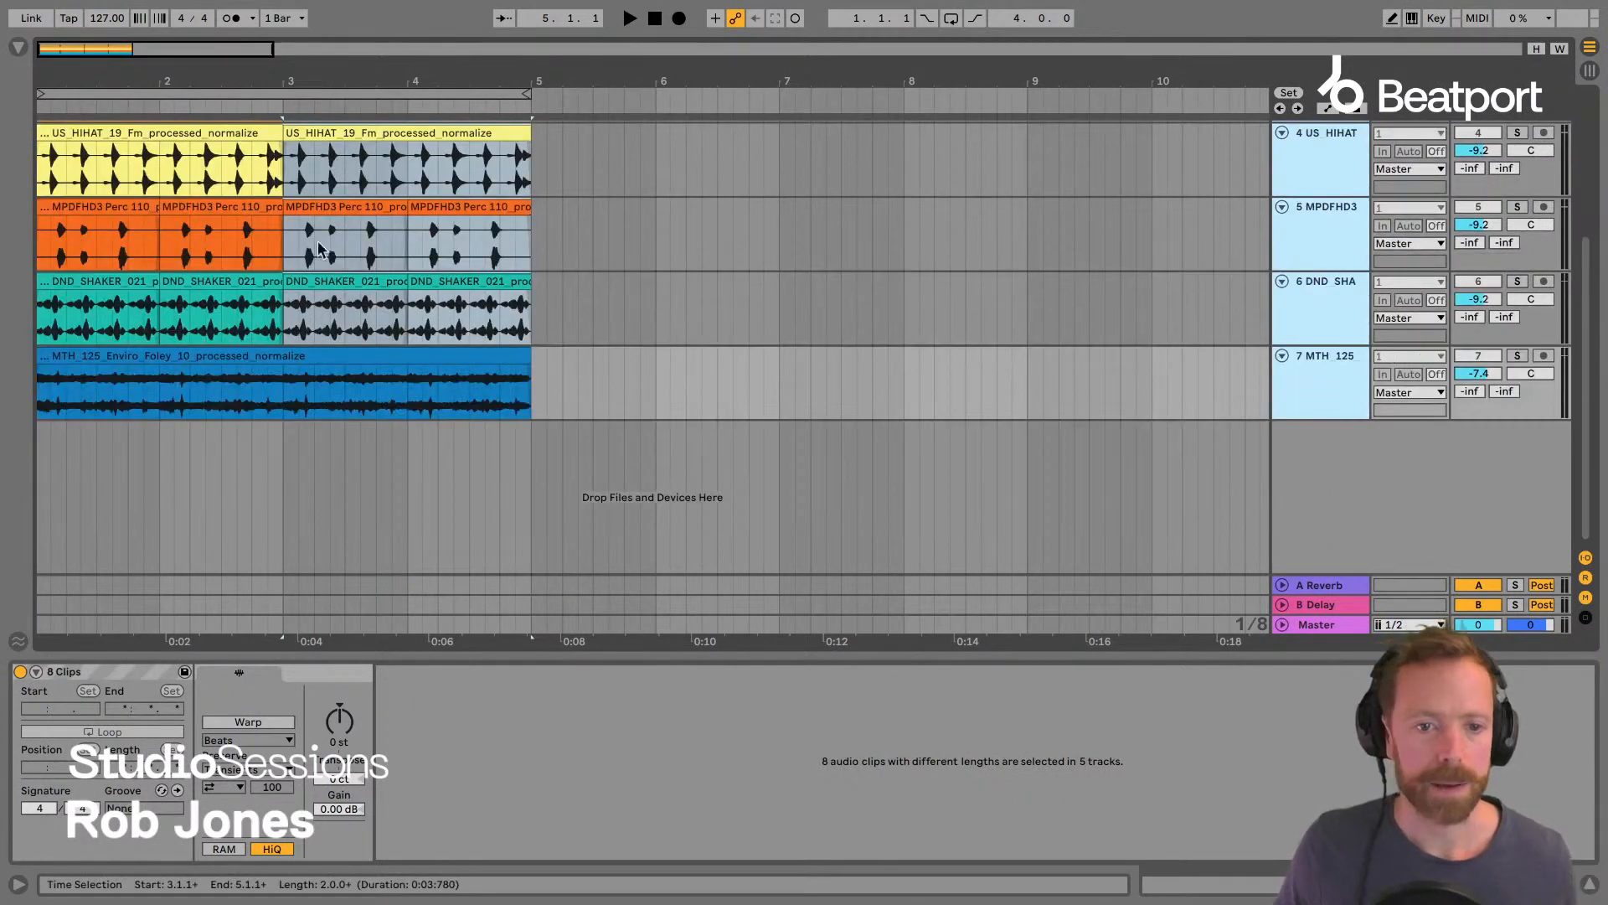
pyautogui.scroll(3, 319, 251)
pyautogui.moveTo(161, 73); pyautogui.dragTo(279, 134)
pyautogui.moveTo(280, 75); pyautogui.dragTo(288, 63)
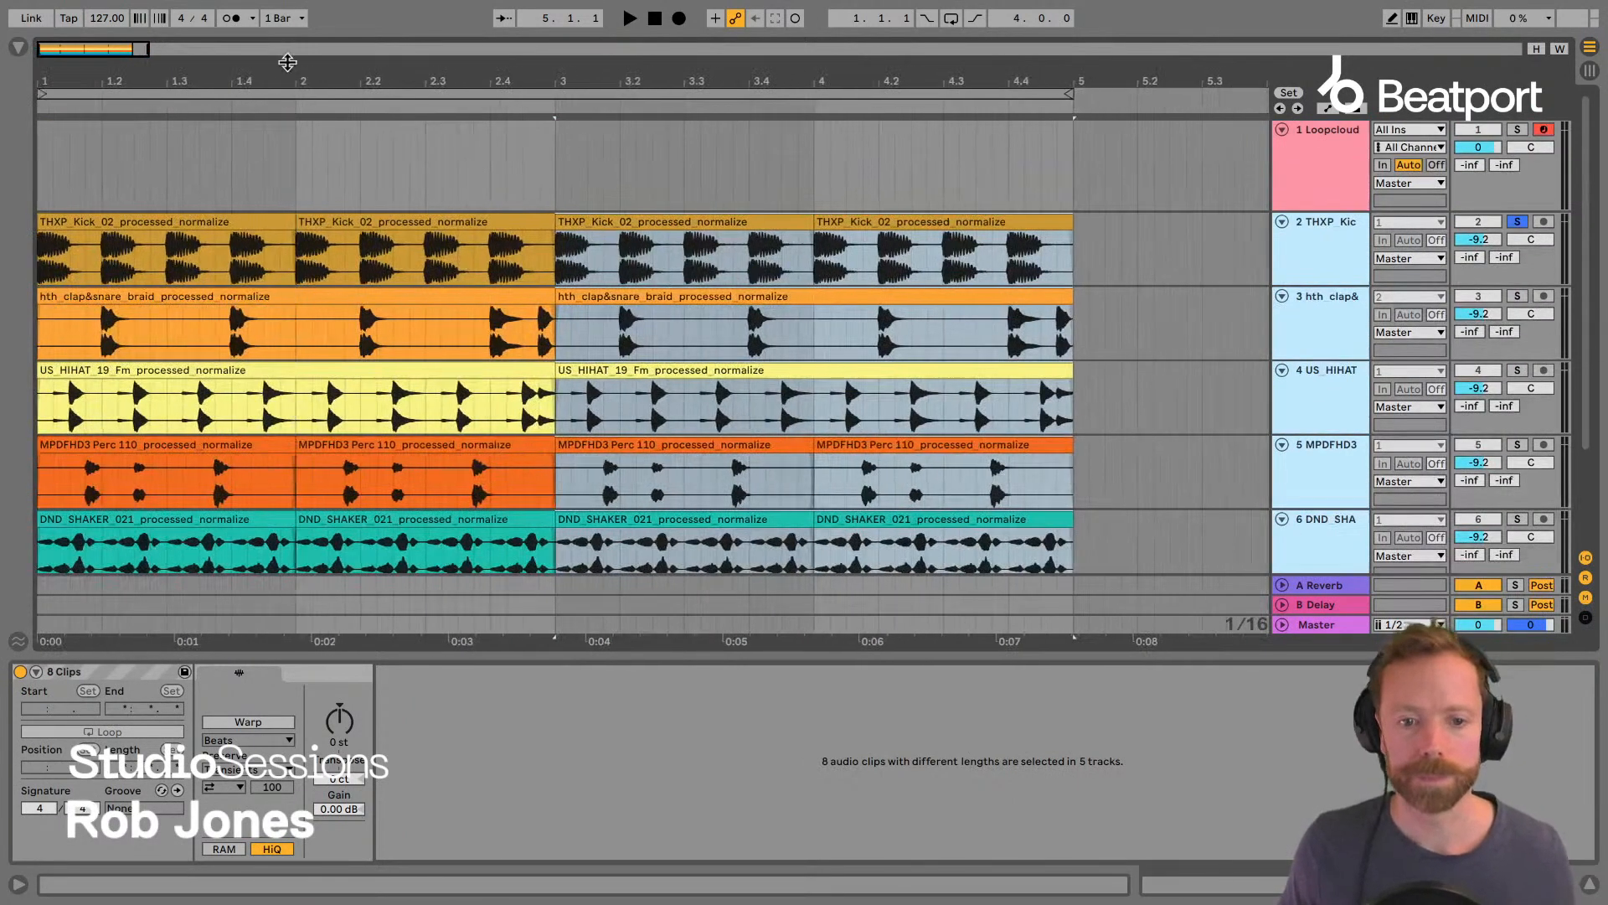
pyautogui.click(1321, 240)
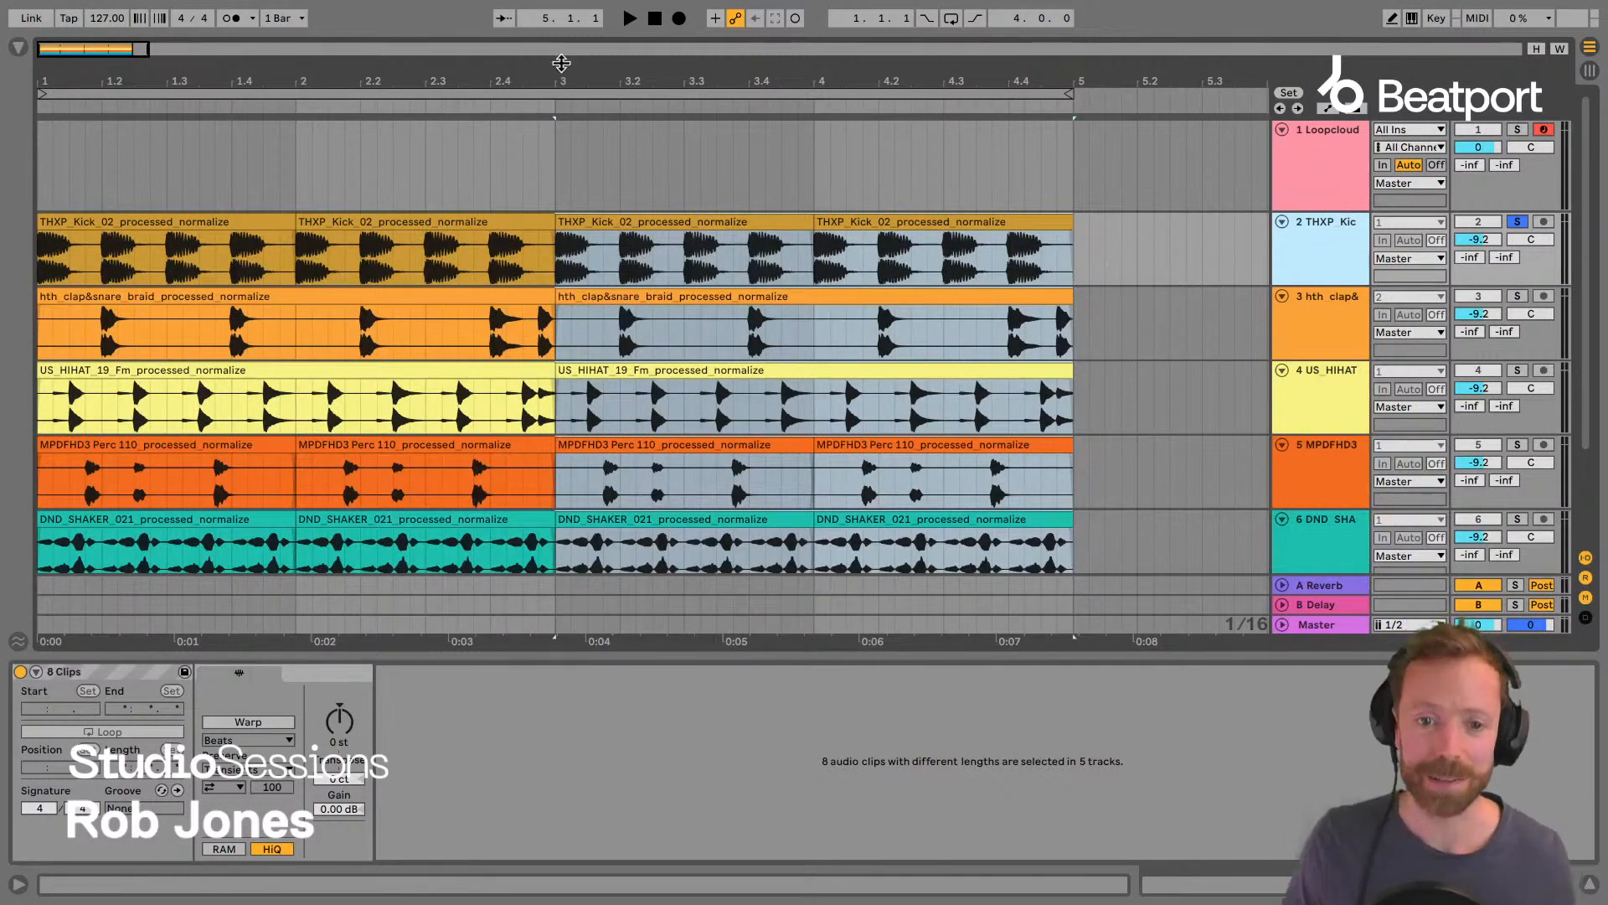
pyautogui.moveTo(460, 71); pyautogui.dragTo(506, 72)
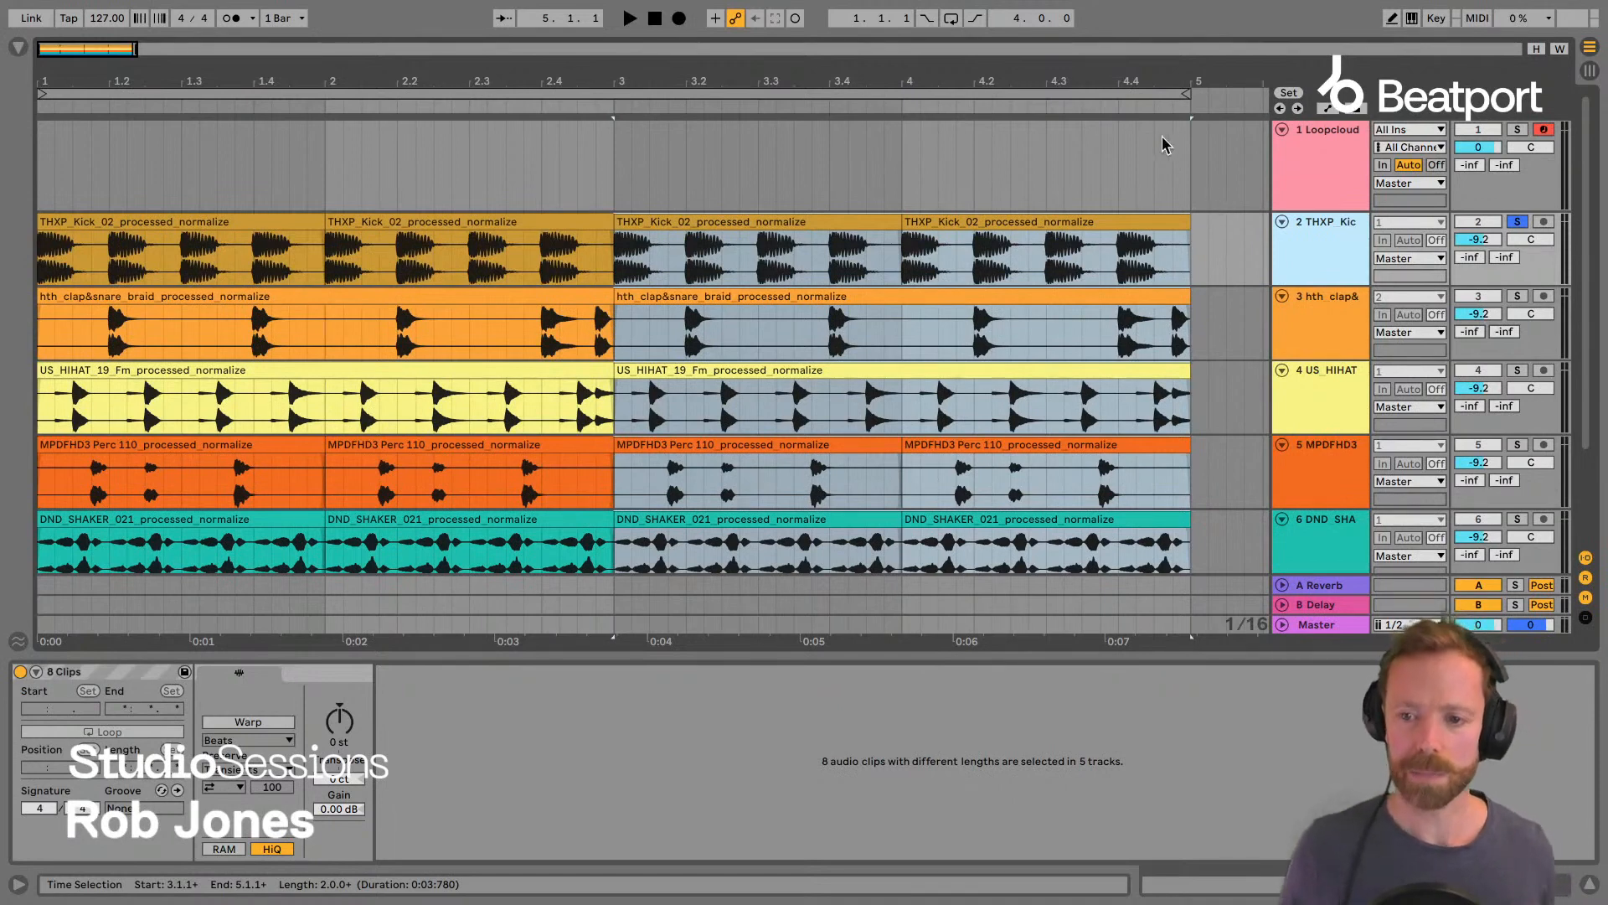
pyautogui.scroll(-3, 1297, 253)
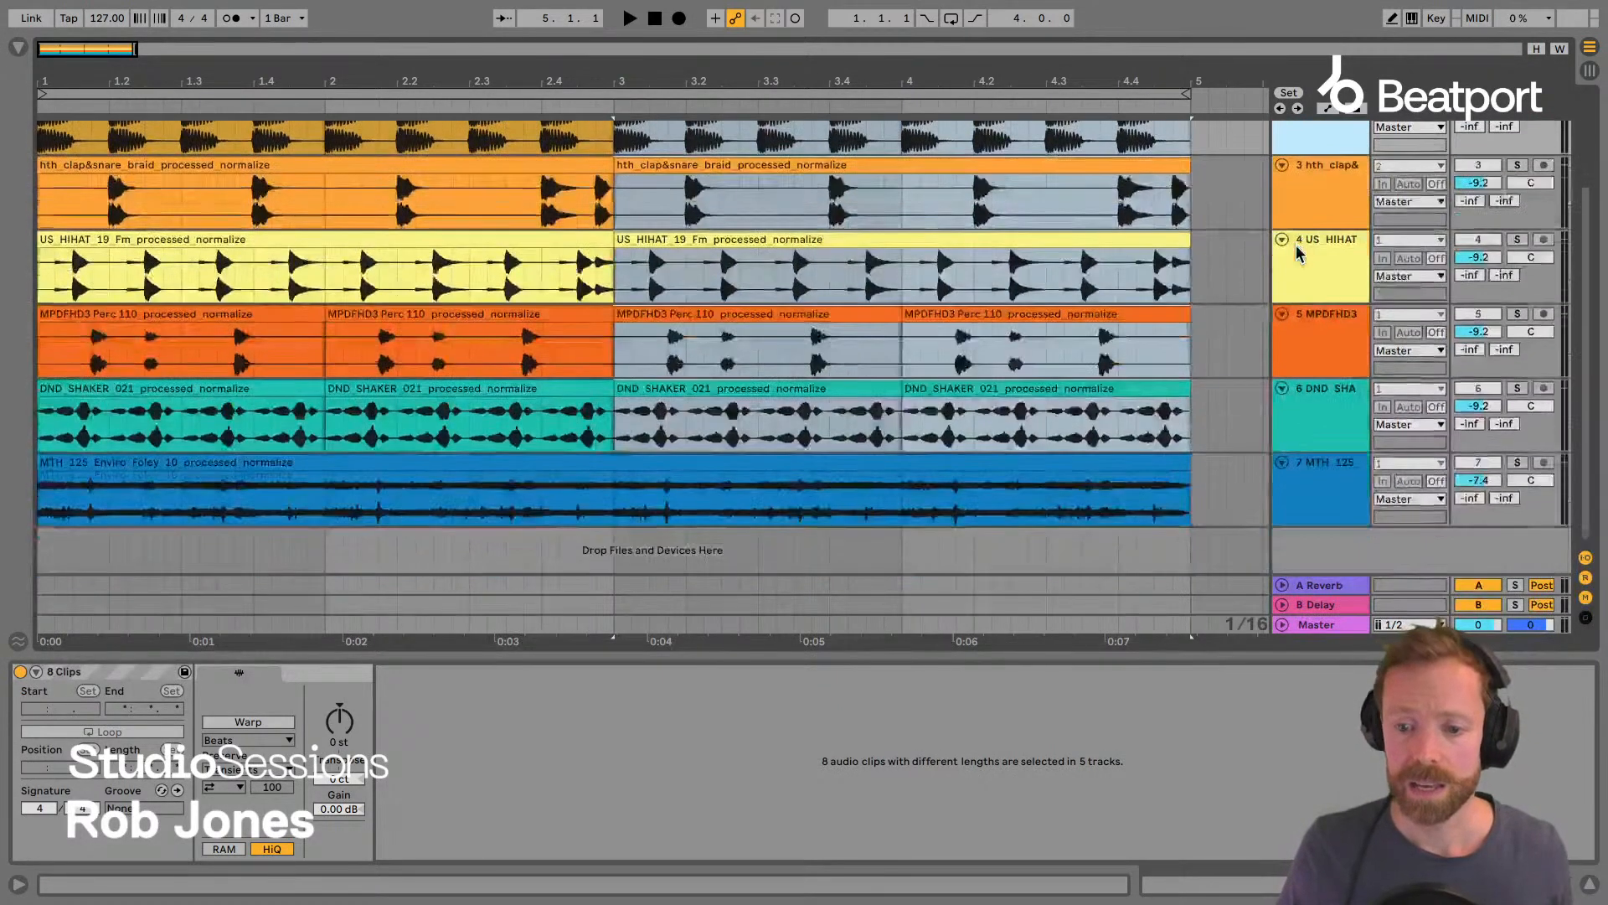
pyautogui.scroll(3, 1297, 253)
# In the Session View mixer, lower foley track 7 to -9.6 dB, unsolo kick track 2 and play the beat.
pyautogui.press('Tab')
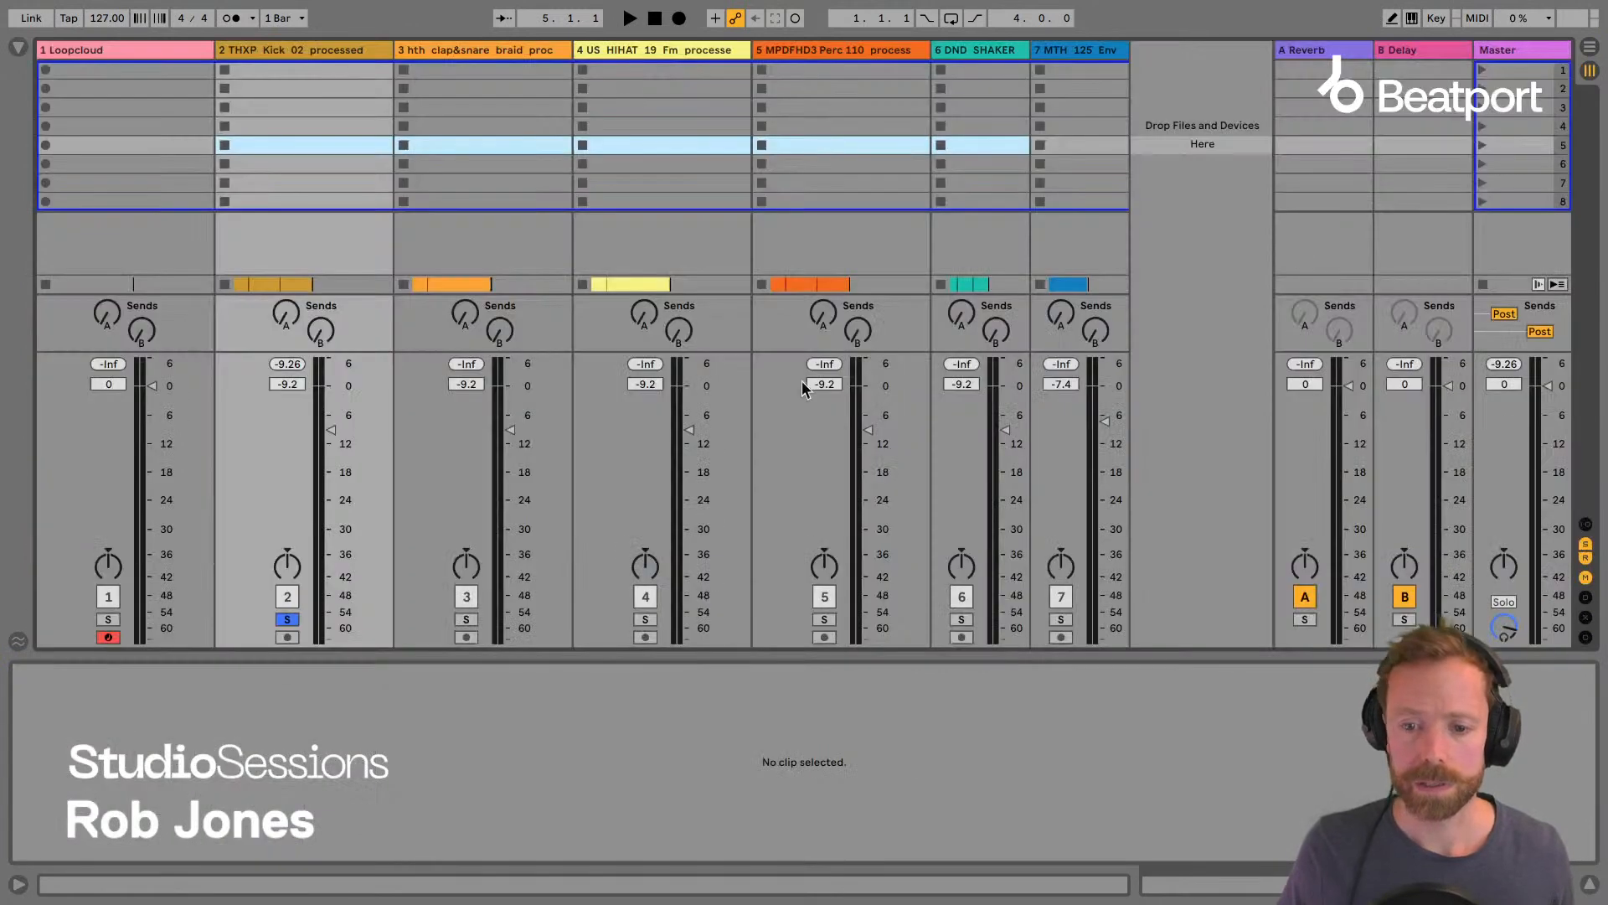
pyautogui.moveTo(1105, 421); pyautogui.dragTo(1105, 431)
pyautogui.click(288, 619)
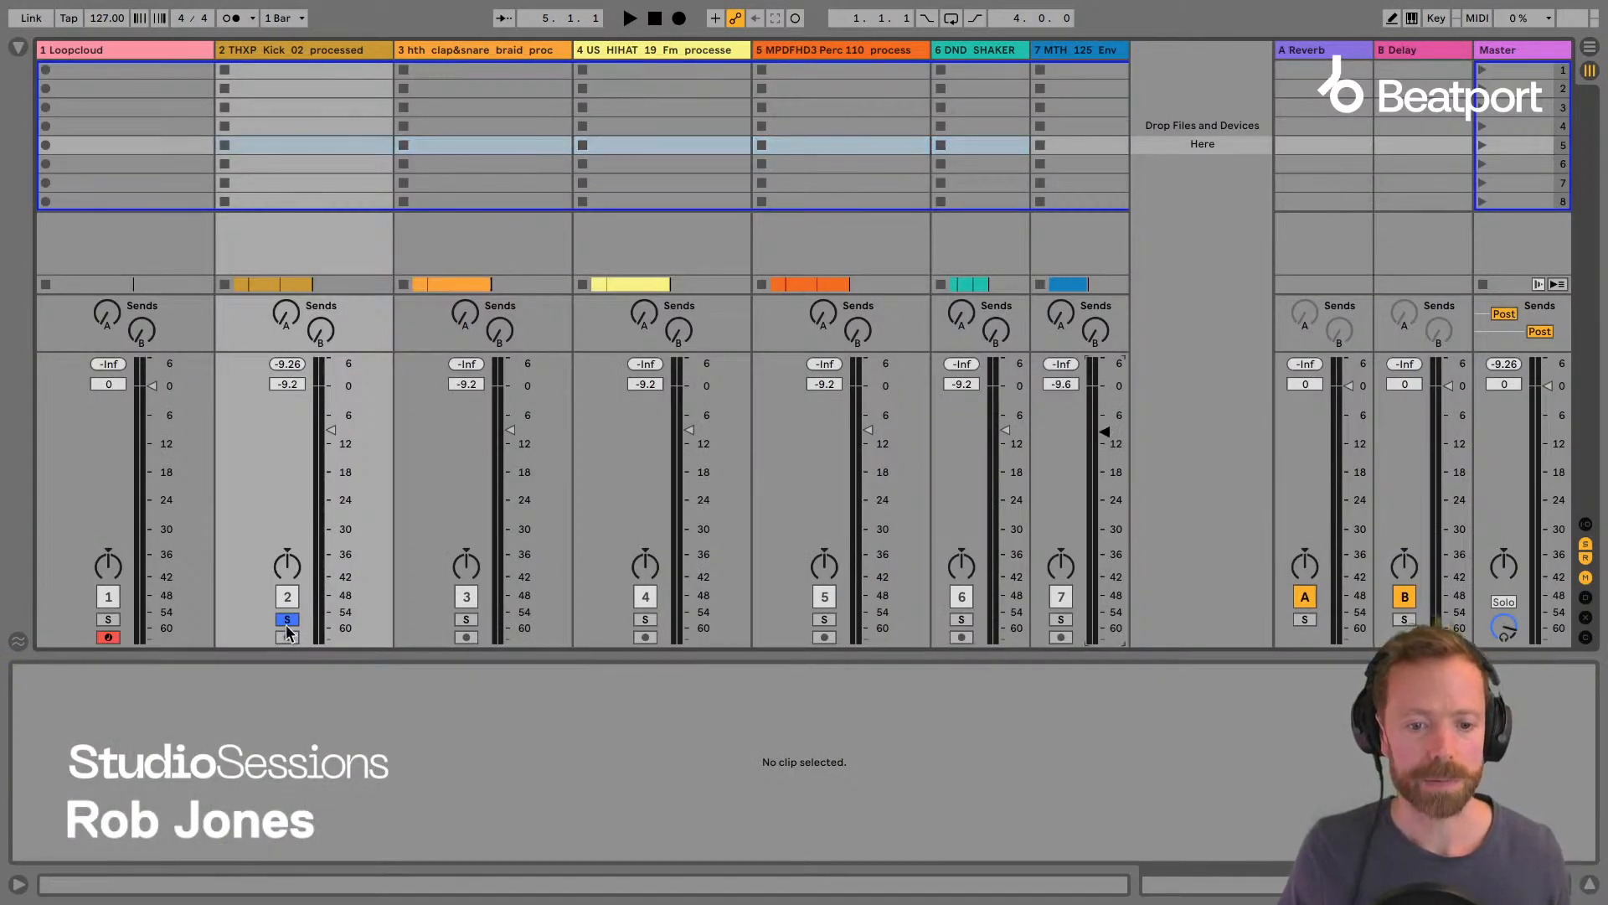
pyautogui.press('space')
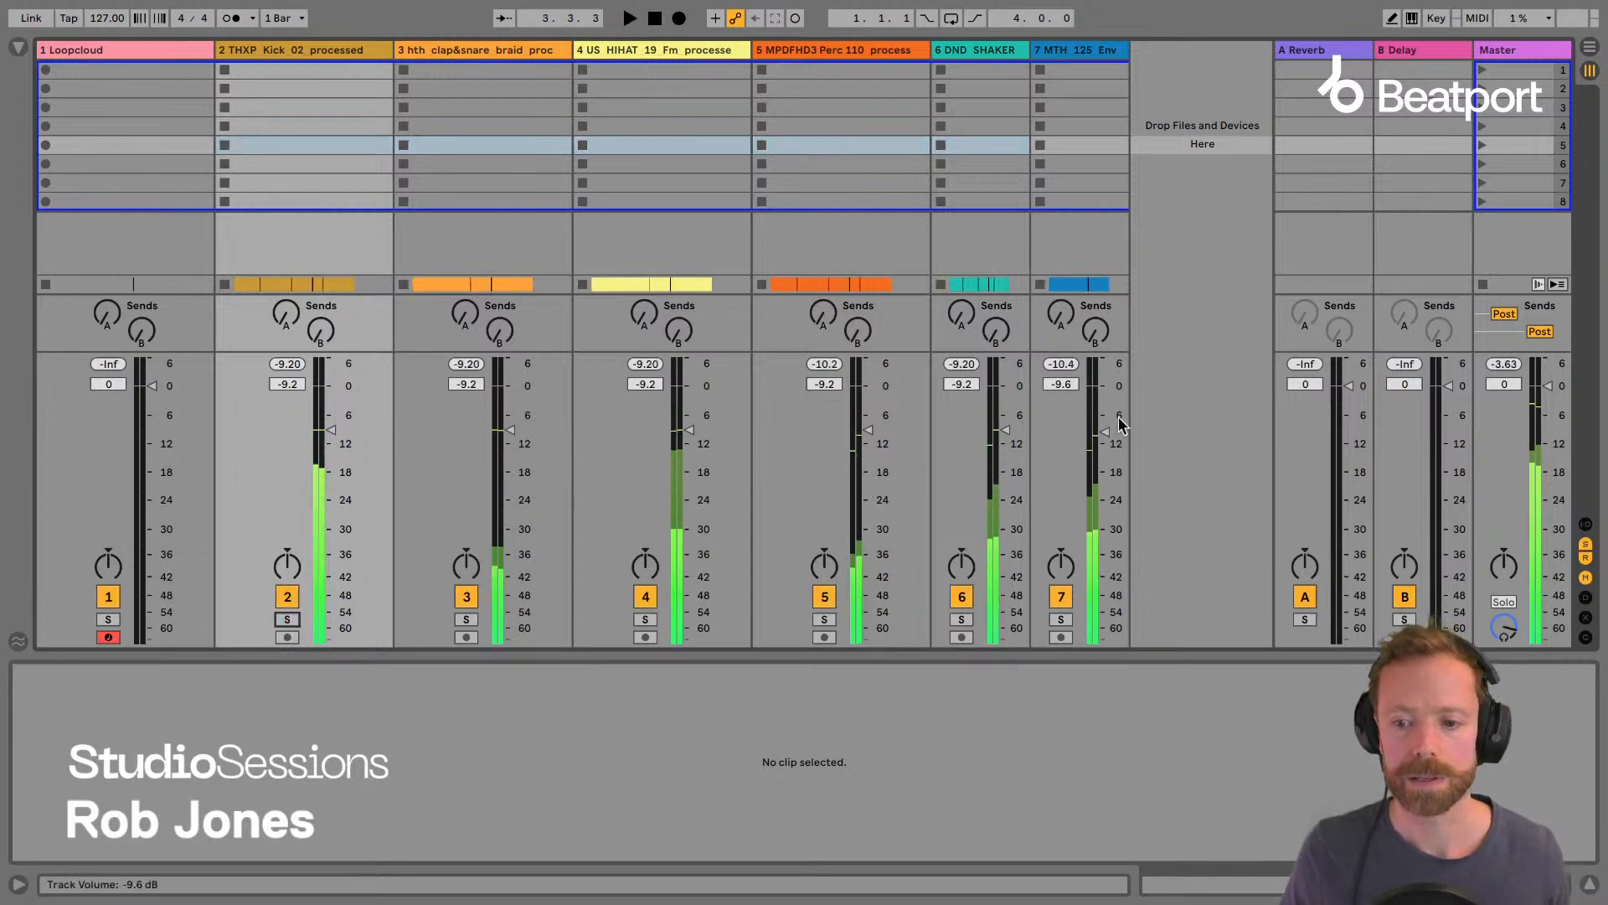
# Lower foley track 7 to -34.4 dB and shaker track 6 to -14.7 dB, and return to the arrangement.
pyautogui.moveTo(1105, 432); pyautogui.dragTo(1105, 548)
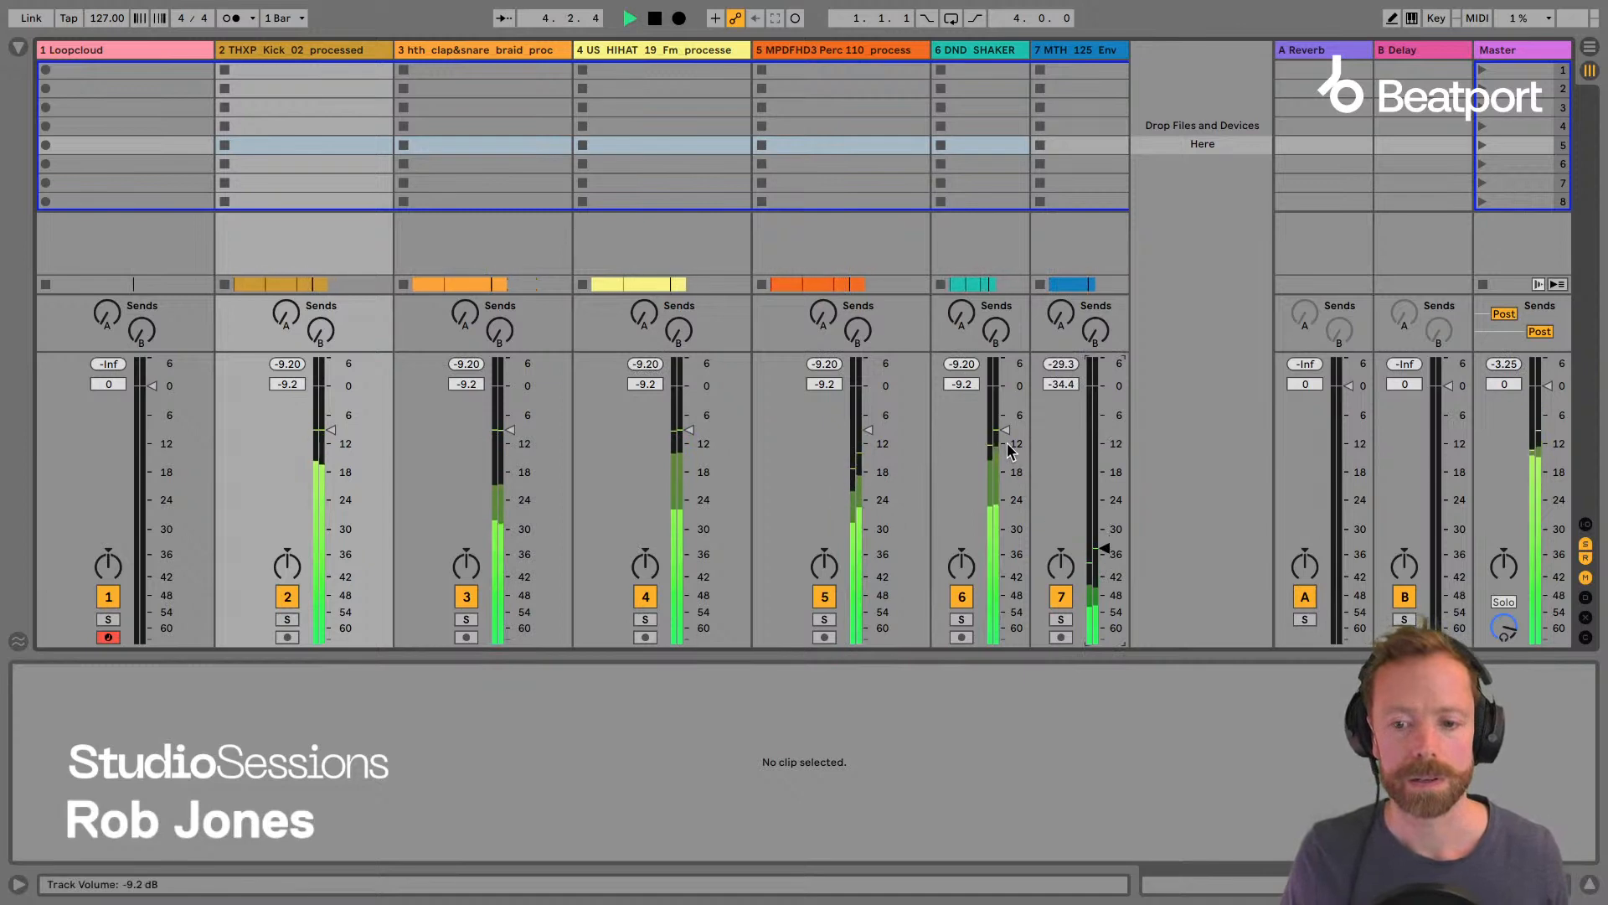
pyautogui.moveTo(1005, 429); pyautogui.dragTo(1005, 457)
pyautogui.press('Tab')
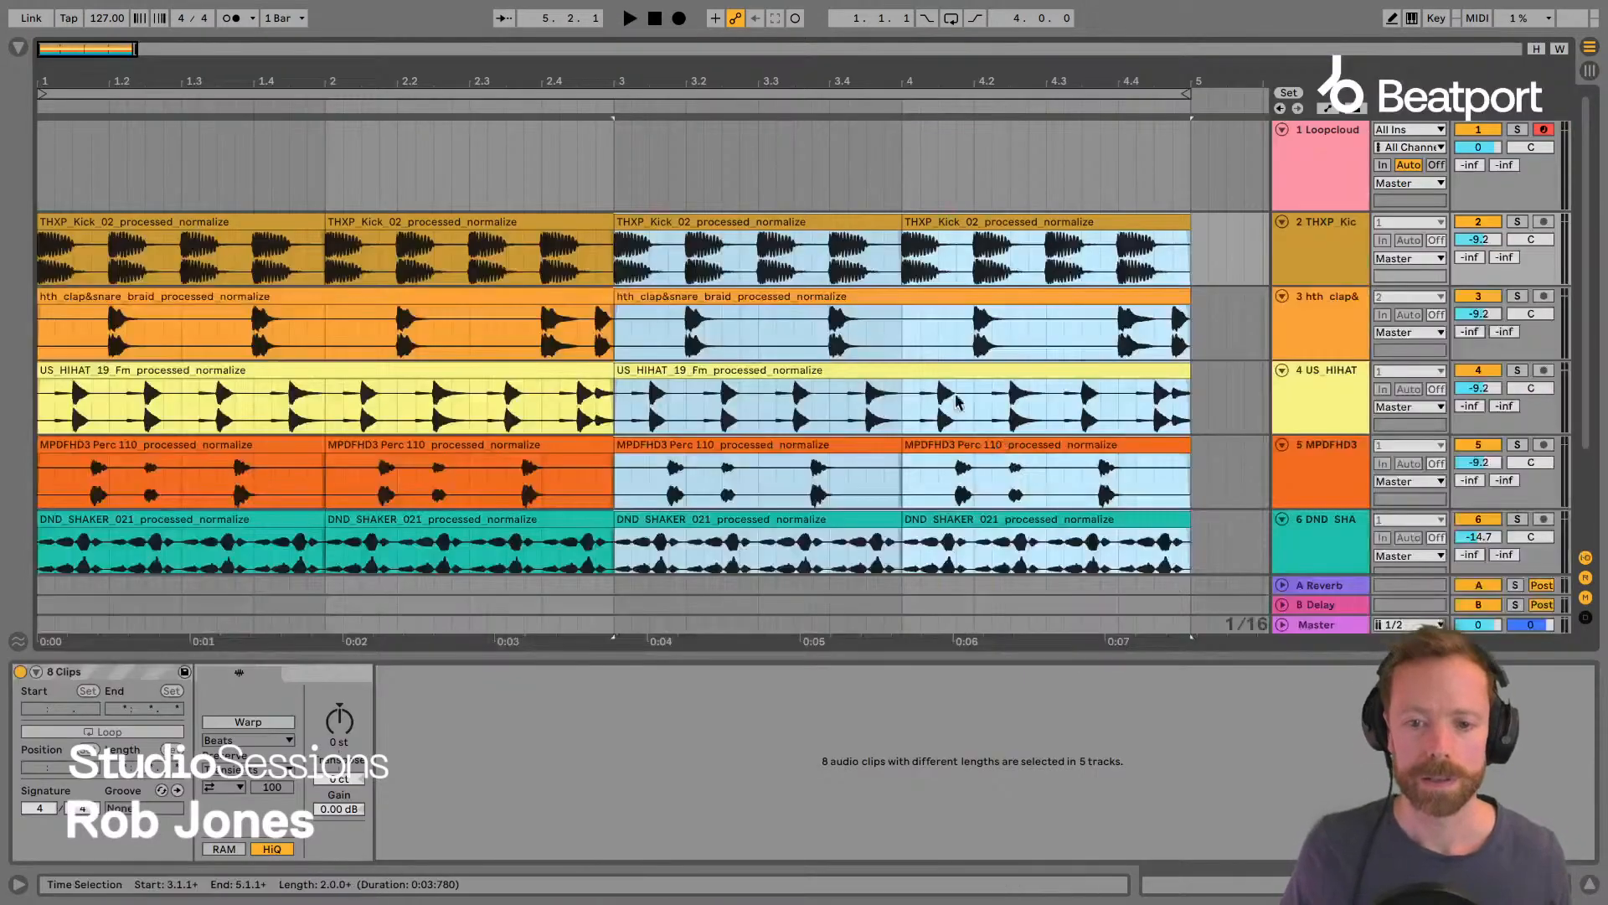
# Select all the beat's clips and loop the four bars from bar 1 to bar 5.
pyautogui.moveTo(526, 77); pyautogui.dragTo(455, 75)
pyautogui.hotkey('ctrl', 'a')
pyautogui.hotkey('ctrl', 'l')
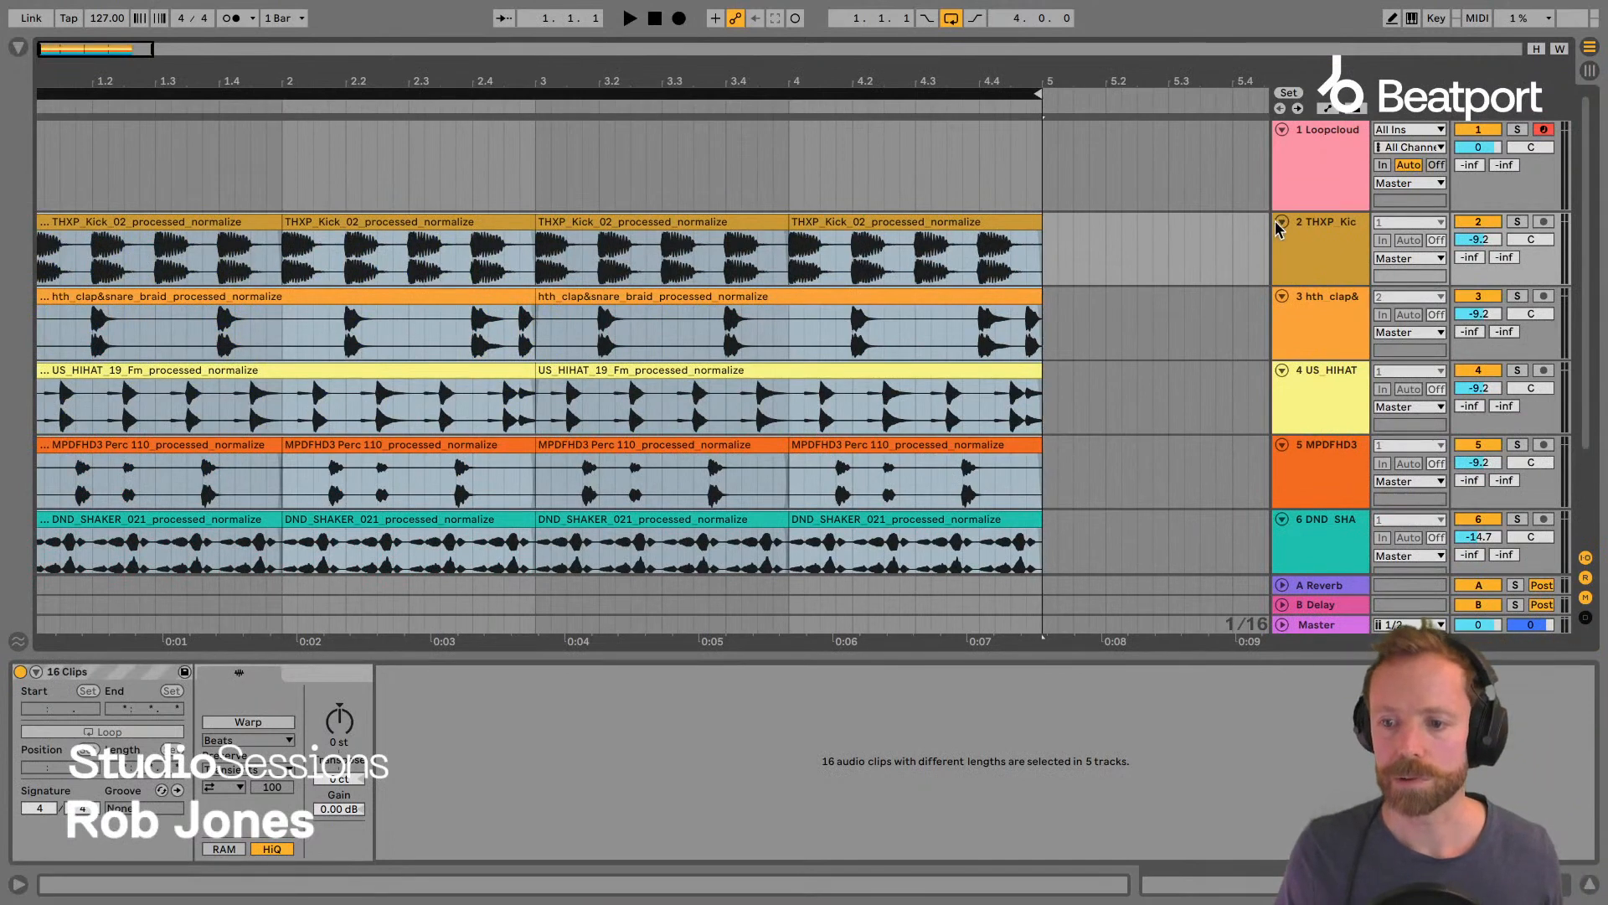
# Group the six beat tracks, from the kick through the foley.
pyautogui.click(1302, 233)
pyautogui.scroll(-3, 1318, 399)
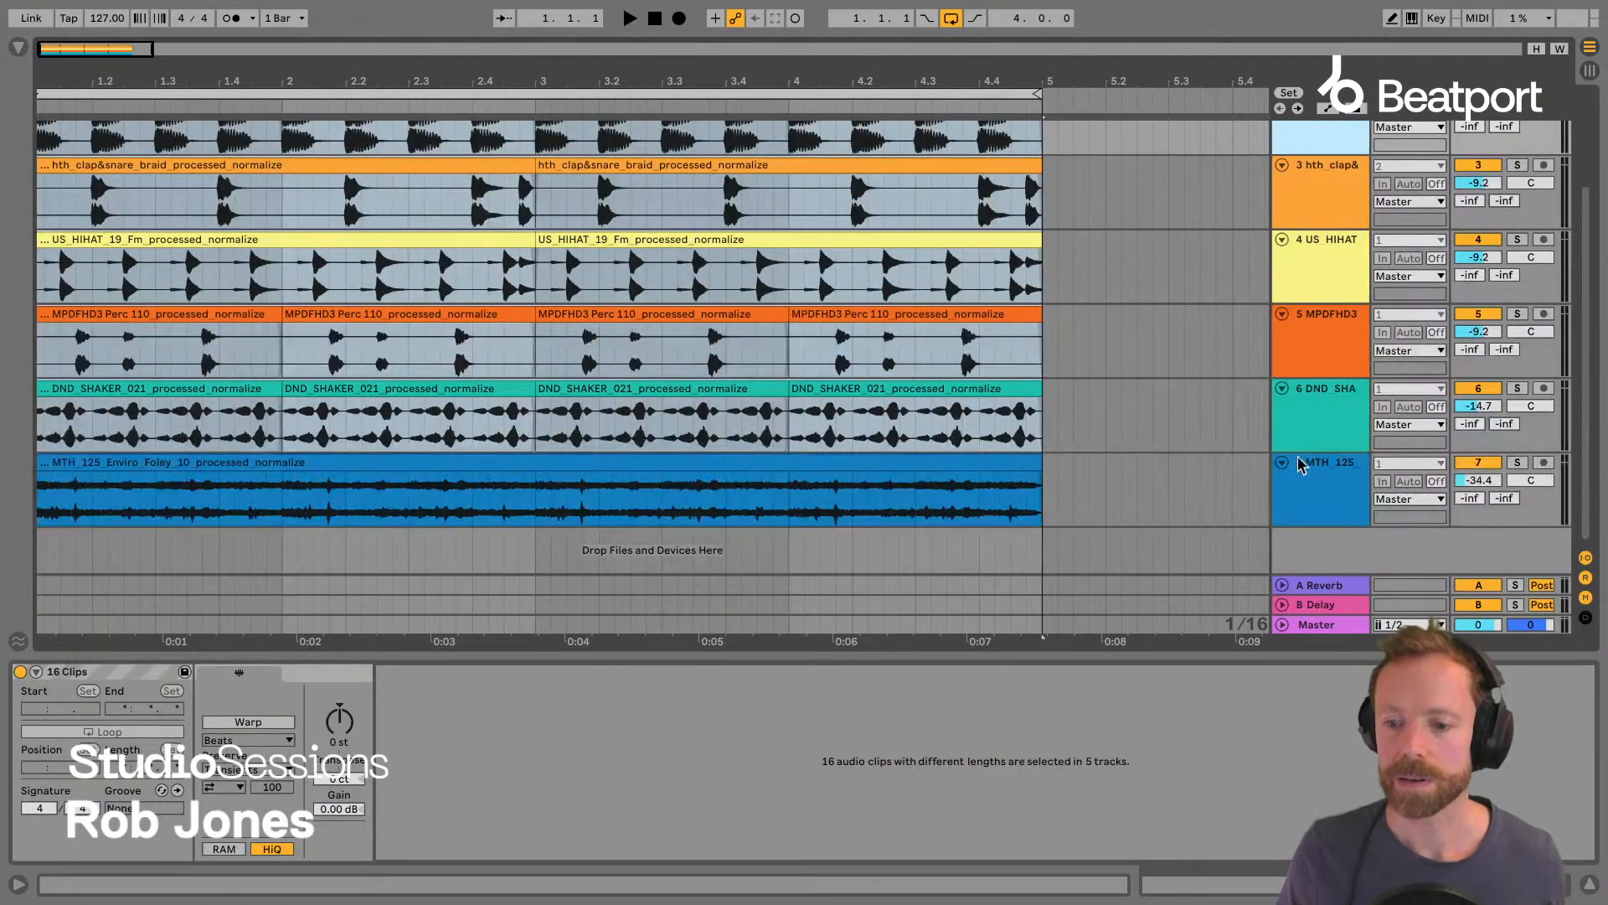
pyautogui.hotkey('ctrl', 'g')
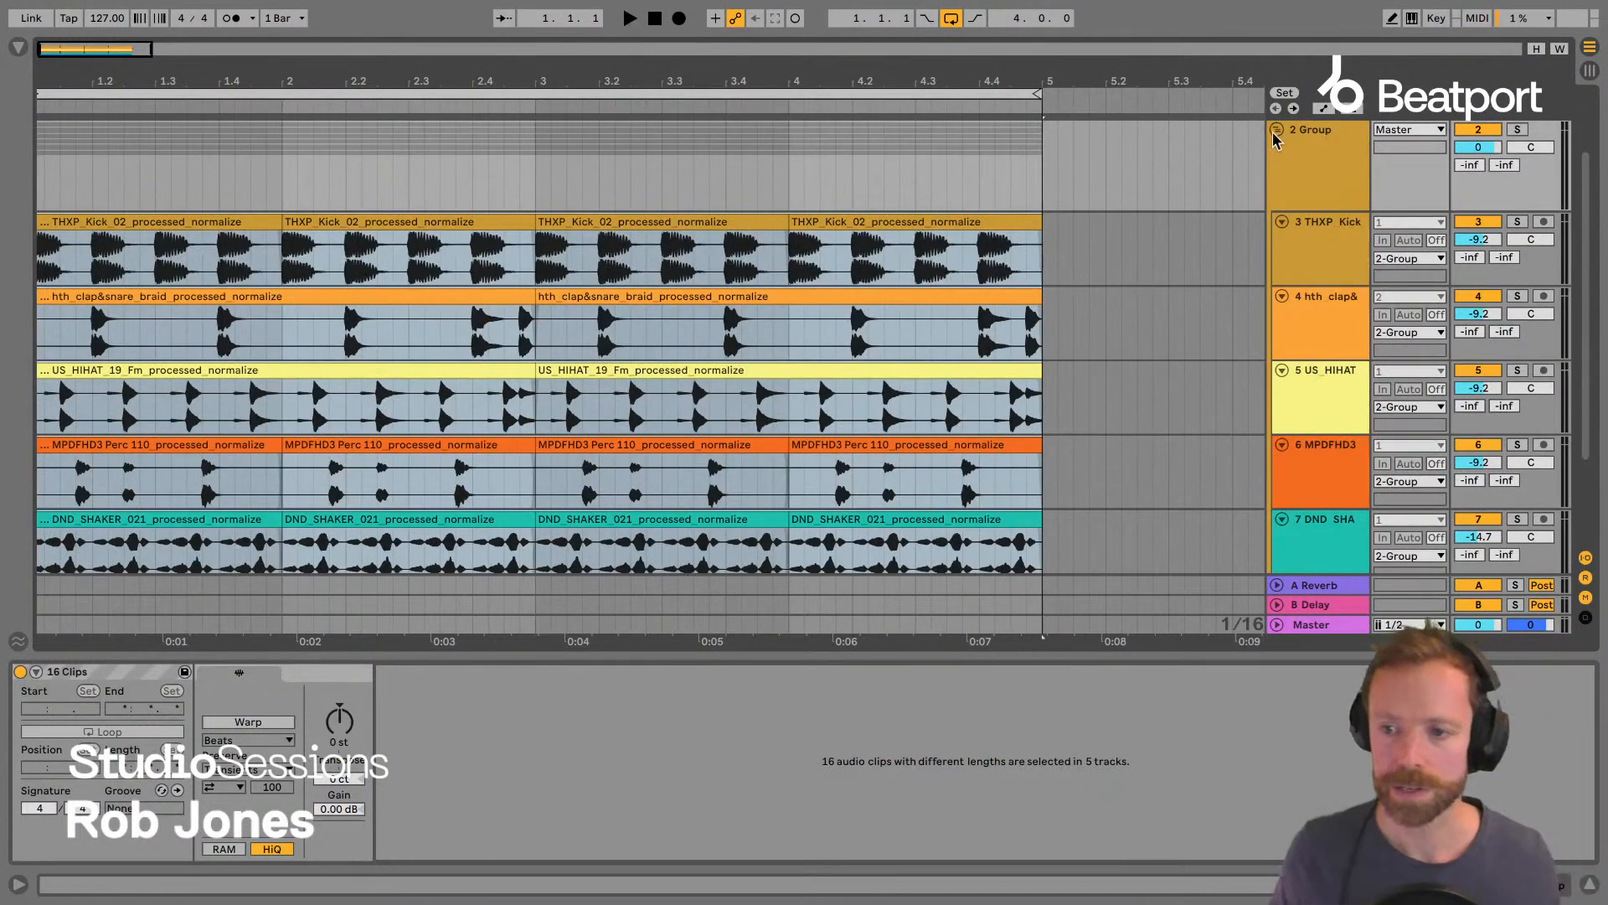
pyautogui.scroll(3, 1342, 196)
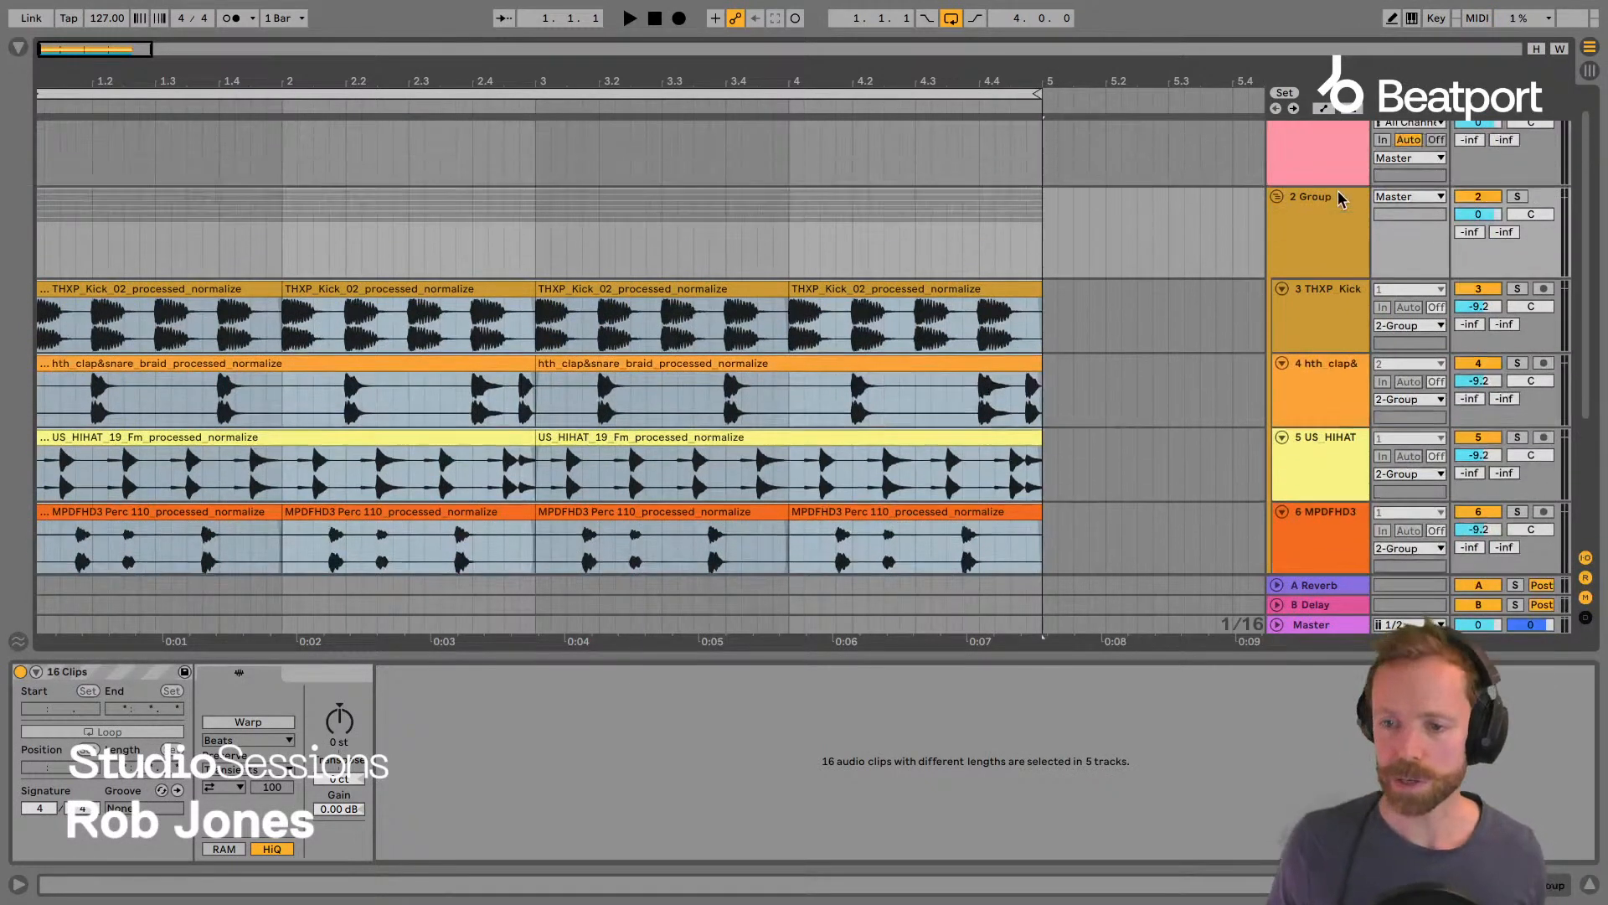
pyautogui.scroll(-2, 1342, 196)
pyautogui.click(1322, 264)
pyautogui.scroll(-3, 1322, 268)
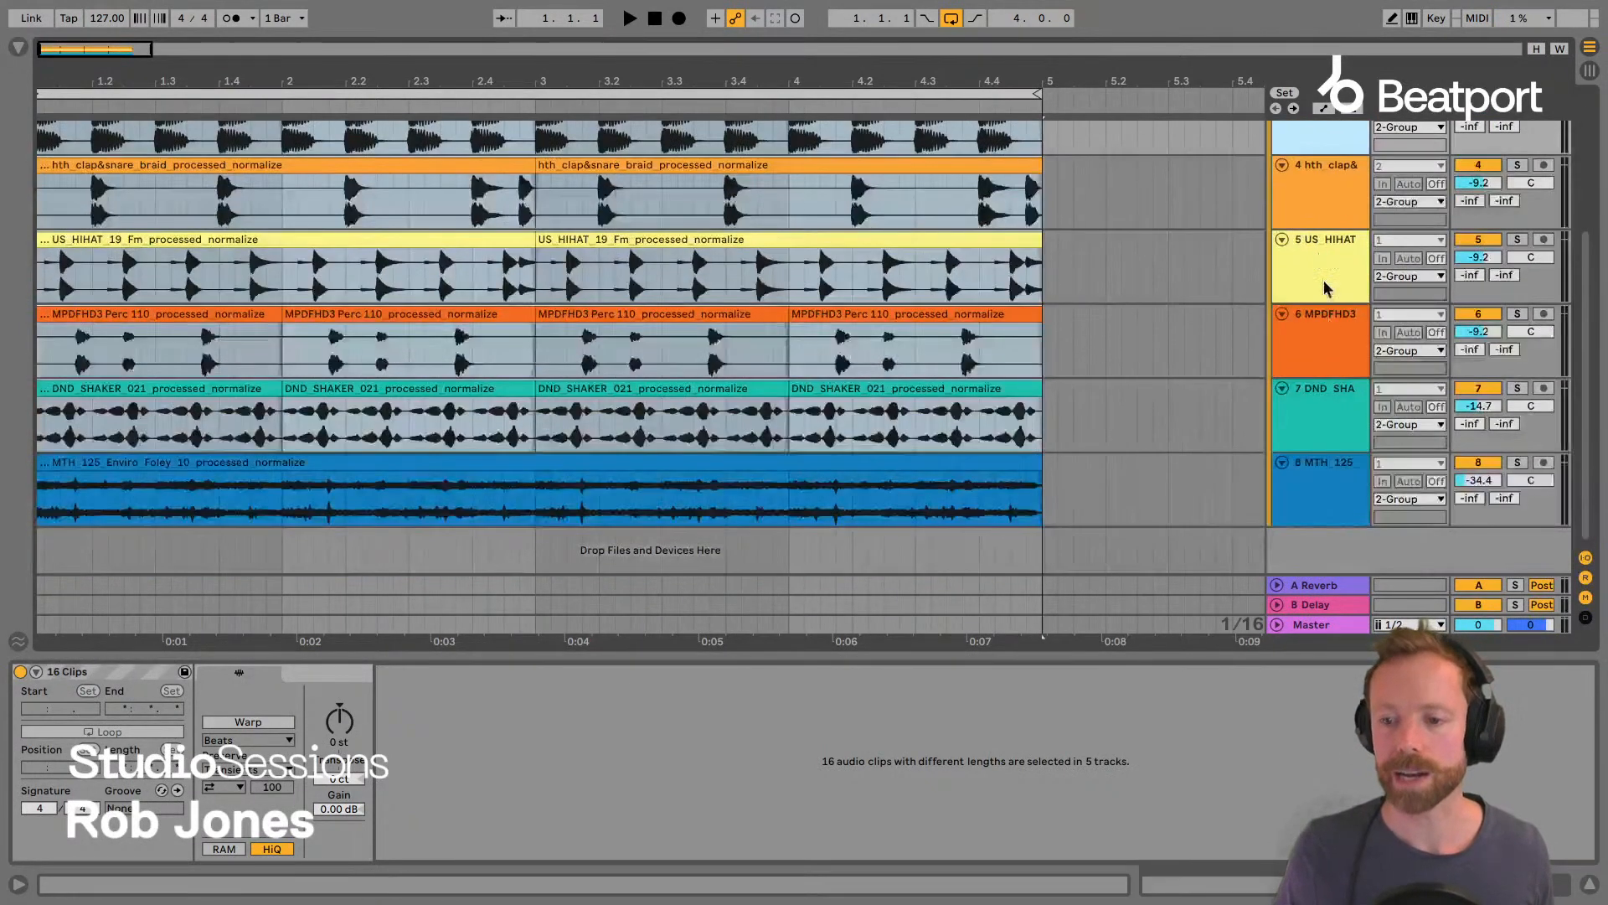
pyautogui.keyDown('shift'); pyautogui.click(1325, 477); pyautogui.keyUp('shift')
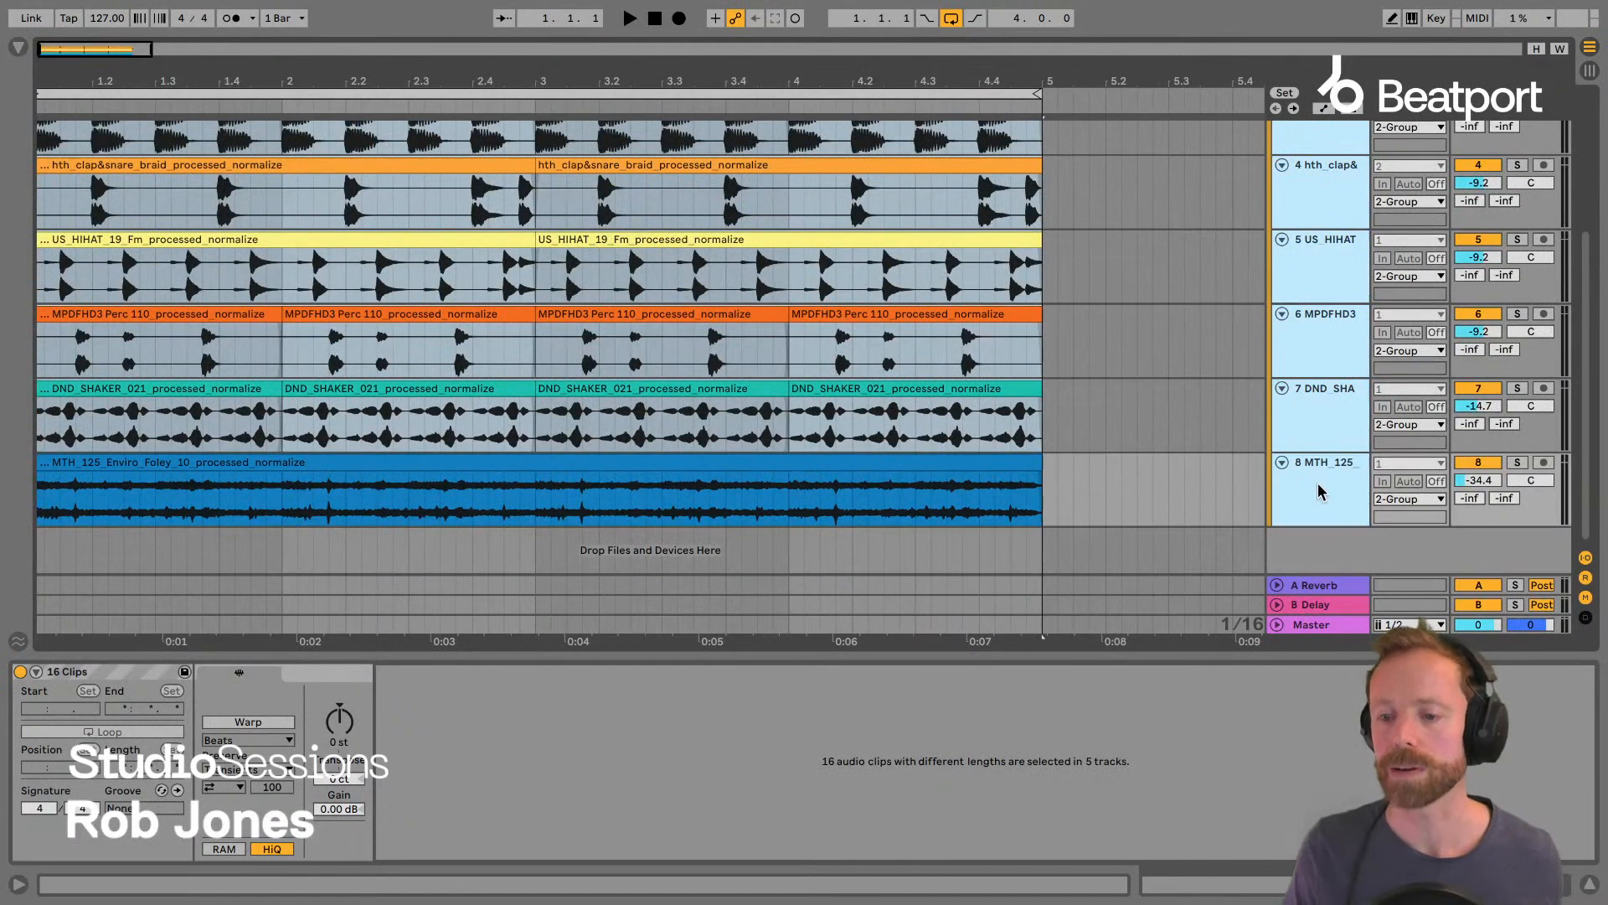
pyautogui.scroll(1, 1320, 493)
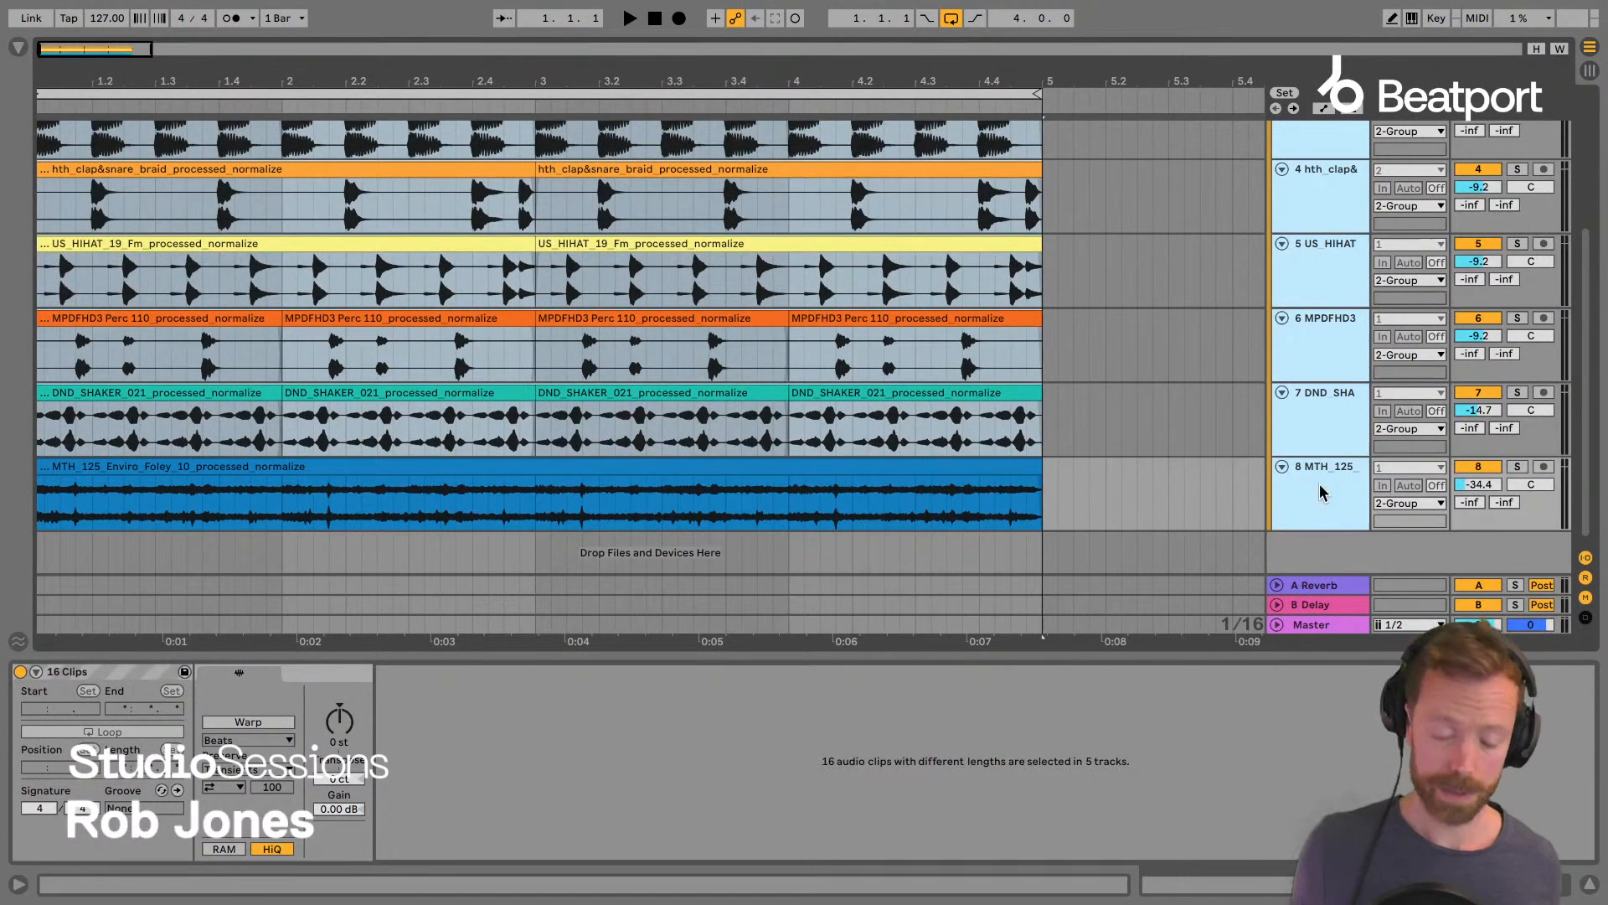
pyautogui.rightClick(1296, 427)
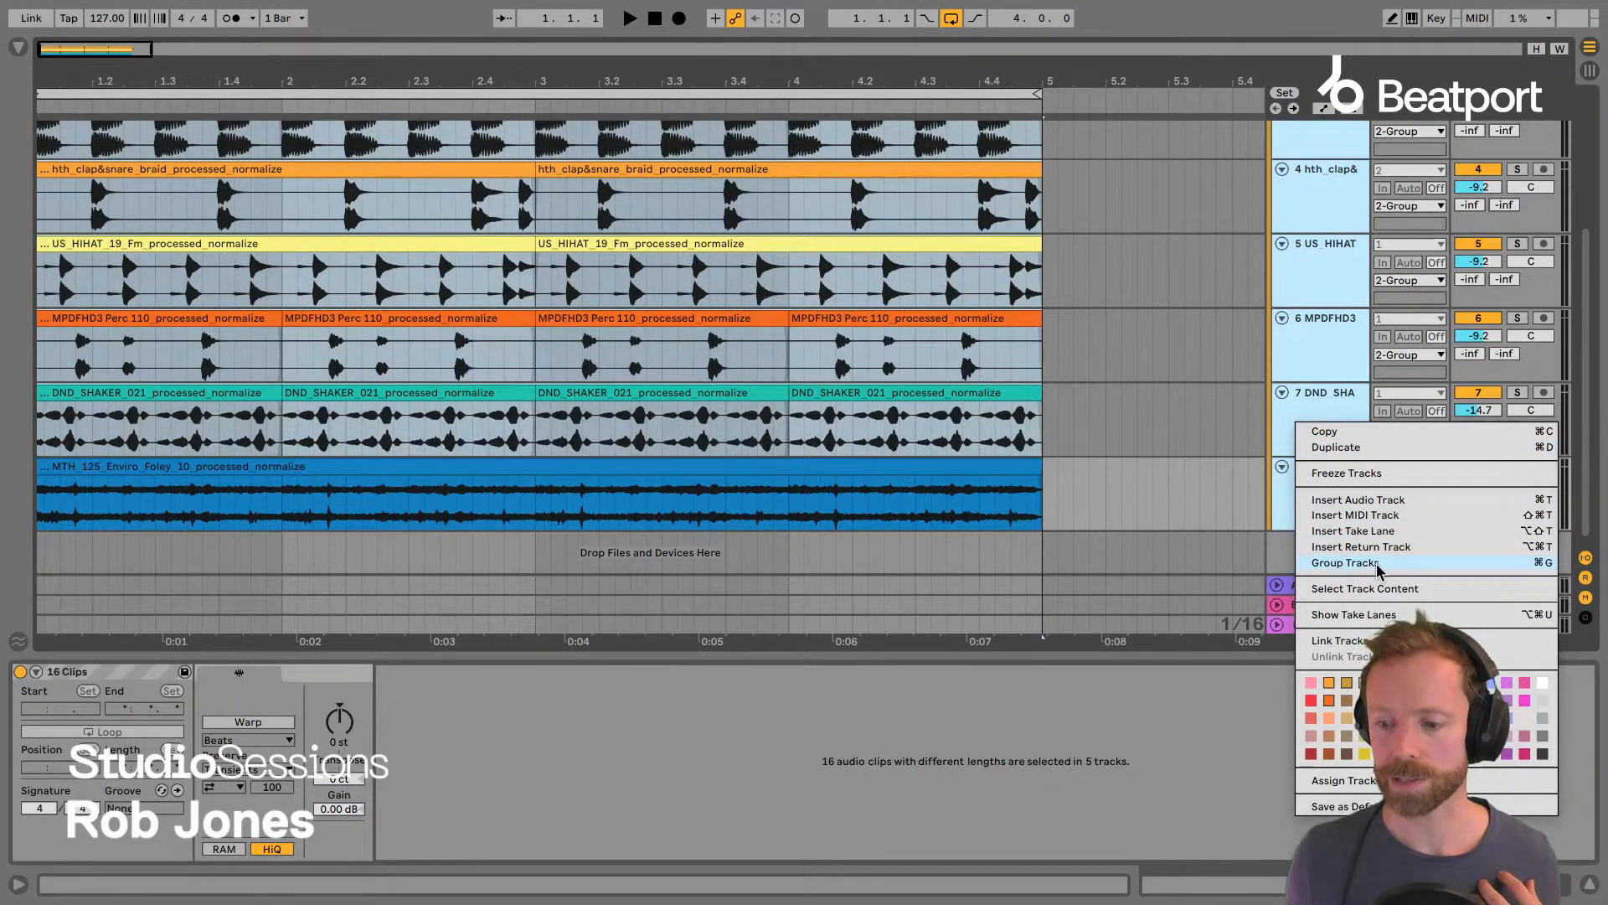
pyautogui.click(1337, 356)
pyautogui.scroll(5, 1279, 201)
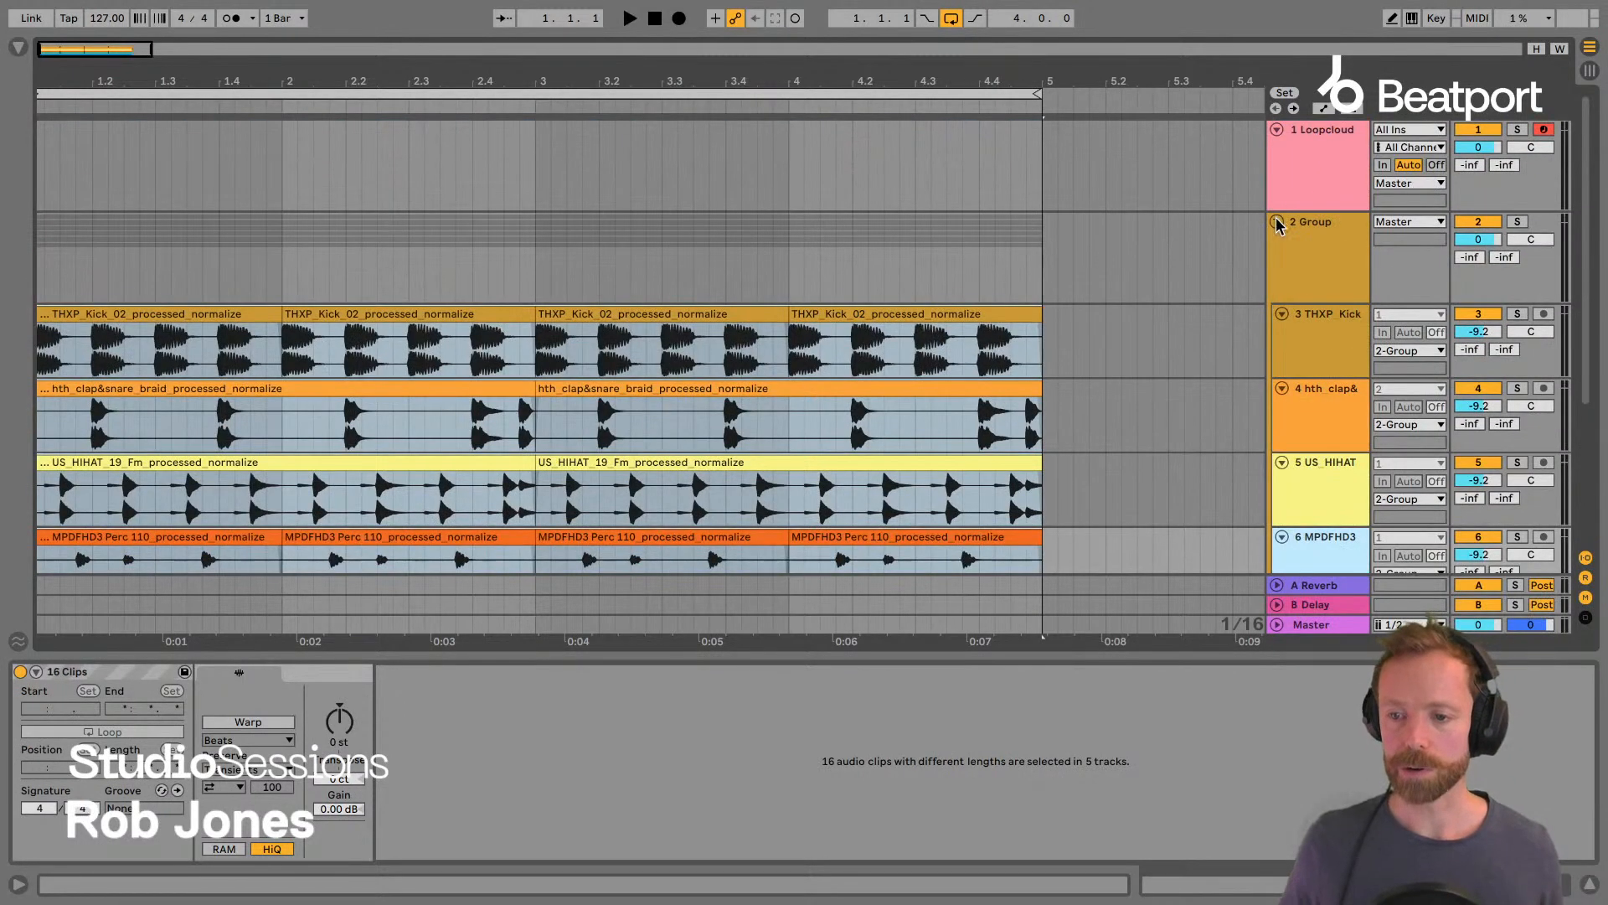
# Fold the group containing the beat tracks and play the looped beat.
pyautogui.click(1276, 223)
pyautogui.click(1276, 222)
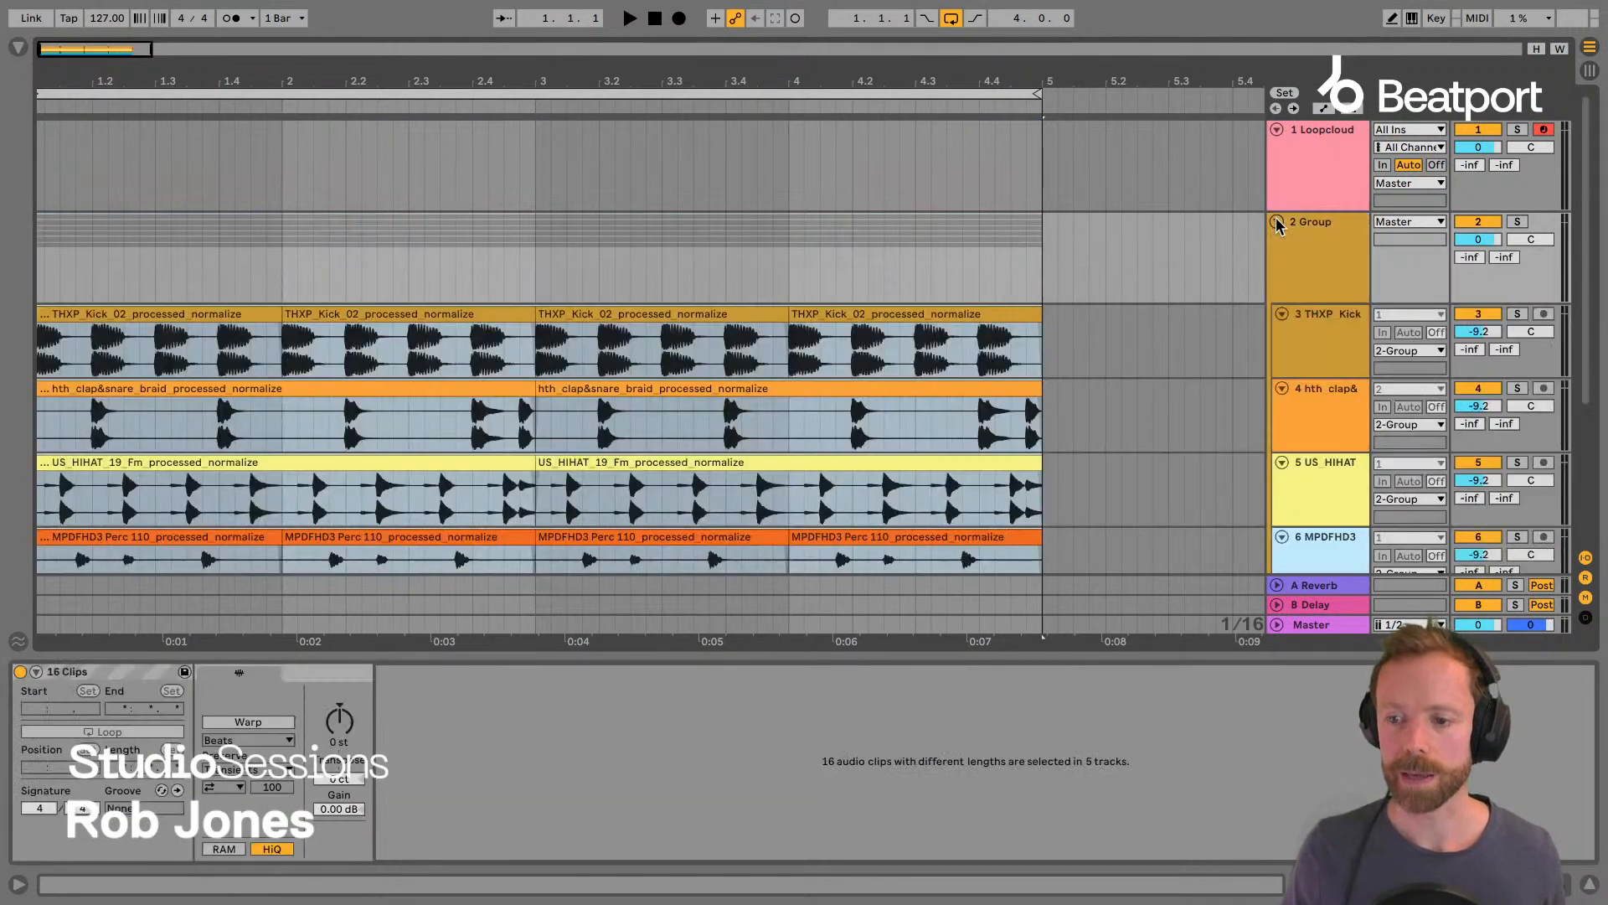
pyautogui.click(1277, 223)
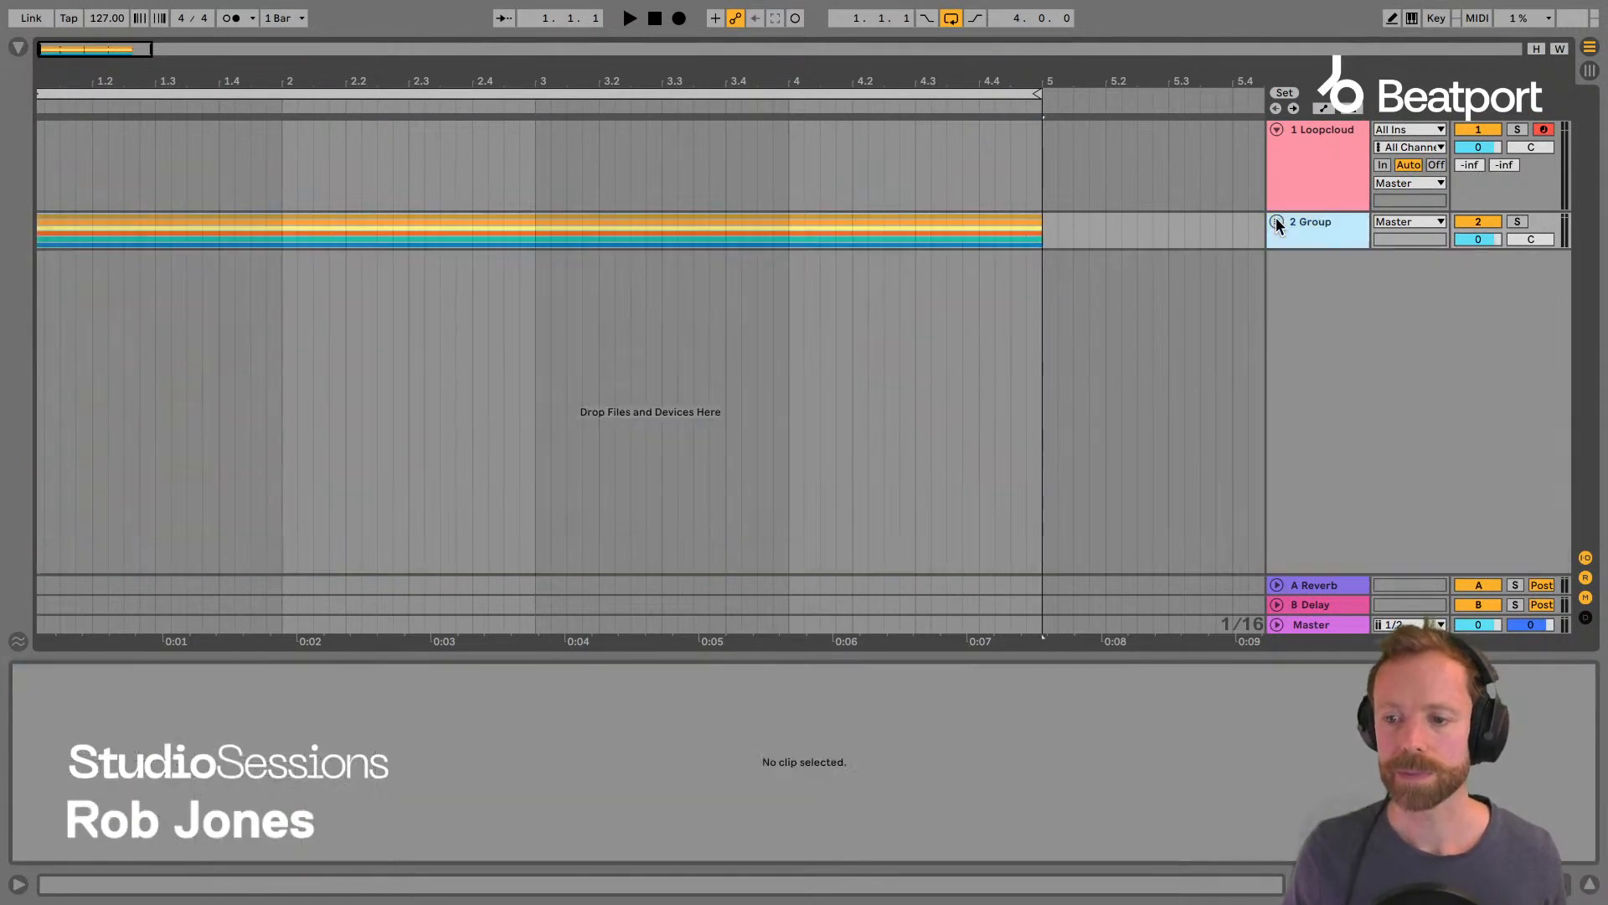
pyautogui.click(1479, 221)
pyautogui.press('space')
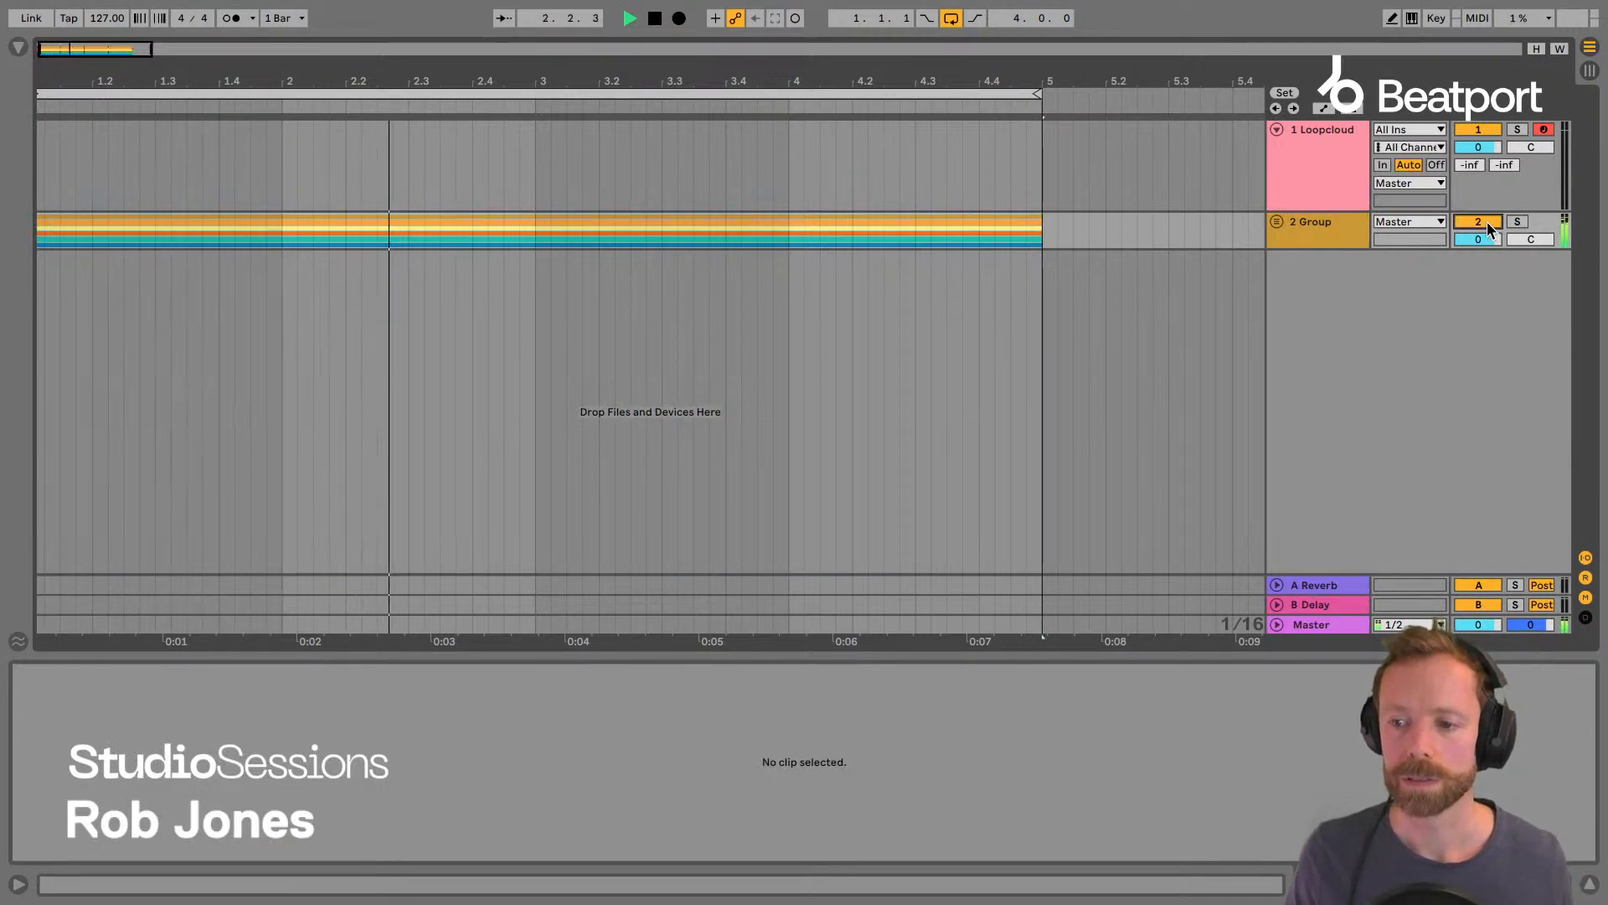
# Stop playback, deactivate the 2 Group track and add two new MIDI tracks beneath it.
pyautogui.click(1485, 222)
pyautogui.press('space')
pyautogui.click(1306, 238)
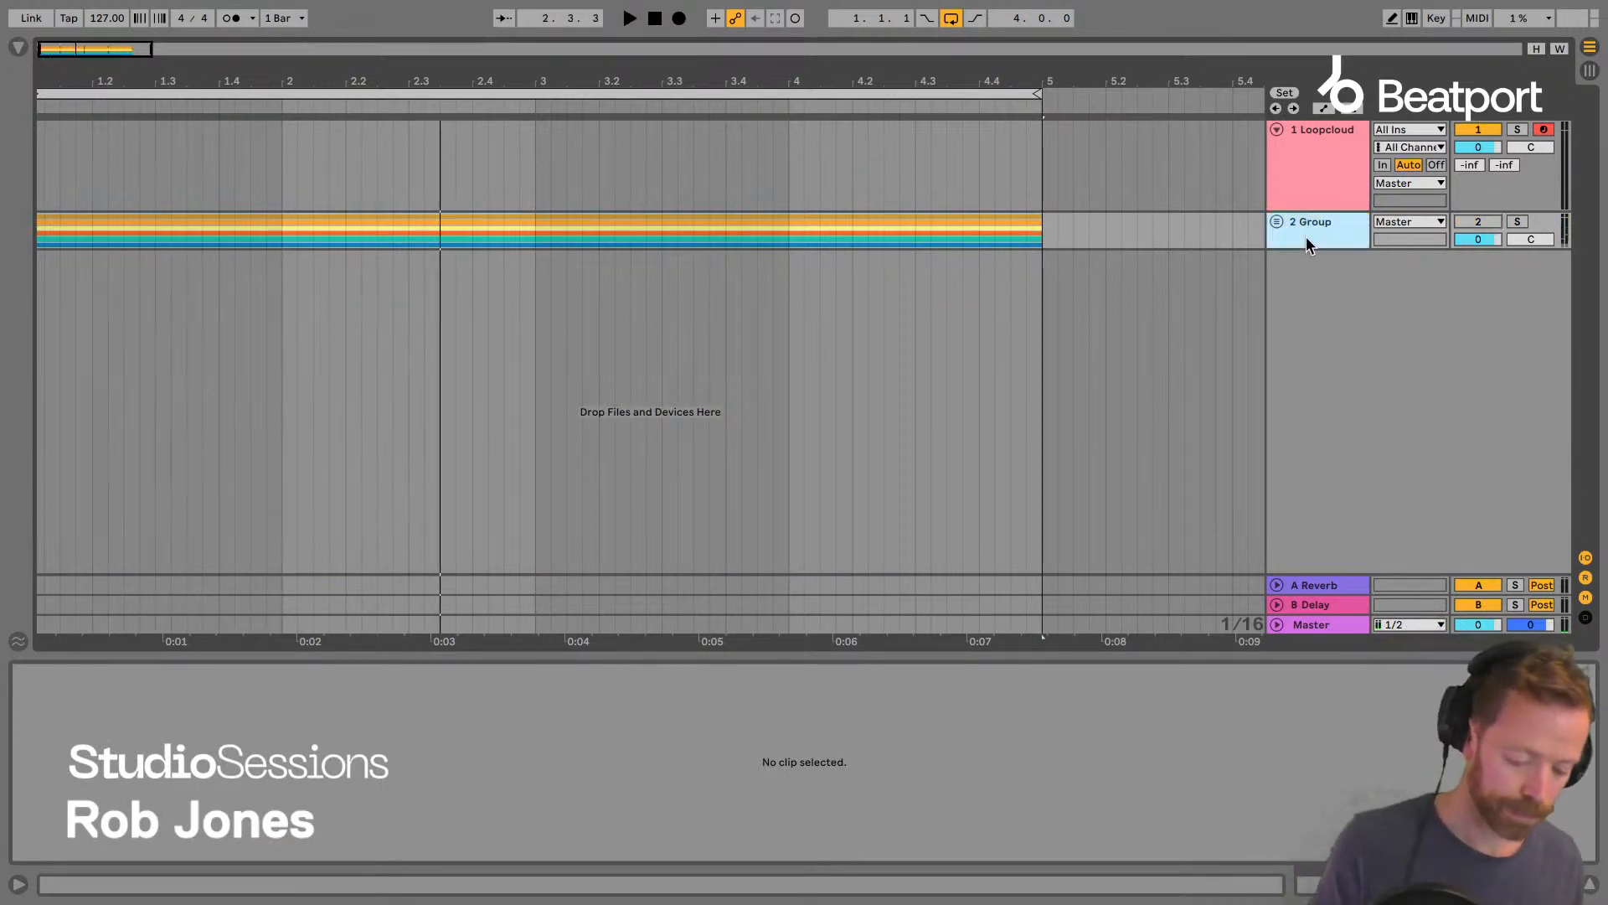
pyautogui.hotkey('ctrl', 'shift', 't')
pyautogui.hotkey('ctrl', 'shift', 't')
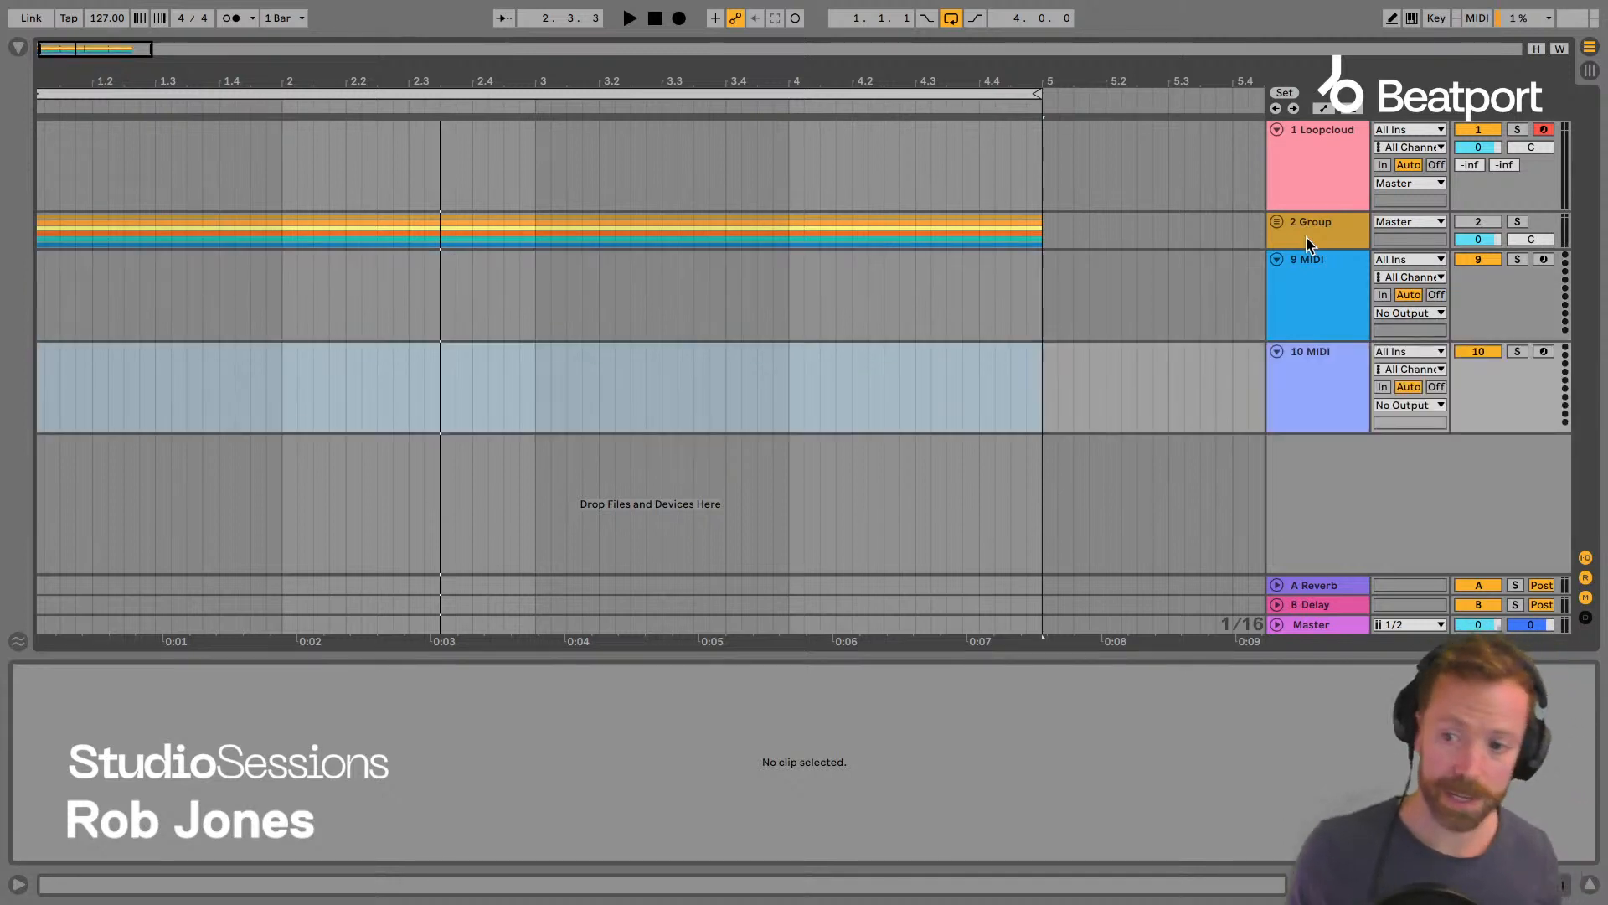
pyautogui.moveTo(461, 76)
pyautogui.mouseDown()
pyautogui.moveTo(500, 75)
pyautogui.moveTo(457, 78)
pyautogui.mouseUp()
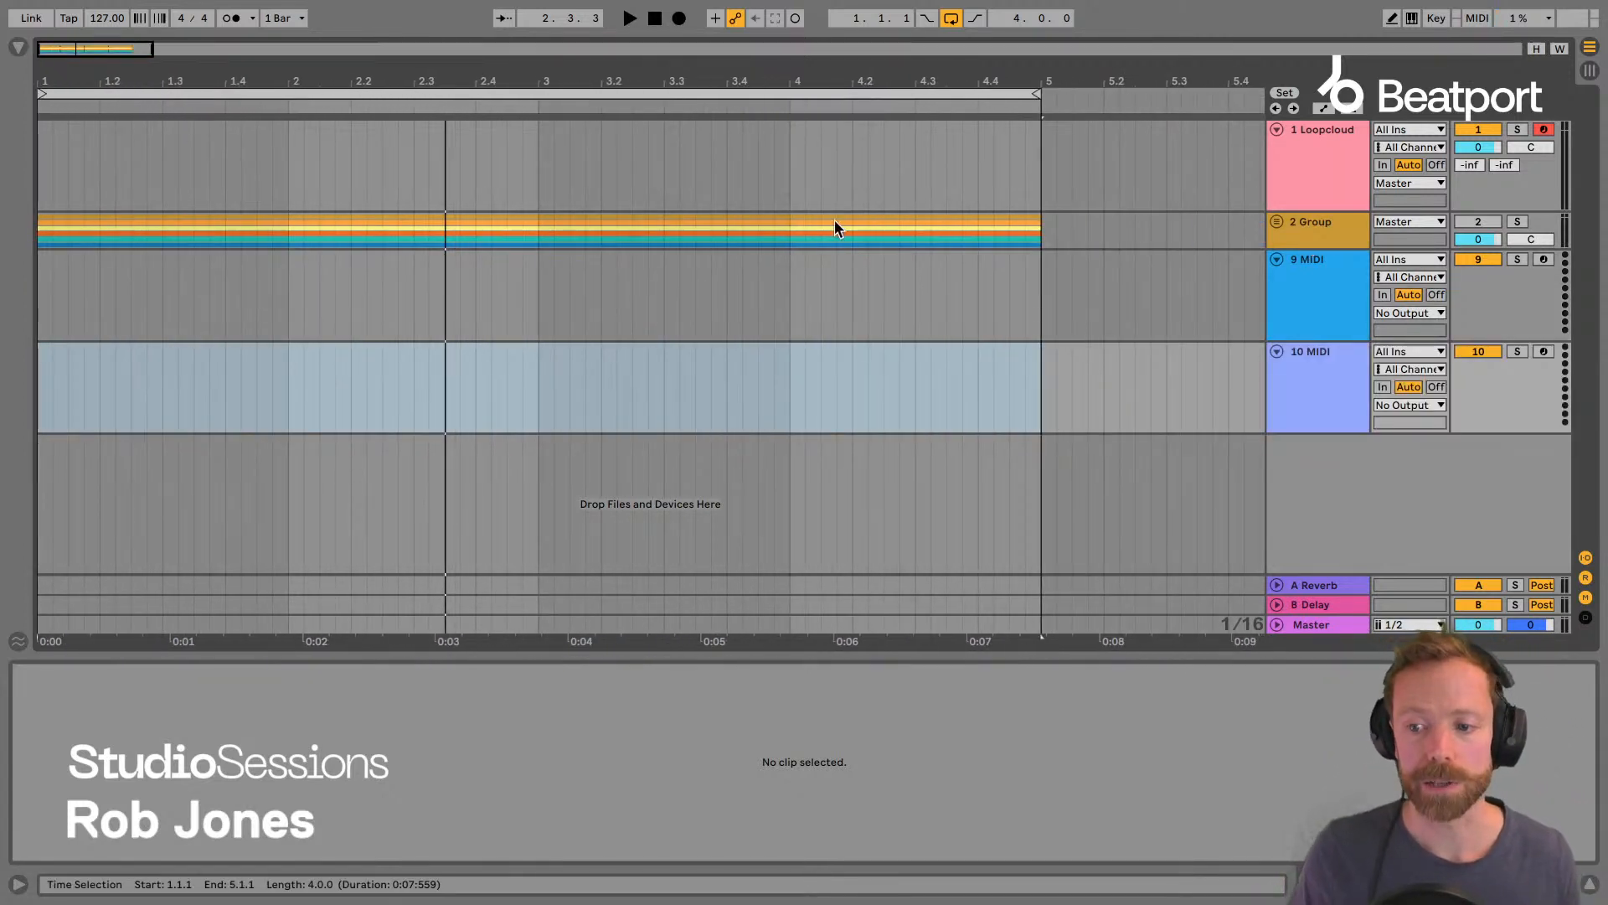
# Load the Loopcloud Drum Audio Unit onto the 9 MIDI track from the plug-in browser.
pyautogui.click(1215, 289)
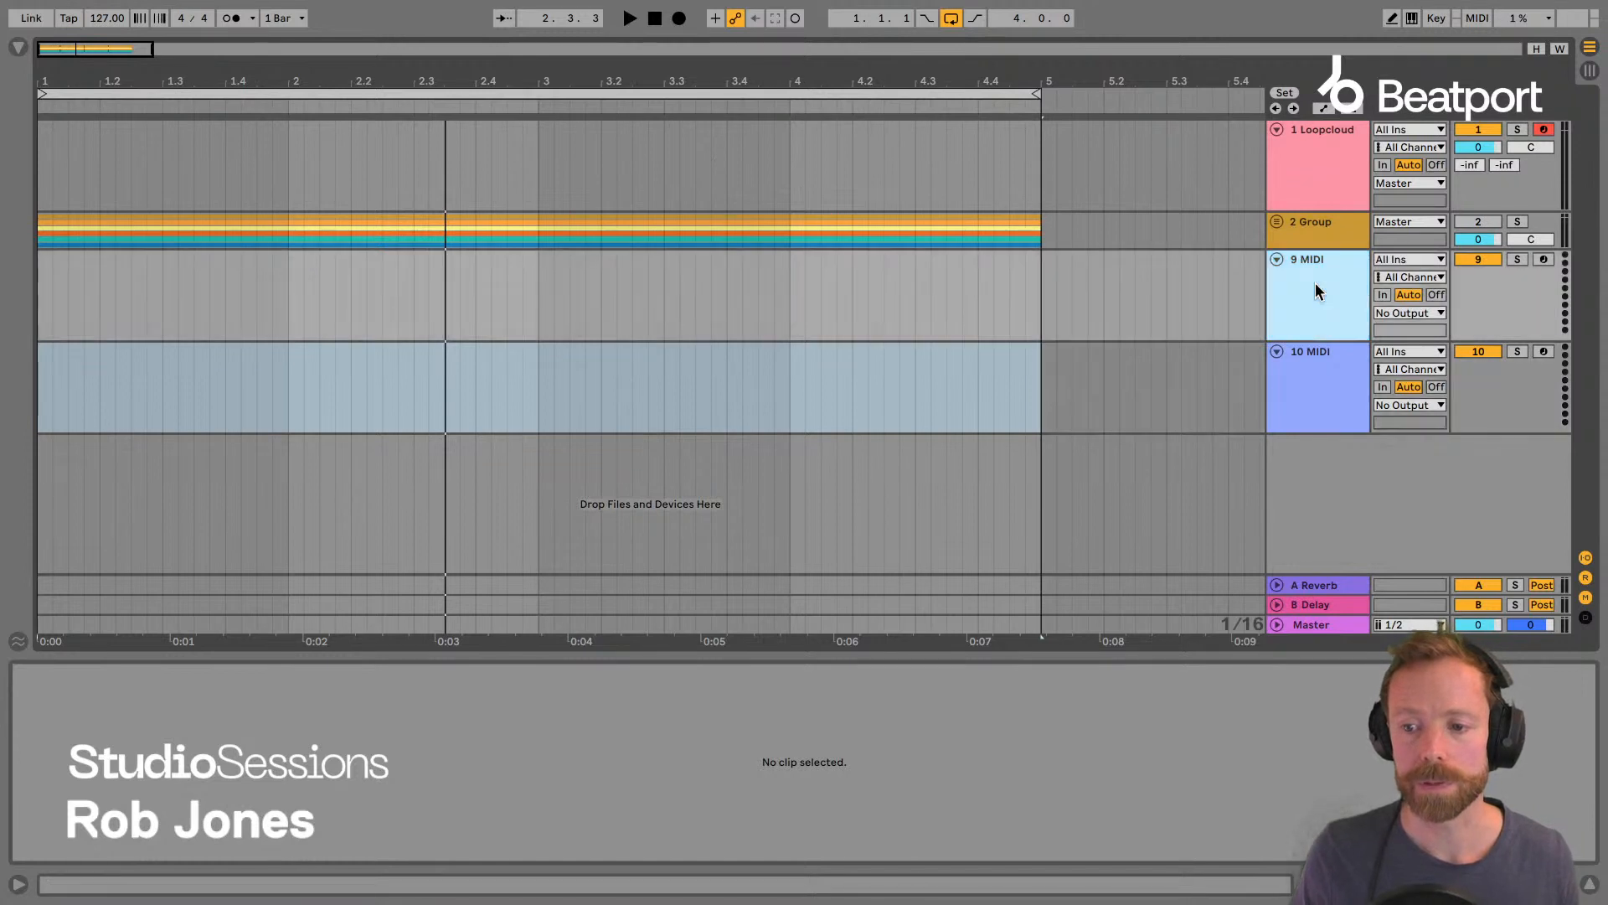
pyautogui.click(18, 47)
pyautogui.click(289, 172)
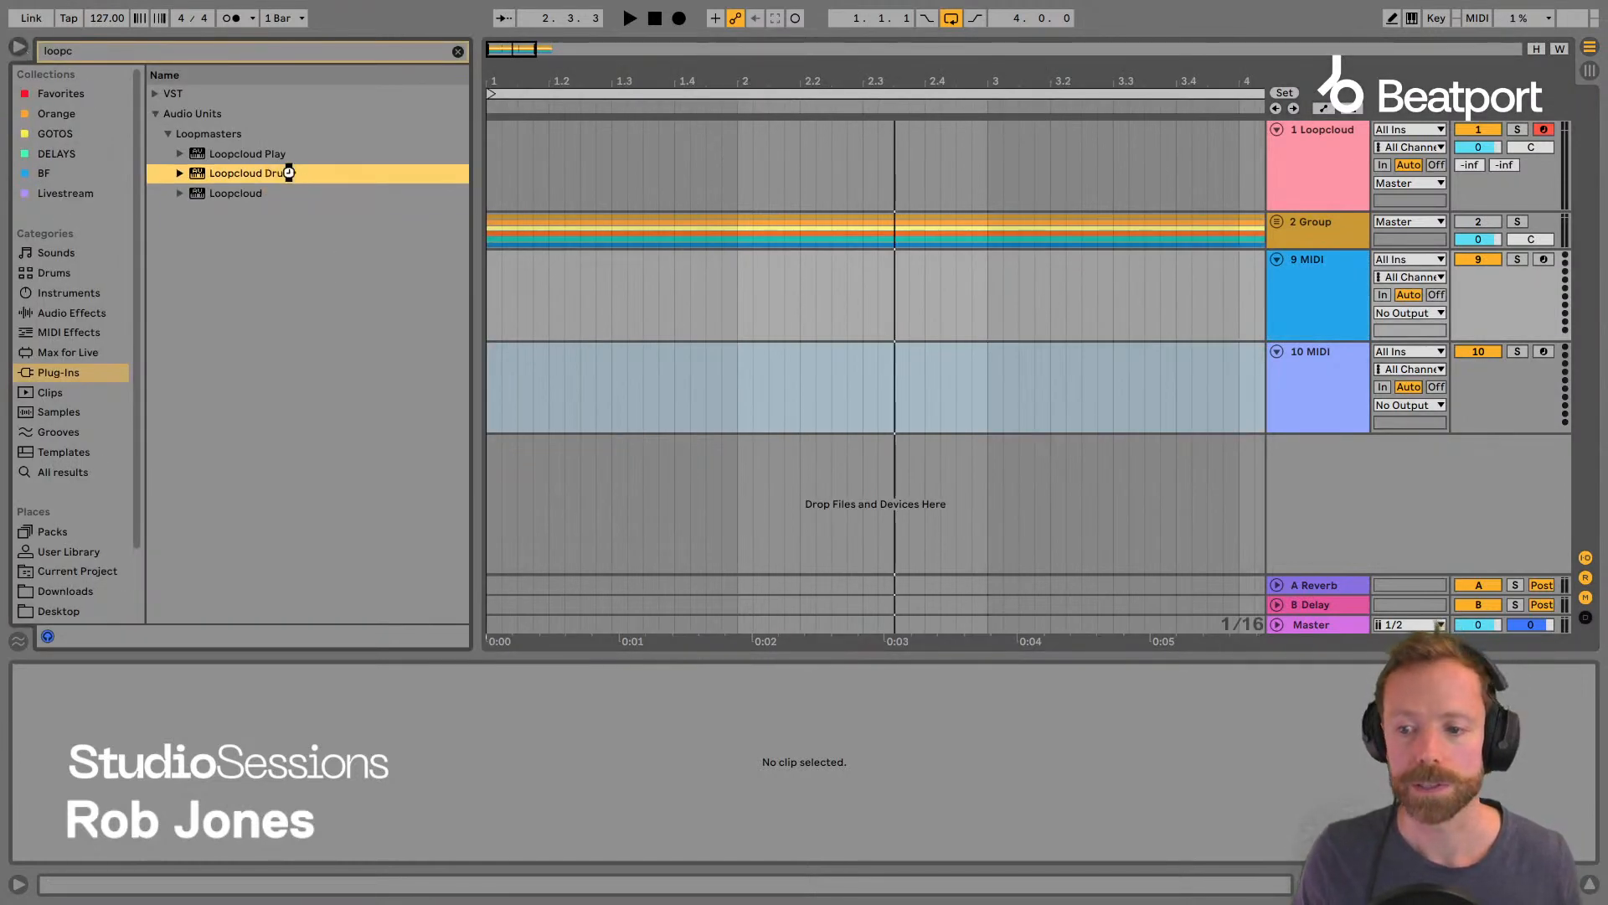
pyautogui.doubleClick(289, 172)
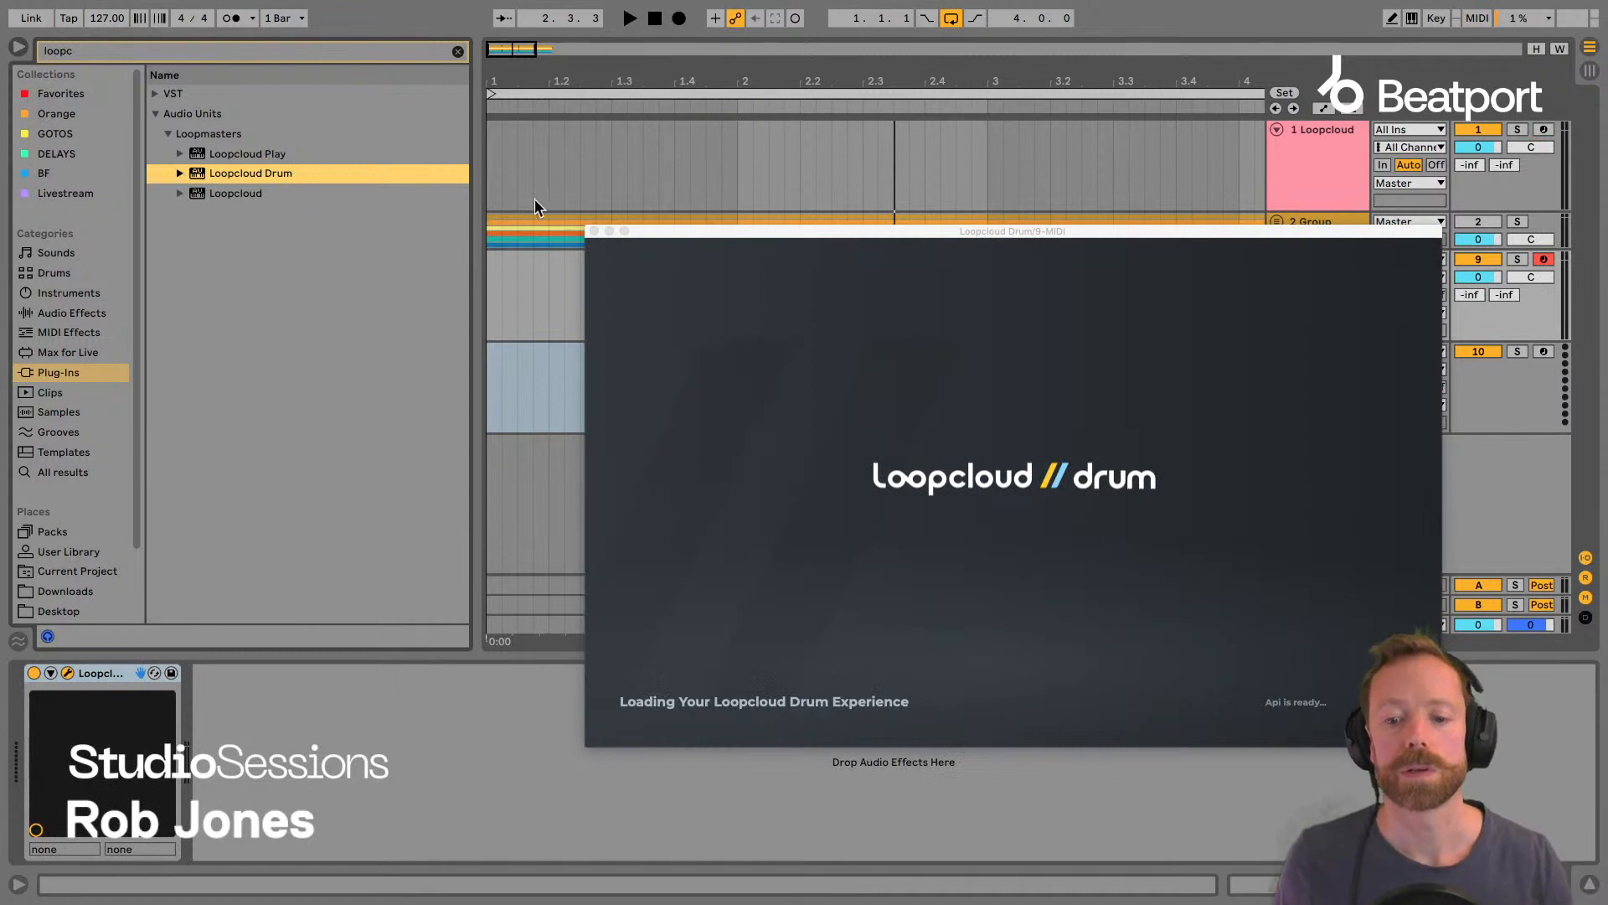
pyautogui.moveTo(733, 239); pyautogui.dragTo(564, 196)
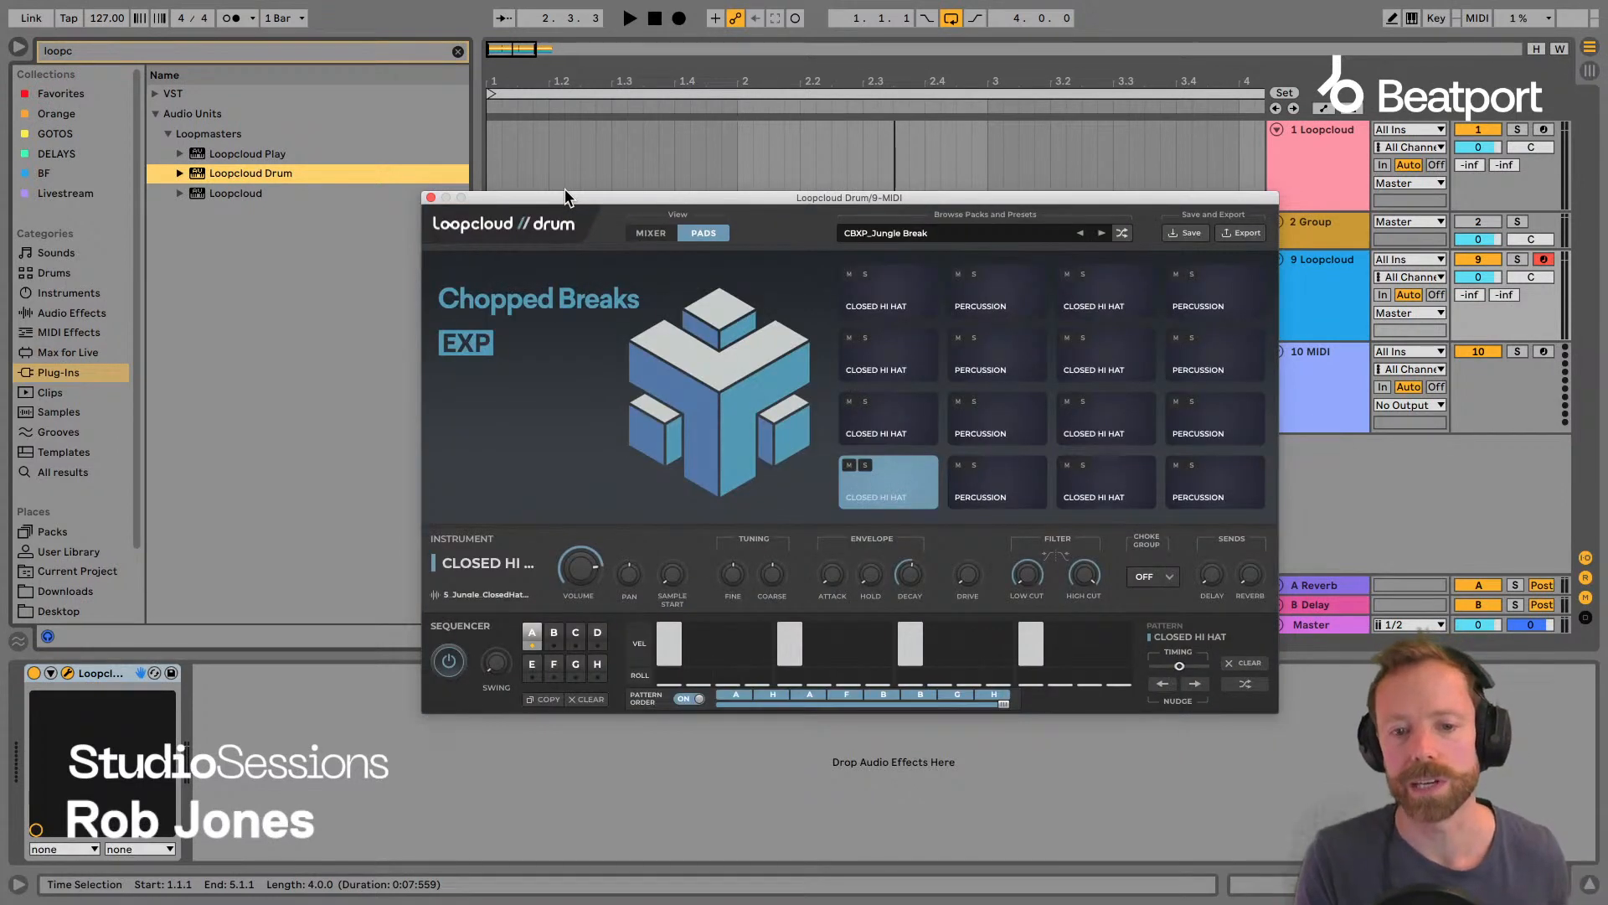
# View the purchased packs in Loopcloud Drum's pack browser and close the plug-in window.
pyautogui.click(910, 236)
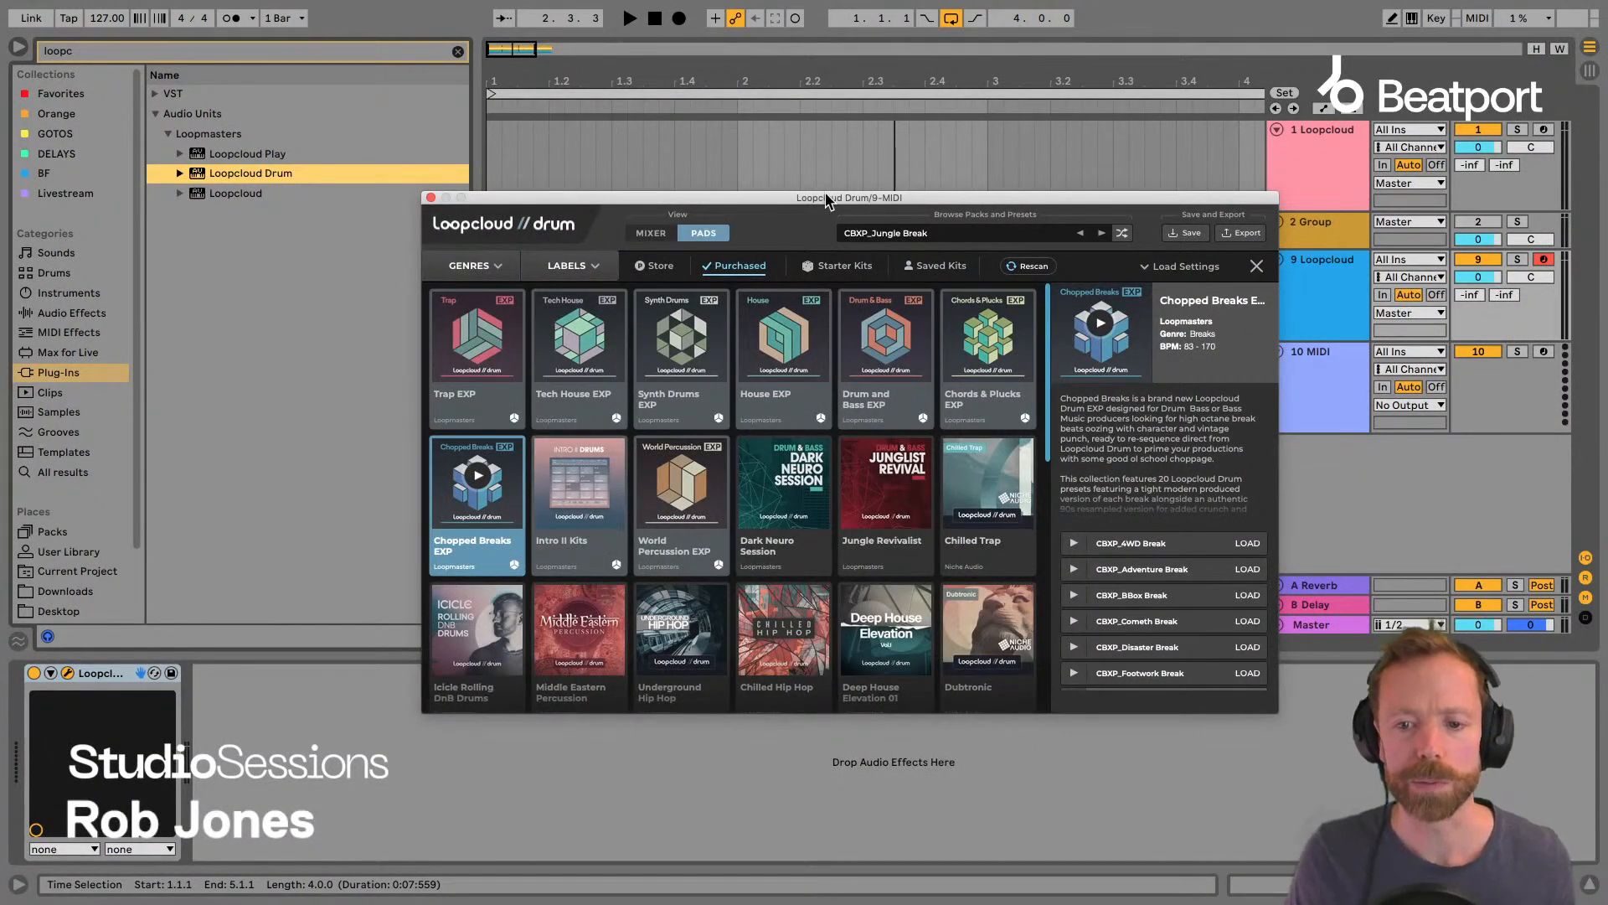
pyautogui.moveTo(827, 199); pyautogui.dragTo(779, 204)
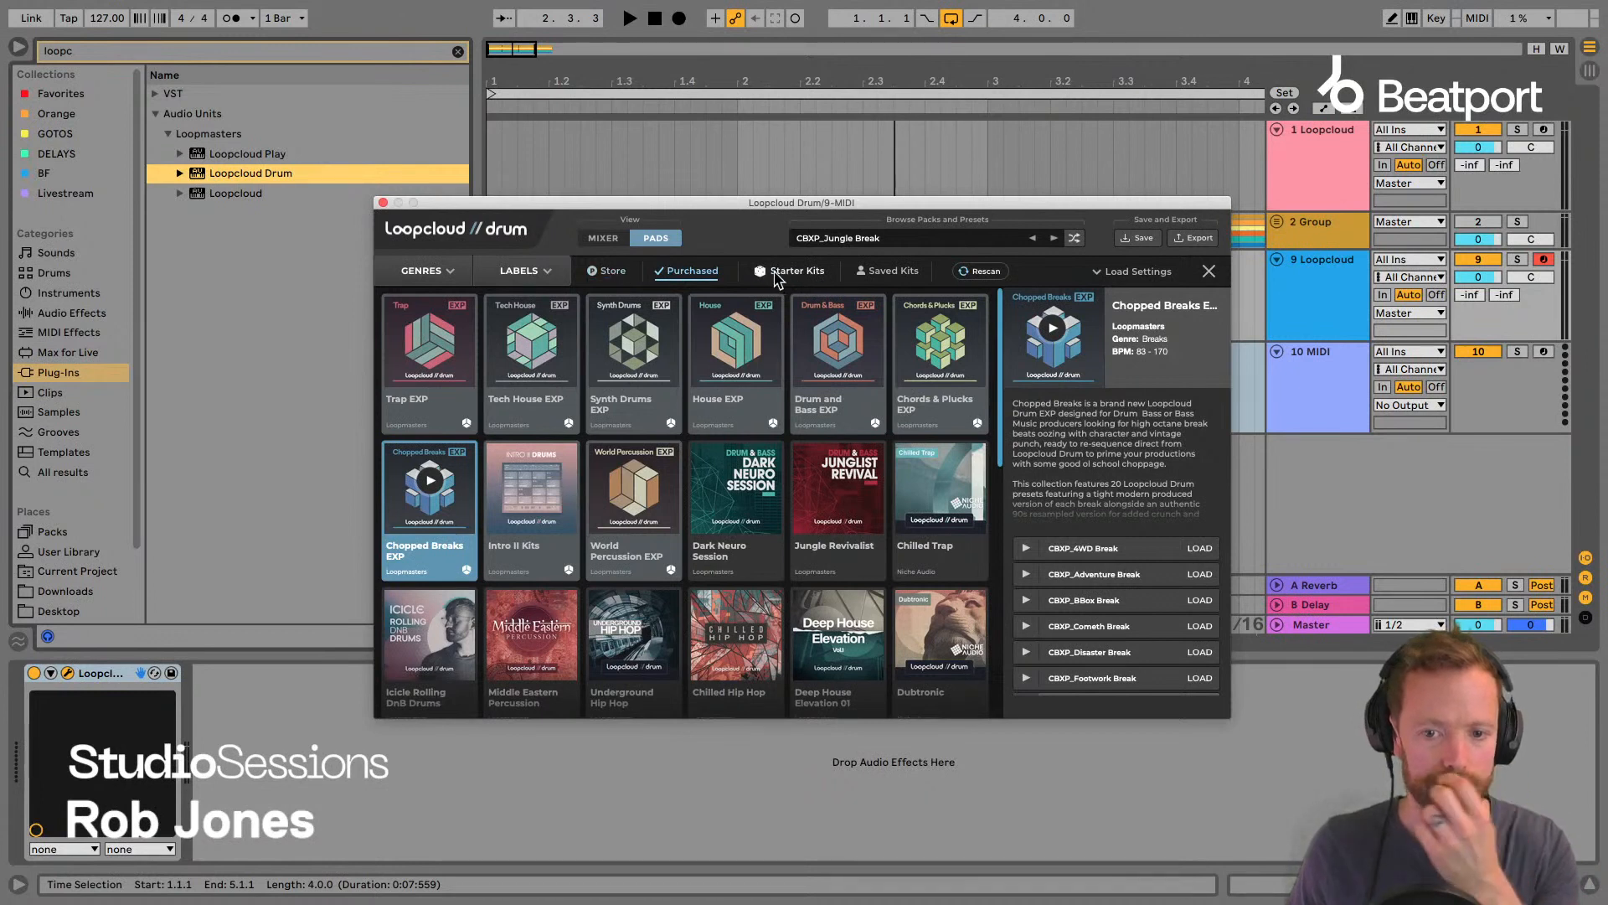
pyautogui.click(383, 202)
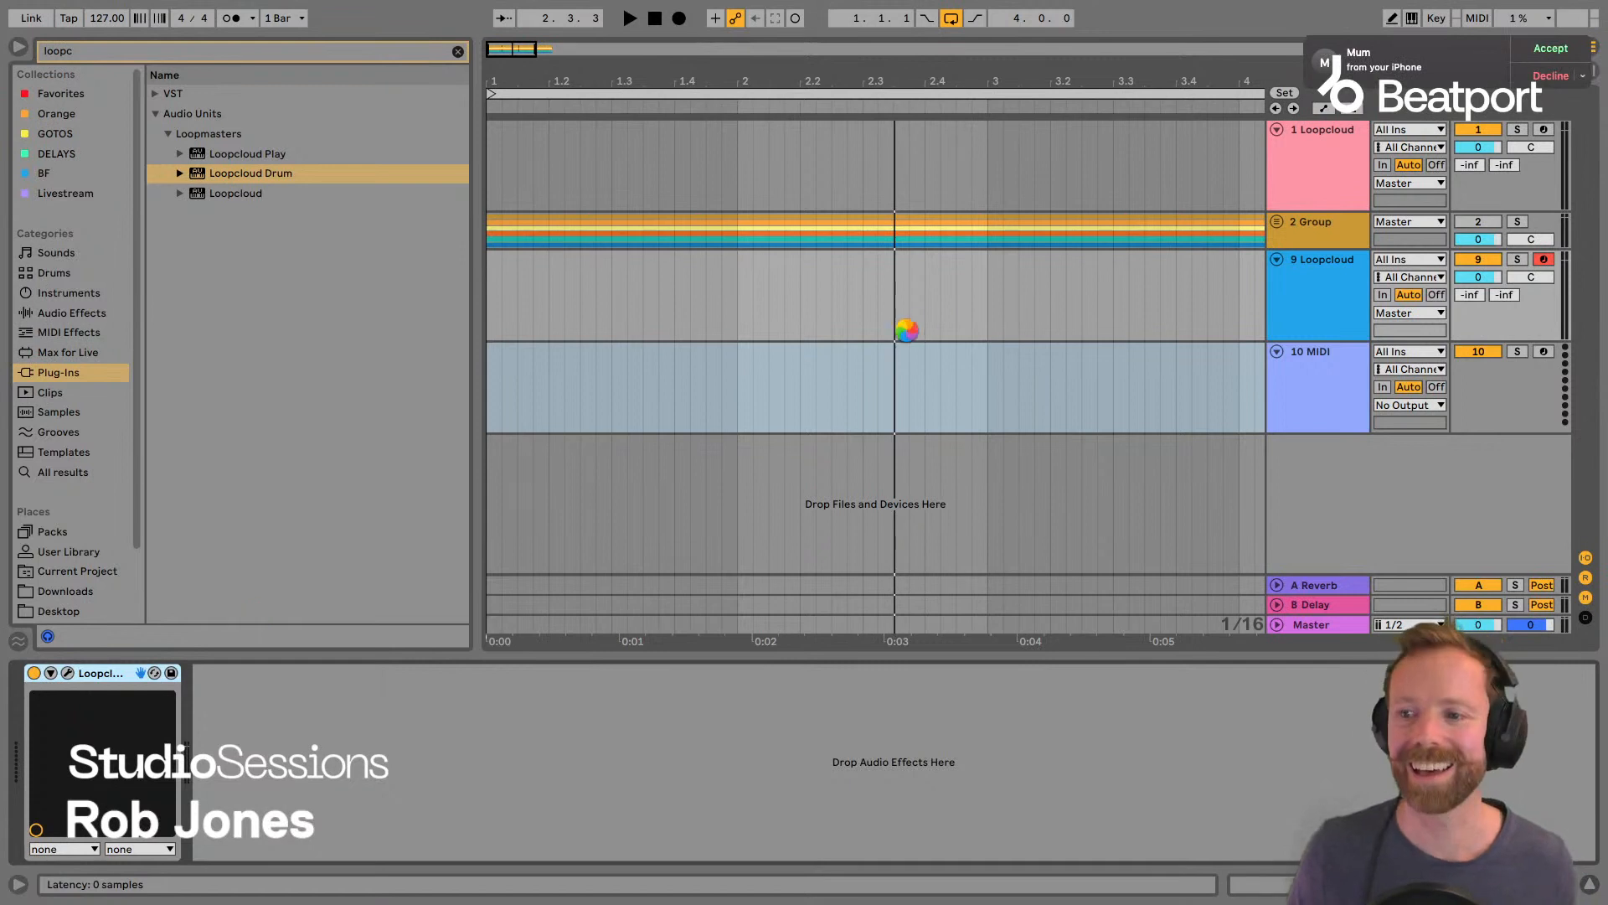
# Decline the incoming call and force quit Live, closing the Force Quit Applications window.
pyautogui.click(1554, 78)
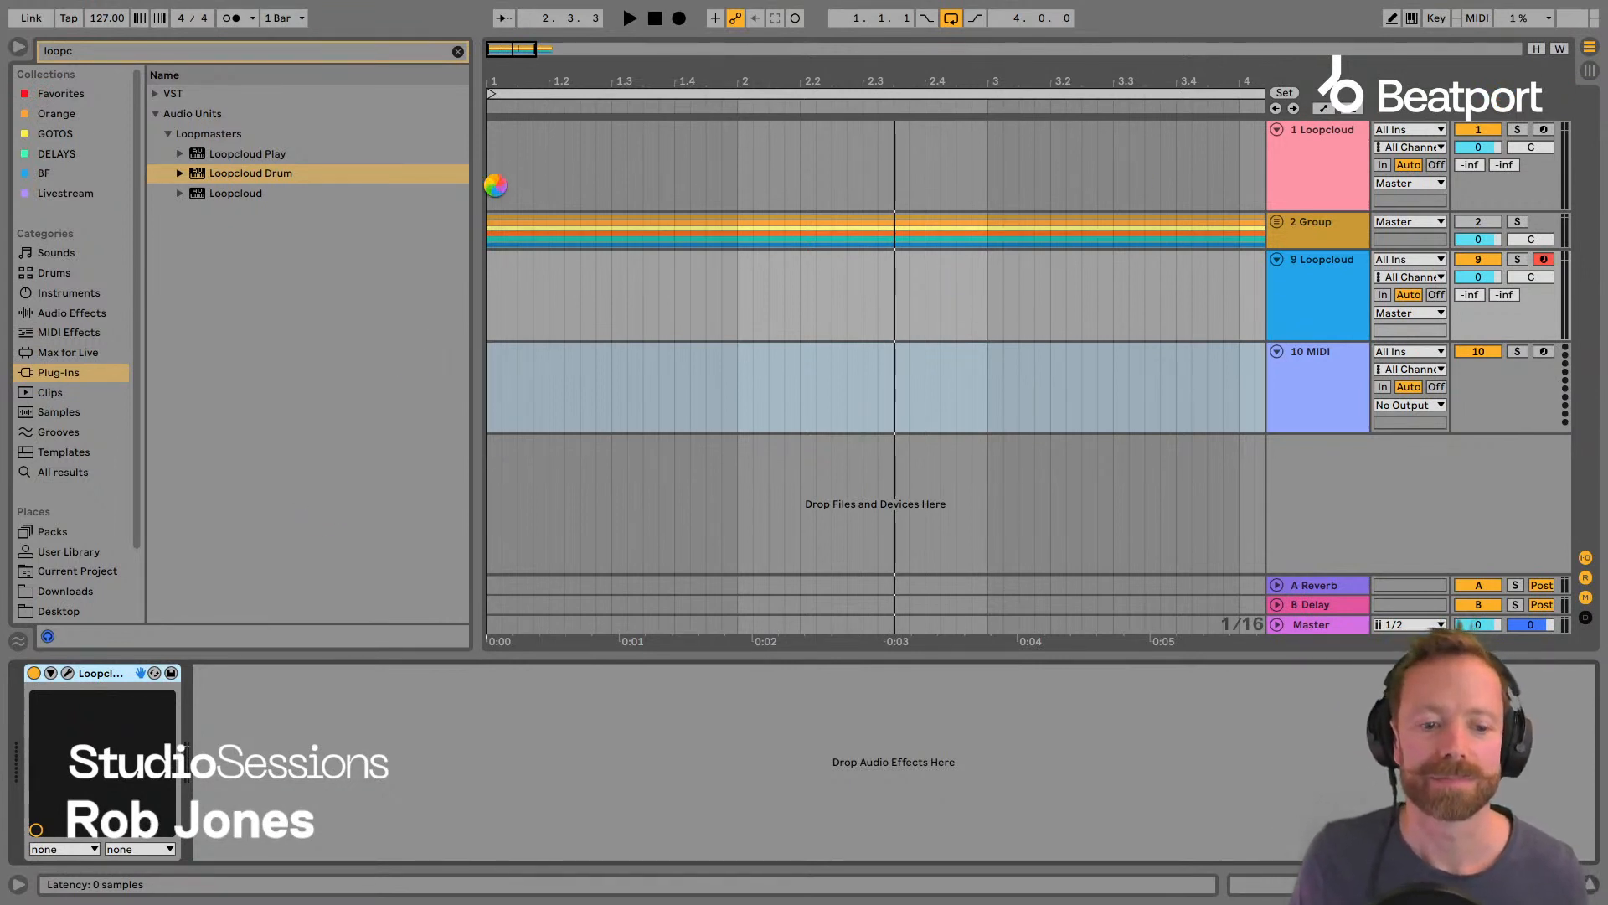
pyautogui.press('super+alt+Escape')
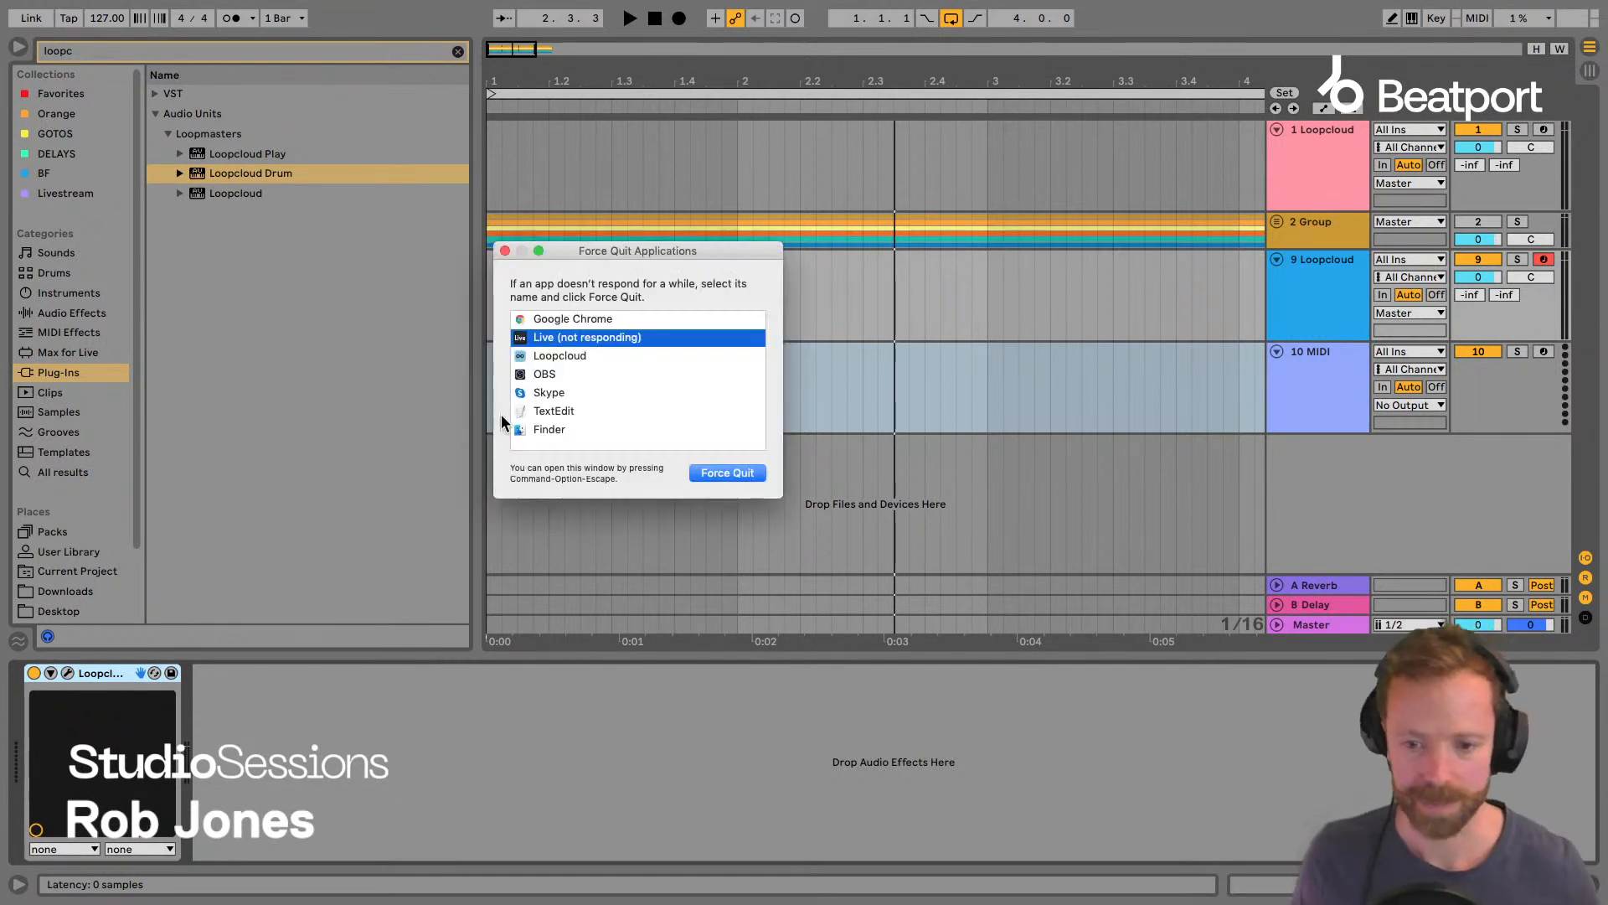
pyautogui.click(710, 468)
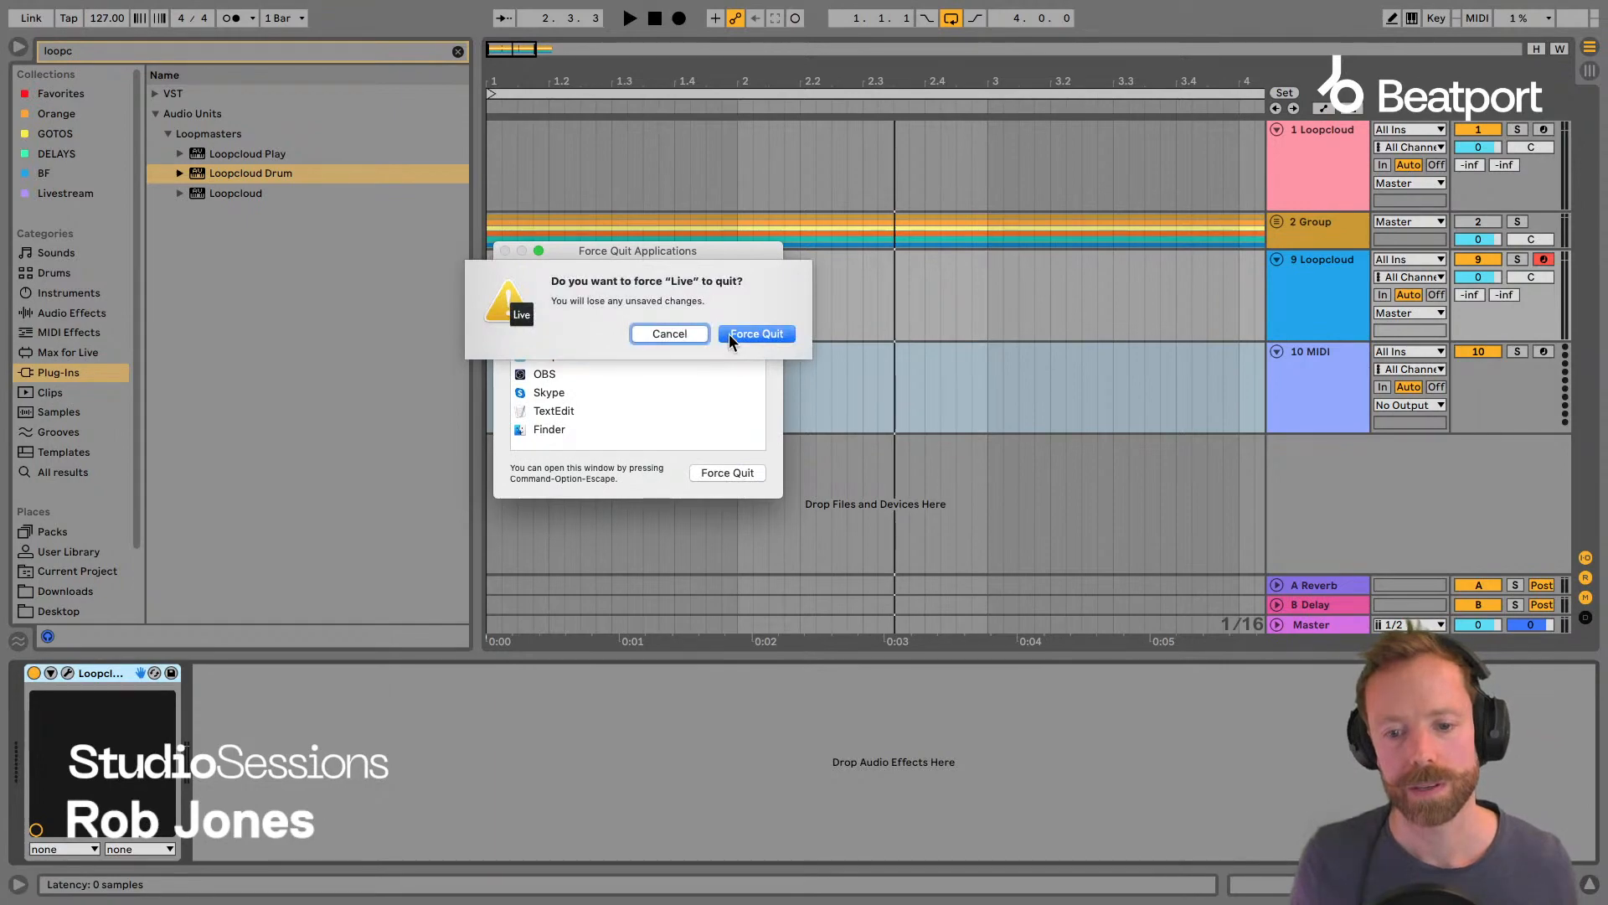
pyautogui.click(729, 334)
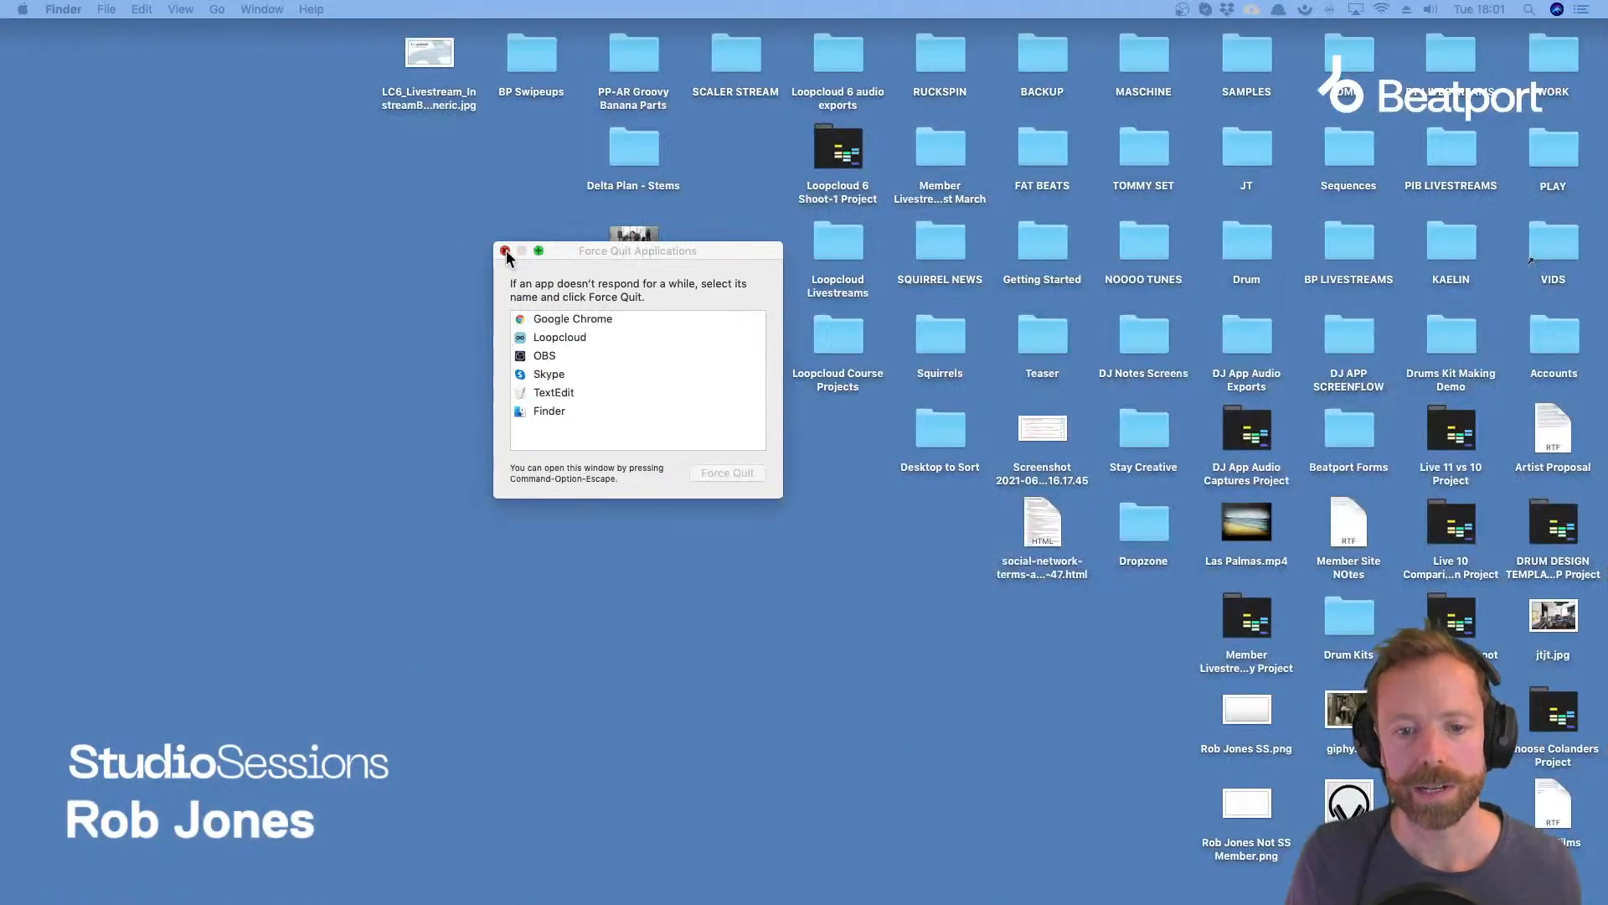
pyautogui.click(505, 251)
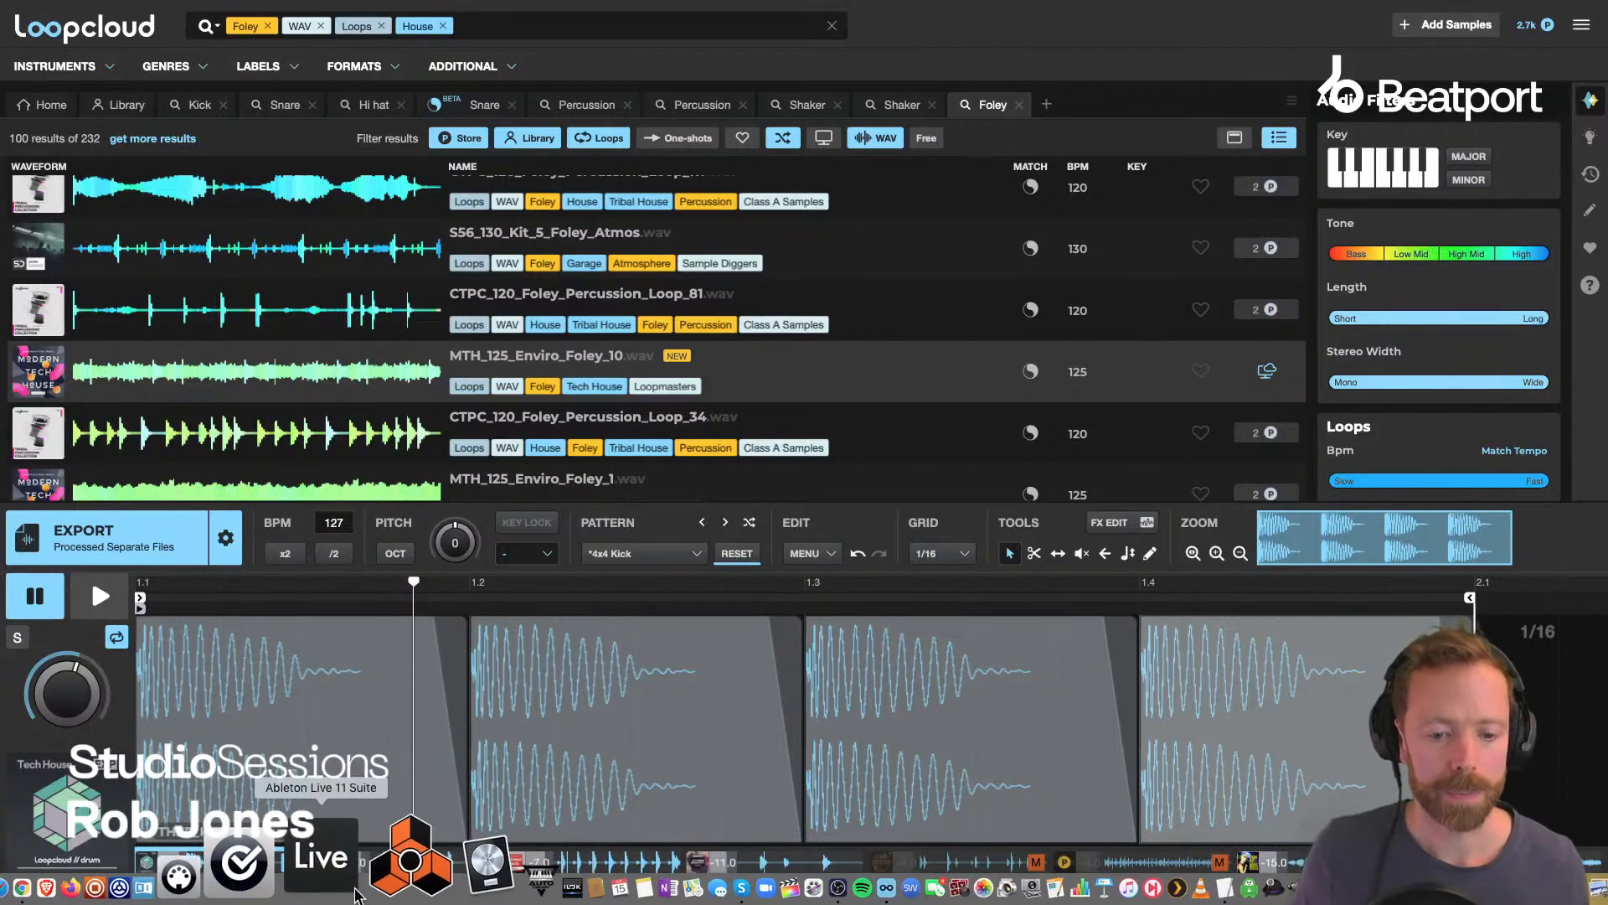
# Relaunch Ableton Live 11 Suite with the Untitled set recovered and show the set in Arrangement View.
pyautogui.click(356, 893)
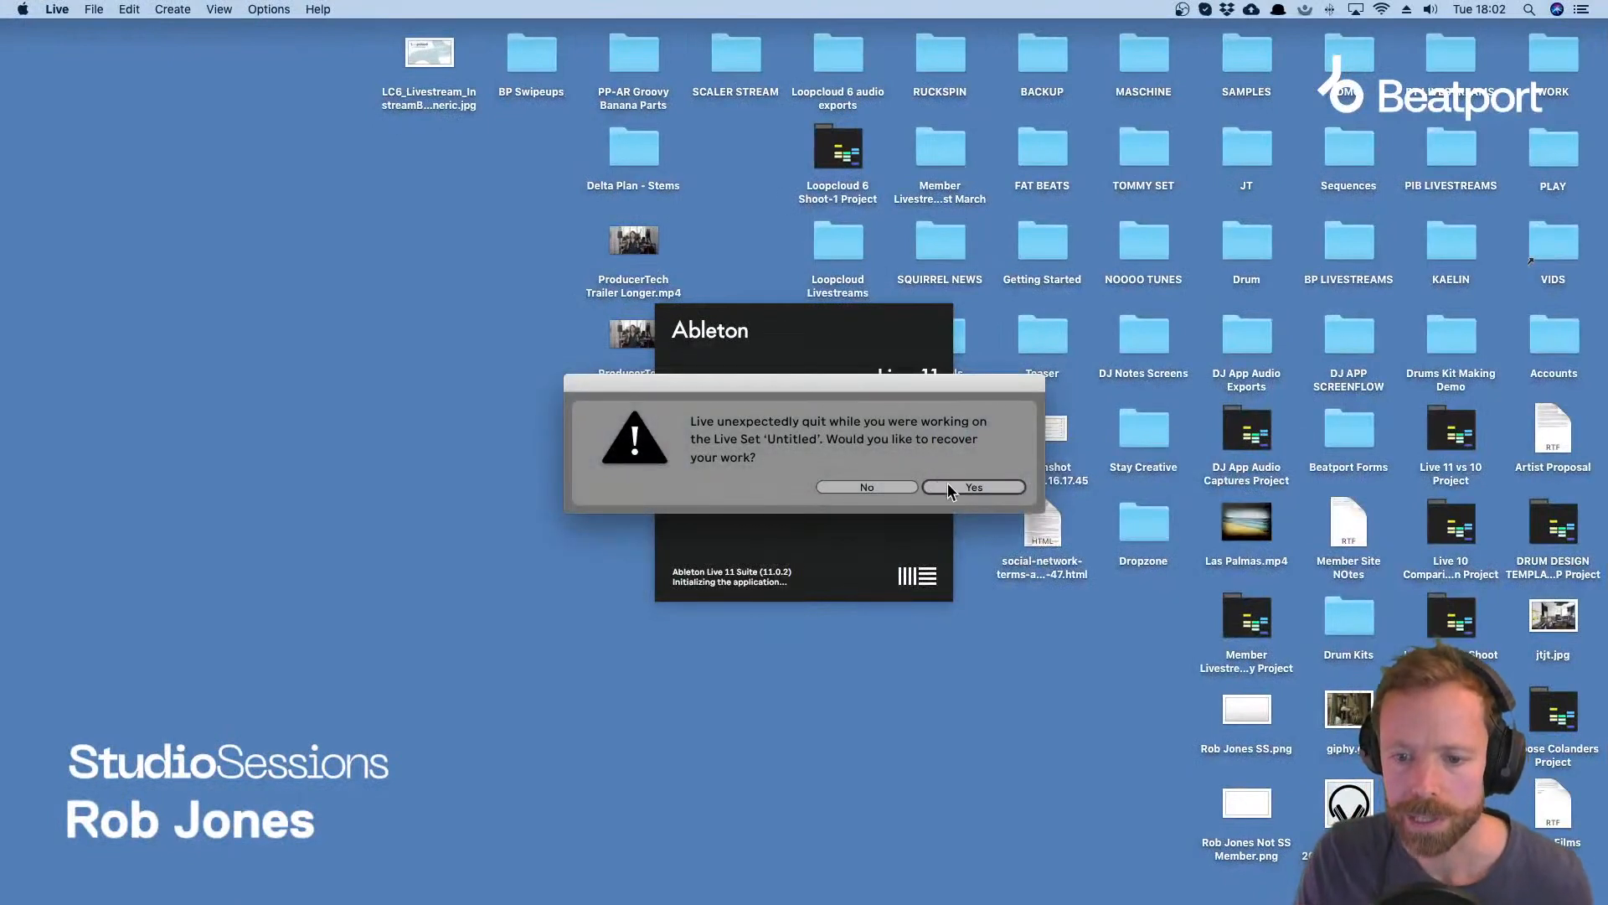
pyautogui.click(950, 488)
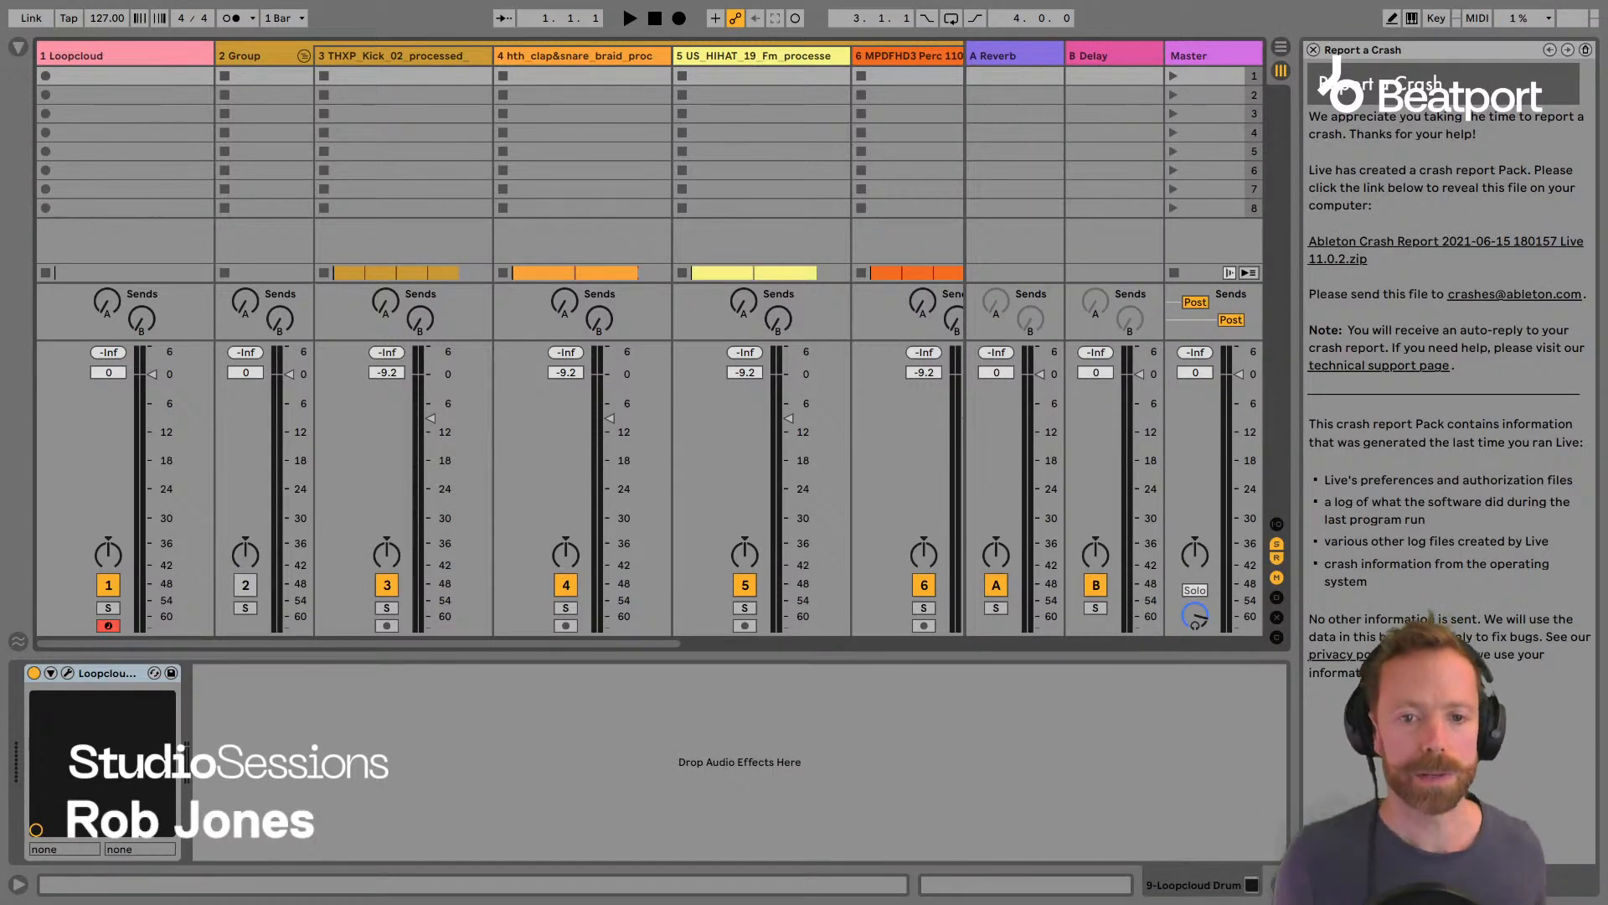
pyautogui.click(267, 55)
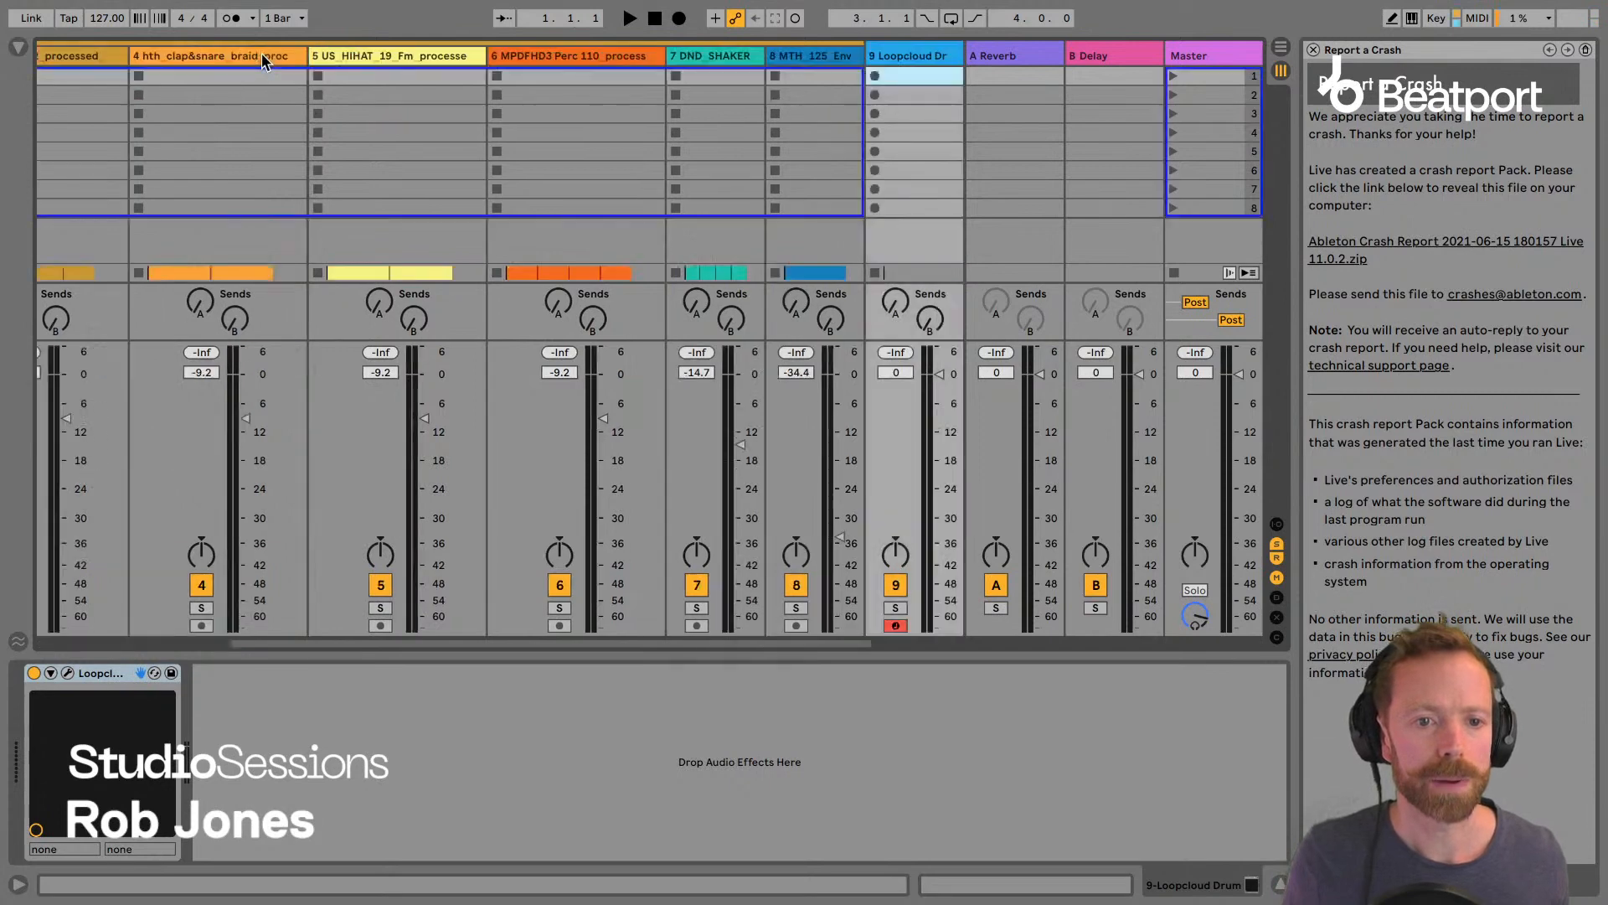
pyautogui.hscroll(-5, 181, 59)
pyautogui.click(307, 57)
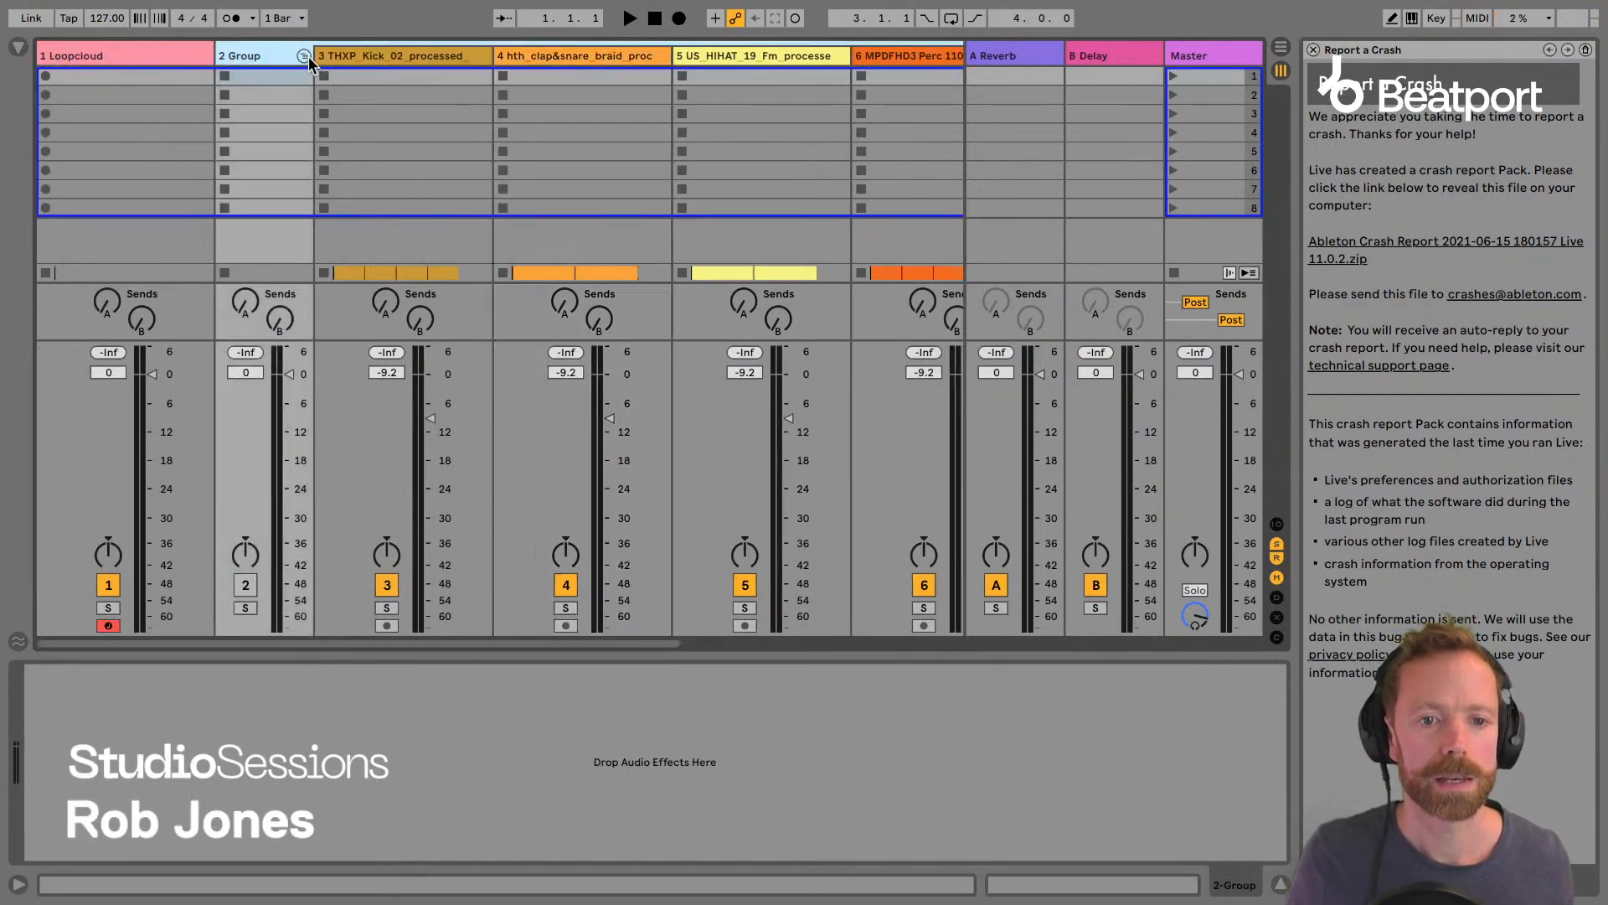
pyautogui.press('Tab')
pyautogui.press('Tab')
pyautogui.press('Tab')
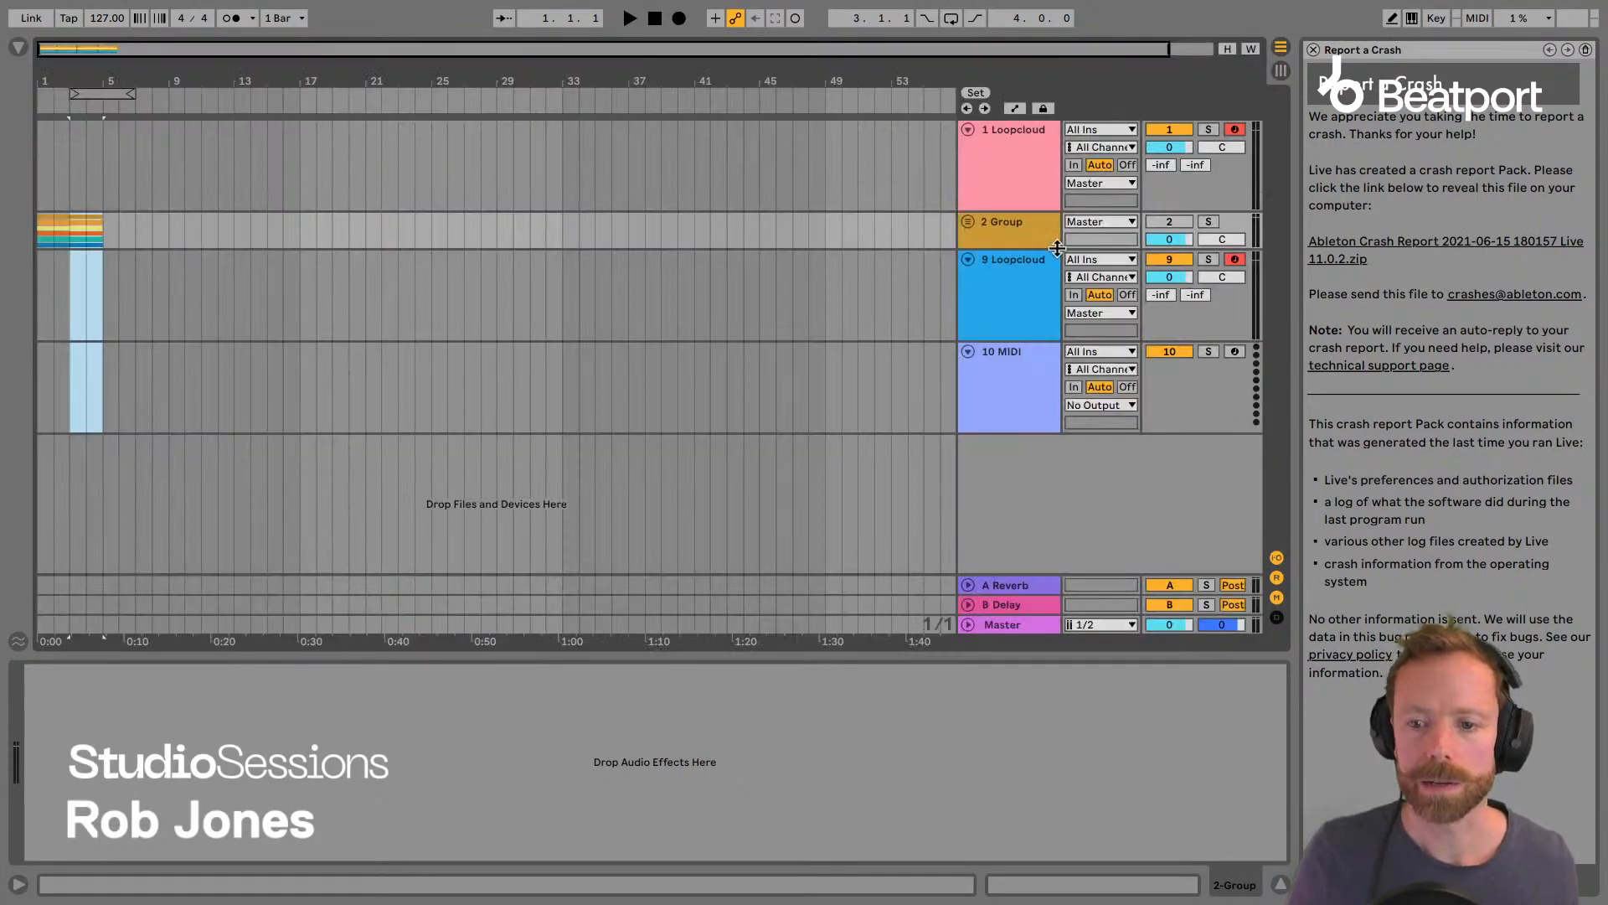
# Open the Loopcloud Drum window from the 9 Loopcloud track and dismiss its error message.
pyautogui.click(1031, 268)
pyautogui.click(67, 674)
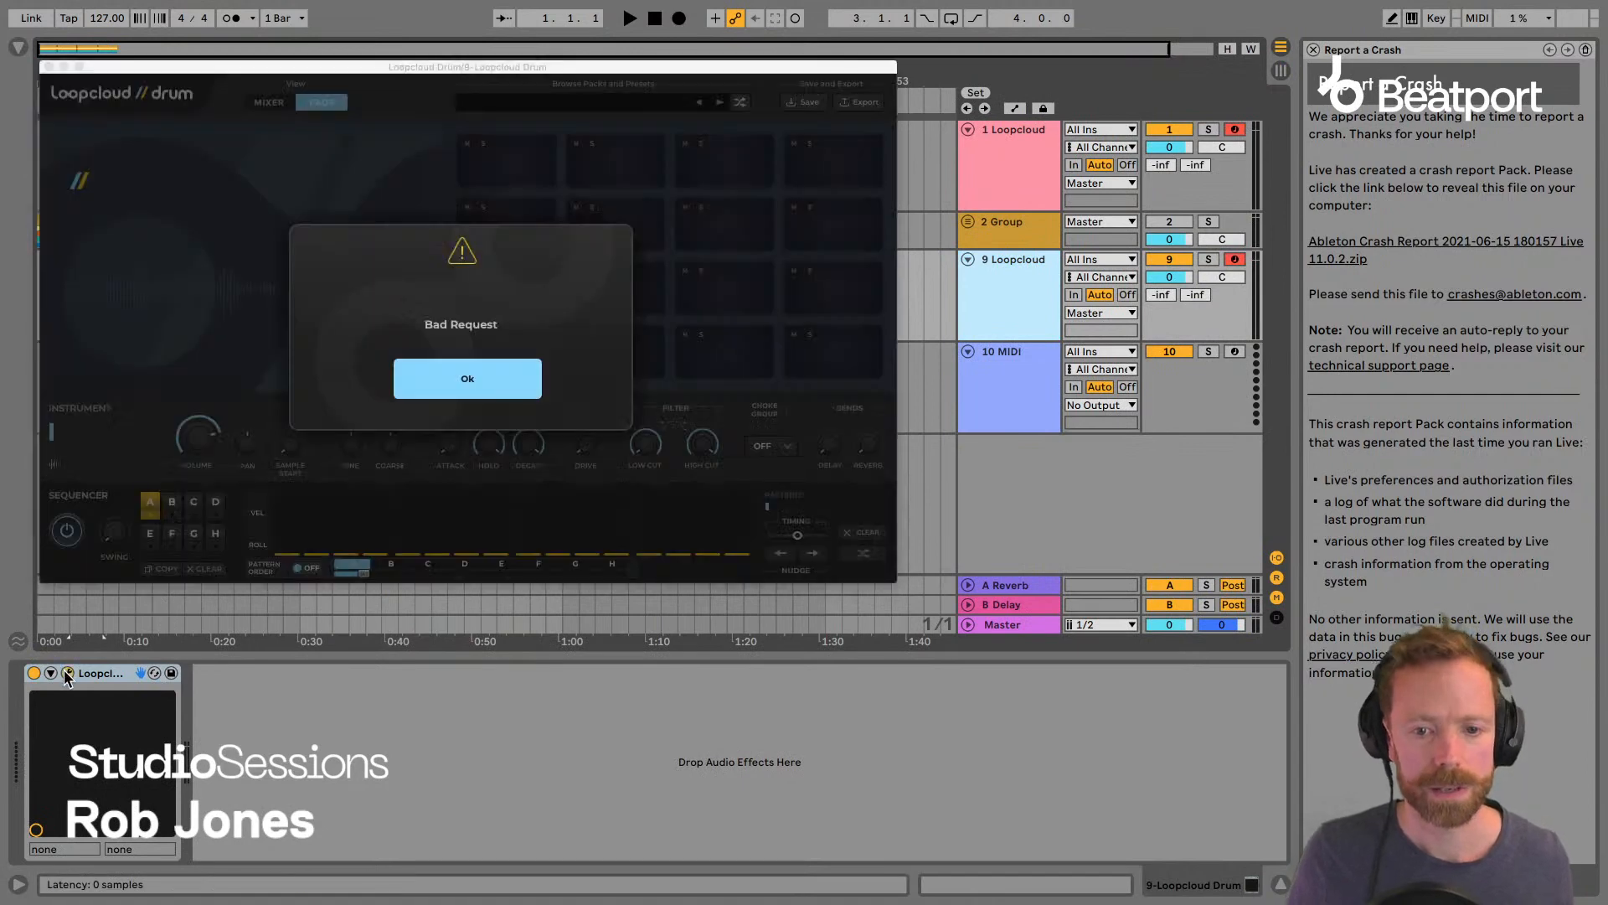
pyautogui.click(442, 384)
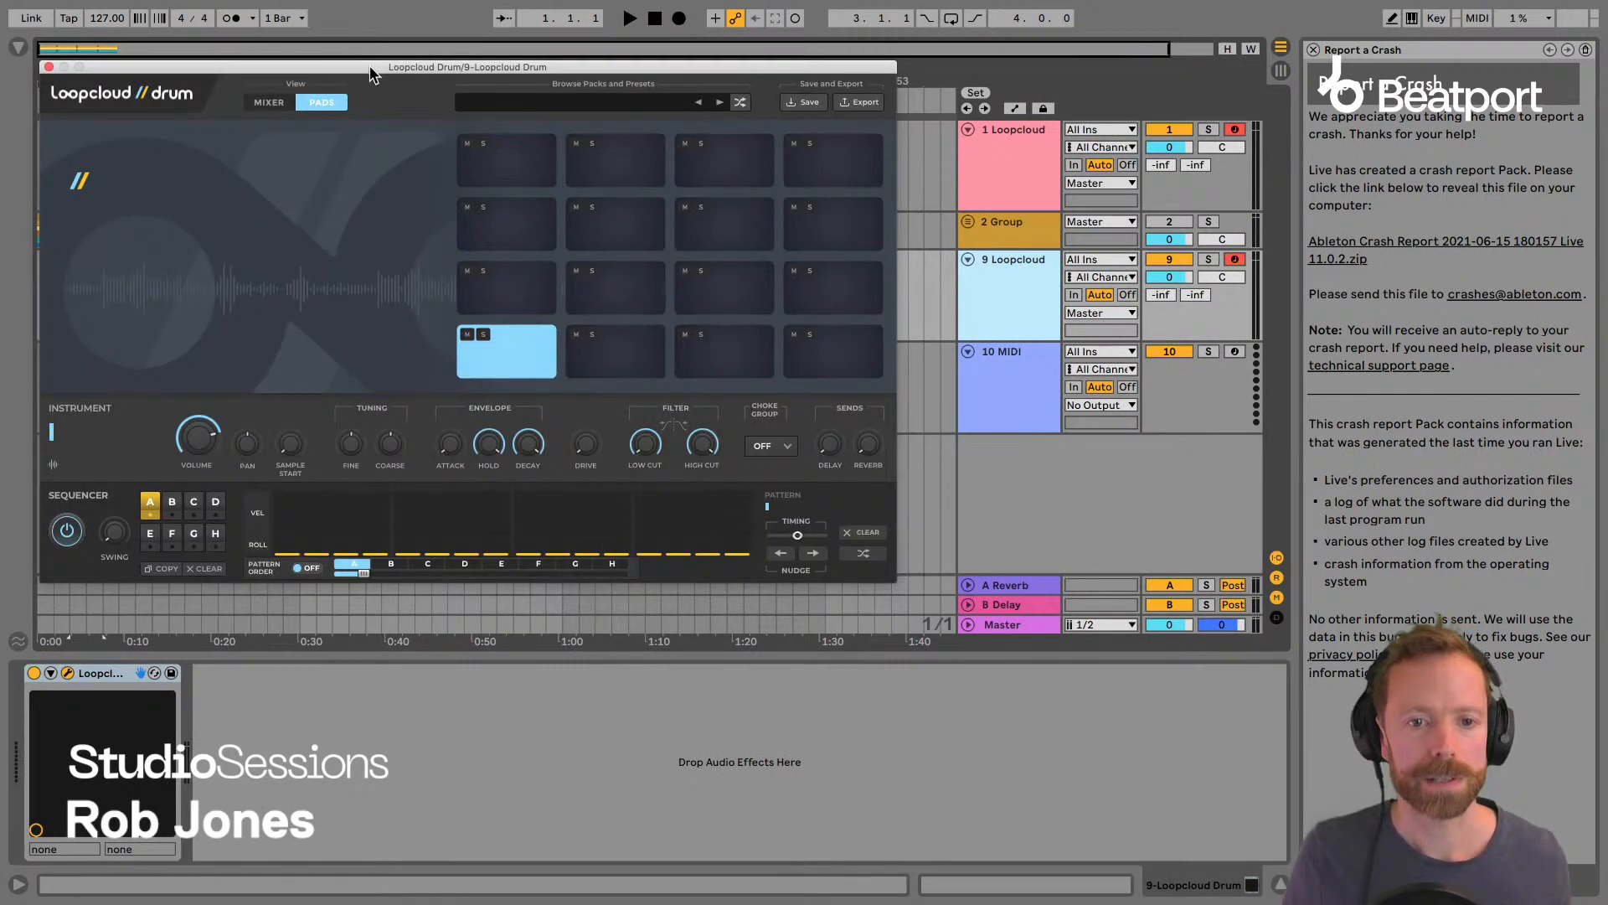
pyautogui.moveTo(379, 69); pyautogui.dragTo(484, 146)
# Open Loopcloud Drum's pack browser and show the purchased packs.
pyautogui.click(658, 183)
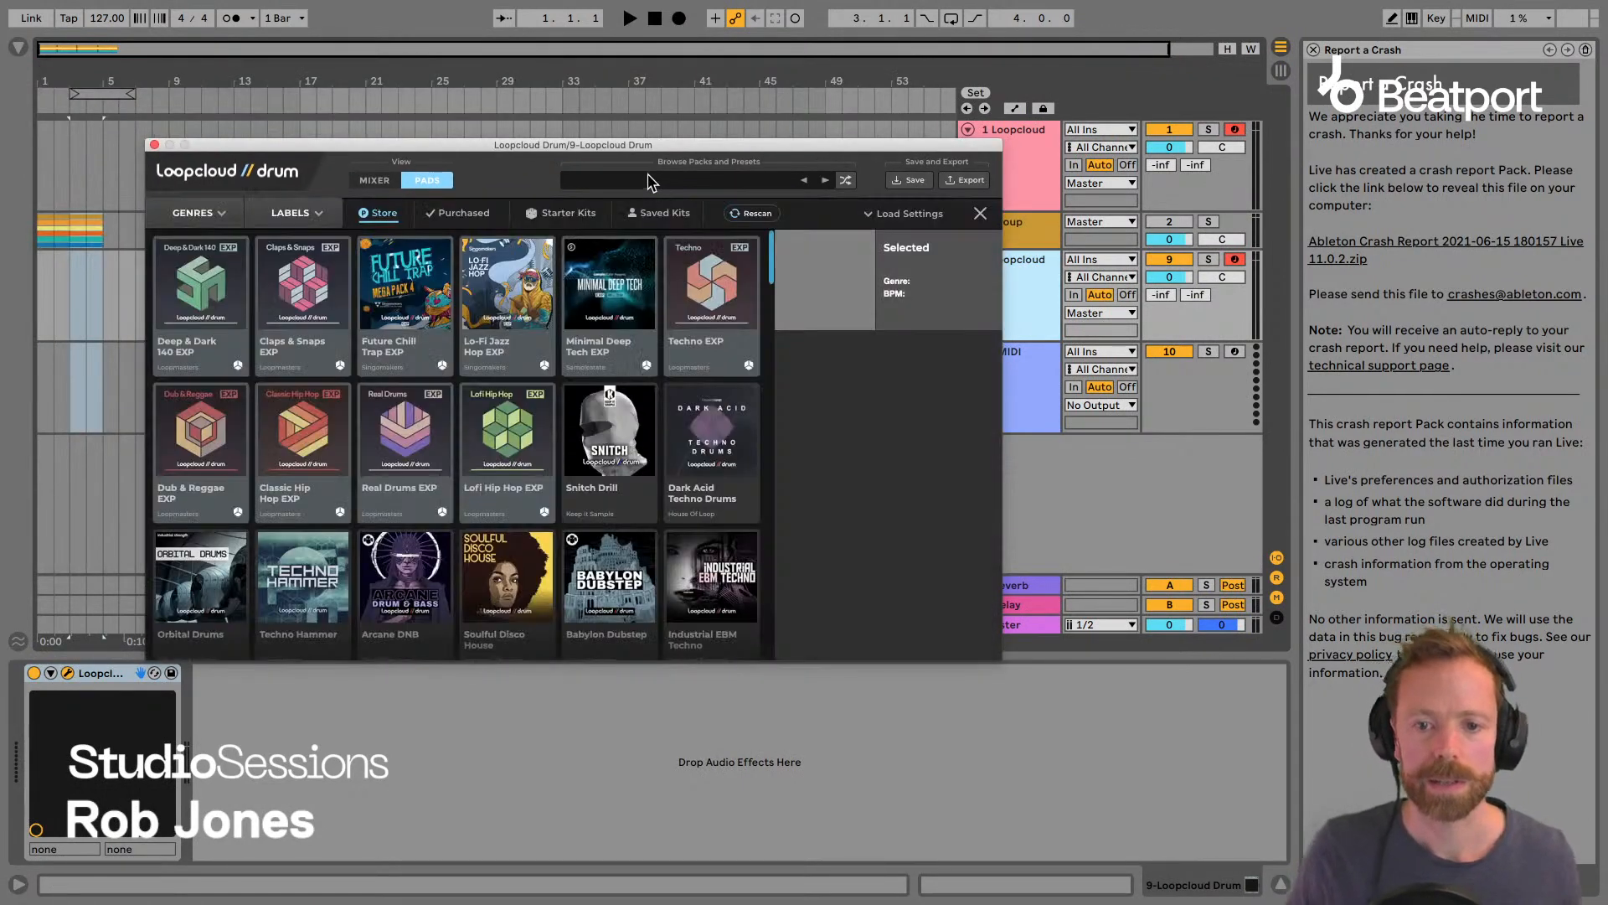
pyautogui.click(469, 220)
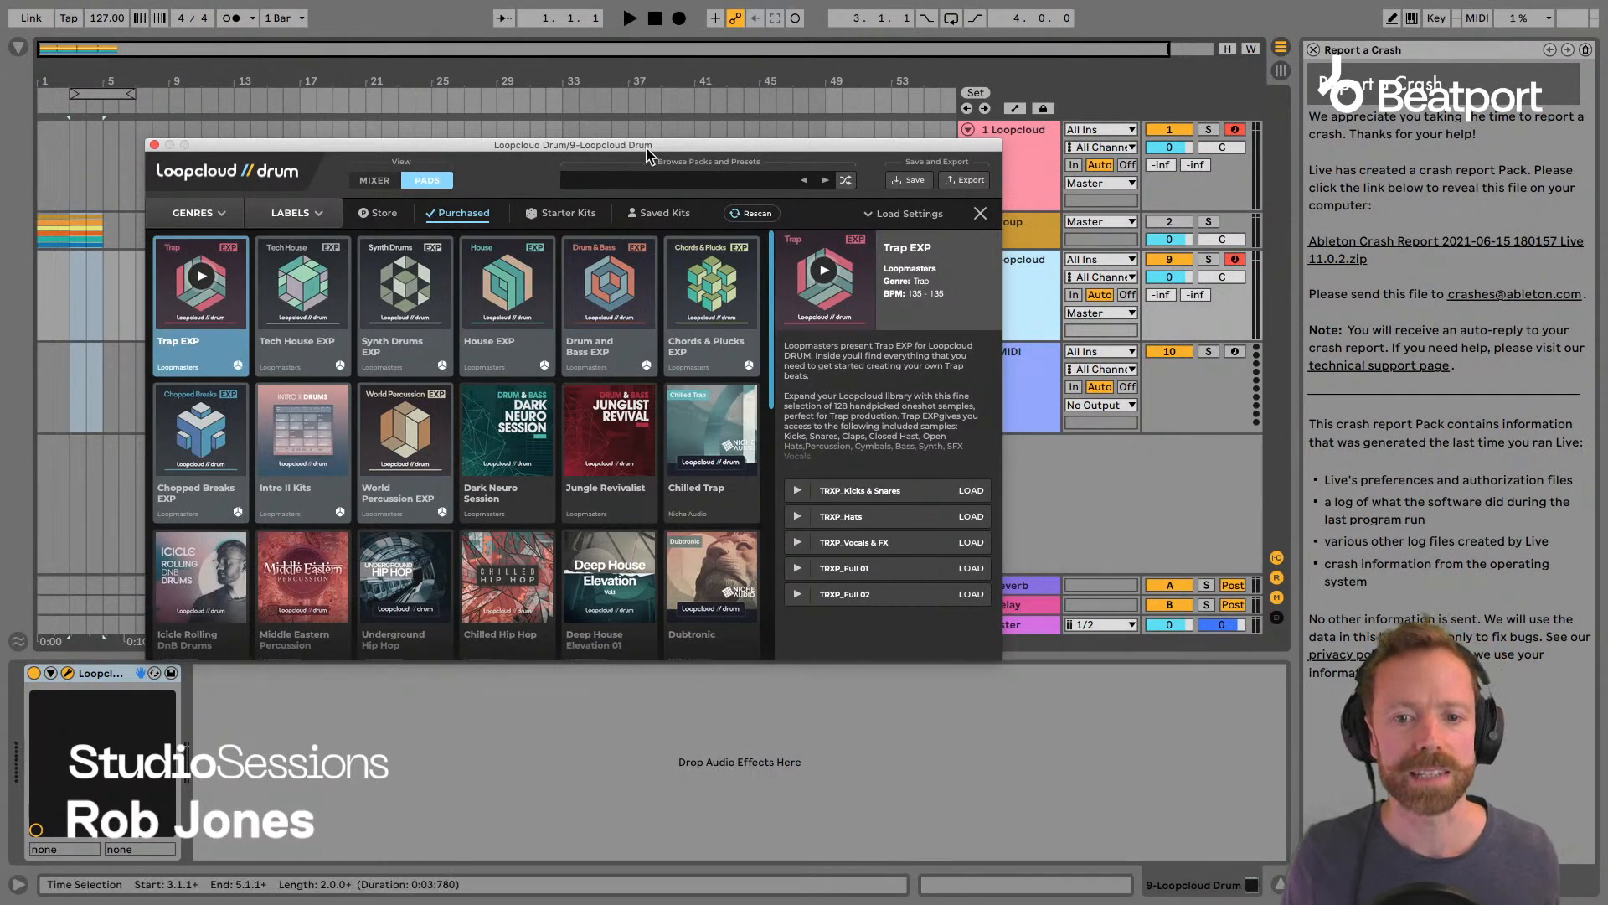
pyautogui.moveTo(629, 144); pyautogui.dragTo(622, 178)
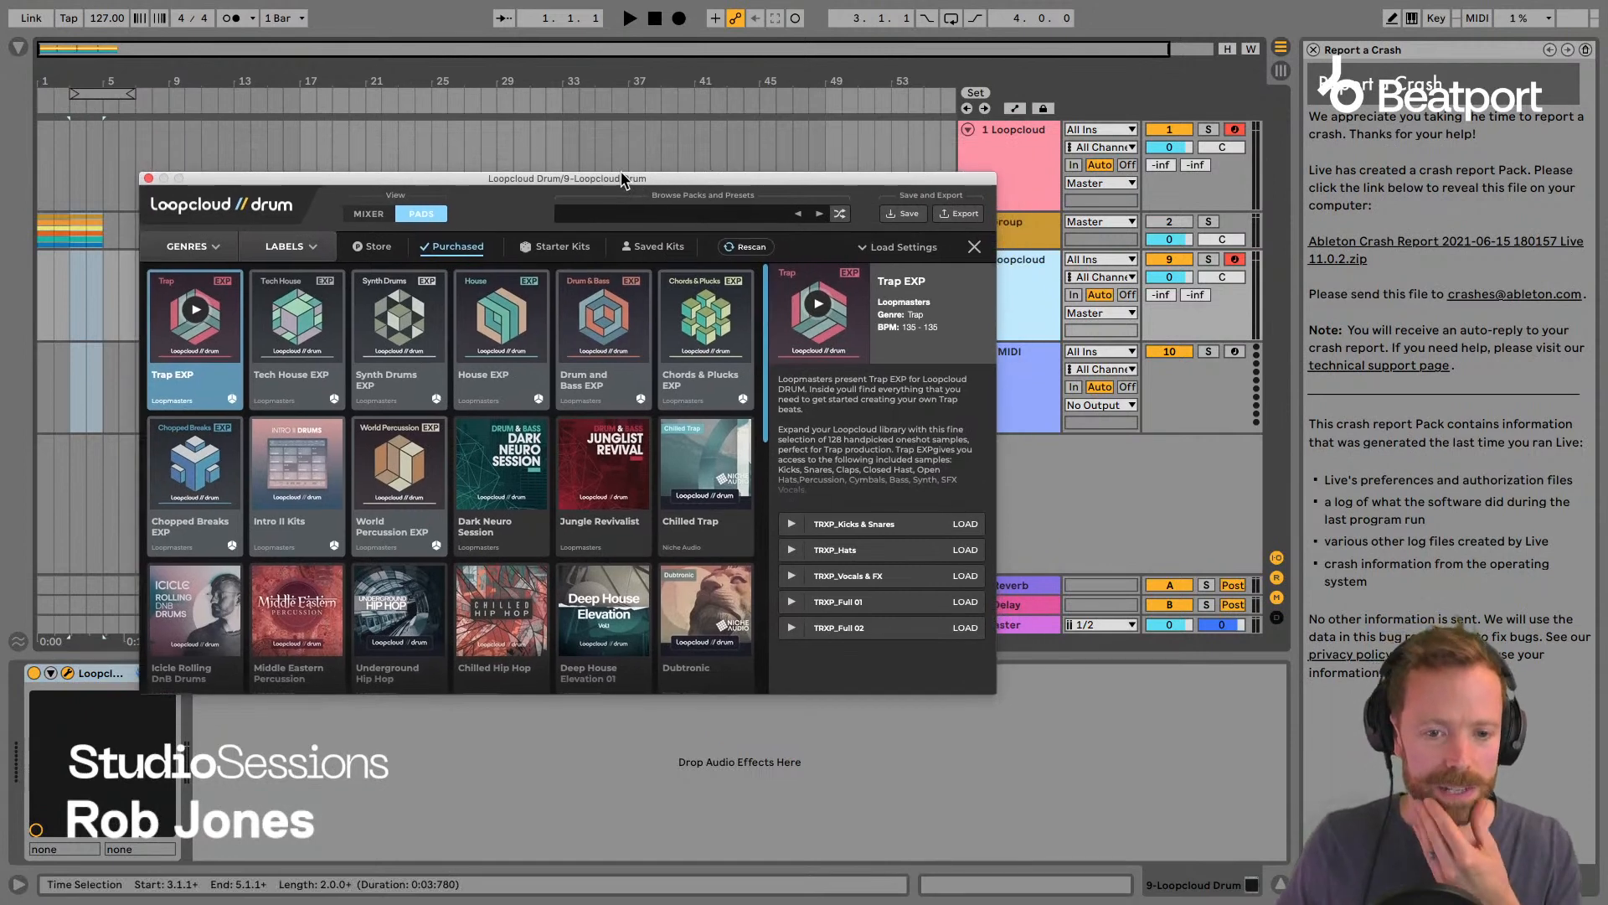
pyautogui.moveTo(621, 174); pyautogui.dragTo(613, 169)
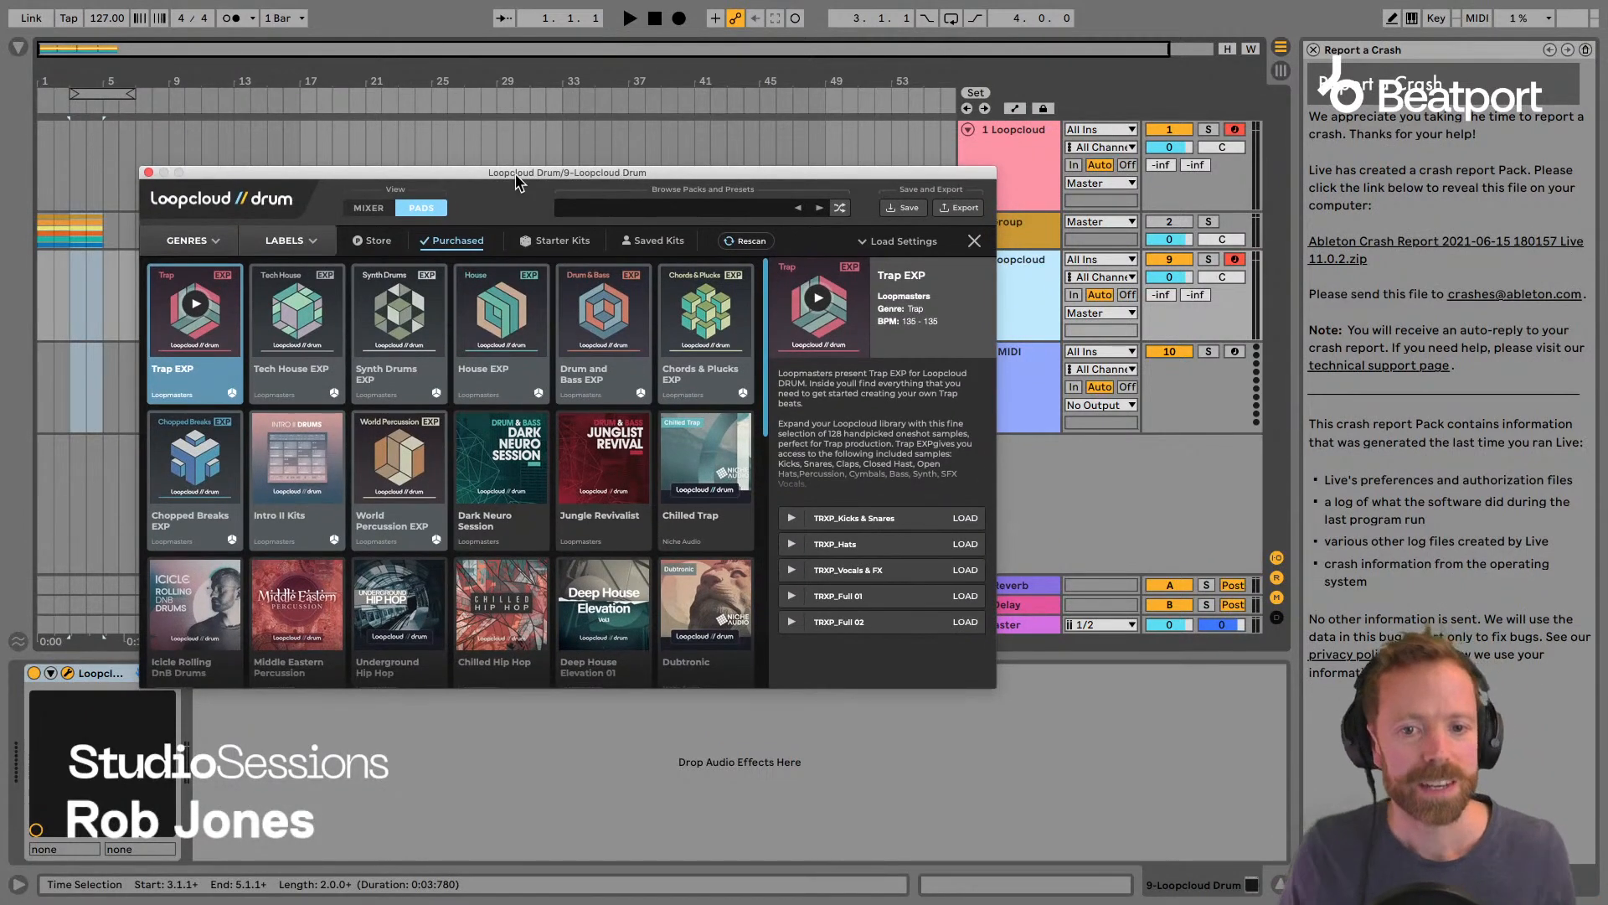
pyautogui.moveTo(517, 182); pyautogui.dragTo(503, 192)
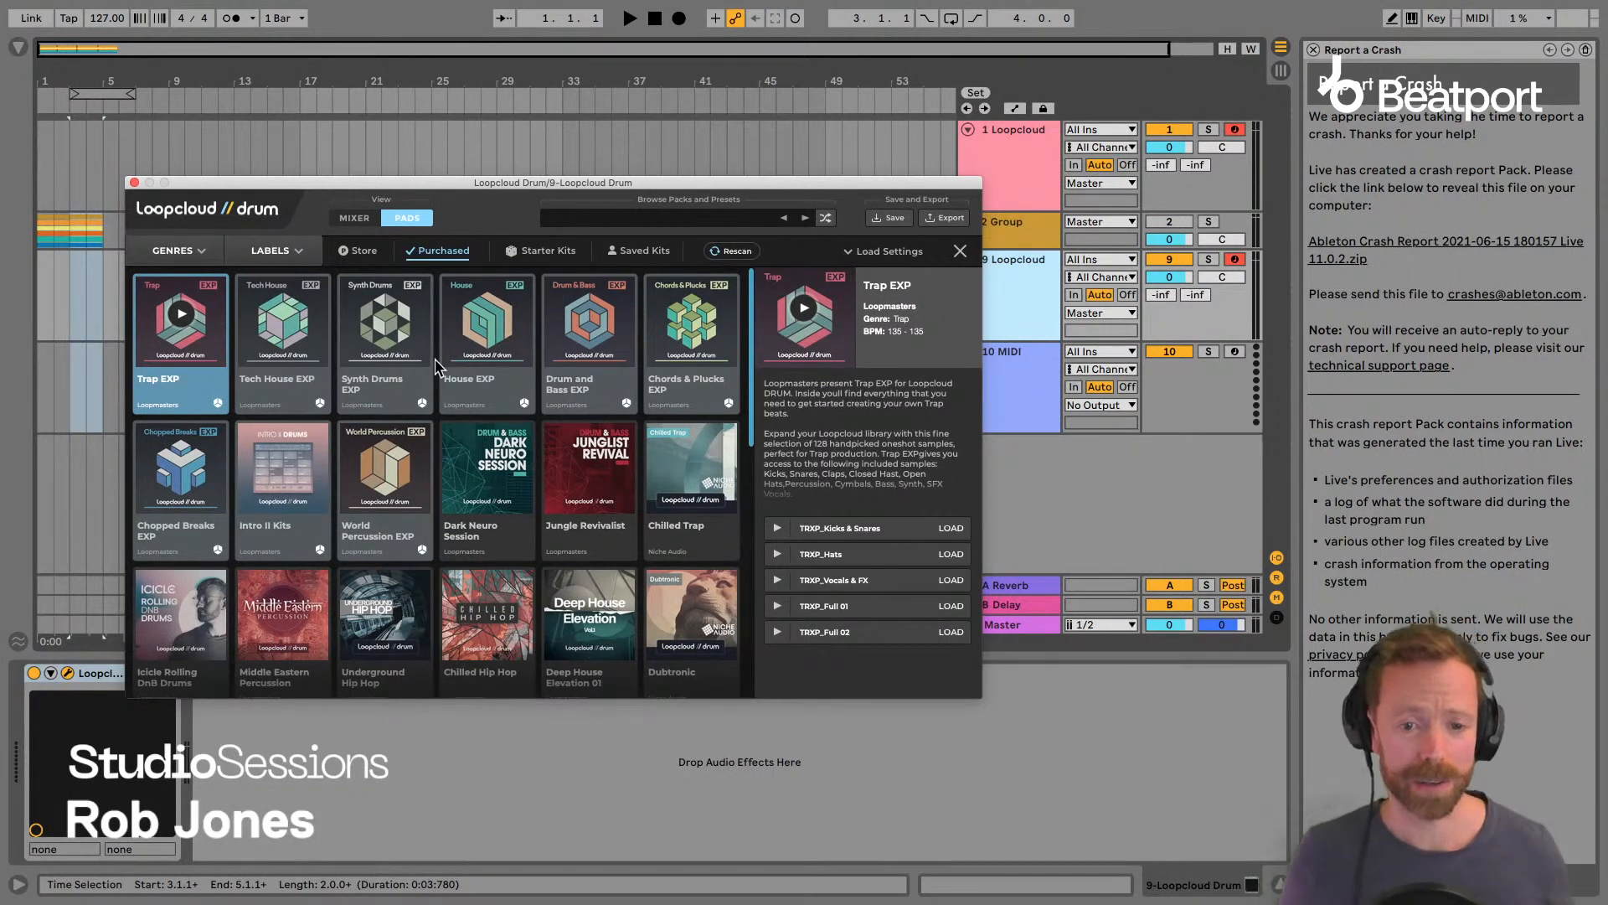
# Check the starter kits, return to the purchased packs and load HOXP_Full 01 from House EXP.
pyautogui.click(544, 252)
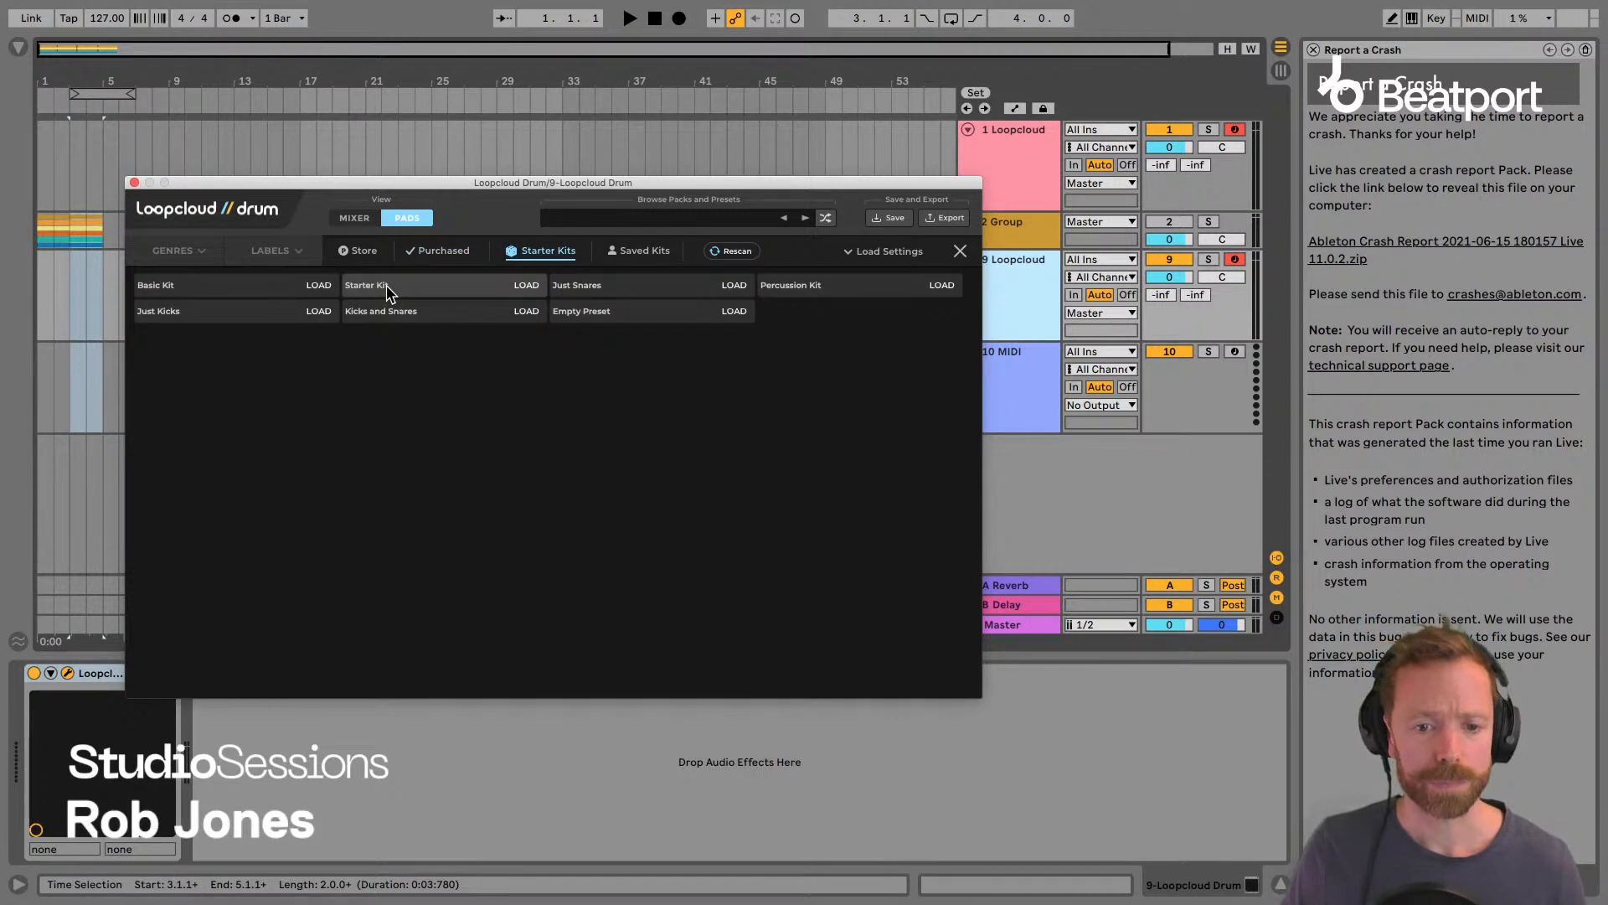
pyautogui.click(439, 256)
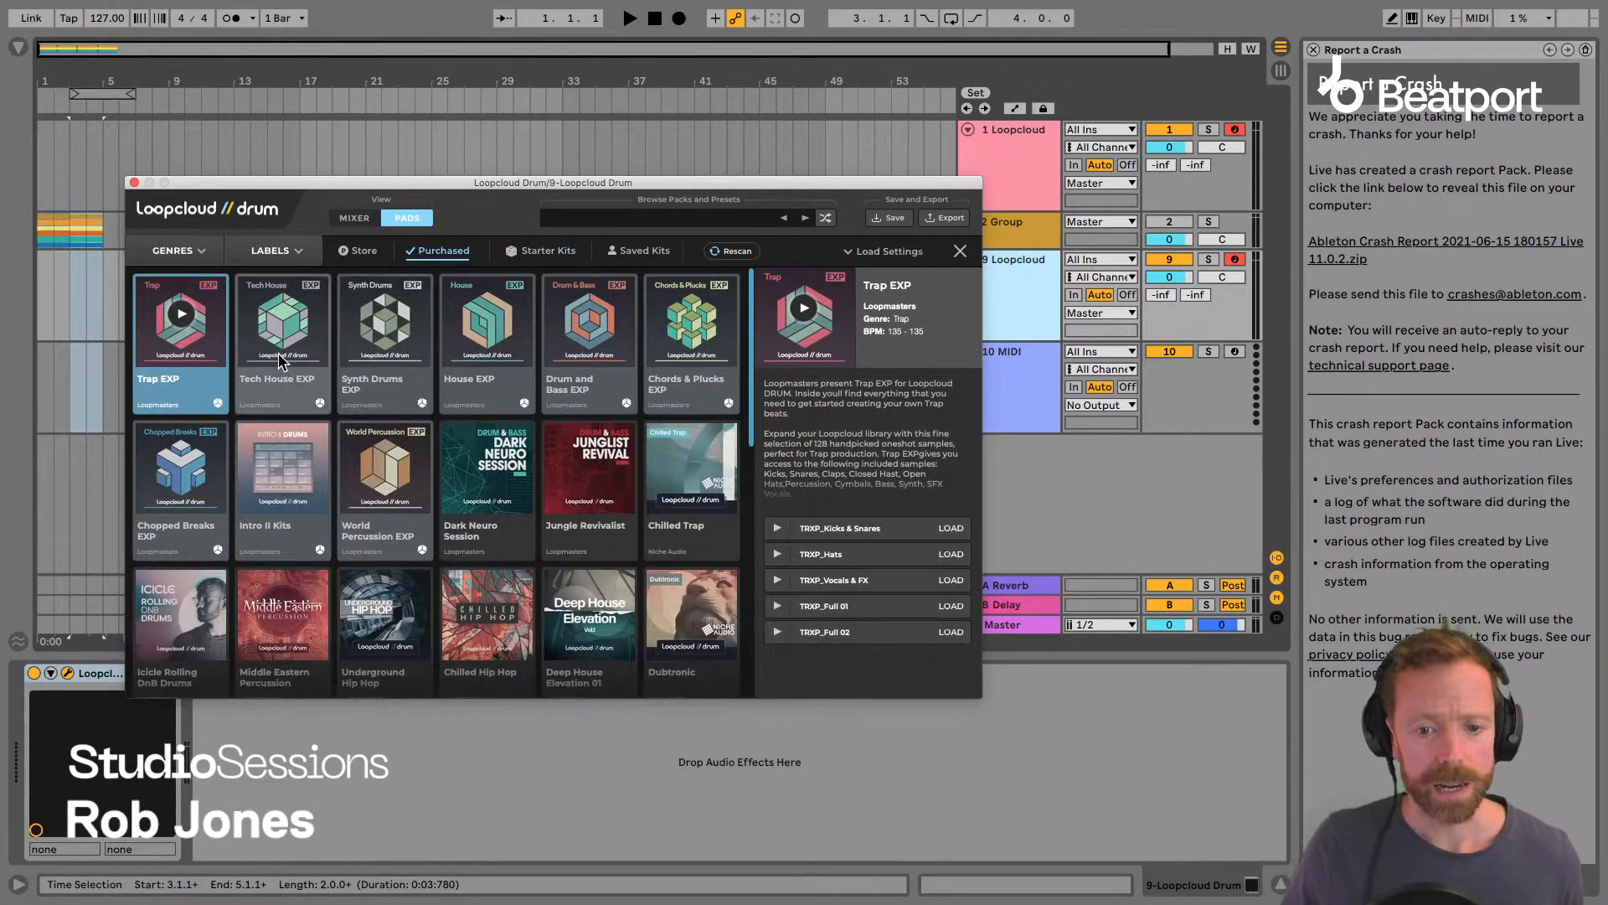
pyautogui.click(487, 345)
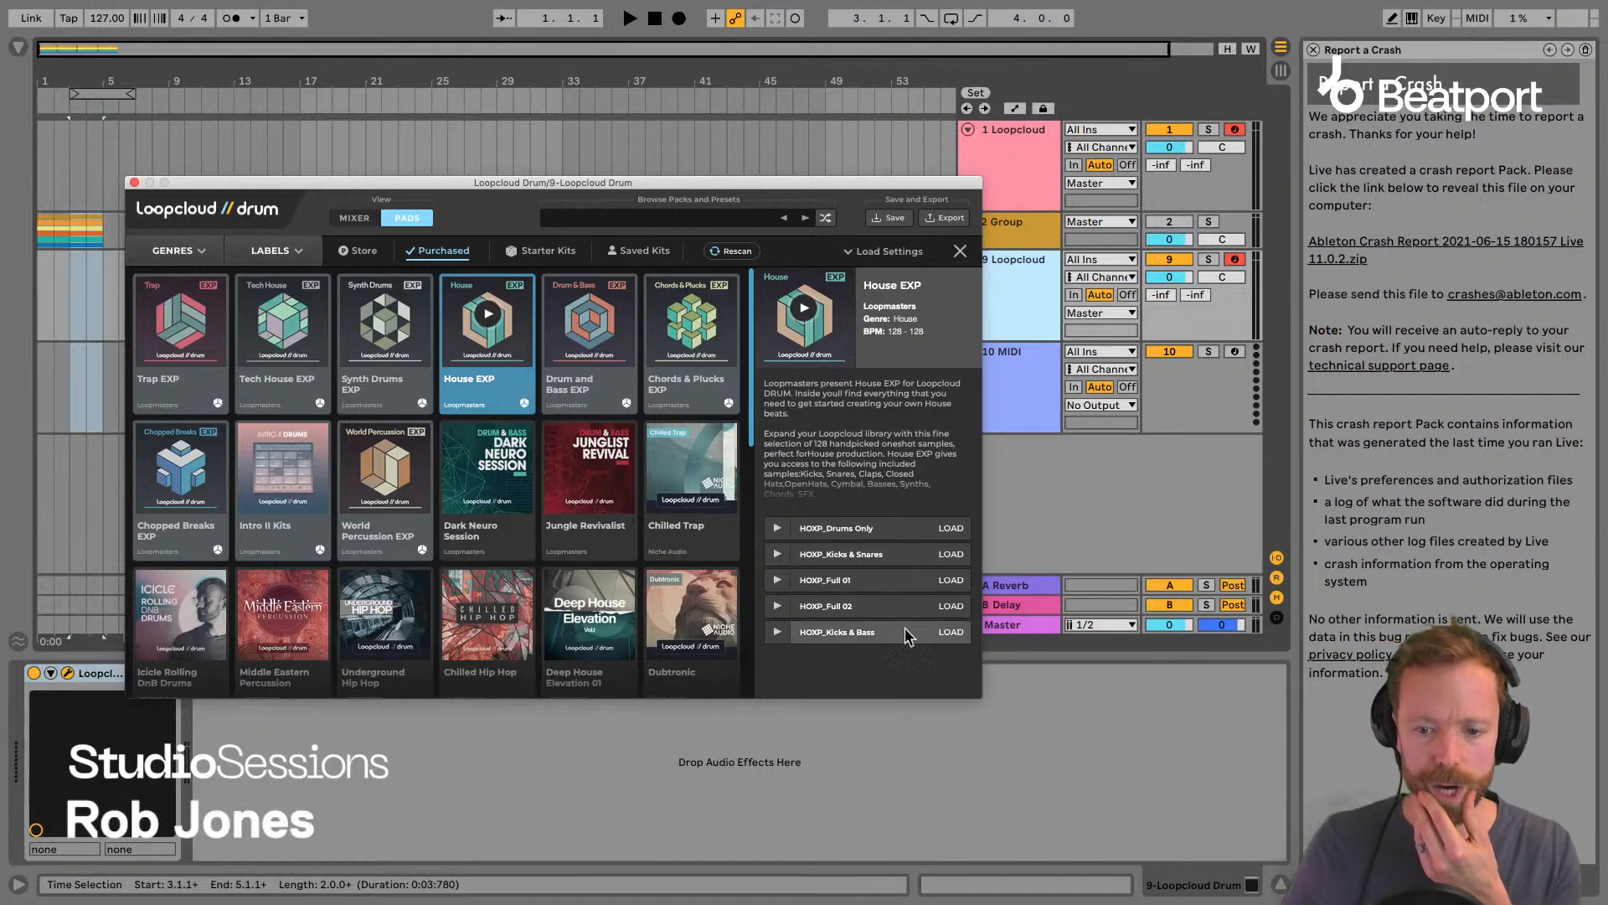
pyautogui.click(950, 580)
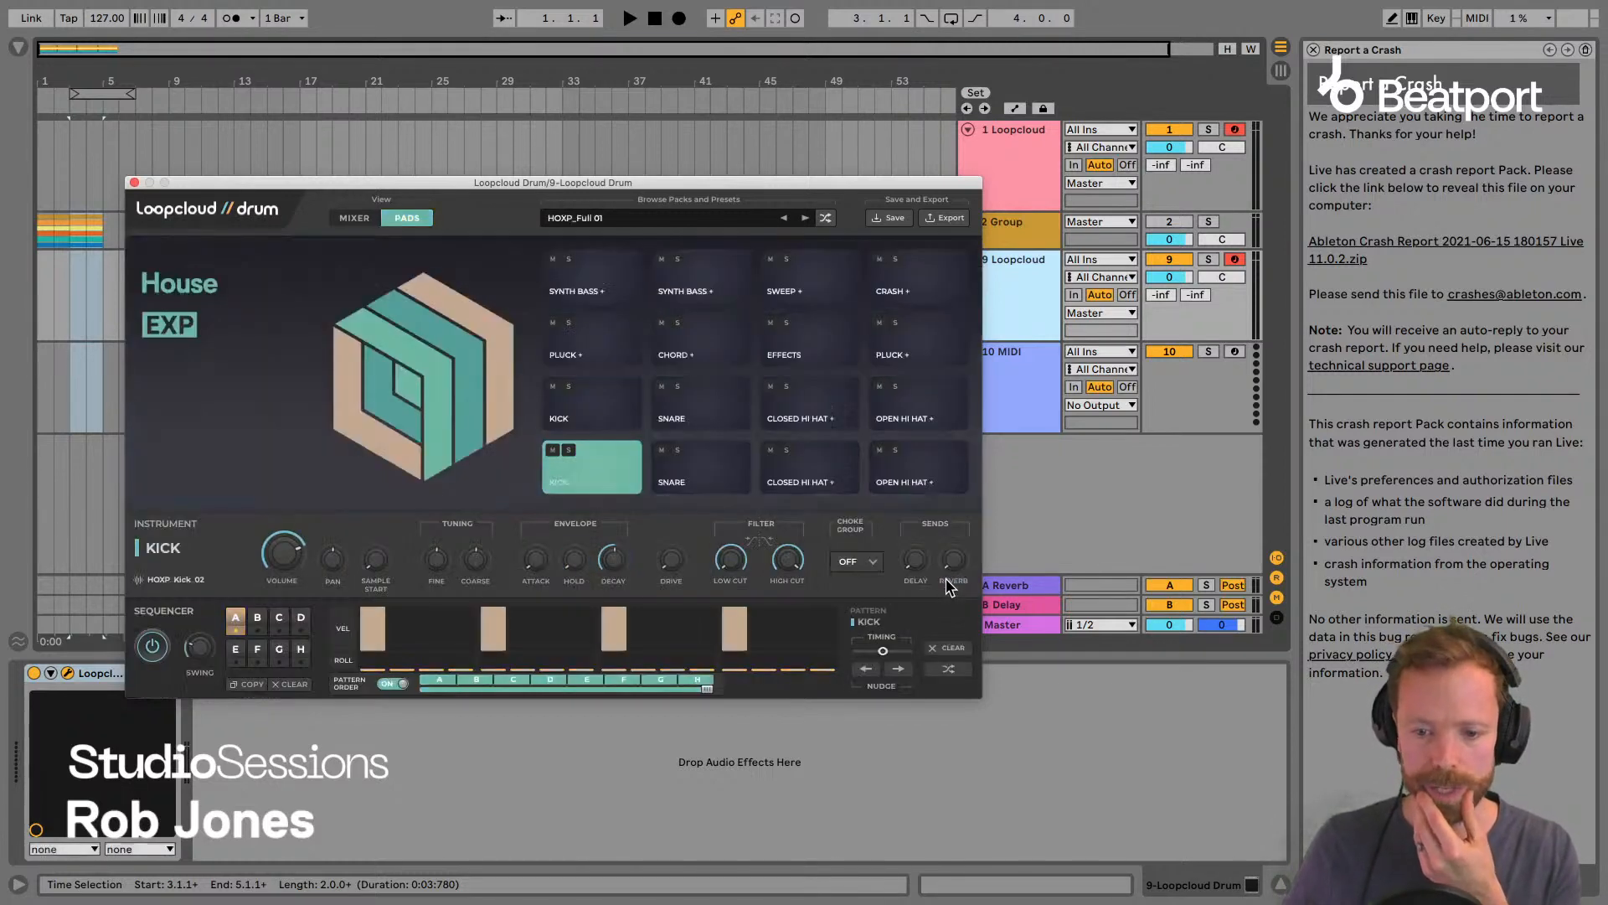
pyautogui.moveTo(533, 185); pyautogui.dragTo(526, 189)
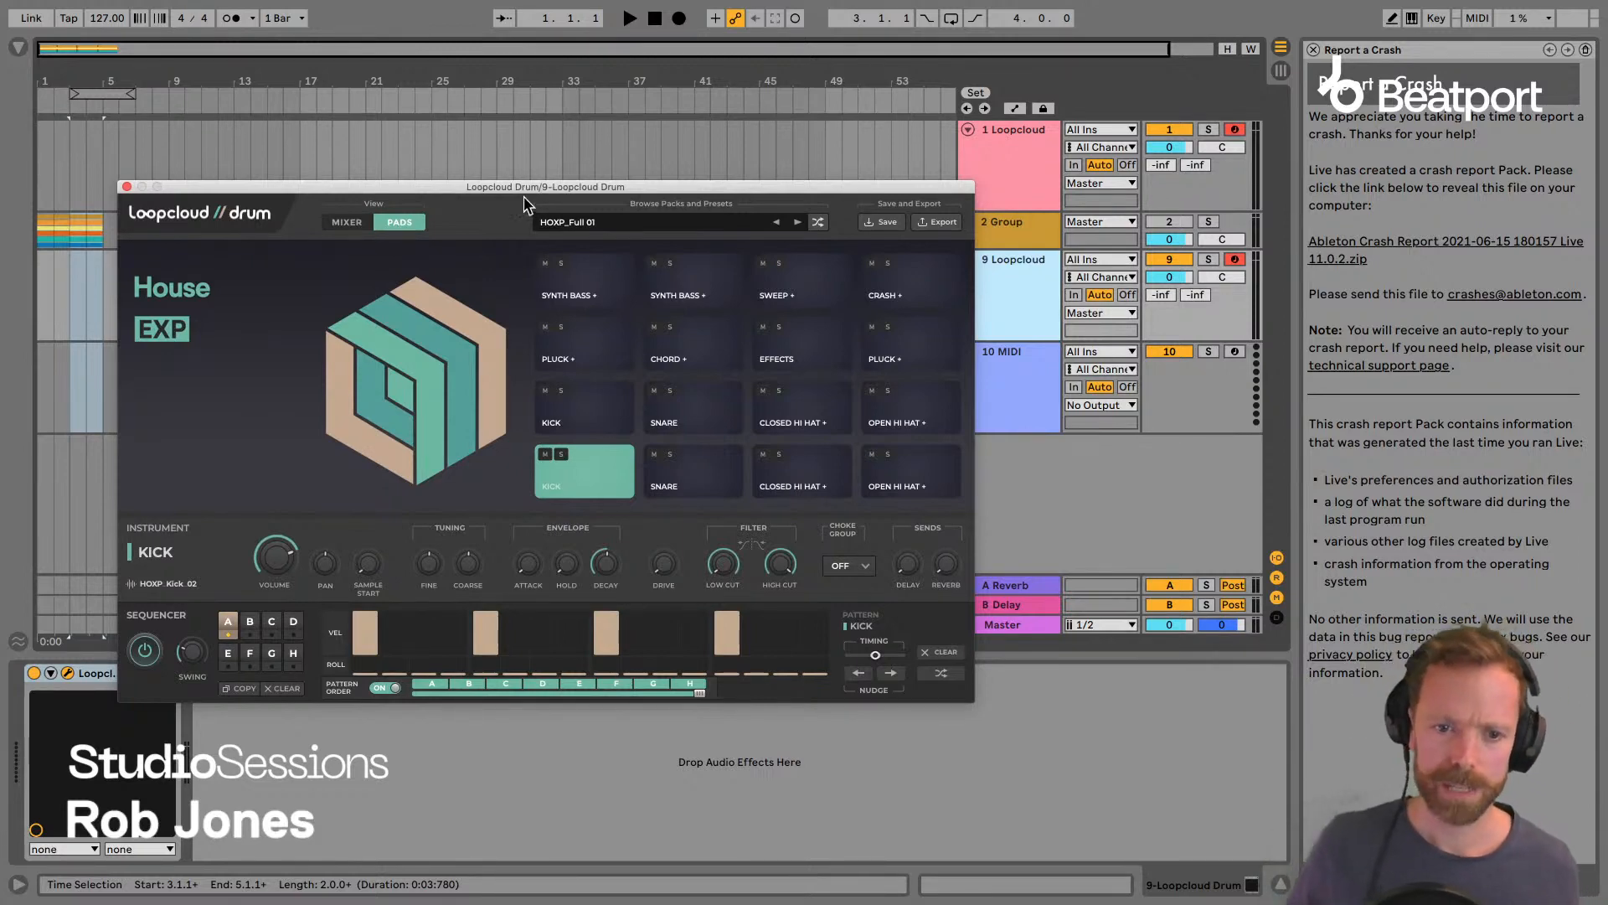
# Reopen the pack browser and look through the whole list of purchased drum packs.
pyautogui.click(573, 223)
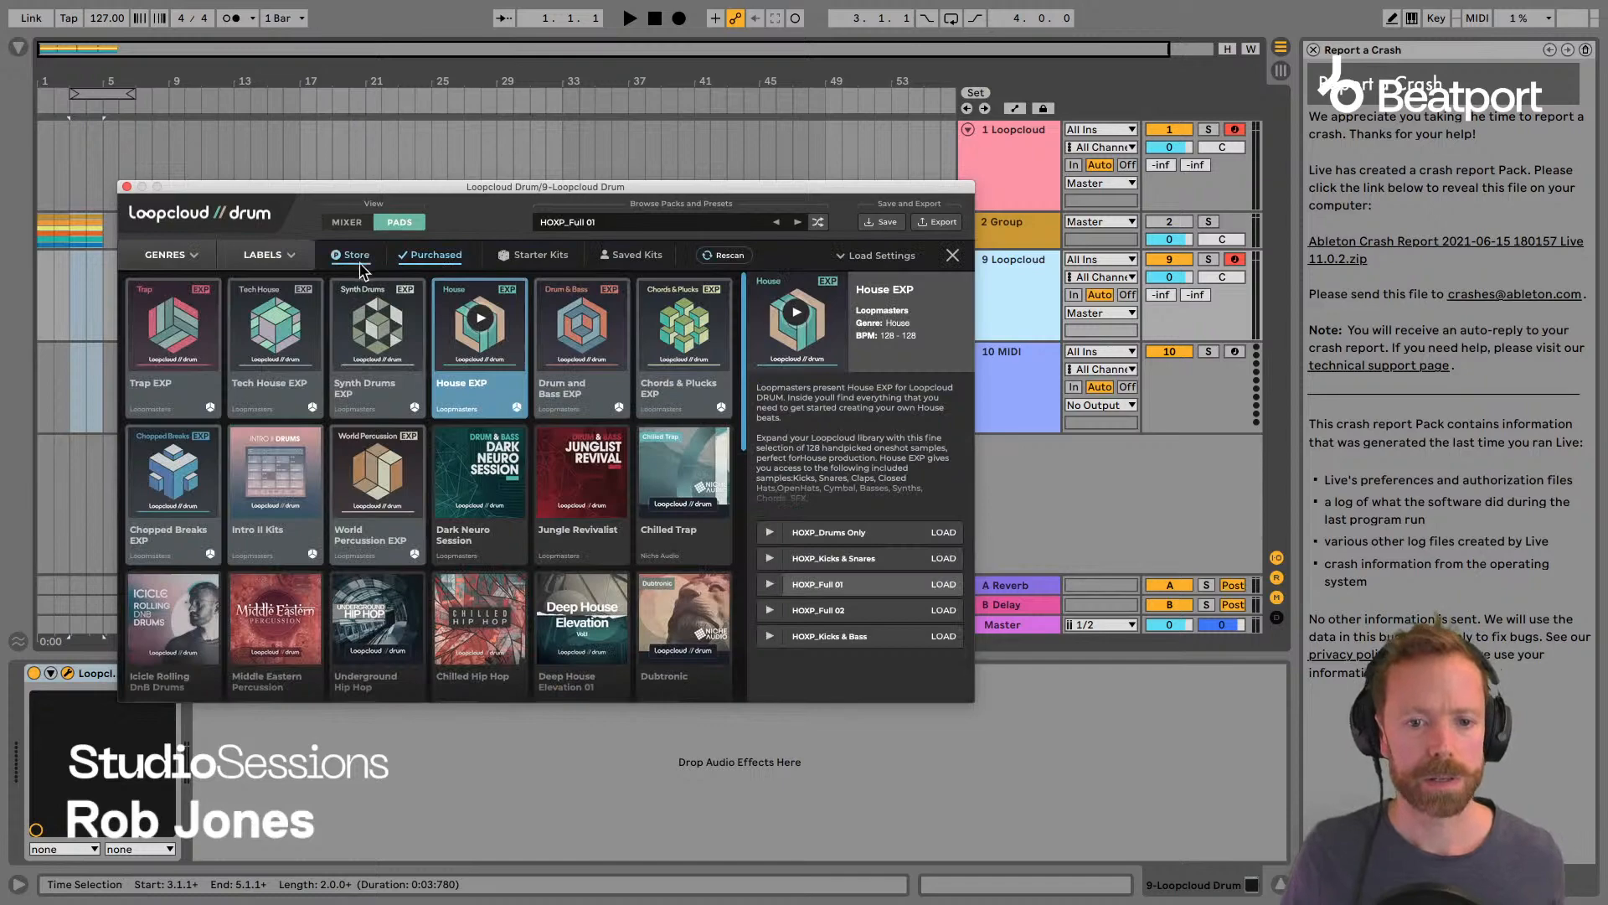
pyautogui.scroll(-10, 500, 491)
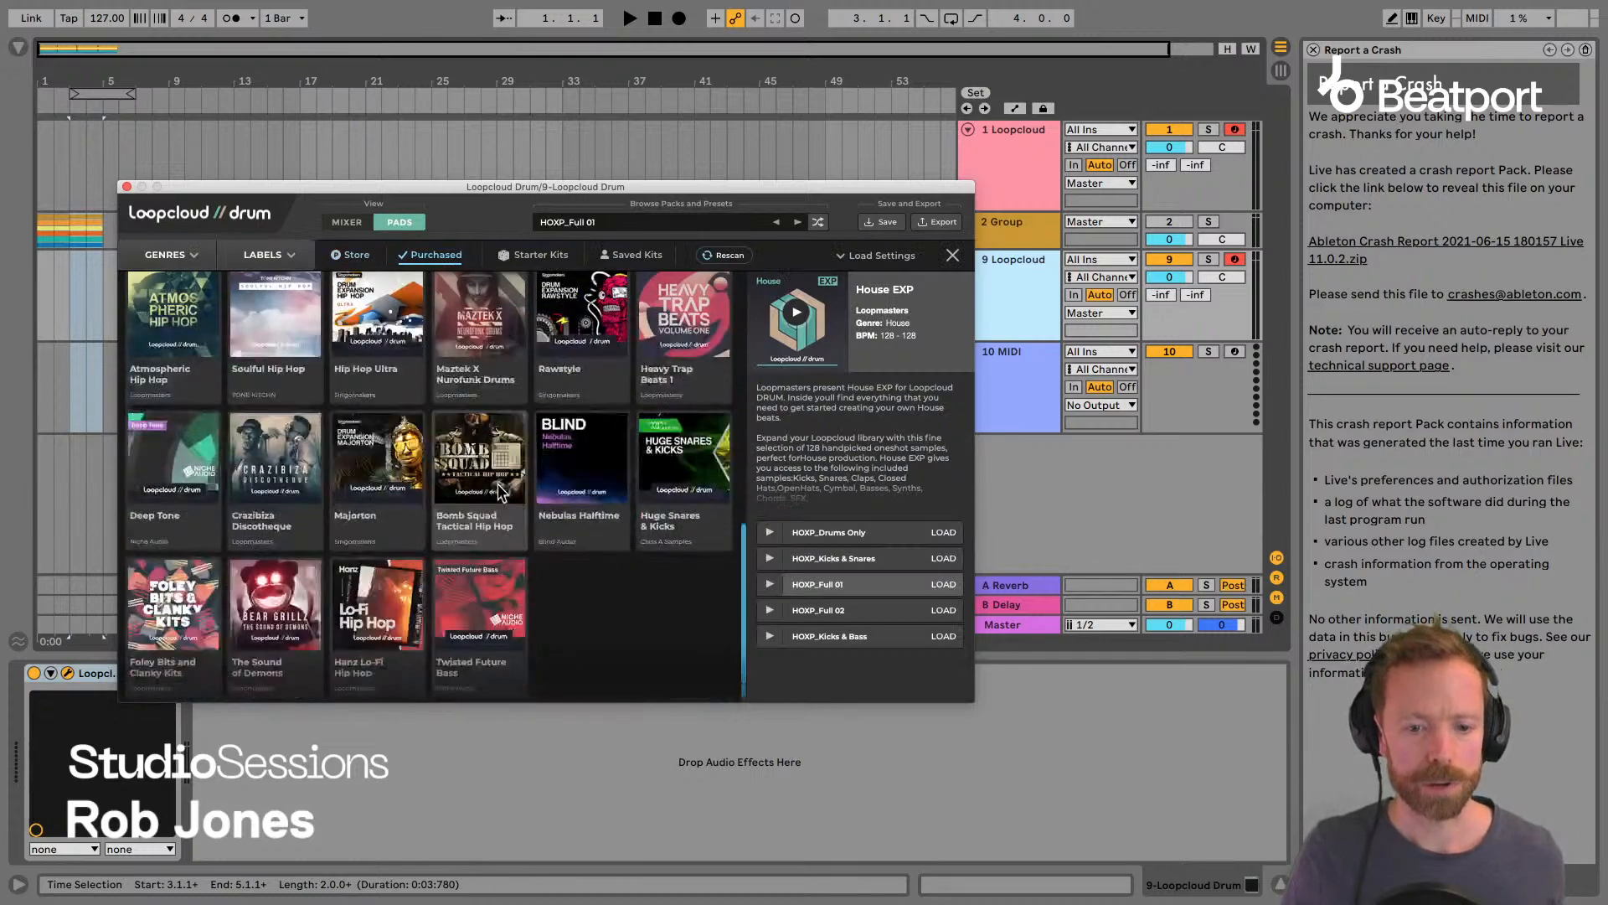
pyautogui.scroll(10, 500, 506)
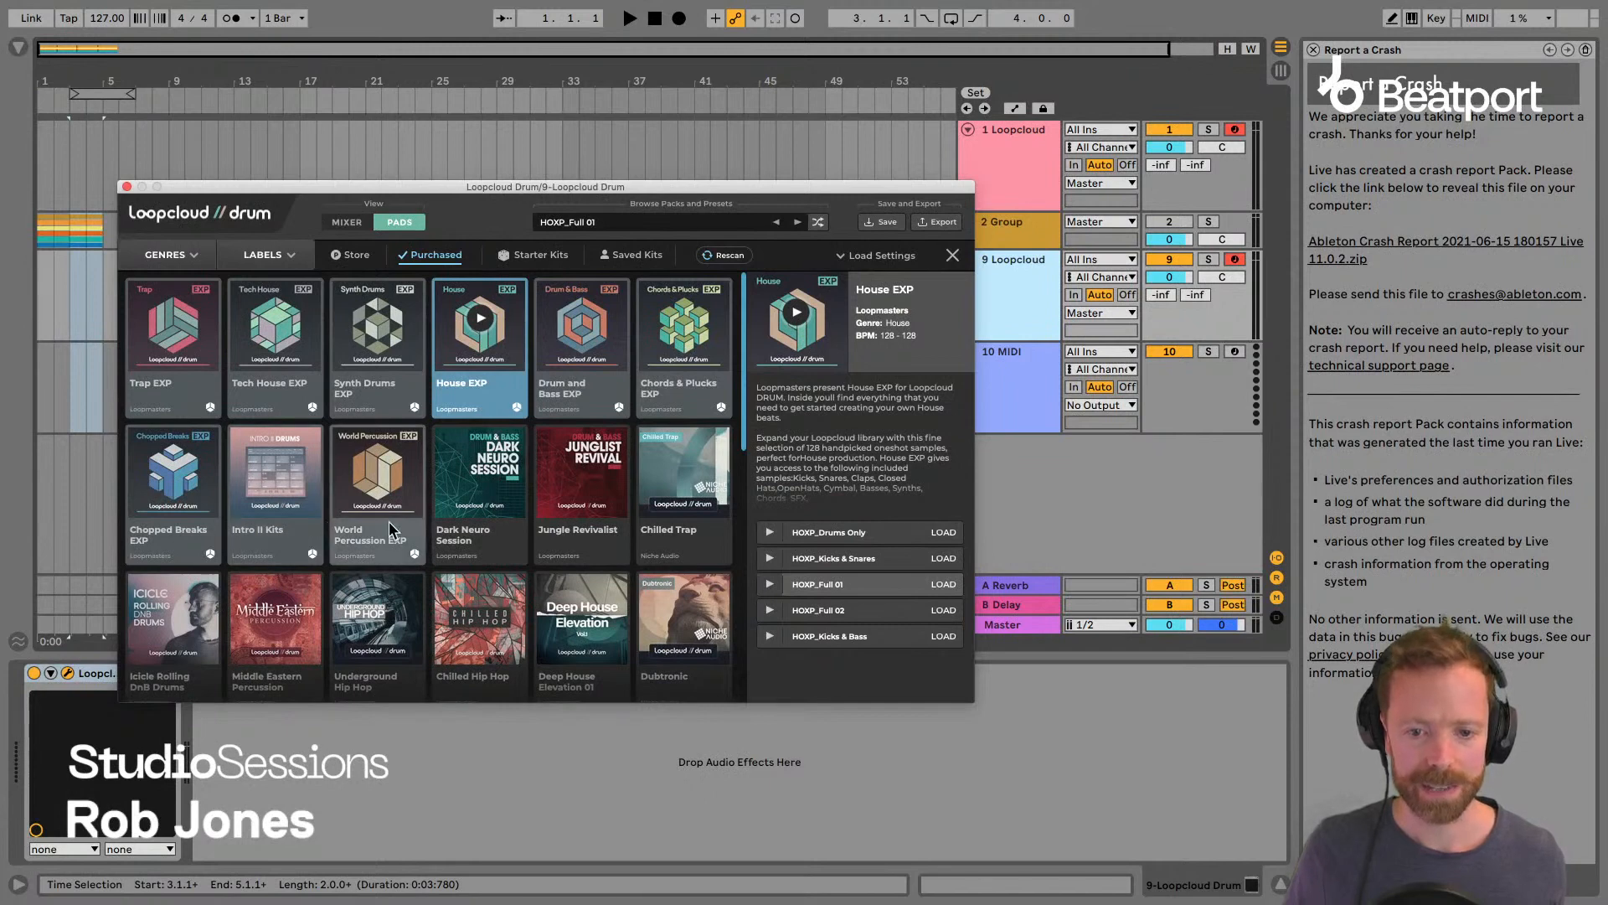
# Check the purchased packs listed around House EXP once more.
pyautogui.scroll(-1, 389, 528)
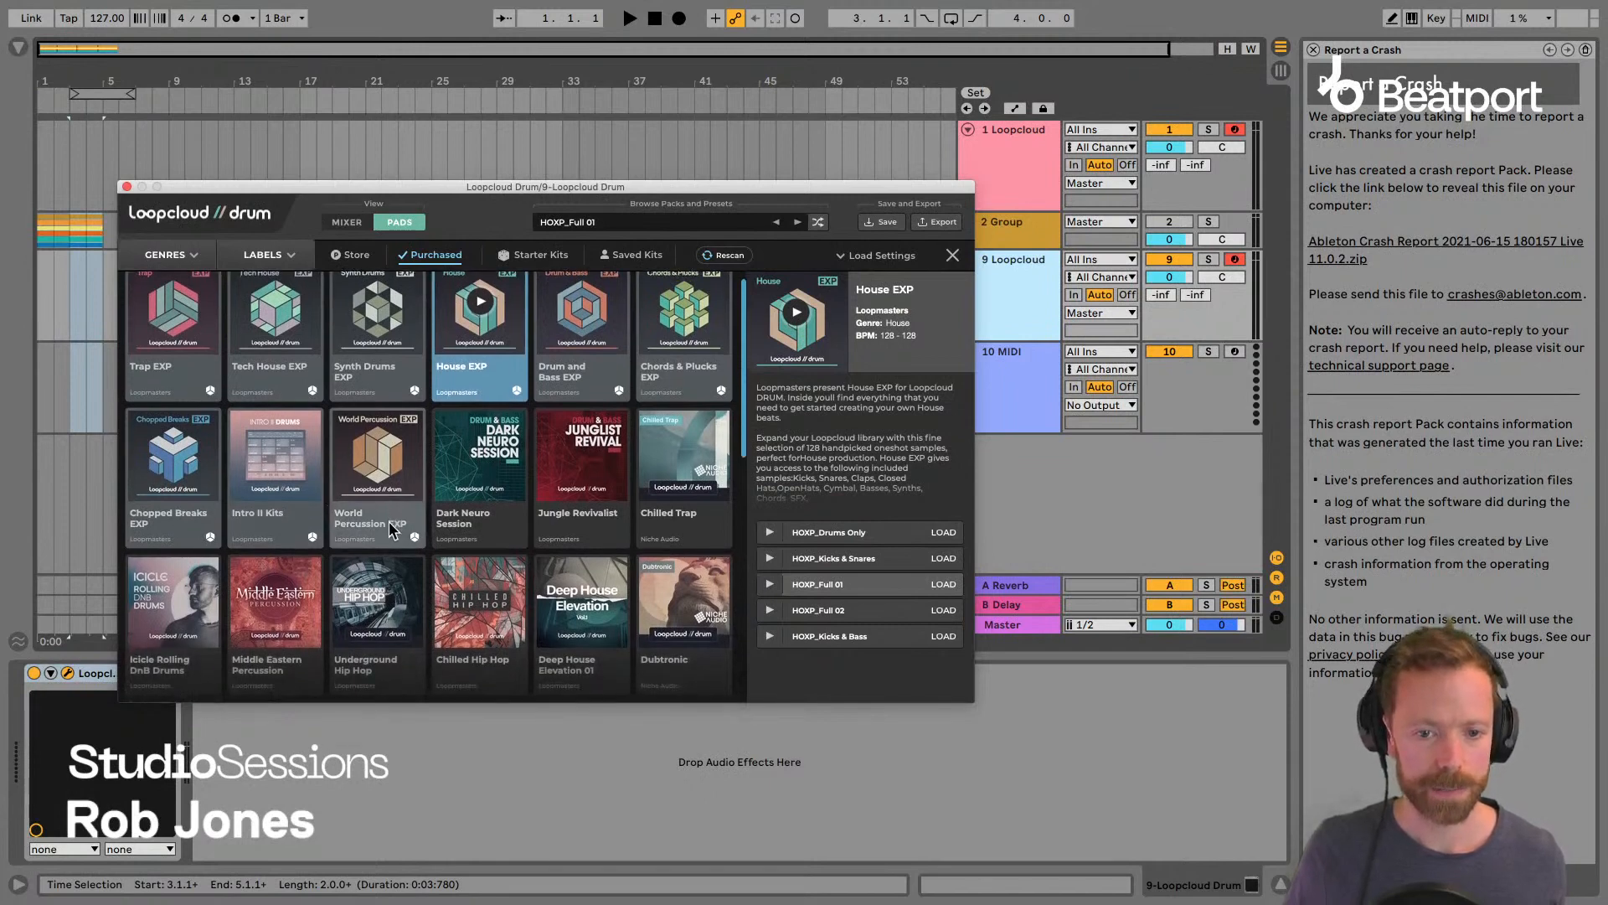
pyautogui.scroll(-5, 389, 521)
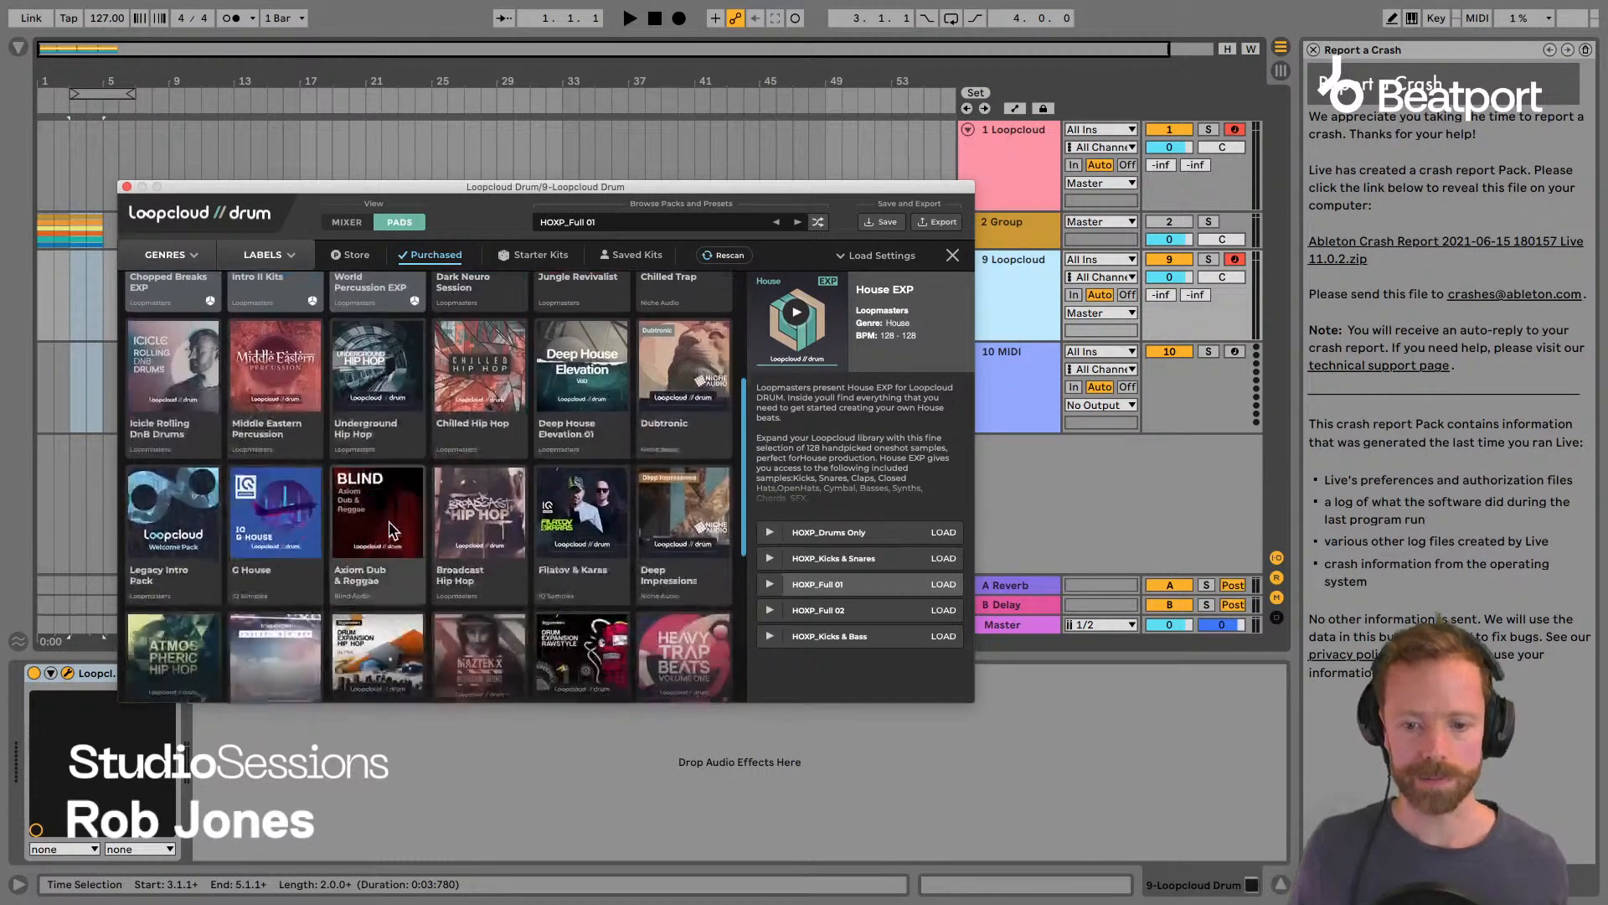
pyautogui.scroll(5, 335, 440)
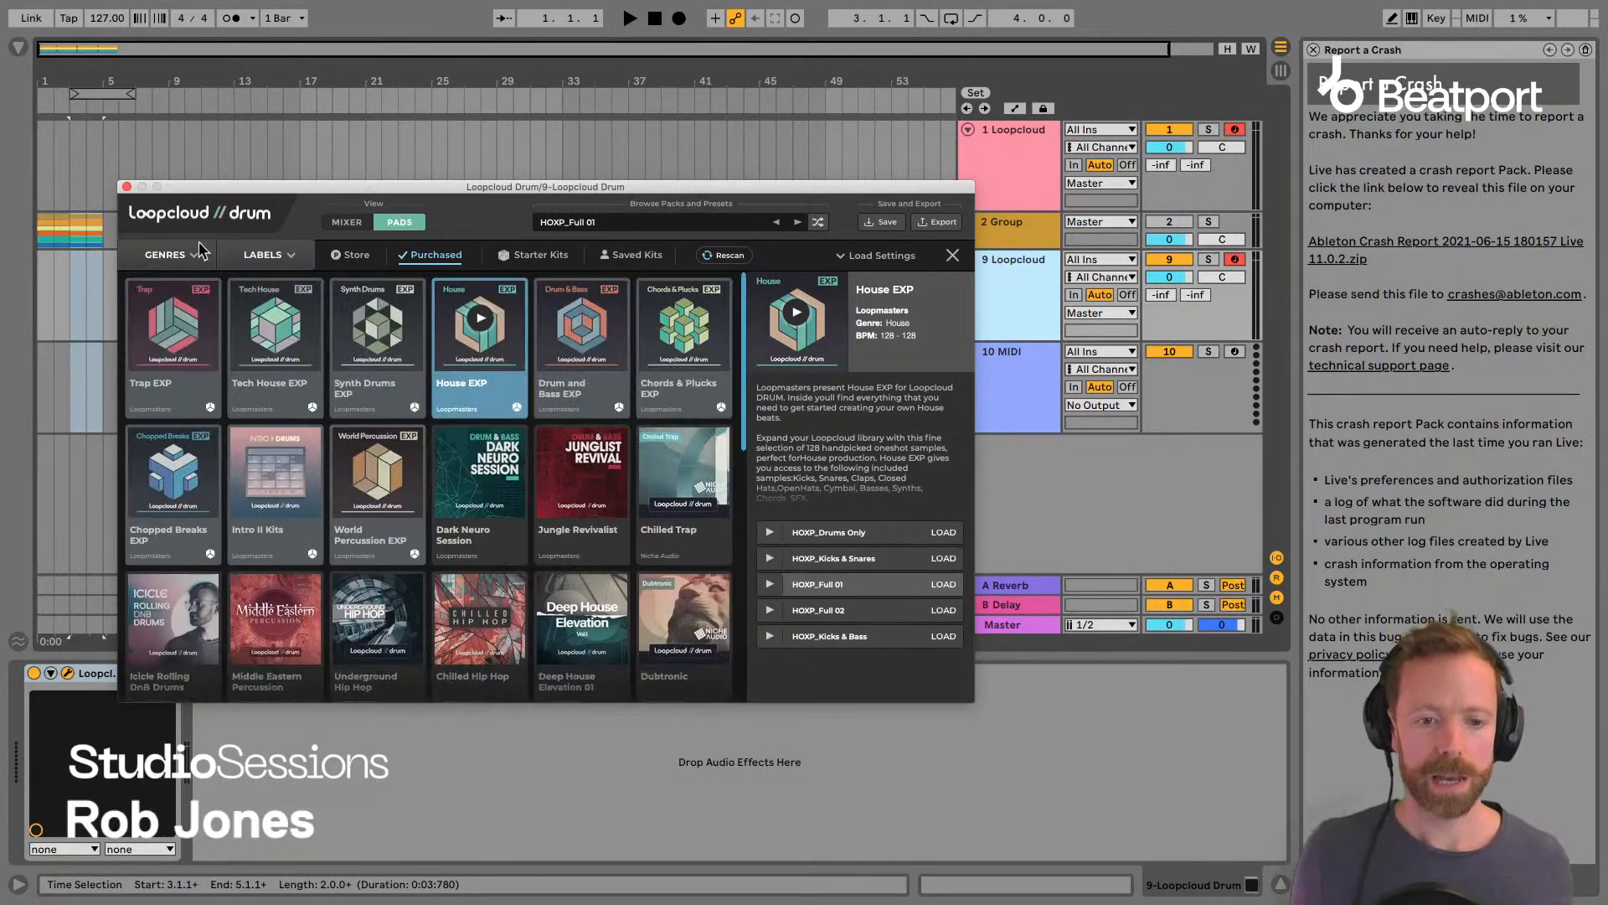
# Close and reopen the Loopcloud Drum window, and return from the pack browser to the HOXP_Full 01 pads.
pyautogui.click(126, 187)
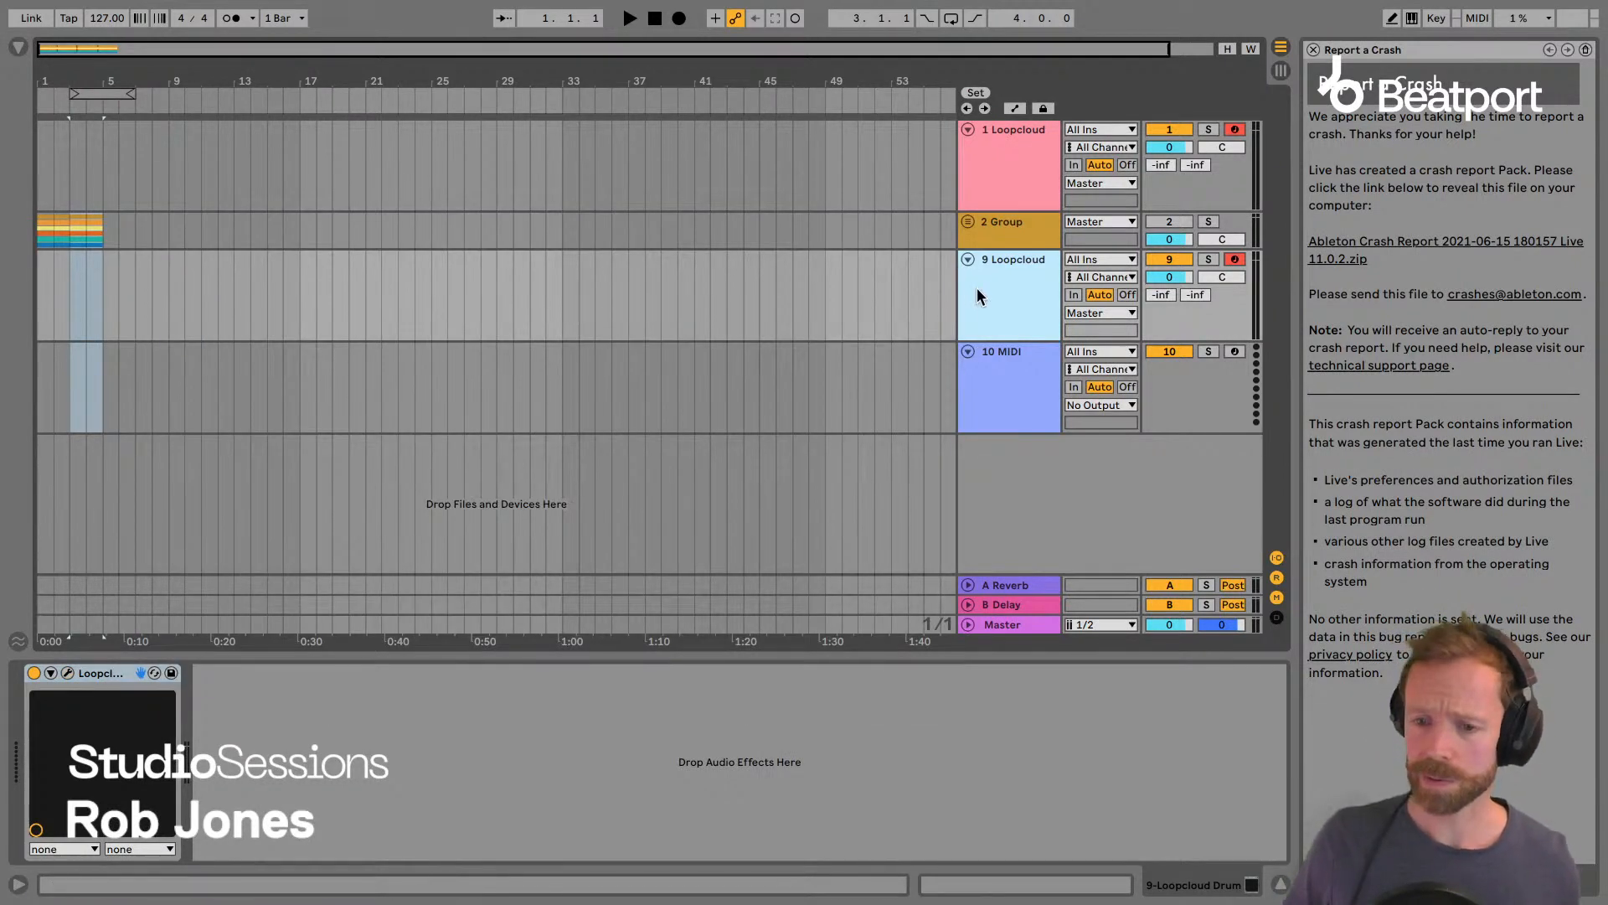
pyautogui.click(68, 674)
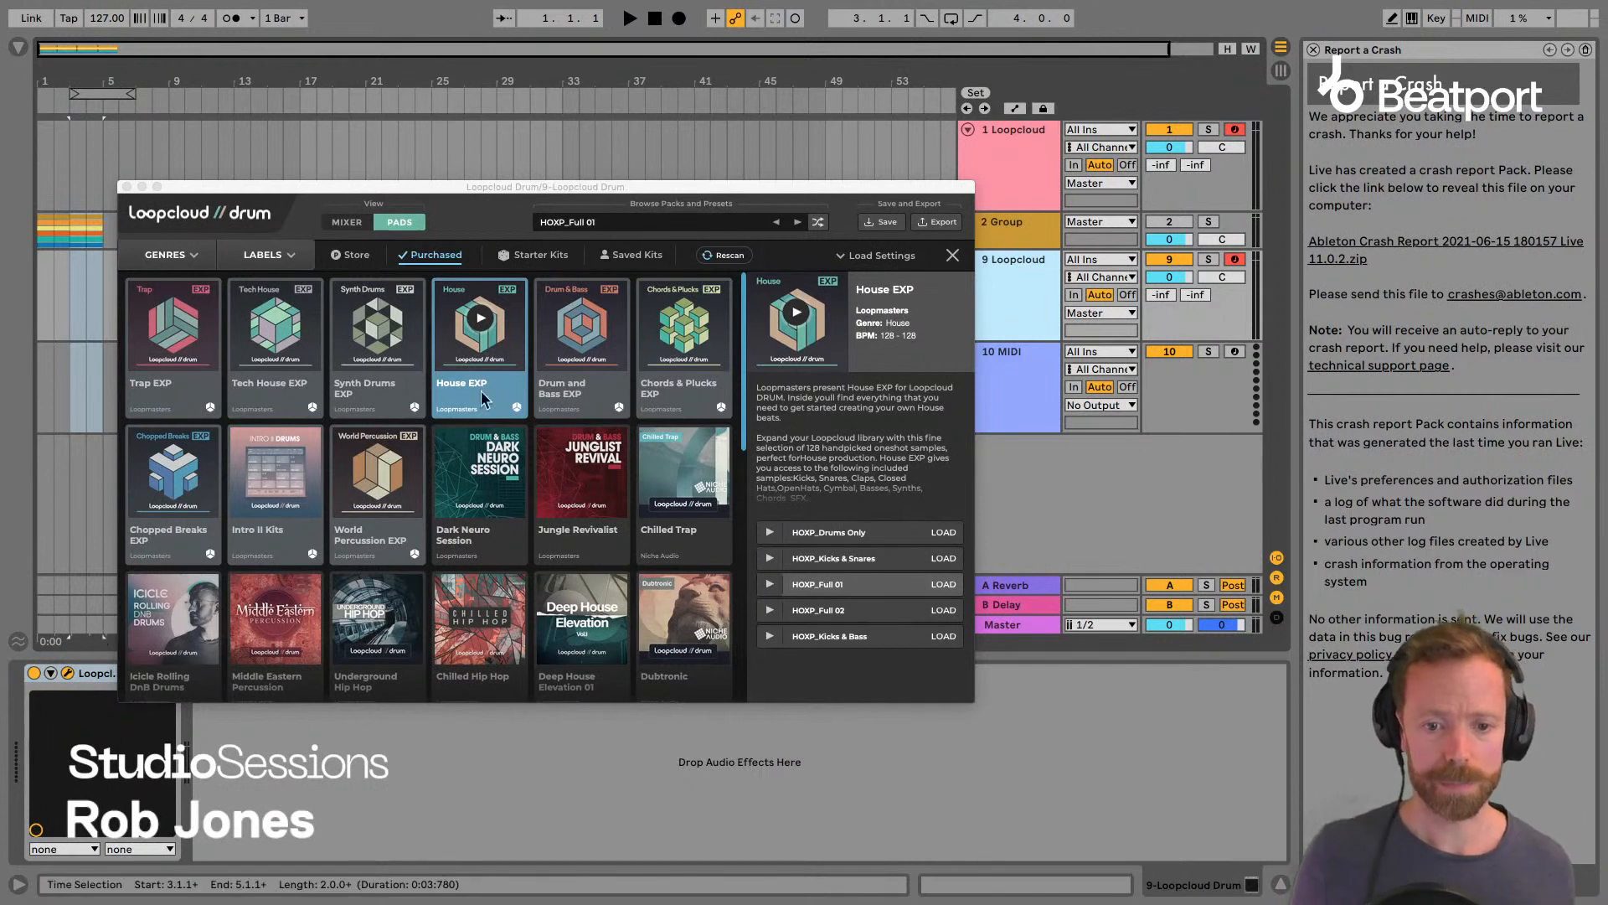
pyautogui.click(426, 192)
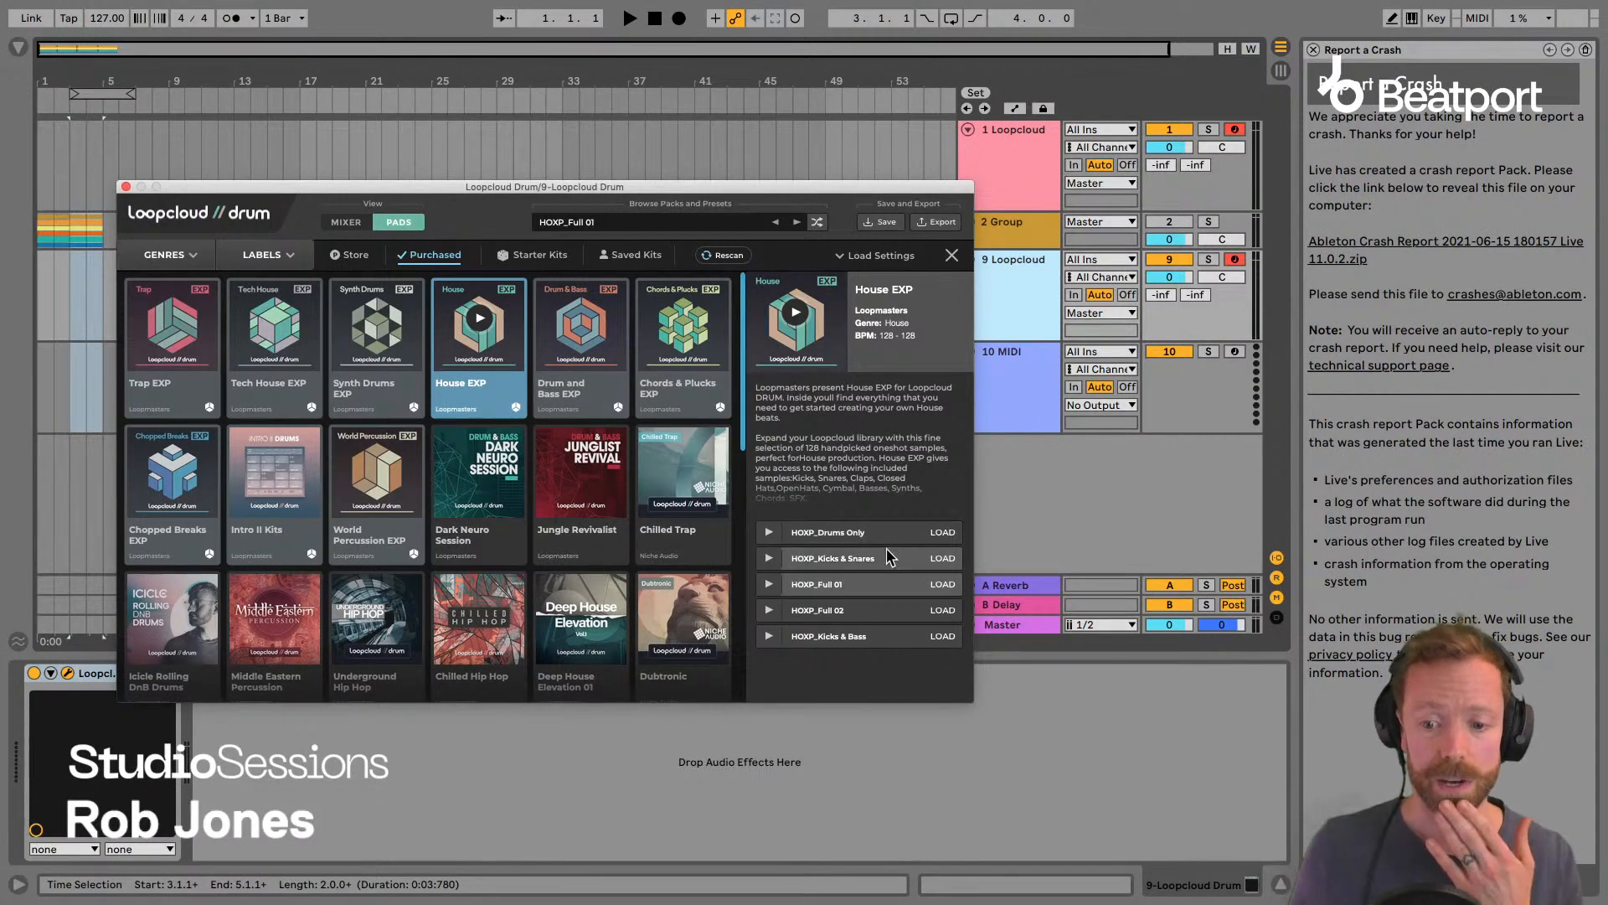
pyautogui.click(951, 256)
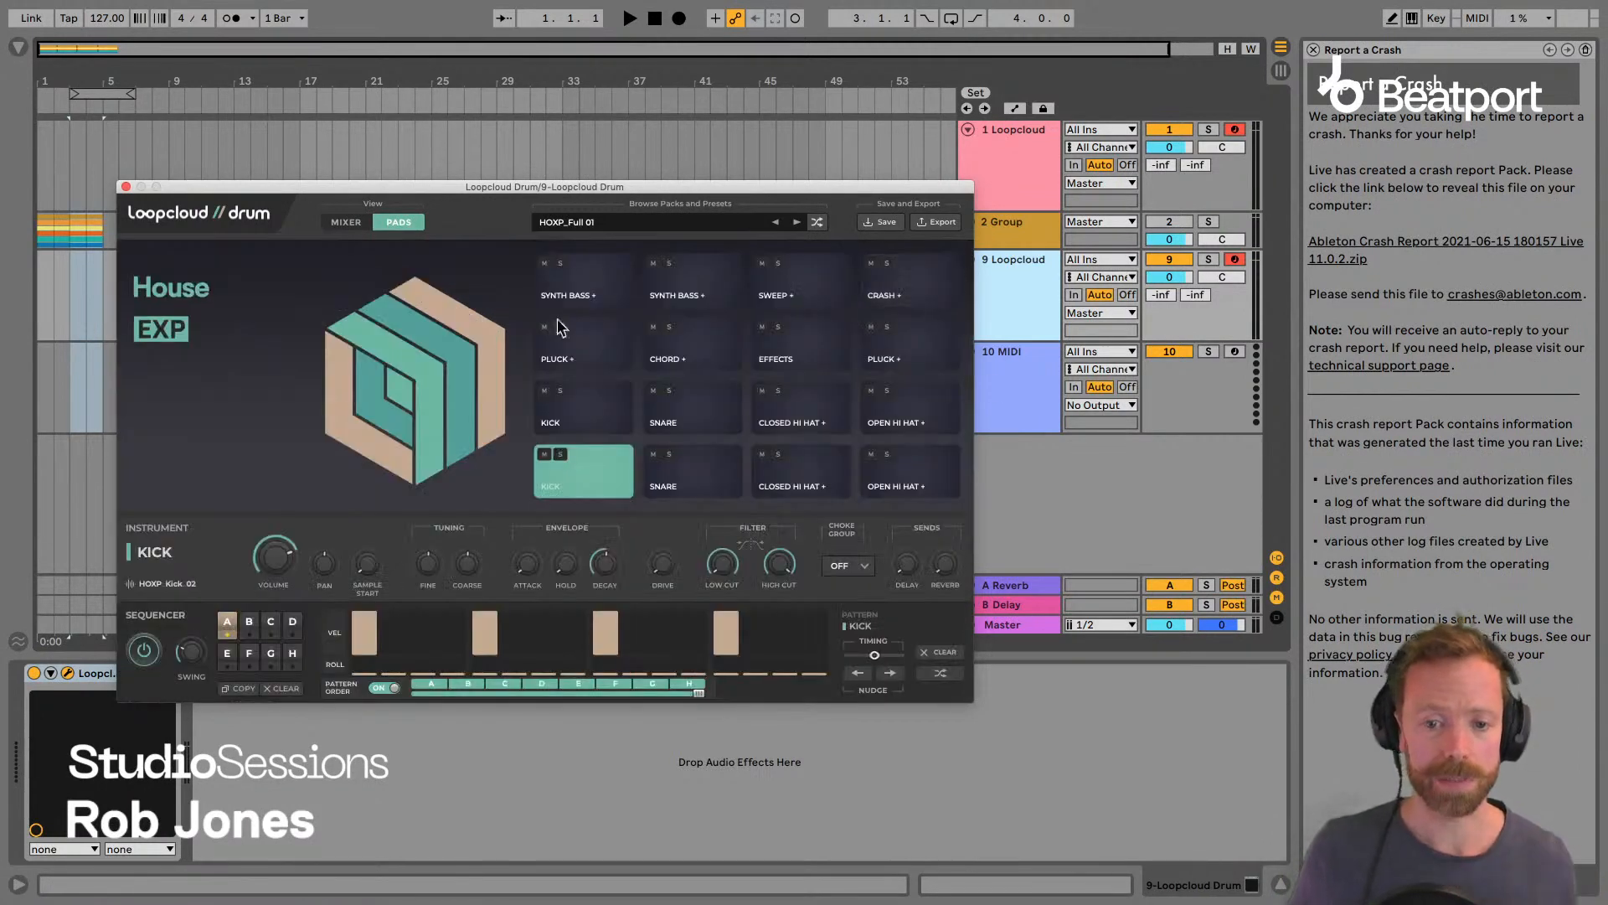
# Lower the 9 Loopcloud track's volume to -8.3, start playback and solo the track.
pyautogui.moveTo(1188, 275); pyautogui.dragTo(1173, 288)
pyautogui.press('space')
pyautogui.click(1207, 261)
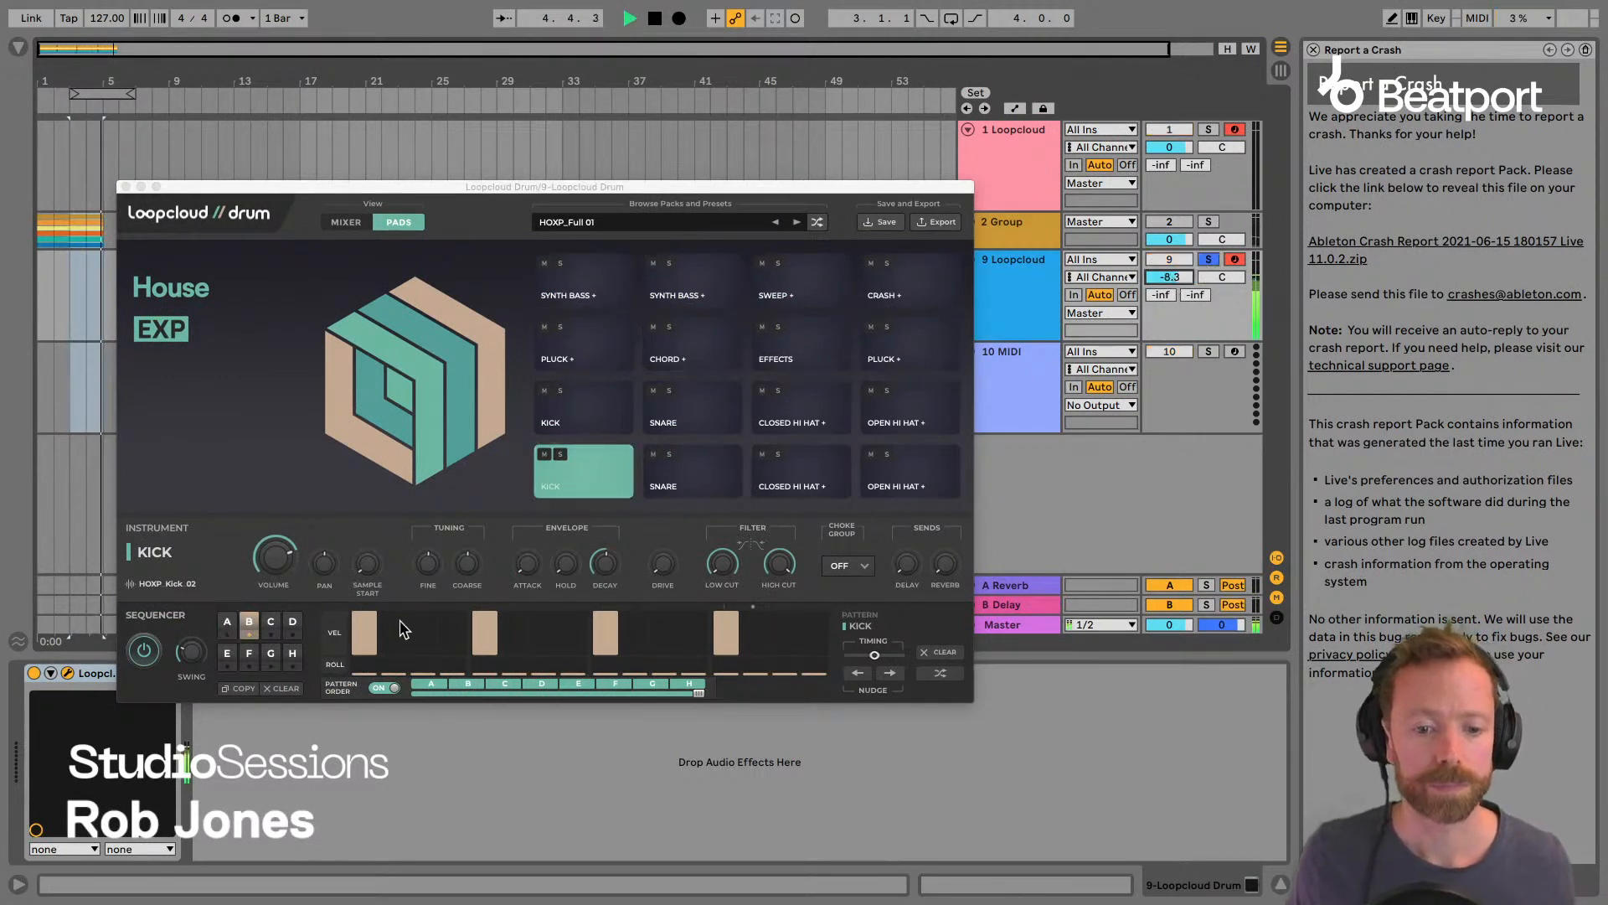
# Randomise the samples on all pads with the Sample Randomiser, and cut the library search short.
pyautogui.click(581, 477)
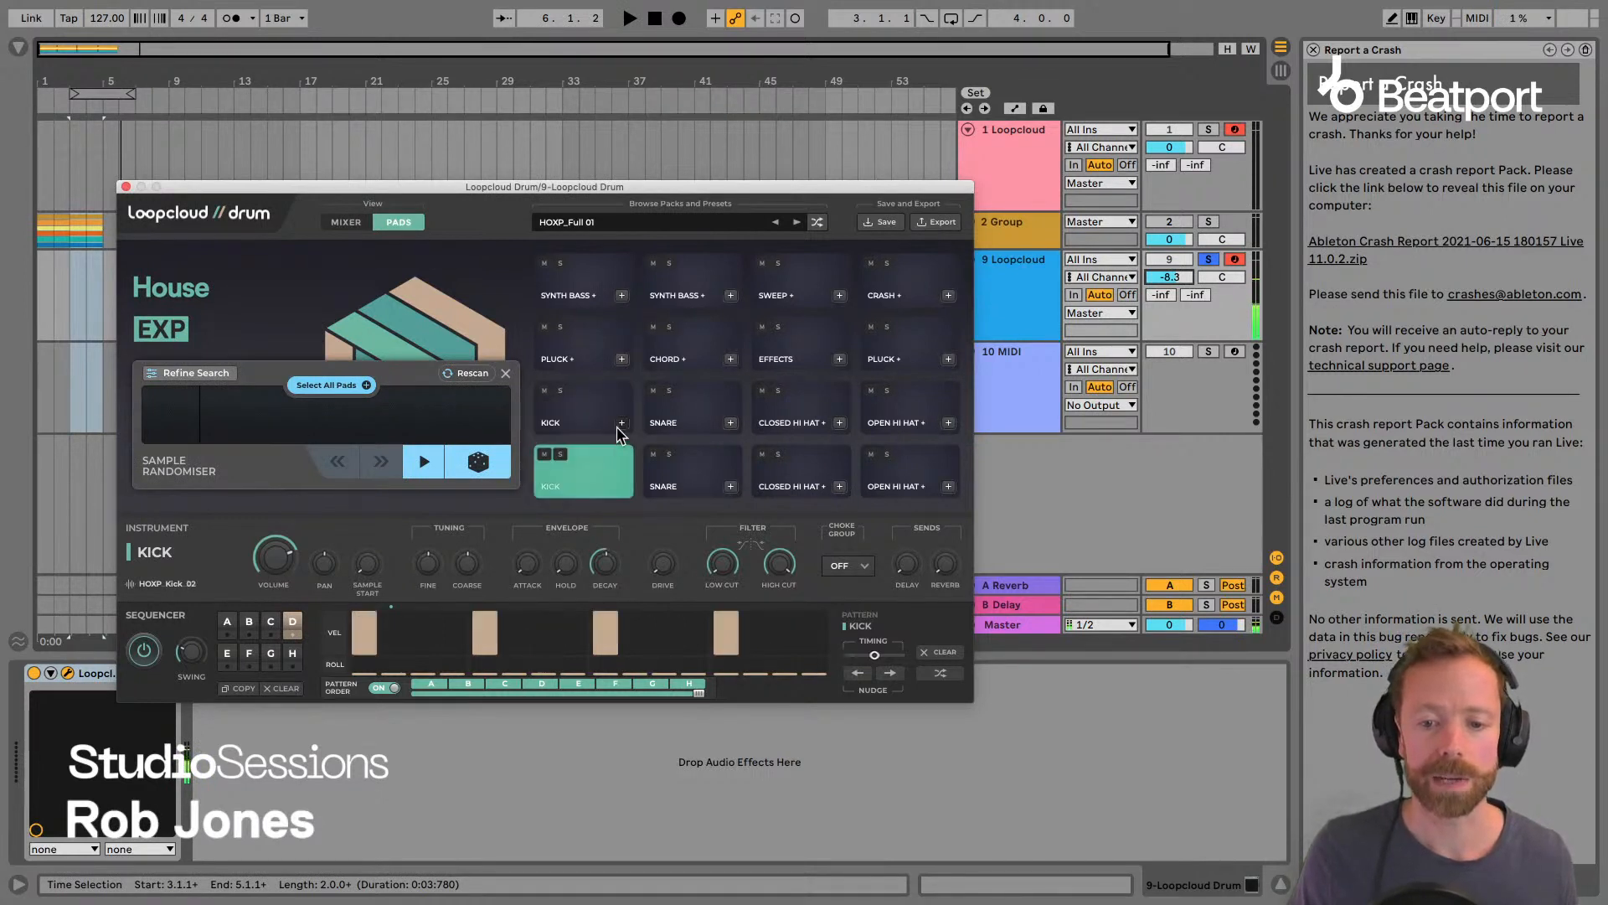
pyautogui.click(334, 387)
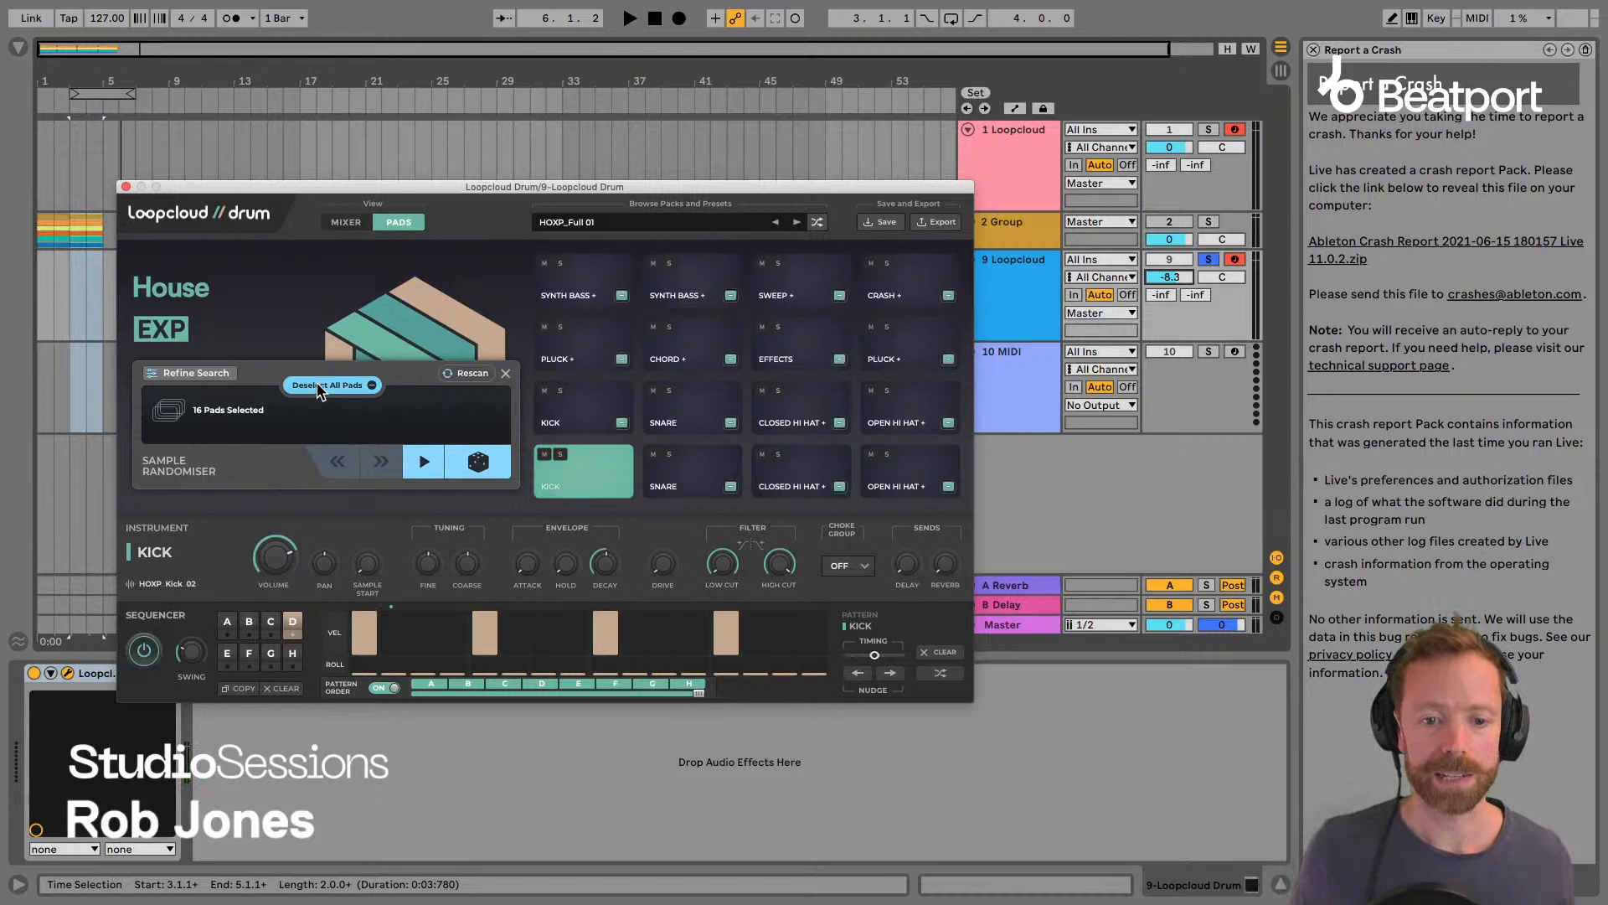
pyautogui.click(477, 465)
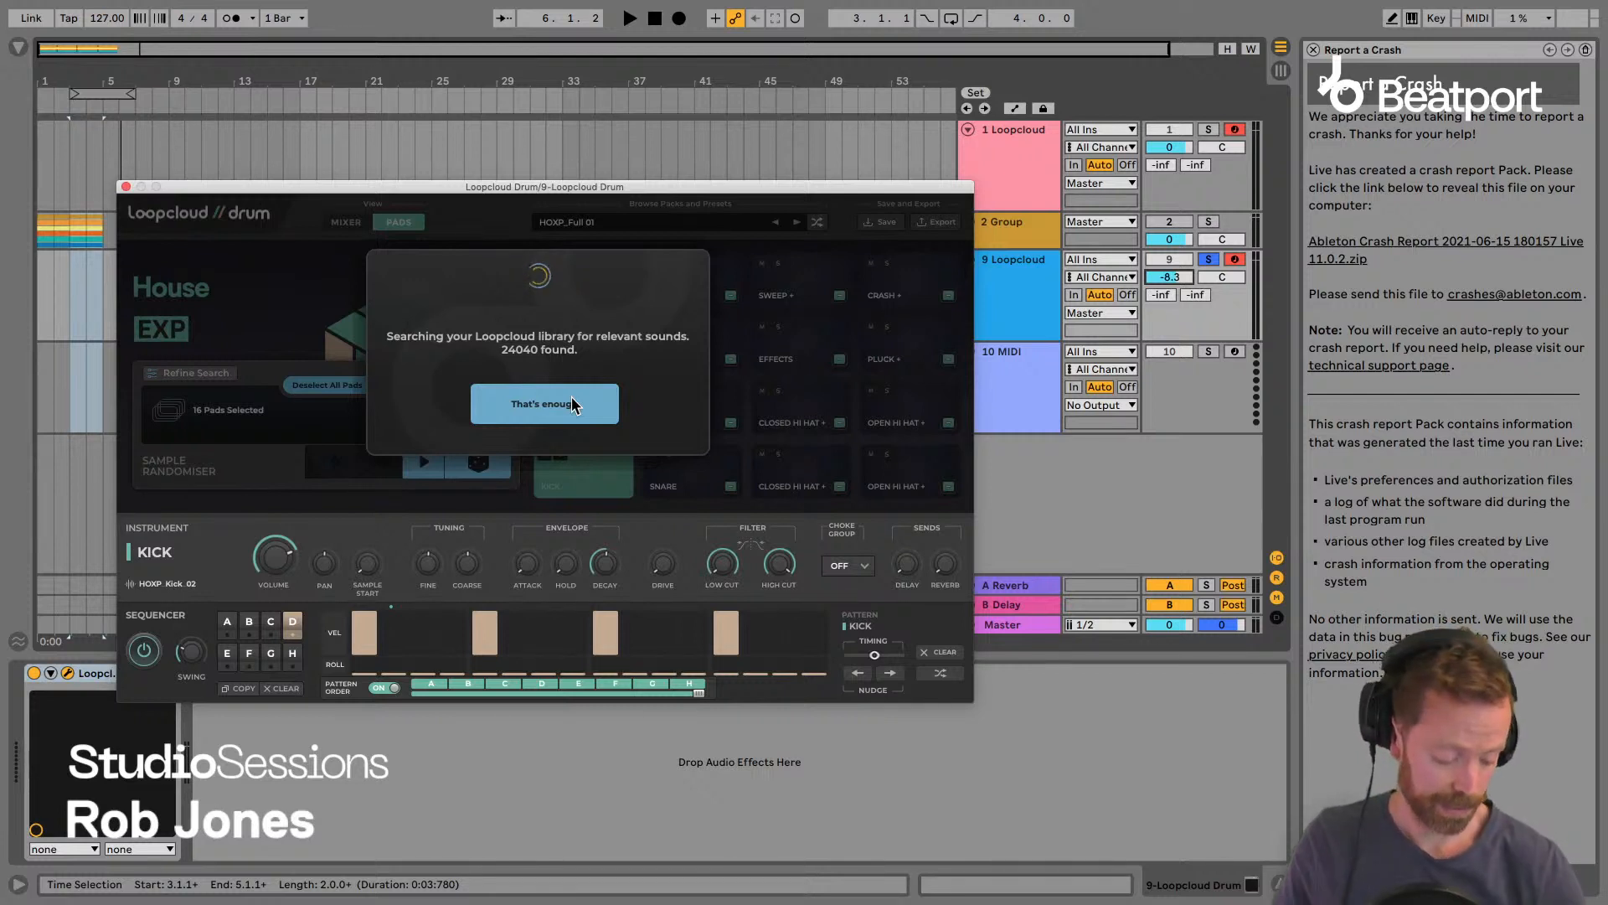
pyautogui.click(556, 405)
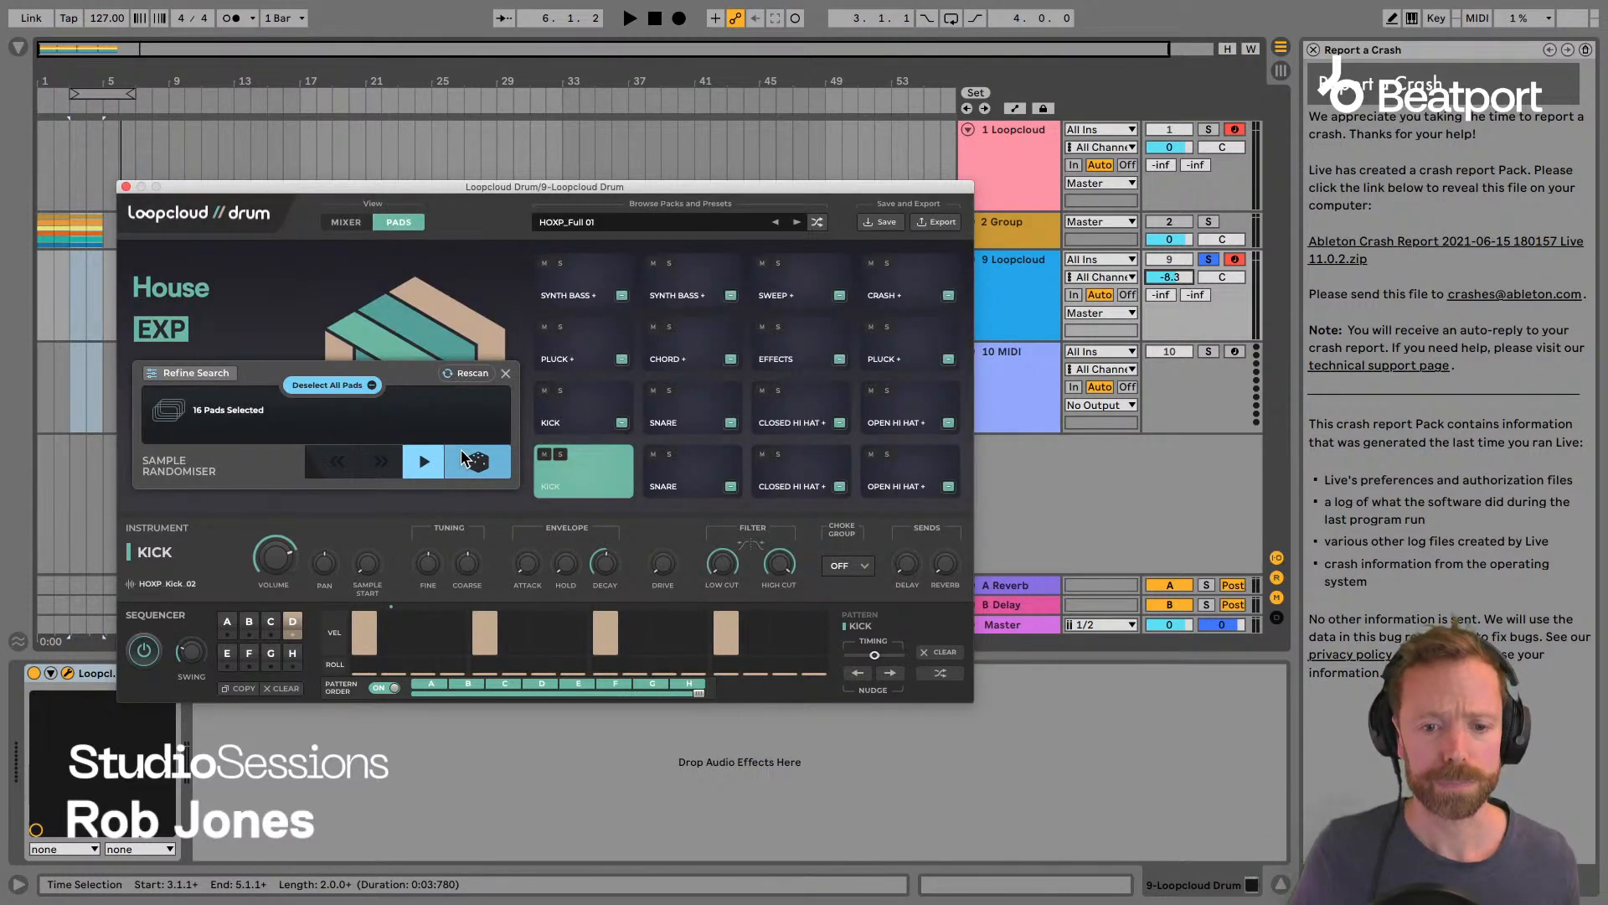
# Play back the HOXP_Full 01 pattern, audition the upper Kick pad and try selecting all pads for randomising again.
pyautogui.moveTo(447, 191); pyautogui.dragTo(446, 176)
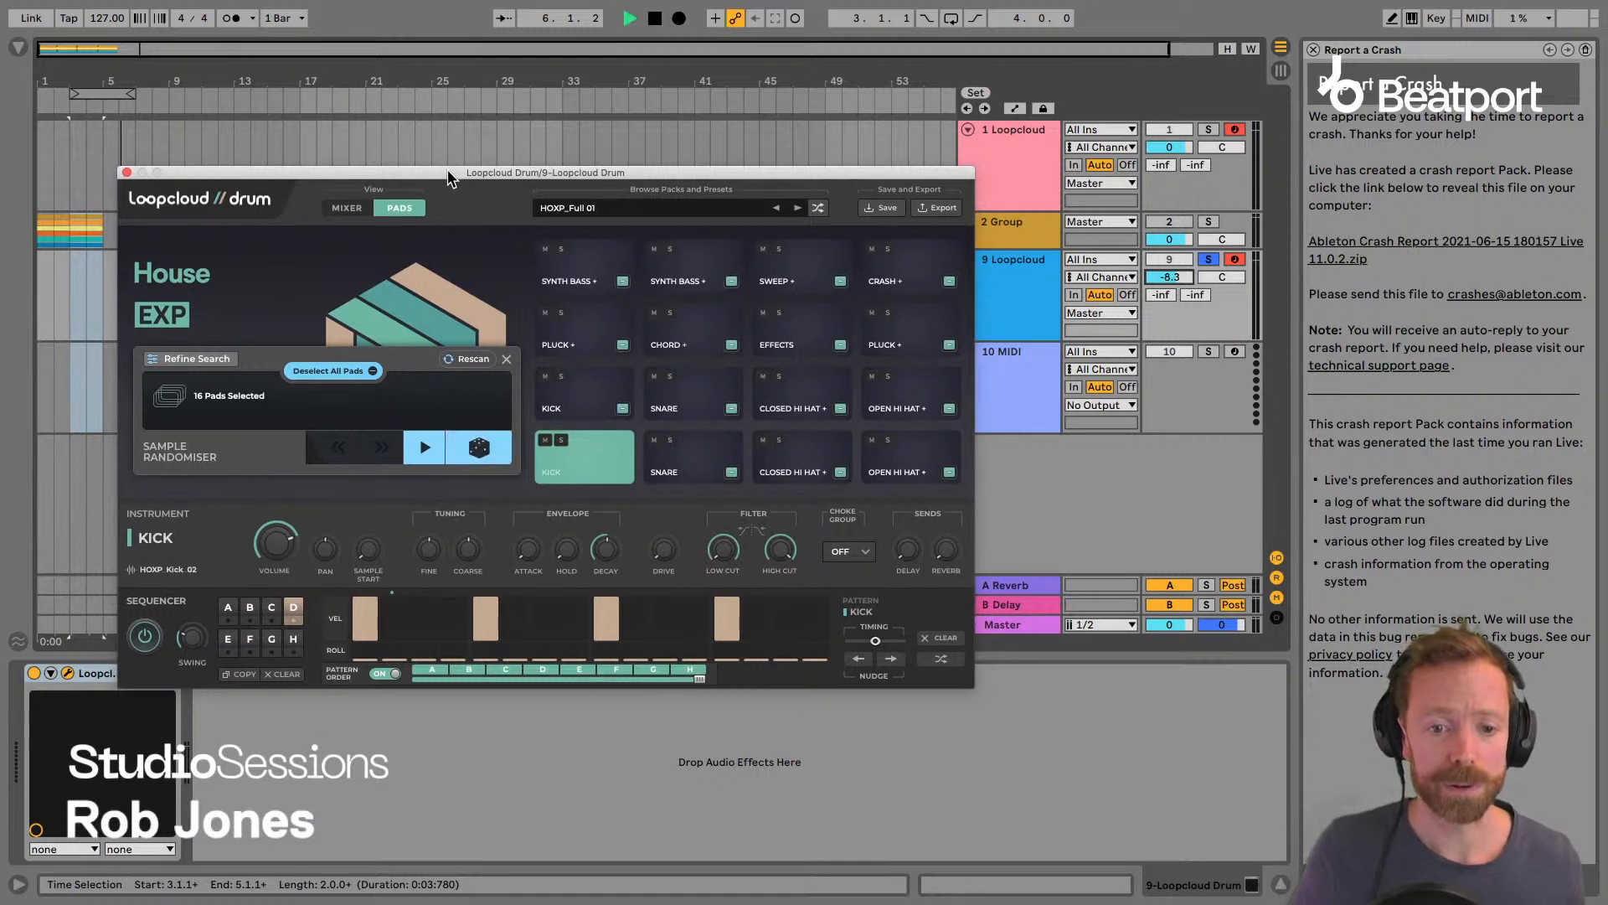
pyautogui.press('space')
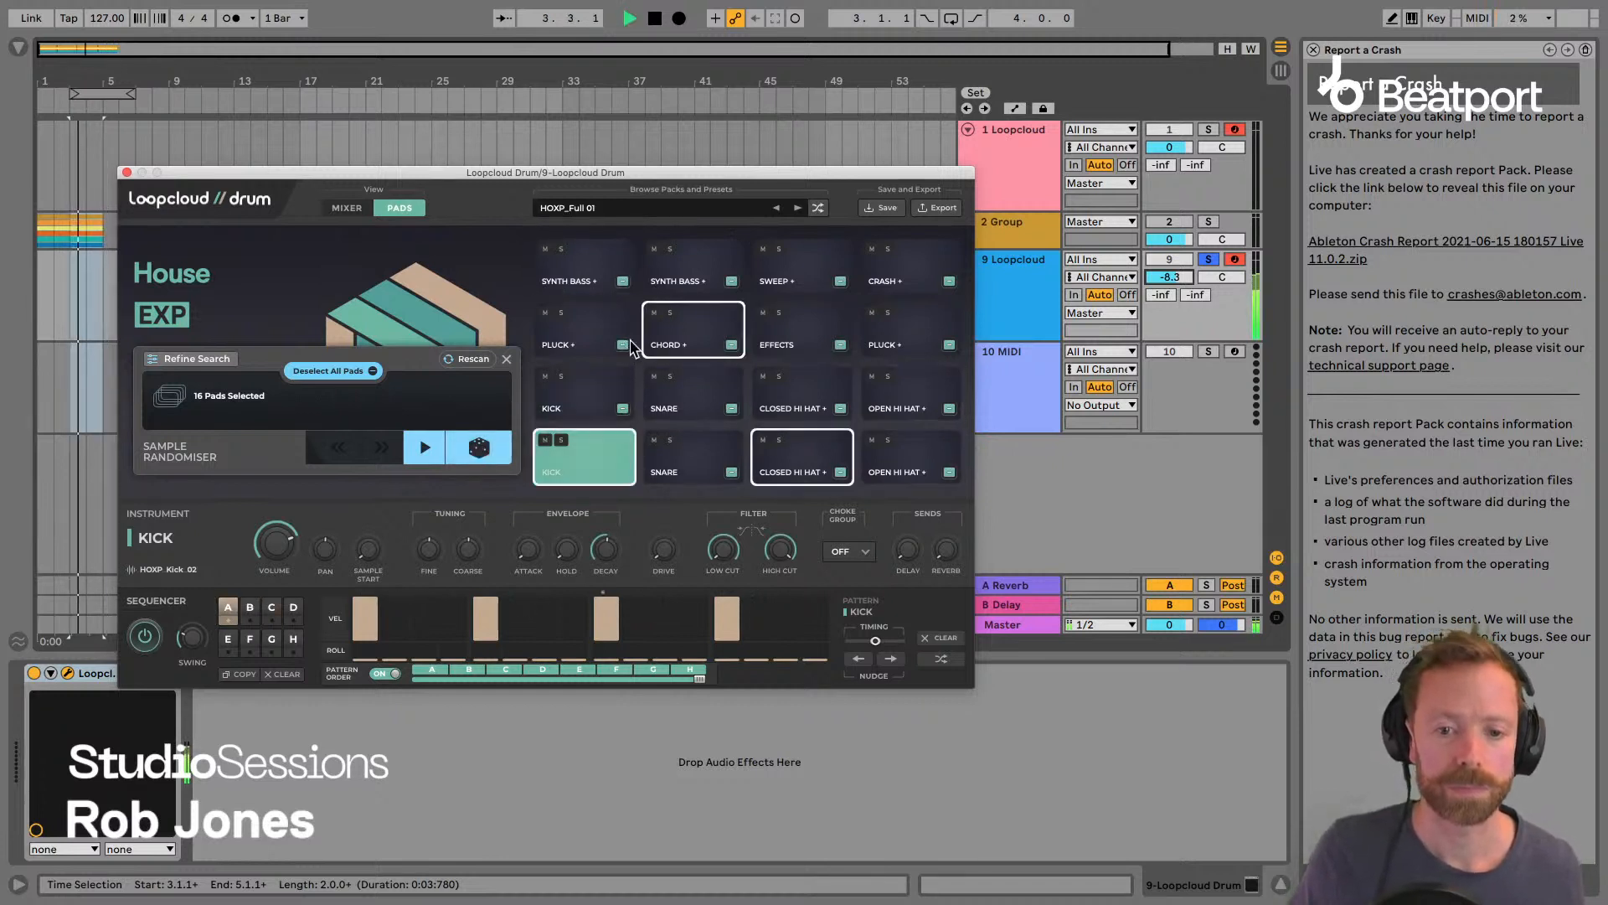
pyautogui.click(569, 415)
pyautogui.press('space')
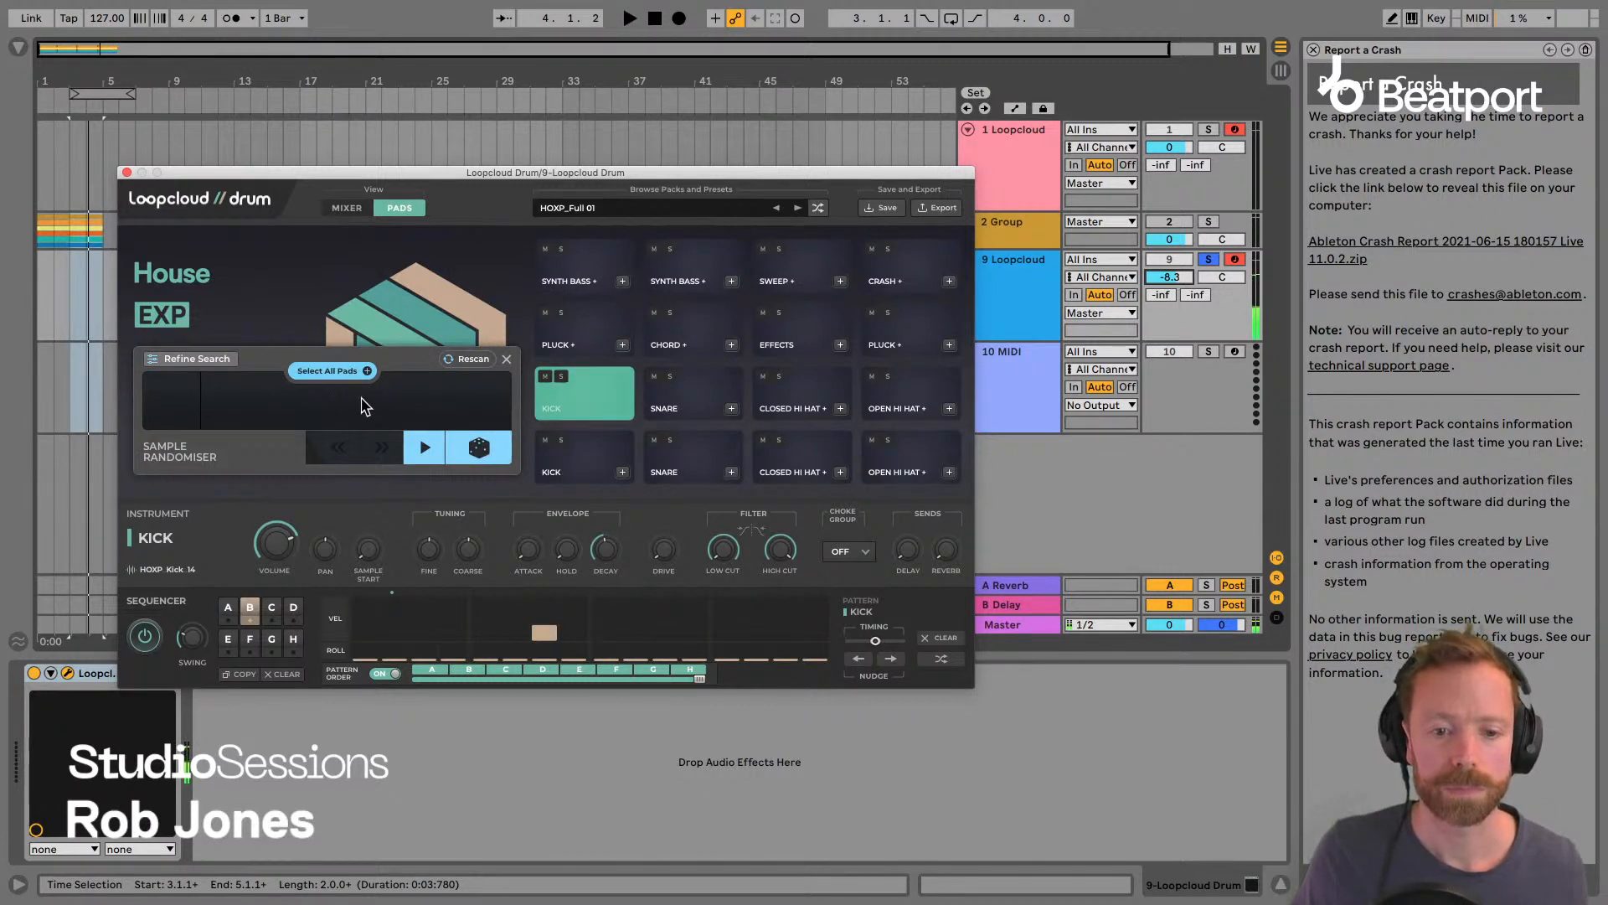
pyautogui.click(353, 373)
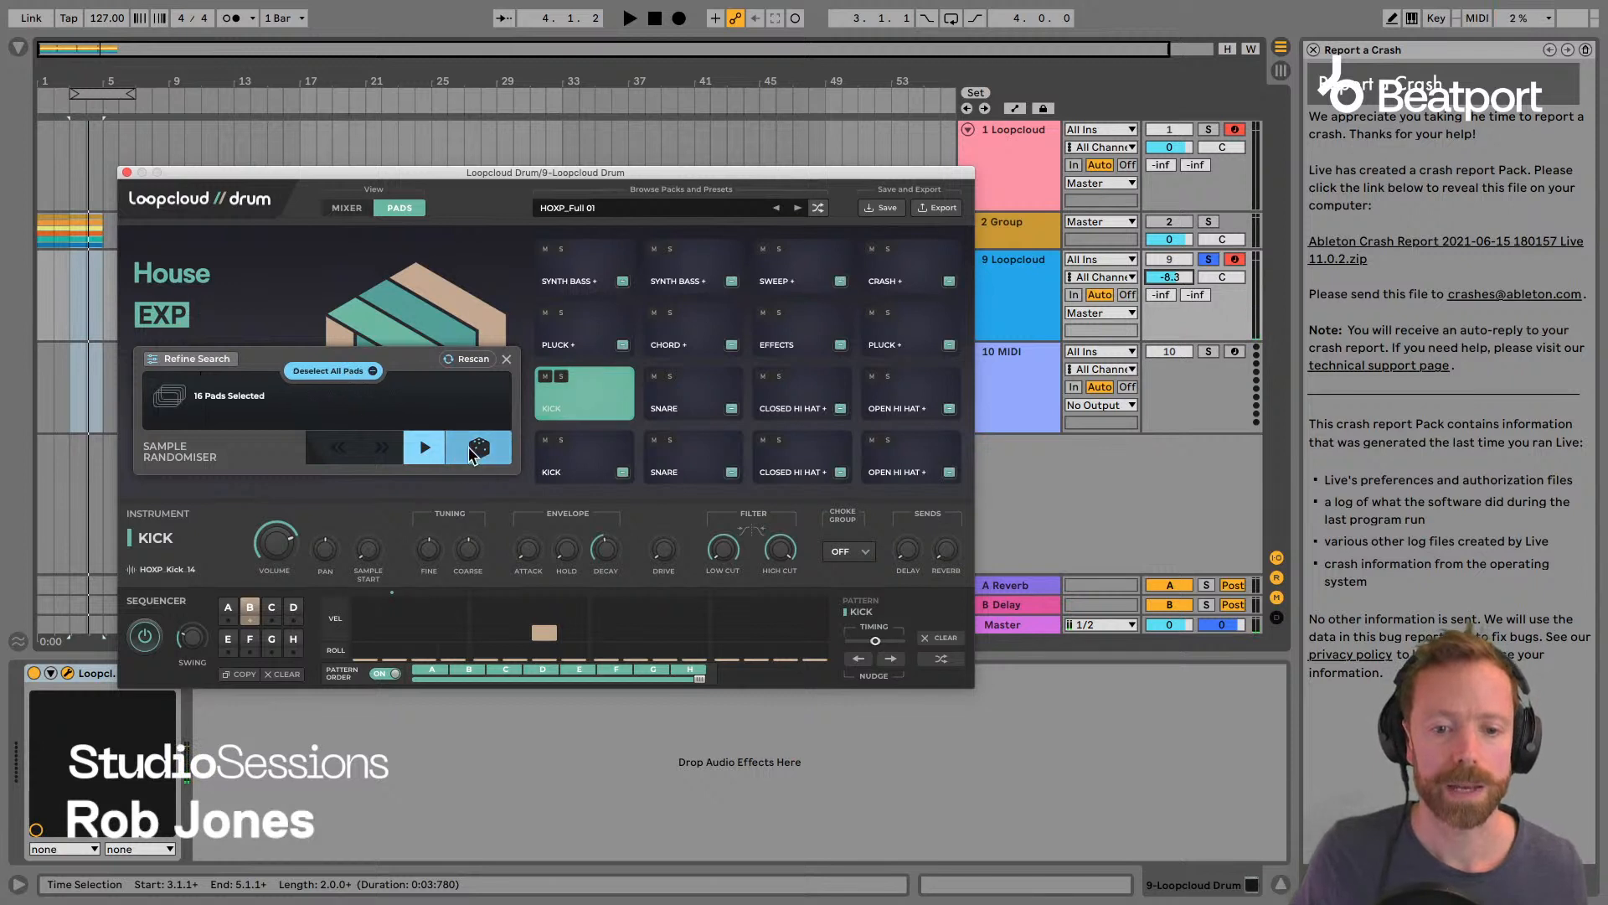
pyautogui.click(549, 407)
# Hide the plug-in window, decline the incoming phone call and show the plug-in window again.
pyautogui.press('super+alt+p')
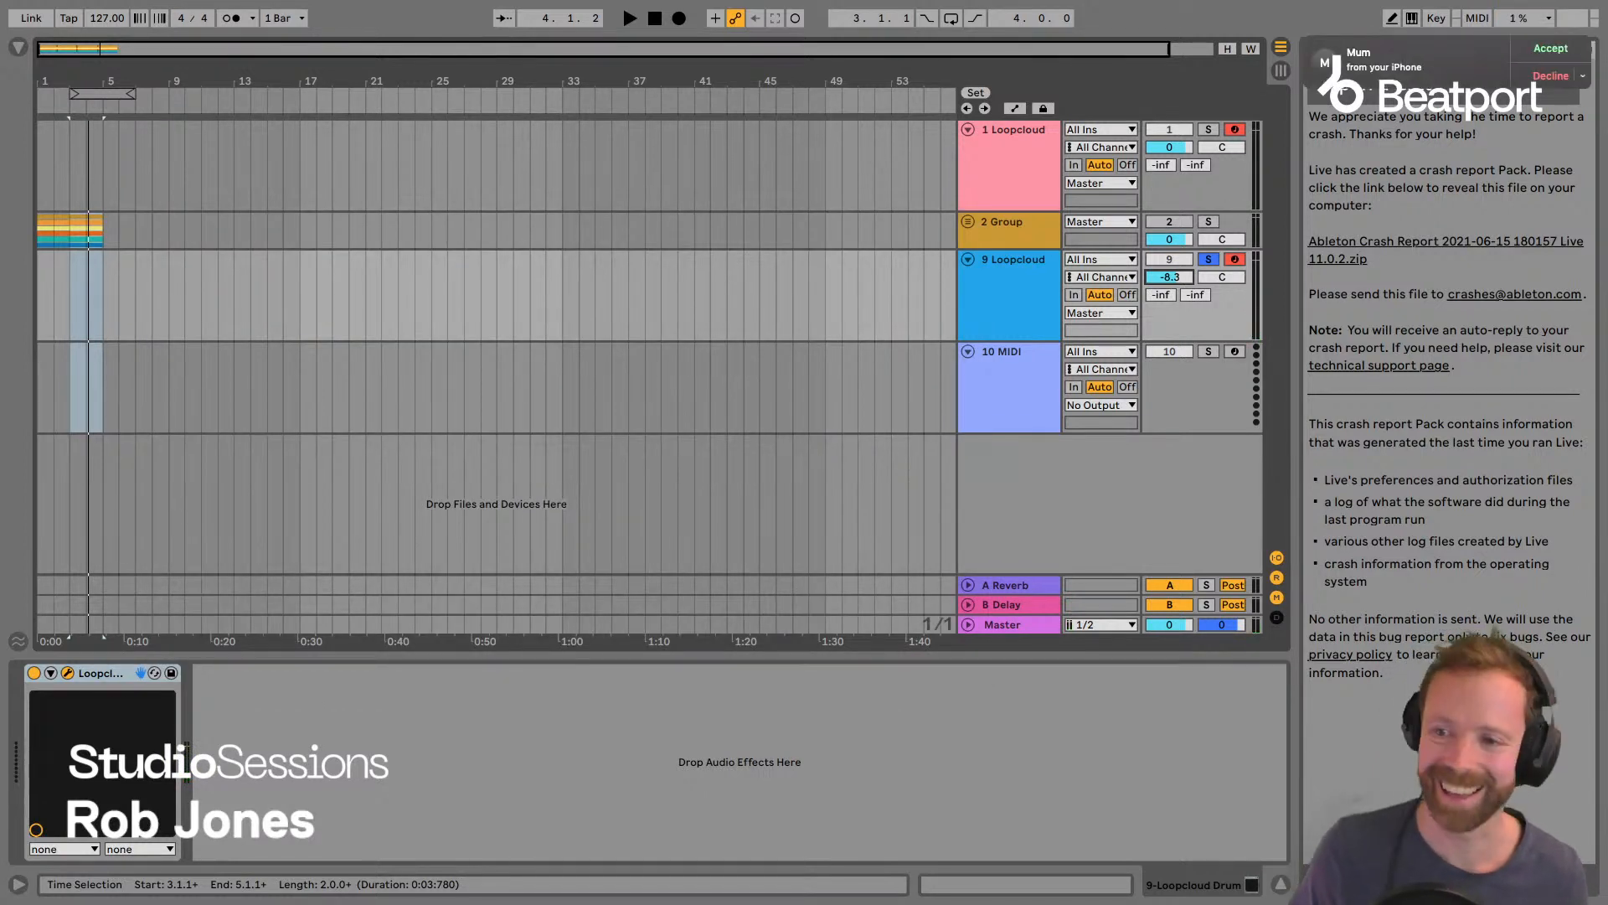
pyautogui.click(1537, 80)
pyautogui.press('super+alt+p')
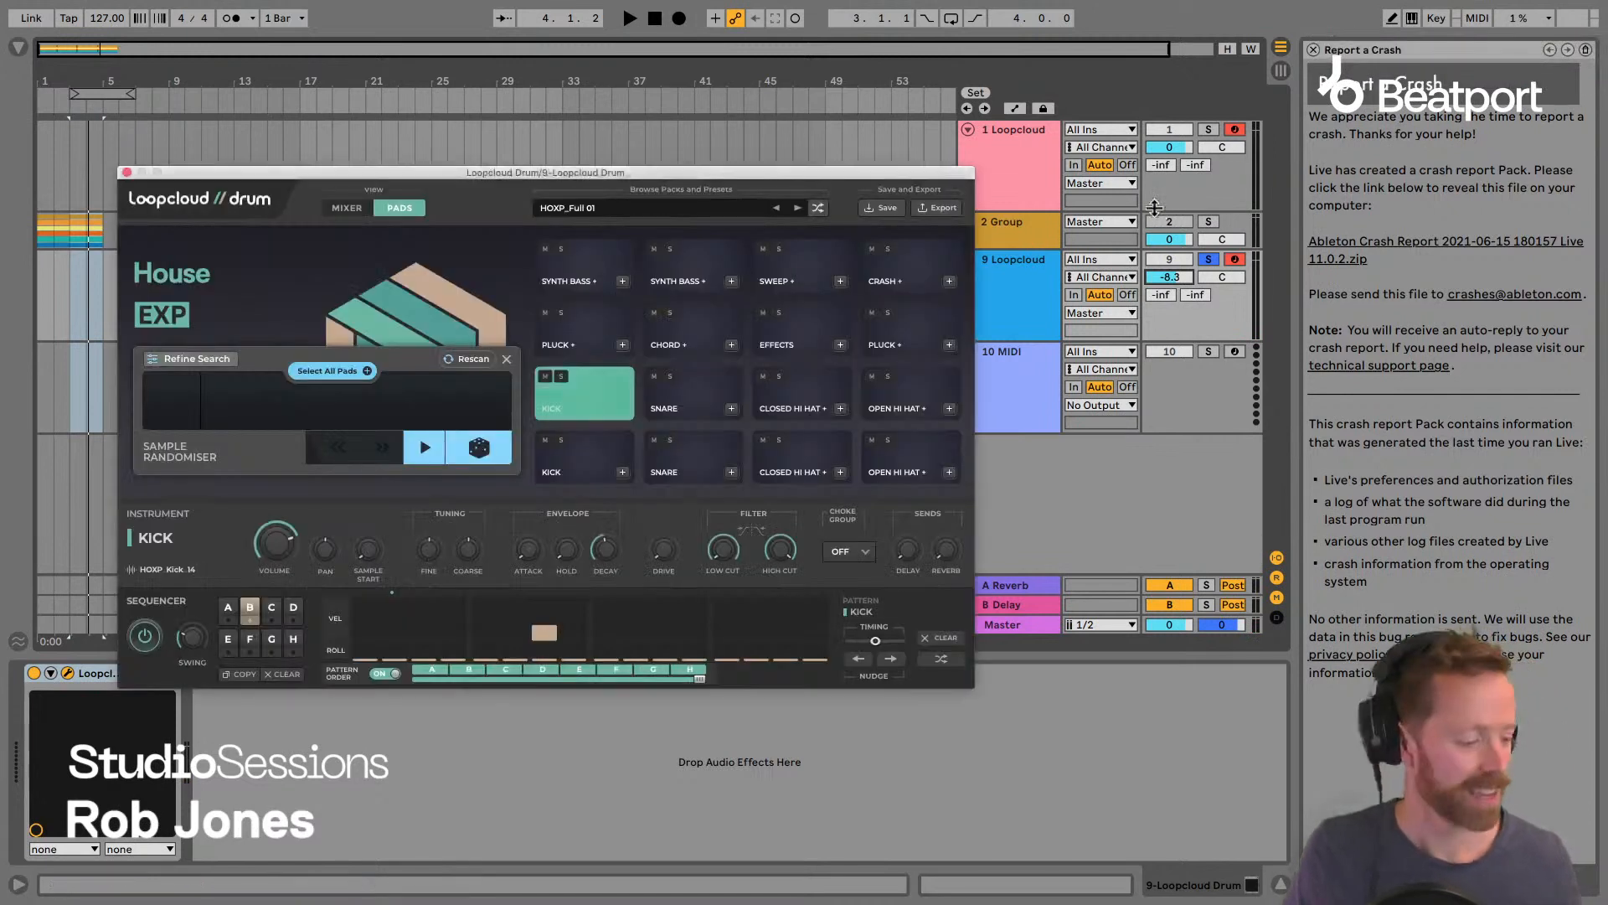
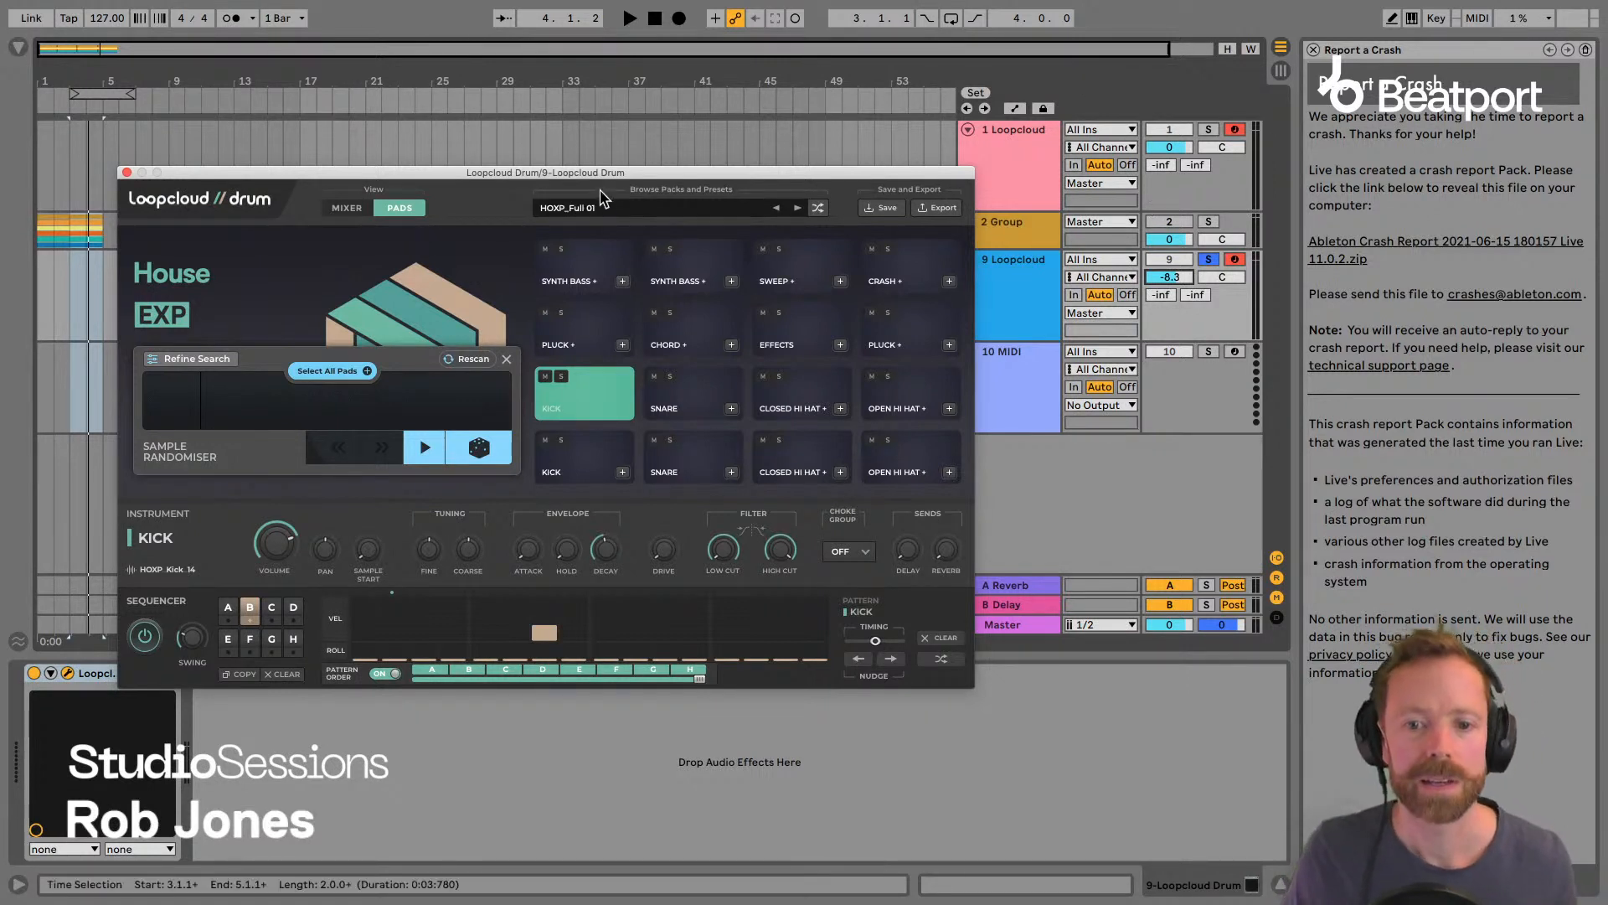
# Load the HOXP_Full 02 kit from House EXP and audition its two Kick pads.
pyautogui.moveTo(599, 174); pyautogui.dragTo(616, 128)
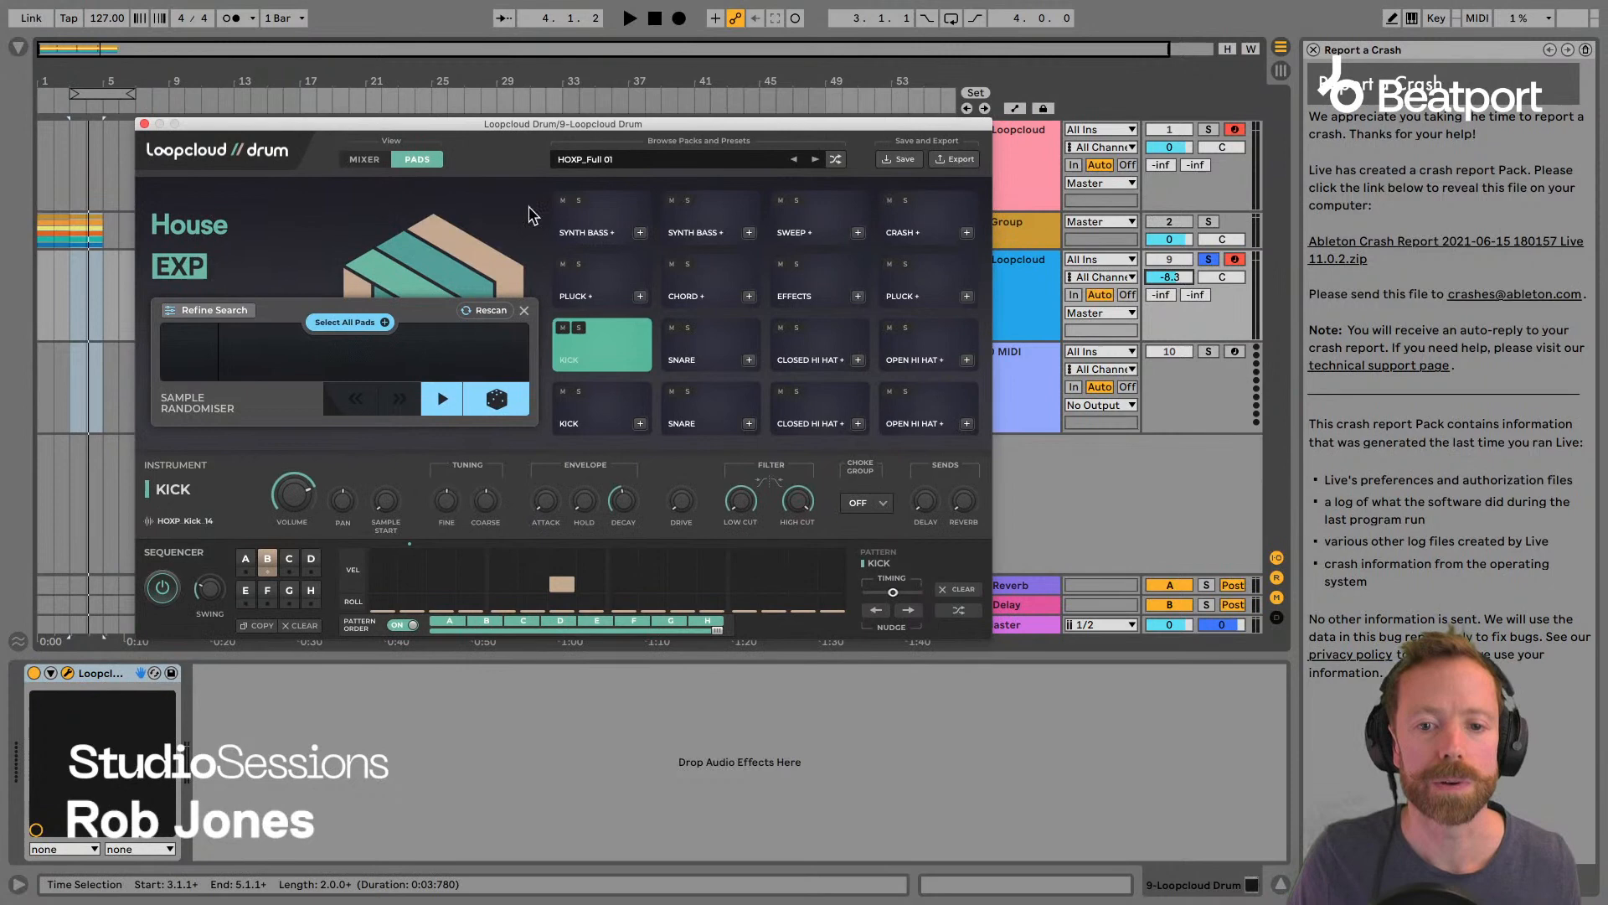
pyautogui.click(603, 160)
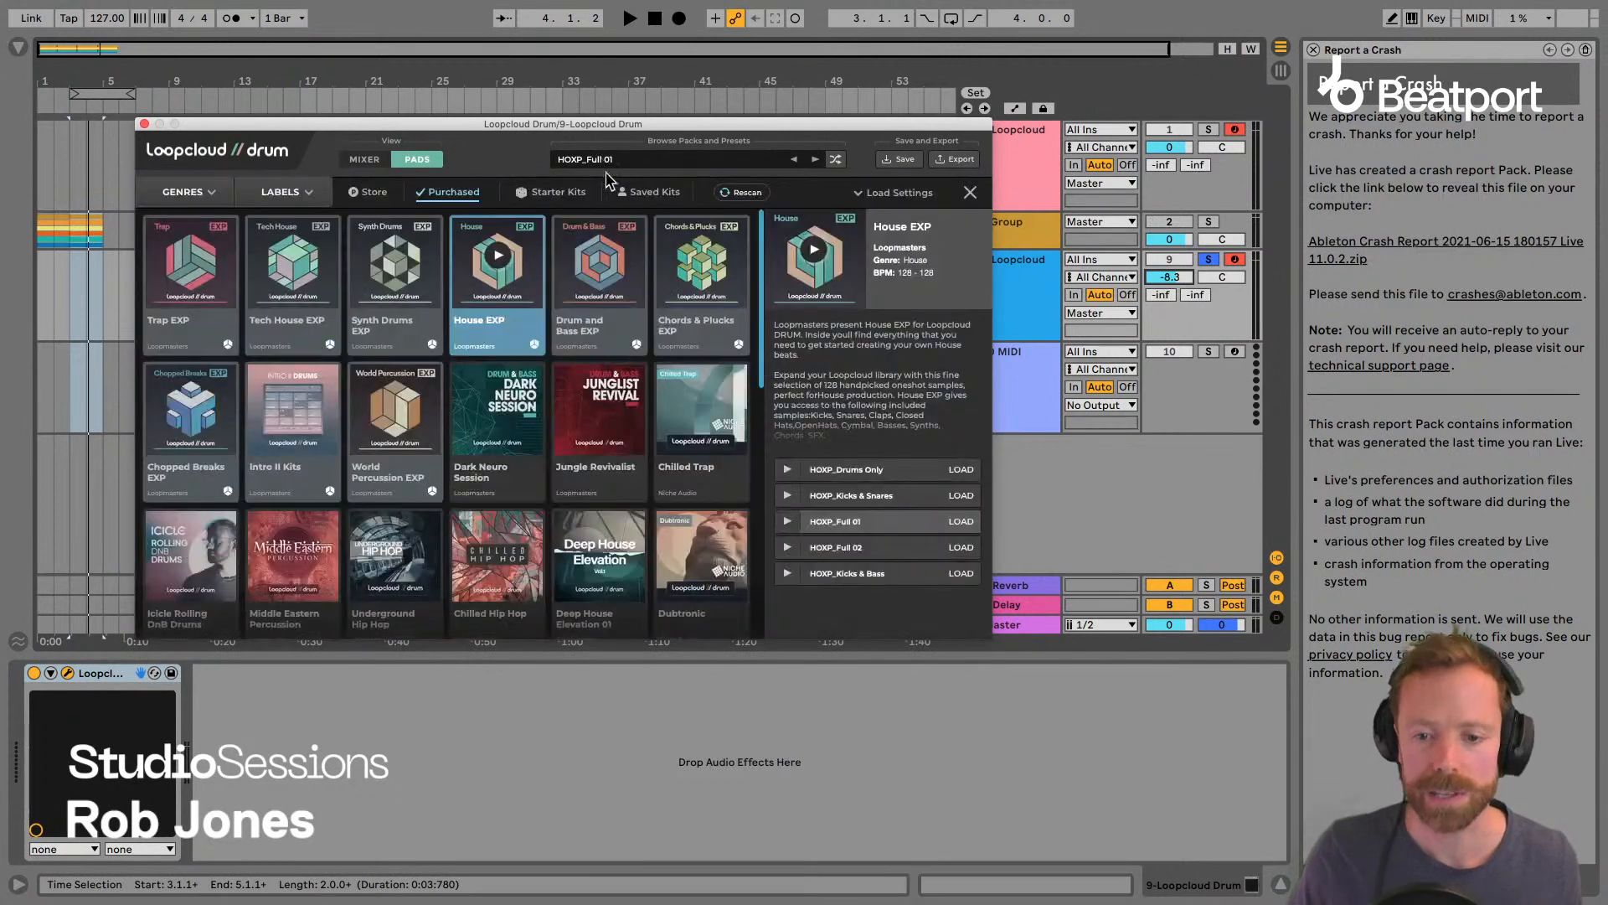
pyautogui.click(959, 549)
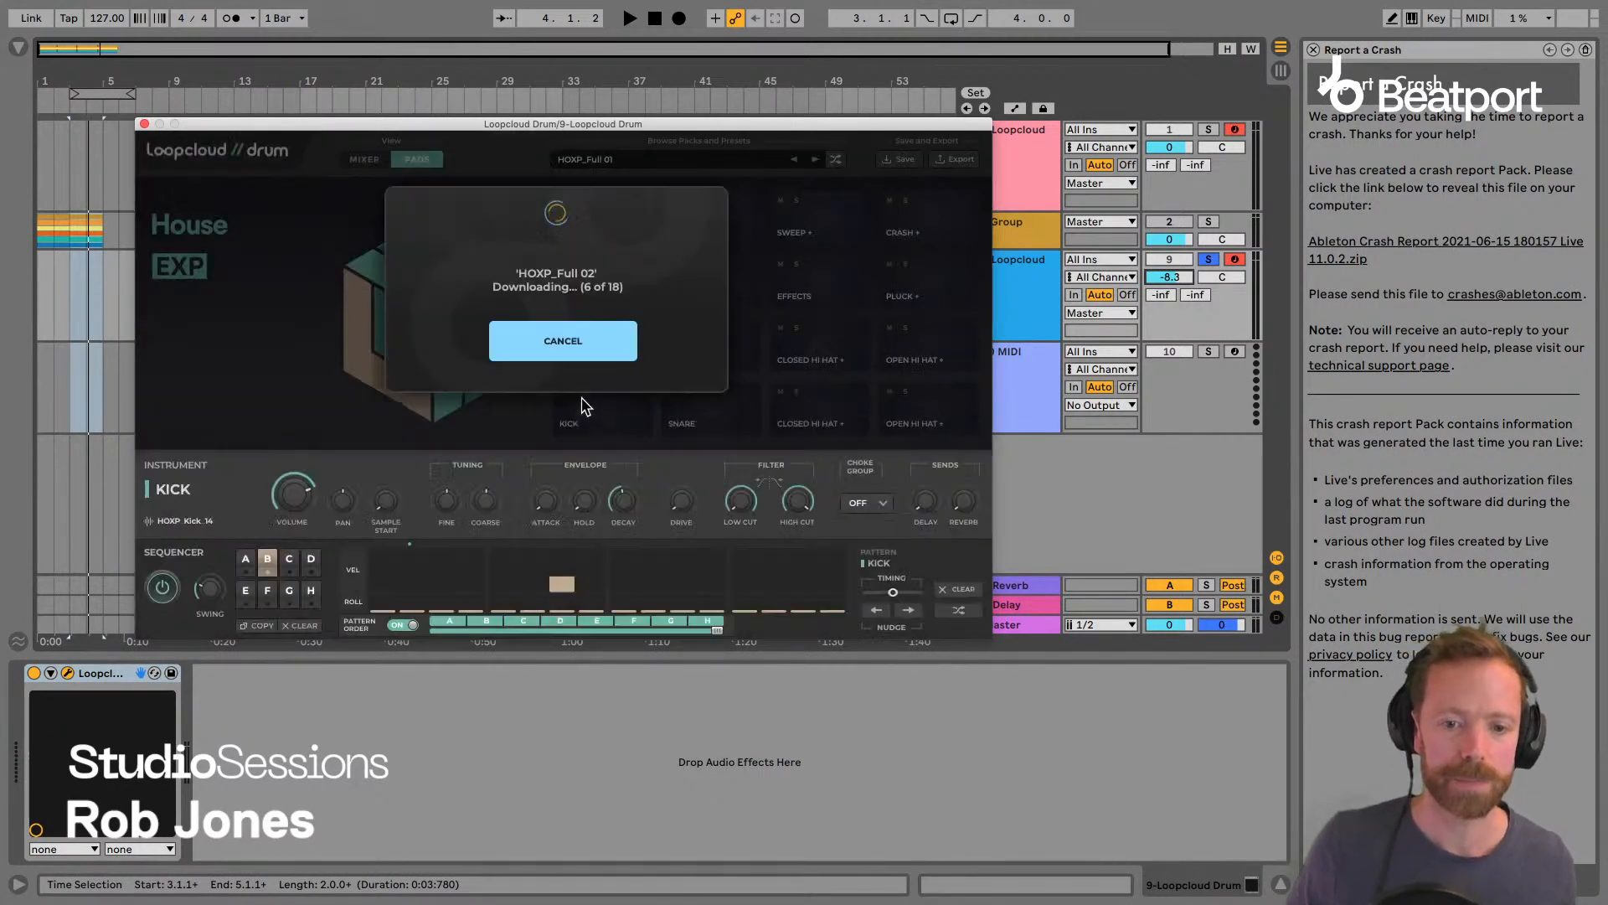
pyautogui.click(615, 433)
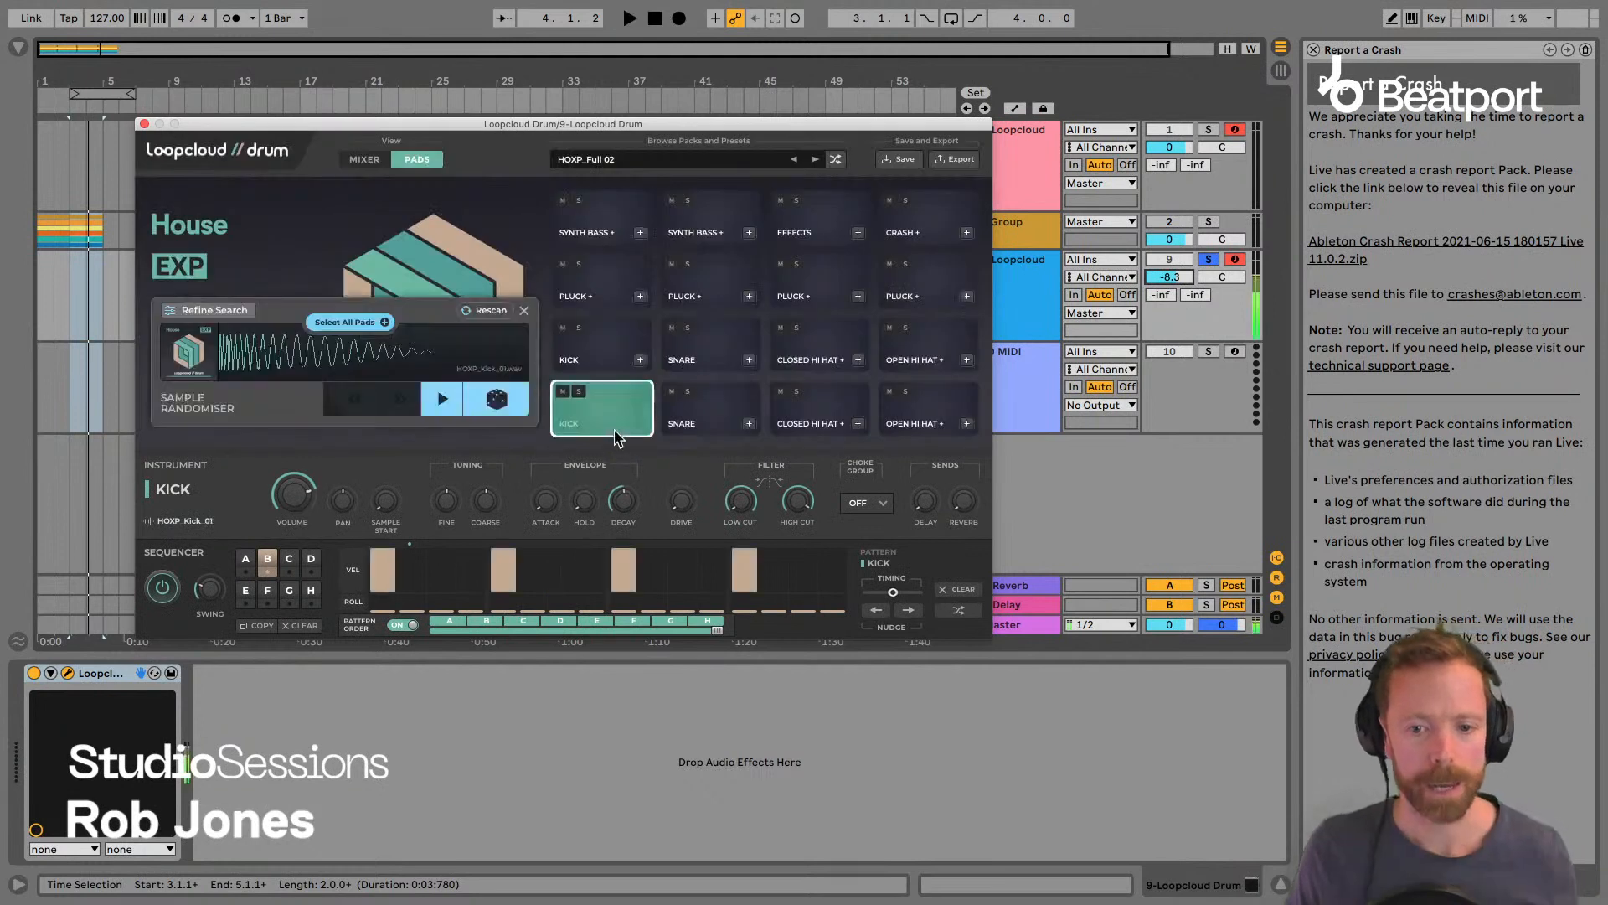
pyautogui.click(603, 347)
pyautogui.click(597, 416)
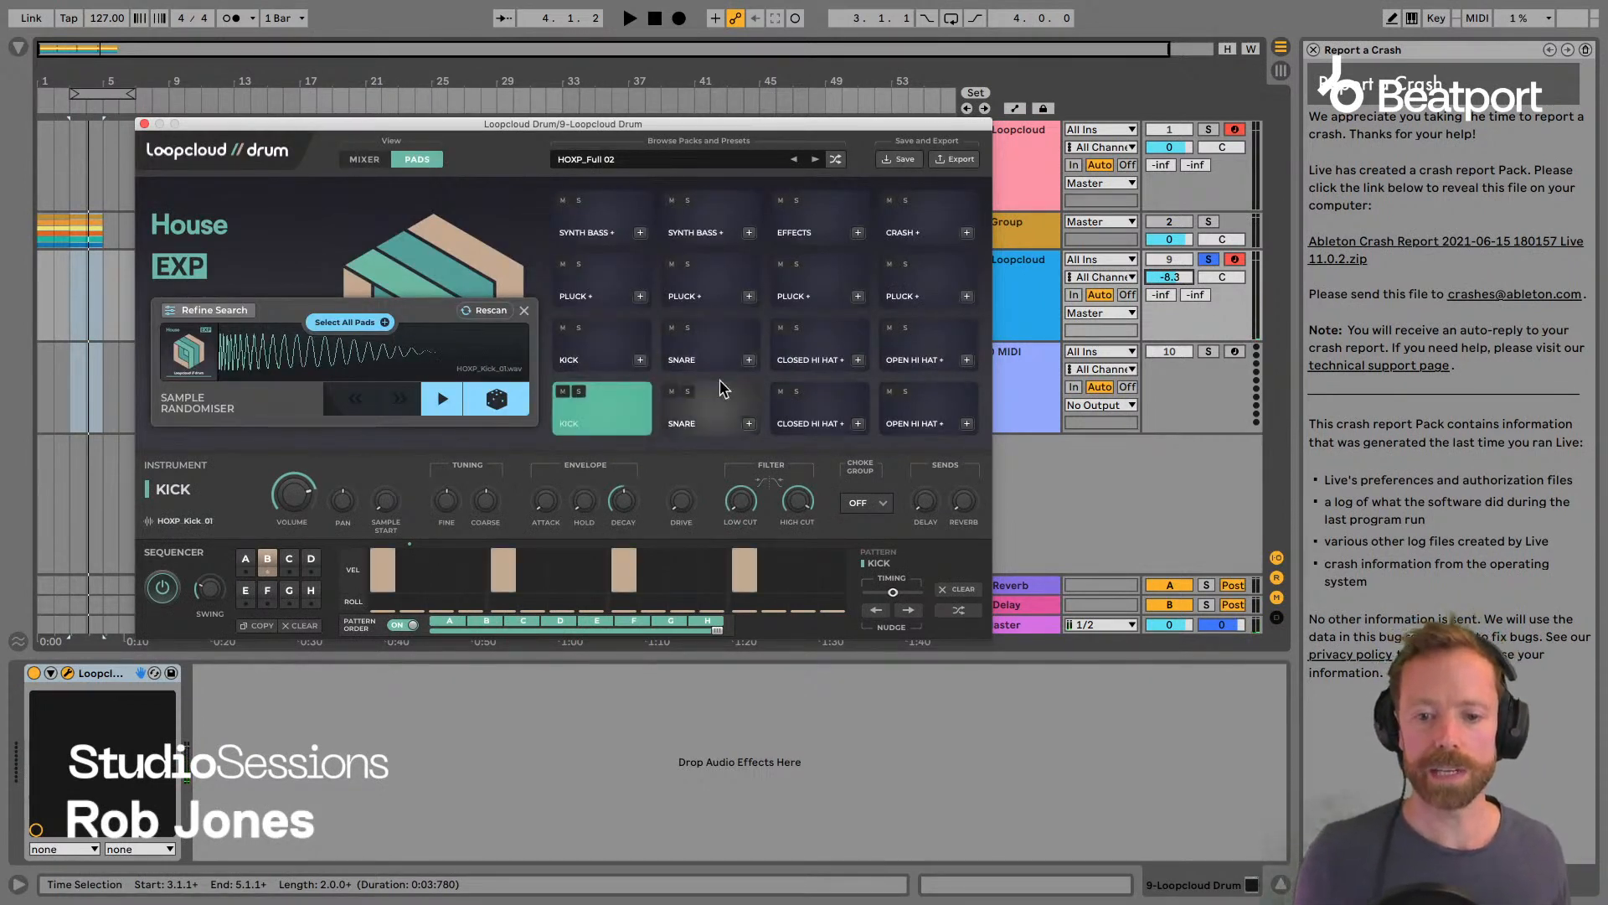
# Play back the HOXP_Full 02 pattern briefly, and randomise the samples on all 16 pads.
pyautogui.press('space')
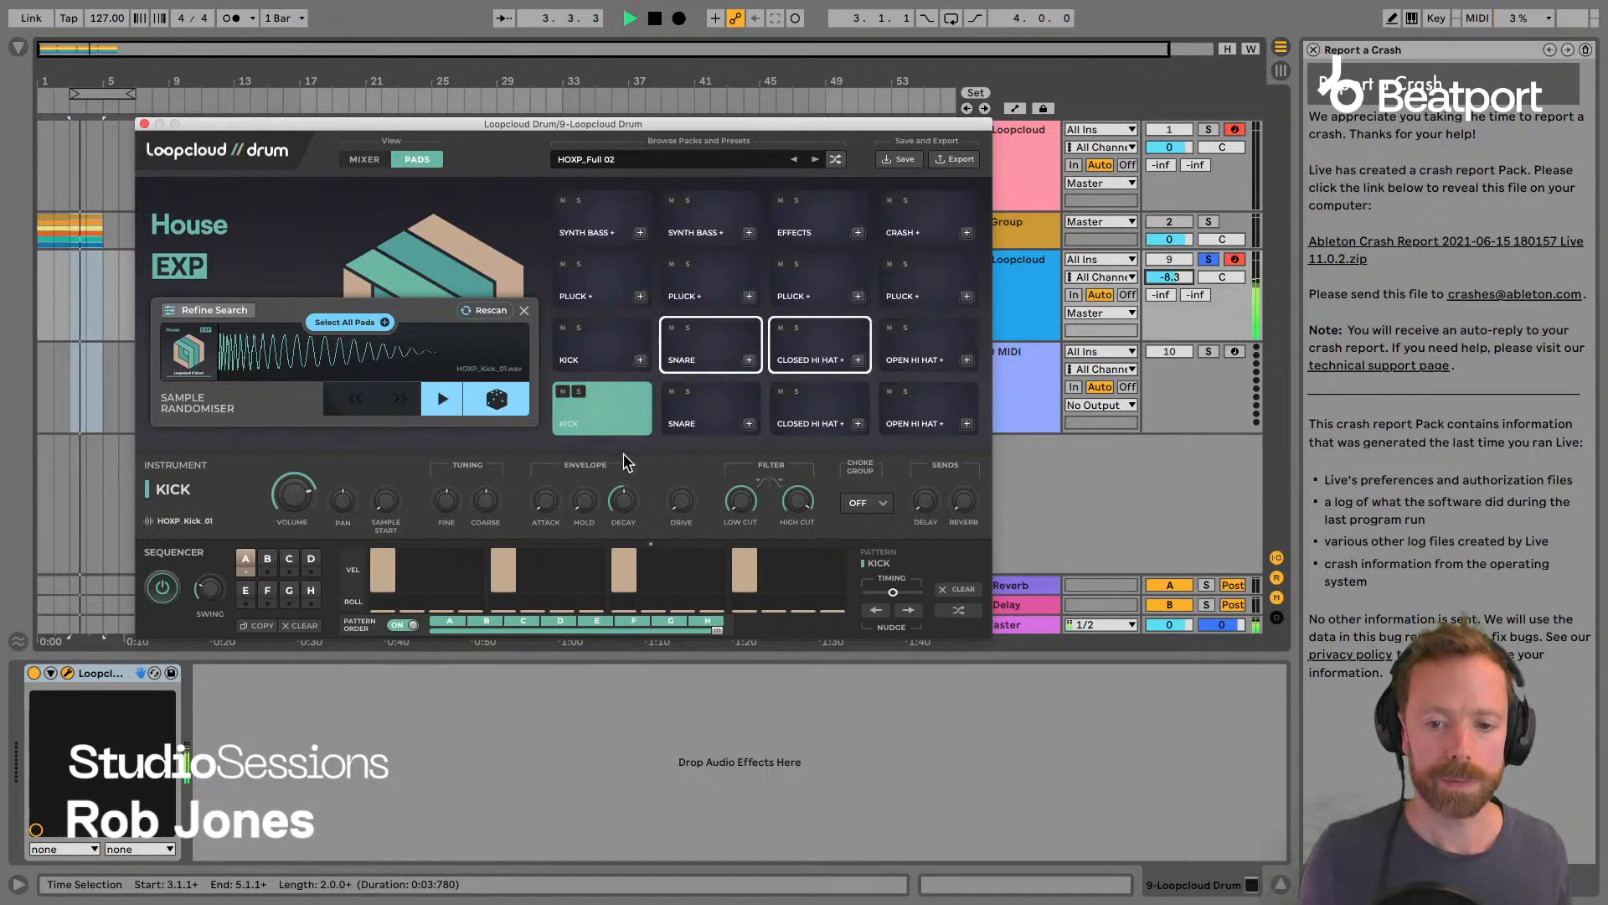
pyautogui.press('space')
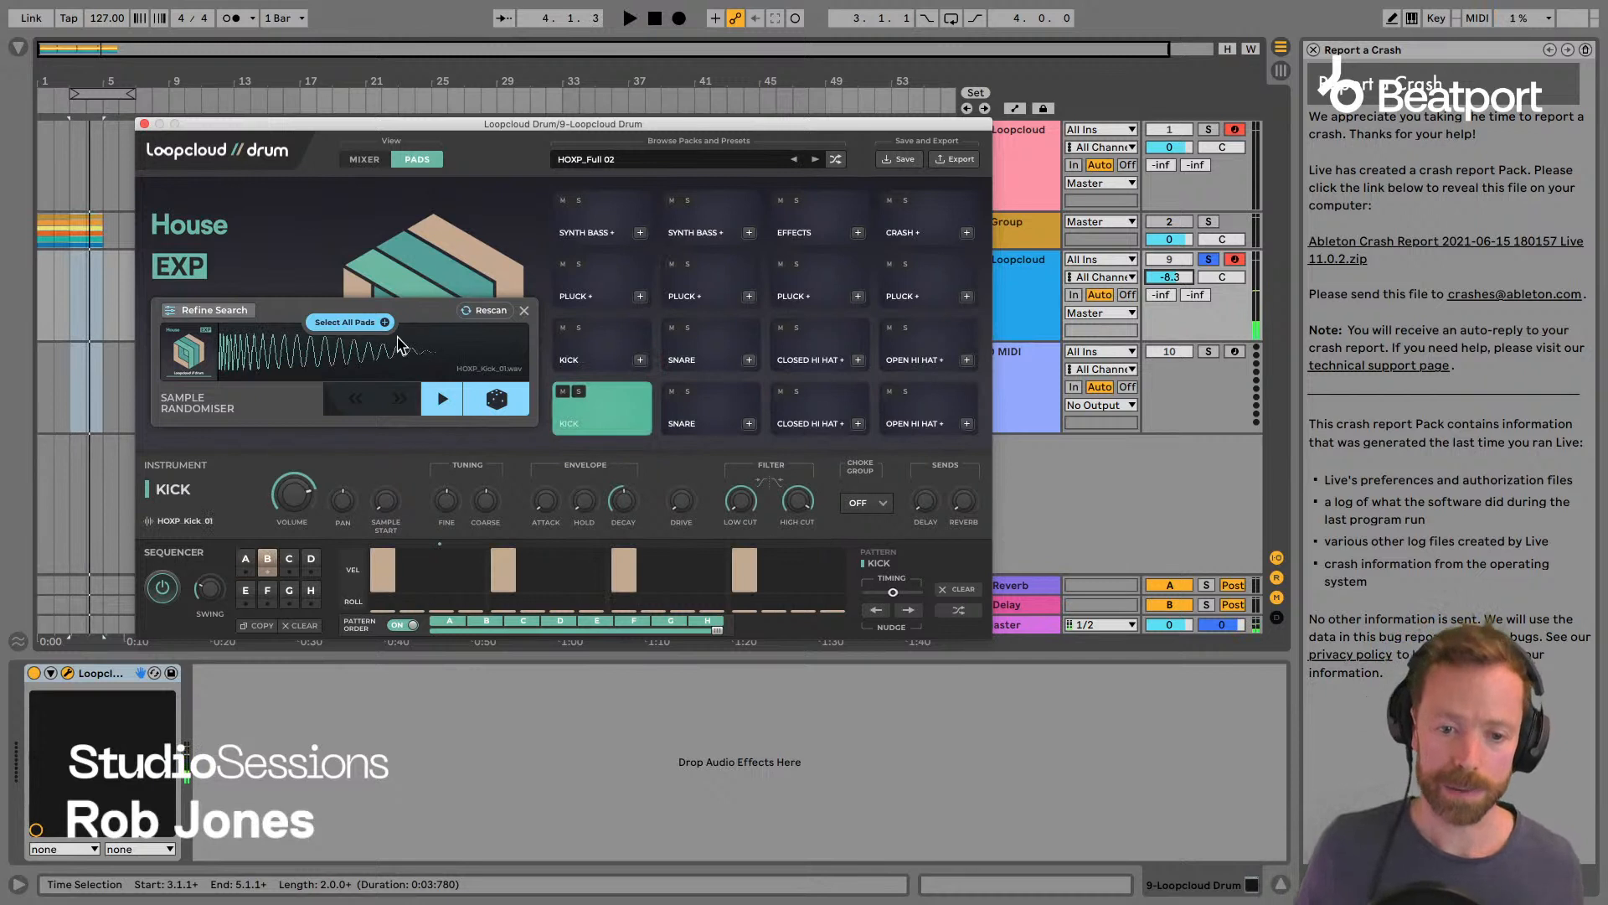
pyautogui.click(358, 323)
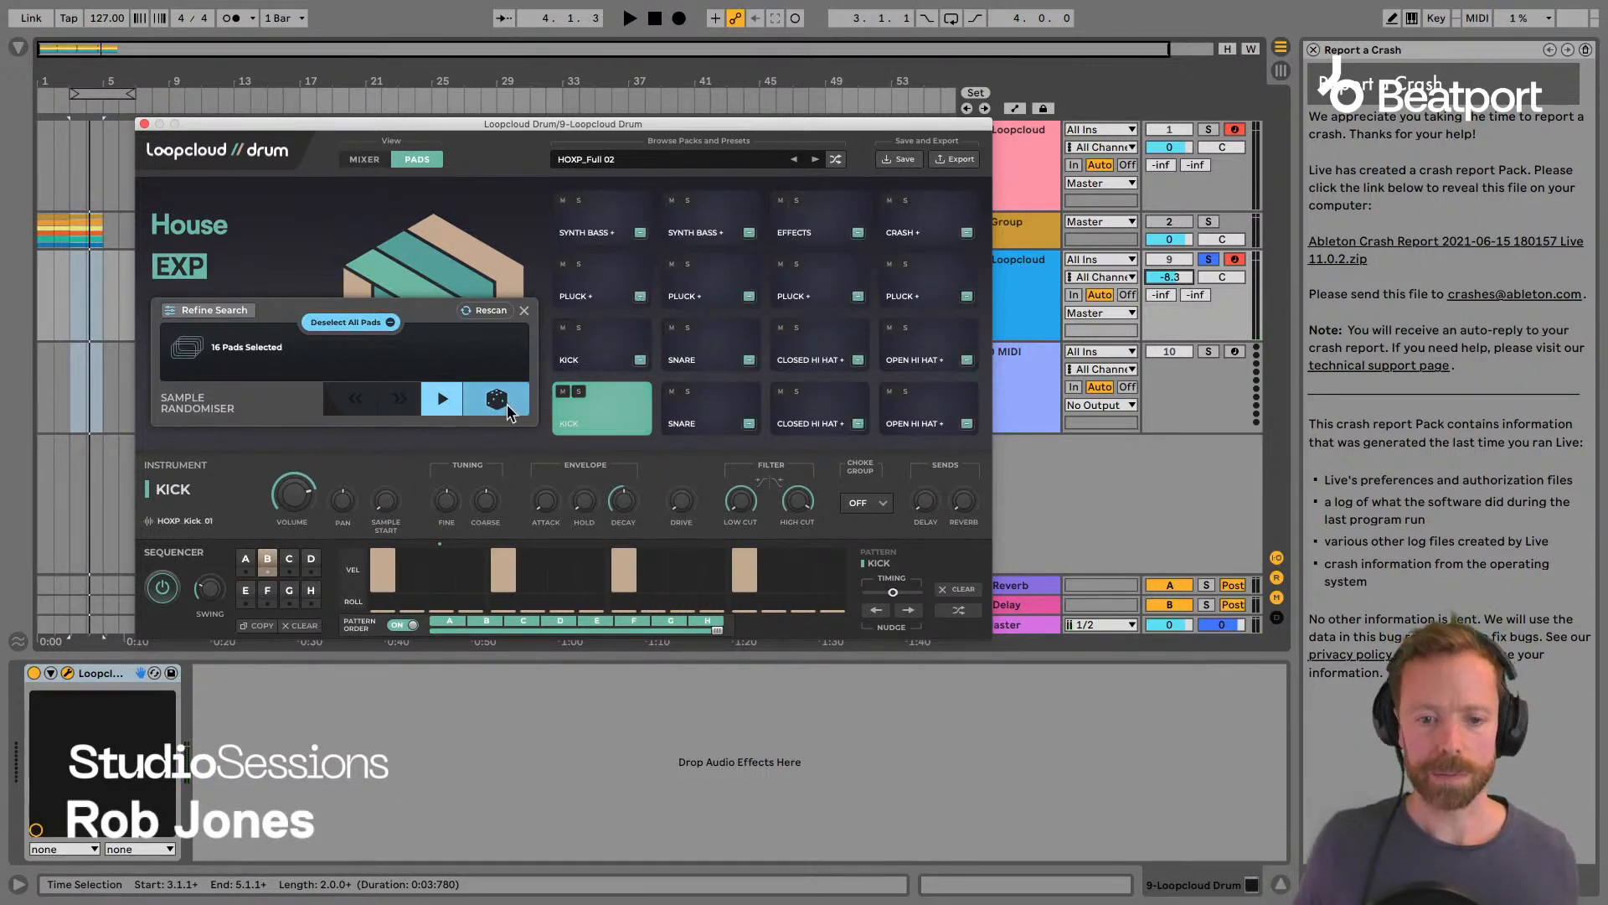
pyautogui.click(496, 403)
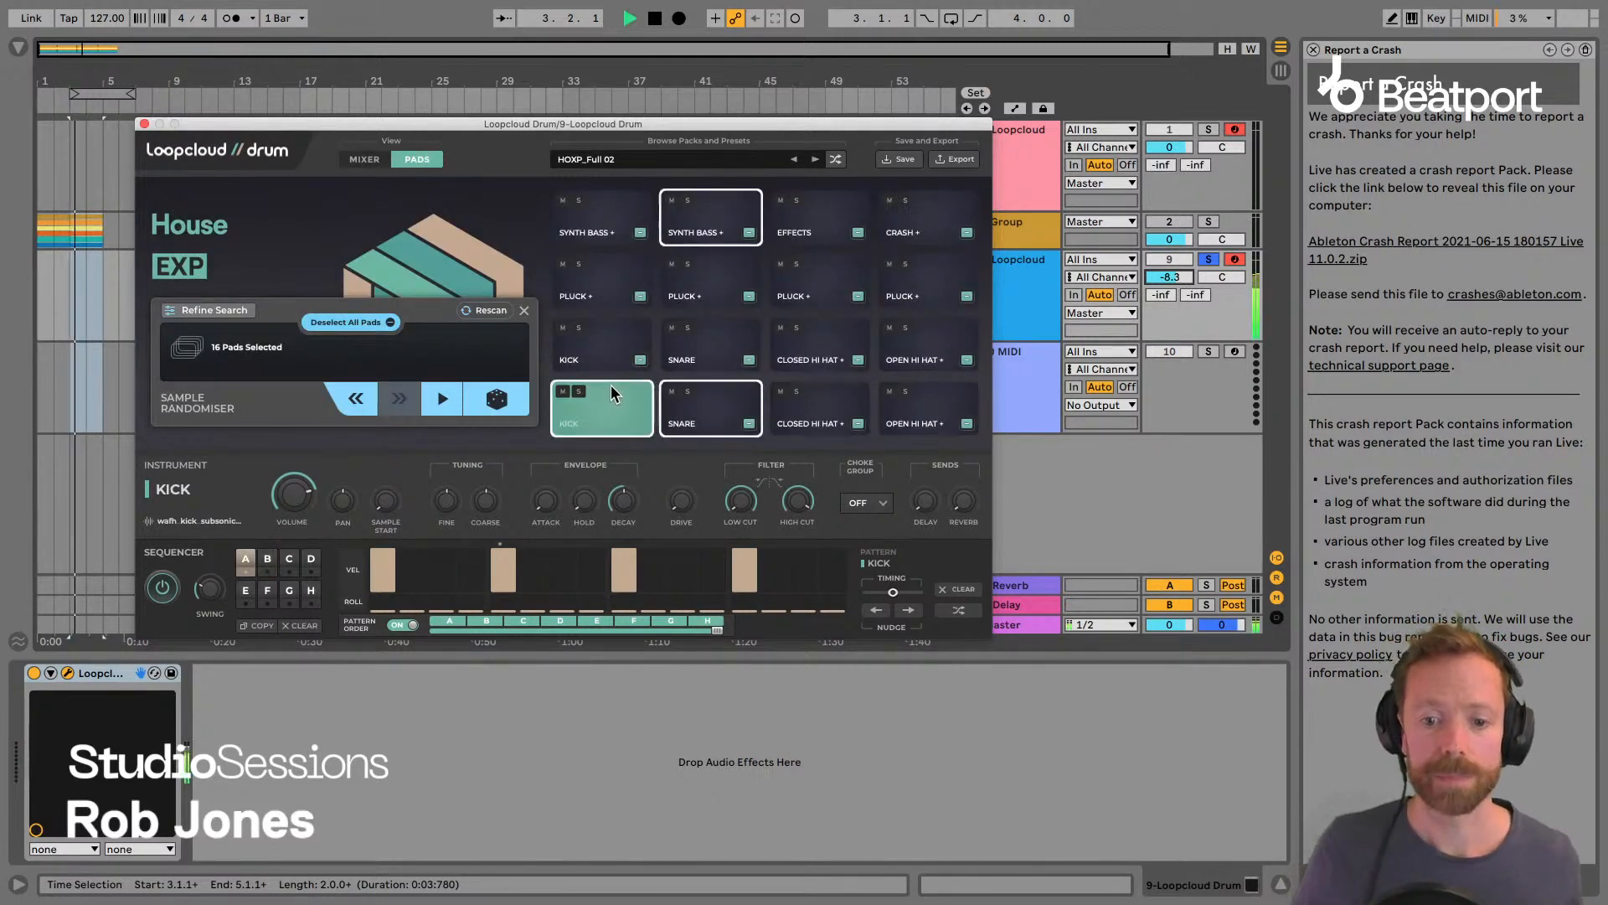
# Mute the eight melodic and effects pads: both Synth Bass pads, Effects, Crash and all four Pluck pads.
pyautogui.click(563, 200)
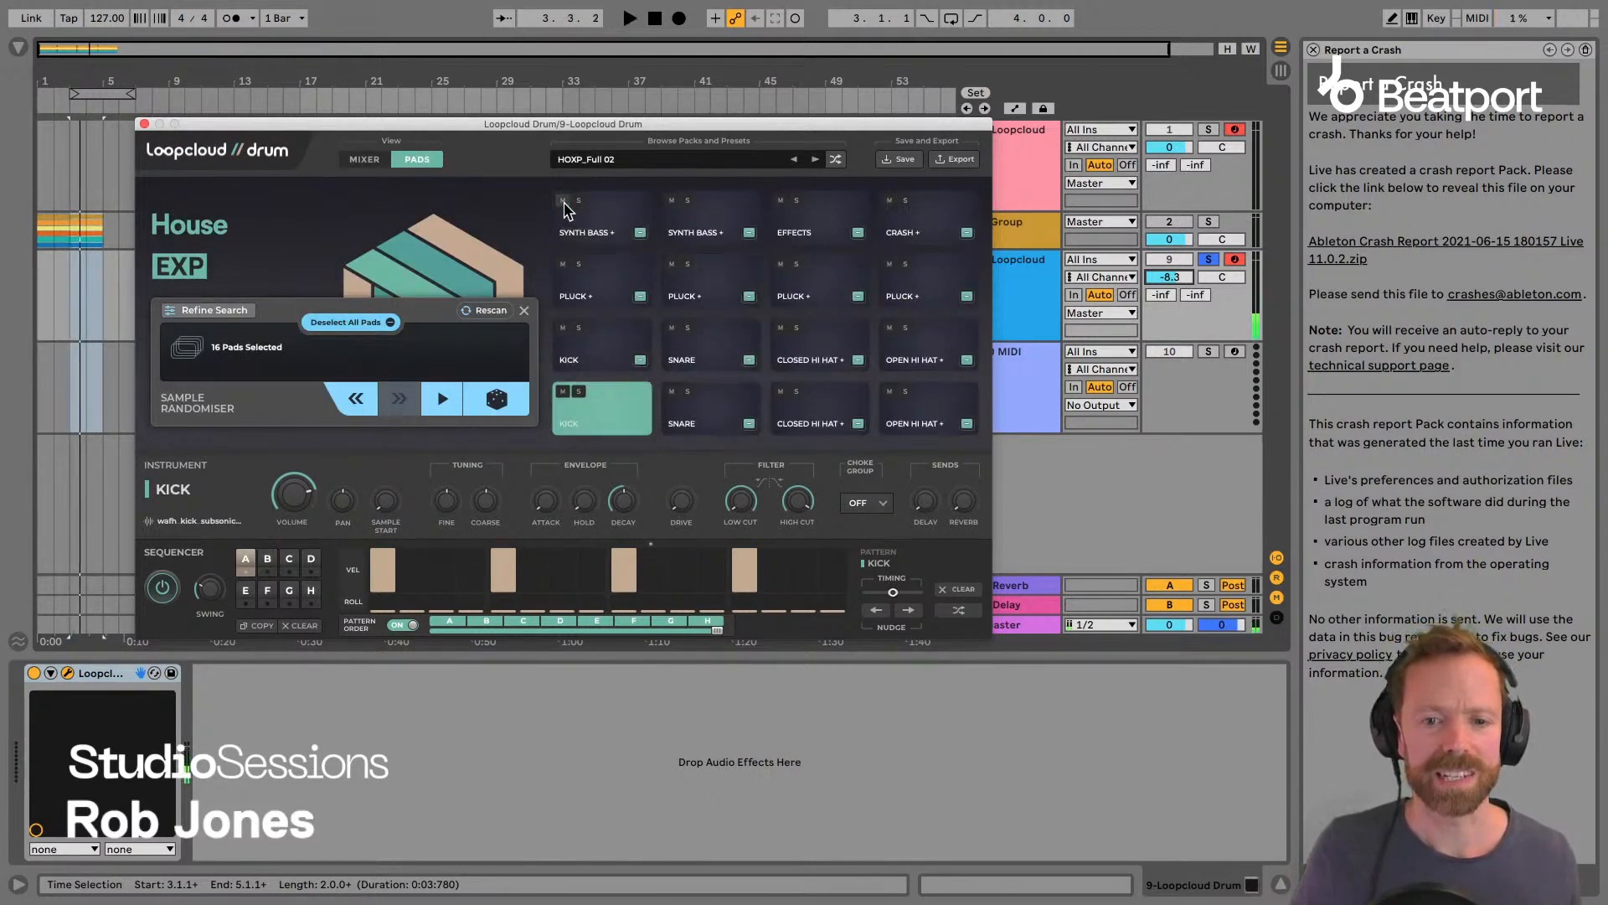
pyautogui.click(563, 265)
pyautogui.click(672, 200)
pyautogui.click(672, 264)
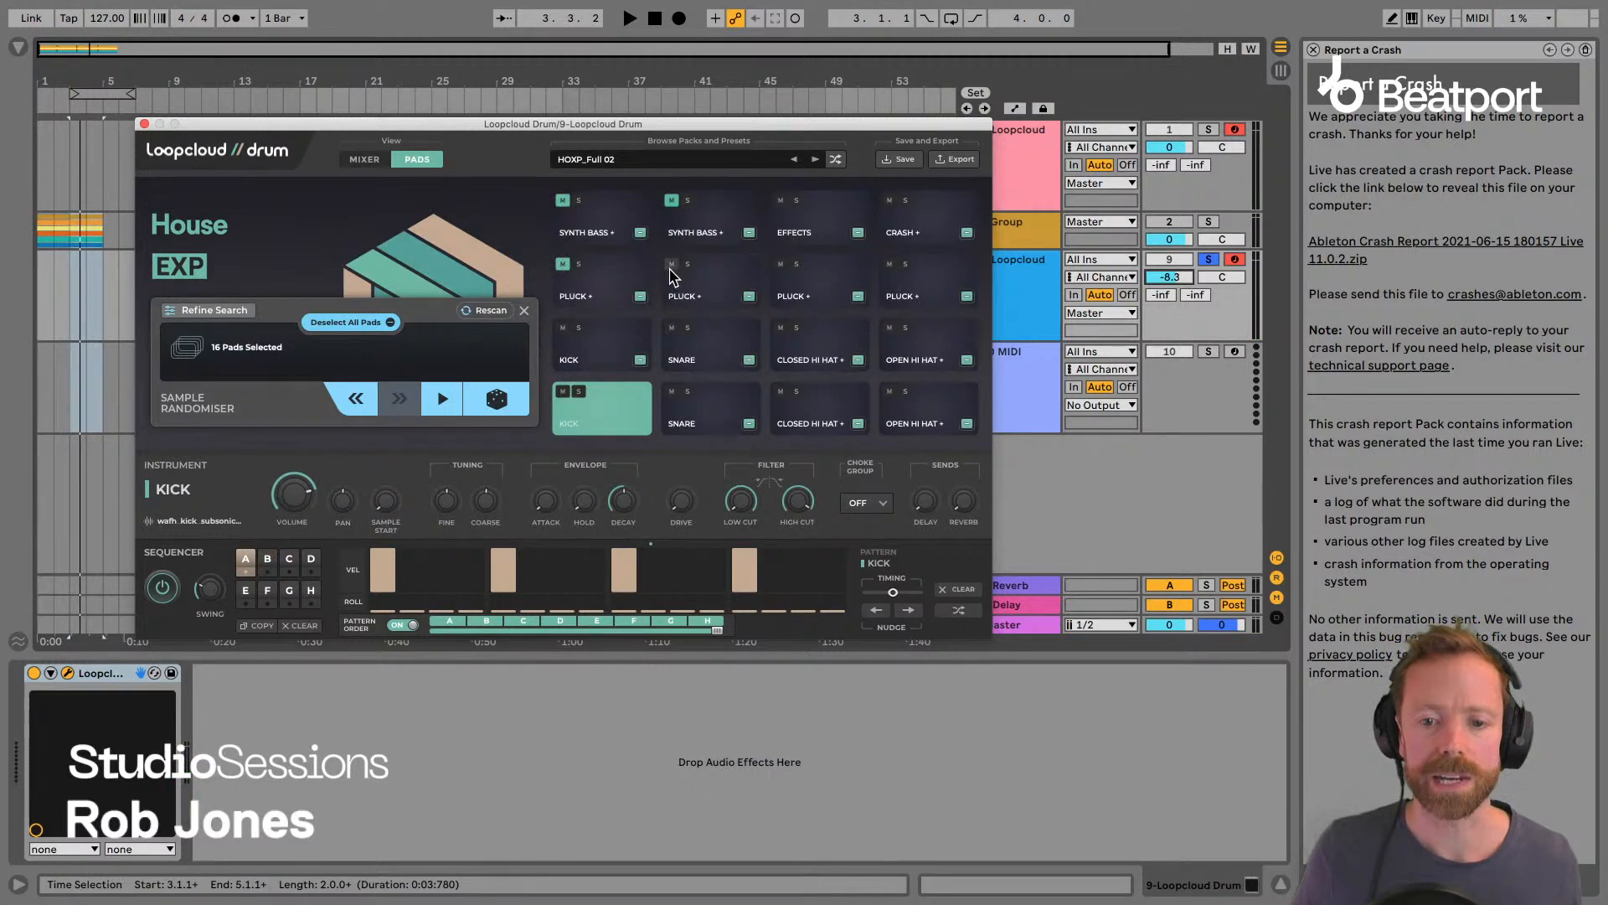
pyautogui.click(780, 200)
pyautogui.click(780, 264)
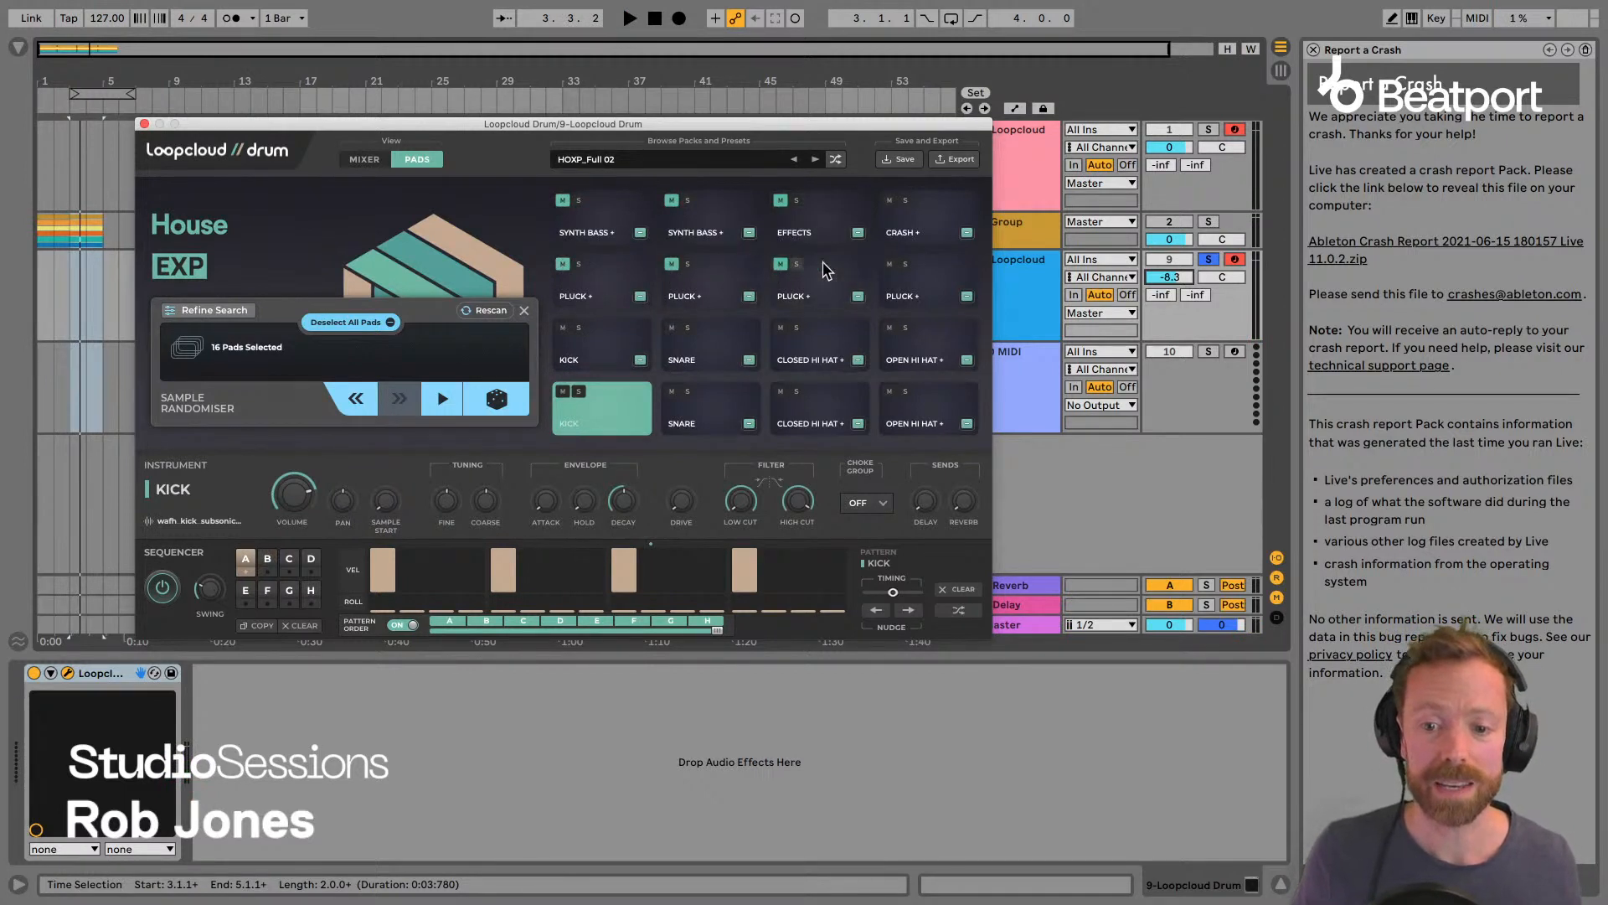
pyautogui.click(890, 265)
pyautogui.click(889, 200)
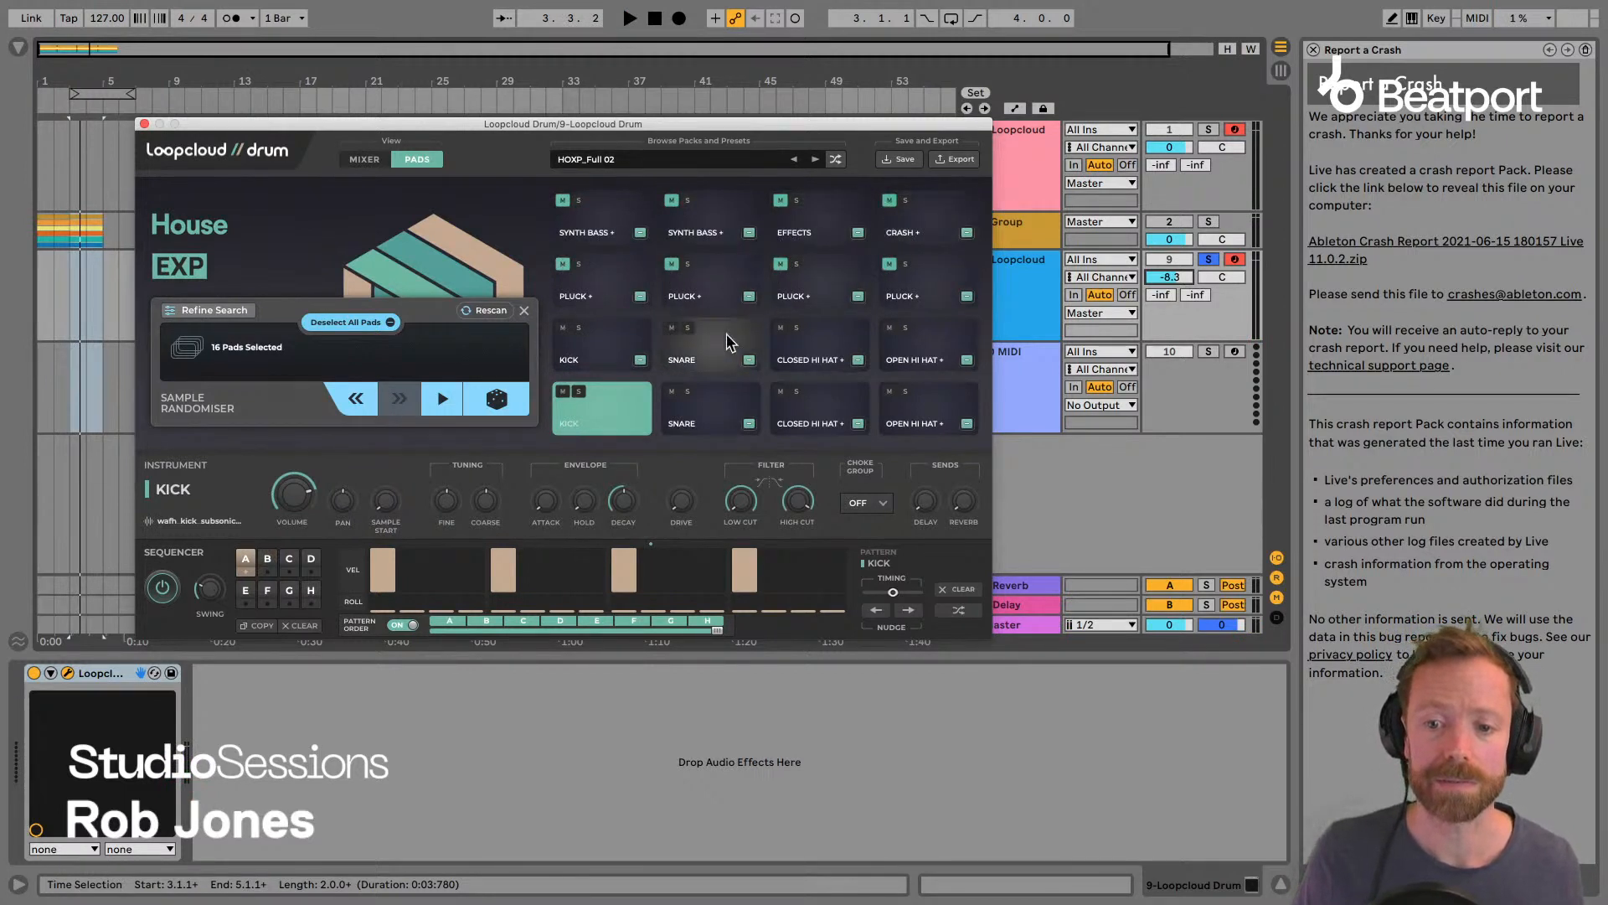
# Play back the pattern with the muted pads, and randomise the samples on all 16 pads again.
pyautogui.press('space')
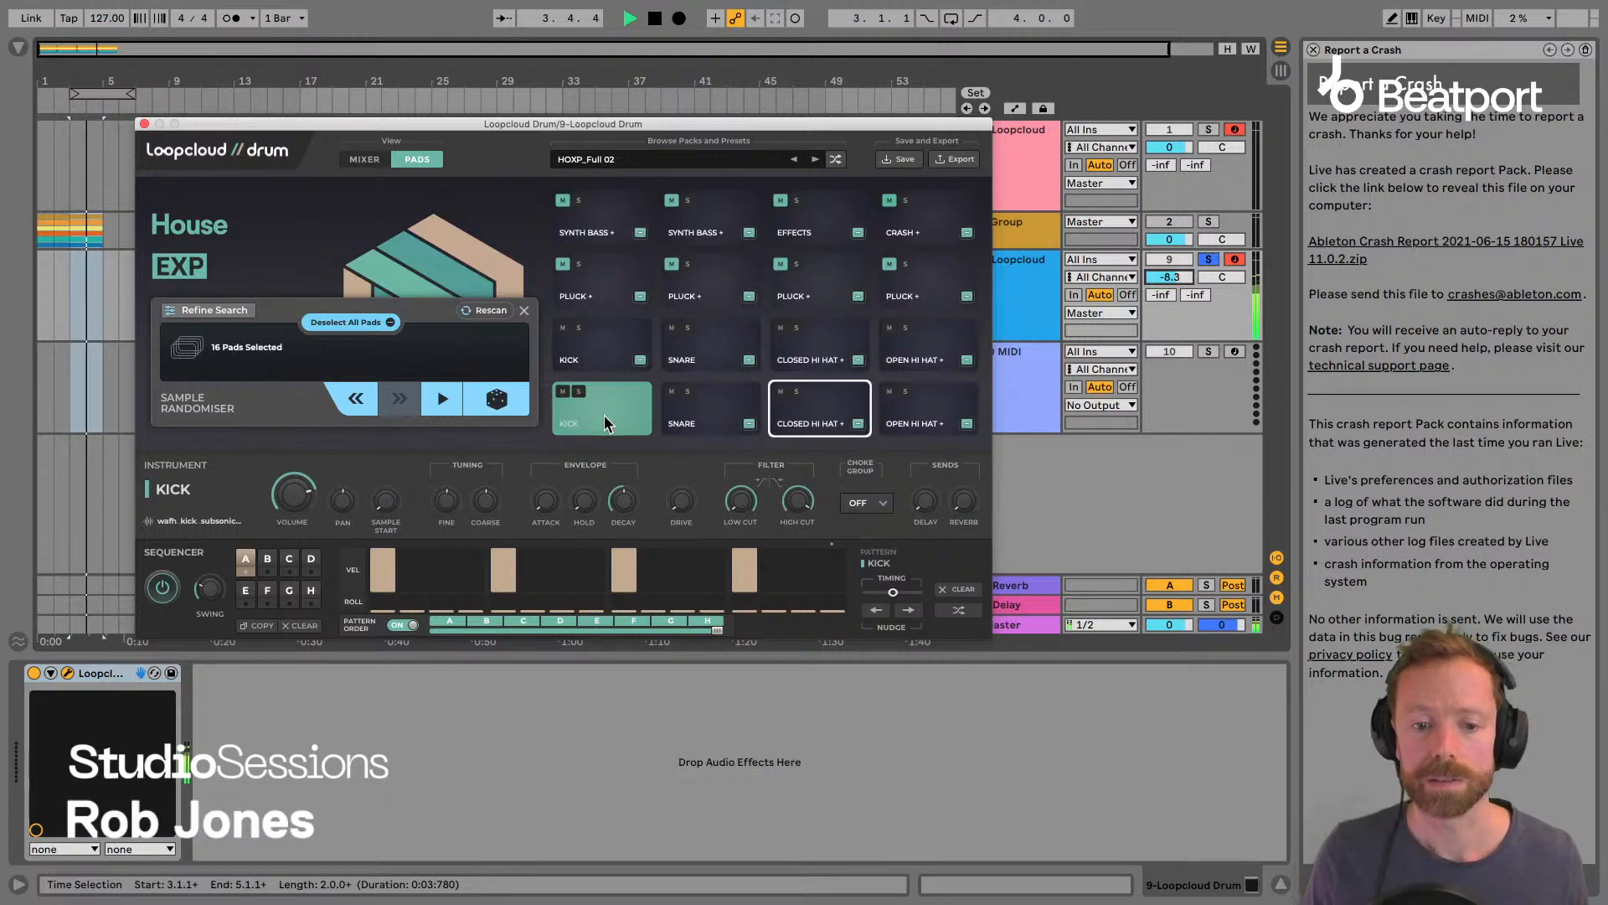
pyautogui.press('space')
pyautogui.click(494, 402)
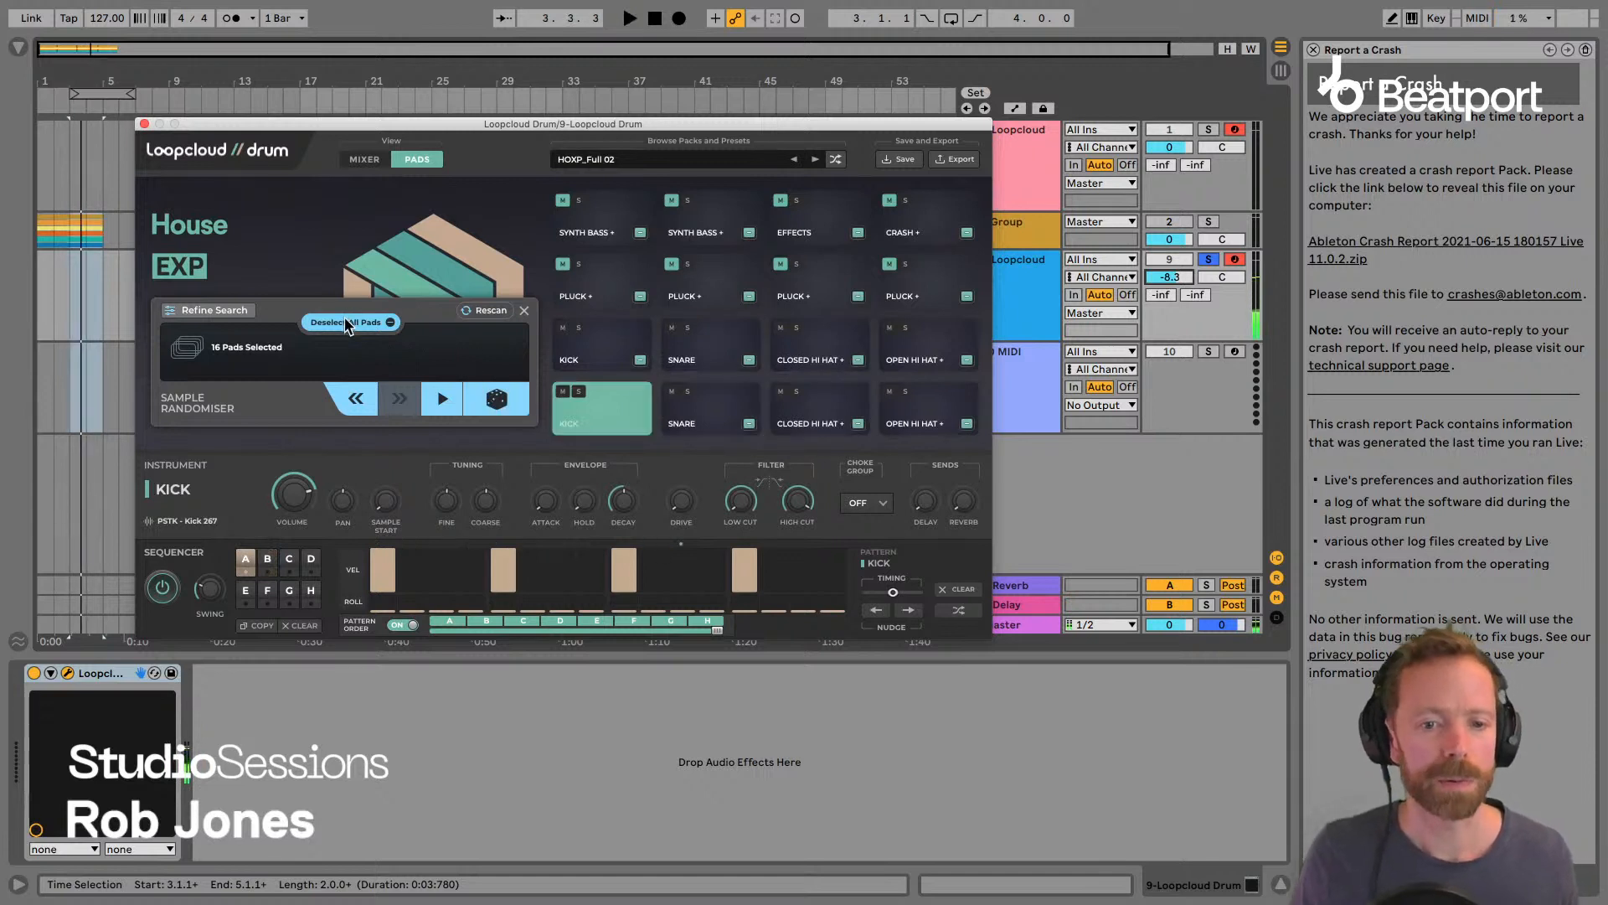
# Replace the House genre tag in the sample randomiser's search filters with Tech House.
pyautogui.click(215, 315)
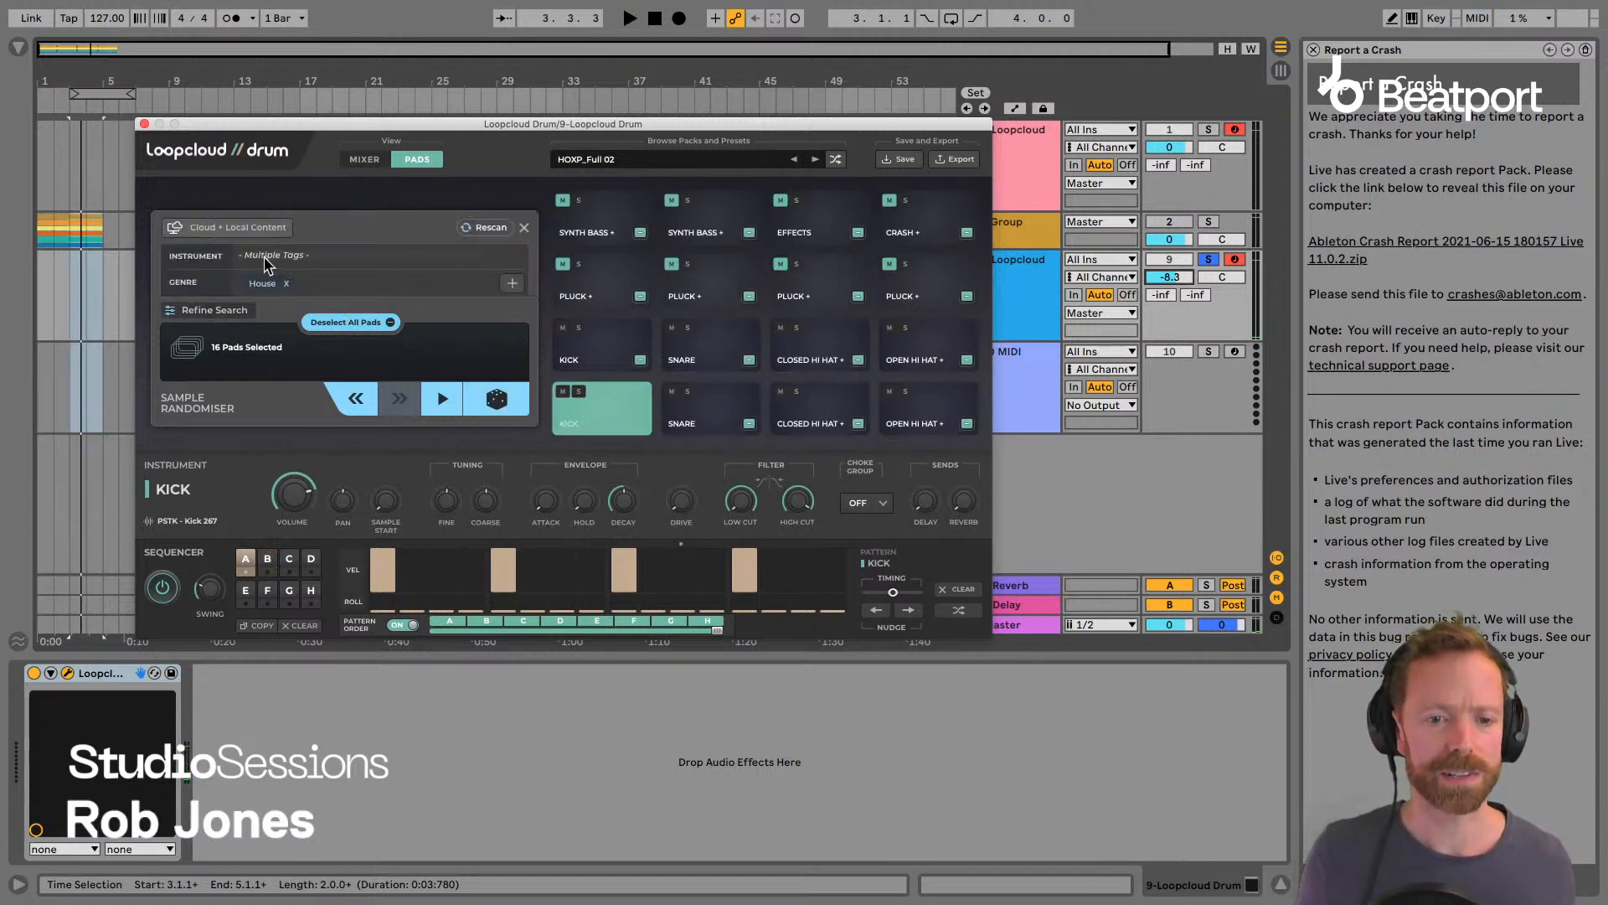
pyautogui.click(286, 283)
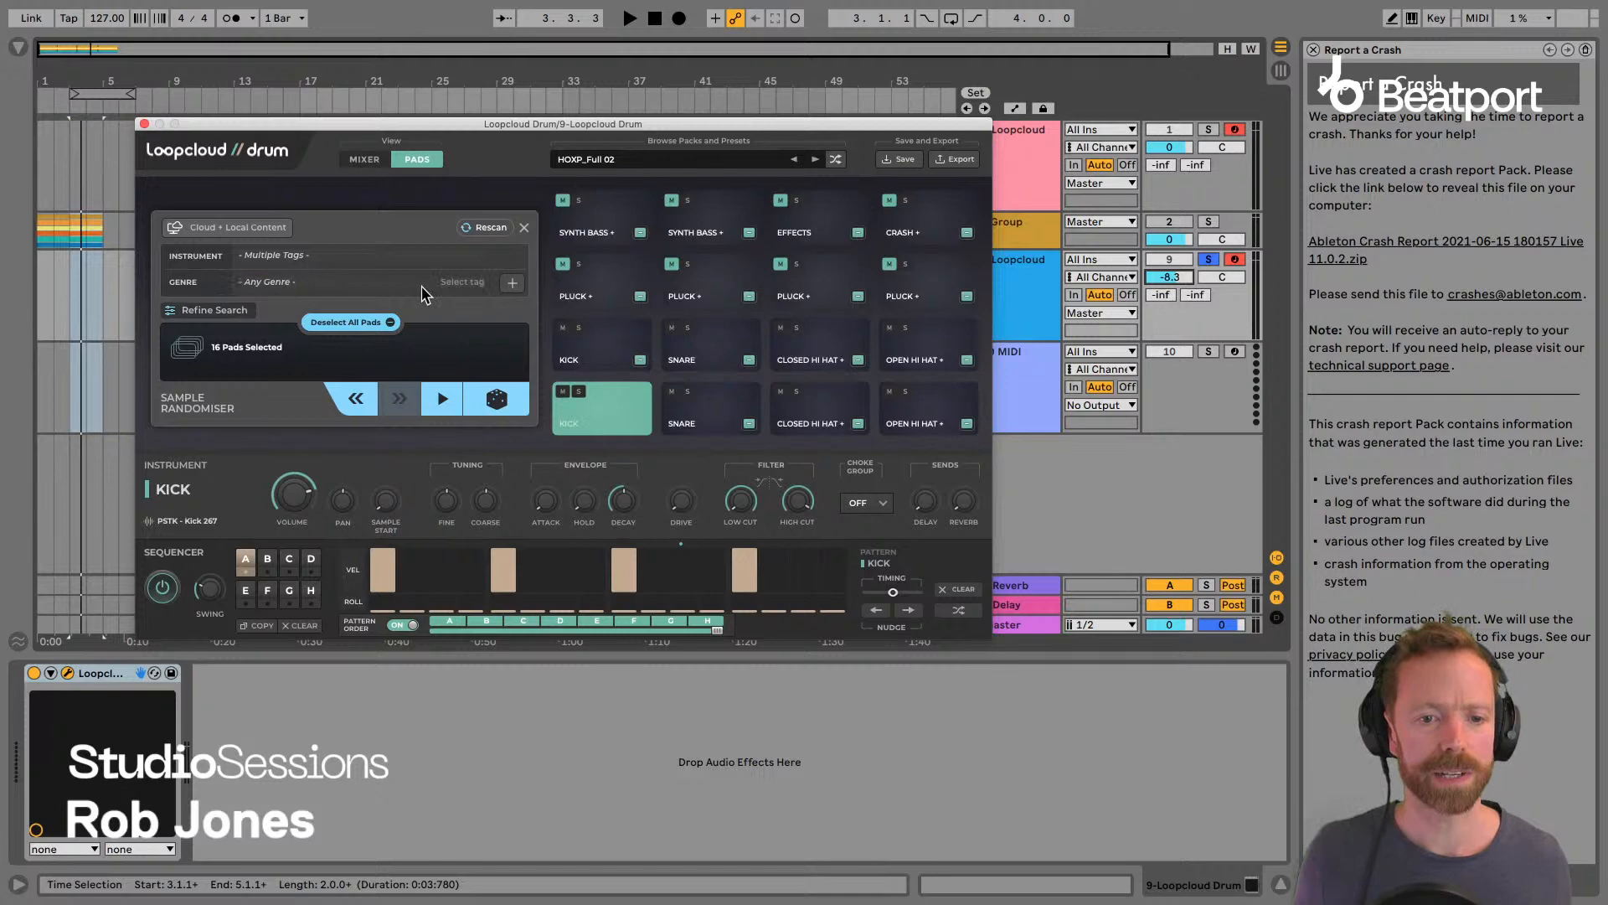
pyautogui.click(505, 284)
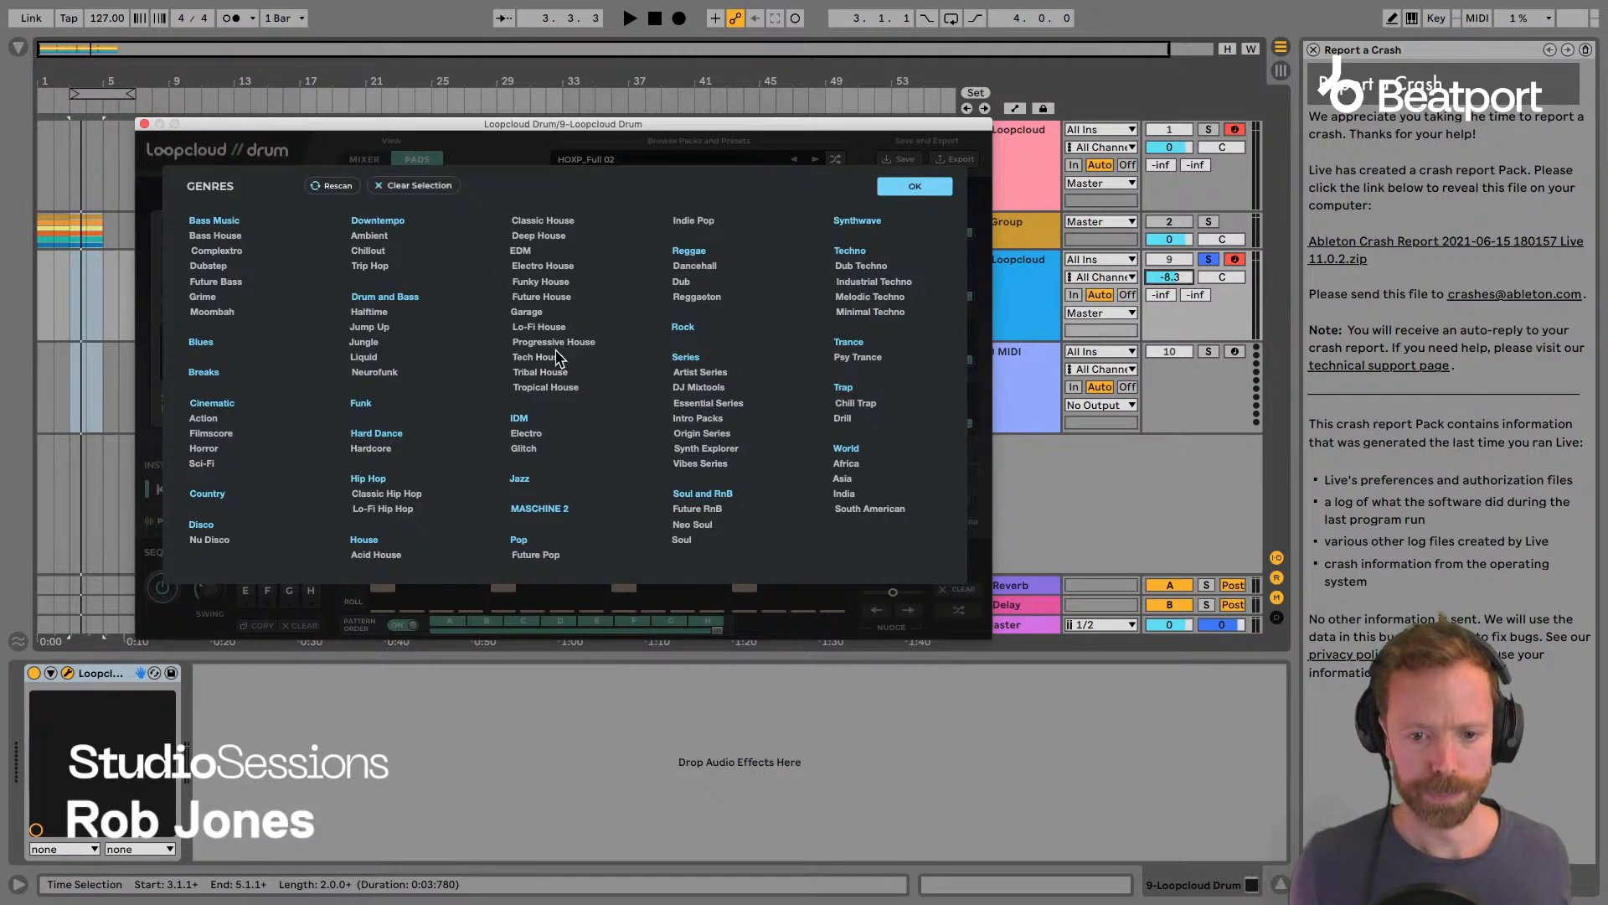
pyautogui.click(559, 357)
pyautogui.click(913, 186)
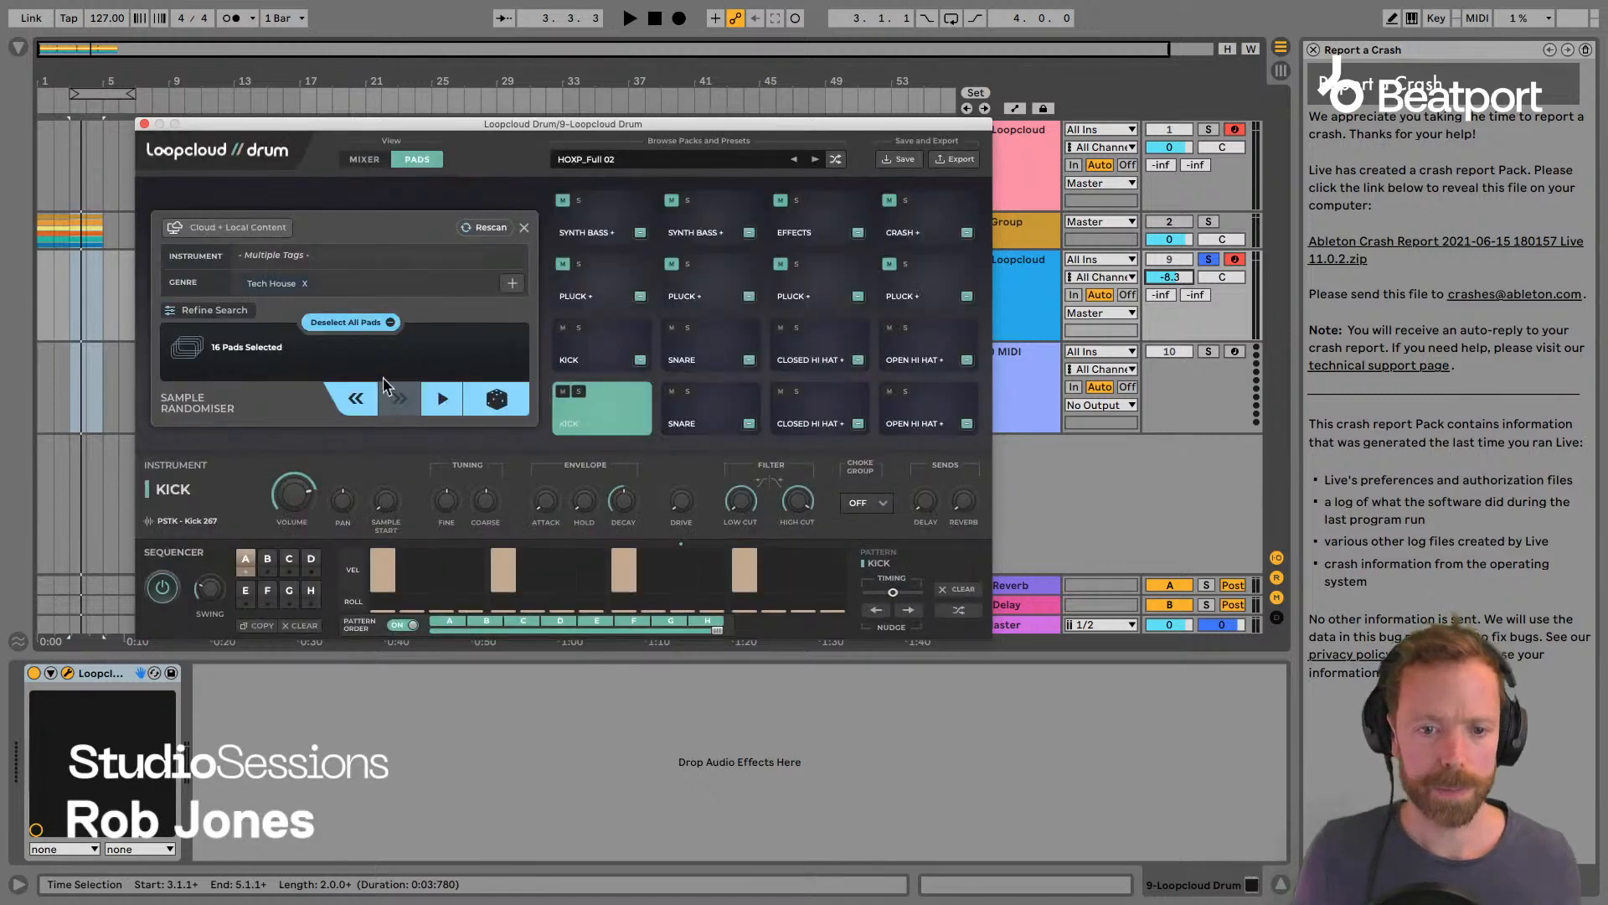
# Randomise all 16 pads repeatedly with Tech House samples, playing back the pattern to audition the new sounds.
pyautogui.click(497, 400)
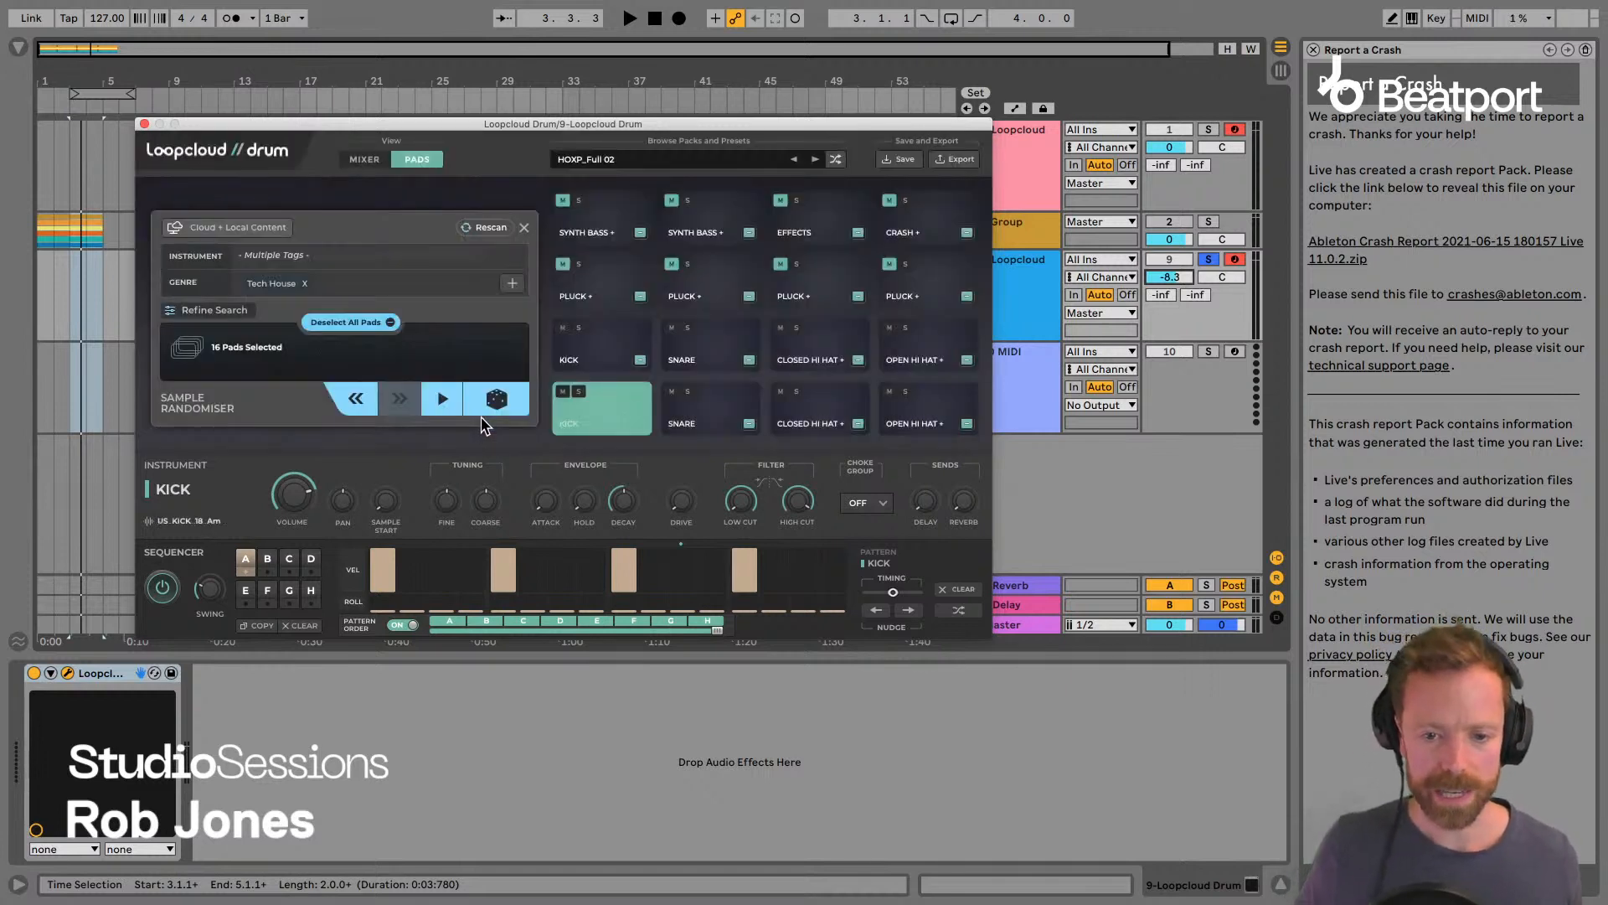
pyautogui.press('space')
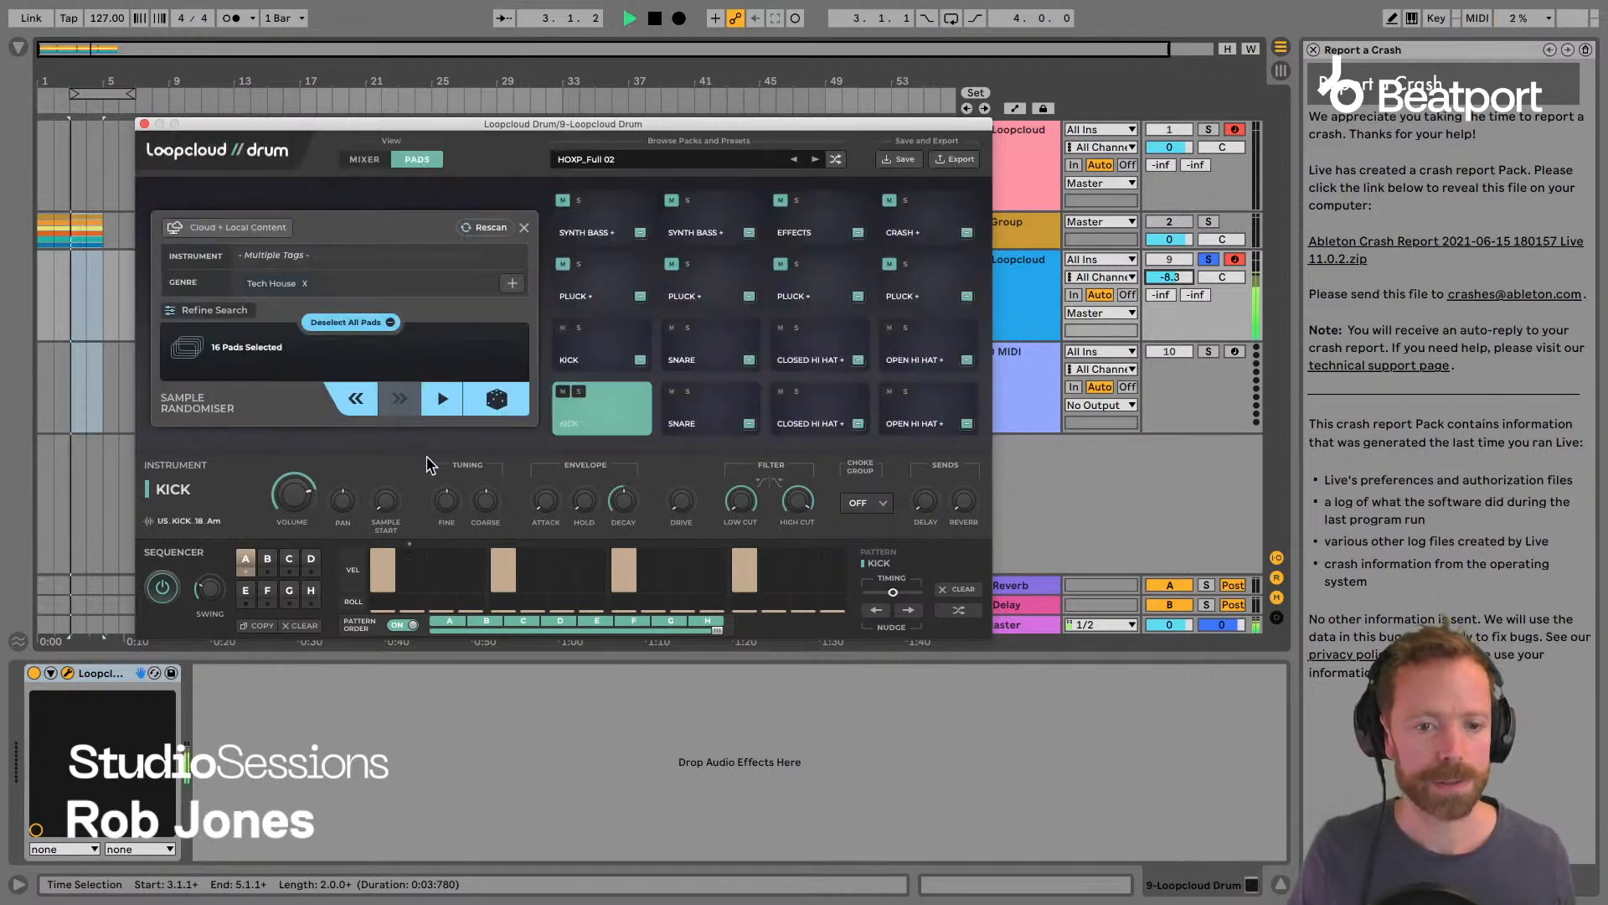
pyautogui.press('space')
pyautogui.click(503, 401)
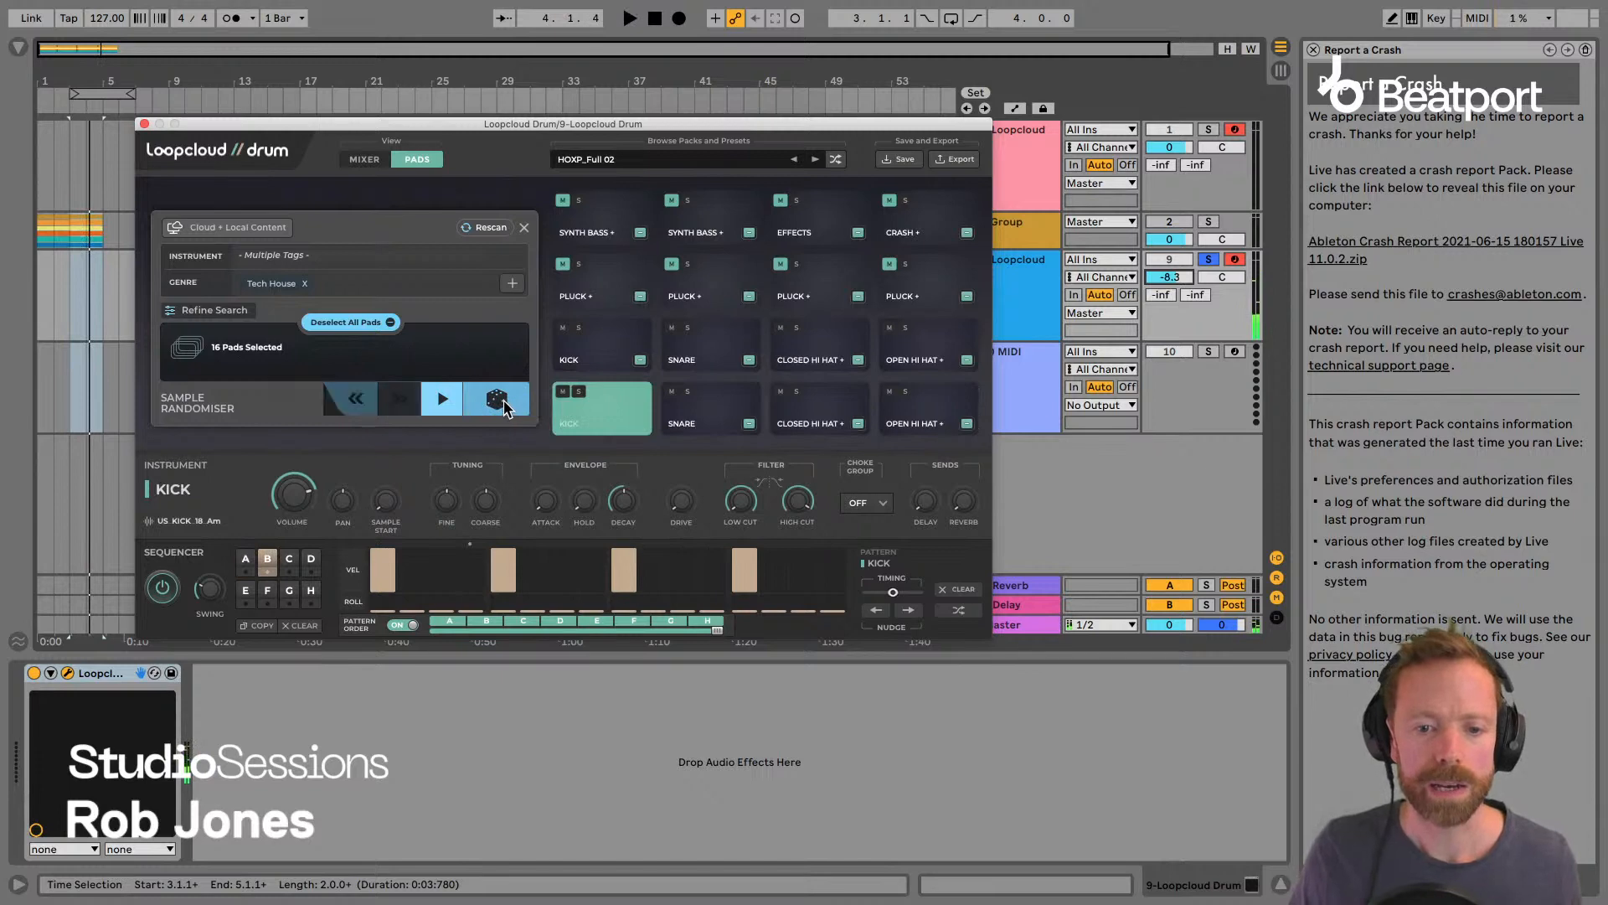
pyautogui.press('space')
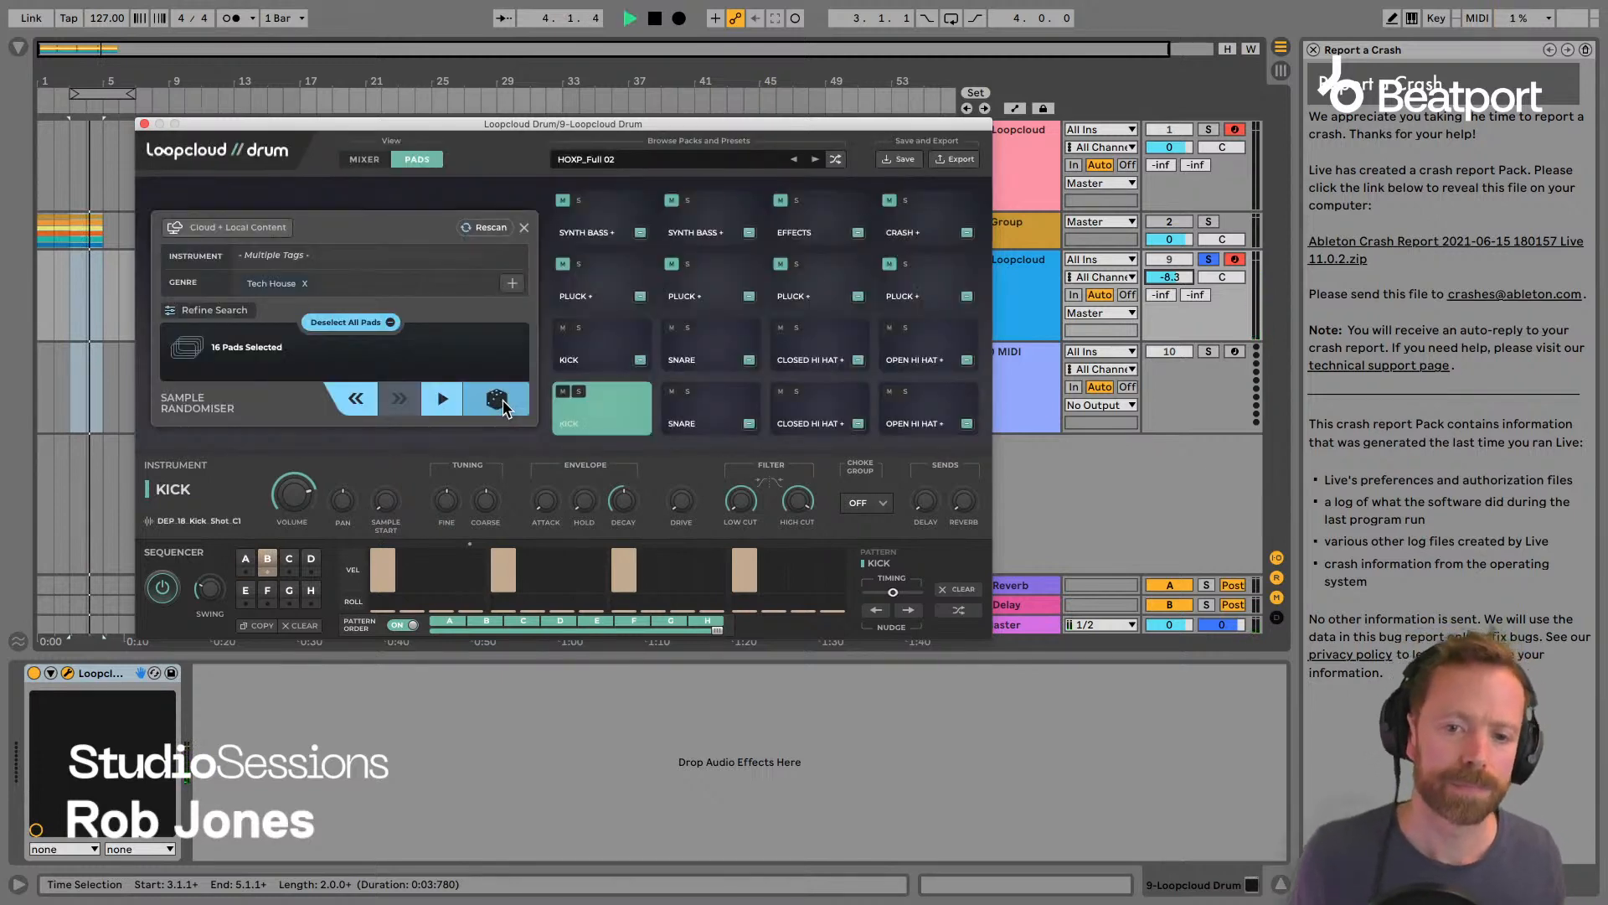
pyautogui.press('space')
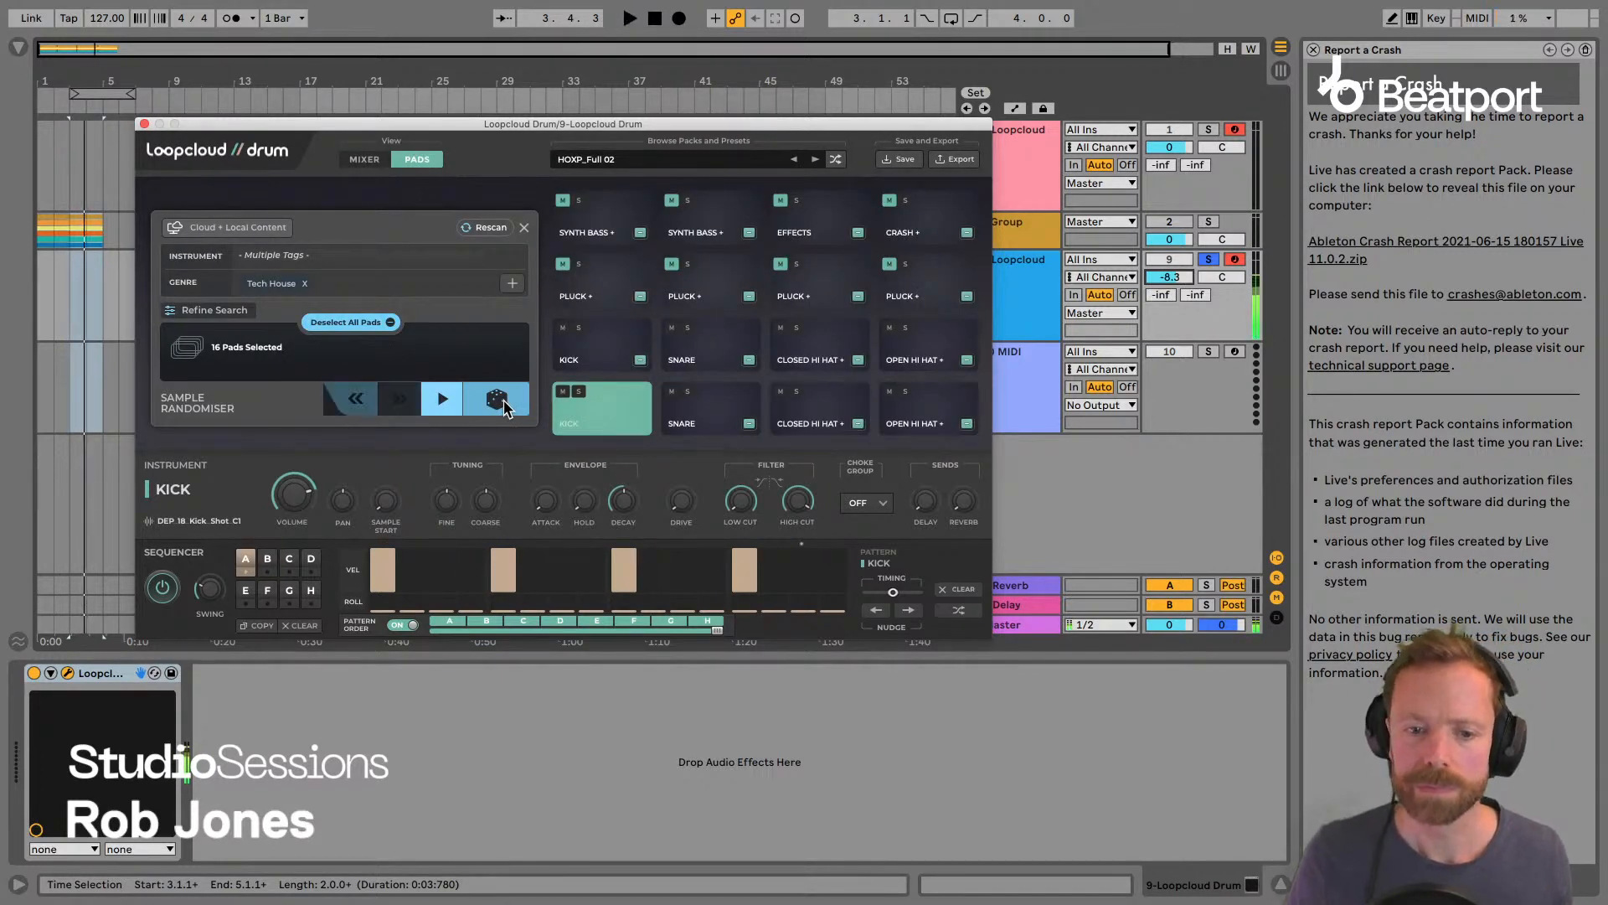
pyautogui.press('space')
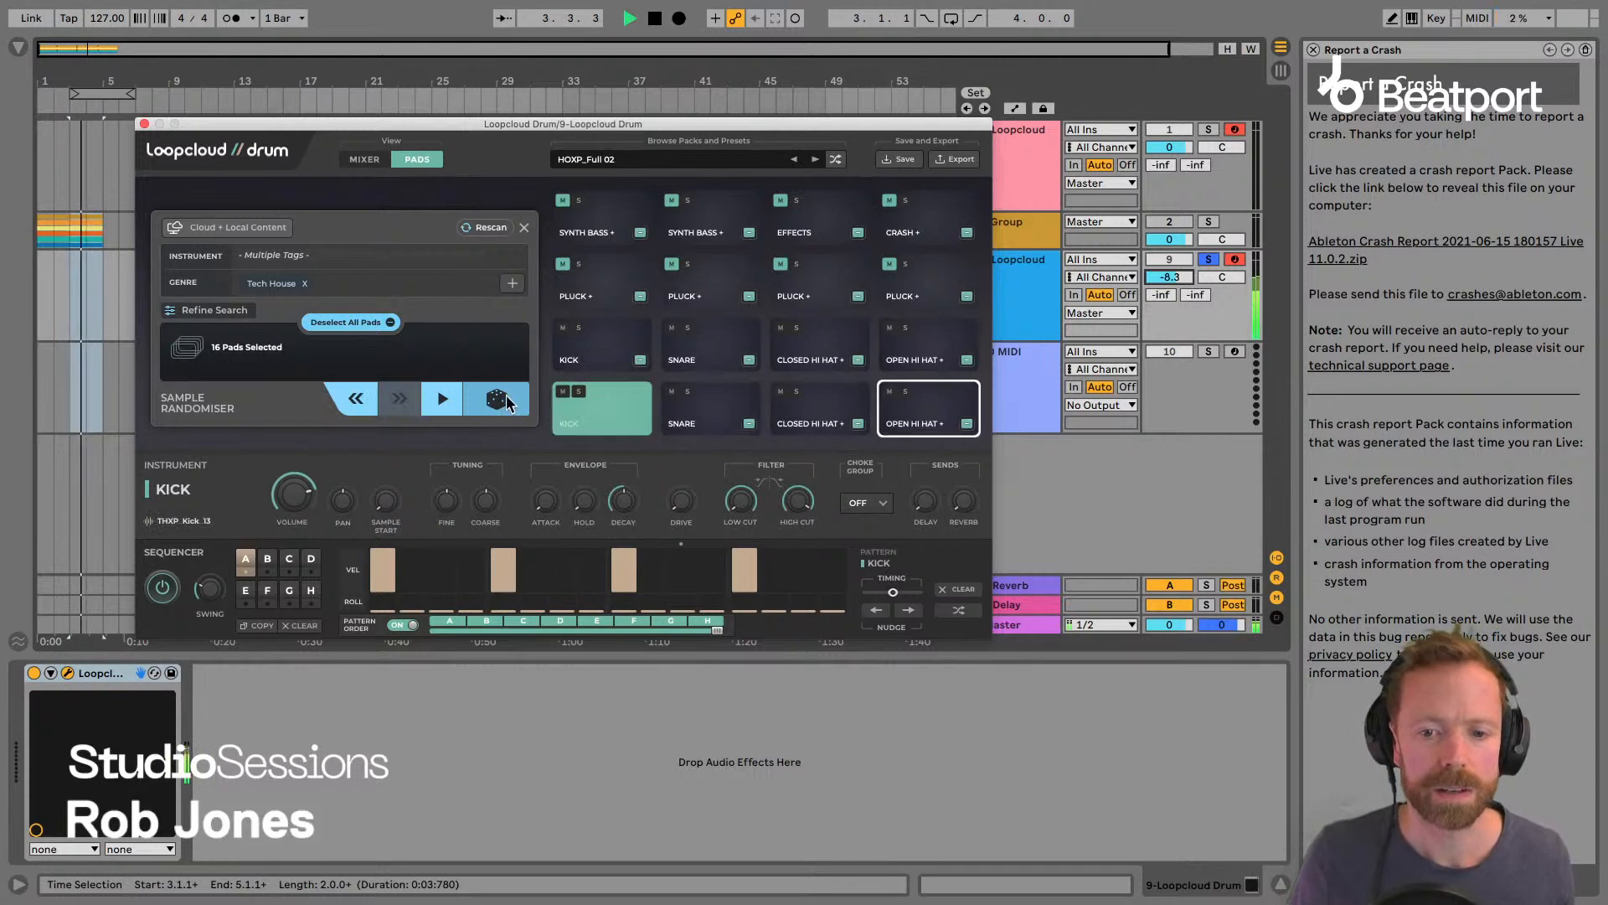
pyautogui.click(505, 401)
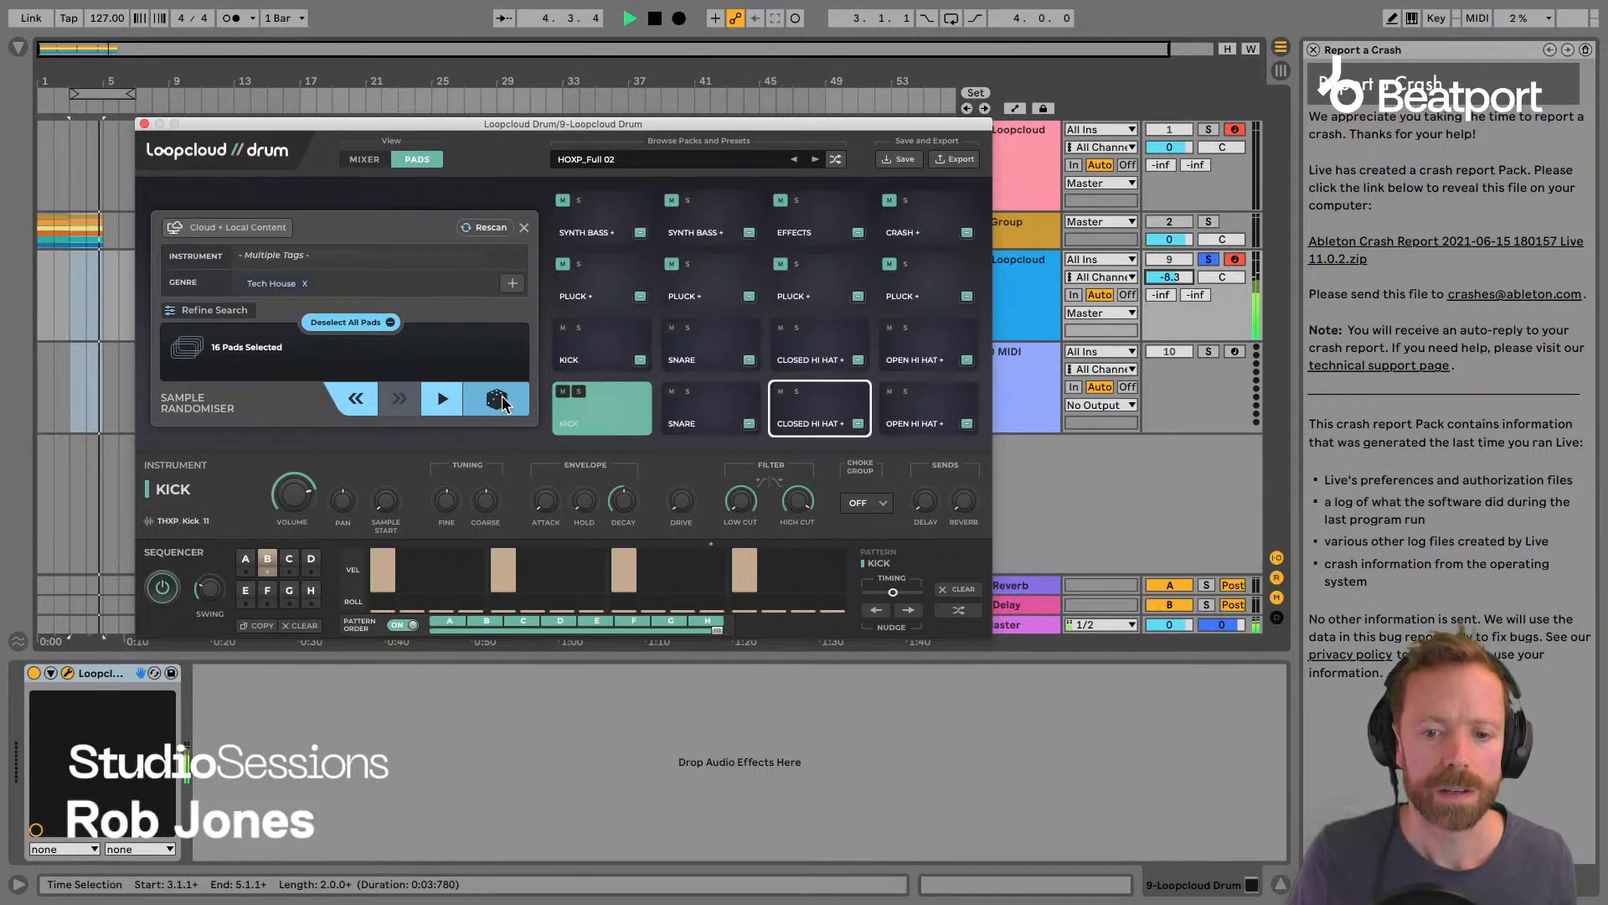
pyautogui.click(503, 401)
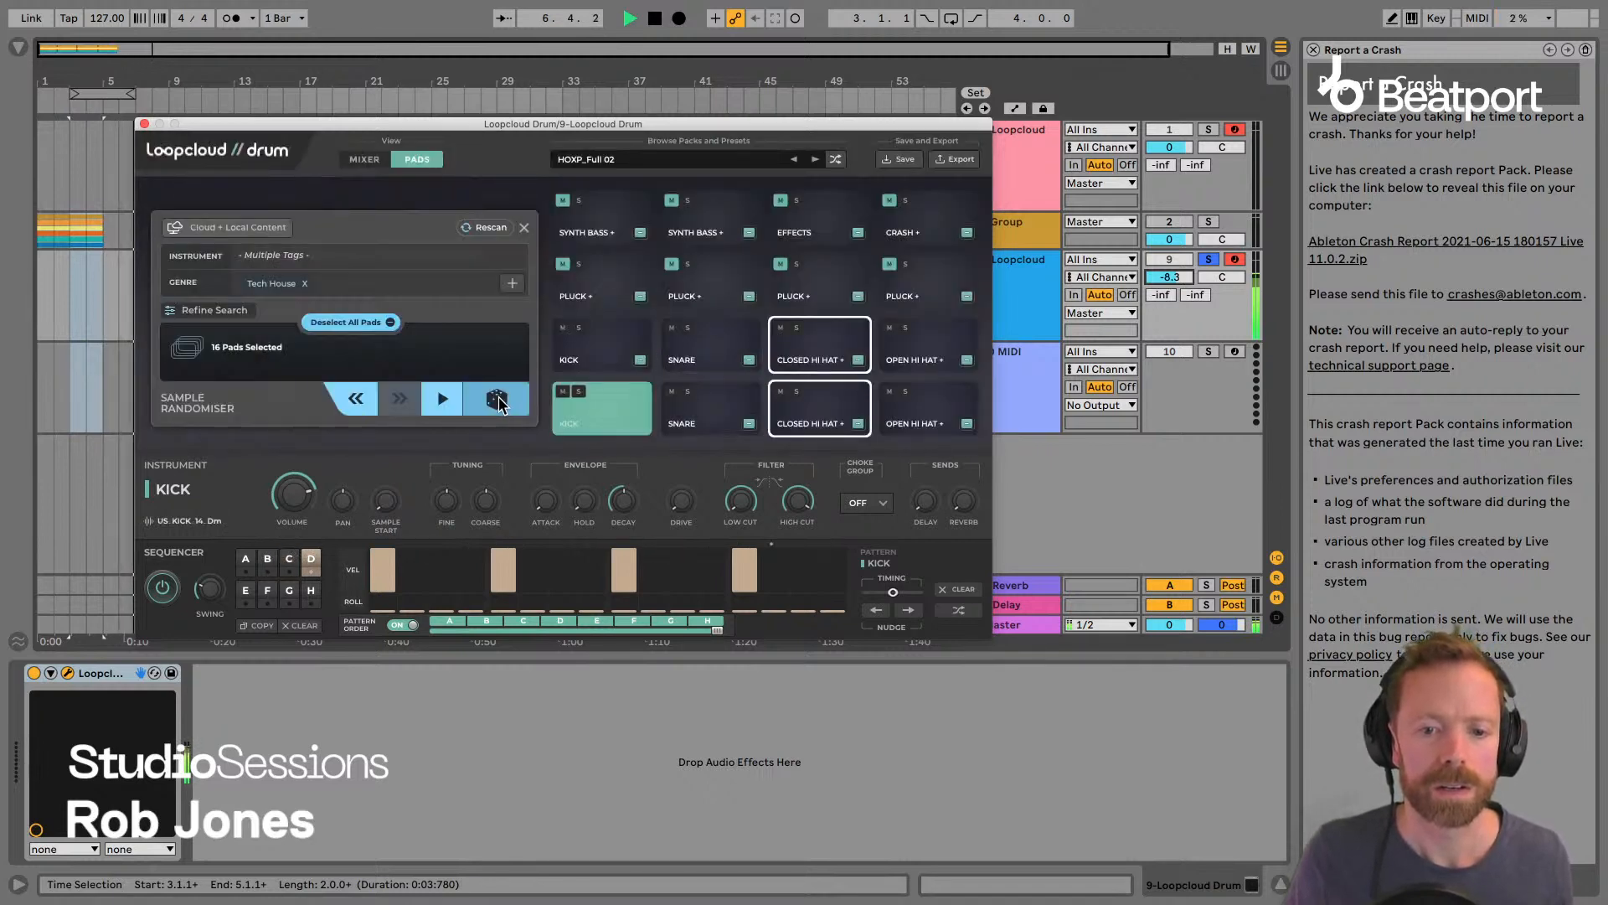
pyautogui.click(499, 402)
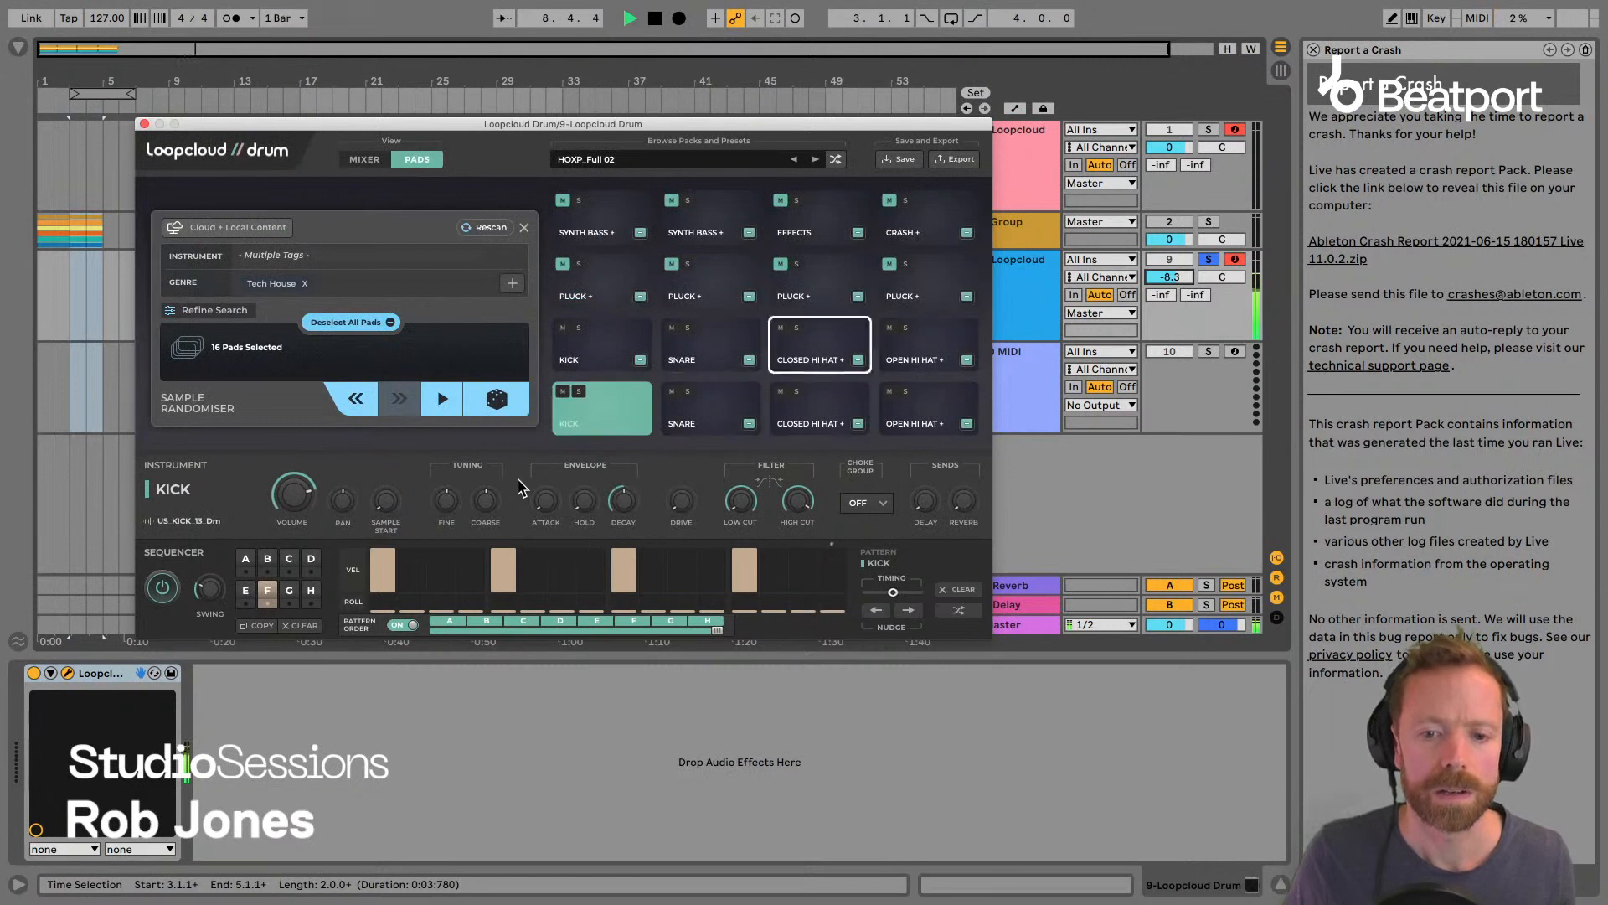
pyautogui.click(484, 395)
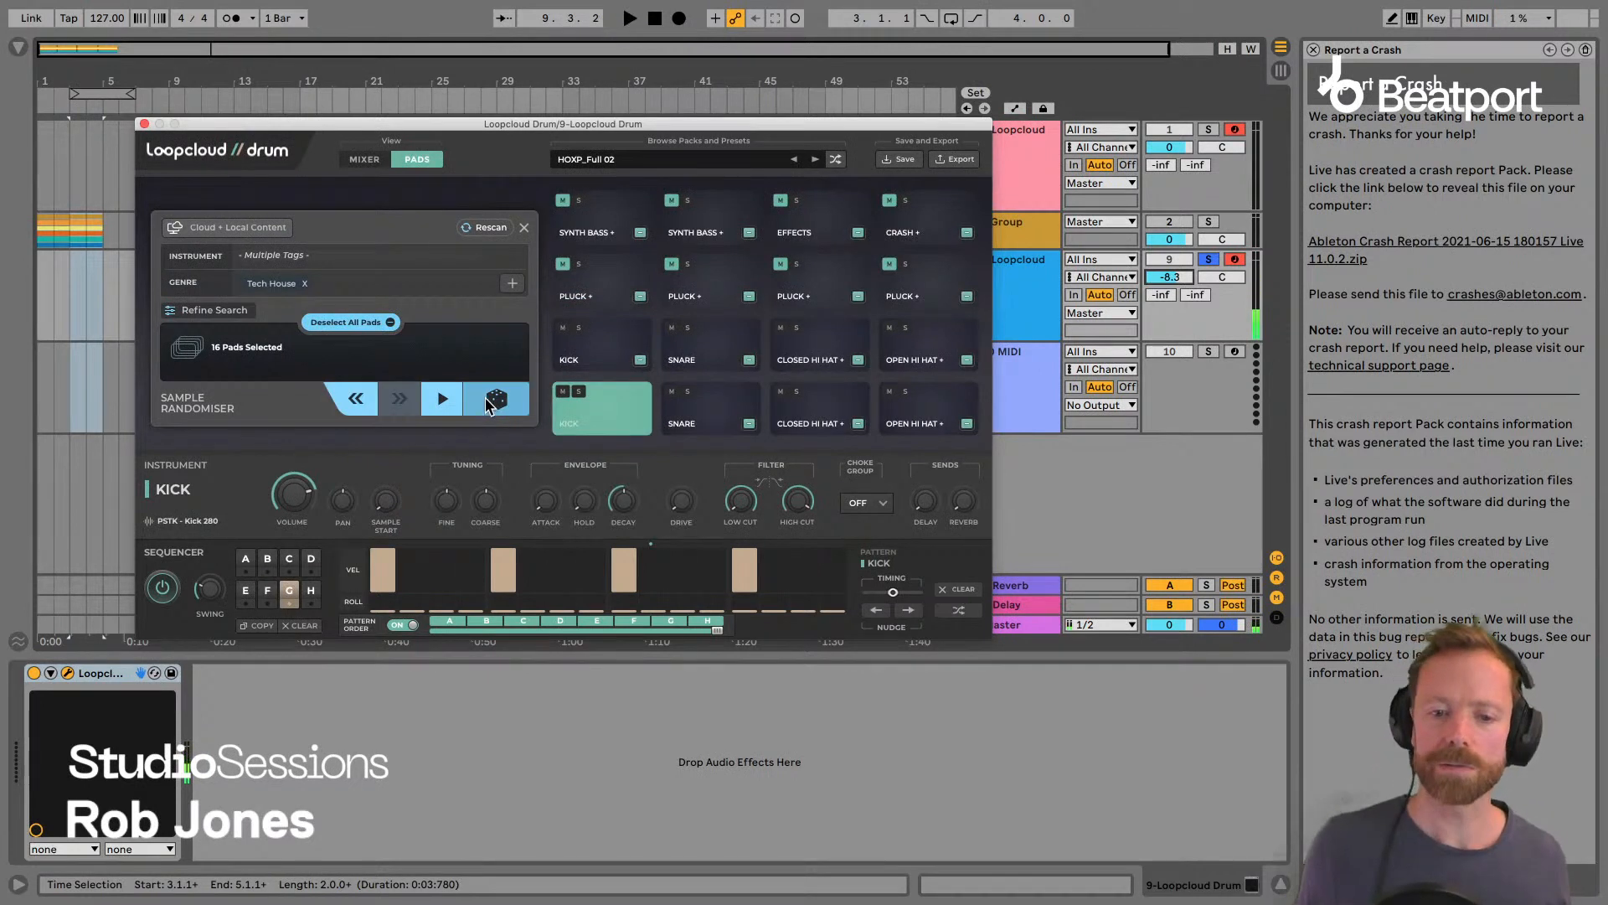
pyautogui.click(486, 398)
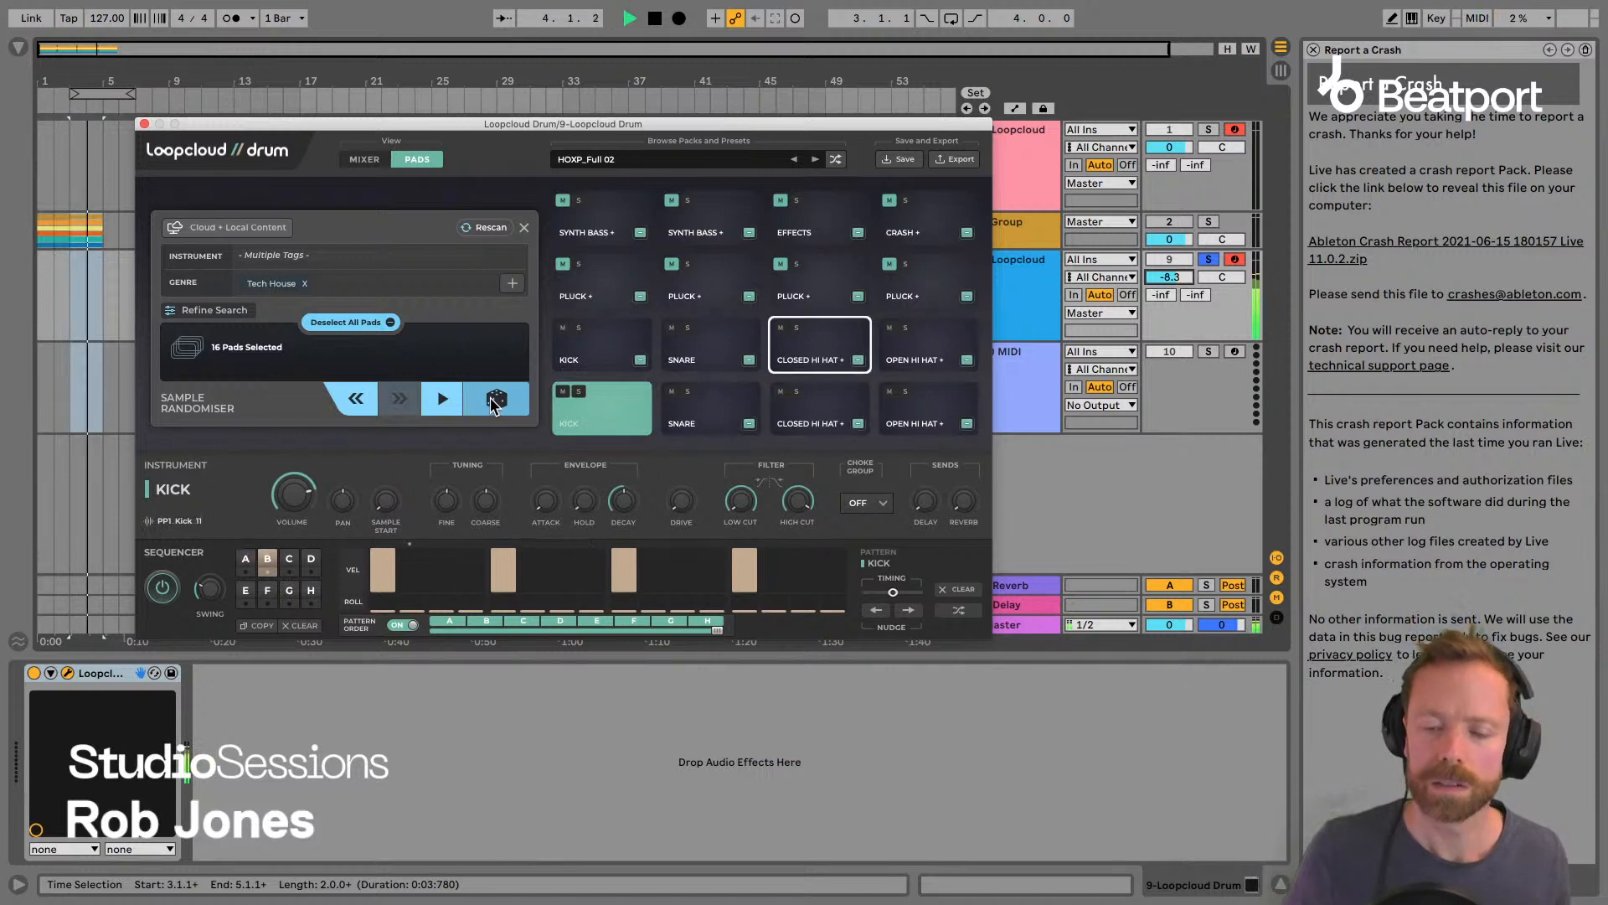
pyautogui.press('space')
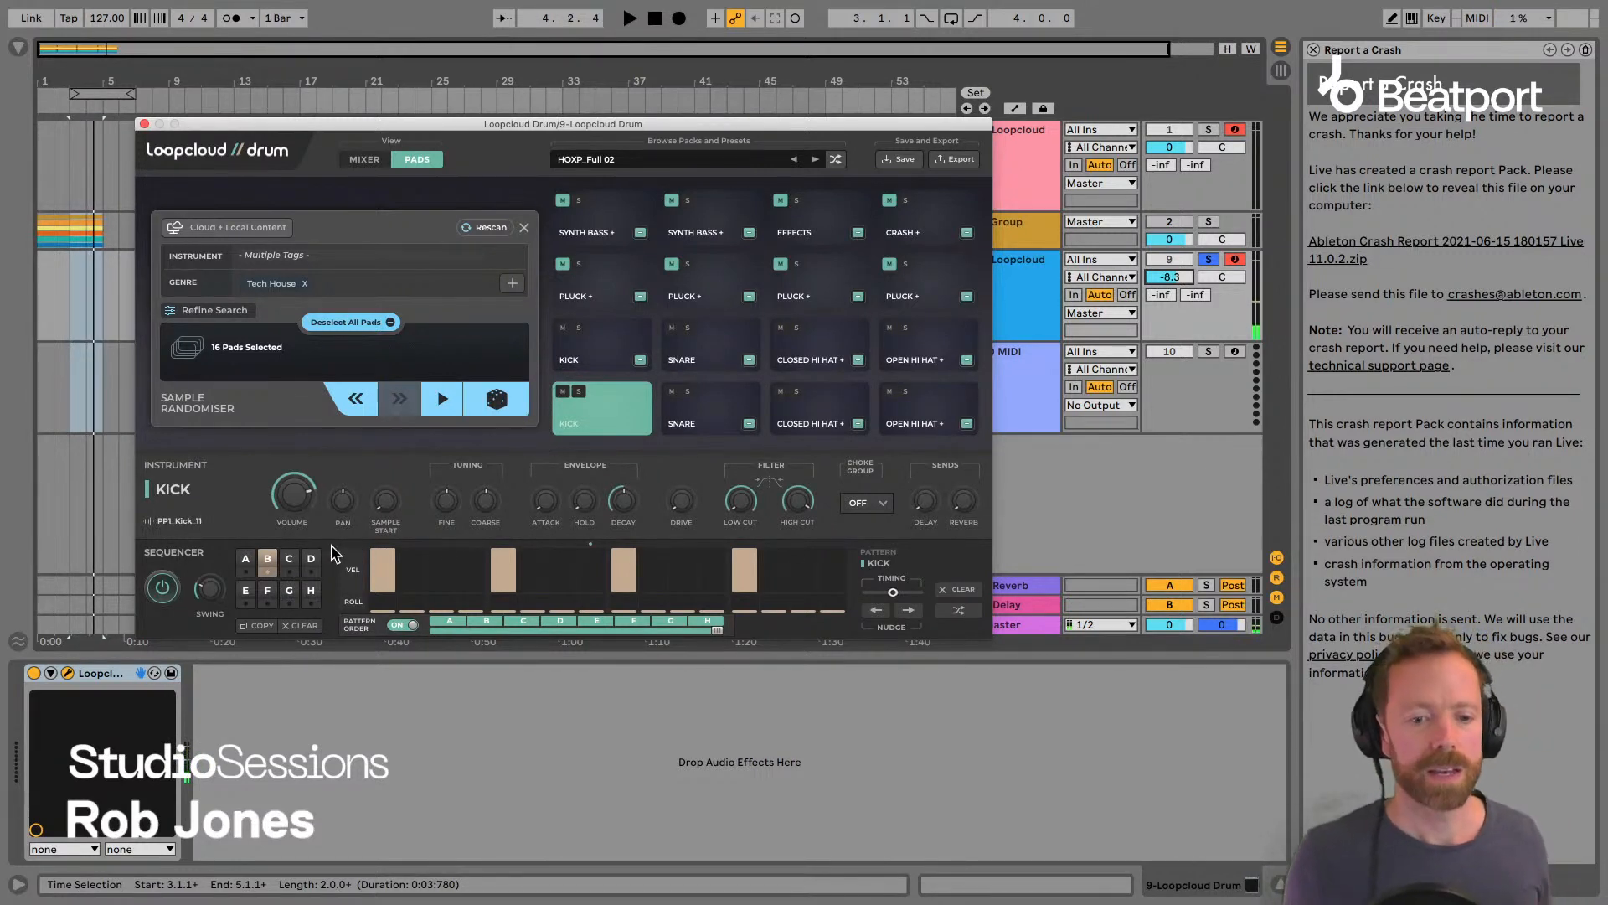
# Audition the two Kick pads and the two Snare pads individually.
pyautogui.click(596, 356)
pyautogui.click(702, 358)
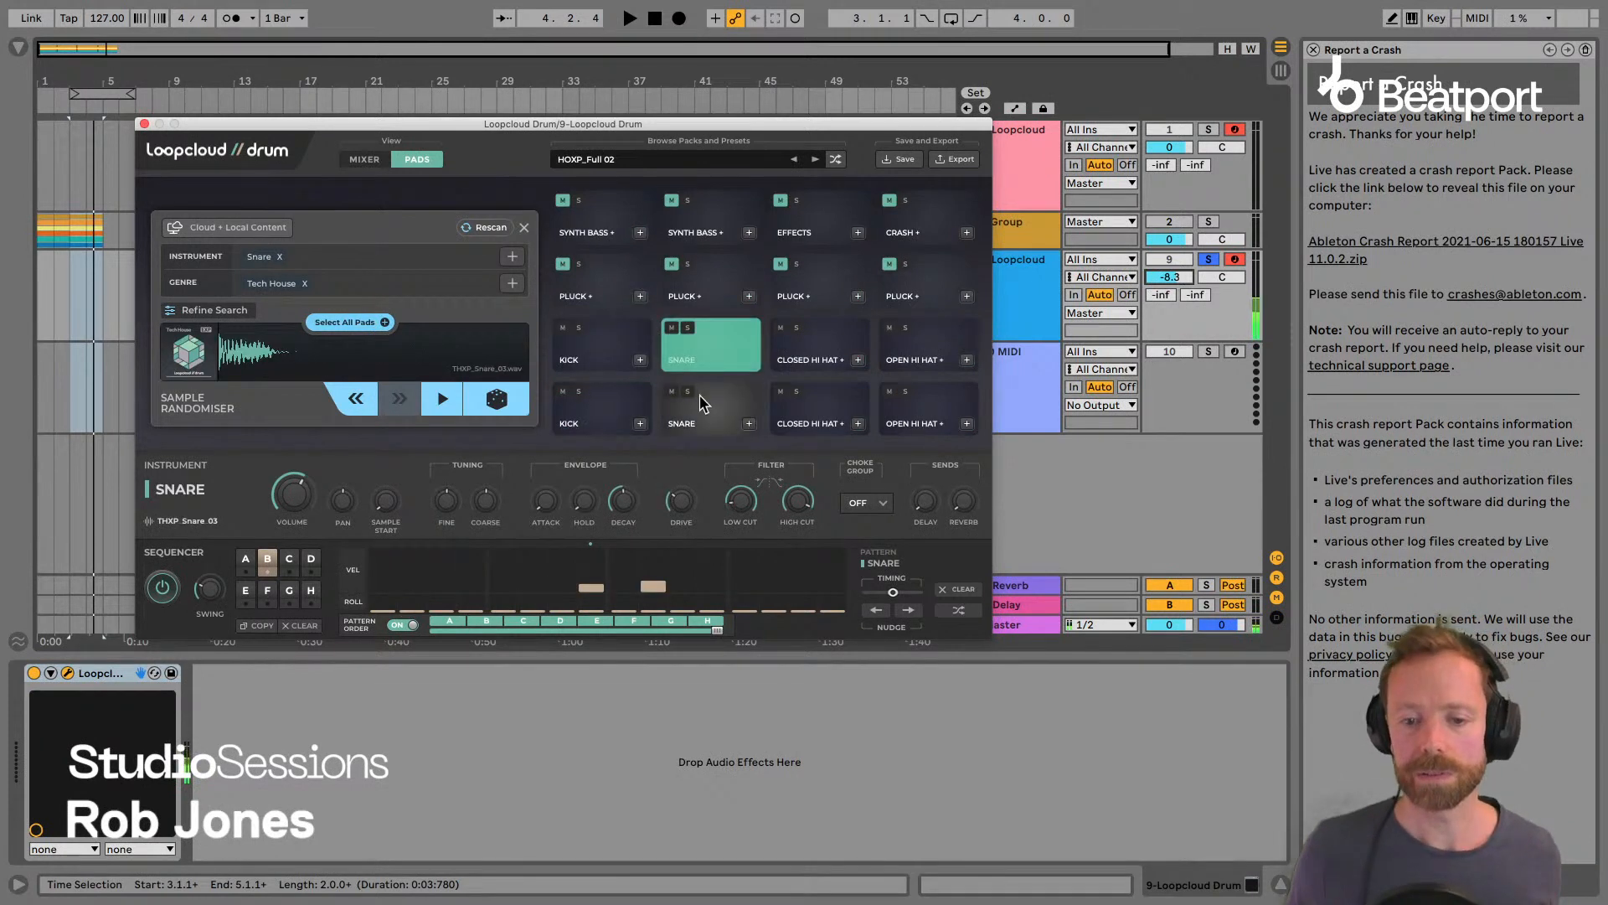
pyautogui.click(681, 404)
pyautogui.click(600, 417)
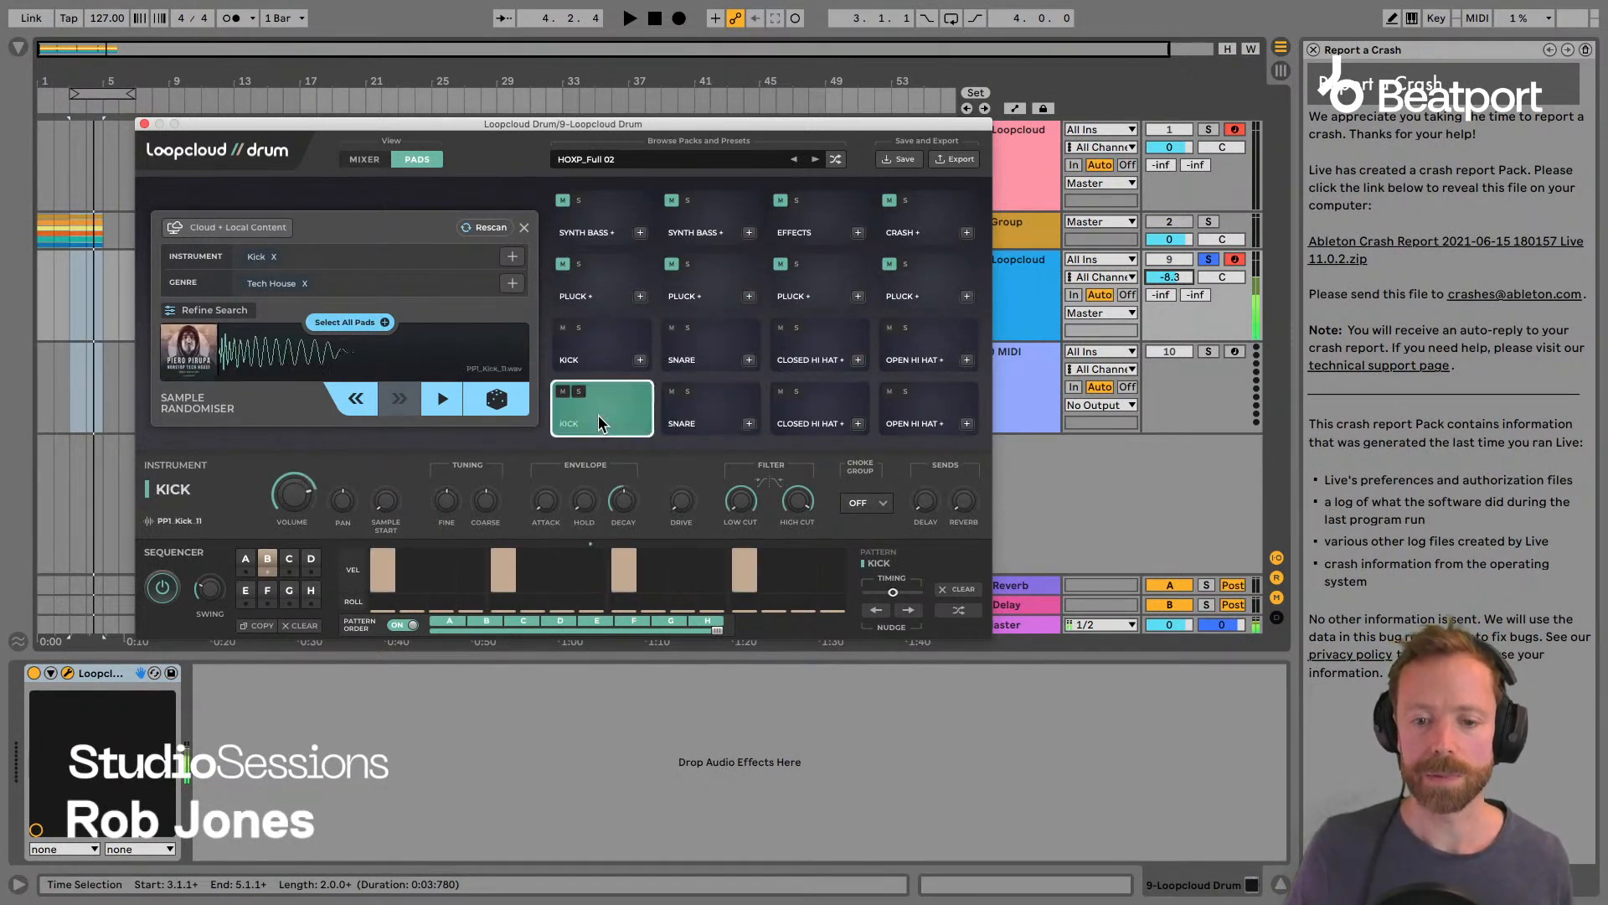
pyautogui.click(677, 411)
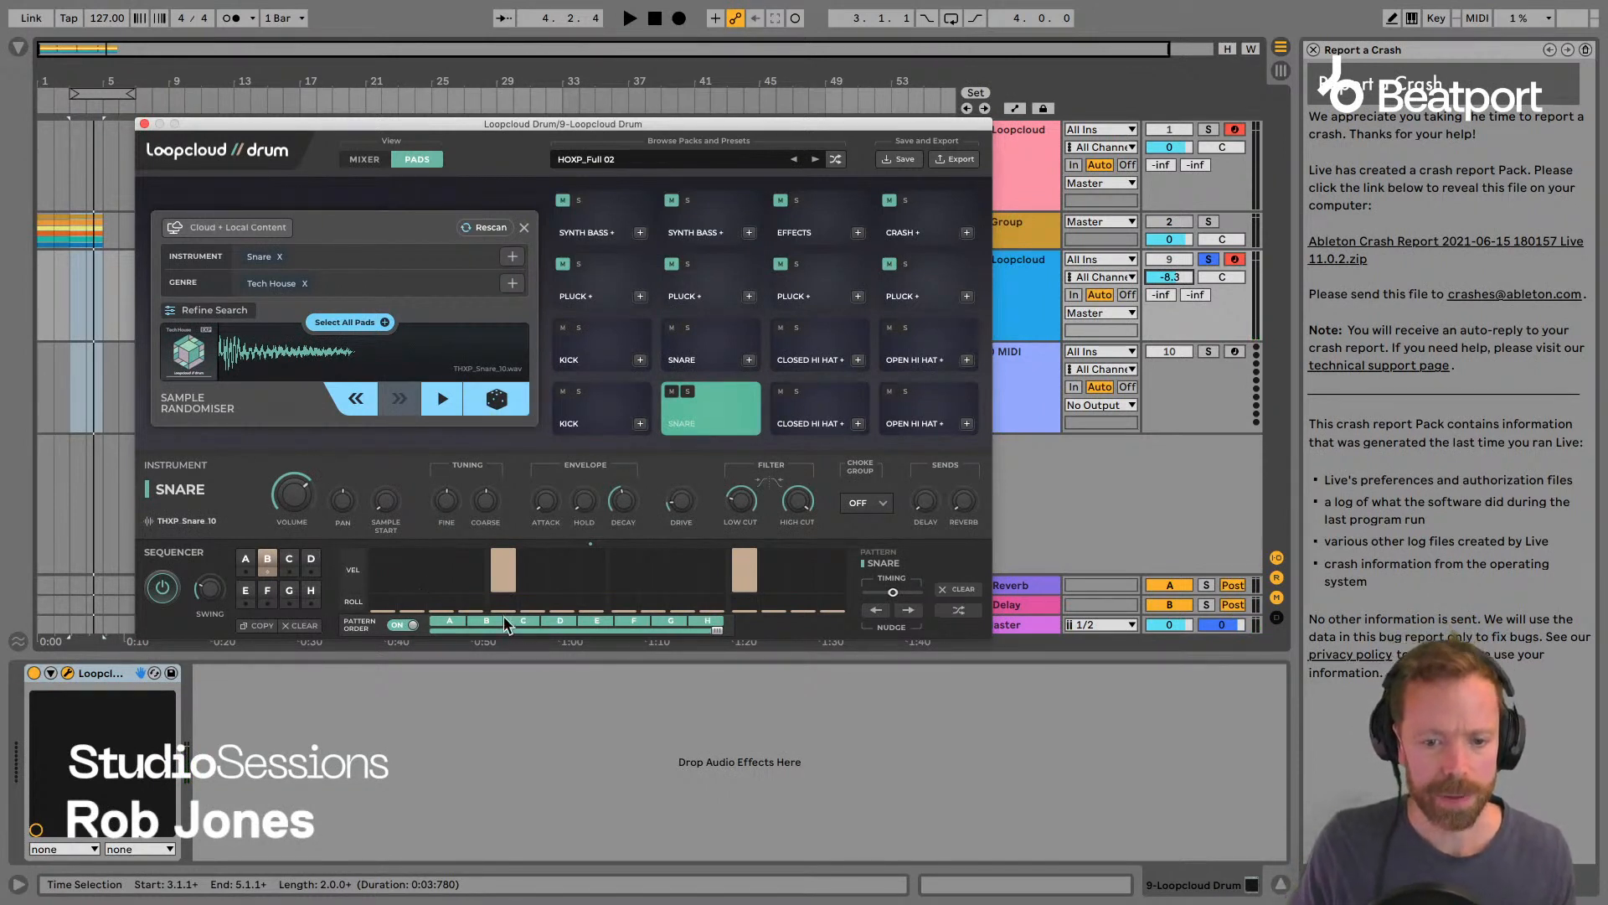
# Shorten the sequencer's pattern order to four slots, assigning pattern A to the third and pattern H to the fourth.
pyautogui.moveTo(716, 634); pyautogui.dragTo(570, 632)
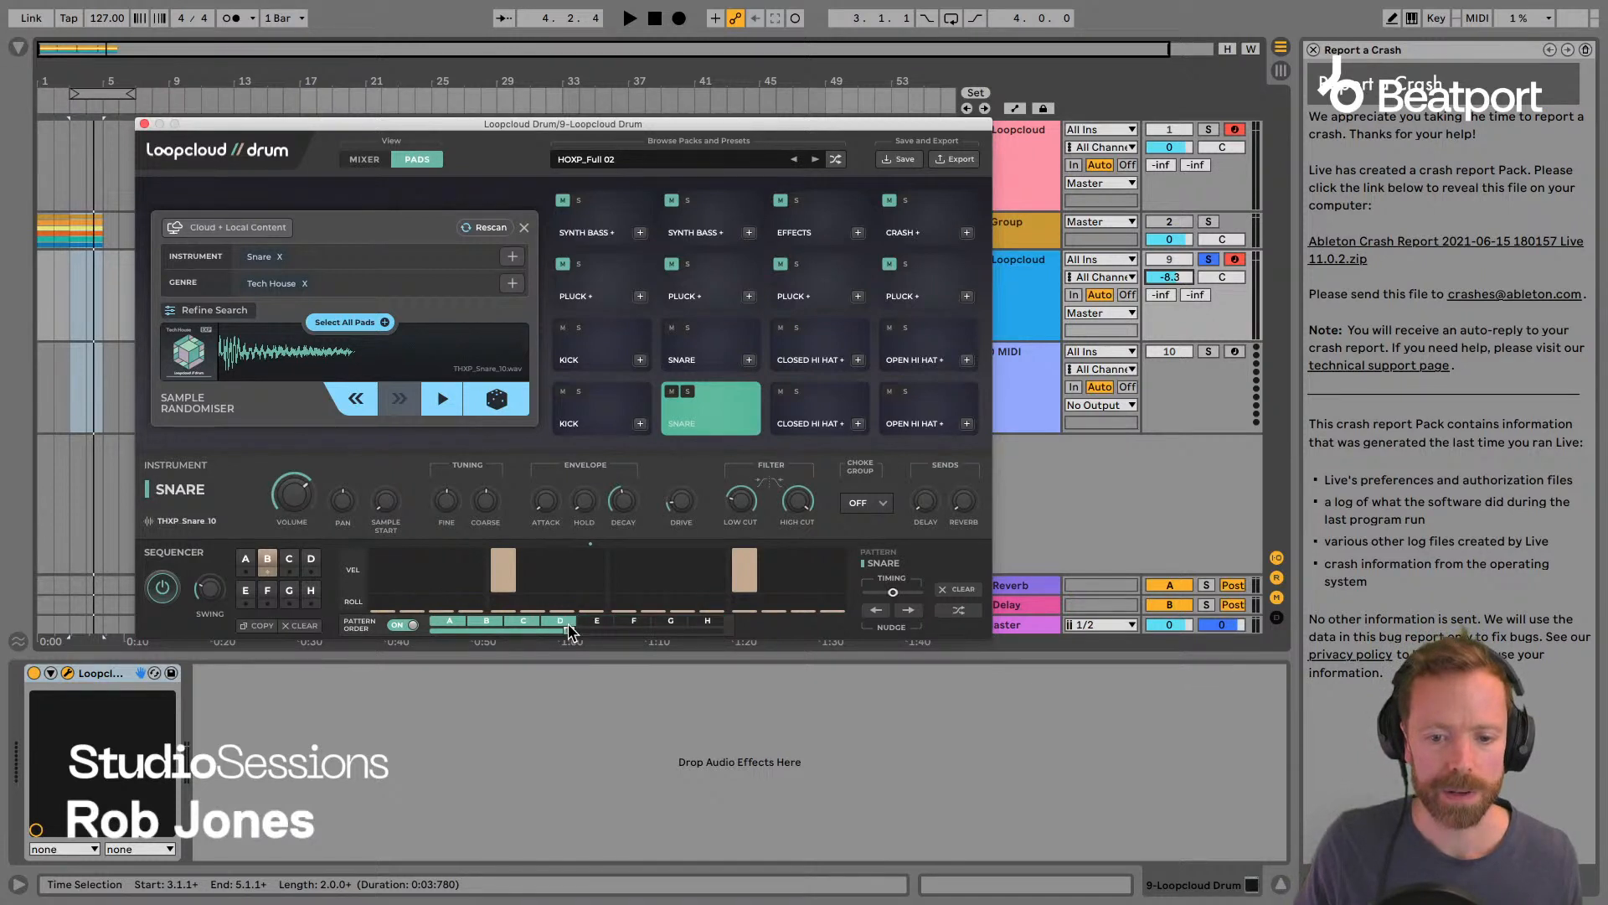
pyautogui.click(525, 624)
pyautogui.click(521, 632)
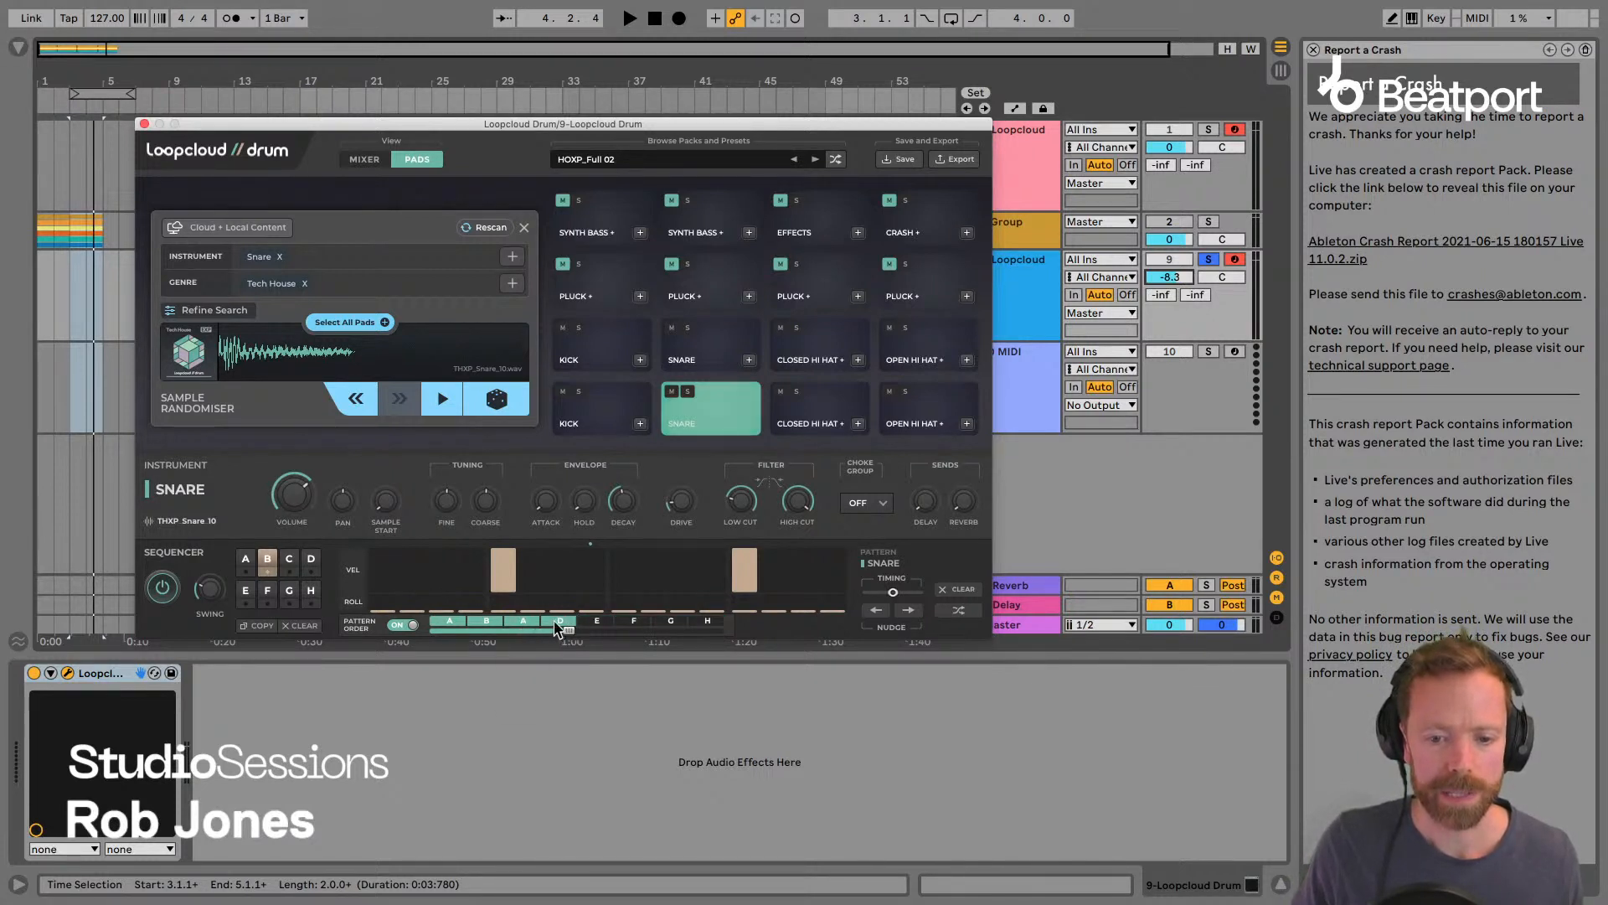
pyautogui.click(558, 620)
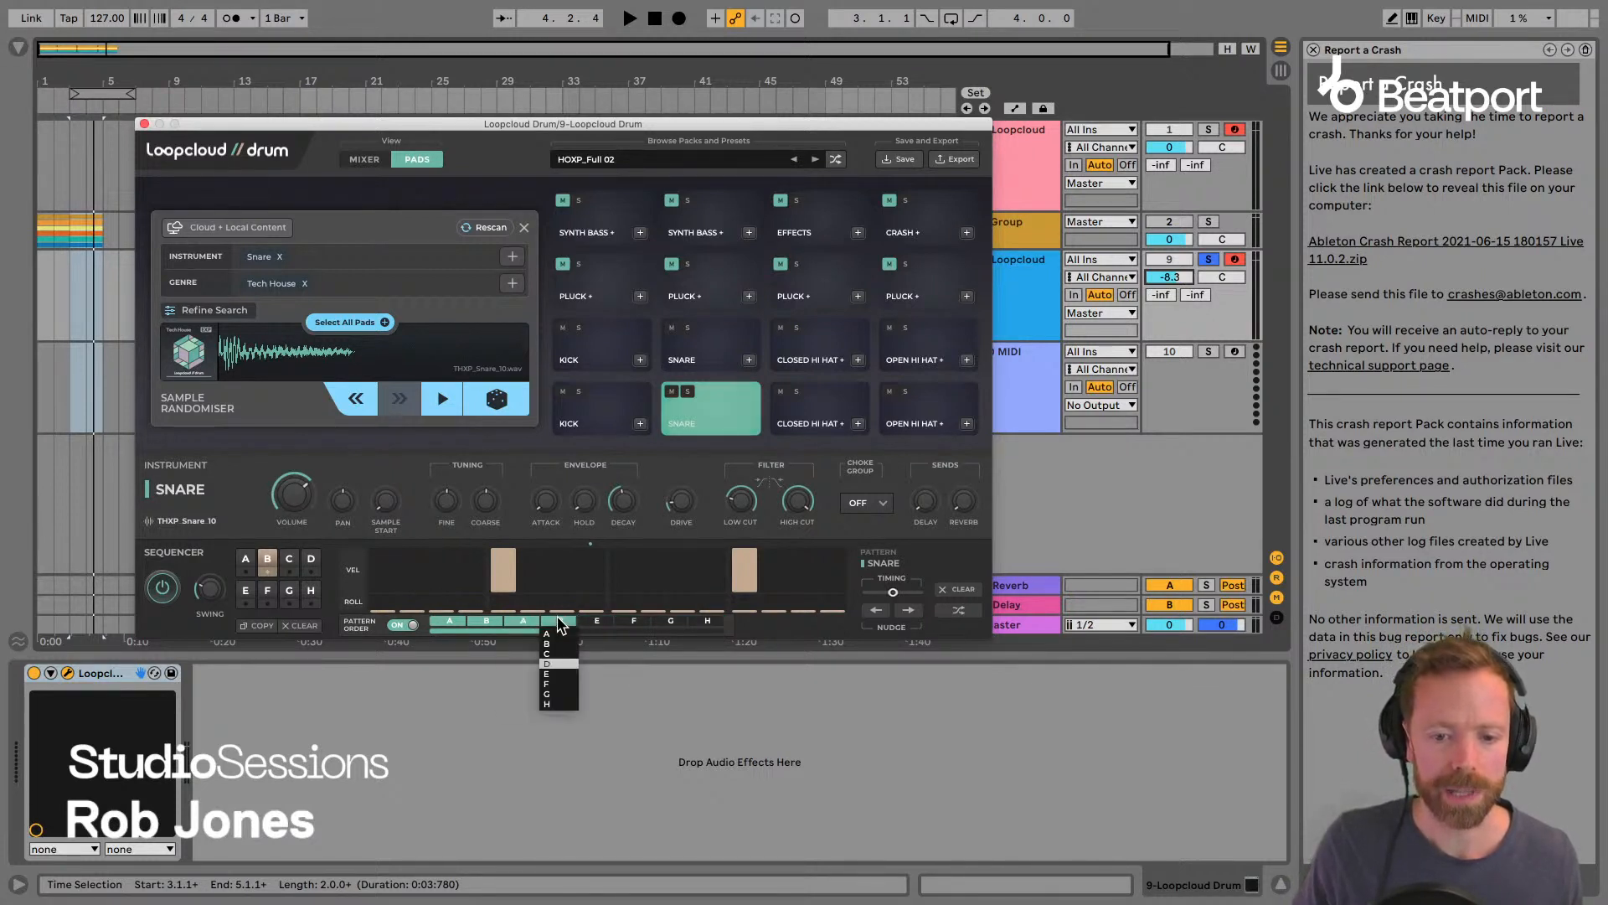
pyautogui.click(547, 704)
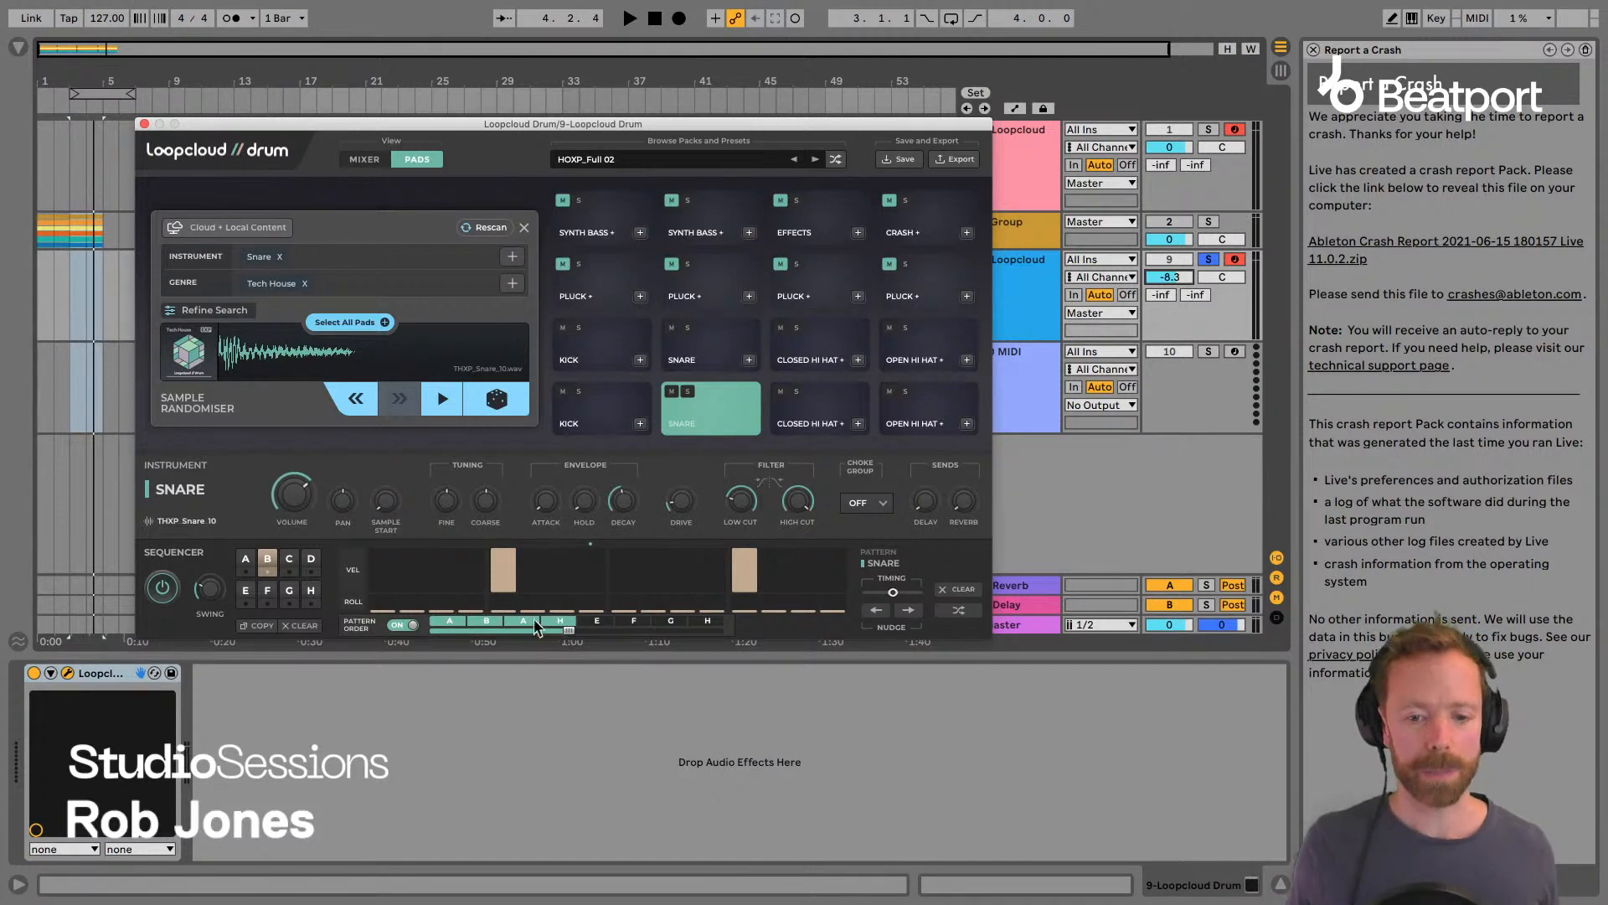
# Turn off the pattern order and play back patterns A and H on their own.
pyautogui.click(266, 563)
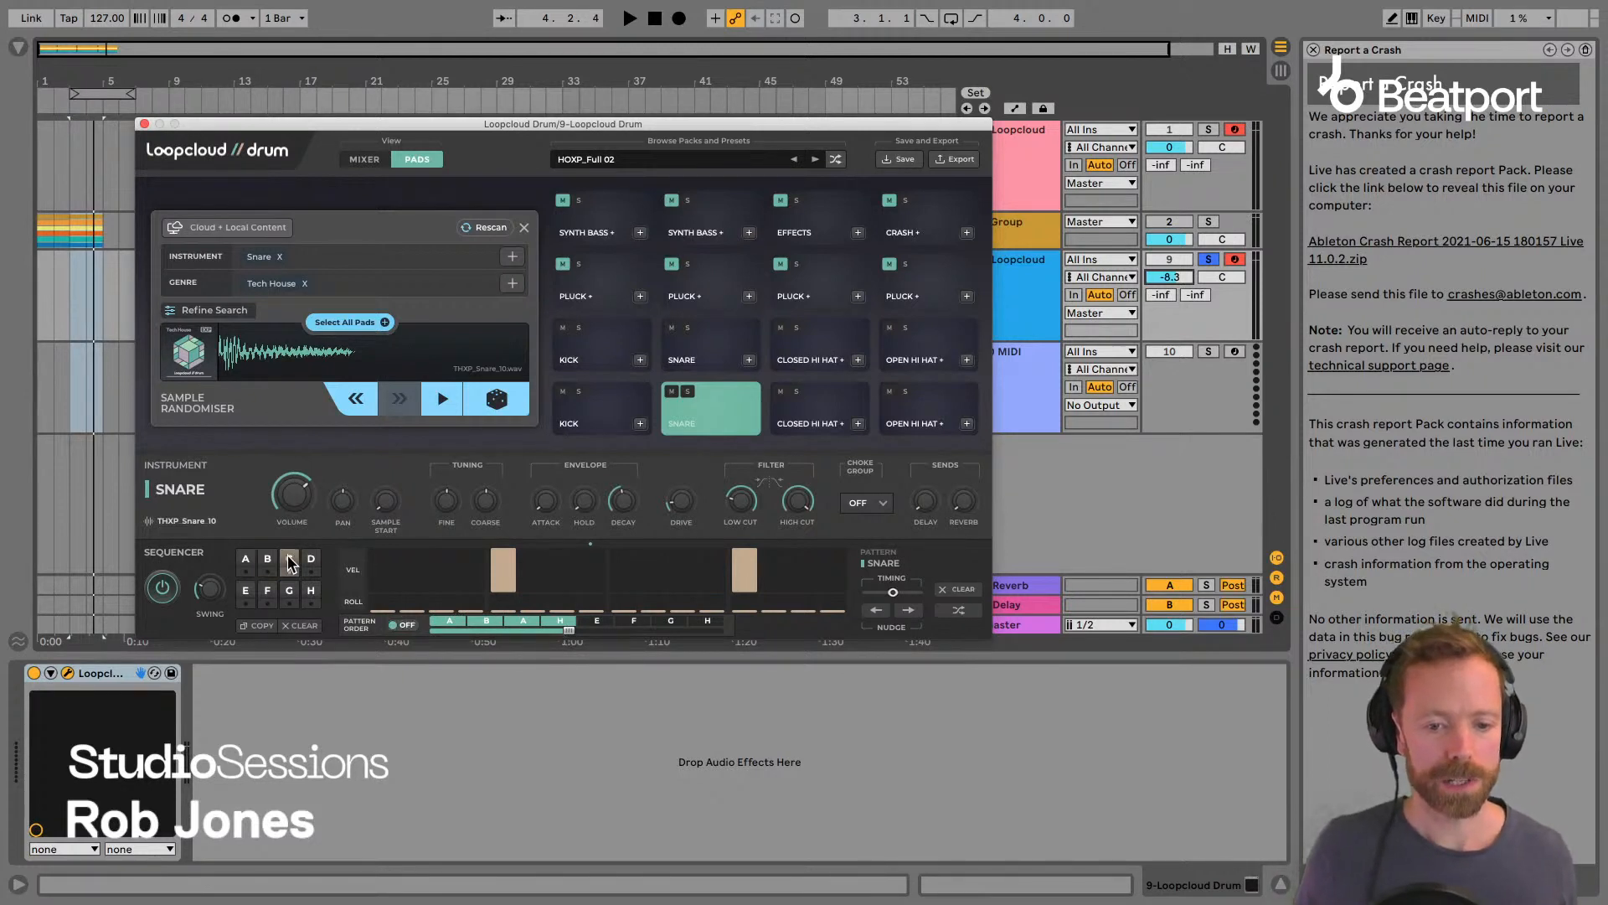
pyautogui.click(246, 563)
pyautogui.press('space')
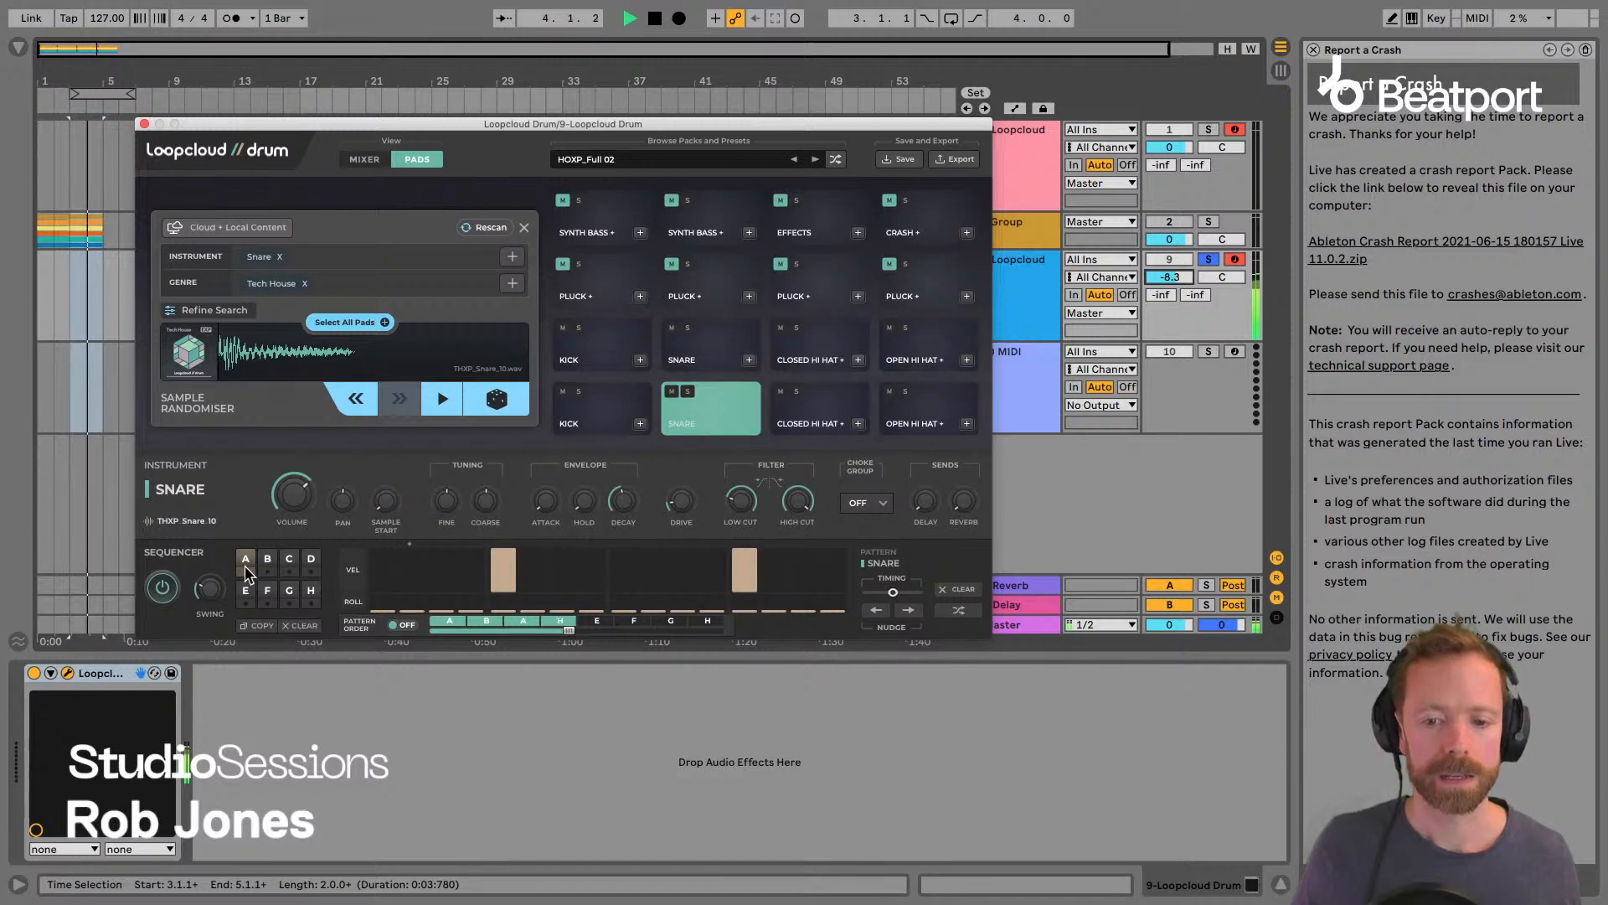
pyautogui.press('space')
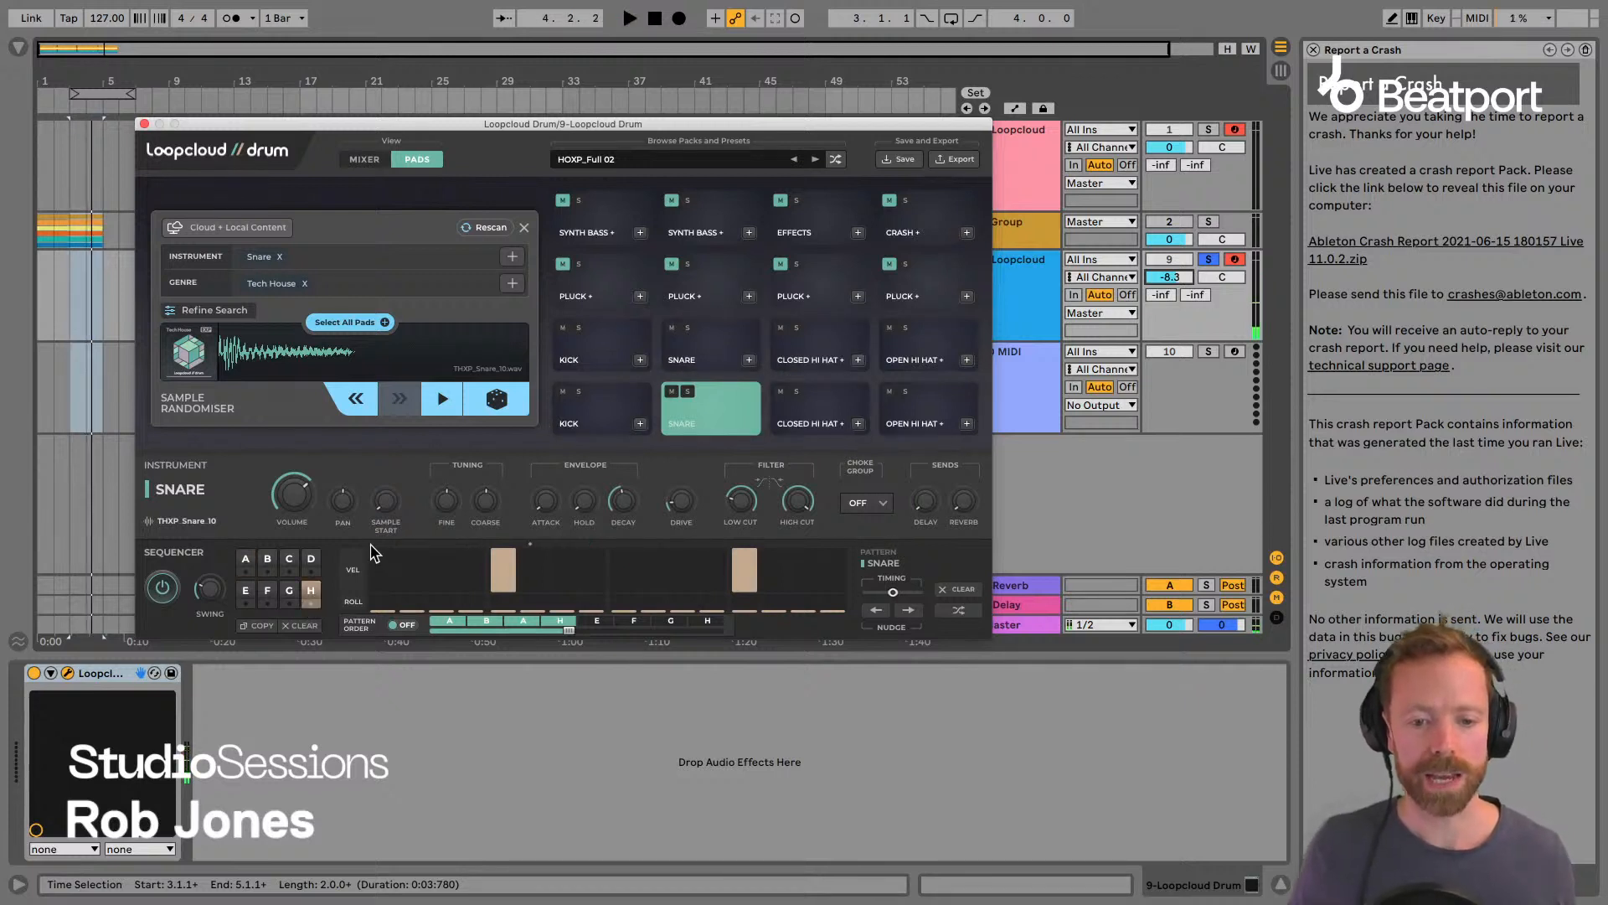
pyautogui.press('space')
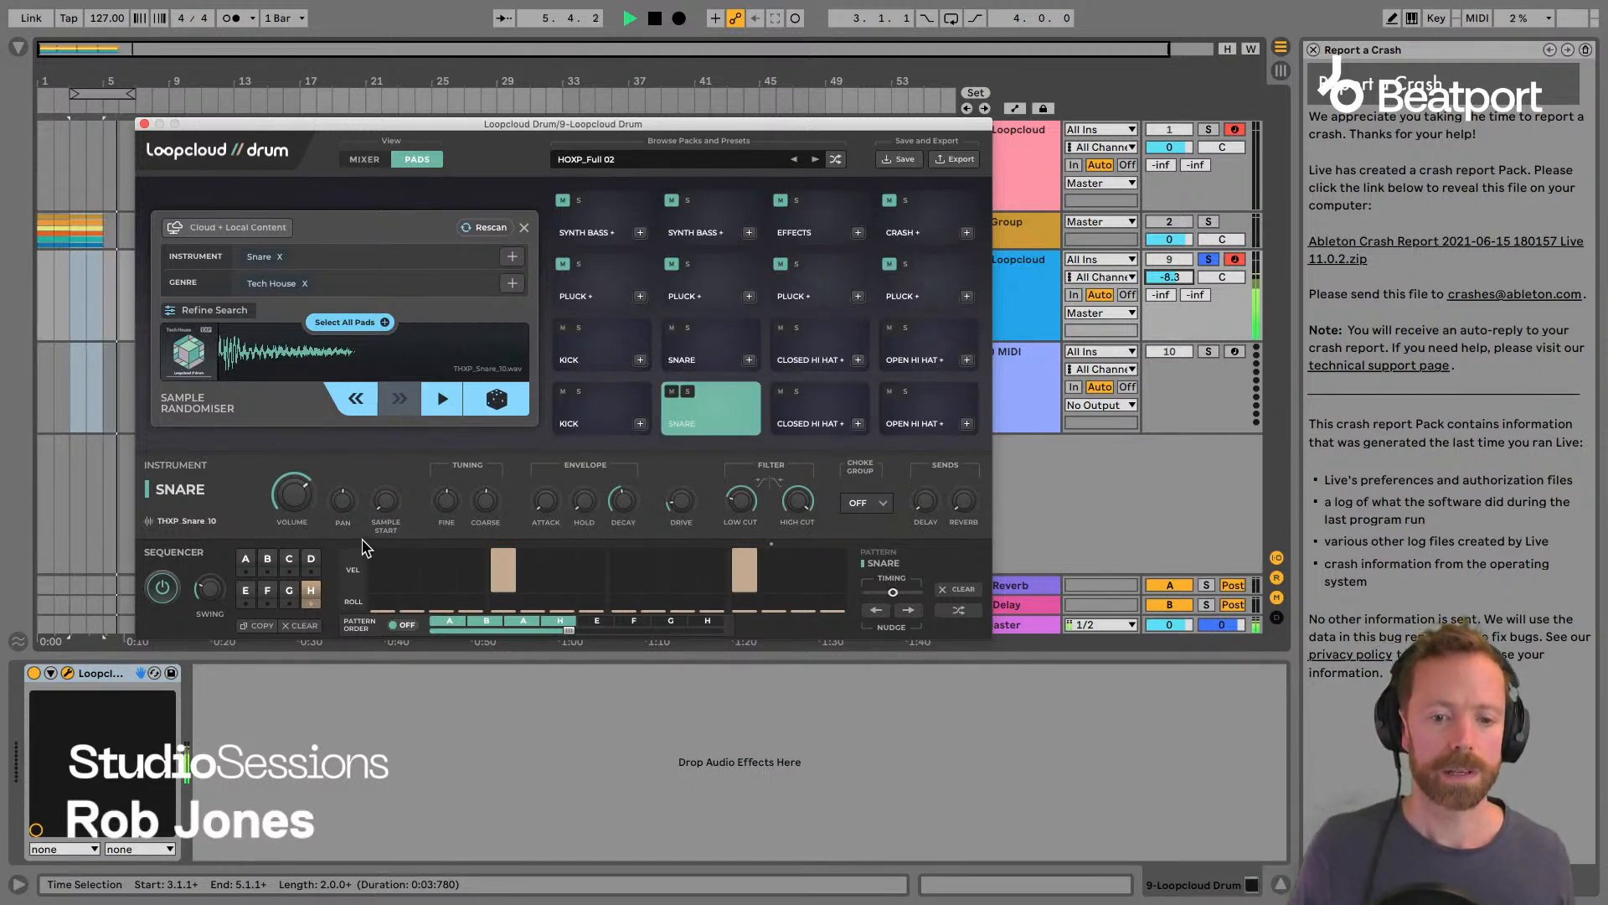
pyautogui.press('space')
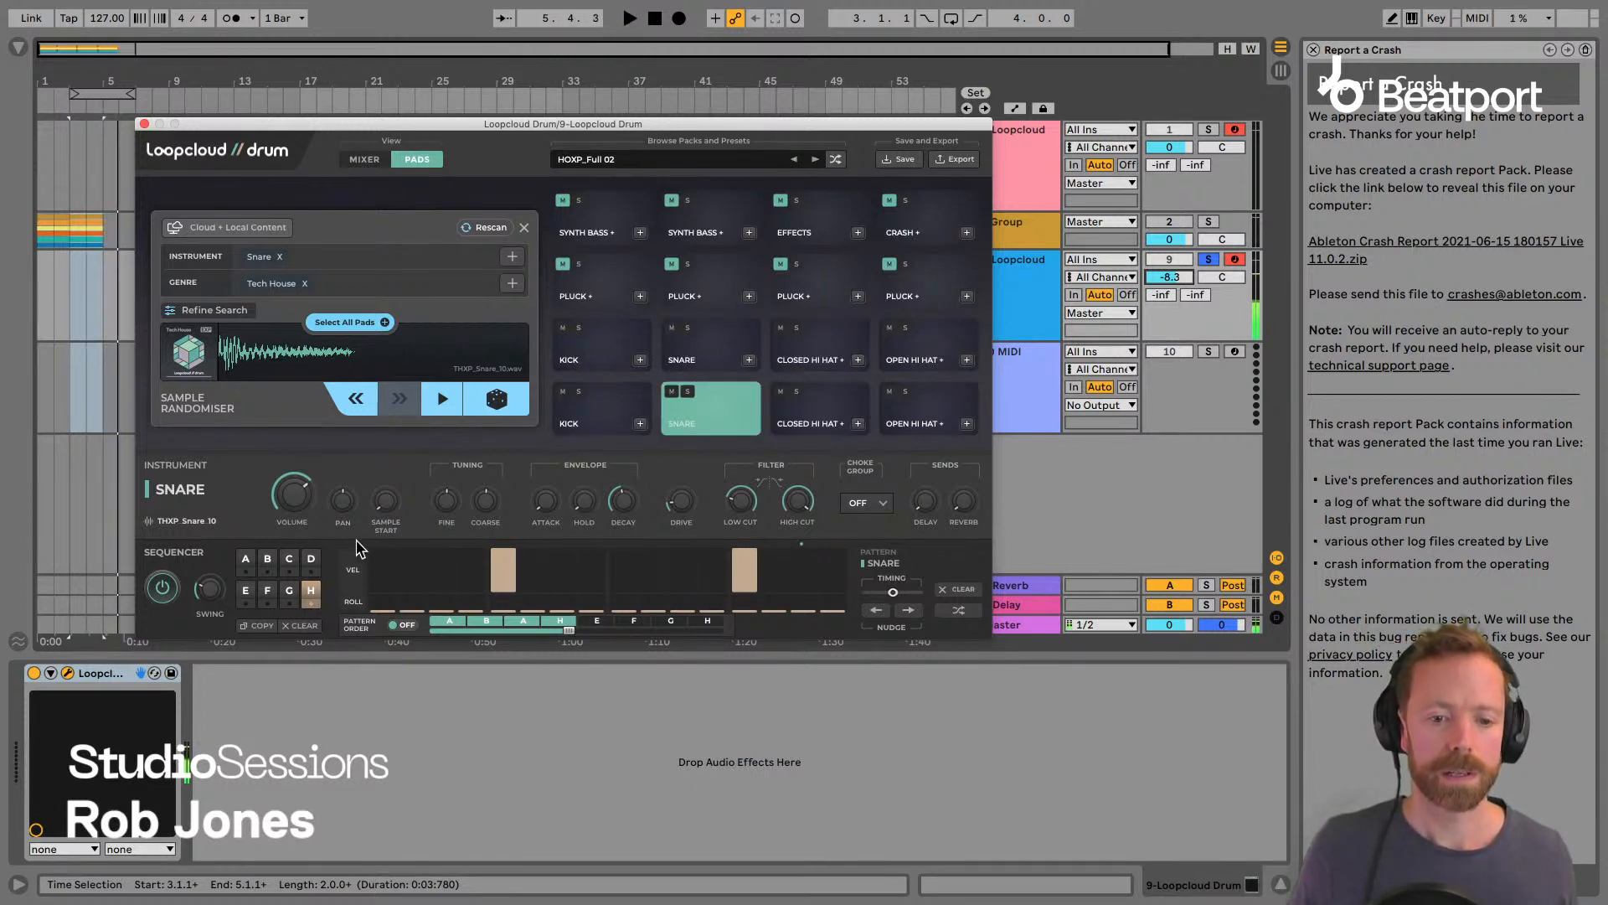
# Turn the pattern order back on and play back the A-B-A-H sequence.
pyautogui.click(407, 625)
pyautogui.press('space')
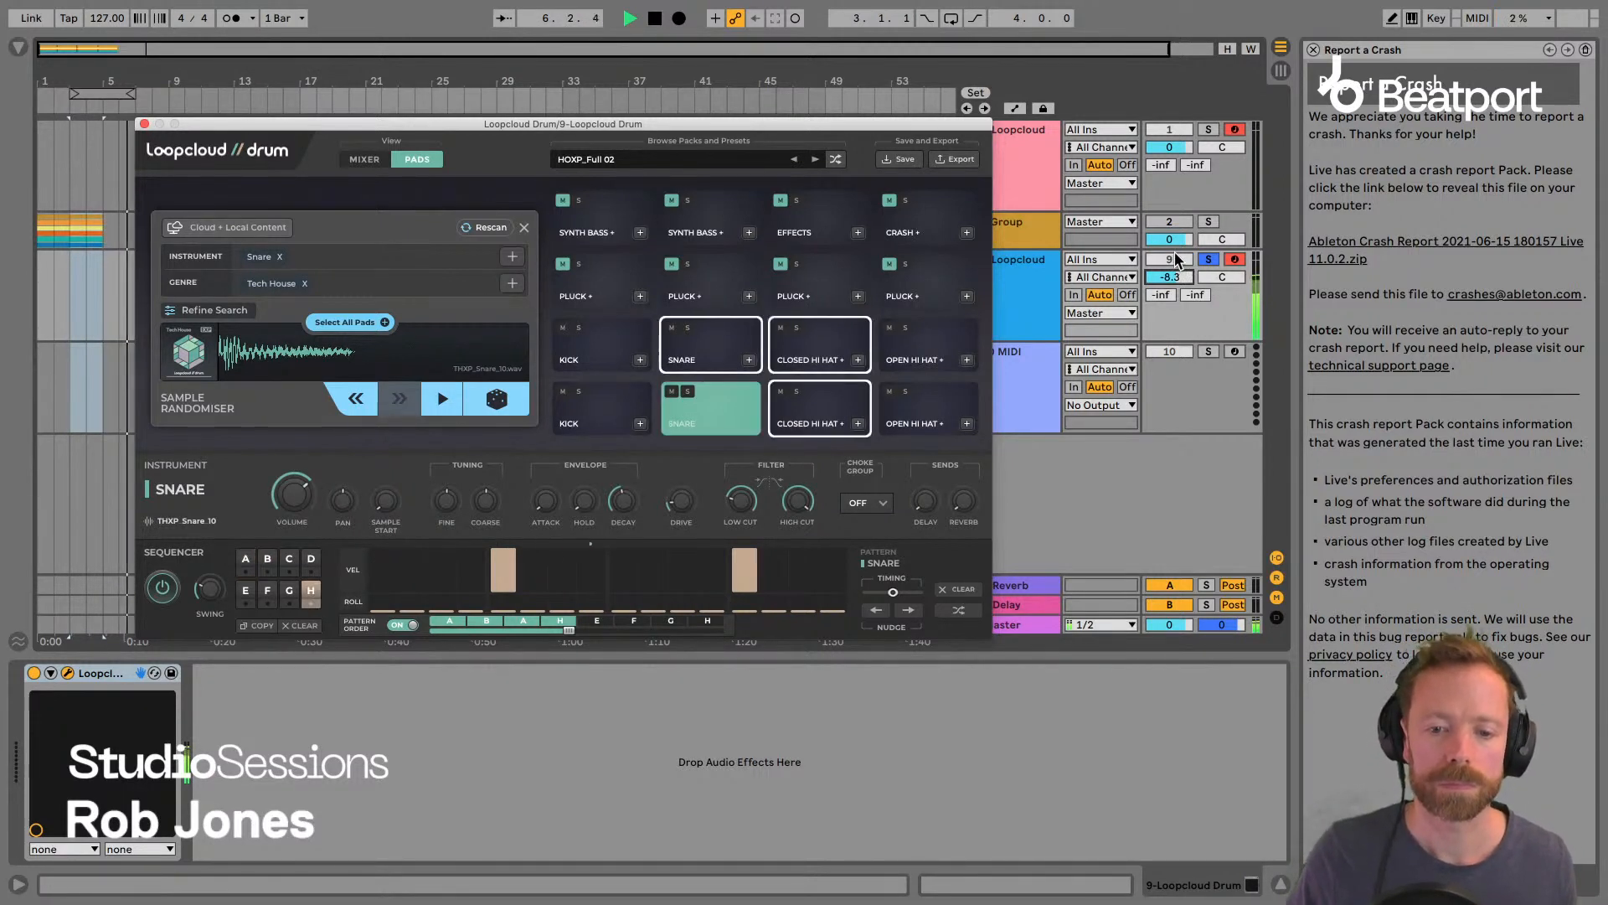
pyautogui.press('space')
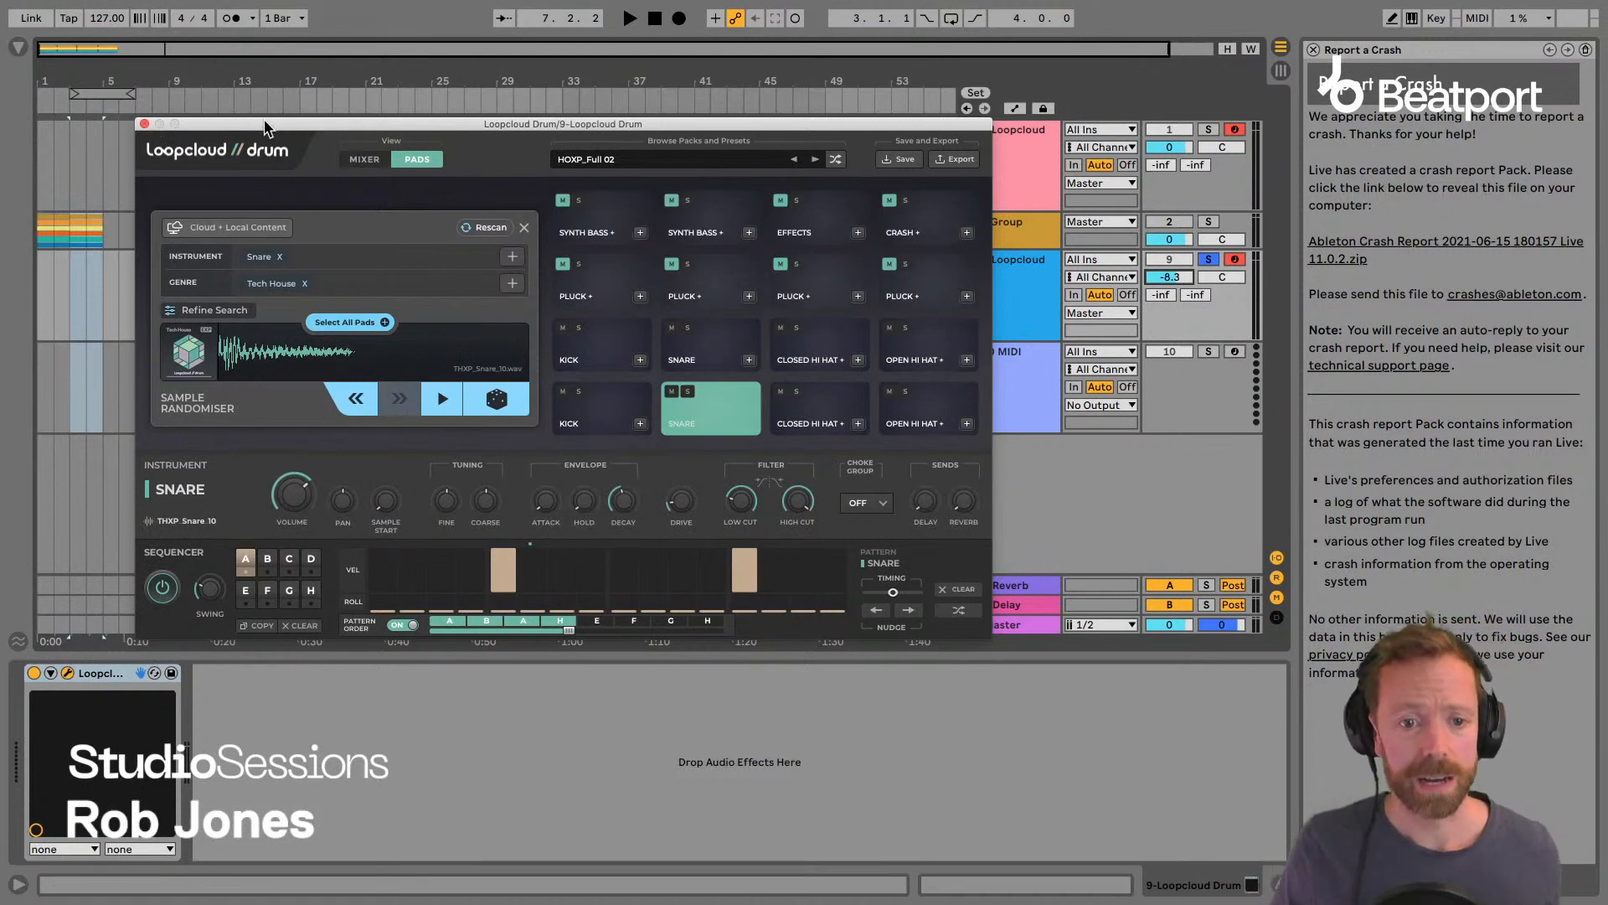
# Close the Loopcloud Drum window and select the 10 MIDI track in the arrangement.
pyautogui.moveTo(268, 124); pyautogui.dragTo(249, 134)
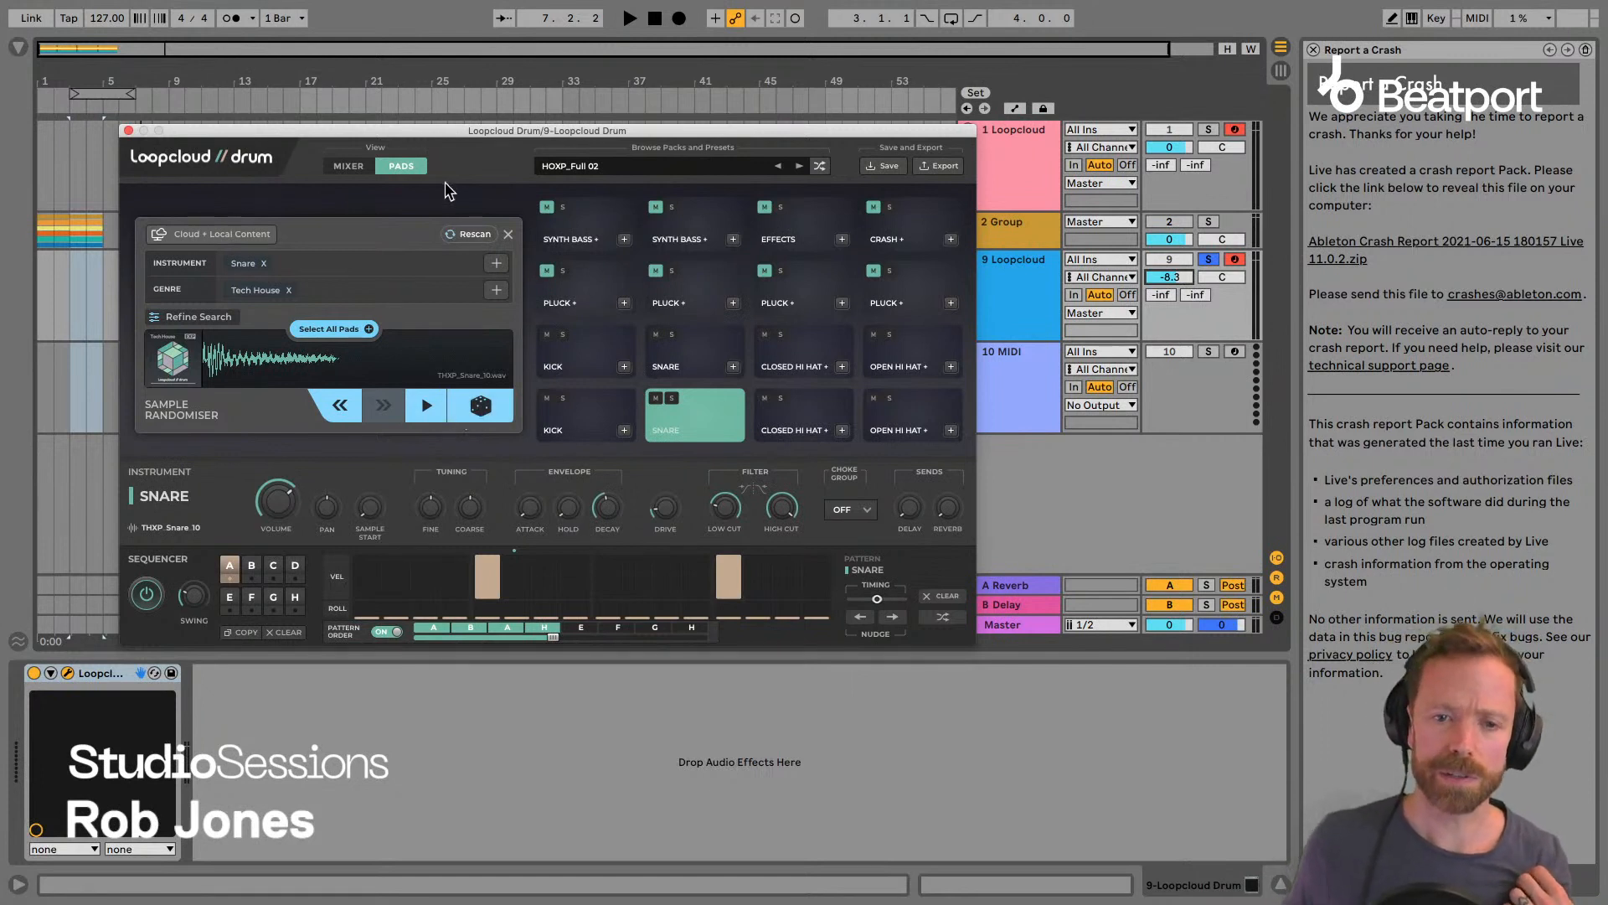
pyautogui.moveTo(431, 132); pyautogui.dragTo(430, 130)
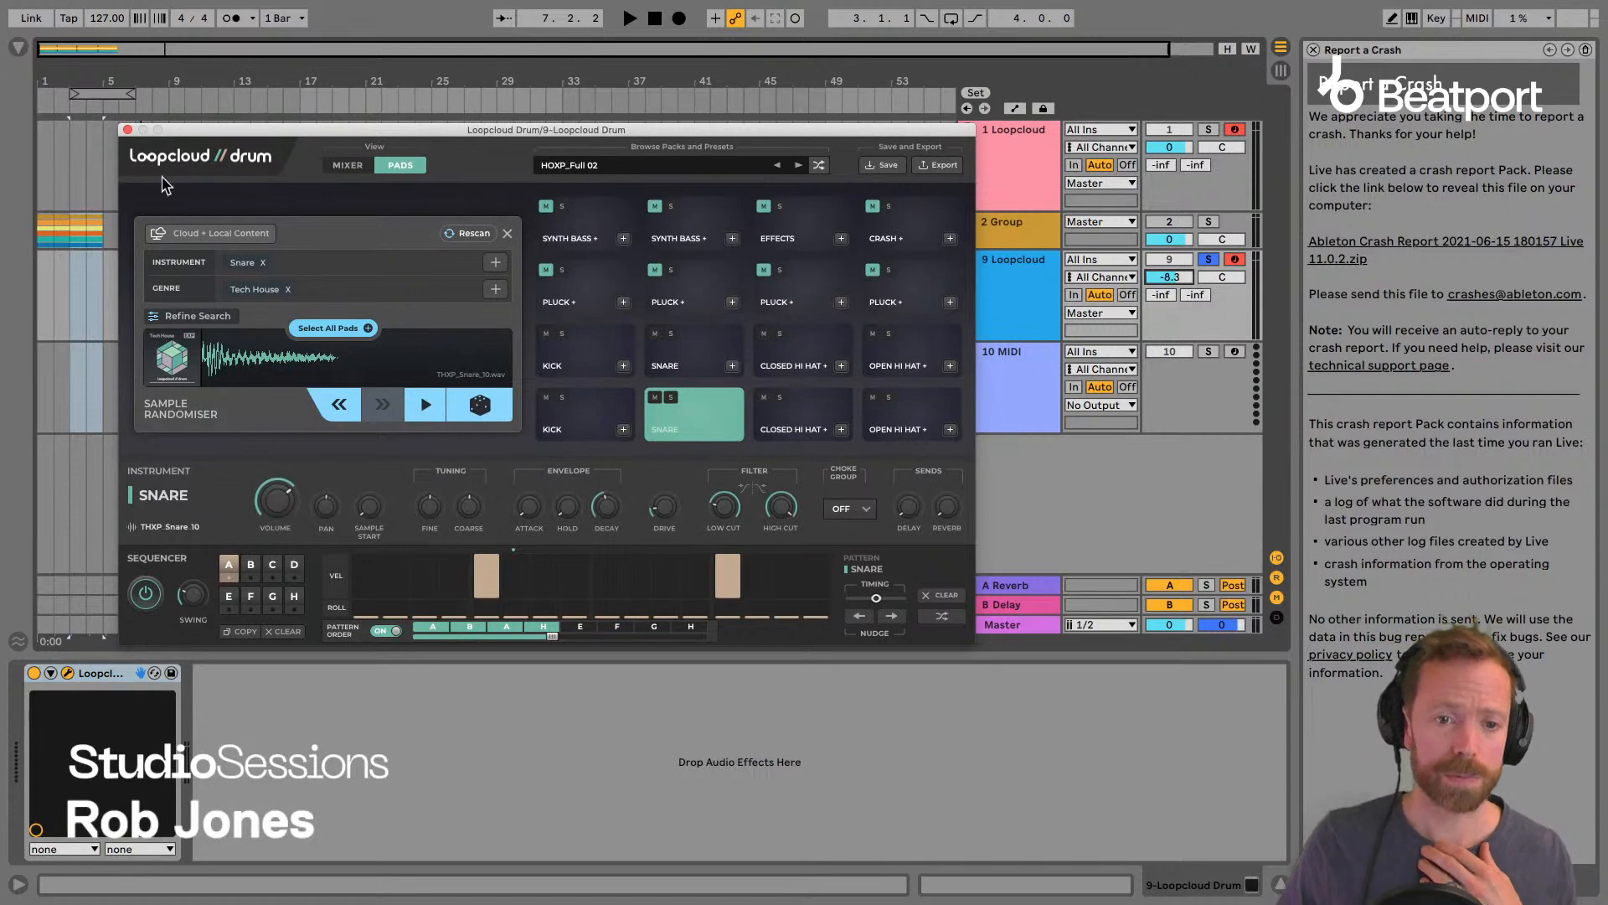
pyautogui.click(127, 130)
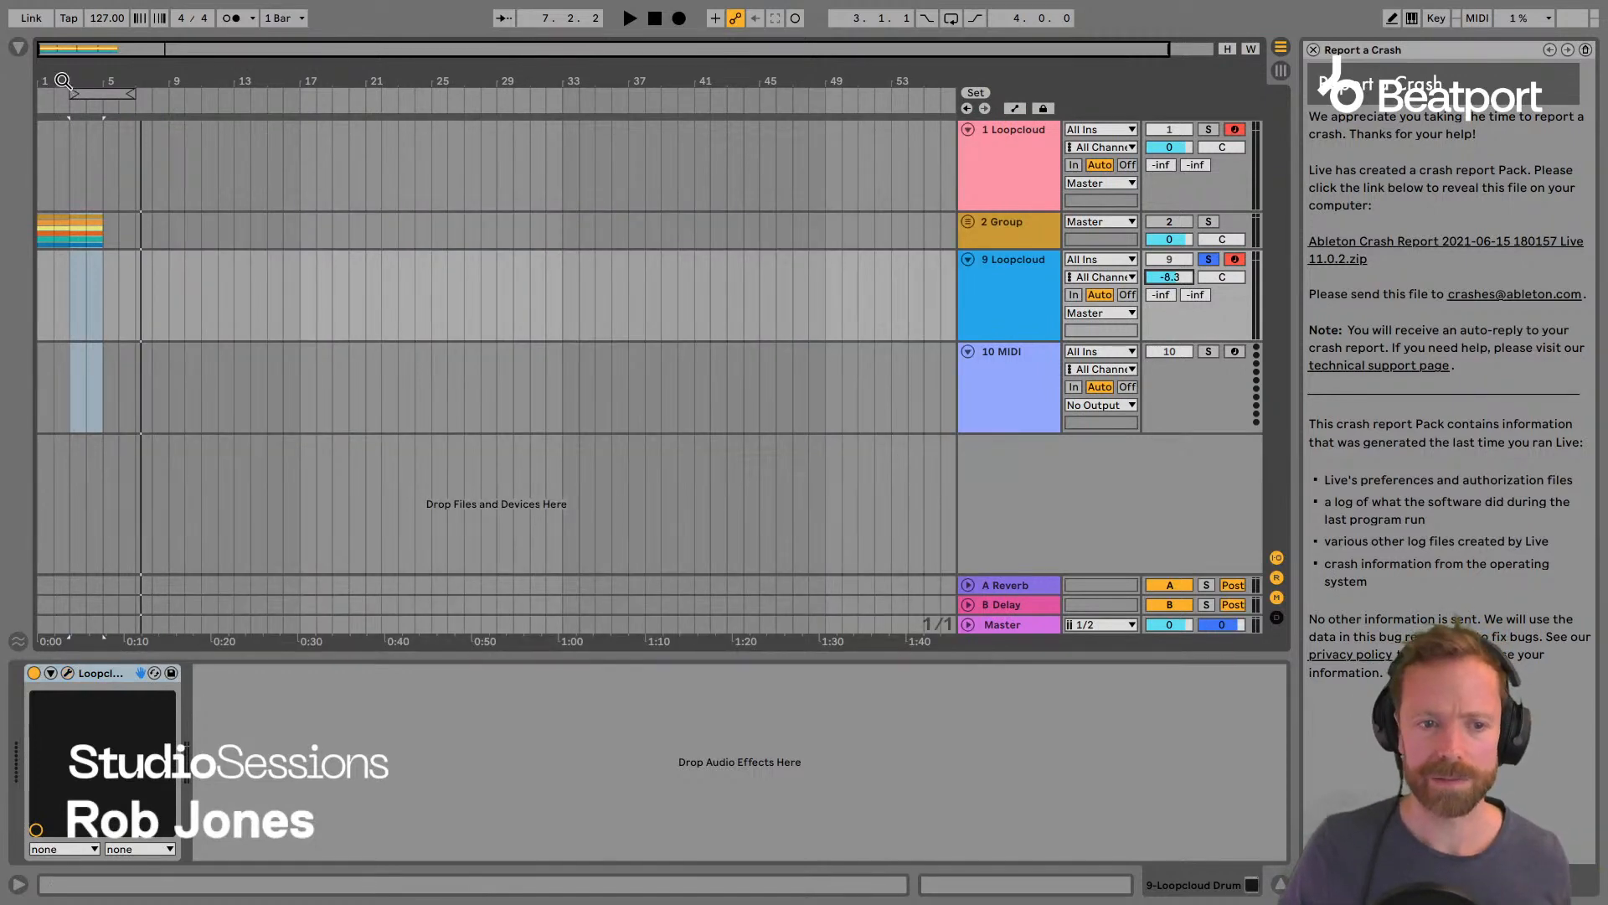
pyautogui.moveTo(62, 84)
pyautogui.mouseDown()
pyautogui.moveTo(62, 117)
pyautogui.moveTo(88, 83)
pyautogui.moveTo(92, 117)
pyautogui.mouseUp()
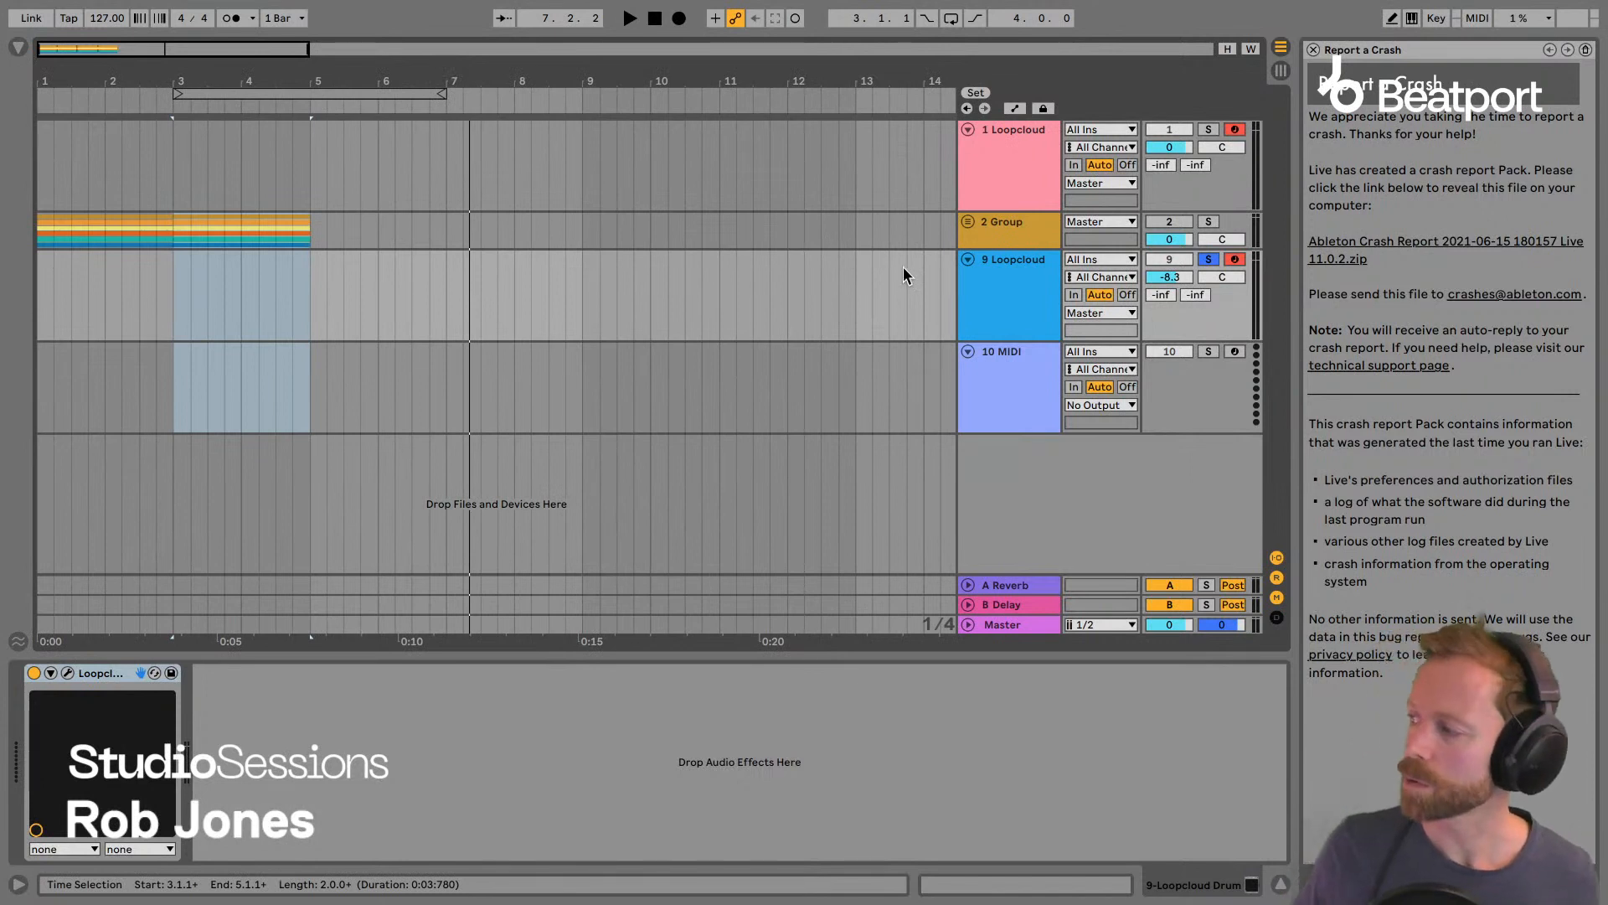
pyautogui.click(1012, 373)
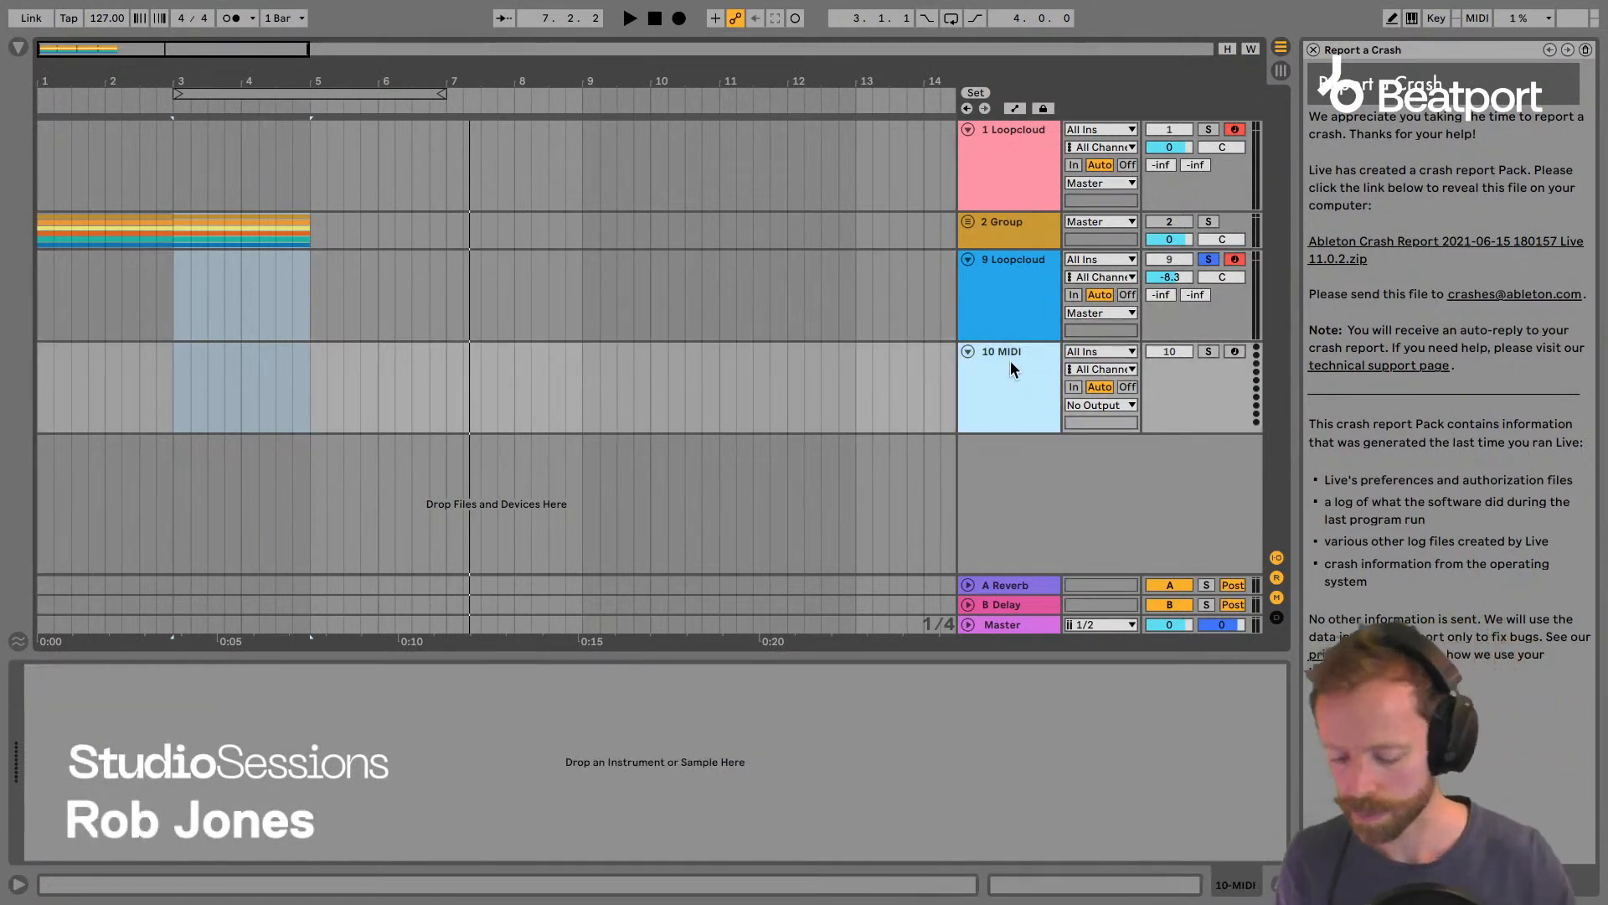
# Delete the 10 MIDI track, take the 9 Loopcloud track out of solo, and select the 1 Loopcloud track.
pyautogui.press('Delete')
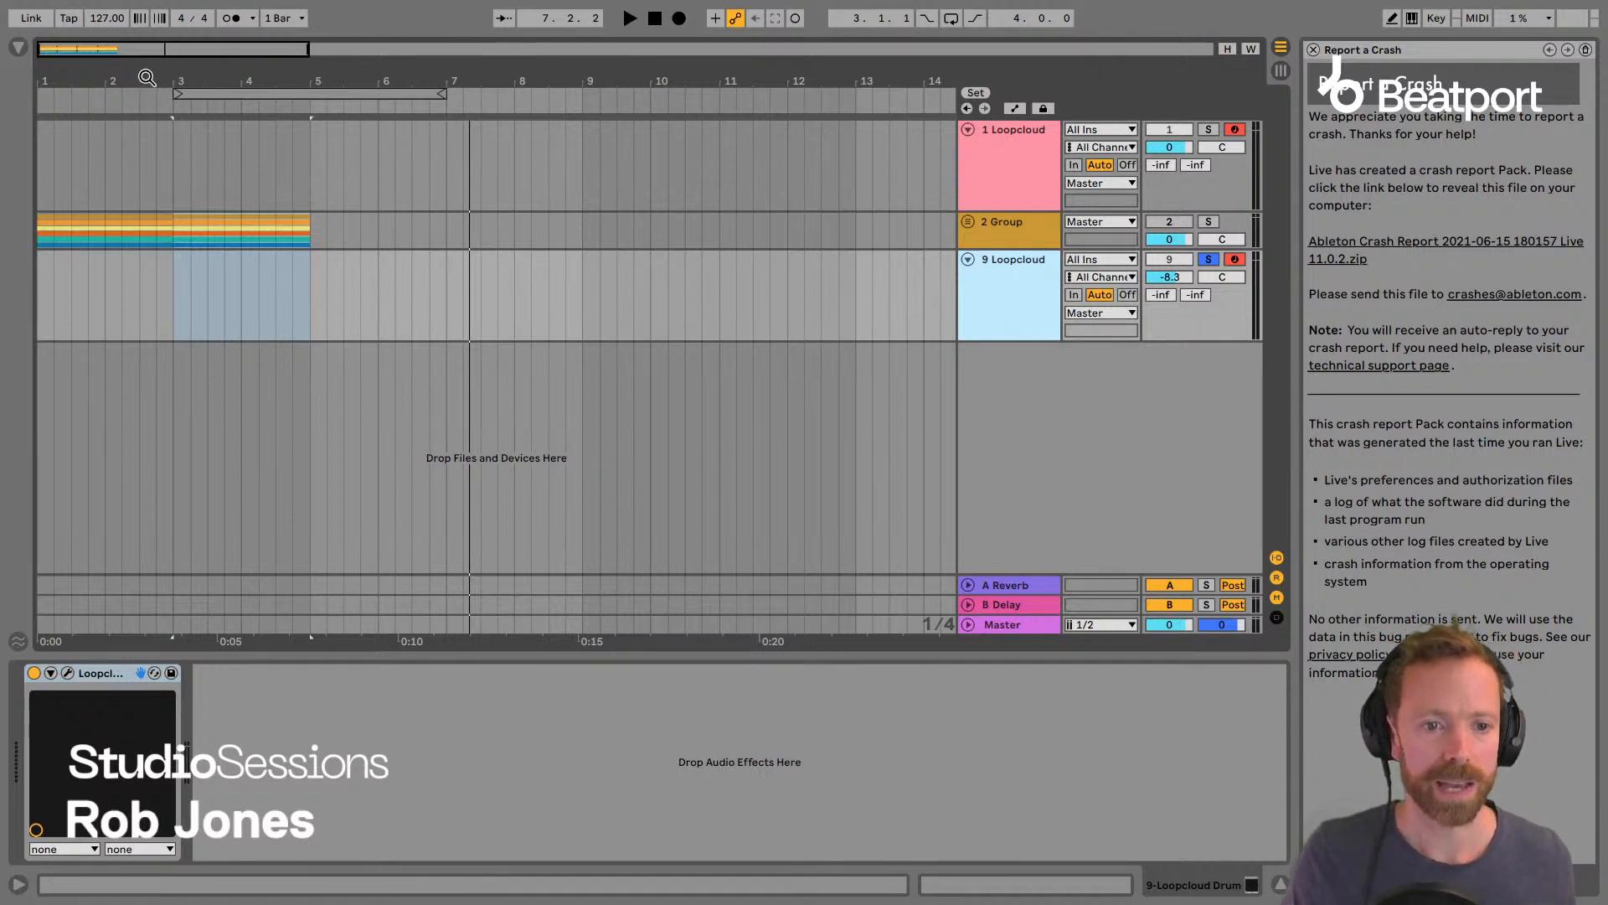
pyautogui.moveTo(149, 81)
pyautogui.mouseDown()
pyautogui.moveTo(149, 105)
pyautogui.moveTo(173, 80)
pyautogui.moveTo(173, 96)
pyautogui.mouseUp()
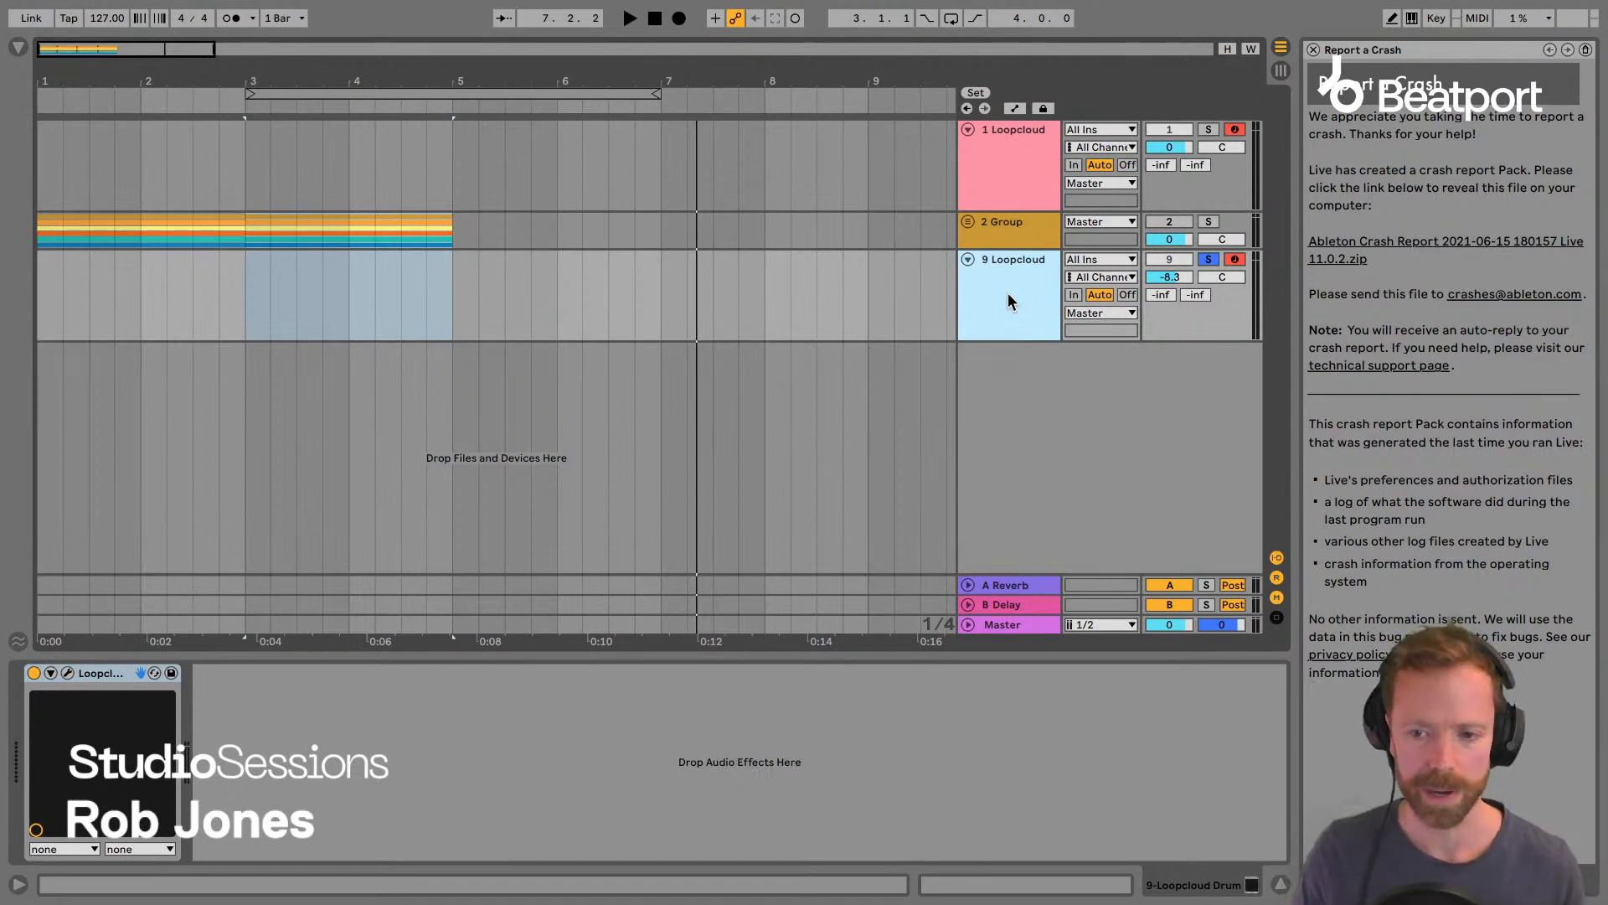
pyautogui.moveTo(341, 72); pyautogui.dragTo(442, 73)
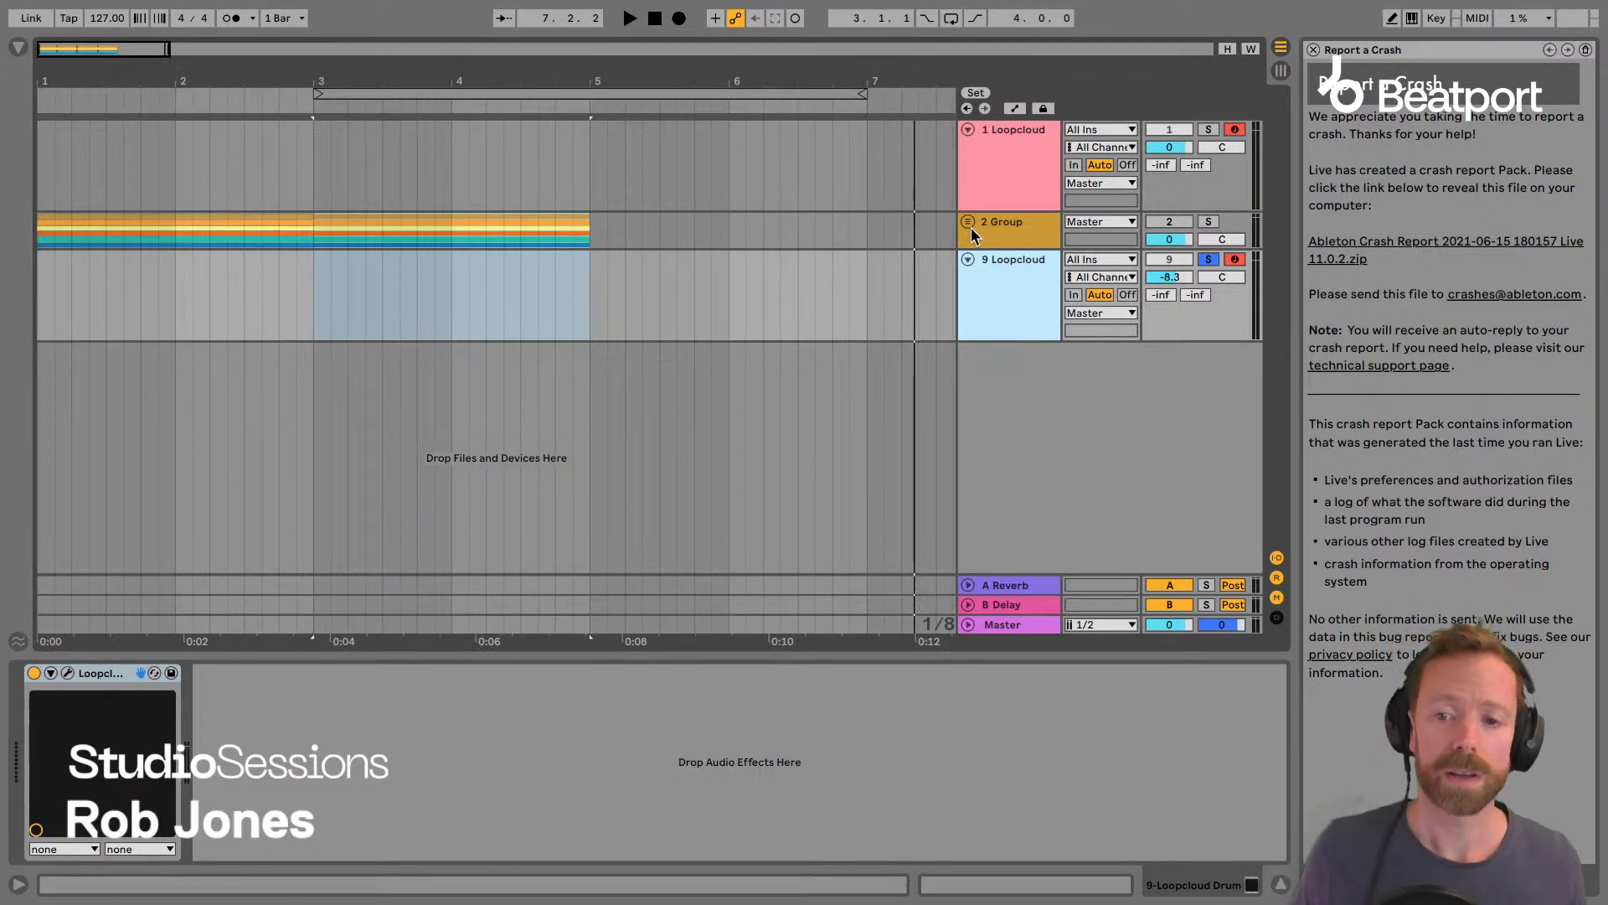
pyautogui.moveTo(360, 77); pyautogui.dragTo(478, 99)
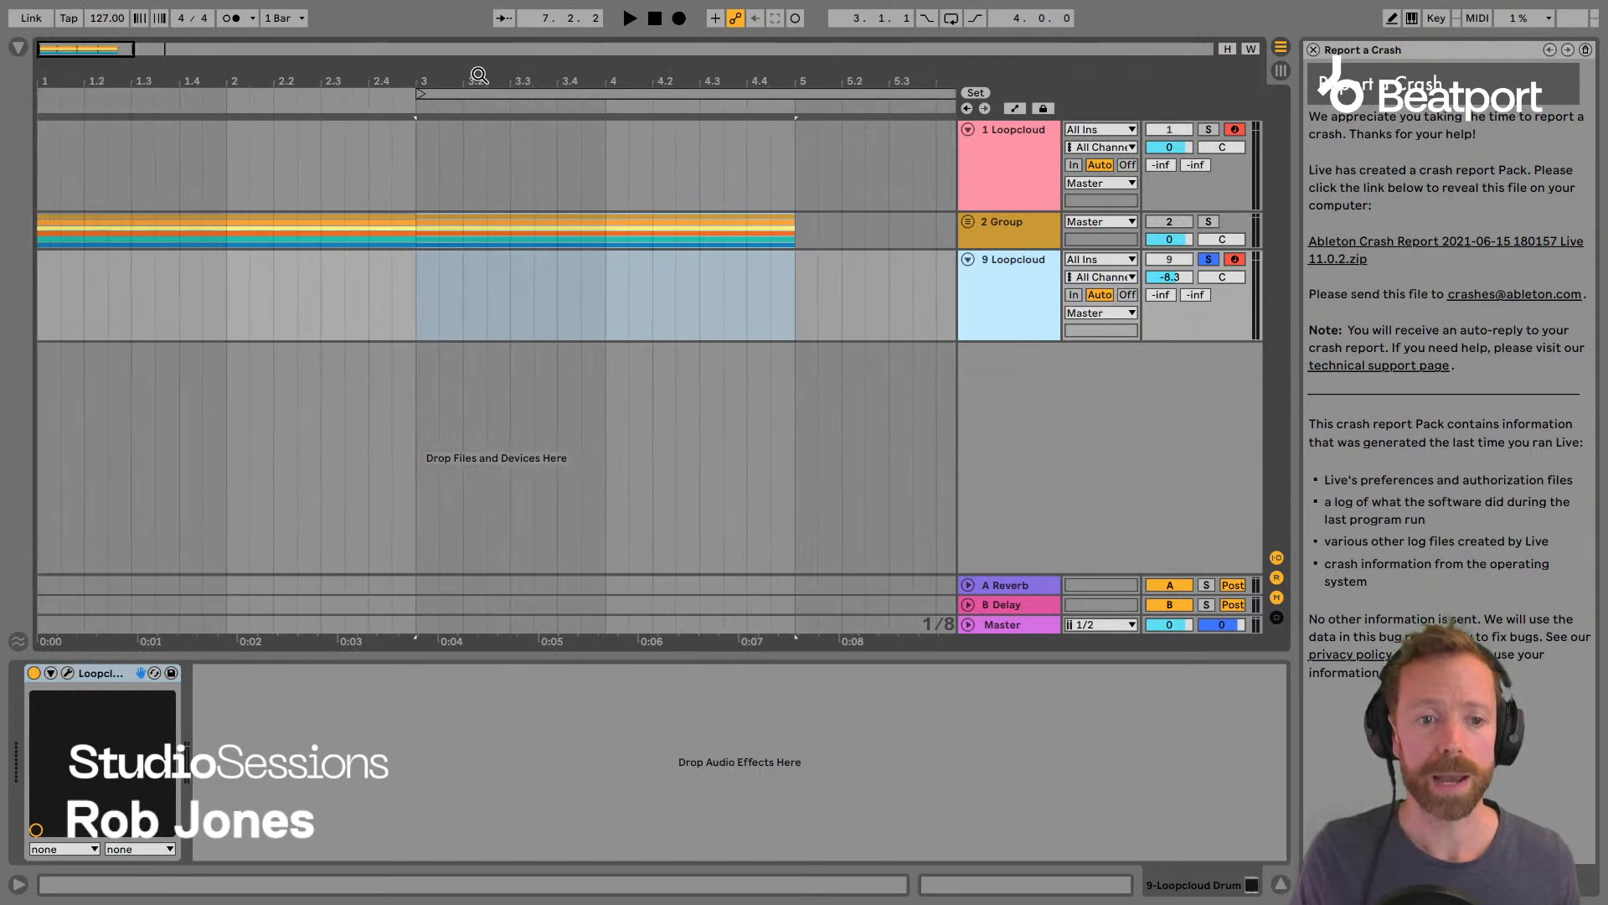
pyautogui.click(1210, 257)
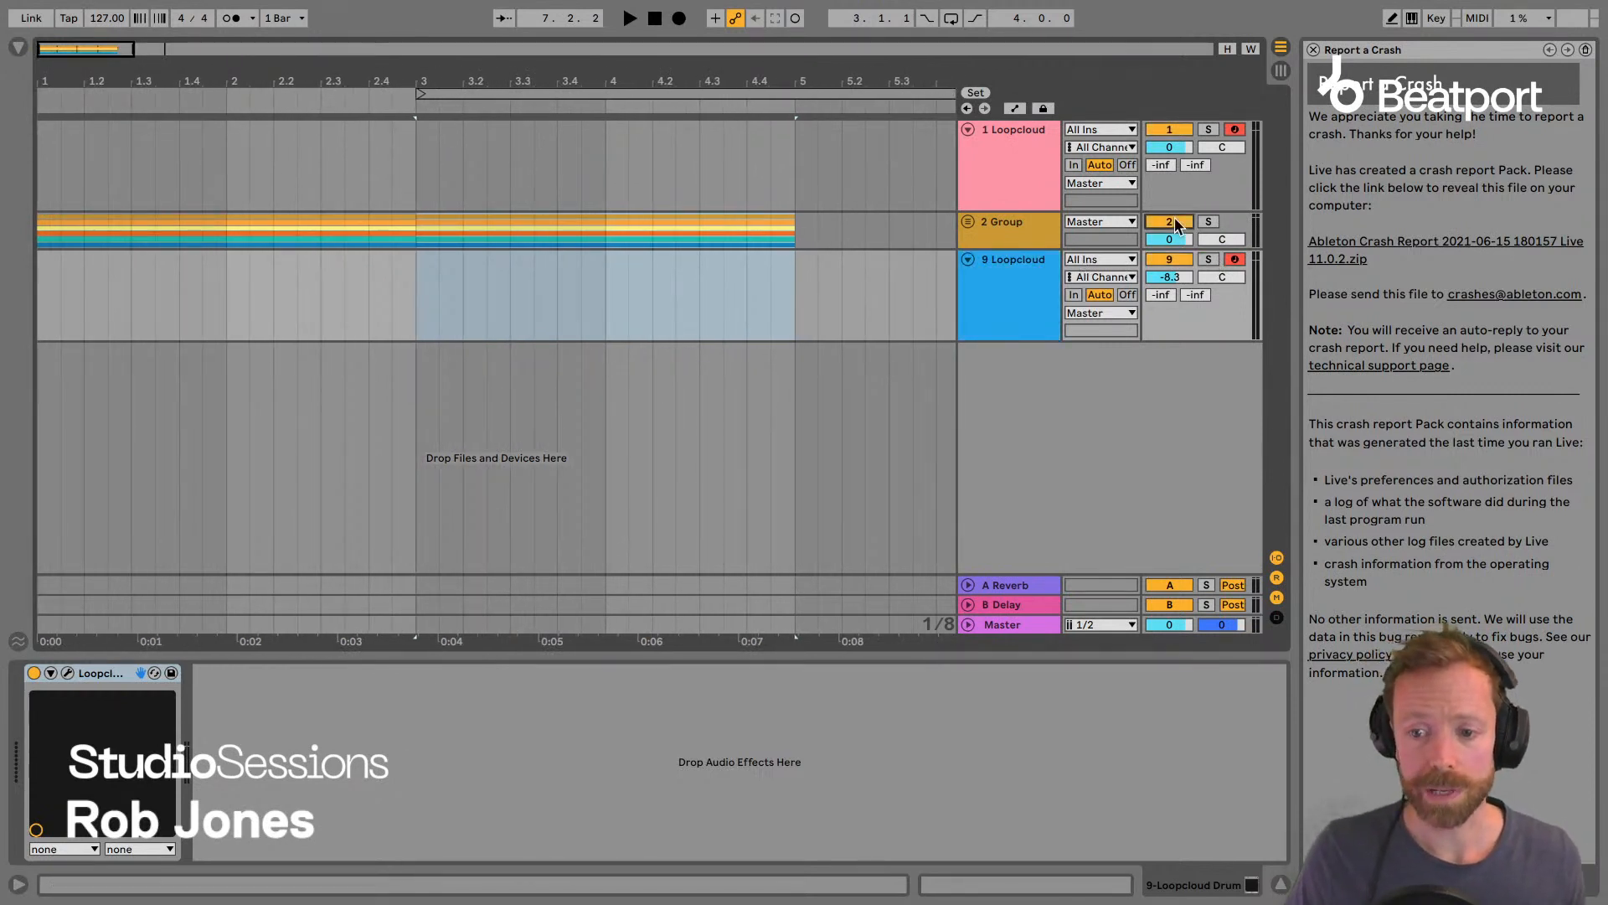
pyautogui.click(1039, 144)
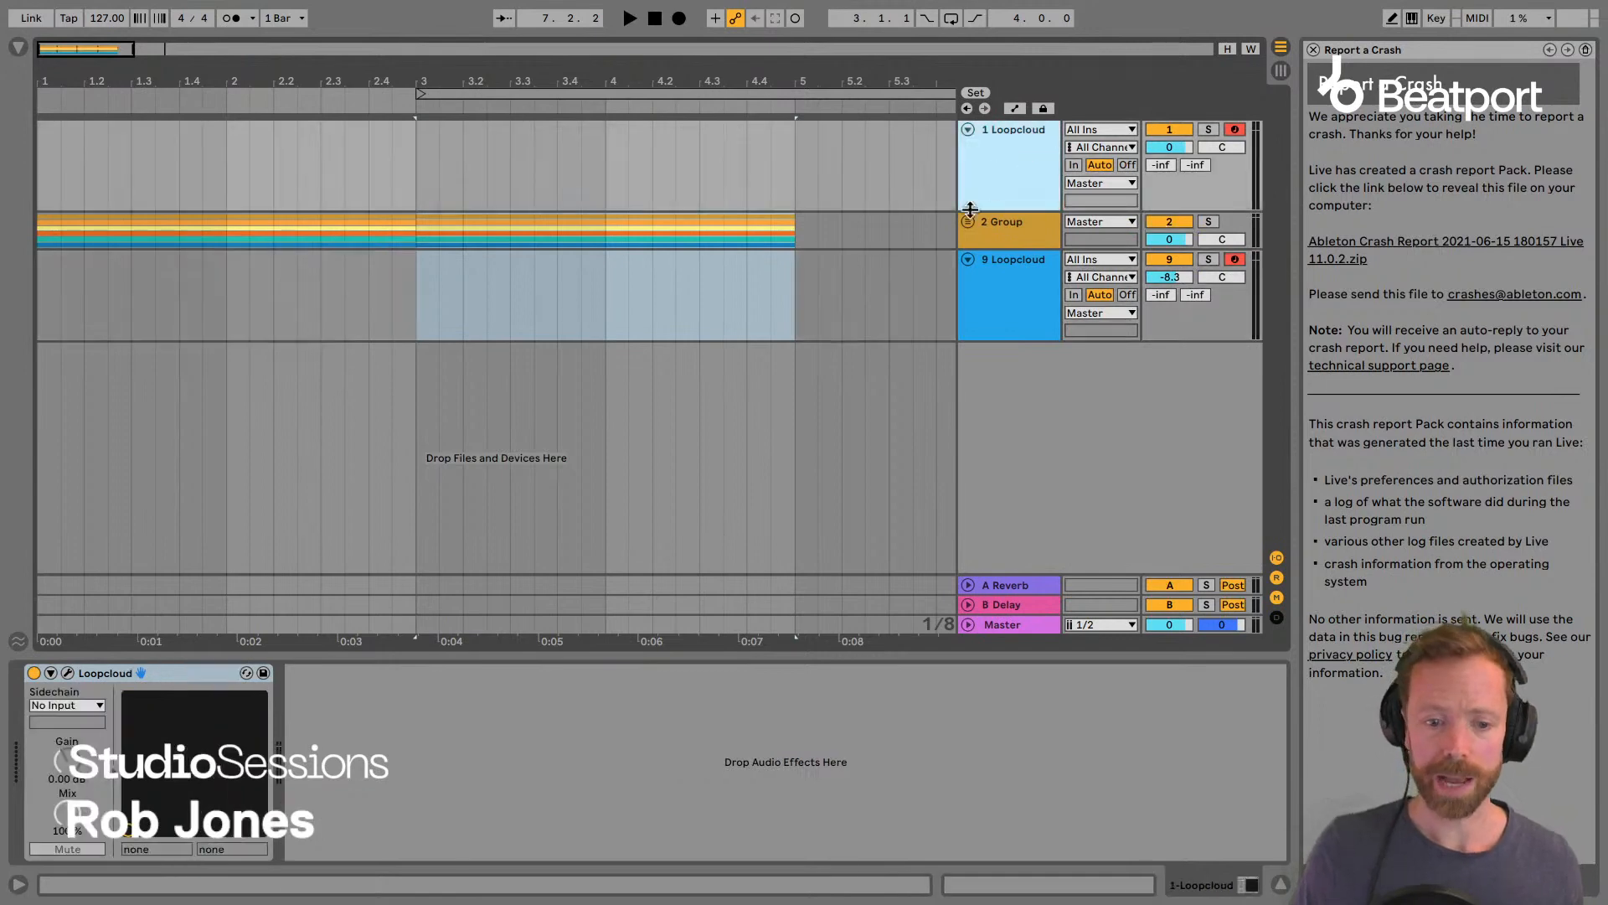
# Reorder the full-screen desktop spaces so Live comes before Loopcloud, and switch to the Loopcloud app.
pyautogui.hotkey('ctrl', 'Right')
pyautogui.hotkey('ctrl', 'Left')
pyautogui.hotkey('ctrl', 'Left')
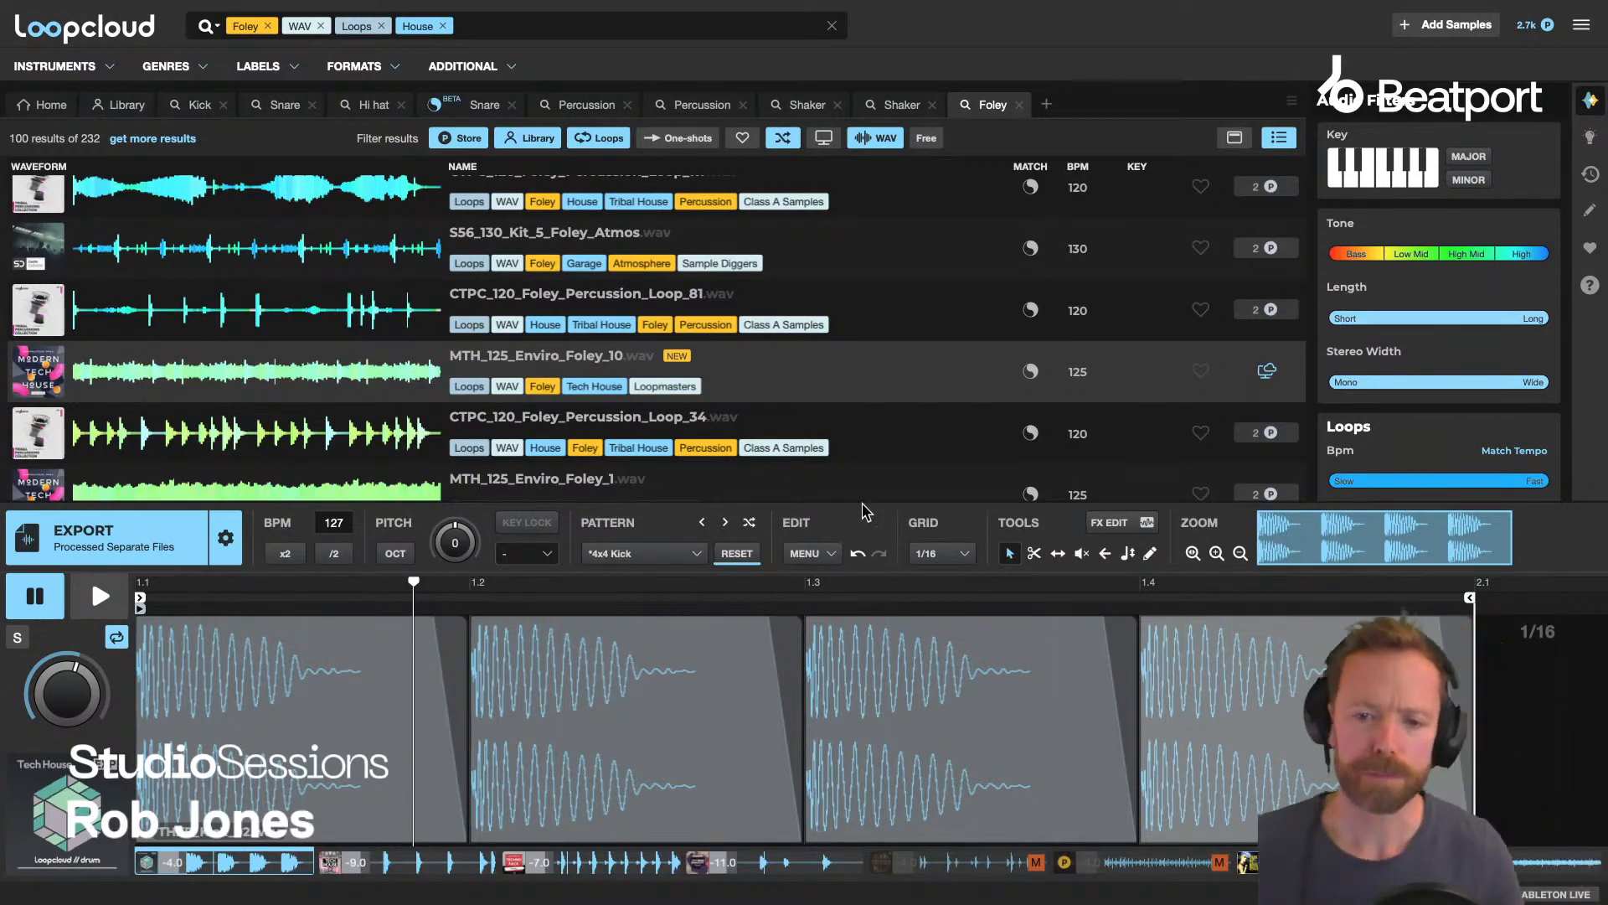
pyautogui.hotkey('ctrl', 'Left')
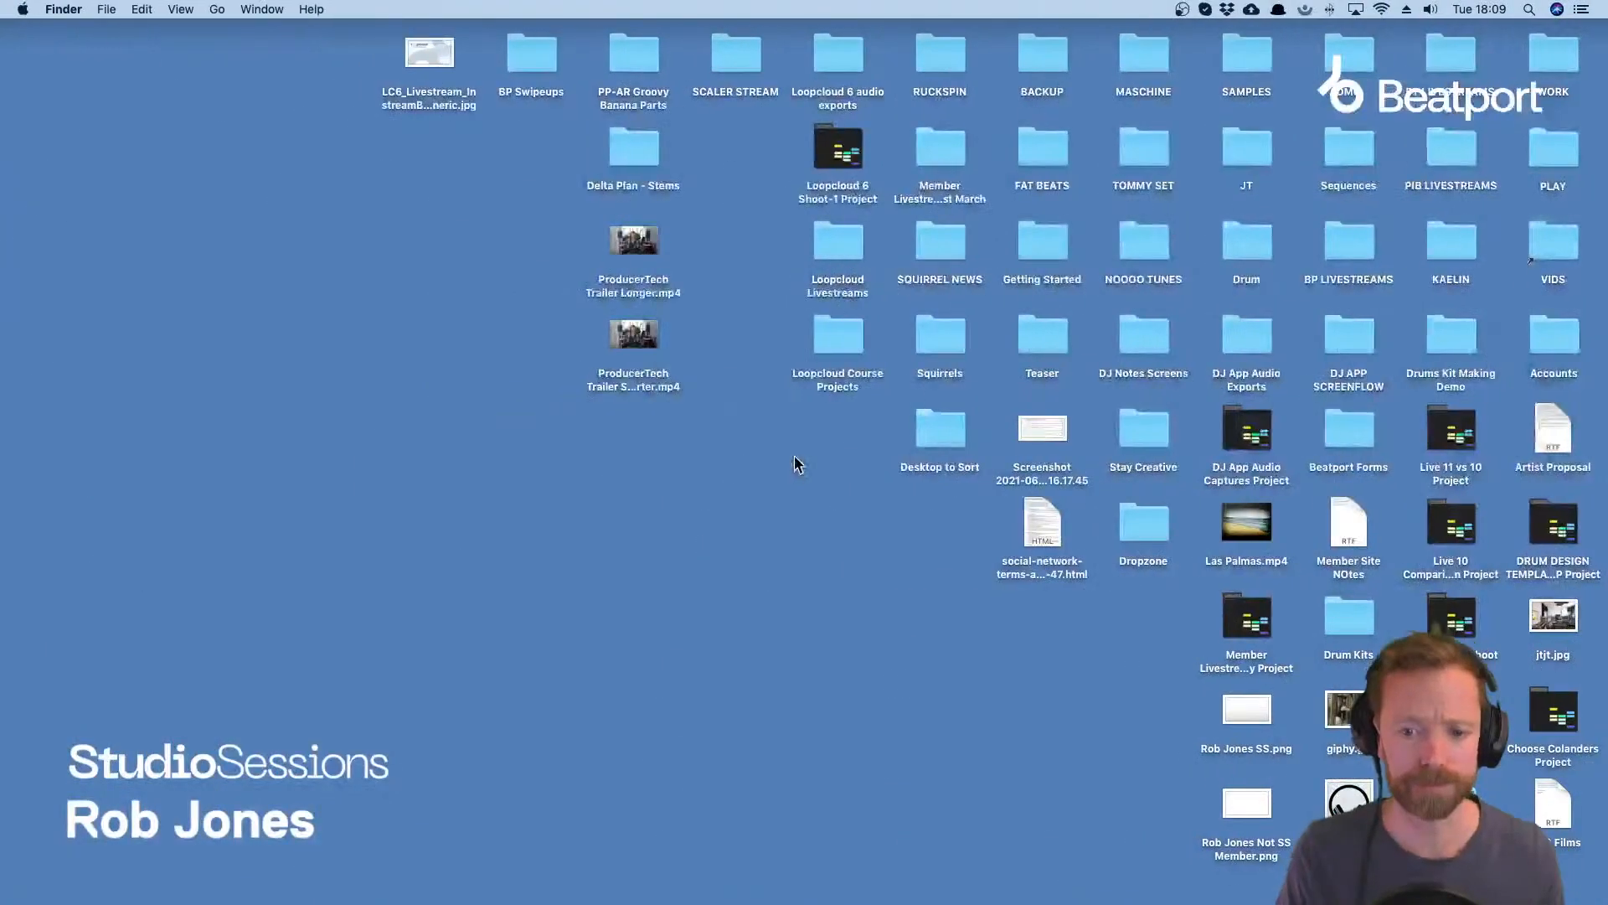
pyautogui.hotkey('ctrl', 'Right')
pyautogui.hotkey('ctrl', 'Up')
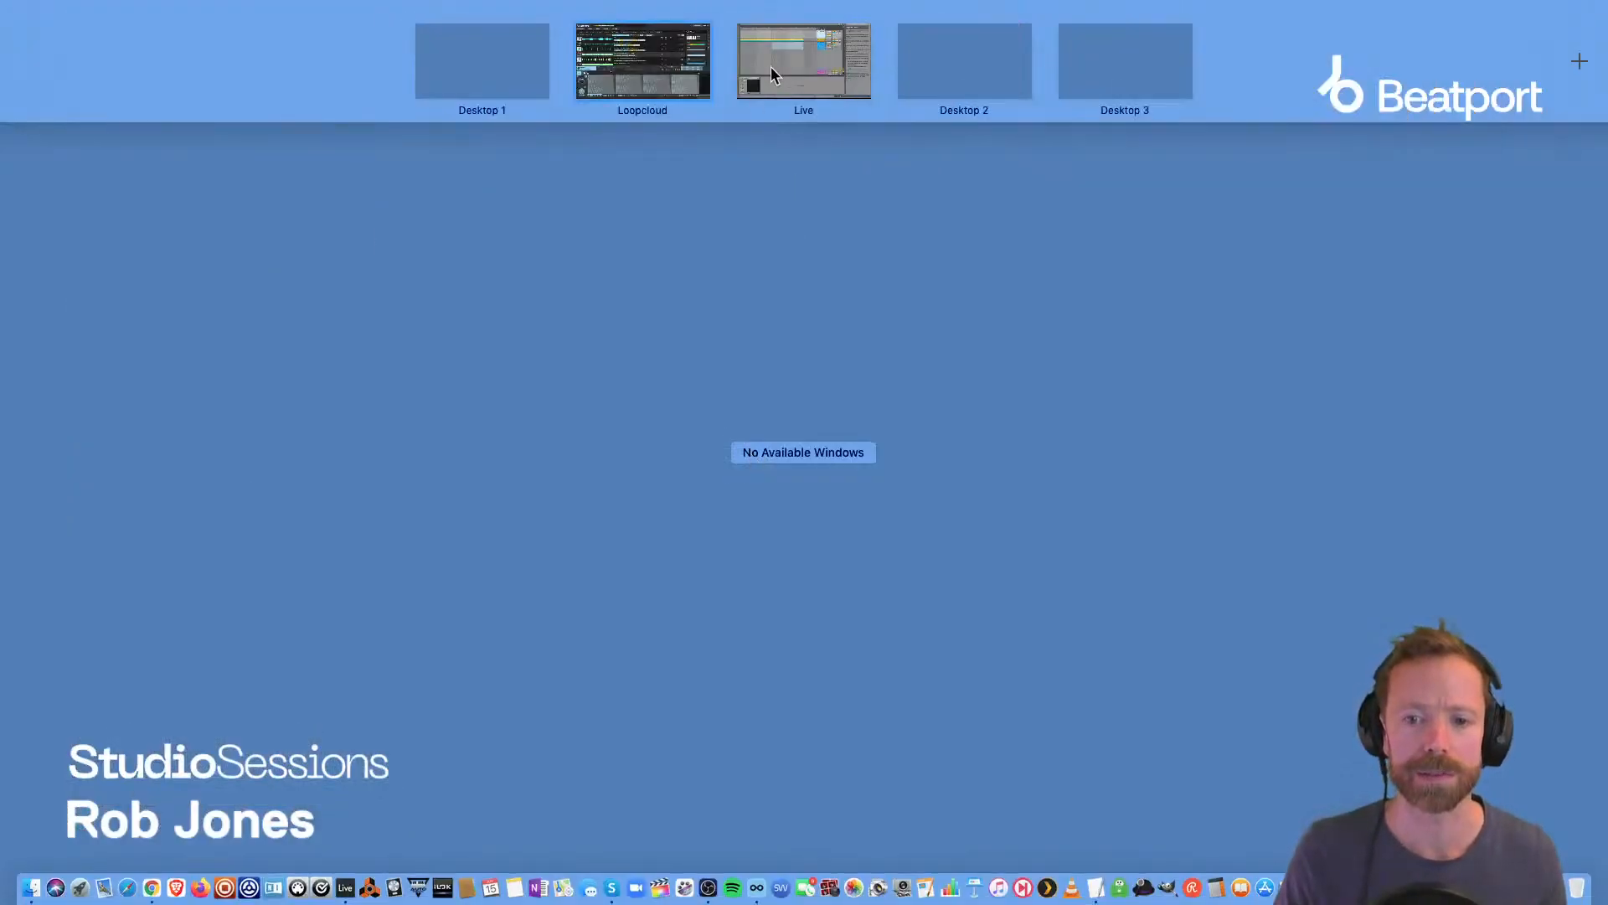
pyautogui.moveTo(771, 74); pyautogui.dragTo(632, 93)
pyautogui.click(630, 88)
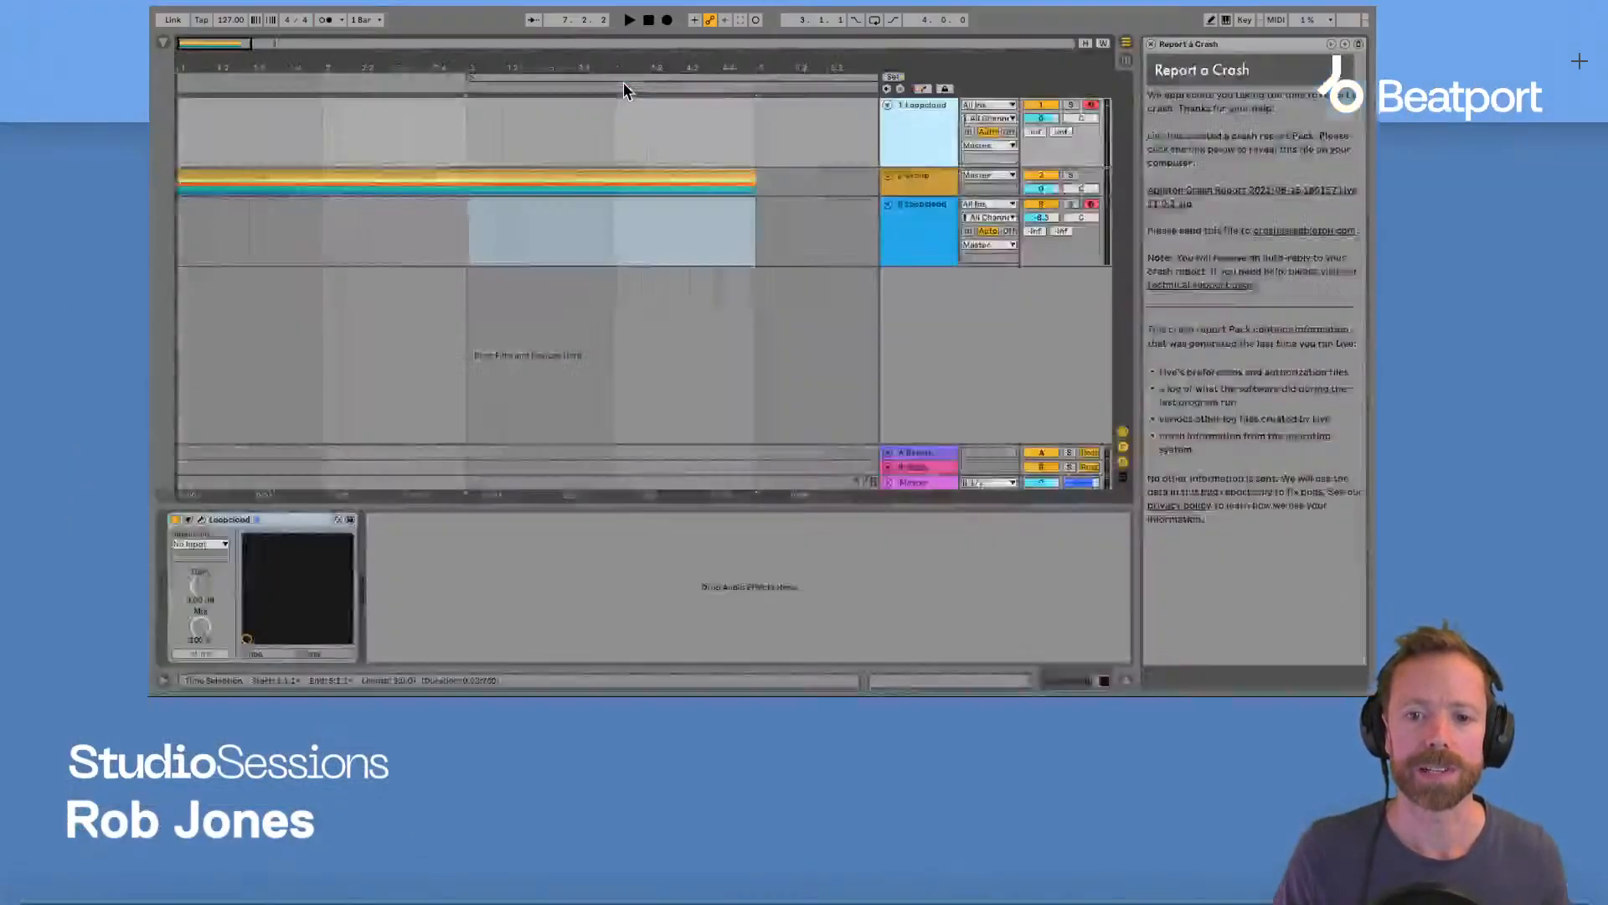
pyautogui.hotkey('ctrl', 'Right')
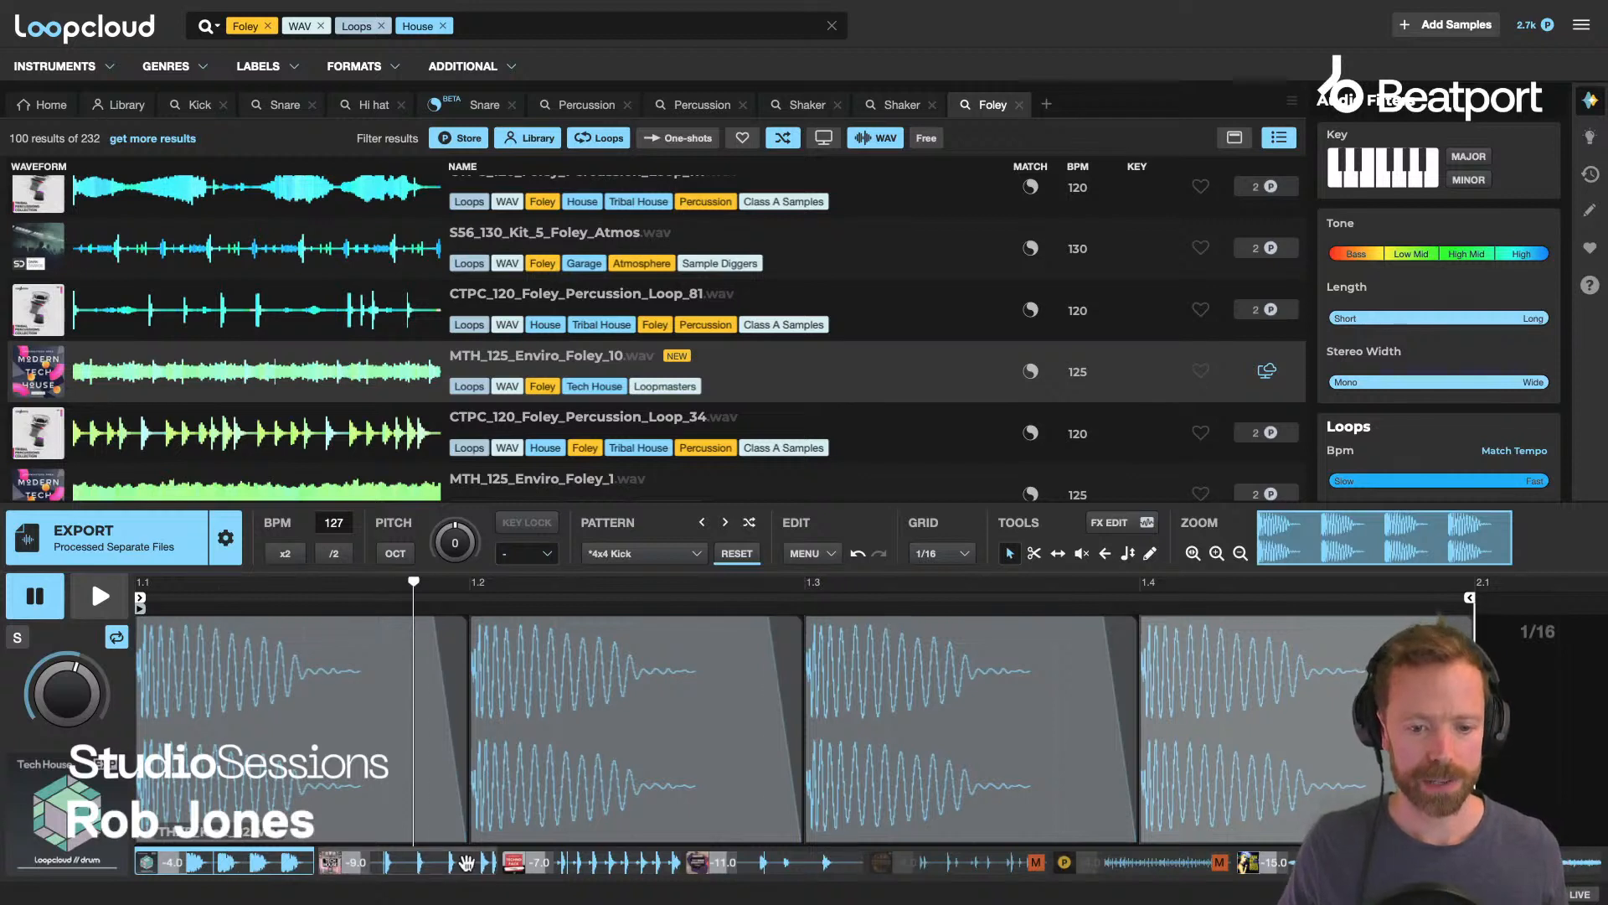
# Clear all tracks in the Loopcloud editor and close every search tab, returning to the Home page.
pyautogui.rightClick(244, 858)
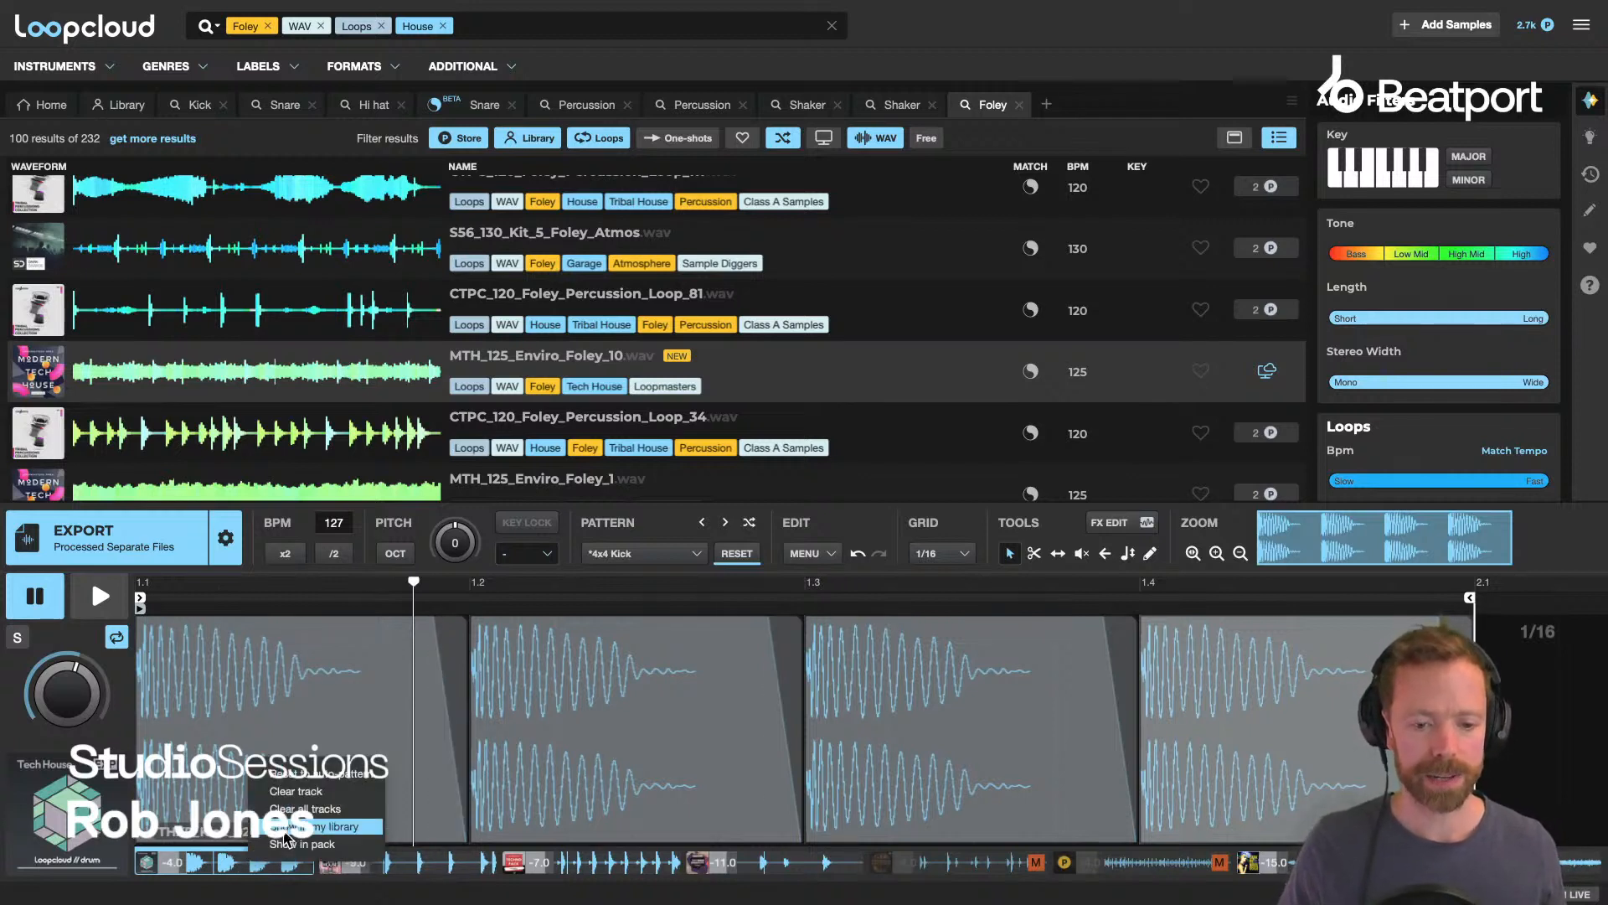
pyautogui.click(302, 808)
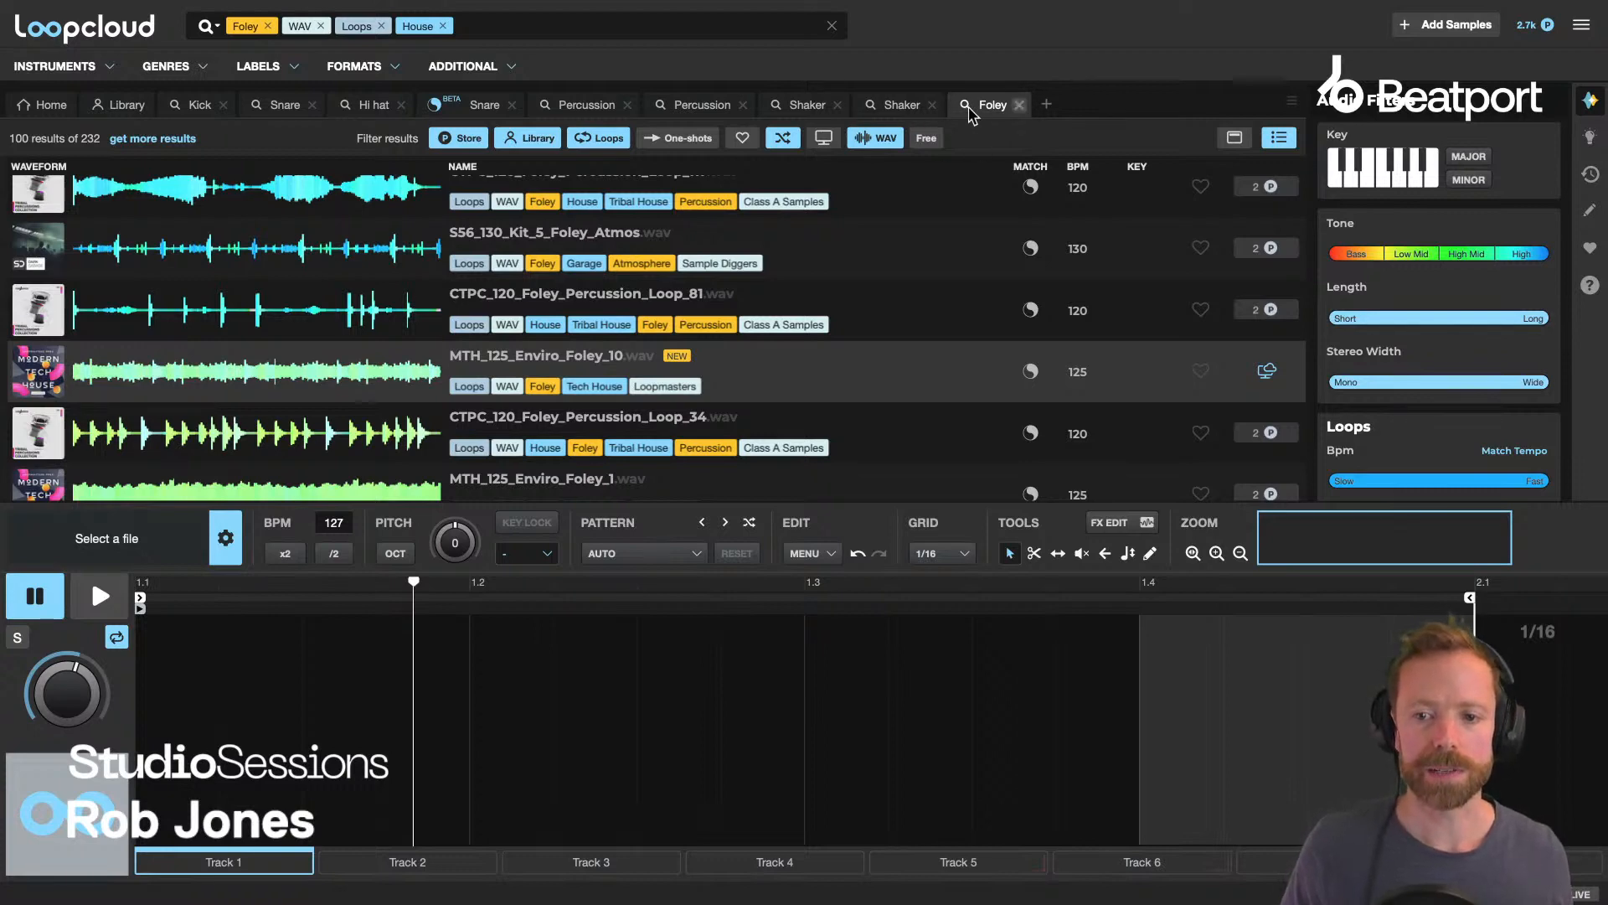
pyautogui.click(1019, 104)
pyautogui.click(932, 104)
pyautogui.click(837, 104)
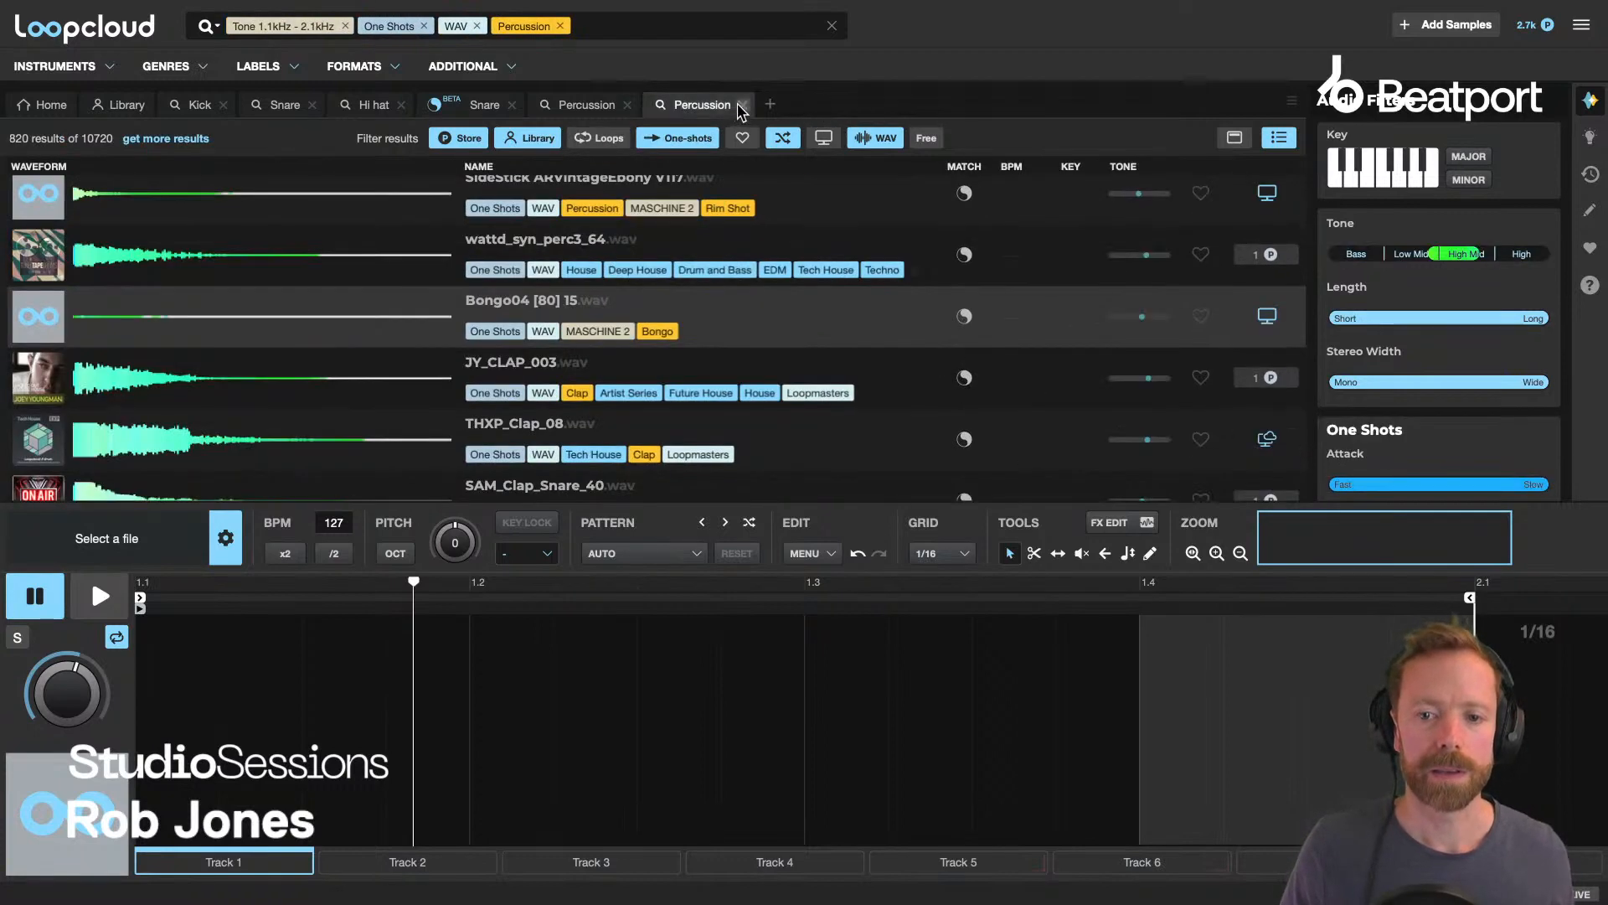
pyautogui.click(742, 106)
pyautogui.click(629, 105)
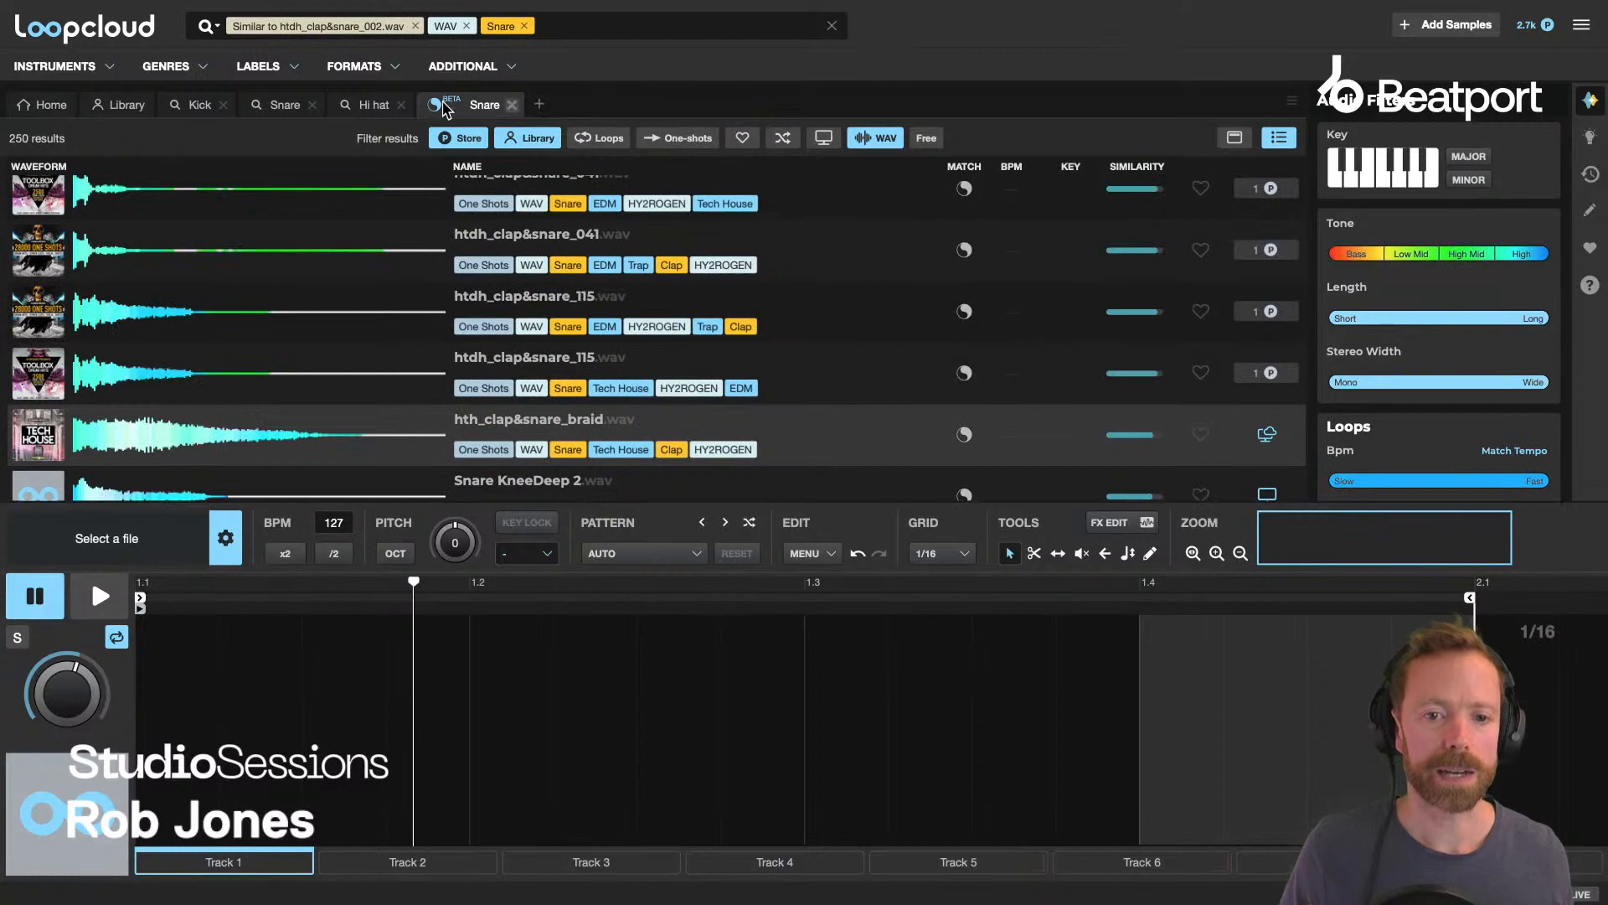
pyautogui.click(512, 105)
pyautogui.click(401, 106)
pyautogui.click(312, 106)
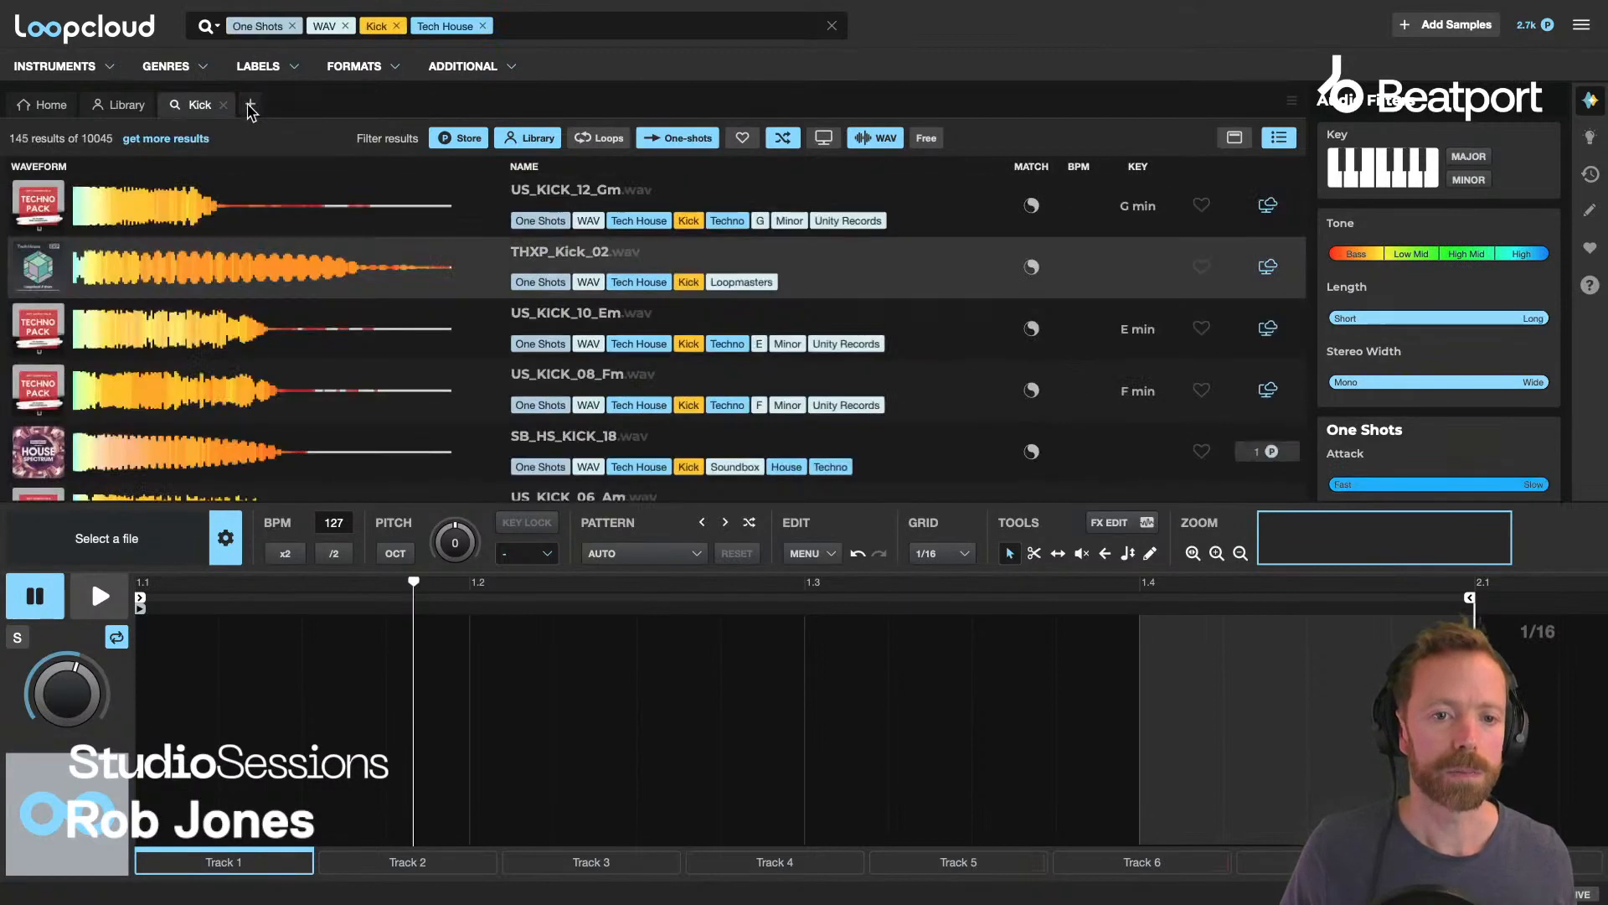
pyautogui.click(223, 105)
pyautogui.click(51, 106)
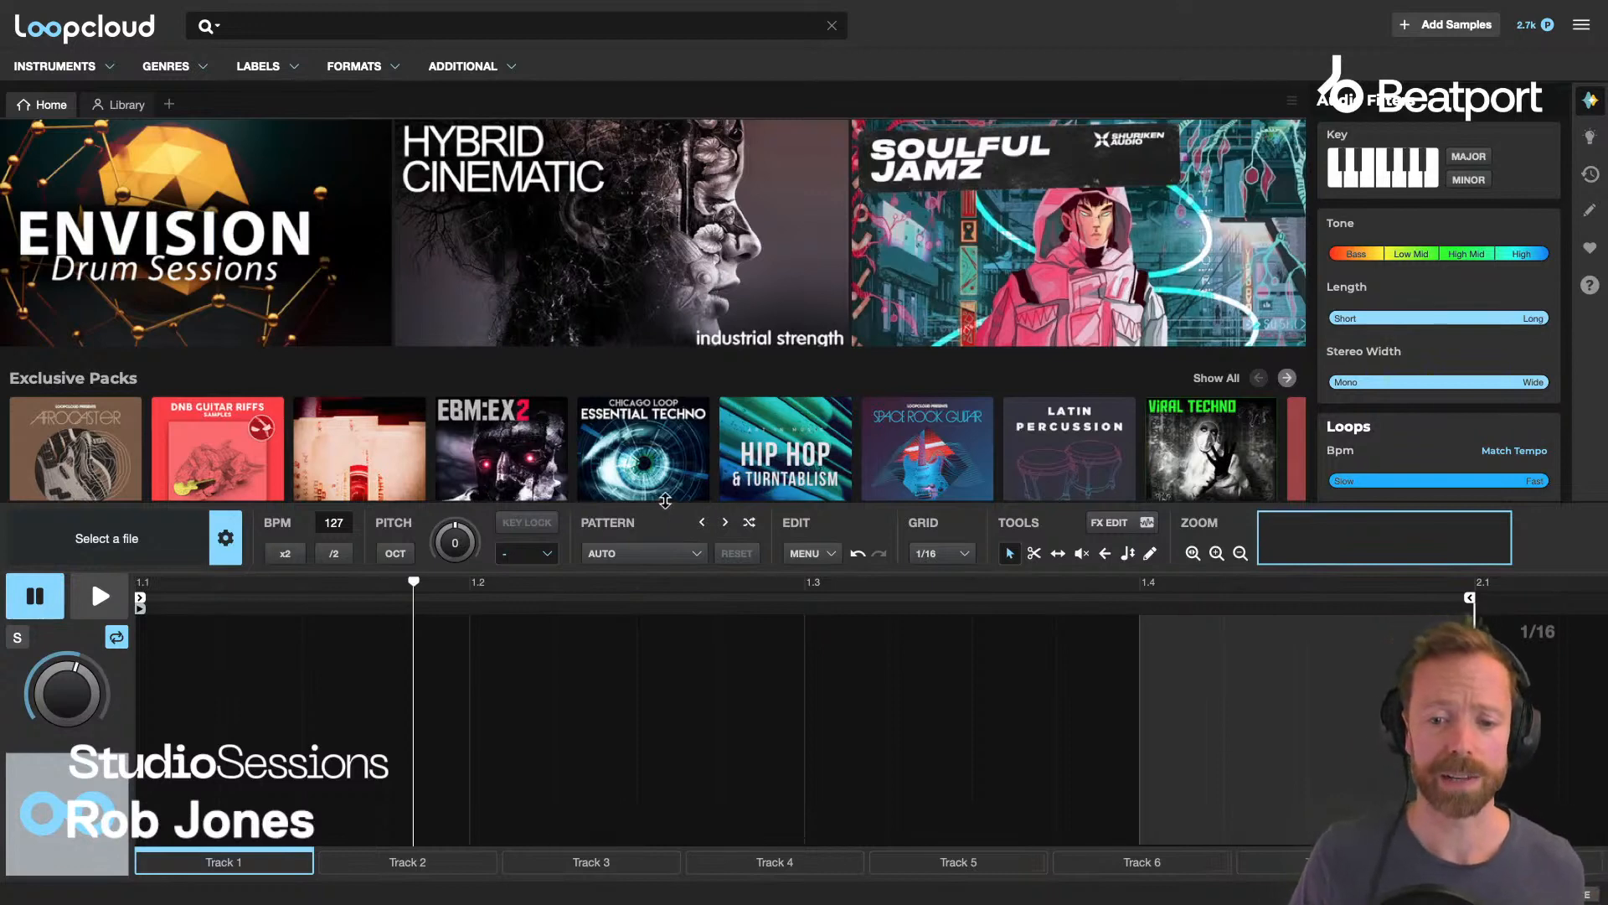
# Enlarge the sample browser area and search for samples tagged Bass, limited to loops.
pyautogui.moveTo(667, 503); pyautogui.dragTo(668, 596)
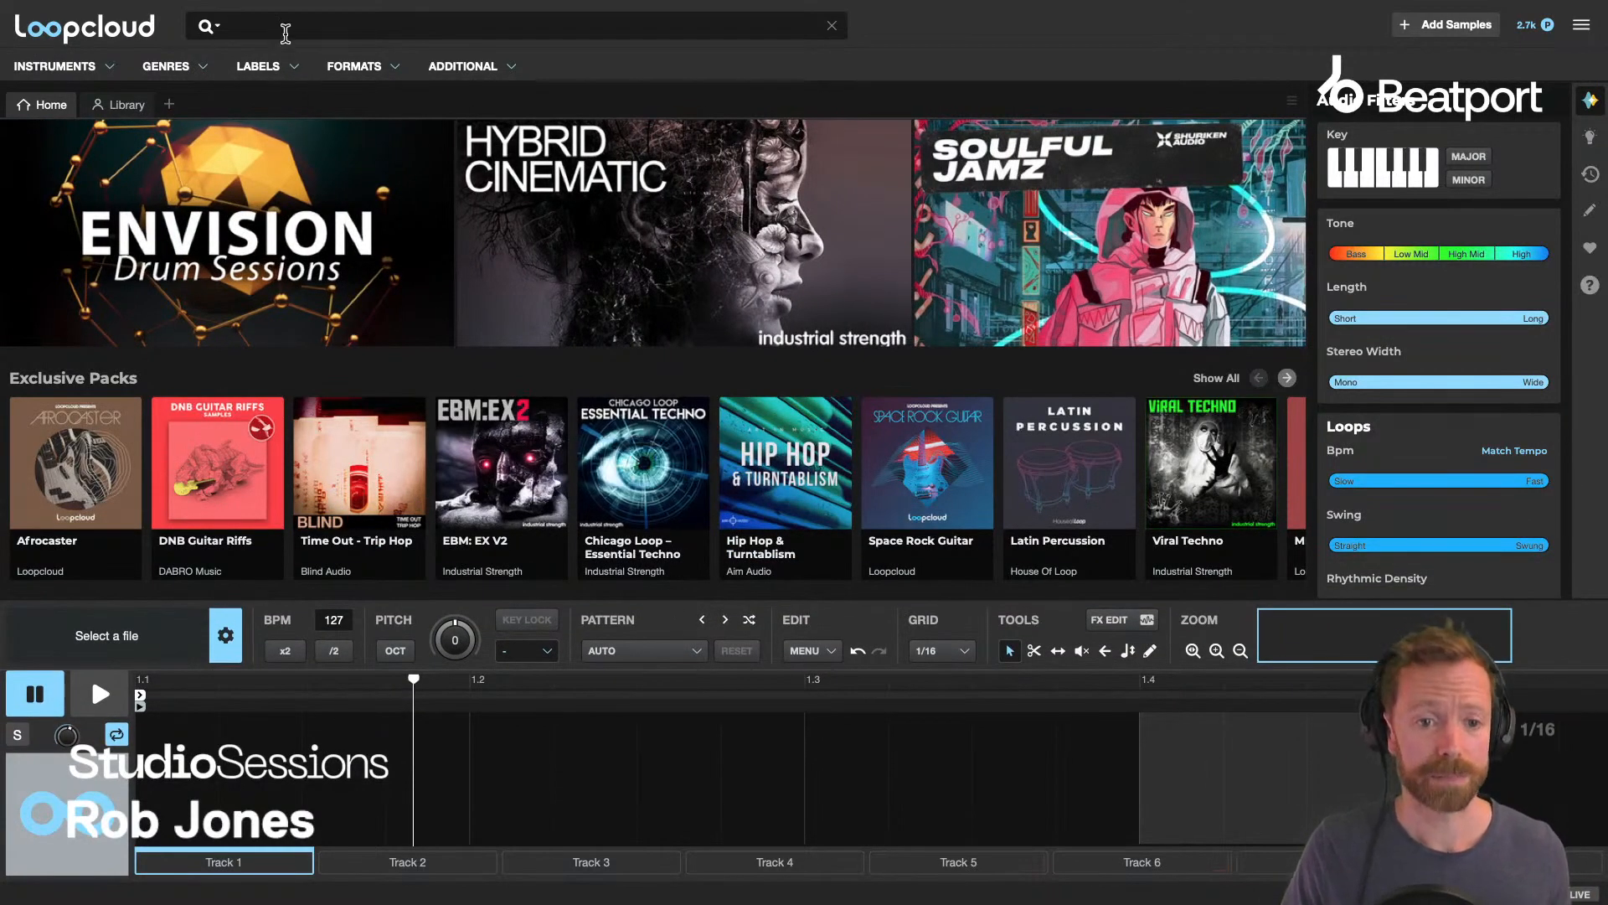
pyautogui.write('bass')
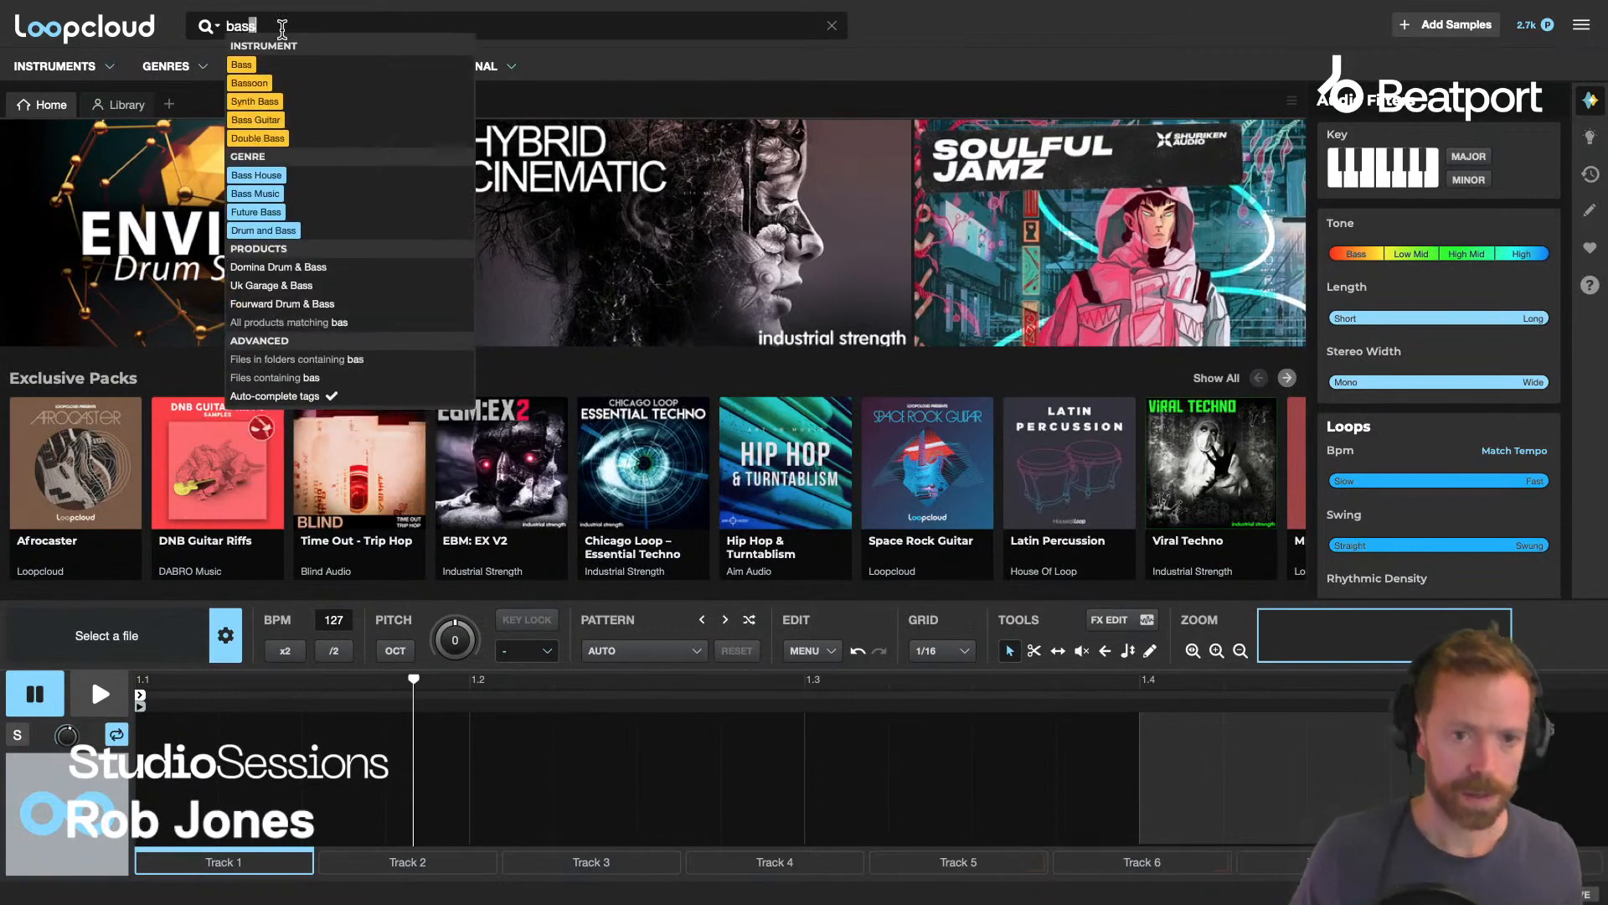
pyautogui.click(242, 65)
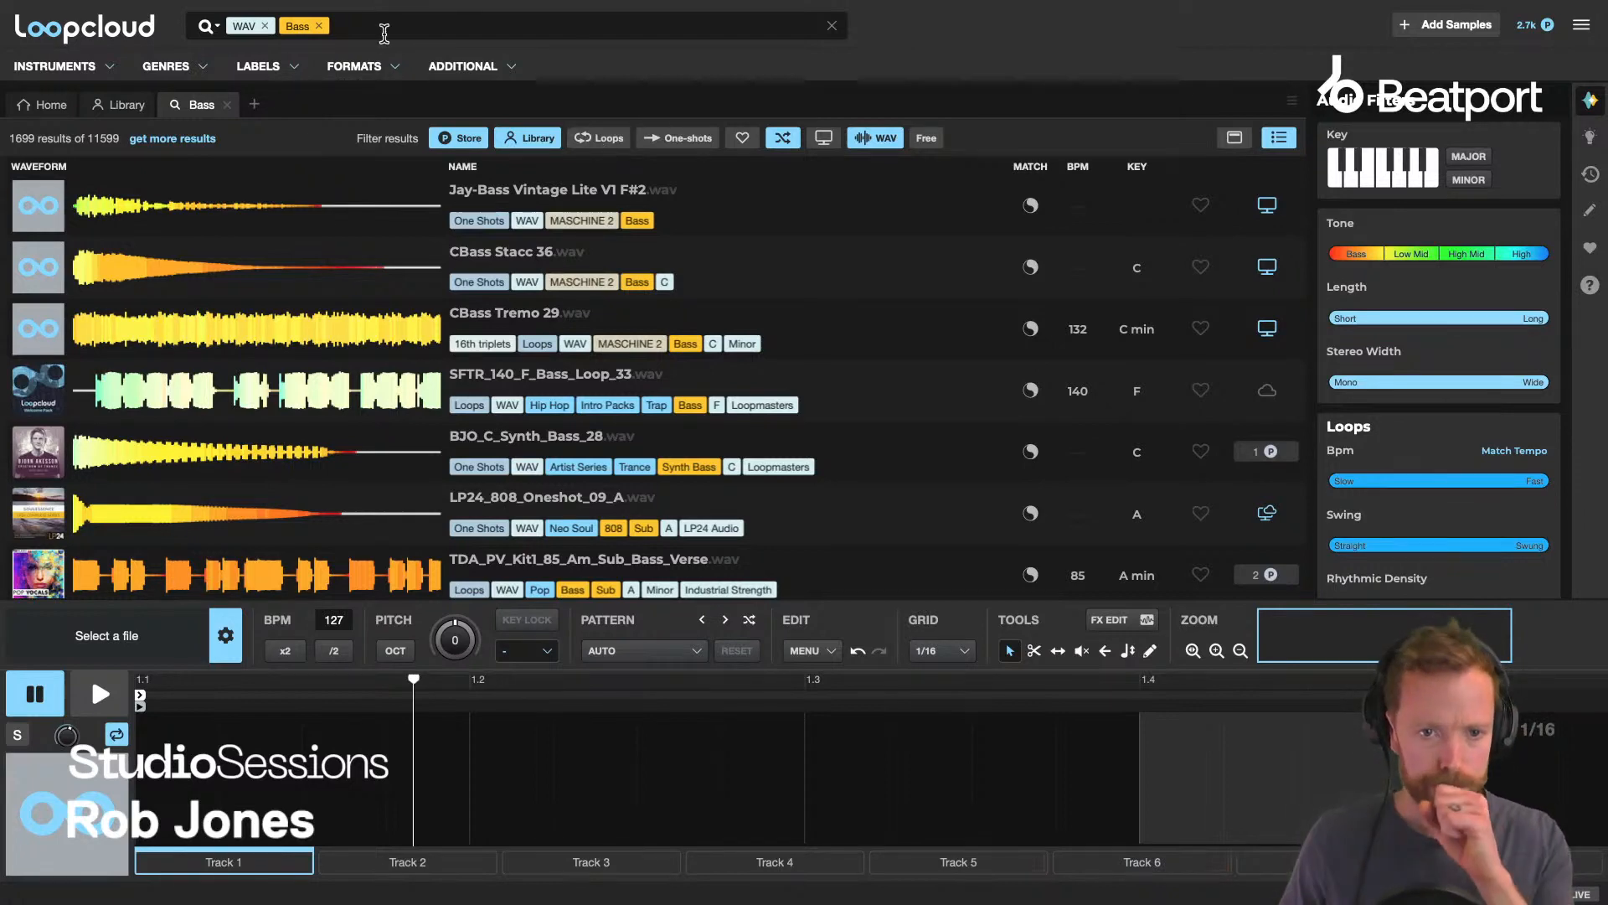
pyautogui.click(600, 139)
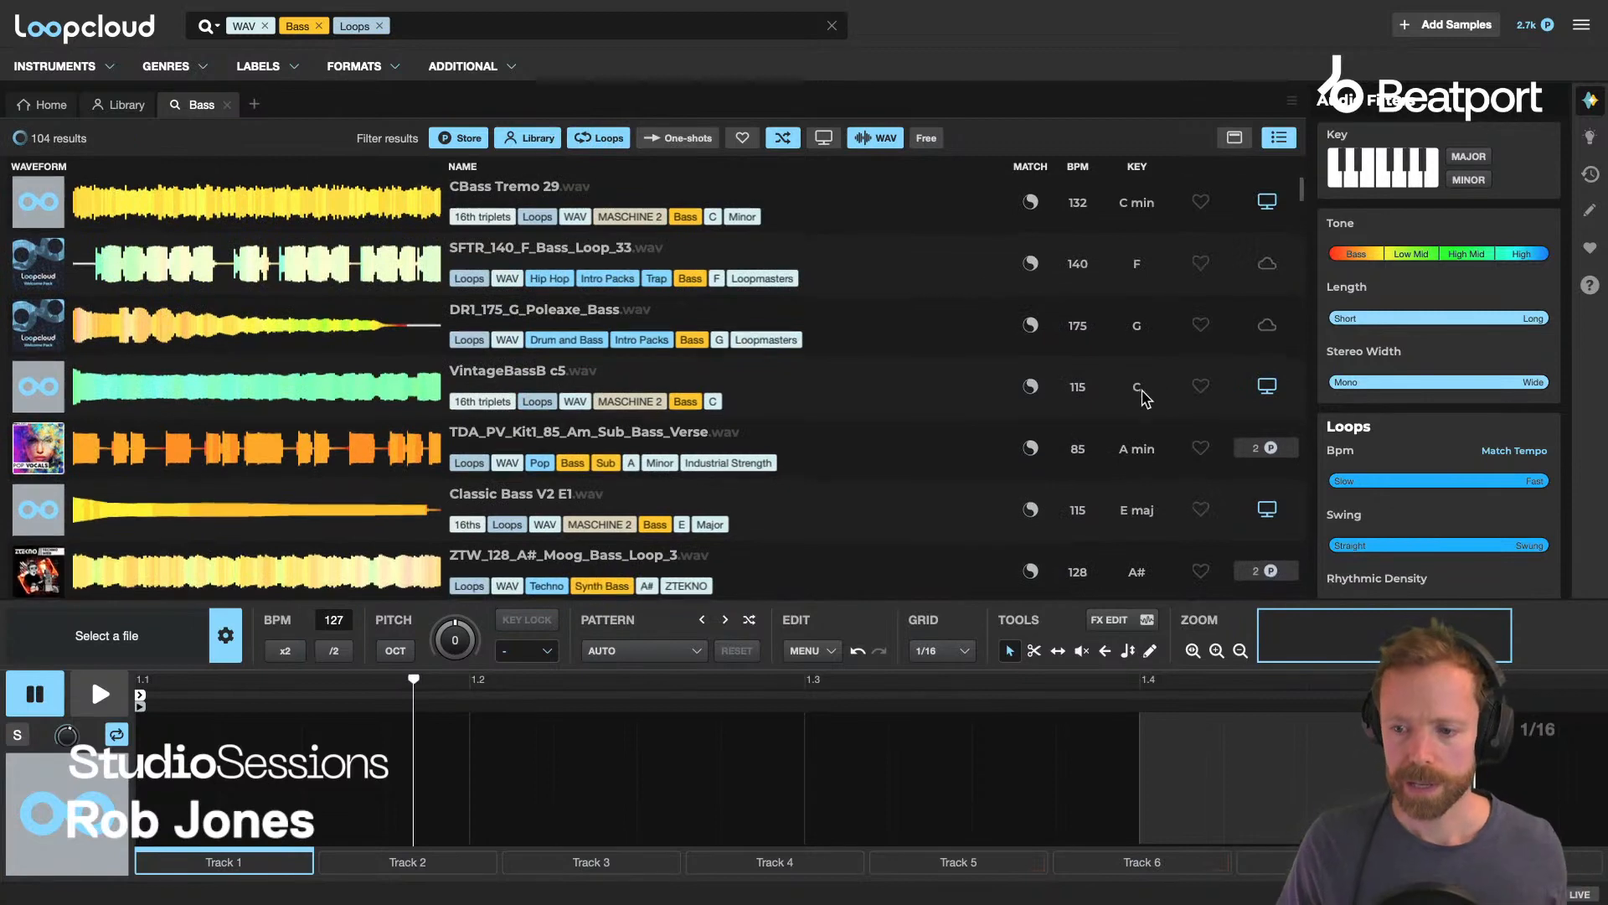
# Match the loop results to the project tempo, 121 - 133 bpm, and replace the Bass tag with Synth Bass.
pyautogui.click(1504, 457)
pyautogui.click(419, 26)
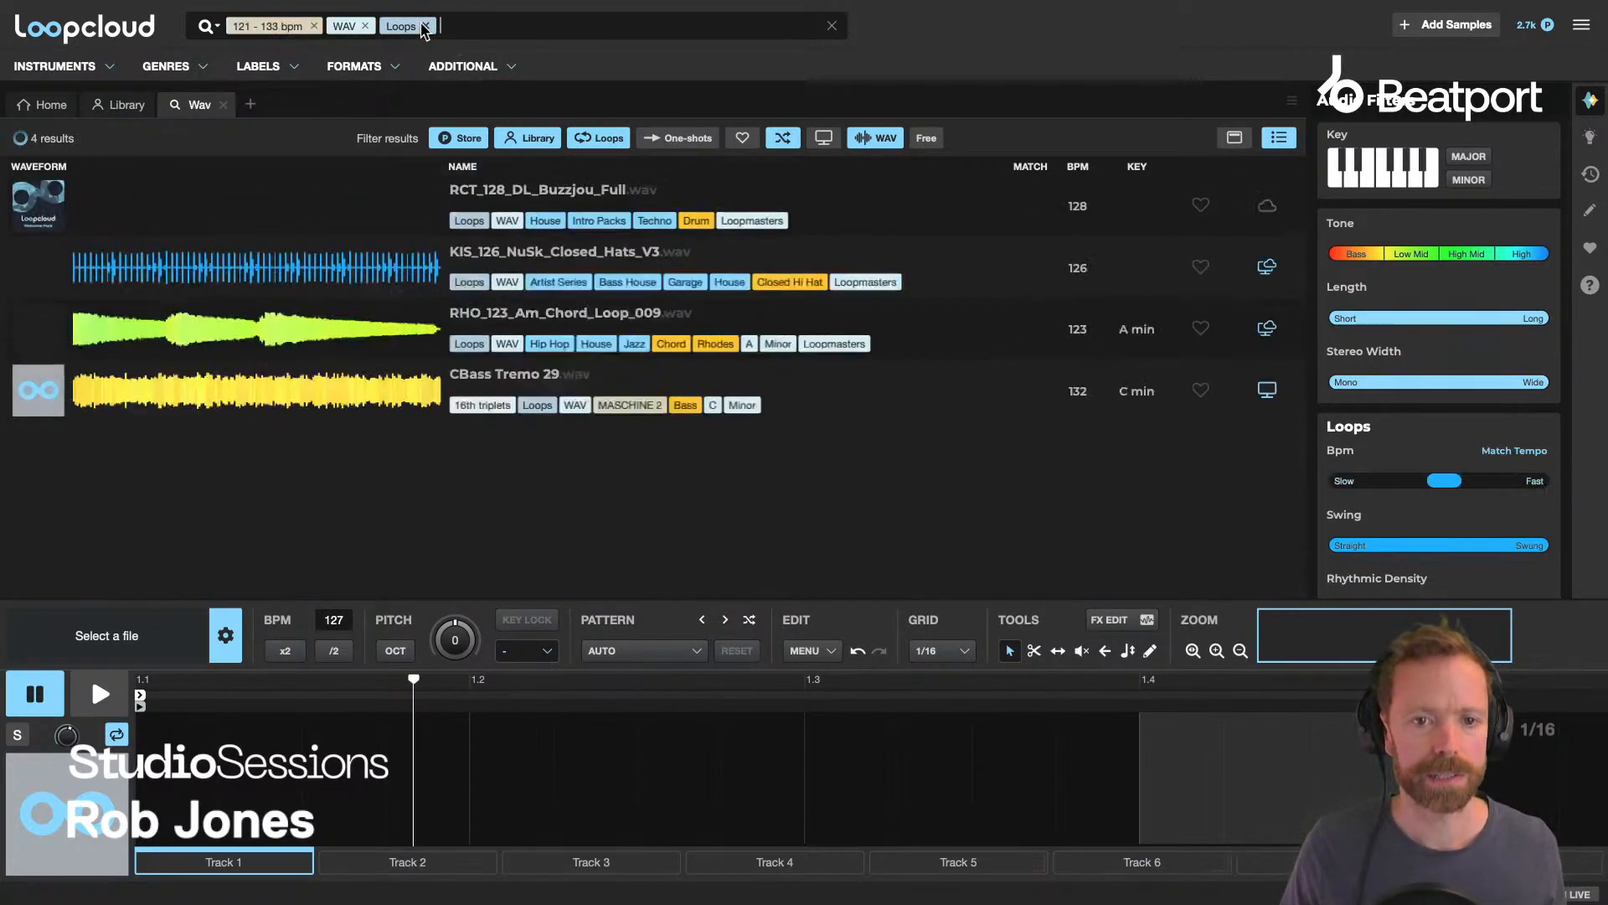
pyautogui.write('synth')
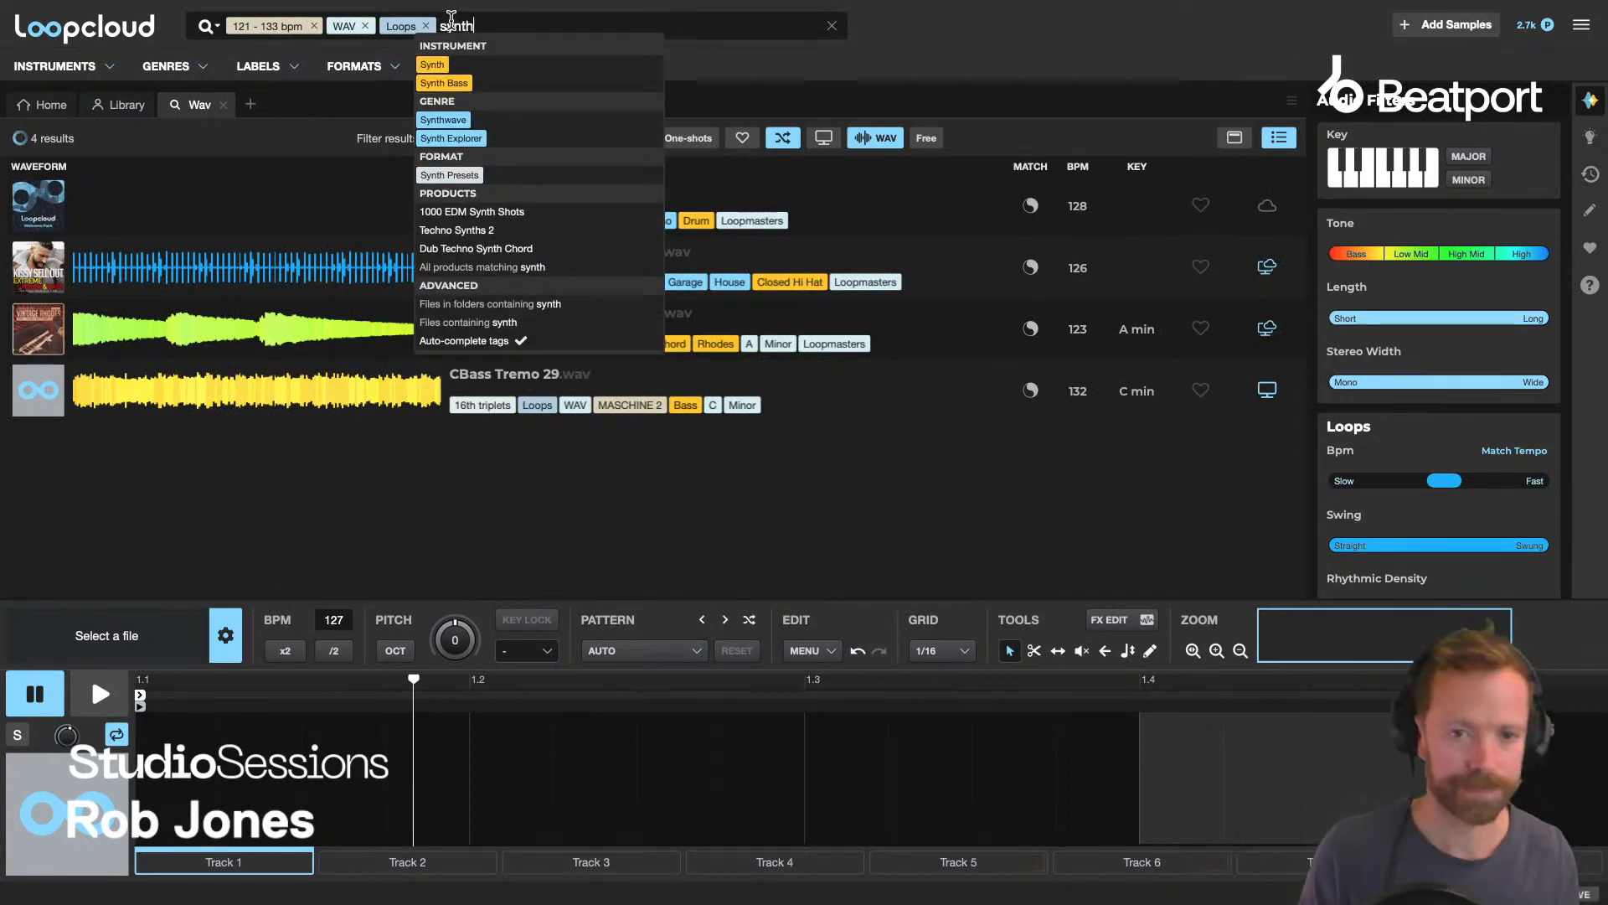
pyautogui.click(456, 84)
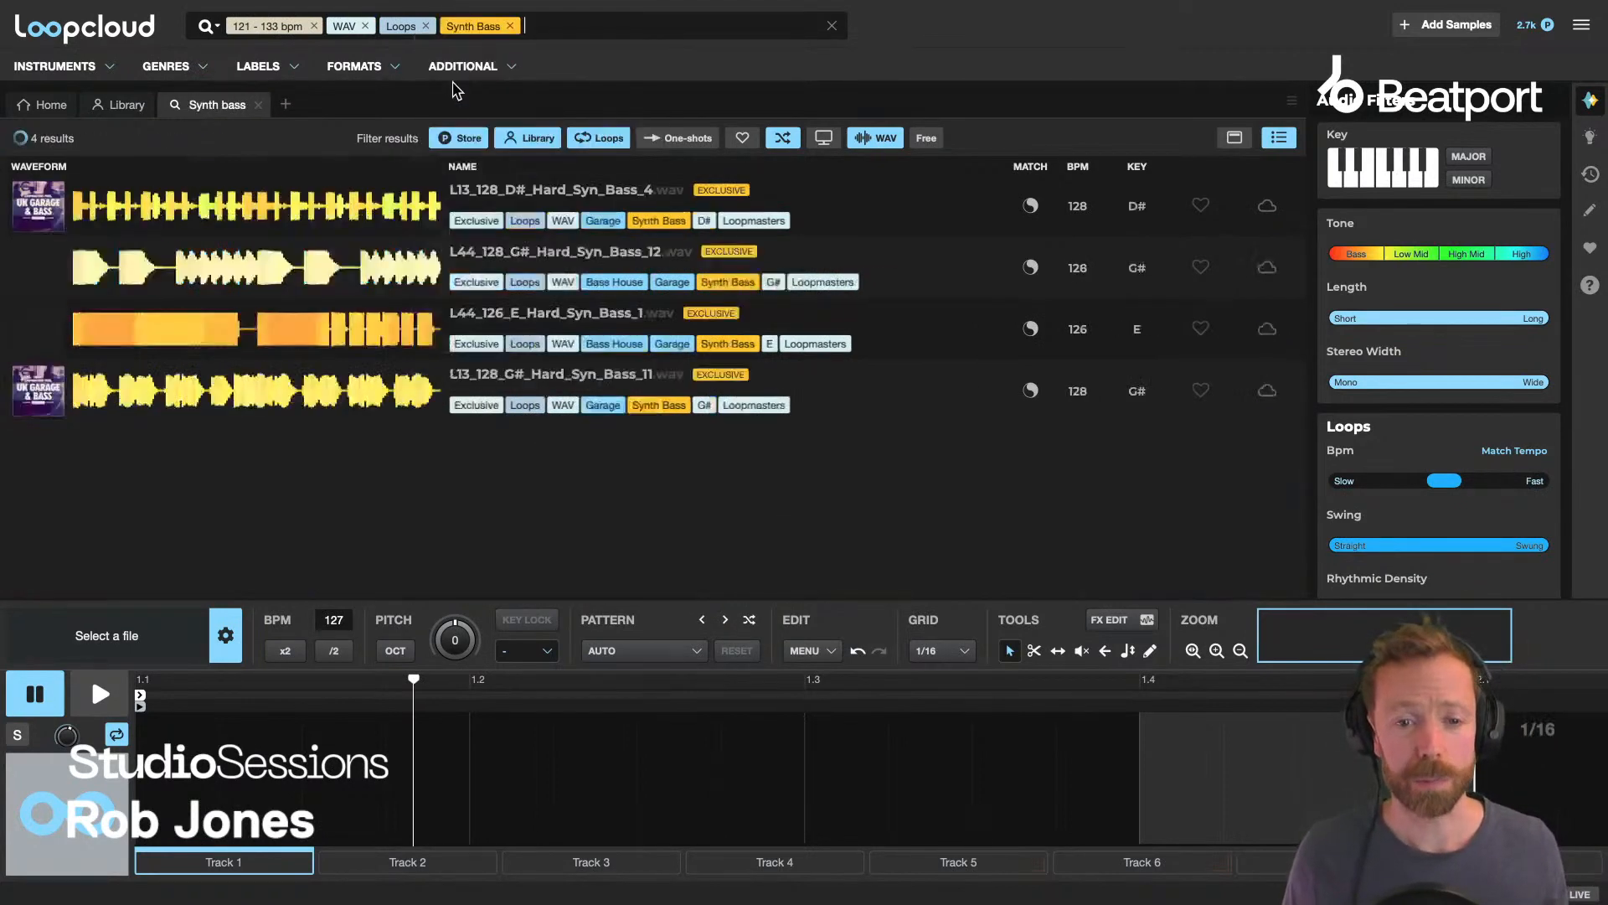
# Look through the instrument tag list and widen the waveform column in the results.
pyautogui.click(112, 67)
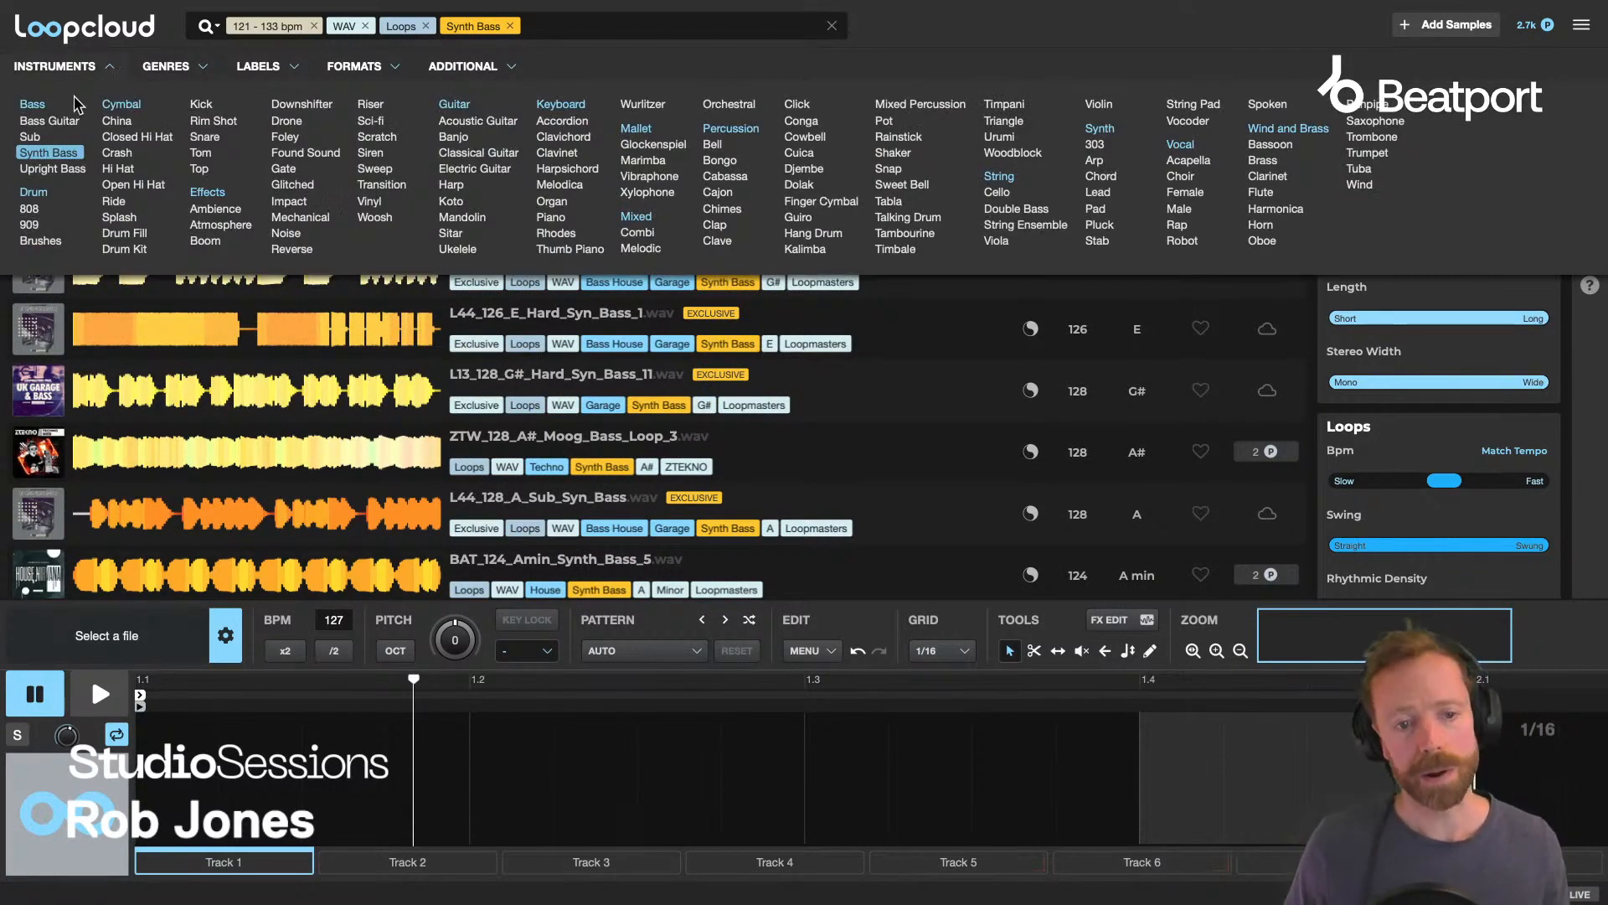
pyautogui.click(112, 69)
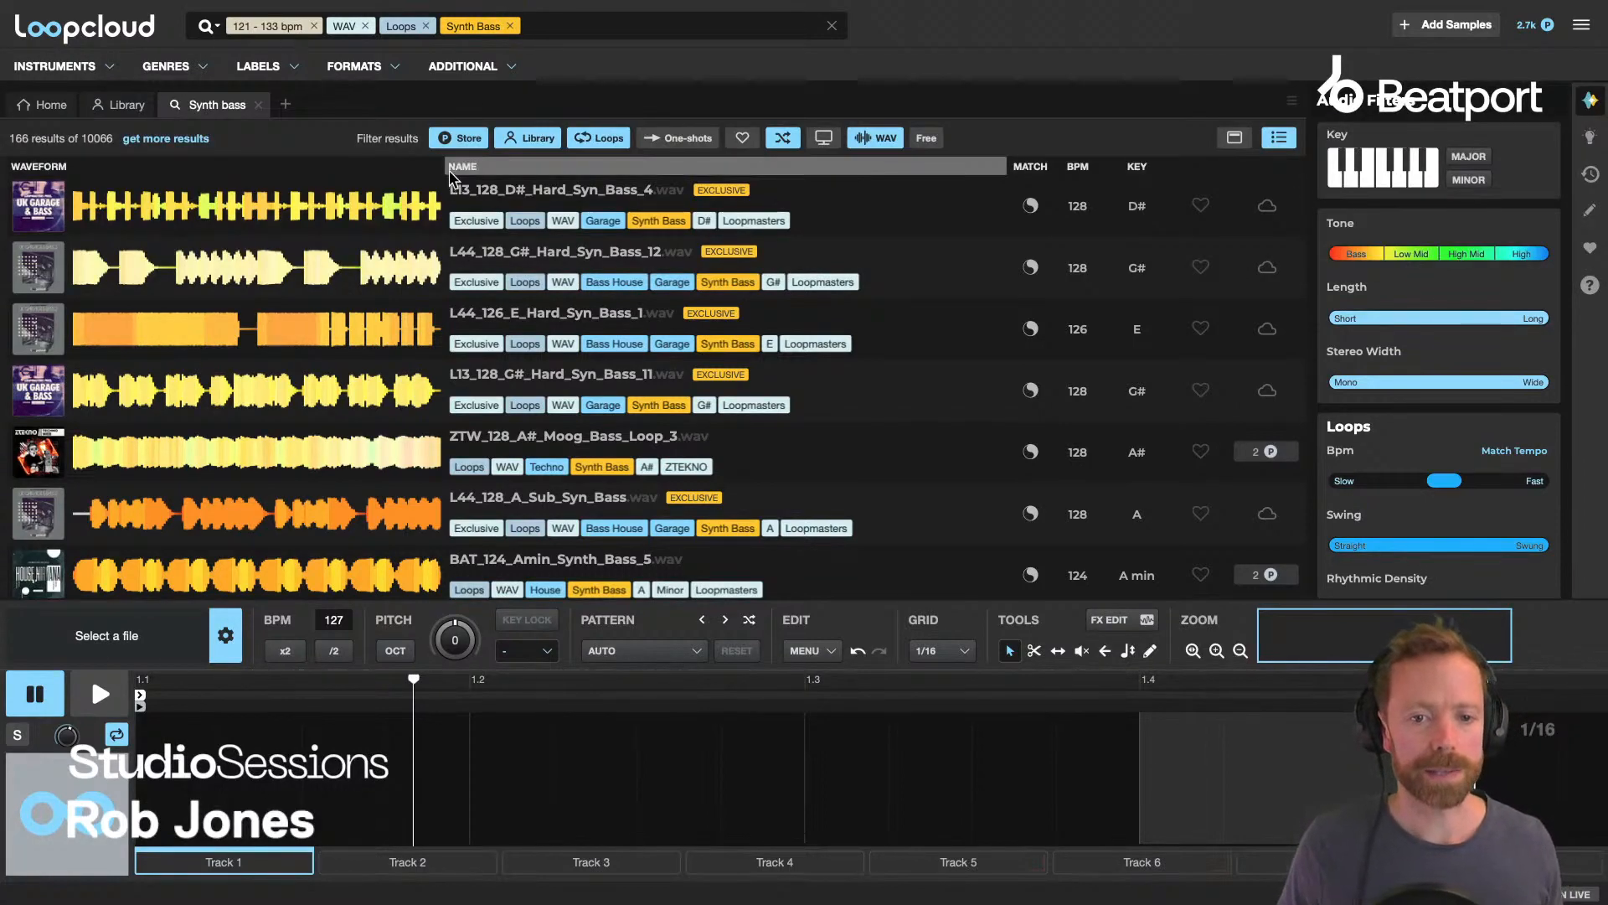
pyautogui.moveTo(439, 166); pyautogui.dragTo(471, 166)
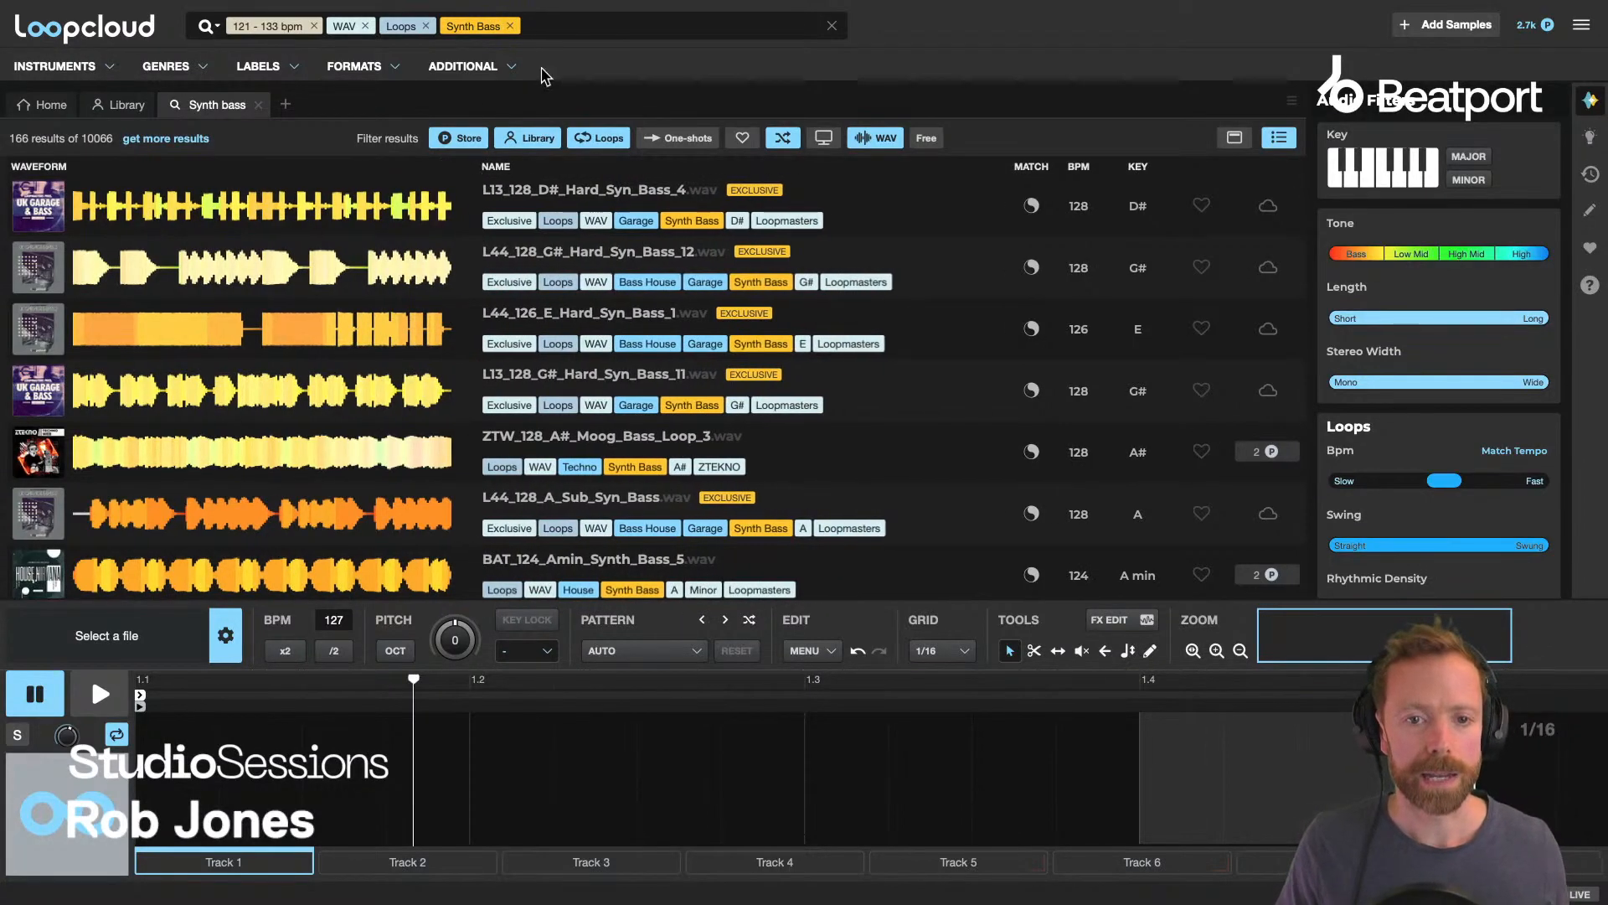
# Add the Acid House genre tag to the search and audition the JOZ_122_Cm_Lane_Syn_Bass loop.
pyautogui.write('acidHouse')
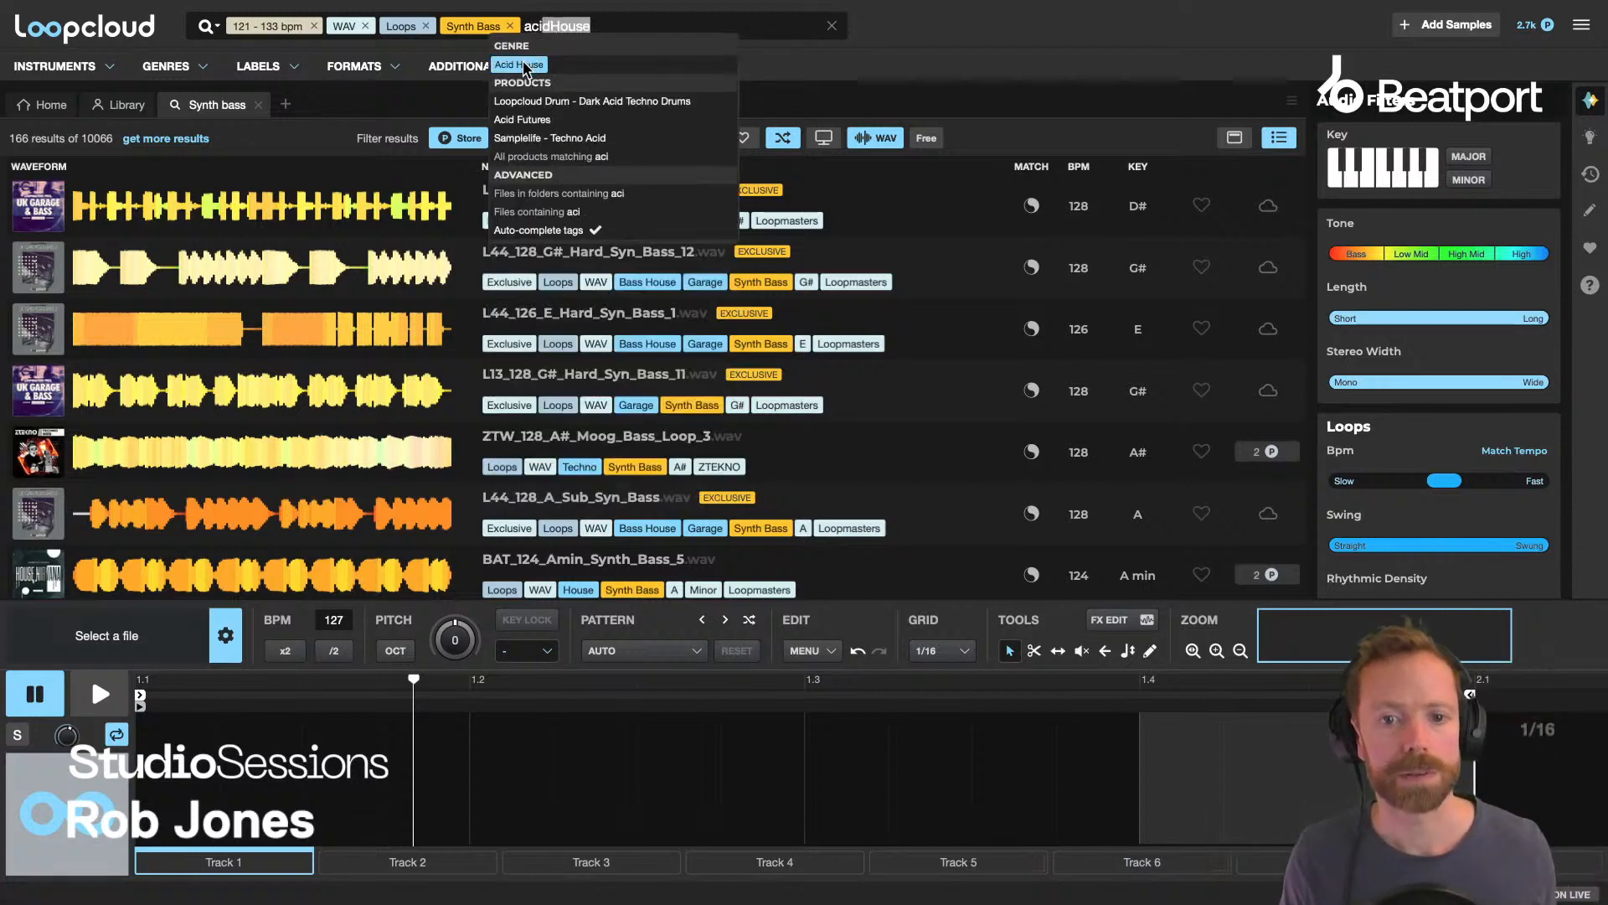
pyautogui.click(525, 67)
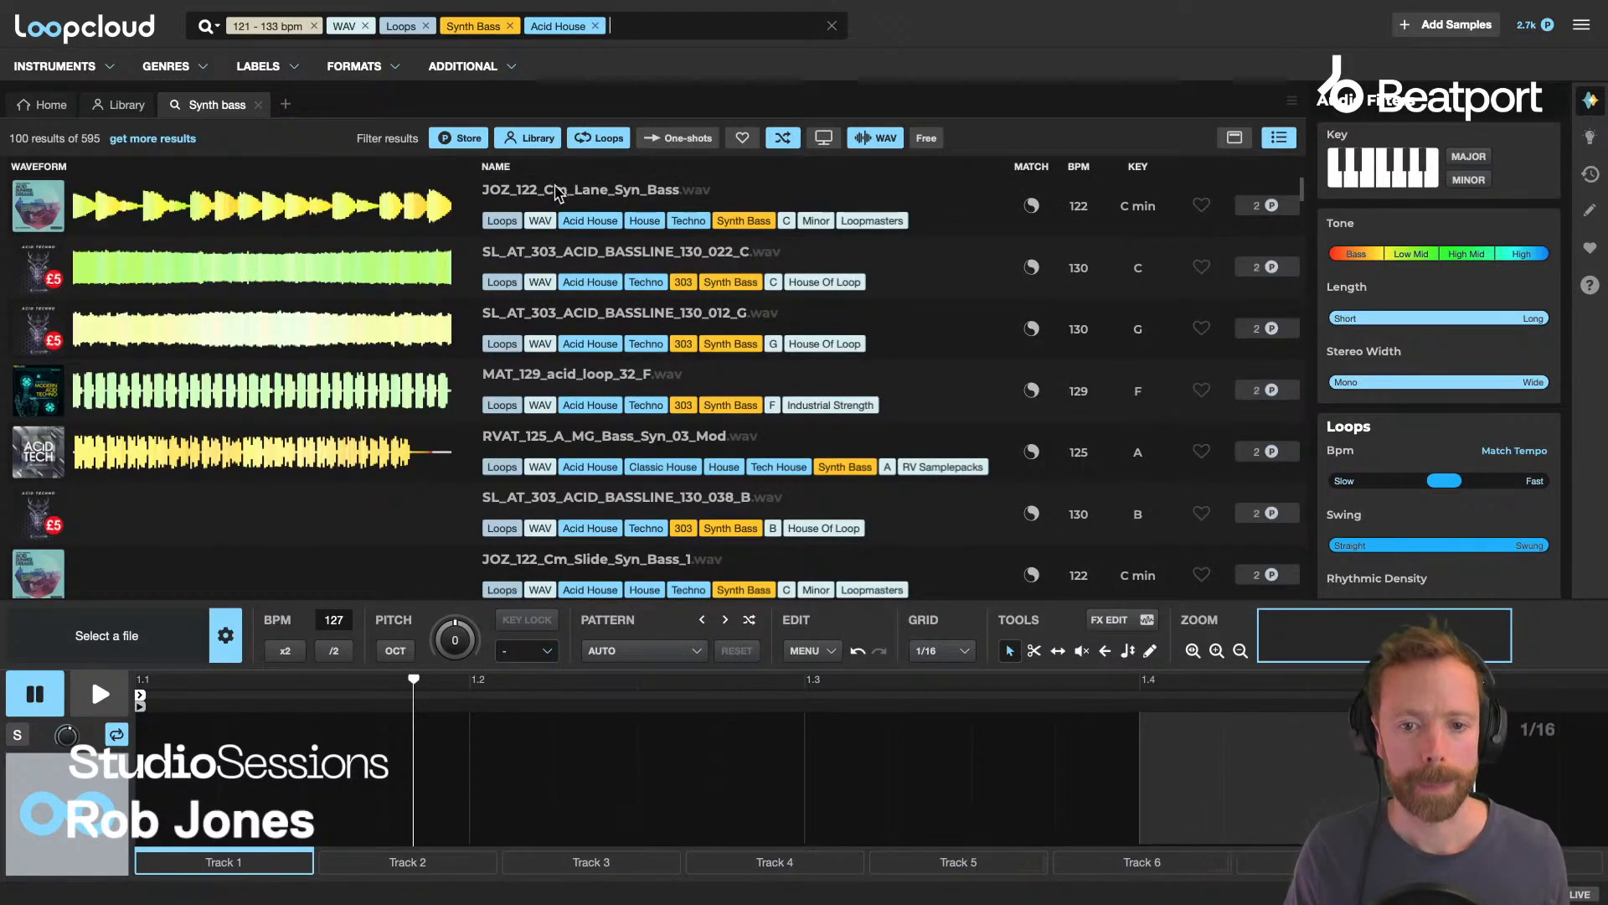
pyautogui.click(548, 200)
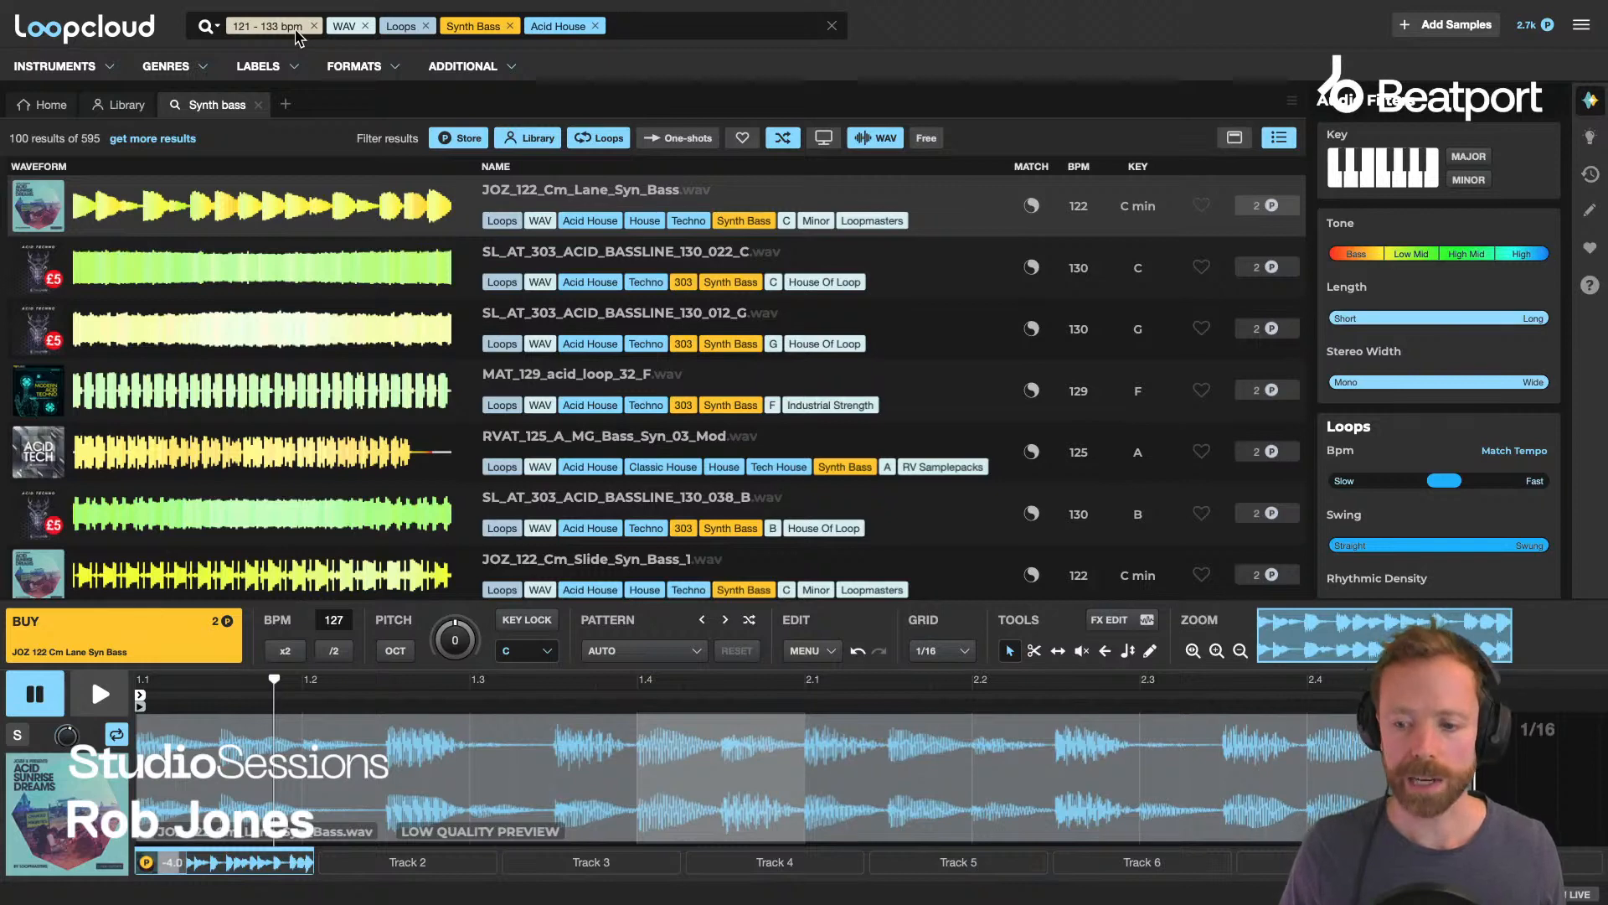
# Switch to Live, move the loop region to cover the first four bars, and play the arrangement.
pyautogui.press('super+Tab')
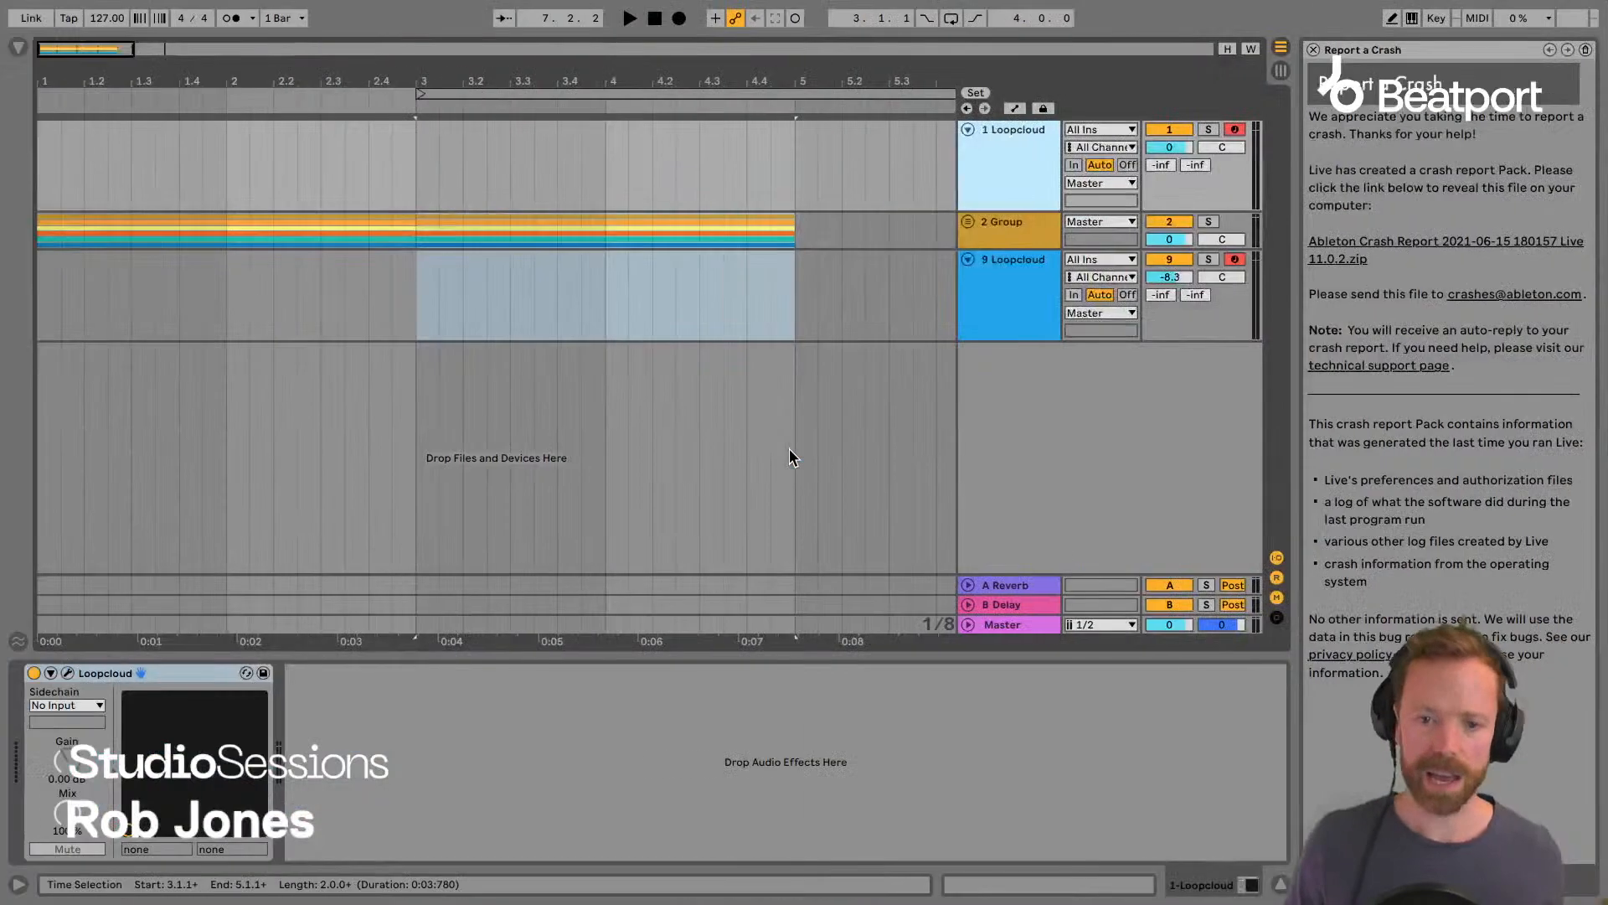
pyautogui.click(1009, 231)
pyautogui.press('space')
pyautogui.moveTo(485, 96); pyautogui.dragTo(105, 94)
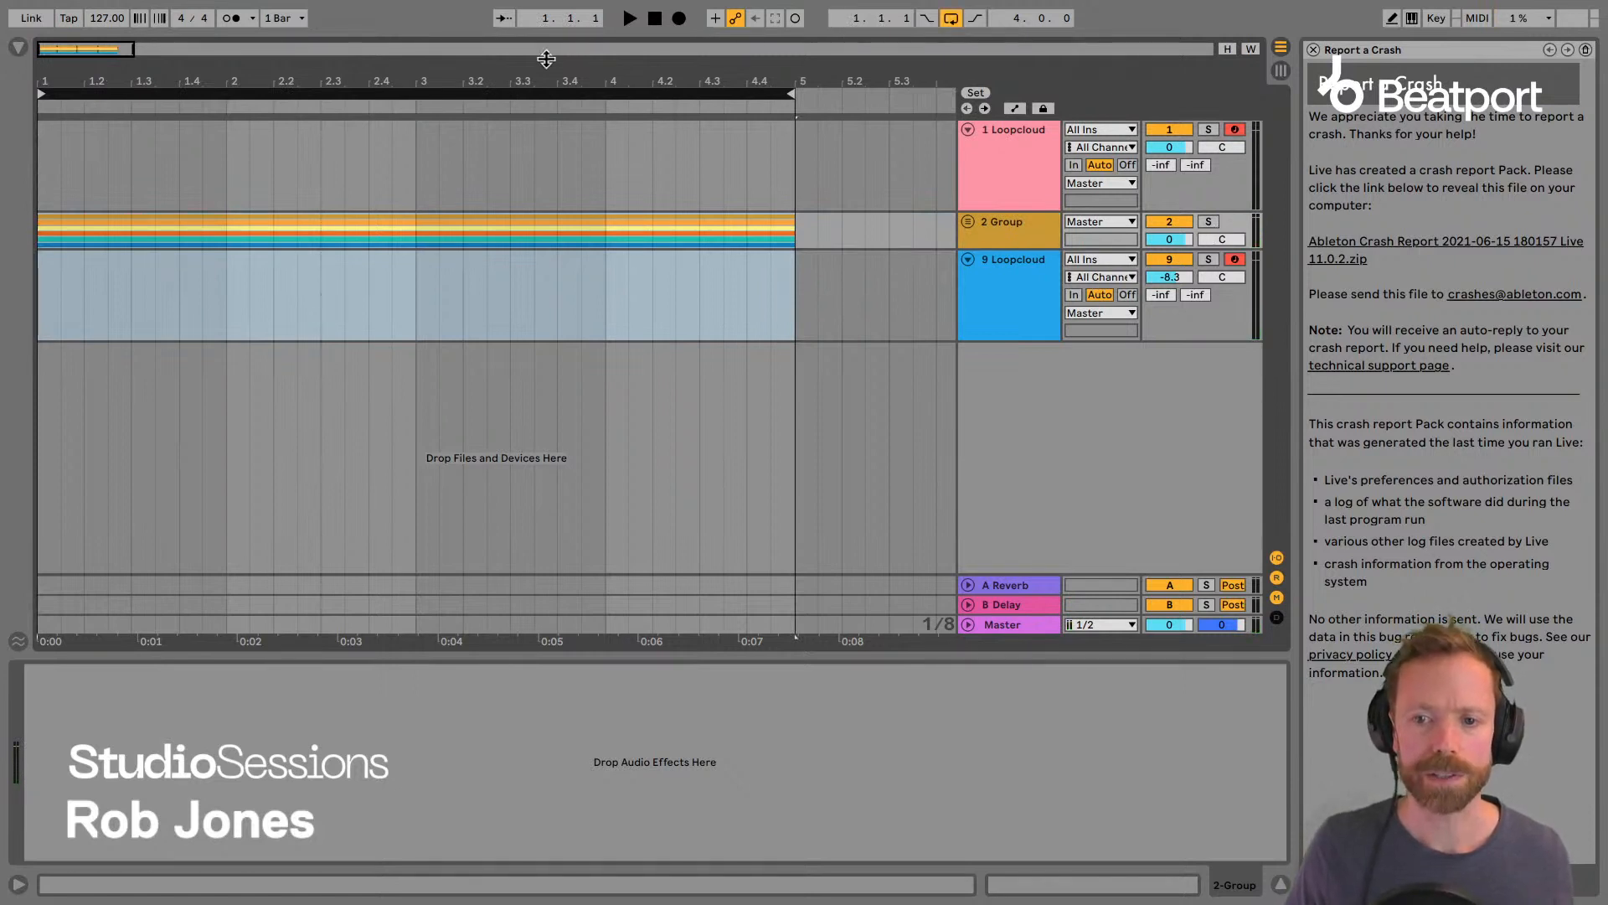
pyautogui.press('space')
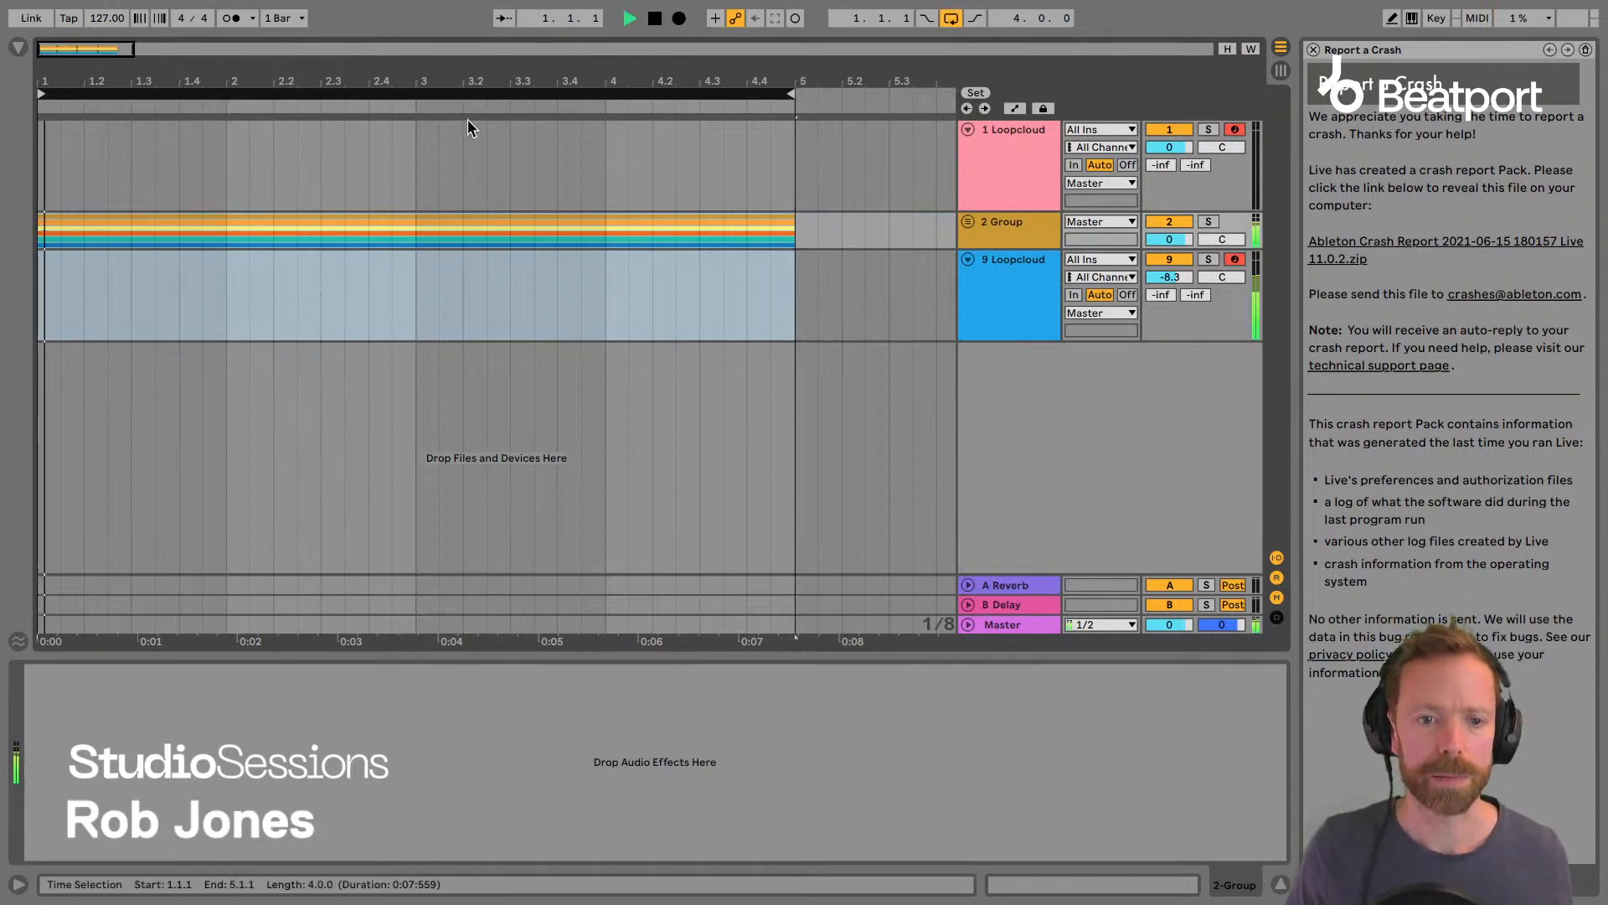
# Stop playback, unfold the 2 Group to show its drum tracks, and deactivate the 9 Loopcloud track.
pyautogui.click(968, 223)
pyautogui.press('space')
pyautogui.scroll(-2, 1005, 262)
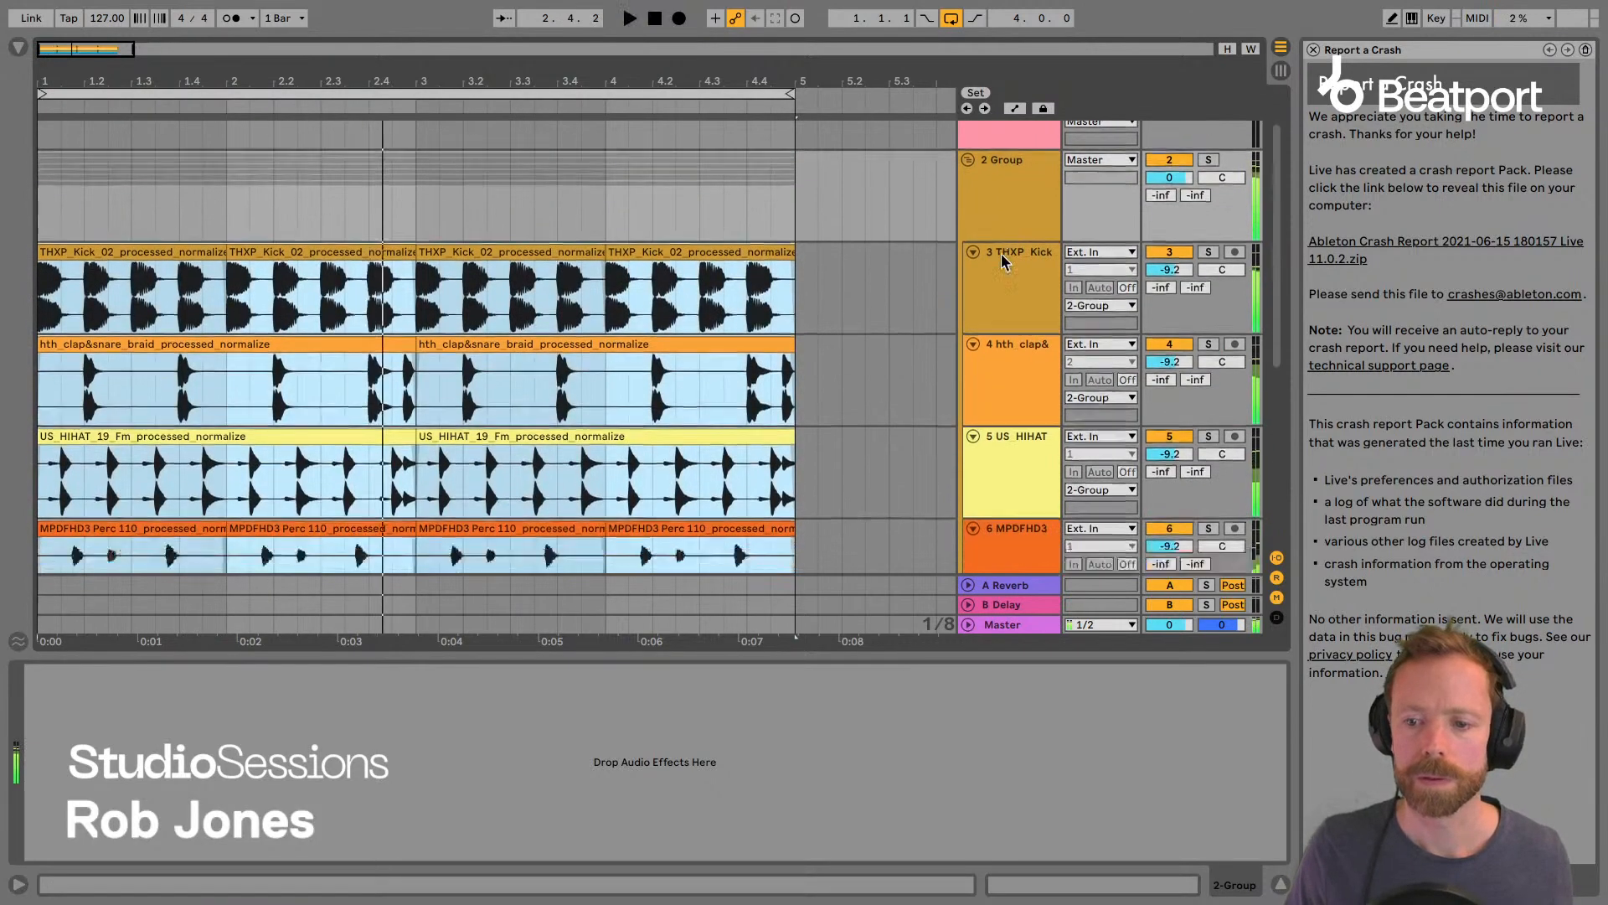
pyautogui.scroll(-5, 1006, 262)
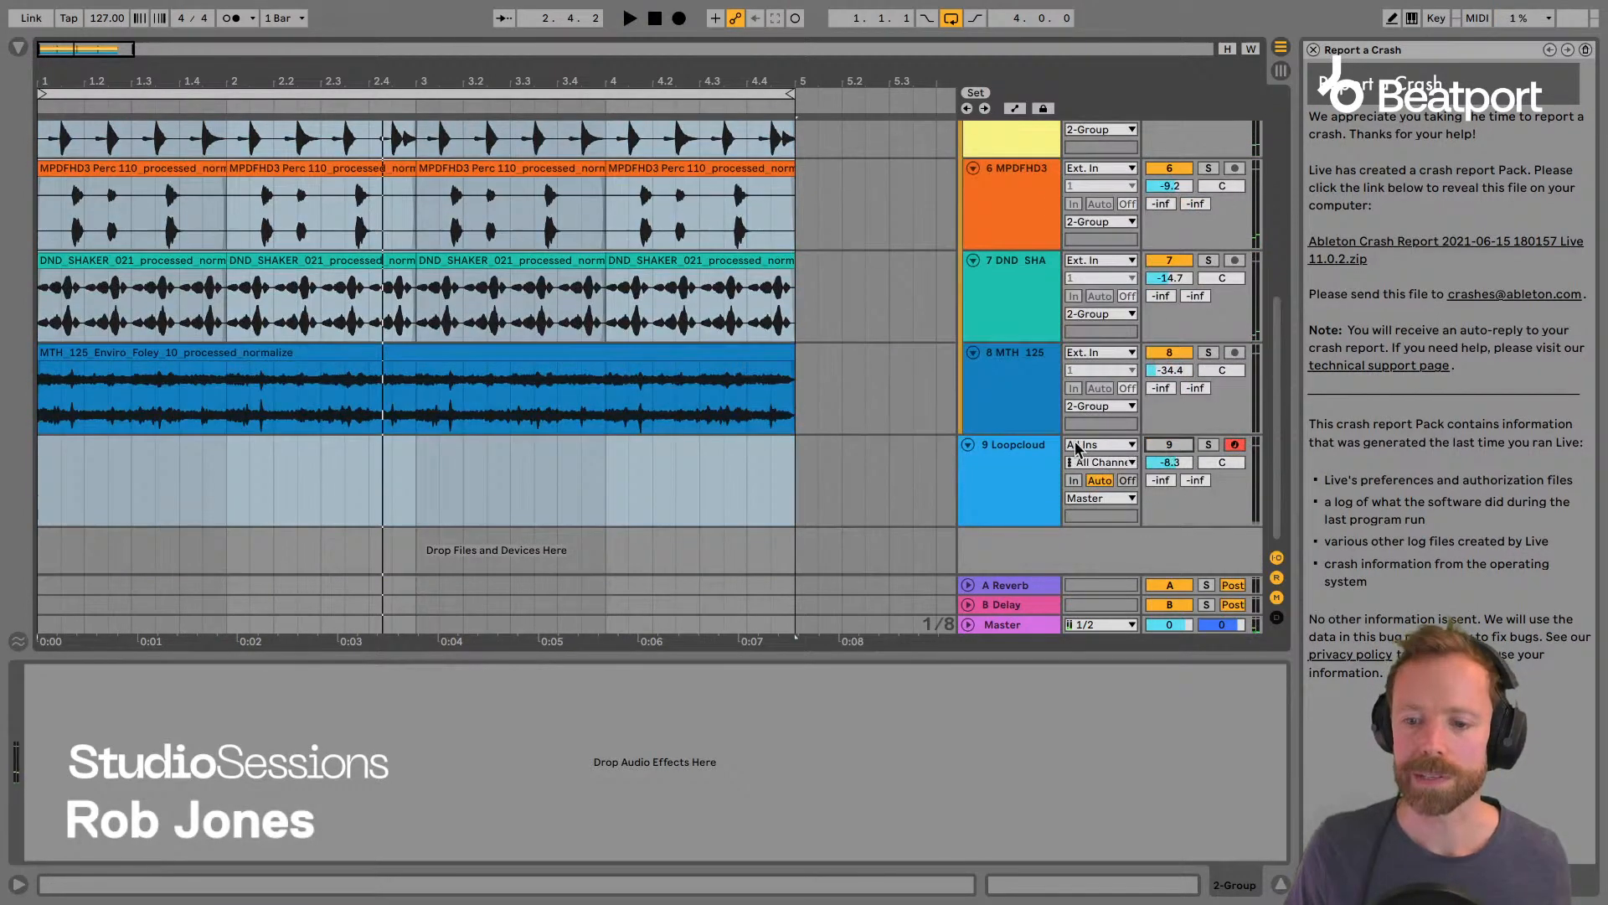
# Play the four-bar drum arrangement, review its tracks, and stop playback.
pyautogui.scroll(6, 1047, 437)
pyautogui.press('space')
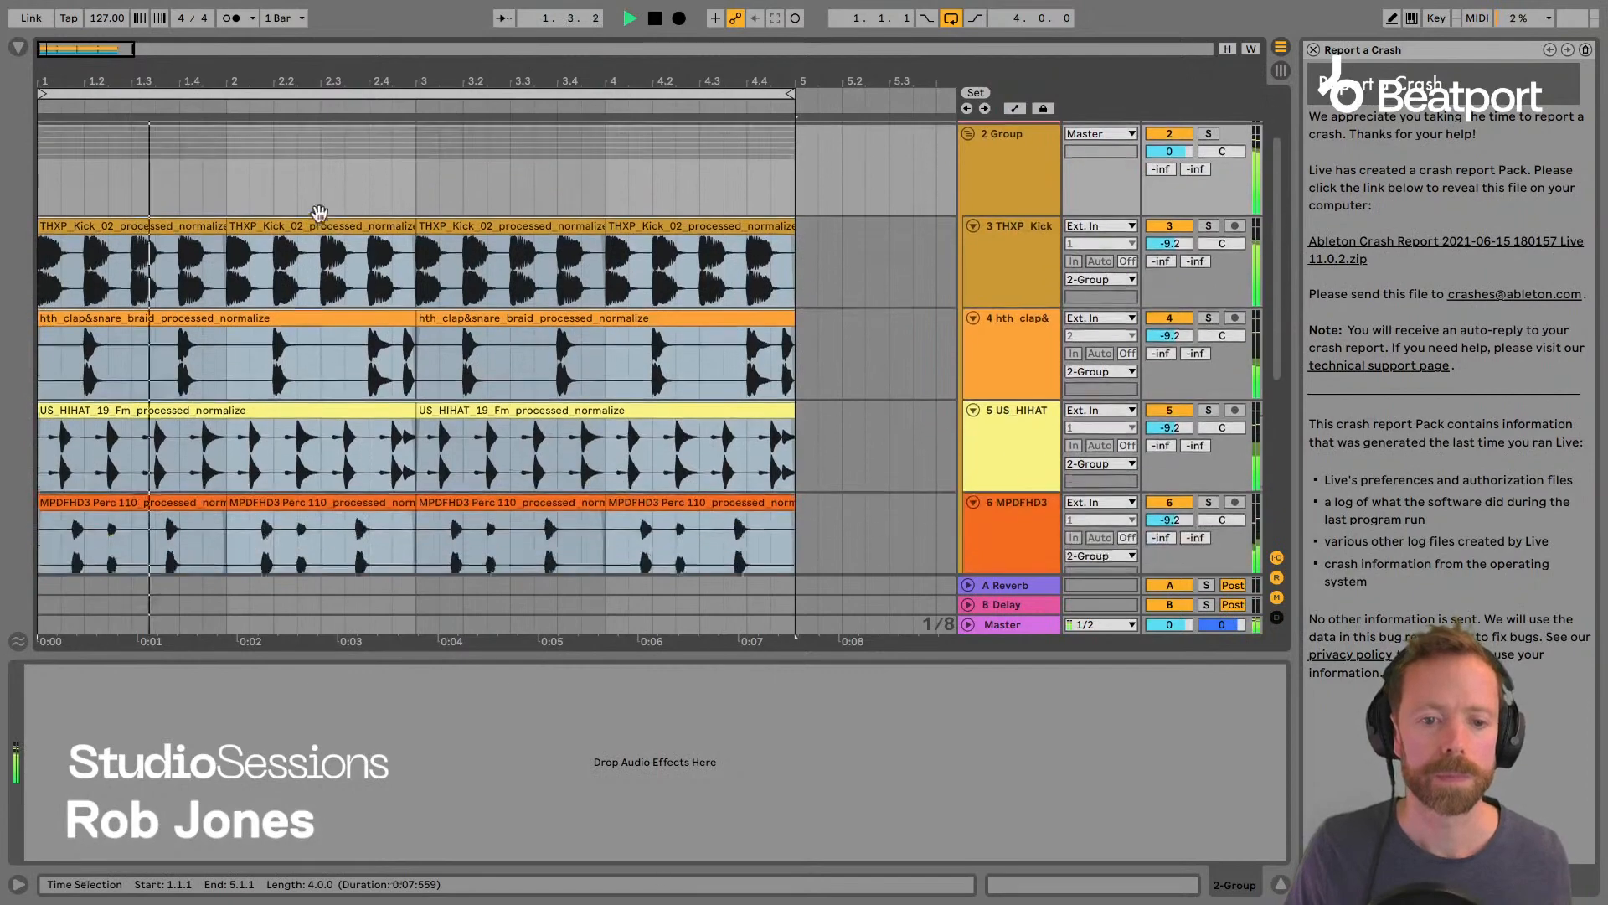
pyautogui.scroll(-5, 319, 211)
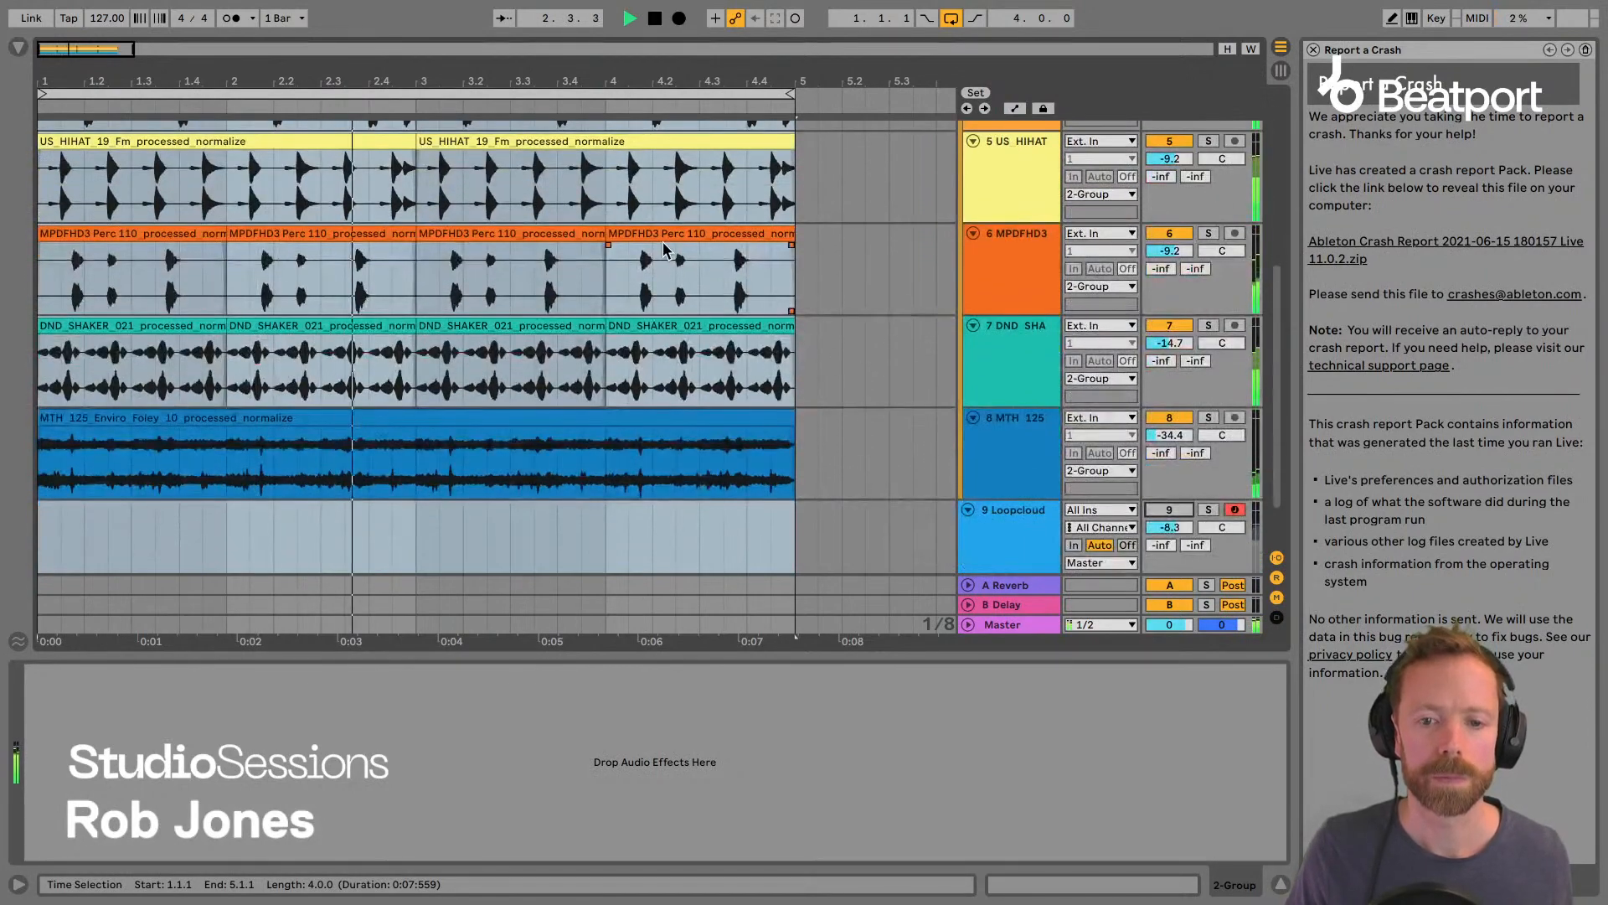
pyautogui.press('space')
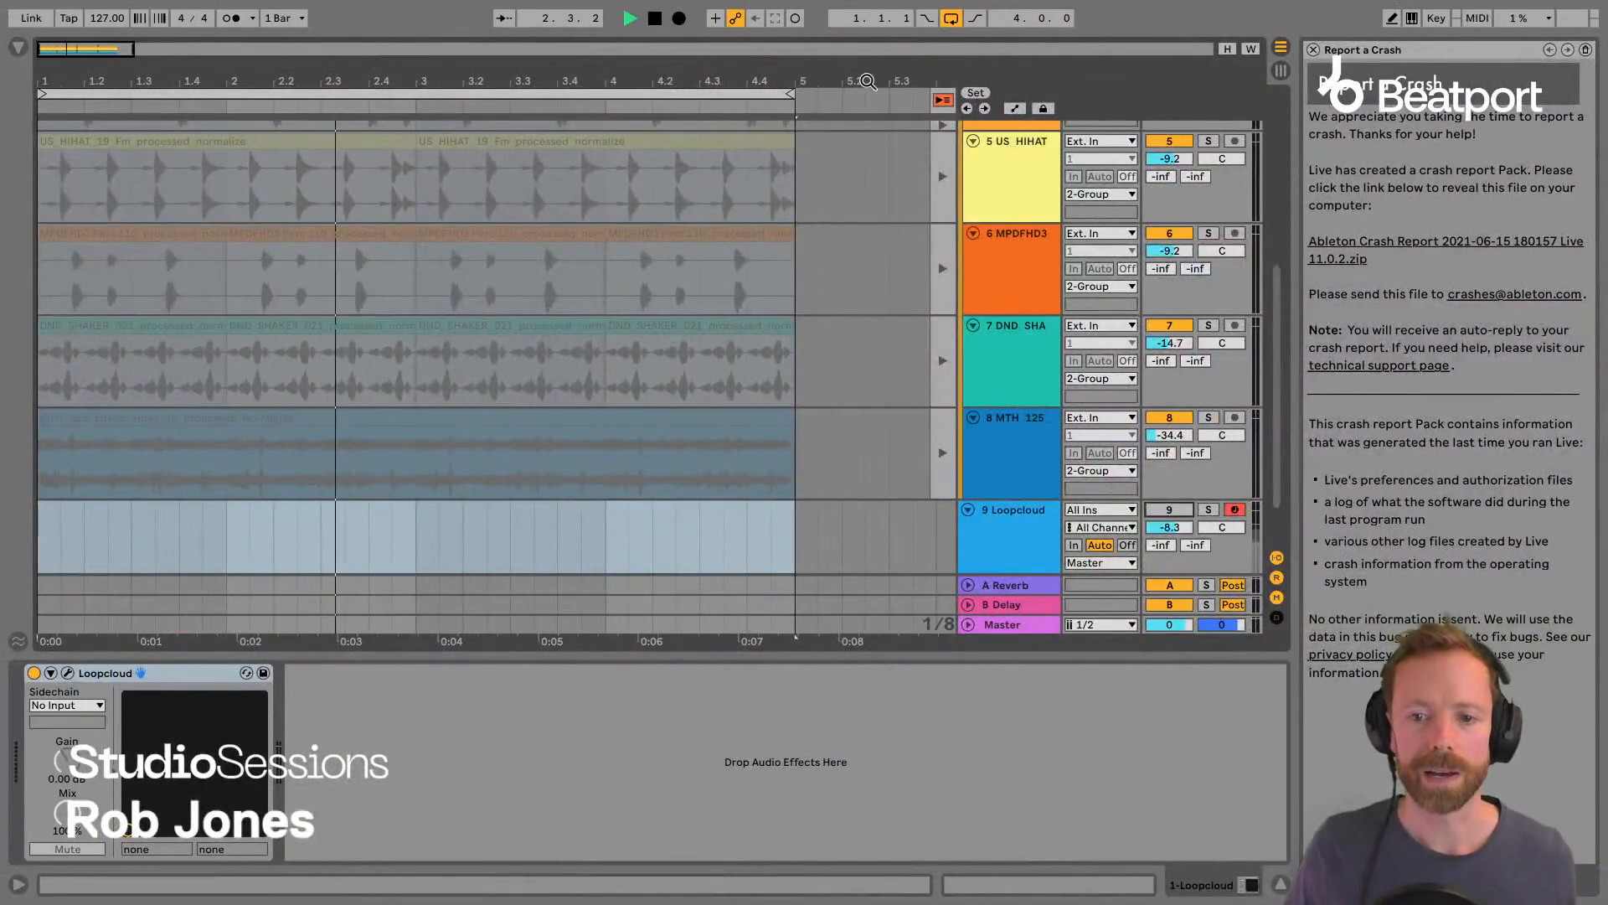
# Stop playback, return all tracks to arrangement playback, and close the Report a Crash help.
pyautogui.press('space')
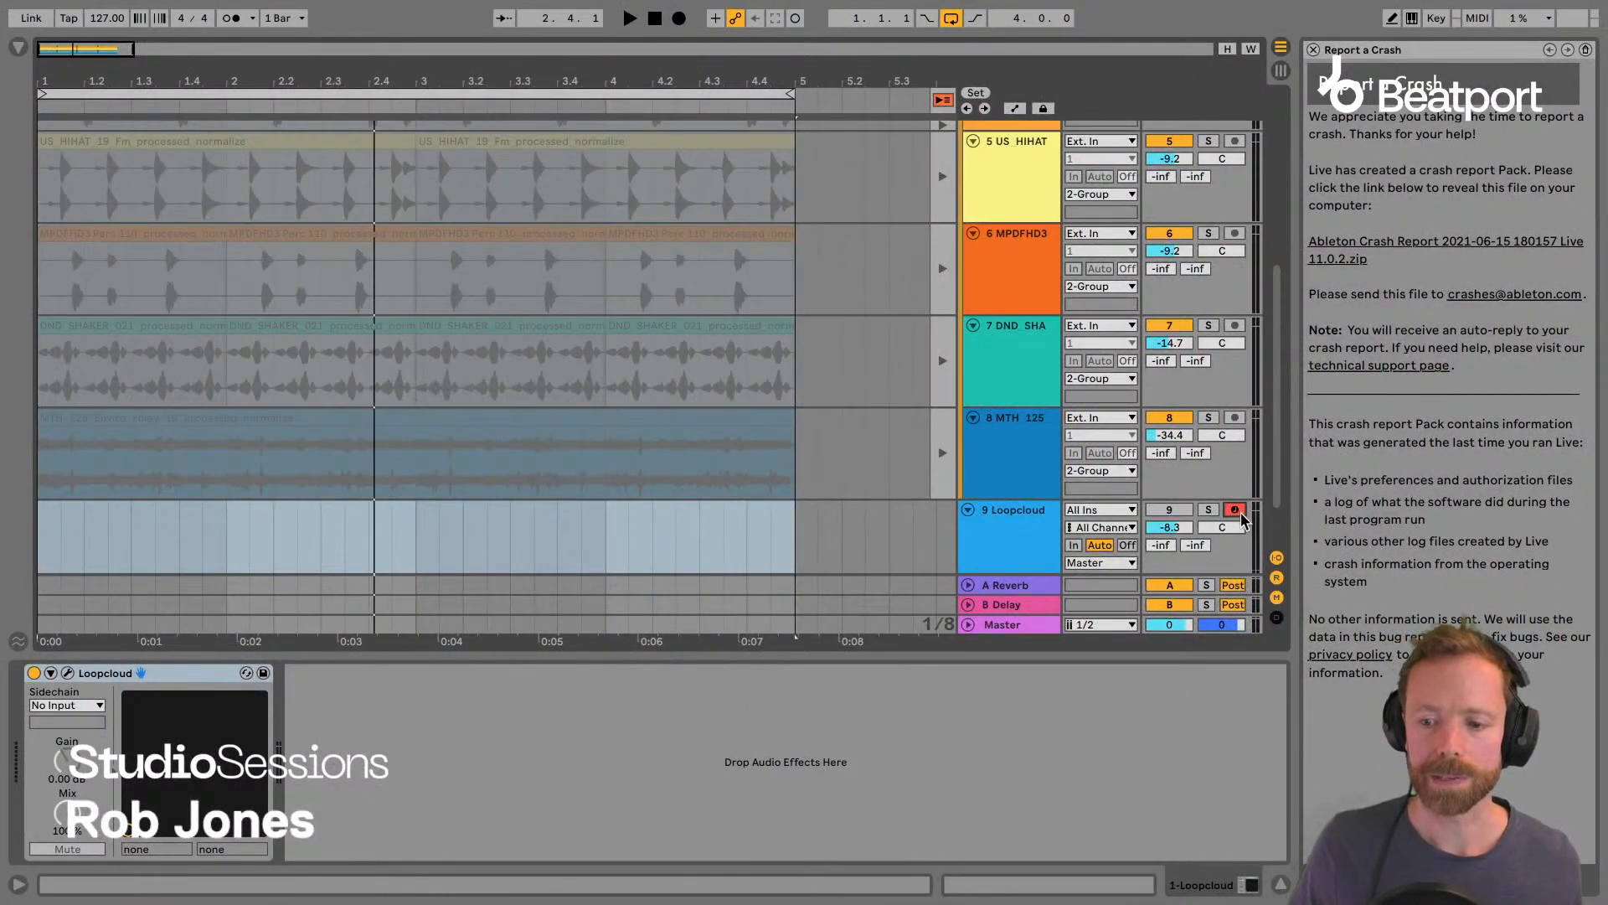
pyautogui.click(943, 99)
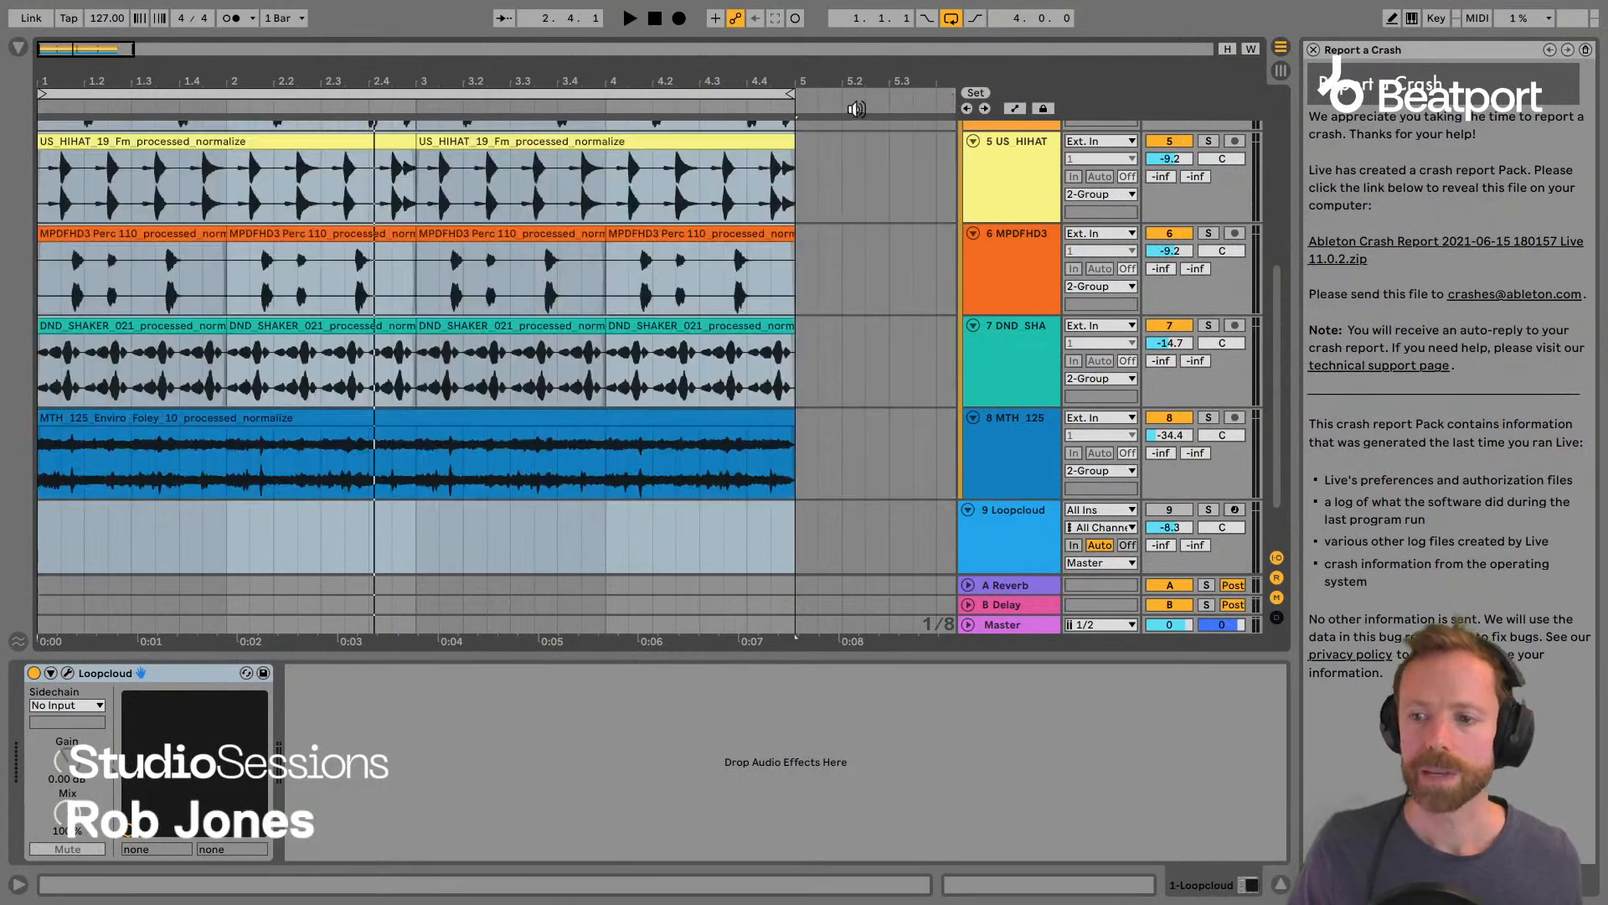
pyautogui.click(1313, 50)
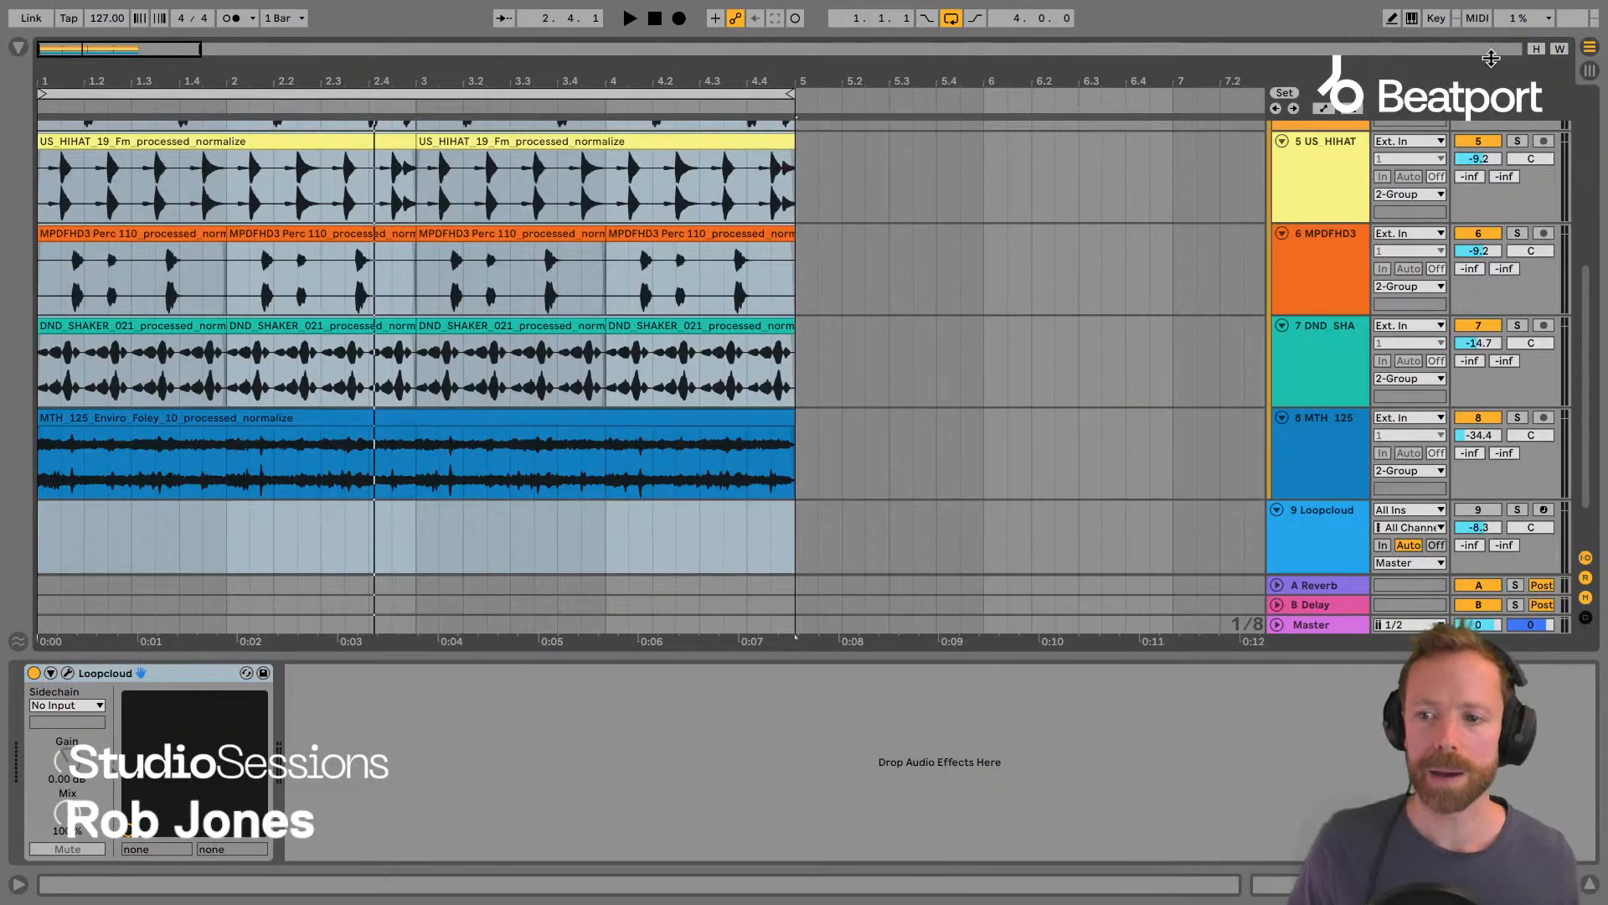
# Check the MIDI mapping assigned to the transport playback controls and leave MIDI mapping mode.
pyautogui.click(1471, 19)
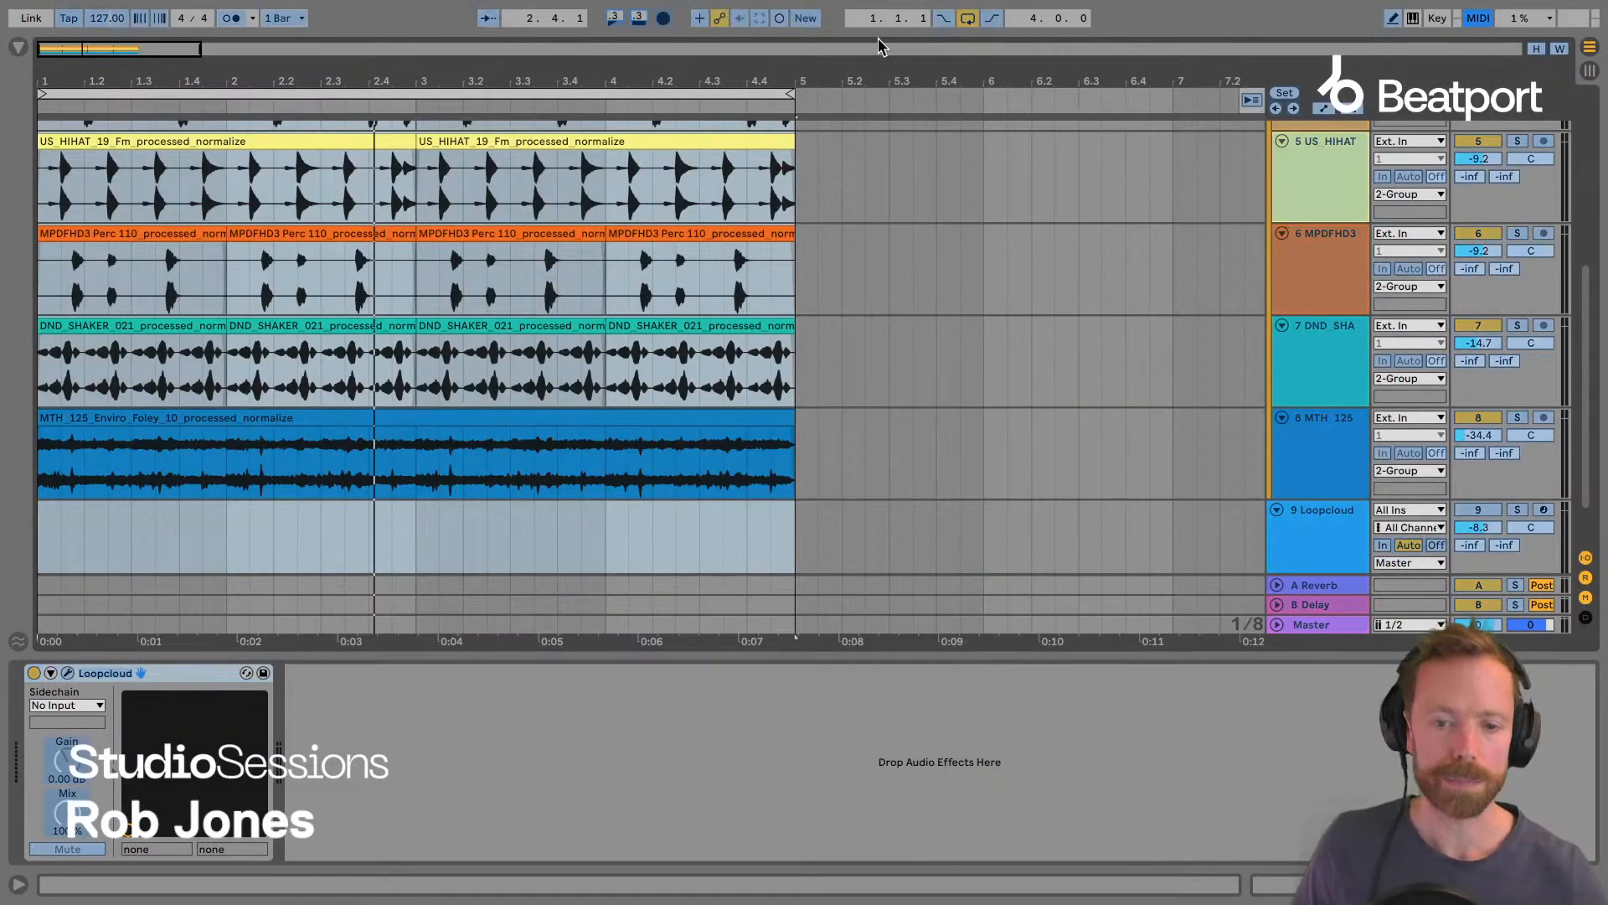
pyautogui.click(615, 18)
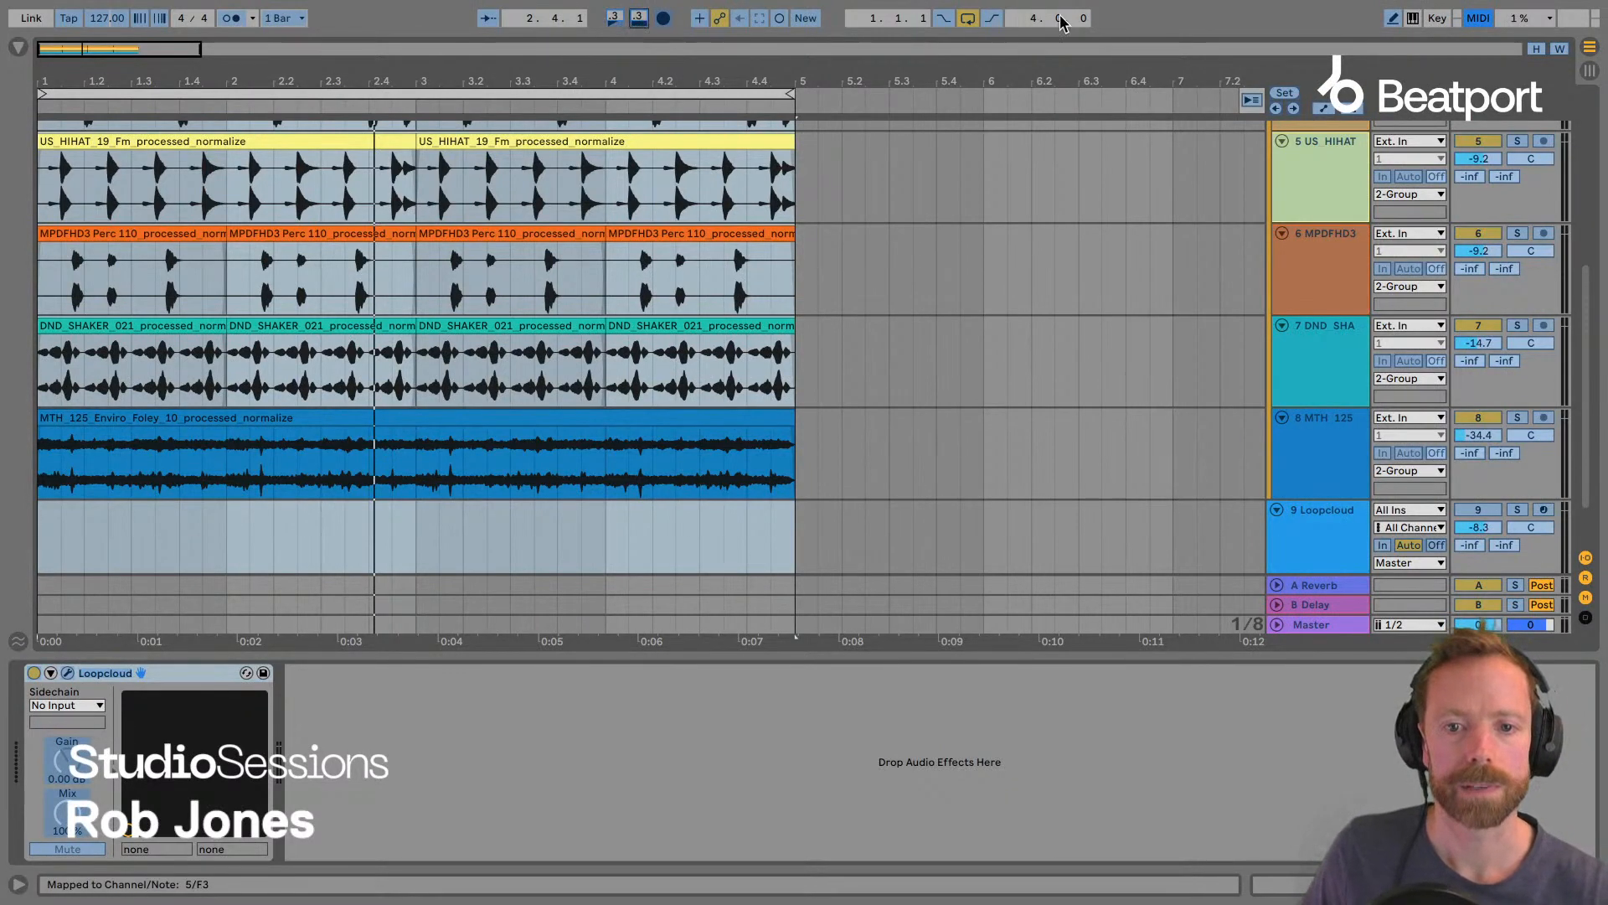
pyautogui.click(1474, 19)
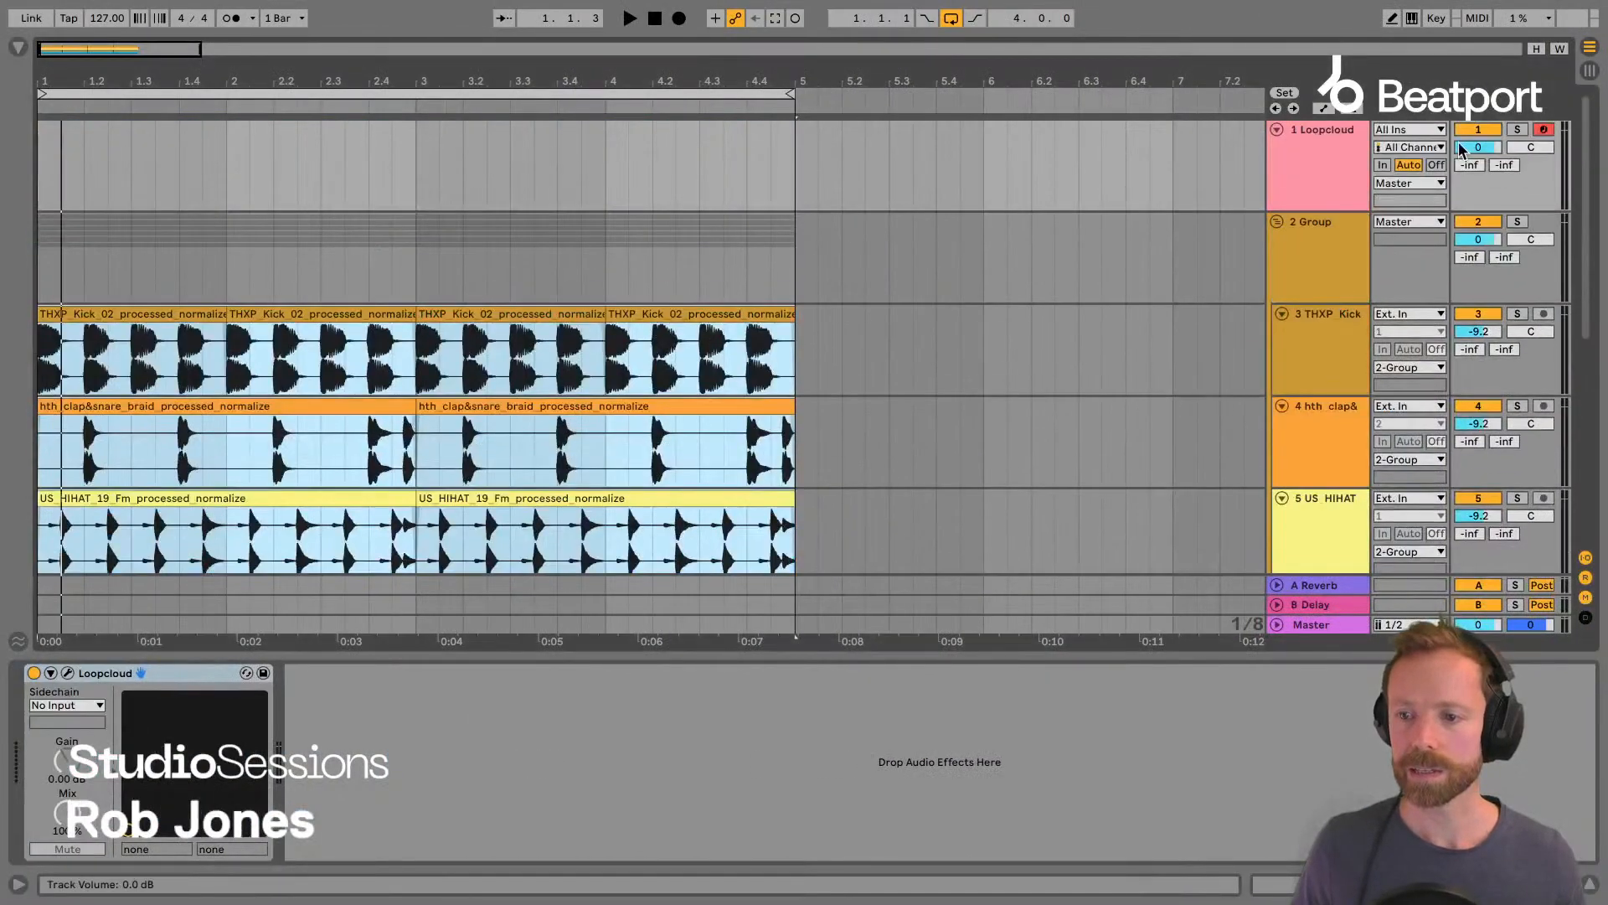
# Switch to Loopcloud and audition the acid house loops from JOZ_122_Cm_Lane_Syn_Bass down to SR_AHT_dry 303 bass_01_C_126bpm.
pyautogui.press('super+Tab')
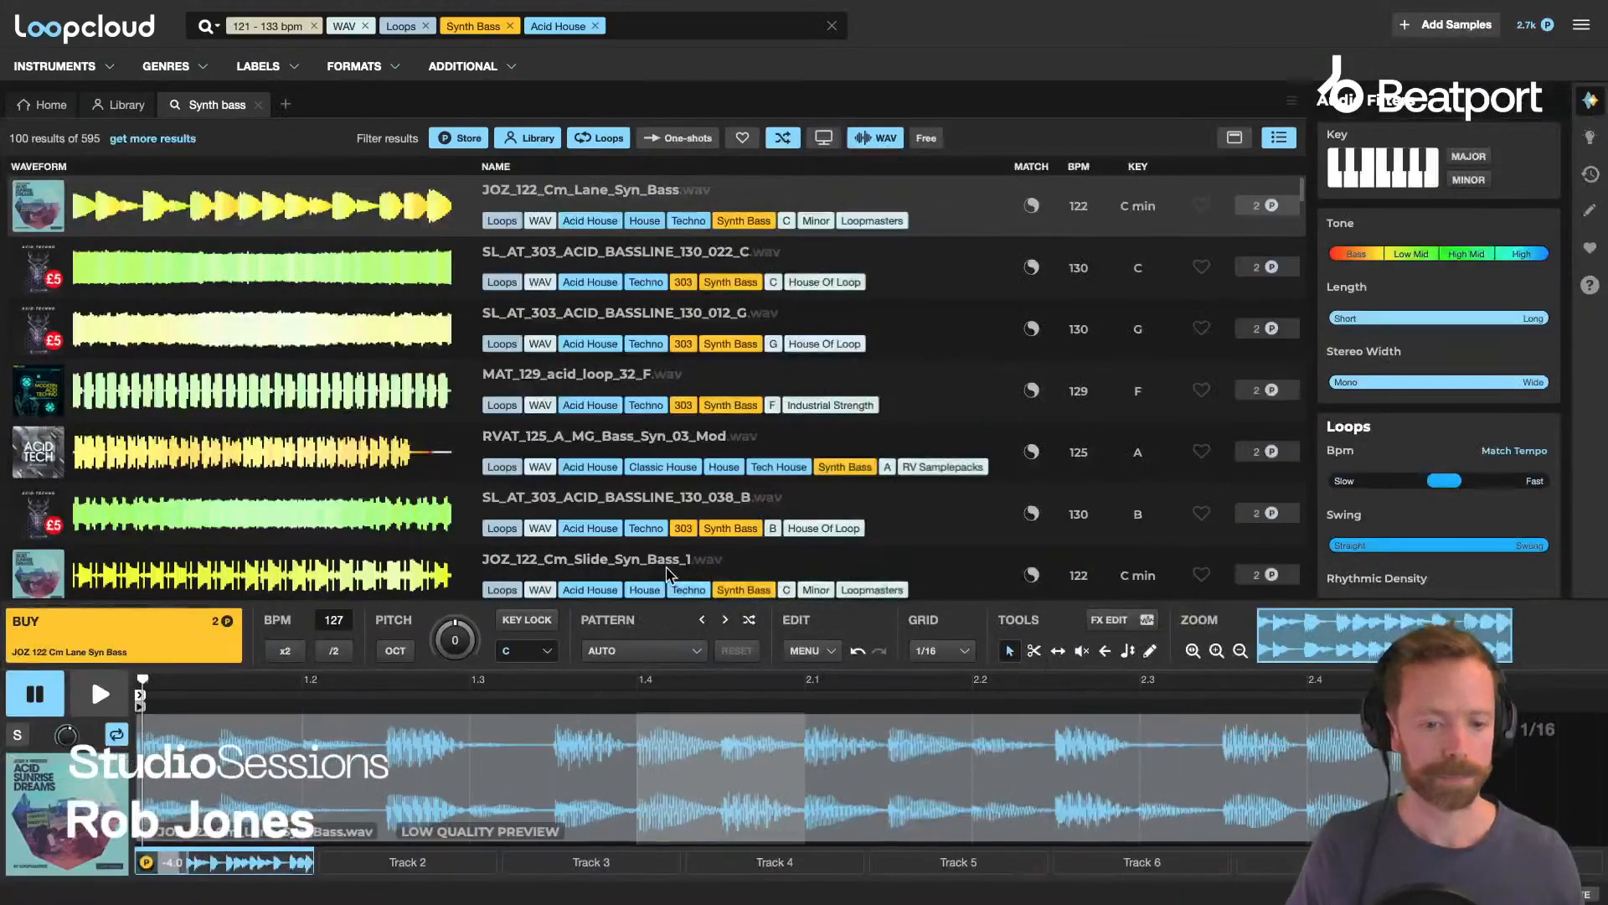
pyautogui.press('space')
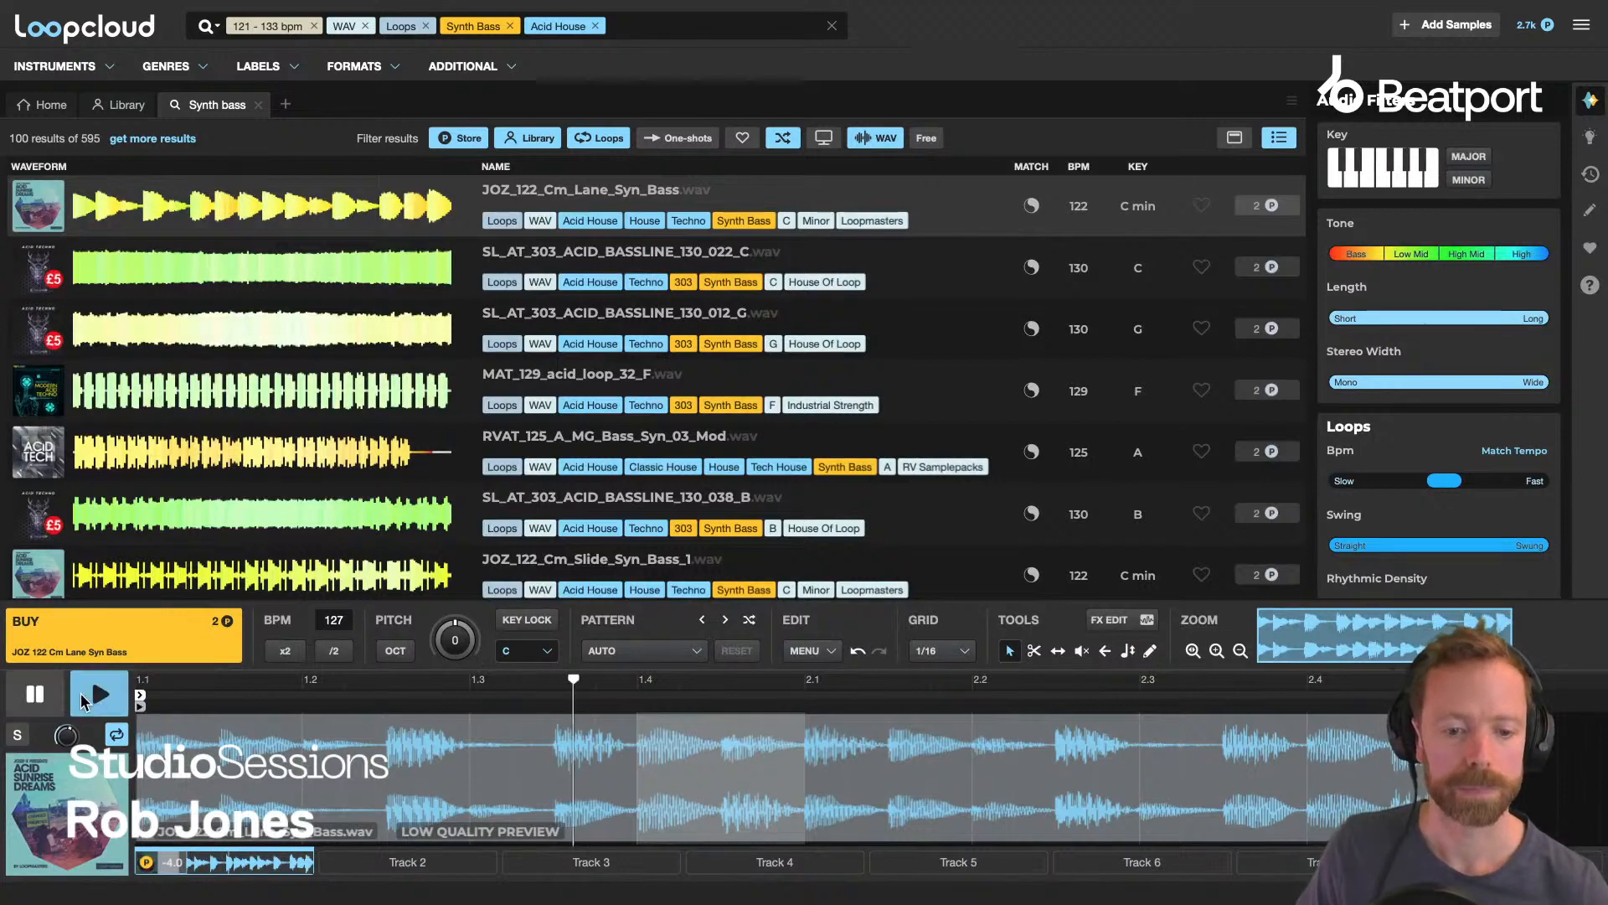
pyautogui.click(744, 262)
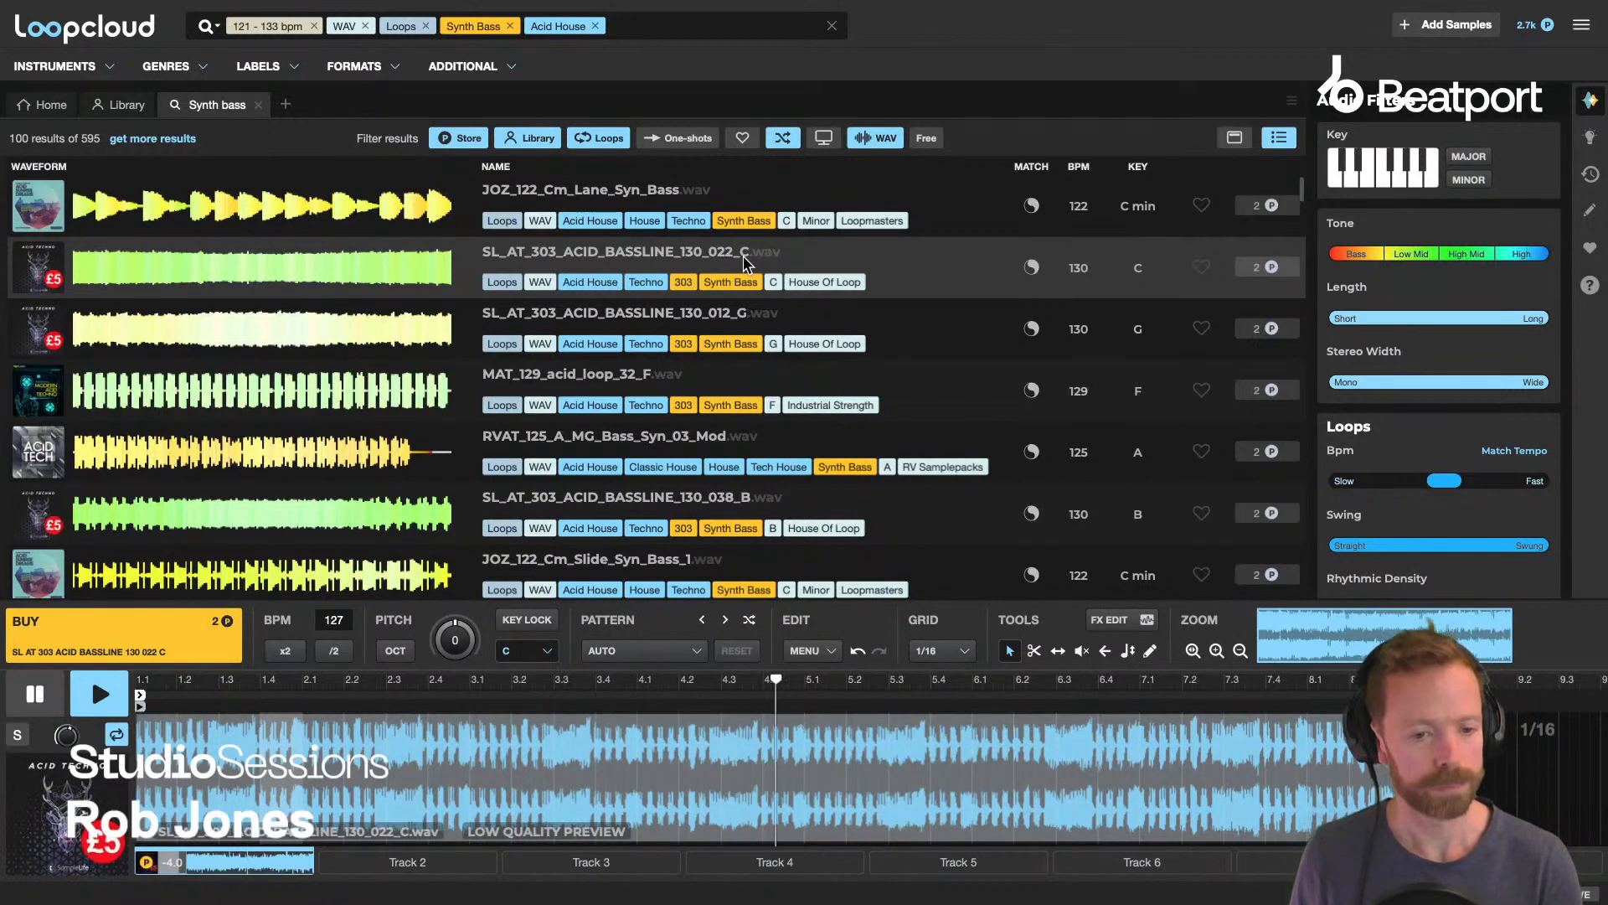
pyautogui.press('Down')
pyautogui.press('Down')
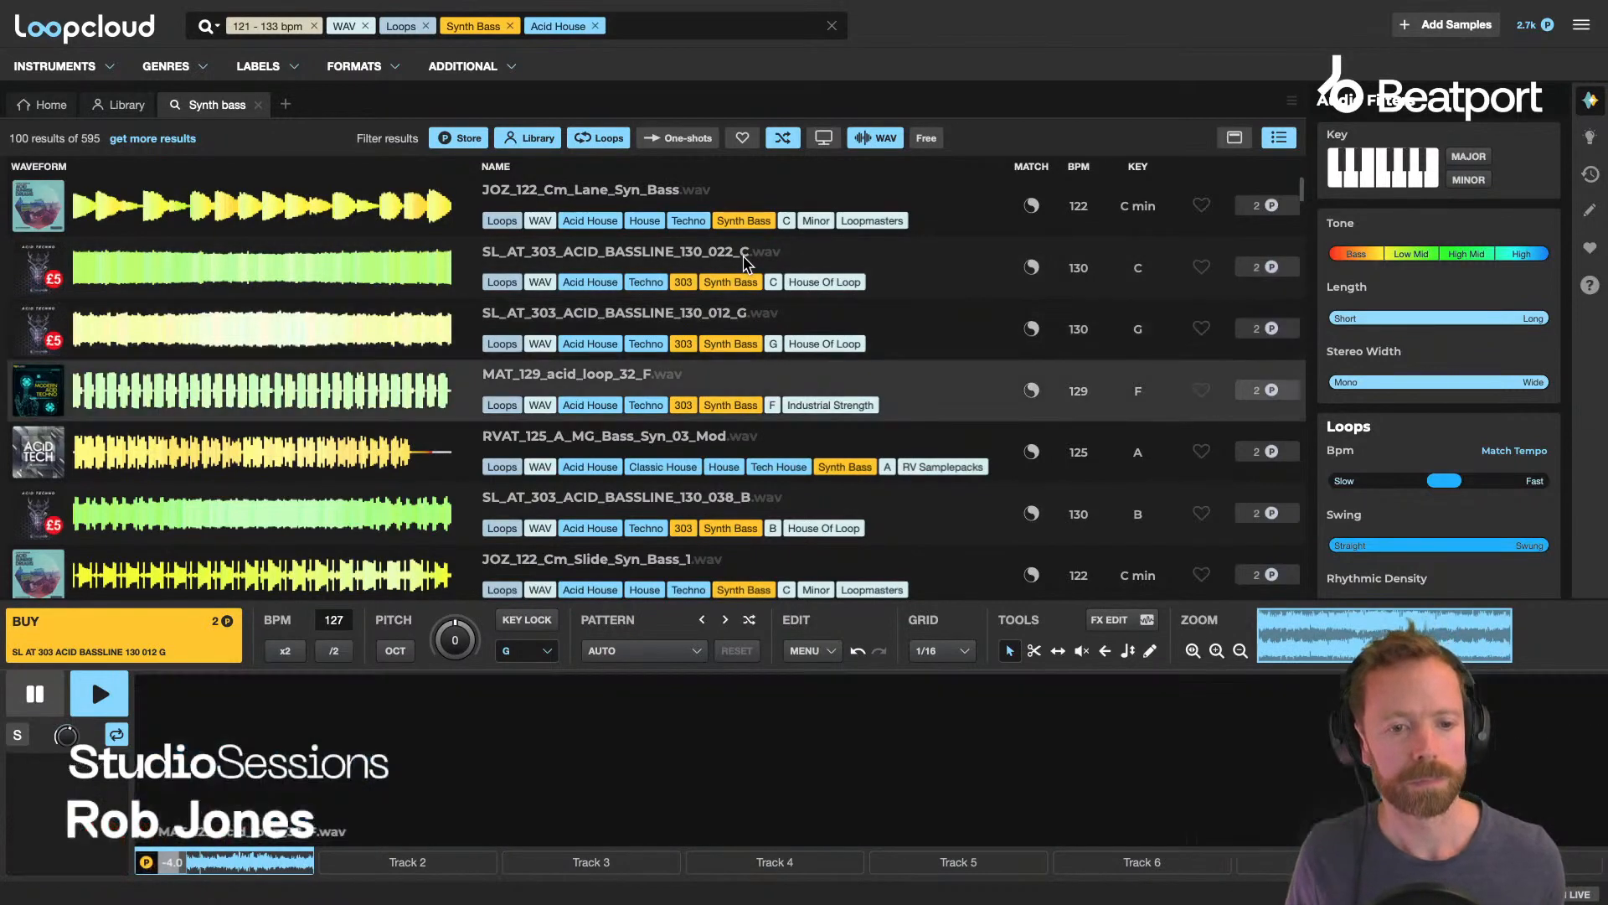
pyautogui.press('Down')
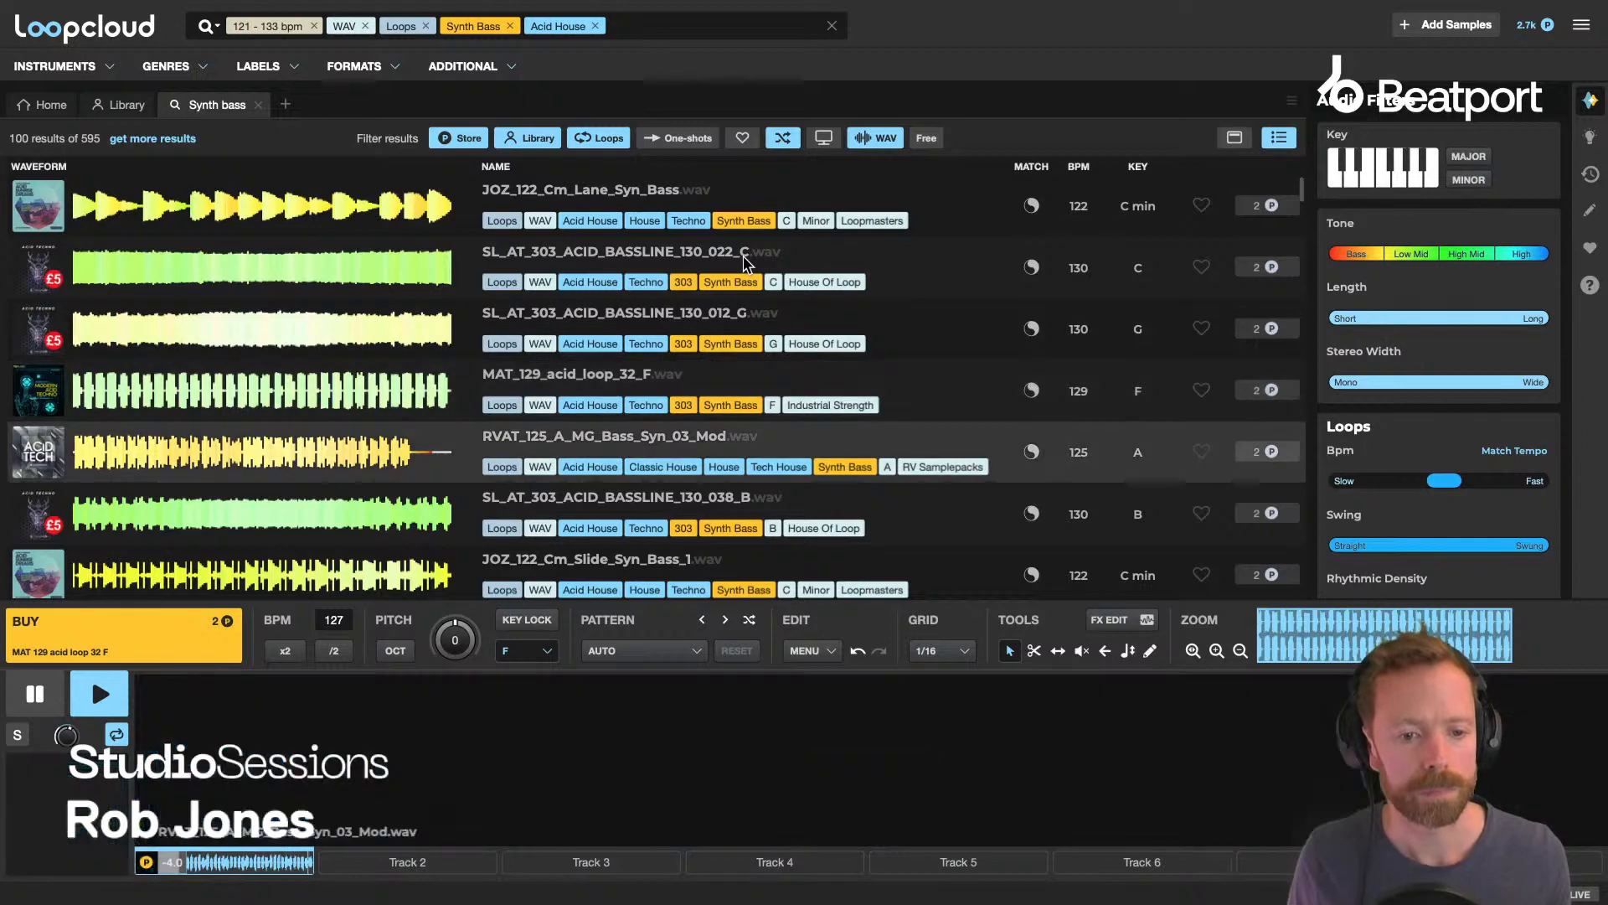
pyautogui.press('Down')
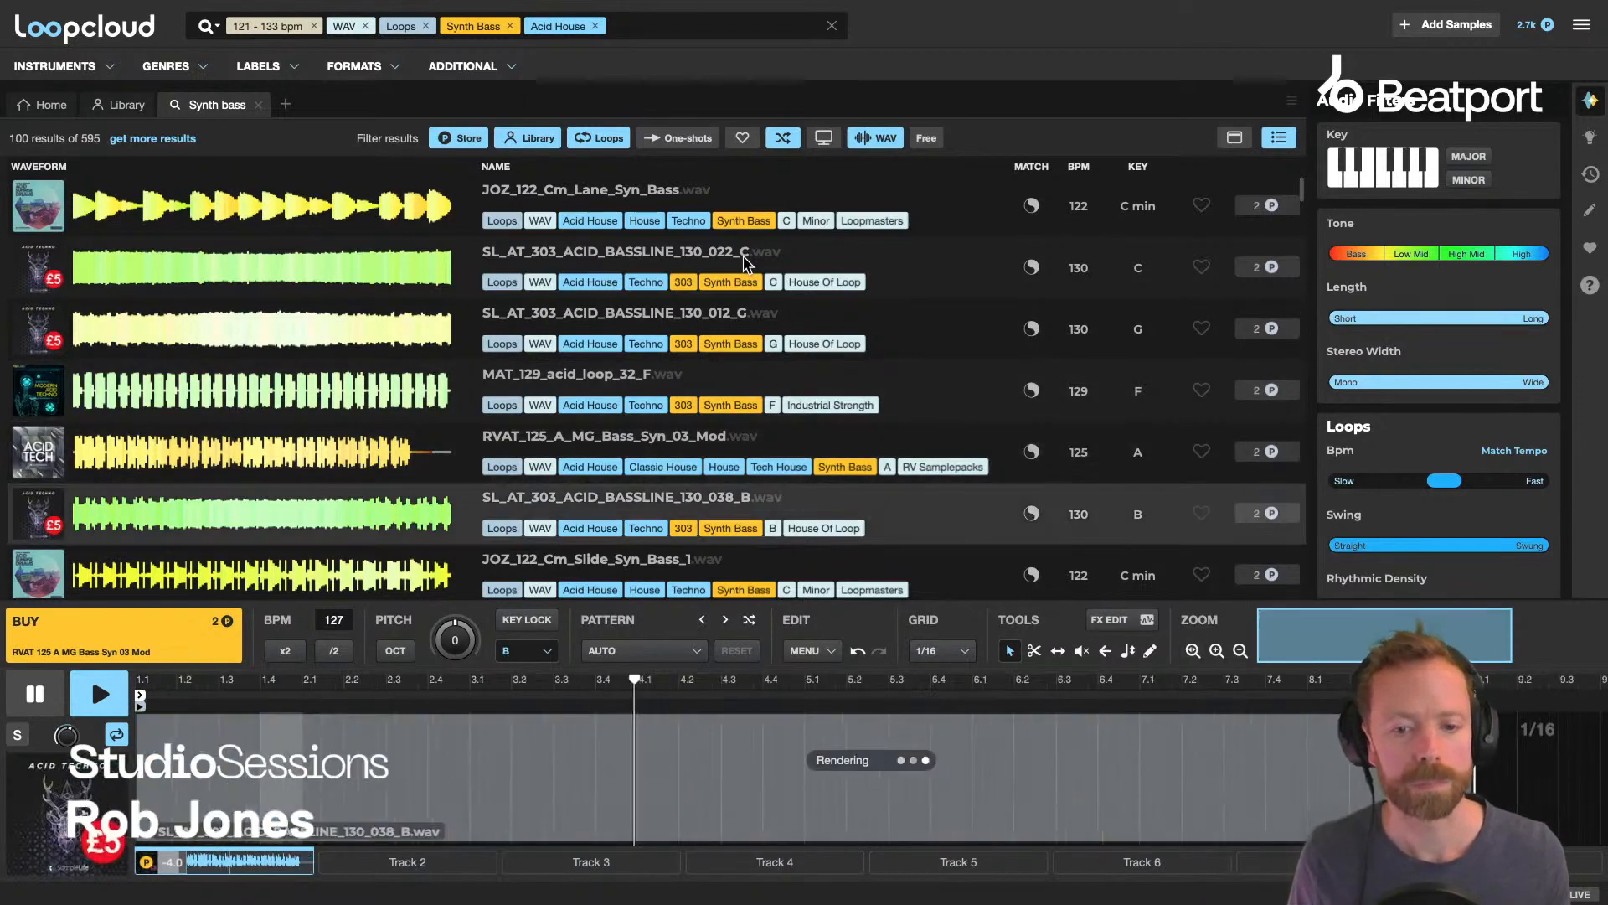
pyautogui.press('Down')
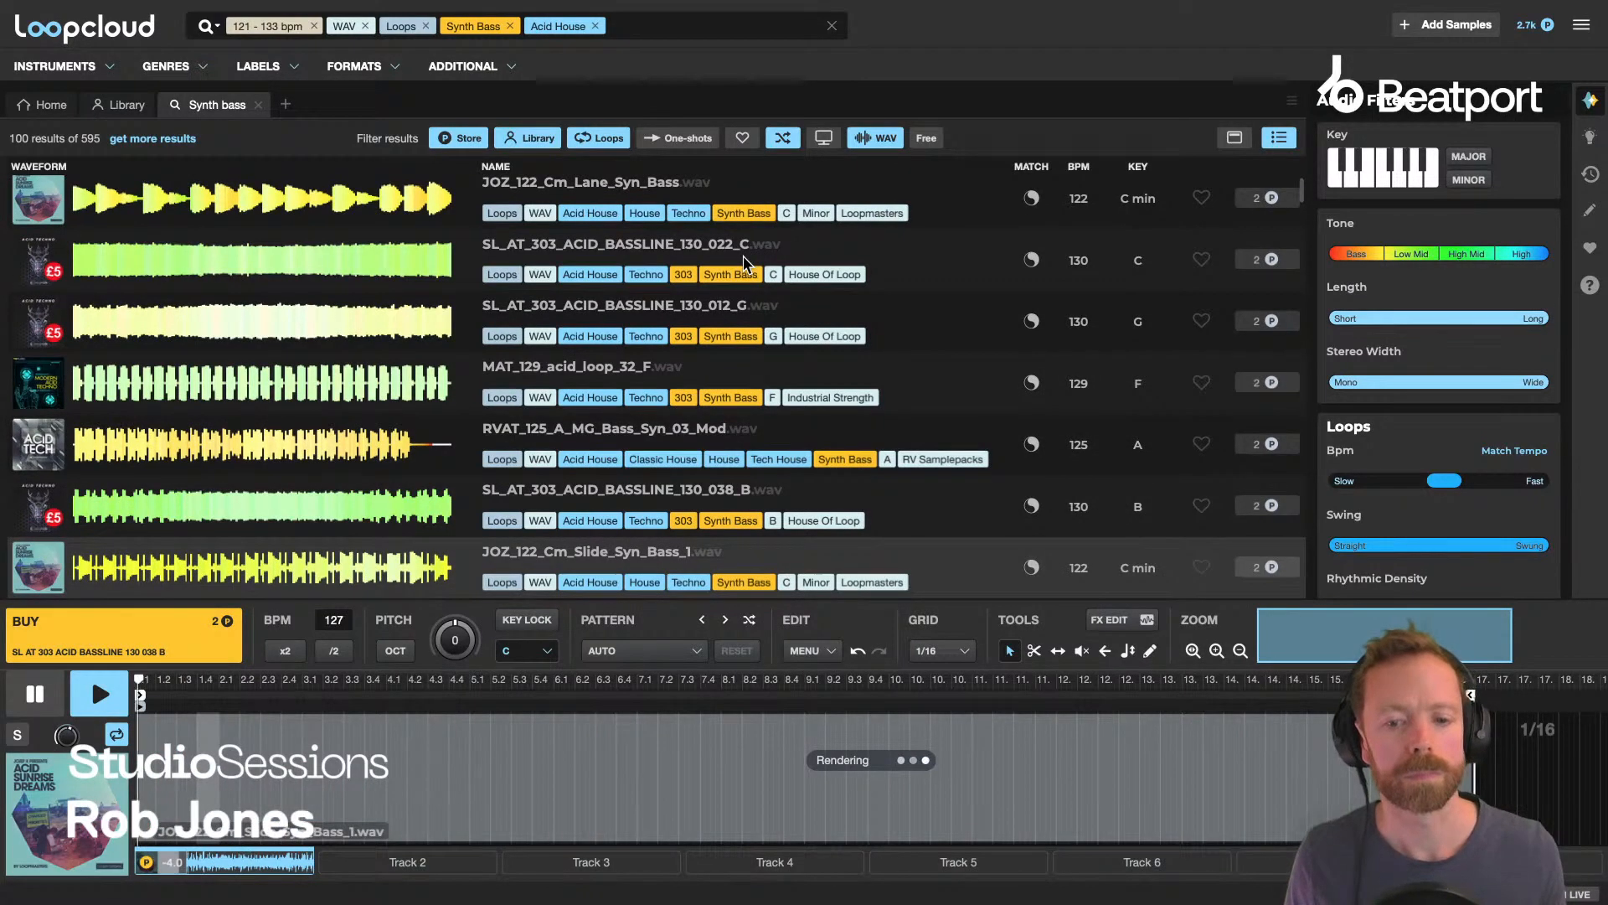
pyautogui.press('Down')
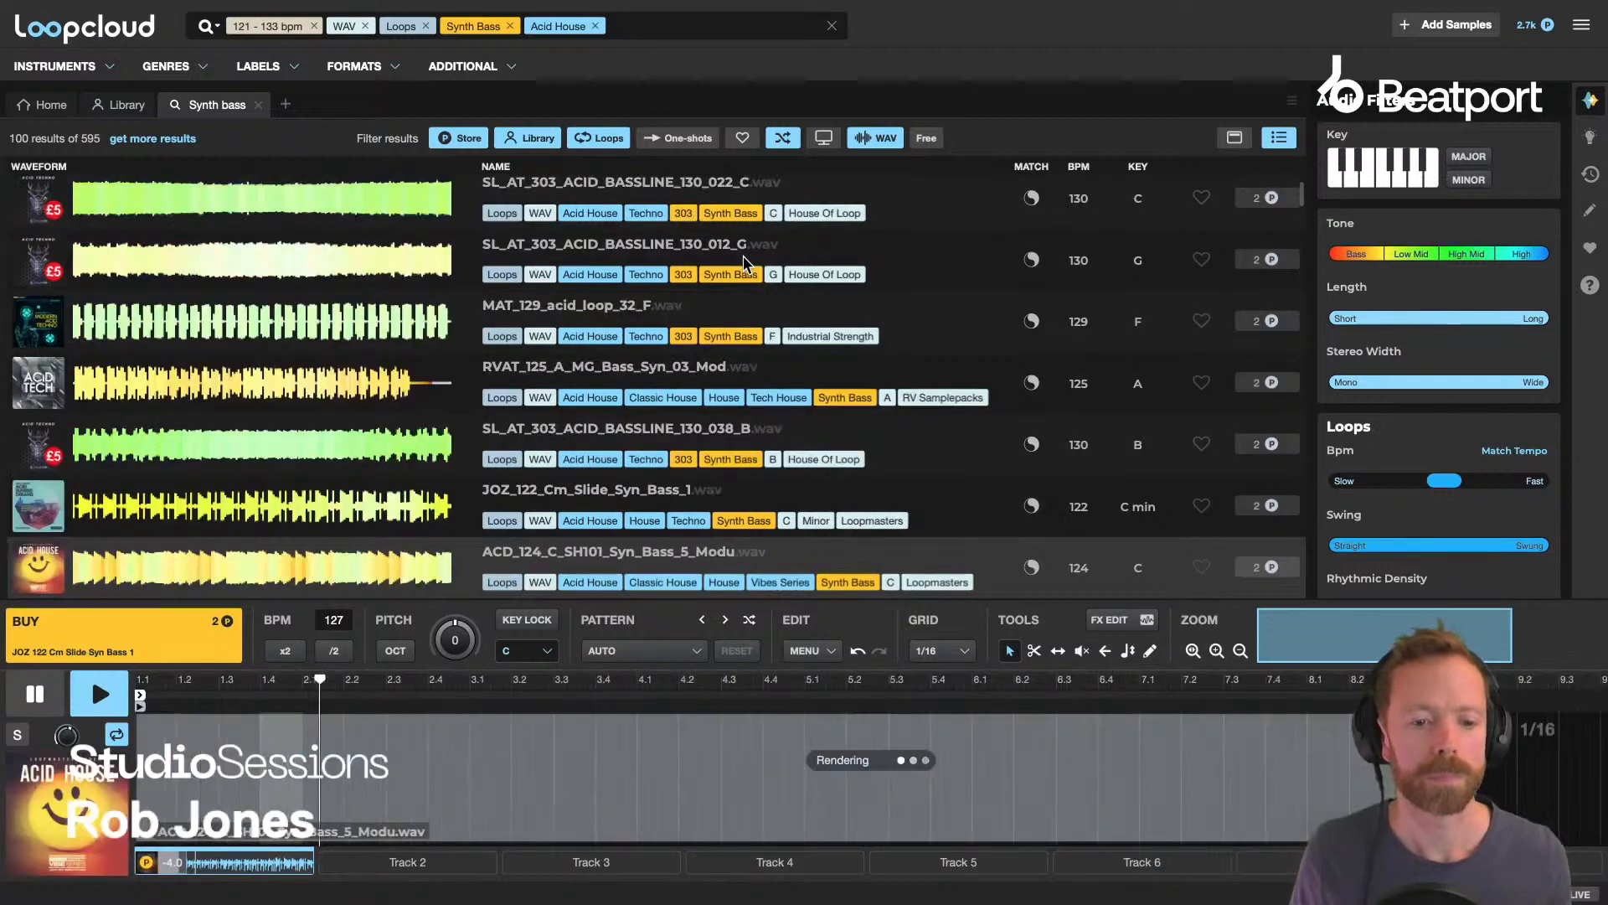
pyautogui.press('Down')
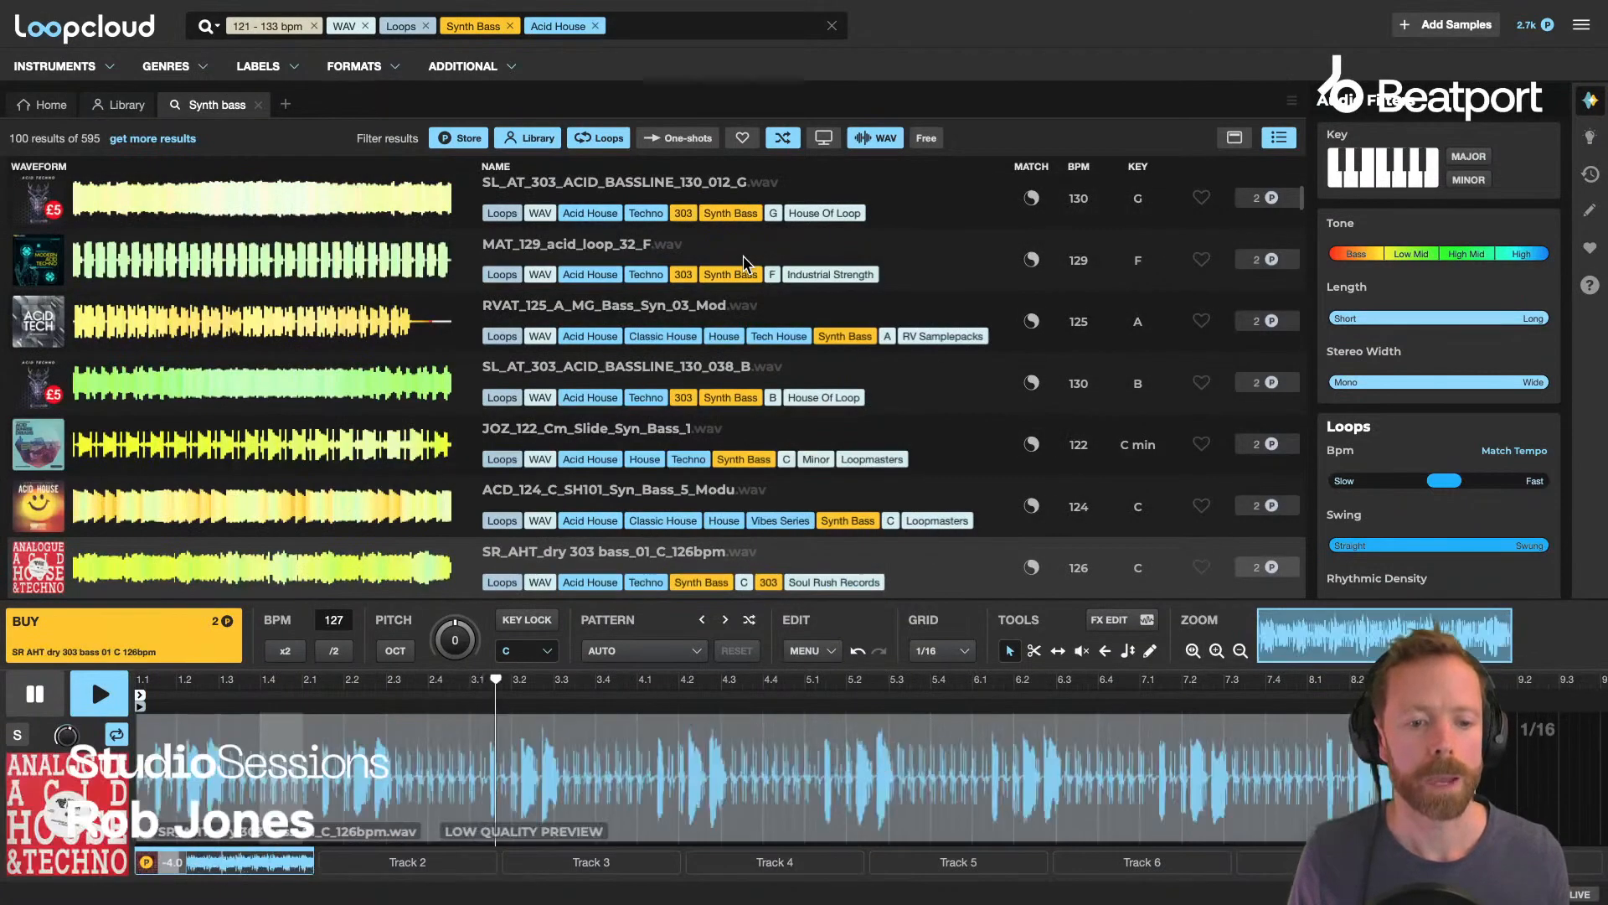
# Audition the US_AF_Acid_Bass_125_hell_frozen_Bbm and SR_AHT_303 bass_01_B_126bpm loops further down the results.
pyautogui.scroll(-3, 737, 318)
pyautogui.scroll(-10, 735, 329)
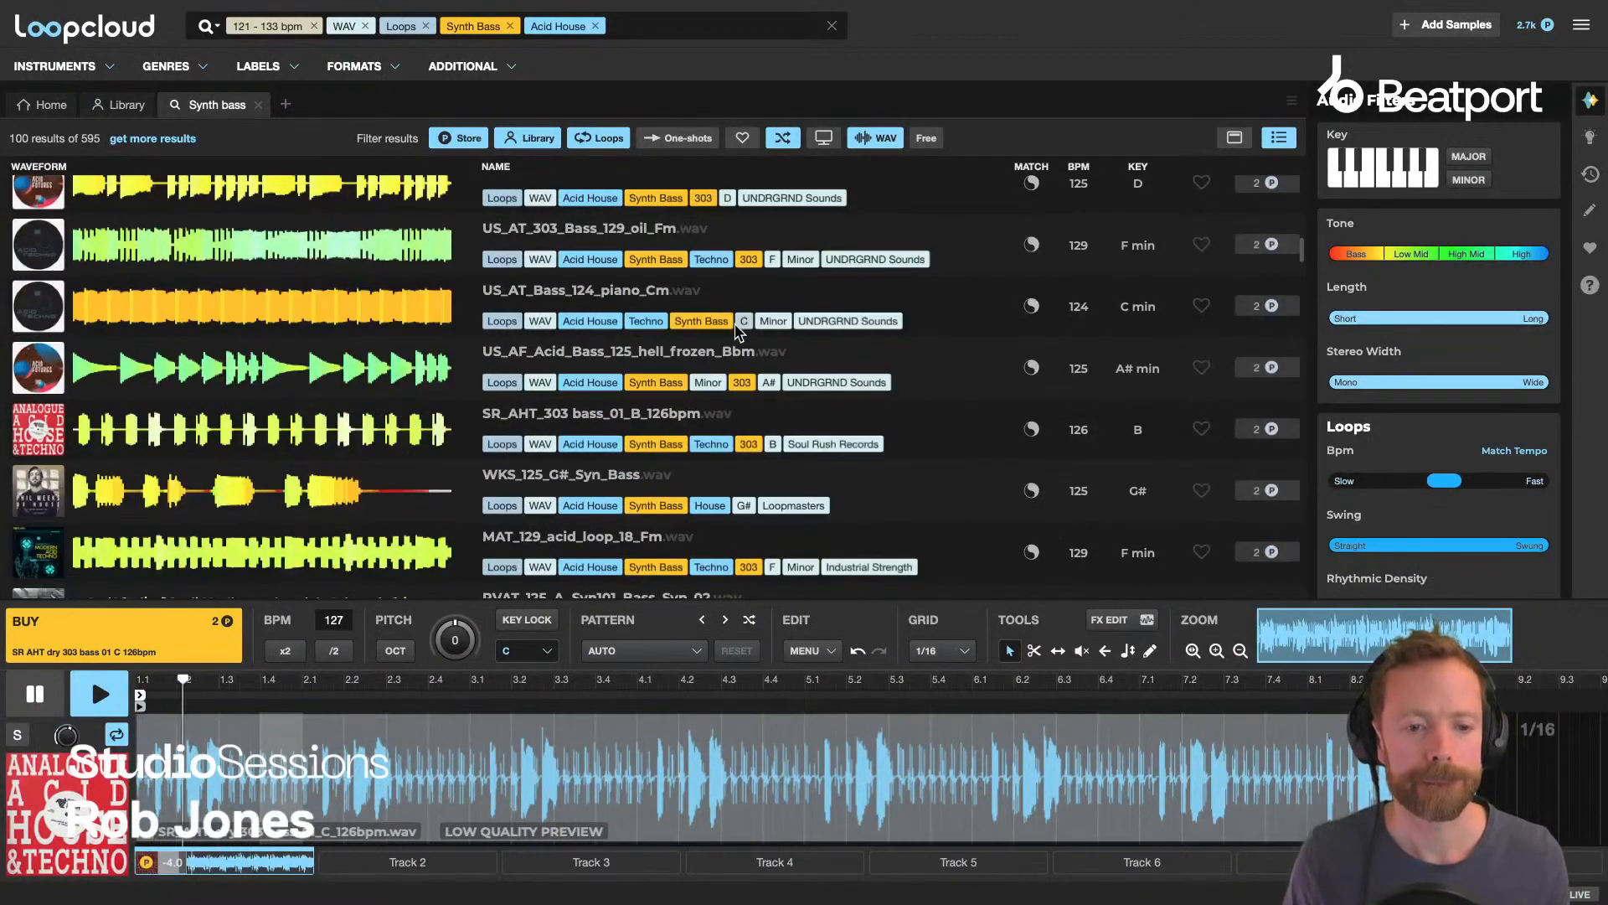
pyautogui.click(739, 344)
pyautogui.scroll(-2, 655, 351)
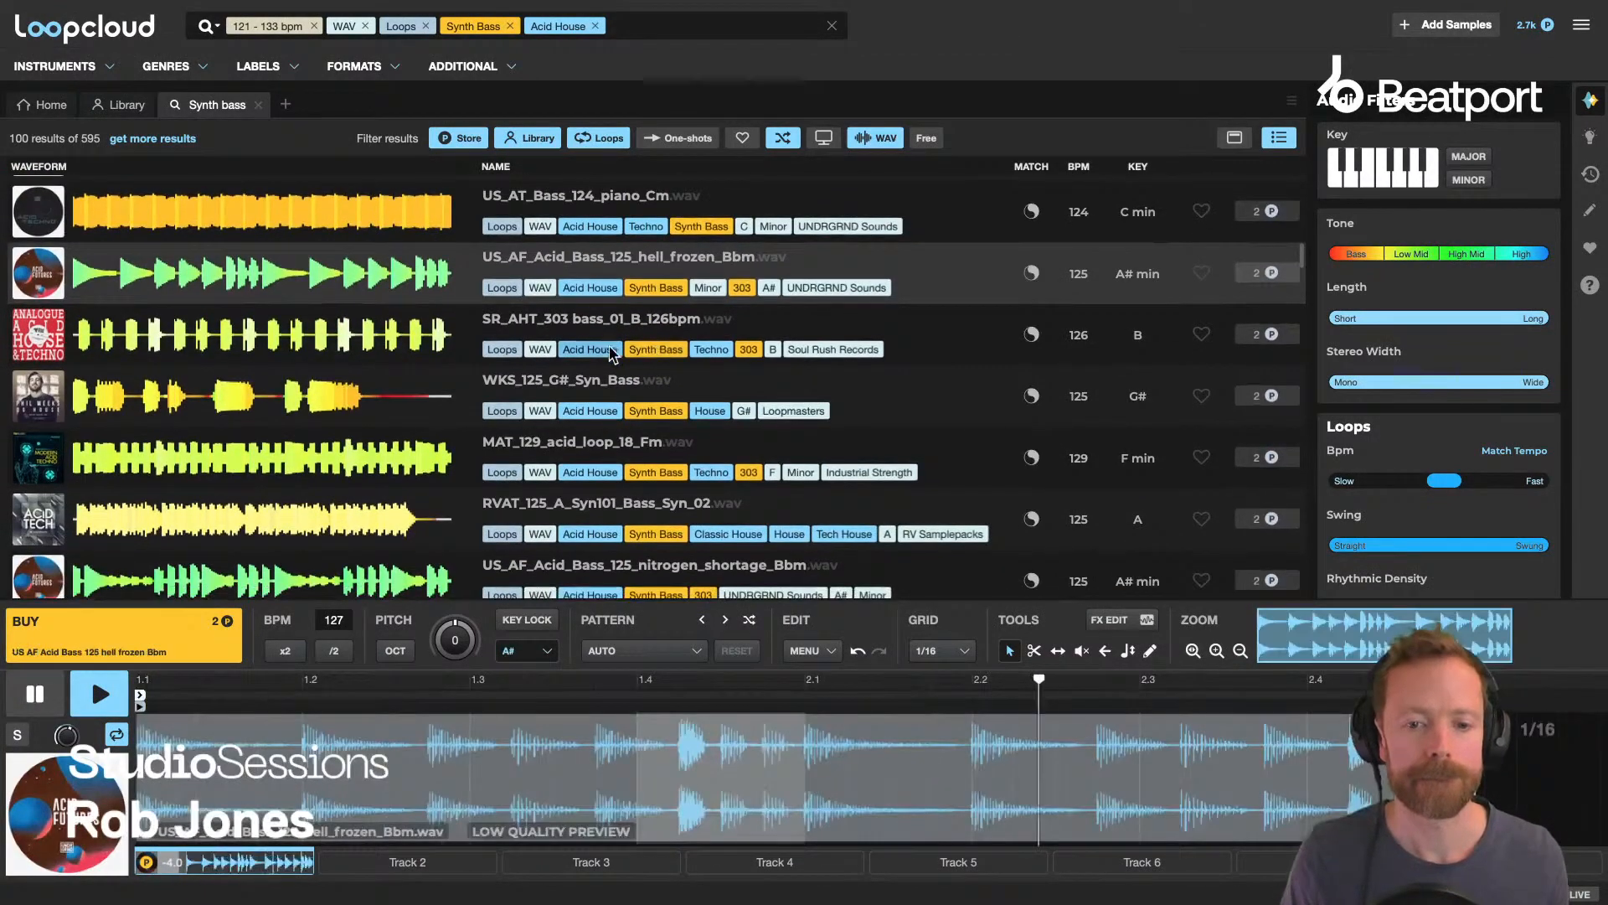
pyautogui.click(578, 322)
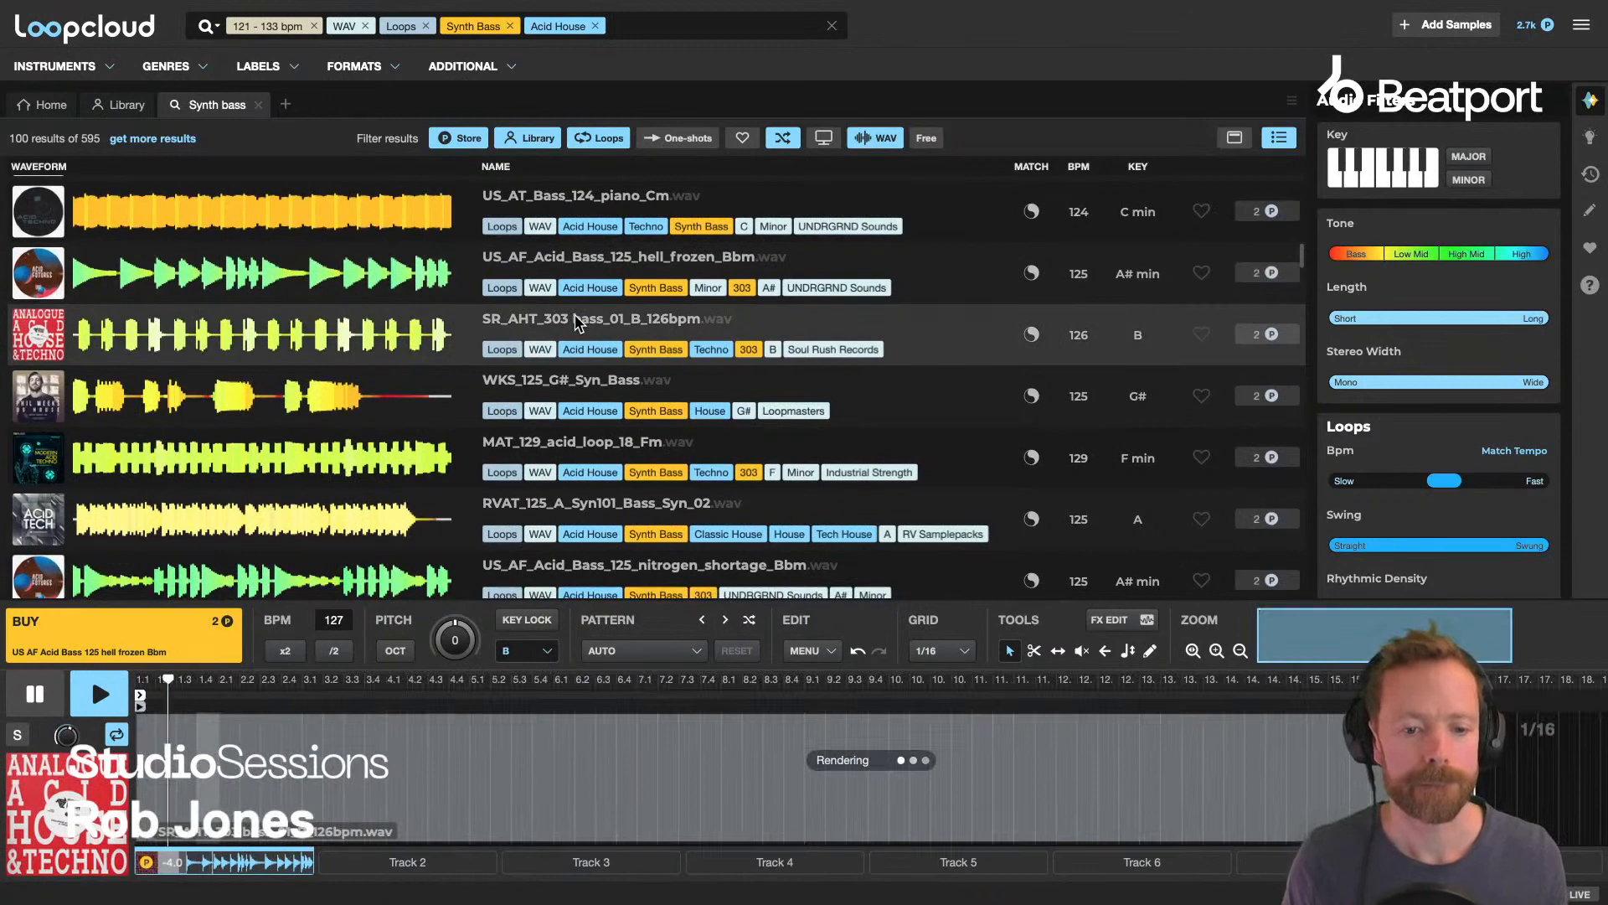
# Audition the SR_AHT_dry bass_01_Fm_125bpm and ACD_124_C_303_Syn_Bass_10 loops further down the results.
pyautogui.scroll(-5, 575, 339)
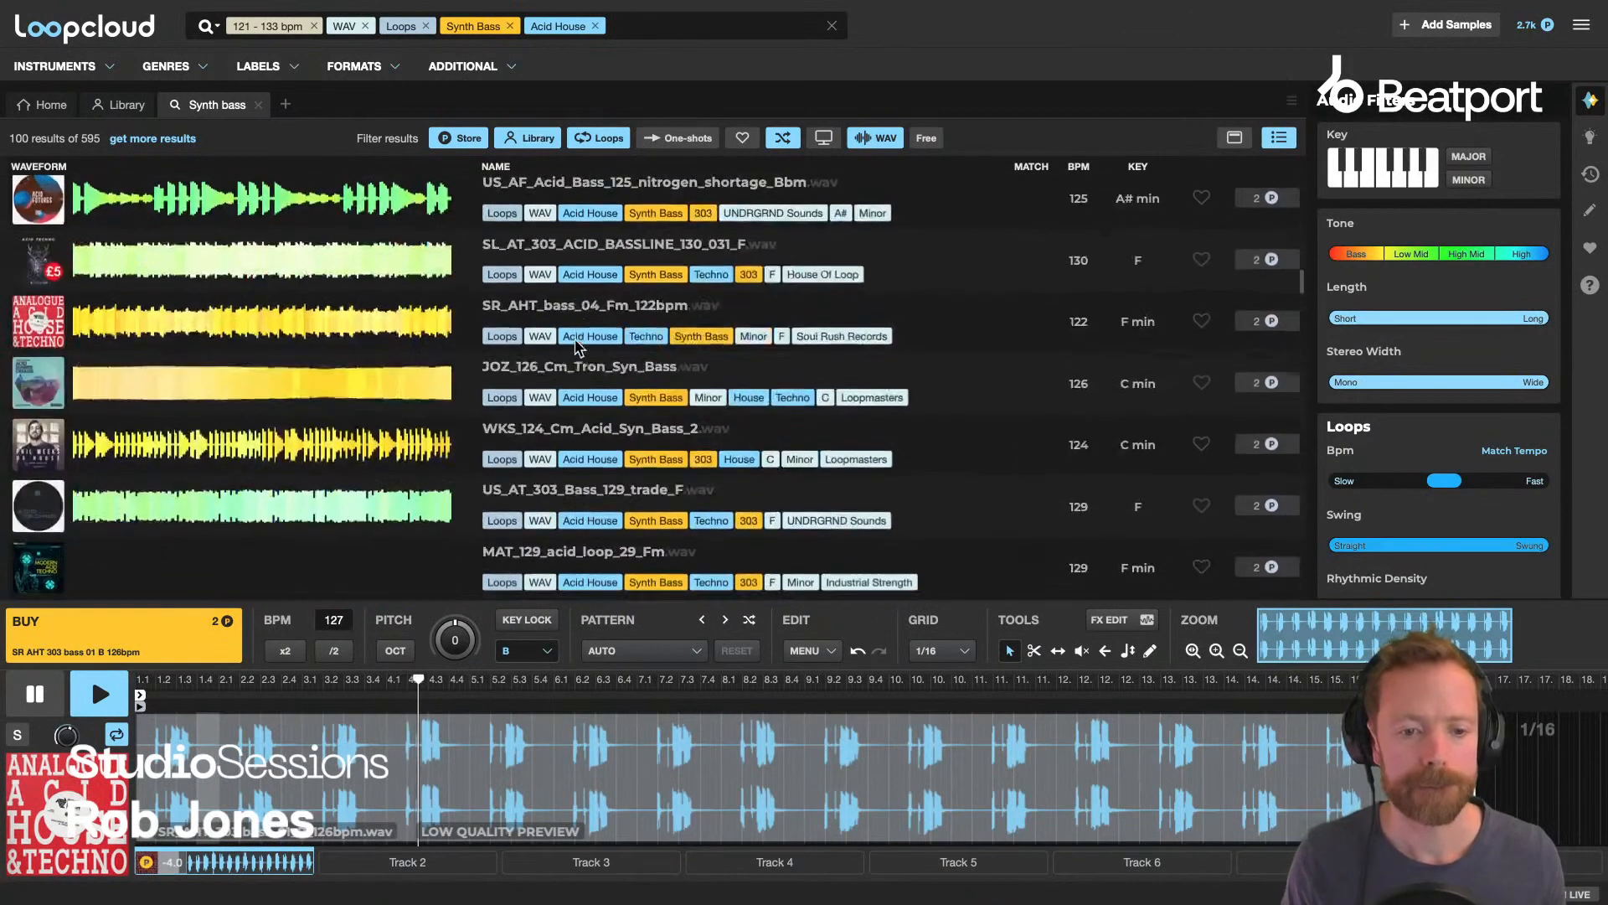
pyautogui.scroll(-3, 575, 345)
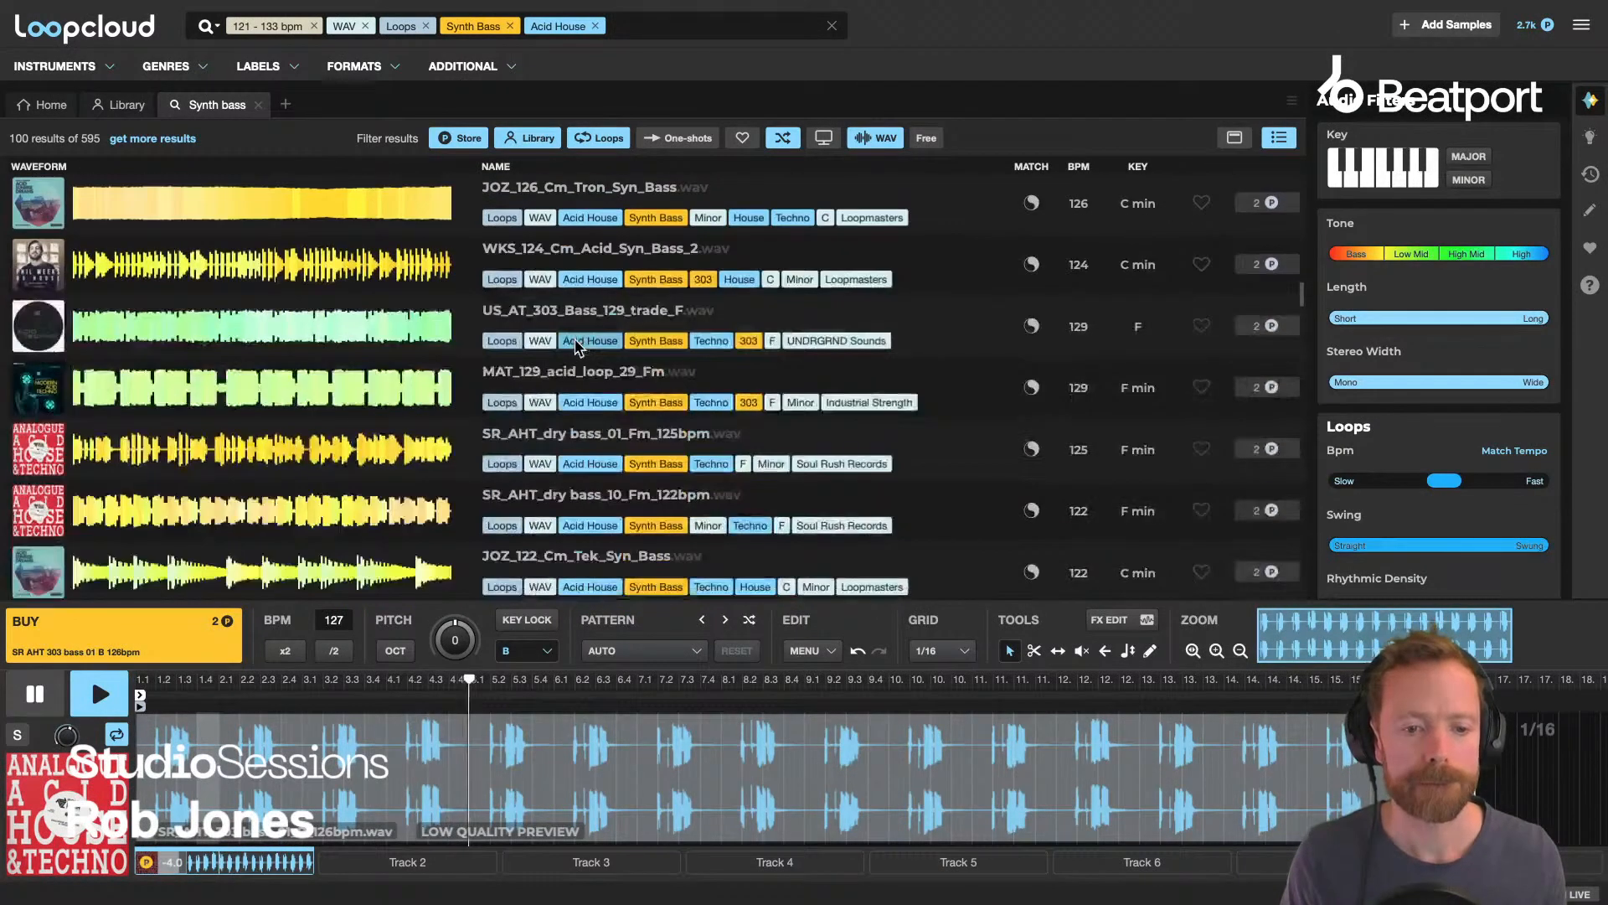
pyautogui.click(611, 448)
pyautogui.scroll(-4, 611, 448)
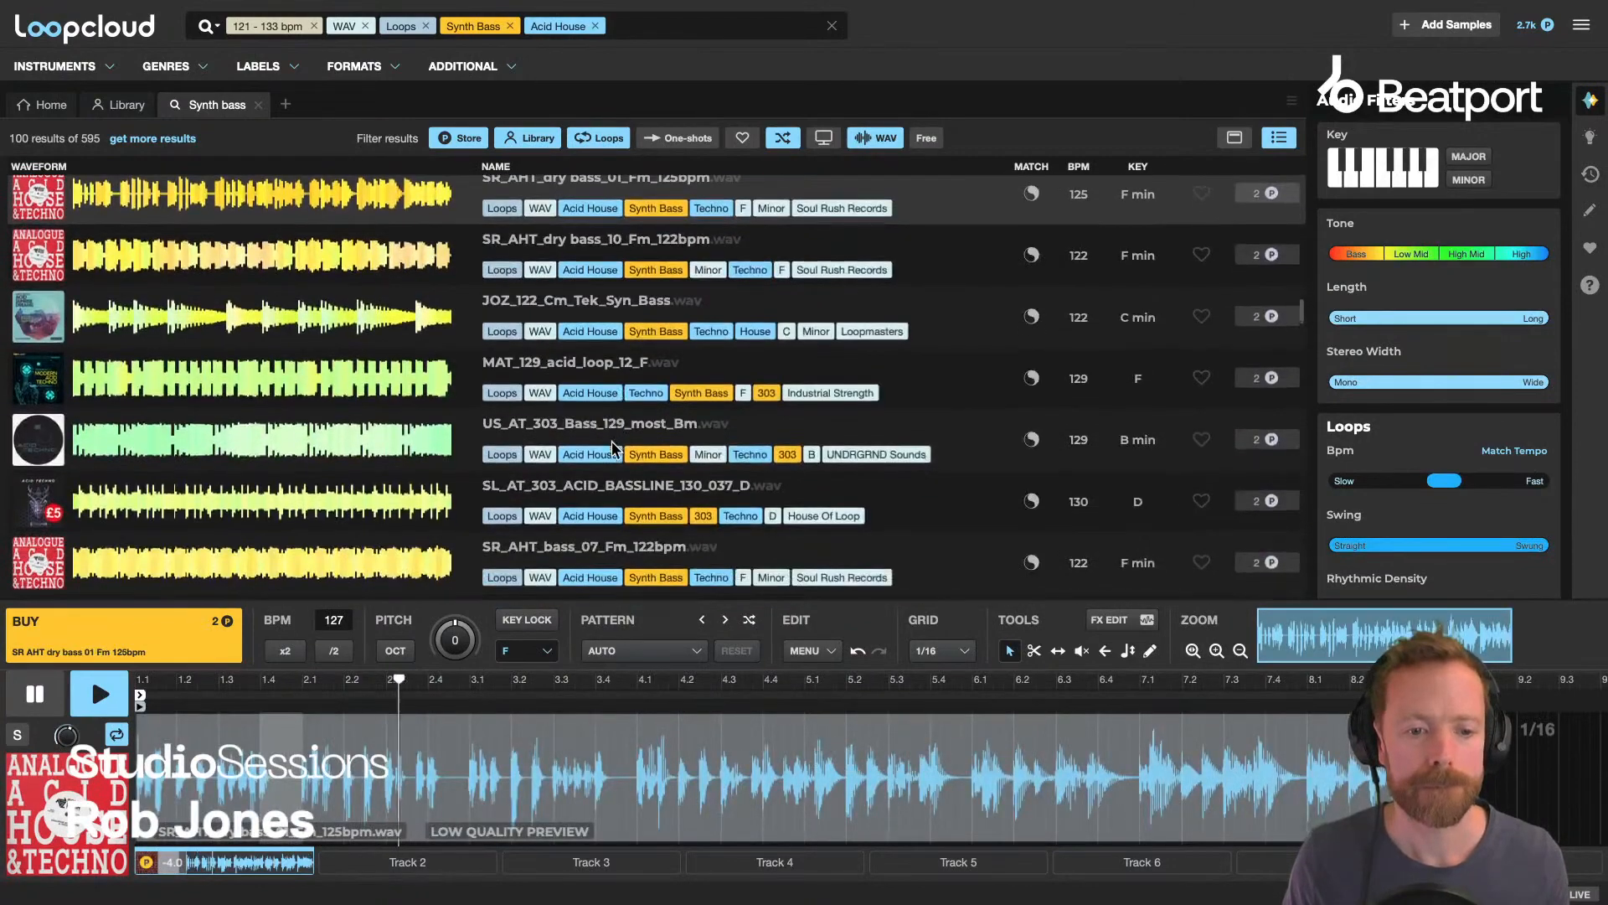
pyautogui.scroll(-8, 611, 448)
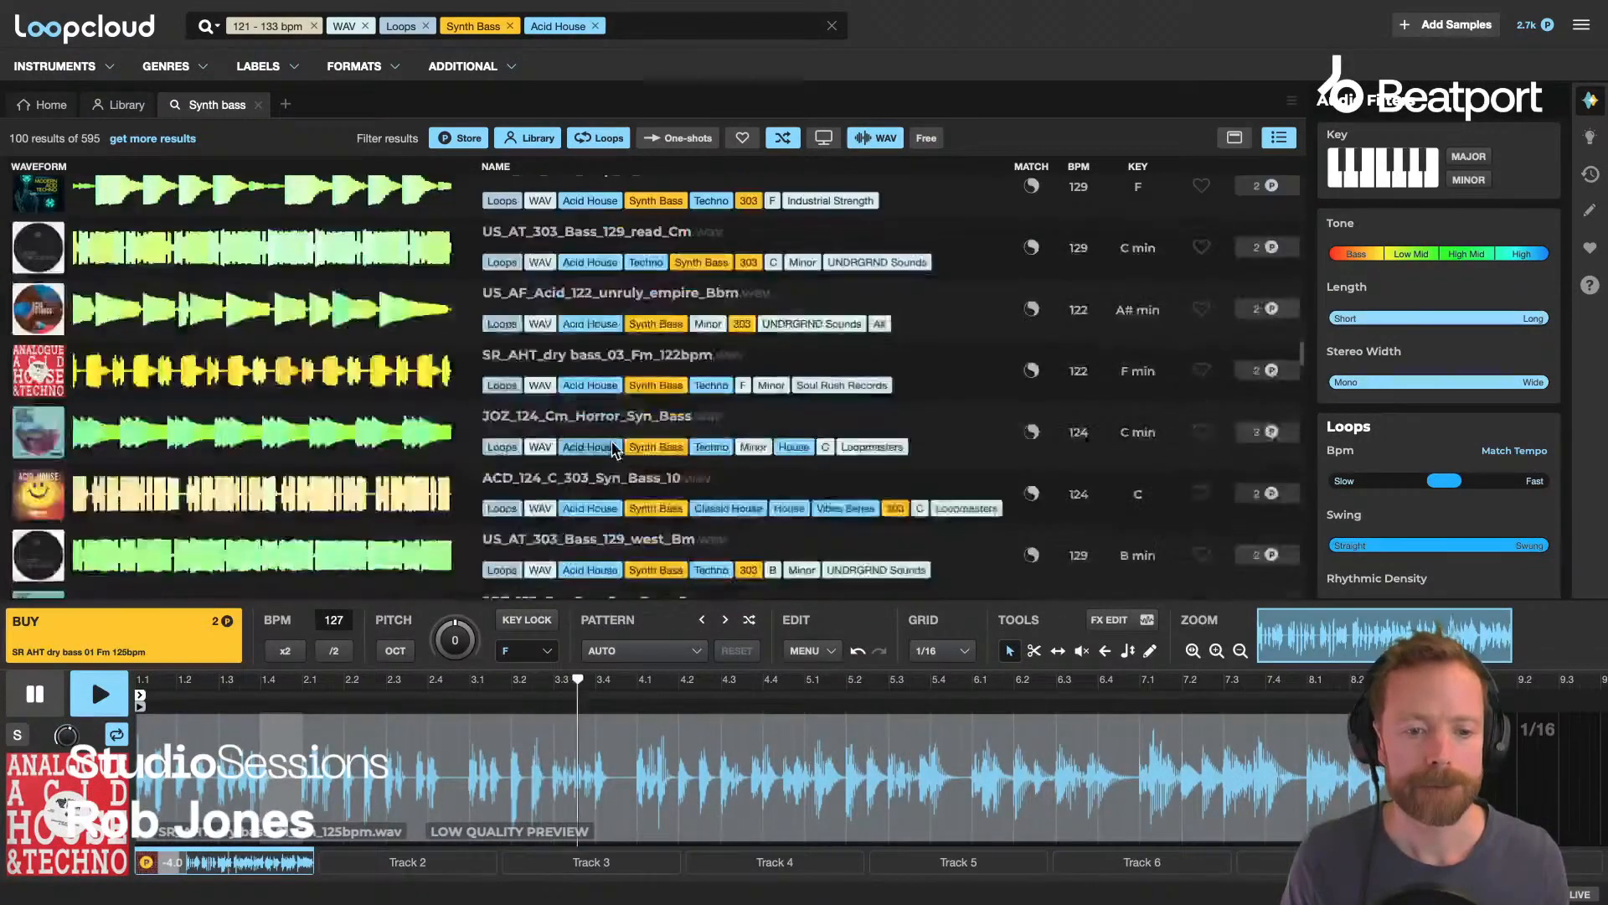
pyautogui.scroll(-2, 612, 448)
pyautogui.click(602, 374)
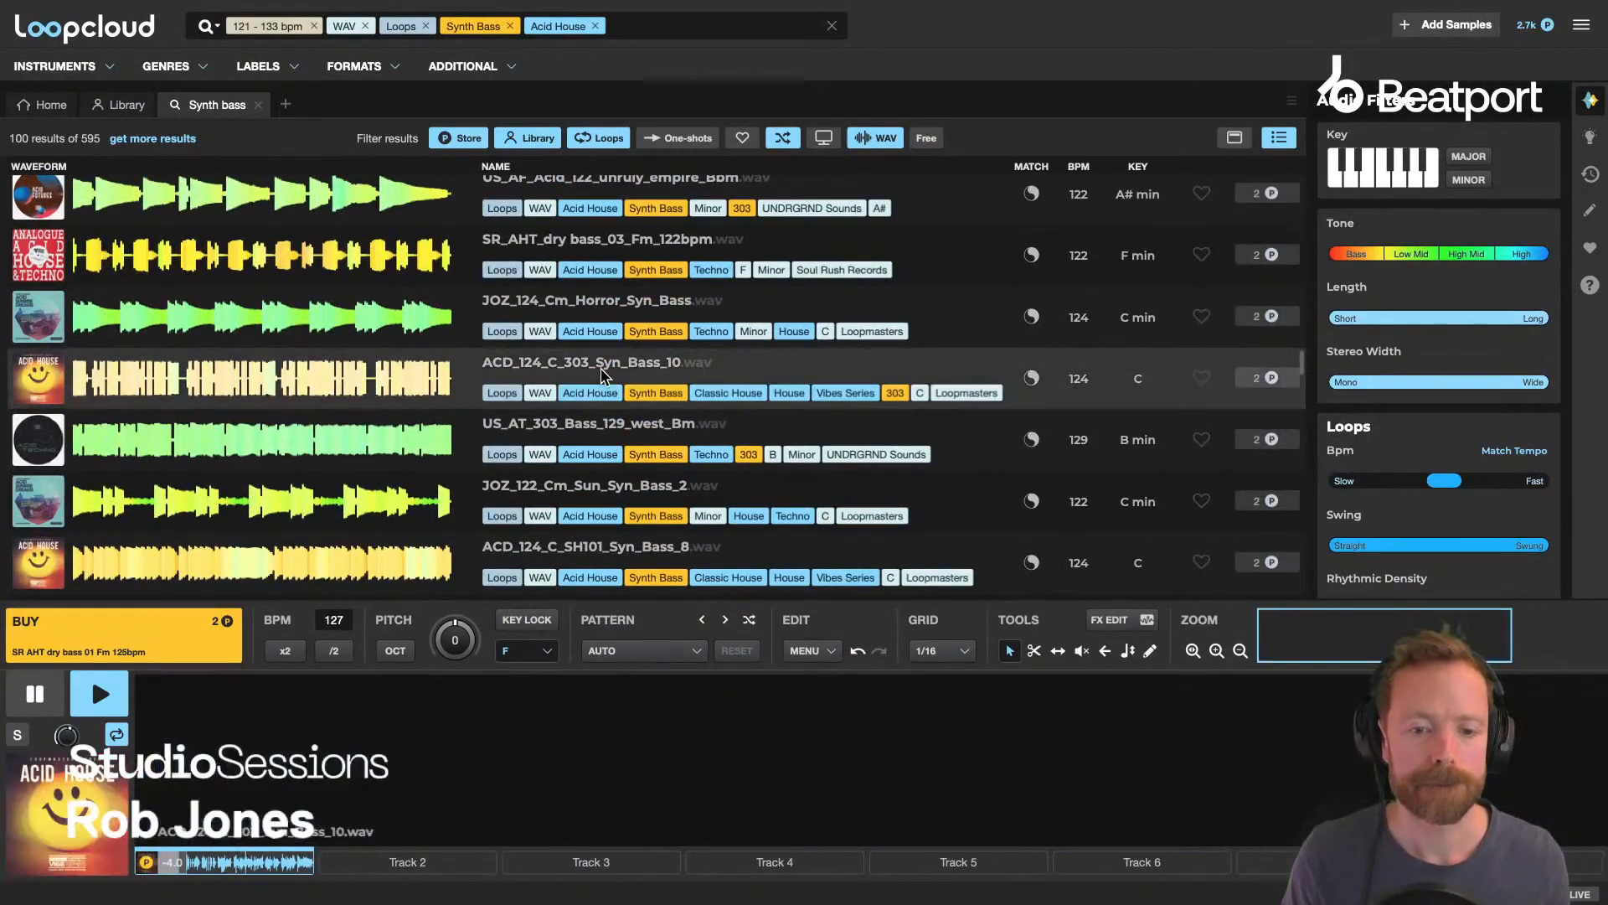
# Audition the SR_AHT_303 bass_03_Am_126bpm and JOZ_124_Cm_Hypno_Syn_Bass loops further down the results.
pyautogui.scroll(-2, 600, 377)
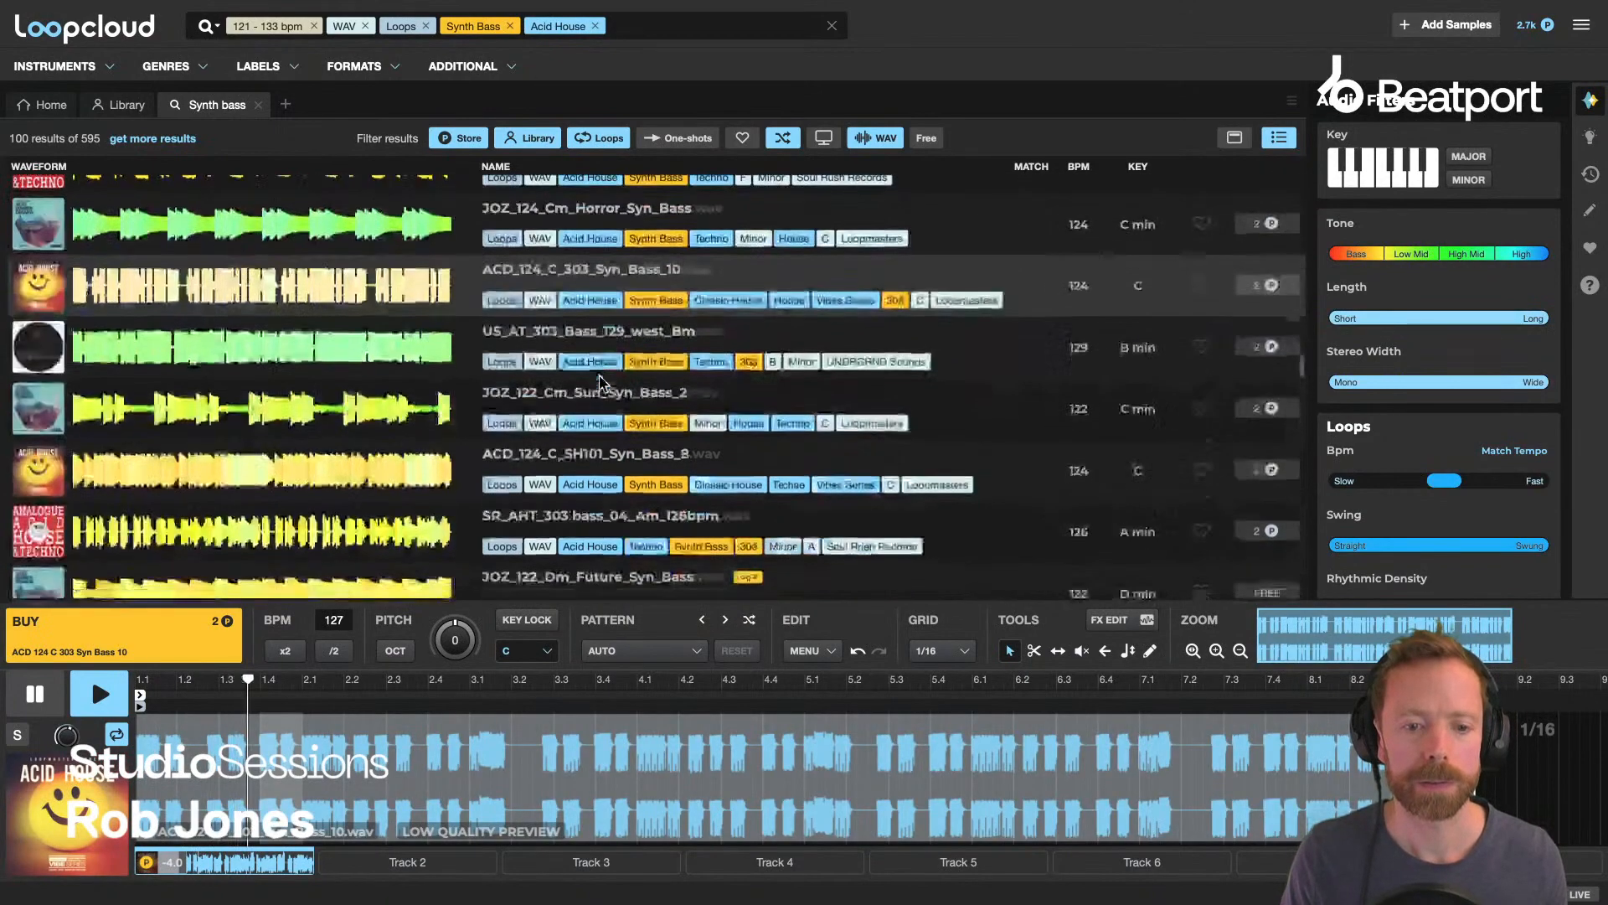
pyautogui.scroll(-5, 600, 381)
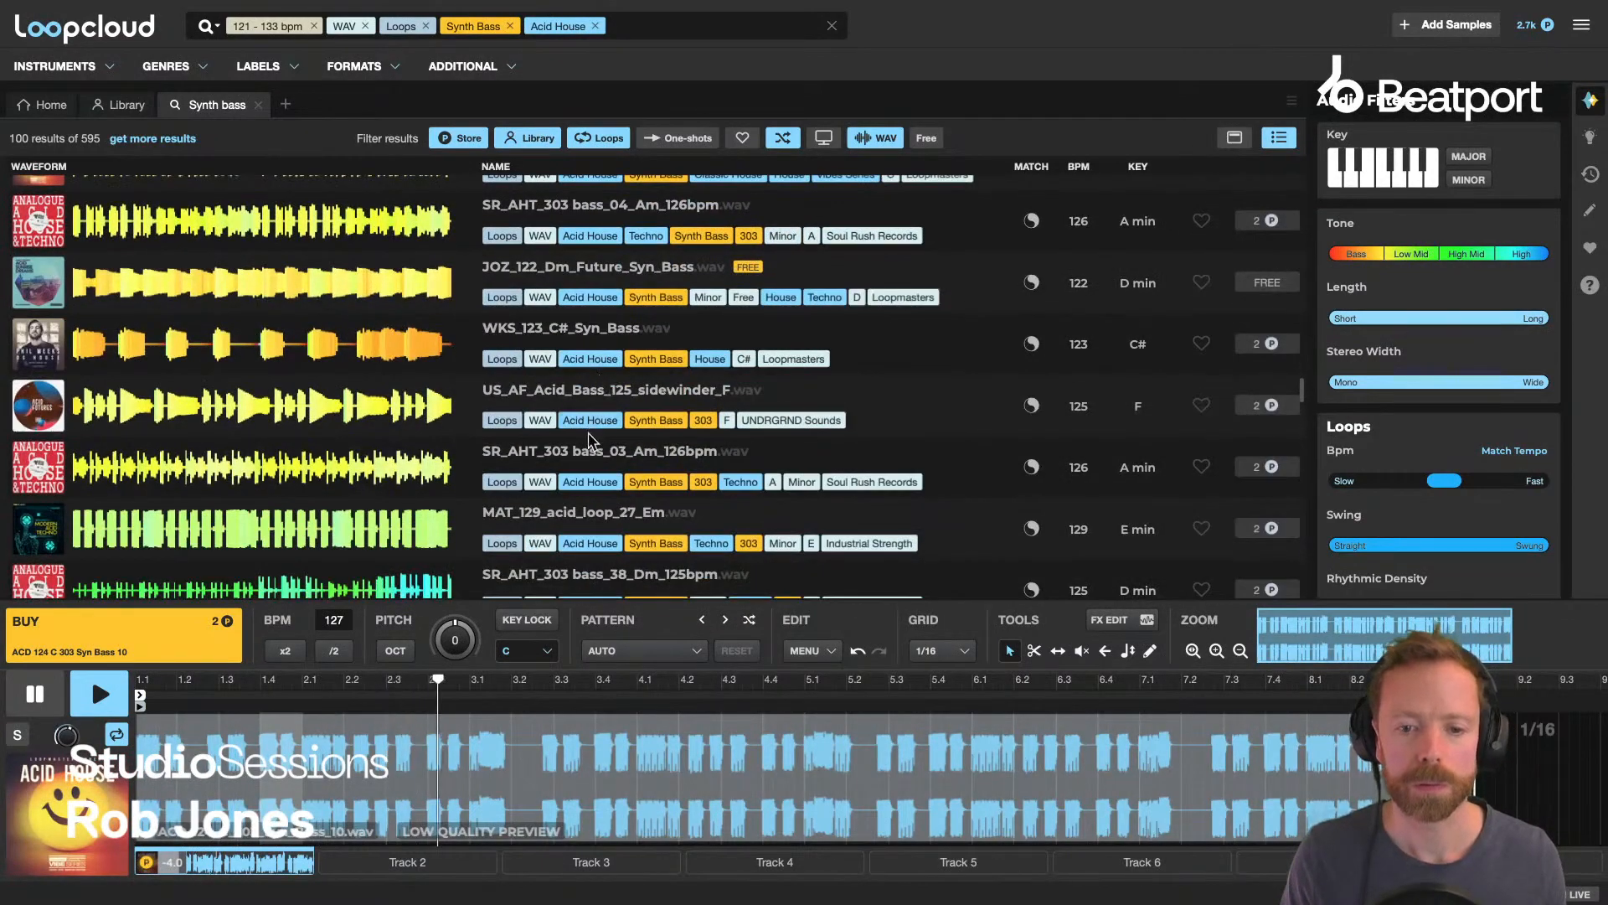
pyautogui.click(590, 440)
pyautogui.scroll(-5, 620, 342)
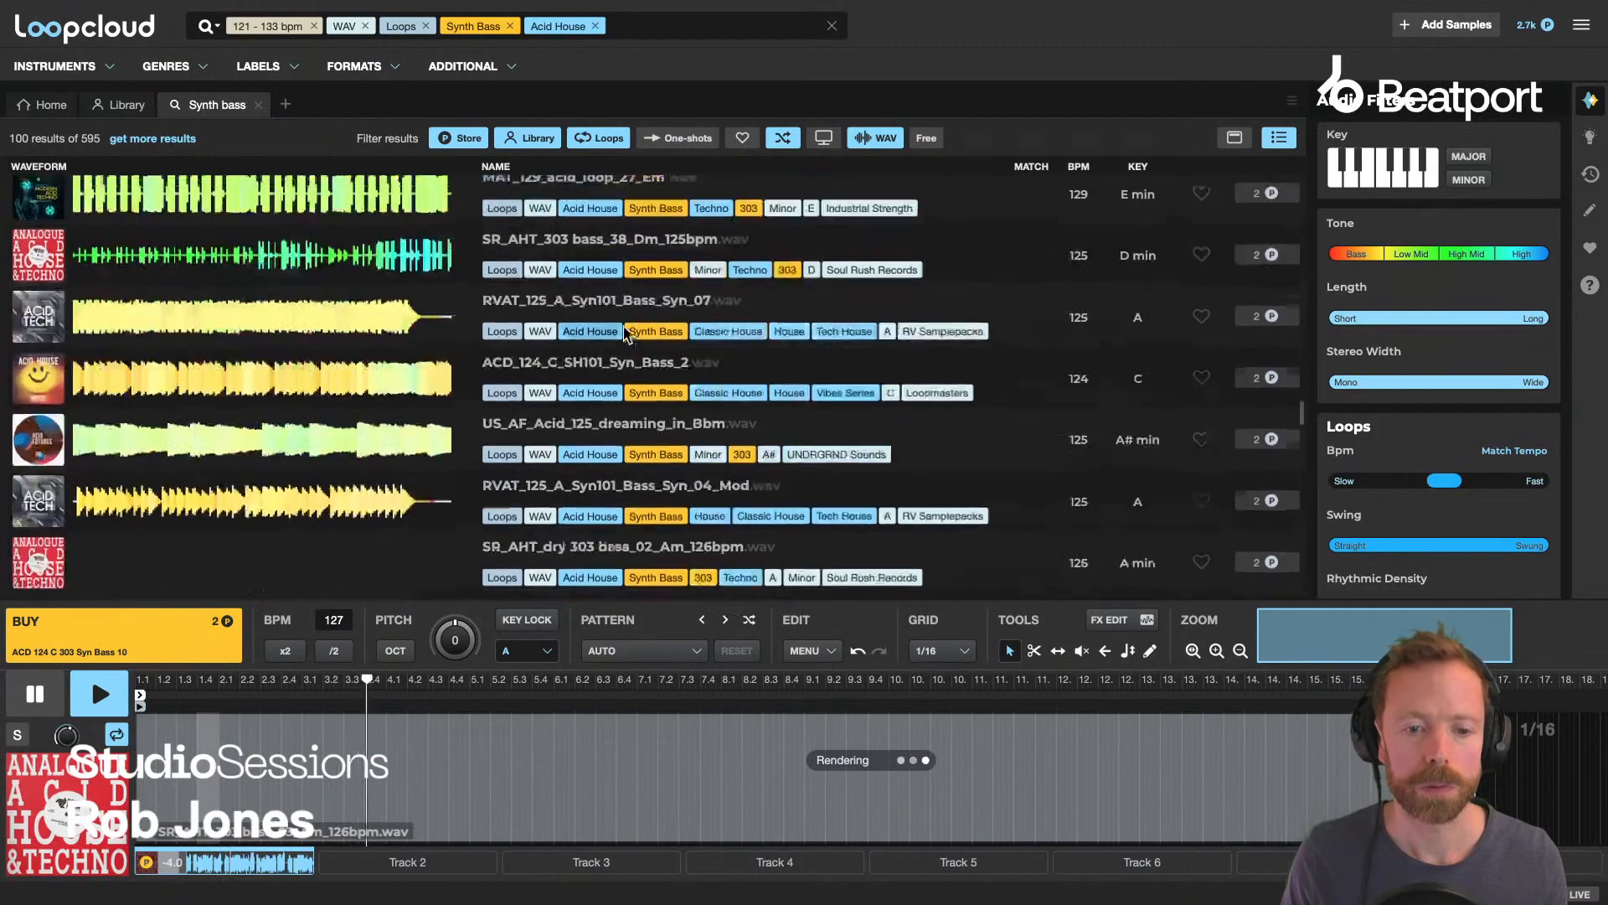
pyautogui.scroll(-8, 624, 332)
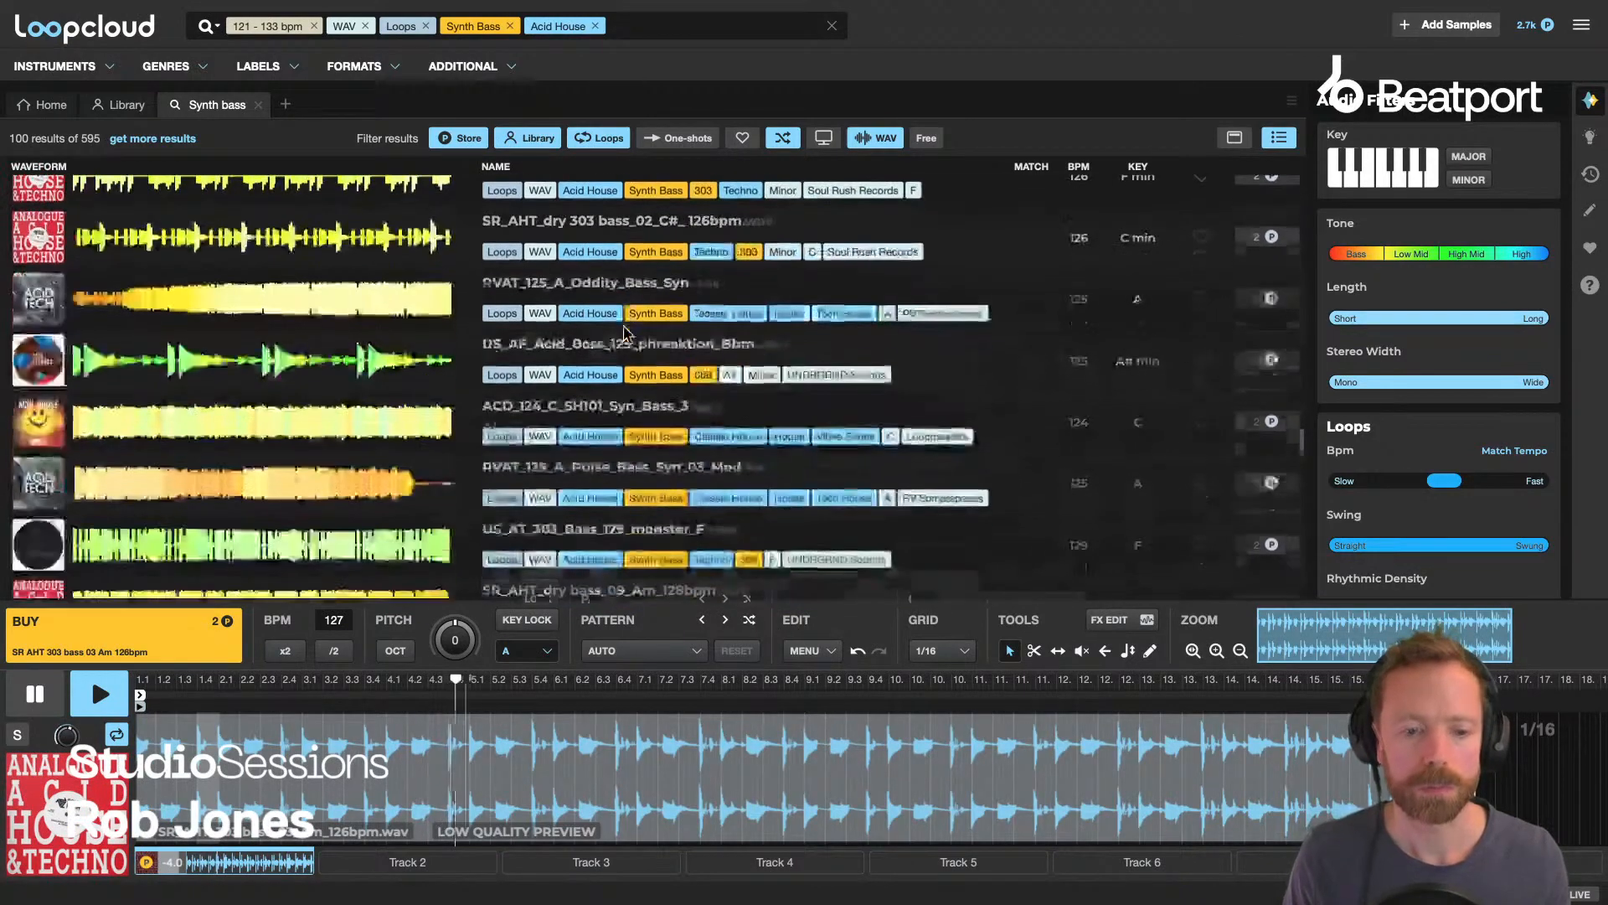
pyautogui.scroll(-5, 624, 333)
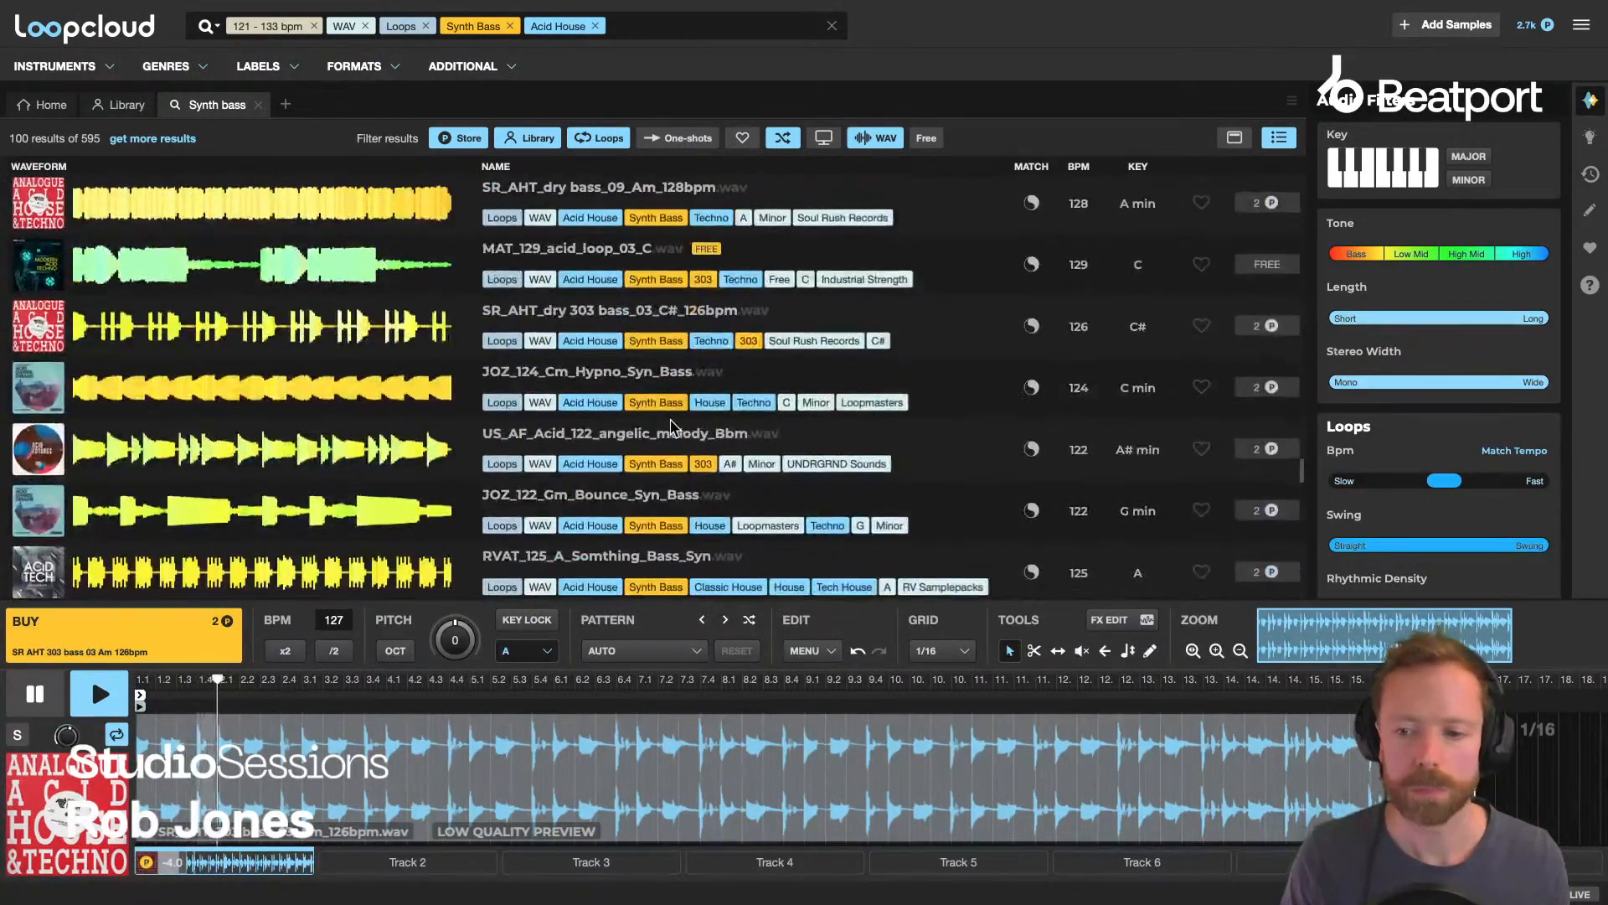
pyautogui.click(606, 374)
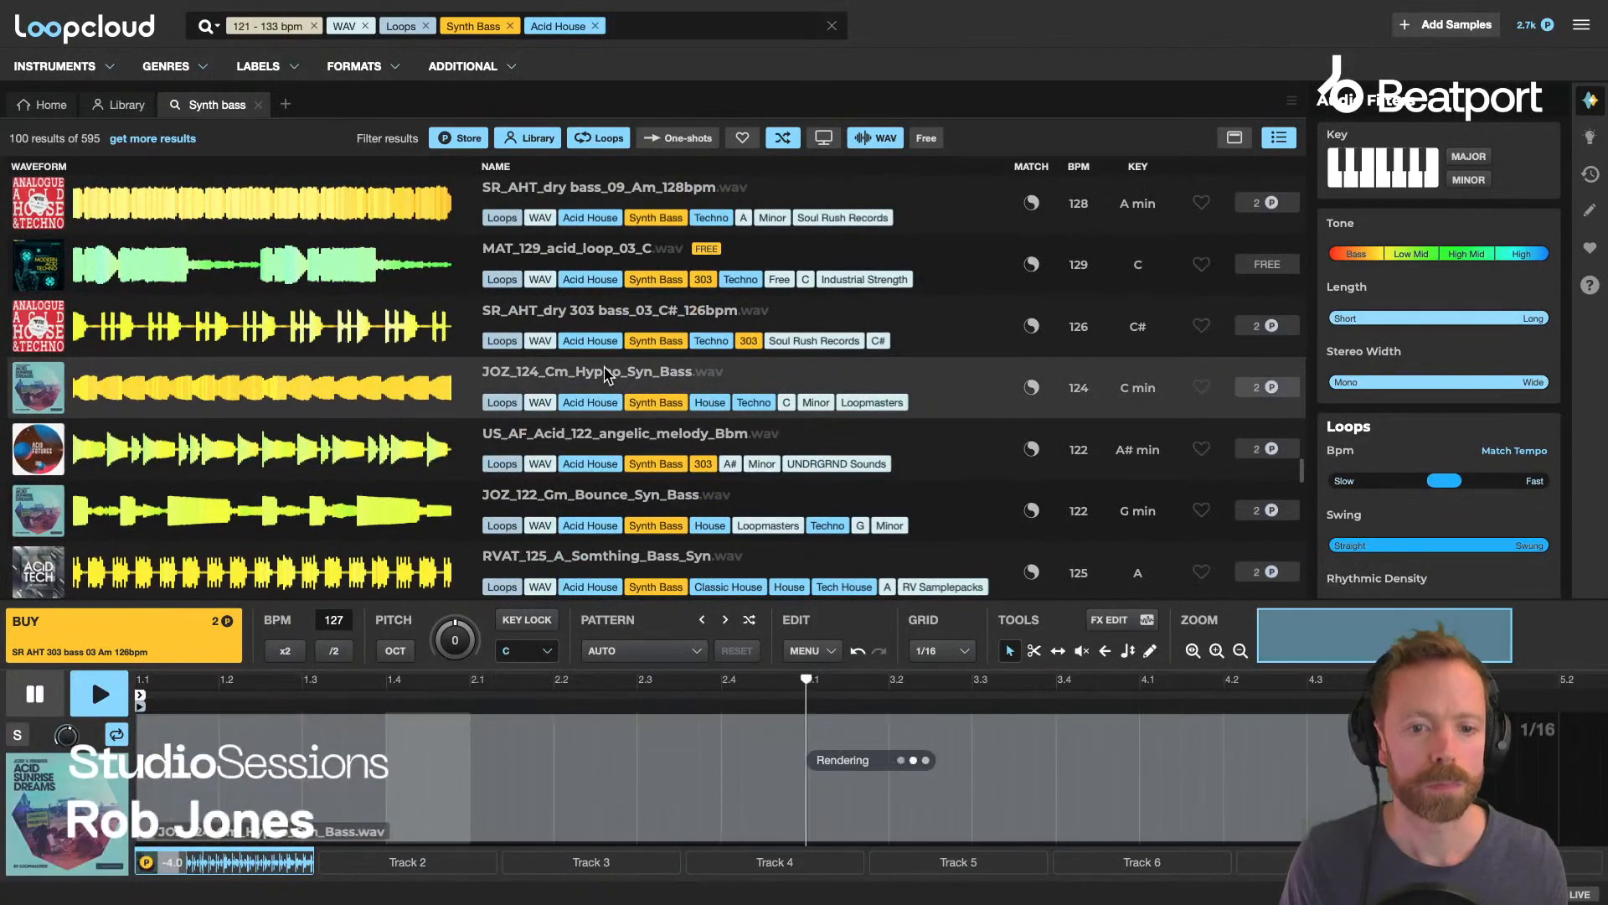
# Audition the WKS_121_G_Syn_Bass and SR_AHT_303 bass_01_Fm_132bpm loops further down the results.
pyautogui.scroll(-5, 604, 373)
pyautogui.scroll(-4, 600, 368)
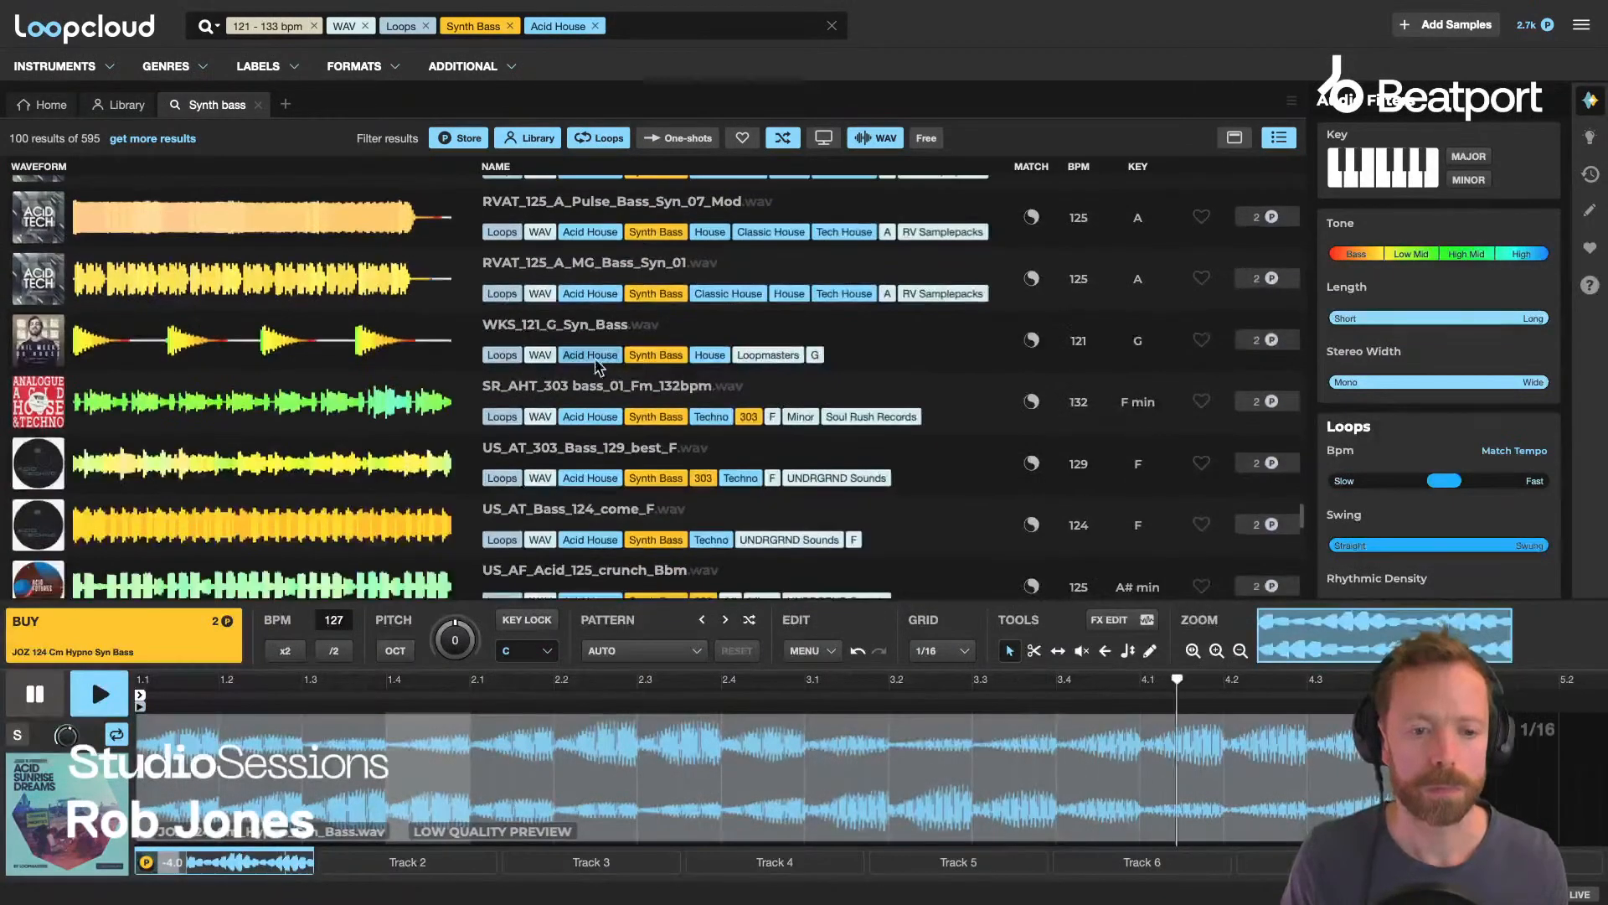
pyautogui.click(598, 366)
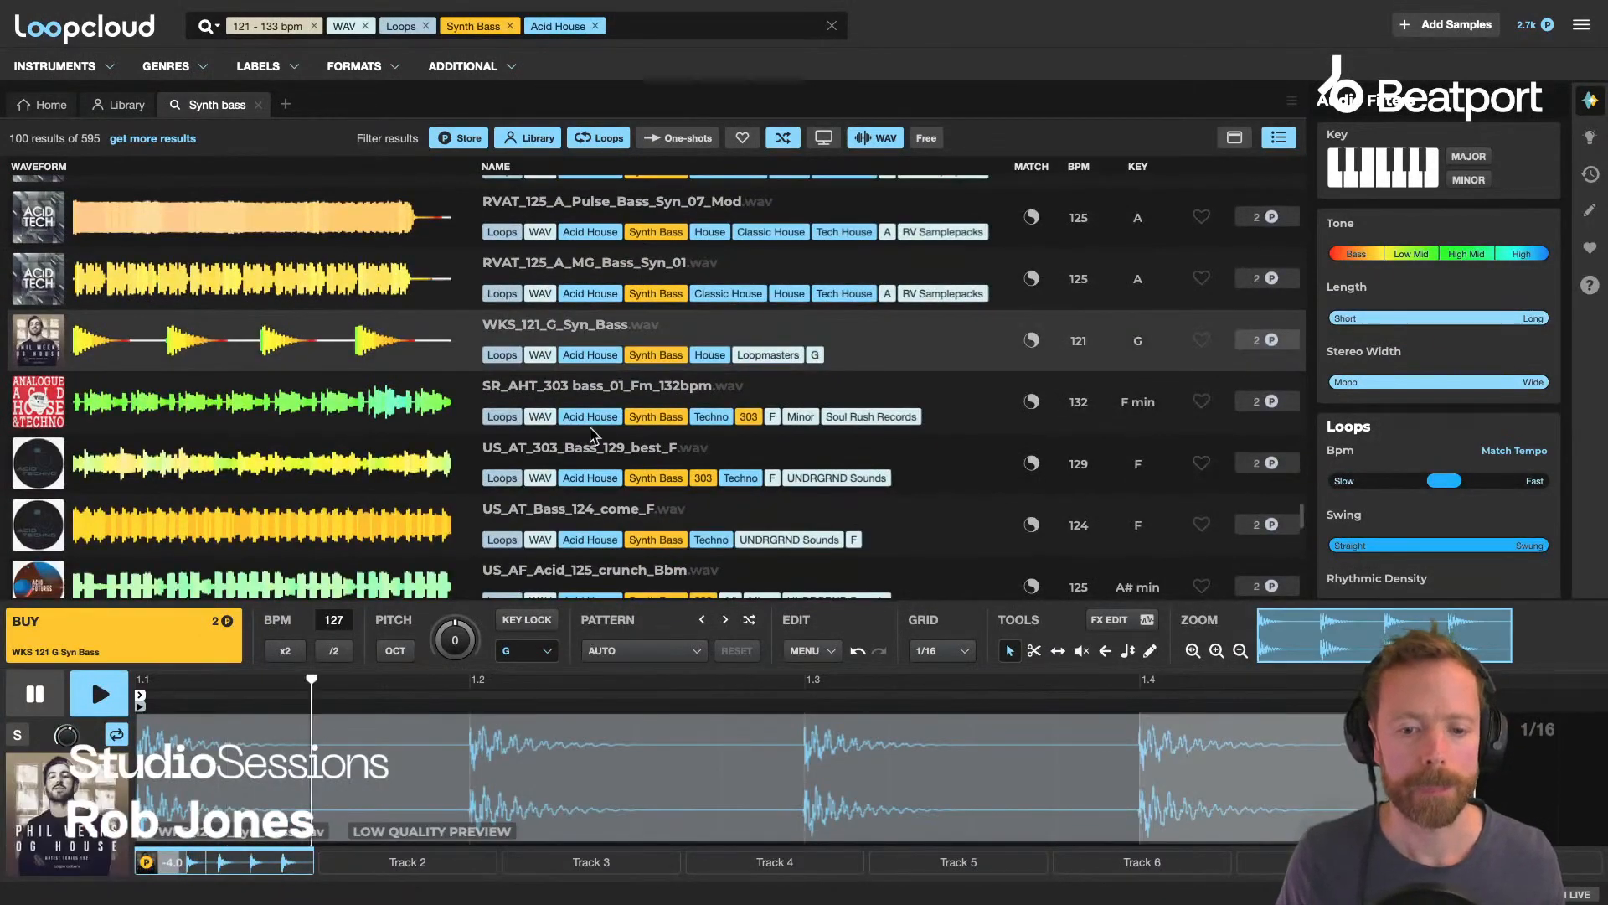
pyautogui.click(591, 428)
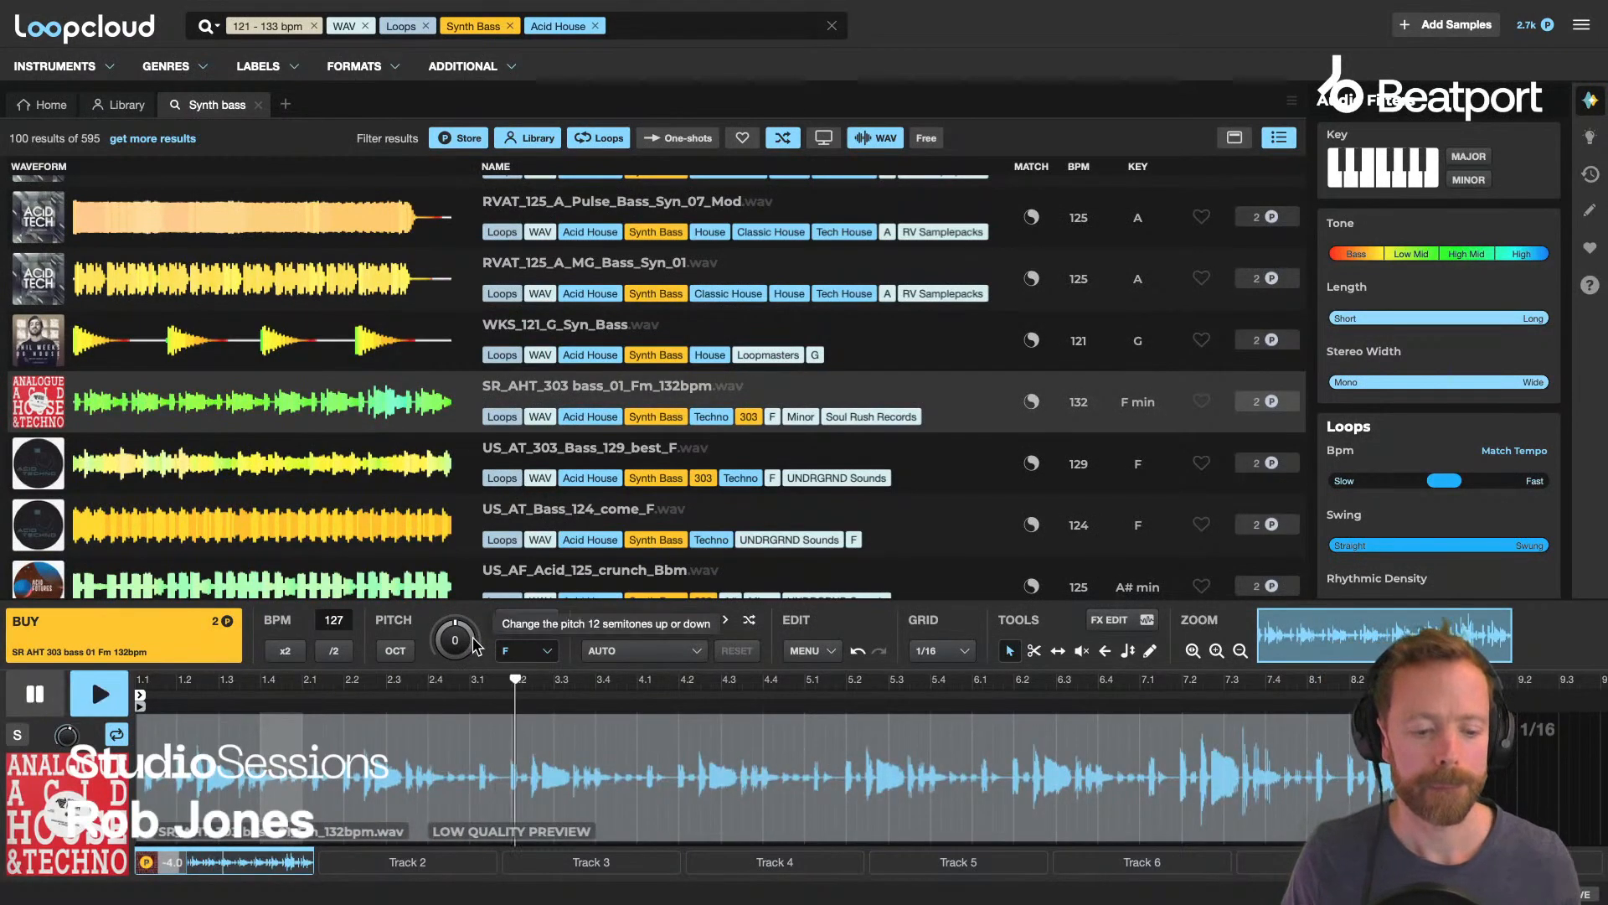
# Look through the remaining acid house synth bass results and try limiting them to favourites.
pyautogui.scroll(-4, 638, 419)
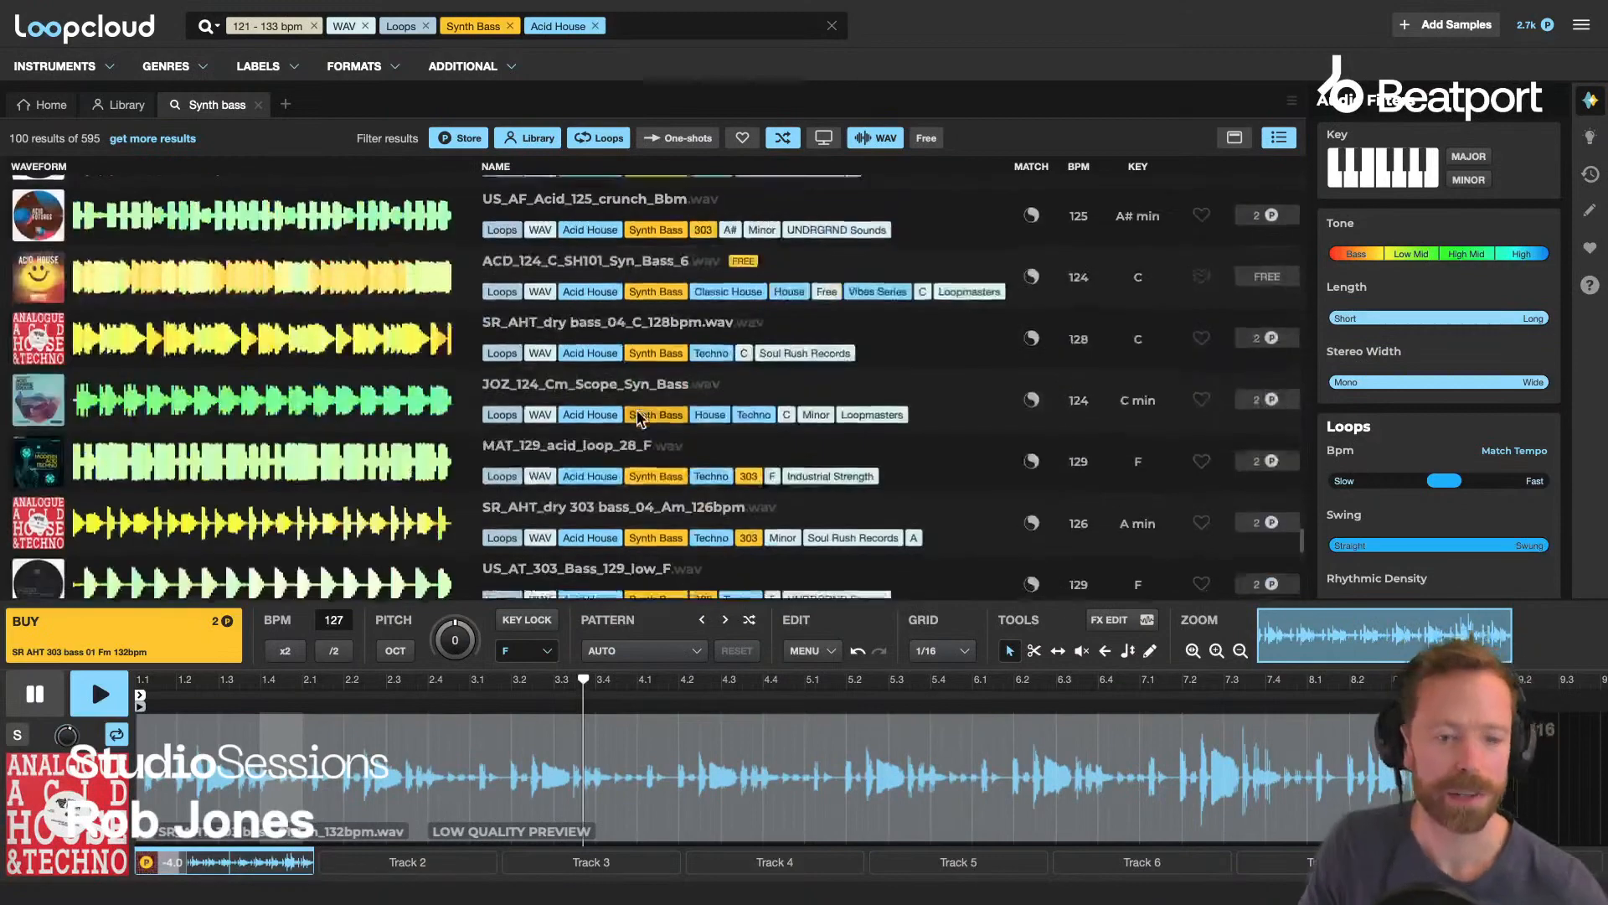
pyautogui.scroll(-5, 639, 419)
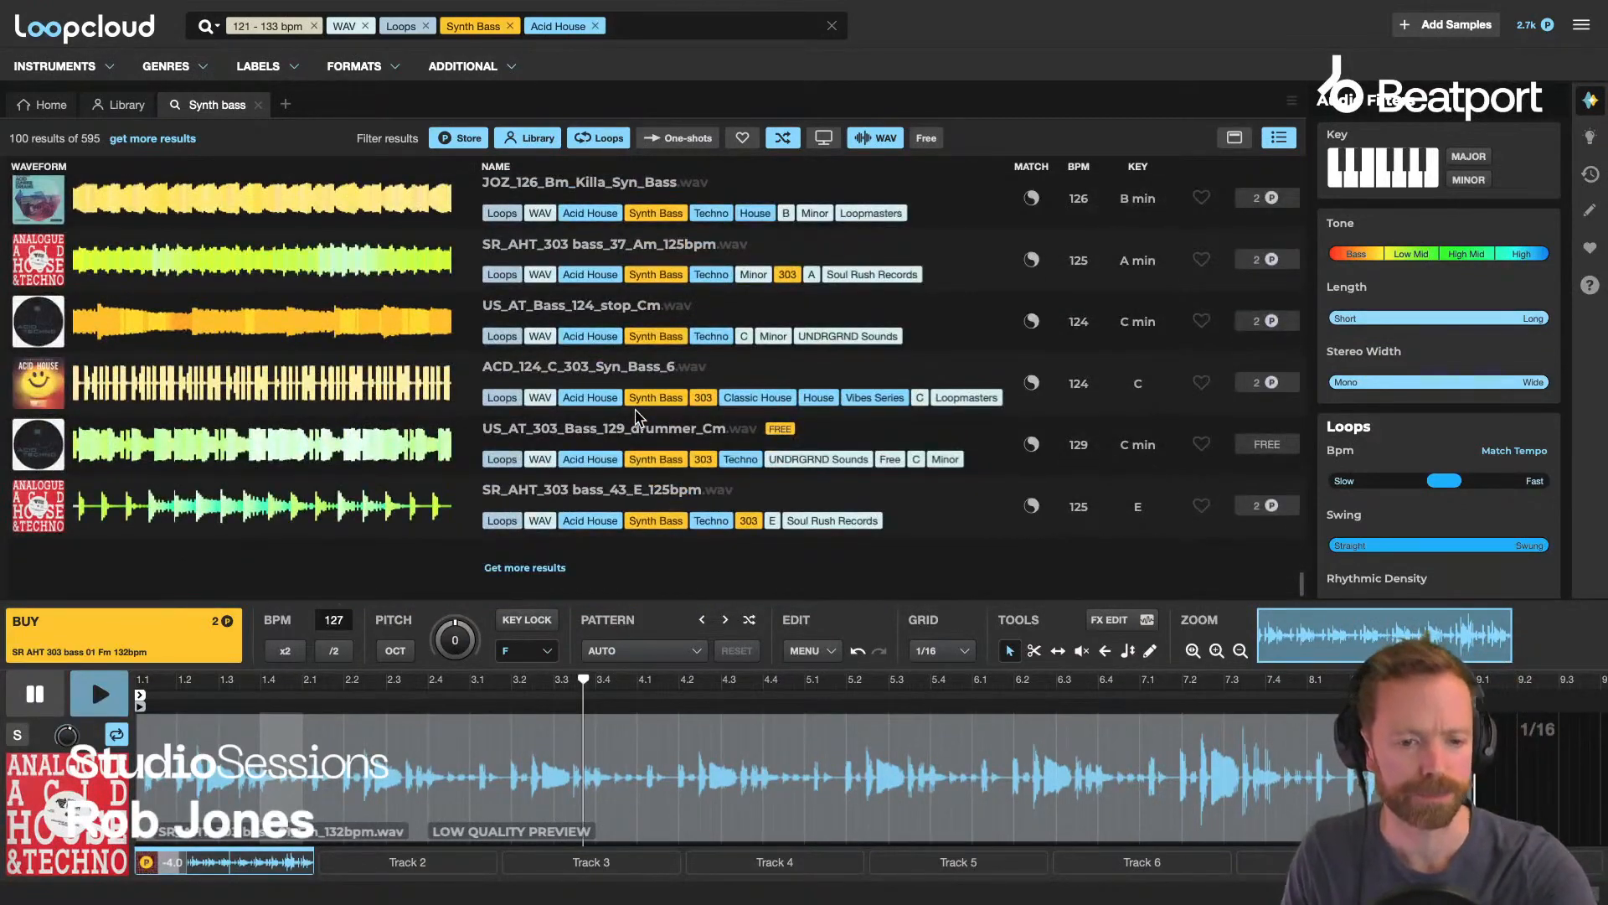
pyautogui.scroll(10, 624, 390)
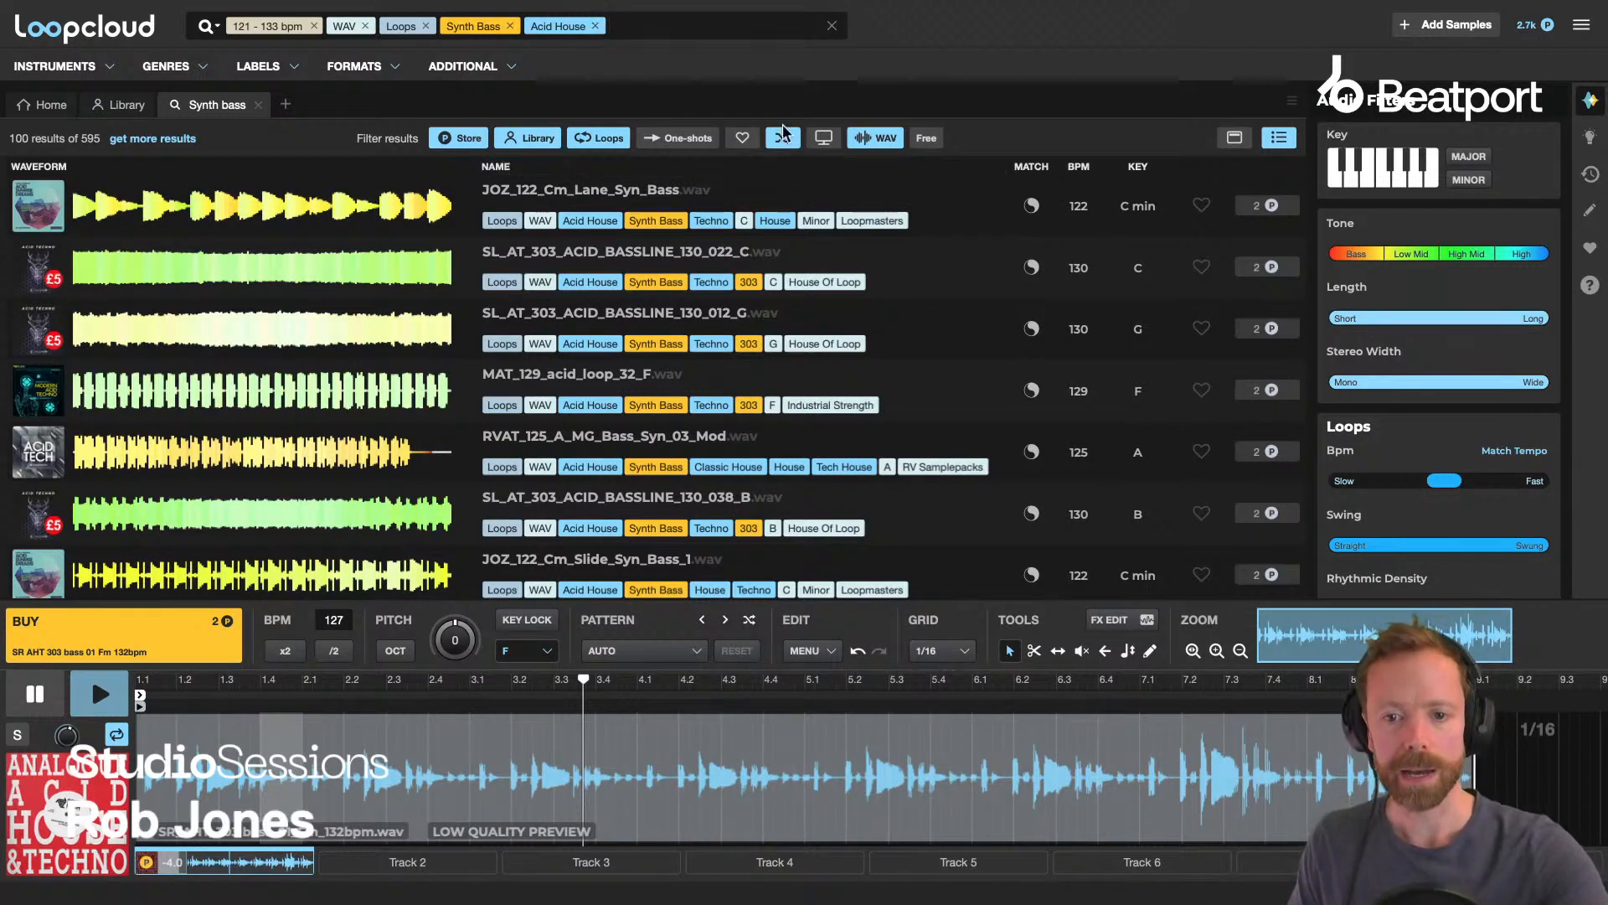
pyautogui.click(743, 140)
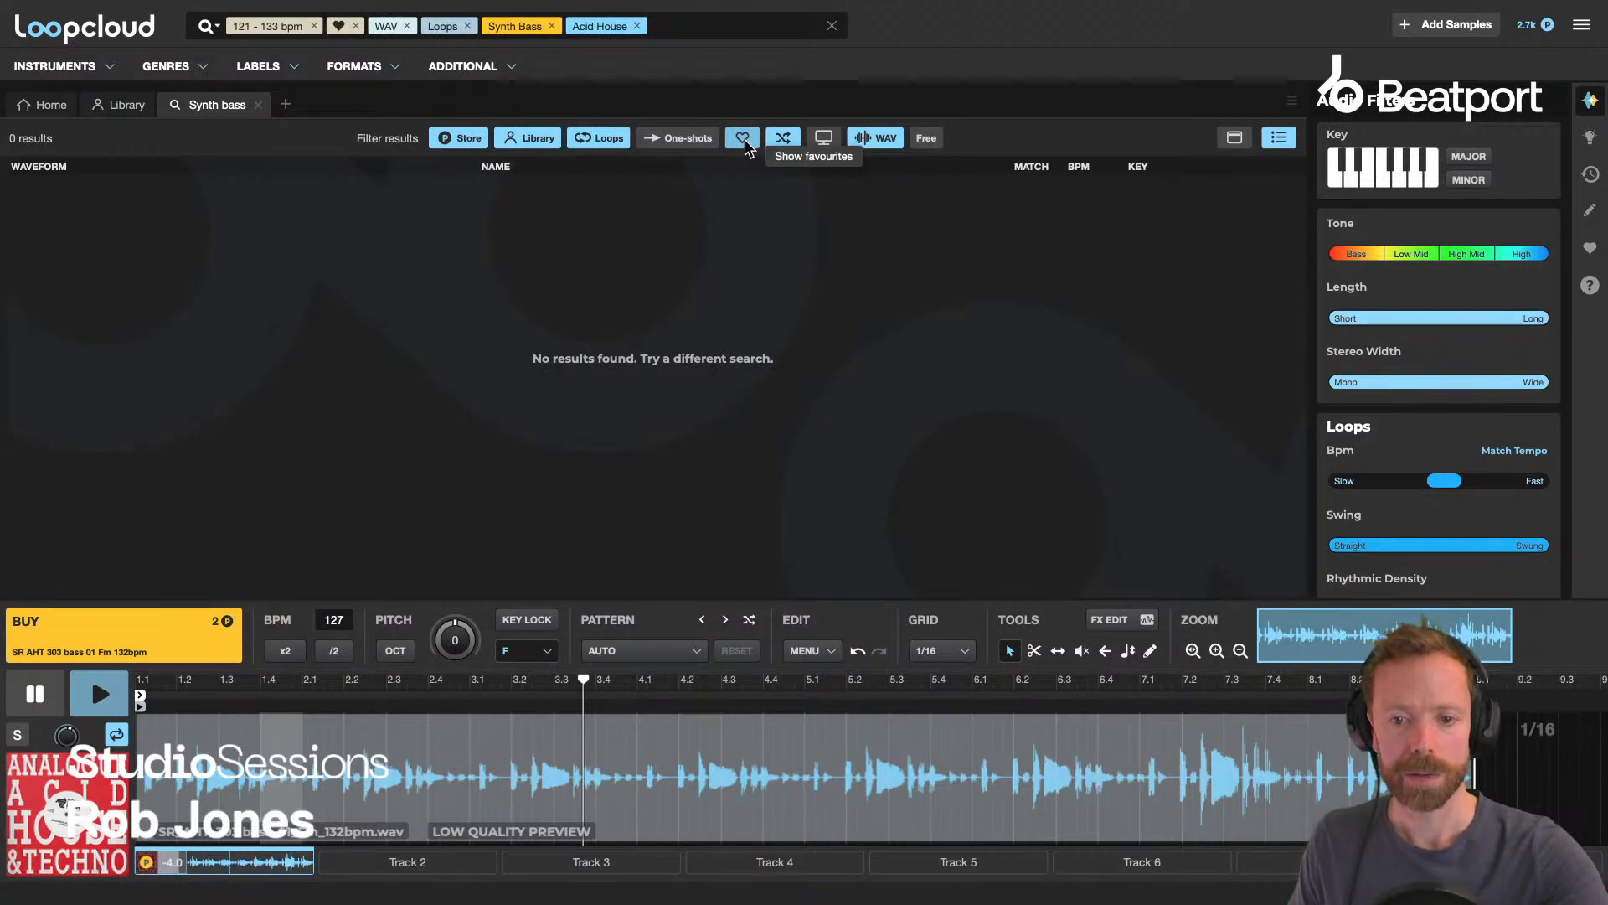
pyautogui.click(743, 139)
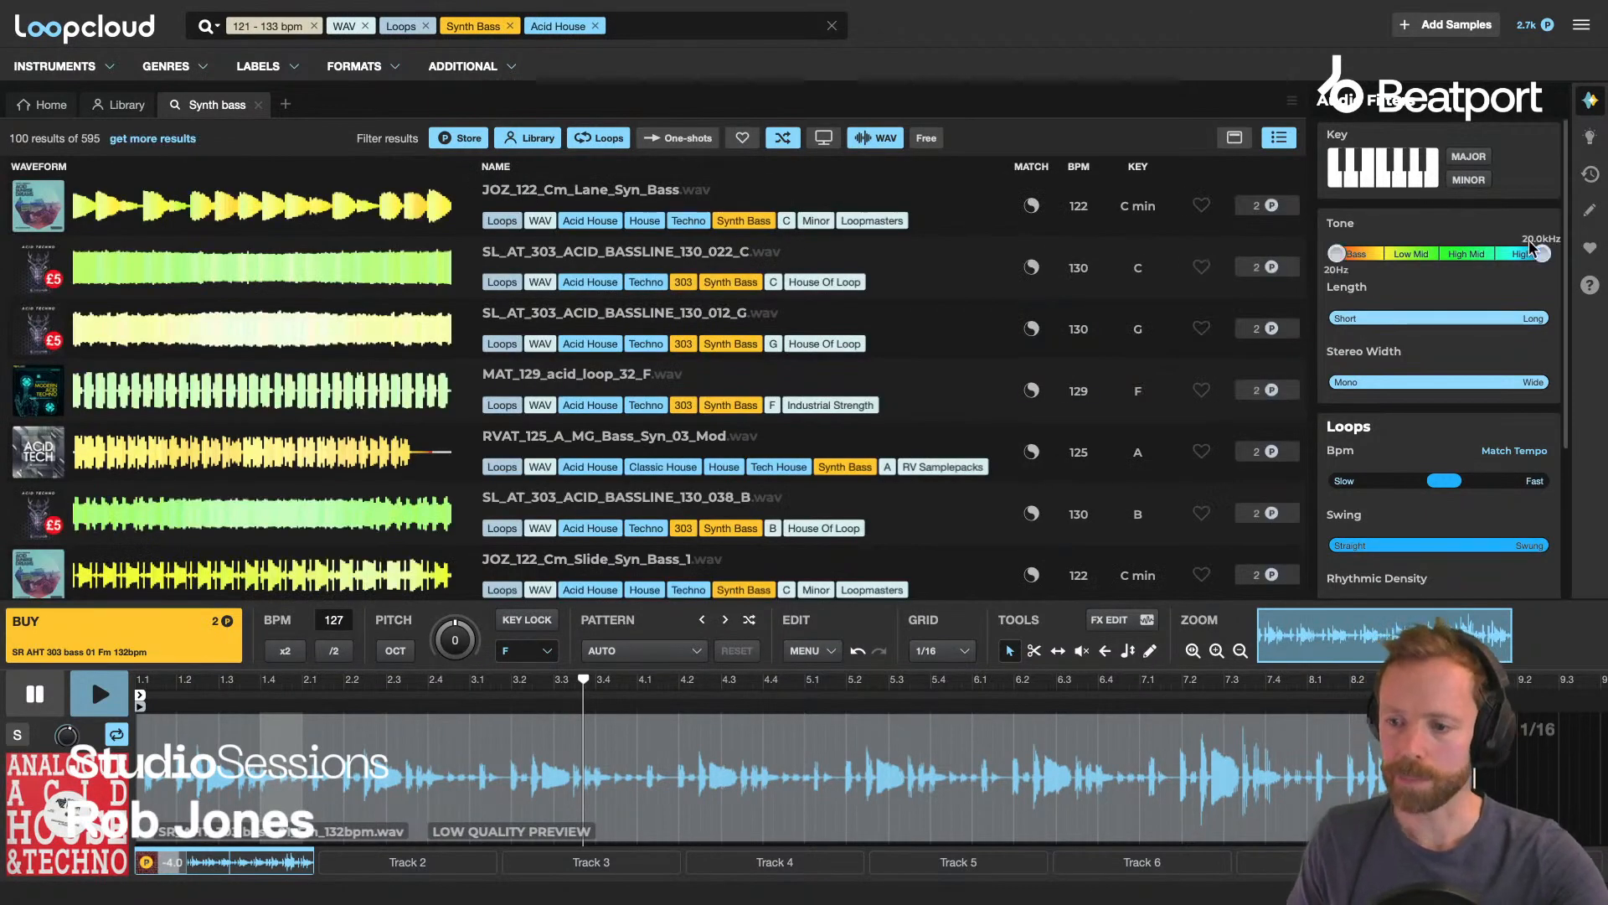
# Bring up the saved favourites and audition the US_TCA_Bassloops_125_filterfun_2_A bass loop on track 1.
pyautogui.click(1590, 248)
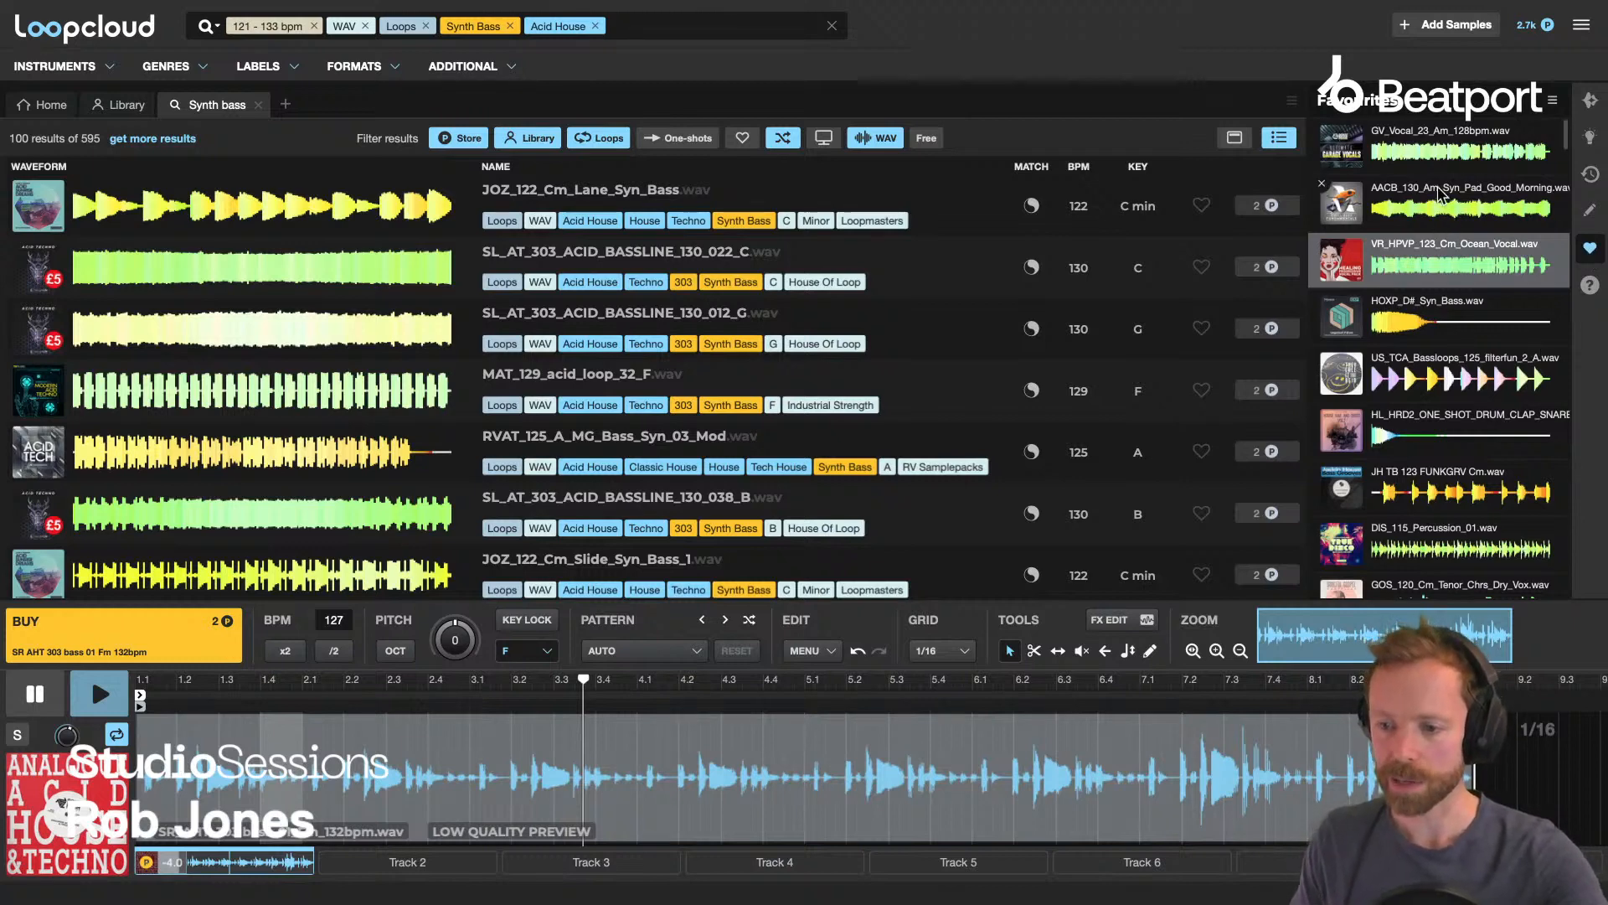
pyautogui.click(1442, 378)
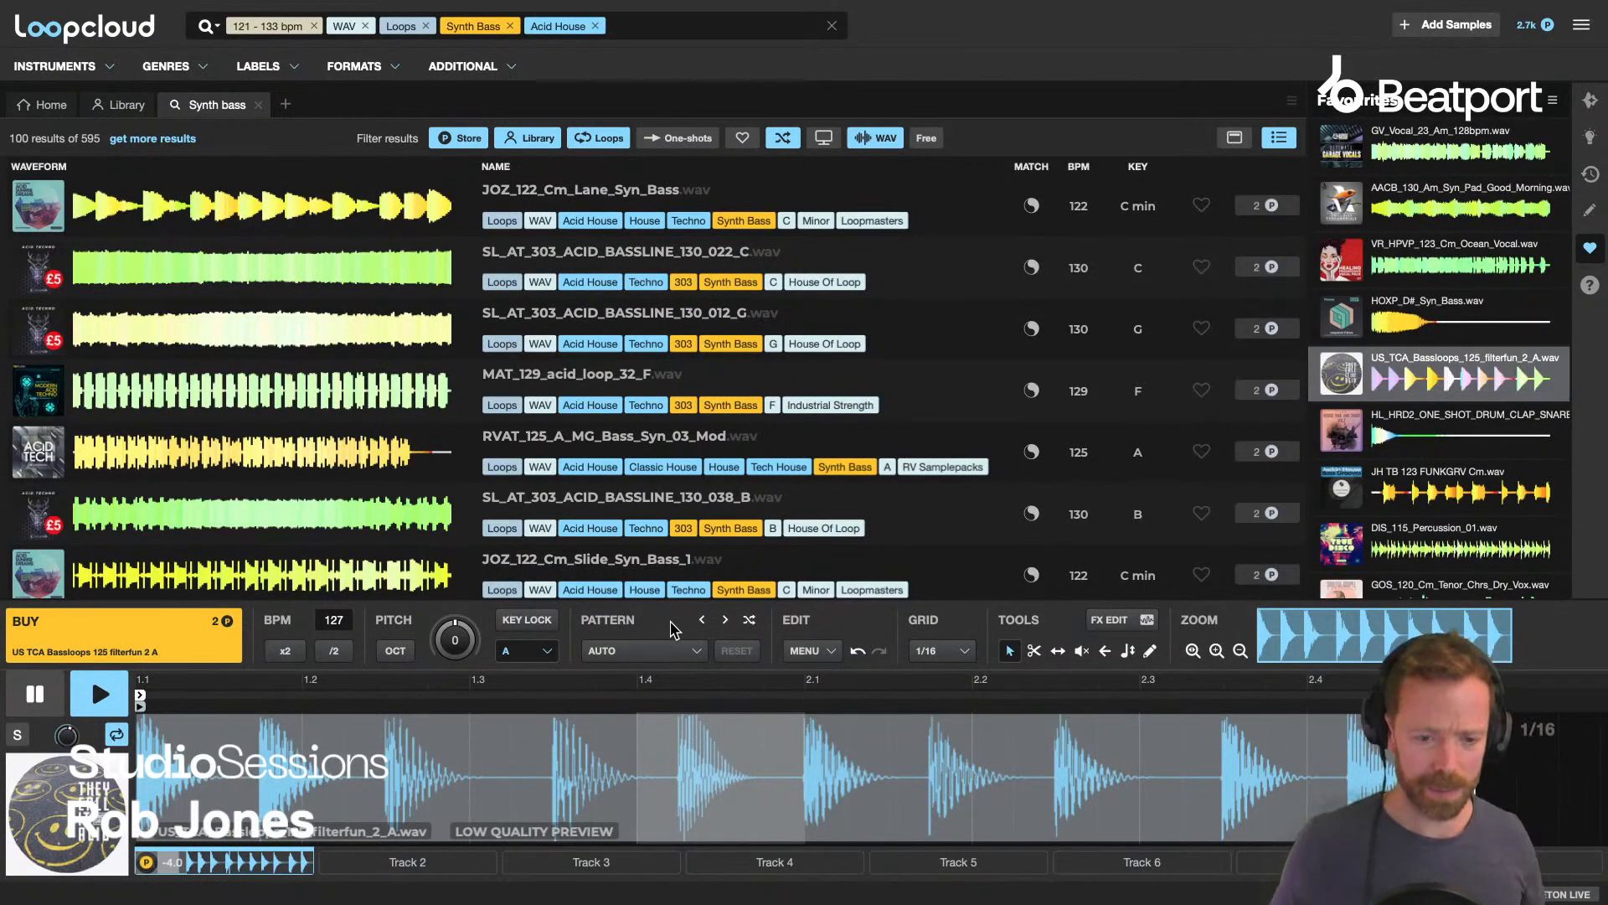
pyautogui.press('space')
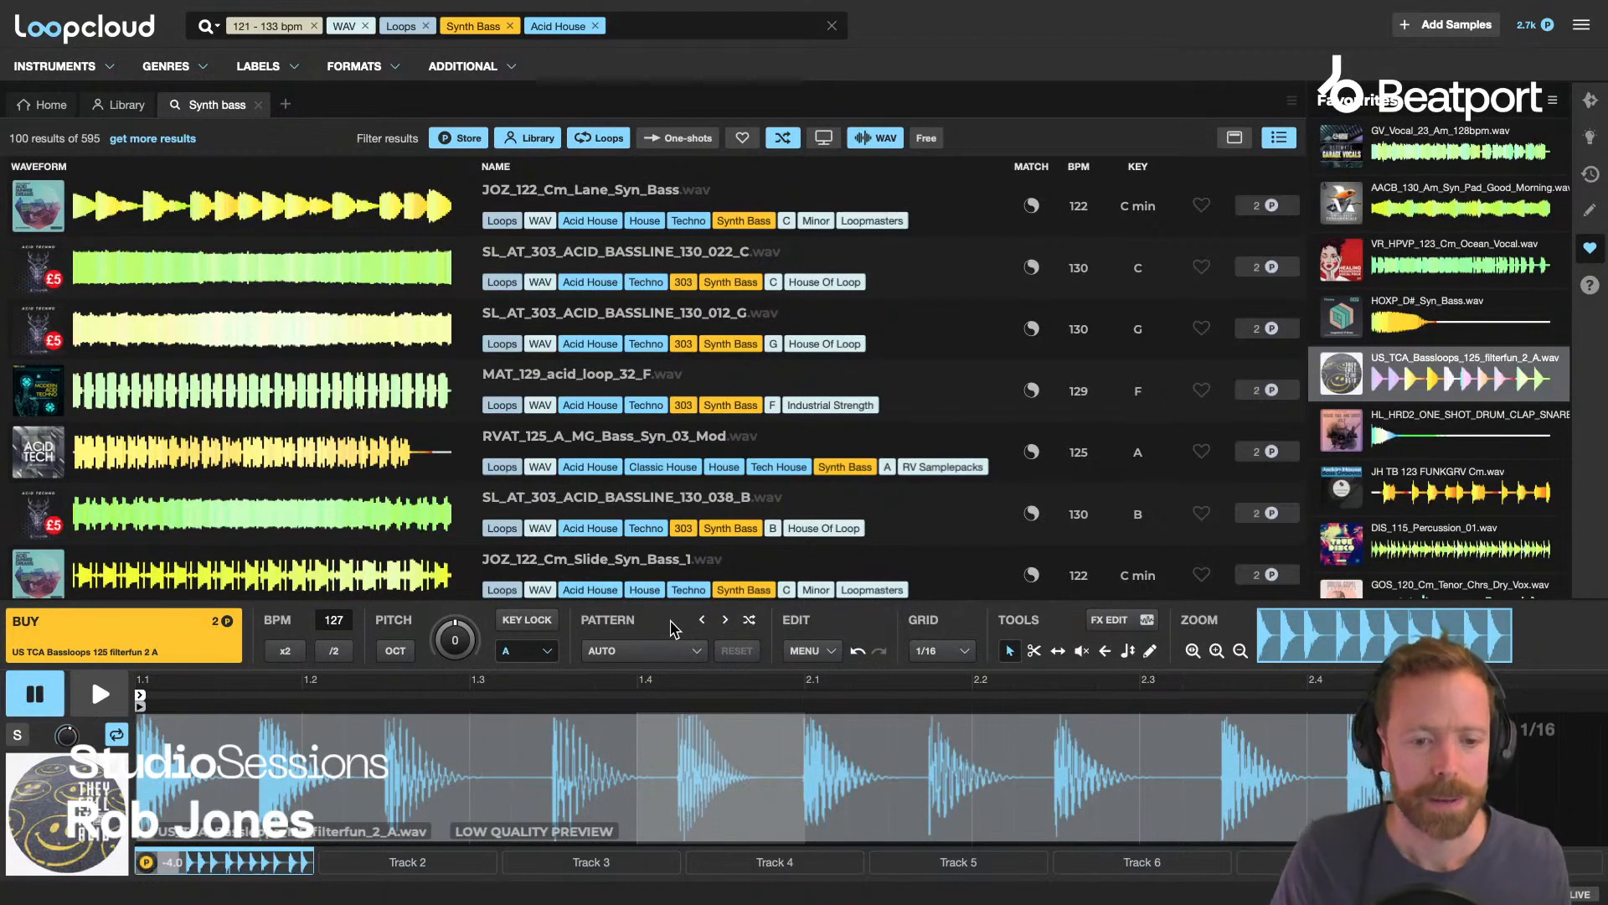
pyautogui.press('space')
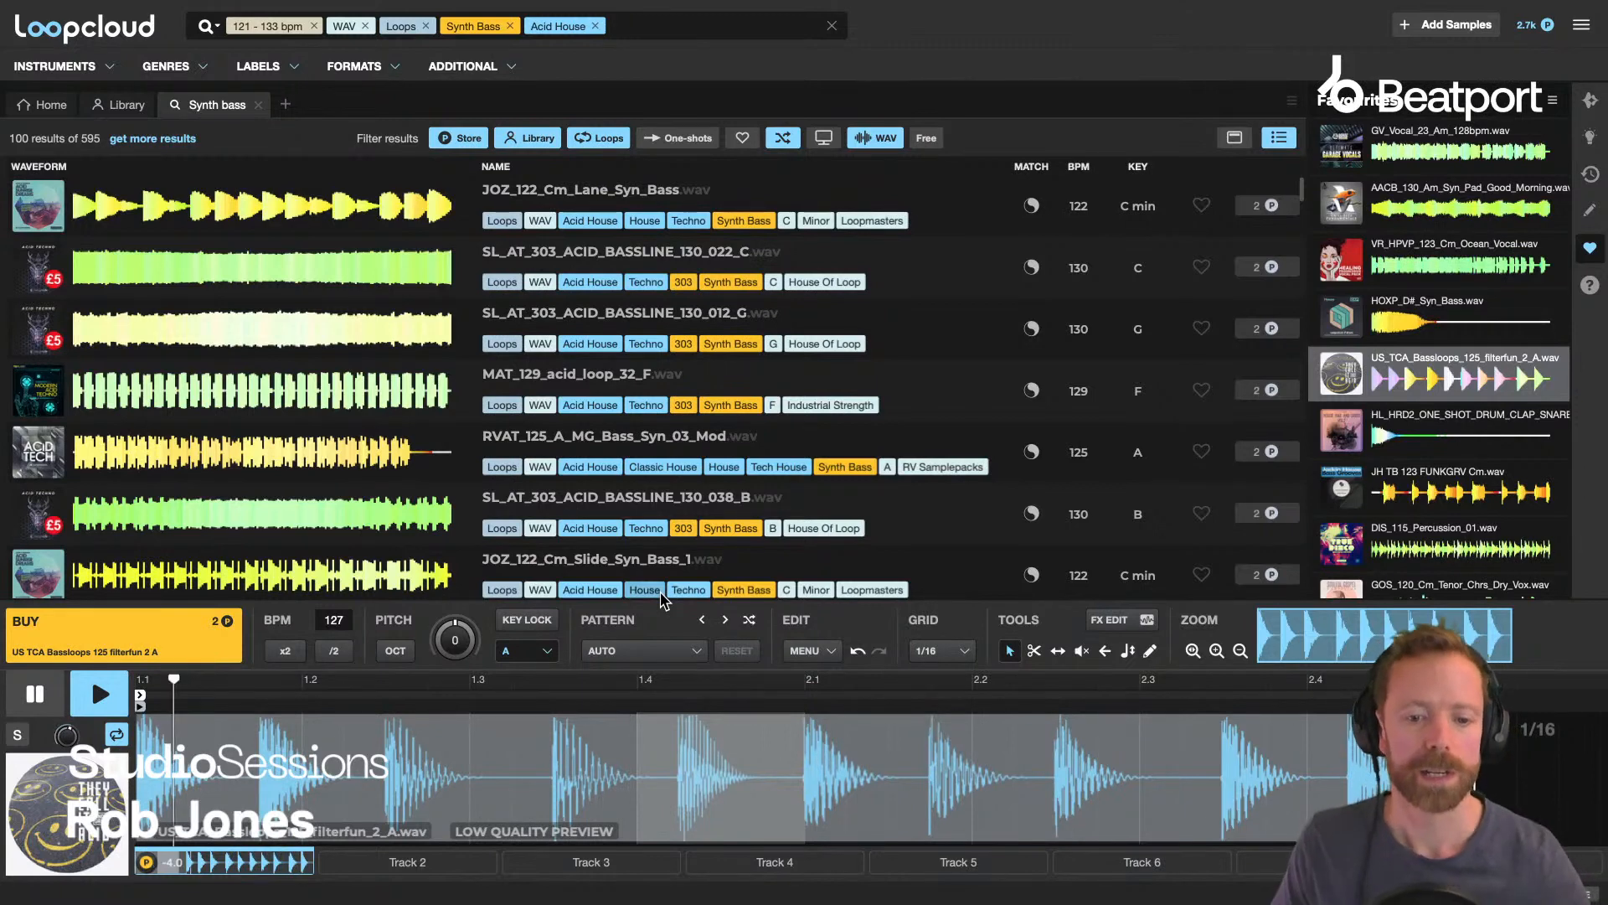
pyautogui.press('space')
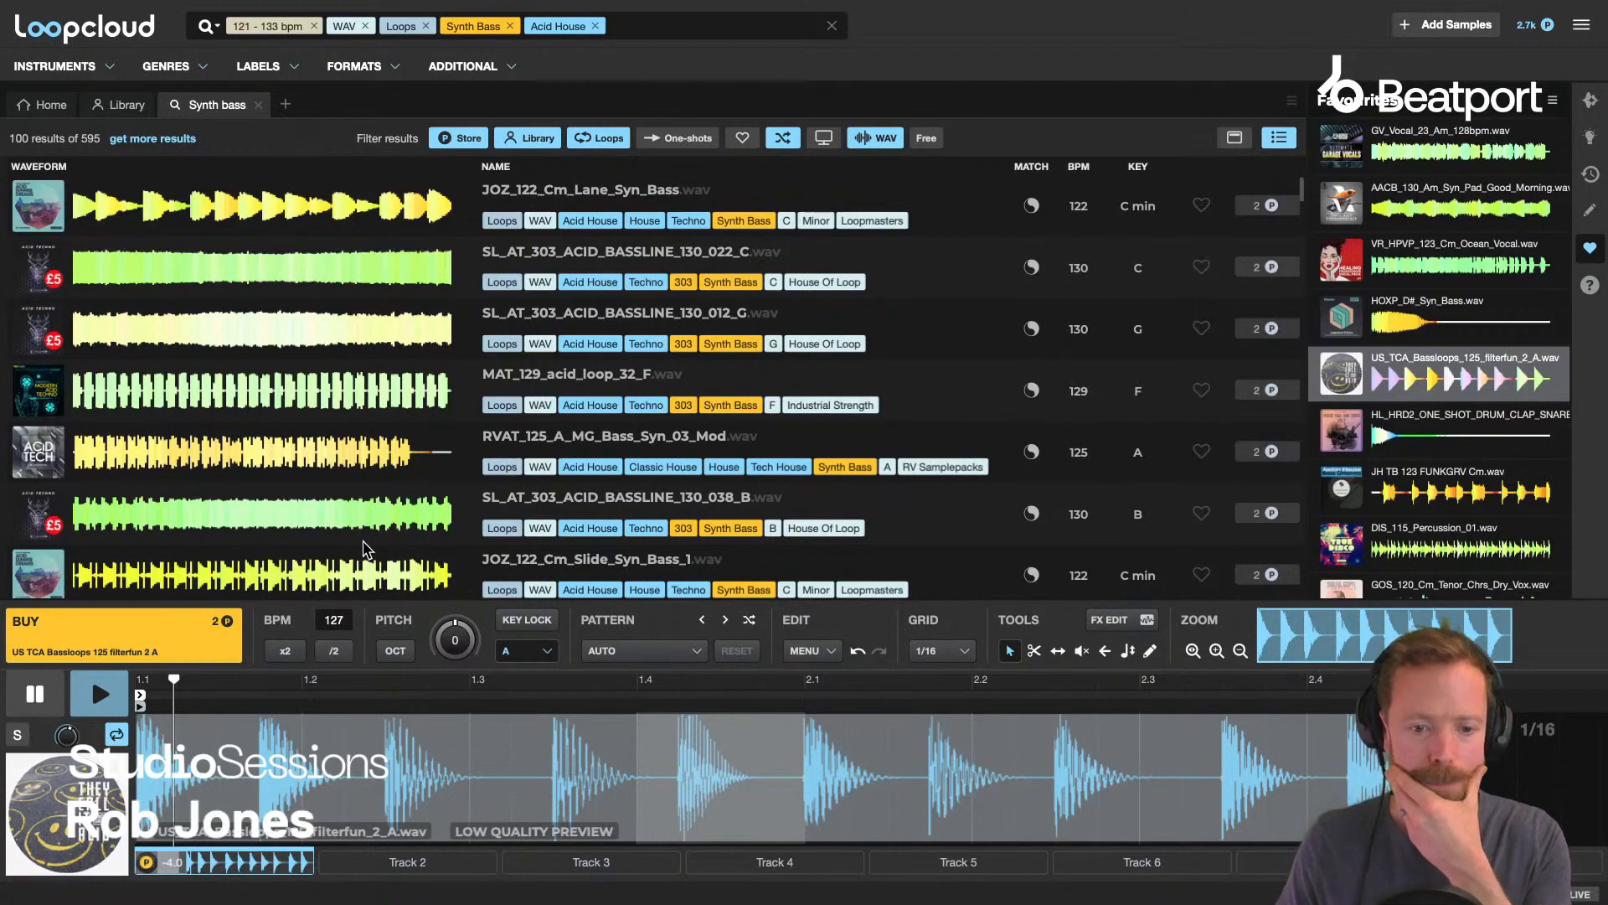
# Show the filterfun_2_A bass loop within its source pack, They Call It Acid.
pyautogui.rightClick(232, 868)
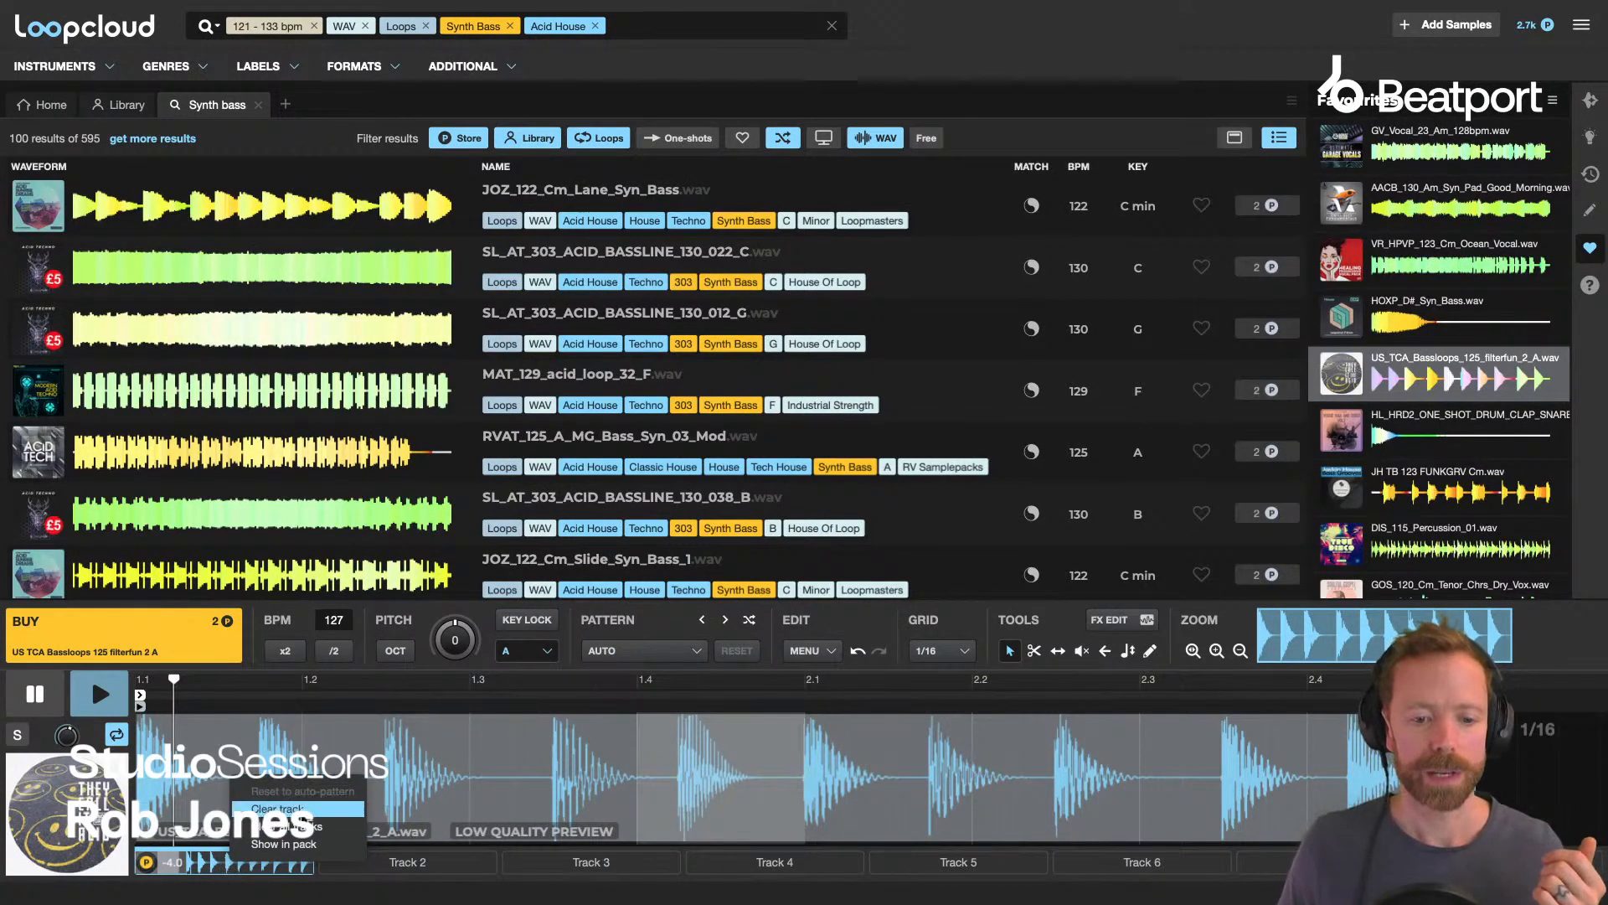
pyautogui.click(303, 849)
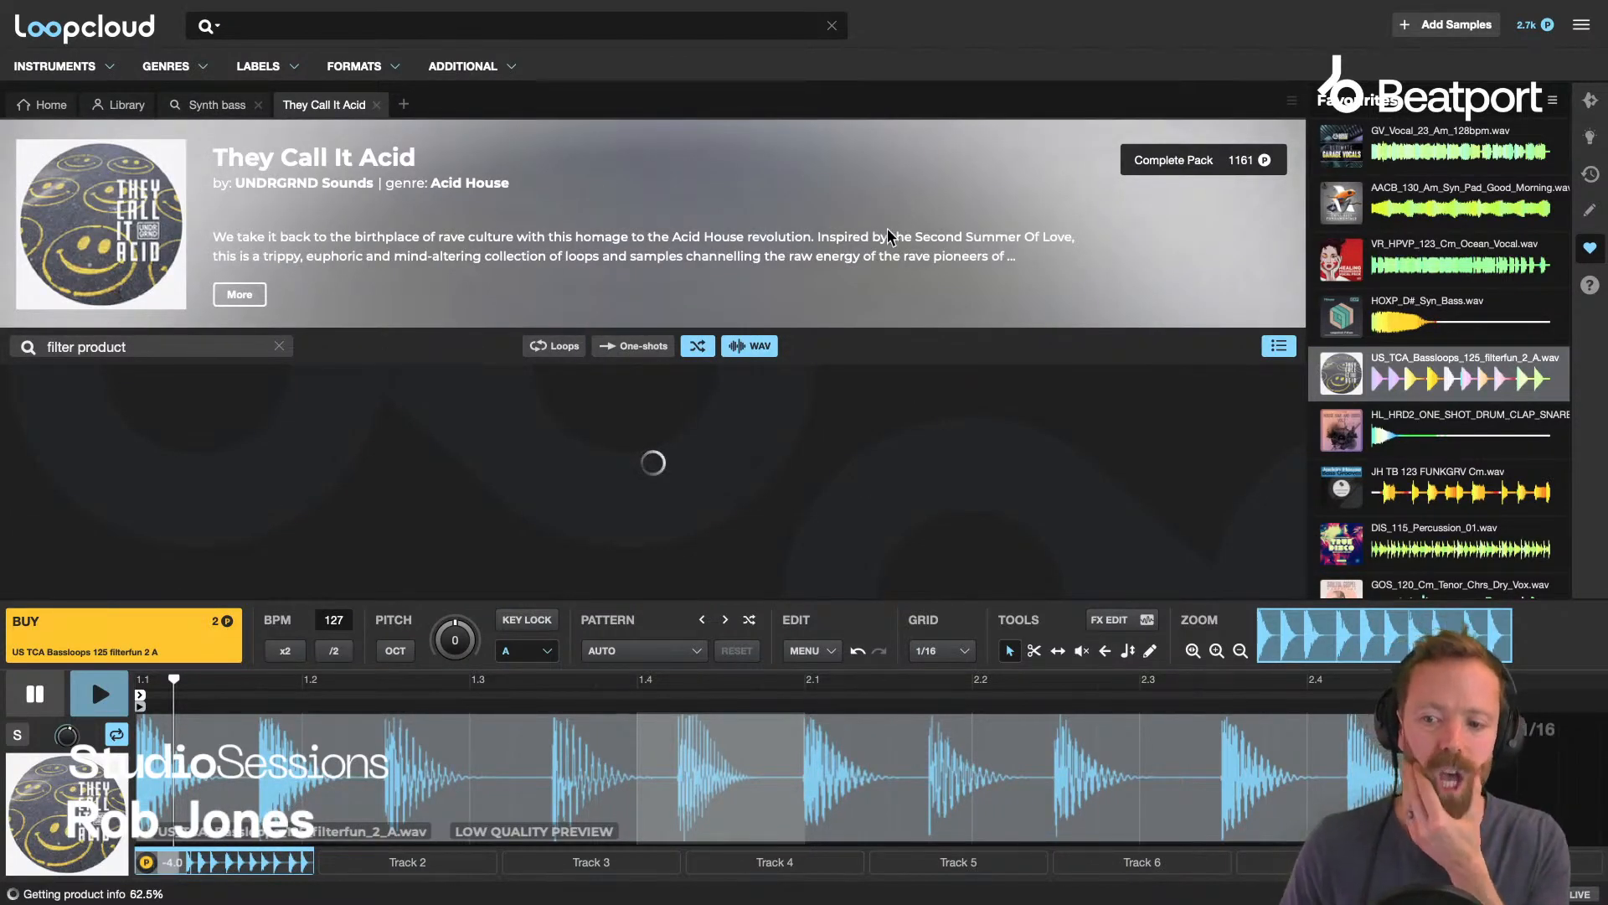
pyautogui.rightClick(1373, 379)
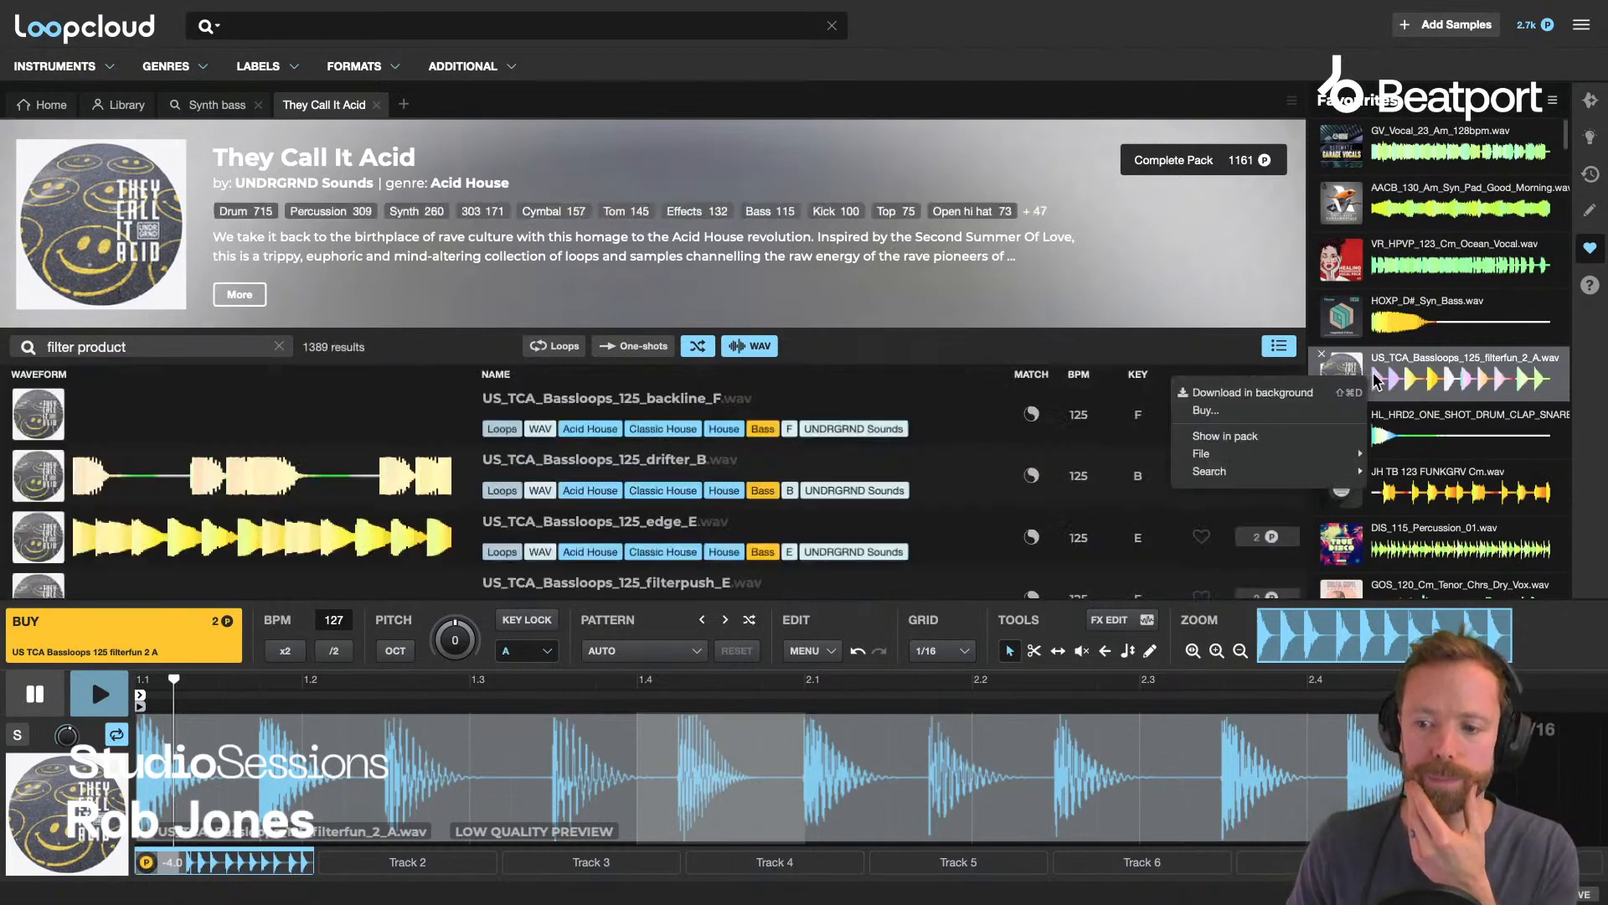
pyautogui.click(1391, 378)
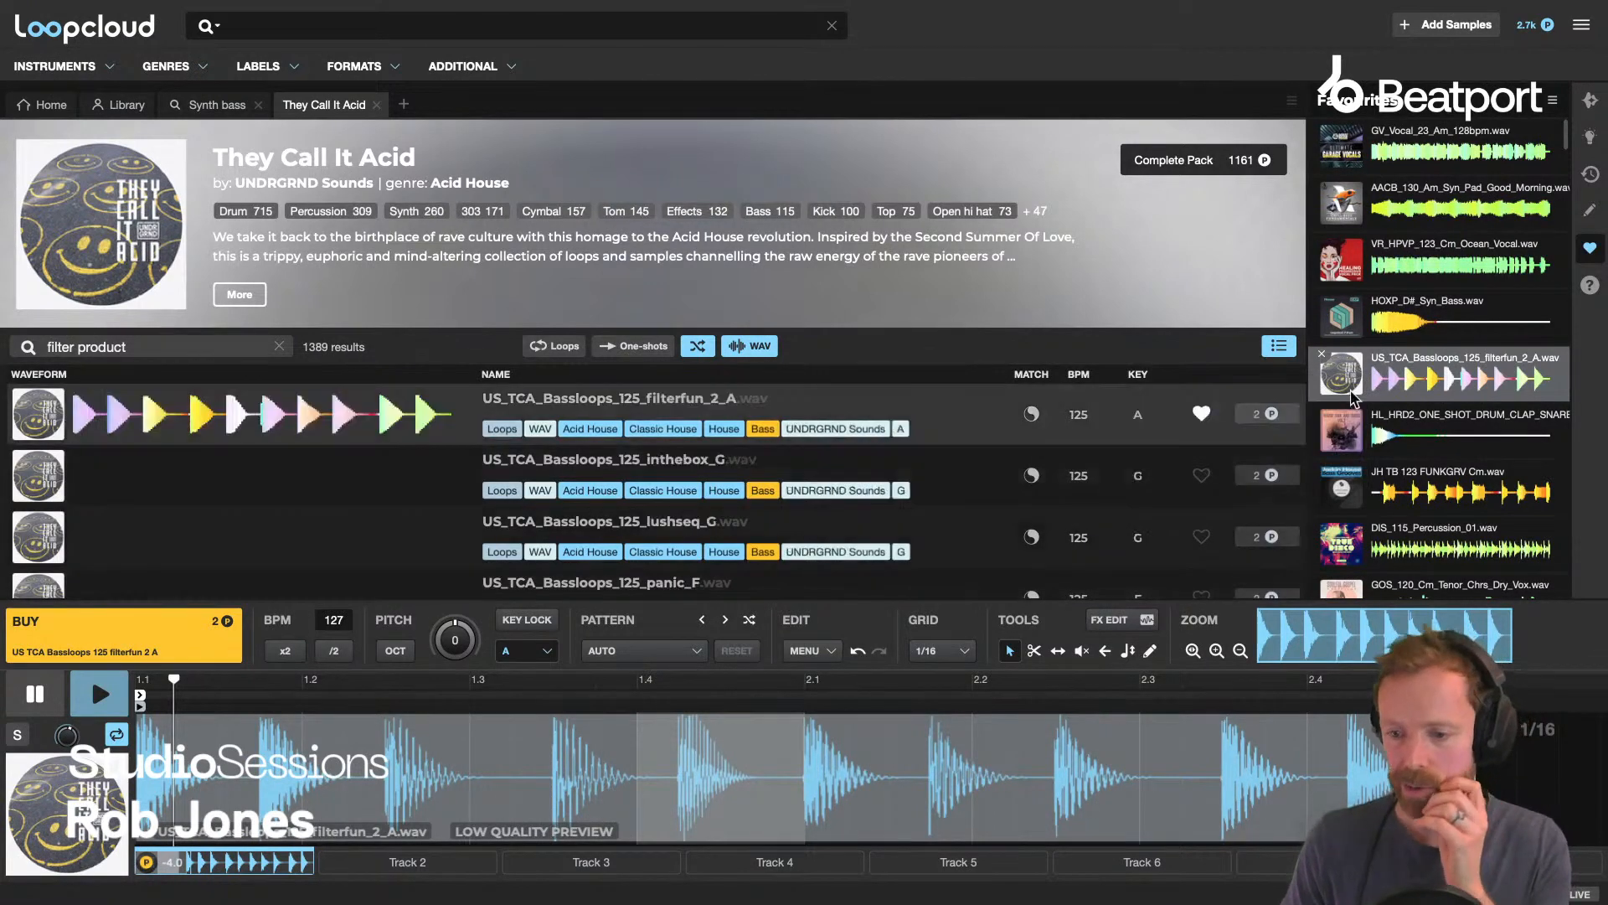
# Find rhythmic matches for the US_TCA_Bassloops_125_filterfun_2_A loop and make the empty Track 2 the target for auditioning.
pyautogui.rightClick(1410, 379)
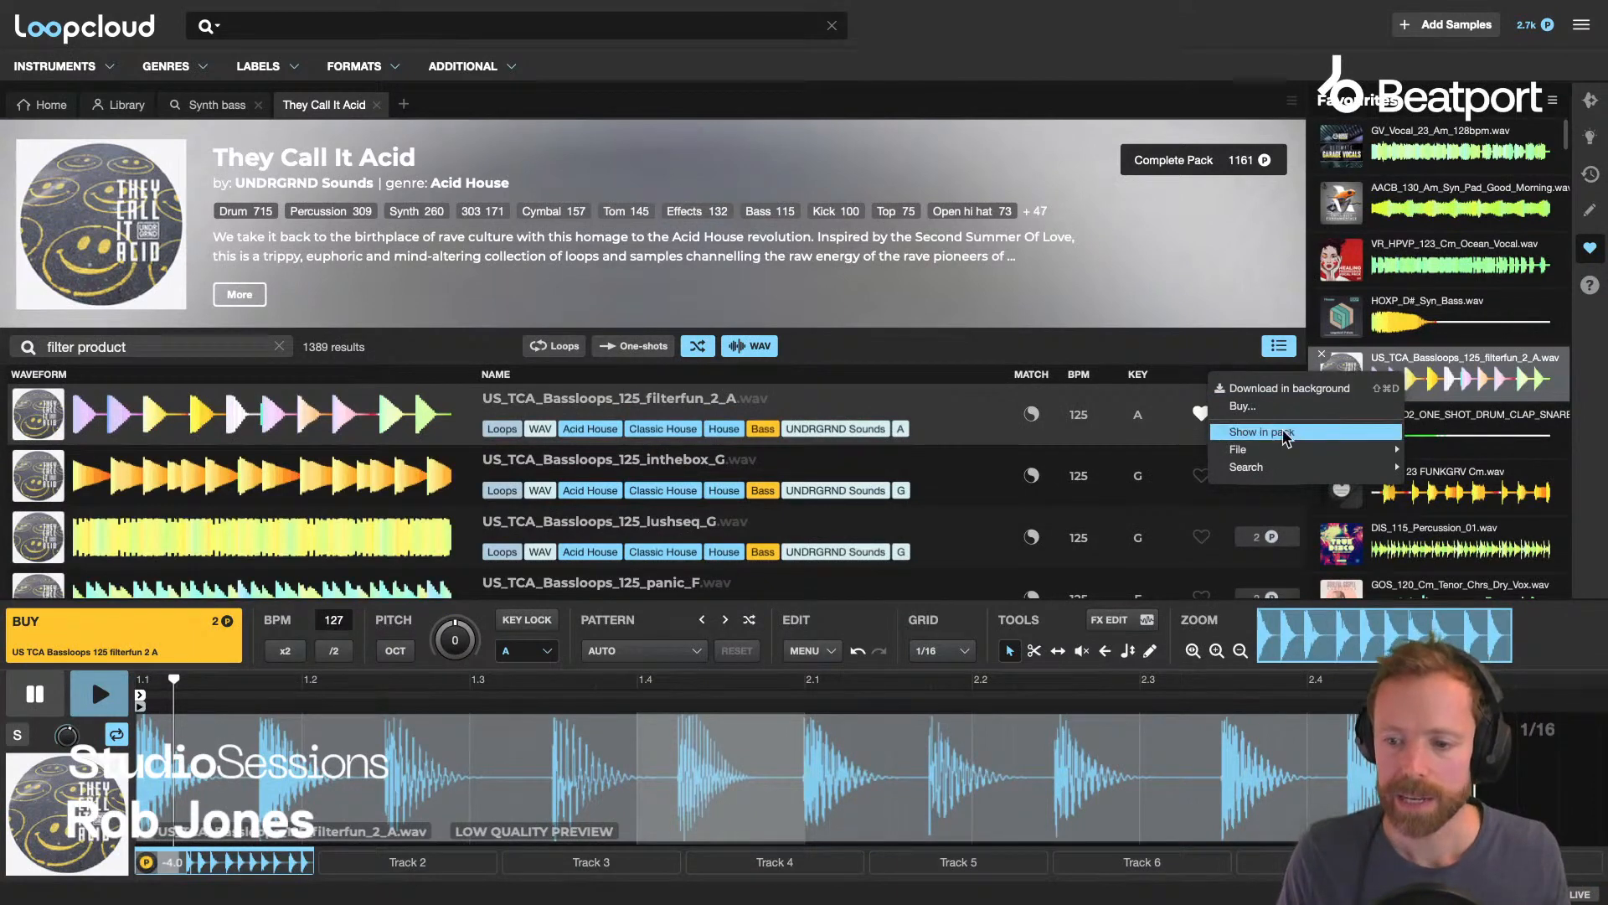
pyautogui.moveTo(1252, 479)
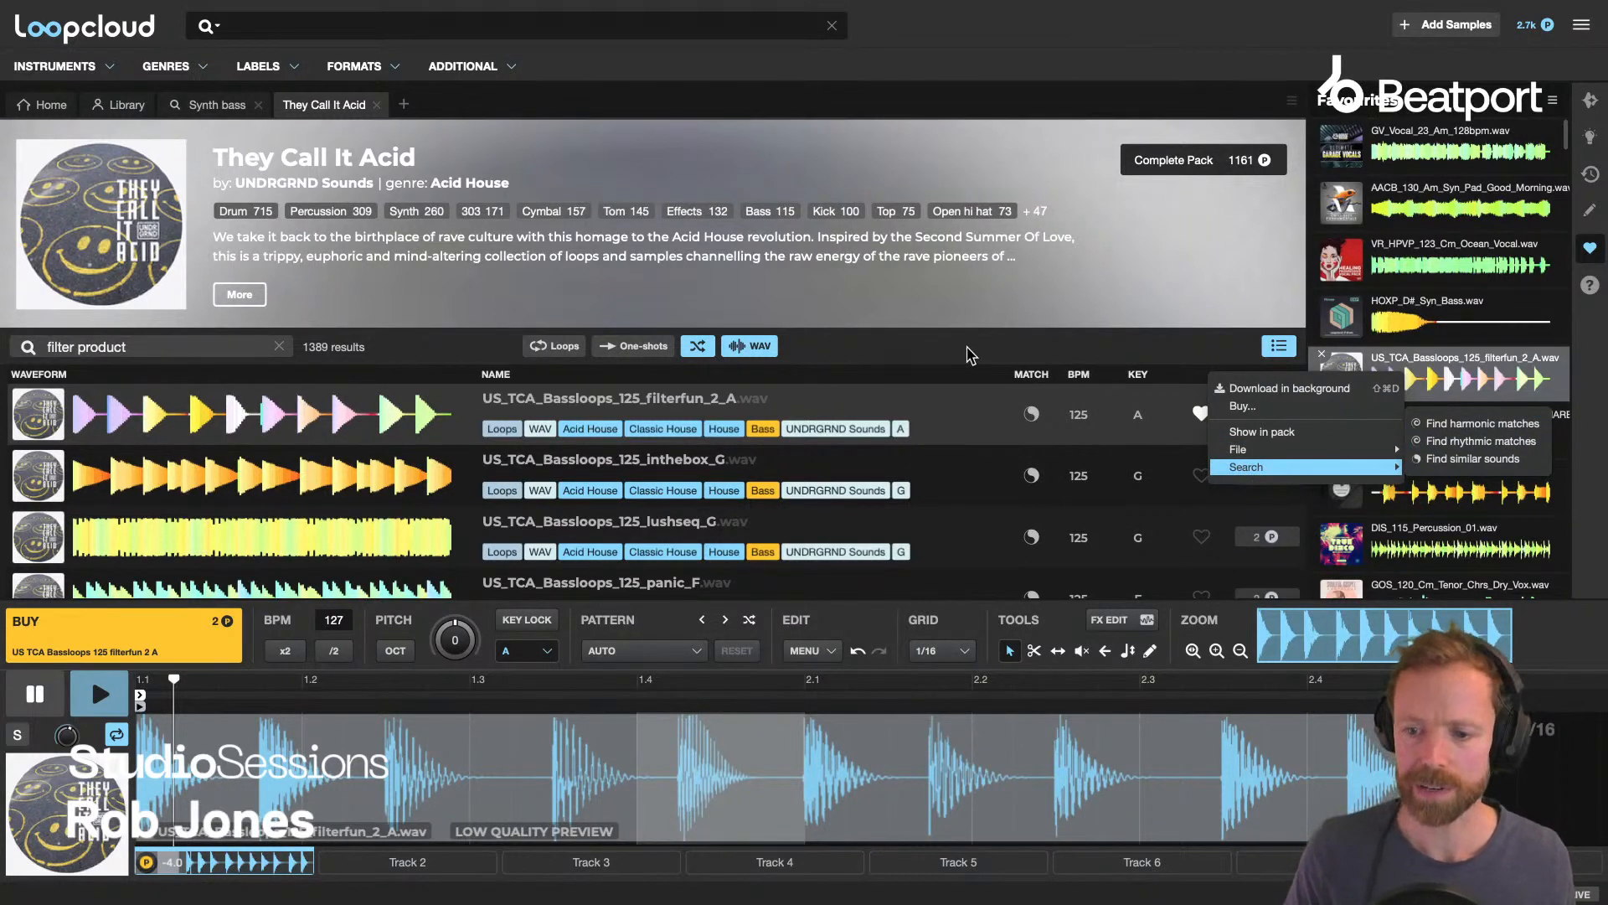
pyautogui.click(1011, 345)
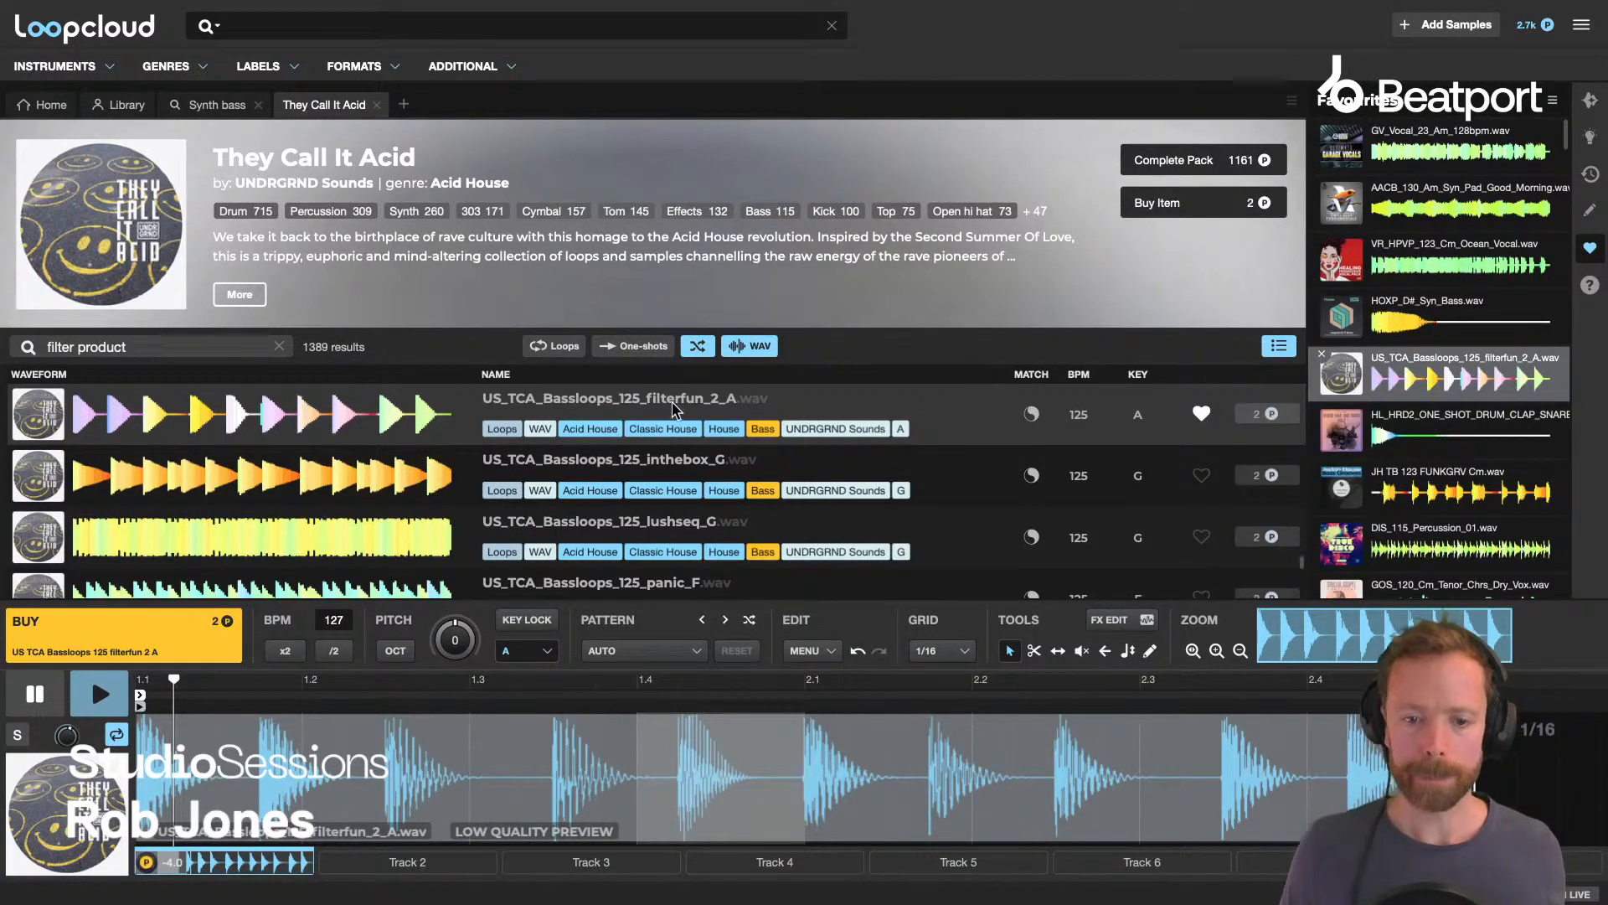
pyautogui.moveTo(1031, 414)
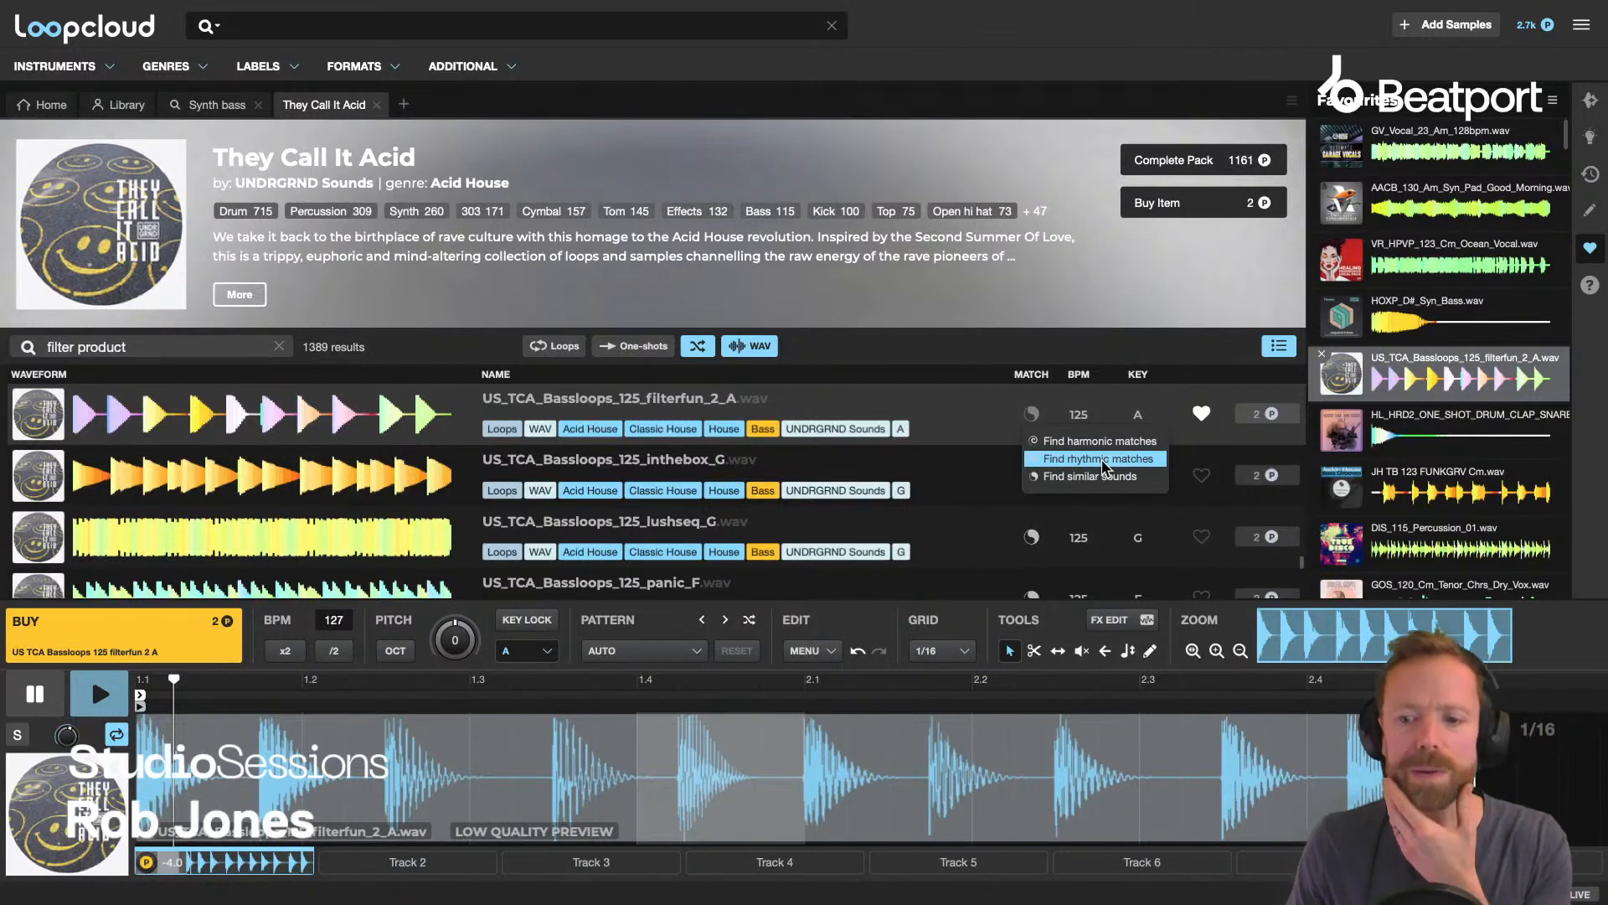
pyautogui.click(1099, 459)
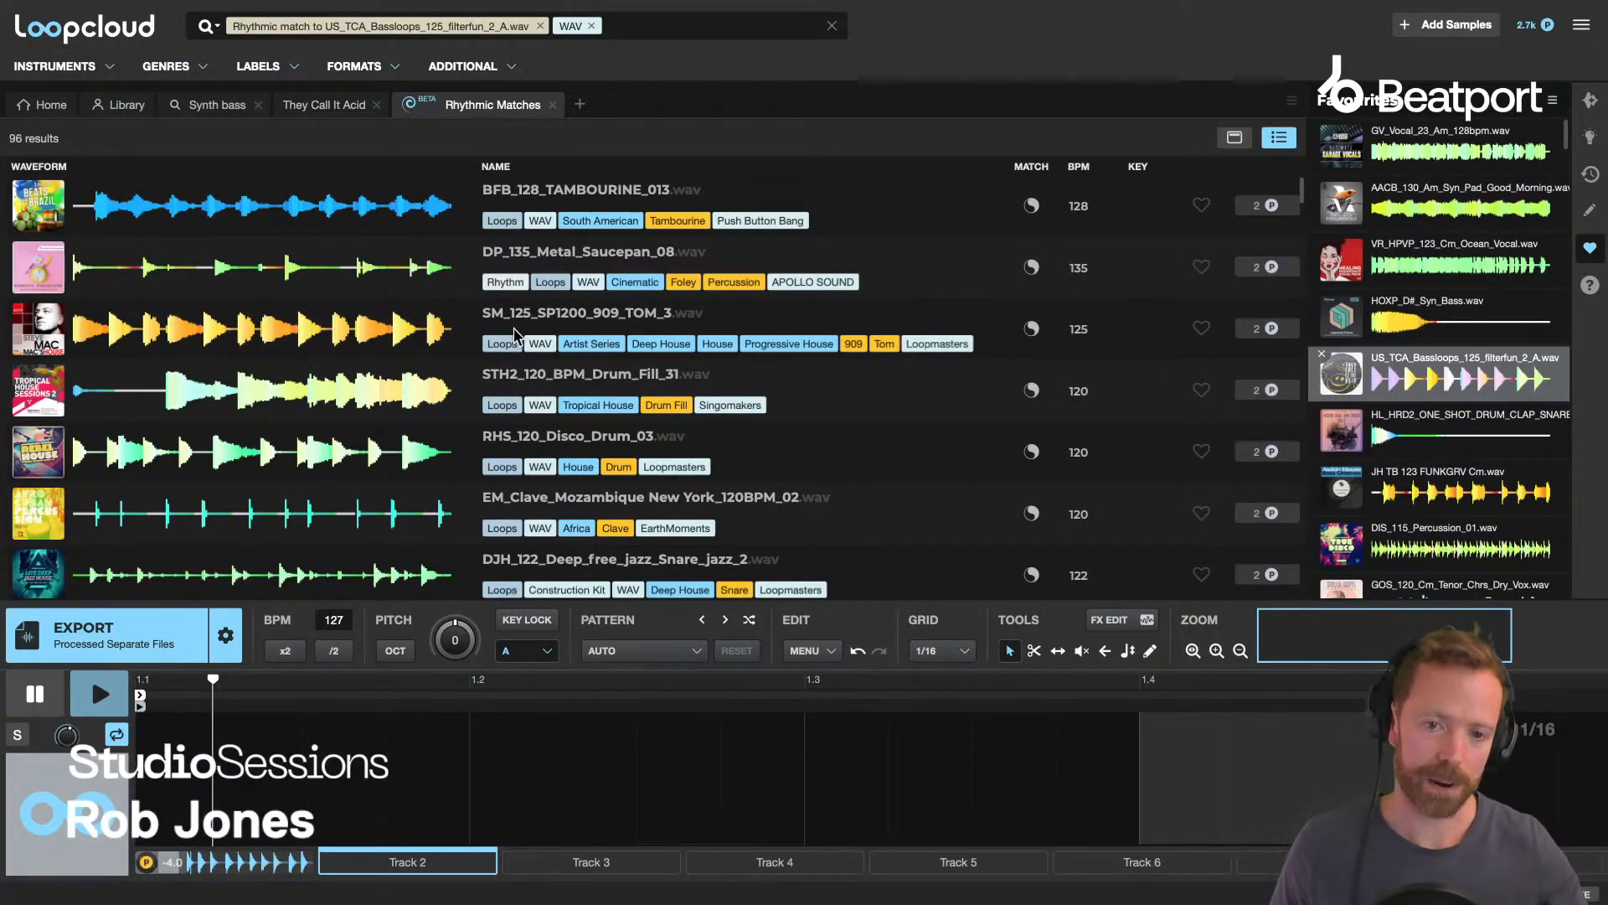
pyautogui.click(266, 860)
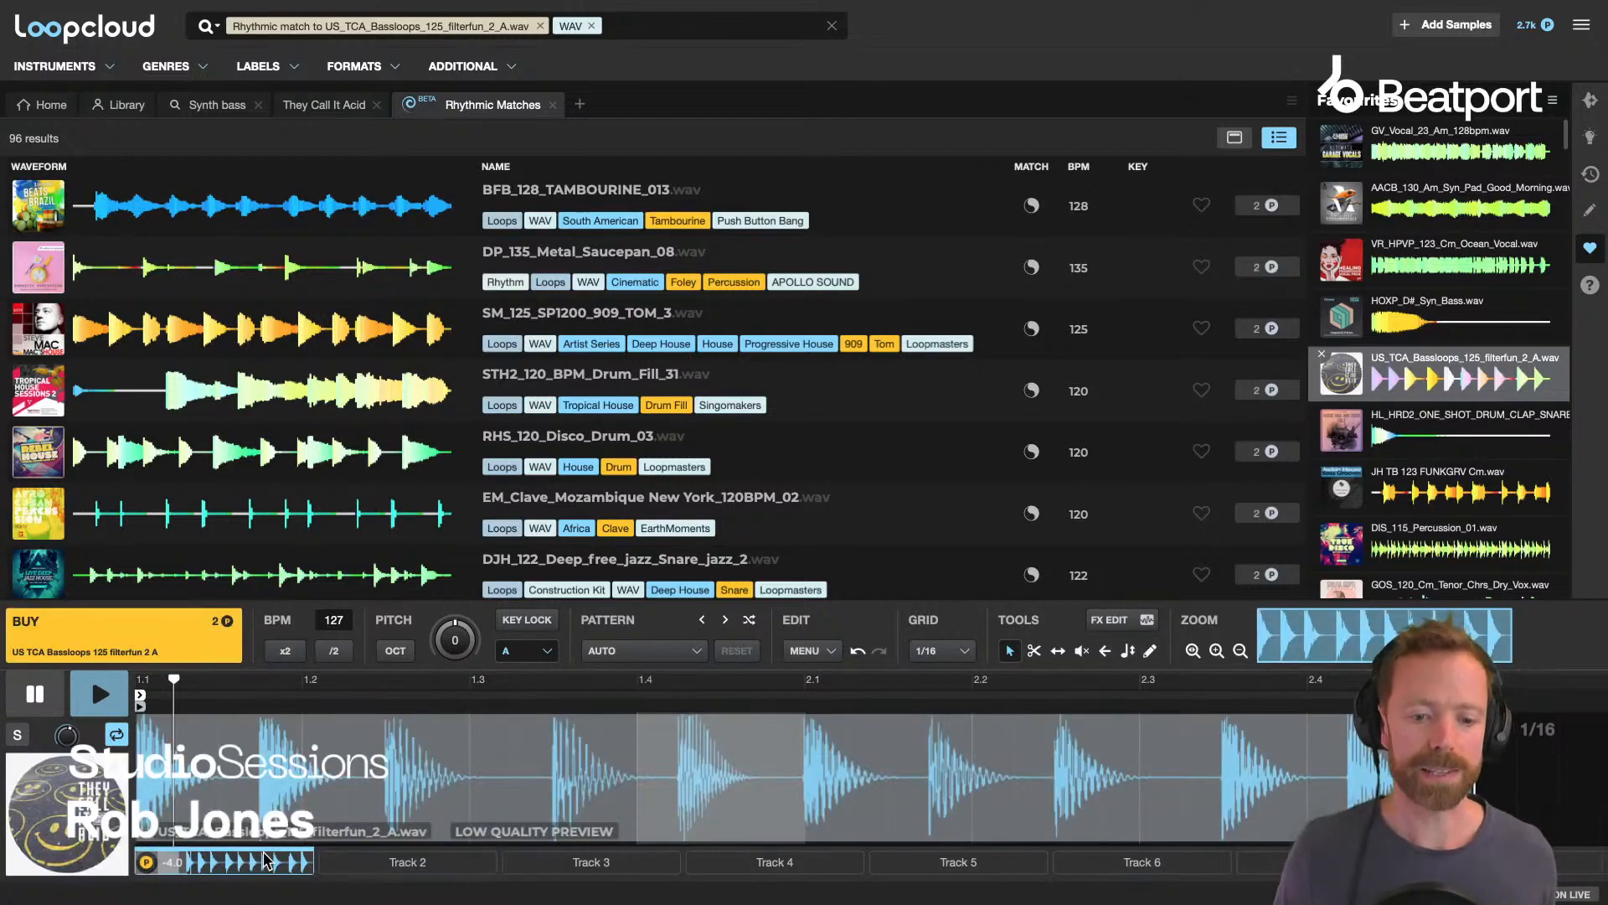
pyautogui.click(371, 861)
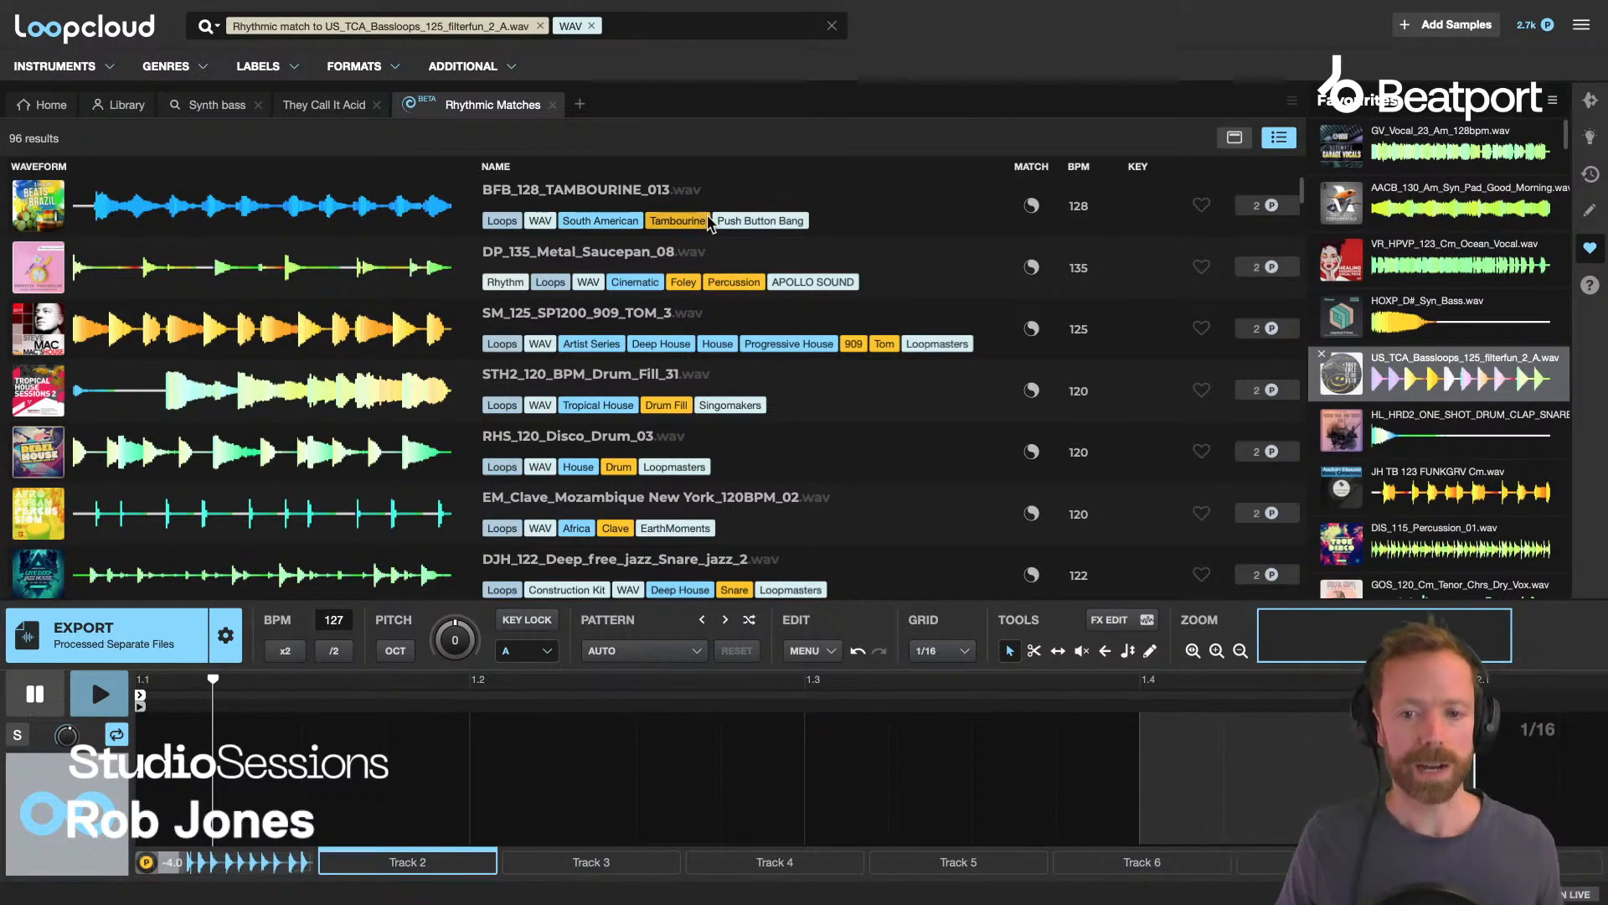
# Browse the rhythmic matches and audition BFB_128_TAMBOURINE_013 on Track 2 together with the bass loop.
pyautogui.scroll(-5, 615, 263)
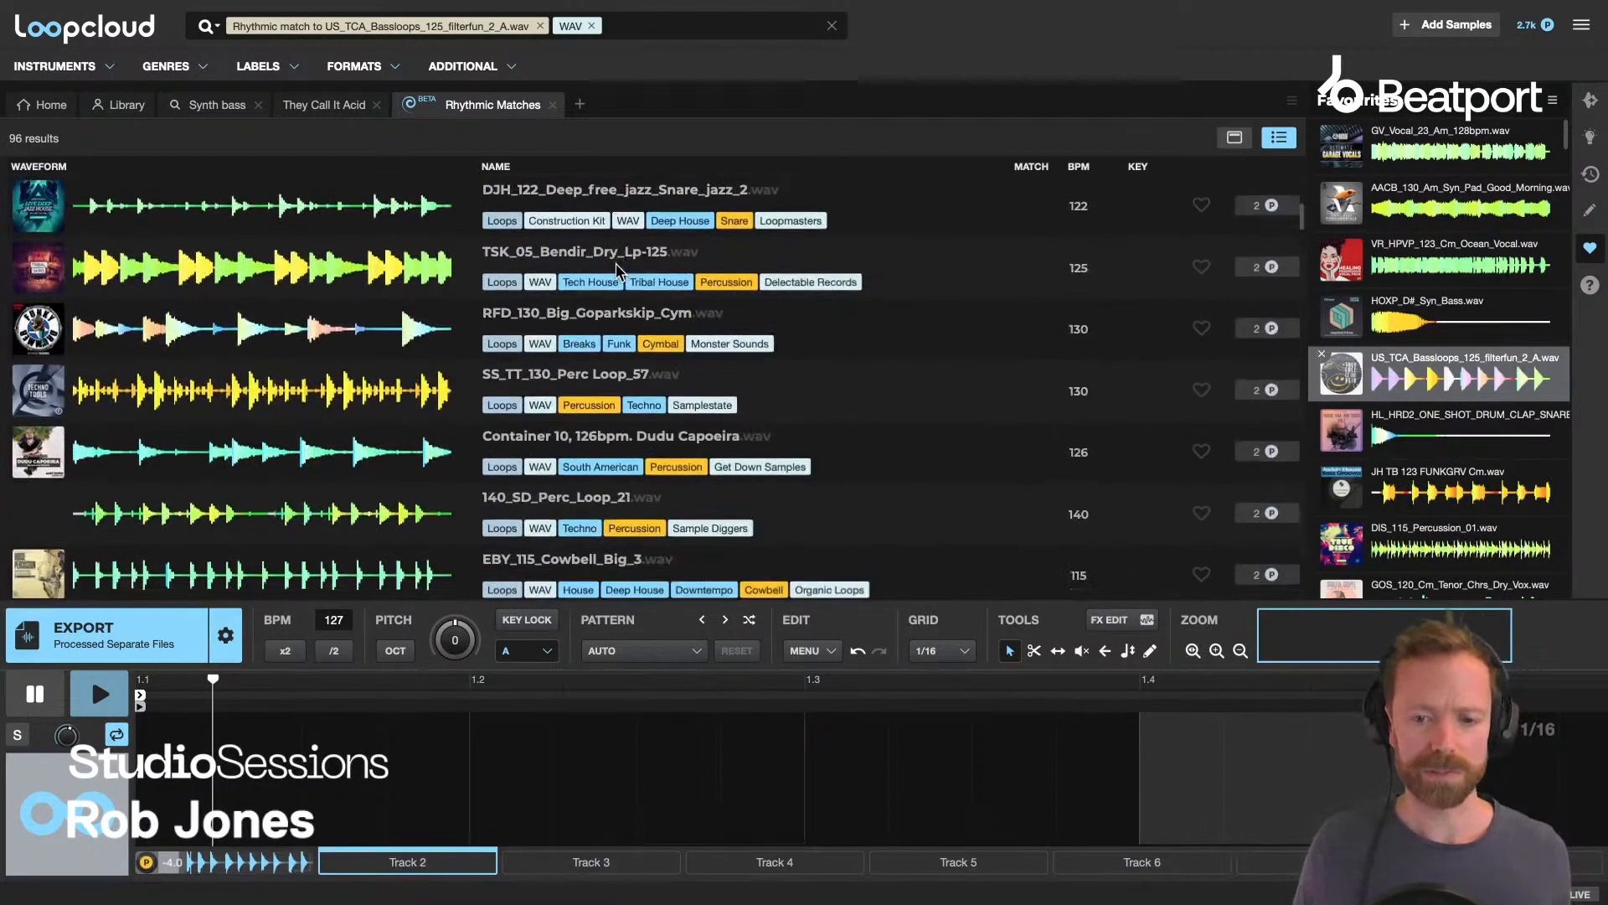
pyautogui.scroll(-3, 617, 268)
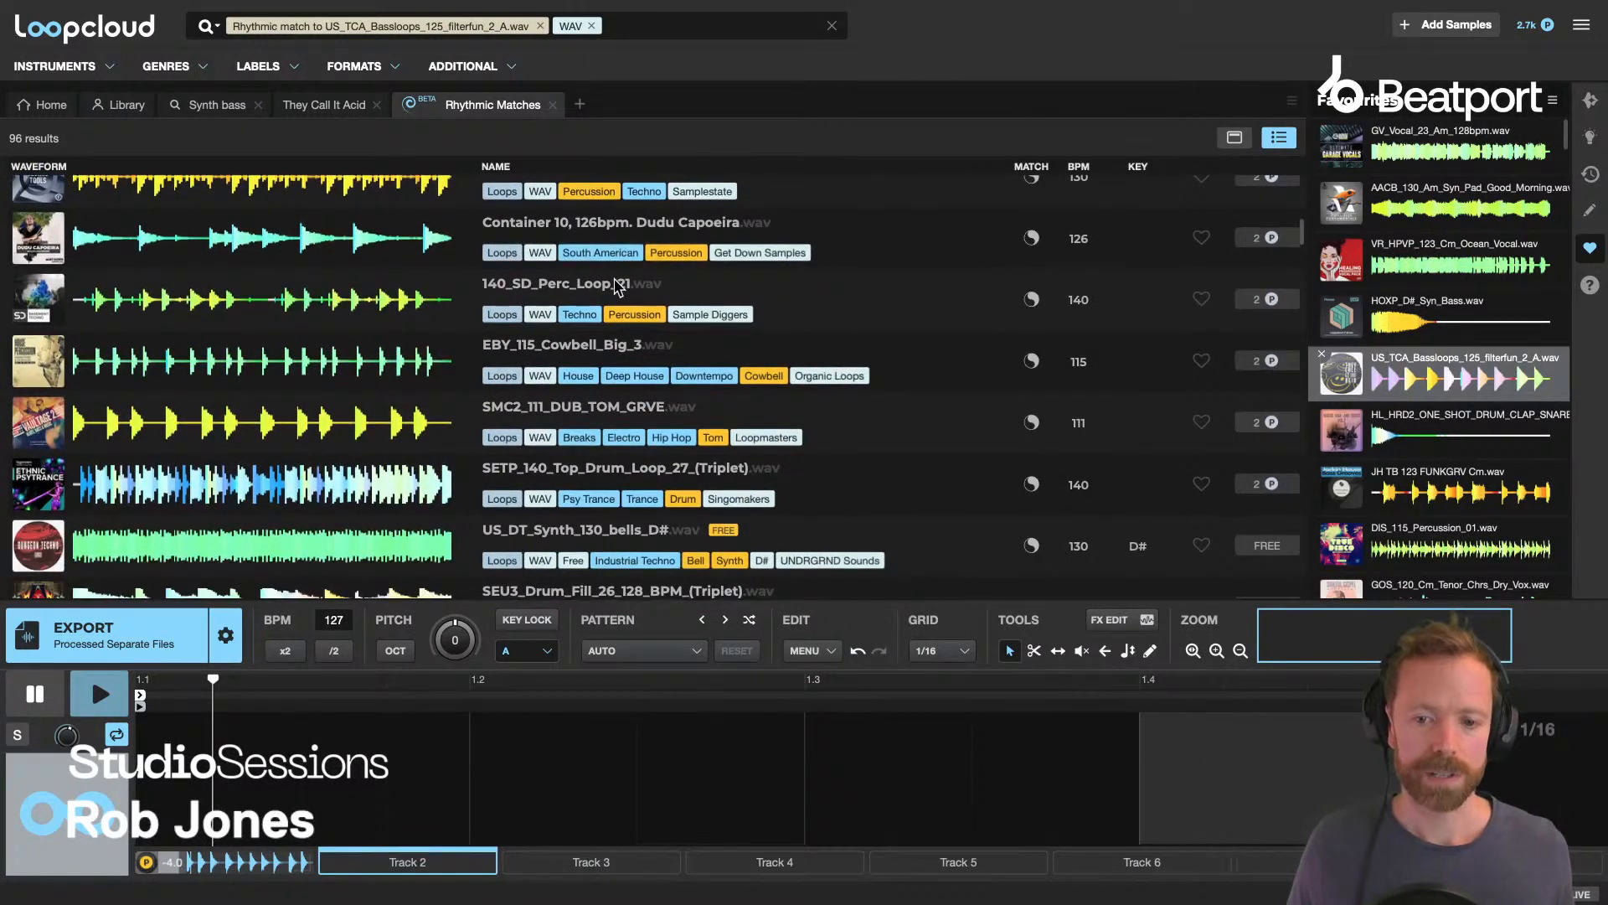
pyautogui.scroll(-5, 615, 284)
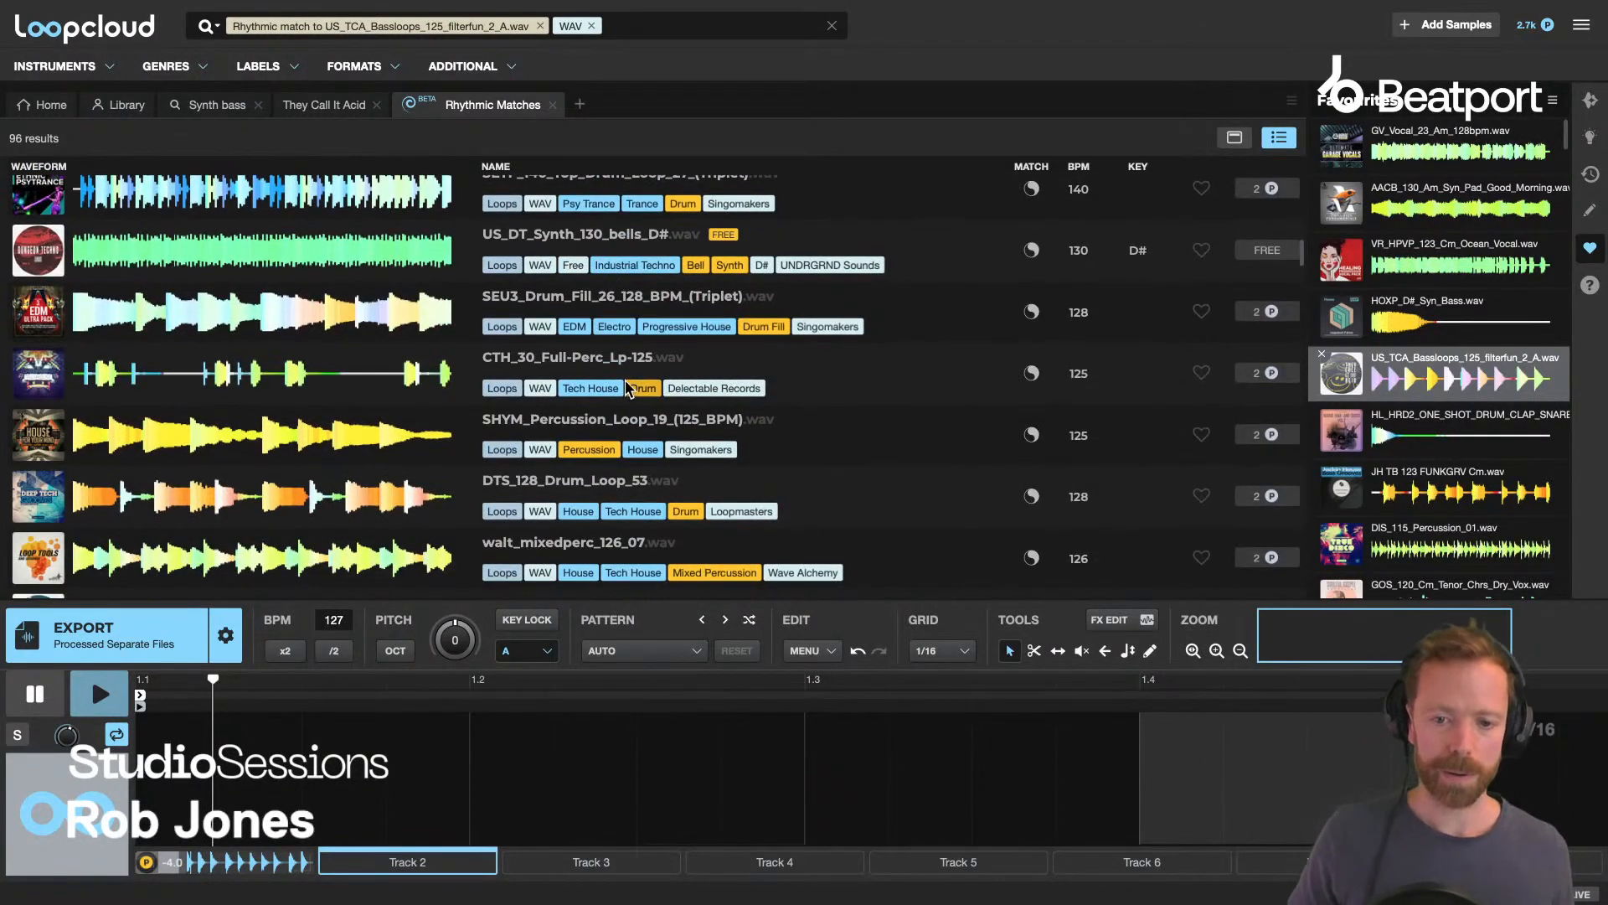
pyautogui.scroll(10, 627, 385)
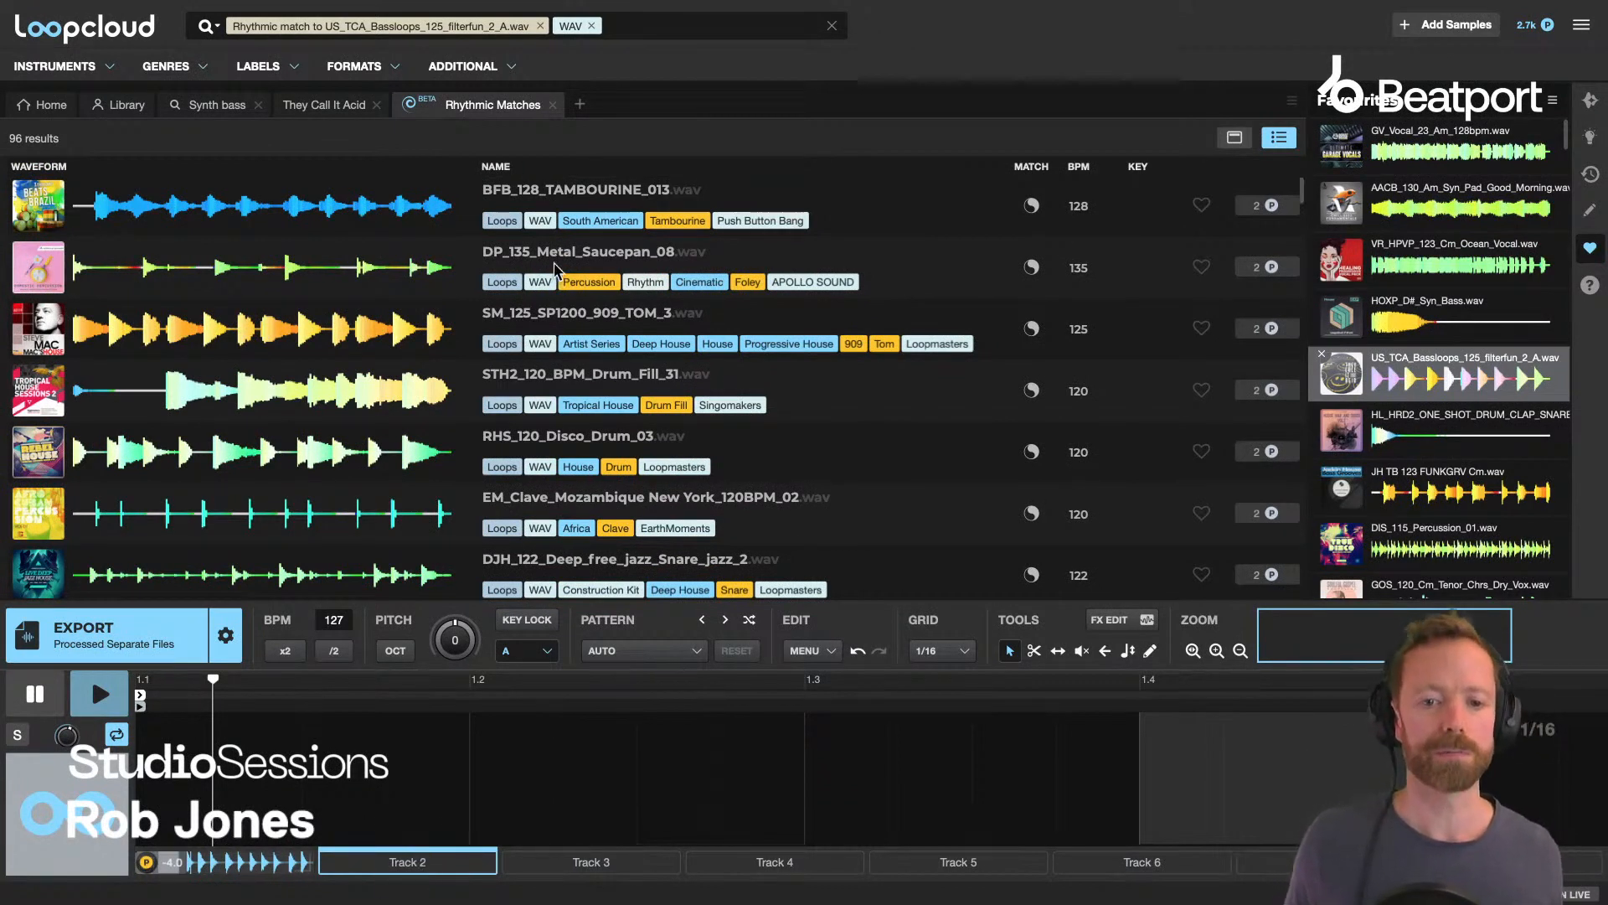
pyautogui.click(531, 194)
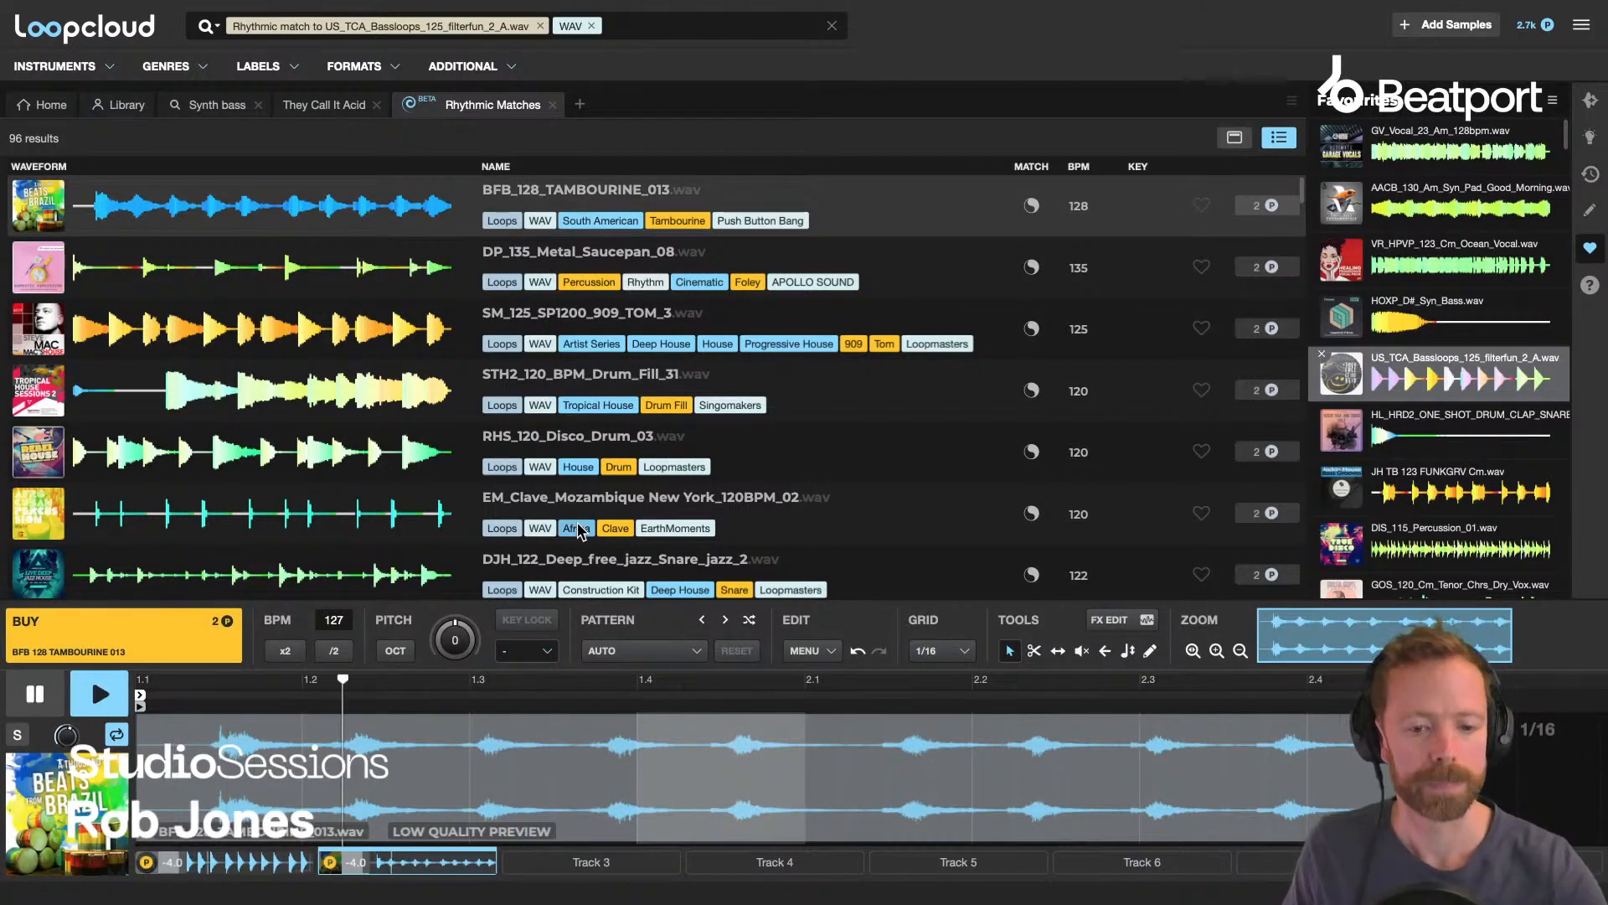
pyautogui.press('space')
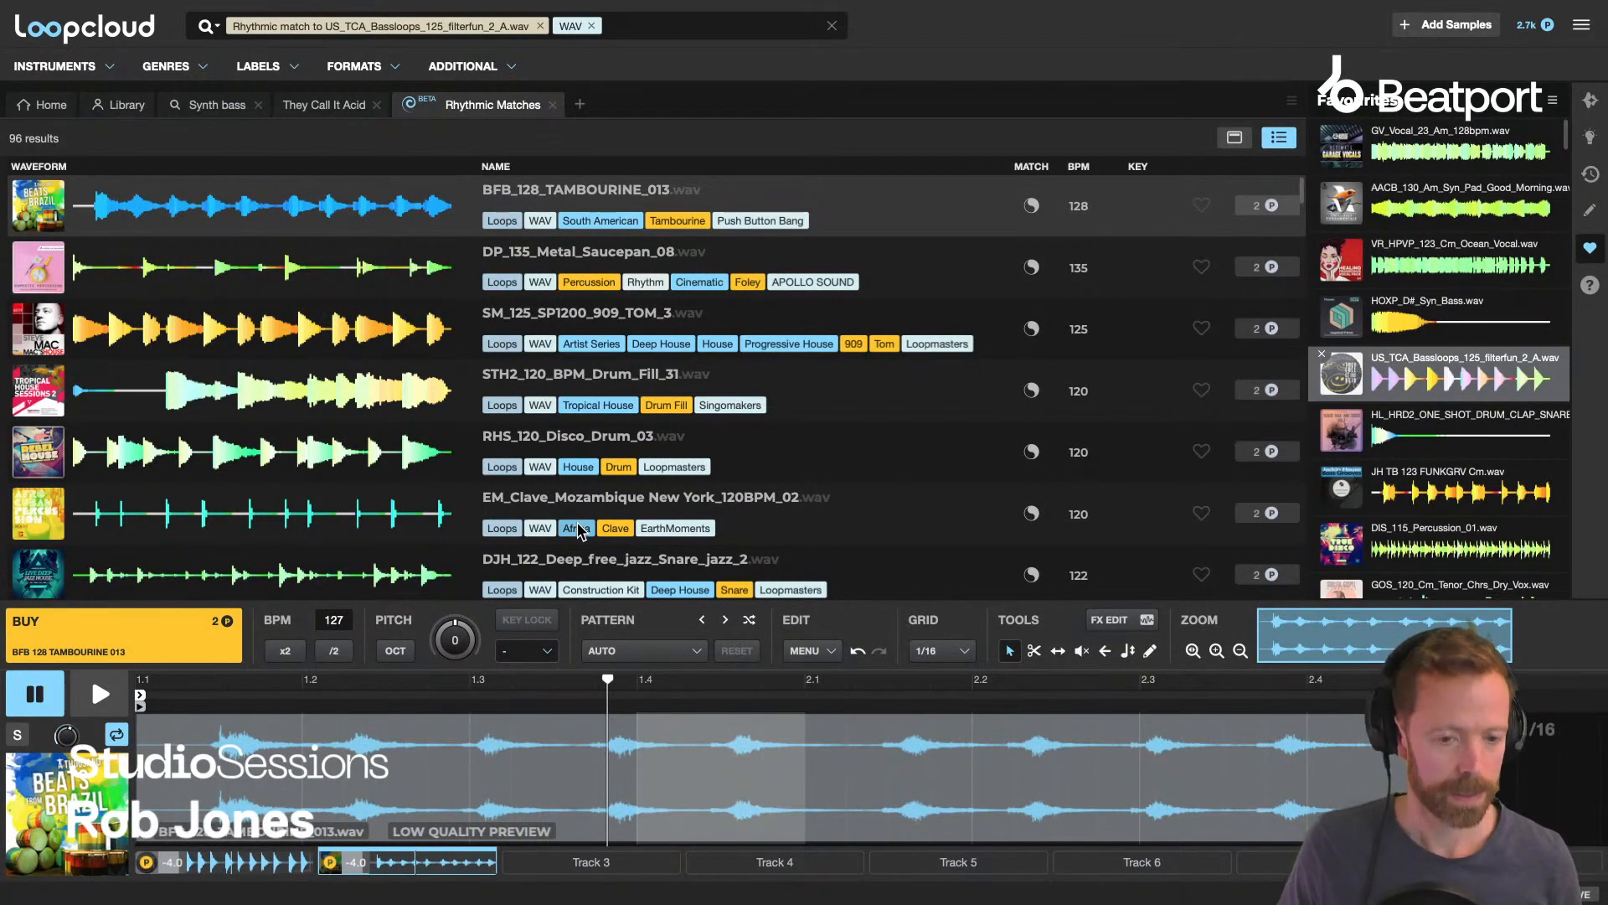
pyautogui.click(101, 694)
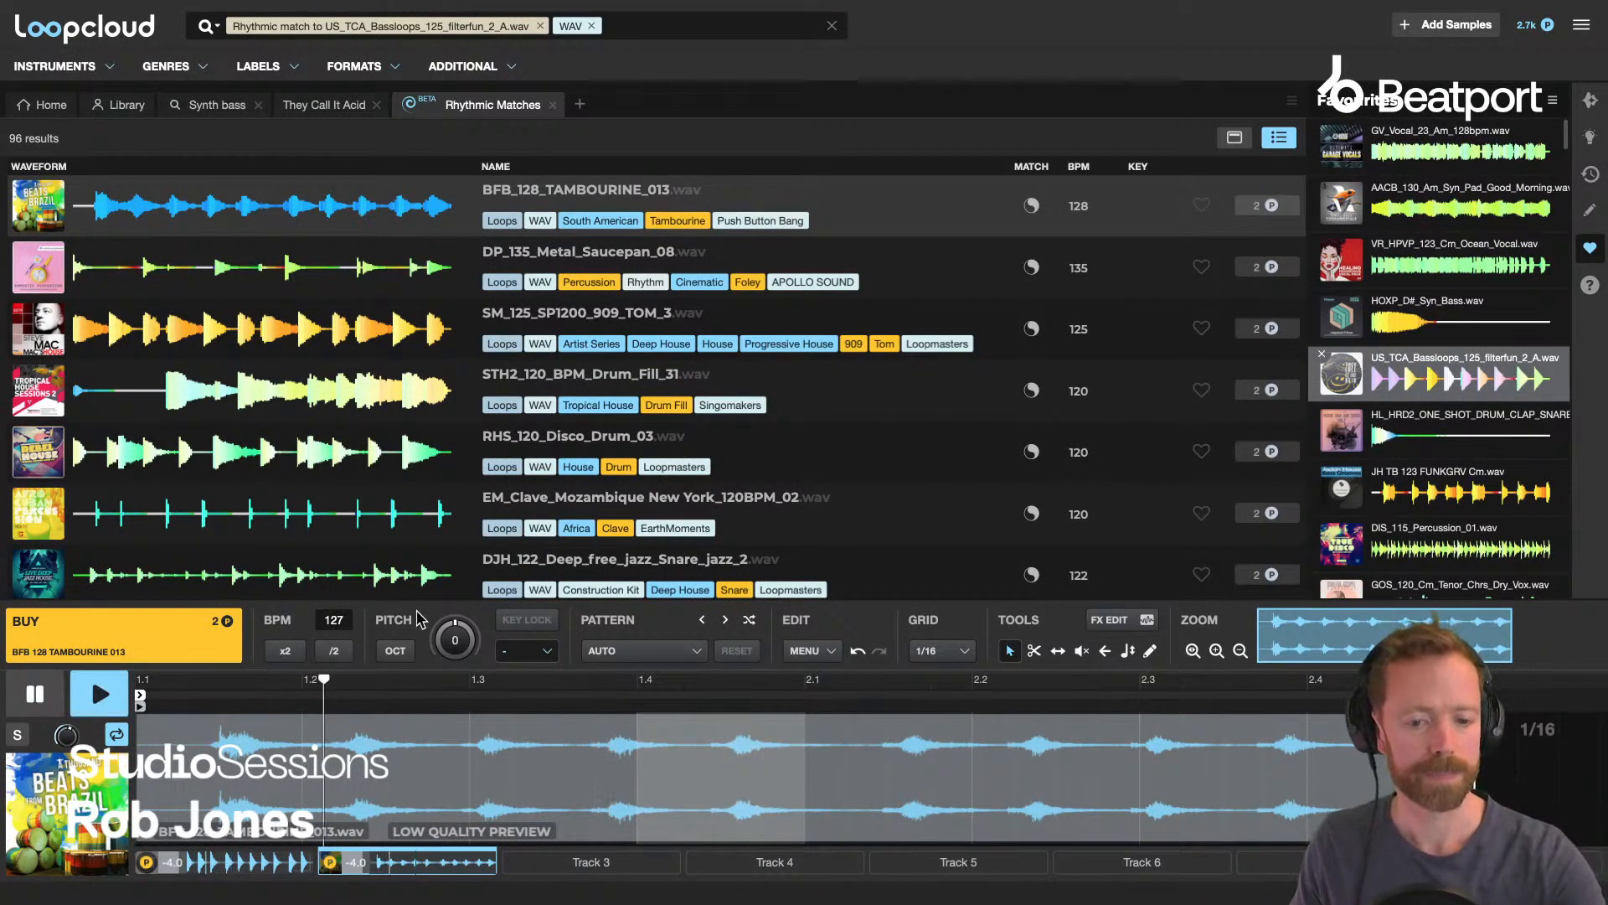
# Audition the four rhythmic matches from DP_135_Metal_Saucepan_08 through RHS_120_Disco_Drum_03 against the bass loop.
pyautogui.click(563, 260)
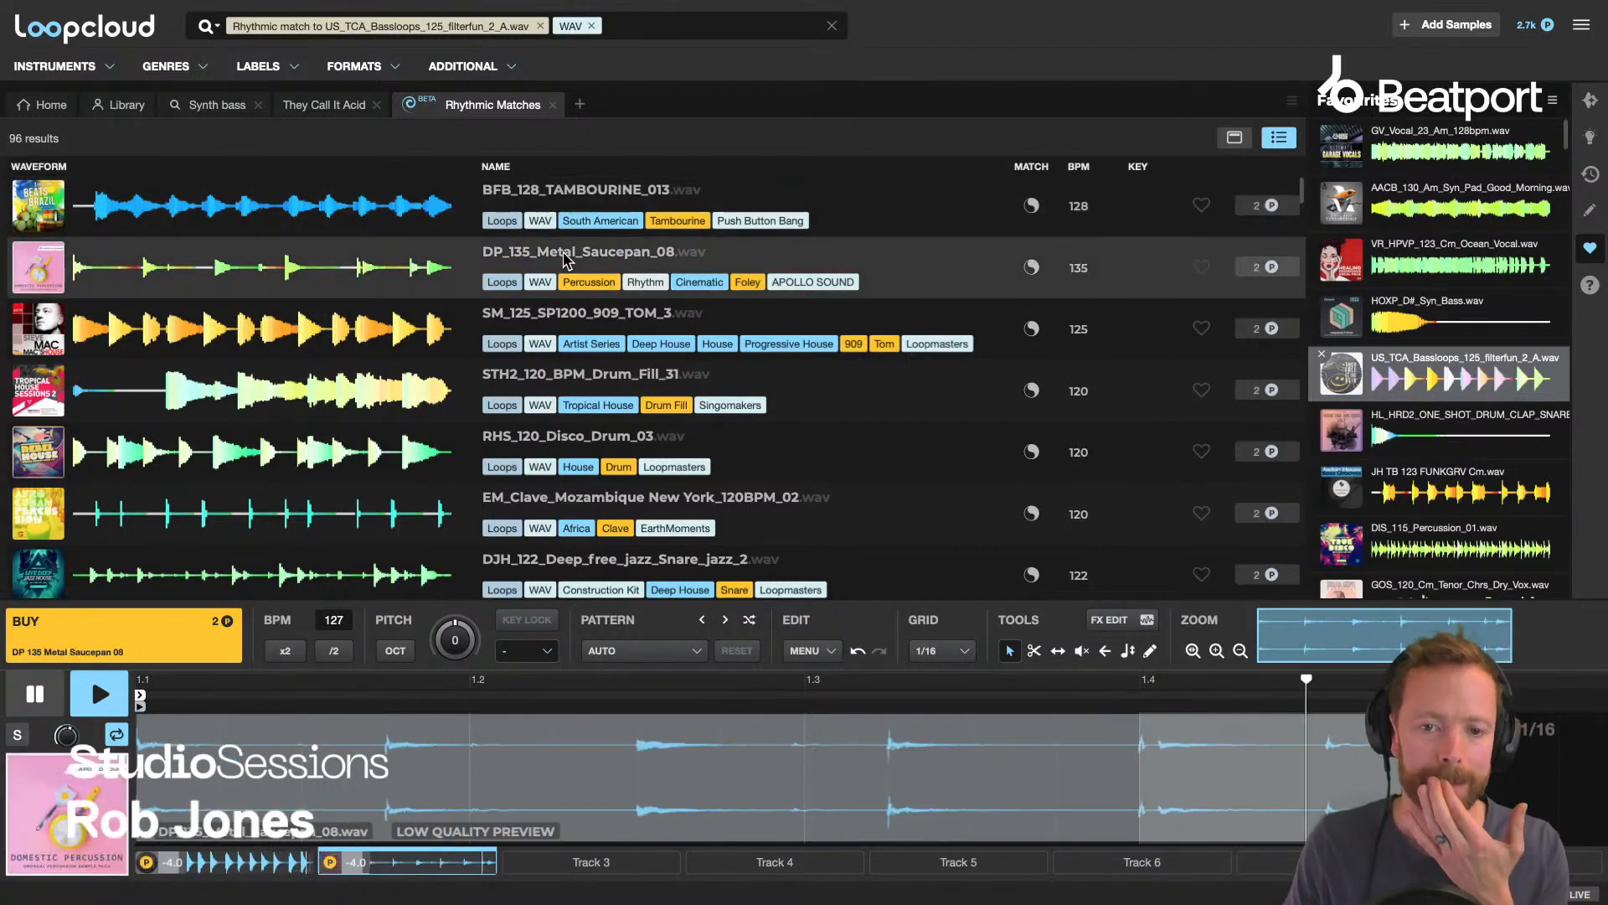
pyautogui.click(560, 317)
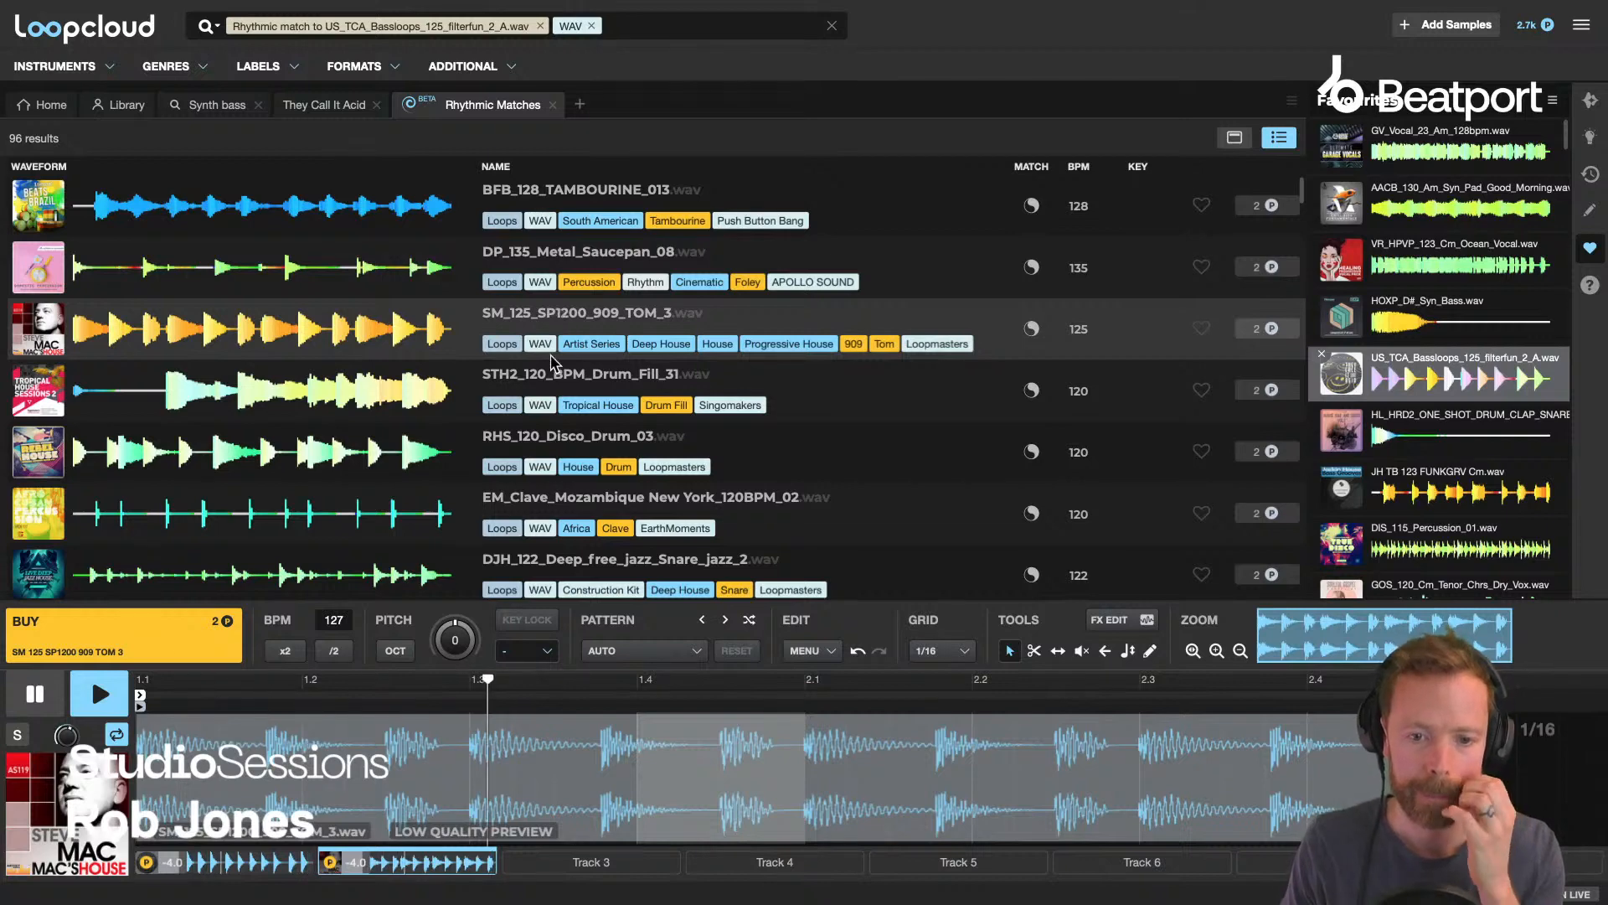
pyautogui.click(548, 382)
pyautogui.scroll(-1, 544, 410)
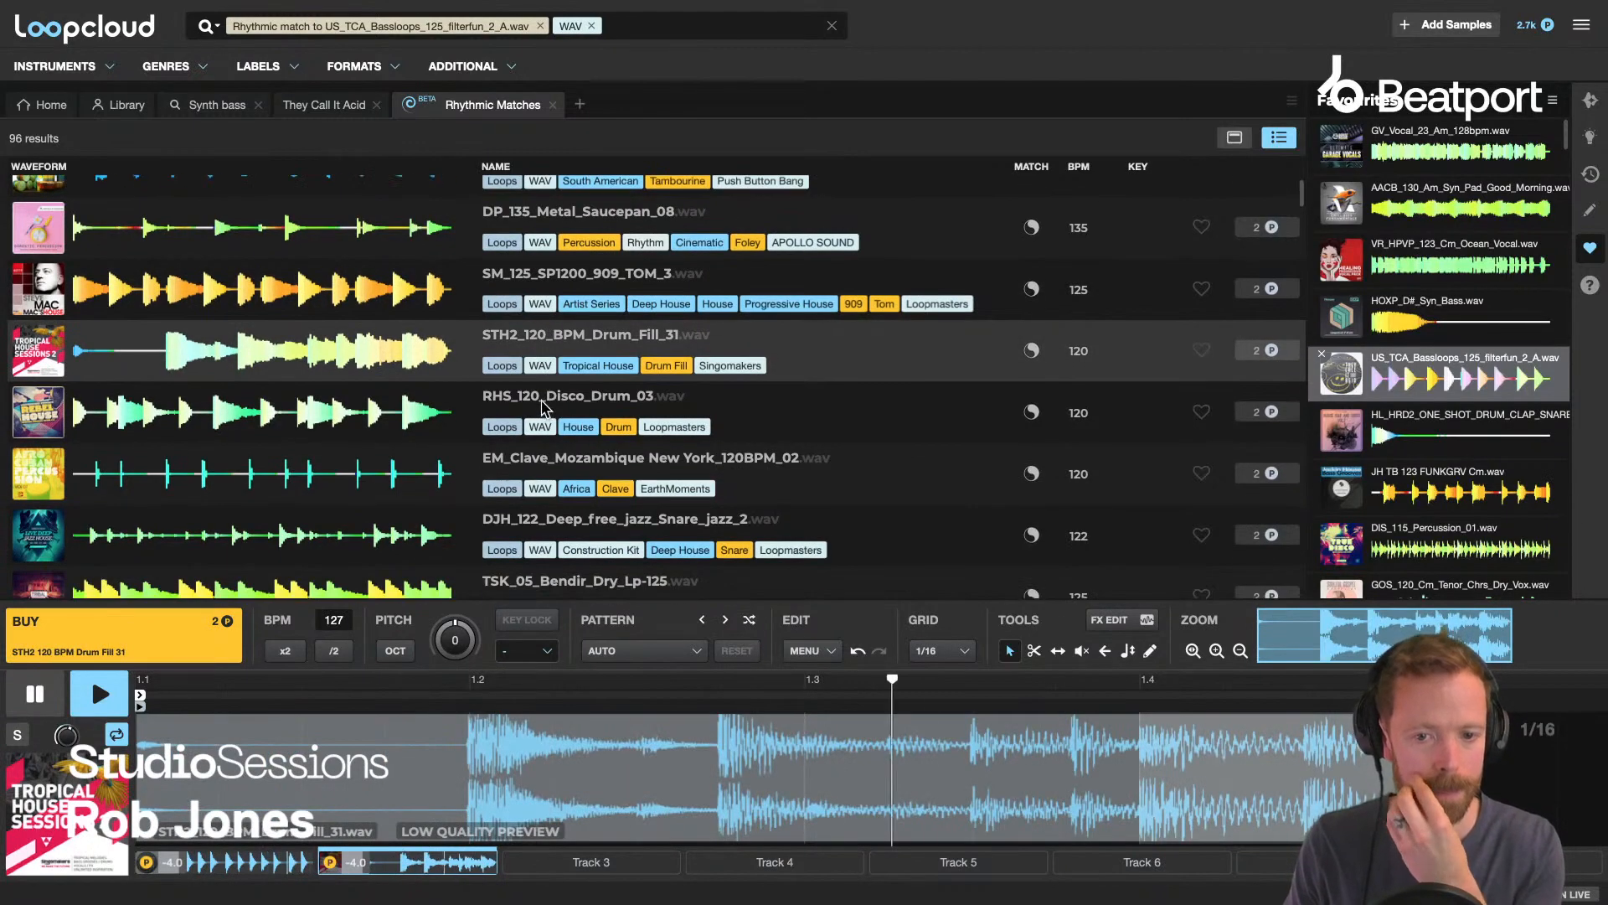
pyautogui.click(540, 407)
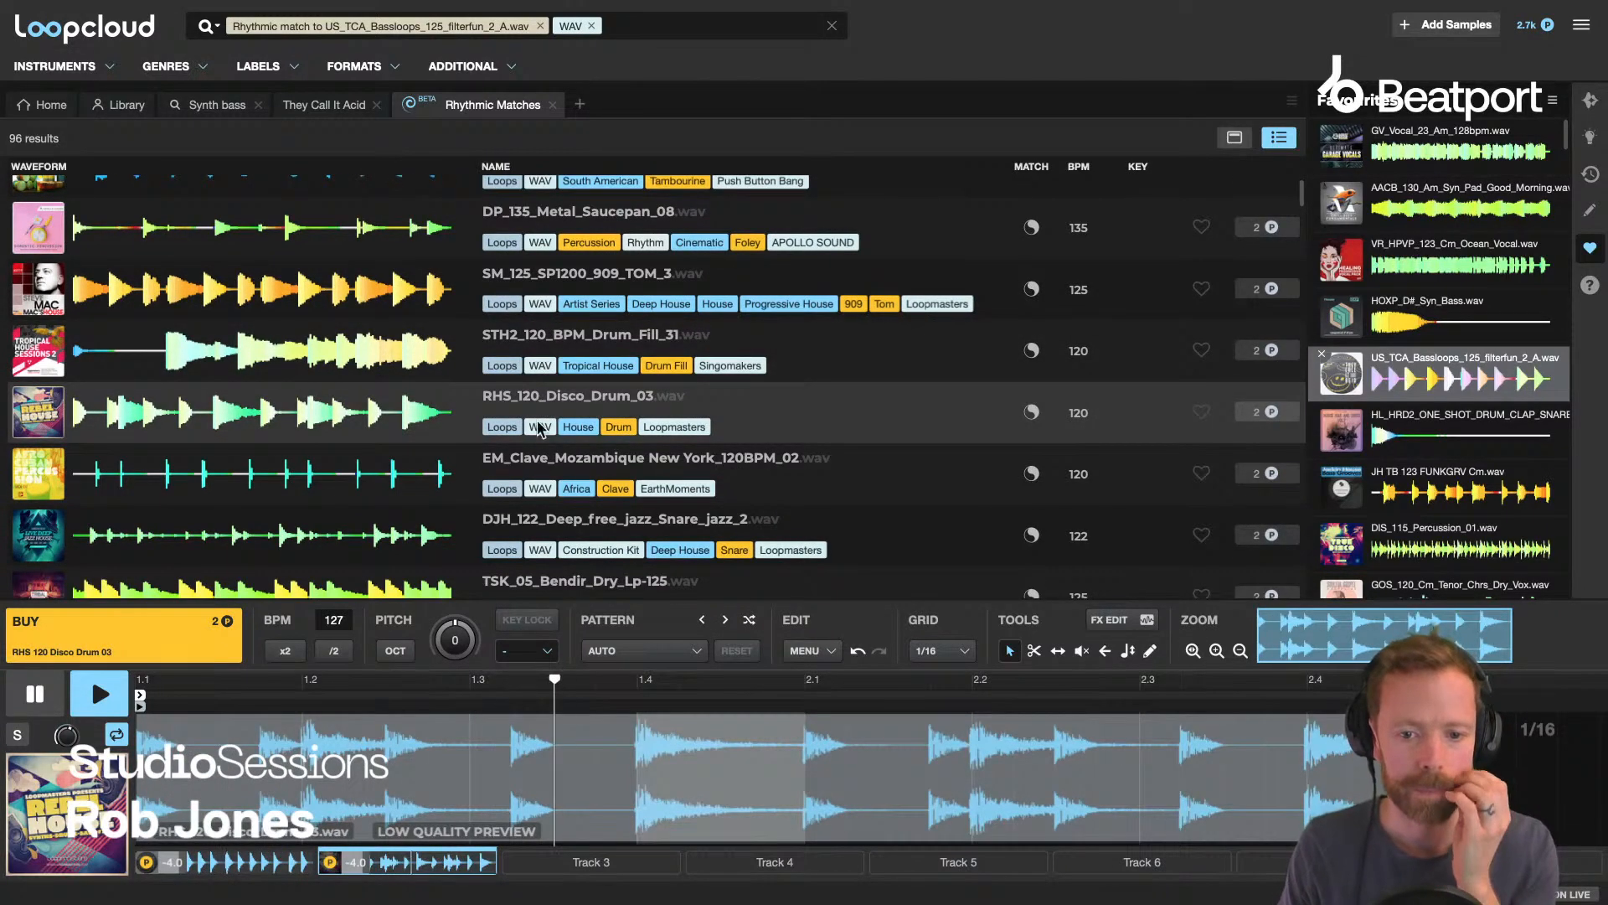
# Audition the next four rhythmic matches, from EM_Clave_Mozambique New York_120BPM_02 through RFD_130_Big_Goparkskip_Cym, against the bass loop.
pyautogui.click(548, 459)
pyautogui.scroll(-1, 550, 461)
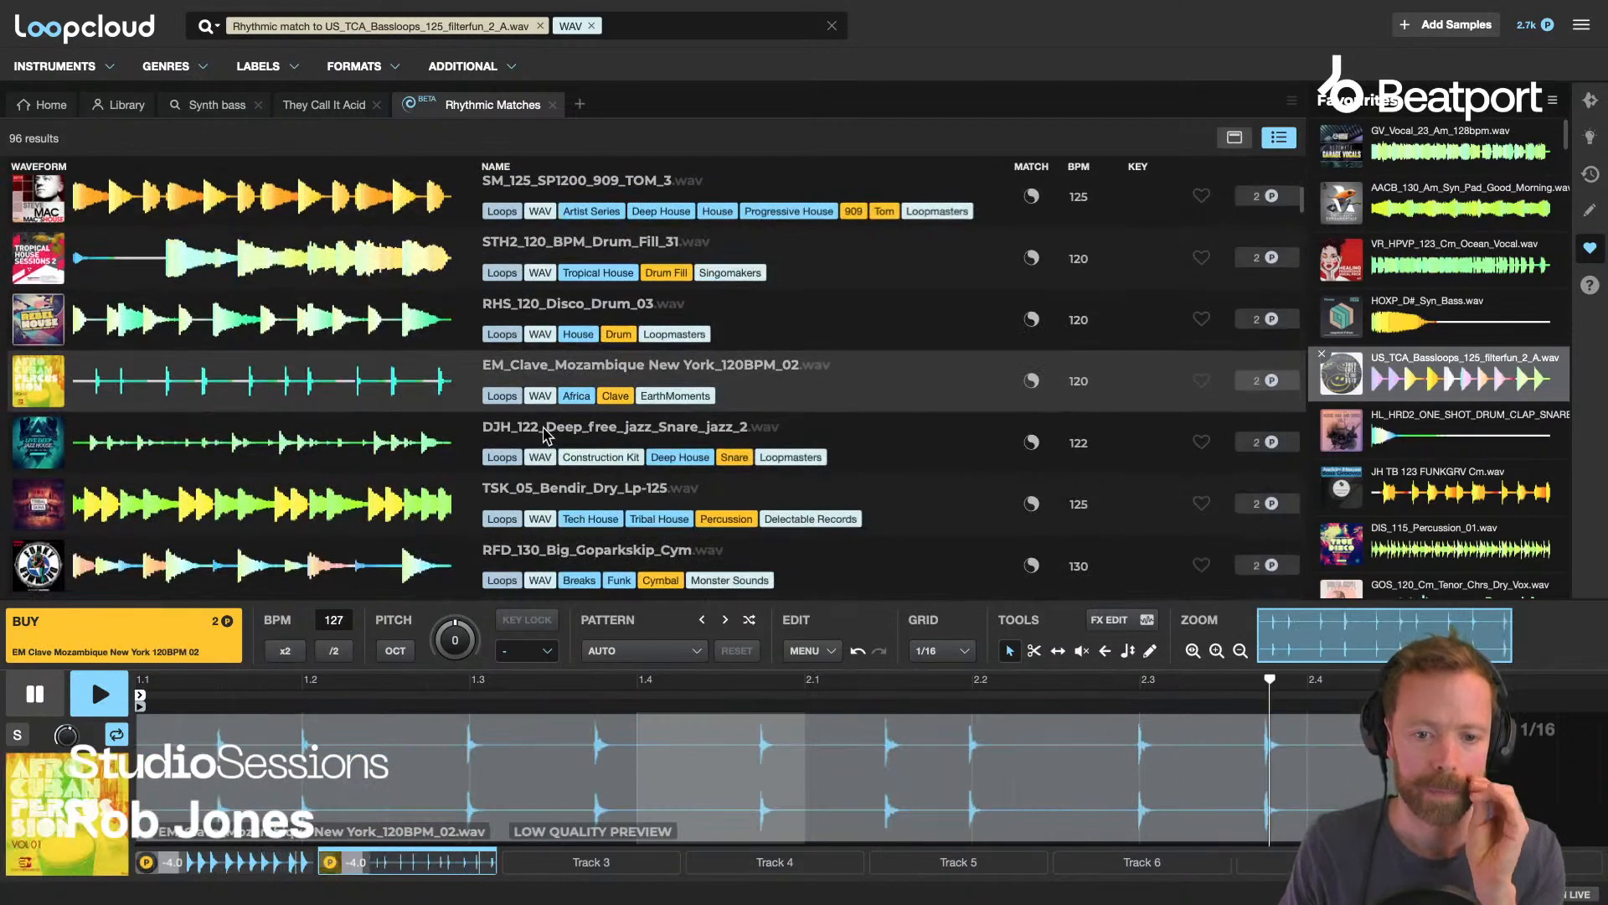
pyautogui.click(550, 461)
pyautogui.scroll(-2, 545, 435)
pyautogui.click(536, 383)
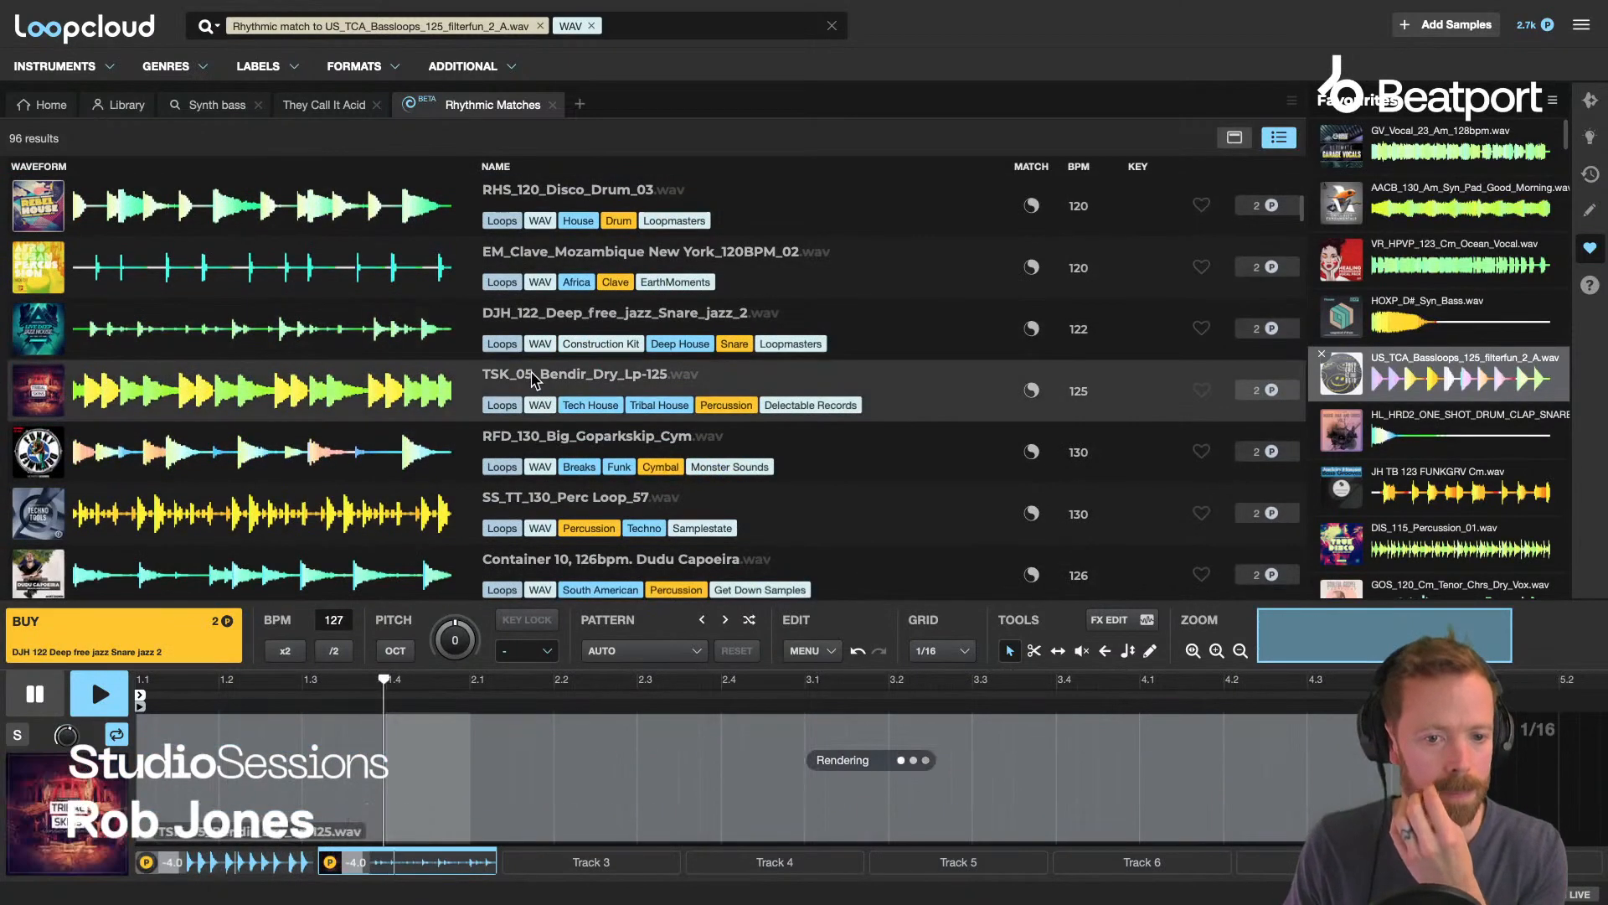
pyautogui.scroll(-1, 538, 372)
pyautogui.click(536, 368)
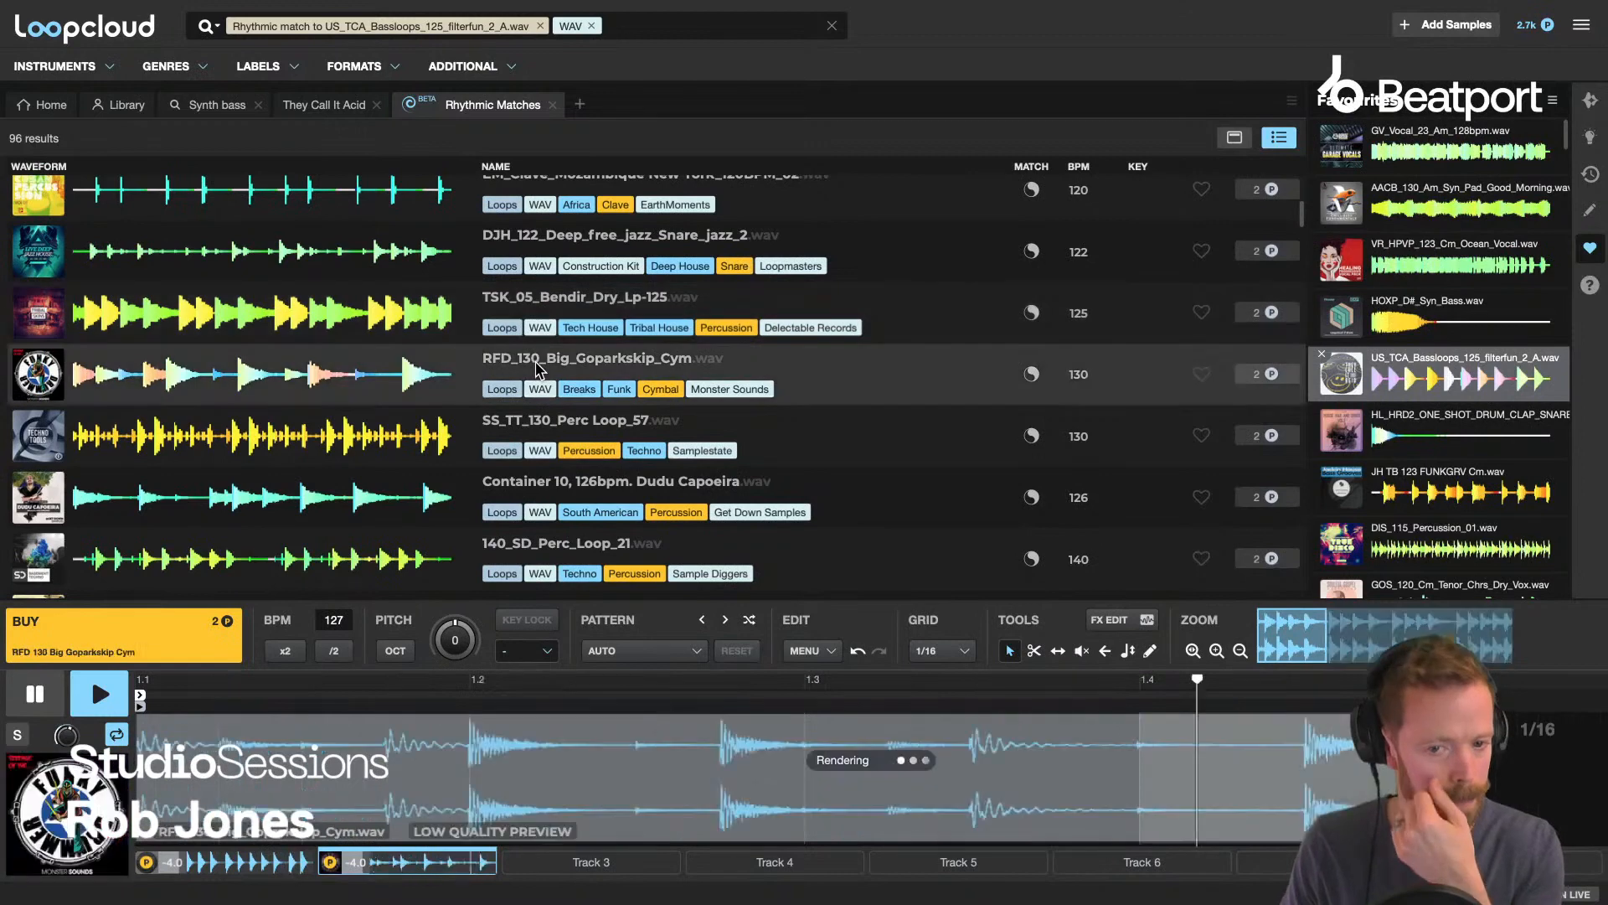
# Audition four further rhythmic matches, SS_TT_130_Perc Loop_57, 140_SD_Perc_Loop_21, SMC2_111_DUB_TOM_GRVE and US_DT_Synth_130_bells_D#, against the bass loop, then stop playback.
pyautogui.scroll(-1, 539, 351)
pyautogui.click(541, 342)
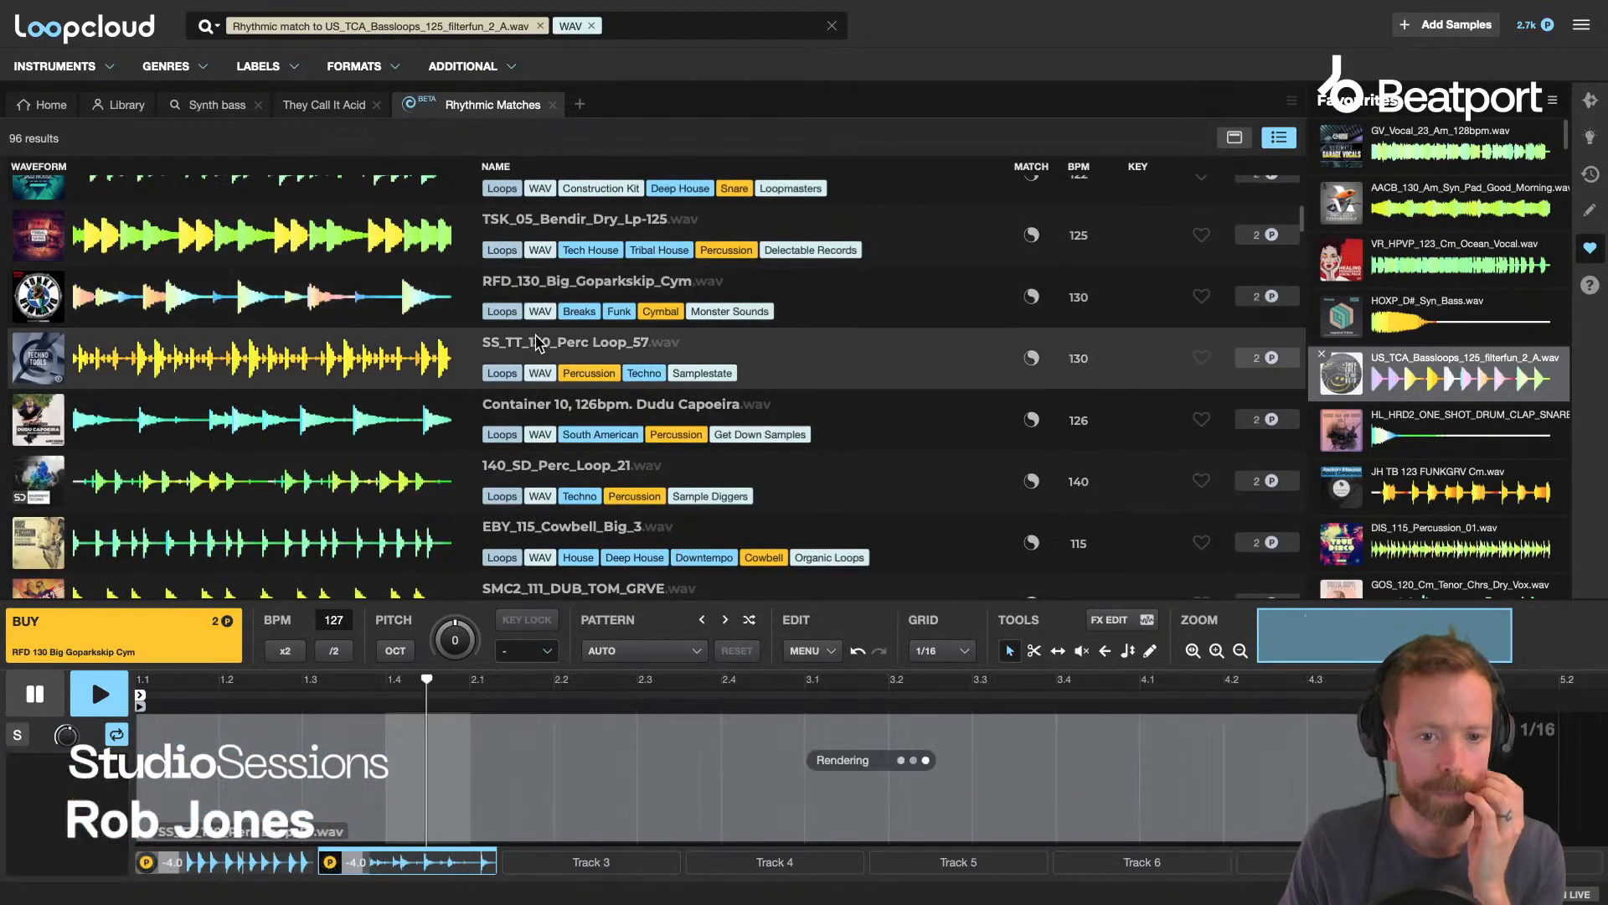
pyautogui.scroll(-1, 538, 369)
pyautogui.click(536, 395)
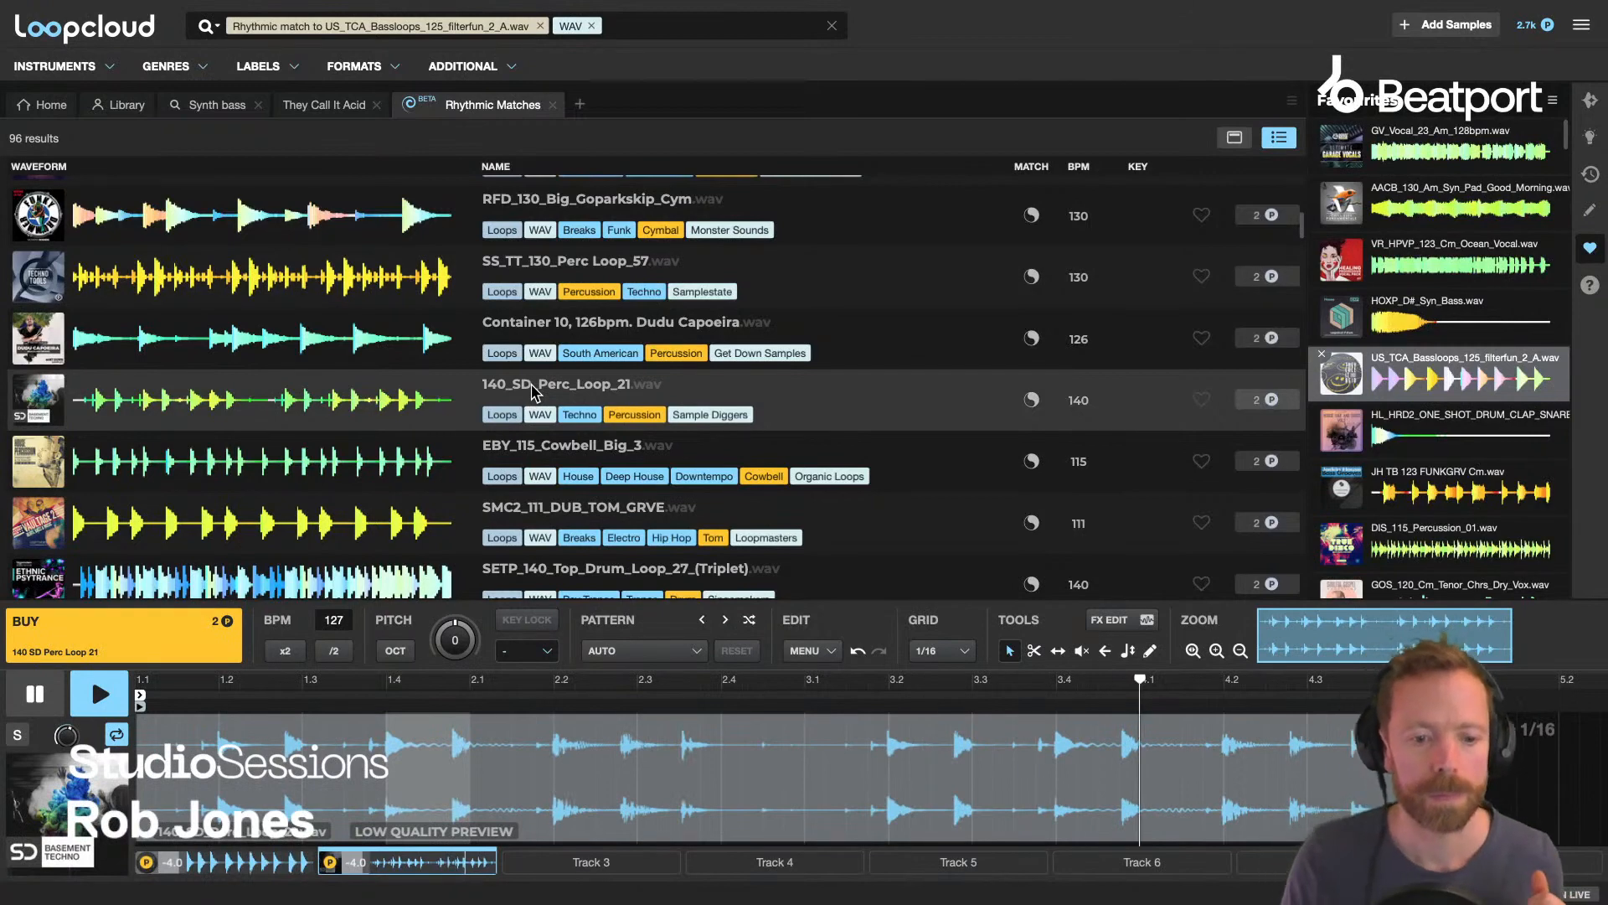
pyautogui.scroll(-1, 555, 460)
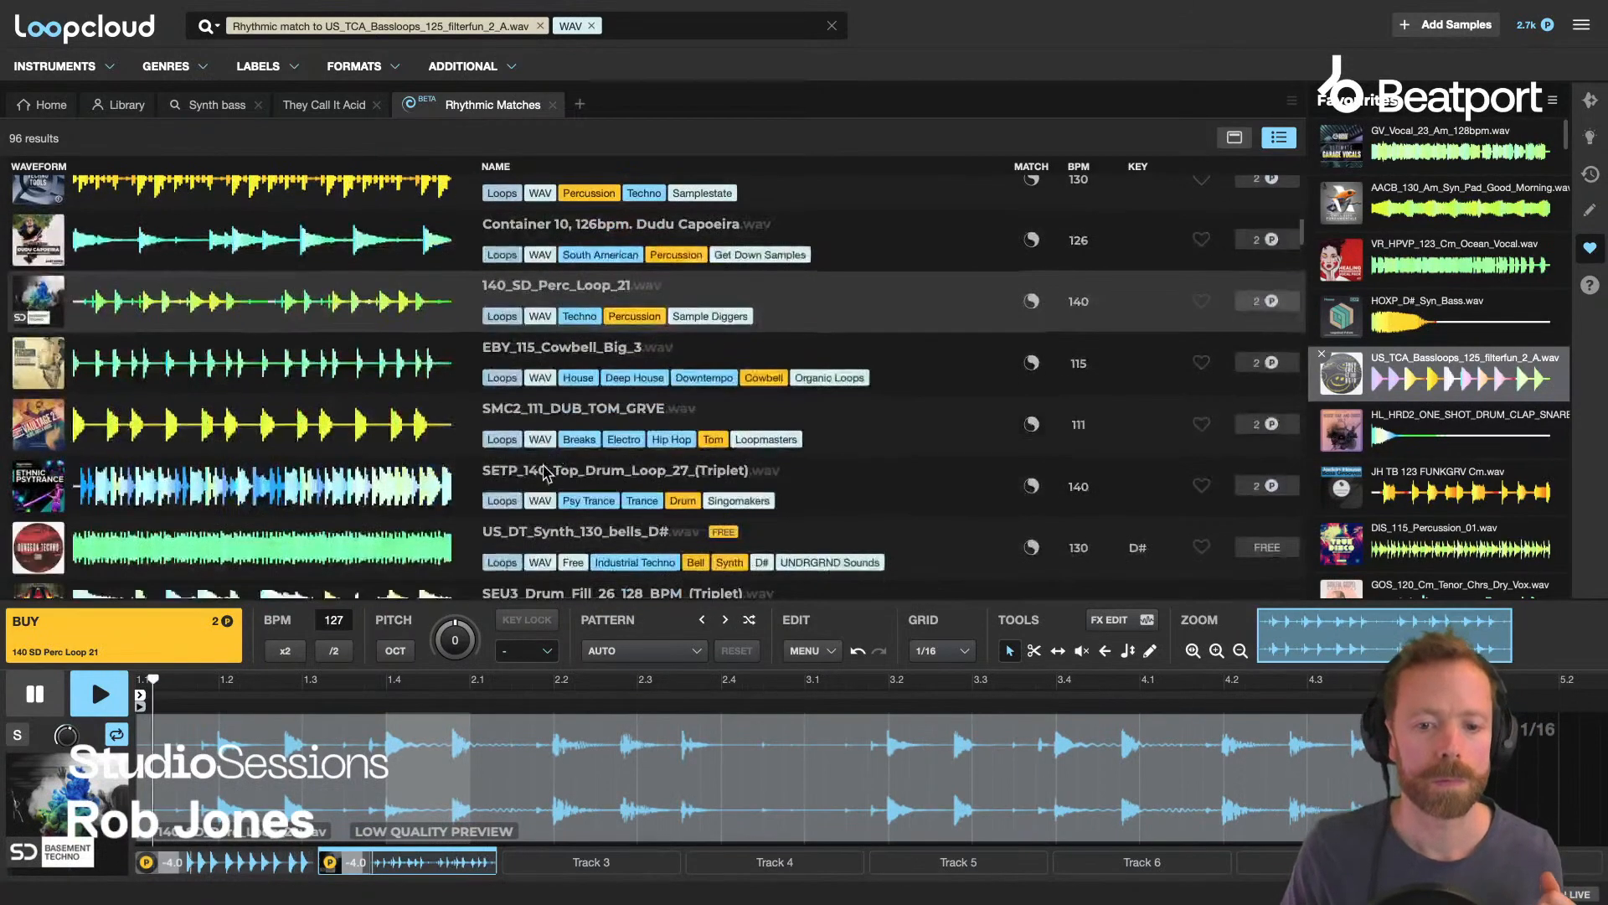
pyautogui.click(540, 417)
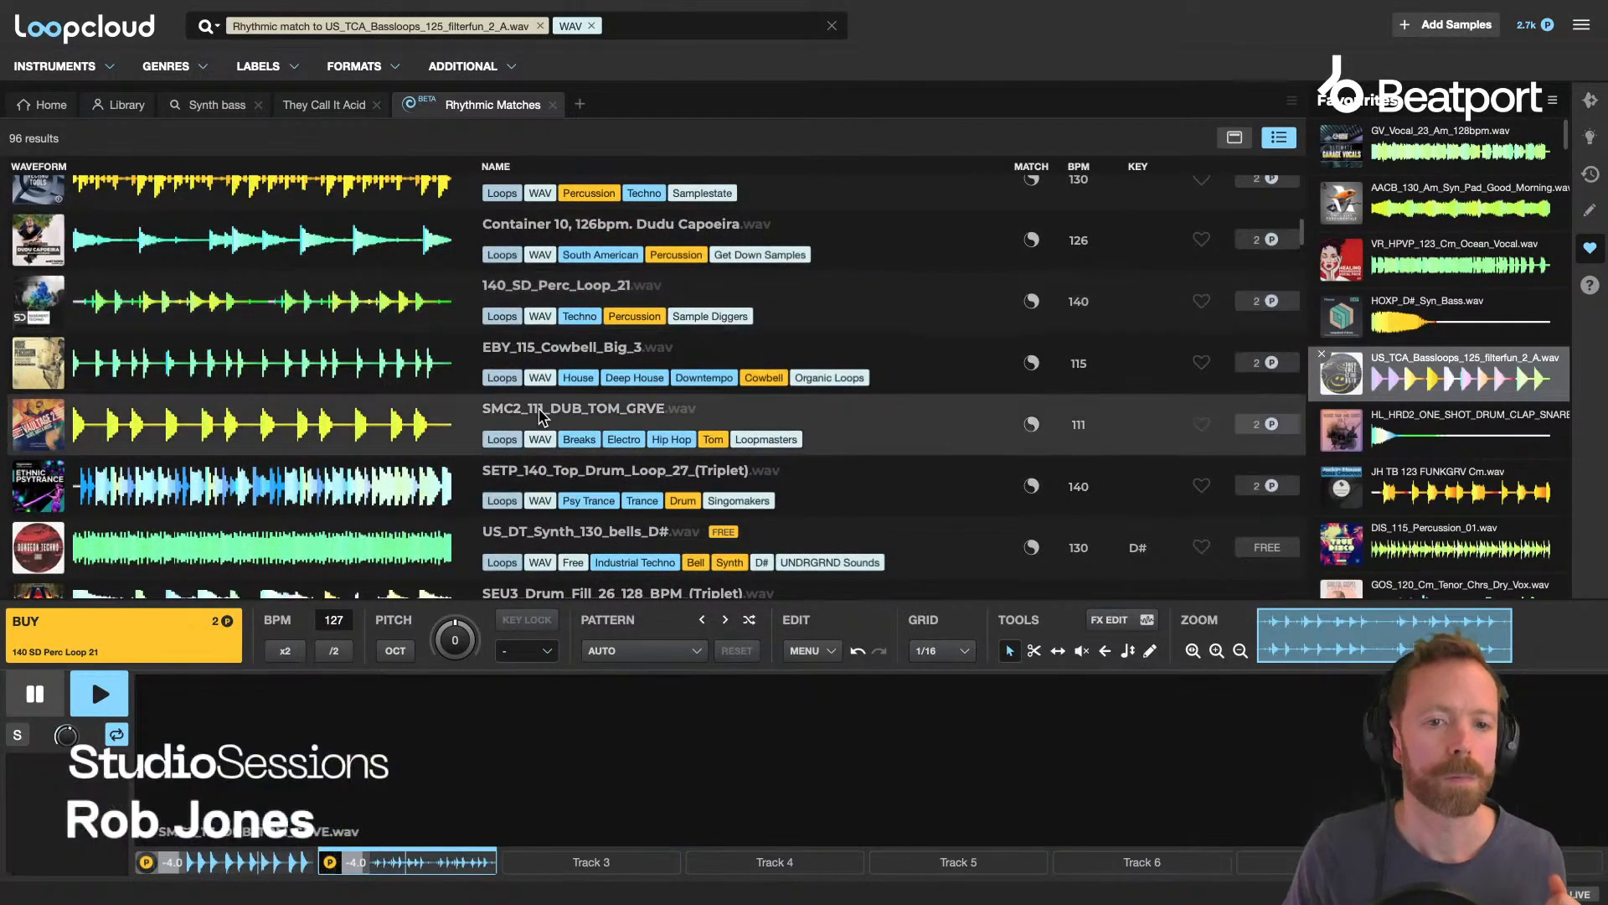
pyautogui.click(566, 515)
pyautogui.scroll(-1, 565, 513)
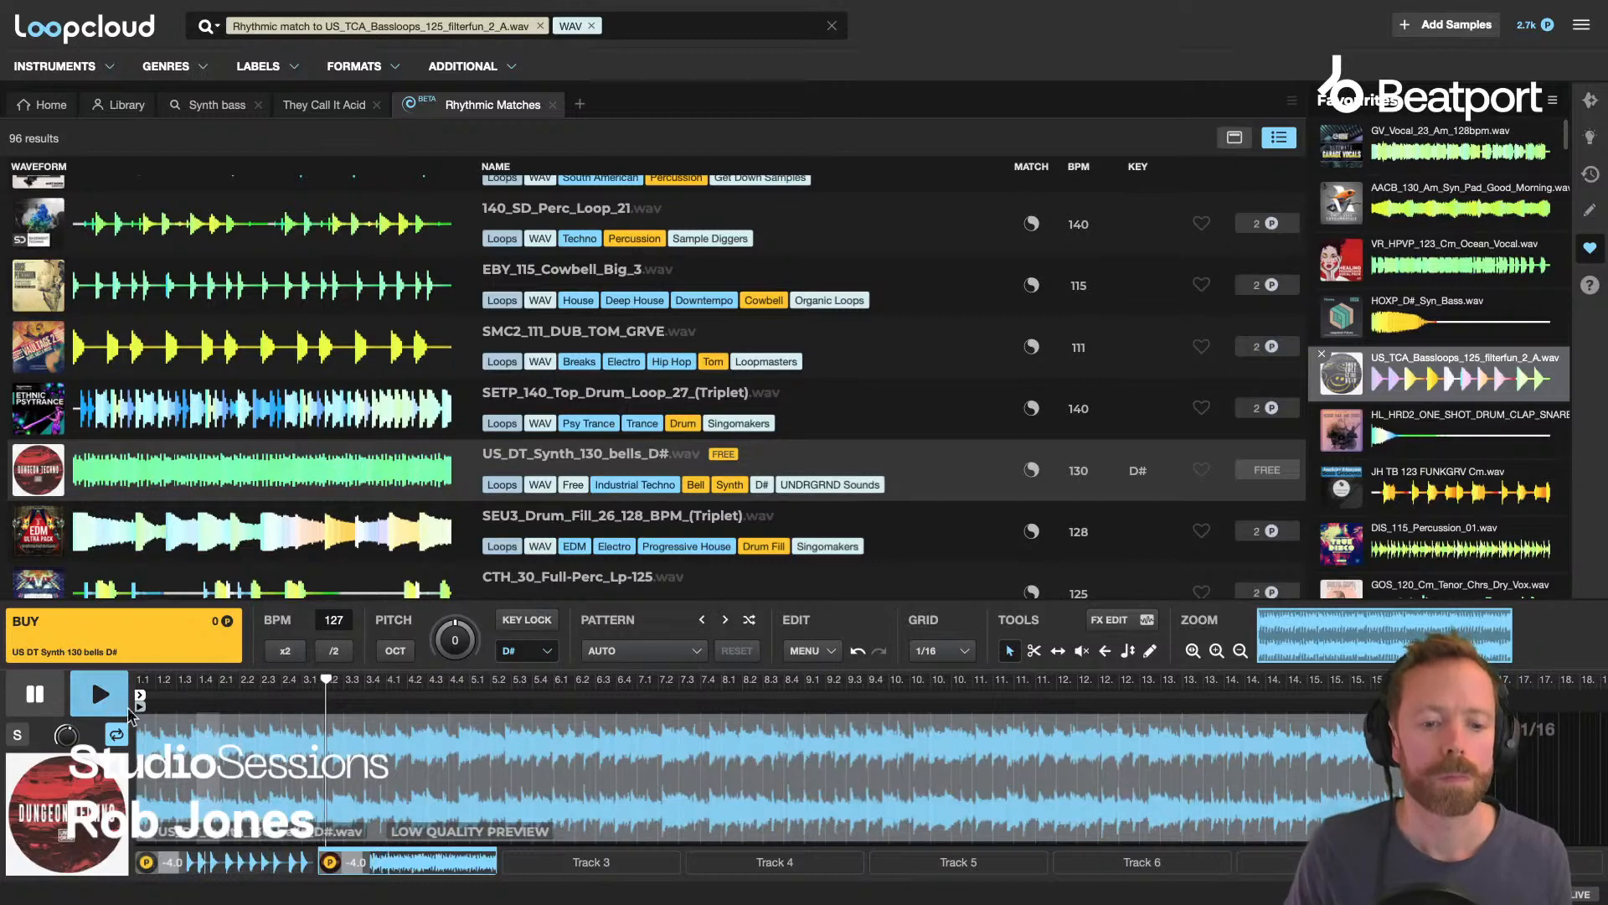
pyautogui.press('space')
# Narrow the rhythmic matches to loops with the Synth instrument tag.
pyautogui.scroll(10, 671, 370)
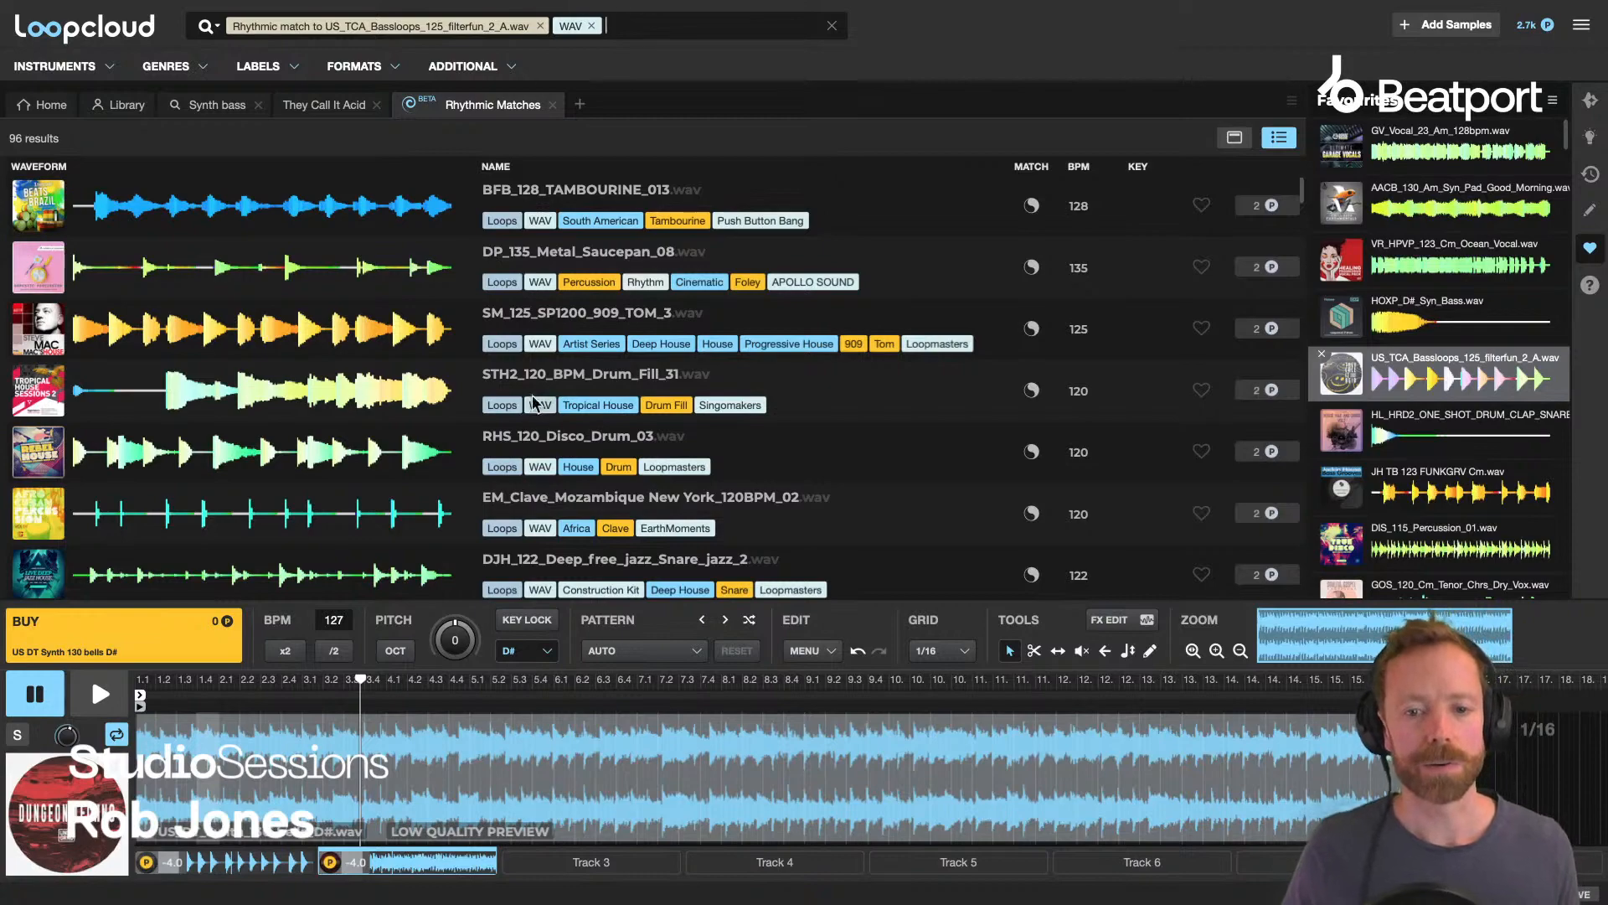
pyautogui.scroll(-10, 454, 381)
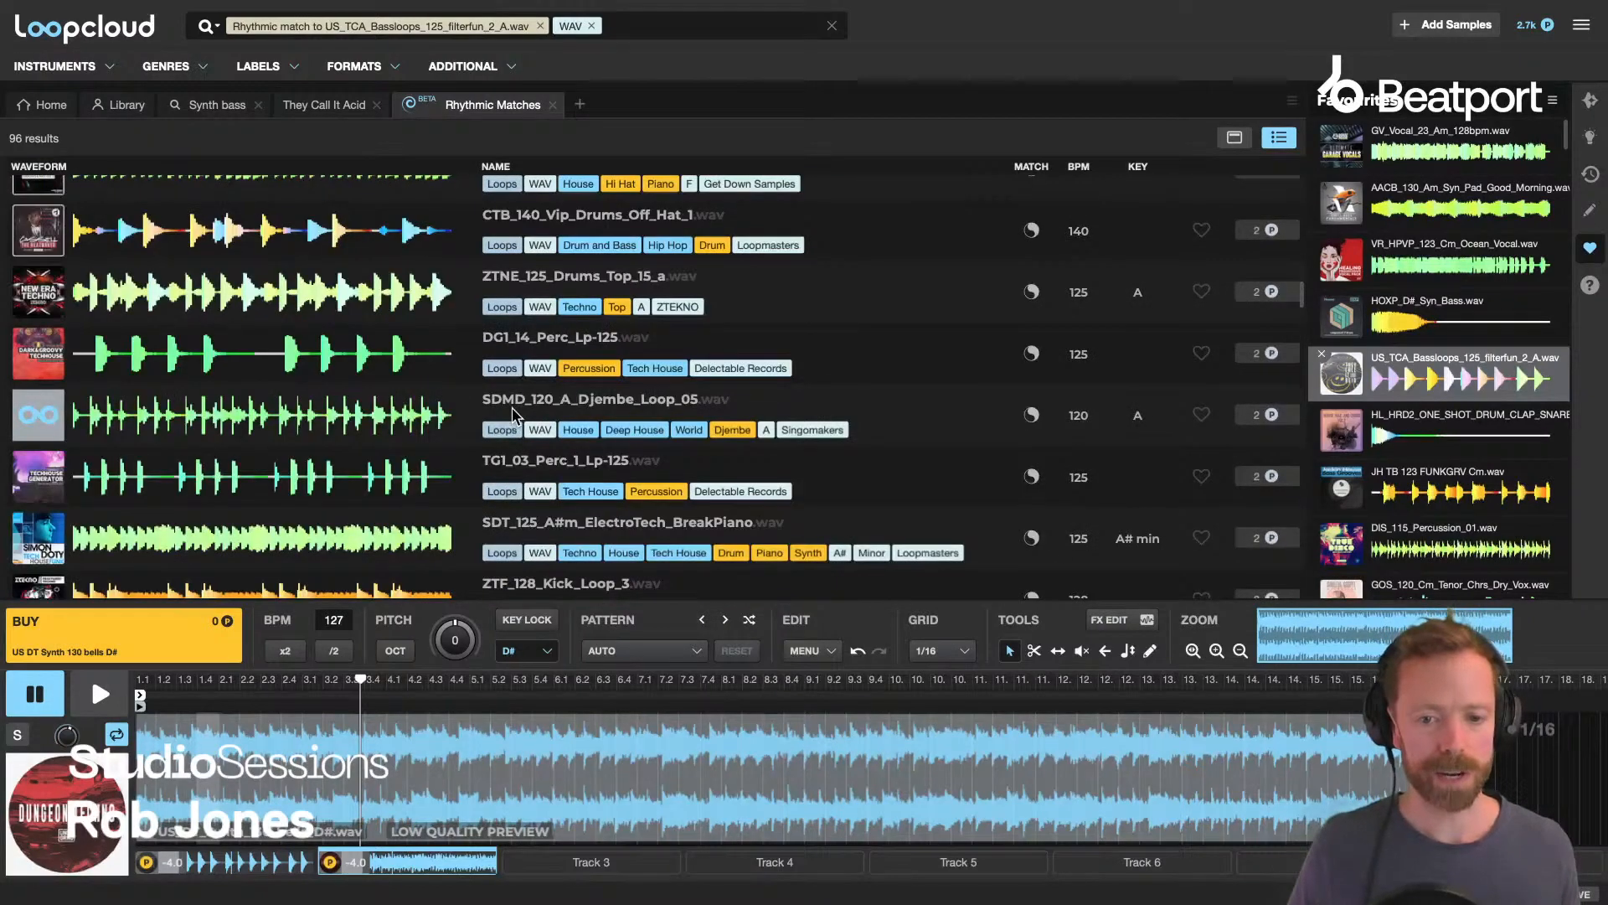
pyautogui.scroll(10, 380, 455)
pyautogui.write('s')
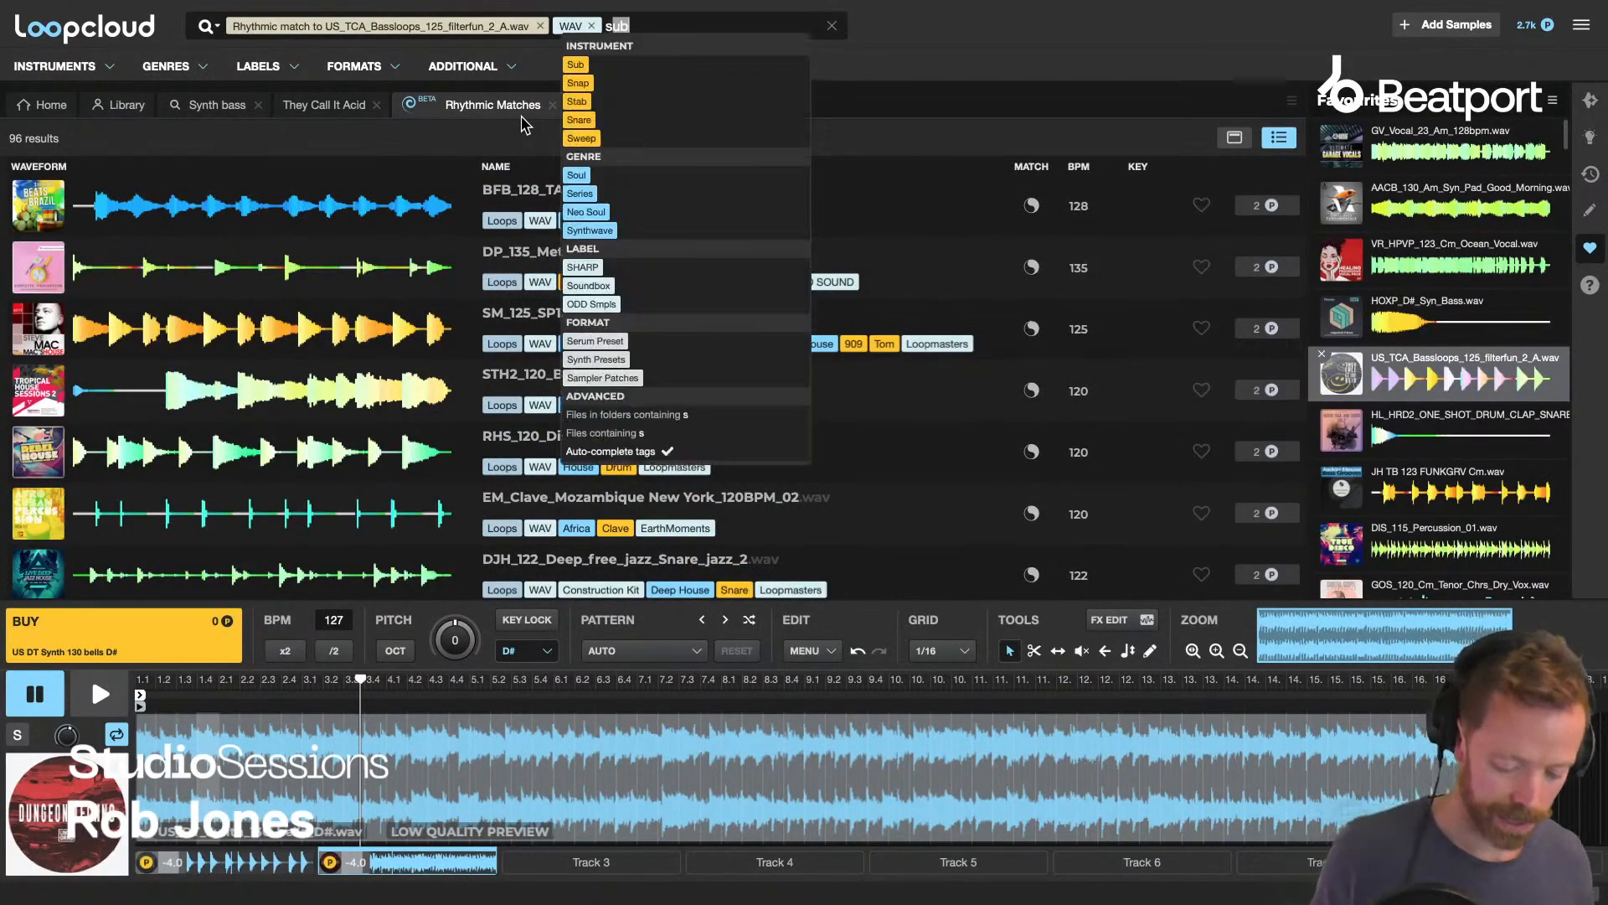
pyautogui.write('ynth')
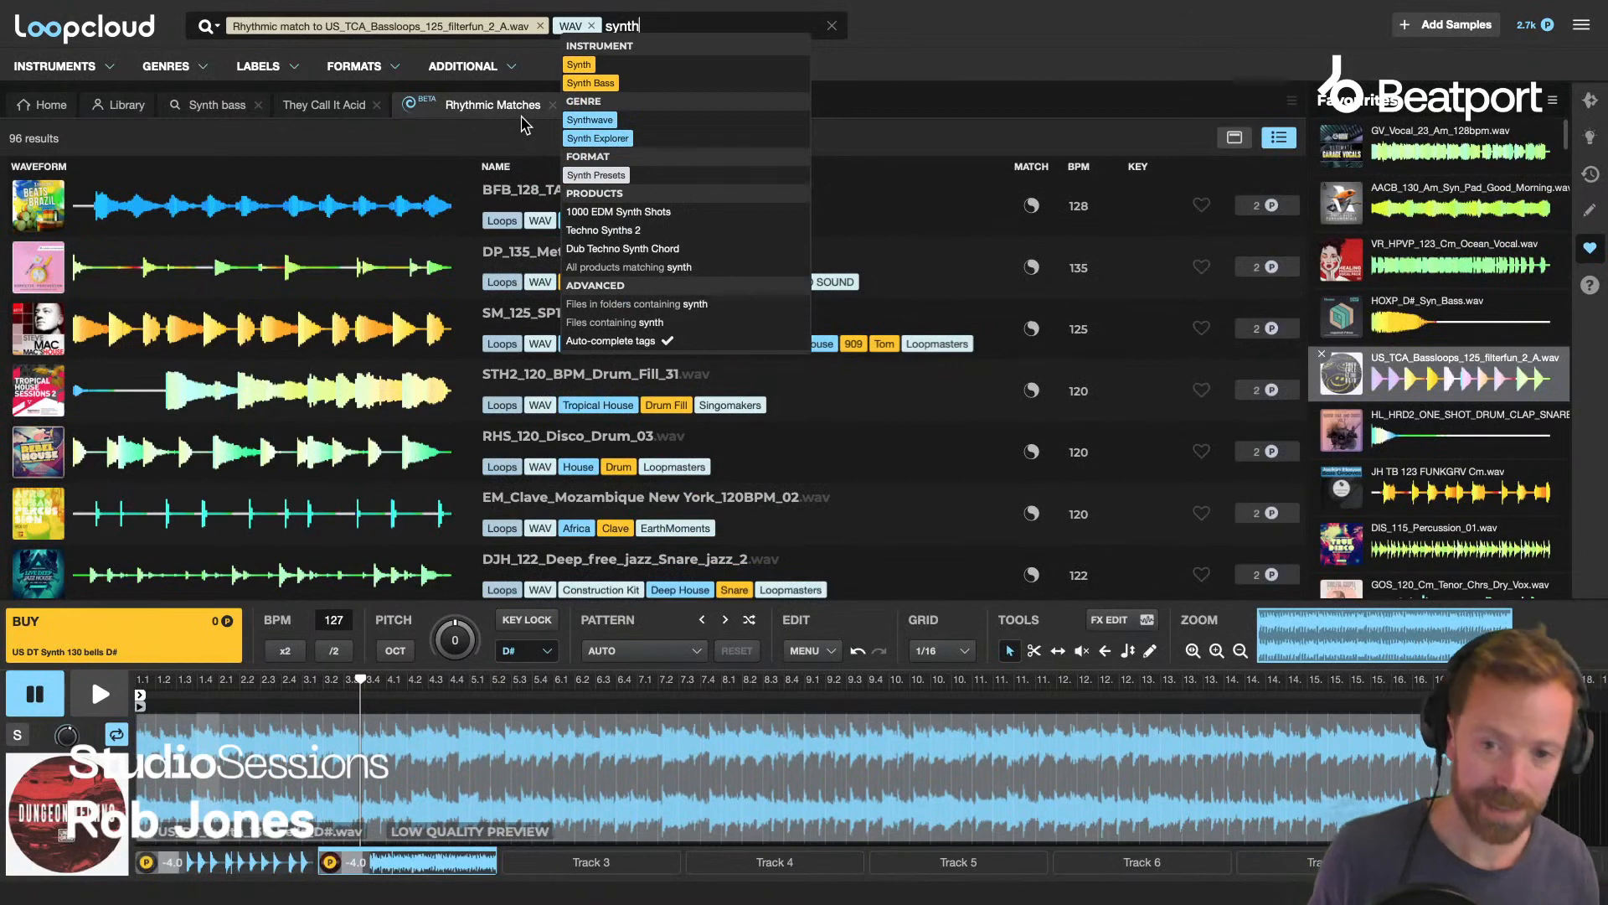
pyautogui.click(576, 65)
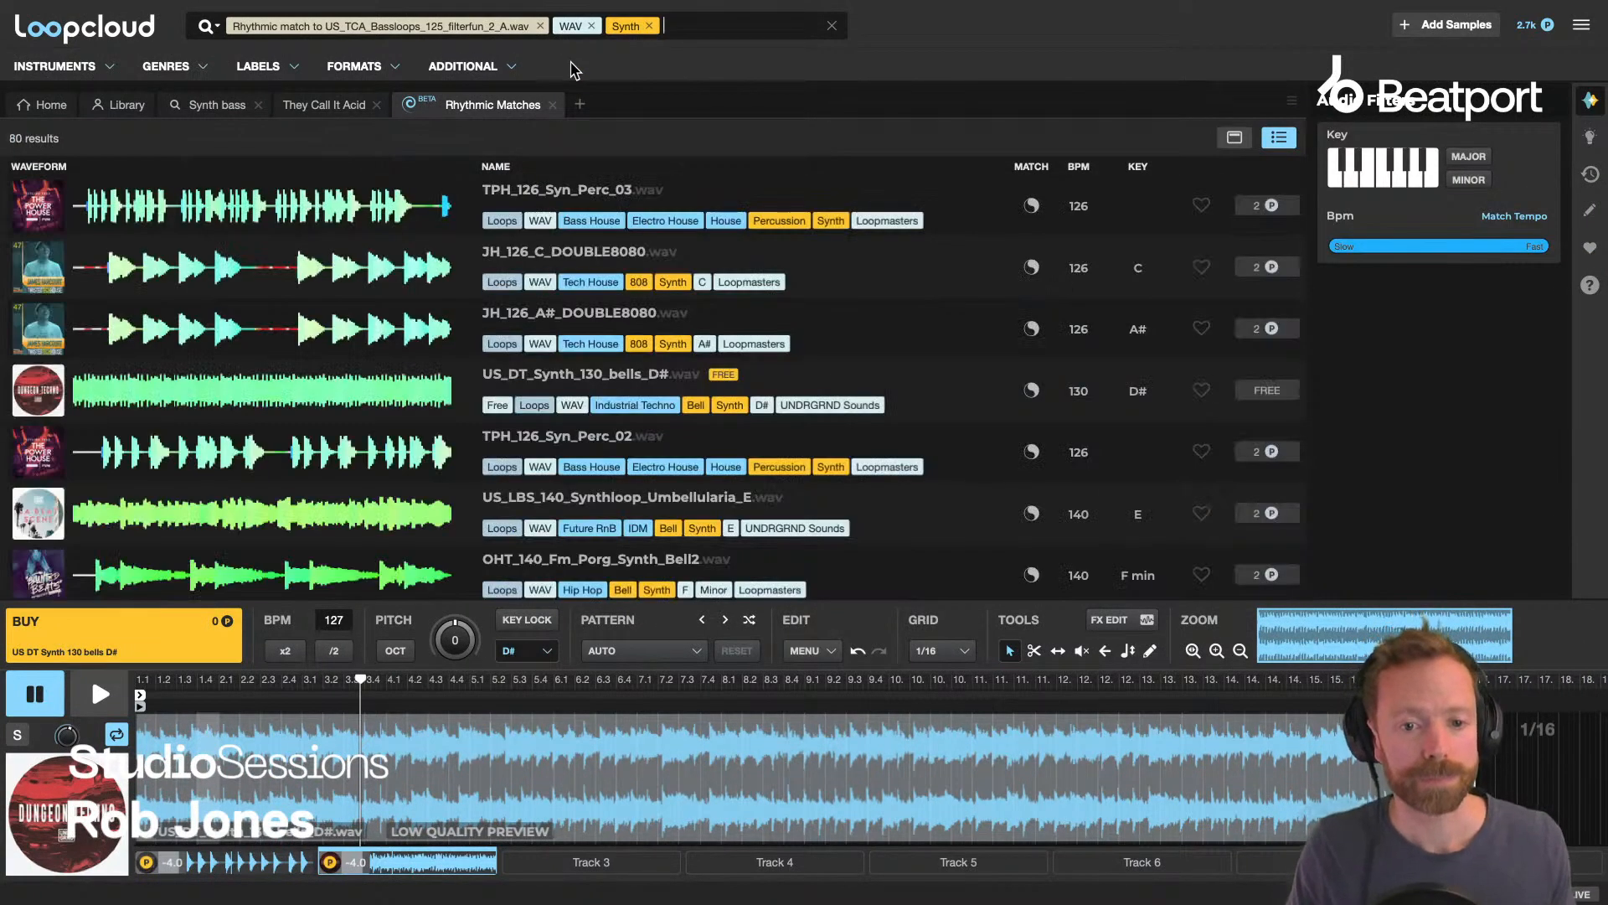
# Audition the first five synth matches, from TPH_126_Syn_Perc_03 through TPH_126_Syn_Perc_02, against the bass loop.
pyautogui.click(516, 197)
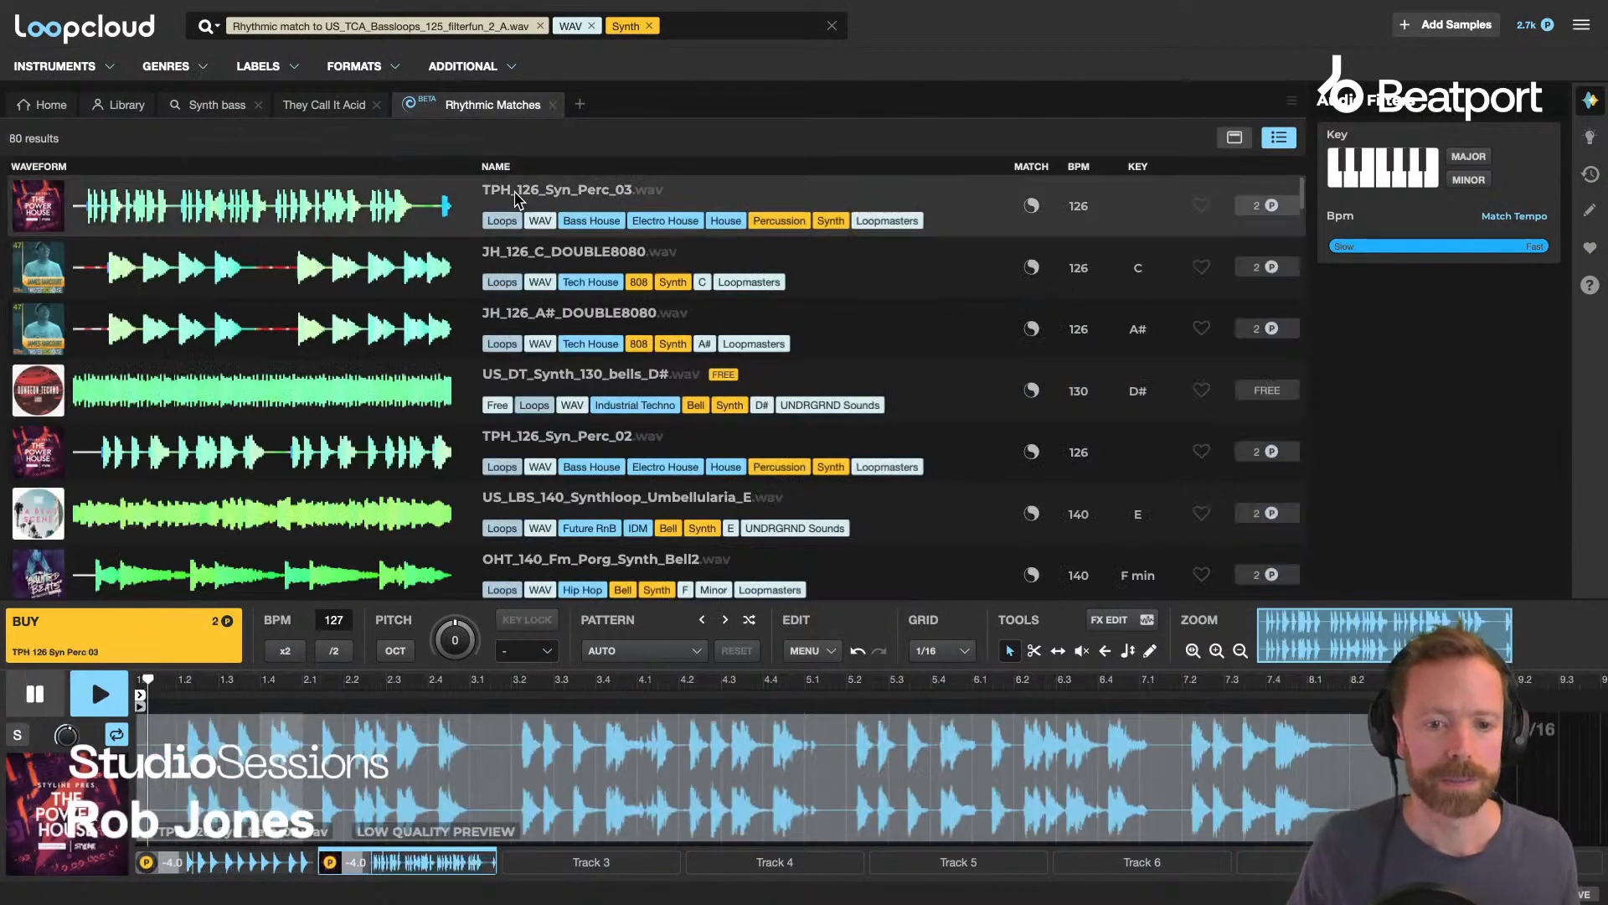
pyautogui.click(516, 255)
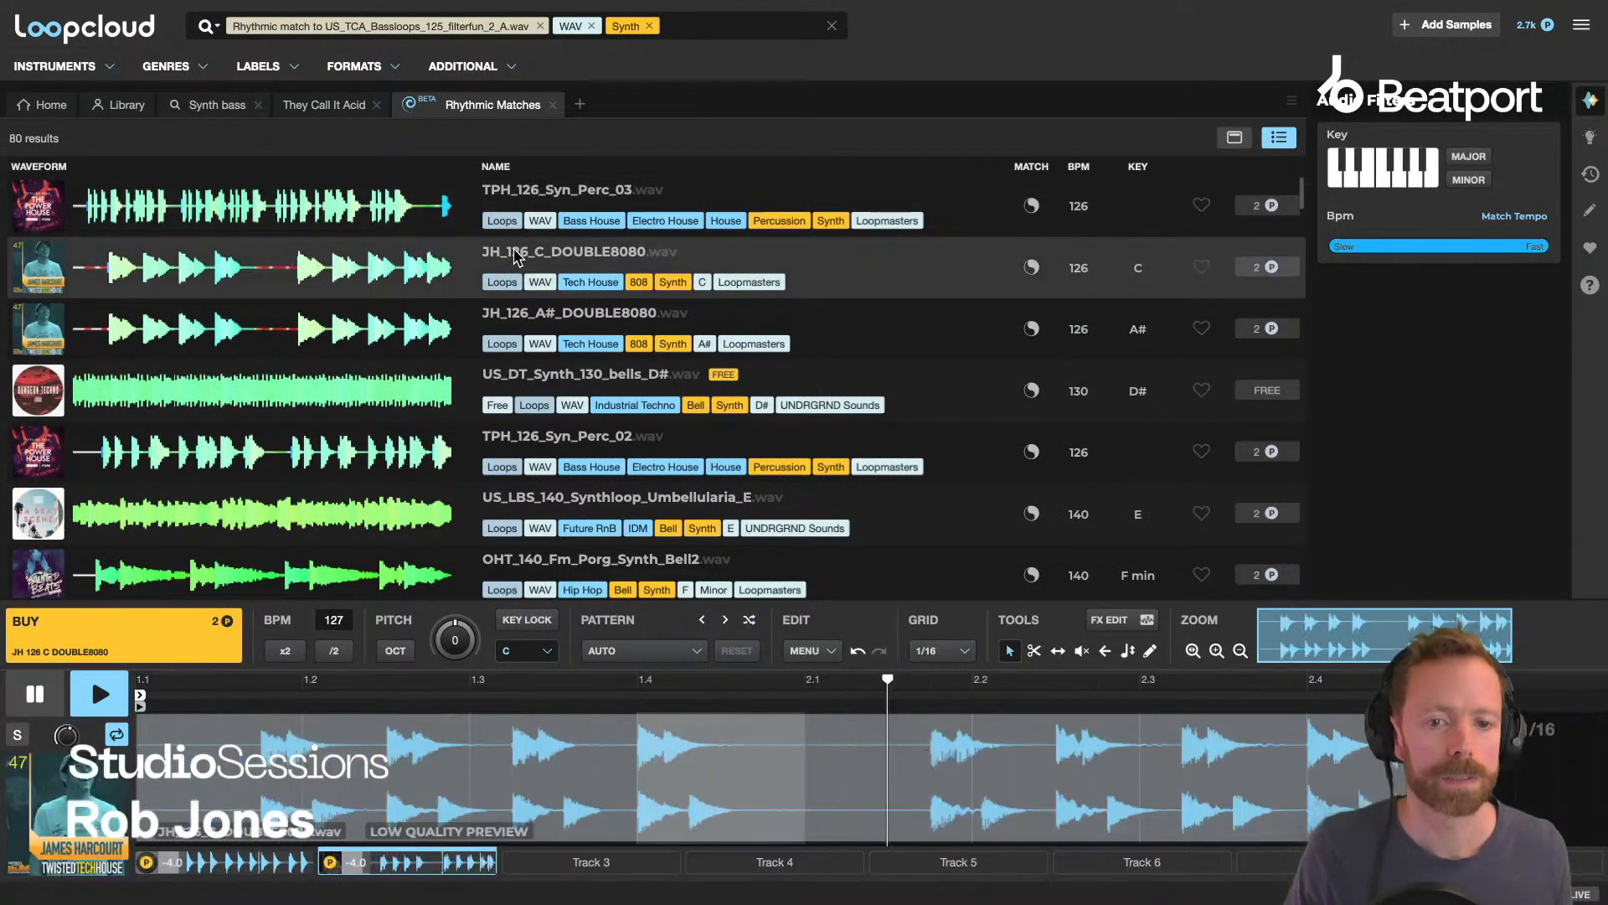
pyautogui.click(530, 304)
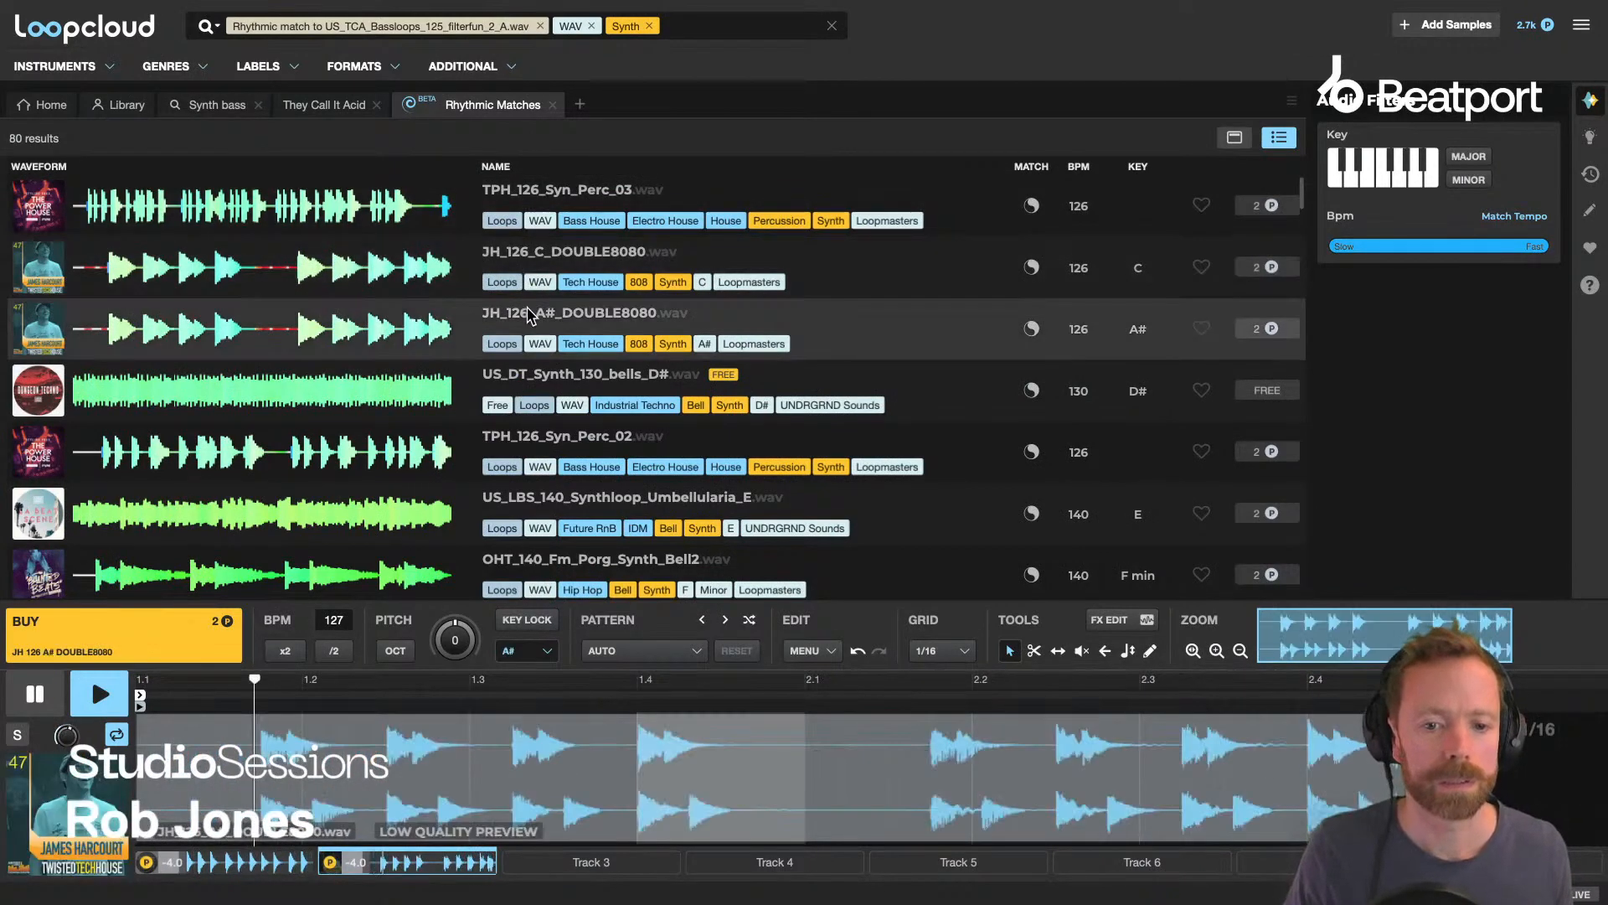
pyautogui.scroll(-1, 530, 304)
pyautogui.click(525, 322)
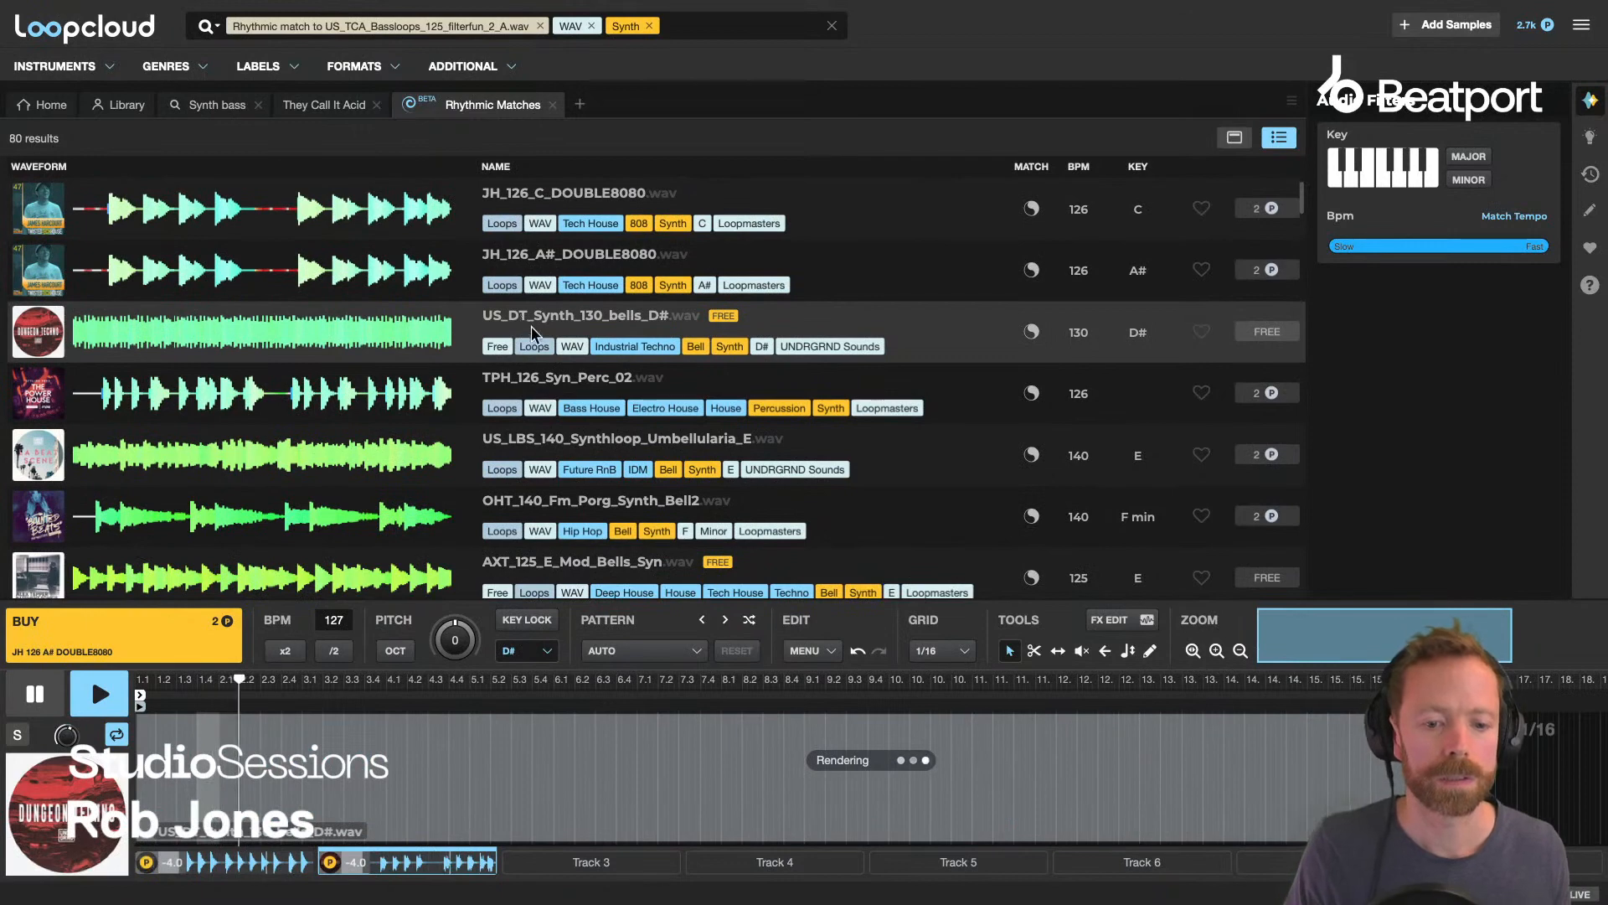
pyautogui.click(529, 385)
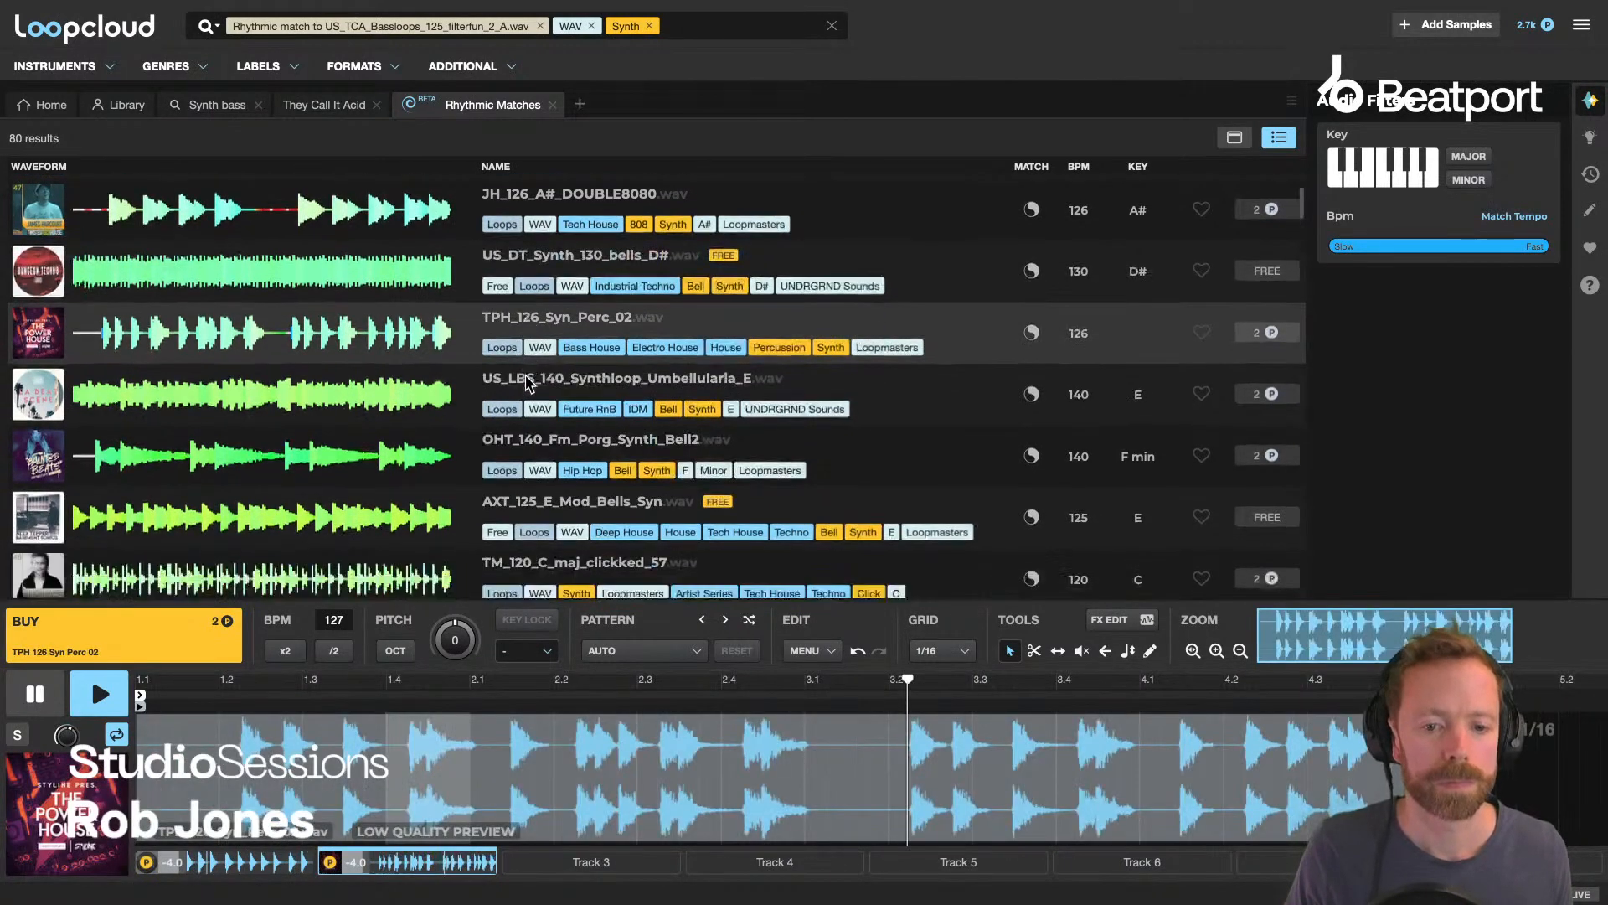
# Audition the next five synth matches, from US_LBS_140_Synthloop_Umbellularia_E through AET_13_HollowBellSynth_C_124, and stop playback.
pyautogui.scroll(-2, 529, 377)
pyautogui.click(528, 365)
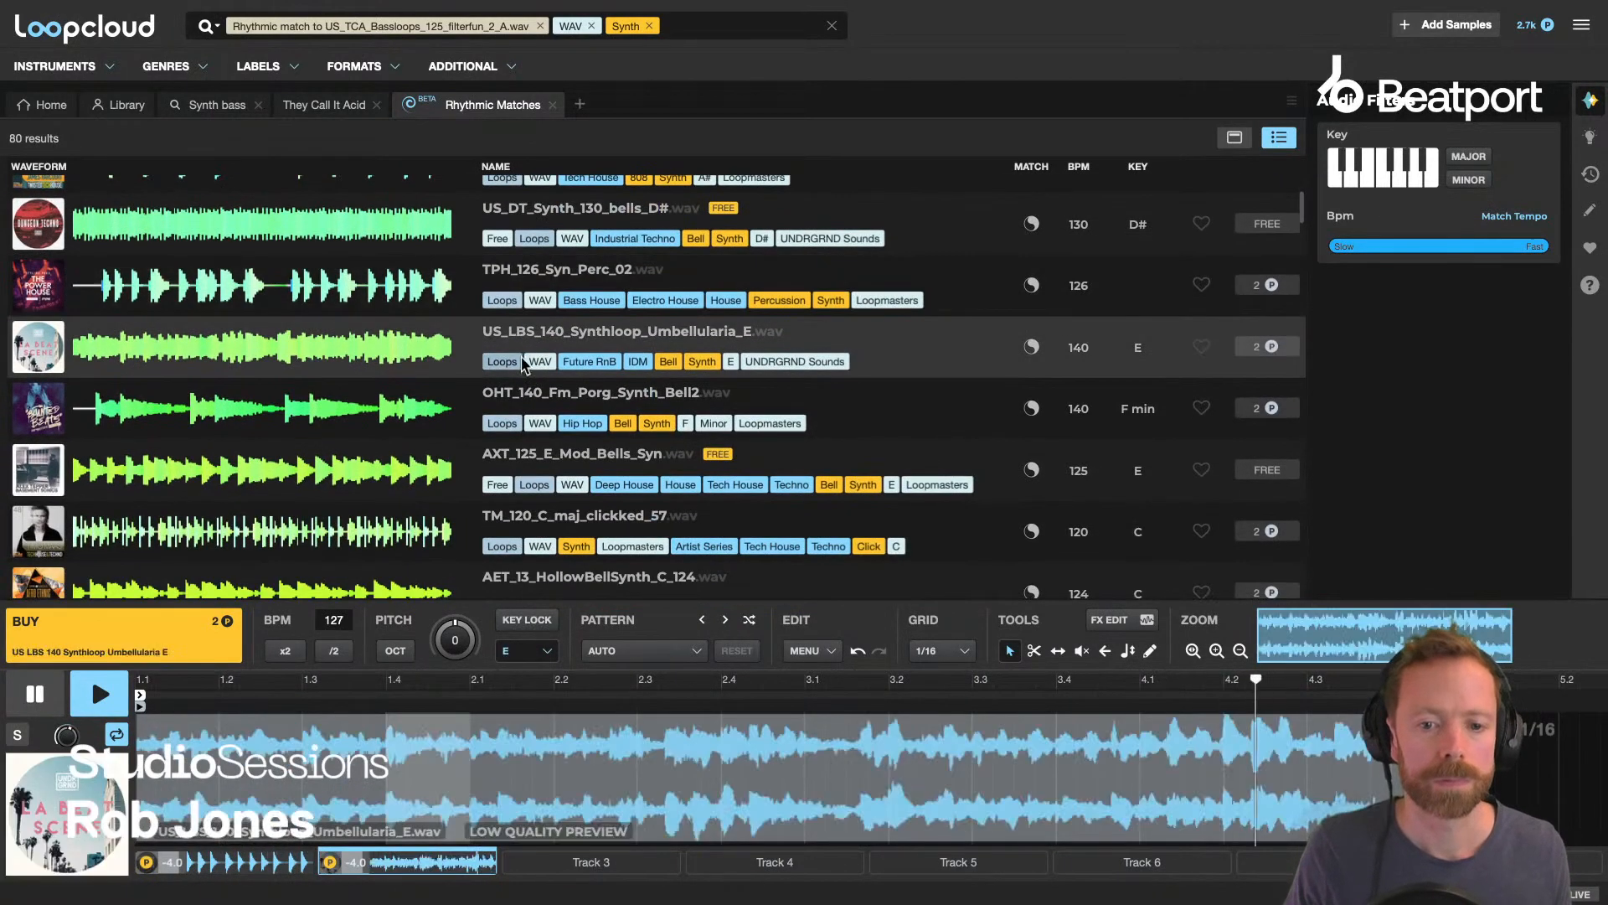
pyautogui.click(526, 398)
pyautogui.scroll(-2, 522, 381)
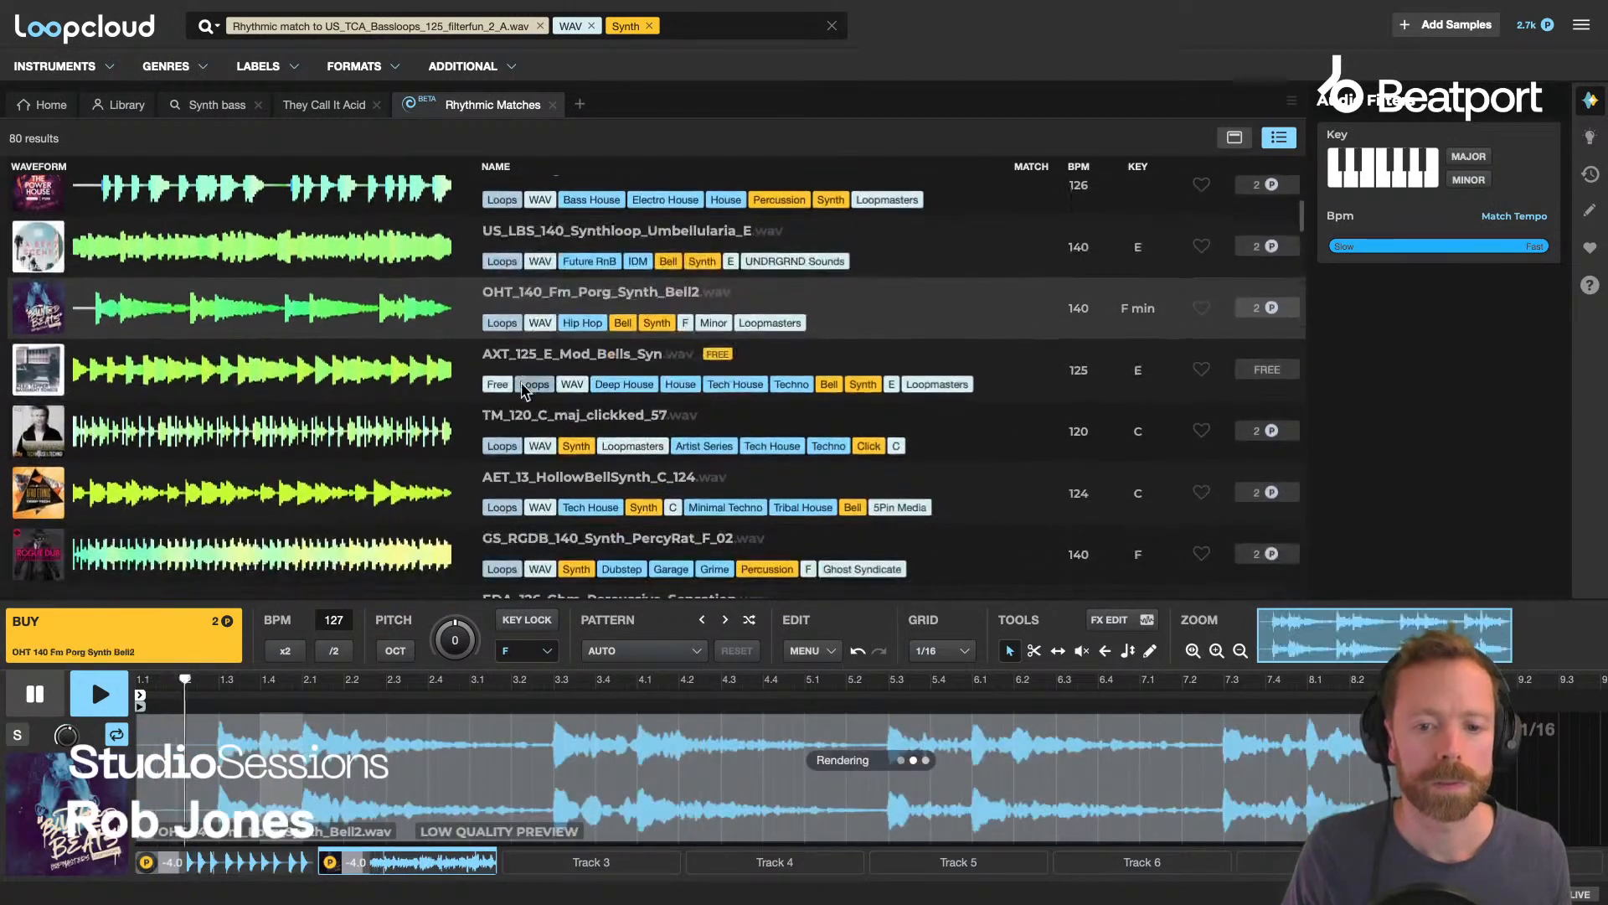
pyautogui.click(514, 361)
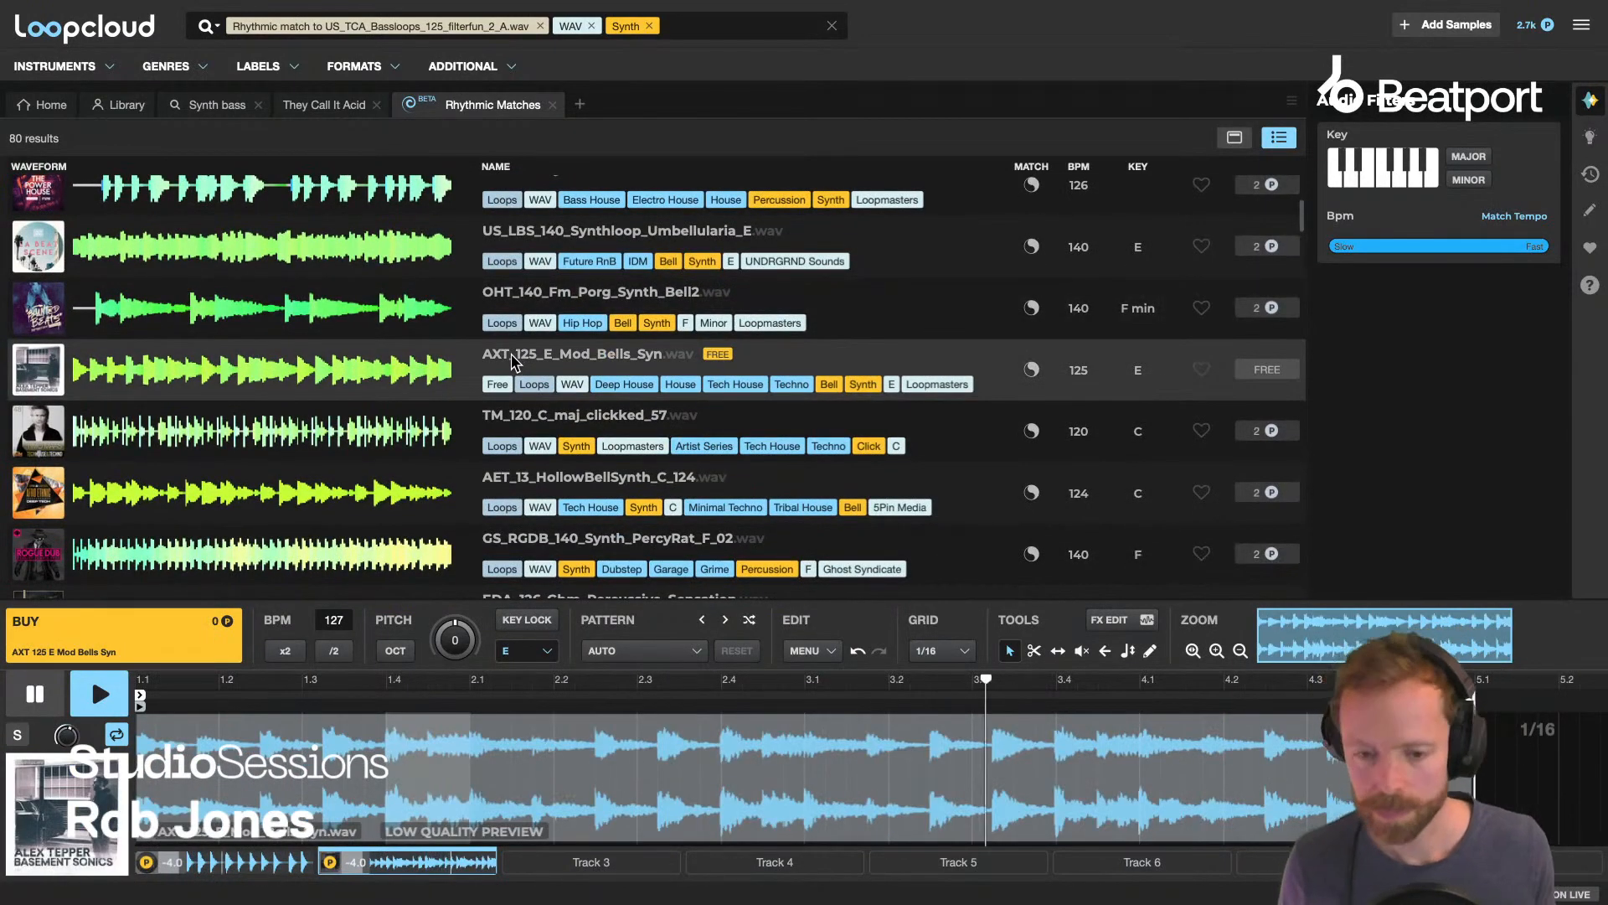
pyautogui.press('Down')
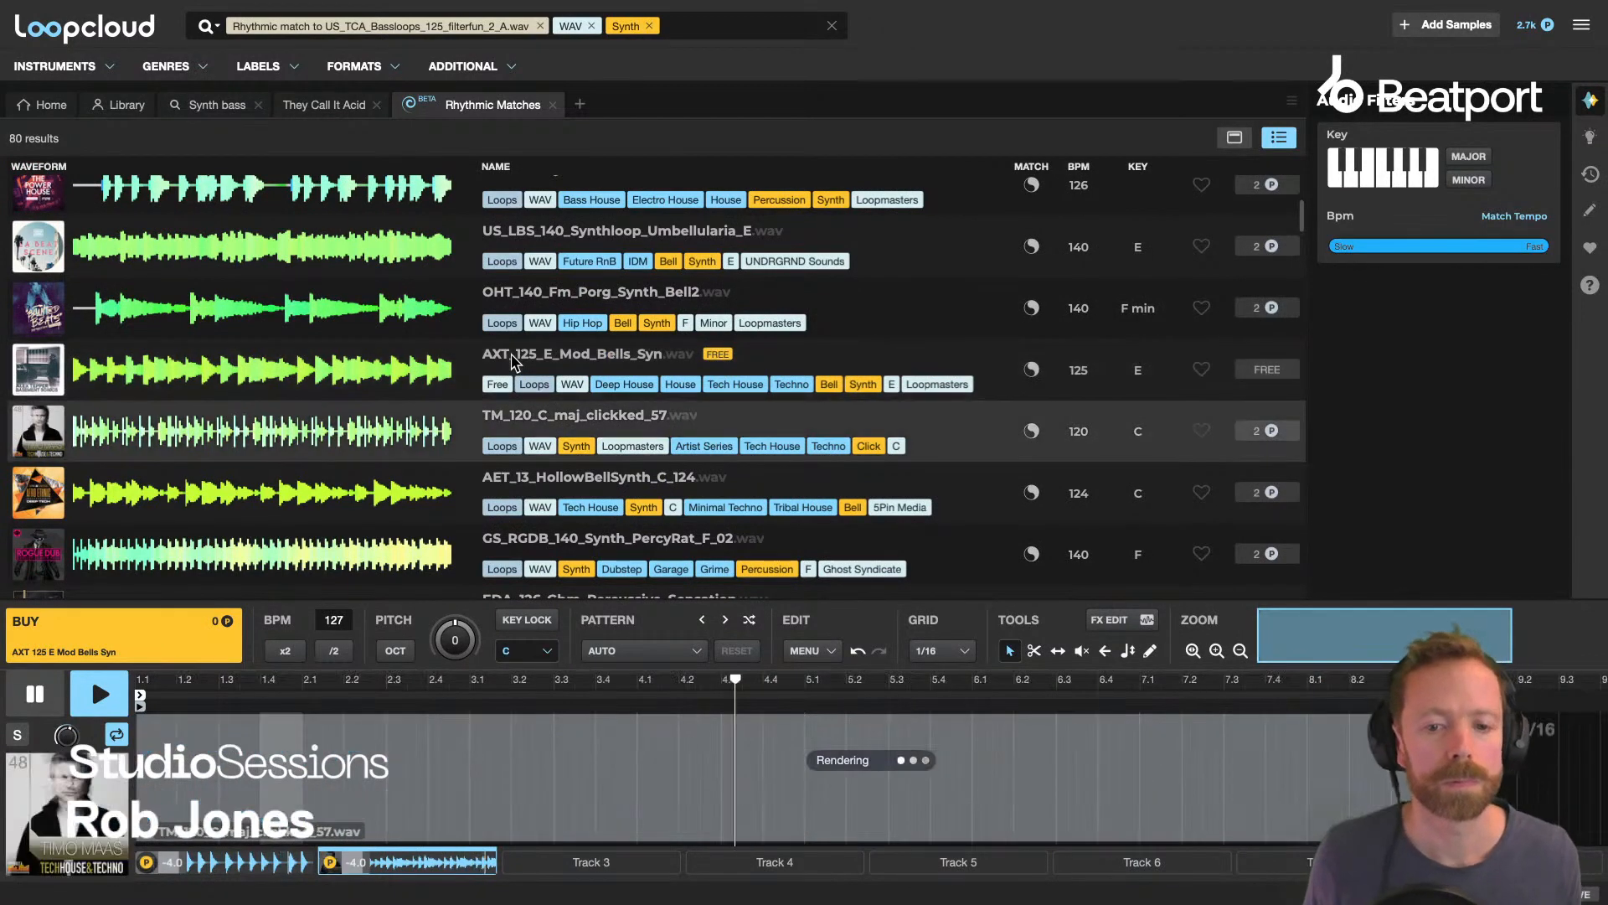
pyautogui.press('Down')
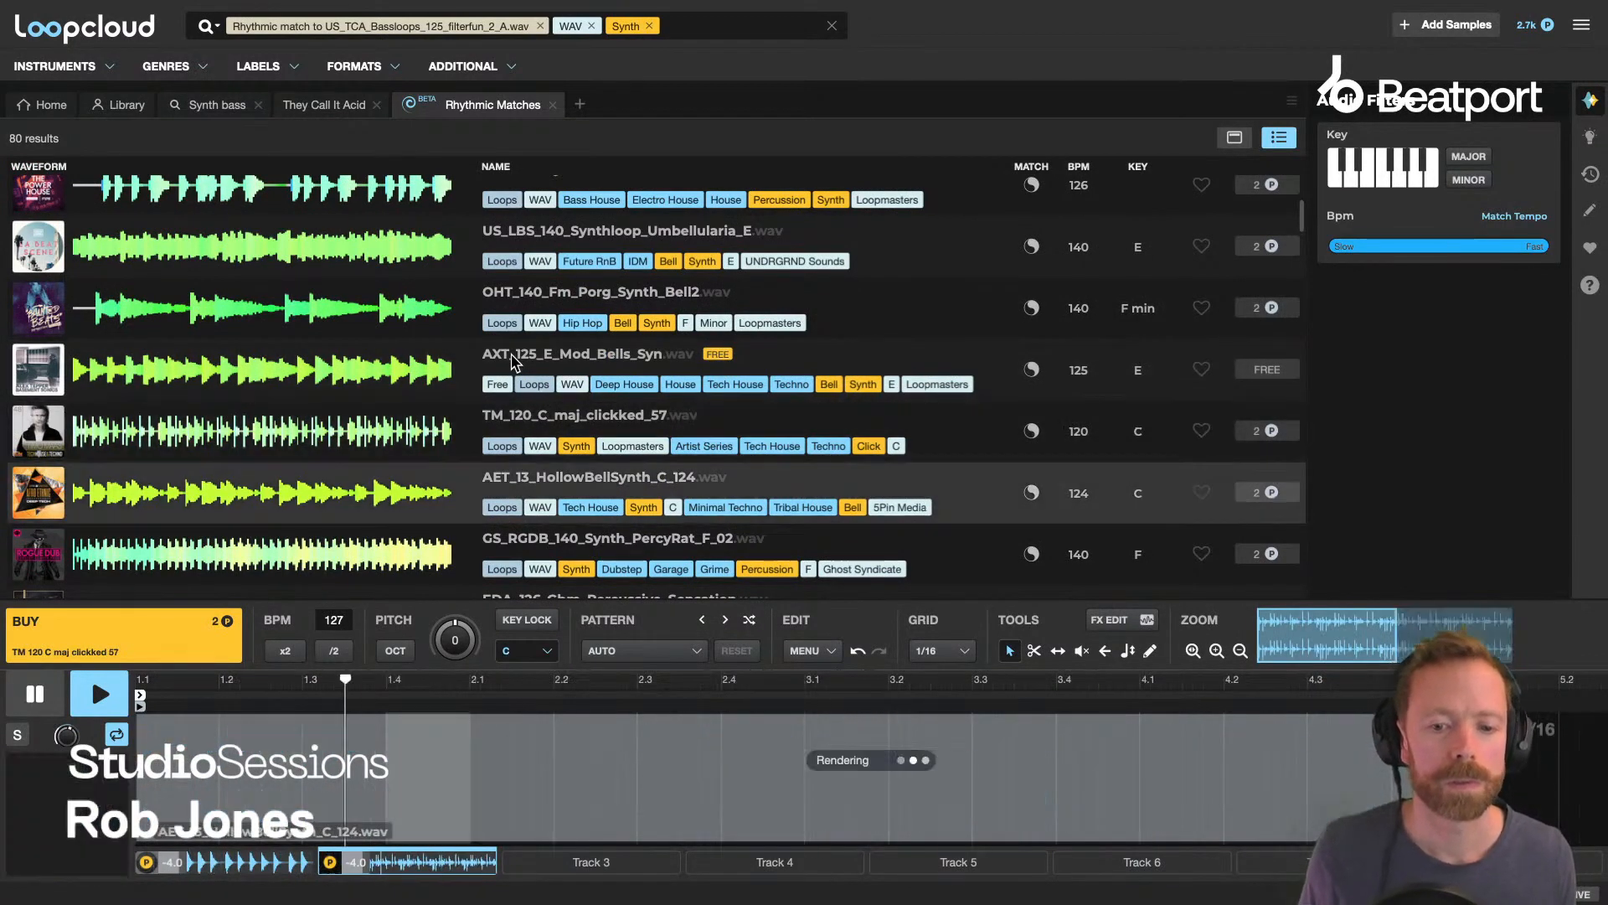
pyautogui.press('space')
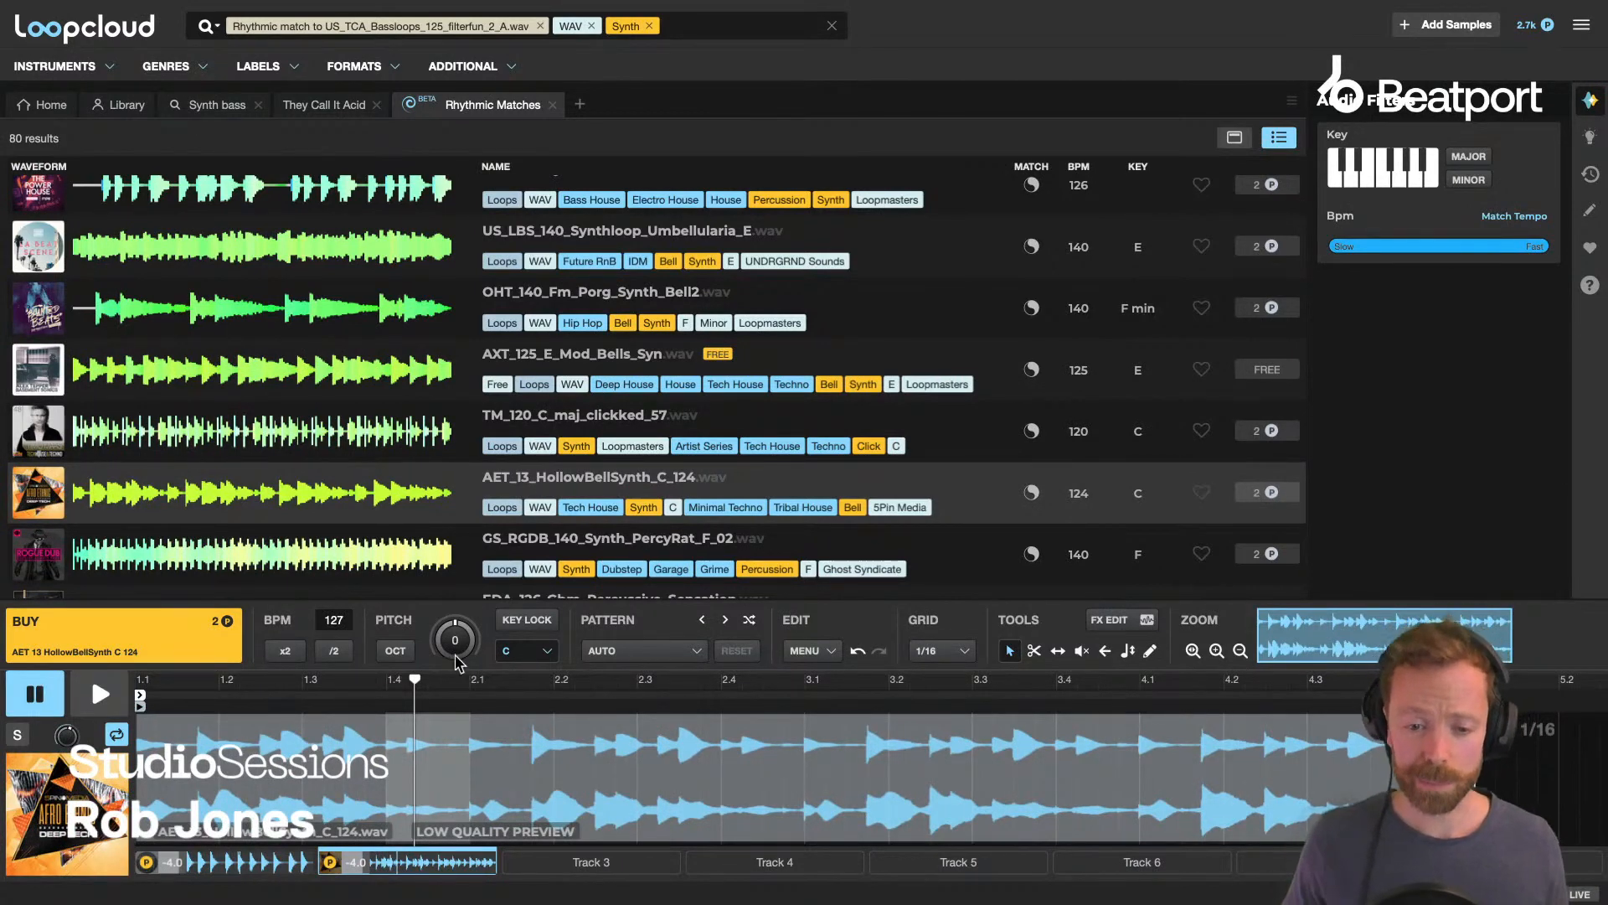
# Lock the Track 2 loop's key to A to match the bass loop and play AET_13_HollowBellSynth_C_124 again.
pyautogui.click(270, 862)
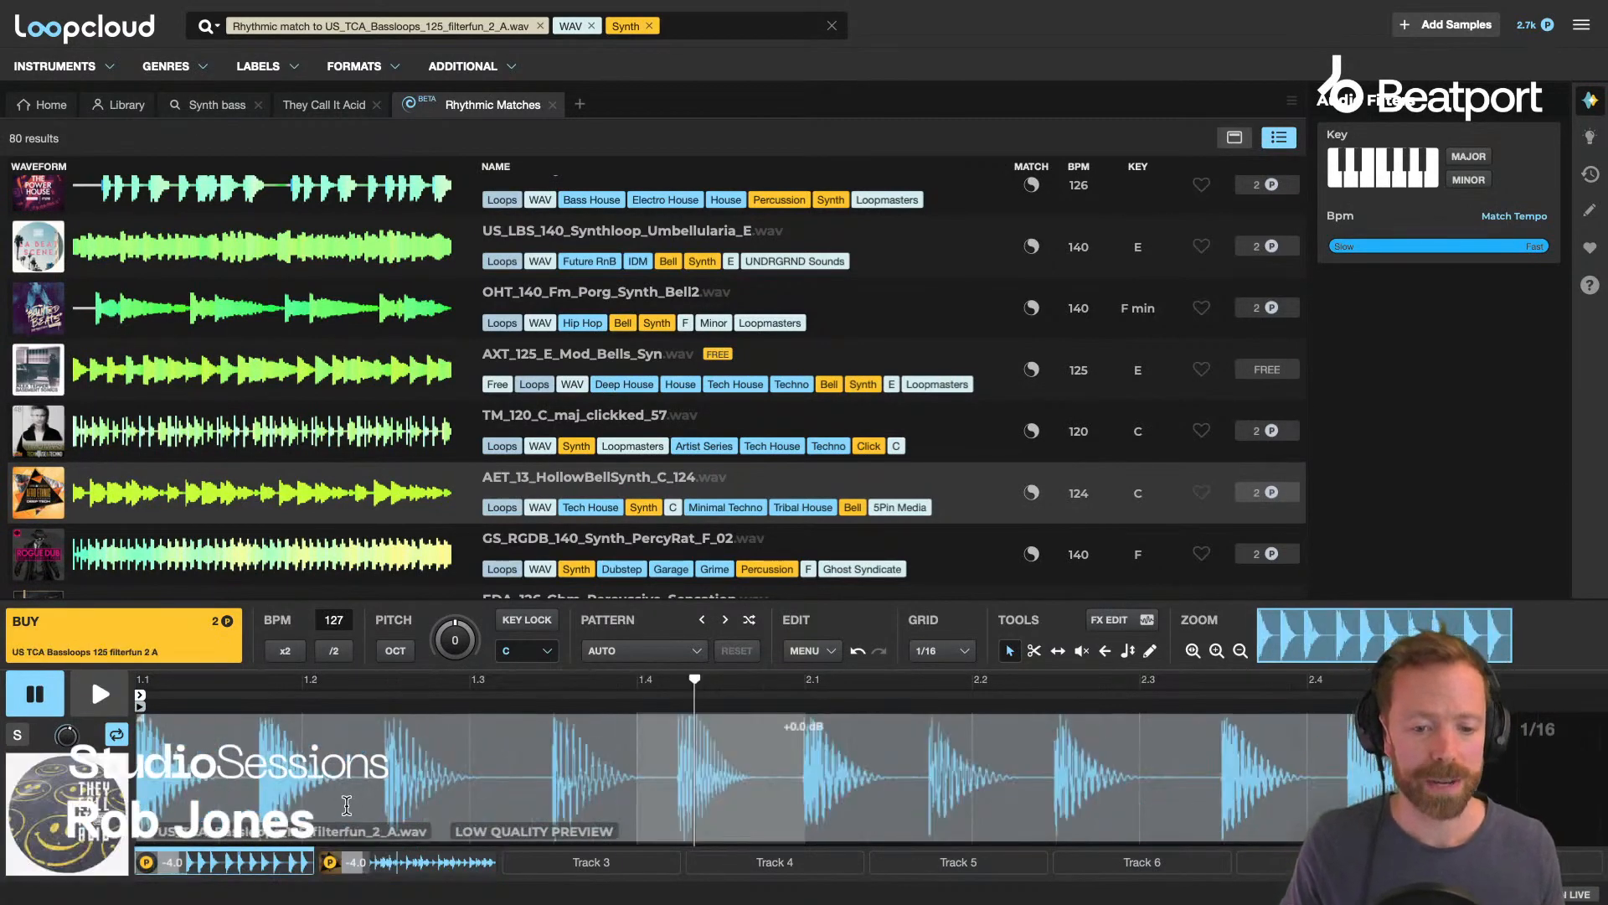
pyautogui.click(411, 865)
pyautogui.click(526, 655)
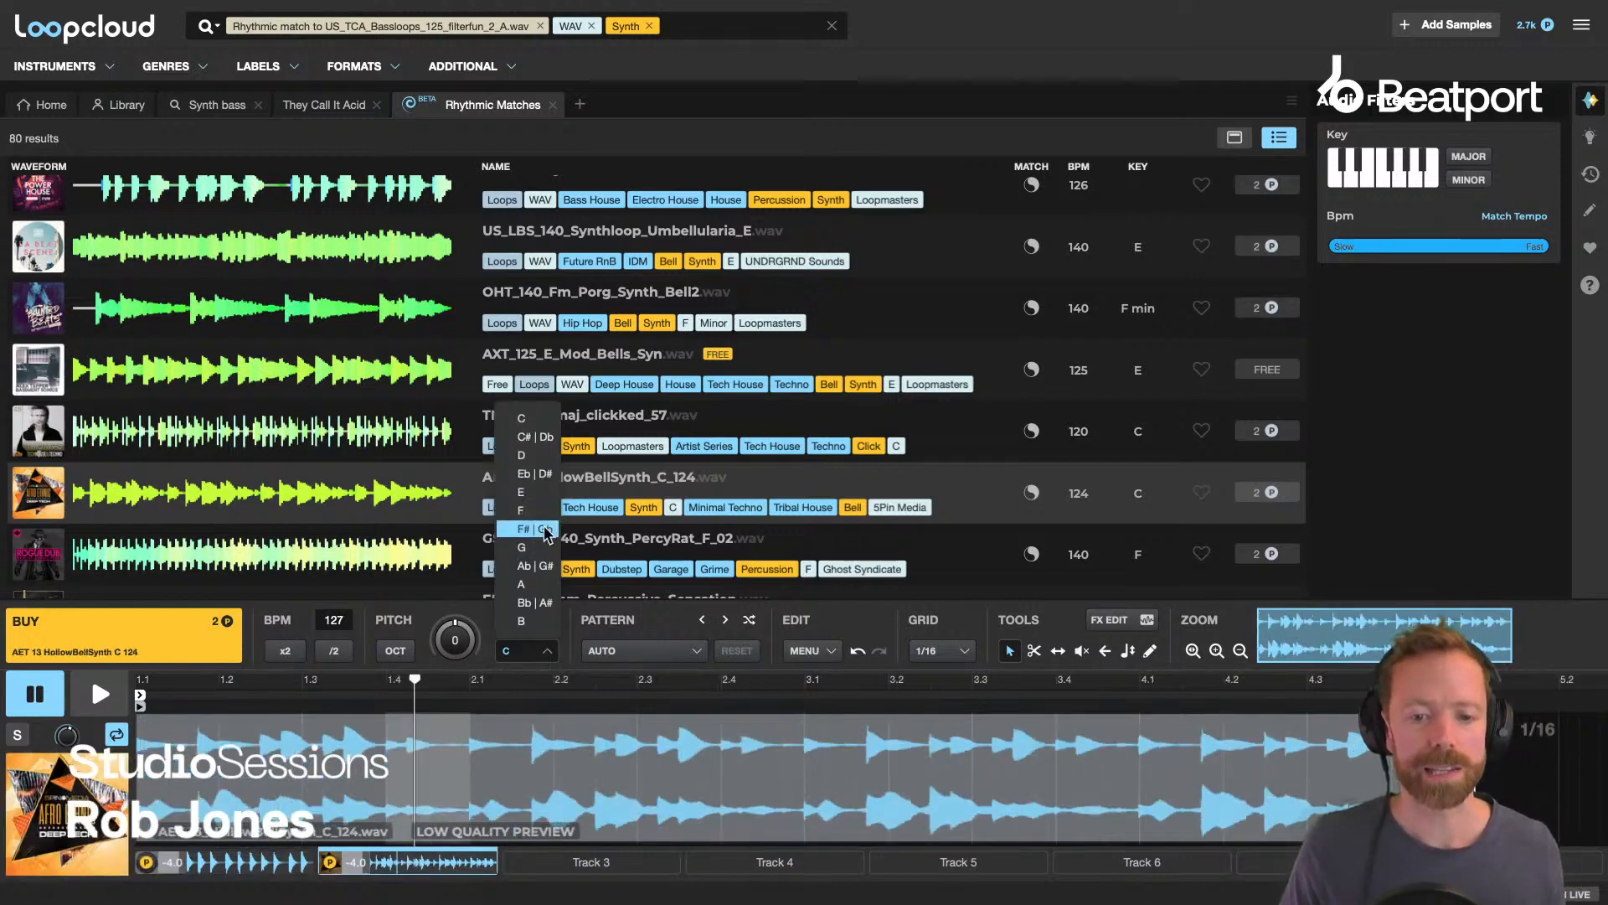
pyautogui.click(543, 584)
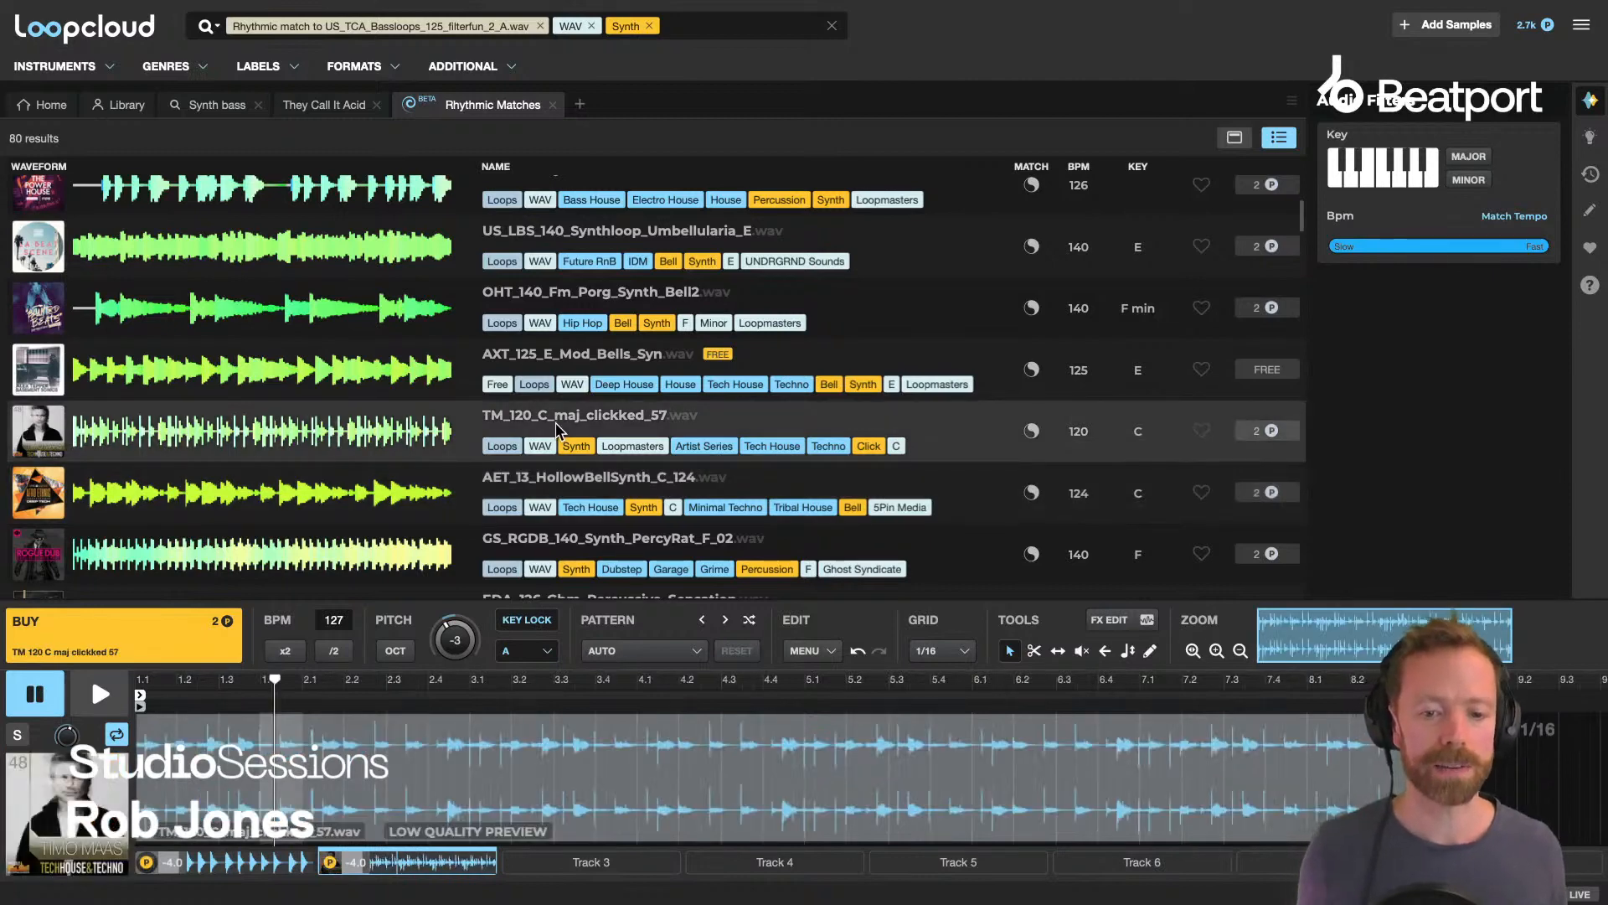
pyautogui.press('space')
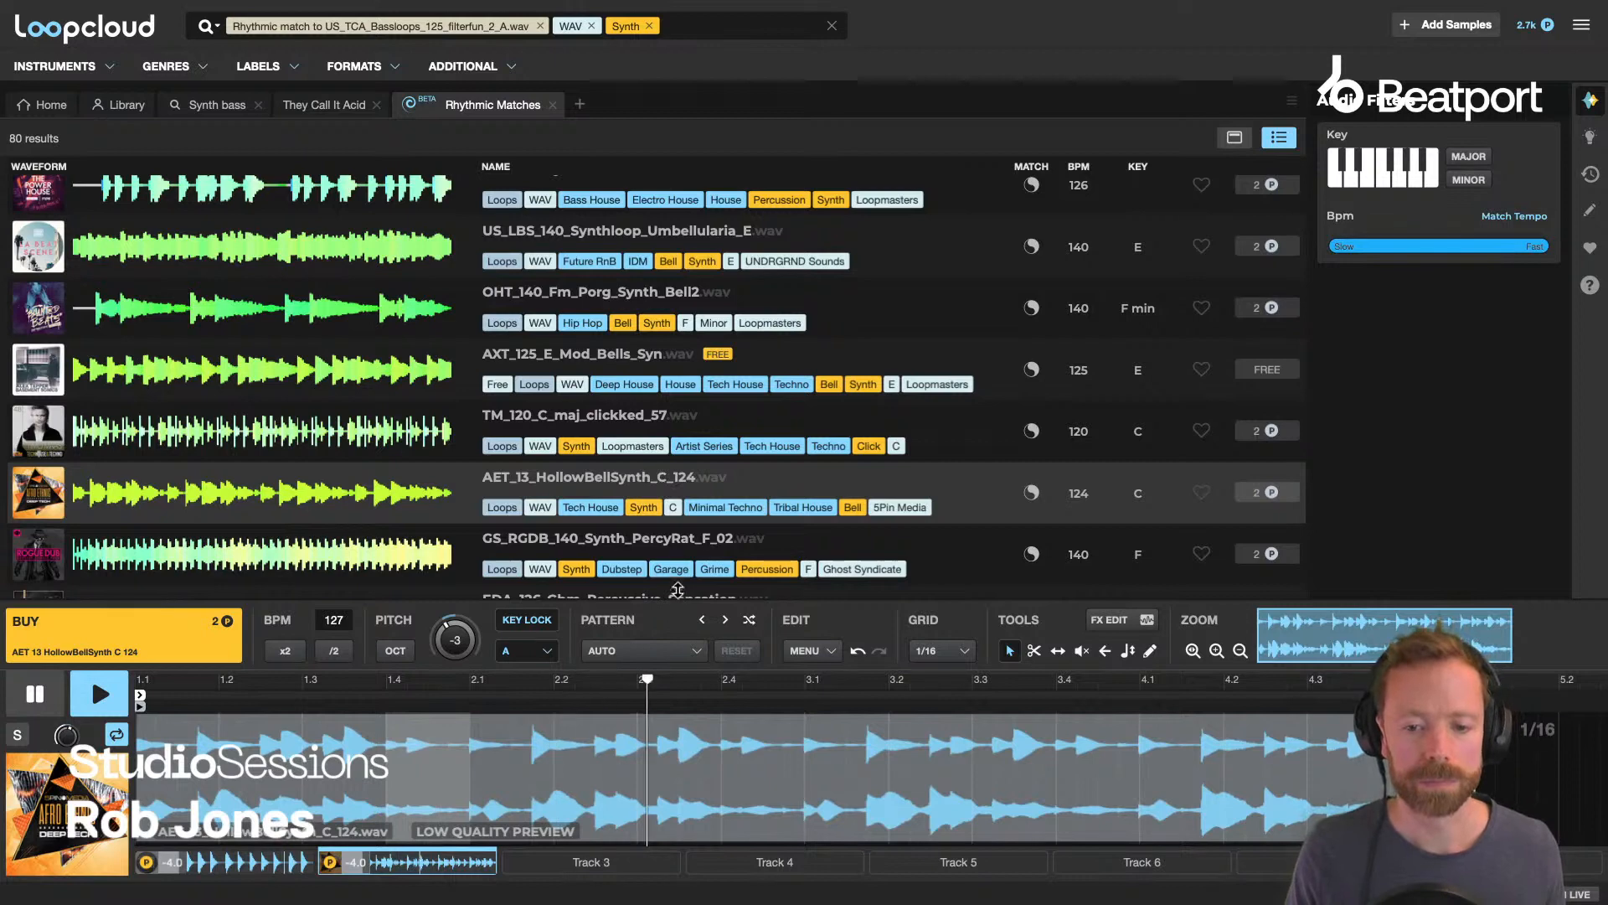
# Enlarge the waveform editor slightly and audition the synth matches GS_RGDB_140_Synth_PercyRat_F_02 through RF5_118_Syn_Perc_01 in the locked key.
pyautogui.moveTo(676, 595); pyautogui.dragTo(681, 553)
pyautogui.scroll(-1, 623, 382)
pyautogui.scroll(-2, 624, 381)
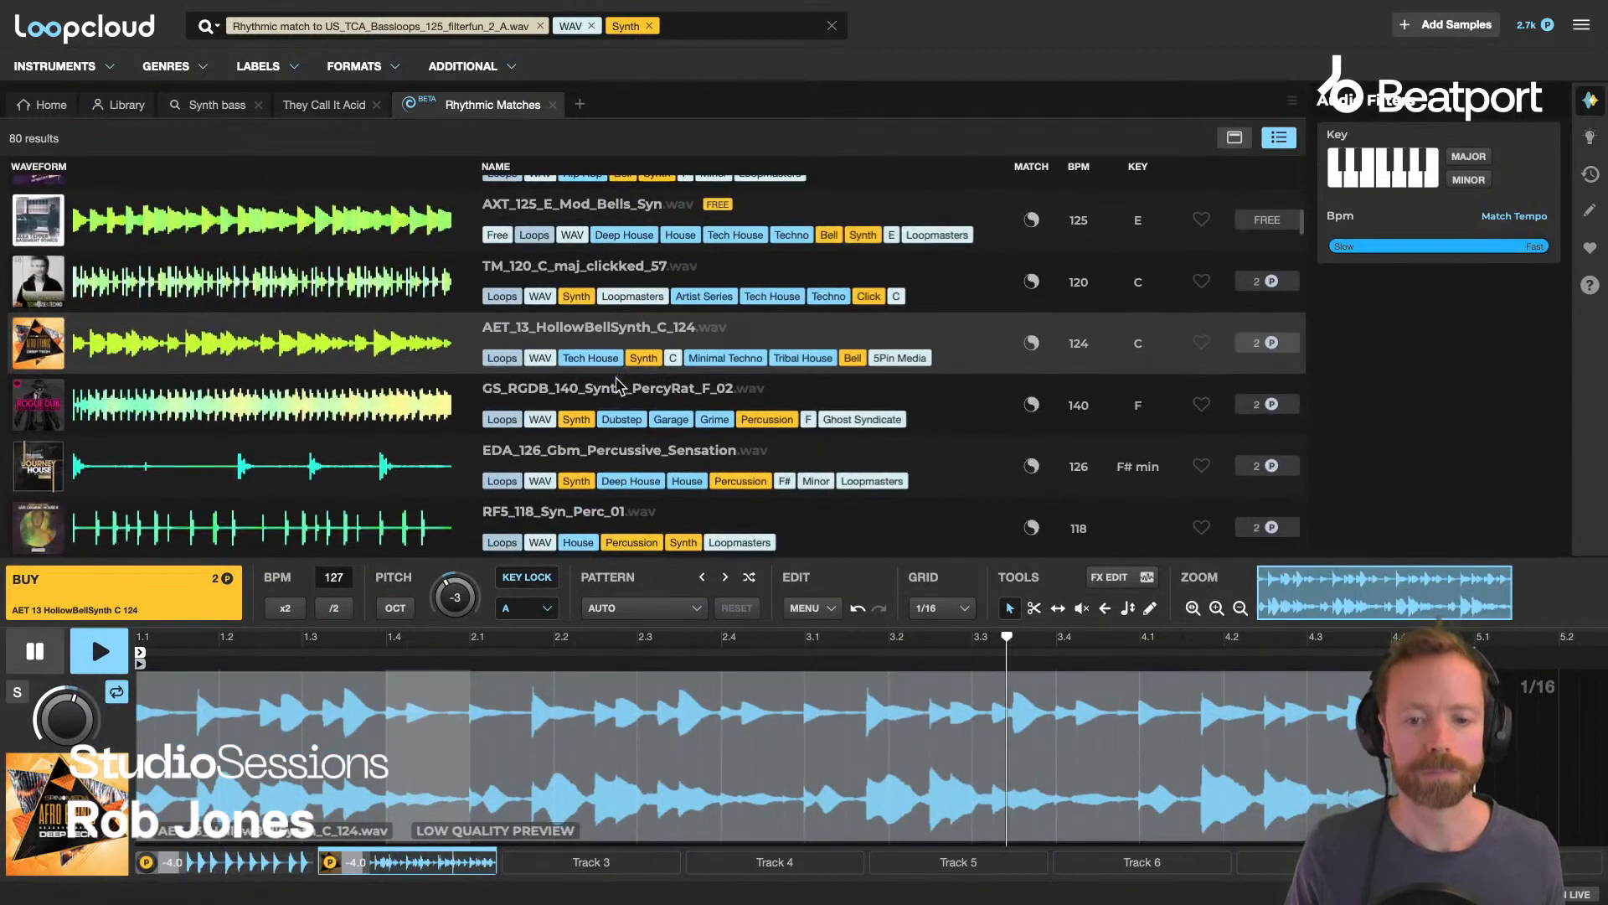
pyautogui.click(605, 395)
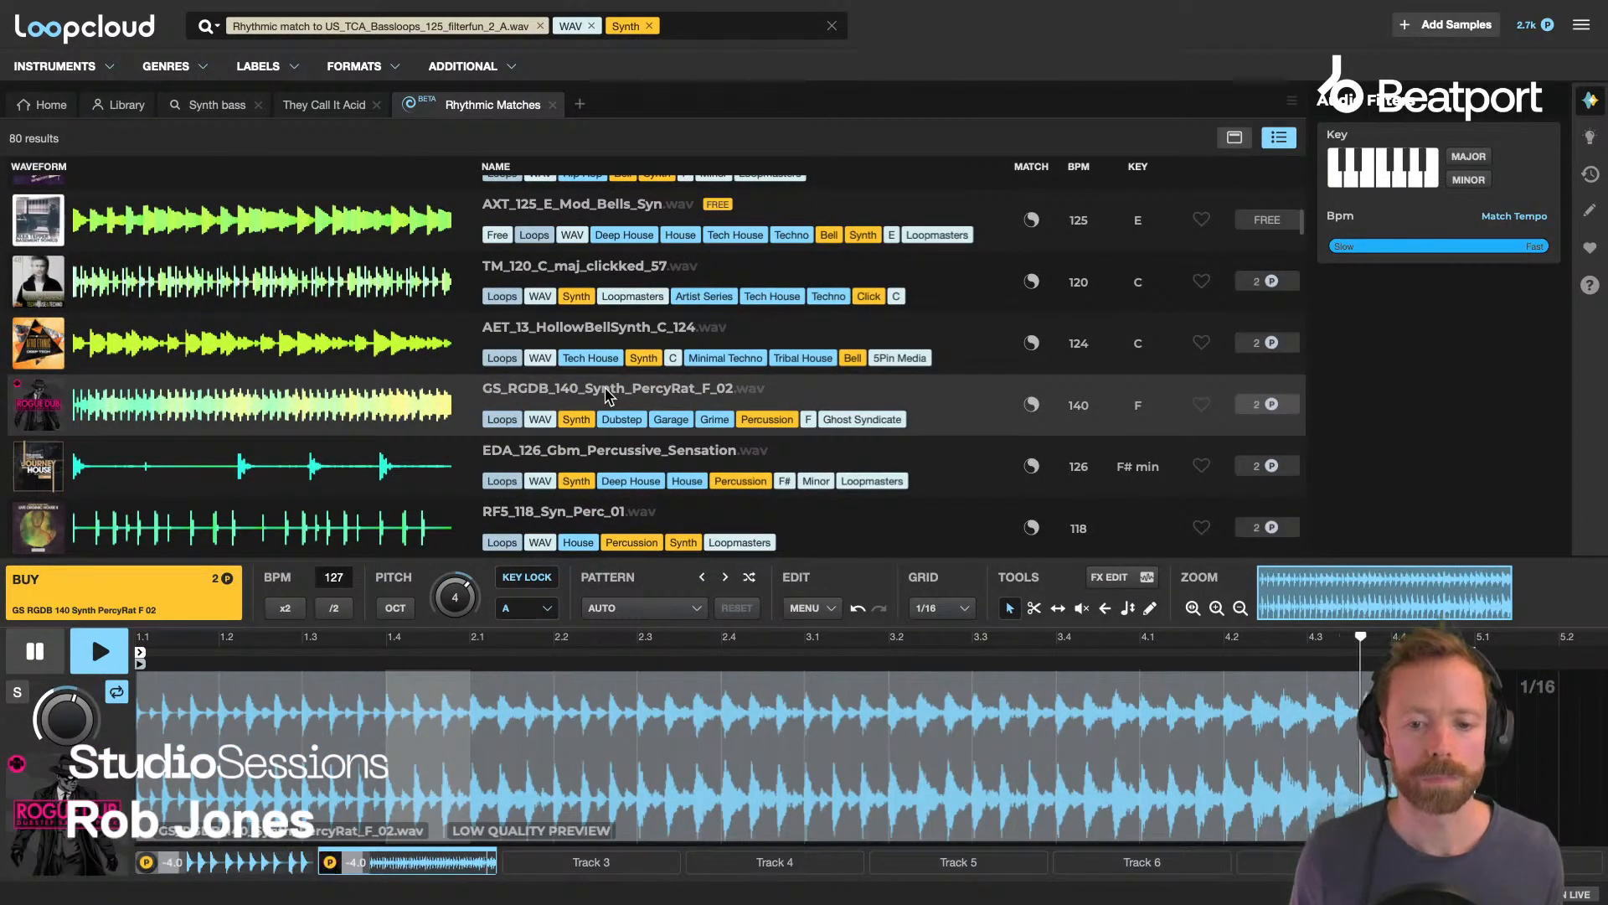
pyautogui.press('Down')
pyautogui.press('Down')
pyautogui.scroll(-3, 609, 396)
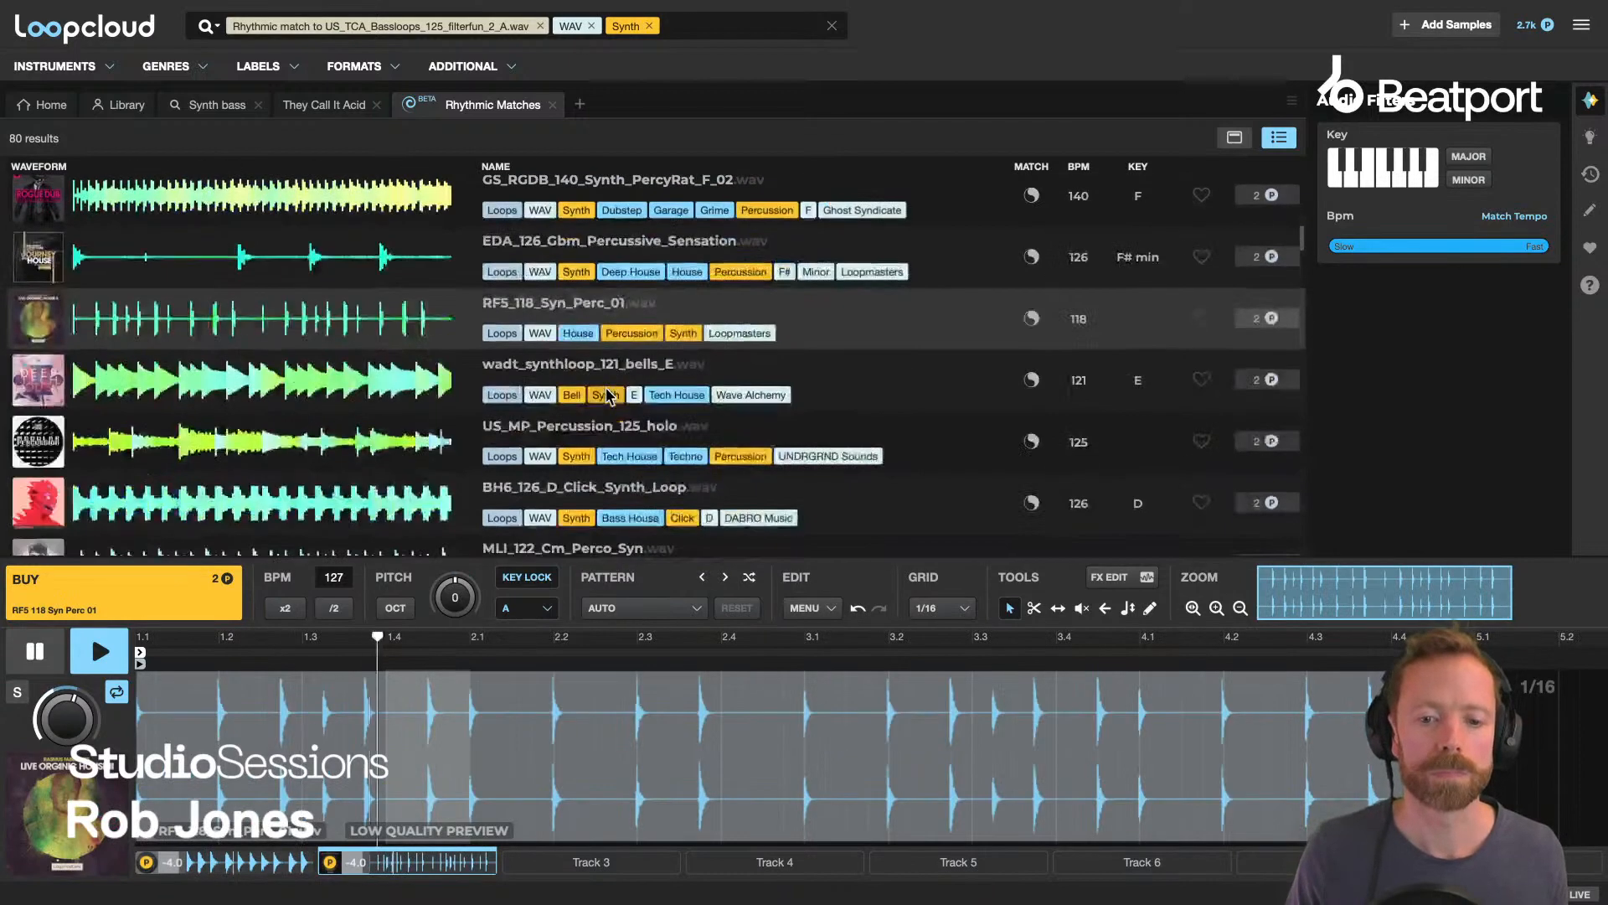
# Audition wadt_synthloop_121_bells_E and US_MP_Percussion_125_holo, stop playback, and widen the results' waveform column slightly.
pyautogui.click(559, 377)
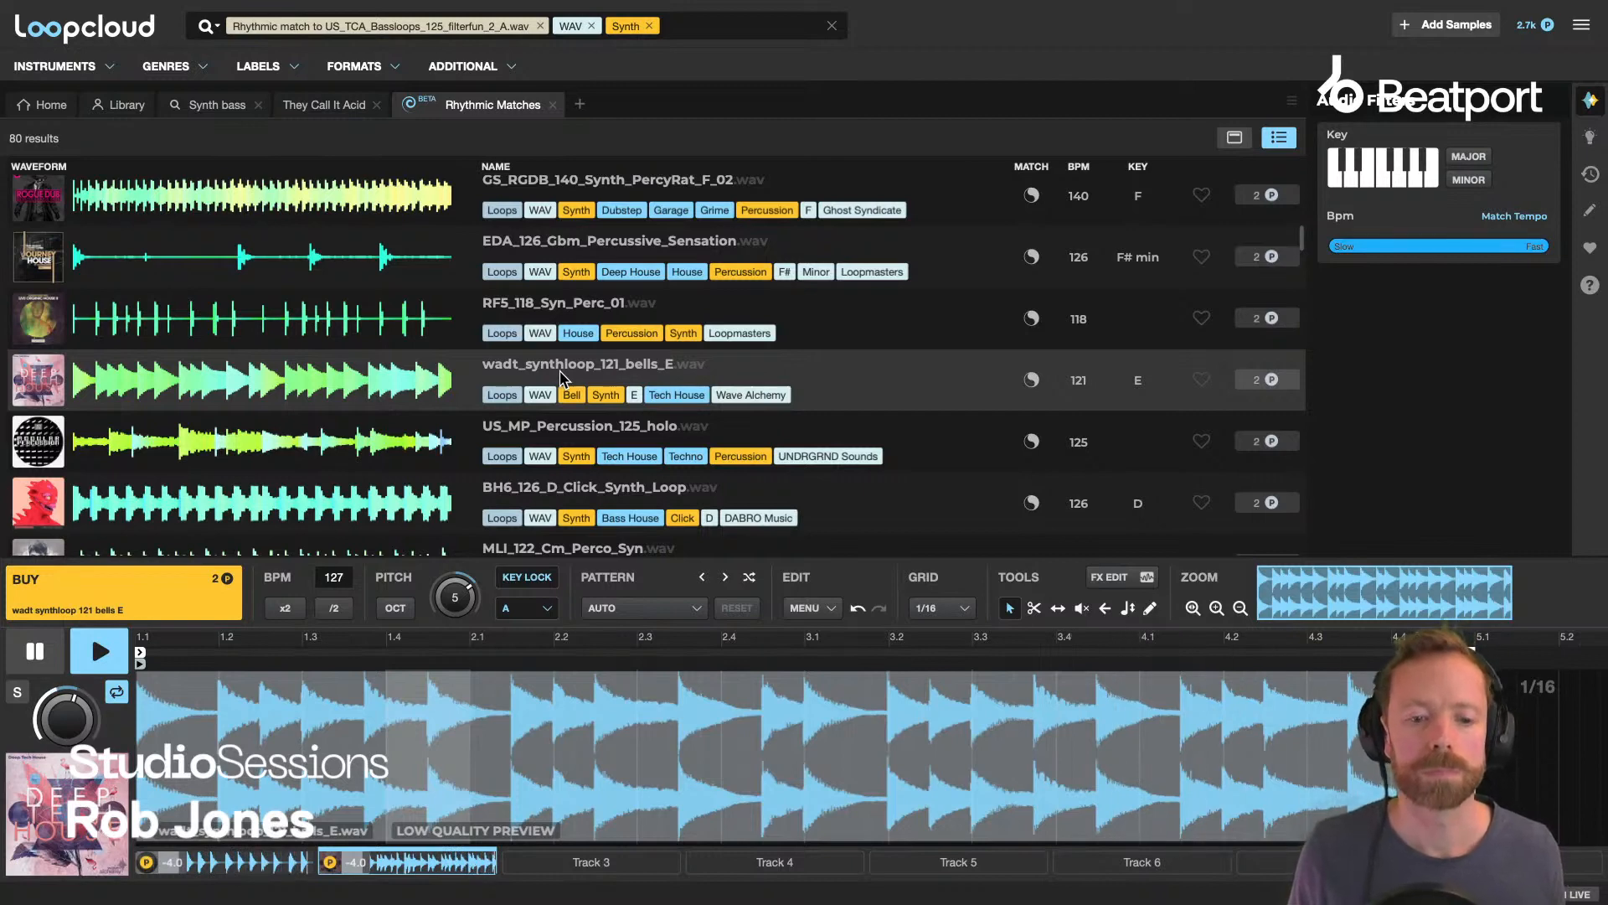
pyautogui.press('Down')
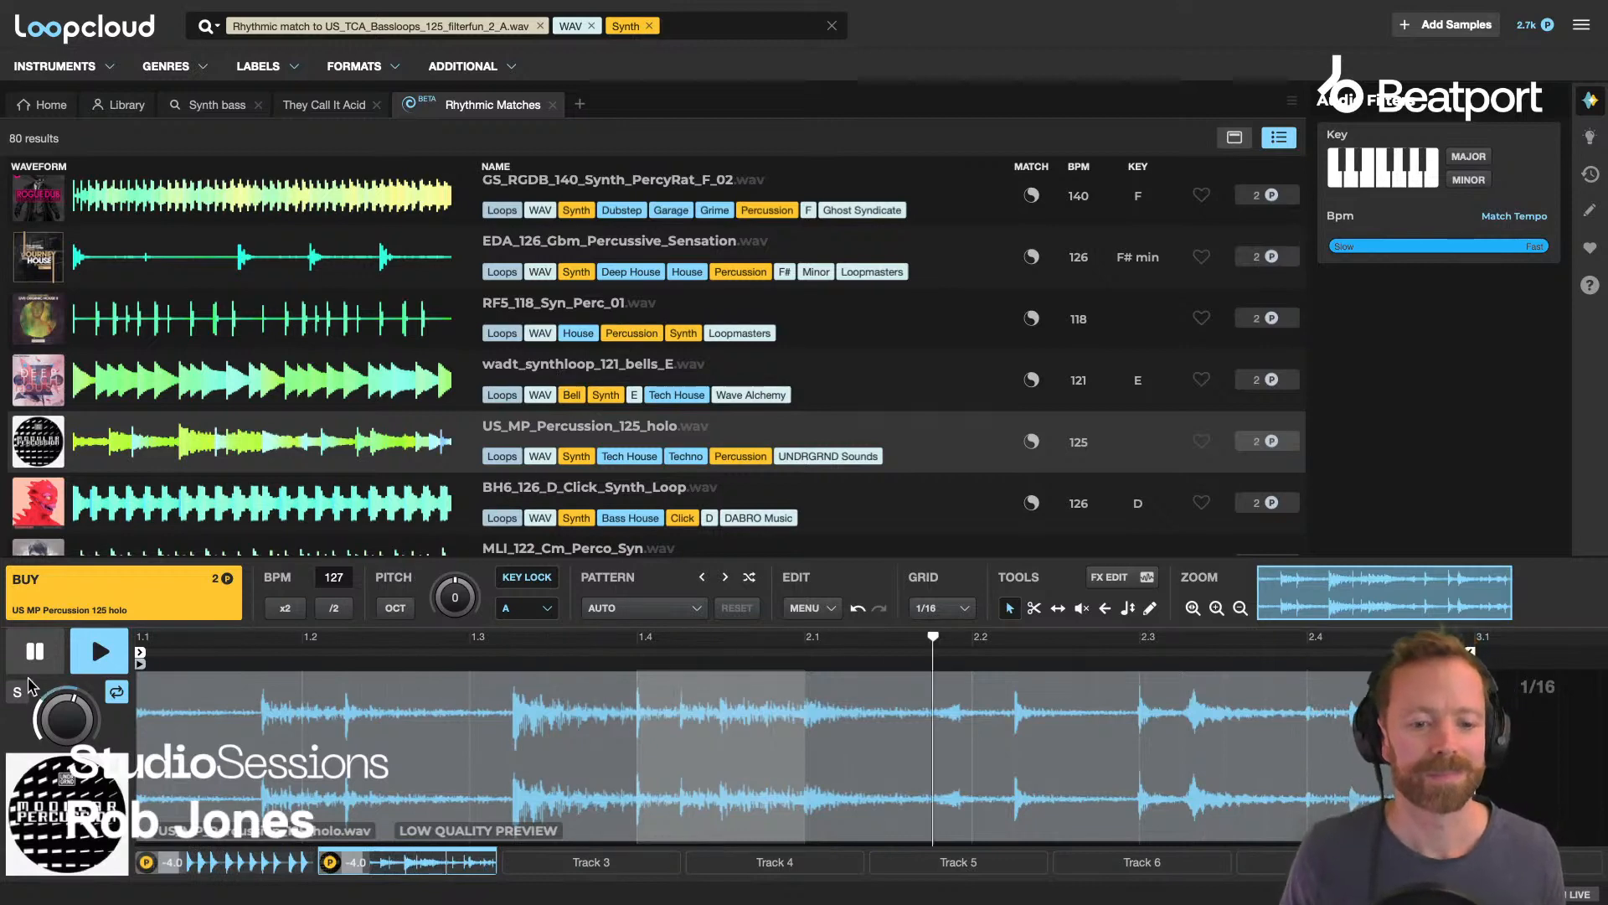
pyautogui.click(34, 650)
pyautogui.scroll(-2, 541, 425)
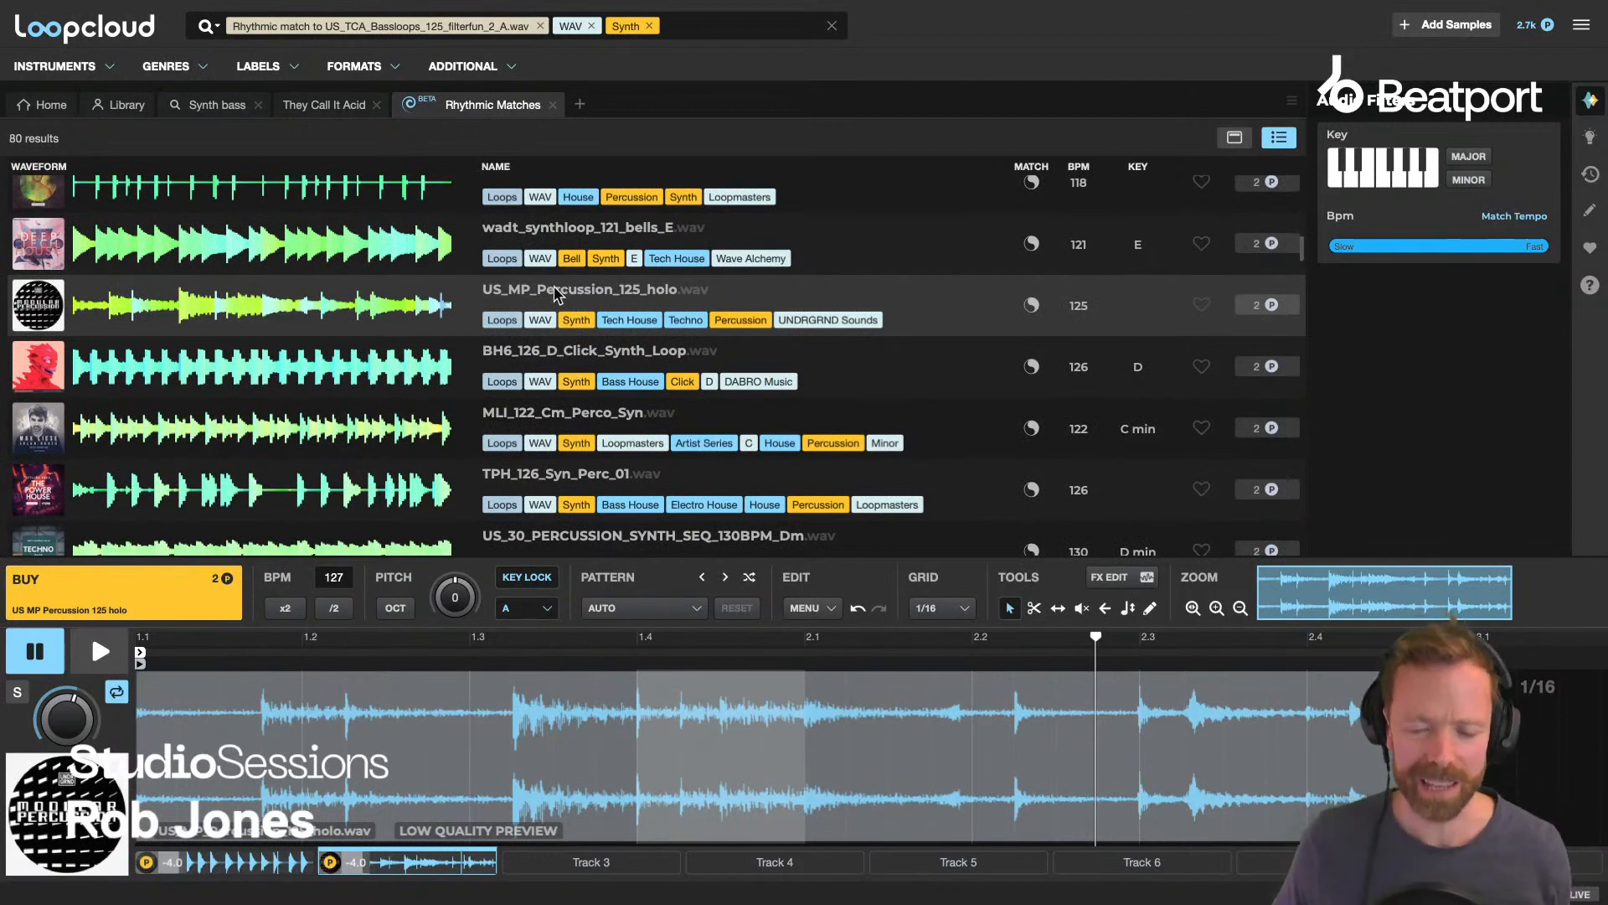
pyautogui.scroll(1, 567, 323)
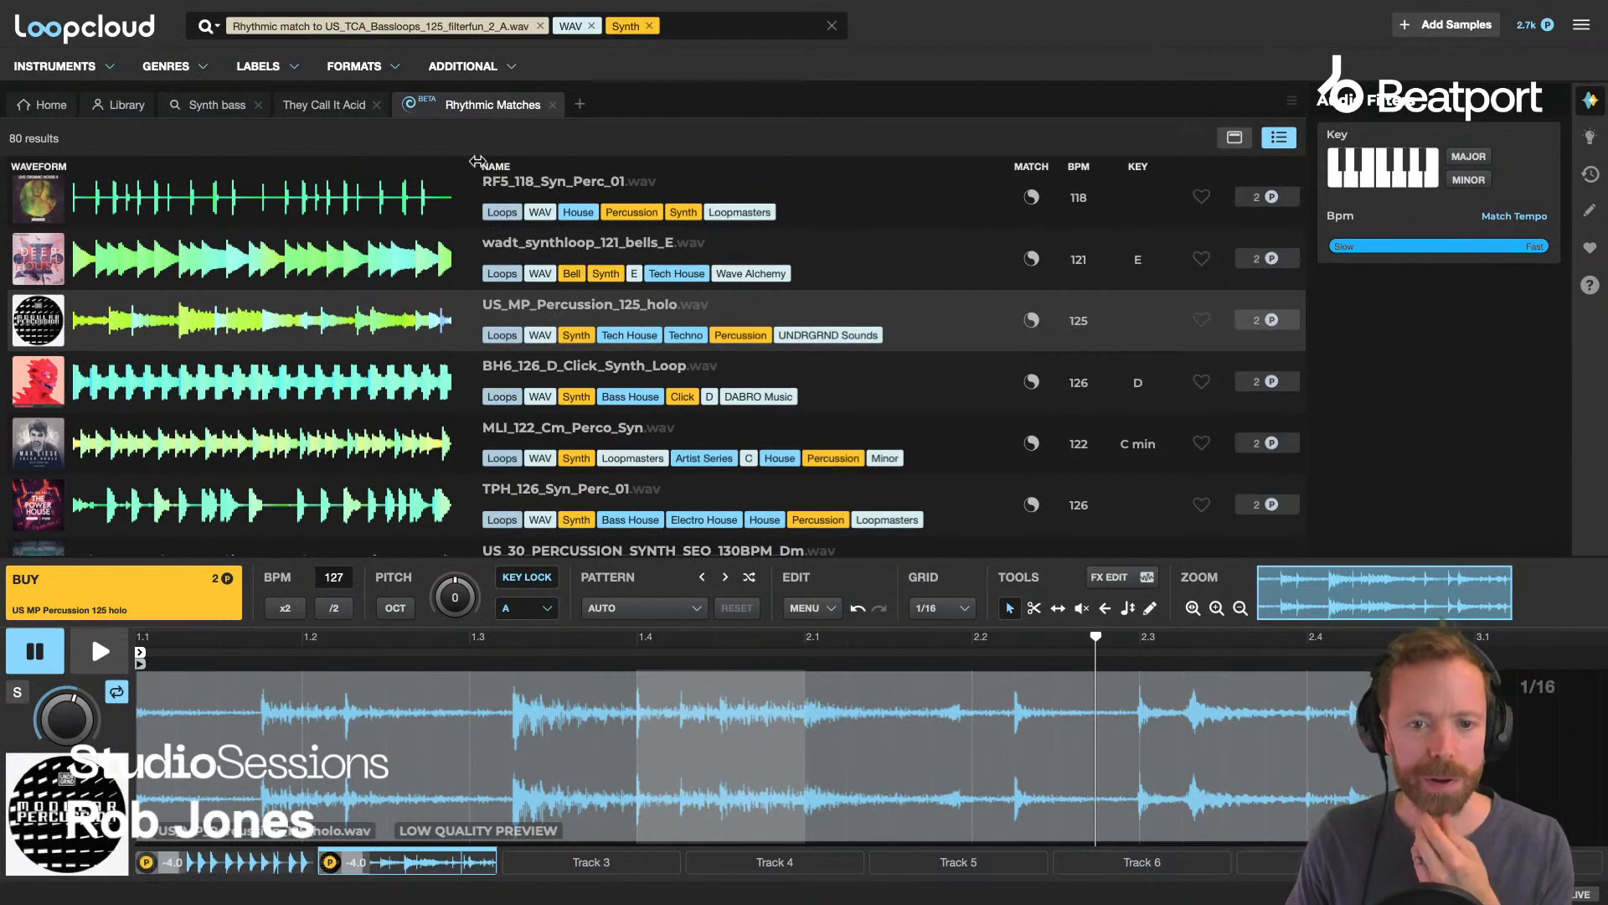
pyautogui.moveTo(480, 167); pyautogui.dragTo(502, 161)
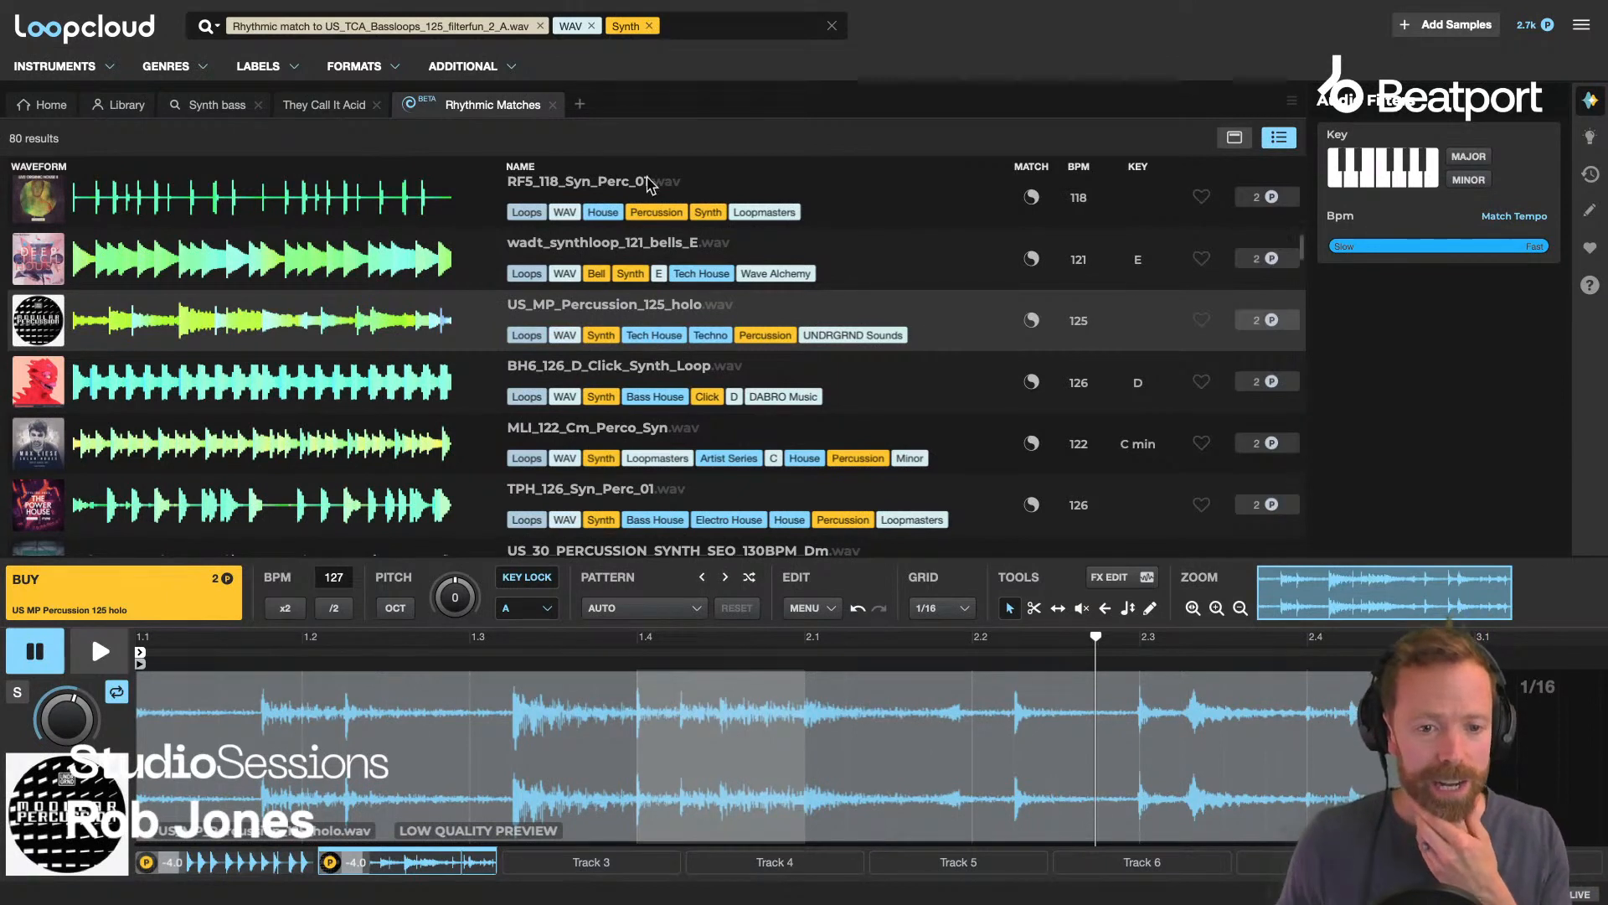
# Mute Track 2, make the empty Track 3 the target for auditioning, and open a new blank sample search.
pyautogui.click(485, 863)
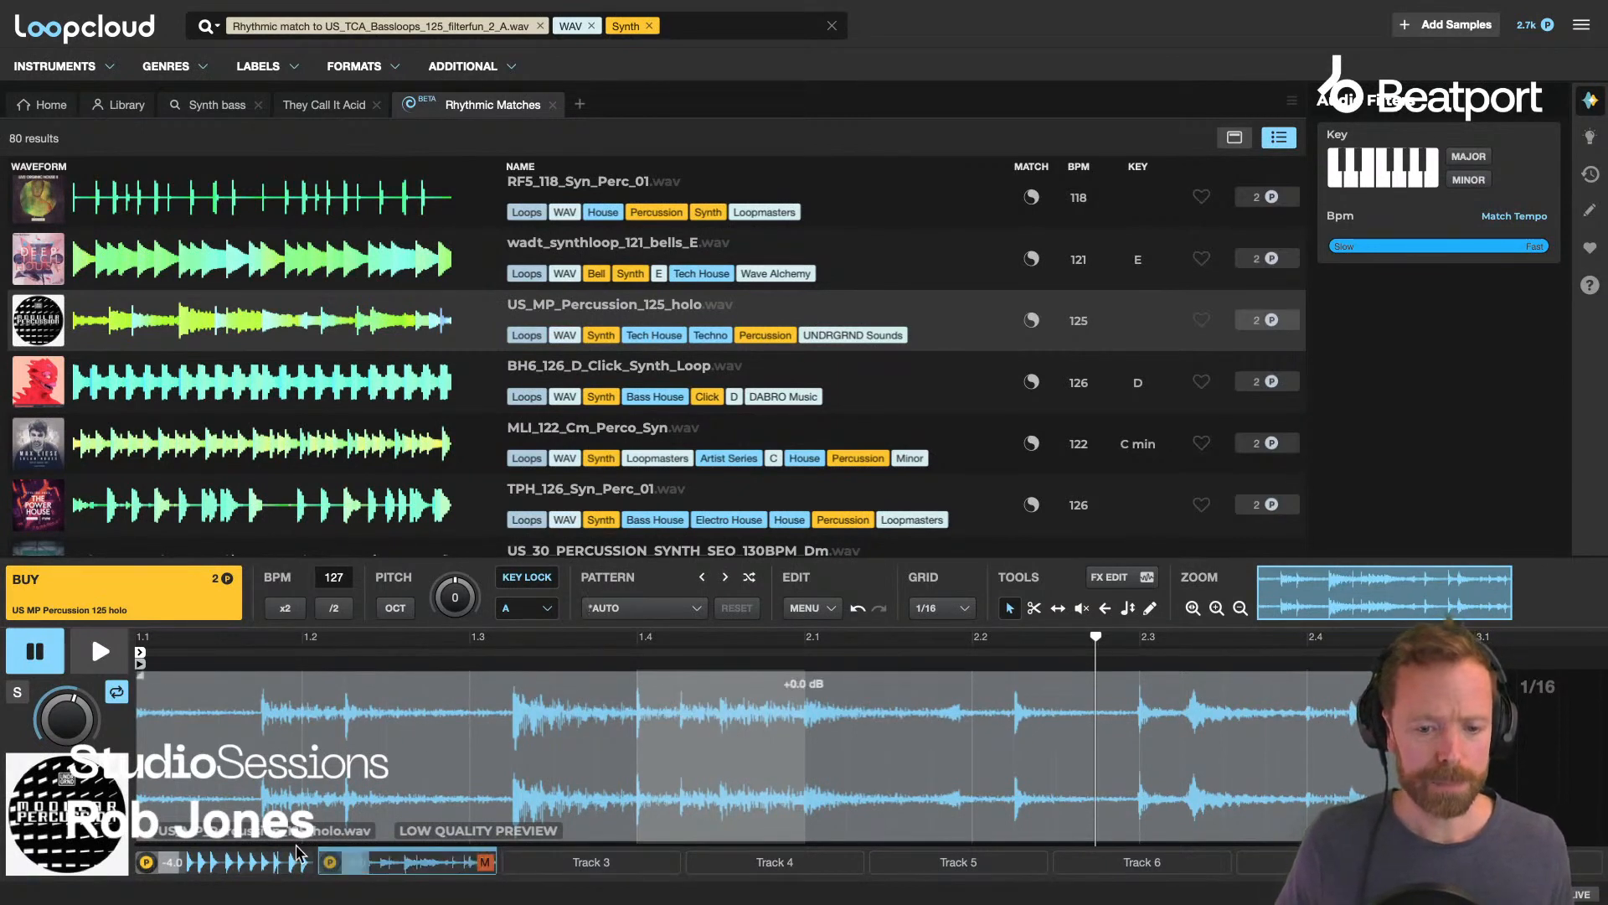
pyautogui.click(580, 863)
pyautogui.click(580, 107)
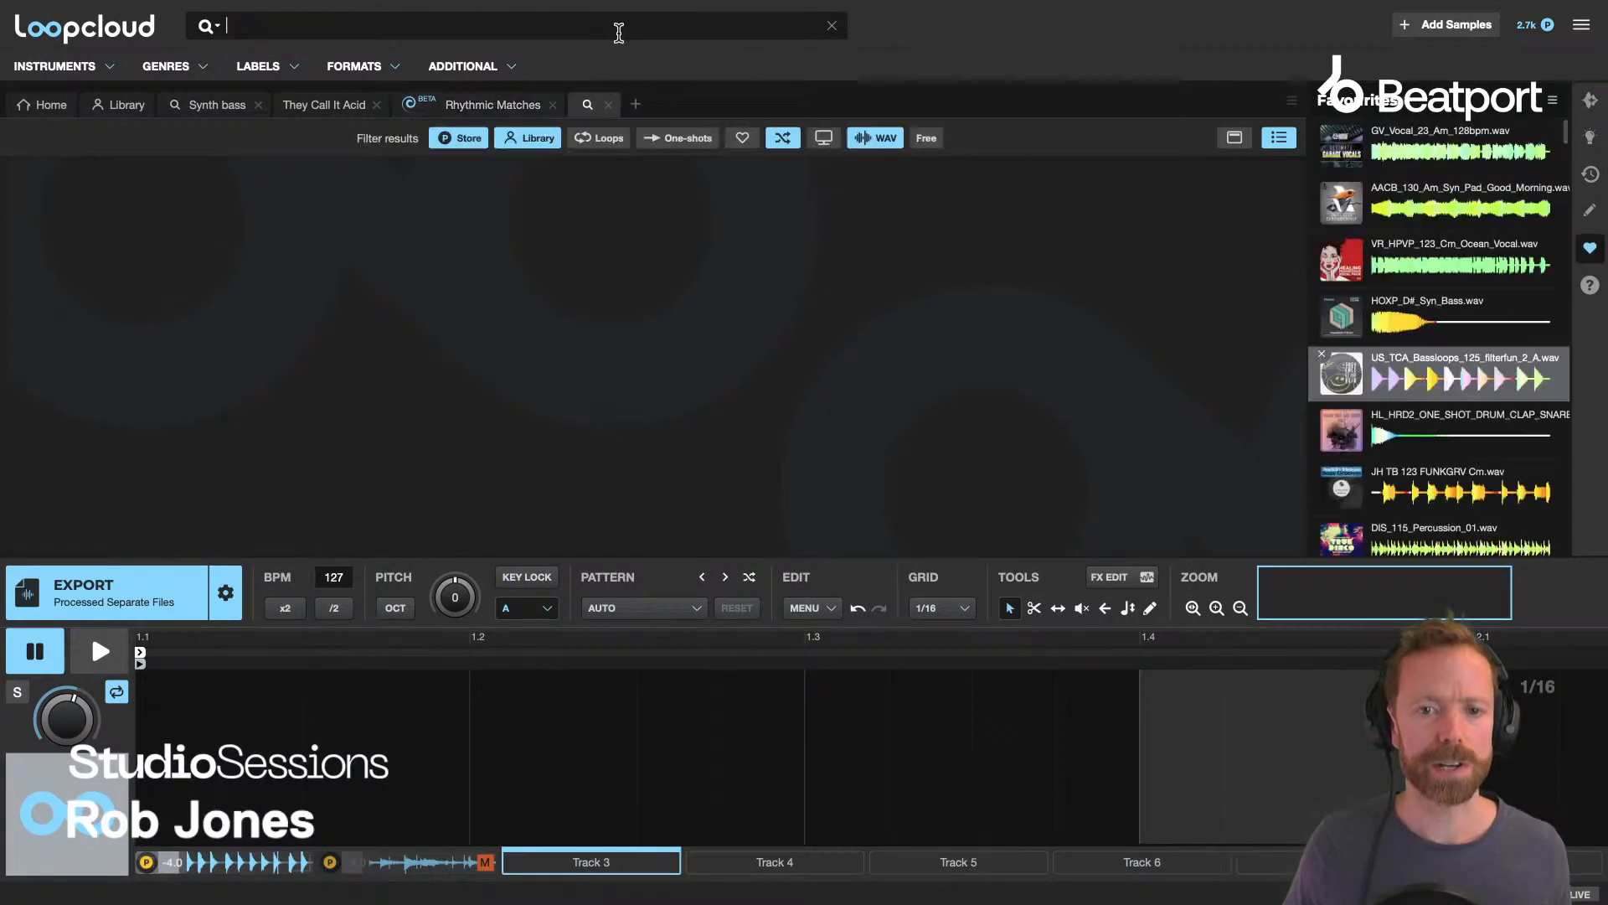
# Search for samples with the Pad instrument tag, limited to the matching tempo of 121 - 133 bpm and the key of A.
pyautogui.write('pad')
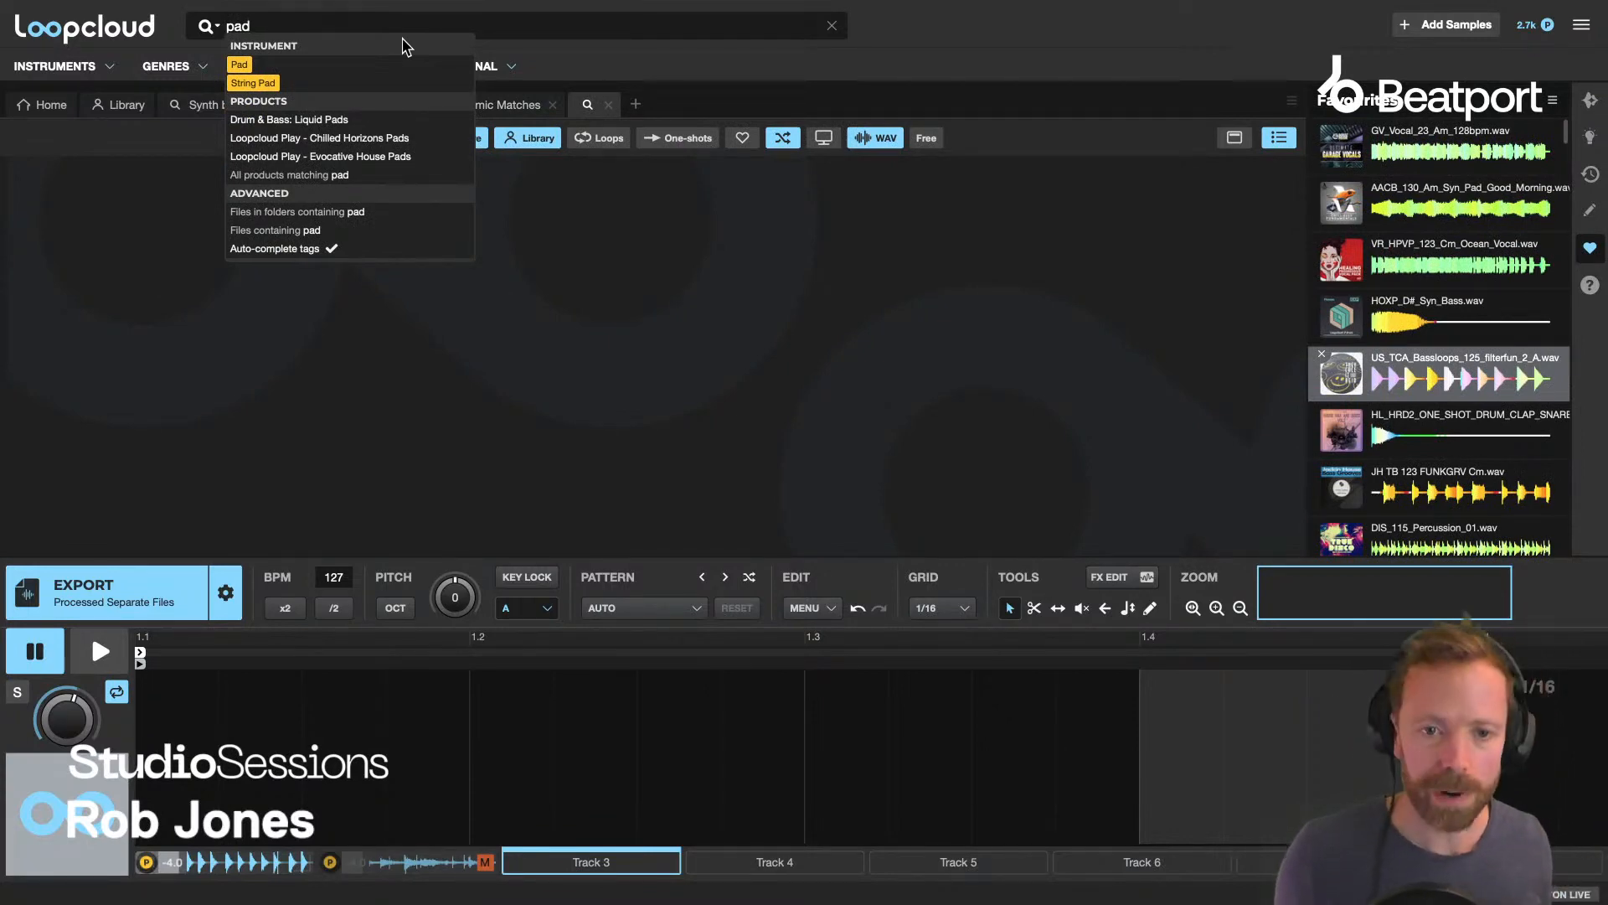
pyautogui.click(240, 65)
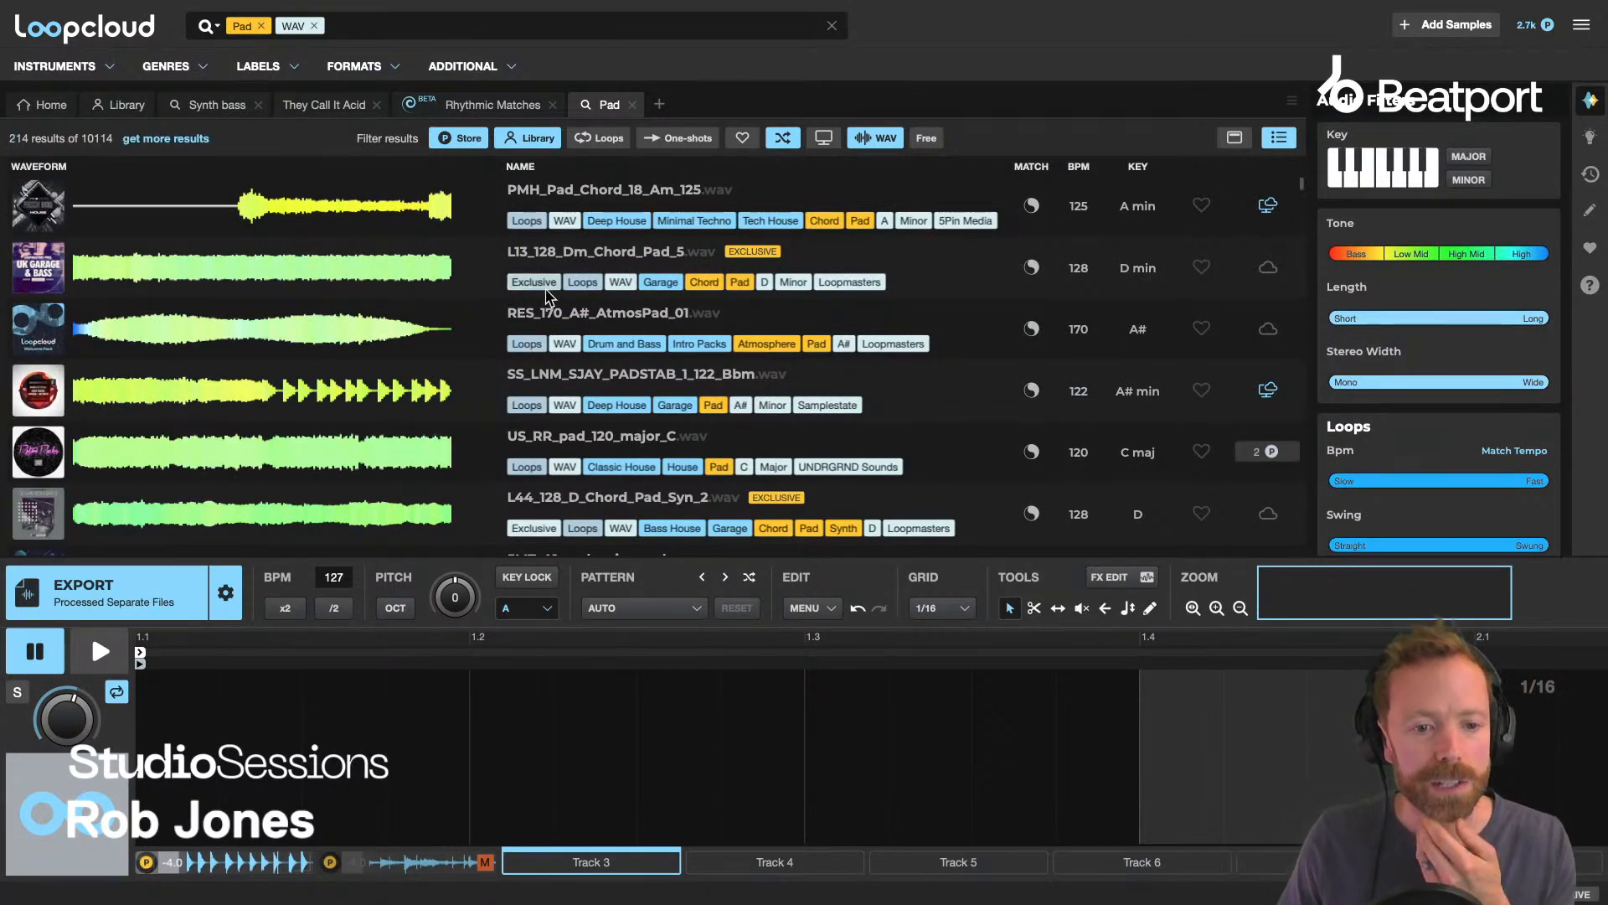
pyautogui.scroll(-1, 546, 294)
pyautogui.scroll(1, 546, 295)
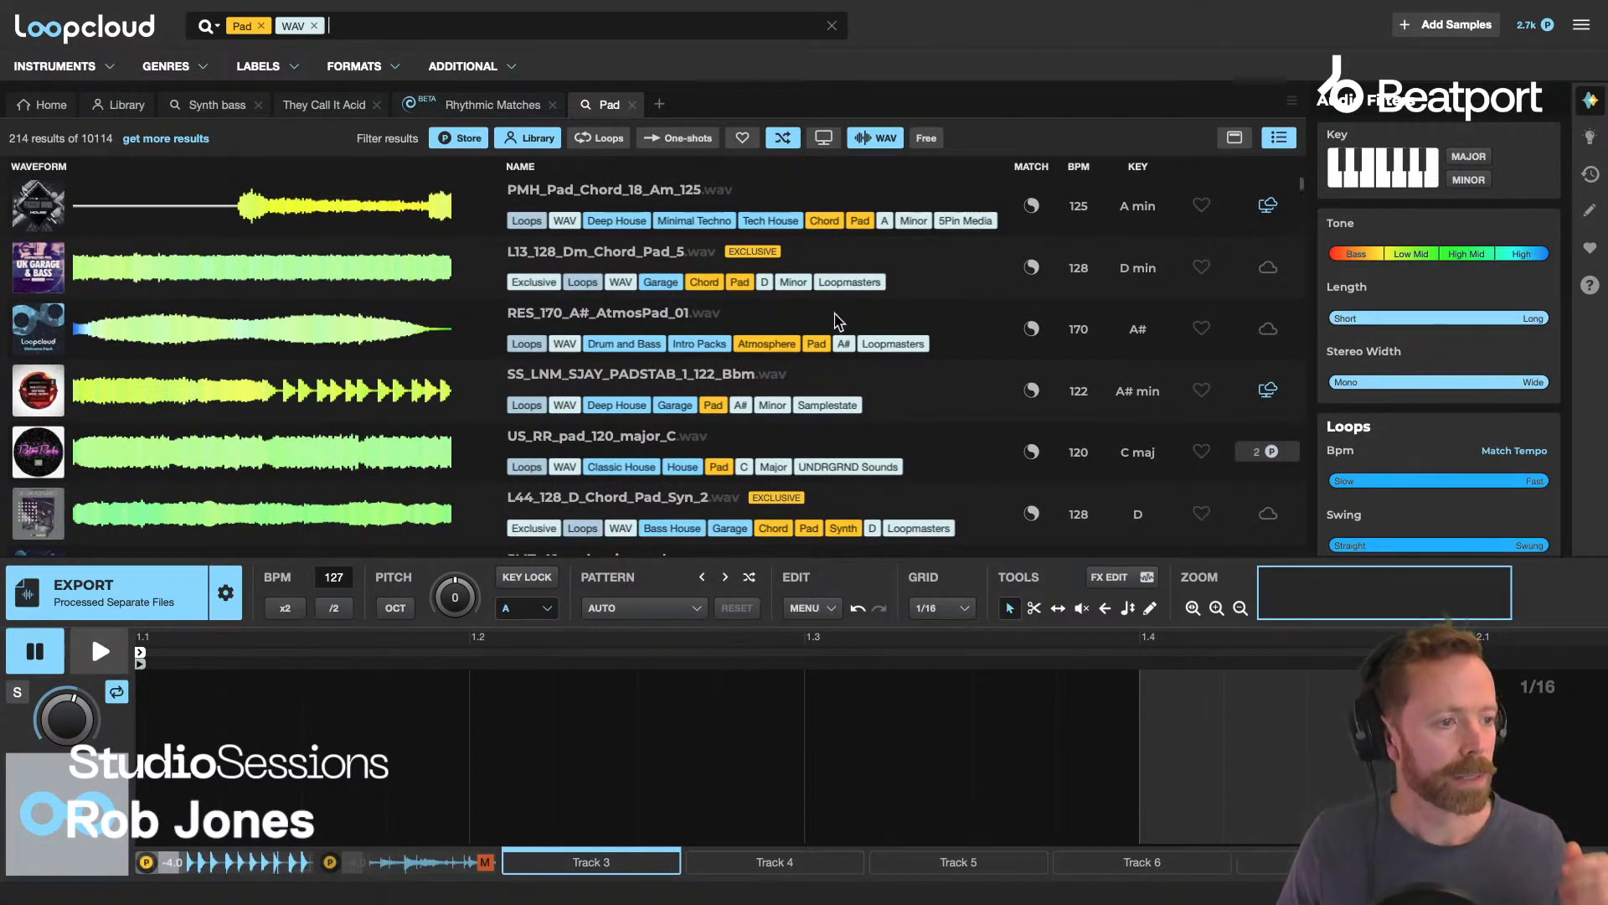
pyautogui.click(1497, 453)
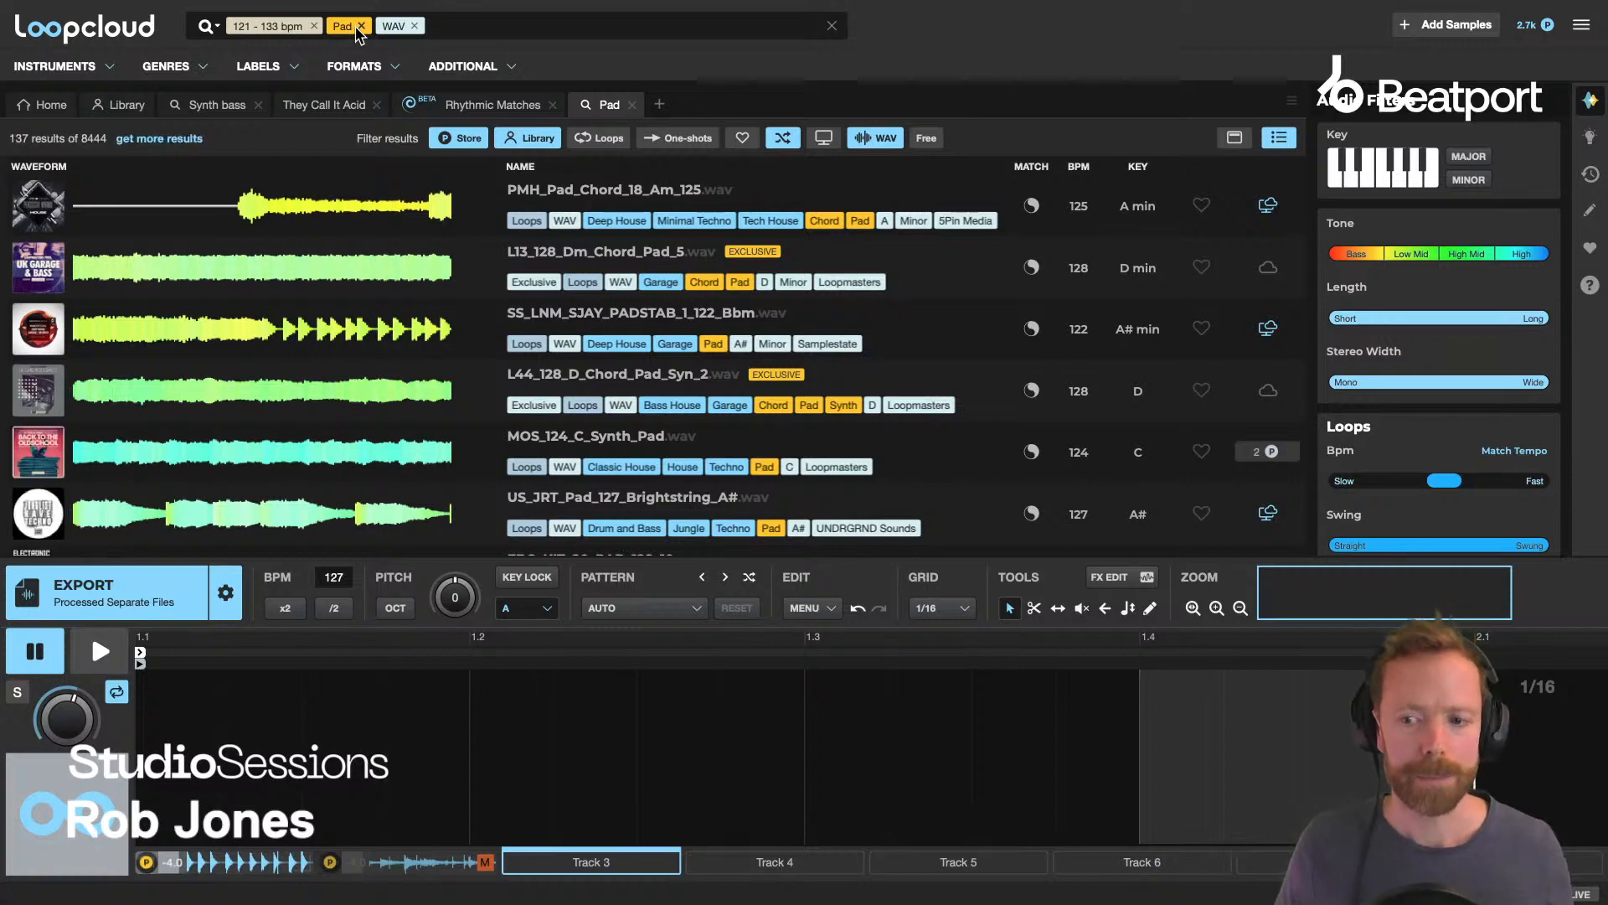
pyautogui.click(1415, 182)
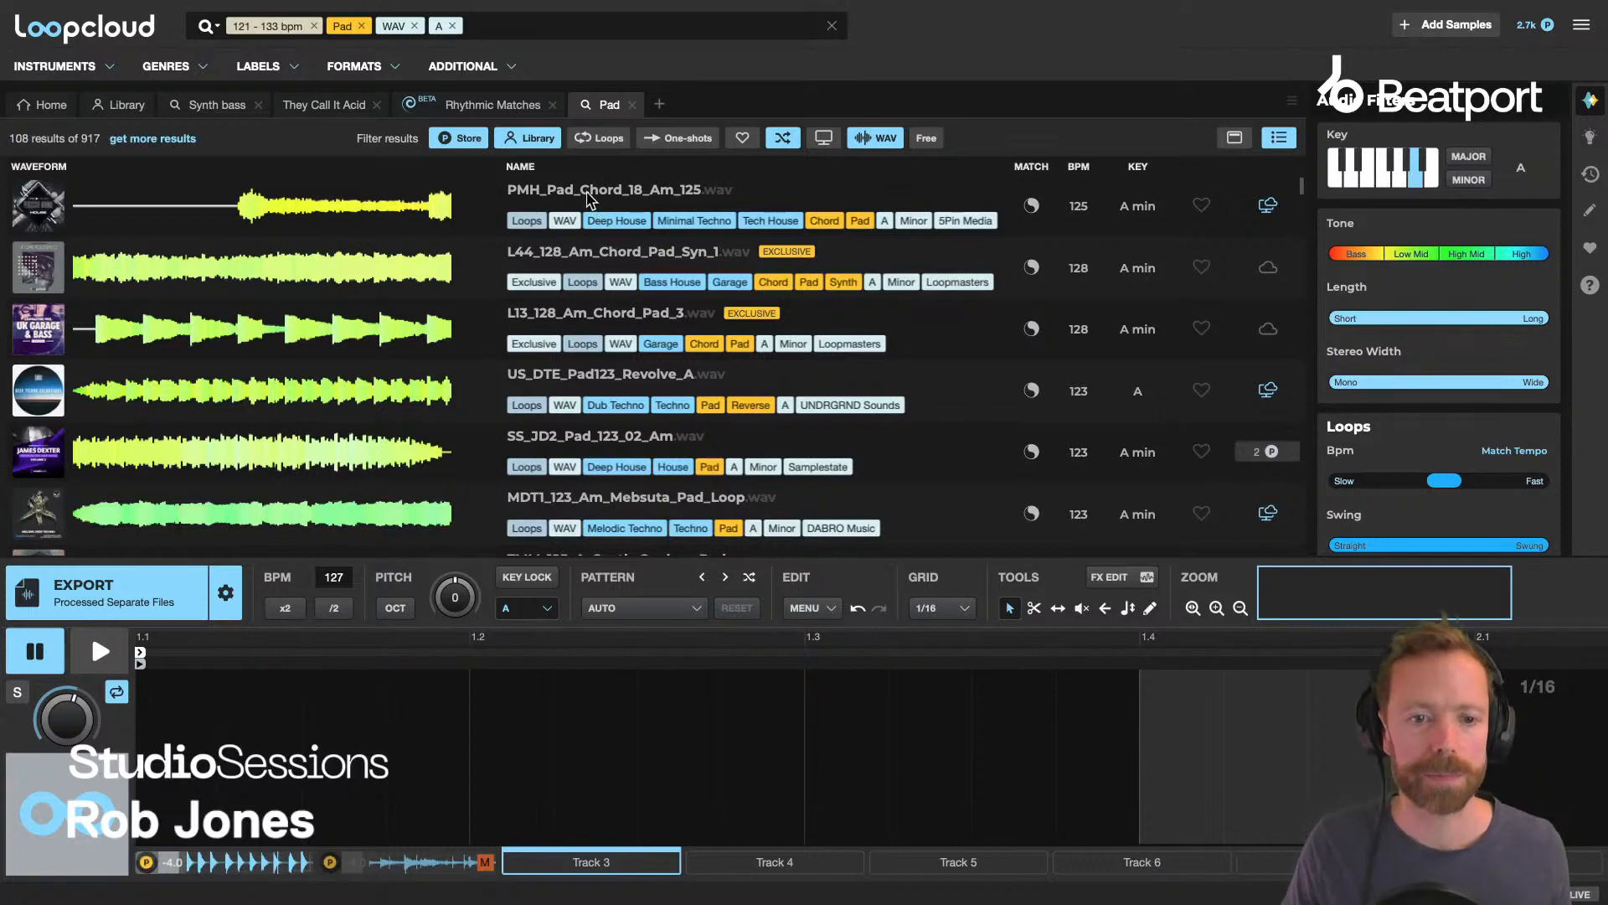
# Audition the first pad results on Track 3, from PMH_Pad_Chord_18_Am_125 through SS_JD2_Pad_123_02_Am.
pyautogui.click(587, 195)
pyautogui.click(600, 260)
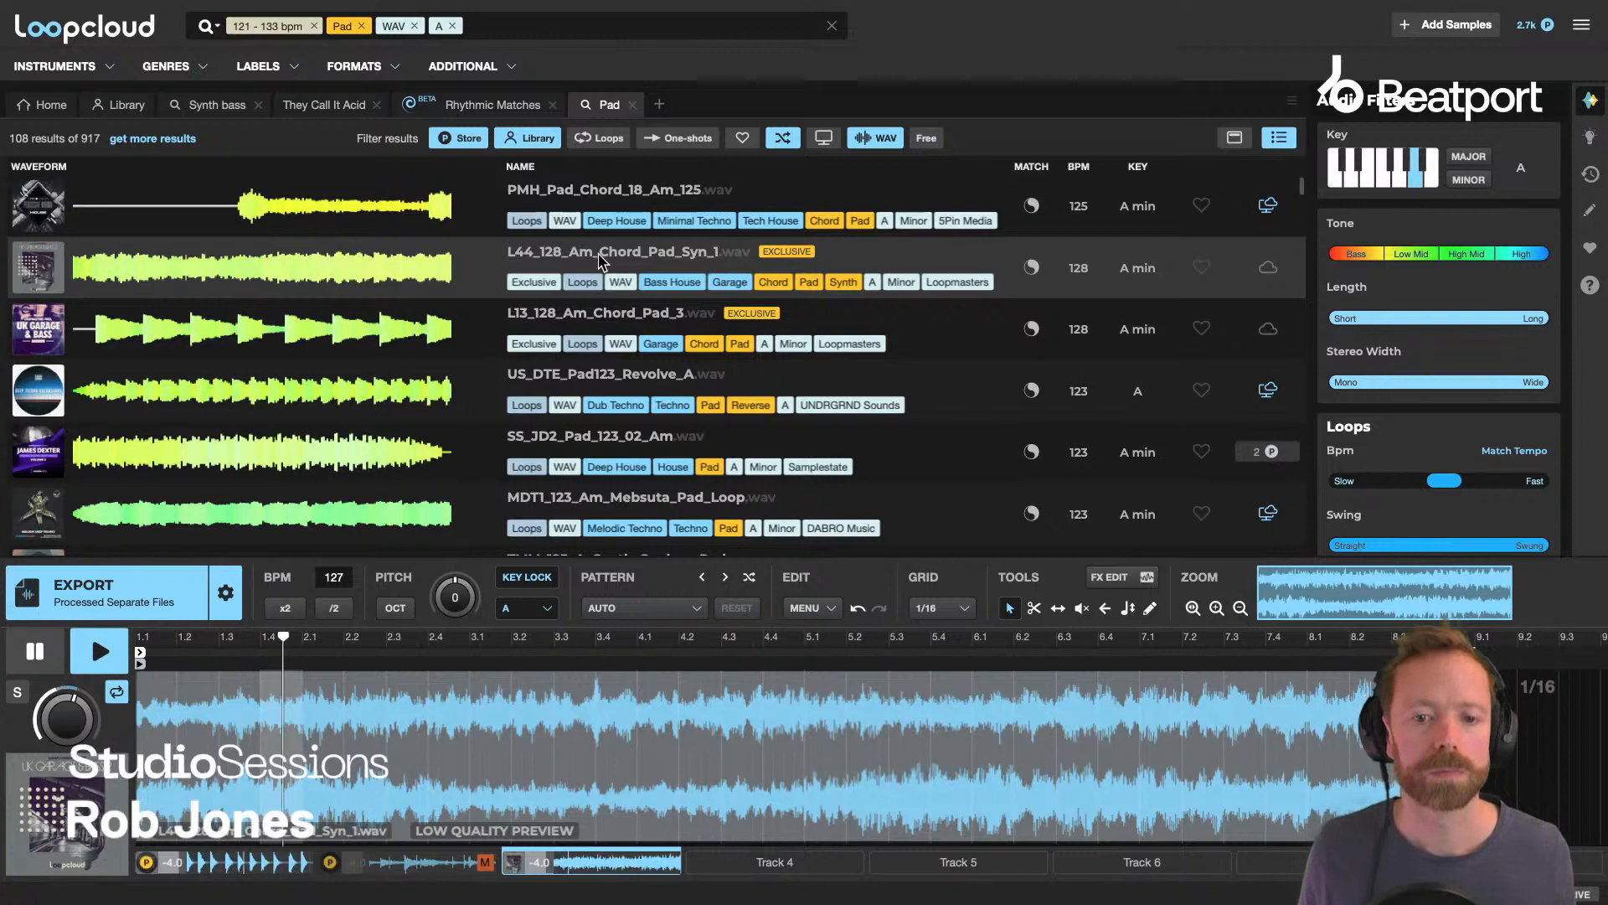
pyautogui.press('Down')
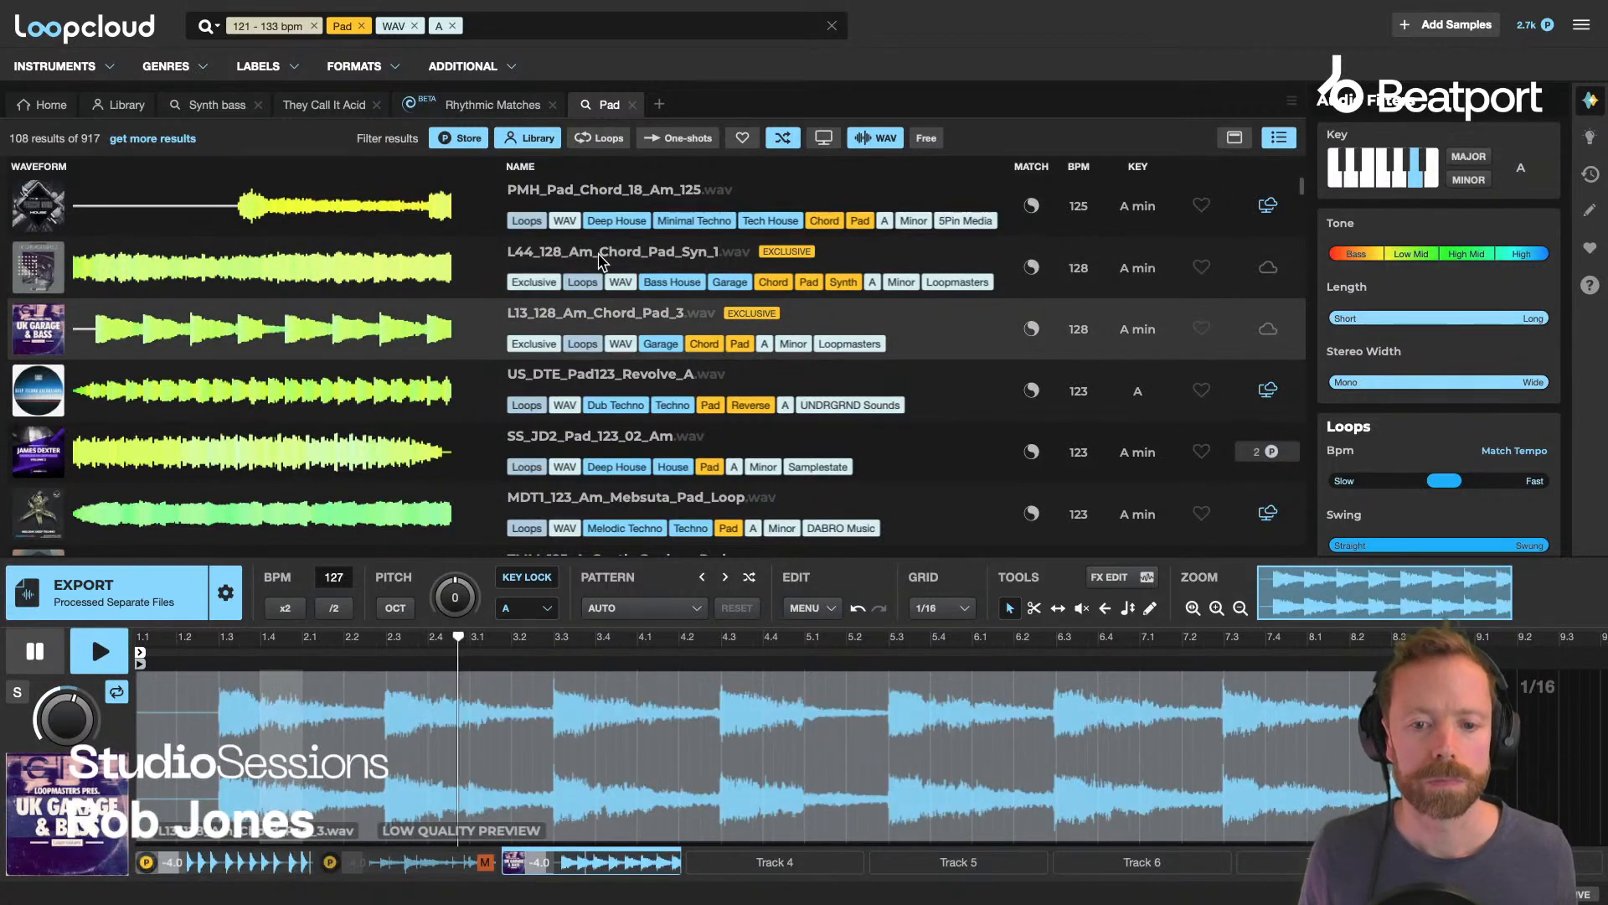
pyautogui.press('Down')
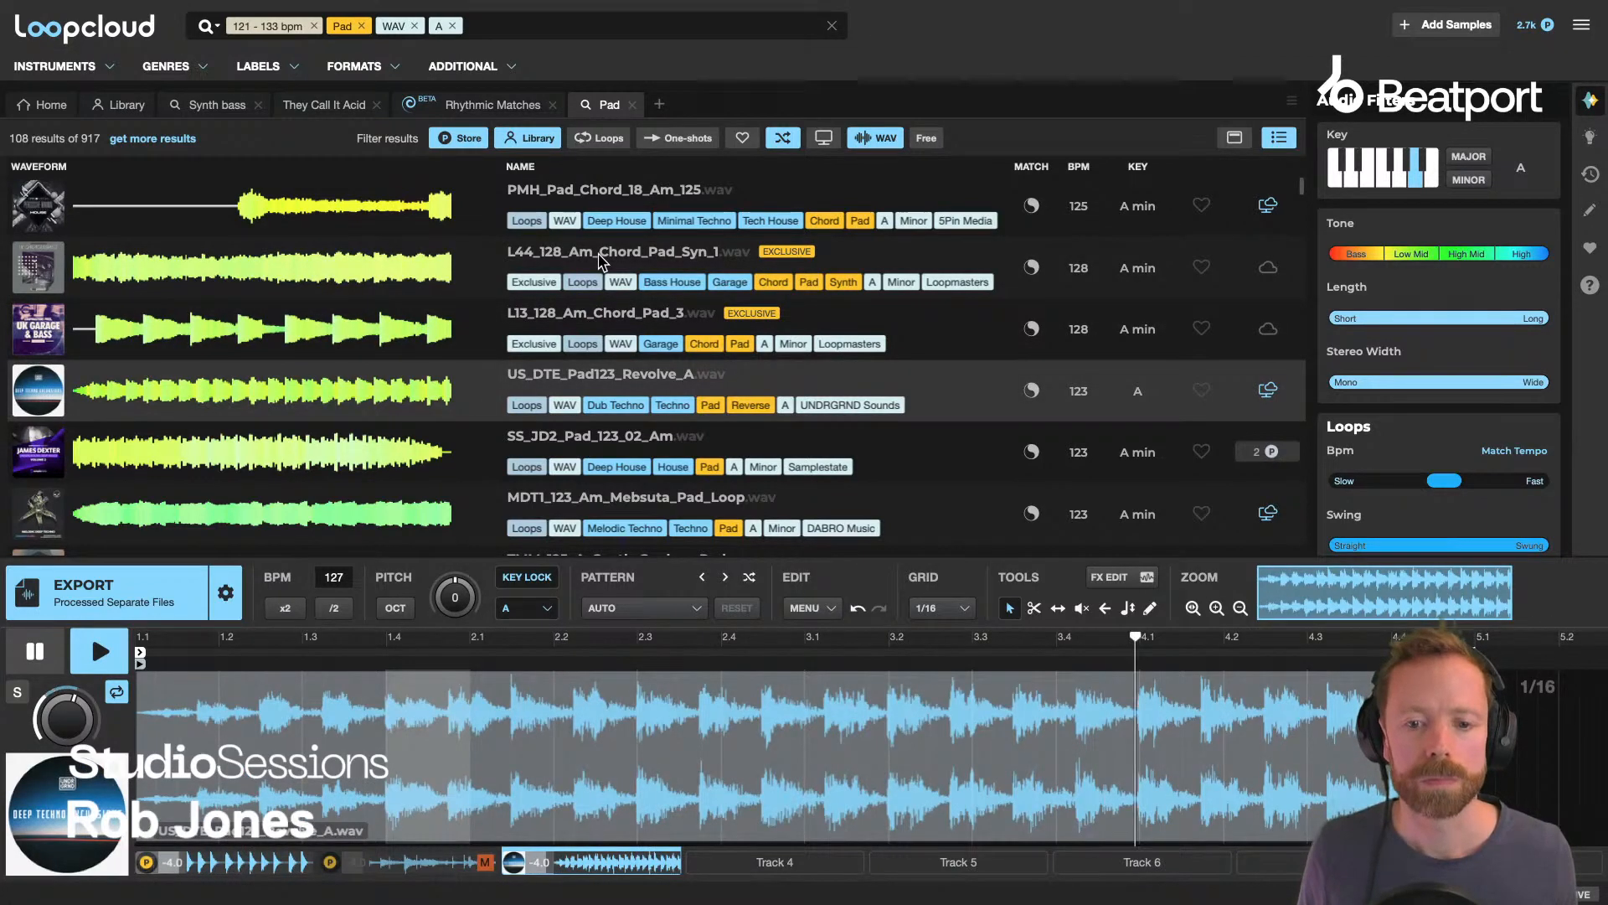
pyautogui.press('Down')
# Audition the pad results from MDT1_123_Am_Mebsuta_Pad_Loop through MM_TRG_126_A_AtmosphericPad_012_Histibe.
pyautogui.scroll(-2, 592, 289)
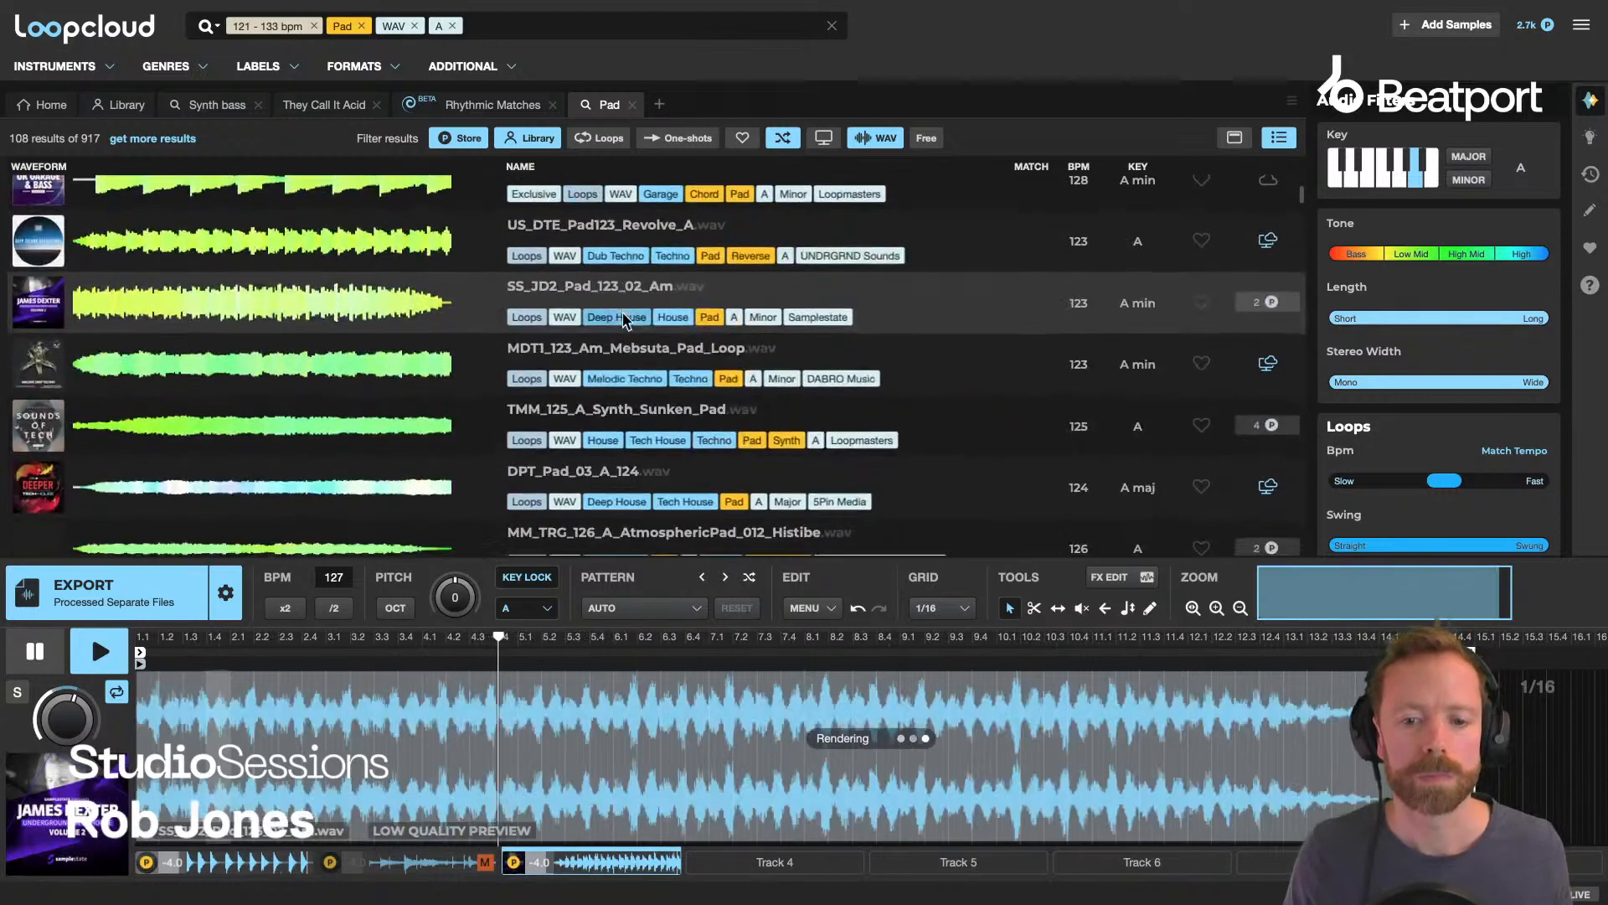
pyautogui.click(627, 359)
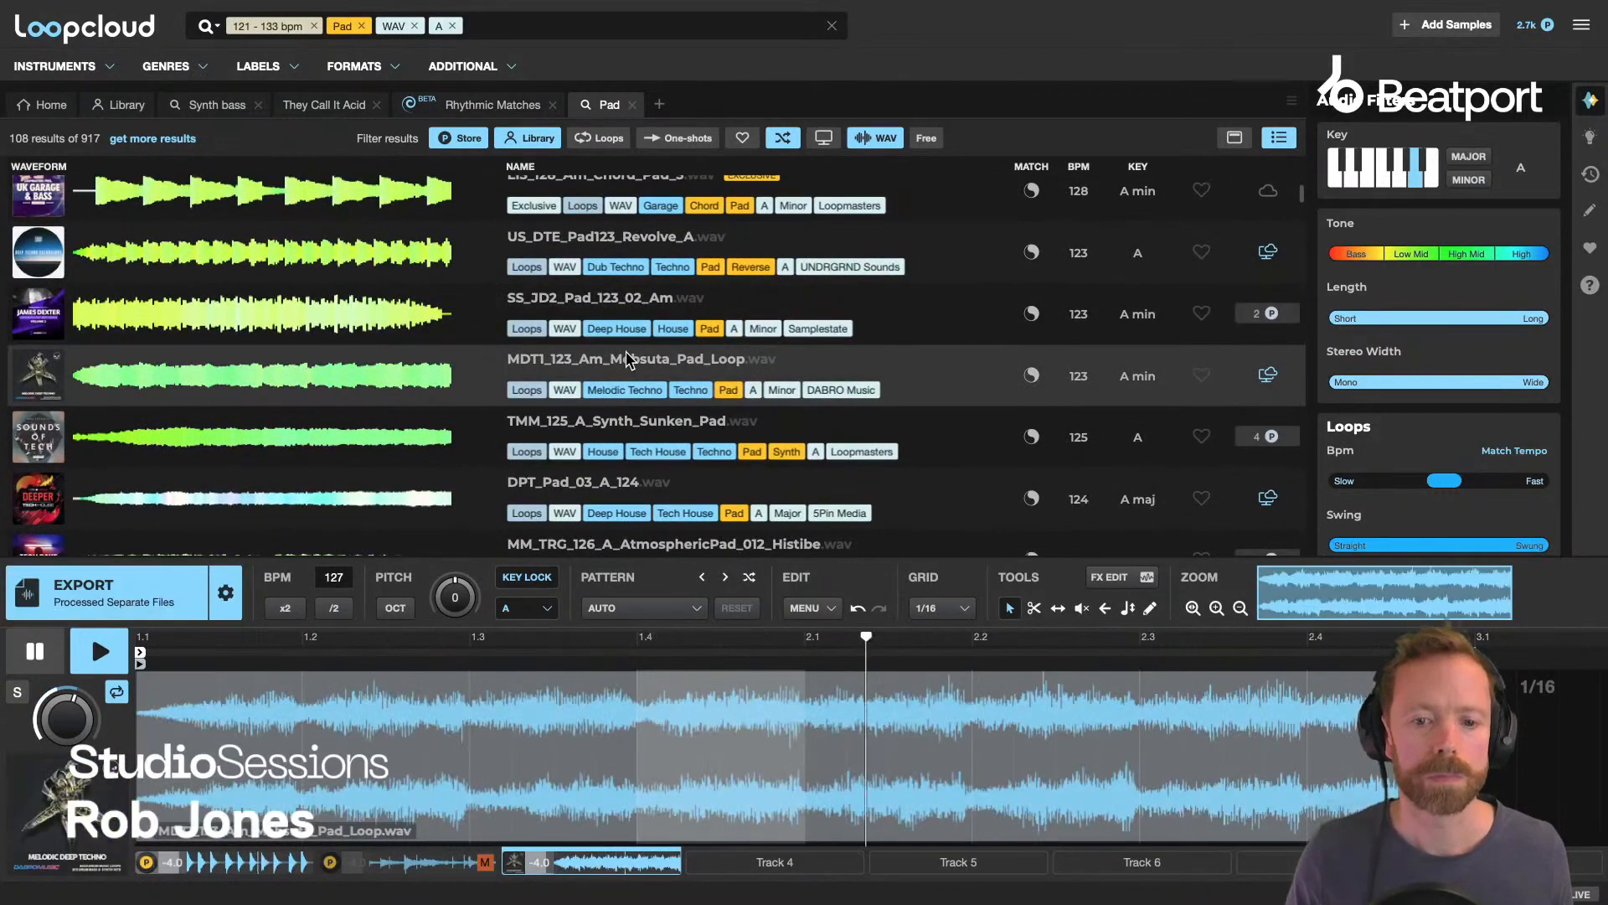
pyautogui.scroll(-2, 589, 348)
pyautogui.press('Down')
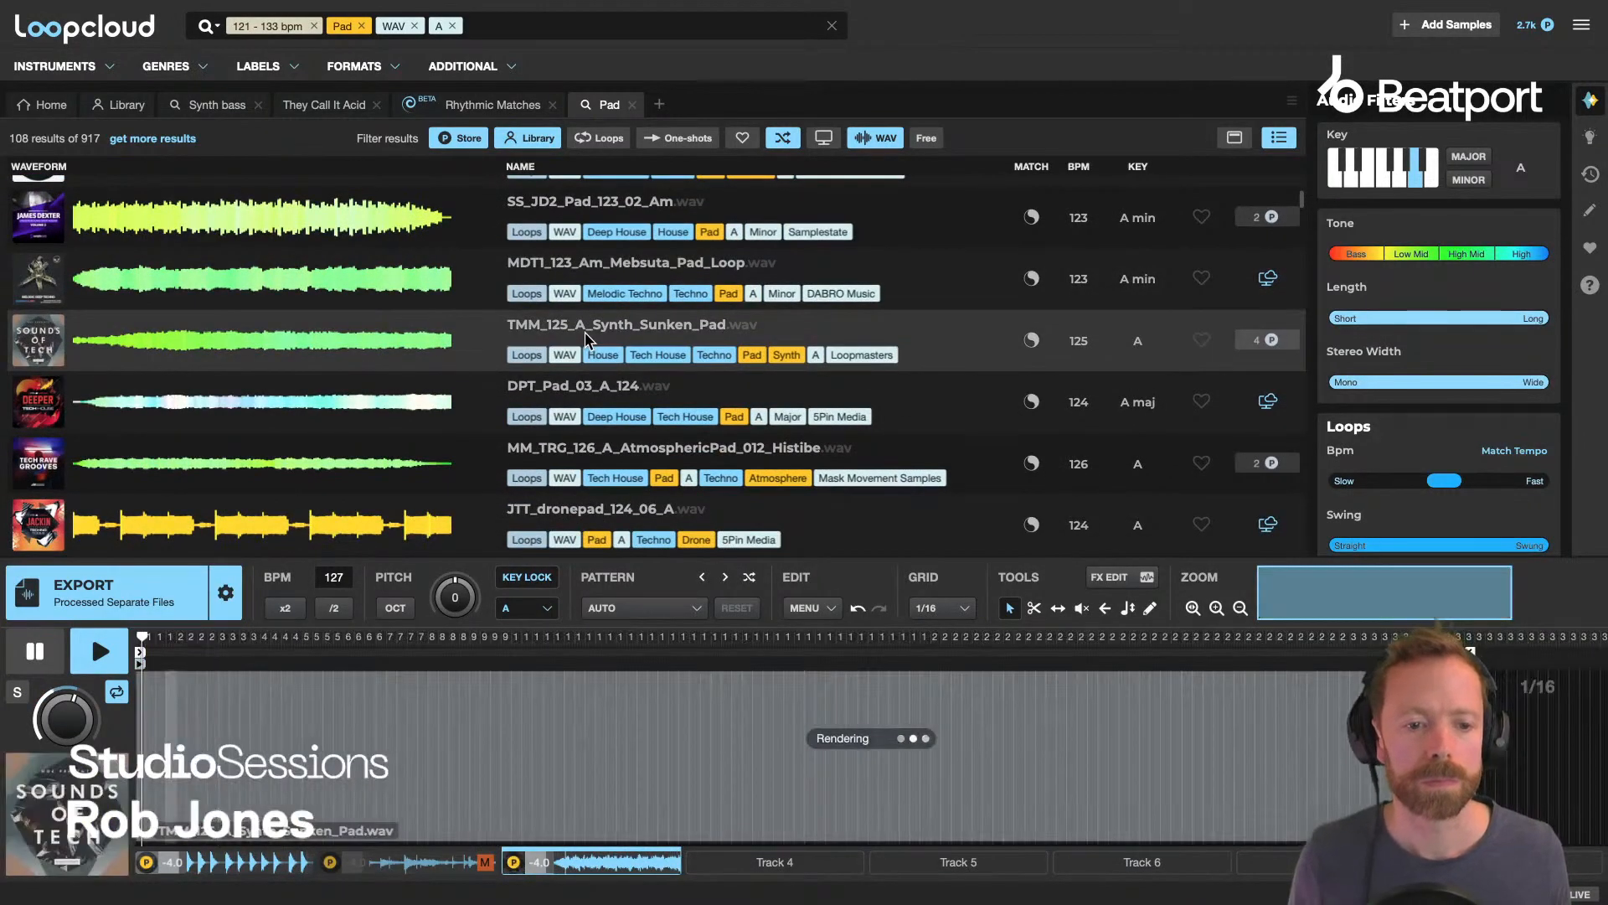
pyautogui.press('Down')
pyautogui.press('Down')
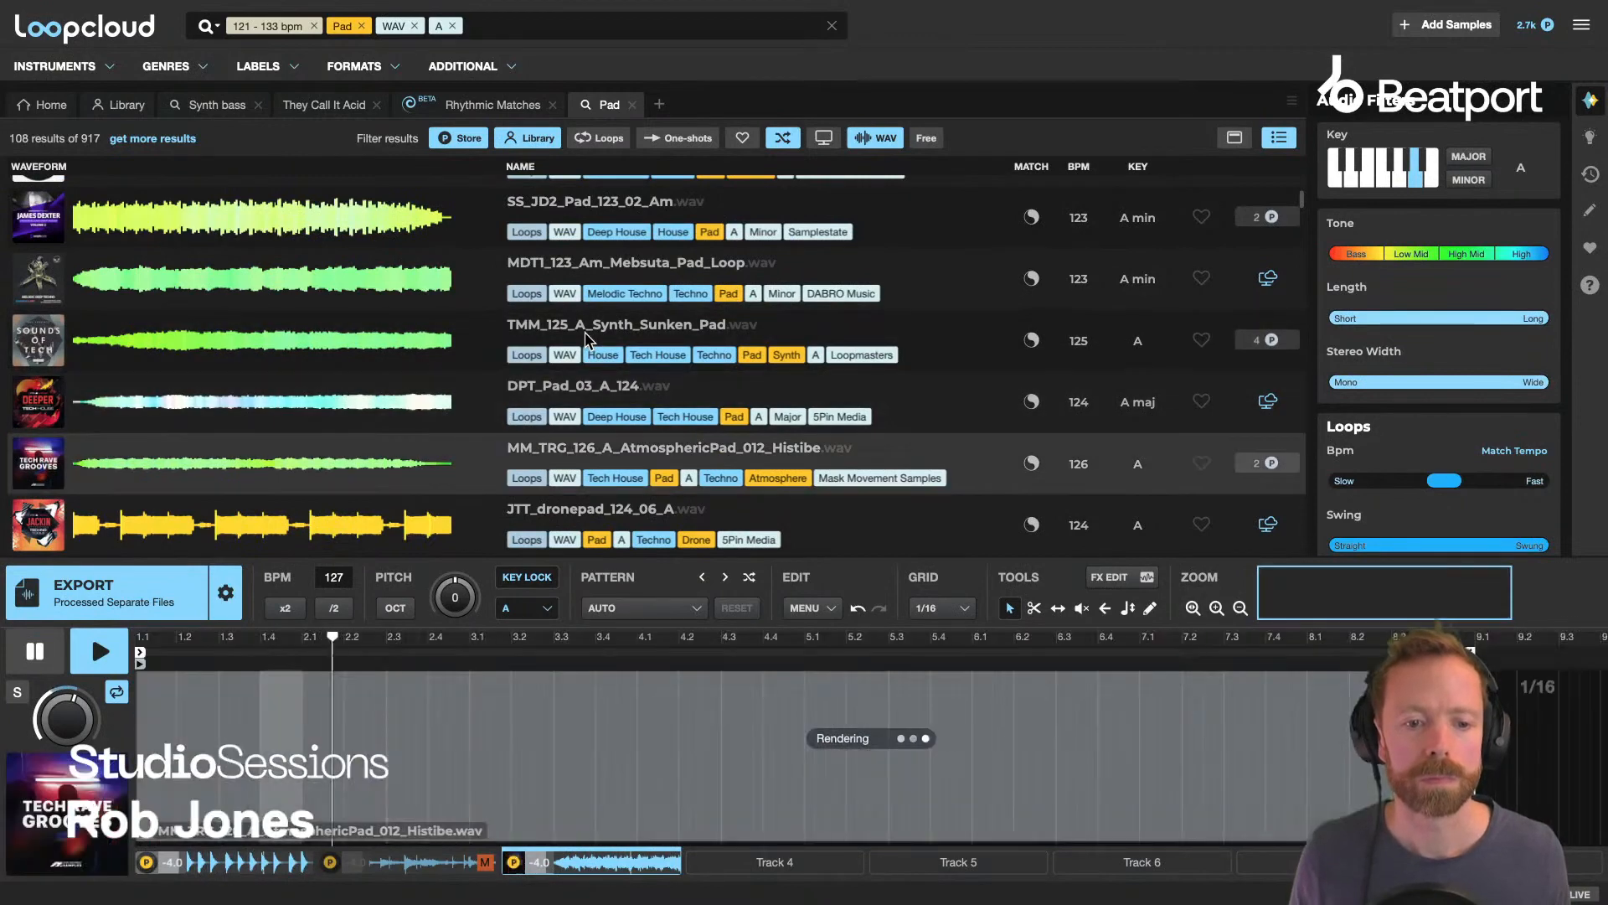
# Audition the pad loops EVO_126_Am_Syn_Pad_1 and JR_126_A_SHADOW_ORGAN.
pyautogui.scroll(-1, 623, 392)
pyautogui.scroll(-4, 619, 391)
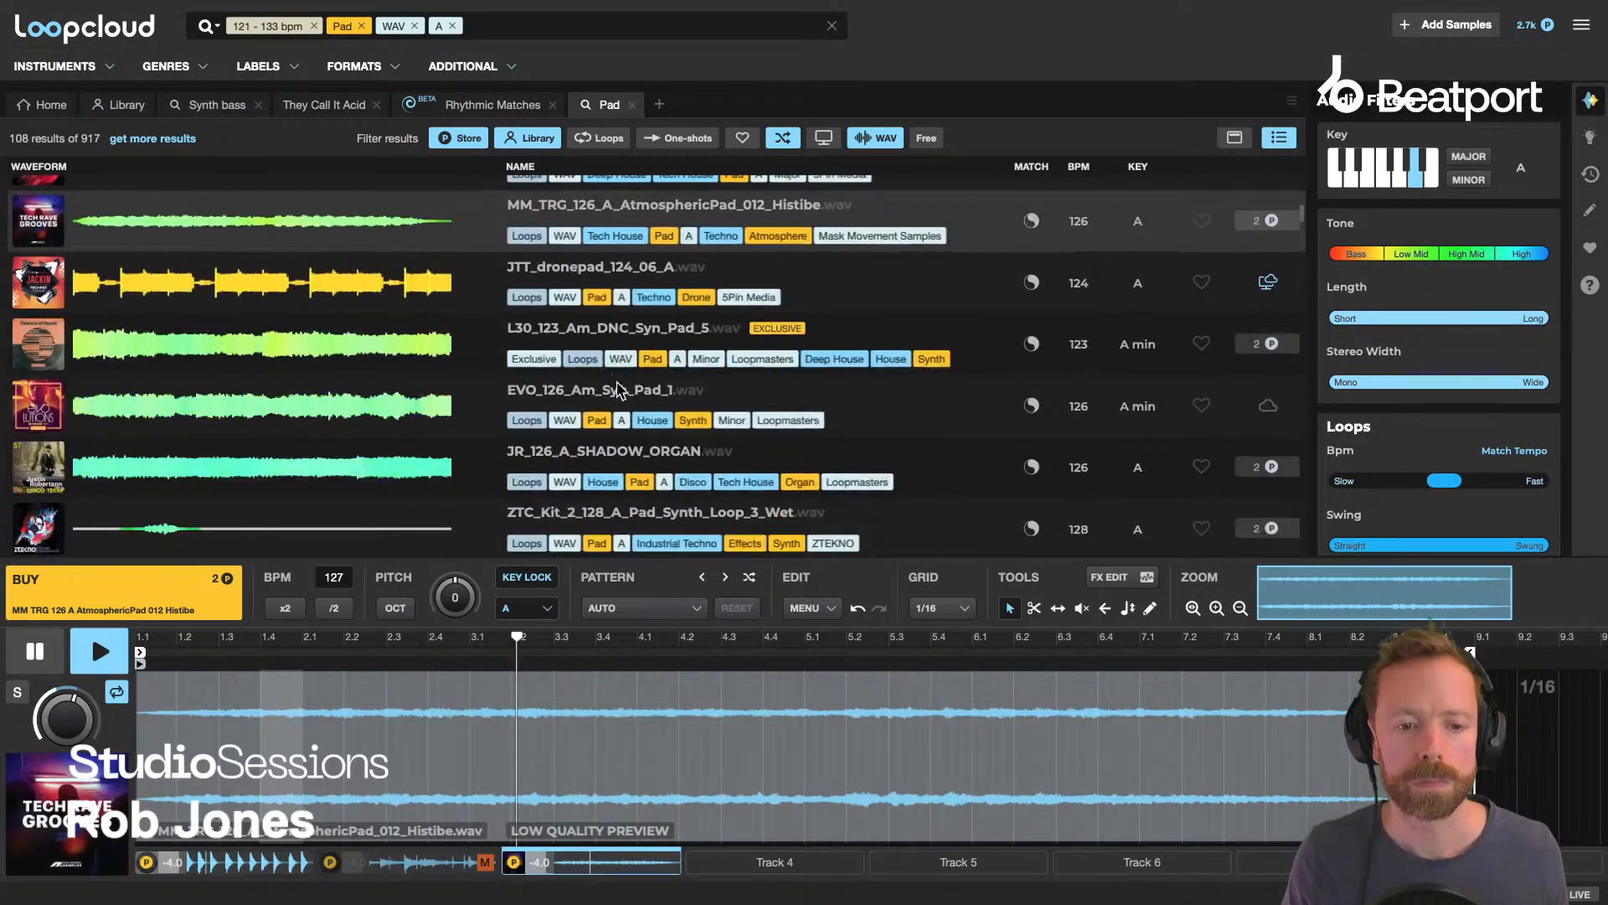
pyautogui.click(620, 391)
pyautogui.scroll(-1, 611, 393)
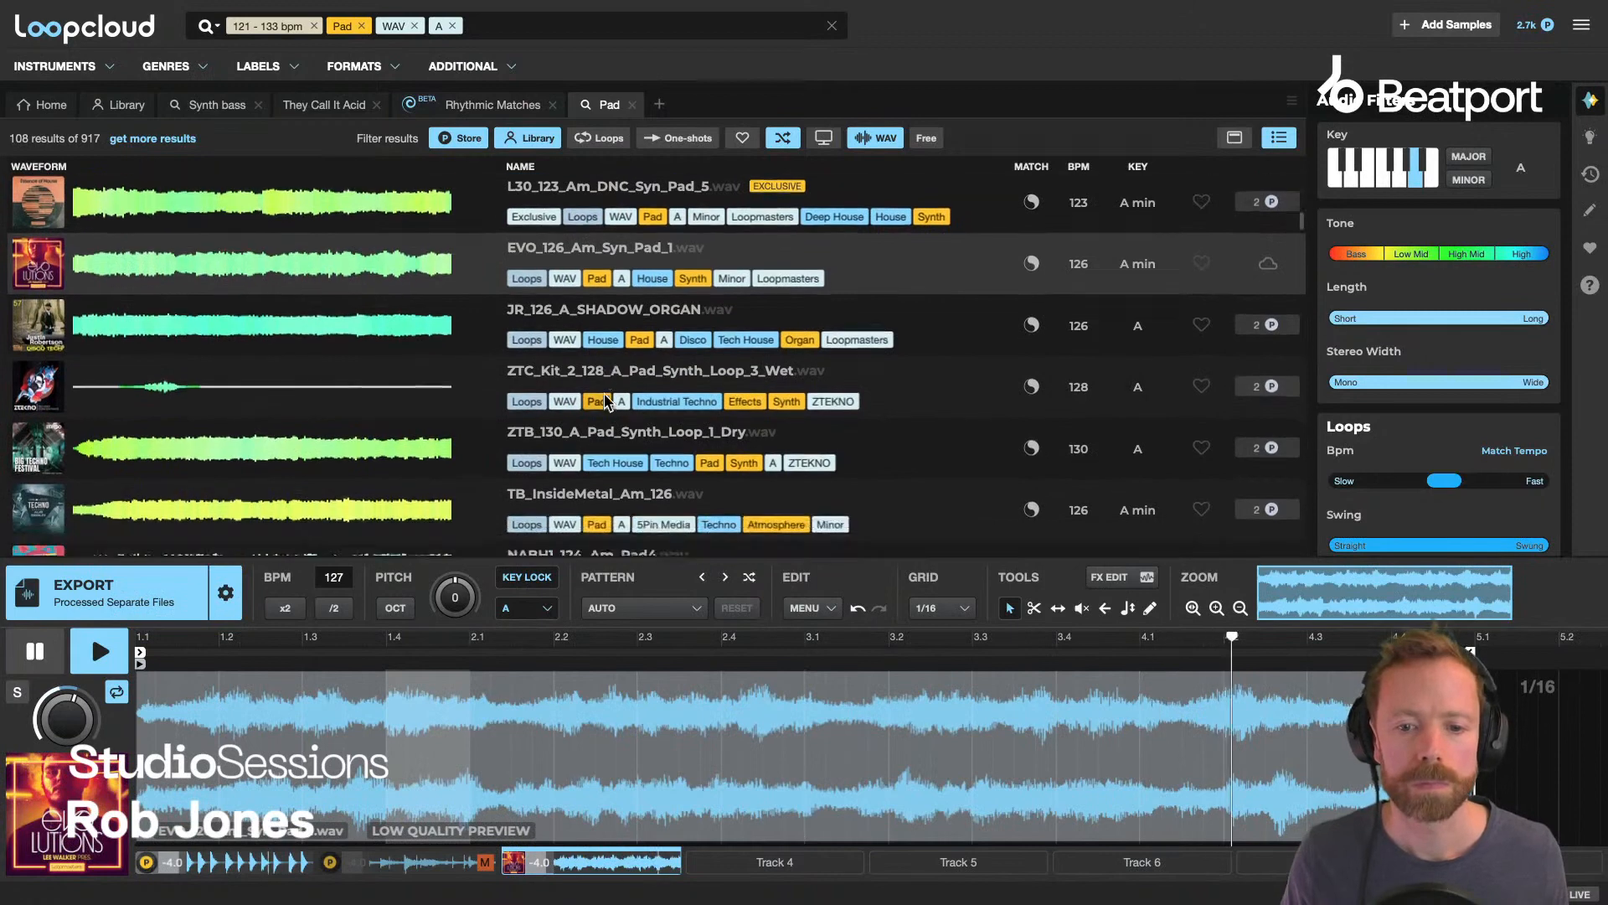
pyautogui.scroll(-1, 612, 400)
pyautogui.press('Down')
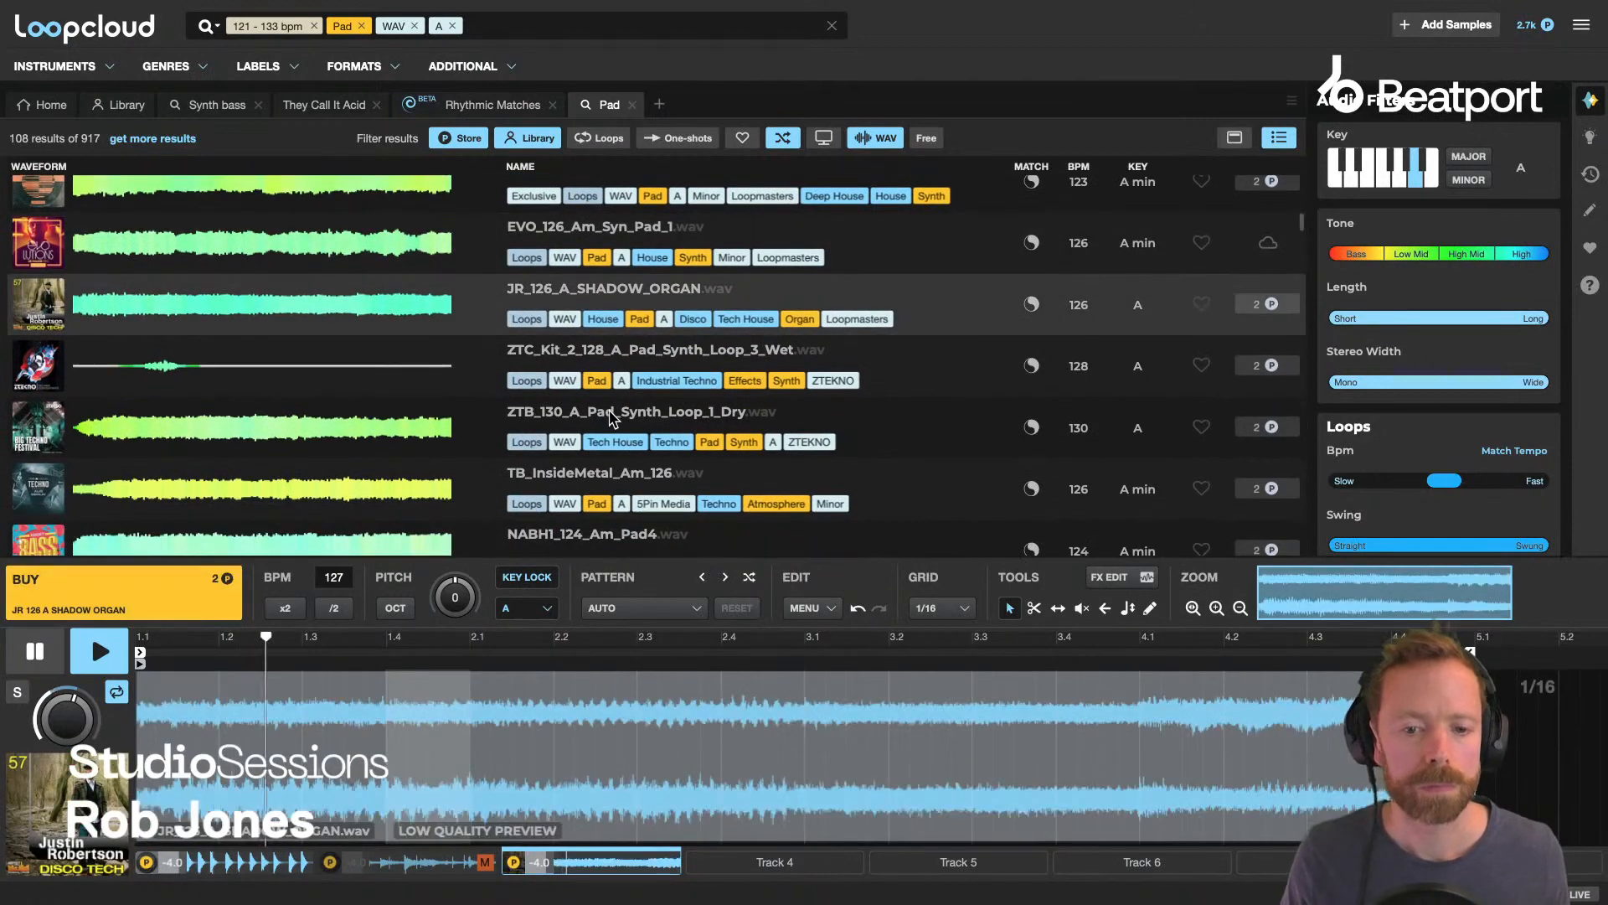
# Audition the pads ZTB_130_A_Pad_Synth_Loop_1_Dry, TB_InsideMetal_Am_126 and MMT_Pad12_Am_124.
pyautogui.click(614, 409)
pyautogui.scroll(-2, 595, 381)
pyautogui.click(586, 370)
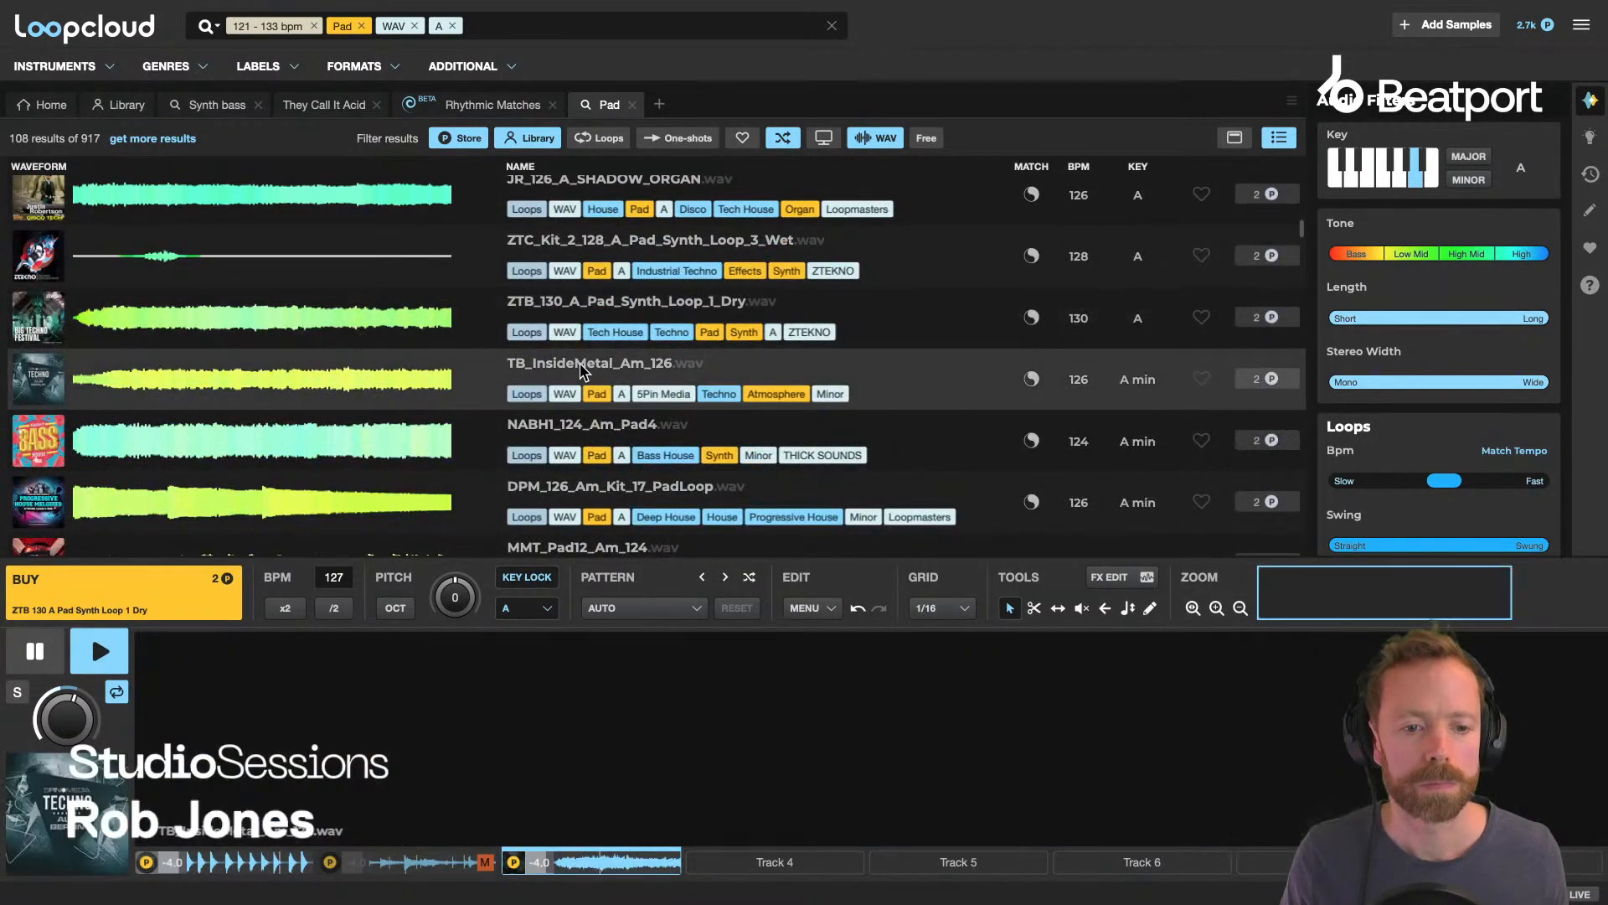
pyautogui.scroll(-3, 585, 370)
pyautogui.click(584, 371)
pyautogui.scroll(-1, 578, 360)
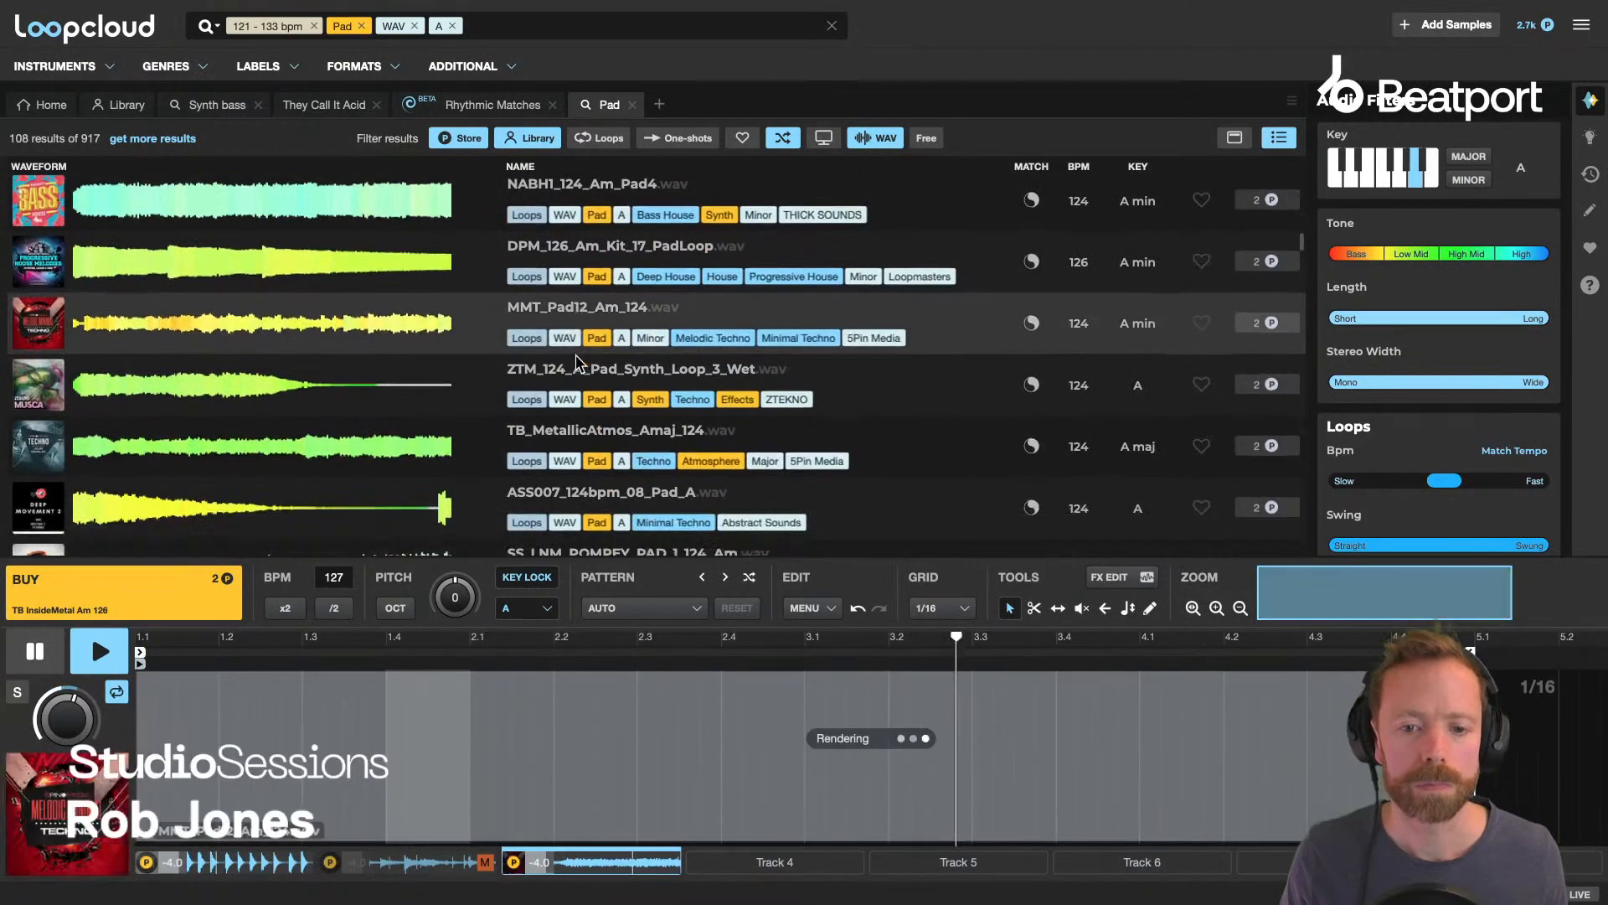
# Audition ZTM_124_A_Pad_Synth_Loop_3_Wet and MOS_124_A_Stab_Synth_03_Dry, and stop playback.
pyautogui.click(574, 347)
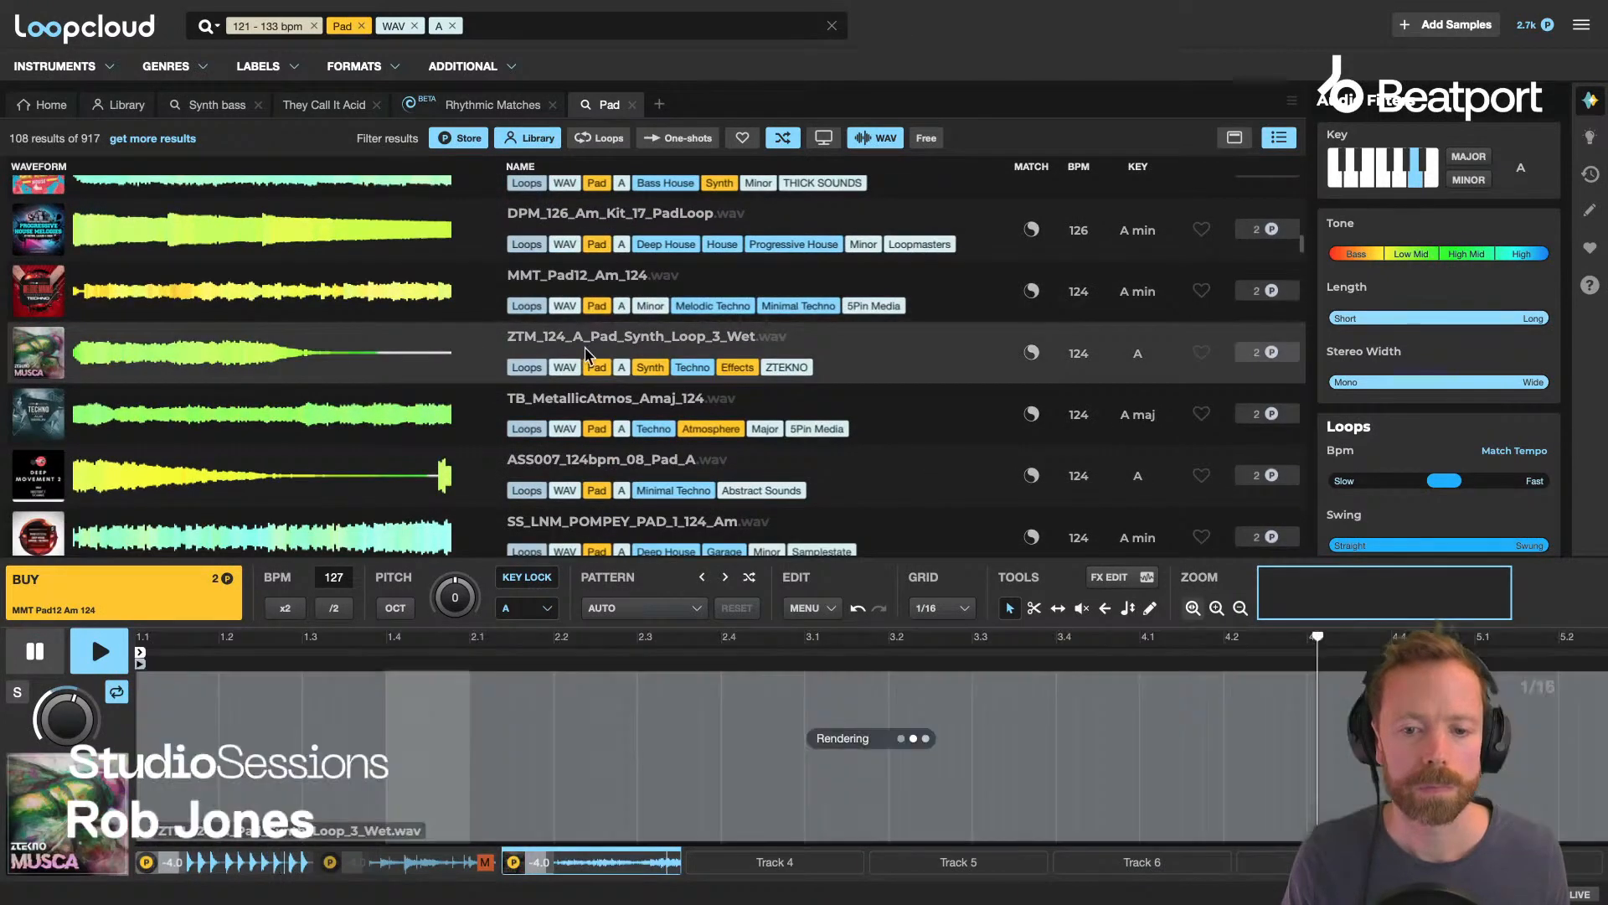
pyautogui.scroll(-3, 587, 352)
pyautogui.scroll(-2, 586, 355)
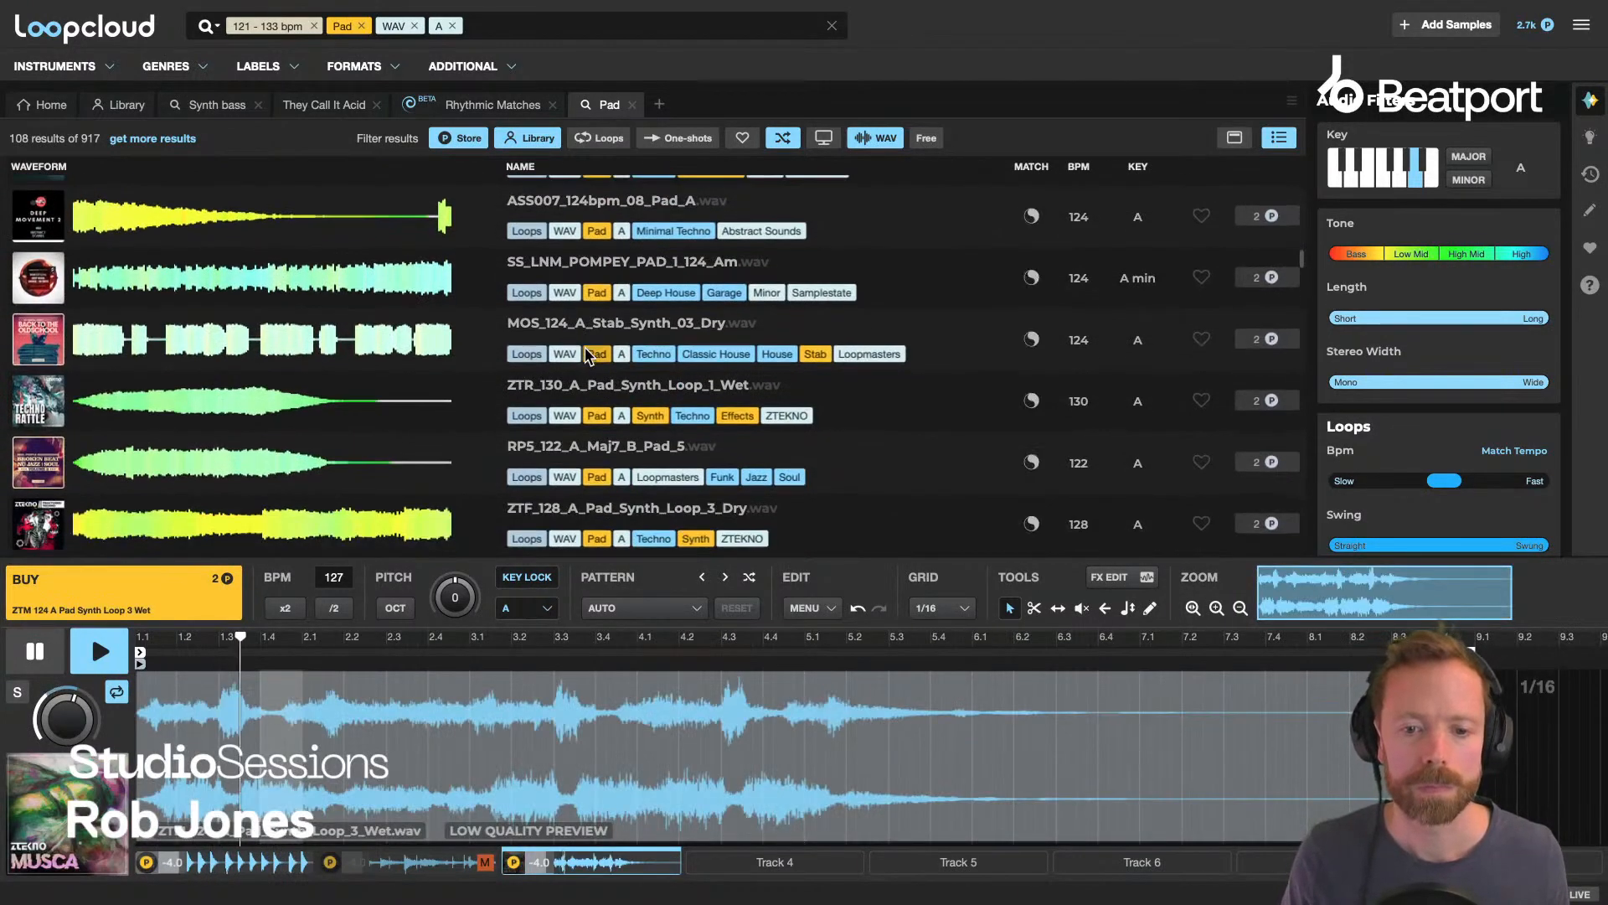
pyautogui.click(587, 247)
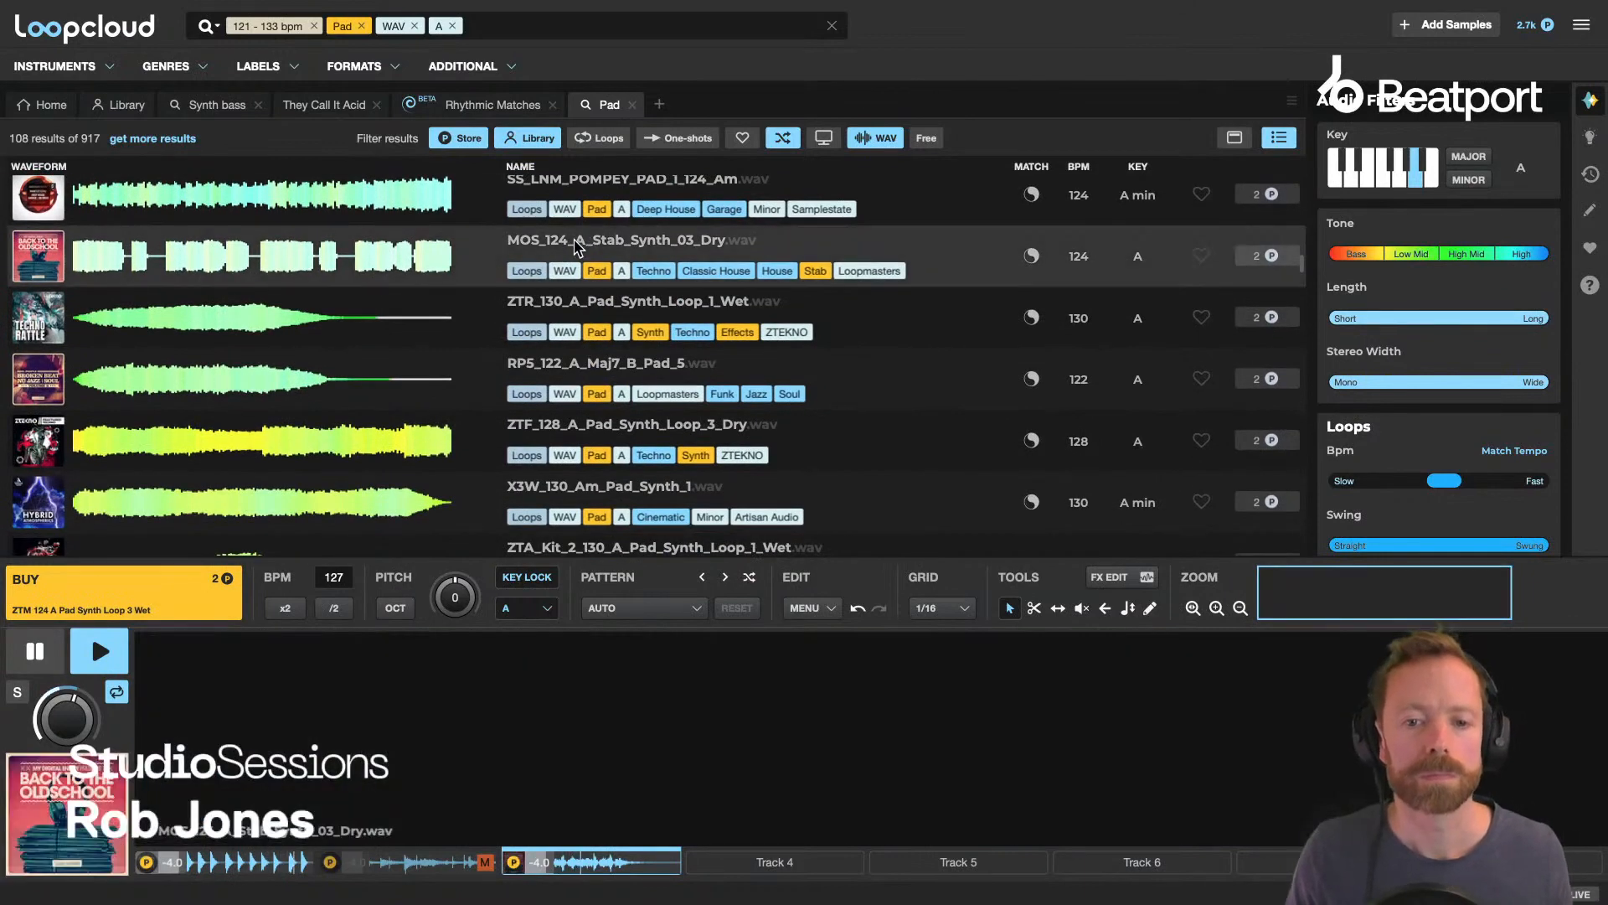
pyautogui.scroll(-1, 583, 299)
pyautogui.press('space')
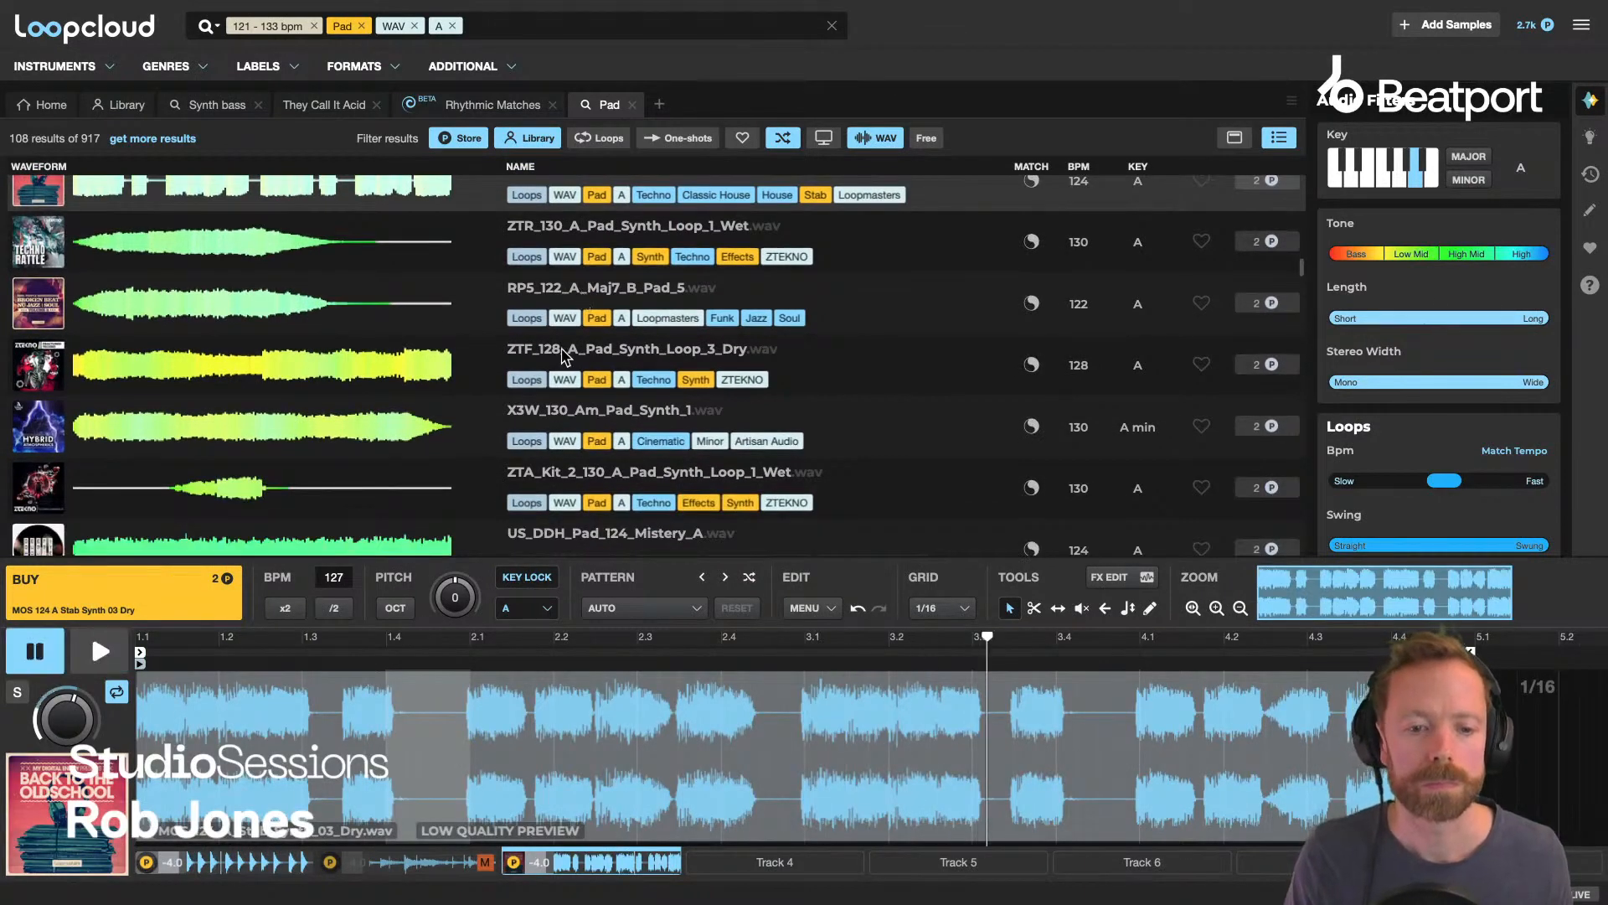
# Look through the rest of the pad results in A for a suitable loop, checking the rhythmic matches briefly in between.
pyautogui.scroll(-8, 622, 330)
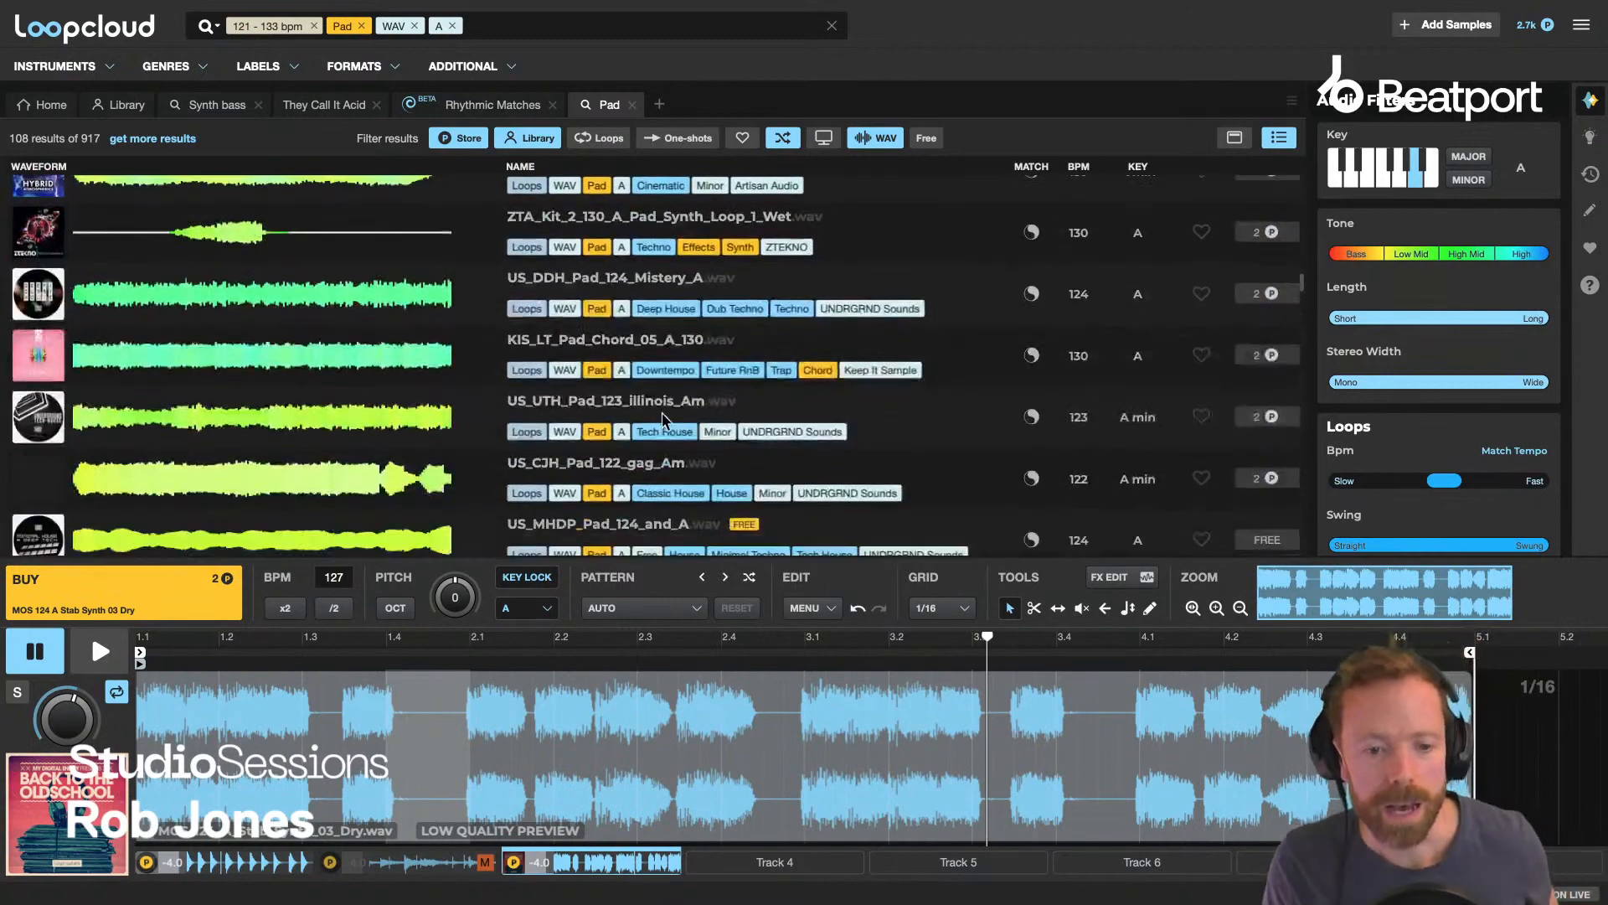
pyautogui.scroll(-5, 621, 391)
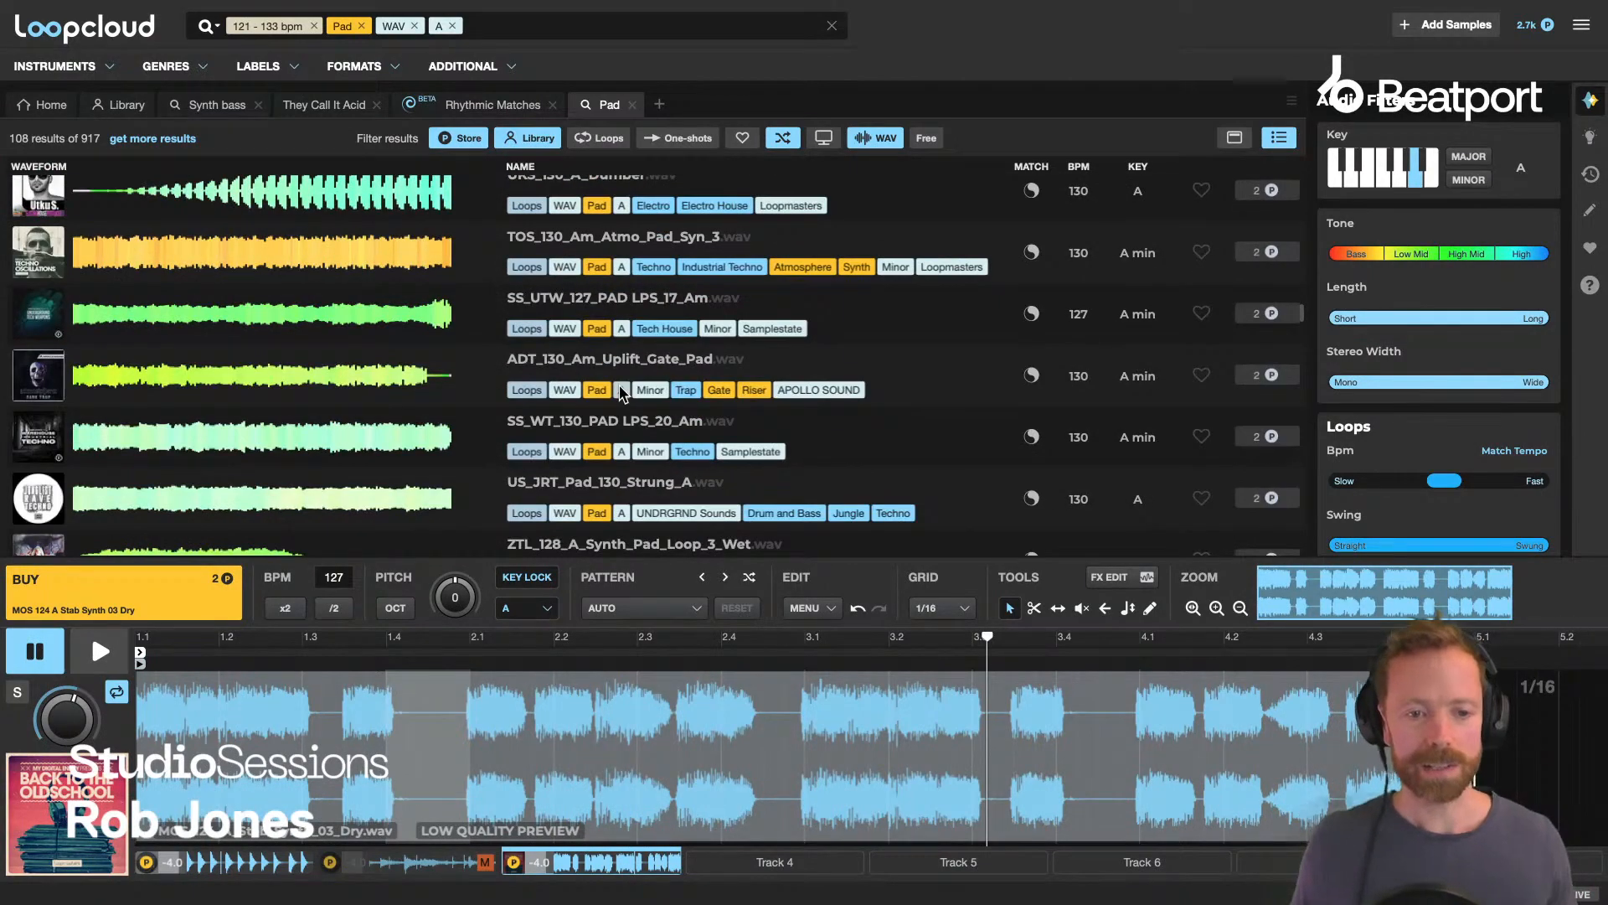
pyautogui.scroll(-8, 621, 391)
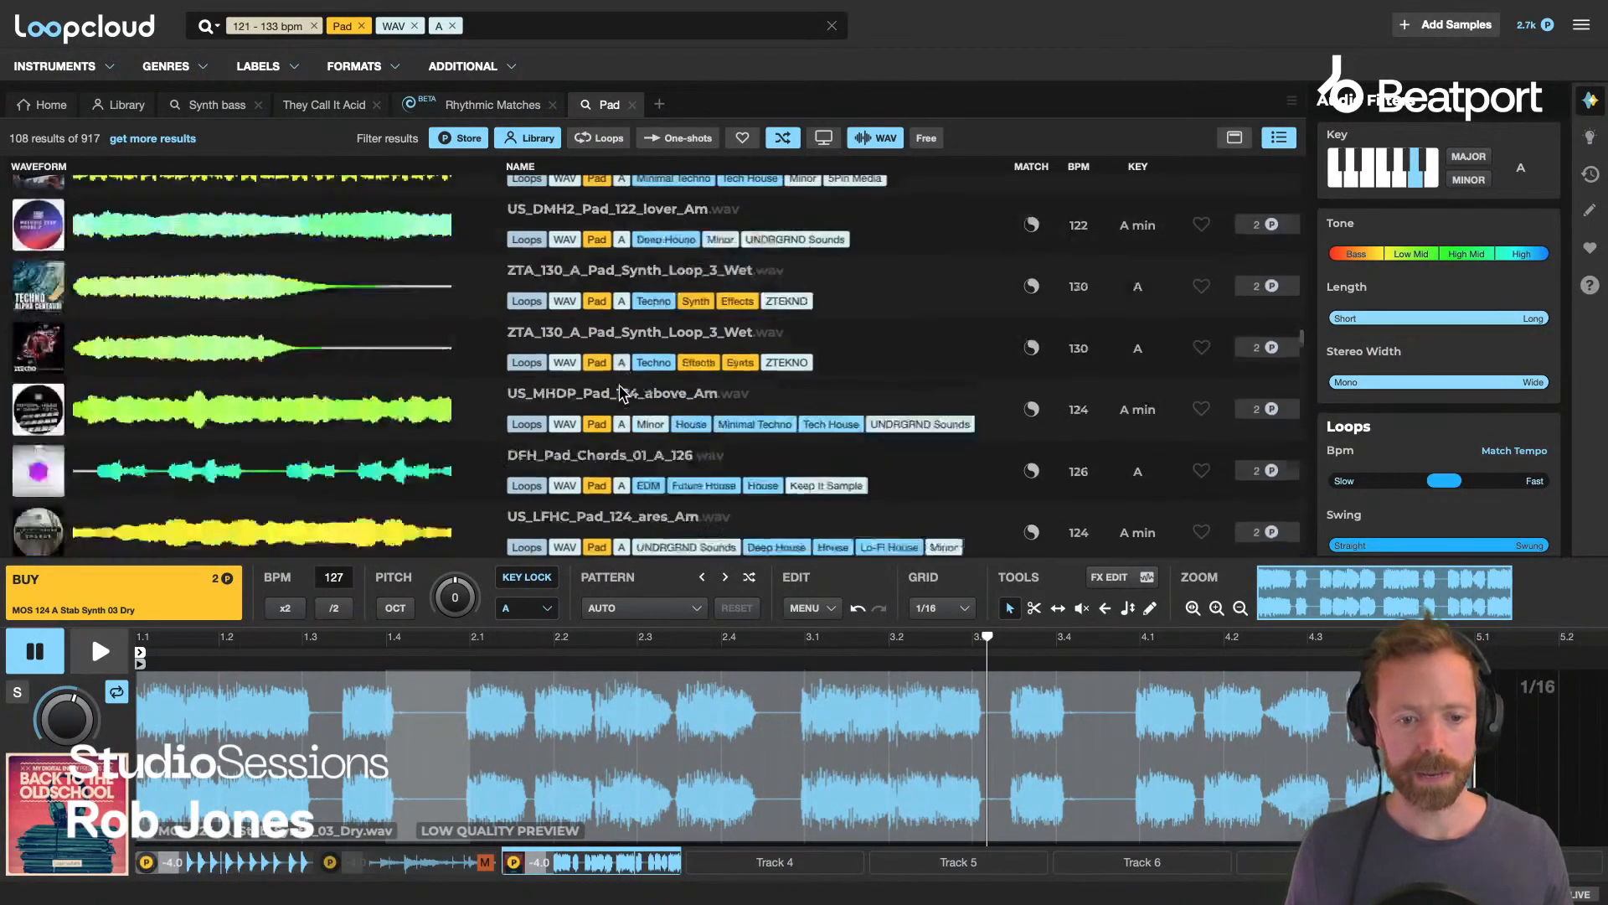
pyautogui.scroll(-8, 622, 391)
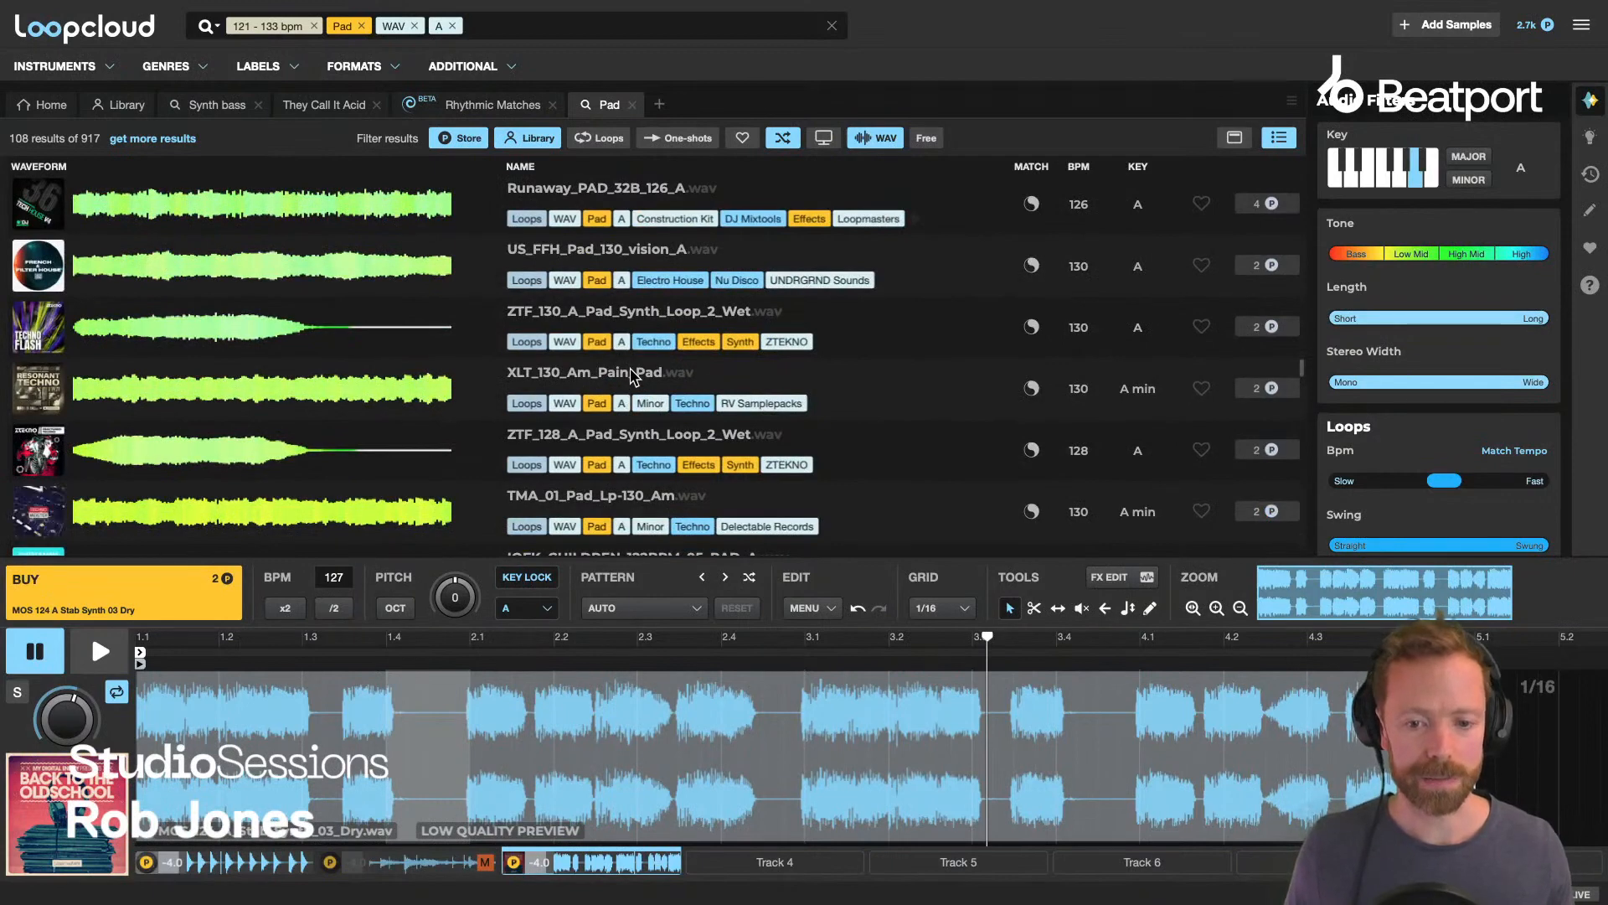
pyautogui.scroll(-5, 633, 377)
pyautogui.scroll(6, 536, 268)
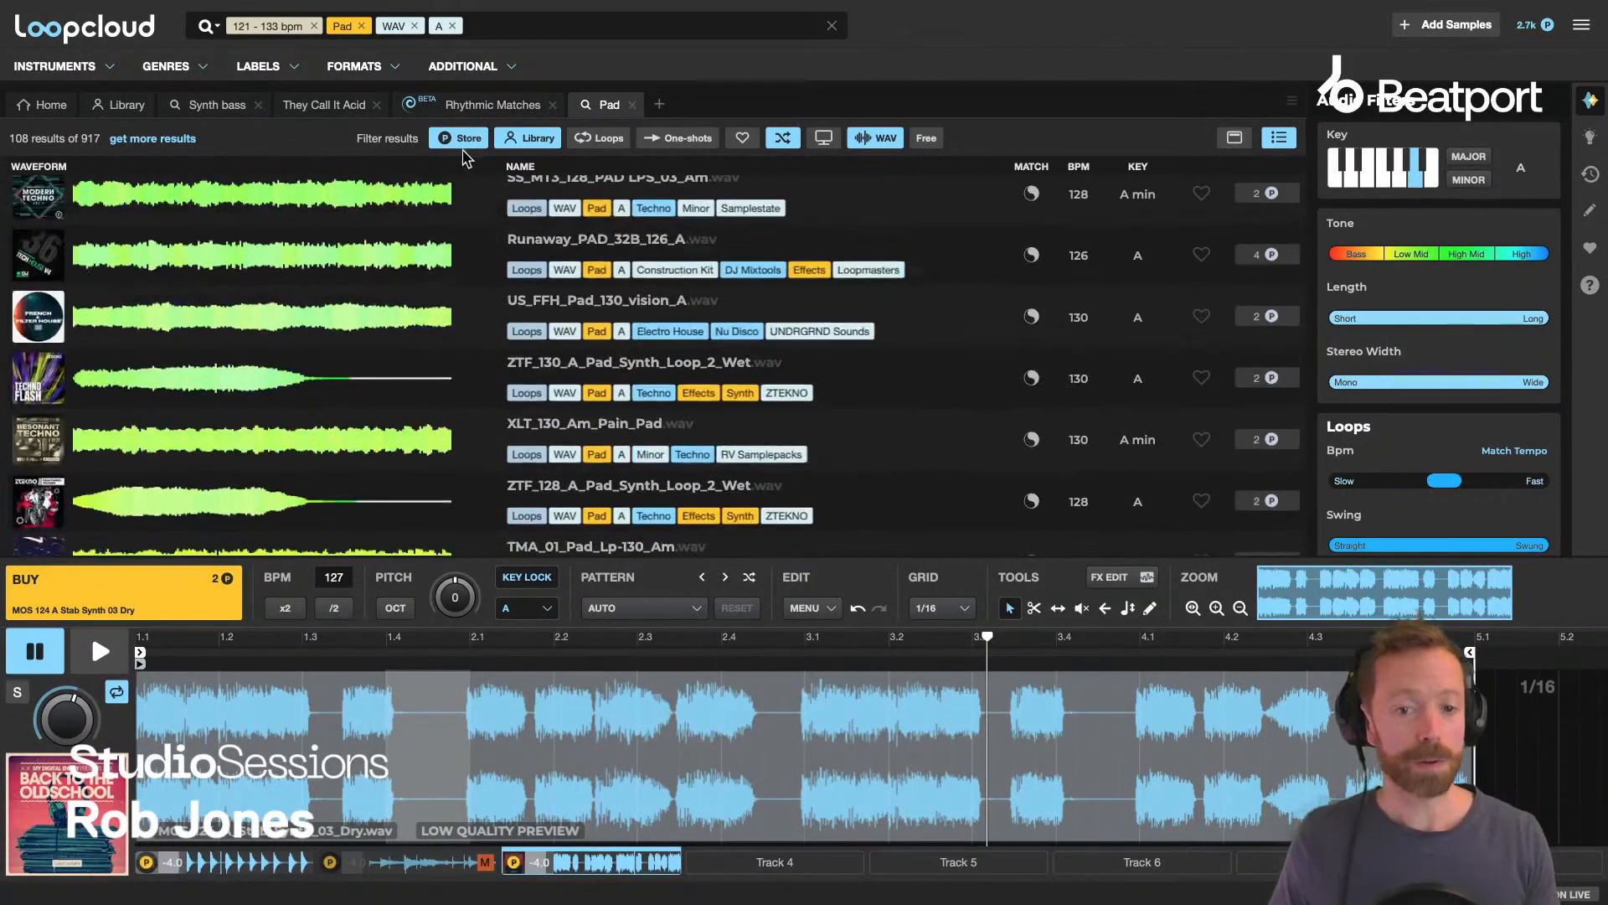
pyautogui.click(511, 107)
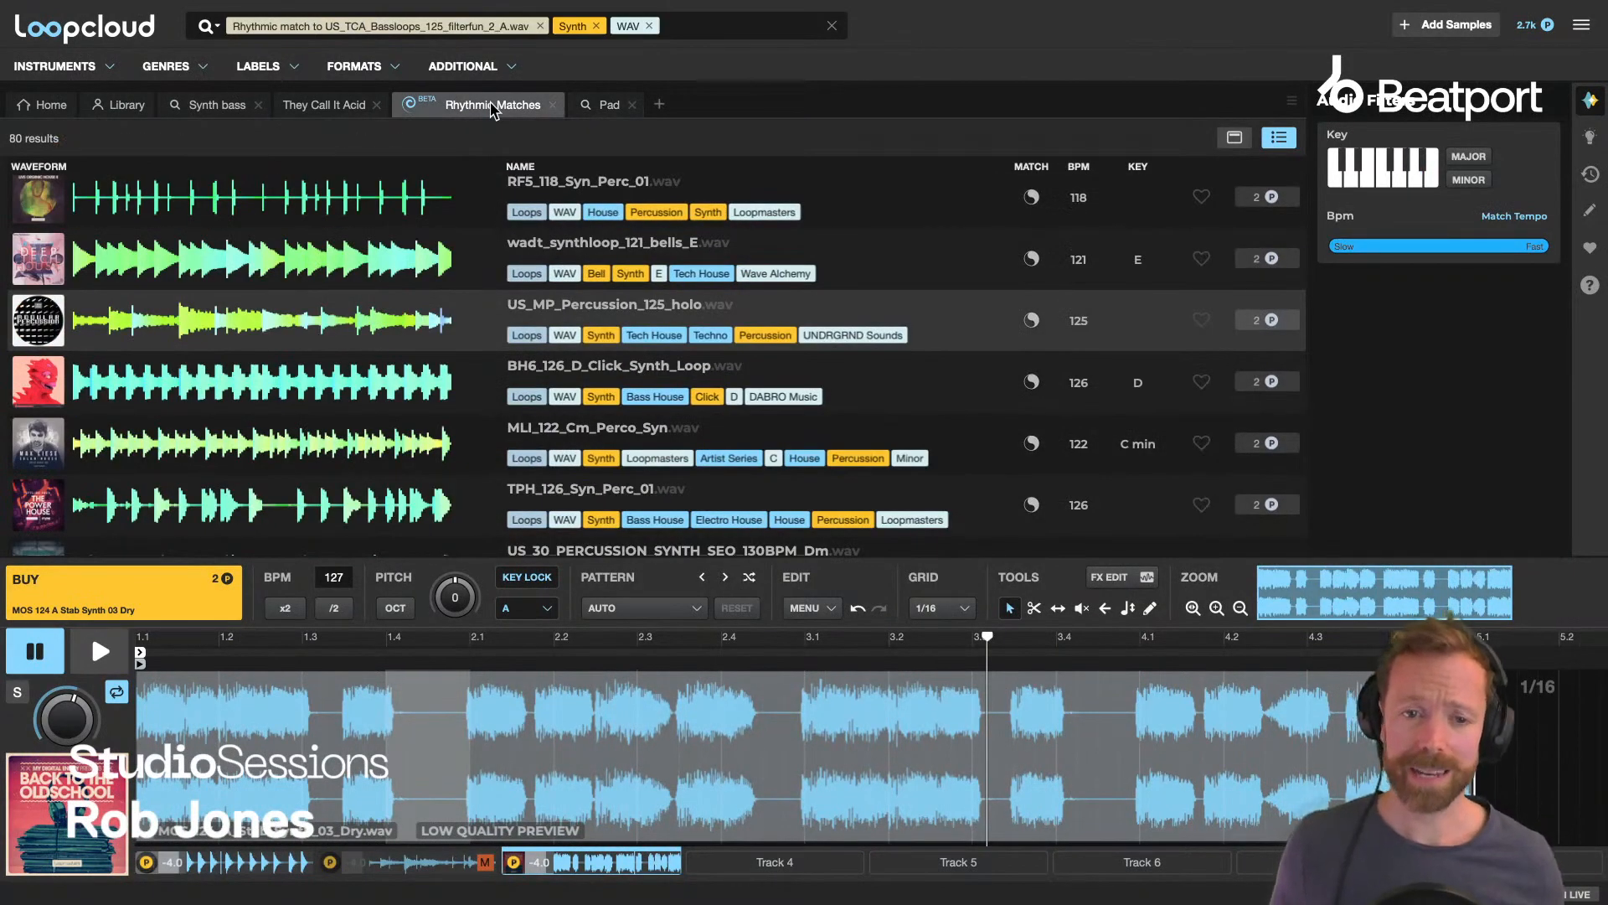
pyautogui.click(599, 105)
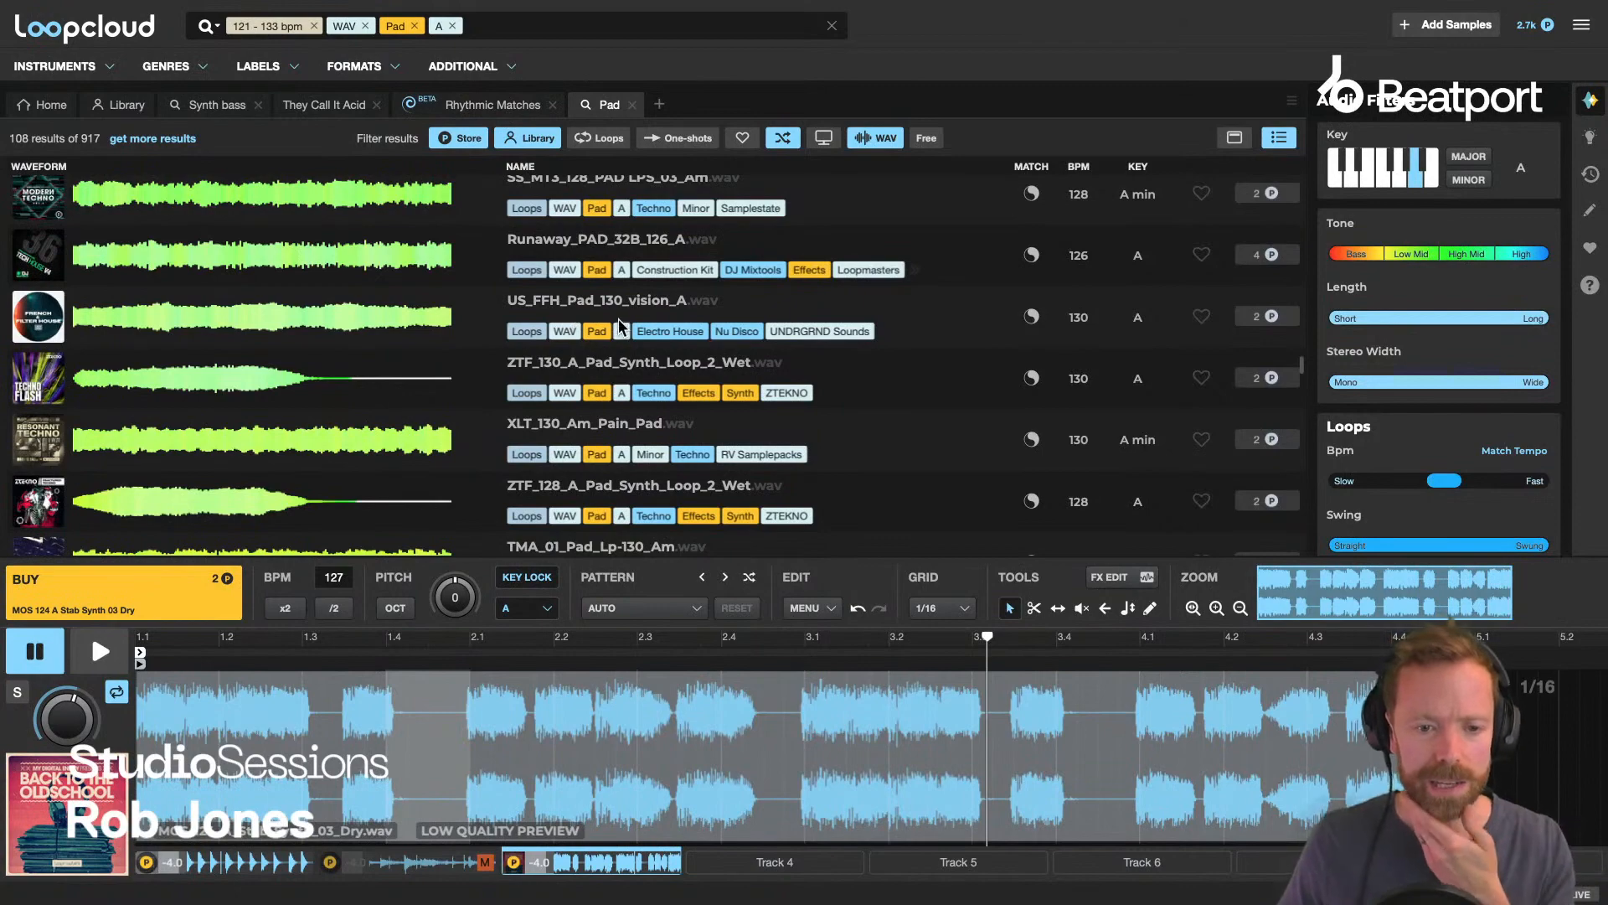
pyautogui.scroll(-5, 620, 325)
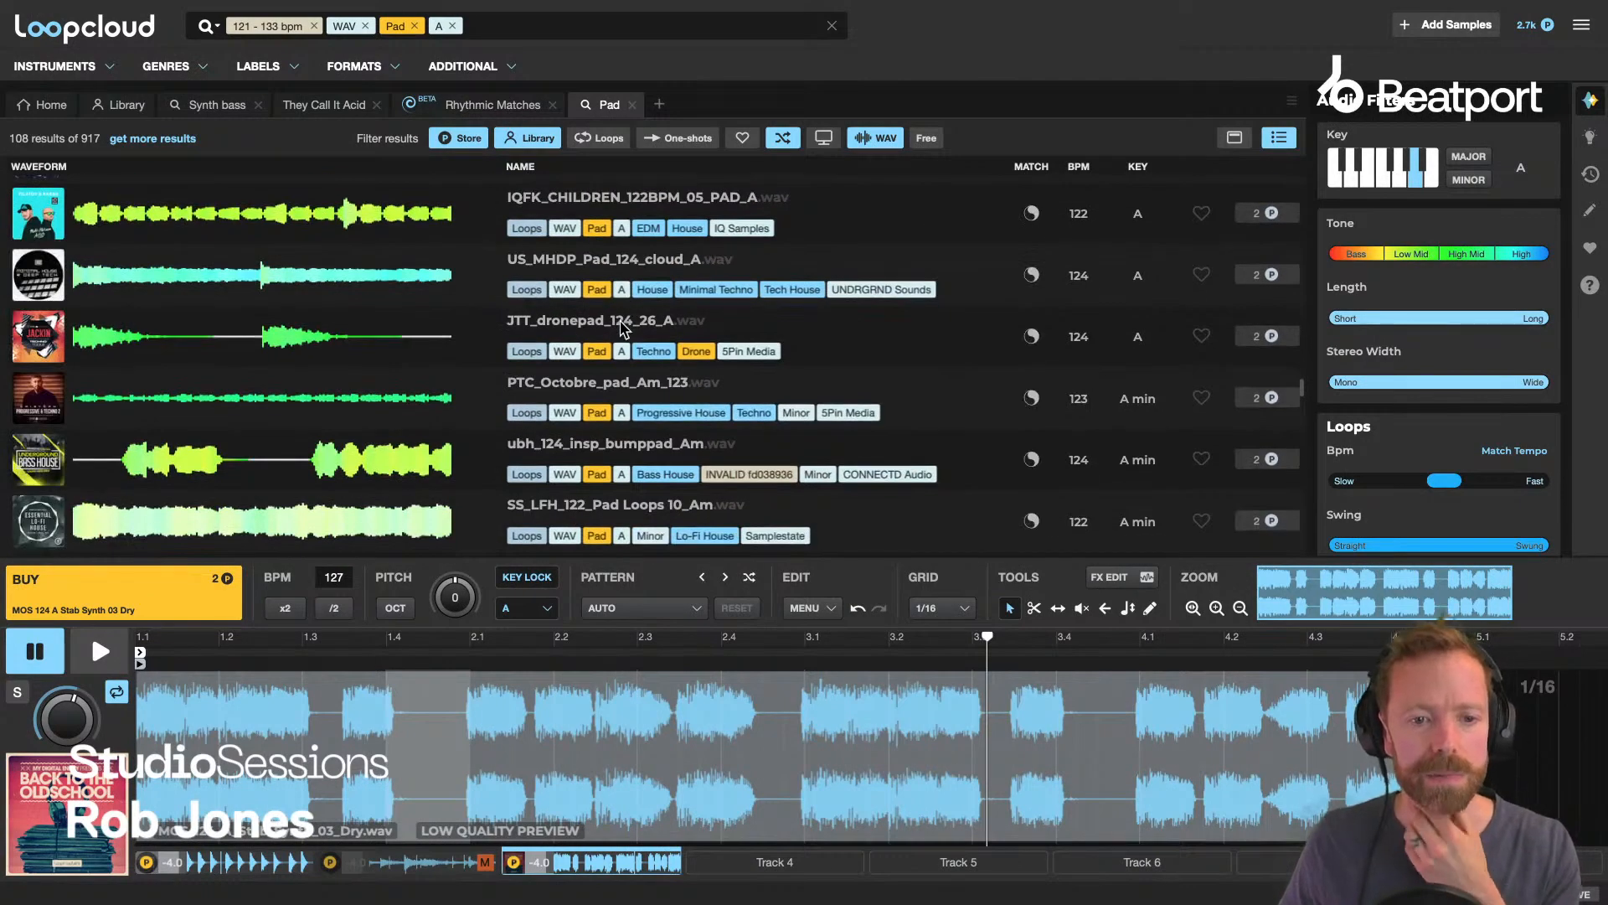
pyautogui.scroll(-15, 619, 328)
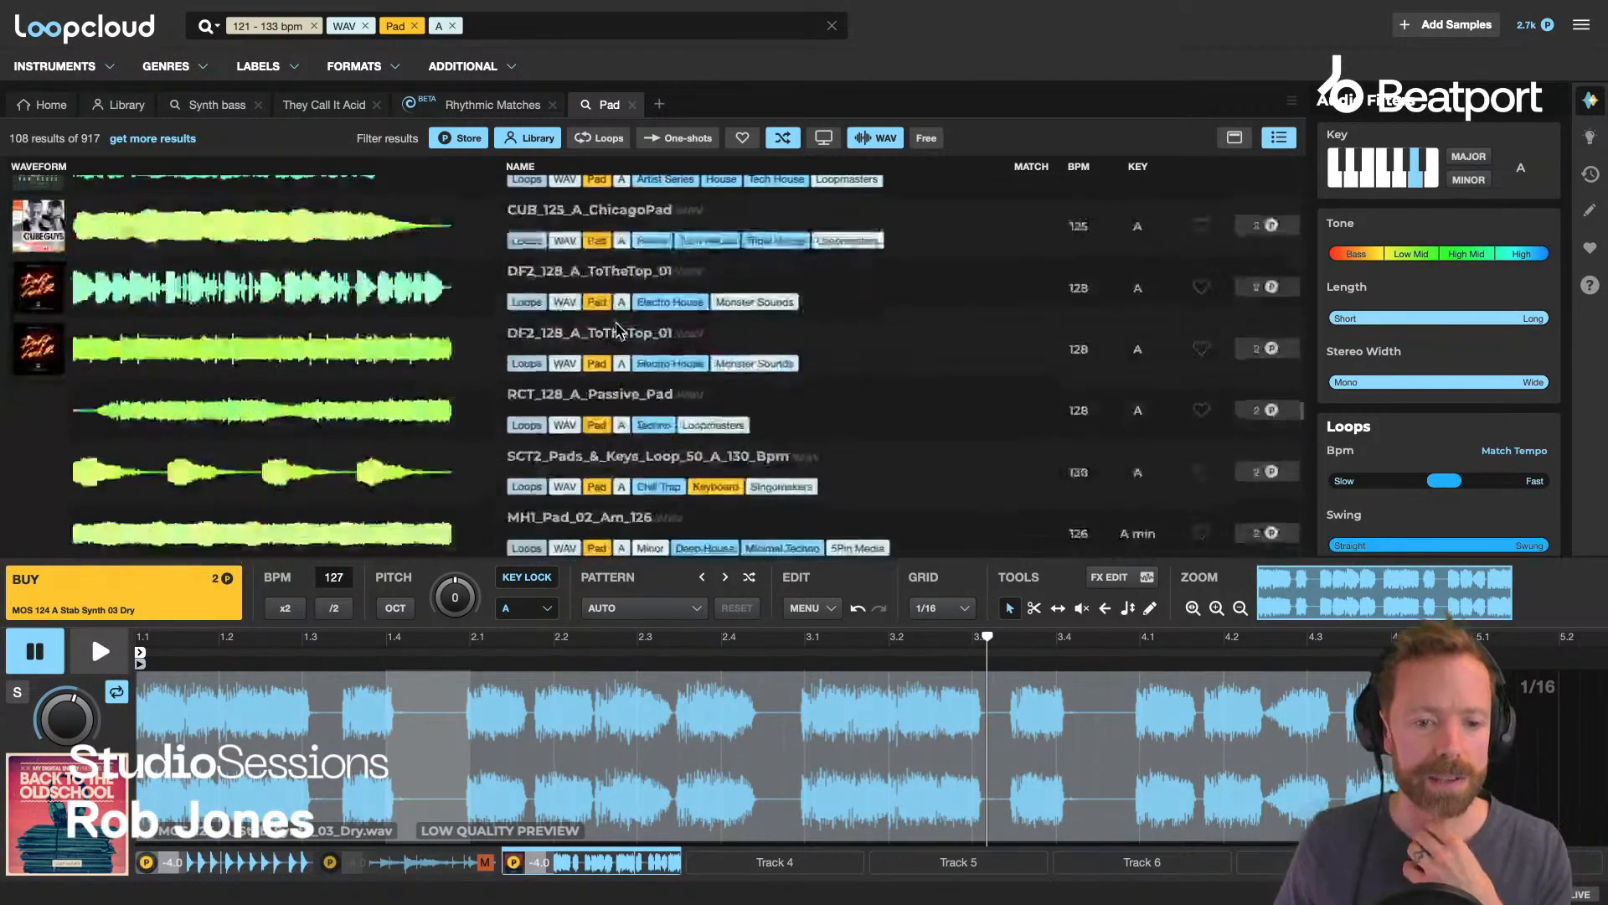
pyautogui.scroll(-10, 618, 329)
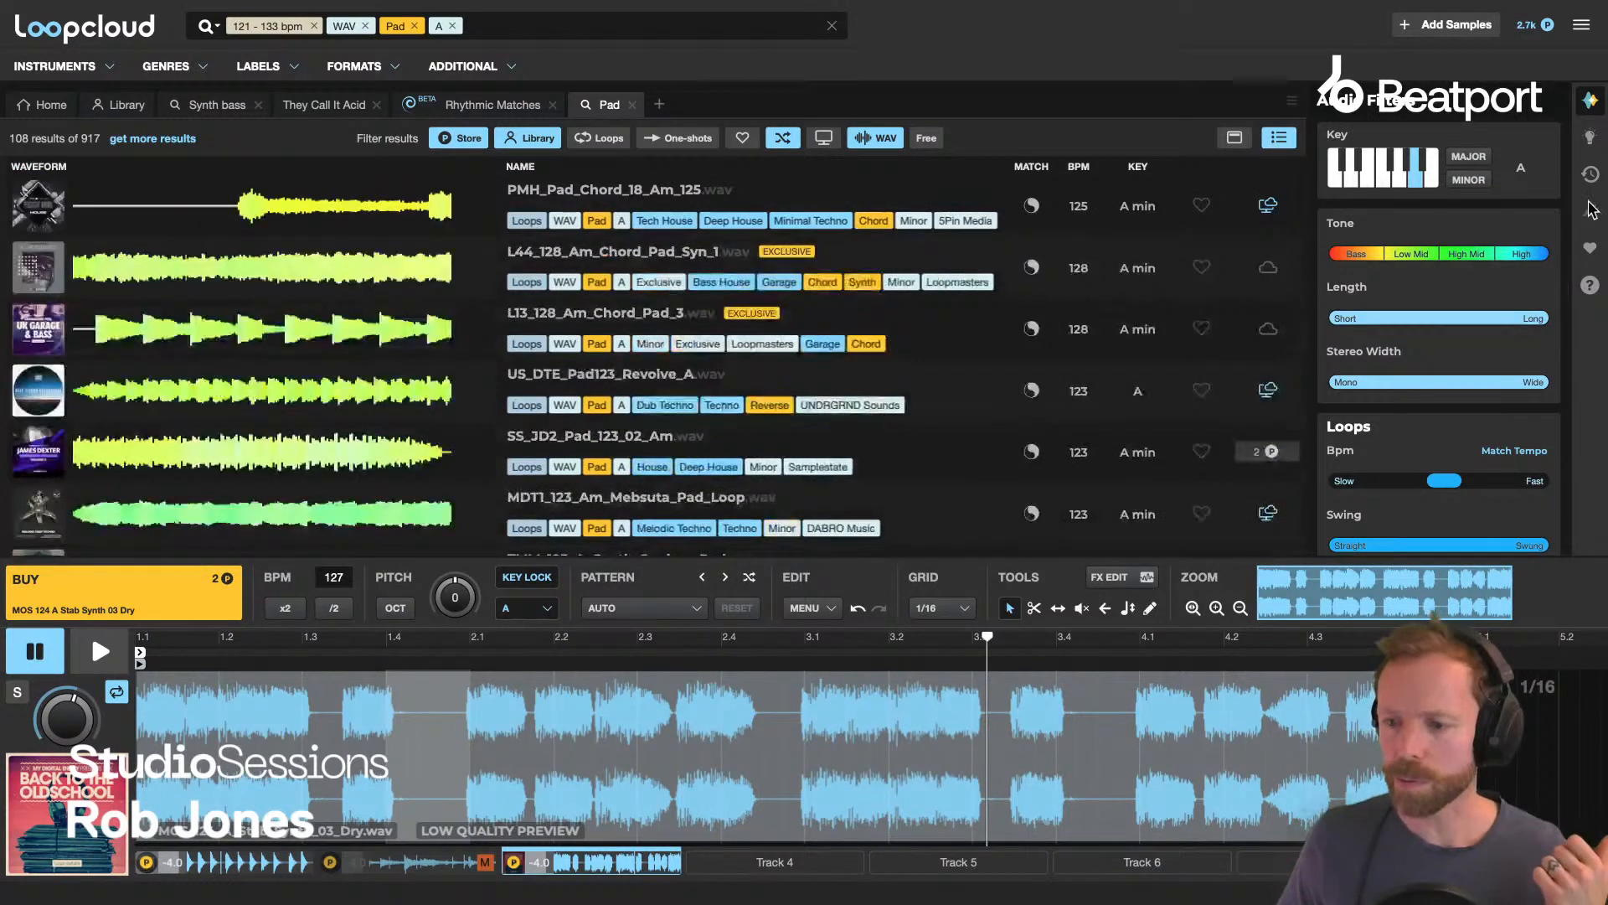
# Load AACB_130_Am_Syn_Pad_Good_Morning from the favourites into Track 3, play it with the bass loop, and stop playback.
pyautogui.click(1589, 249)
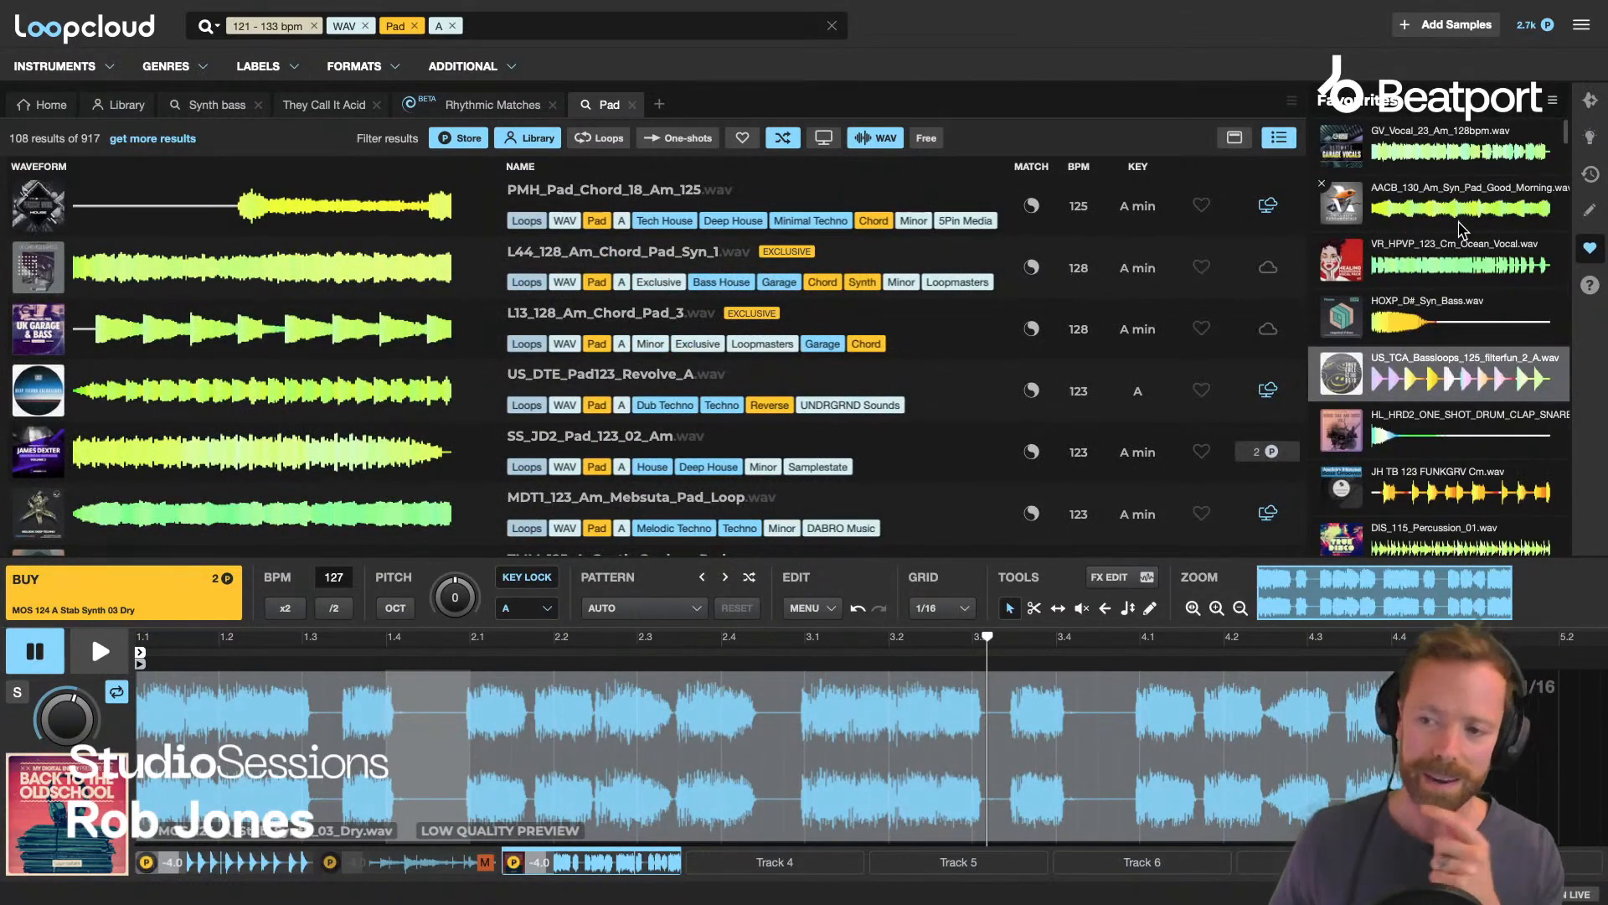
pyautogui.click(1409, 206)
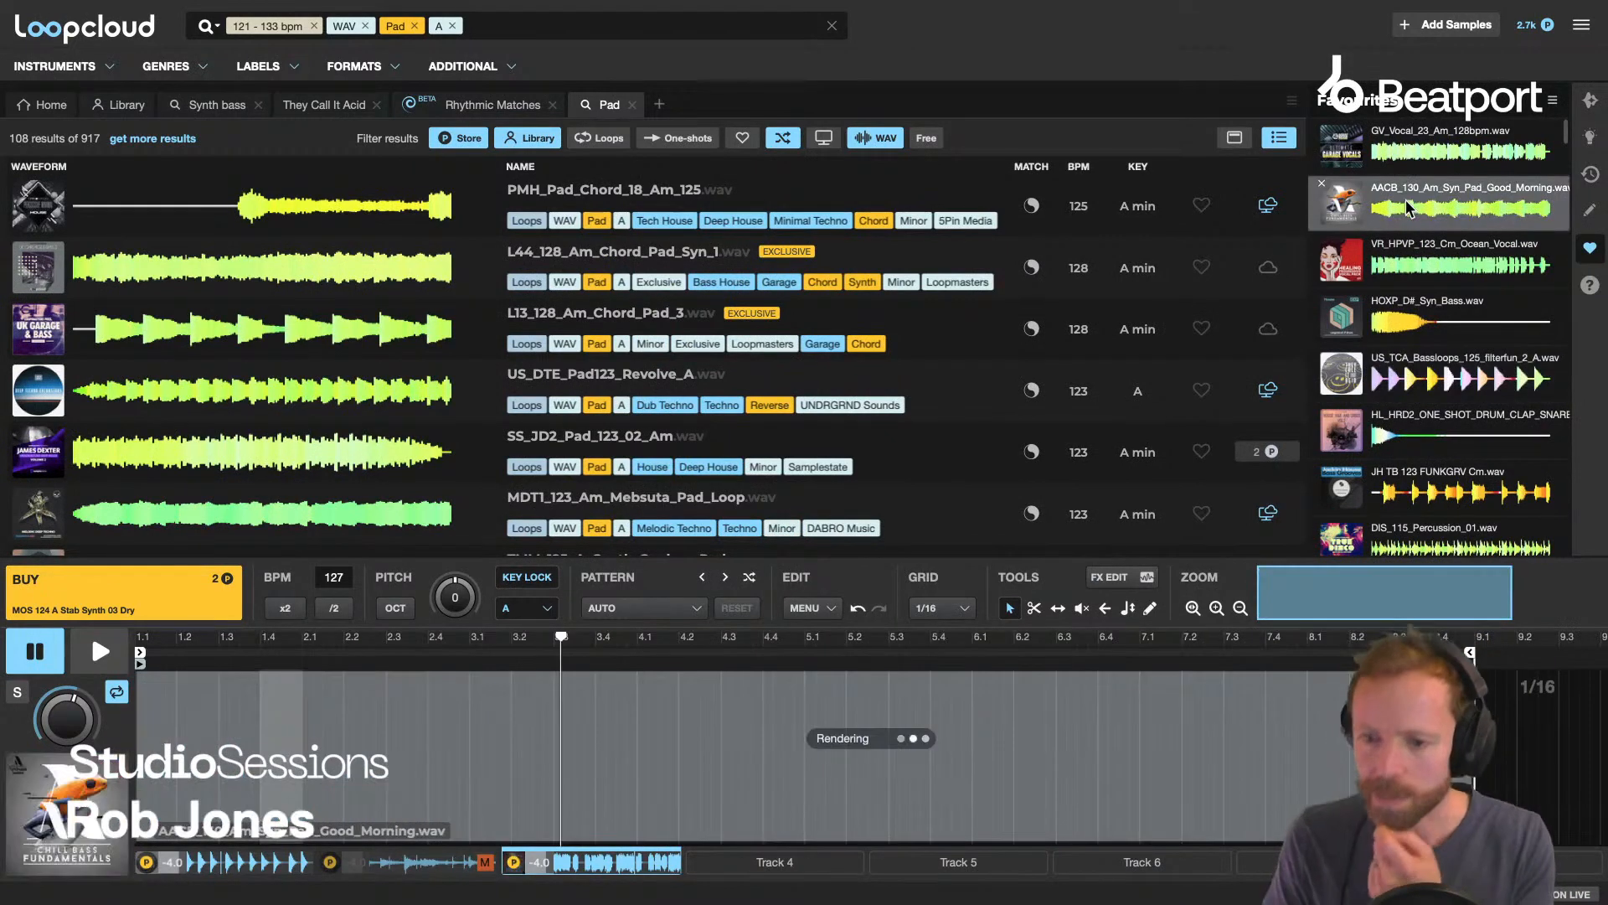
pyautogui.click(92, 633)
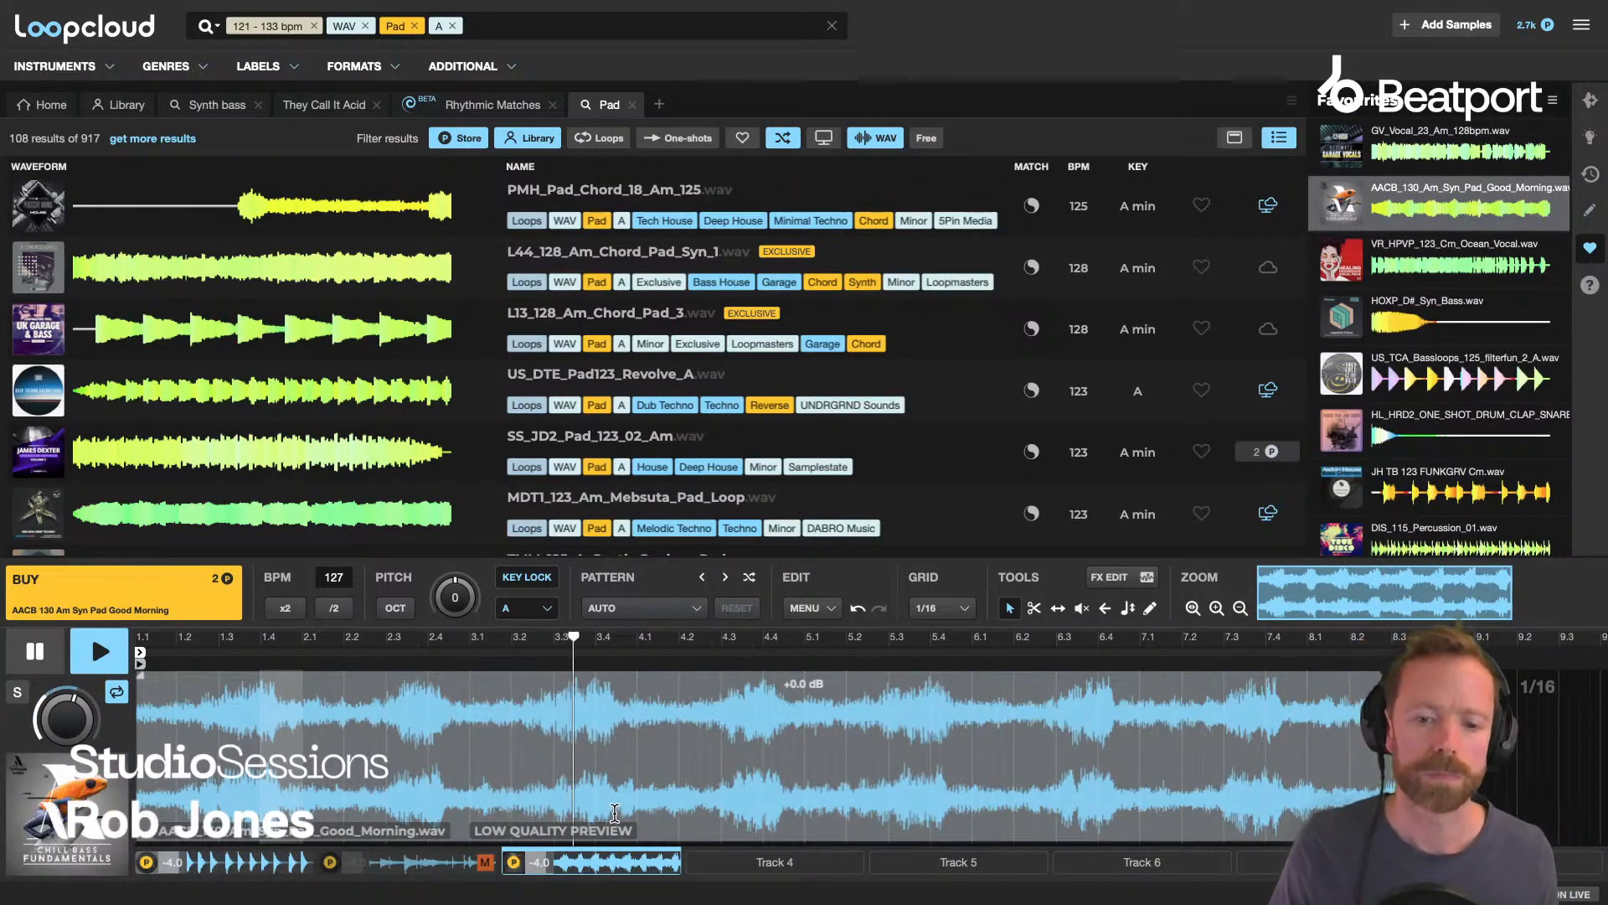
pyautogui.press('space')
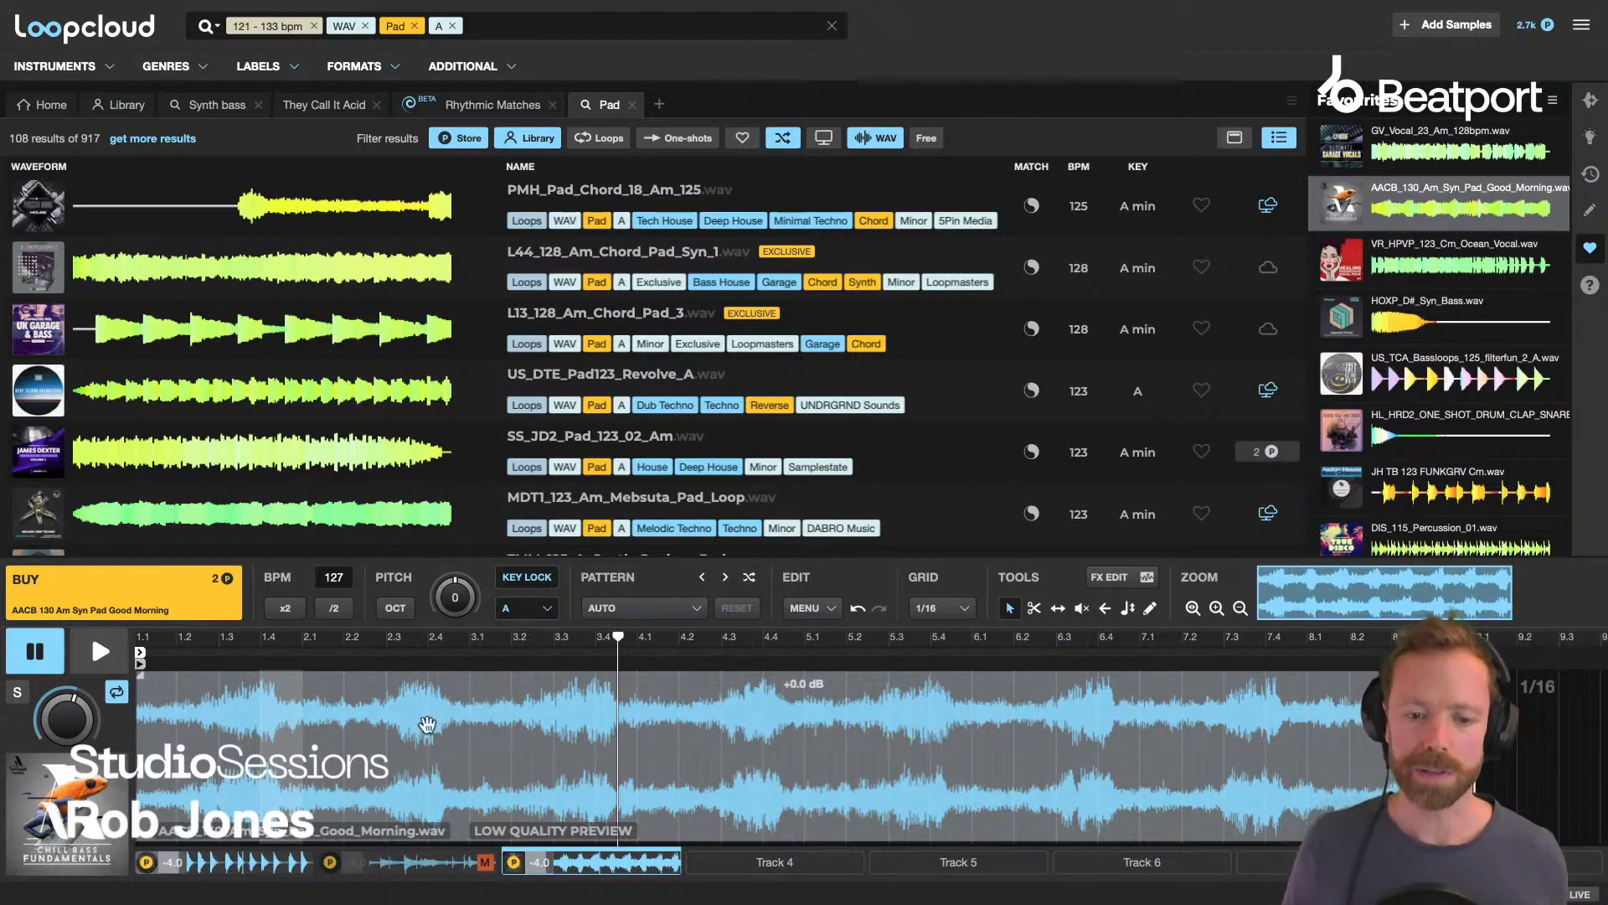
# Review the bass and pad tracks, and find harmonic matches for the favourite AACB_130_Am_Syn_Pad_Good_Morning.
pyautogui.click(241, 863)
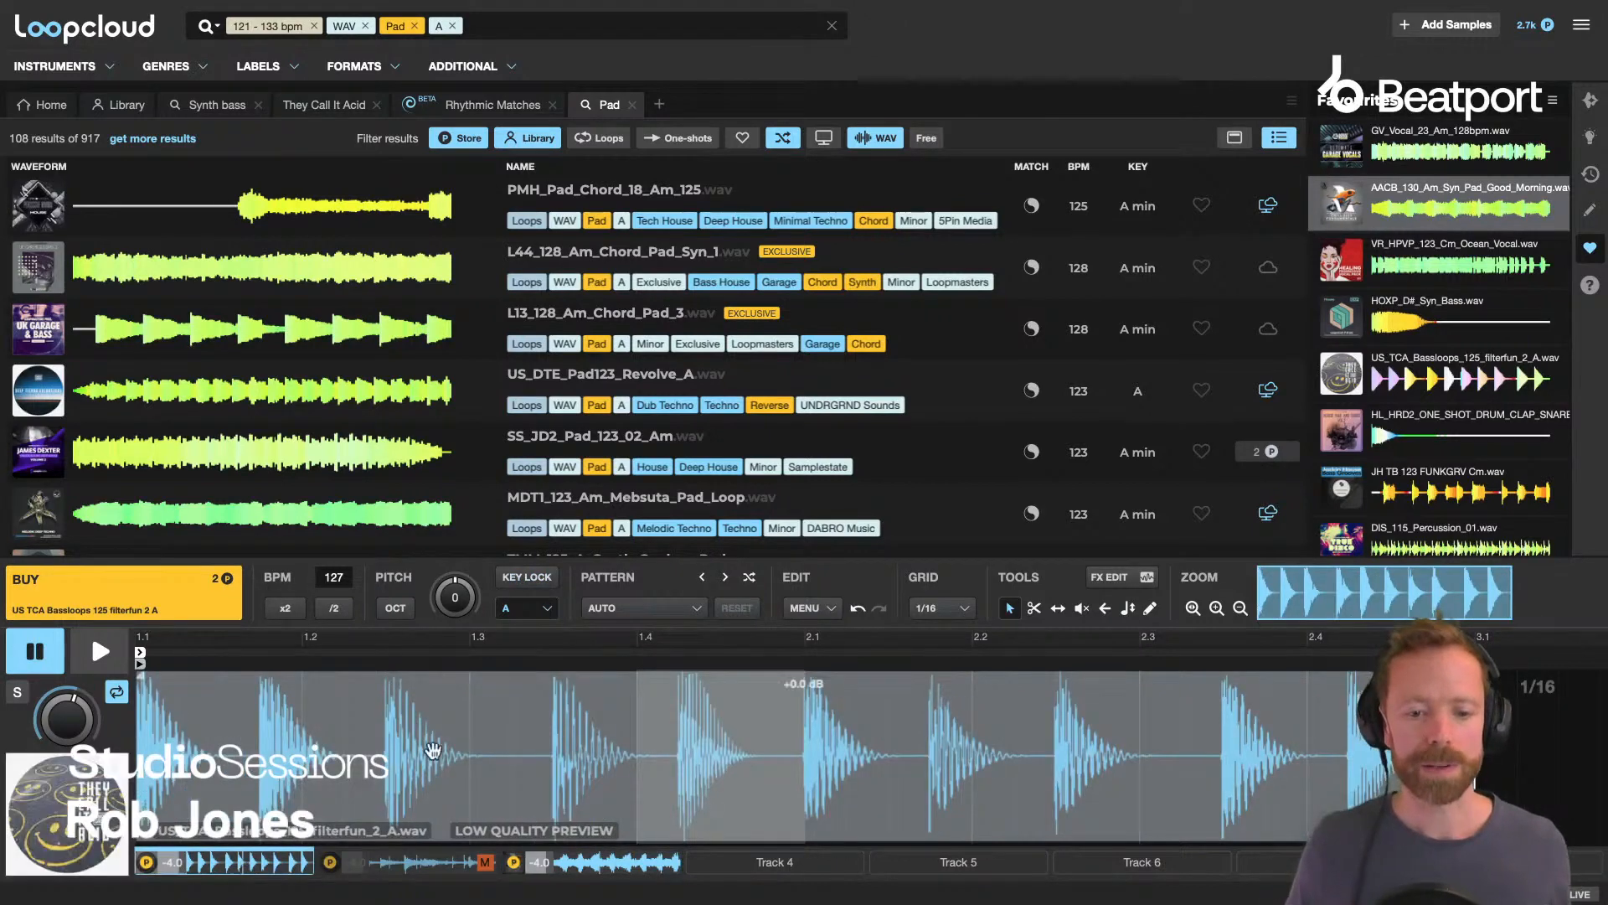
pyautogui.click(619, 861)
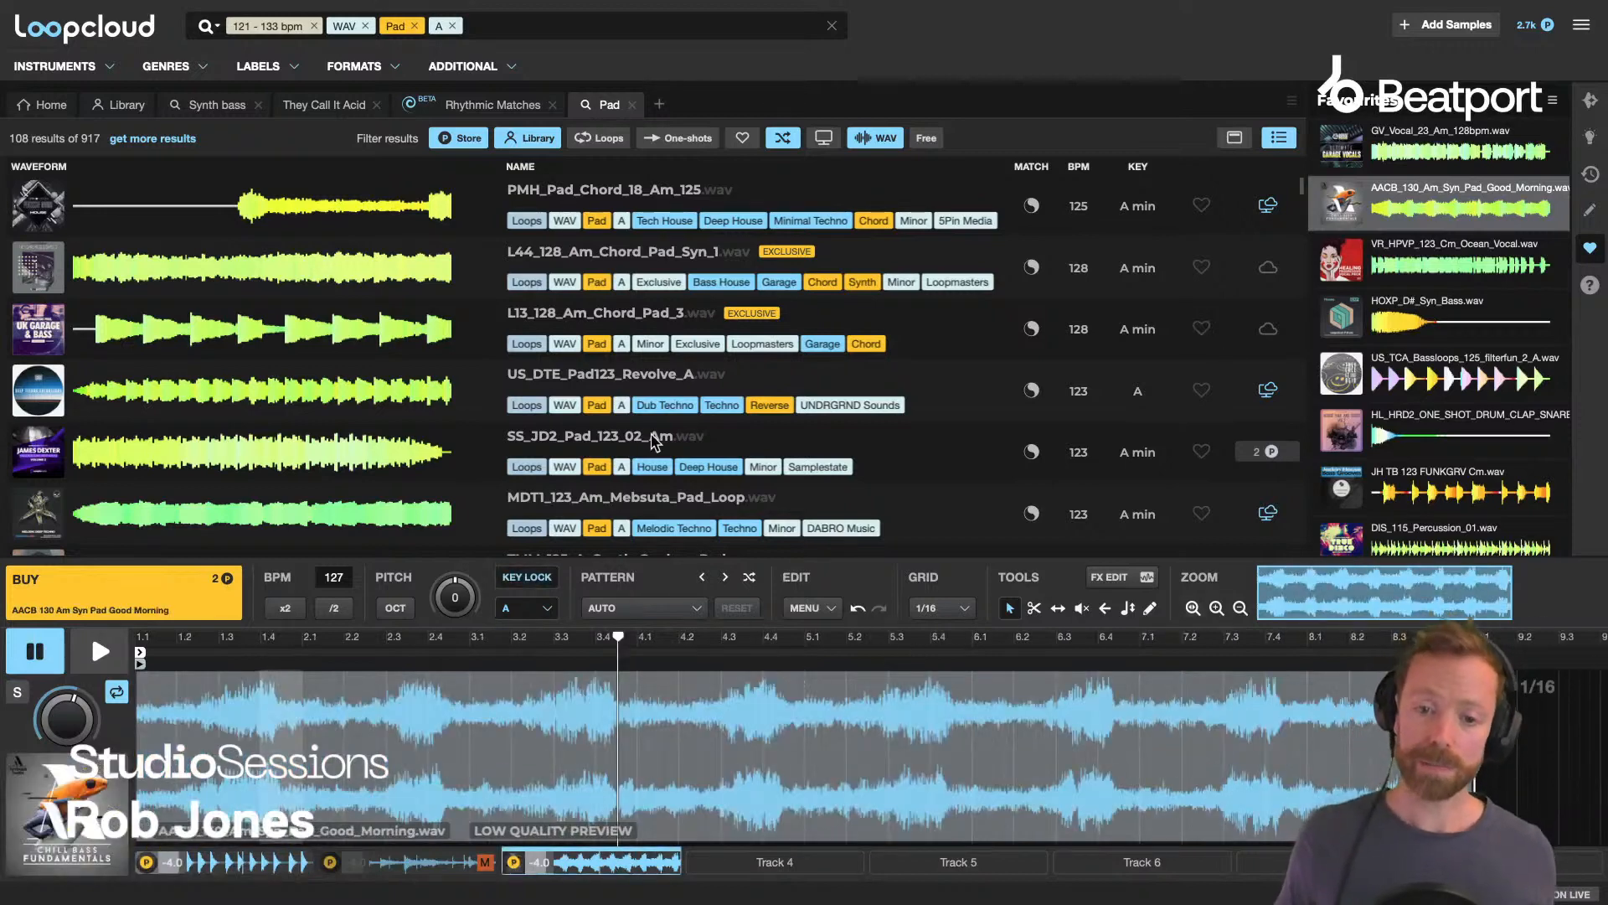
pyautogui.rightClick(1395, 193)
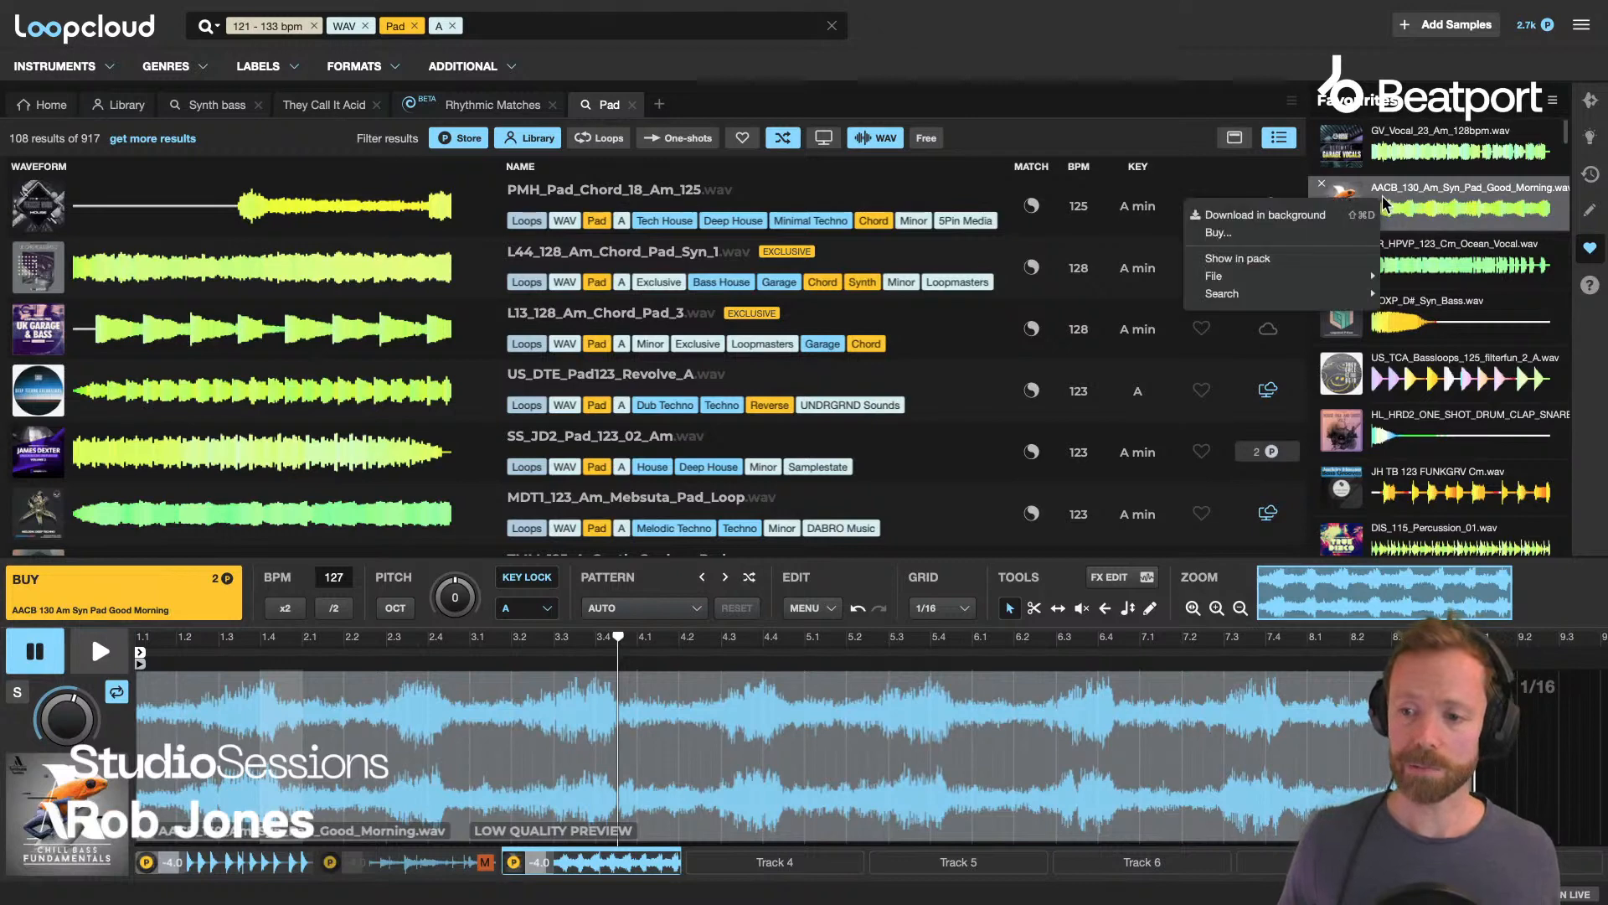
pyautogui.moveTo(1226, 295)
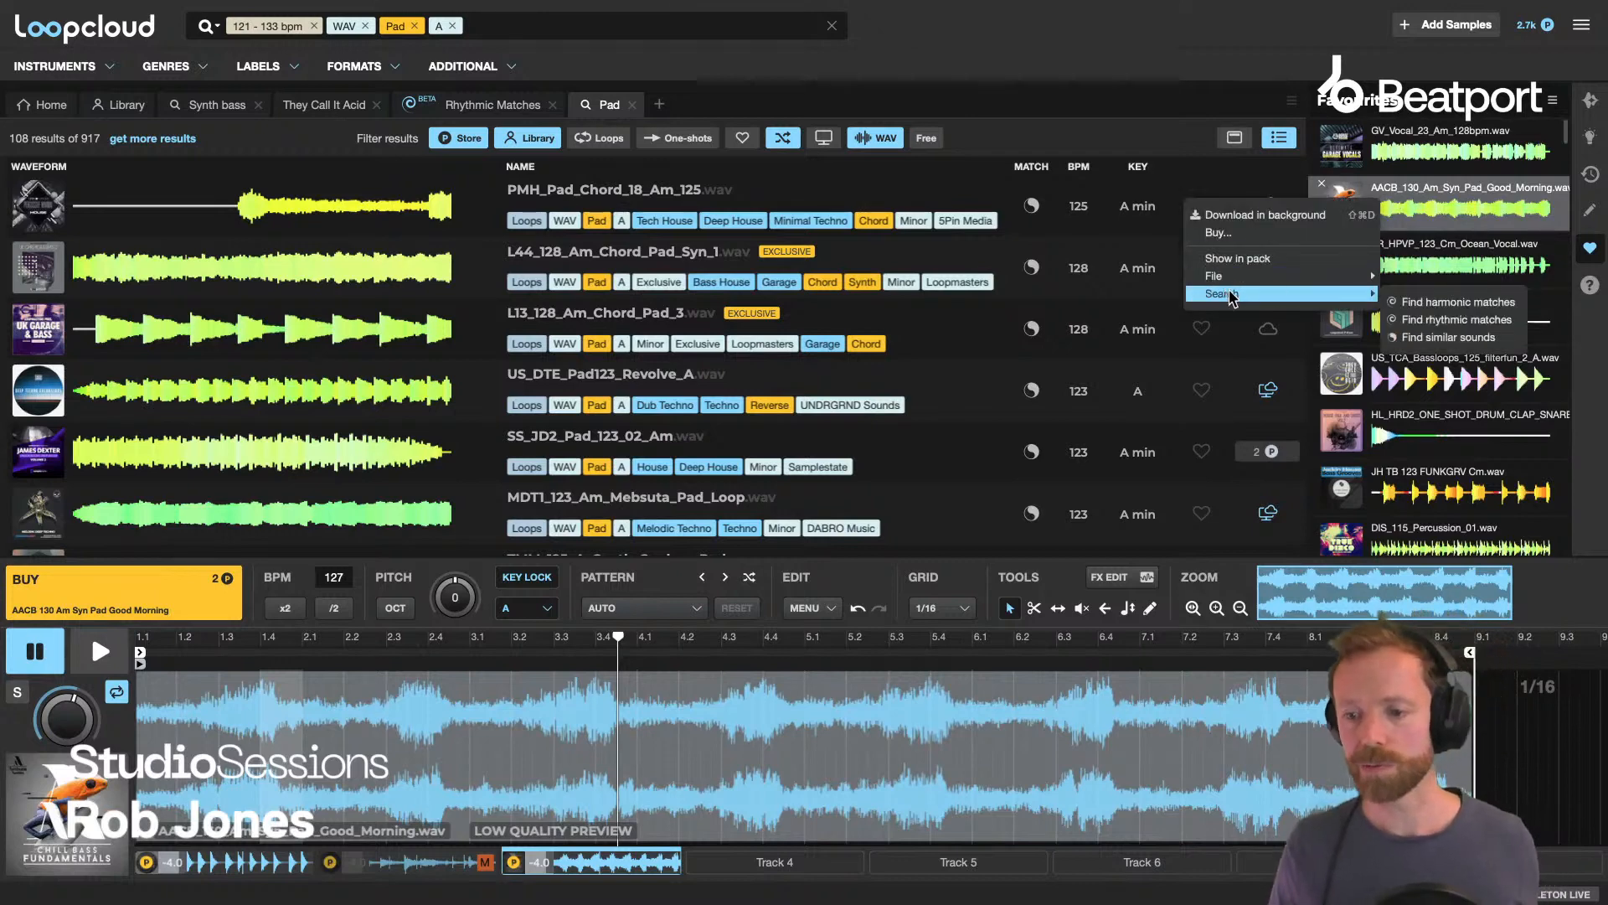
pyautogui.click(1416, 302)
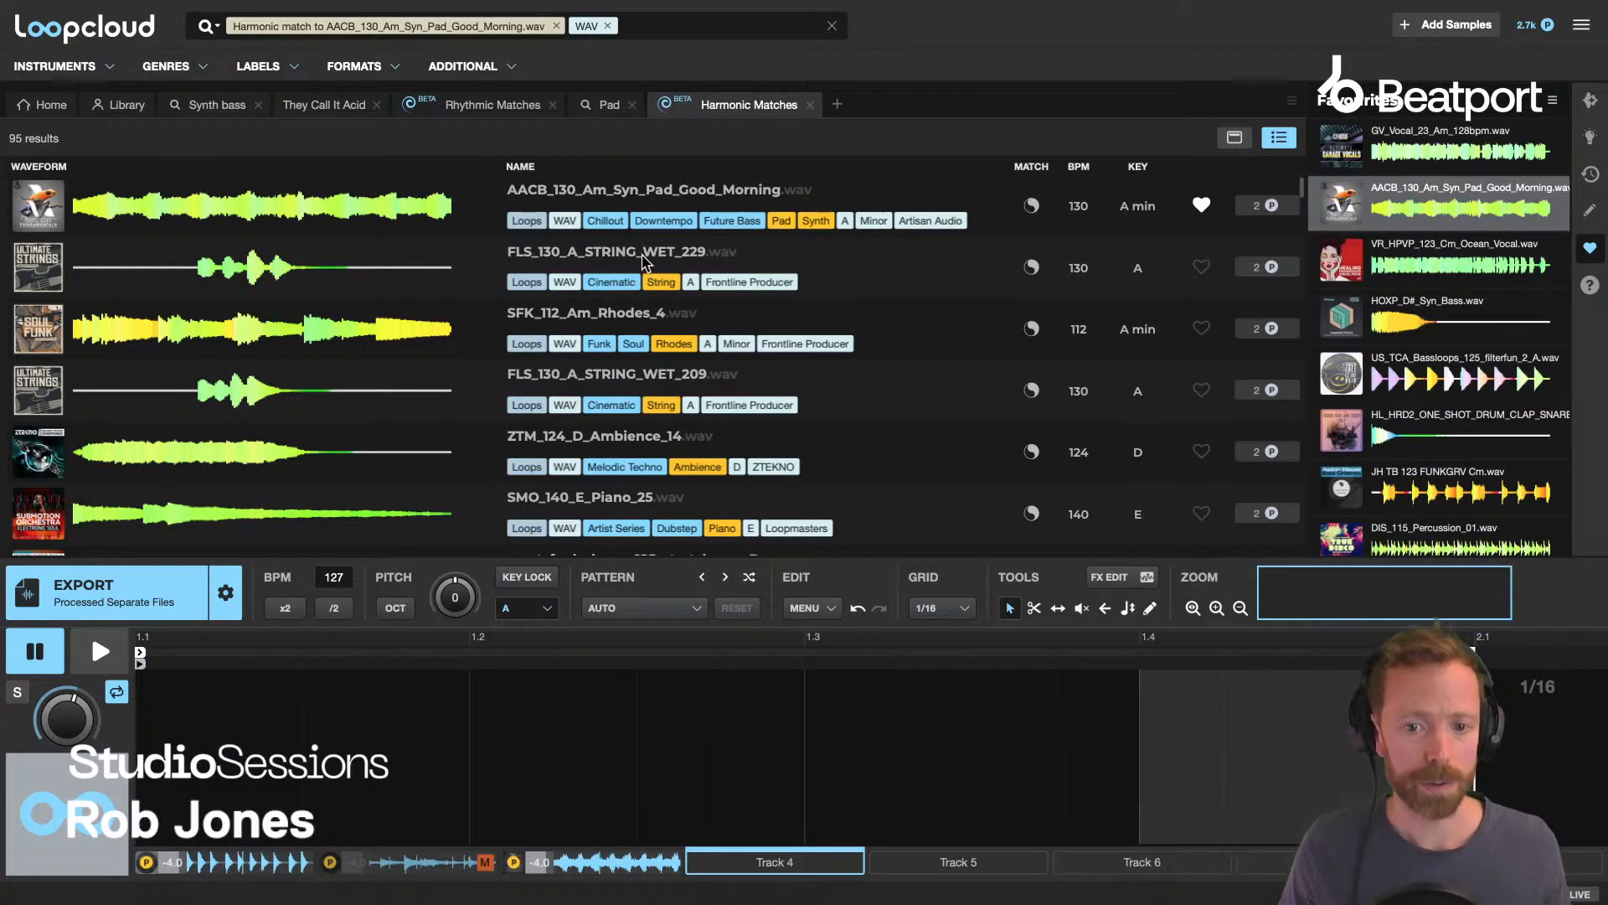
# Audition the harmonic matches from FLS_130_A_STRING_WET_229 through SFK_112_Am_Rhodes_4 and ZTM_124_D_Ambience_14 to SMO_140_E_Piano_25 on Track 4.
pyautogui.click(581, 262)
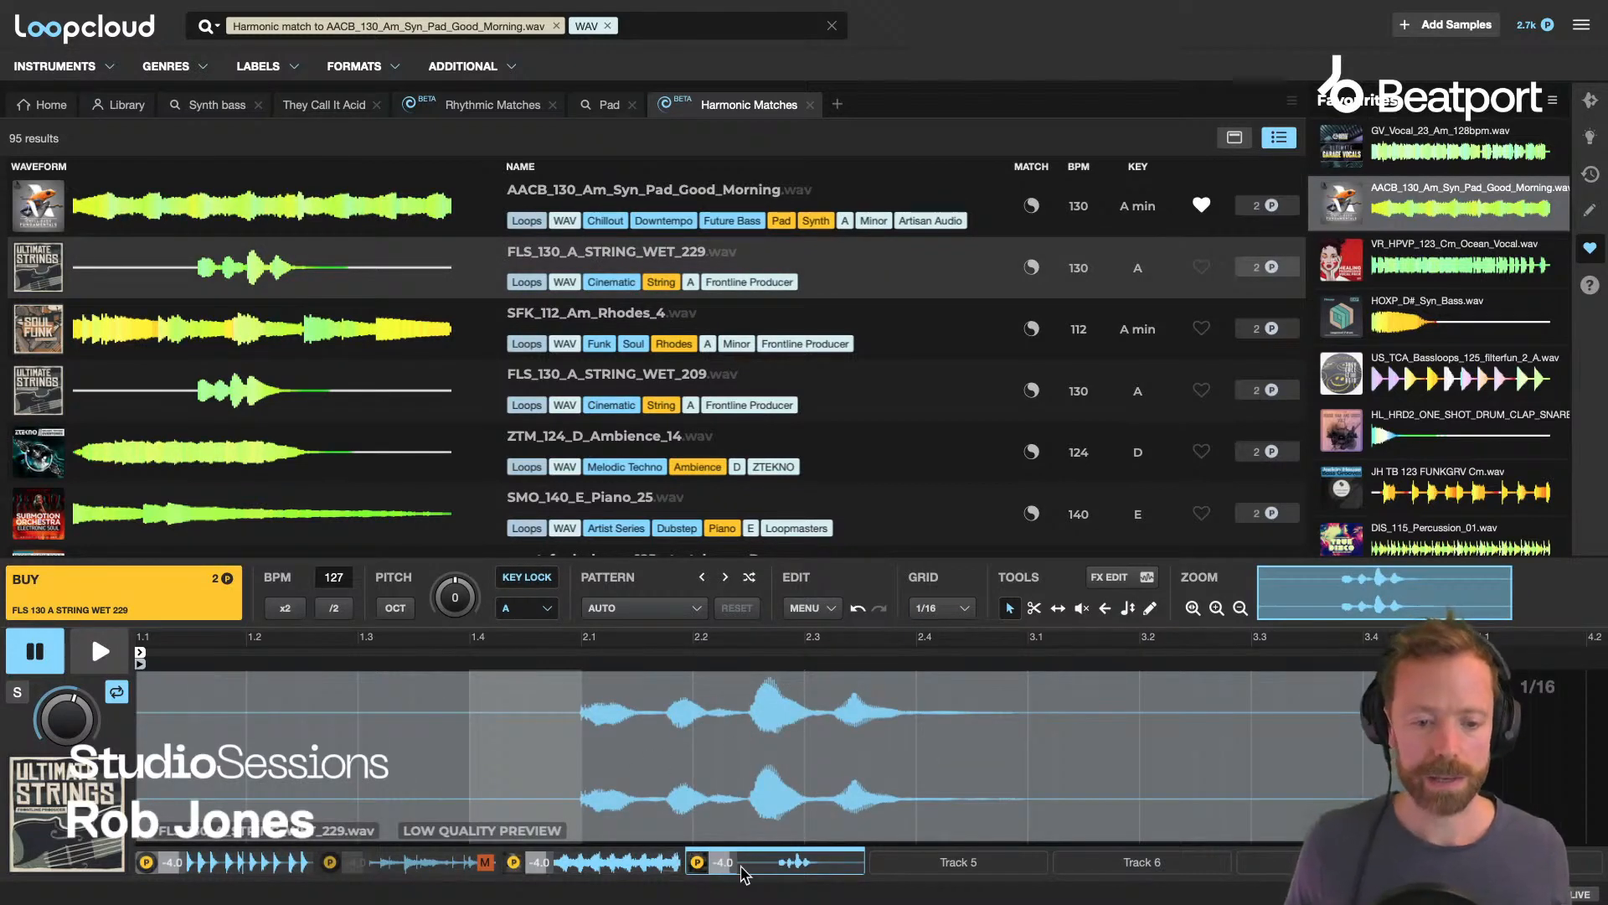
pyautogui.press('space')
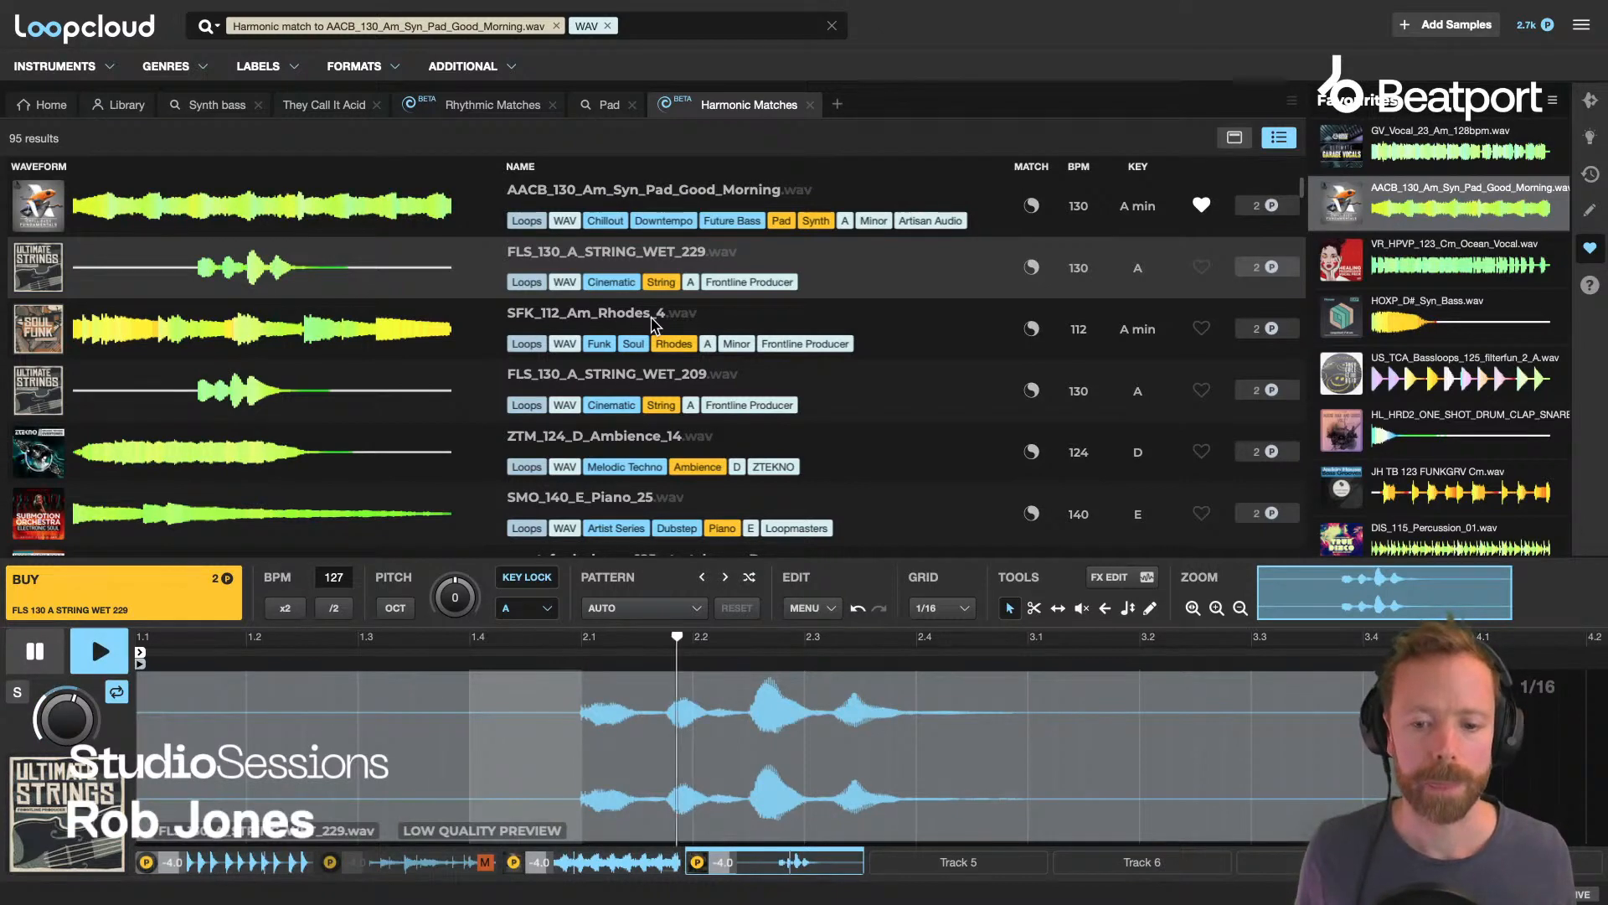
pyautogui.click(655, 325)
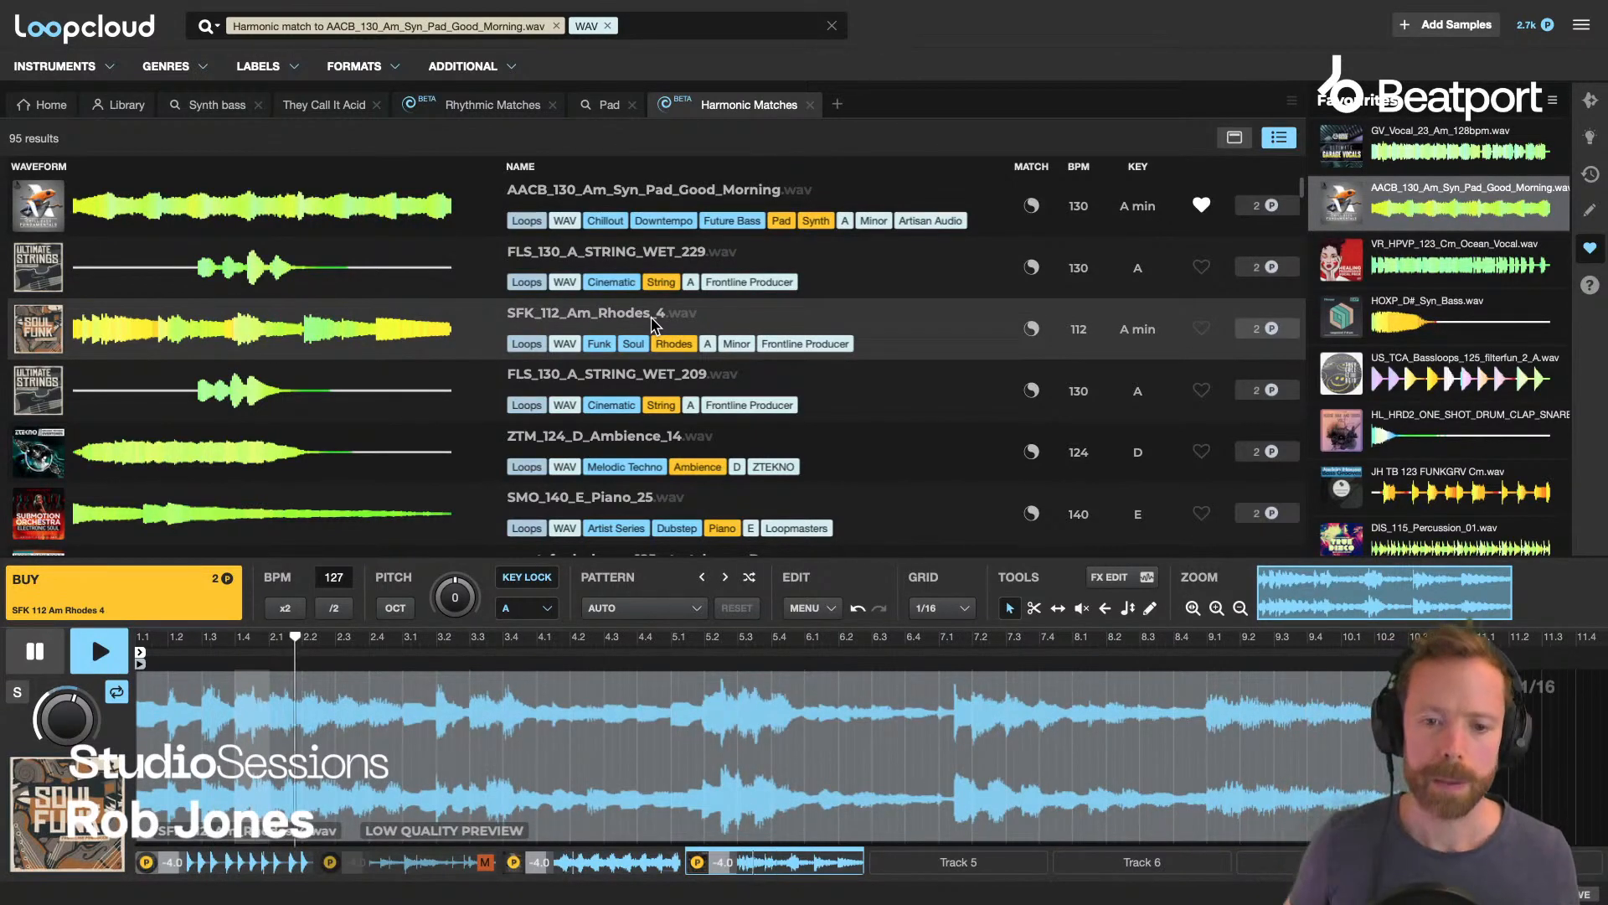
pyautogui.press('Down')
pyautogui.press('Down')
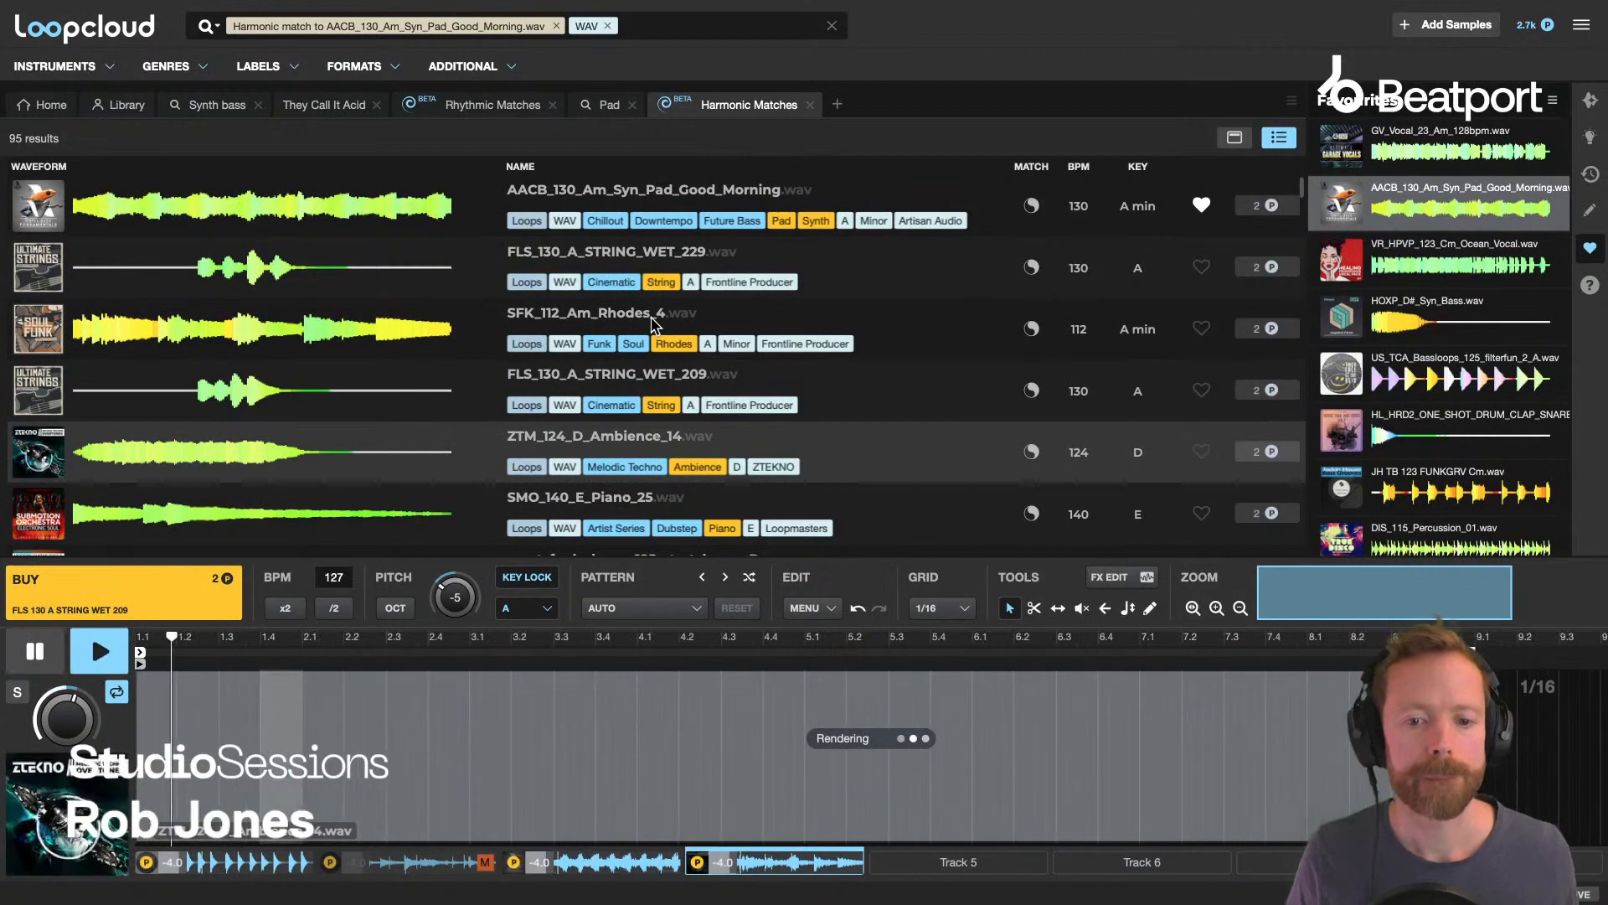
pyautogui.press('Down')
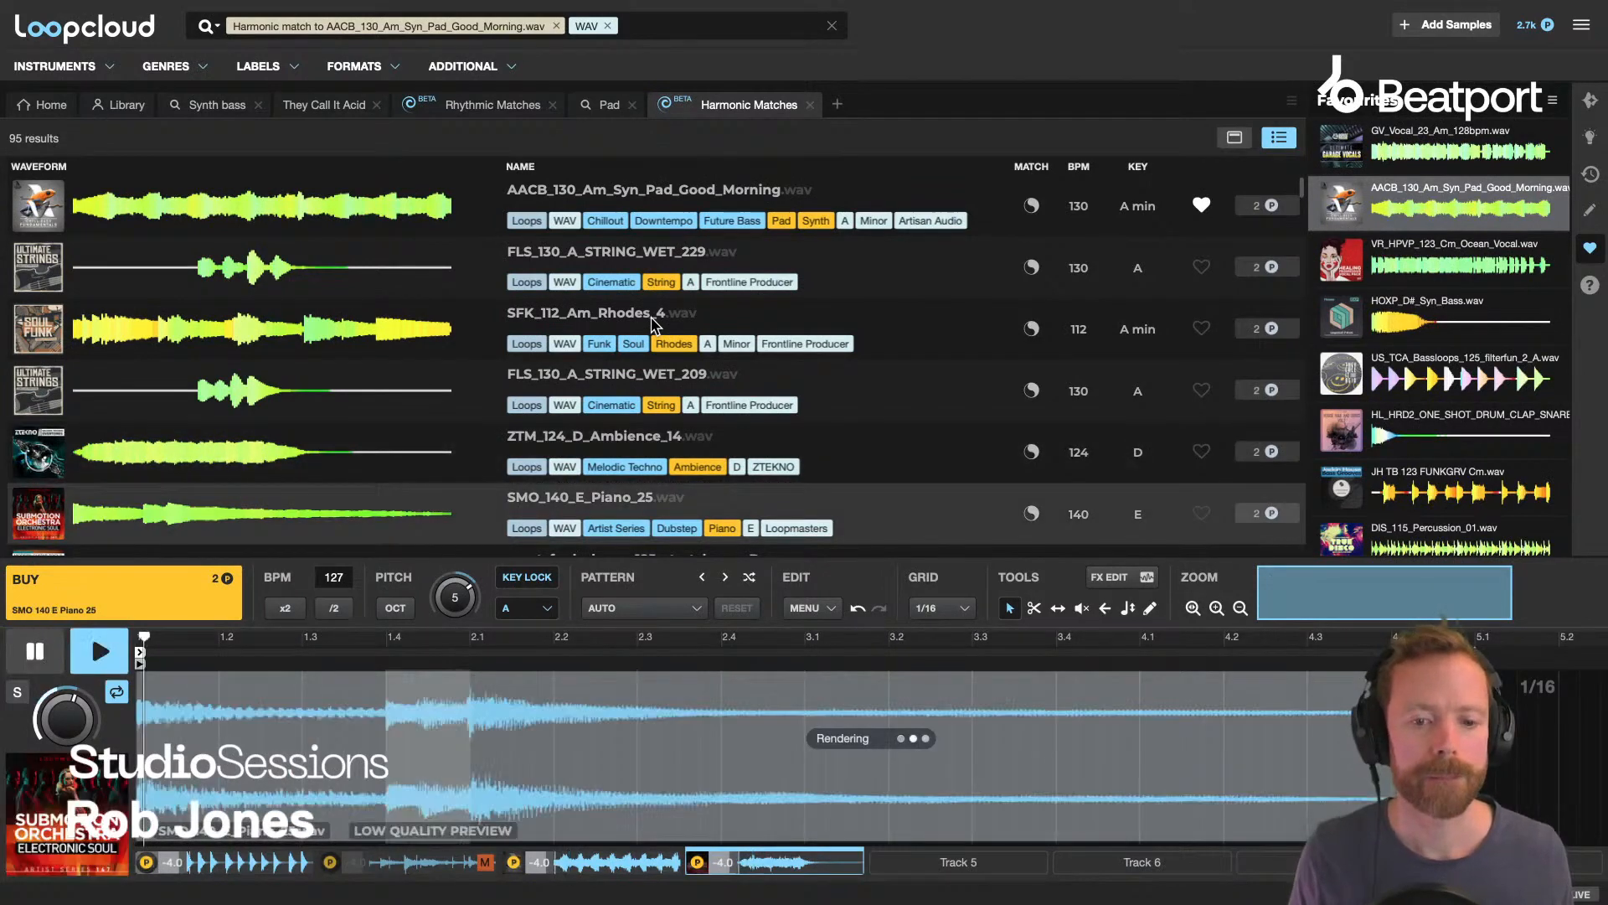
# Audition wagt_funk-dance_125_stratchorus_Dm and BBB_128_HORN_LP_TNR_017_C against the bass and pad, and stop playback.
pyautogui.scroll(-2, 674, 402)
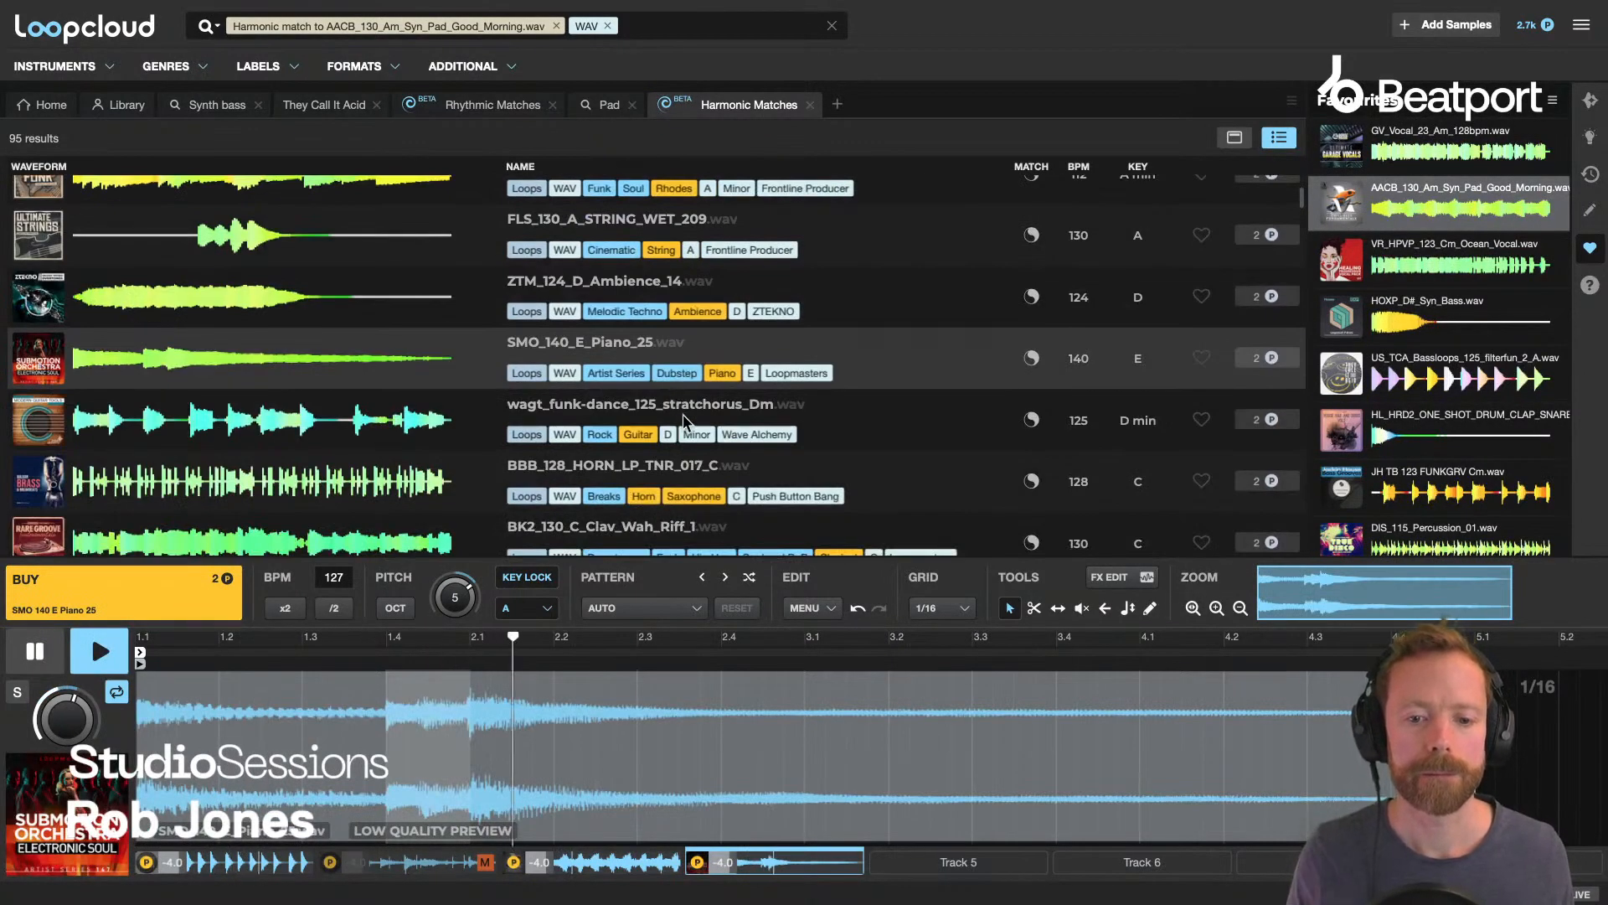
pyautogui.click(682, 414)
pyautogui.scroll(-2, 684, 419)
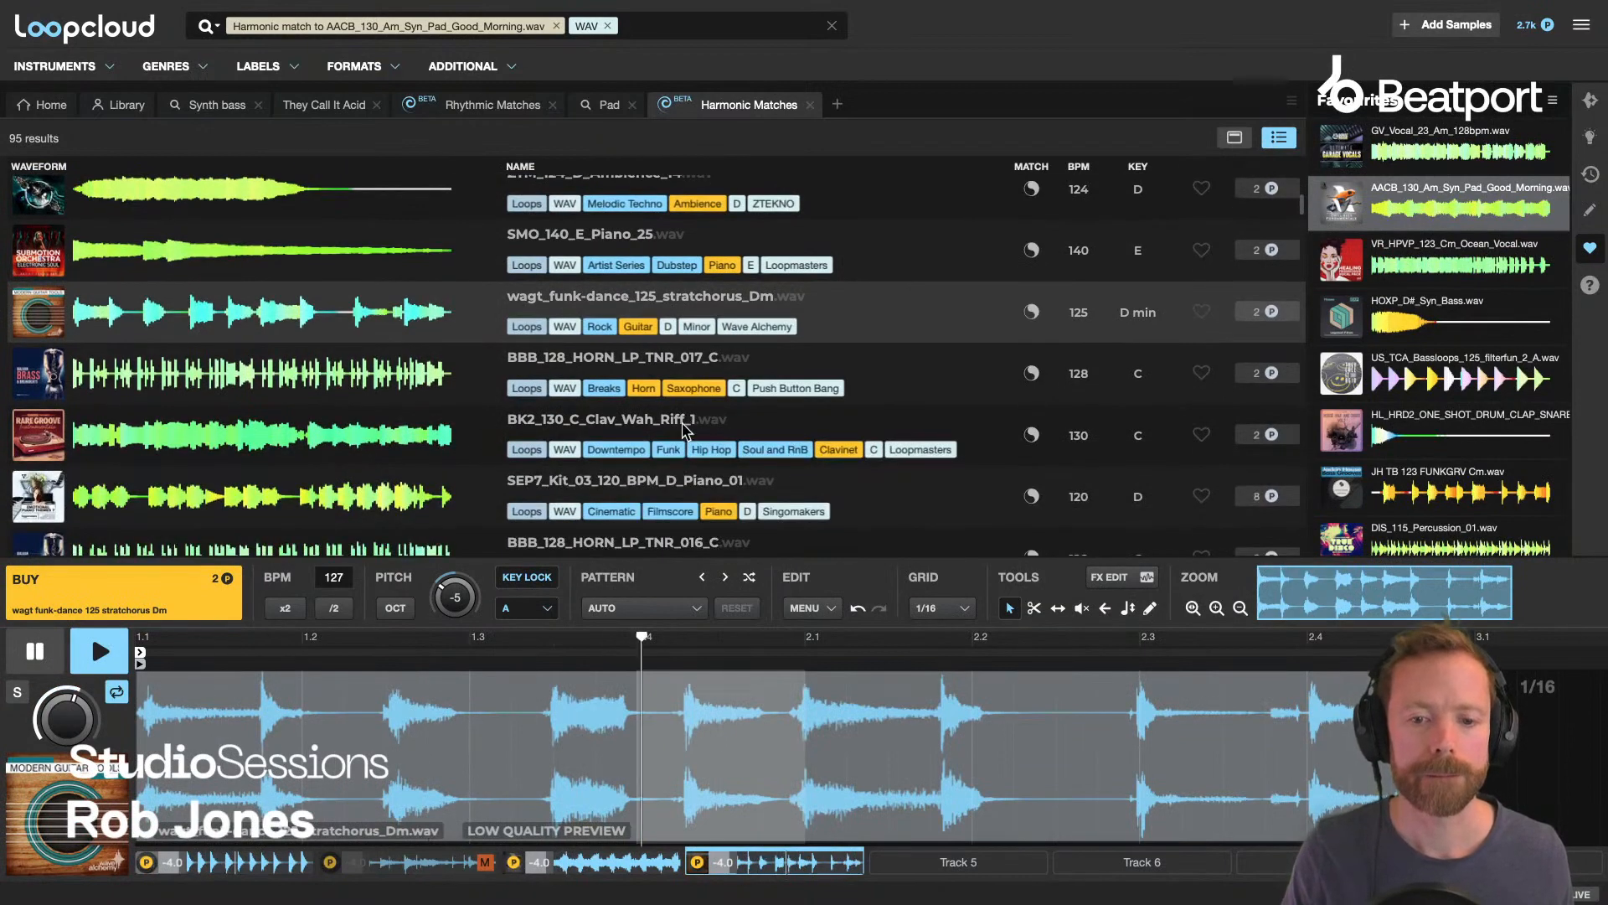
pyautogui.press('Down')
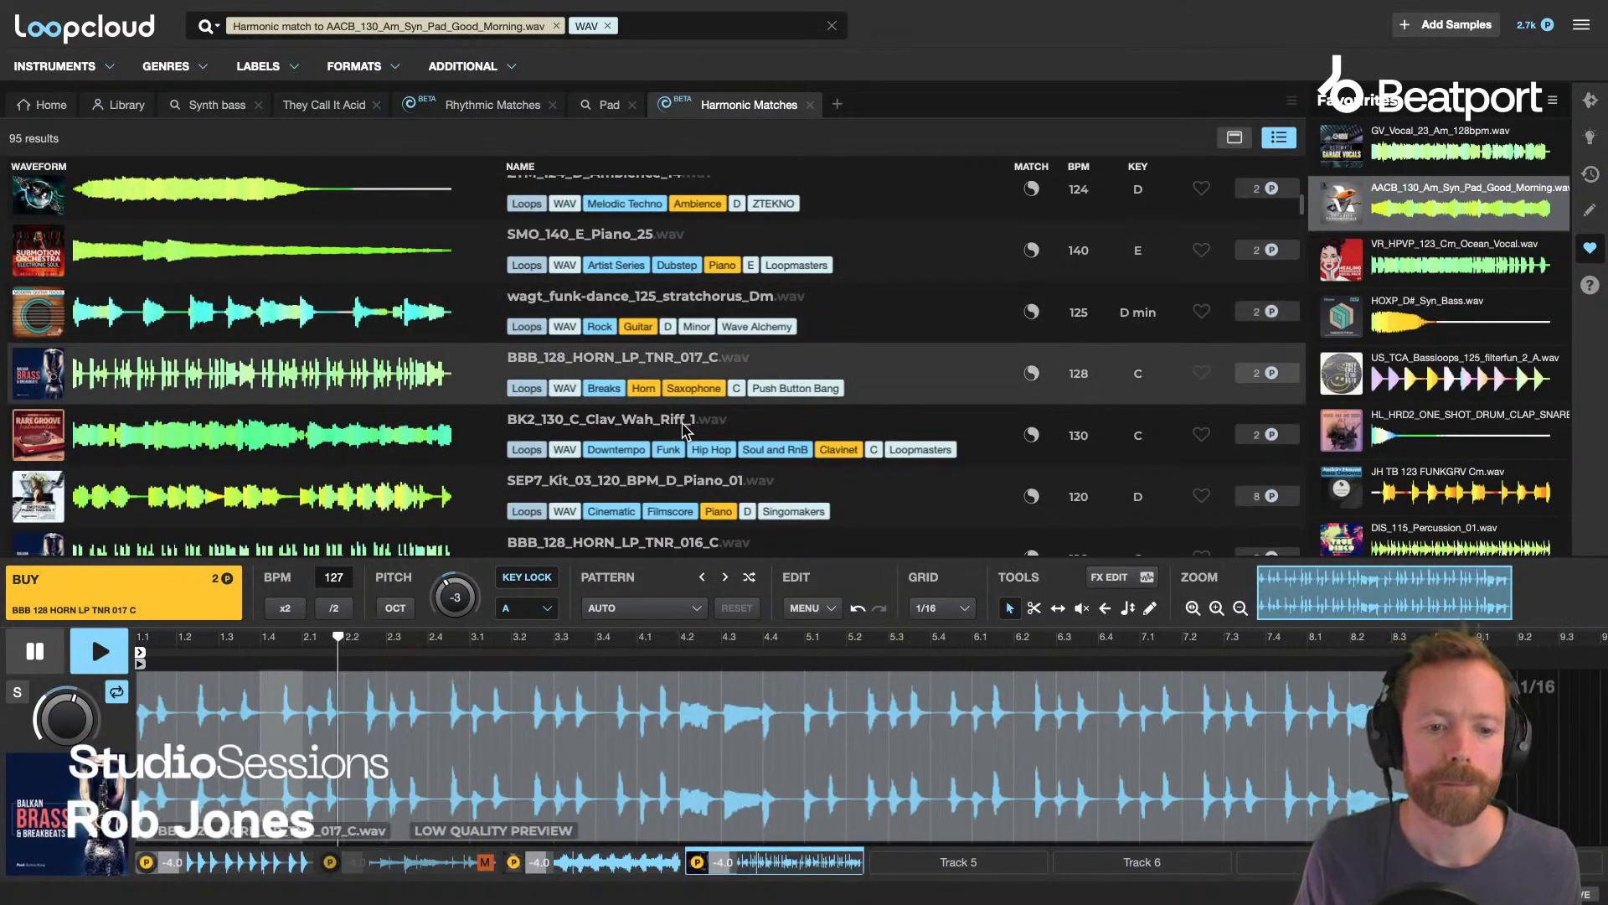
pyautogui.press('space')
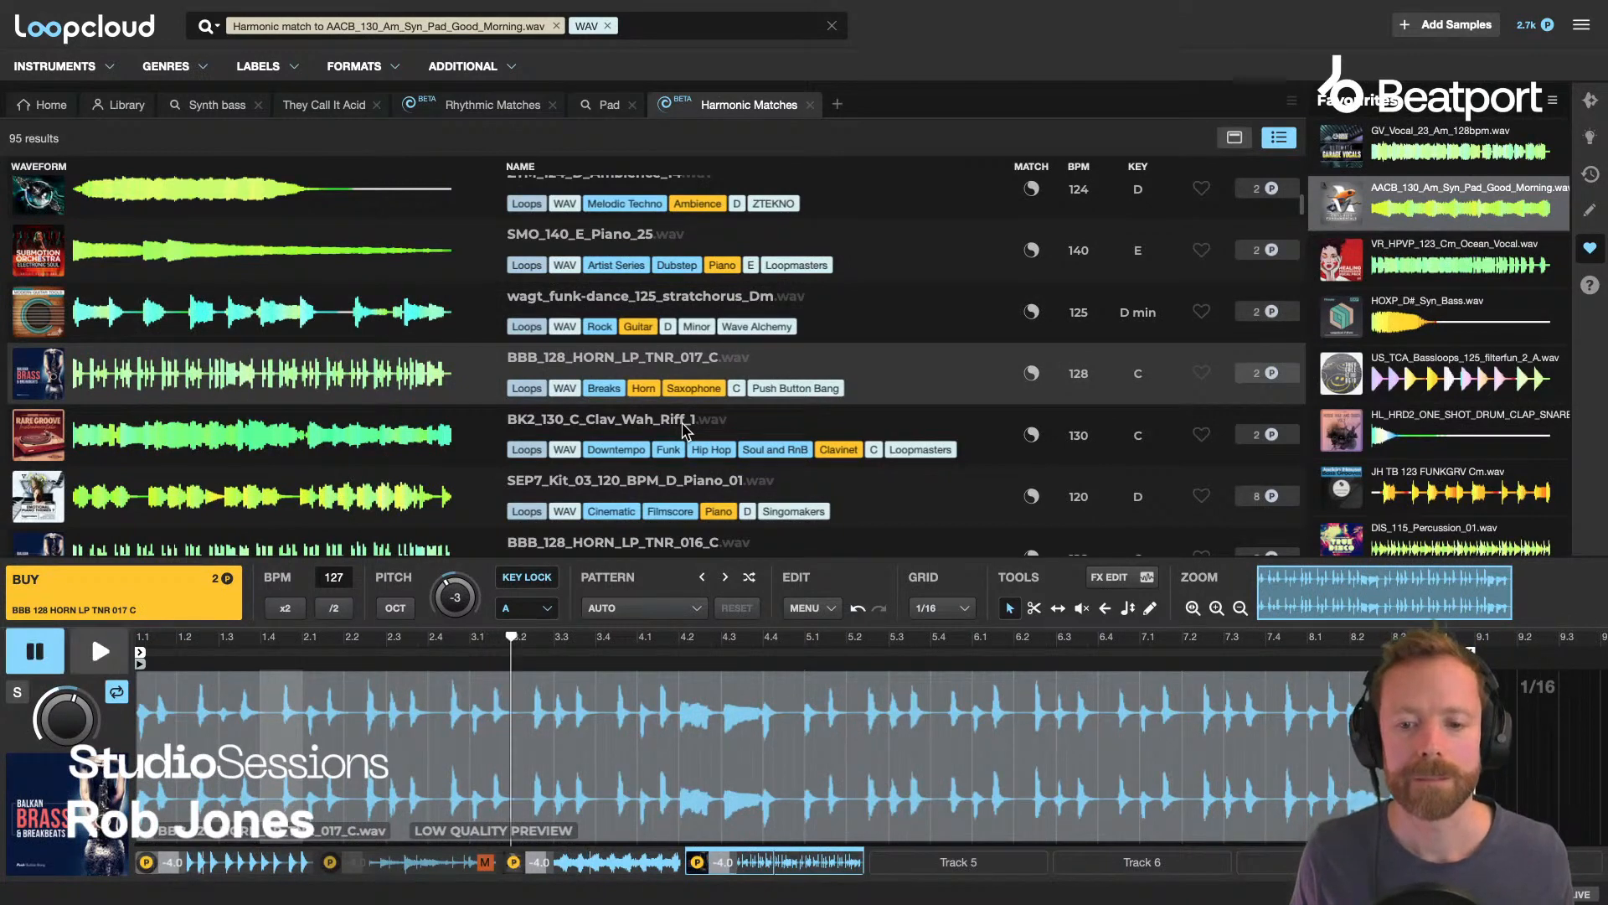
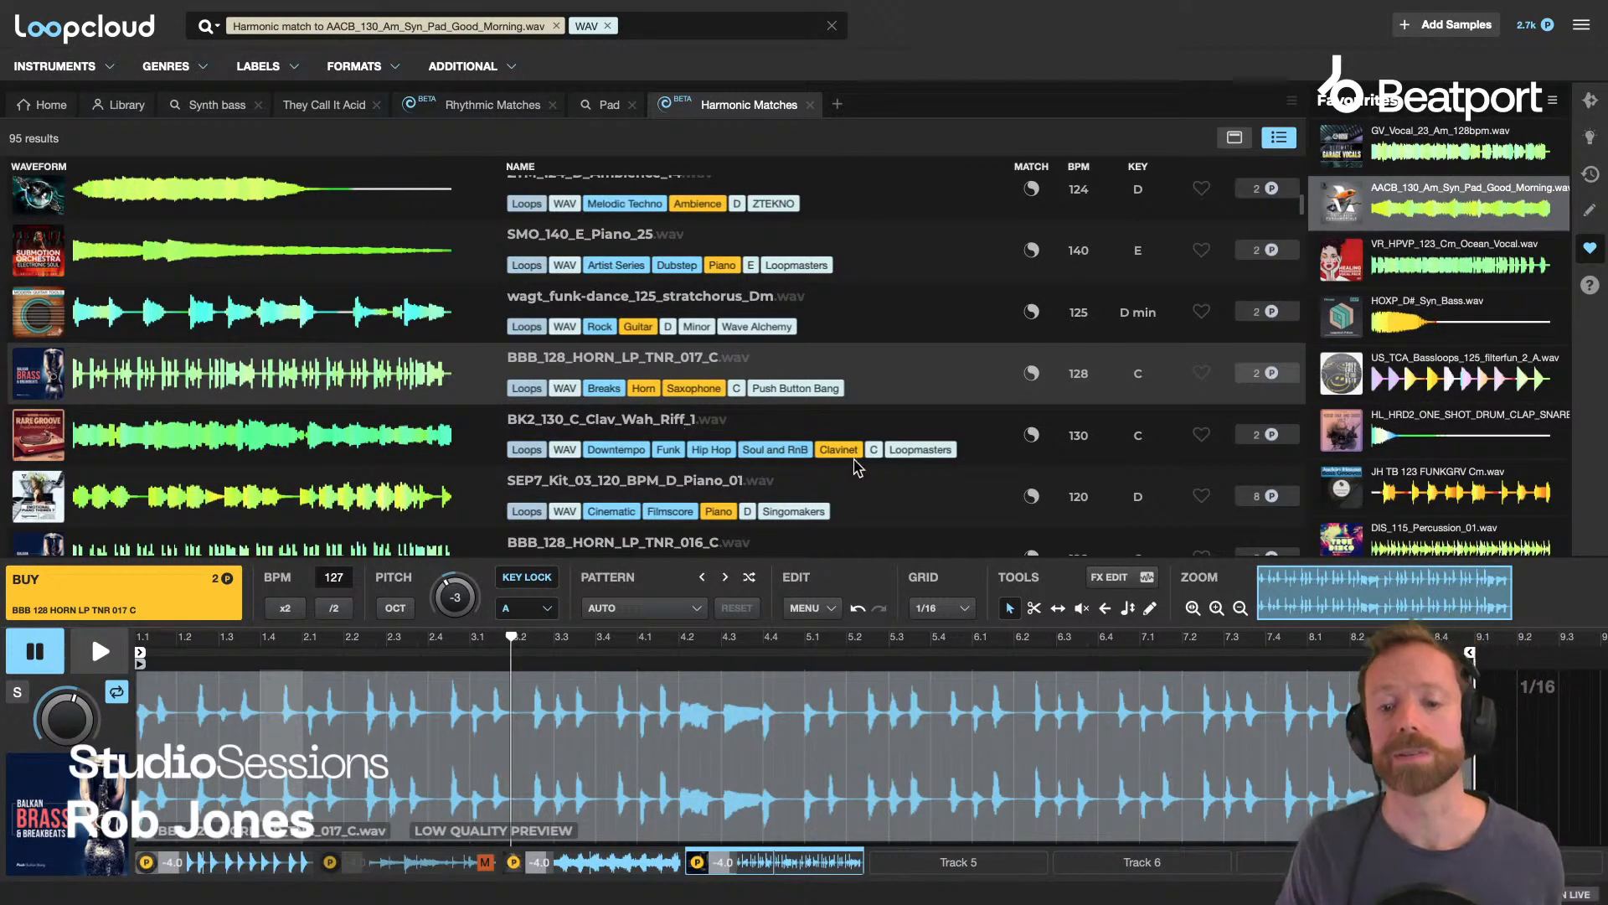
pyautogui.scroll(1, 645, 245)
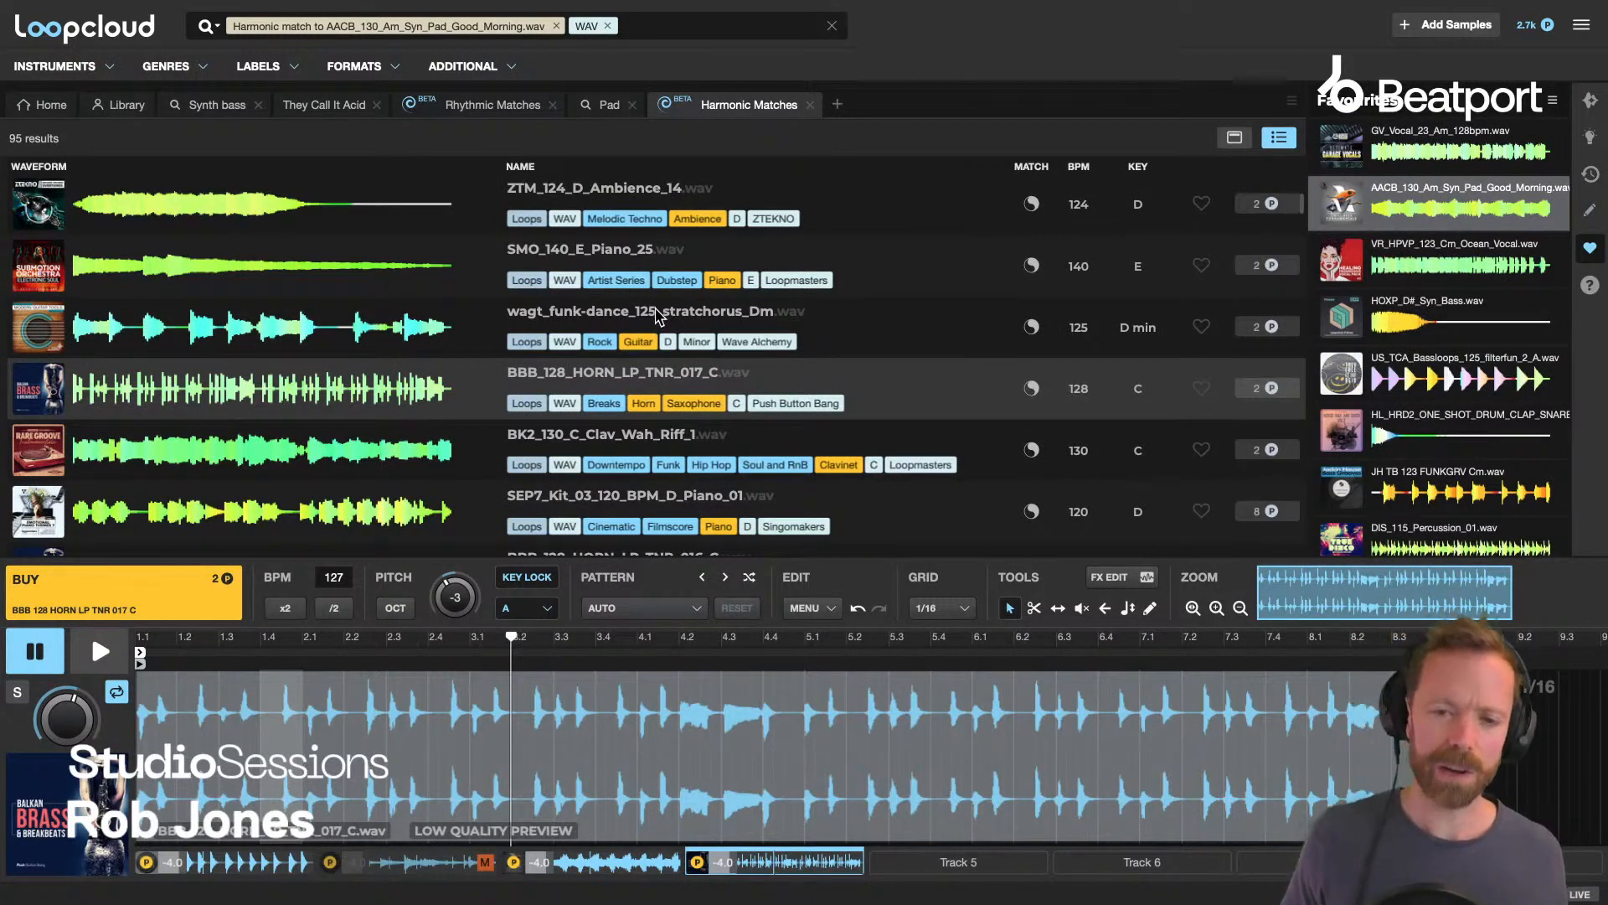
pyautogui.click(114, 69)
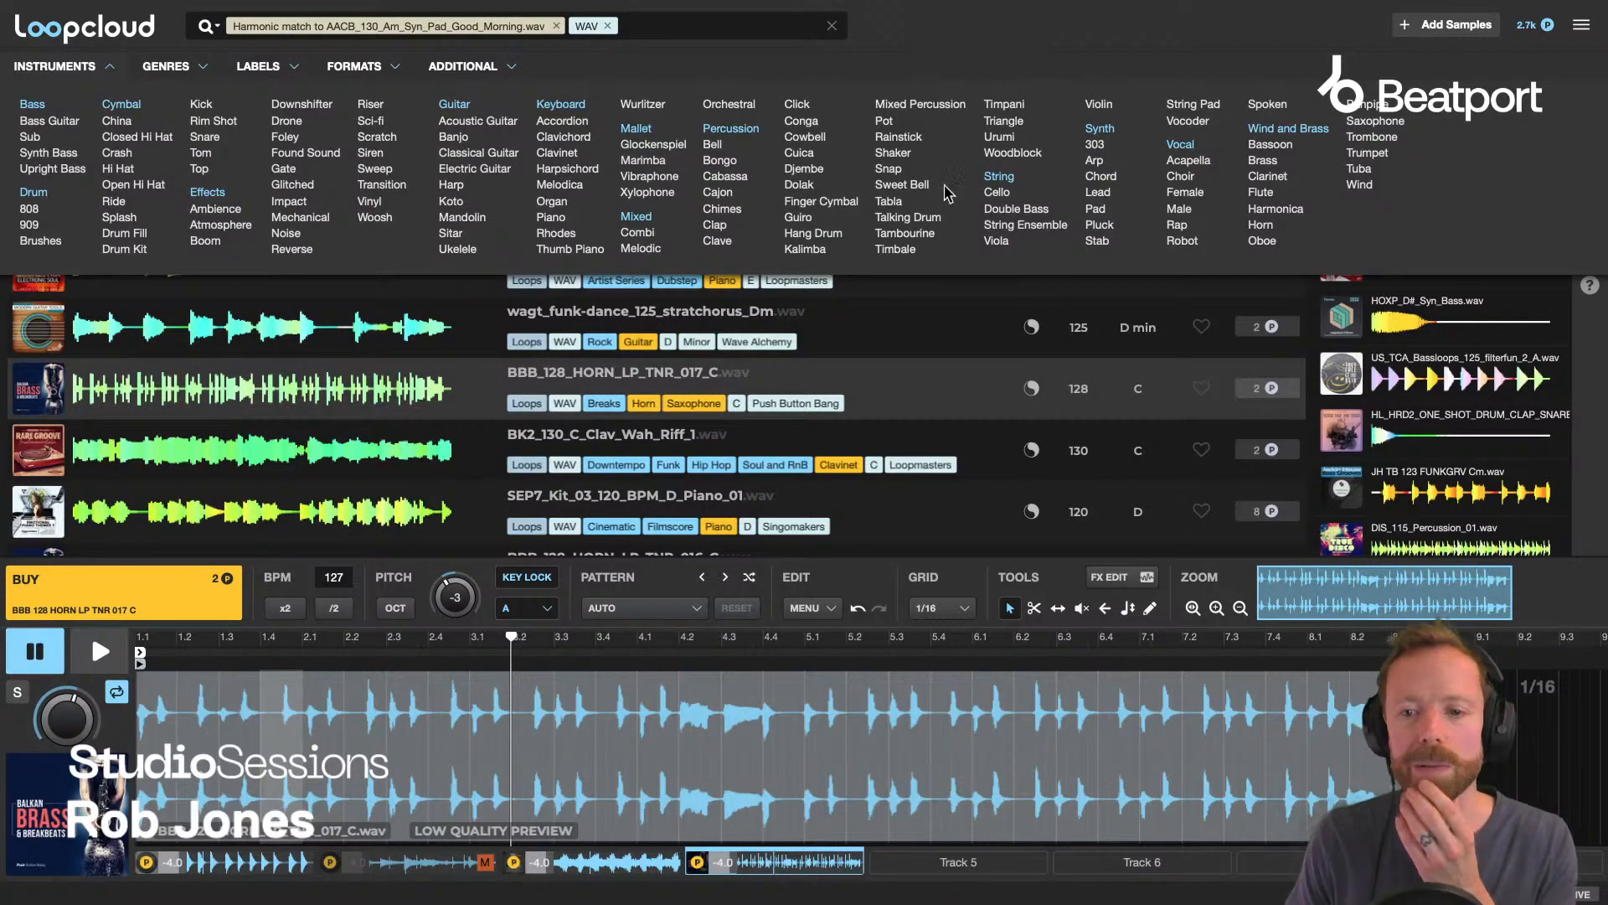
pyautogui.click(111, 68)
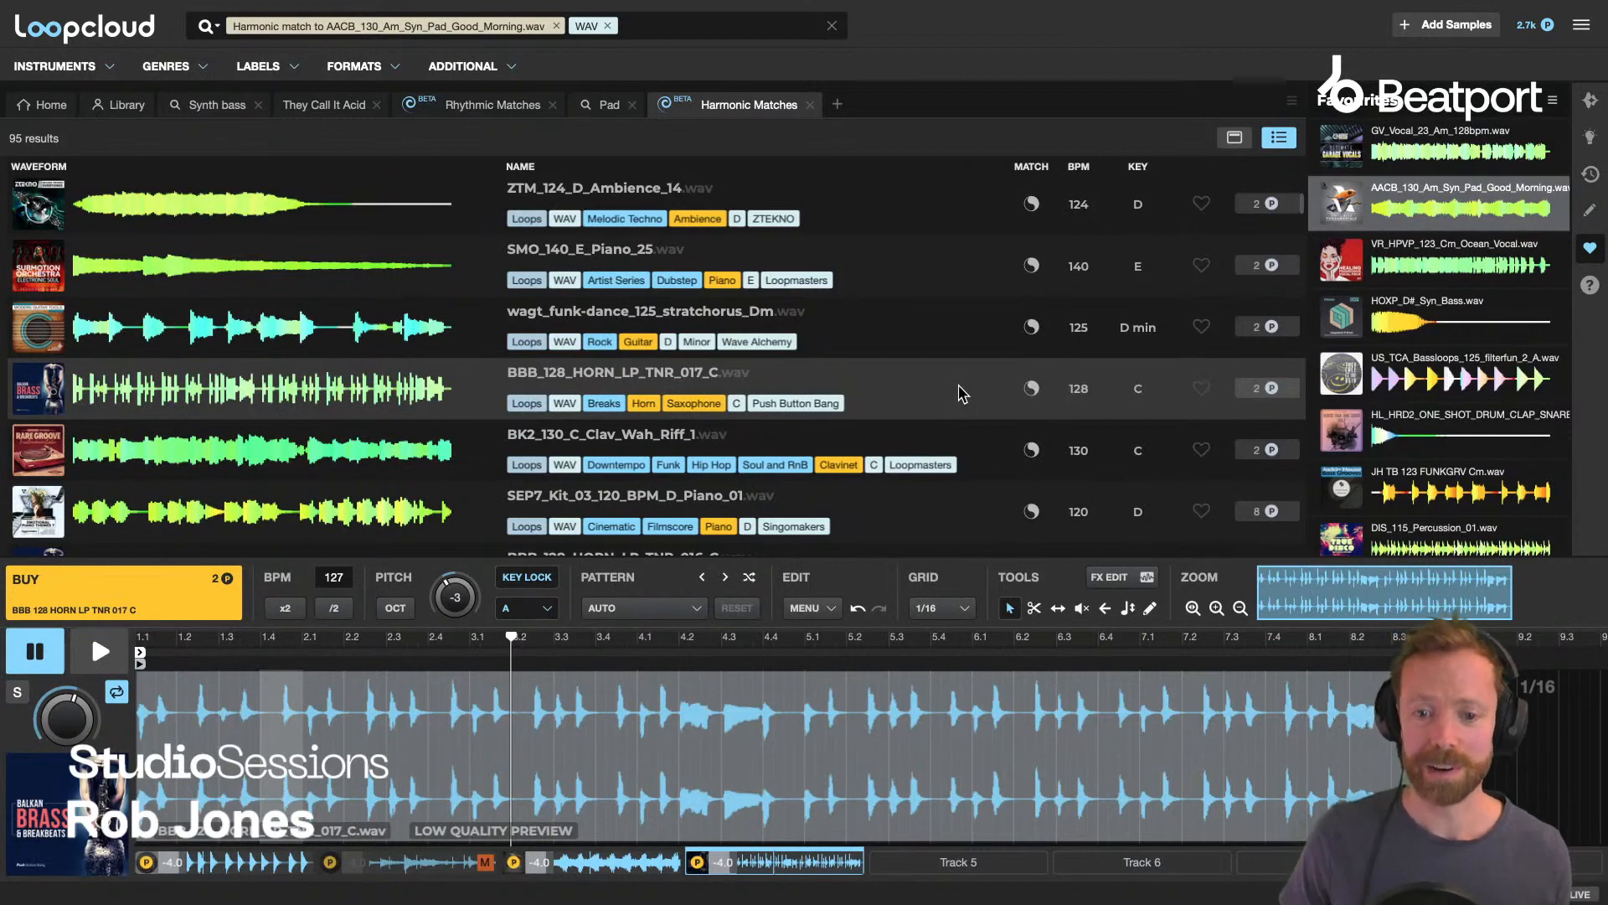
# Audition BK2_130_C_Clav_Wah_Riff_1, stop playback, and select BBB_128_HORN_LP_TNR_016_C from the harmonic matches.
pyautogui.scroll(-1, 949, 384)
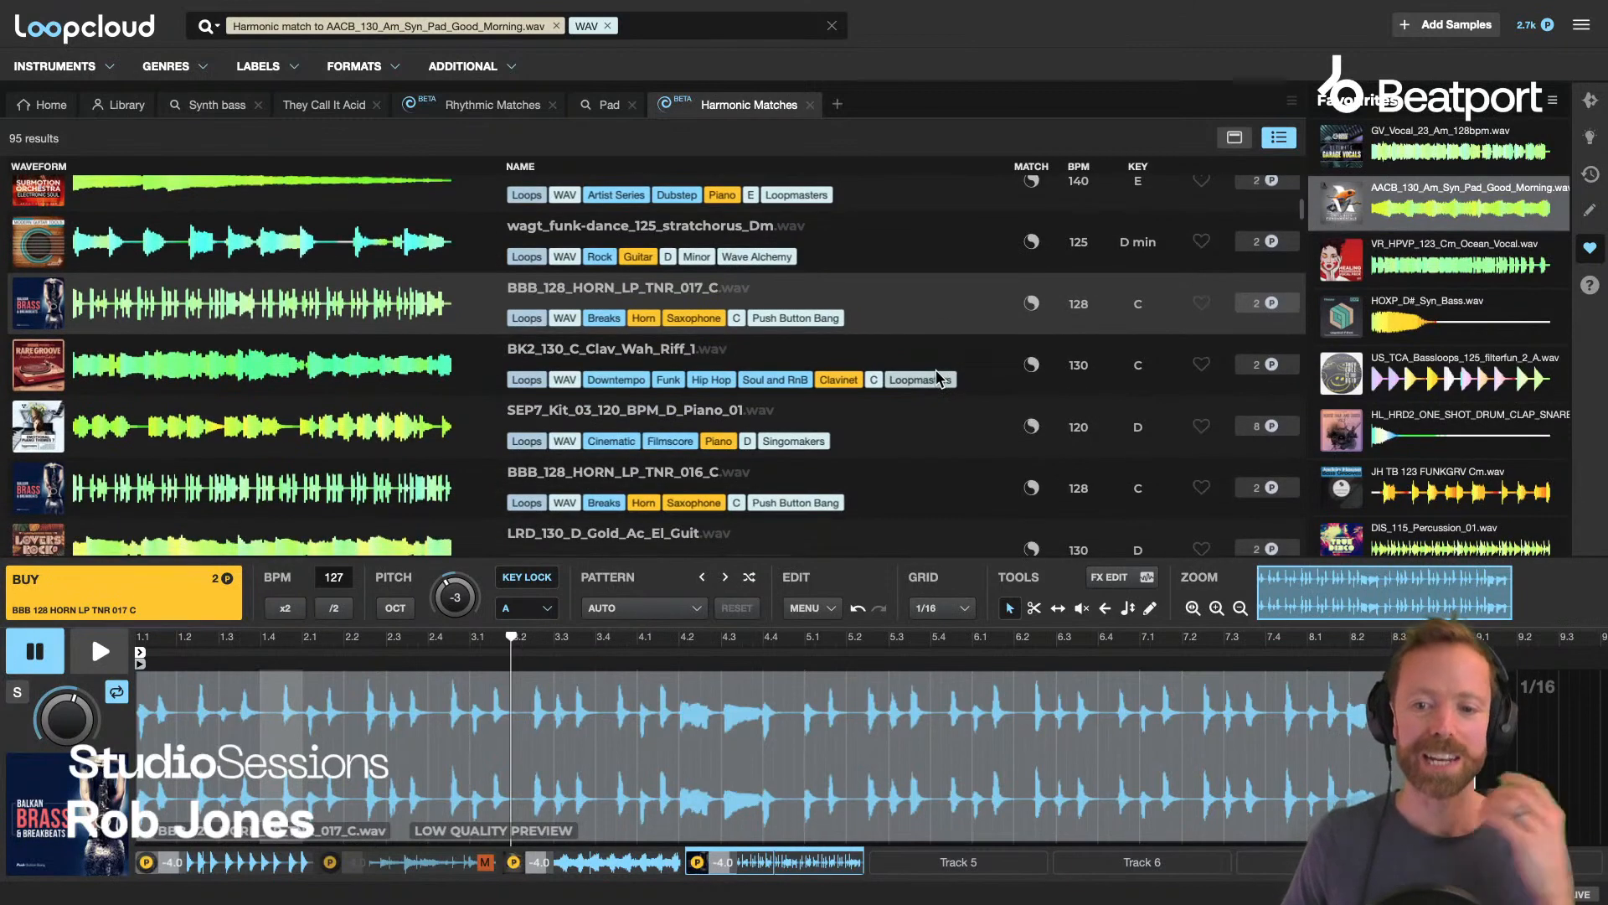
pyautogui.click(775, 357)
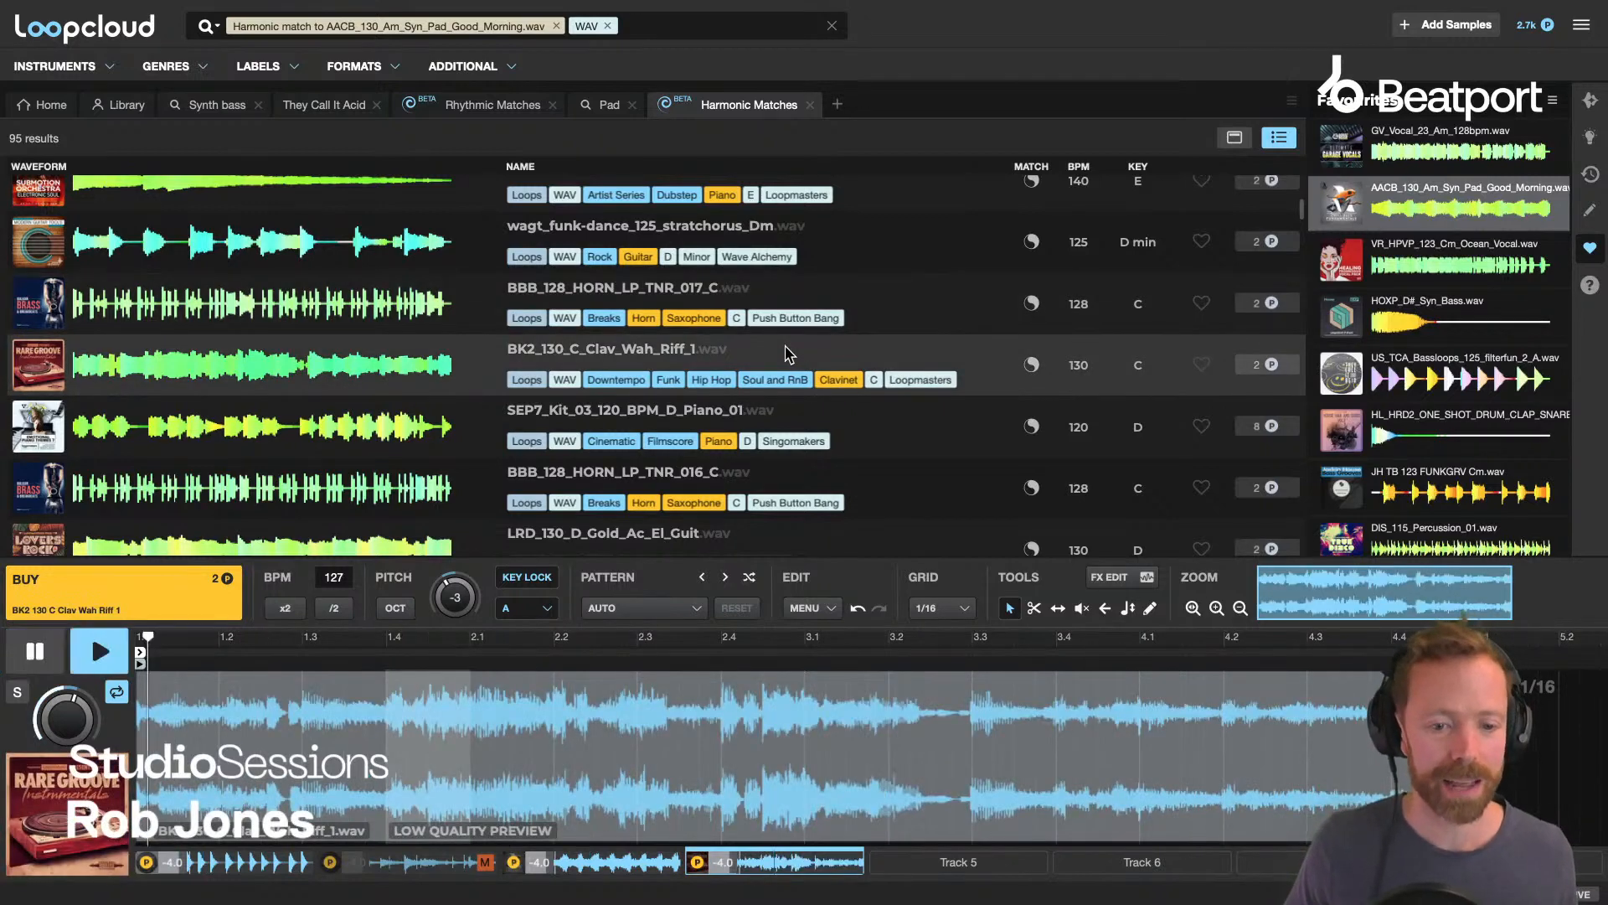
pyautogui.press('space')
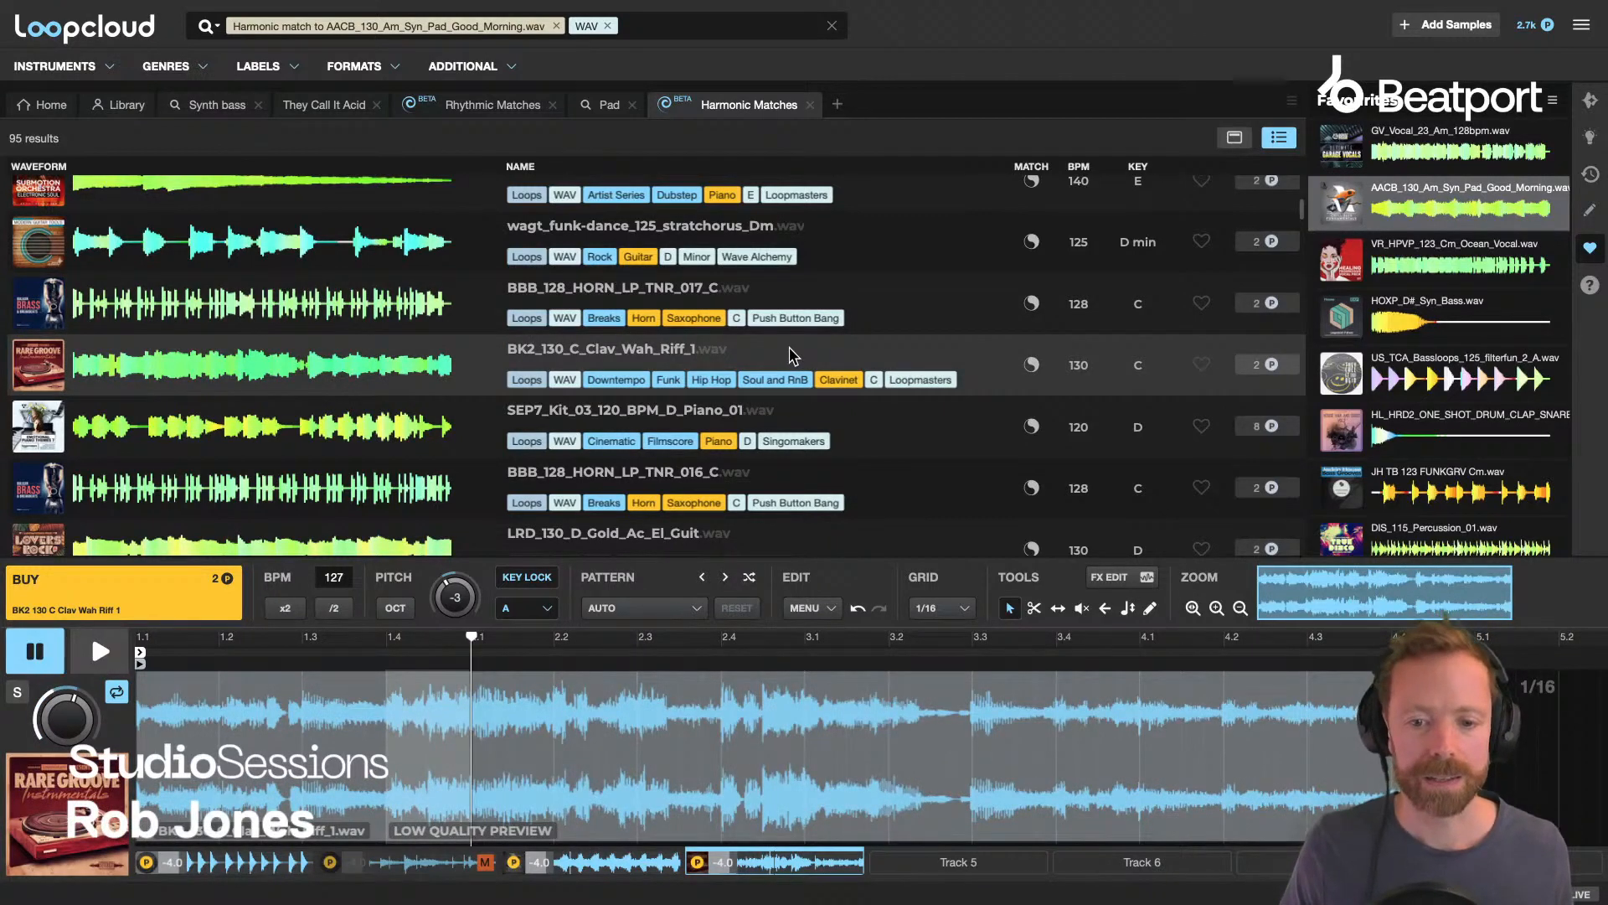
pyautogui.scroll(-2, 888, 382)
pyautogui.click(658, 310)
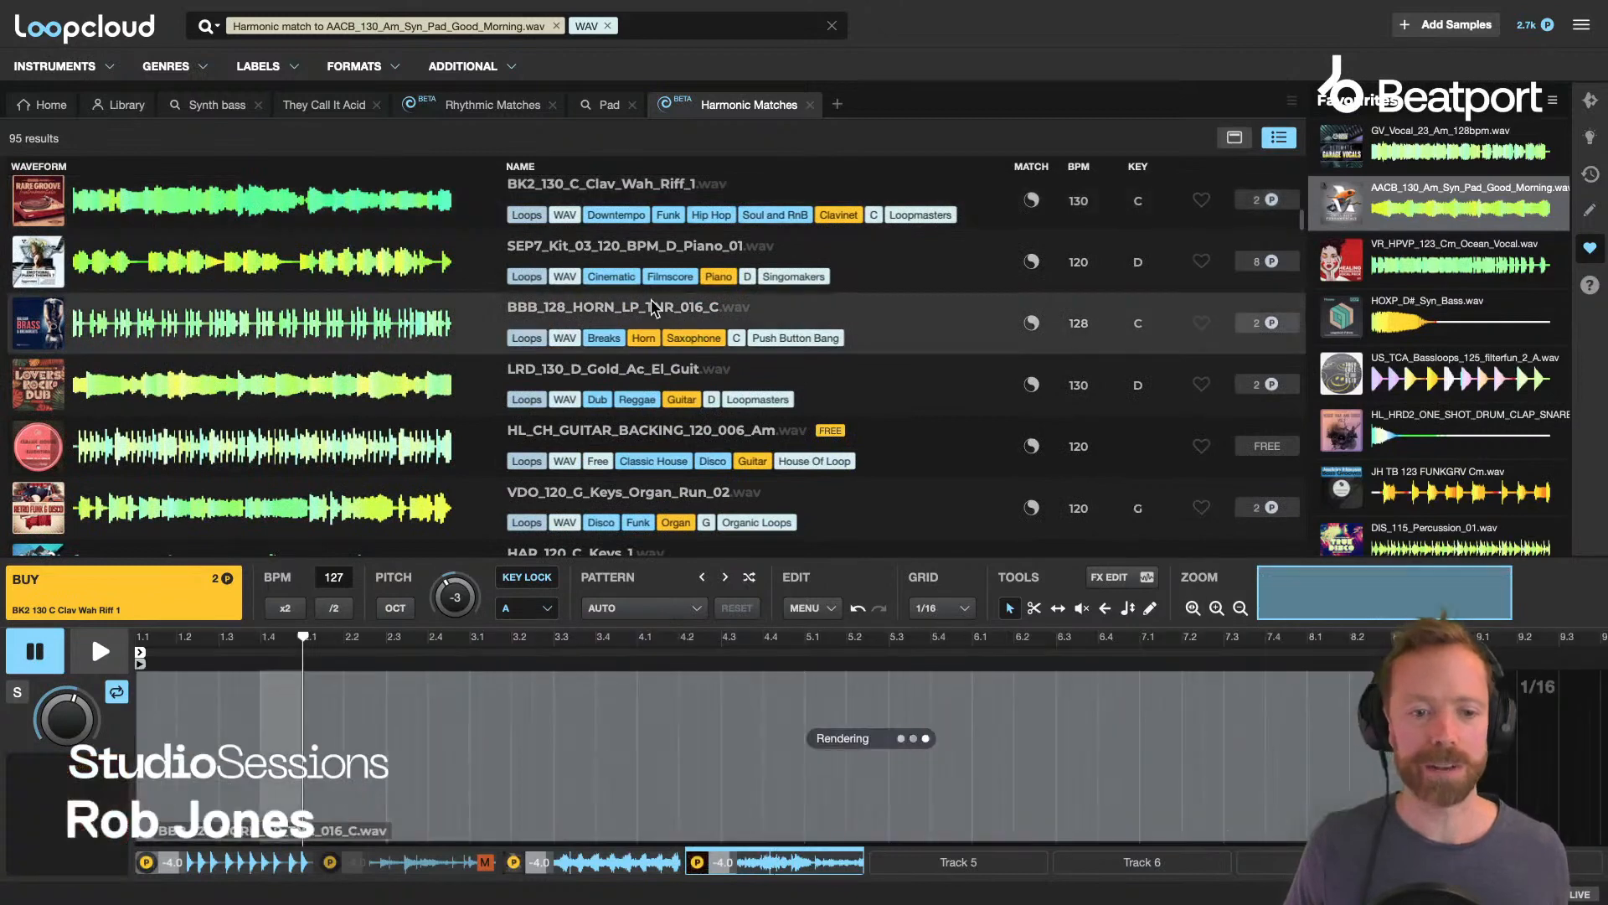
# Narrow the harmonic matches to samples with the Vocal instrument tag.
pyautogui.scroll(-2, 728, 326)
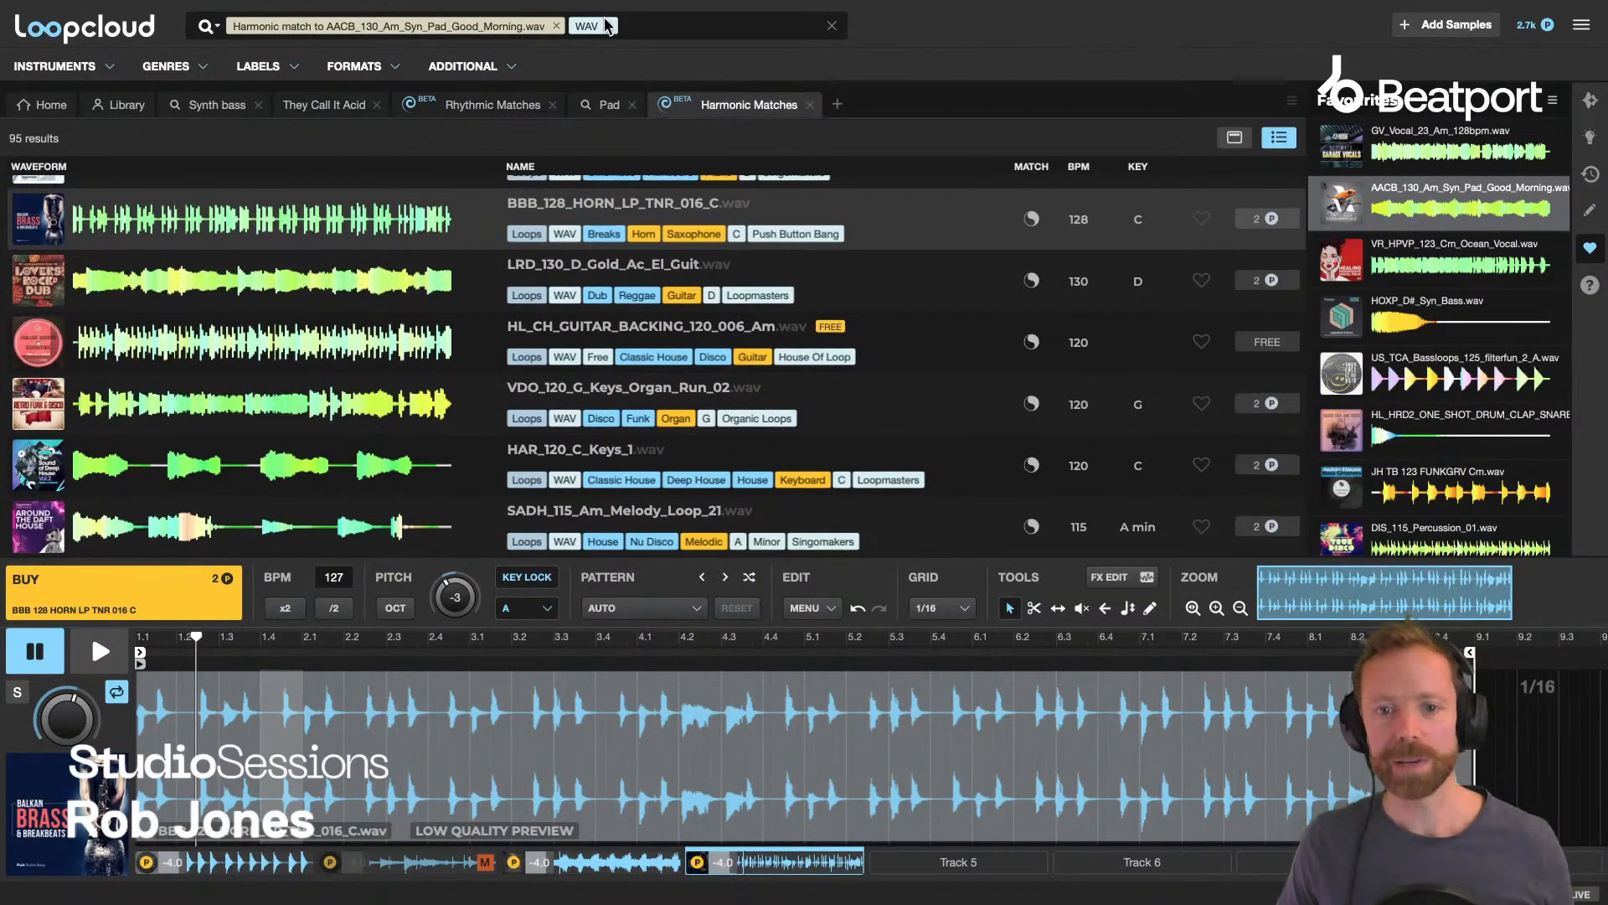
pyautogui.write('vocal')
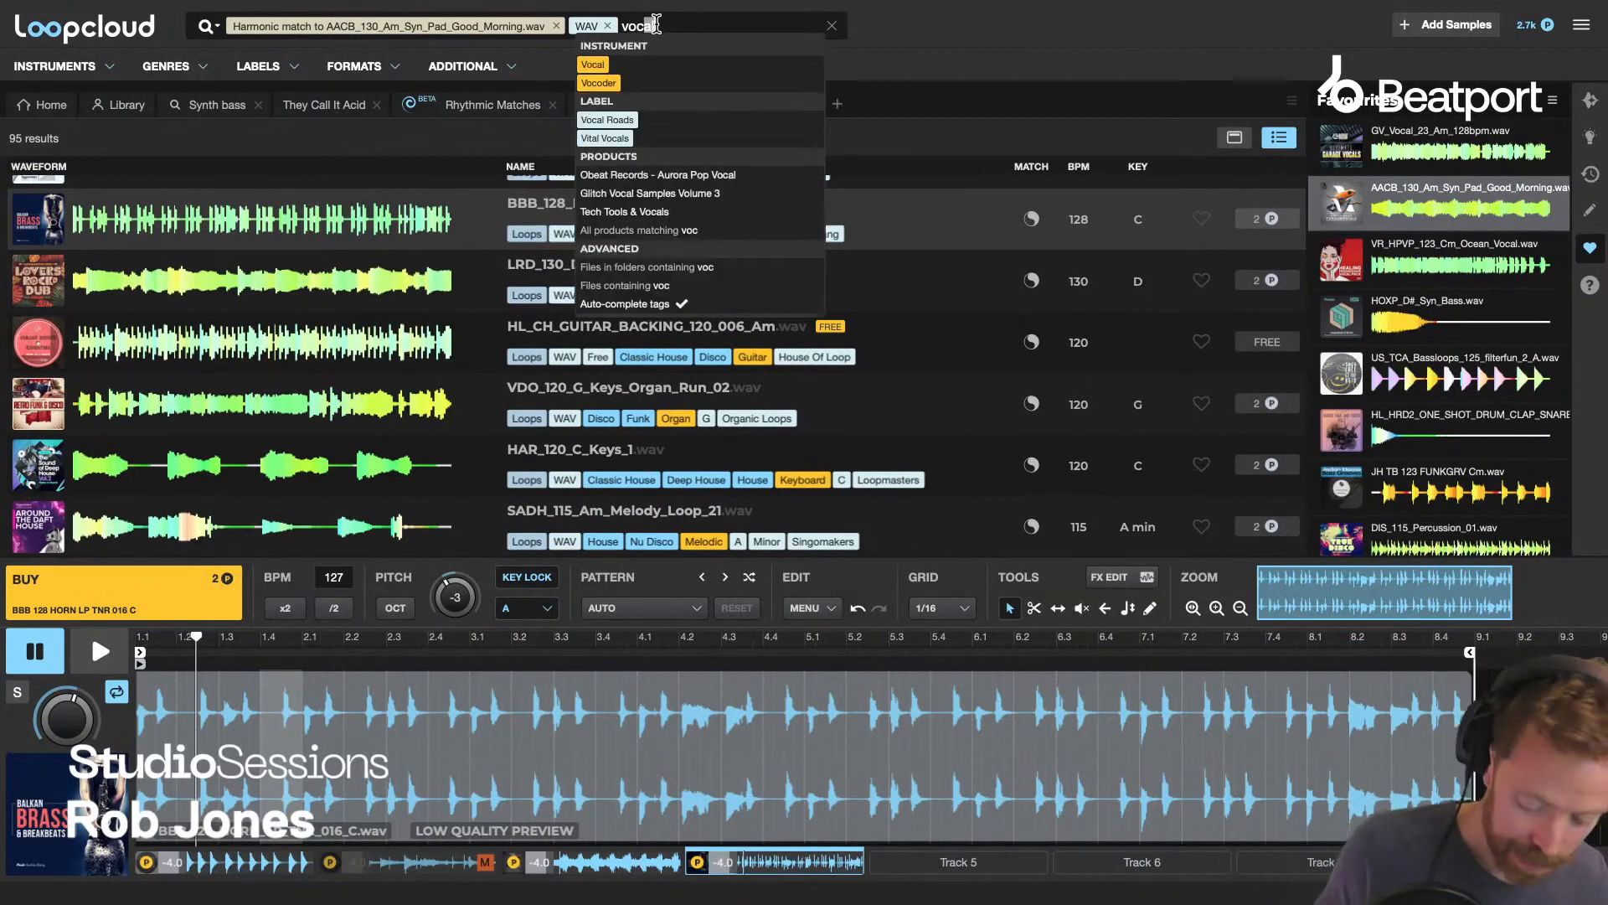
pyautogui.click(596, 64)
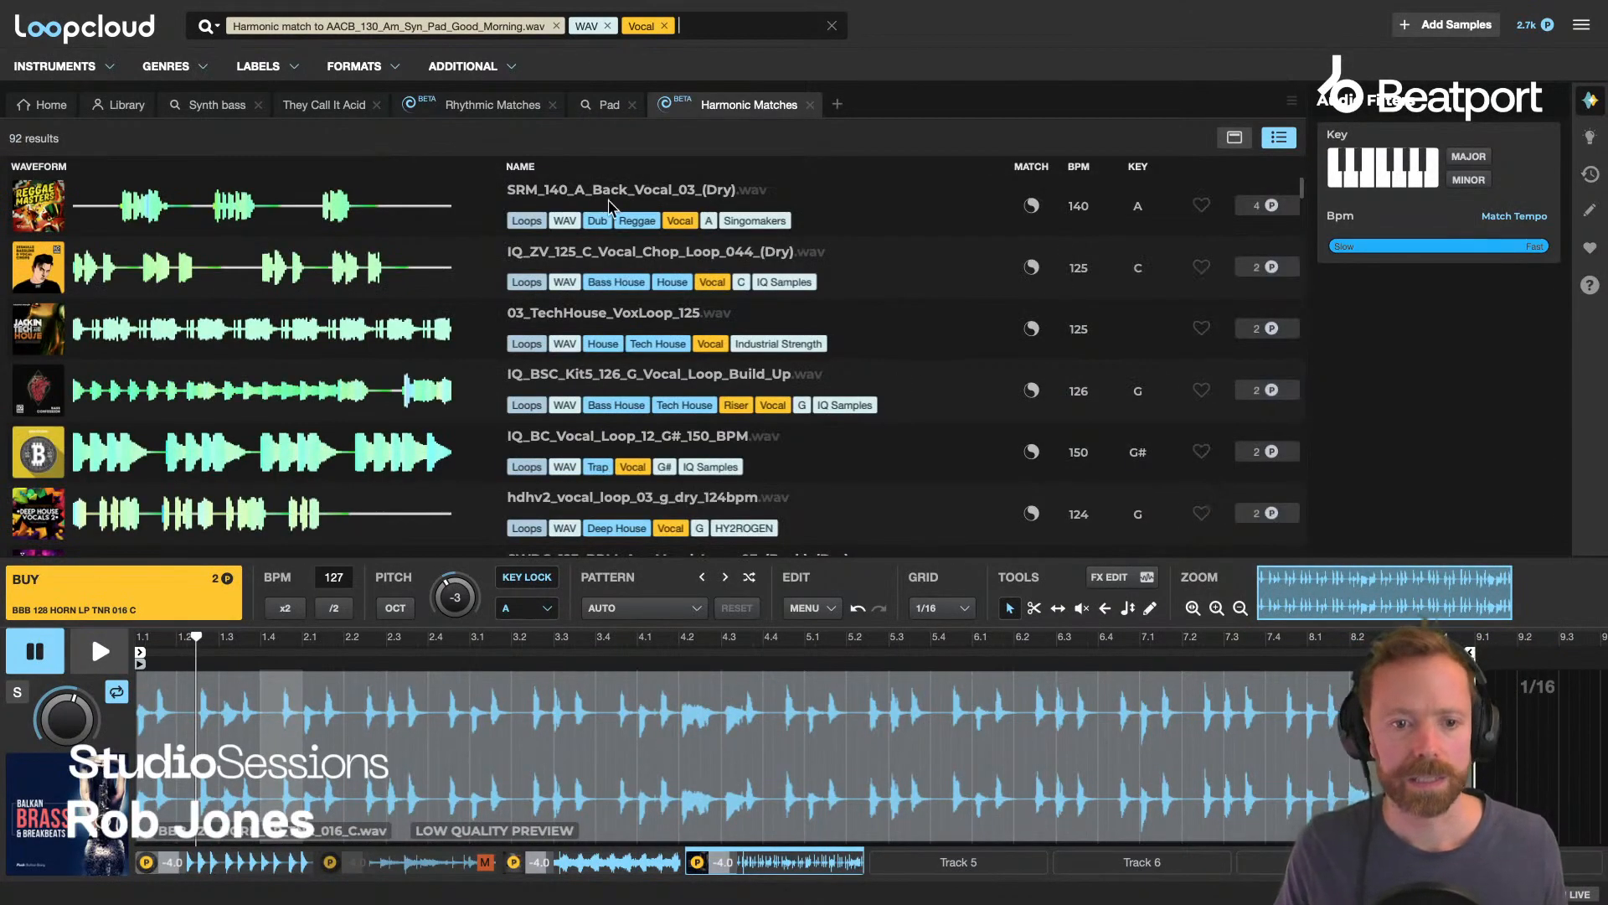
# Audition the vocals SRM_140_A_Back_Vocal_03_(Dry), IQ_ZV_125_C_Vocal_Chop_Loop_044_(Dry), 03_TechHouse_VoxLoop_125 and IQ_BC_Vocal_Loop_12_G#_150_BPM.
pyautogui.click(546, 199)
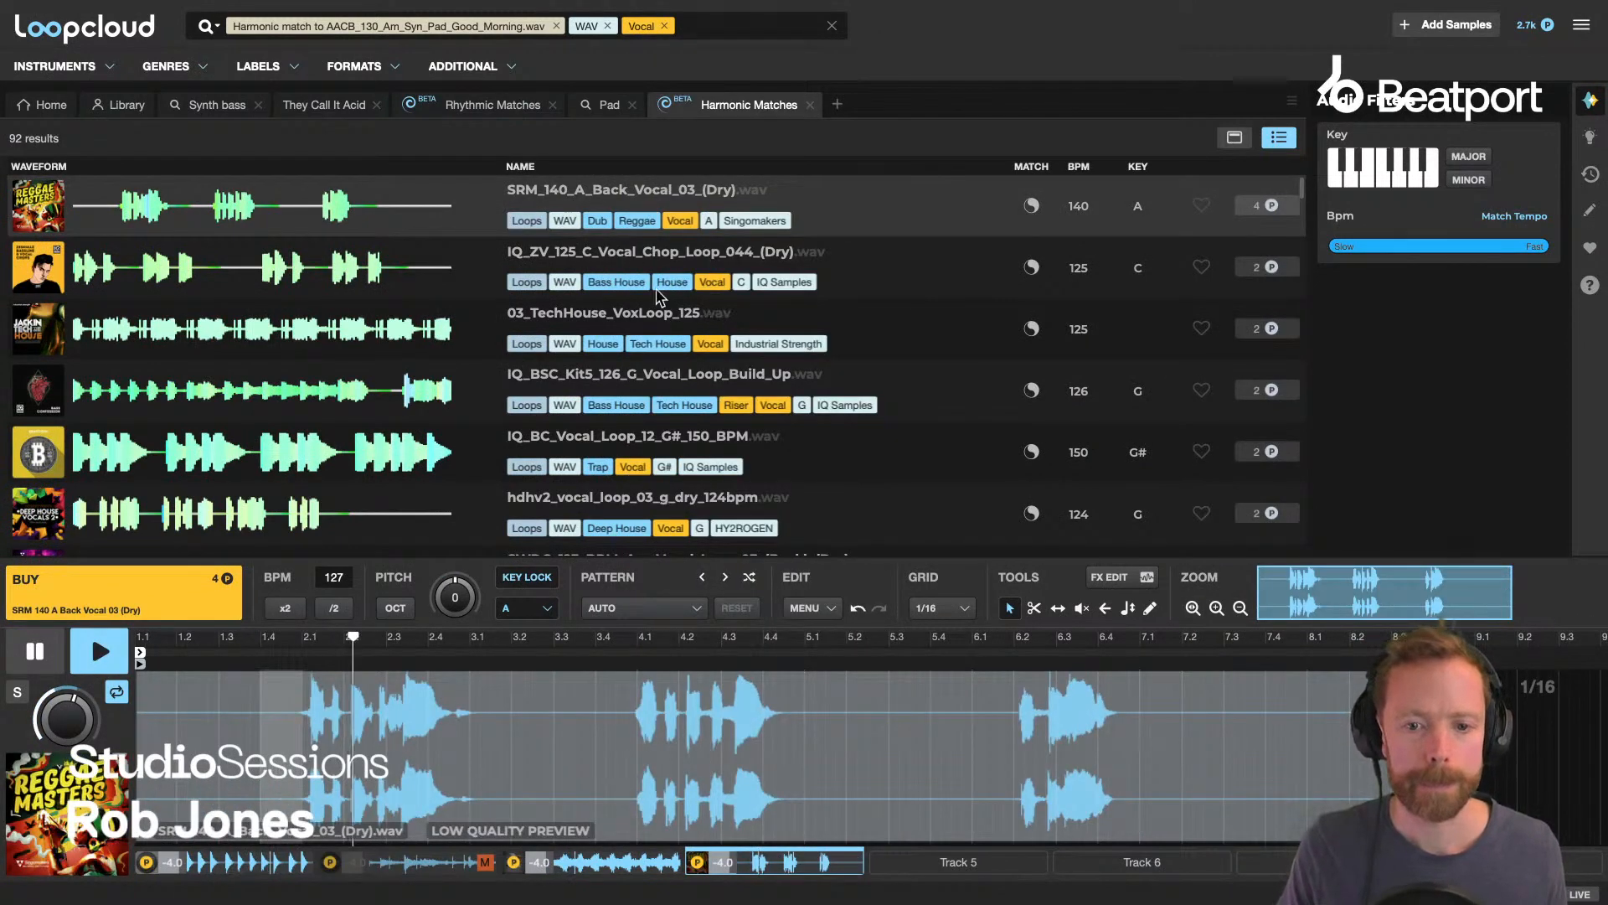
pyautogui.click(599, 263)
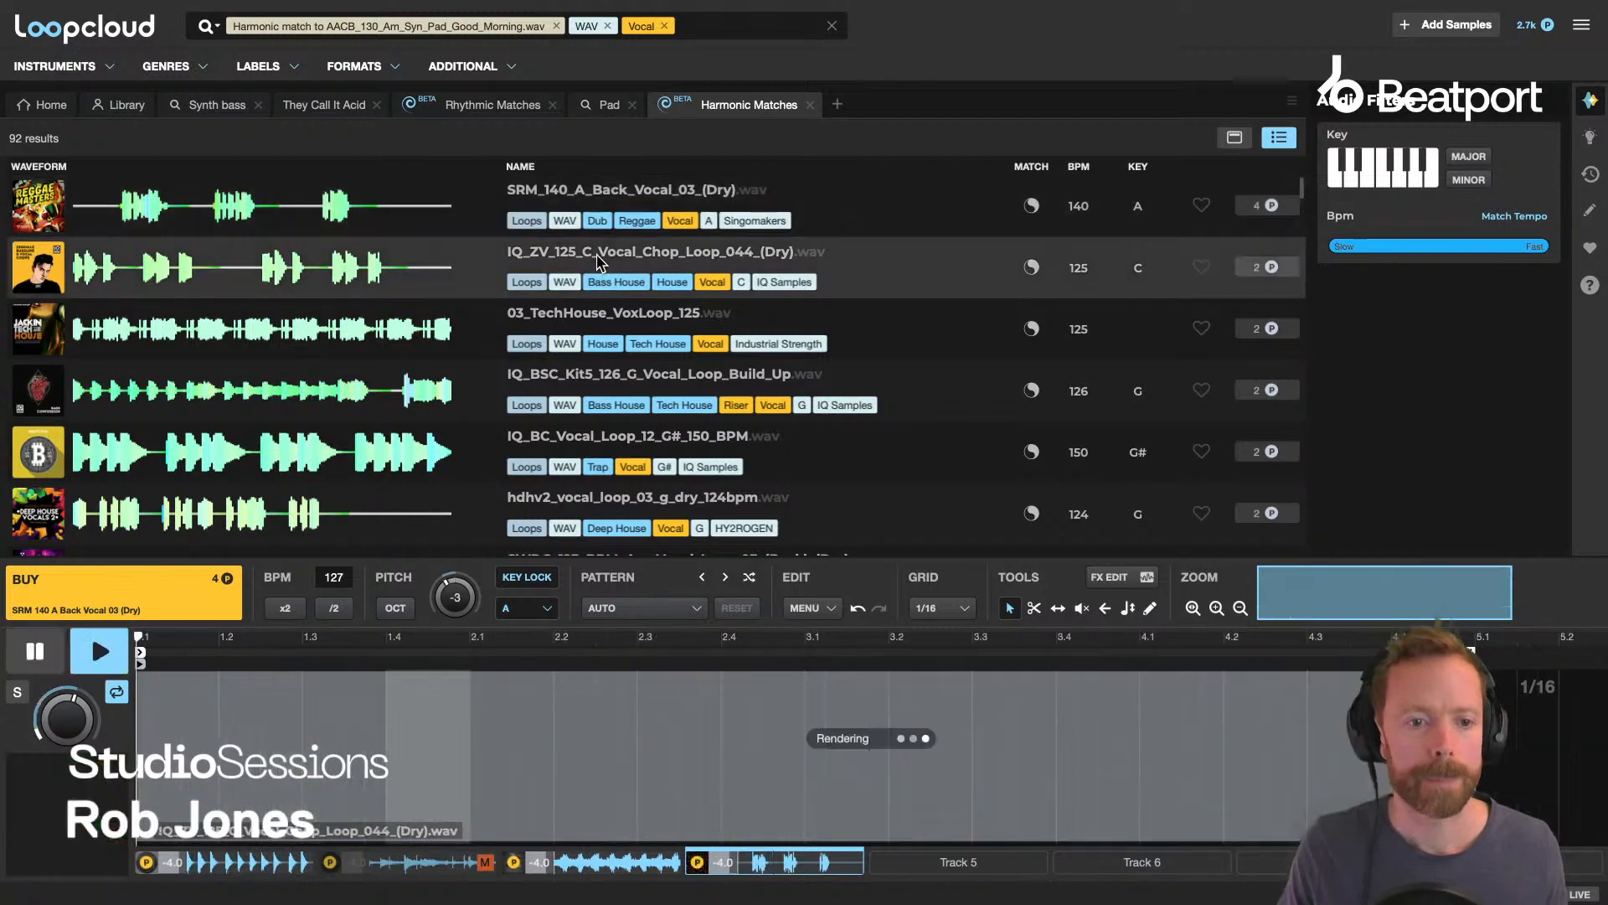
pyautogui.click(598, 325)
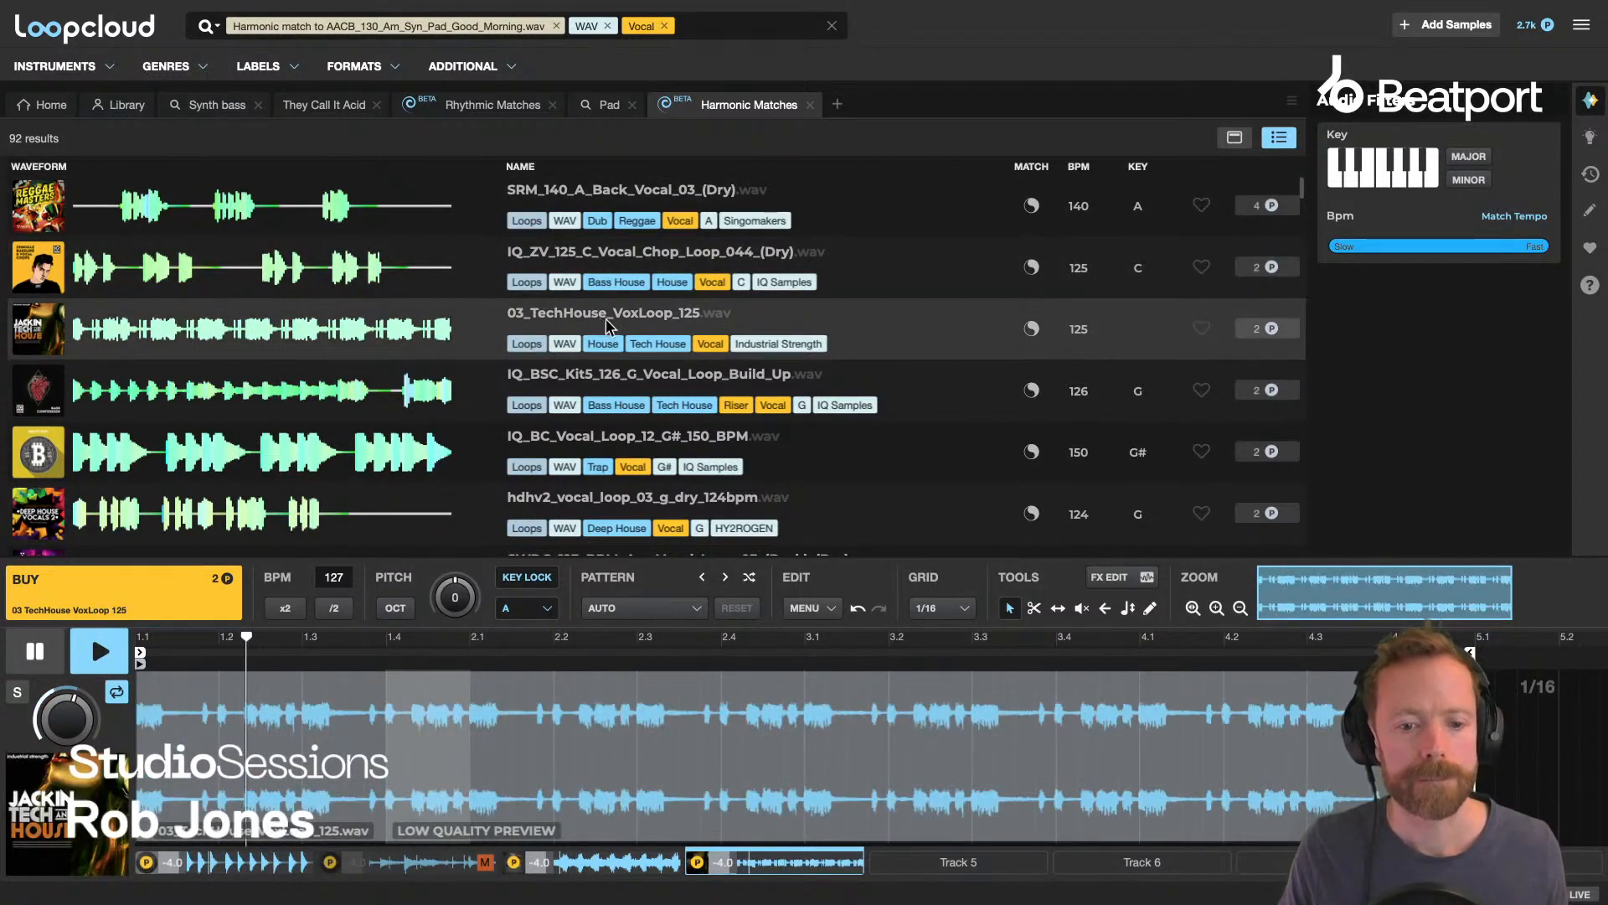
pyautogui.click(624, 448)
pyautogui.scroll(-3, 627, 411)
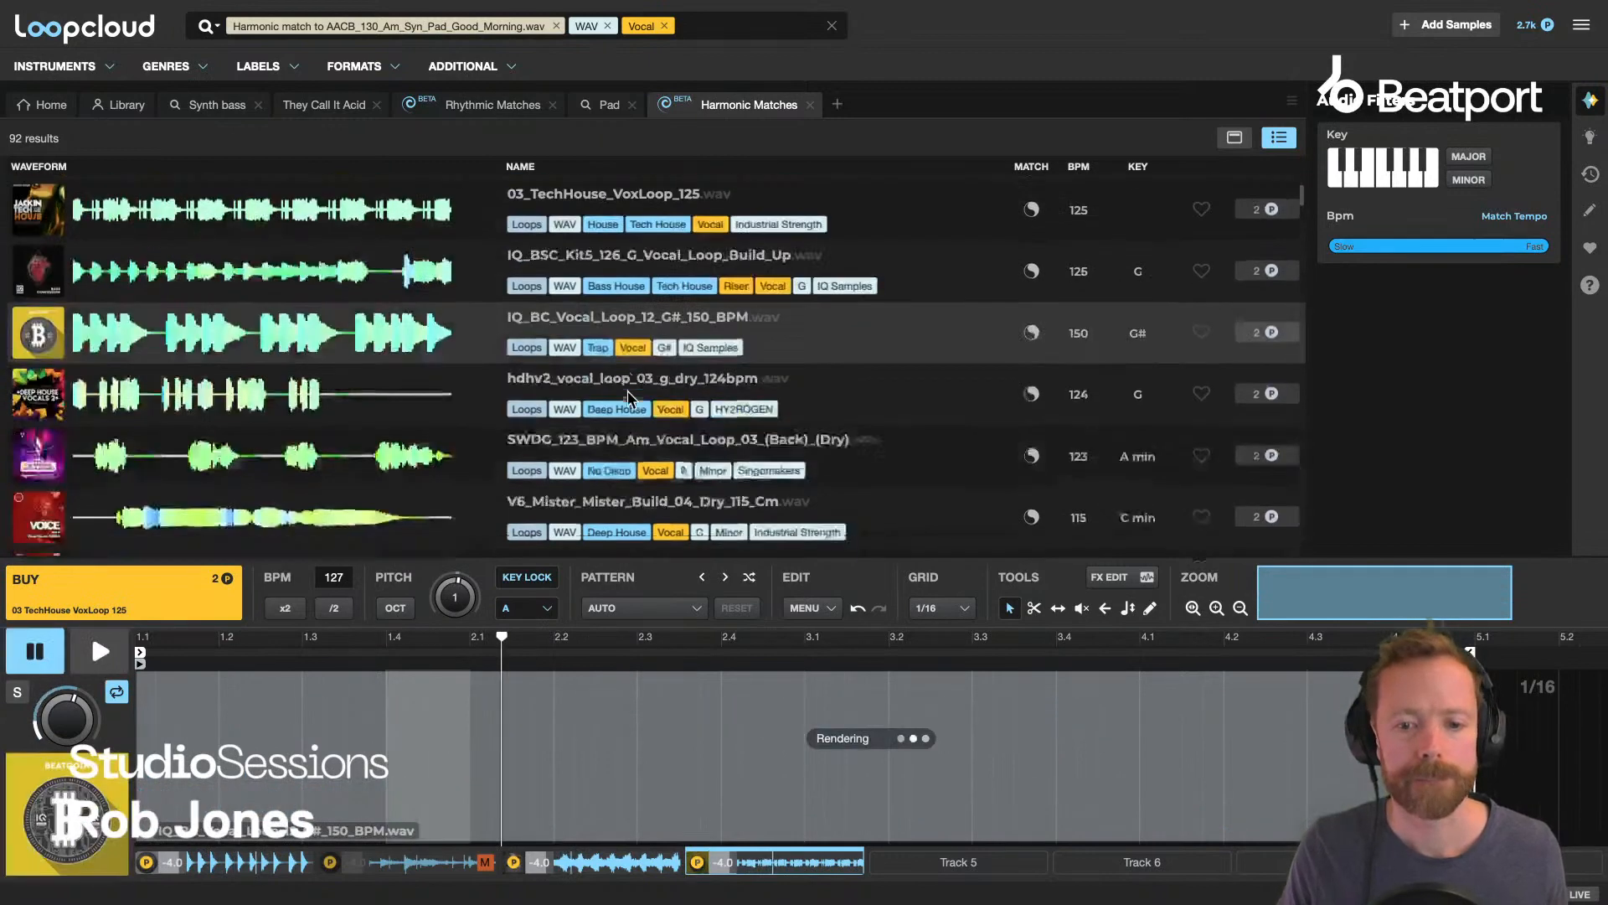
# Compare the vocal loops hdhv2_vocal_loop_03_g_dry_124bpm and SWDG_123_BPM_Am_Vocal_Loop_03_(Back)_(Dry) over the bass and pad.
pyautogui.click(591, 315)
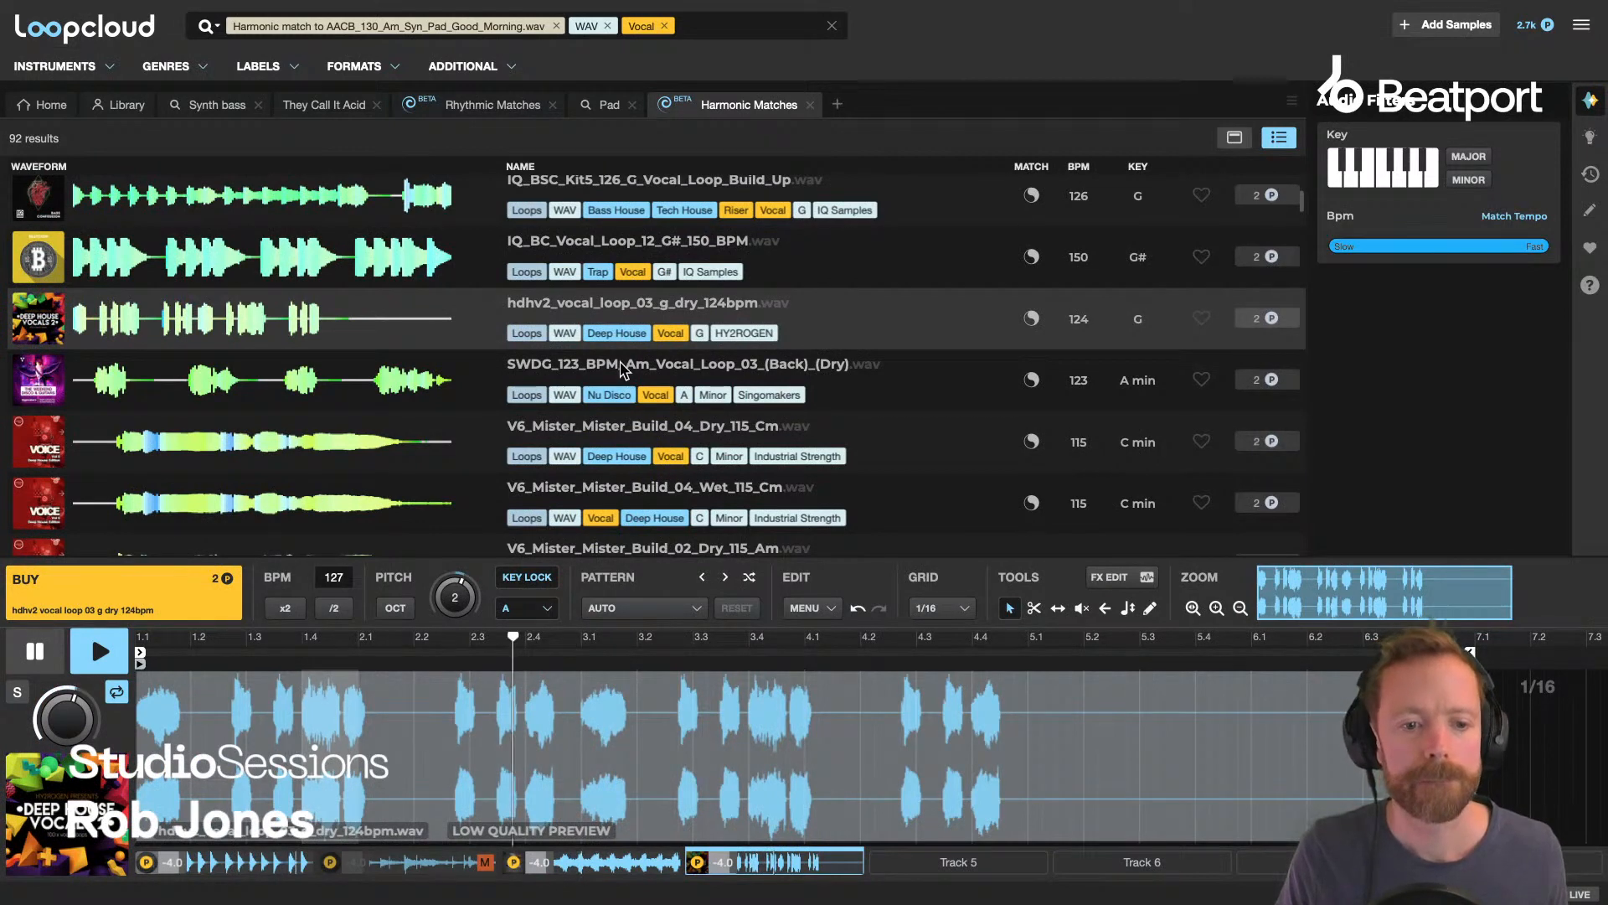
pyautogui.click(622, 369)
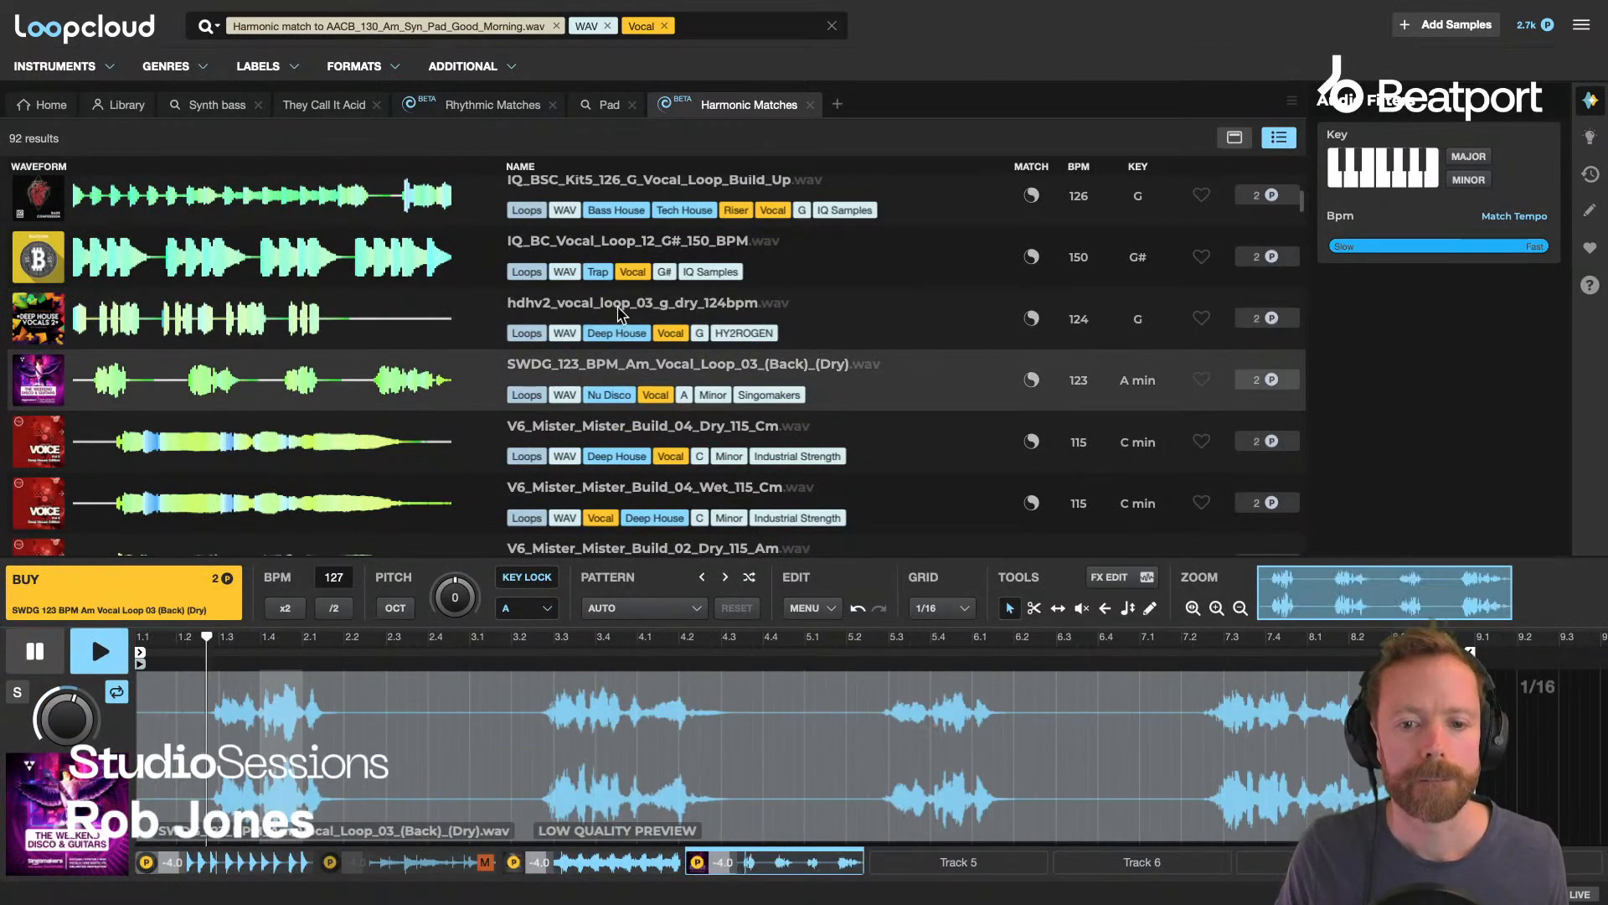
pyautogui.click(617, 310)
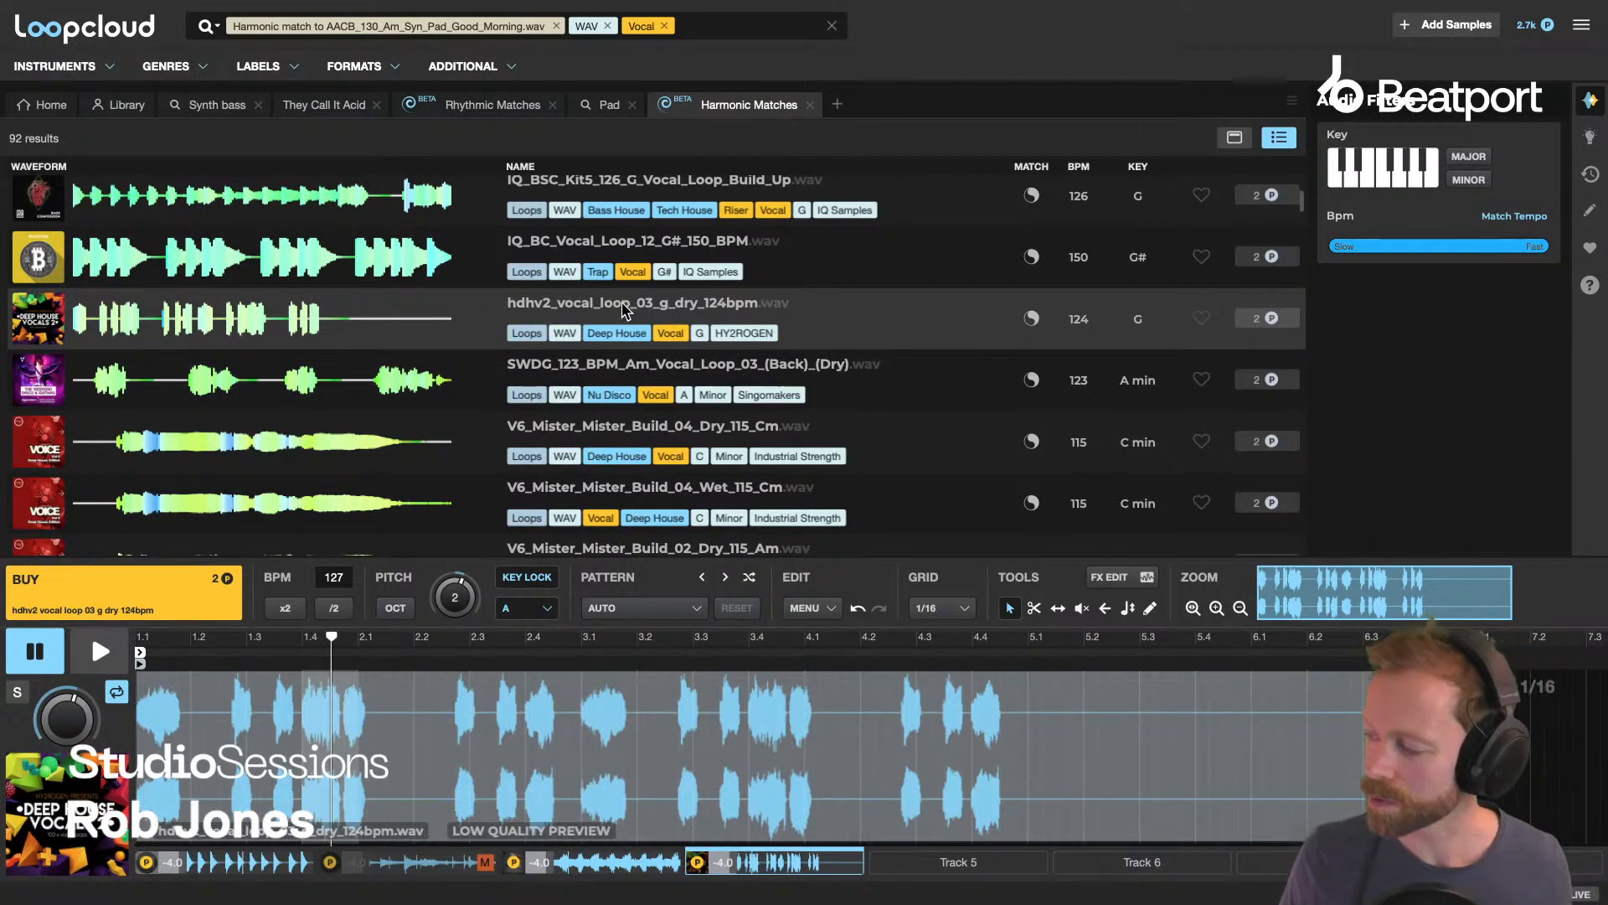
# Audition VR_NV_126_Dm_Neon_Lights_Verse_Vocal_Back_01 from further down the vocal matches, and stop playback.
pyautogui.scroll(-5, 599, 318)
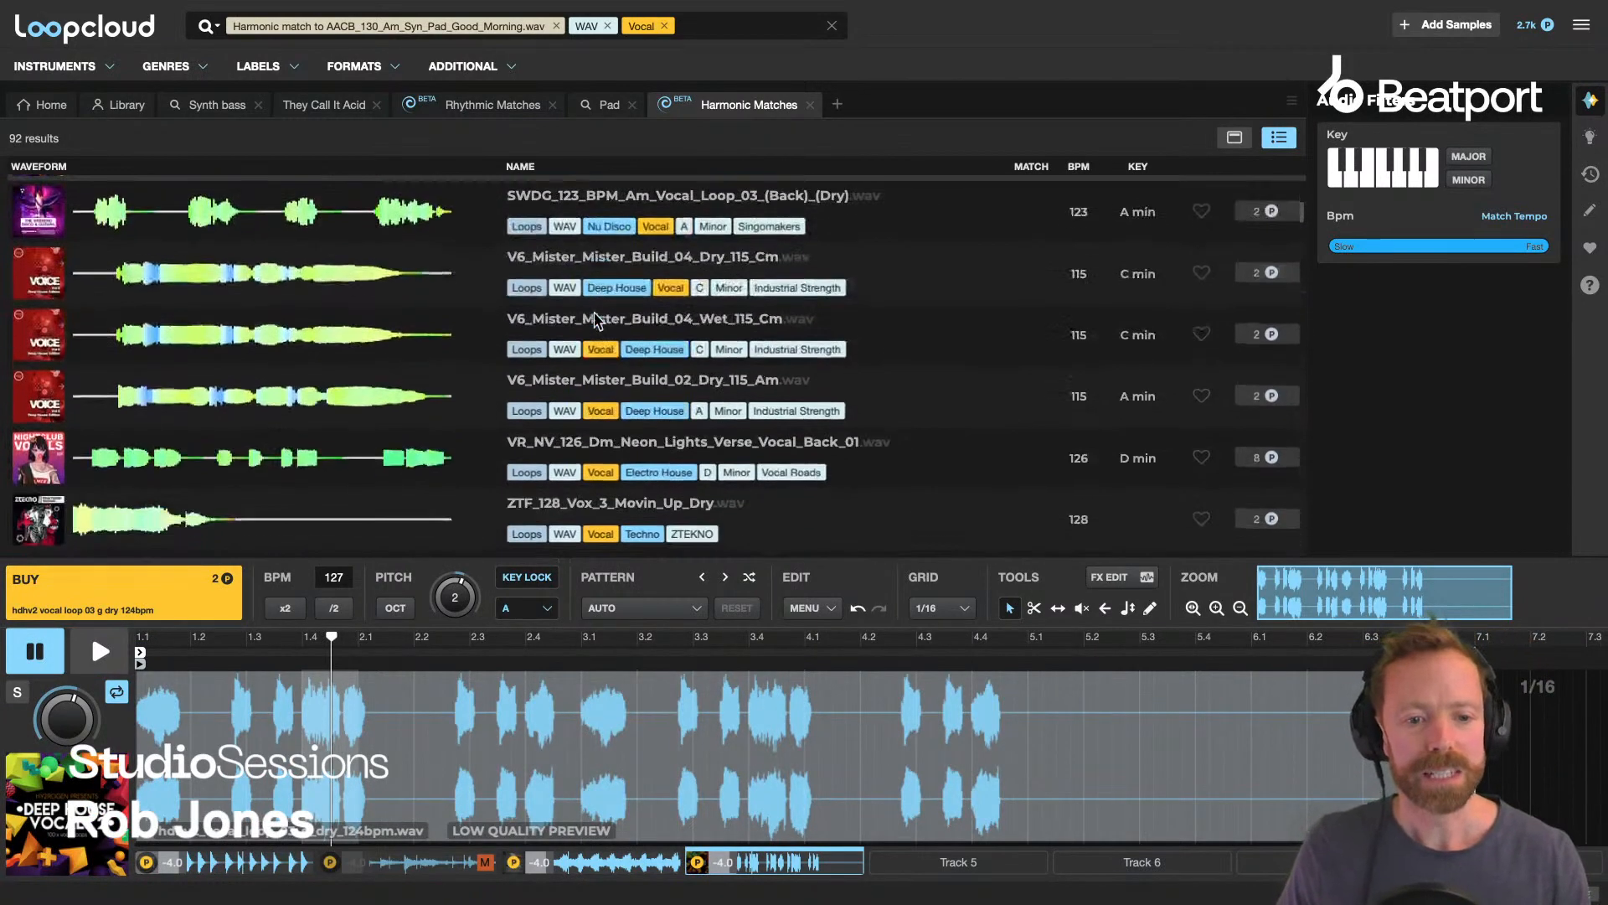
pyautogui.click(596, 318)
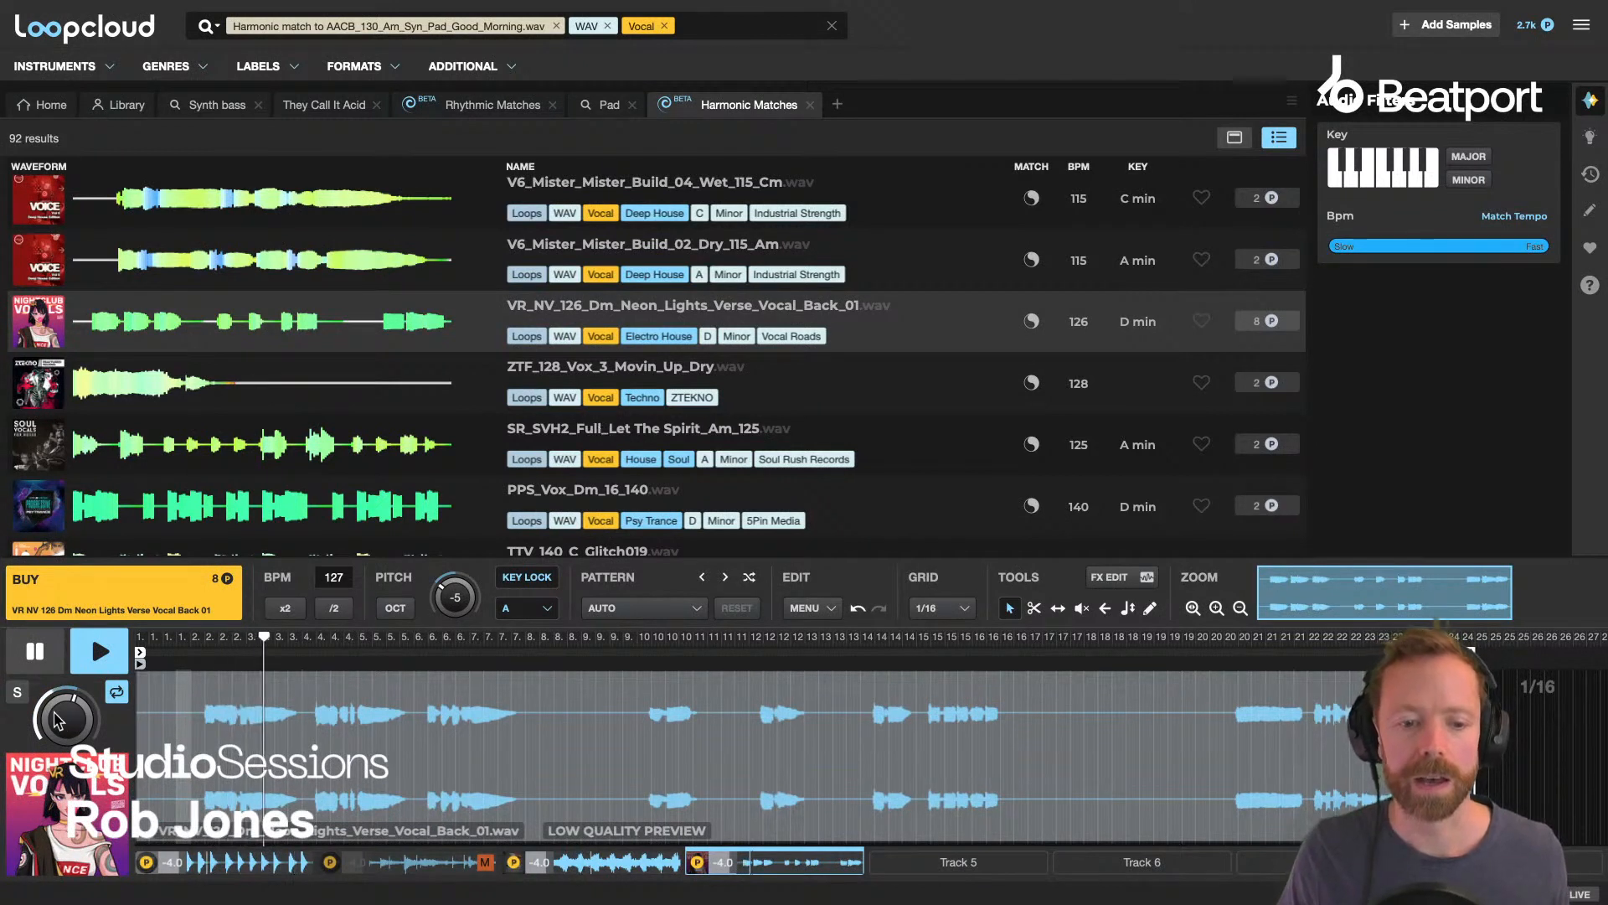
pyautogui.press('space')
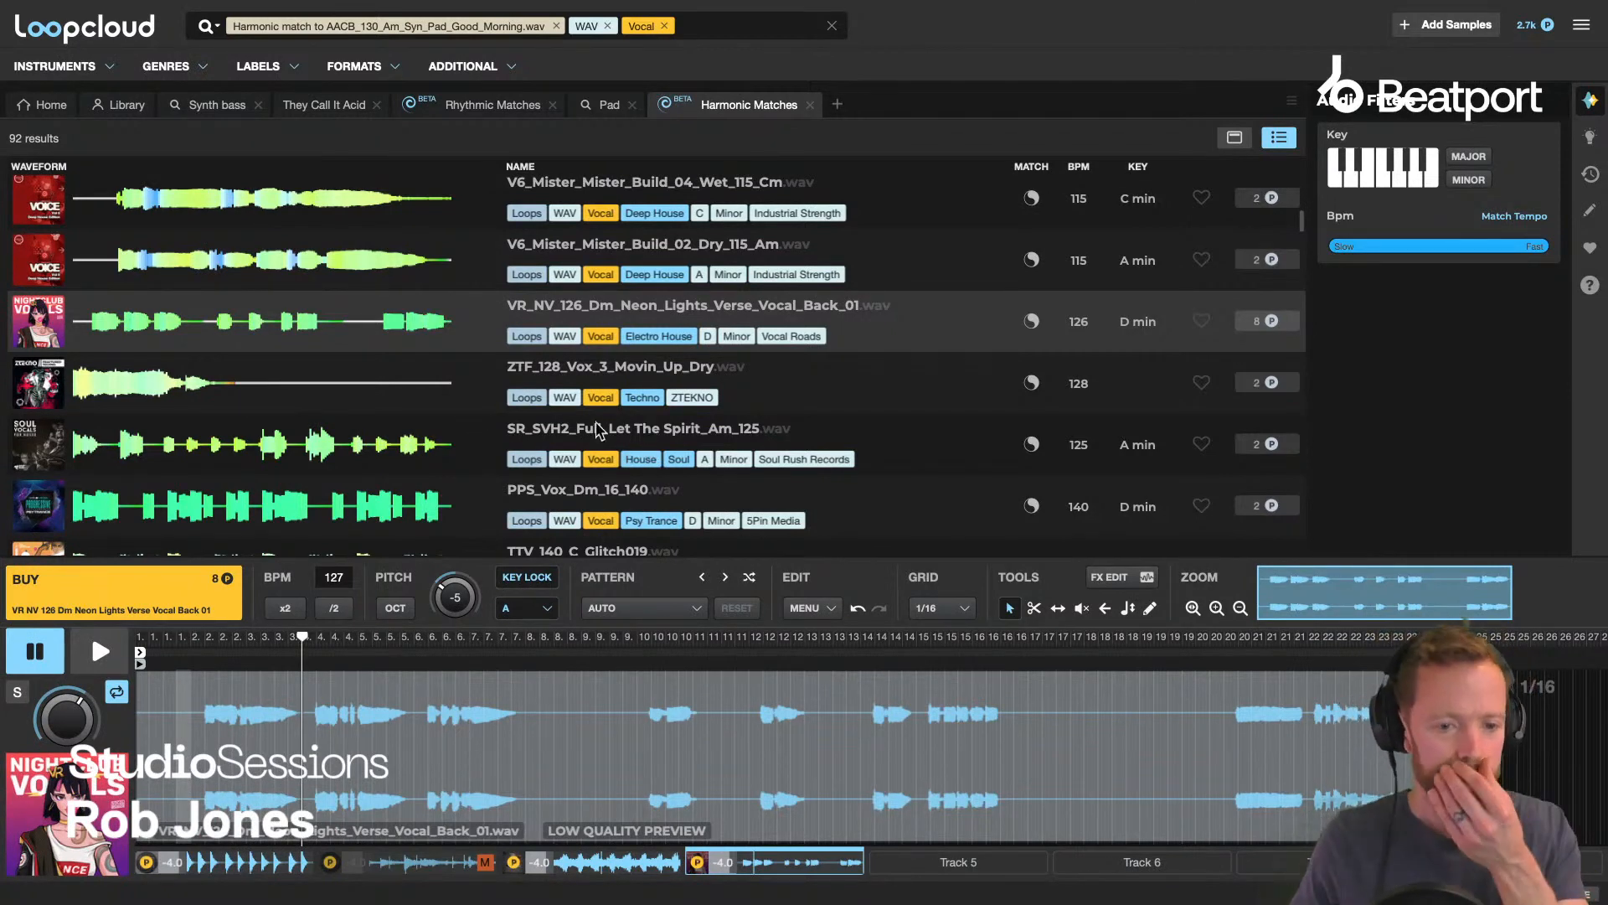
# Show the favourites and audition V6_Mister_Mister_Build_02_Wet_115_Am from further down the vocal matches, soloed.
pyautogui.click(1589, 248)
pyautogui.scroll(-3, 352, 314)
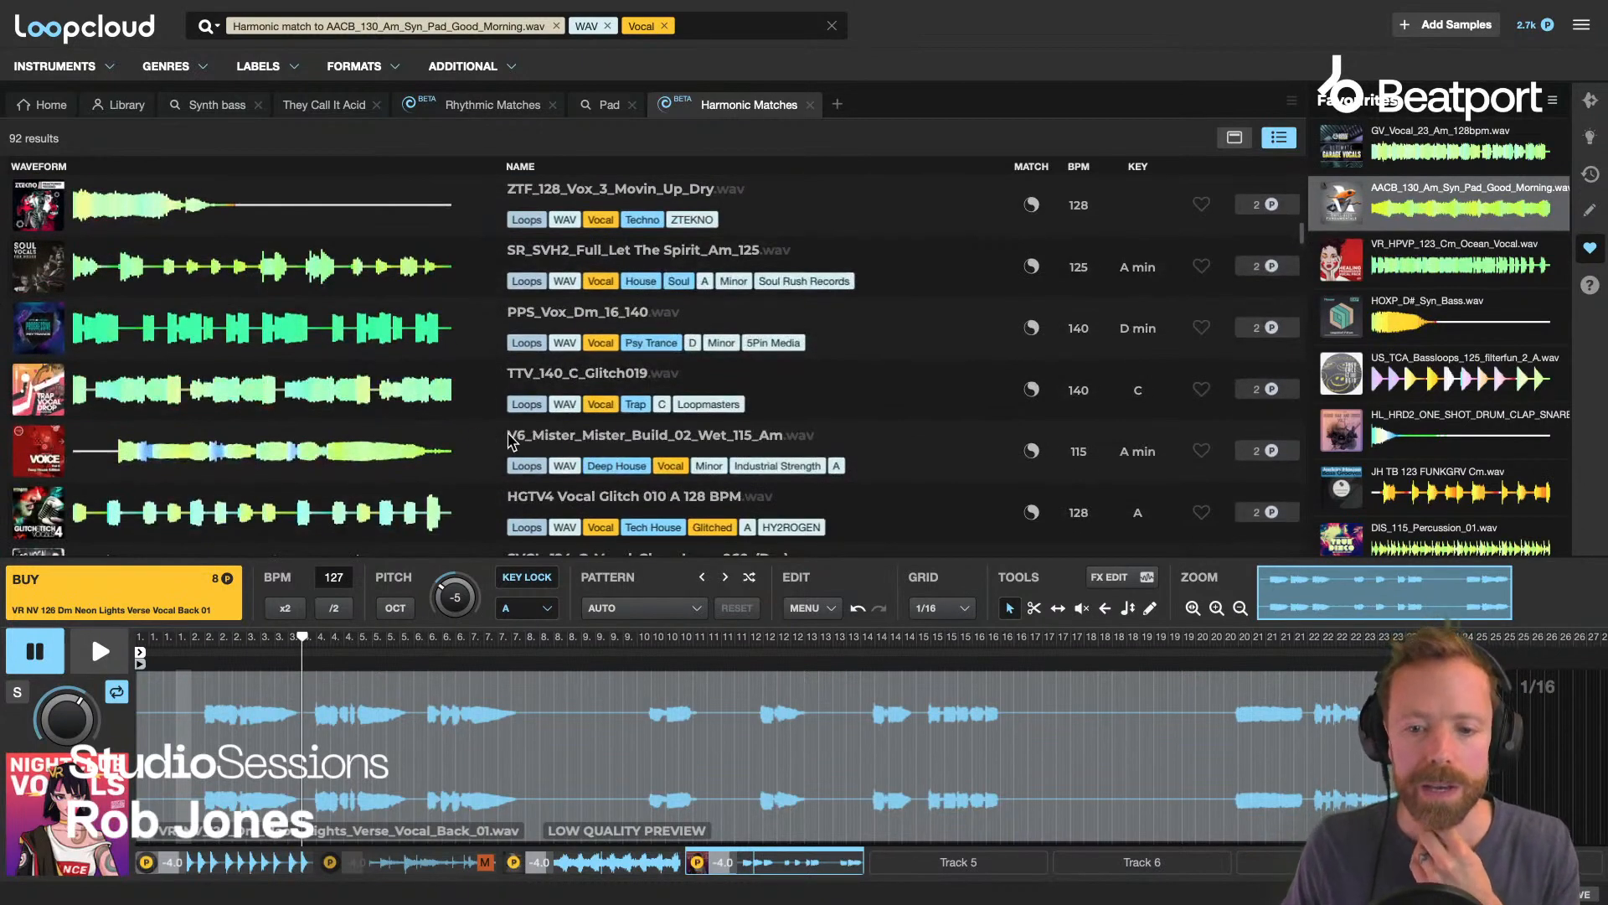
pyautogui.click(541, 441)
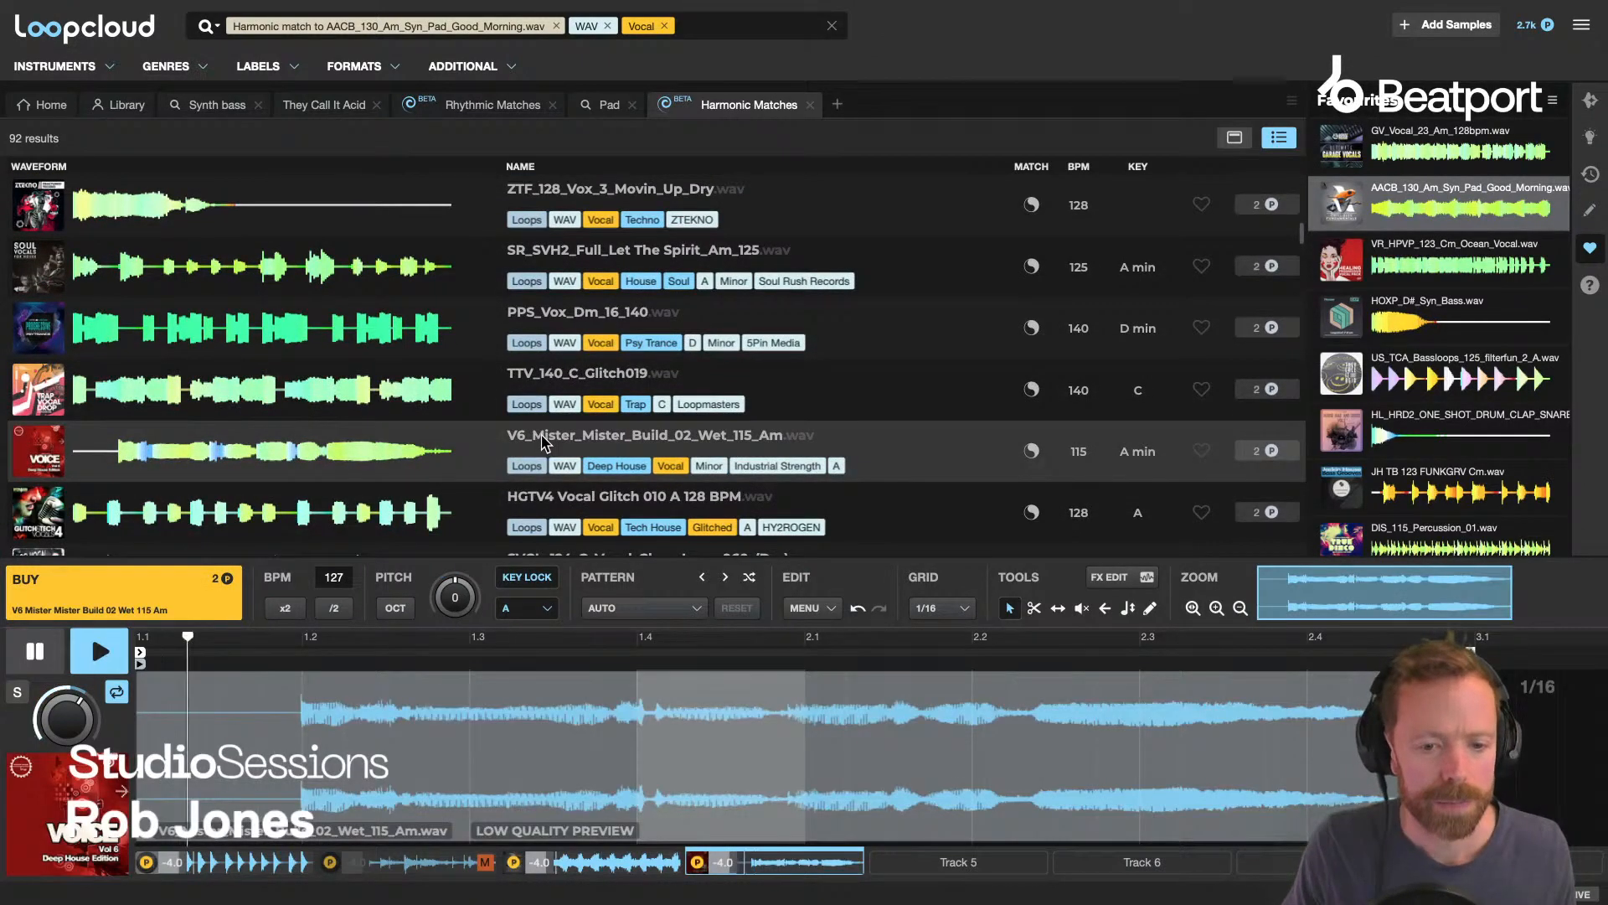
pyautogui.click(34, 651)
pyautogui.press('space')
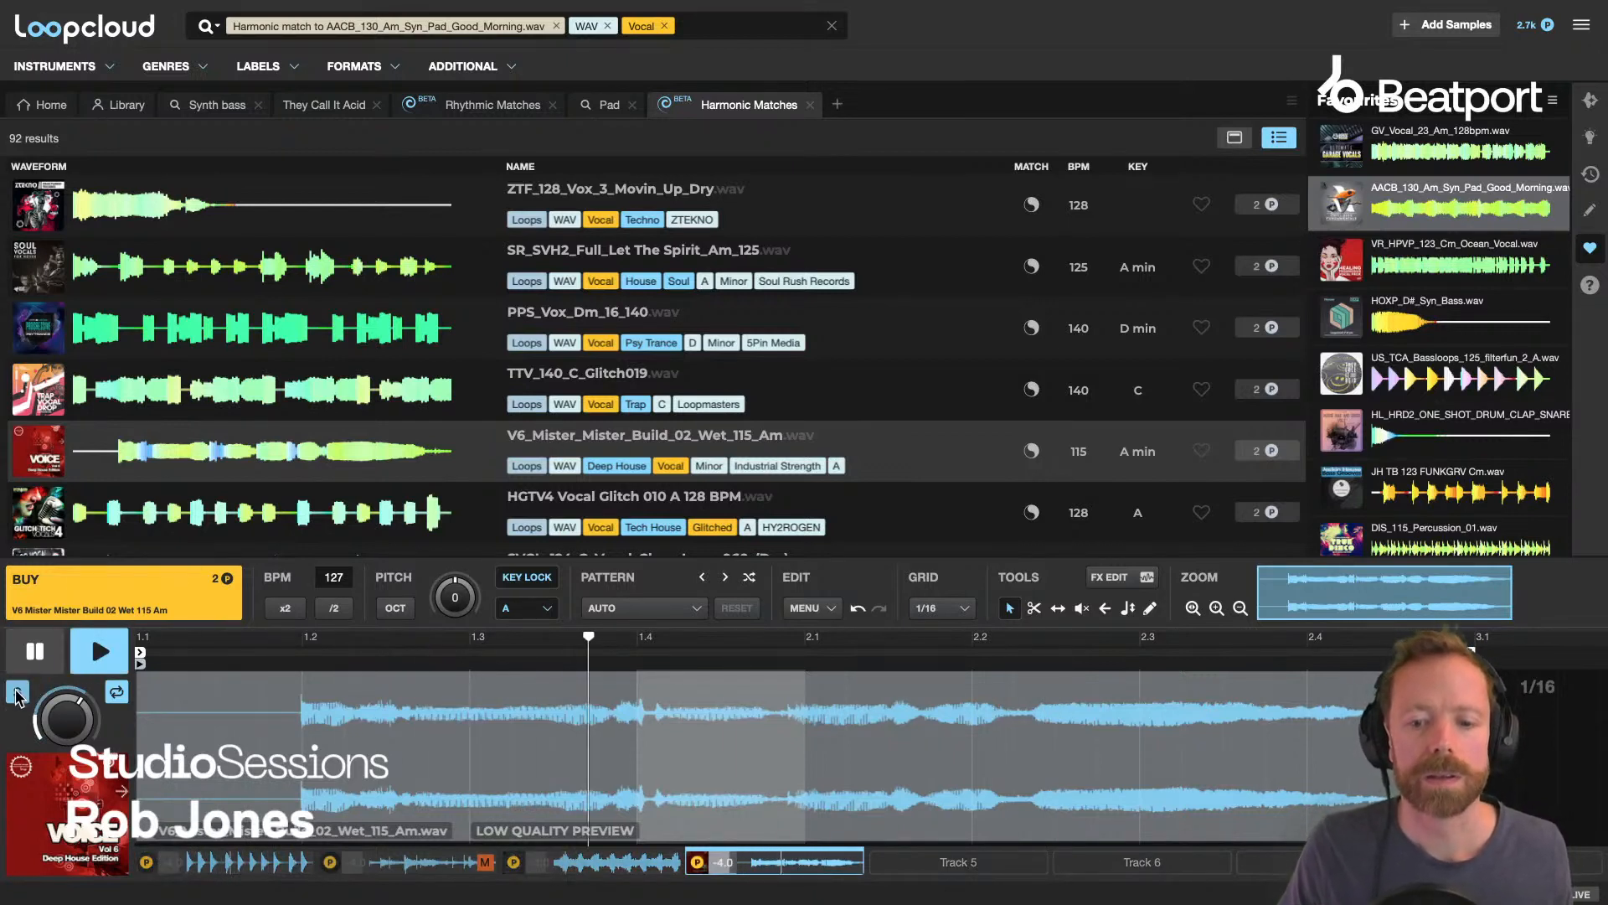
pyautogui.press('space')
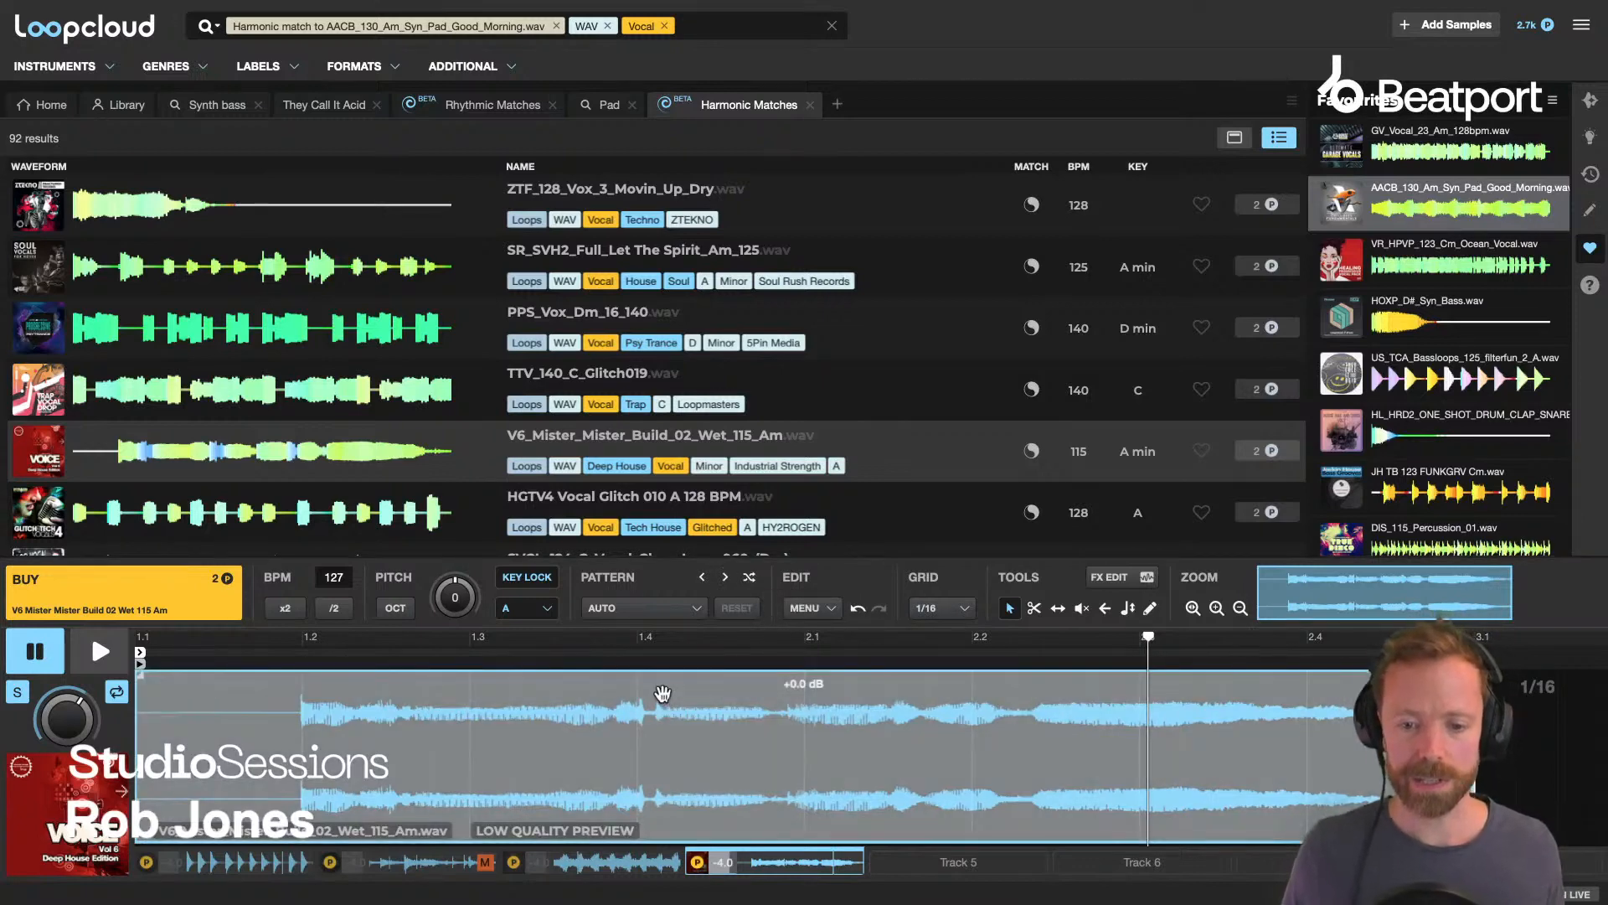
# Clear the vocal's full-length clip and draw four separate slices across the first bar with the Pencil tool.
pyautogui.press('Delete')
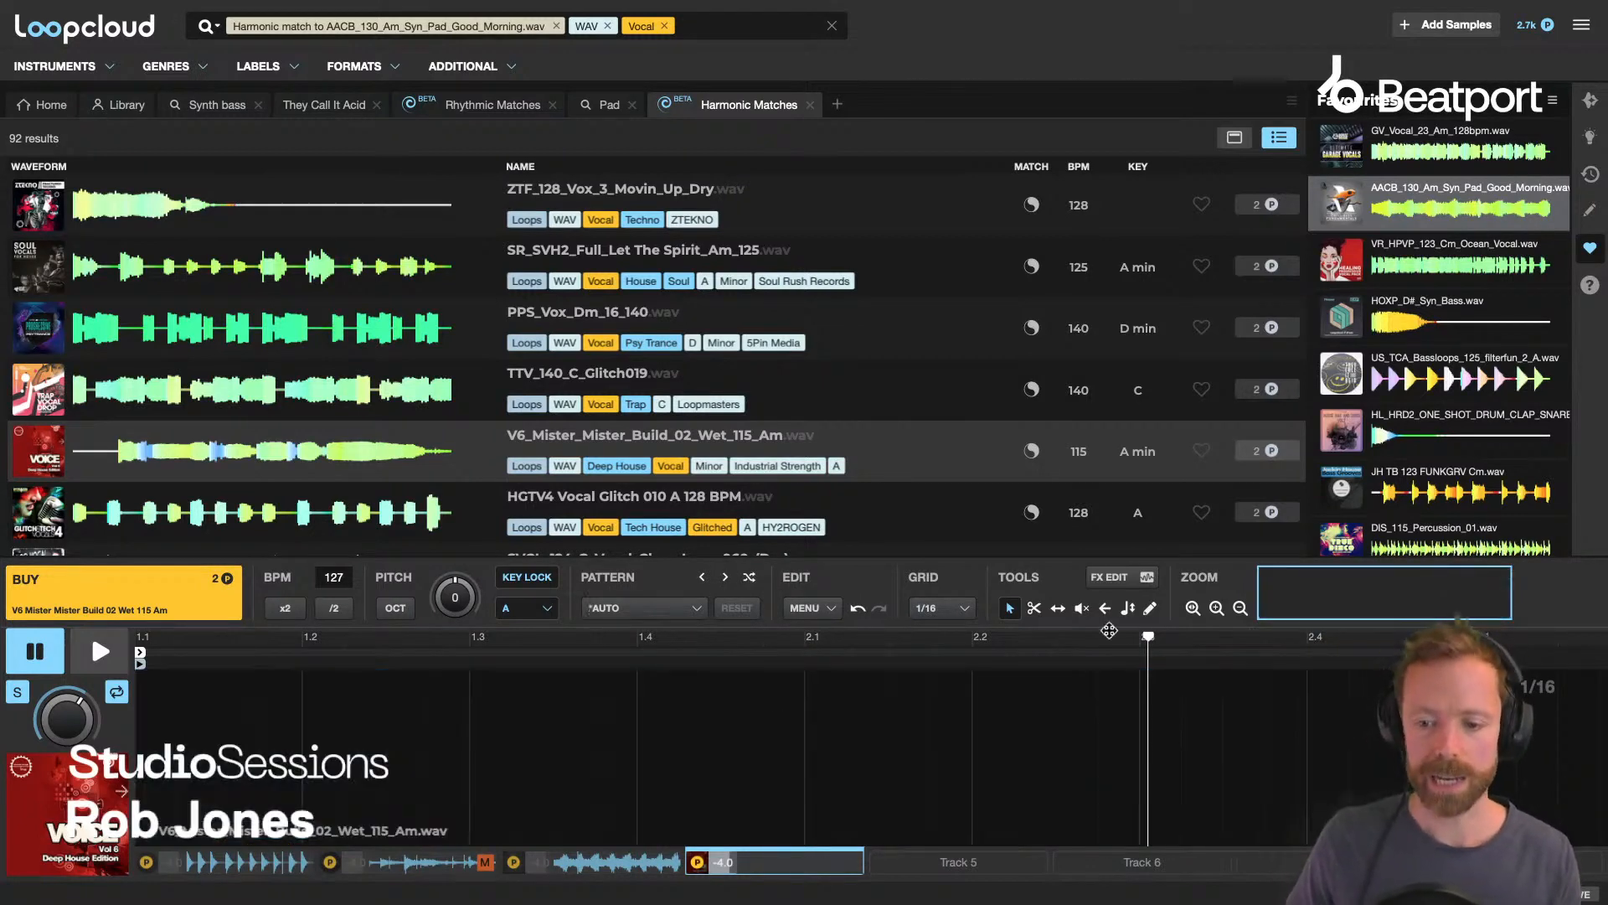
pyautogui.click(1150, 609)
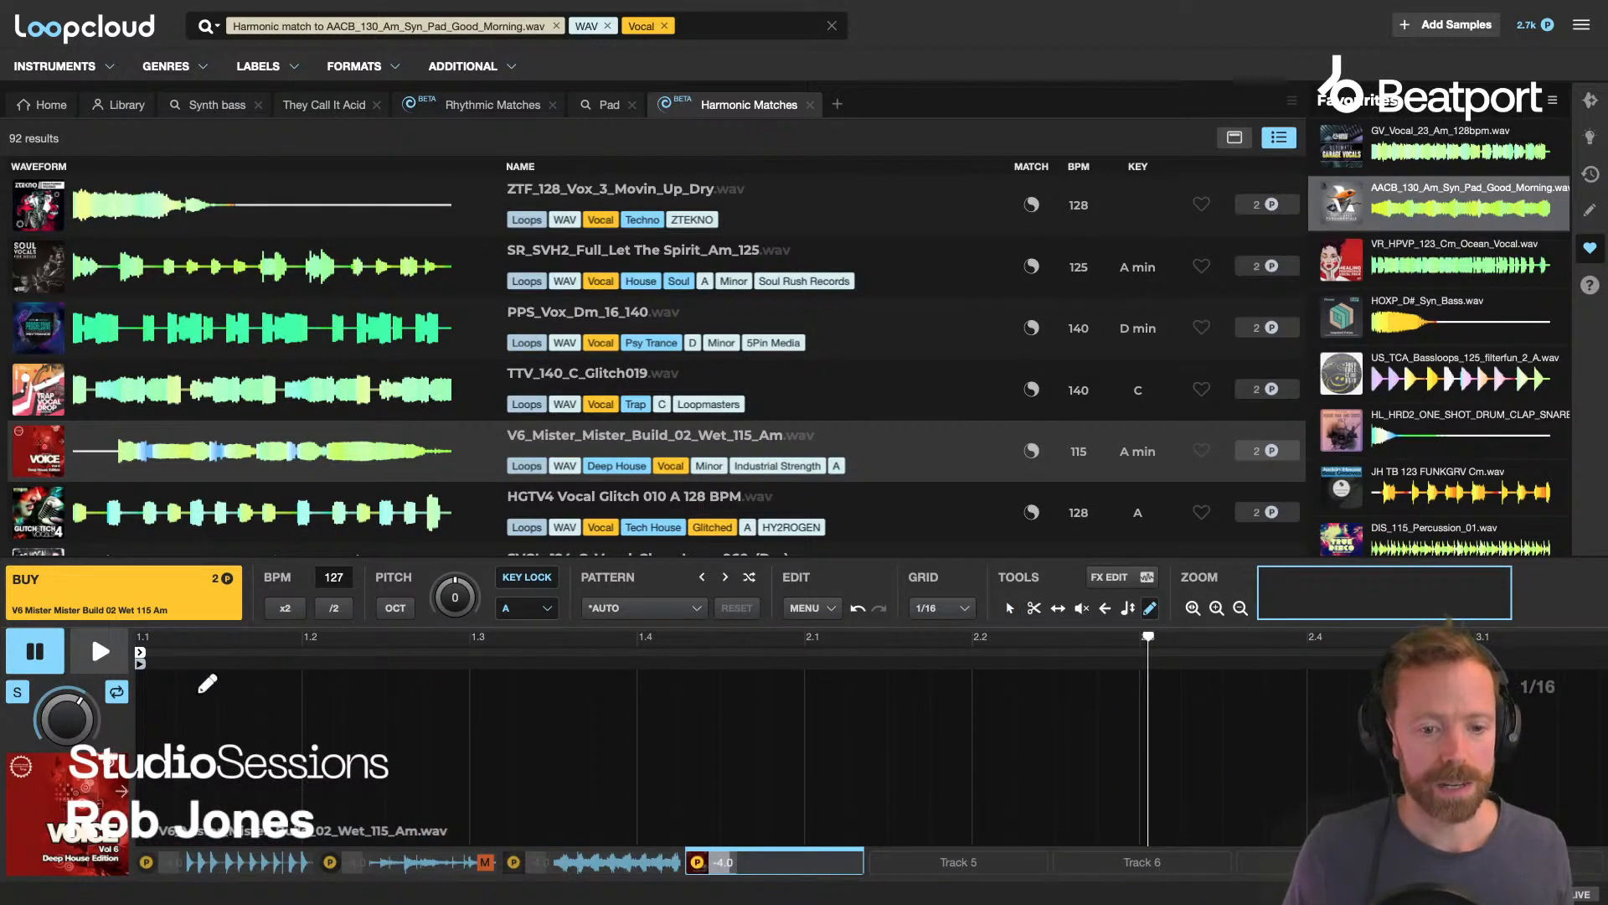
pyautogui.moveTo(186, 696); pyautogui.dragTo(255, 691)
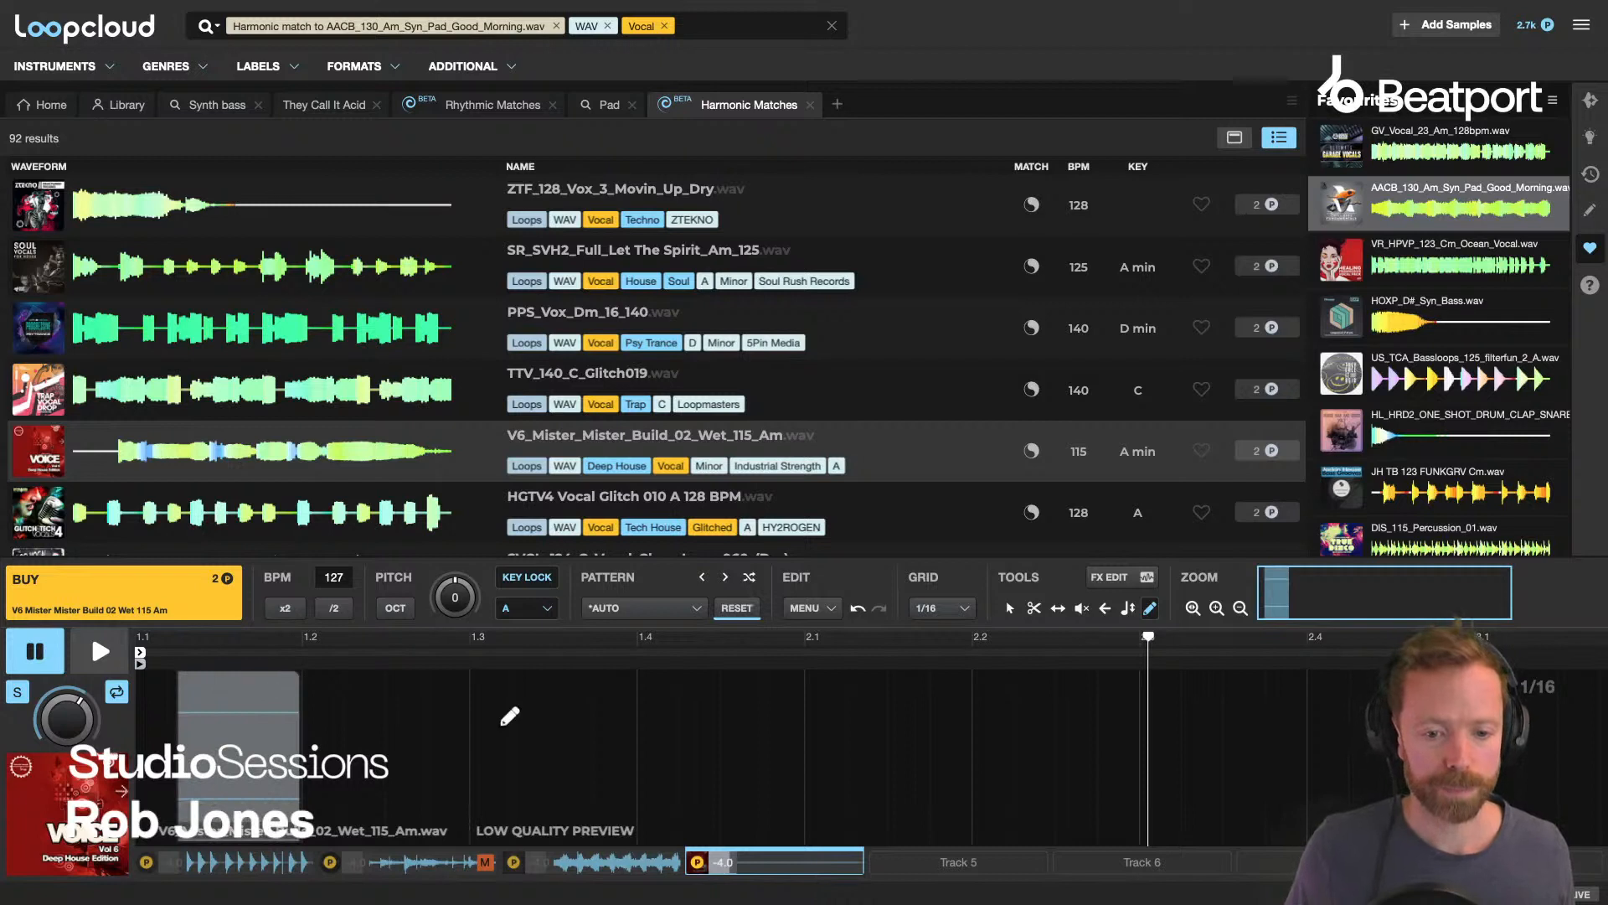
pyautogui.click(435, 689)
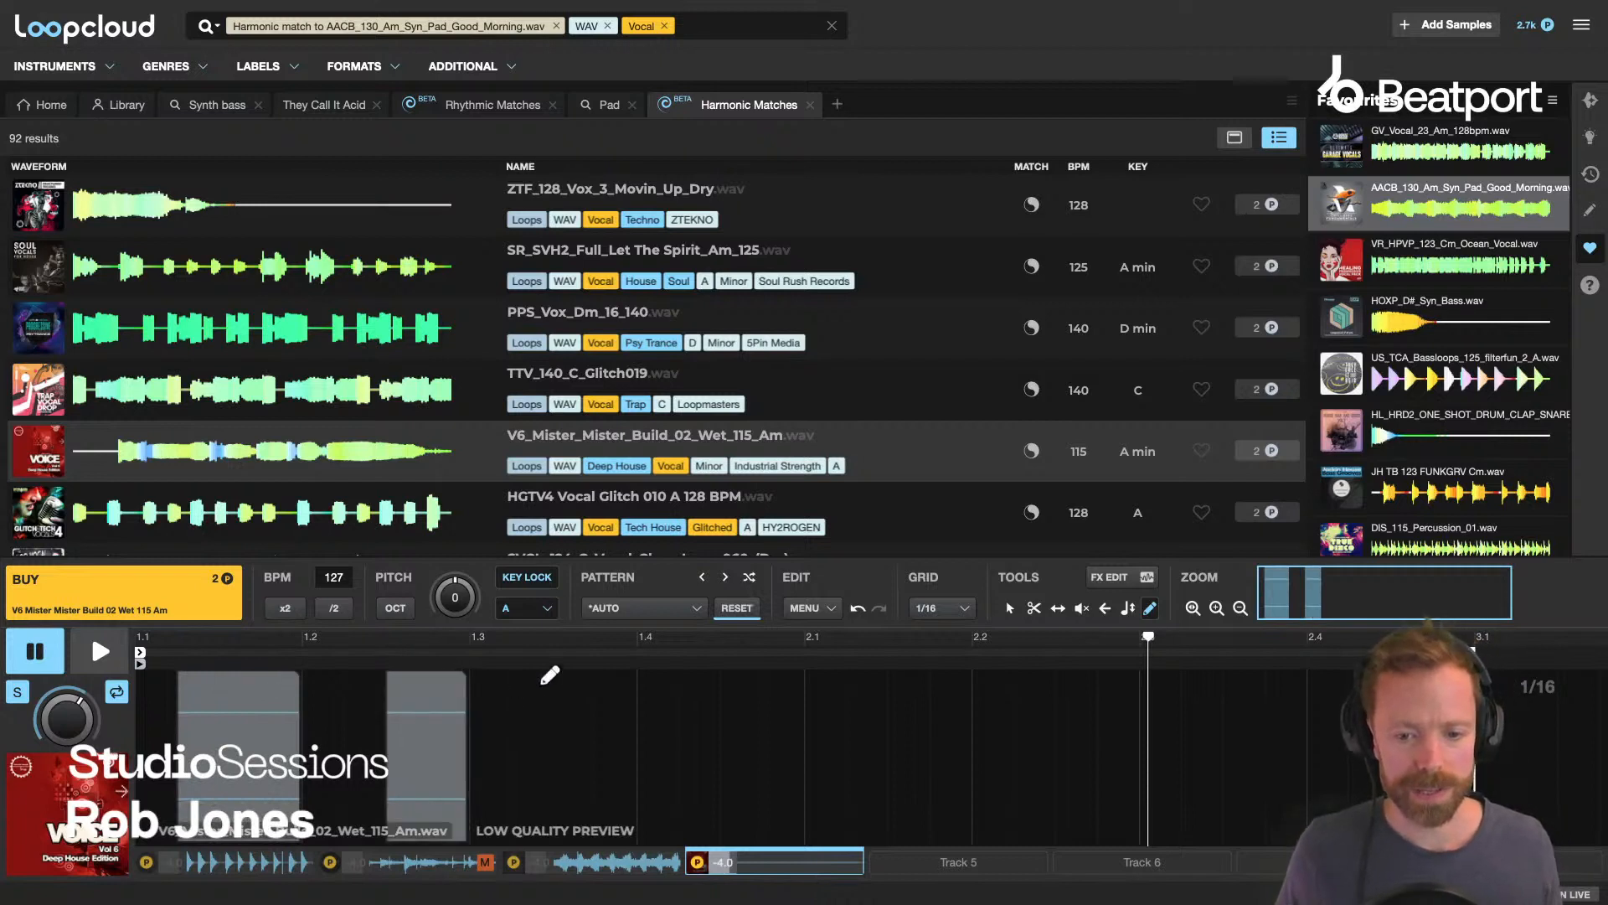
pyautogui.moveTo(542, 683); pyautogui.dragTo(768, 684)
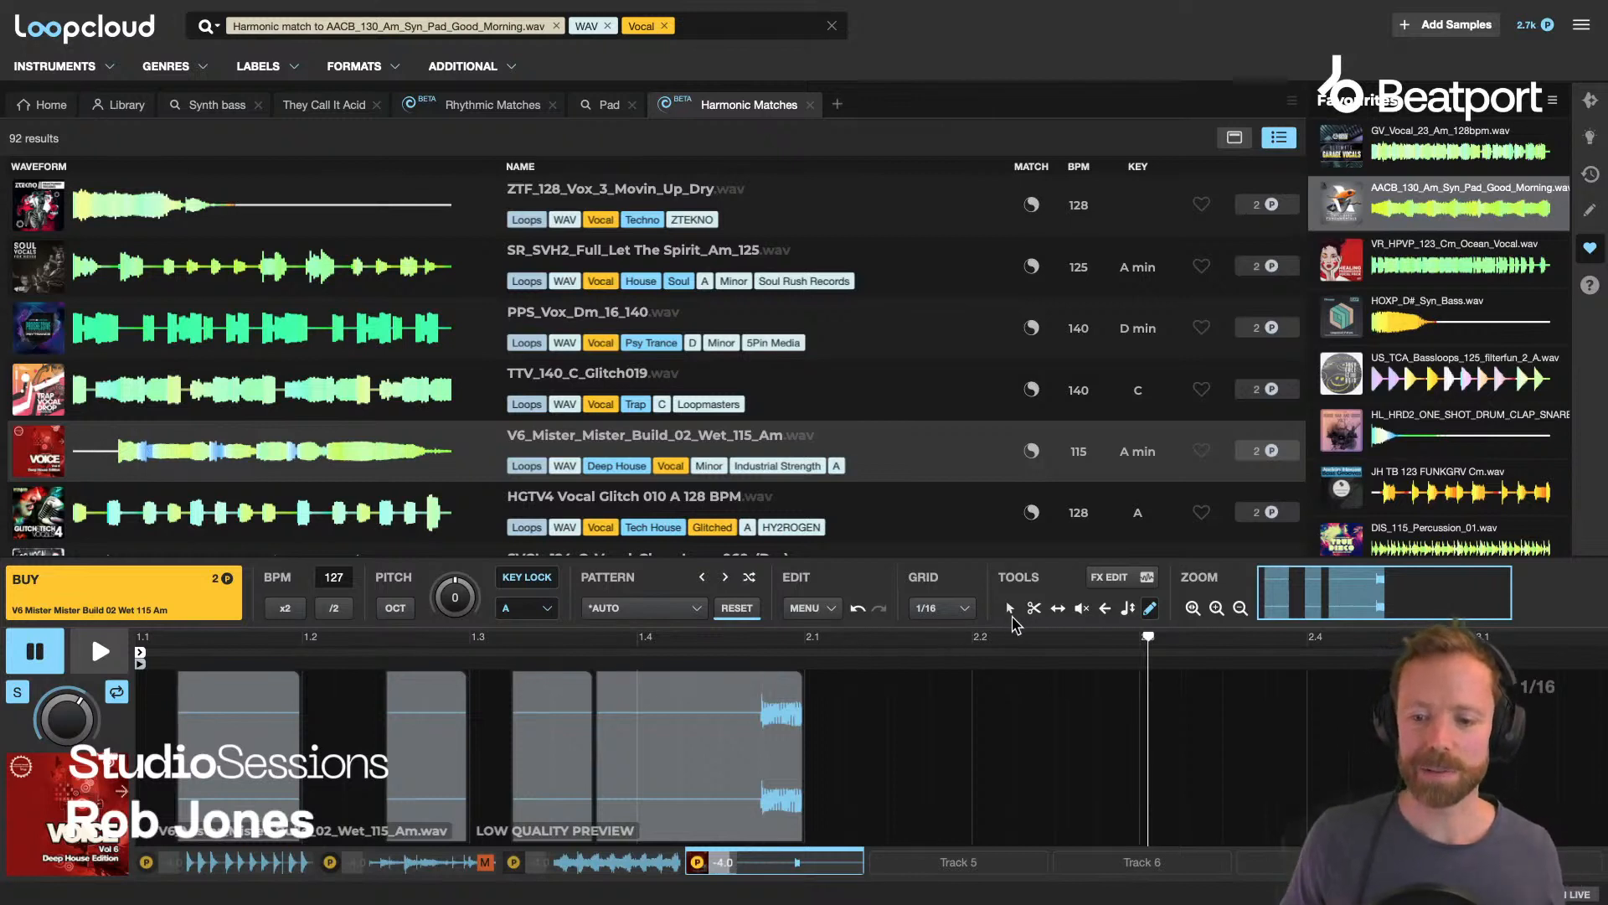
# Shorten the vocal loop to end at 2.1 and play the one-bar slice pattern with the Slip tool active.
pyautogui.moveTo(1470, 652); pyautogui.dragTo(799, 653)
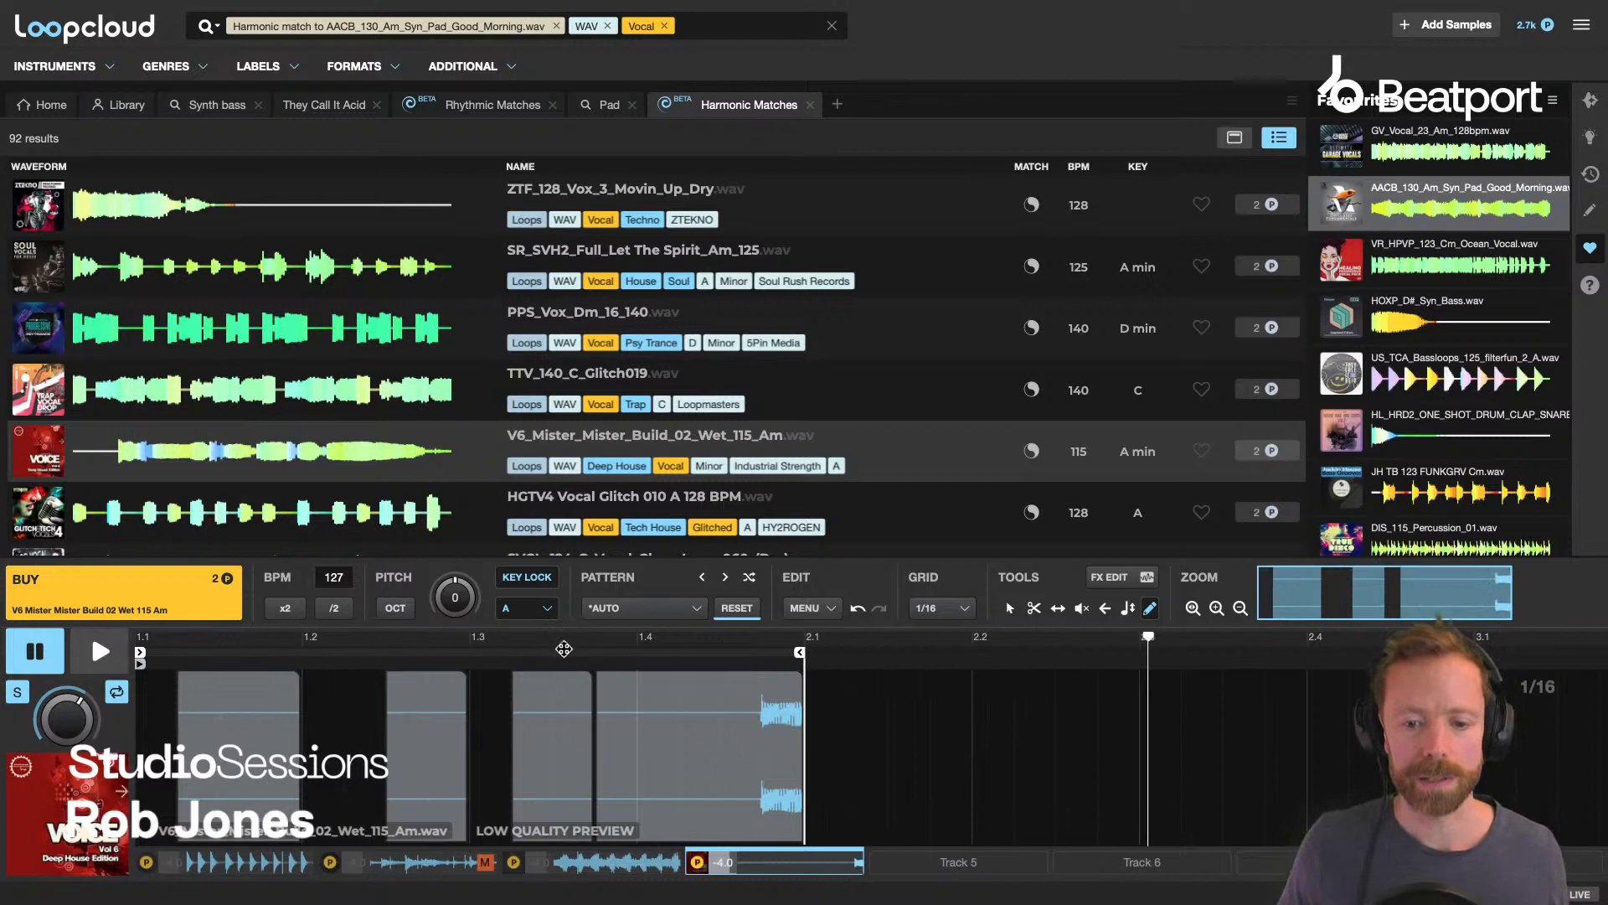
pyautogui.moveTo(564, 647); pyautogui.dragTo(806, 682)
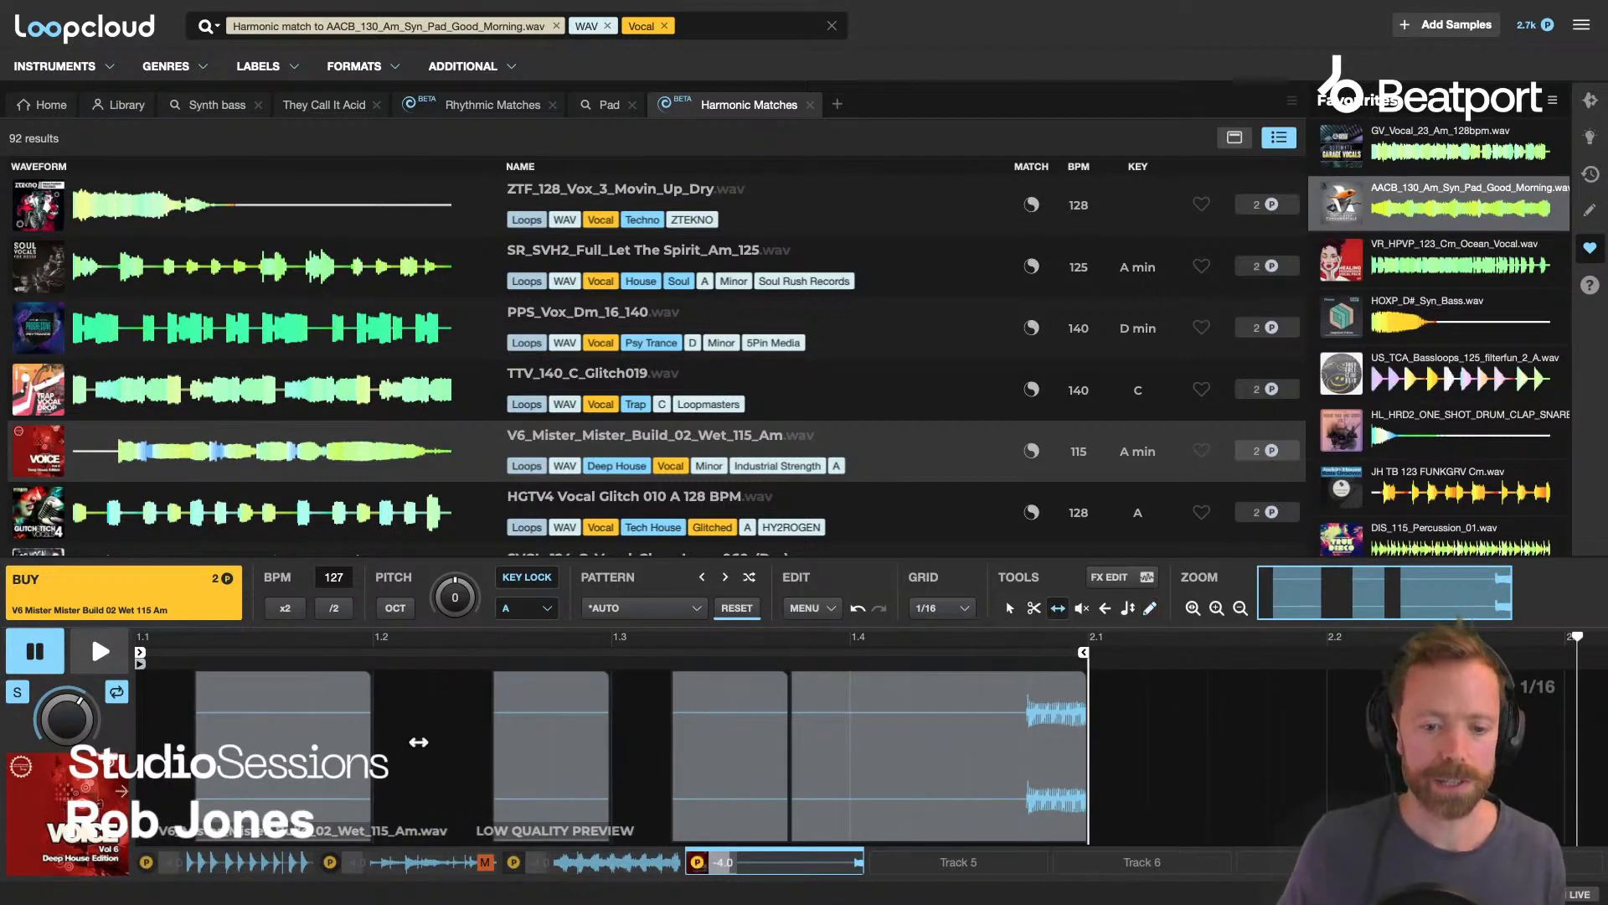
pyautogui.press('space')
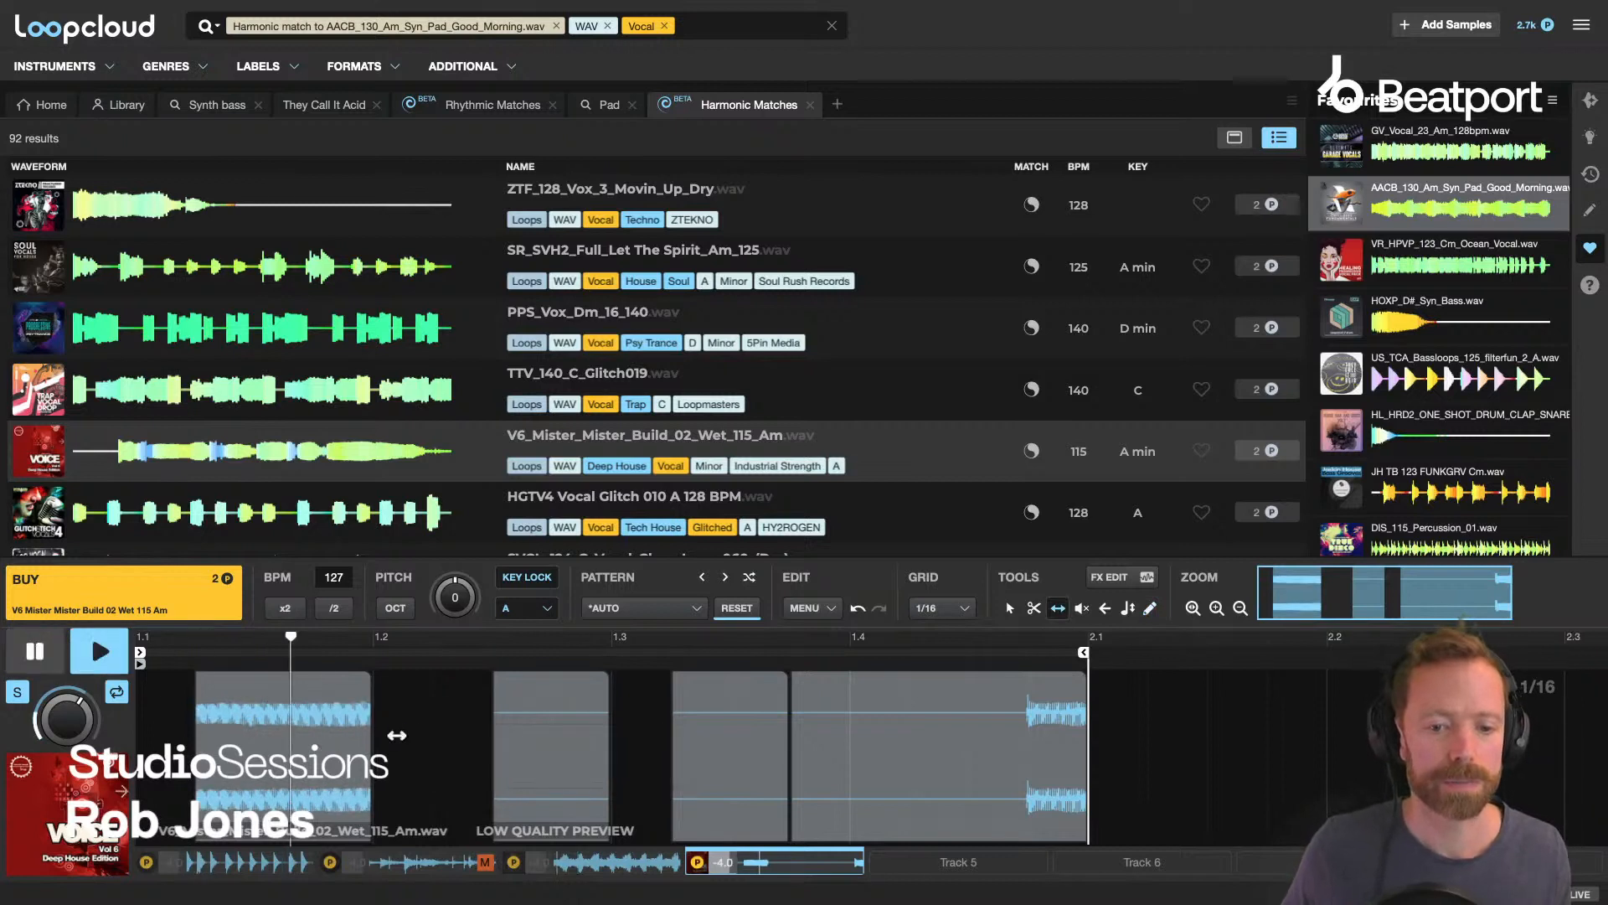
# Slip the audio inside the second, third and fourth slices so each plays an audible part of the vocal.
pyautogui.moveTo(531, 728); pyautogui.dragTo(411, 729)
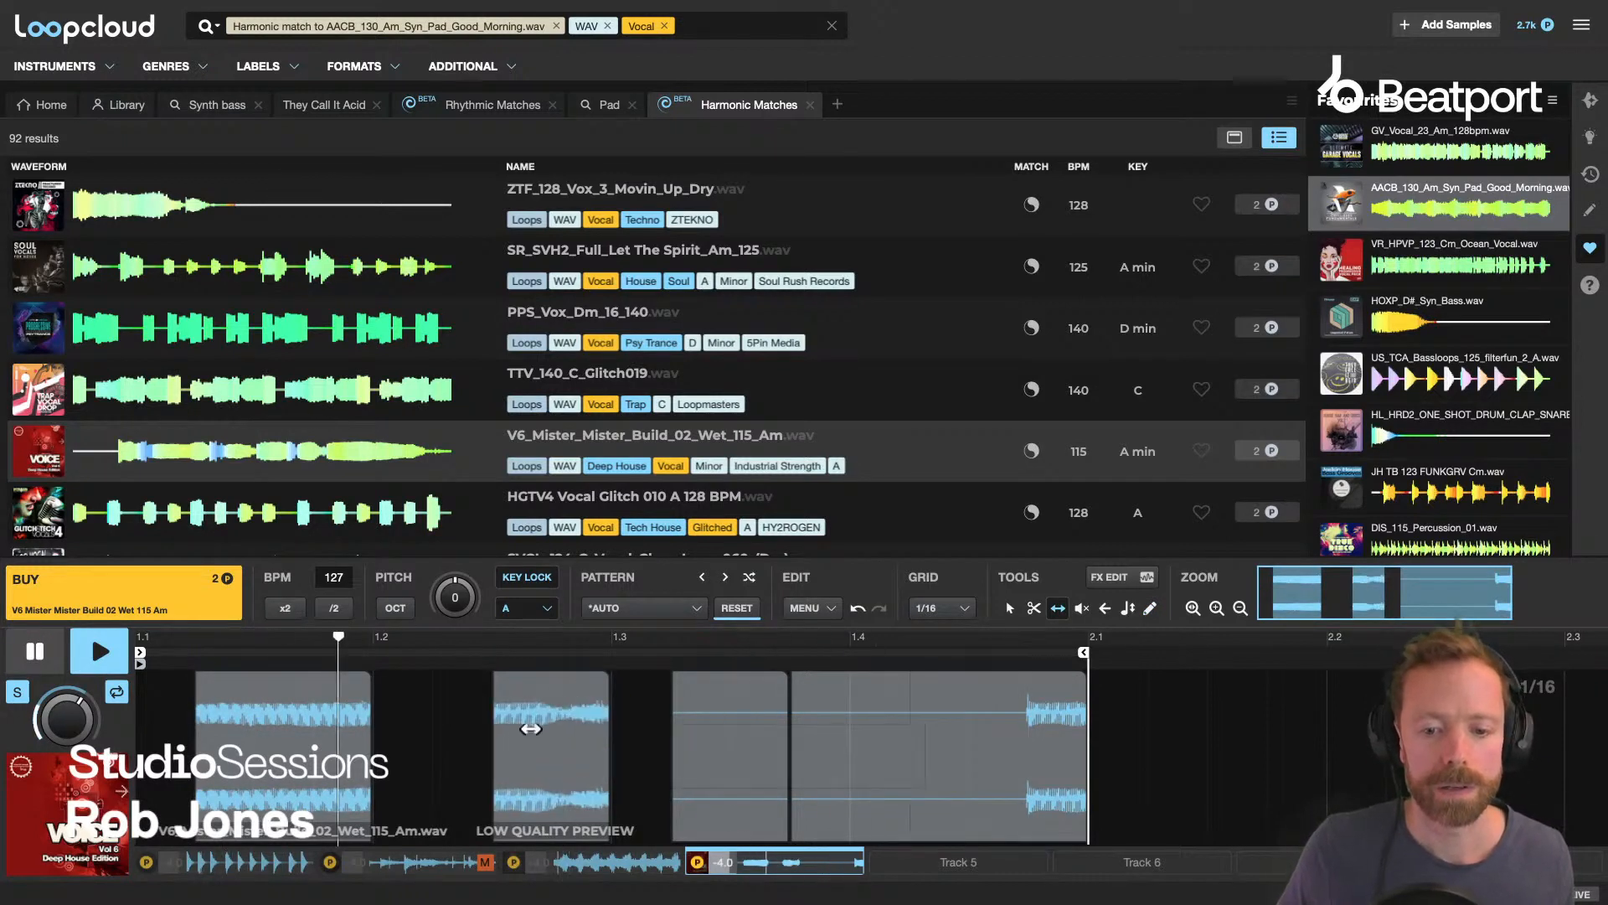
pyautogui.moveTo(742, 750)
pyautogui.mouseDown()
pyautogui.moveTo(645, 750)
pyautogui.moveTo(725, 750)
pyautogui.mouseUp()
pyautogui.moveTo(915, 744); pyautogui.dragTo(289, 743)
pyautogui.moveTo(1042, 733); pyautogui.dragTo(586, 733)
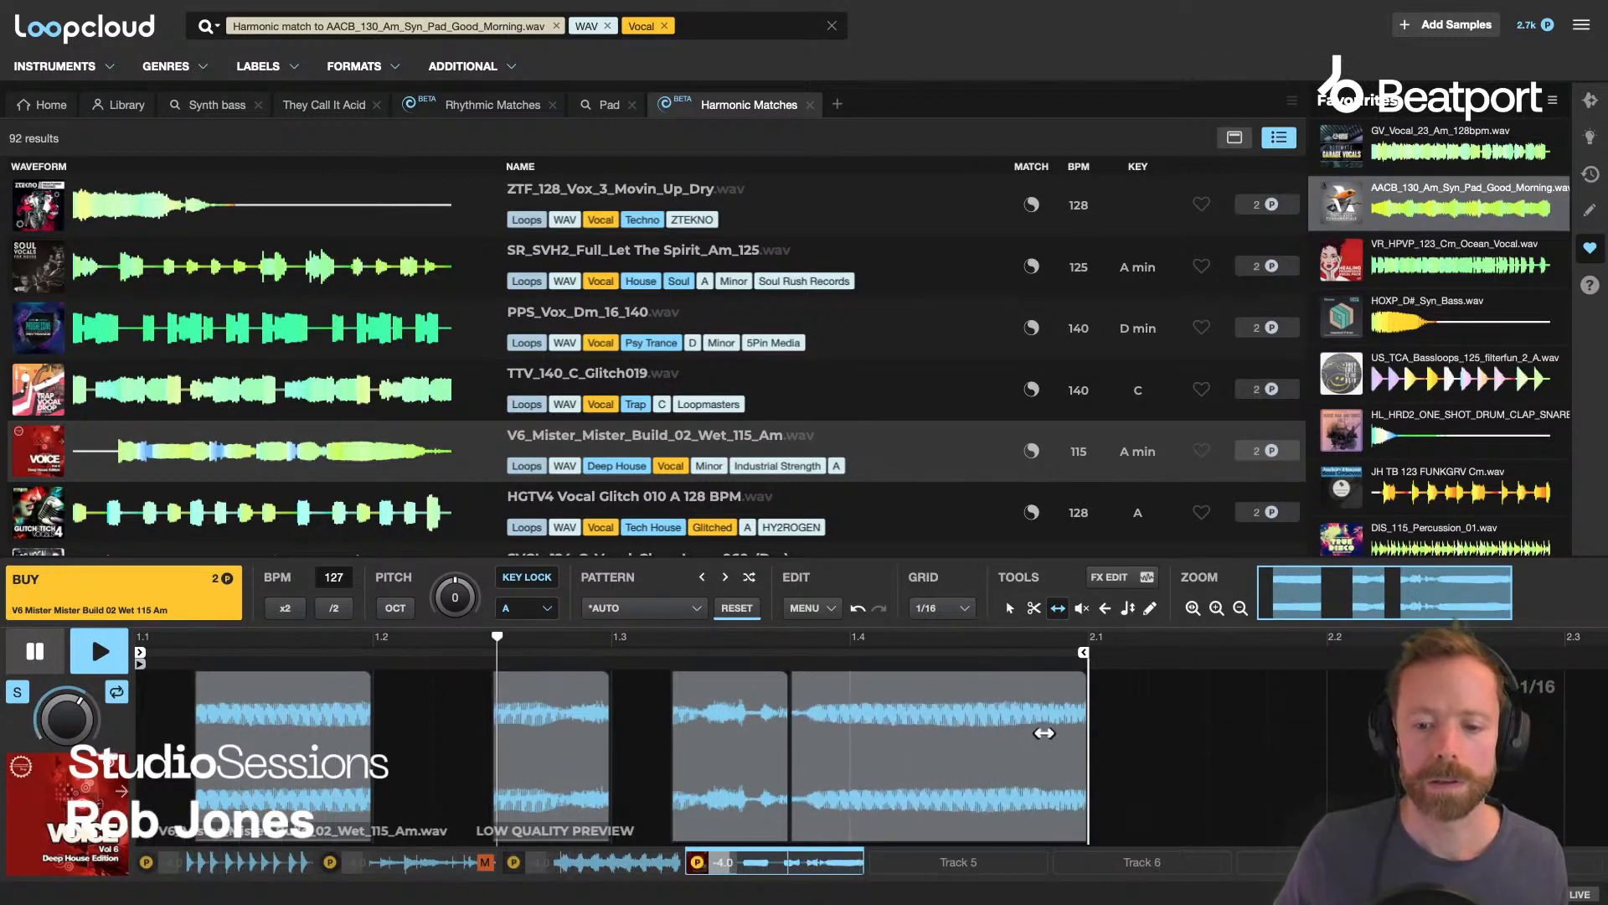
# Slip the audio inside the long last slice repeatedly to try different parts of the vocal during playback.
pyautogui.moveTo(1062, 725); pyautogui.dragTo(938, 726)
pyautogui.moveTo(1057, 714); pyautogui.dragTo(858, 718)
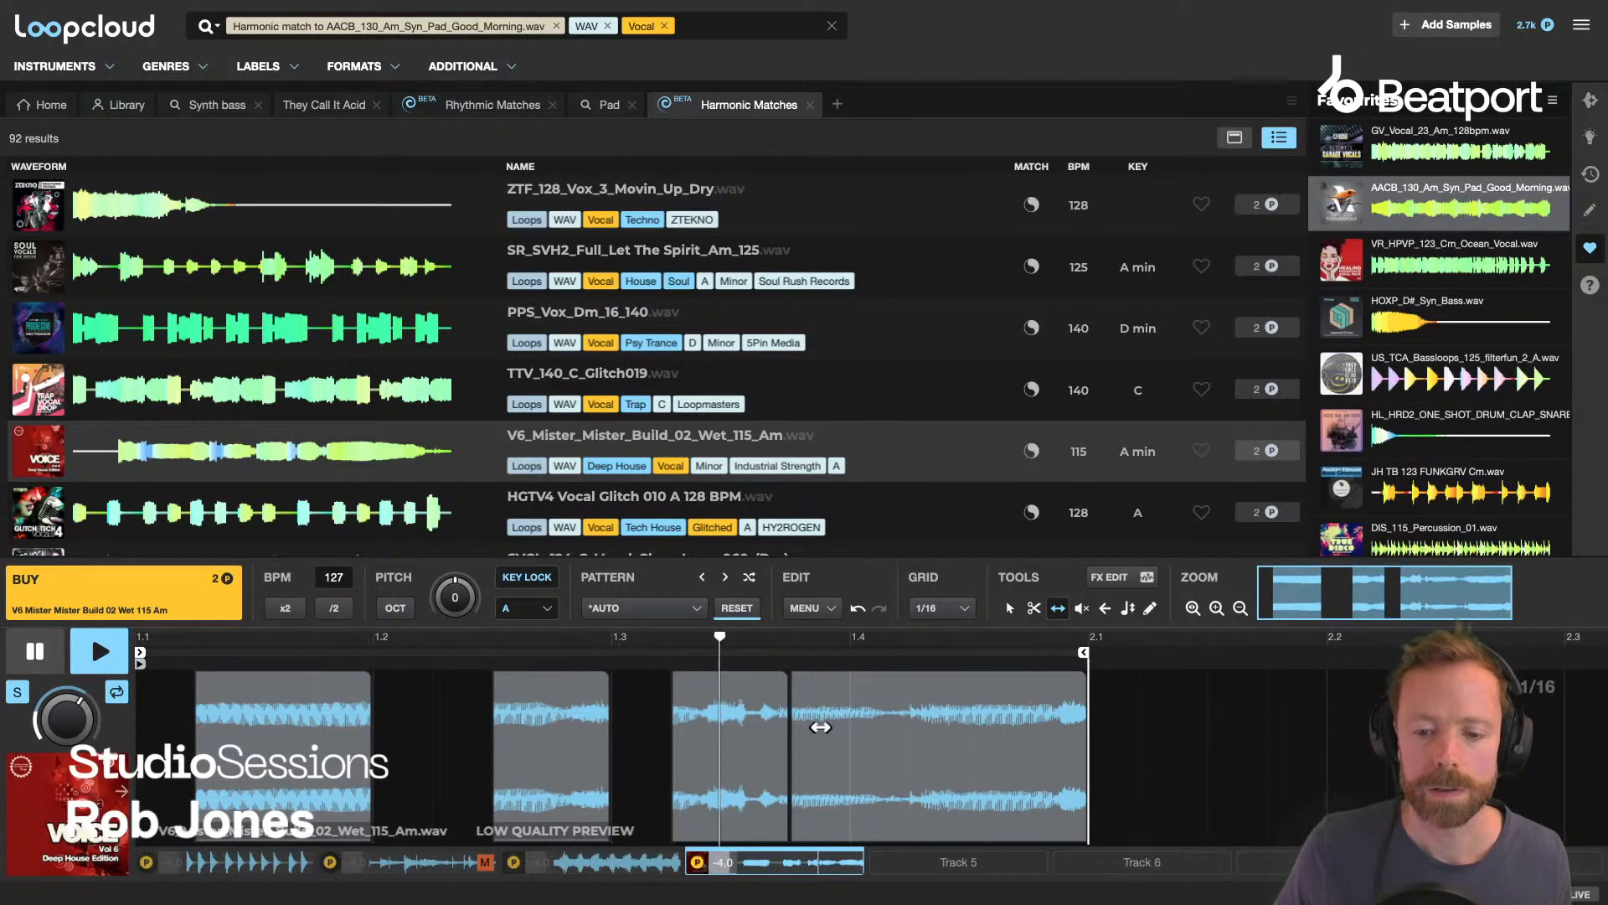
pyautogui.moveTo(934, 715); pyautogui.dragTo(758, 745)
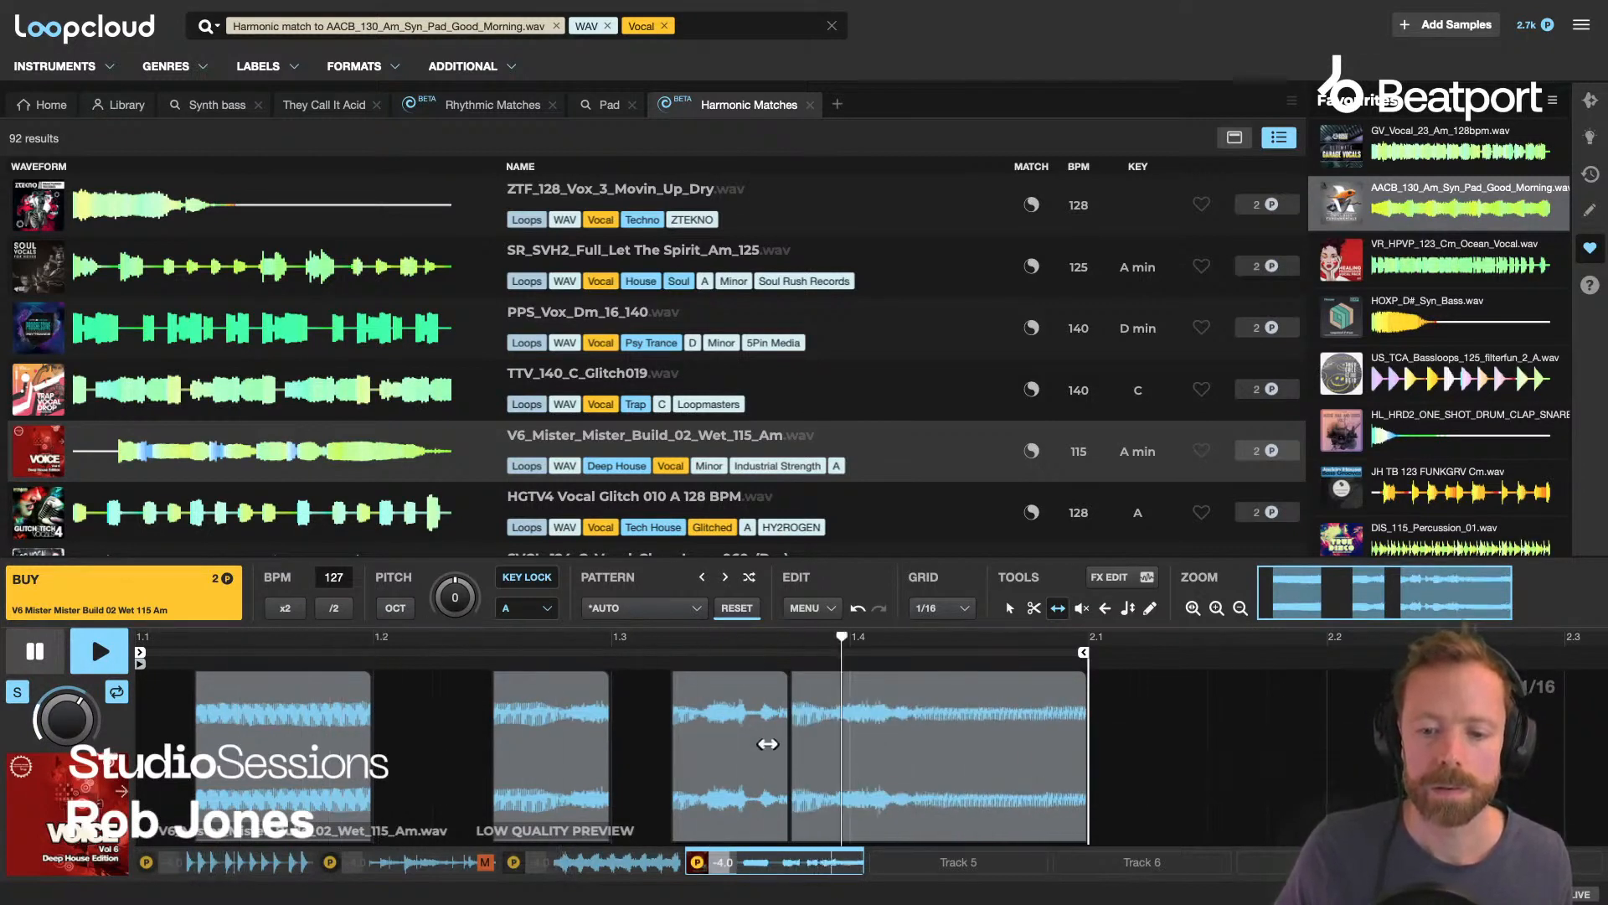
pyautogui.moveTo(920, 727); pyautogui.dragTo(779, 711)
pyautogui.press('space')
pyautogui.moveTo(1052, 710); pyautogui.dragTo(846, 712)
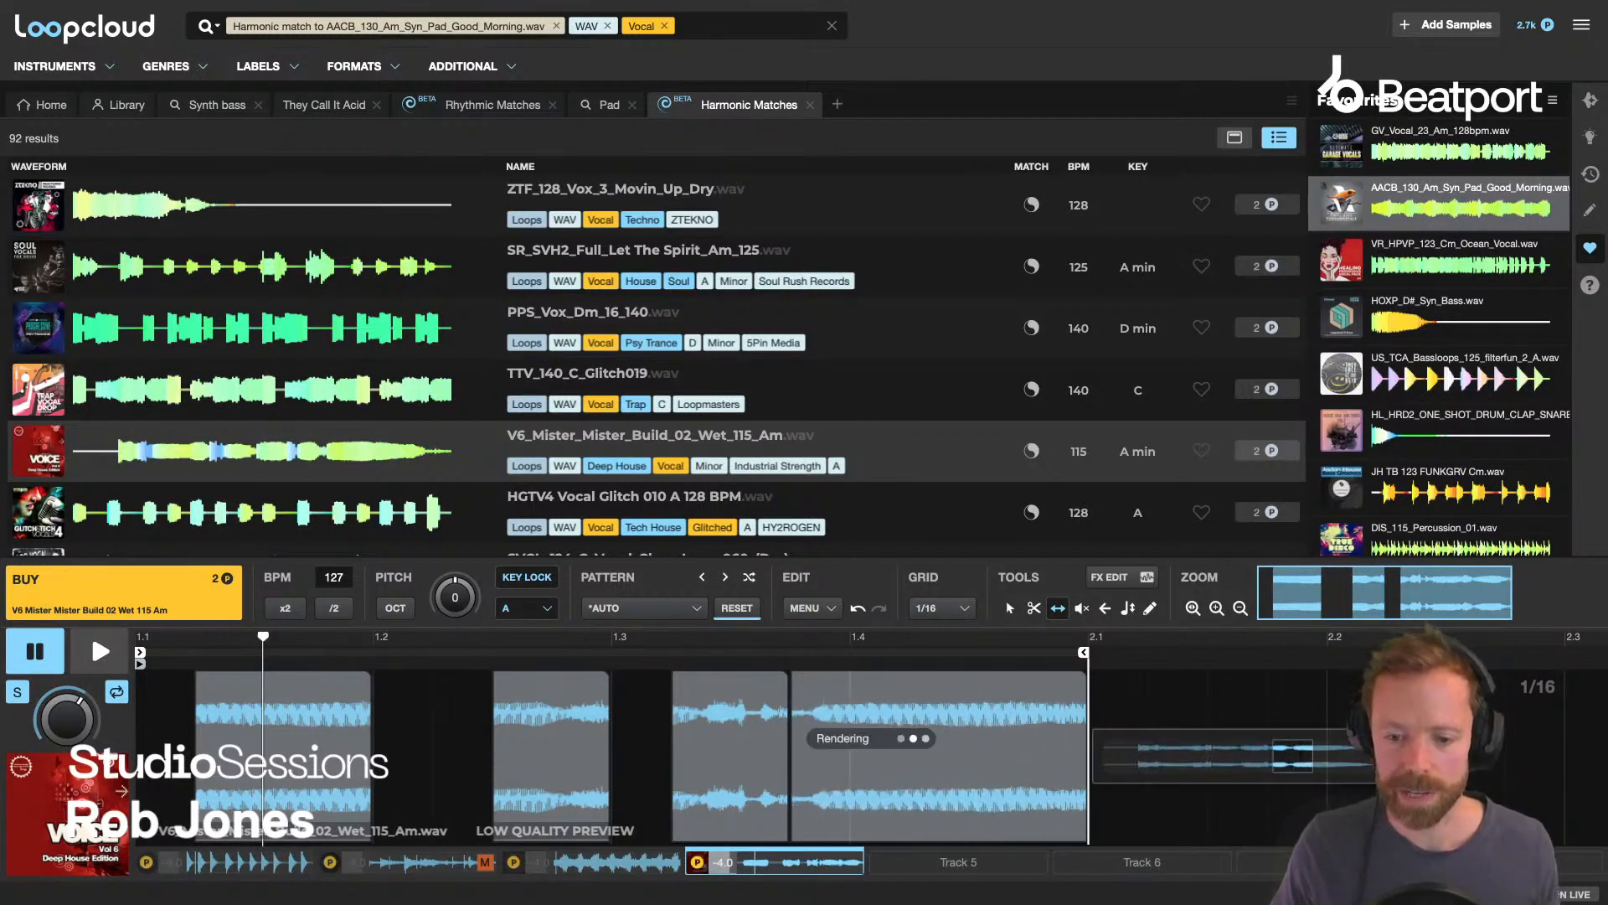
pyautogui.press('space')
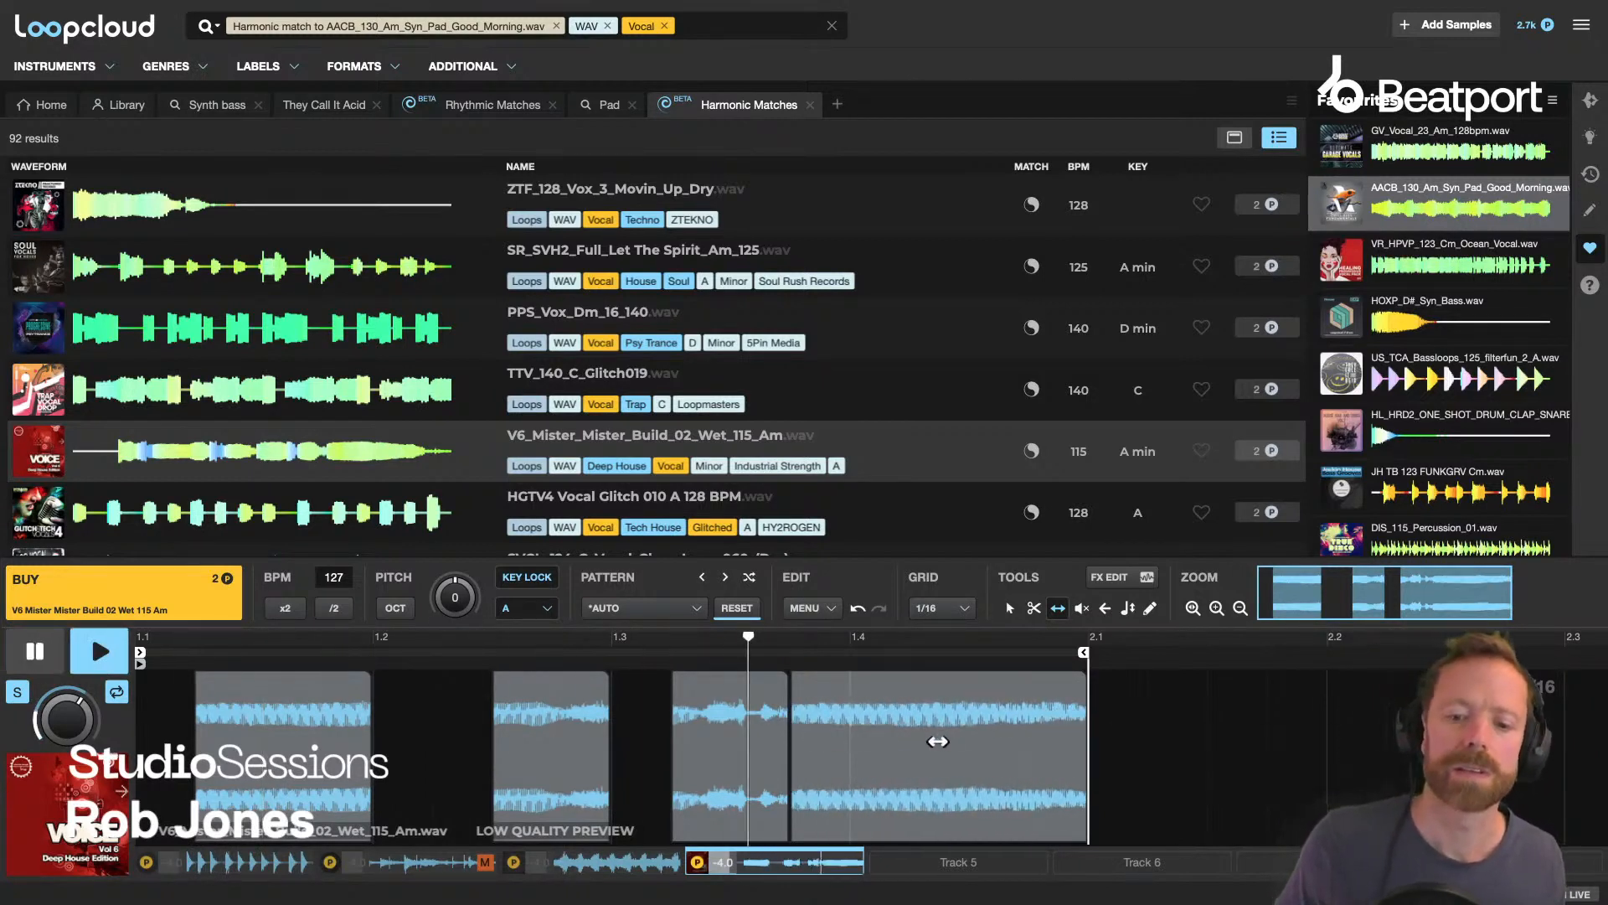
pyautogui.moveTo(1059, 729); pyautogui.dragTo(997, 728)
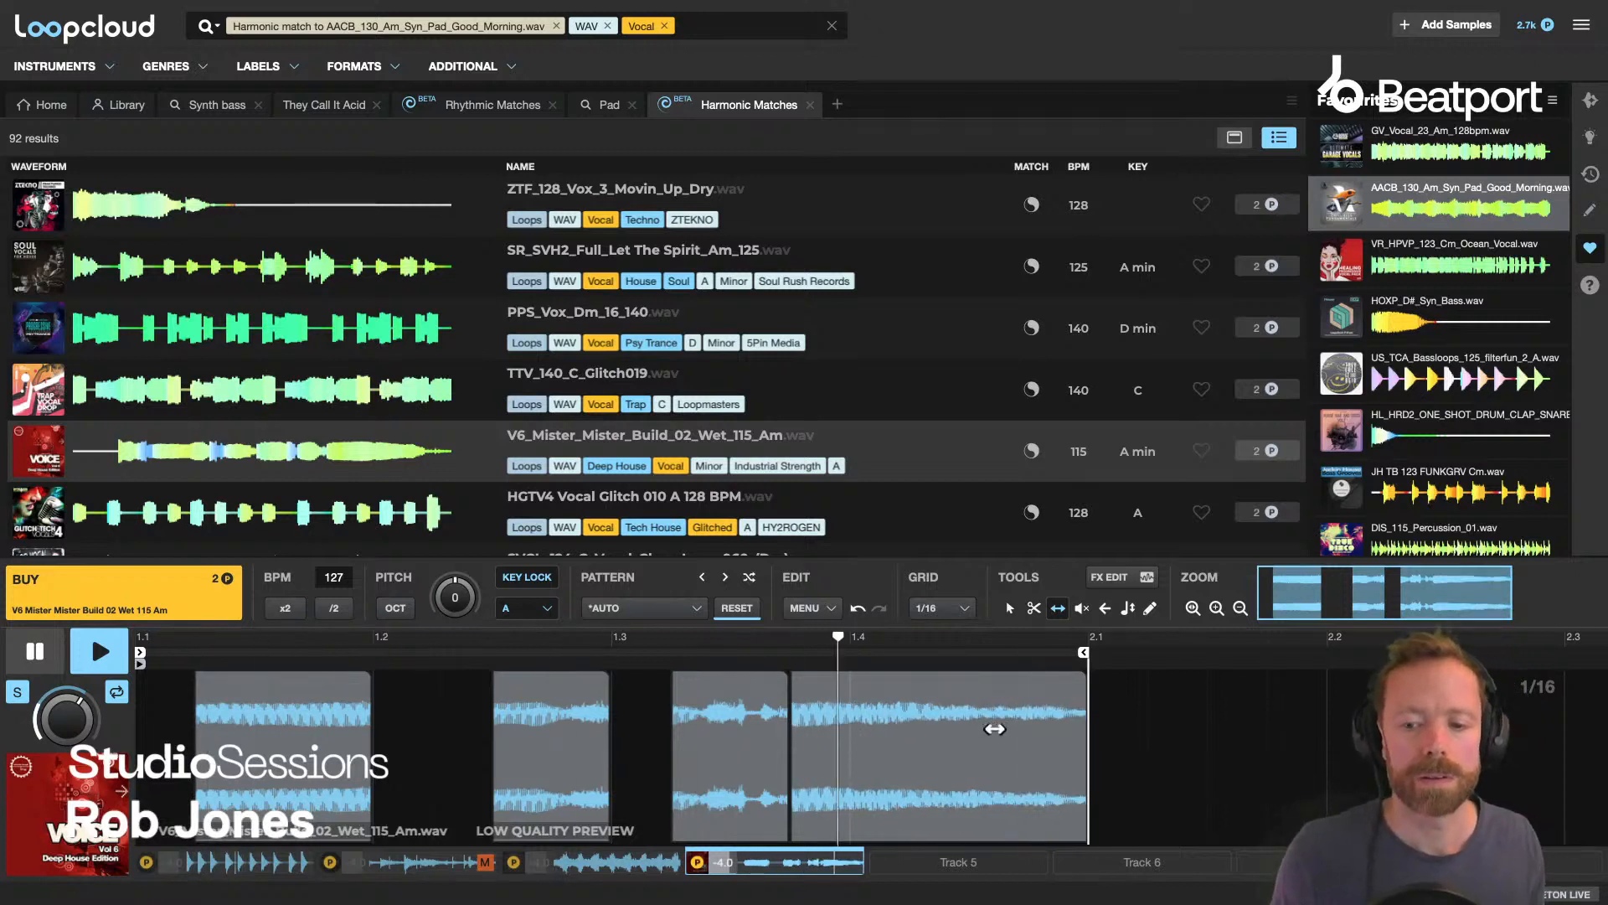
# Refine the last slice's audio offset so it ends on a fading vocal tail, and return to the selection tool.
pyautogui.press('space')
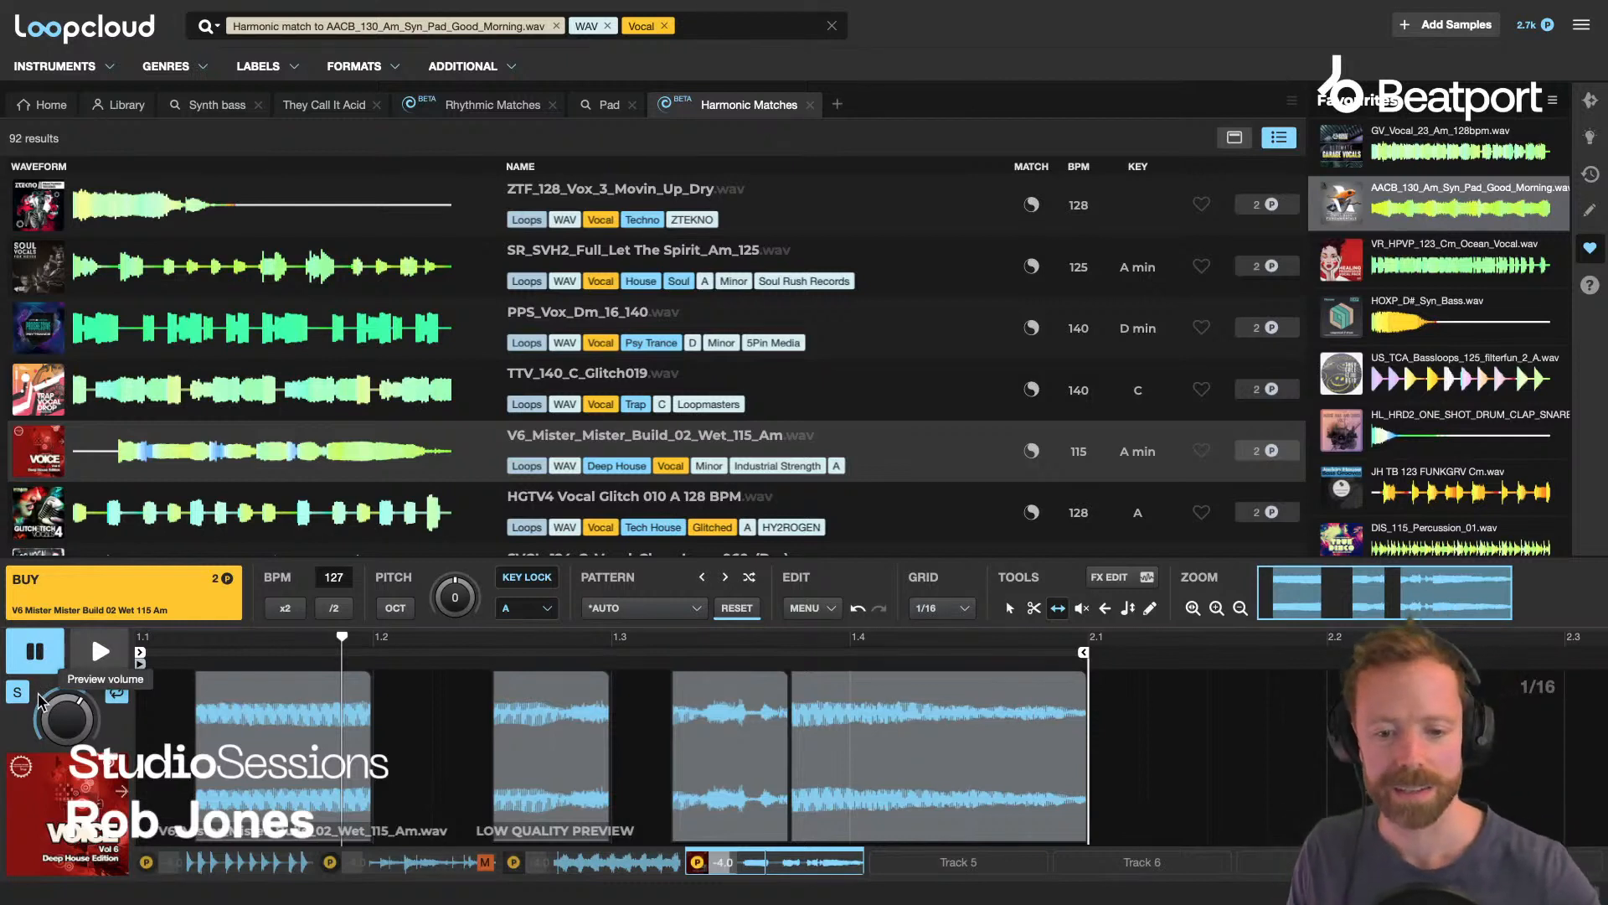
pyautogui.press('space')
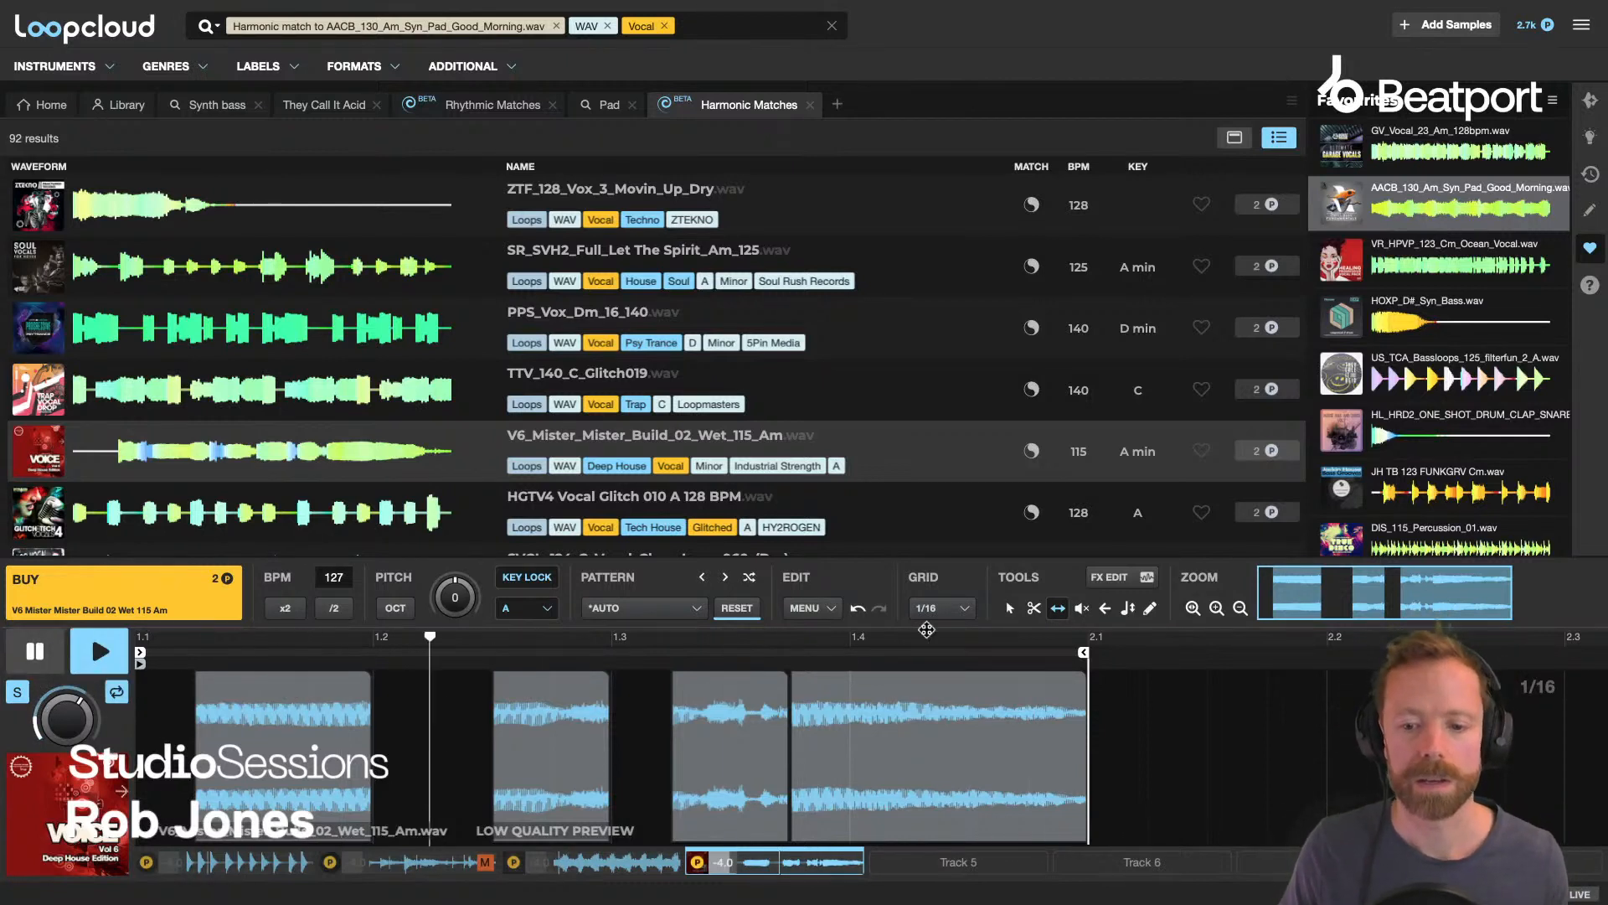
pyautogui.moveTo(935, 739); pyautogui.dragTo(958, 729)
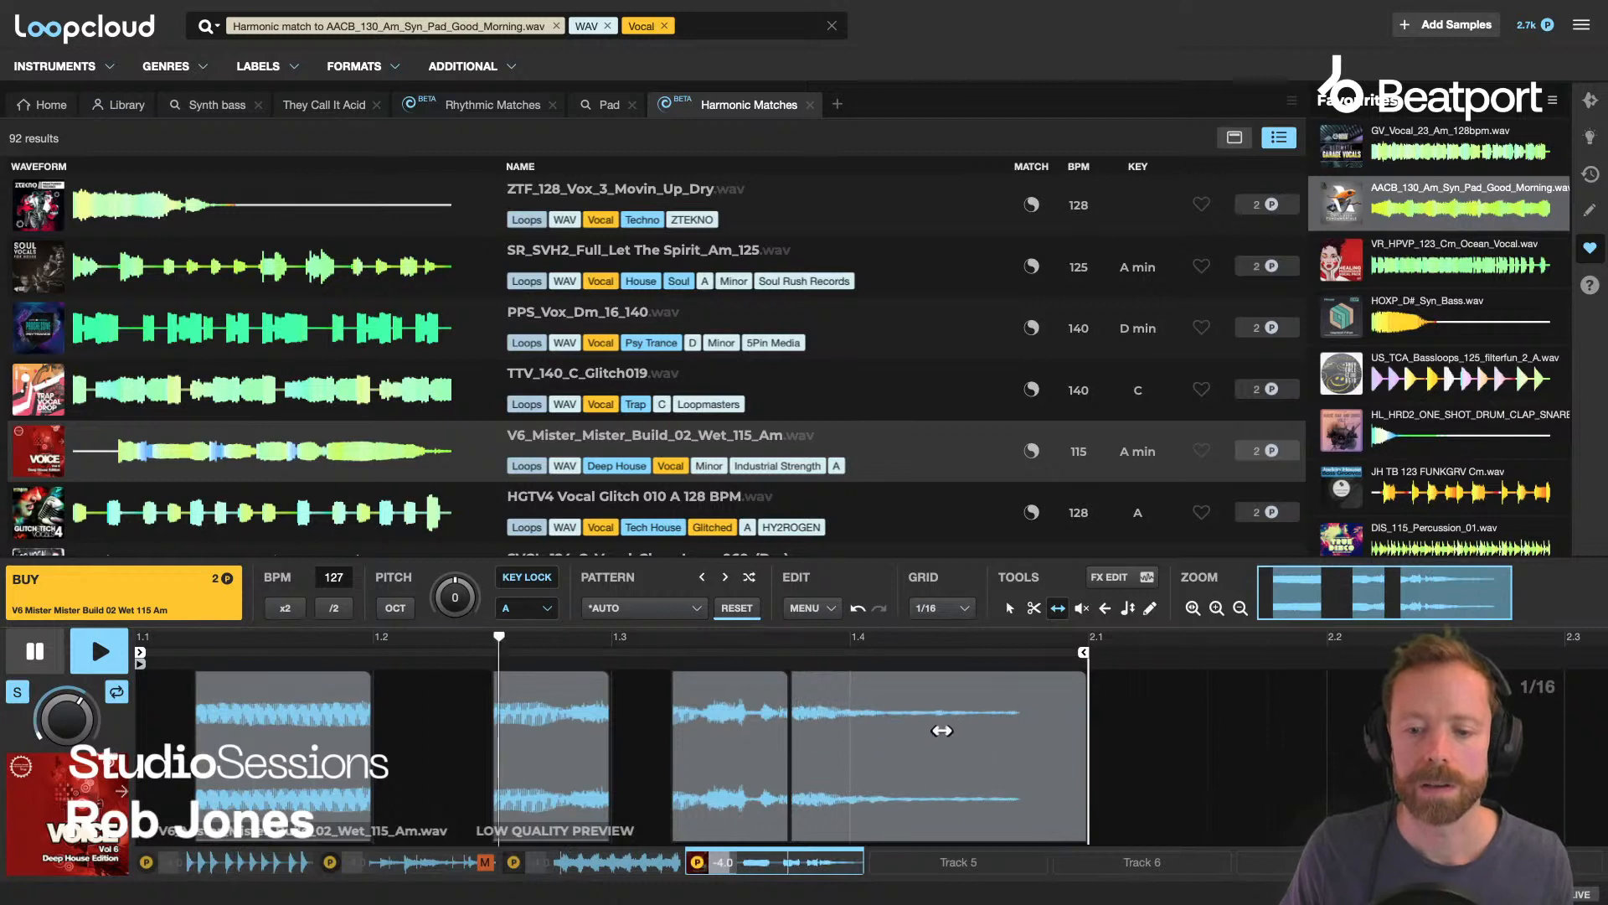
pyautogui.rightClick(963, 730)
pyautogui.click(756, 731)
pyautogui.moveTo(836, 723); pyautogui.dragTo(857, 721)
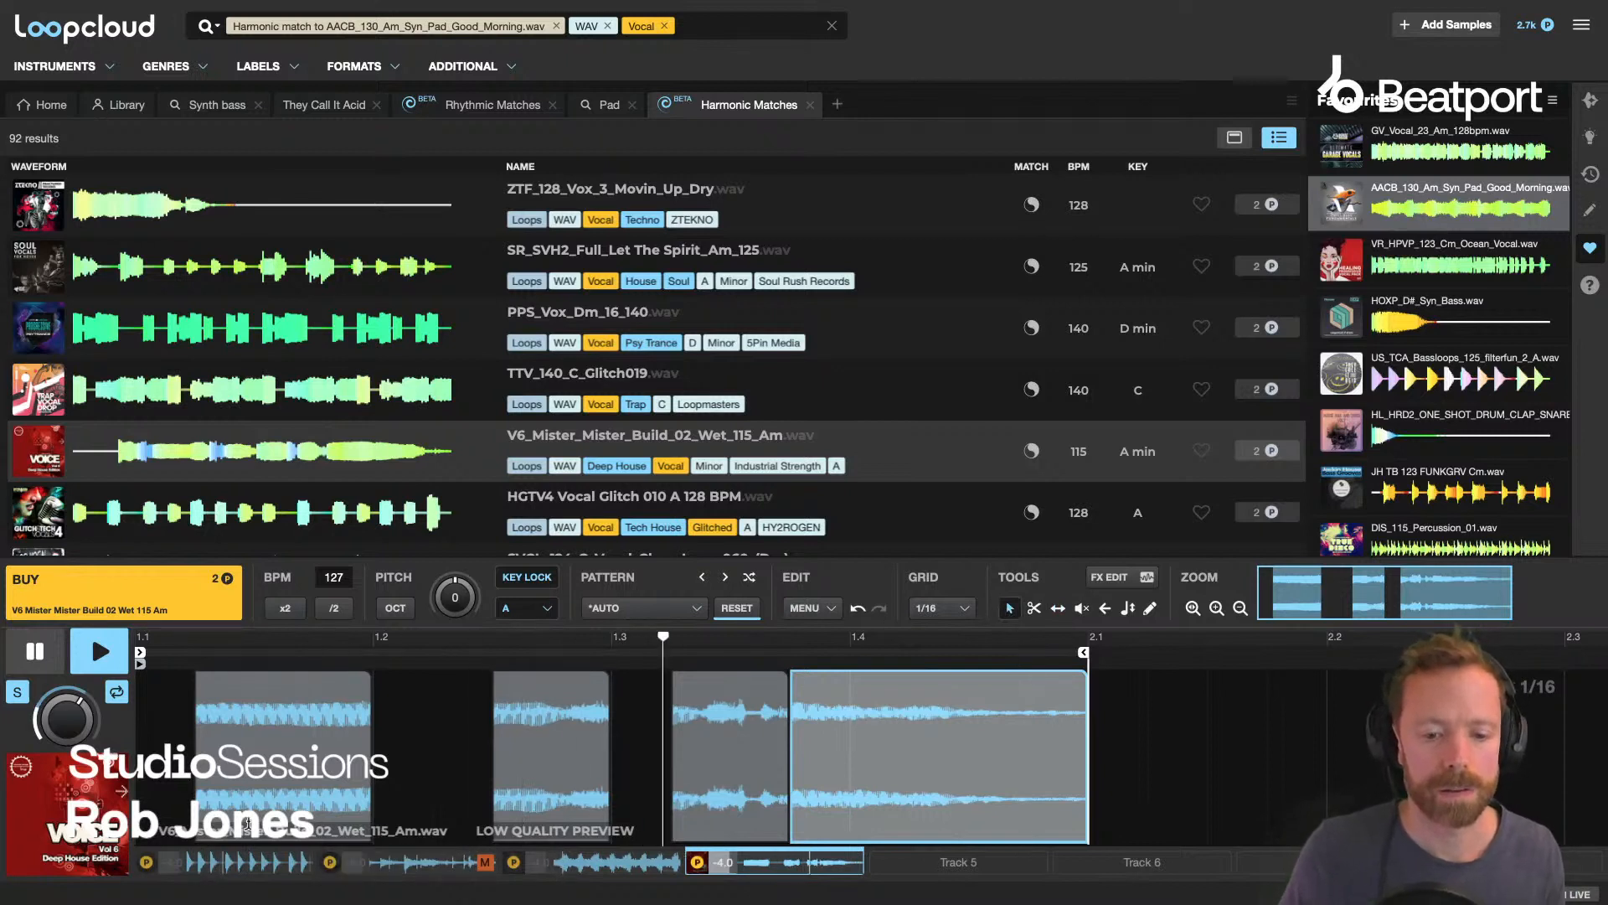
# Listen to the chopped vocal unsoloed with the third track muted and the vocal track lowered to -6.0.
pyautogui.click(18, 692)
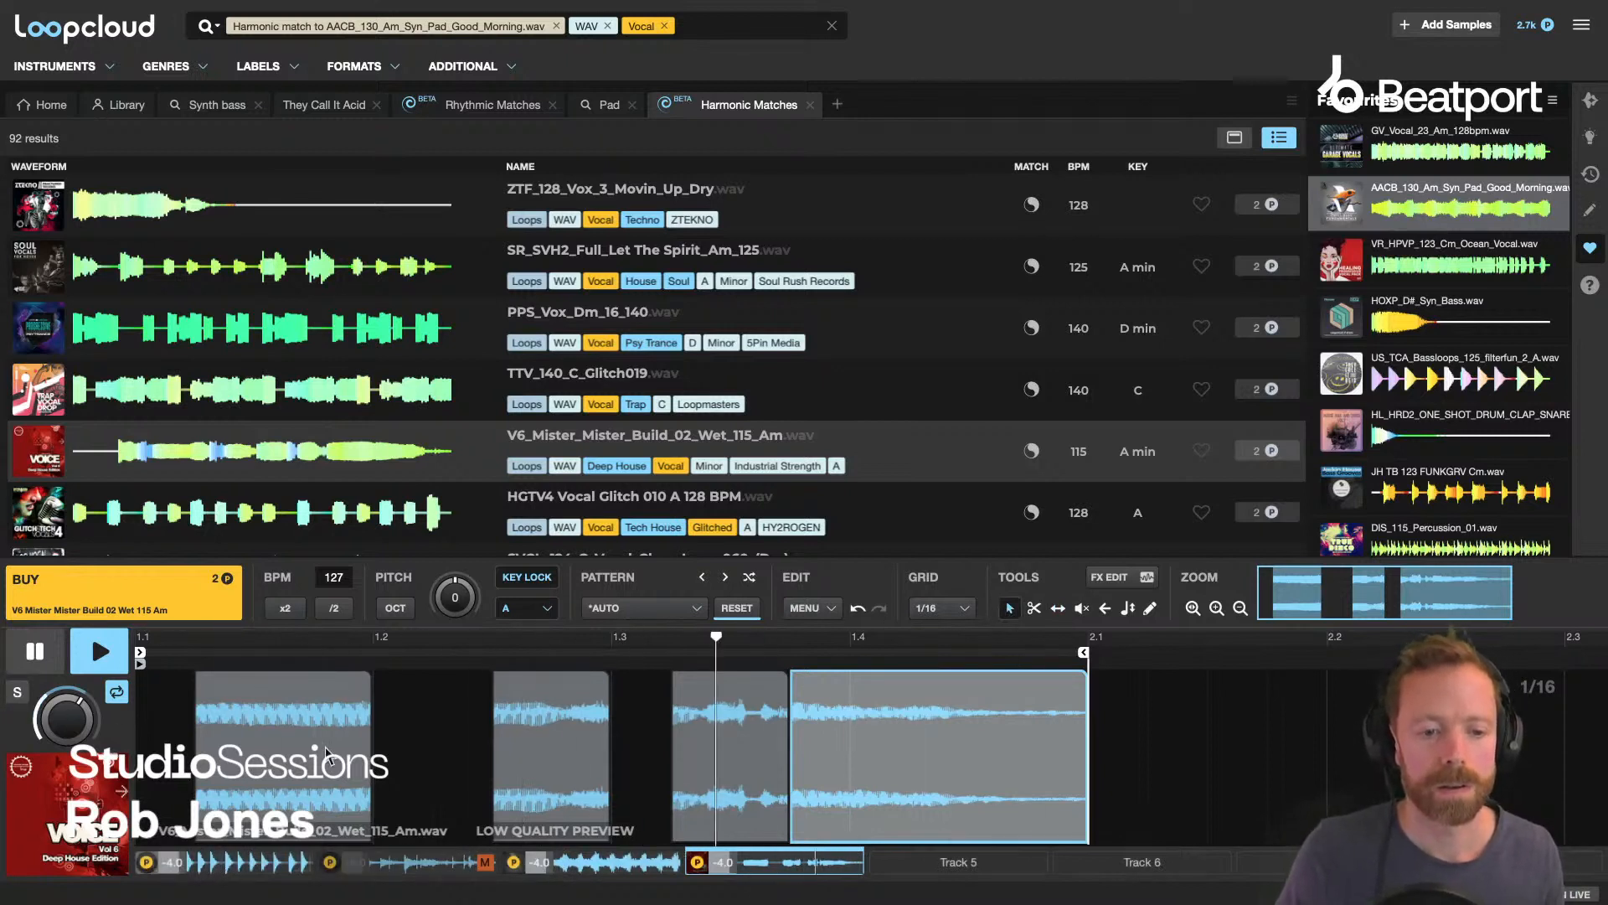
pyautogui.click(667, 862)
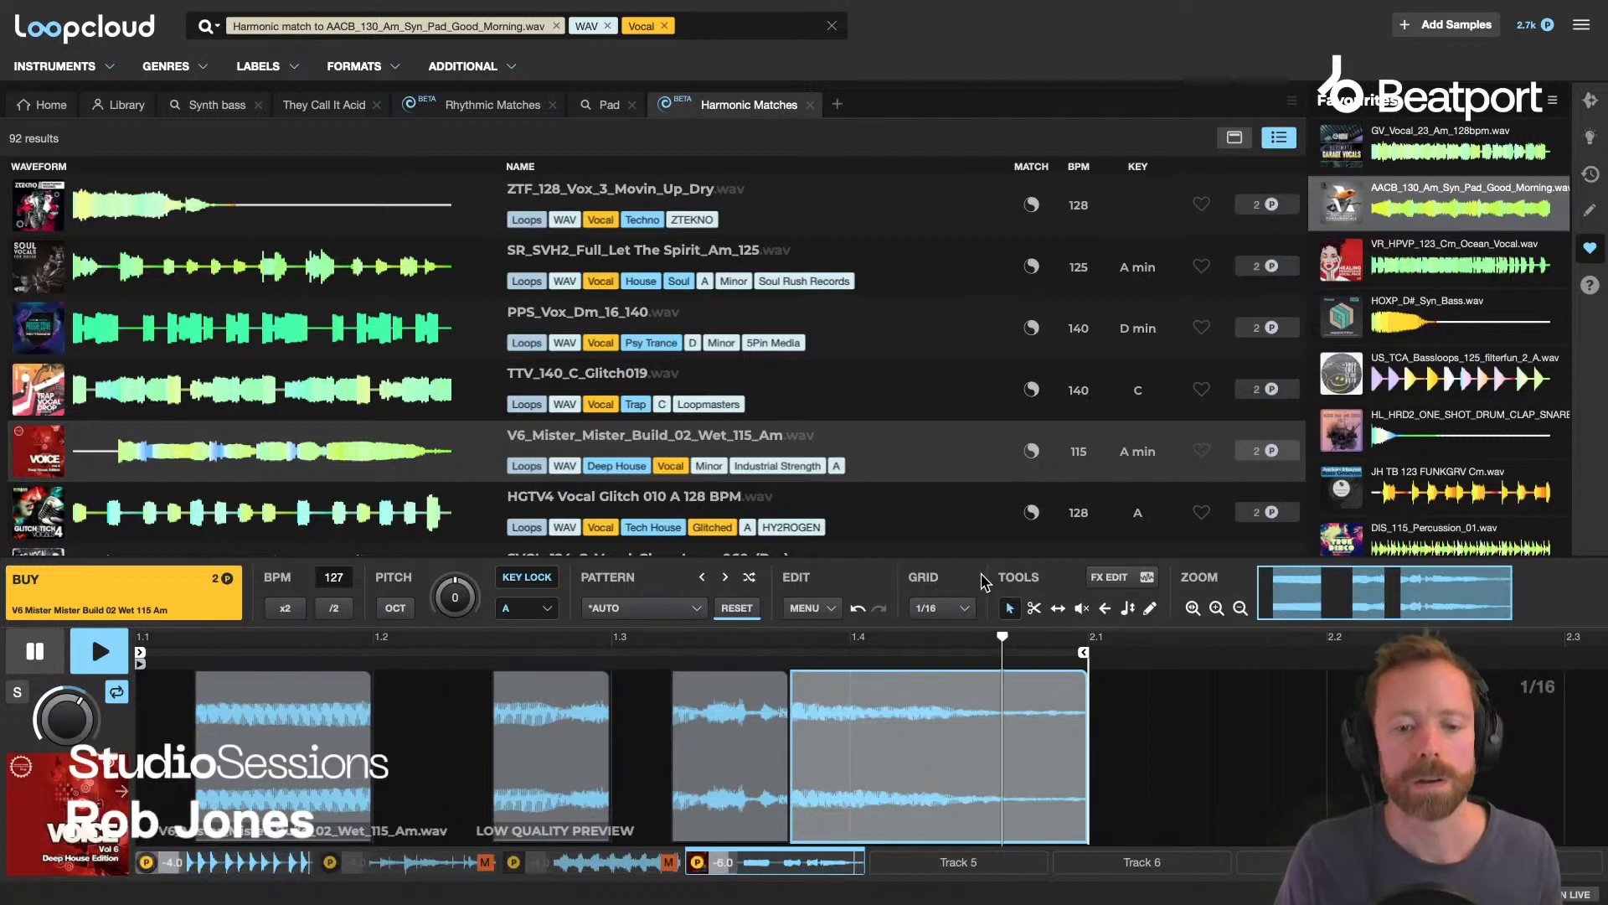
pyautogui.press('space')
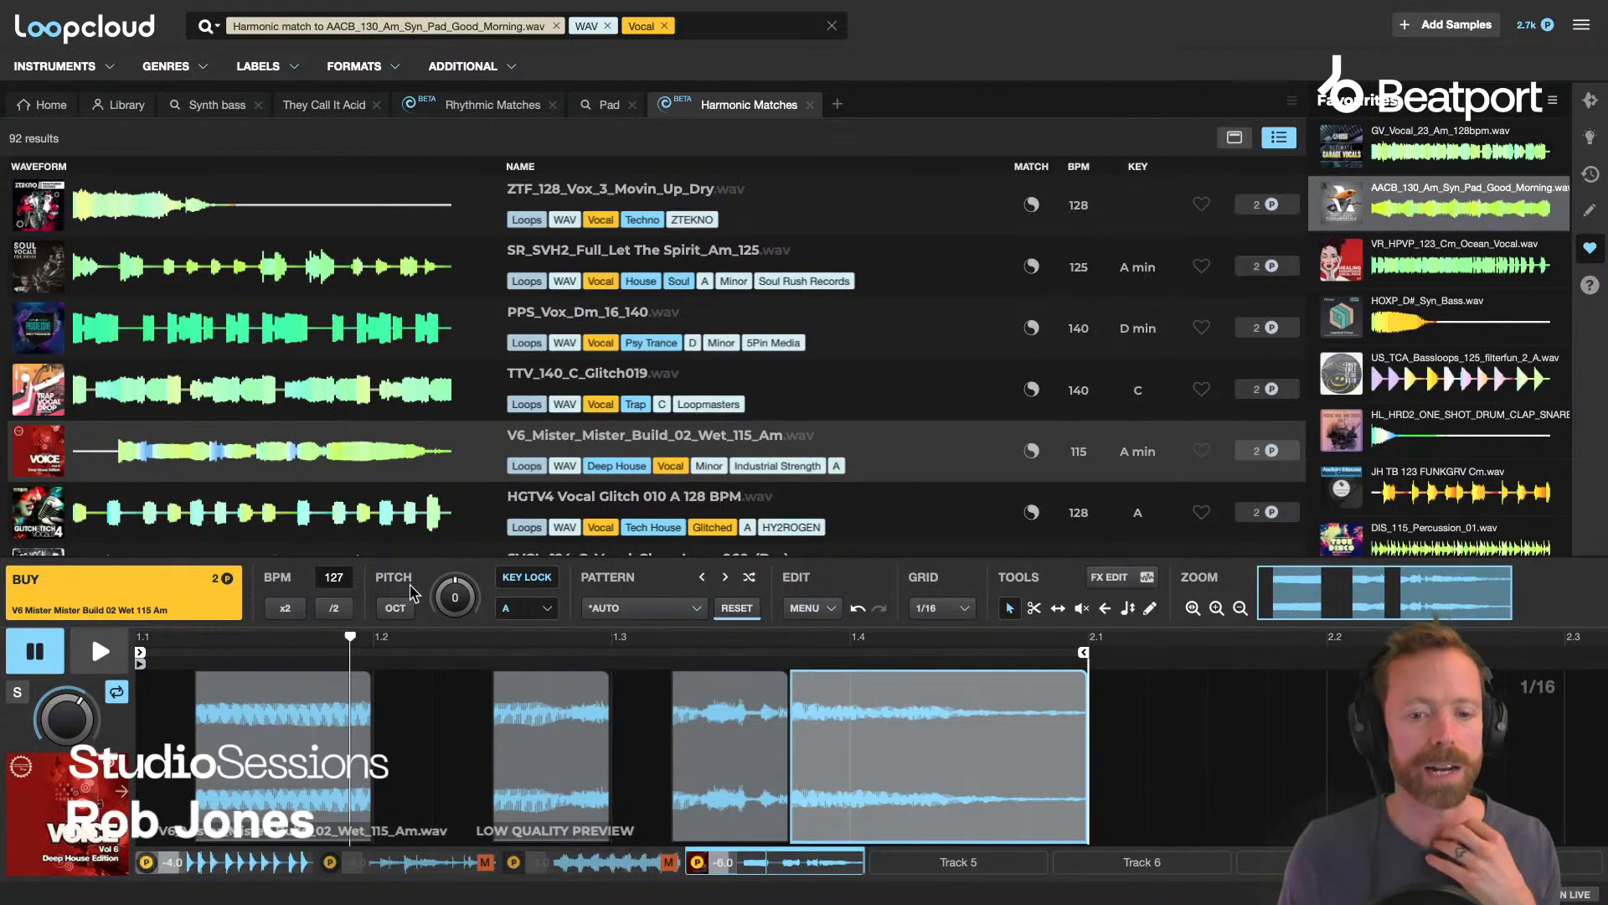
# Audition TV1_30_Ok_Vox_Processed_125 and Gm_Space_and_Grime_Vox_Chop_128bpm through the same slice pattern.
pyautogui.scroll(-10, 563, 383)
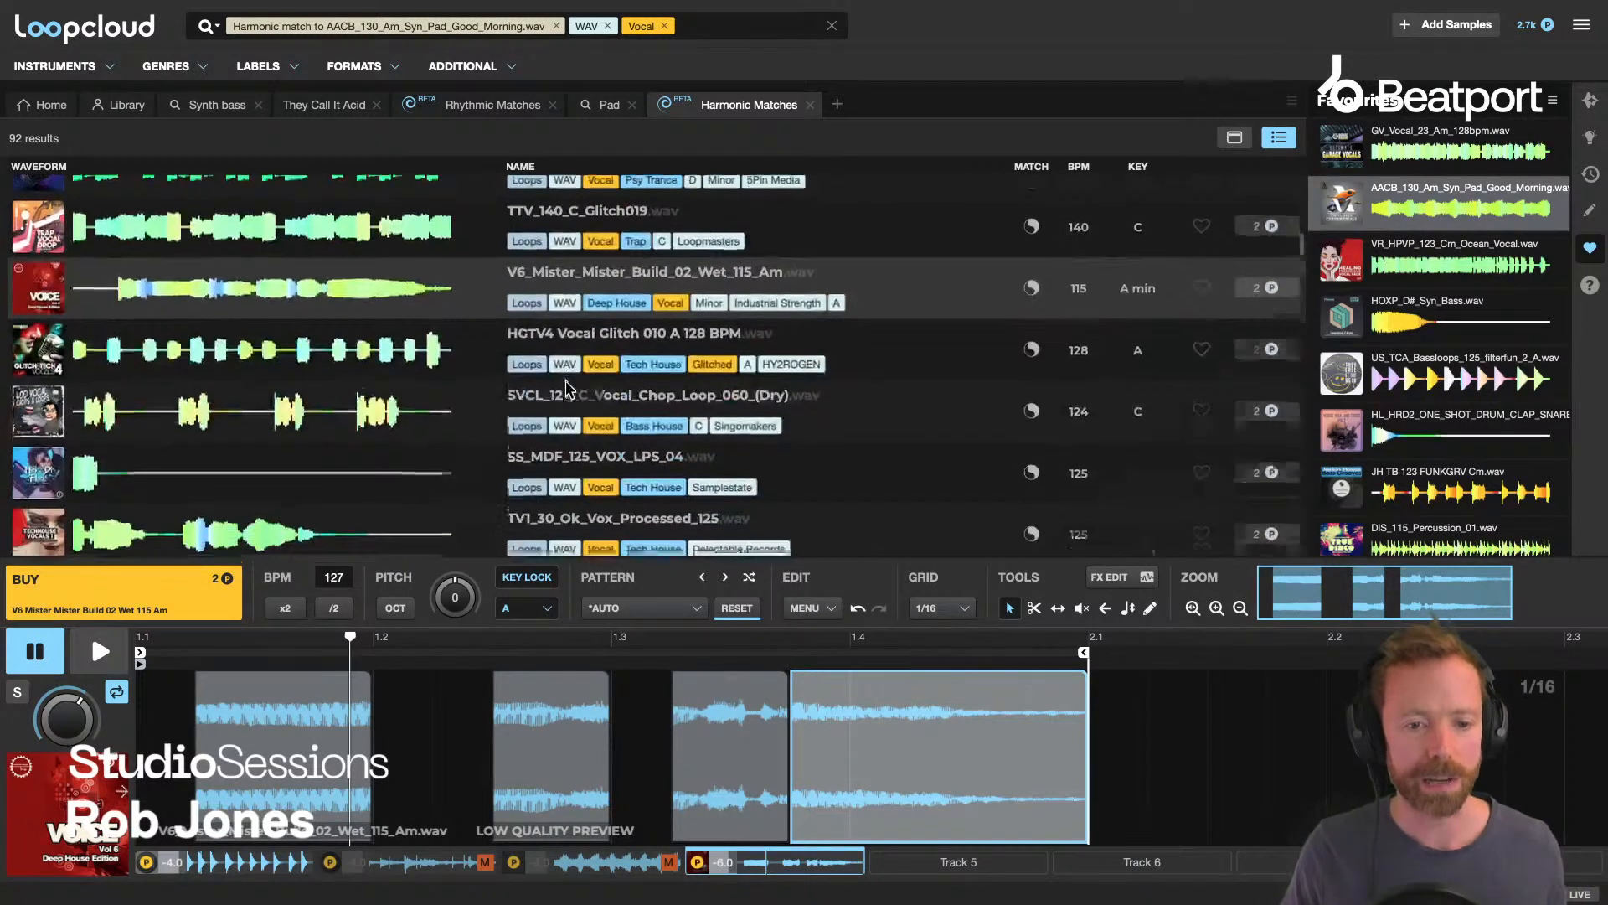
pyautogui.click(566, 298)
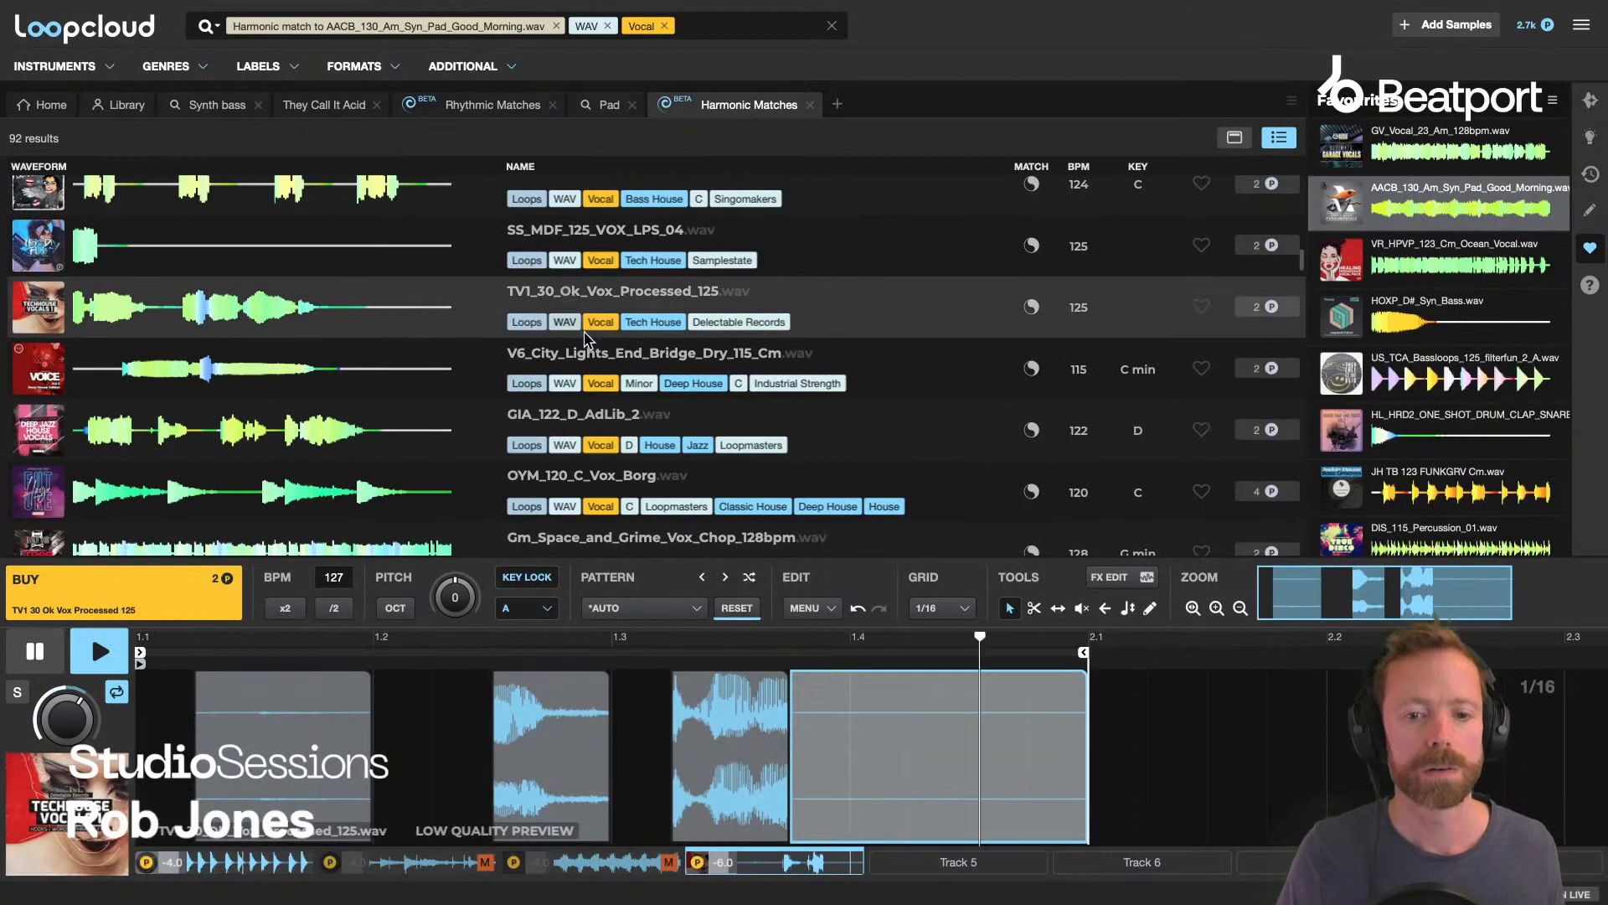
pyautogui.scroll(-4, 609, 285)
pyautogui.click(598, 300)
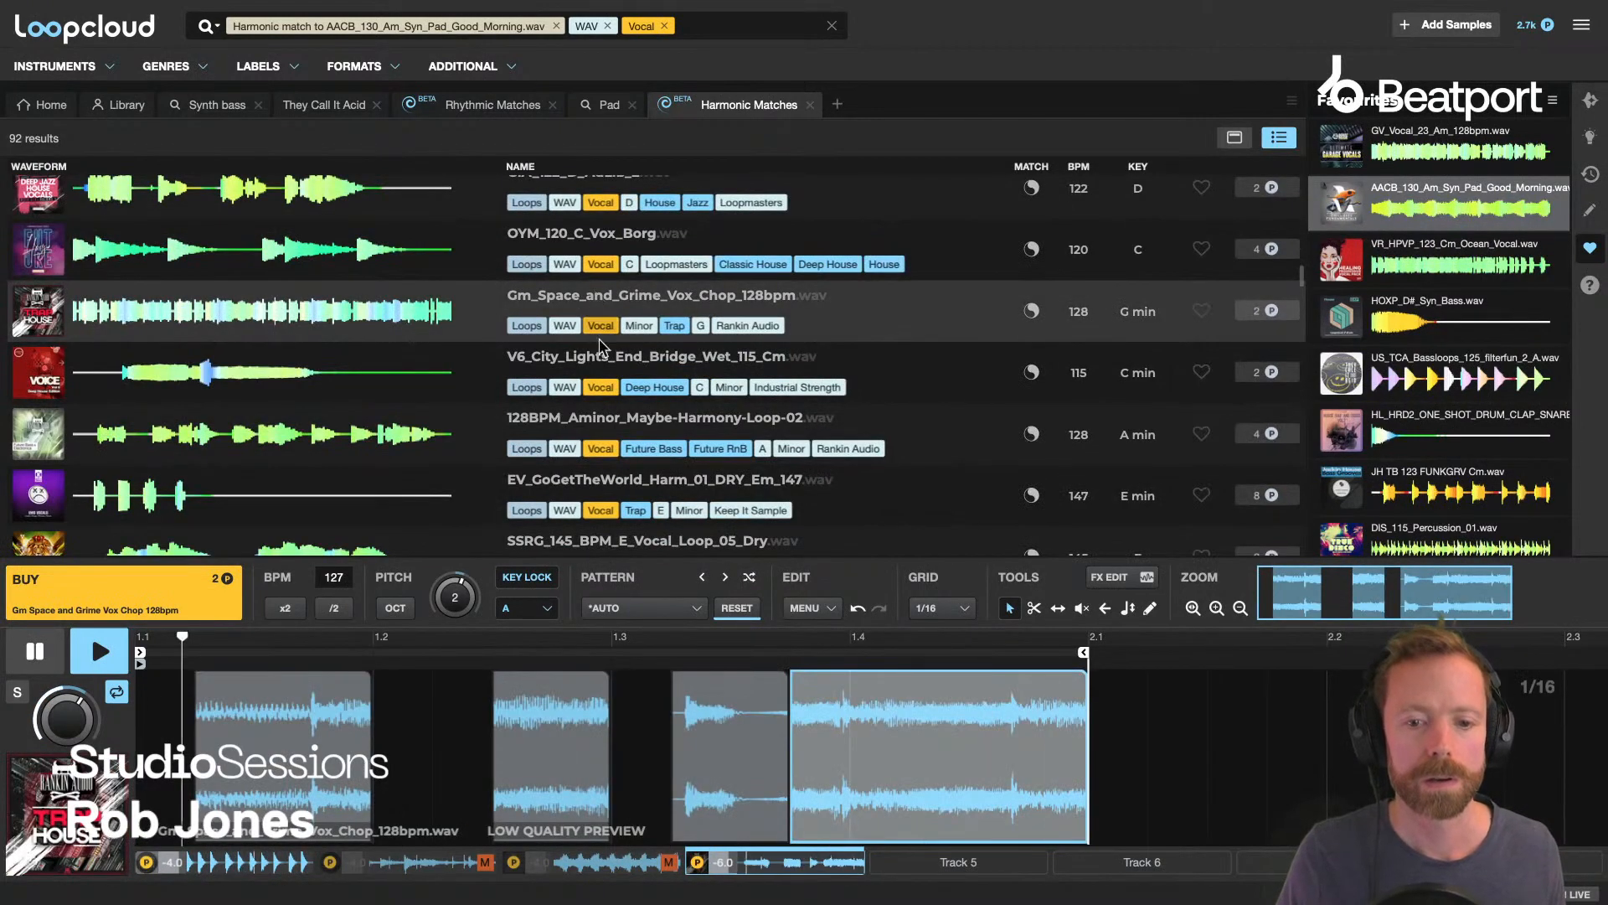
pyautogui.scroll(-2, 599, 325)
pyautogui.scroll(-3, 614, 402)
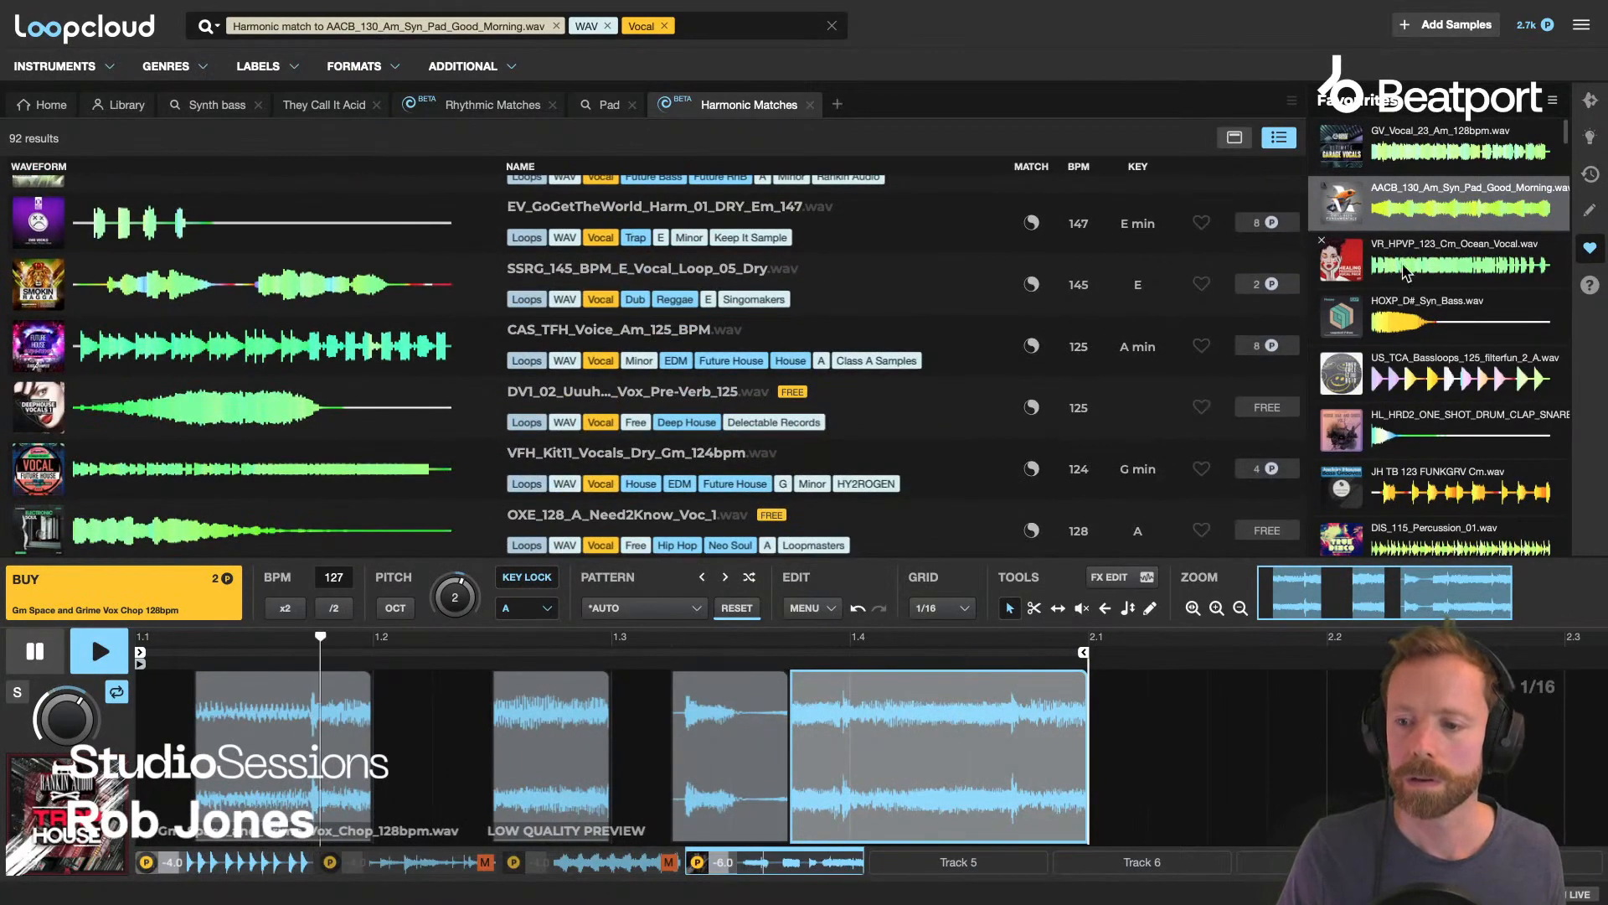
# Load VR_HPVP_123_Cm_Ocean_Vocal from the favourites into the slice pattern and audition it over the bass.
pyautogui.press('space')
pyautogui.click(1463, 261)
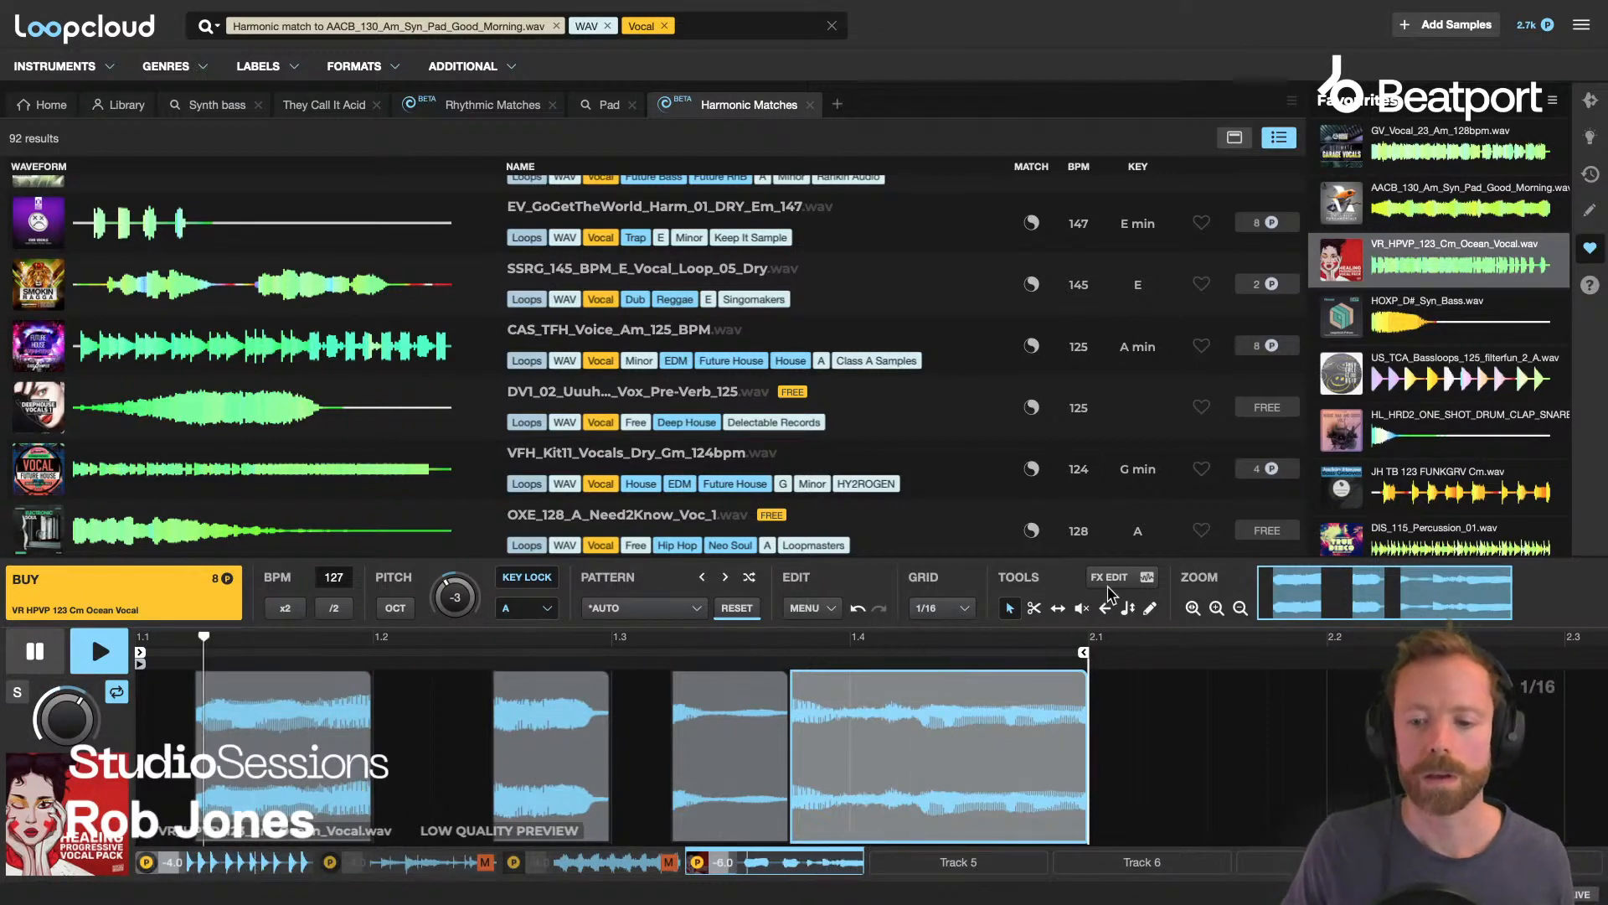
pyautogui.press('space')
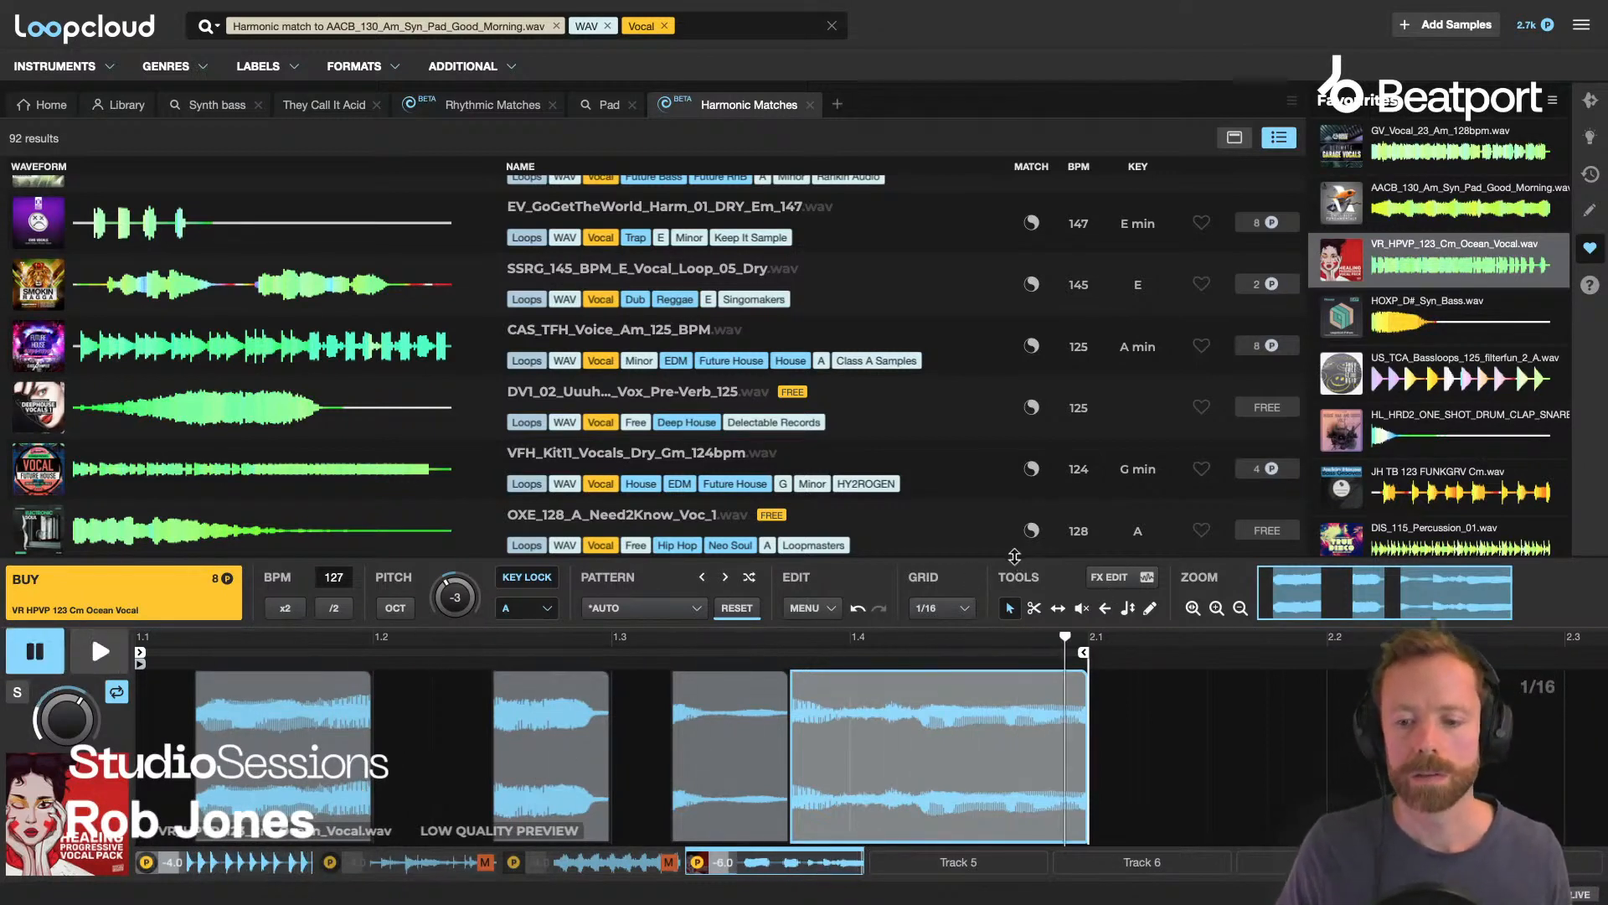
# Add a Reverb effect with the factory Vocal preset to the chopped vocal track.
pyautogui.click(1120, 578)
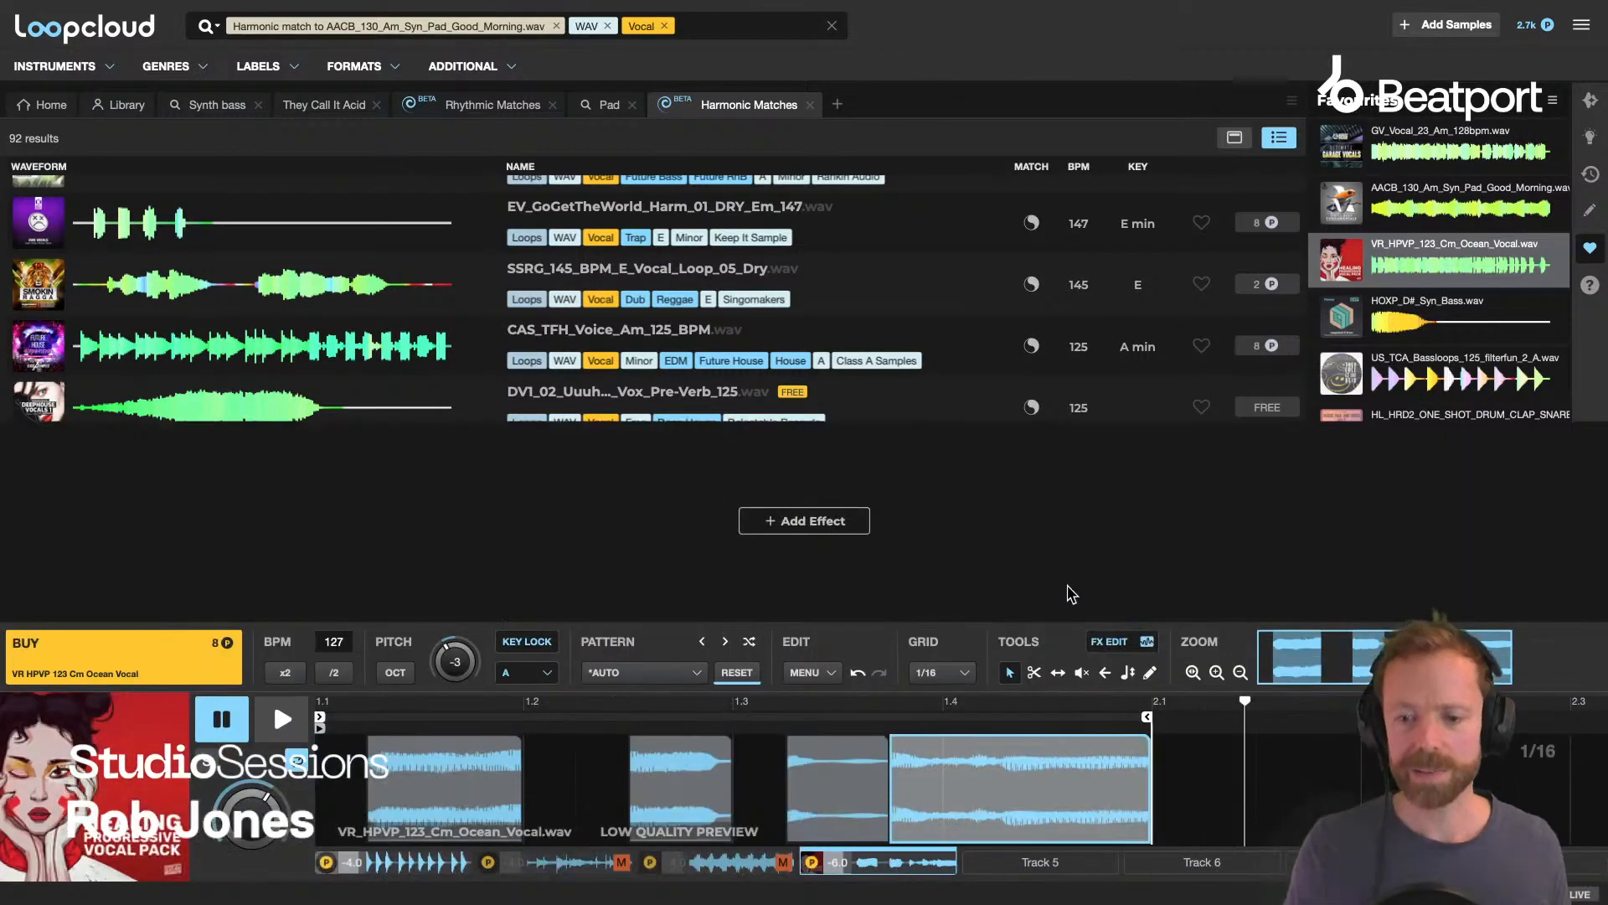
pyautogui.click(800, 521)
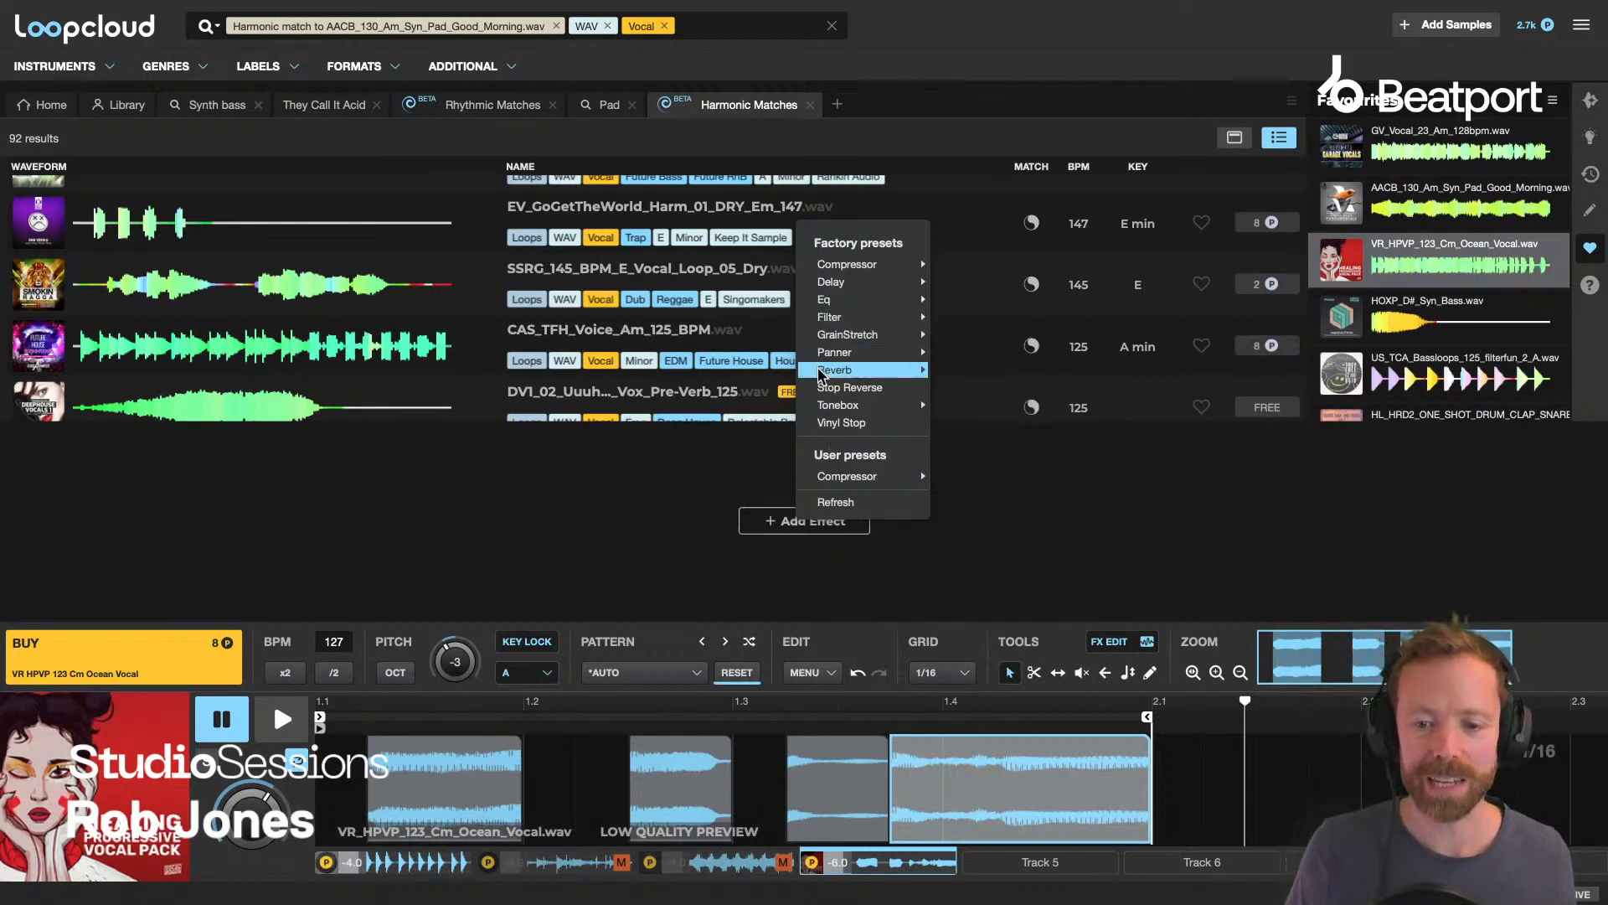
pyautogui.moveTo(912, 370)
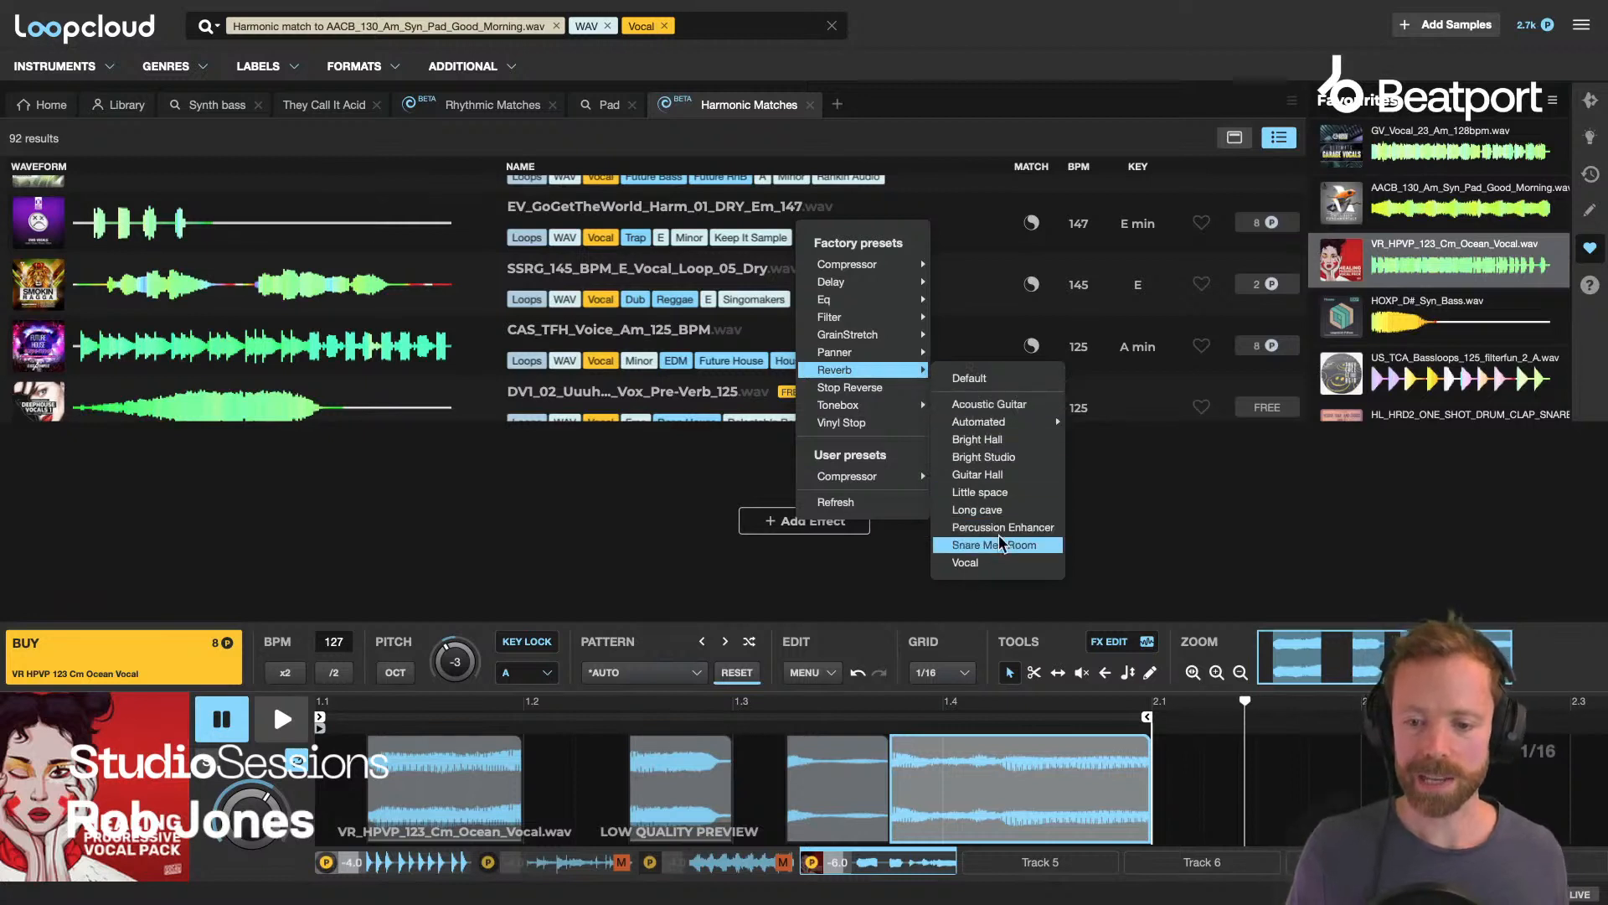
pyautogui.click(986, 562)
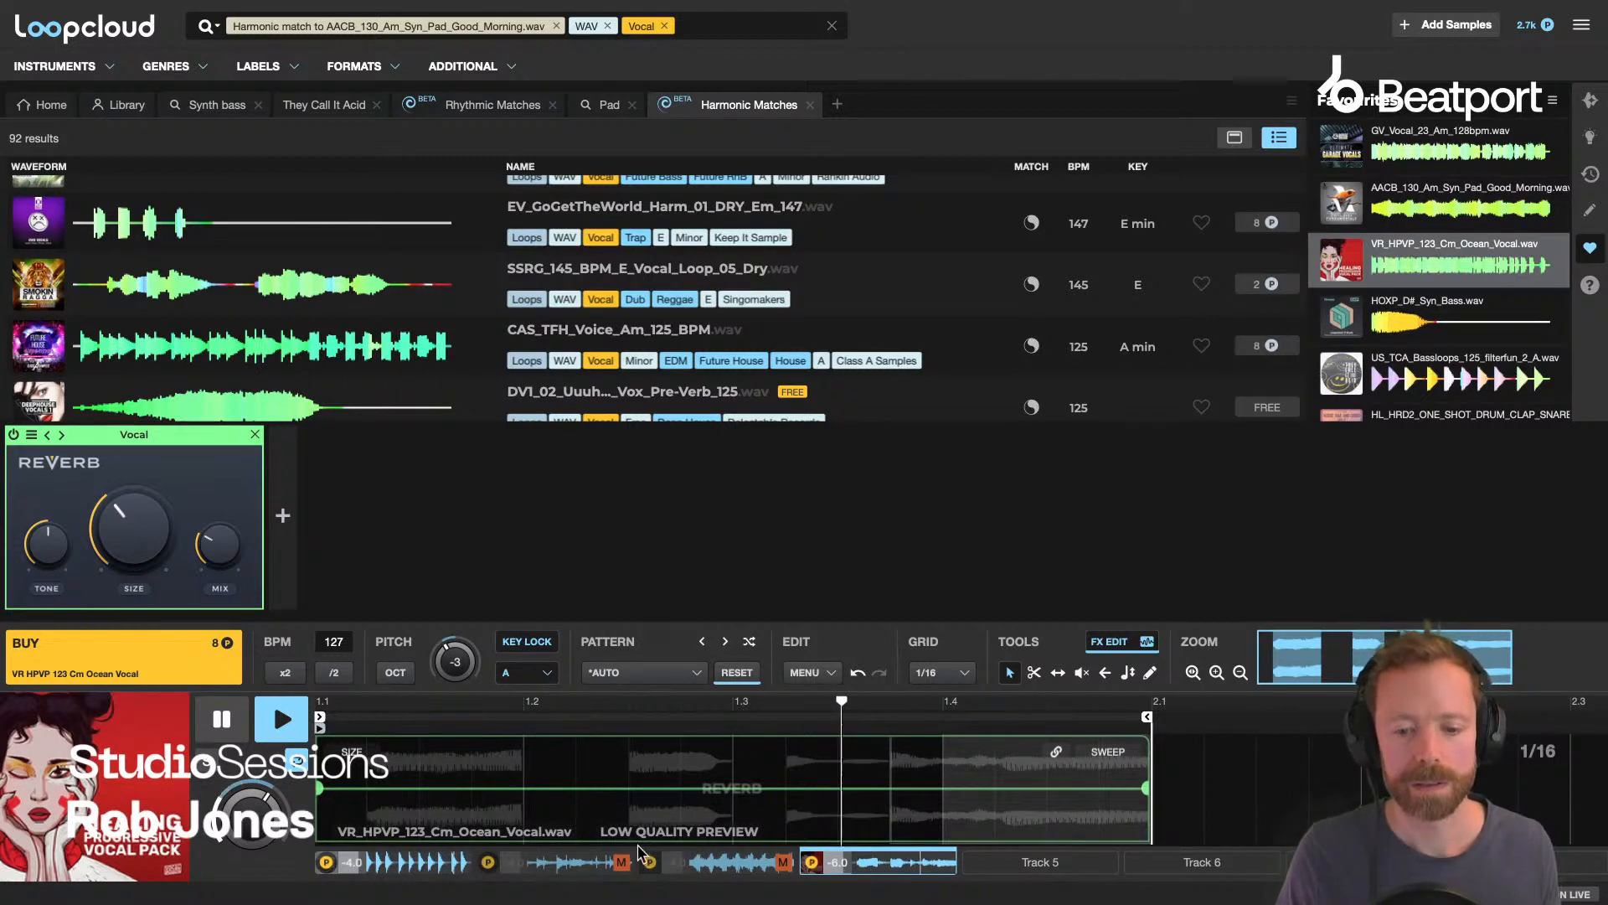
# Unmute the third track's pad at a level of -15.0 and mute the percussion on the second track.
pyautogui.click(593, 865)
pyautogui.click(593, 864)
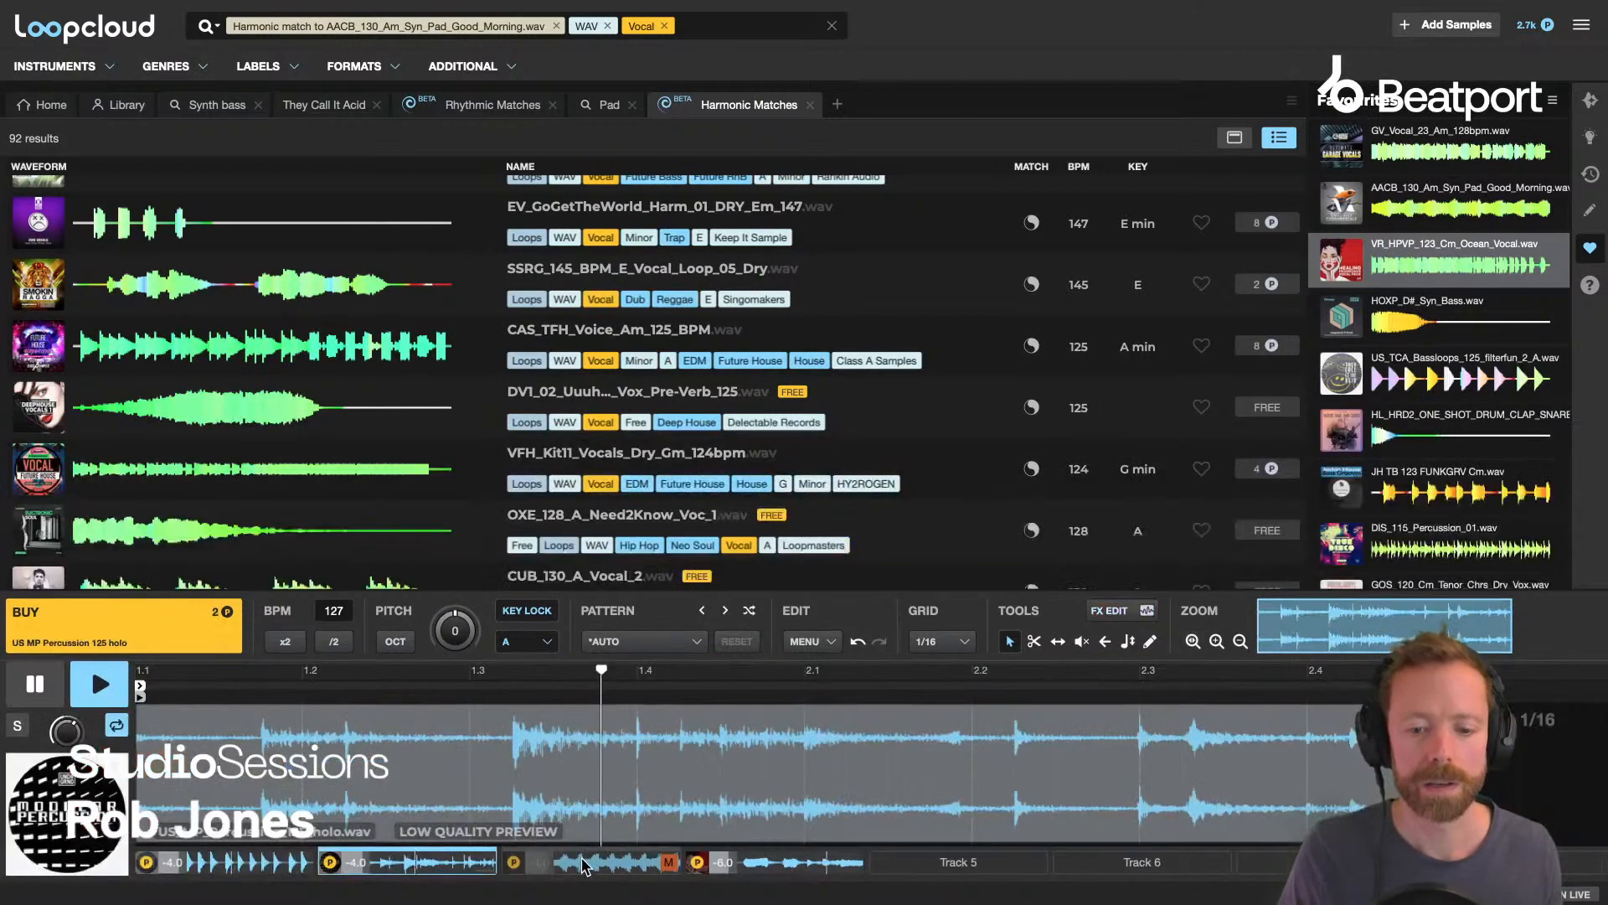
pyautogui.click(668, 863)
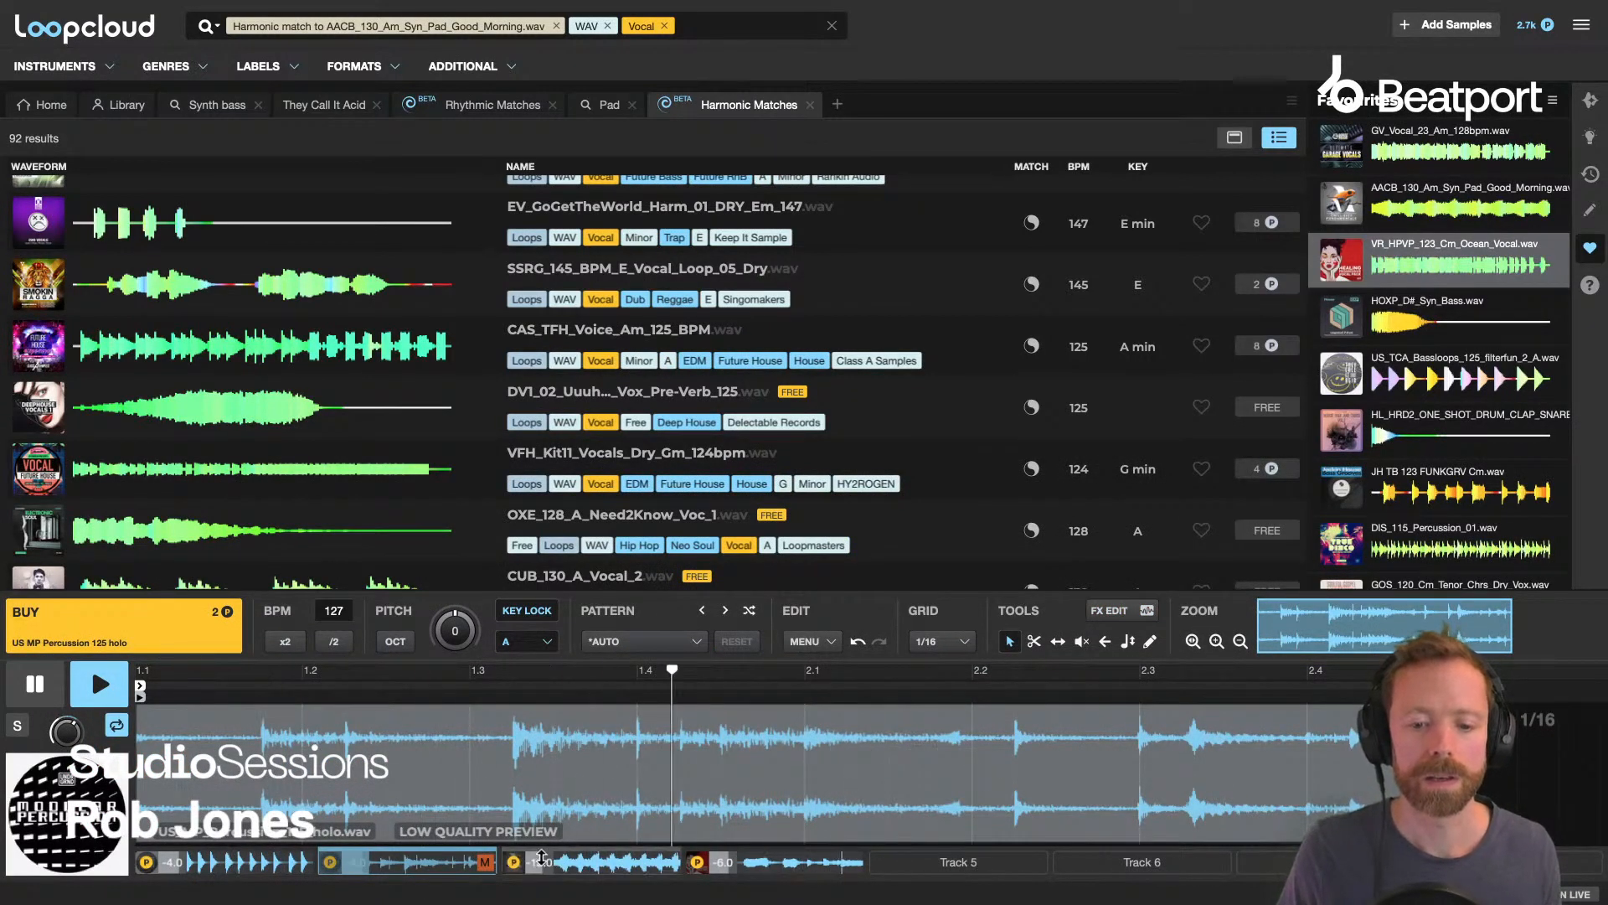
pyautogui.moveTo(542, 856); pyautogui.dragTo(543, 861)
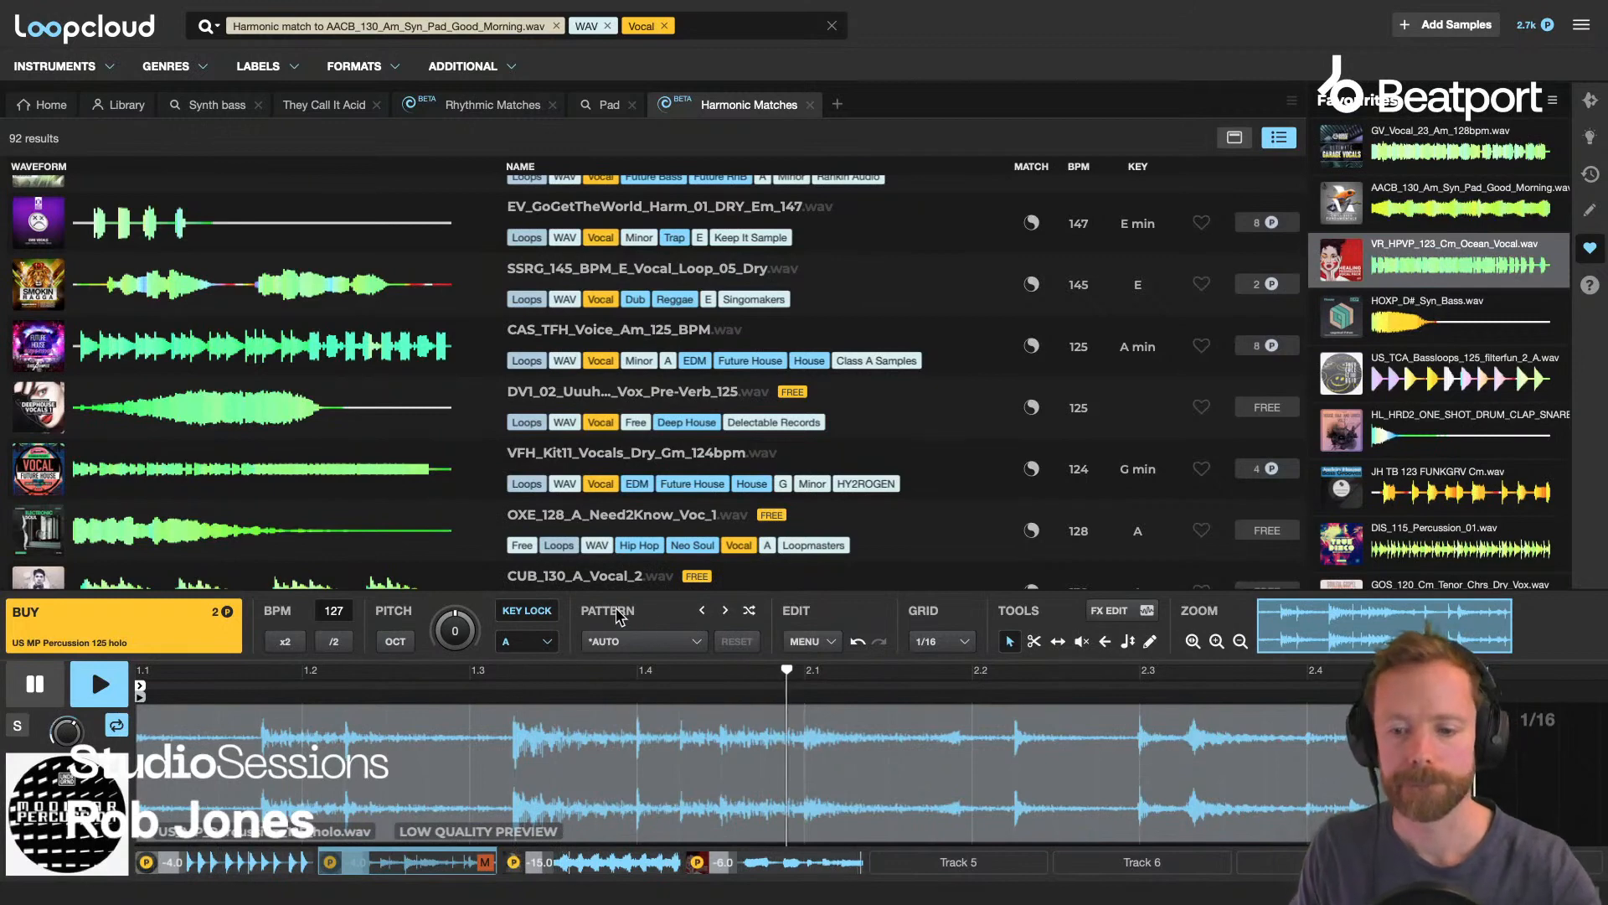
# Bring the vocal track's effects back into view, stop playback and solo the vocal.
pyautogui.click(1110, 610)
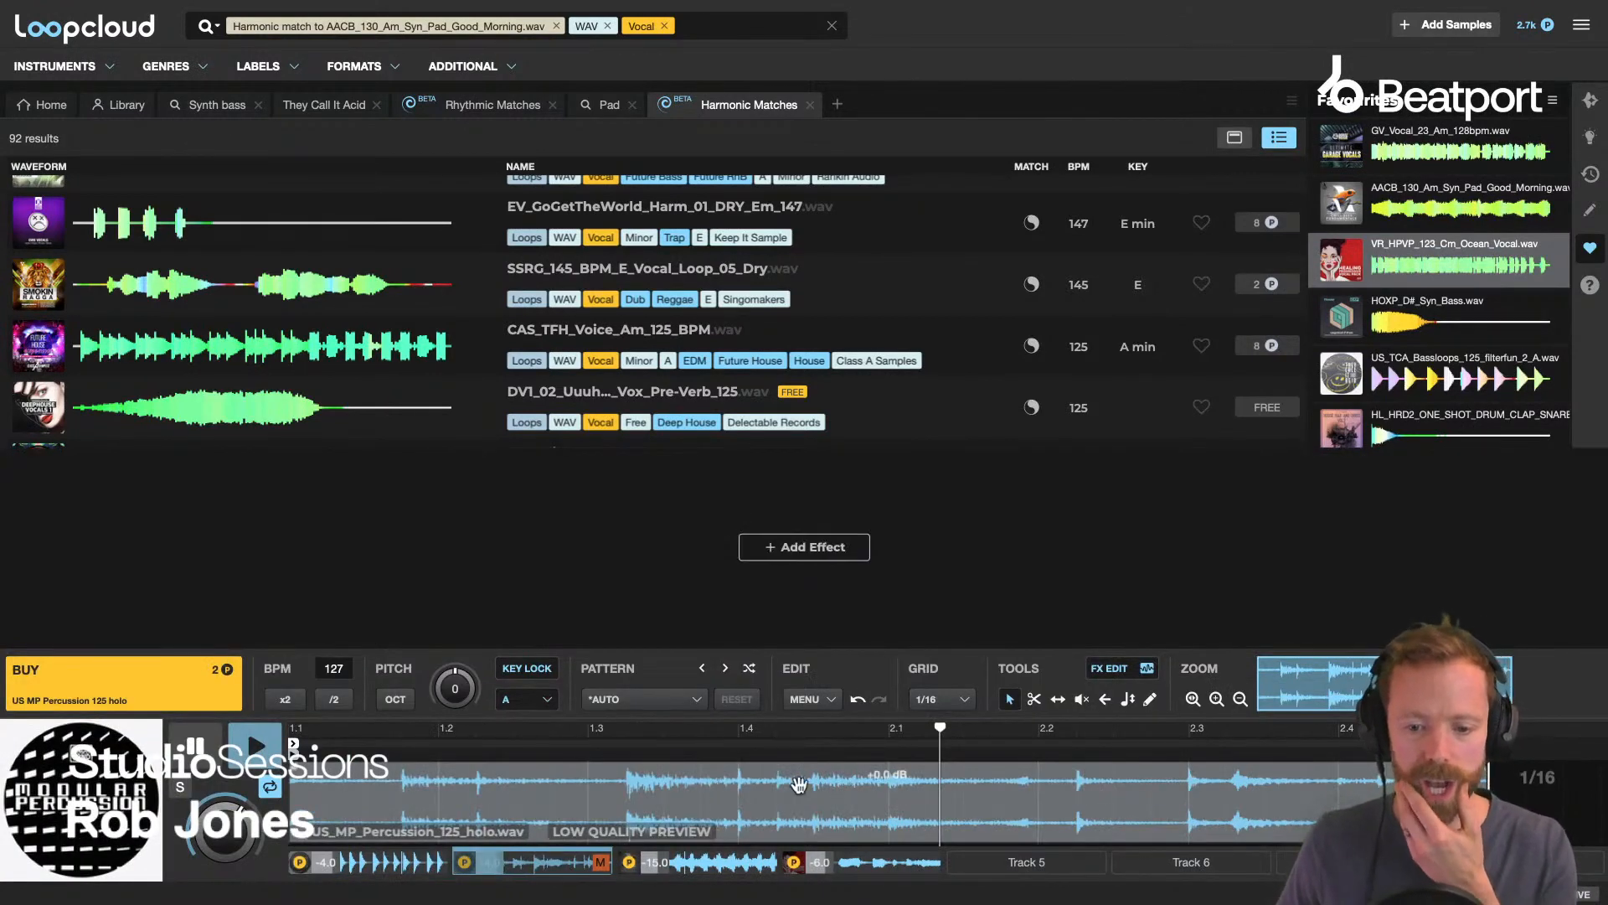
pyautogui.click(733, 871)
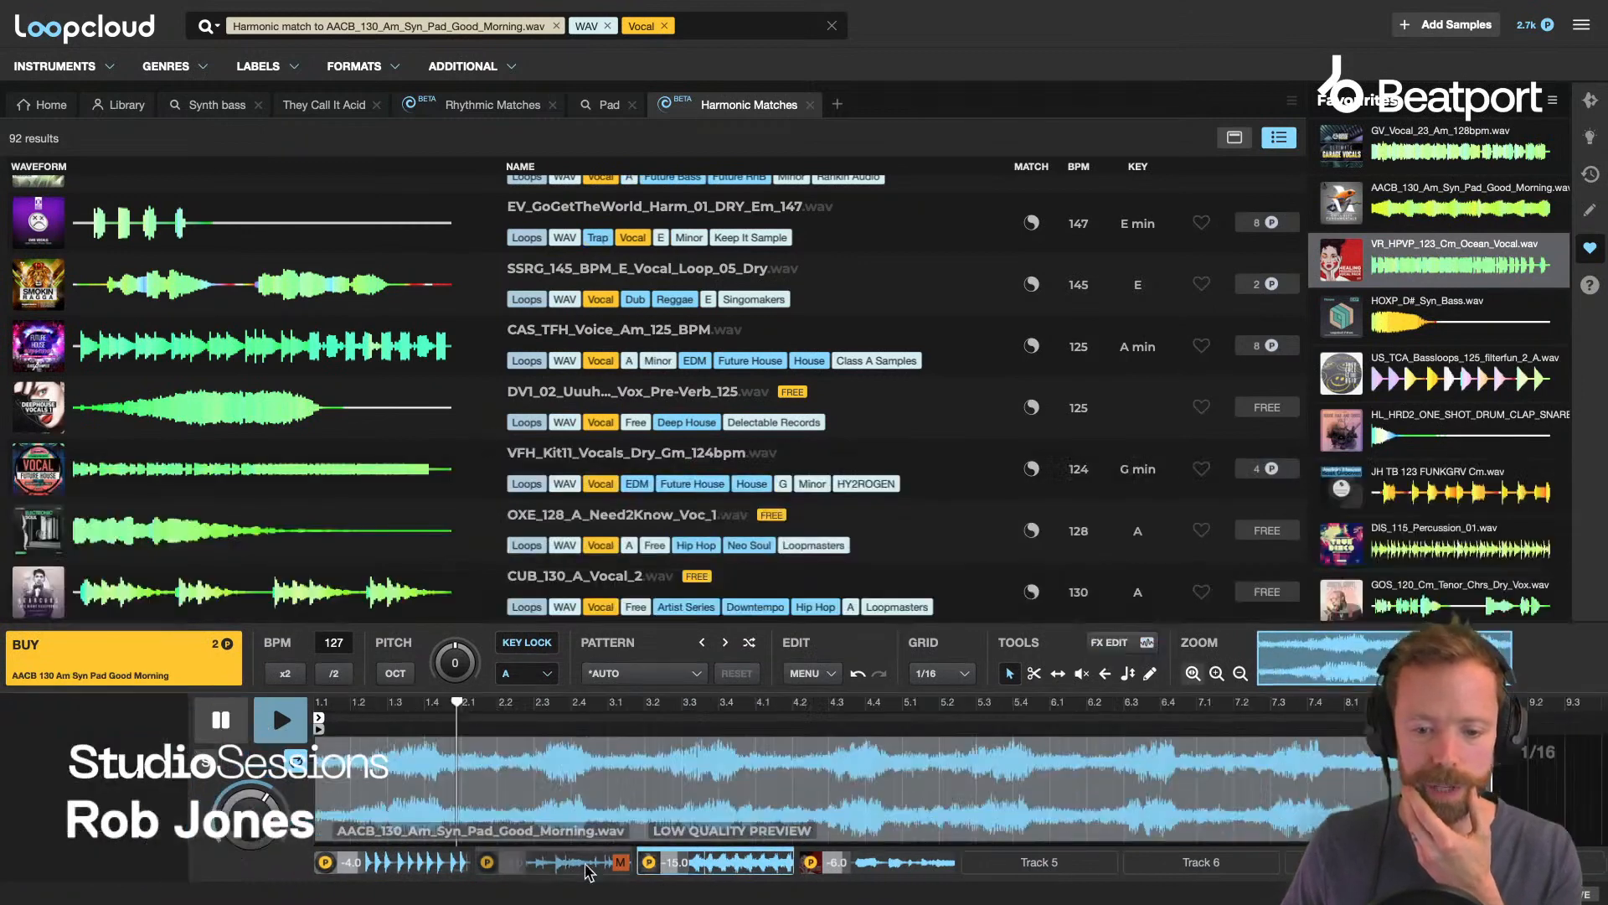
pyautogui.click(872, 863)
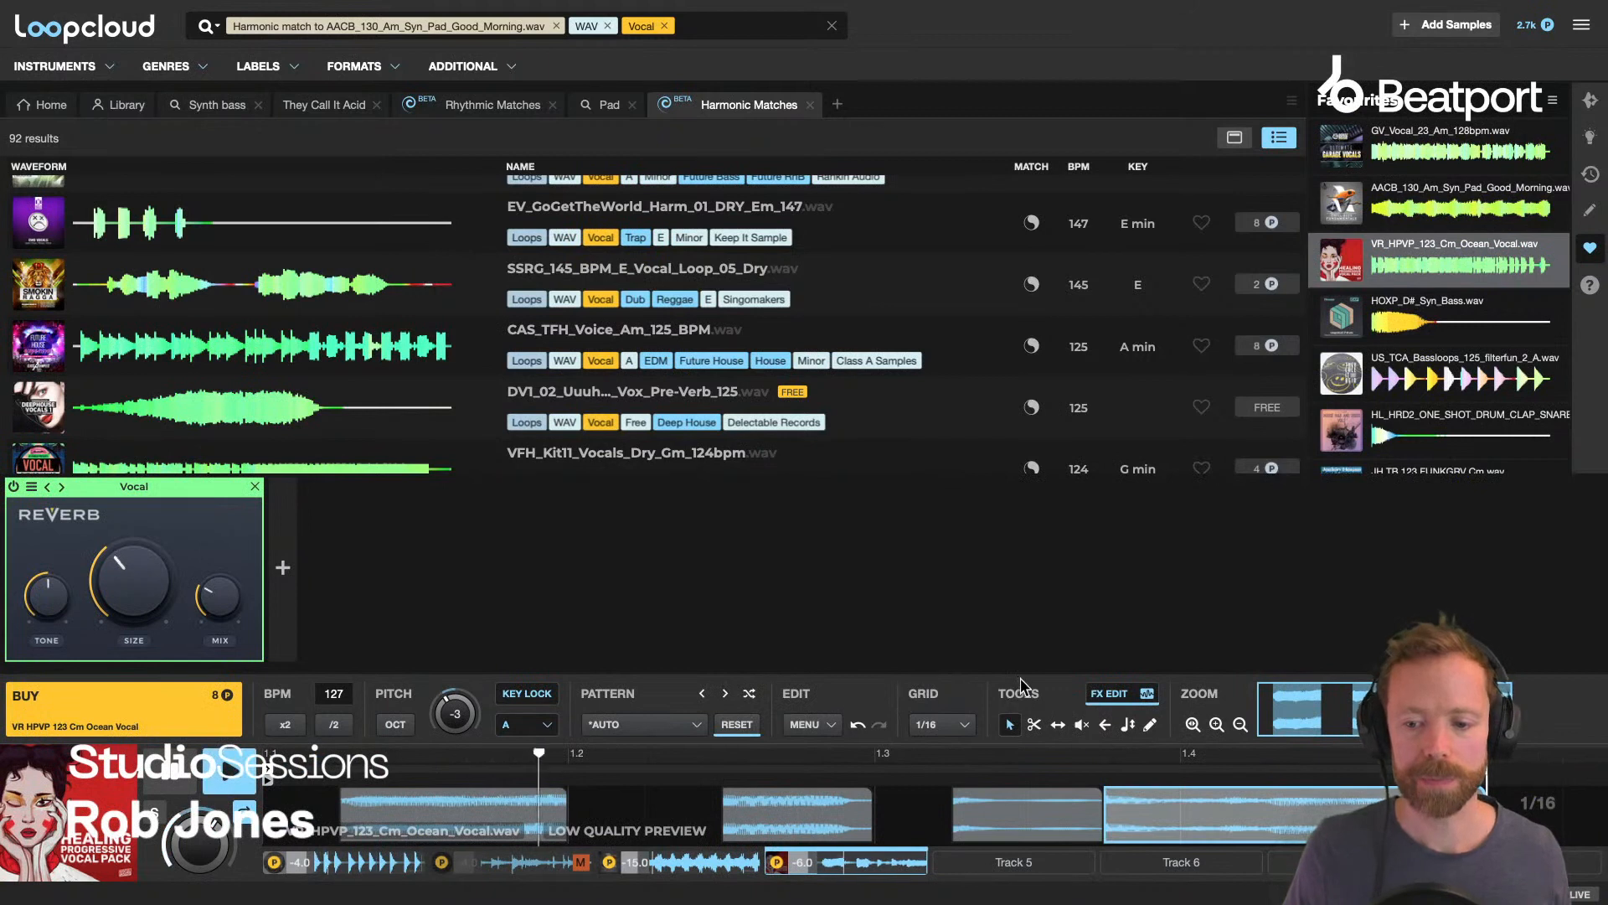
pyautogui.press('space')
pyautogui.press('s')
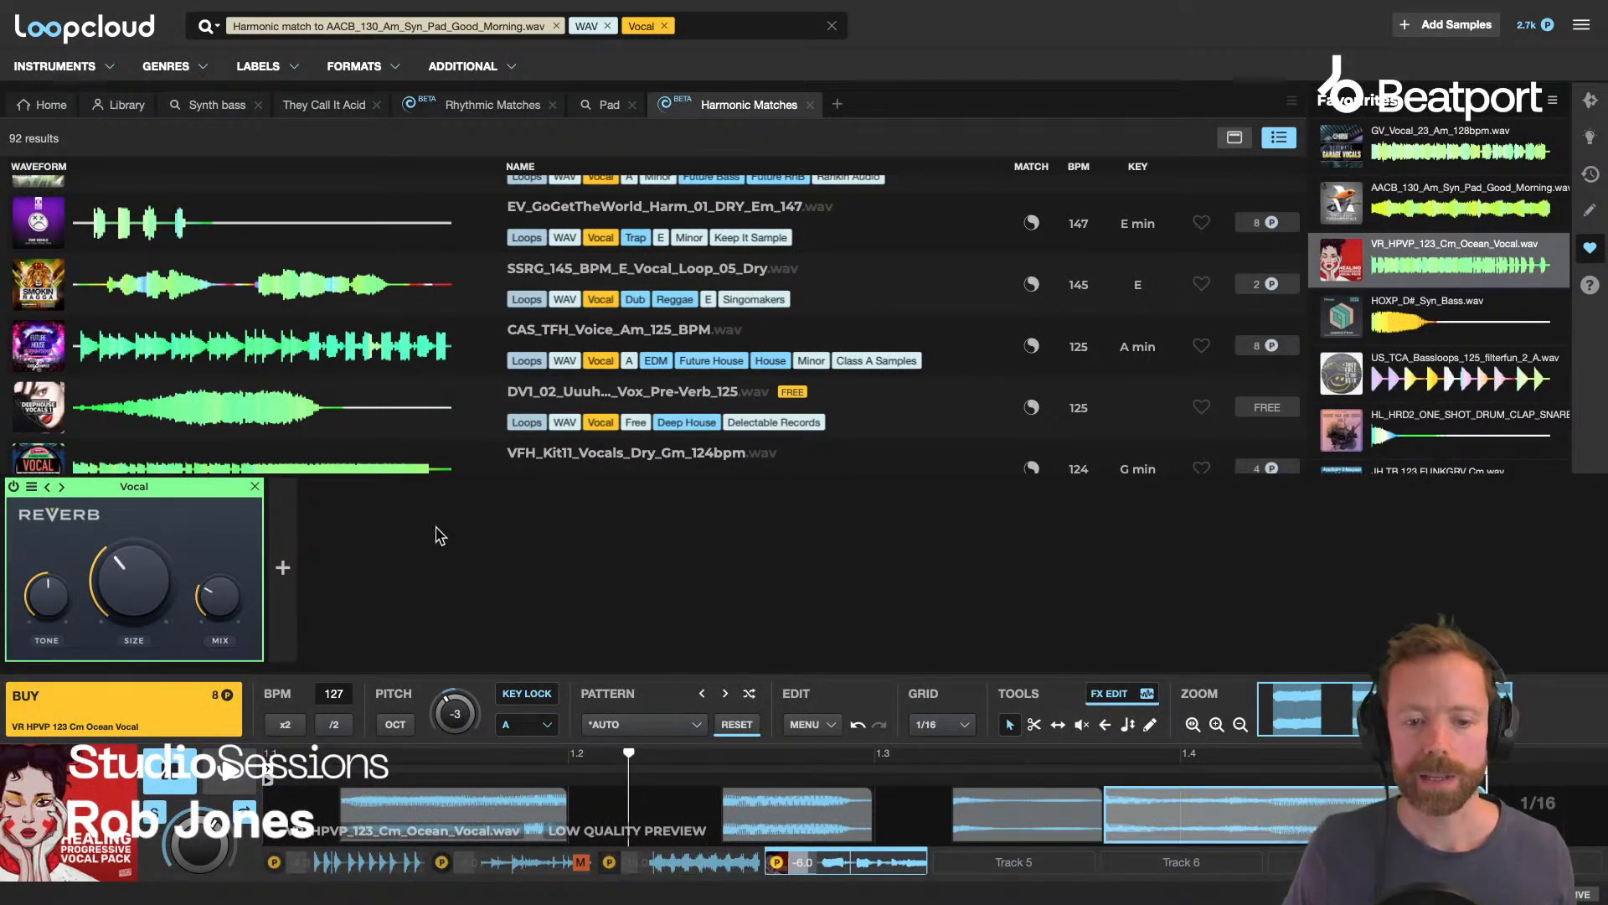
# Add a Compressor from the Maxed user preset after the reverb and change its preset to Tight and Present.
pyautogui.click(283, 568)
pyautogui.moveTo(361, 524)
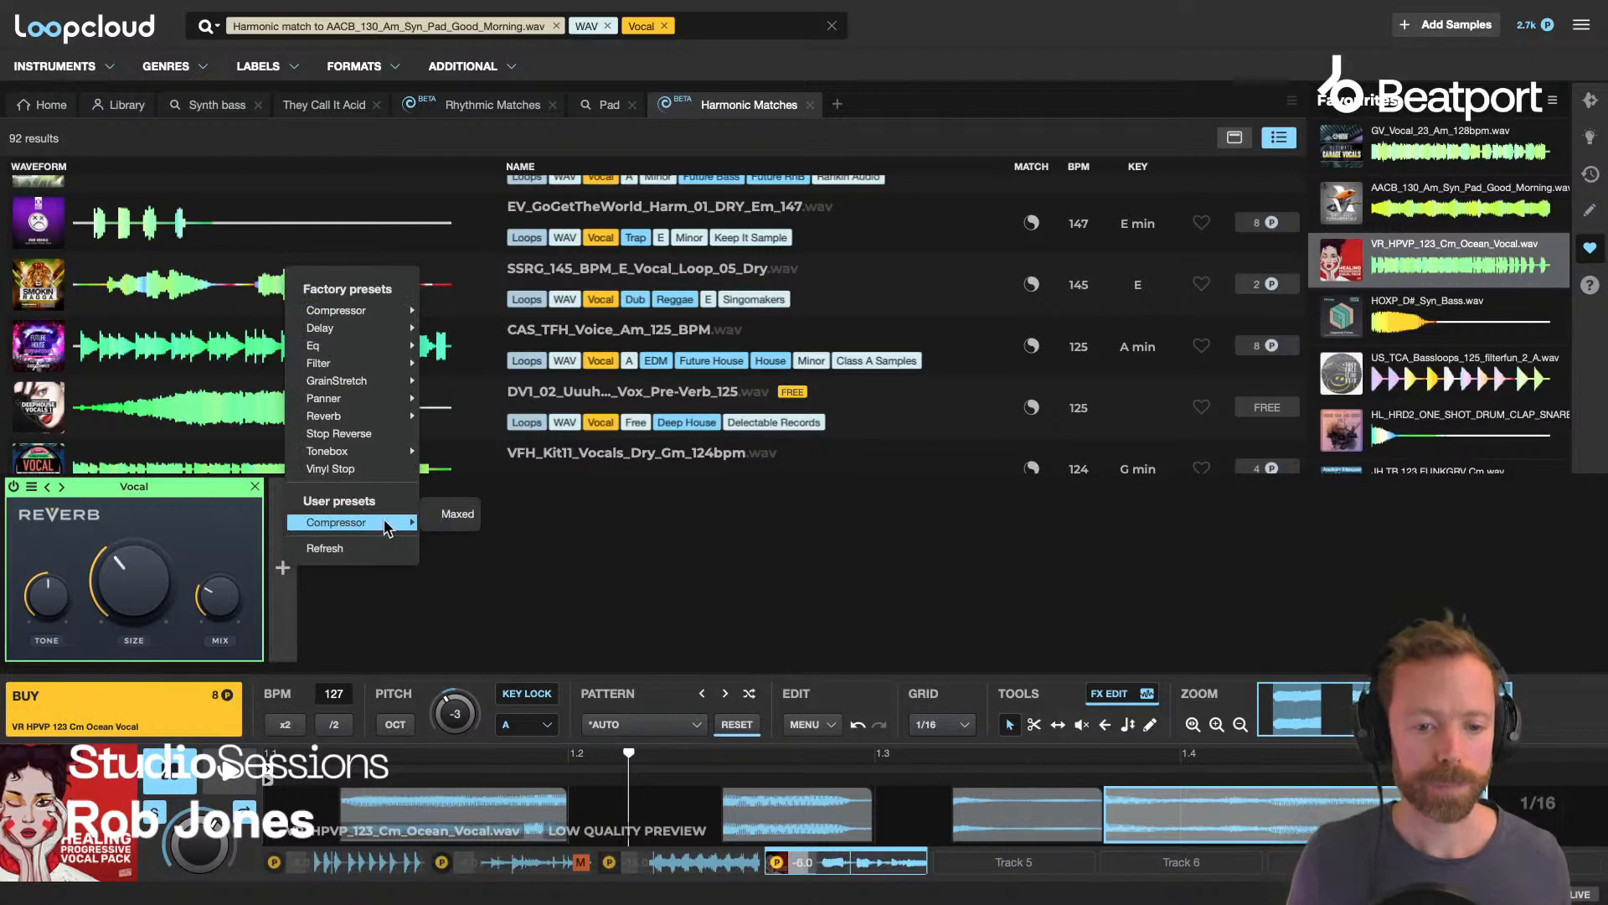
pyautogui.click(436, 516)
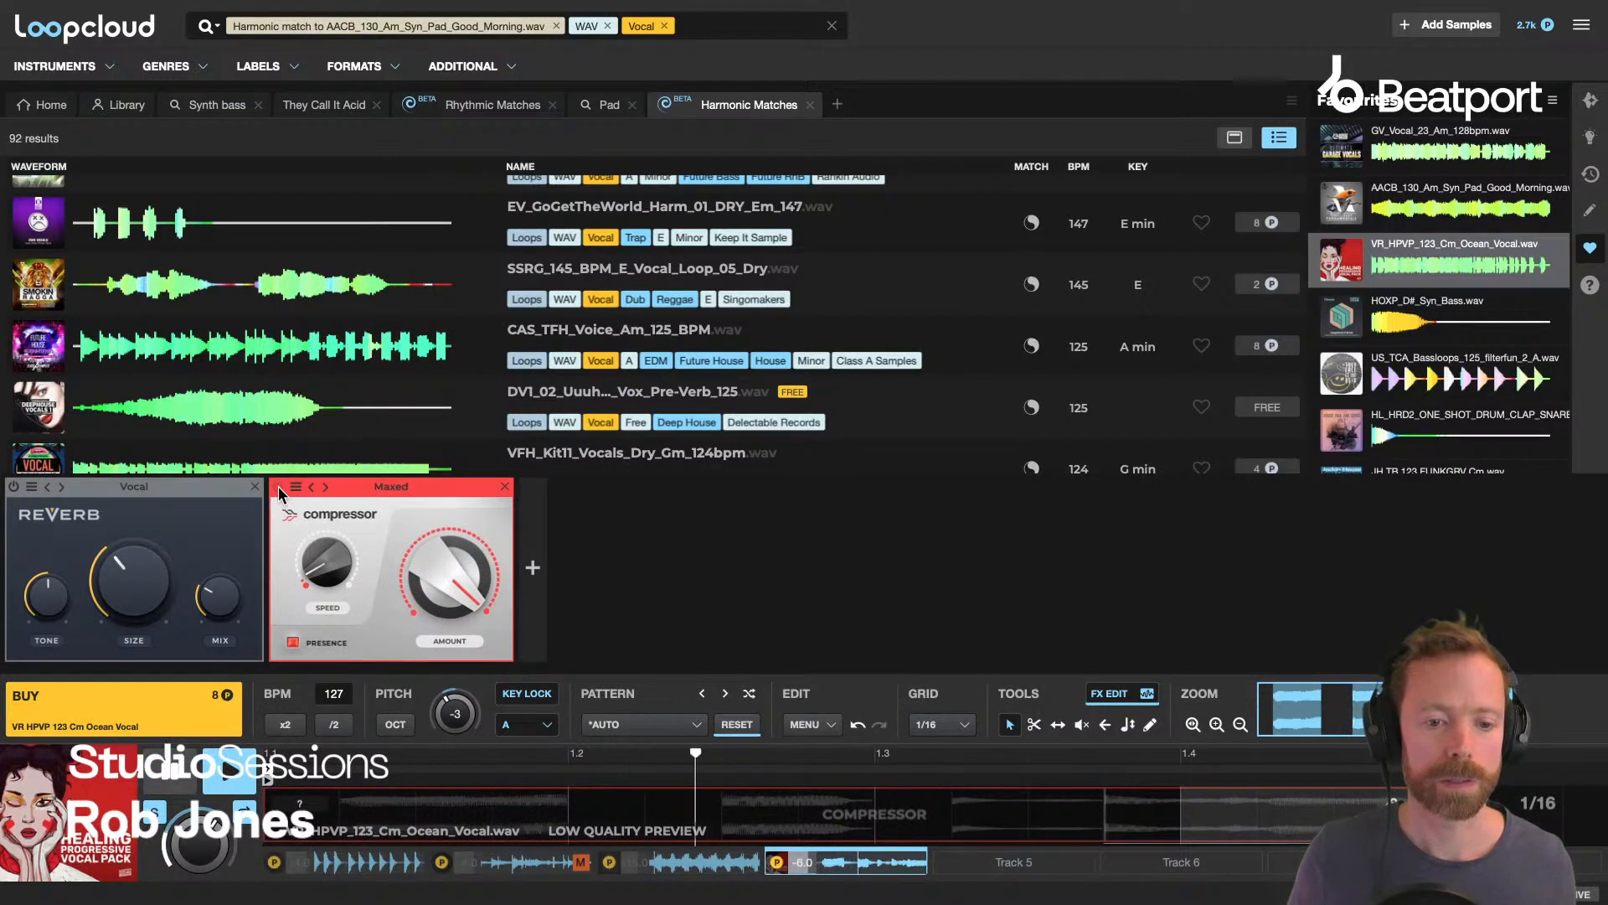
pyautogui.click(312, 491)
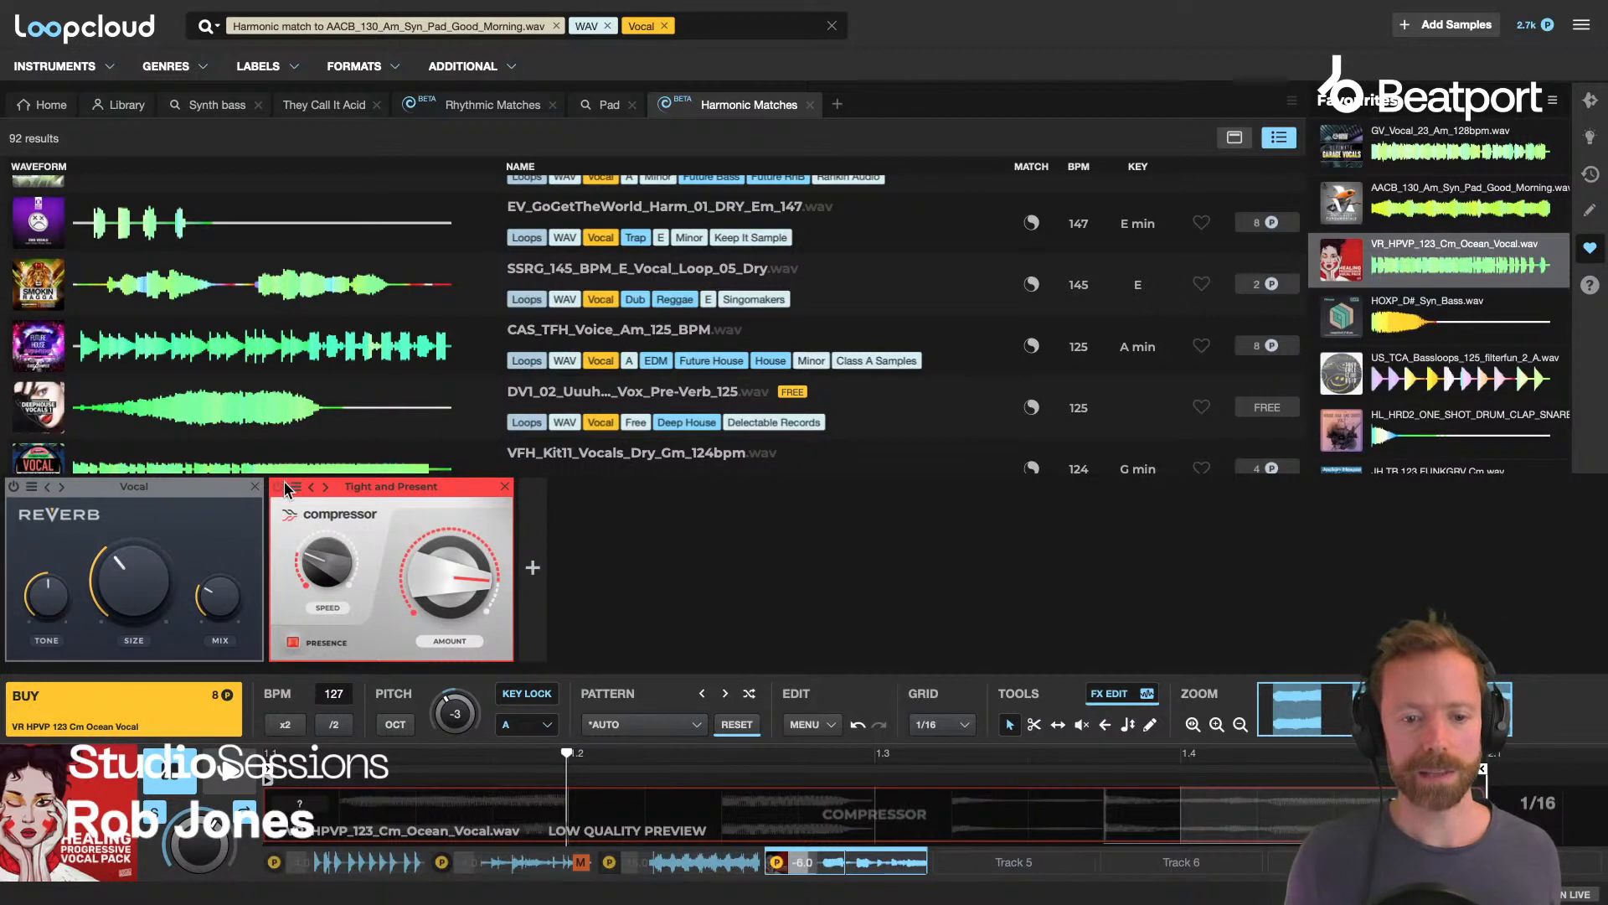
# Add an EQ starting from Add Some Air, audition Clean Mids, and settle on the Remove Mud preset.
pyautogui.click(530, 575)
pyautogui.moveTo(591, 350)
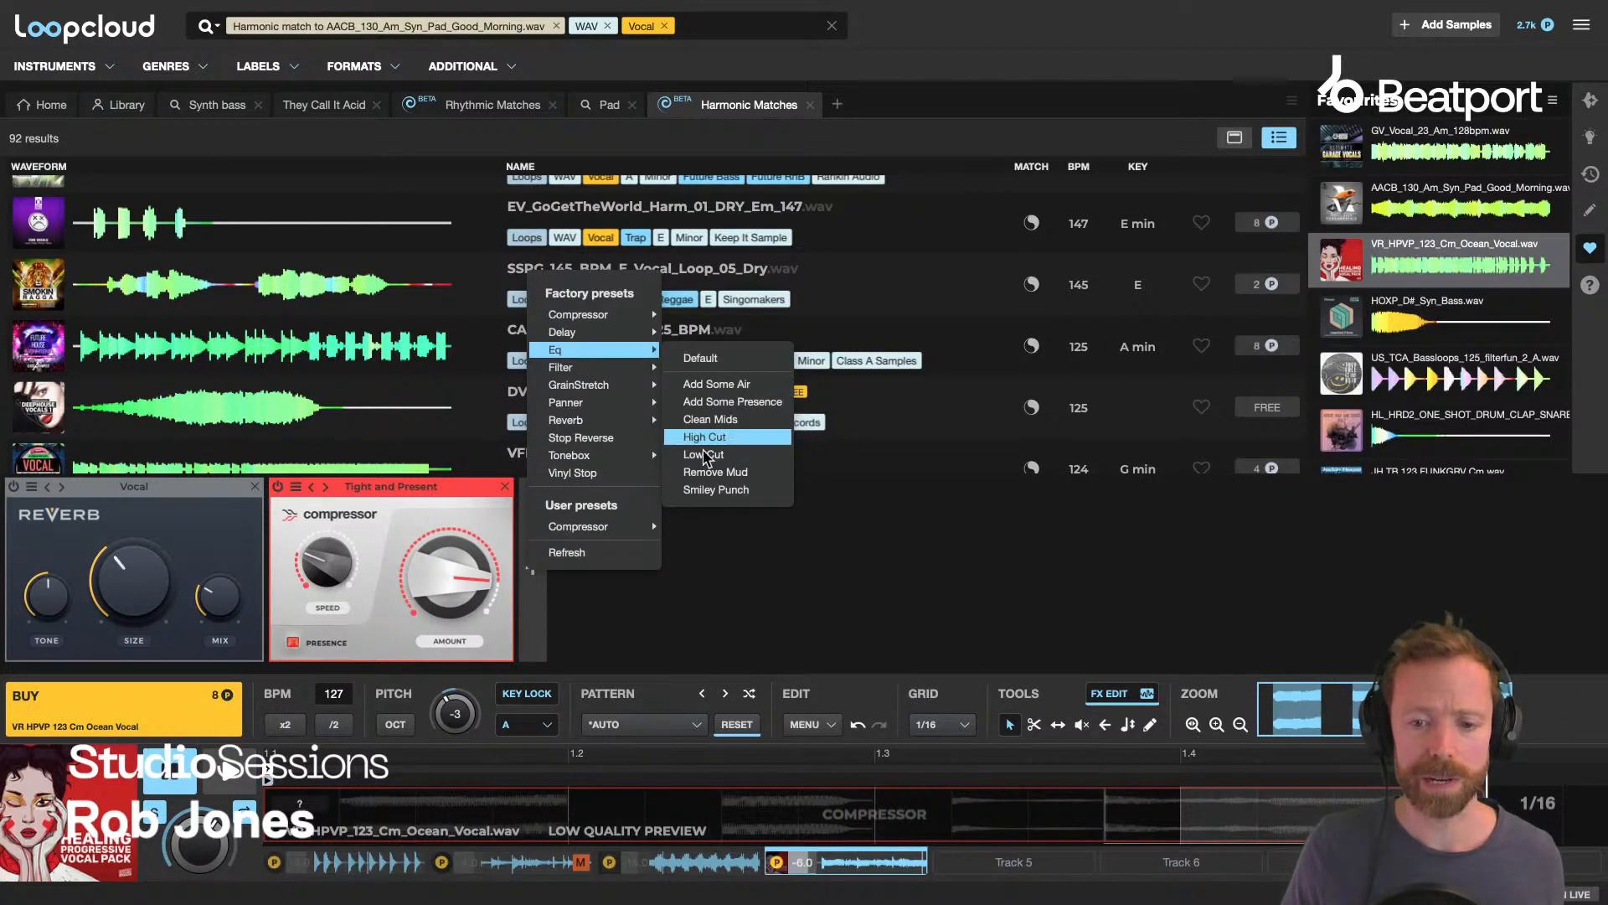
pyautogui.click(710, 384)
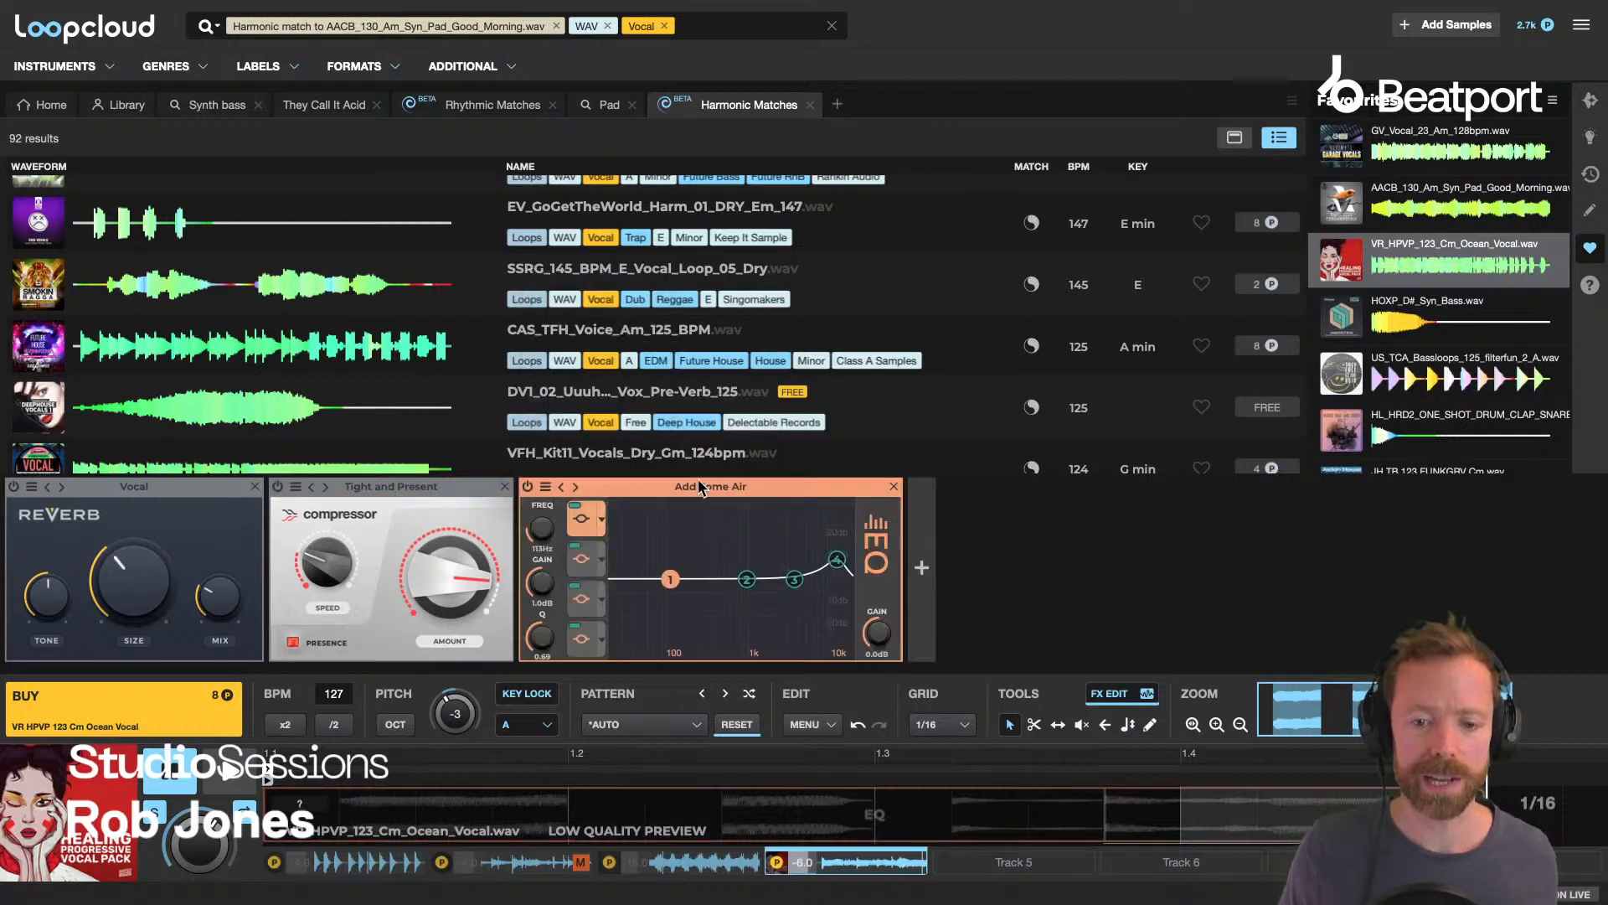
pyautogui.click(574, 486)
pyautogui.click(575, 487)
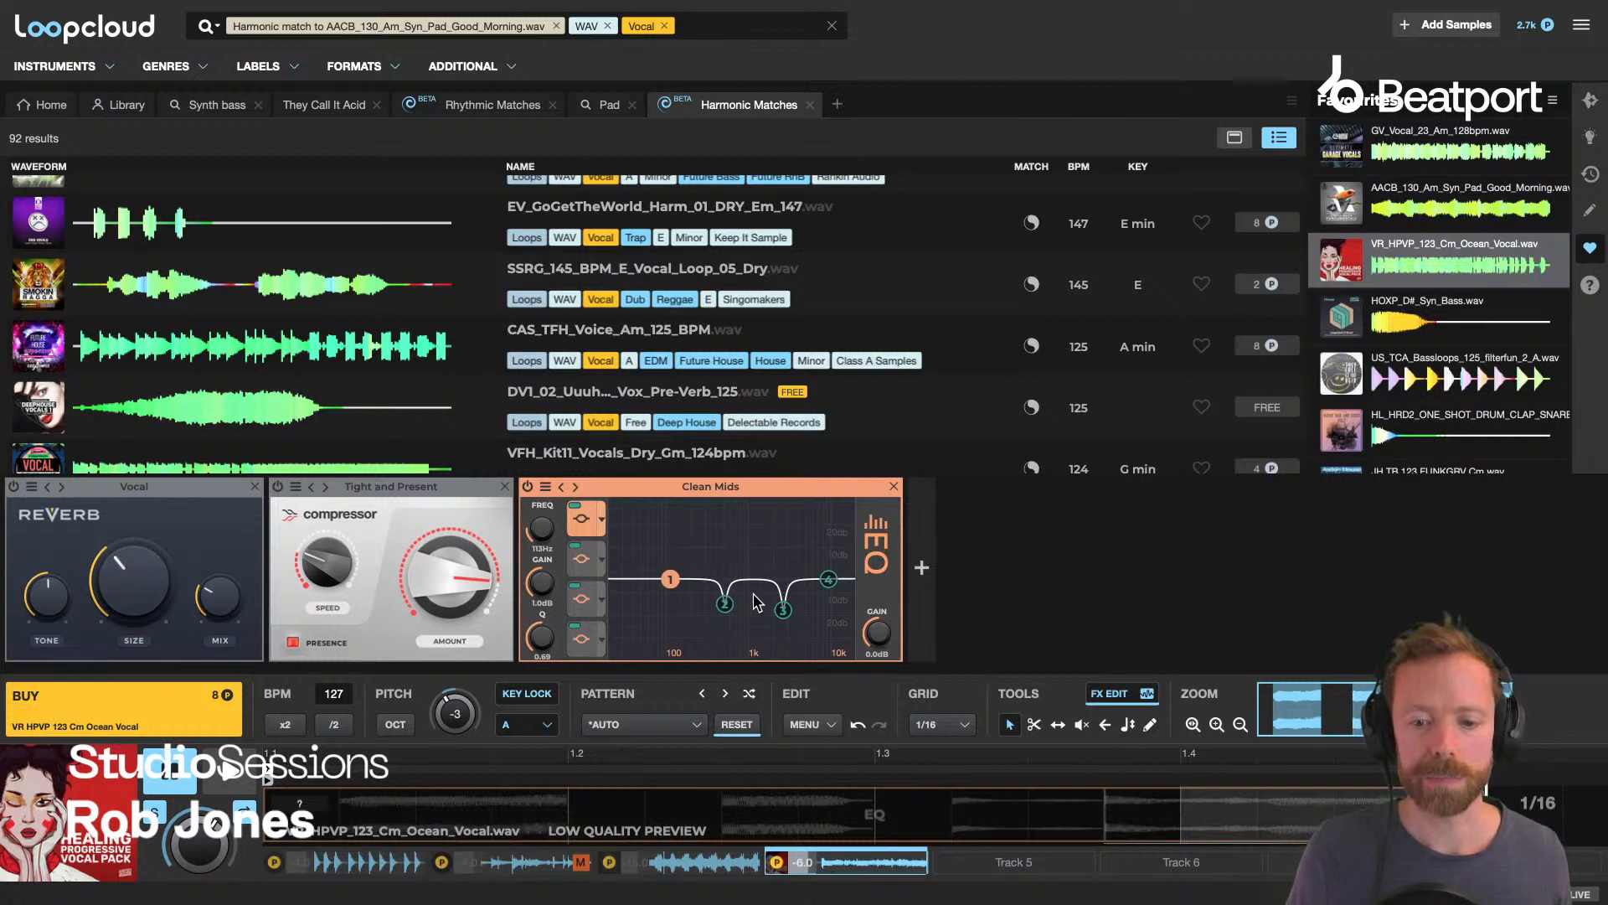
pyautogui.press('space')
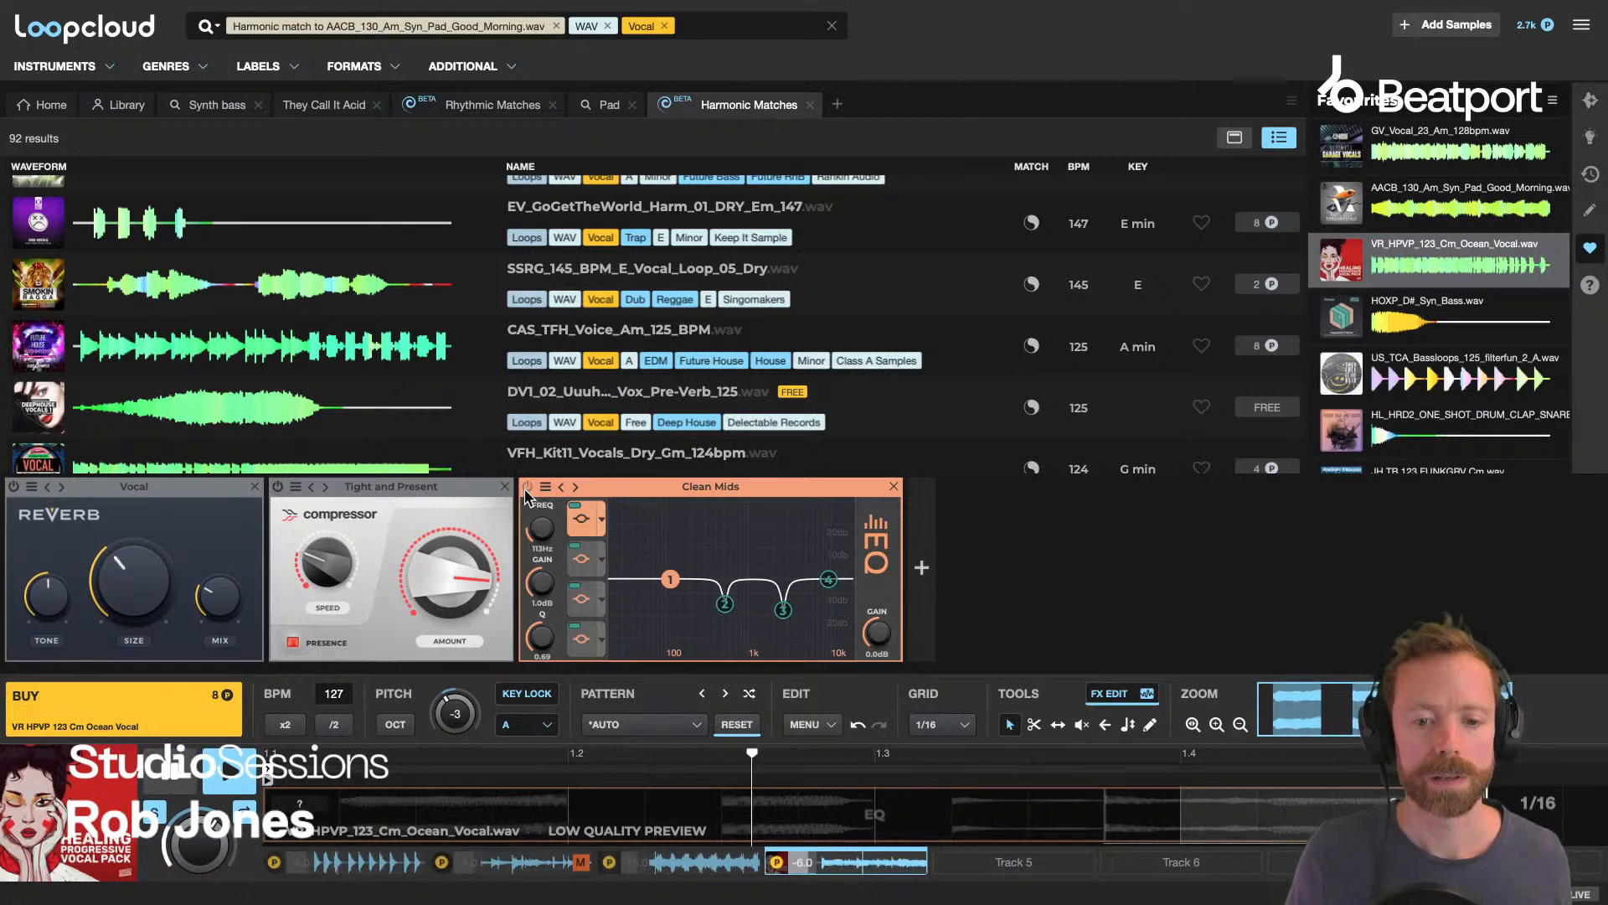
pyautogui.click(575, 487)
pyautogui.click(575, 487)
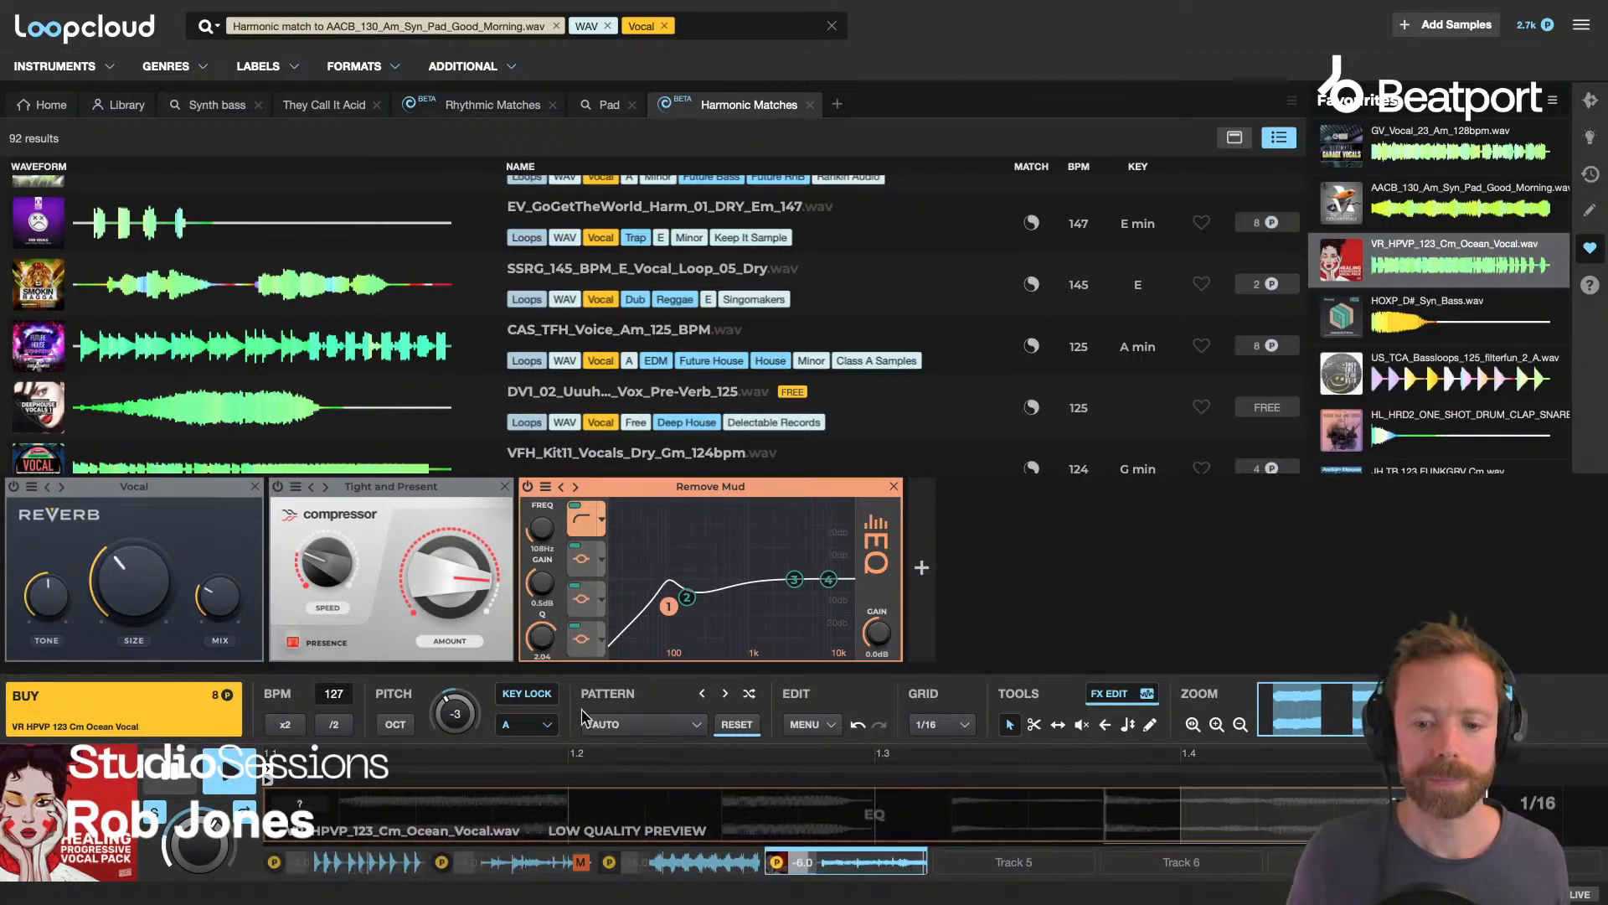
# Add a Tonebox with the A Dash Of Fuzz preset and audition its presets up to On My Radio!
pyautogui.click(921, 567)
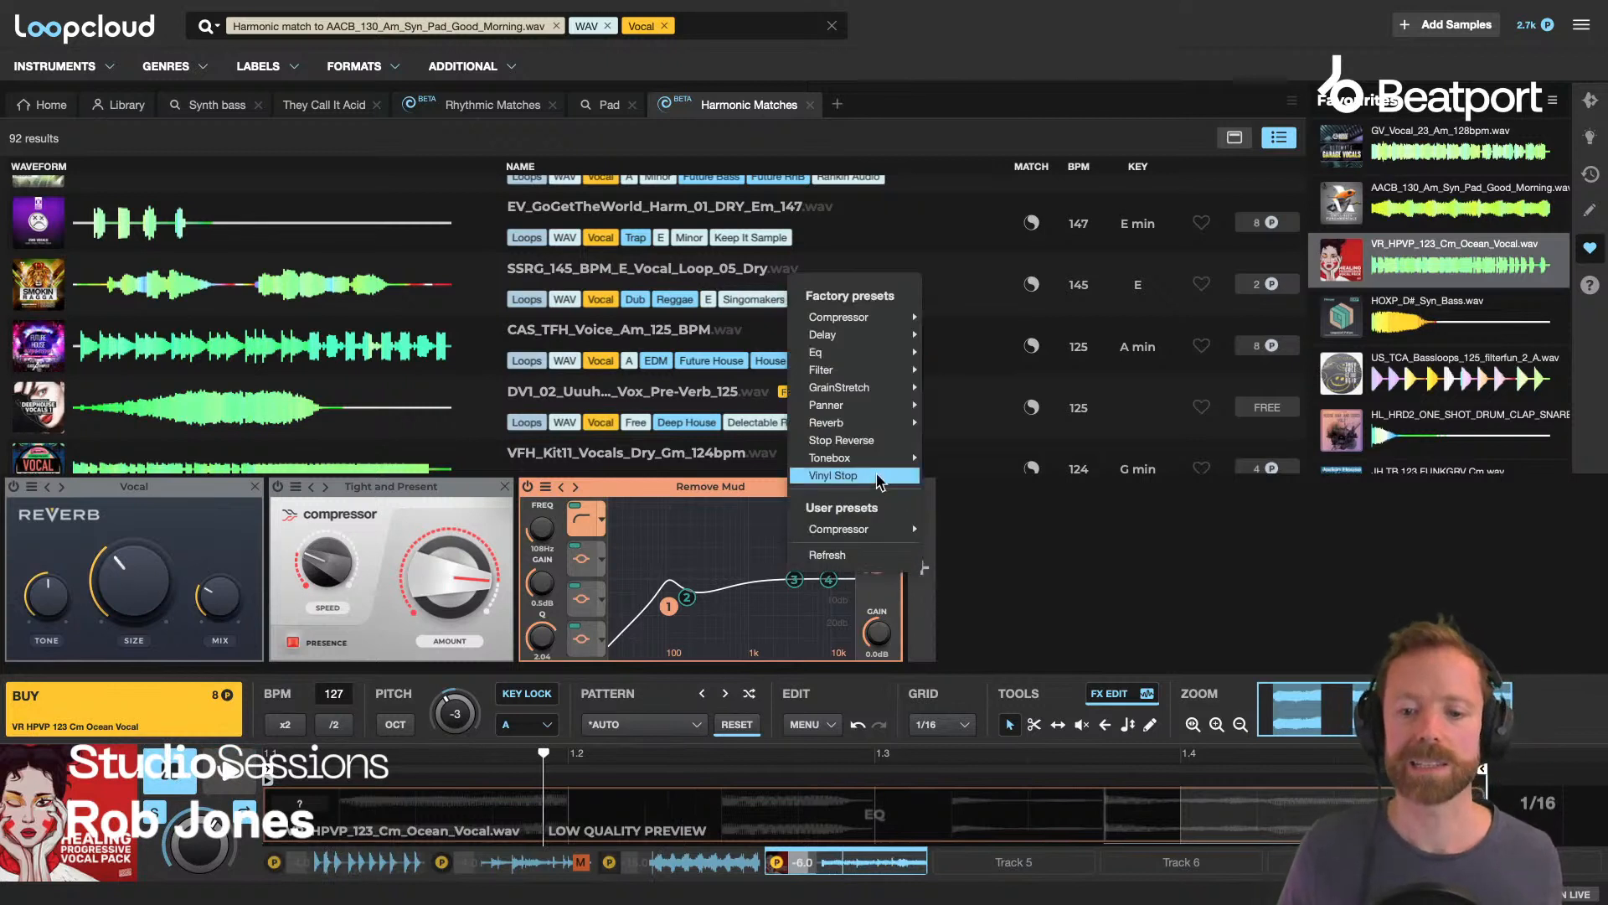
pyautogui.moveTo(867, 465)
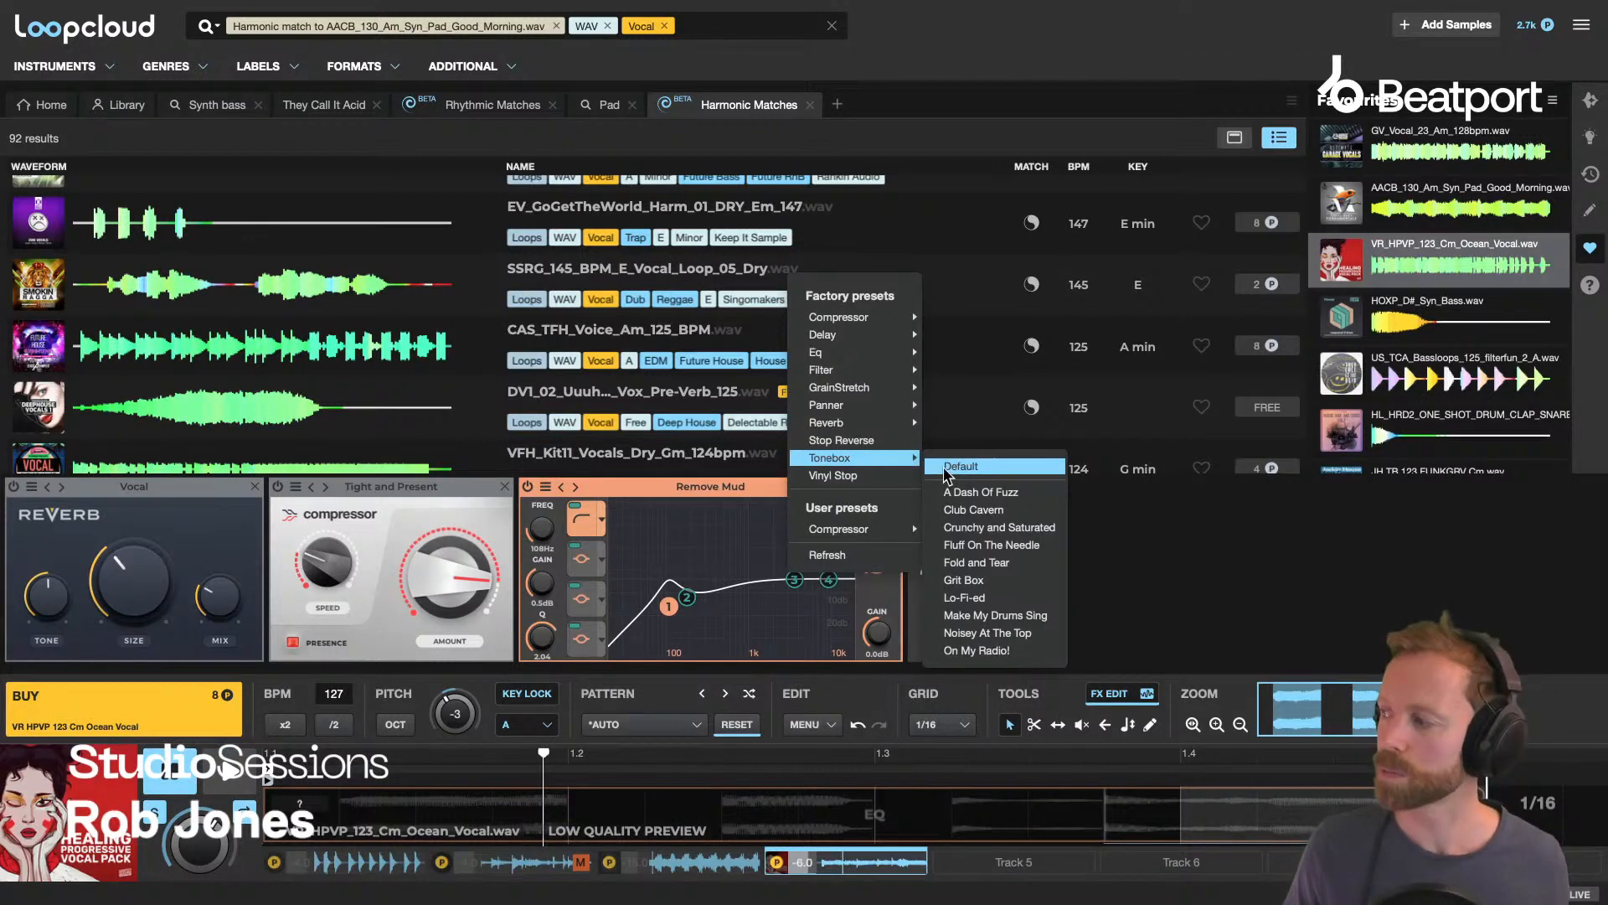
pyautogui.click(959, 490)
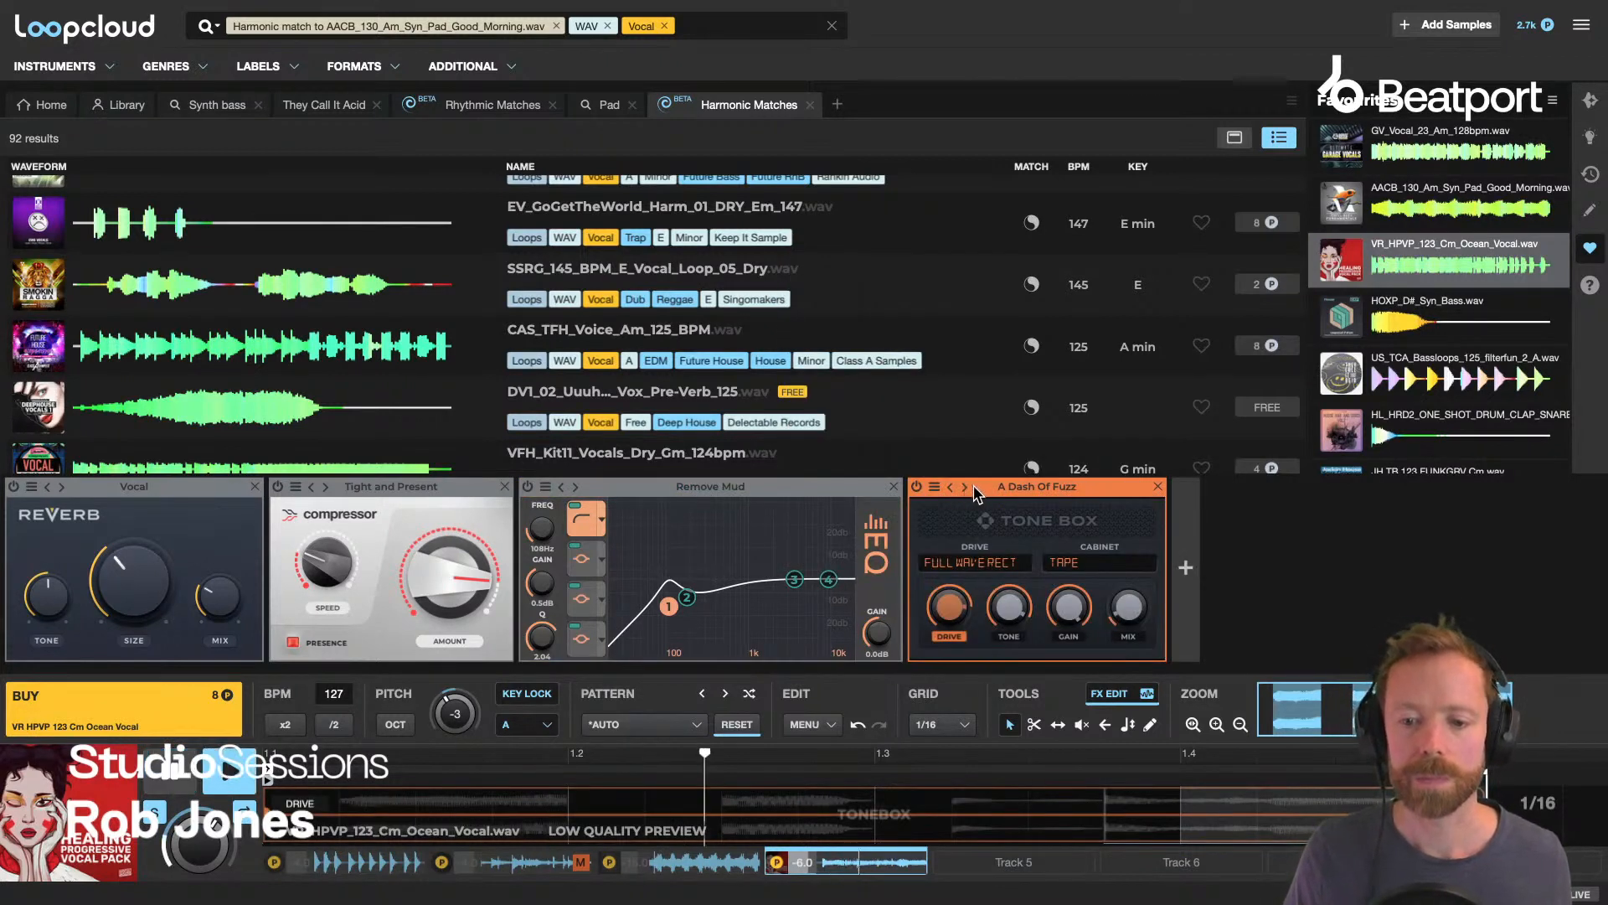
pyautogui.click(964, 491)
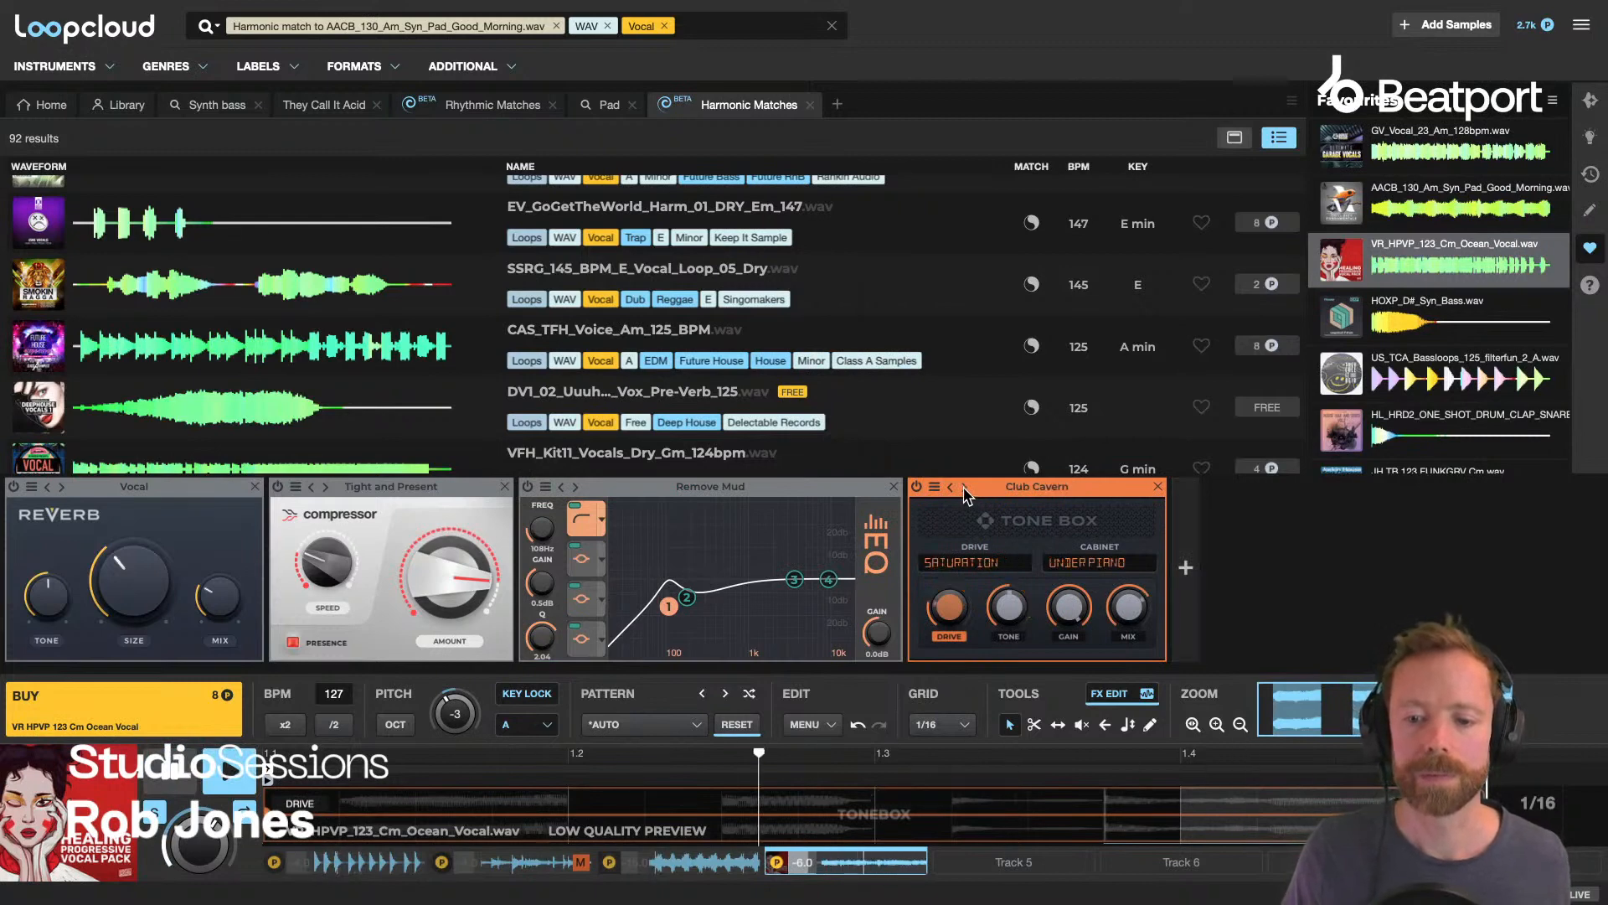
pyautogui.click(965, 491)
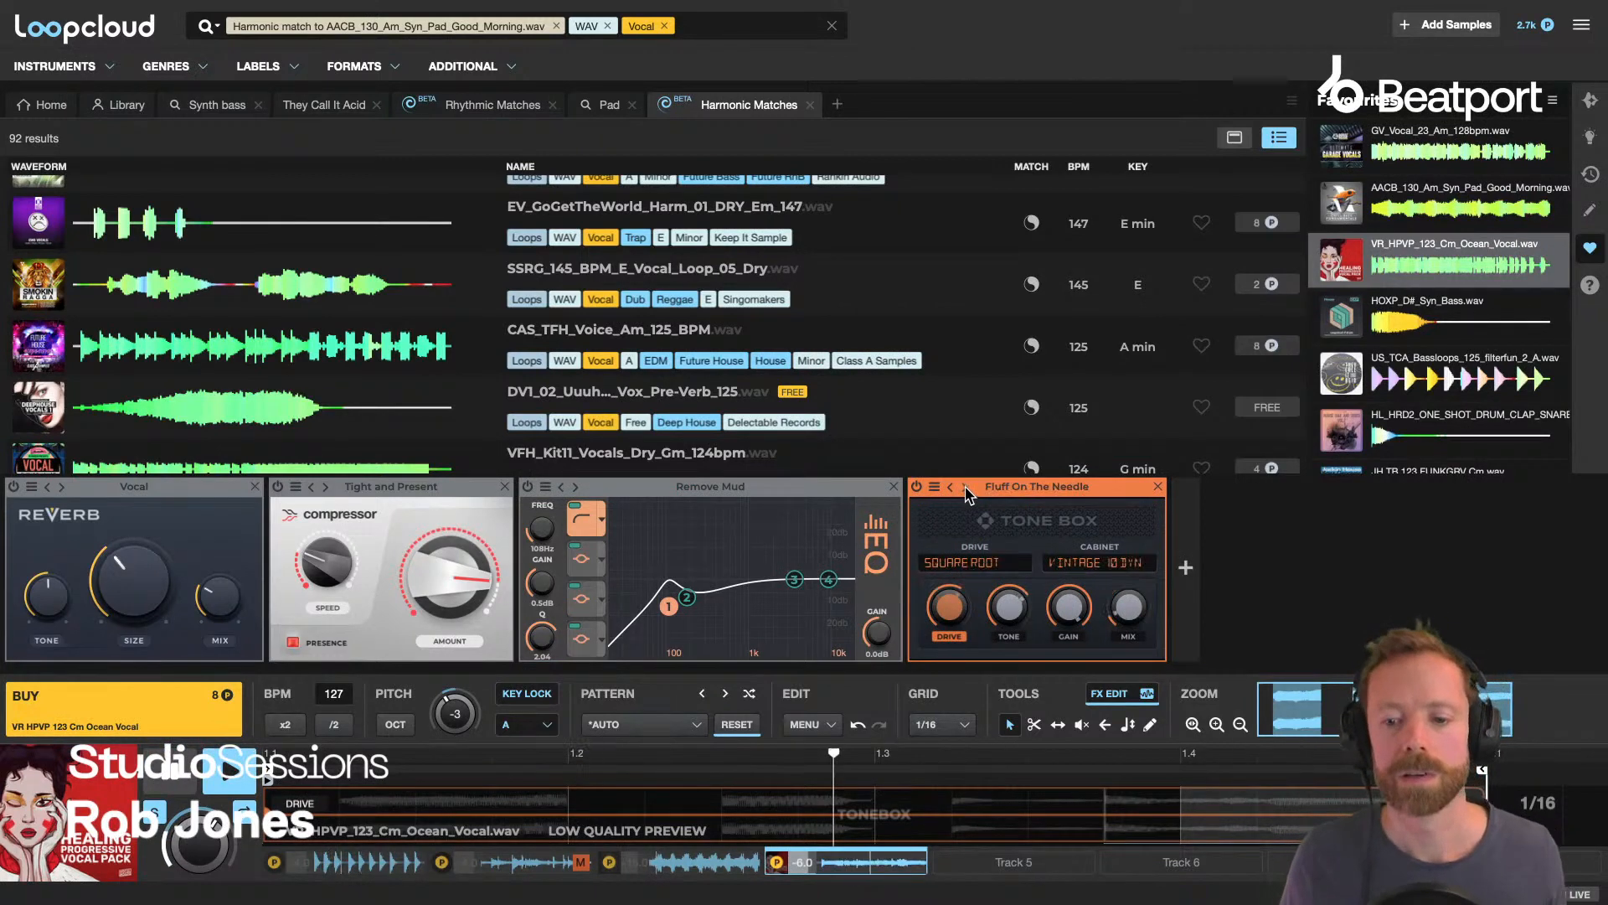
pyautogui.click(965, 492)
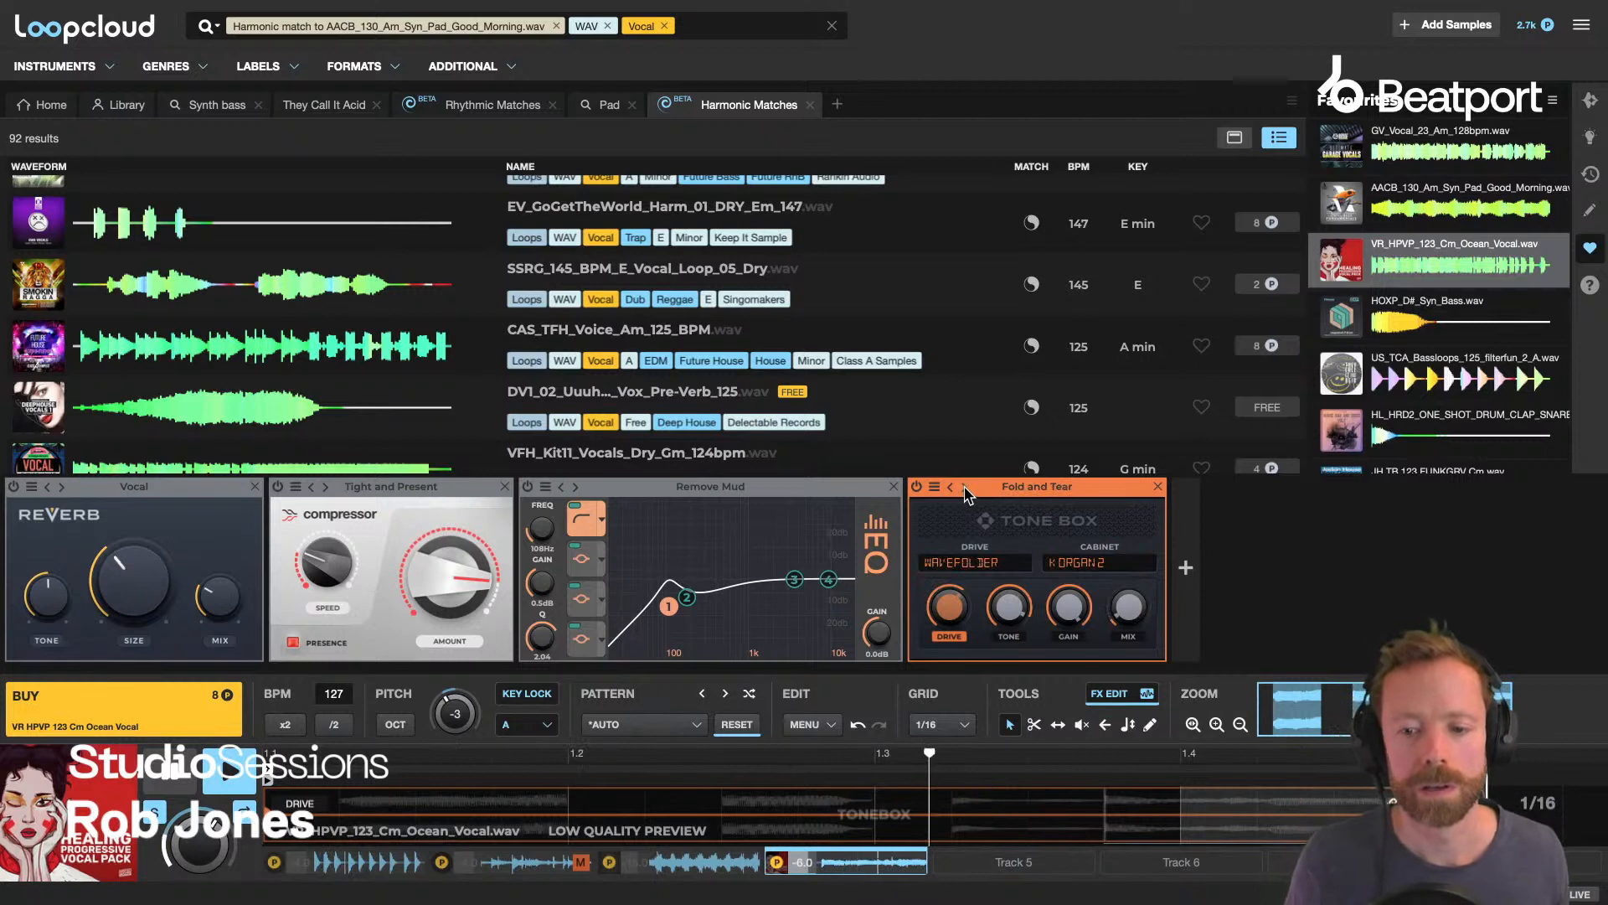
pyautogui.click(965, 492)
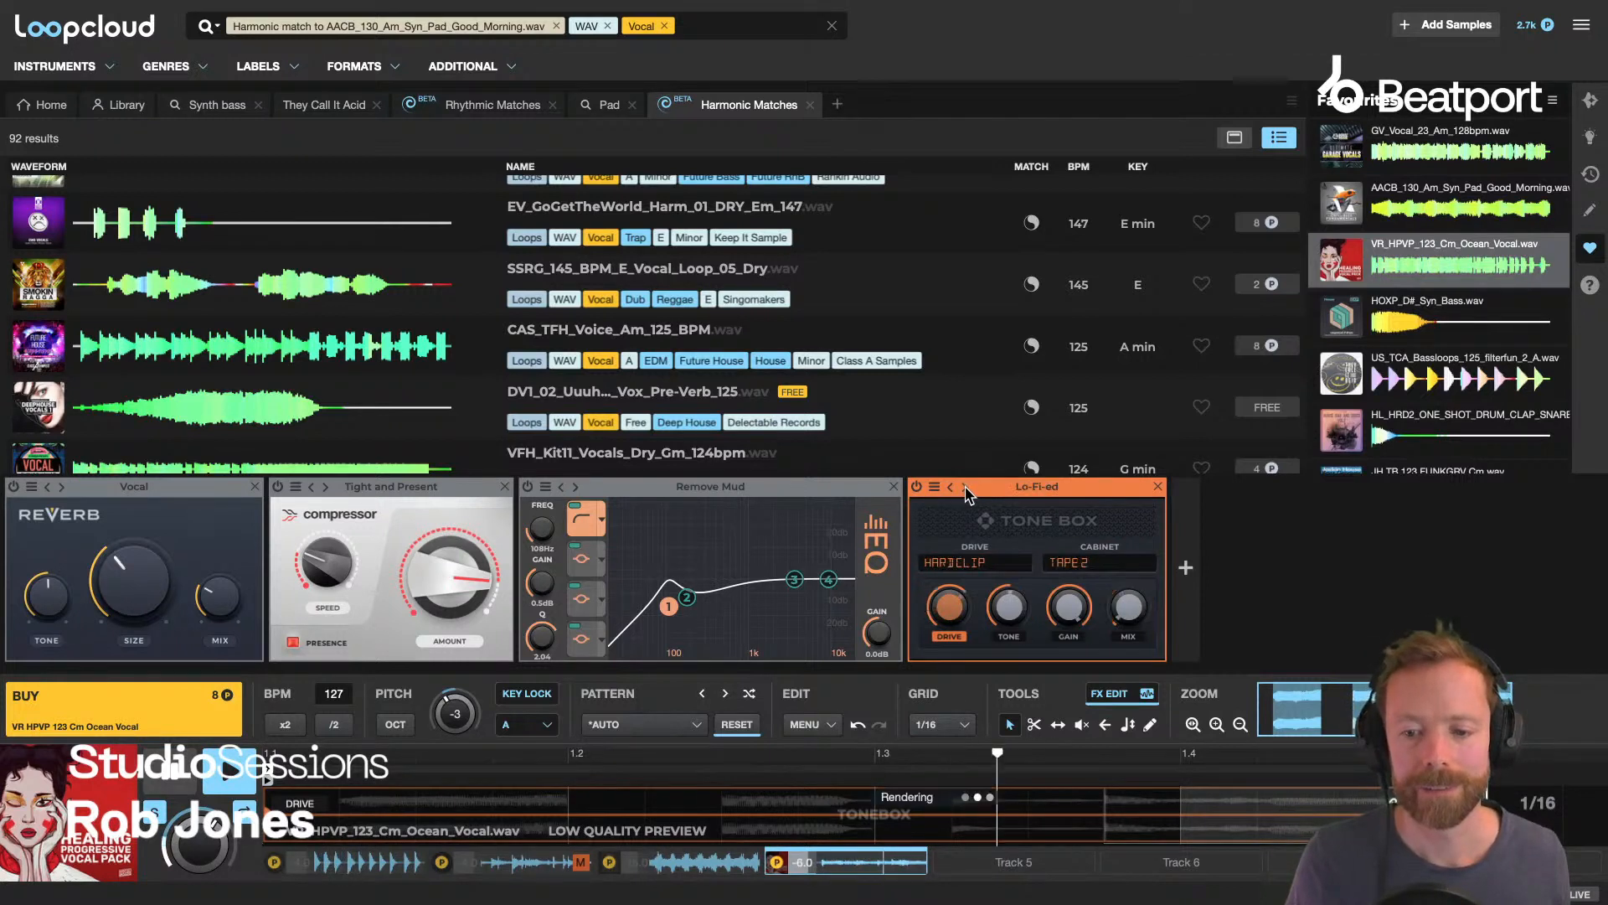
pyautogui.click(965, 492)
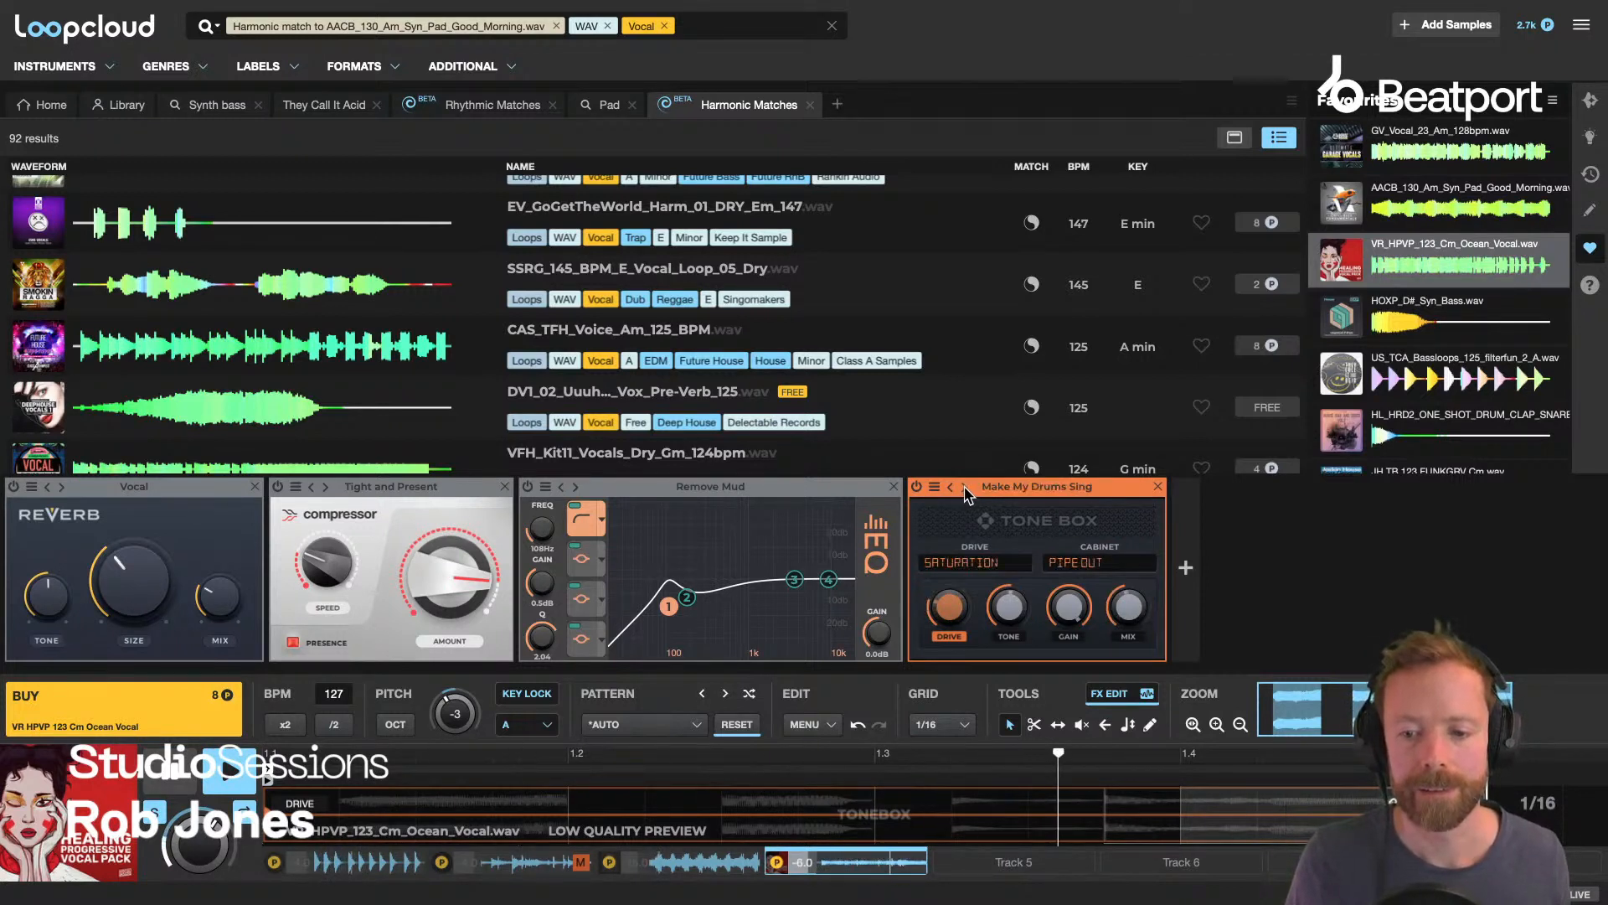
pyautogui.click(965, 492)
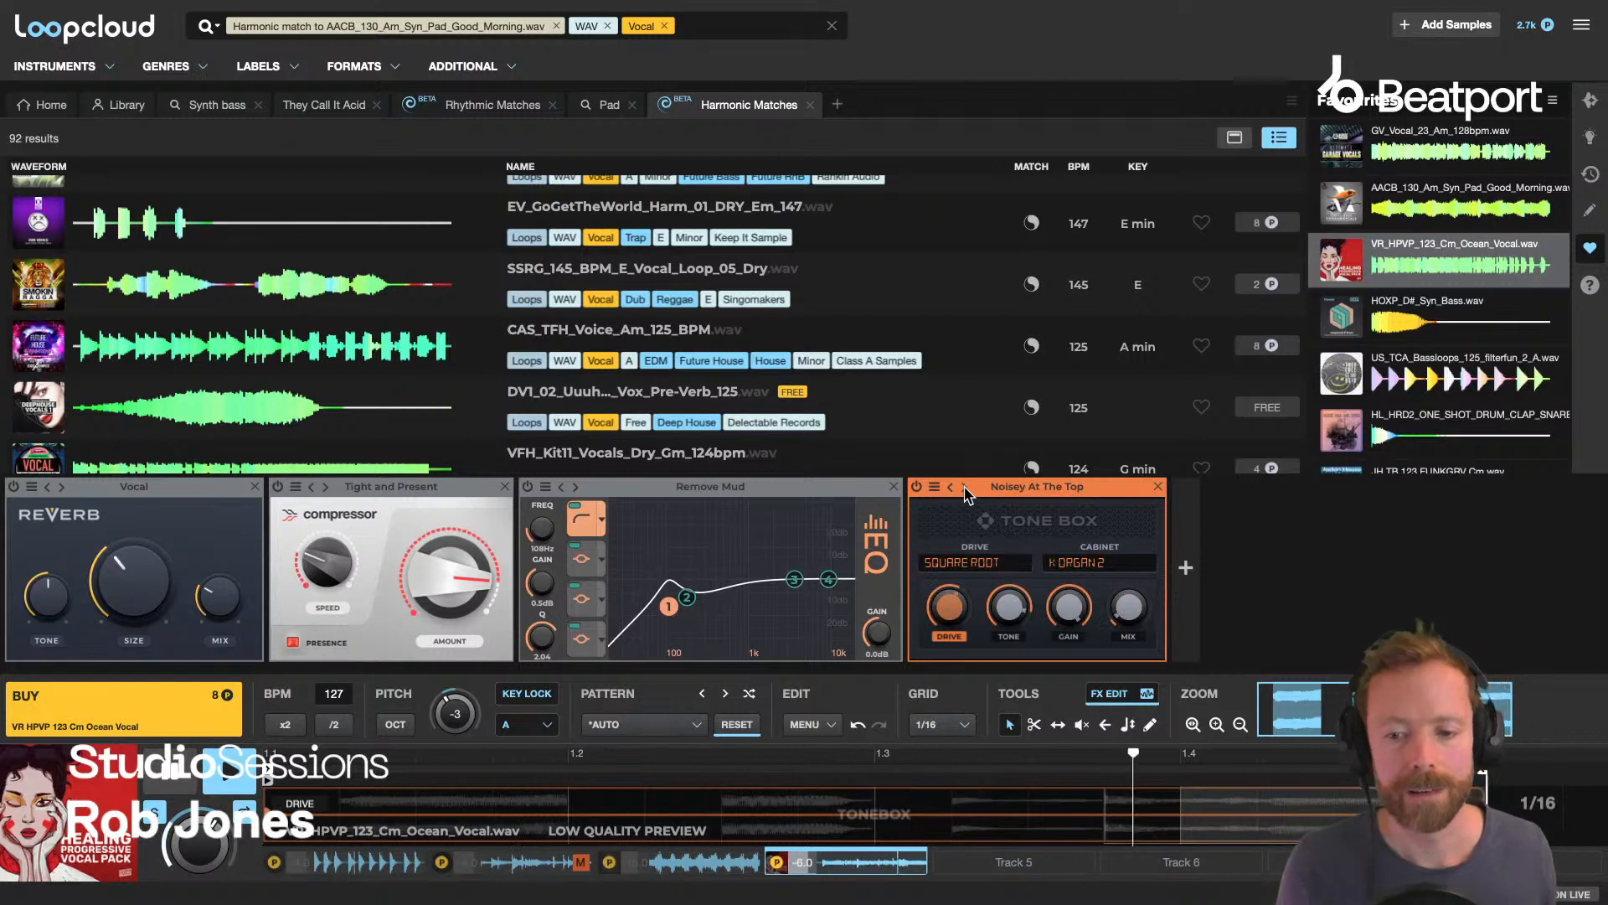
pyautogui.click(965, 491)
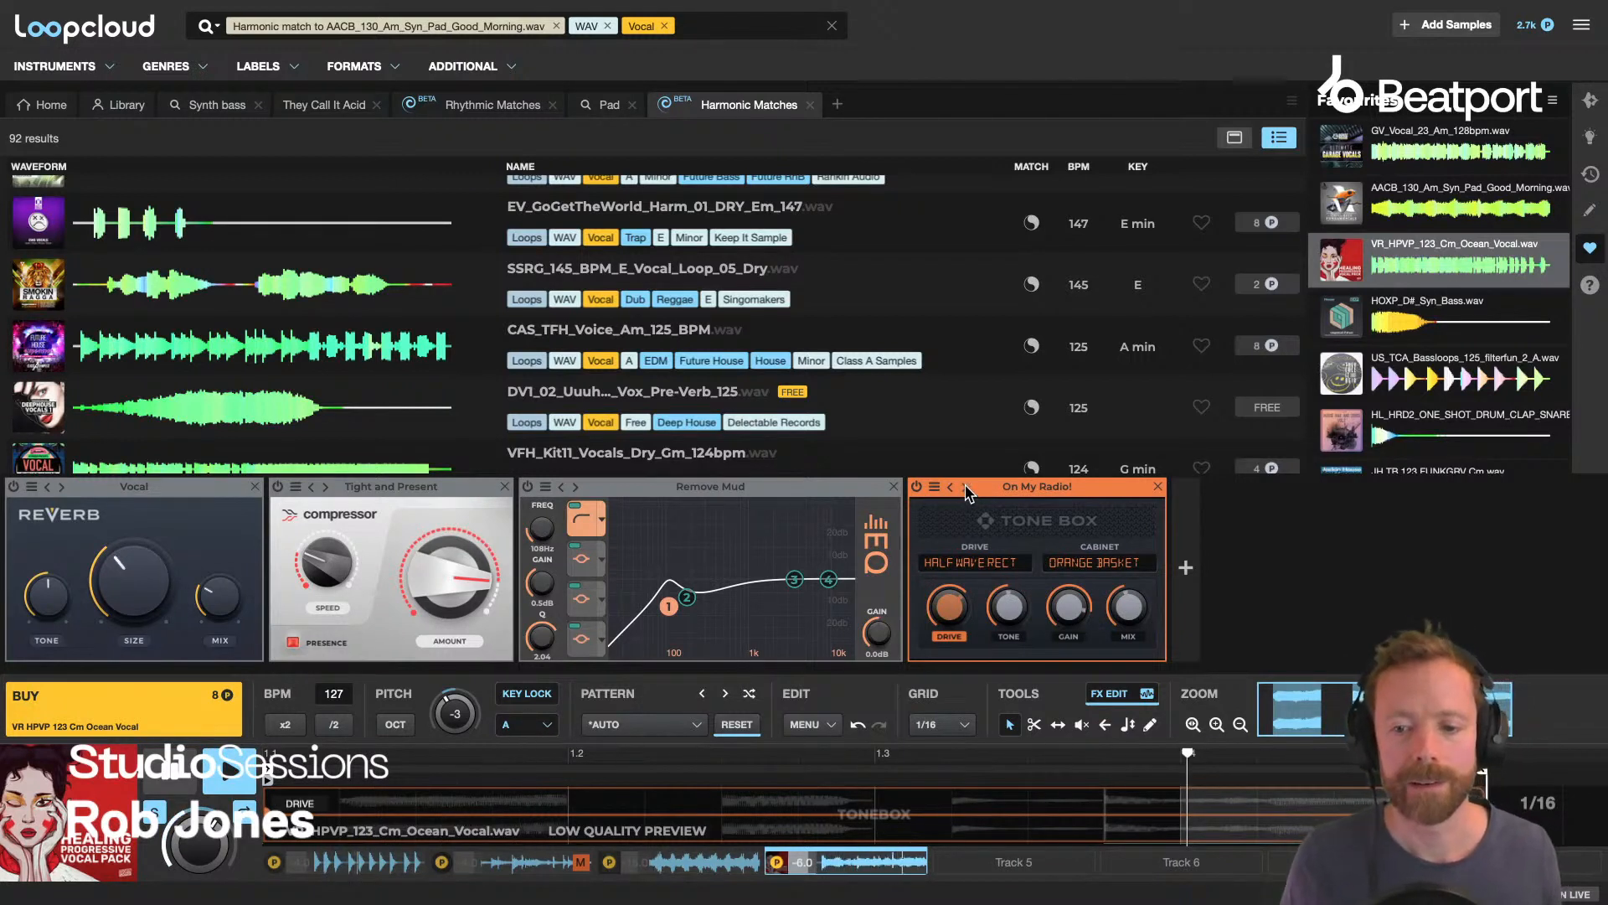
# Look at the drive and cabinet types available in the Tonebox.
pyautogui.click(972, 563)
pyautogui.click(963, 559)
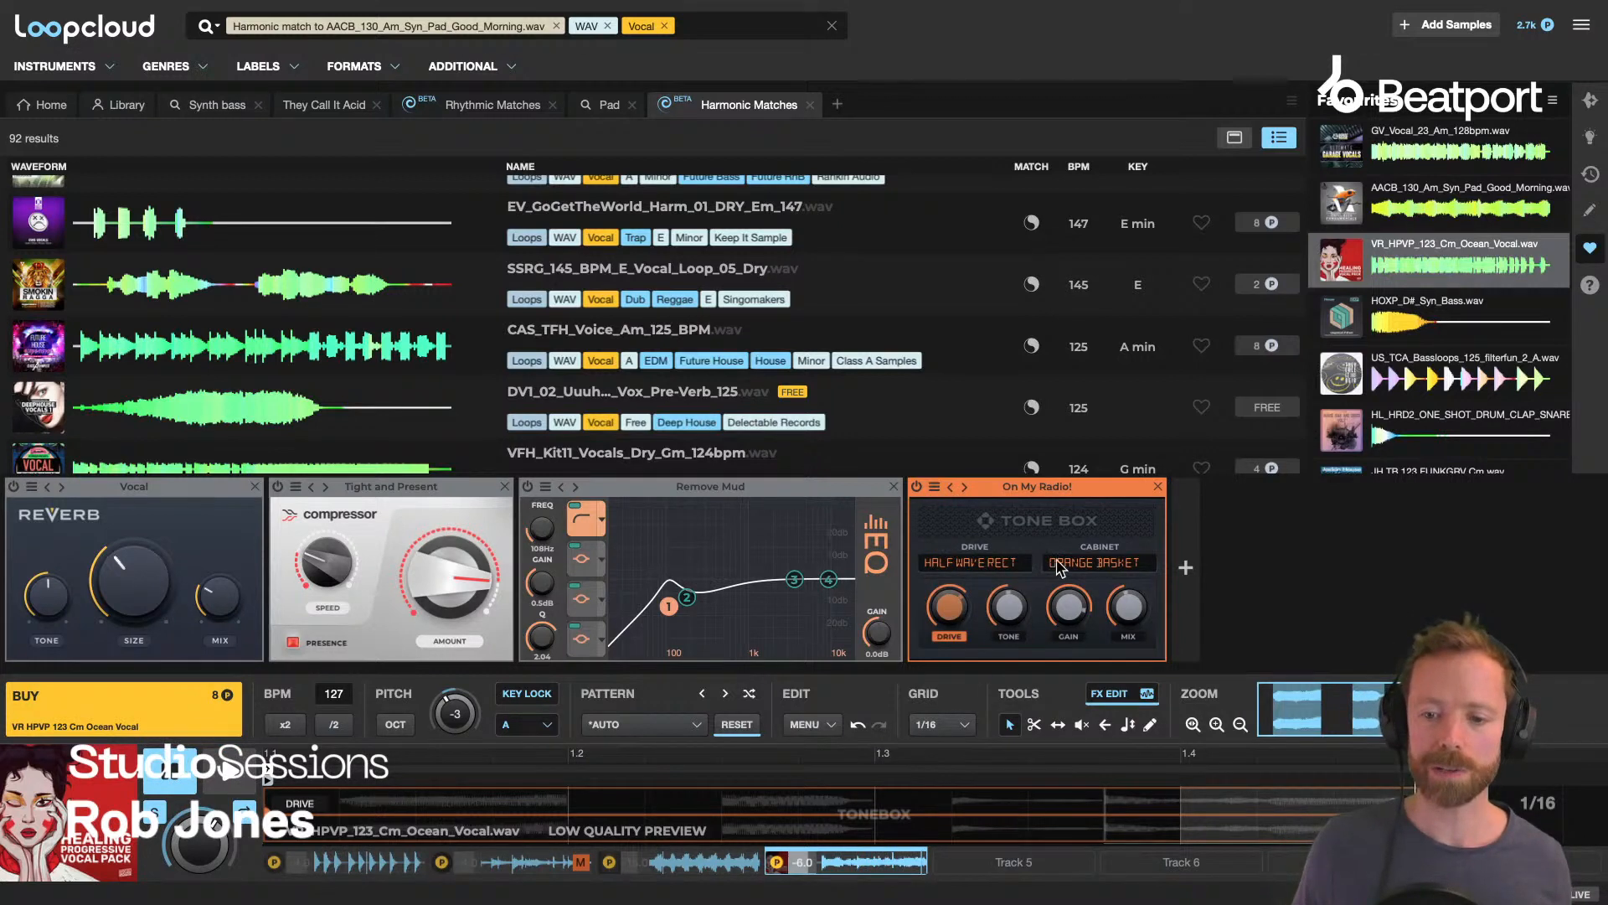
pyautogui.click(1069, 578)
pyautogui.click(940, 531)
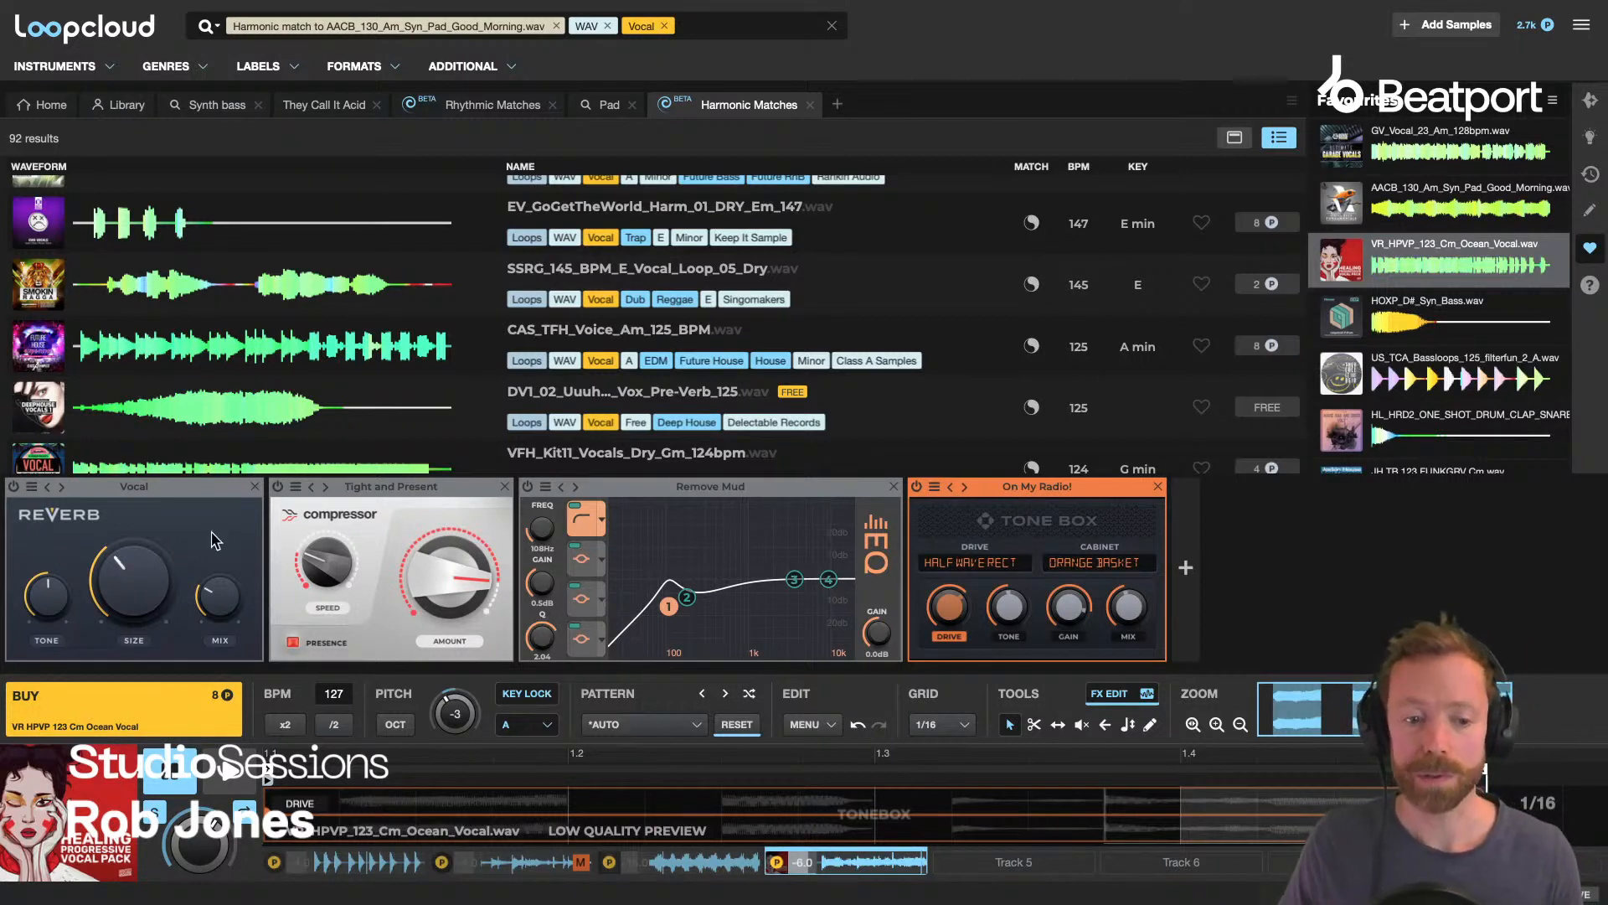
# Show the reverb's automation lane on the vocal and enlarge the waveform editor.
pyautogui.click(186, 497)
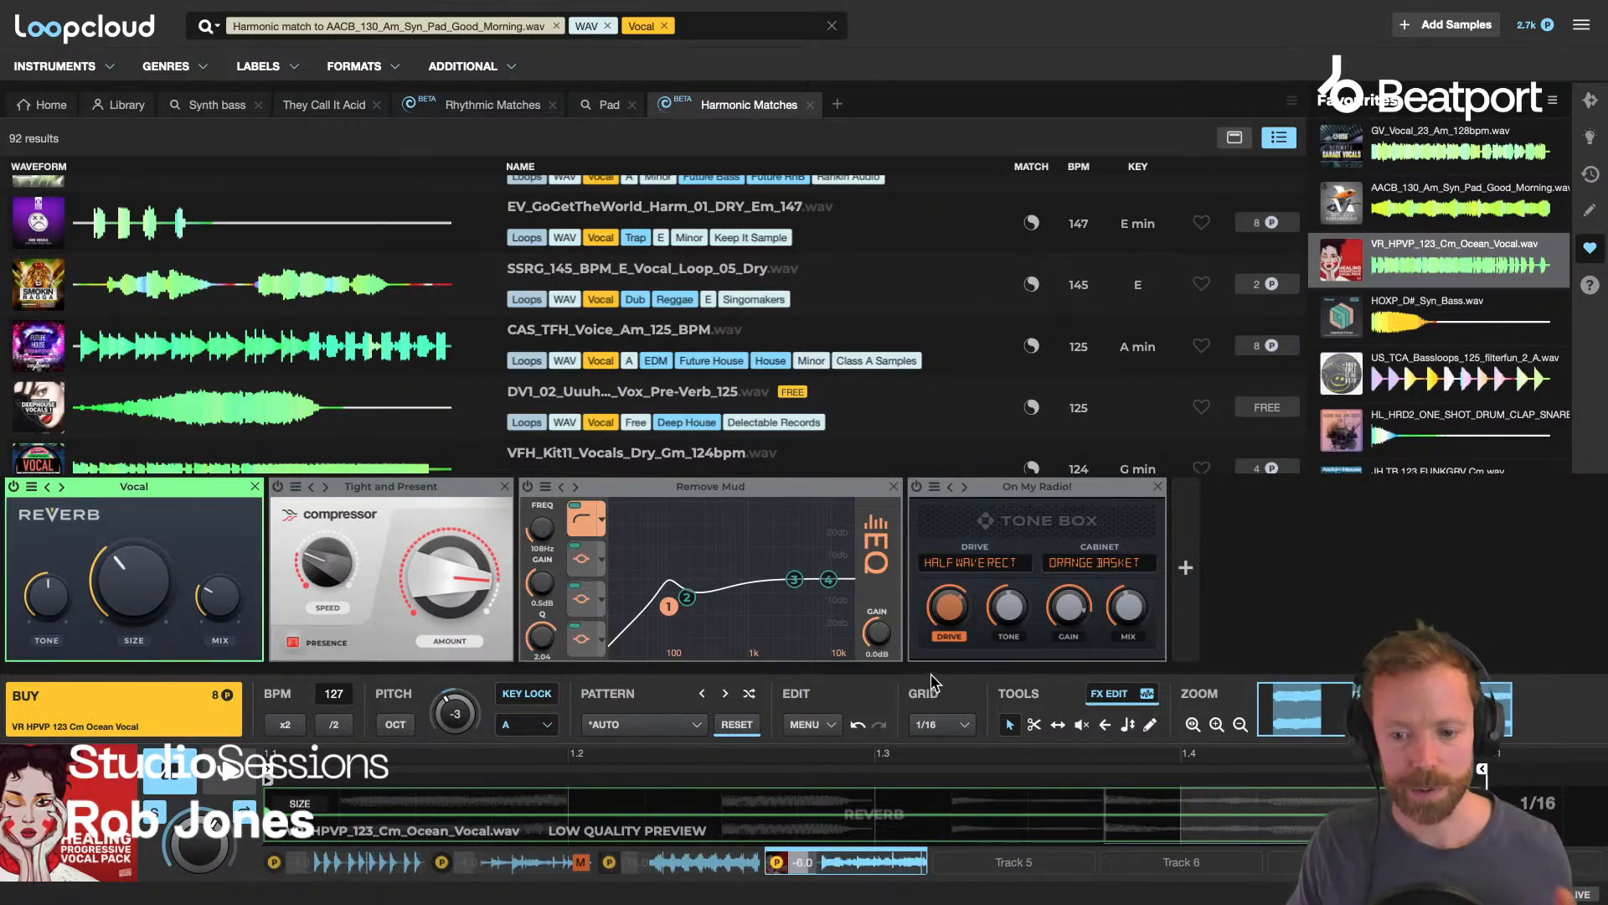
pyautogui.moveTo(932, 672); pyautogui.dragTo(923, 560)
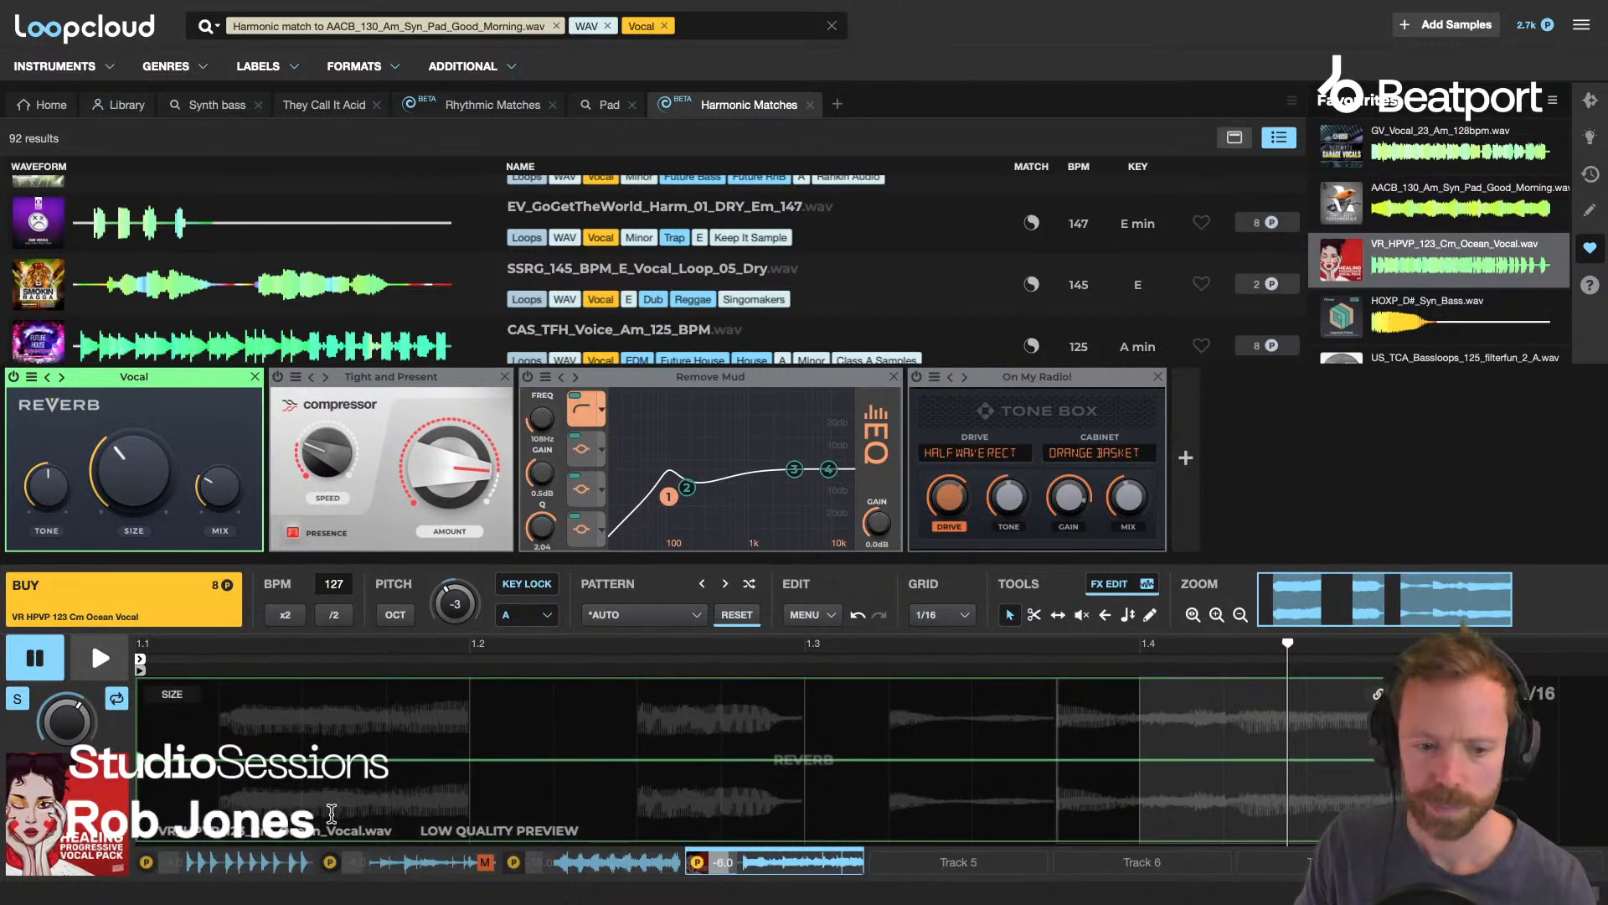
# Play the vocal while toggling the Tonebox to compare the sound, and take the track out of solo.
pyautogui.press('space')
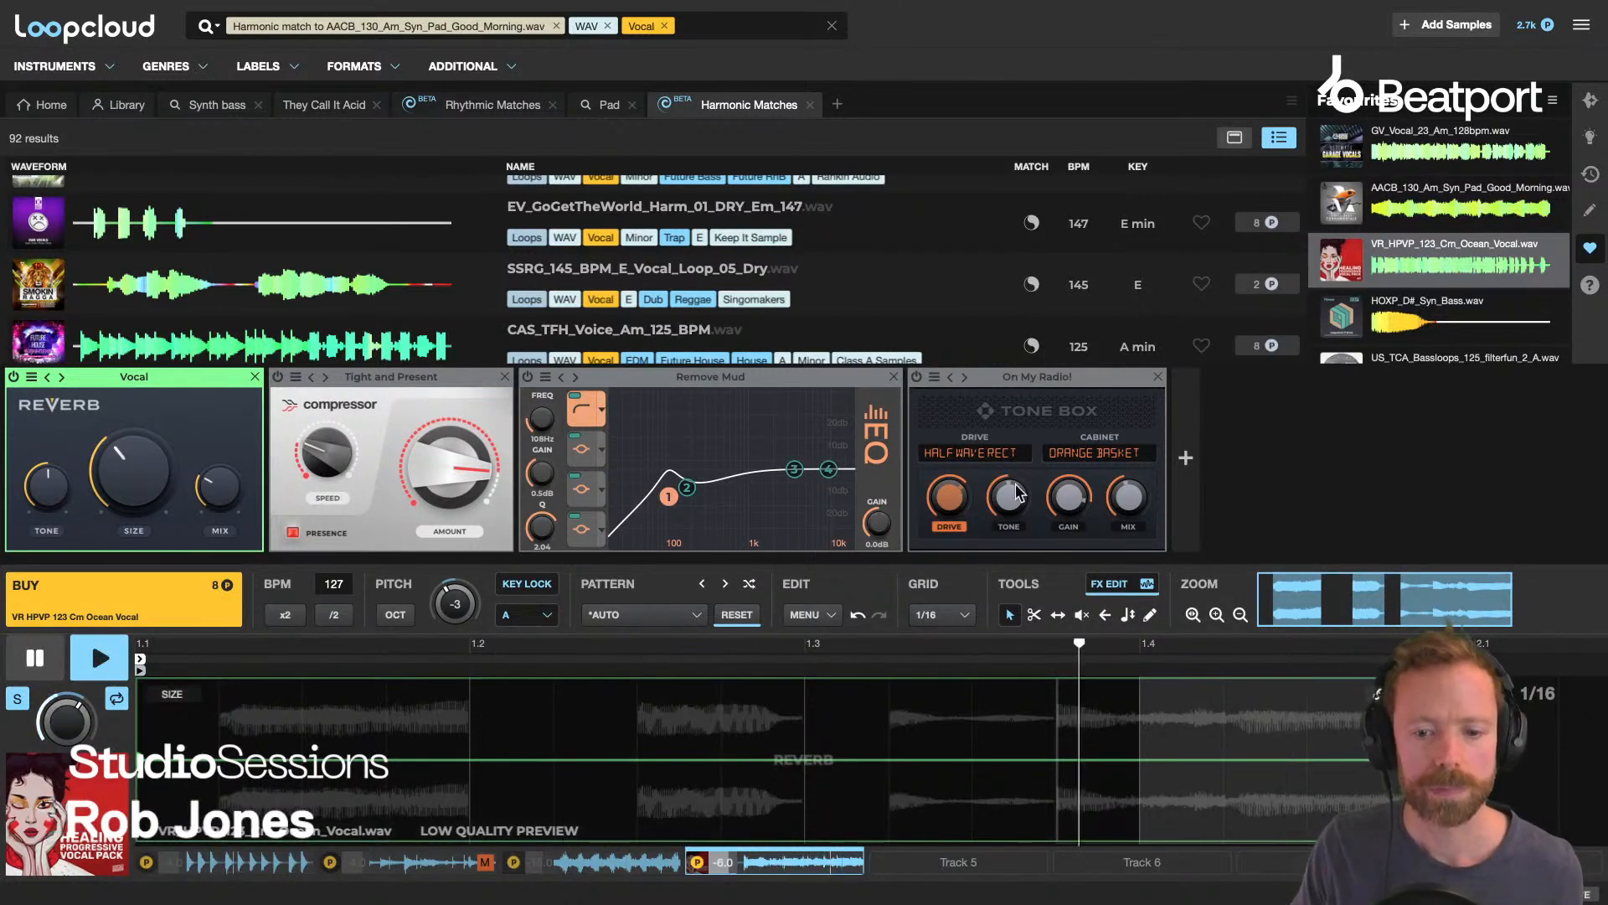
pyautogui.click(921, 381)
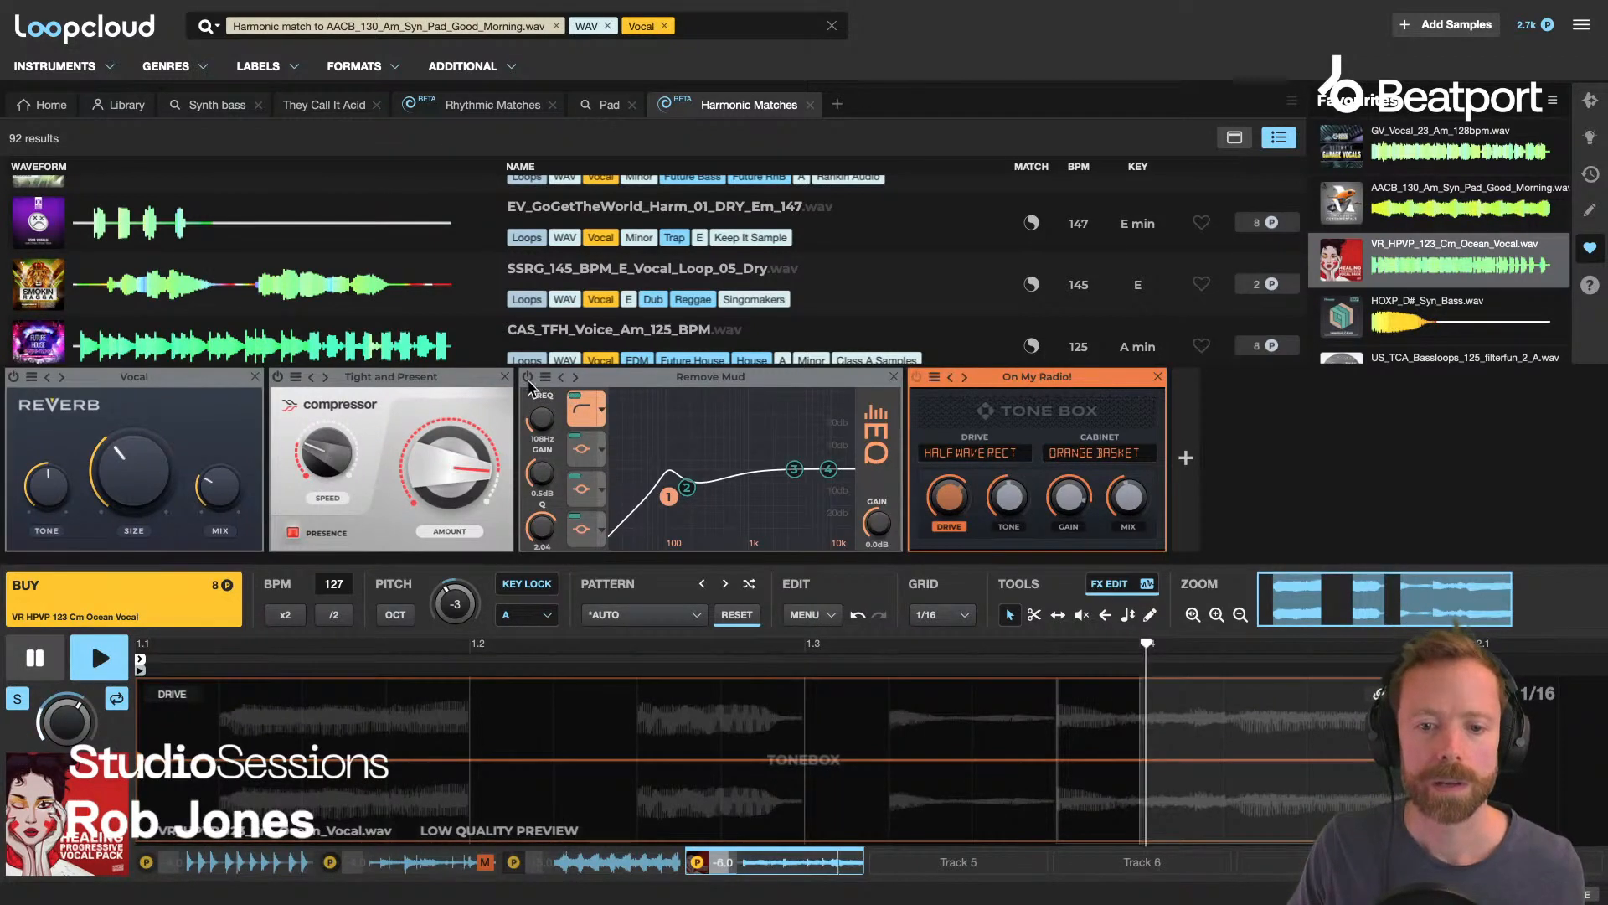
pyautogui.click(18, 699)
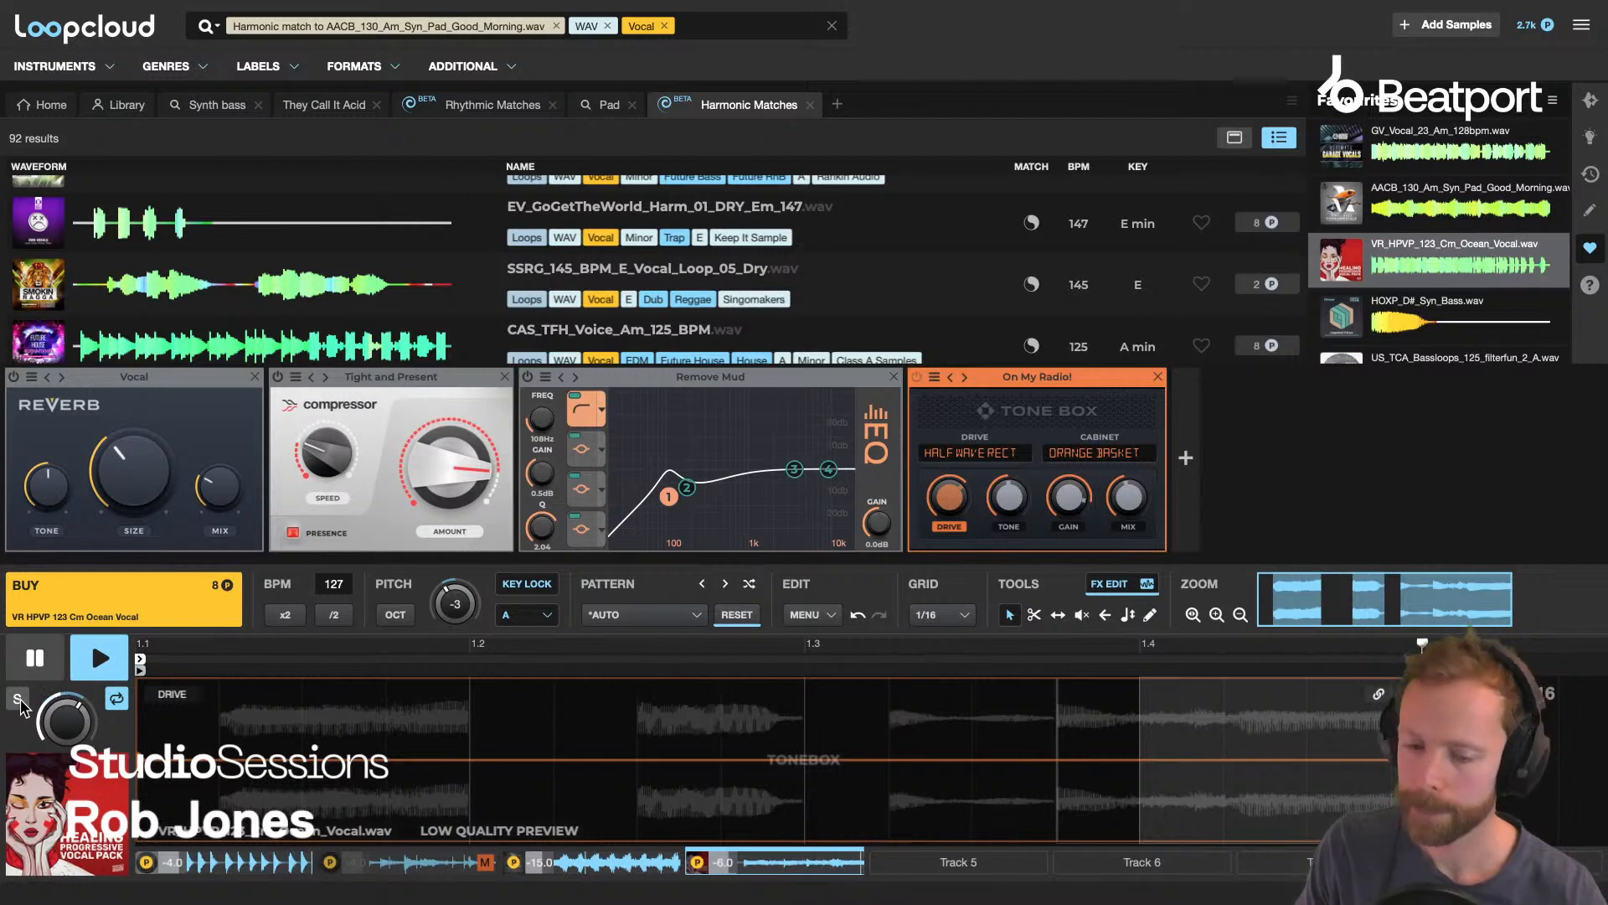